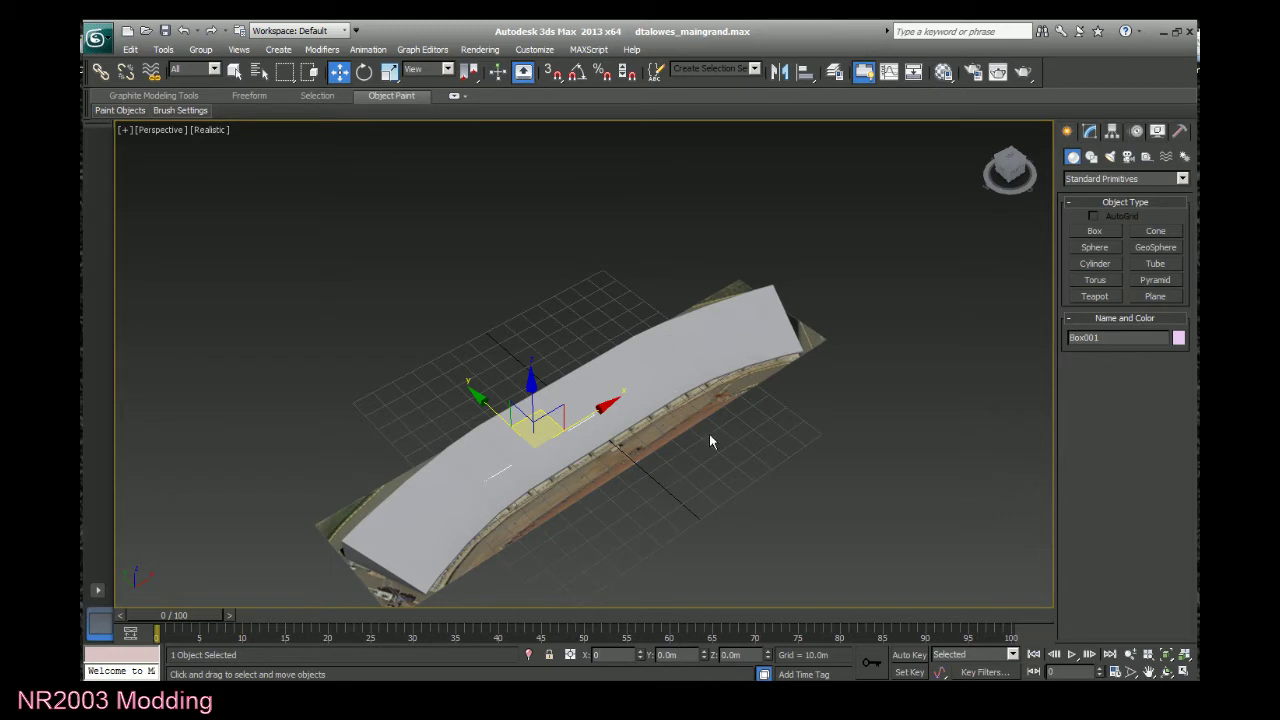
Raise the box above the grey grandstand shape to a Z position of about 12.14 m.
{"action": "left_click", "coordinate": [543, 362]}
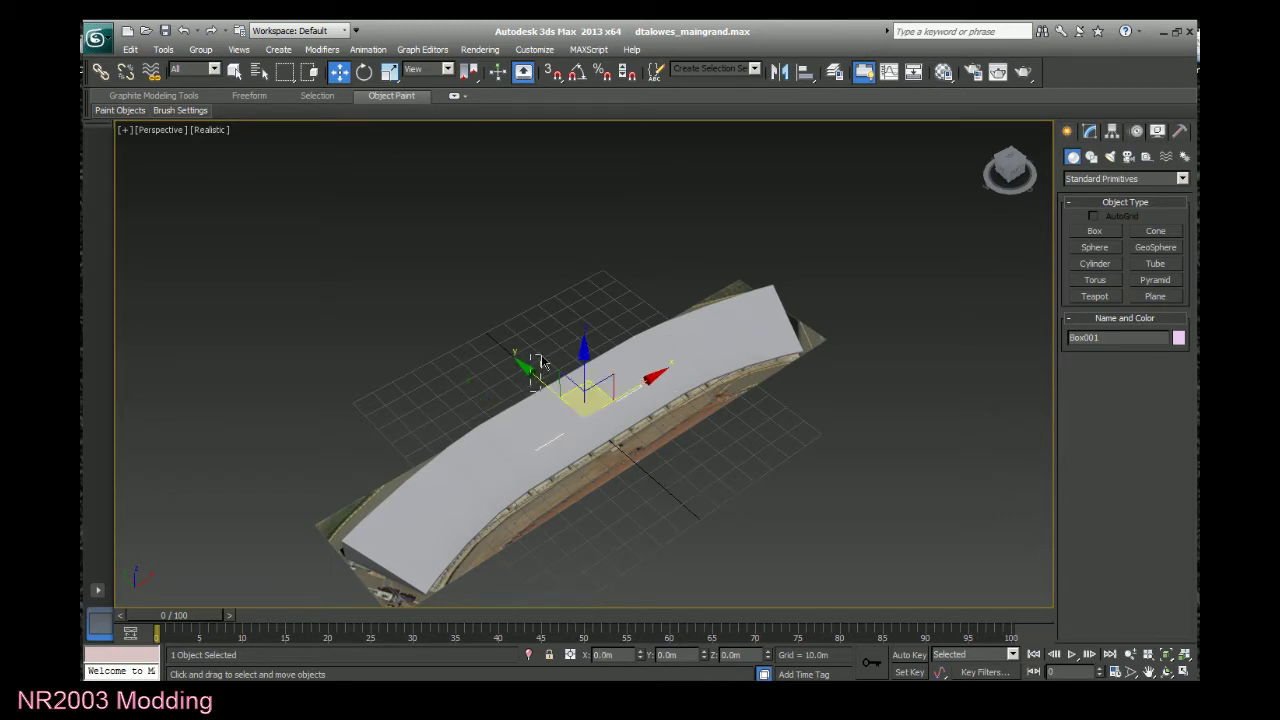
{"action": "left_click", "coordinate": [529, 369]}
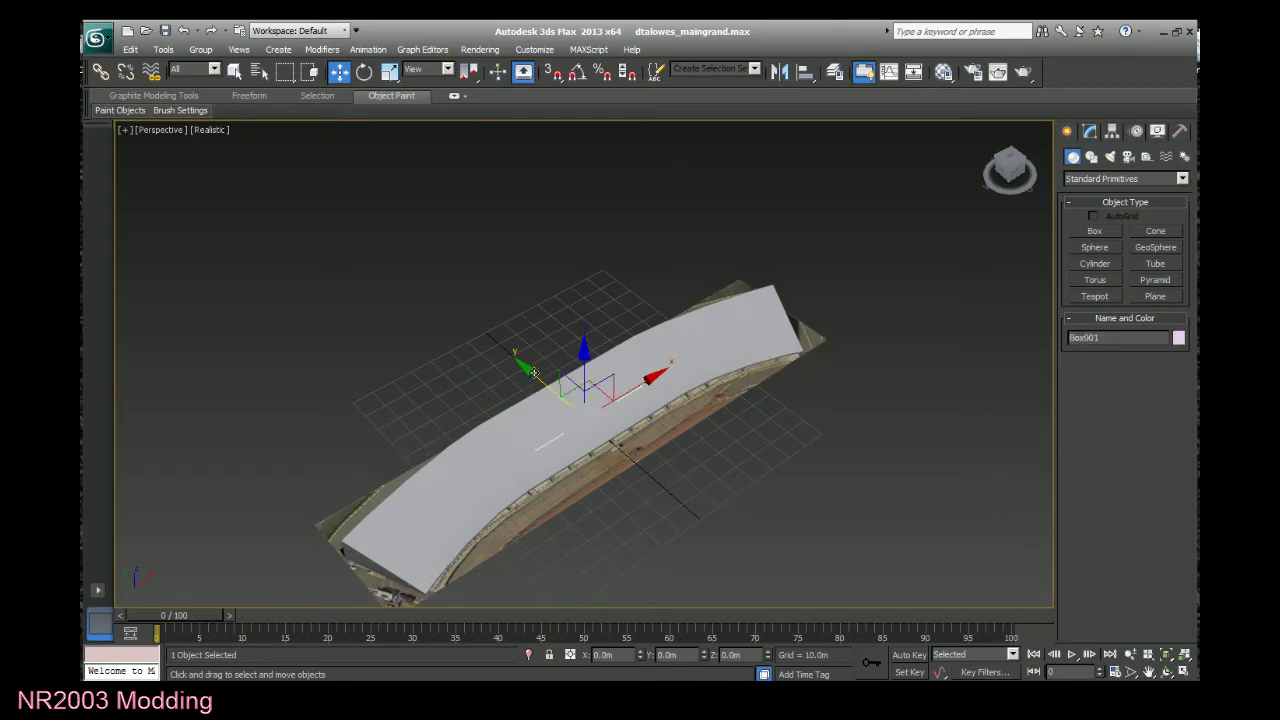
{"action": "key", "text": "ctrl+z"}
{"action": "left_click_drag", "start_coordinate": [531, 392], "coordinate": [529, 374]}
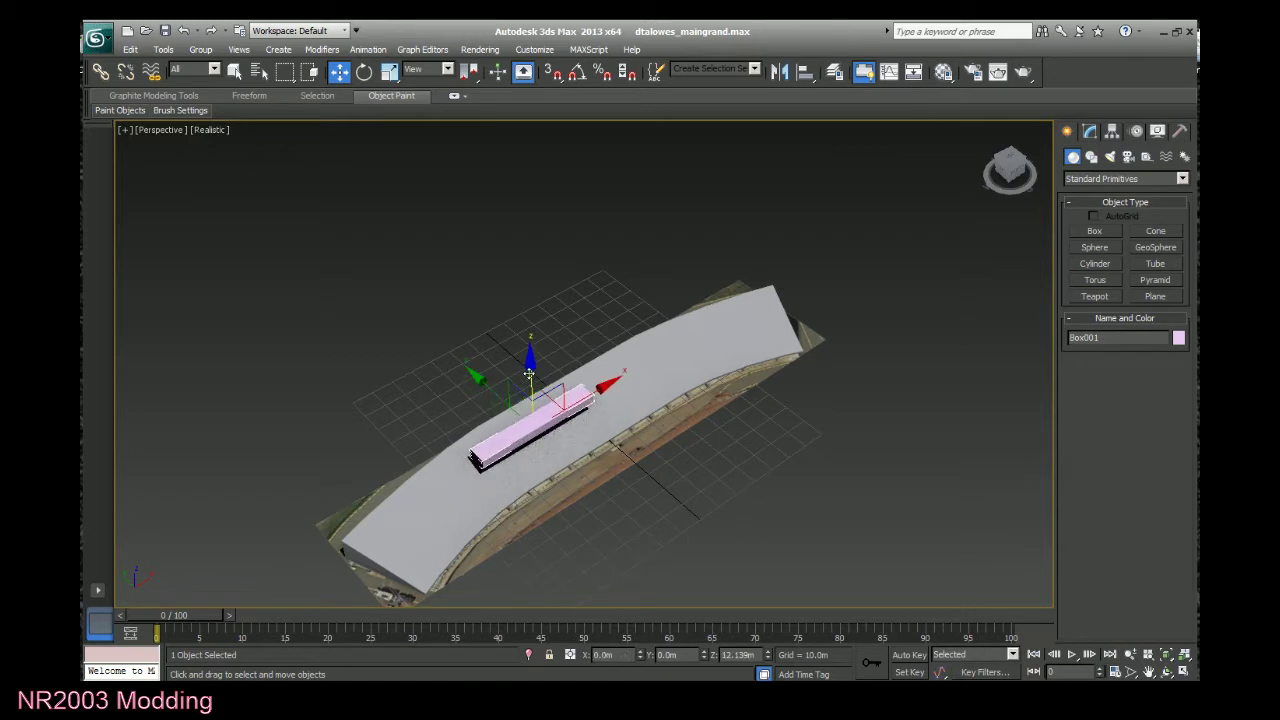
Change the raised box's object color to white.
{"action": "scroll", "coordinate": [586, 515], "scroll_direction": "up", "scroll_amount": 3}
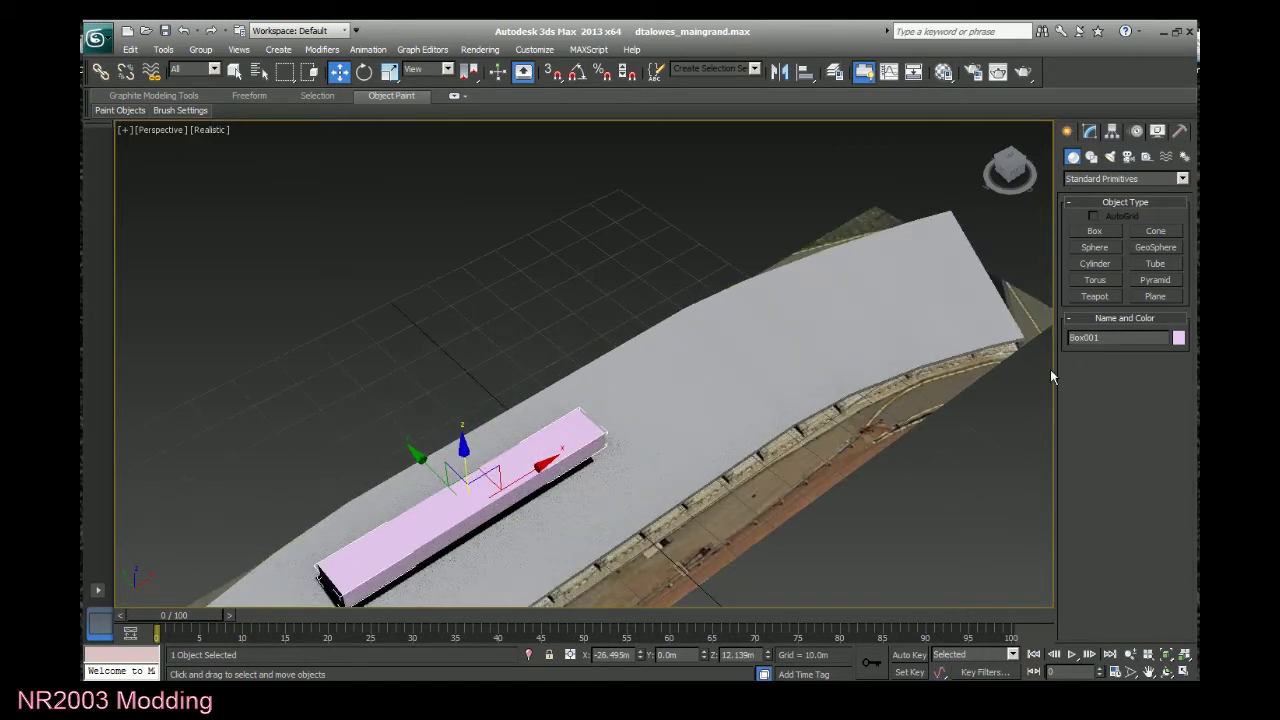
{"action": "left_click", "coordinate": [1178, 338]}
{"action": "left_click", "coordinate": [777, 392]}
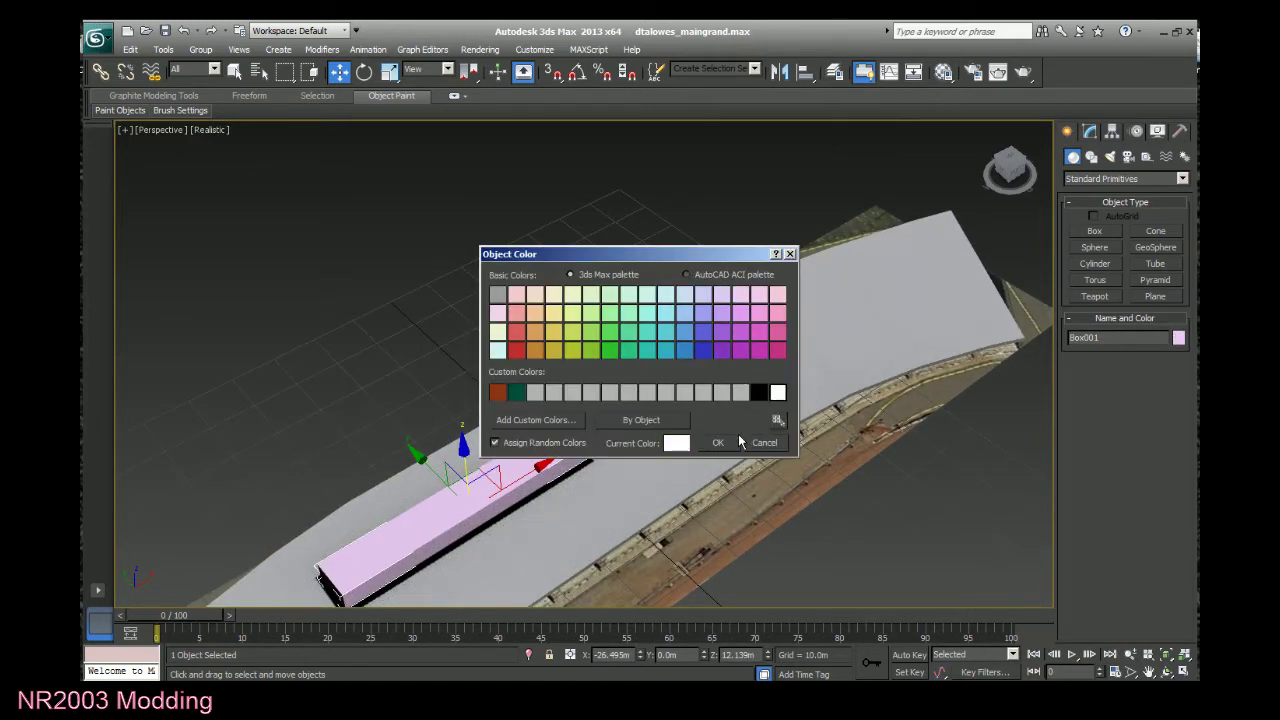
{"action": "left_click", "coordinate": [724, 442]}
Set the white box's X position to 0 m.
{"action": "left_click", "coordinate": [1148, 672]}
{"action": "left_click_drag", "start_coordinate": [895, 592], "coordinate": [974, 363]}
{"action": "left_click", "coordinate": [340, 71]}
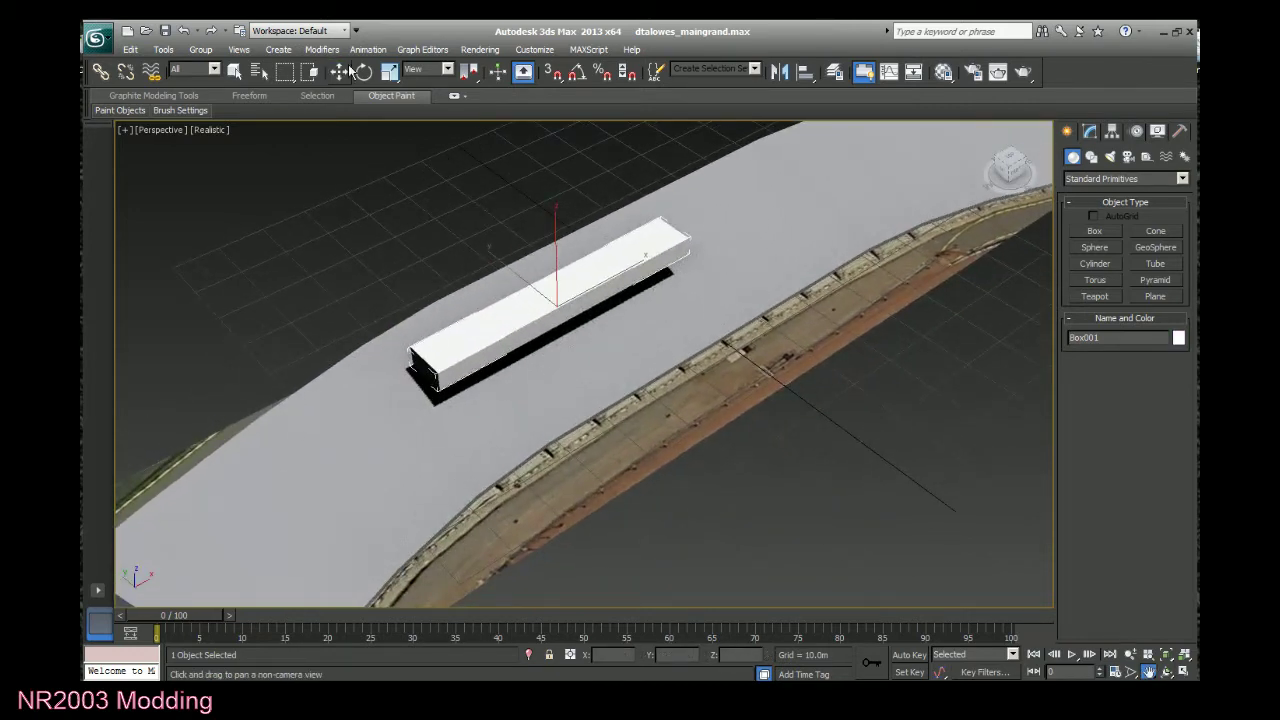
{"action": "left_click_drag", "start_coordinate": [635, 656], "coordinate": [528, 652]}
{"action": "type", "text": "0"}
{"action": "key", "text": "Return"}
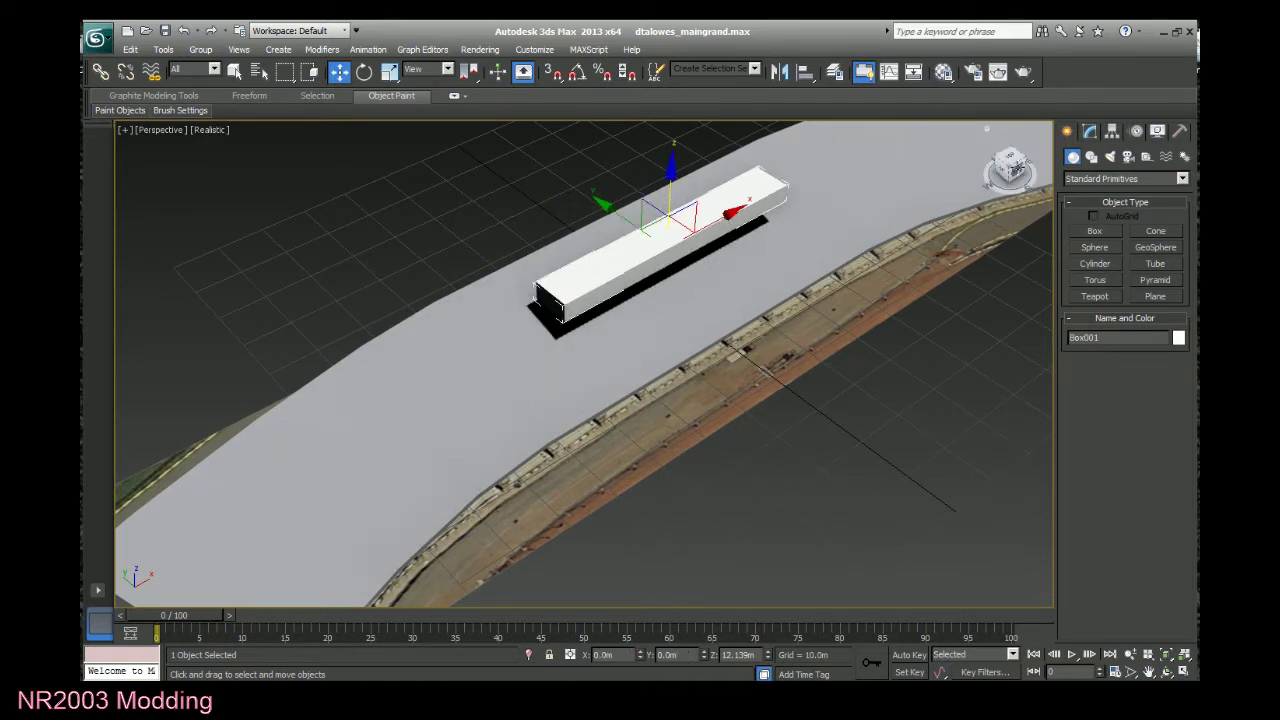
Delete the grey grandstand shape that covers the aerial photo.
{"action": "left_click_drag", "start_coordinate": [1016, 167], "coordinate": [1013, 173]}
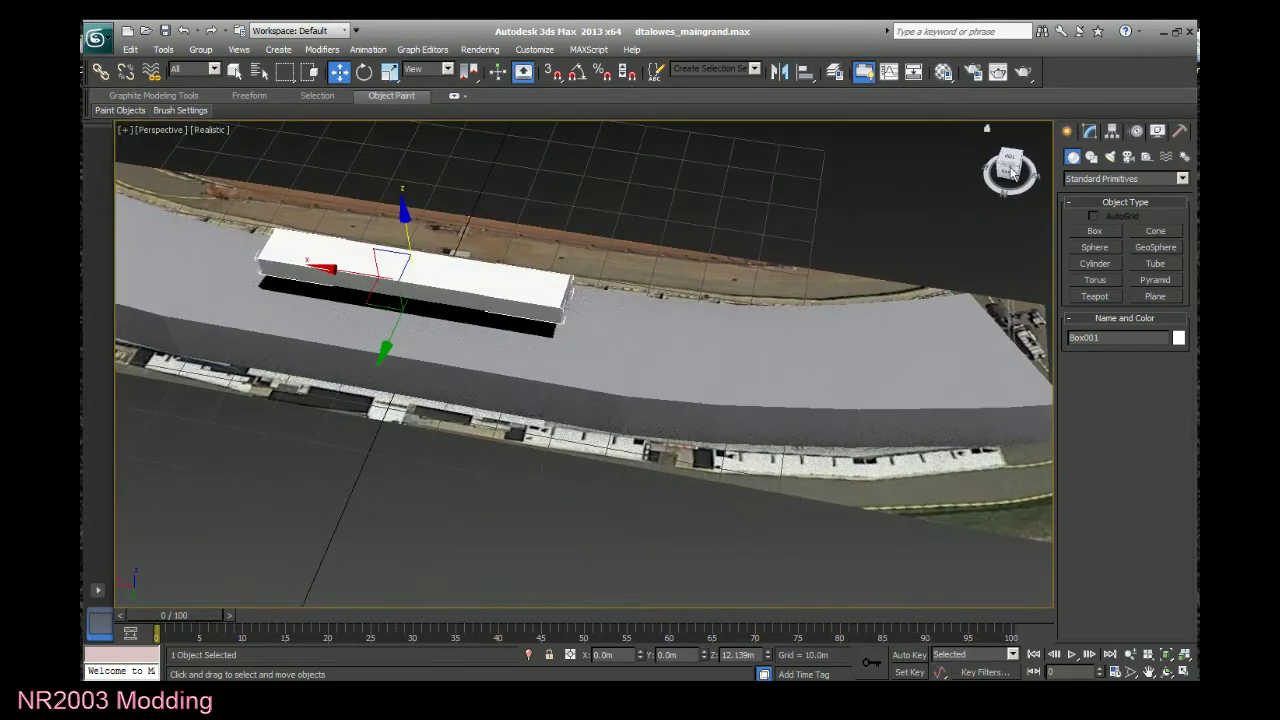
{"action": "left_click", "coordinate": [864, 356]}
{"action": "key", "text": "Delete"}
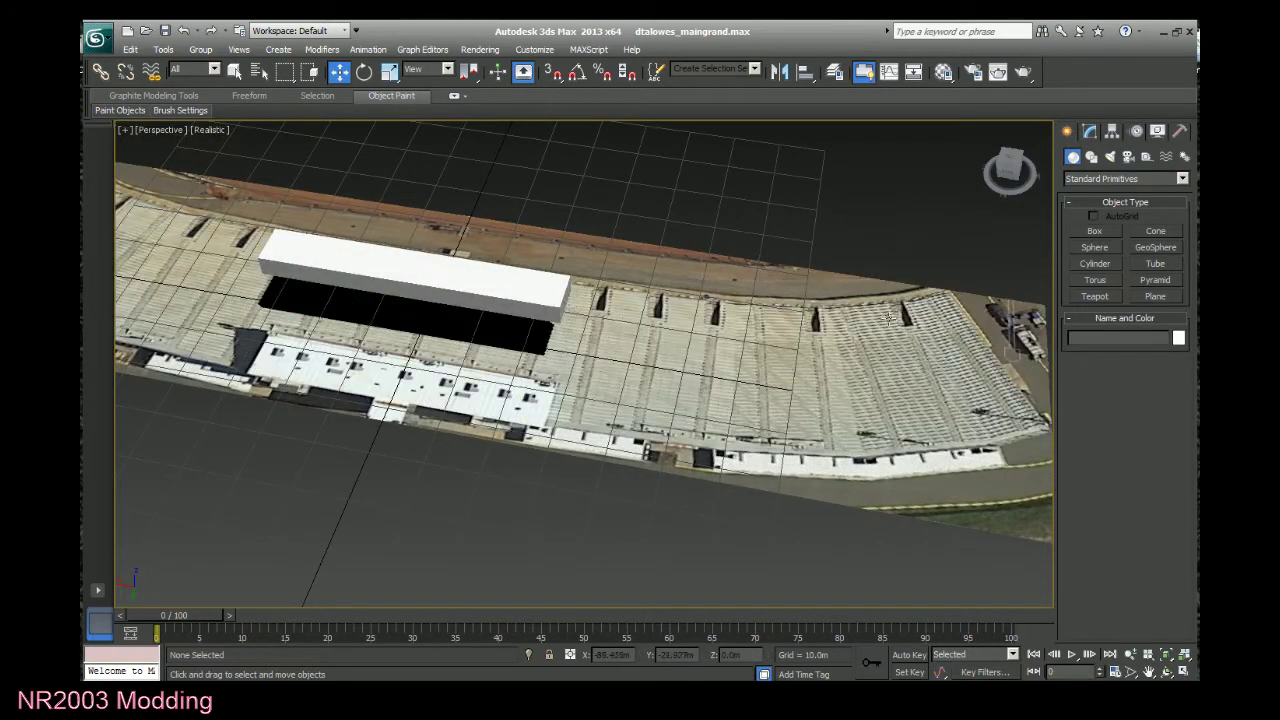
Move the white box along Y to about 13.35 m, over the white roof at the back of the grandstand photo.
{"action": "left_click", "coordinate": [1015, 167]}
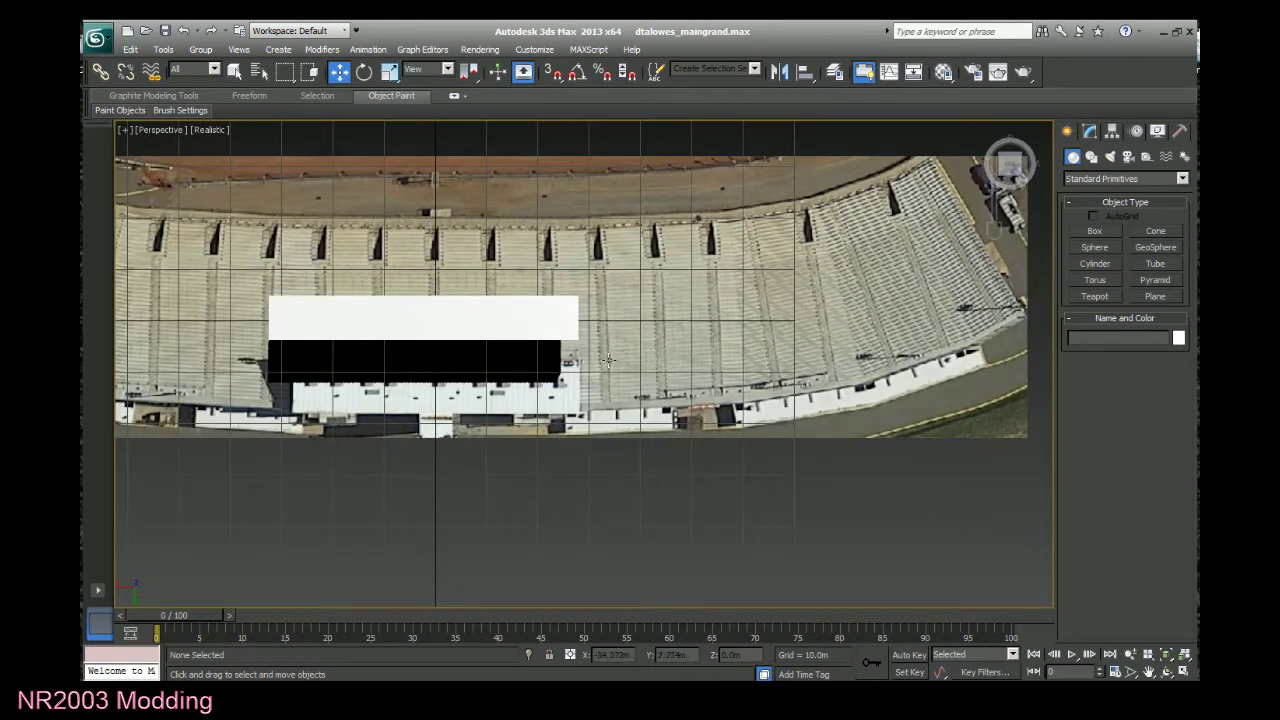
{"action": "left_click", "coordinate": [474, 317]}
{"action": "left_click_drag", "start_coordinate": [426, 415], "coordinate": [431, 483]}
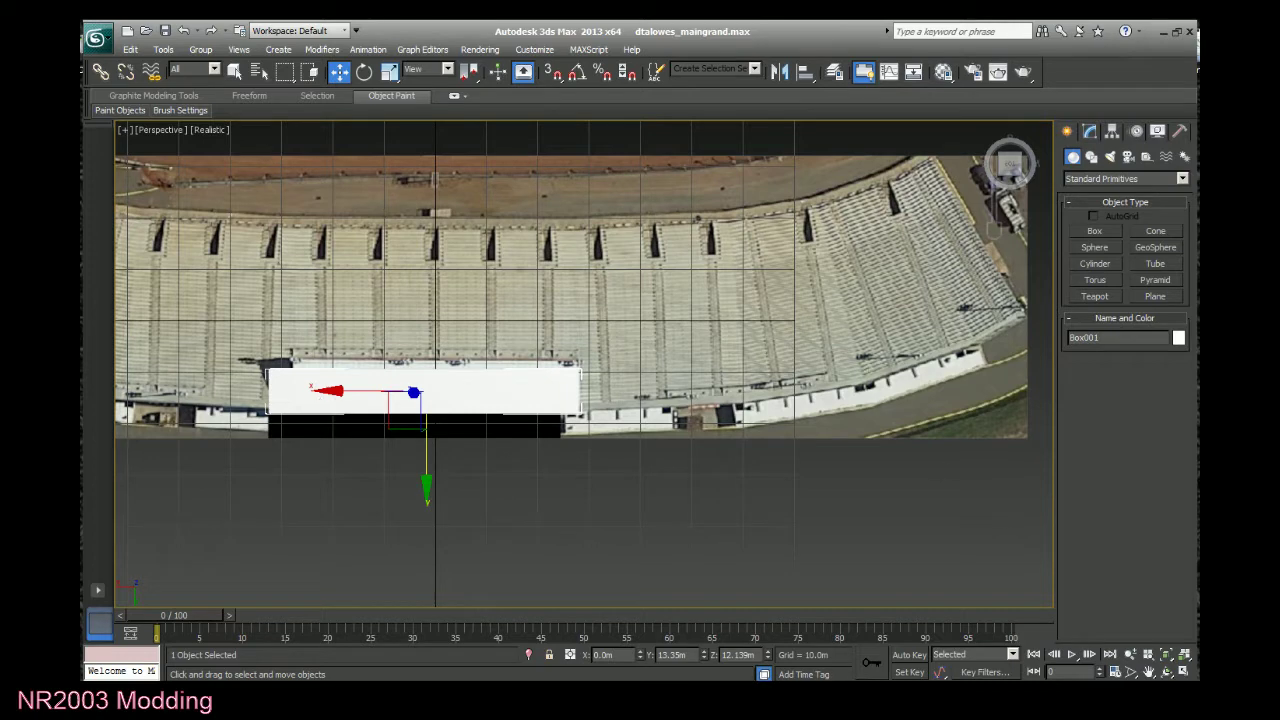
In the maximized Top view, reposition the white box along Y to about 14.01 m over the building behind the seating.
{"action": "middle_click_drag", "start_coordinate": [626, 534], "coordinate": [740, 523]}
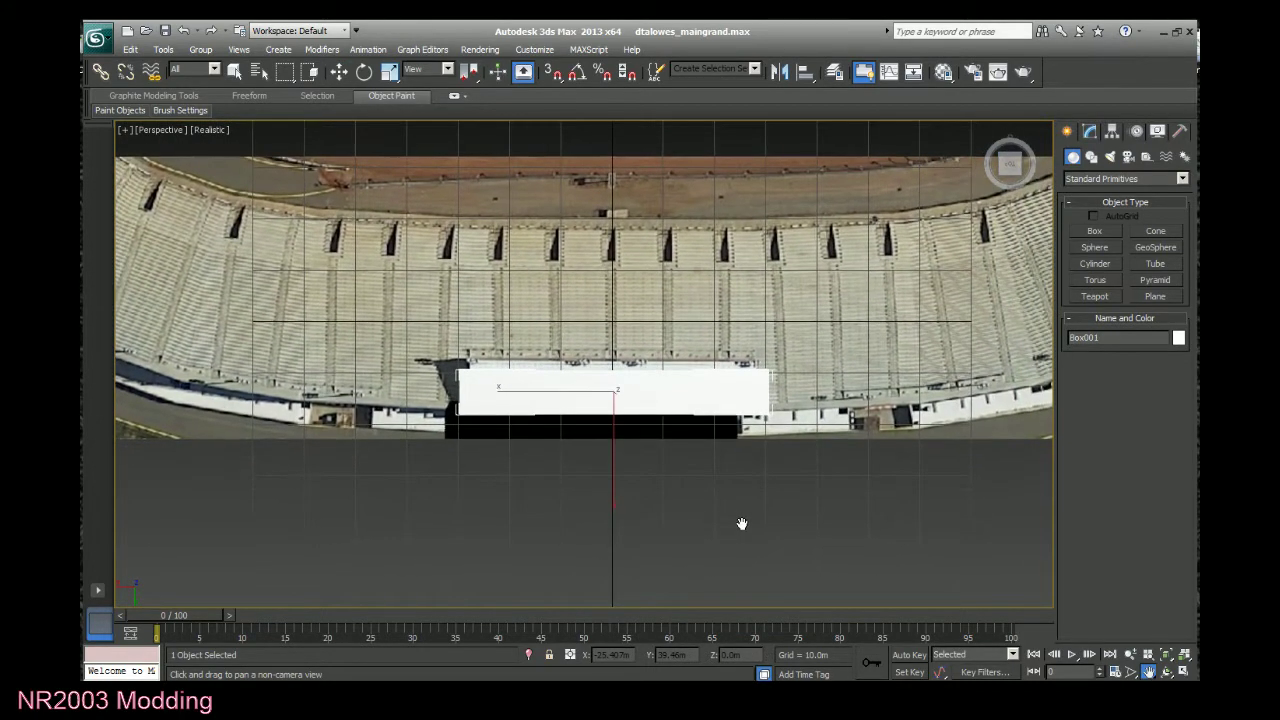
{"action": "left_click", "coordinate": [1183, 671]}
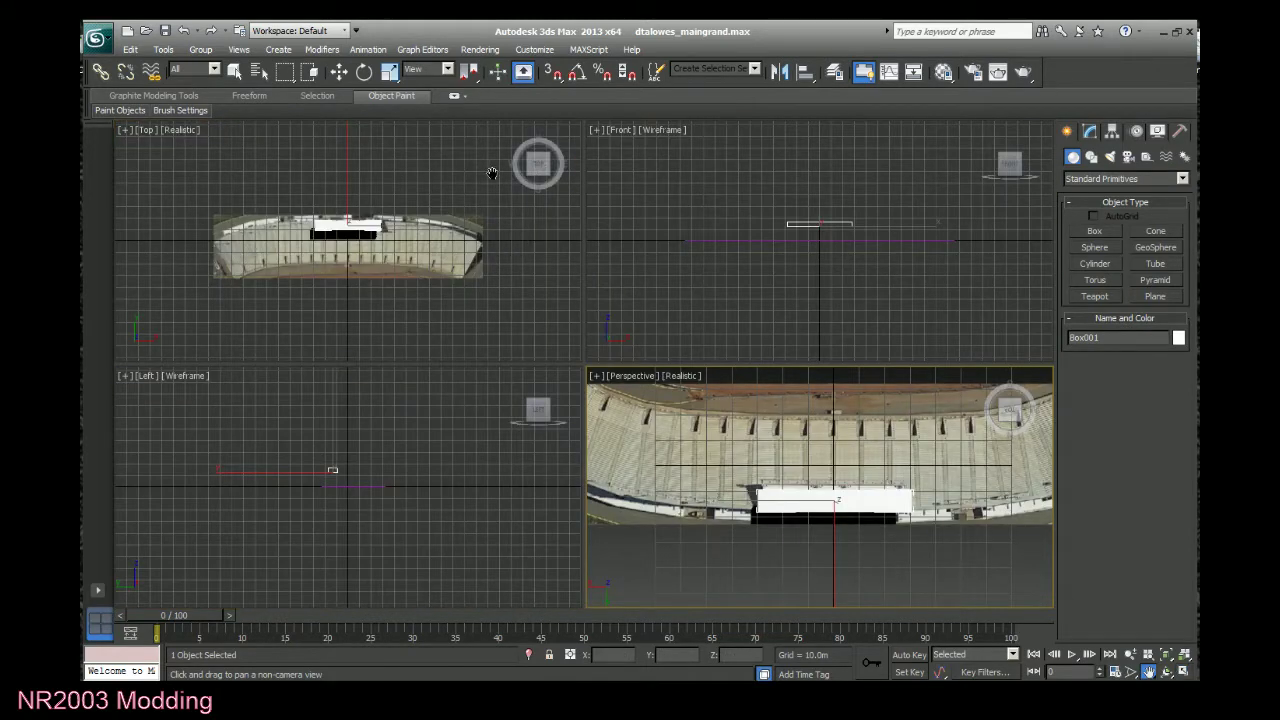
{"action": "right_click", "coordinate": [456, 157]}
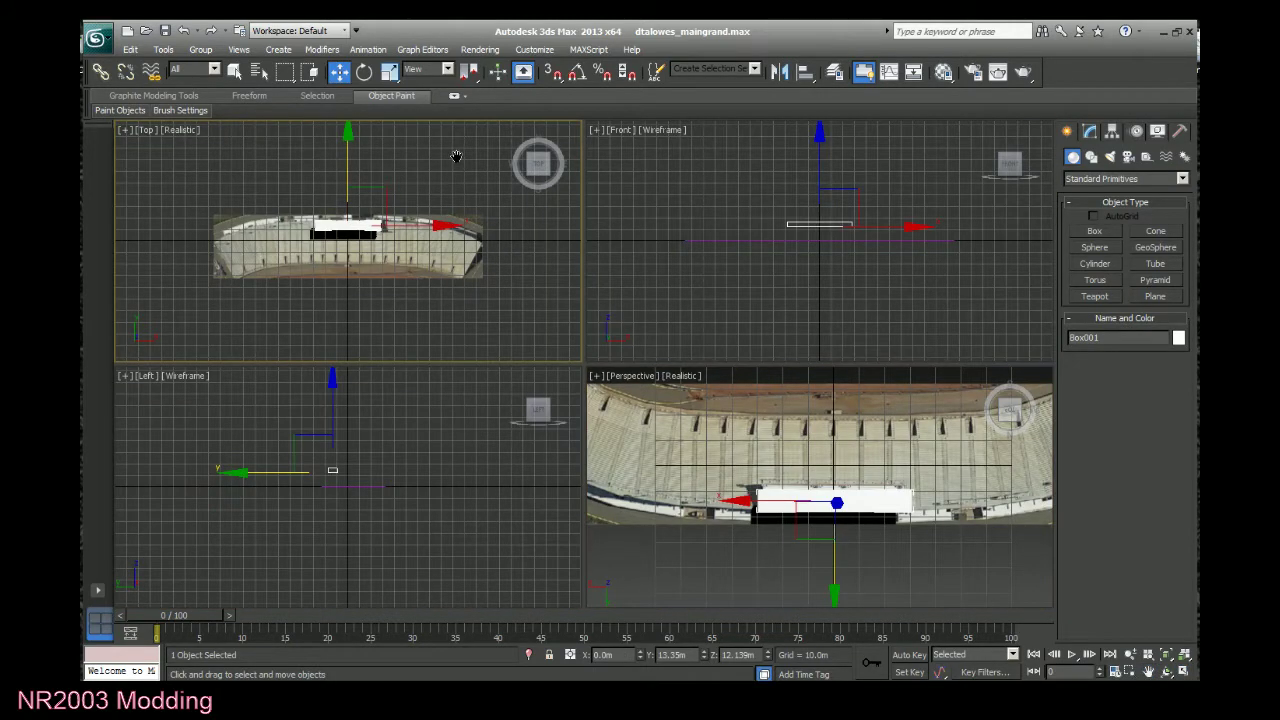
{"action": "left_click", "coordinate": [1187, 671]}
{"action": "left_click", "coordinate": [651, 482]}
{"action": "scroll", "coordinate": [651, 484], "scroll_direction": "up", "scroll_amount": 5}
{"action": "left_click", "coordinate": [660, 280]}
{"action": "left_click_drag", "start_coordinate": [584, 190], "coordinate": [584, 143]}
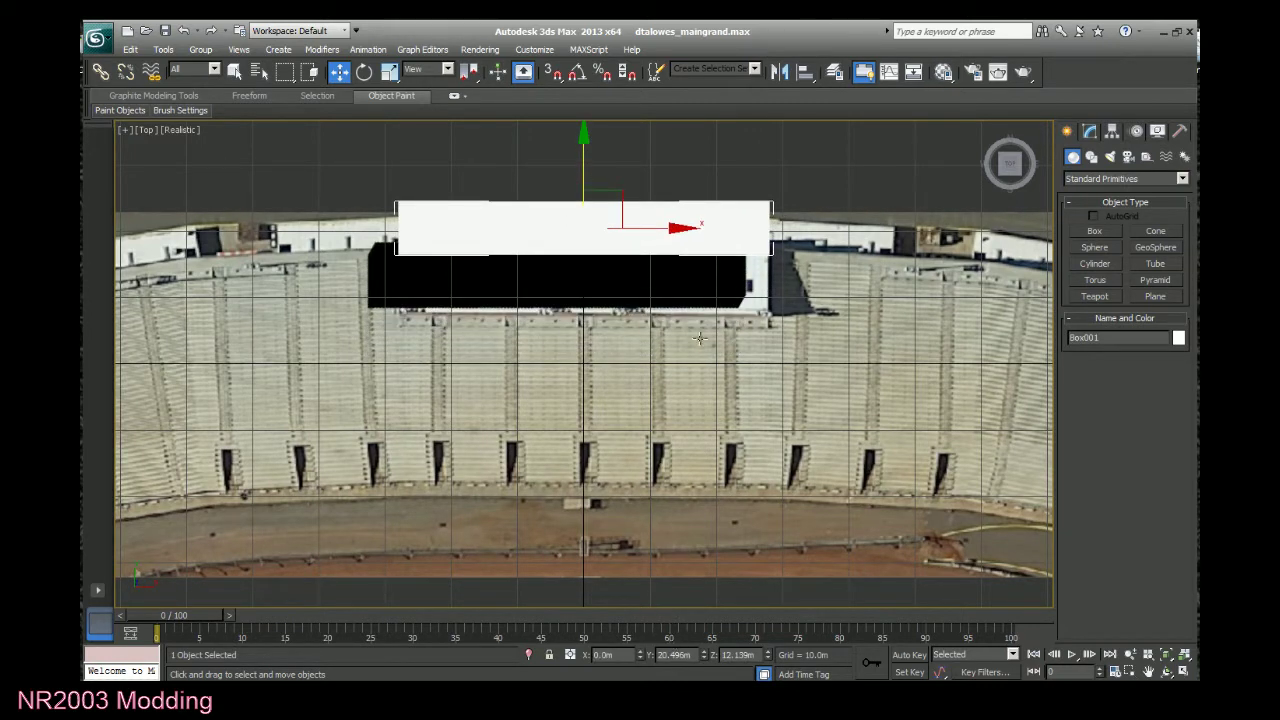
{"action": "left_click_drag", "start_coordinate": [578, 149], "coordinate": [609, 192]}
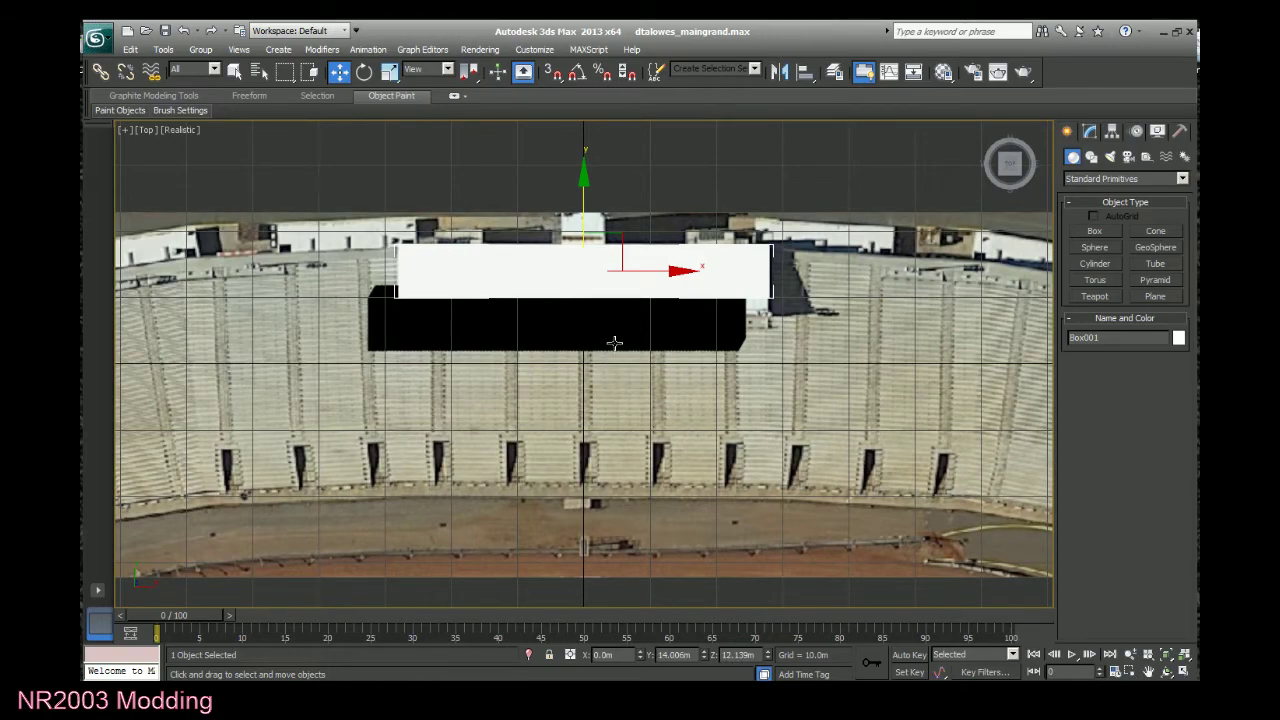
Inspect the box's placement from several angles, ending in a maximized Perspective view from its end.
{"action": "left_click_drag", "start_coordinate": [1015, 165], "coordinate": [1038, 132]}
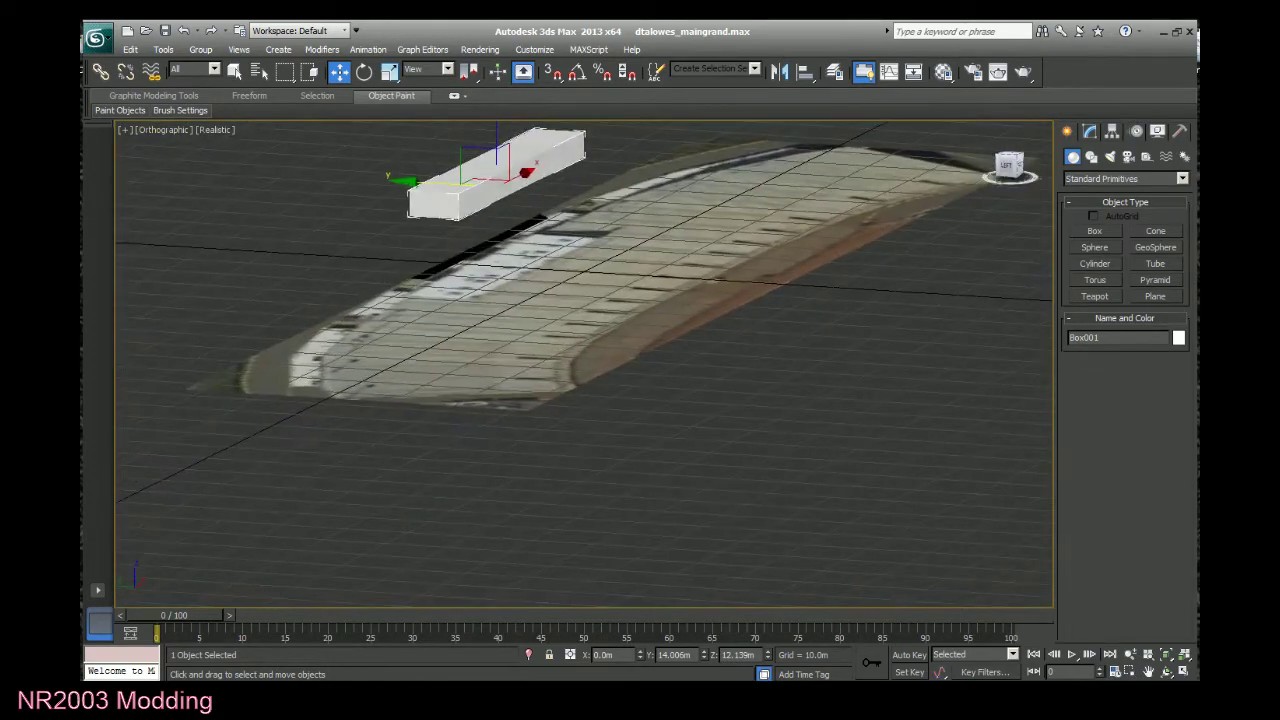
{"action": "left_click", "coordinate": [1010, 163]}
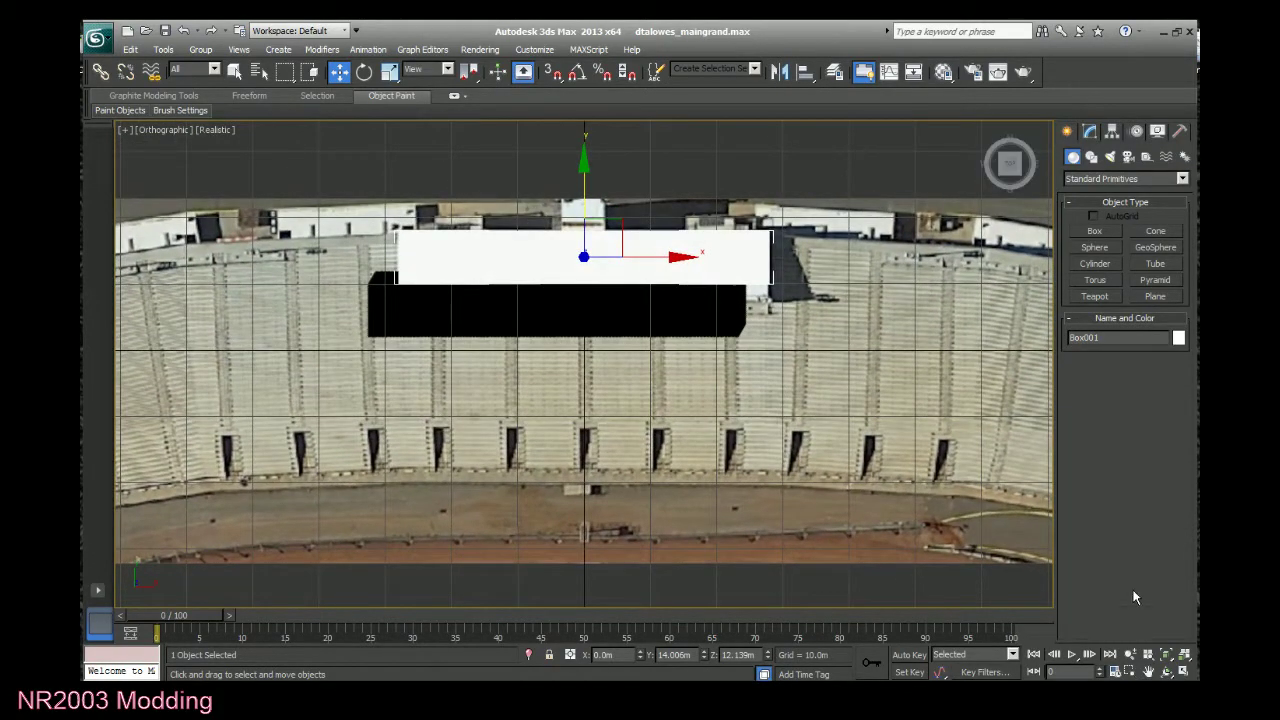
{"action": "left_click", "coordinate": [1183, 671]}
{"action": "left_click", "coordinate": [886, 546]}
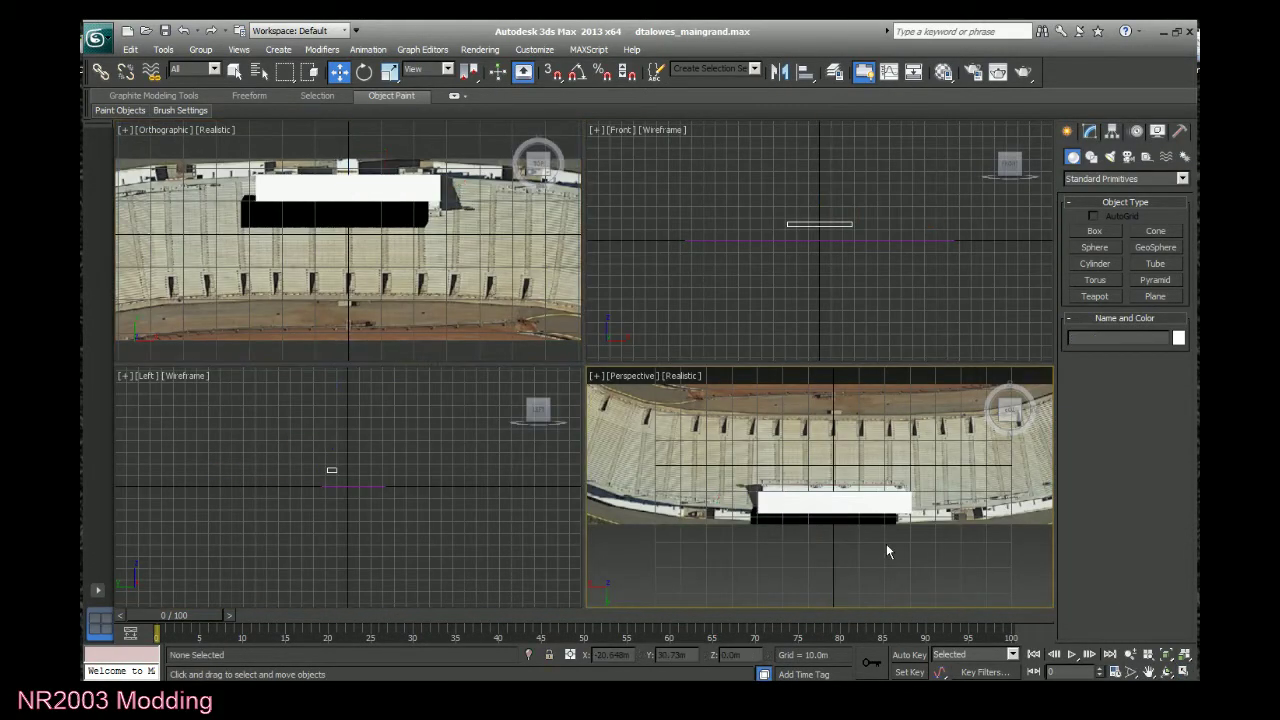
{"action": "left_click", "coordinate": [1183, 671]}
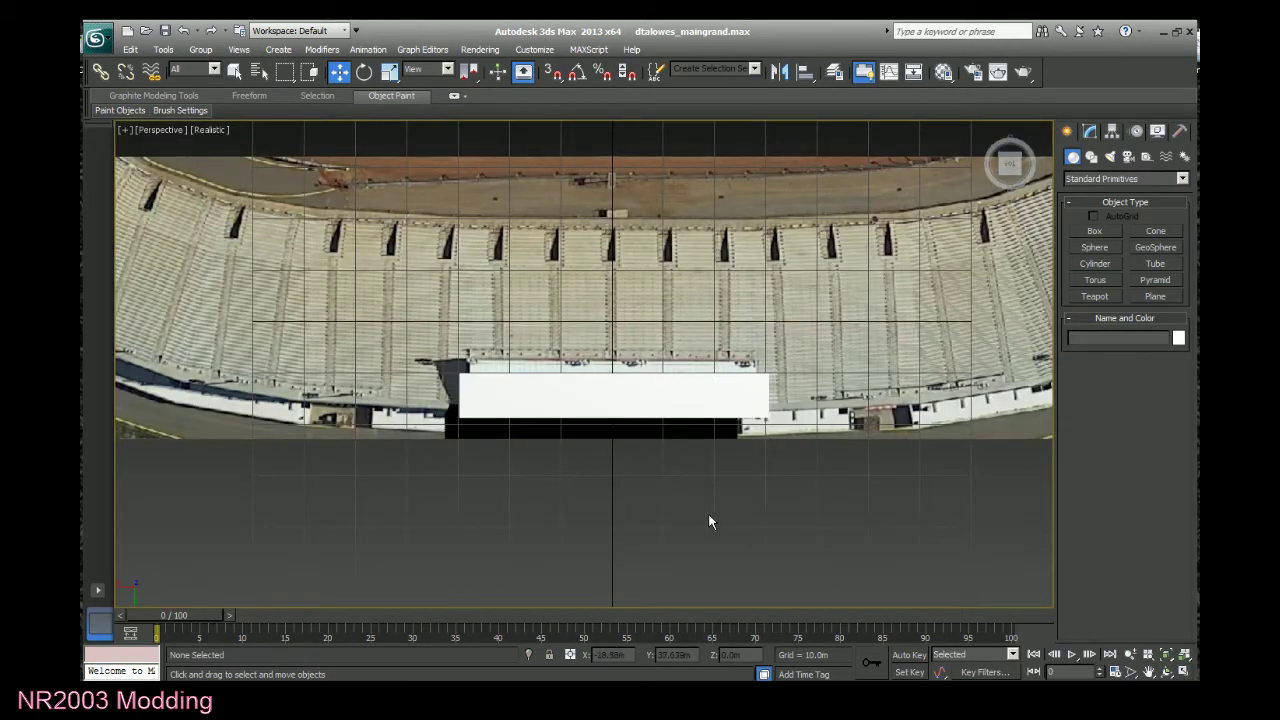
{"action": "left_click_drag", "start_coordinate": [1006, 164], "coordinate": [866, 136]}
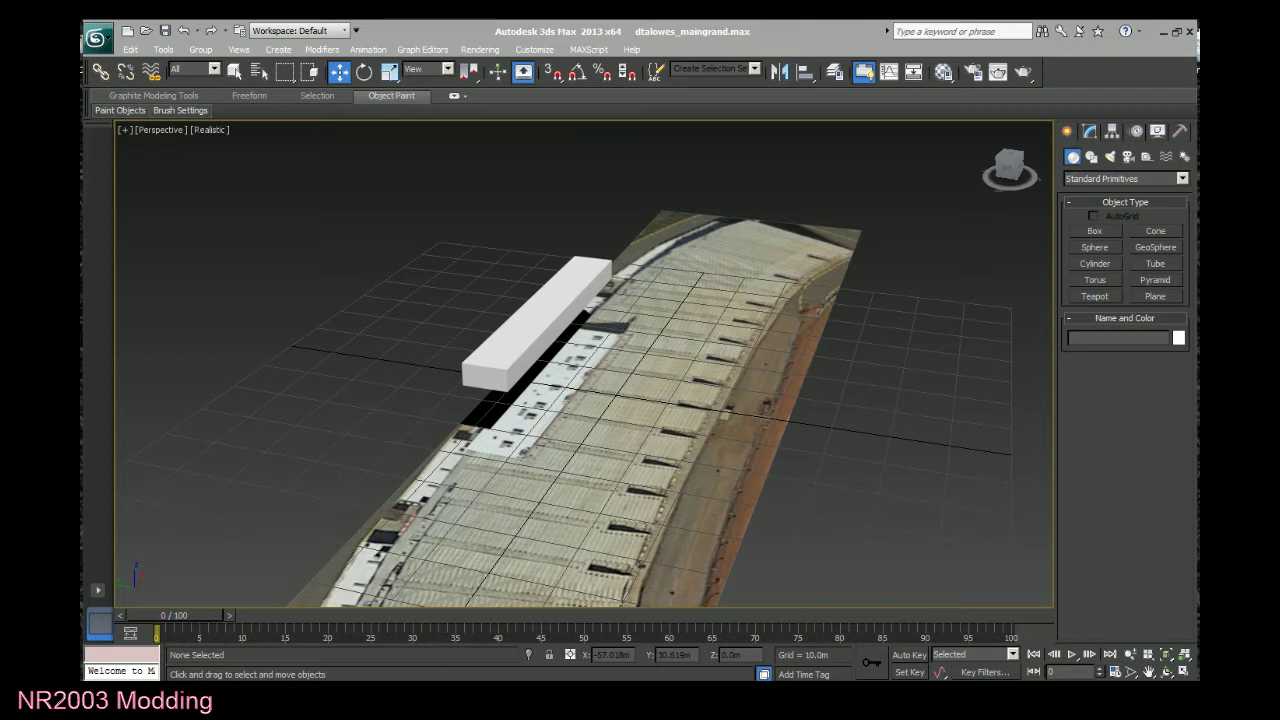
{"action": "right_click", "coordinate": [22, 449]}
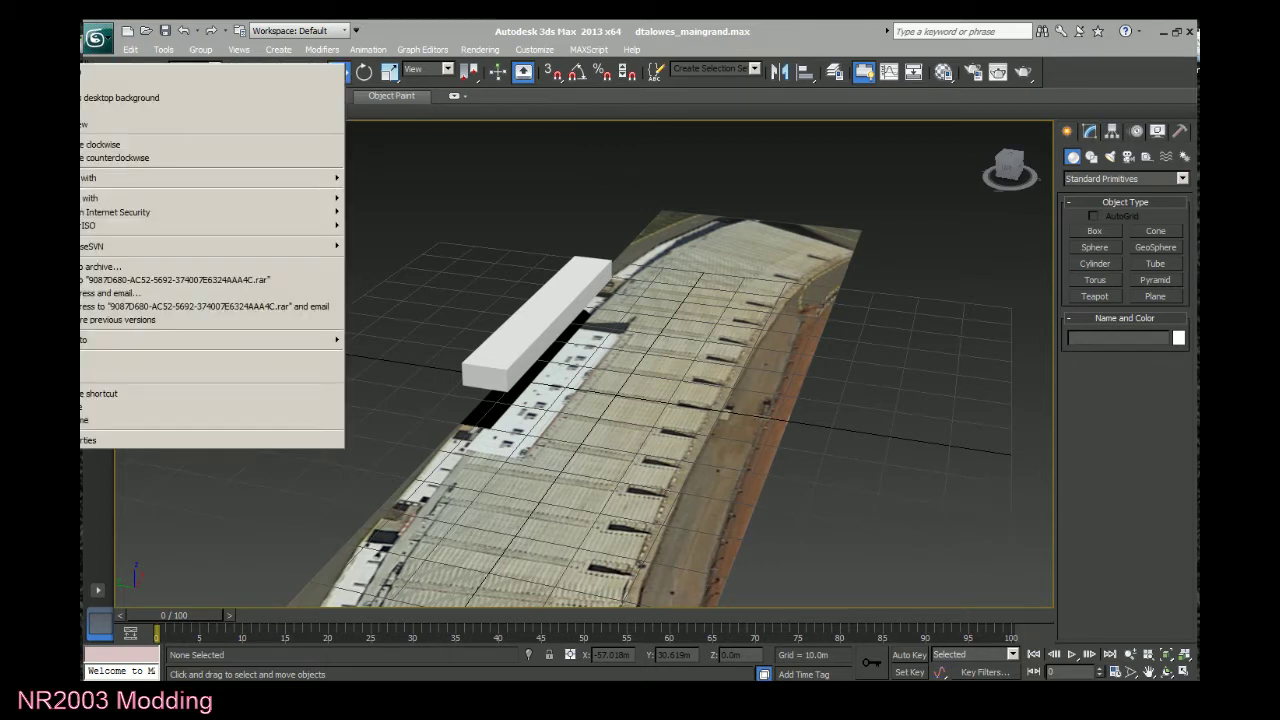
{"action": "left_click", "coordinate": [82, 126]}
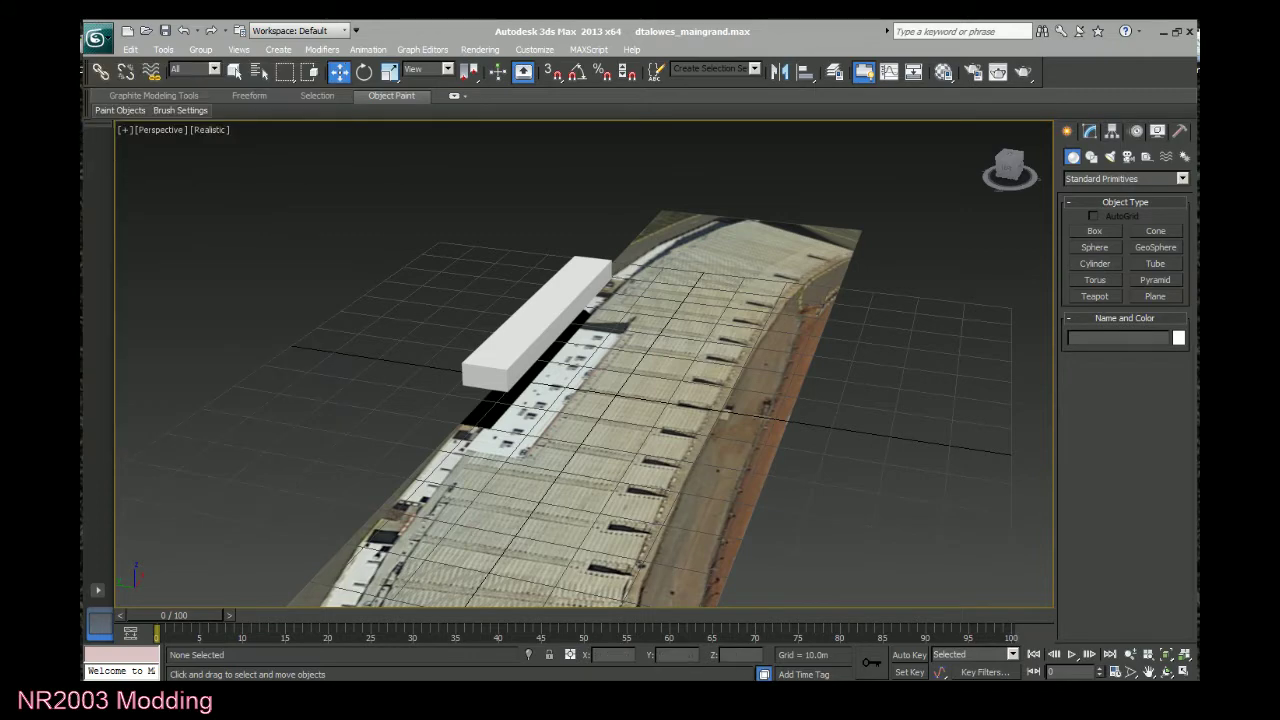
{"action": "left_click_drag", "start_coordinate": [820, 40], "coordinate": [1272, 34]}
{"action": "left_click_drag", "start_coordinate": [1091, 31], "coordinate": [1045, 48]}
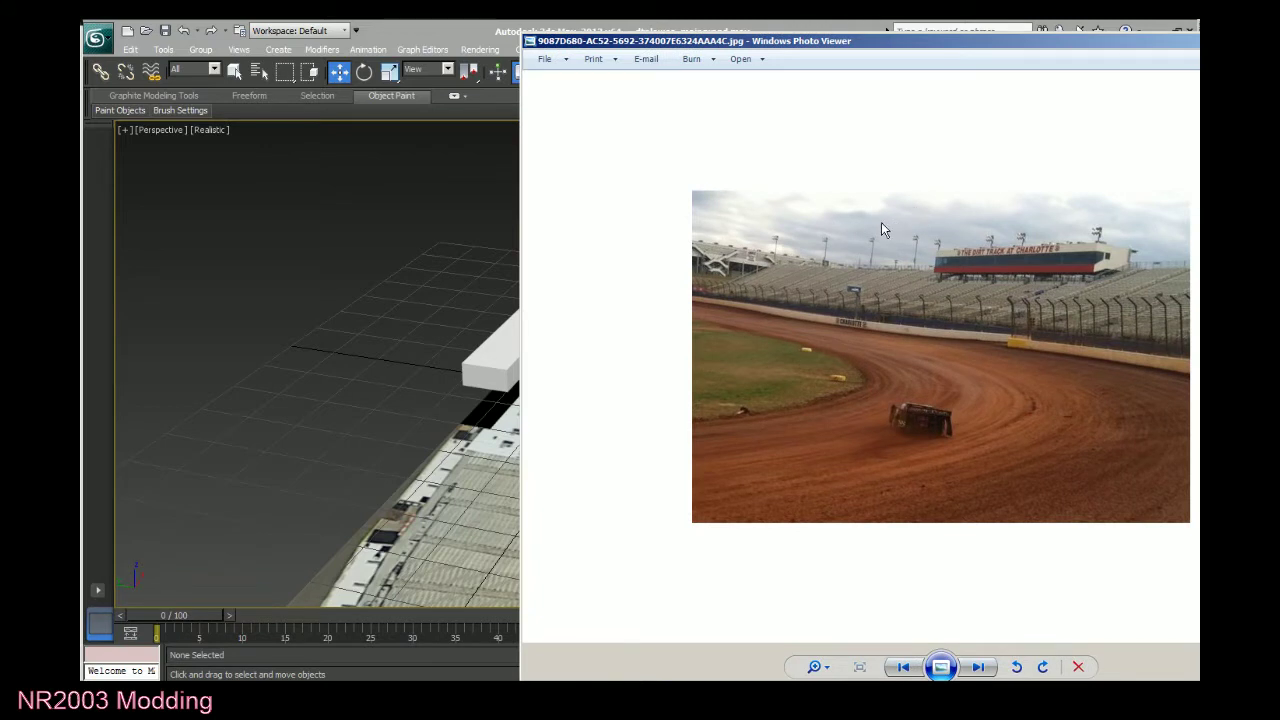
{"action": "left_click", "coordinate": [345, 374]}
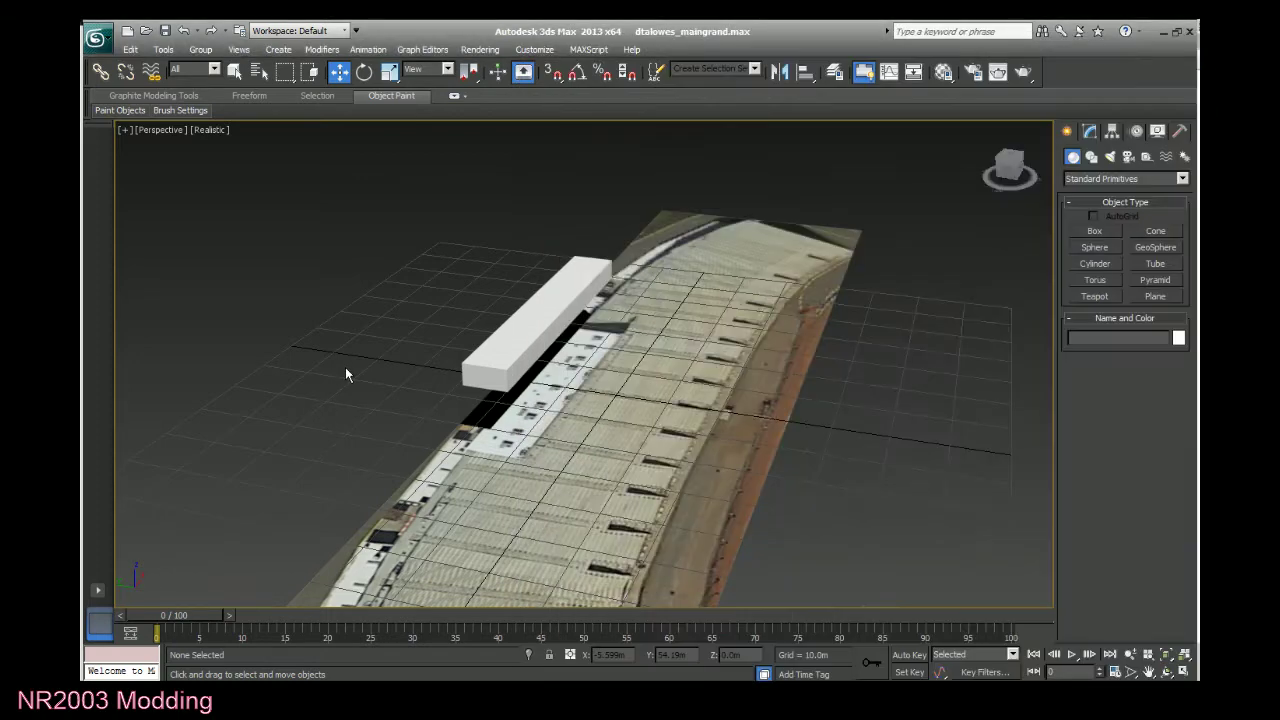
Delete the long side polygon of the white box that faces the track.
{"action": "left_click", "coordinate": [555, 310]}
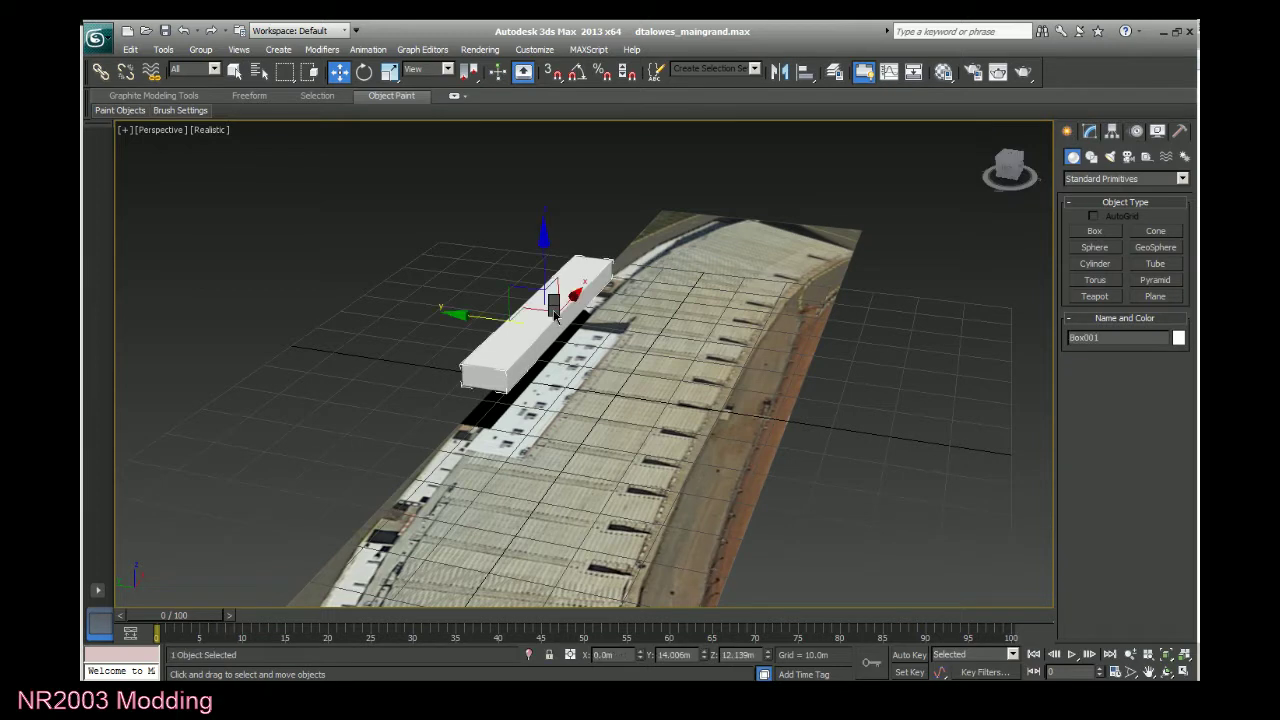
{"action": "key", "text": "1"}
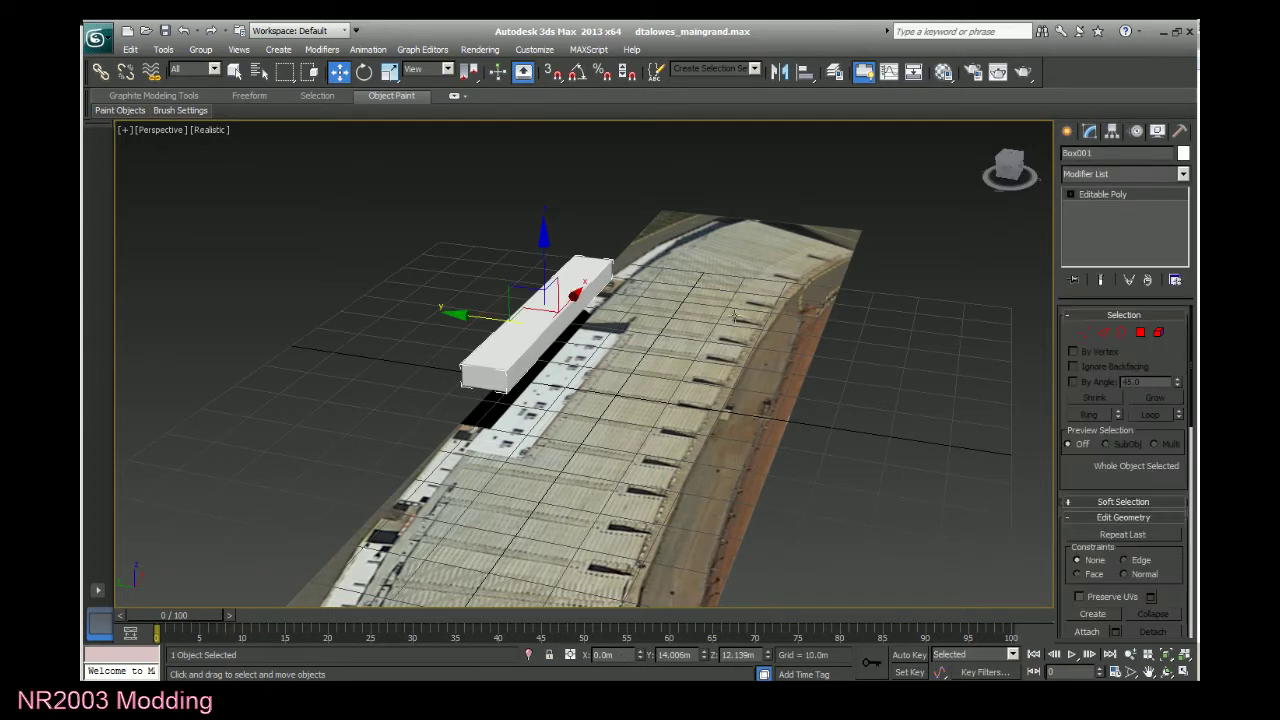
{"action": "mouse_move", "coordinate": [1010, 166]}
{"action": "left_mouse_down"}
{"action": "mouse_move", "coordinate": [985, 170]}
{"action": "mouse_move", "coordinate": [1010, 168]}
{"action": "left_mouse_up"}
{"action": "scroll", "coordinate": [803, 376], "scroll_direction": "up", "scroll_amount": 5}
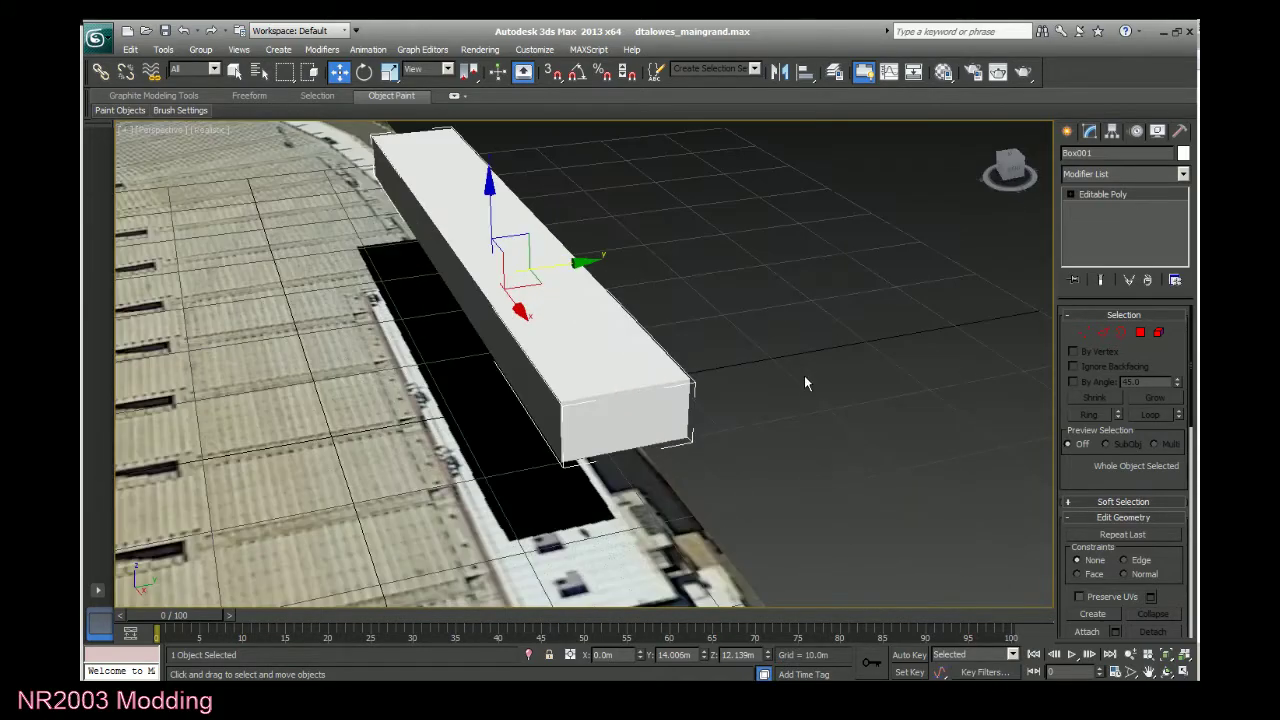
{"action": "left_click", "coordinate": [1071, 194]}
{"action": "left_click", "coordinate": [1101, 244]}
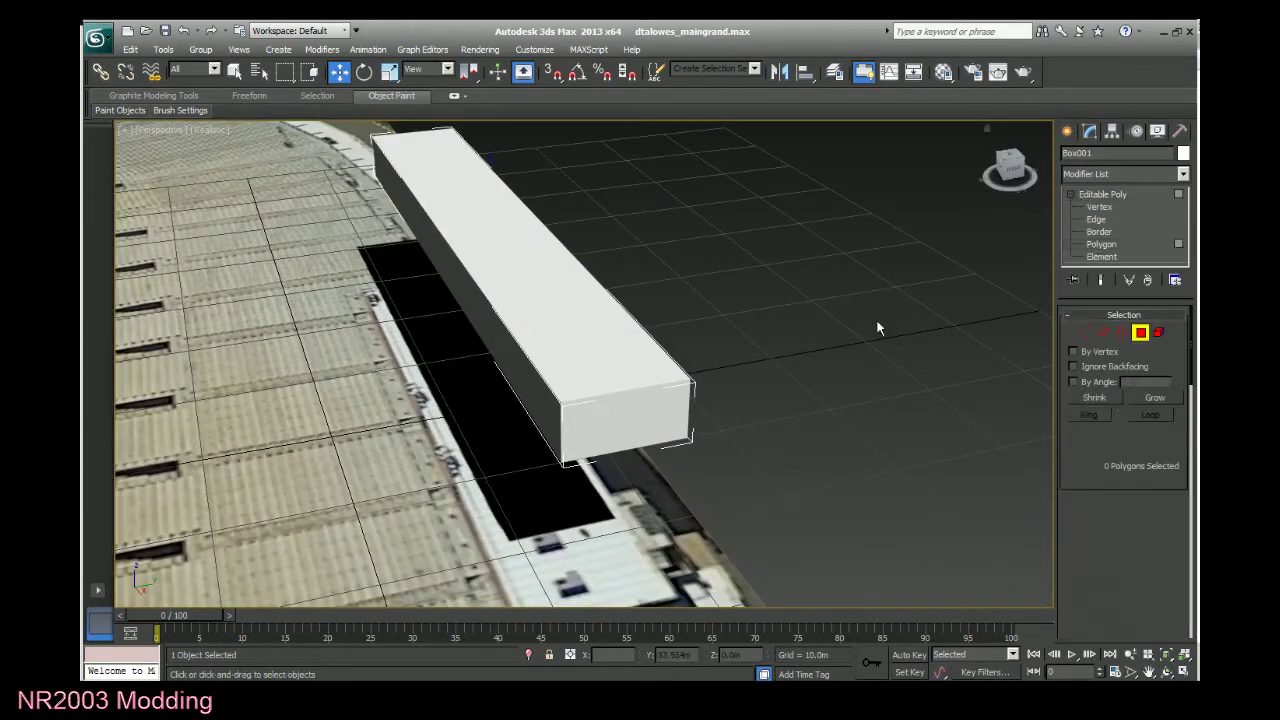
{"action": "left_click", "coordinate": [545, 403]}
{"action": "key", "text": "Delete"}
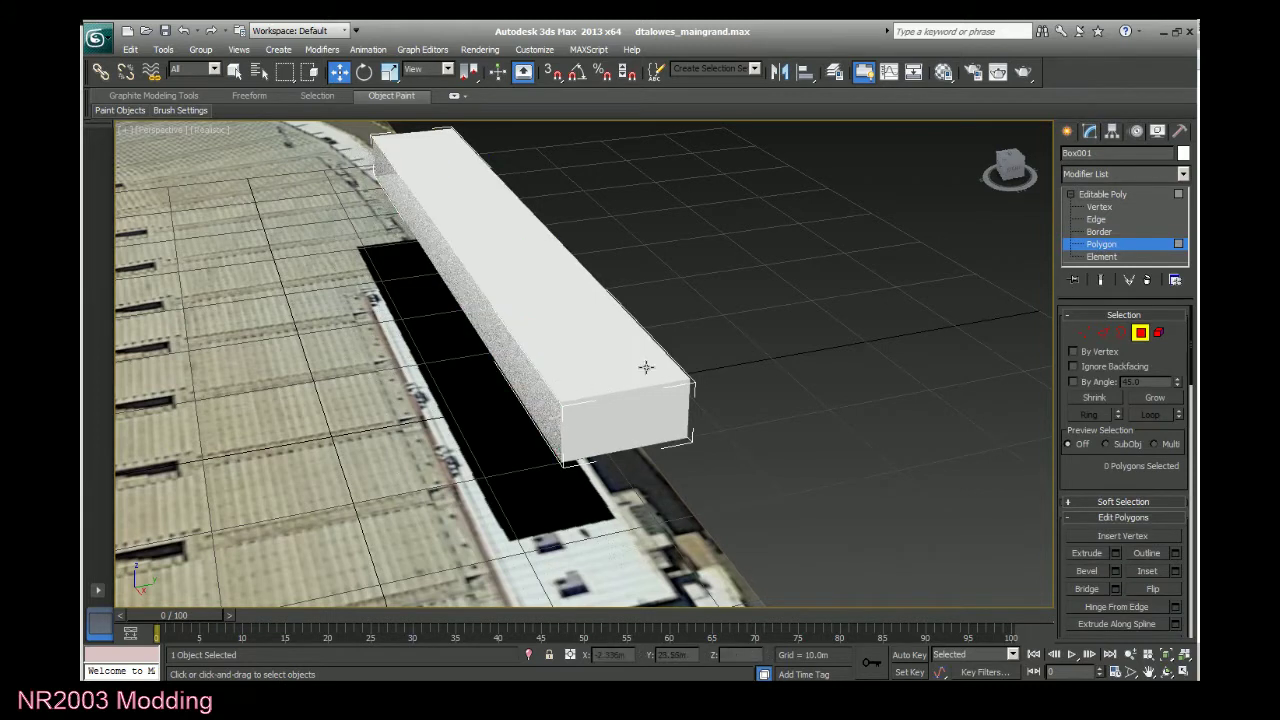
Extend the box's top edge on the open side toward the track as a roof overhang, to a Y position of about 7.11 m.
{"action": "left_click", "coordinate": [1097, 220]}
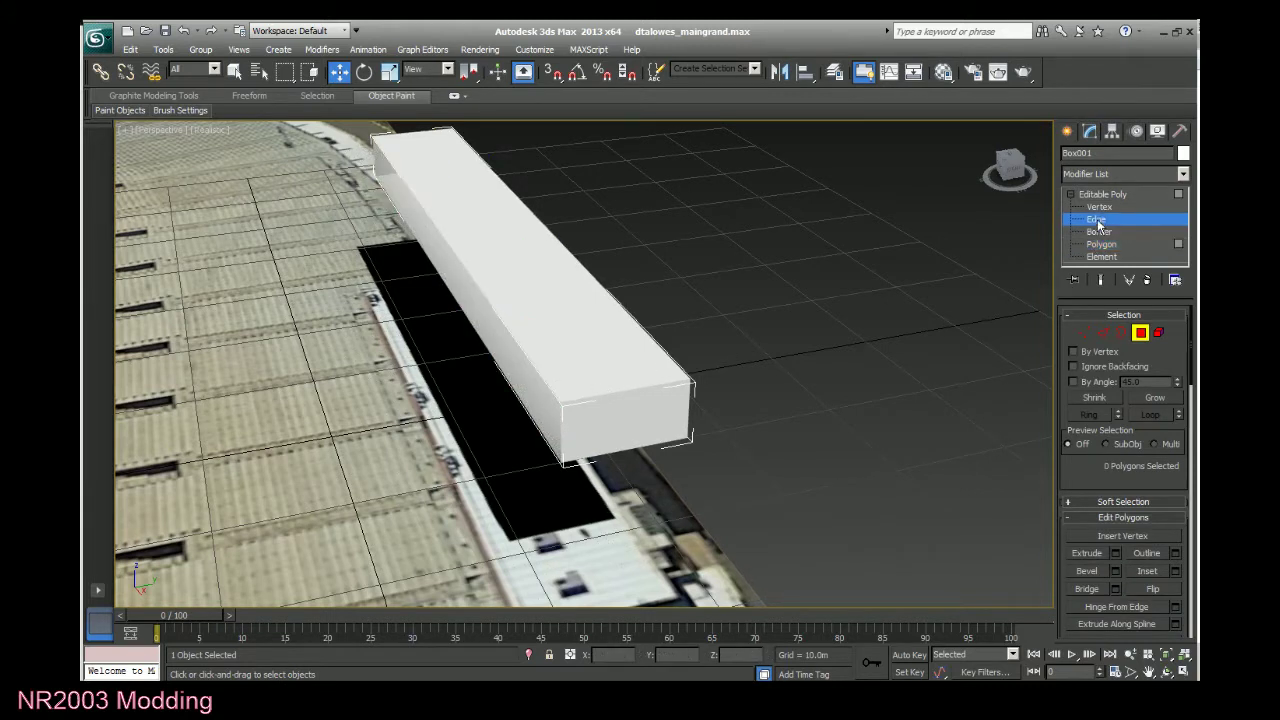
{"action": "left_click", "coordinate": [530, 361]}
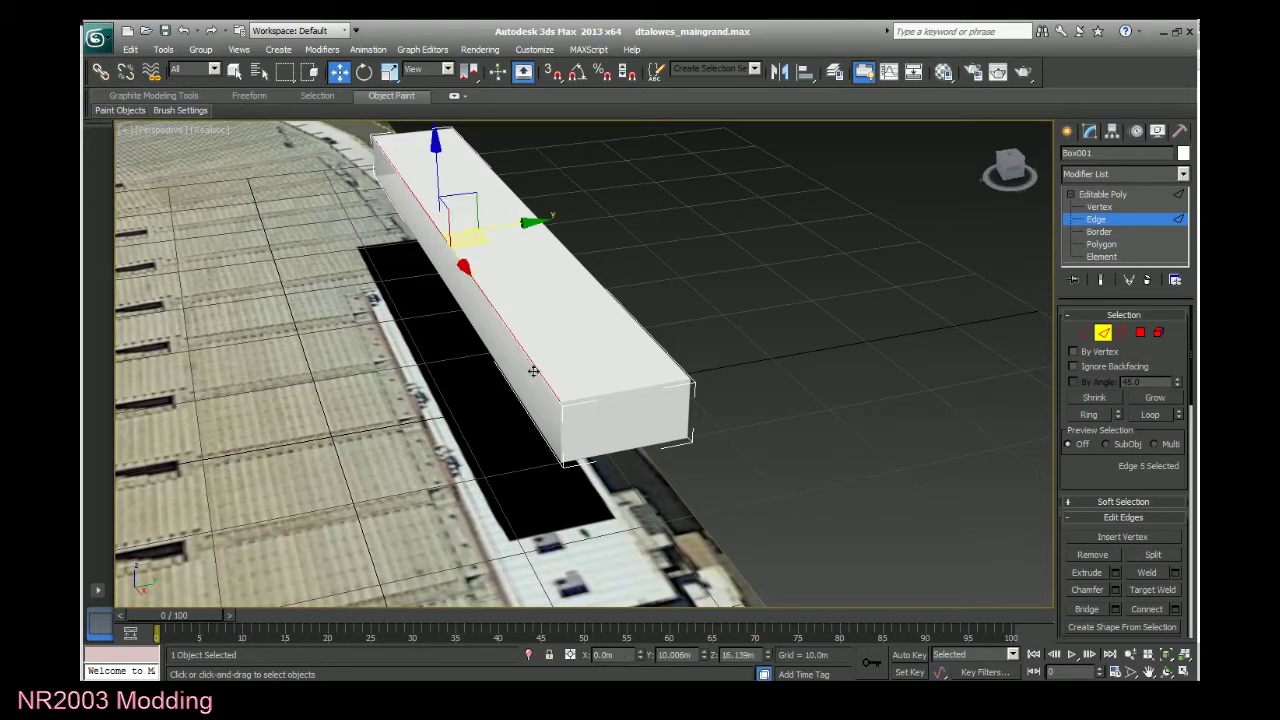
{"action": "left_click_drag", "start_coordinate": [531, 221], "coordinate": [491, 263], "text": "shift"}
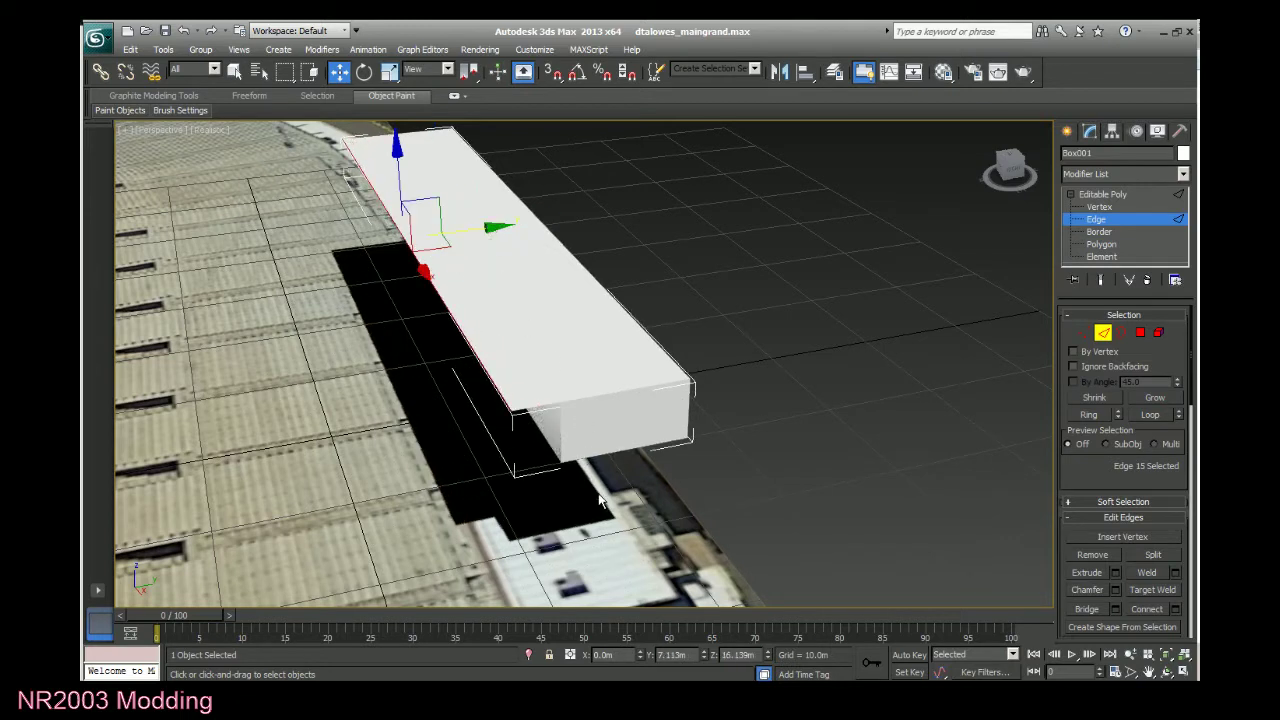
{"action": "left_click", "coordinate": [552, 386]}
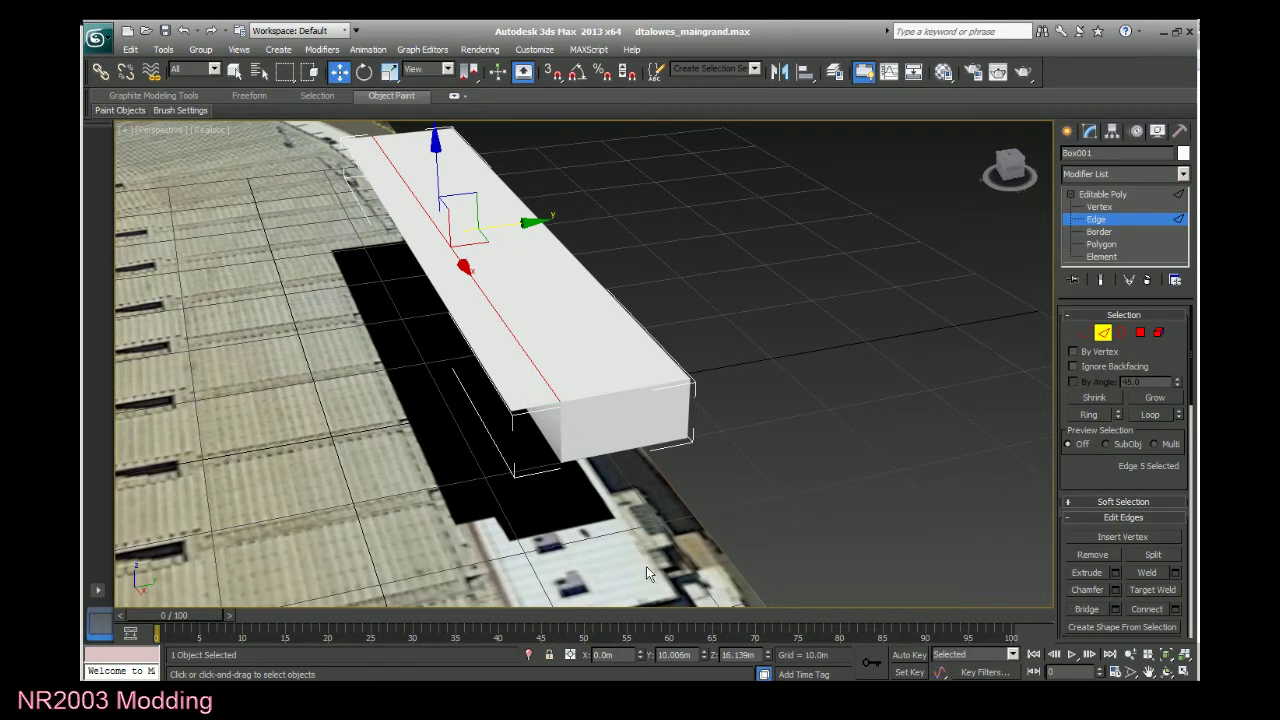
{"action": "left_click", "coordinate": [494, 387]}
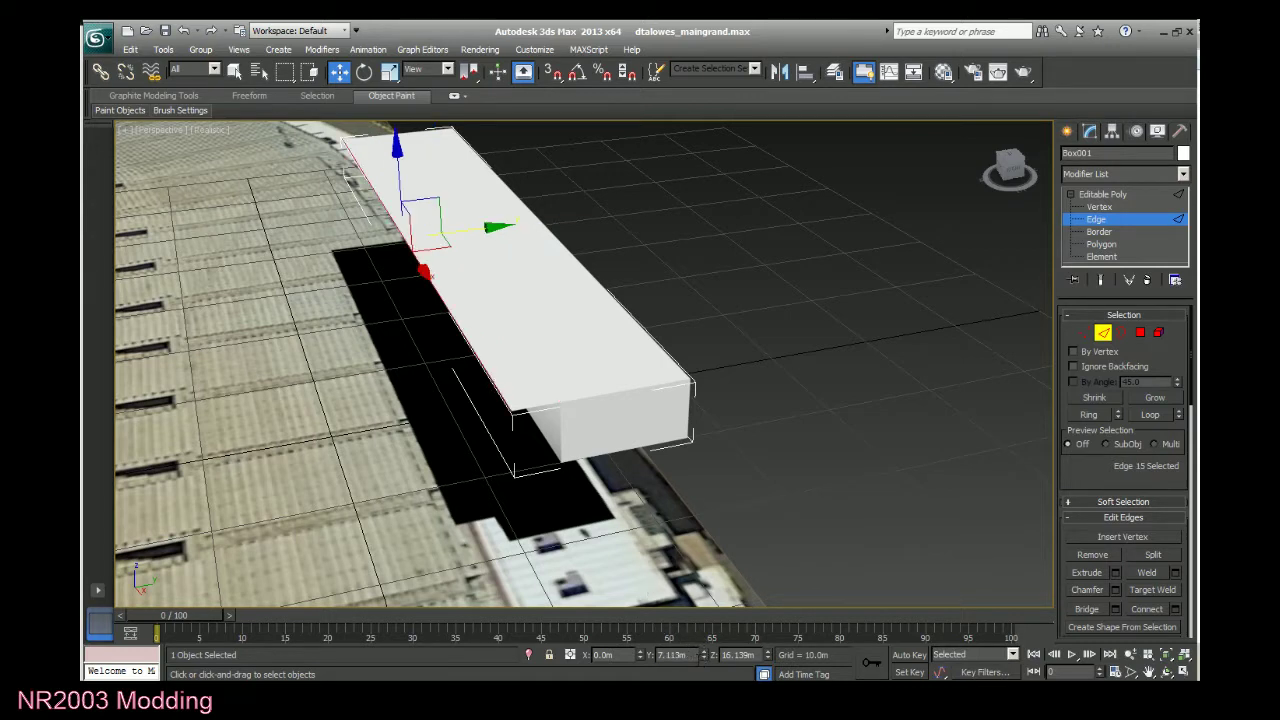
Set the roof overhang's outer edge to a Y position of 7.006 m.
{"action": "left_click", "coordinate": [550, 395]}
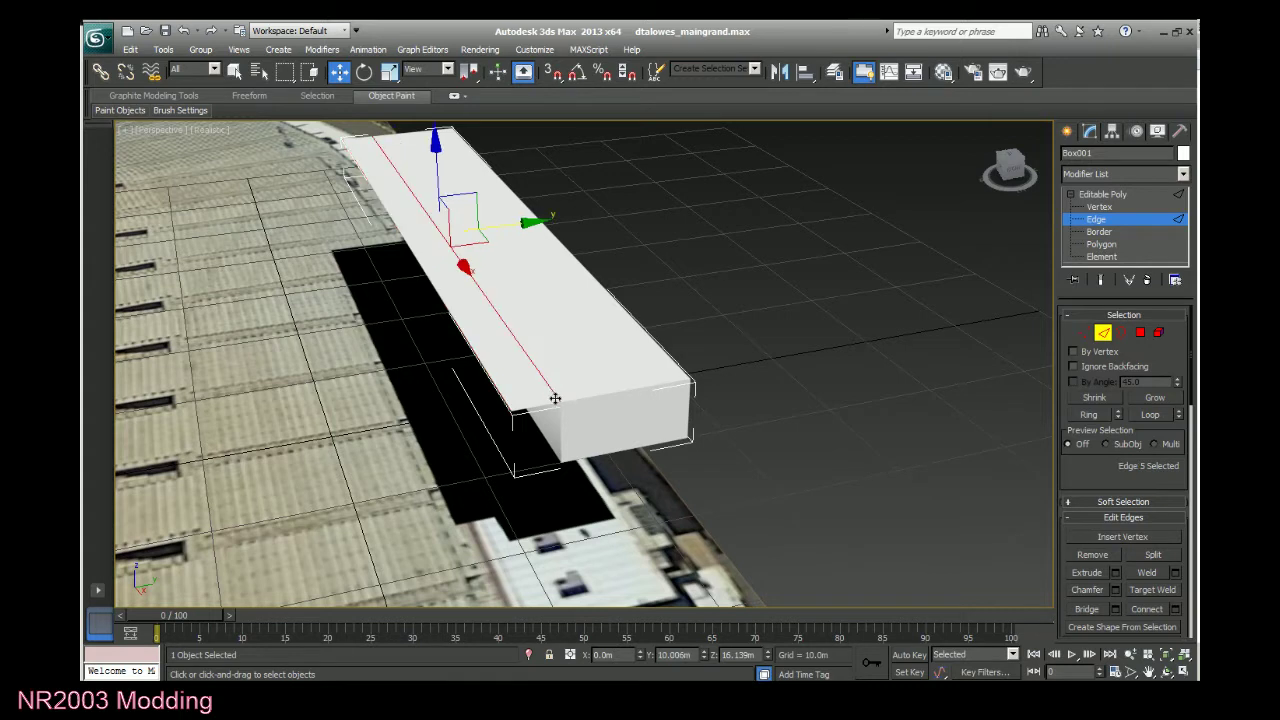
{"action": "left_click", "coordinate": [693, 655]}
{"action": "key", "text": "ctrl+c"}
{"action": "left_click", "coordinate": [485, 375]}
{"action": "left_click_drag", "start_coordinate": [682, 655], "coordinate": [656, 655]}
{"action": "key", "text": "ctrl+v"}
{"action": "double_click", "coordinate": [660, 655]}
{"action": "type", "text": "7.006"}
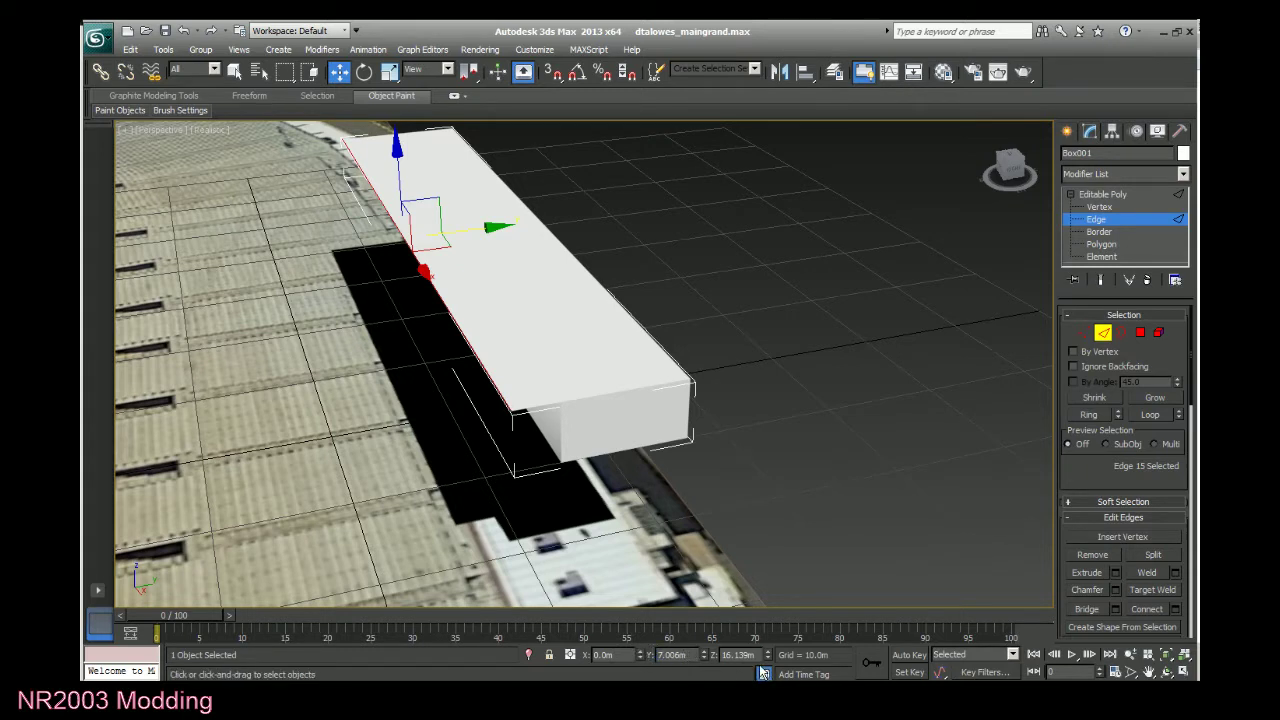
{"action": "key", "text": "Tab"}
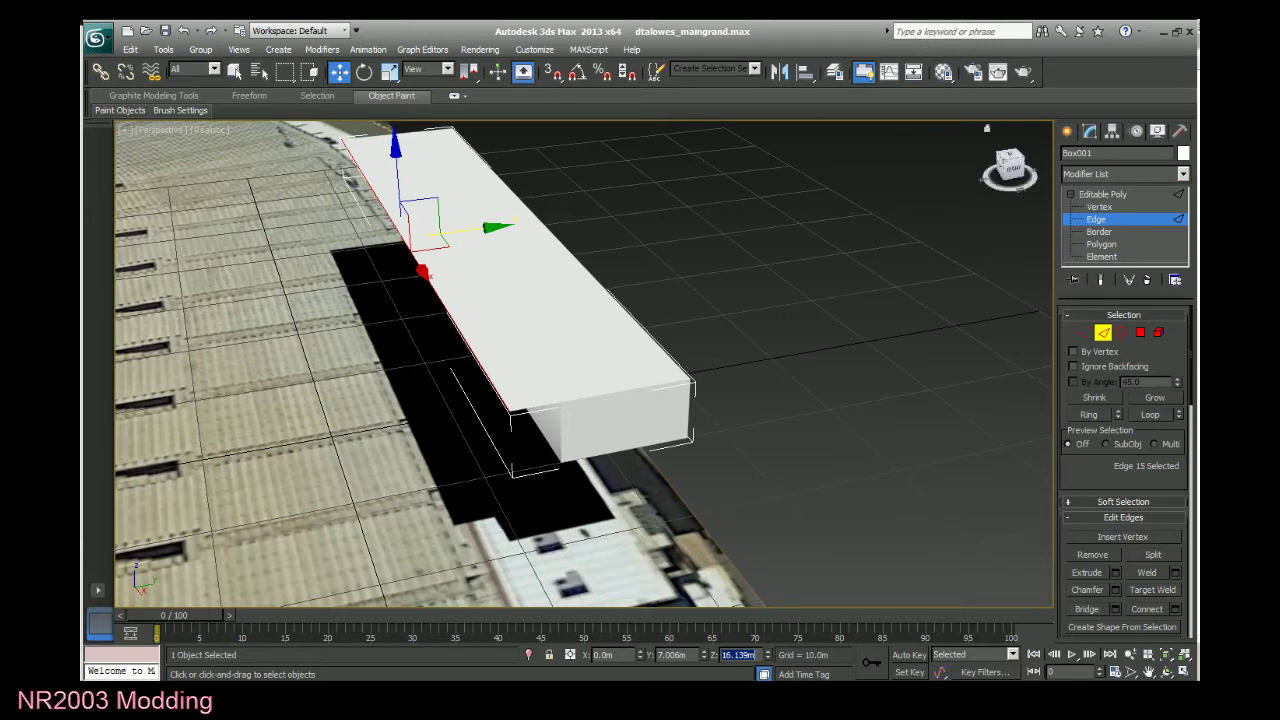
Extend the overhang's outer edge downward as a front panel, to a Z position of about 12.89 m.
{"action": "key", "text": "alt+Tab"}
{"action": "key", "text": "alt+Tab"}
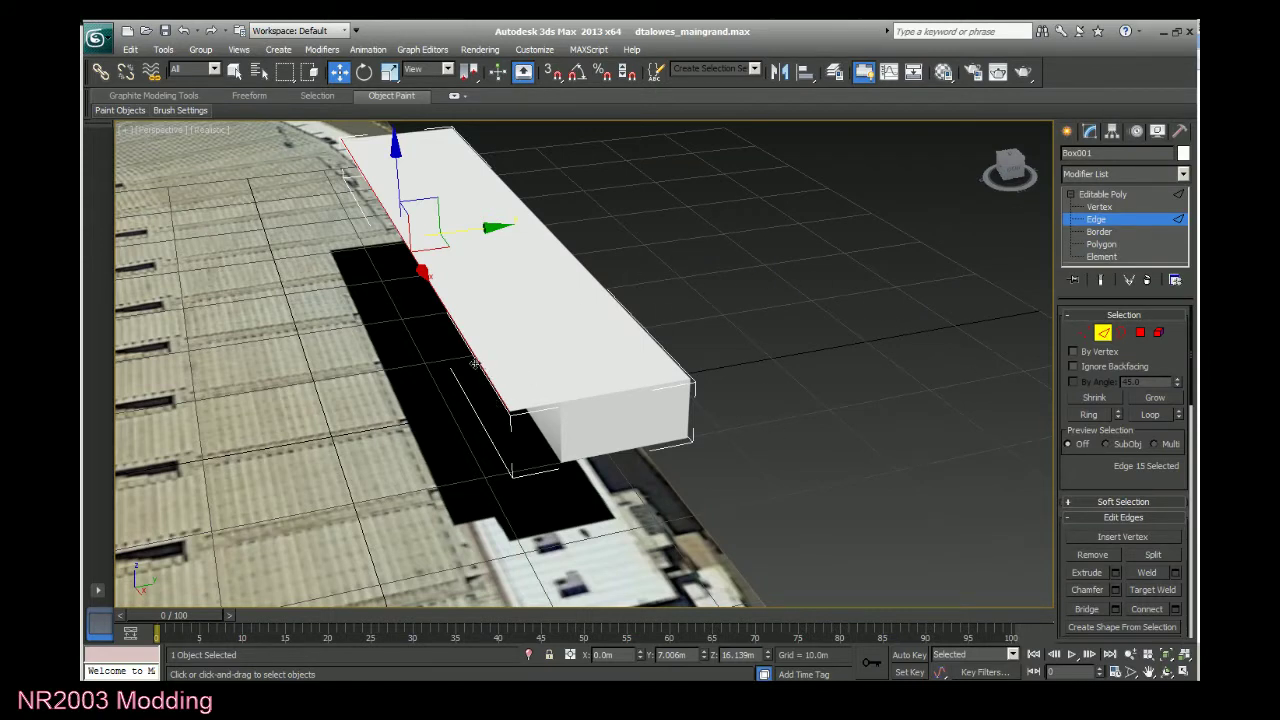
{"action": "left_click_drag", "start_coordinate": [395, 175], "coordinate": [395, 220], "text": "shift"}
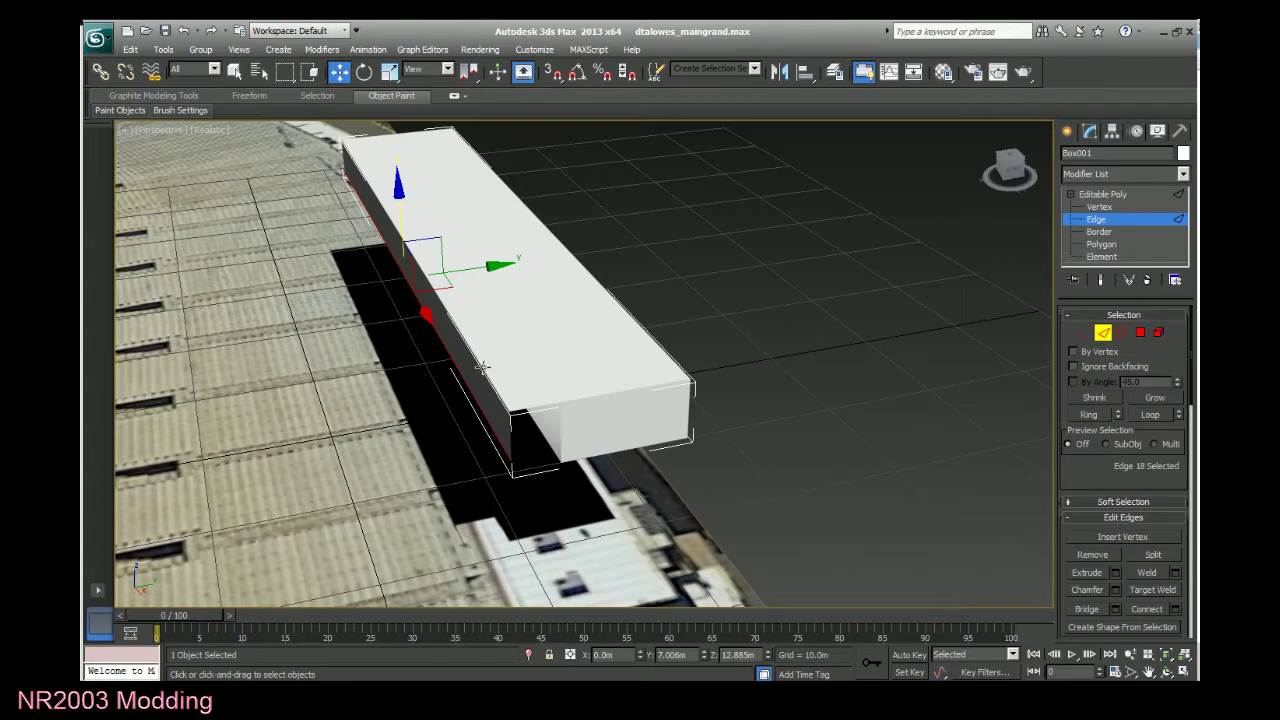
Check the heights of the box's top and bottom edges and set the front panel's lower edge to a Z position of 11.139 m.
{"action": "left_click", "coordinate": [489, 418]}
{"action": "left_click", "coordinate": [750, 655]}
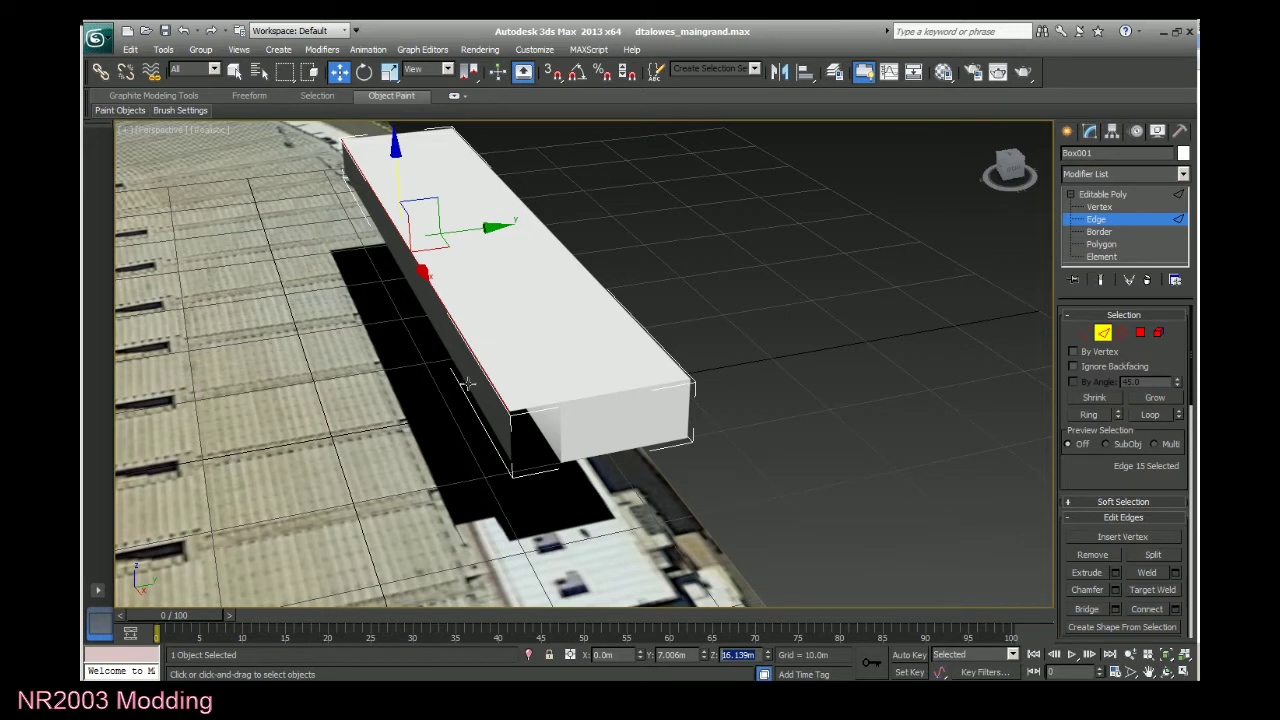
{"action": "left_click", "coordinate": [544, 449]}
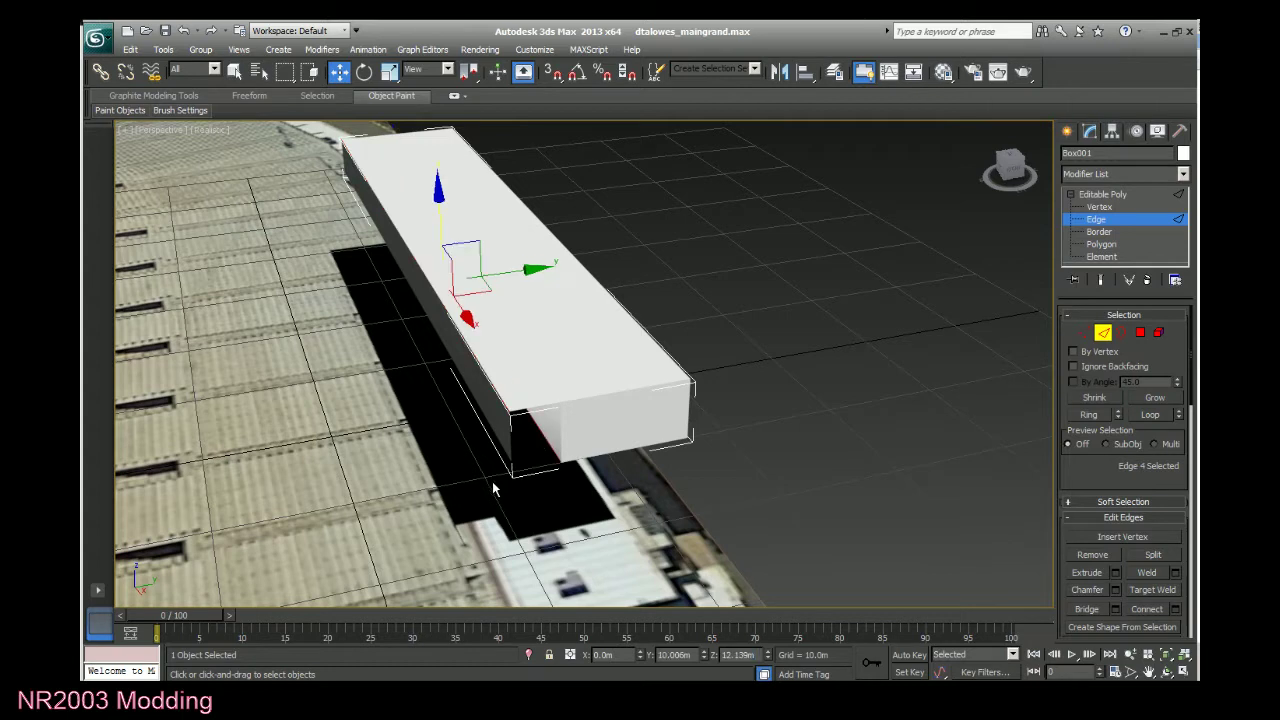
{"action": "left_click", "coordinate": [743, 655]}
{"action": "left_click", "coordinate": [556, 401]}
{"action": "left_click", "coordinate": [550, 452]}
{"action": "left_click", "coordinate": [497, 432]}
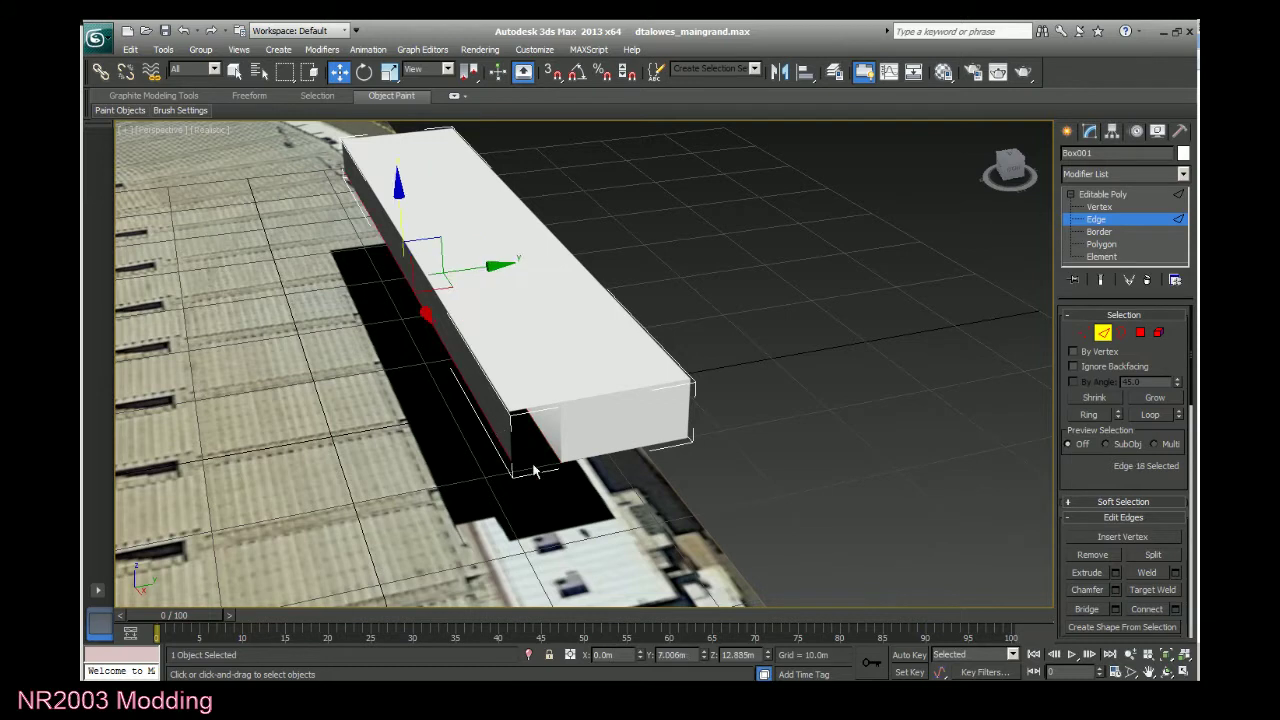
{"action": "double_click", "coordinate": [750, 655]}
{"action": "type", "text": "12.139"}
{"action": "key", "text": "Return"}
{"action": "double_click", "coordinate": [687, 655]}
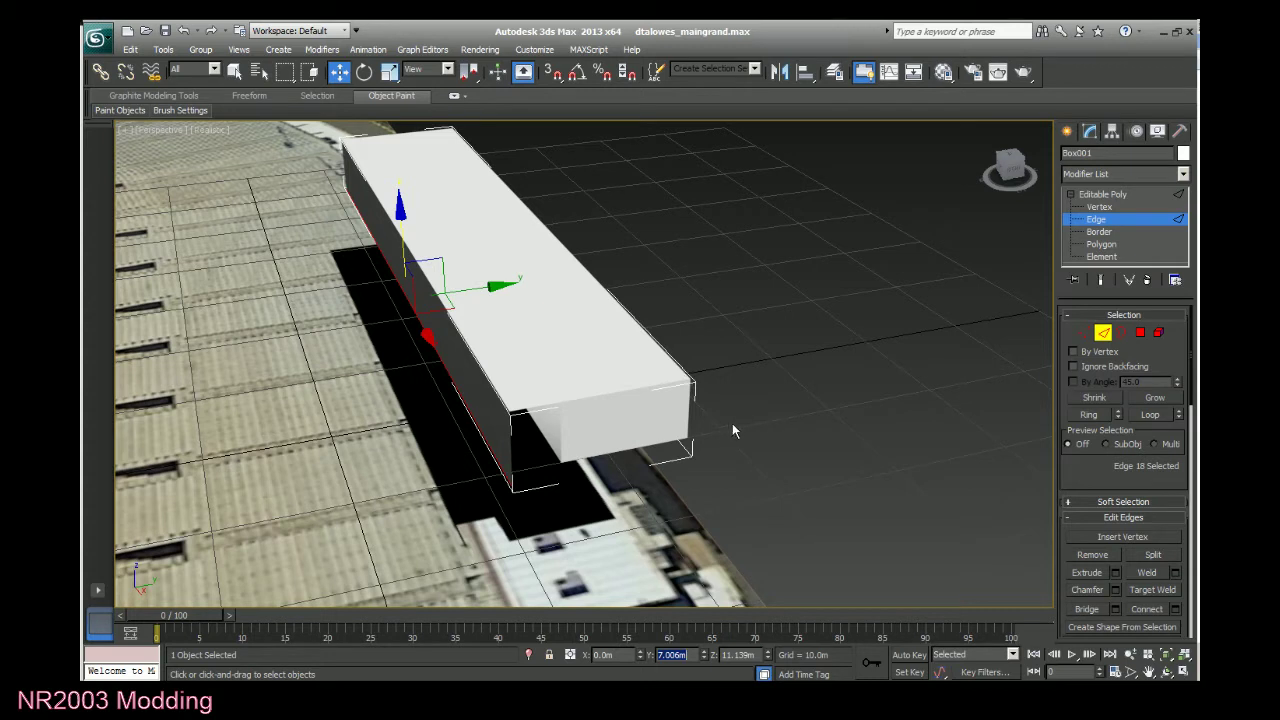
Extend the near end wall's vertical front edge toward the front panel, to a Y position of about 7.78 m.
{"action": "left_click", "coordinate": [563, 436]}
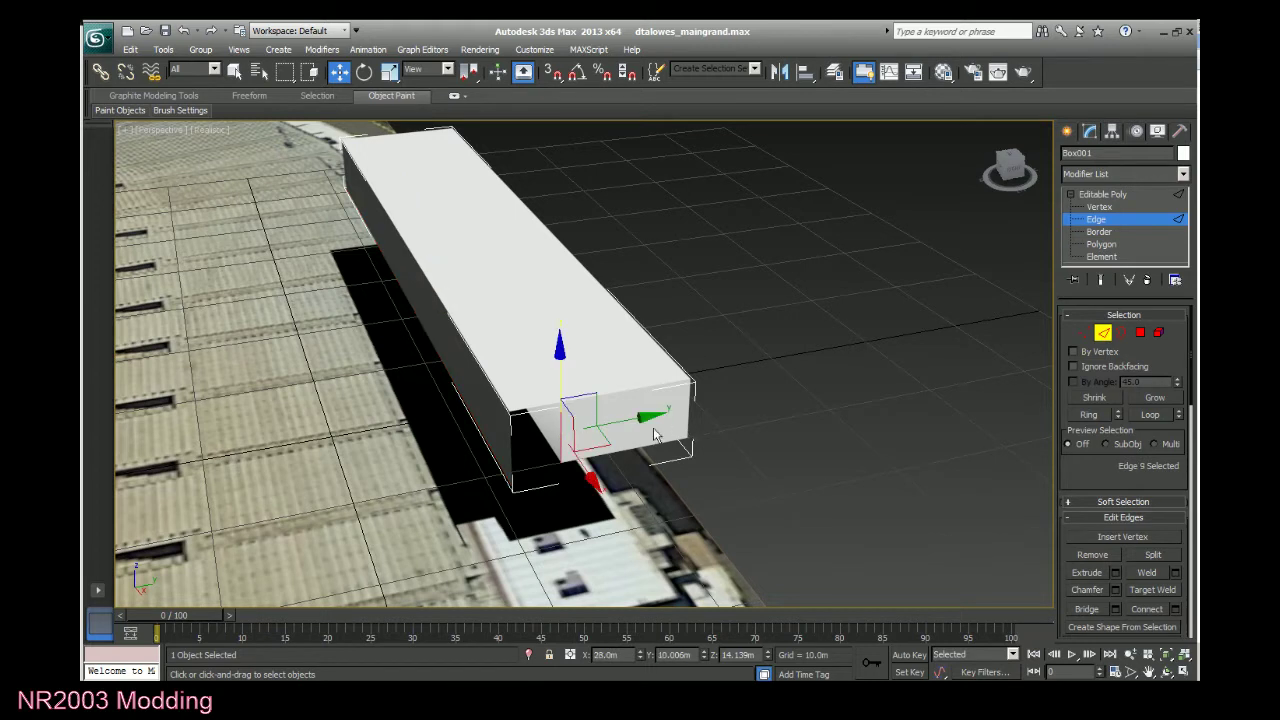
{"action": "left_click_drag", "start_coordinate": [622, 418], "coordinate": [604, 424]}
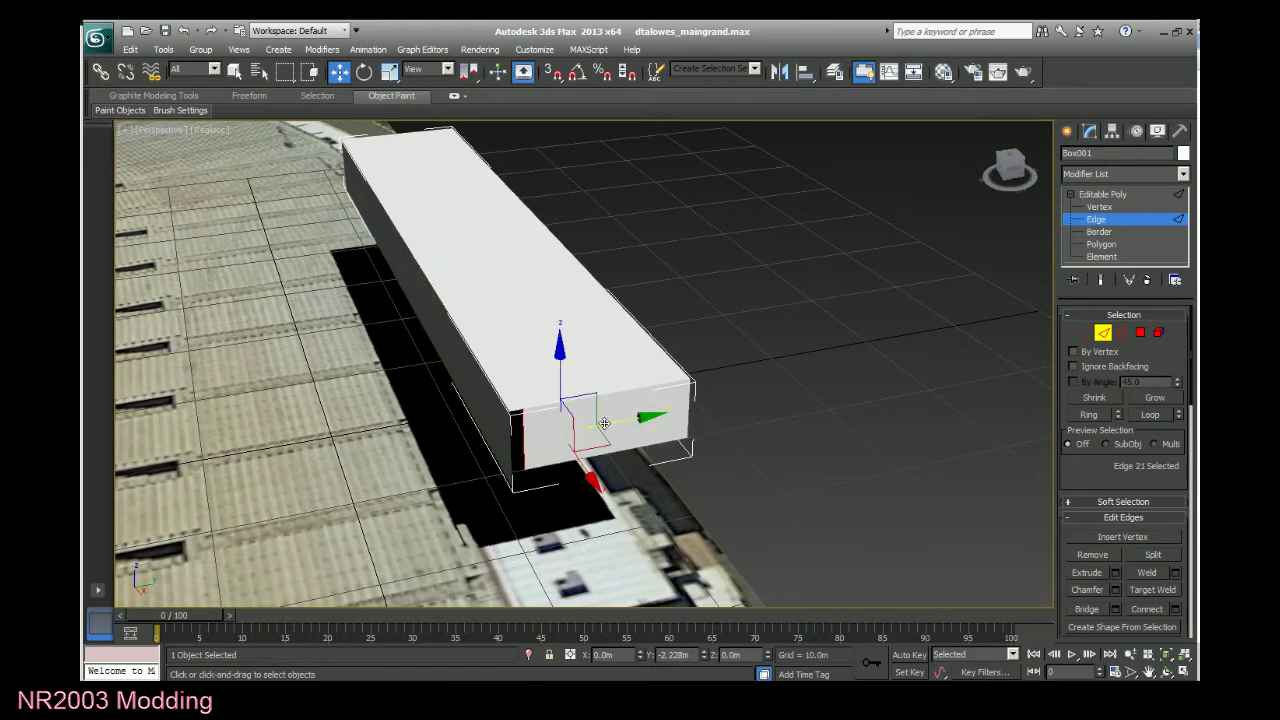
{"action": "left_click", "coordinate": [594, 444]}
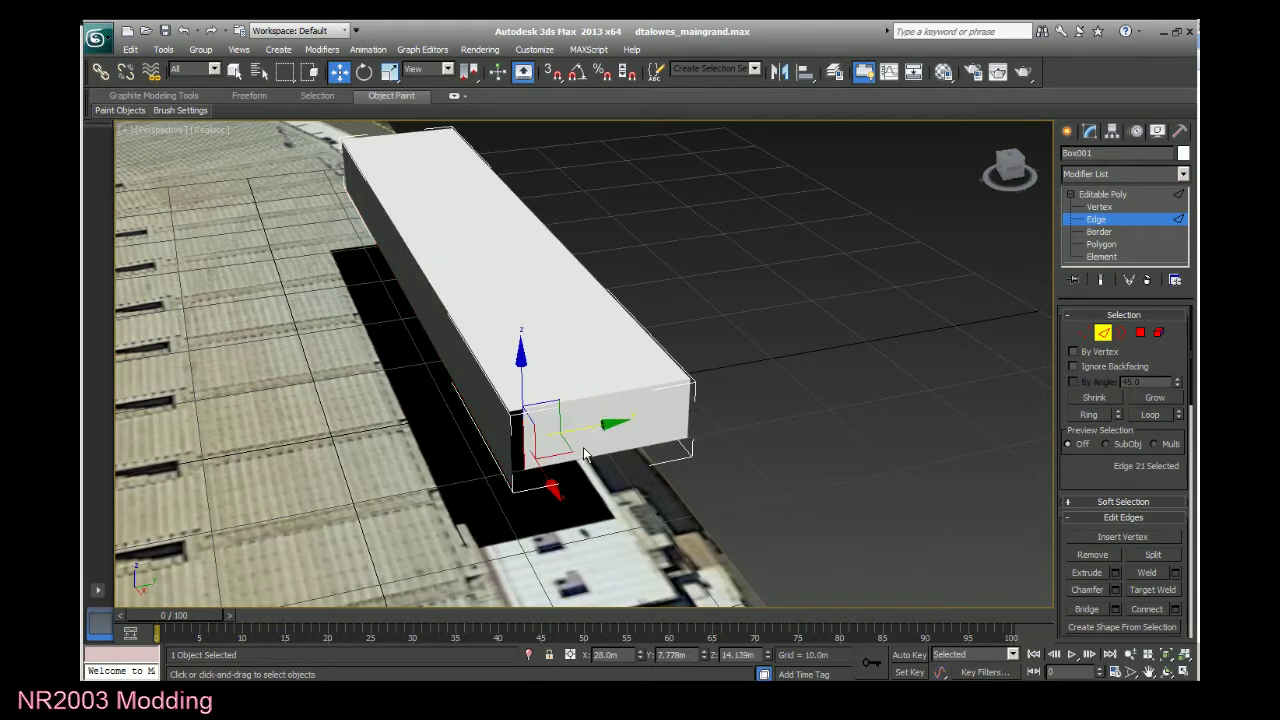
Copy the front panel's Y position to the end wall's extended edge, placing it at 7.006 m.
{"action": "left_click", "coordinate": [507, 448]}
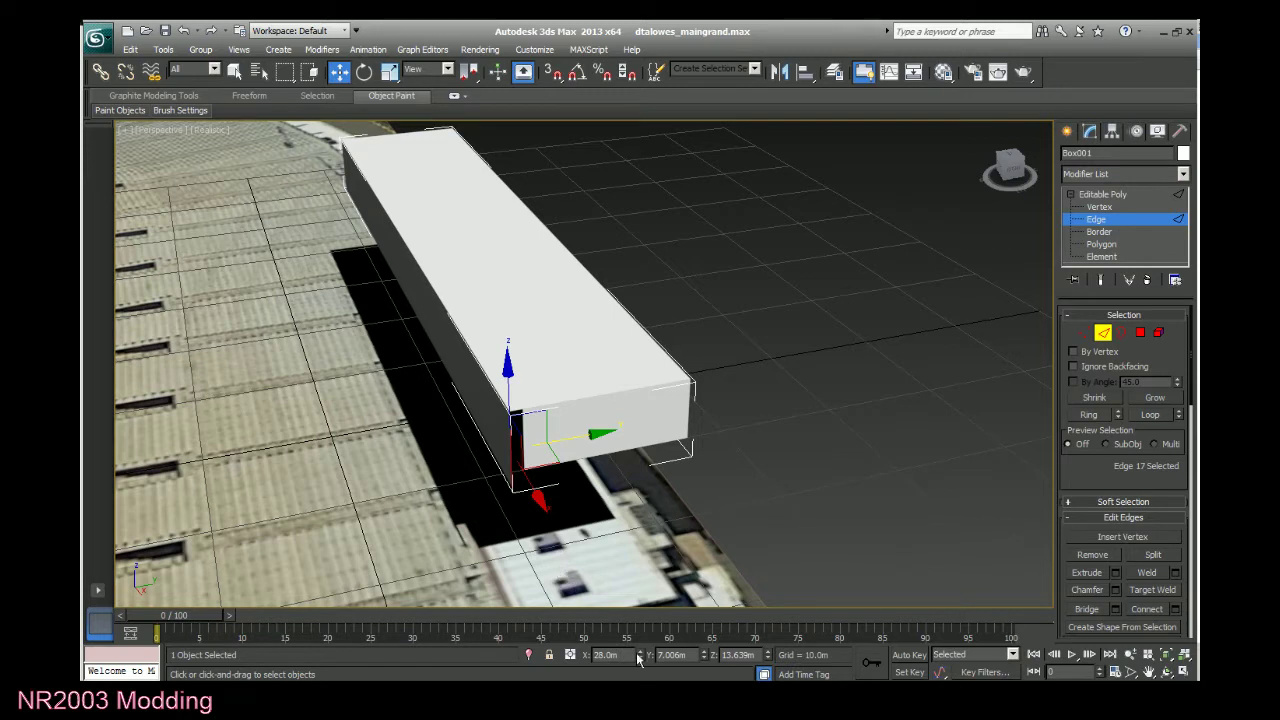
{"action": "double_click", "coordinate": [674, 654]}
{"action": "key", "text": "ctrl+c"}
{"action": "left_click", "coordinate": [895, 435]}
{"action": "left_click", "coordinate": [521, 441]}
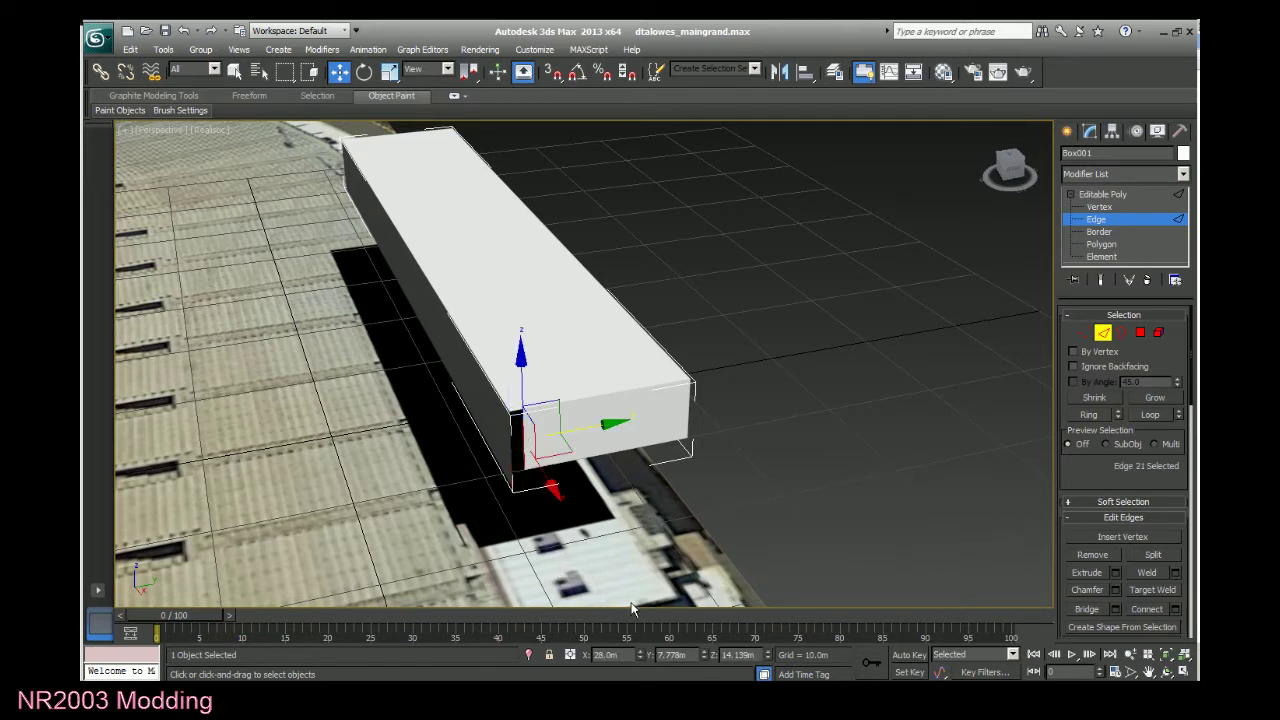
{"action": "left_click_drag", "start_coordinate": [687, 656], "coordinate": [653, 670]}
{"action": "key", "text": "ctrl+v"}
{"action": "key", "text": "Tab"}
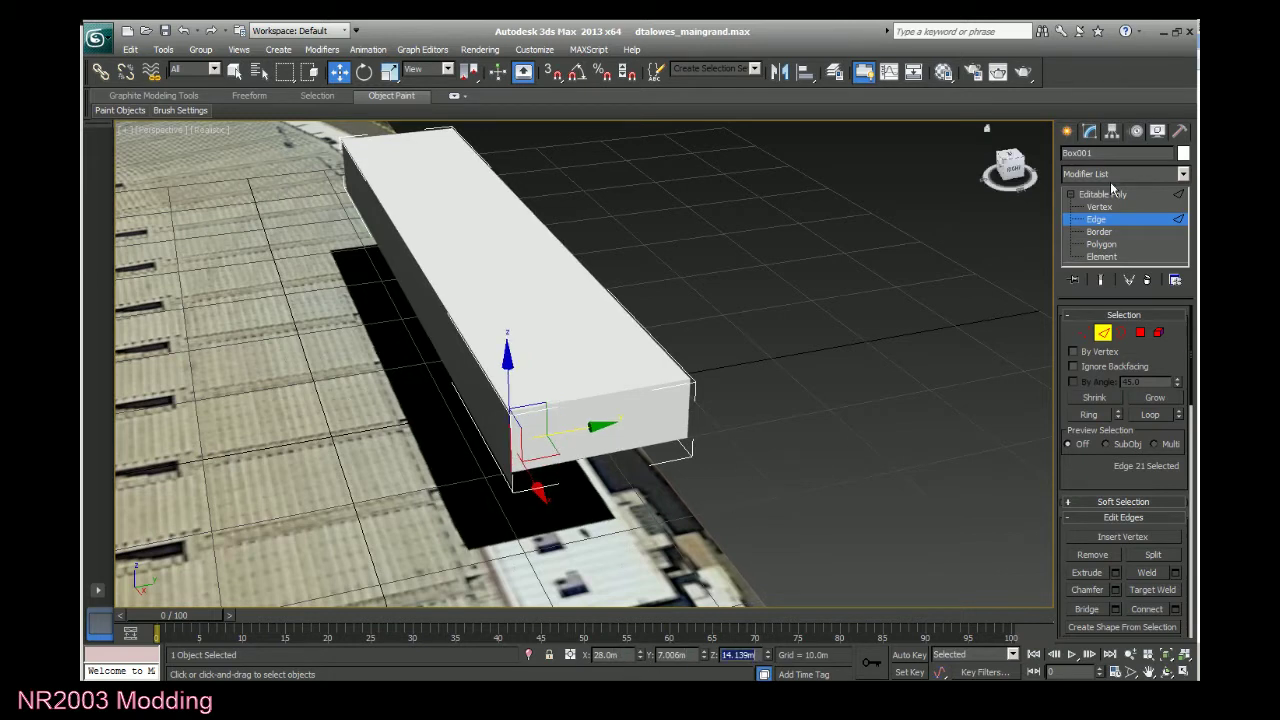
Lower the end wall's bottom front corner vertex to the front panel's corner, at a Z position of 11.139 m.
{"action": "left_click", "coordinate": [1110, 207]}
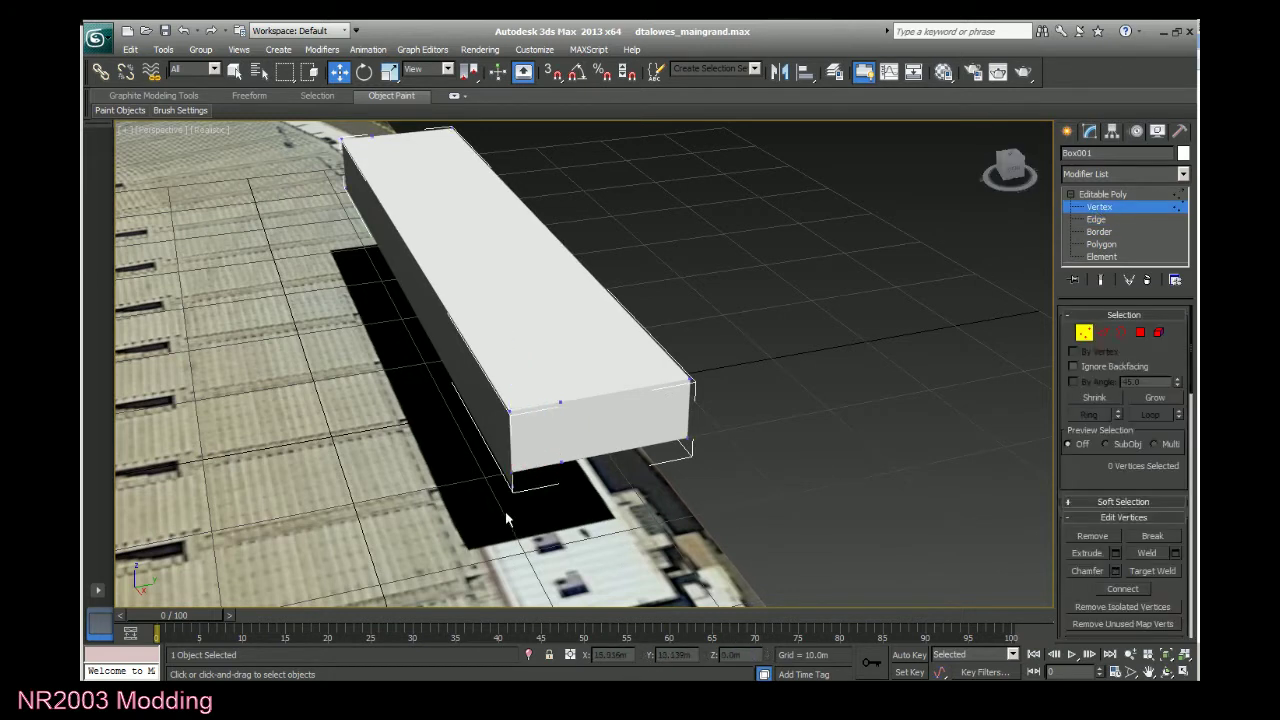
{"action": "scroll", "coordinate": [574, 537], "scroll_direction": "up", "scroll_amount": 3}
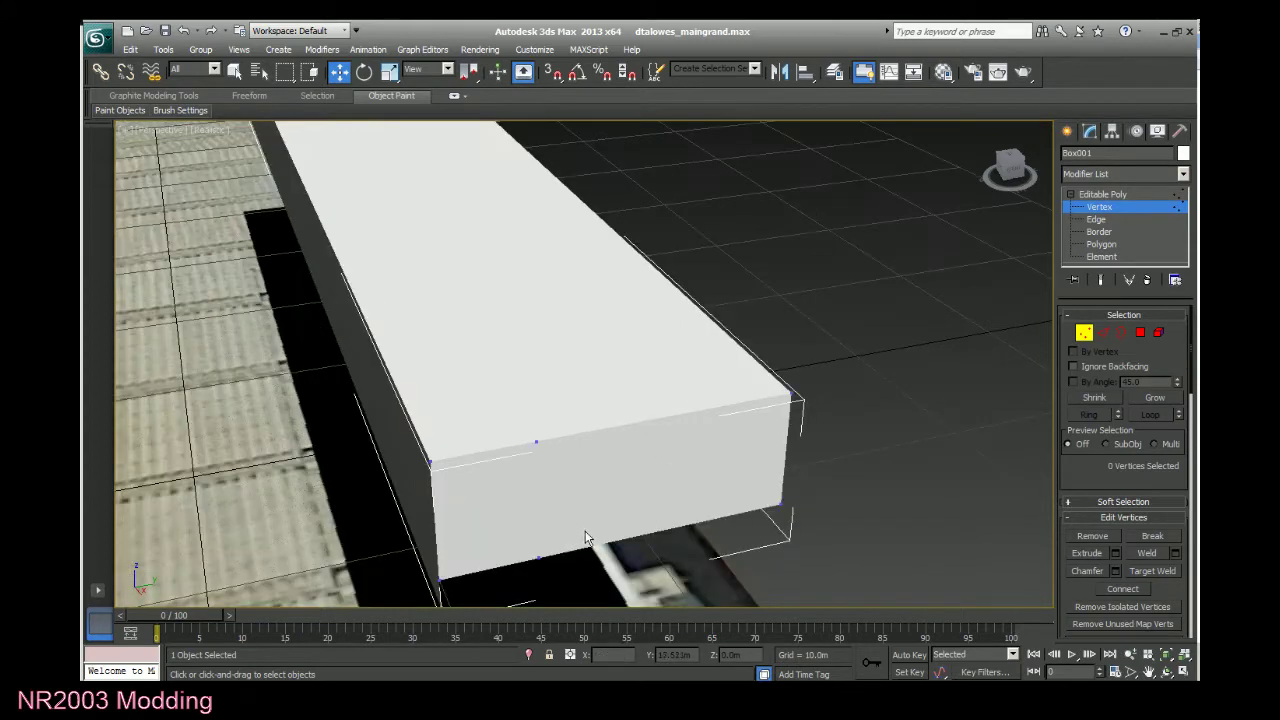
{"action": "left_click", "coordinate": [1148, 671]}
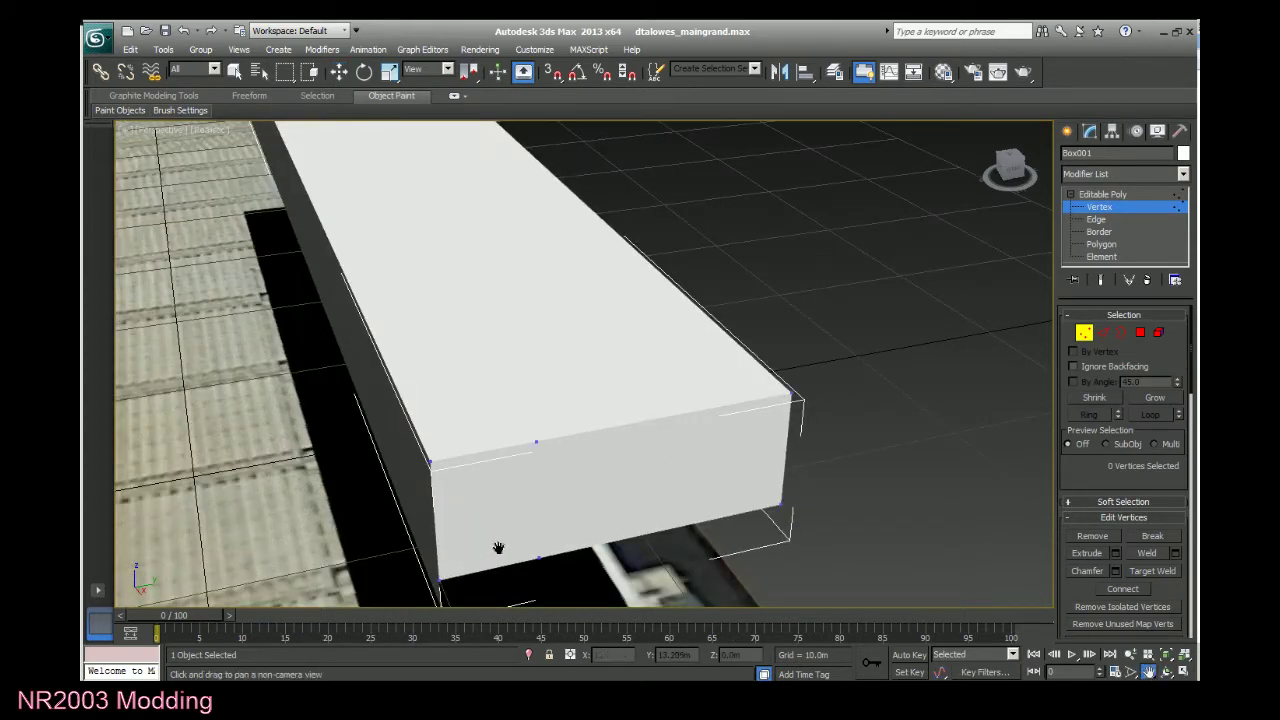
{"action": "left_click_drag", "start_coordinate": [497, 548], "coordinate": [586, 477]}
{"action": "scroll", "coordinate": [594, 500], "scroll_direction": "up", "scroll_amount": 5}
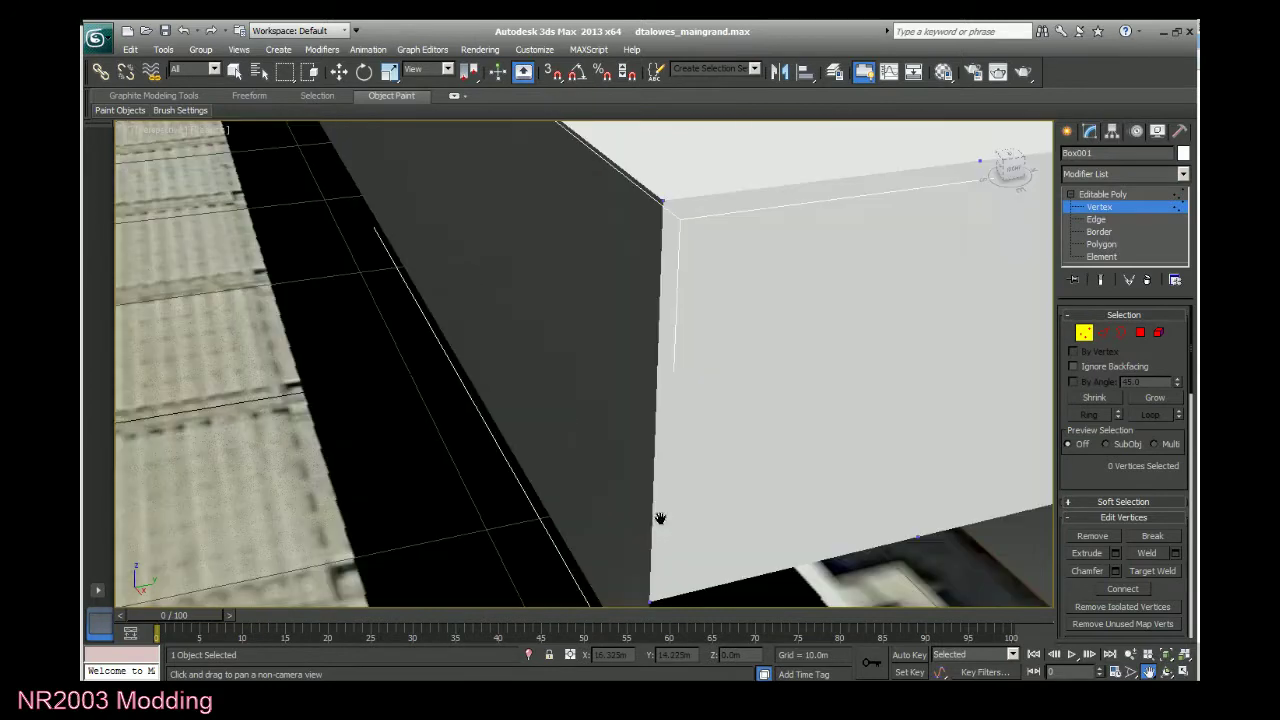
{"action": "left_click_drag", "start_coordinate": [746, 551], "coordinate": [703, 474]}
{"action": "right_click", "coordinate": [582, 471]}
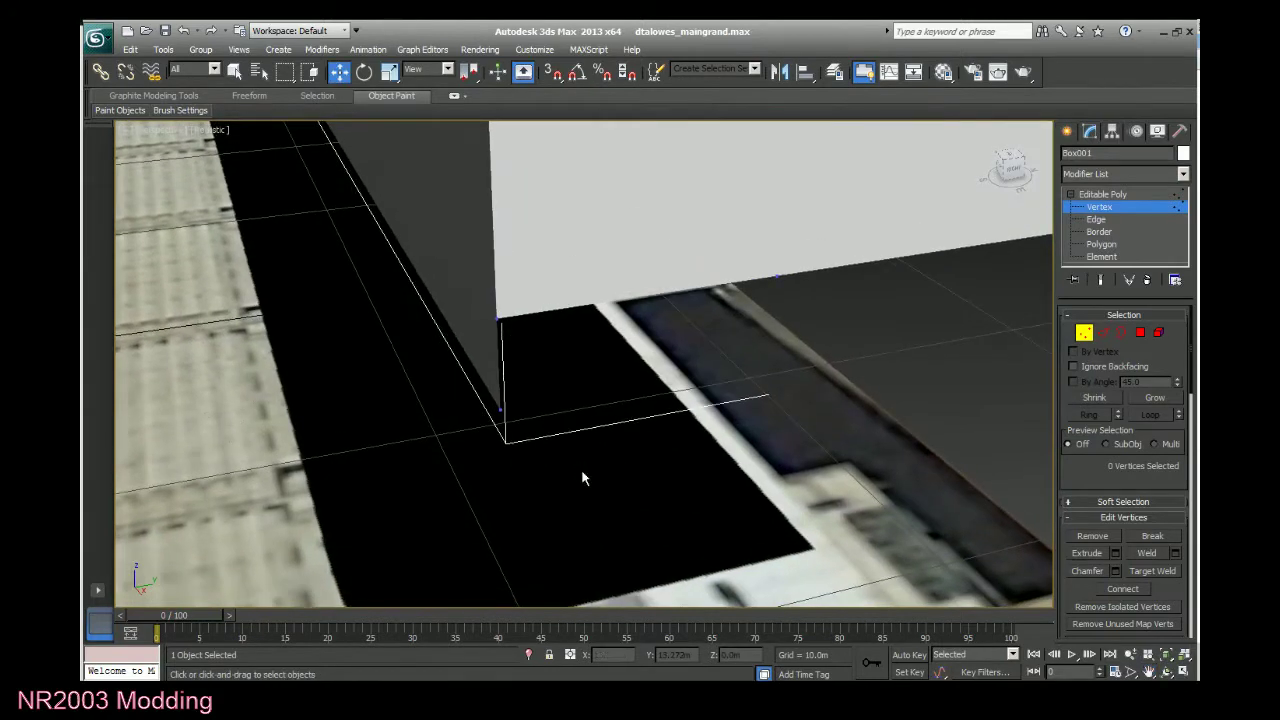
{"action": "left_click", "coordinate": [482, 408]}
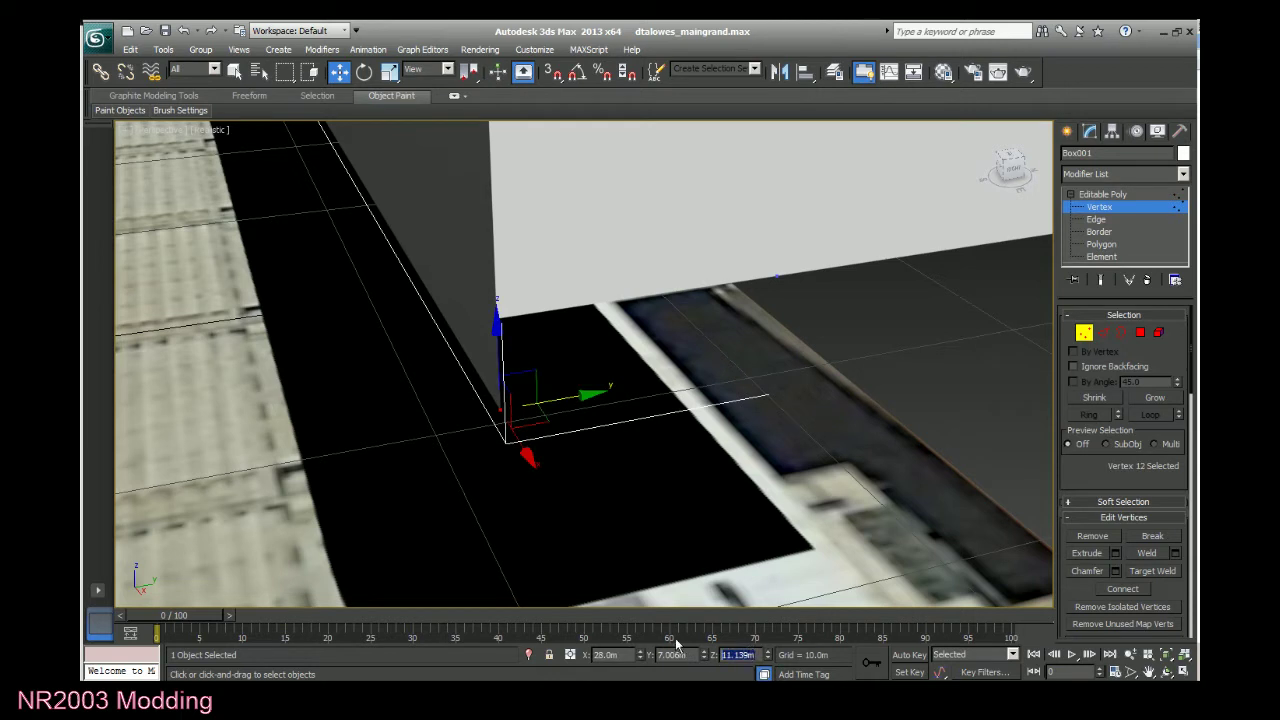
{"action": "left_click", "coordinate": [606, 366]}
{"action": "left_click", "coordinate": [500, 319]}
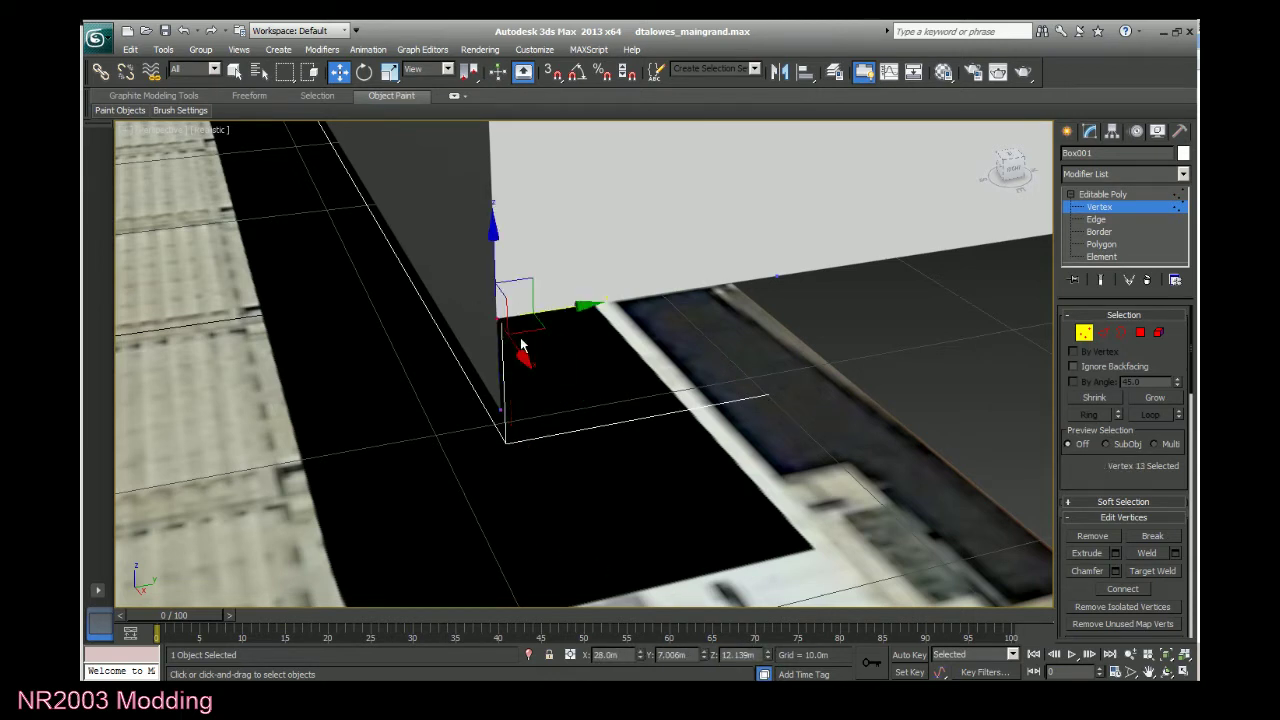
{"action": "left_click_drag", "start_coordinate": [758, 655], "coordinate": [663, 663]}
{"action": "type", "text": "11.139"}
{"action": "key", "text": "Return"}
{"action": "double_click", "coordinate": [687, 655]}
{"action": "left_click", "coordinate": [884, 406]}
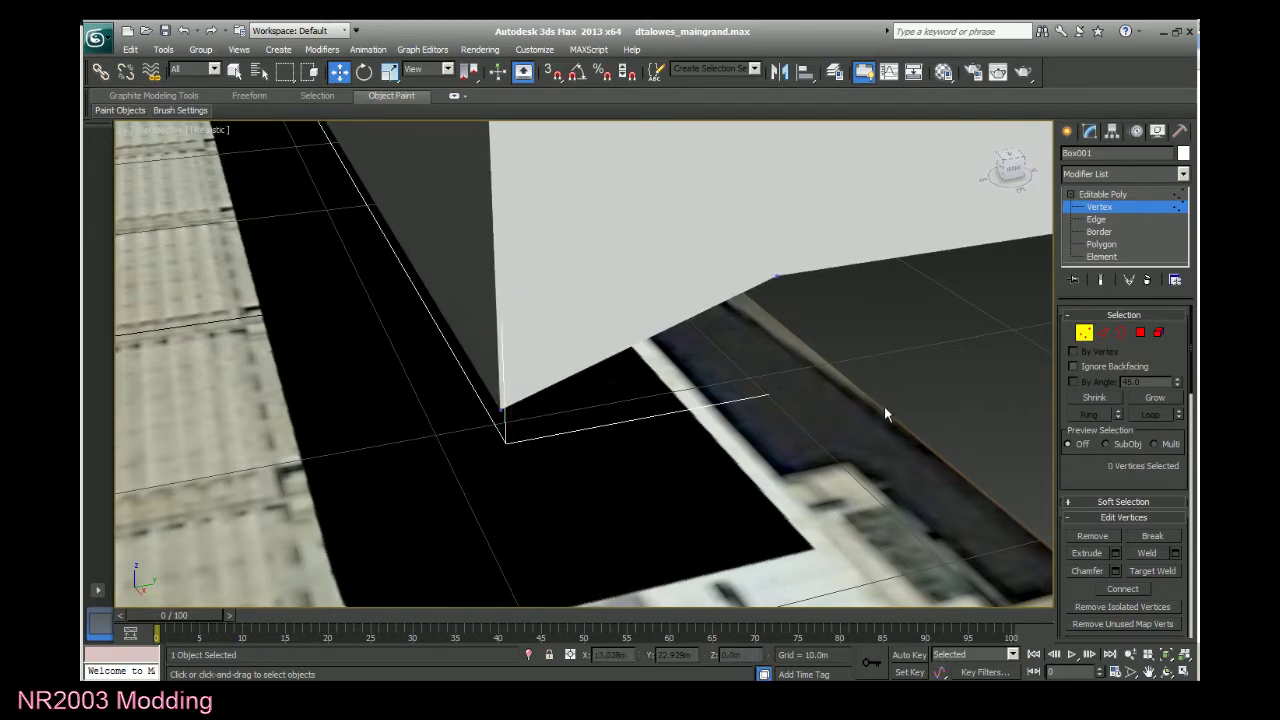
{"action": "scroll", "coordinate": [879, 407], "scroll_direction": "down", "scroll_amount": 5}
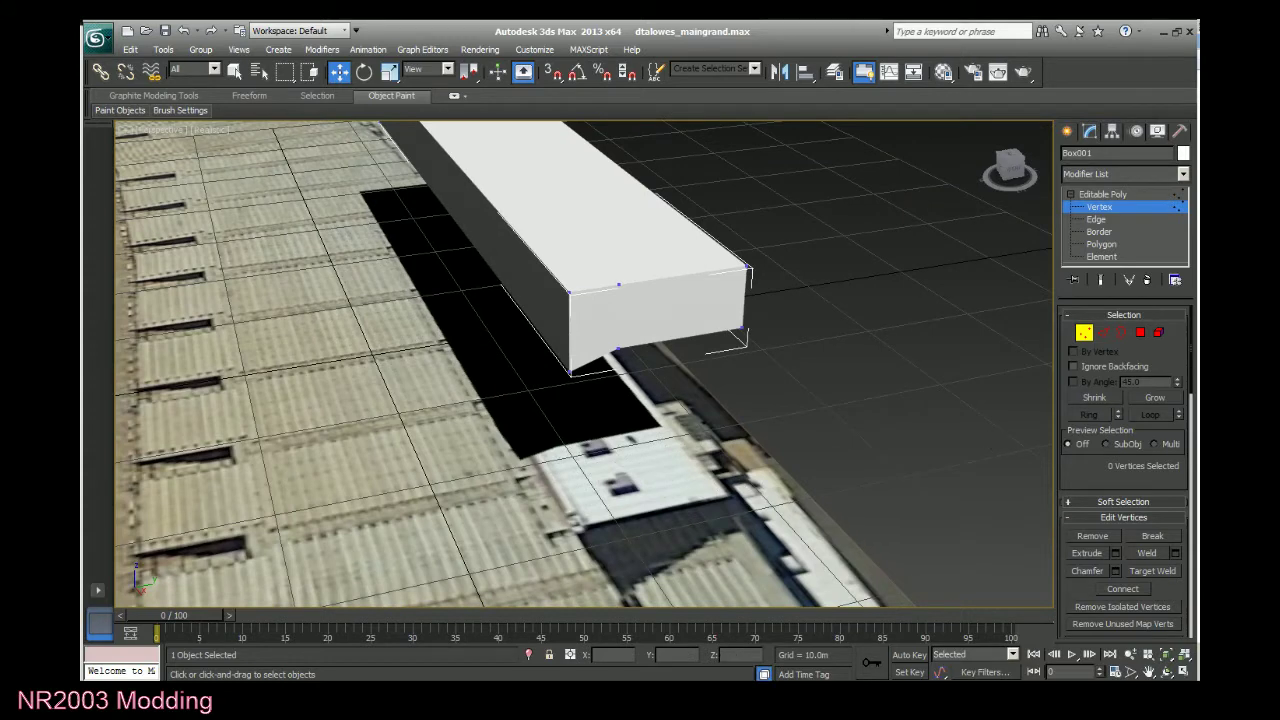
{"action": "key", "text": "alt+Tab"}
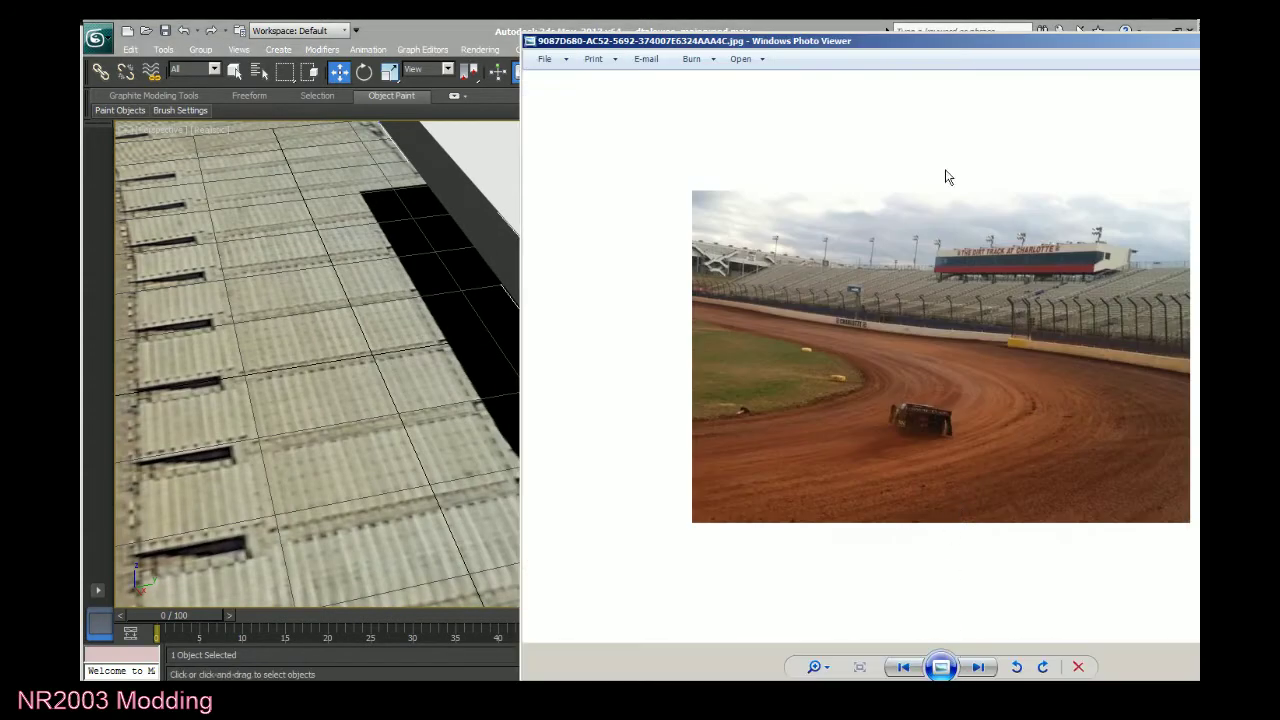
{"action": "left_click_drag", "start_coordinate": [903, 46], "coordinate": [884, 34]}
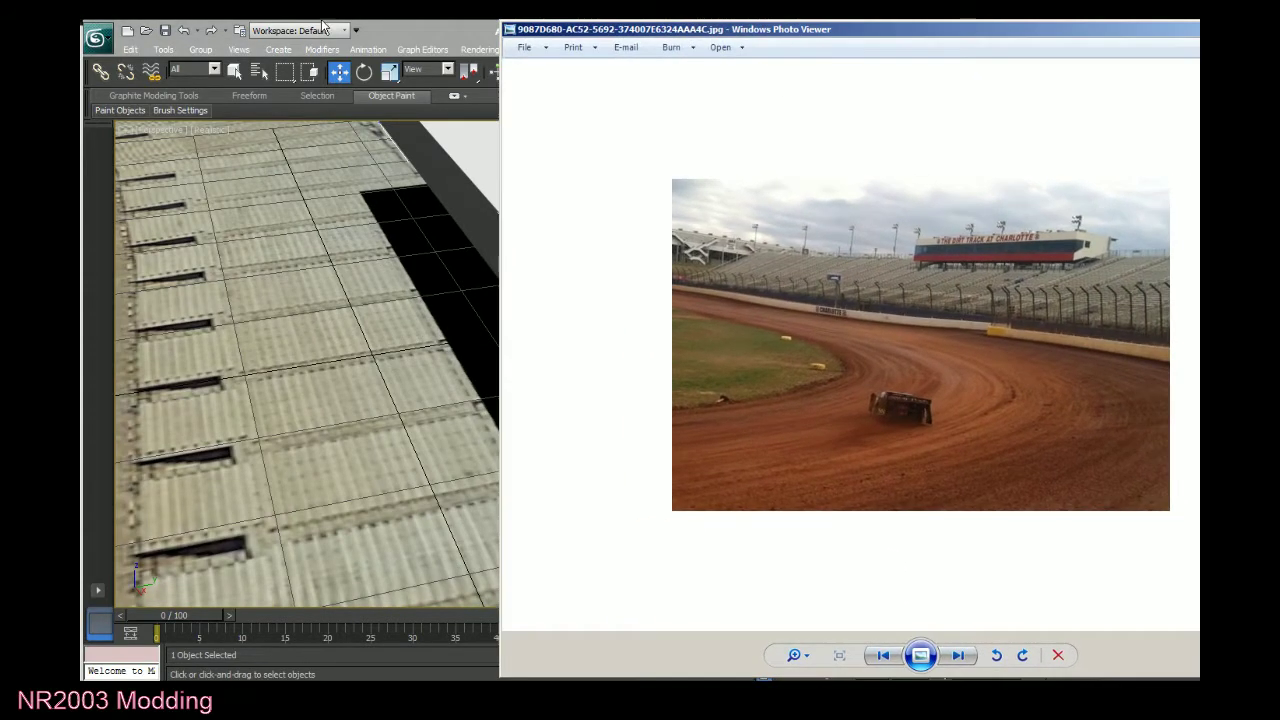
{"action": "left_click", "coordinate": [437, 37]}
{"action": "left_click", "coordinate": [1148, 671]}
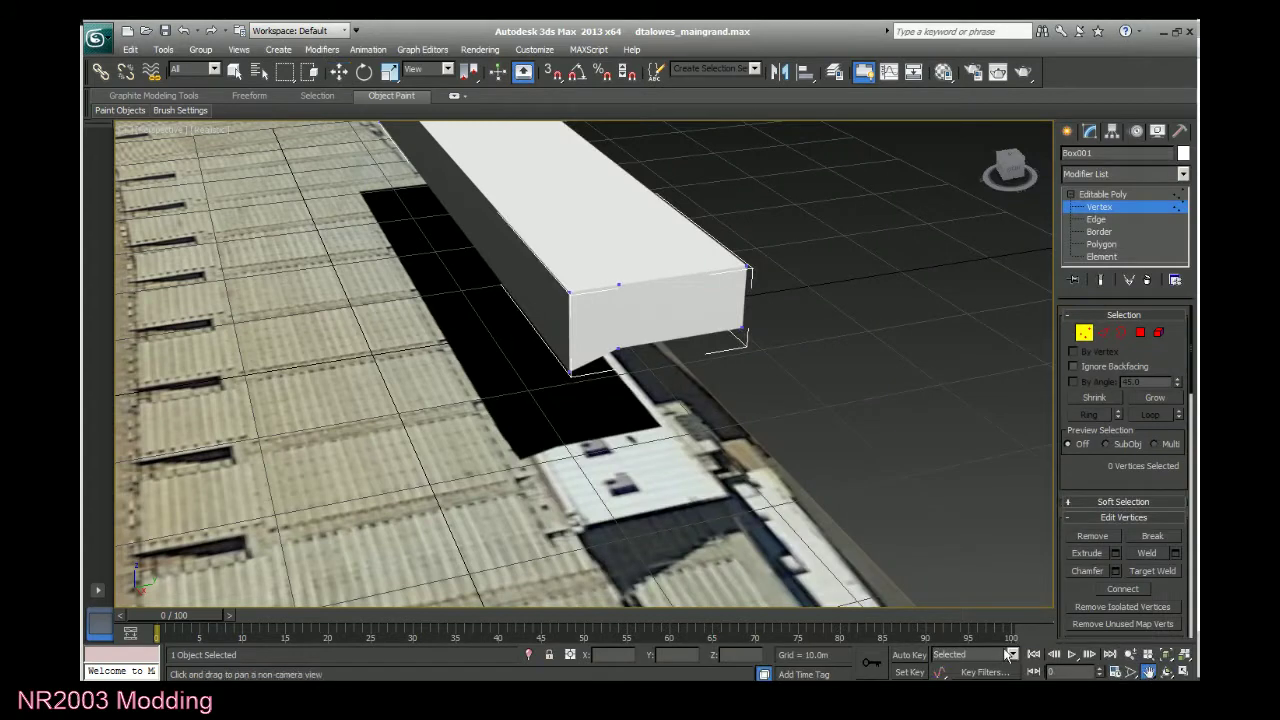
{"action": "left_click_drag", "start_coordinate": [741, 424], "coordinate": [634, 446]}
{"action": "left_click_drag", "start_coordinate": [1017, 169], "coordinate": [992, 220]}
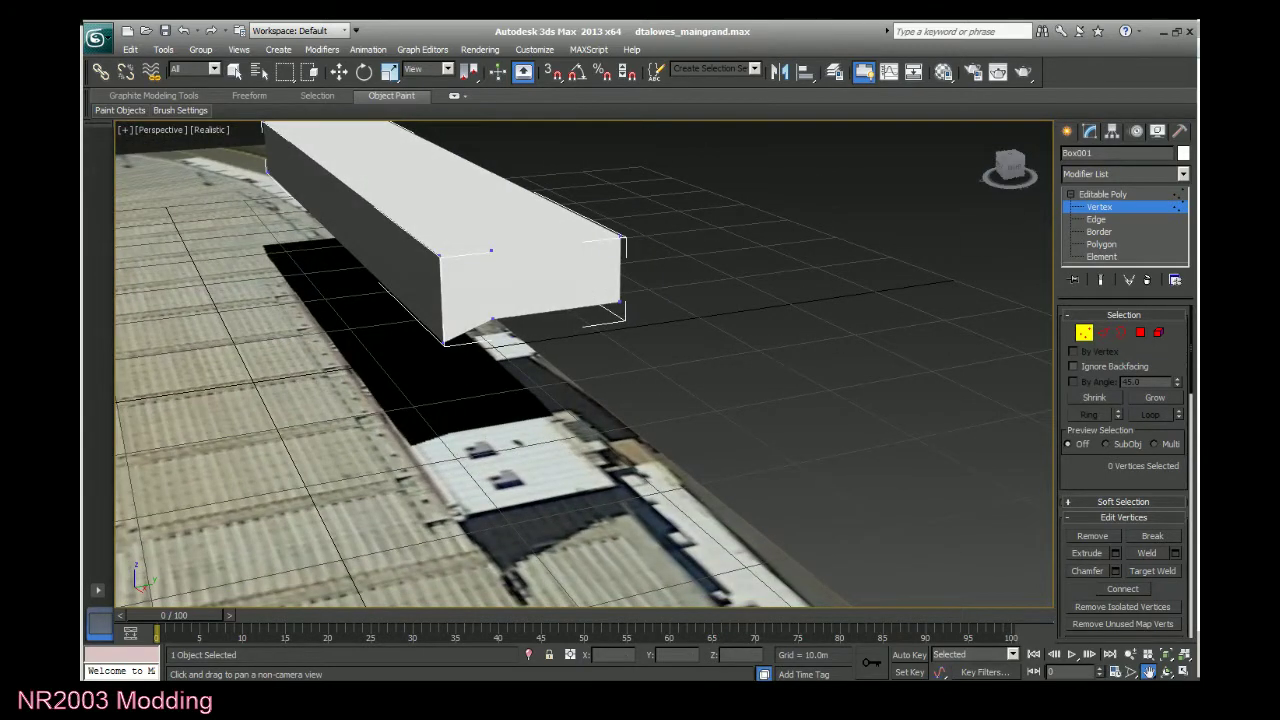
{"action": "key", "text": "alt+Tab"}
{"action": "left_click_drag", "start_coordinate": [736, 22], "coordinate": [814, 37]}
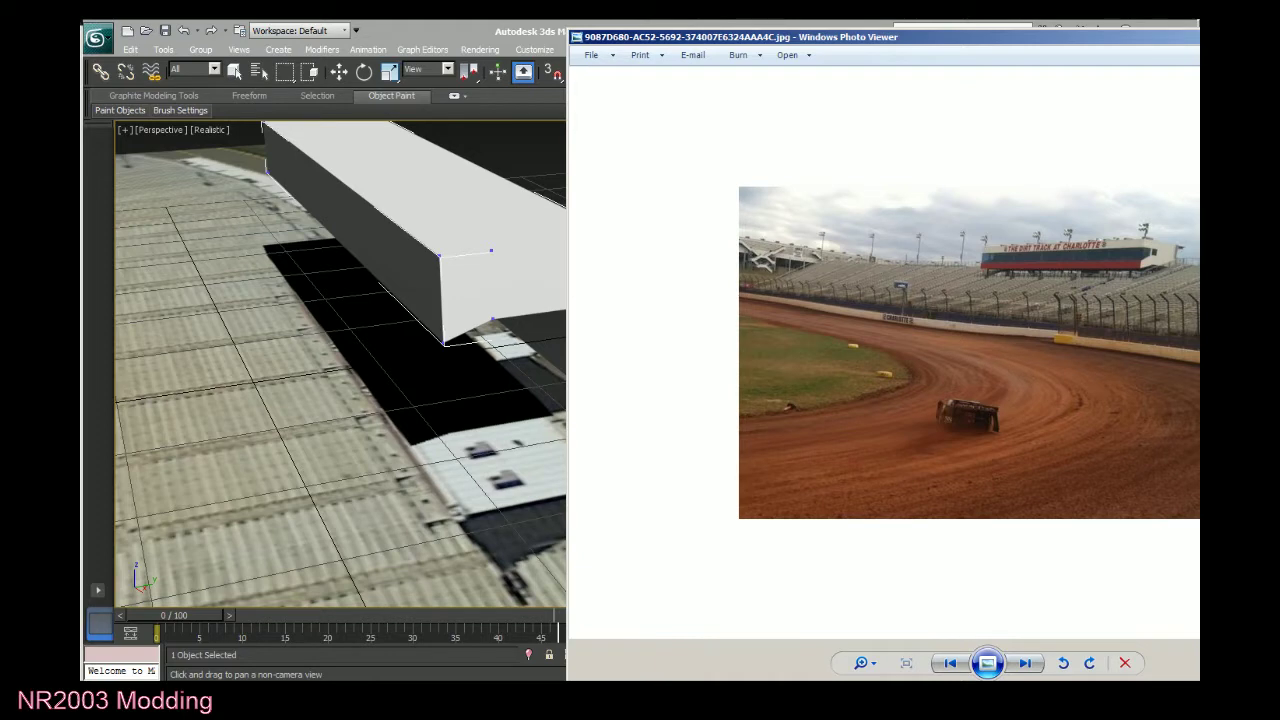
{"action": "left_click", "coordinate": [449, 374]}
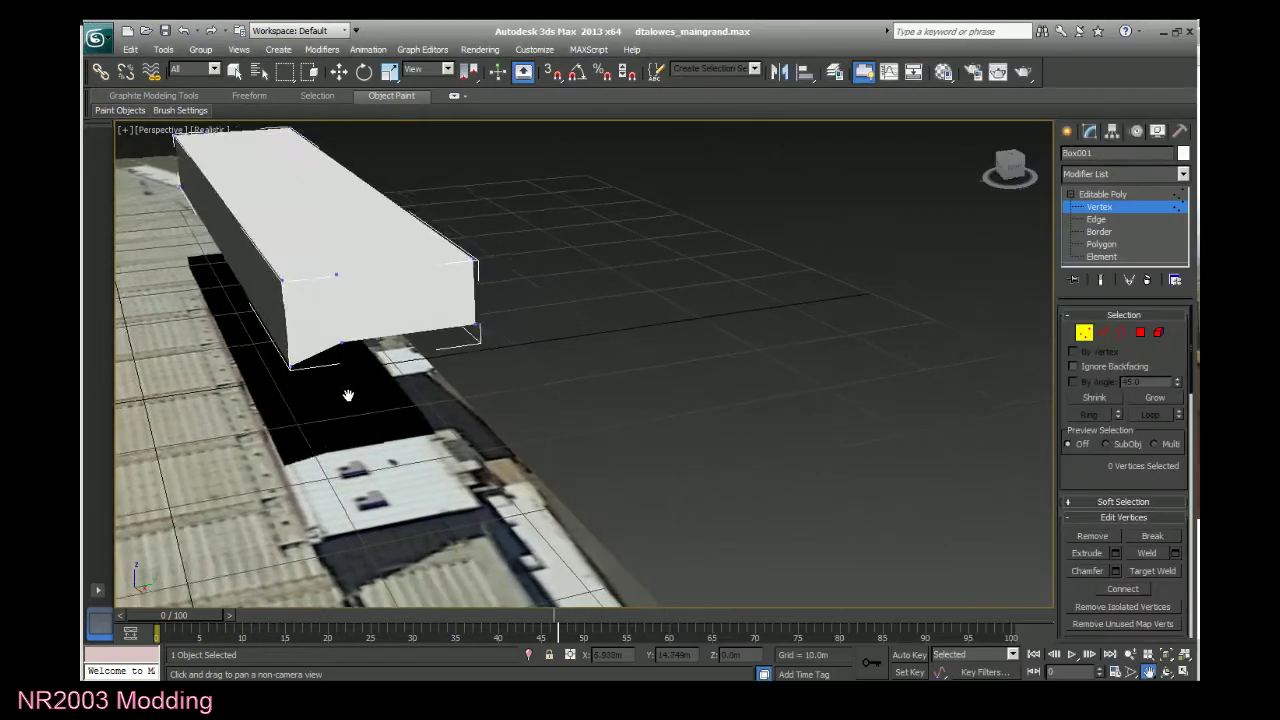
{"action": "left_click_drag", "start_coordinate": [350, 388], "coordinate": [364, 386]}
{"action": "key", "text": "alt+Tab"}
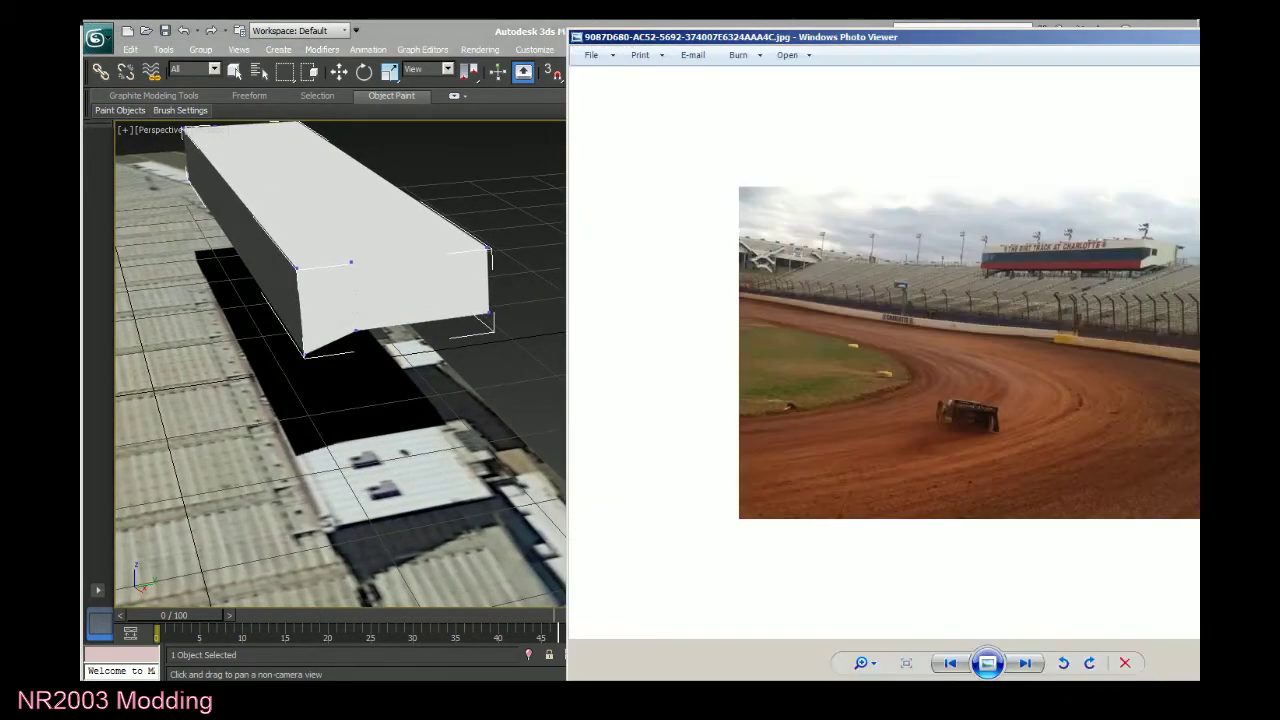
{"action": "left_click_drag", "start_coordinate": [1028, 43], "coordinate": [972, 42]}
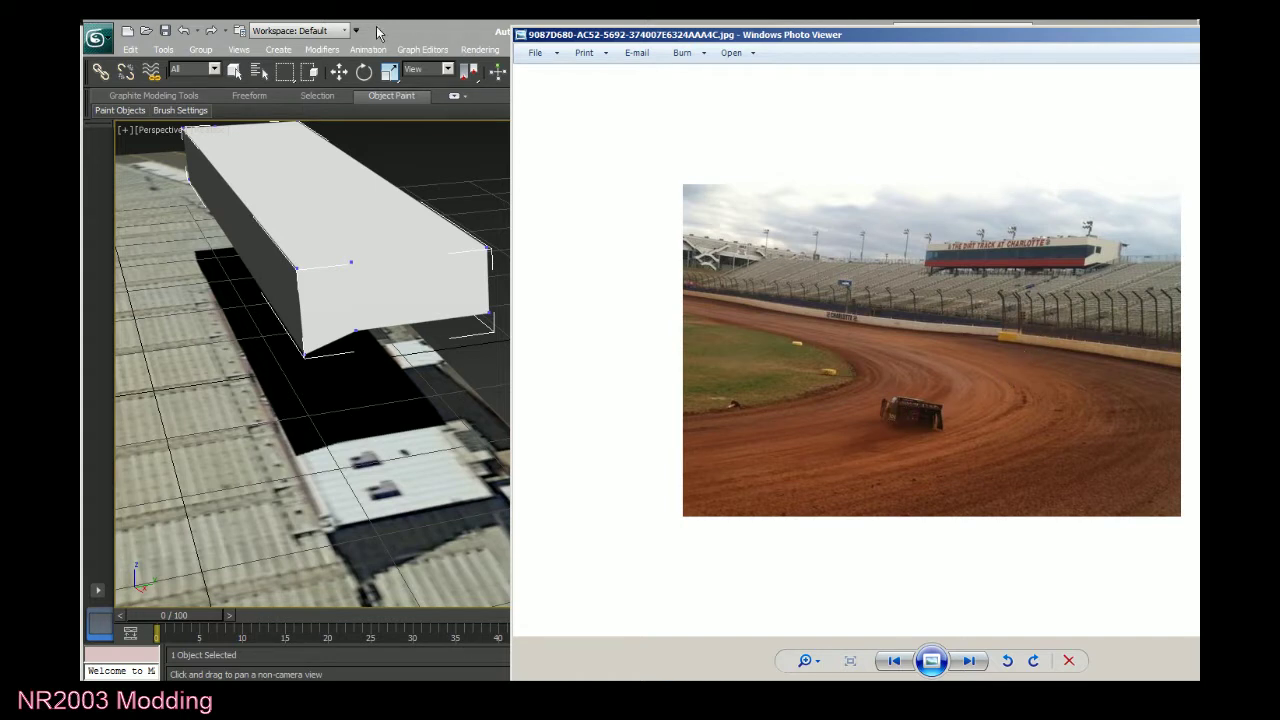
{"action": "left_click", "coordinate": [416, 34]}
Leave vertex editing of the white box and deselect it.
{"action": "right_click", "coordinate": [881, 309]}
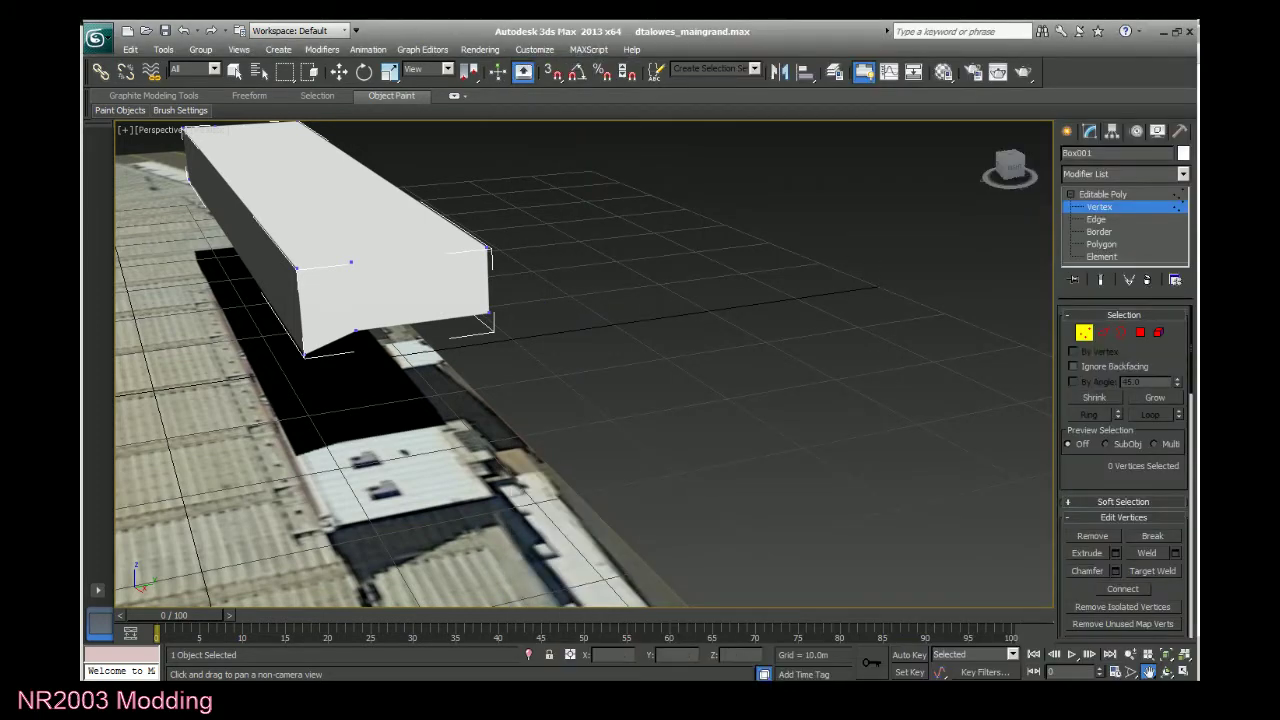
{"action": "left_click", "coordinate": [1066, 131]}
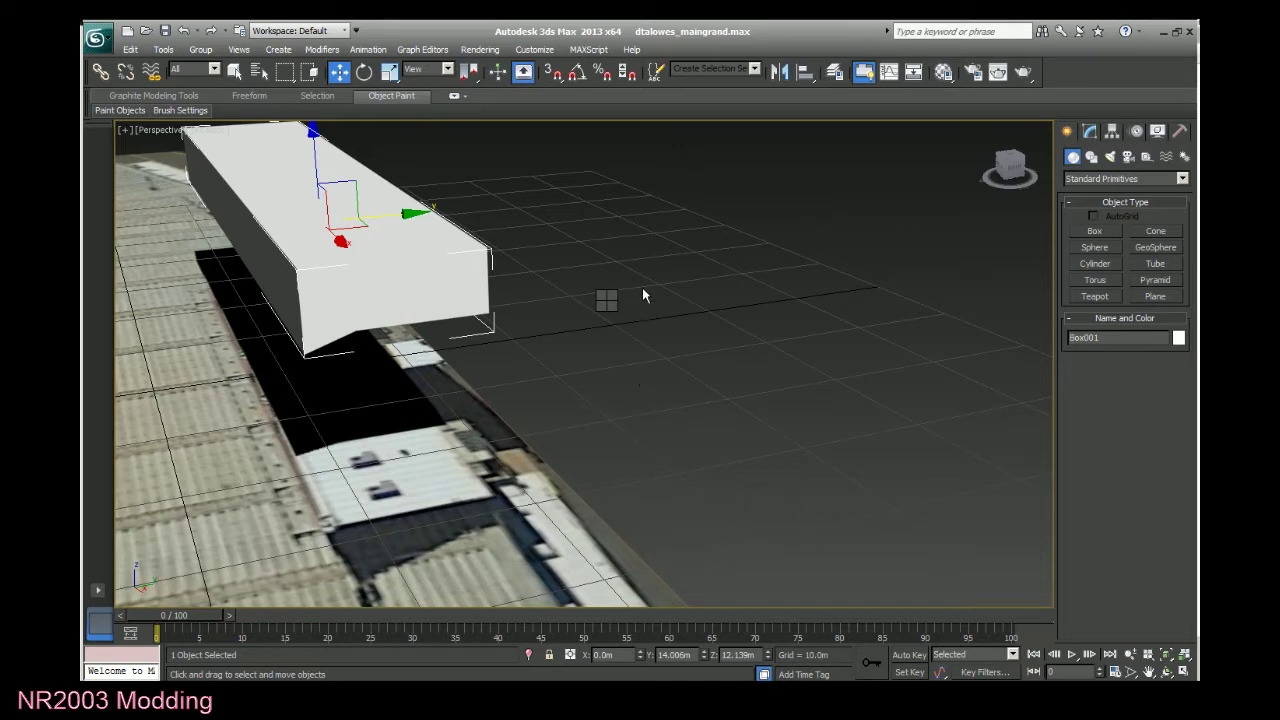
{"action": "left_click", "coordinate": [686, 303]}
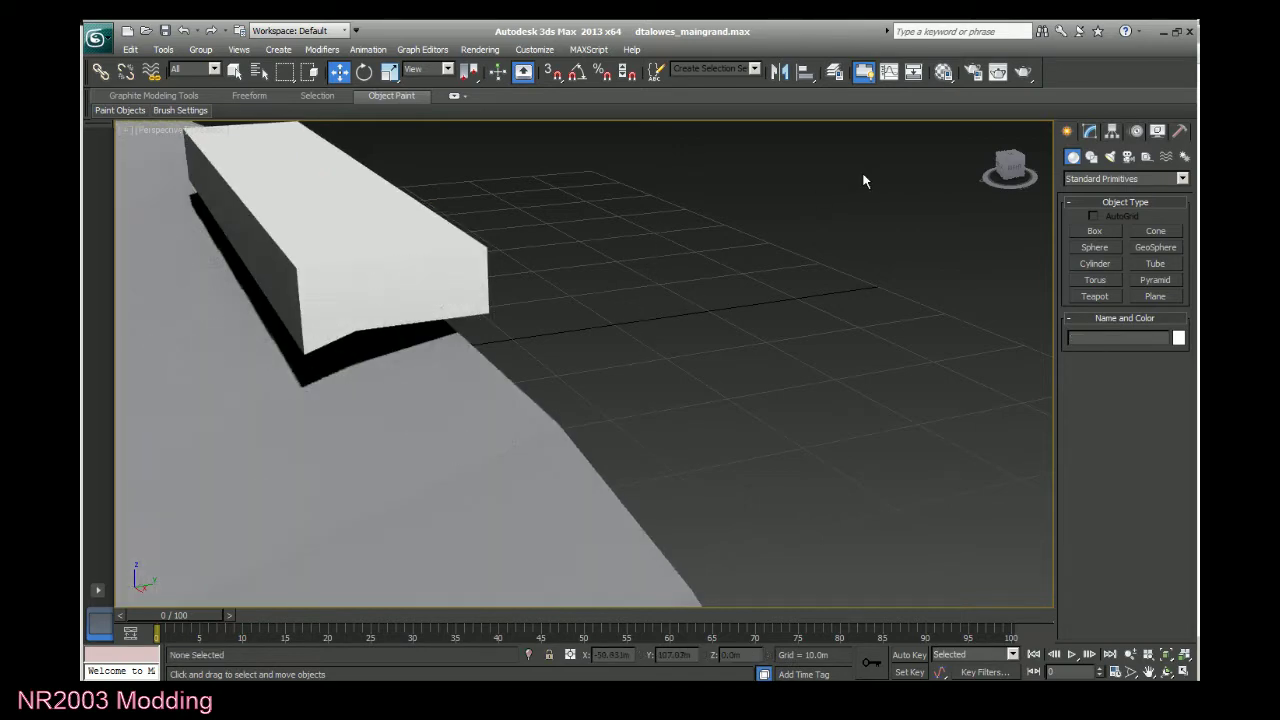
Lower the whole white press box to a Z position of 11 m and deselect it.
{"action": "left_click", "coordinate": [1019, 174]}
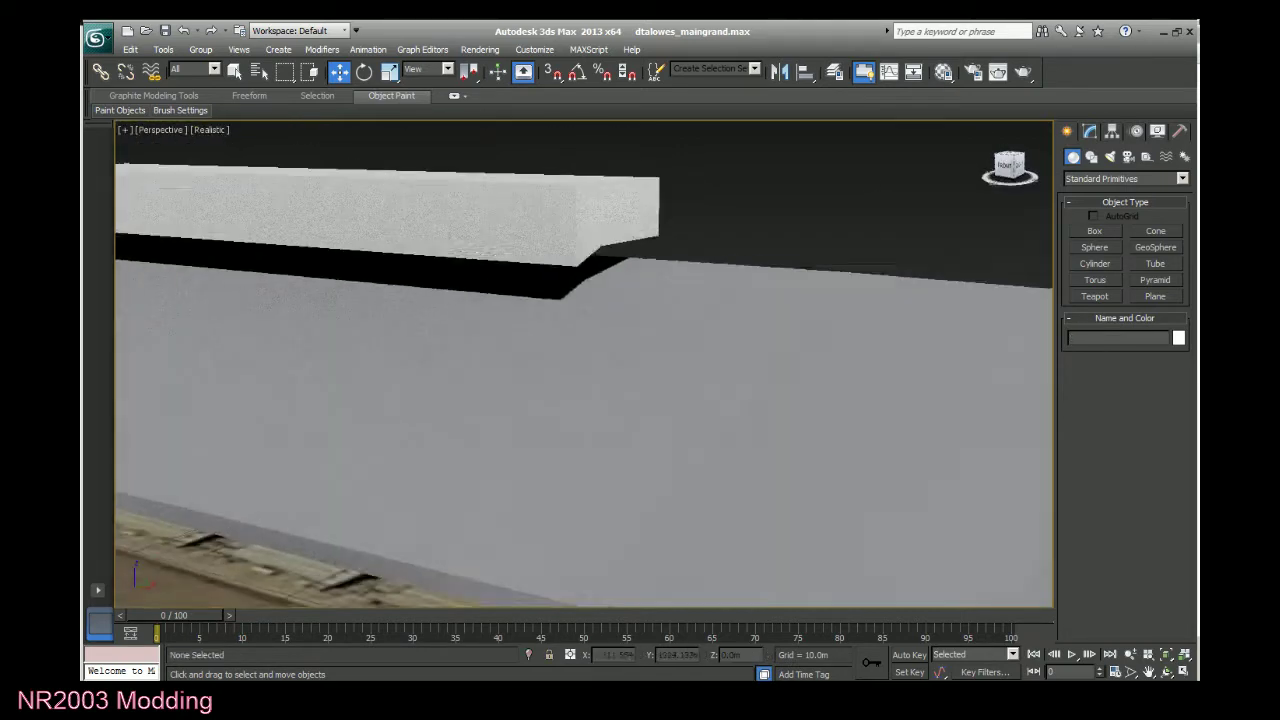
{"action": "left_click", "coordinate": [540, 203]}
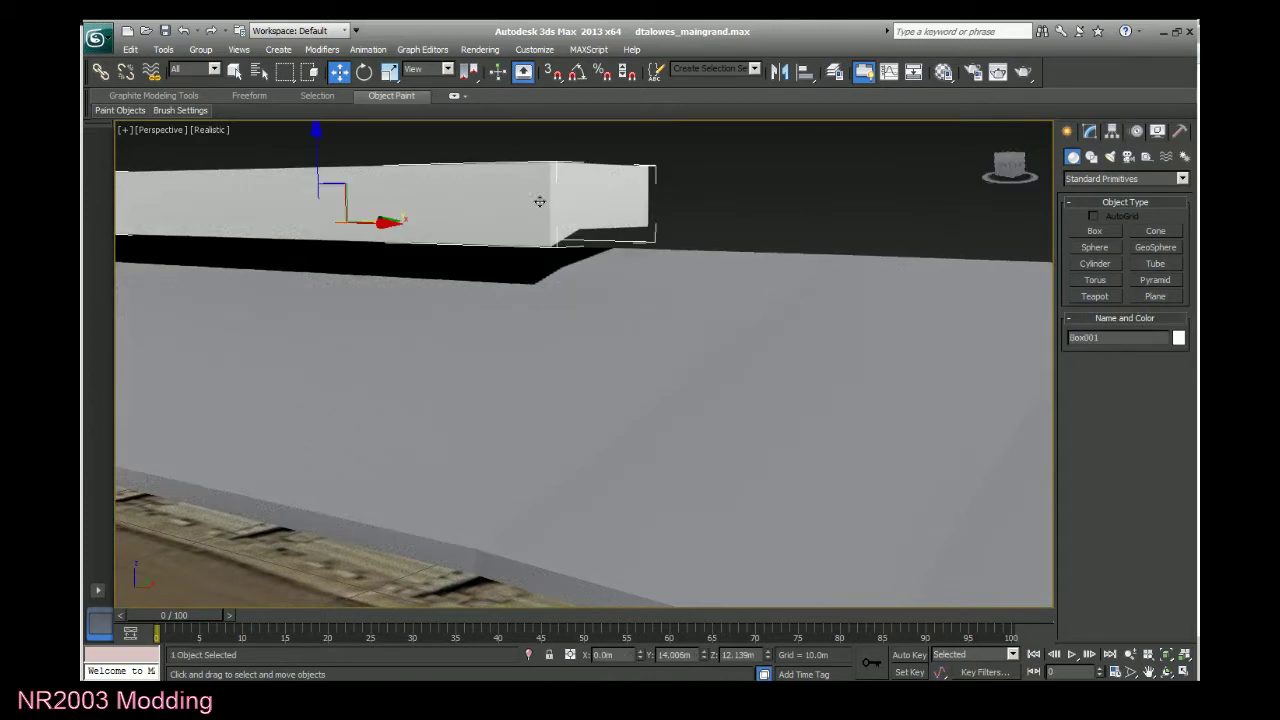
{"action": "double_click", "coordinate": [740, 654]}
{"action": "type", "text": "12.0"}
{"action": "key", "text": "Return"}
{"action": "left_click_drag", "start_coordinate": [723, 654], "coordinate": [788, 653]}
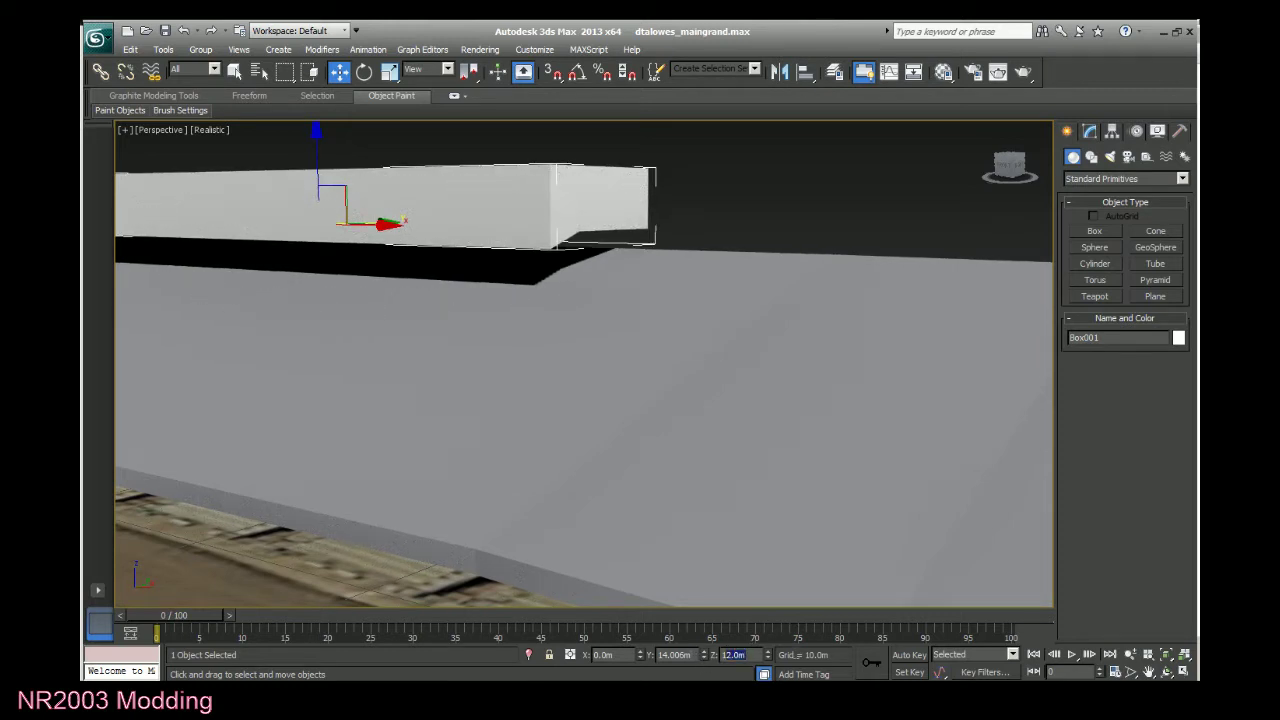
{"action": "type", "text": "11"}
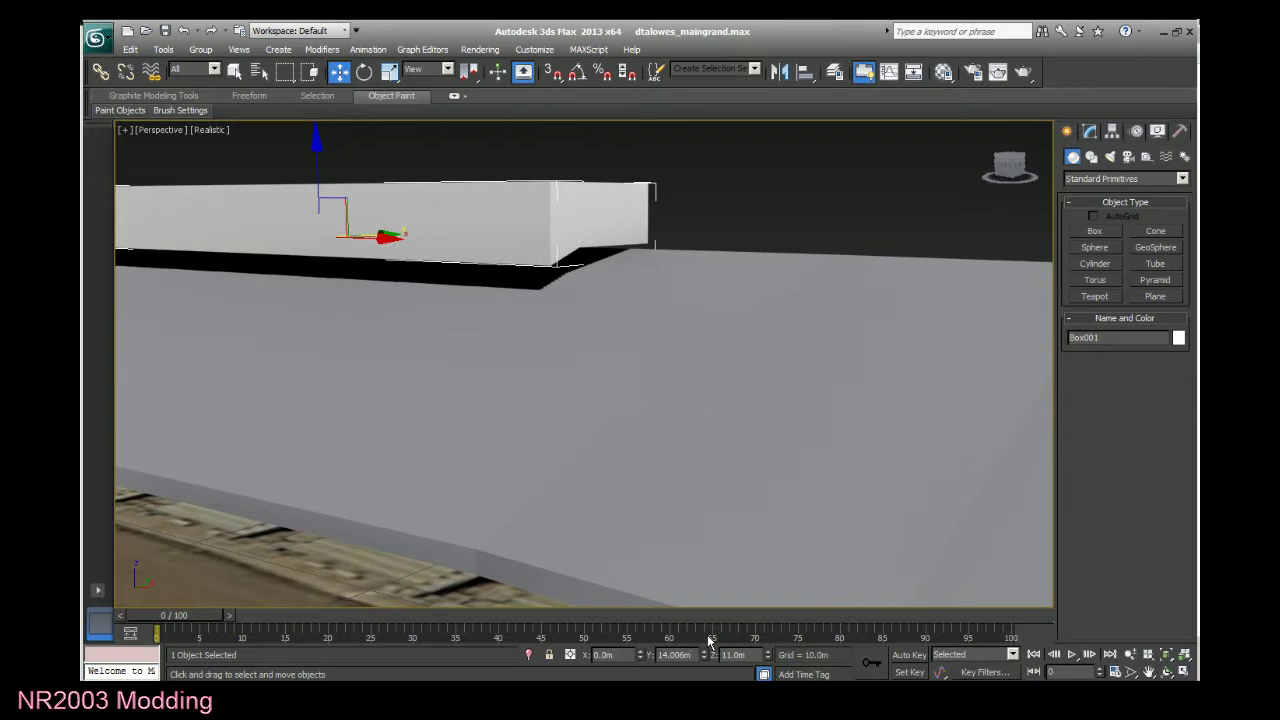
{"action": "left_click", "coordinate": [851, 194]}
Render the perspective view of the whole grandstand with the press box, then close the render windows.
{"action": "scroll", "coordinate": [769, 266], "scroll_direction": "down", "scroll_amount": 4}
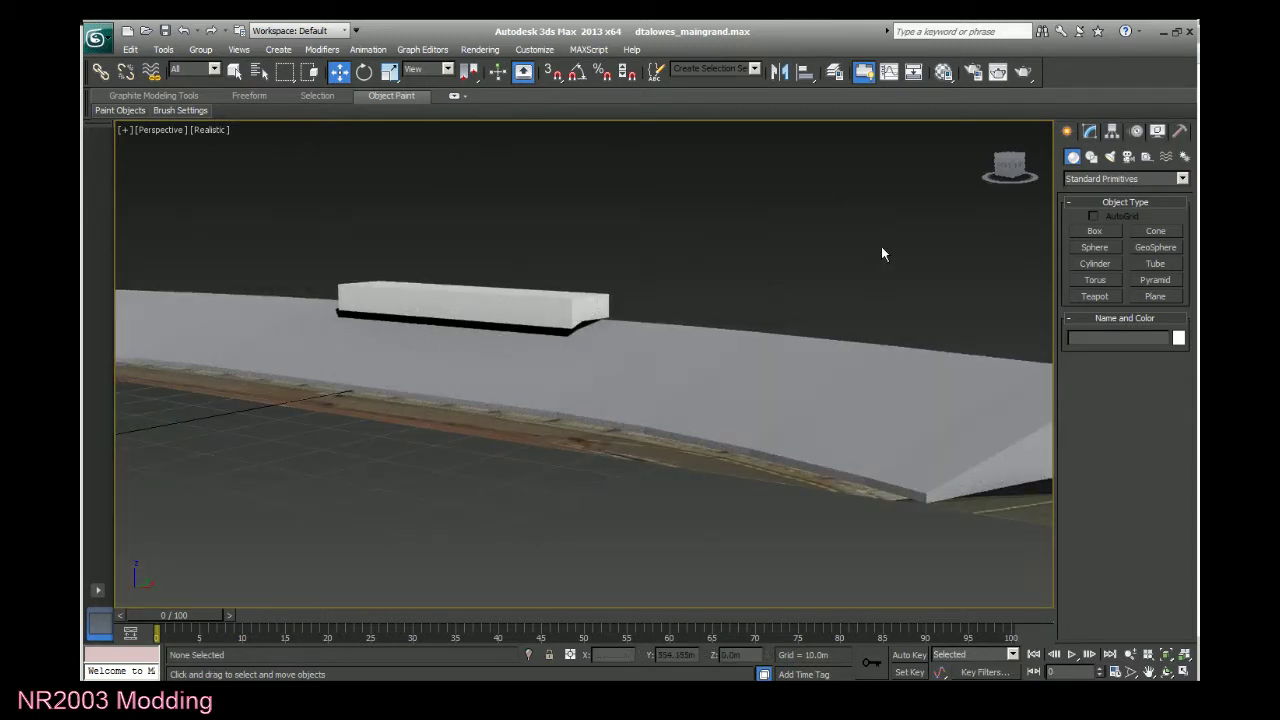
{"action": "left_click_drag", "start_coordinate": [1008, 166], "coordinate": [977, 184]}
{"action": "scroll", "coordinate": [708, 448], "scroll_direction": "down", "scroll_amount": 3}
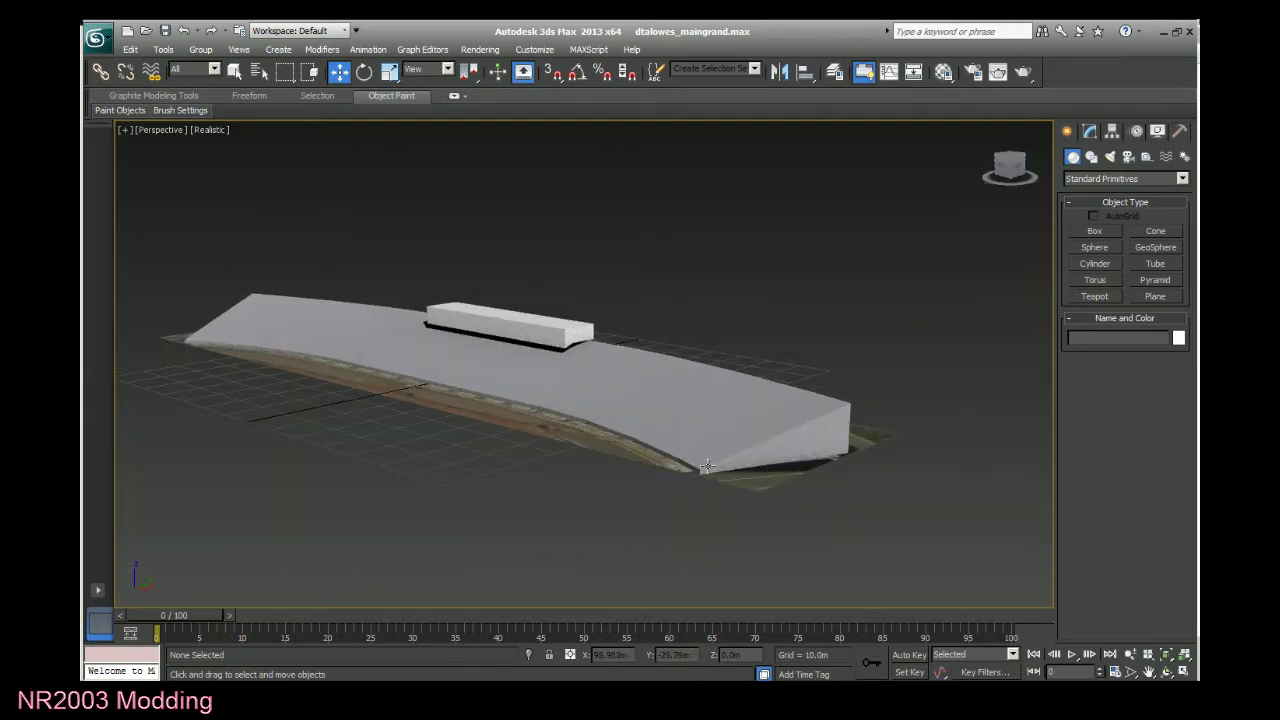
{"action": "left_click", "coordinate": [972, 71]}
{"action": "left_click", "coordinate": [689, 662]}
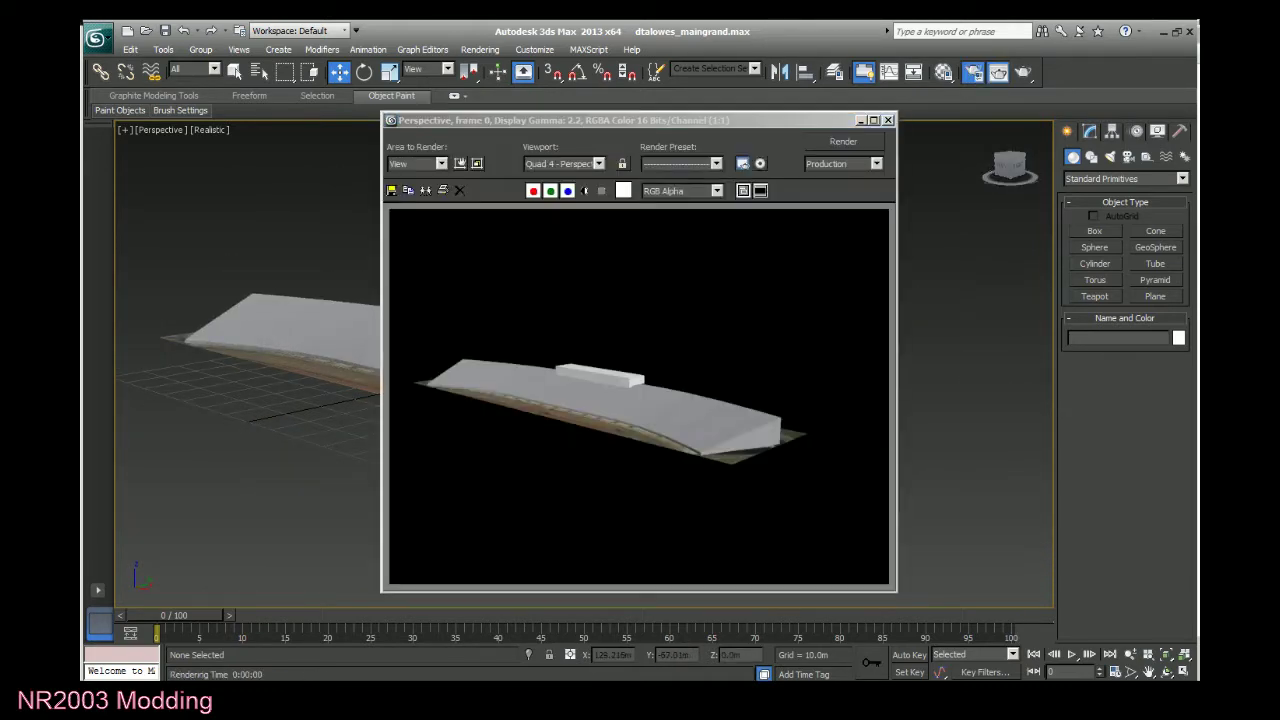
{"action": "left_click", "coordinate": [889, 120]}
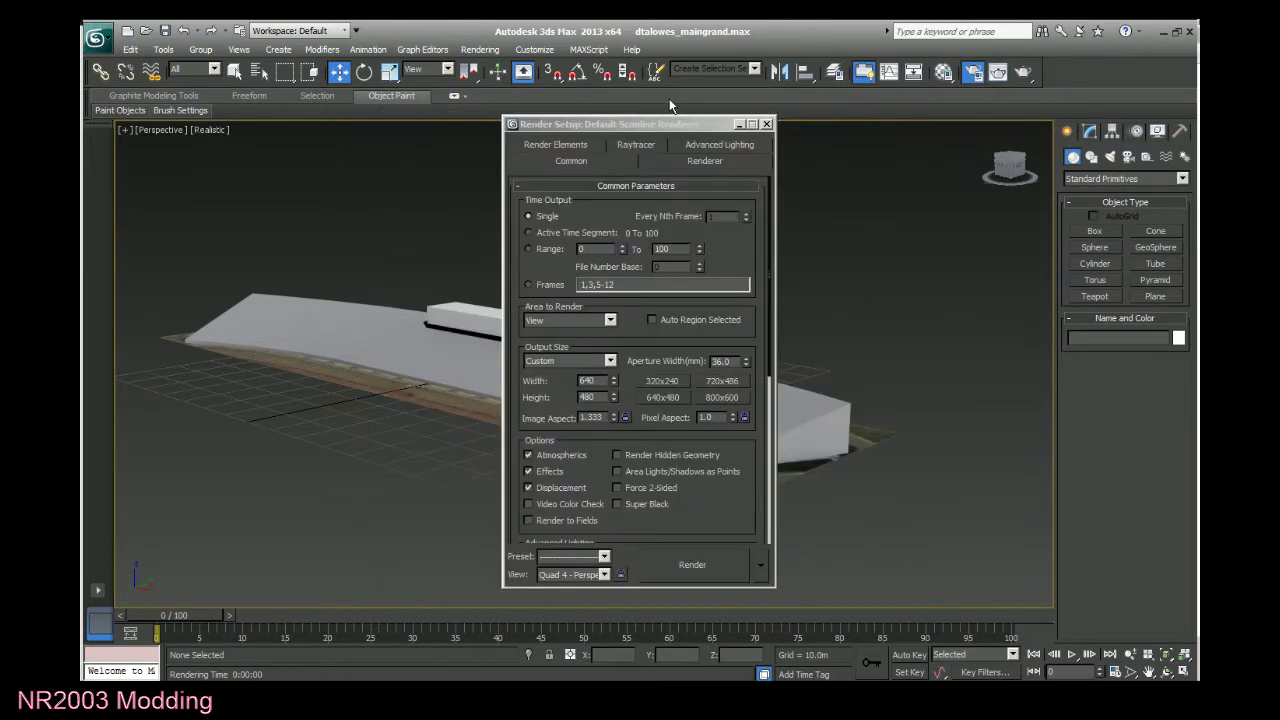
{"action": "left_click", "coordinate": [766, 123]}
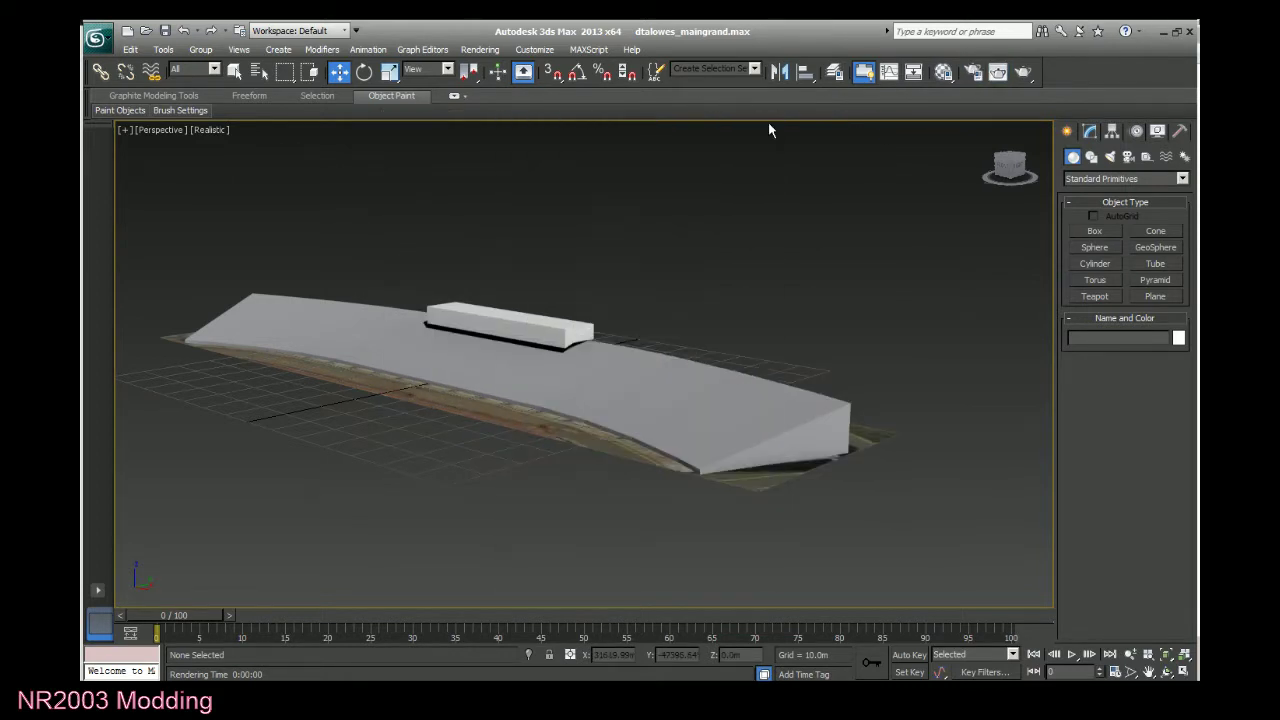
{"action": "left_click", "coordinate": [512, 319]}
{"action": "left_click", "coordinate": [1089, 131]}
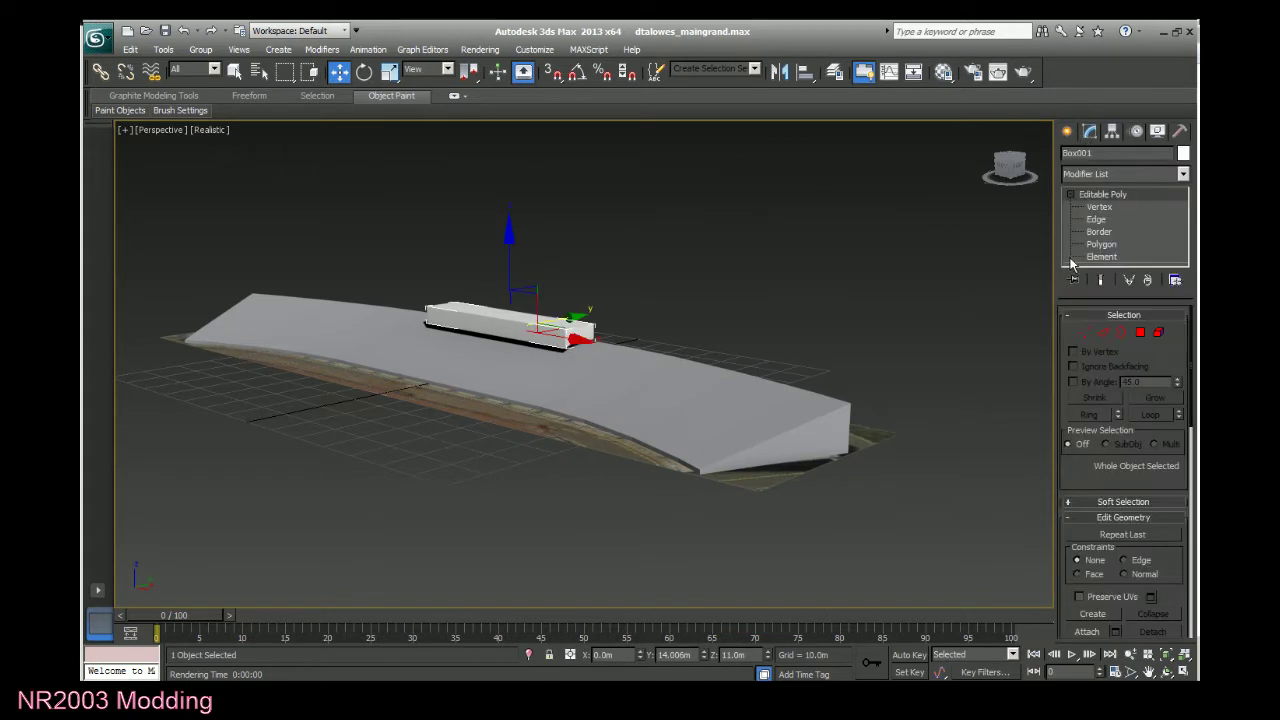
{"action": "left_click", "coordinate": [1100, 246]}
{"action": "left_click_drag", "start_coordinate": [710, 256], "coordinate": [367, 400]}
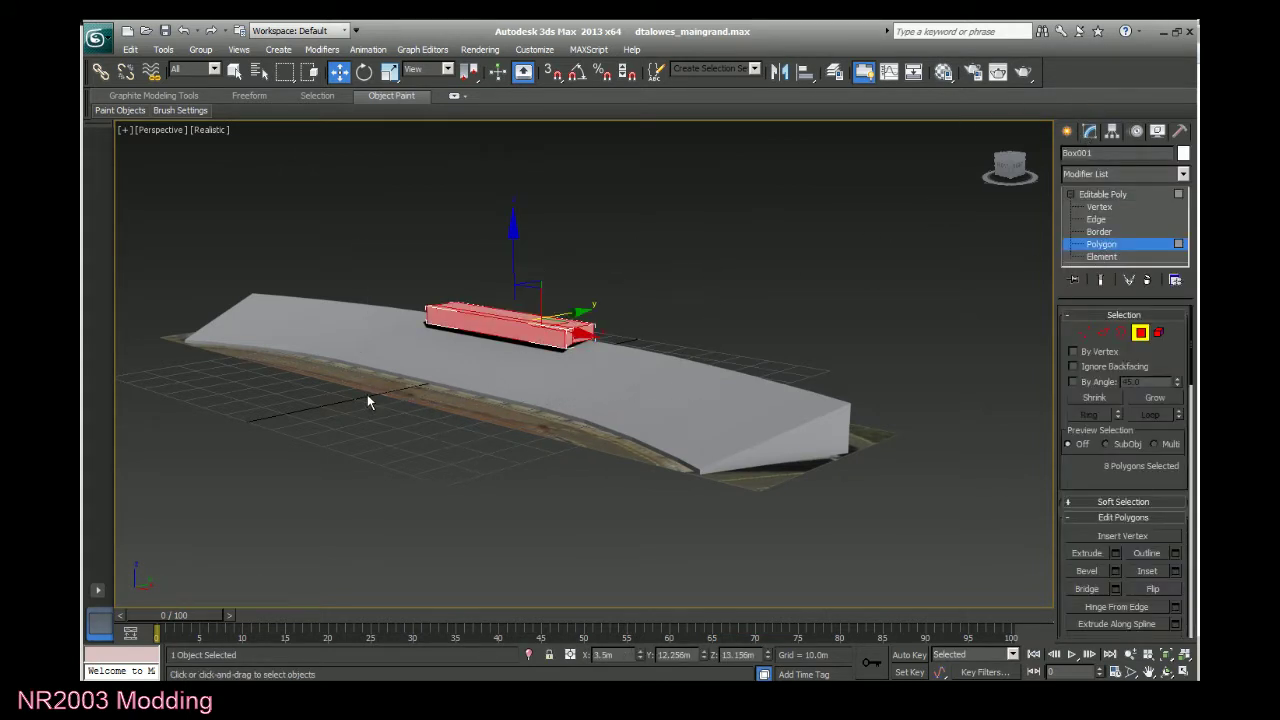
{"action": "left_click", "coordinate": [718, 285]}
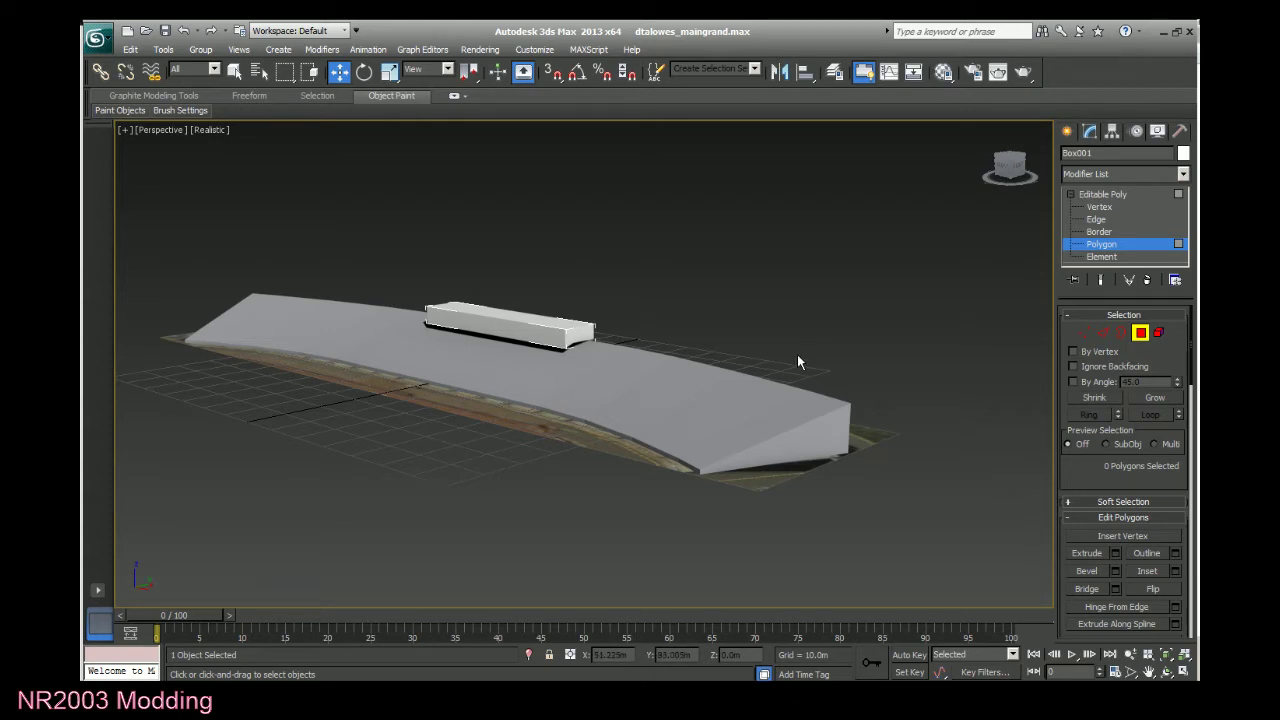
Hide the grandstand's grey sloped surface, leaving the press box above the aerial photo.
{"action": "left_click_drag", "start_coordinate": [1010, 170], "coordinate": [970, 175]}
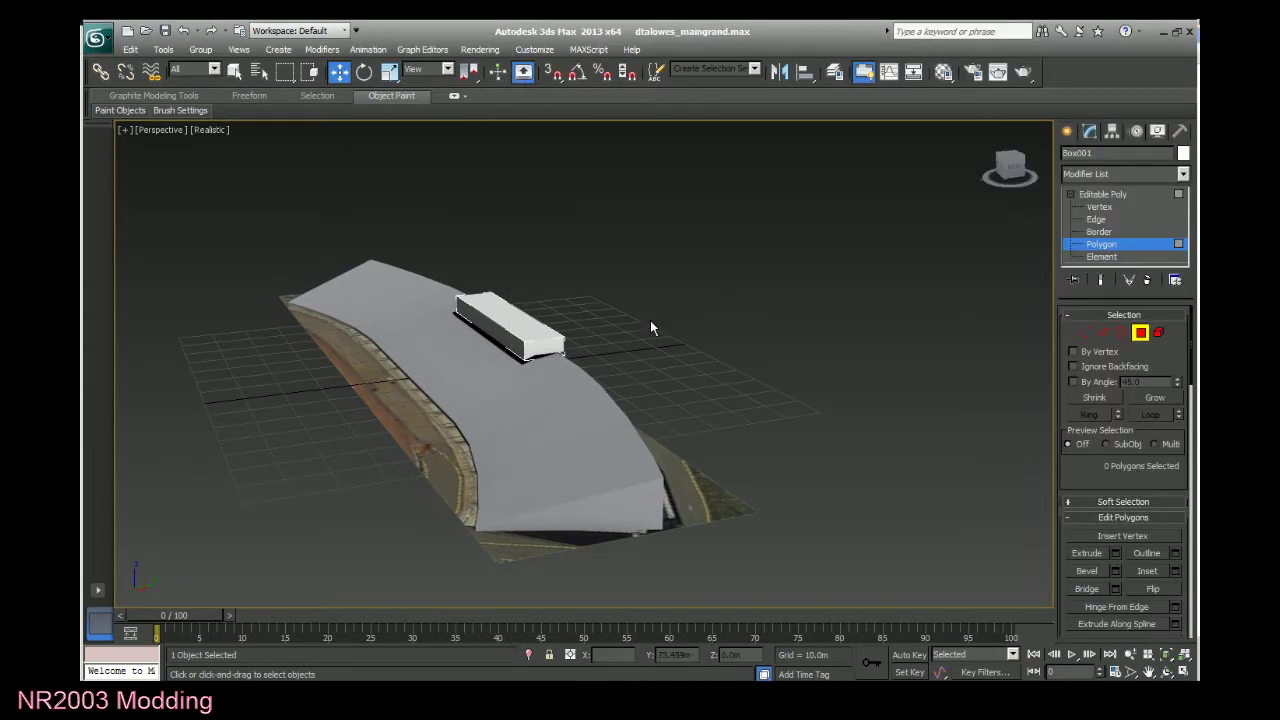
{"action": "scroll", "coordinate": [618, 400], "scroll_direction": "up", "scroll_amount": 6}
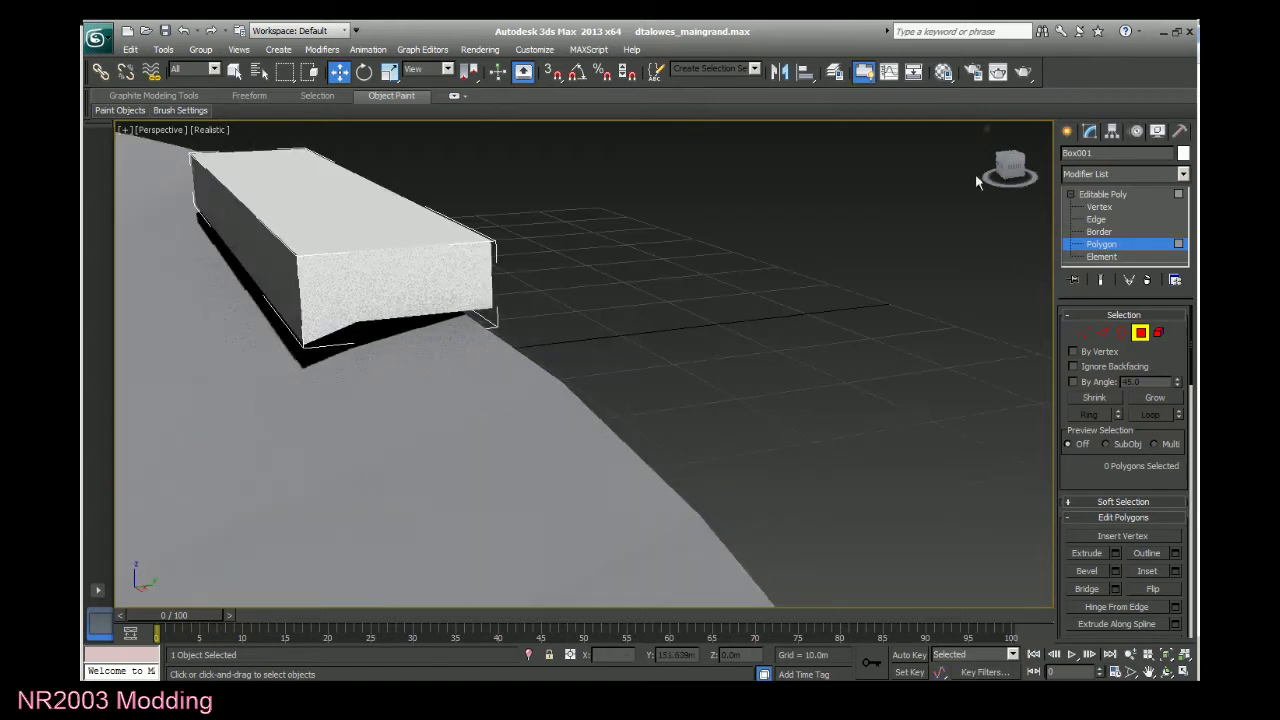
{"action": "mouse_move", "coordinate": [1012, 175]}
{"action": "left_mouse_down"}
{"action": "mouse_move", "coordinate": [1020, 150]}
{"action": "mouse_move", "coordinate": [1008, 171]}
{"action": "left_mouse_up"}
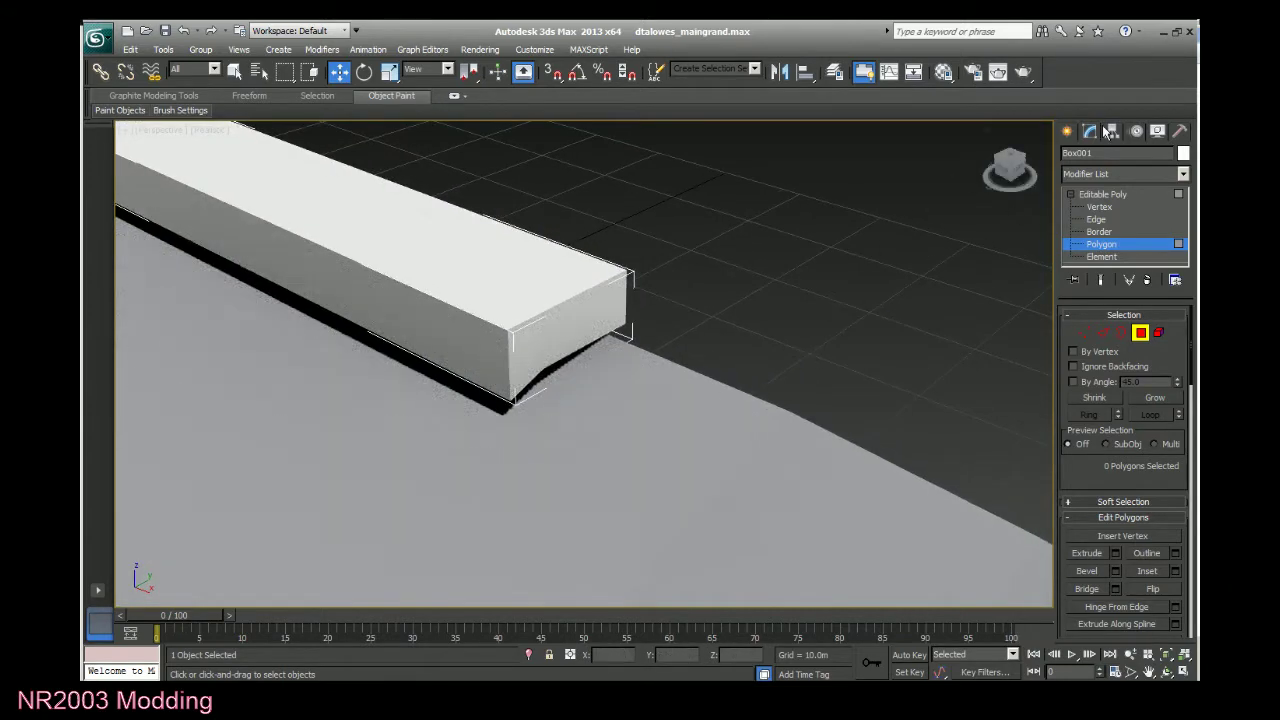
{"action": "left_click", "coordinate": [1072, 135]}
{"action": "left_click", "coordinate": [660, 471]}
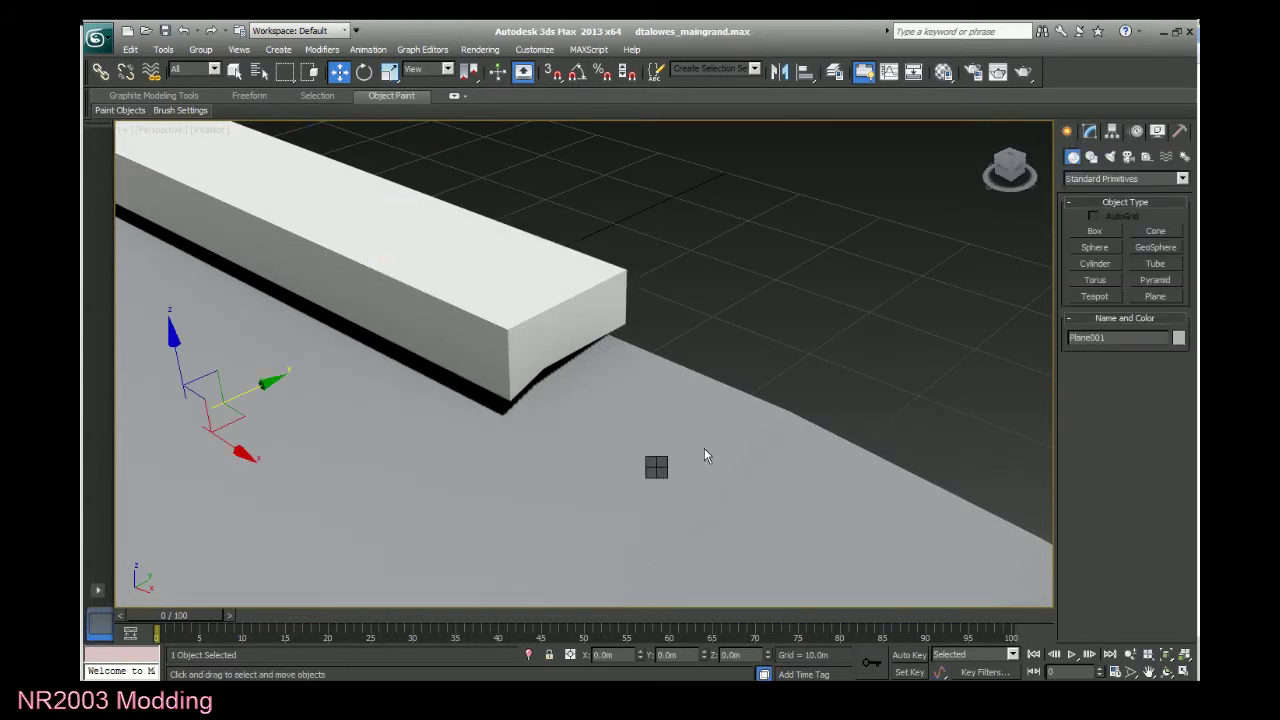
{"action": "left_click", "coordinate": [951, 318]}
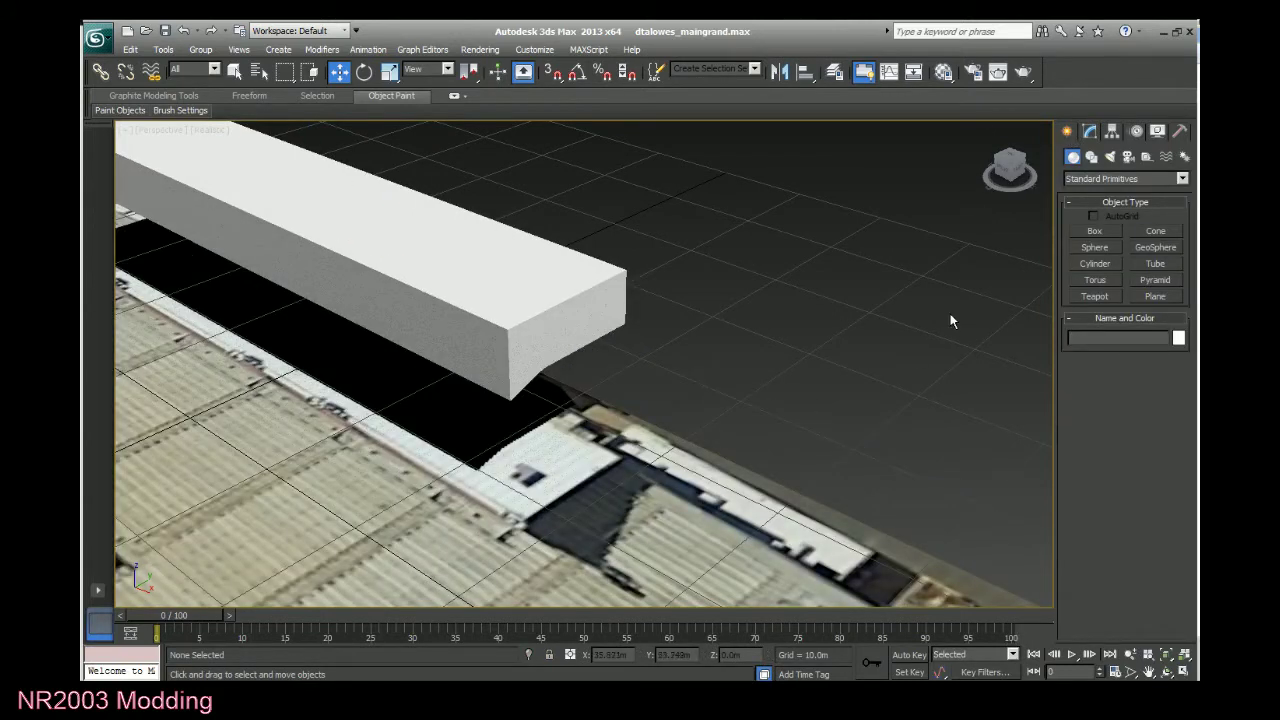
Extend a new face from the front vertical edge of the press box's other end wall toward the front panel.
{"action": "left_click", "coordinate": [511, 304]}
{"action": "left_click", "coordinate": [1090, 132]}
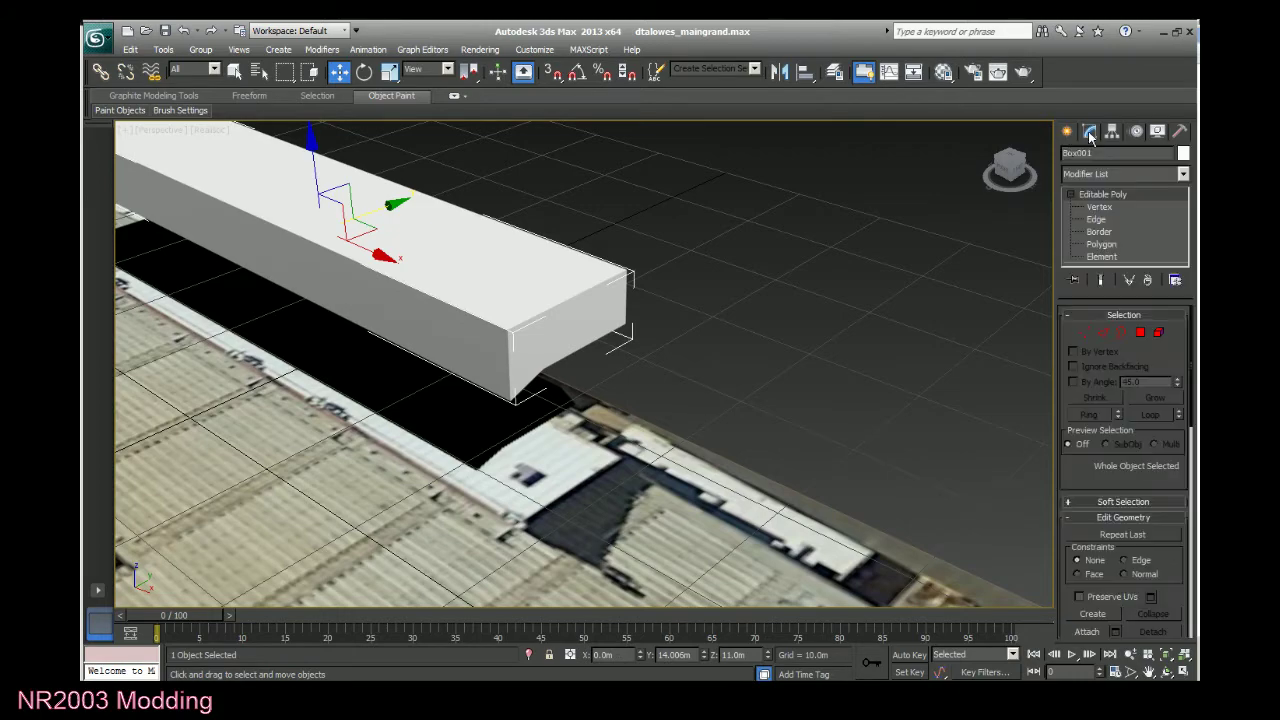
{"action": "left_click_drag", "start_coordinate": [1008, 167], "coordinate": [1110, 162]}
{"action": "left_click_drag", "start_coordinate": [948, 136], "coordinate": [987, 127]}
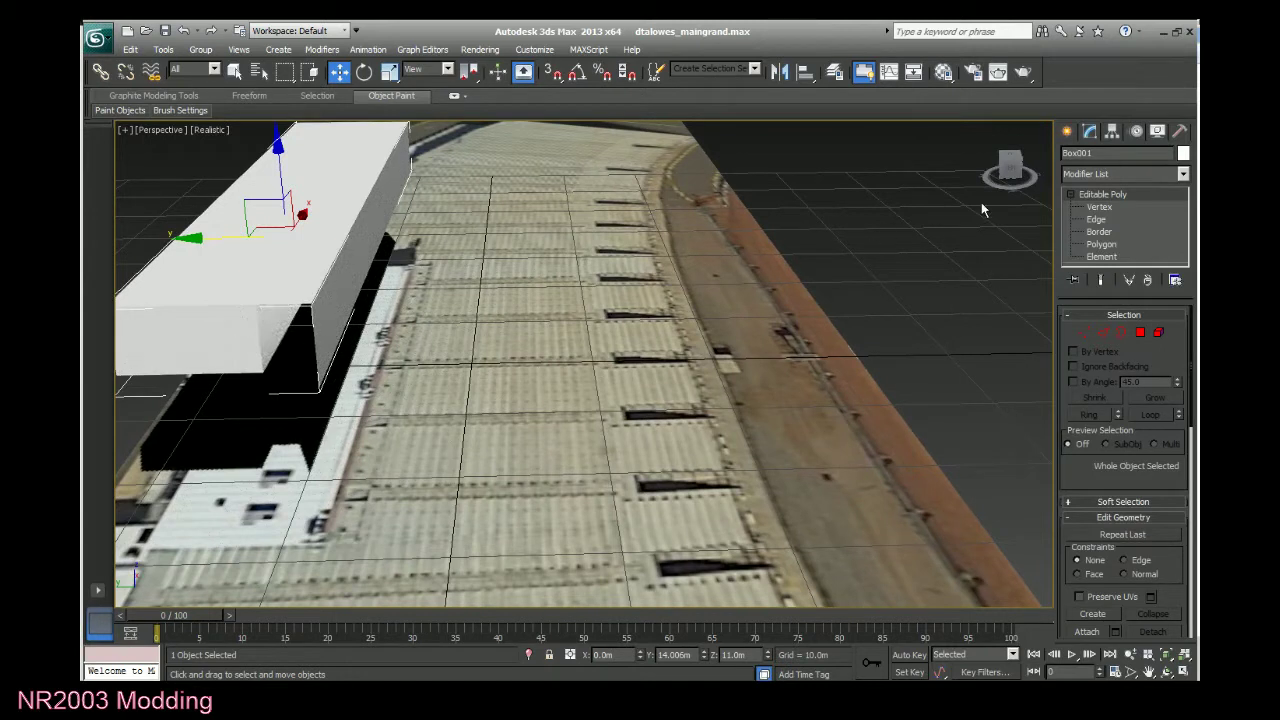
{"action": "left_click", "coordinate": [1097, 219]}
{"action": "left_click", "coordinate": [262, 344]}
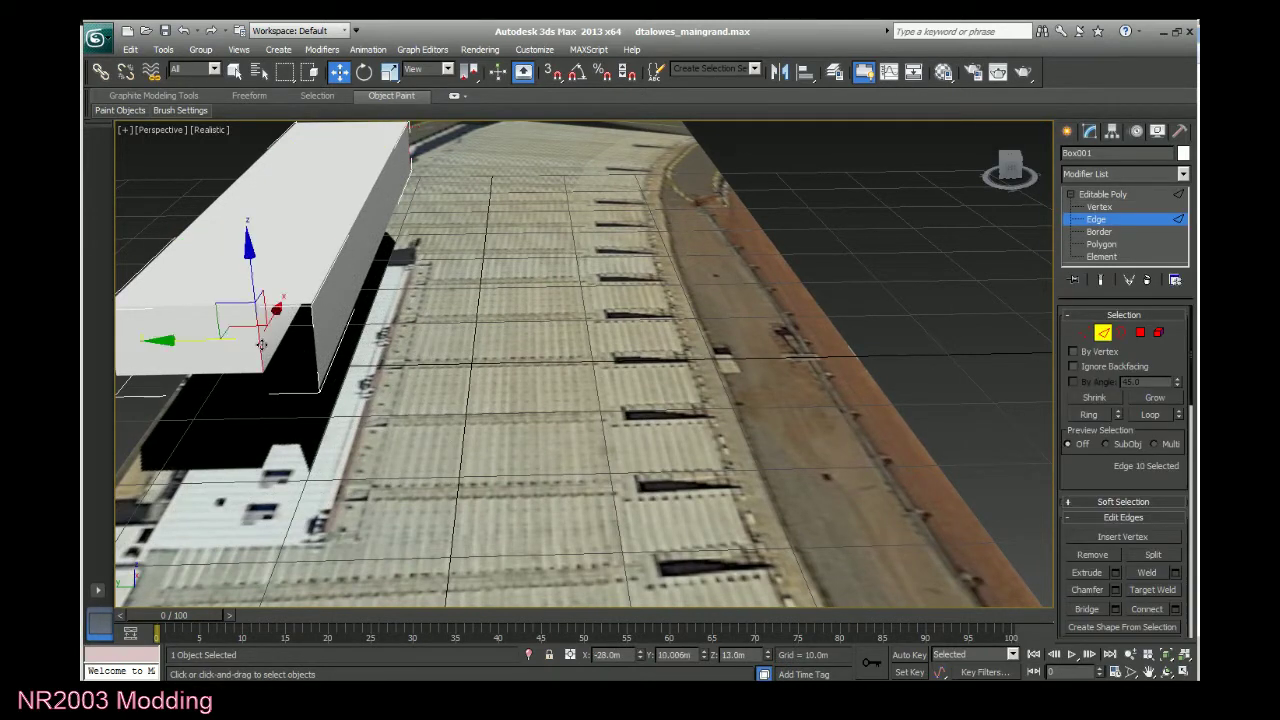
{"action": "left_click", "coordinate": [196, 338]}
{"action": "left_click_drag", "start_coordinate": [198, 339], "coordinate": [219, 339]}
Copy the front panel's Y position to this end wall's extended edge, placing it at 7.006 m.
{"action": "left_click", "coordinate": [312, 352]}
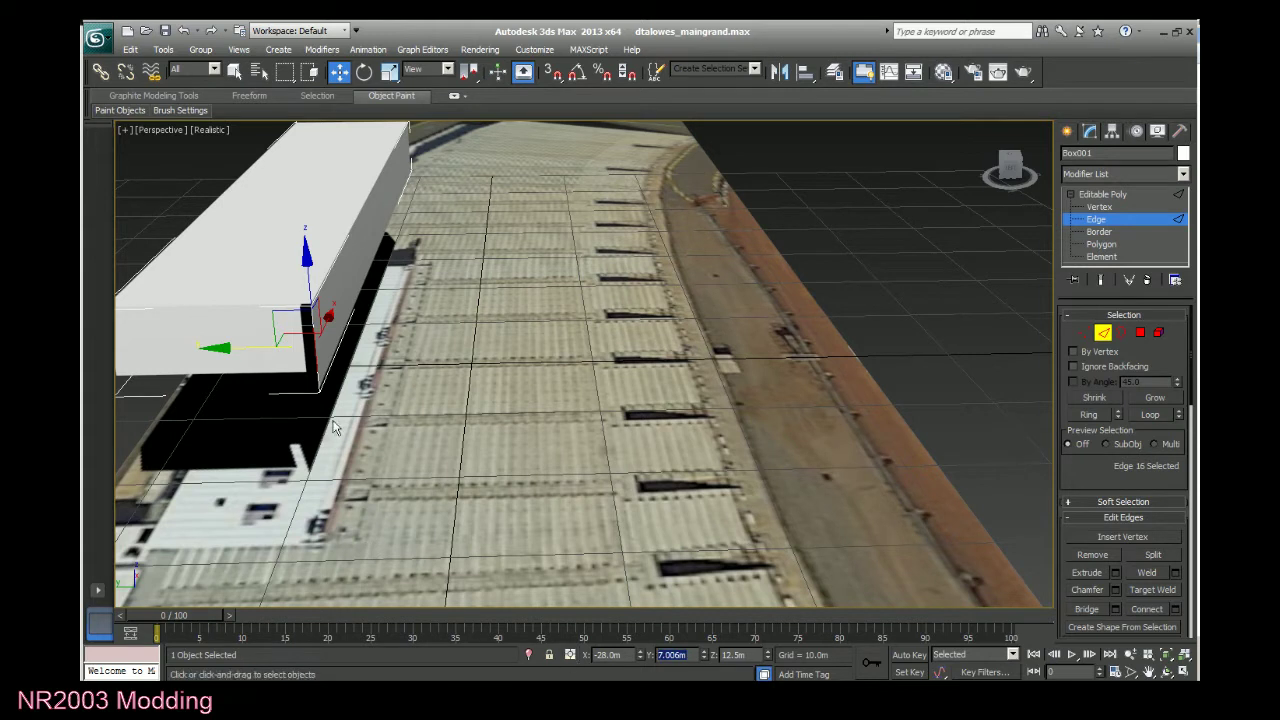
{"action": "left_click", "coordinate": [303, 357], "text": "shift"}
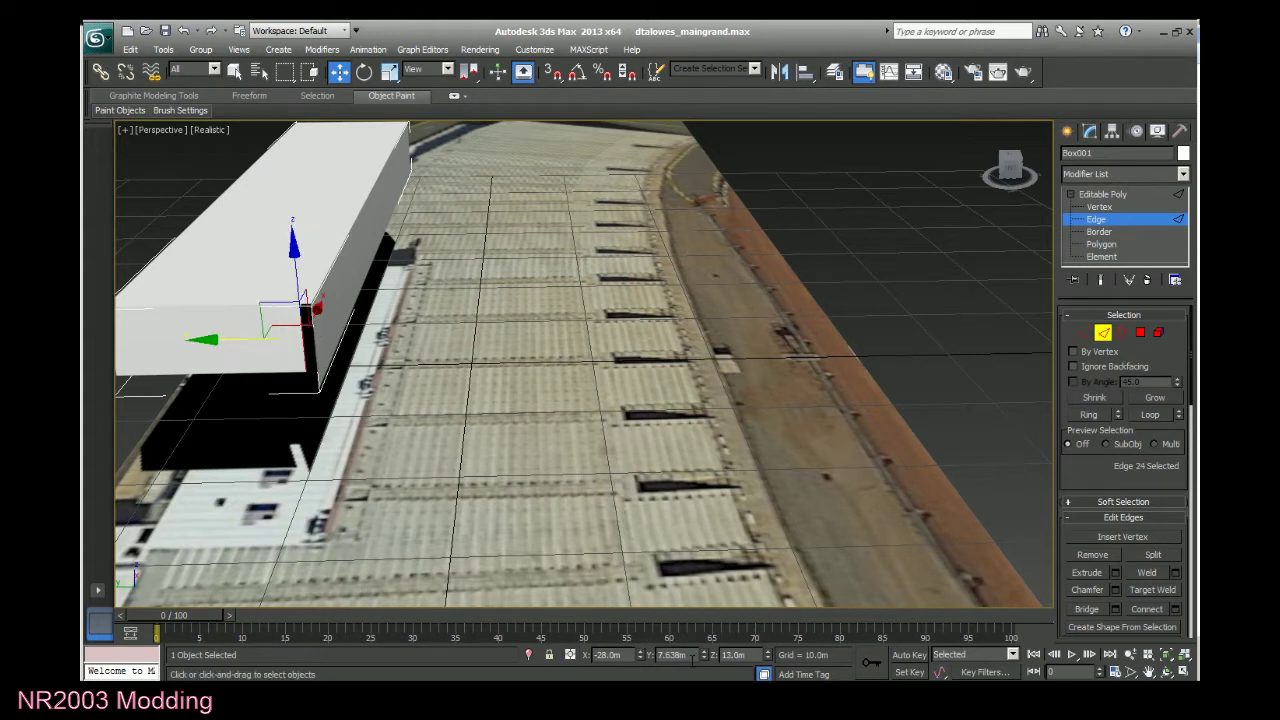
{"action": "type", "text": "7.006"}
{"action": "key", "text": "Tab"}
Lower this end wall's bottom front vertex to the front panel's corner, at a Z position of 10 m, and clear the selection.
{"action": "left_click", "coordinate": [1127, 206]}
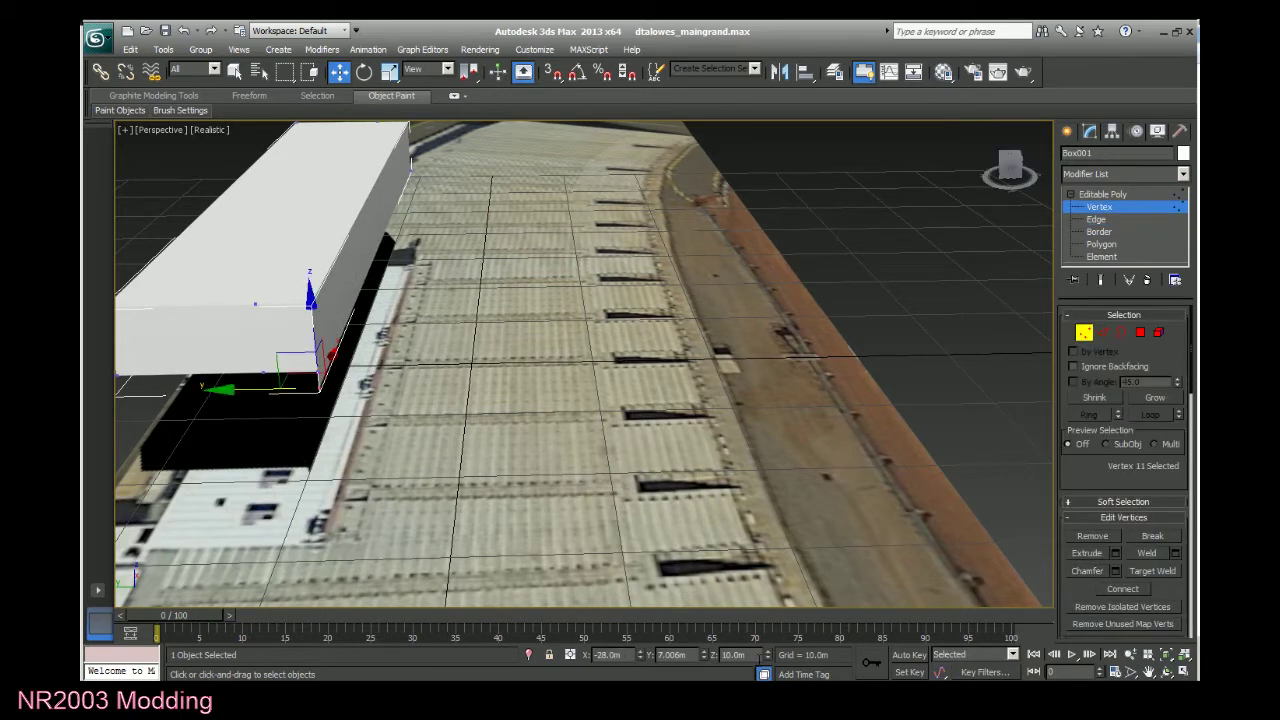
{"action": "left_click", "coordinate": [318, 375]}
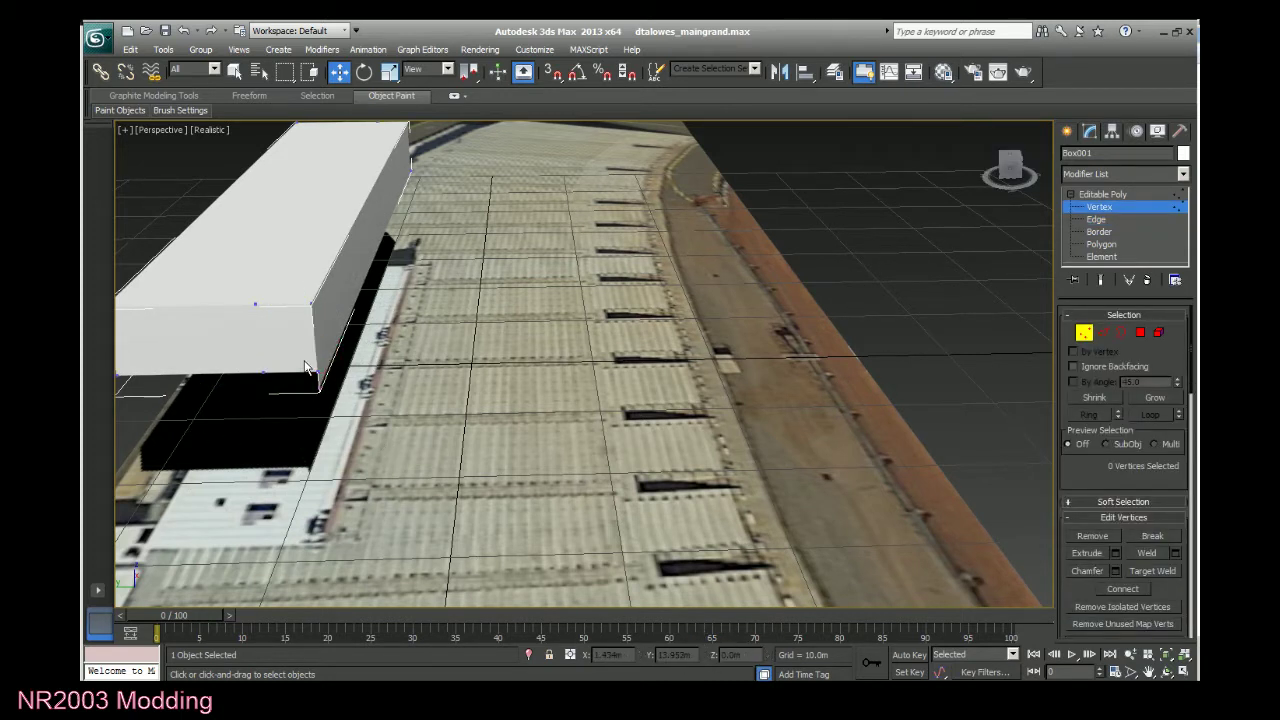
{"action": "left_click", "coordinate": [320, 375]}
{"action": "left_click", "coordinate": [735, 655]}
{"action": "type", "text": "10"}
{"action": "key", "text": "Return"}
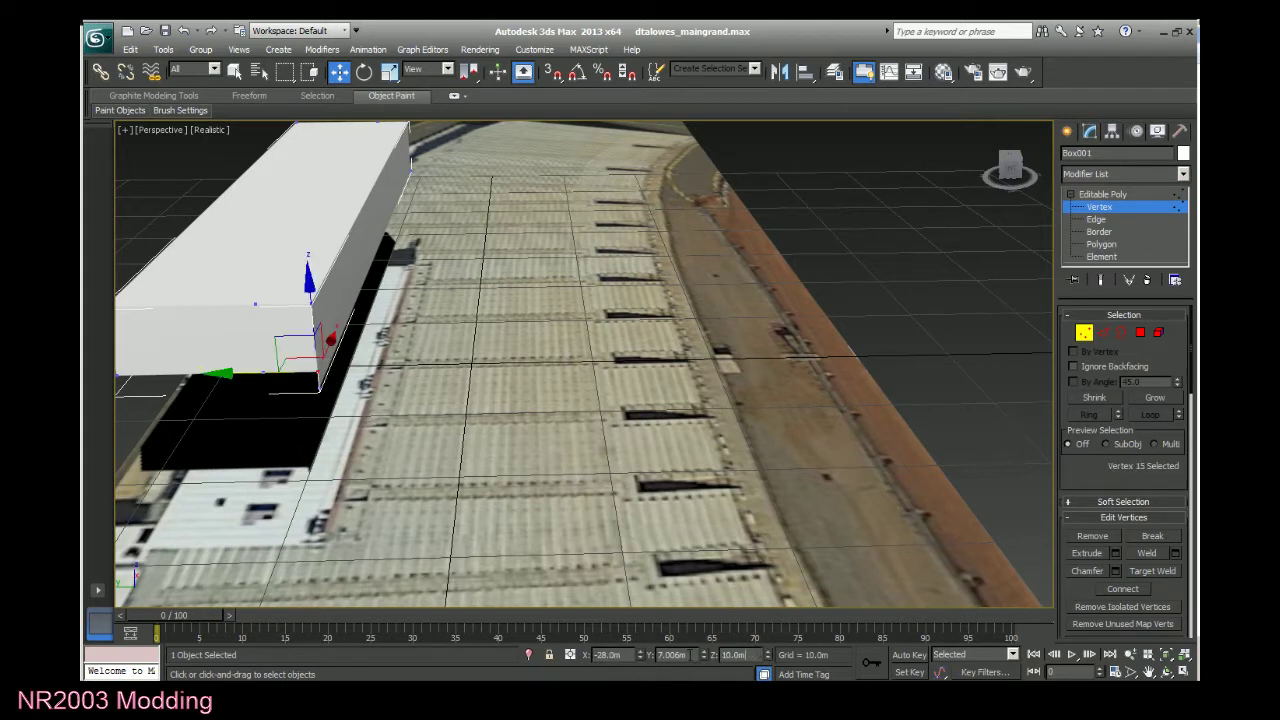
{"action": "double_click", "coordinate": [670, 655]}
{"action": "left_click", "coordinate": [562, 499]}
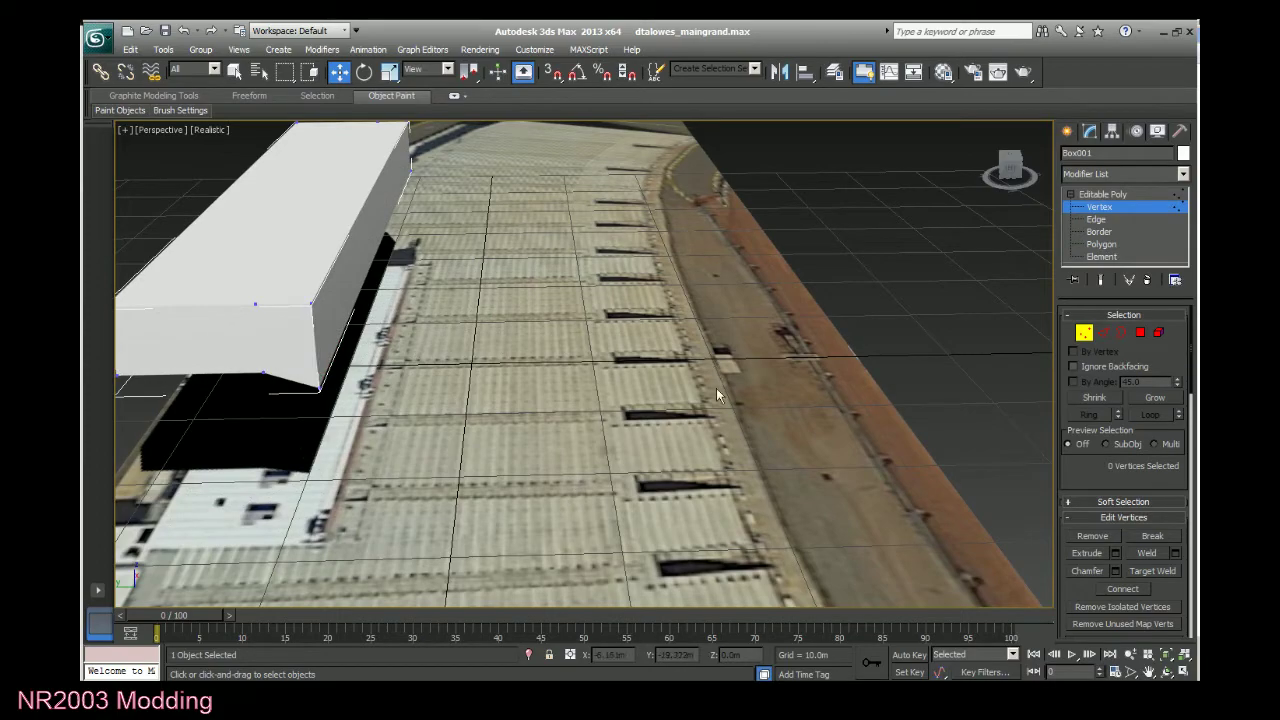
Extend the end wall's sloped bottom edge along the X axis toward the opposite end, forming a sloped underside panel.
{"action": "left_click_drag", "start_coordinate": [1020, 178], "coordinate": [1040, 150]}
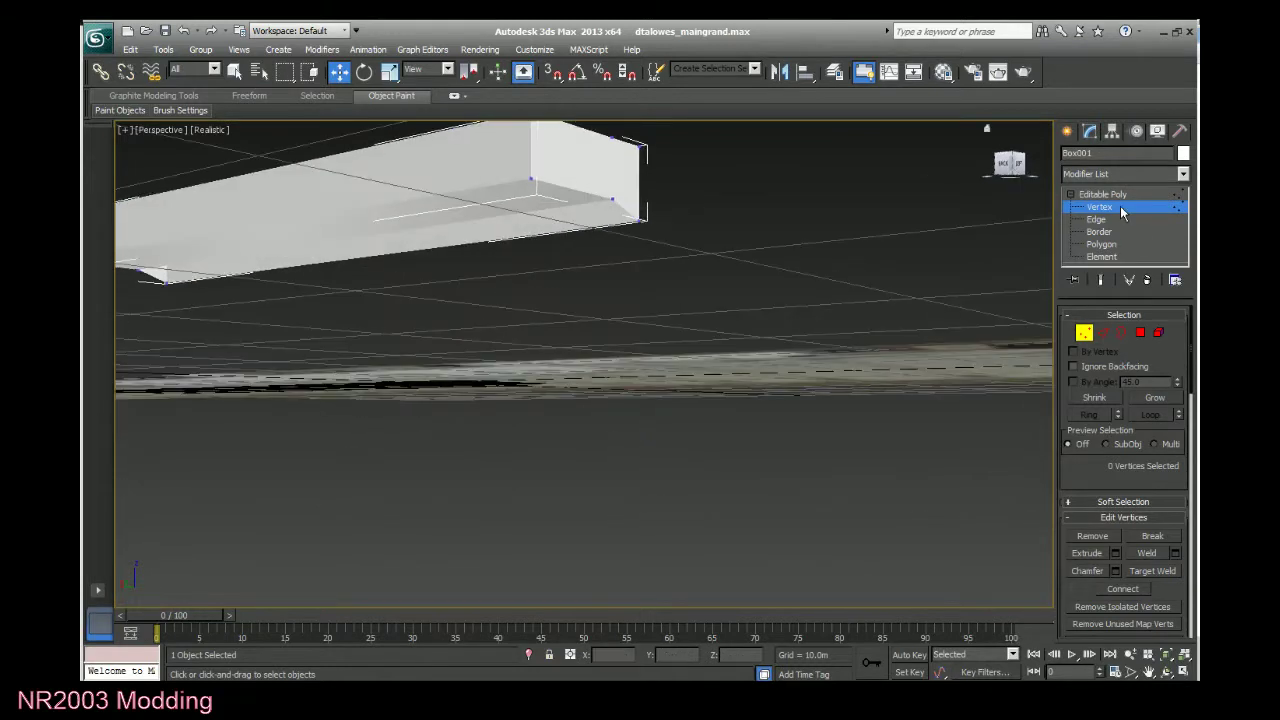
{"action": "key", "text": "4"}
{"action": "left_click", "coordinate": [552, 208]}
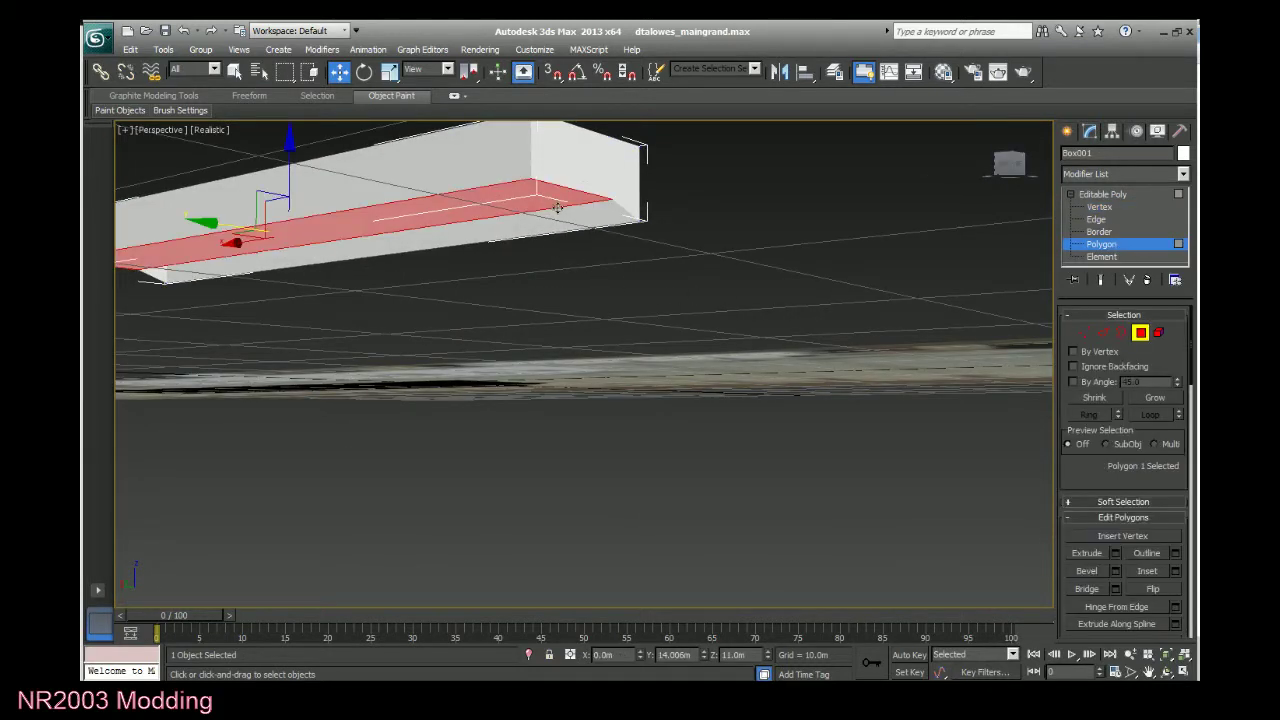
{"action": "left_click", "coordinate": [600, 222]}
{"action": "left_click", "coordinate": [784, 246]}
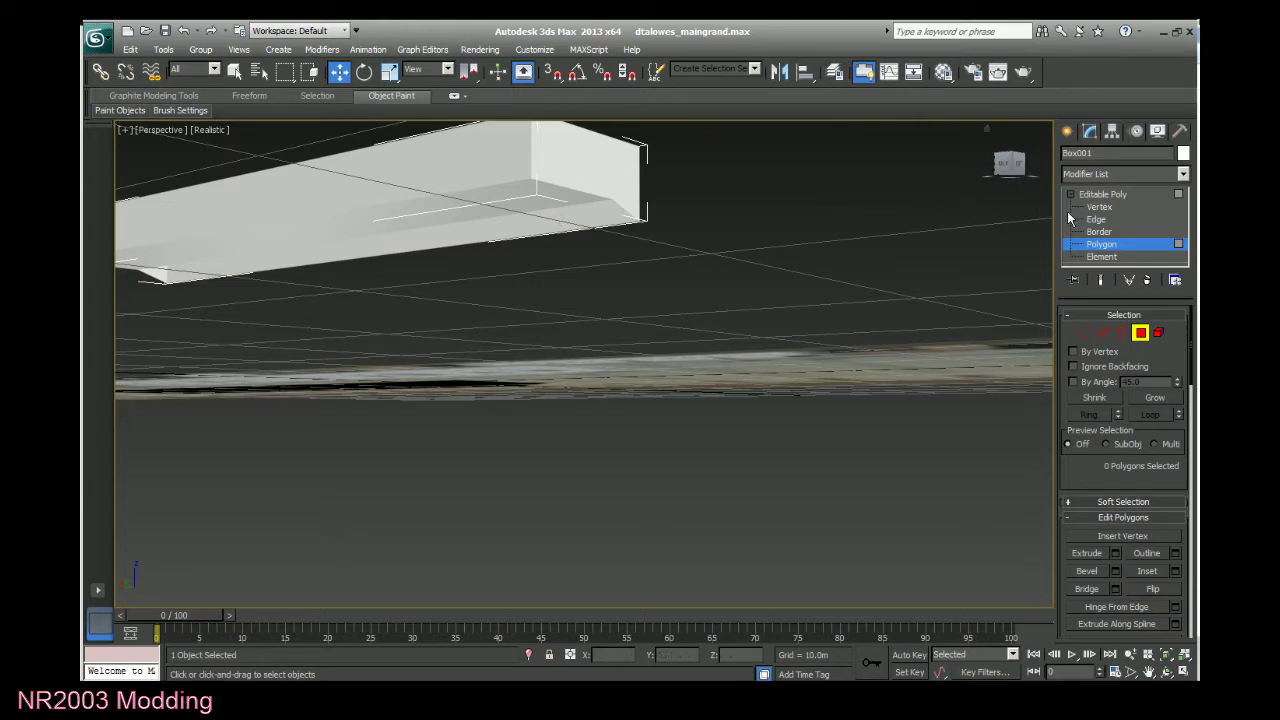
{"action": "left_click", "coordinate": [1097, 220]}
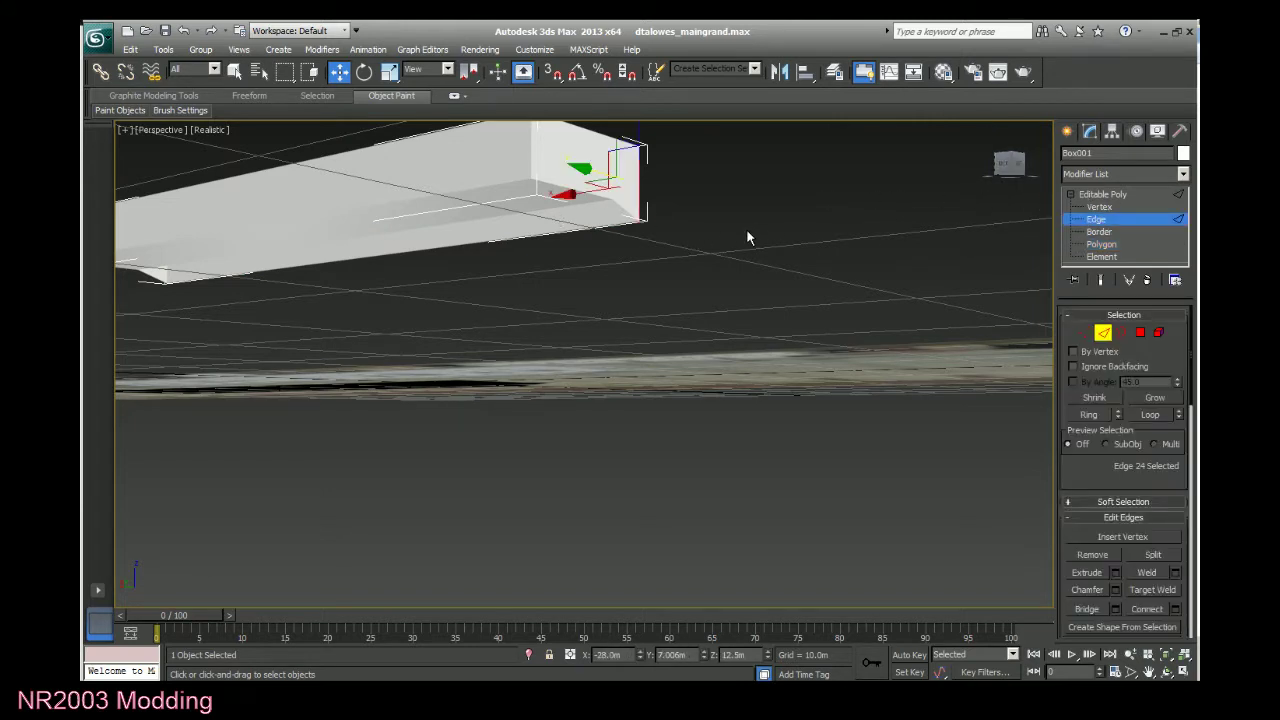
{"action": "left_click", "coordinate": [623, 208], "text": "alt"}
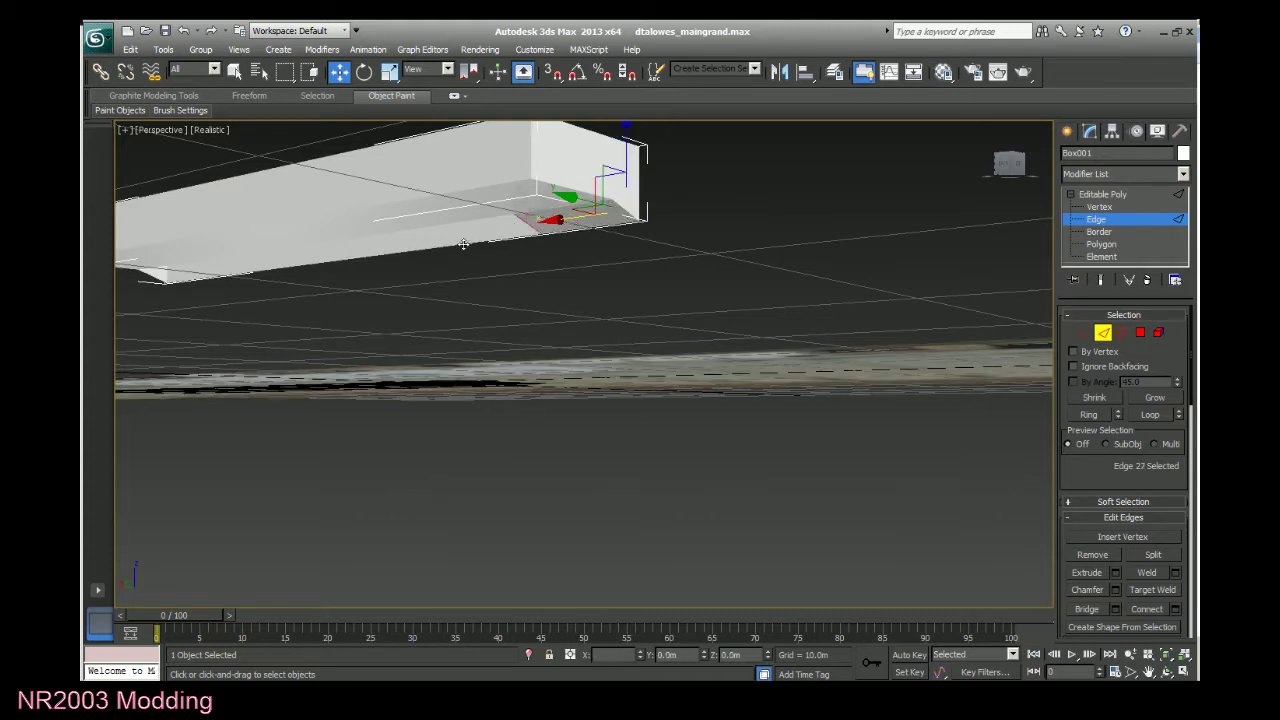
{"action": "left_click", "coordinate": [346, 260], "text": "ctrl"}
{"action": "left_click_drag", "start_coordinate": [346, 260], "coordinate": [120, 309], "text": "shift"}
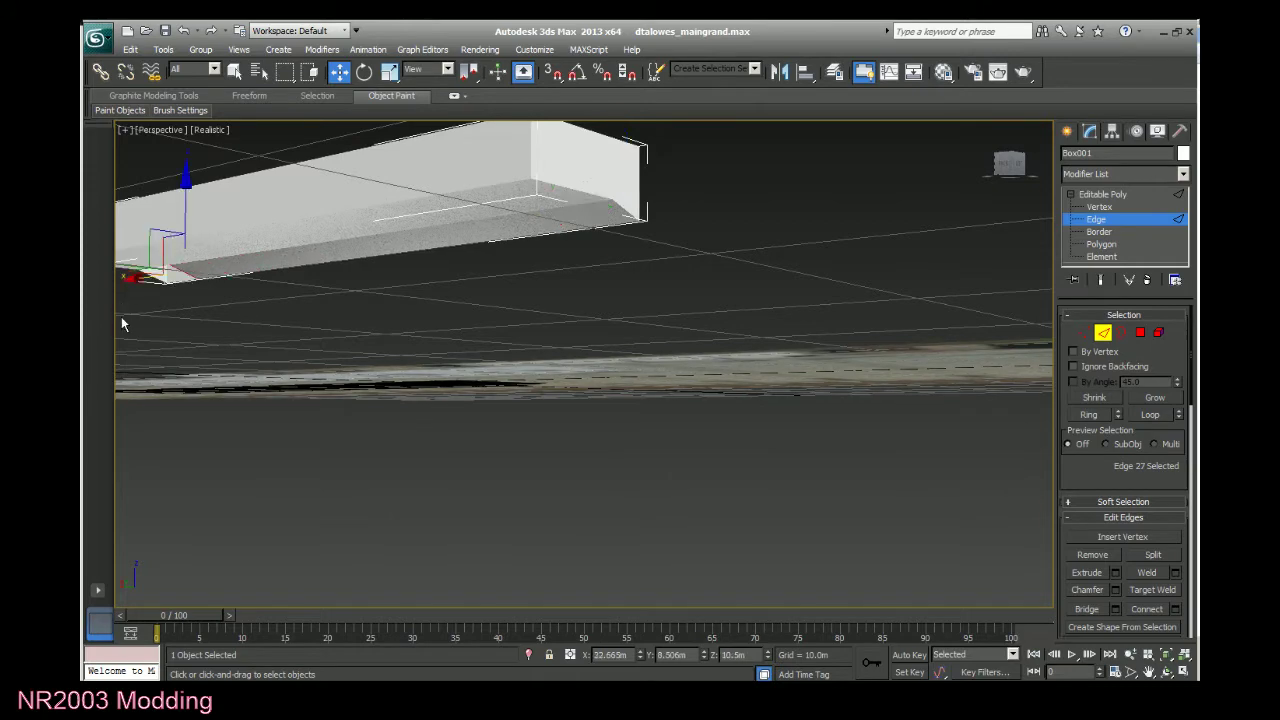
Select the new sloped underside polygon and examine it along the full length of the press box.
{"action": "left_click", "coordinate": [1102, 246]}
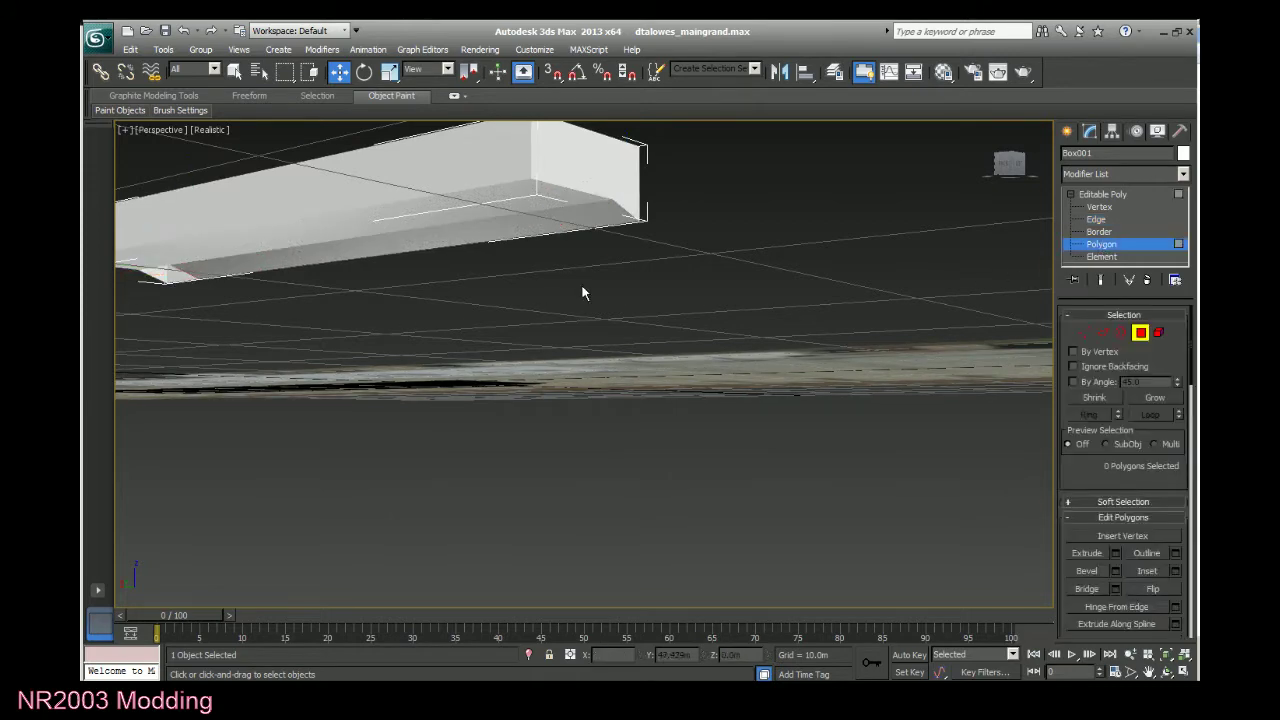
{"action": "left_click", "coordinate": [555, 222]}
{"action": "left_click_drag", "start_coordinate": [1003, 162], "coordinate": [1011, 166]}
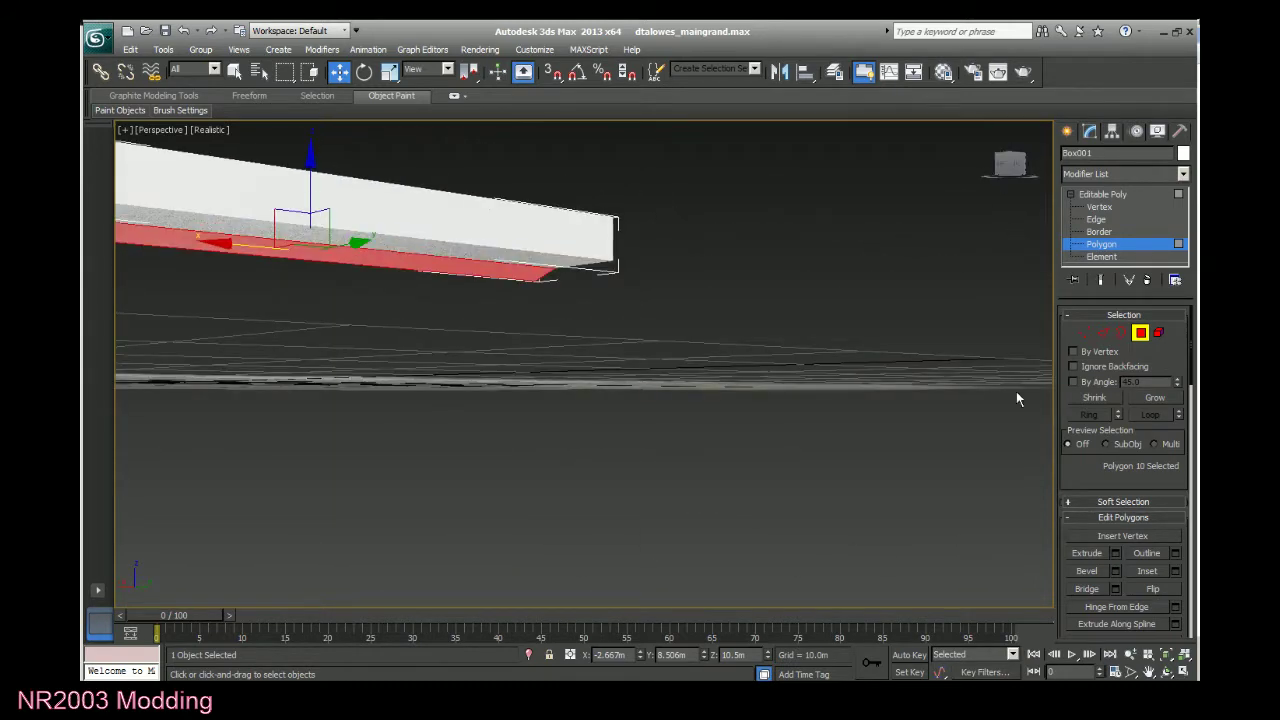
{"action": "left_click", "coordinate": [1148, 671]}
{"action": "left_click_drag", "start_coordinate": [433, 386], "coordinate": [831, 437]}
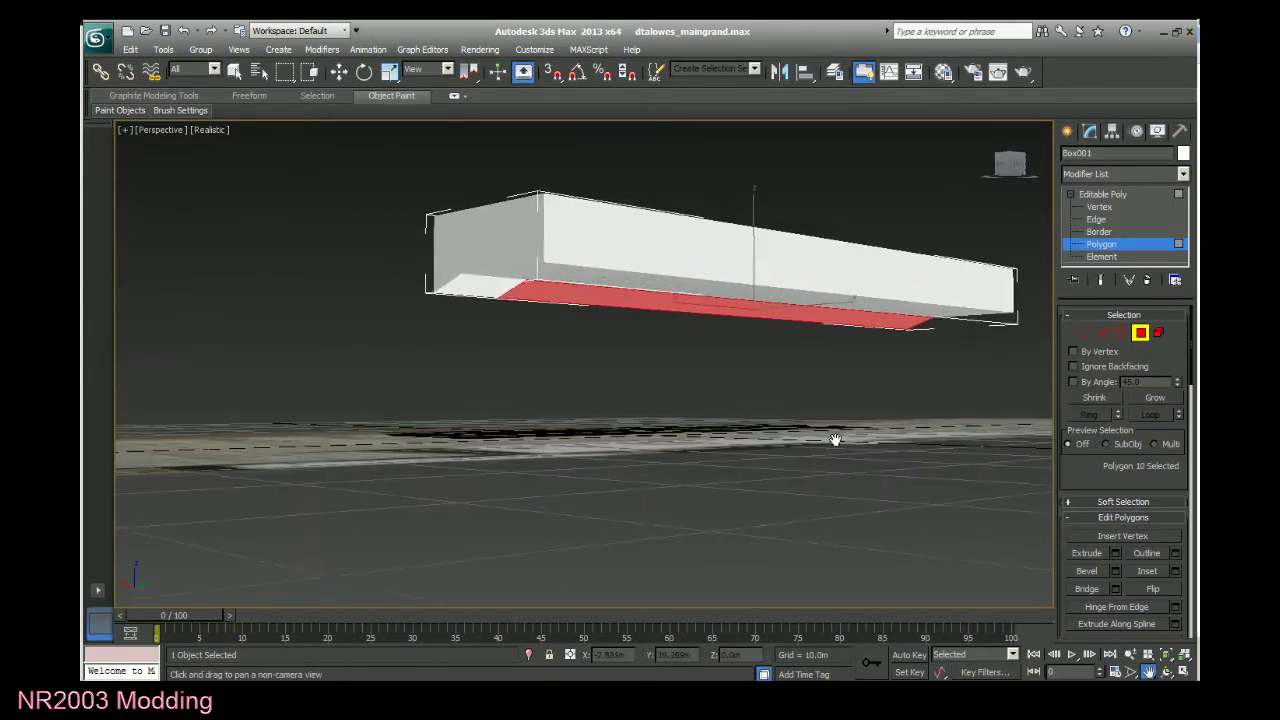
Slide the sloped underside panel's open end edge along the X axis toward the near end wall.
{"action": "right_click", "coordinate": [586, 366]}
{"action": "left_click", "coordinate": [1096, 219]}
{"action": "left_click_drag", "start_coordinate": [429, 284], "coordinate": [380, 286]}
{"action": "left_click", "coordinate": [410, 370]}
Copy the end wall edge's X position to the underside panel's end edge, placing it at 28.0 m, and clear the selection.
{"action": "left_click", "coordinate": [448, 286]}
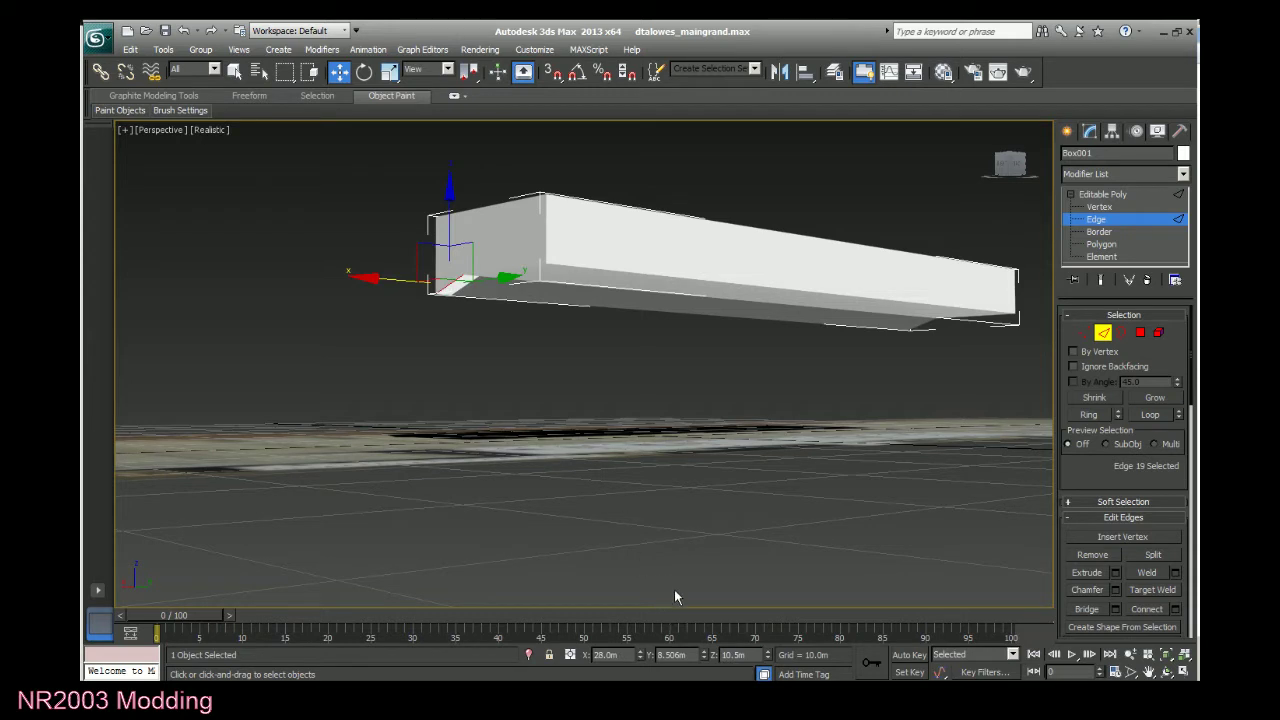
{"action": "left_click", "coordinate": [625, 655]}
{"action": "key", "text": "ctrl+c"}
{"action": "left_click", "coordinate": [476, 368]}
{"action": "left_click", "coordinate": [461, 284]}
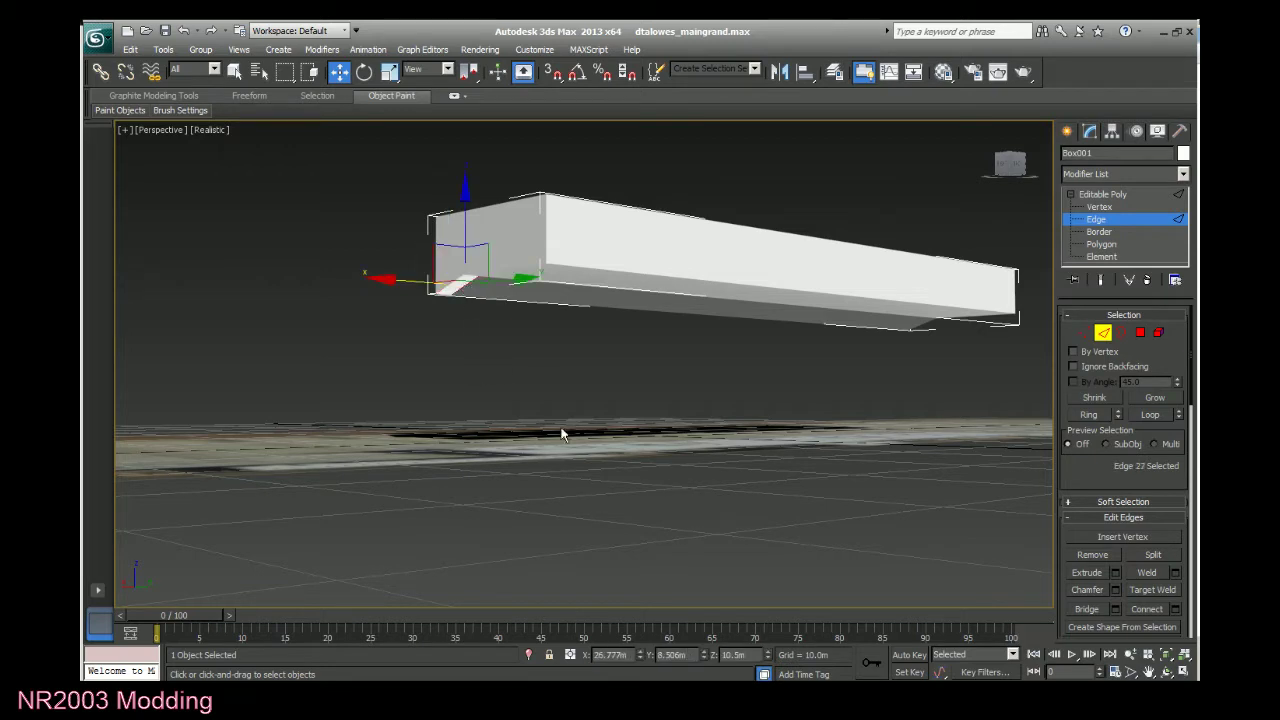
{"action": "double_click", "coordinate": [630, 655]}
{"action": "key", "text": "ctrl+v"}
{"action": "left_click", "coordinate": [430, 338]}
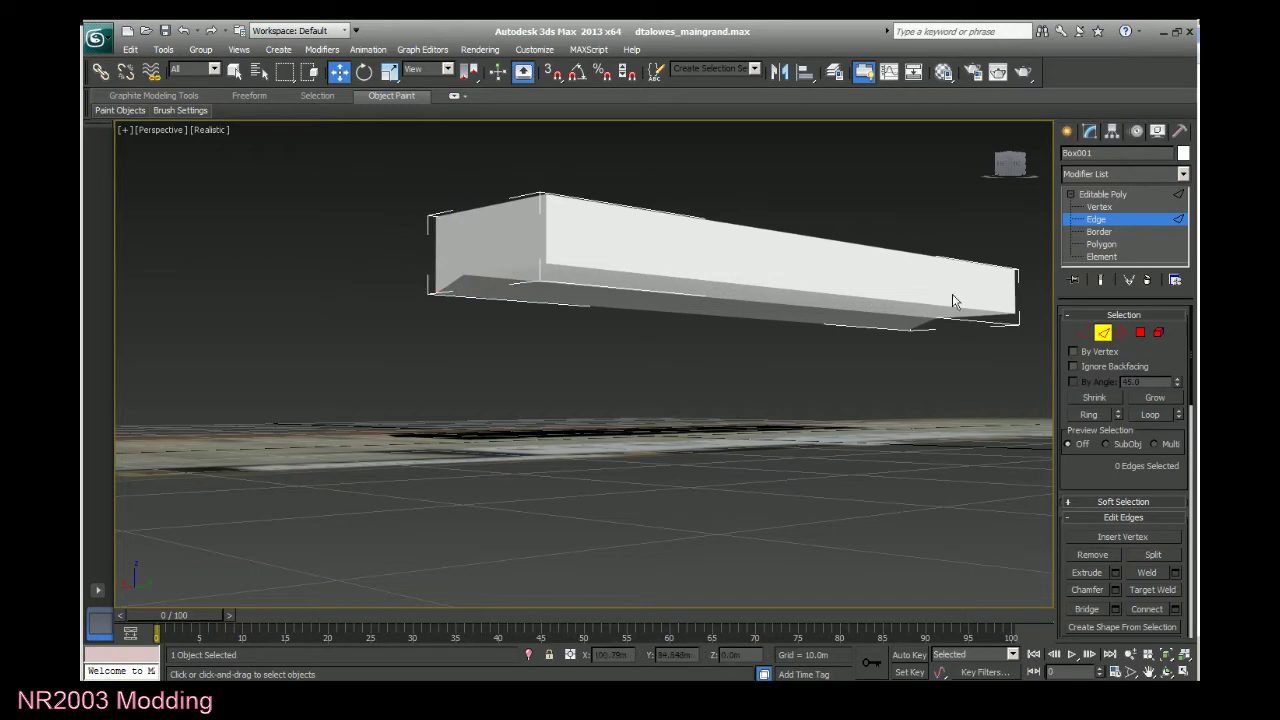
Change the press box's object color from the palette to the grey custom color.
{"action": "left_click_drag", "start_coordinate": [1018, 158], "coordinate": [924, 194]}
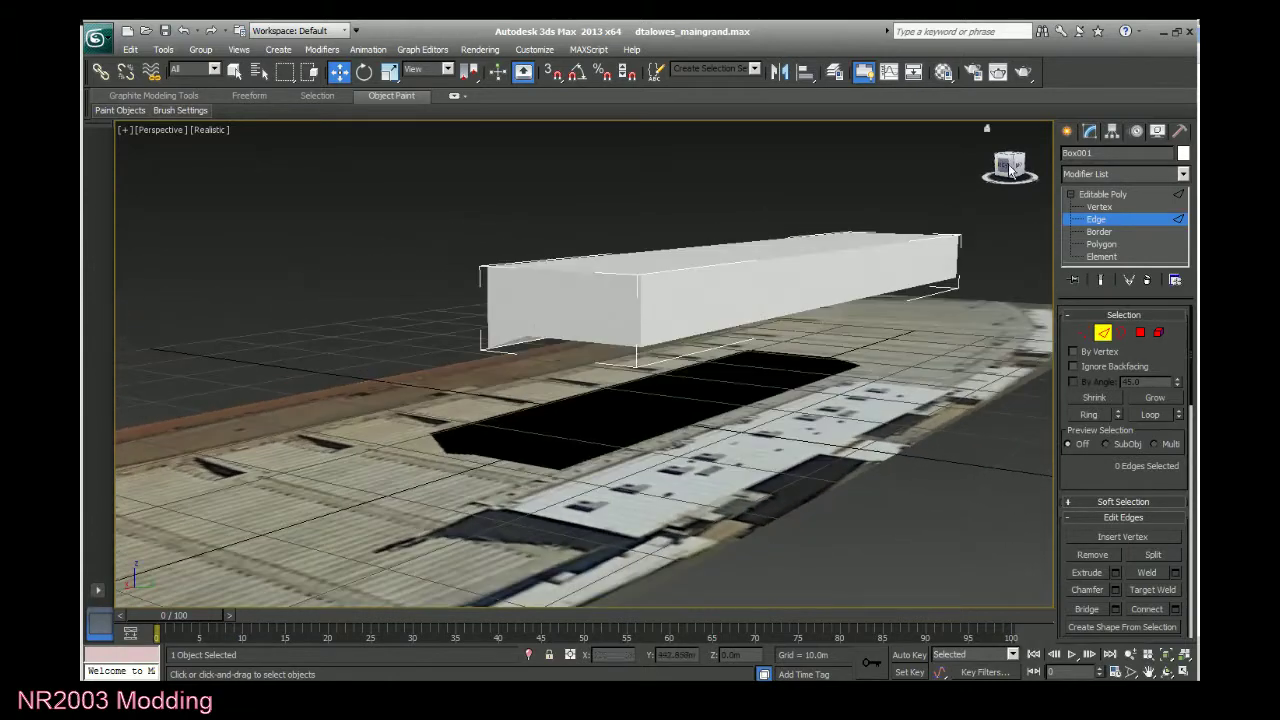
{"action": "left_click", "coordinate": [1183, 153]}
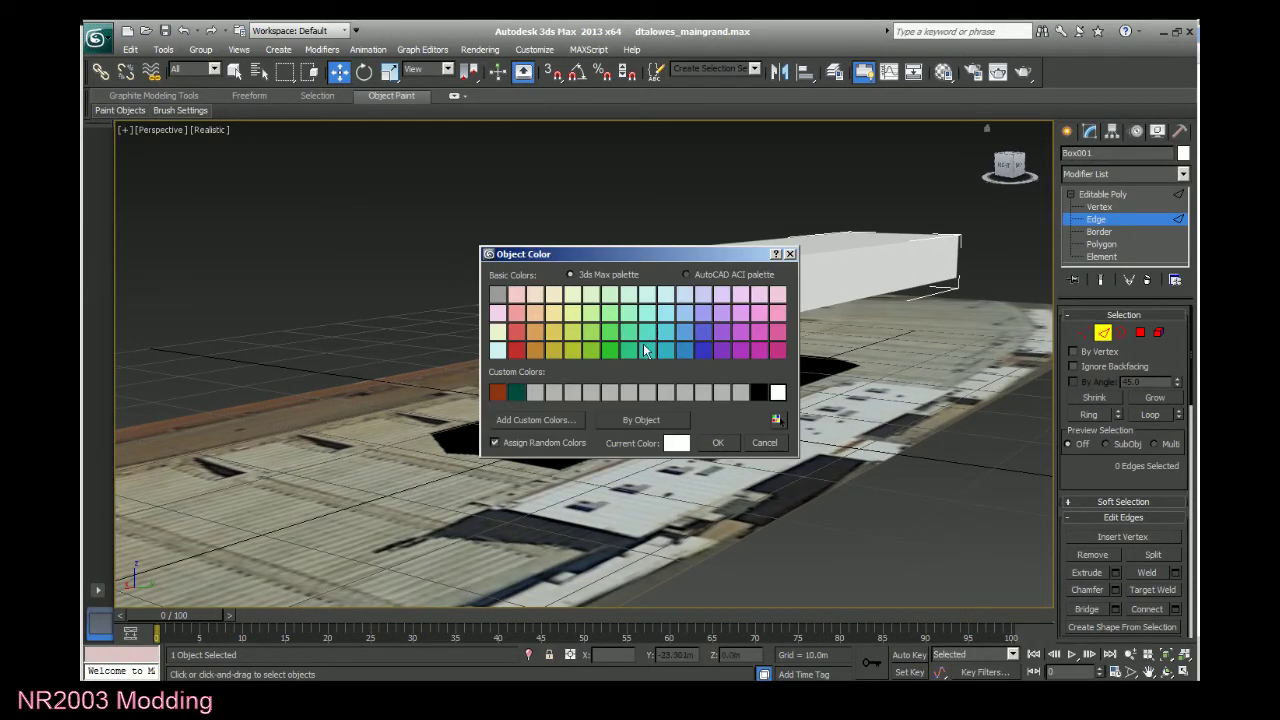
{"action": "left_click", "coordinate": [689, 393]}
{"action": "left_click", "coordinate": [717, 442]}
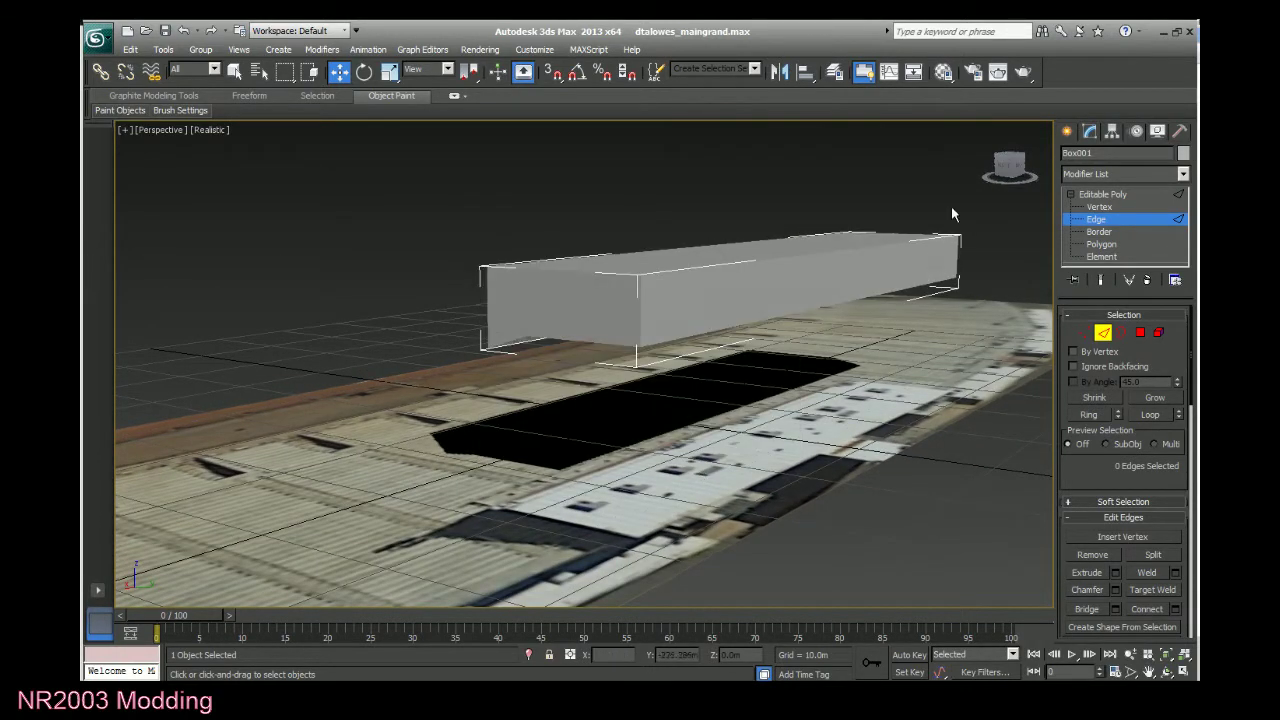
{"action": "left_click_drag", "start_coordinate": [1006, 172], "coordinate": [740, 250]}
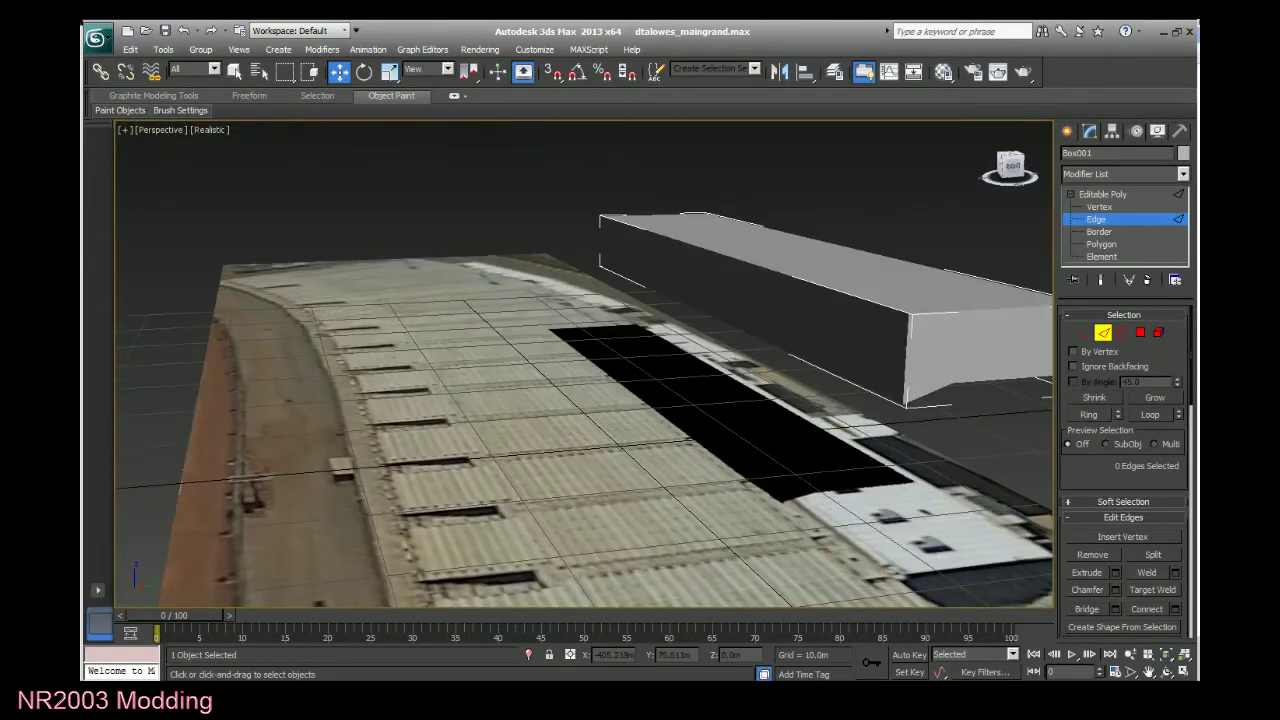
{"action": "scroll", "coordinate": [680, 322], "scroll_direction": "down", "scroll_amount": 6}
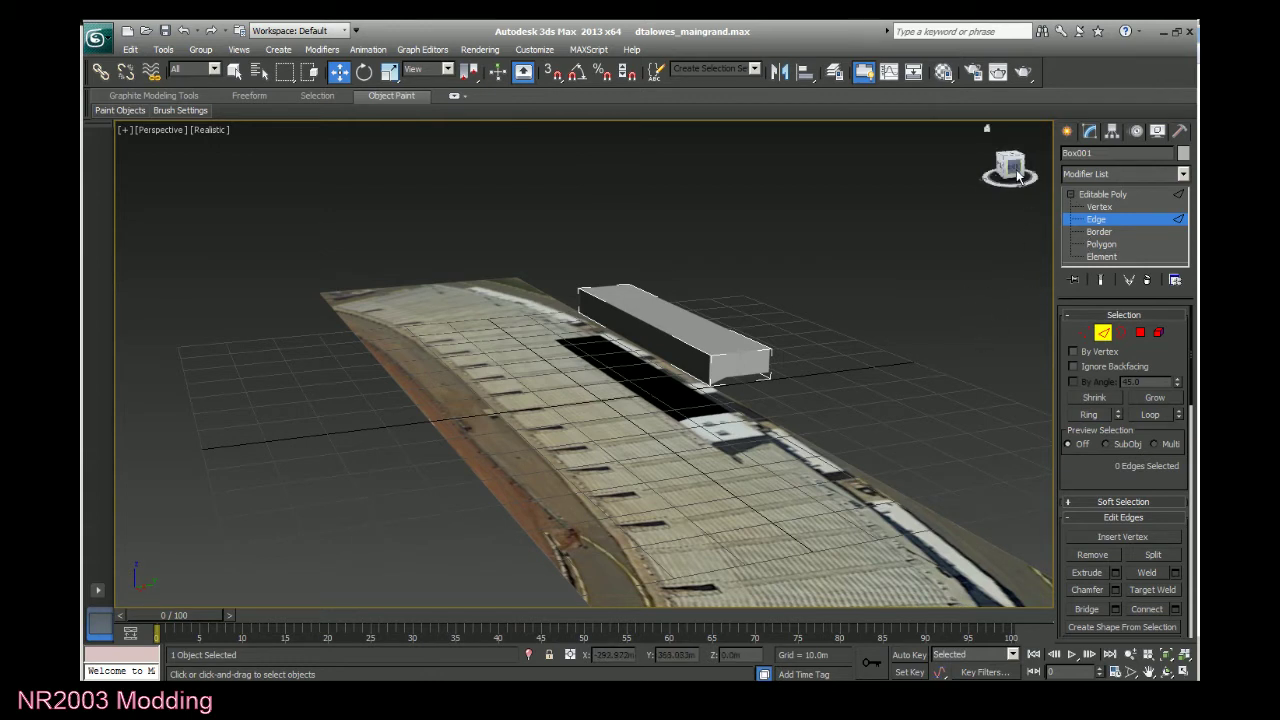
Delete the grandstand surface plane and the aerial photo plane beneath the press box.
{"action": "left_click", "coordinate": [1067, 131]}
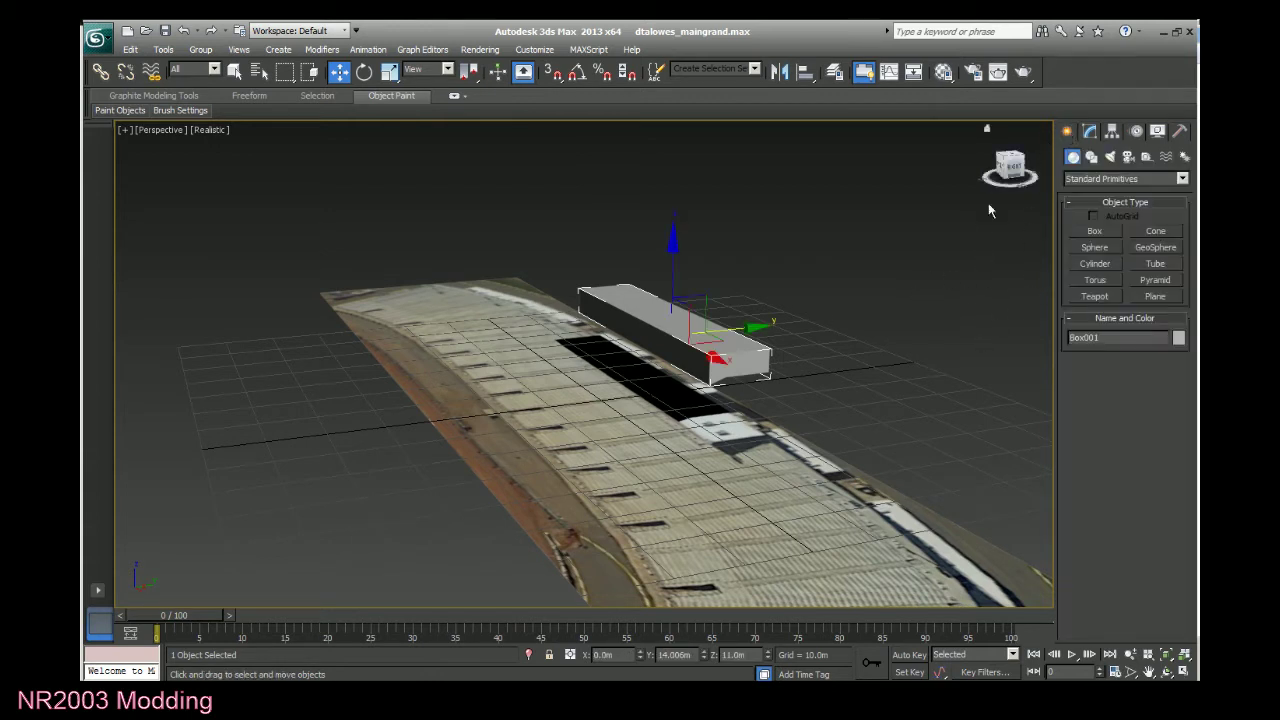
{"action": "left_click", "coordinate": [893, 321]}
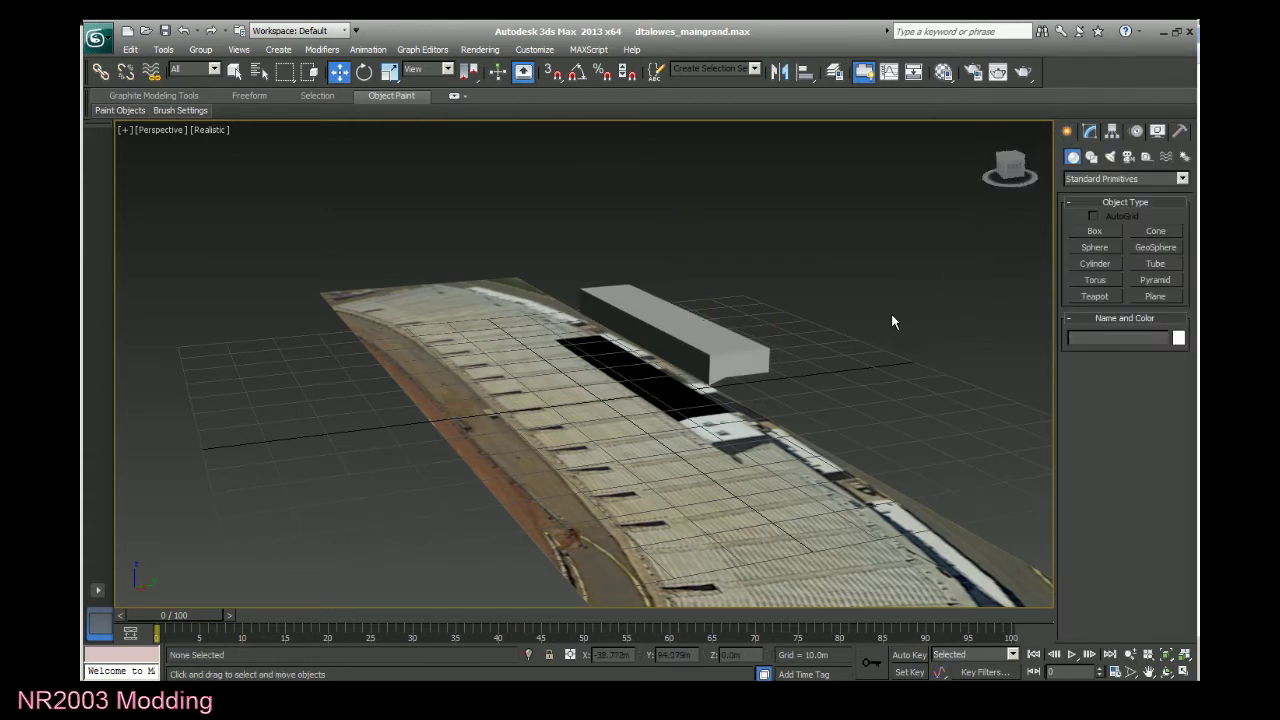
{"action": "left_click", "coordinate": [924, 258]}
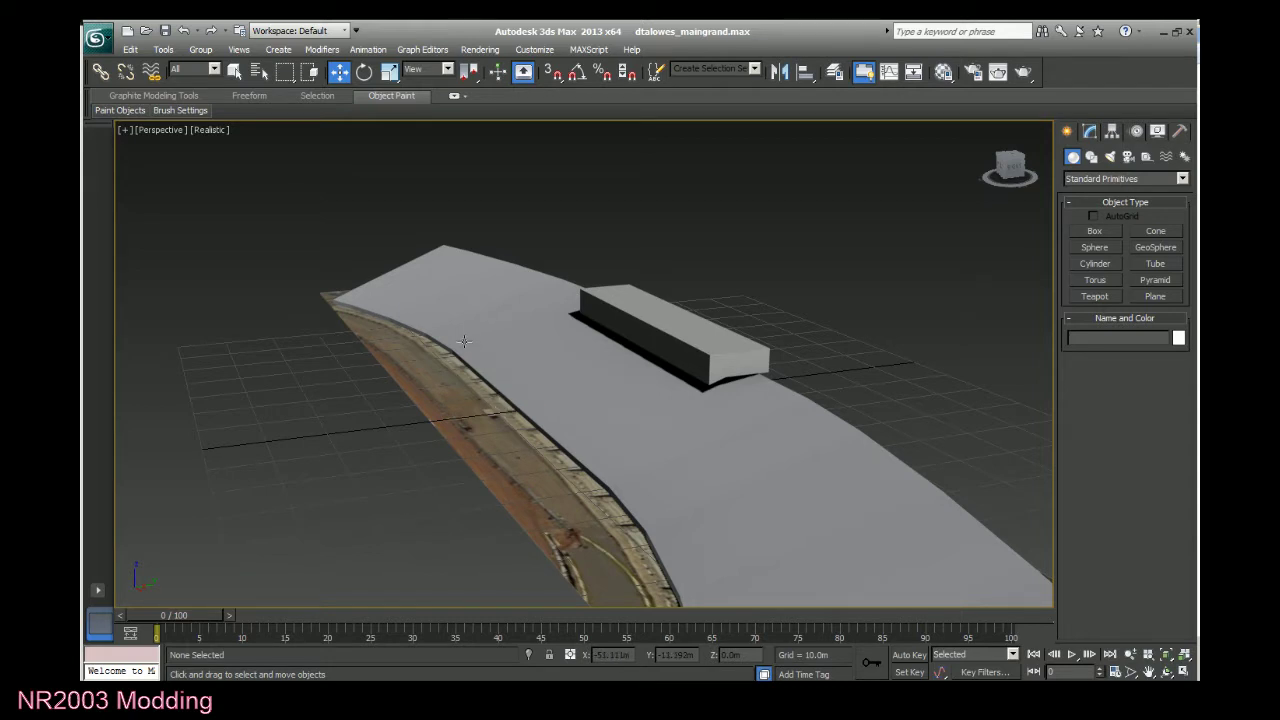
{"action": "left_click", "coordinate": [677, 337]}
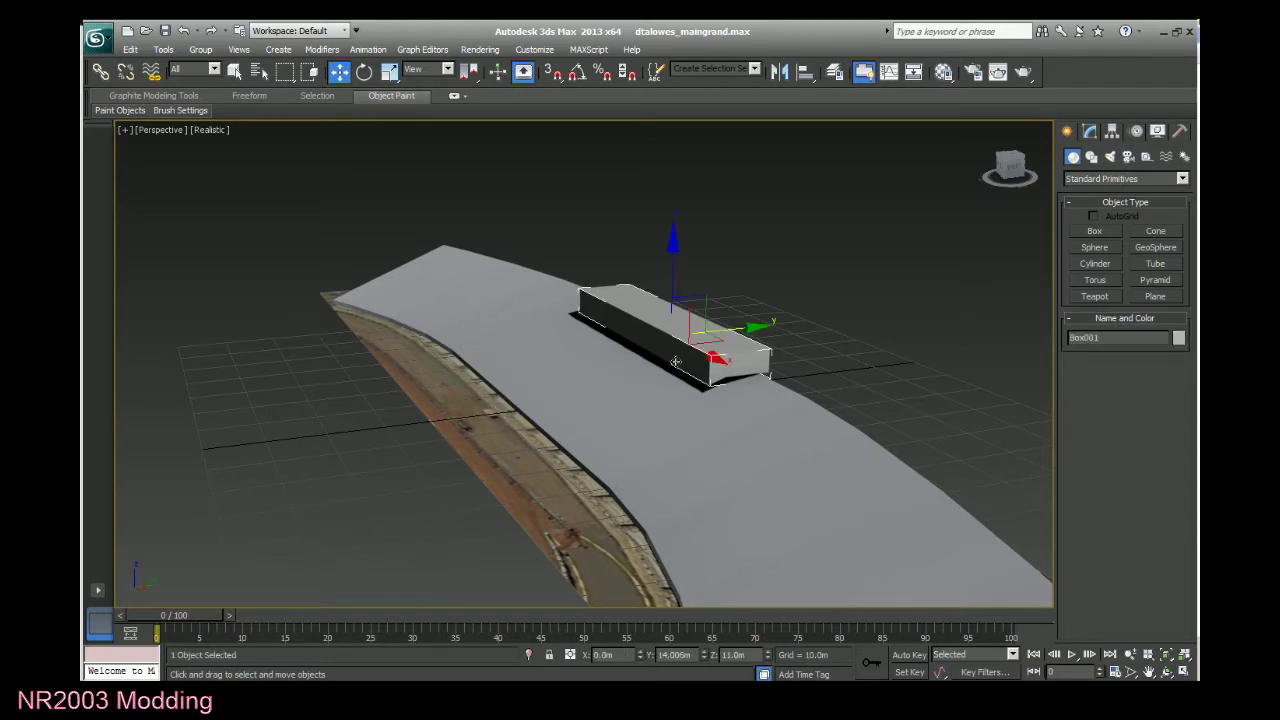
{"action": "left_click", "coordinate": [715, 417]}
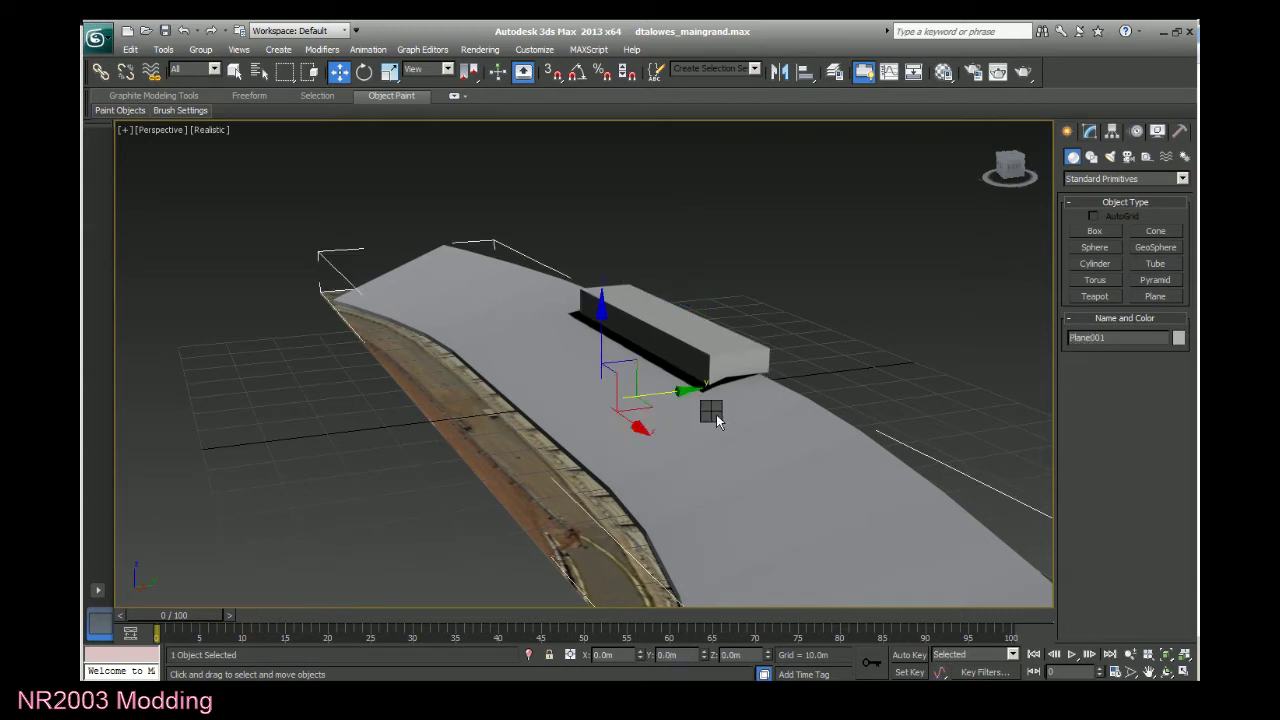
{"action": "key", "text": "Delete"}
{"action": "left_click", "coordinate": [686, 462]}
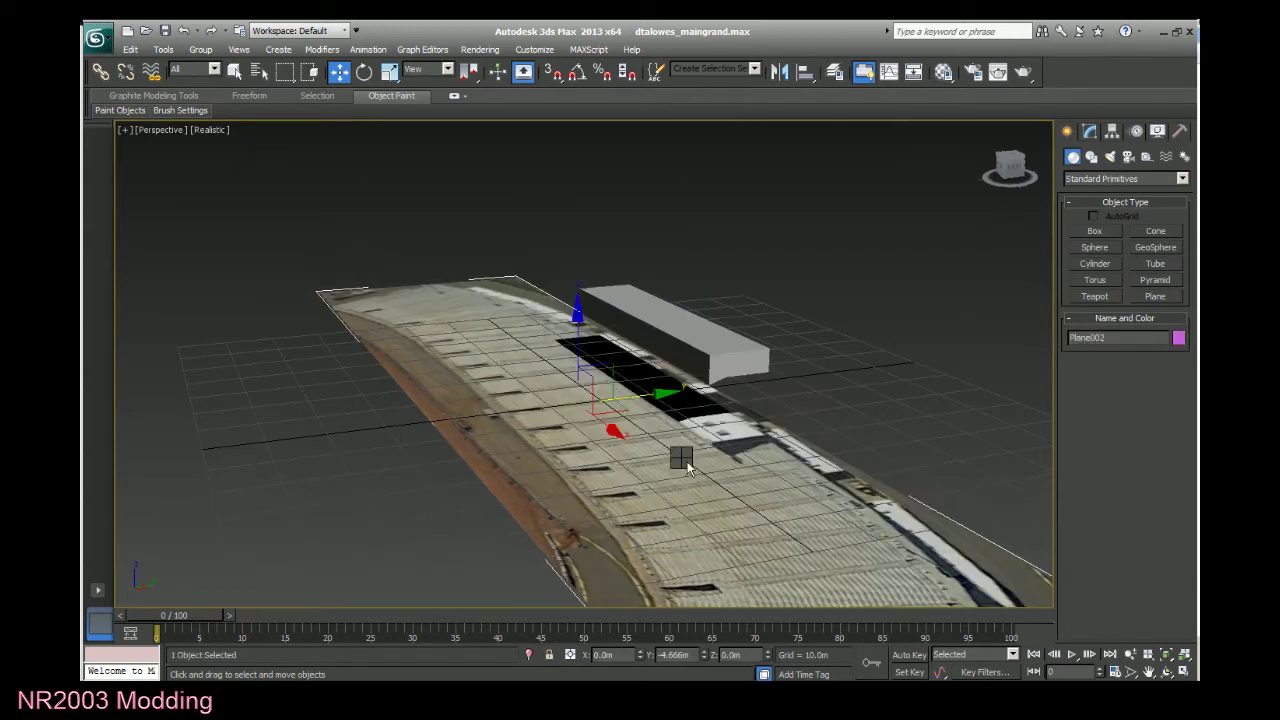
{"action": "key", "text": "Delete"}
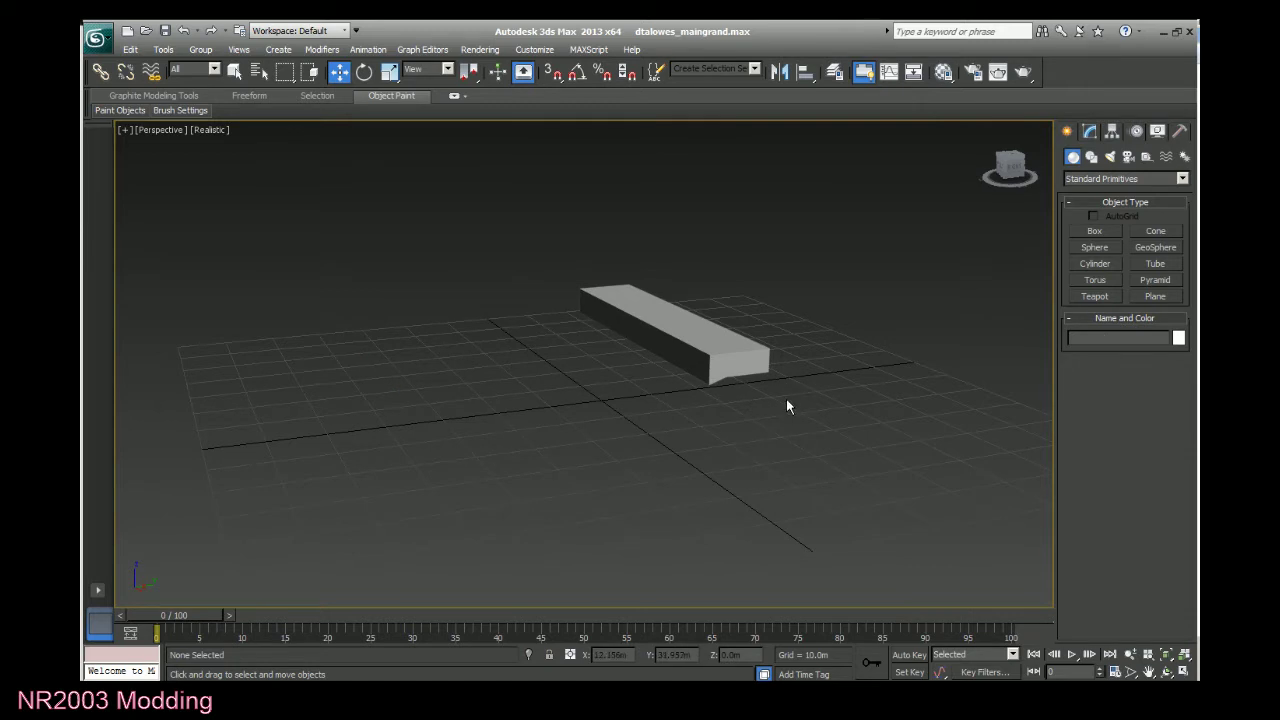
Draw a trial box about 44 m long and 68.8 m wide below the press box, and delete it.
{"action": "scroll", "coordinate": [868, 312], "scroll_direction": "up", "scroll_amount": 3}
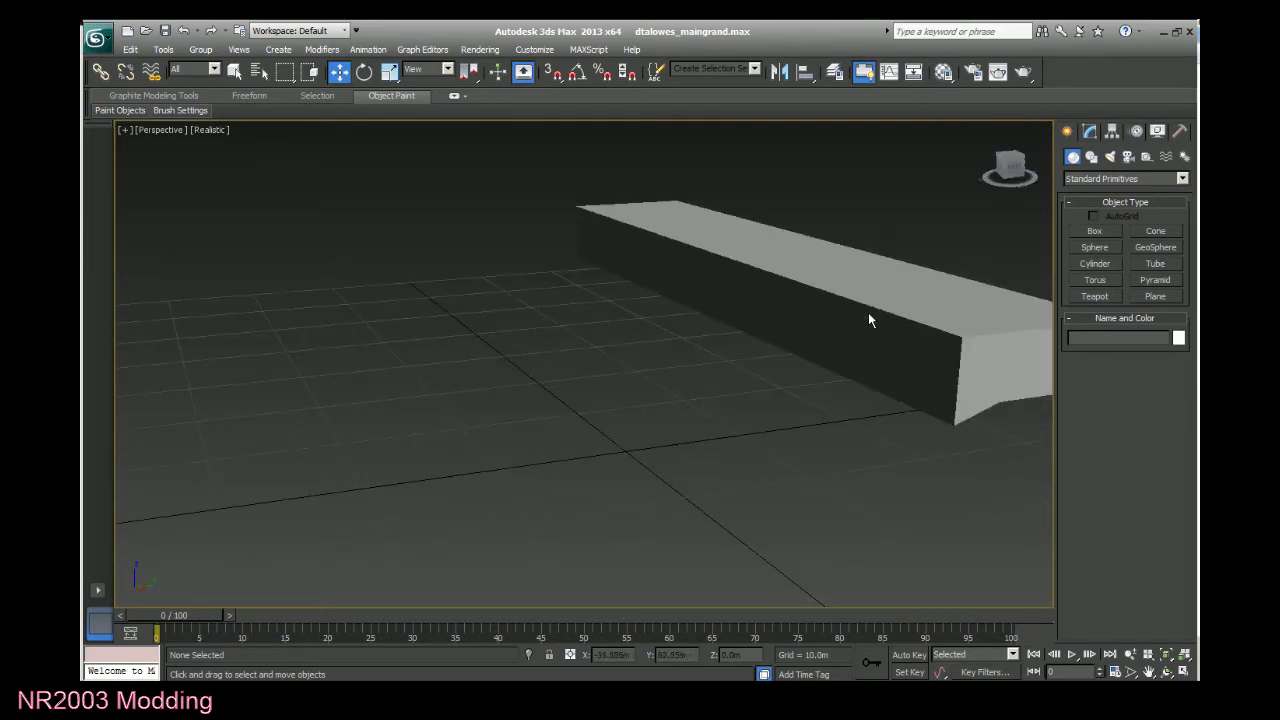
{"action": "left_click", "coordinate": [1016, 168]}
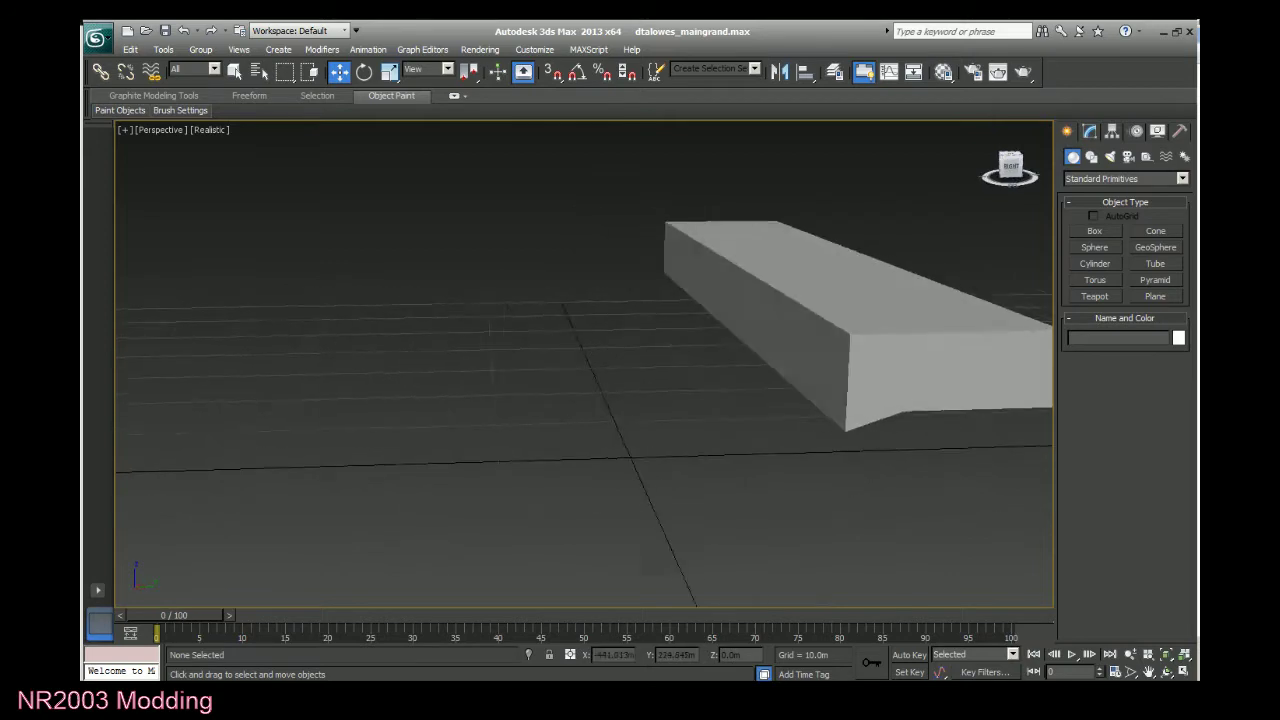
{"action": "left_click_drag", "start_coordinate": [1016, 168], "coordinate": [949, 152]}
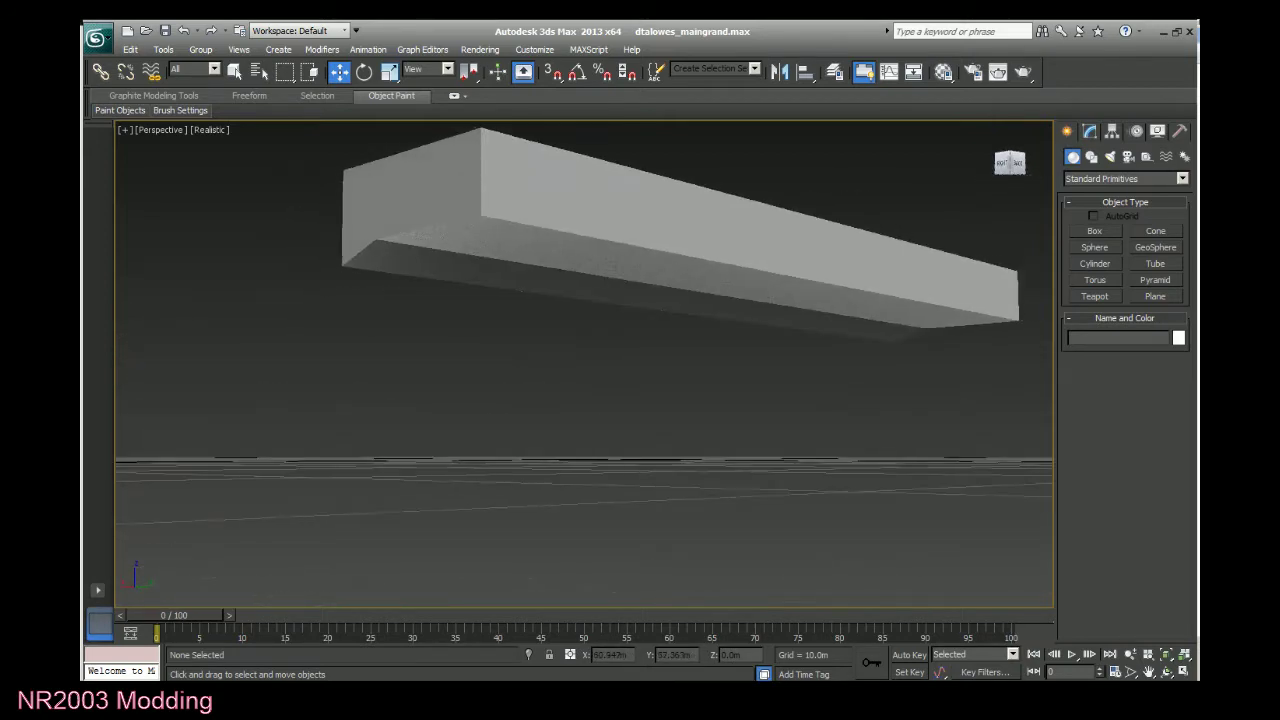
{"action": "left_click", "coordinate": [1097, 233]}
{"action": "left_click_drag", "start_coordinate": [837, 448], "coordinate": [766, 486]}
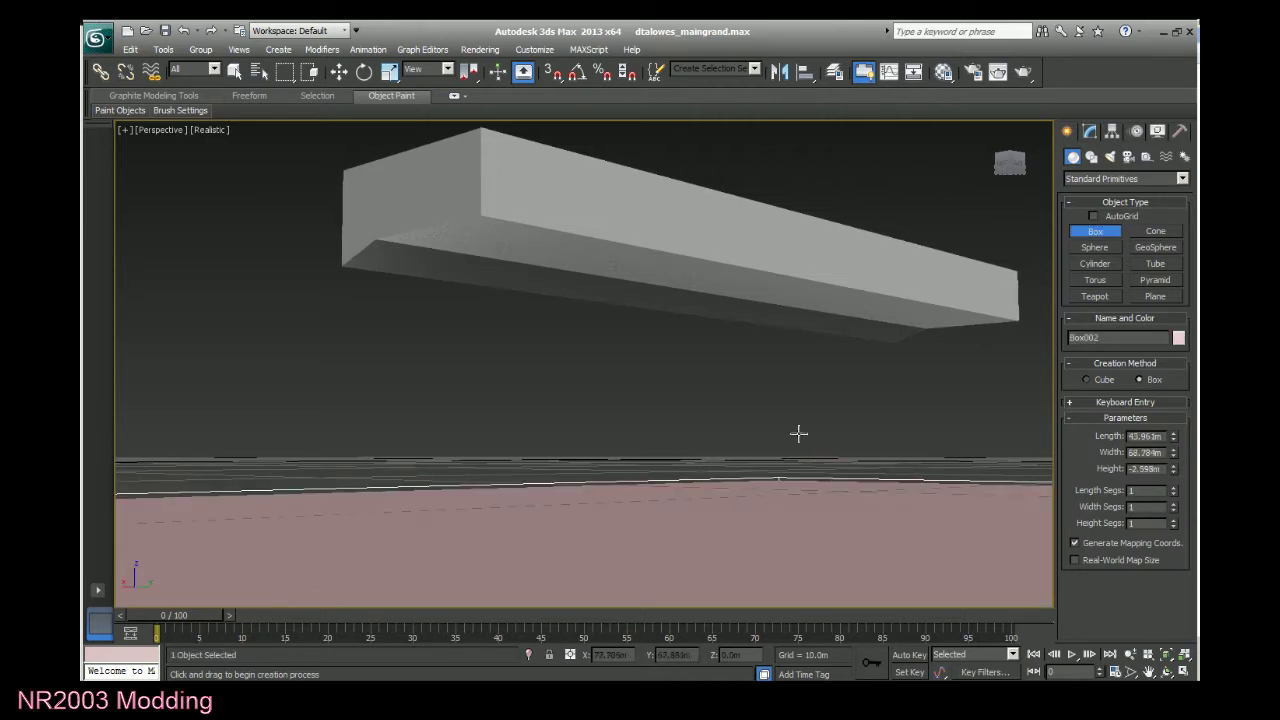
{"action": "scroll", "coordinate": [749, 520], "scroll_direction": "down", "scroll_amount": 5}
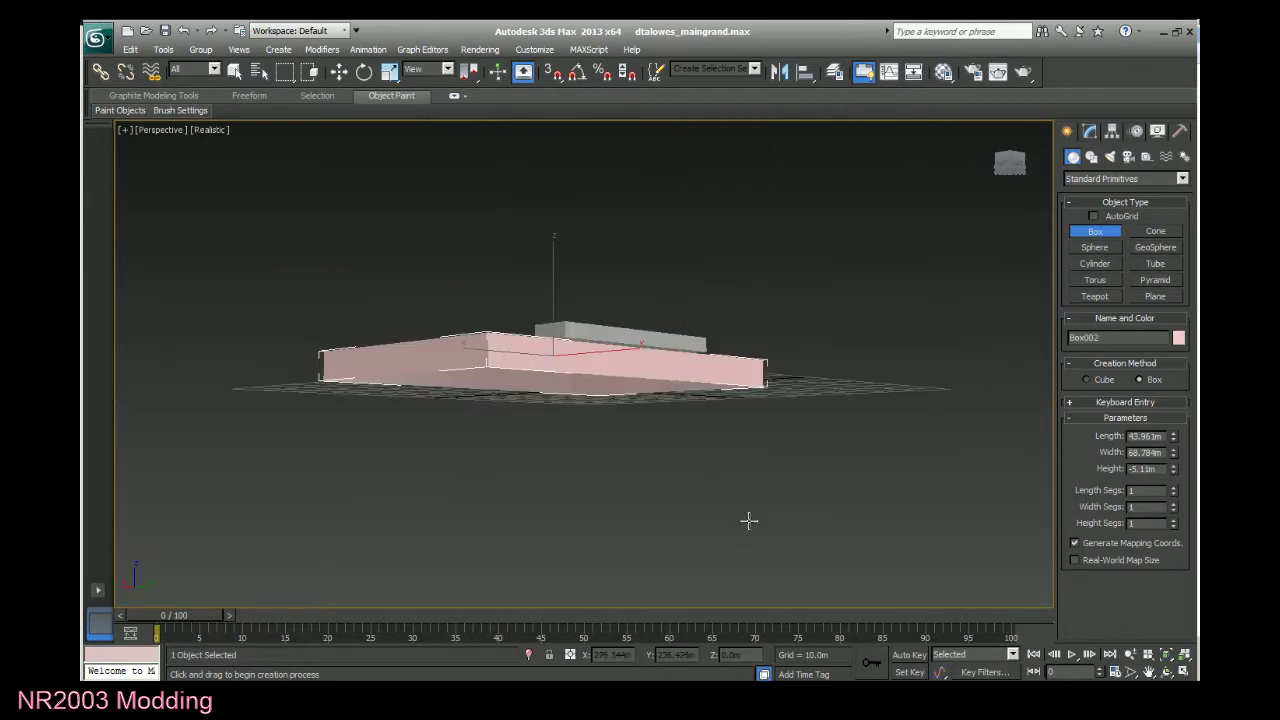
{"action": "scroll", "coordinate": [751, 514], "scroll_direction": "up", "scroll_amount": 2}
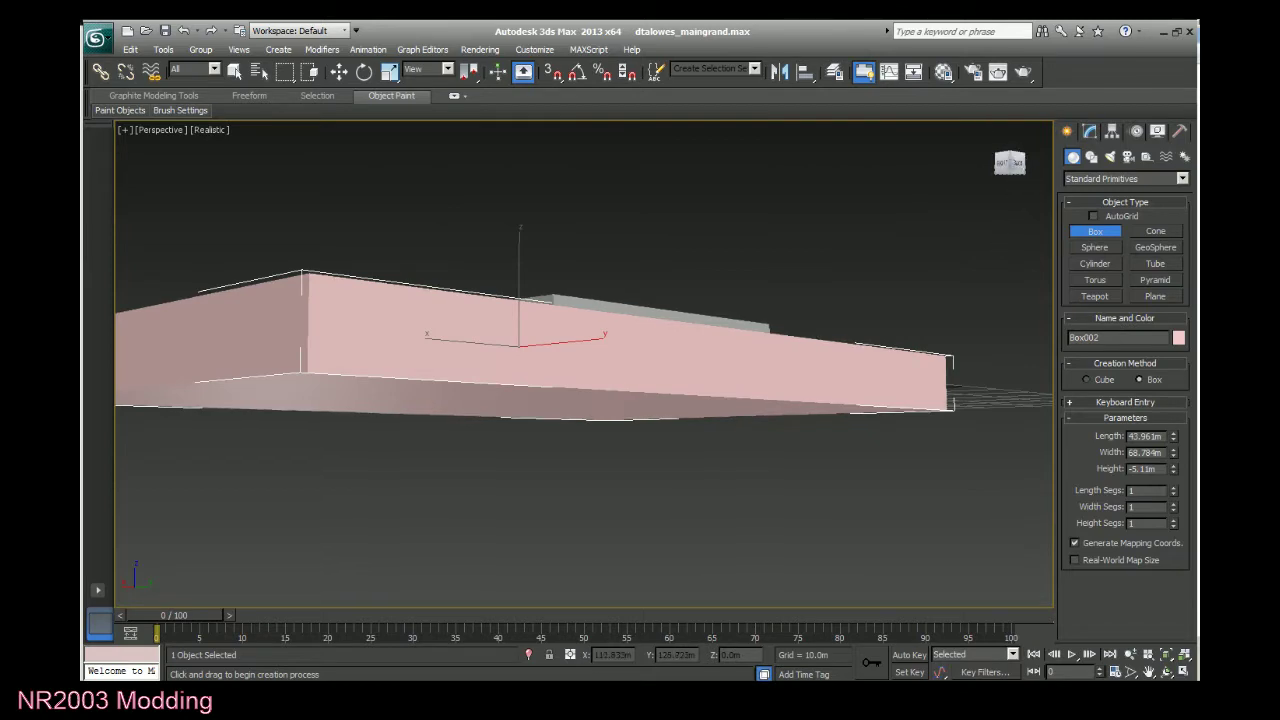
{"action": "left_click", "coordinate": [1010, 160]}
{"action": "key", "text": "Delete"}
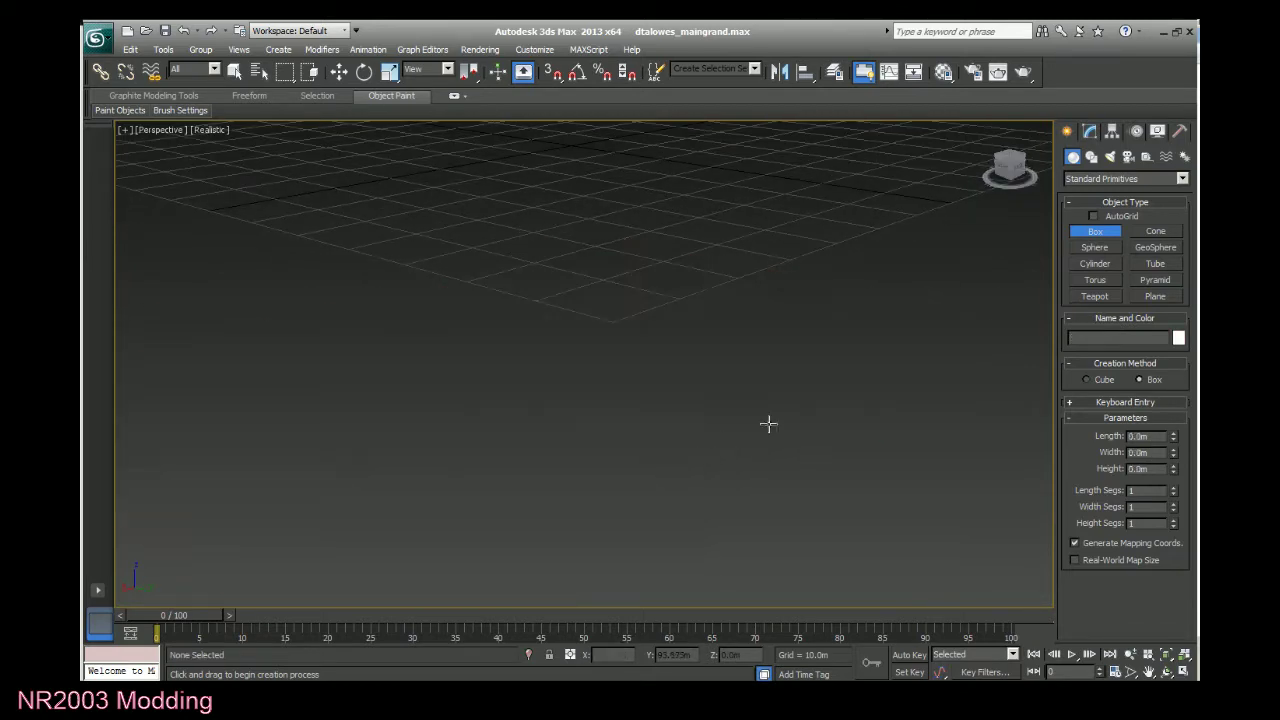
Draw a trial box about 15.9 m long, 32.6 m wide and 3.7 m high on the grid beside the press box.
{"action": "left_click", "coordinate": [1148, 670]}
{"action": "left_click_drag", "start_coordinate": [822, 263], "coordinate": [803, 480]}
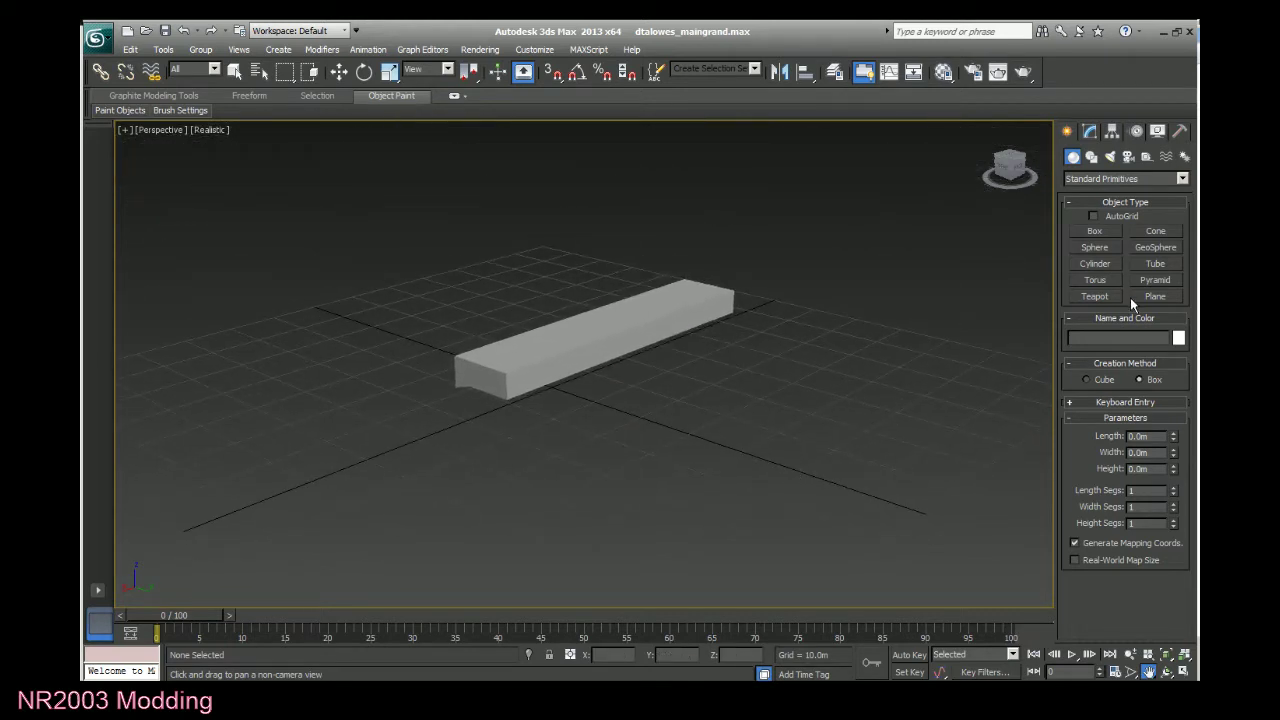
{"action": "left_click", "coordinate": [1096, 232]}
{"action": "left_click_drag", "start_coordinate": [638, 418], "coordinate": [576, 517]}
{"action": "left_click", "coordinate": [571, 503]}
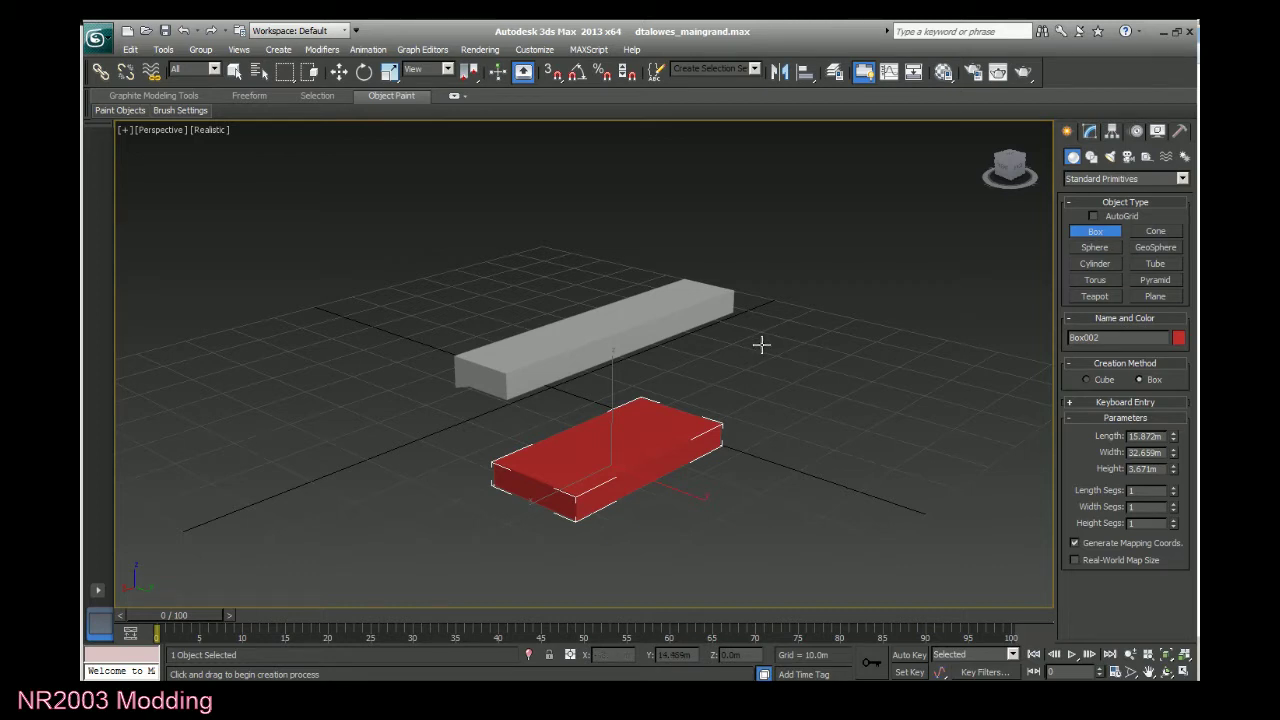
Switch to Windows Photo Viewer, examine the press box's front and end wall in the track photo up close, and close the photo.
{"action": "key", "text": "alt+Tab"}
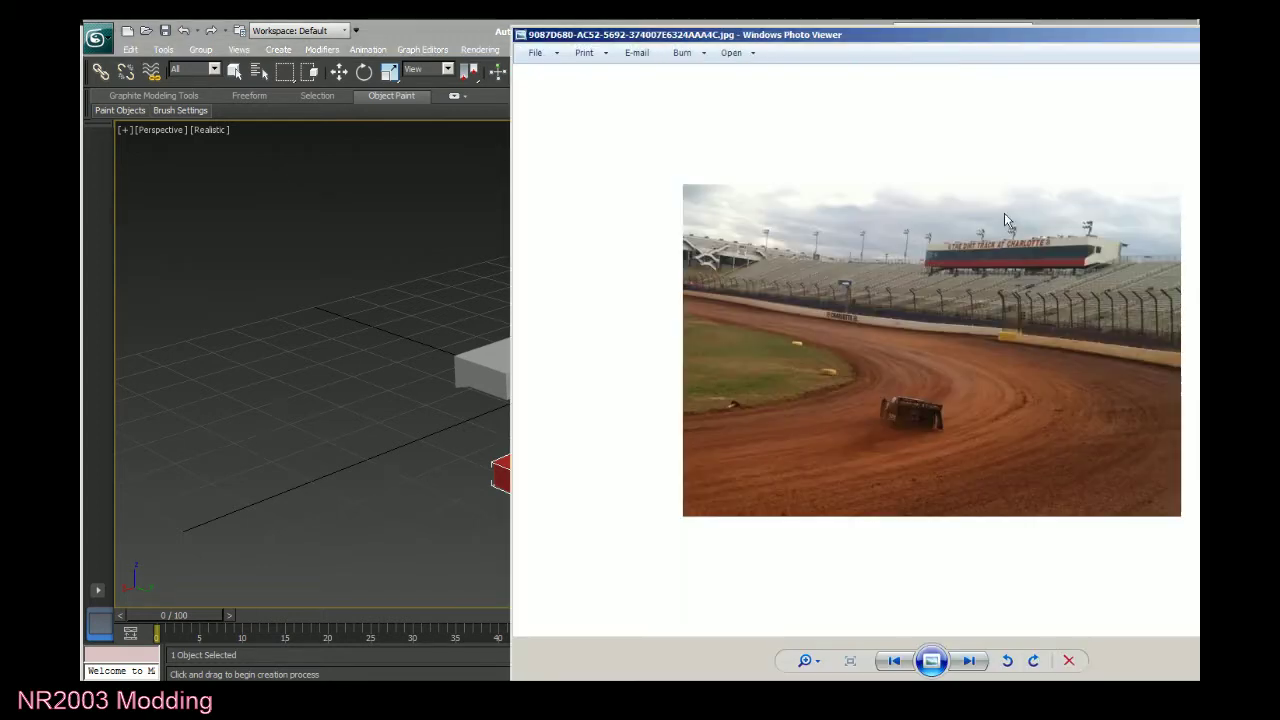
{"action": "left_click_drag", "start_coordinate": [1010, 35], "coordinate": [729, 78]}
{"action": "scroll", "coordinate": [740, 235], "scroll_direction": "up", "scroll_amount": 2}
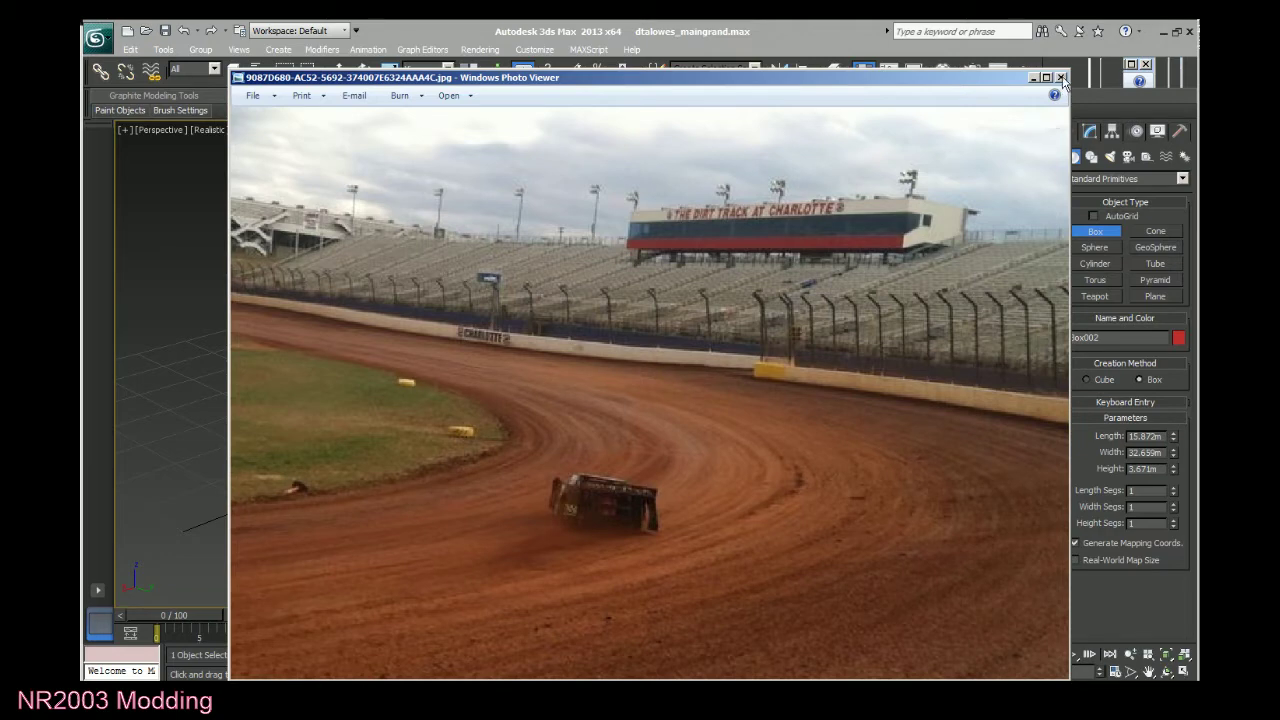
{"action": "scroll", "coordinate": [837, 262], "scroll_direction": "up", "scroll_amount": 4}
{"action": "left_click_drag", "start_coordinate": [837, 262], "coordinate": [701, 505]}
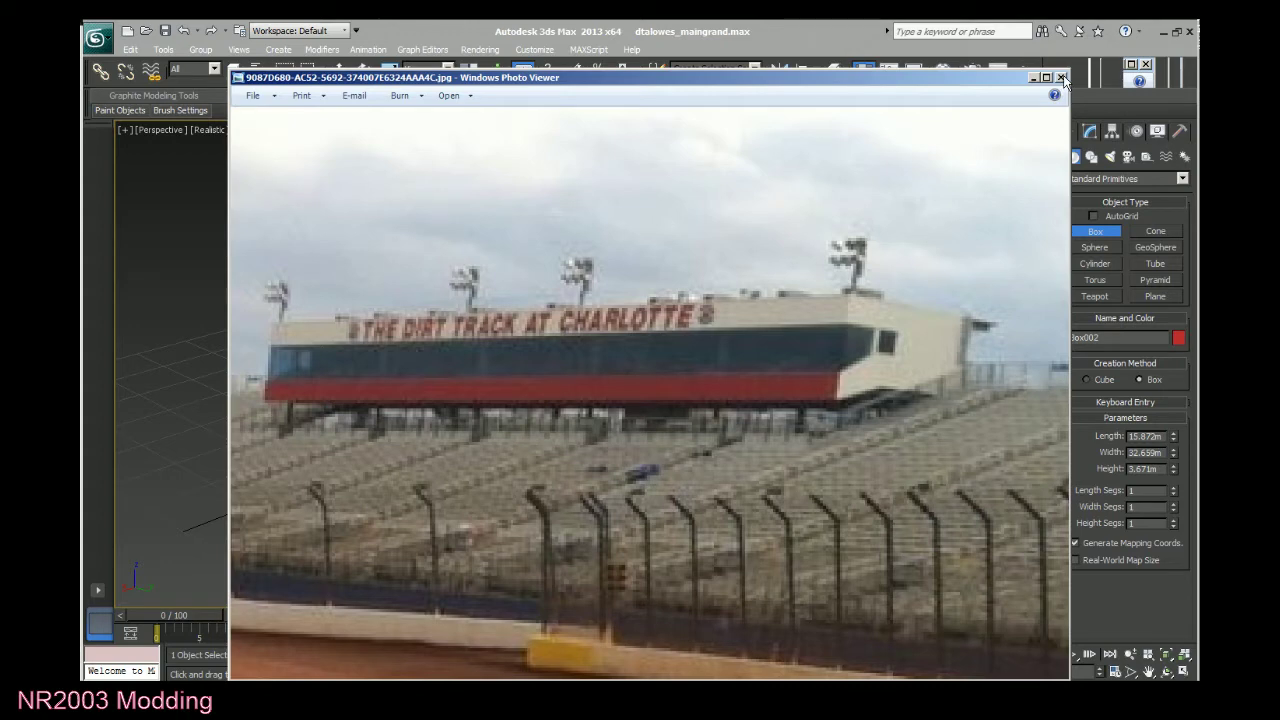
{"action": "left_click", "coordinate": [1061, 78]}
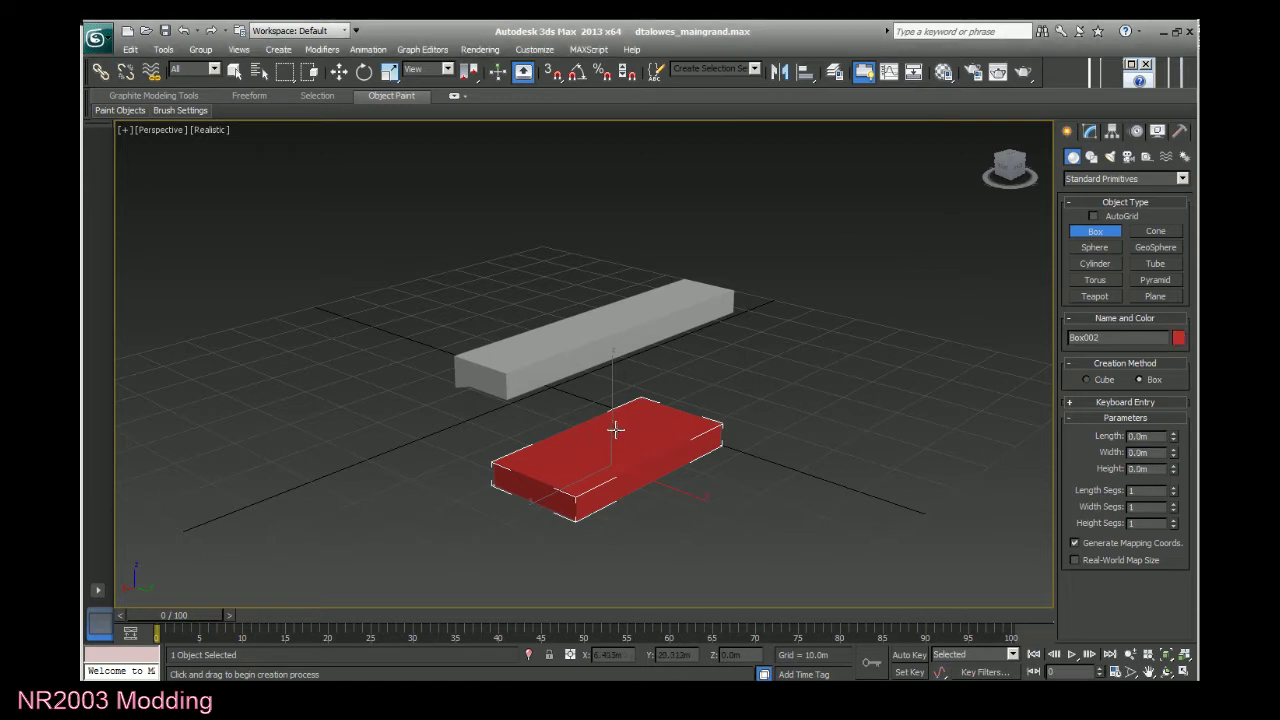
Delete the trial box beside the press box.
{"action": "key", "text": "w"}
{"action": "key", "text": "Delete"}
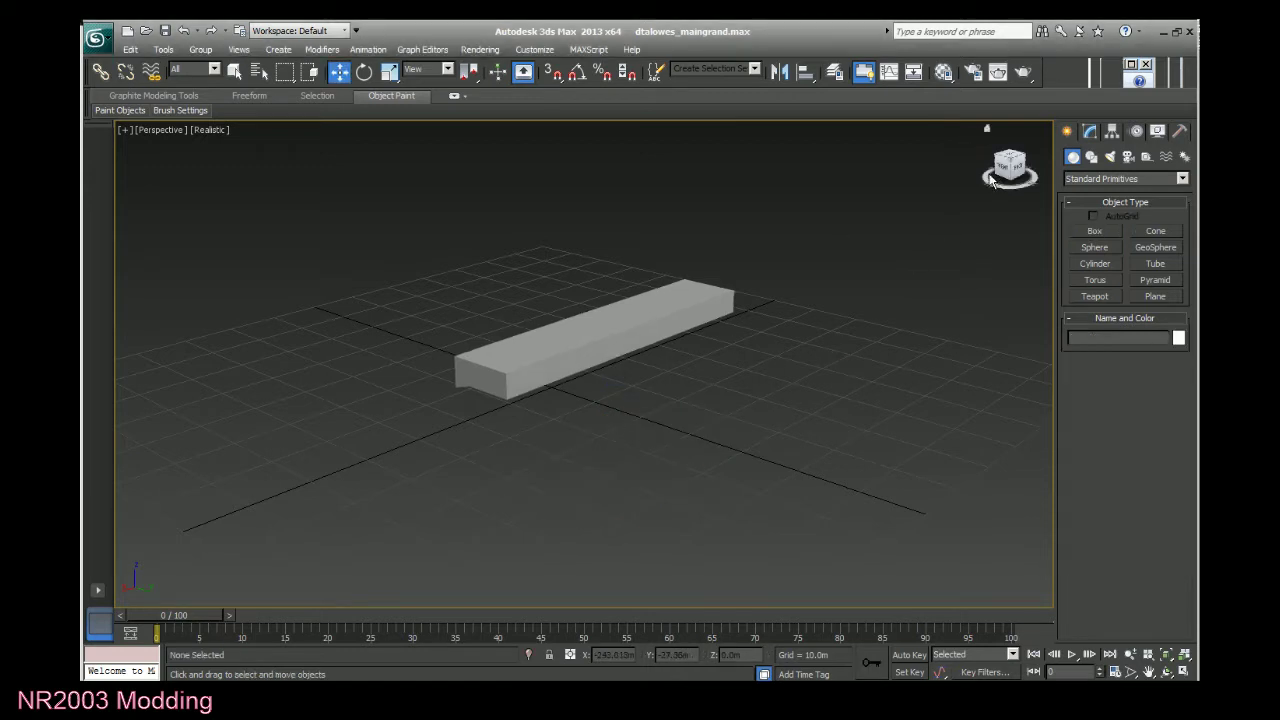
Select the press box and switch its Editable Poly to edge-level editing.
{"action": "left_click_drag", "start_coordinate": [1004, 168], "coordinate": [1034, 158]}
{"action": "scroll", "coordinate": [627, 445], "scroll_direction": "up", "scroll_amount": 3}
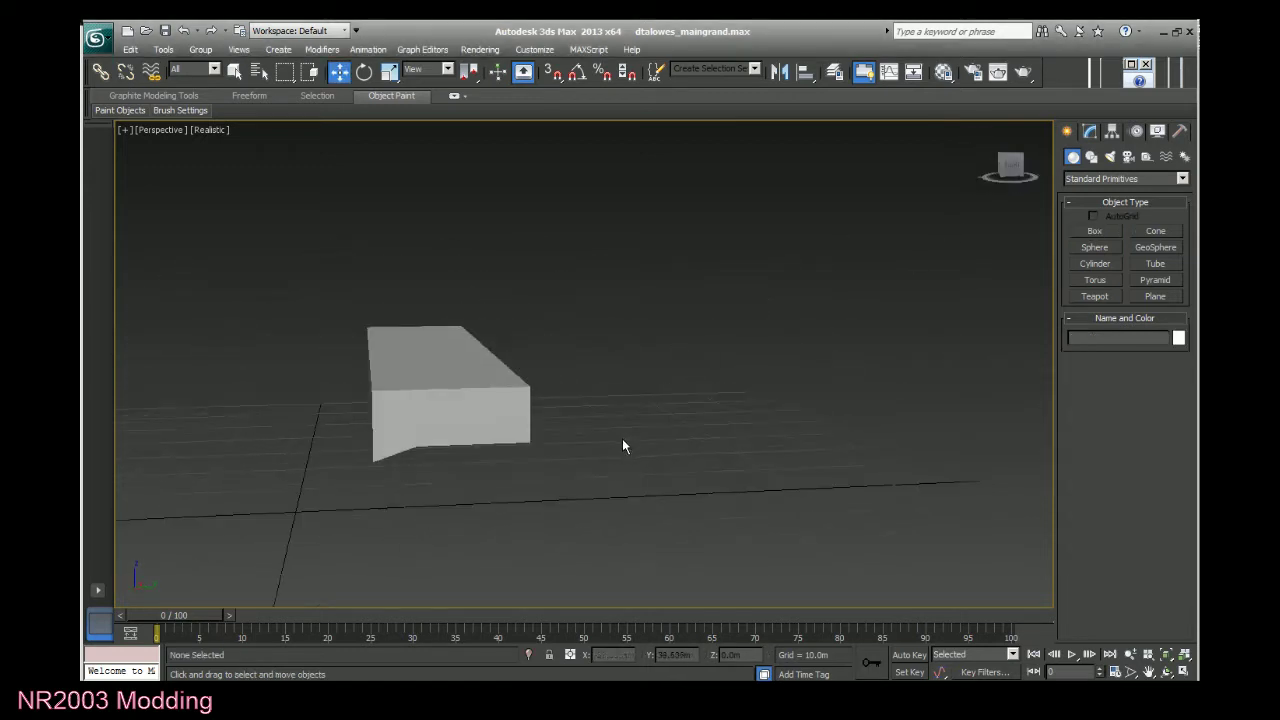
{"action": "scroll", "coordinate": [627, 445], "scroll_direction": "up", "scroll_amount": 4}
{"action": "left_click", "coordinate": [1148, 672]}
{"action": "left_click_drag", "start_coordinate": [574, 509], "coordinate": [786, 451]}
{"action": "scroll", "coordinate": [781, 450], "scroll_direction": "down", "scroll_amount": 5}
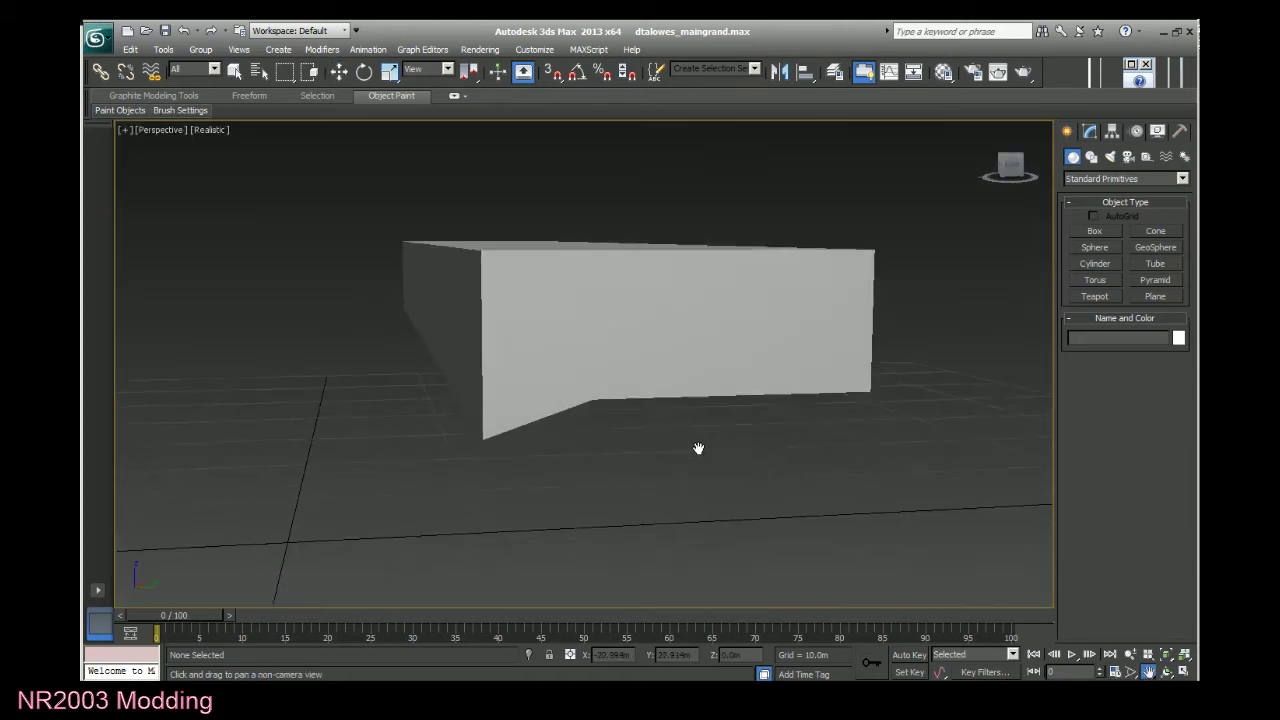
{"action": "key", "text": "w"}
{"action": "left_click", "coordinate": [751, 343]}
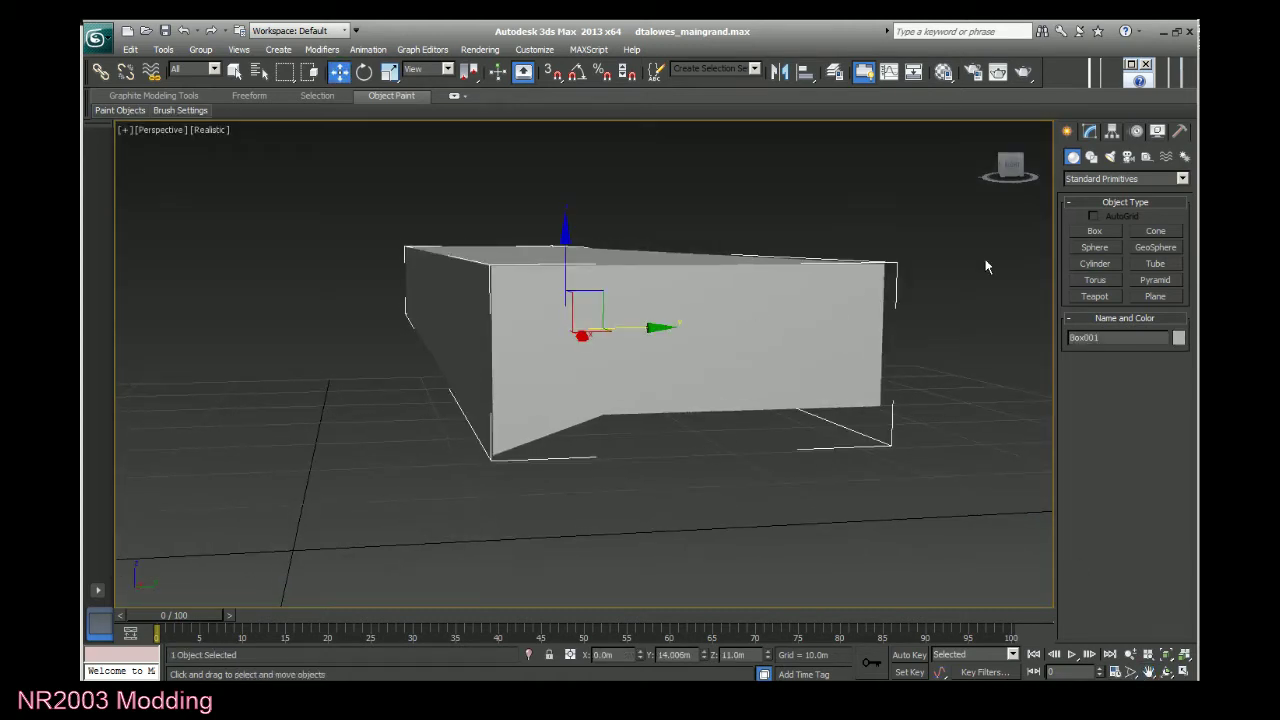
{"action": "left_click", "coordinate": [1089, 133]}
{"action": "left_click", "coordinate": [1096, 220]}
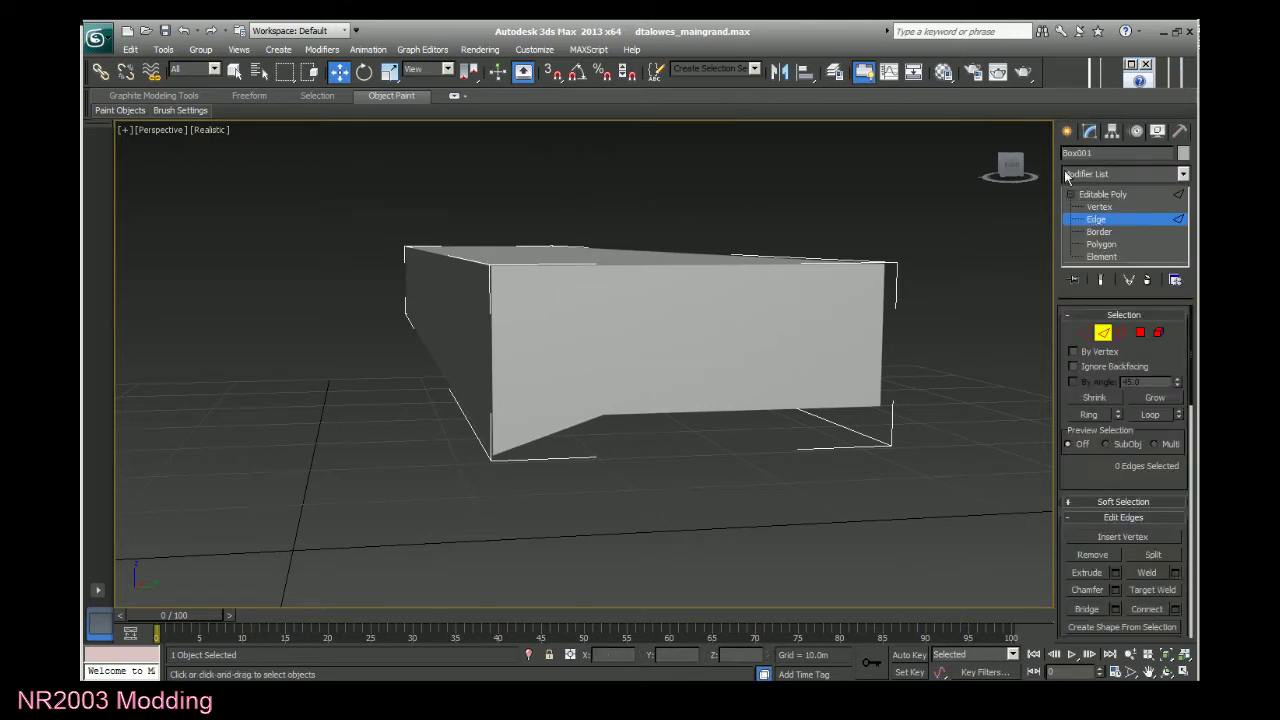
Extrude the press box's front bottom edge straight down and set the new edge's Z position to 8 m.
{"action": "left_click", "coordinate": [1008, 163]}
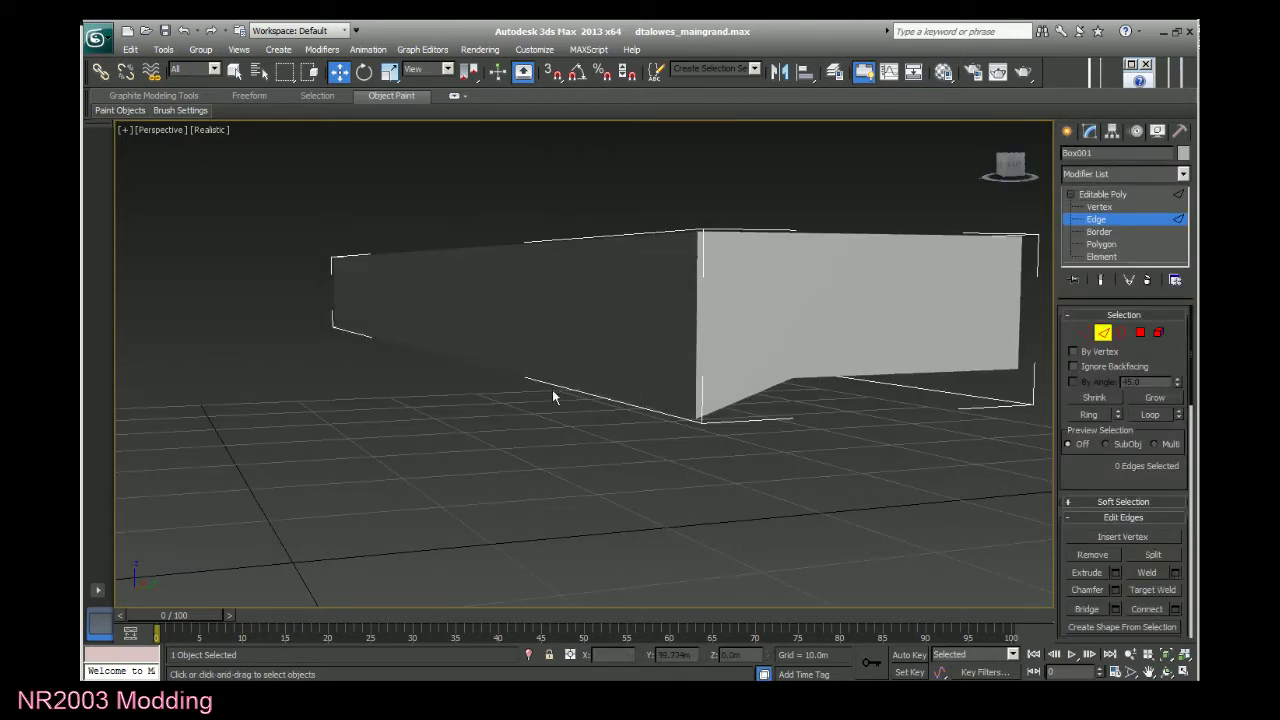
{"action": "left_click", "coordinate": [534, 380]}
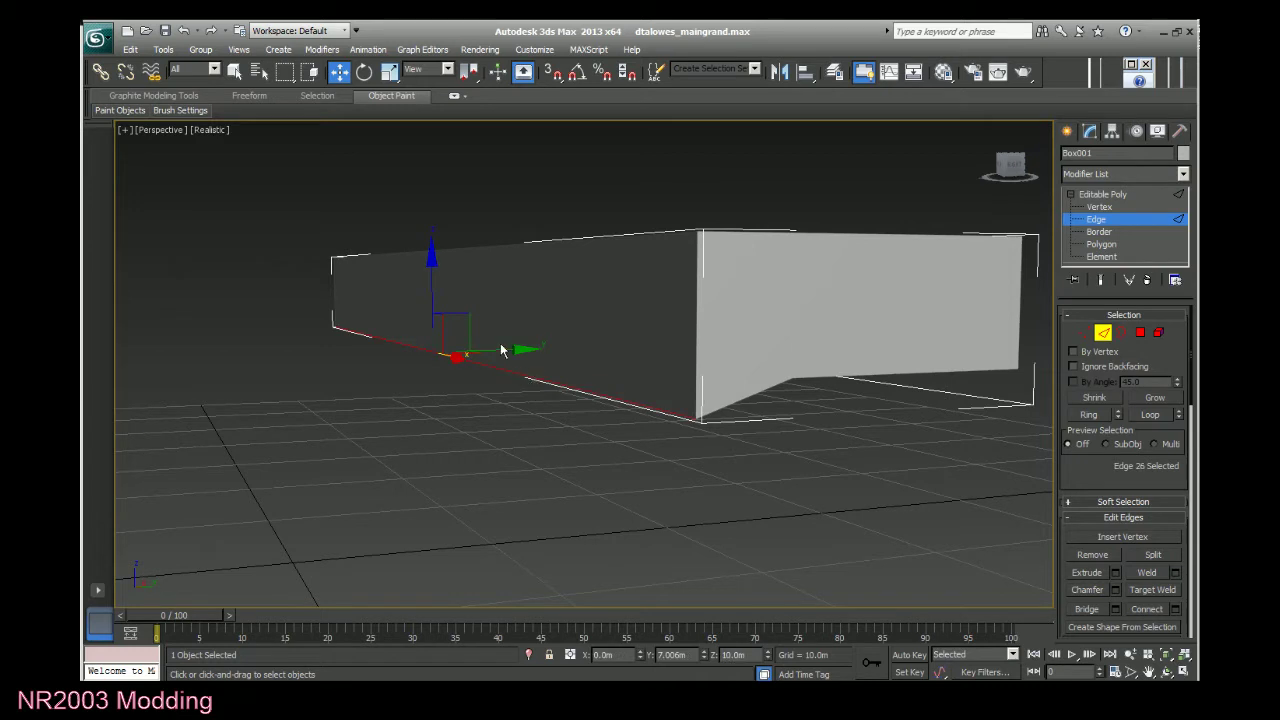
{"action": "left_click_drag", "start_coordinate": [433, 272], "coordinate": [440, 310]}
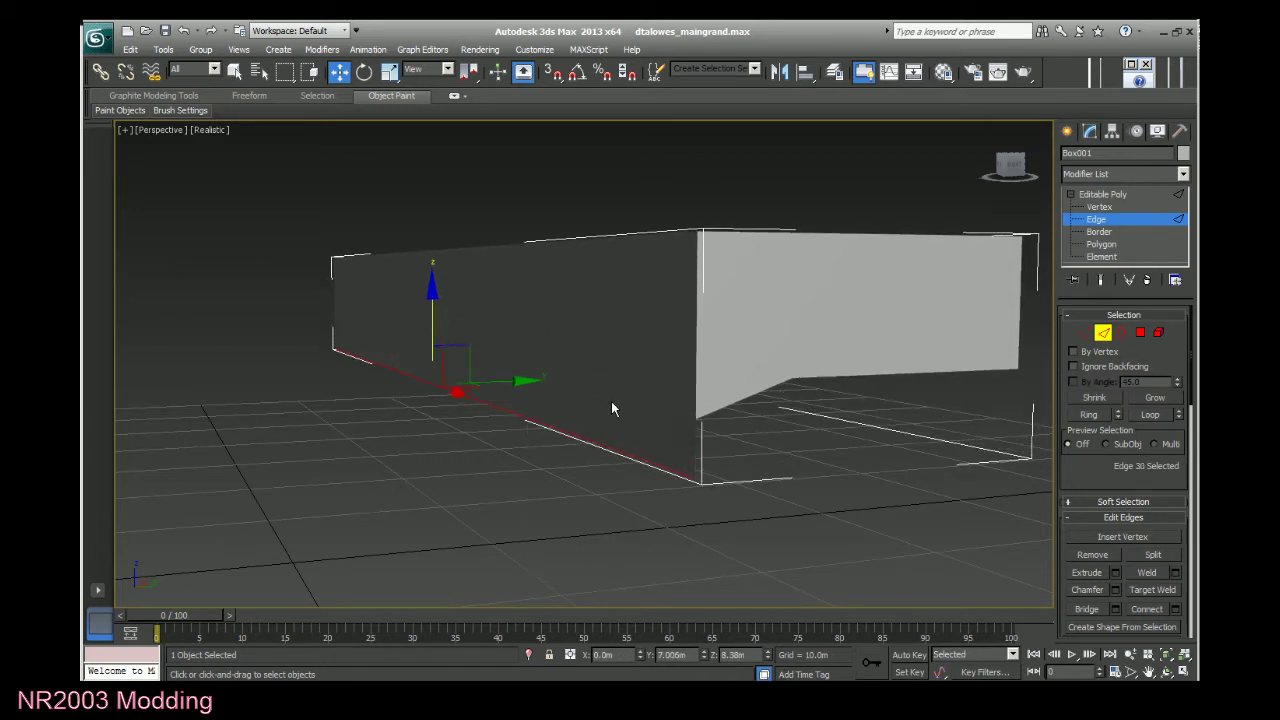
{"action": "key", "text": "ctrl+z"}
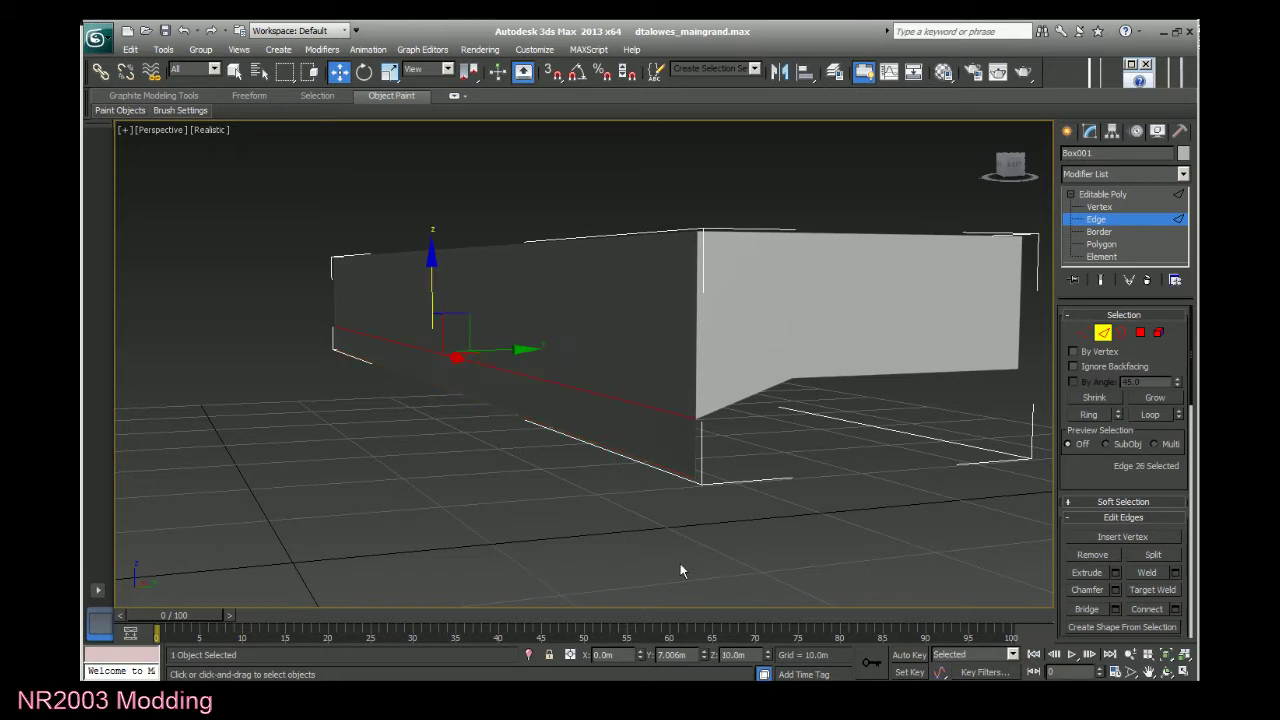
{"action": "left_click", "coordinate": [650, 461]}
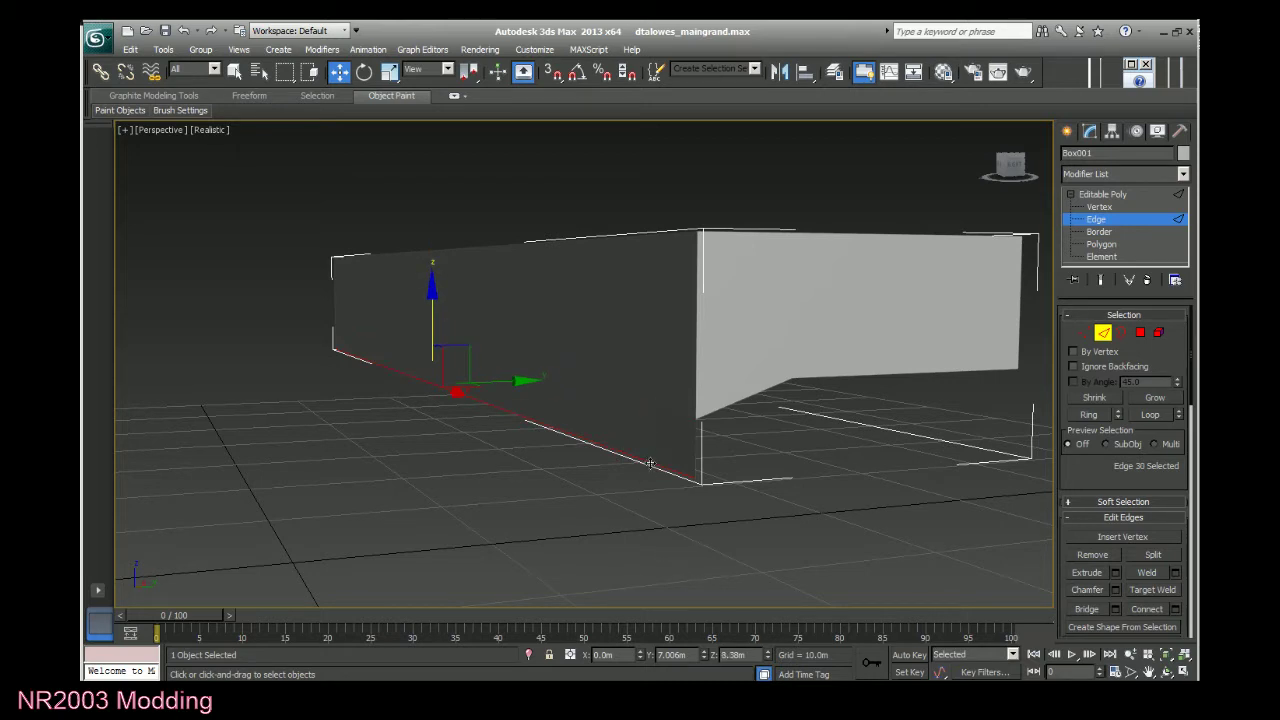
{"action": "left_click", "coordinate": [741, 655]}
{"action": "type", "text": "8"}
{"action": "key", "text": "shift+Tab"}
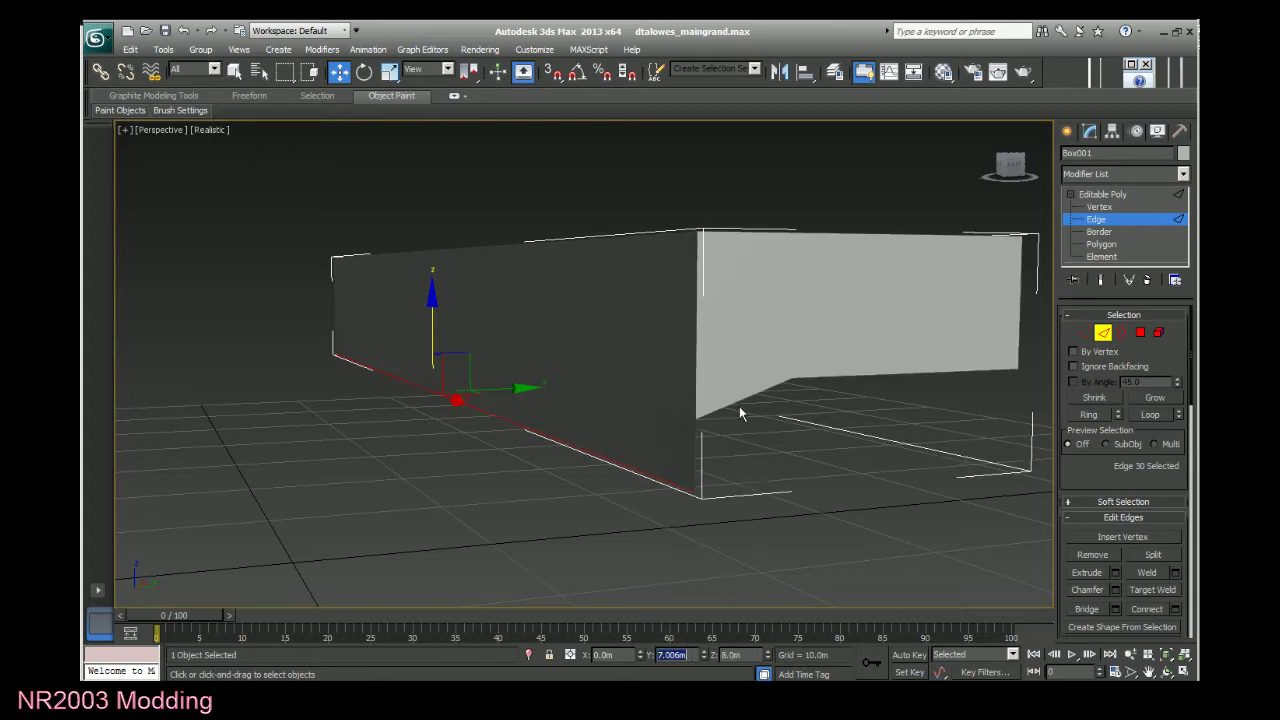
Extrude the sloped bottom edge of the press box's end wall straight down and set its Z position to 8 m.
{"action": "left_click", "coordinate": [737, 401]}
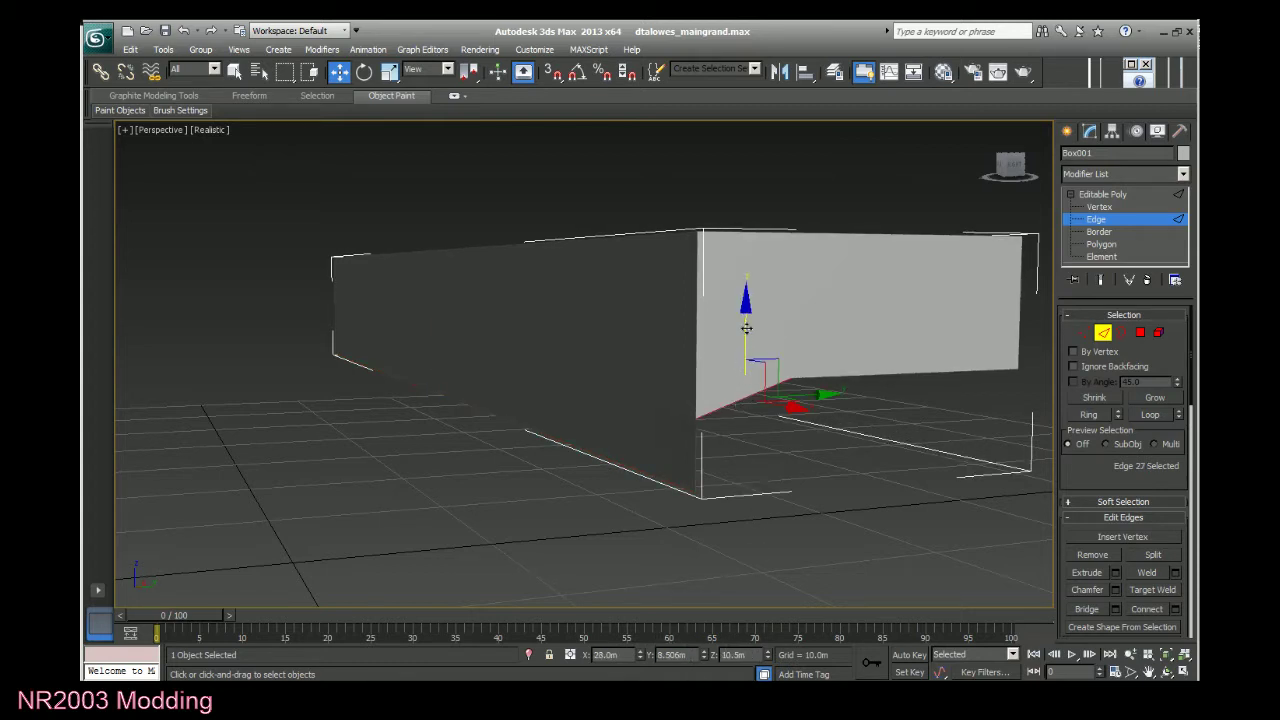
{"action": "left_click_drag", "start_coordinate": [746, 325], "coordinate": [748, 390], "text": "shift"}
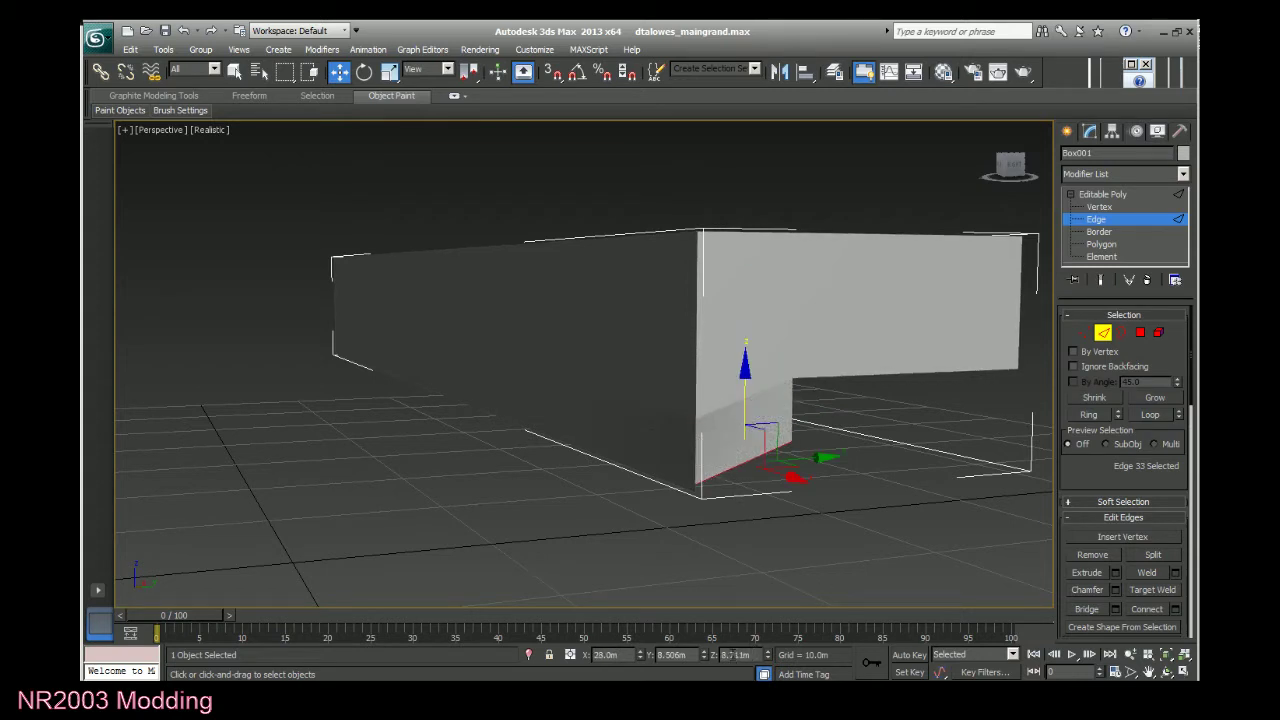
{"action": "double_click", "coordinate": [733, 655]}
{"action": "type", "text": "8"}
{"action": "double_click", "coordinate": [690, 655]}
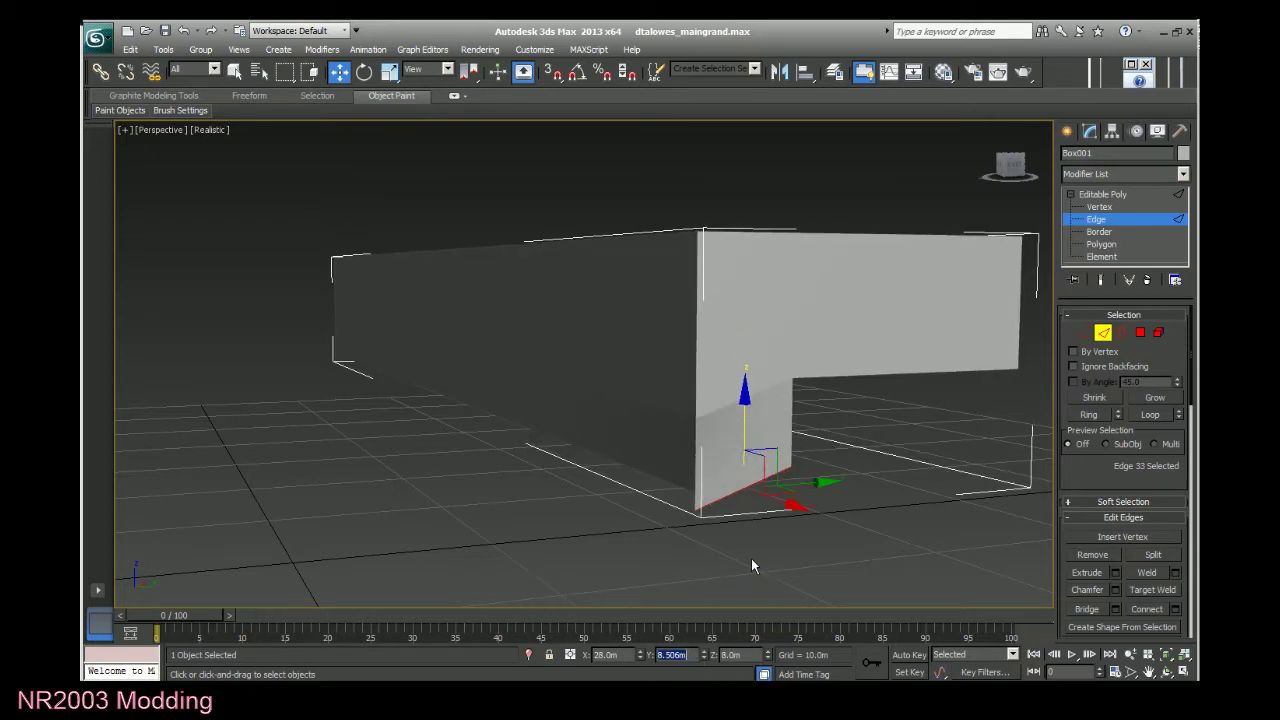
Set the Z position of the end wall's extruded sloped edge to 8.5 m.
{"action": "left_click", "coordinate": [720, 540]}
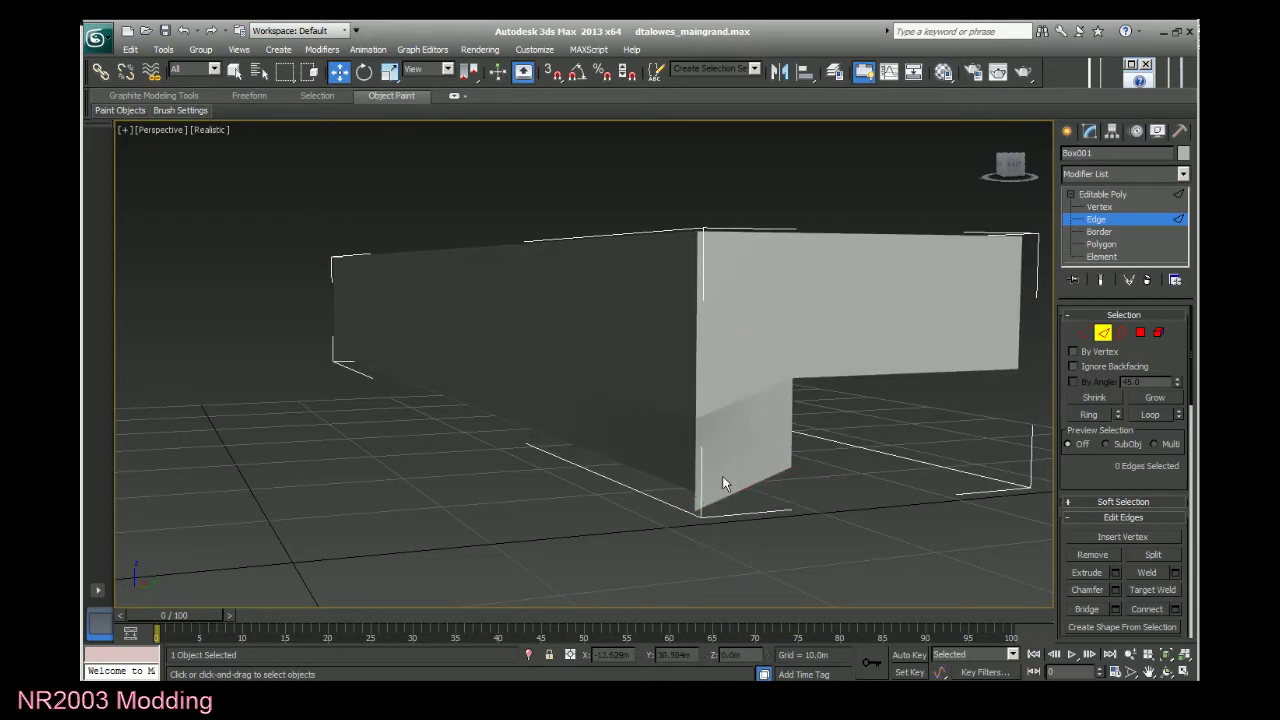
{"action": "left_click", "coordinate": [737, 494]}
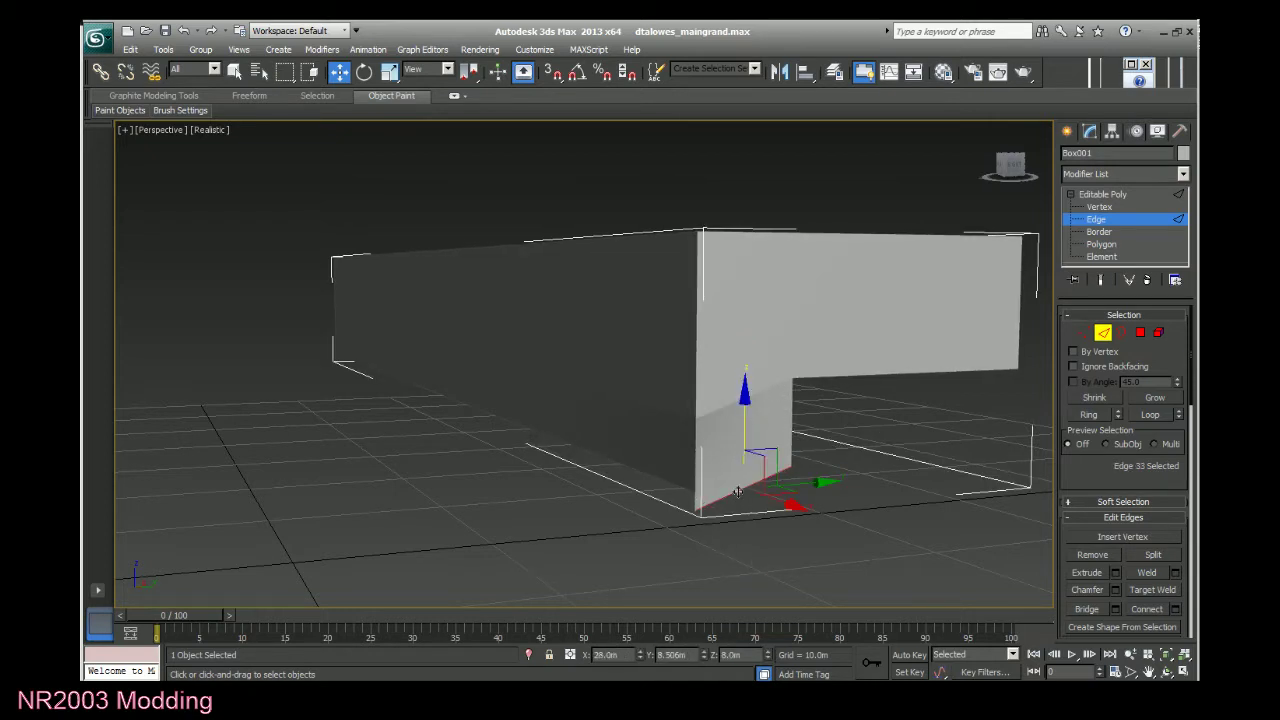
{"action": "left_click_drag", "start_coordinate": [746, 423], "coordinate": [746, 420]}
{"action": "left_click", "coordinate": [724, 402]}
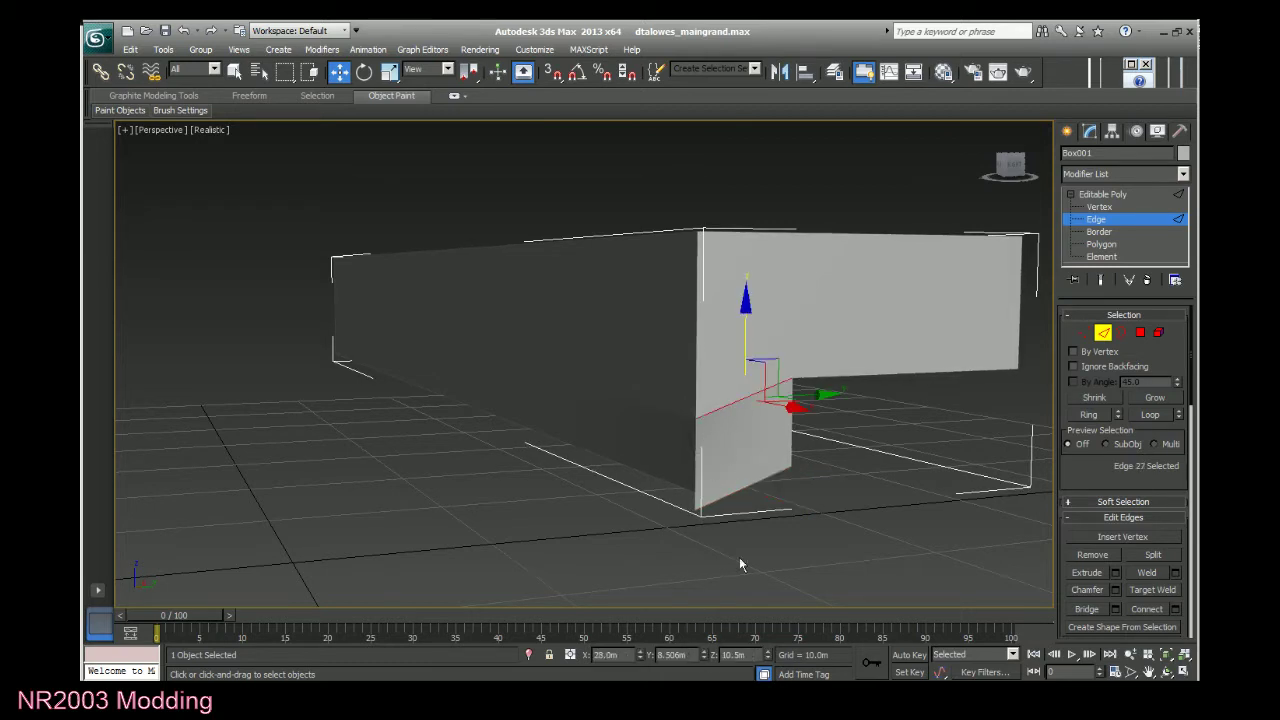
{"action": "left_click", "coordinate": [738, 490]}
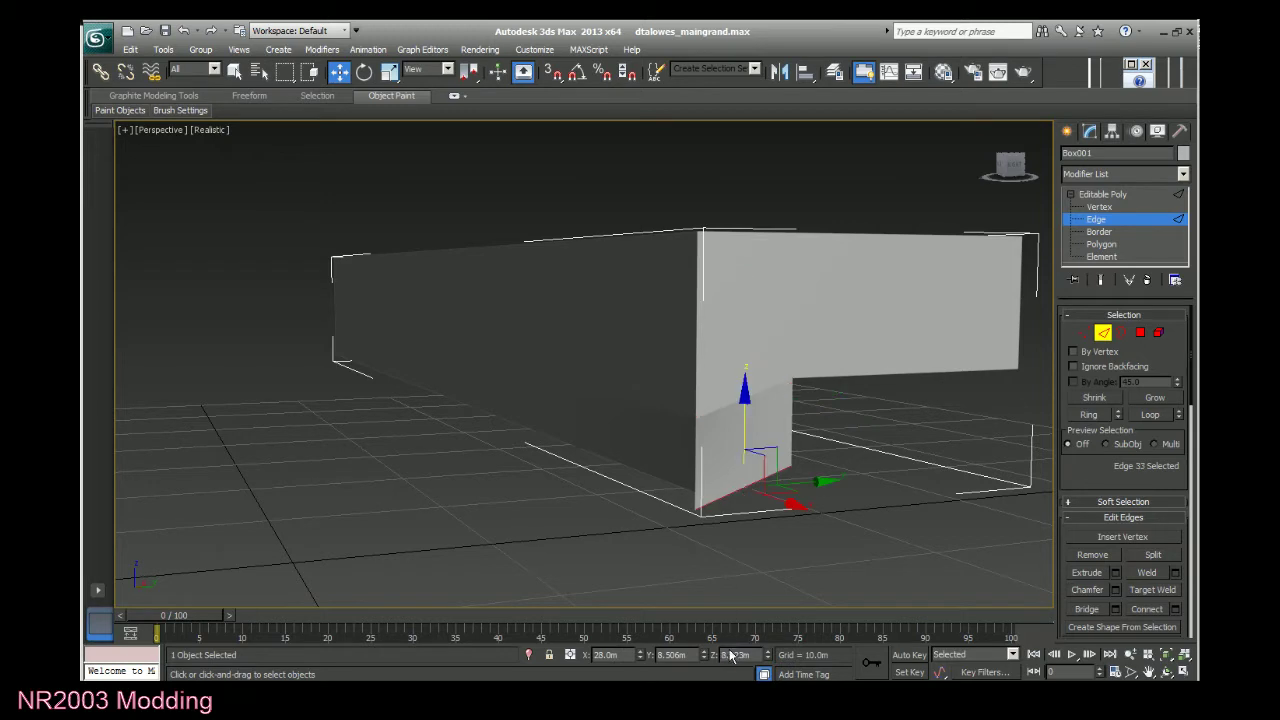
{"action": "type", "text": "8.5"}
{"action": "key", "text": "Return"}
{"action": "left_click", "coordinate": [815, 423]}
{"action": "left_click", "coordinate": [820, 377]}
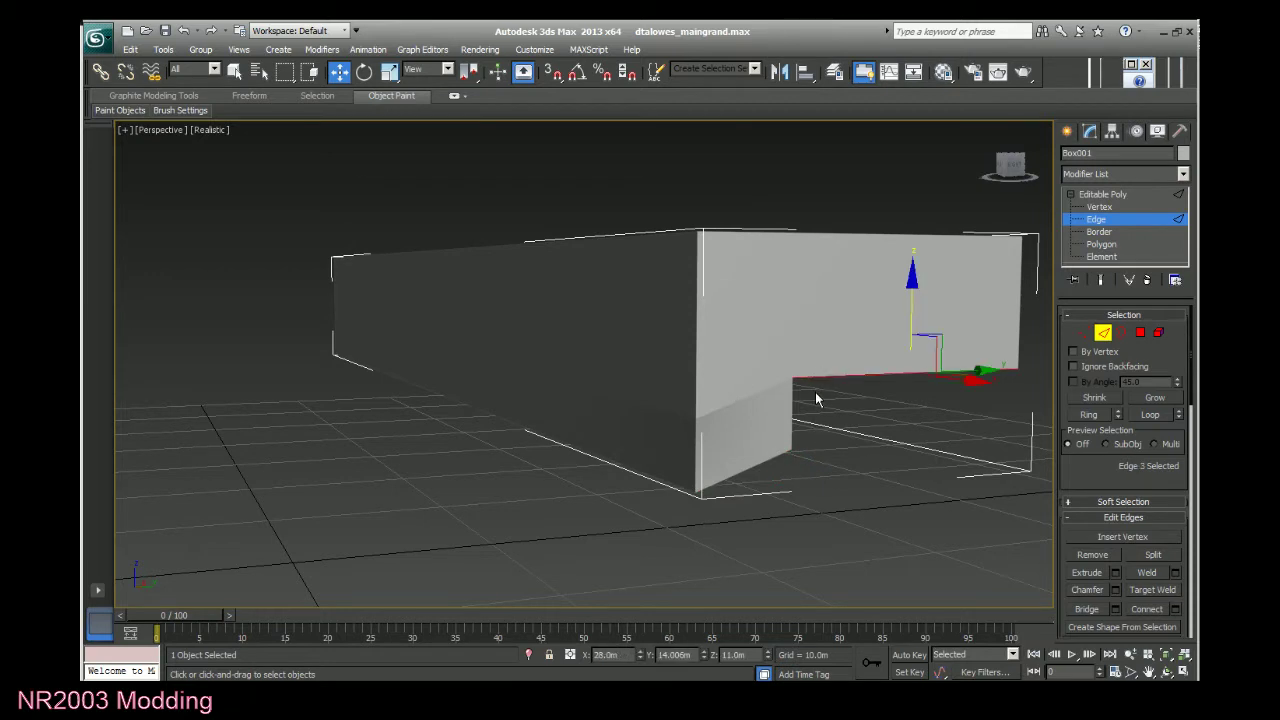
{"action": "left_click", "coordinate": [911, 312]}
{"action": "left_click", "coordinate": [888, 377]}
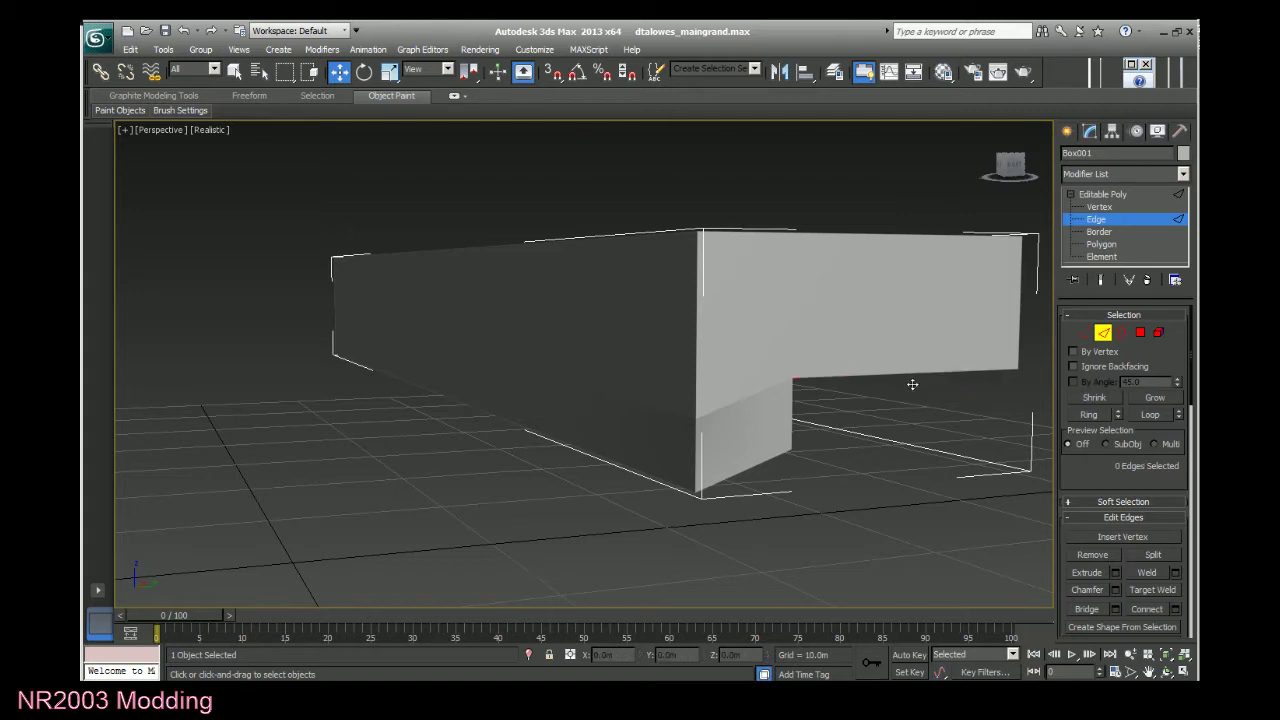
{"action": "left_click", "coordinate": [908, 309]}
{"action": "left_click", "coordinate": [935, 371]}
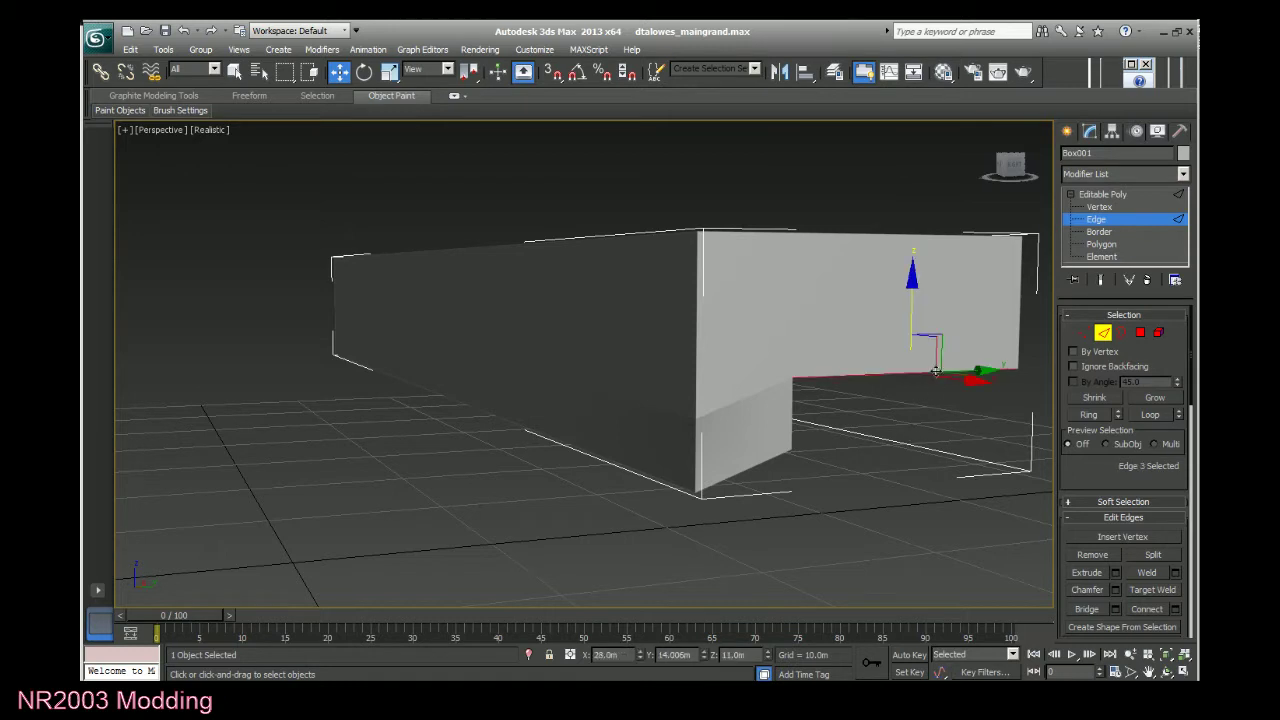
{"action": "left_click", "coordinate": [898, 374]}
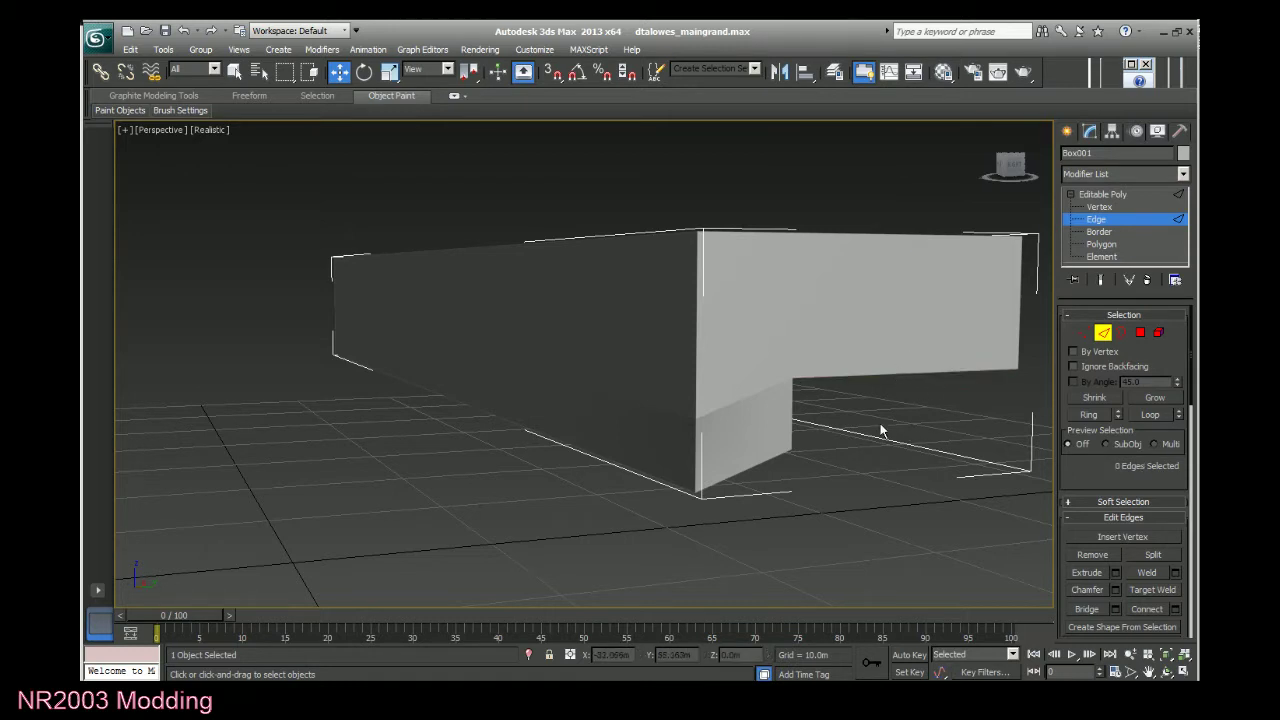
Extrude the lower strip's vertical edge along the end wall to the rear and align it with the rear corner at Y 18.006 m.
{"action": "left_click", "coordinate": [793, 413]}
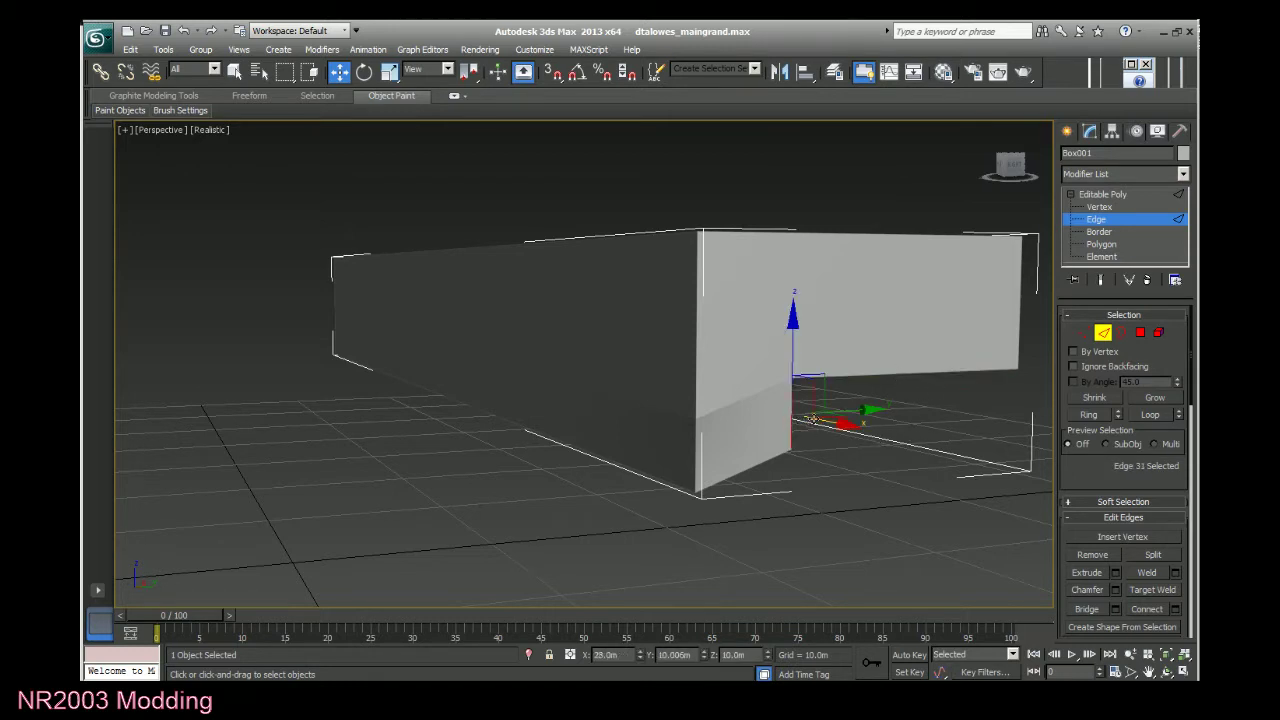
{"action": "left_click_drag", "start_coordinate": [880, 411], "coordinate": [1078, 414]}
{"action": "left_click", "coordinate": [1020, 322]}
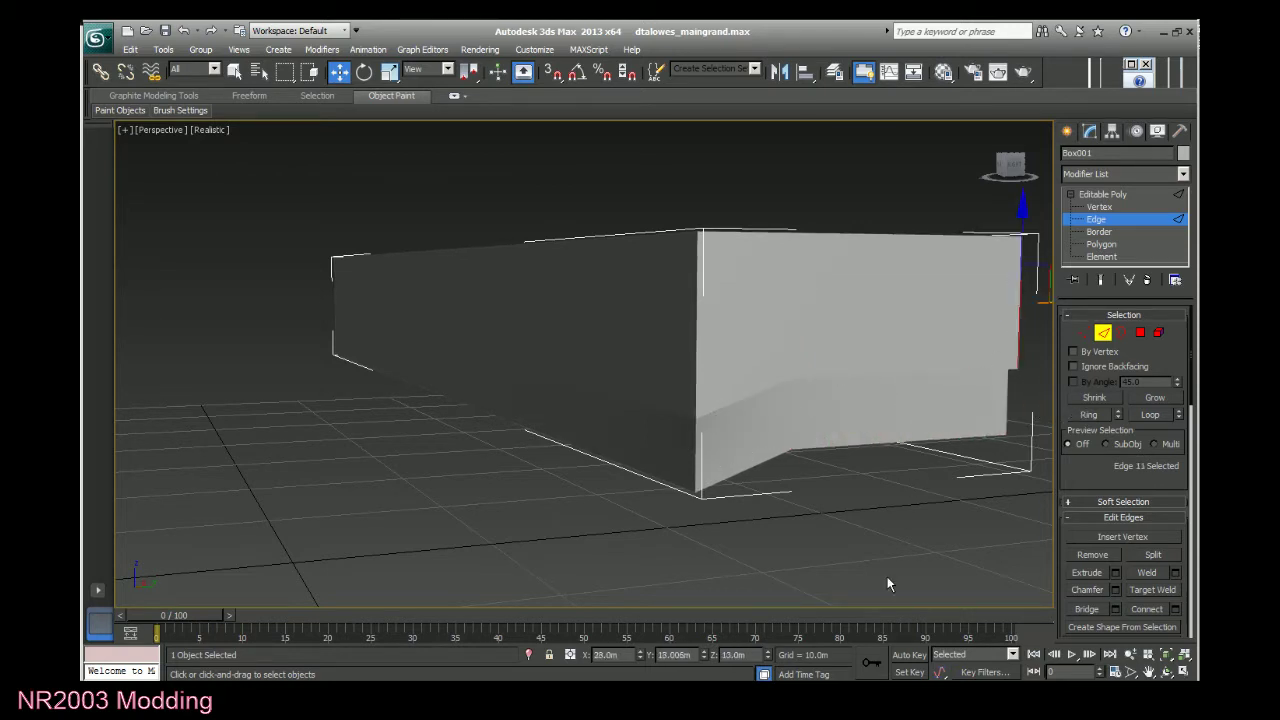
{"action": "left_click", "coordinate": [1148, 671]}
{"action": "left_click_drag", "start_coordinate": [897, 503], "coordinate": [802, 516]}
{"action": "right_click", "coordinate": [802, 516]}
{"action": "double_click", "coordinate": [674, 655]}
{"action": "key", "text": "ctrl+c"}
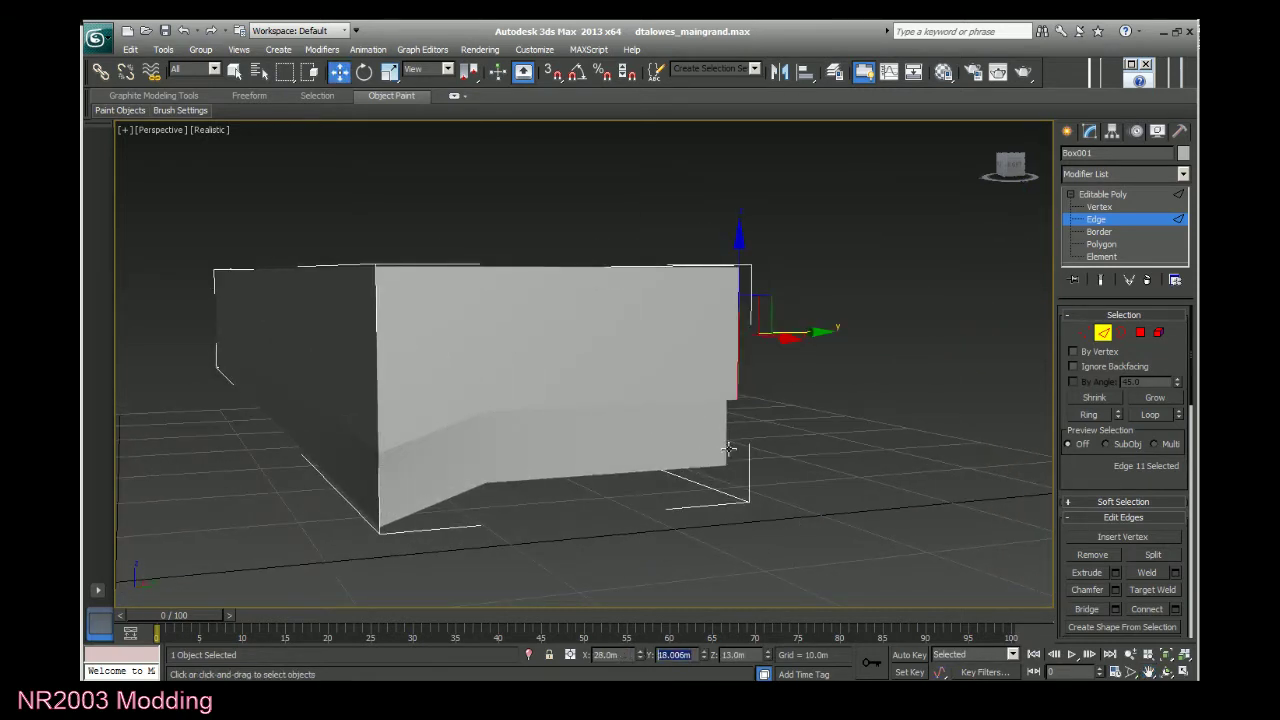
{"action": "left_click", "coordinate": [725, 444]}
{"action": "left_click_drag", "start_coordinate": [693, 655], "coordinate": [622, 650]}
{"action": "key", "text": "ctrl+v"}
{"action": "key", "text": "Tab"}
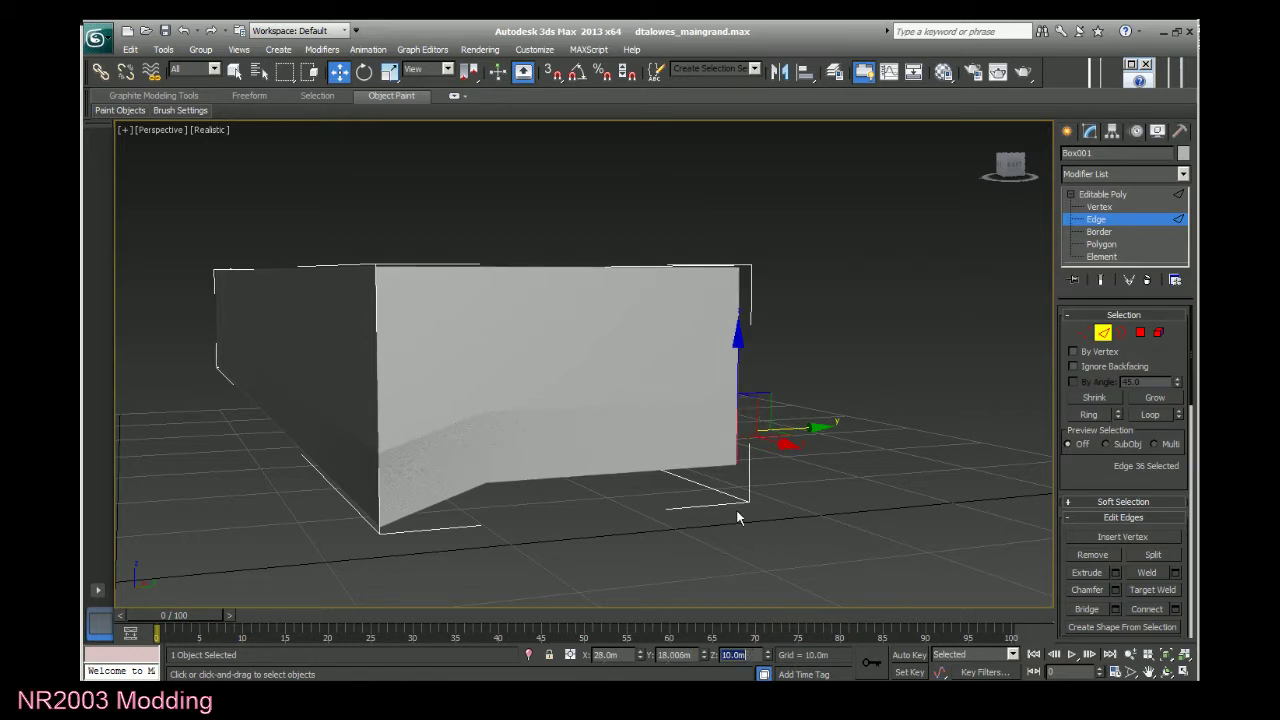
{"action": "left_click", "coordinate": [755, 563]}
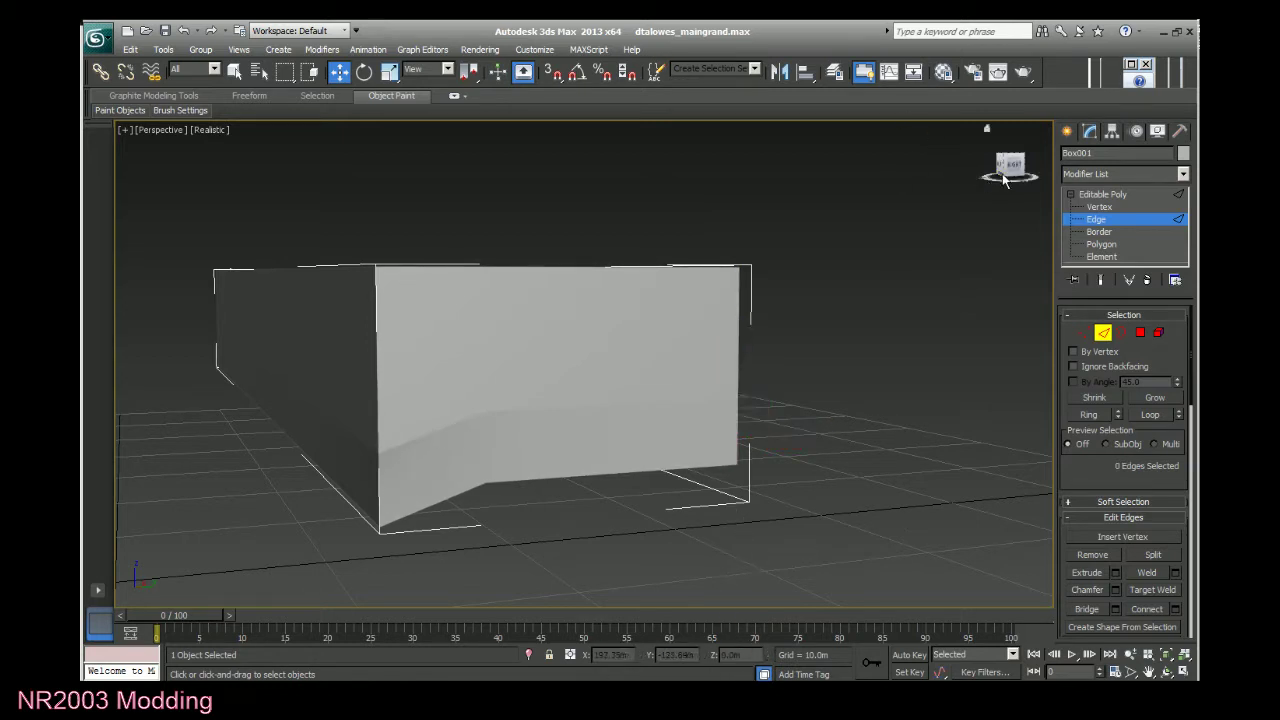
Switch to polygon level, check all the press box's polygons by selecting them, and render the perspective view.
{"action": "scroll", "coordinate": [877, 432], "scroll_direction": "down", "scroll_amount": 5}
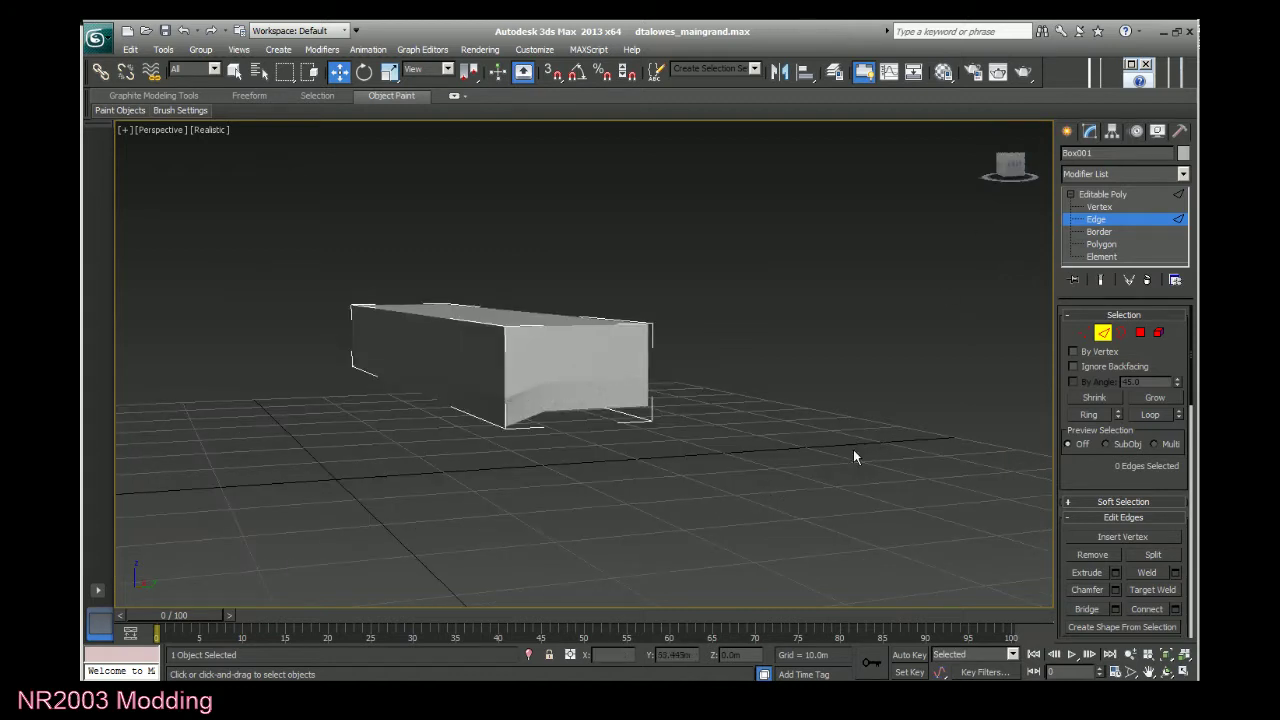
{"action": "left_click", "coordinate": [1100, 245]}
{"action": "left_click_drag", "start_coordinate": [837, 477], "coordinate": [246, 340]}
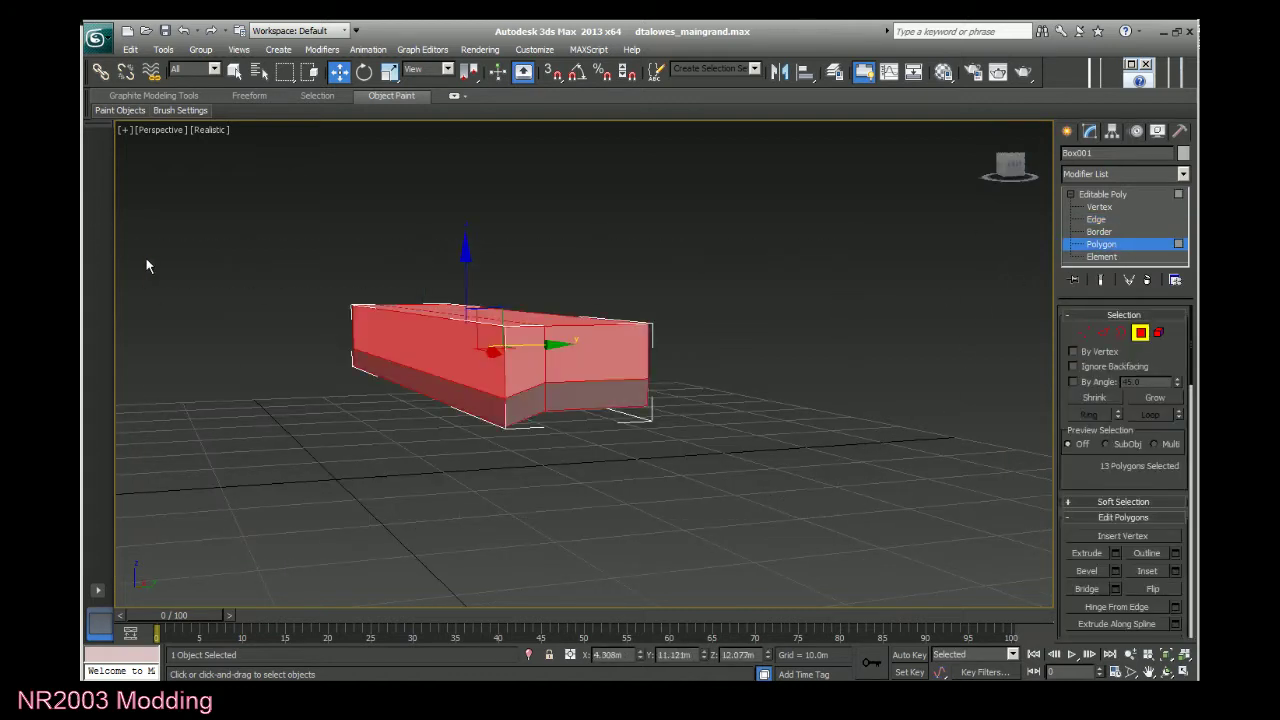
{"action": "left_click", "coordinate": [441, 477]}
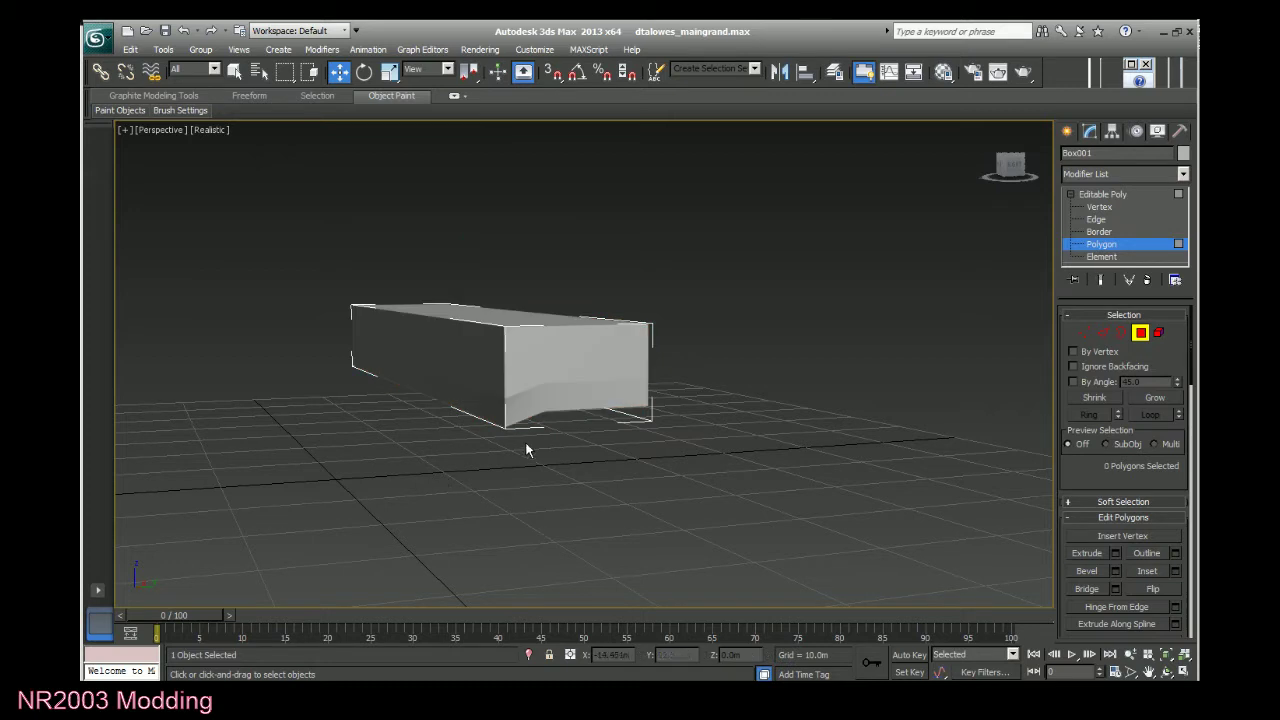
{"action": "key", "text": "F10"}
{"action": "left_click", "coordinate": [690, 562]}
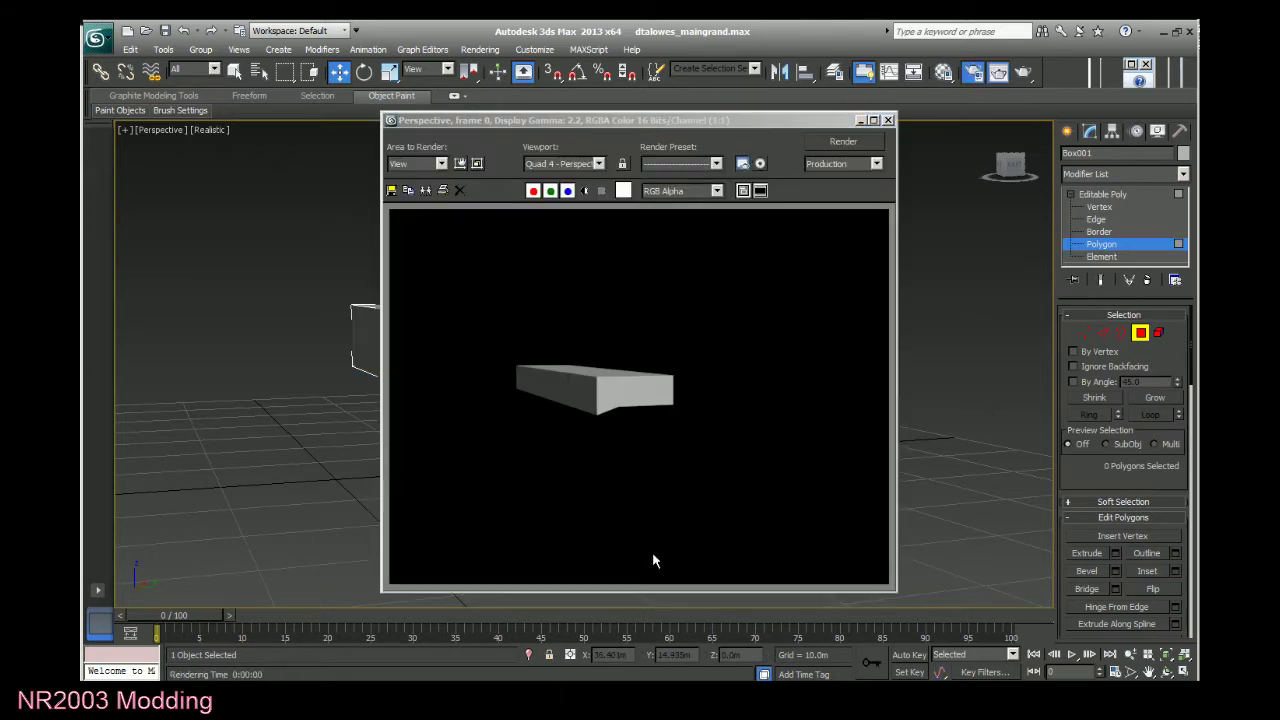
{"action": "left_click", "coordinate": [887, 120]}
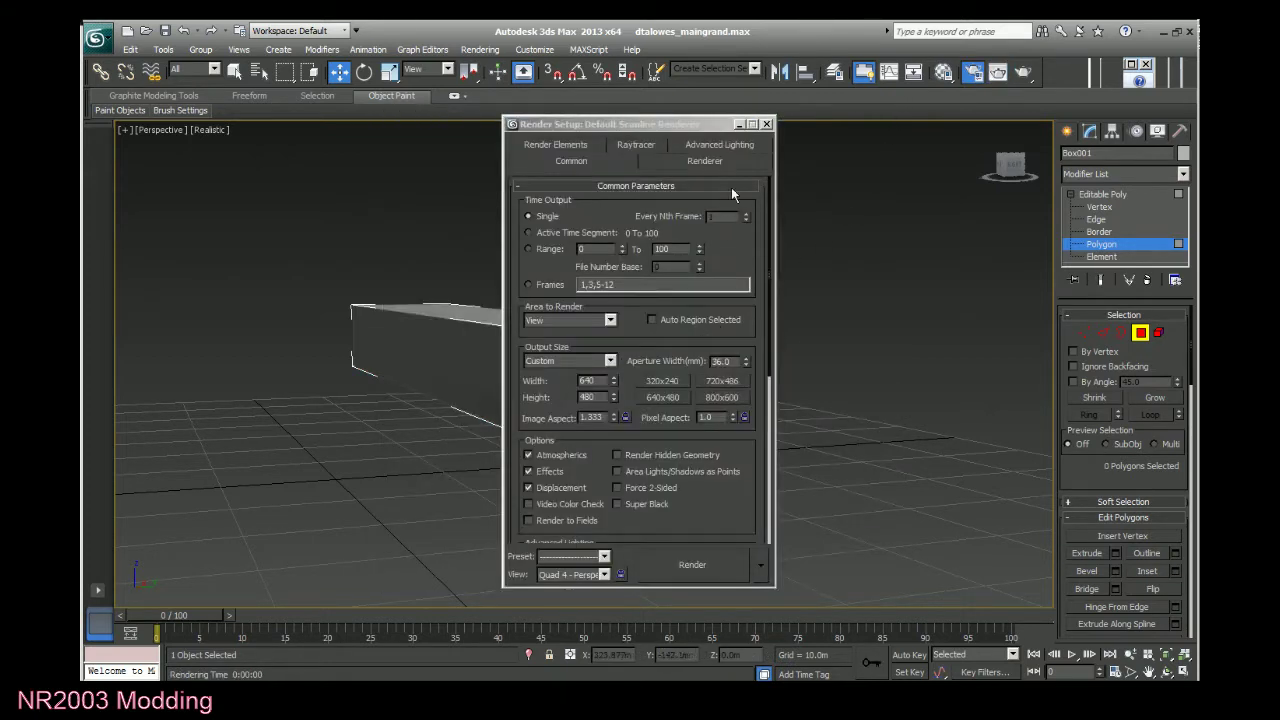
{"action": "left_click", "coordinate": [766, 124]}
Check the end wall's two lower polygons and the front face individually, and render the perspective view again.
{"action": "left_click", "coordinate": [516, 412]}
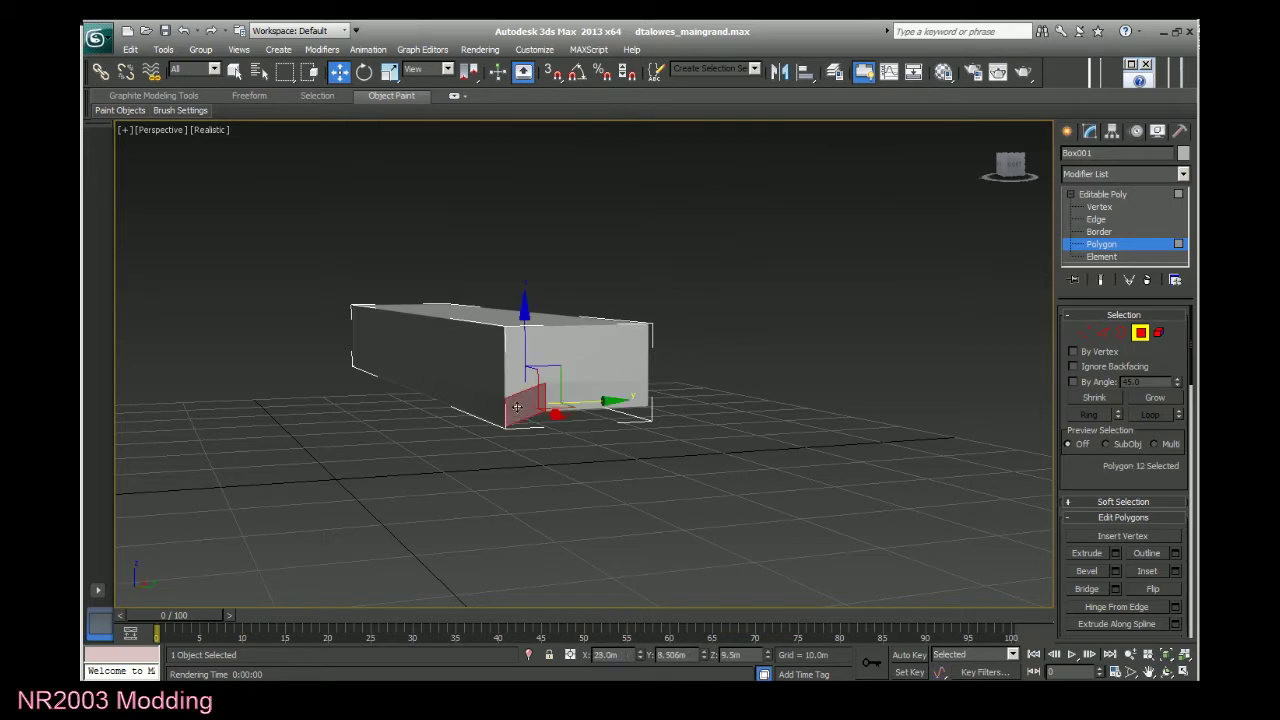
{"action": "left_click", "coordinate": [630, 395]}
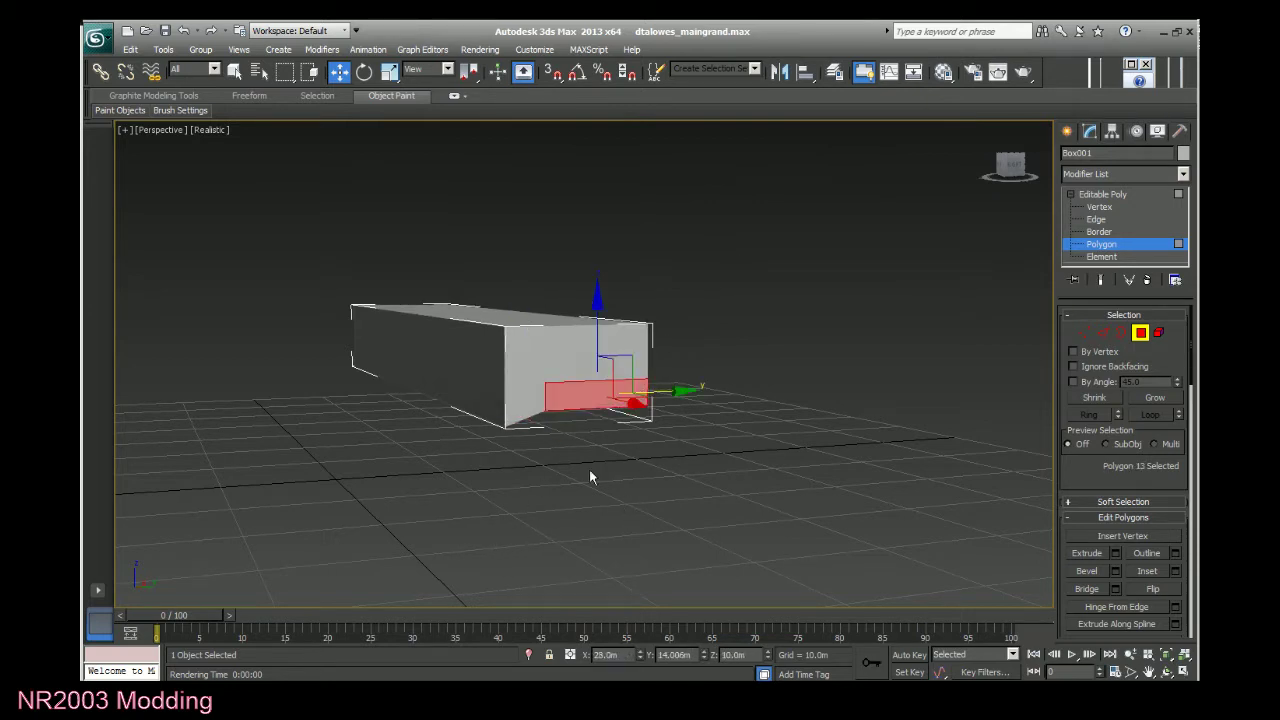
{"action": "left_click", "coordinate": [440, 395]}
{"action": "left_click", "coordinate": [509, 512]}
{"action": "key", "text": "F10"}
{"action": "left_click", "coordinate": [680, 564]}
{"action": "left_click", "coordinate": [888, 120]}
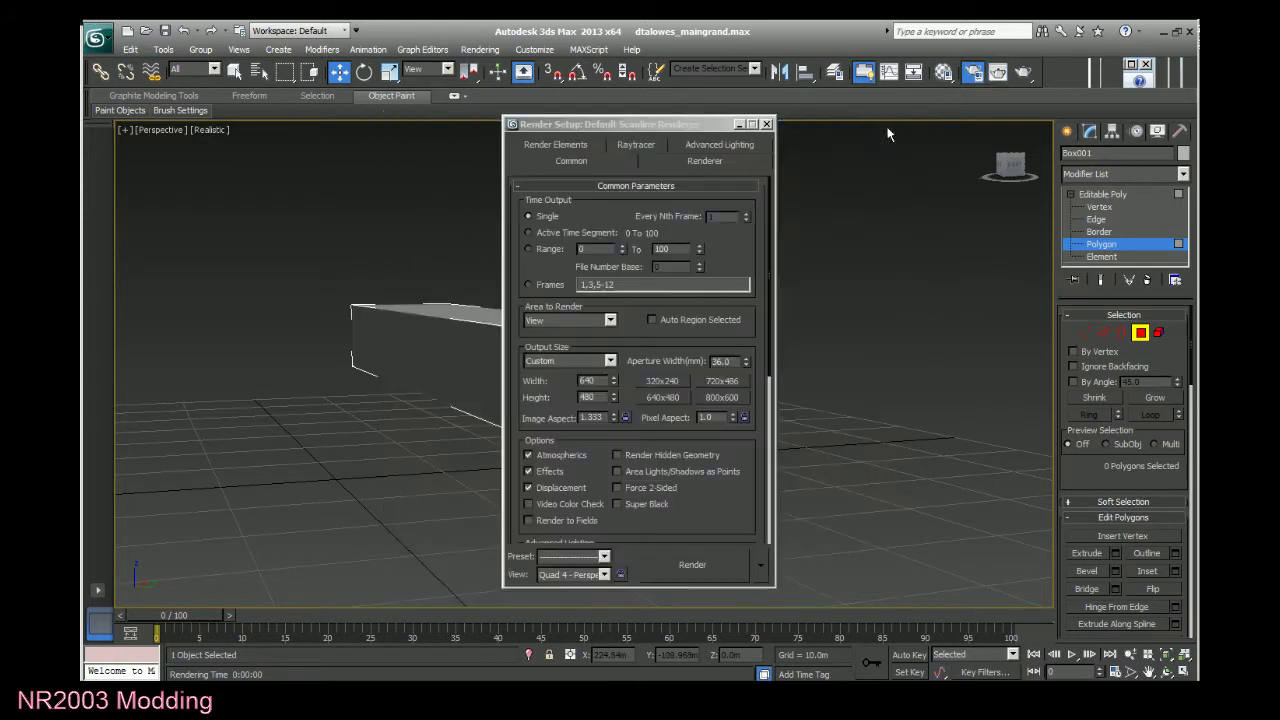
{"action": "left_click", "coordinate": [766, 121]}
Set the render environment's background colour to a neutral mid gray and the ambient light to gray with a value of 75.
{"action": "key", "text": "8"}
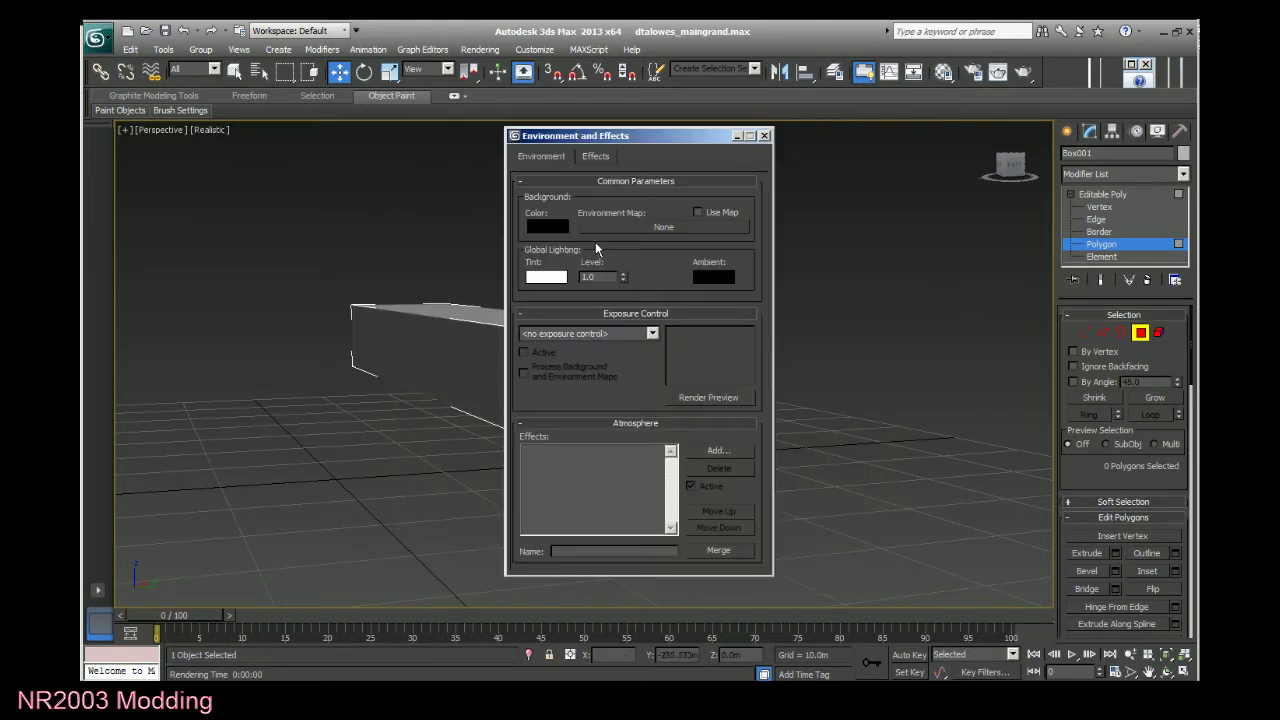
{"action": "left_click", "coordinate": [543, 227]}
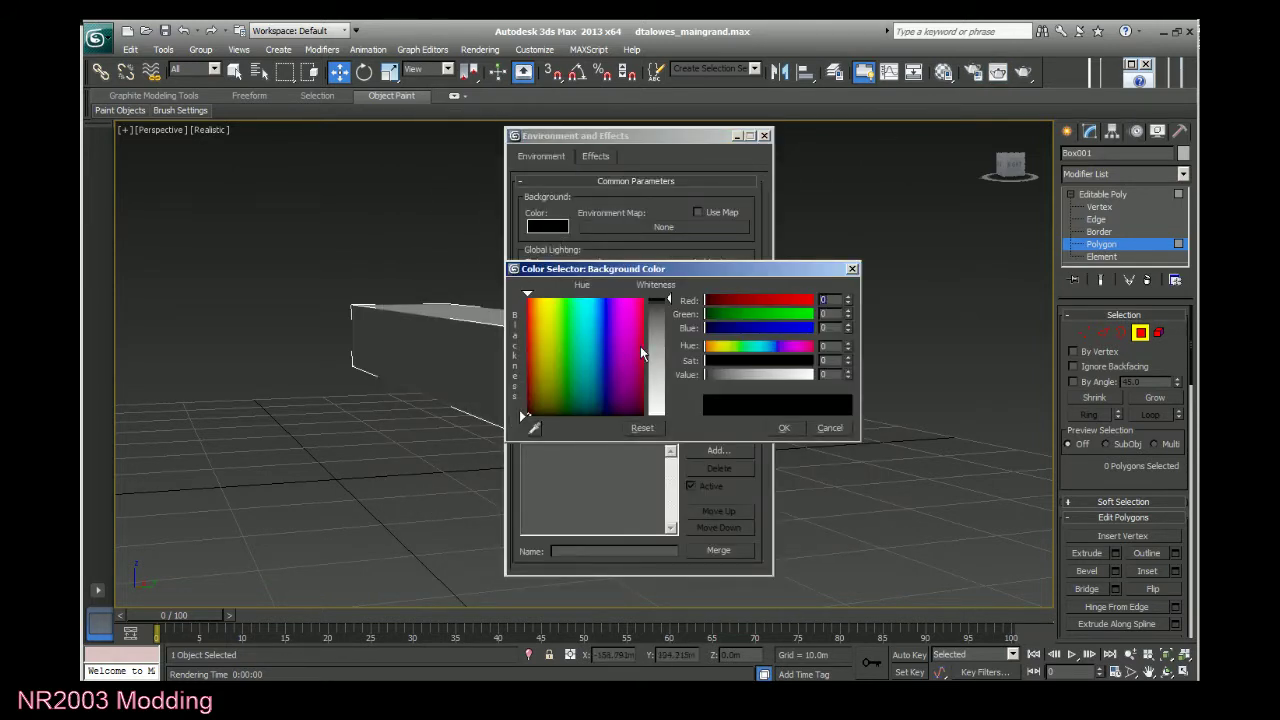
{"action": "left_click", "coordinate": [659, 349]}
{"action": "left_click", "coordinate": [780, 428]}
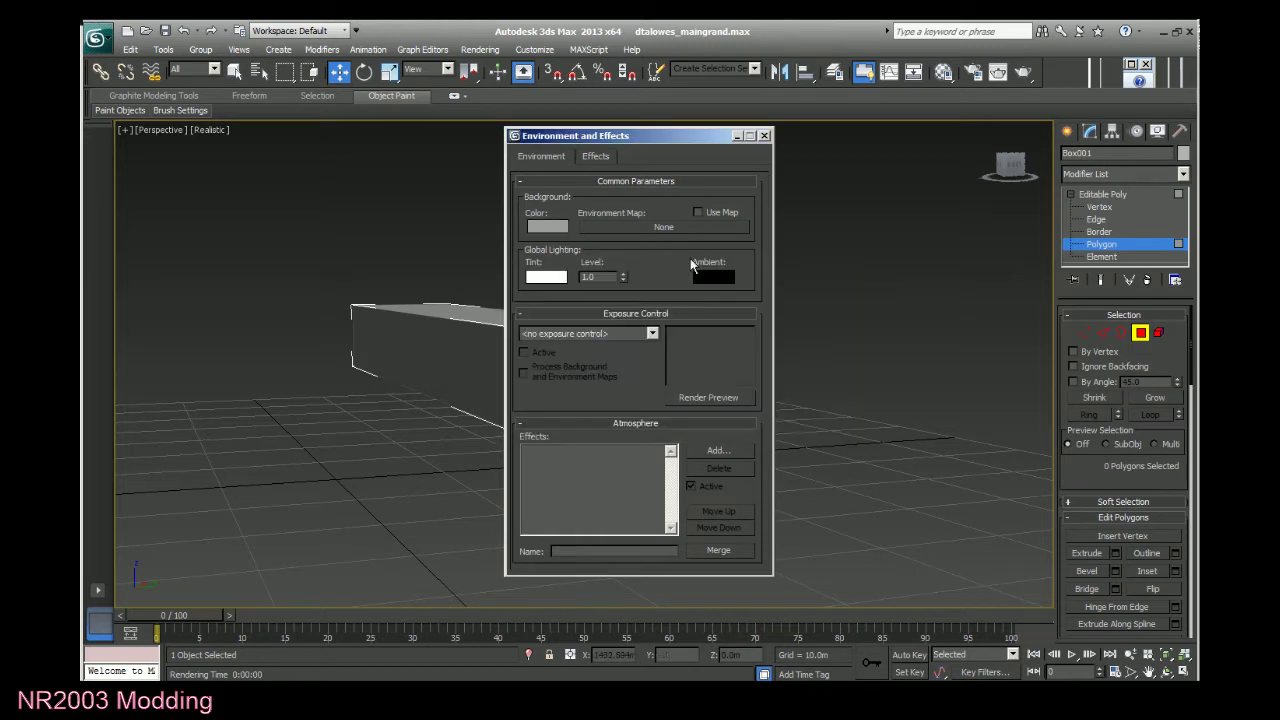
{"action": "left_click", "coordinate": [713, 278]}
{"action": "left_click", "coordinate": [662, 333]}
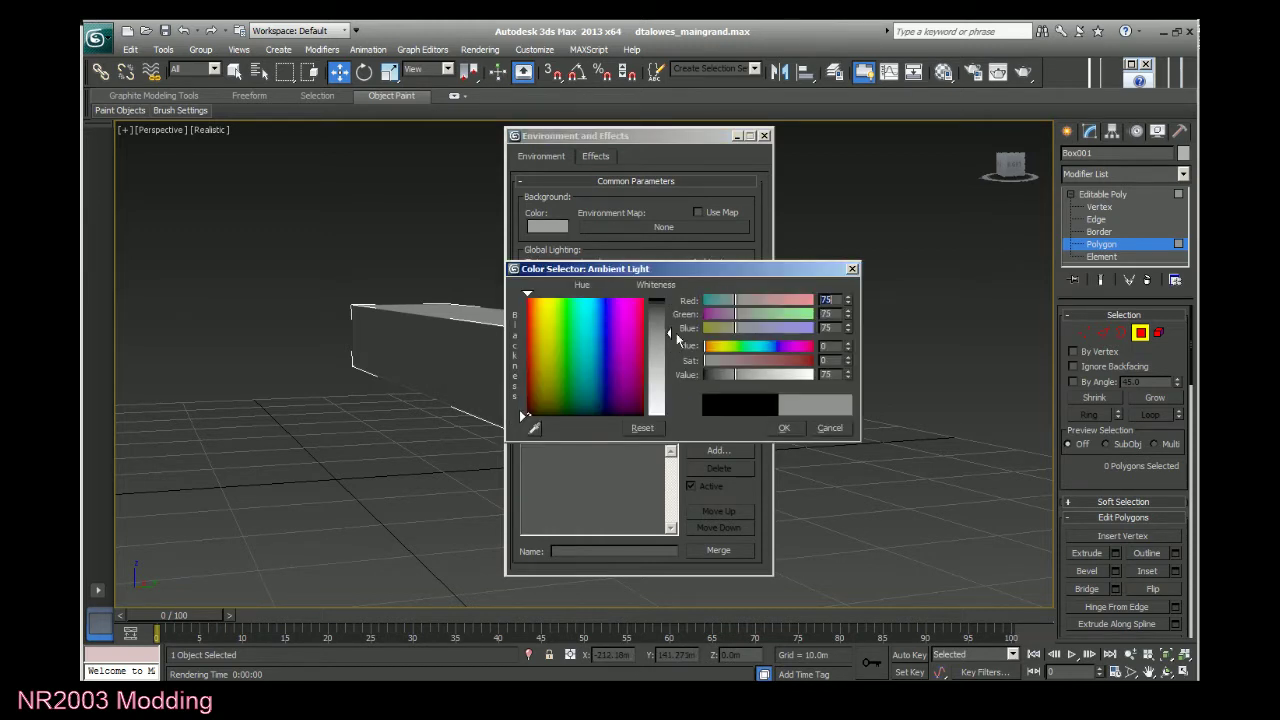
{"action": "left_click", "coordinate": [784, 428]}
{"action": "left_click", "coordinate": [764, 135]}
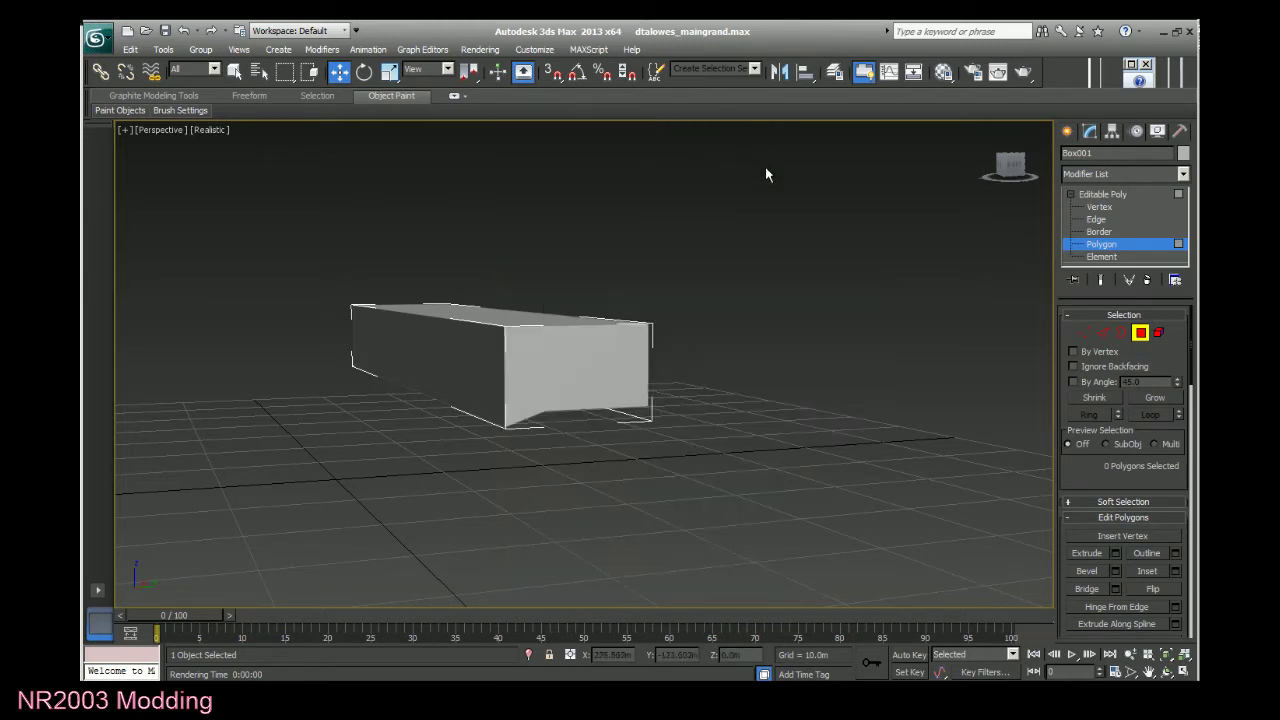
Render the perspective view to check the press box under the new environment lighting.
{"action": "key", "text": "F10"}
{"action": "left_click", "coordinate": [681, 565]}
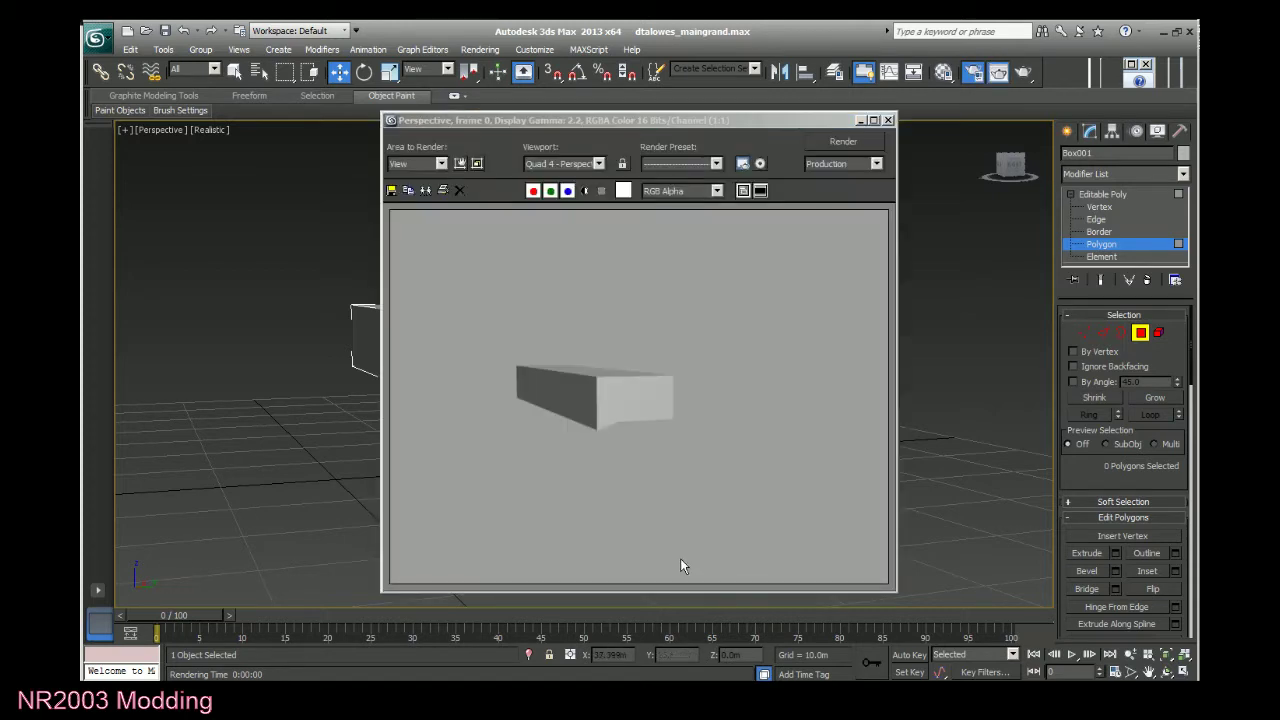
{"action": "left_click", "coordinate": [862, 121]}
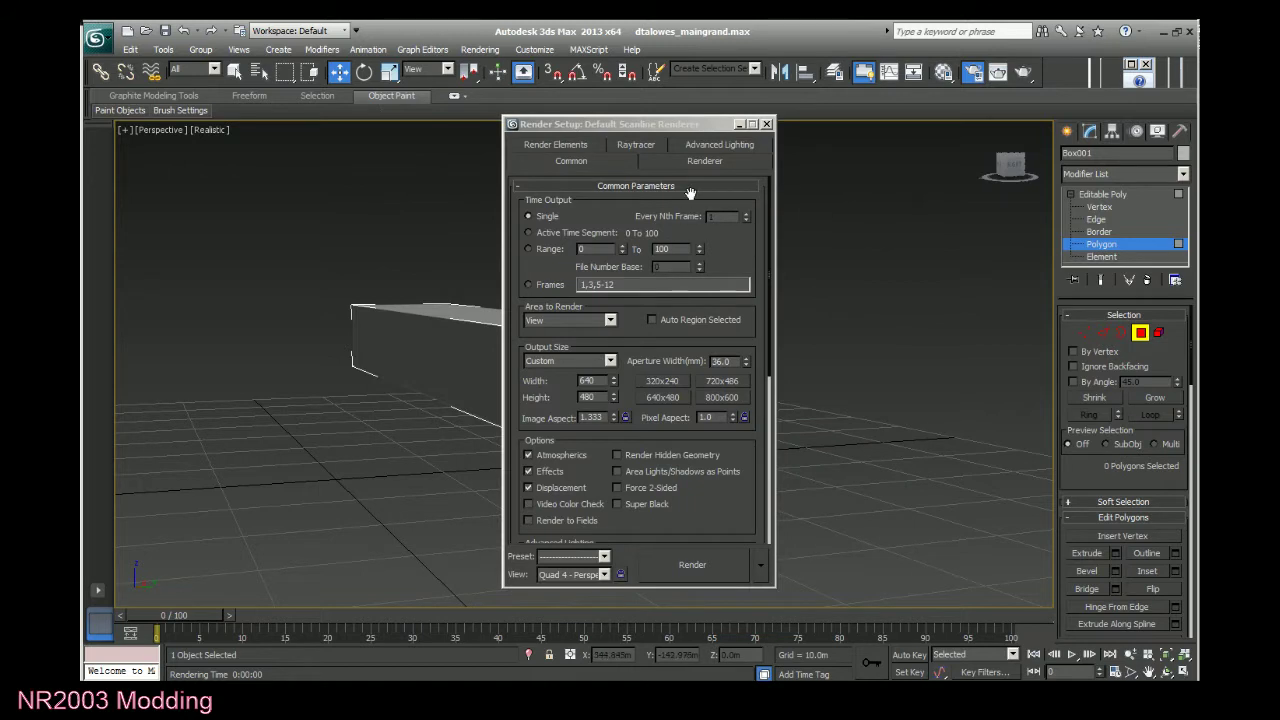
Change the render background colour to a light yellow-orange and render the perspective view again.
{"action": "key", "text": "8"}
{"action": "left_click", "coordinate": [549, 228]}
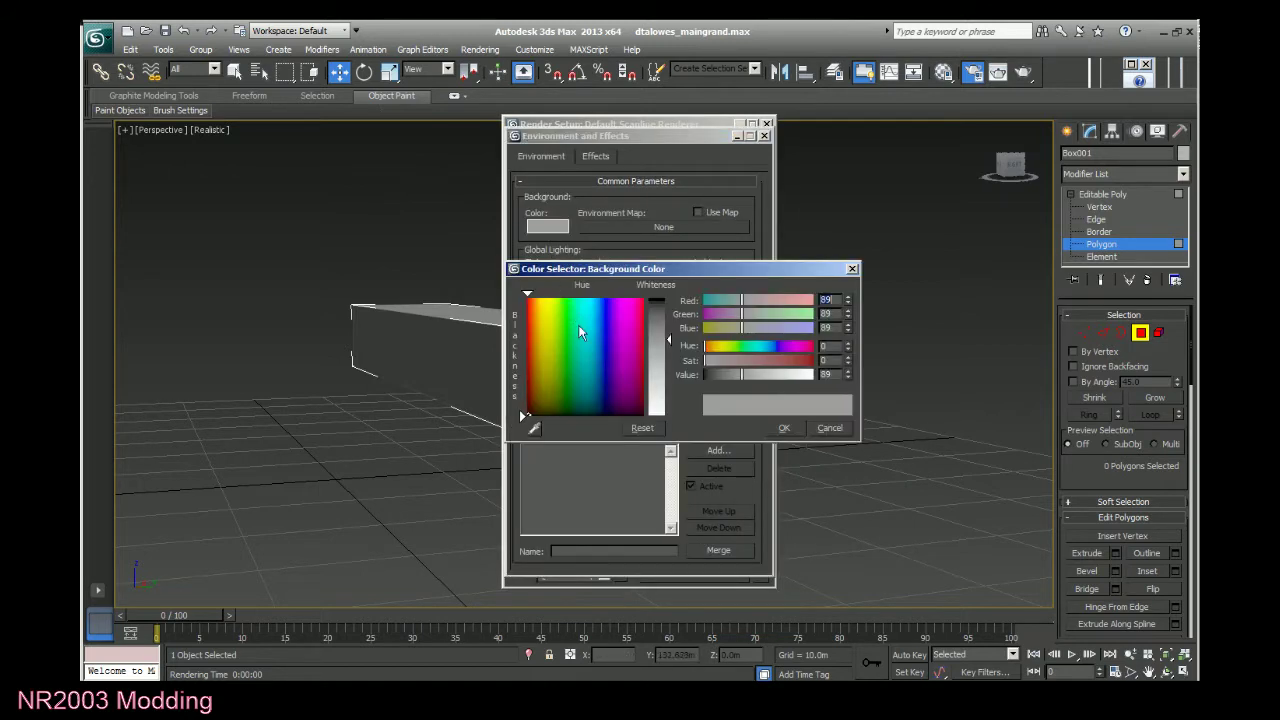
{"action": "left_click", "coordinate": [606, 350]}
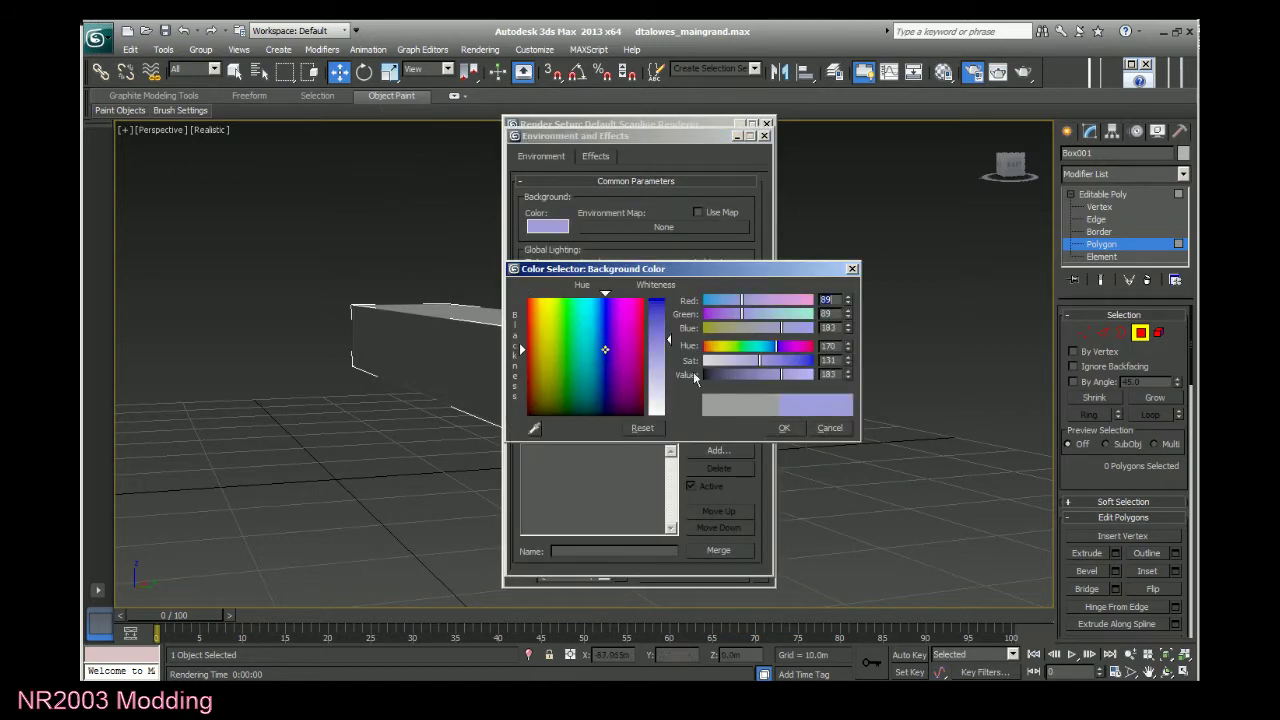
{"action": "mouse_move", "coordinate": [608, 336]}
{"action": "left_mouse_down"}
{"action": "mouse_move", "coordinate": [605, 297]}
{"action": "mouse_move", "coordinate": [538, 297]}
{"action": "left_mouse_up"}
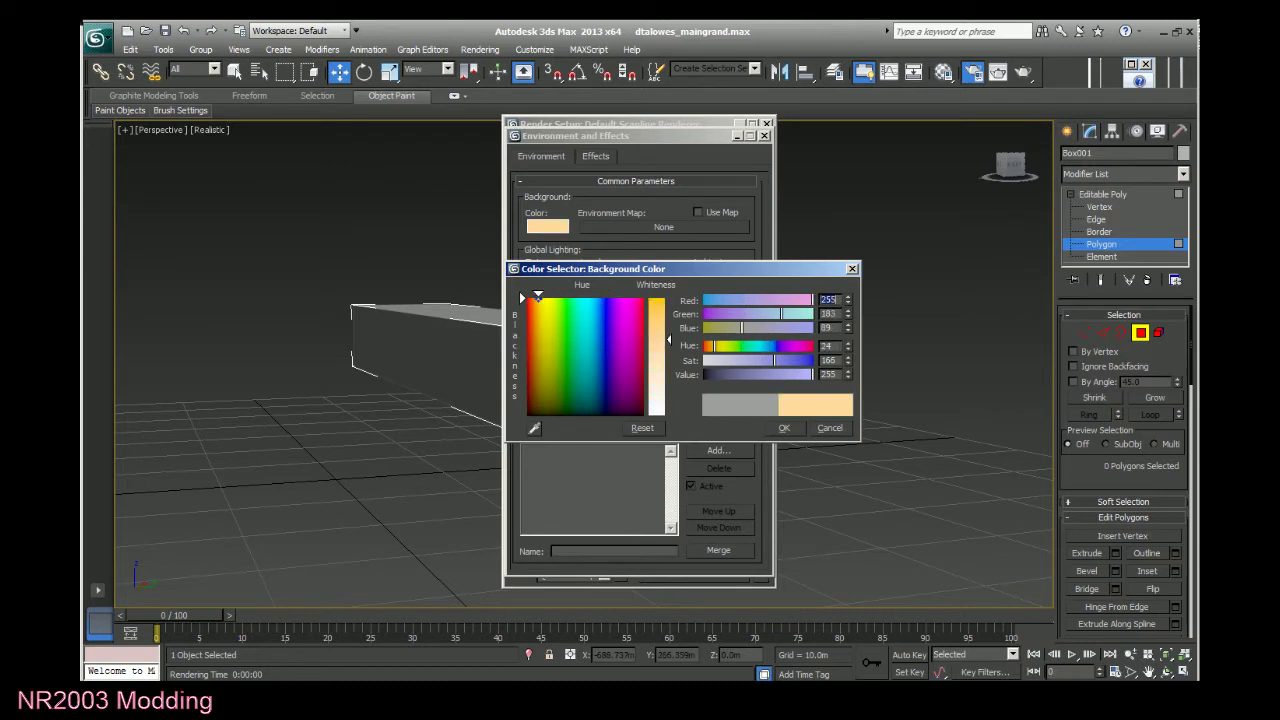
{"action": "left_click", "coordinate": [783, 427]}
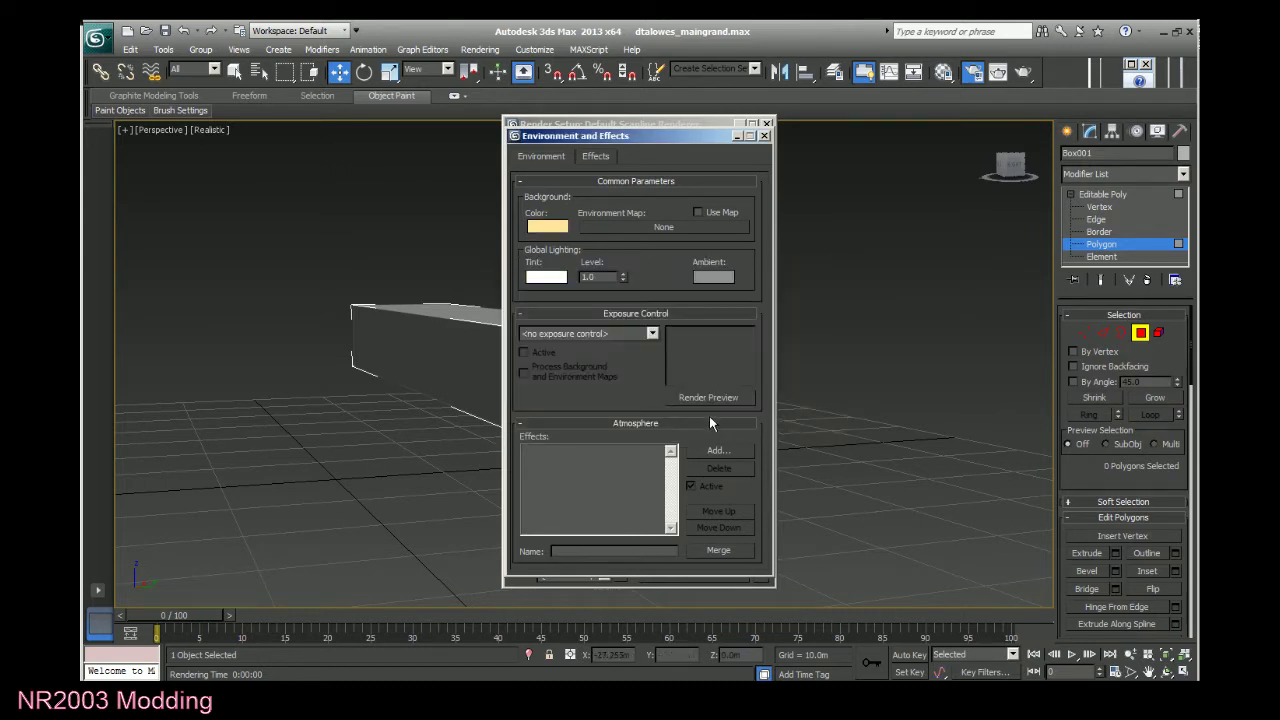
{"action": "left_click", "coordinate": [764, 135]}
{"action": "left_click", "coordinate": [726, 585]}
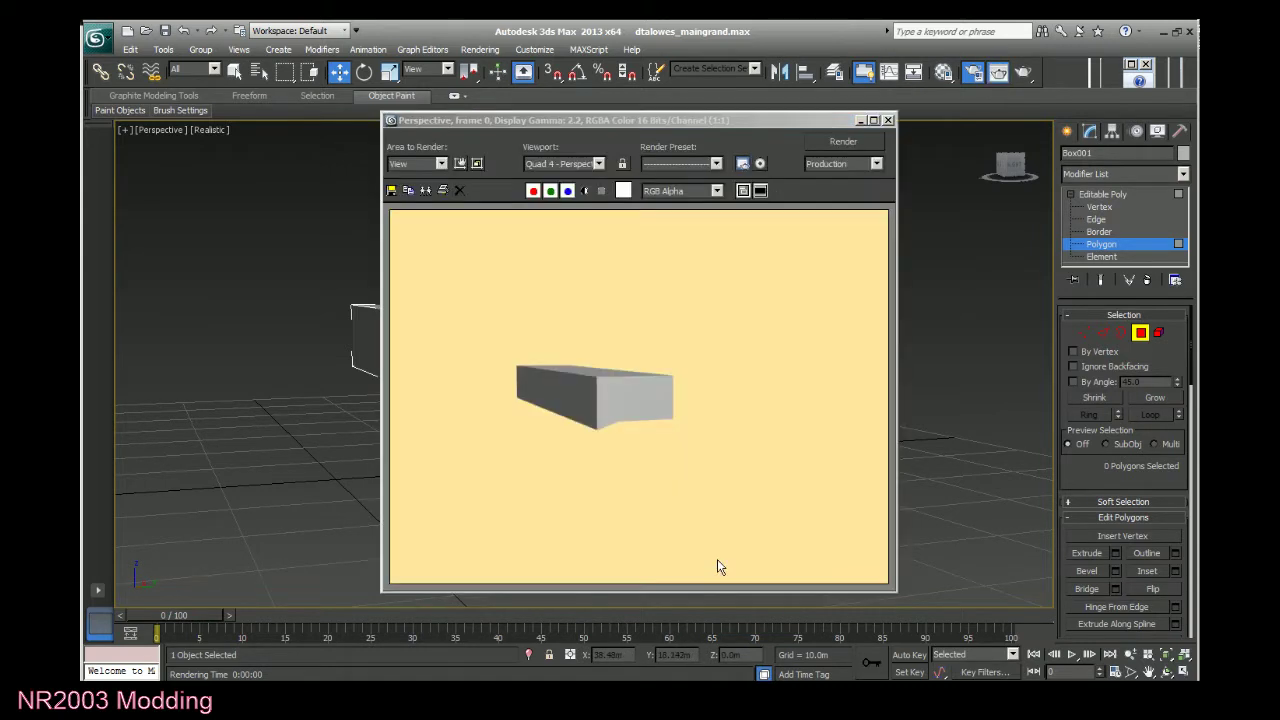
{"action": "left_click", "coordinate": [887, 120]}
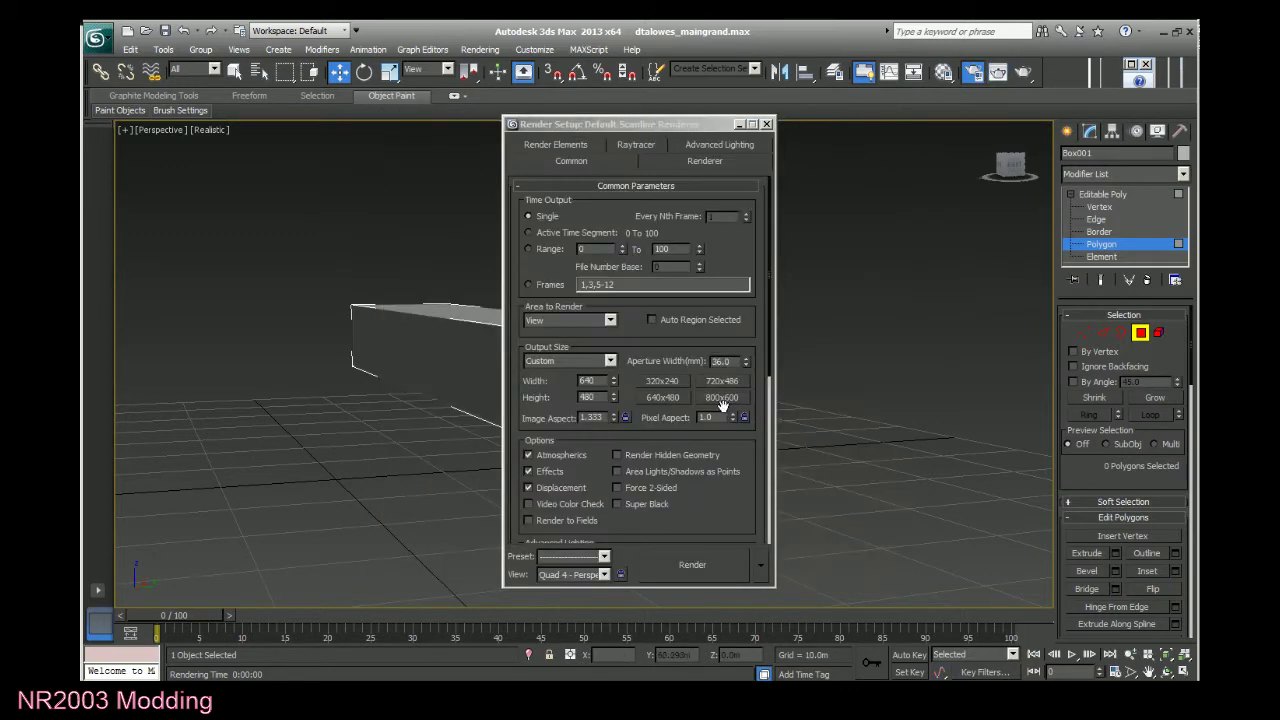
{"action": "left_click", "coordinate": [769, 127]}
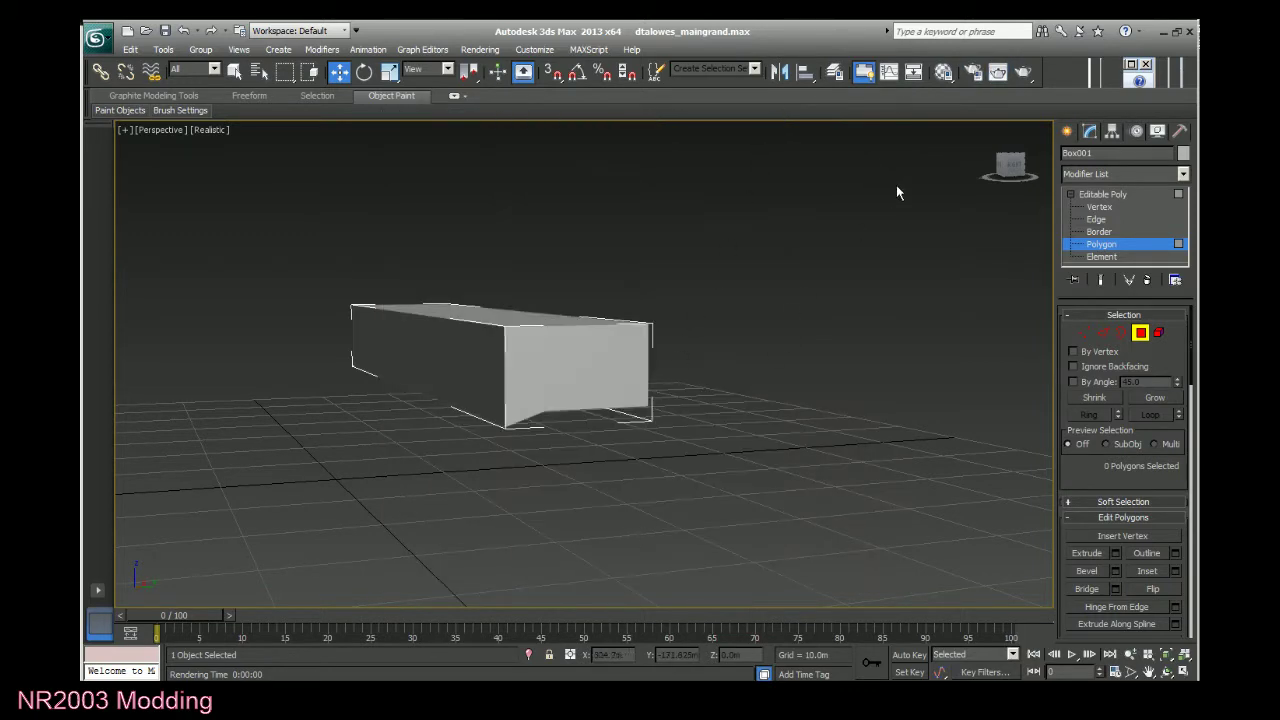
Switch to edge level for work on the press box's opposite end wall.
{"action": "left_click_drag", "start_coordinate": [1005, 170], "coordinate": [1058, 169]}
{"action": "scroll", "coordinate": [387, 490], "scroll_direction": "up", "scroll_amount": 5}
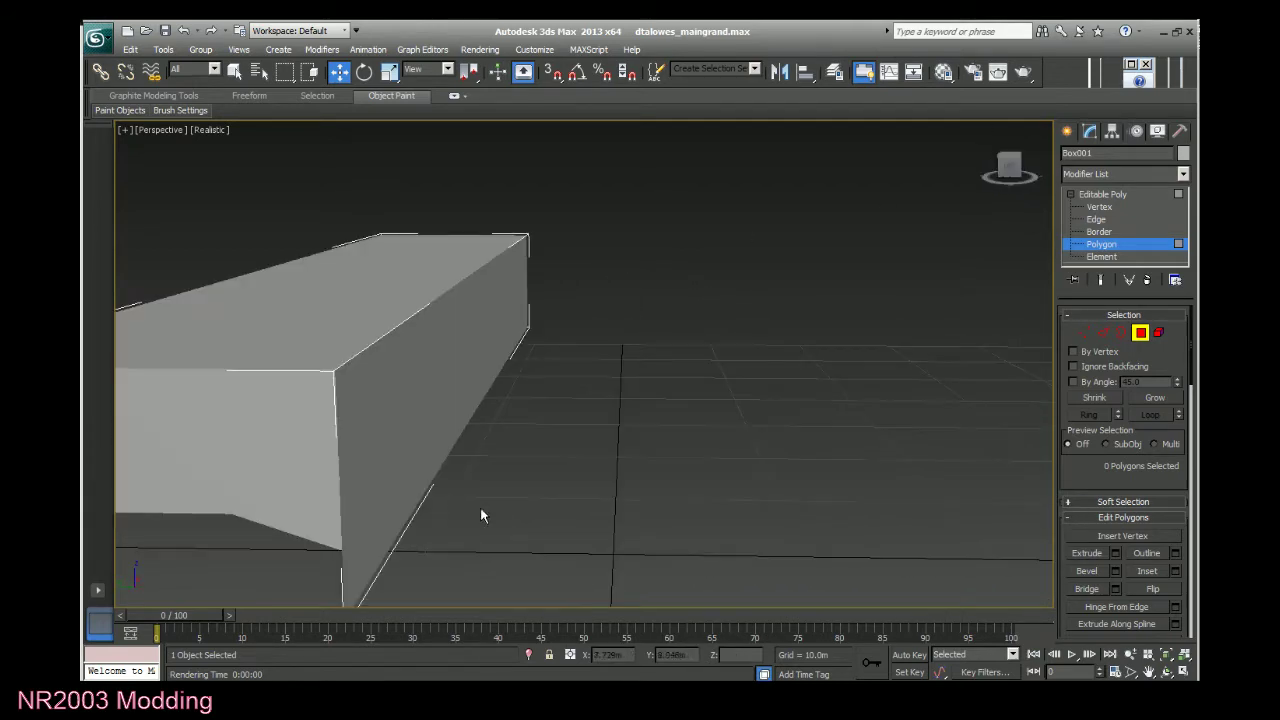
{"action": "left_click", "coordinate": [1148, 671]}
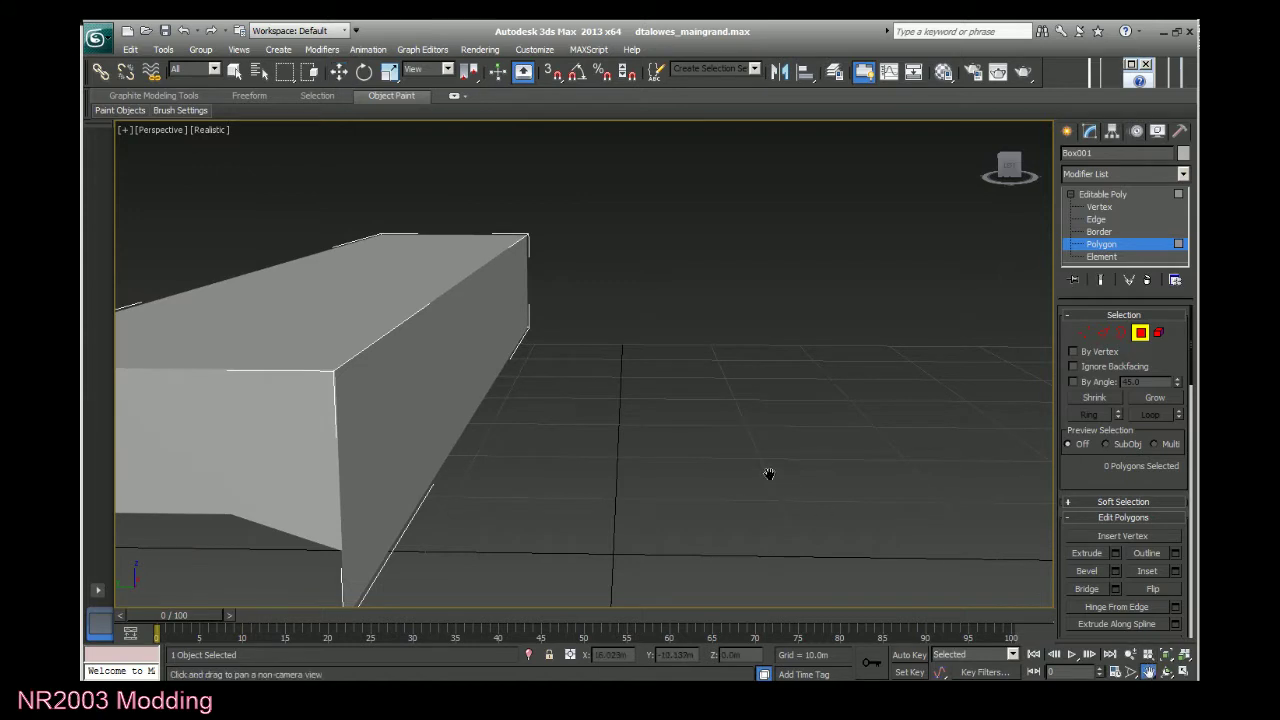
{"action": "left_click_drag", "start_coordinate": [783, 483], "coordinate": [851, 457]}
{"action": "key", "text": "w"}
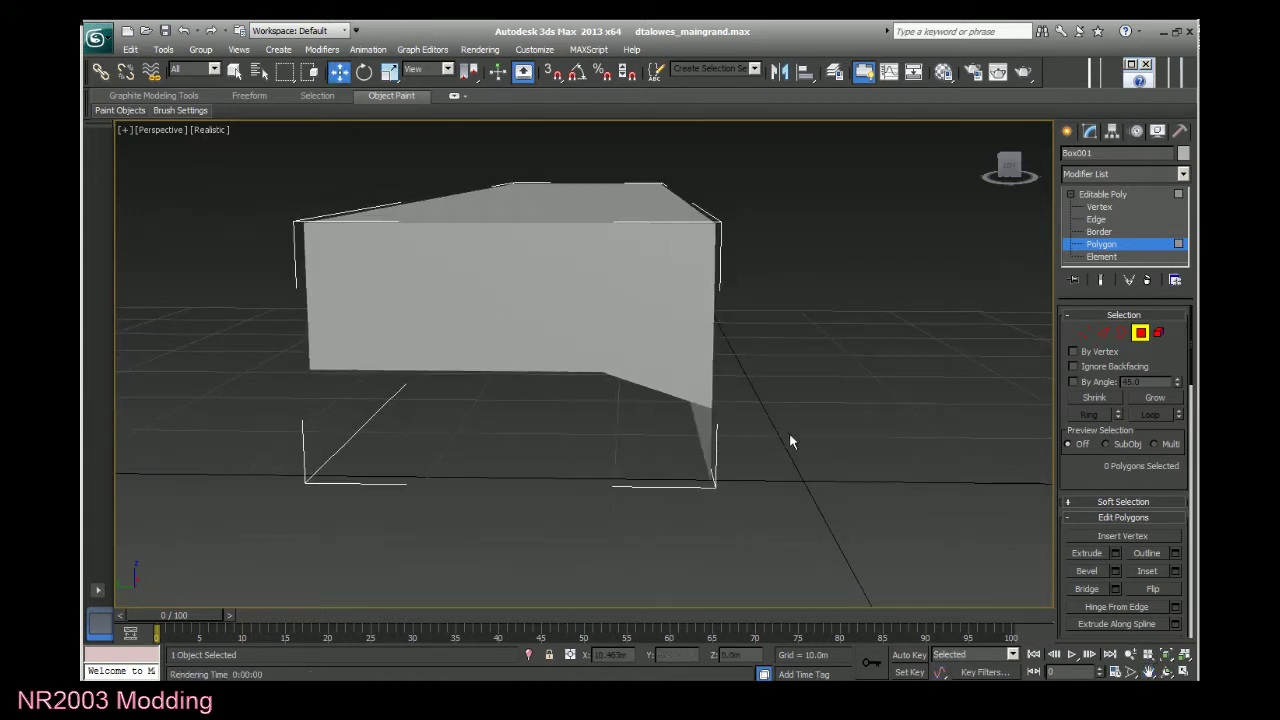
{"action": "left_click", "coordinate": [1110, 219]}
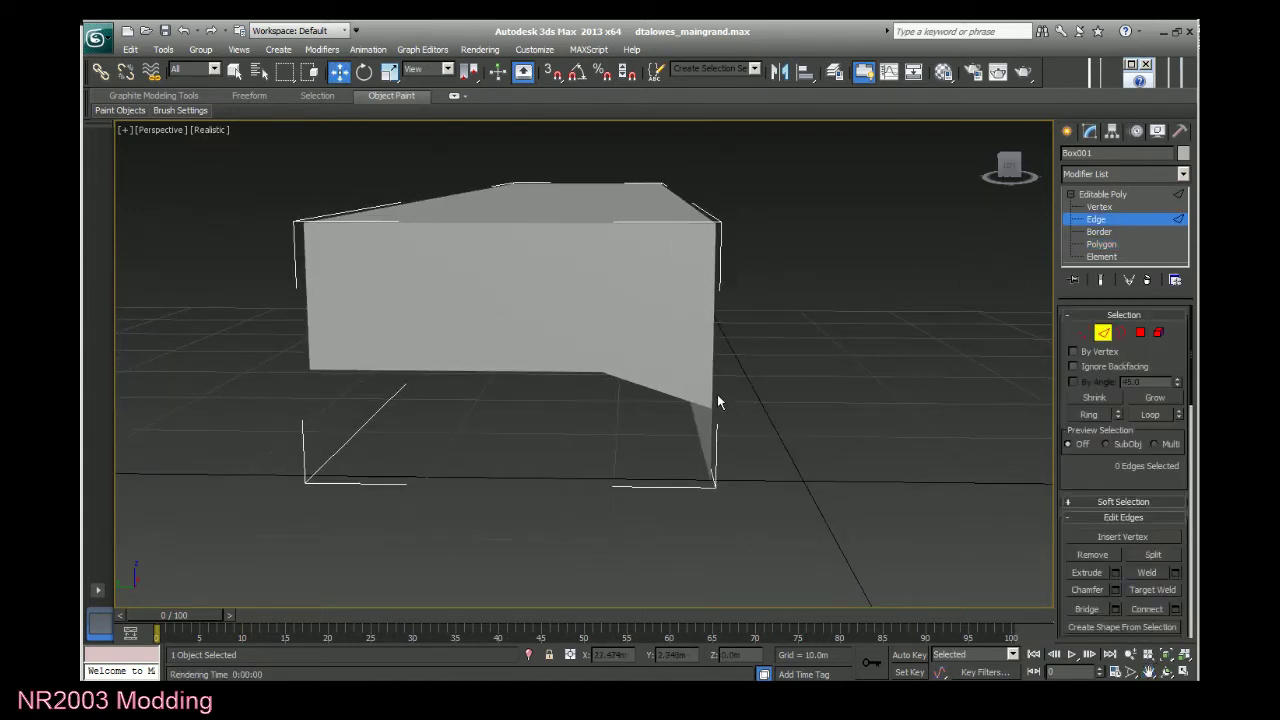
{"action": "left_click", "coordinate": [691, 405]}
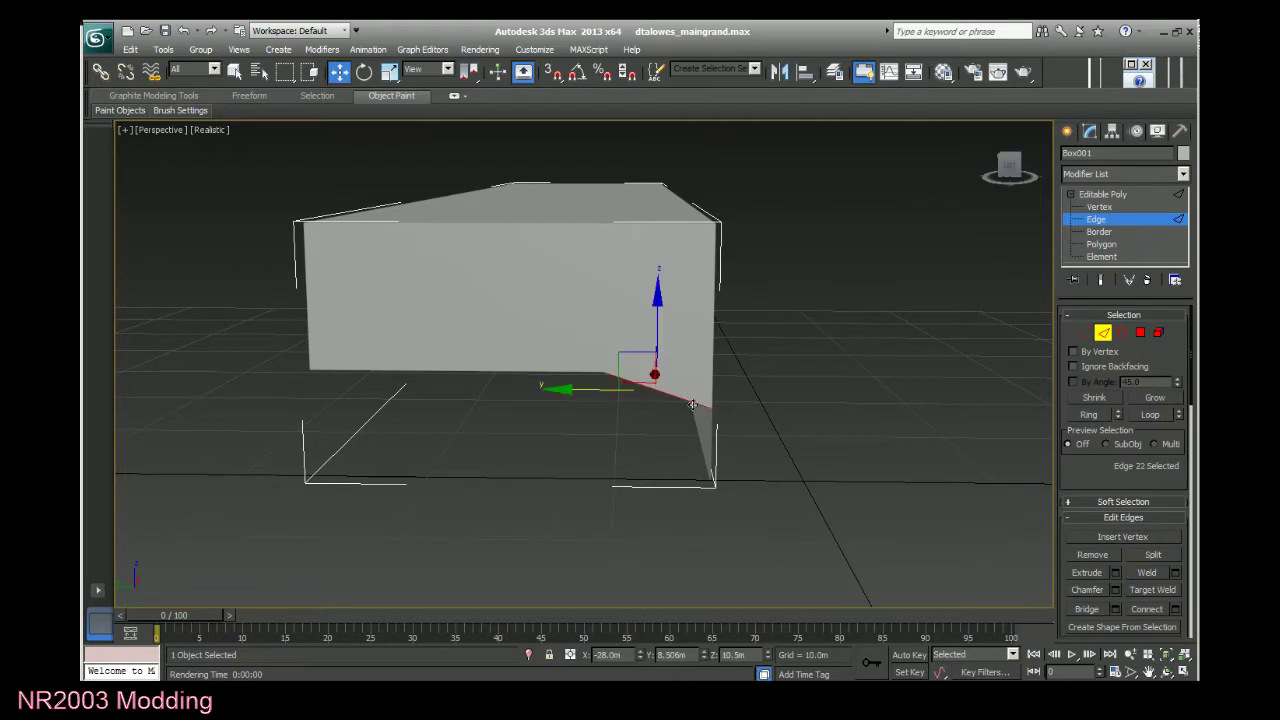
{"action": "left_click", "coordinate": [660, 326]}
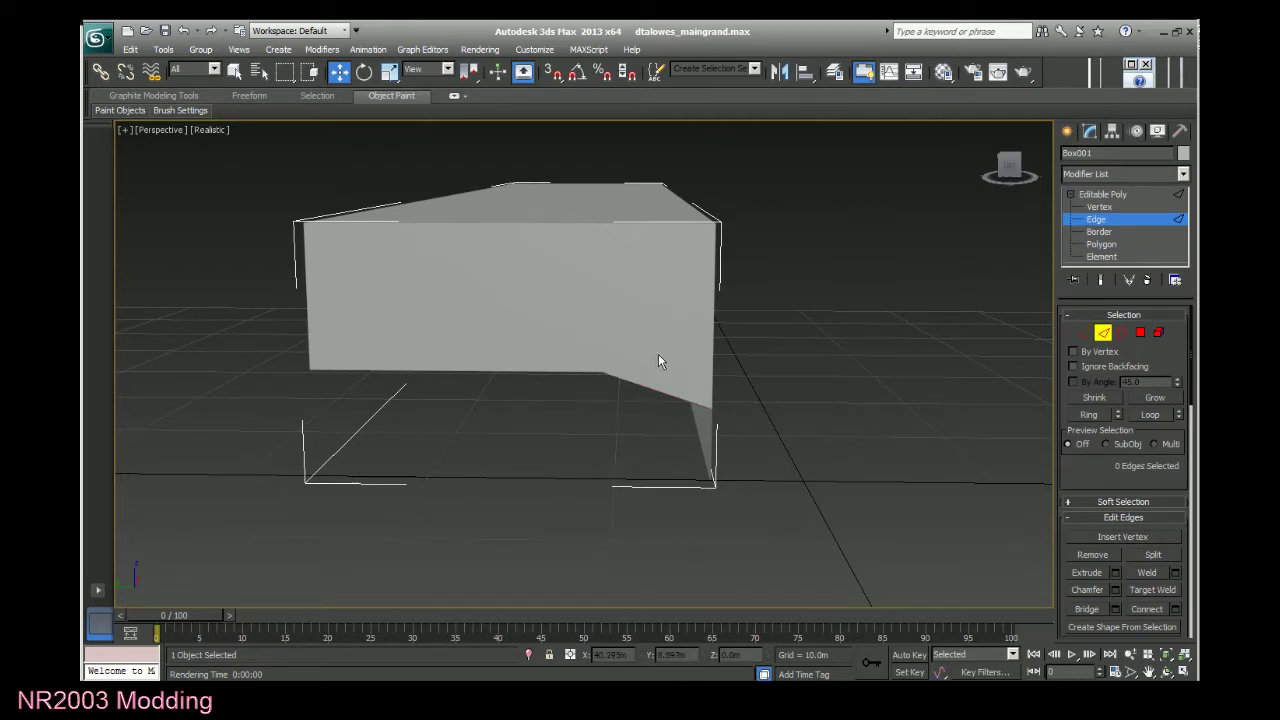
{"action": "left_click", "coordinate": [671, 393]}
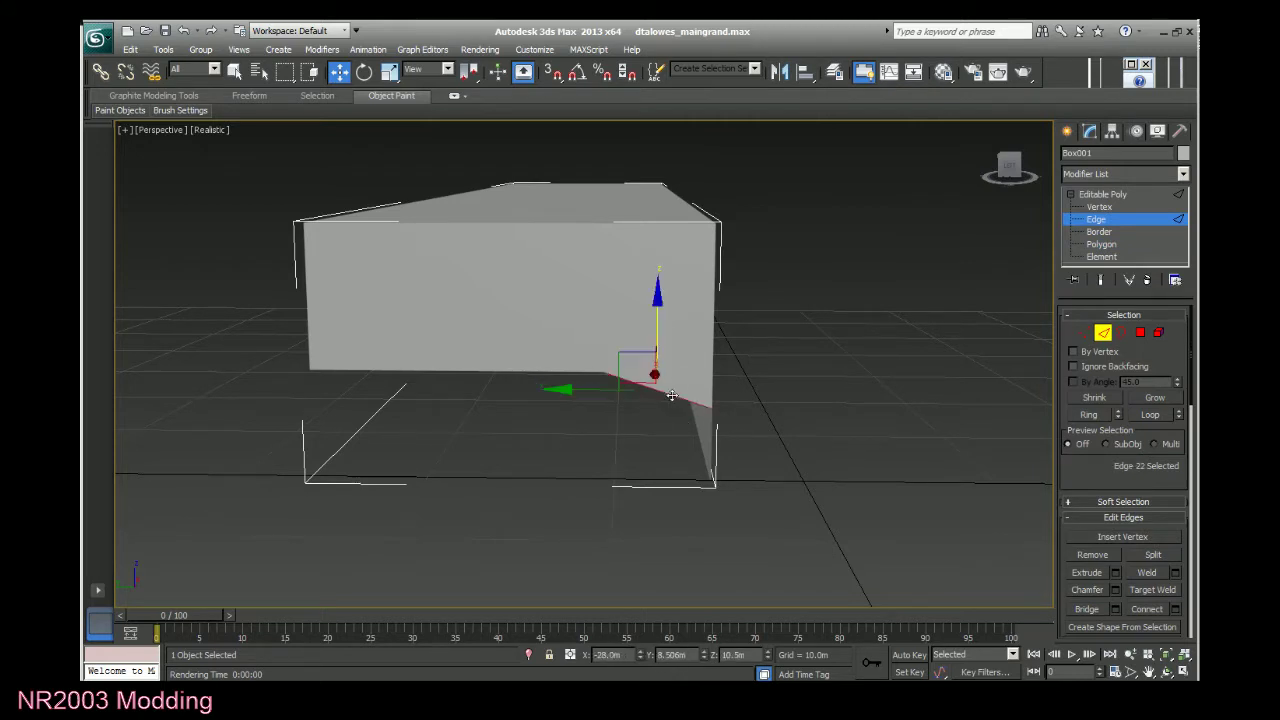
{"action": "left_click", "coordinate": [658, 327]}
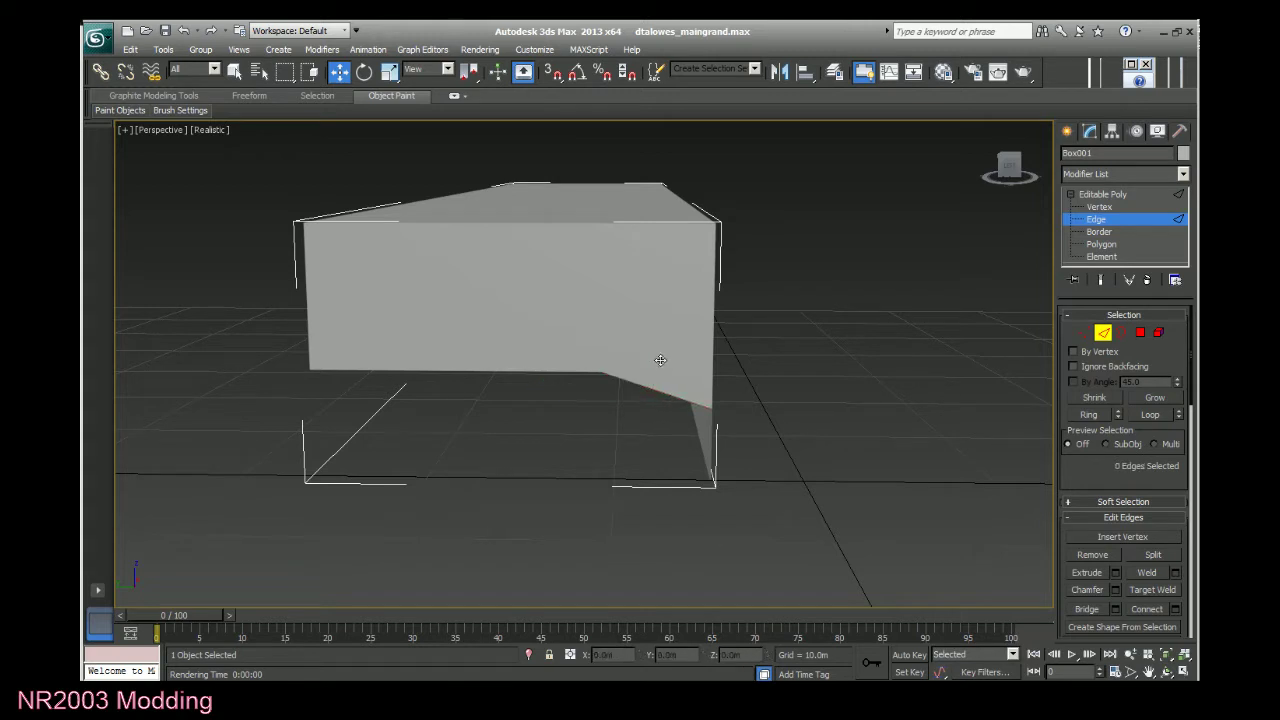
Extrude the front strip's vertical edge rearward at the opposite end wall and match its Y position to the first end wall, 10.006 m.
{"action": "left_click", "coordinate": [709, 427]}
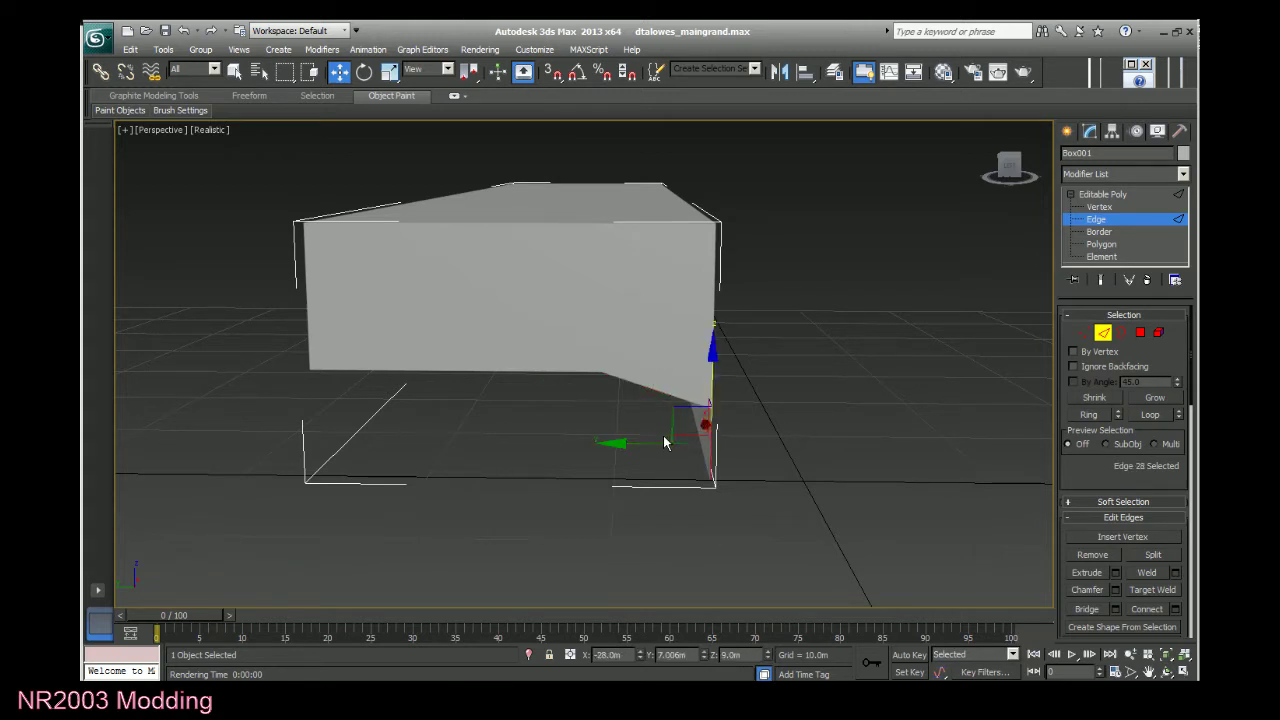
{"action": "left_click_drag", "start_coordinate": [643, 444], "coordinate": [530, 443]}
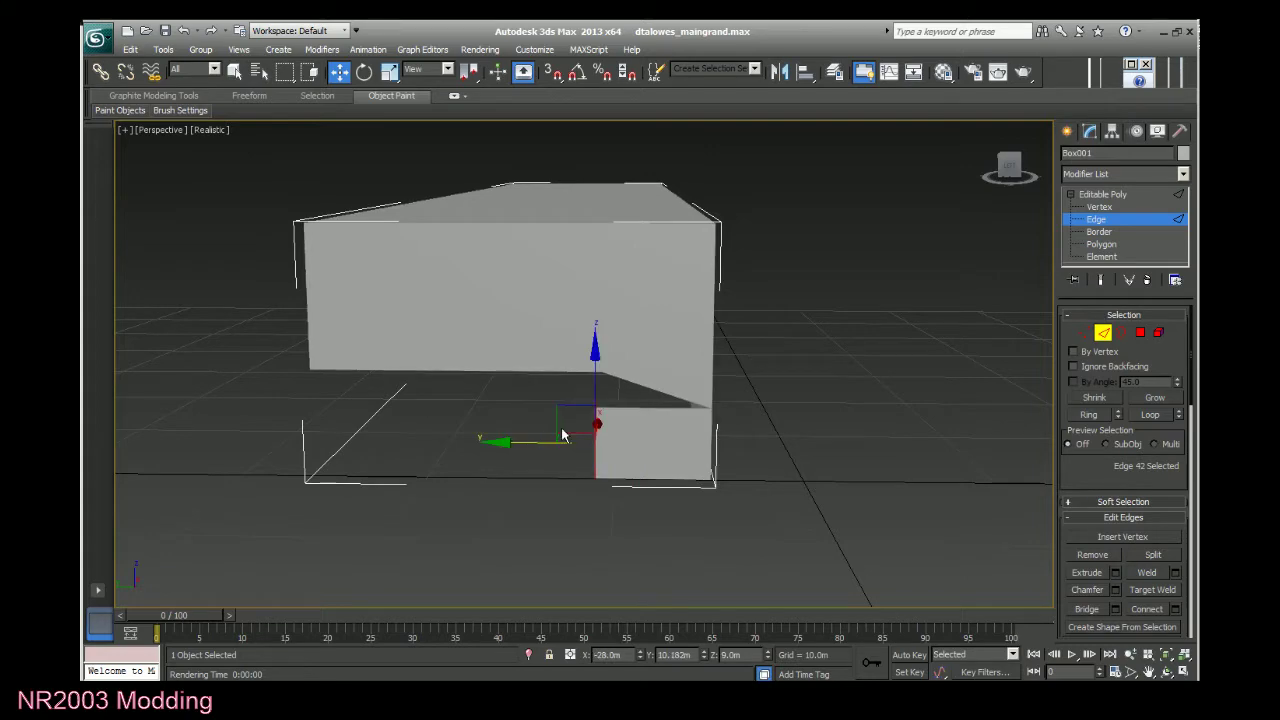
{"action": "left_click", "coordinate": [1006, 163]}
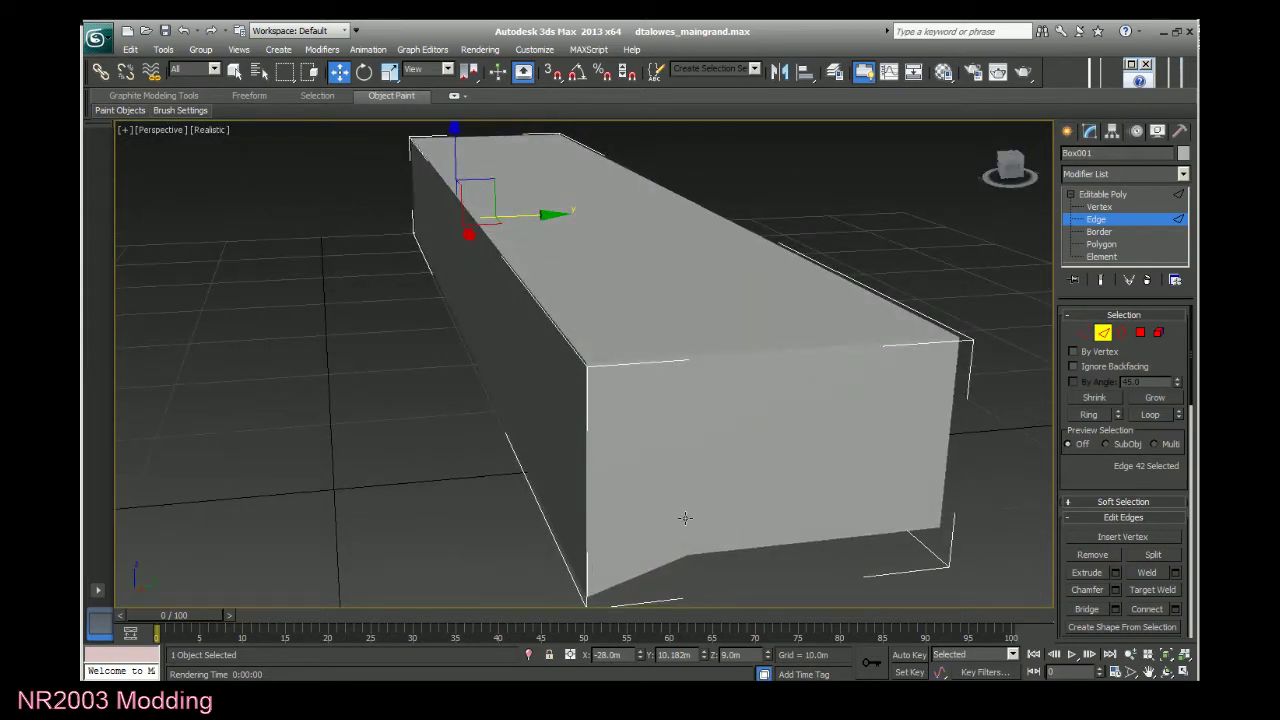
{"action": "left_click", "coordinate": [685, 517]}
{"action": "left_click", "coordinate": [660, 655]}
{"action": "key", "text": "ctrl+c"}
{"action": "mouse_move", "coordinate": [1020, 162]}
{"action": "left_mouse_down"}
{"action": "mouse_move", "coordinate": [1130, 166]}
{"action": "mouse_move", "coordinate": [1008, 183]}
{"action": "left_mouse_up"}
{"action": "left_click", "coordinate": [517, 523]}
{"action": "double_click", "coordinate": [694, 655]}
{"action": "key", "text": "ctrl+v"}
Set the extruded vertical edge's Z position to 10 m to match the corresponding edge on the first end wall.
{"action": "double_click", "coordinate": [748, 655]}
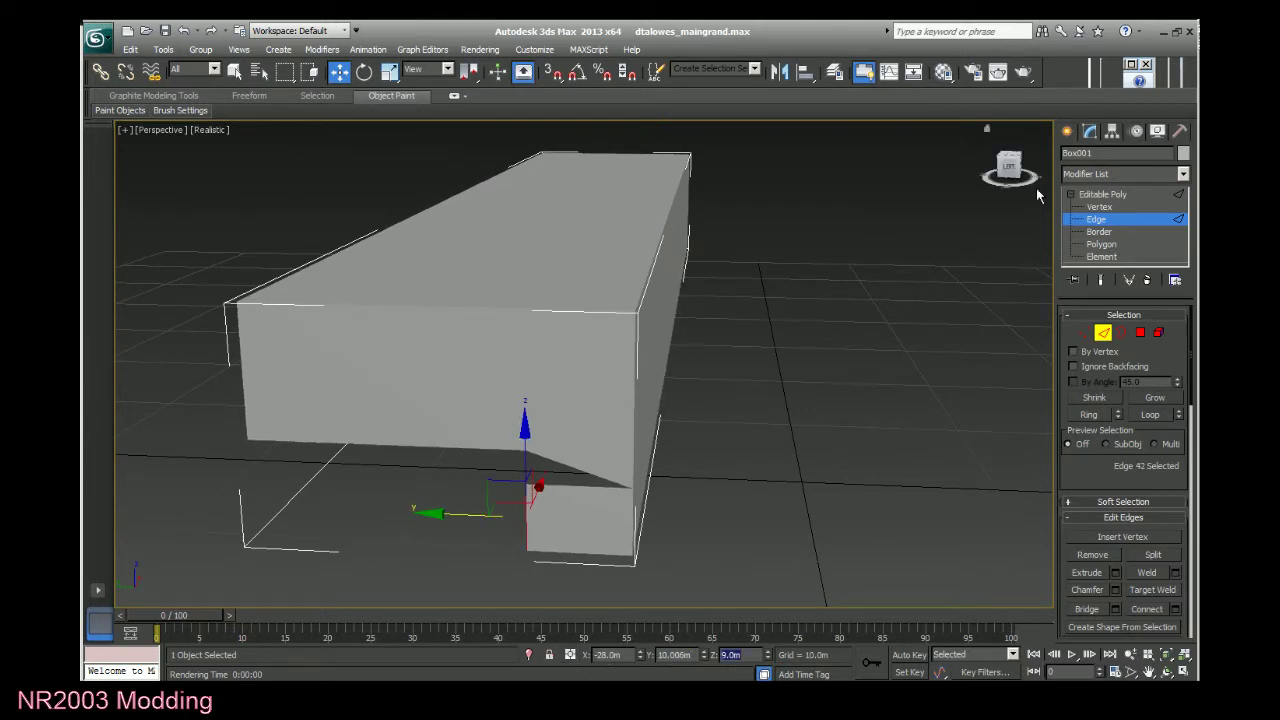
{"action": "left_click_drag", "start_coordinate": [1012, 166], "coordinate": [885, 196]}
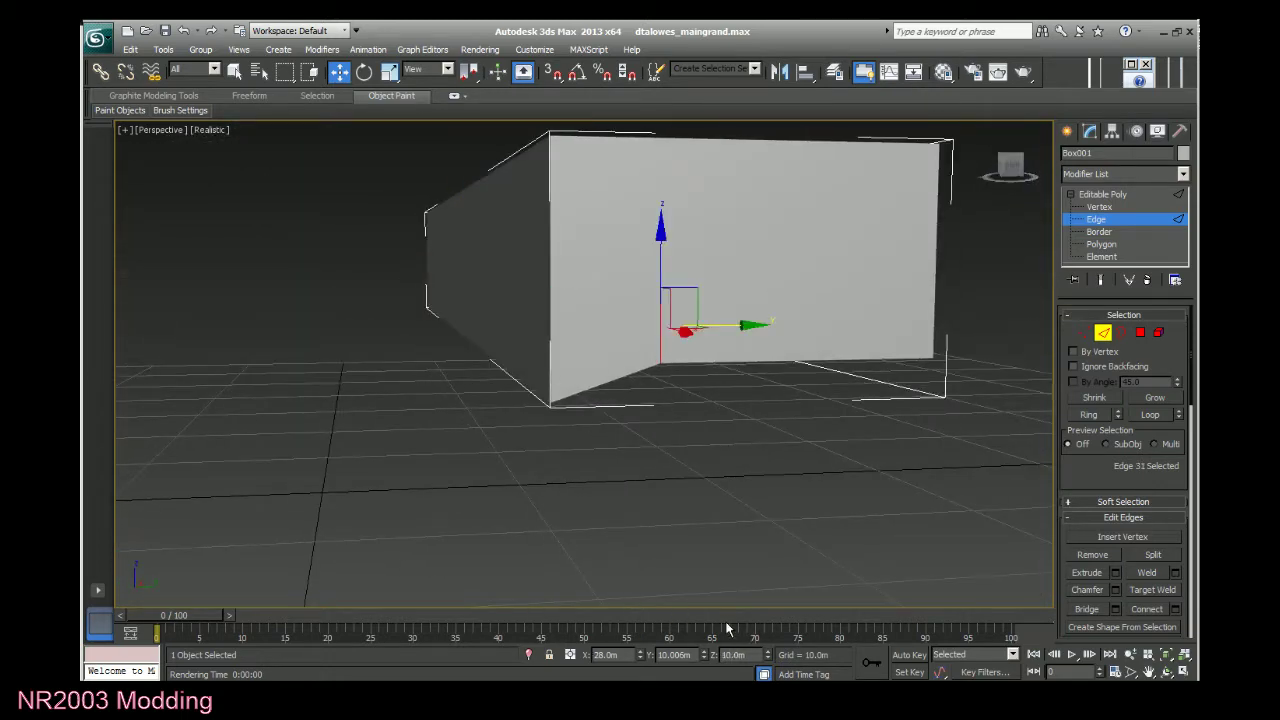
{"action": "double_click", "coordinate": [733, 655]}
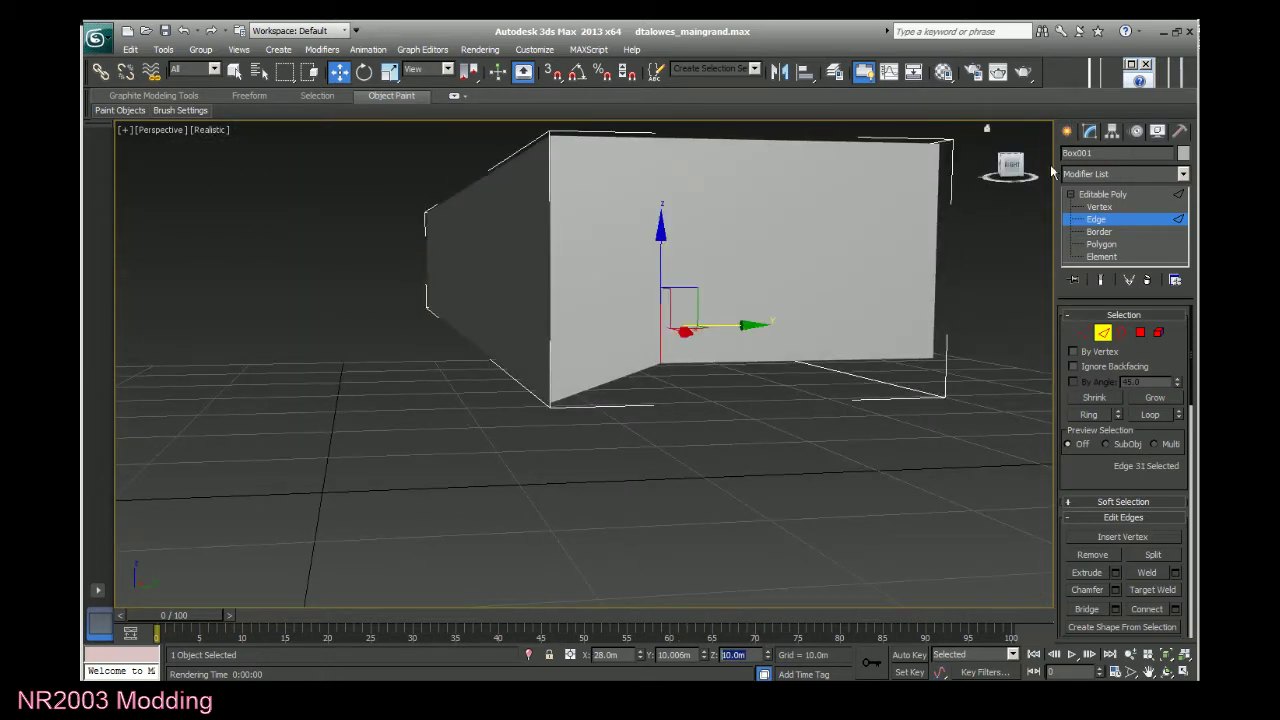
{"action": "left_click_drag", "start_coordinate": [1017, 169], "coordinate": [424, 537]}
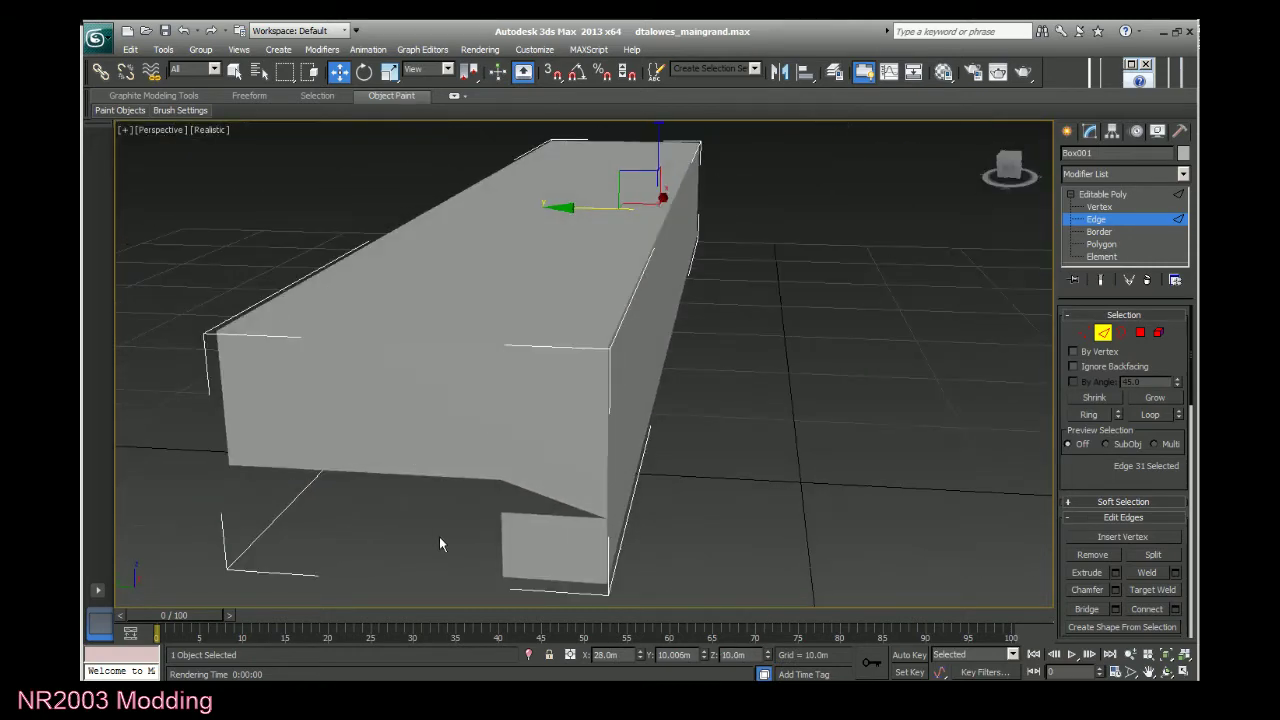
{"action": "left_click", "coordinate": [502, 545]}
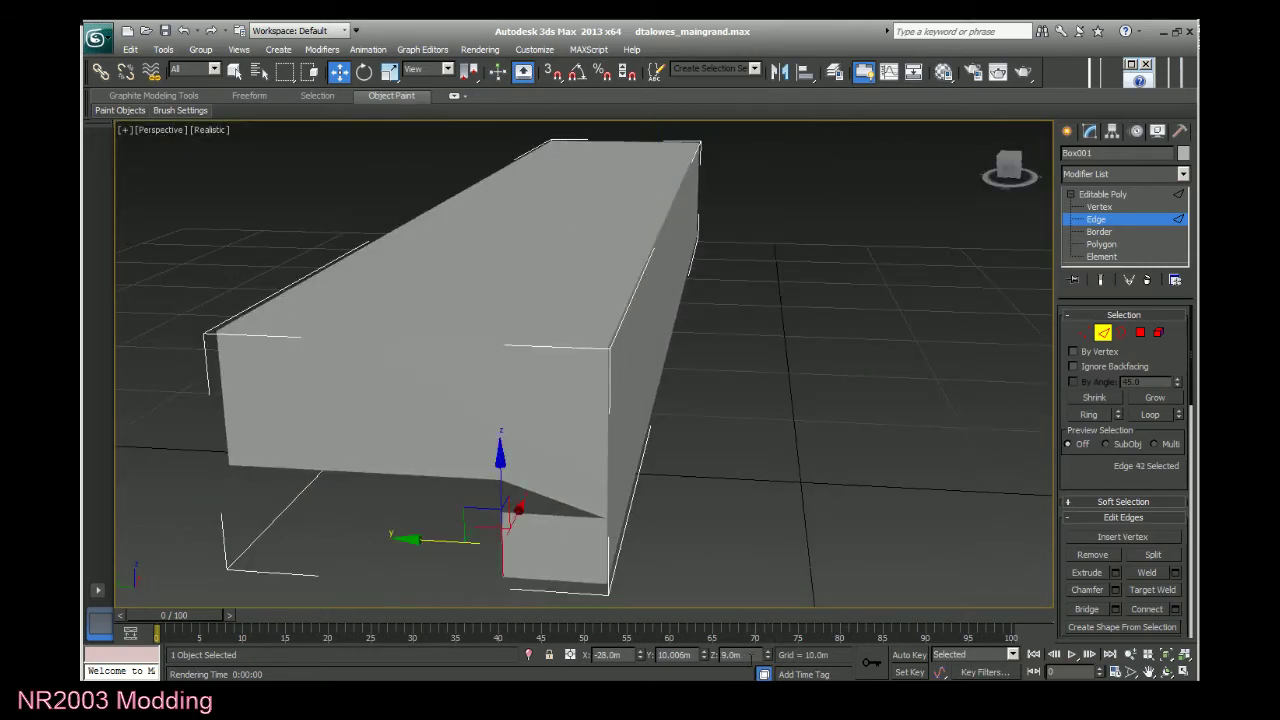
{"action": "double_click", "coordinate": [752, 655]}
{"action": "left_click", "coordinate": [662, 654]}
{"action": "left_click", "coordinate": [792, 480]}
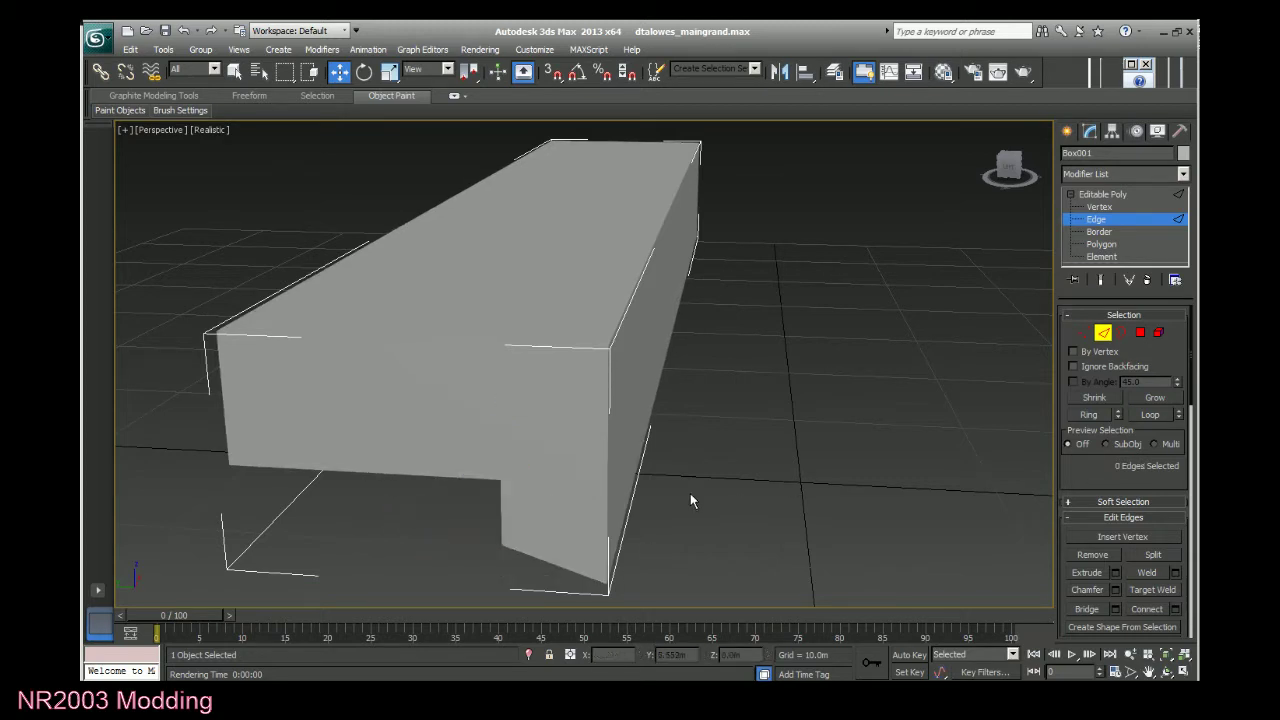
Extrude the lower strip's vertical edge along this end wall to the rear and align it with the rear corner at Y 18.006 m.
{"action": "left_click", "coordinate": [499, 514]}
{"action": "left_click_drag", "start_coordinate": [415, 509], "coordinate": [152, 525]}
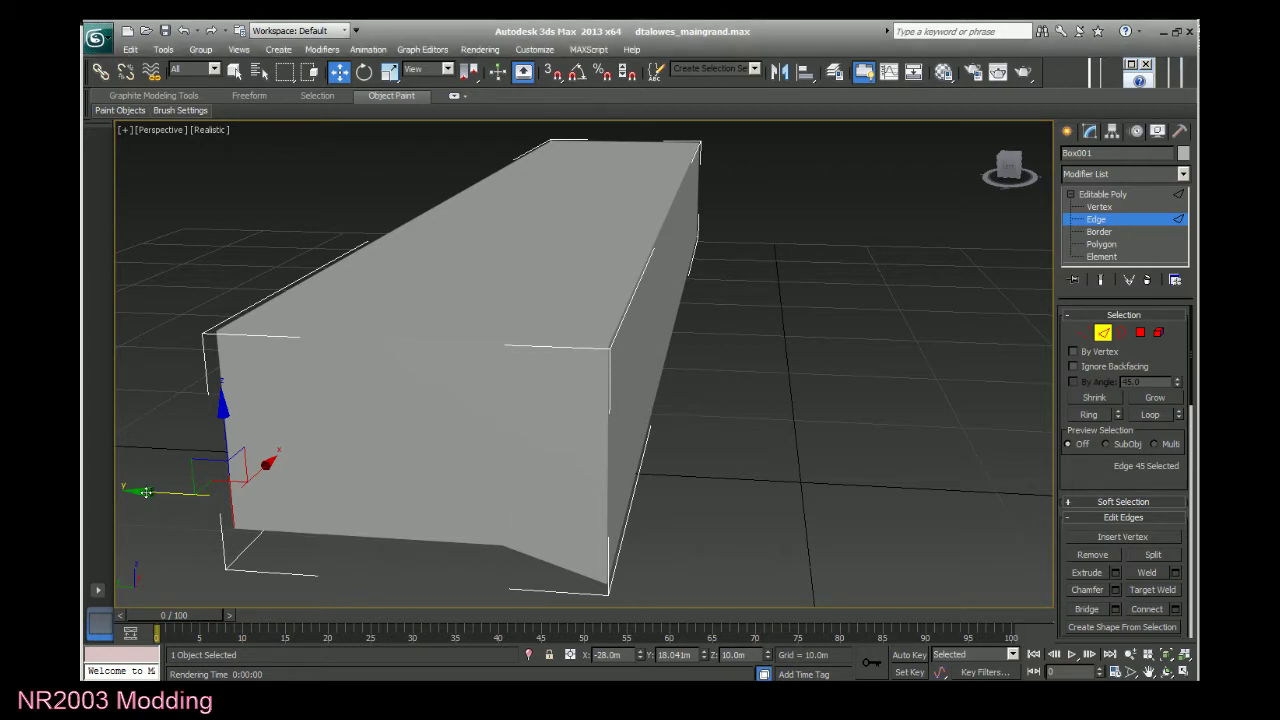
{"action": "left_click_drag", "start_coordinate": [148, 490], "coordinate": [180, 463]}
{"action": "left_click", "coordinate": [199, 454]}
{"action": "left_click", "coordinate": [227, 457]}
{"action": "double_click", "coordinate": [684, 654]}
{"action": "key", "text": "ctrl+c"}
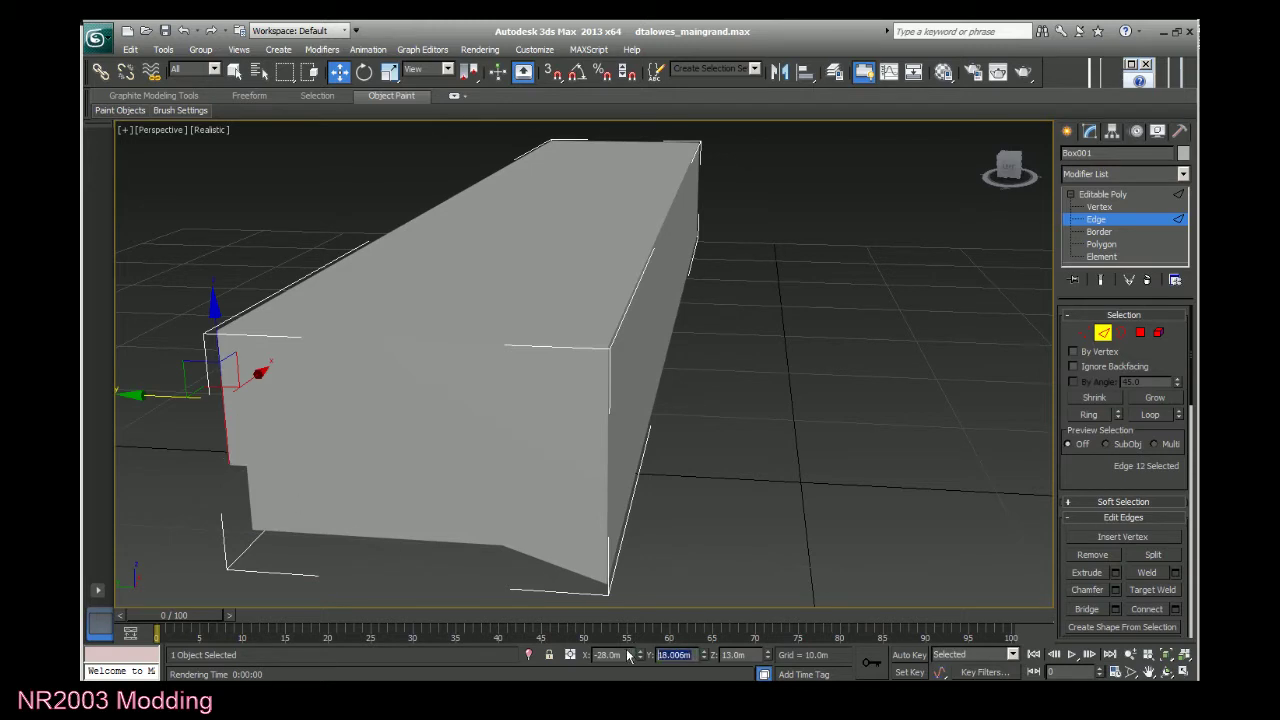
{"action": "left_click", "coordinate": [249, 510]}
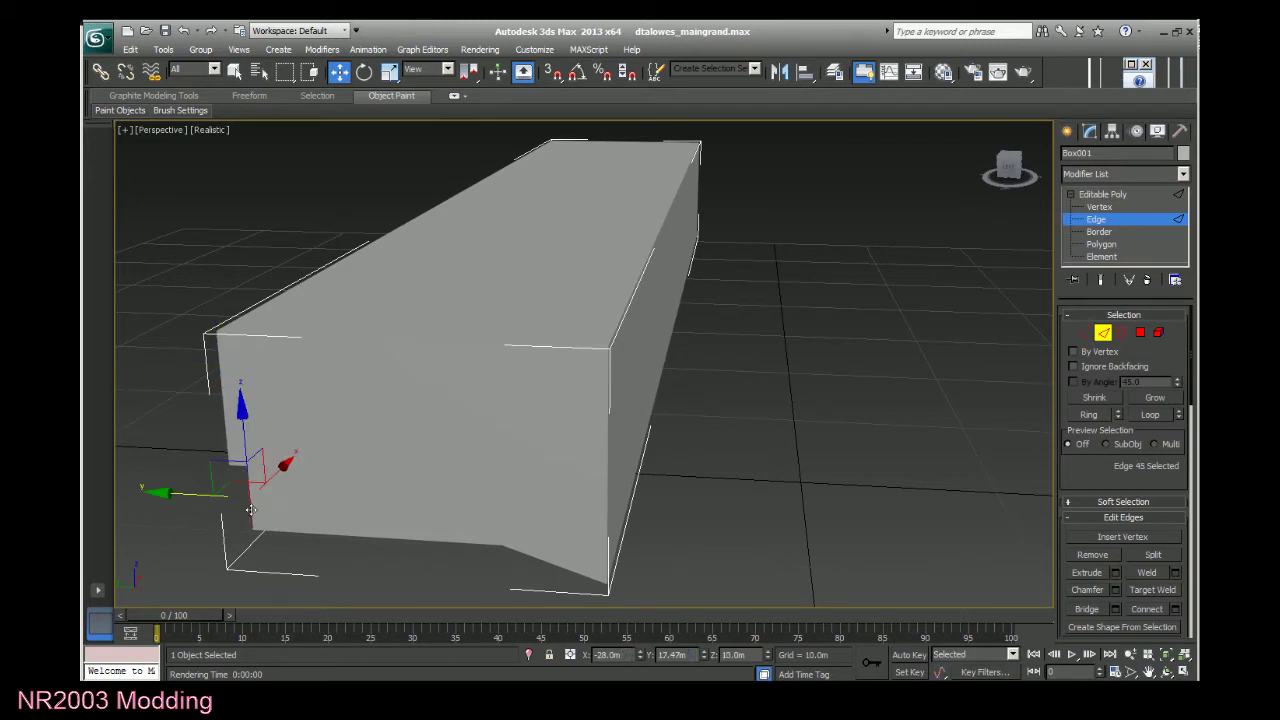
{"action": "double_click", "coordinate": [690, 656]}
{"action": "key", "text": "ctrl+v"}
{"action": "left_click", "coordinate": [805, 474]}
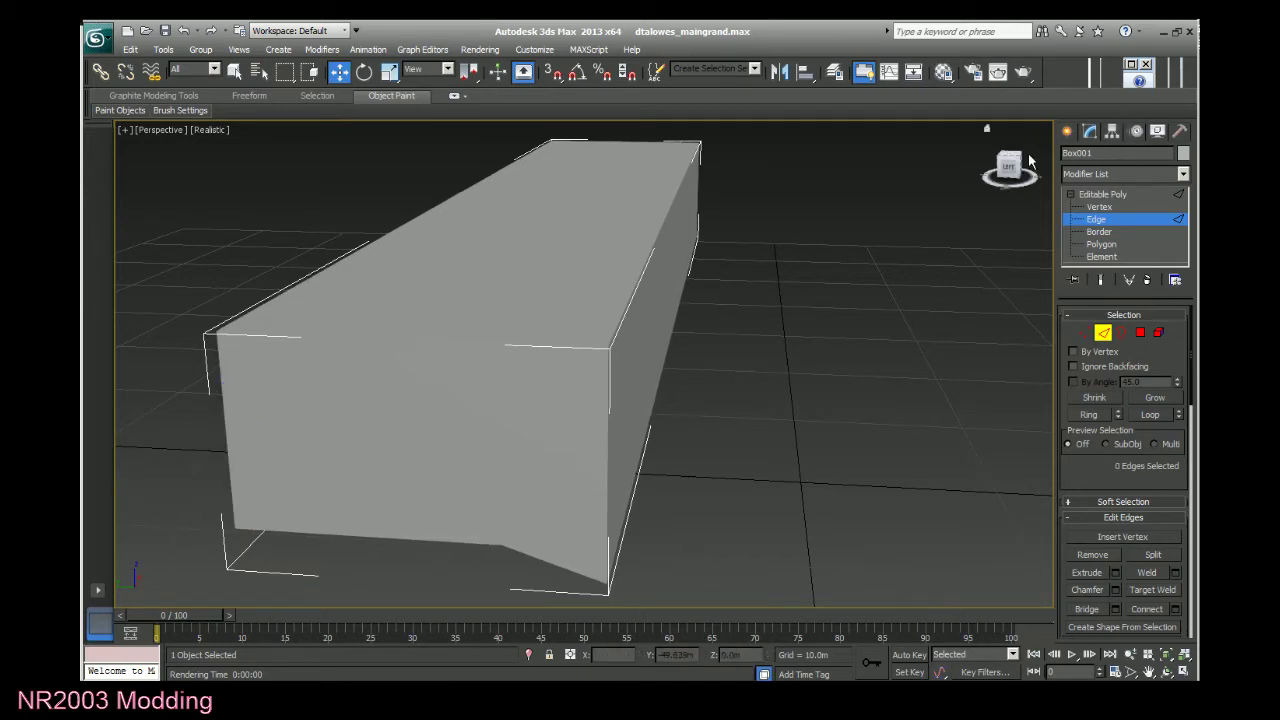
Leave edge level on the press box and bring the hidden grandstand and ground image back into view.
{"action": "left_click_drag", "start_coordinate": [1015, 175], "coordinate": [960, 238]}
{"action": "scroll", "coordinate": [971, 251], "scroll_direction": "down", "scroll_amount": 5}
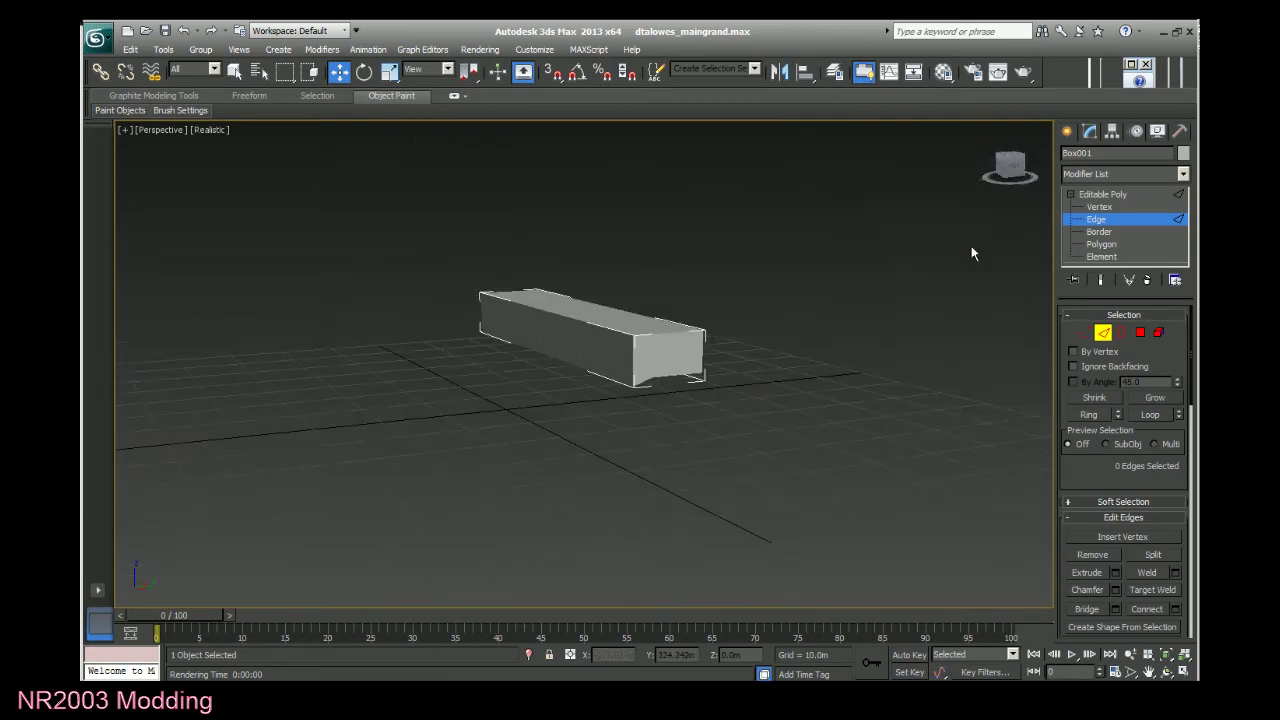
{"action": "left_click", "coordinate": [1068, 131]}
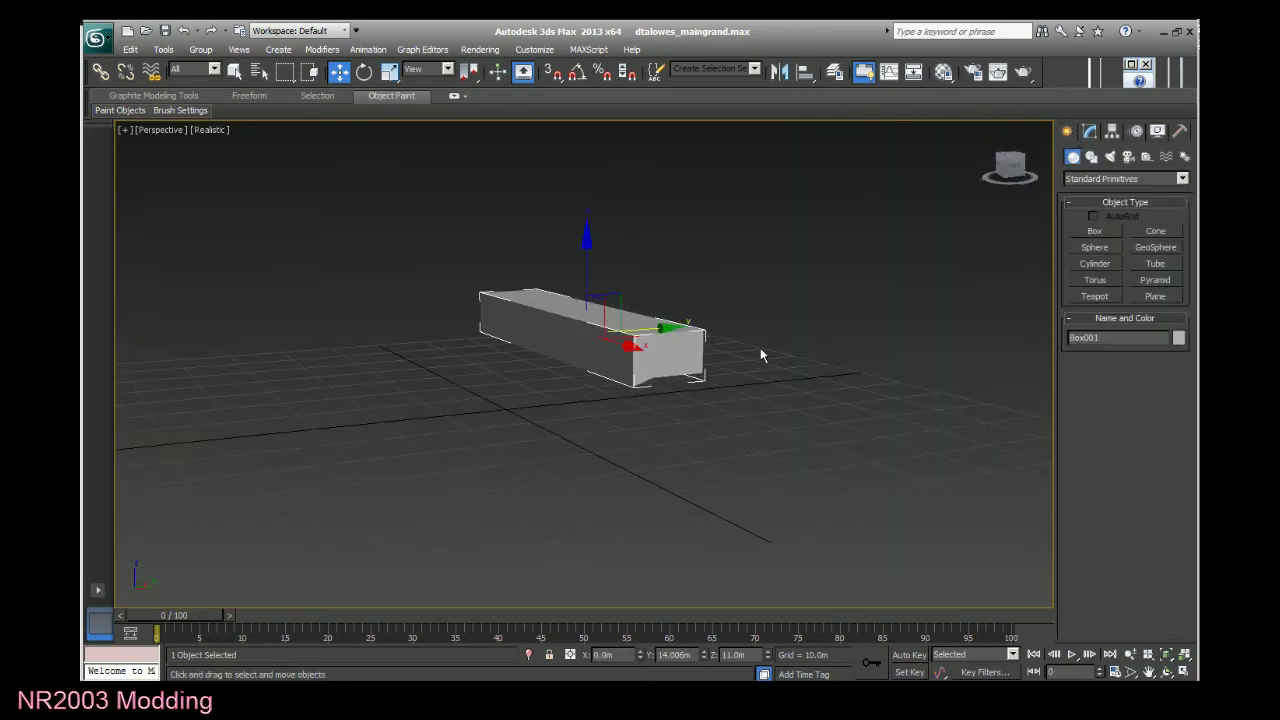
{"action": "left_click", "coordinate": [845, 511]}
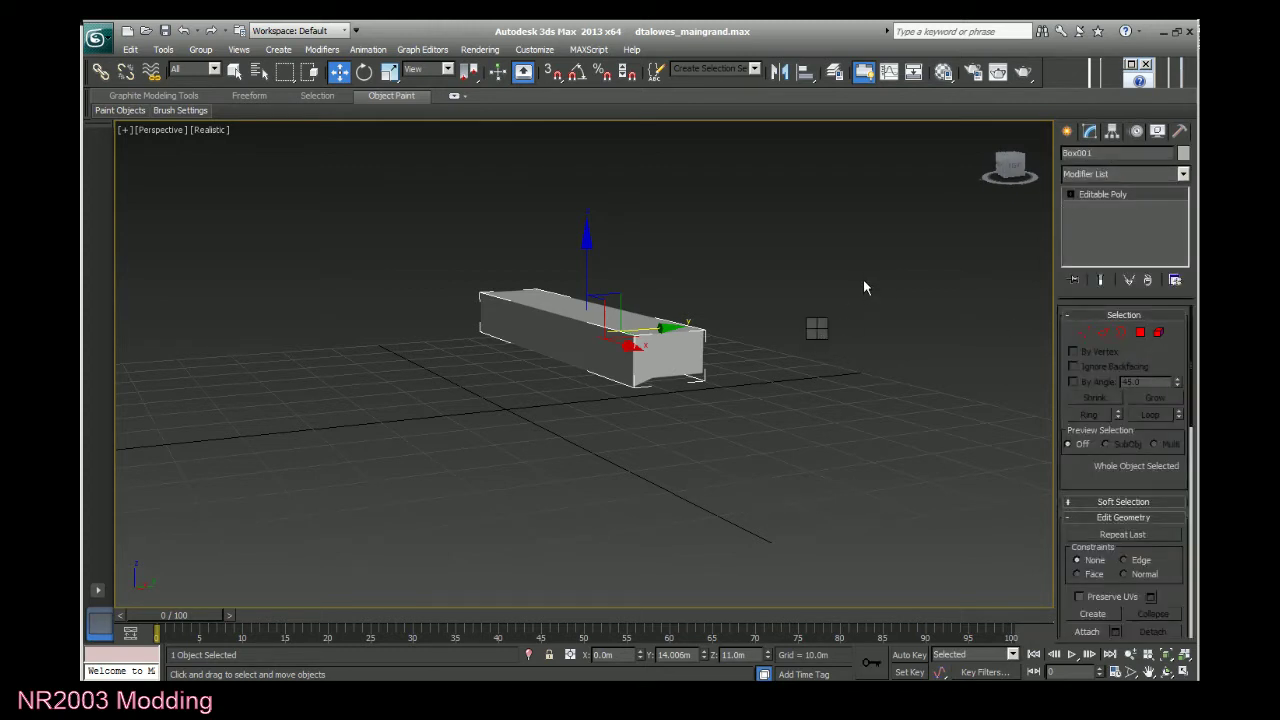
{"action": "left_click", "coordinate": [835, 313]}
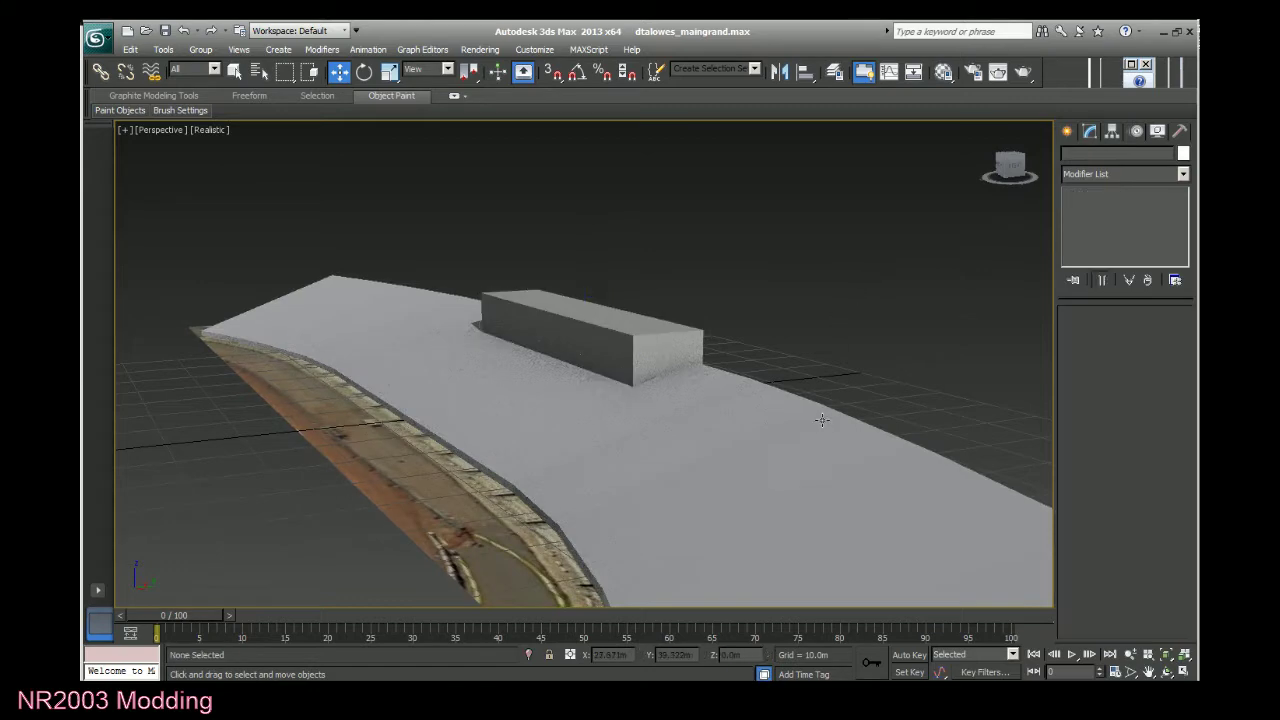
Render a close perspective view of the press box's end wall on the grandstand slope to check the fit.
{"action": "scroll", "coordinate": [818, 422], "scroll_direction": "up", "scroll_amount": 5}
{"action": "left_click_drag", "start_coordinate": [1022, 184], "coordinate": [987, 222]}
{"action": "key", "text": "F10"}
{"action": "left_click", "coordinate": [698, 571]}
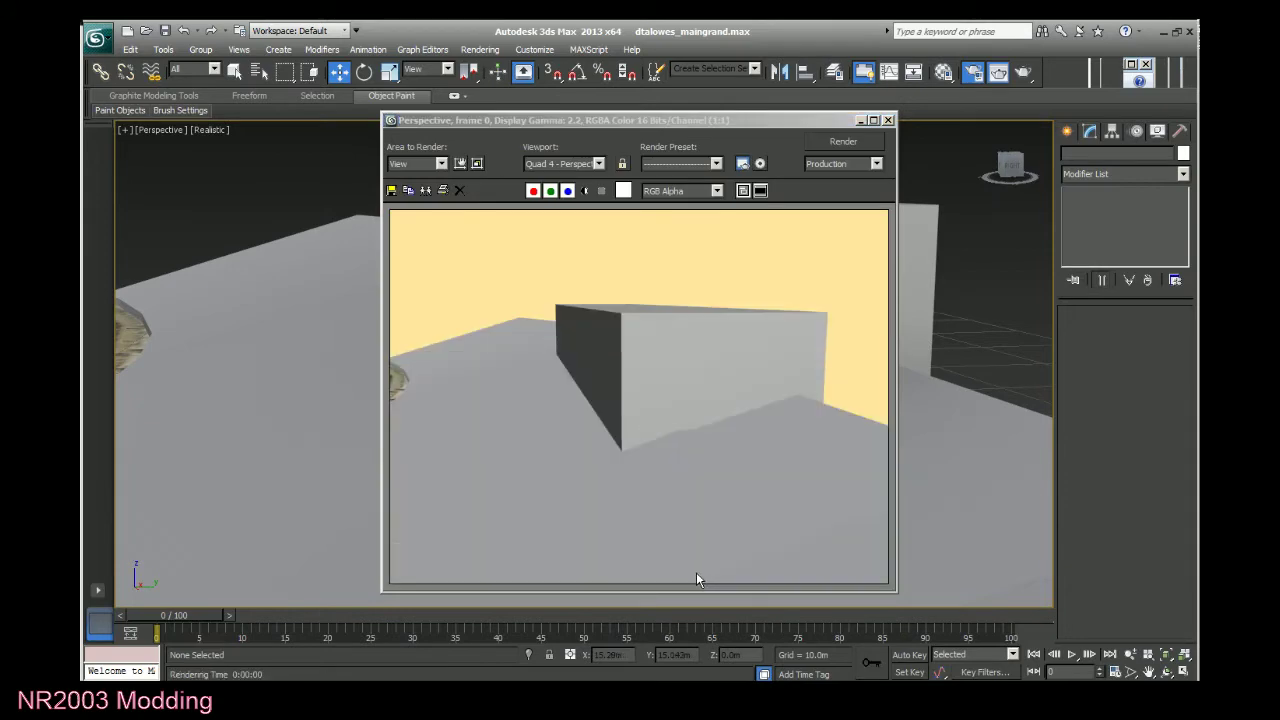
{"action": "left_click", "coordinate": [888, 120]}
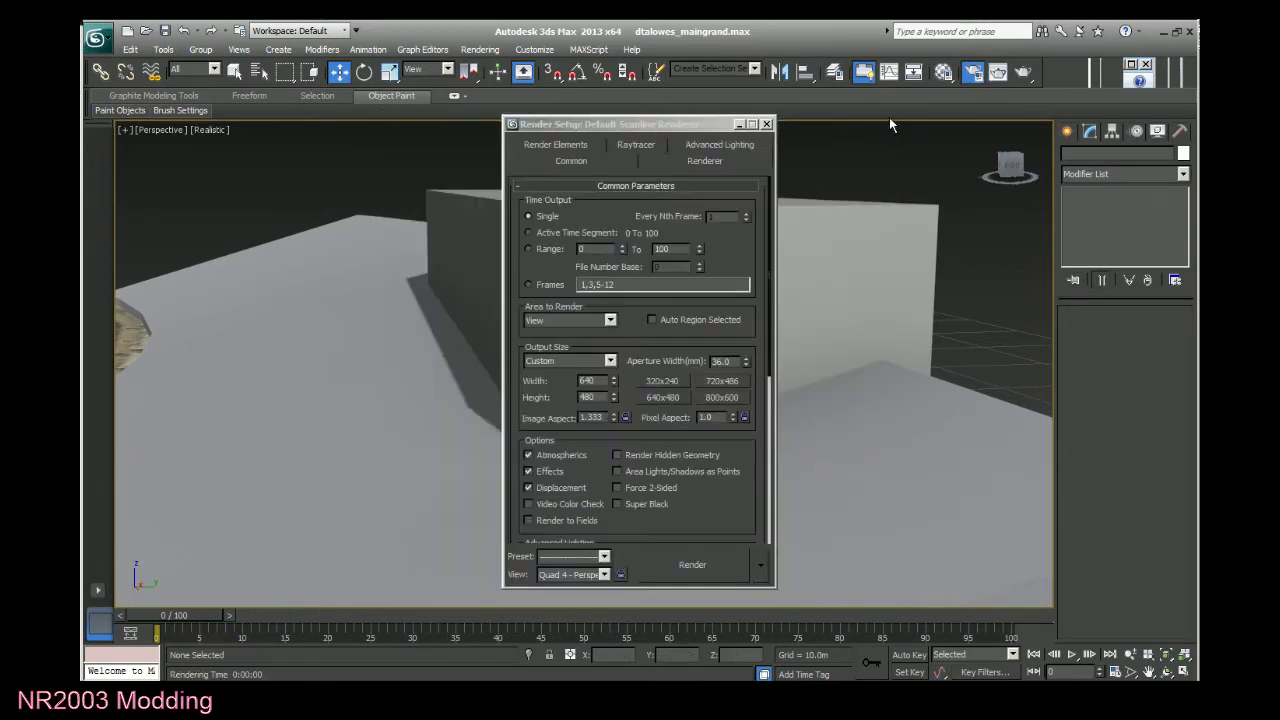
{"action": "left_click", "coordinate": [766, 124]}
Lower the press box onto the grandstand slope, trying Z positions of 10 m and 10.5 m before setting 10.75 m.
{"action": "mouse_move", "coordinate": [1017, 163]}
{"action": "left_mouse_down"}
{"action": "mouse_move", "coordinate": [1020, 122]}
{"action": "mouse_move", "coordinate": [1012, 160]}
{"action": "left_mouse_up"}
{"action": "left_click", "coordinate": [700, 283]}
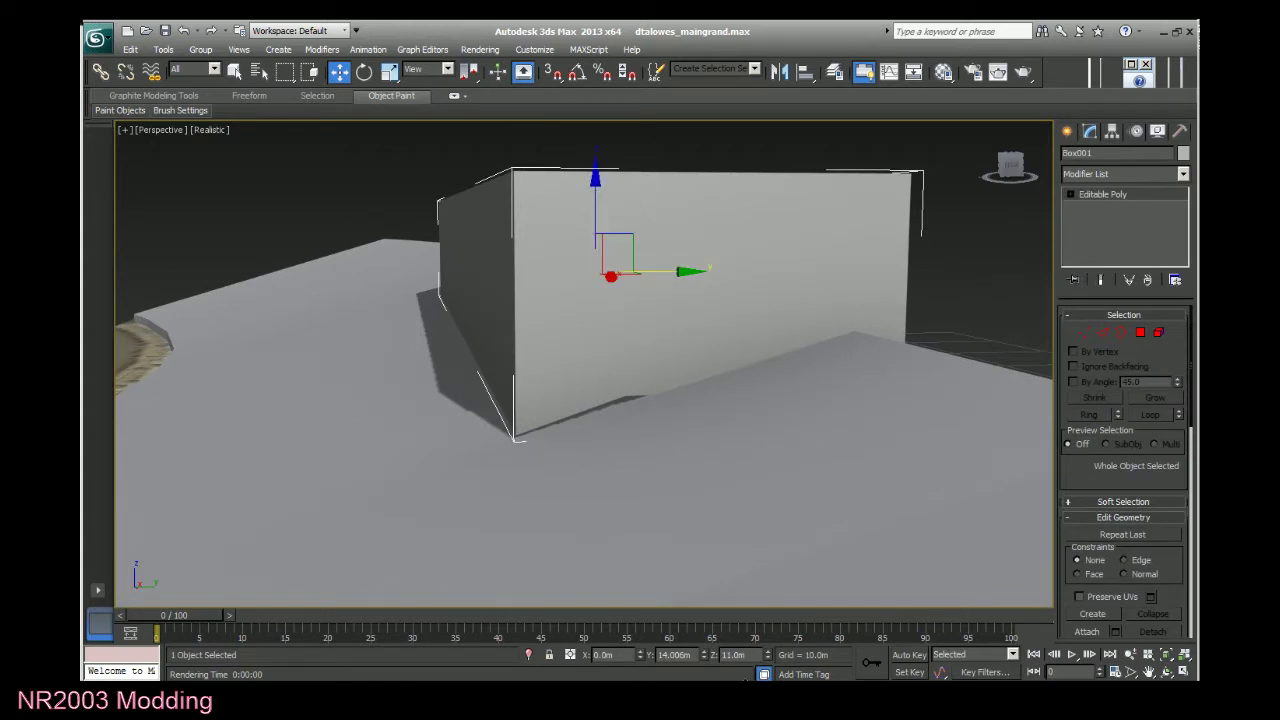
{"action": "left_click_drag", "start_coordinate": [724, 654], "coordinate": [739, 654]}
{"action": "type", "text": "10"}
{"action": "key", "text": "Return"}
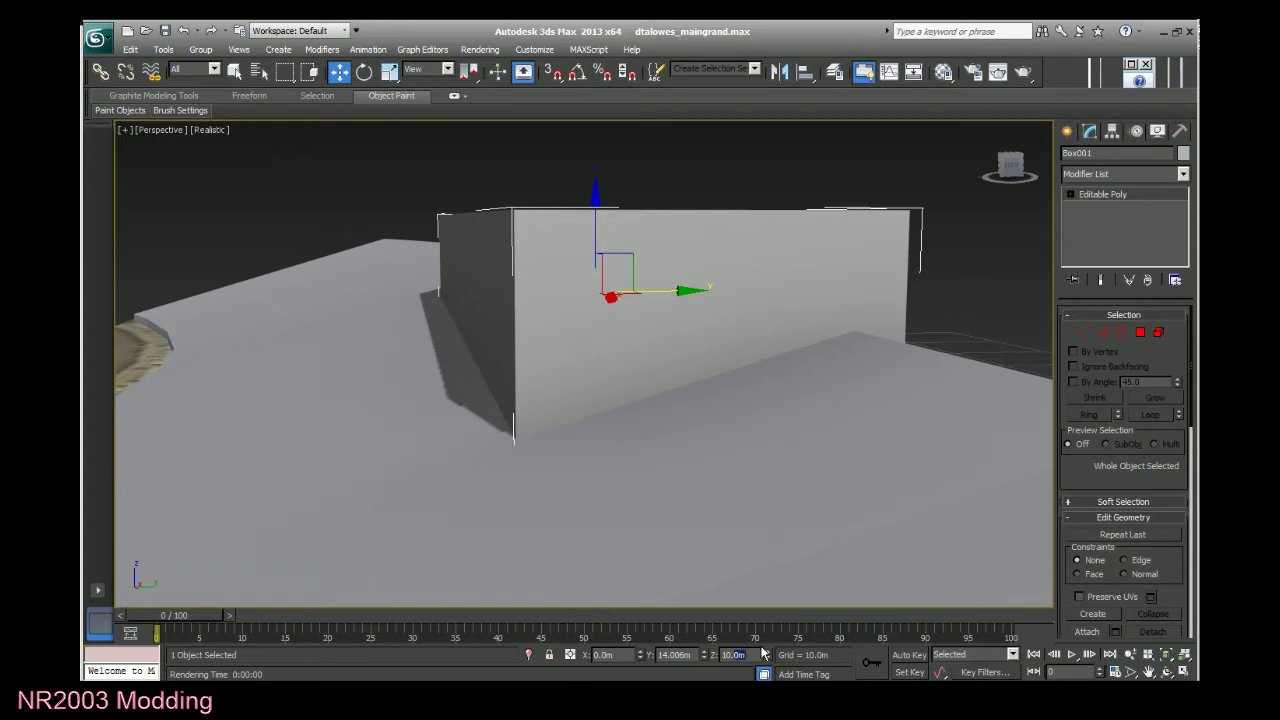
{"action": "type", "text": "10.5"}
{"action": "key", "text": "Return"}
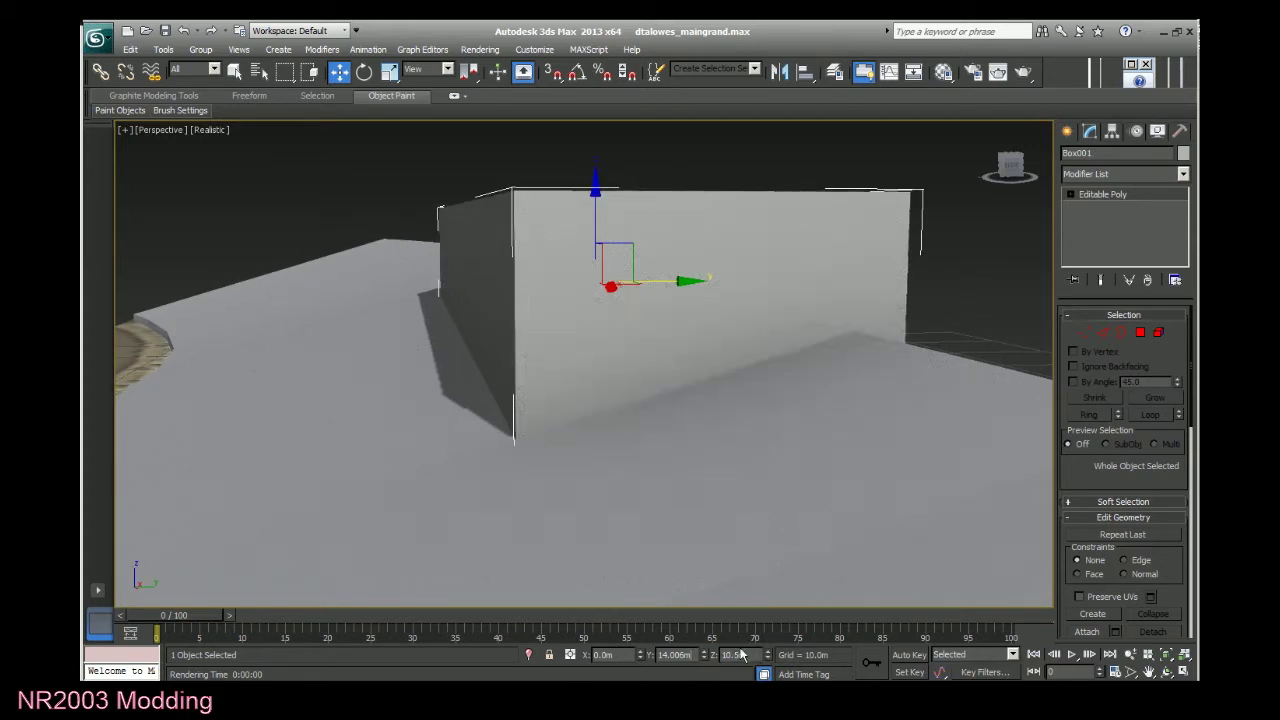
{"action": "left_click", "coordinate": [735, 654]}
{"action": "type", "text": "7"}
{"action": "key", "text": "Return"}
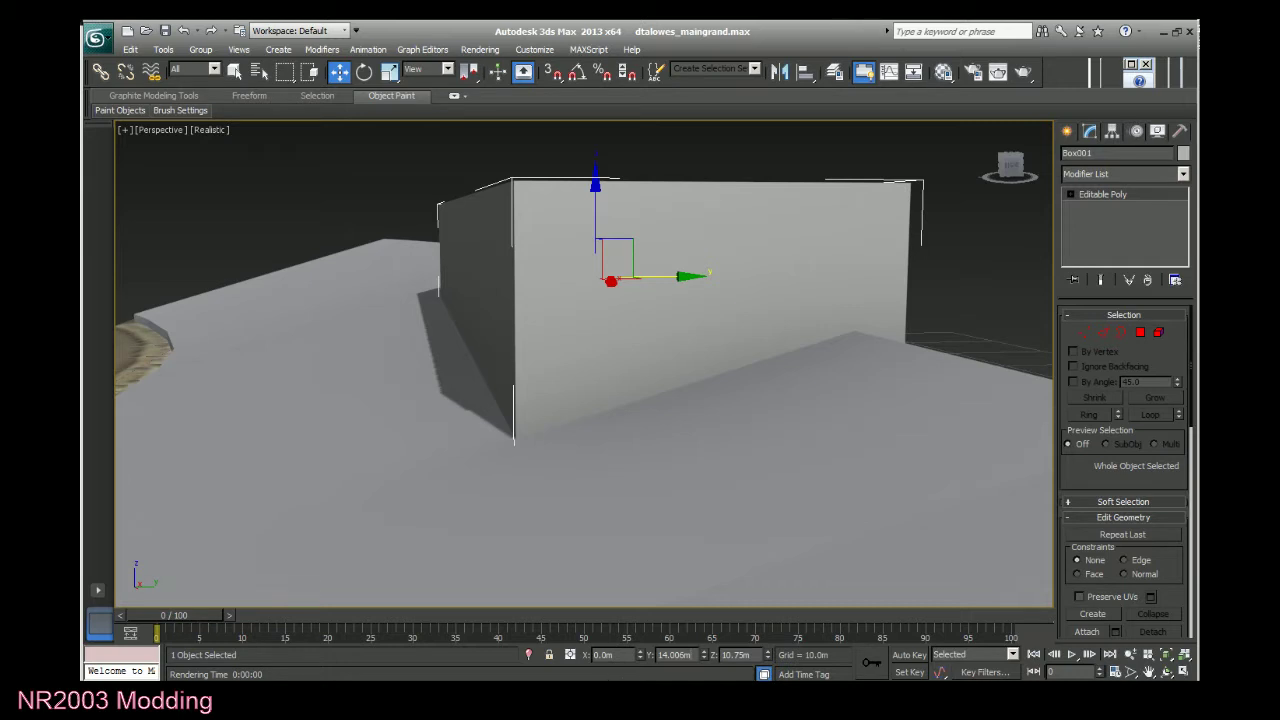
Compare the press box's placement on the whole grandstand with the reference photo of the dirt track.
{"action": "right_click", "coordinate": [14, 456]}
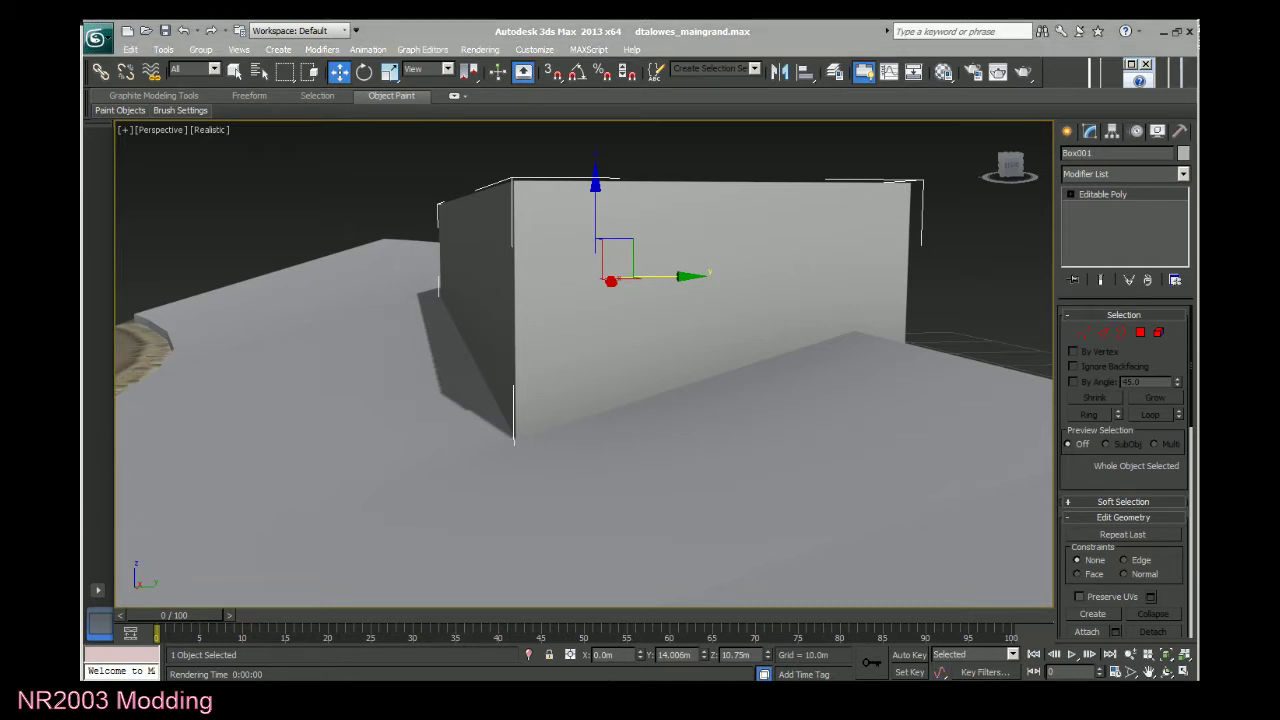
{"action": "left_click", "coordinate": [60, 133]}
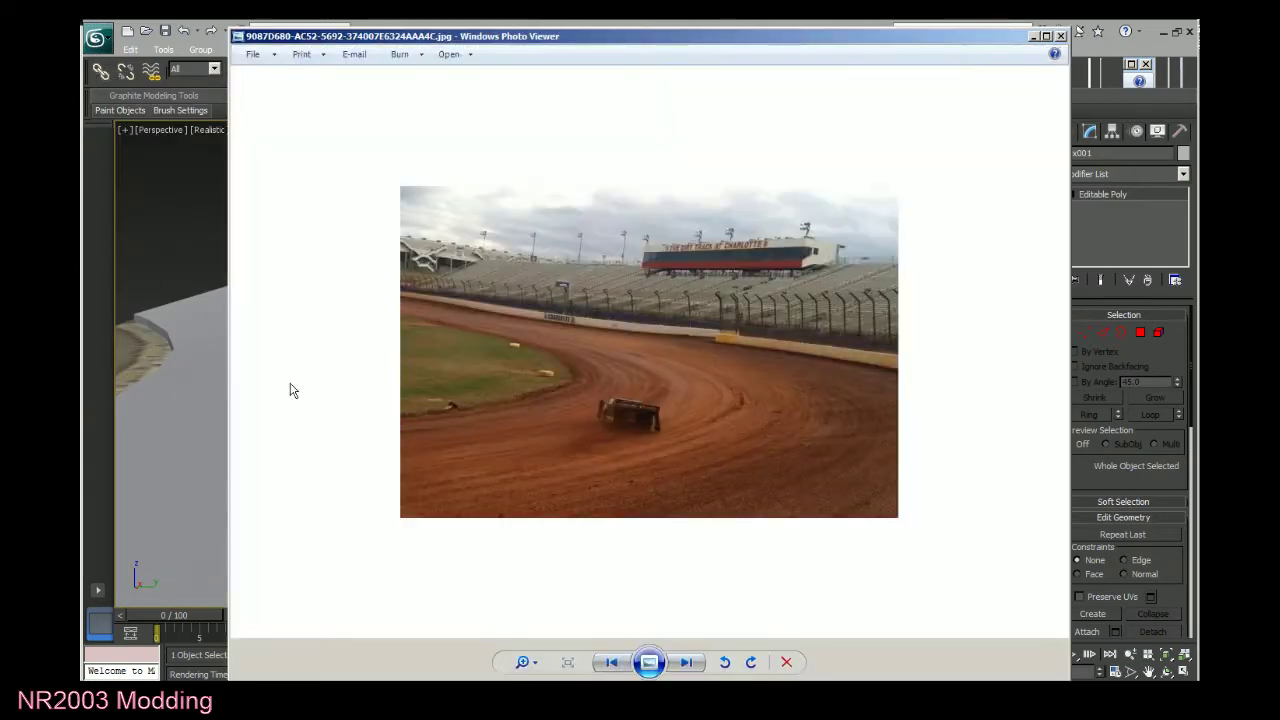
{"action": "left_click_drag", "start_coordinate": [775, 44], "coordinate": [1049, 54]}
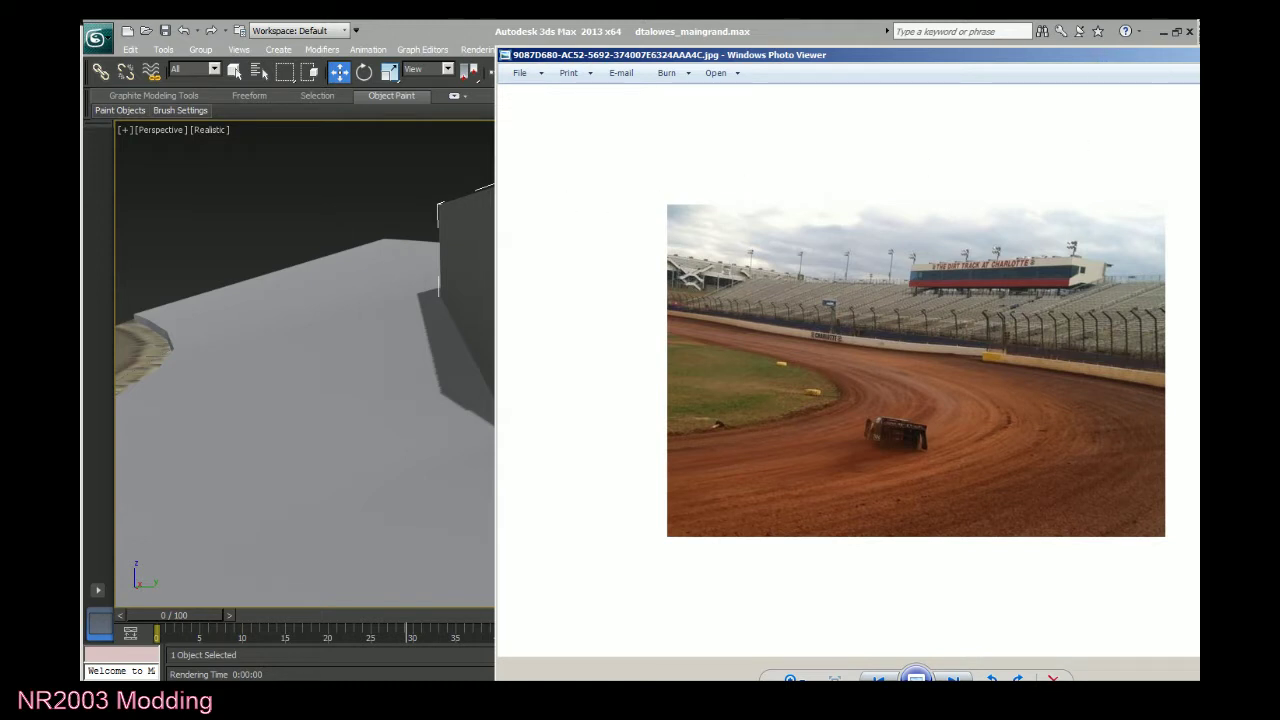
{"action": "left_click", "coordinate": [1198, 55]}
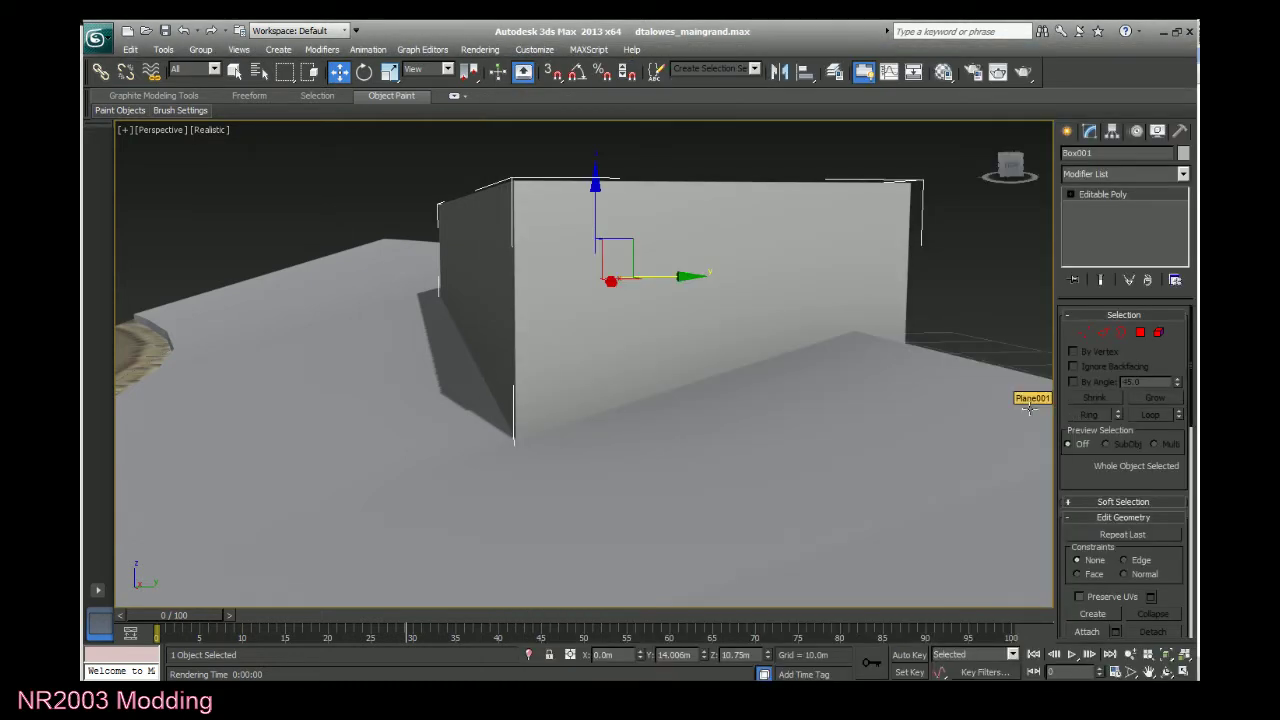
{"action": "left_click", "coordinate": [975, 251]}
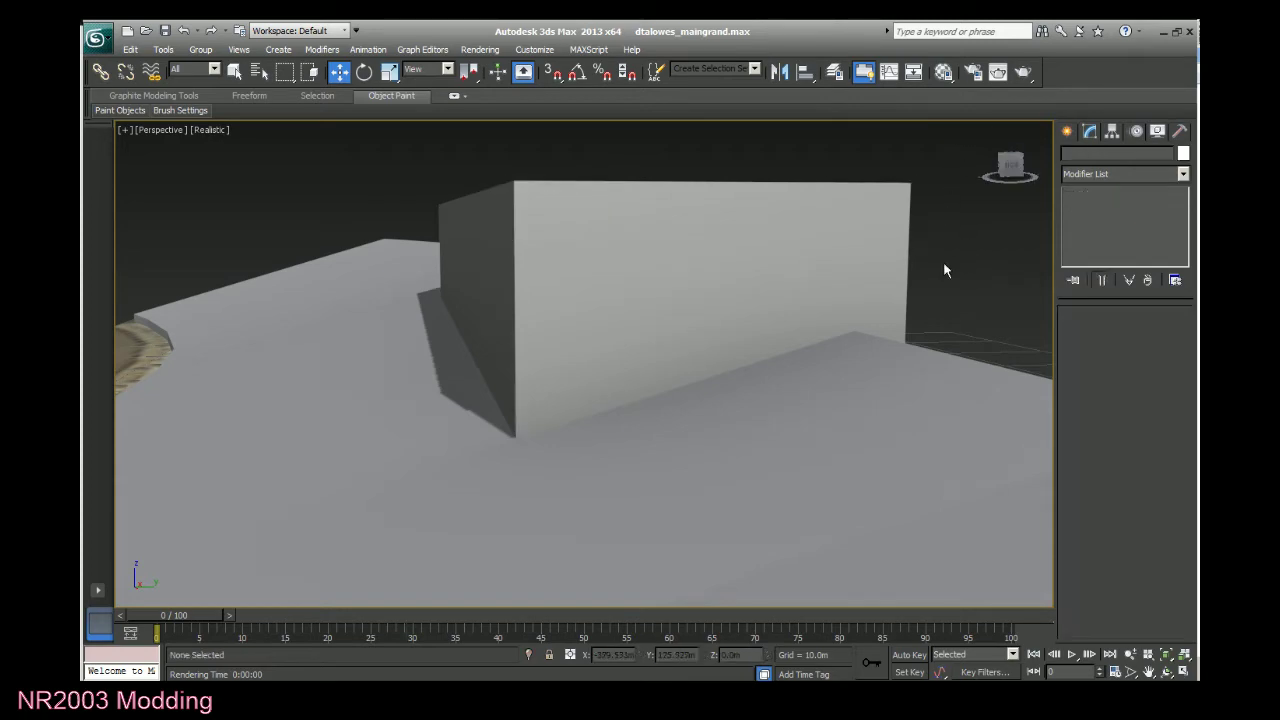
{"action": "scroll", "coordinate": [950, 262], "scroll_direction": "down", "scroll_amount": 5}
{"action": "mouse_move", "coordinate": [1018, 168]}
{"action": "left_mouse_down"}
{"action": "mouse_move", "coordinate": [1090, 160]}
{"action": "mouse_move", "coordinate": [1008, 166]}
{"action": "left_mouse_up"}
{"action": "scroll", "coordinate": [1004, 188], "scroll_direction": "down", "scroll_amount": 4}
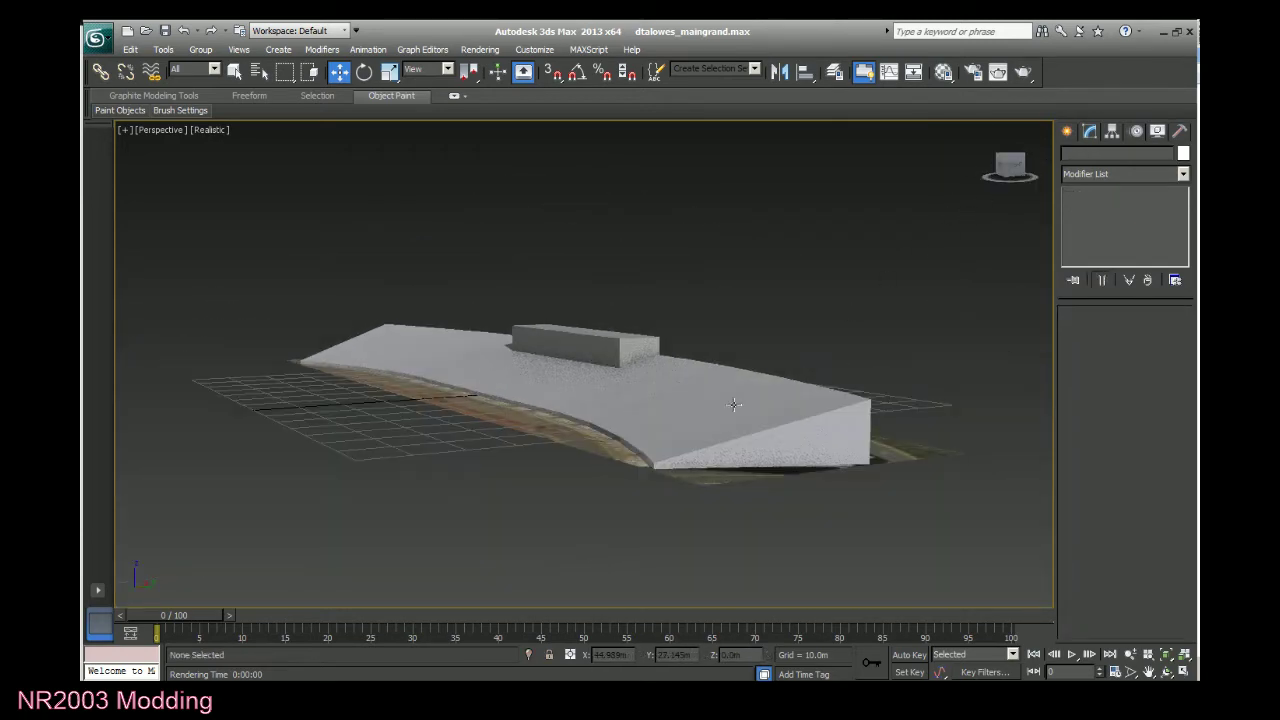
{"action": "scroll", "coordinate": [734, 404], "scroll_direction": "up", "scroll_amount": 4}
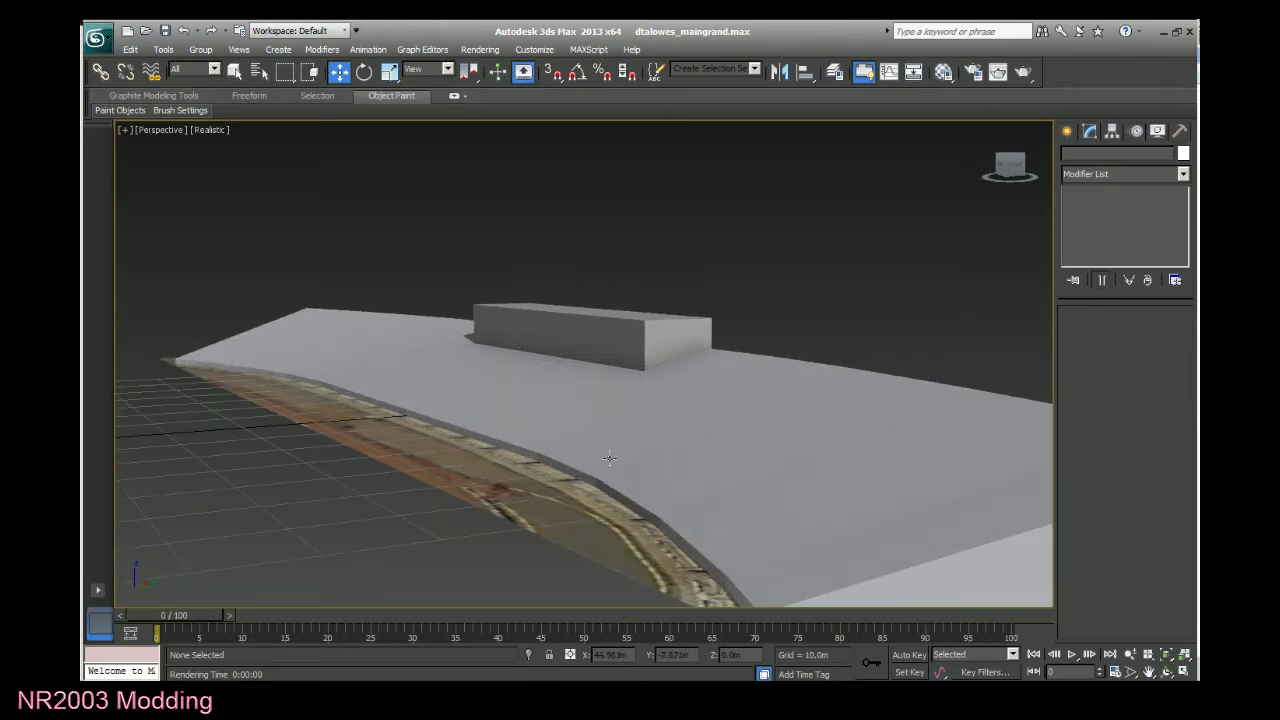
{"action": "left_click", "coordinate": [749, 417]}
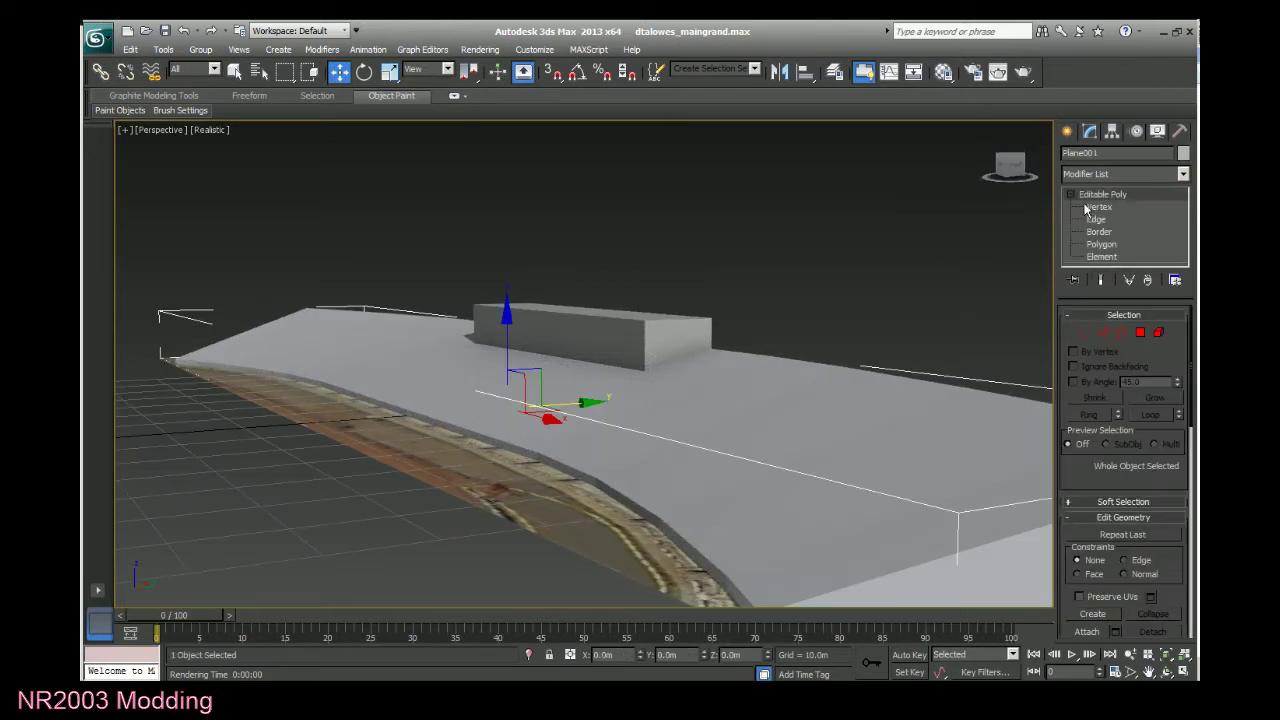
{"action": "left_click", "coordinate": [1067, 132]}
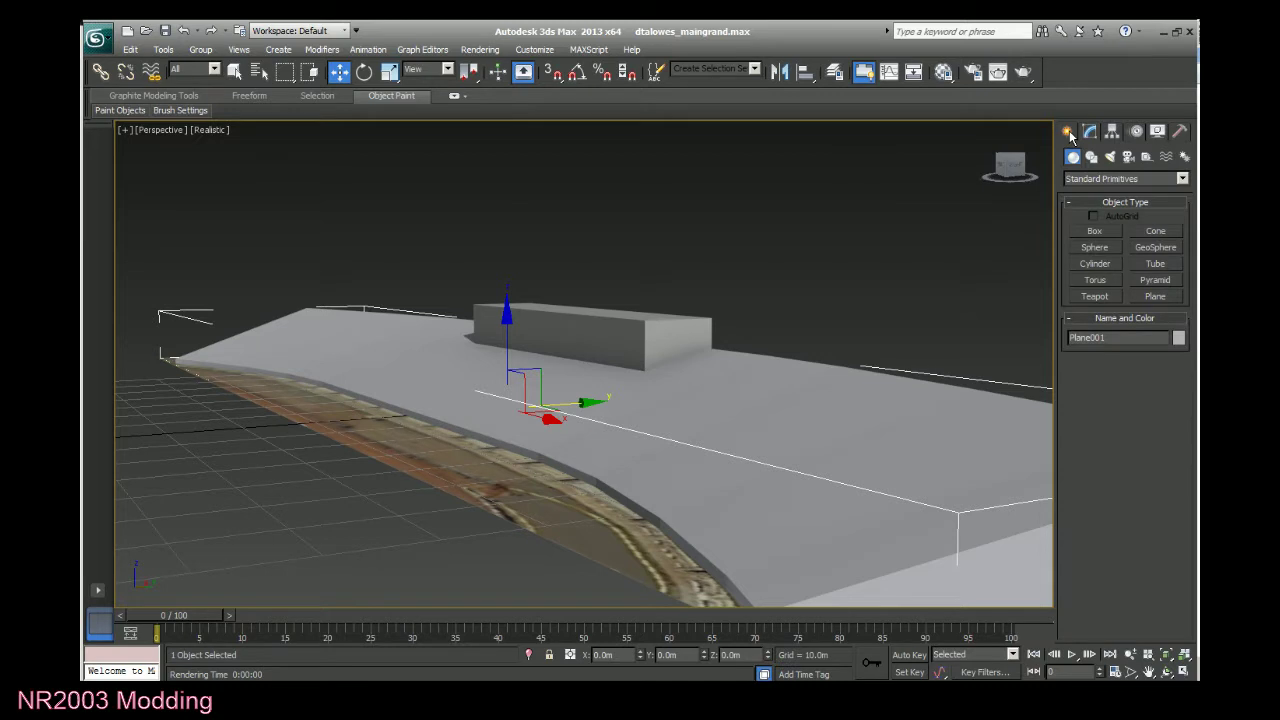
{"action": "left_click", "coordinate": [1089, 131]}
{"action": "left_click", "coordinate": [1100, 244]}
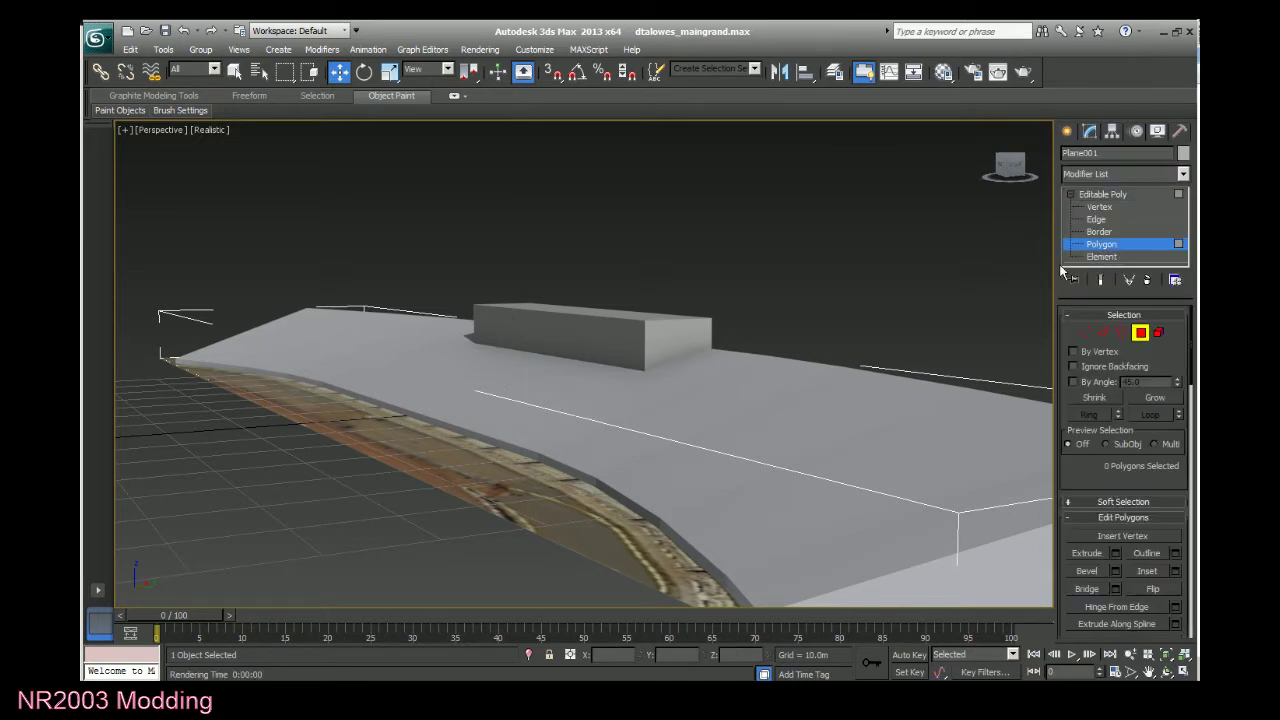
{"action": "left_click", "coordinate": [1098, 219]}
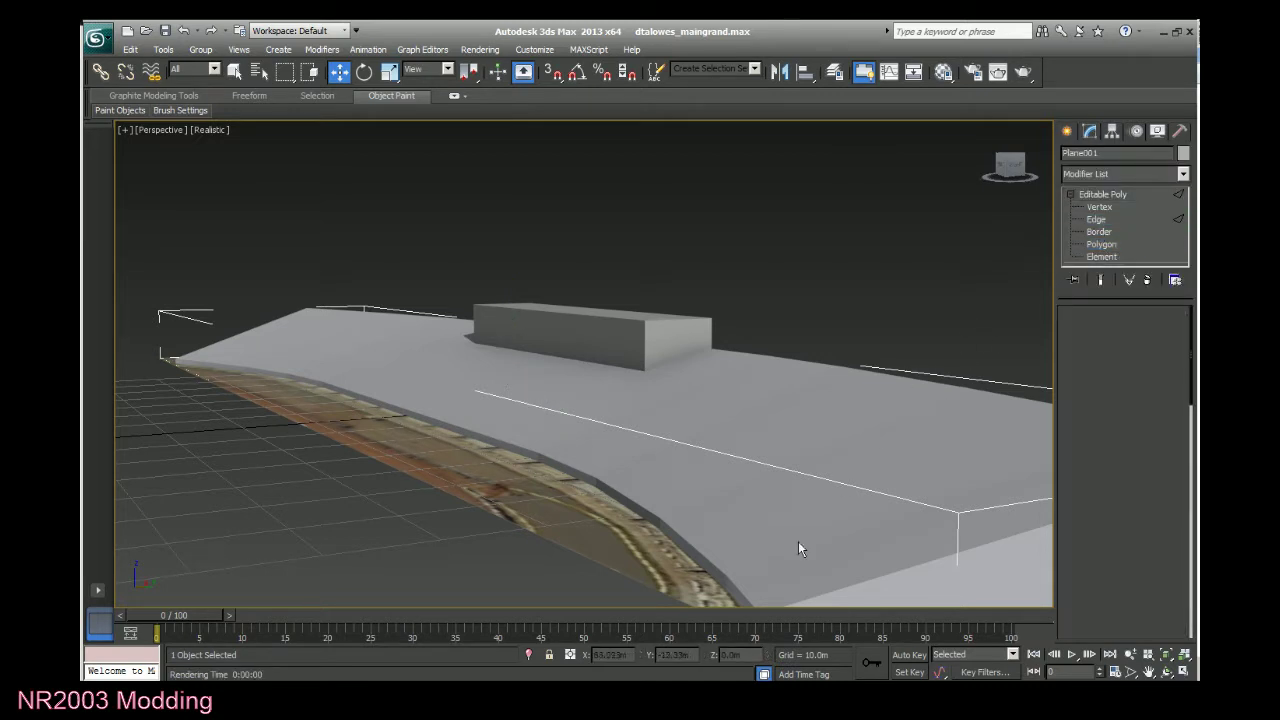
{"action": "left_click", "coordinate": [719, 568]}
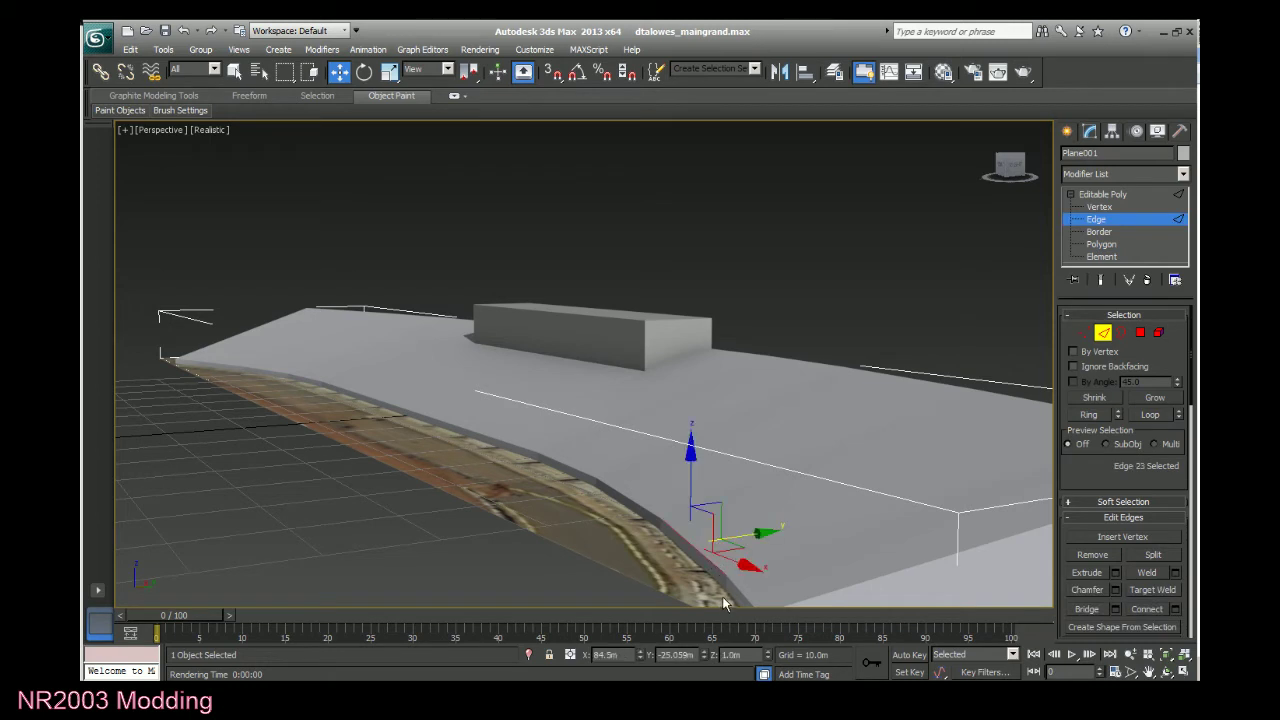
{"action": "left_click", "coordinate": [687, 479]}
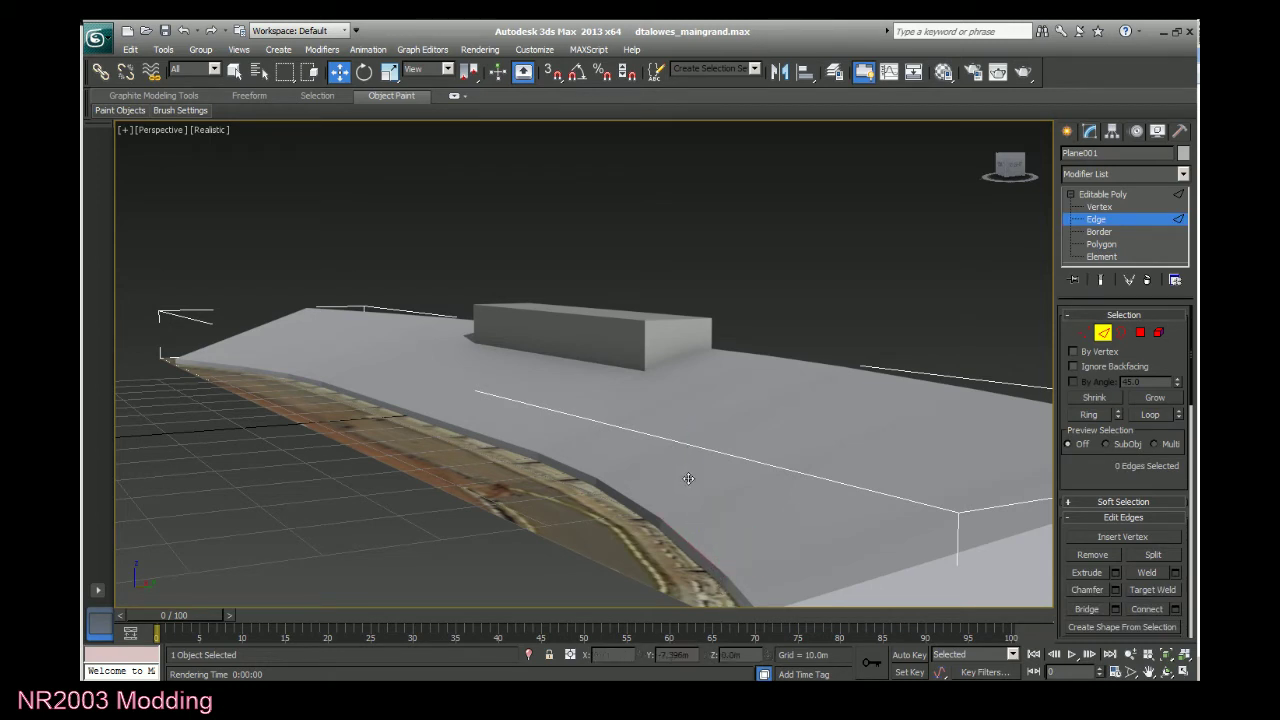
{"action": "left_click", "coordinate": [696, 556]}
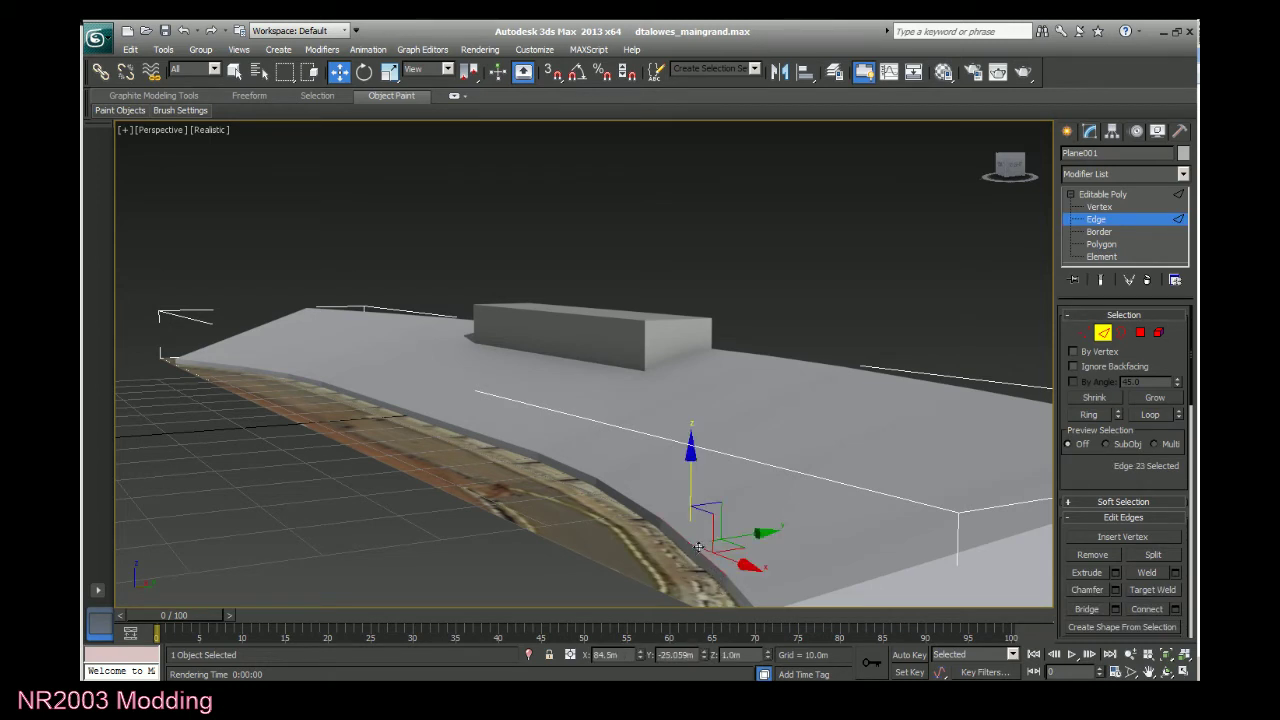
{"action": "left_click", "coordinate": [692, 479]}
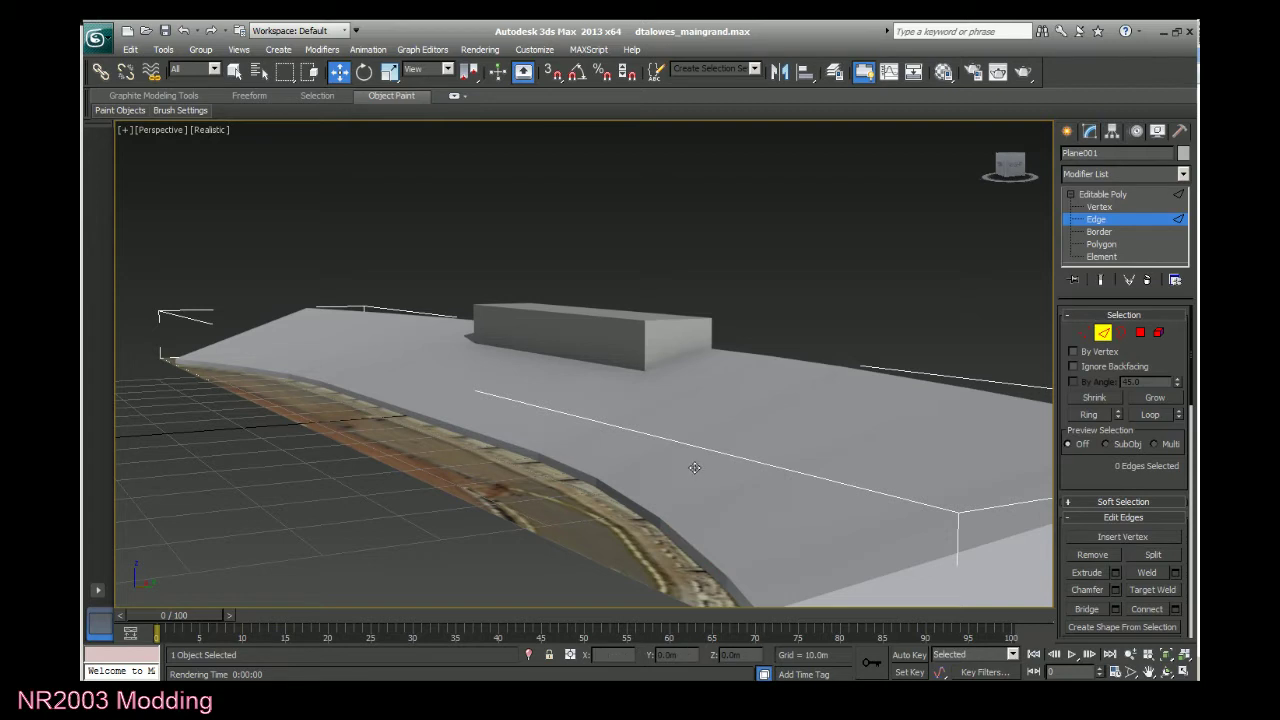
{"action": "left_click", "coordinate": [709, 562]}
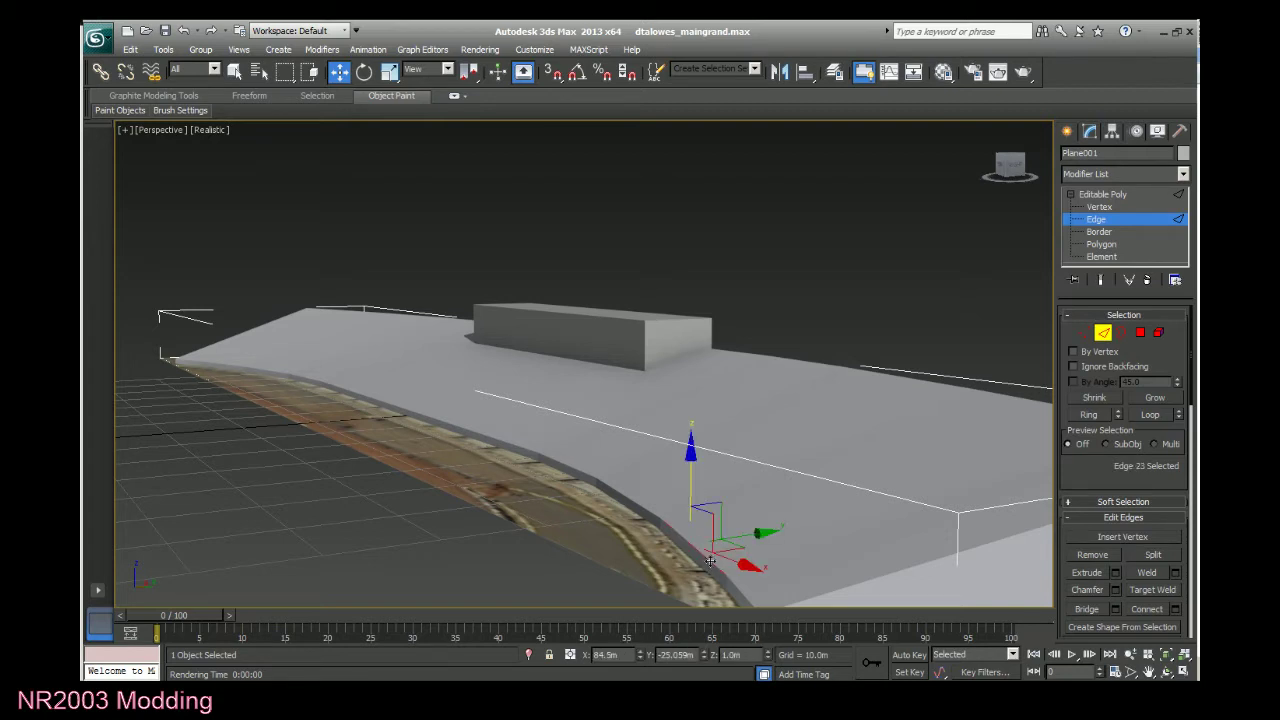
{"action": "left_click_drag", "start_coordinate": [689, 470], "coordinate": [692, 487]}
{"action": "left_click", "coordinate": [684, 439]}
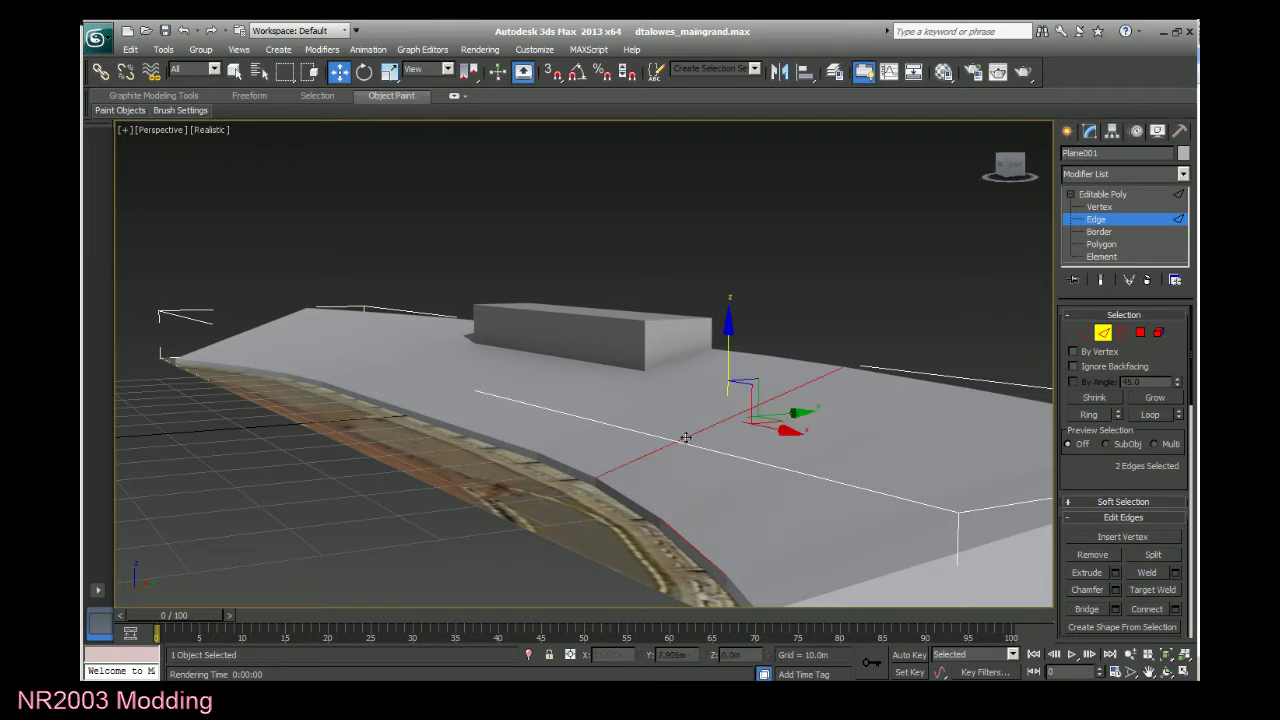
{"action": "left_click", "coordinate": [674, 527]}
{"action": "left_click", "coordinate": [579, 606]}
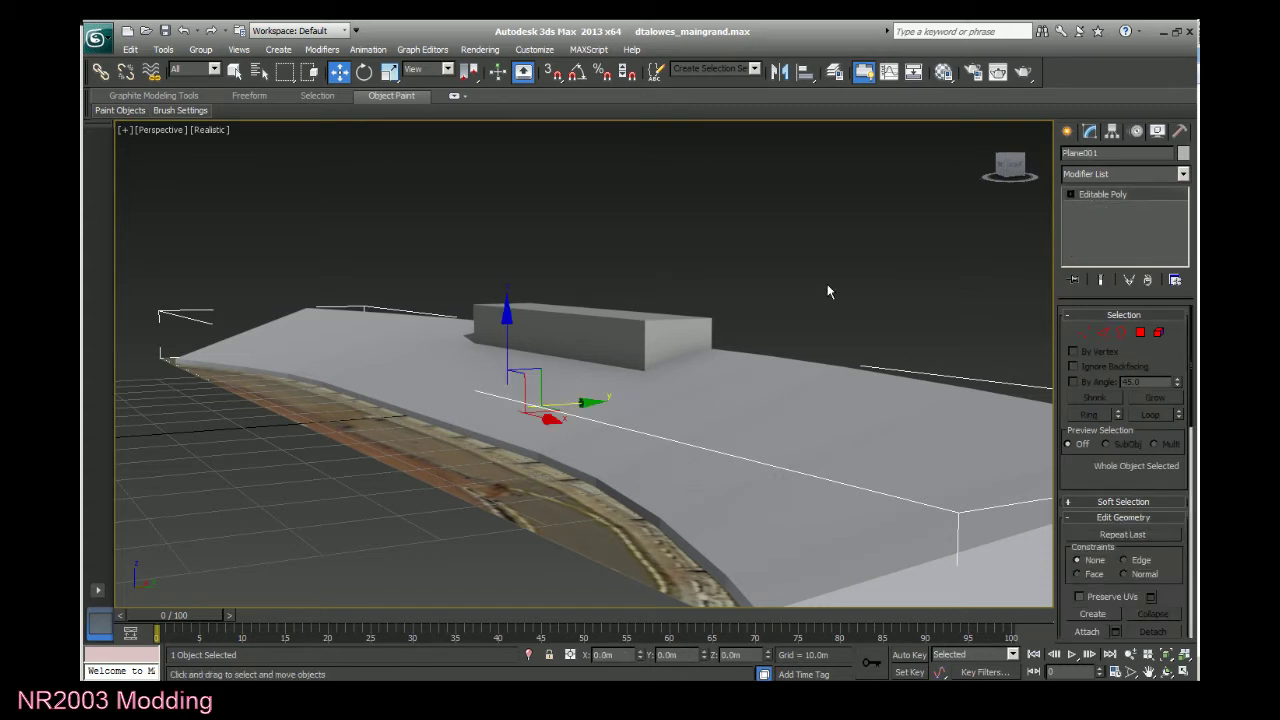
Collapse the grandstand, the press box and the ground image plane together into a single mesh object.
{"action": "left_click_drag", "start_coordinate": [751, 260], "coordinate": [626, 403]}
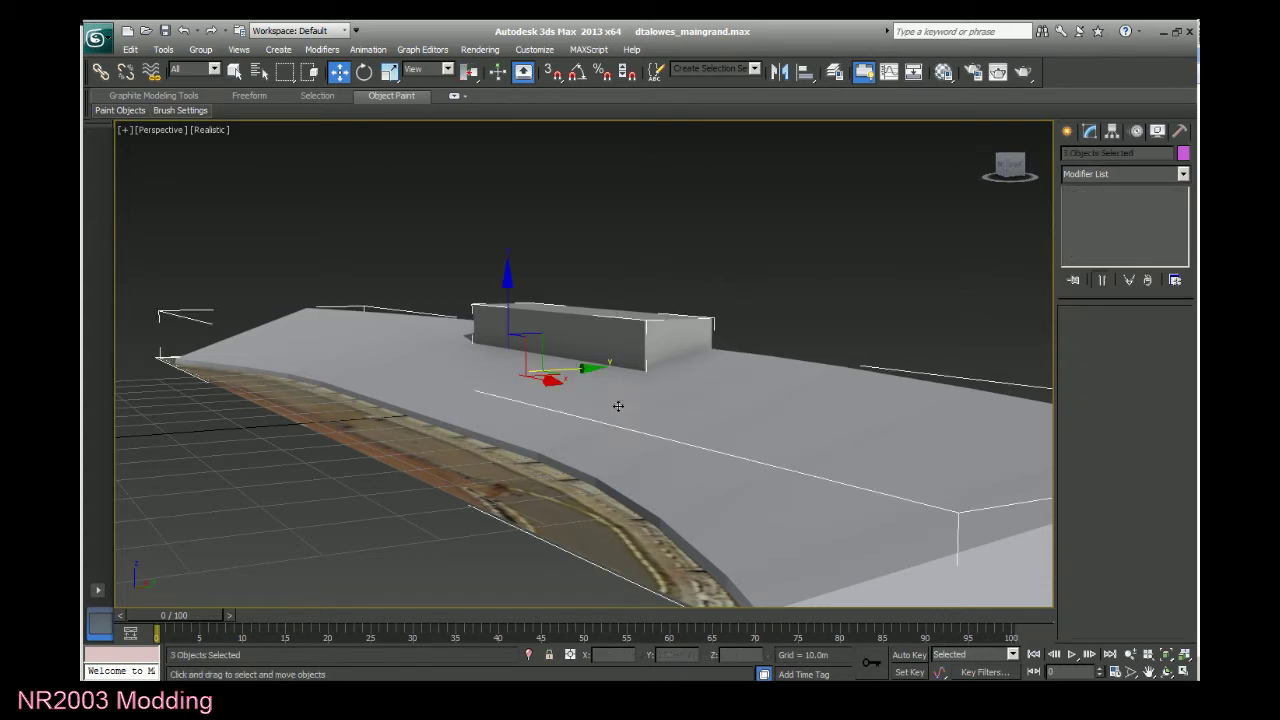
{"action": "left_click", "coordinate": [1180, 131]}
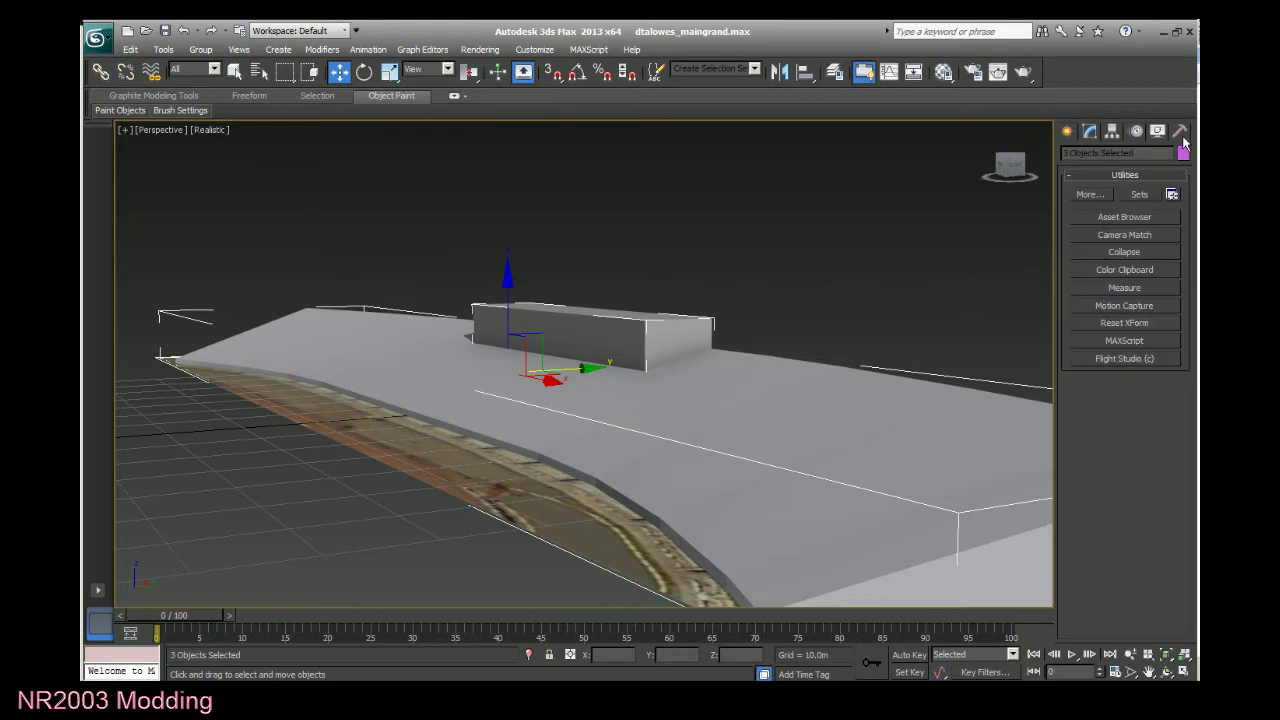
{"action": "left_click", "coordinate": [1124, 252]}
{"action": "left_click", "coordinate": [1116, 434]}
{"action": "left_click", "coordinate": [738, 298]}
{"action": "left_click", "coordinate": [676, 423]}
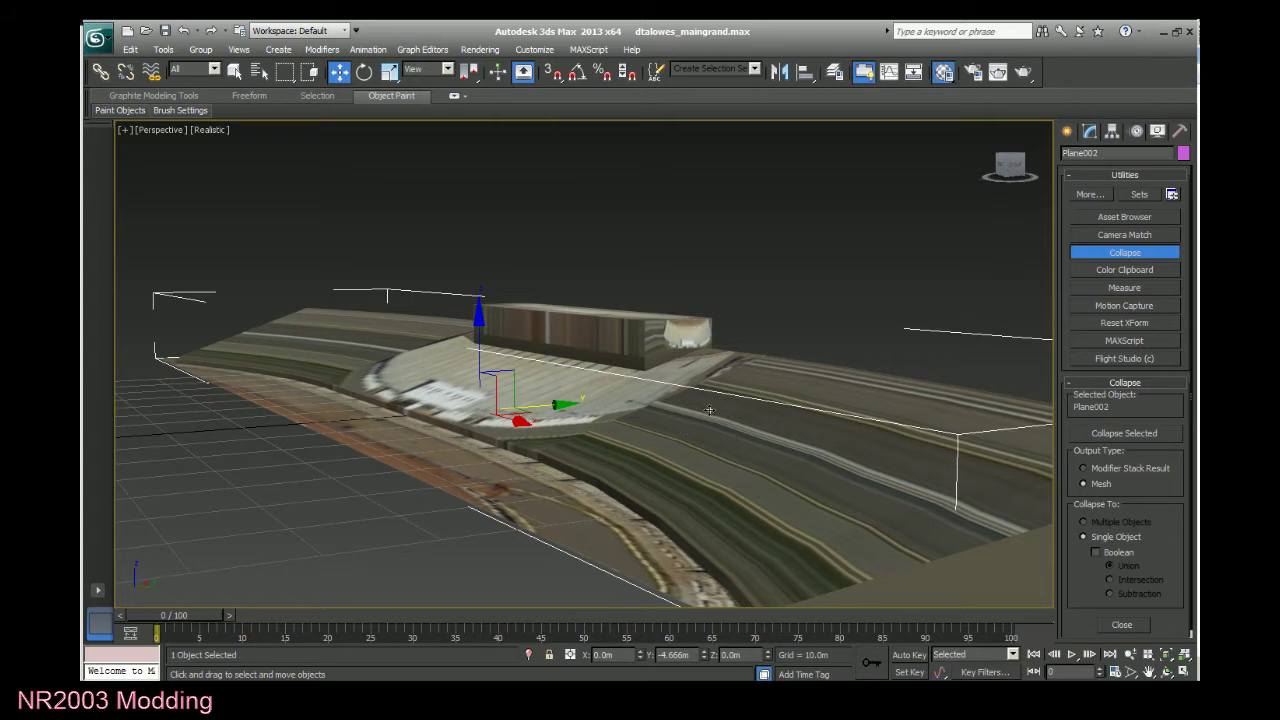
Apply the plain grey material 01 - Default to the merged grandstand mesh, with its map shown in the viewport.
{"action": "left_click", "coordinate": [943, 72]}
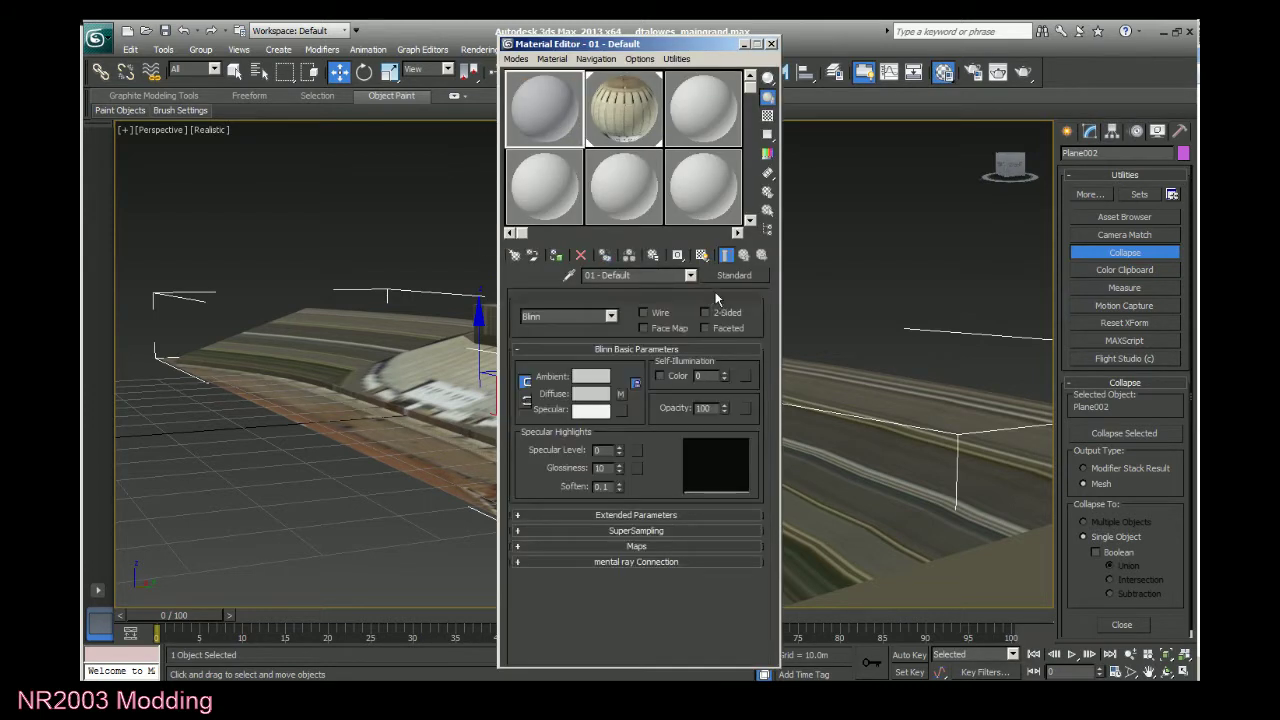
{"action": "left_click", "coordinate": [702, 255]}
{"action": "left_click_drag", "start_coordinate": [540, 112], "coordinate": [462, 366]}
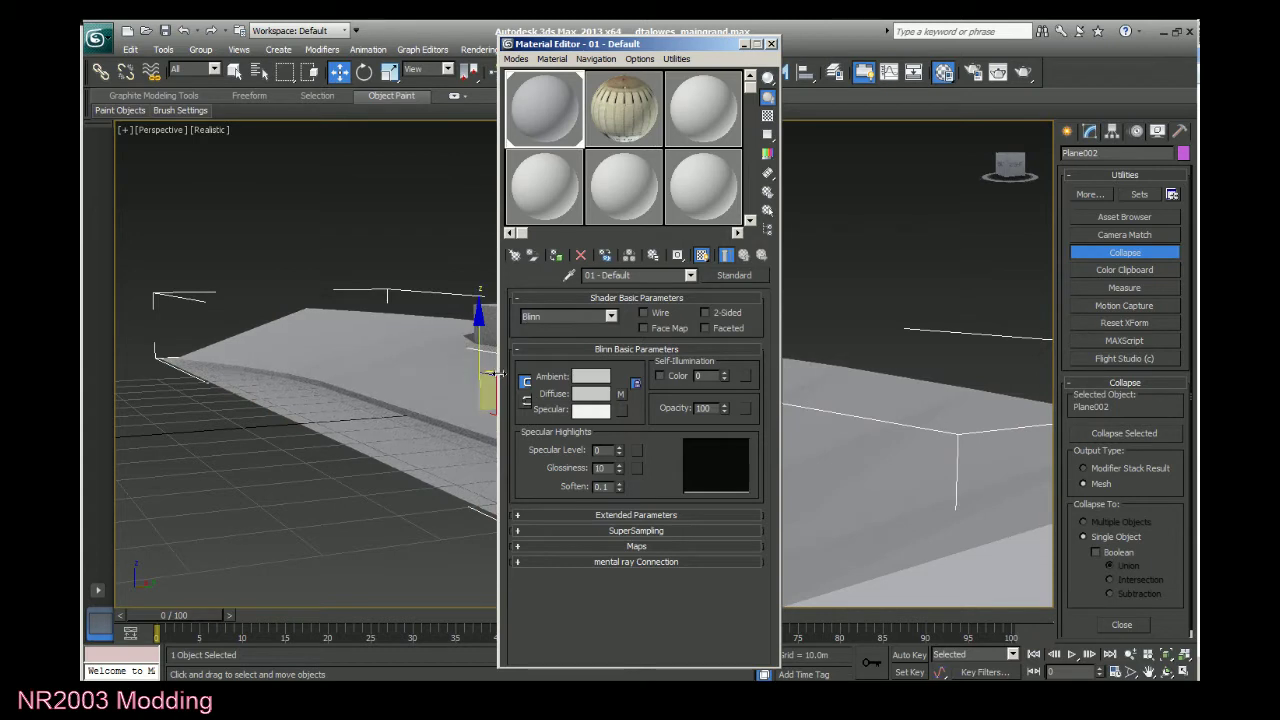
{"action": "left_click", "coordinate": [771, 43]}
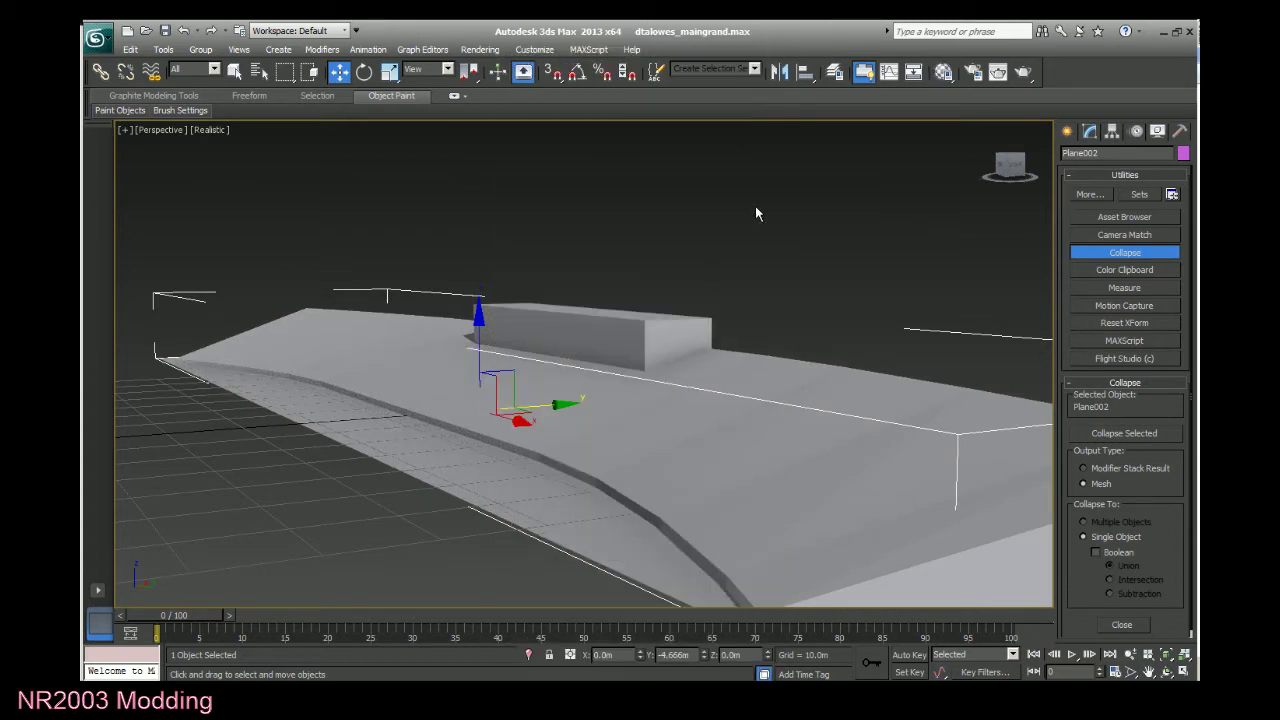
{"action": "left_click", "coordinate": [737, 240]}
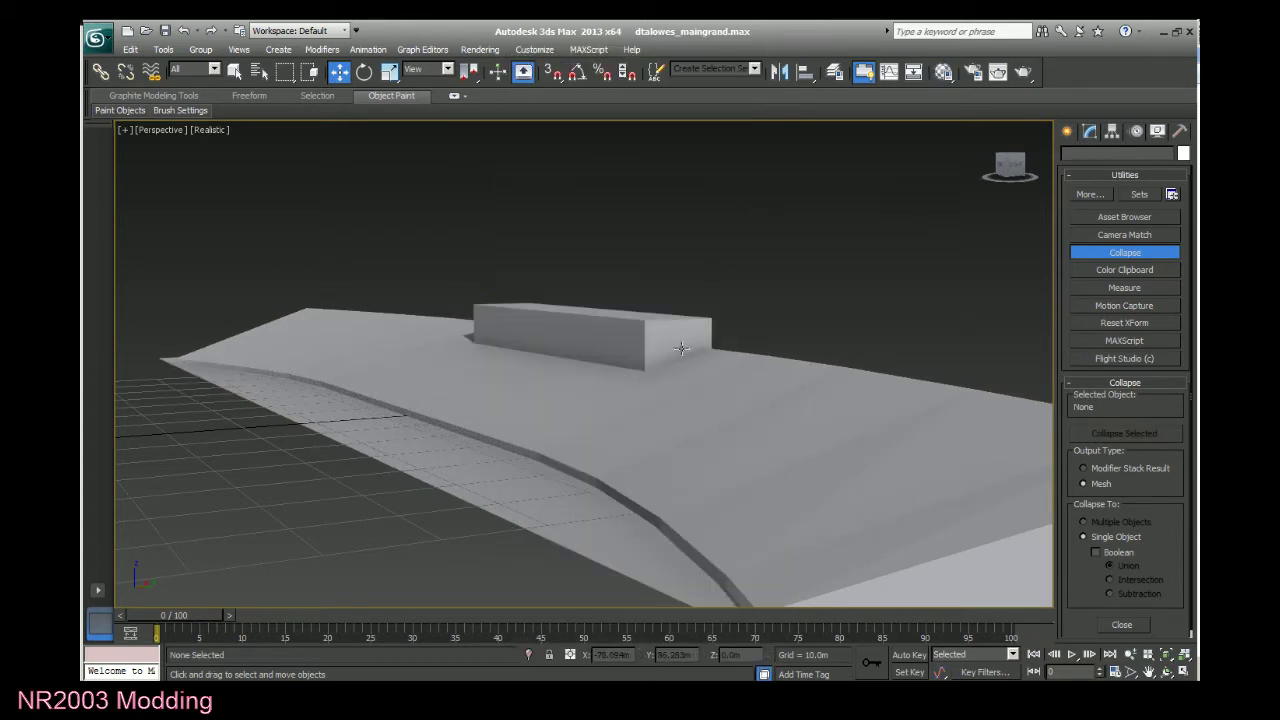
Select the merged grandstand mesh and convert it to an Editable Poly.
{"action": "left_click", "coordinate": [1067, 132]}
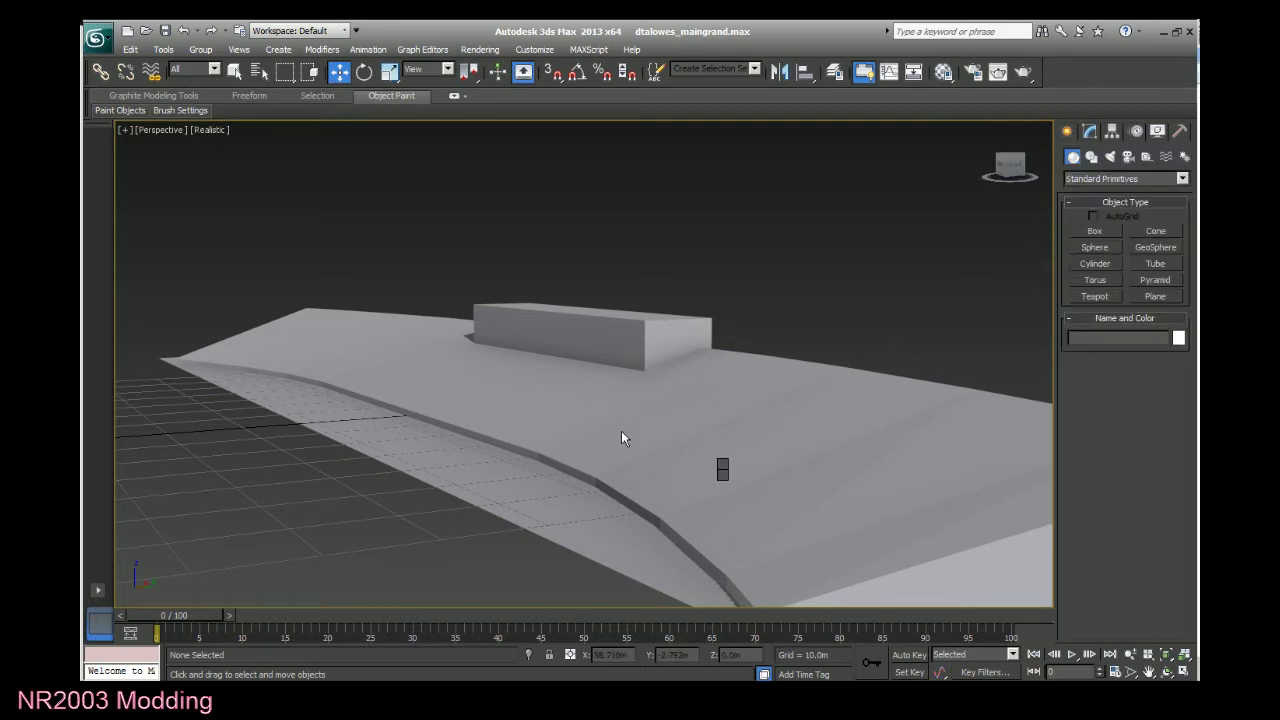
{"action": "left_click", "coordinate": [658, 424]}
{"action": "right_click", "coordinate": [668, 422]}
{"action": "left_click", "coordinate": [881, 575]}
Delete the flat ground polygon along the curved front edge of the grandstand.
{"action": "left_click", "coordinate": [1071, 194]}
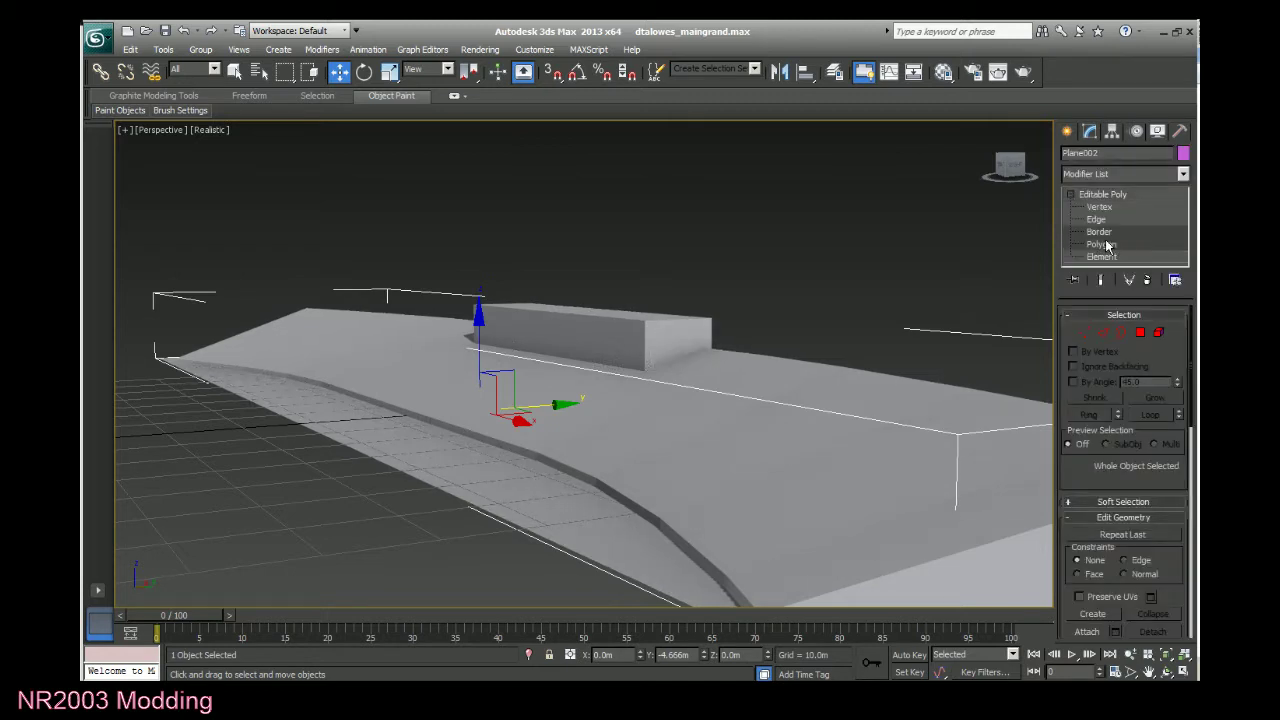
{"action": "left_click", "coordinate": [1101, 244]}
{"action": "left_click", "coordinate": [571, 503]}
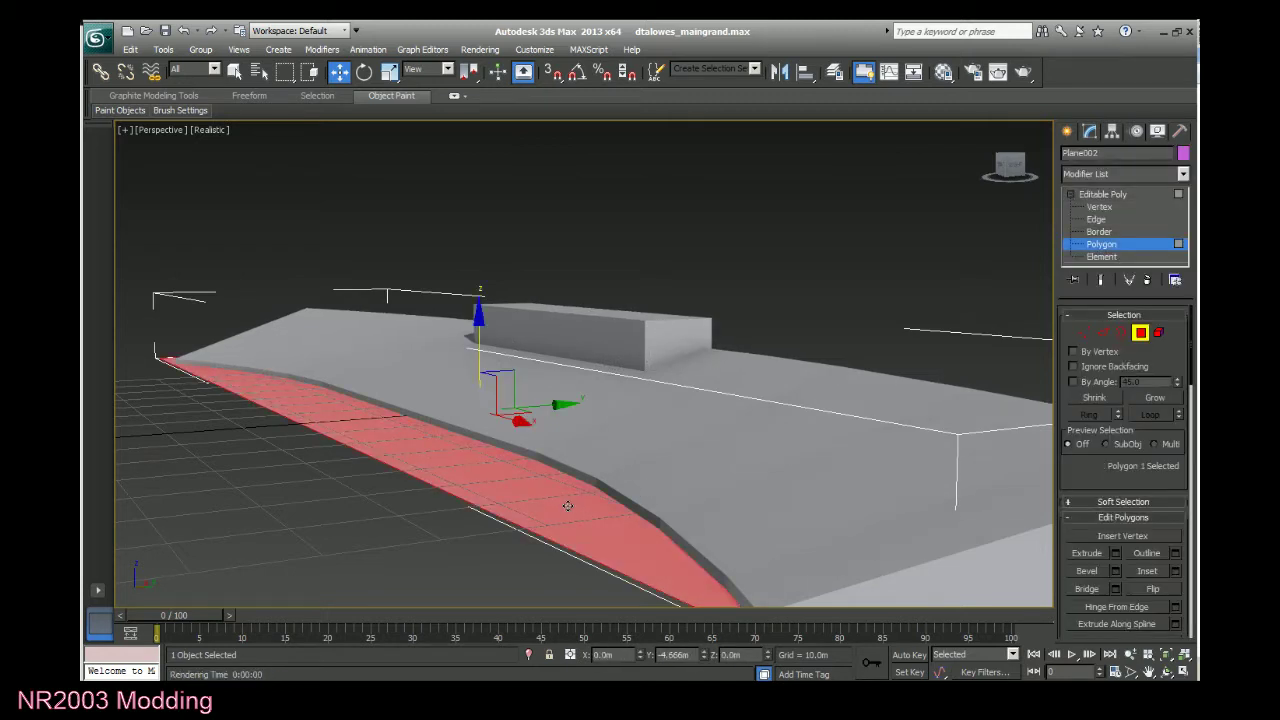
{"action": "key", "text": "Delete"}
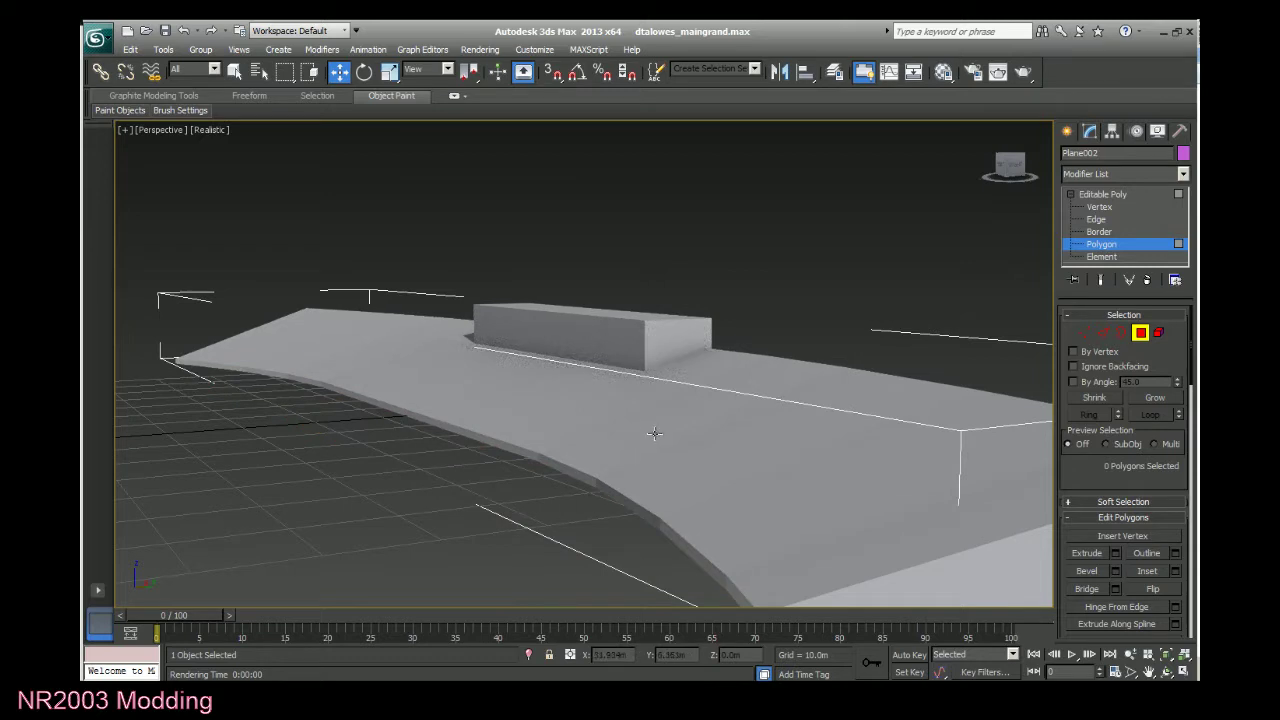
Check the trimmed grandstand and press box as a whole and save the scene.
{"action": "scroll", "coordinate": [569, 458], "scroll_direction": "down", "scroll_amount": 4}
{"action": "left_click_drag", "start_coordinate": [1008, 164], "coordinate": [1012, 168]}
{"action": "key", "text": "z"}
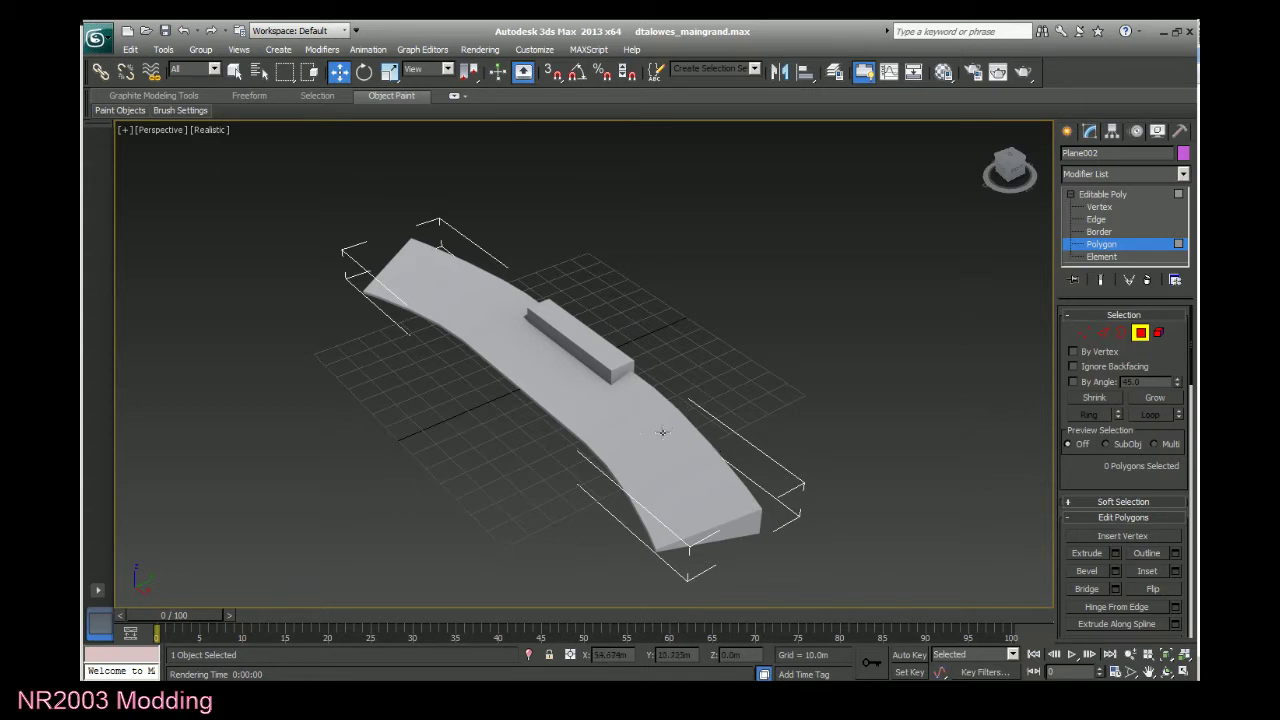
{"action": "left_click_drag", "start_coordinate": [1009, 168], "coordinate": [1008, 158]}
{"action": "scroll", "coordinate": [832, 311], "scroll_direction": "up", "scroll_amount": 3}
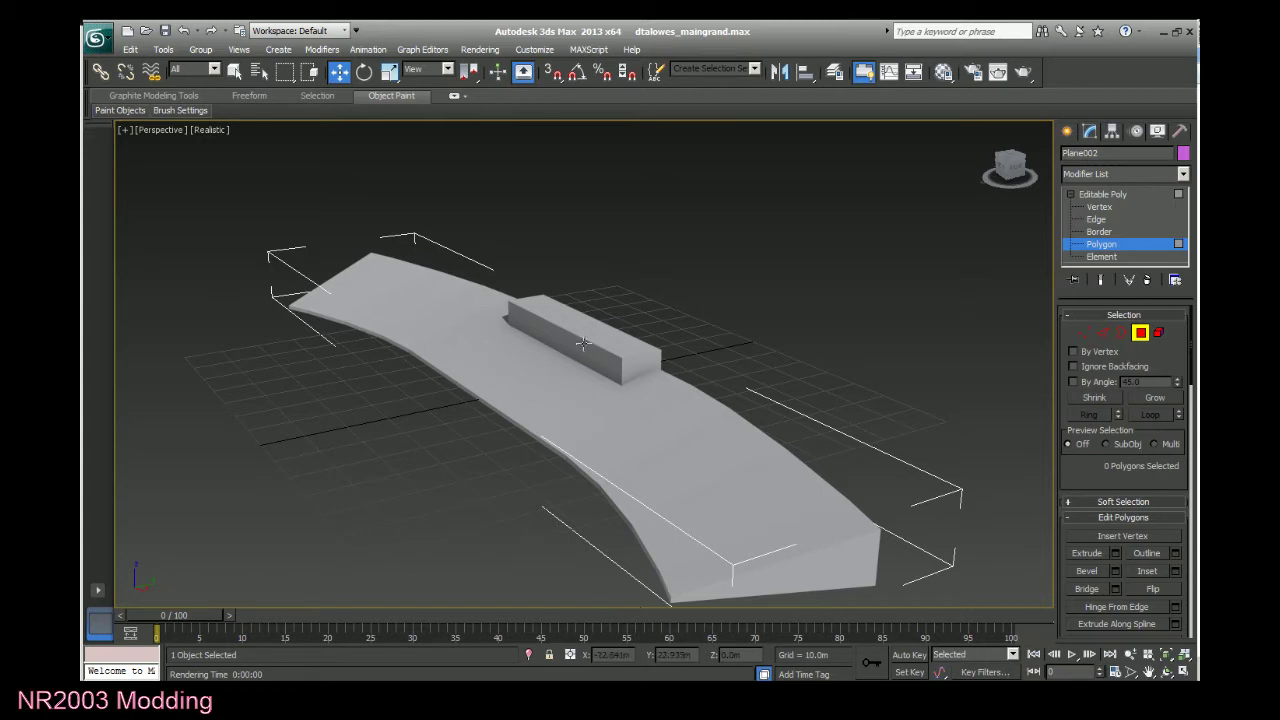
{"action": "left_click", "coordinate": [100, 40]}
{"action": "left_click", "coordinate": [126, 174]}
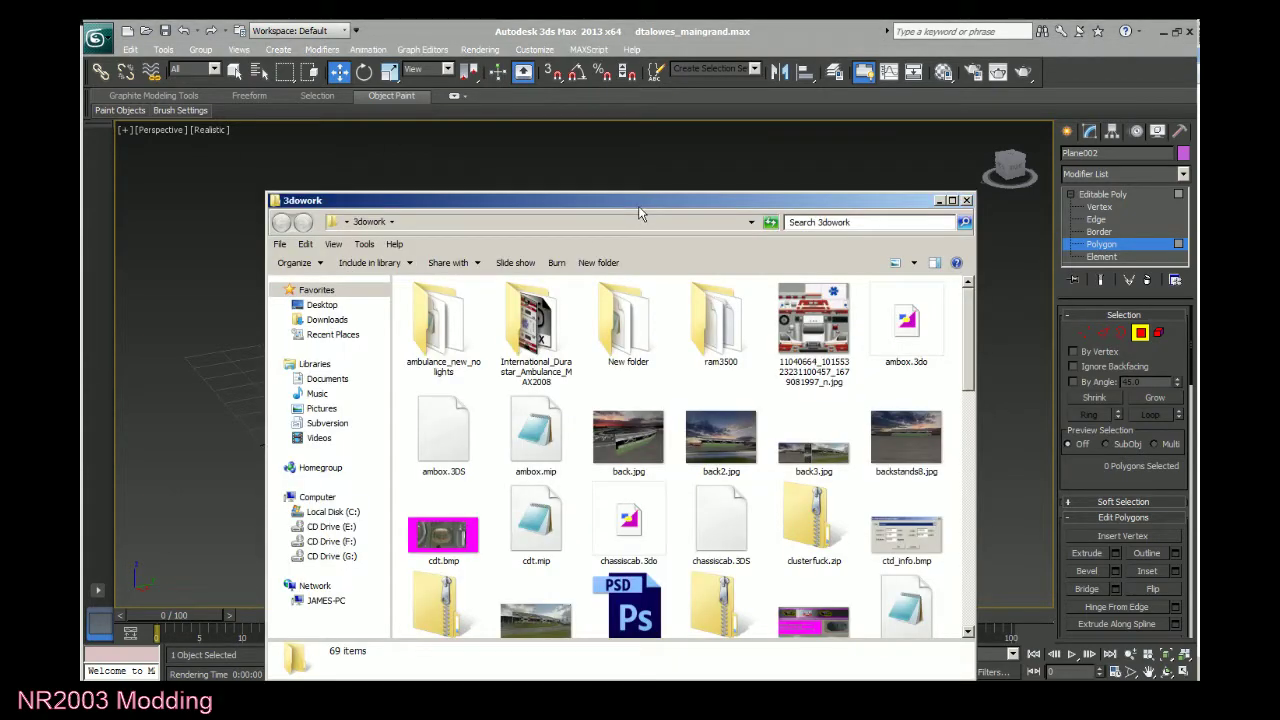
Close 3ds Max and bring up the 3dowork folder window at full size.
{"action": "left_click_drag", "start_coordinate": [638, 204], "coordinate": [10, 171]}
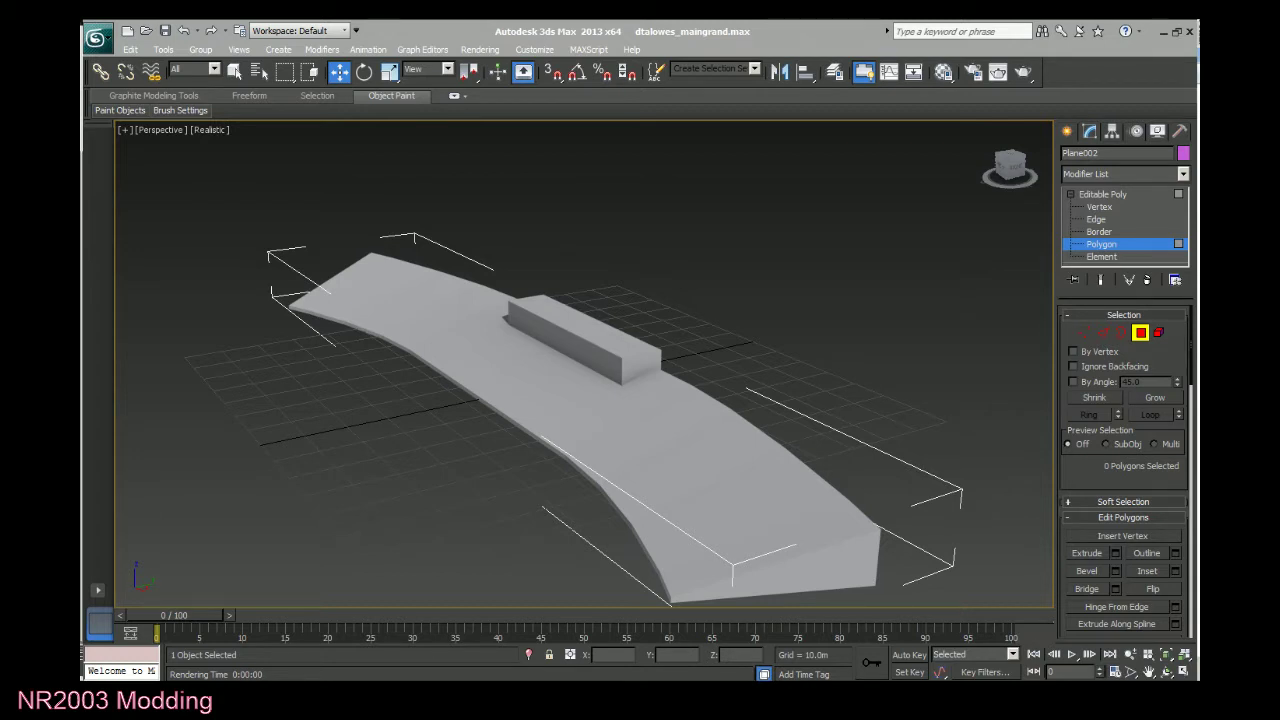
{"action": "left_click", "coordinate": [1189, 32]}
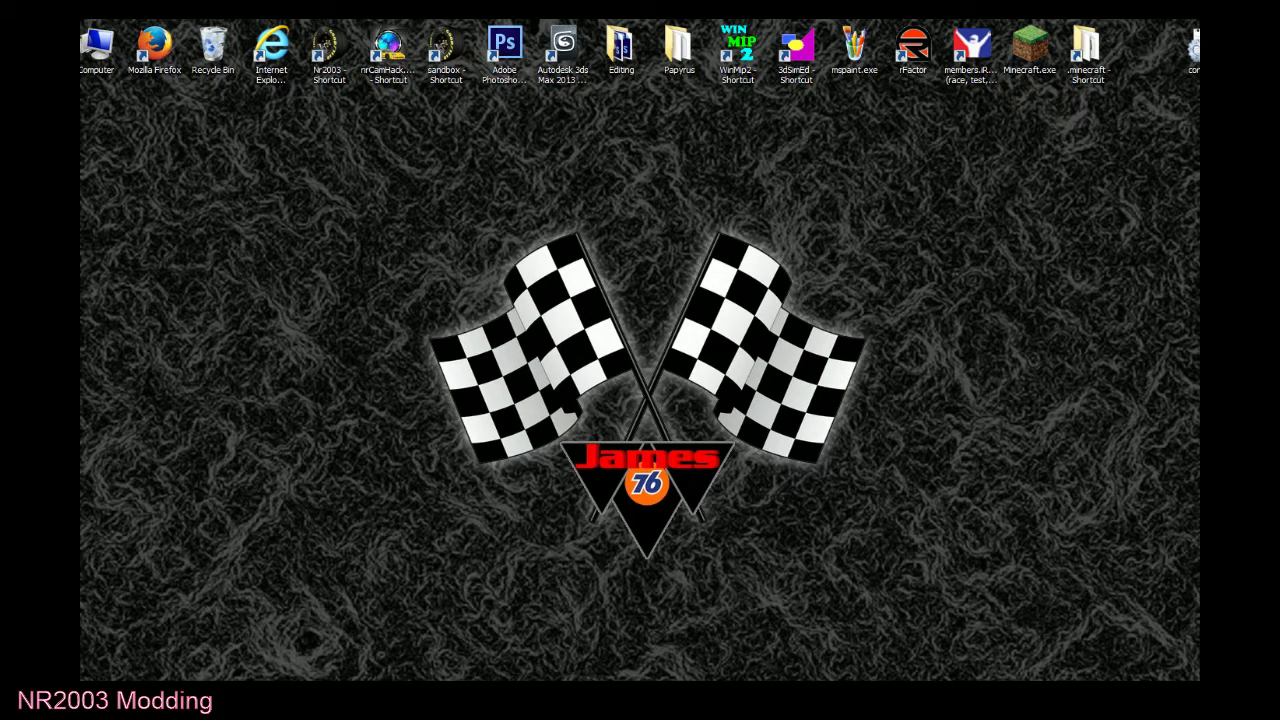
{"action": "left_click_drag", "start_coordinate": [82, 128], "coordinate": [869, 120]}
{"action": "double_click", "coordinate": [869, 120]}
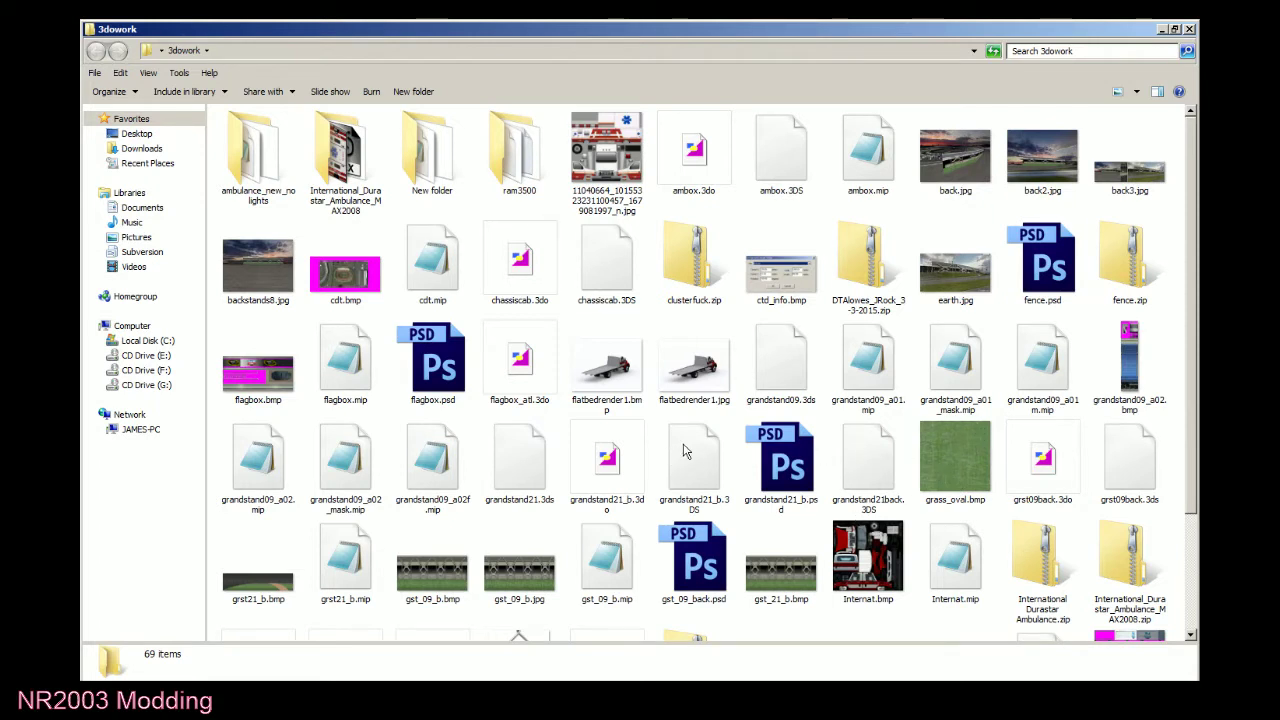
Open grandstand09_a02.bmp in Photoshop and examine its seating, wall and railing areas at 300% zoom.
{"action": "left_click", "coordinate": [1148, 350]}
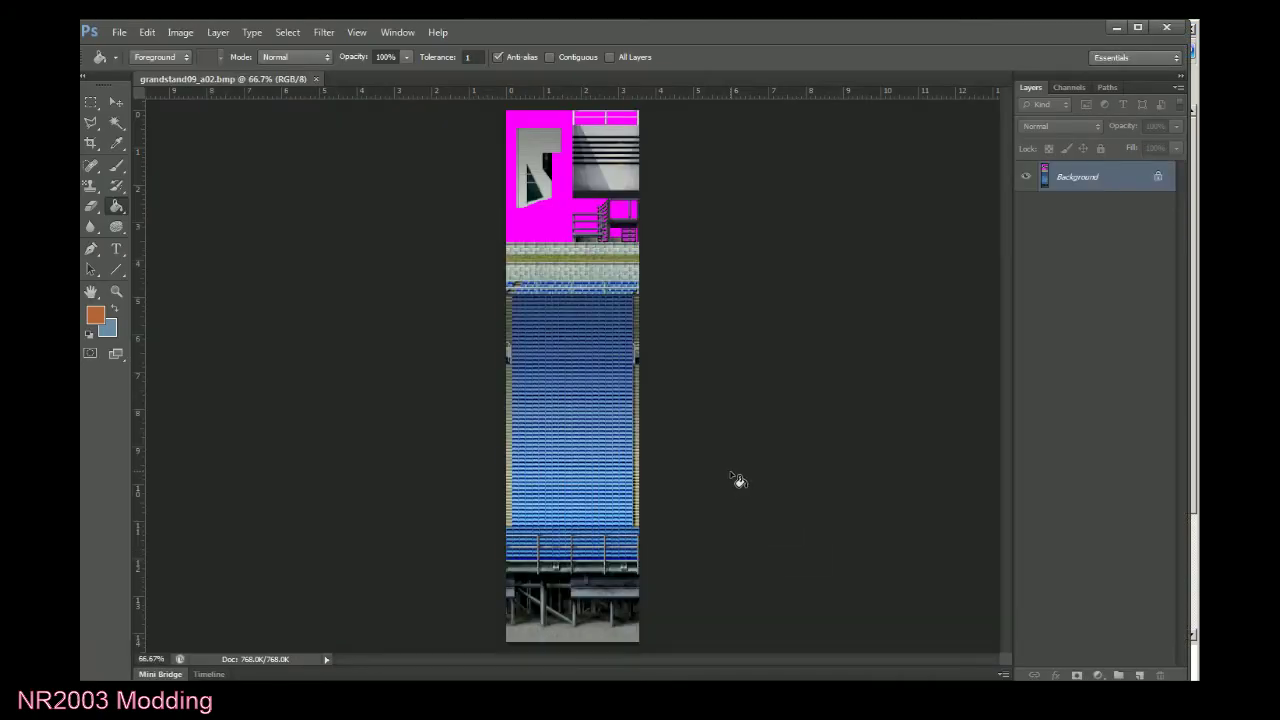
{"action": "key", "text": "ctrl+plus"}
{"action": "key", "text": "ctrl+plus"}
{"action": "key", "text": "ctrl+plus"}
{"action": "scroll", "coordinate": [735, 480], "scroll_direction": "up", "scroll_amount": 3}
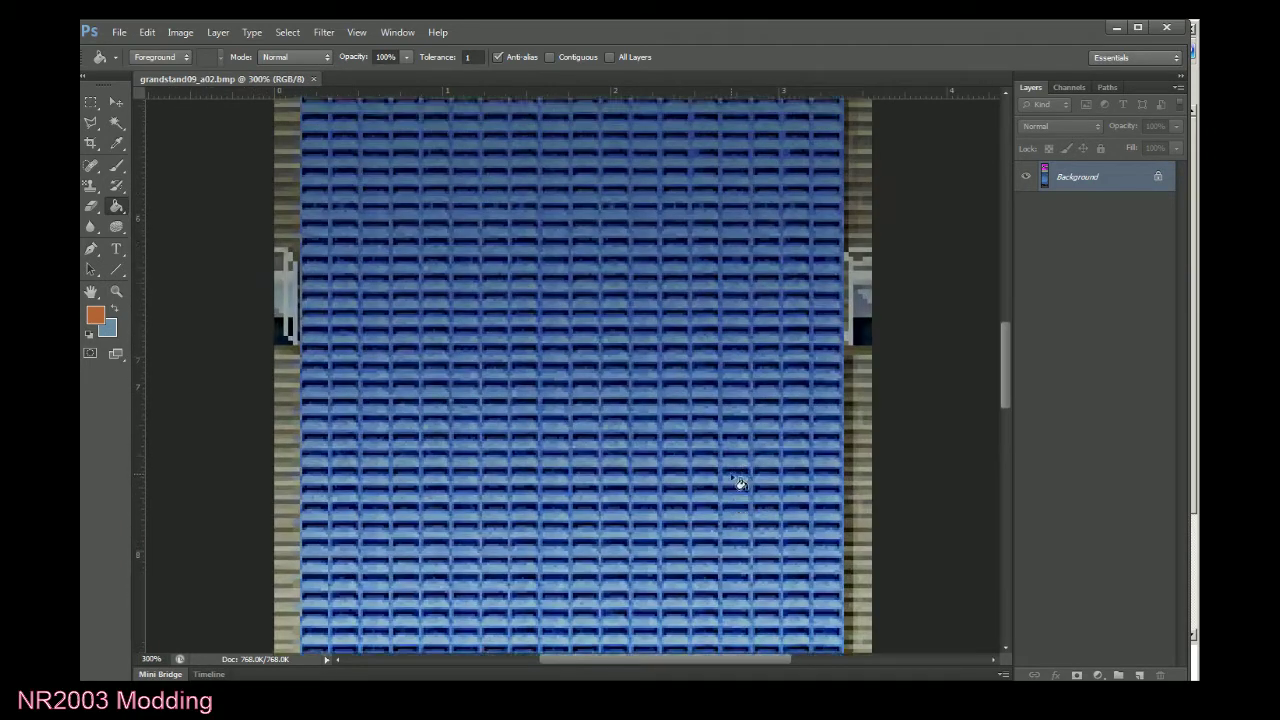
{"action": "scroll", "coordinate": [730, 400], "scroll_direction": "up", "scroll_amount": 2}
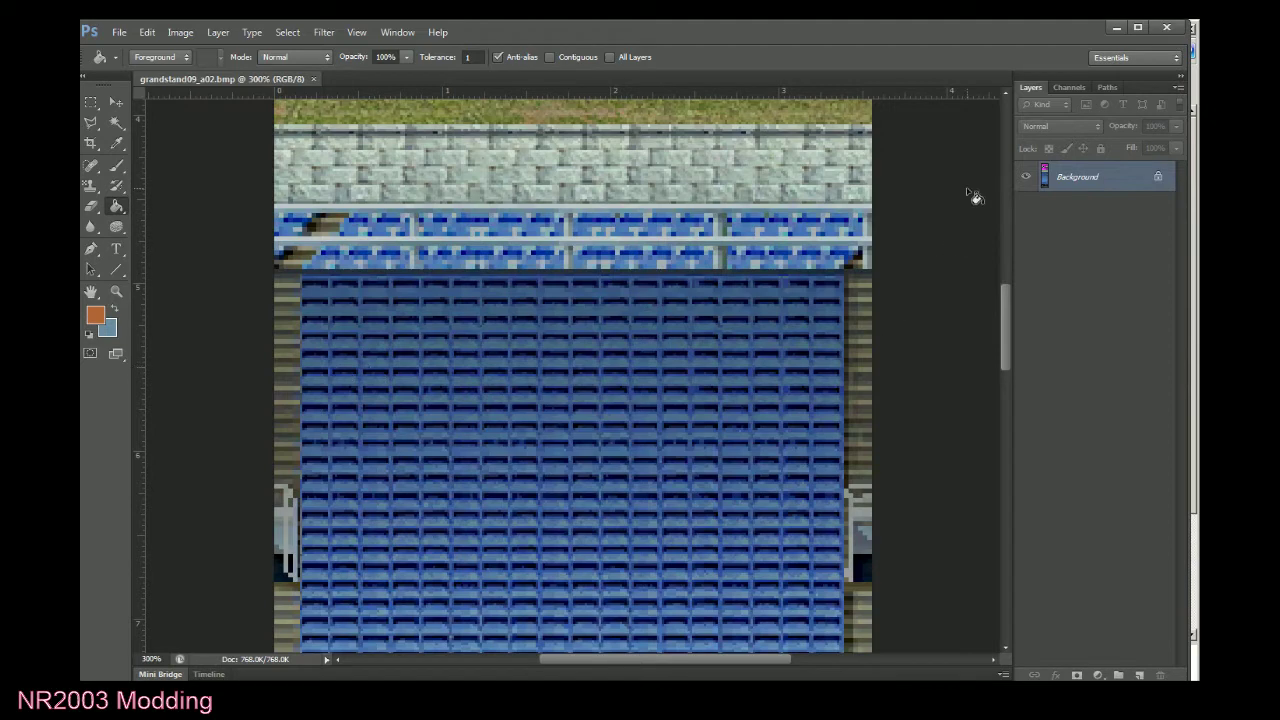
{"action": "left_click_drag", "start_coordinate": [1012, 323], "coordinate": [1007, 233]}
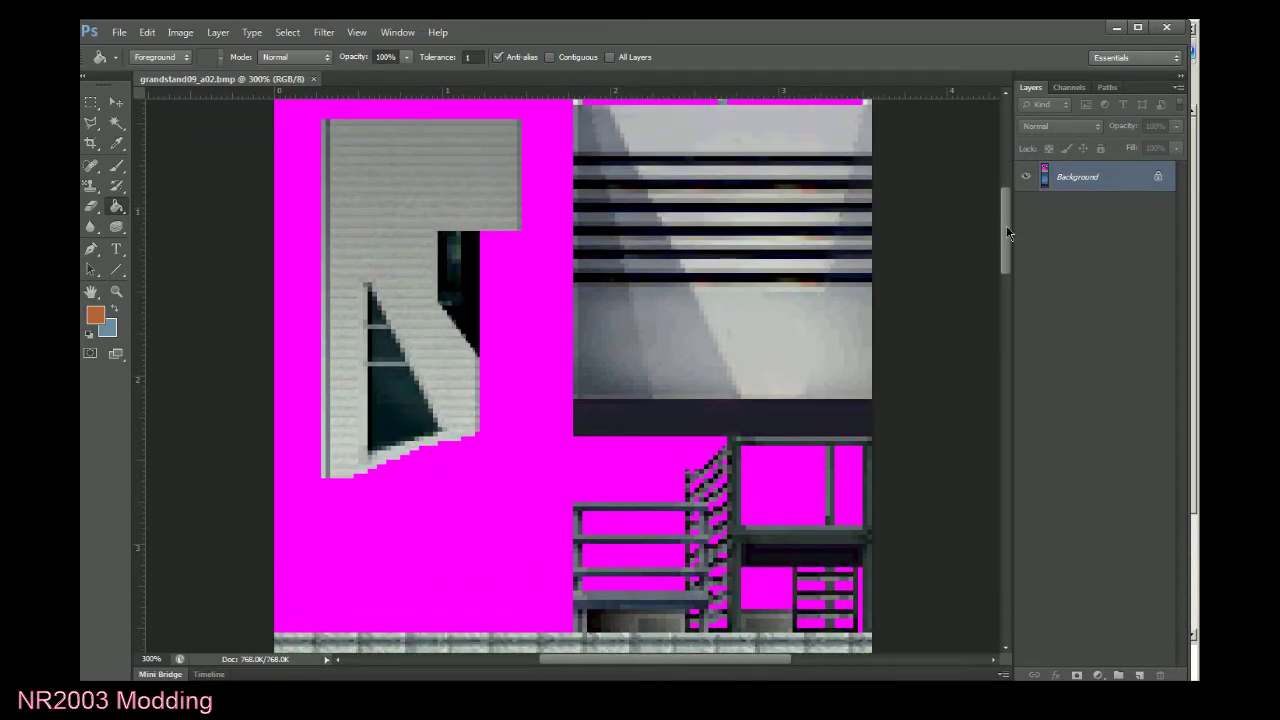
{"action": "left_click_drag", "start_coordinate": [1007, 233], "coordinate": [1007, 230]}
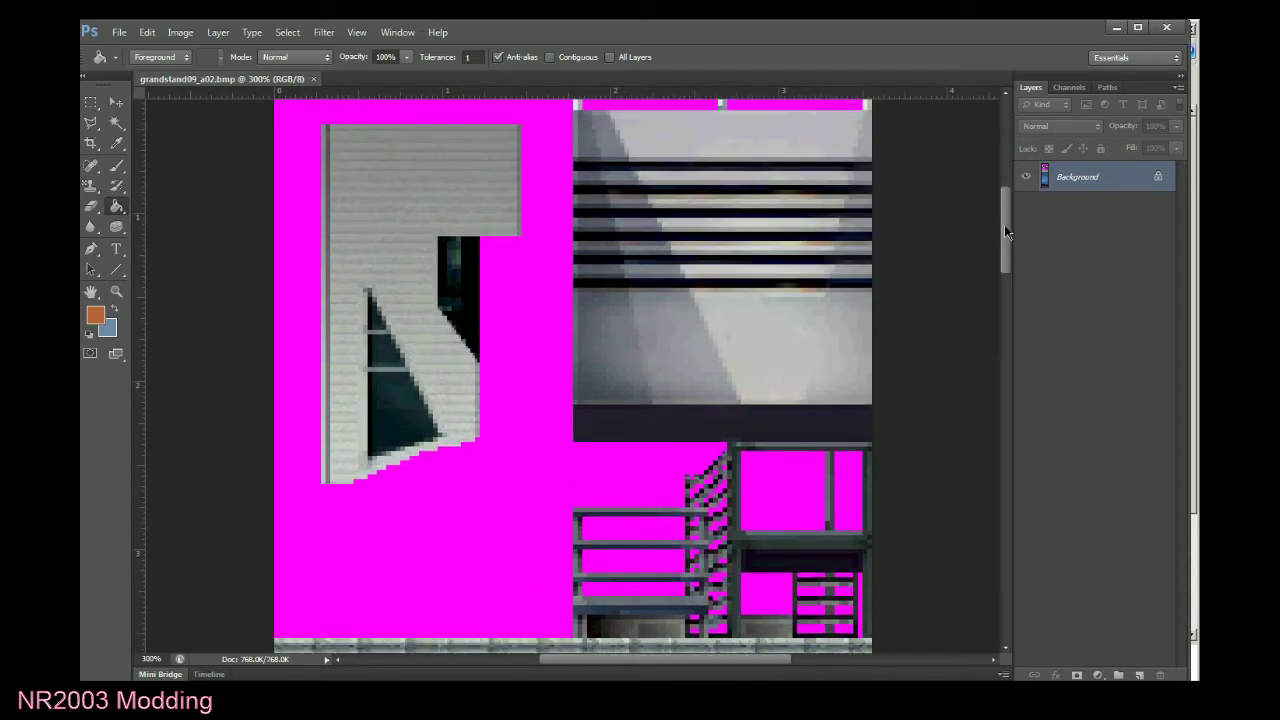
{"action": "left_click", "coordinate": [1117, 29]}
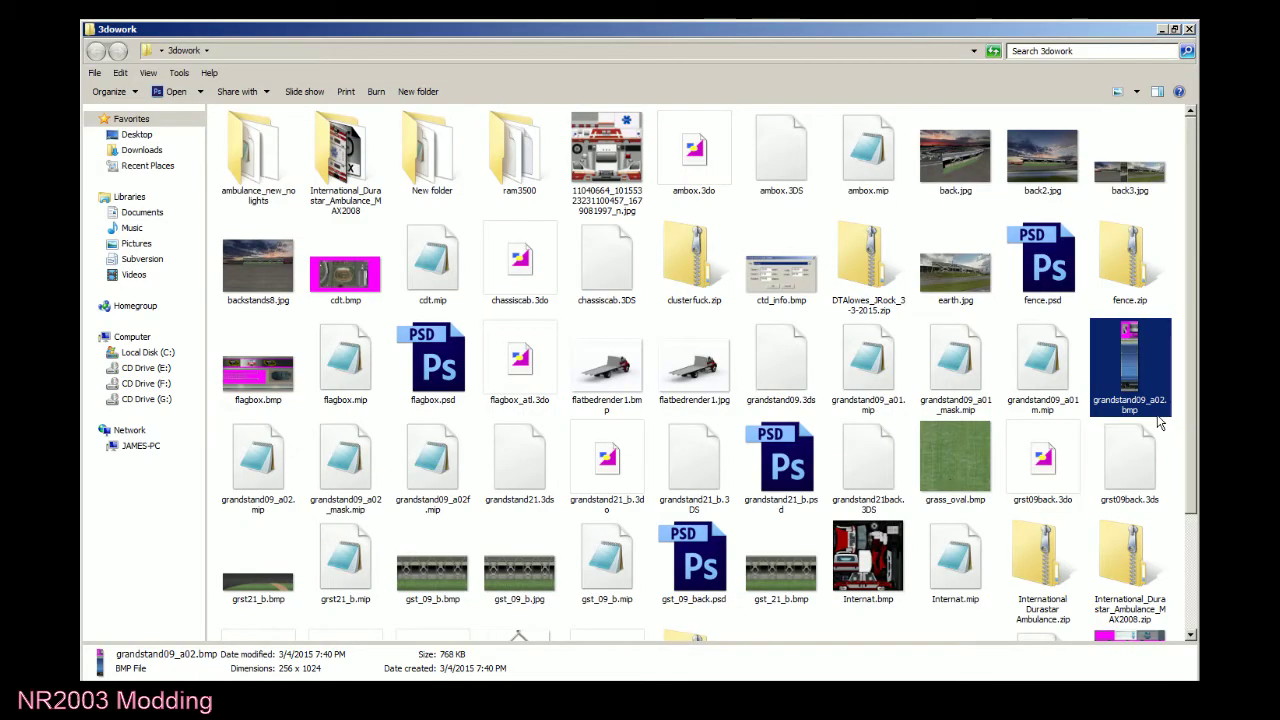
Look through the 3dowork folder for other usable grandstand textures and close the folder.
{"action": "left_click_drag", "start_coordinate": [1194, 437], "coordinate": [1198, 480]}
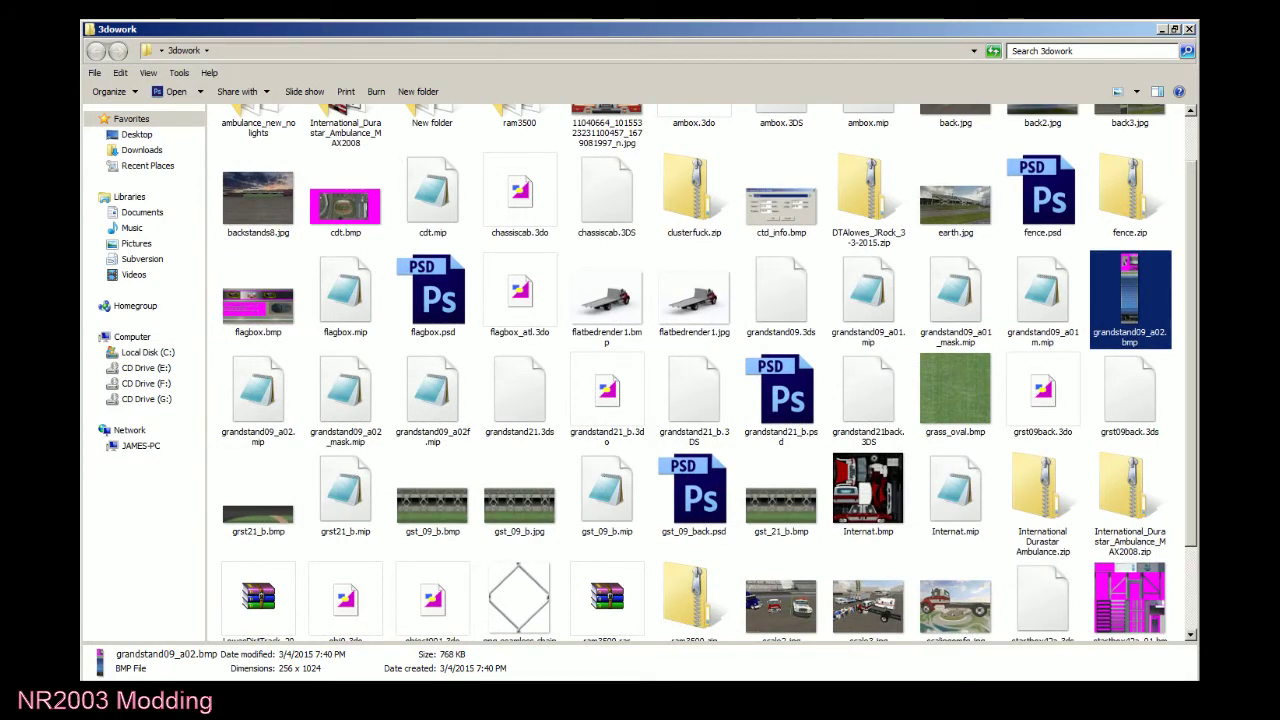
{"action": "left_click_drag", "start_coordinate": [1198, 480], "coordinate": [1198, 468]}
{"action": "left_click_drag", "start_coordinate": [1190, 414], "coordinate": [1190, 382]}
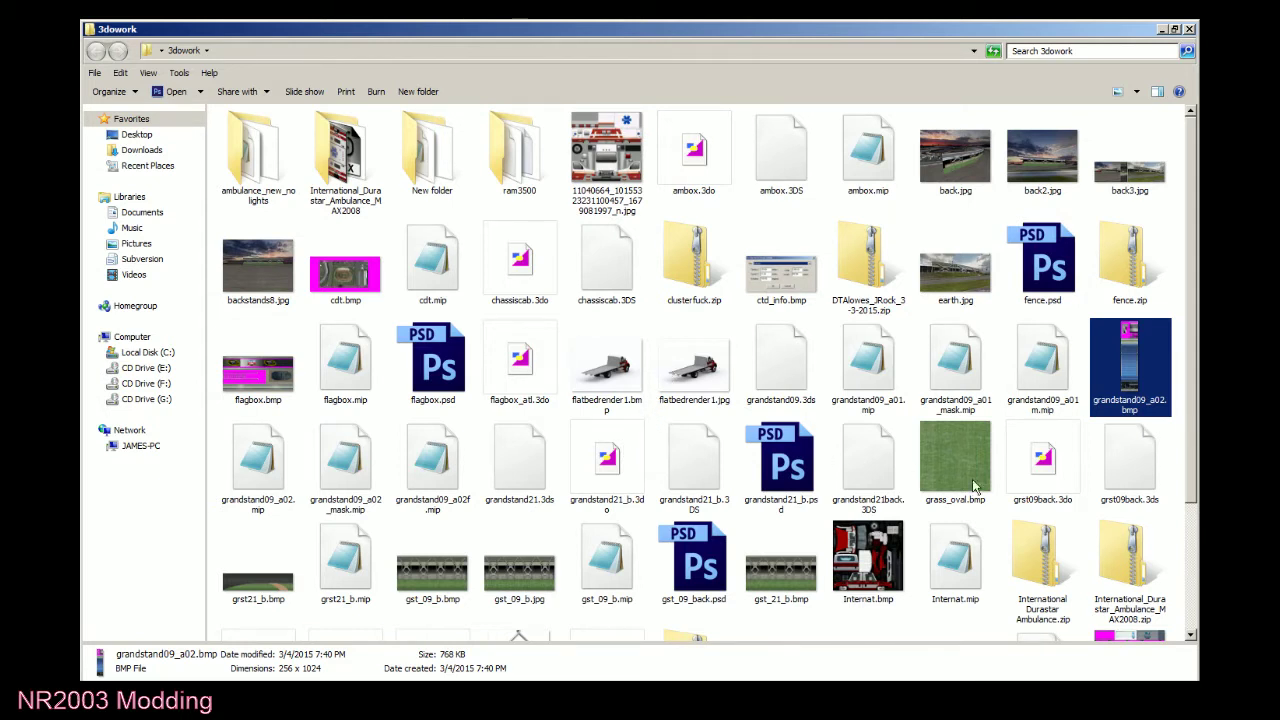
{"action": "scroll", "coordinate": [1185, 487], "scroll_direction": "down", "scroll_amount": 3}
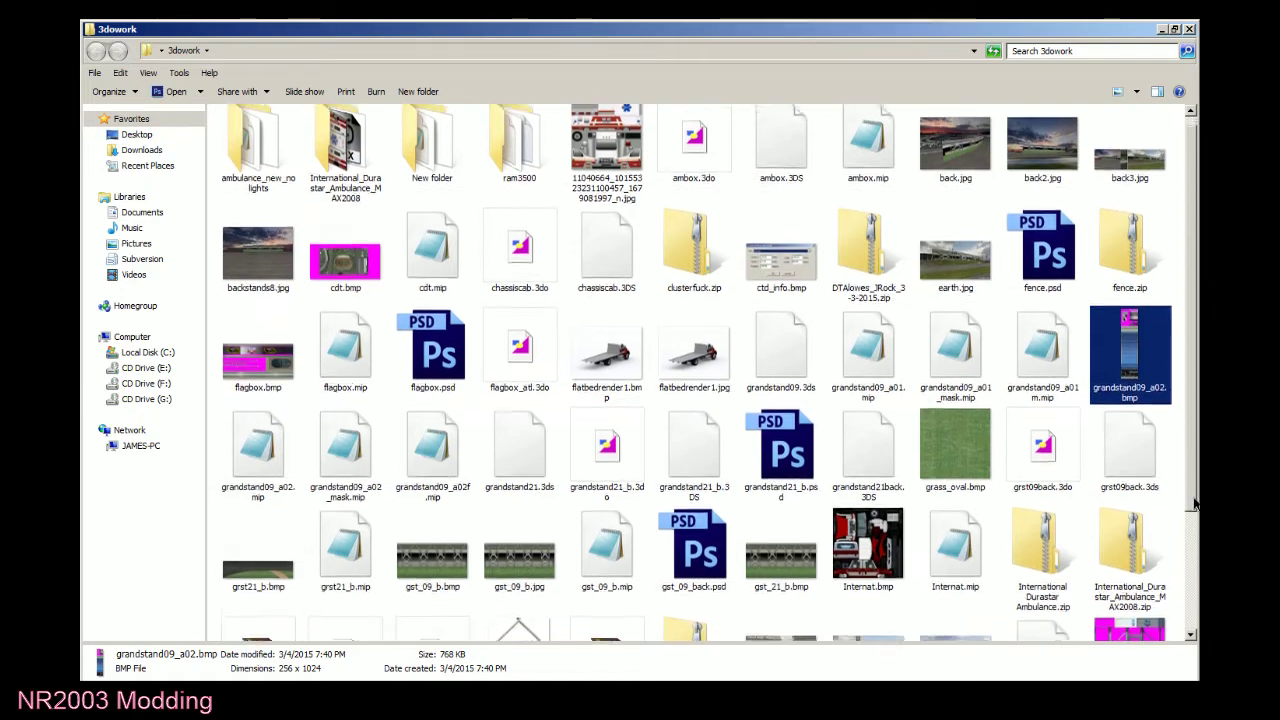
{"action": "scroll", "coordinate": [696, 372], "scroll_direction": "down", "scroll_amount": 1}
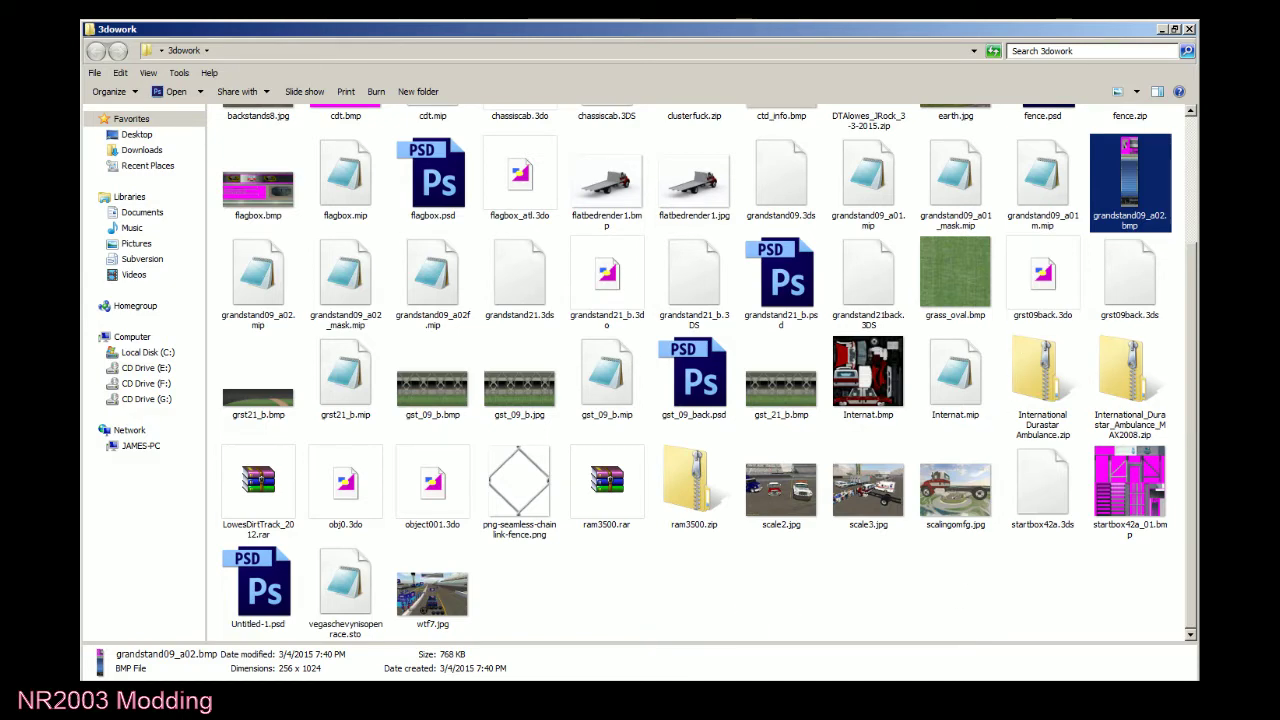
{"action": "left_click", "coordinate": [1189, 29]}
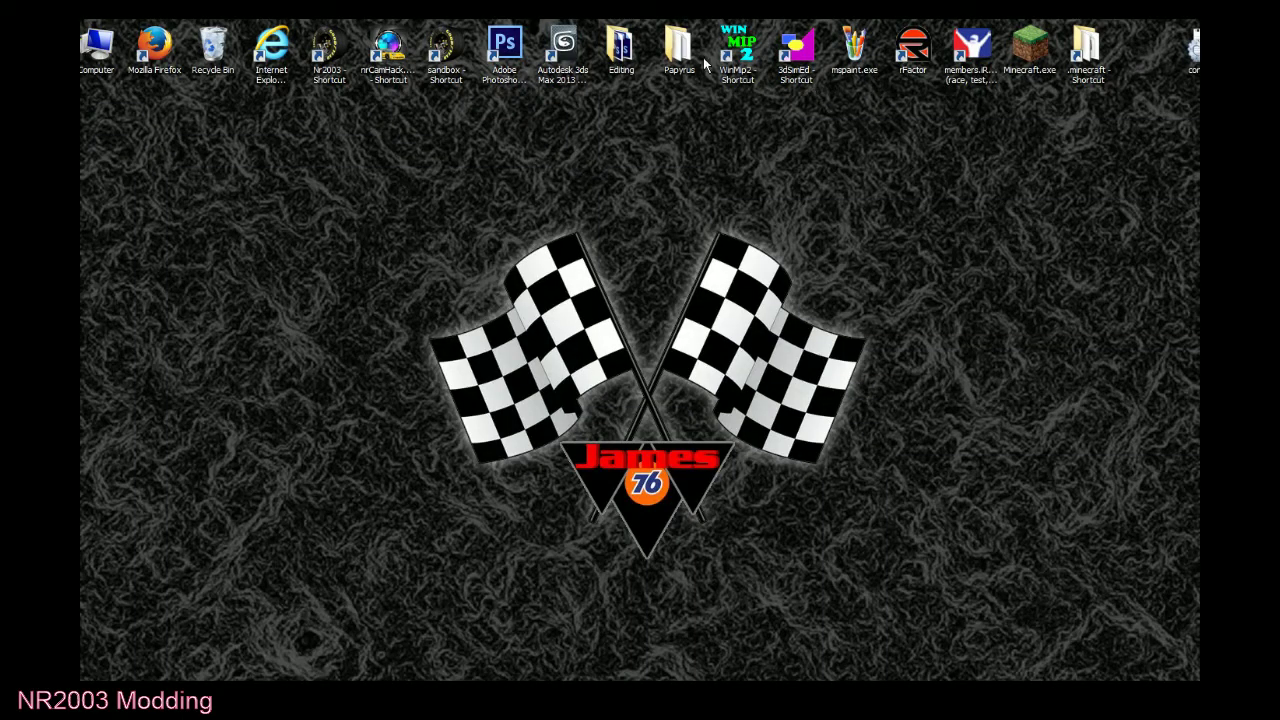
Start 3dSimEd at full size and open its Texture Browser.
{"action": "double_click", "coordinate": [785, 57]}
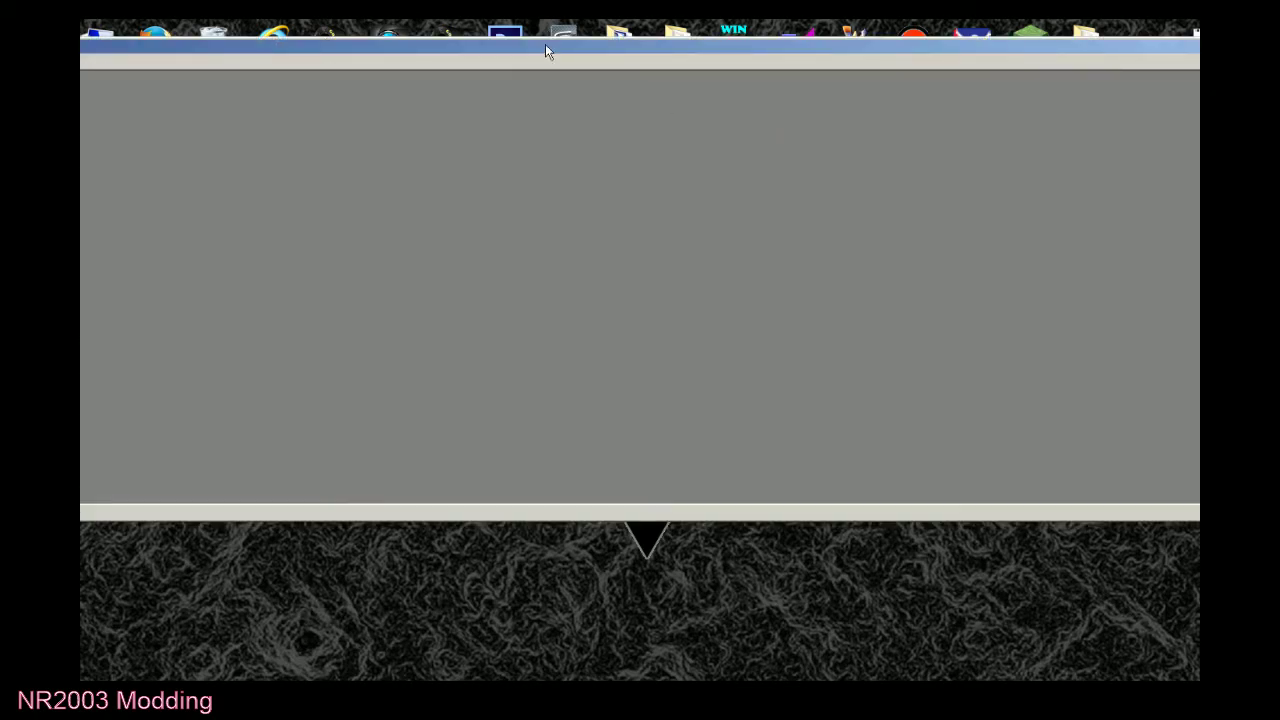
{"action": "double_click", "coordinate": [545, 44]}
{"action": "left_click", "coordinate": [118, 44]}
{"action": "left_click", "coordinate": [133, 88]}
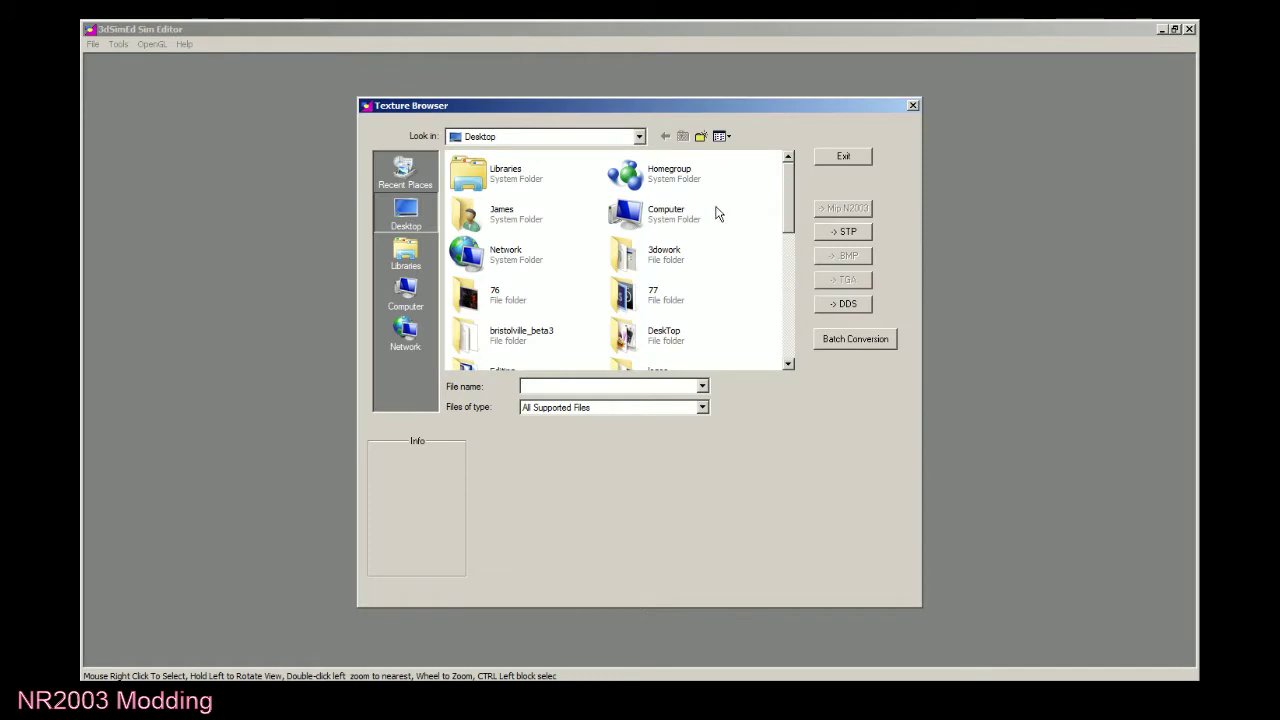
Browse to the lowes_night folder among the Papyrus tracks and go to its grandstand texture files.
{"action": "left_click_drag", "start_coordinate": [786, 200], "coordinate": [794, 251]}
{"action": "double_click", "coordinate": [677, 306]}
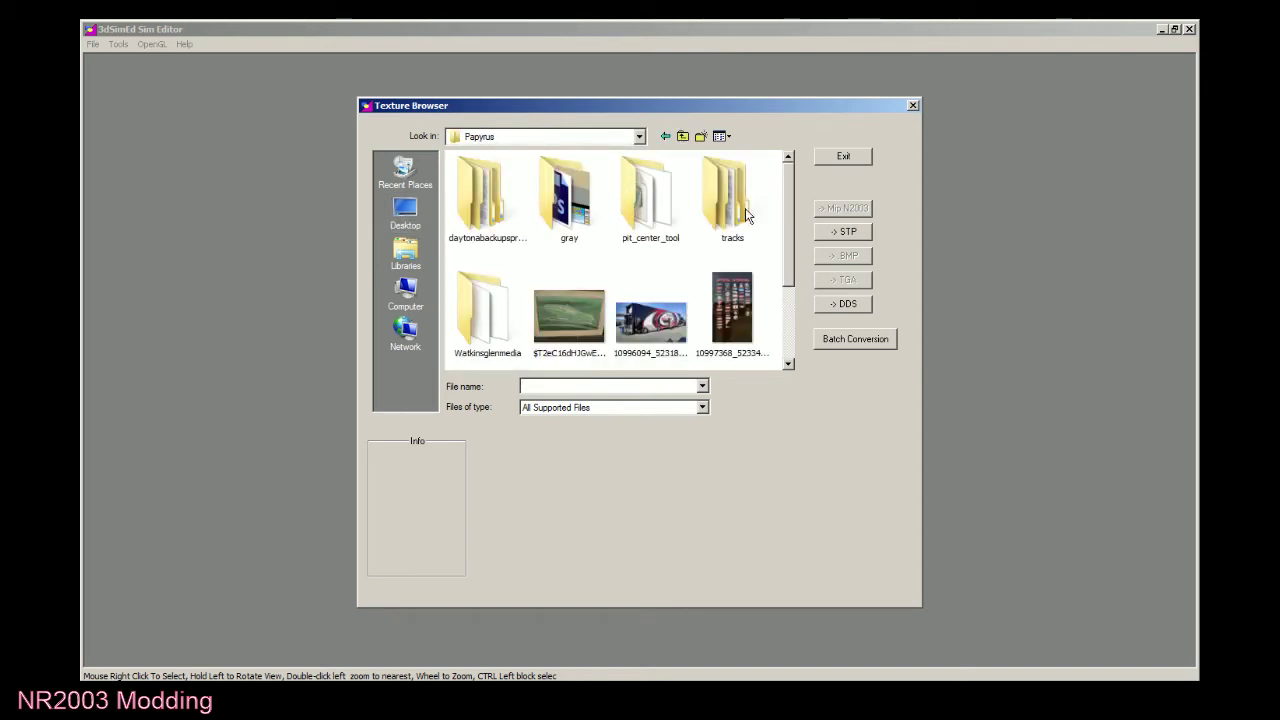
{"action": "double_click", "coordinate": [728, 205]}
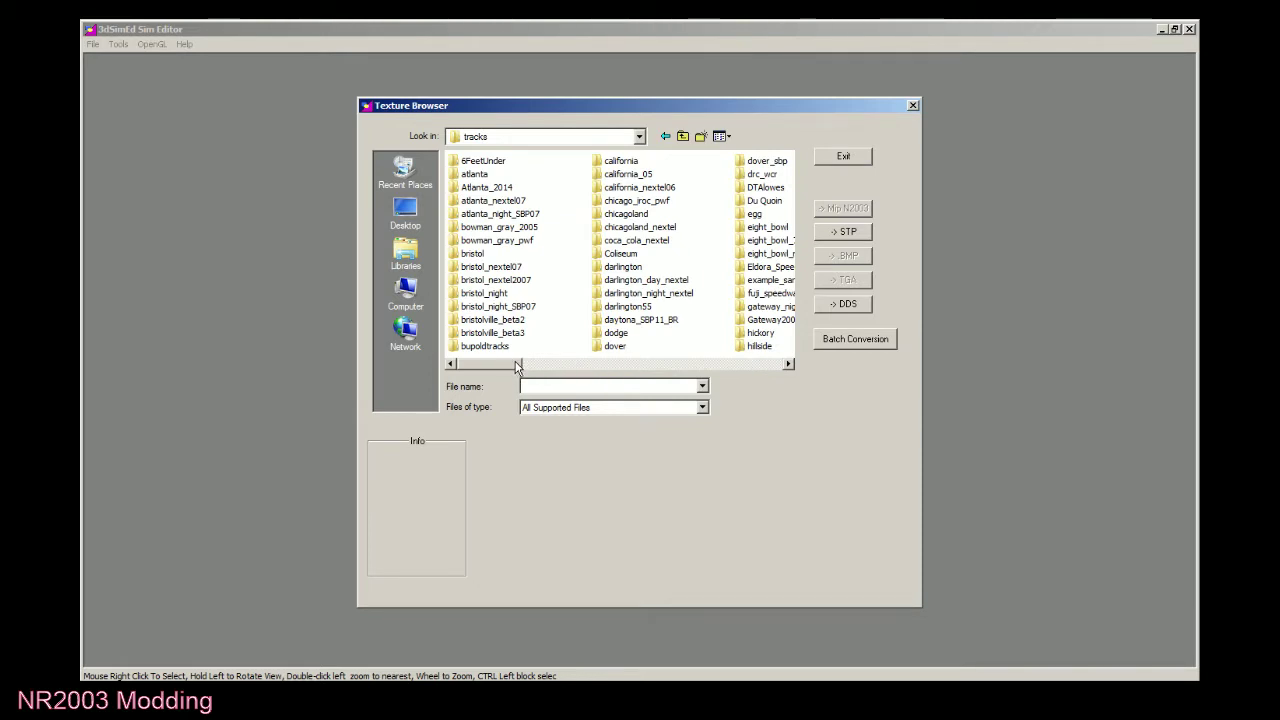
{"action": "left_click_drag", "start_coordinate": [529, 364], "coordinate": [606, 364]}
{"action": "double_click", "coordinate": [632, 346]}
{"action": "left_click_drag", "start_coordinate": [796, 170], "coordinate": [803, 230]}
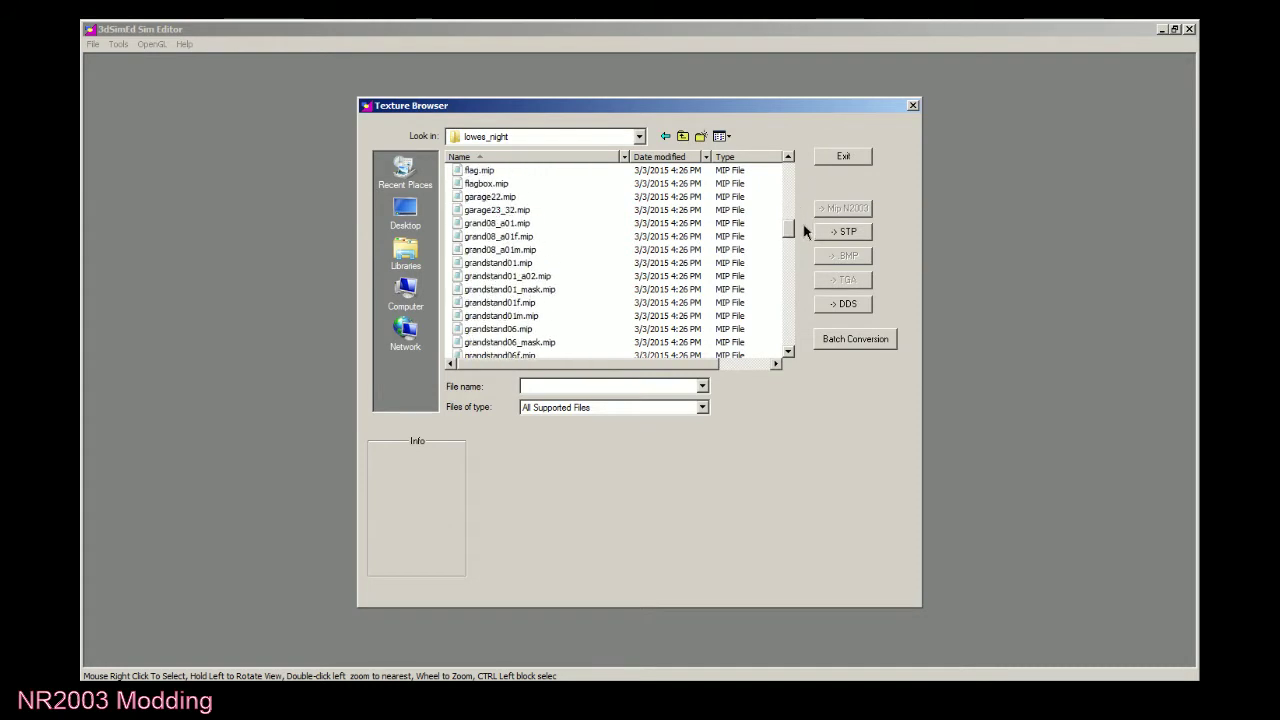
Preview the garage, grand08_a01 and grandstand01 textures in the lowes_night folder.
{"action": "left_click", "coordinate": [508, 197]}
{"action": "left_click", "coordinate": [513, 211]}
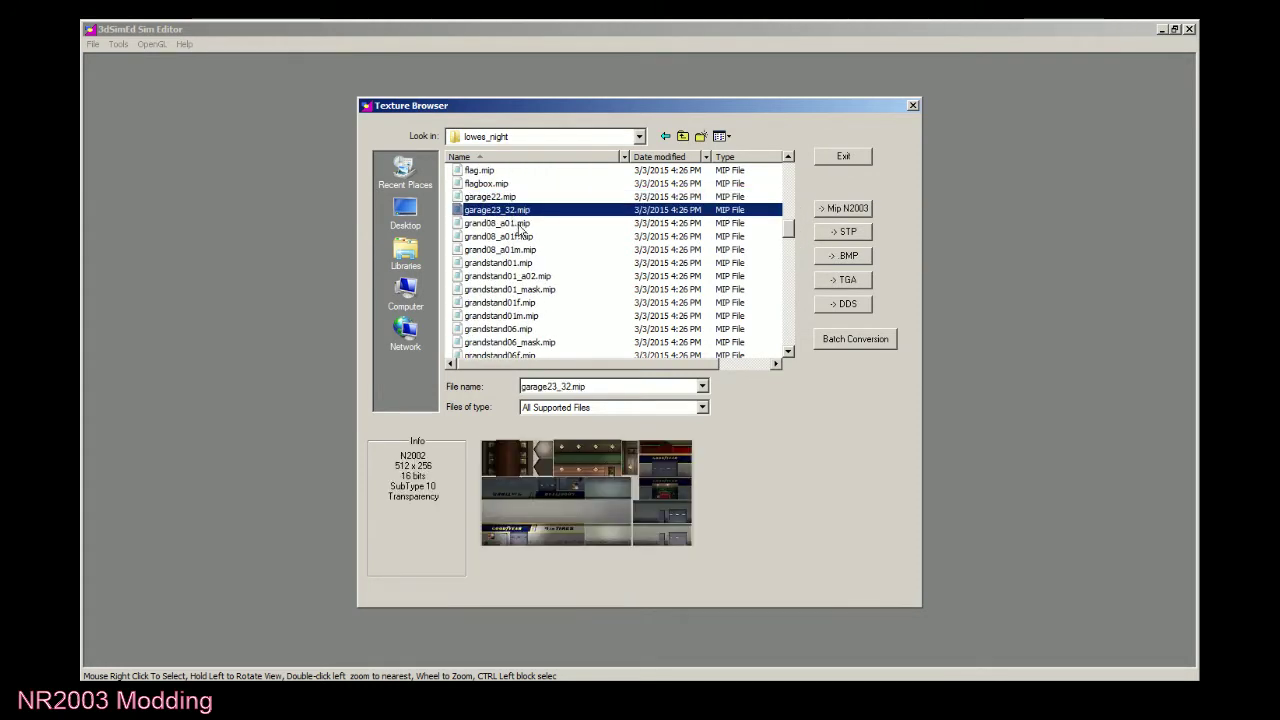
{"action": "left_click", "coordinate": [521, 225]}
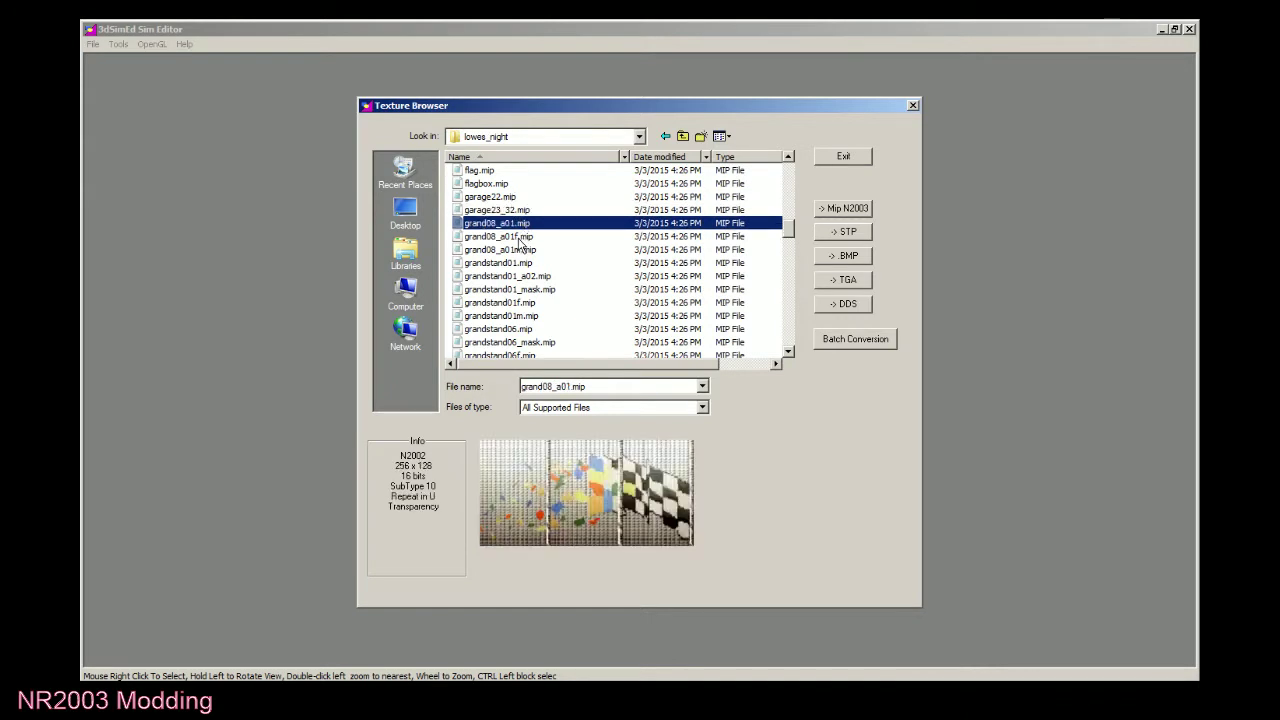
{"action": "left_click", "coordinate": [521, 237]}
{"action": "left_click", "coordinate": [529, 250]}
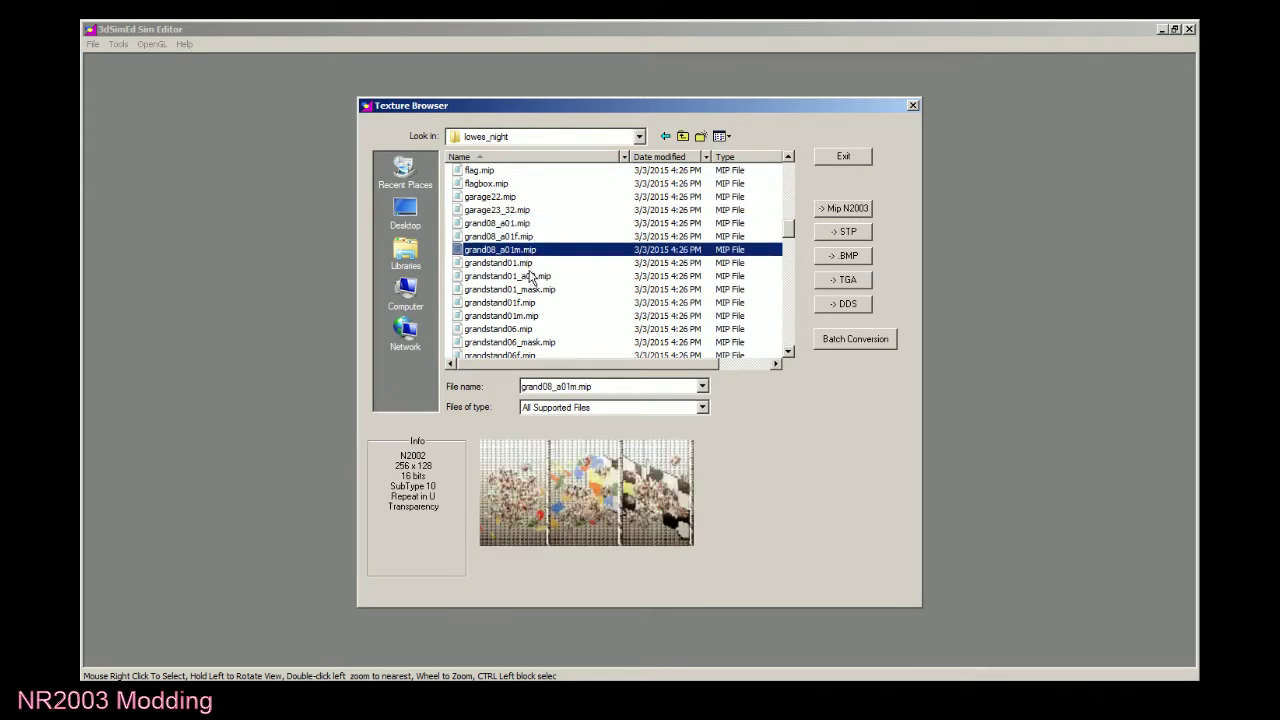
{"action": "left_click", "coordinate": [524, 264]}
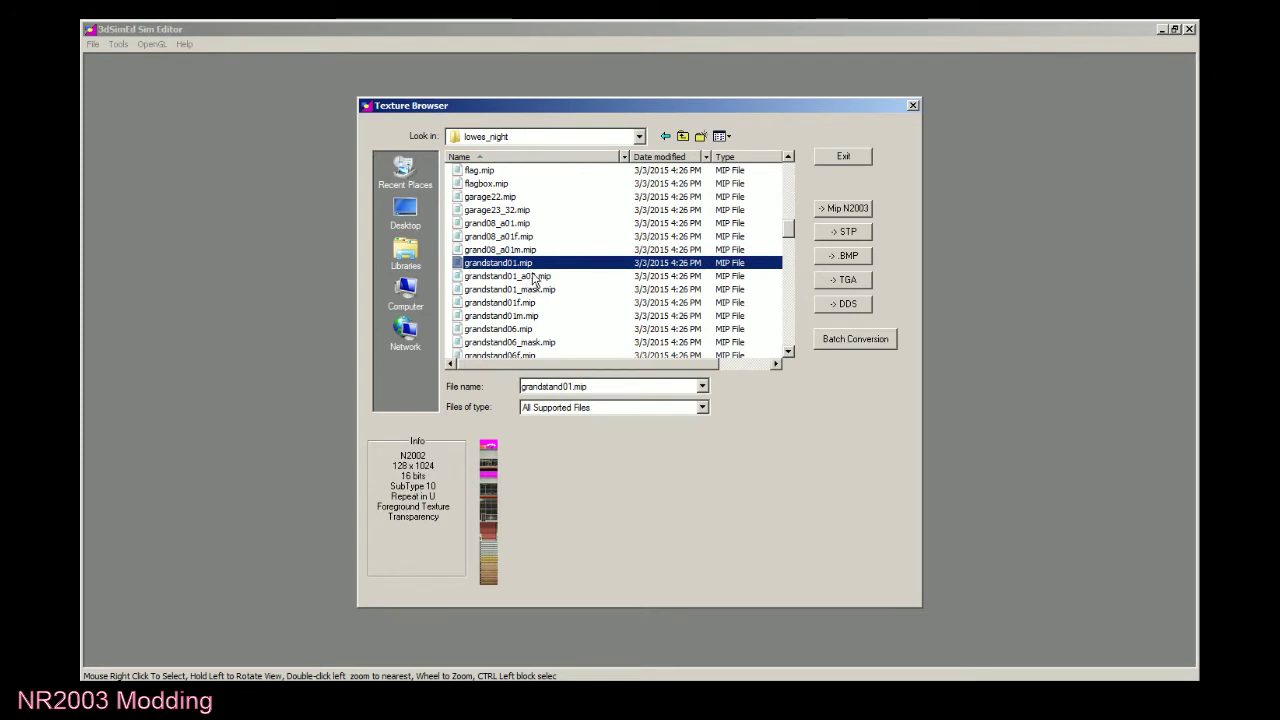
{"action": "left_click", "coordinate": [533, 277]}
{"action": "left_click", "coordinate": [536, 290]}
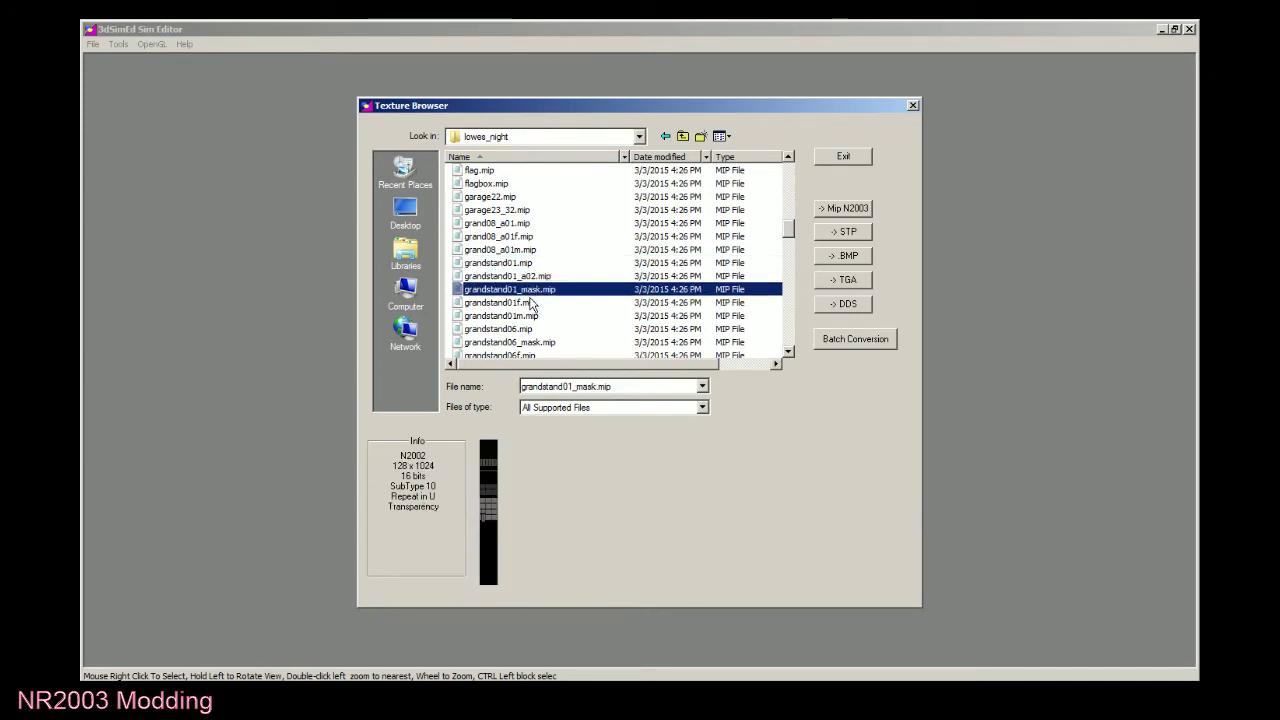
{"action": "left_click", "coordinate": [532, 303]}
{"action": "left_click", "coordinate": [556, 314]}
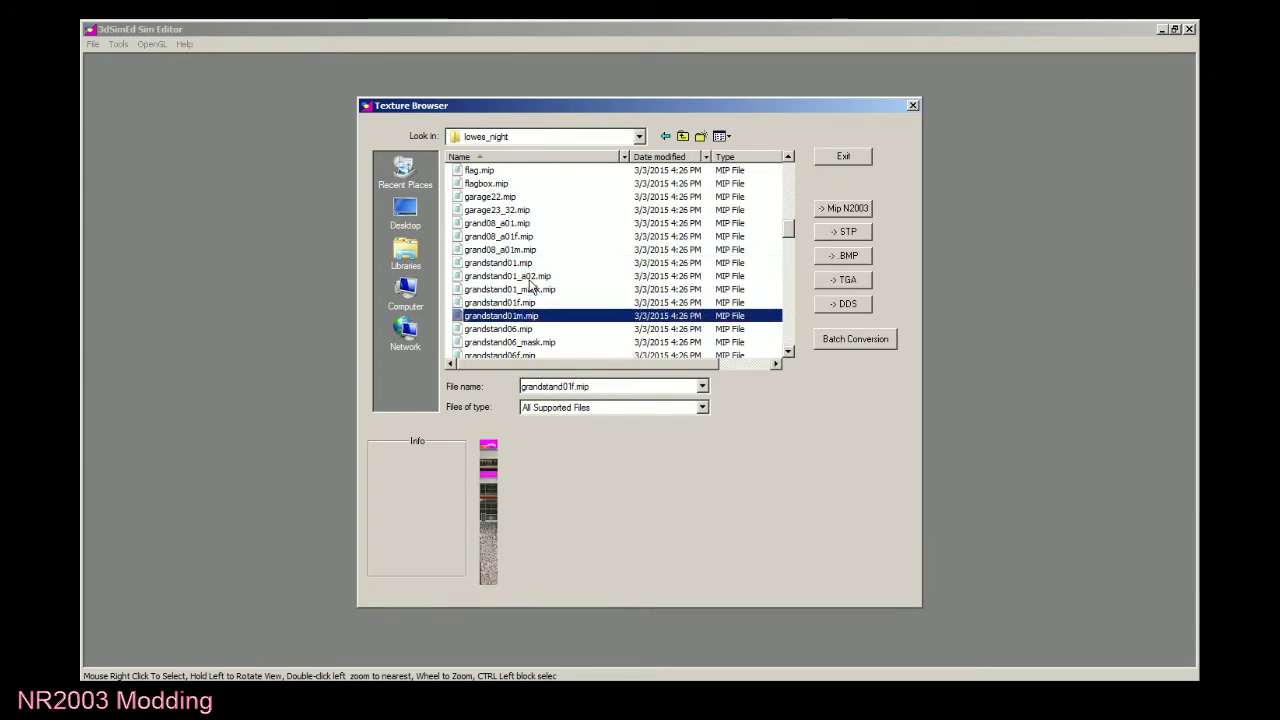
Preview the grandstand06 and grandstand08 texture variants for usable seating, roof and side sections.
{"action": "left_click", "coordinate": [640, 329]}
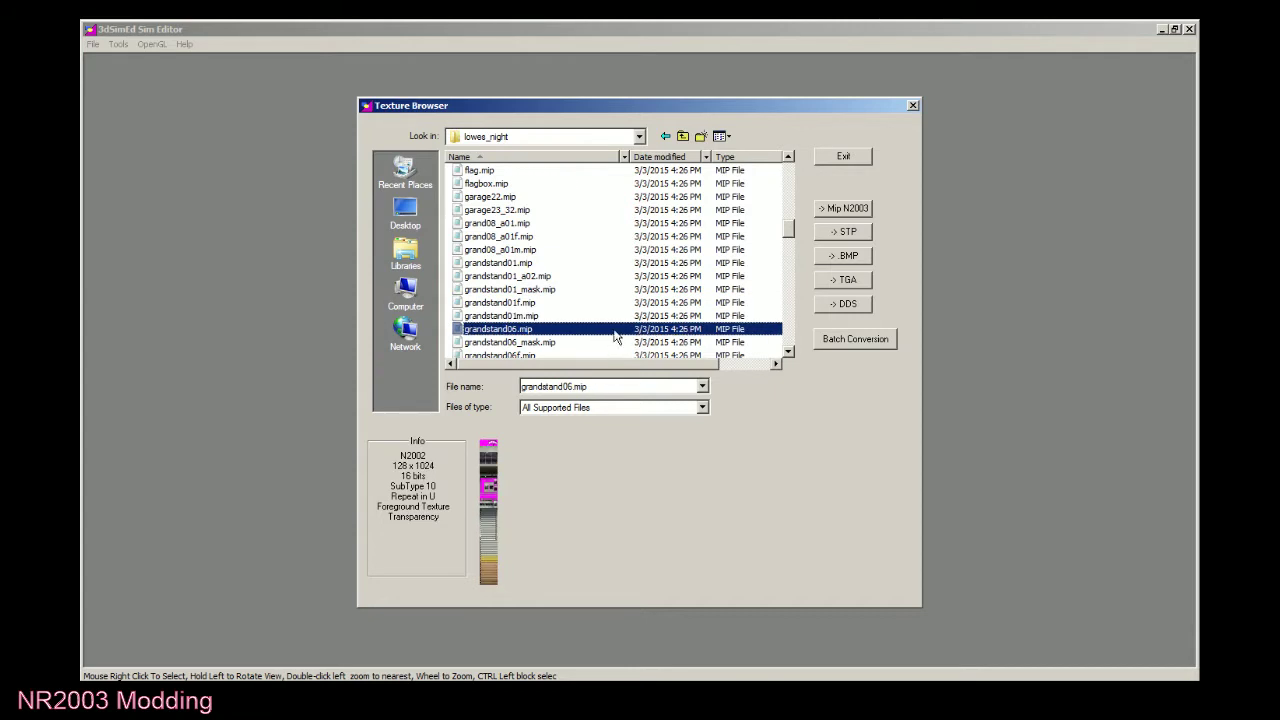
{"action": "key", "text": "Down"}
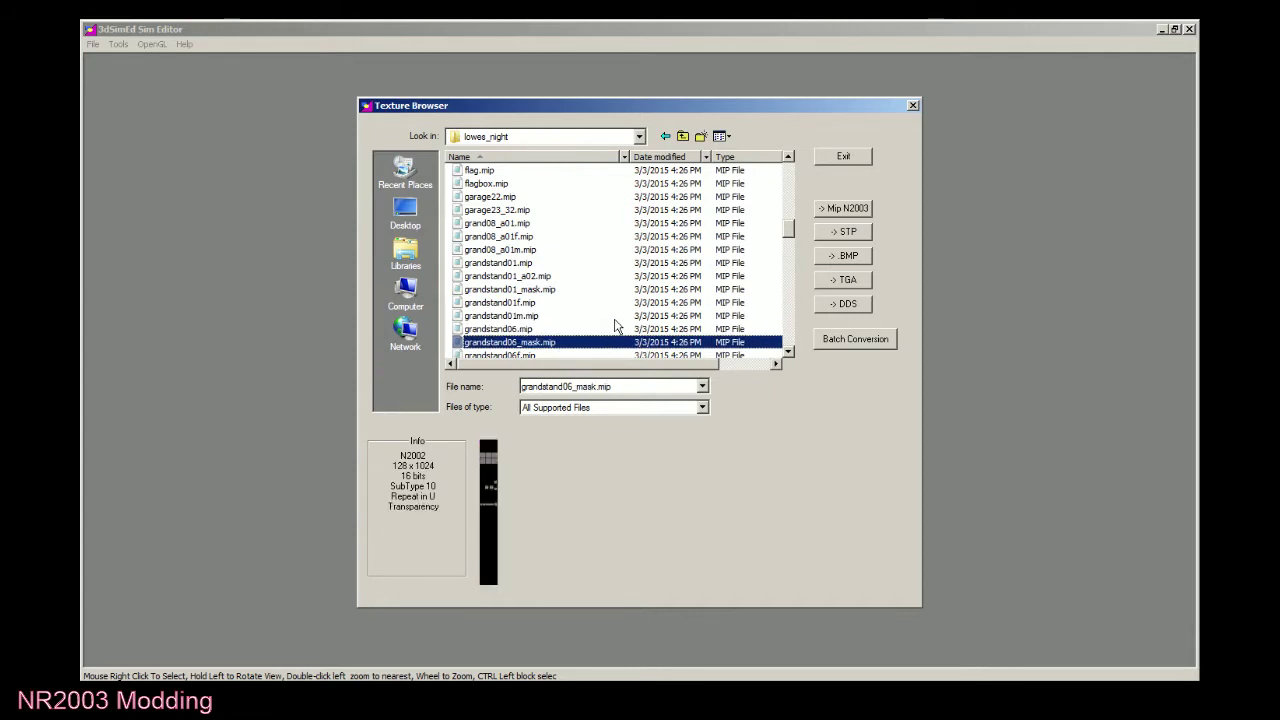
{"action": "key", "text": "Down"}
{"action": "key", "text": "Down"}
{"action": "key", "text": "Down"}
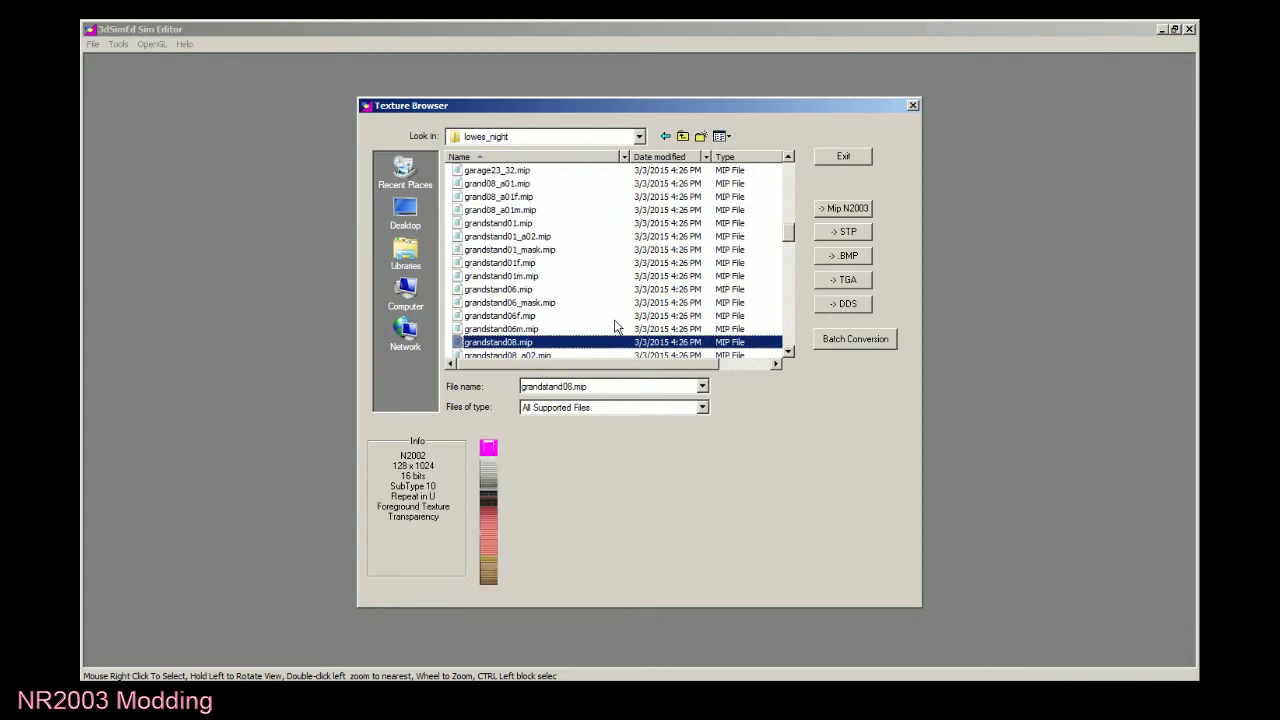
{"action": "scroll", "coordinate": [627, 330], "scroll_direction": "down", "scroll_amount": 3}
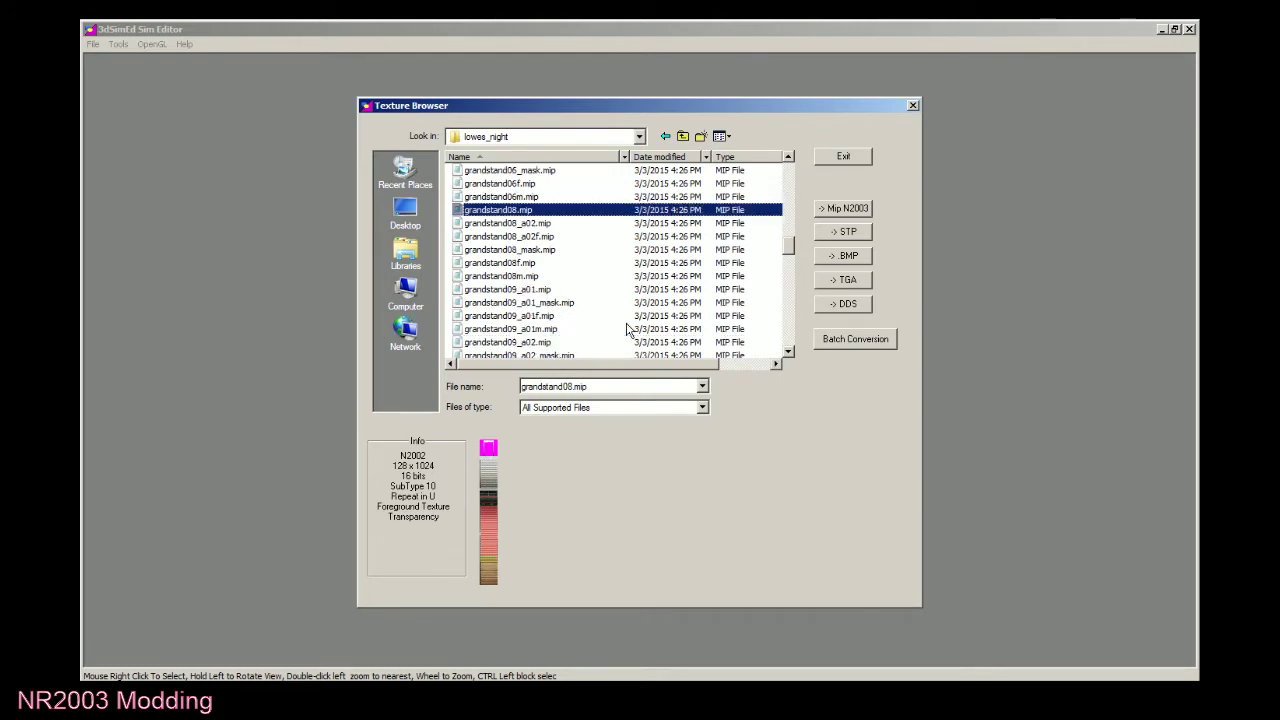
{"action": "key", "text": "Down"}
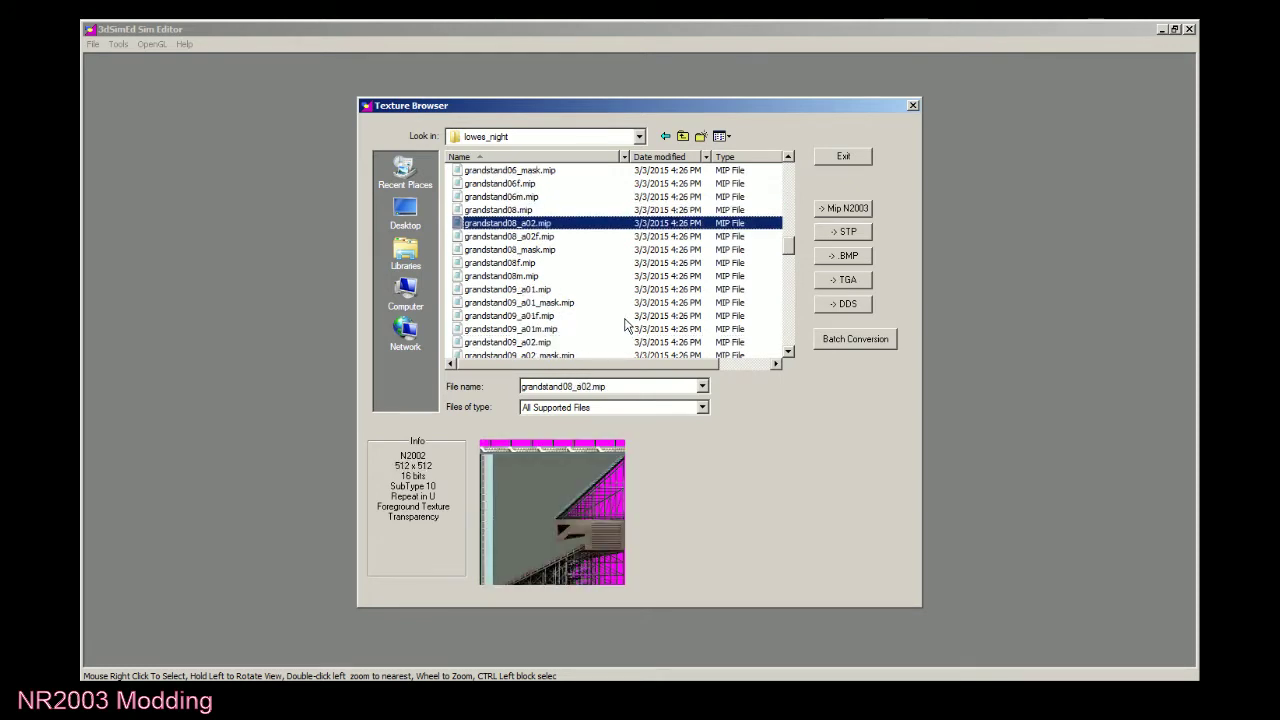
{"action": "key", "text": "Down"}
{"action": "key", "text": "Down"}
{"action": "key", "text": "Down"}
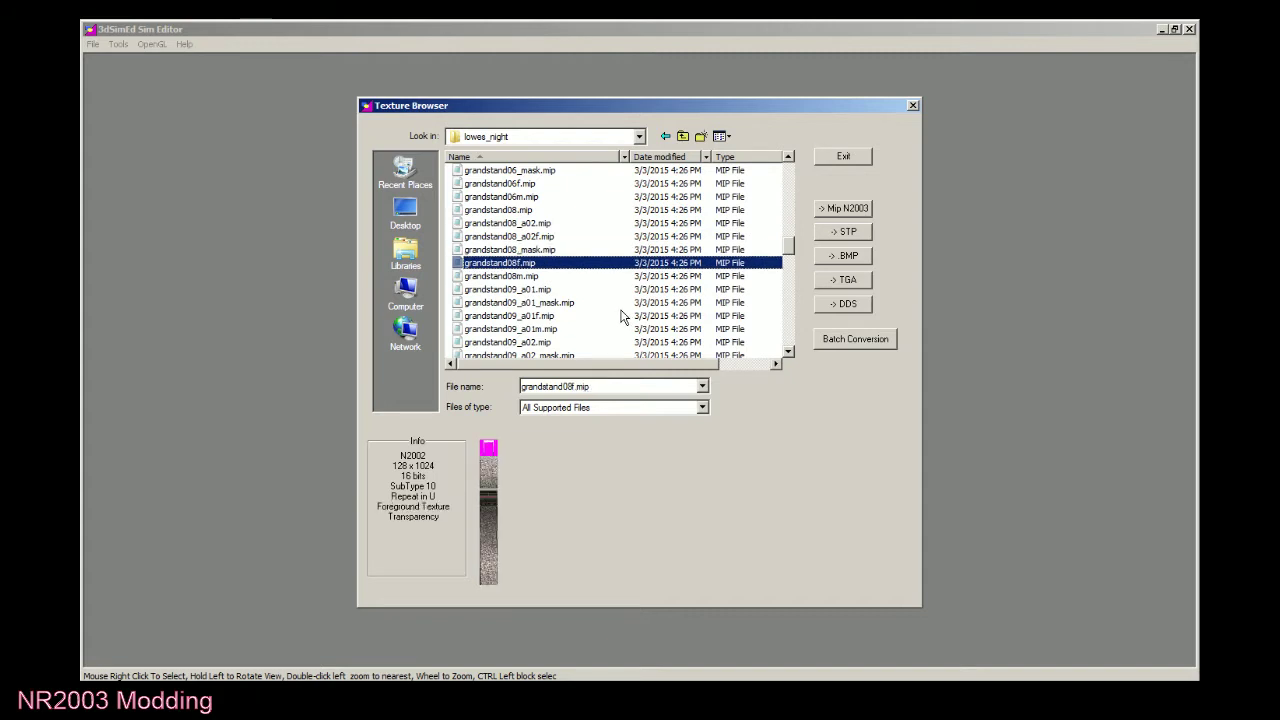
{"action": "key", "text": "Down"}
Preview the grandstand09_a01 and grandstand09_a02 textures along with their mask and crowd variants.
{"action": "key", "text": "Down"}
{"action": "key", "text": "Down"}
{"action": "key", "text": "Up"}
{"action": "key", "text": "Down"}
{"action": "key", "text": "Down"}
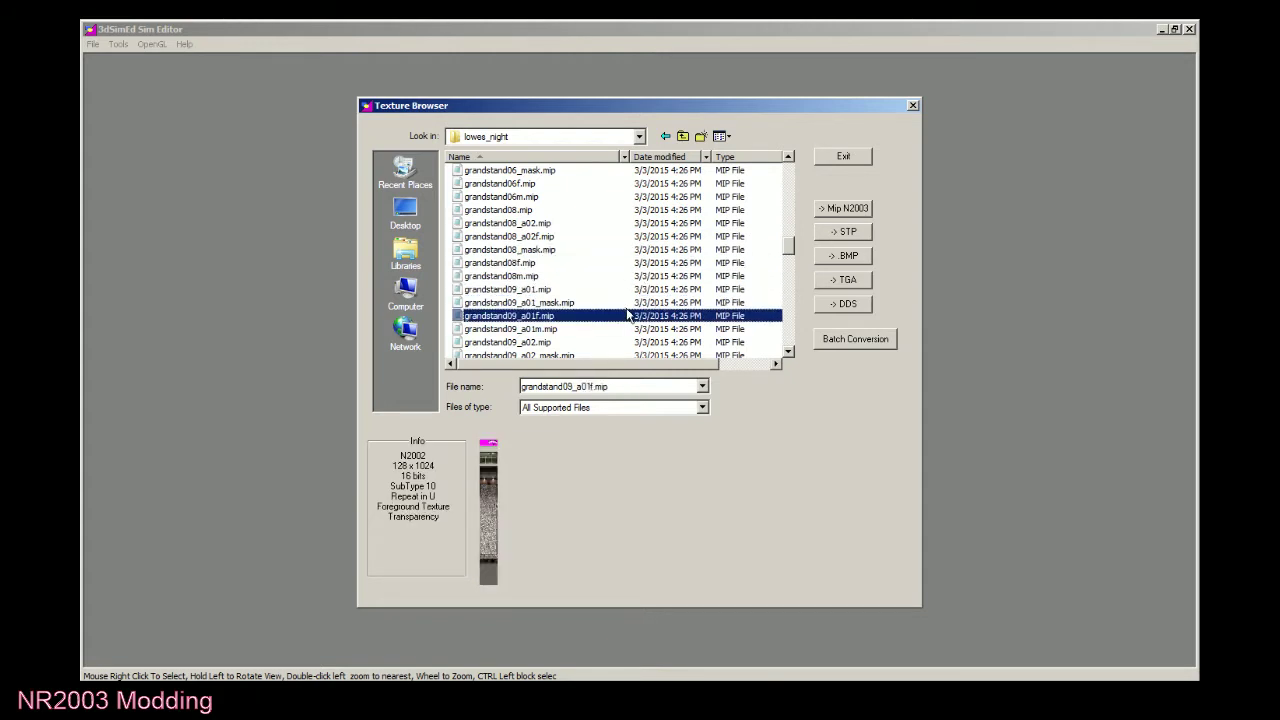
{"action": "key", "text": "Down"}
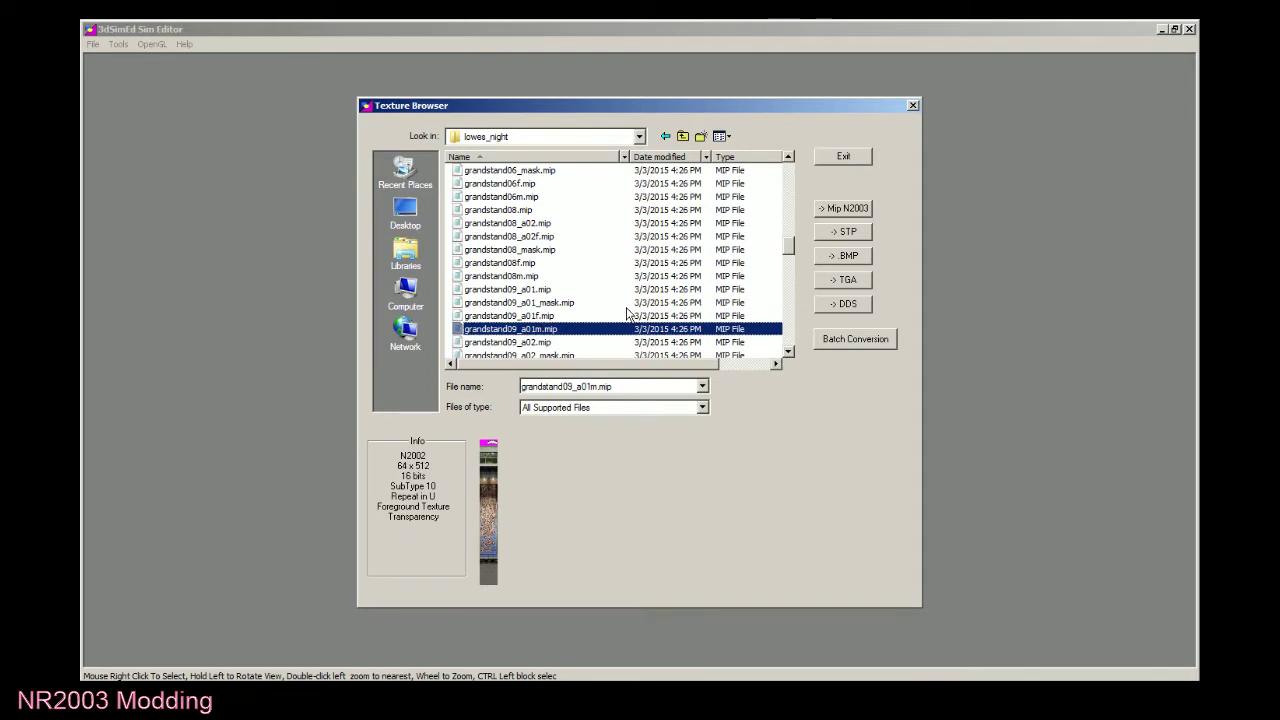
{"action": "key", "text": "Down"}
{"action": "key", "text": "Down"}
{"action": "key", "text": "Down"}
Compare the grandstand13_a01 and grandstand13_a02 textures and return to grandstand13_a01.mip.
{"action": "key", "text": "Down"}
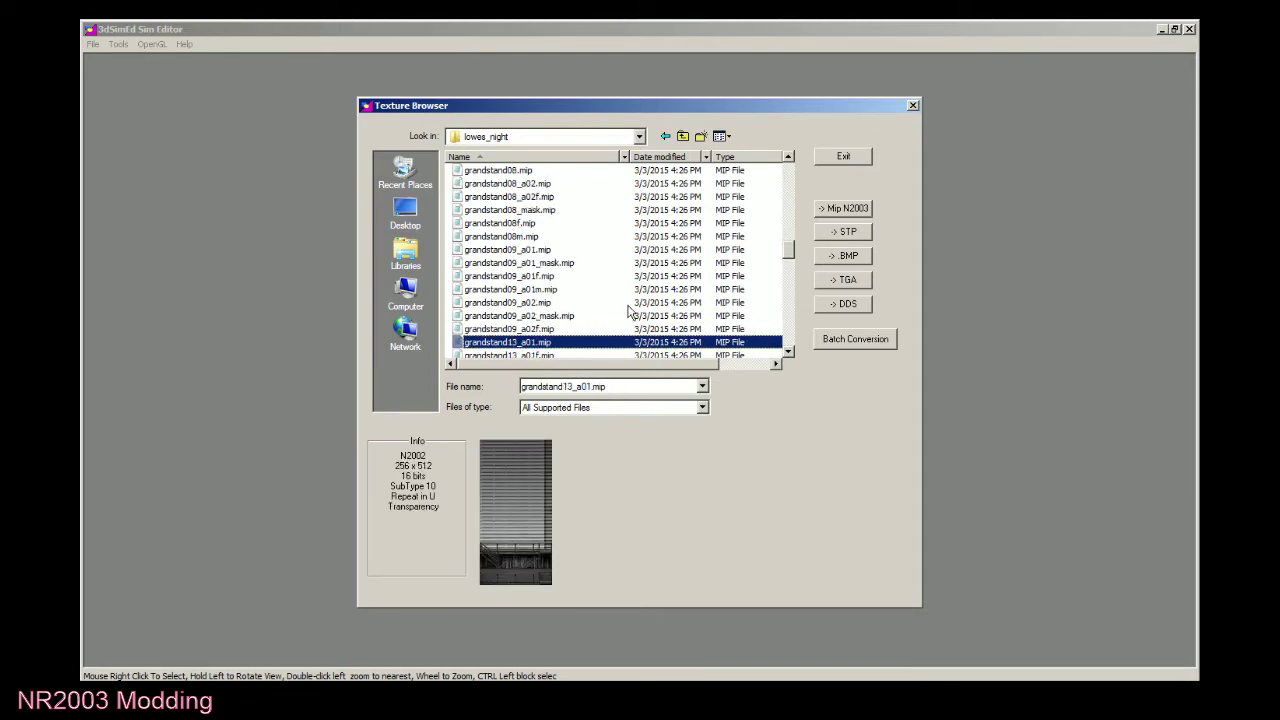
{"action": "key", "text": "Down"}
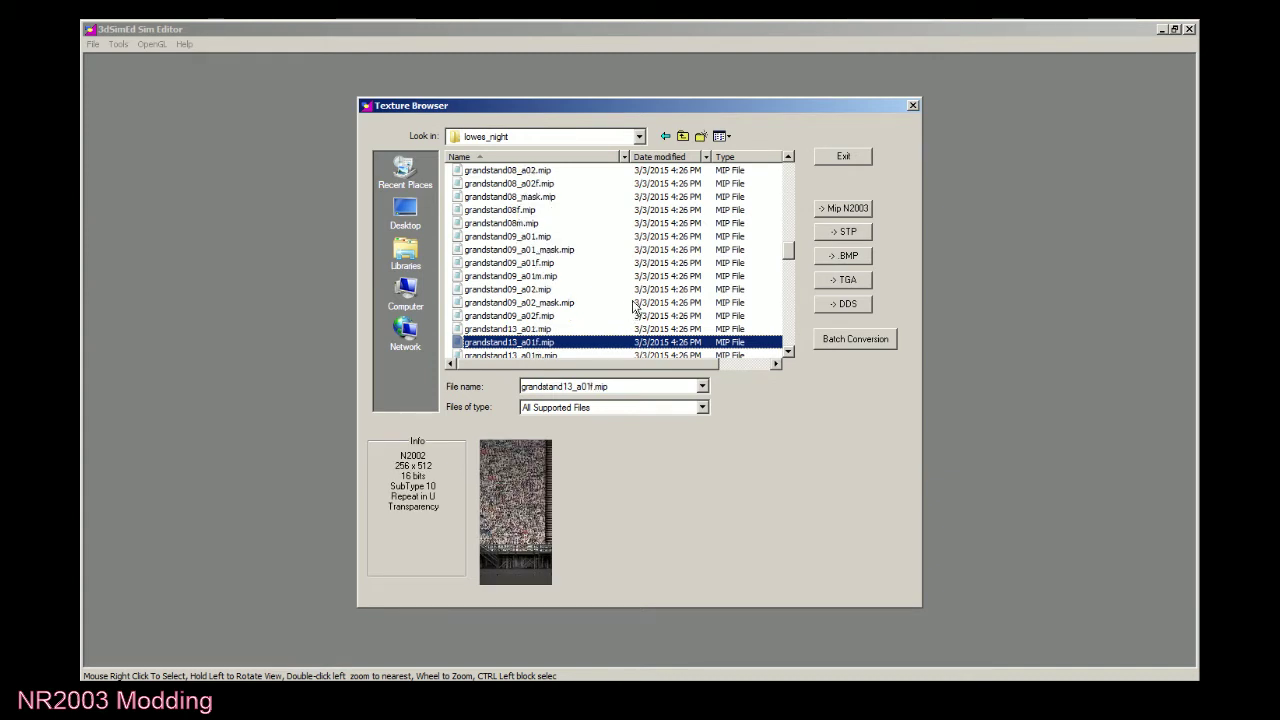
{"action": "key", "text": "Down"}
{"action": "key", "text": "Down"}
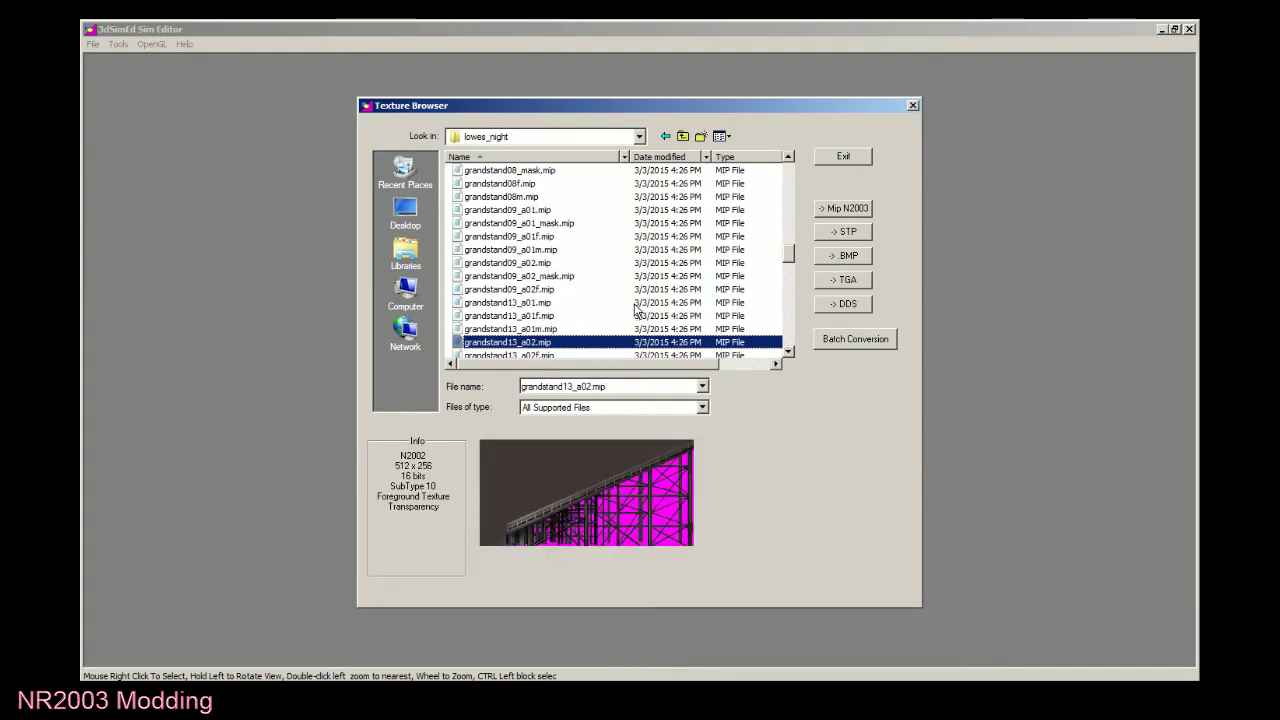
{"action": "key", "text": "Up"}
{"action": "key", "text": "Up"}
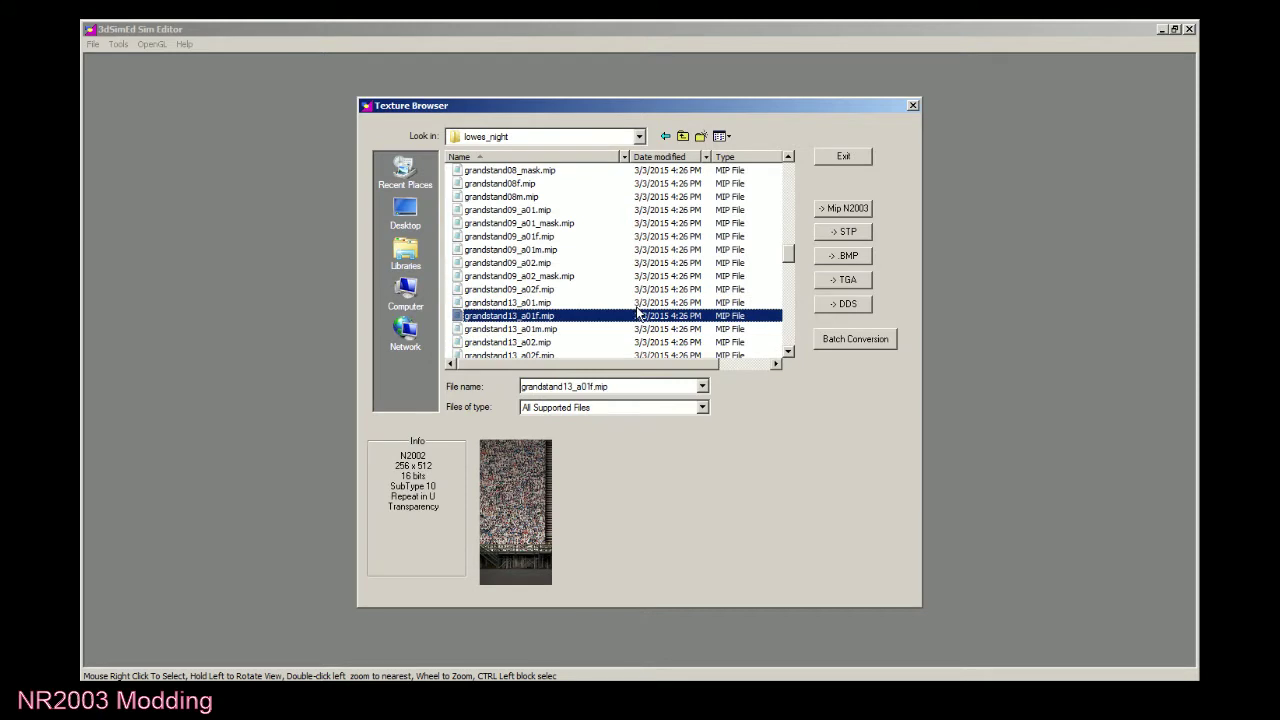
{"action": "key", "text": "Up"}
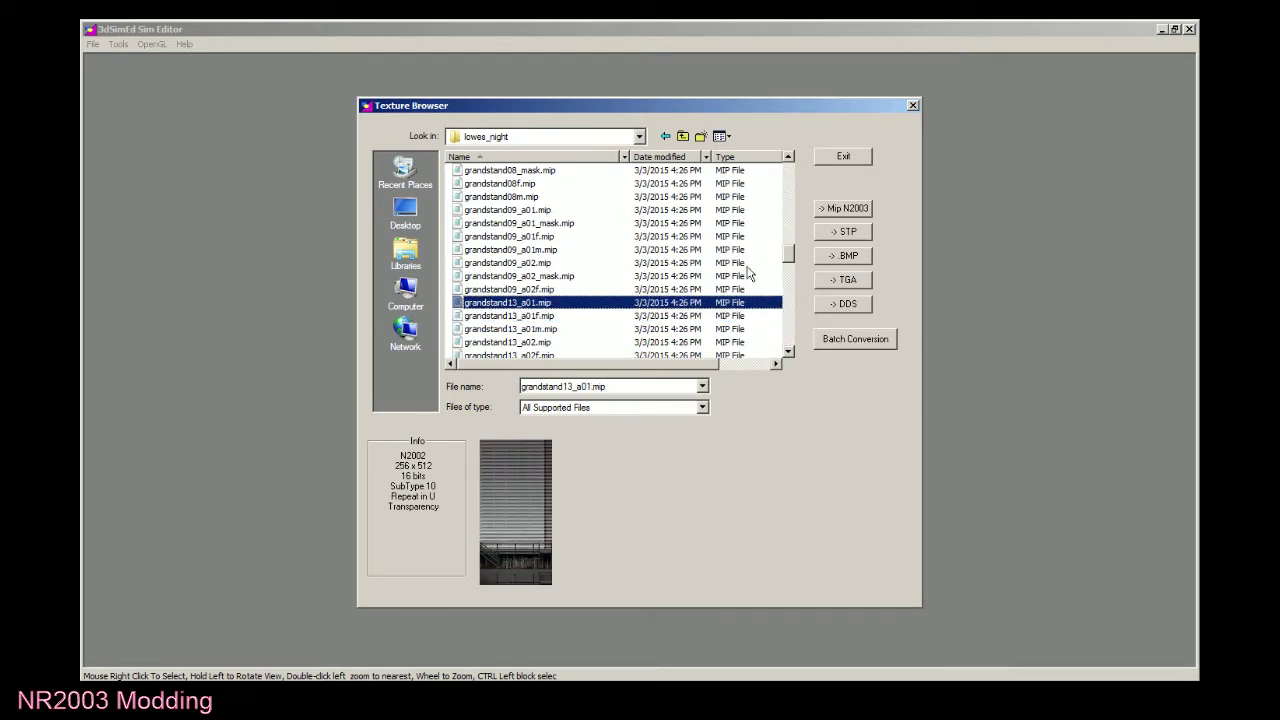
Convert grandstand13_a01.mip to BMP, moving the new file out of the lowes_night folder, and close 3dSimEd.
{"action": "left_click", "coordinate": [852, 257]}
{"action": "left_click_drag", "start_coordinate": [789, 251], "coordinate": [789, 345]}
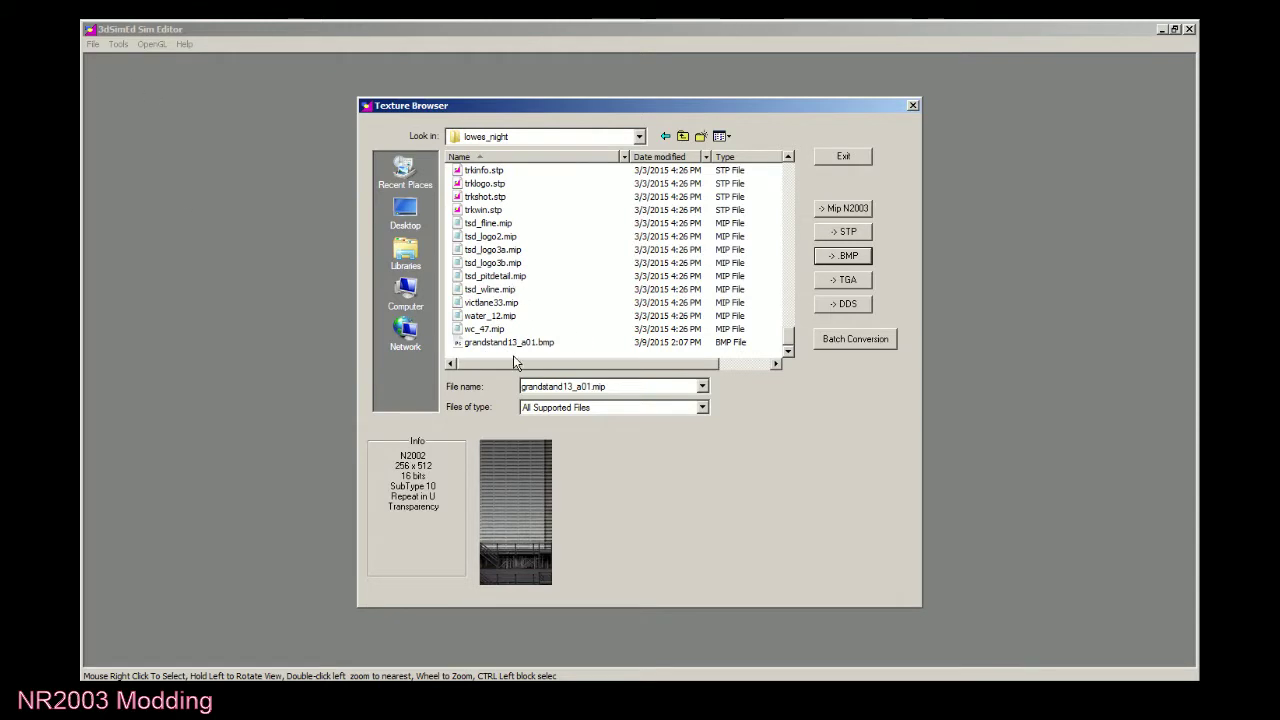
{"action": "left_click_drag", "start_coordinate": [472, 343], "coordinate": [84, 388]}
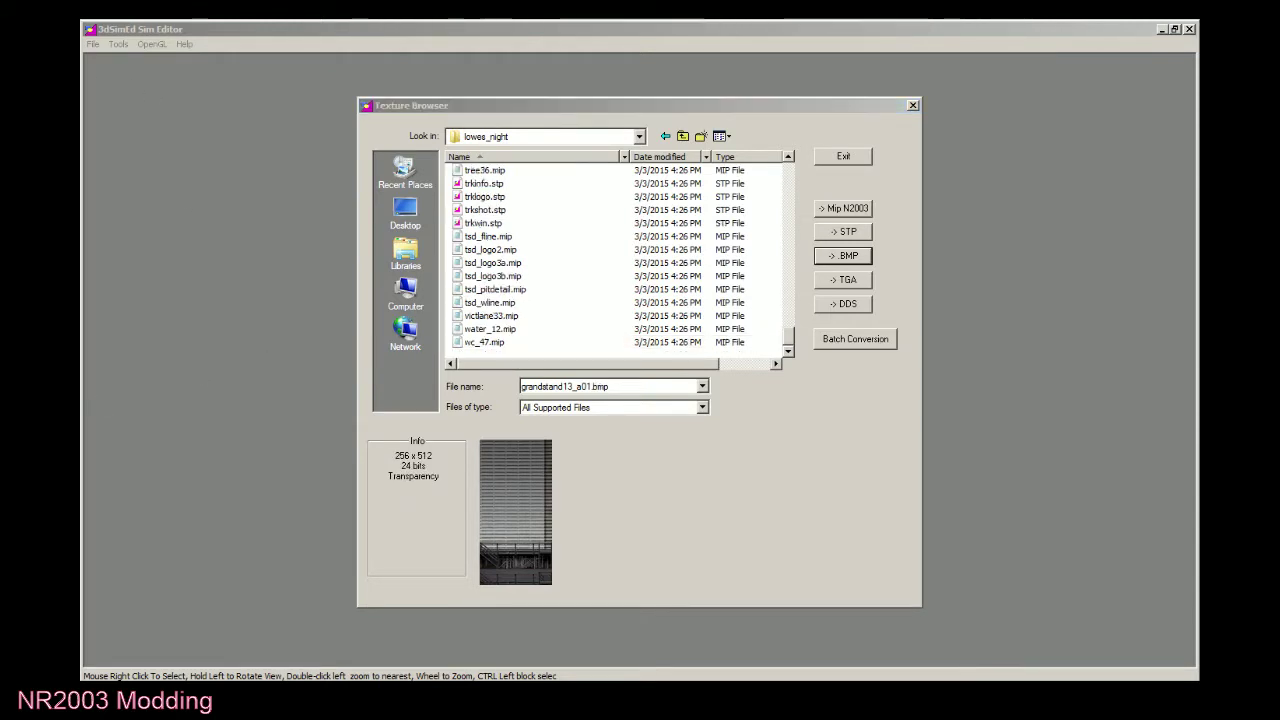
{"action": "left_click", "coordinate": [862, 158]}
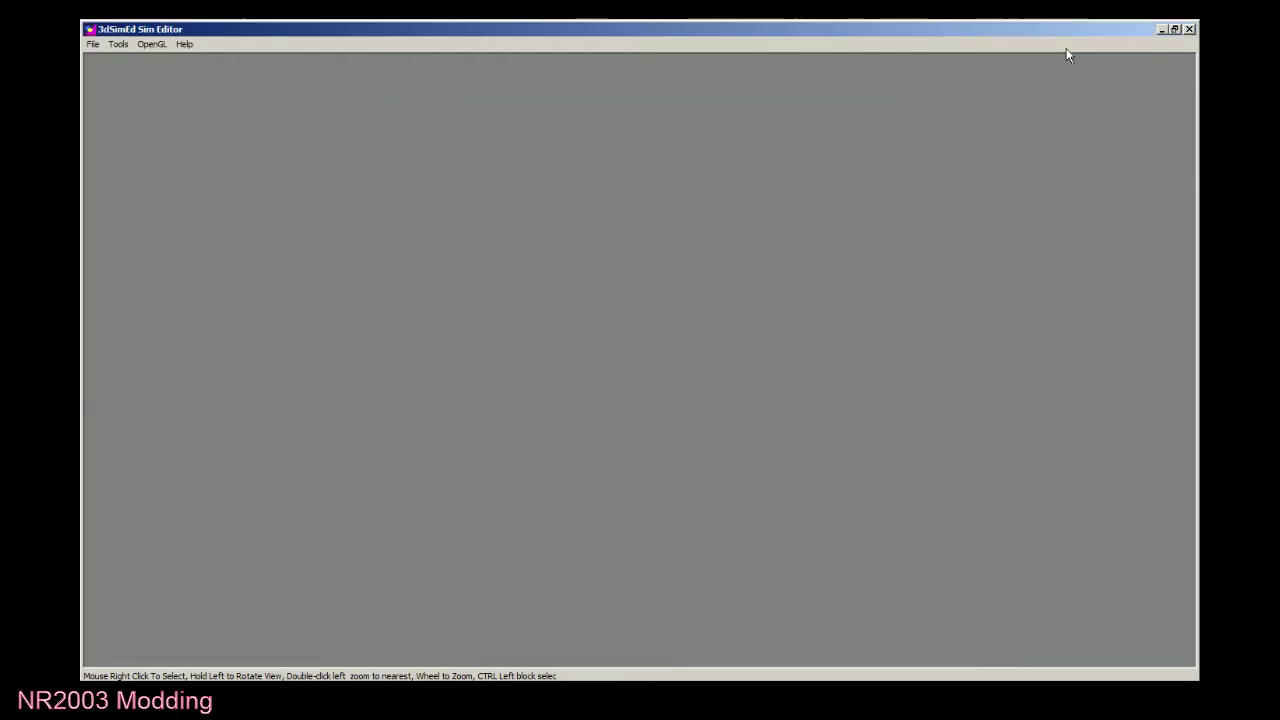
{"action": "left_click", "coordinate": [1189, 29]}
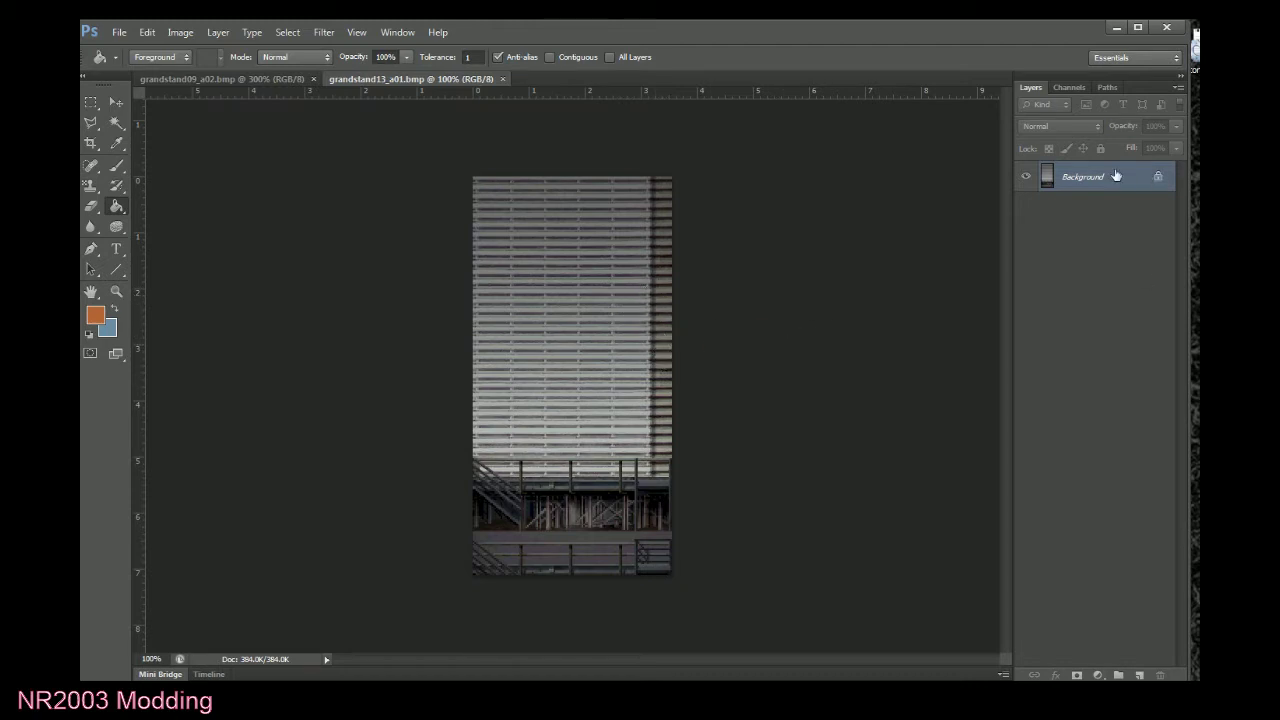
In Photoshop, copy the full-width bleacher area above the railings in grandstand13_a01.bmp and check its pixel size.
{"action": "left_click", "coordinate": [90, 103]}
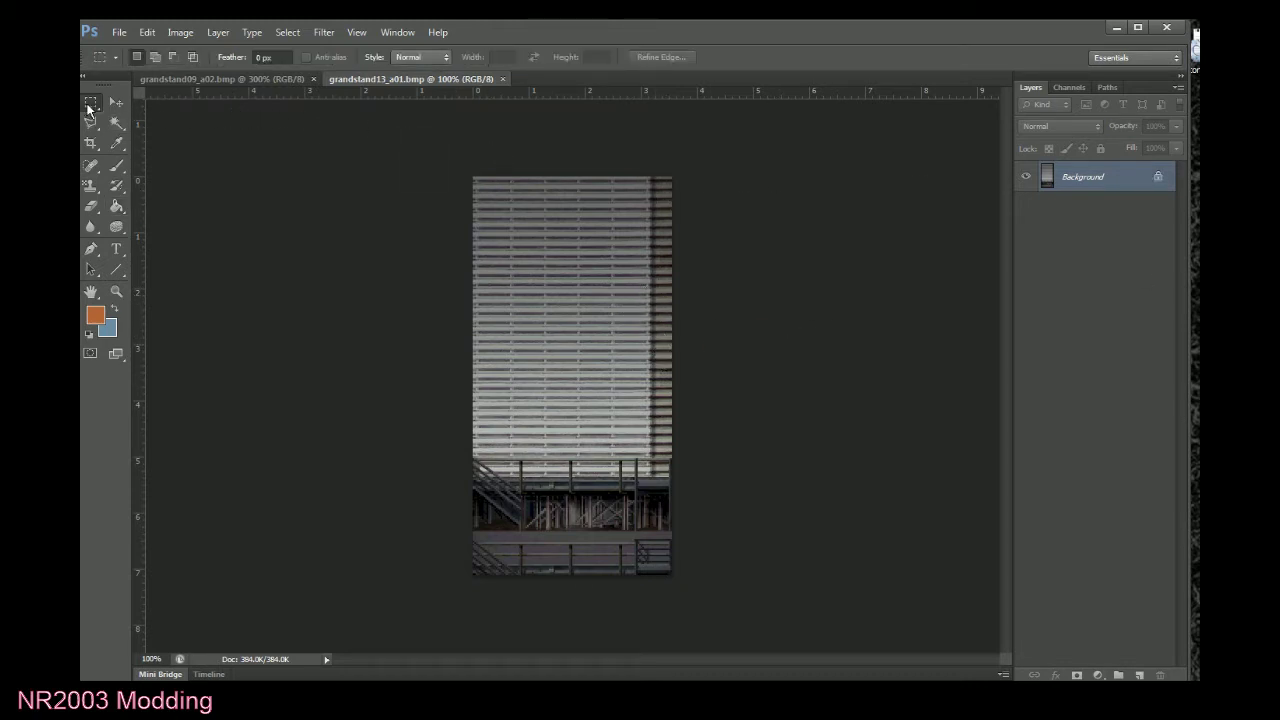
{"action": "left_click_drag", "start_coordinate": [425, 155], "coordinate": [548, 302]}
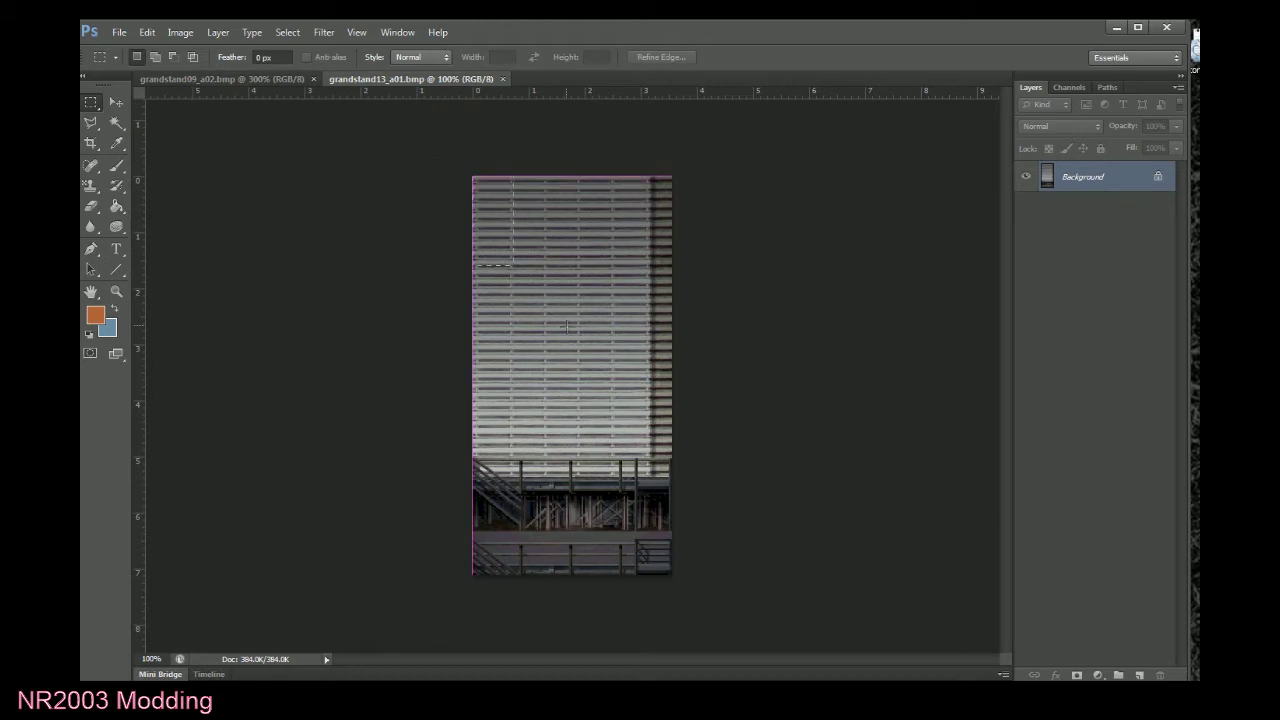
{"action": "left_click_drag", "start_coordinate": [621, 399], "coordinate": [683, 457]}
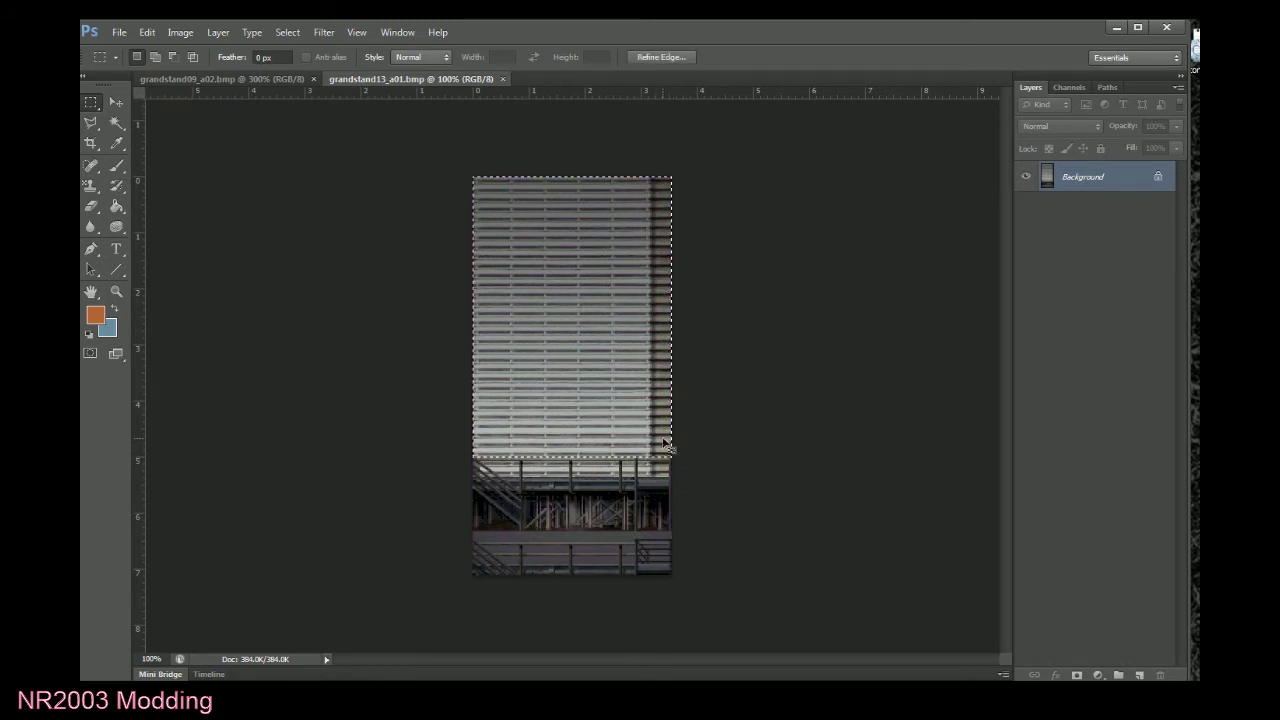
{"action": "left_click", "coordinate": [119, 32]}
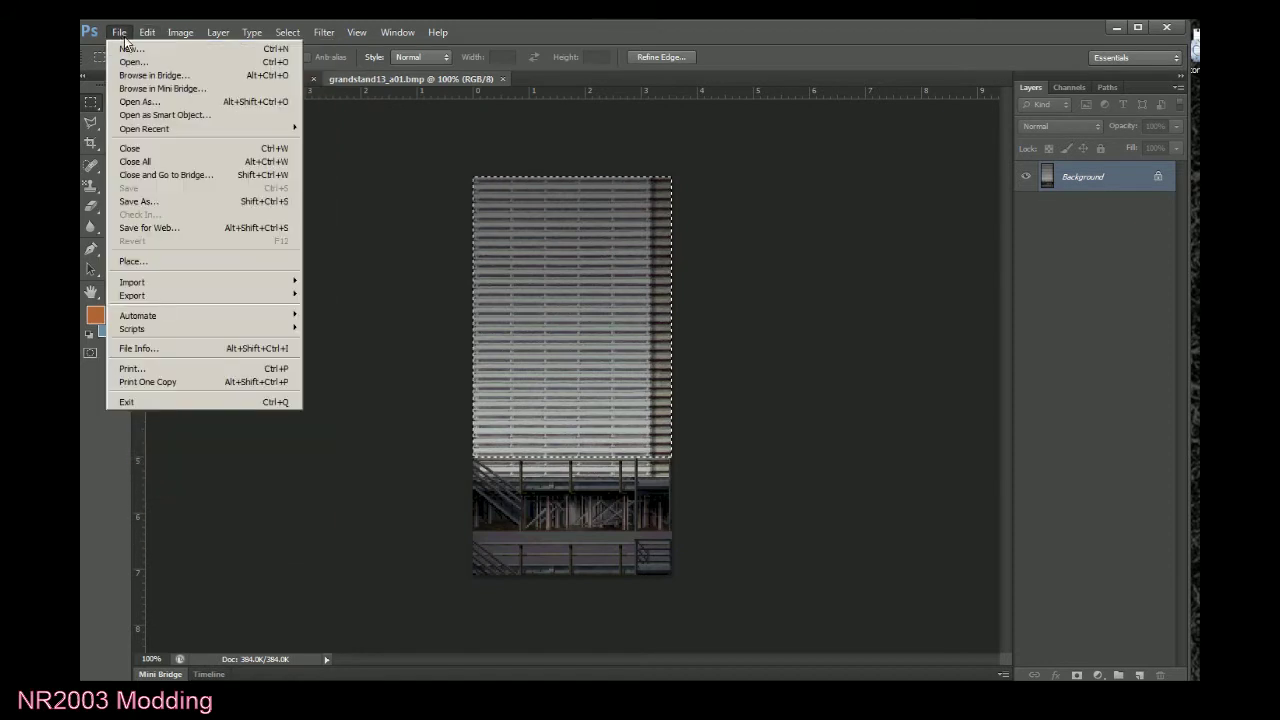
{"action": "left_click", "coordinate": [133, 50]}
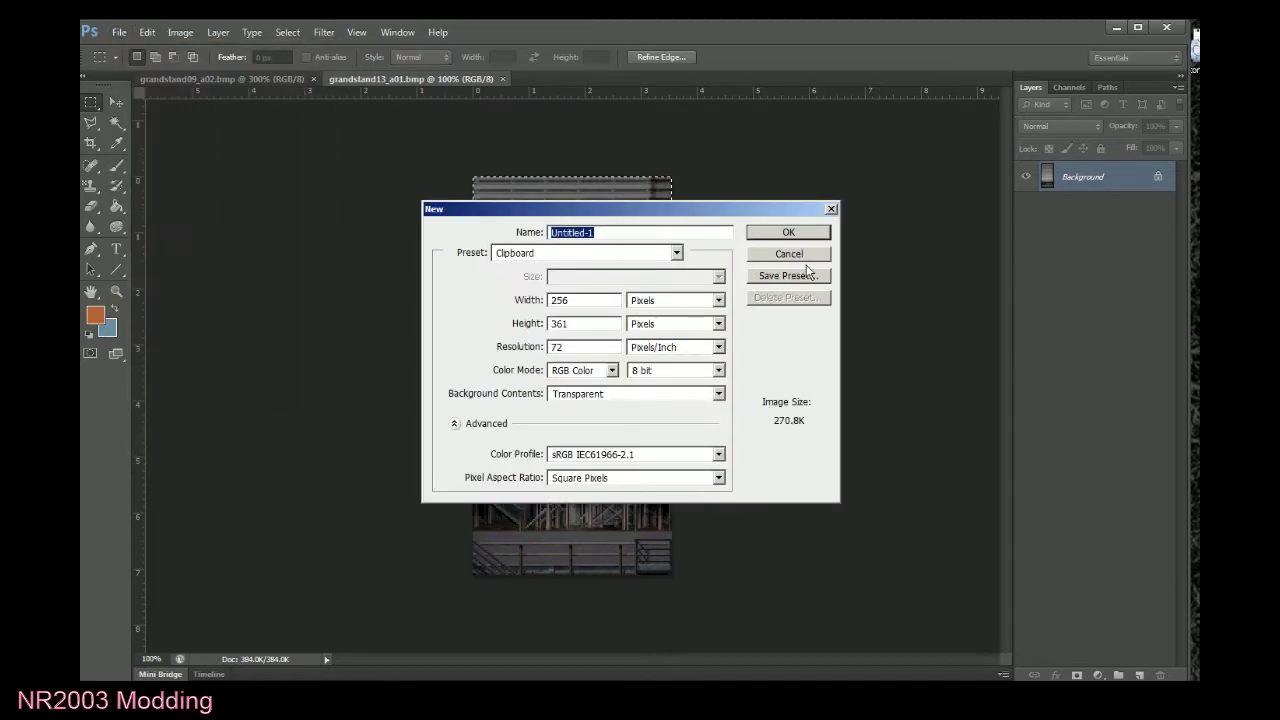
{"action": "left_click", "coordinate": [780, 254]}
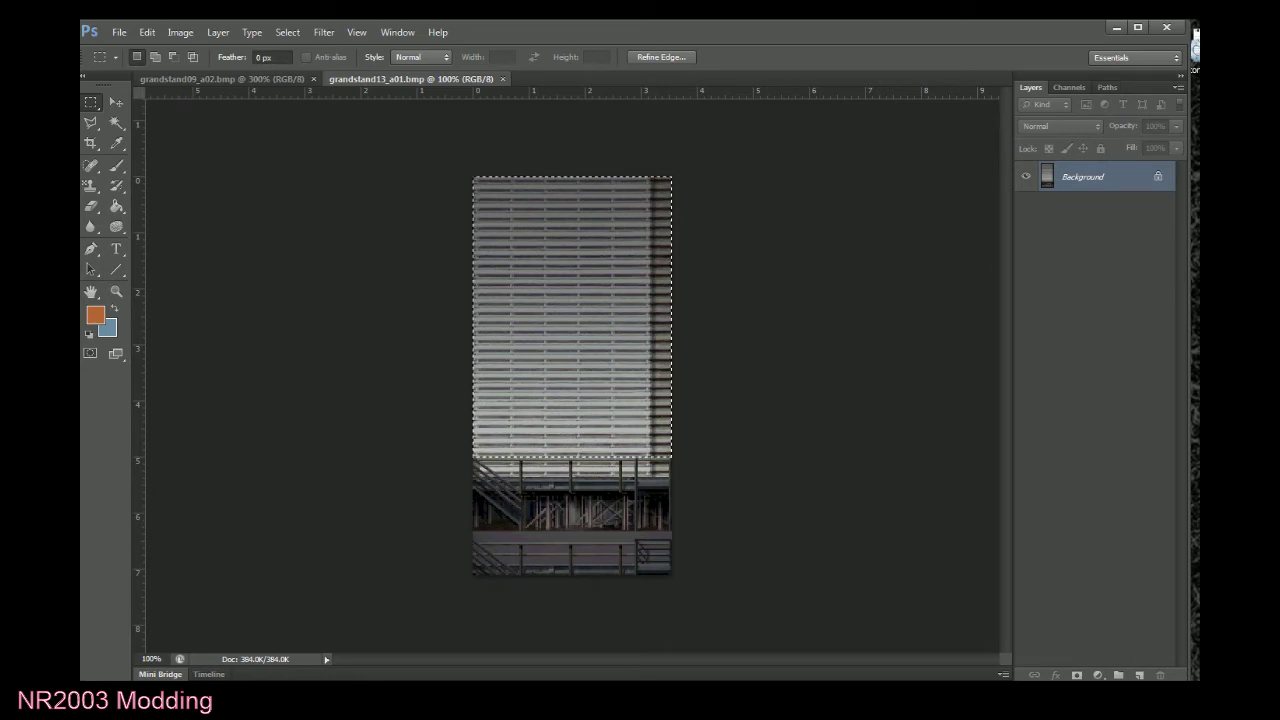
Minimize Photoshop, start 3ds Max 2013 and open the recent scene dtalowes_maingrand.max.
{"action": "left_click", "coordinate": [1115, 30]}
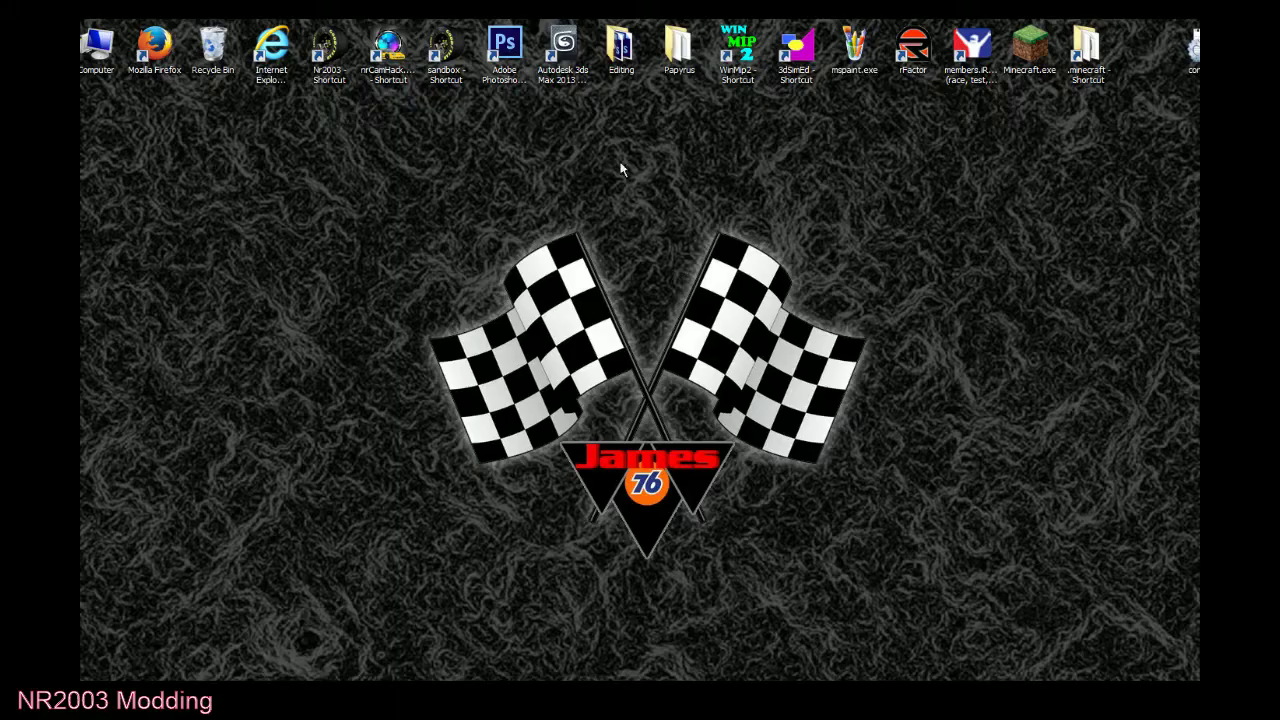
{"action": "left_click", "coordinate": [556, 75]}
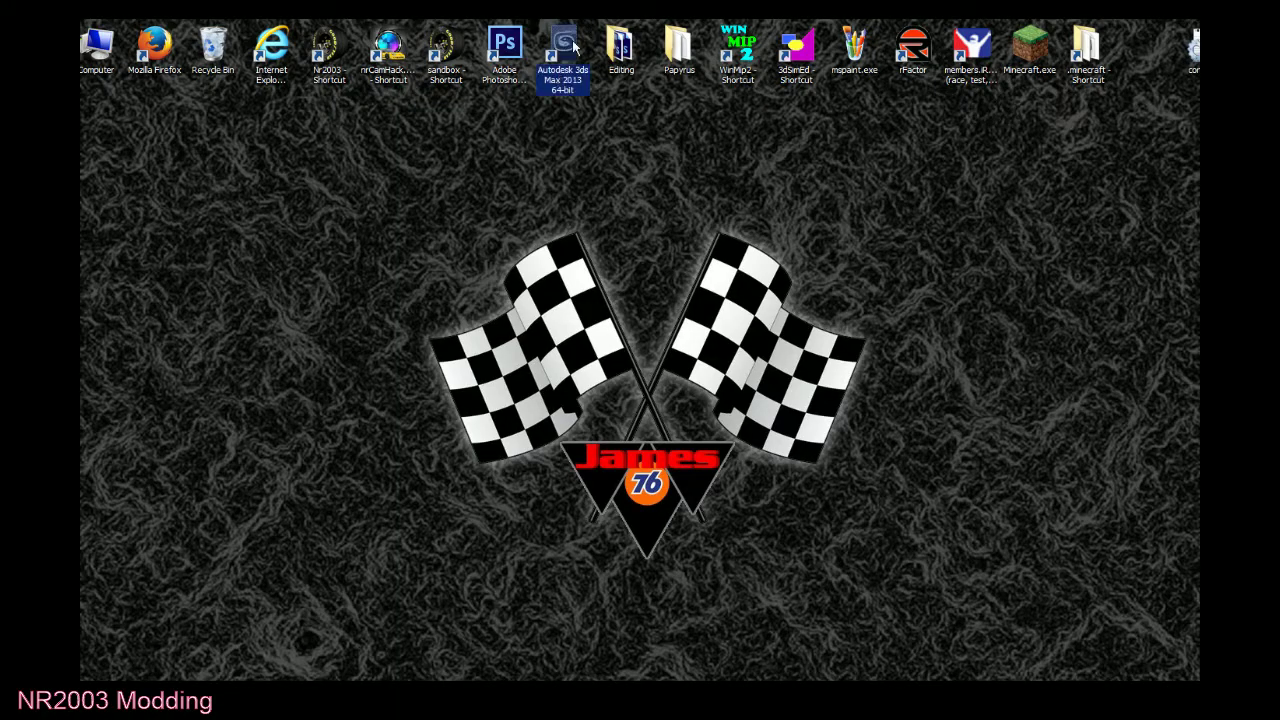
{"action": "double_click", "coordinate": [550, 82]}
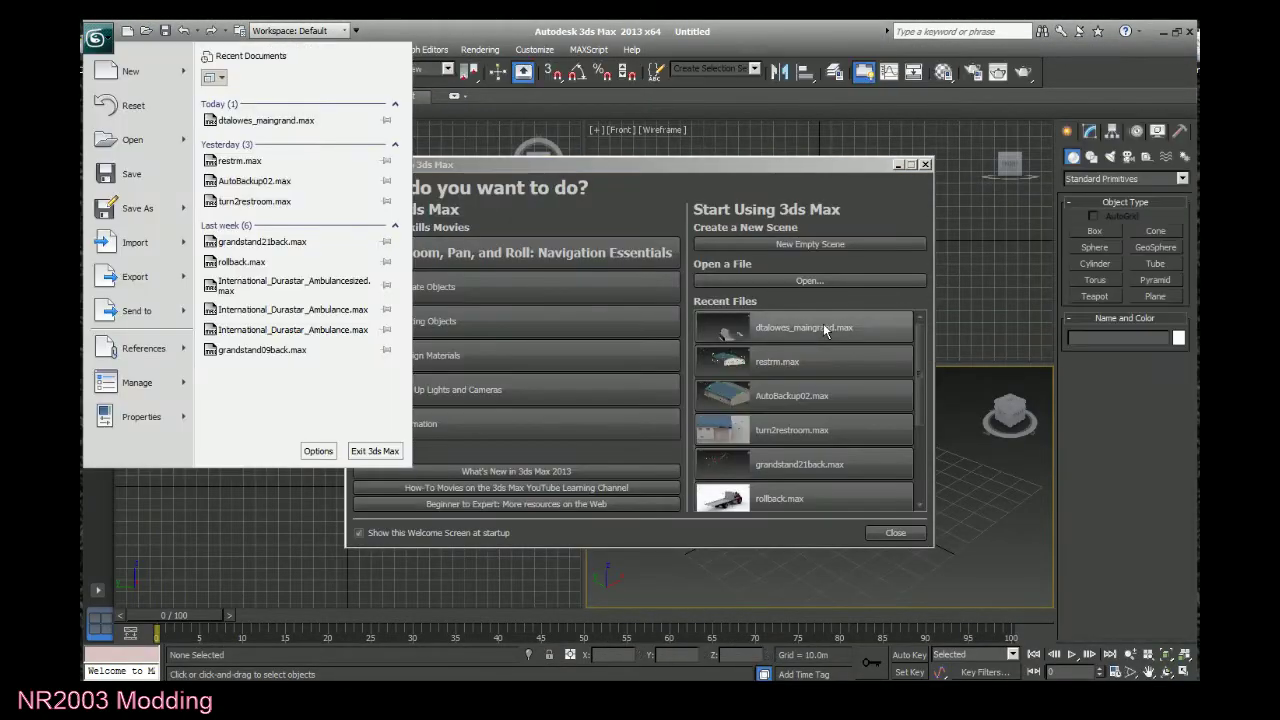
{"action": "left_click", "coordinate": [824, 326]}
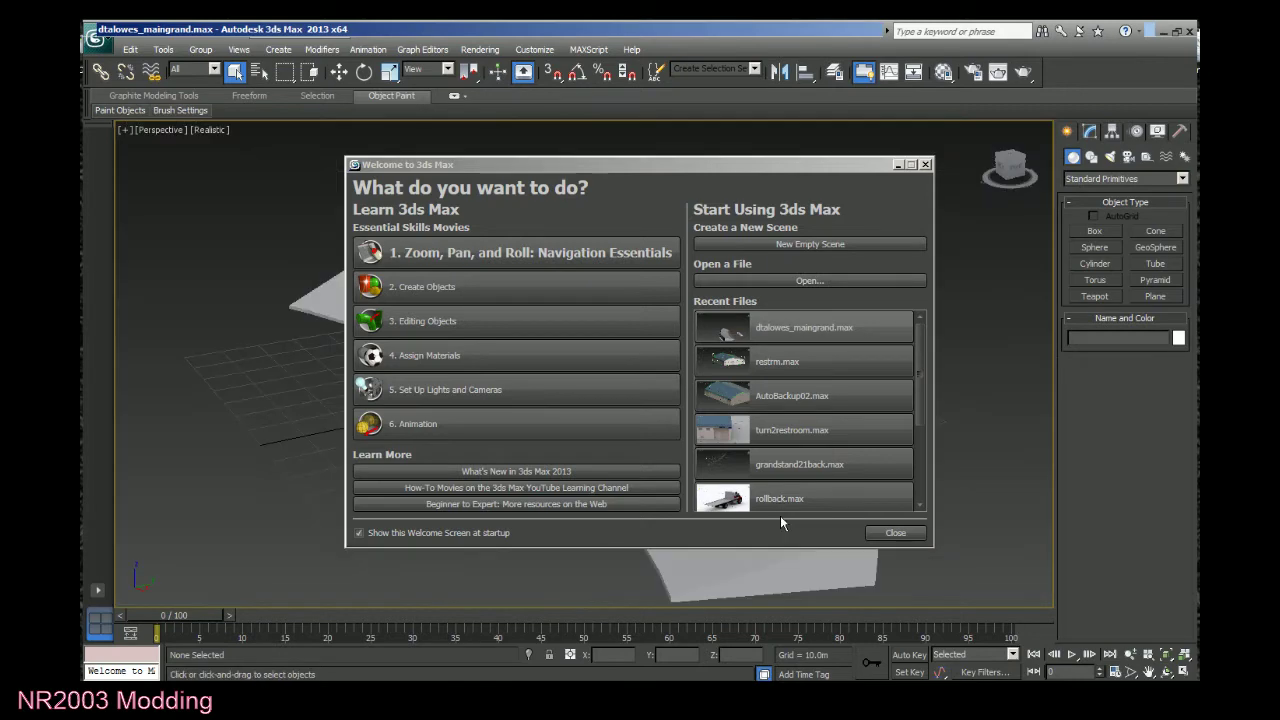
Orient the view to face the grandstand's seating slope, select the Plane002 mesh and enter its polygon editing level.
{"action": "left_click_drag", "start_coordinate": [1012, 176], "coordinate": [1003, 186]}
{"action": "left_click", "coordinate": [1008, 176]}
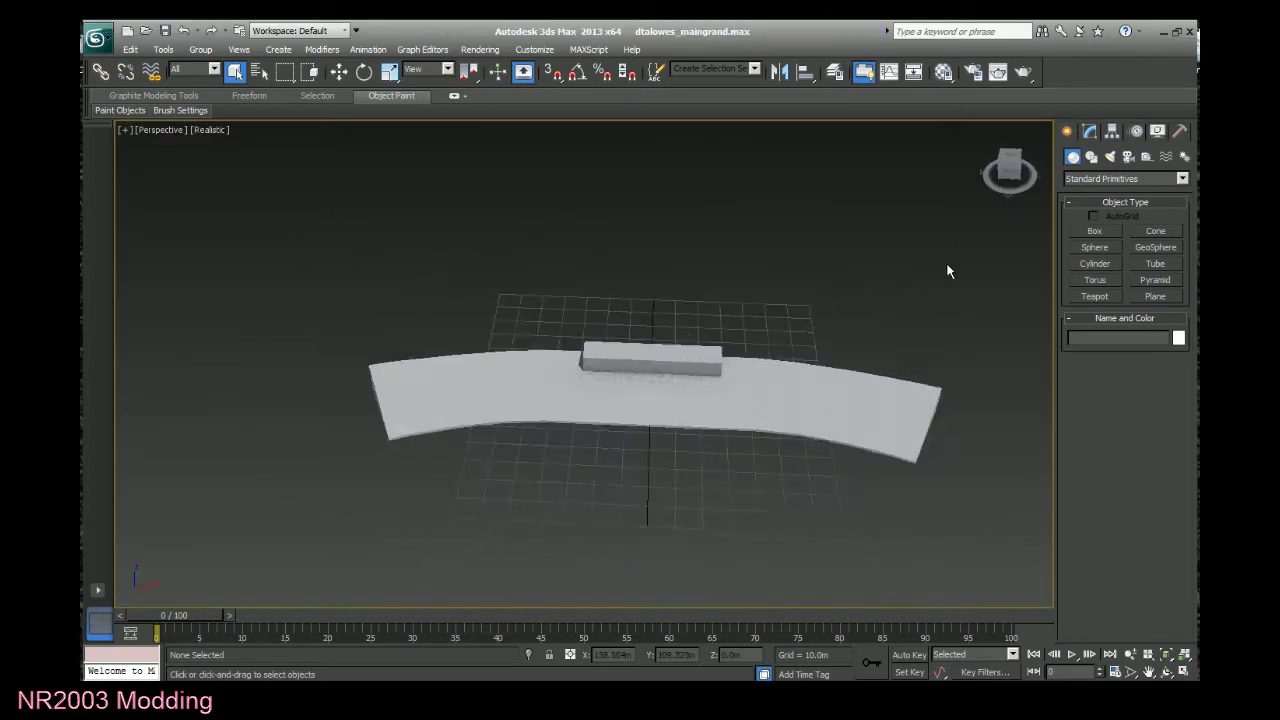
{"action": "left_click", "coordinate": [730, 385]}
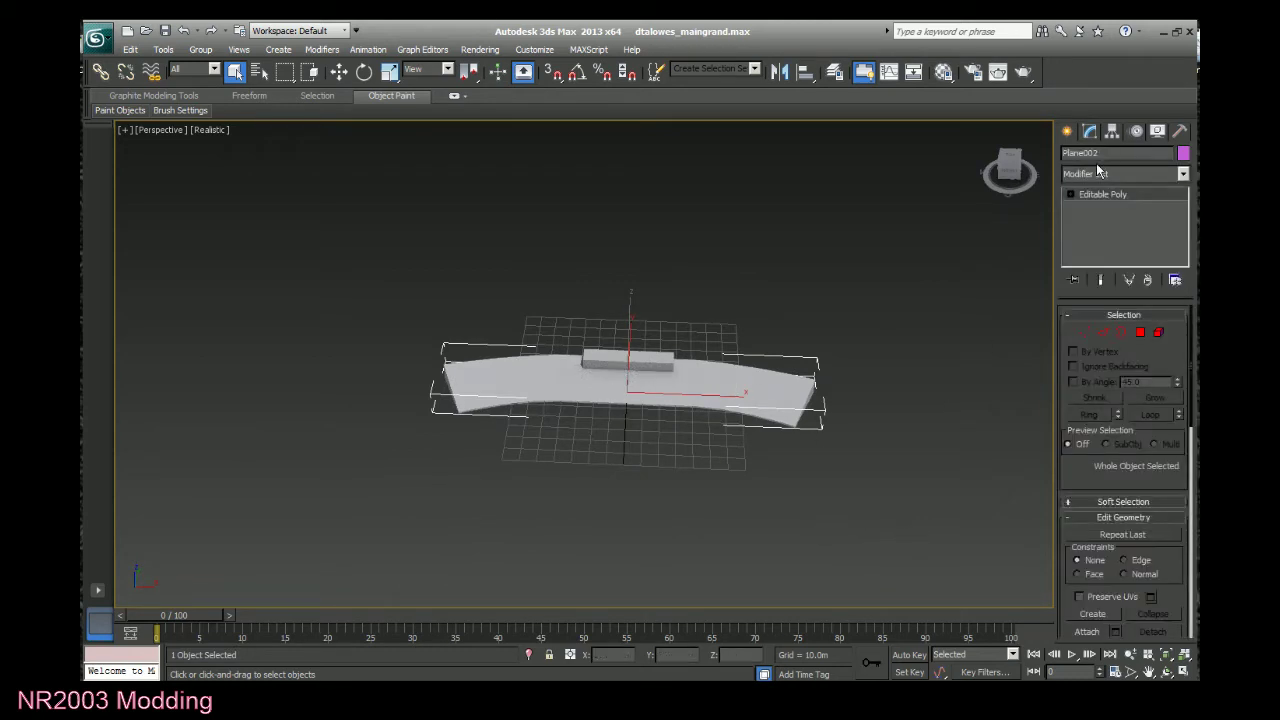
{"action": "left_click", "coordinate": [1069, 194]}
{"action": "left_click", "coordinate": [1101, 244]}
{"action": "key", "text": "ctrl+a"}
{"action": "left_click", "coordinate": [369, 598]}
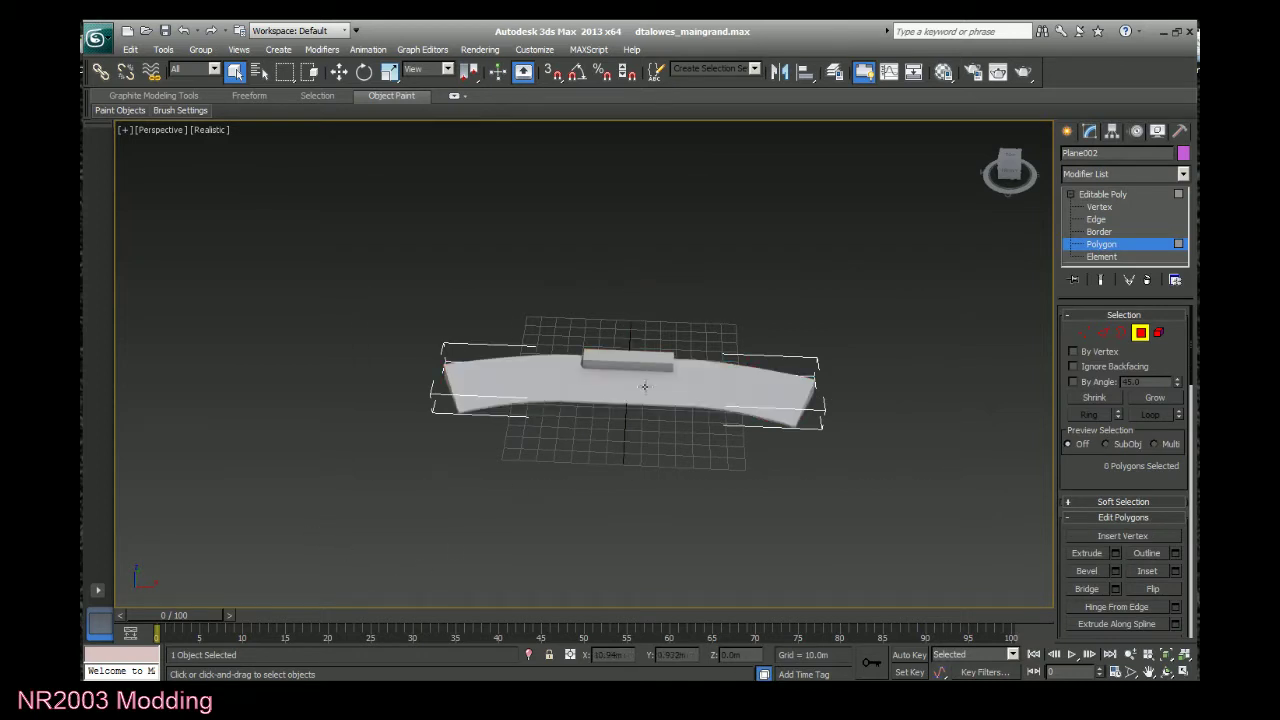
Select all nine polygons of the grandstand's sloped seating surface from one end to the other.
{"action": "scroll", "coordinate": [643, 460], "scroll_direction": "up", "scroll_amount": 3}
{"action": "left_click", "coordinate": [408, 408]}
{"action": "left_click", "coordinate": [395, 414]}
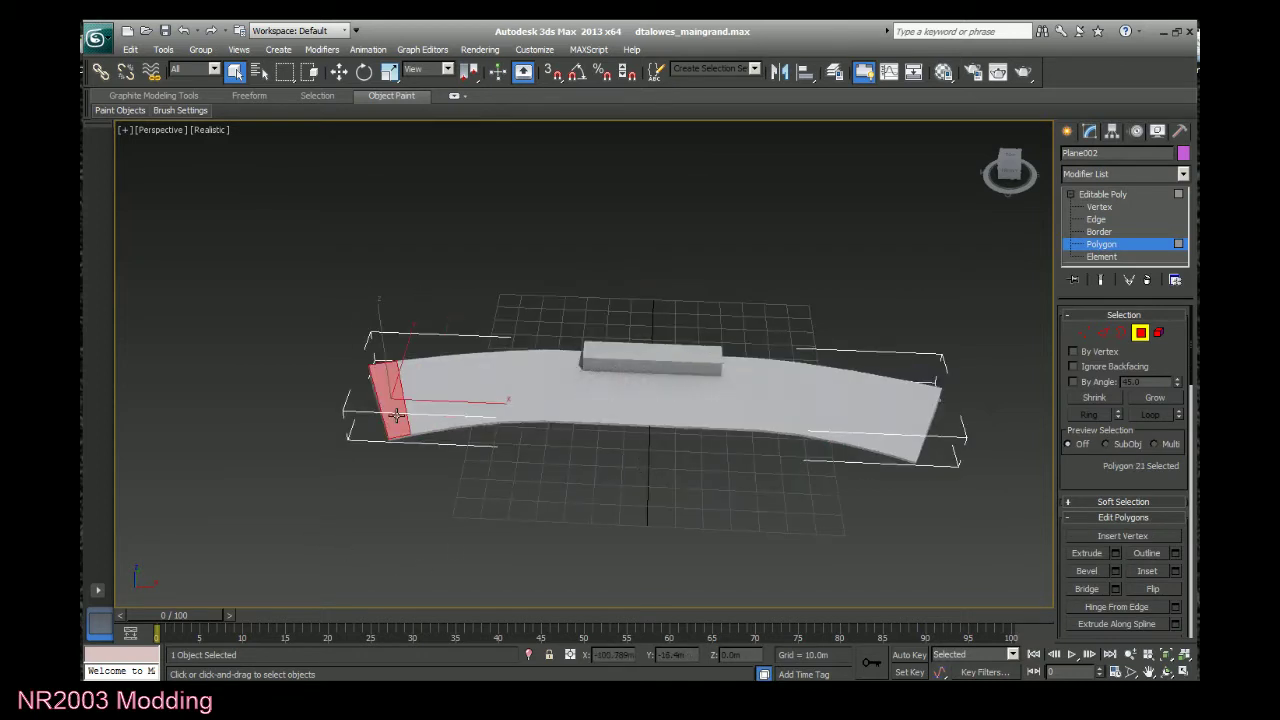
{"action": "left_click", "coordinate": [432, 401], "text": "ctrl"}
{"action": "left_click", "coordinate": [472, 397], "text": "ctrl"}
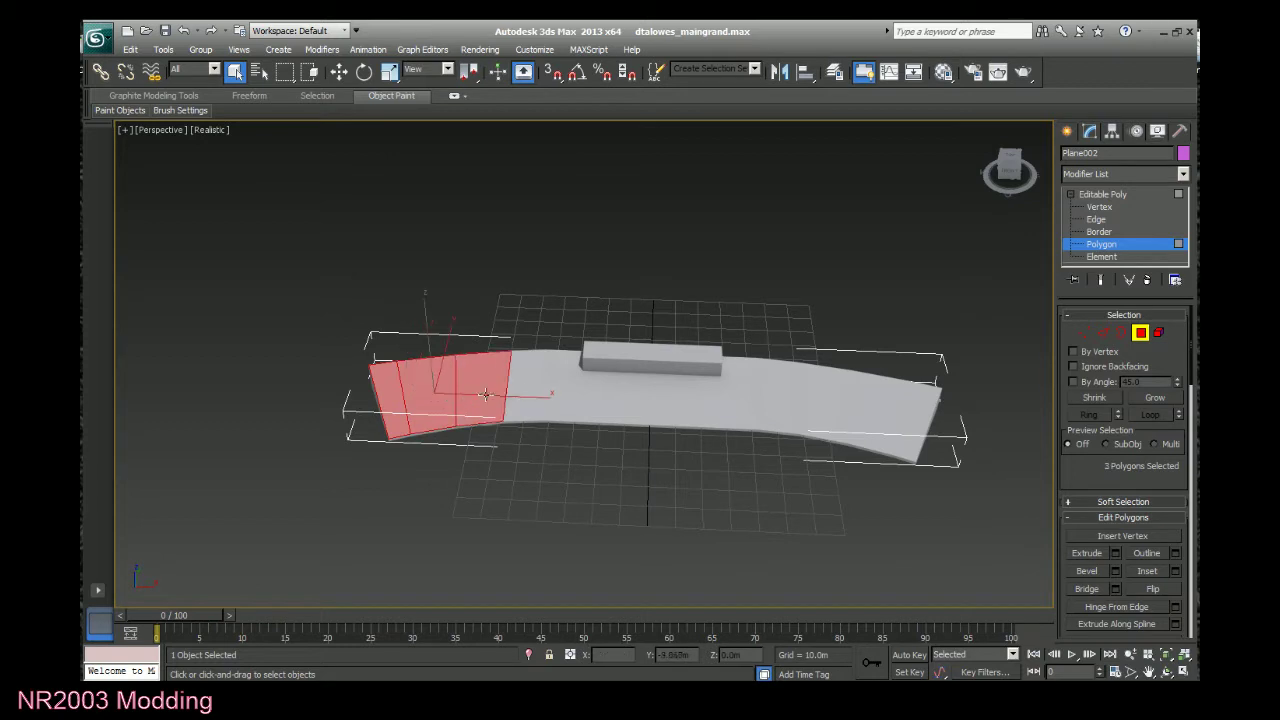
{"action": "left_click", "coordinate": [530, 389], "text": "ctrl"}
{"action": "left_click", "coordinate": [563, 386], "text": "ctrl"}
{"action": "left_click", "coordinate": [774, 399], "text": "ctrl"}
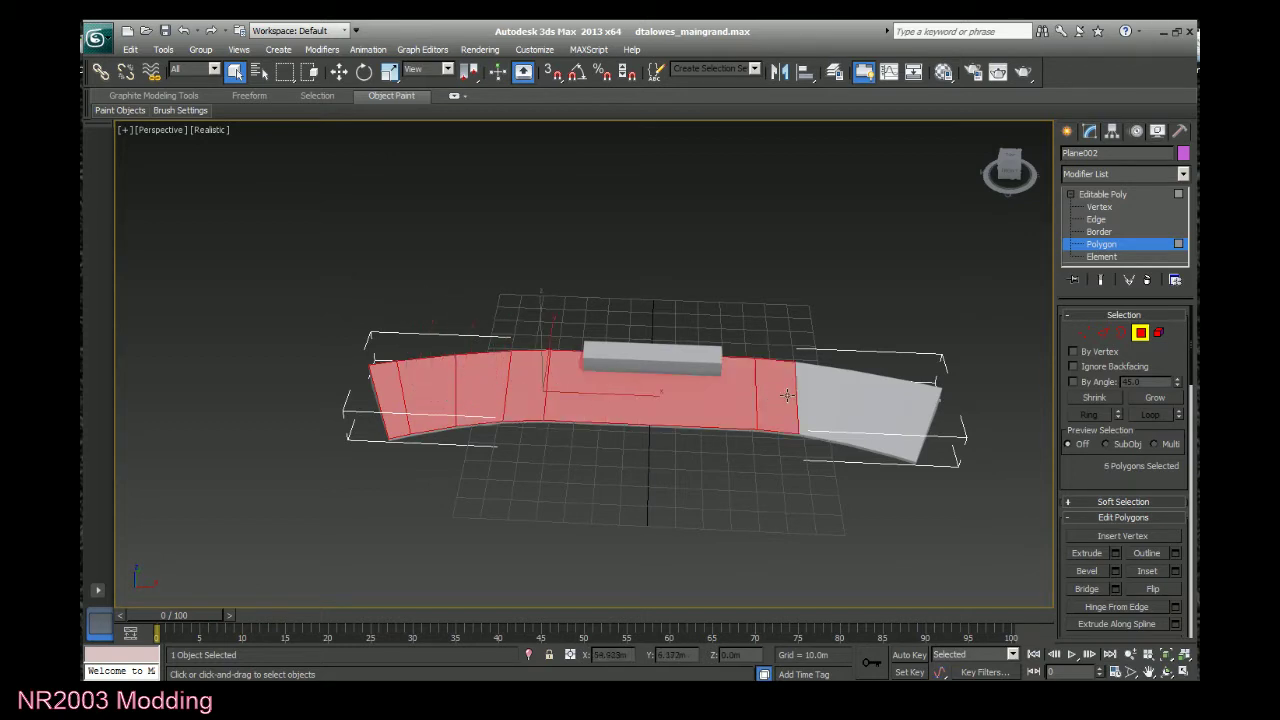
{"action": "left_click", "coordinate": [821, 395], "text": "ctrl"}
{"action": "left_click", "coordinate": [890, 397], "text": "ctrl"}
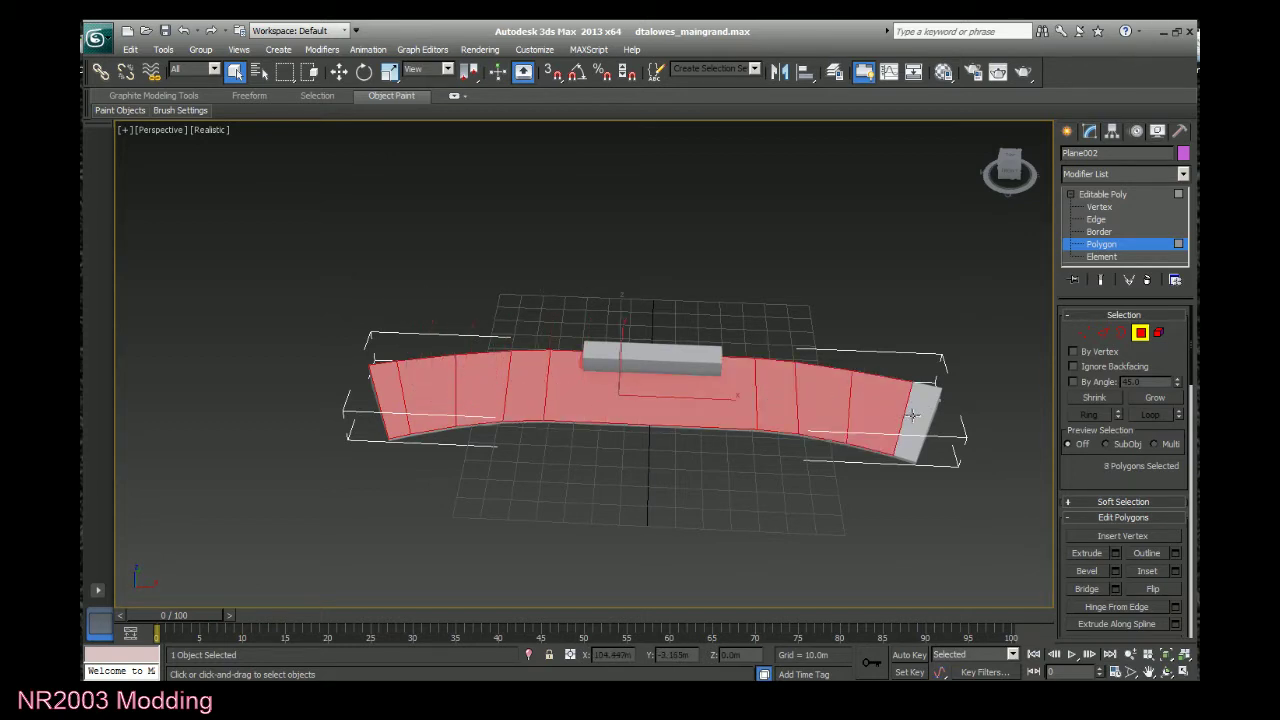
{"action": "left_click", "coordinate": [902, 428], "text": "ctrl"}
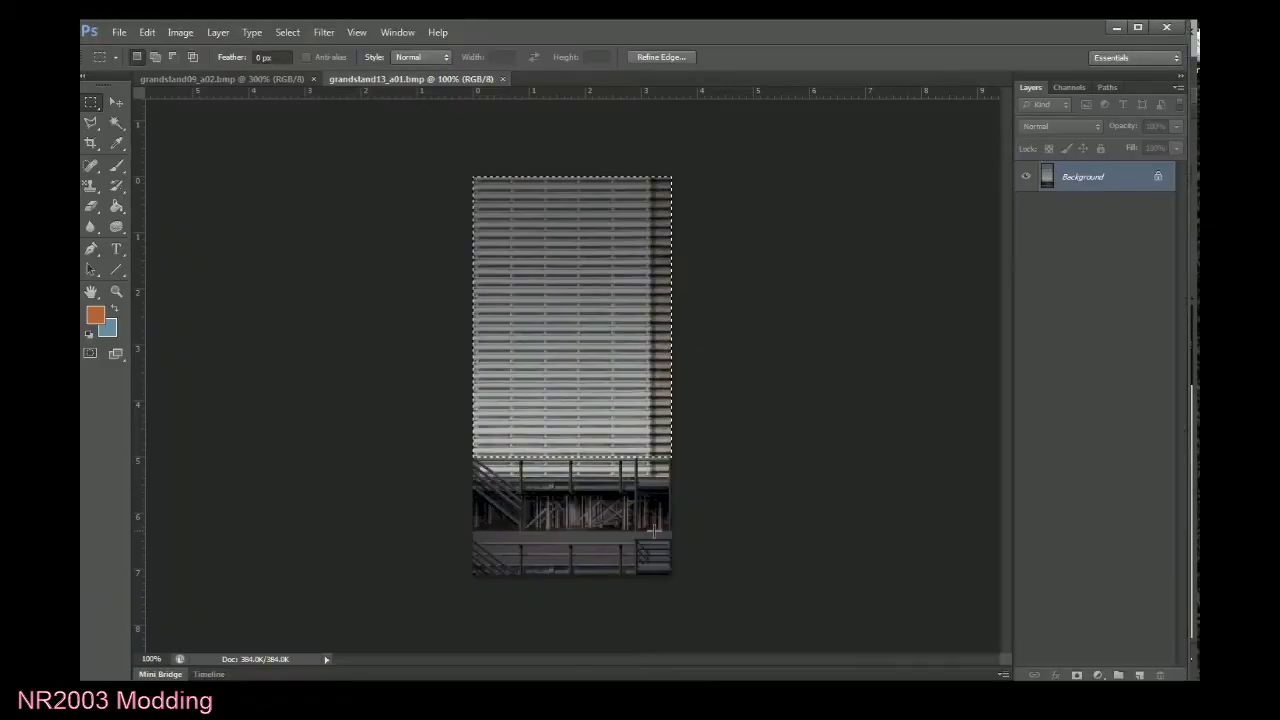
Switch to Photoshop and create a new transparent RGB document 2048 pixels wide and 1024 pixels high.
{"action": "left_click", "coordinate": [119, 32]}
{"action": "left_click", "coordinate": [126, 49]}
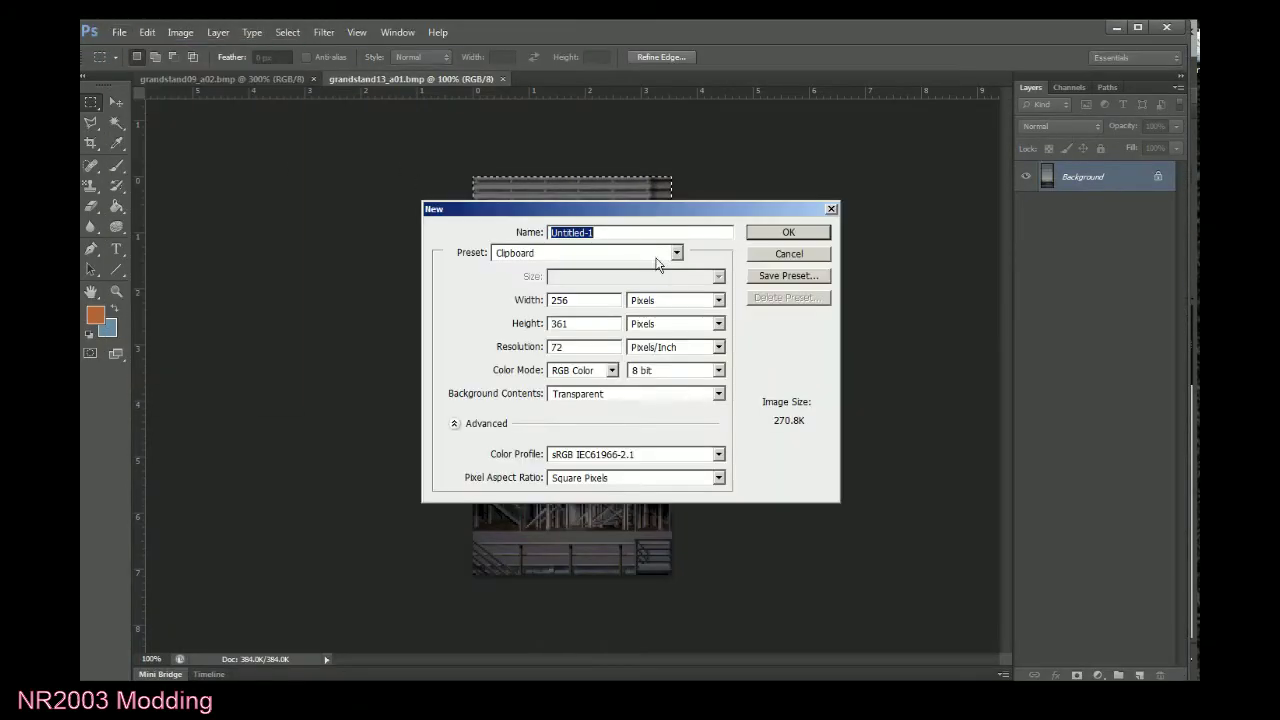
{"action": "key", "text": "Tab"}
{"action": "type", "text": "2048"}
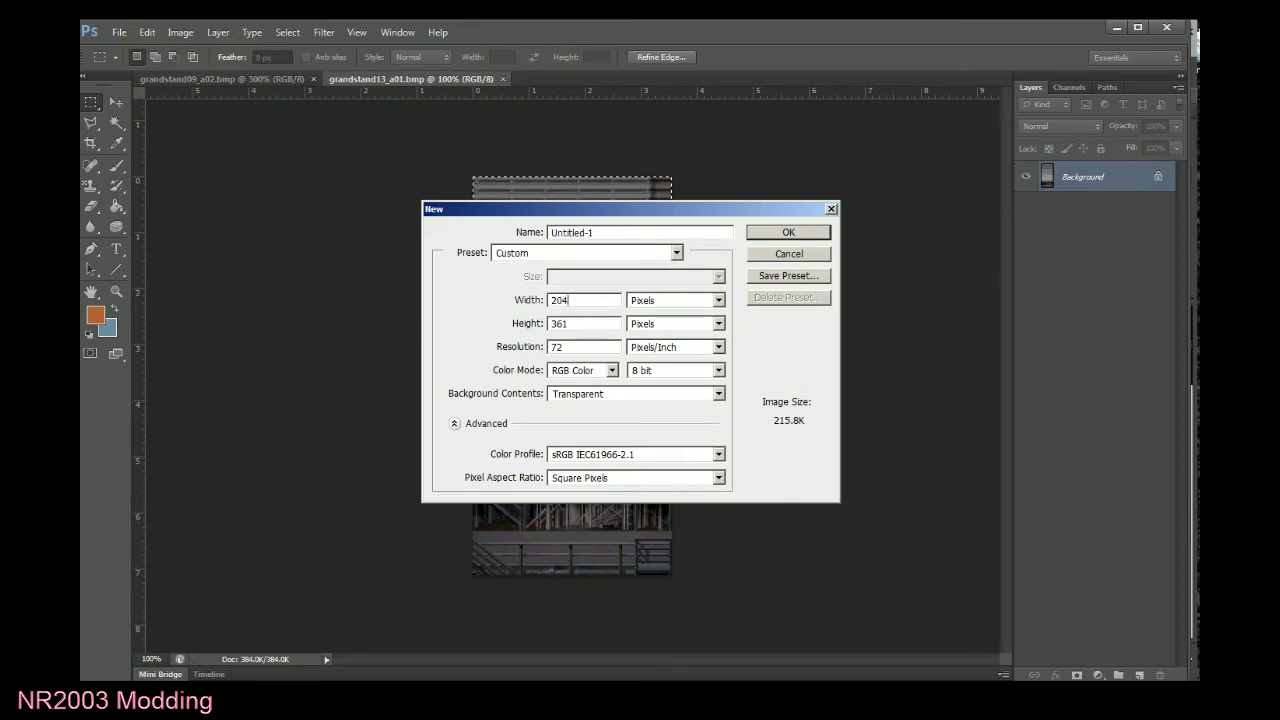
{"action": "double_click", "coordinate": [566, 323]}
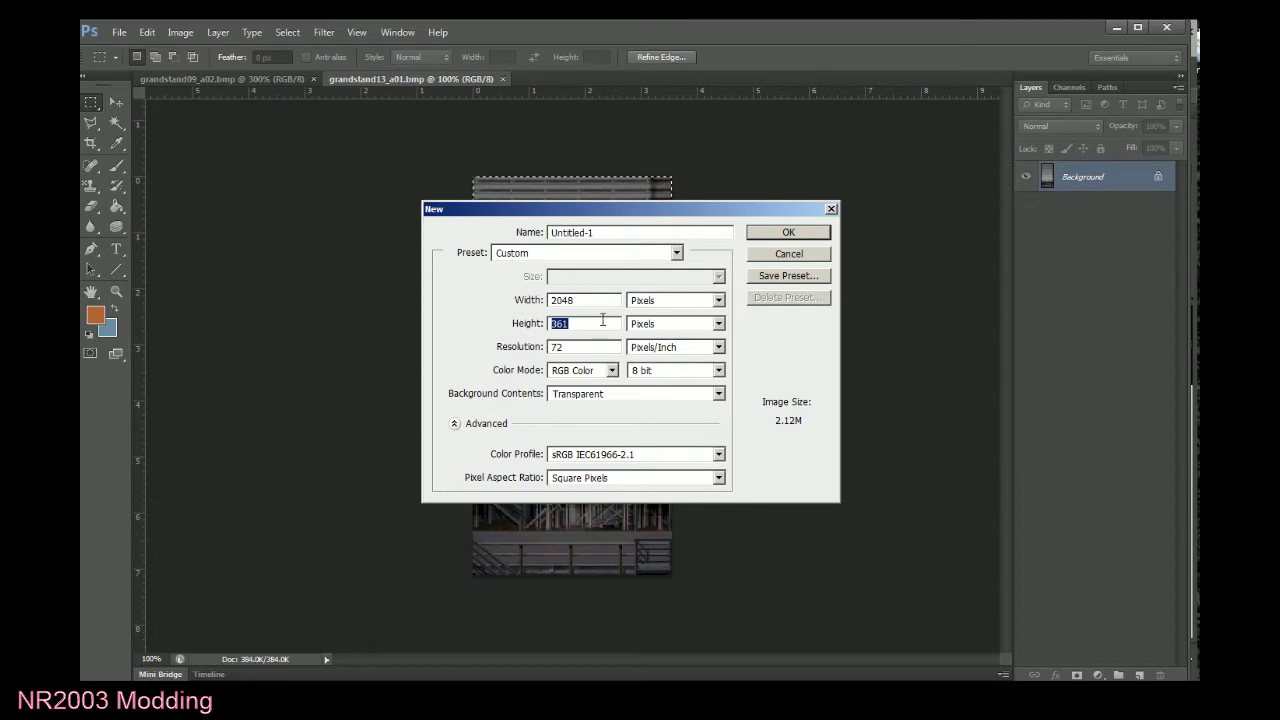
{"action": "type", "text": "1024"}
{"action": "left_click", "coordinate": [784, 232]}
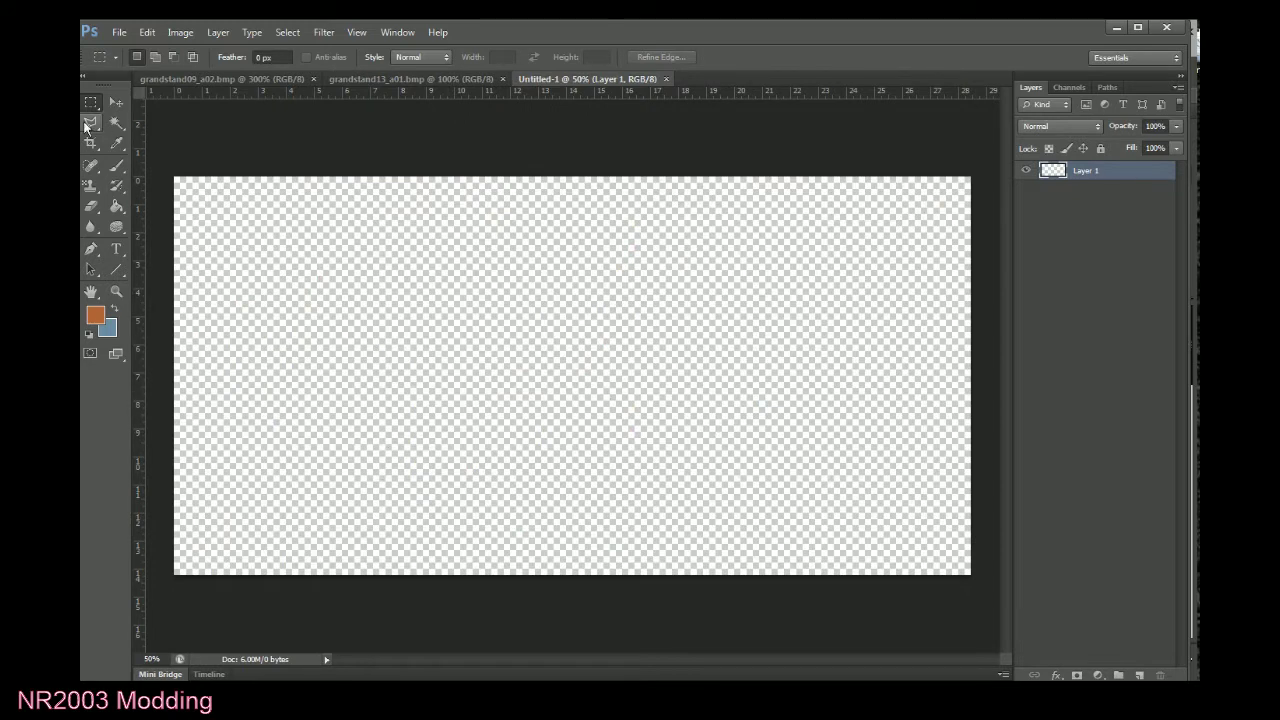
Fill the whole blank canvas with a solid light grey foreground colour.
{"action": "left_click", "coordinate": [115, 310]}
{"action": "left_click", "coordinate": [118, 205]}
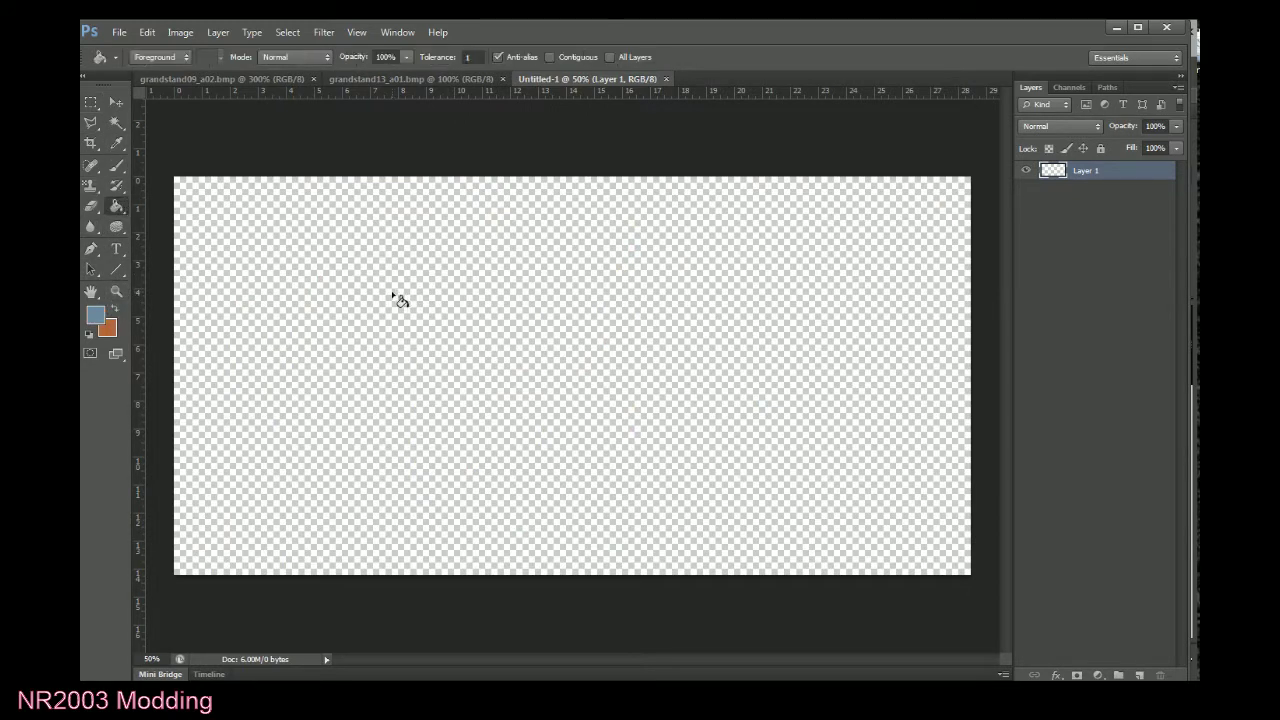
{"action": "left_click", "coordinate": [374, 290]}
{"action": "left_click", "coordinate": [94, 316]}
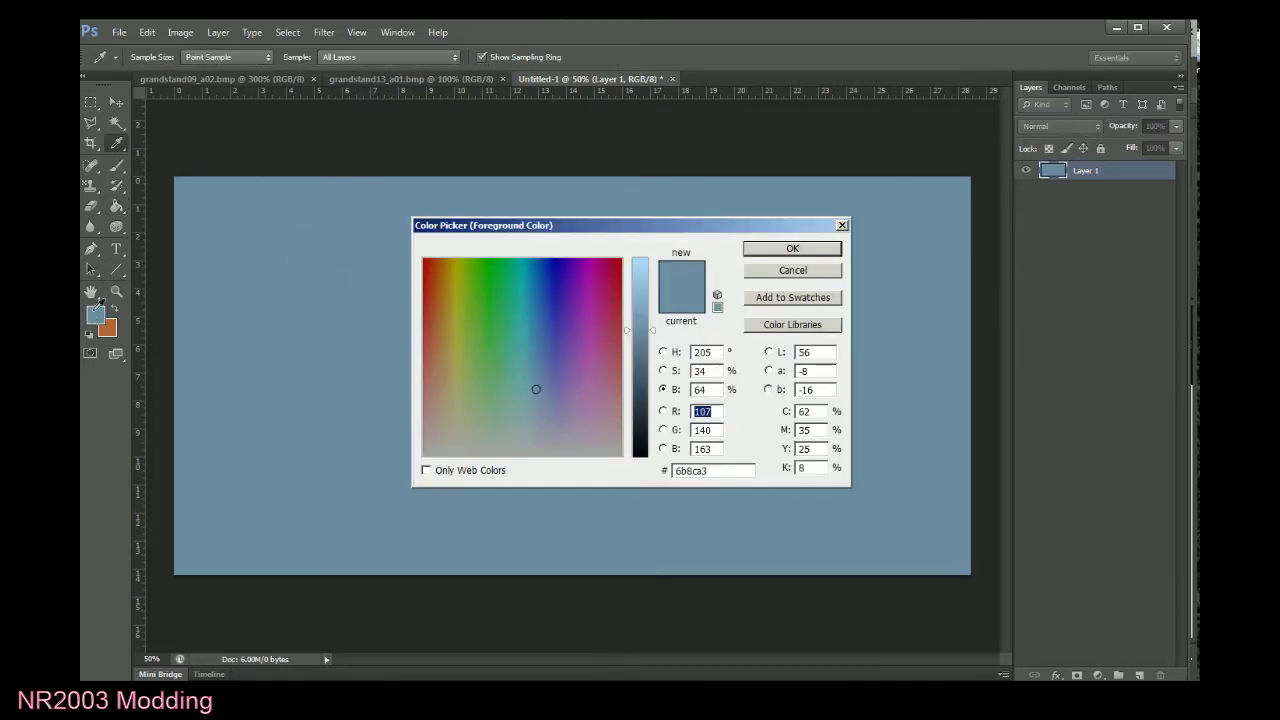
{"action": "left_click", "coordinate": [791, 249]}
{"action": "left_click", "coordinate": [718, 295]}
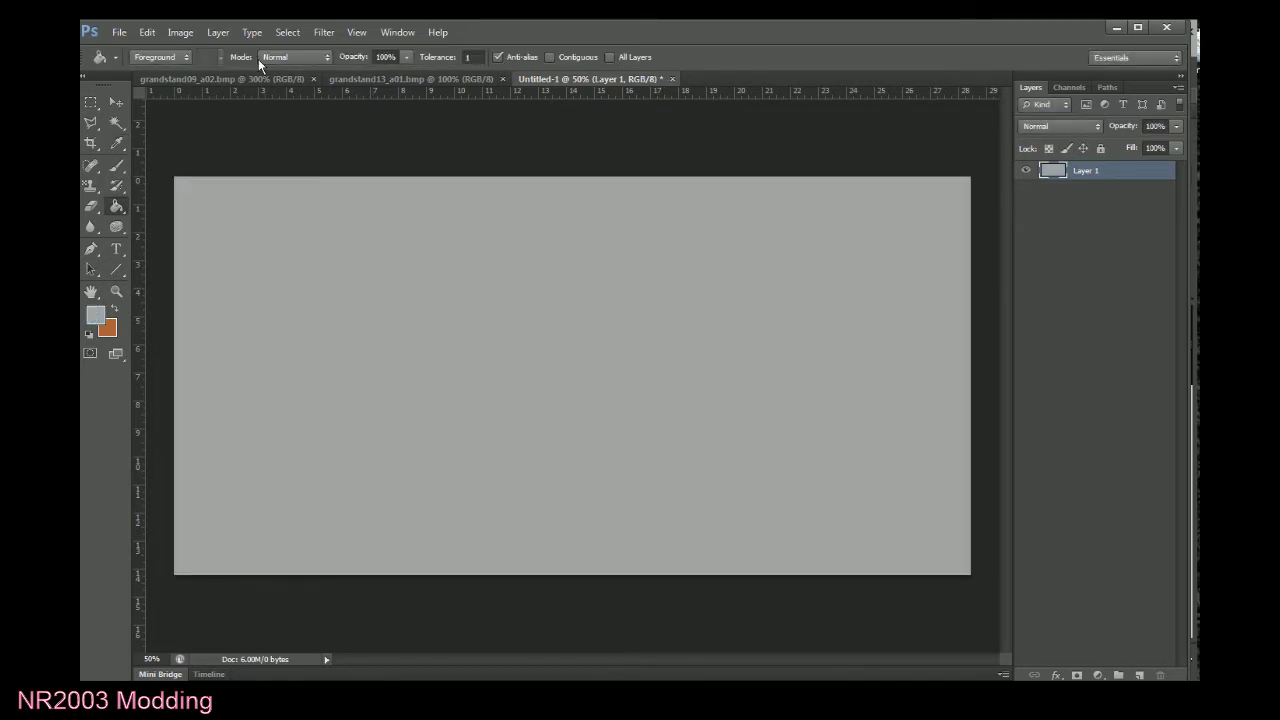
Save the grey document to the Desktop as maingrand.psd.
{"action": "left_click", "coordinate": [119, 32]}
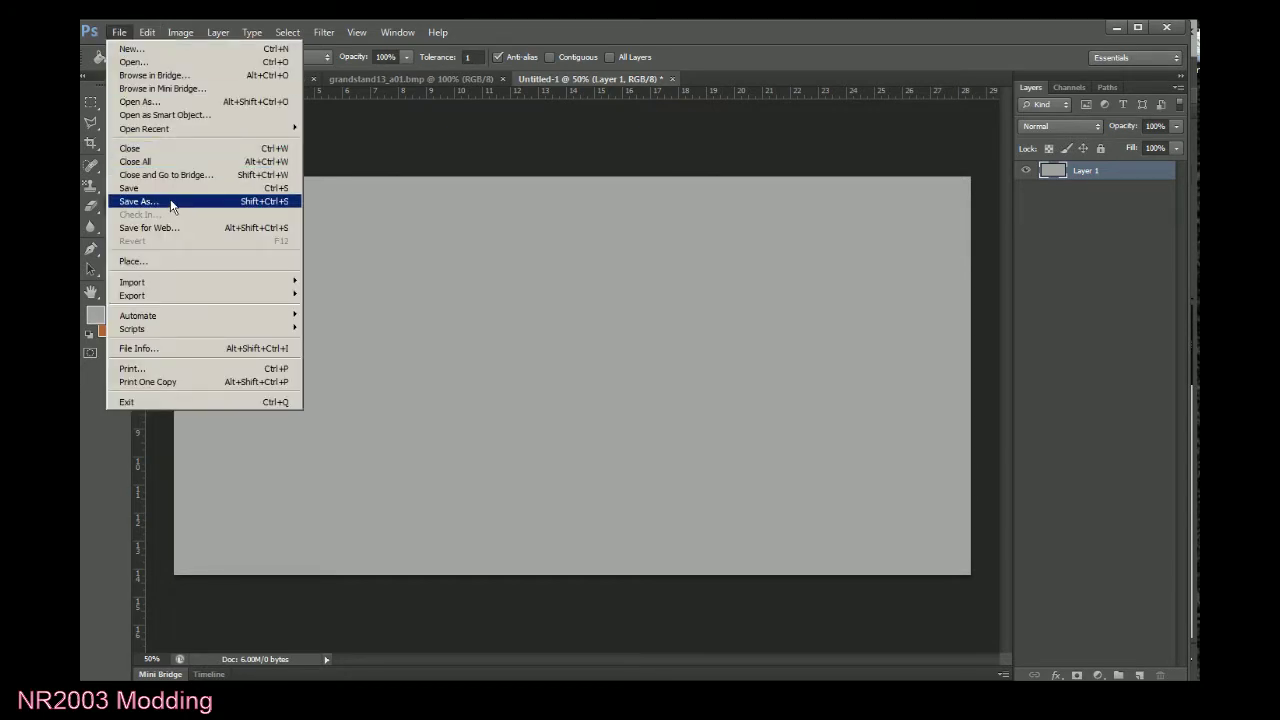
{"action": "left_click", "coordinate": [138, 201]}
{"action": "left_click", "coordinate": [598, 387]}
{"action": "left_click_drag", "start_coordinate": [598, 387], "coordinate": [545, 389]}
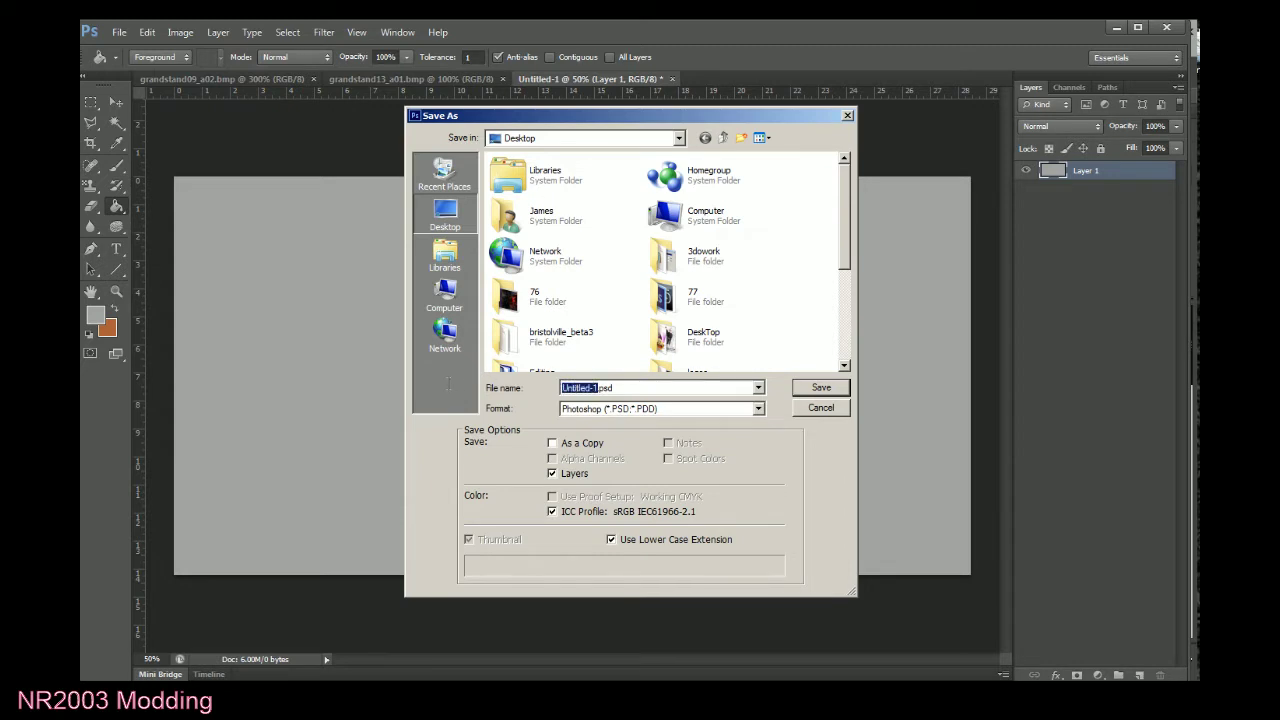
{"action": "type", "text": "rand"}
{"action": "left_click", "coordinate": [836, 388]}
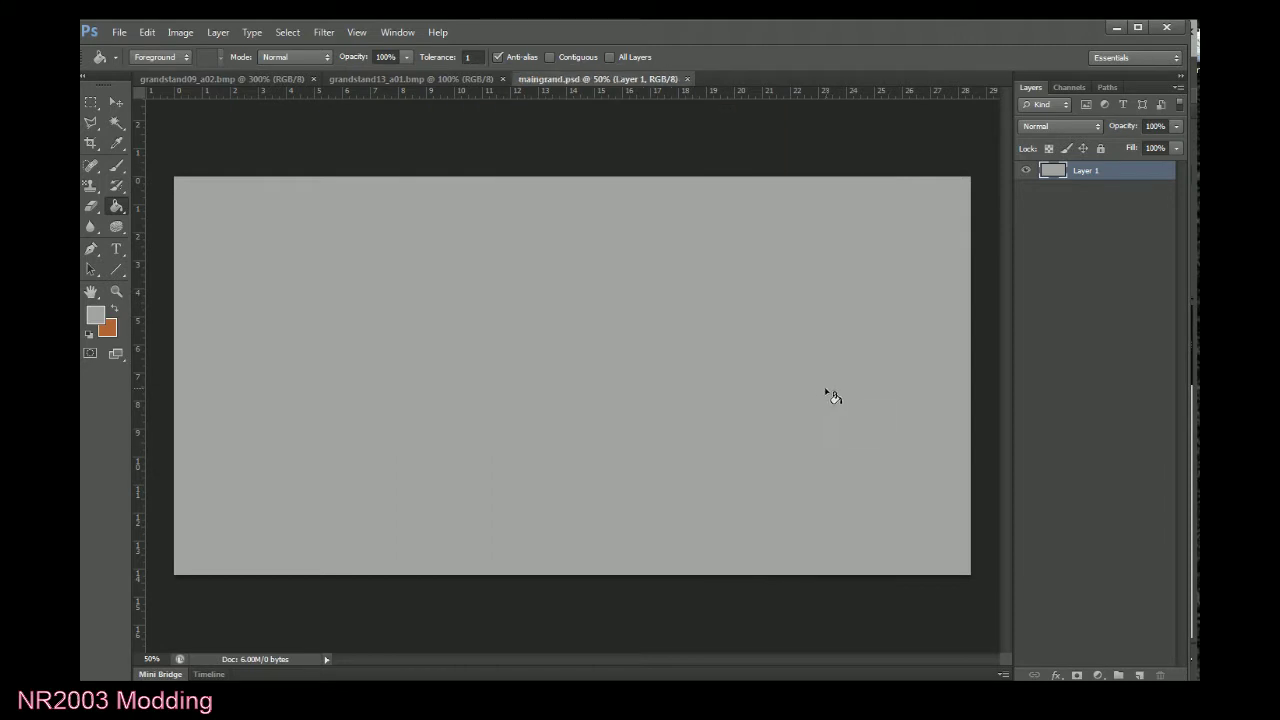
Save a copy of the document to the Desktop as maingrand.bmp in 24-bit Windows format.
{"action": "left_click", "coordinate": [220, 32]}
{"action": "left_click", "coordinate": [140, 201]}
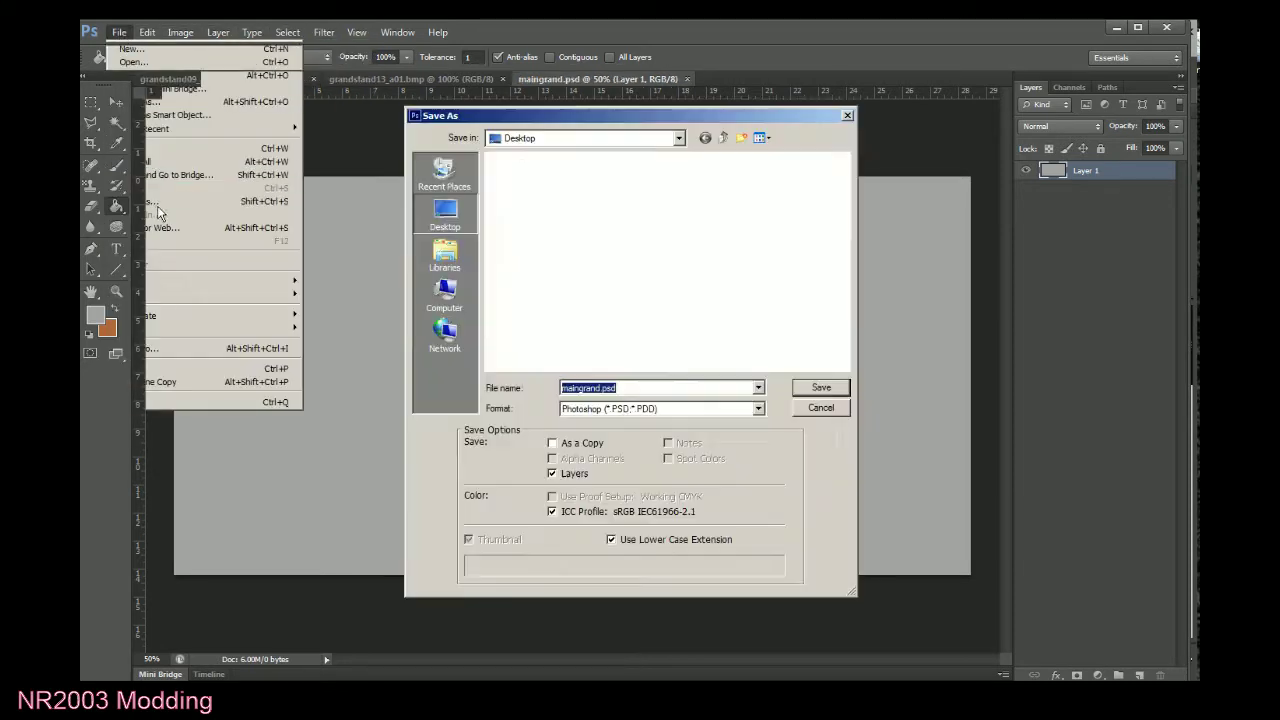
{"action": "left_click", "coordinate": [575, 410]}
{"action": "left_click", "coordinate": [591, 444]}
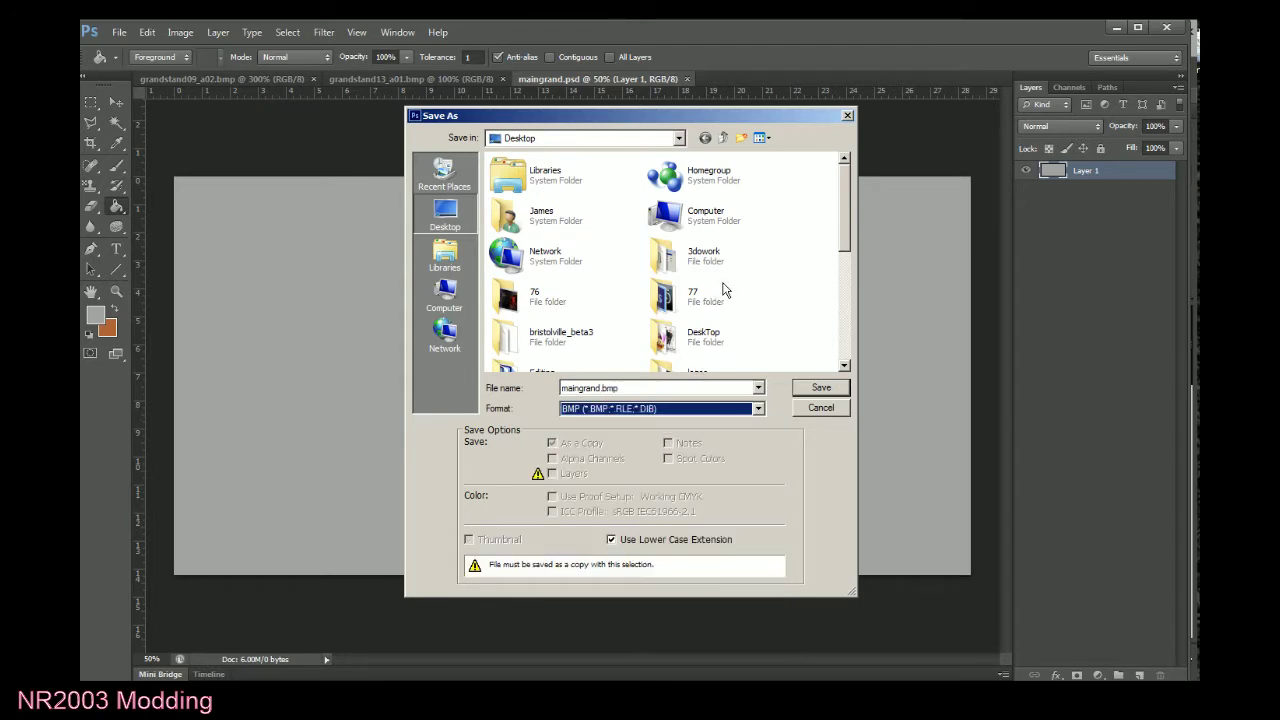
{"action": "left_click", "coordinate": [817, 389]}
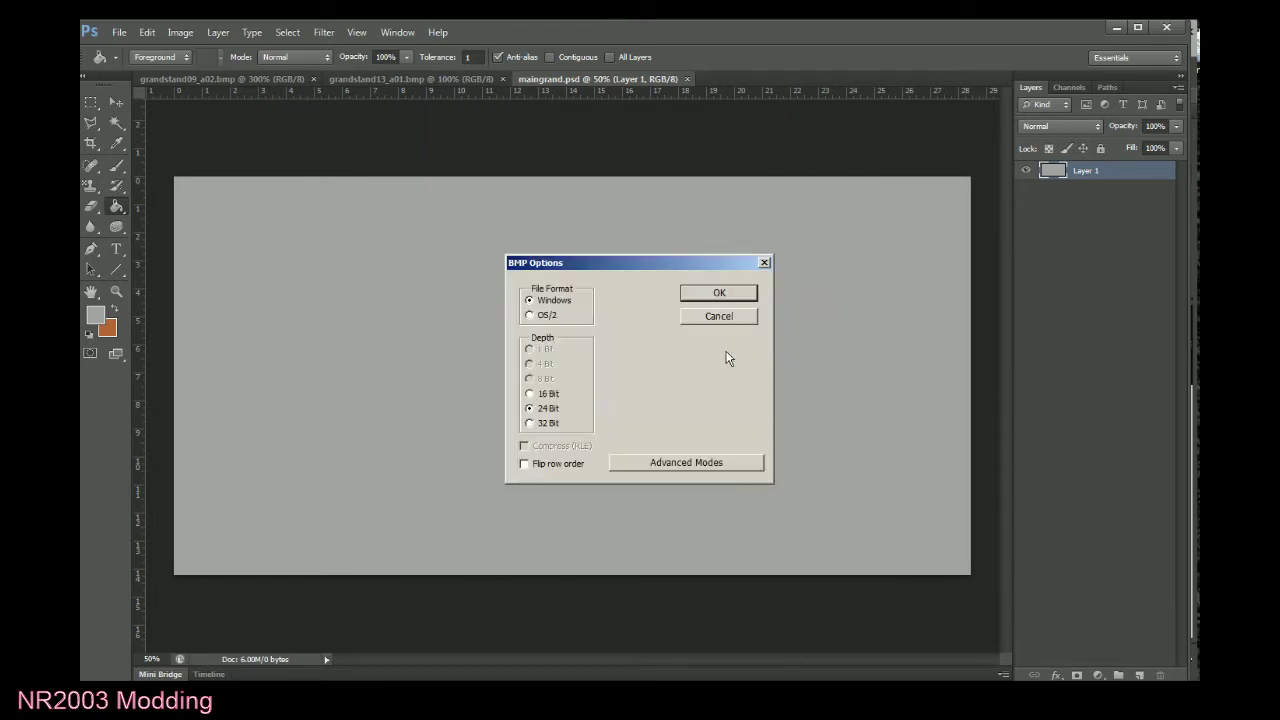
{"action": "left_click", "coordinate": [722, 296]}
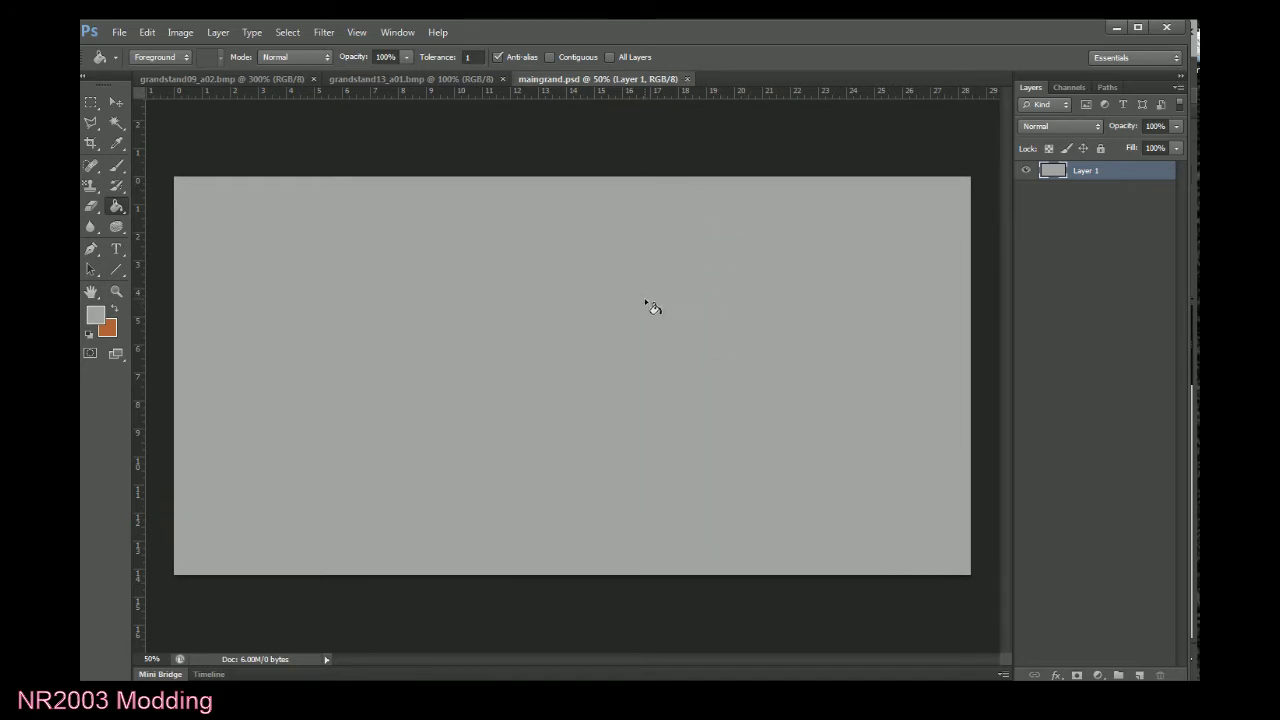
Return to 3ds Max and load maingrand.bmp as the diffuse bitmap of the 01 - Default material.
{"action": "left_click", "coordinate": [1116, 28]}
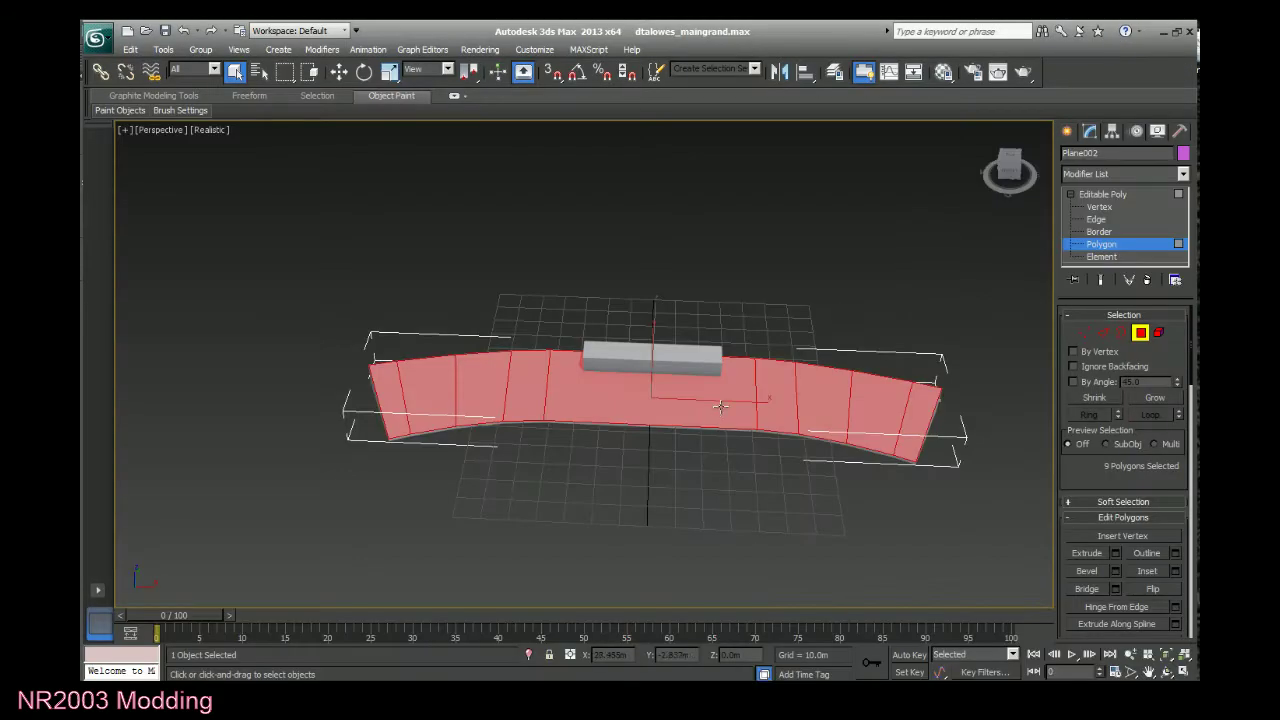
{"action": "left_click", "coordinate": [730, 494]}
{"action": "left_click", "coordinate": [727, 409]}
{"action": "key", "text": "m"}
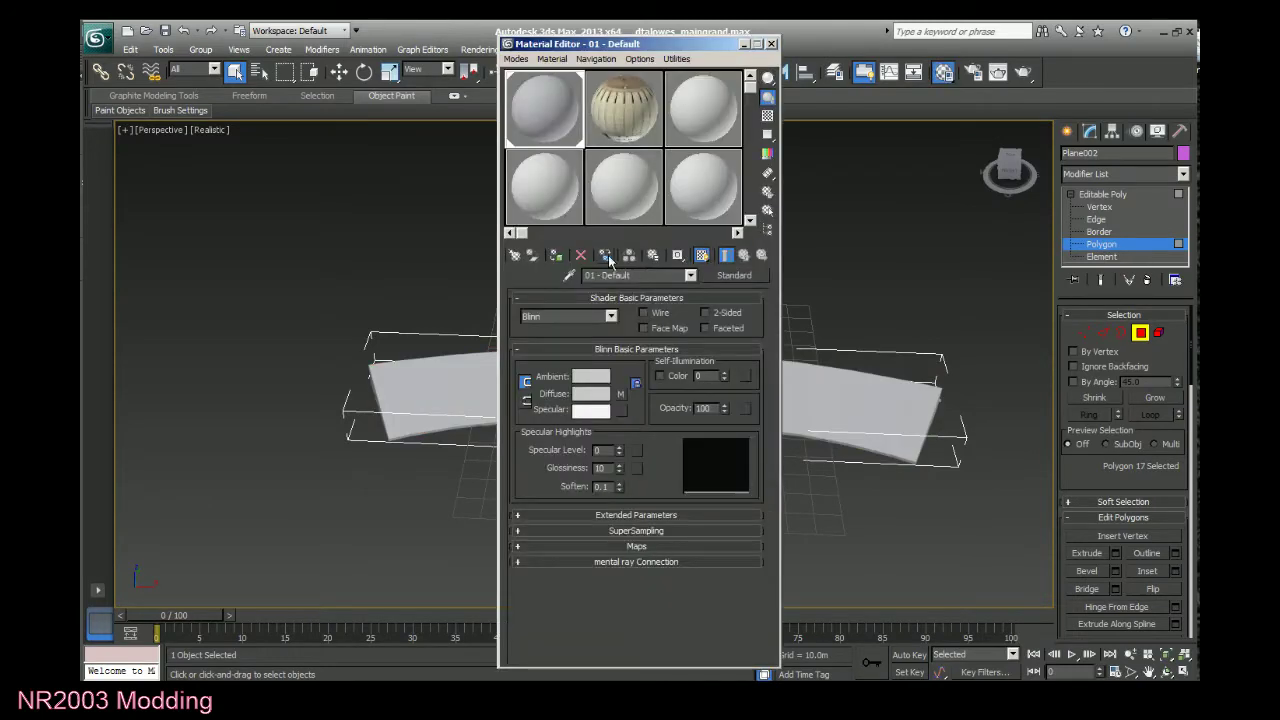
{"action": "left_click", "coordinate": [621, 394]}
{"action": "left_click", "coordinate": [636, 489]}
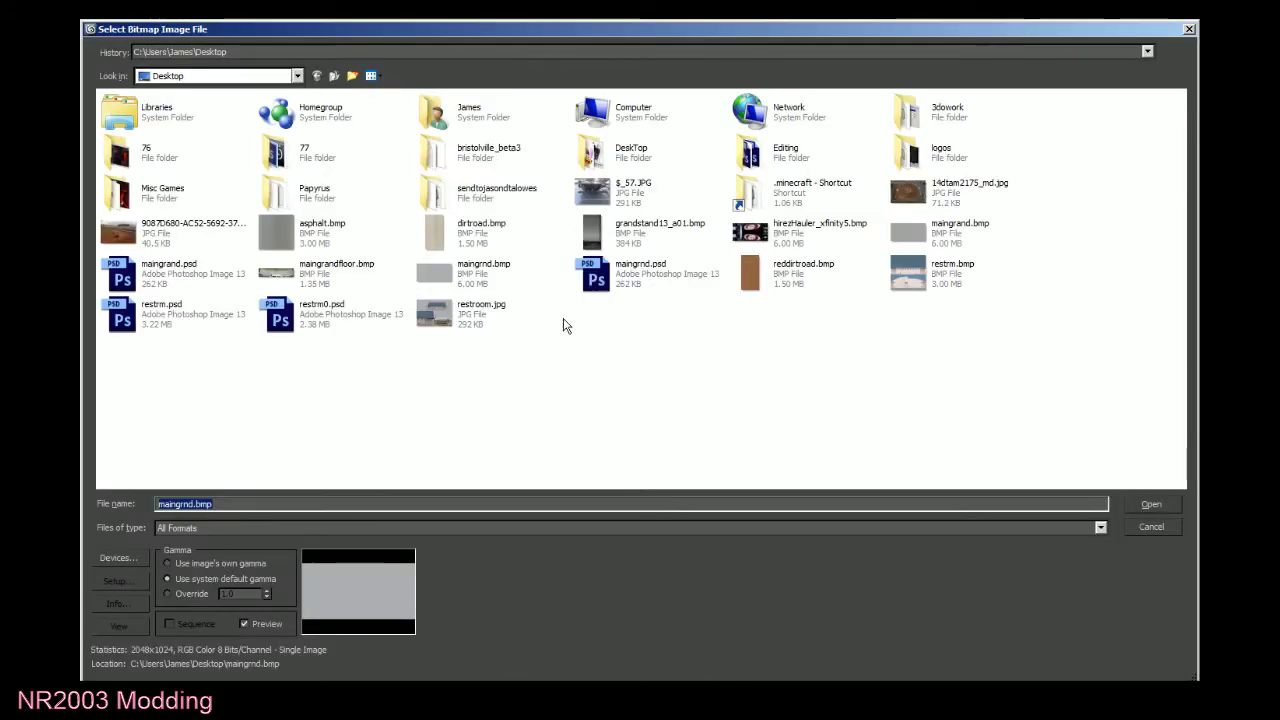
{"action": "left_click", "coordinate": [955, 230]}
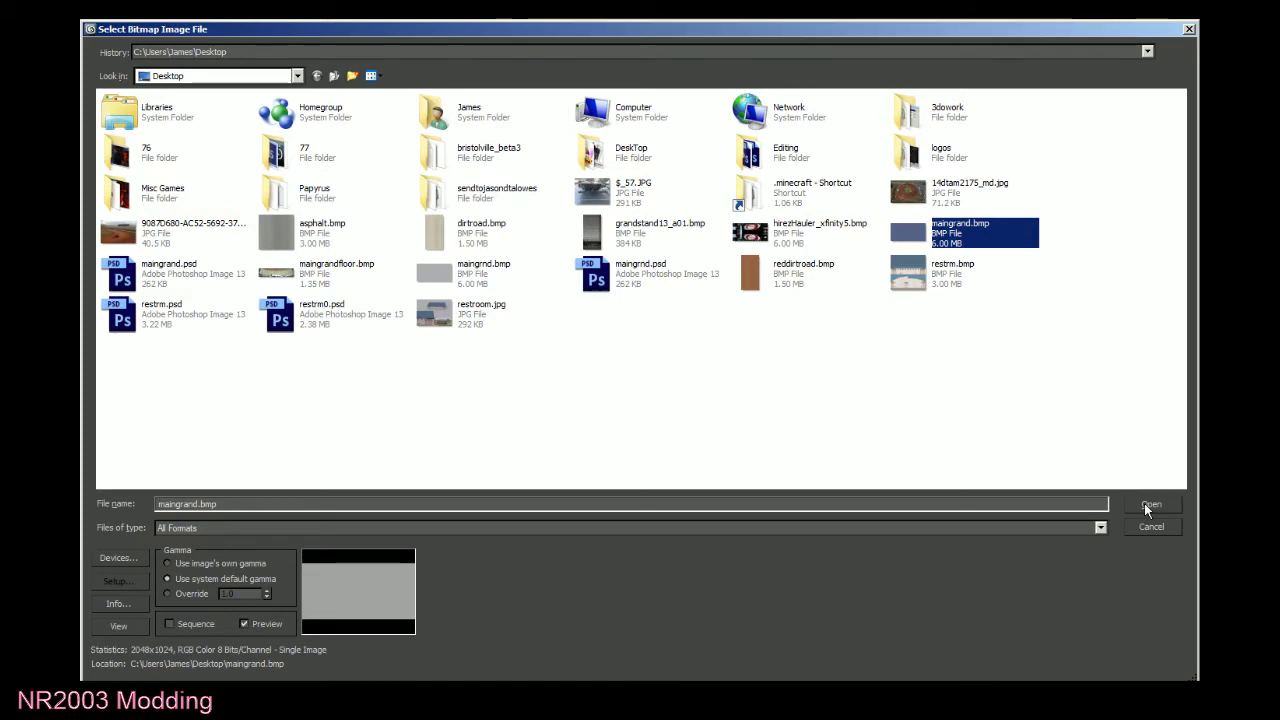
{"action": "left_click", "coordinate": [1148, 504]}
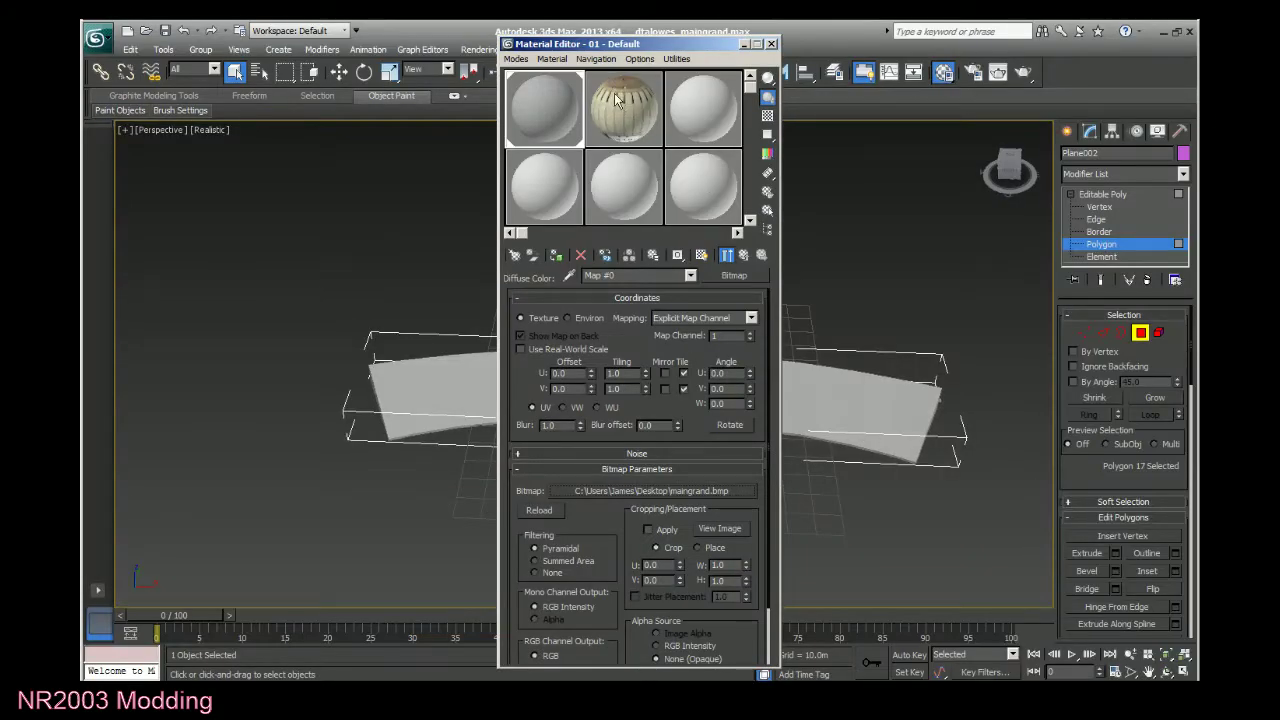
Reset the 02 - Default material to its default settings and close the Material Editor.
{"action": "left_click", "coordinate": [650, 123]}
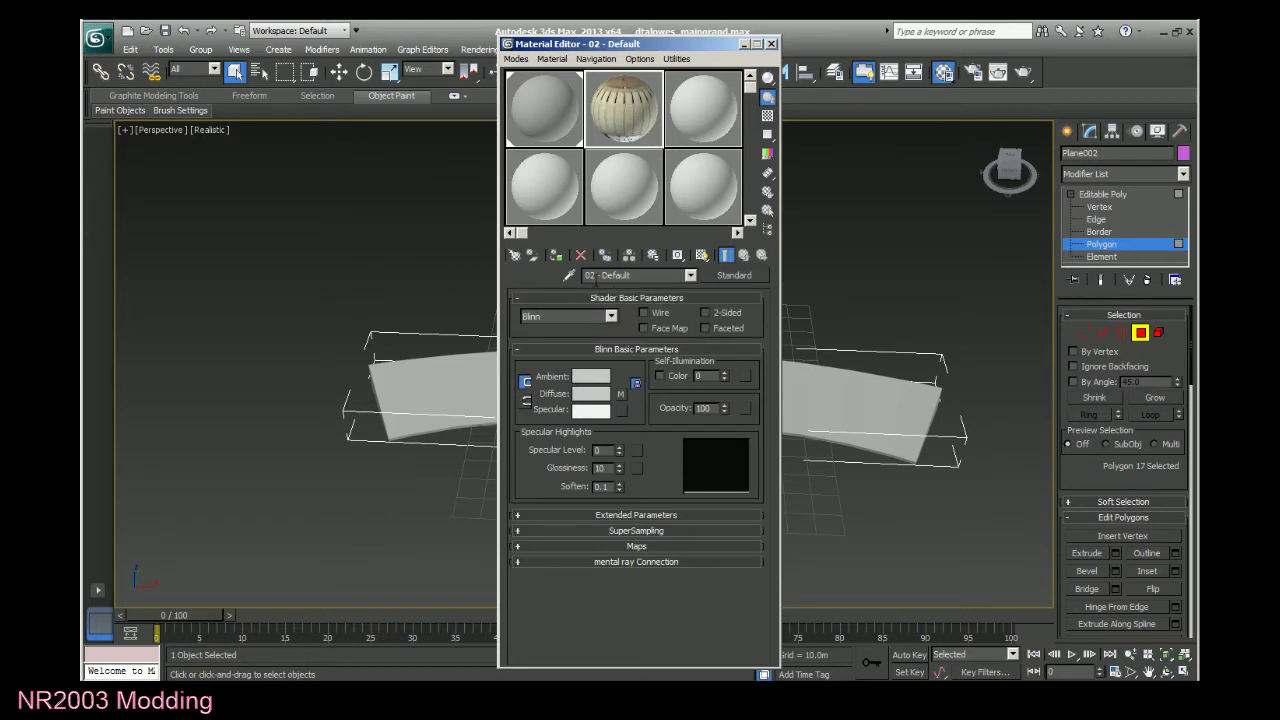
{"action": "left_click", "coordinate": [577, 256]}
{"action": "left_click", "coordinate": [690, 387]}
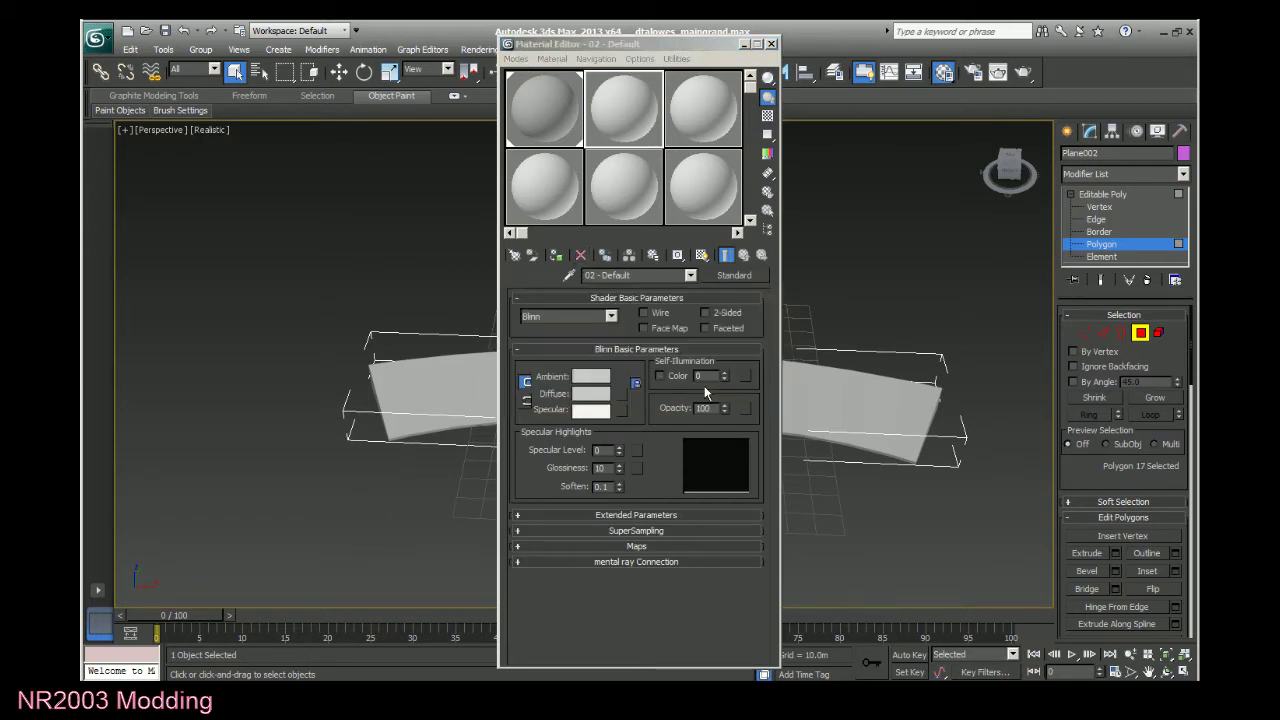
{"action": "left_click", "coordinate": [771, 44]}
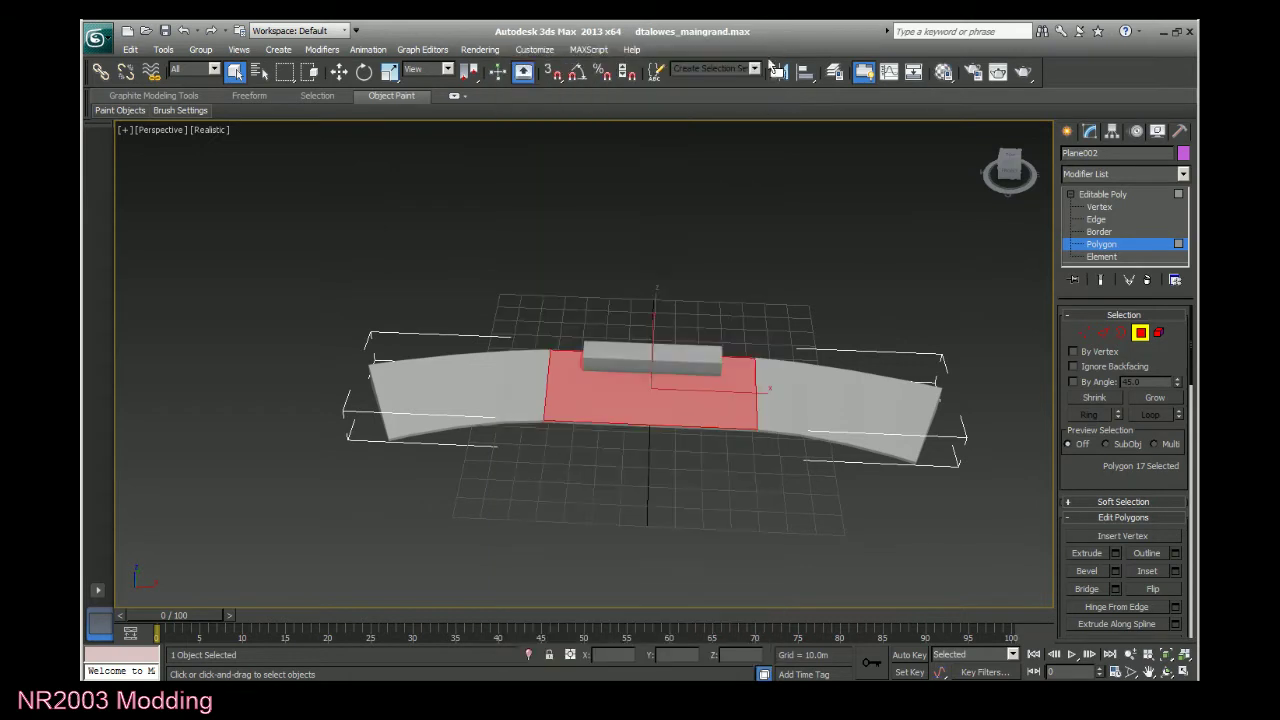
Reselect the nine polygons that form the grandstand's curved seating surface, clearing the single centre polygon first.
{"action": "left_click", "coordinate": [649, 514]}
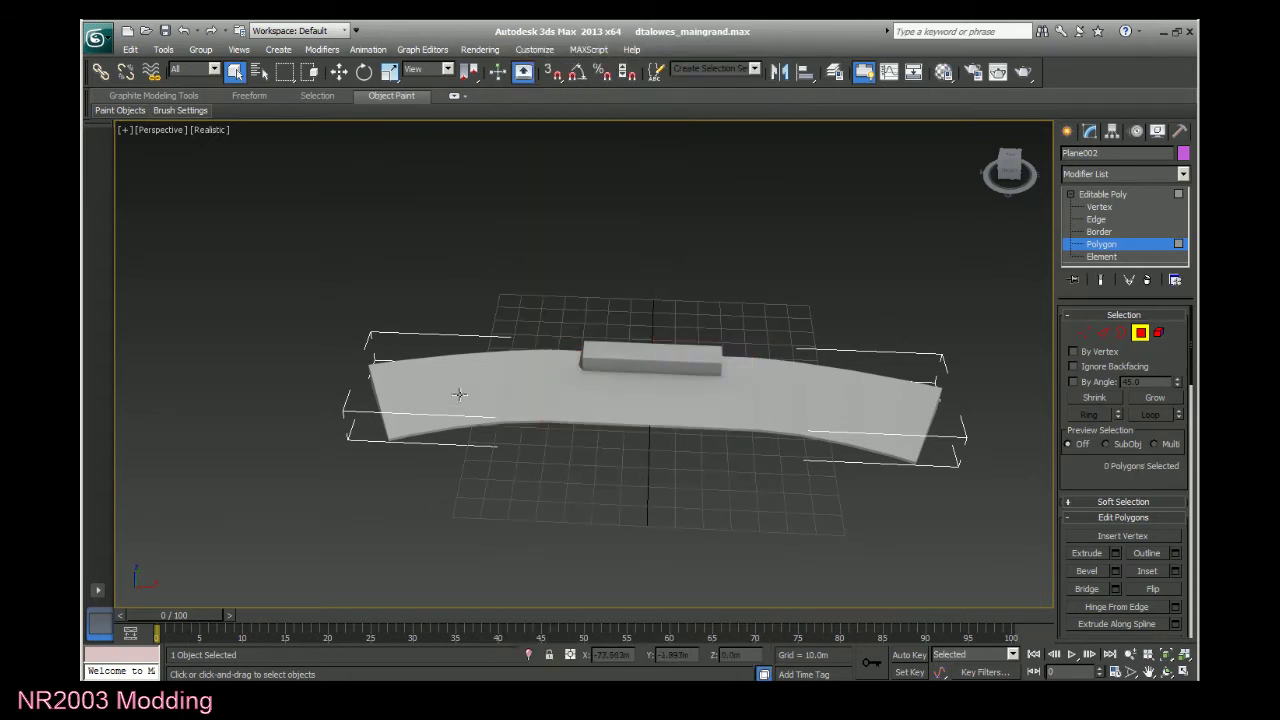
{"action": "left_click", "coordinate": [459, 394]}
{"action": "left_click", "coordinate": [407, 403]}
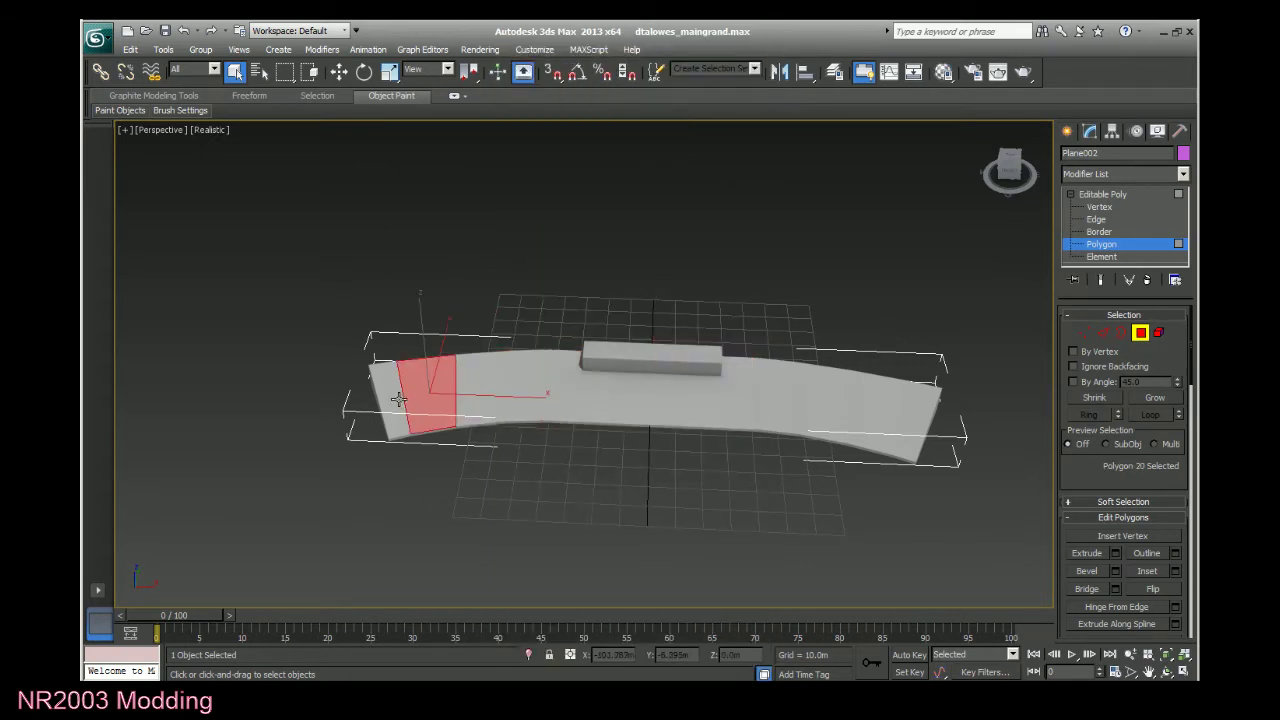
{"action": "left_click", "coordinate": [390, 400]}
{"action": "left_click", "coordinate": [425, 392], "text": "ctrl"}
{"action": "left_click", "coordinate": [485, 389], "text": "ctrl"}
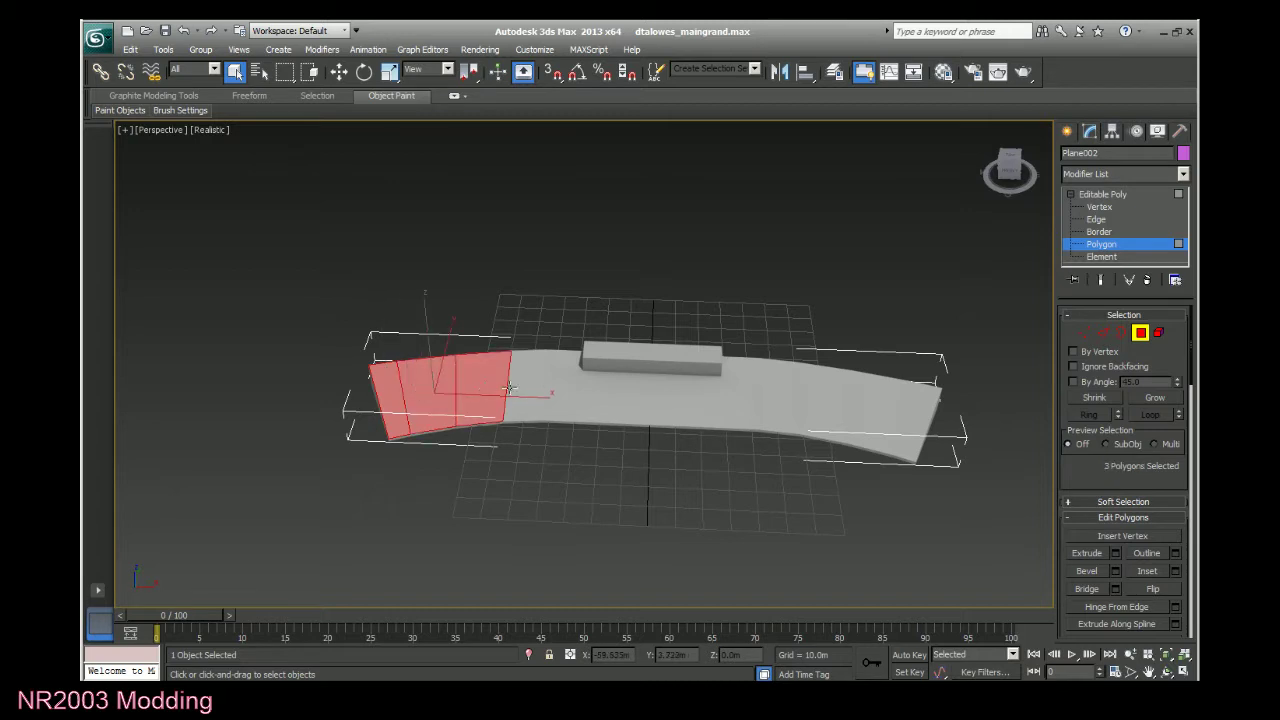
{"action": "left_click", "coordinate": [532, 384], "text": "ctrl"}
{"action": "left_click", "coordinate": [584, 387], "text": "ctrl"}
{"action": "left_click", "coordinate": [768, 401], "text": "ctrl"}
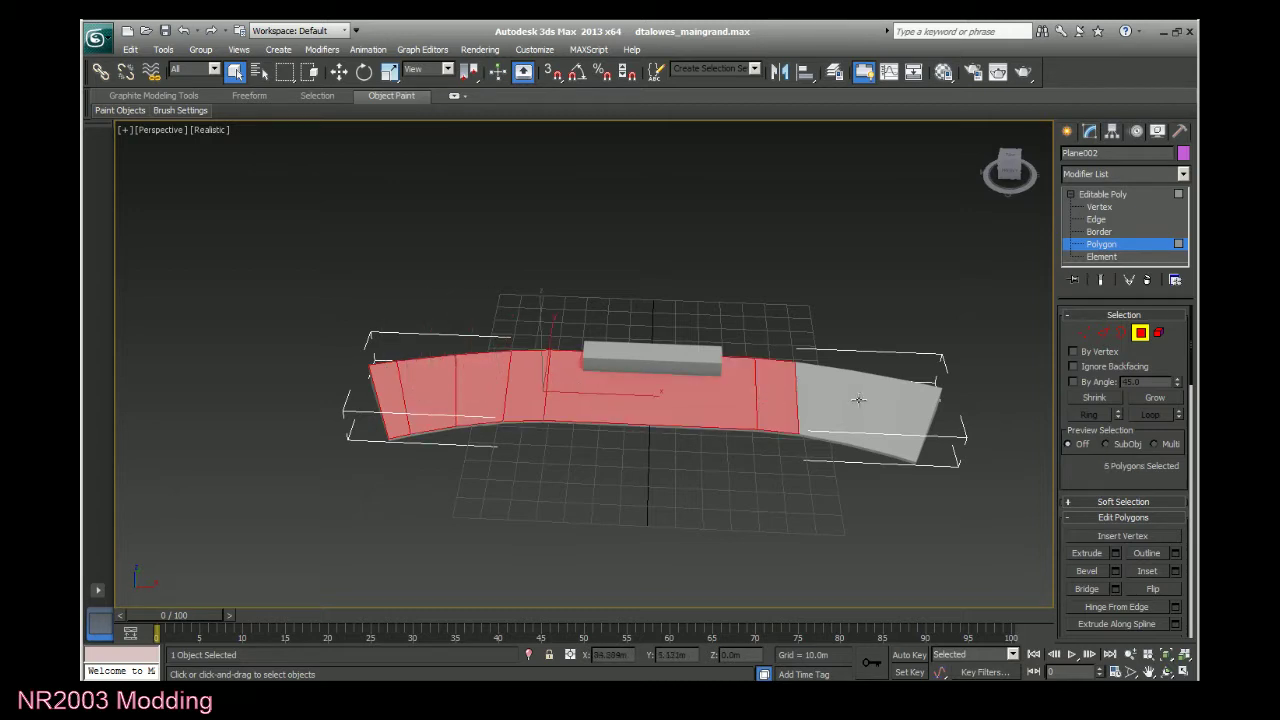
{"action": "left_click", "coordinate": [826, 398], "text": "ctrl"}
{"action": "left_click", "coordinate": [878, 398], "text": "ctrl"}
{"action": "left_click", "coordinate": [925, 412], "text": "ctrl"}
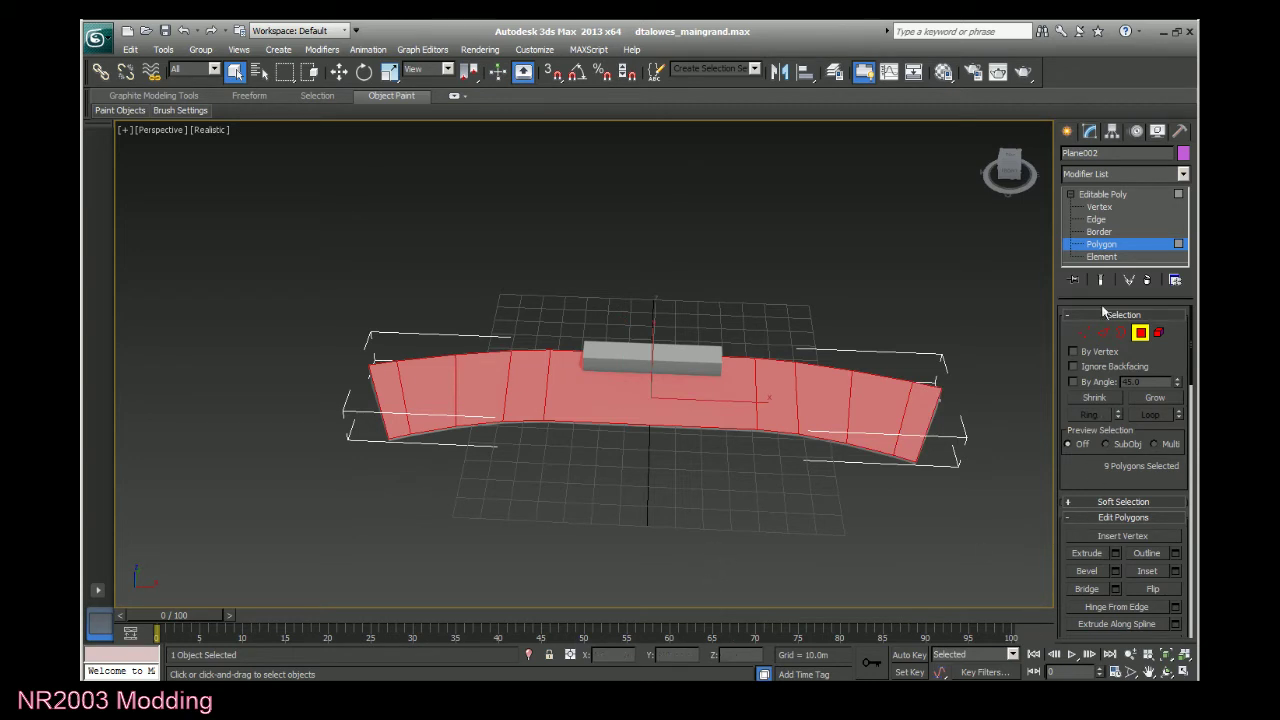
Leave polygon editing, apply an Unwrap UVW modifier to the grandstand mesh and switch it to Face selection level.
{"action": "left_click", "coordinate": [1069, 194]}
{"action": "left_click", "coordinate": [1067, 131]}
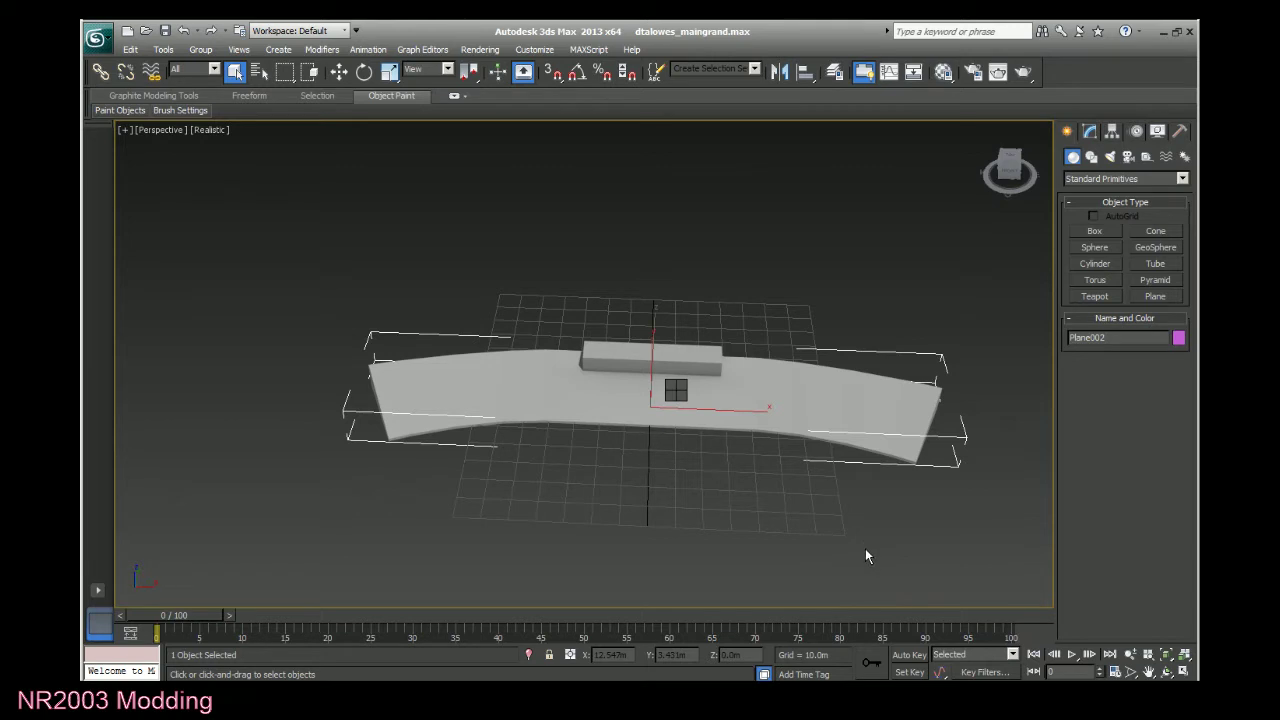
{"action": "left_click", "coordinate": [1089, 131]}
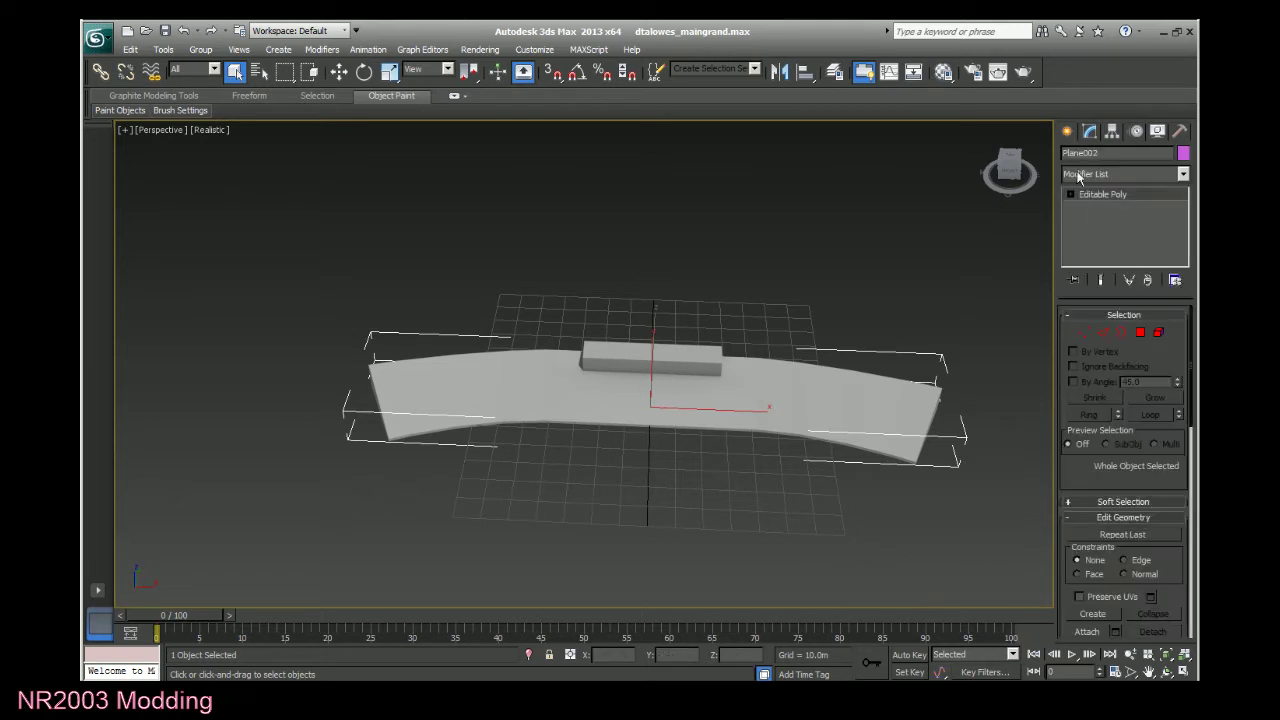
{"action": "left_click", "coordinate": [1183, 174]}
{"action": "left_click_drag", "start_coordinate": [1185, 310], "coordinate": [1180, 612]}
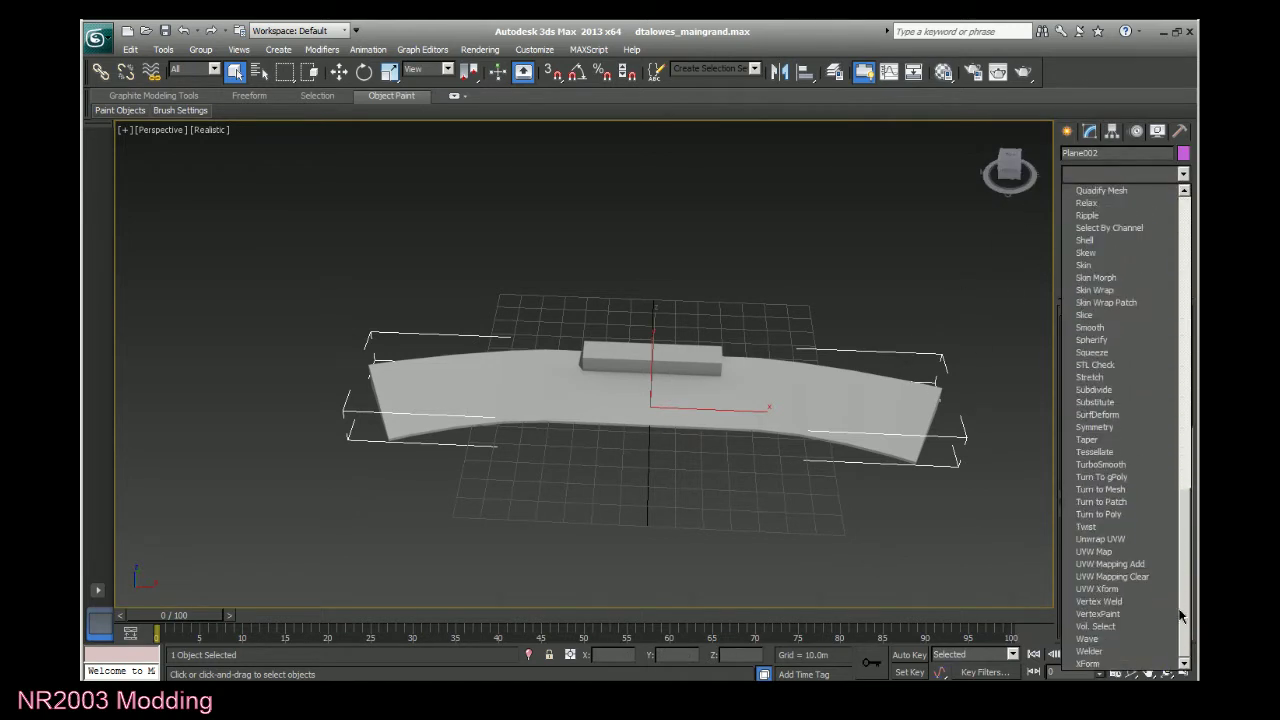
{"action": "left_click", "coordinate": [1128, 540]}
{"action": "left_click", "coordinate": [1086, 194]}
{"action": "left_click", "coordinate": [1112, 231]}
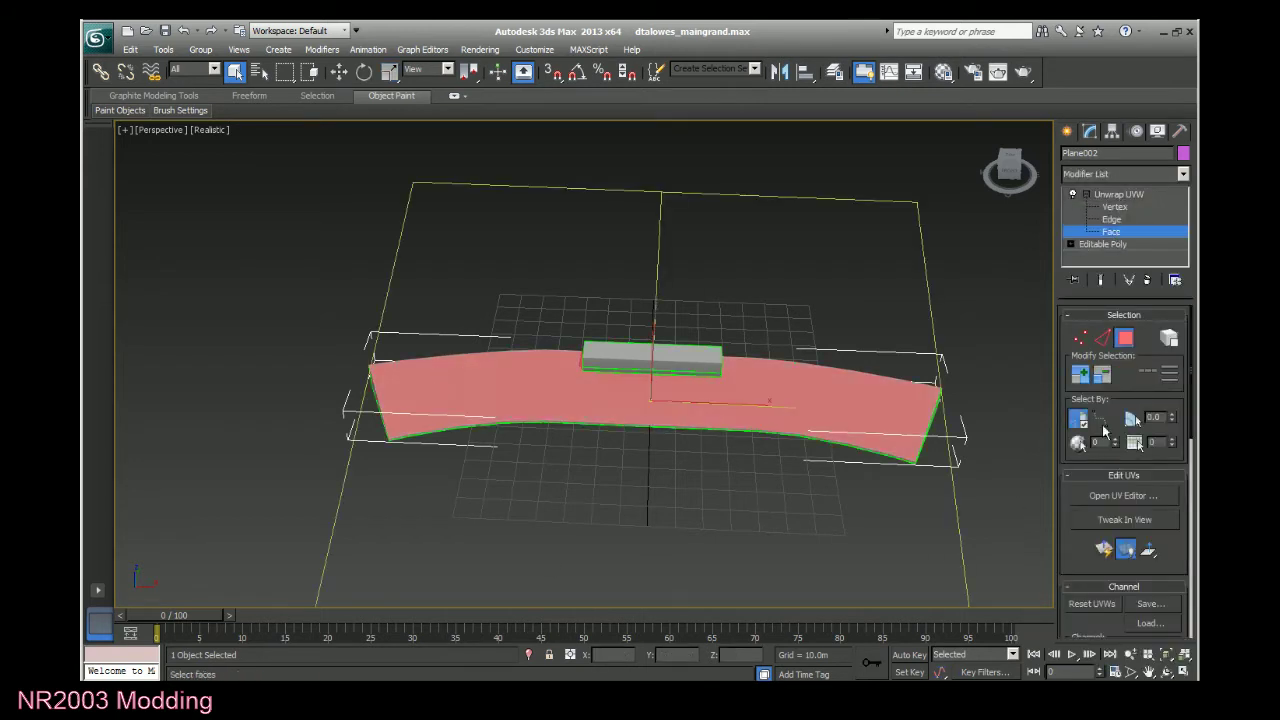
Open the UV editor, maximize it and show the maingrand.bmp map as the background behind the seating faces.
{"action": "left_click", "coordinate": [1133, 495]}
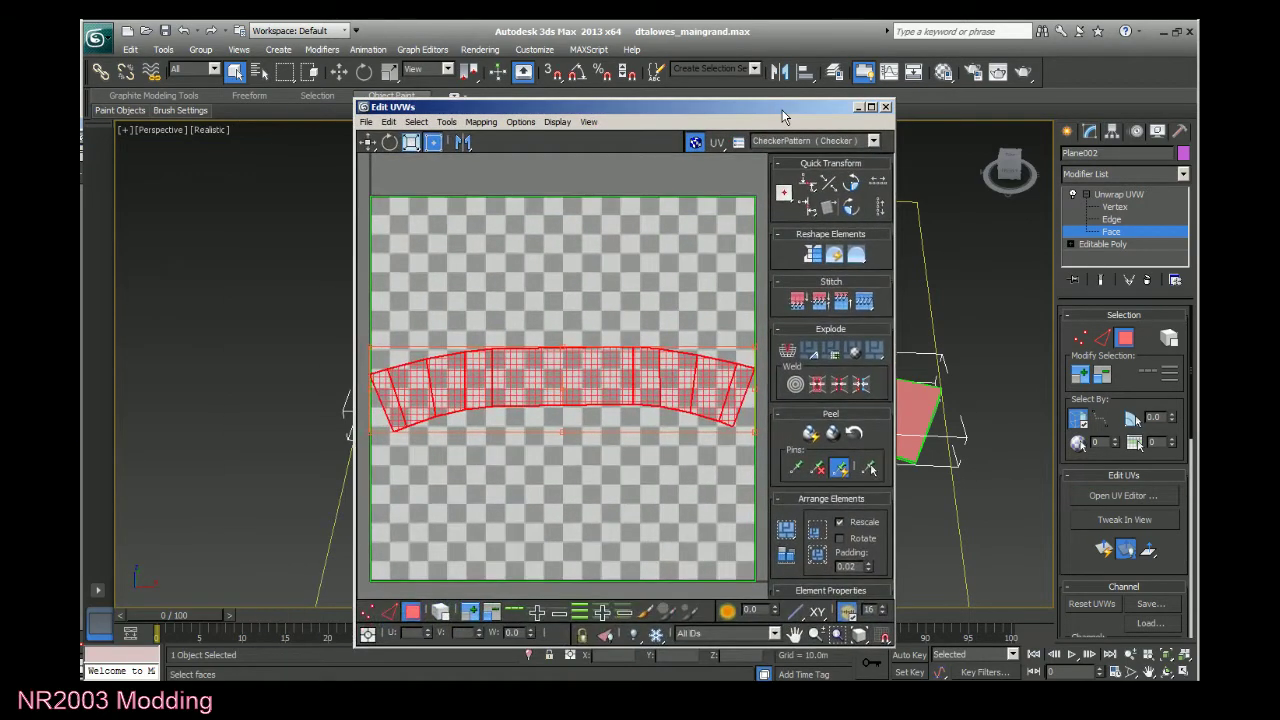
{"action": "double_click", "coordinate": [803, 108]}
{"action": "left_click", "coordinate": [1090, 64]}
{"action": "left_click", "coordinate": [1098, 89]}
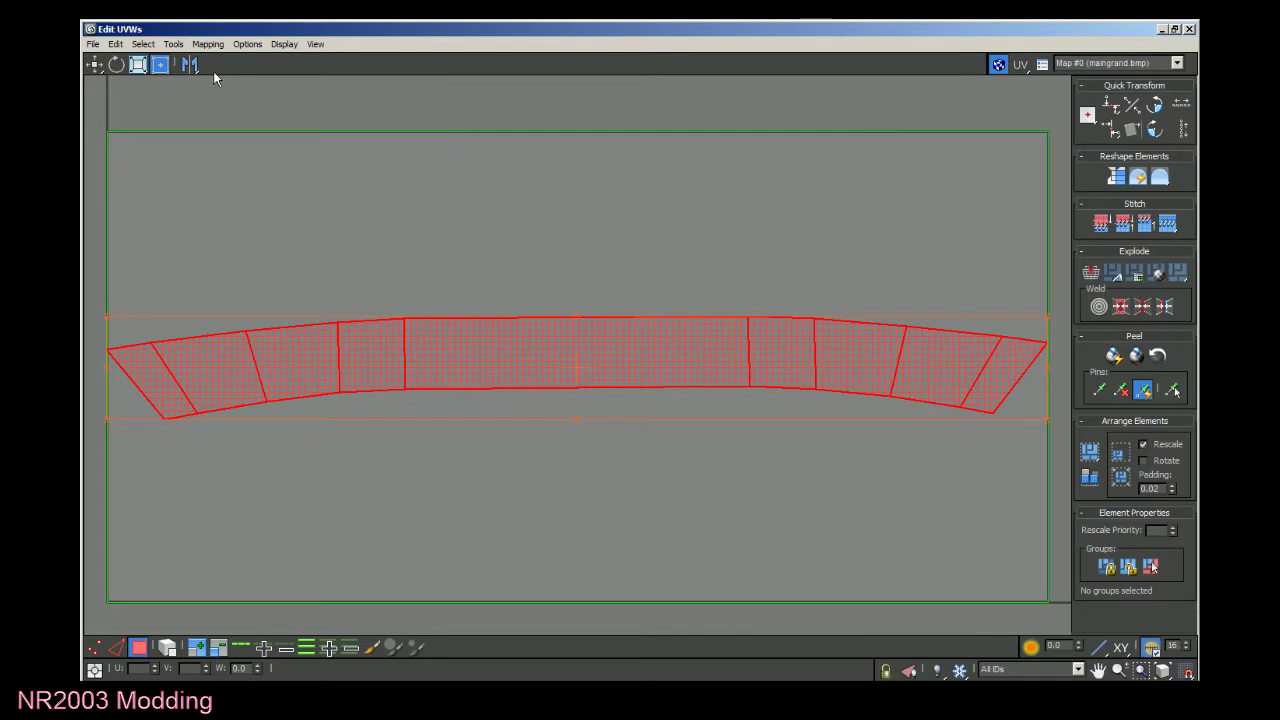
Set the unwrap render size to 2048 by 1024 and tile brightness to 1.0, and turn off Affect Center Tile.
{"action": "left_click", "coordinate": [248, 44]}
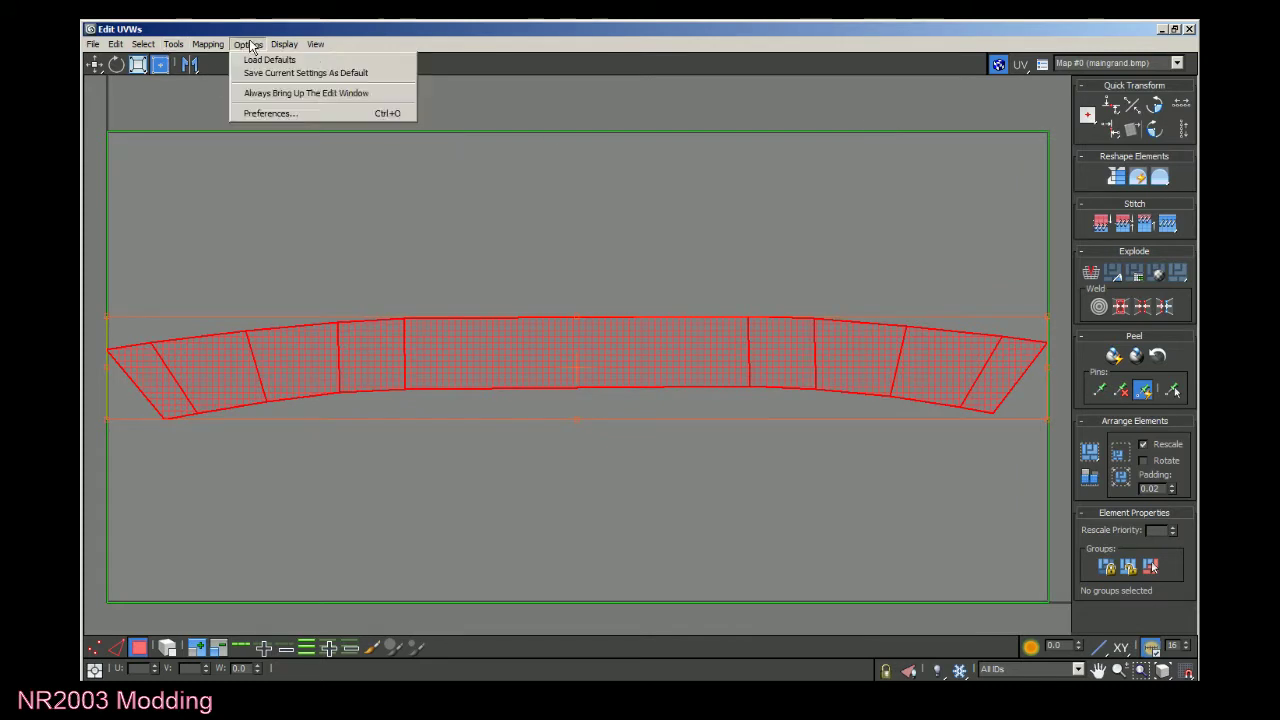
{"action": "left_click", "coordinate": [268, 113]}
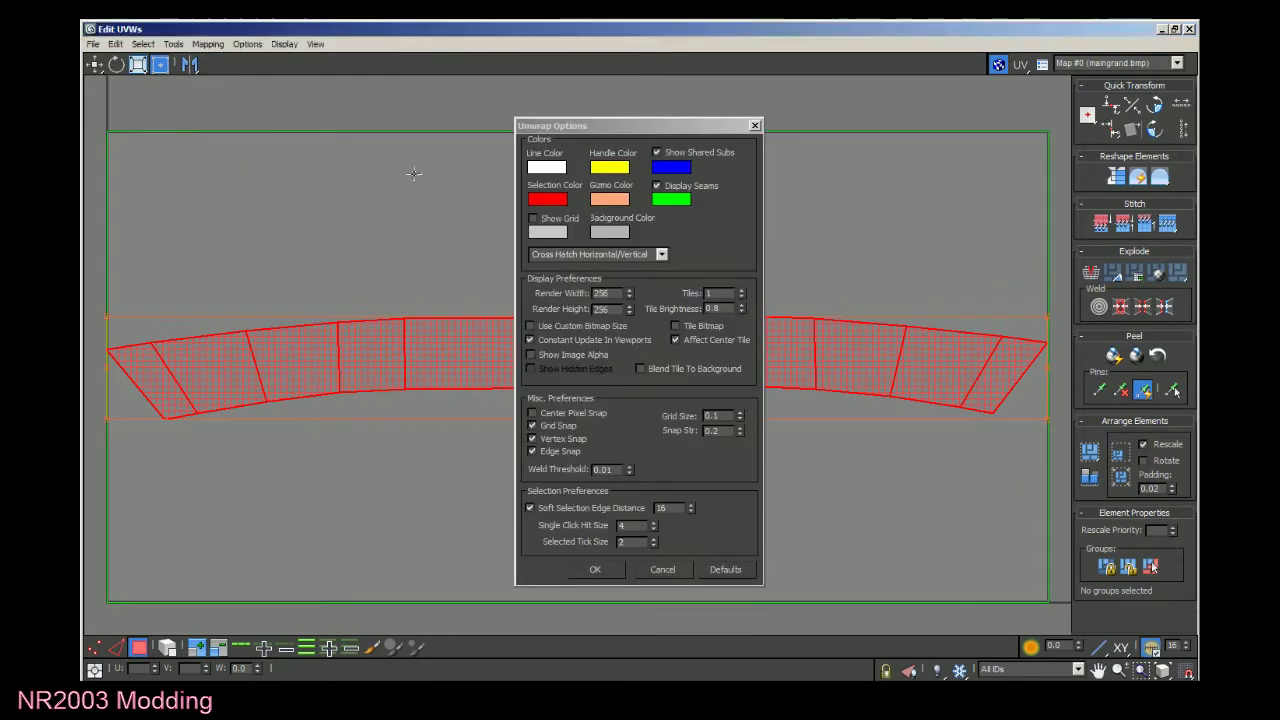
{"action": "left_click", "coordinate": [743, 305]}
{"action": "left_click", "coordinate": [600, 293]}
{"action": "type", "text": "2048"}
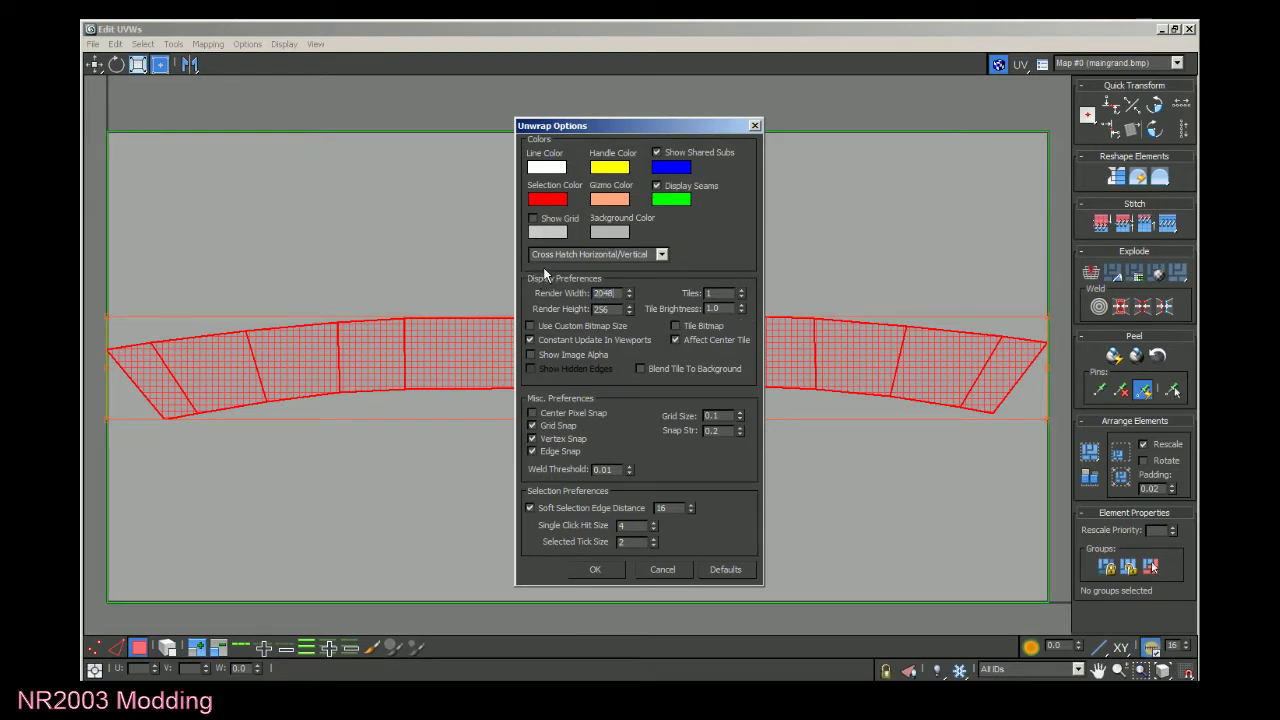
{"action": "type", "text": "1024"}
{"action": "left_click", "coordinate": [676, 340]}
{"action": "left_click", "coordinate": [603, 571]}
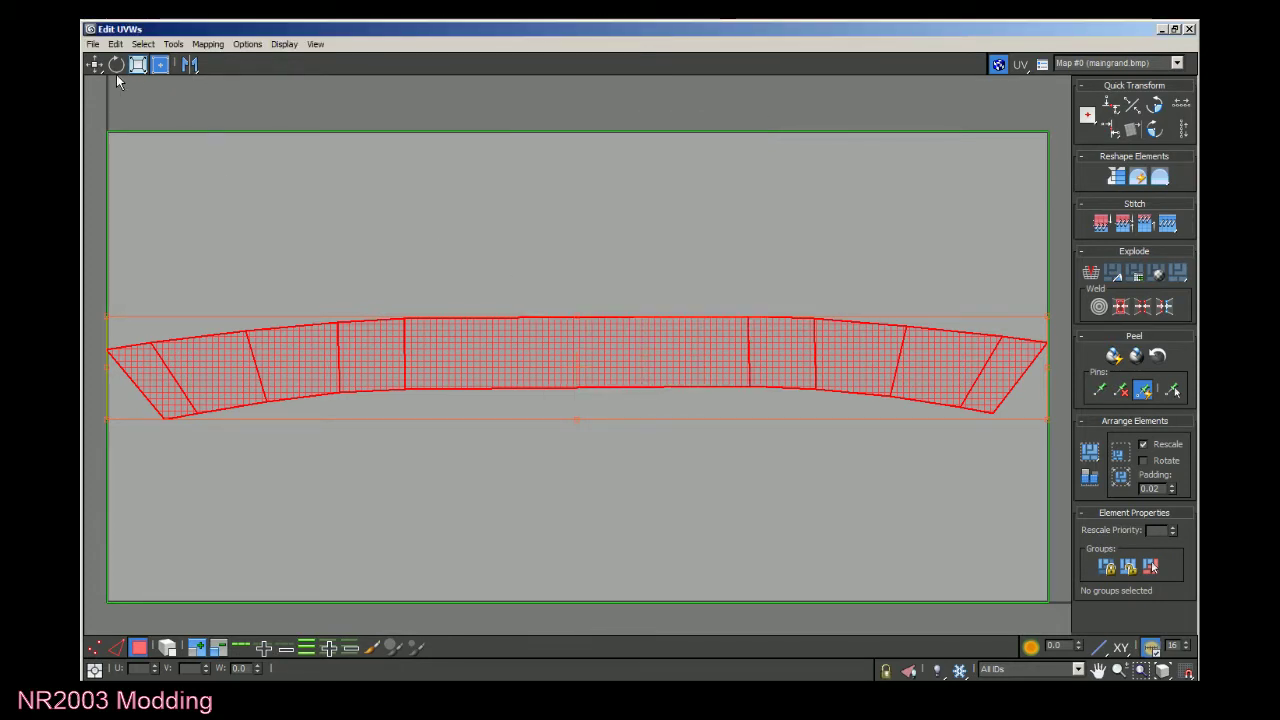
Restrict the UV editor display to selected faces only, and minimize the editor to reach the model.
{"action": "left_click", "coordinate": [285, 203]}
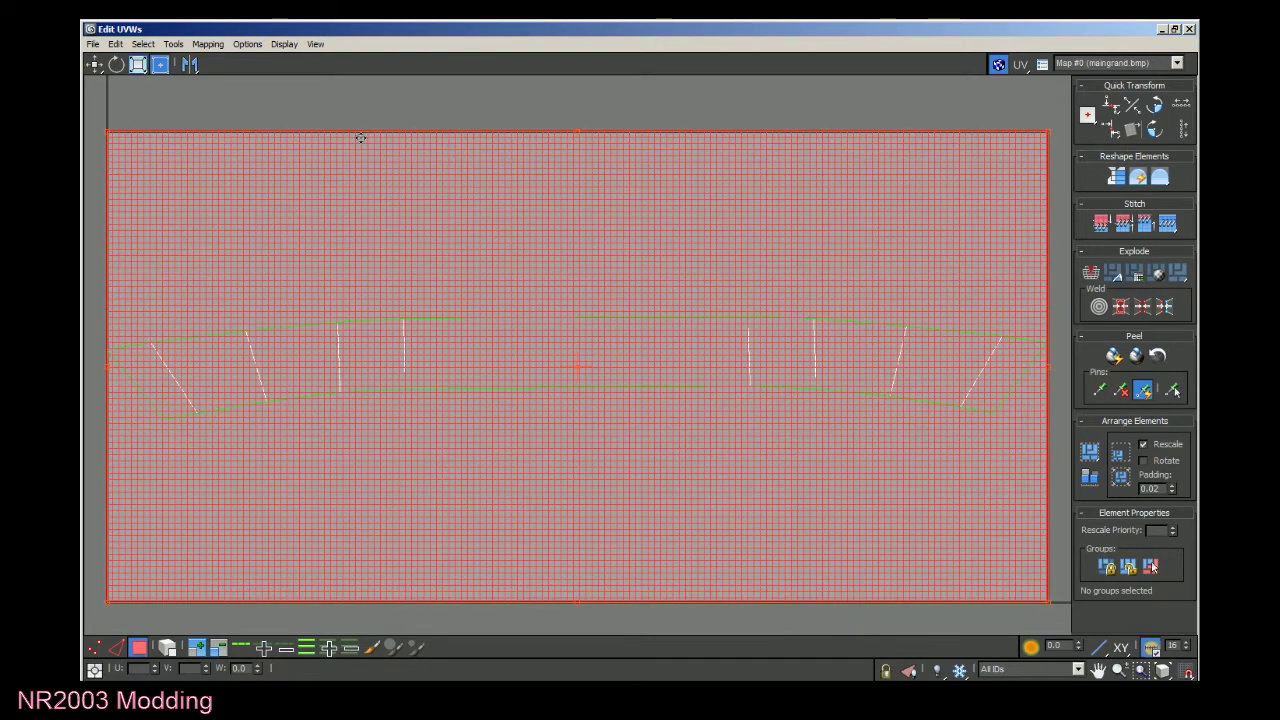
{"action": "left_click", "coordinate": [908, 670]}
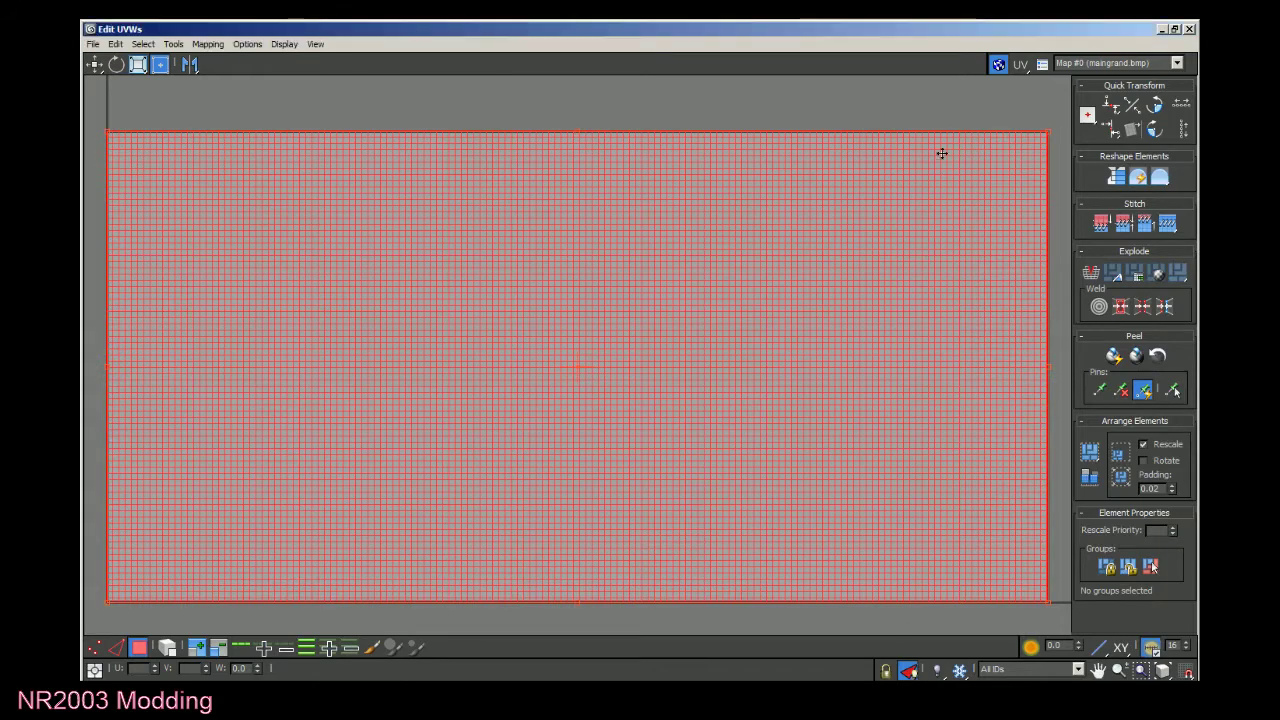
{"action": "left_click", "coordinate": [1161, 30]}
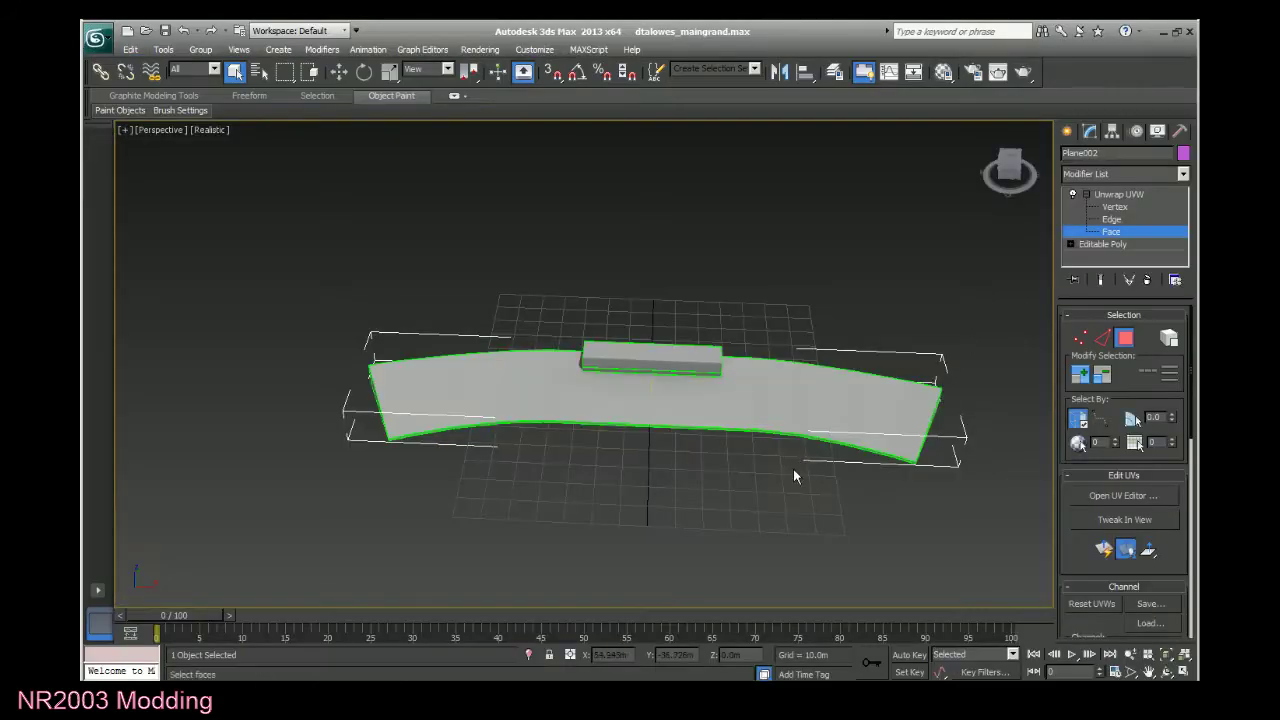
Select all faces along the grandstand's curved top surface and reopen the UV editor maximized to show them.
{"action": "left_click", "coordinate": [413, 387]}
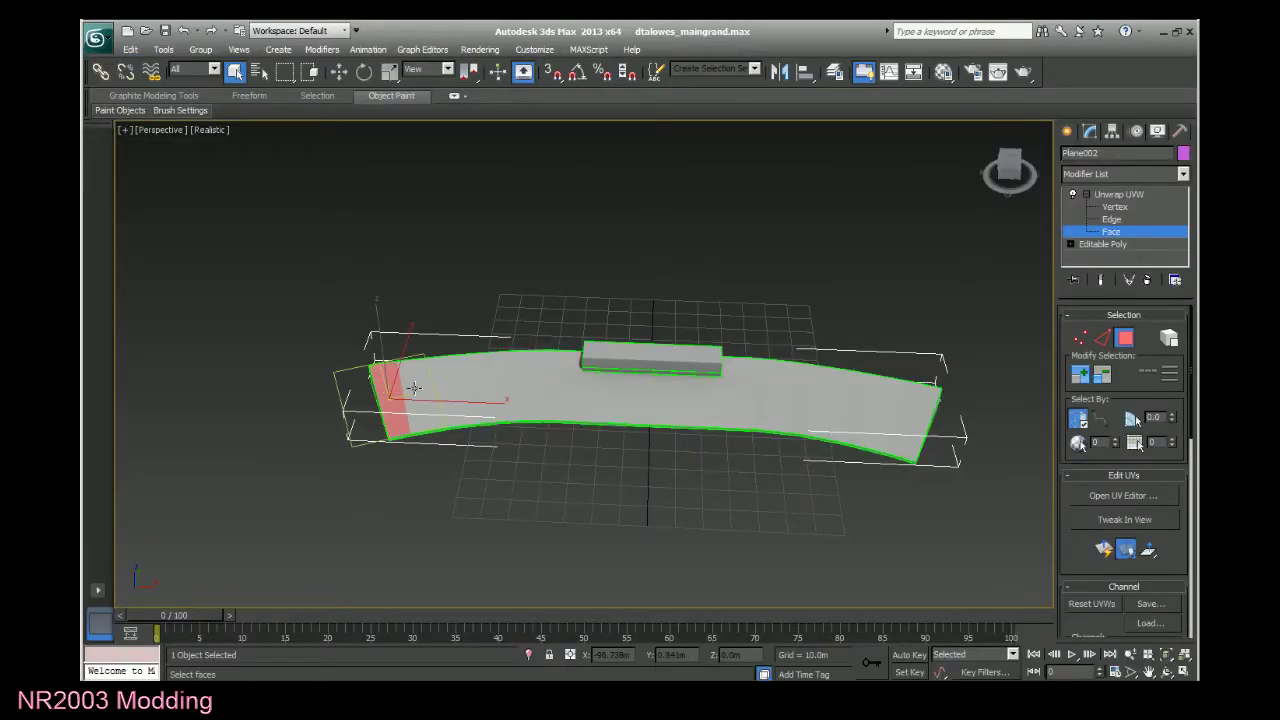
{"action": "left_click", "coordinate": [445, 384], "text": "ctrl"}
{"action": "left_click", "coordinate": [484, 378], "text": "ctrl"}
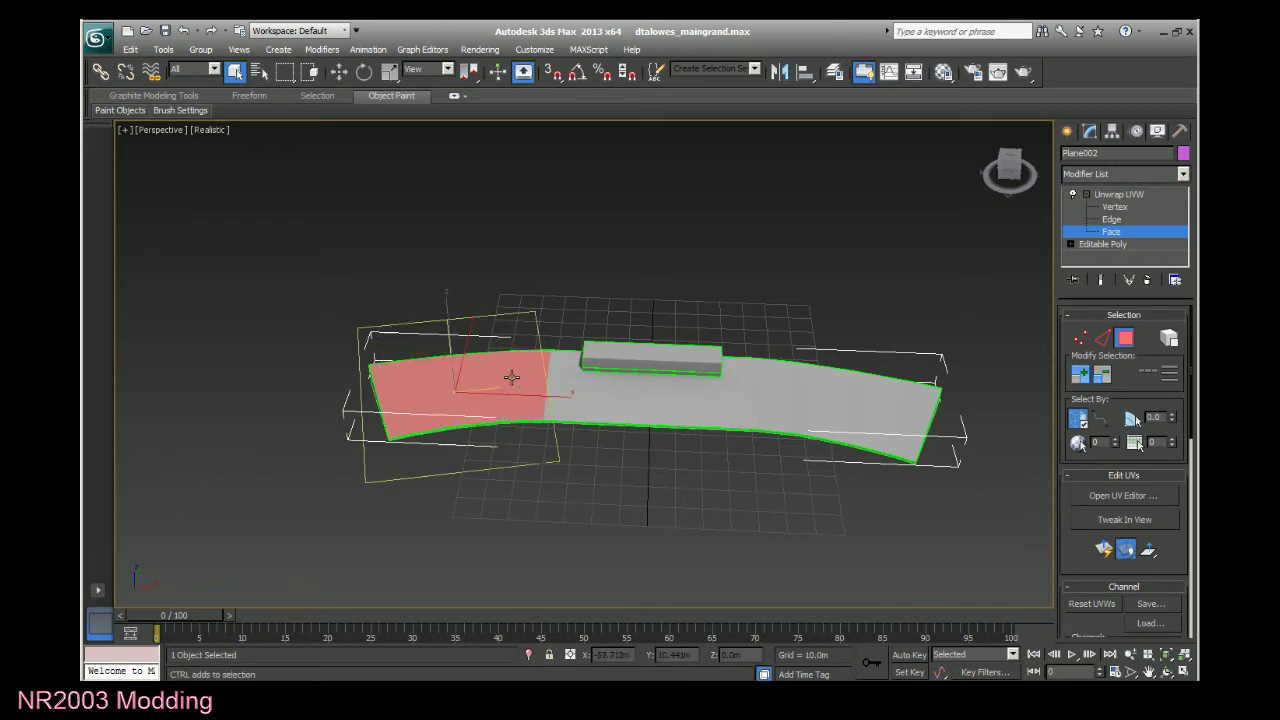
{"action": "left_click", "coordinate": [518, 378], "text": "ctrl"}
{"action": "left_click", "coordinate": [552, 382], "text": "ctrl"}
{"action": "left_click", "coordinate": [798, 385], "text": "ctrl"}
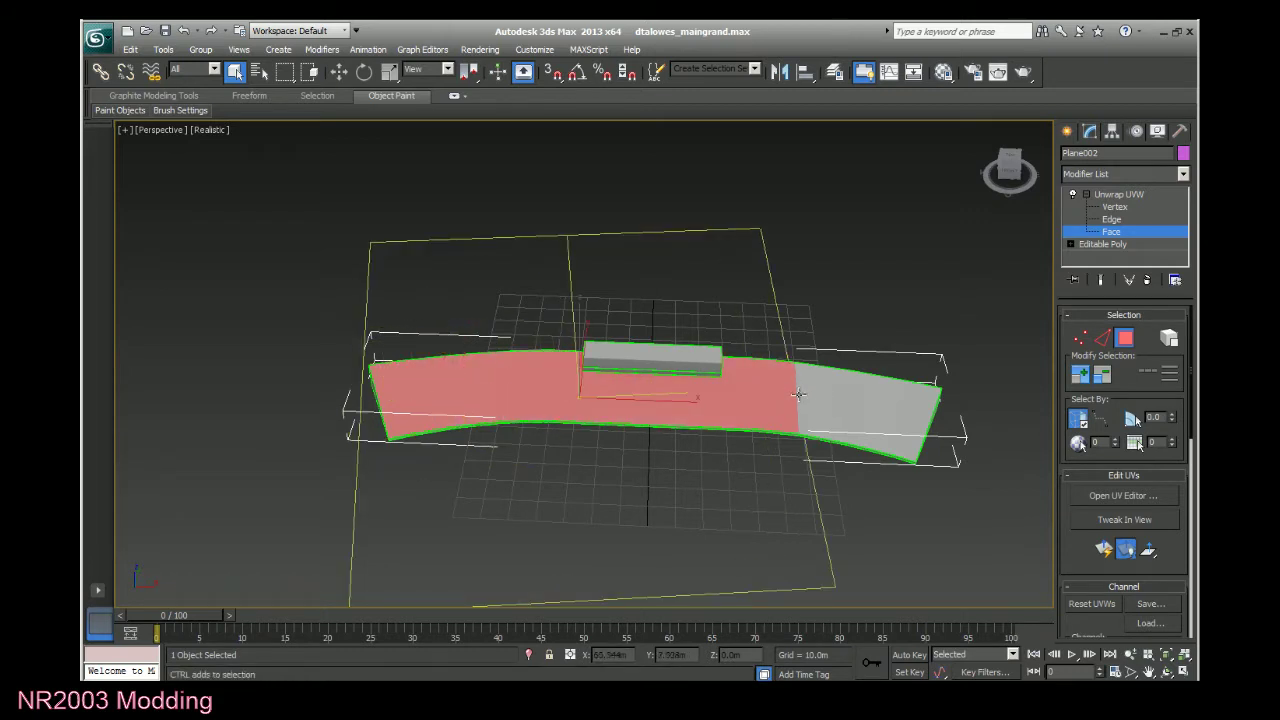
{"action": "left_click", "coordinate": [836, 397], "text": "ctrl"}
{"action": "left_click", "coordinate": [860, 403], "text": "ctrl"}
{"action": "left_click", "coordinate": [916, 415], "text": "ctrl"}
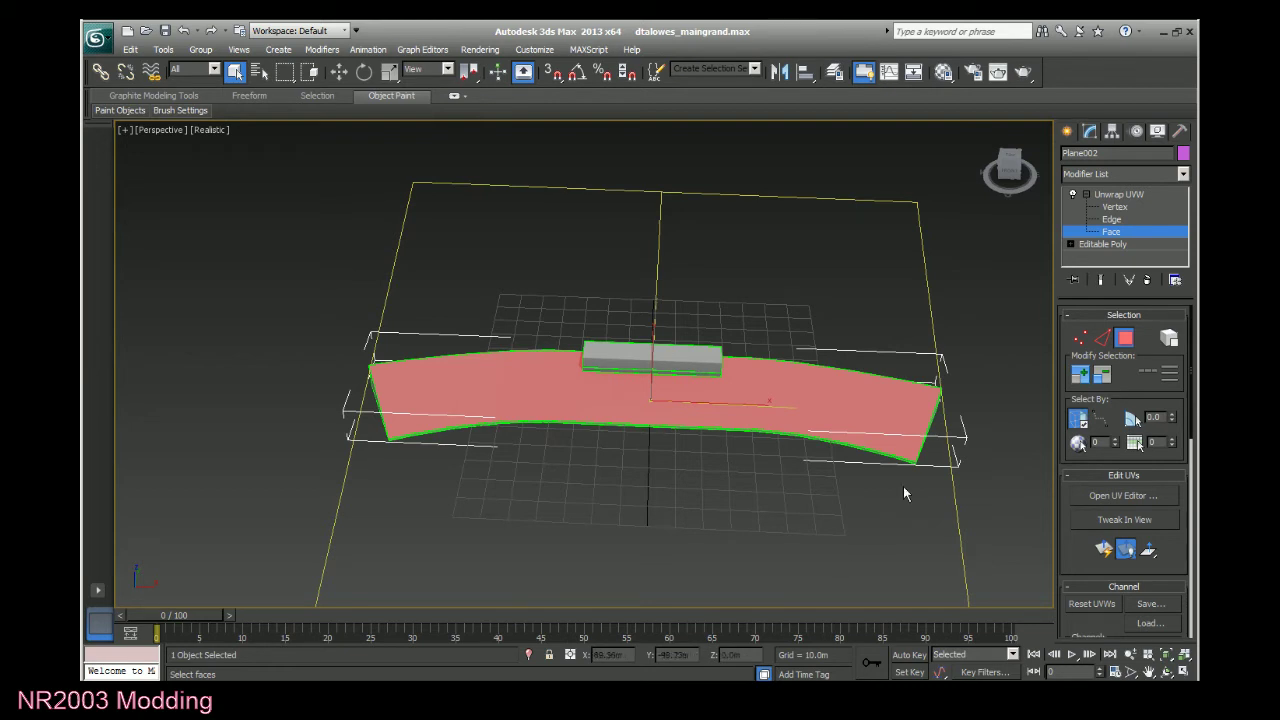
{"action": "left_click", "coordinate": [1113, 497]}
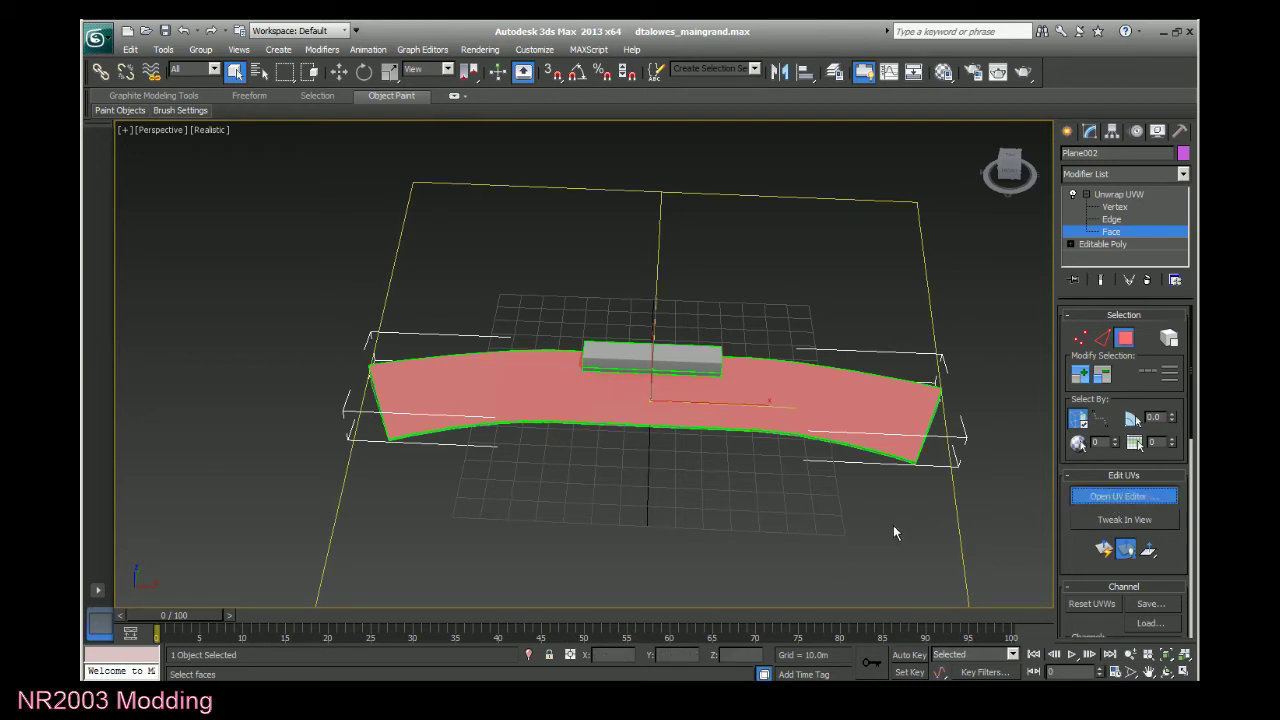
{"action": "double_click", "coordinate": [738, 104]}
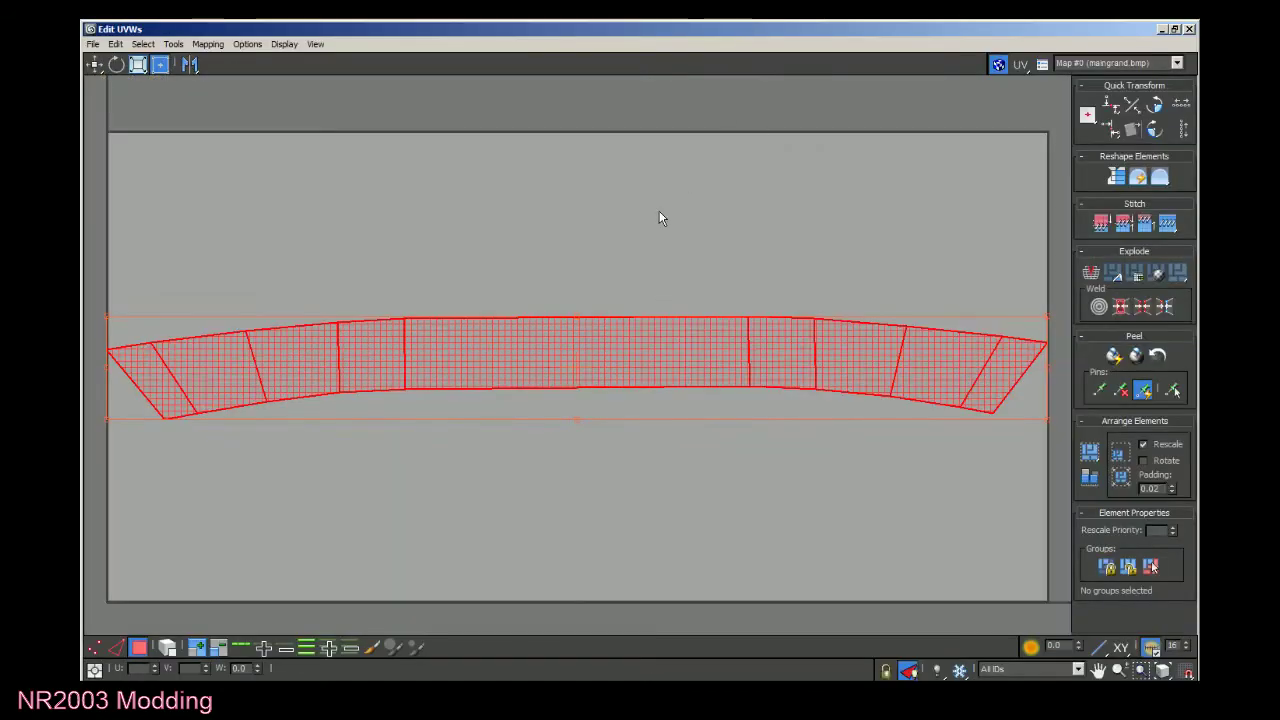
Move the curved UV strip up to just below the upper edge of the texture area.
{"action": "left_click", "coordinate": [94, 65]}
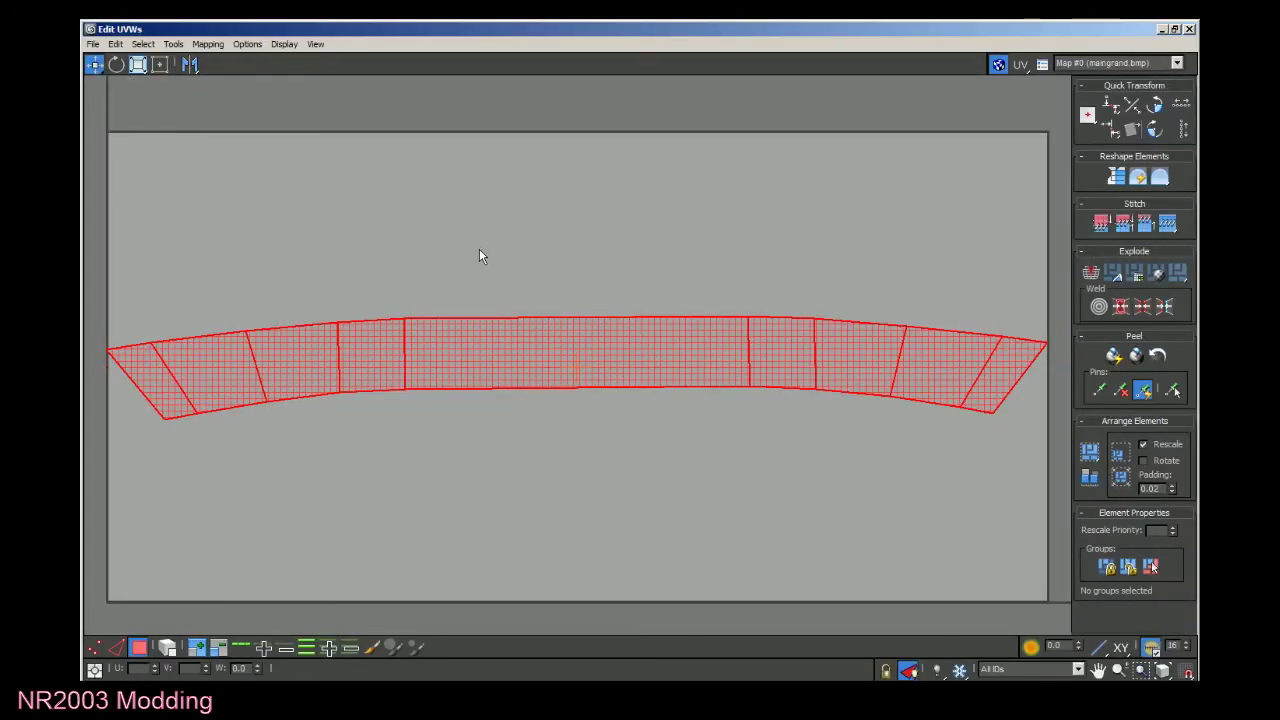
{"action": "left_click_drag", "start_coordinate": [531, 337], "coordinate": [527, 146]}
{"action": "scroll", "coordinate": [89, 187], "scroll_direction": "up", "scroll_amount": 10}
{"action": "scroll", "coordinate": [180, 240], "scroll_direction": "up", "scroll_amount": 4}
{"action": "middle_click_drag", "start_coordinate": [171, 246], "coordinate": [163, 240]}
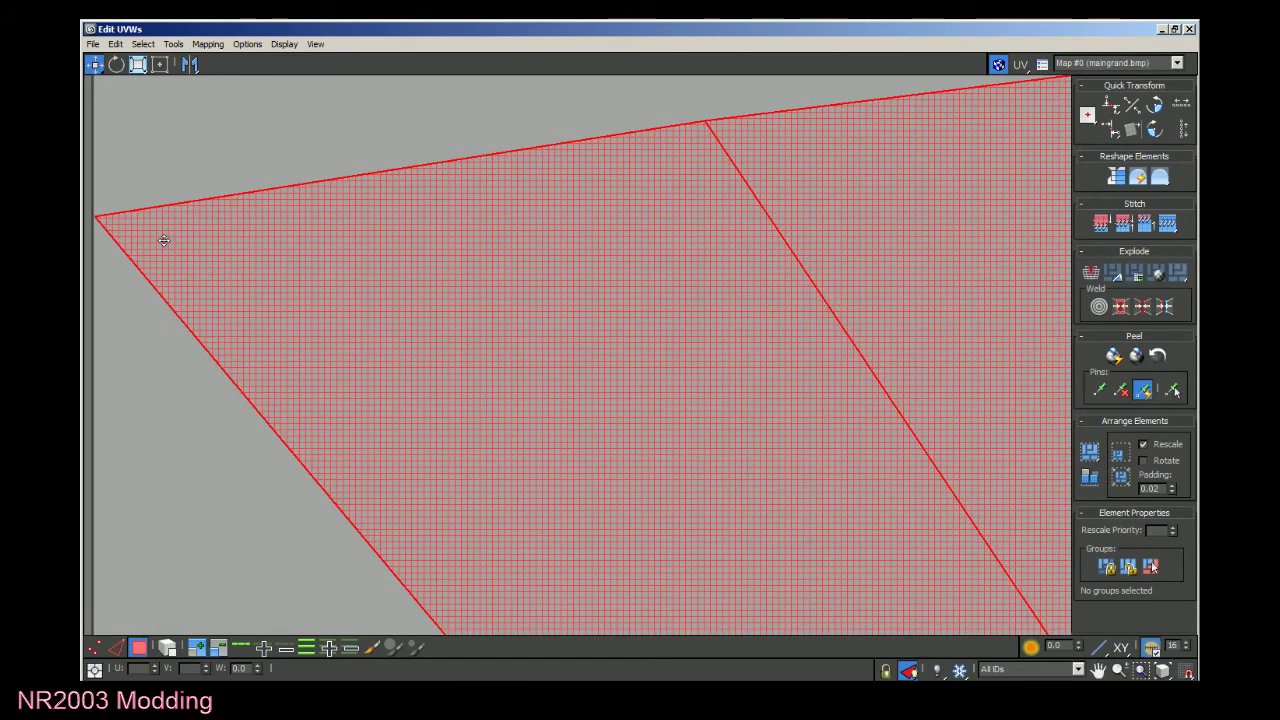
{"action": "scroll", "coordinate": [163, 240], "scroll_direction": "down", "scroll_amount": 12}
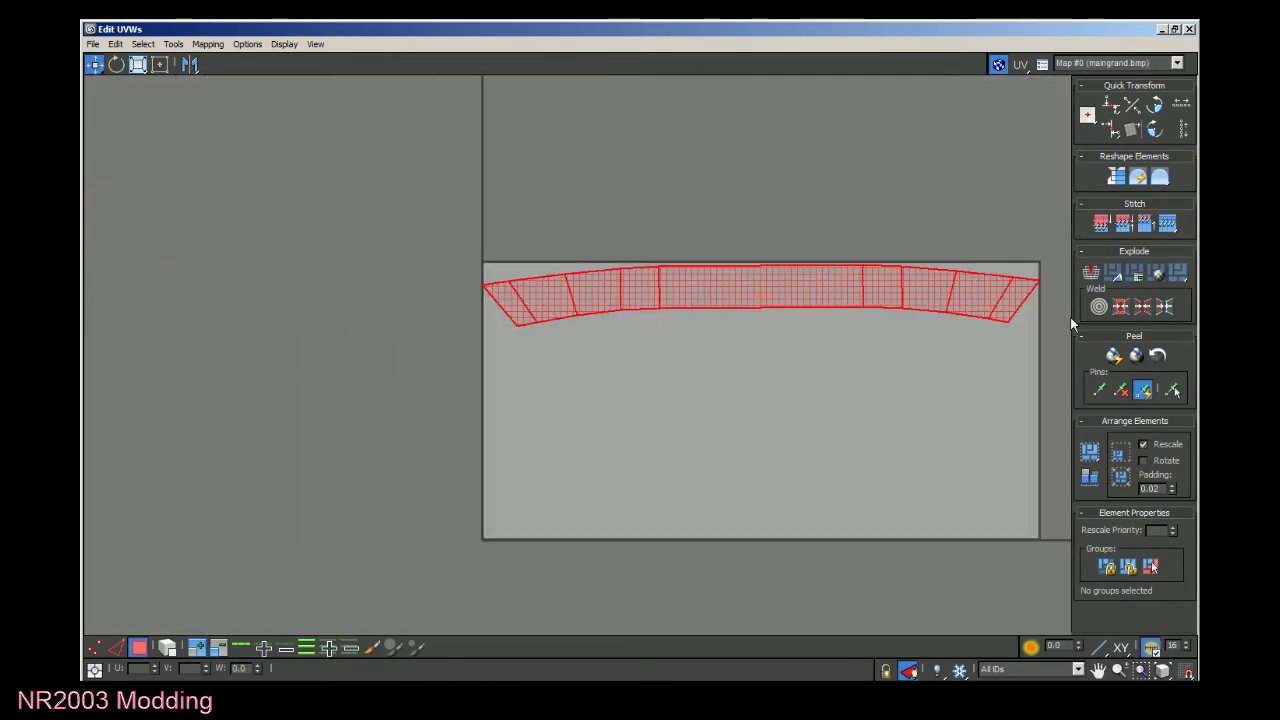
Nudge the UV strip so its right corner meets the texture area's right edge, and deselect the faces.
{"action": "scroll", "coordinate": [1023, 317], "scroll_direction": "up", "scroll_amount": 5}
{"action": "scroll", "coordinate": [958, 300], "scroll_direction": "up", "scroll_amount": 2}
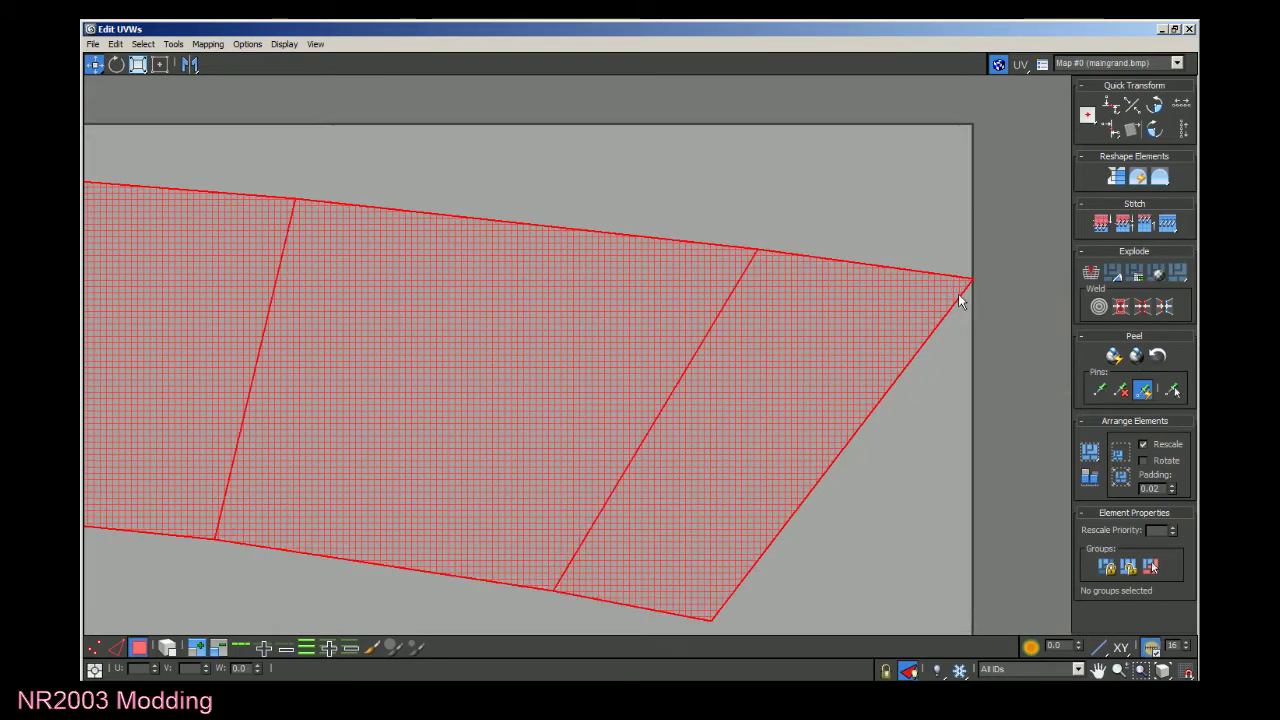
{"action": "scroll", "coordinate": [960, 300], "scroll_direction": "up", "scroll_amount": 4}
{"action": "middle_click_drag", "start_coordinate": [1003, 280], "coordinate": [966, 252]}
{"action": "left_click_drag", "start_coordinate": [933, 266], "coordinate": [915, 265]}
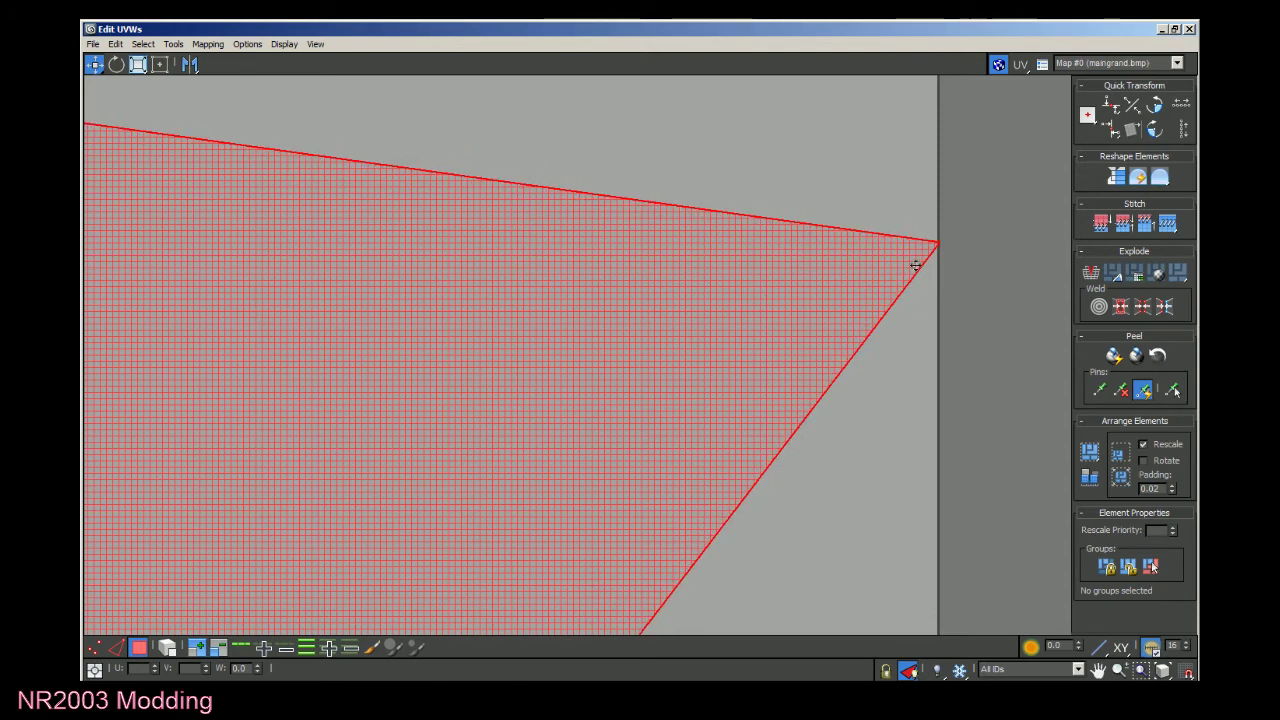
{"action": "scroll", "coordinate": [817, 277], "scroll_direction": "down", "scroll_amount": 5}
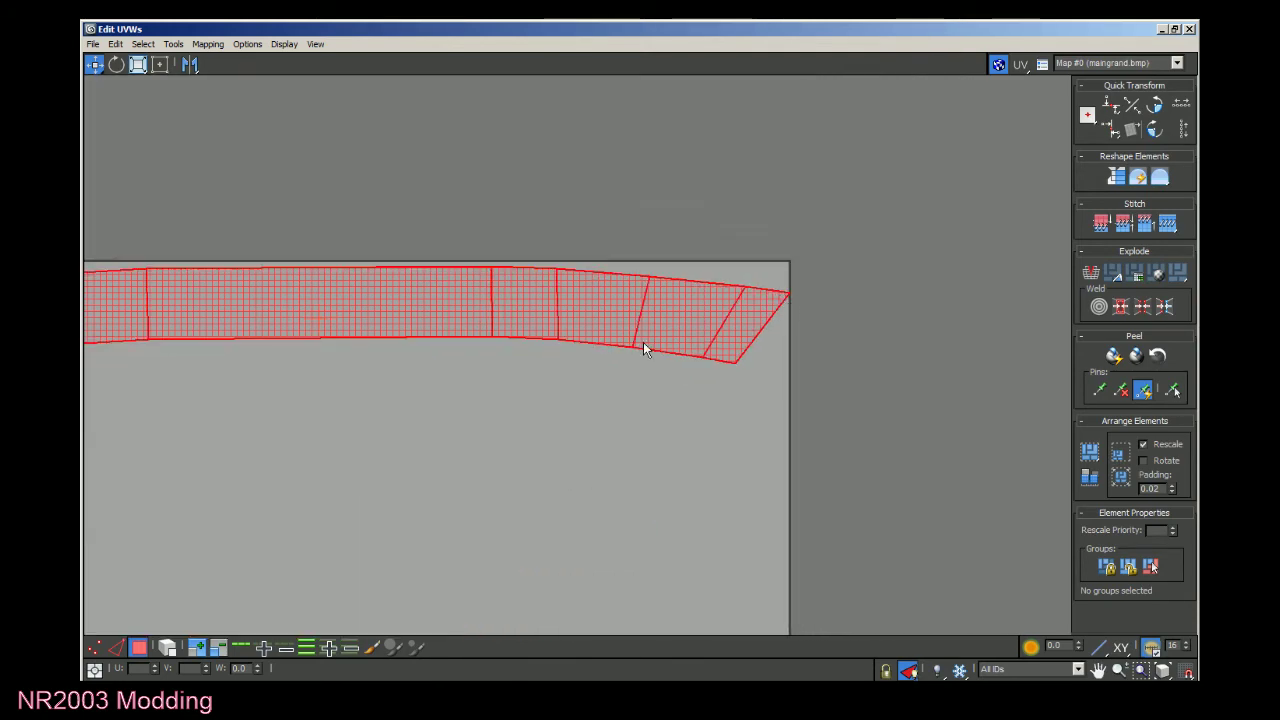
{"action": "scroll", "coordinate": [644, 342], "scroll_direction": "down", "scroll_amount": 3}
{"action": "scroll", "coordinate": [262, 371], "scroll_direction": "up", "scroll_amount": 3}
{"action": "left_click", "coordinate": [358, 408]}
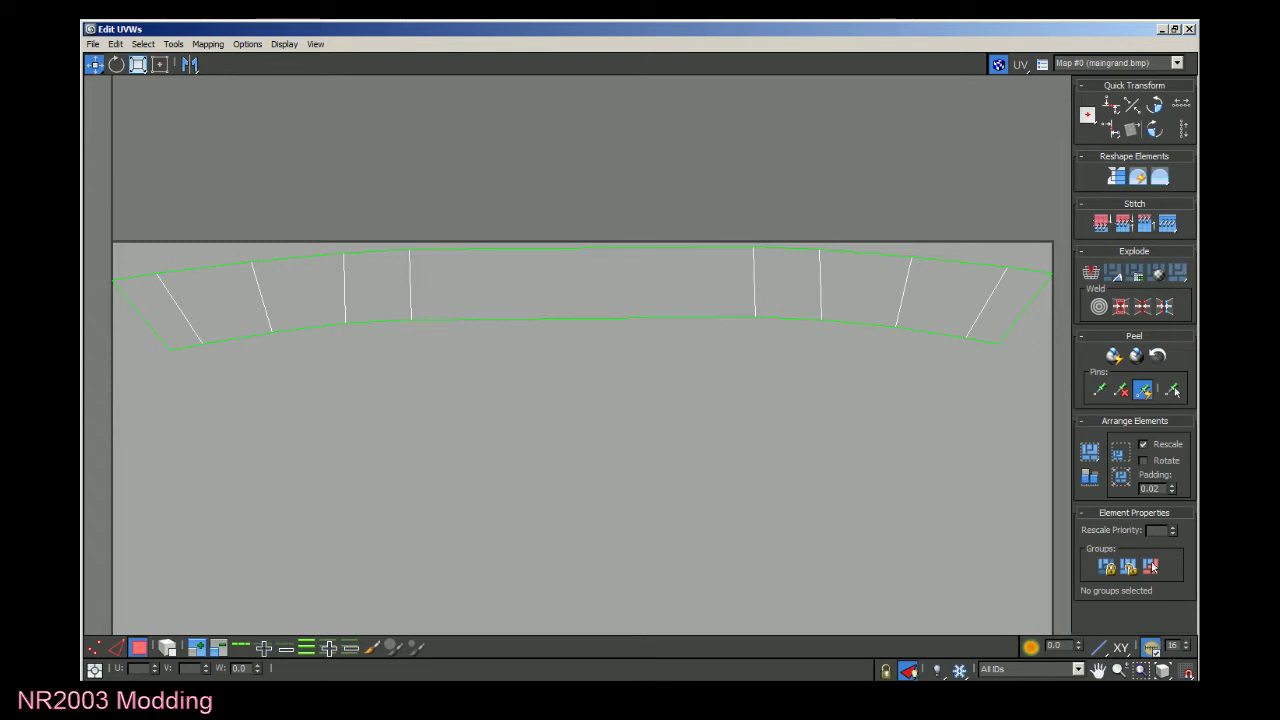
Restore the UV editor to a smaller window clear of the application menu and save the dtalowes_maingrand.max scene.
{"action": "left_click", "coordinate": [1175, 29]}
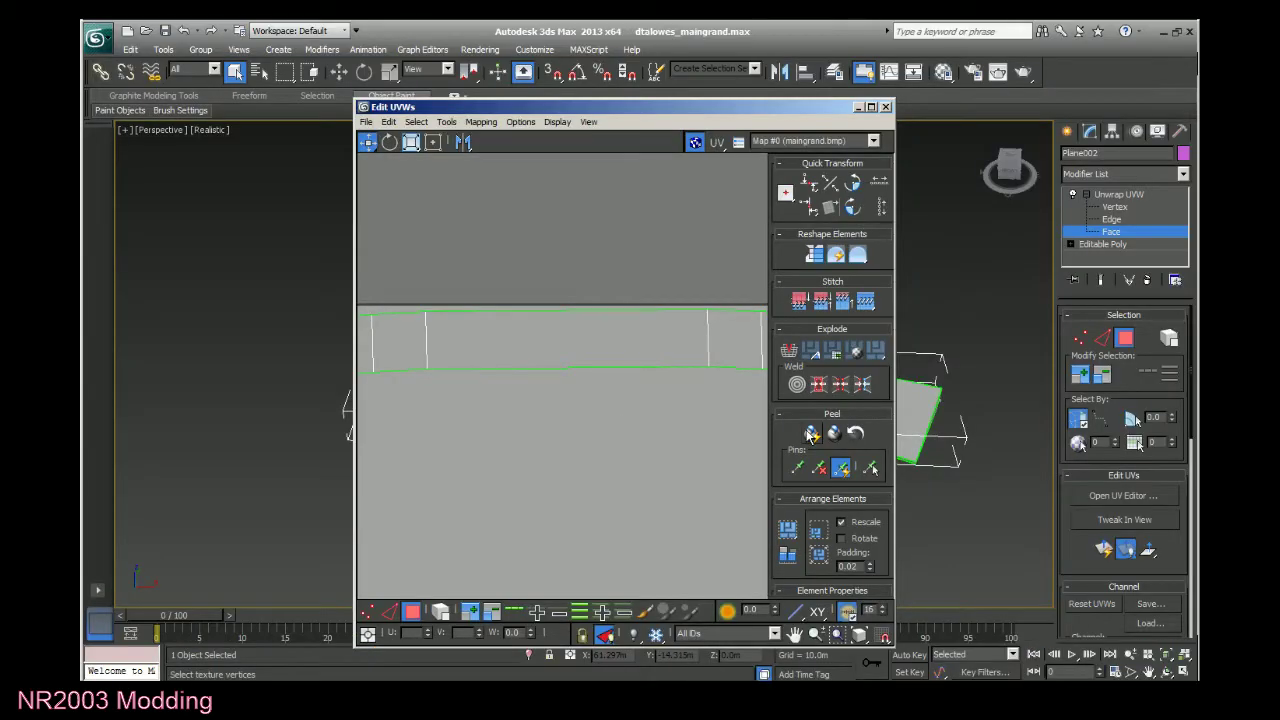
{"action": "left_click_drag", "start_coordinate": [715, 108], "coordinate": [987, 92]}
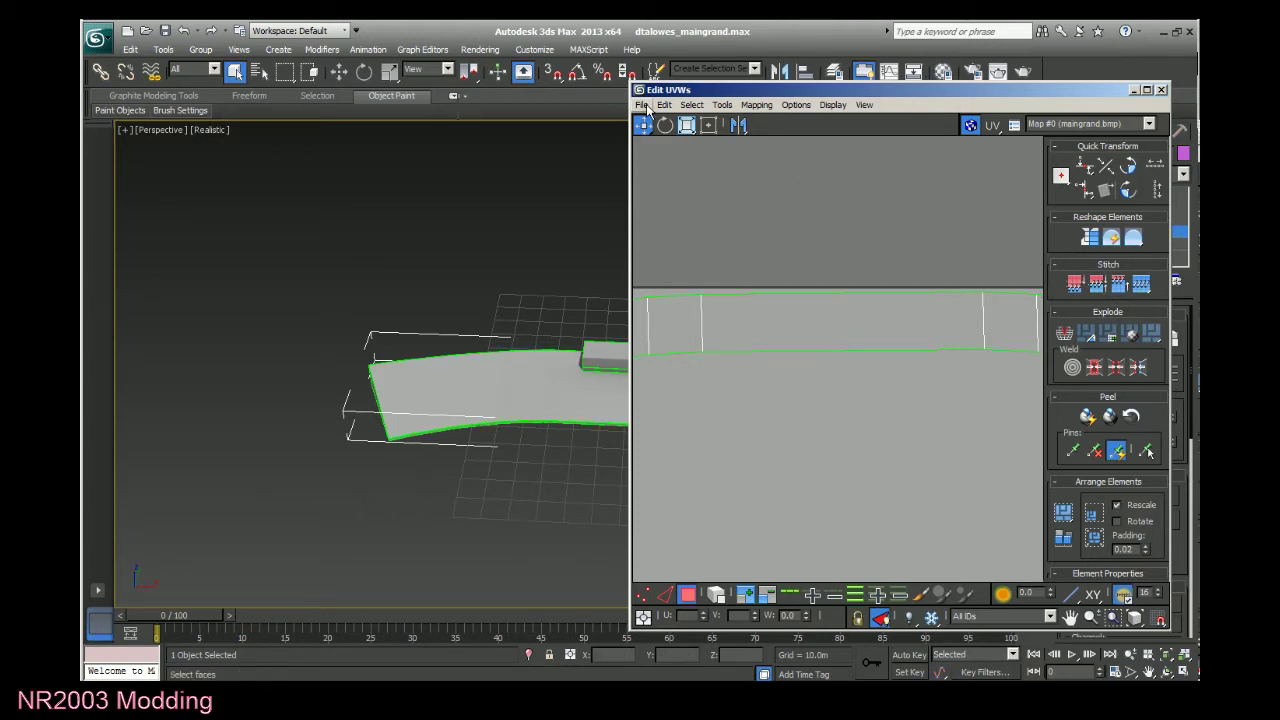
{"action": "left_click", "coordinate": [100, 40]}
{"action": "left_click", "coordinate": [131, 174]}
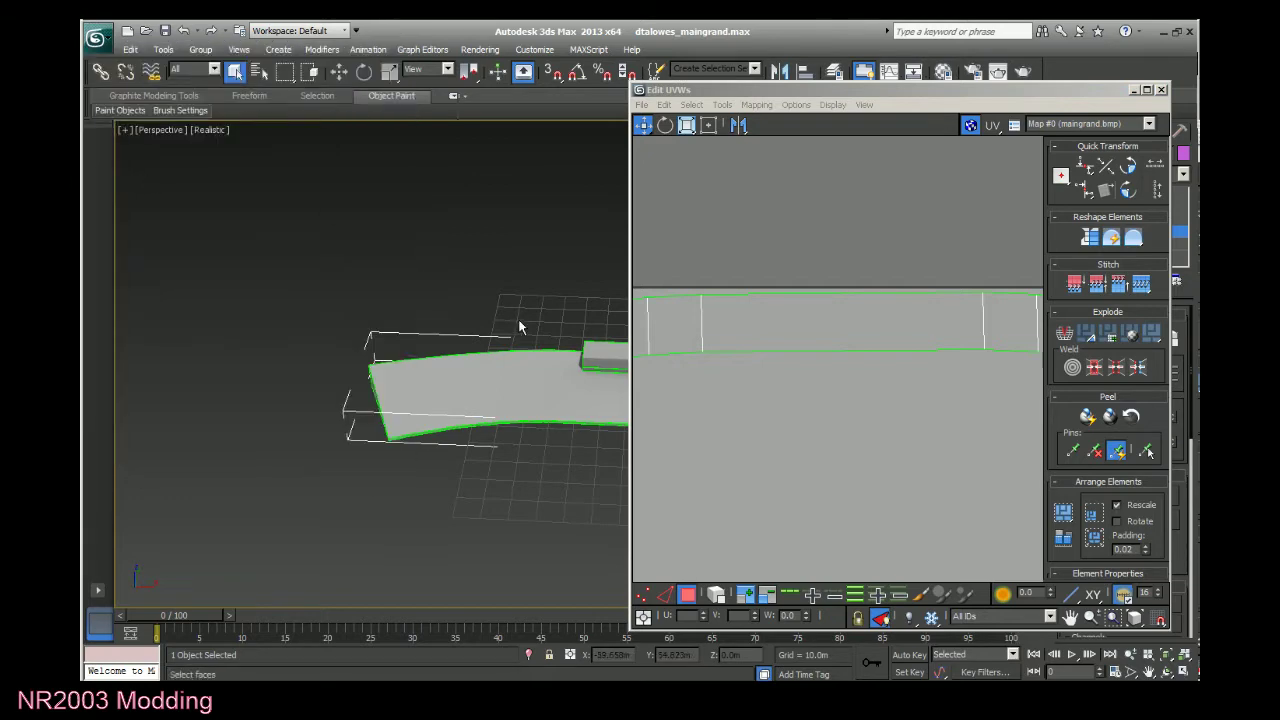
Close the UV editor and dismiss the Photoshop window showing maingrand.psd.
{"action": "left_click", "coordinate": [1147, 90]}
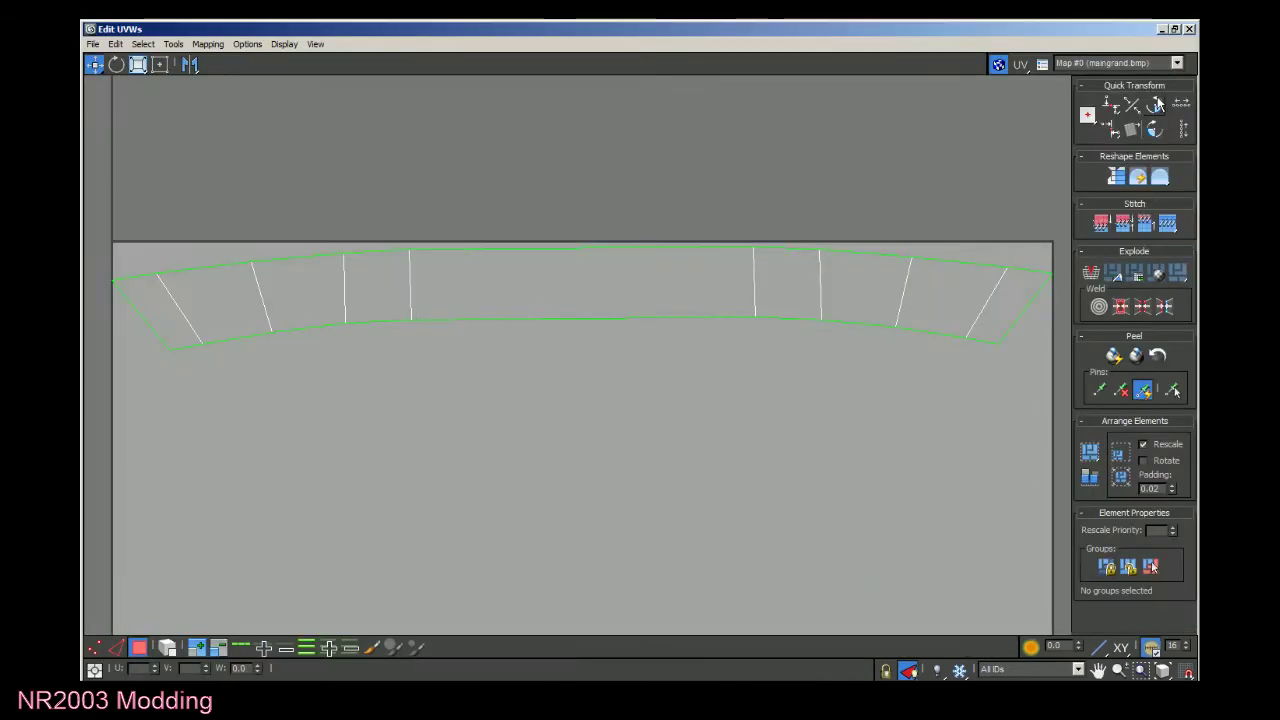
{"action": "left_click", "coordinate": [1190, 32]}
{"action": "left_click_drag", "start_coordinate": [1010, 172], "coordinate": [960, 170]}
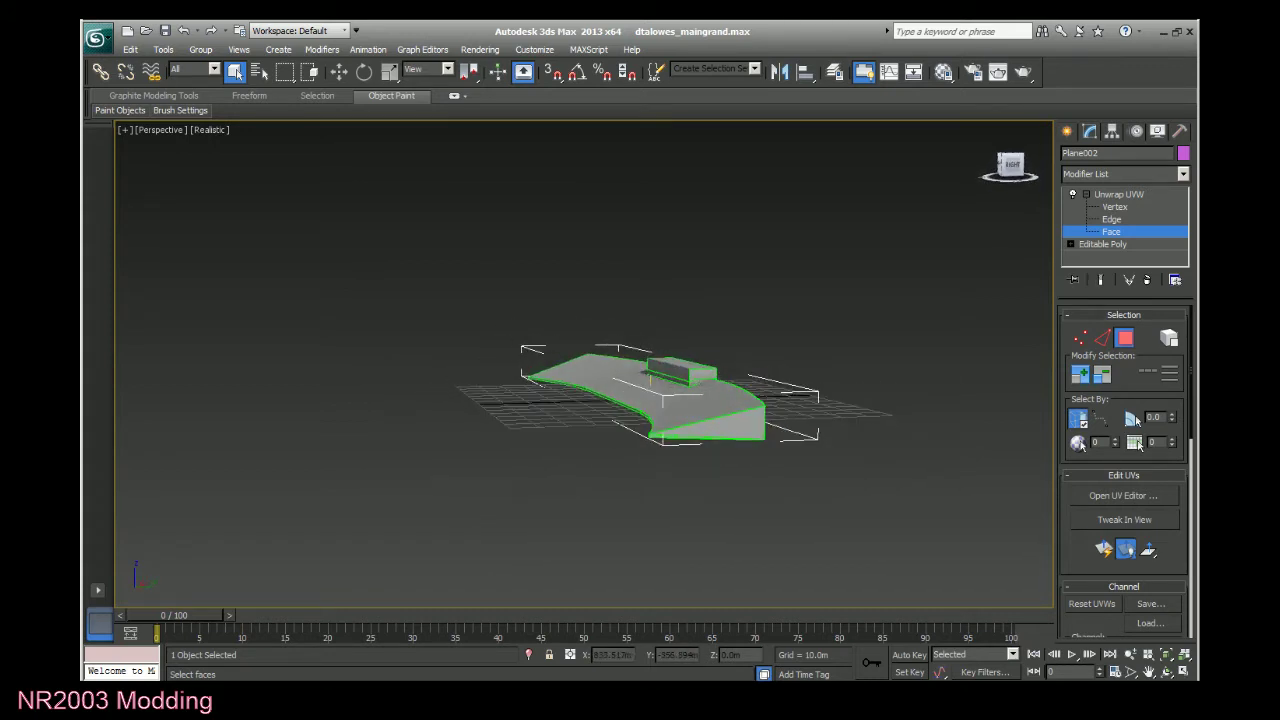
{"action": "key", "text": "alt+Tab"}
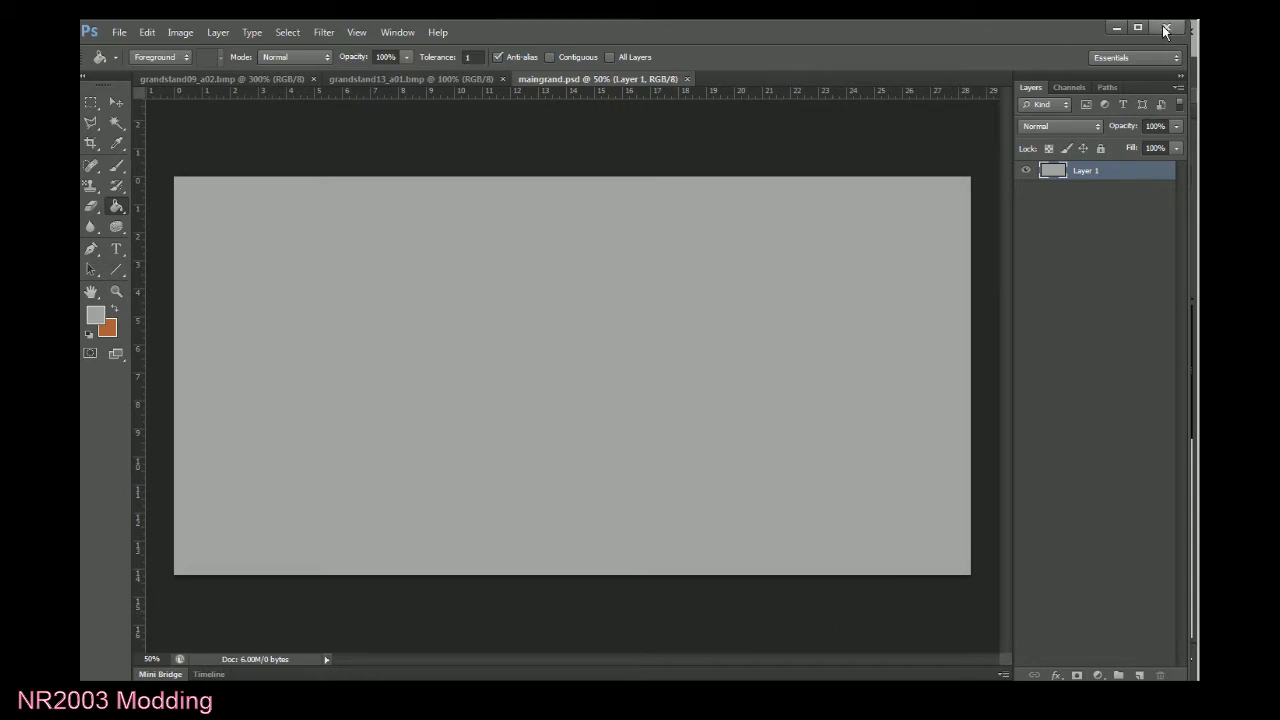
{"action": "left_click", "coordinate": [1116, 31]}
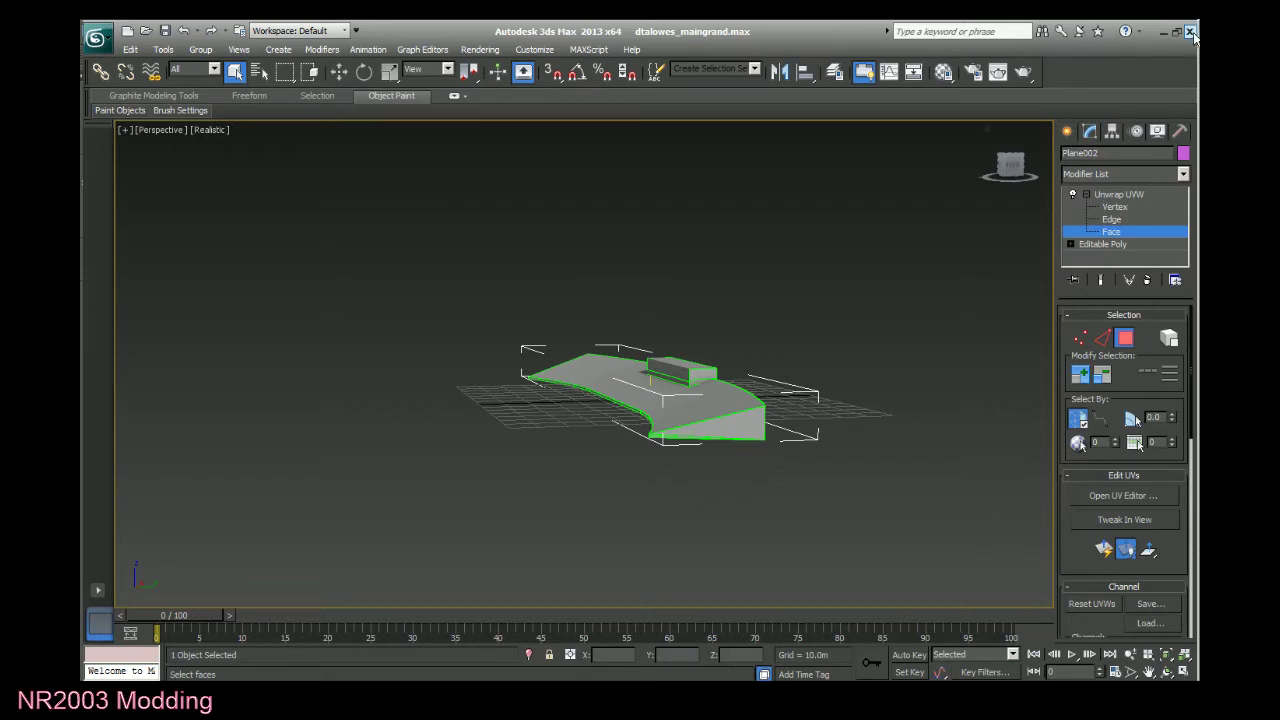
Save the grandstand scene again and exit 3ds Max.
{"action": "left_click", "coordinate": [96, 38]}
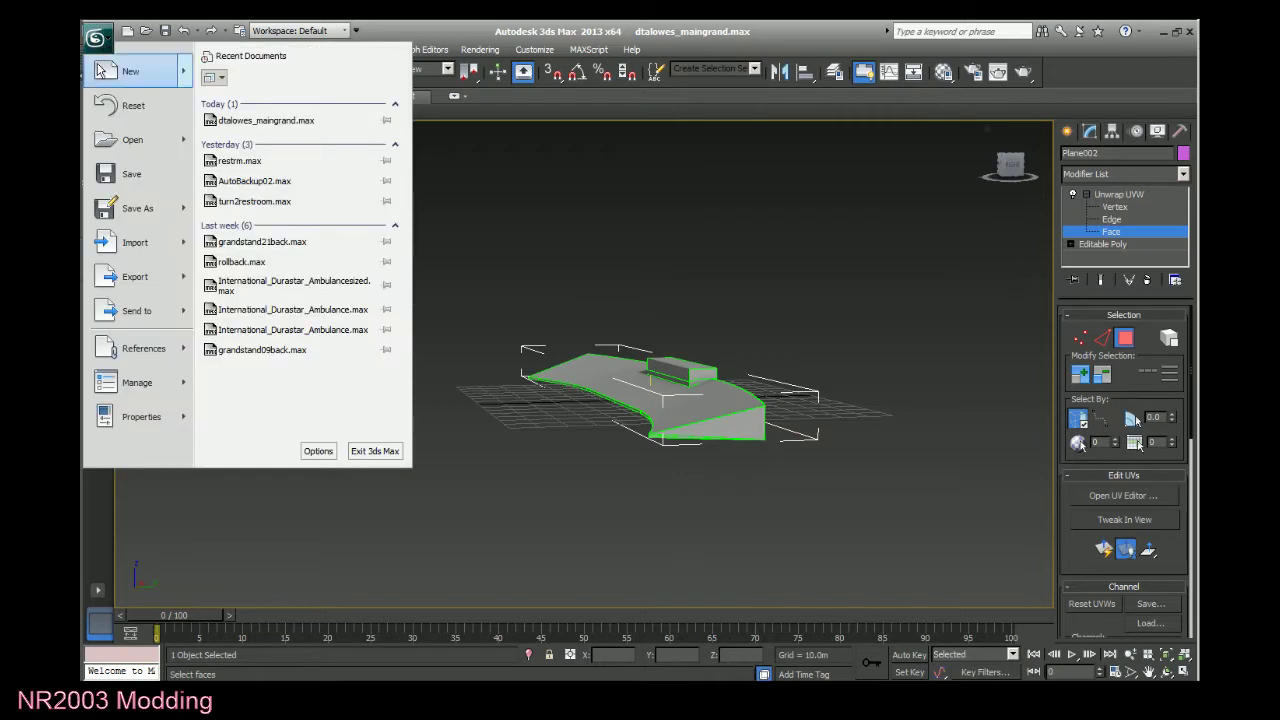
{"action": "left_click", "coordinate": [112, 170]}
{"action": "left_click", "coordinate": [1189, 31]}
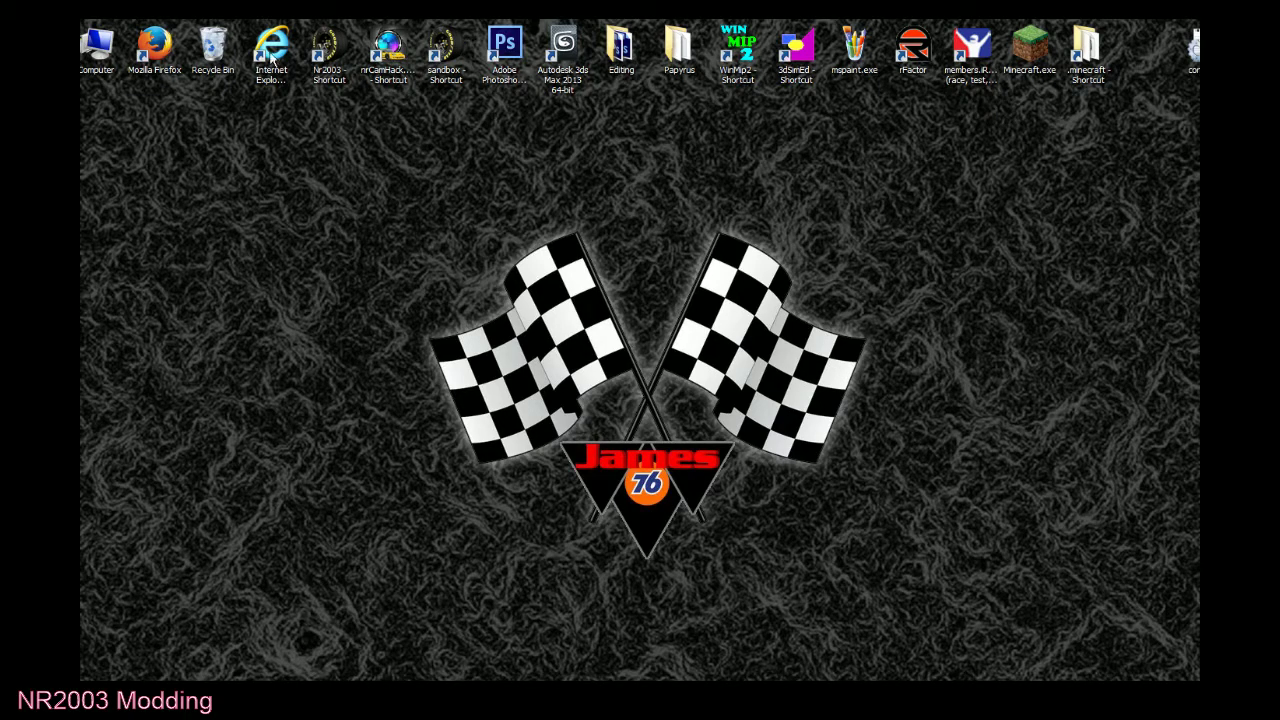
Launch NR2003, enter the car in a testing session at Bristolville *BETA 3*, and close the game.
{"action": "double_click", "coordinate": [320, 68]}
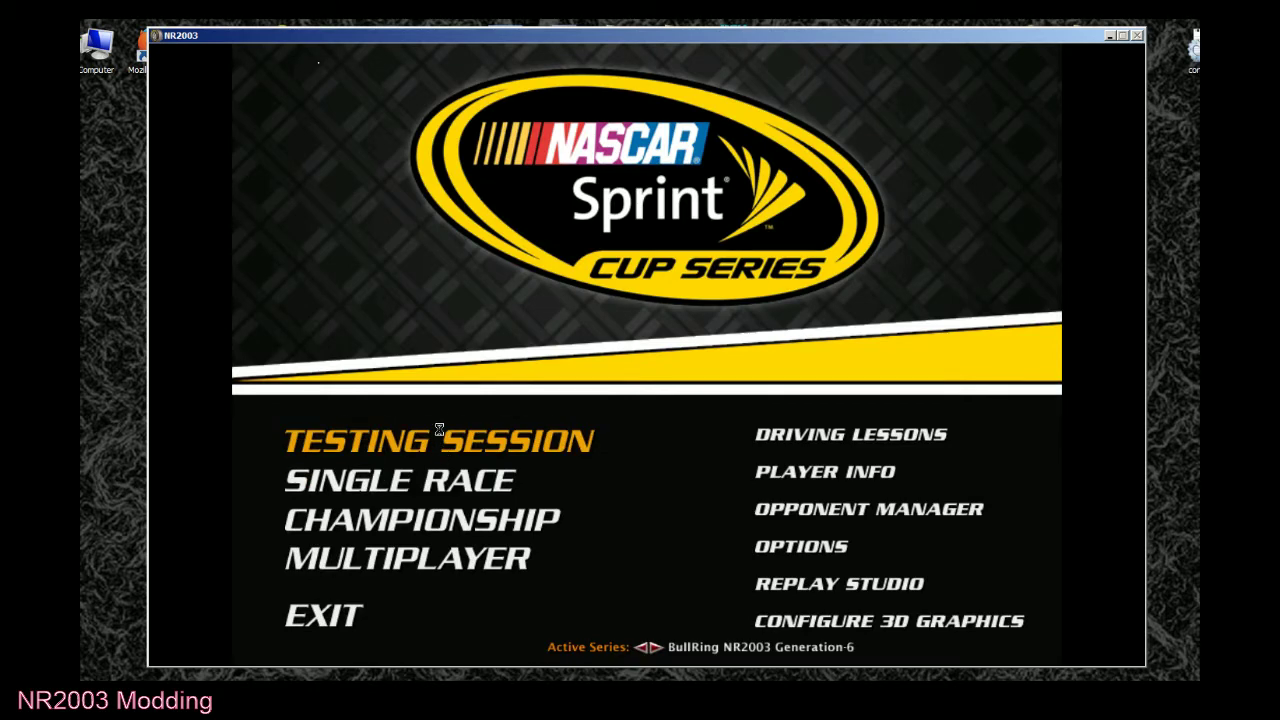
{"action": "left_click", "coordinate": [440, 446]}
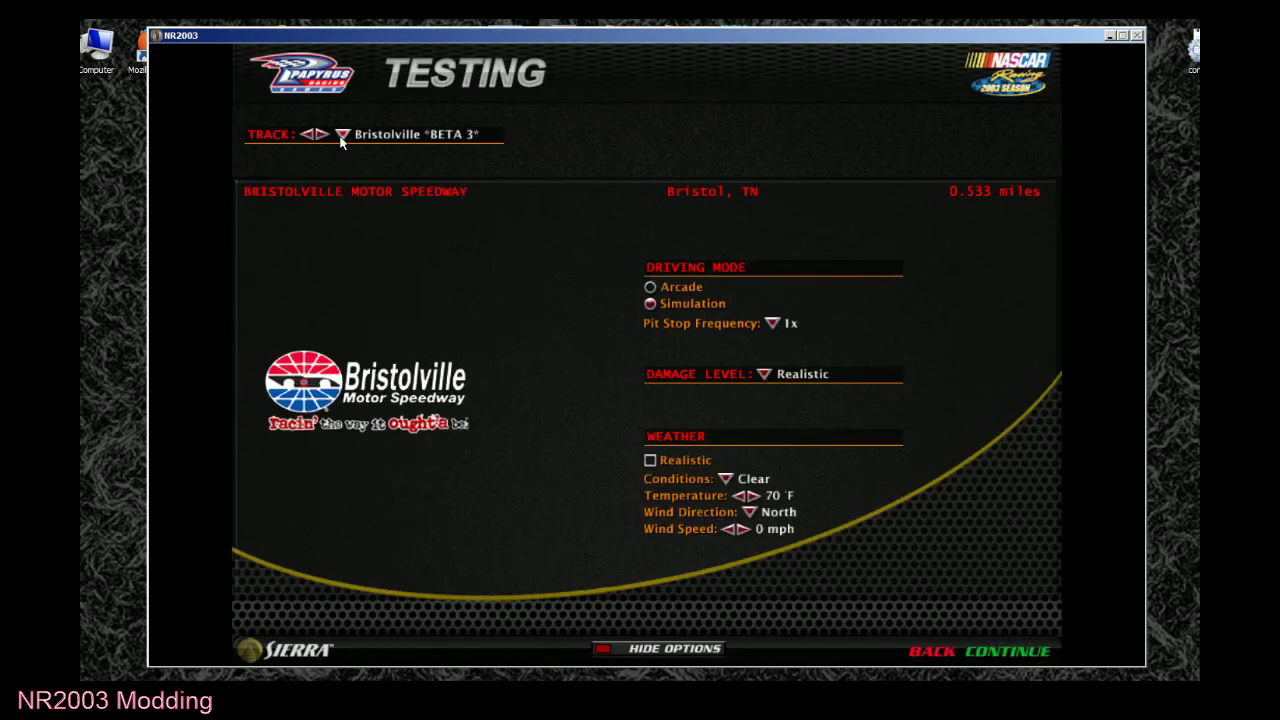
{"action": "left_click", "coordinate": [1007, 650]}
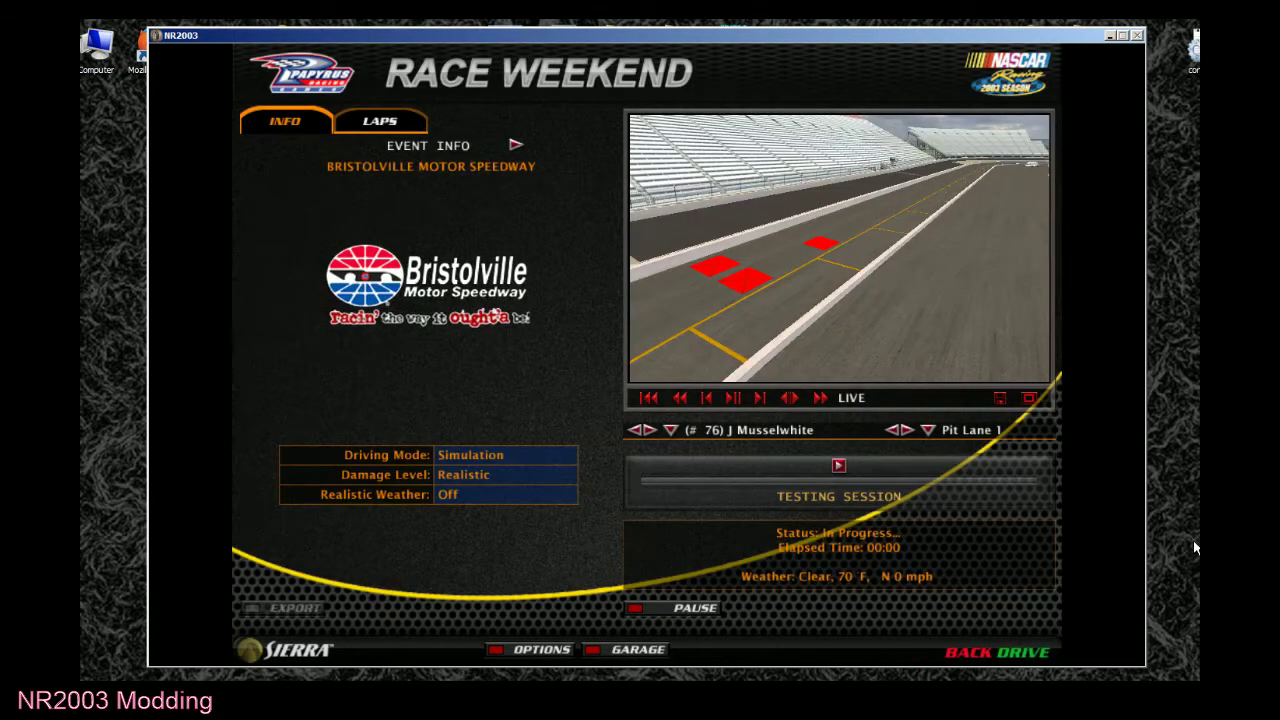
{"action": "left_click", "coordinate": [1030, 650]}
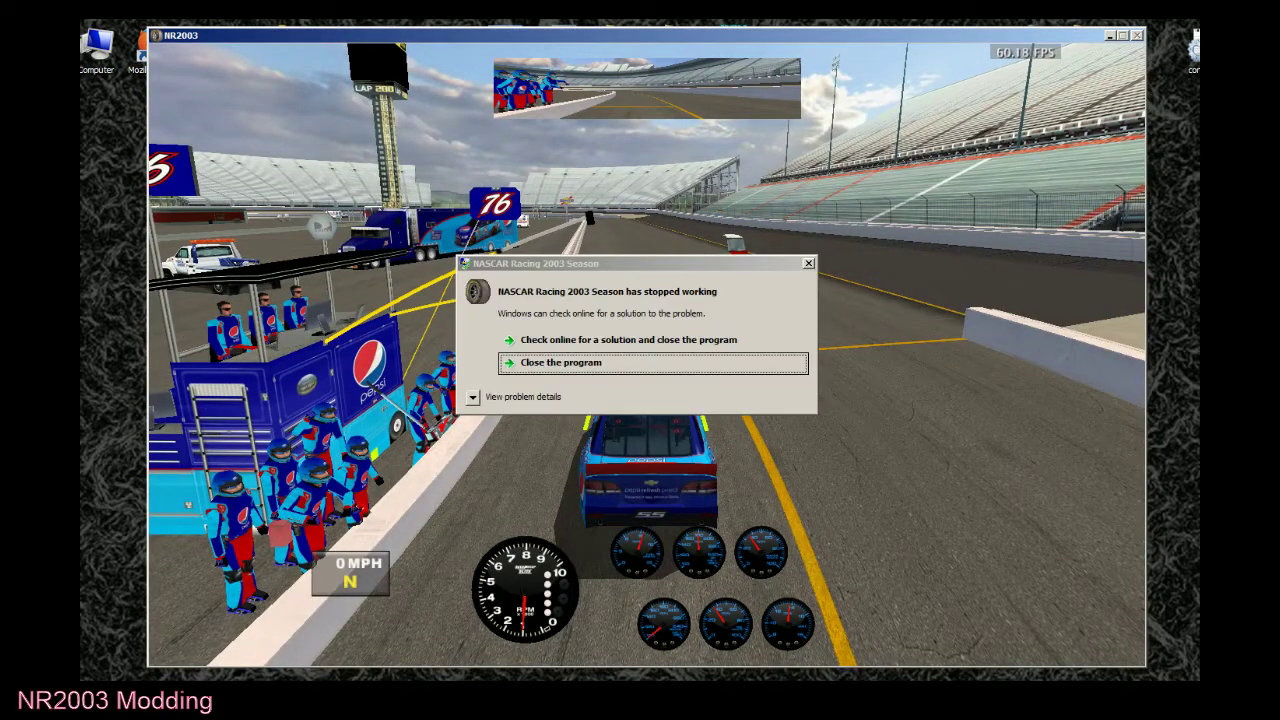
{"action": "left_click", "coordinate": [560, 362]}
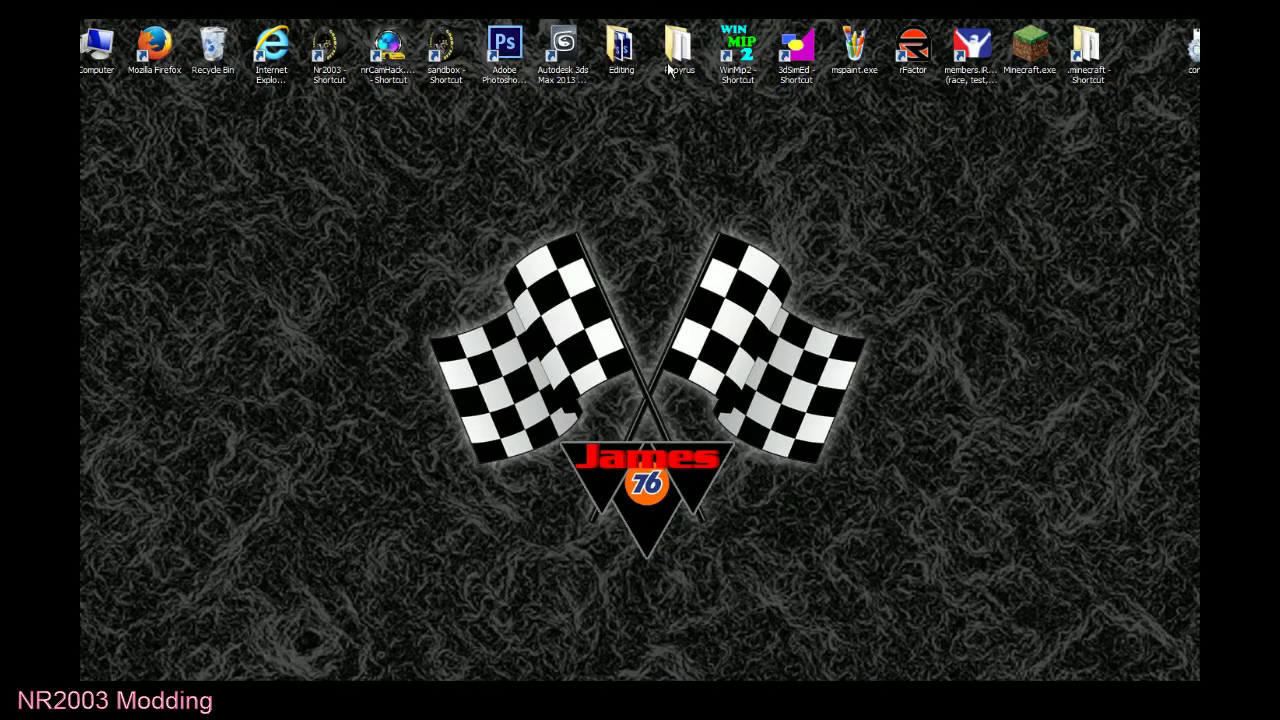
Switch to Sandbox and open bristolville_beta5.ptf from the bristolville_beta3 track folder in a maximized window.
{"action": "double_click", "coordinate": [446, 60]}
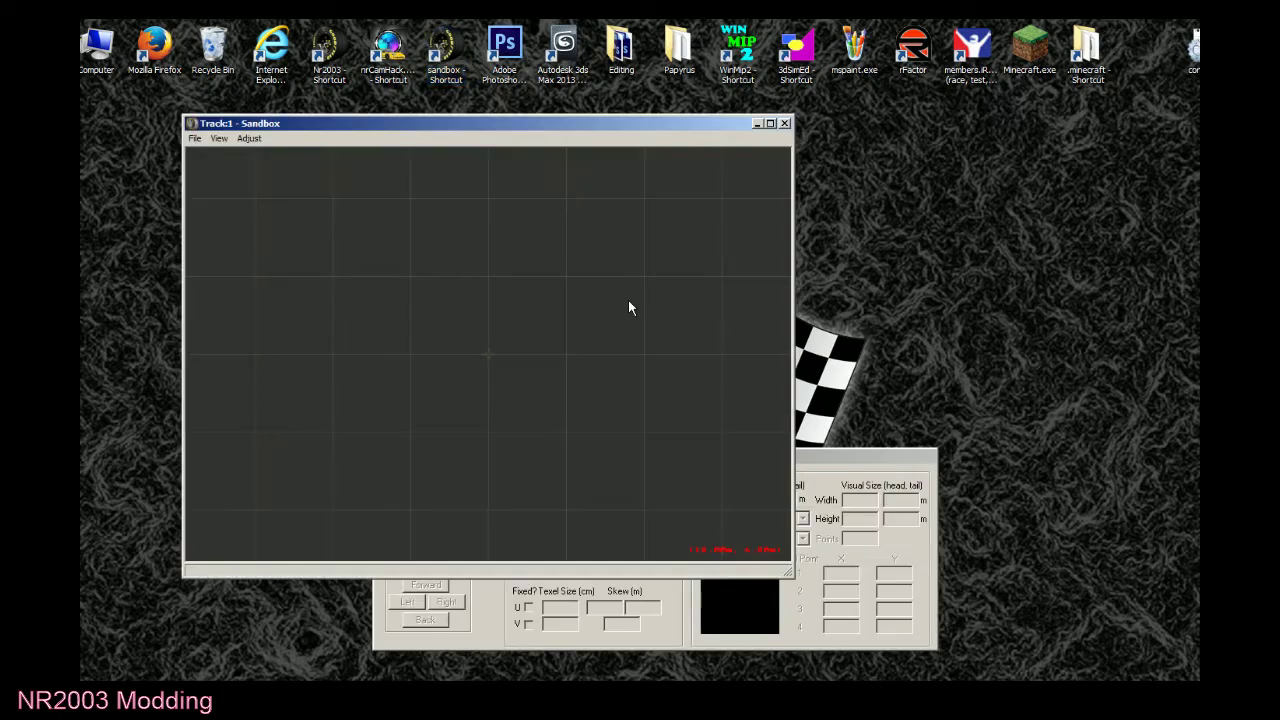
{"action": "double_click", "coordinate": [335, 131]}
{"action": "left_click", "coordinate": [93, 44]}
{"action": "left_click", "coordinate": [100, 74]}
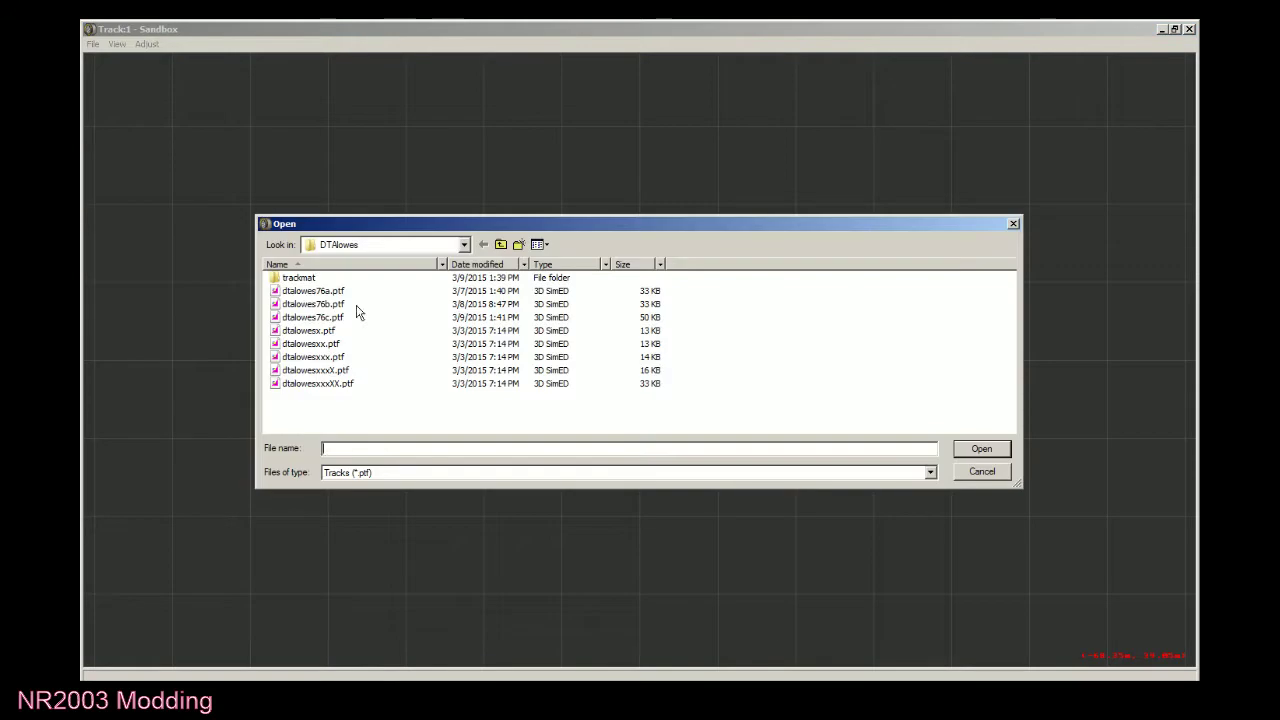
{"action": "left_click", "coordinate": [500, 244]}
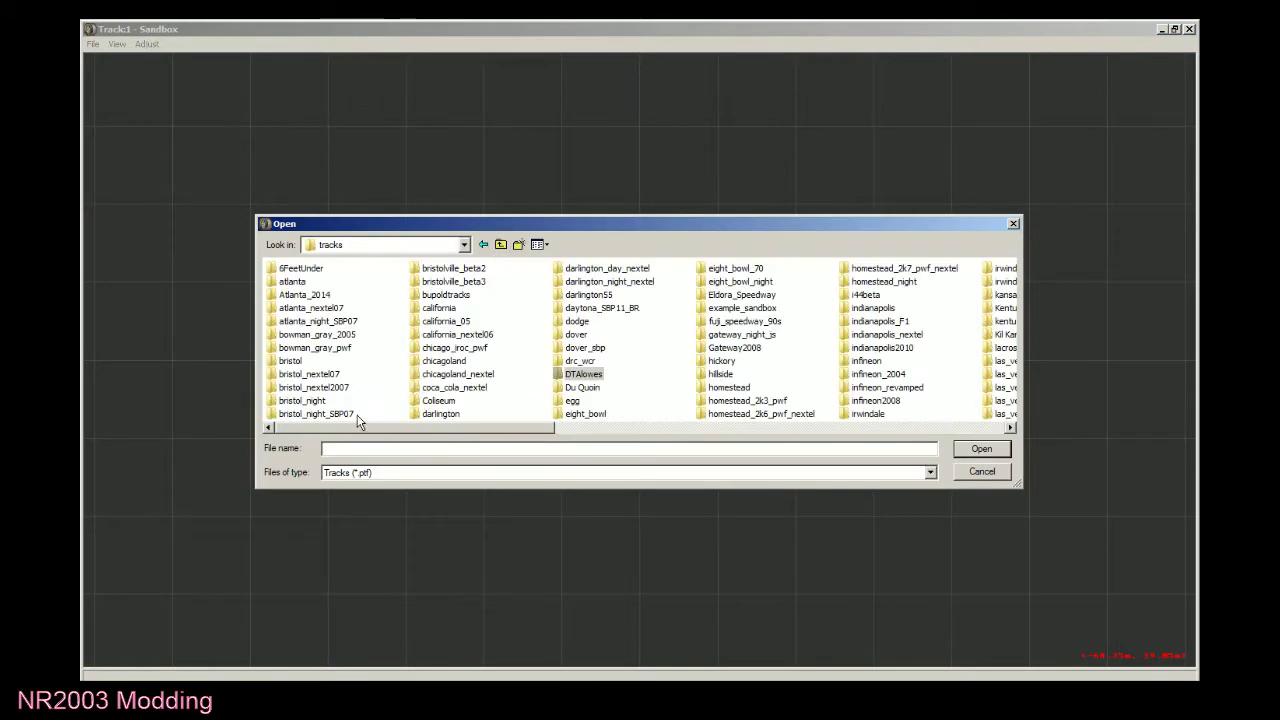
{"action": "double_click", "coordinate": [474, 283]}
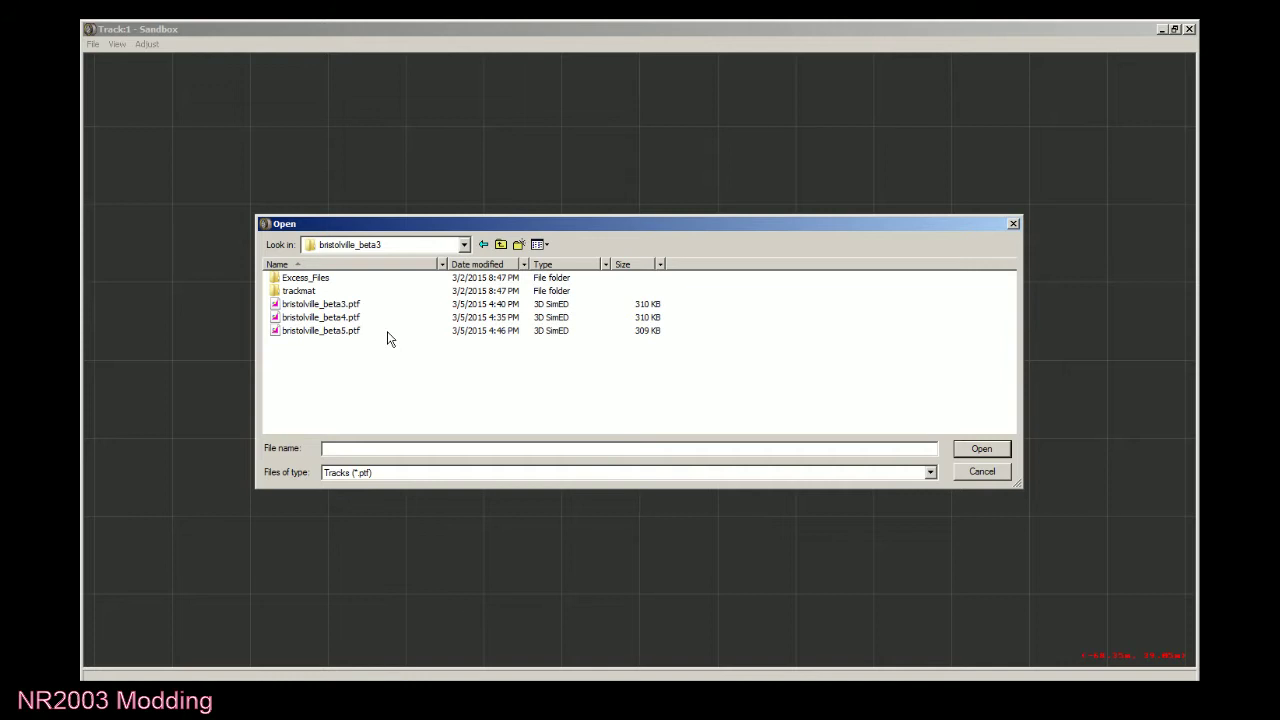
{"action": "double_click", "coordinate": [387, 331]}
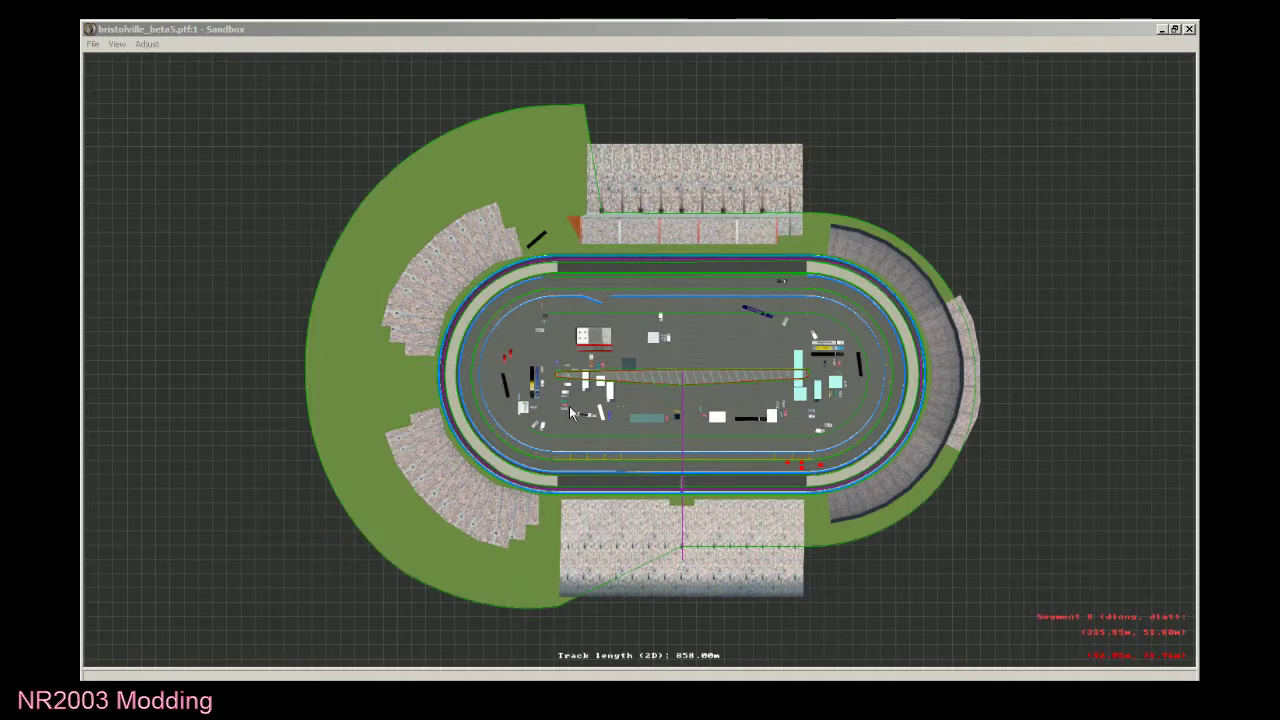
Switch to Object Placement View and delete the small vehicle object just inside the backstretch.
{"action": "left_click", "coordinate": [117, 45]}
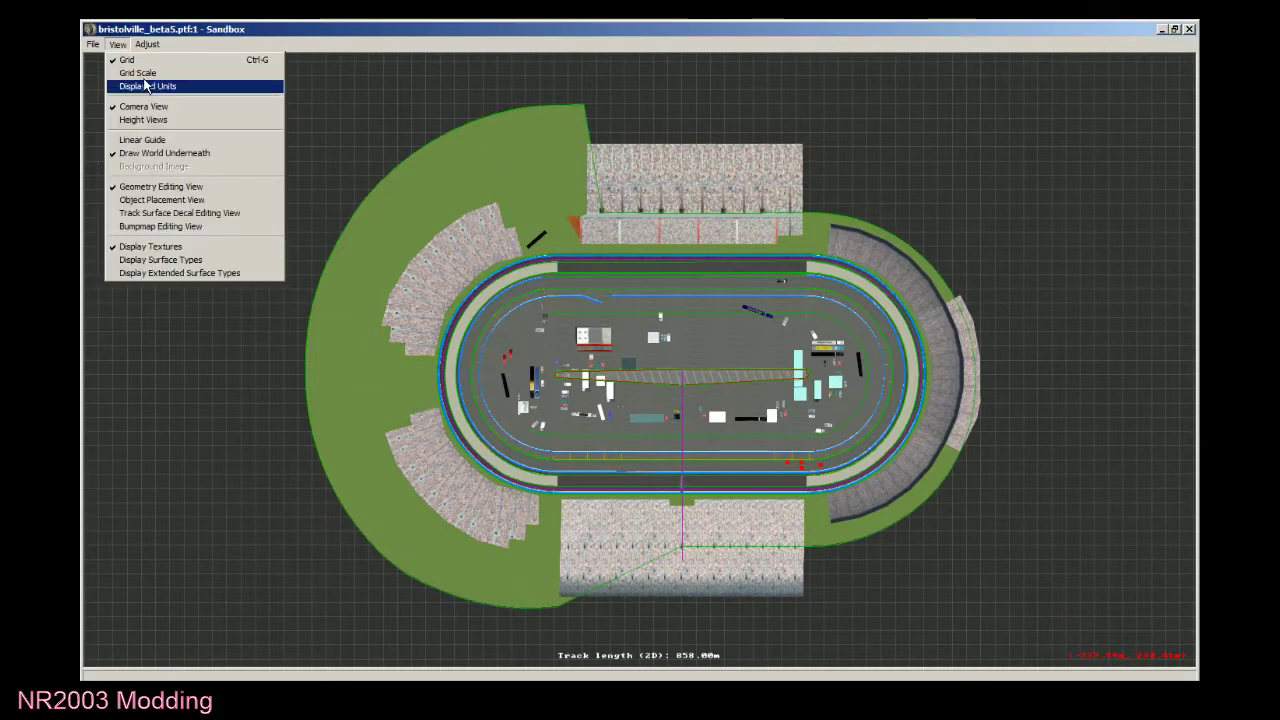
{"action": "left_click", "coordinate": [160, 200]}
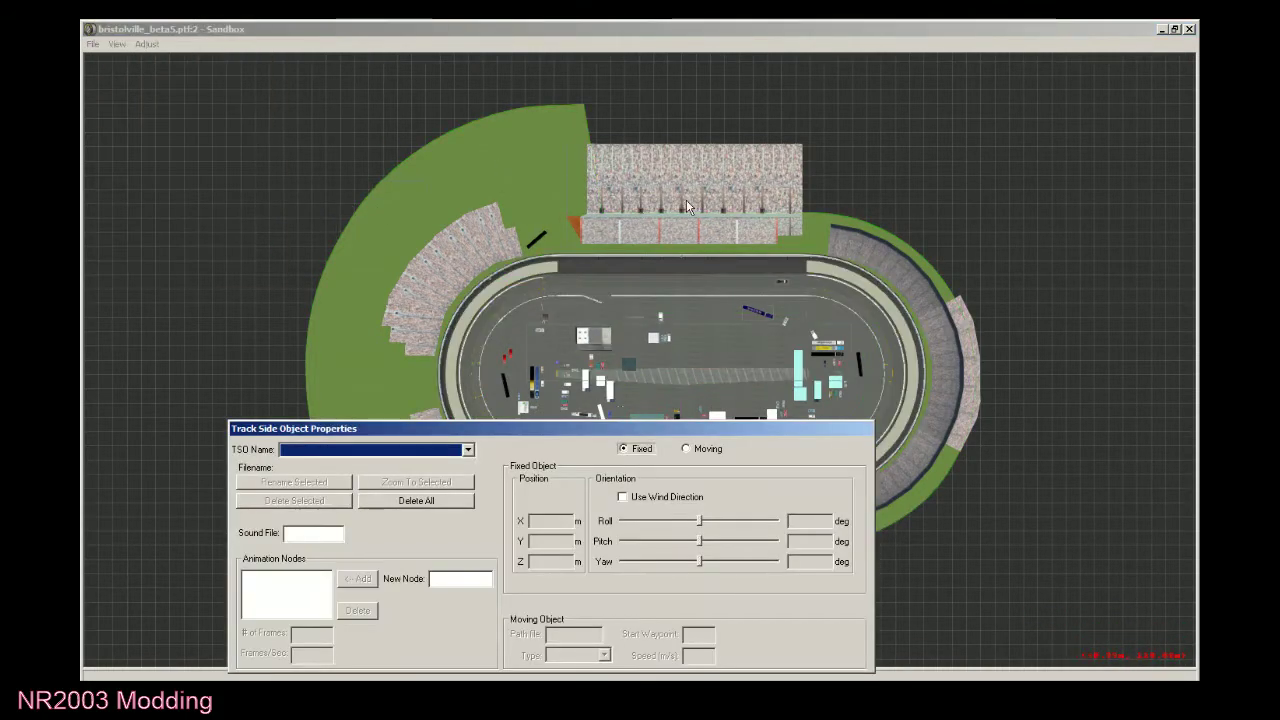
{"action": "left_click", "coordinate": [776, 282]}
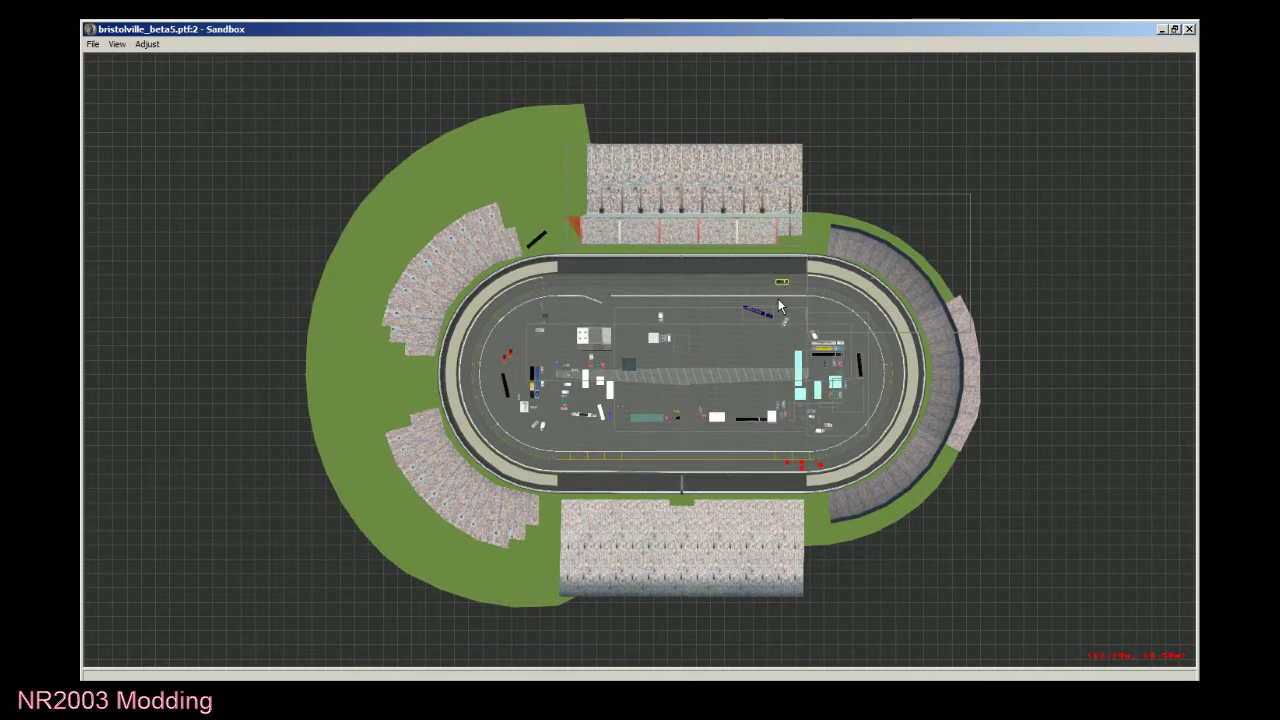
Save the edited bristolville_beta5.ptf track and close Sandbox.
{"action": "left_click", "coordinate": [92, 44]}
{"action": "left_click", "coordinate": [137, 180]}
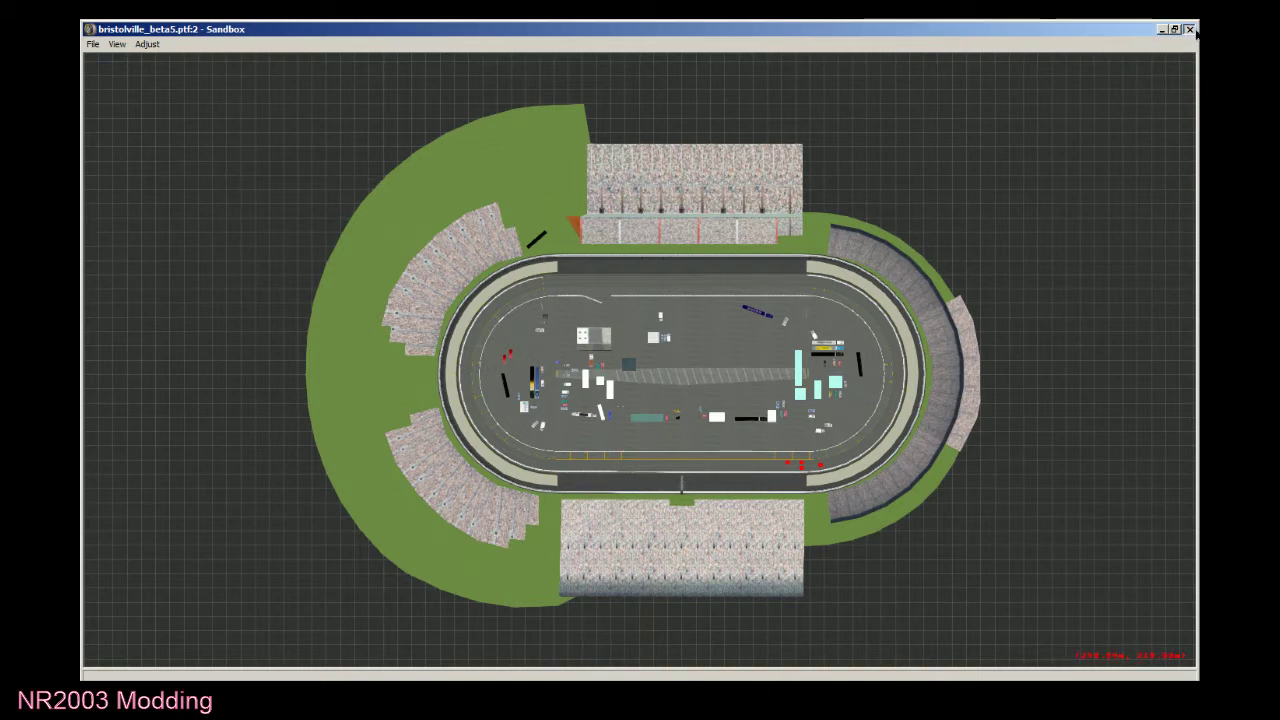
{"action": "left_click", "coordinate": [1189, 29]}
Switch to the Papyrus folder and copy bristolville_beta5.ptf from tracks\bristolville_beta3.
{"action": "double_click", "coordinate": [684, 48]}
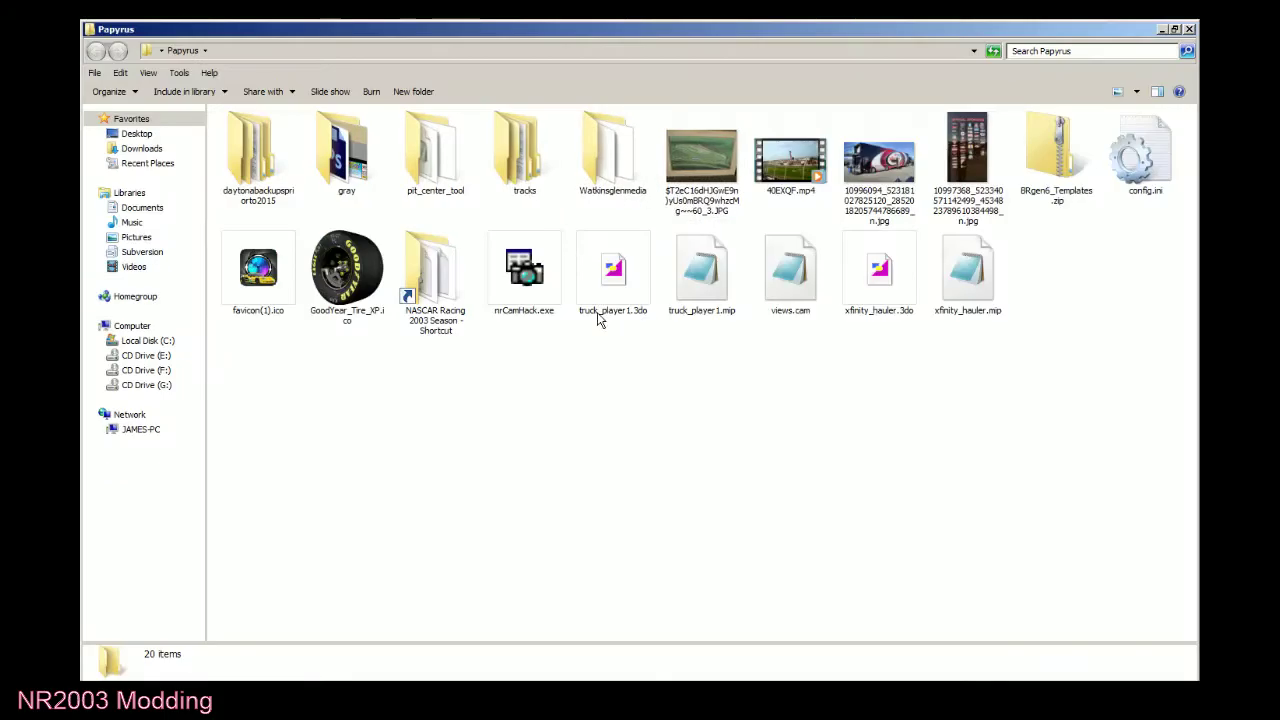
{"action": "double_click", "coordinate": [523, 160]}
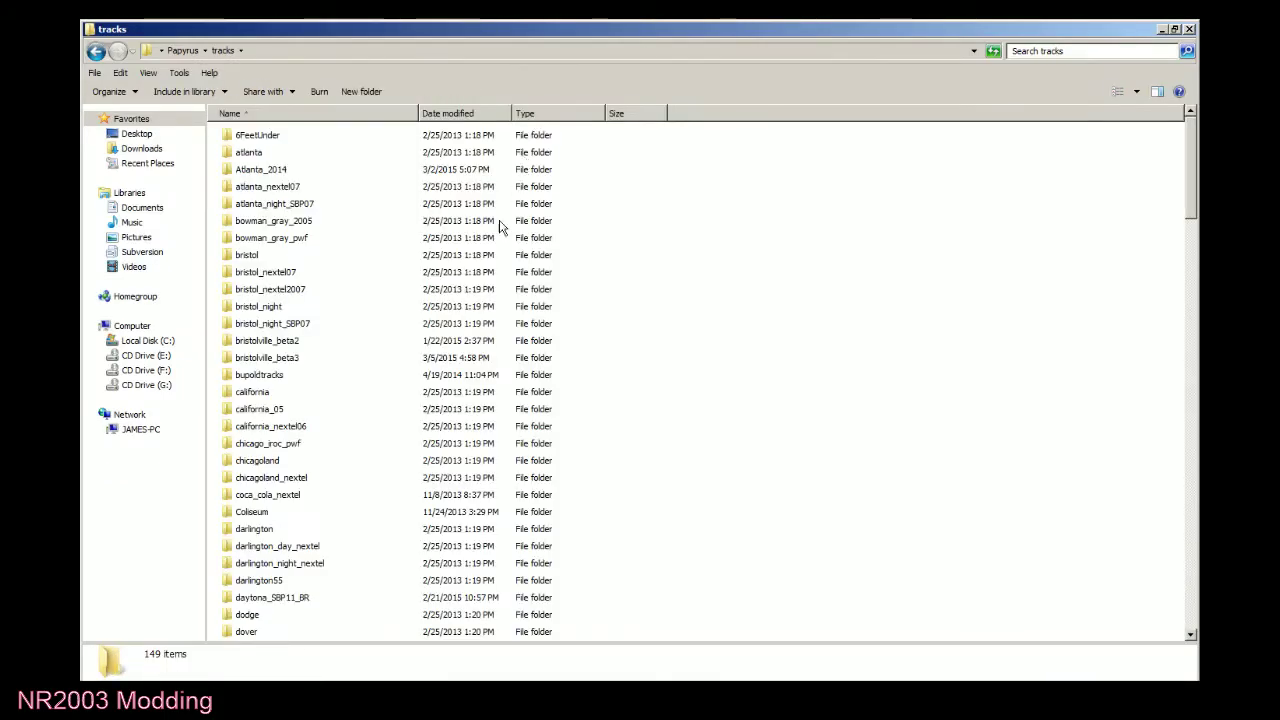
{"action": "double_click", "coordinate": [307, 363]}
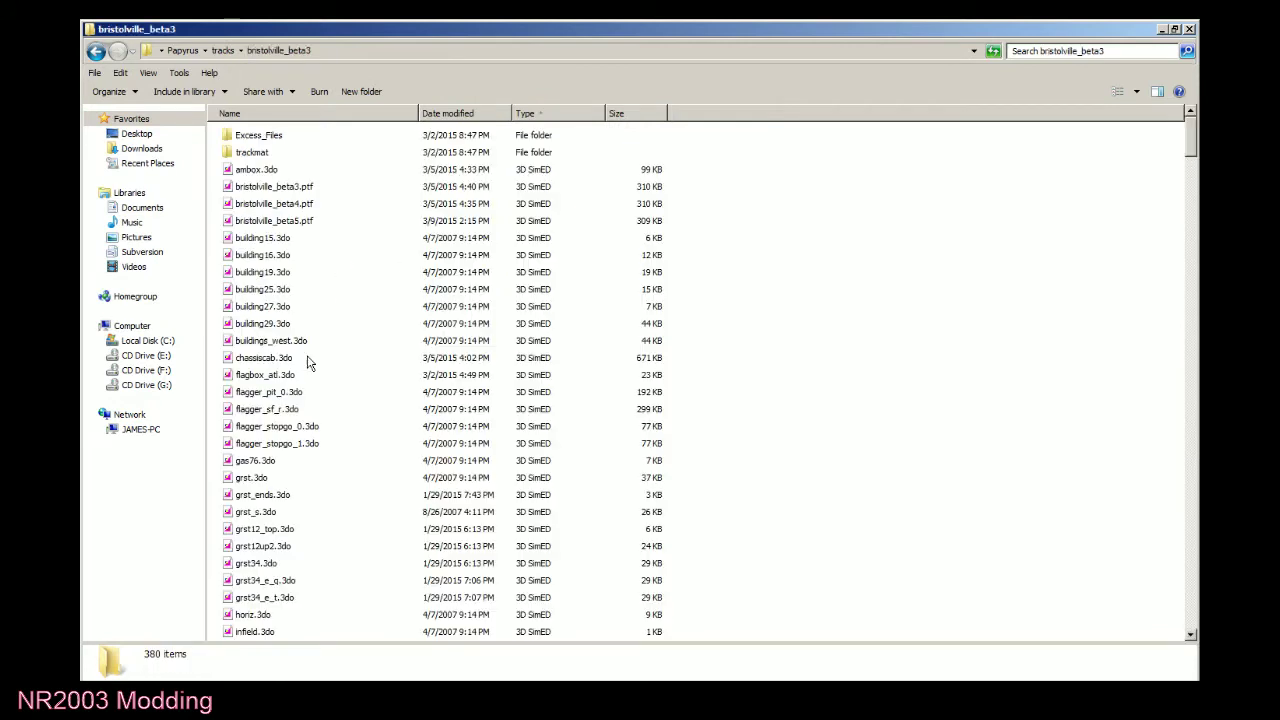
{"action": "left_click", "coordinate": [323, 222]}
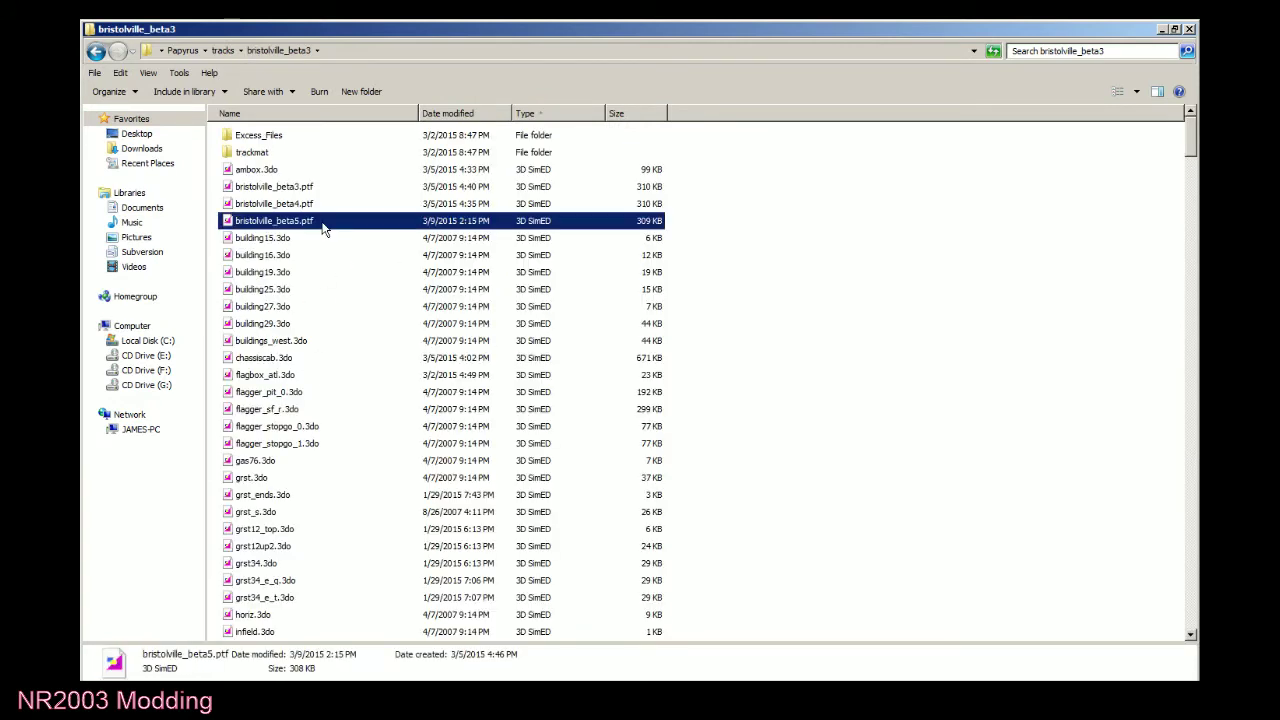
Paste the copied bristolville_beta5.ptf into the bristolville_beta3 folder of the NASCAR Racing 2003 Season tracks.
{"action": "left_click", "coordinate": [96, 51]}
{"action": "left_click", "coordinate": [96, 51]}
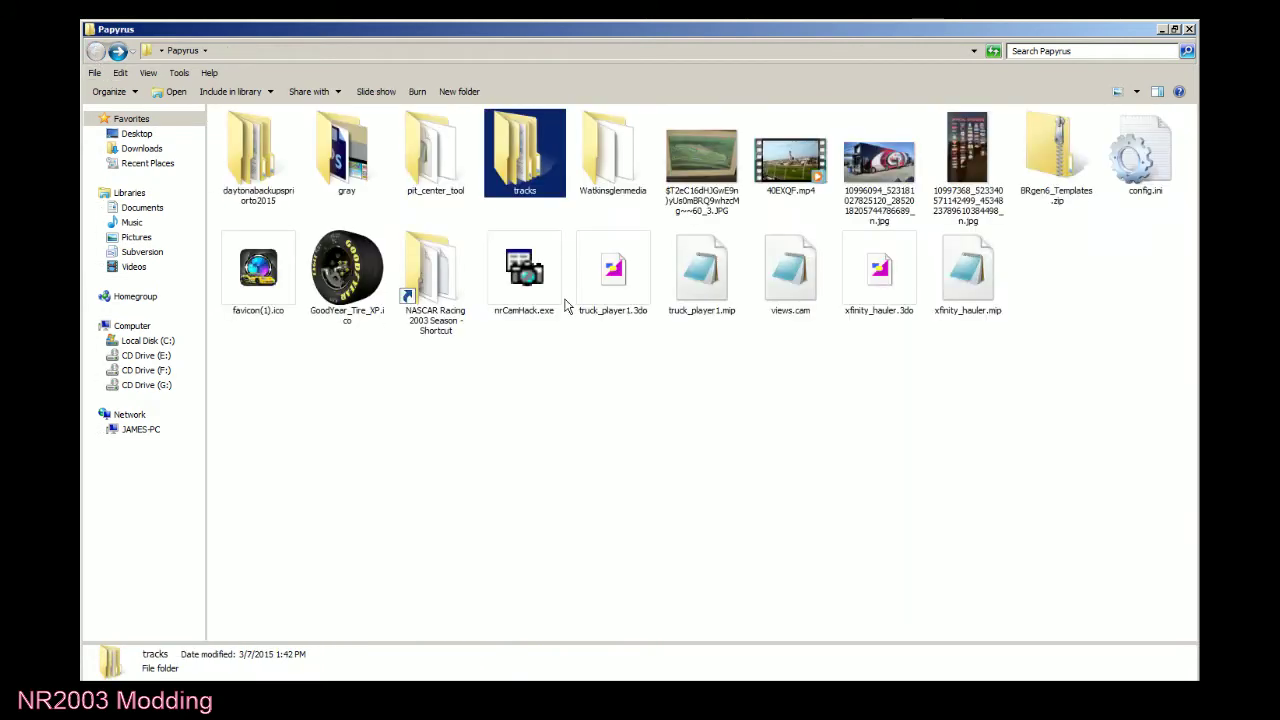
{"action": "double_click", "coordinate": [440, 290]}
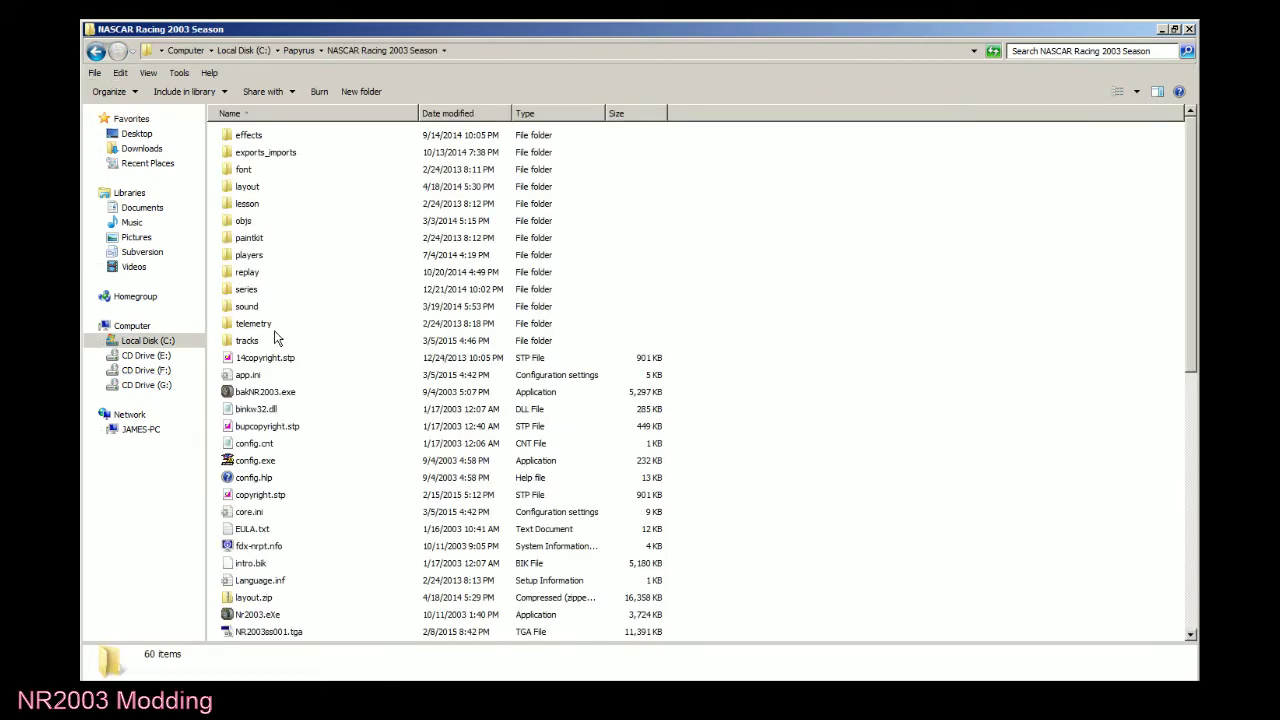
{"action": "double_click", "coordinate": [272, 341]}
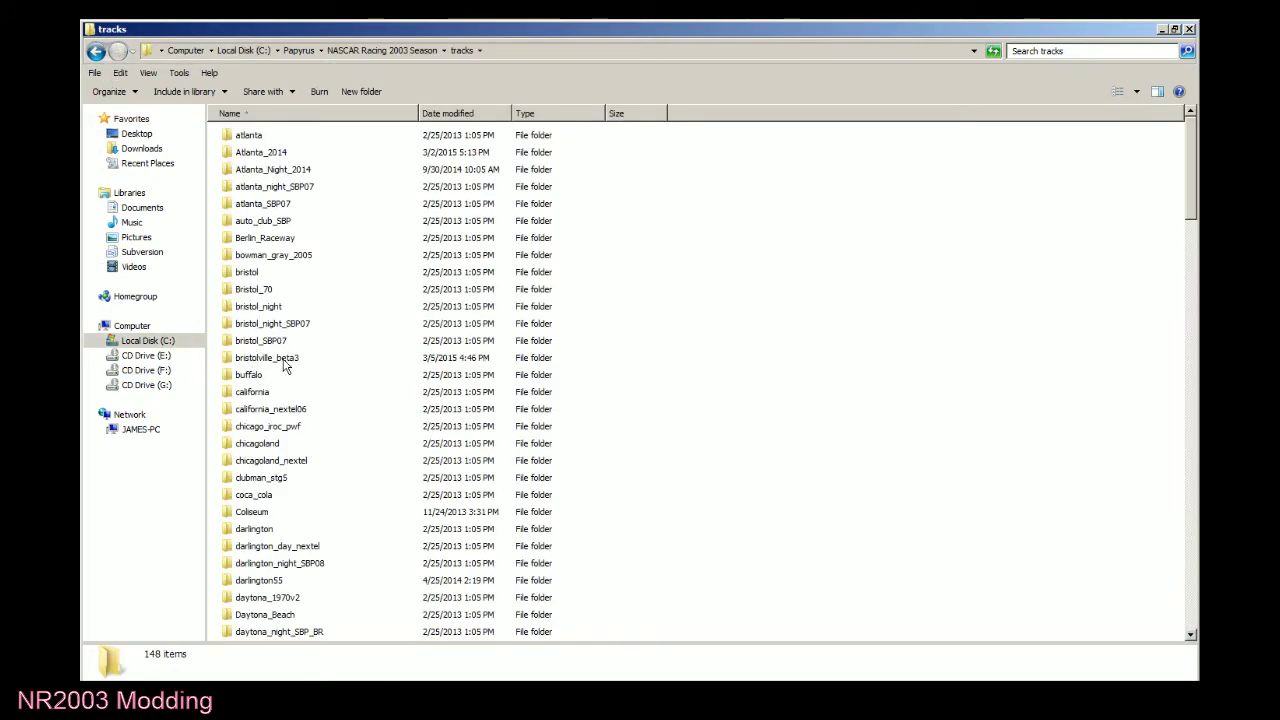
{"action": "double_click", "coordinate": [284, 366]}
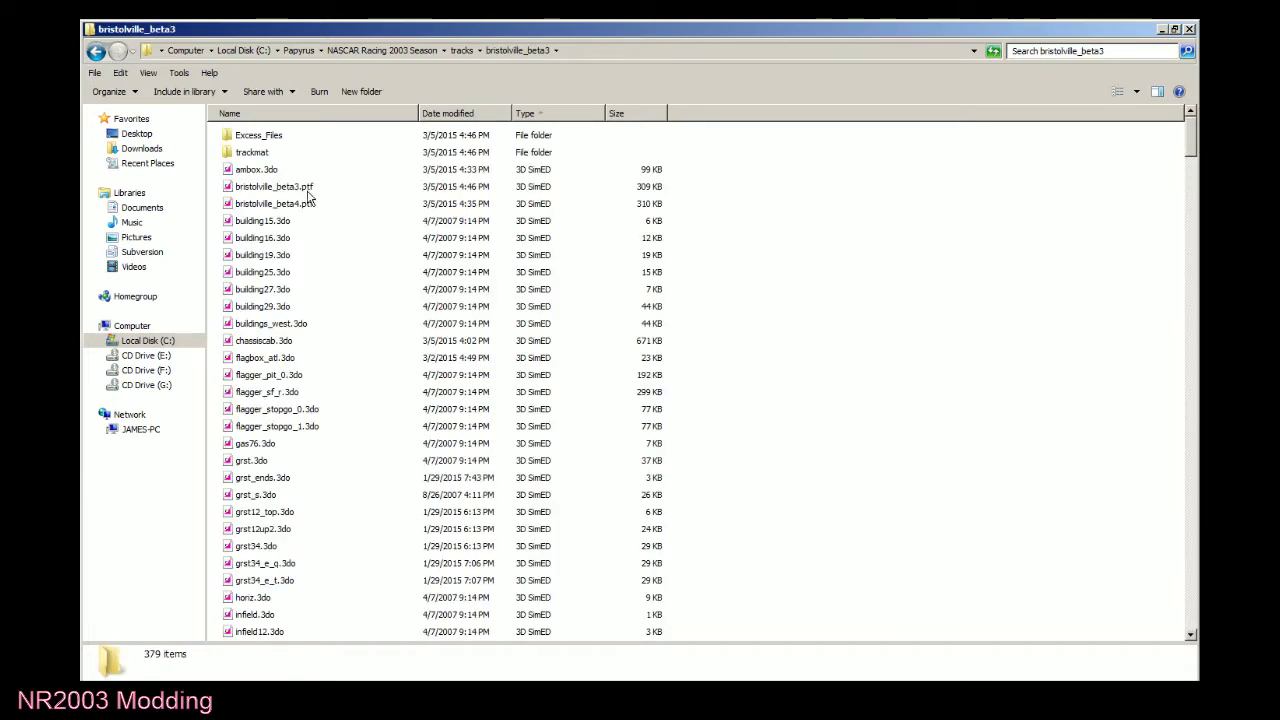
{"action": "left_click", "coordinate": [307, 190]}
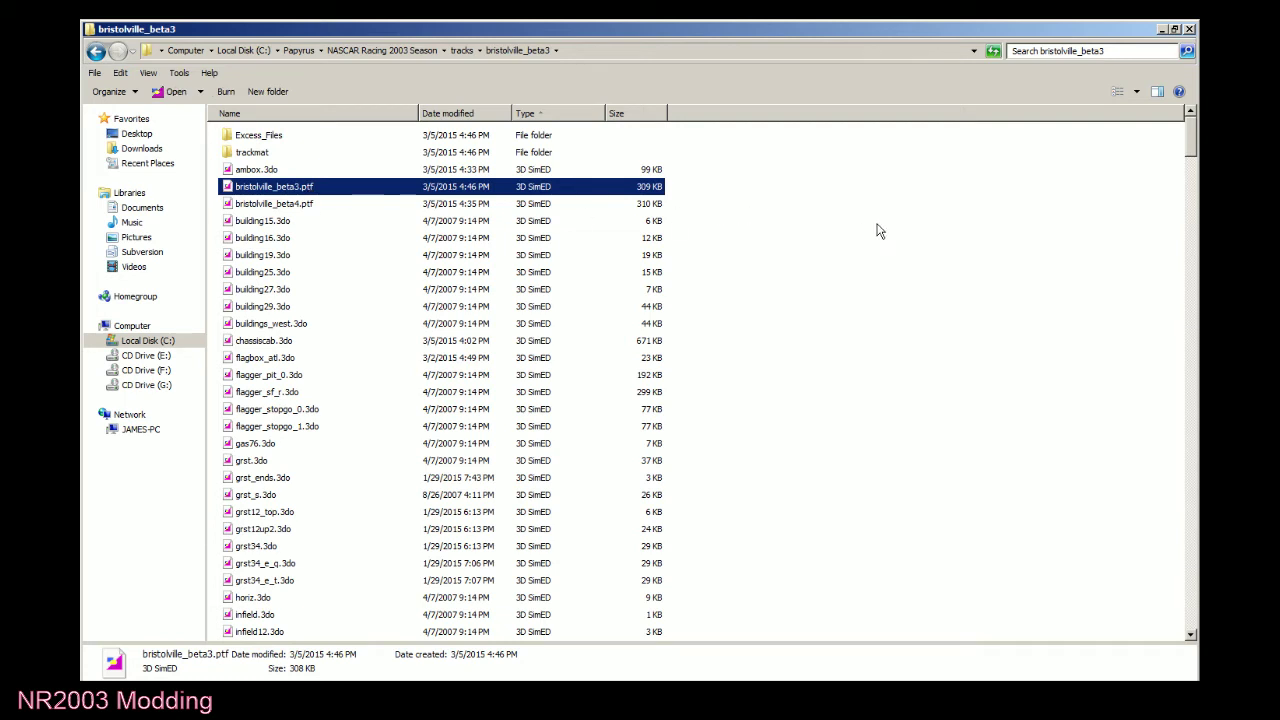
{"action": "left_click", "coordinate": [962, 402]}
{"action": "key", "text": "ctrl+v"}
{"action": "scroll", "coordinate": [329, 214], "scroll_direction": "up", "scroll_amount": 2}
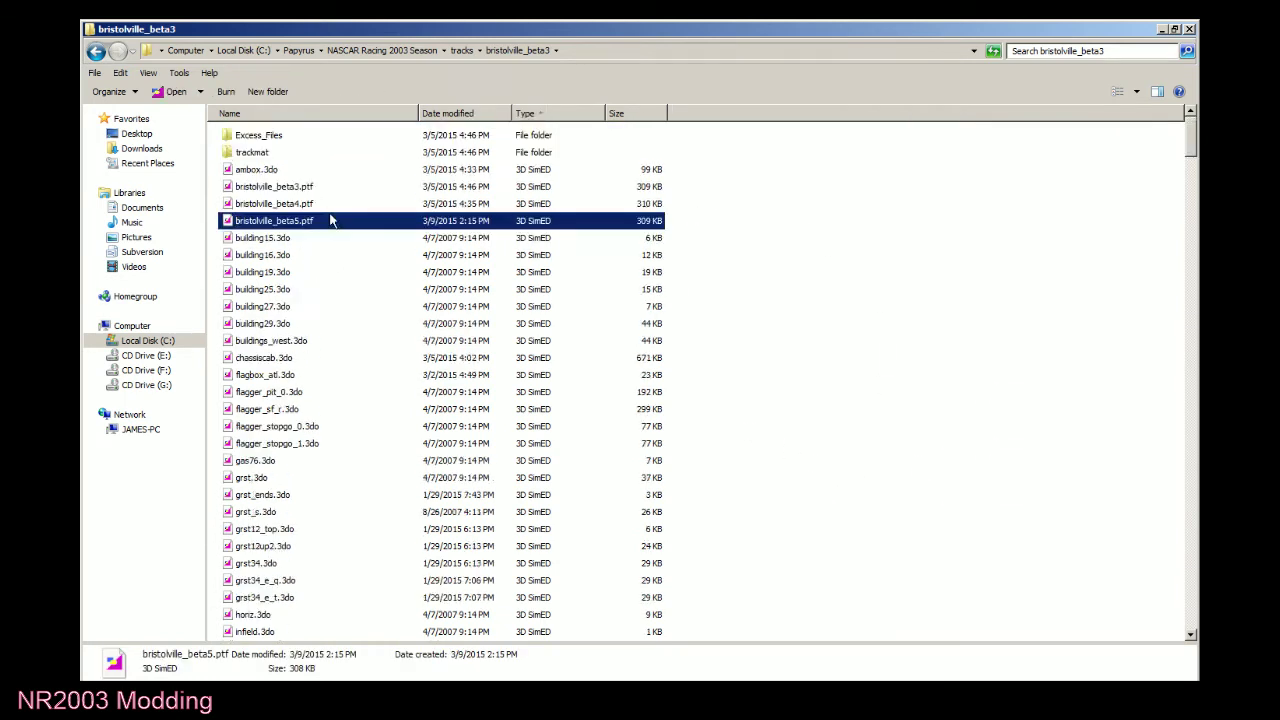
Delete bristolville_beta4.ptf from the game's bristolville_beta3 track folder.
{"action": "left_click", "coordinate": [296, 205]}
{"action": "key", "text": "Delete"}
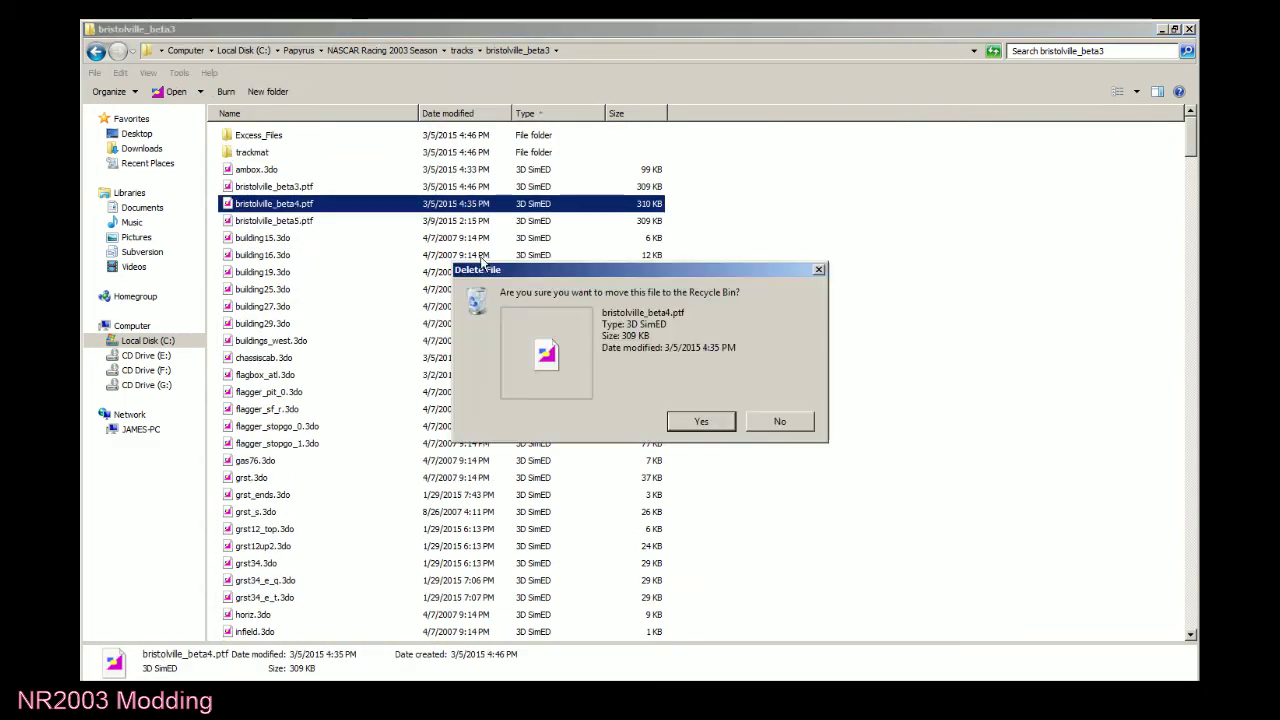
{"action": "left_click", "coordinate": [729, 432]}
Copy the base name of bristolville_beta3.ptf without renaming the file.
{"action": "right_click", "coordinate": [316, 195]}
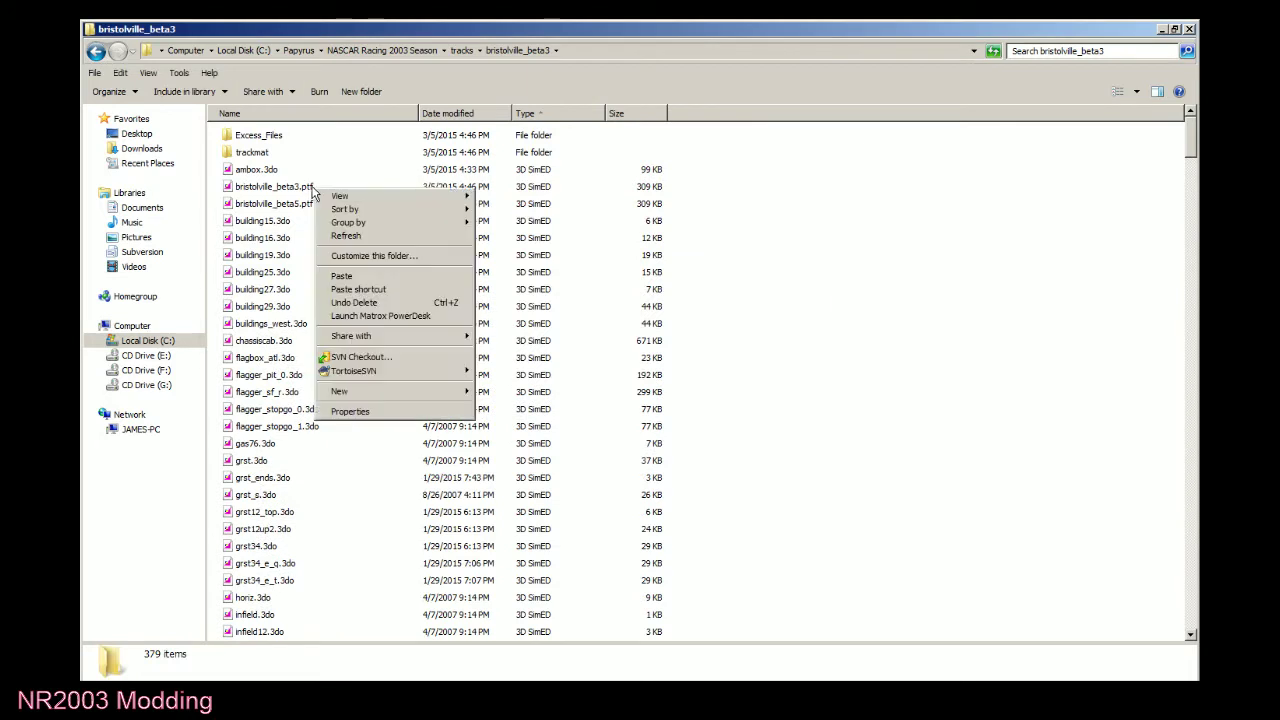
{"action": "left_click", "coordinate": [275, 187]}
{"action": "right_click", "coordinate": [310, 189]}
{"action": "left_click", "coordinate": [407, 431]}
{"action": "key", "text": "ctrl+c"}
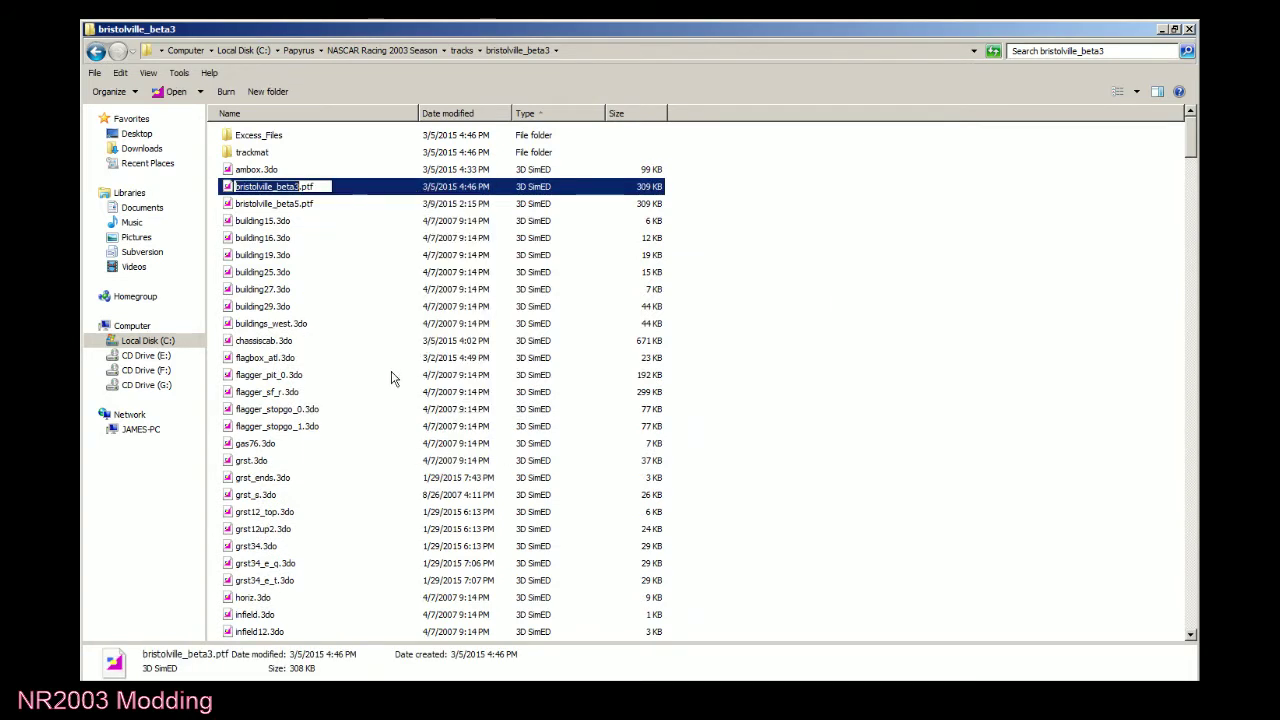
{"action": "key", "text": "Escape"}
Delete the old bristolville_beta3.ptf from the game's track folder.
{"action": "right_click", "coordinate": [298, 188]}
{"action": "key", "text": "Escape"}
{"action": "key", "text": "Delete"}
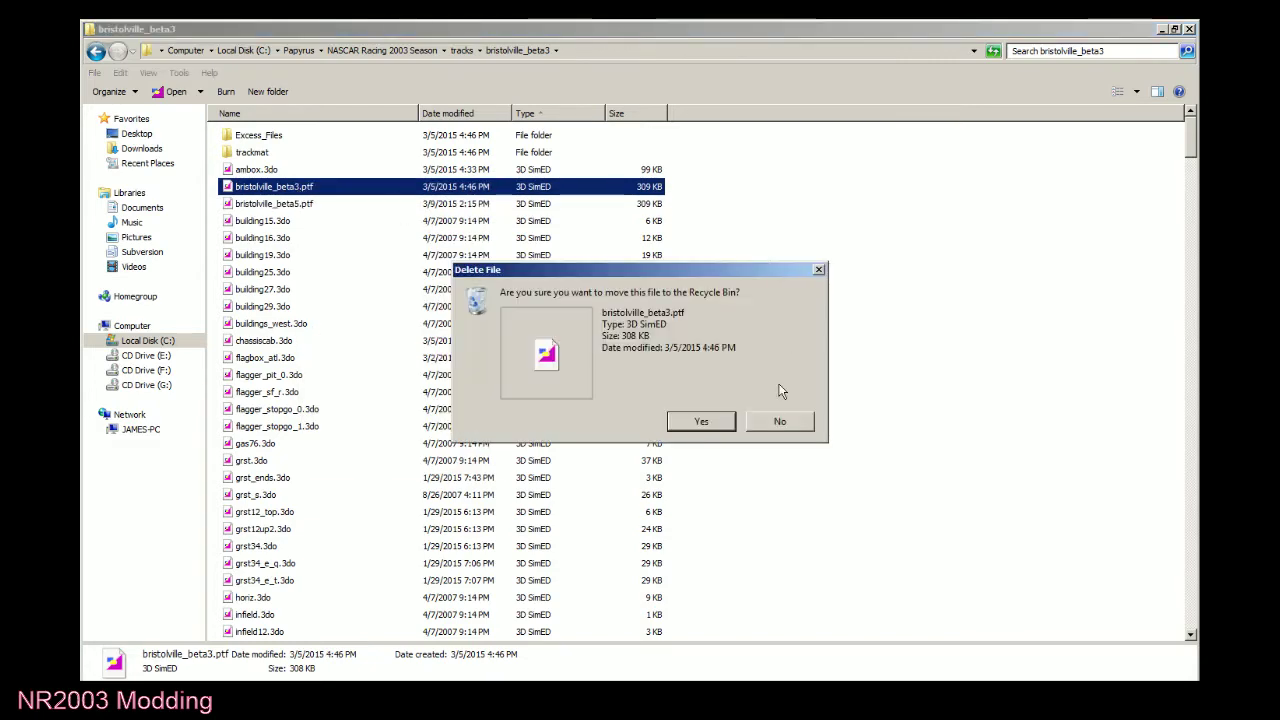
{"action": "left_click", "coordinate": [694, 424]}
Rename bristolville_beta5.ptf as bristolville_beta3.ptf and close the folder window.
{"action": "left_click", "coordinate": [318, 190]}
{"action": "right_click", "coordinate": [314, 187]}
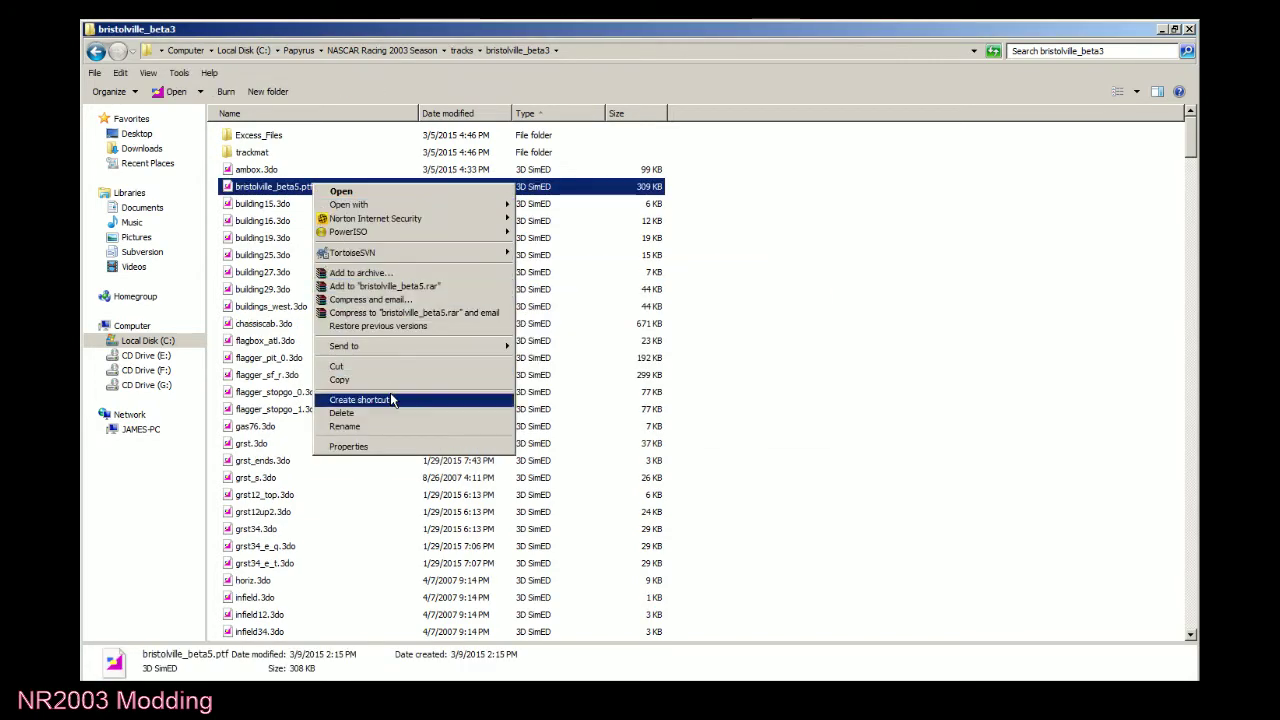
{"action": "left_click", "coordinate": [402, 426]}
{"action": "key", "text": "ctrl+v"}
{"action": "left_click", "coordinate": [956, 336]}
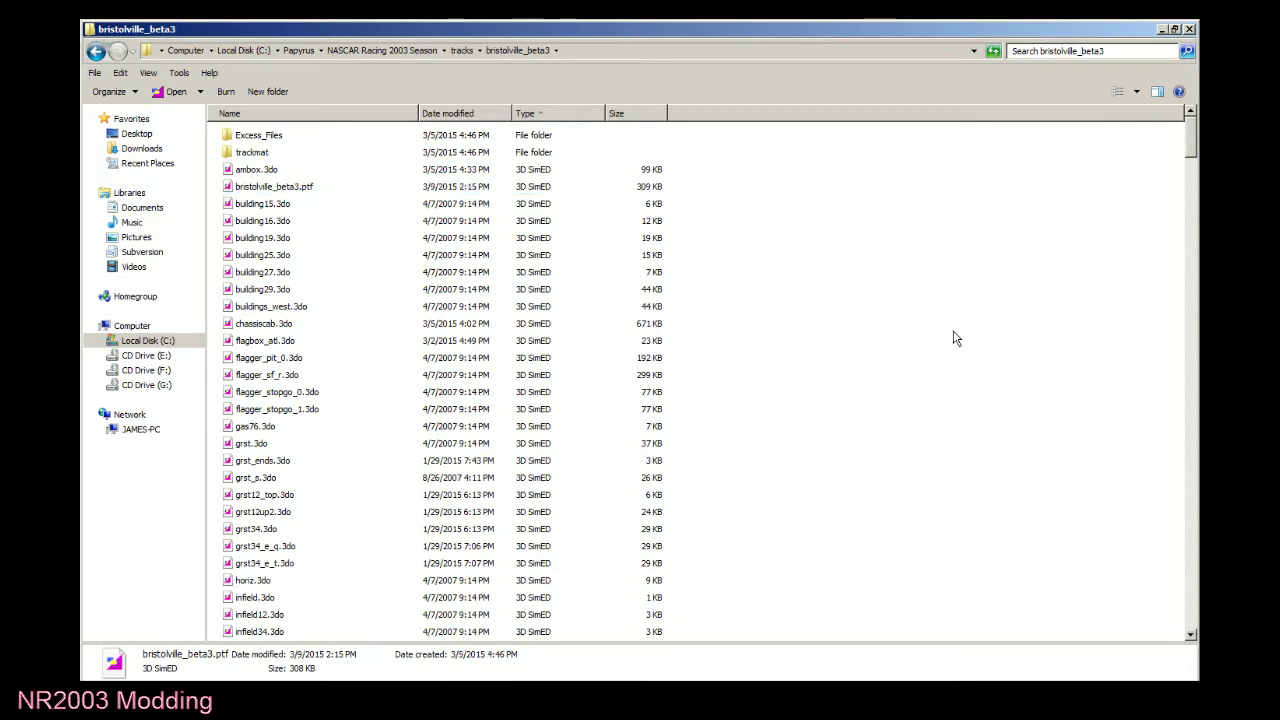
{"action": "left_click", "coordinate": [1189, 30]}
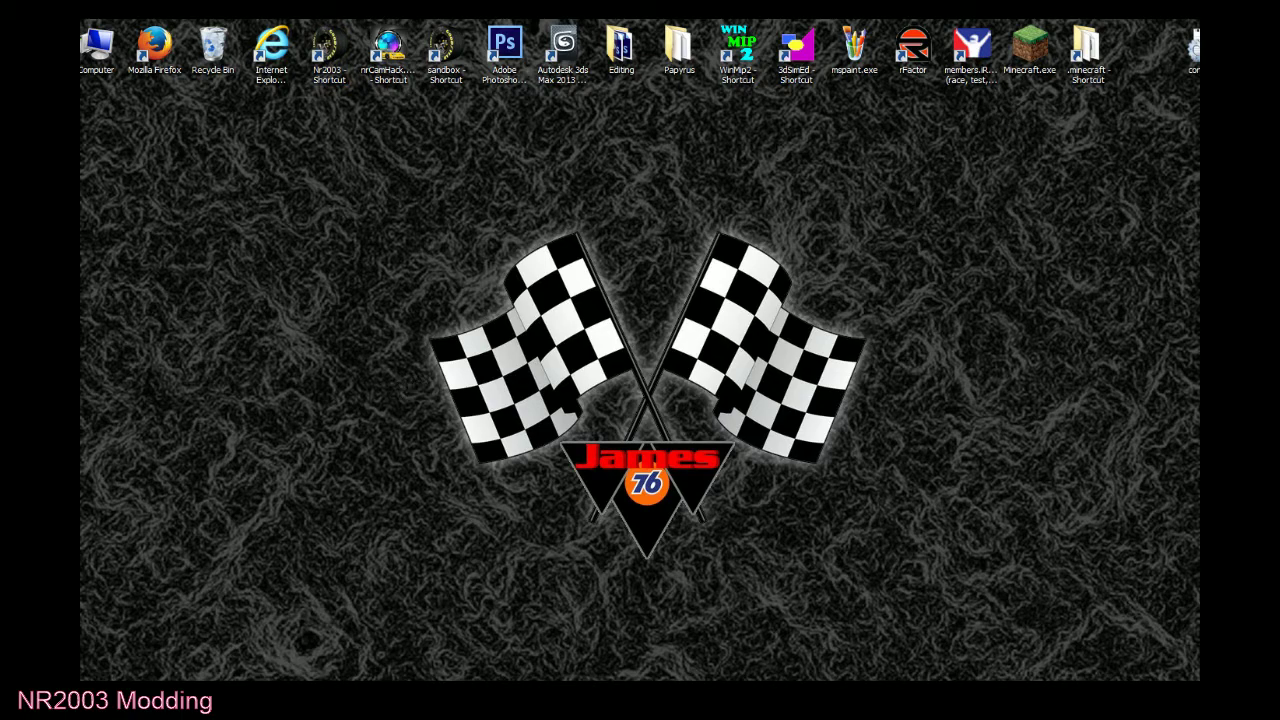
Switch to NR2003, start a testing session at Bristolville Motor Speedway and enter the car.
{"action": "left_click_drag", "start_coordinate": [460, 43], "coordinate": [439, 55]}
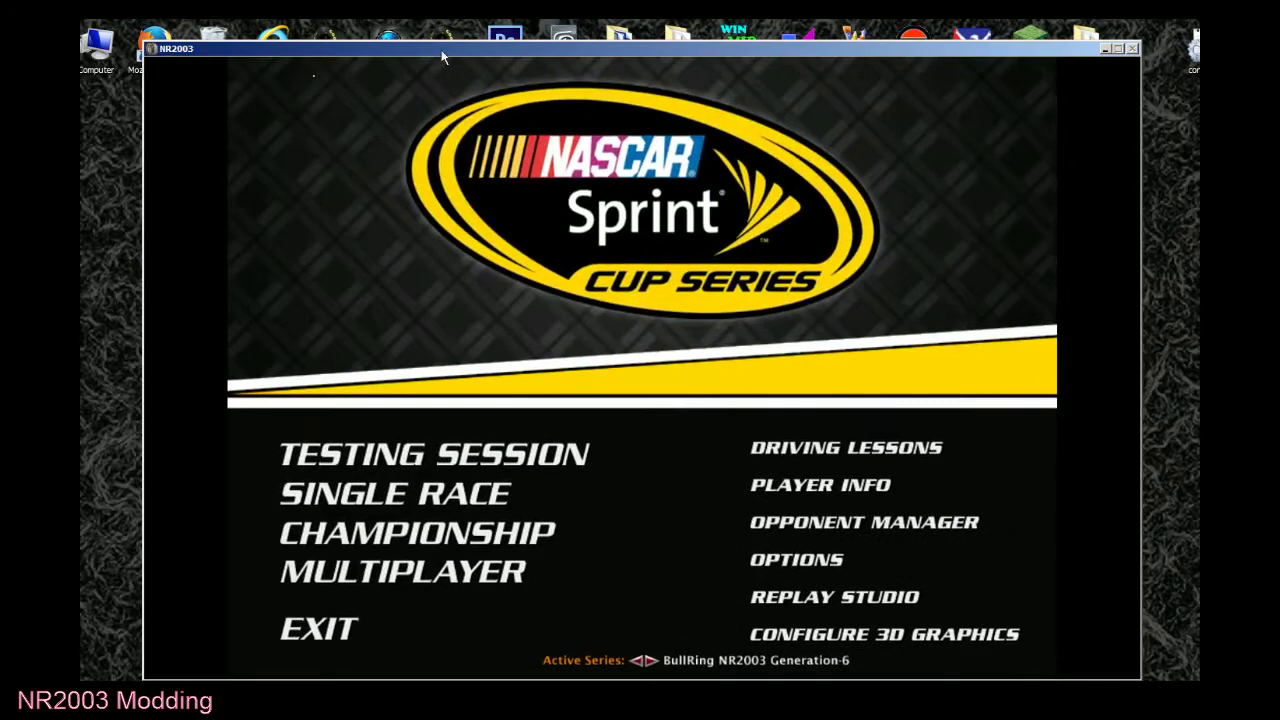
{"action": "left_click", "coordinate": [457, 459]}
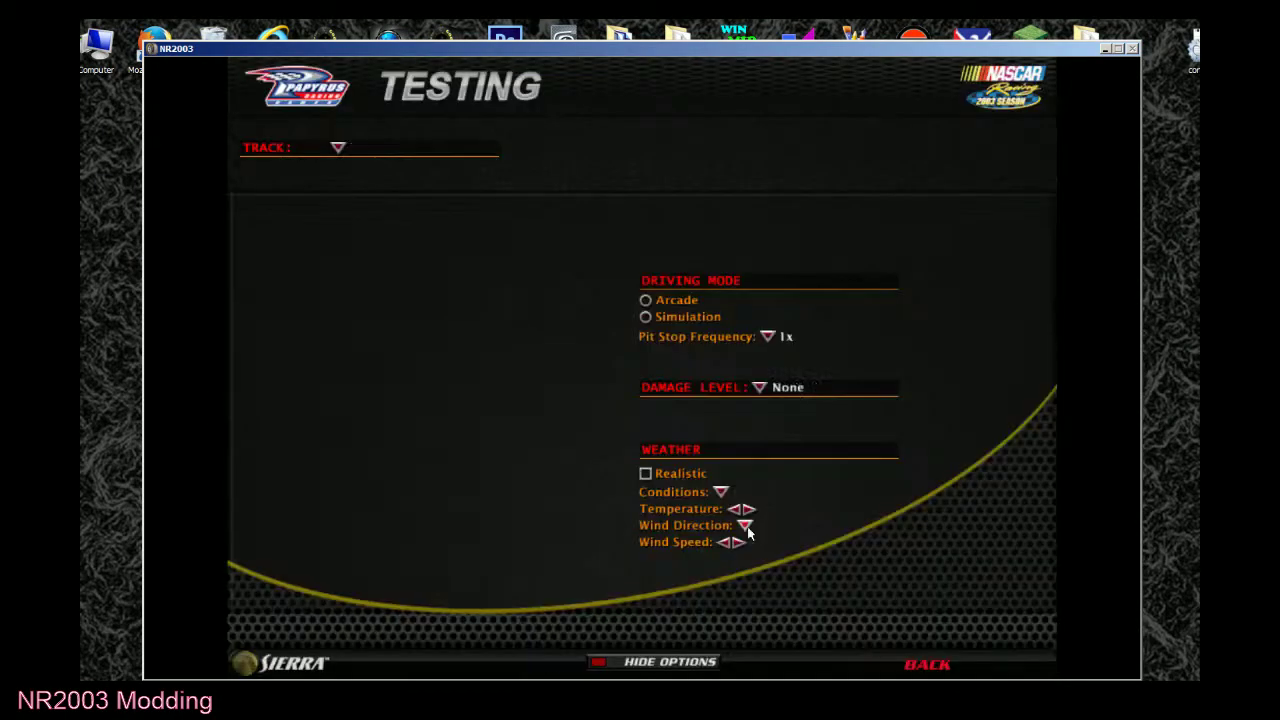
{"action": "left_click", "coordinate": [1000, 665]}
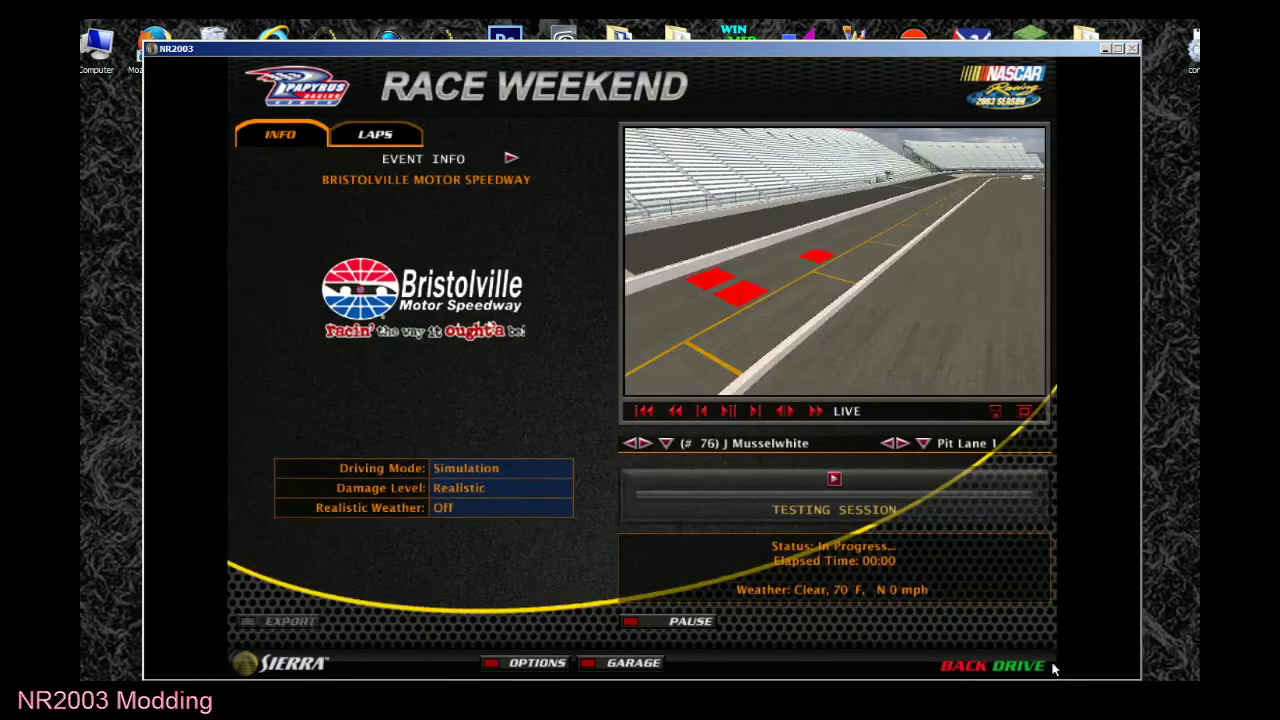
{"action": "left_click", "coordinate": [1026, 672]}
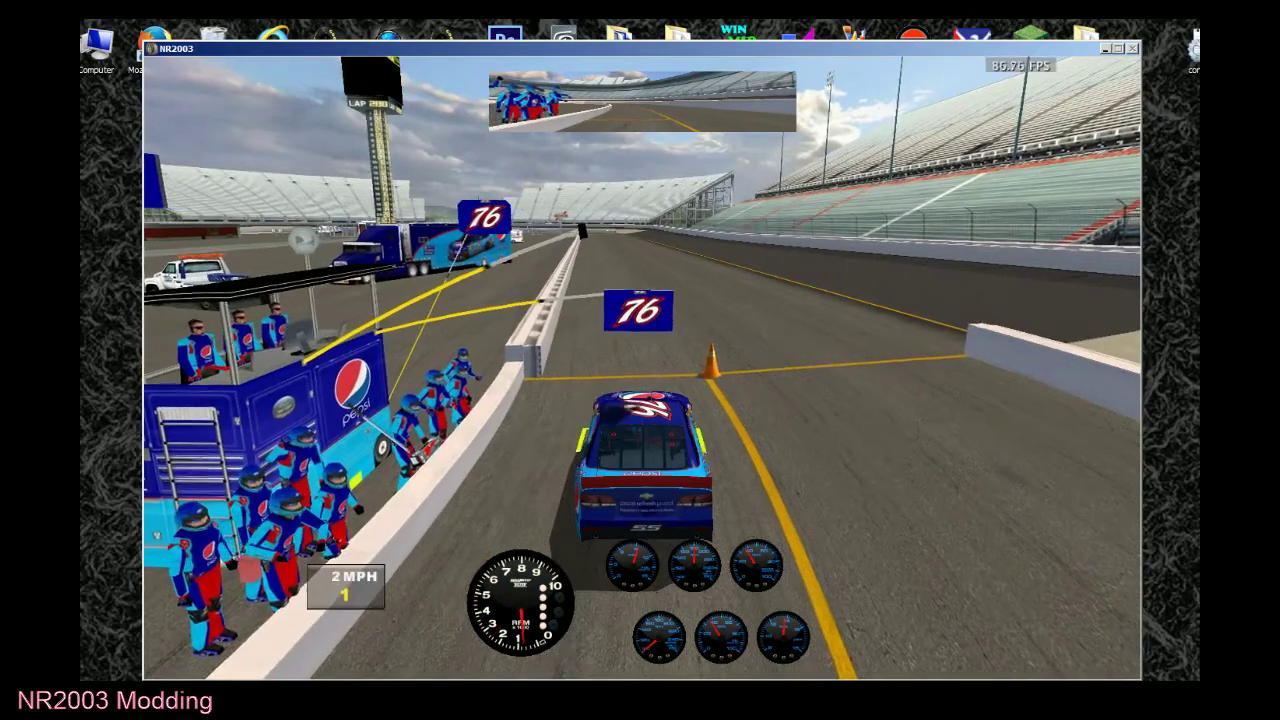
Change to the view over the hood and drive from the pit stall onto the track and into the turn.
{"action": "key", "text": "c"}
{"action": "key", "text": "Up"}
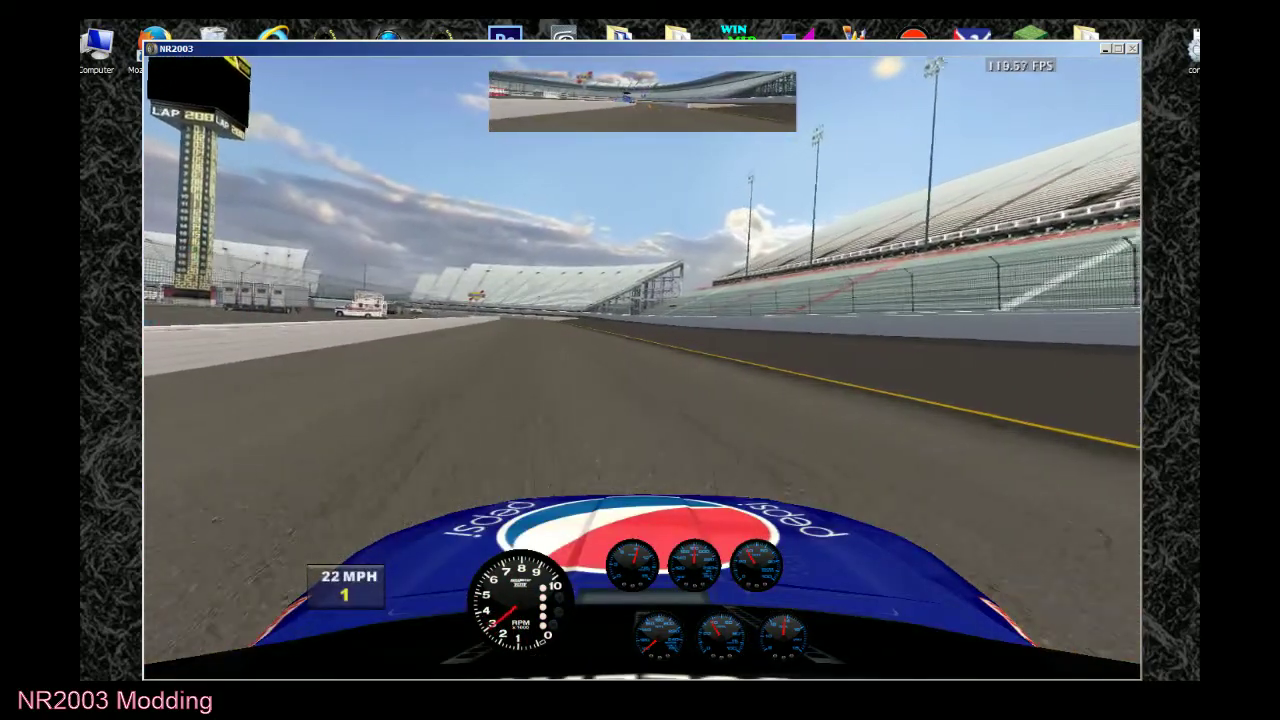
{"action": "key", "text": "alt+Tab"}
{"action": "key", "text": "alt+Tab"}
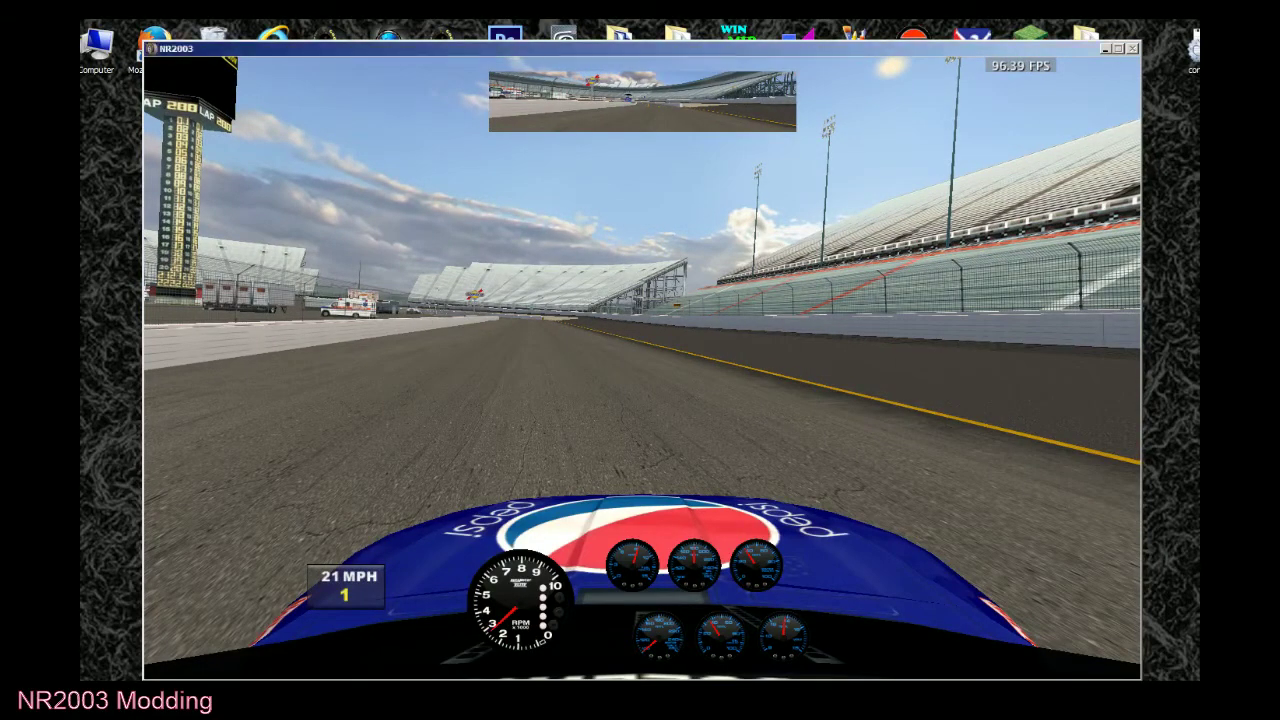
{"action": "key", "text": "Up"}
{"action": "key", "text": "Up"}
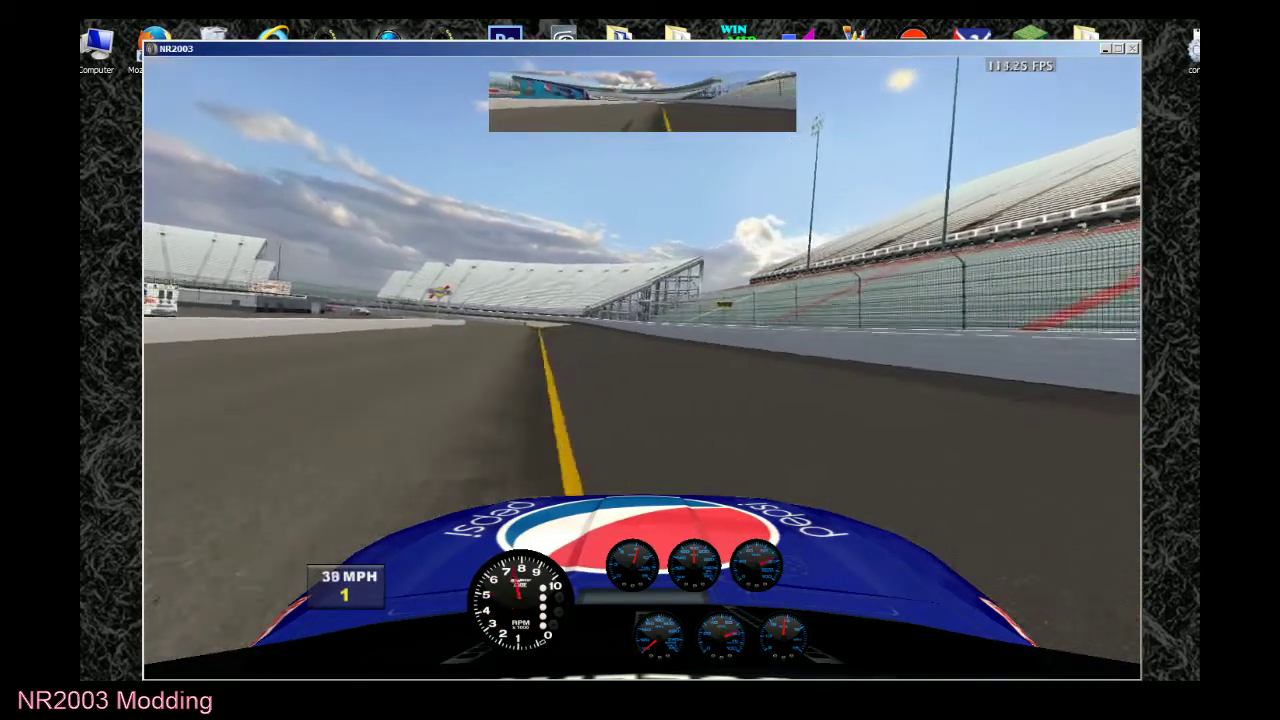
{"action": "key", "text": "Left"}
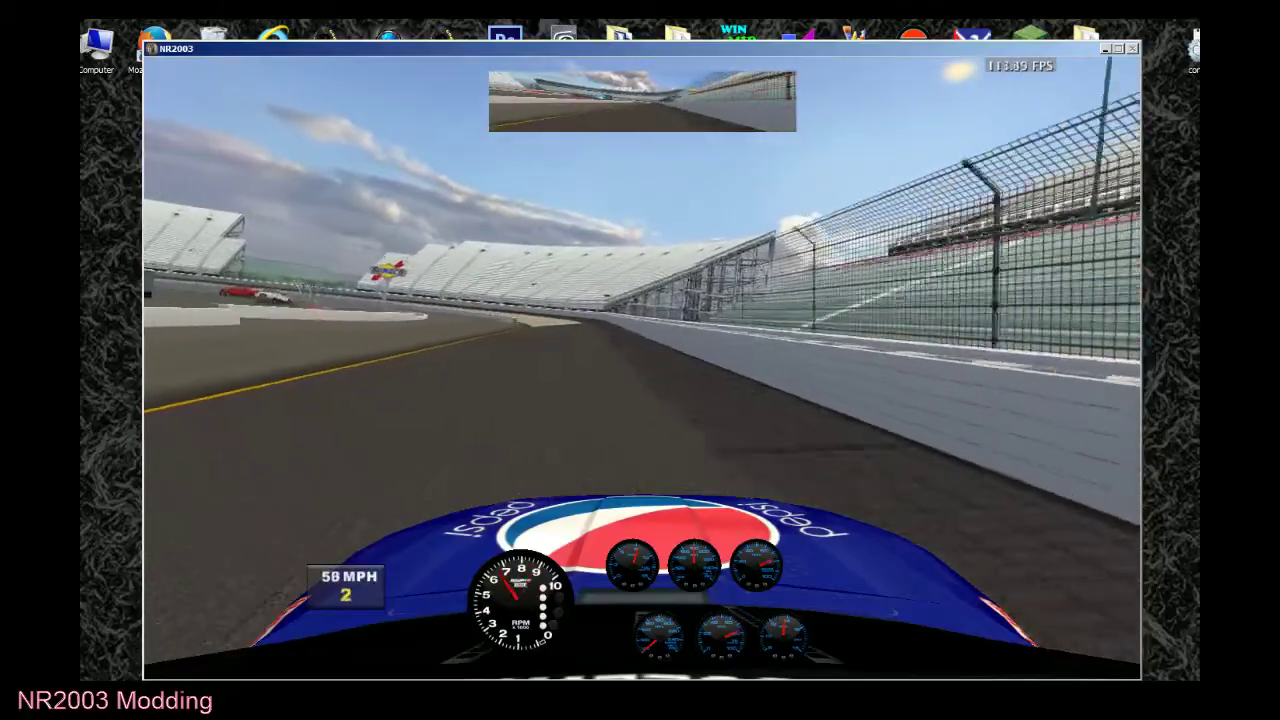
{"action": "key", "text": "Left"}
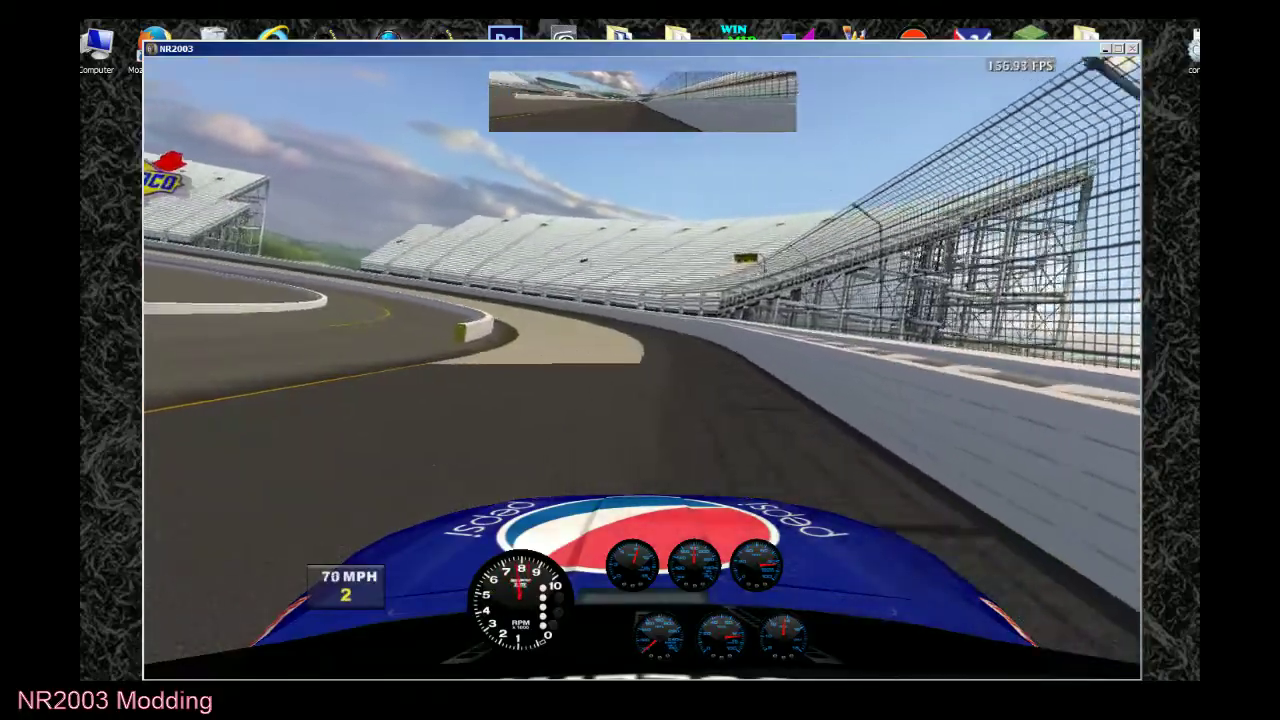
Drive a test lap around Bristolville, steering through both ends of the track to inspect the grandstands and walls.
{"action": "key", "text": "Left"}
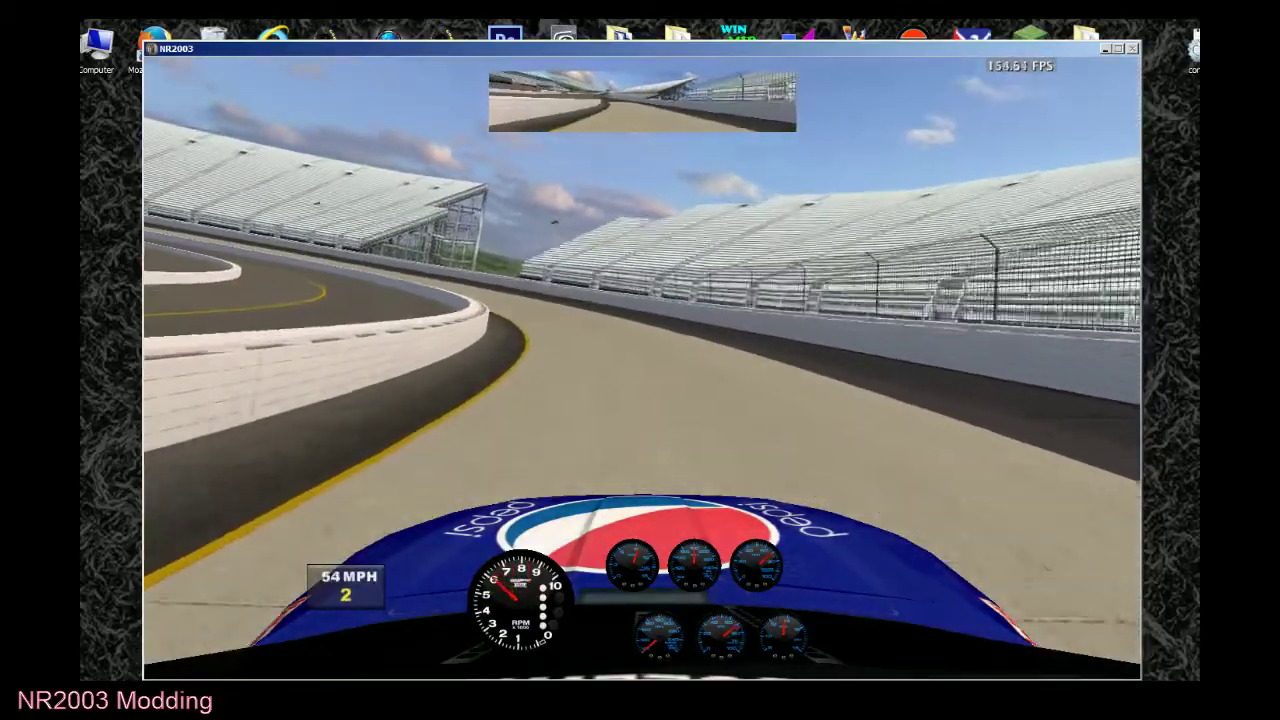
{"action": "key", "text": "Left"}
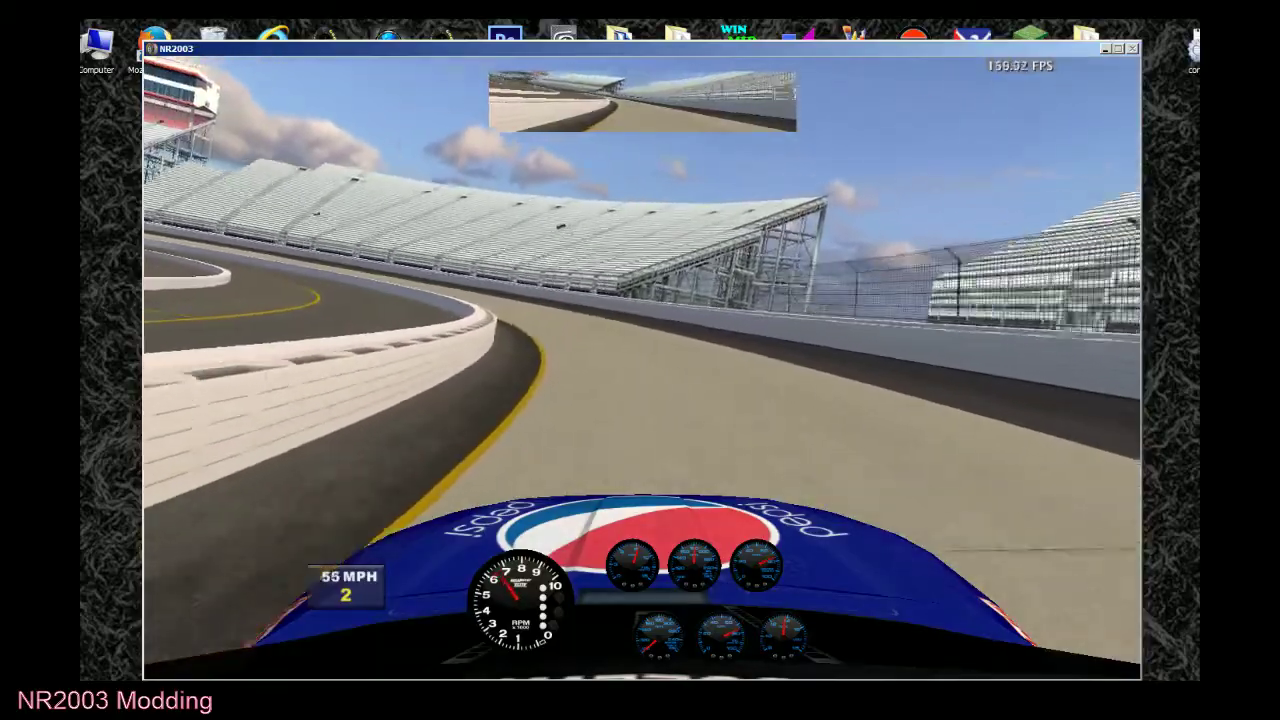
{"action": "key", "text": "Left"}
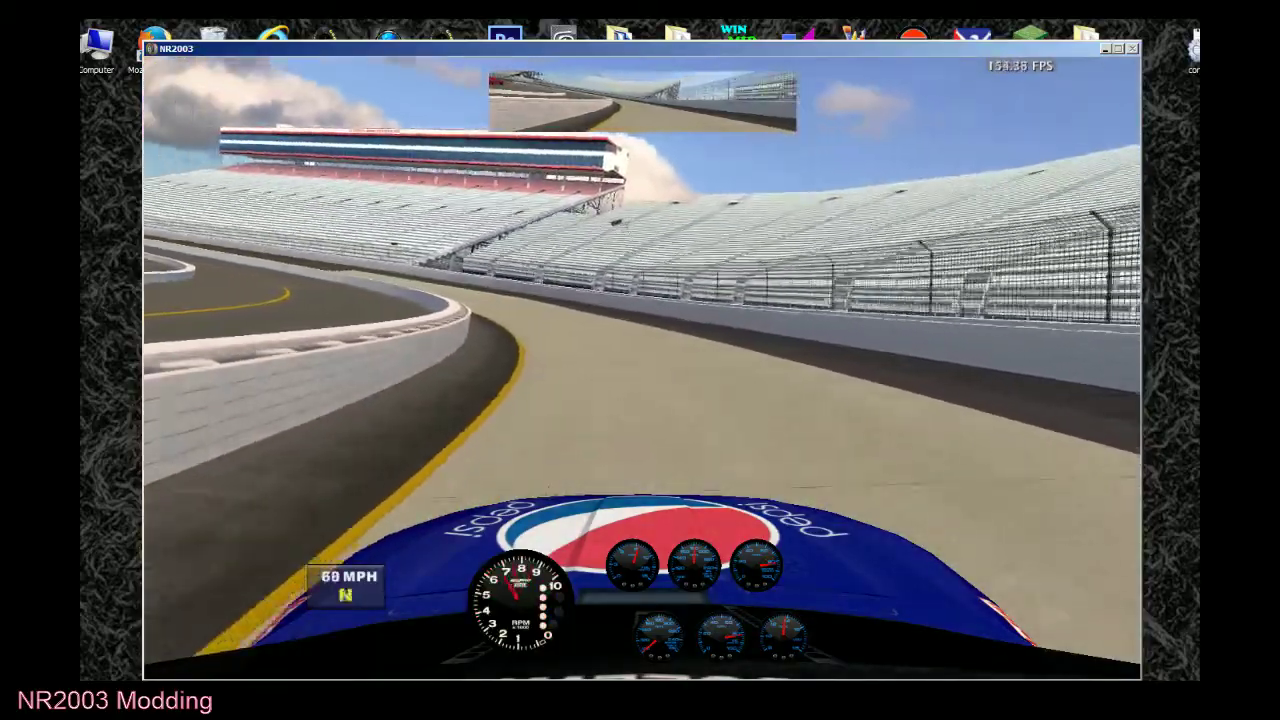
{"action": "key", "text": "Left"}
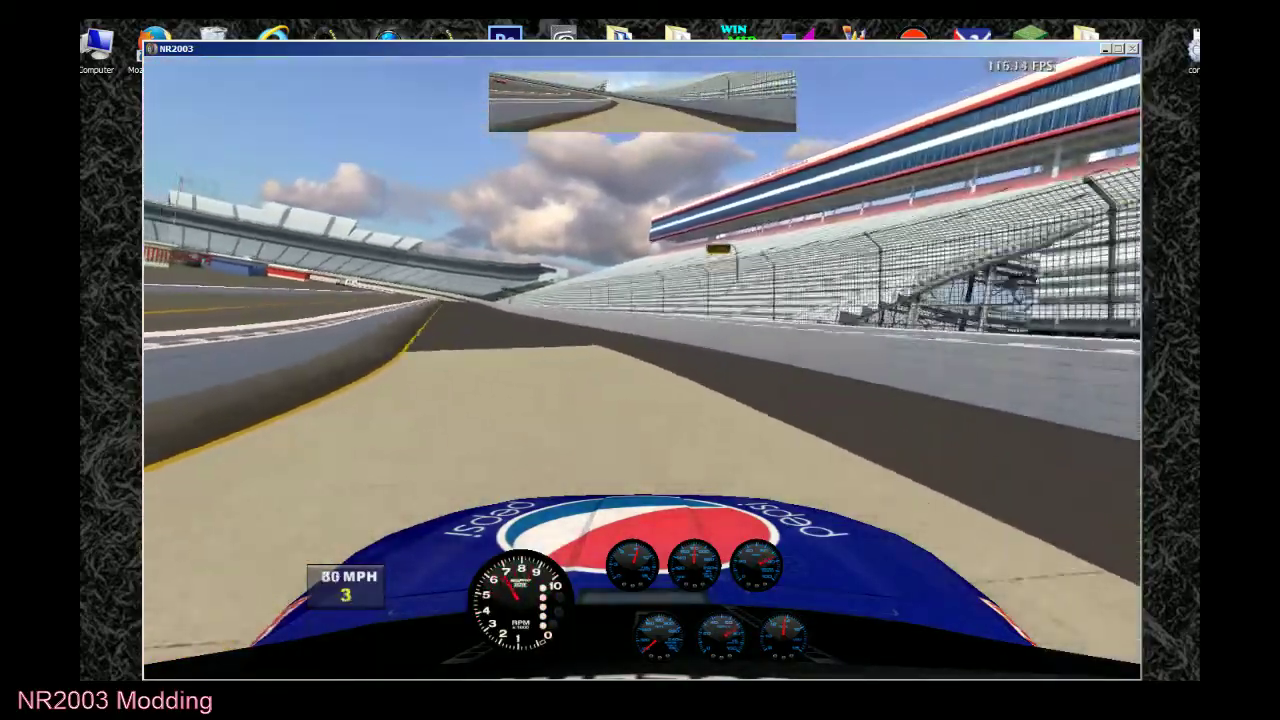
{"action": "key", "text": "Up"}
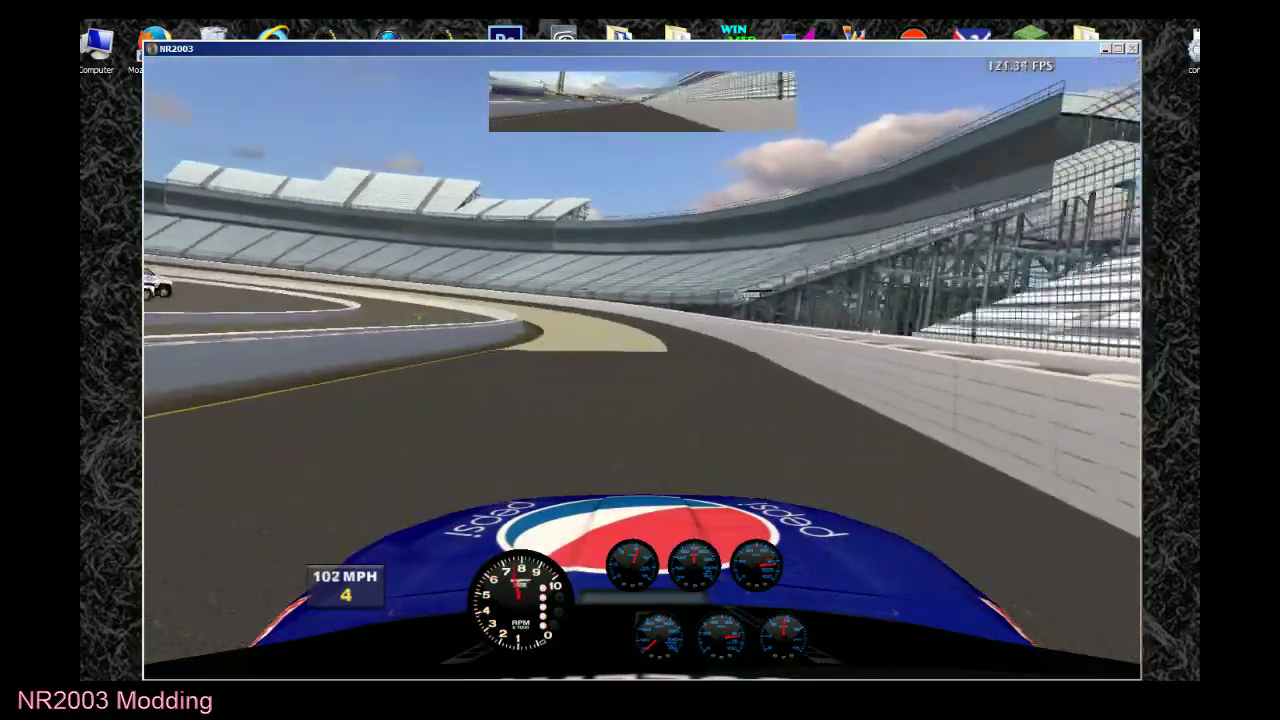
{"action": "key", "text": "Left"}
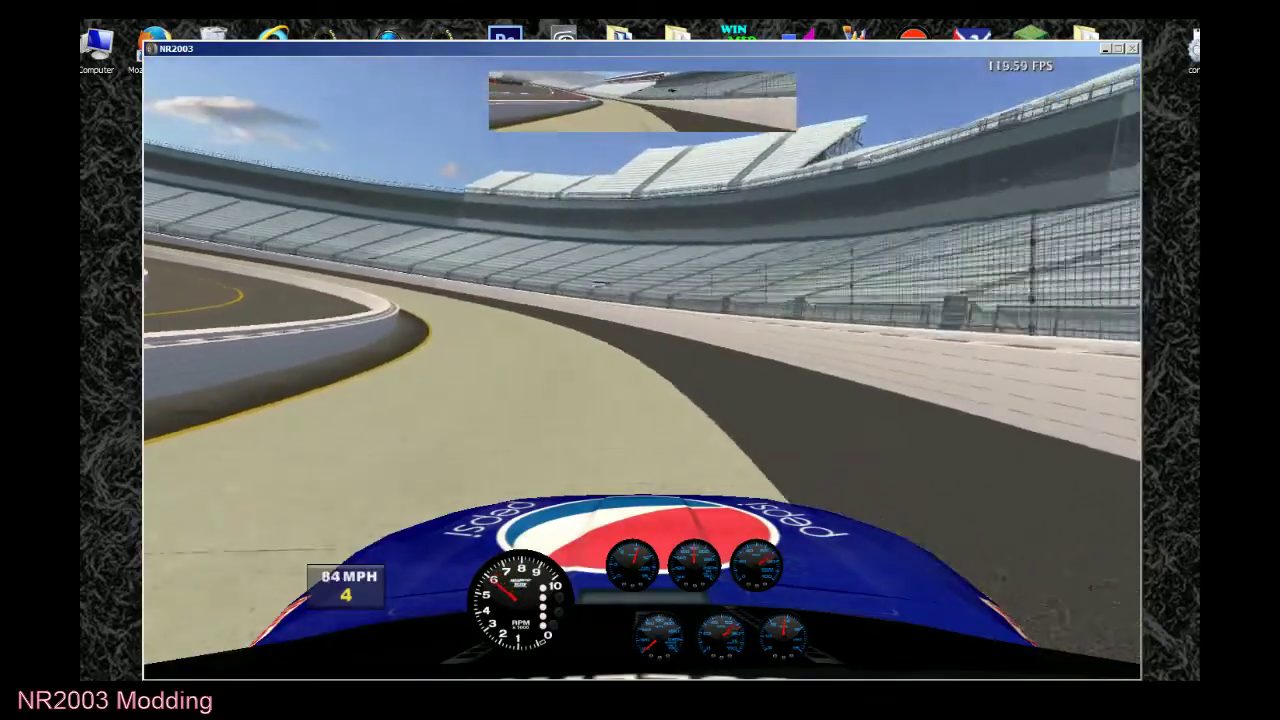
{"action": "key", "text": "Left"}
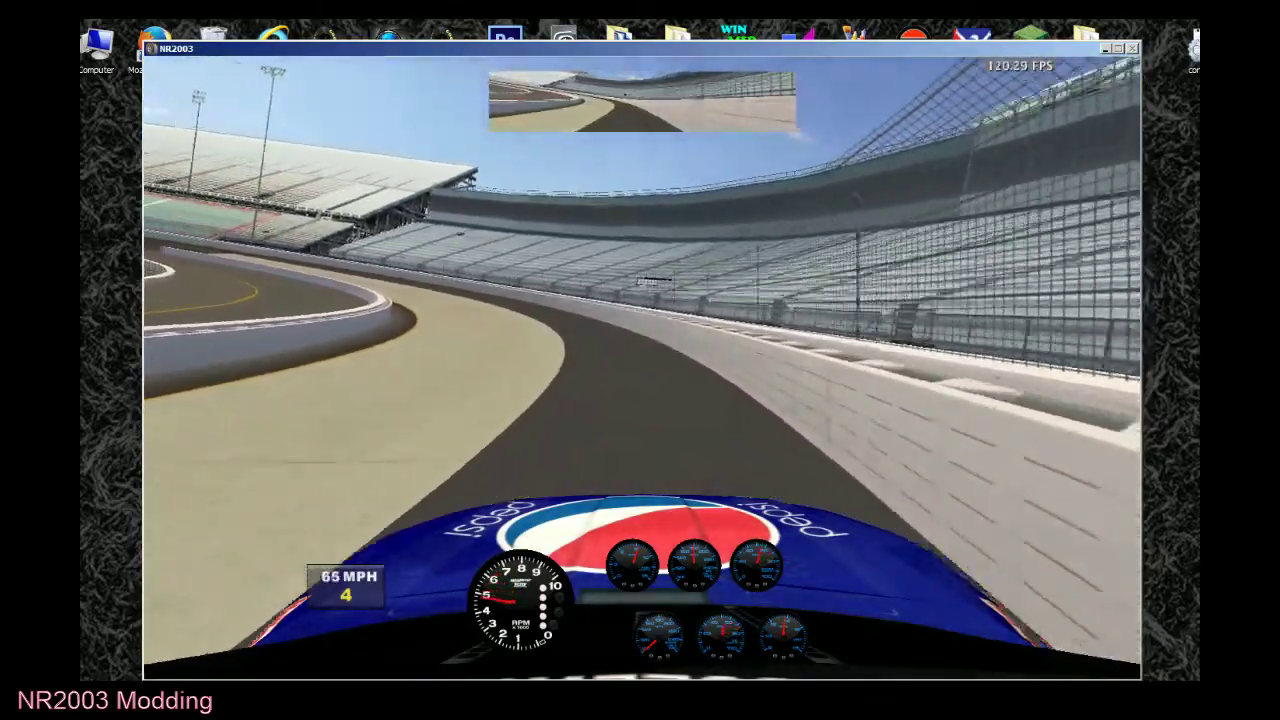
{"action": "key", "text": "Up"}
{"action": "key", "text": "Left"}
{"action": "key", "text": "Up"}
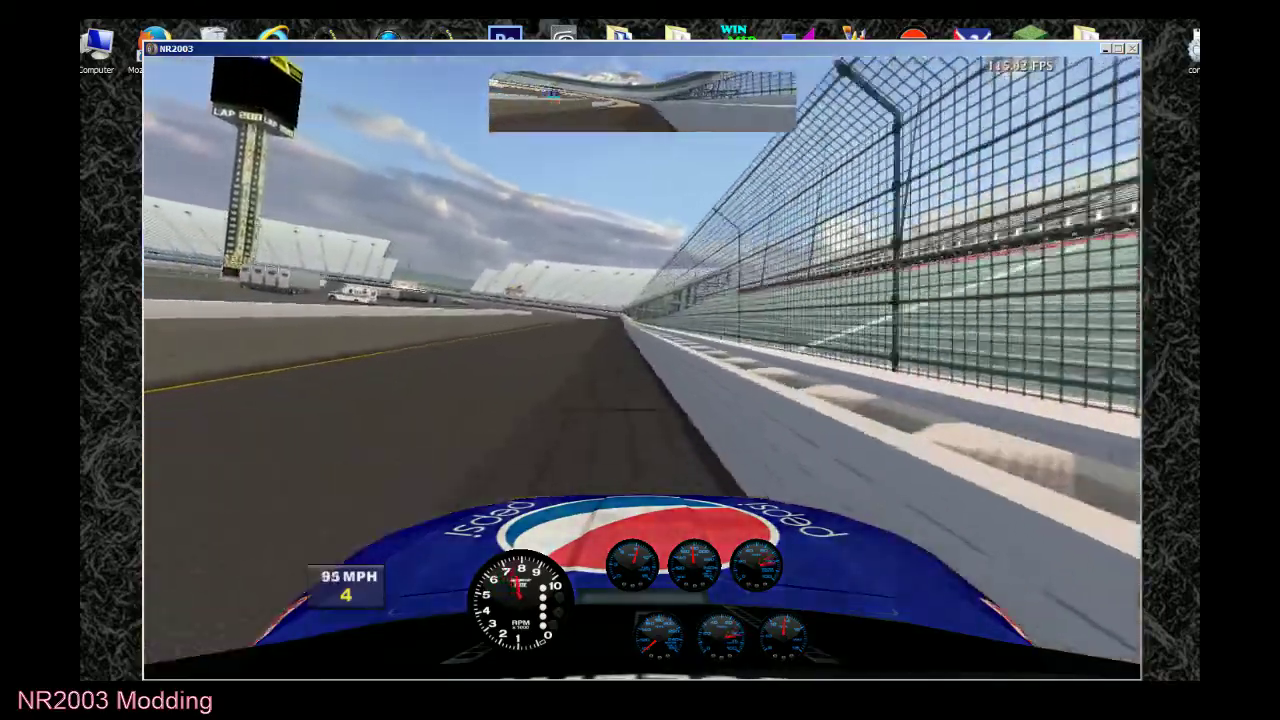
Drive a second lap at higher speed, braking for each turn, and slow the car down in the final turn.
{"action": "key", "text": "Up"}
{"action": "key", "text": "Left"}
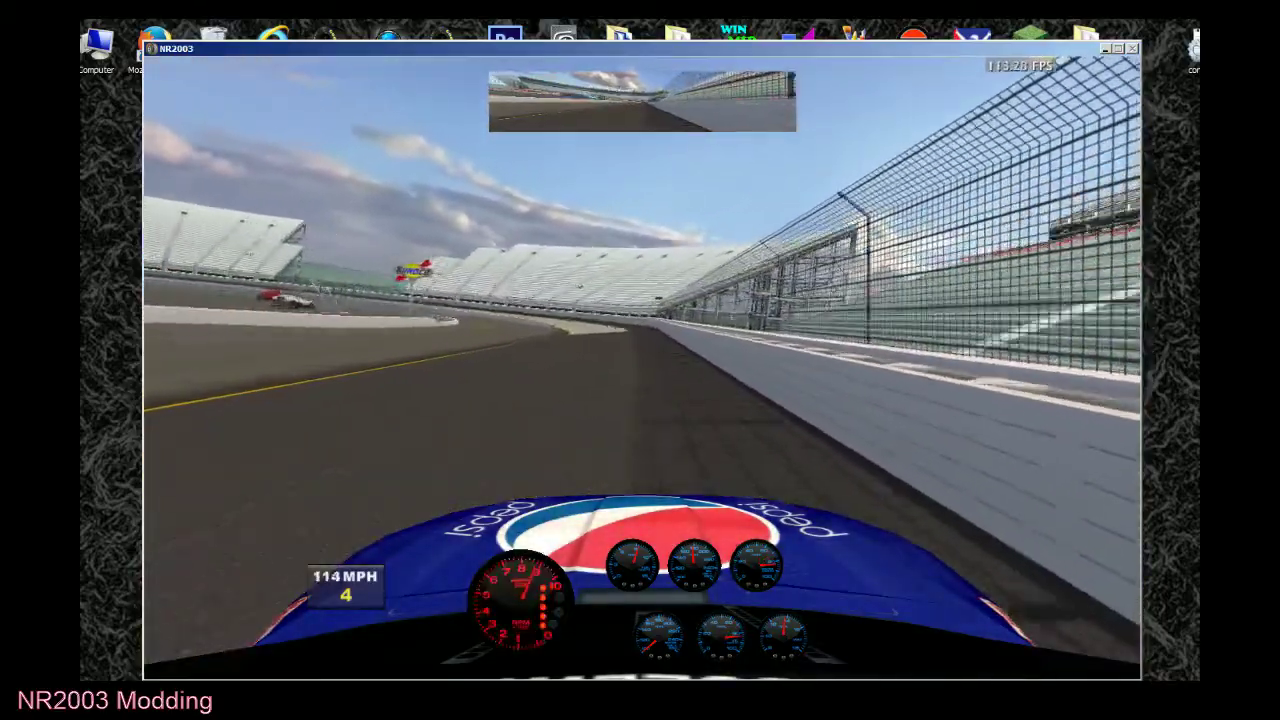
{"action": "key", "text": "Down"}
{"action": "key", "text": "Left"}
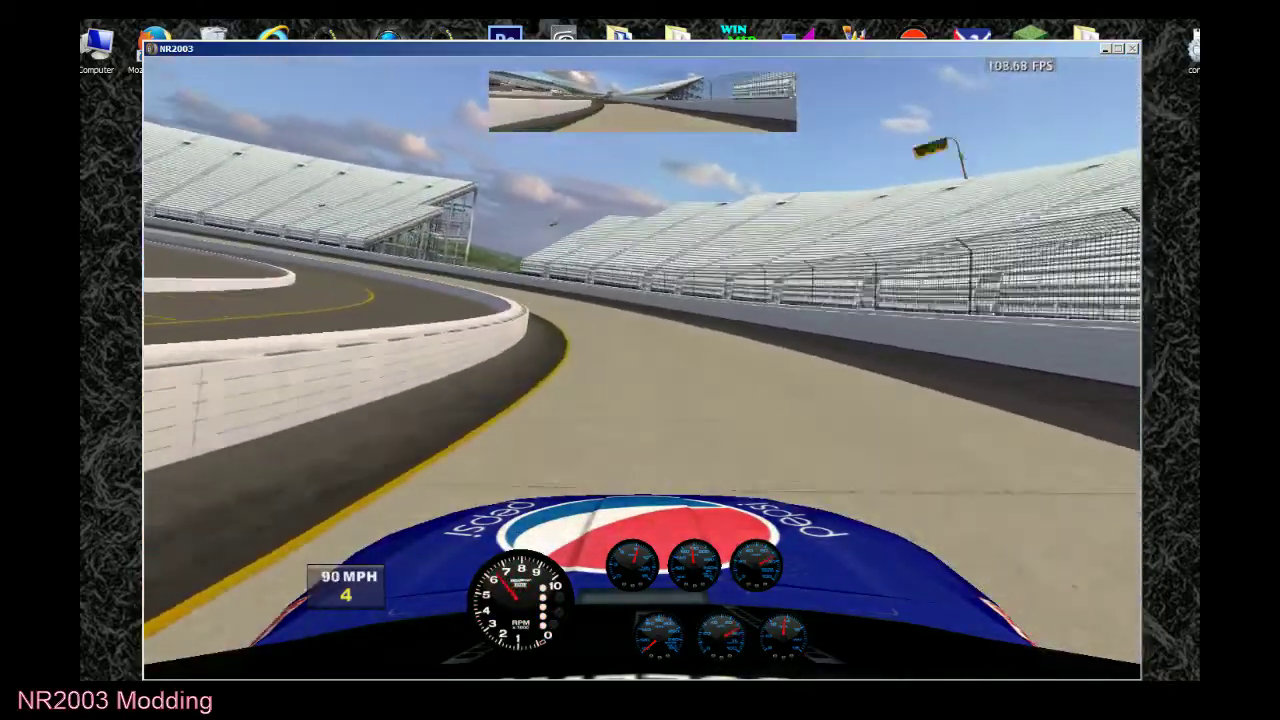
{"action": "key", "text": "Left"}
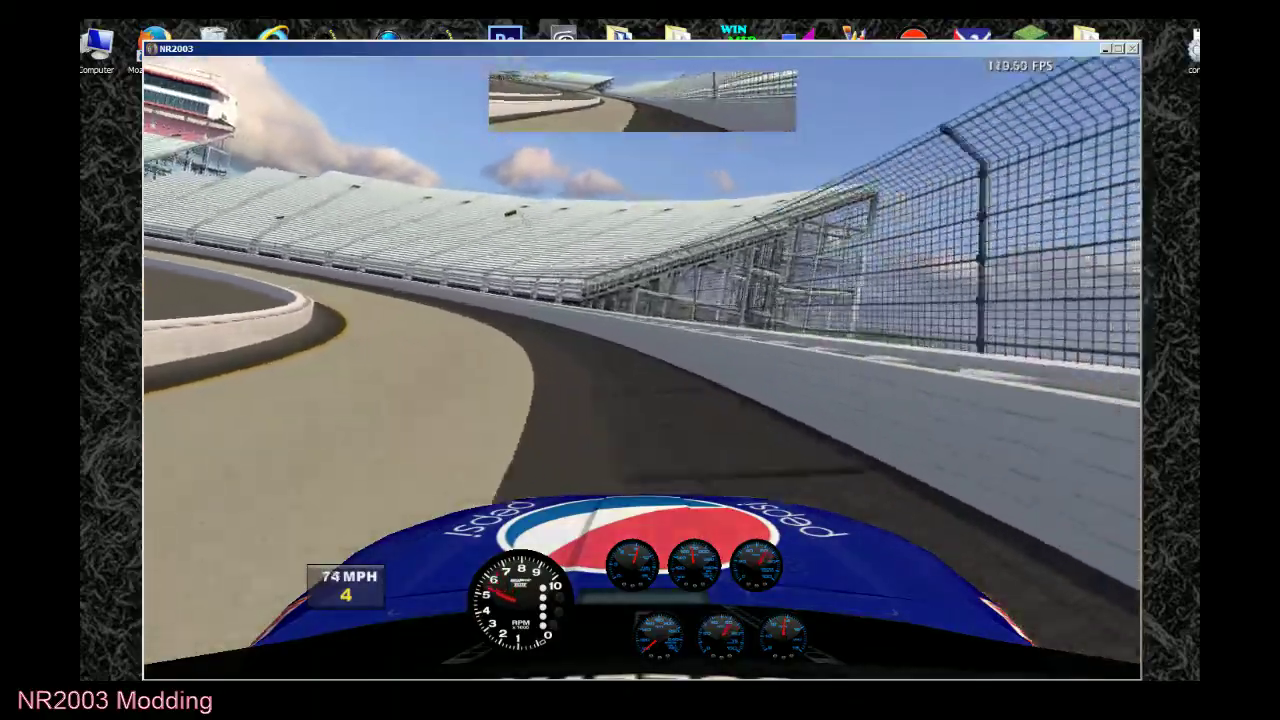
{"action": "key", "text": "Left"}
{"action": "key", "text": "Left"}
{"action": "key", "text": "Up"}
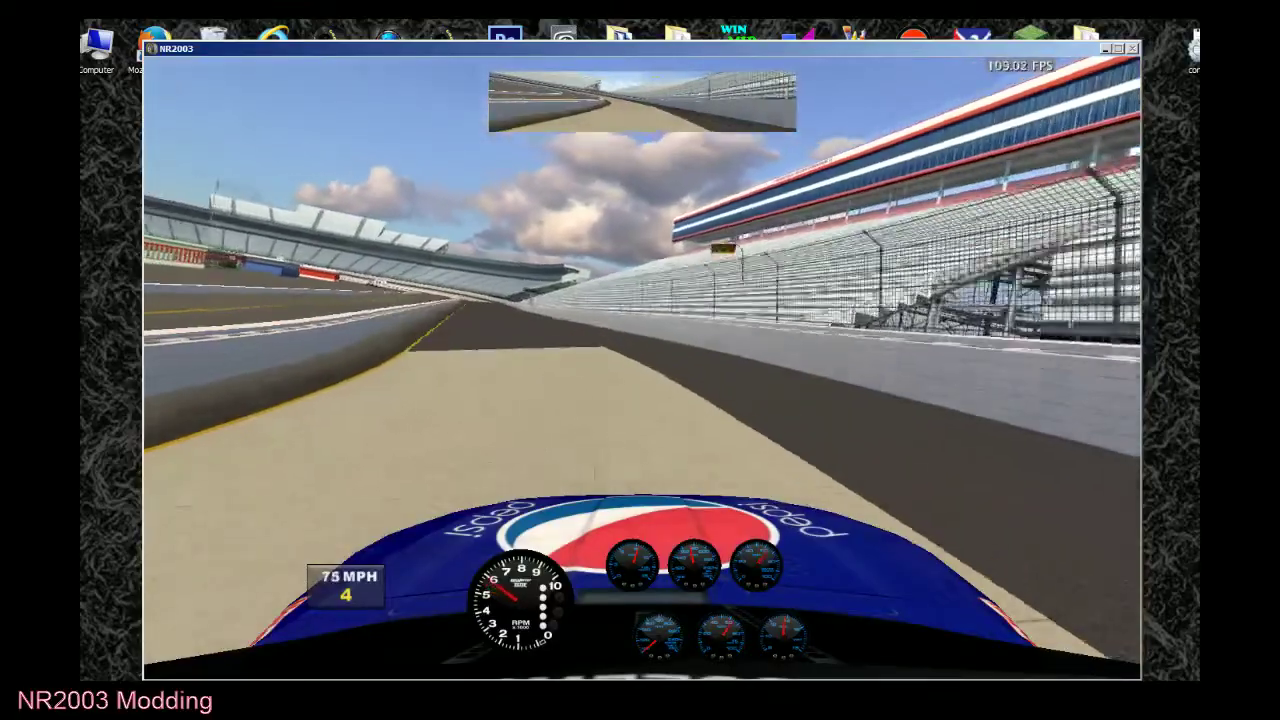
{"action": "key", "text": "Up"}
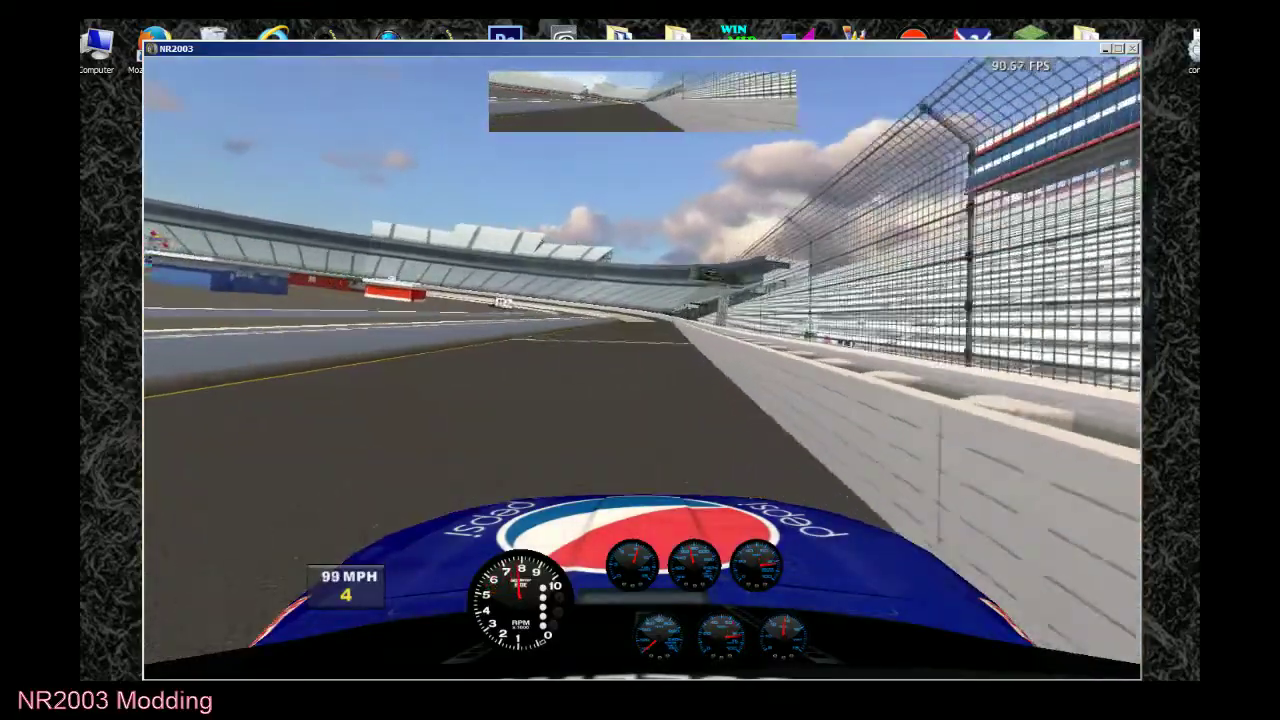
{"action": "key", "text": "Up"}
{"action": "key", "text": "Down"}
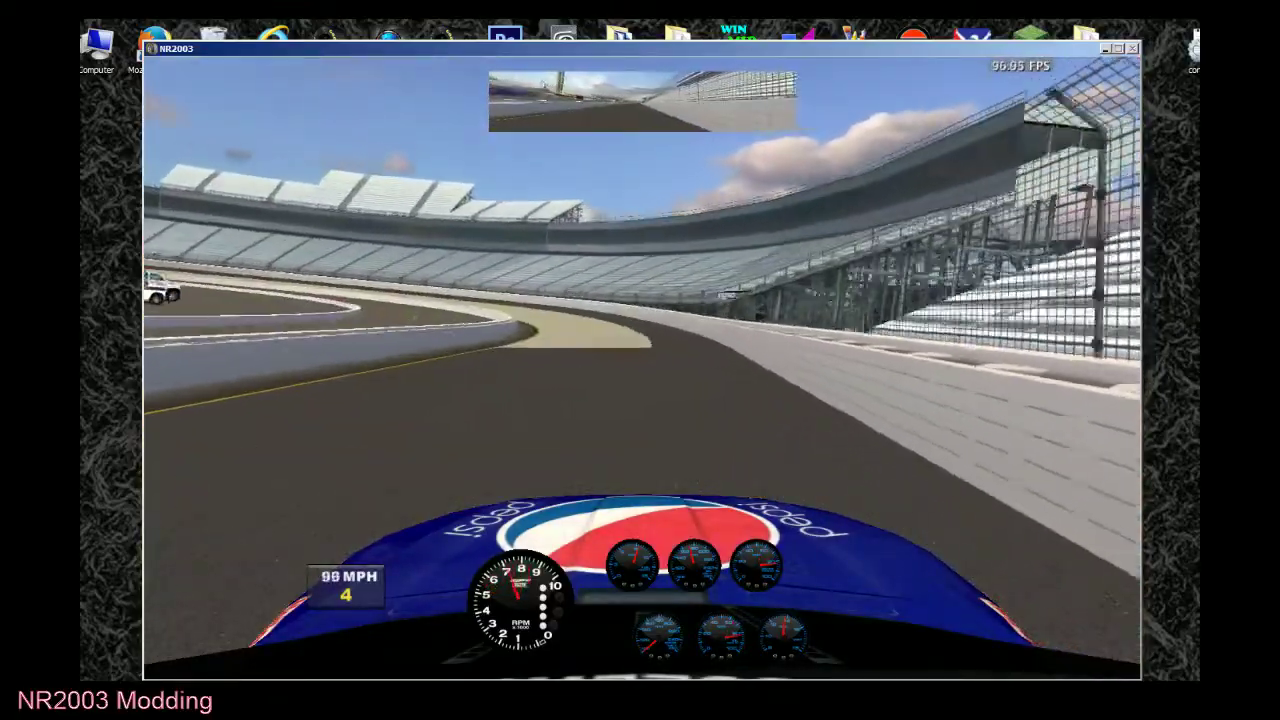
{"action": "key", "text": "Down"}
{"action": "key", "text": "Left"}
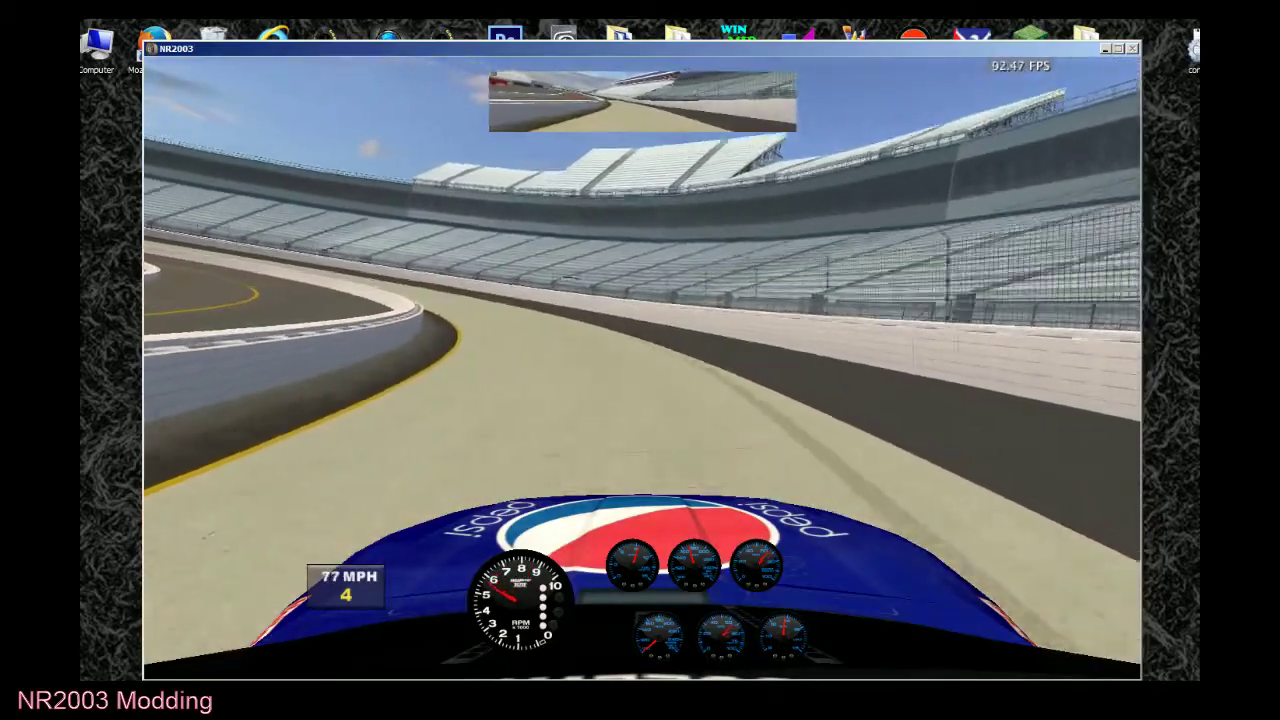
{"action": "key", "text": "Left"}
{"action": "key", "text": "Down"}
{"action": "key", "text": "Left"}
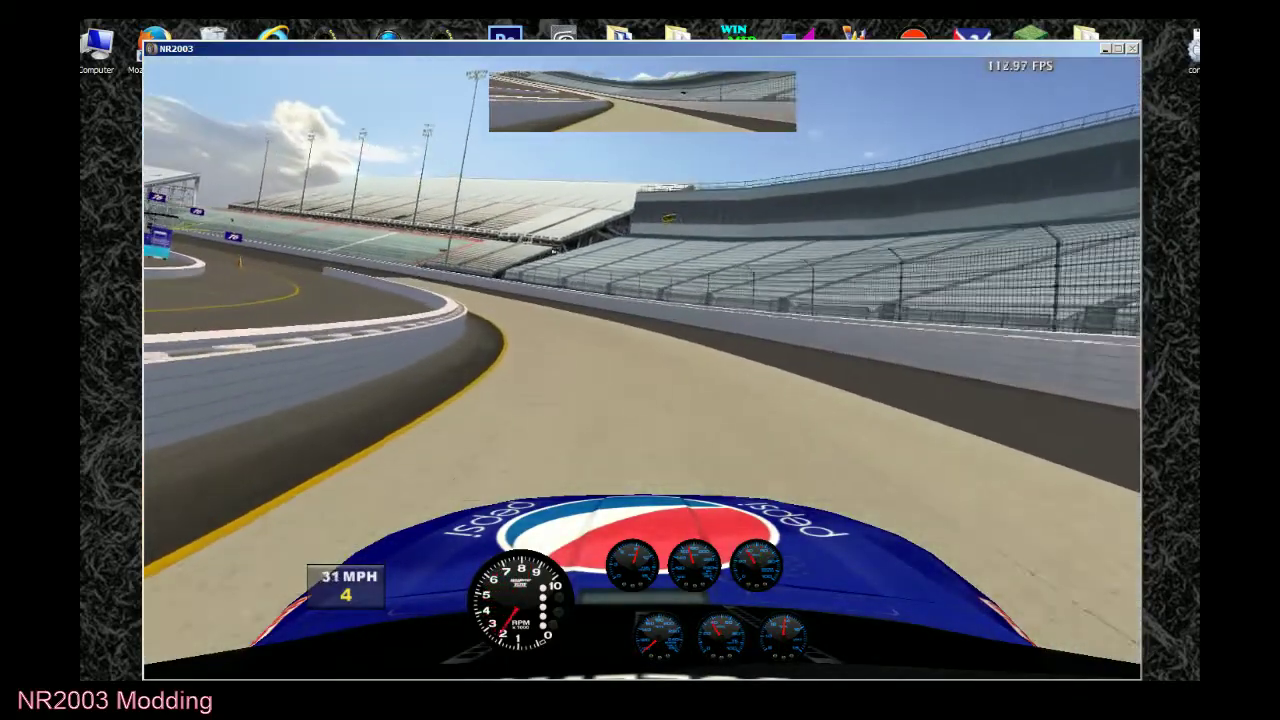
{"action": "key", "text": "Left"}
Get out of the car, end the testing session and return to the game's main screen.
{"action": "key", "text": "Escape"}
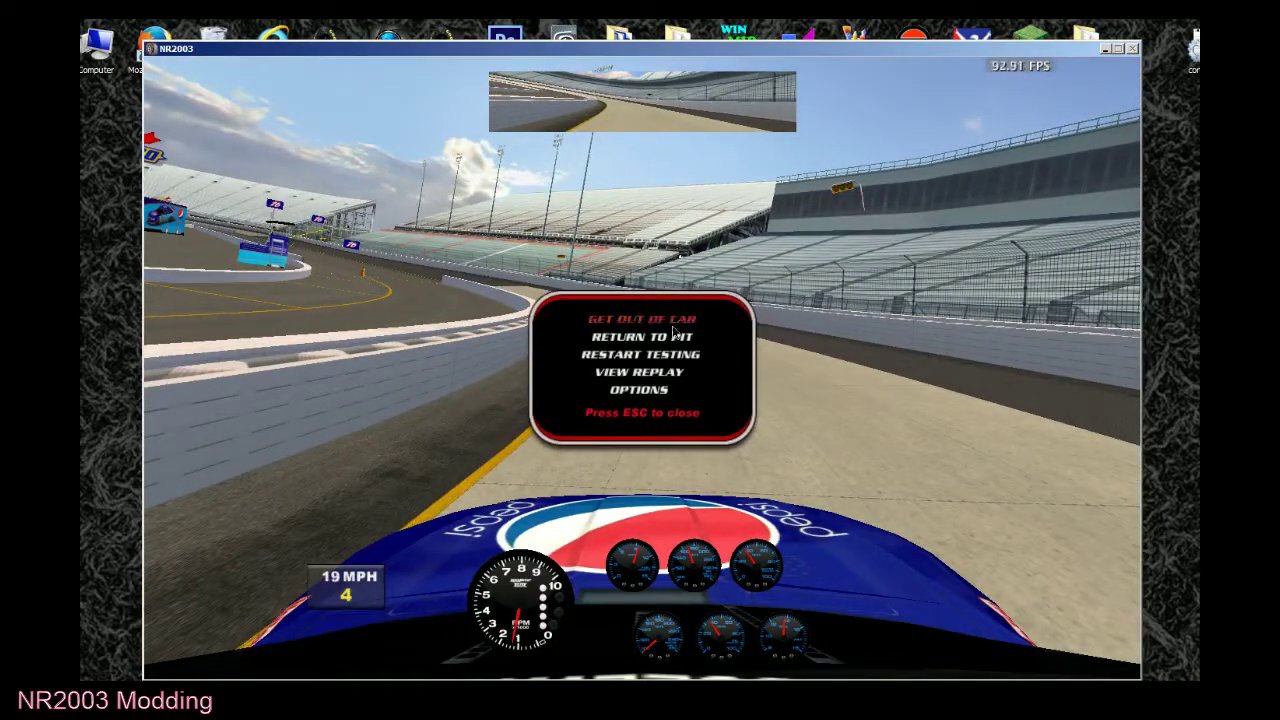
{"action": "left_click", "coordinate": [612, 319]}
{"action": "left_click", "coordinate": [985, 654]}
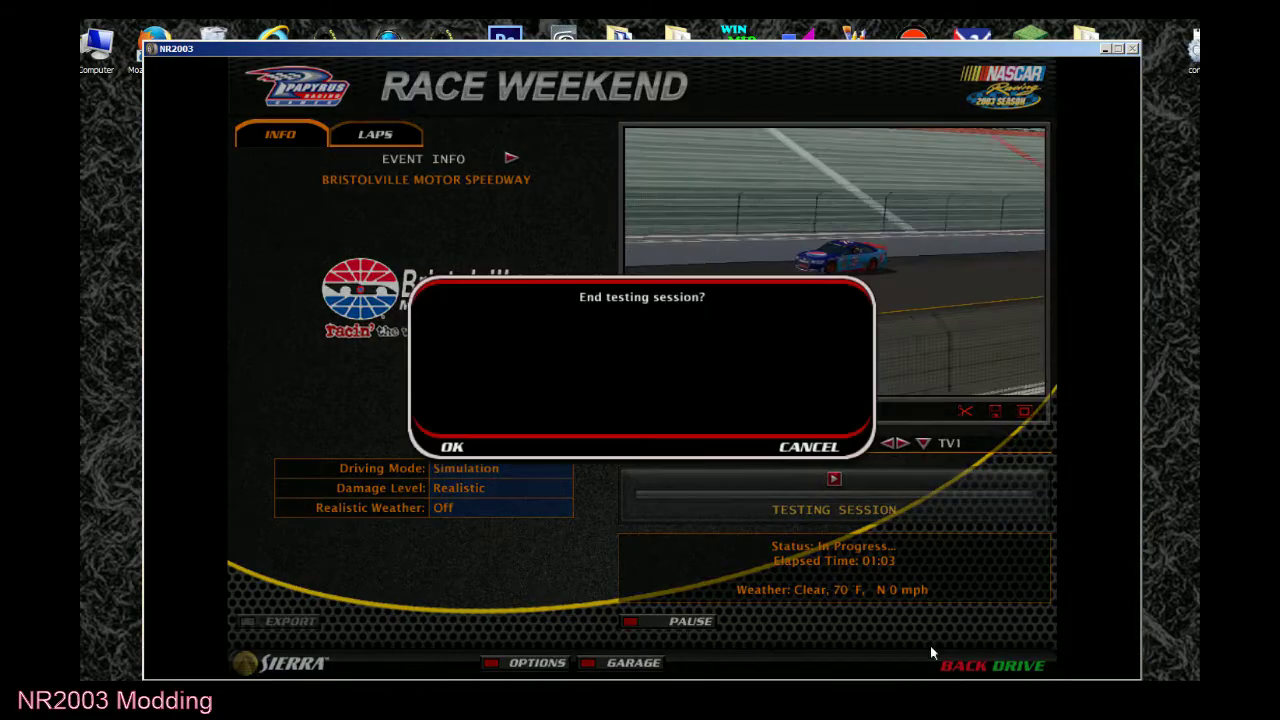
{"action": "key", "text": "Return"}
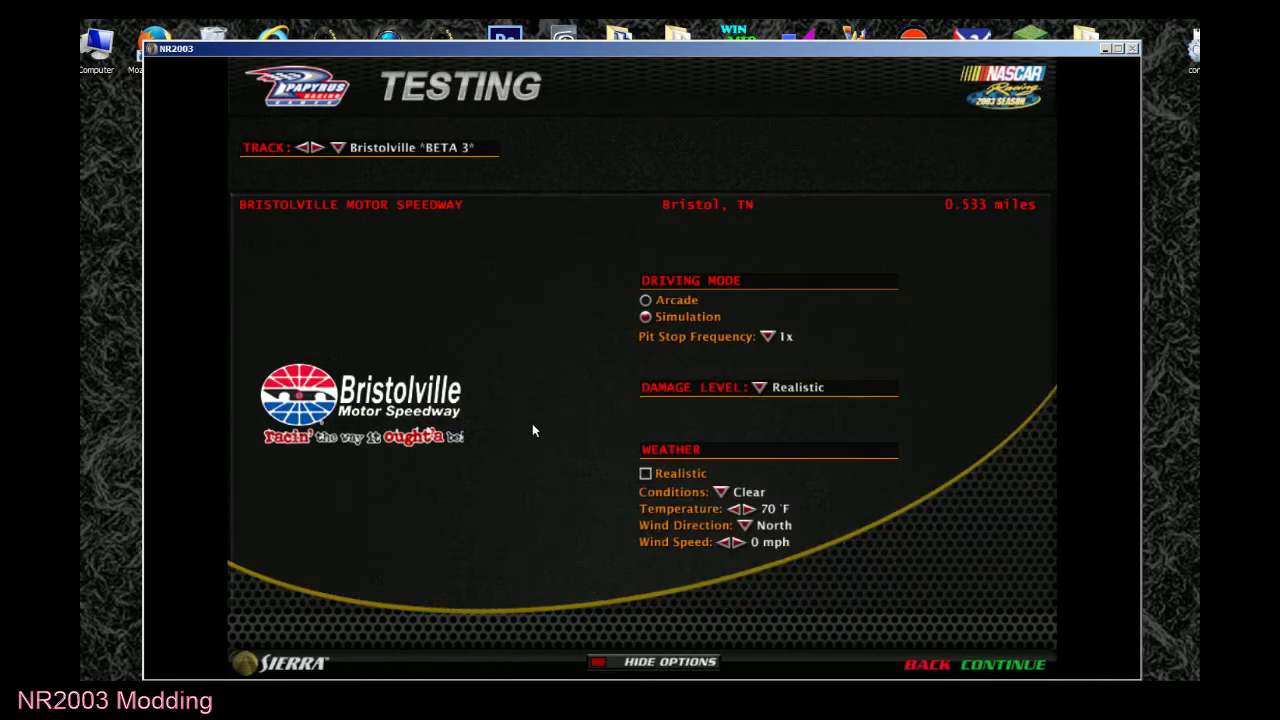
{"action": "left_click", "coordinate": [930, 665]}
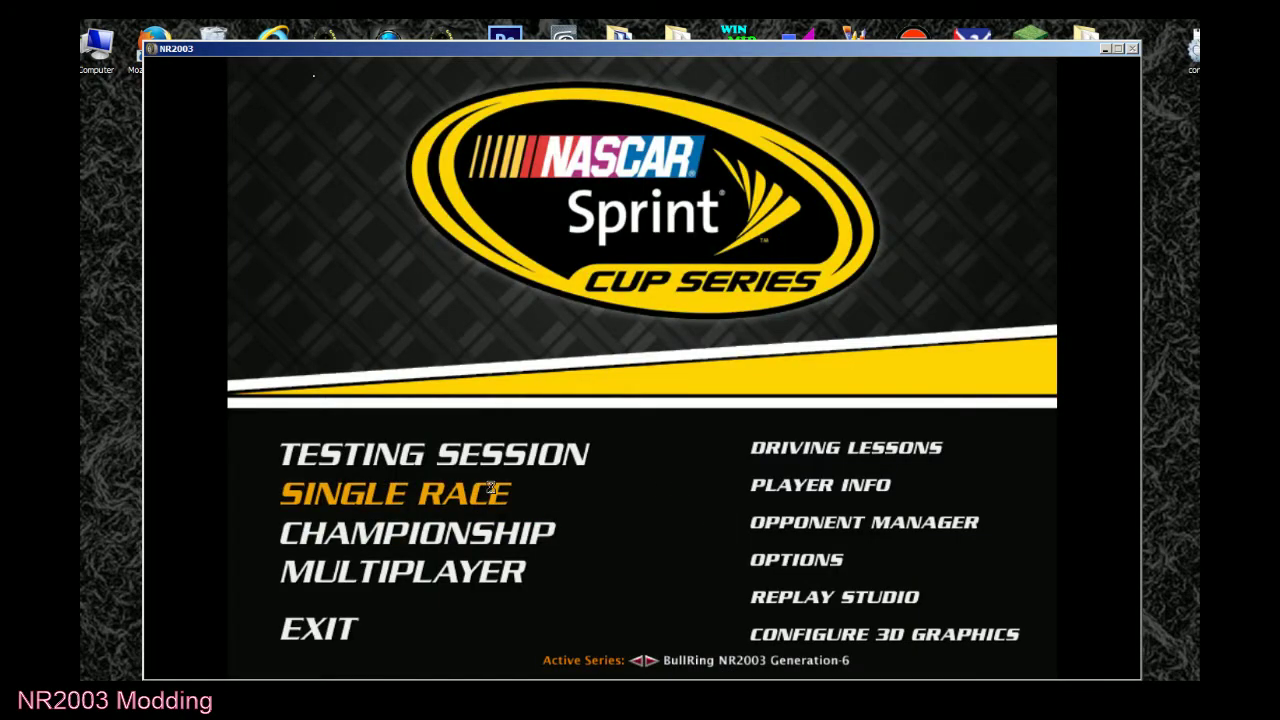
Set up a single race at Bristolville *BETA 3* with 3 computer opponents and load the race weekend.
{"action": "left_click", "coordinate": [492, 488]}
{"action": "left_click", "coordinate": [345, 149]}
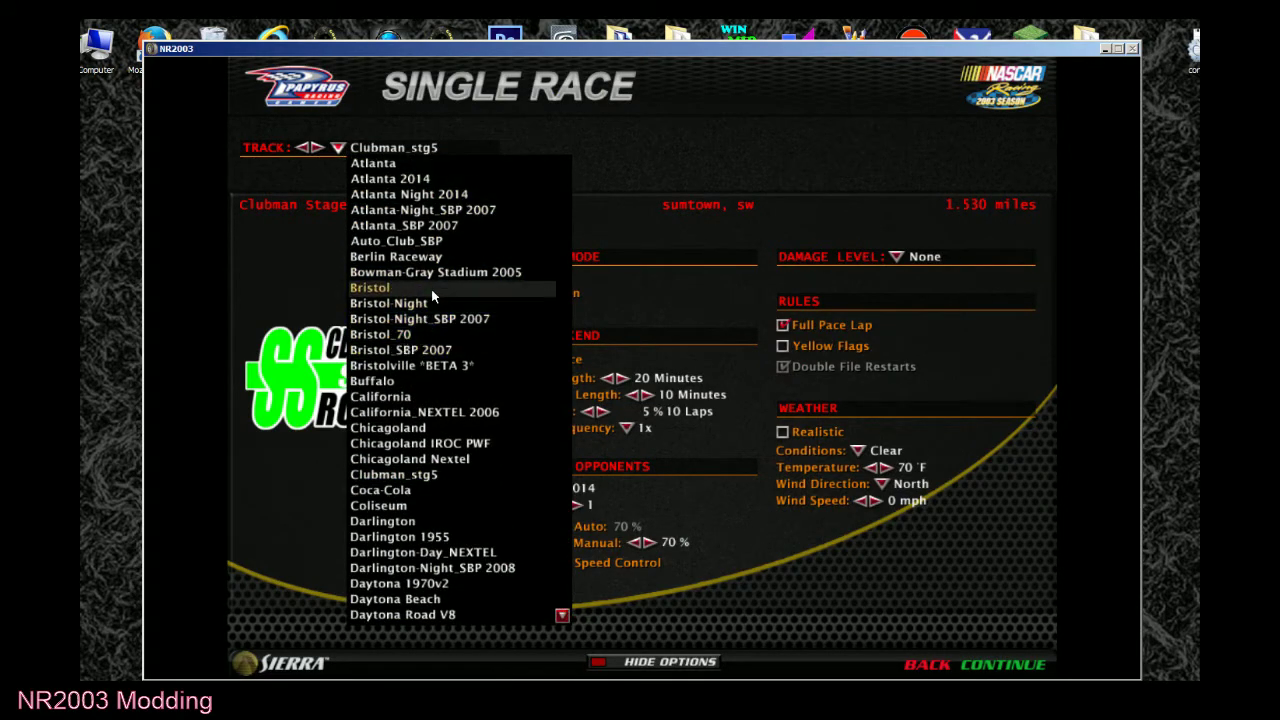
{"action": "left_click", "coordinate": [416, 366]}
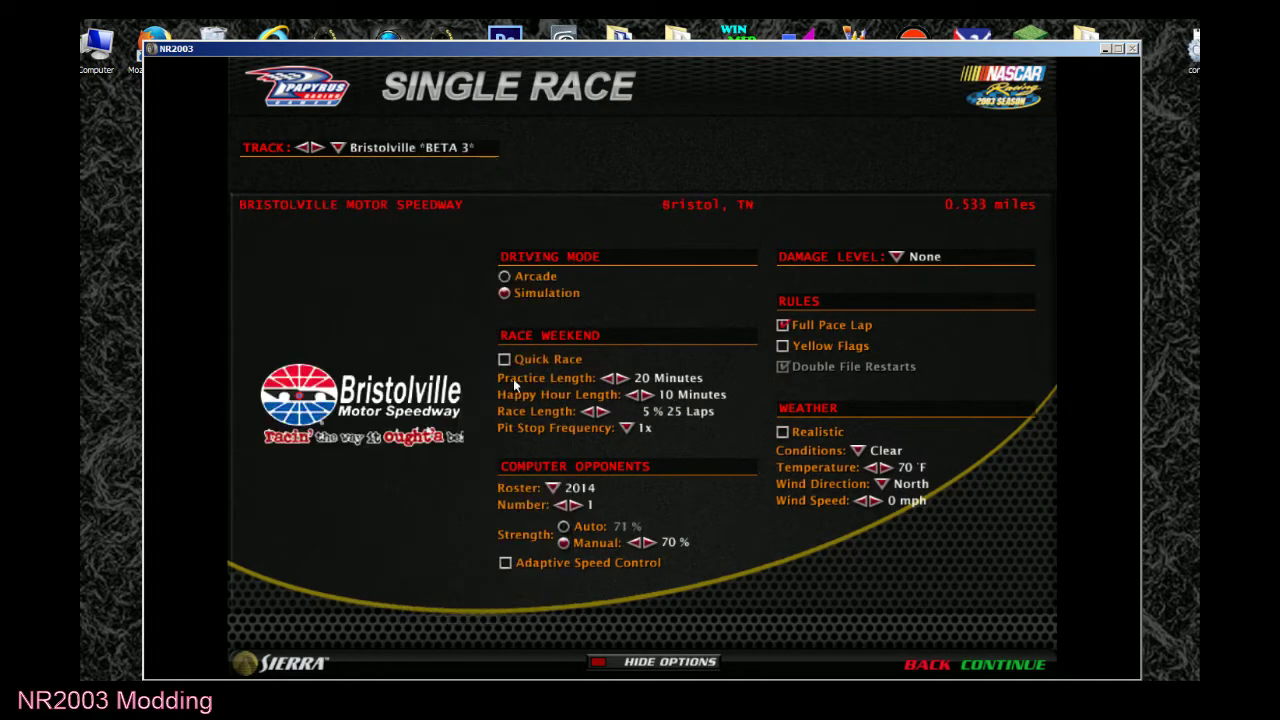
{"action": "left_click", "coordinate": [577, 505]}
{"action": "left_click", "coordinate": [577, 505]}
{"action": "left_click", "coordinate": [1005, 665]}
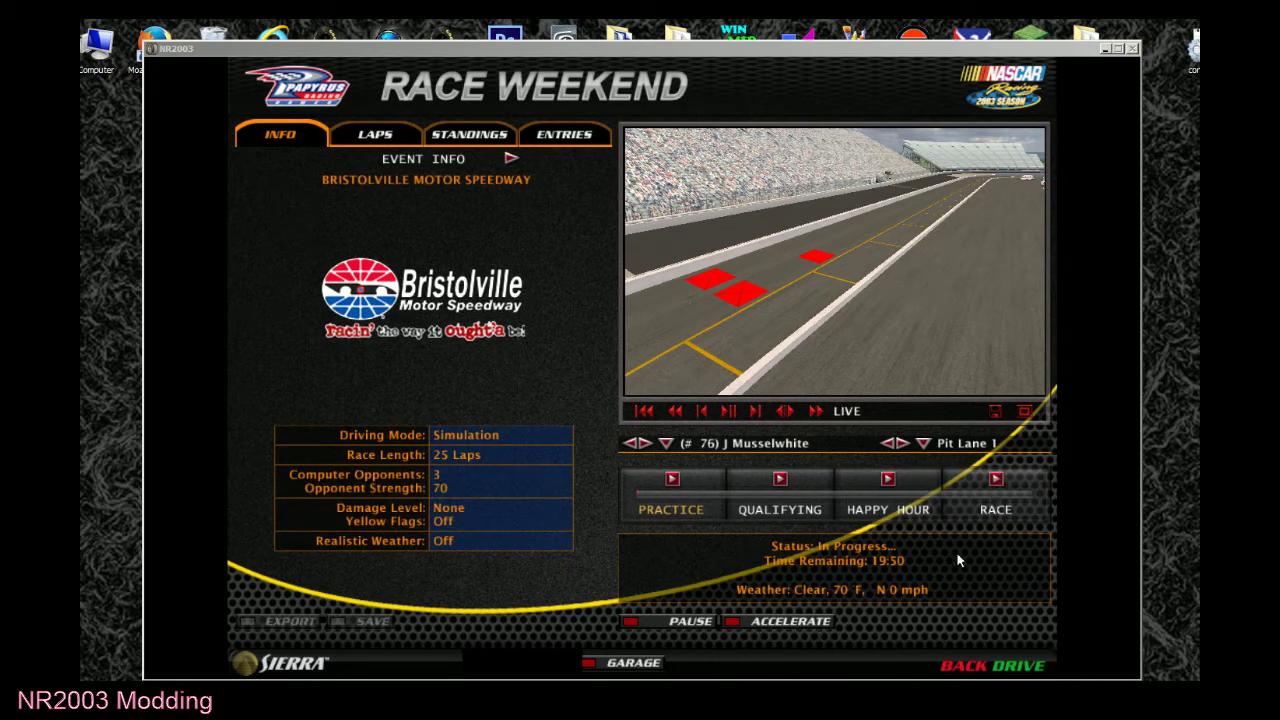
Enter the car in practice and review the autochat messages in the game options.
{"action": "left_click", "coordinate": [1014, 669]}
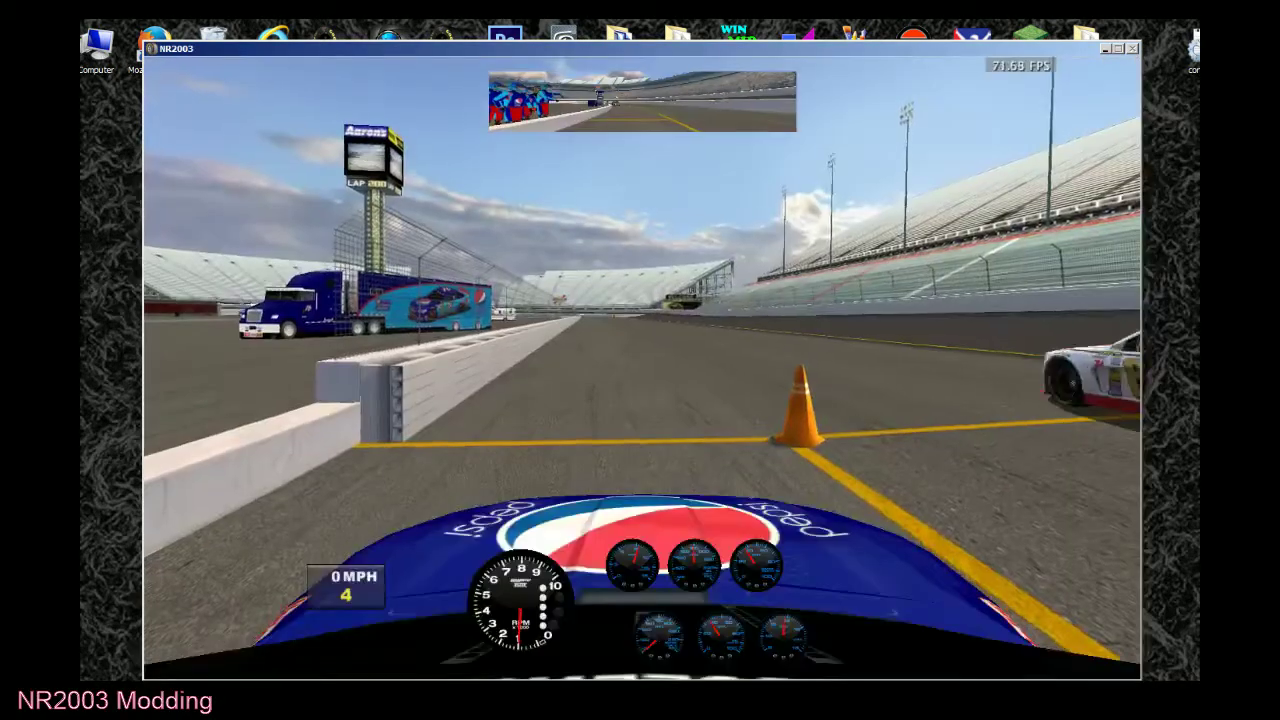
{"action": "key", "text": "Escape"}
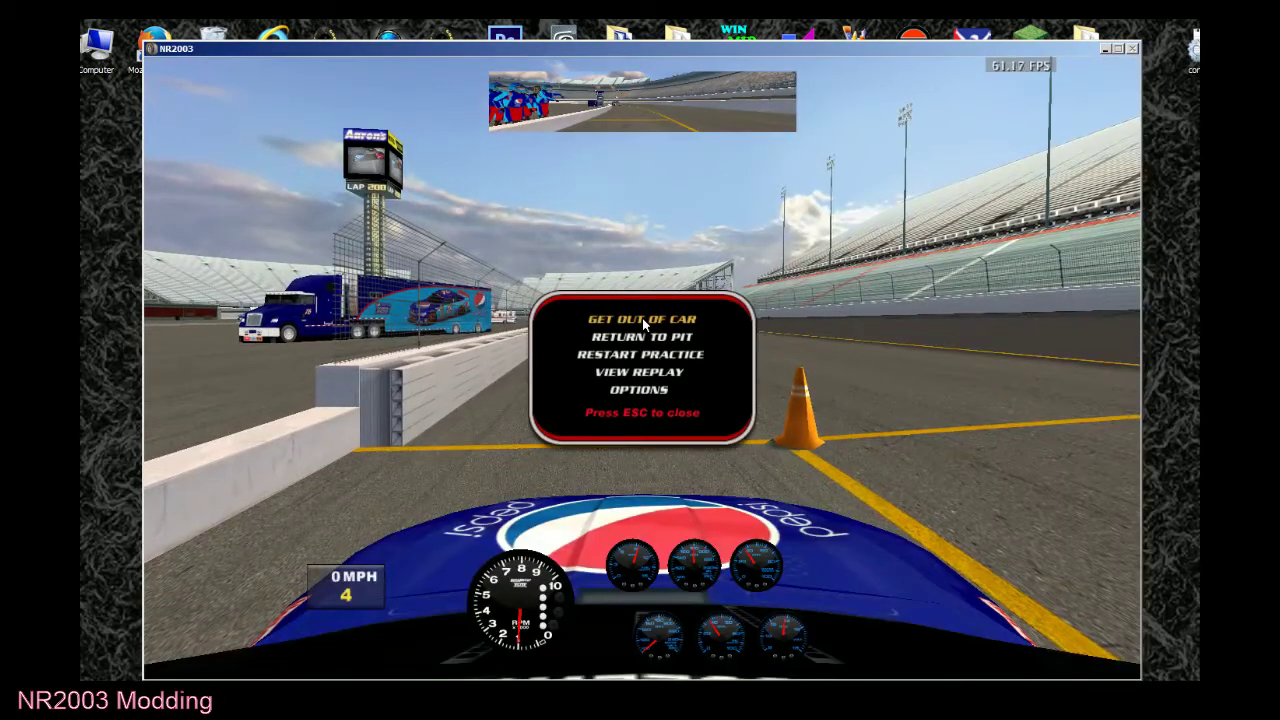
{"action": "left_click", "coordinate": [652, 392]}
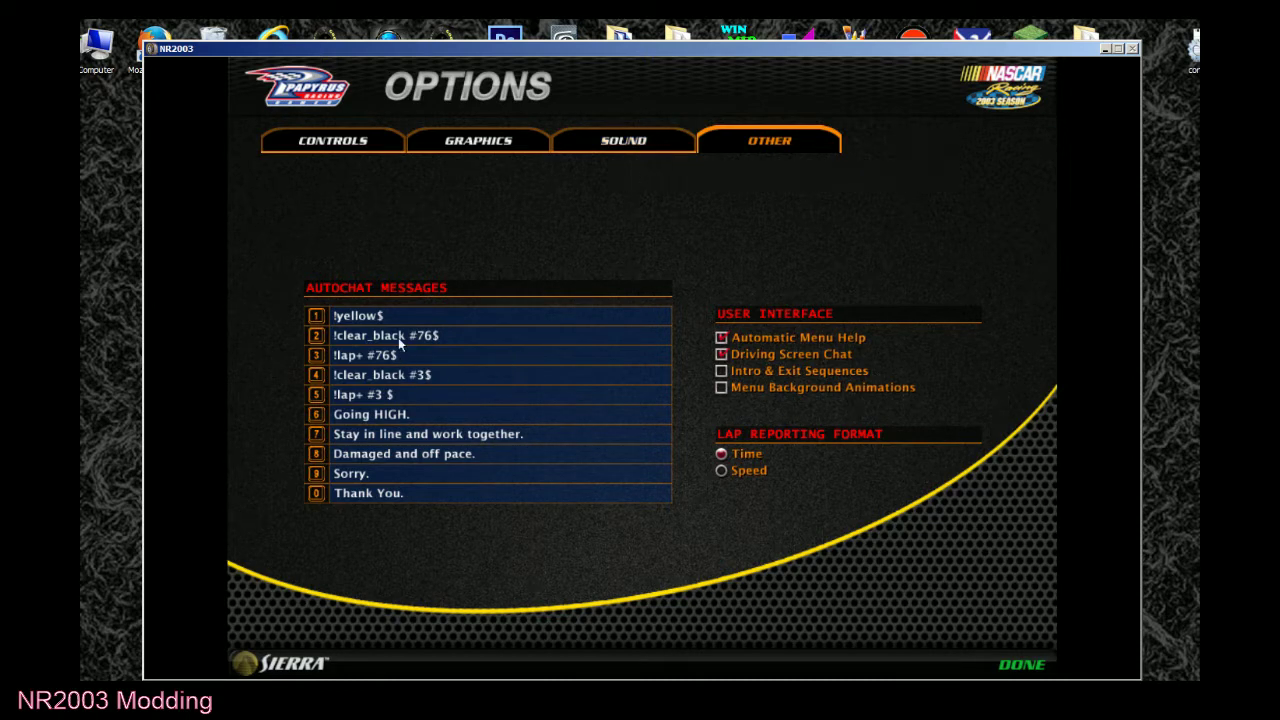
{"action": "left_click", "coordinate": [1028, 665]}
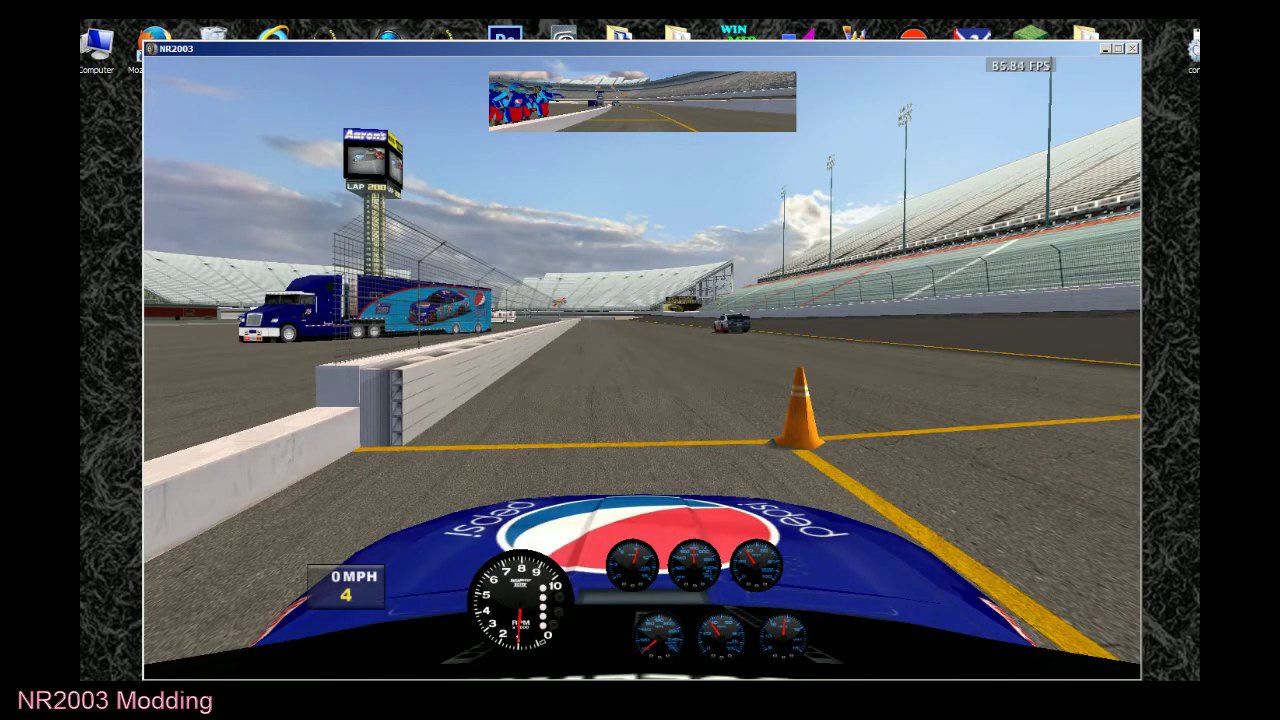
Leave the practice session, advance the weekend to the race and enter the car.
{"action": "key", "text": "Escape"}
{"action": "left_click", "coordinate": [641, 320]}
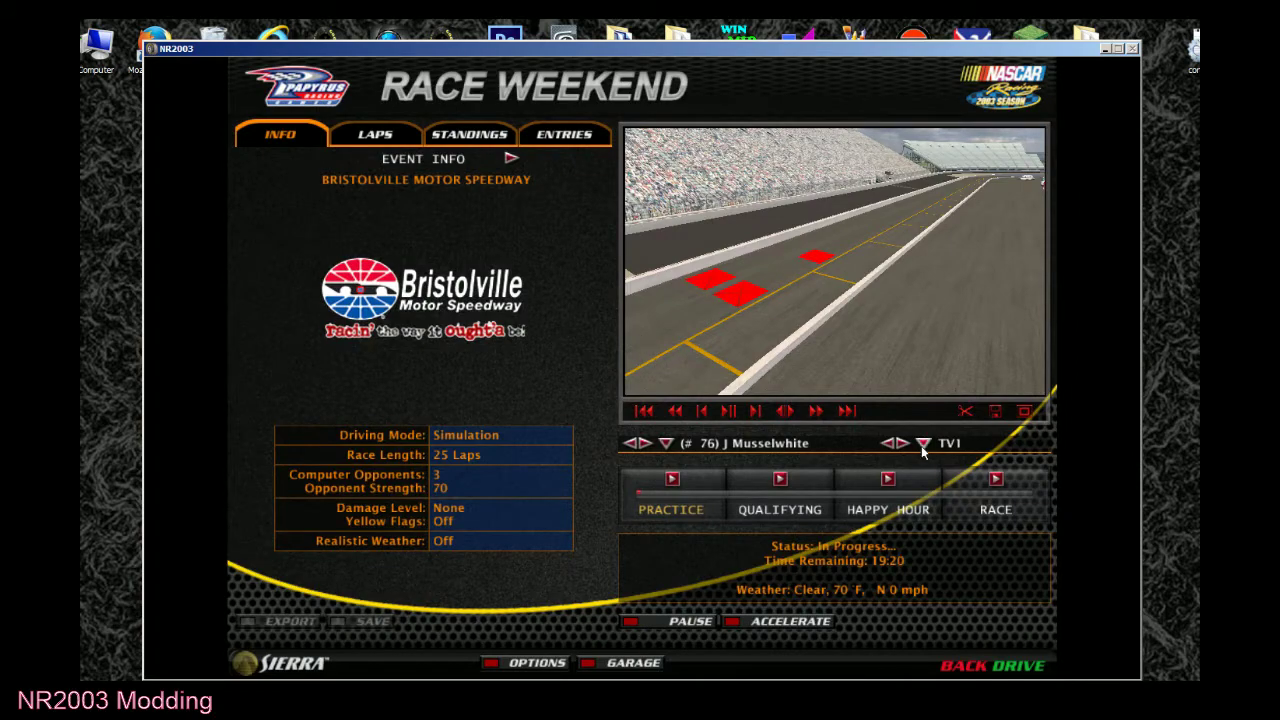
{"action": "left_click", "coordinate": [996, 479]}
{"action": "left_click", "coordinate": [1019, 665]}
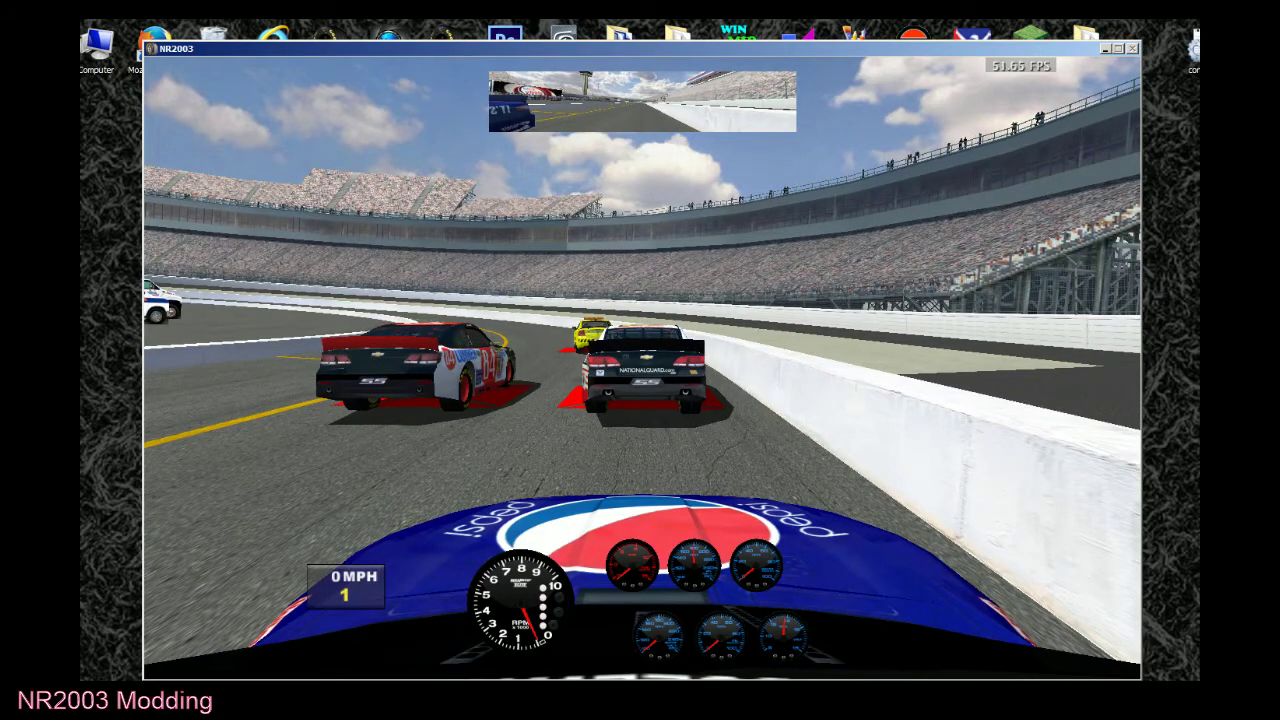
Change to the cockpit view, race behind the field and send the !yellow$ autochat message to request a caution.
{"action": "key", "text": "c"}
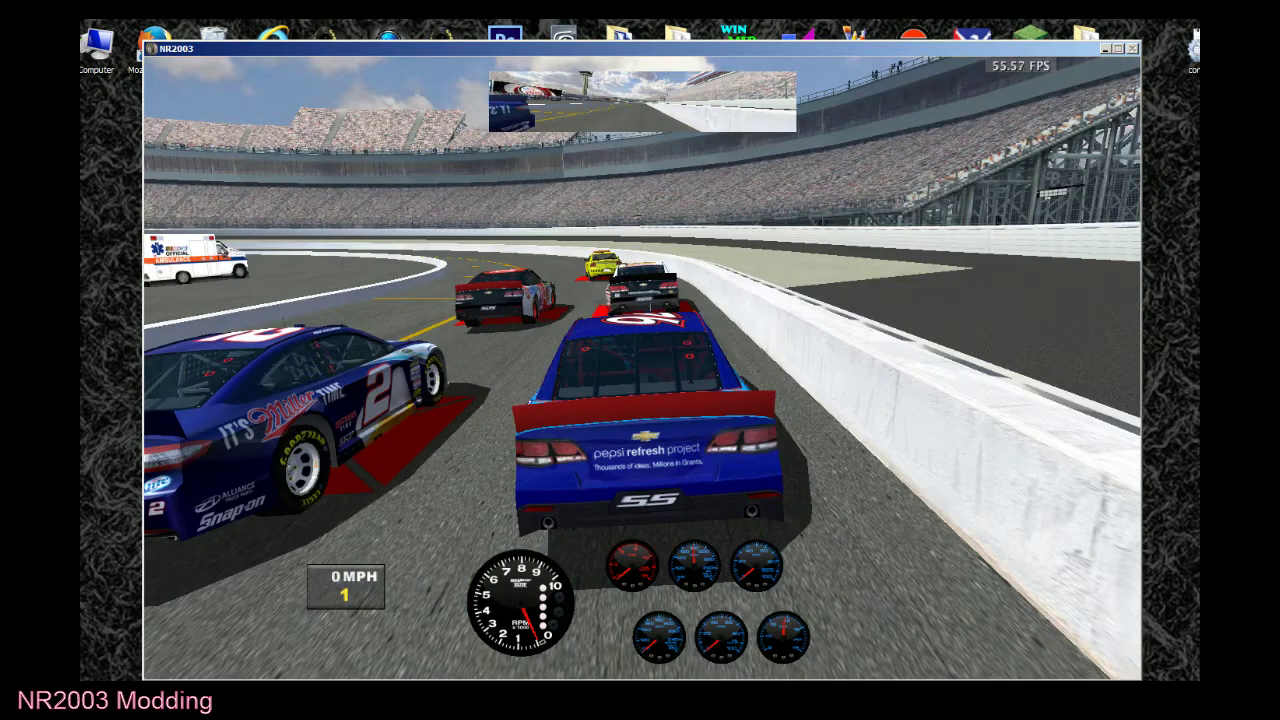
{"action": "key", "text": "c"}
{"action": "key", "text": "c"}
{"action": "key", "text": "c"}
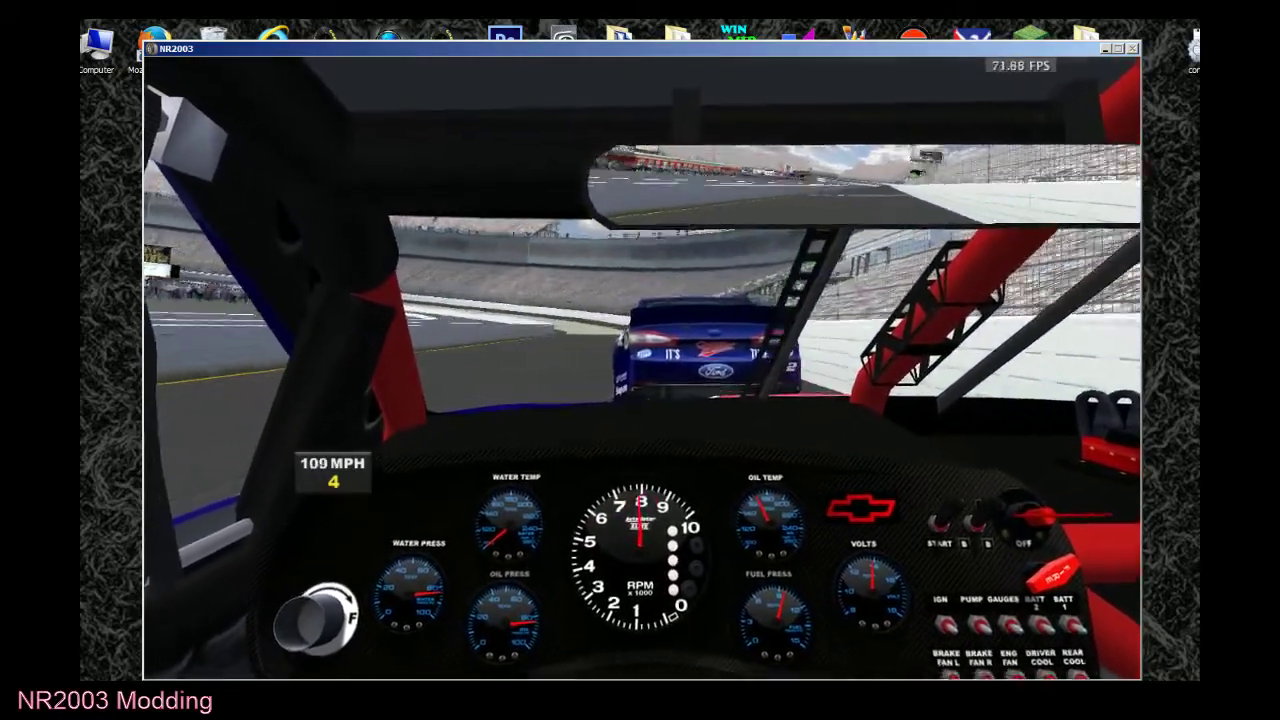
{"action": "key", "text": "1"}
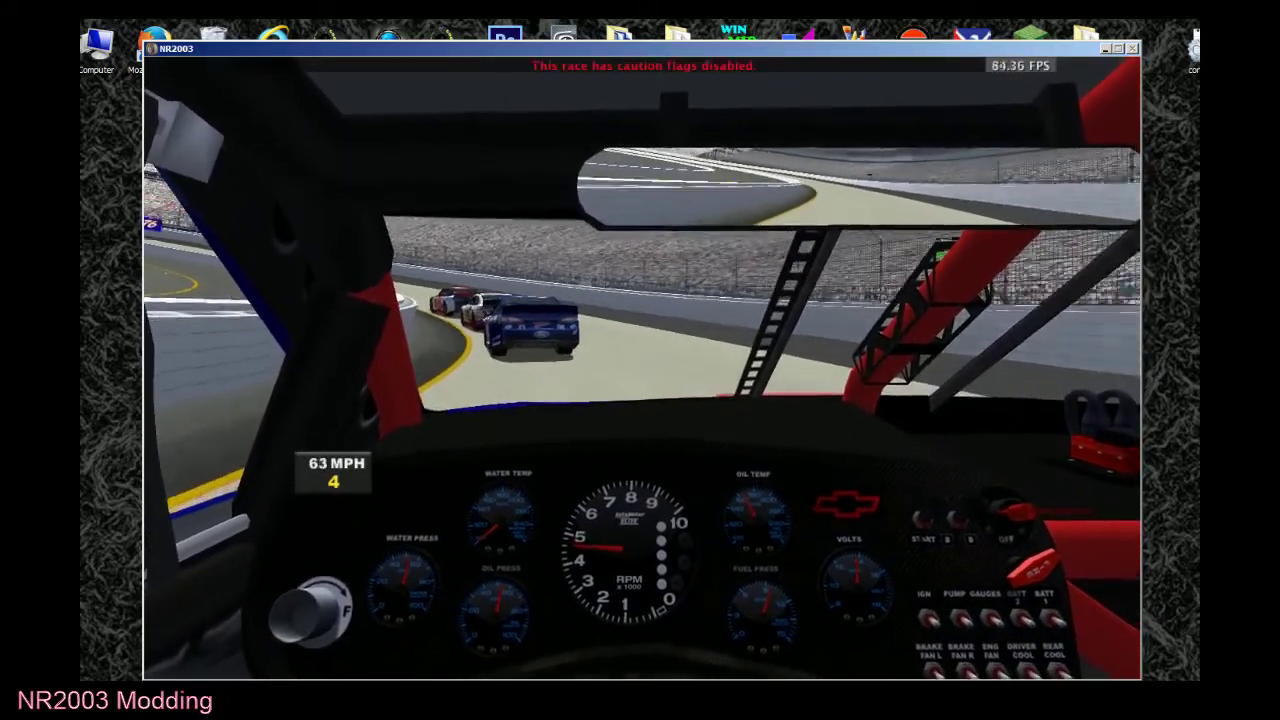
Retire from the race and turn on yellow flags in the single race setup.
{"action": "key", "text": "Escape"}
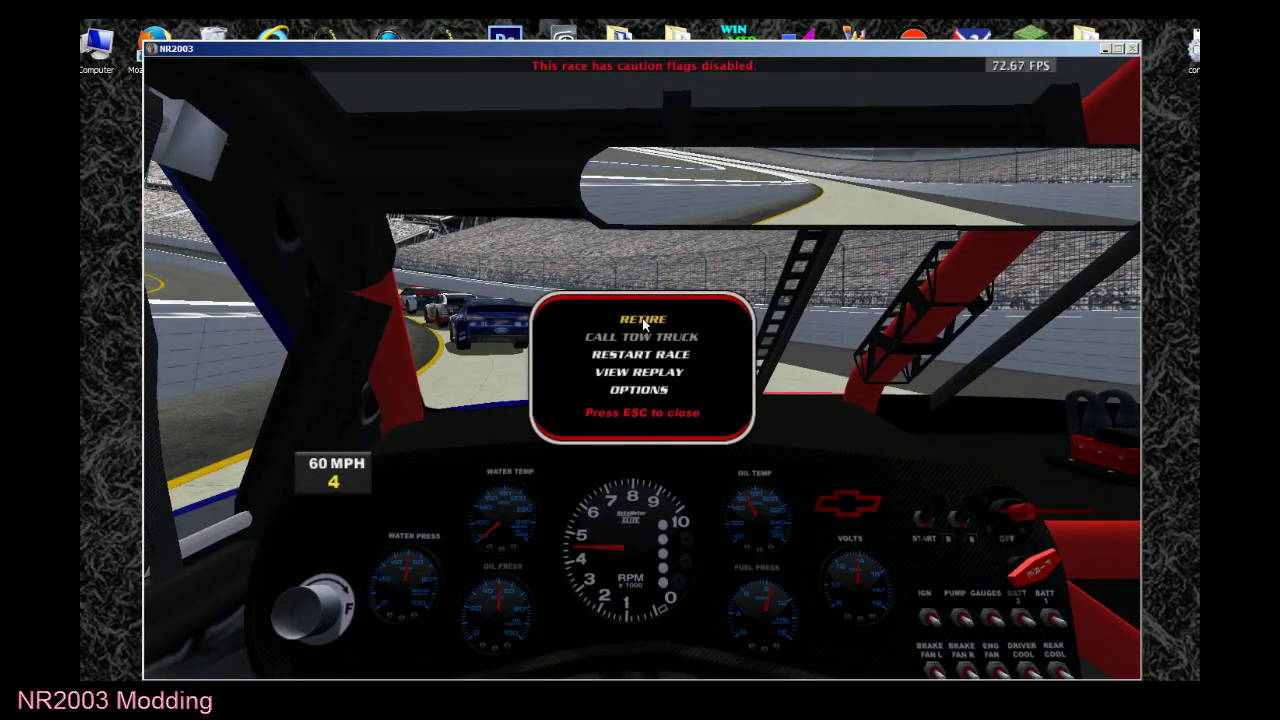
{"action": "left_click", "coordinate": [648, 325]}
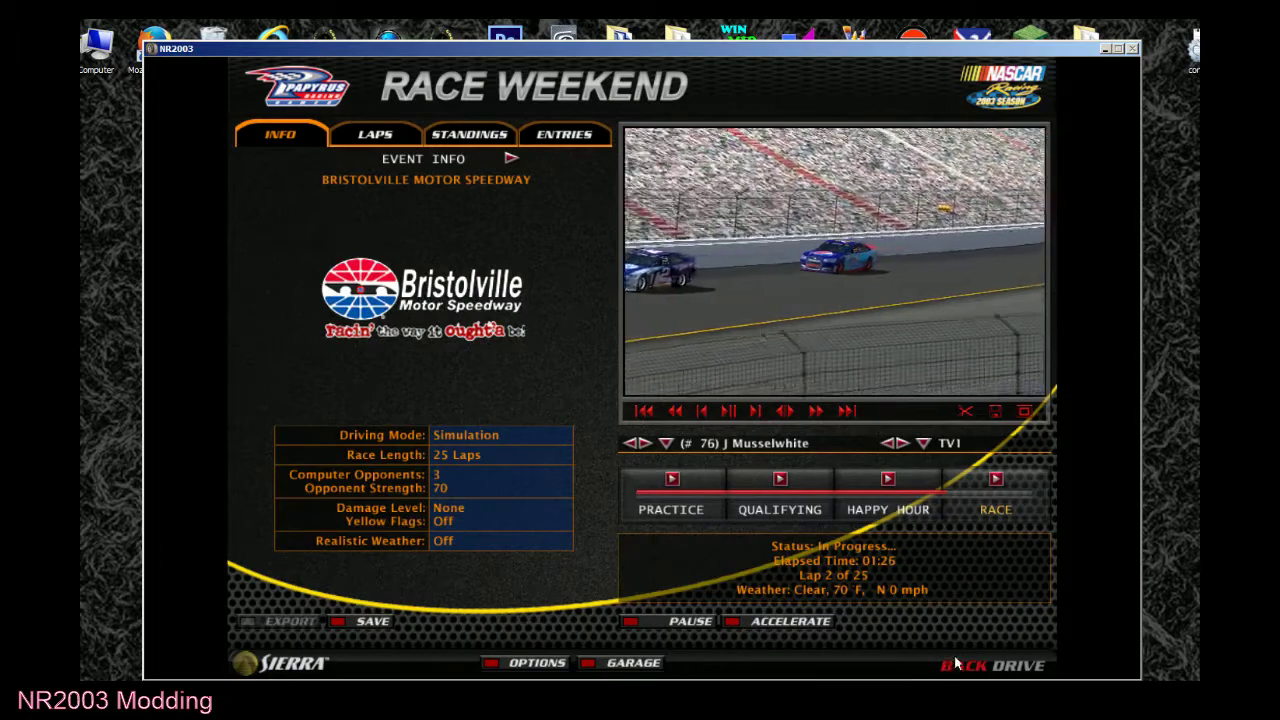
{"action": "left_click", "coordinate": [952, 655]}
{"action": "key", "text": "Escape"}
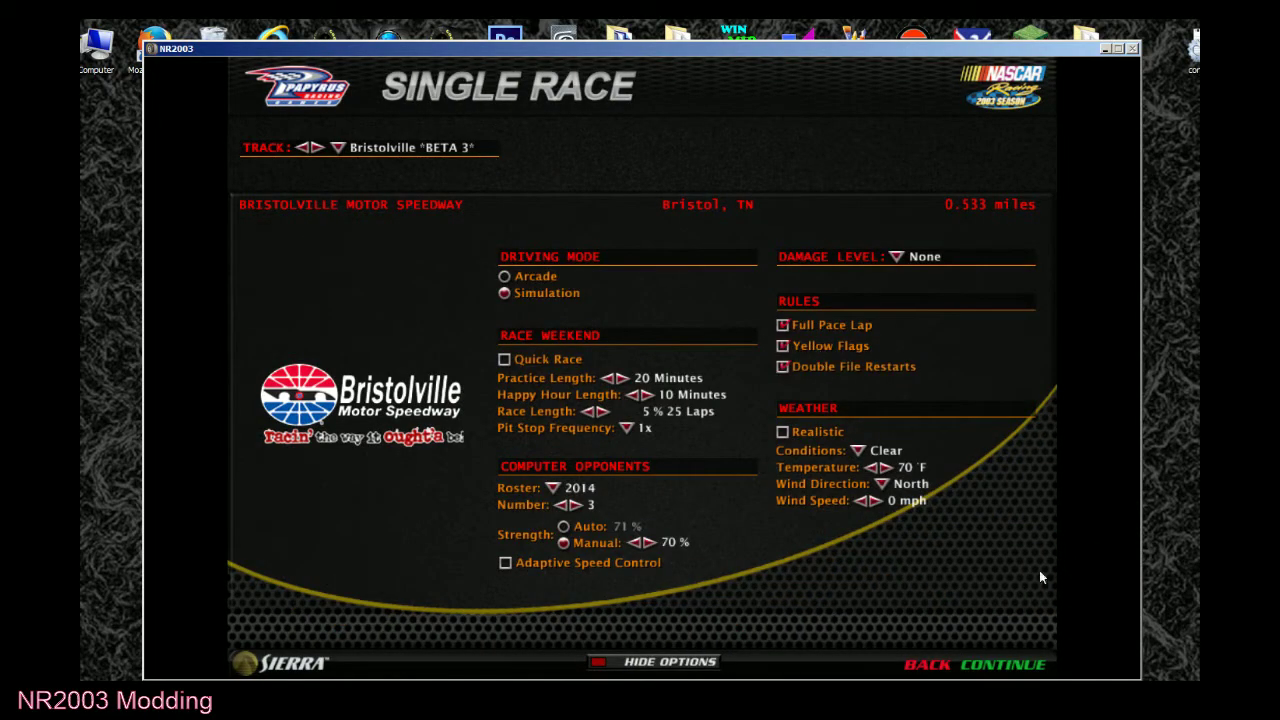
Open the Bristolville race weekend, start the race session, enter the car and get under way from the grid.
{"action": "left_click", "coordinate": [1035, 668]}
{"action": "left_click", "coordinate": [994, 500]}
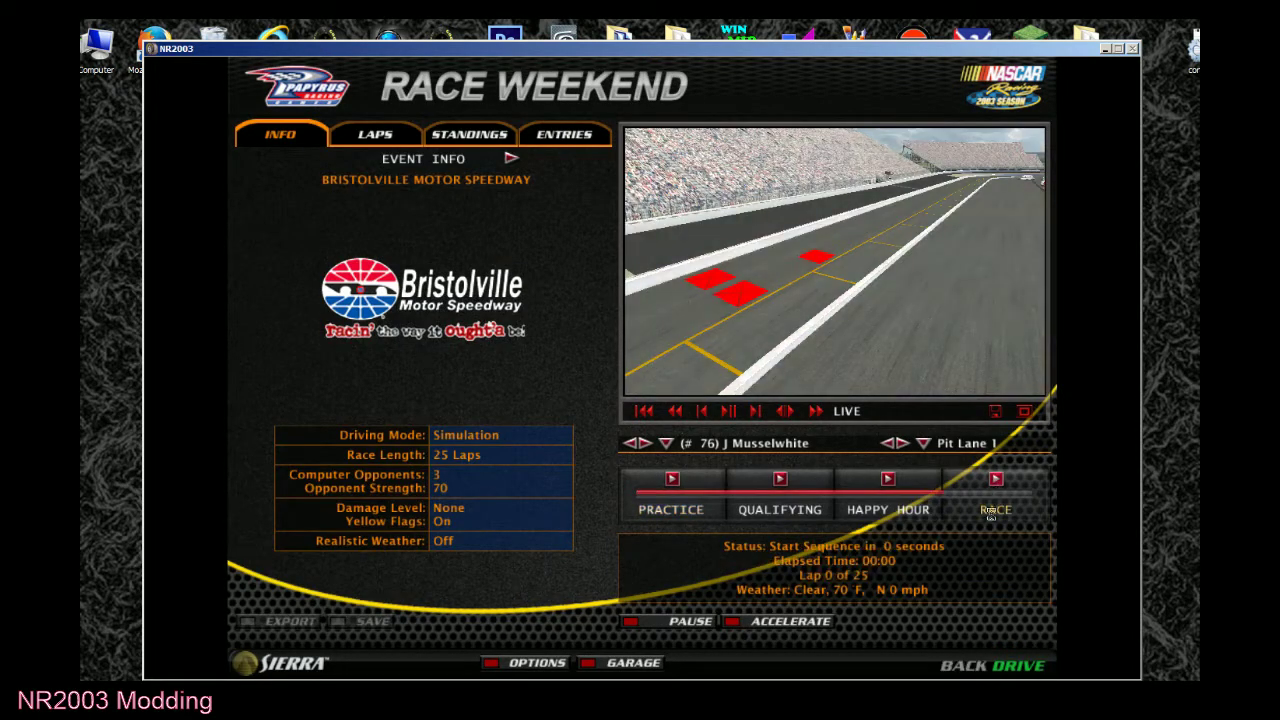
{"action": "left_click", "coordinate": [1020, 666]}
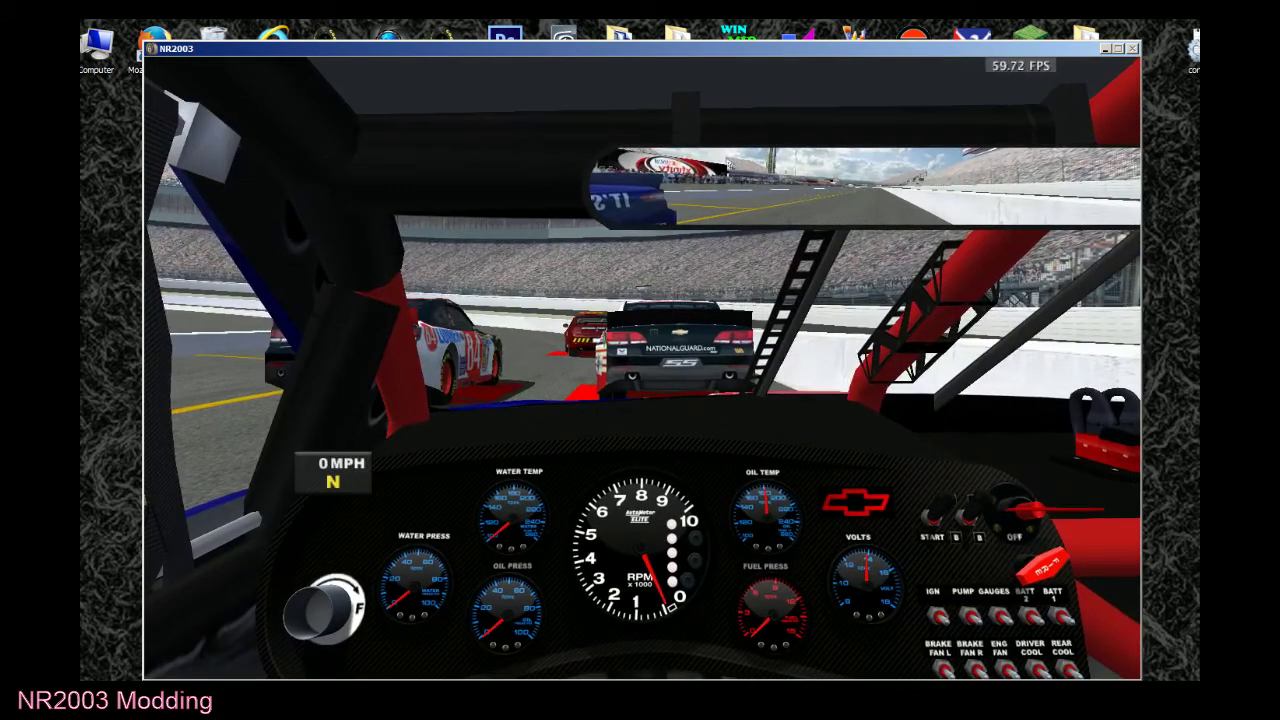
{"action": "key", "text": "s"}
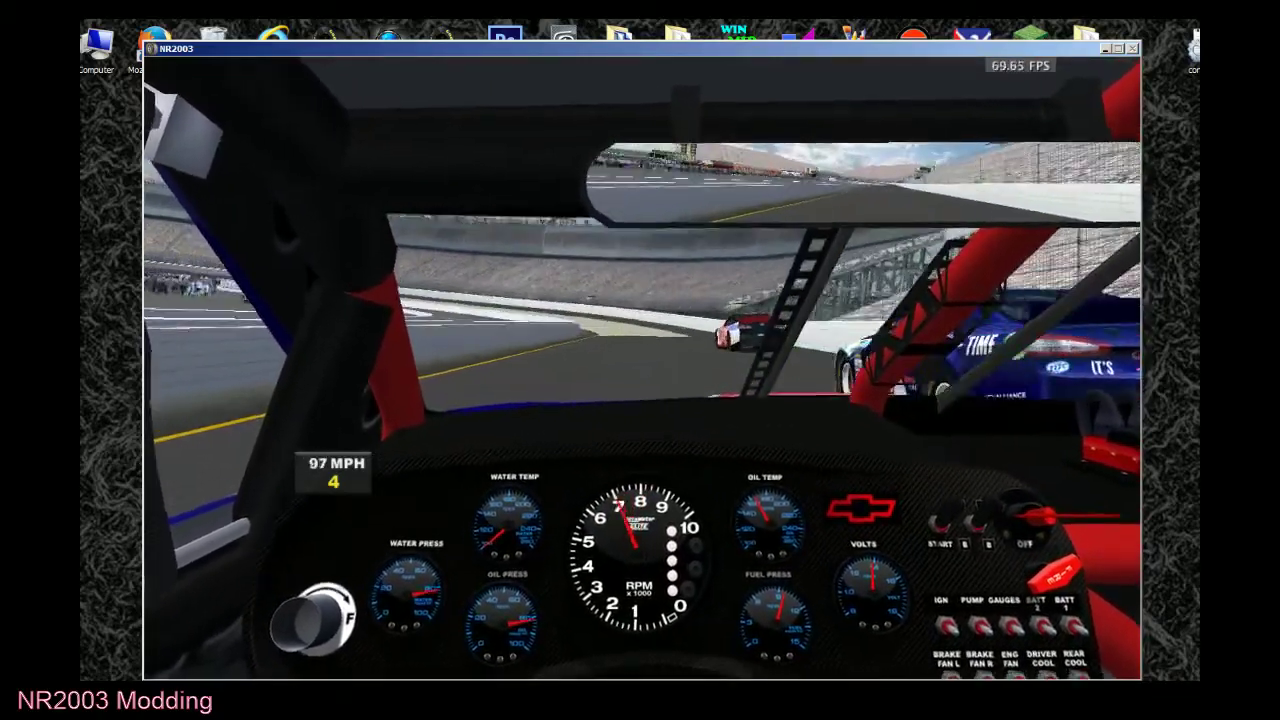
Send the !yellow$ autochat message to request a caution and check the hood view before returning to the cockpit view.
{"action": "key", "text": "1"}
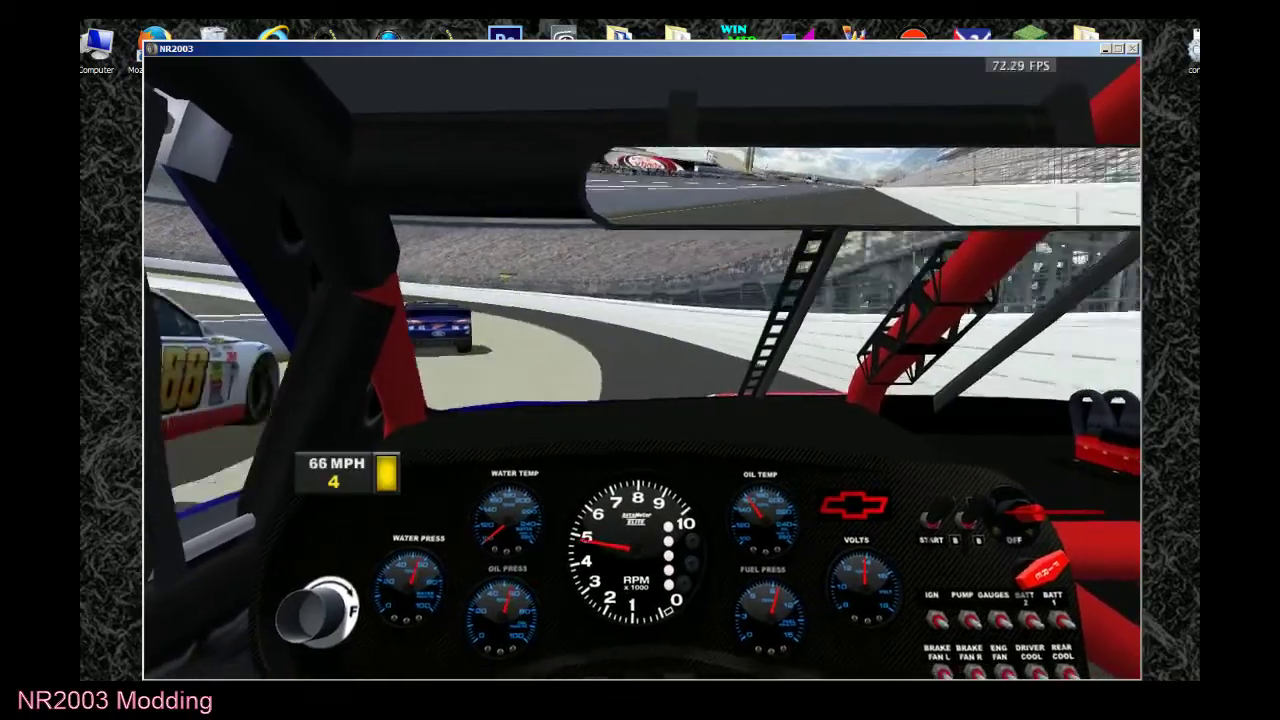
{"action": "key", "text": "c"}
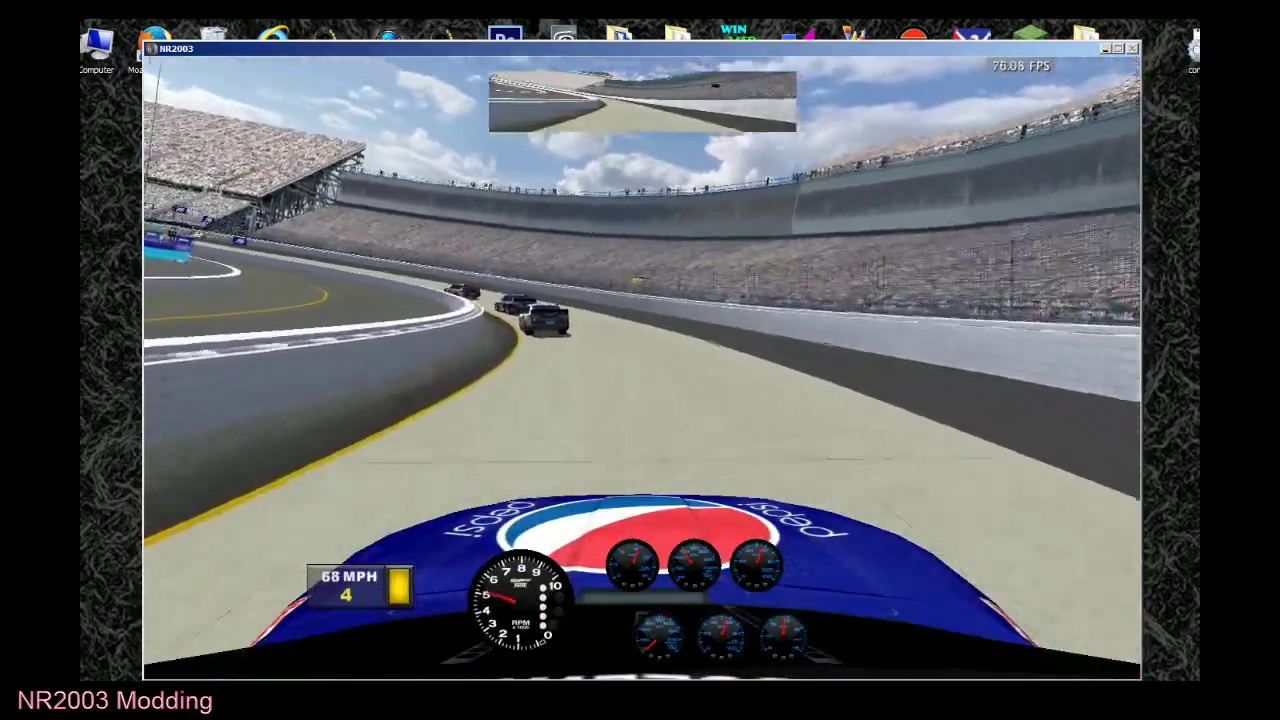
{"action": "key", "text": "c"}
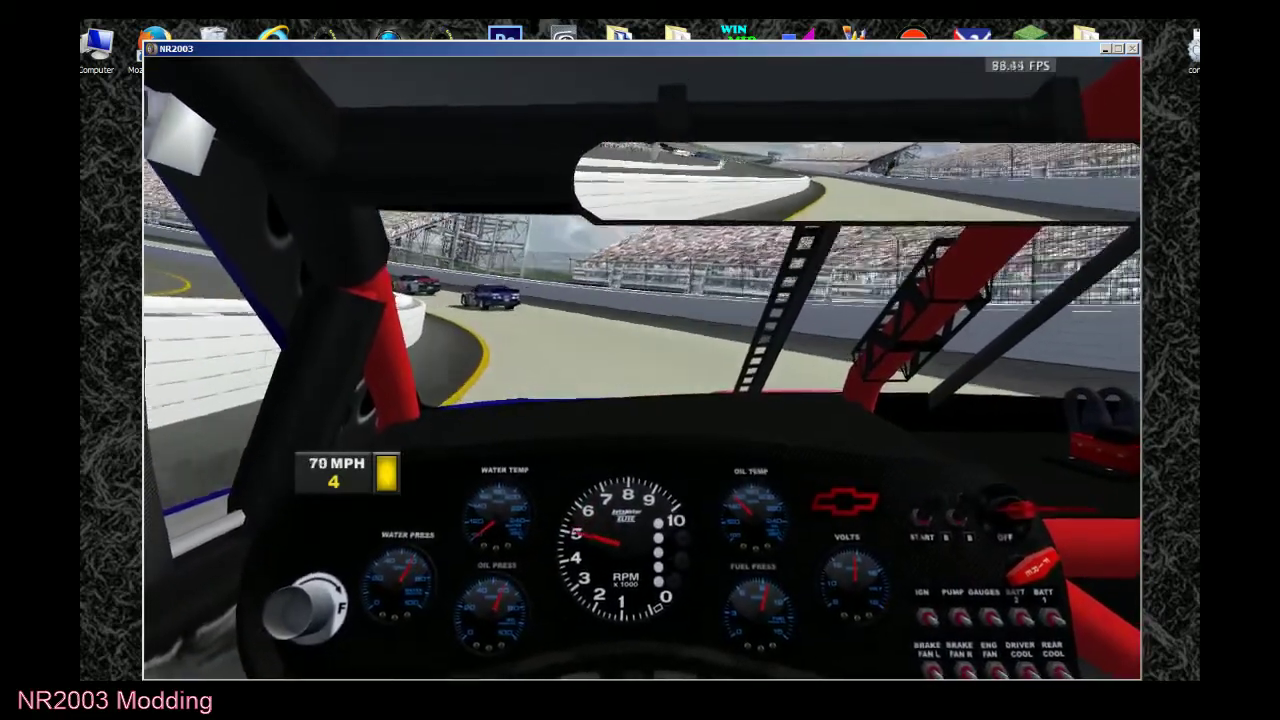
Open the race replay, set the camera to Spectator, rewind to lap 1 and pause there.
{"action": "key", "text": "Escape"}
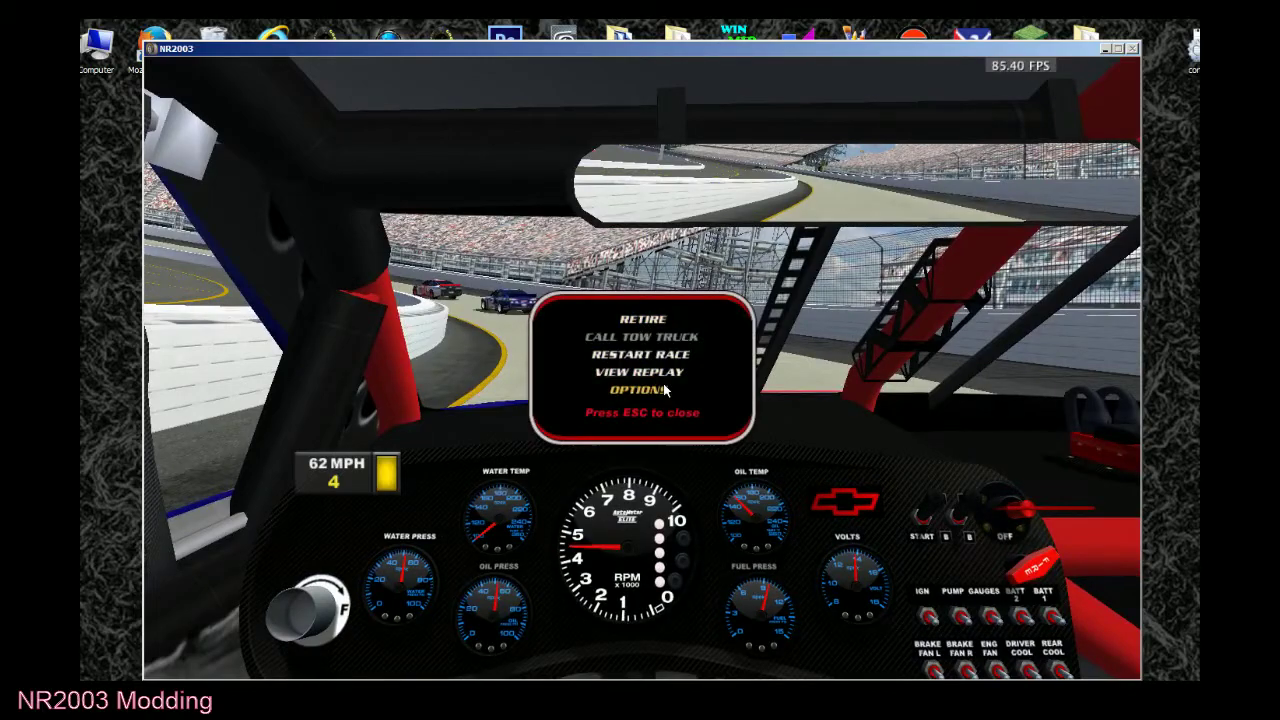
{"action": "key", "text": "Escape"}
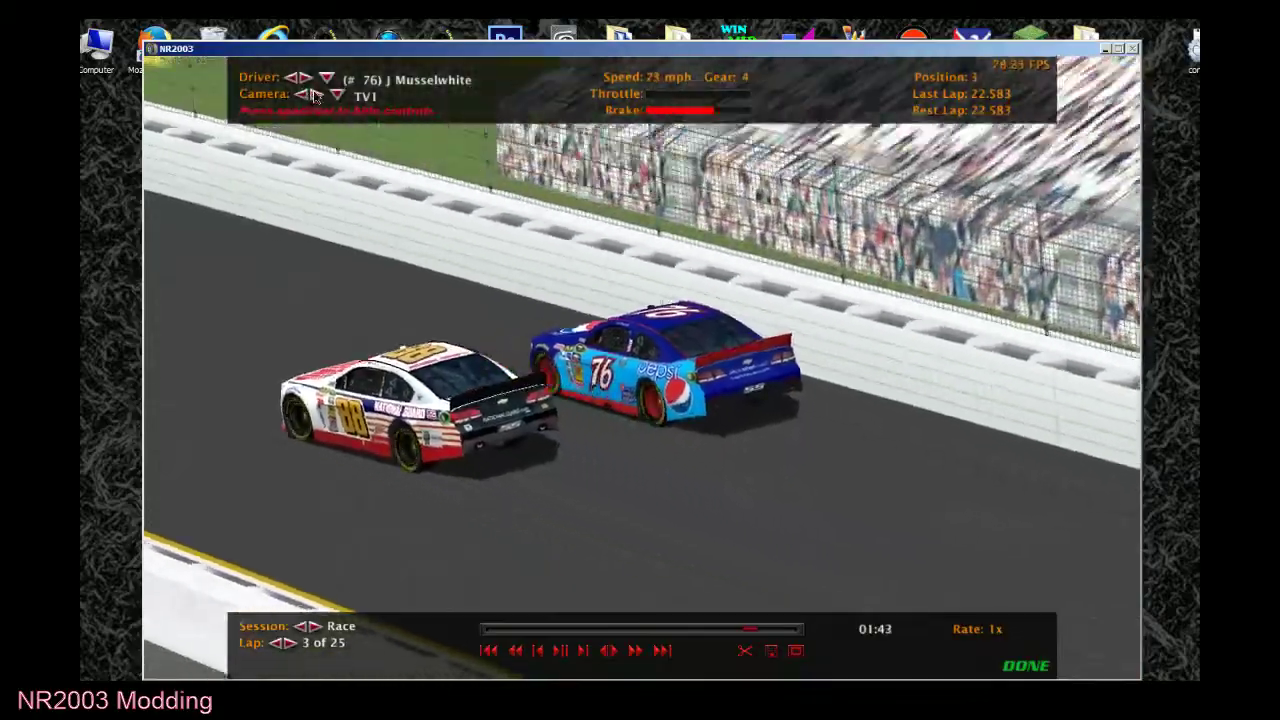
{"action": "left_click", "coordinate": [305, 93]}
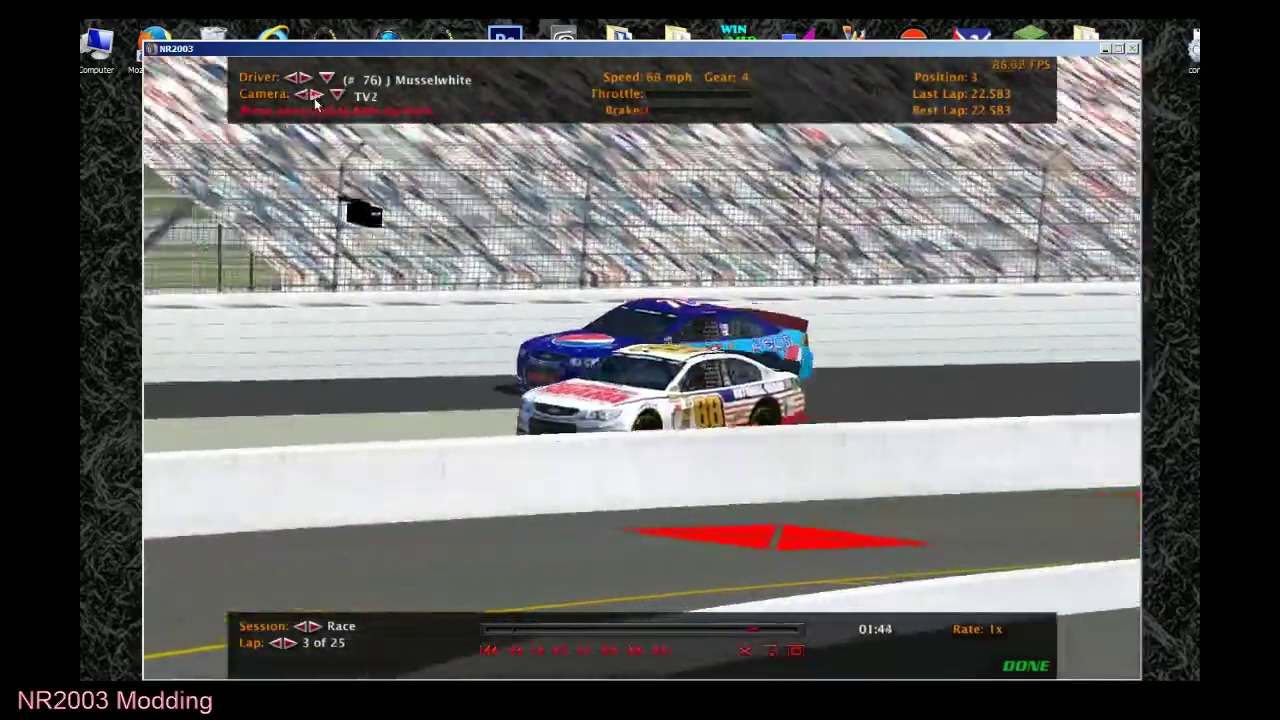
{"action": "left_click", "coordinate": [305, 93]}
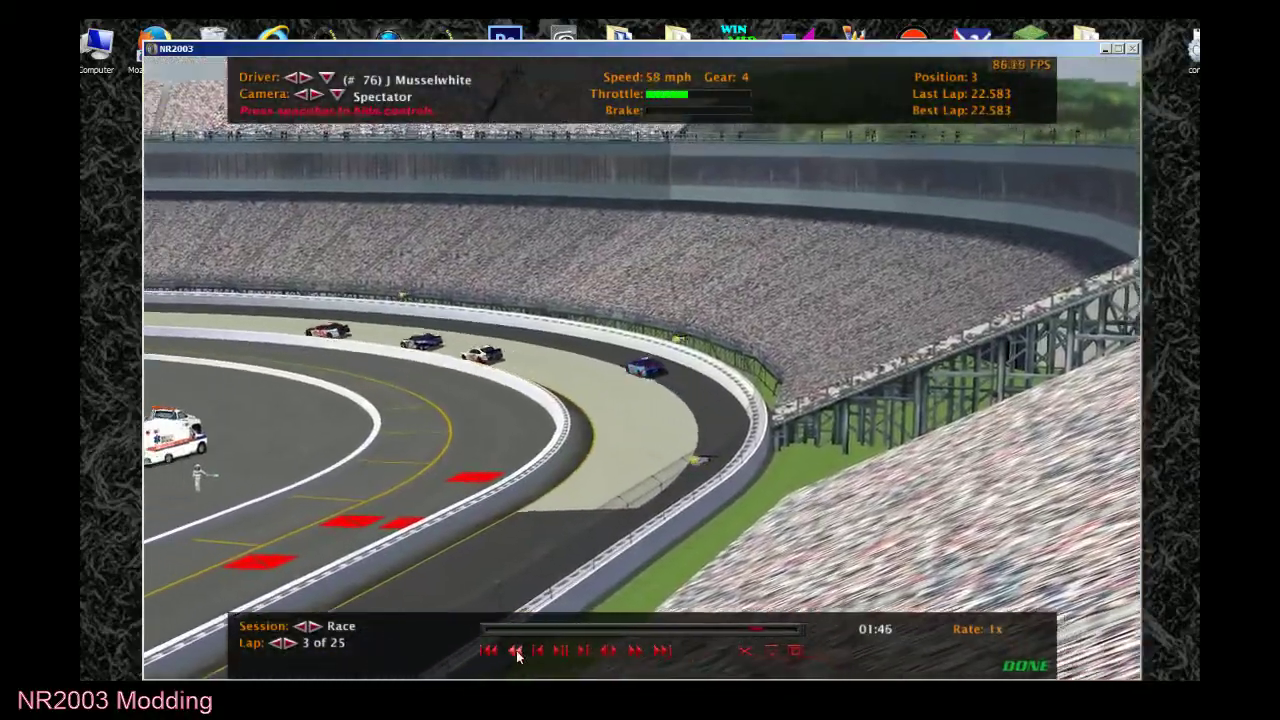
{"action": "left_click", "coordinate": [515, 649]}
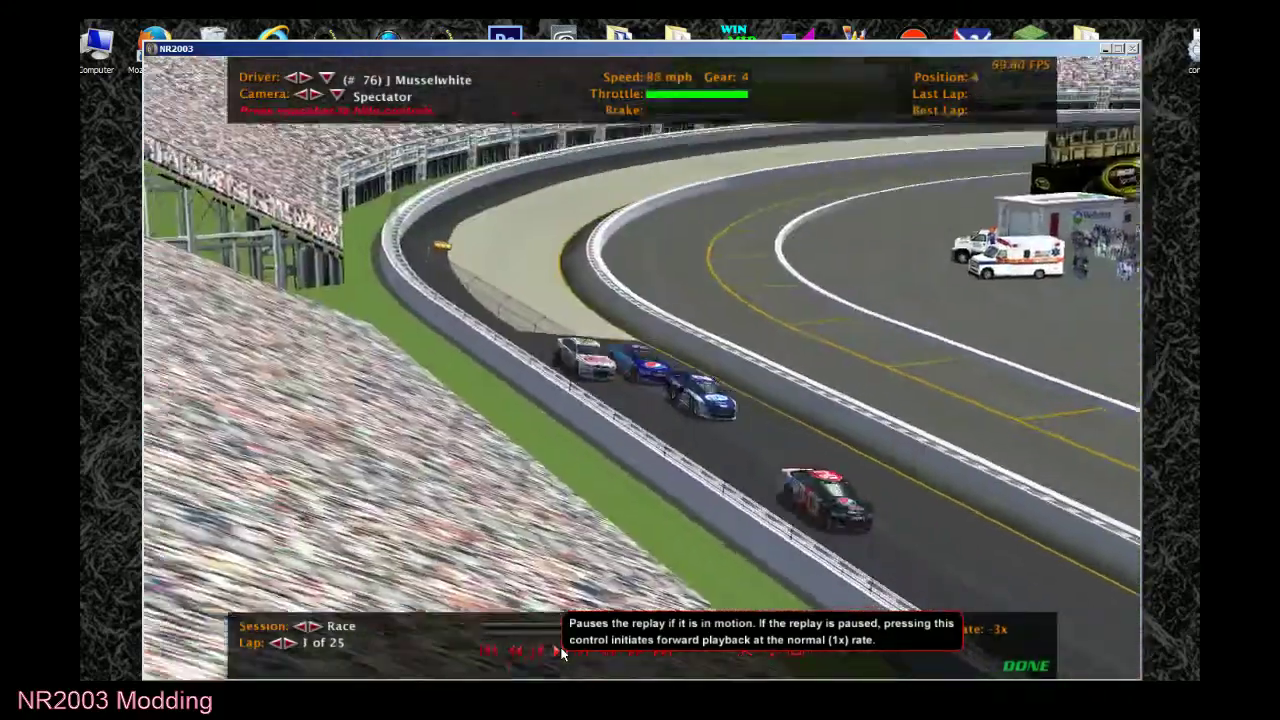
{"action": "left_click", "coordinate": [561, 653]}
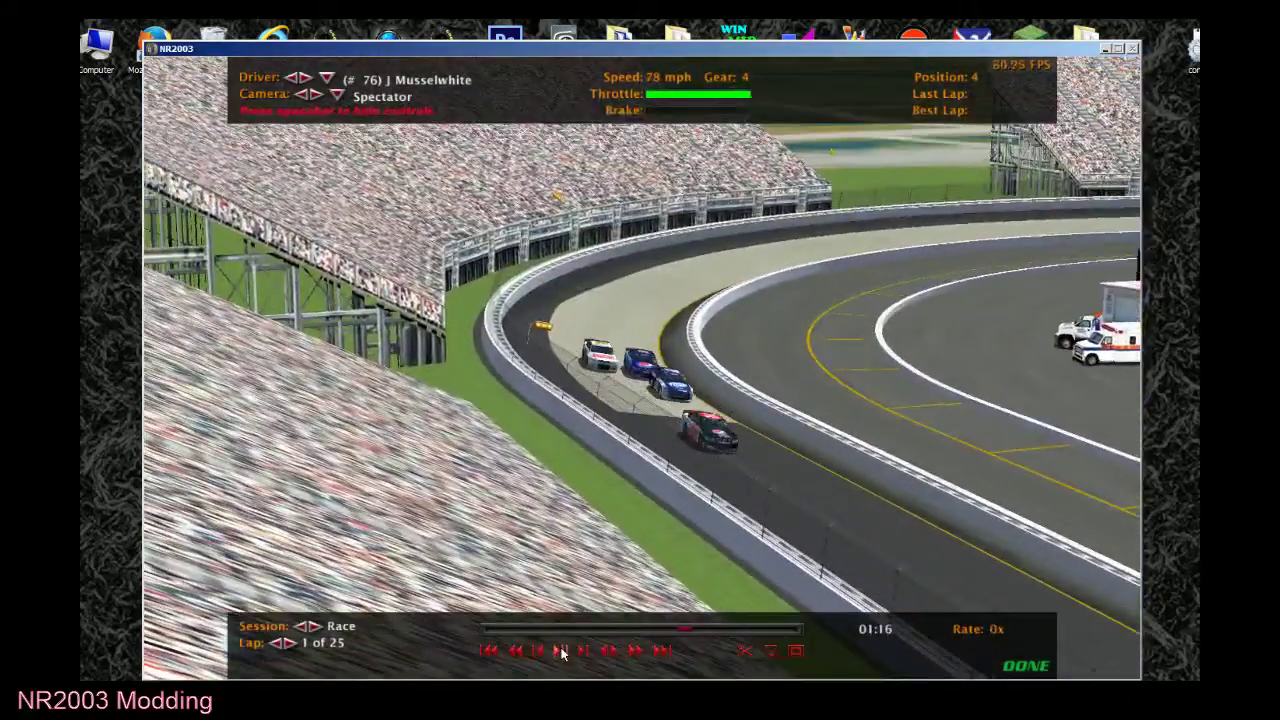
Follow the pace car in the replay with the Spectator camera, play it with the controls hidden, and return to the race.
{"action": "left_click", "coordinate": [338, 96]}
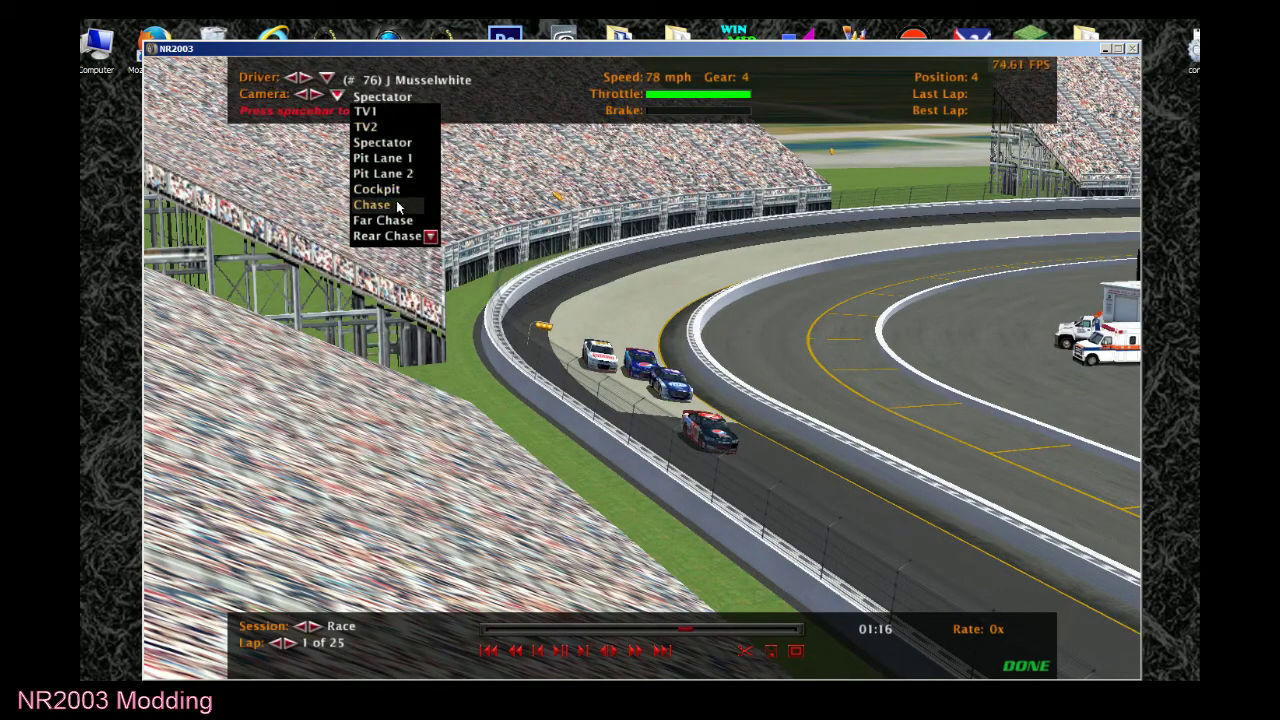
{"action": "left_click", "coordinate": [328, 80]}
{"action": "left_click", "coordinate": [328, 80]}
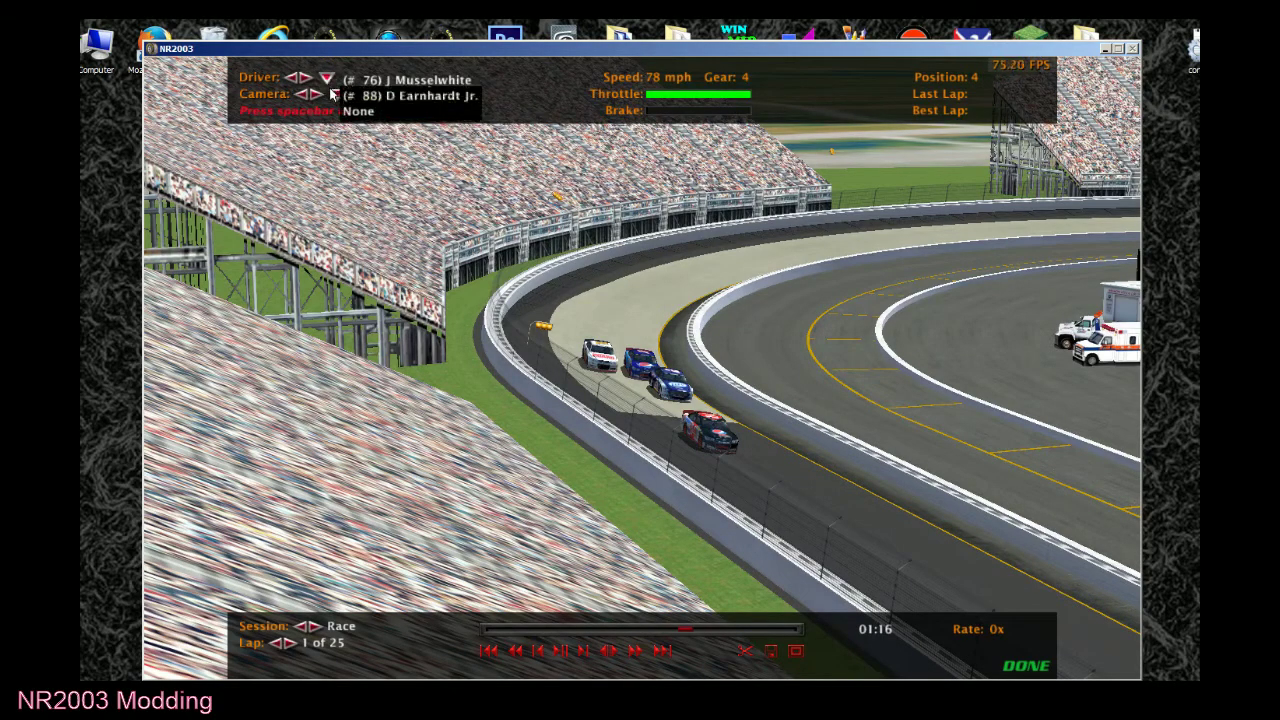
{"action": "left_click", "coordinate": [362, 95]}
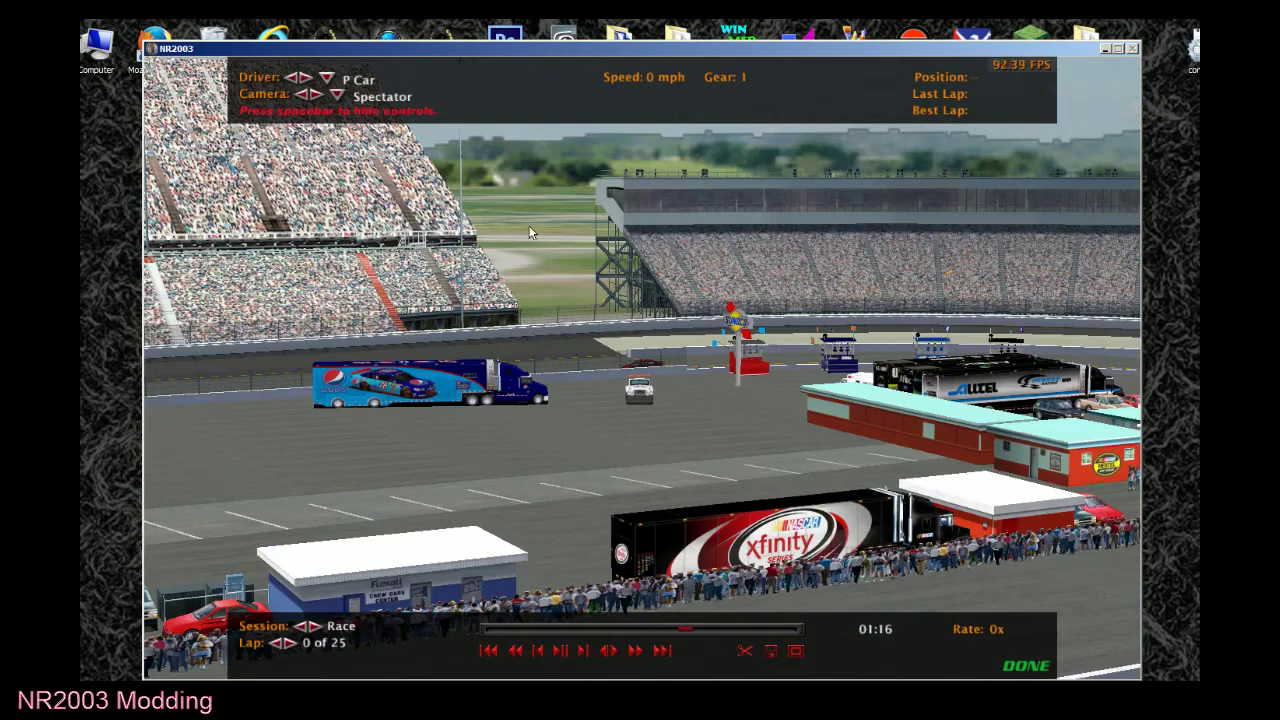
{"action": "key", "text": "Return"}
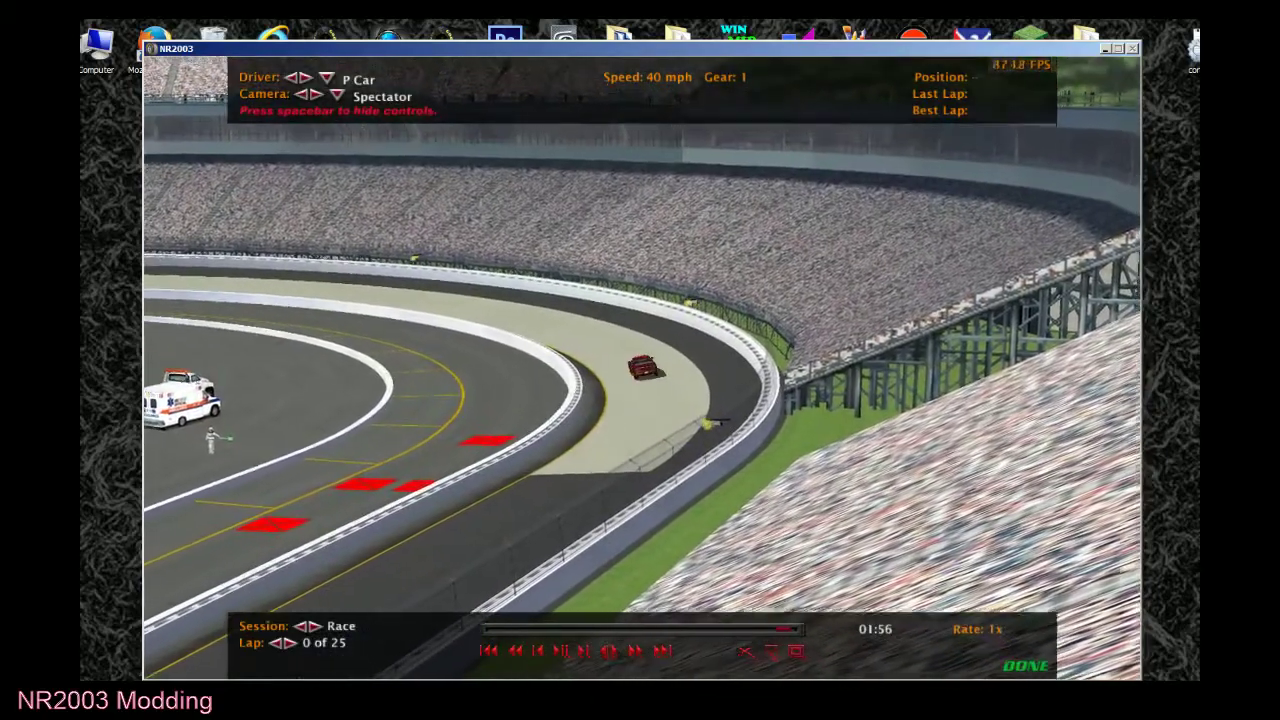
{"action": "key", "text": "space"}
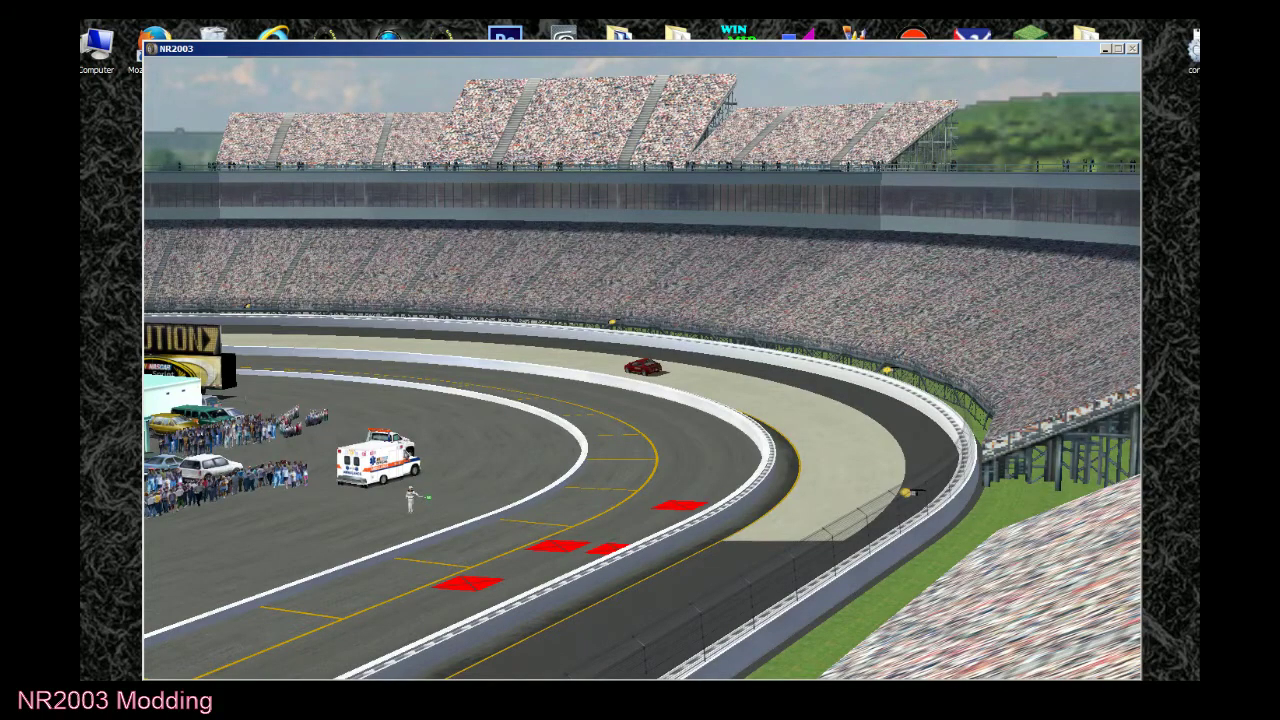
{"action": "key", "text": "Escape"}
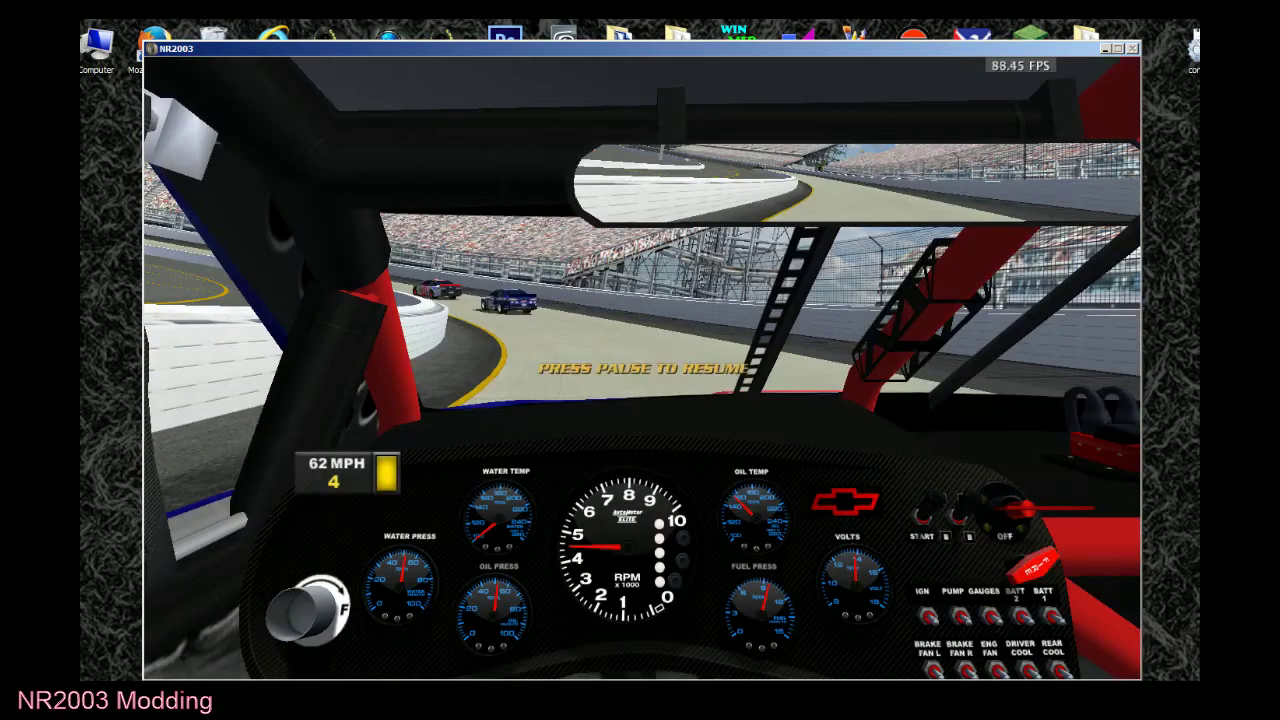
Resume the race, resend the !yellow$ autochat message and drive the car through pit road.
{"action": "key", "text": "Pause"}
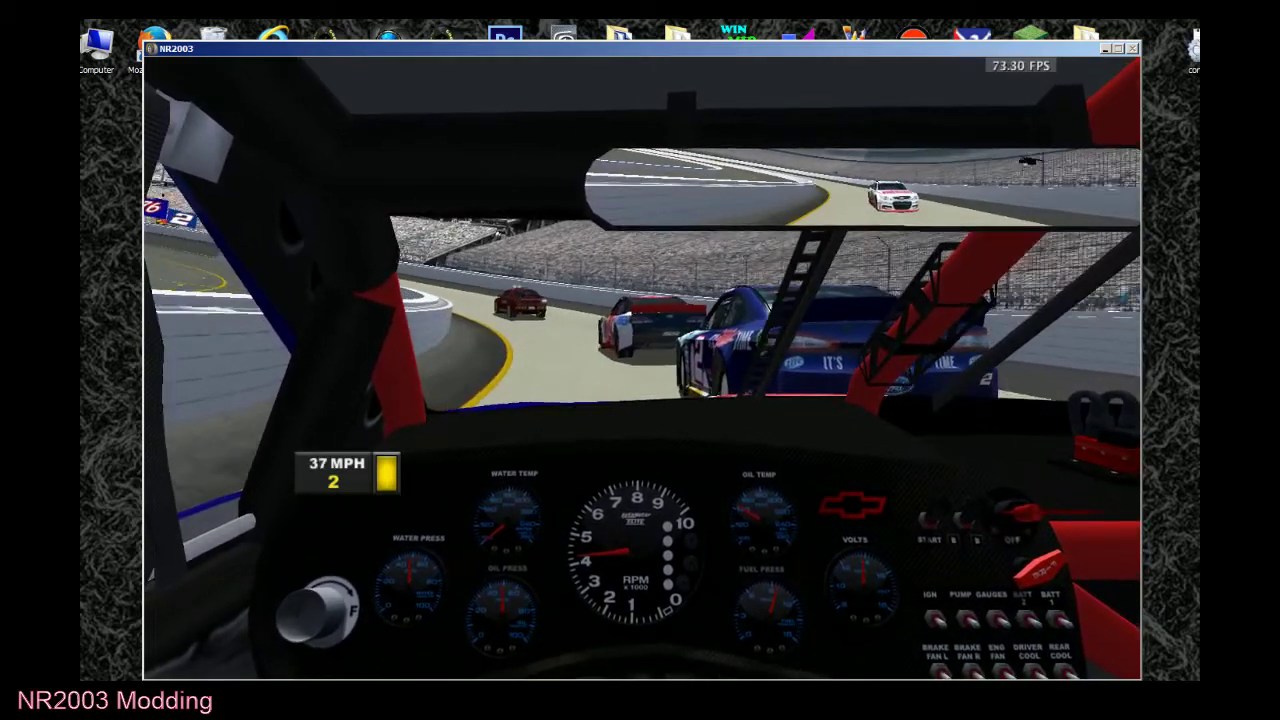
{"action": "key", "text": "1"}
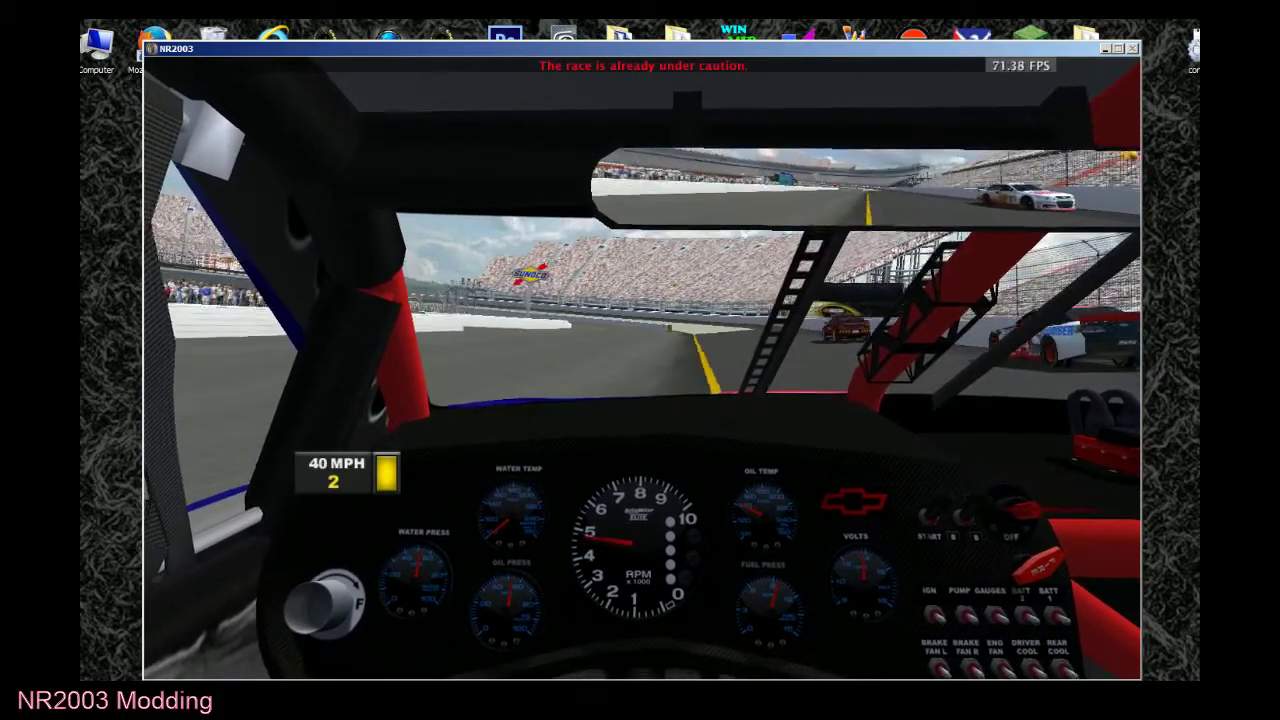
{"action": "key", "text": "Right"}
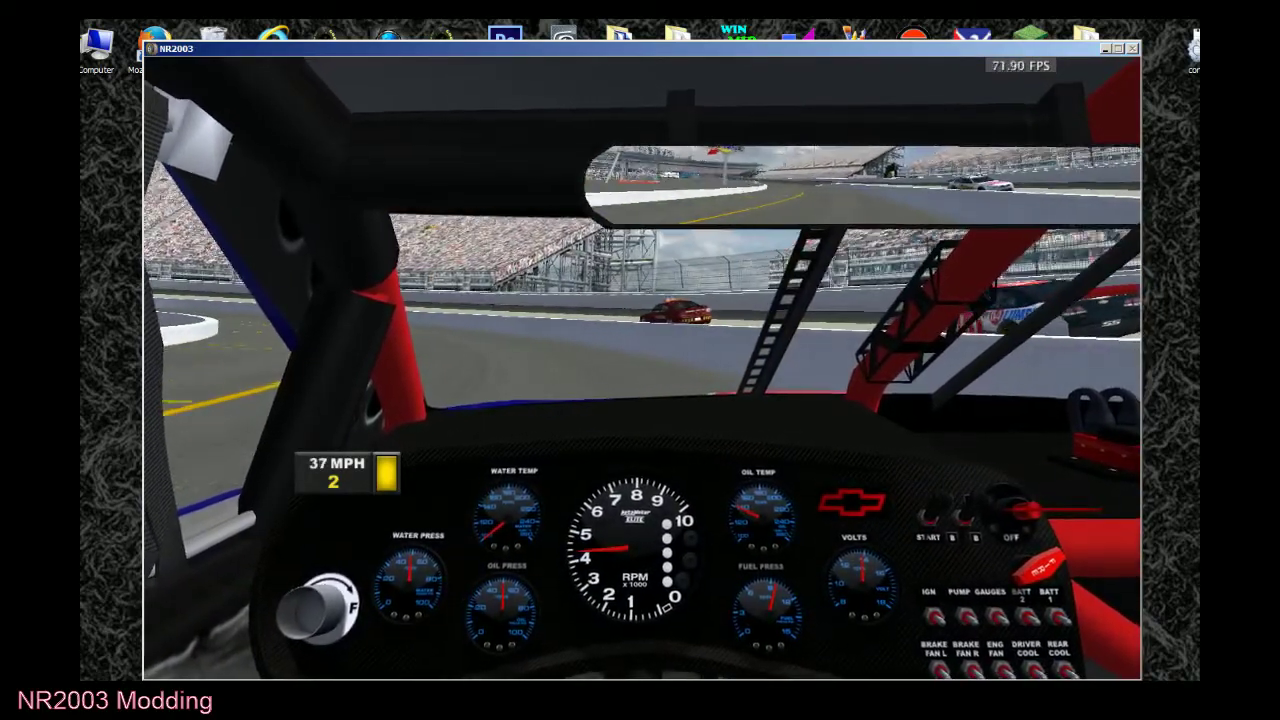
{"action": "key", "text": "Right"}
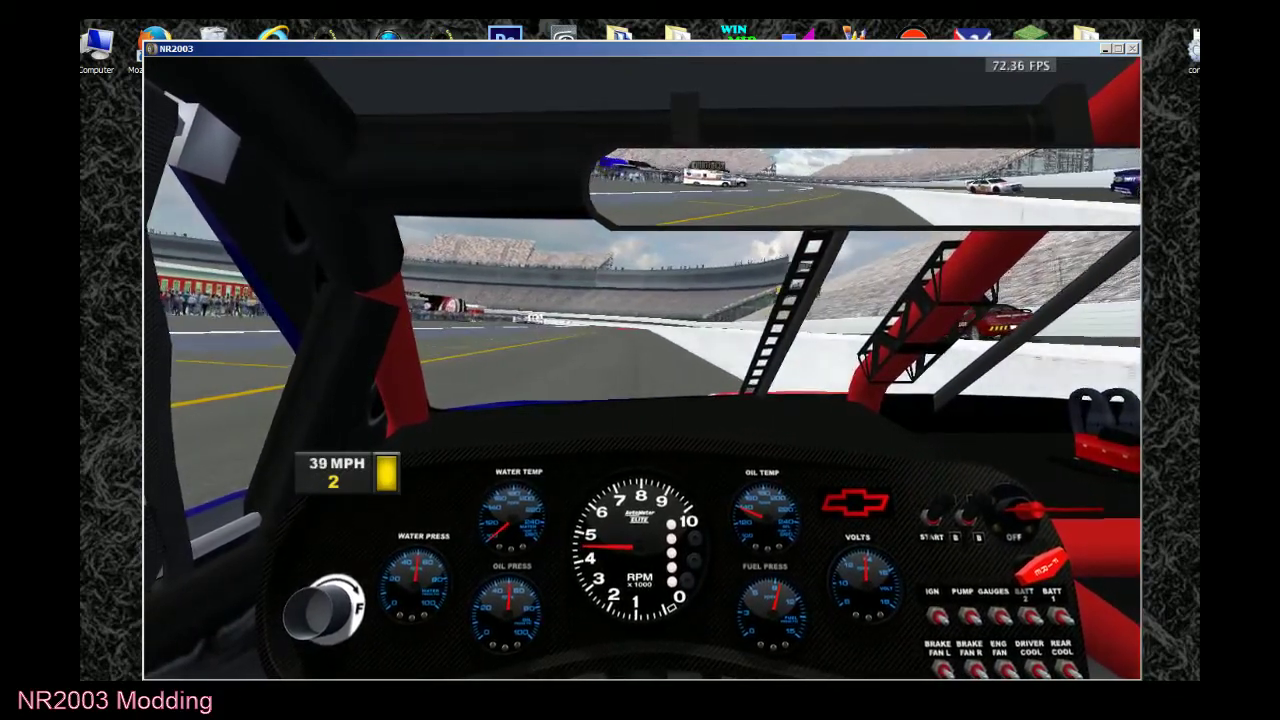
{"action": "key", "text": "Right"}
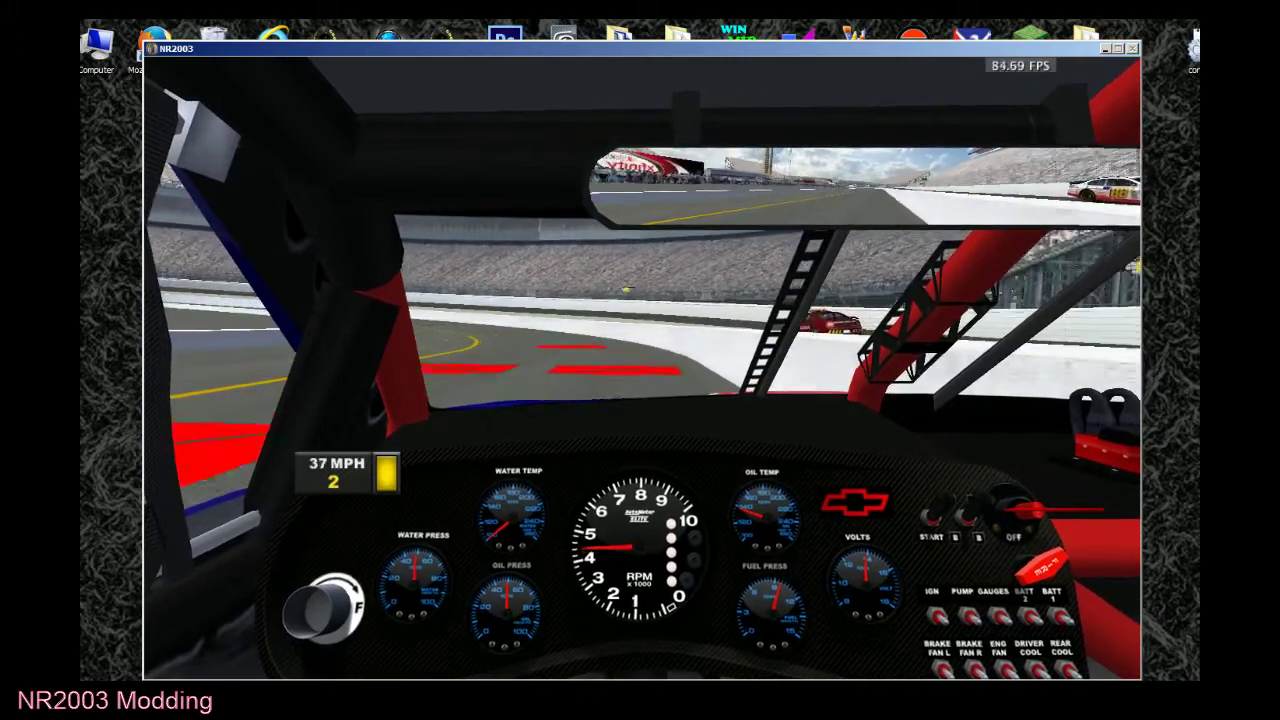
{"action": "key", "text": "Right"}
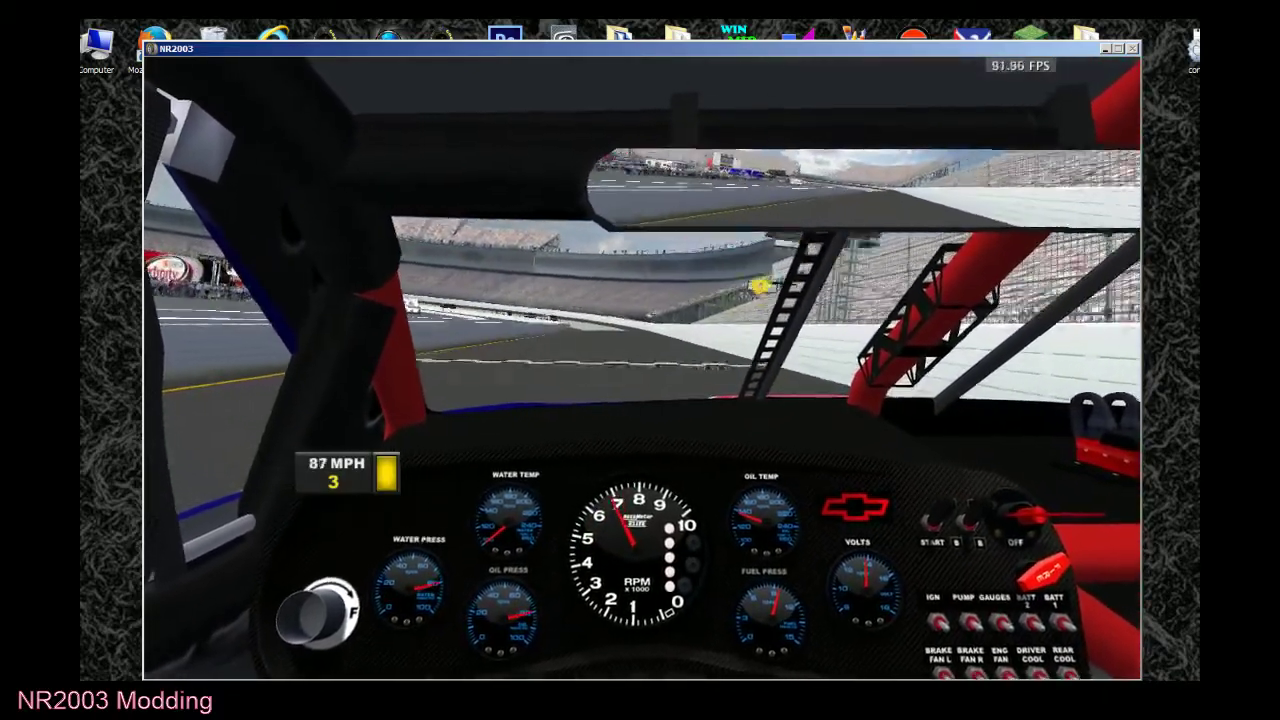
Race in the hood view, return to the cockpit view and retire from the race.
{"action": "key", "text": "c"}
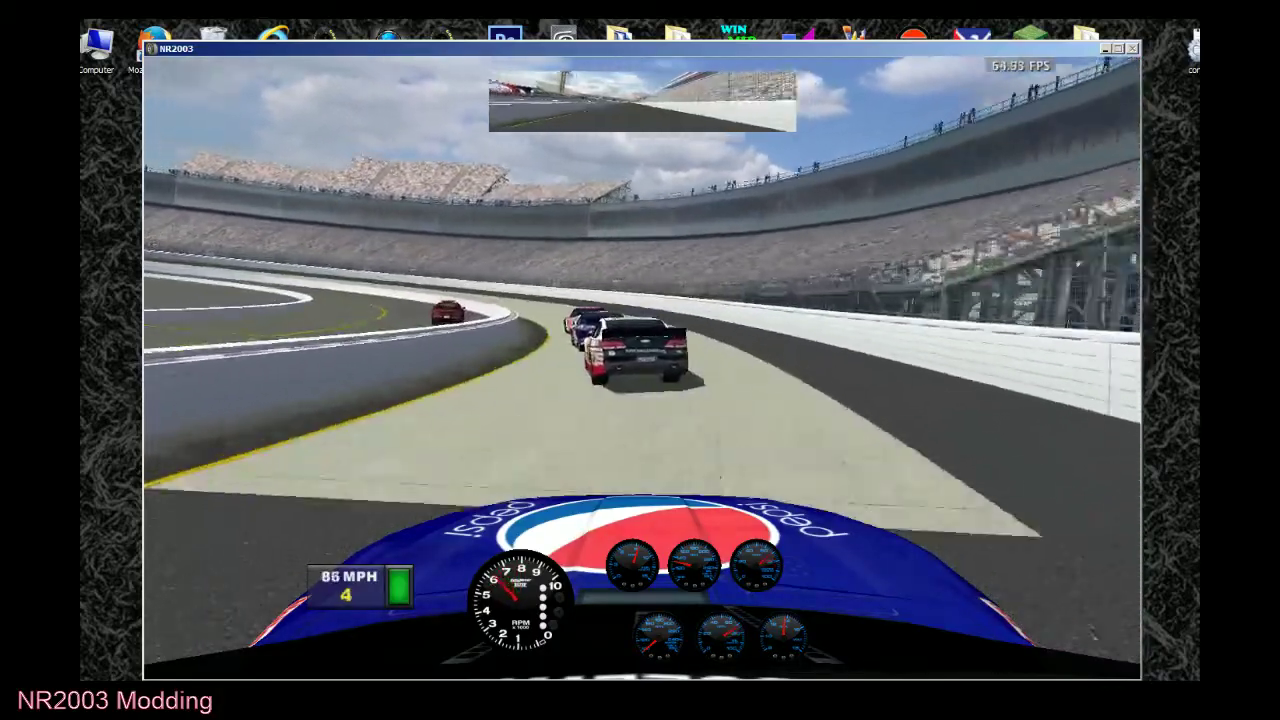
{"action": "key", "text": "c"}
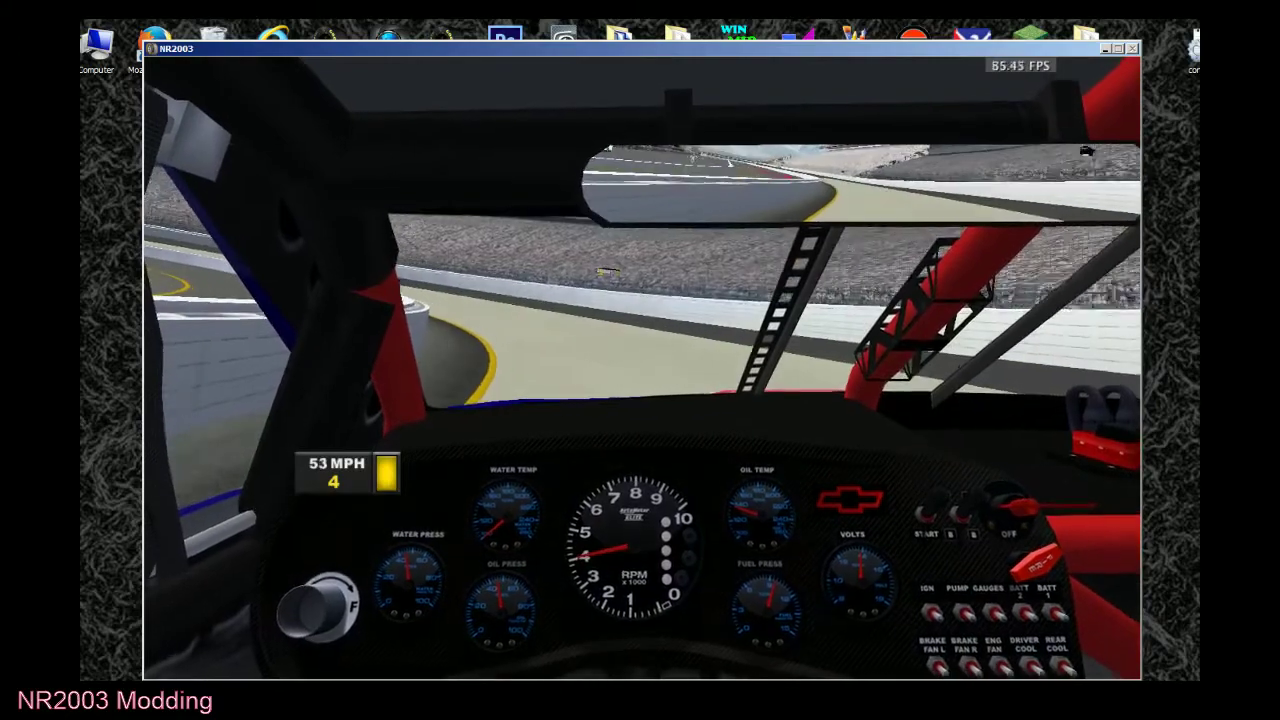
{"action": "key", "text": "Escape"}
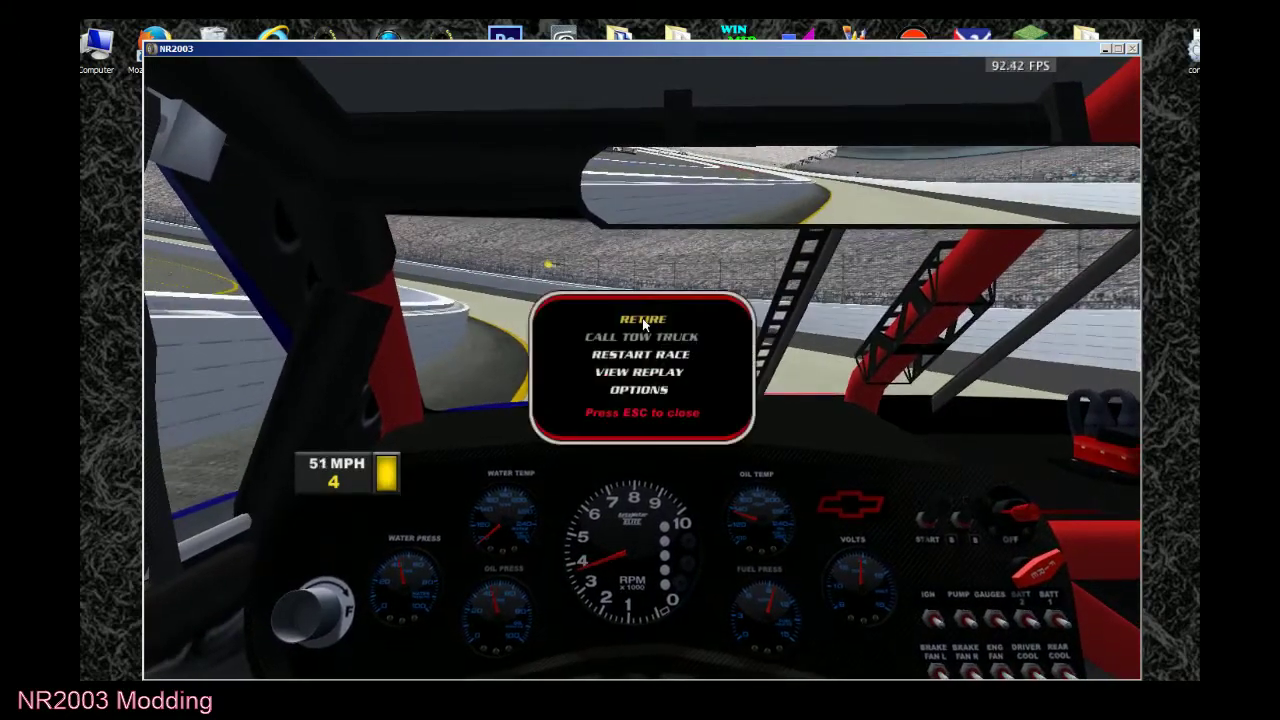
{"action": "left_click", "coordinate": [643, 320]}
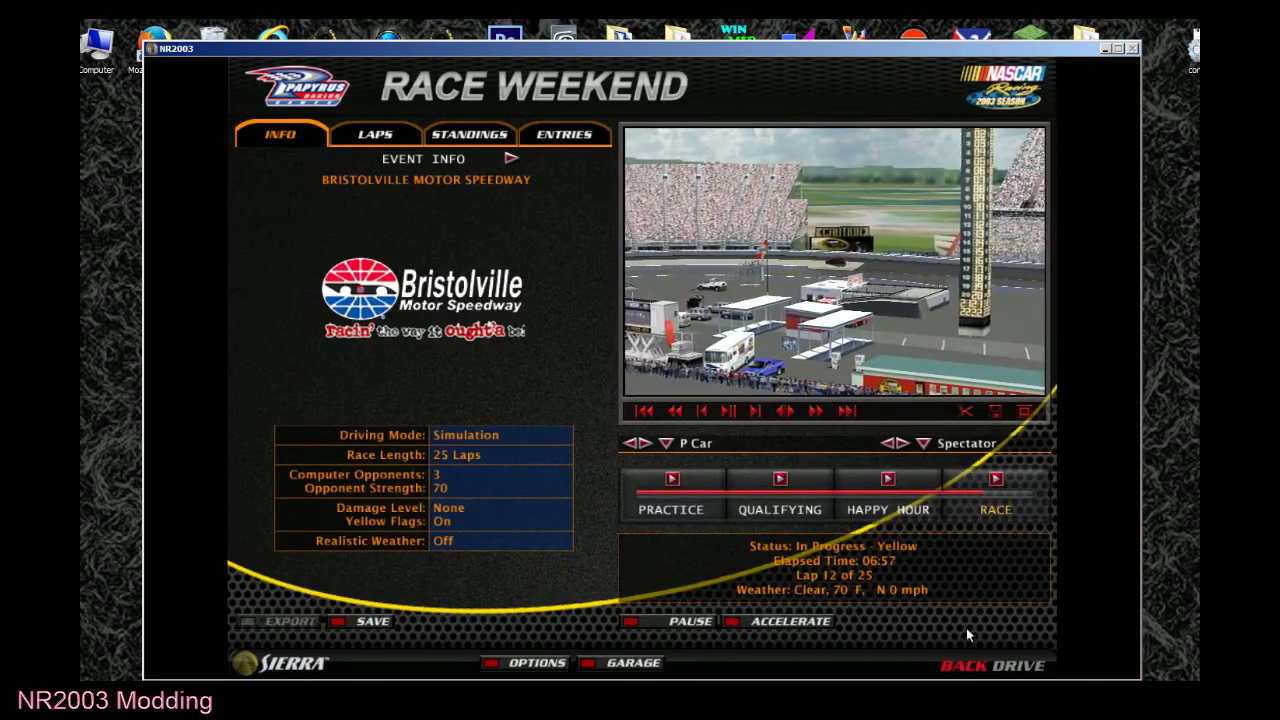
Abandon the race weekend, exit the game from the main menu and close the stopped program.
{"action": "left_click", "coordinate": [964, 662]}
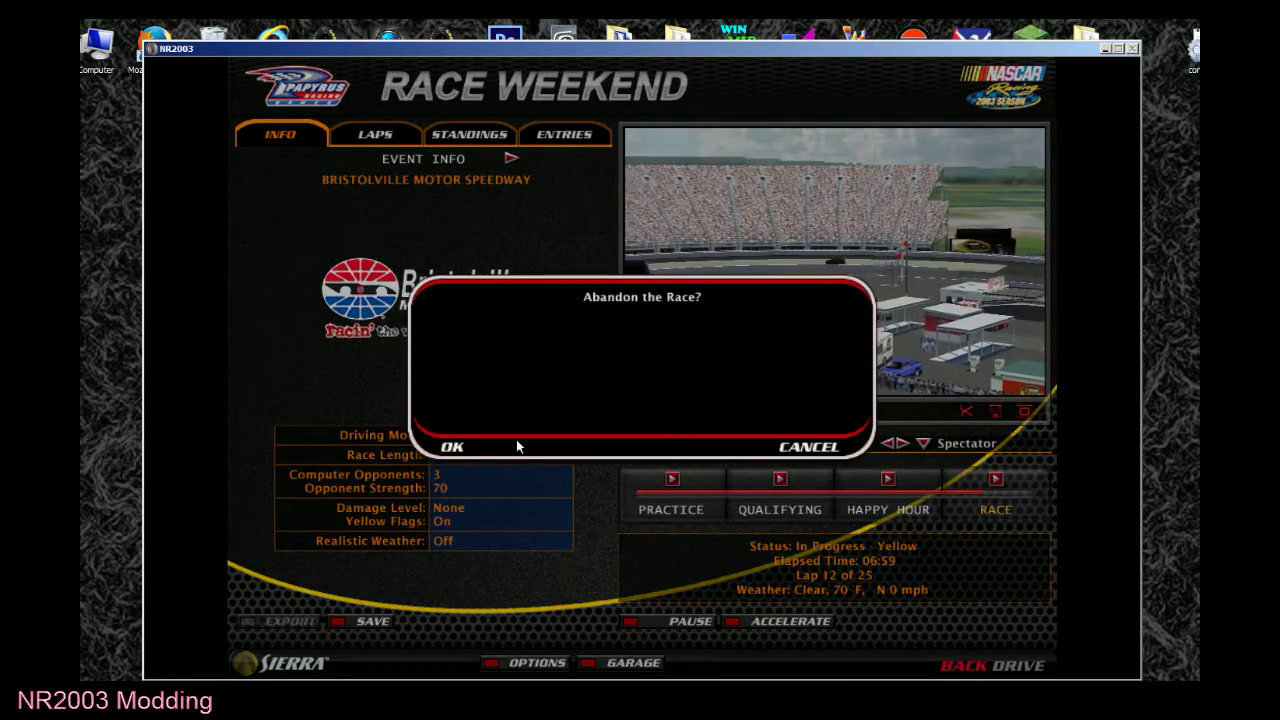
{"action": "left_click", "coordinate": [452, 446]}
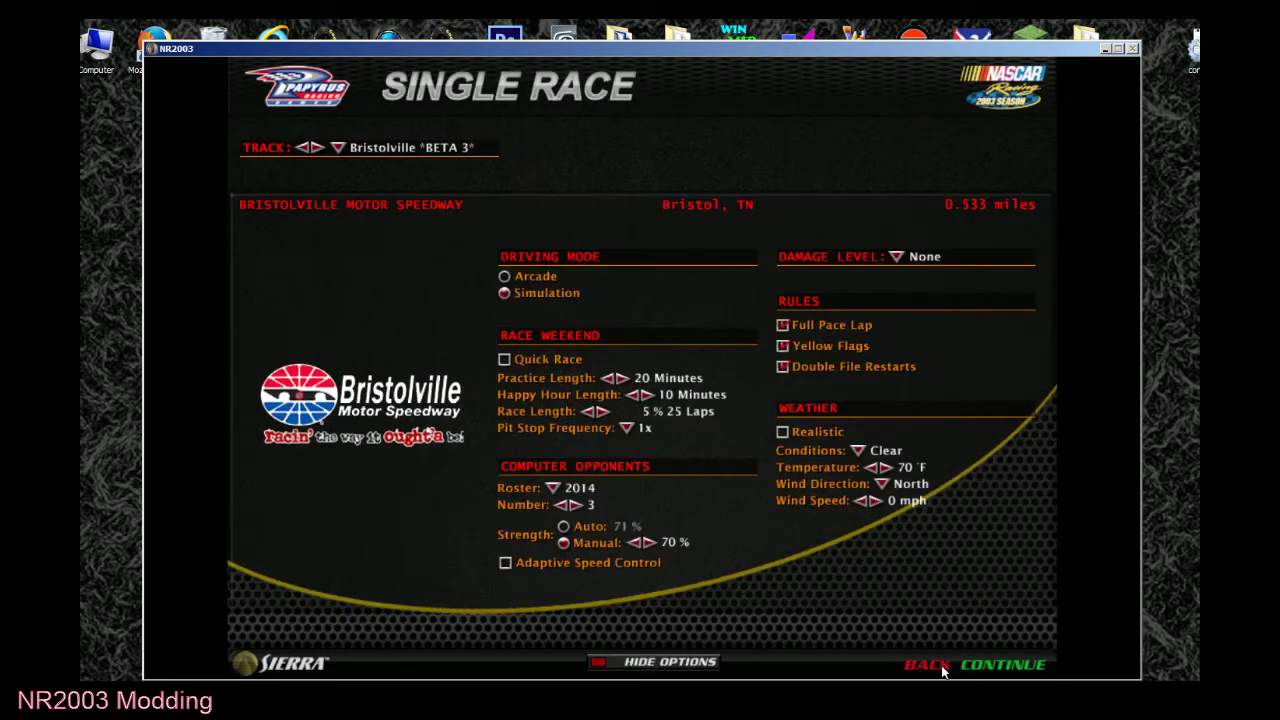
{"action": "left_click", "coordinate": [936, 670]}
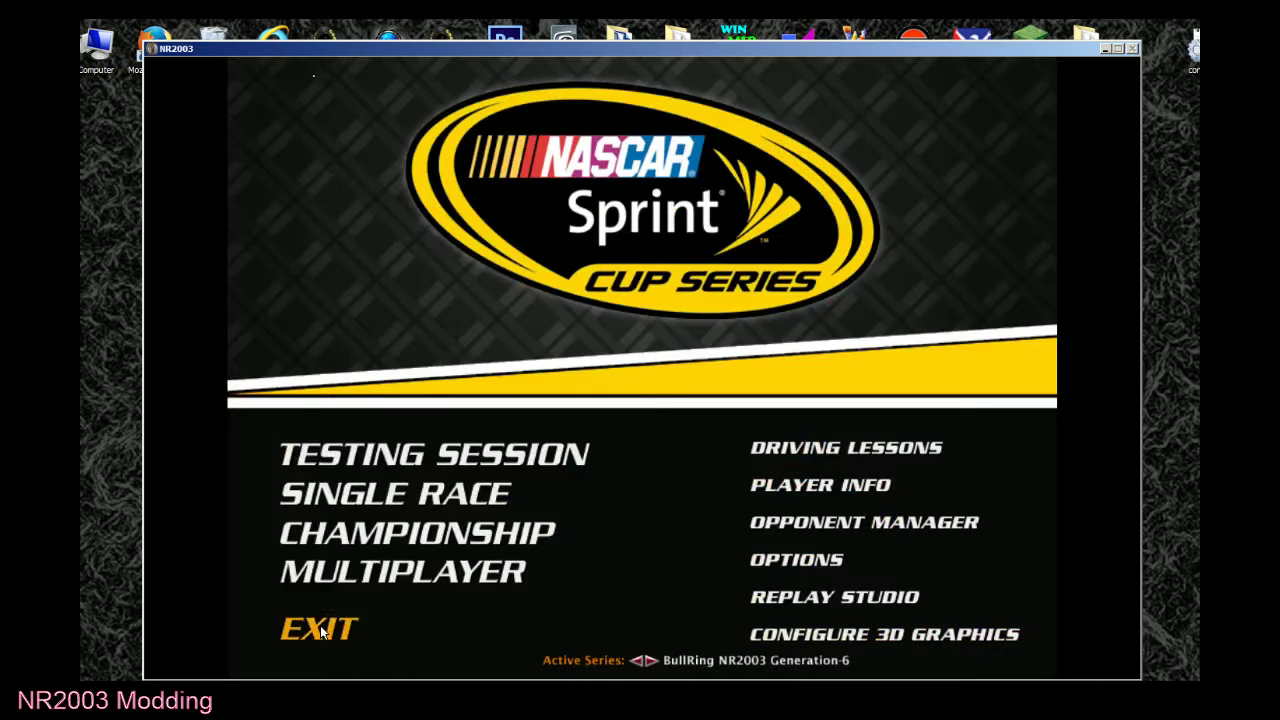
{"action": "left_click", "coordinate": [322, 652]}
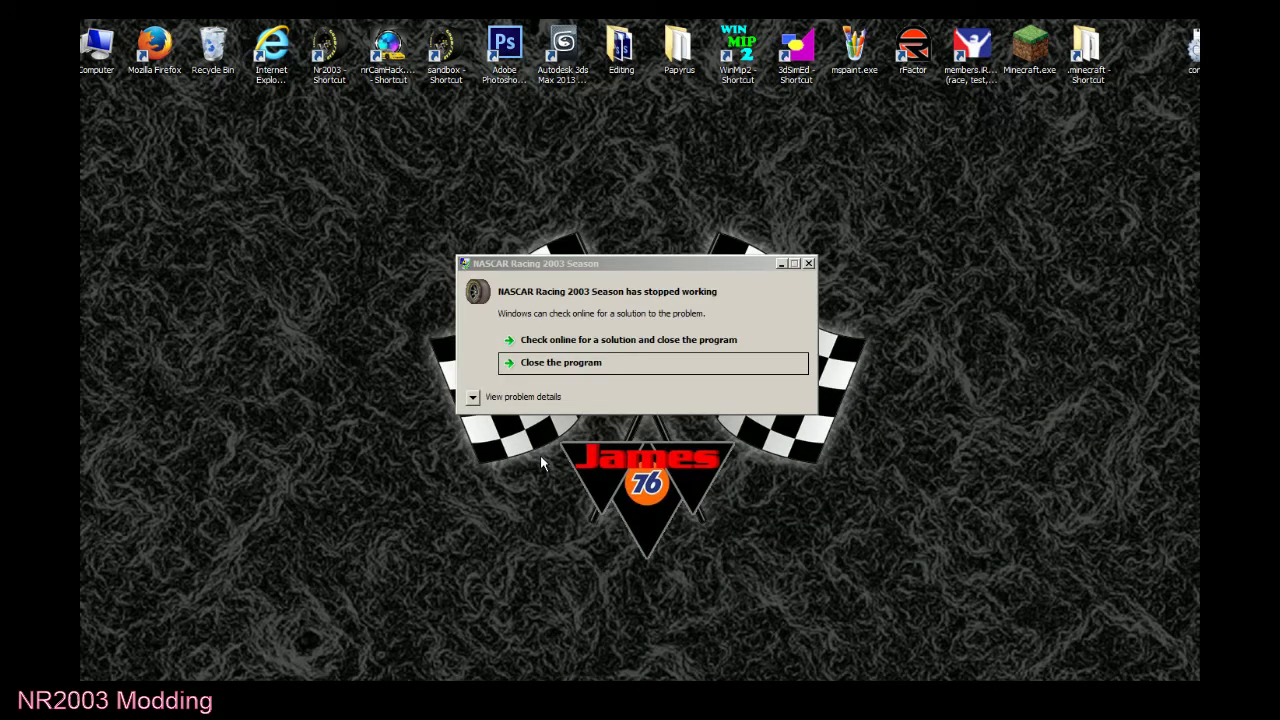
{"action": "left_click", "coordinate": [752, 362]}
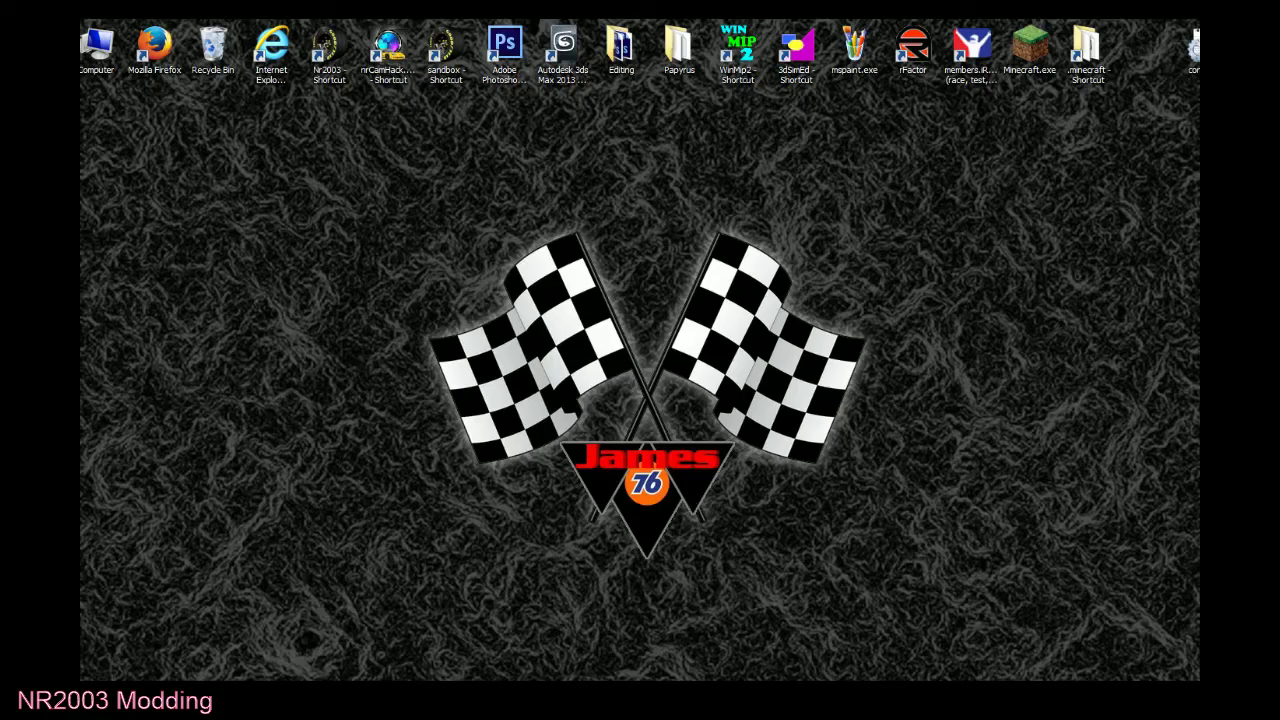
Bring up the dirt track photo in Windows Photo Viewer and move its window further into view.
{"action": "left_click", "coordinate": [921, 680]}
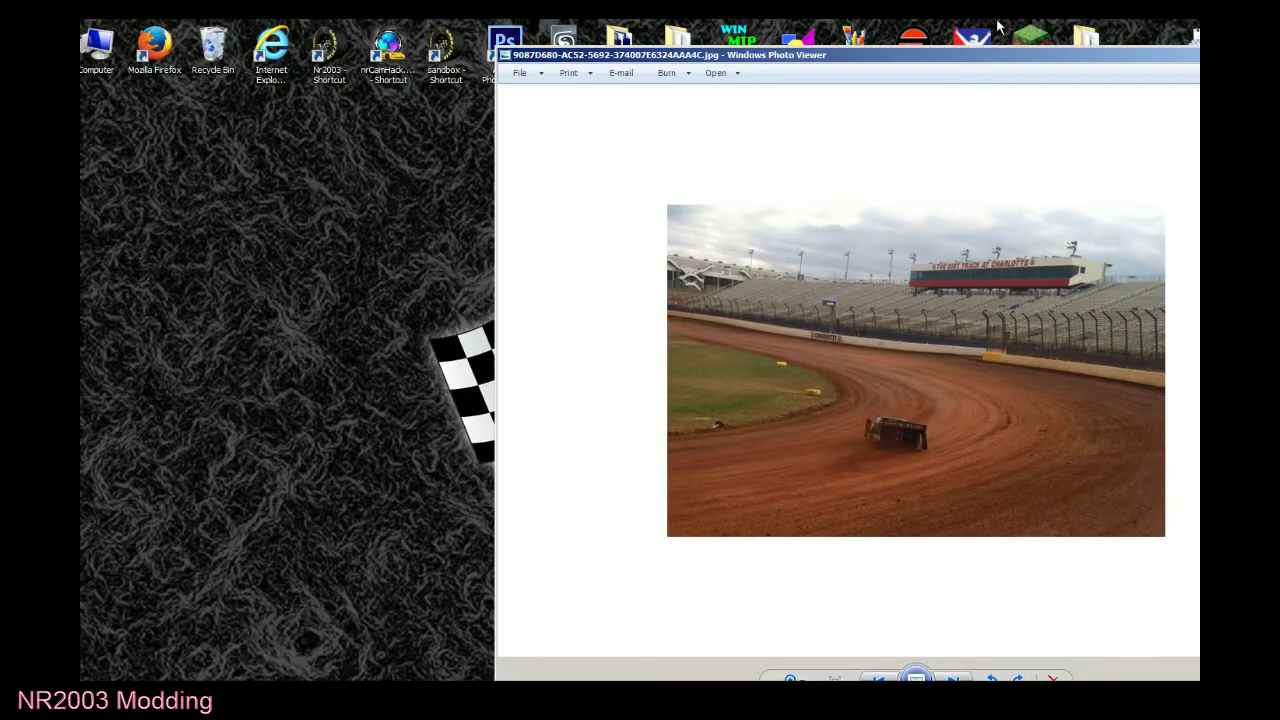
{"action": "left_click_drag", "start_coordinate": [986, 63], "coordinate": [818, 80]}
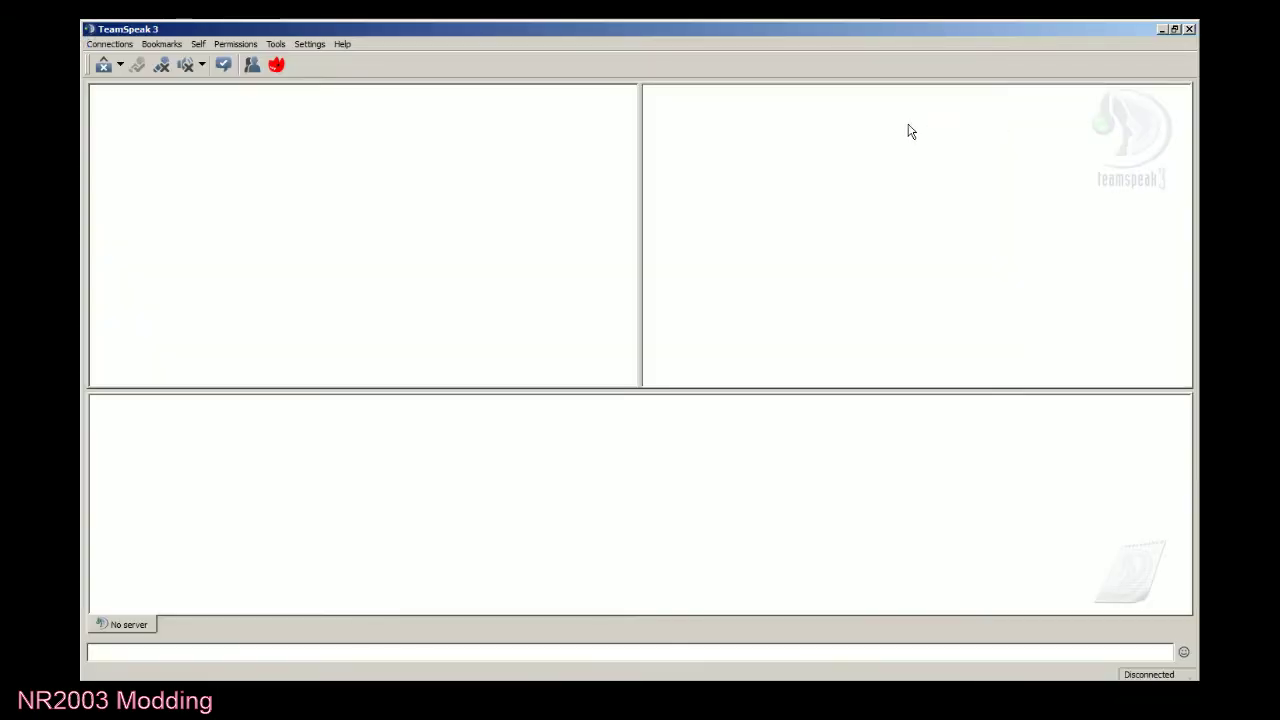
Close the dirt track photo, start 3ds Max and open the recent scene dtalowes_maingrand.max.
{"action": "left_click_drag", "start_coordinate": [901, 28], "coordinate": [1279, 121]}
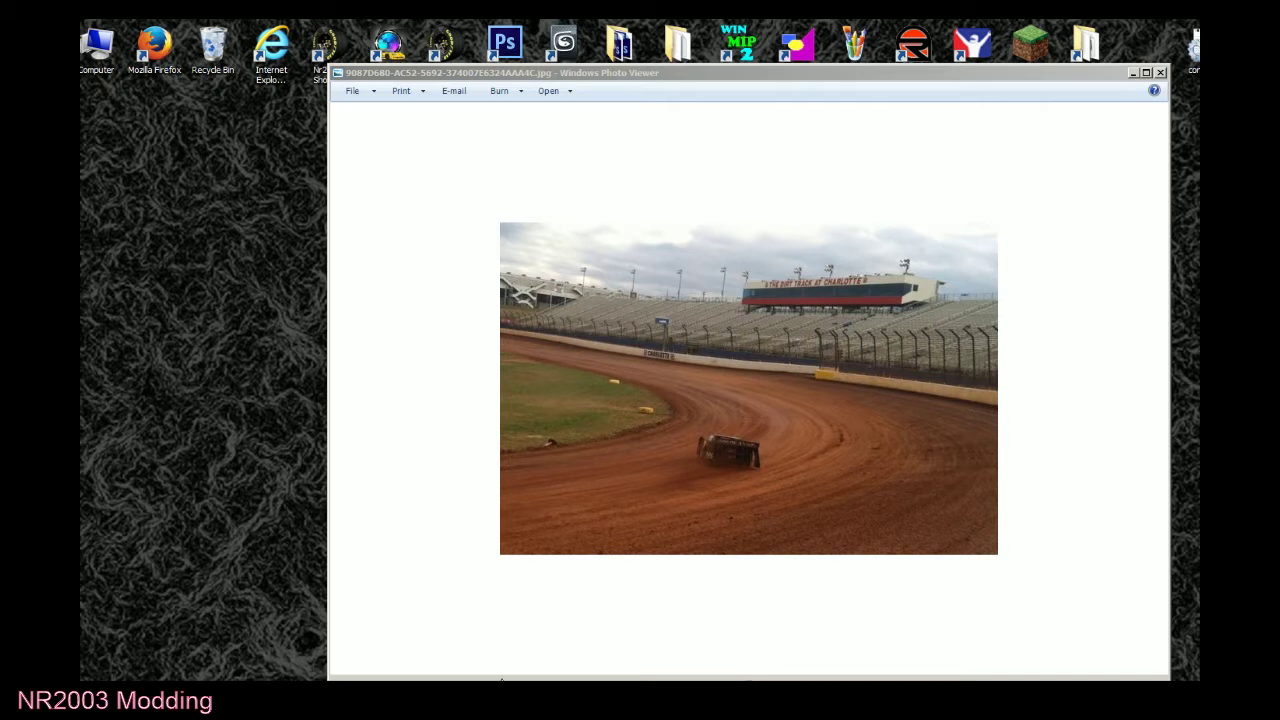
{"action": "left_click", "coordinate": [1160, 73]}
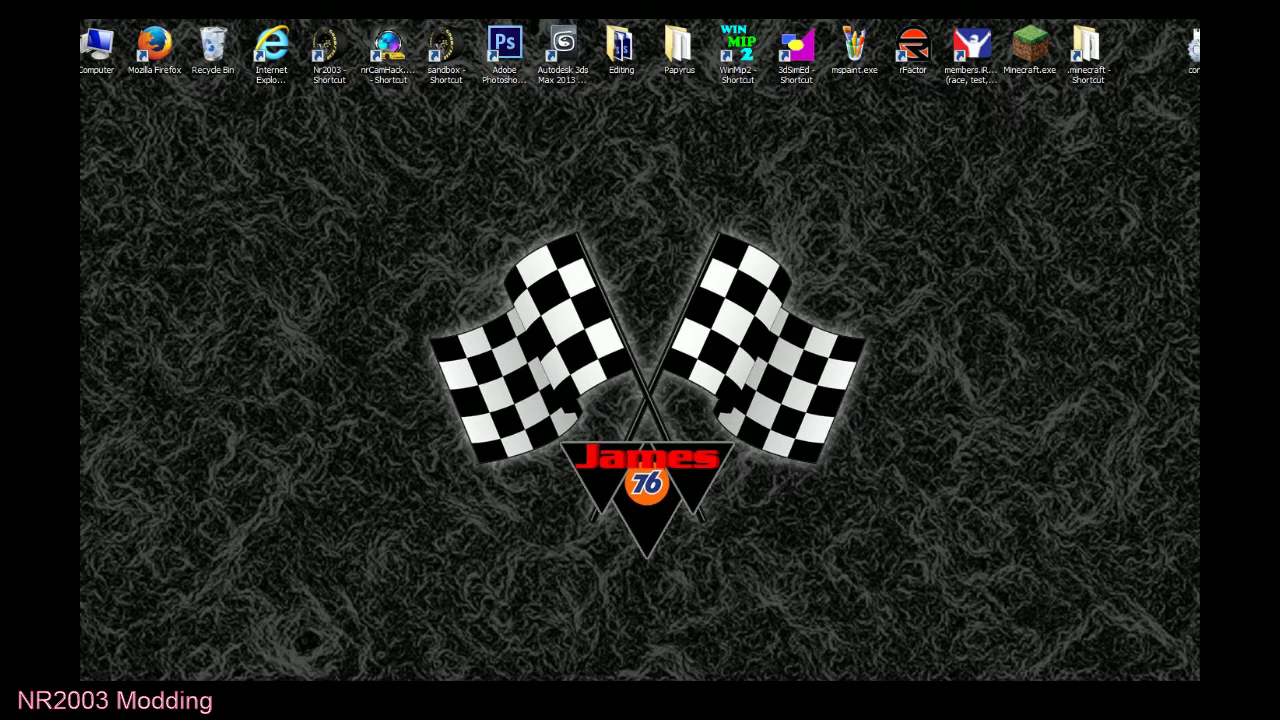
{"action": "double_click", "coordinate": [568, 50]}
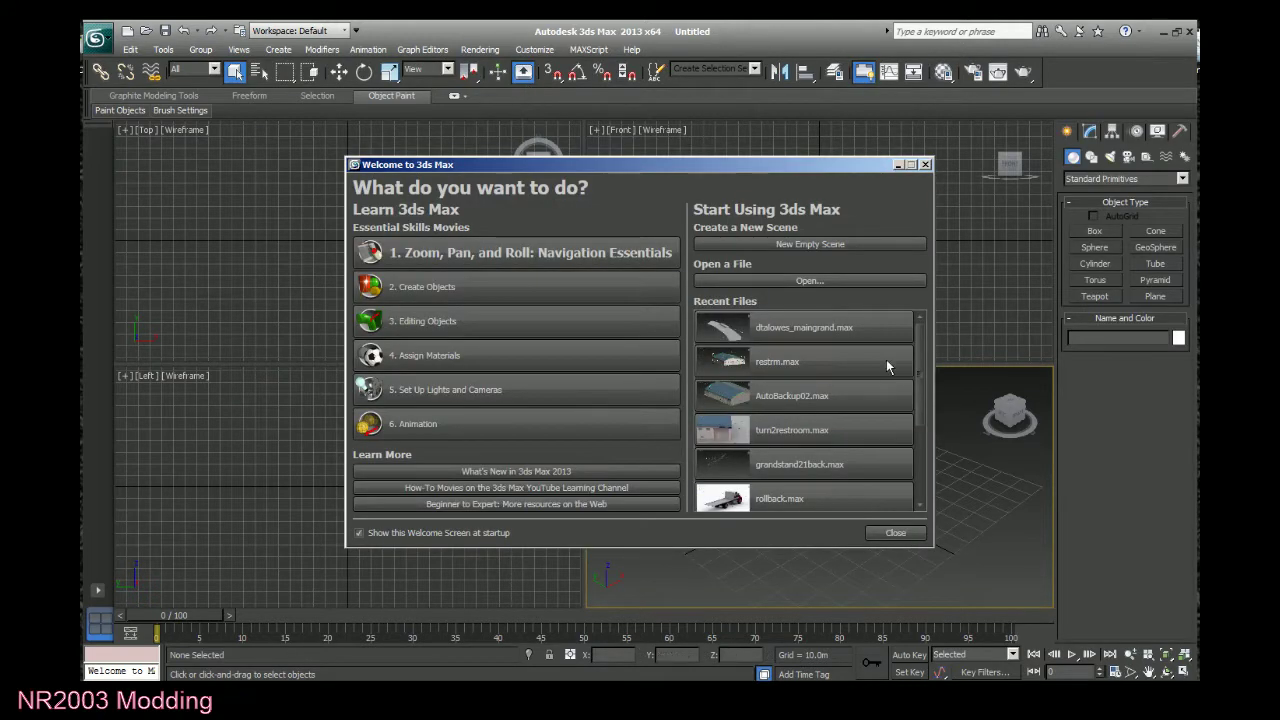
{"action": "left_click", "coordinate": [860, 327]}
{"action": "left_click", "coordinate": [870, 531]}
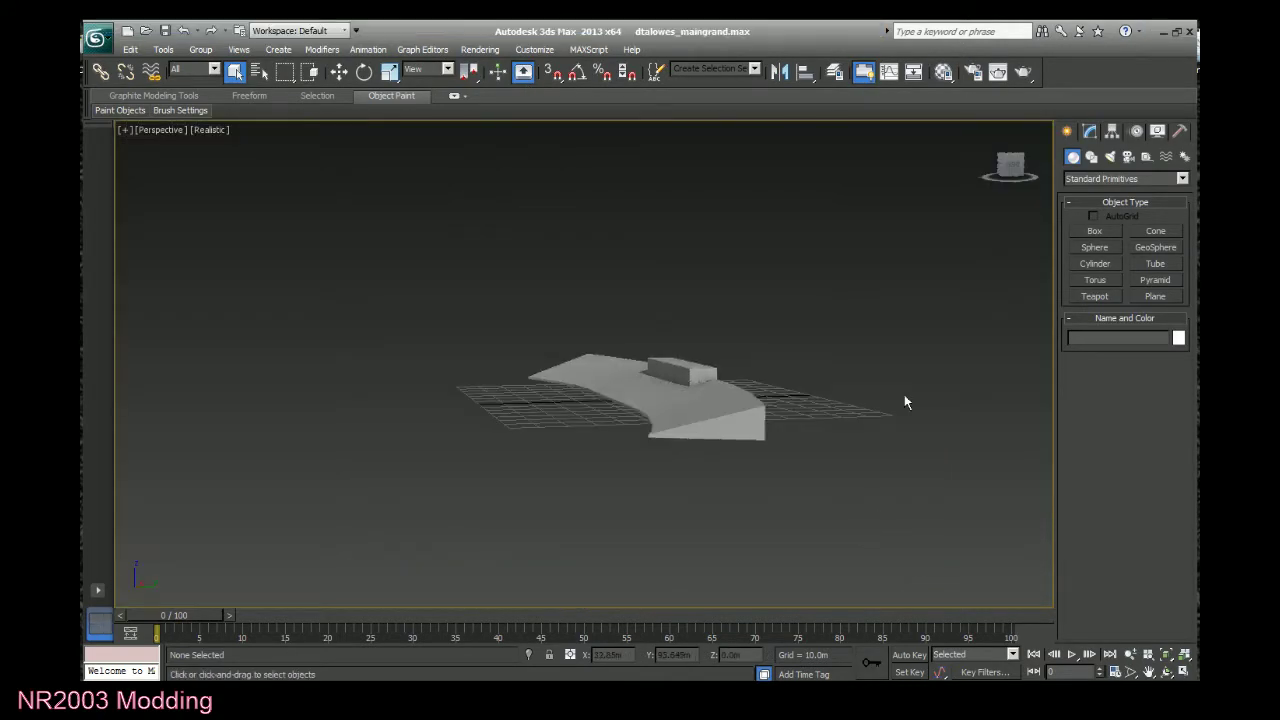
Show the whole grandstand model from an angle and bring the dirt track photo up beside it for comparison.
{"action": "left_click_drag", "start_coordinate": [1009, 166], "coordinate": [980, 200]}
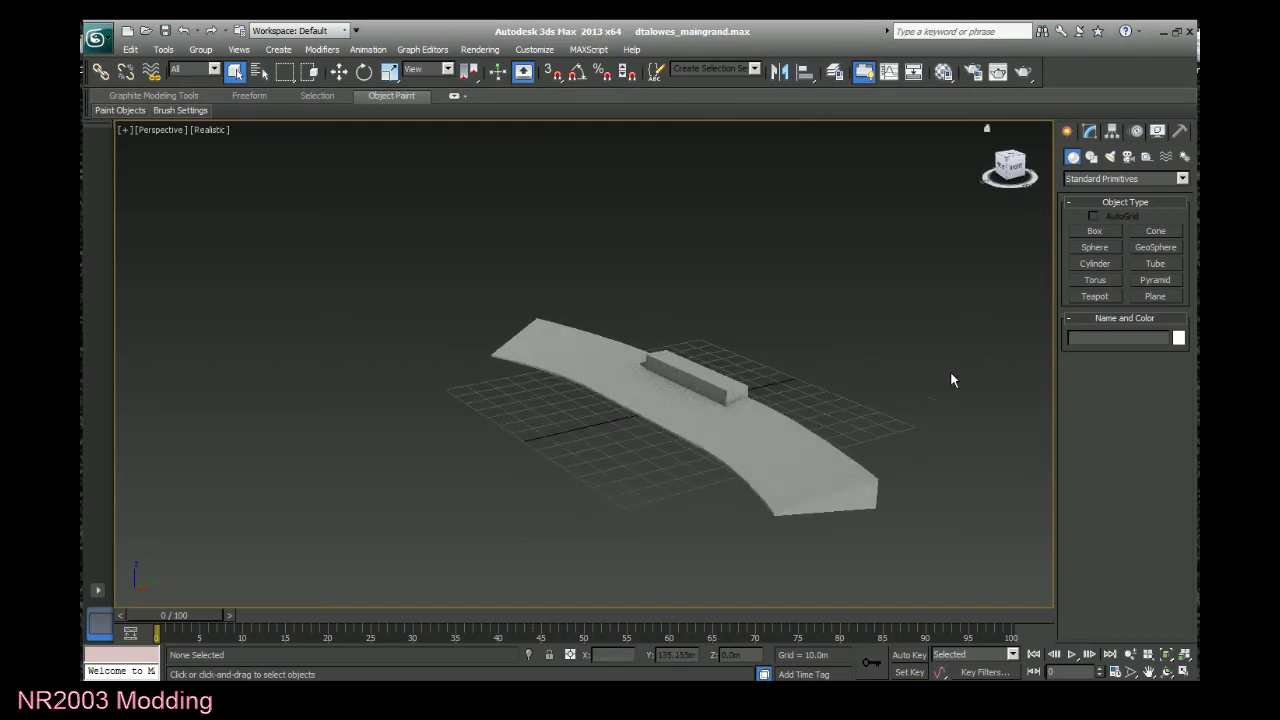
{"action": "scroll", "coordinate": [951, 371], "scroll_direction": "up", "scroll_amount": 3}
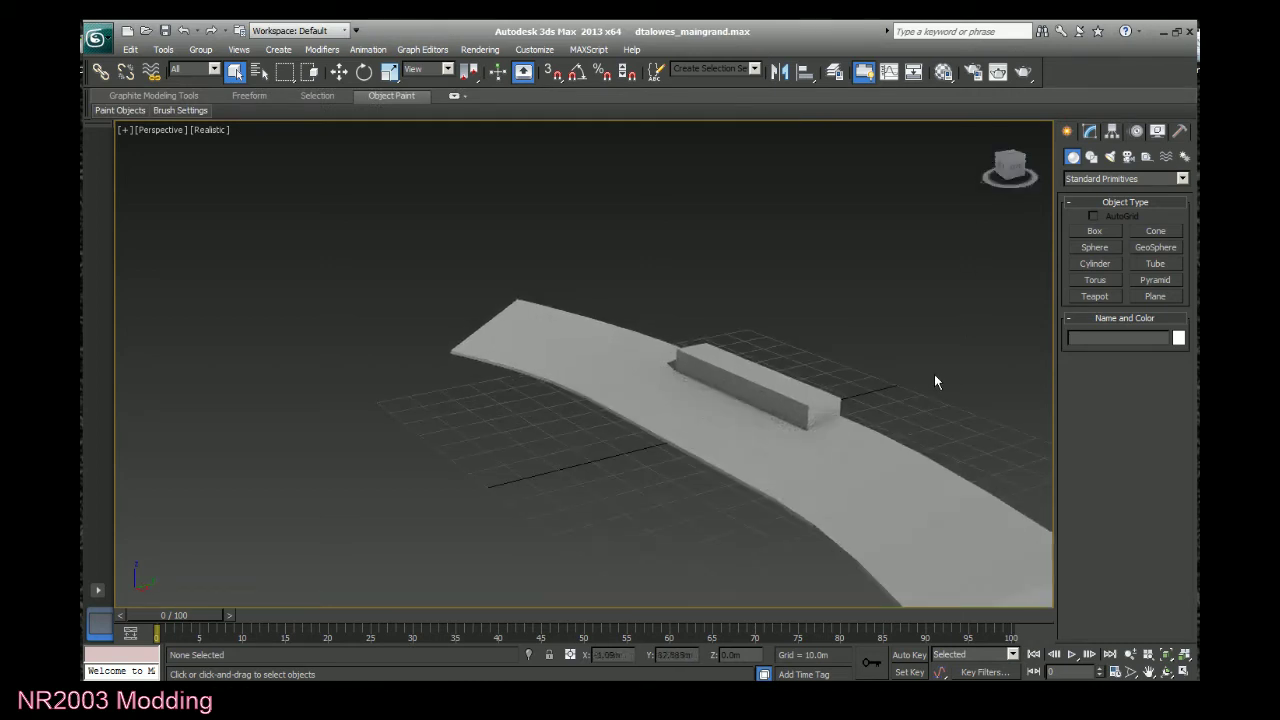
{"action": "left_click", "coordinate": [1148, 671]}
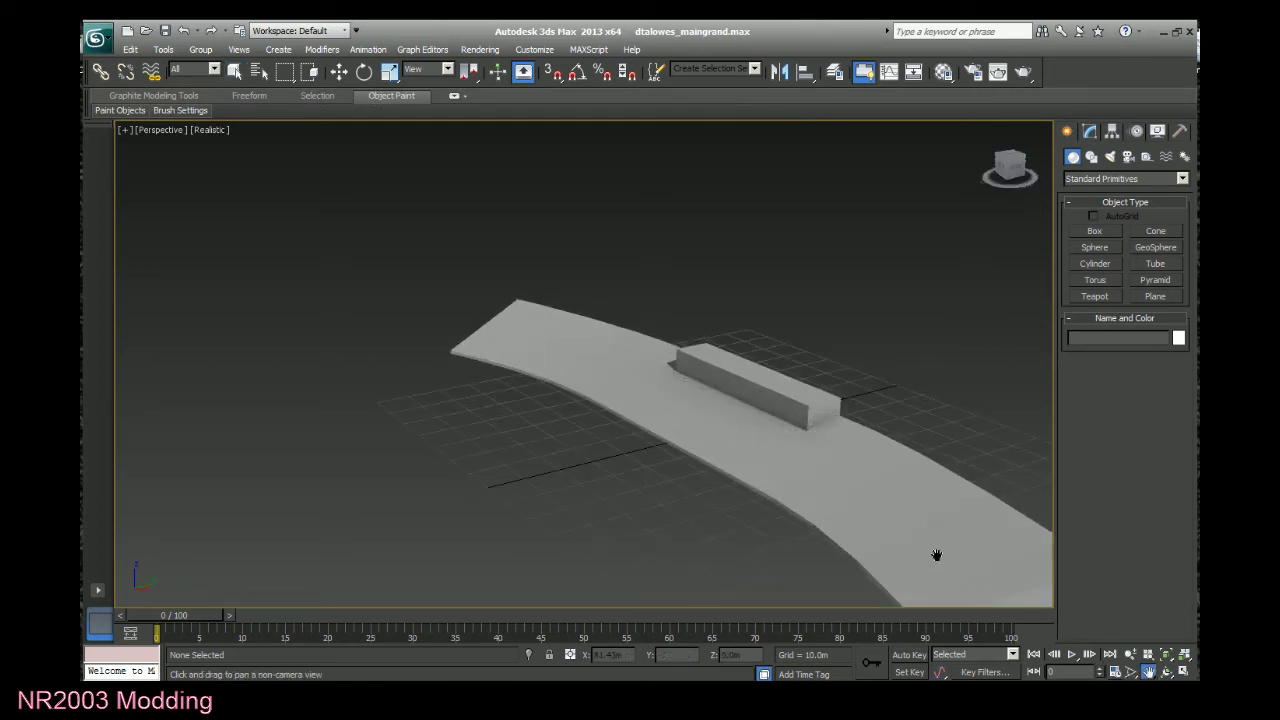
{"action": "left_click_drag", "start_coordinate": [931, 551], "coordinate": [769, 451]}
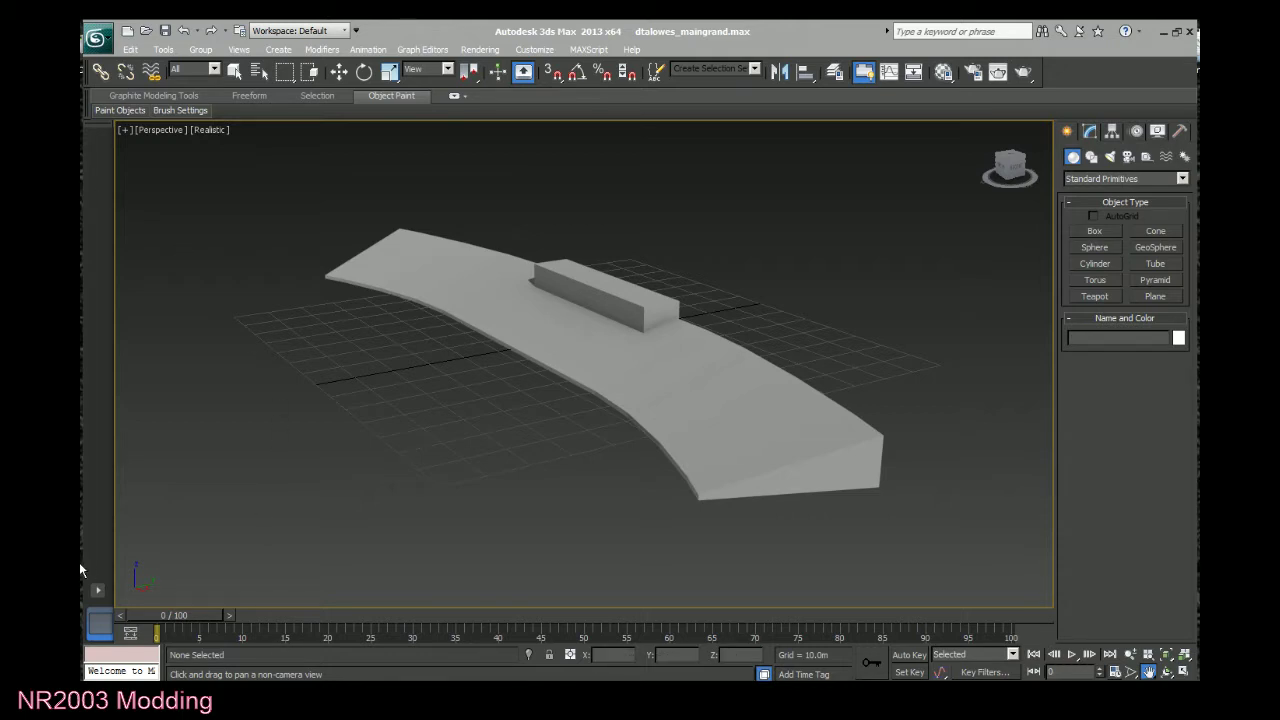
{"action": "right_click", "coordinate": [80, 266]}
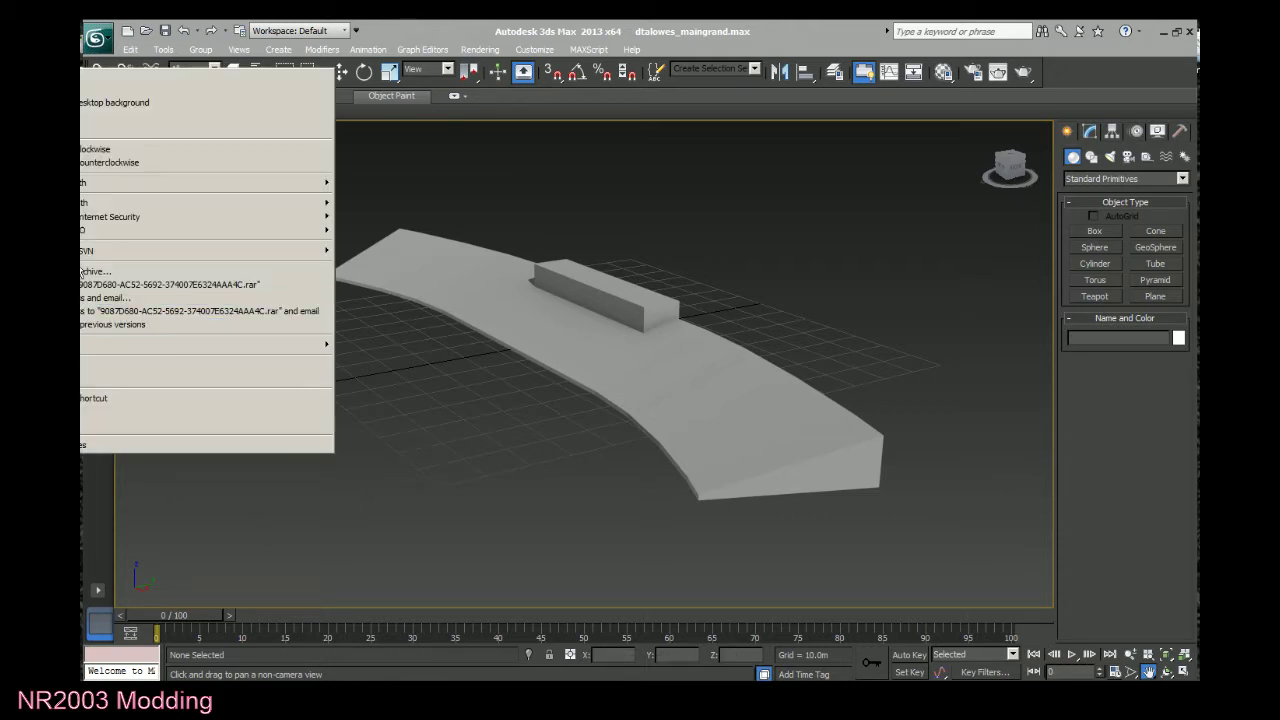
{"action": "left_click", "coordinate": [88, 137]}
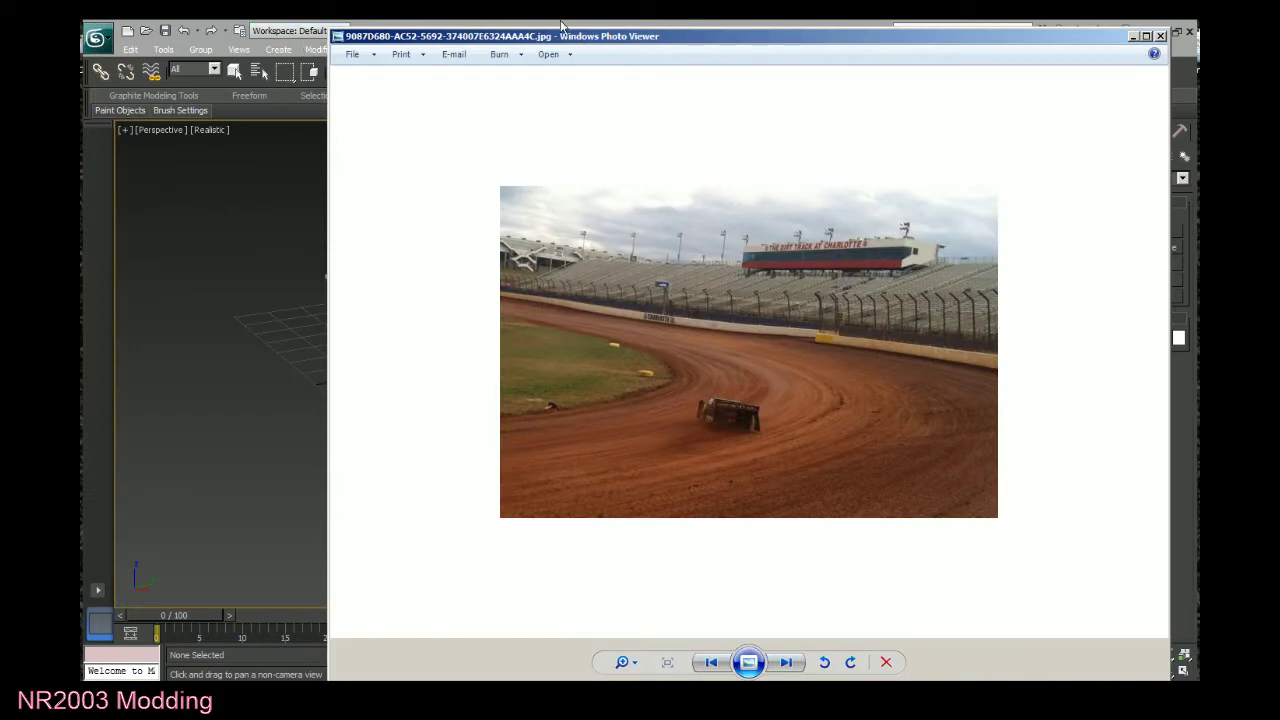
{"action": "left_click", "coordinate": [1160, 36]}
{"action": "left_click_drag", "start_coordinate": [783, 409], "coordinate": [551, 434]}
{"action": "key", "text": "alt+Tab"}
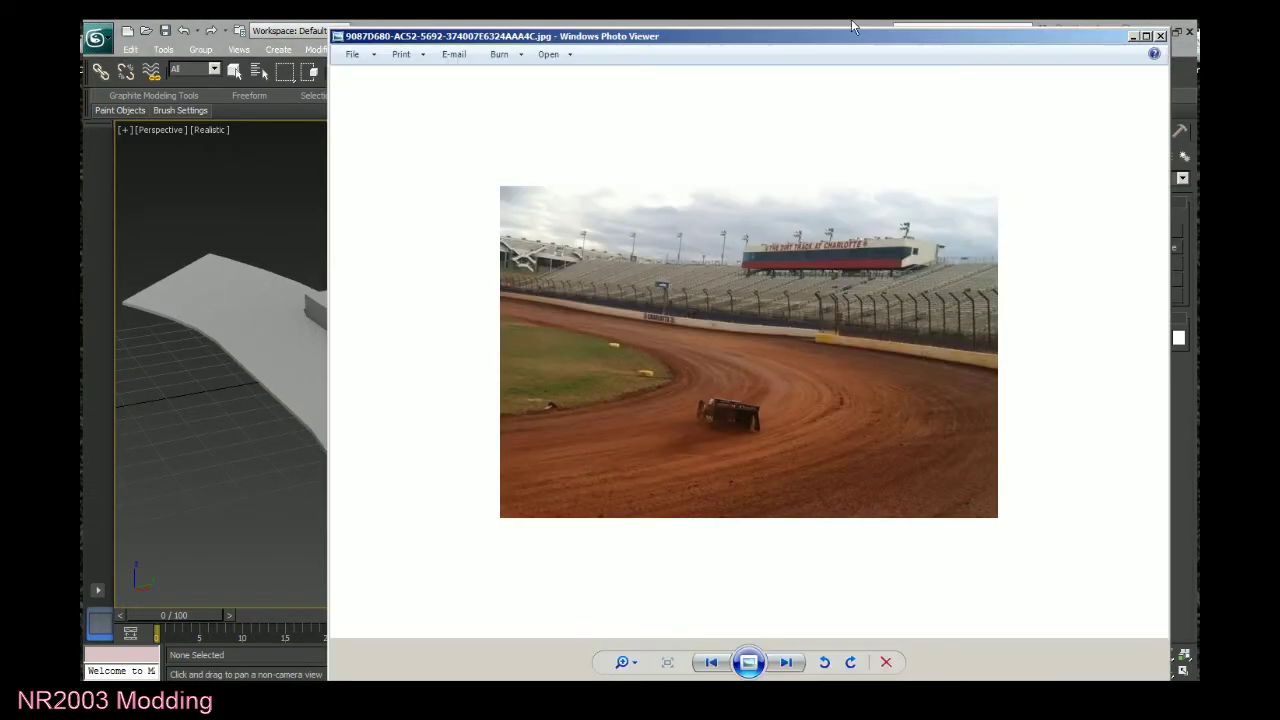
{"action": "left_click_drag", "start_coordinate": [858, 38], "coordinate": [1037, 77]}
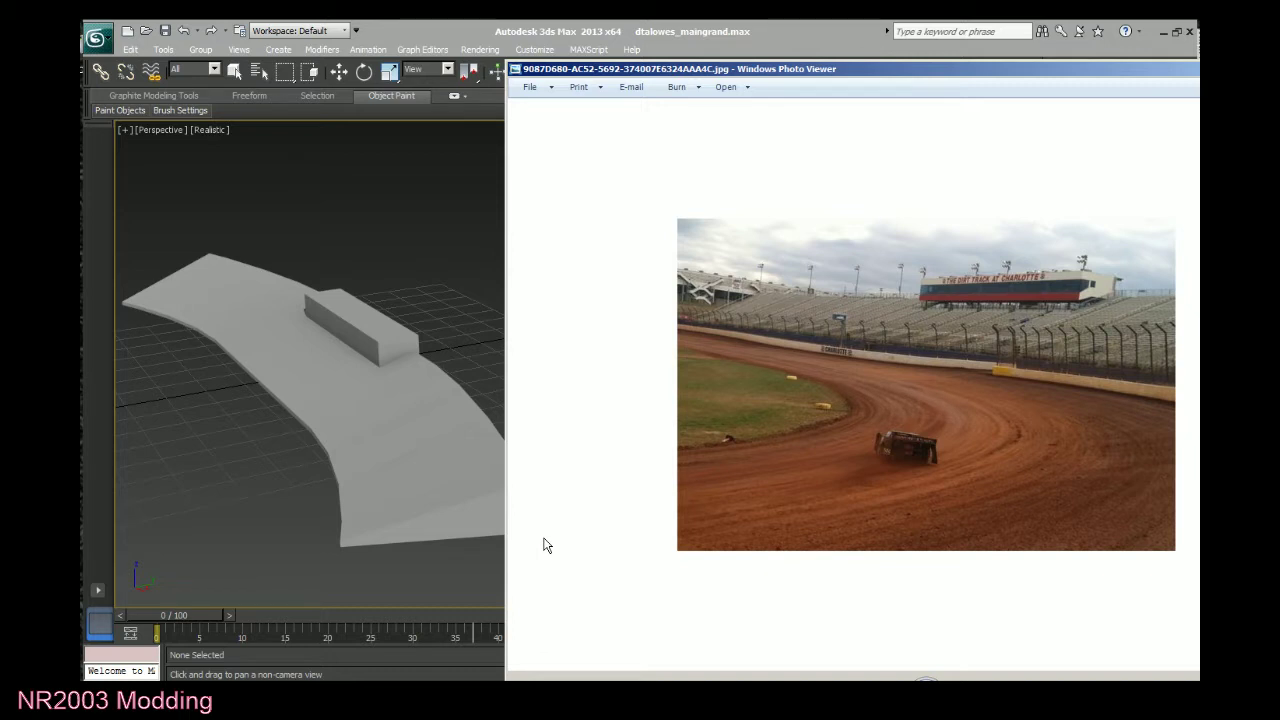
Examine the enlarged grandstand seating and press box in the dirt track photo, and put the photo away.
{"action": "scroll", "coordinate": [729, 378], "scroll_direction": "up", "scroll_amount": 2}
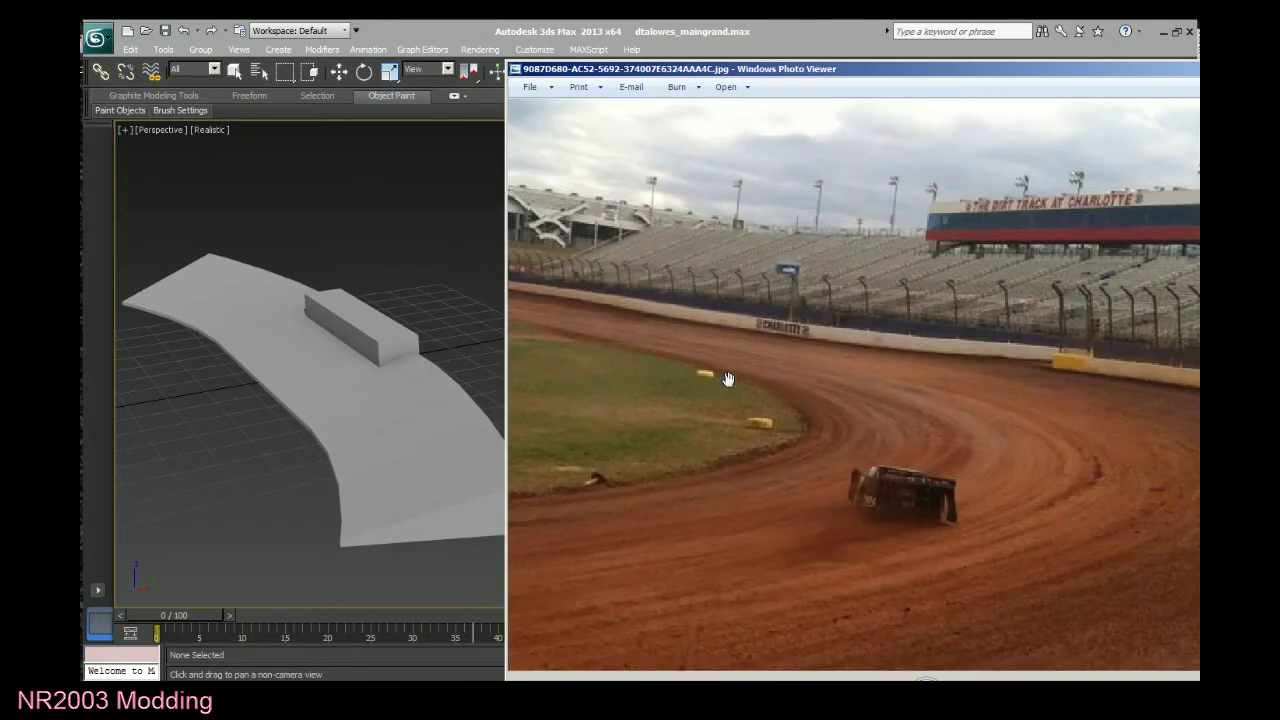
{"action": "left_click_drag", "start_coordinate": [880, 346], "coordinate": [663, 395]}
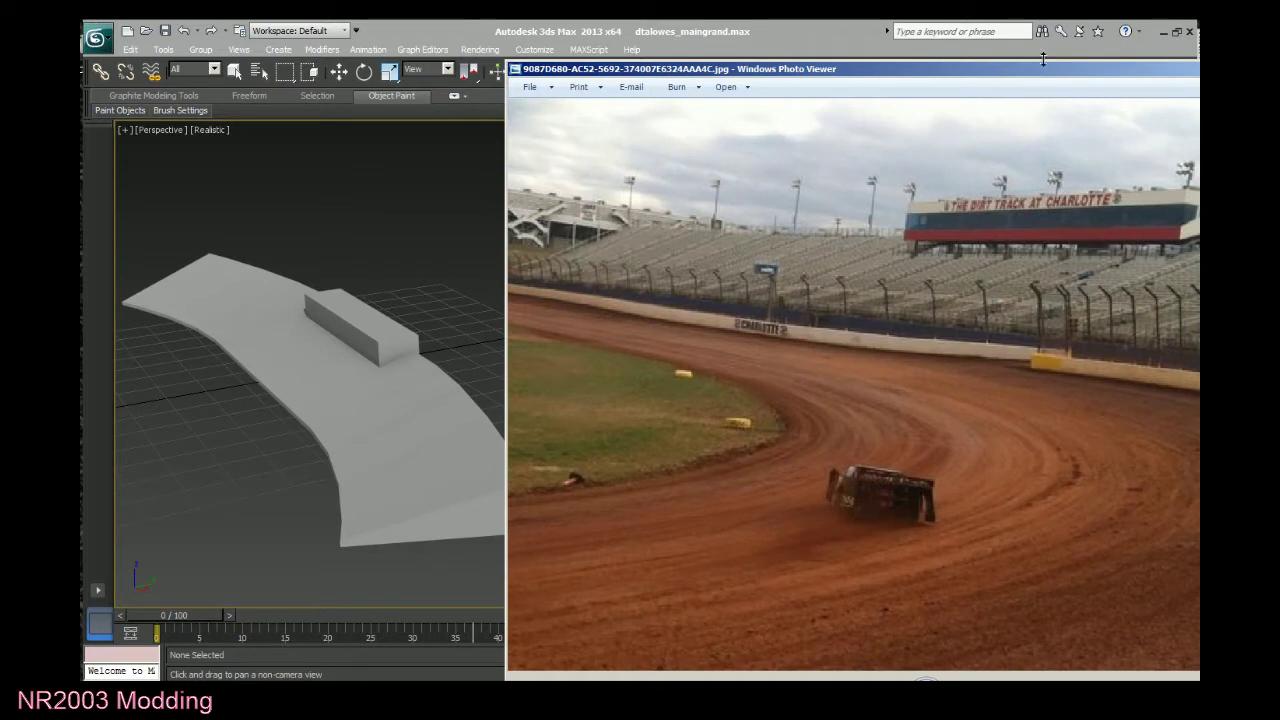
{"action": "left_click_drag", "start_coordinate": [1042, 62], "coordinate": [1016, 60]}
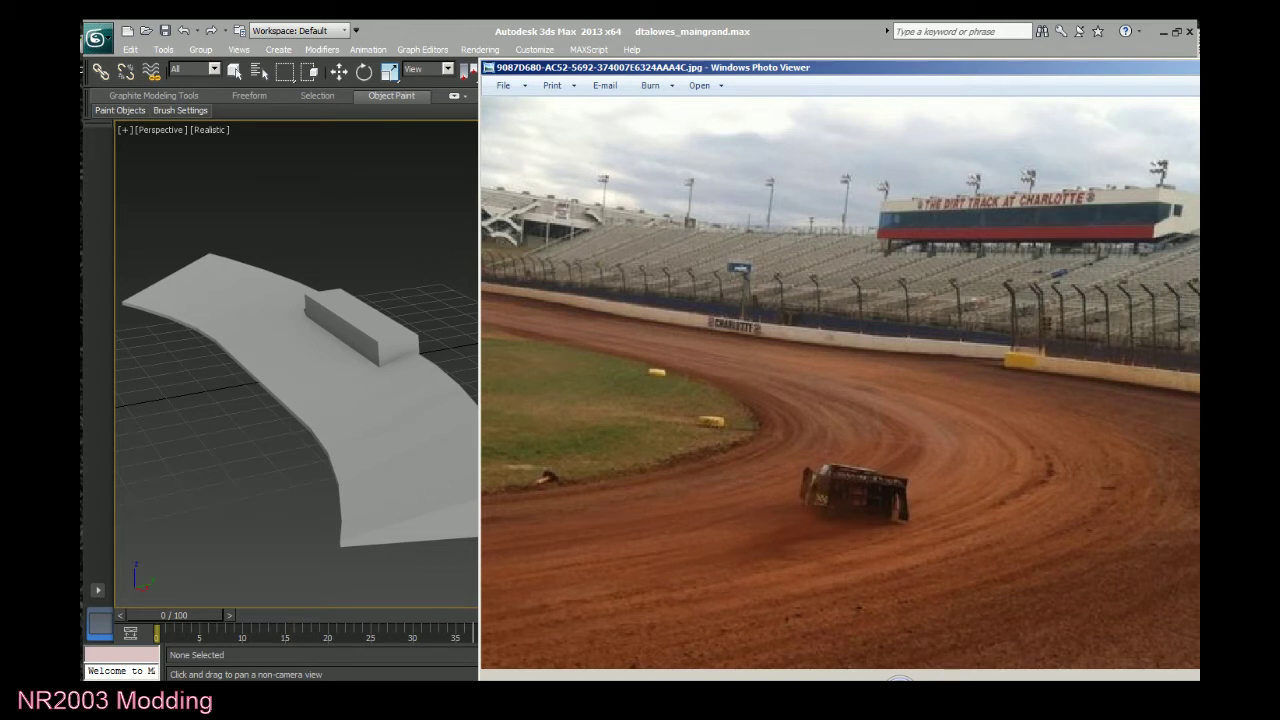
{"action": "left_click", "coordinate": [1199, 67]}
Select the grandstand and view its Unwrap UVW layout in a maximized UV editor.
{"action": "left_click", "coordinate": [1093, 136]}
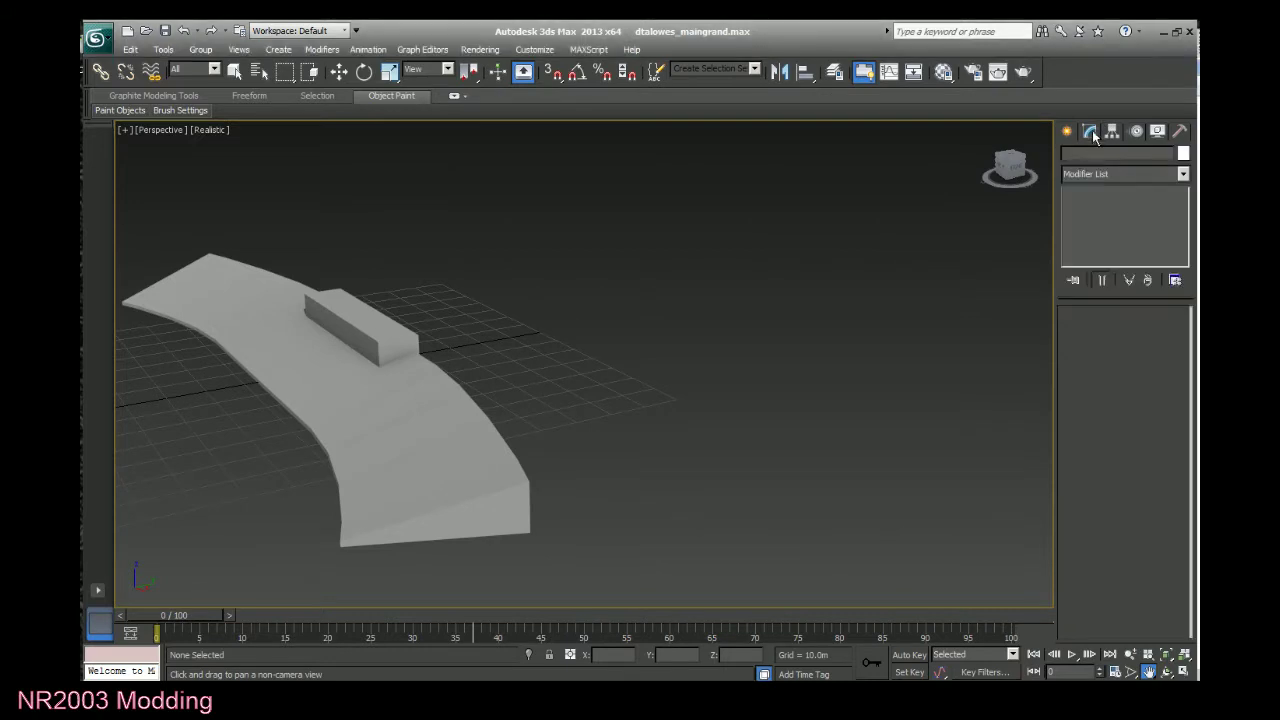
{"action": "key", "text": "q"}
{"action": "left_click", "coordinate": [411, 424]}
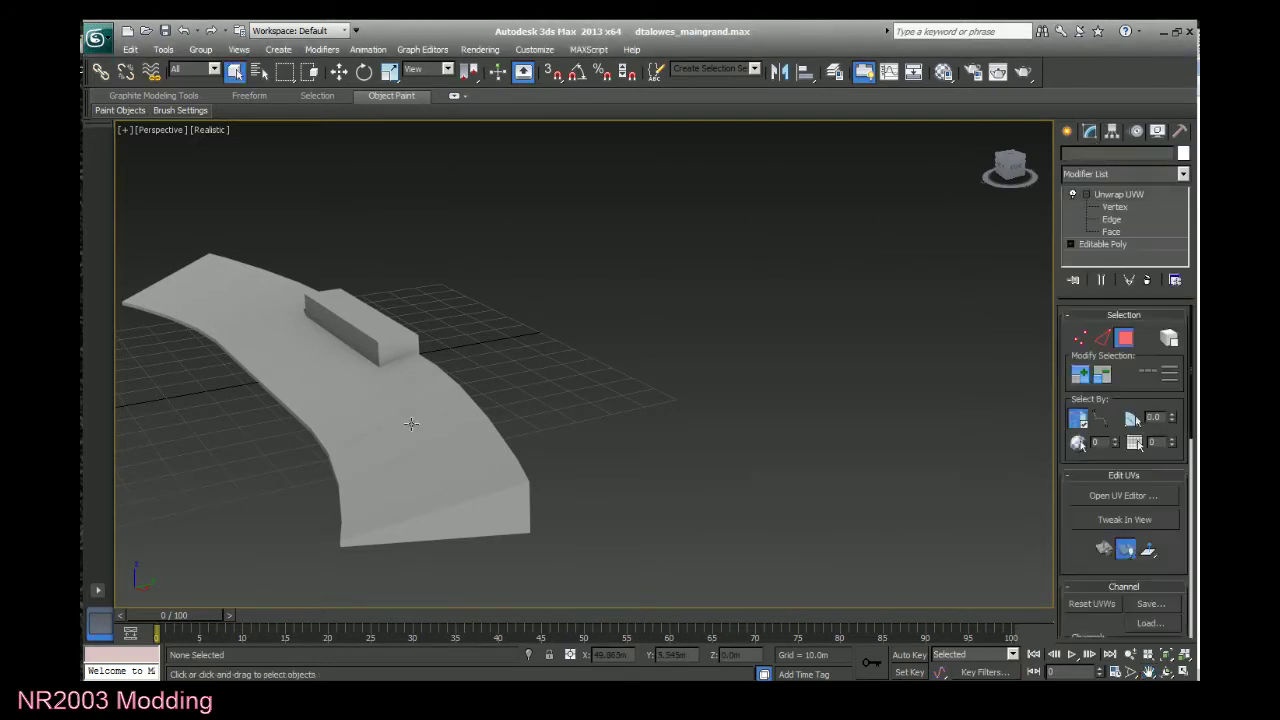
{"action": "left_click", "coordinate": [1128, 500]}
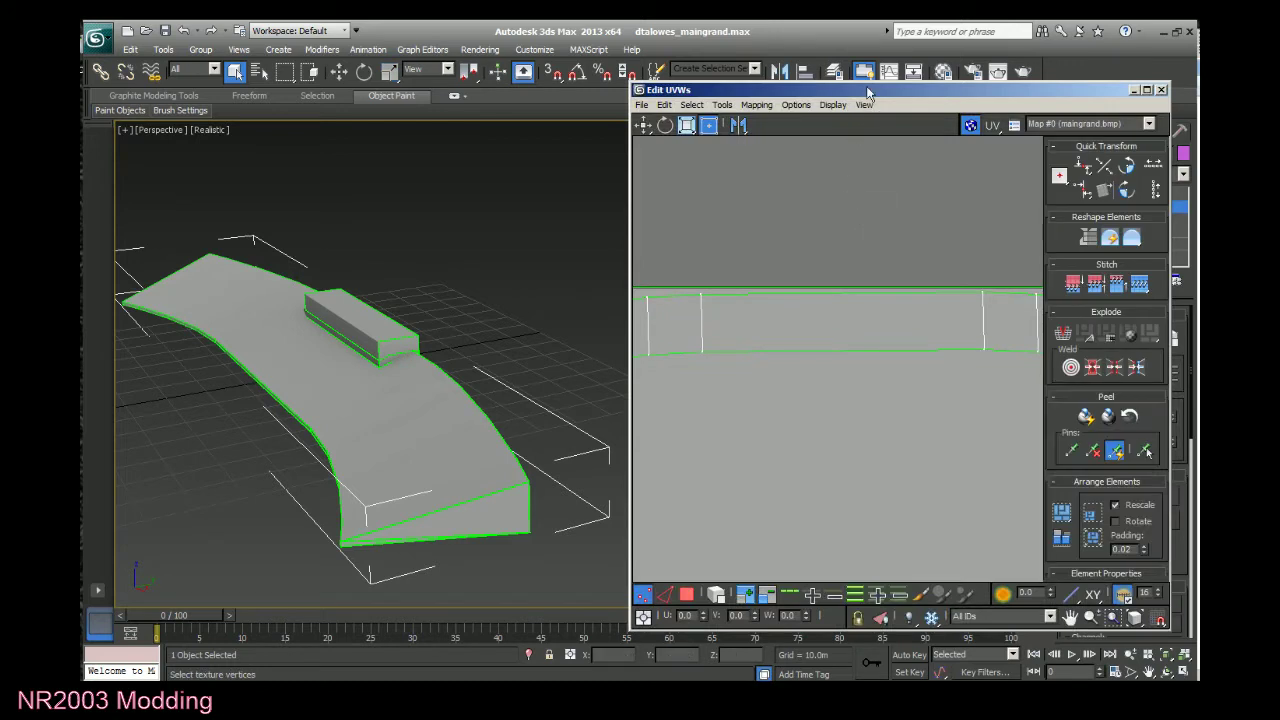
{"action": "double_click", "coordinate": [868, 91]}
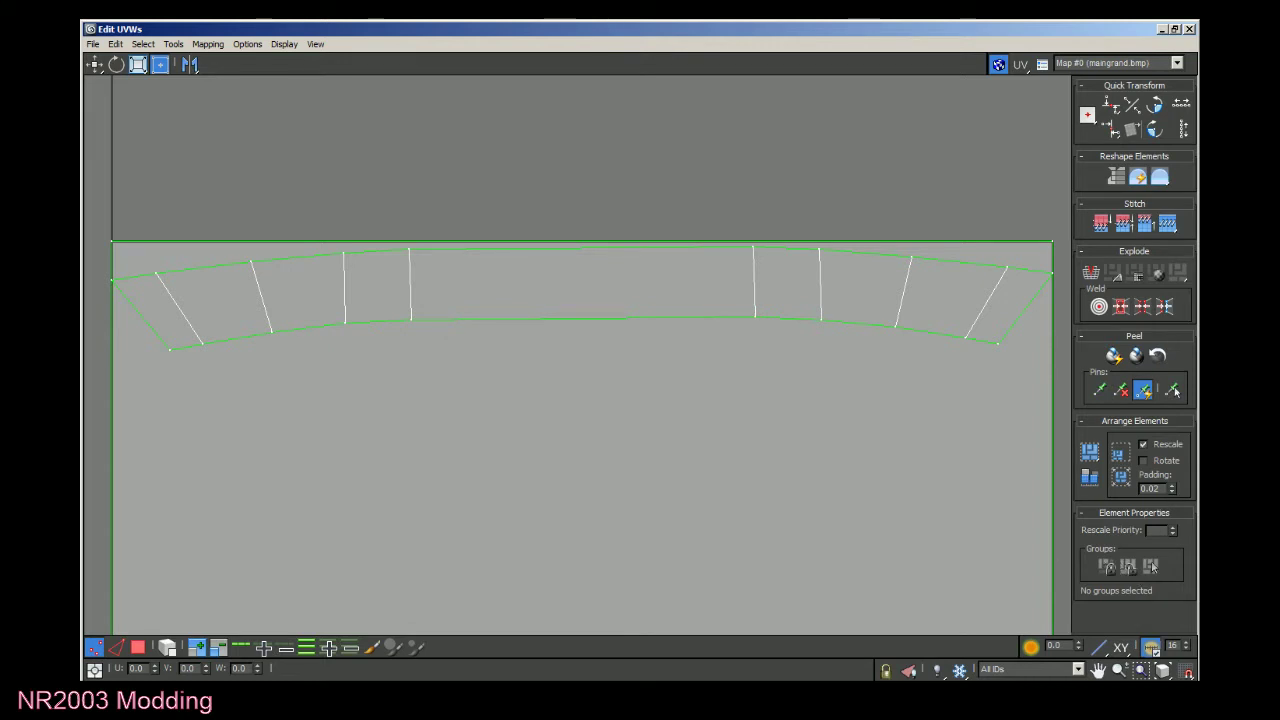
Switch to Photoshop, copy the entire grandstand13_a01.bmp image and paste it into maingrand.psd.
{"action": "key", "text": "alt+Tab"}
{"action": "left_click", "coordinate": [1161, 30]}
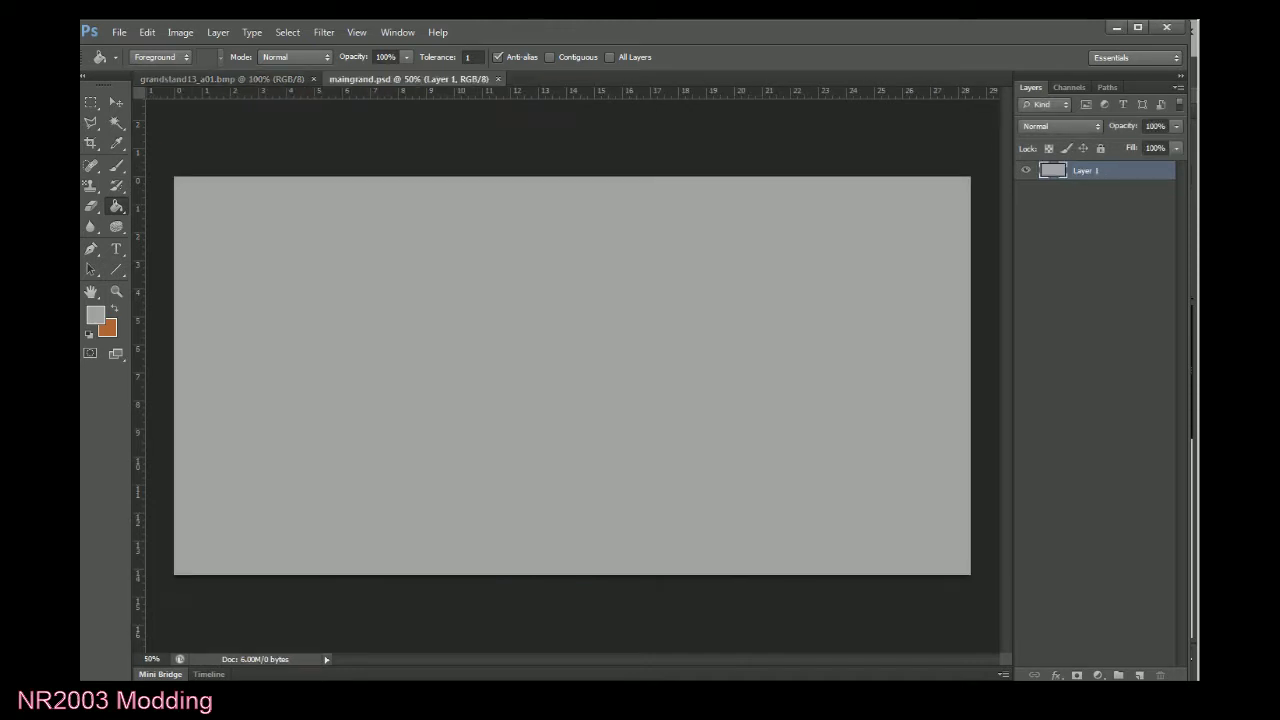
{"action": "left_click", "coordinate": [246, 79]}
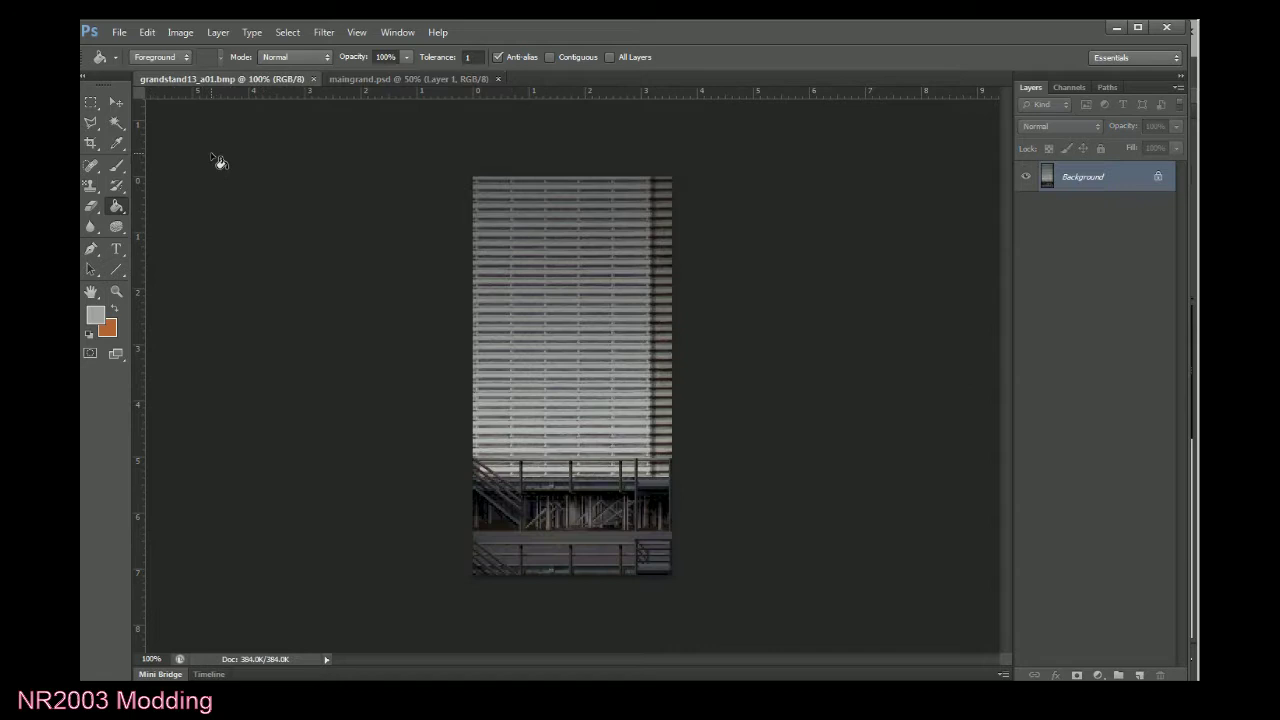
{"action": "left_click", "coordinate": [90, 102]}
{"action": "key", "text": "ctrl+a"}
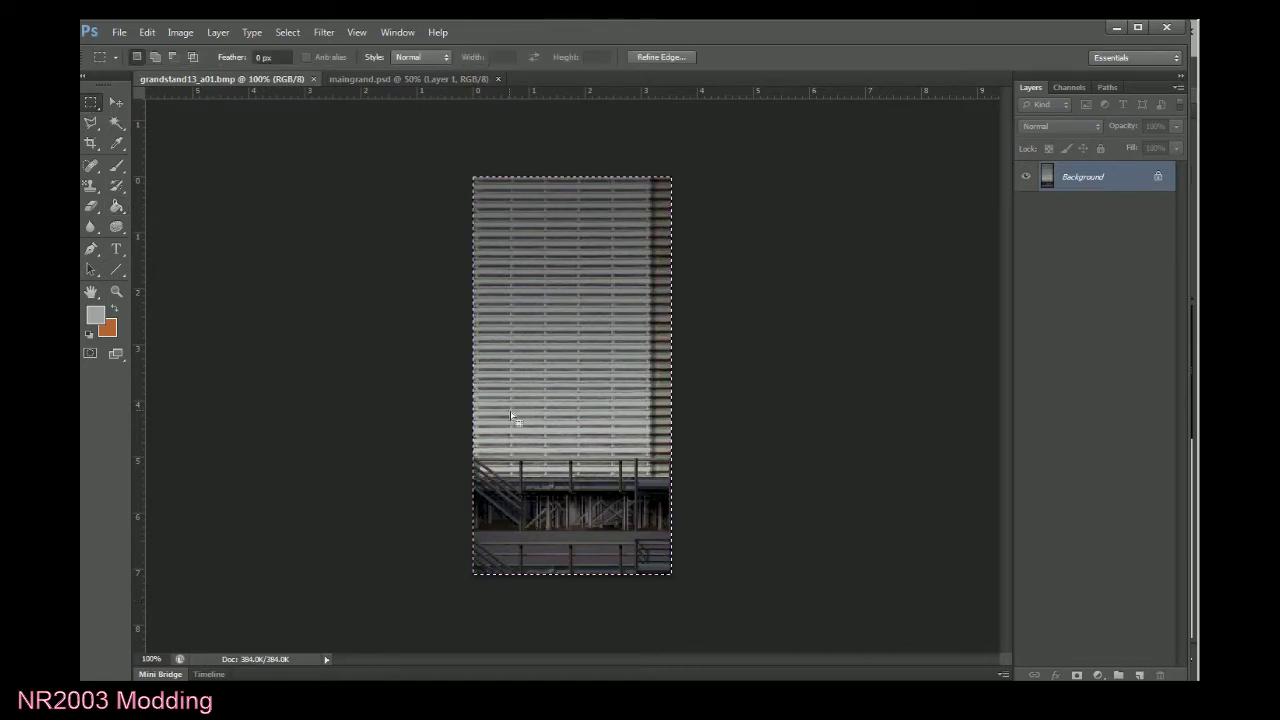
{"action": "key", "text": "ctrl+c"}
{"action": "left_click", "coordinate": [414, 79]}
{"action": "key", "text": "ctrl+v"}
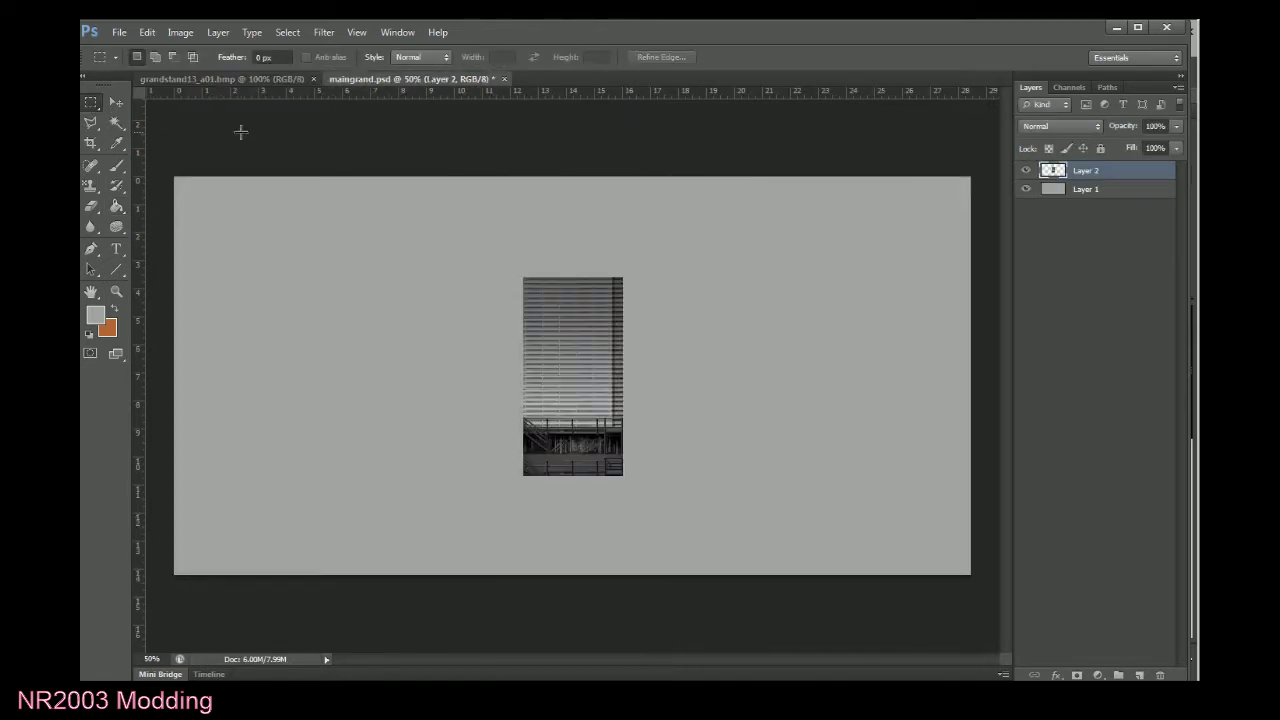
Move the pasted seating texture flush into the upper-left corner of the maingrand.psd canvas.
{"action": "left_click", "coordinate": [116, 102]}
{"action": "left_click_drag", "start_coordinate": [734, 467], "coordinate": [443, 380]}
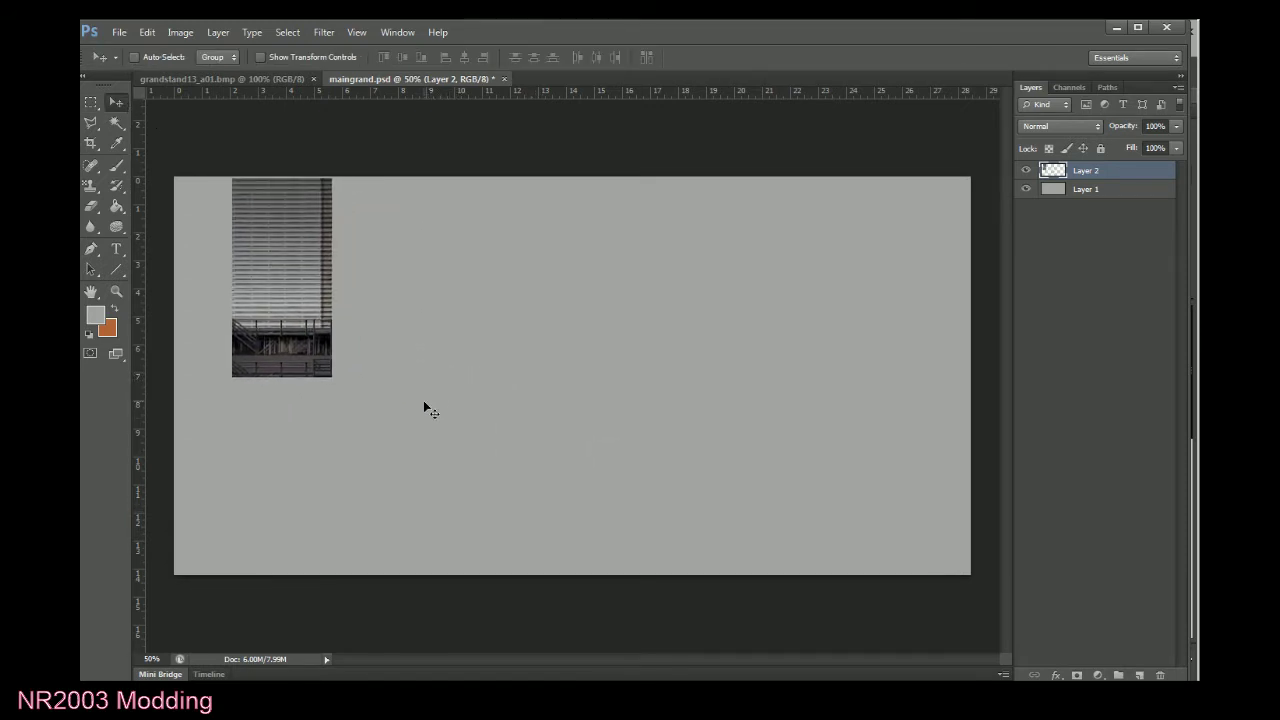
{"action": "key", "text": "Up"}
{"action": "key", "text": "Up"}
{"action": "key", "text": "Left"}
{"action": "key", "text": "Left"}
{"action": "key", "text": "Left"}
{"action": "key", "text": "Left"}
{"action": "key", "text": "Left"}
{"action": "key", "text": "Left"}
{"action": "key", "text": "Left"}
{"action": "key", "text": "Left"}
{"action": "key", "text": "Left"}
{"action": "key", "text": "Left"}
{"action": "key", "text": "Left"}
{"action": "key", "text": "Left"}
{"action": "key", "text": "Left"}
{"action": "key", "text": "Left"}
{"action": "key", "text": "Left"}
{"action": "key", "text": "Left"}
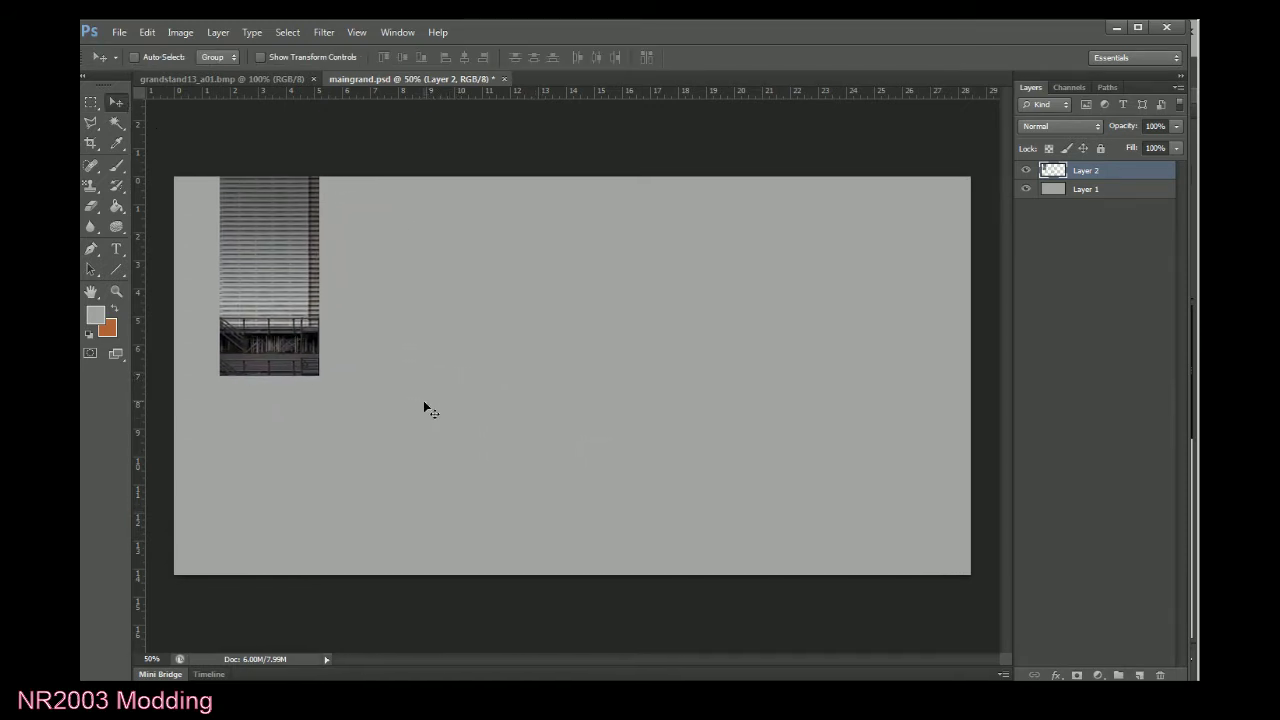
{"action": "key", "text": "Left"}
{"action": "key", "text": "Left"}
{"action": "key", "text": "Left"}
{"action": "key", "text": "Left"}
{"action": "key", "text": "Left"}
{"action": "key", "text": "Left"}
{"action": "key", "text": "Left"}
{"action": "key", "text": "Left"}
{"action": "key", "text": "Left"}
{"action": "key", "text": "Left"}
{"action": "key", "text": "Left"}
{"action": "key", "text": "Left"}
{"action": "key", "text": "Left"}
{"action": "key", "text": "Left"}
{"action": "key", "text": "Left"}
{"action": "key", "text": "Left"}
{"action": "key", "text": "Left"}
{"action": "key", "text": "Left"}
{"action": "key", "text": "Left"}
{"action": "key", "text": "Left"}
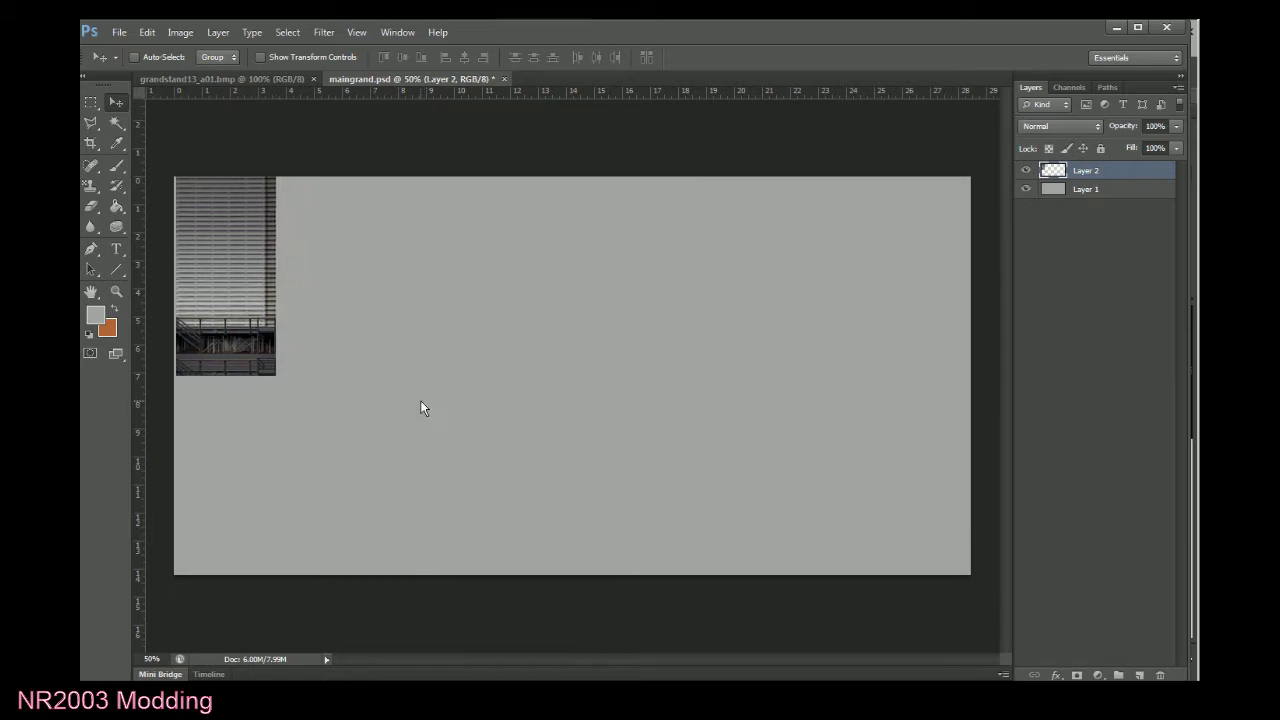
{"action": "key", "text": "Left"}
{"action": "key", "text": "Left"}
{"action": "key", "text": "Left"}
{"action": "key", "text": "Left"}
{"action": "key", "text": "Left"}
{"action": "key", "text": "Left"}
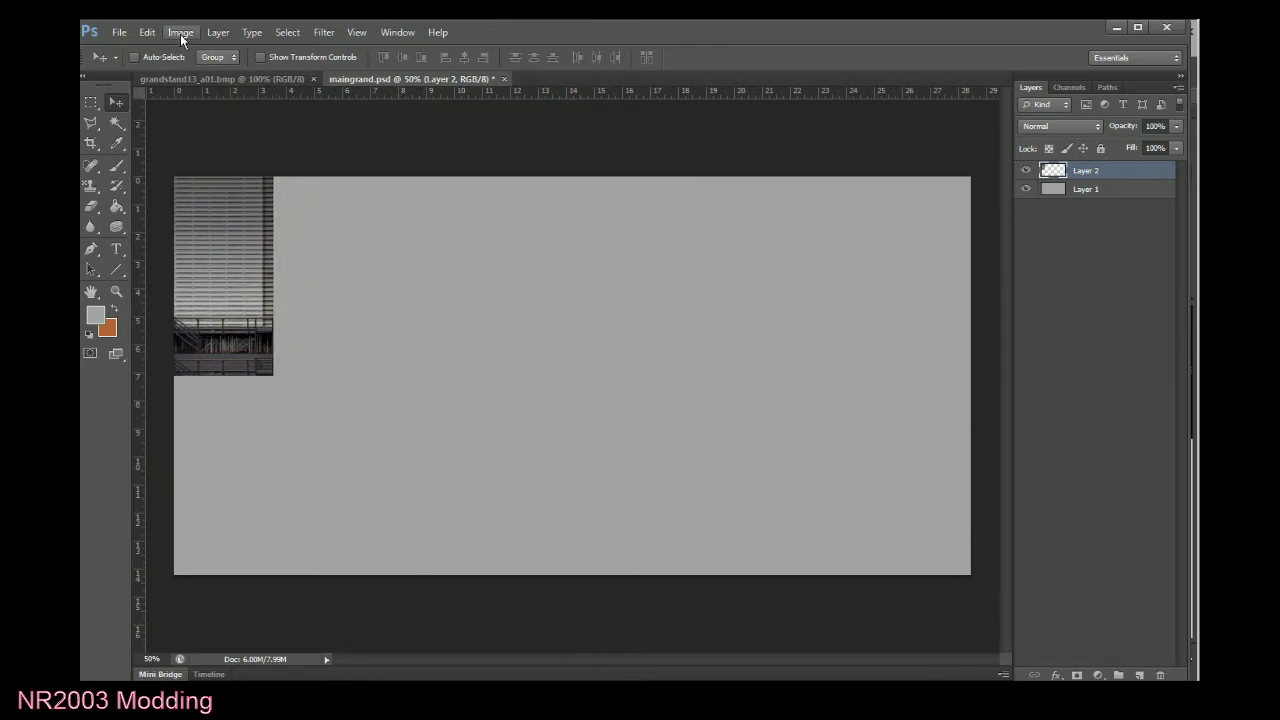
Duplicate the seating layer and paste another copy, aligning them edge to edge as the second and third sections of the row.
{"action": "left_click", "coordinate": [218, 32]}
{"action": "left_click", "coordinate": [243, 57]}
{"action": "left_click", "coordinate": [742, 318]}
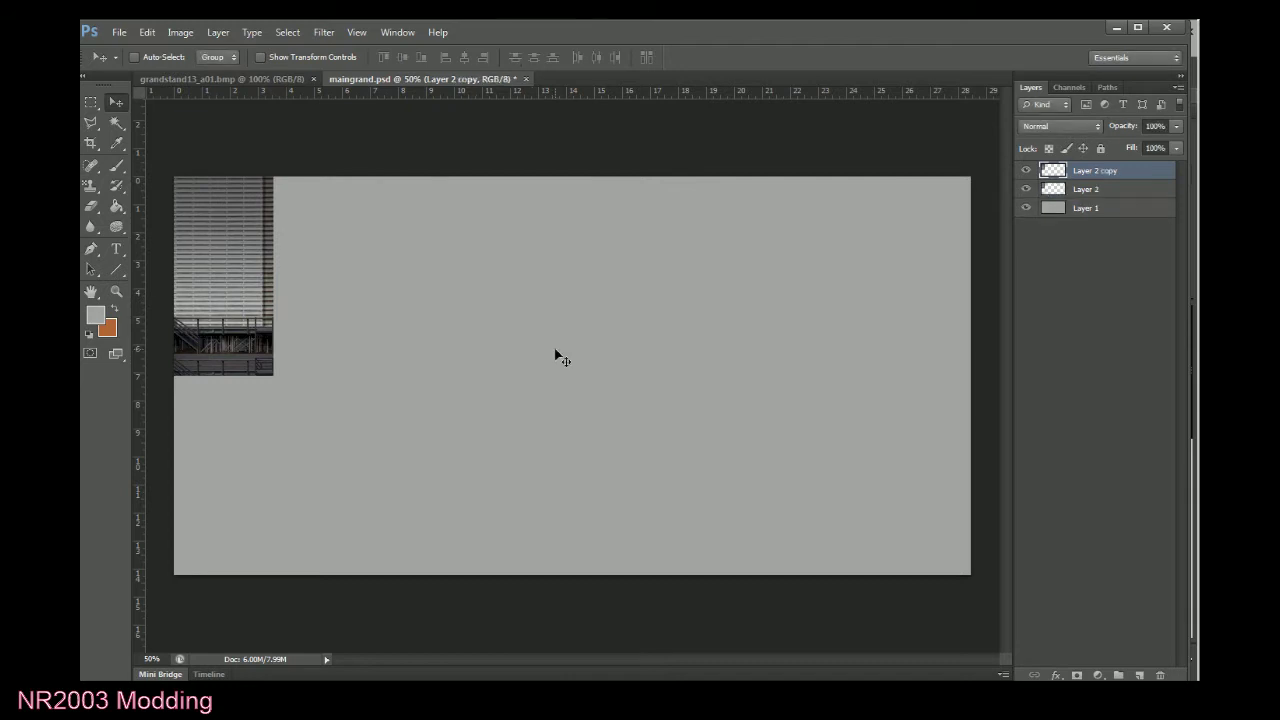
{"action": "left_click_drag", "start_coordinate": [557, 354], "coordinate": [609, 360]}
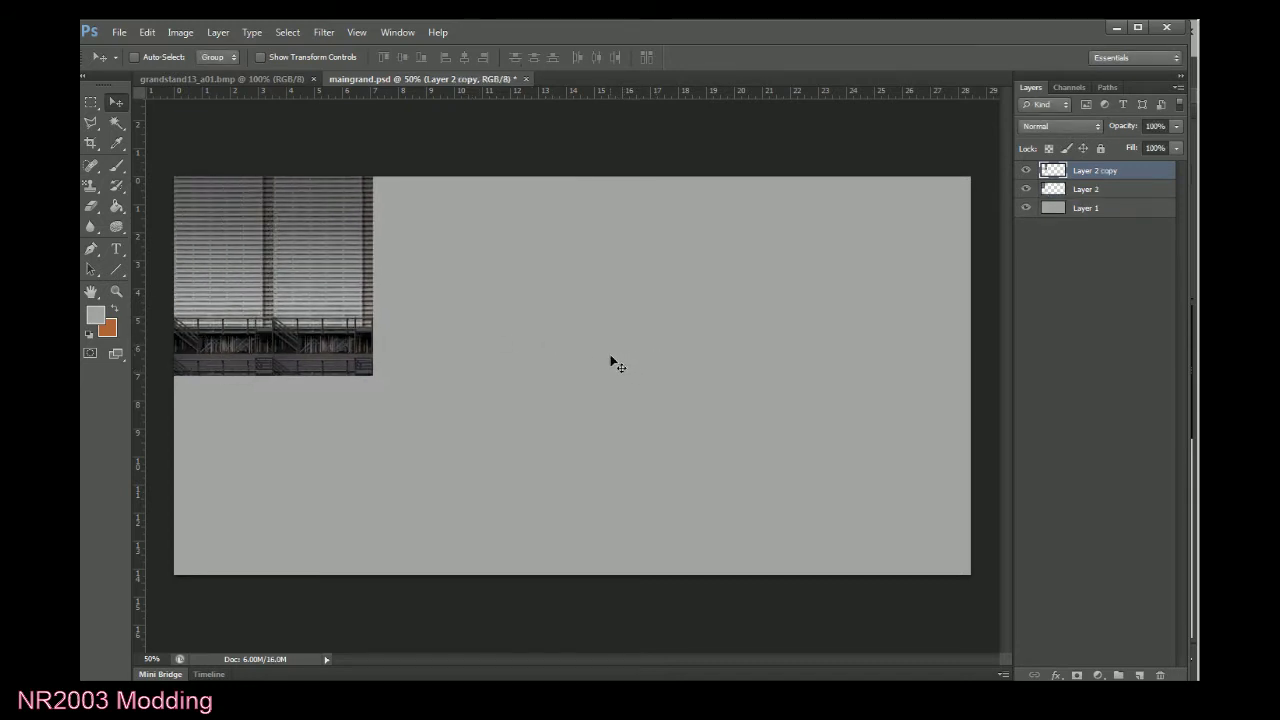
{"action": "key", "text": "ctrl+v"}
{"action": "left_click_drag", "start_coordinate": [524, 298], "coordinate": [408, 284]}
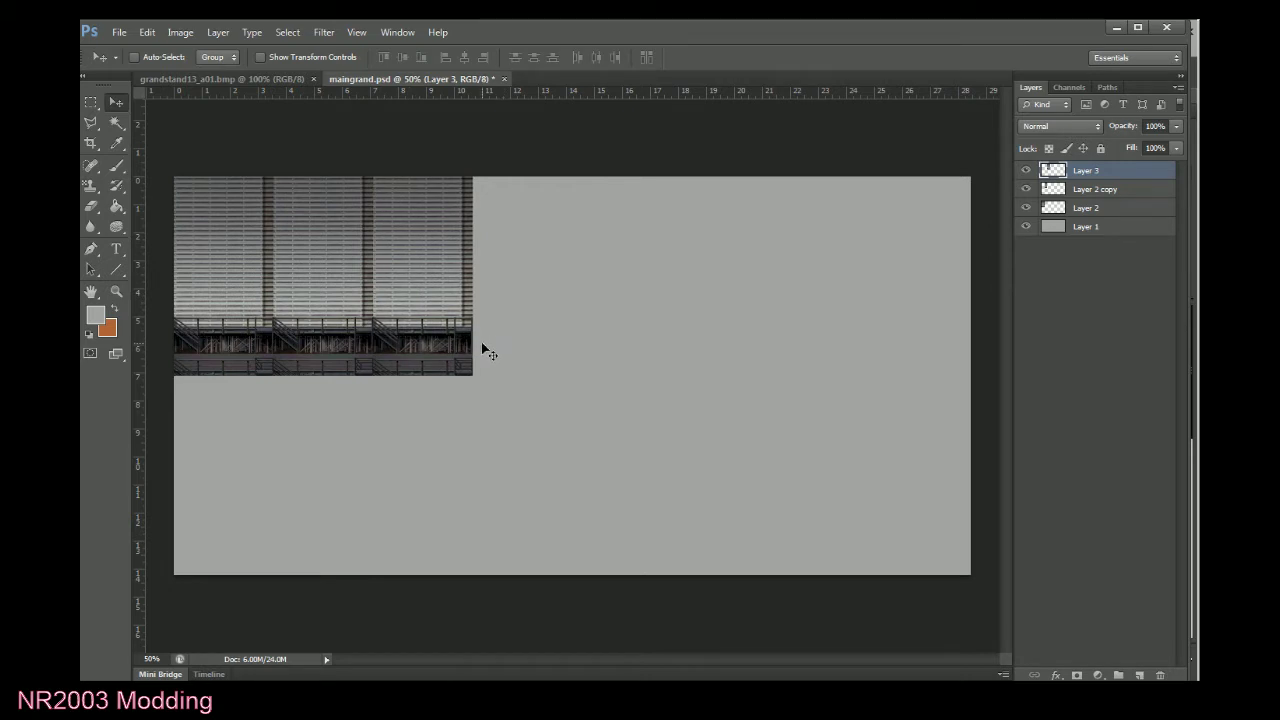
Paste a fourth seating section and align it with the third along the canvas's upper edge.
{"action": "key", "text": "ctrl+v"}
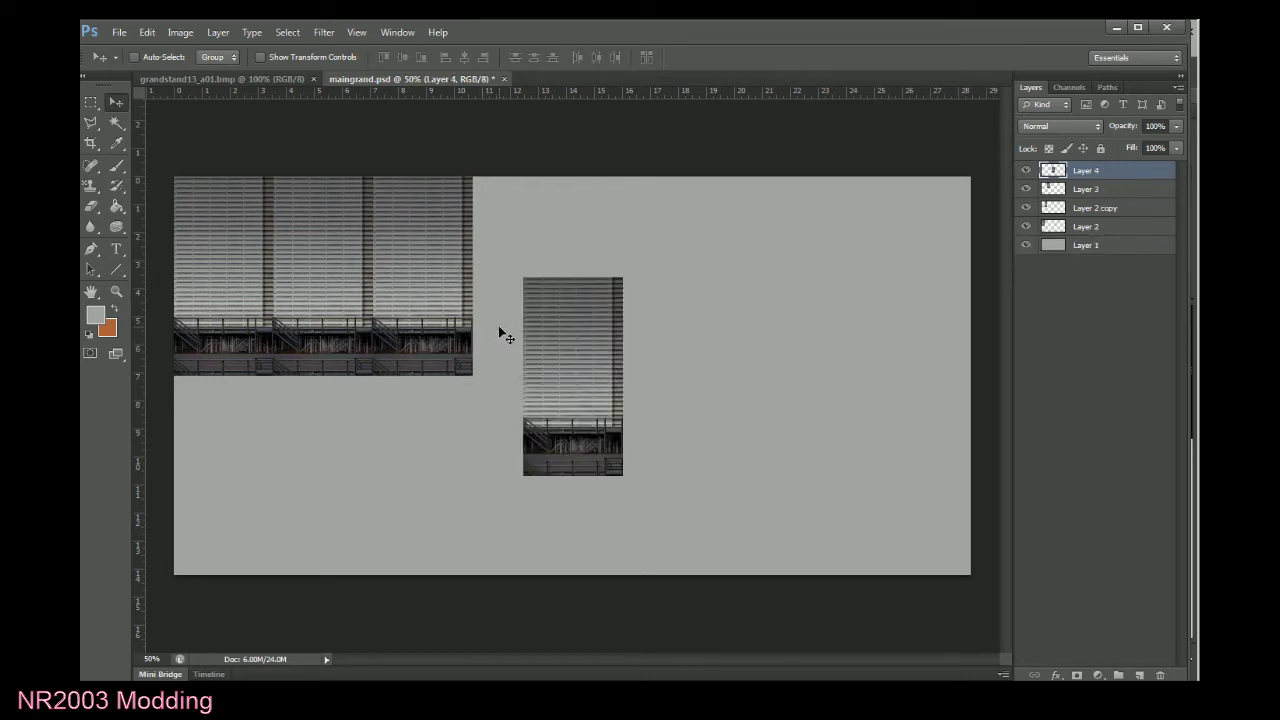
{"action": "left_click_drag", "start_coordinate": [566, 371], "coordinate": [512, 275]}
{"action": "key", "text": "Up"}
{"action": "key", "text": "Up"}
{"action": "key", "text": "Up"}
{"action": "key", "text": "Up"}
{"action": "key", "text": "Up"}
{"action": "key", "text": "Up"}
{"action": "key", "text": "Up"}
{"action": "key", "text": "Up"}
{"action": "key", "text": "Up"}
{"action": "key", "text": "Up"}
{"action": "key", "text": "Up"}
{"action": "key", "text": "Up"}
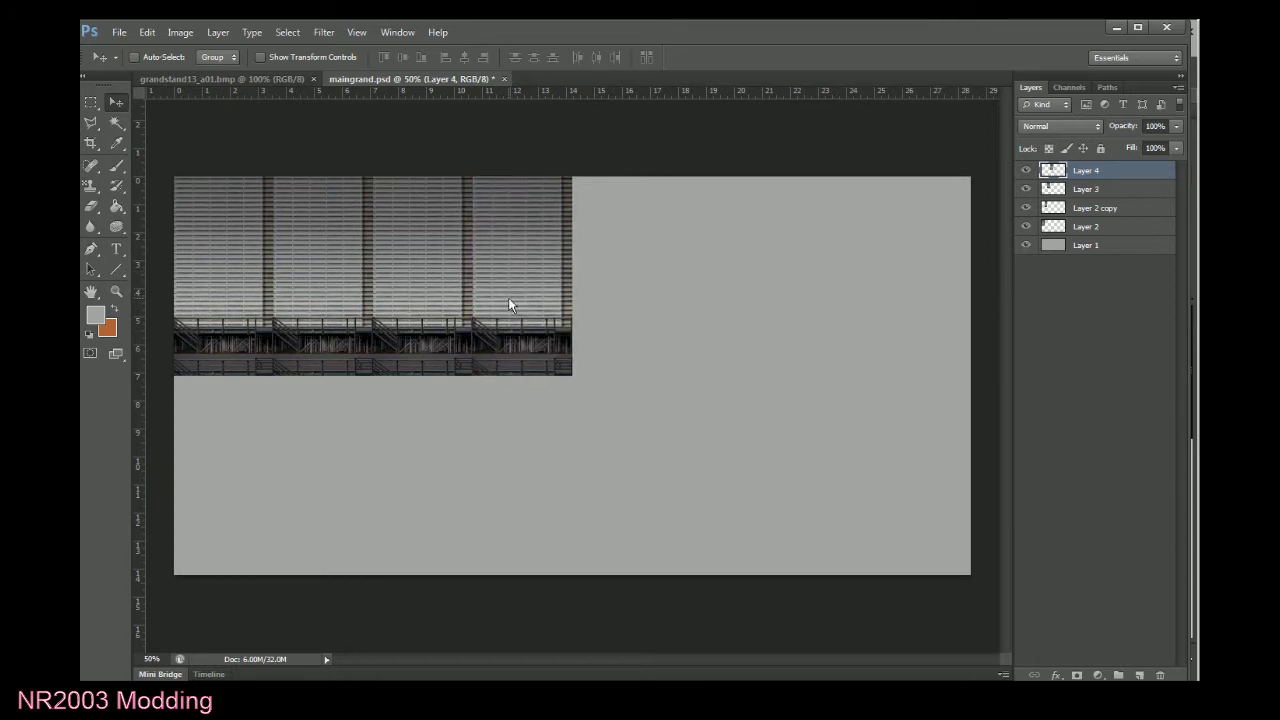
Paste a fifth seating section and align it flush beside the fourth.
{"action": "key", "text": "ctrl+v"}
{"action": "left_click_drag", "start_coordinate": [562, 349], "coordinate": [612, 262]}
{"action": "key", "text": "Up"}
{"action": "key", "text": "Up"}
{"action": "key", "text": "Up"}
{"action": "key", "text": "Up"}
{"action": "key", "text": "Up"}
{"action": "key", "text": "Up"}
{"action": "key", "text": "Up"}
{"action": "key", "text": "Up"}
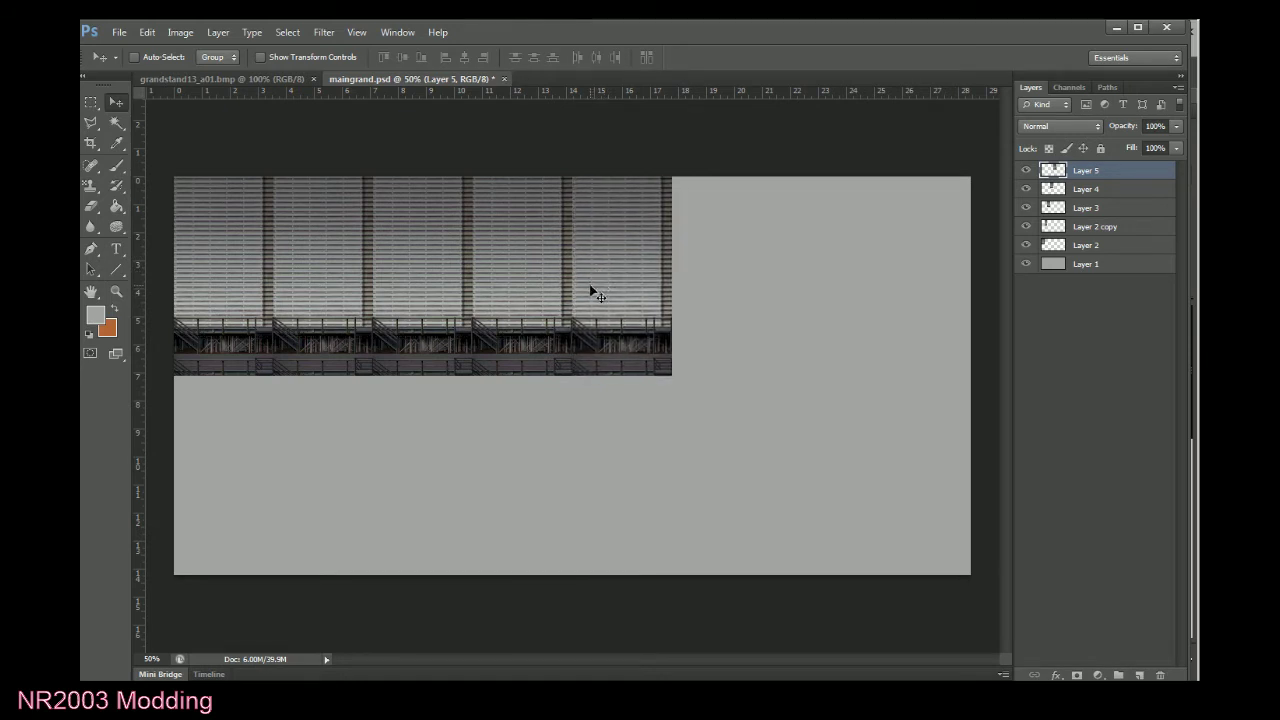
Paste a sixth seating section and align it flush beside the fifth along the canvas's upper edge.
{"action": "key", "text": "ctrl+v"}
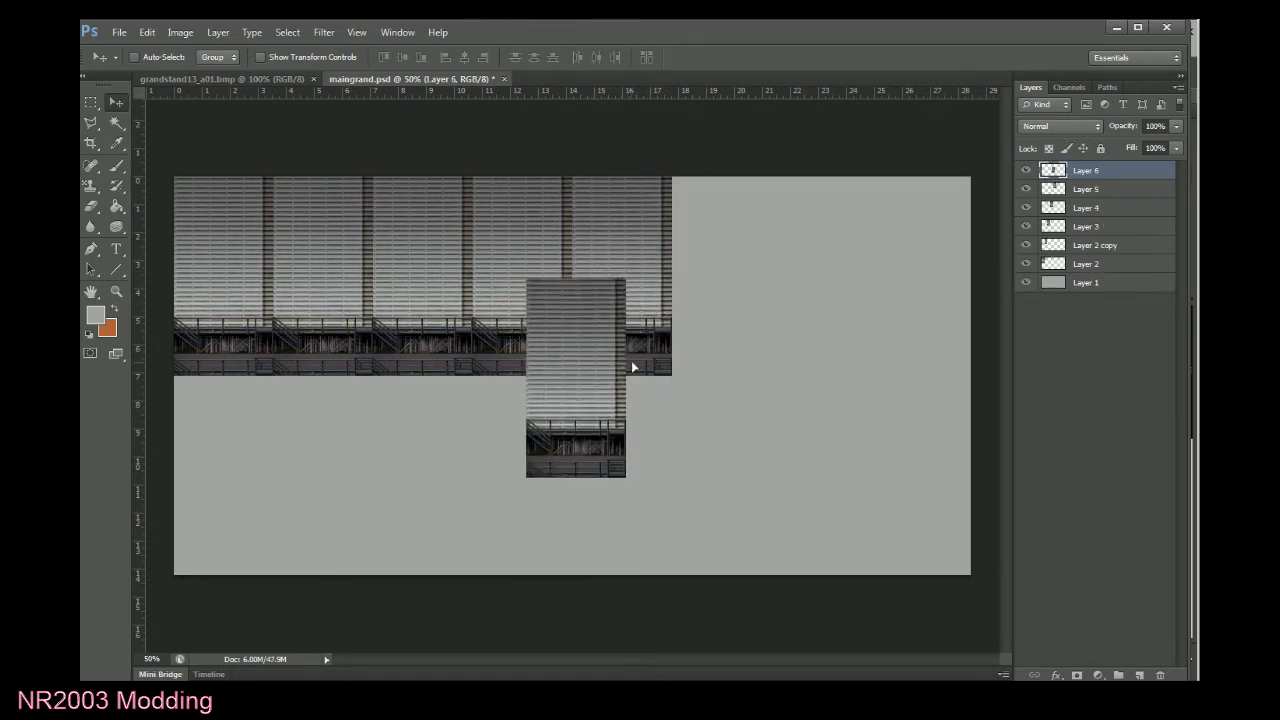
{"action": "left_click_drag", "start_coordinate": [631, 367], "coordinate": [774, 271]}
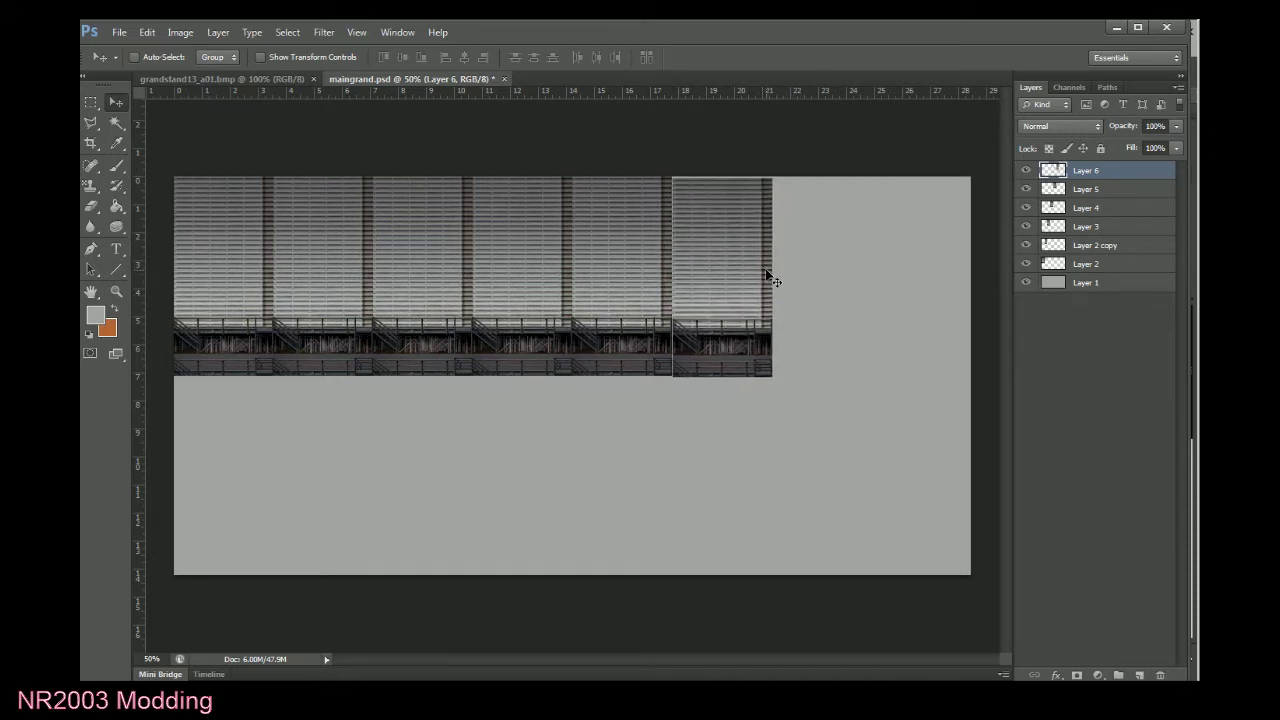
{"action": "key", "text": "Up"}
{"action": "key", "text": "Up"}
{"action": "key", "text": "Left"}
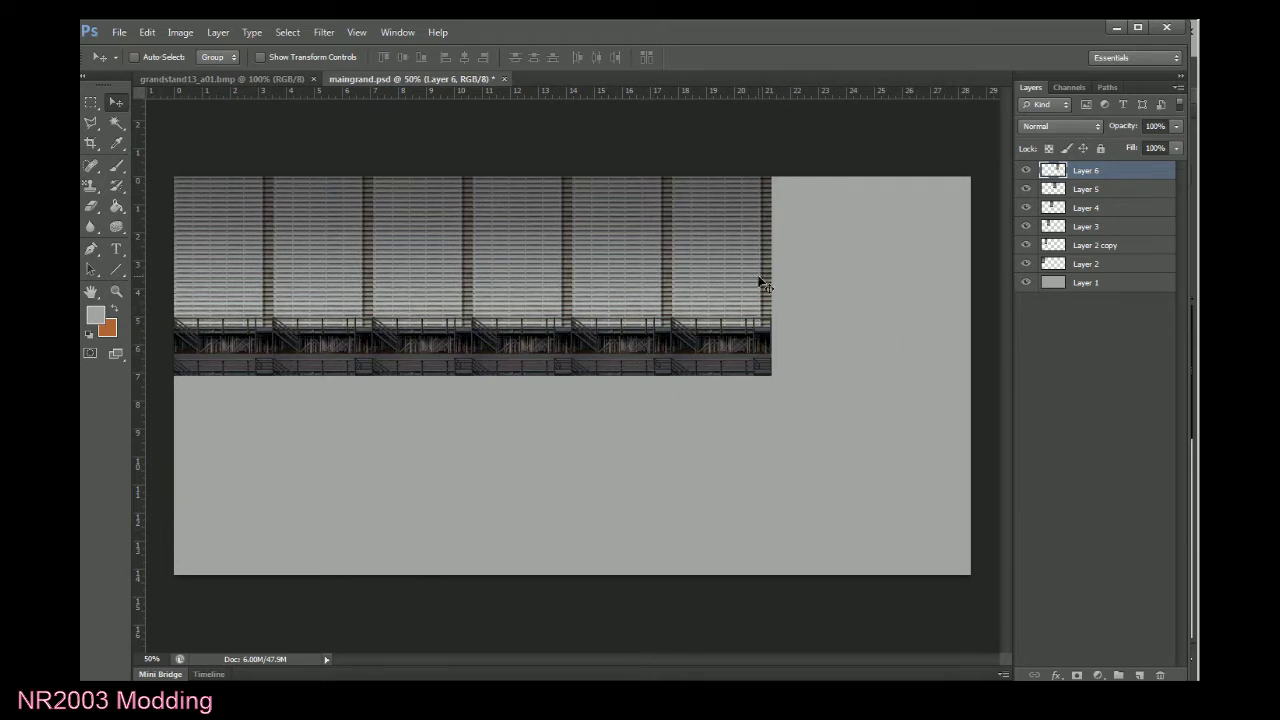
Duplicate the sixth seating section, place the copy flush beside it as the seventh, and merge all seating section layers into one.
{"action": "left_click", "coordinate": [218, 32]}
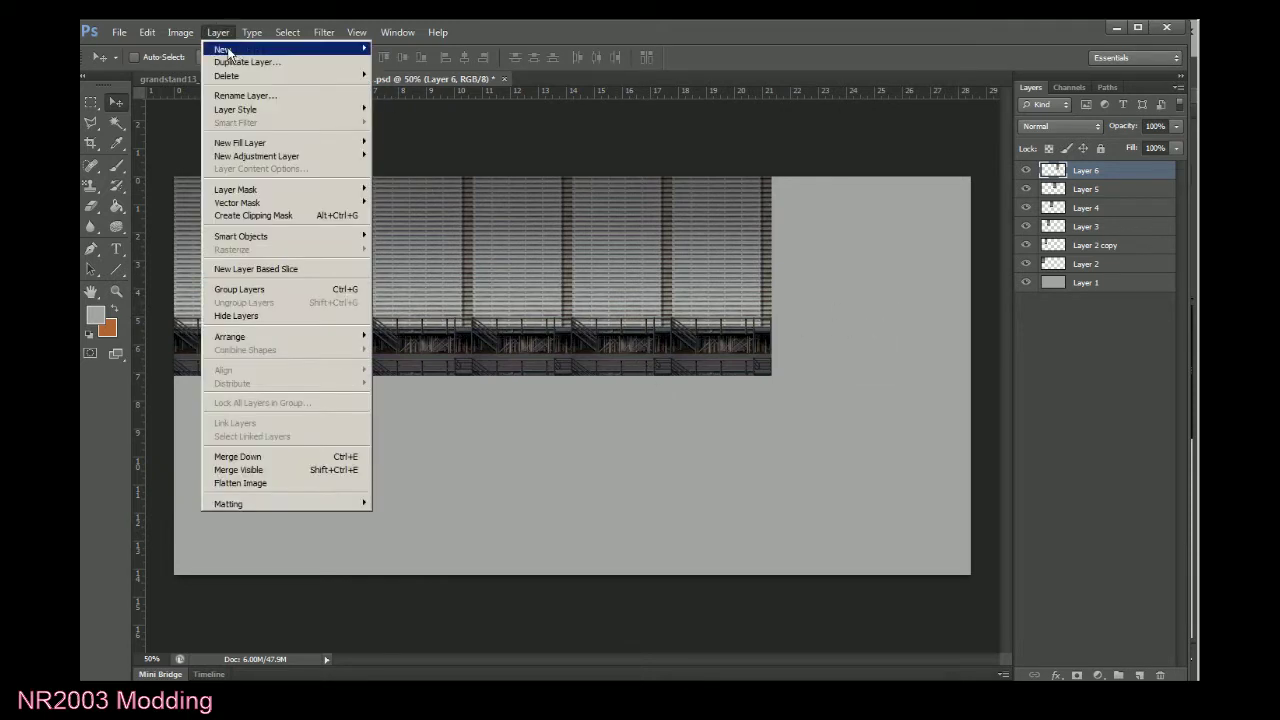
{"action": "left_click", "coordinate": [236, 62]}
{"action": "left_click", "coordinate": [767, 314]}
{"action": "left_click_drag", "start_coordinate": [735, 318], "coordinate": [796, 322]}
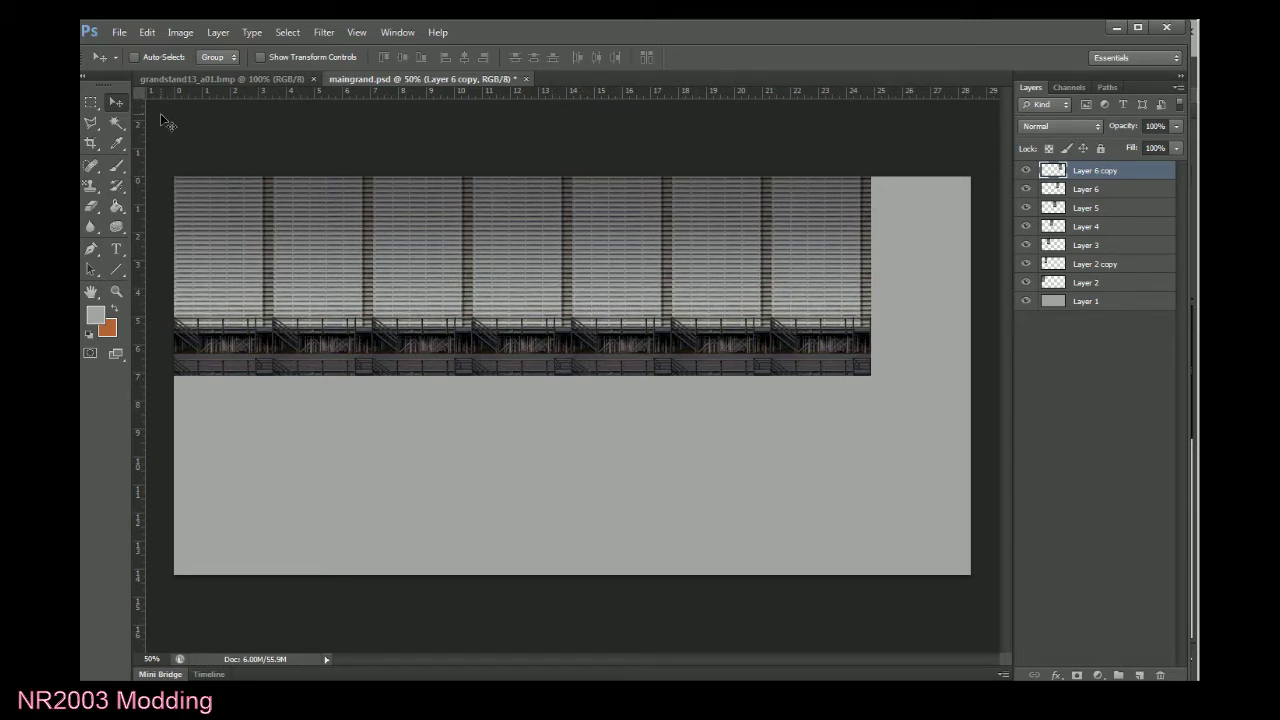
{"action": "left_click", "coordinate": [1050, 288], "text": "shift"}
{"action": "key", "text": "ctrl+e"}
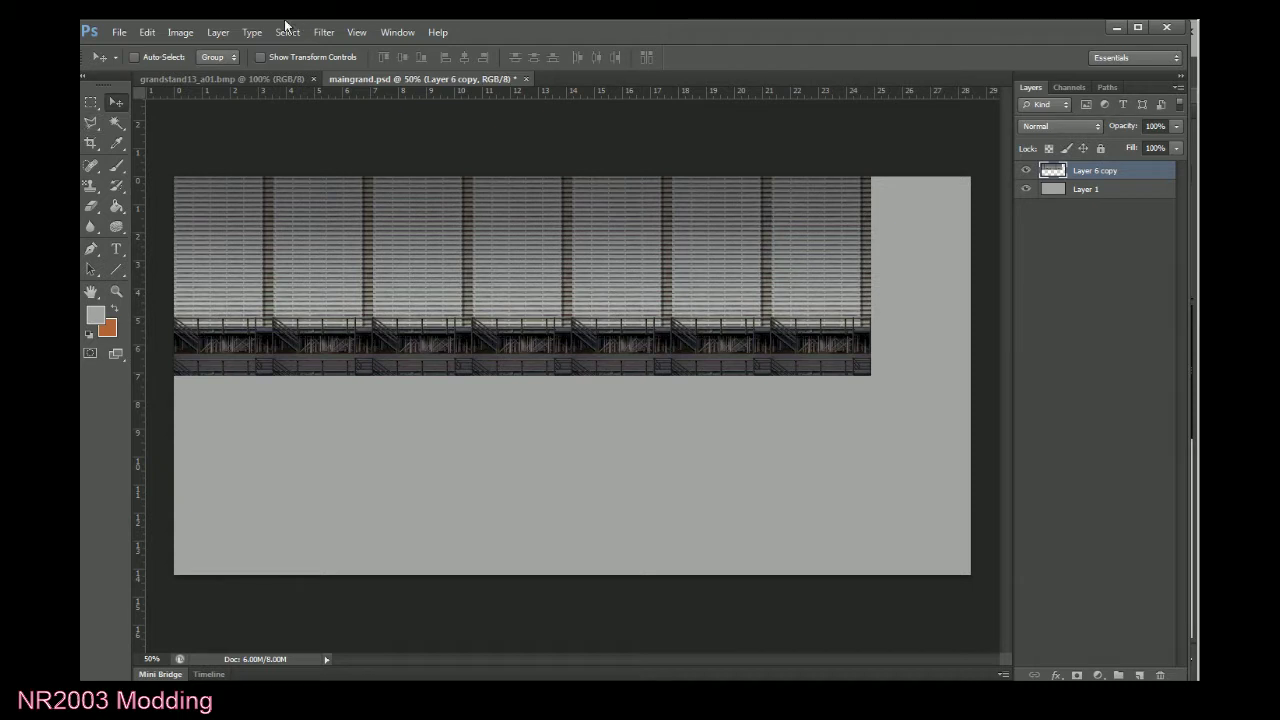
Copy only the bleacher rows above the railings to a new layer and move the copy below the seating row.
{"action": "left_click", "coordinate": [91, 102]}
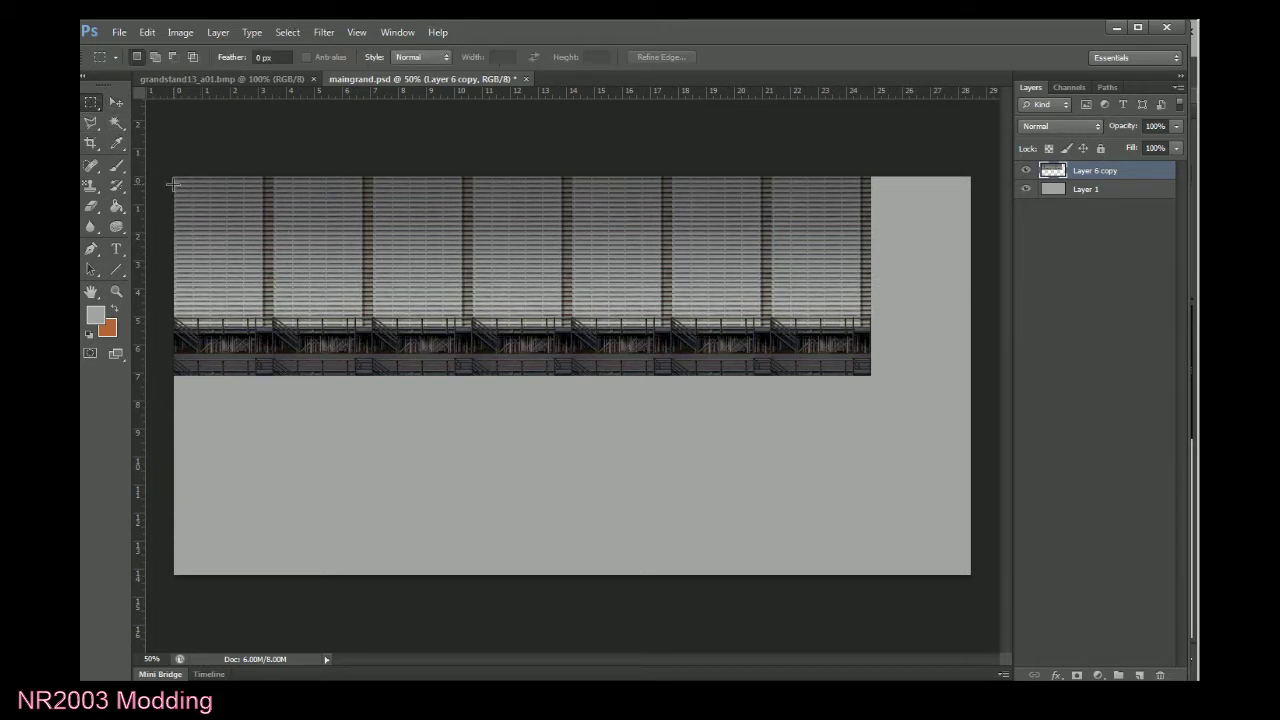
{"action": "left_click_drag", "start_coordinate": [167, 164], "coordinate": [877, 314]}
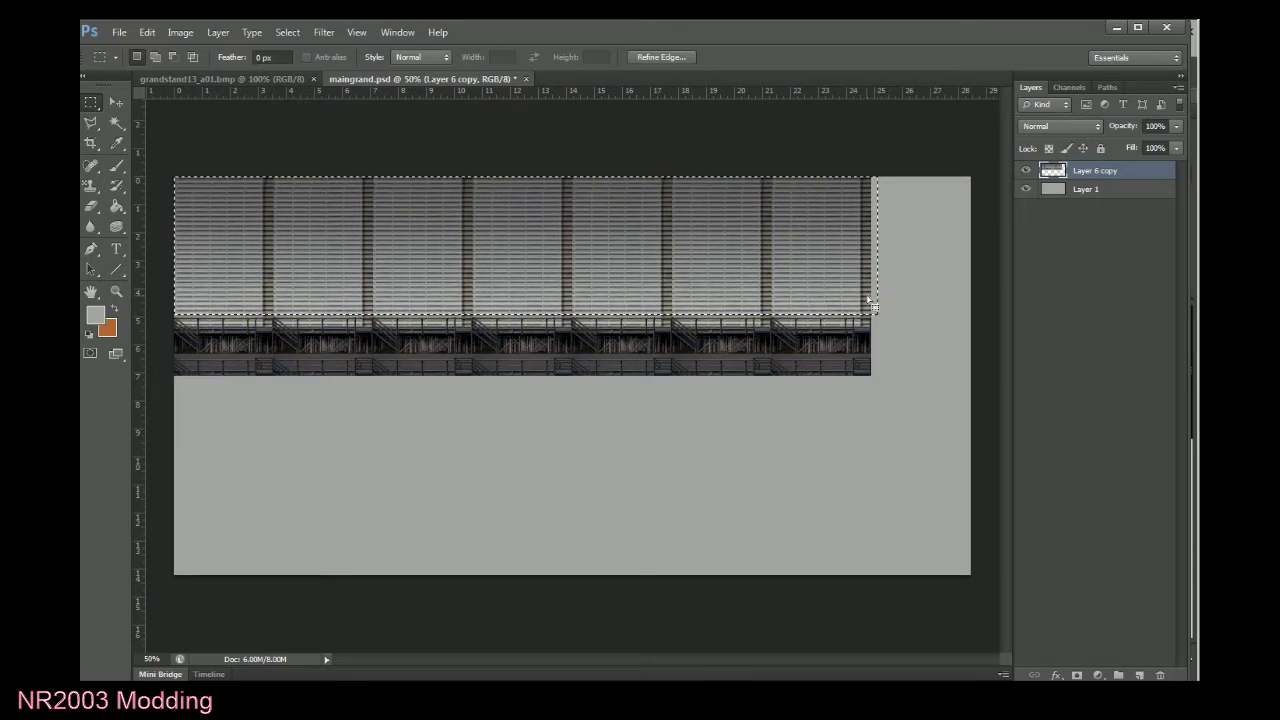
{"action": "key", "text": "ctrl+j"}
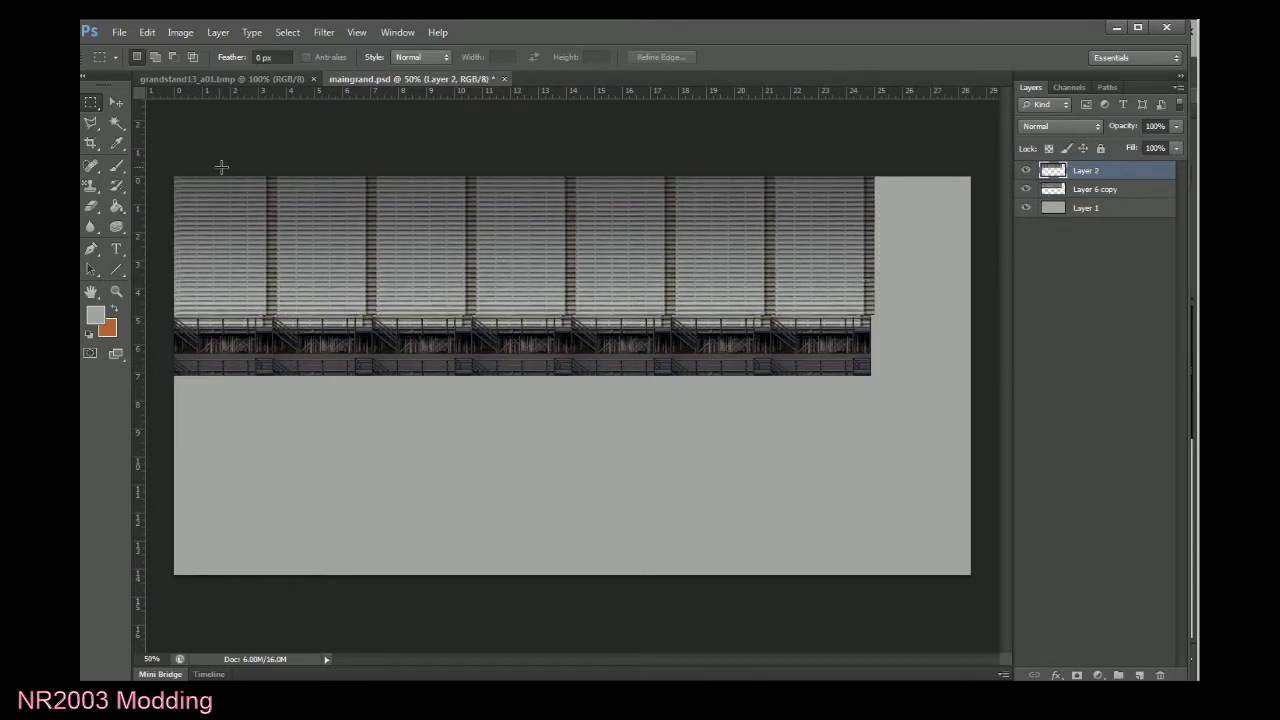
{"action": "left_click", "coordinate": [116, 101]}
{"action": "left_click_drag", "start_coordinate": [328, 228], "coordinate": [386, 433]}
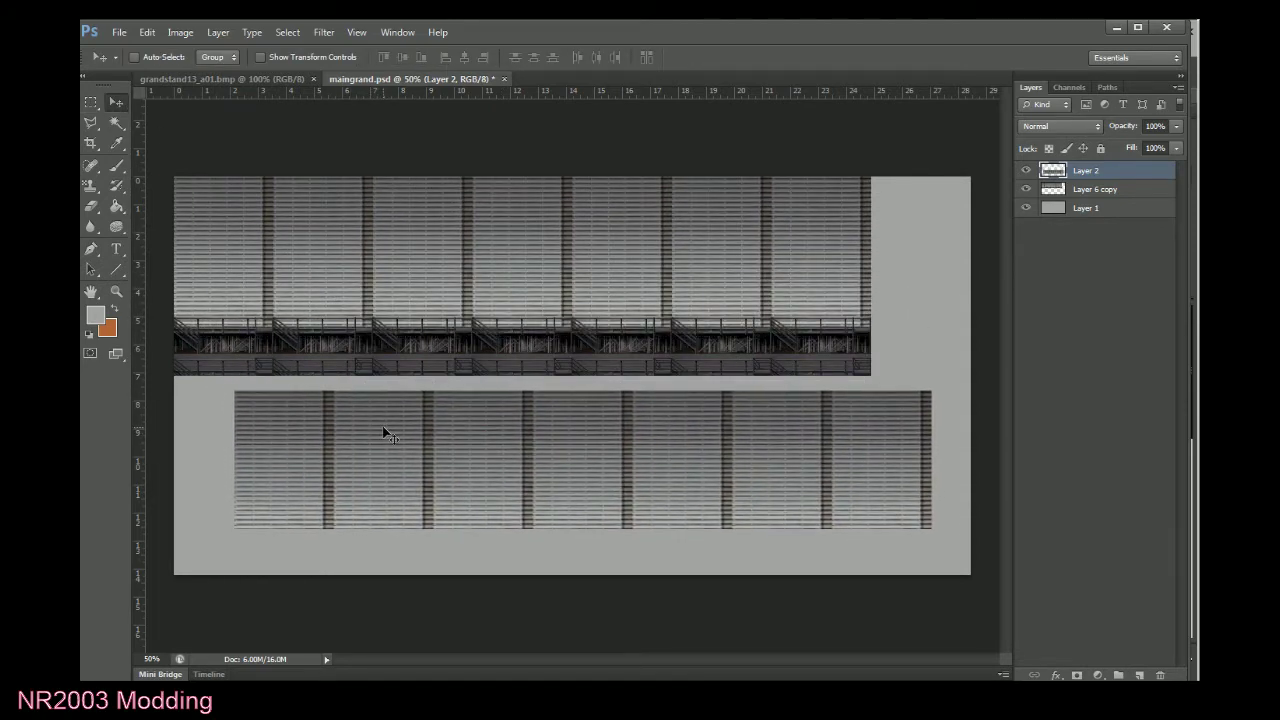
Switch to 3dSimEd and open its Texture Browser.
{"action": "left_click", "coordinate": [1117, 27]}
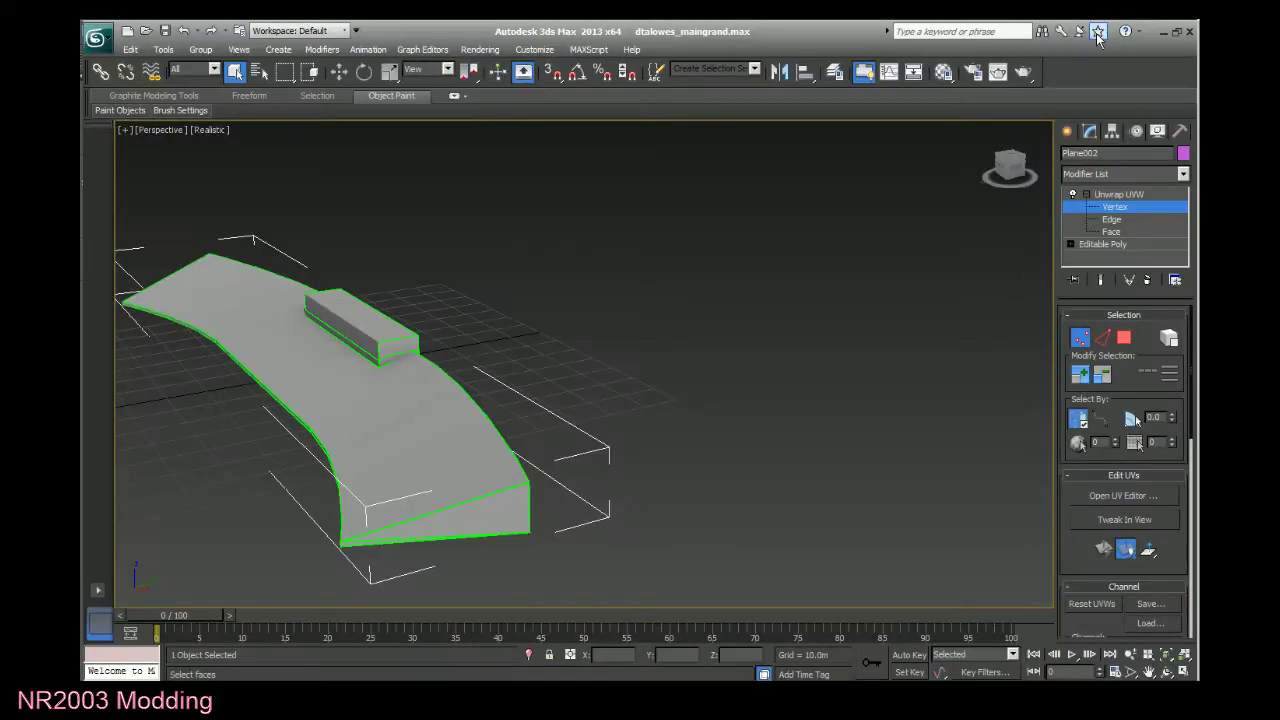
{"action": "left_click", "coordinate": [1163, 31]}
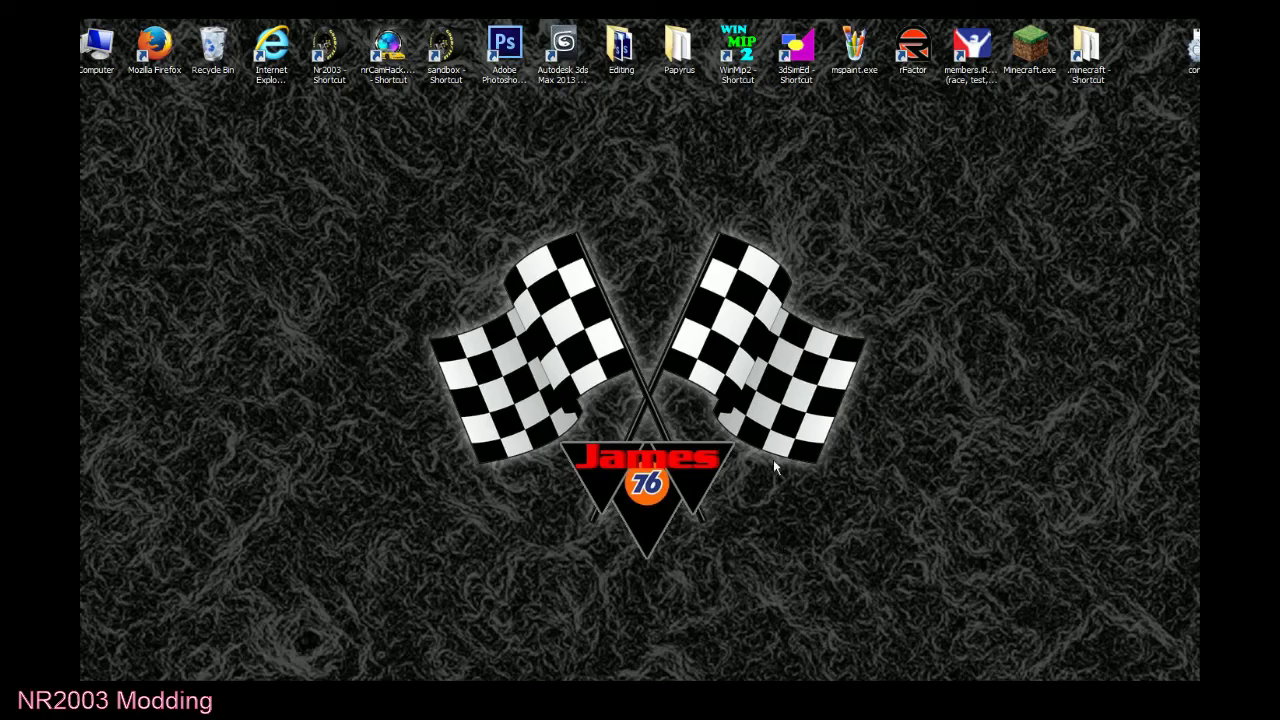
{"action": "double_click", "coordinate": [800, 52]}
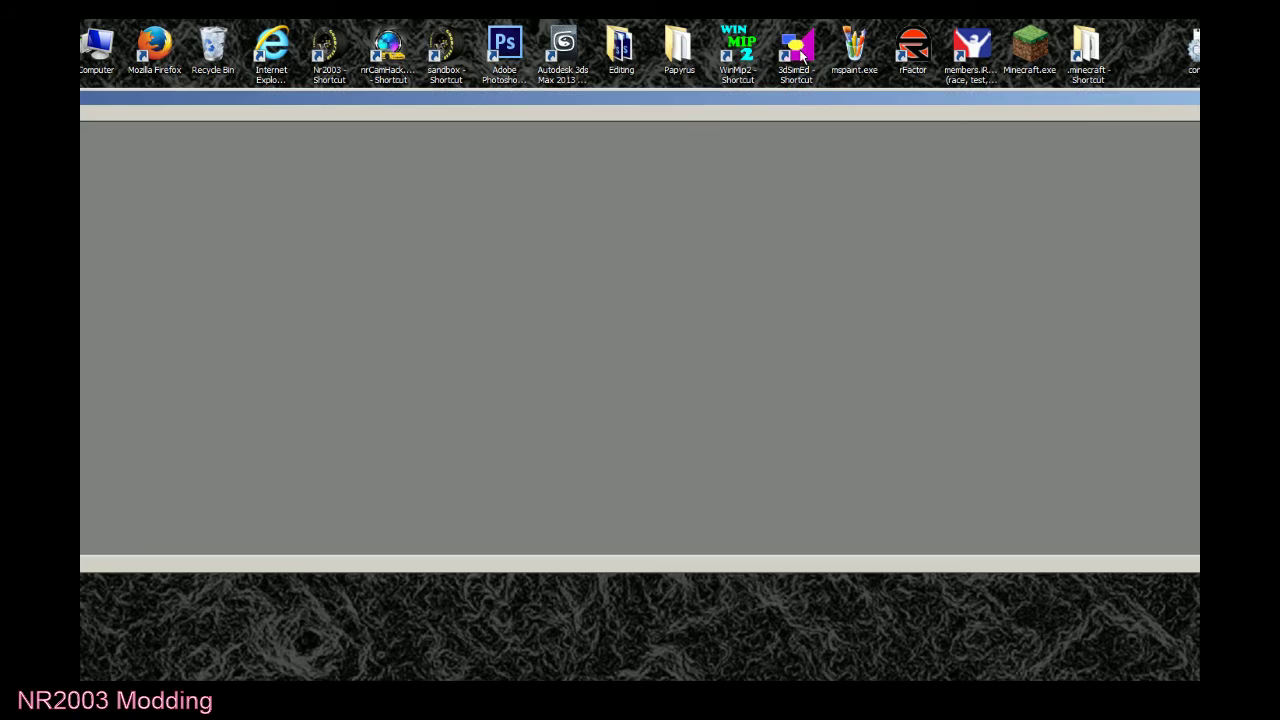
{"action": "left_click", "coordinate": [119, 45]}
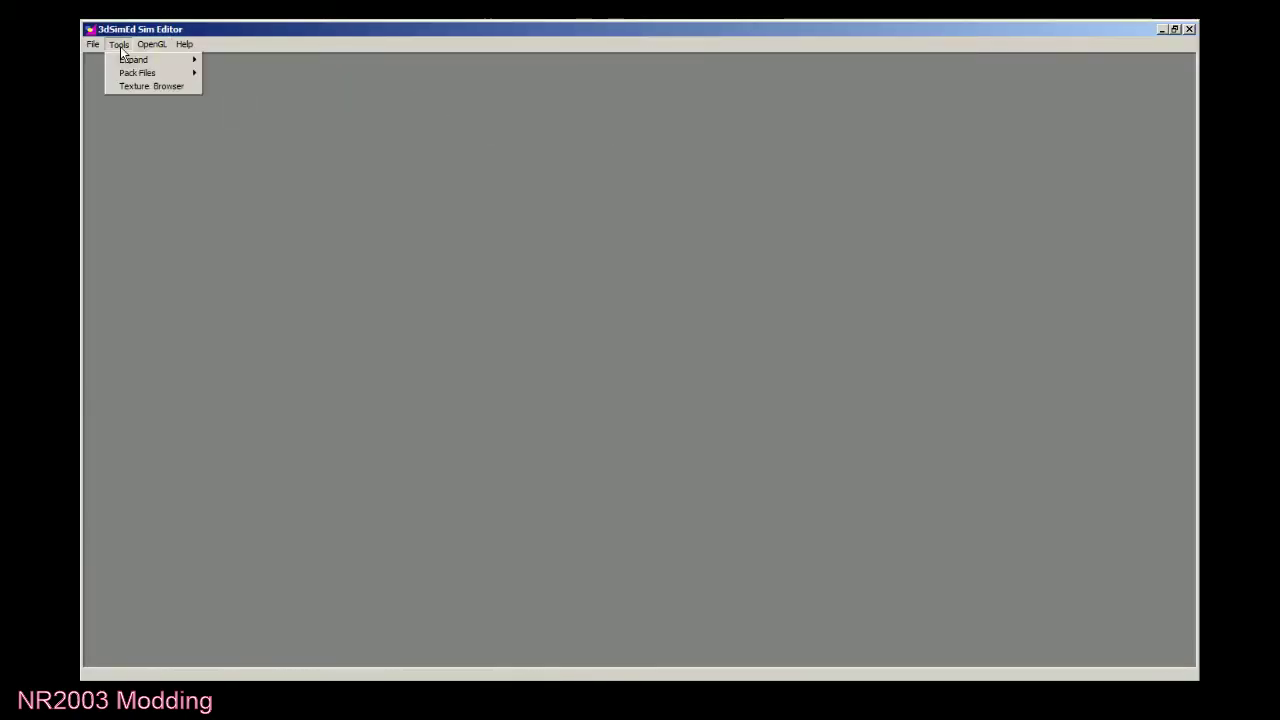
{"action": "left_click", "coordinate": [128, 85]}
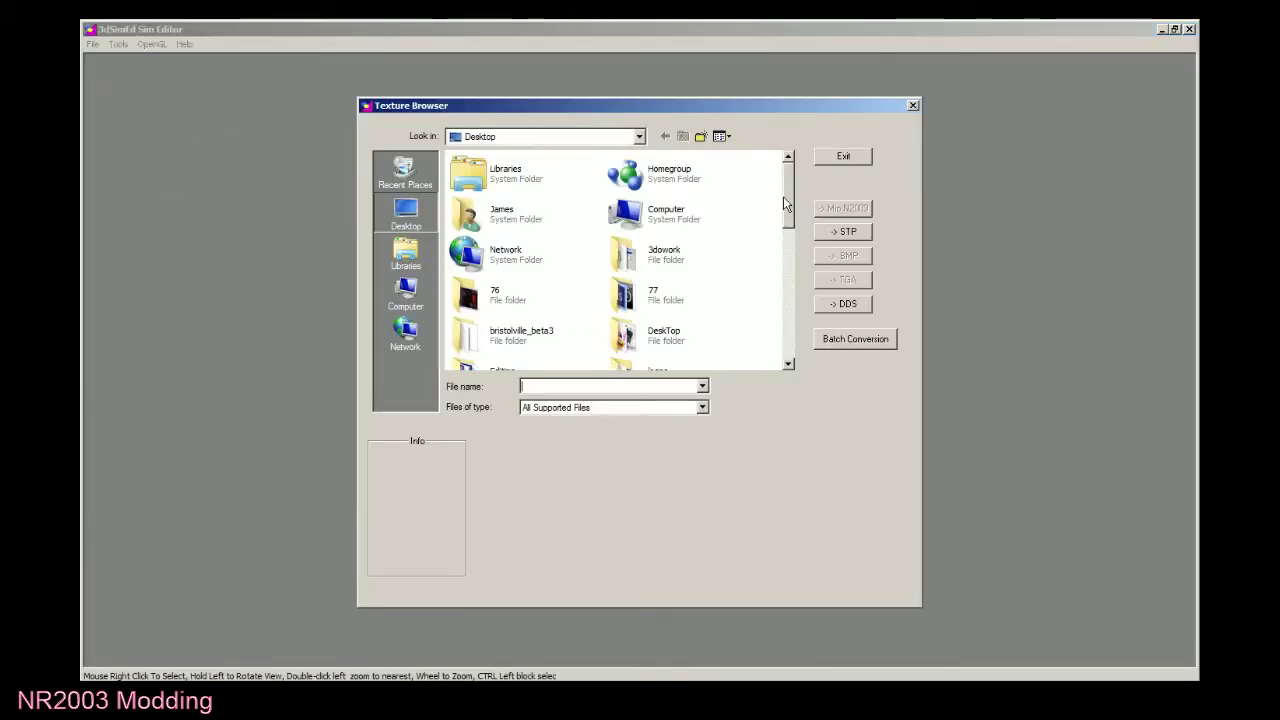
Browse to the lowes_night folder inside the Papyrus tracks folder.
{"action": "left_click_drag", "start_coordinate": [784, 197], "coordinate": [794, 233]}
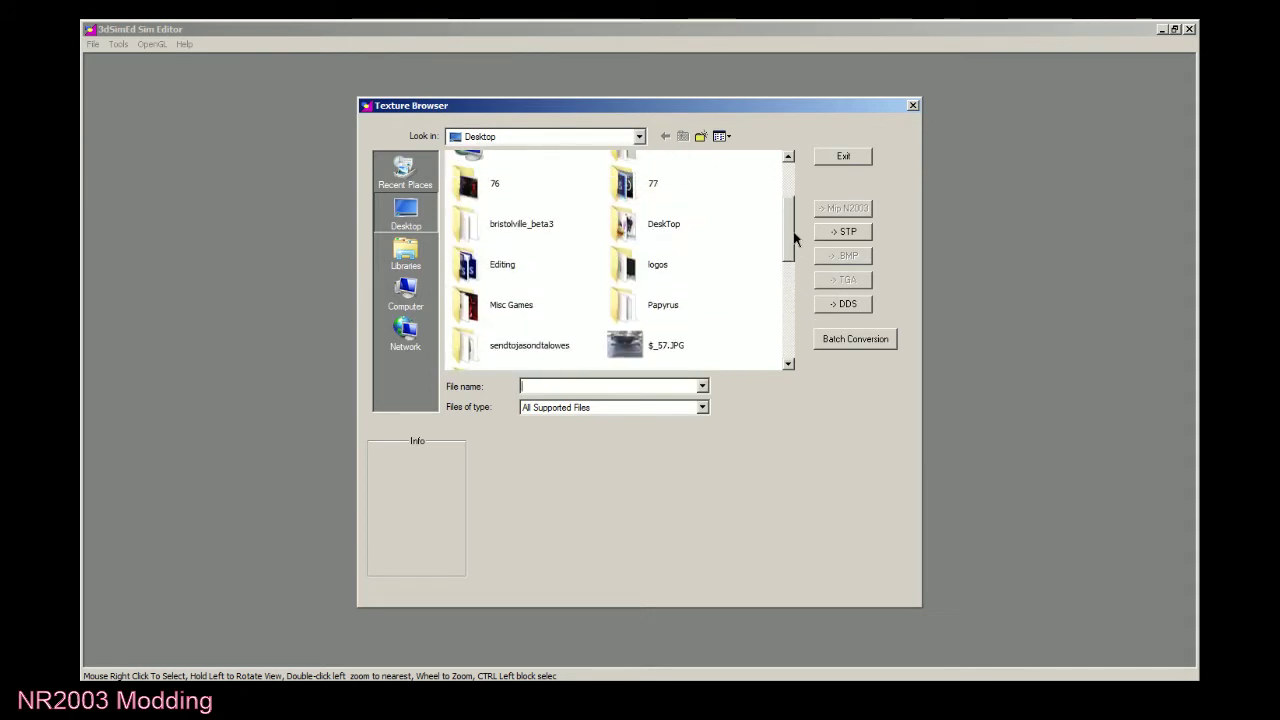
{"action": "double_click", "coordinate": [705, 308]}
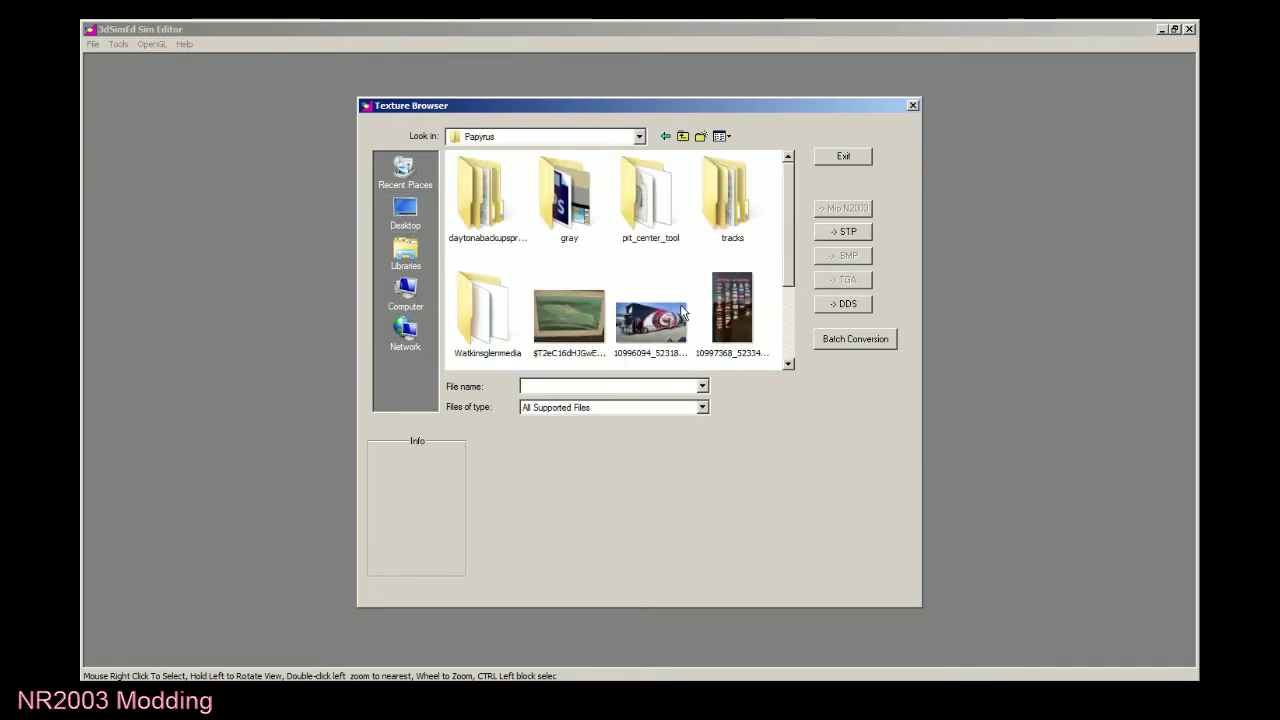
{"action": "double_click", "coordinate": [724, 212]}
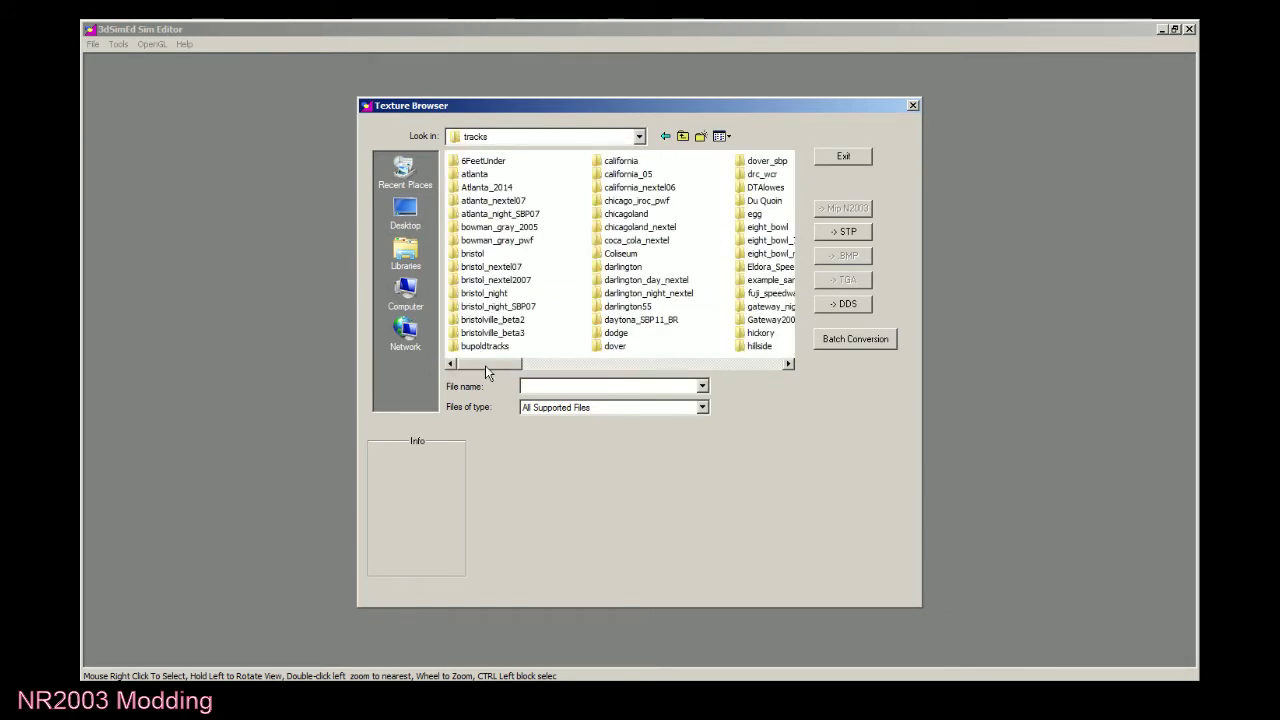
{"action": "left_click_drag", "start_coordinate": [488, 370], "coordinate": [613, 366]}
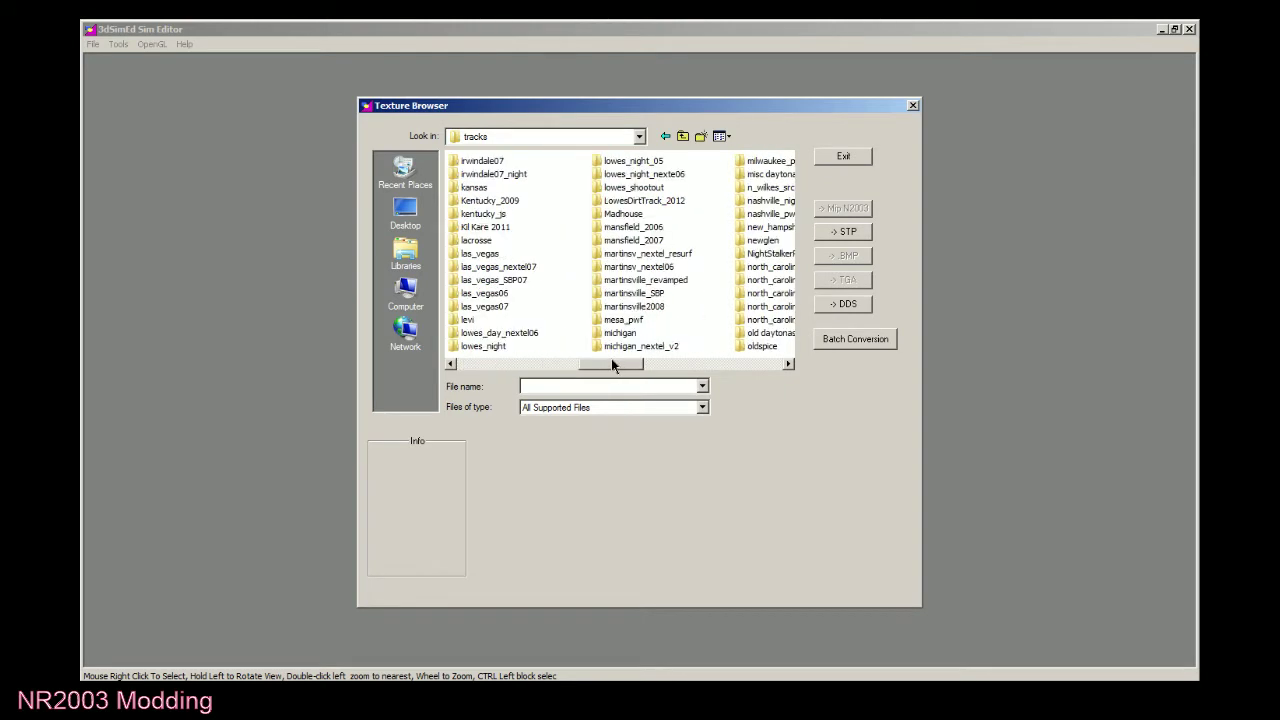
{"action": "double_click", "coordinate": [500, 346]}
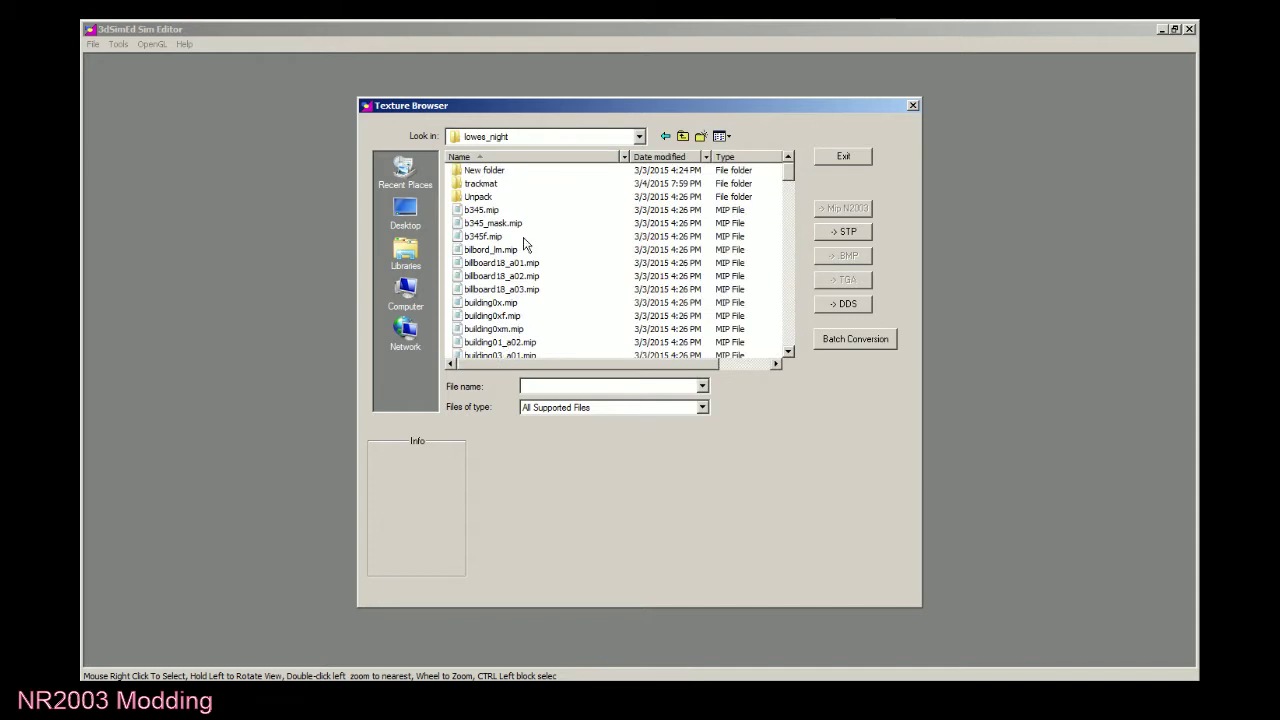
Preview the grandstand textures in lowes_night from grandstand09_a02.mip through grandstand15f.mip for usable seating pieces.
{"action": "scroll", "coordinate": [523, 248], "scroll_direction": "down", "scroll_amount": 10}
{"action": "left_click", "coordinate": [545, 292]}
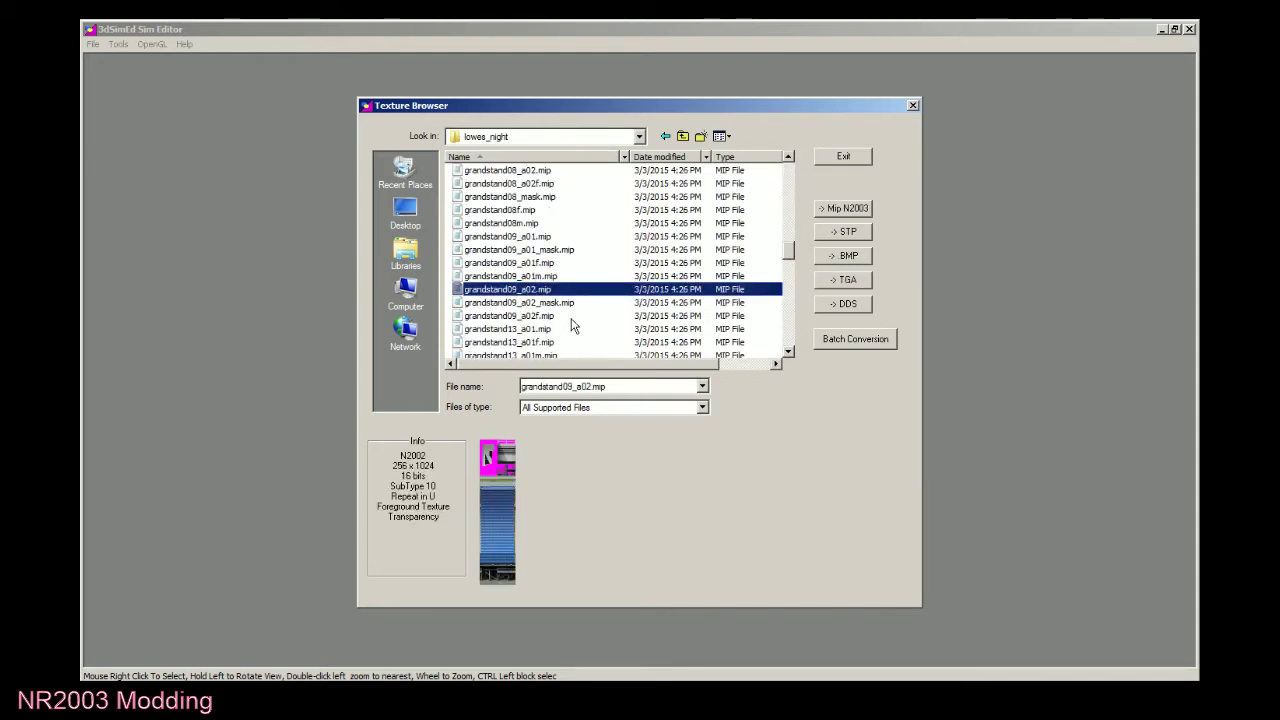
{"action": "key", "text": "Down"}
{"action": "key", "text": "Down"}
{"action": "key", "text": "Down"}
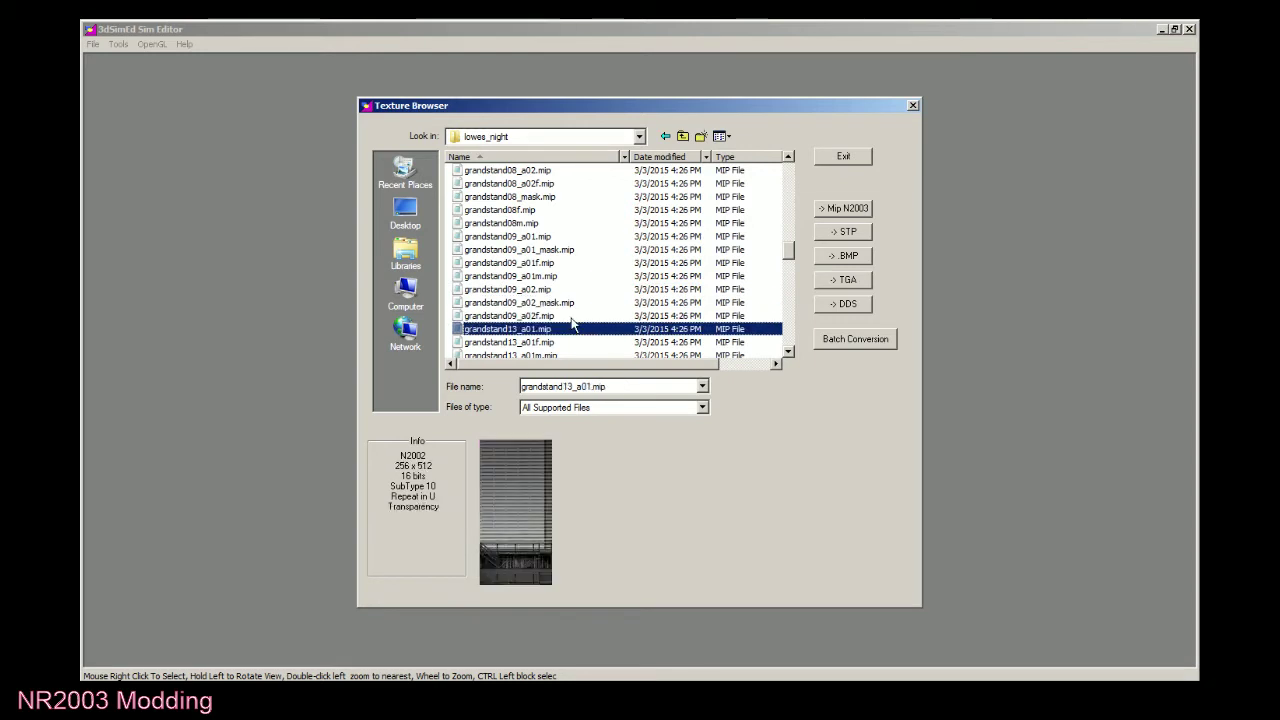
{"action": "key", "text": "Down"}
{"action": "key", "text": "Down"}
{"action": "key", "text": "Down"}
{"action": "key", "text": "Down"}
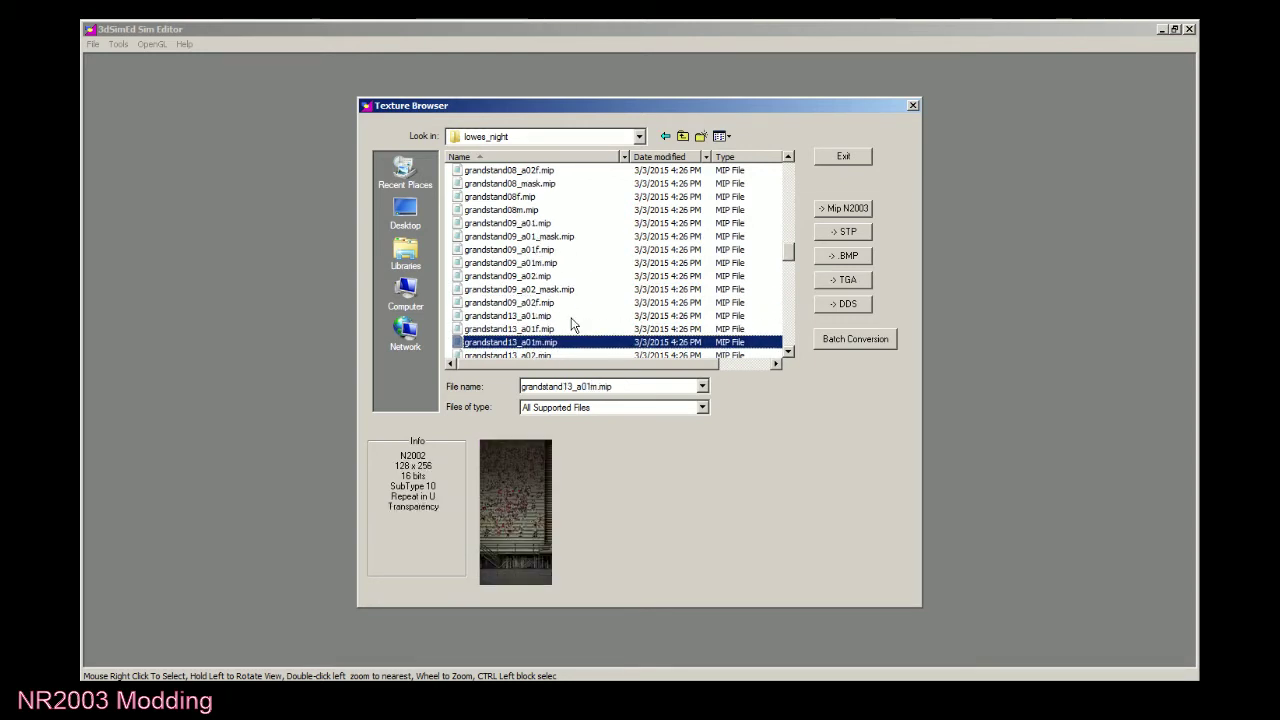
{"action": "key", "text": "Down"}
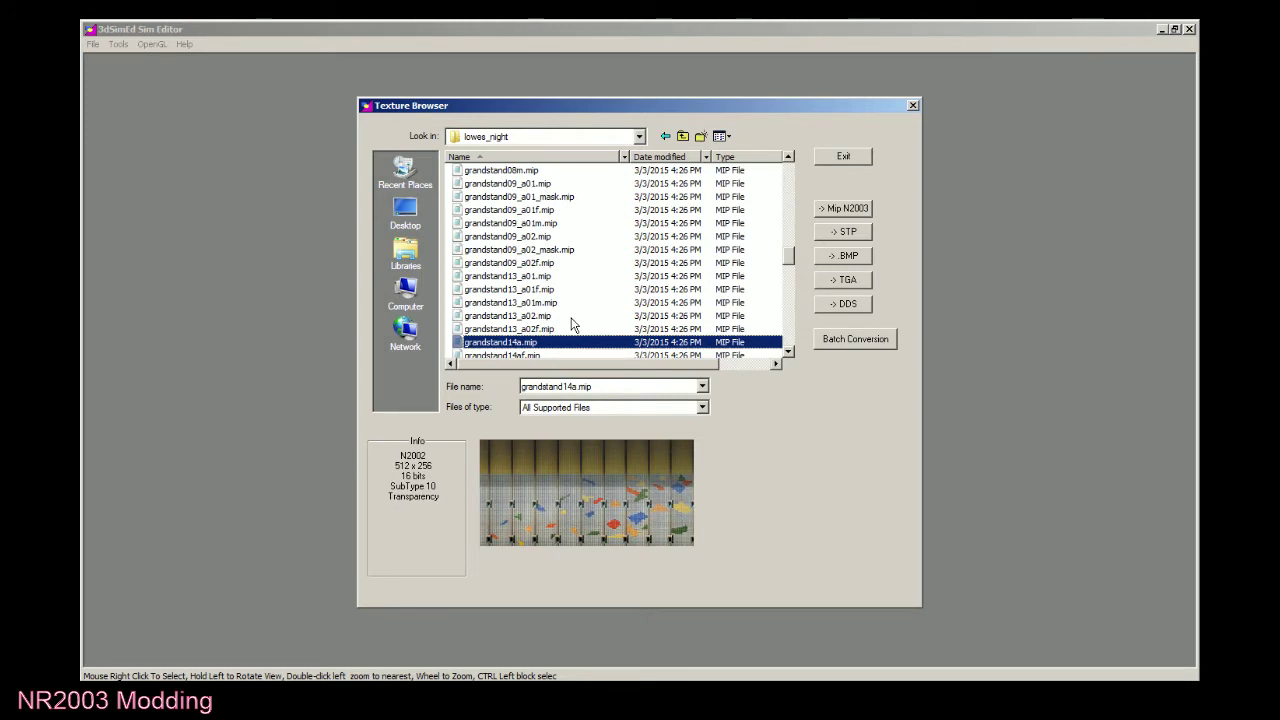
{"action": "key", "text": "Down"}
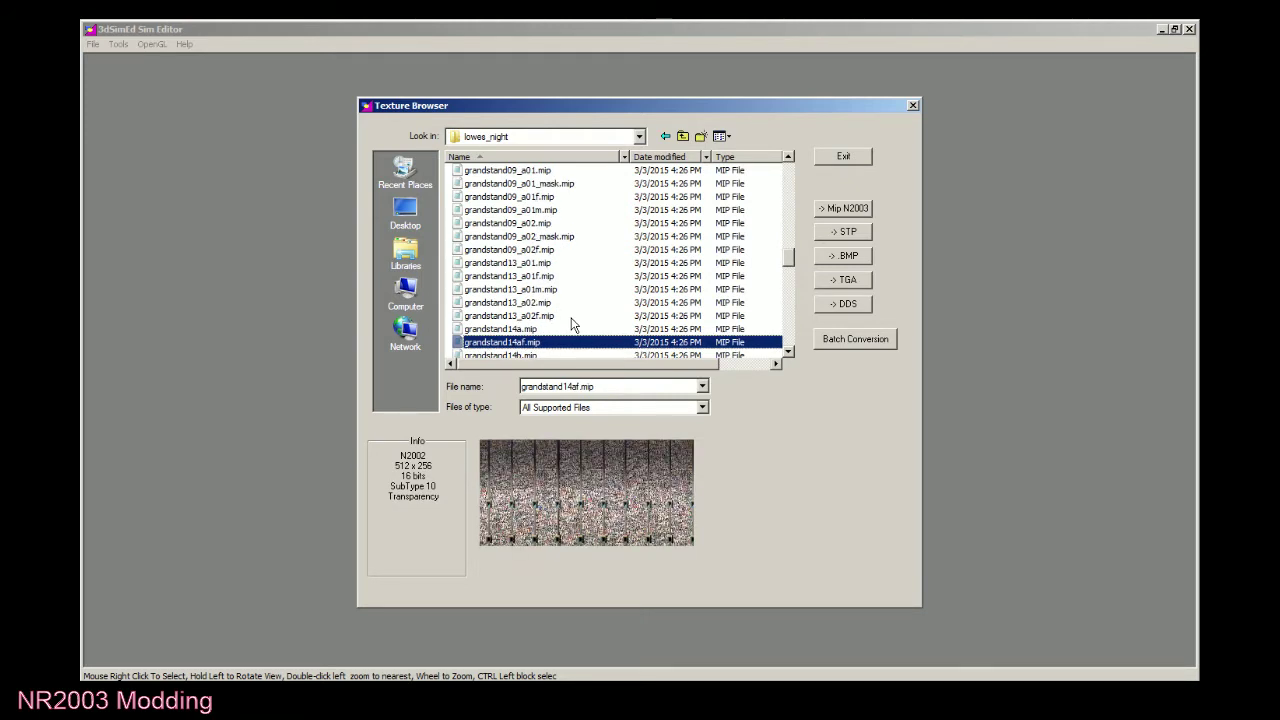
{"action": "key", "text": "Down"}
{"action": "key", "text": "Down"}
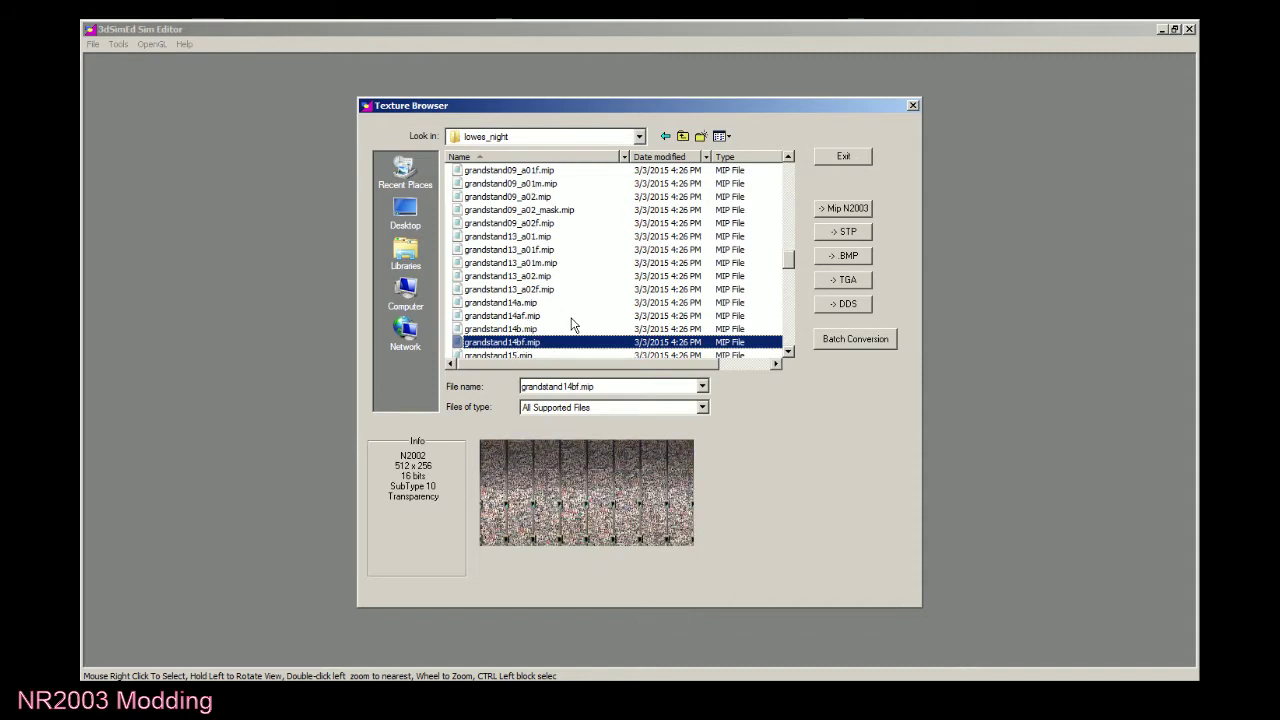
{"action": "key", "text": "Down"}
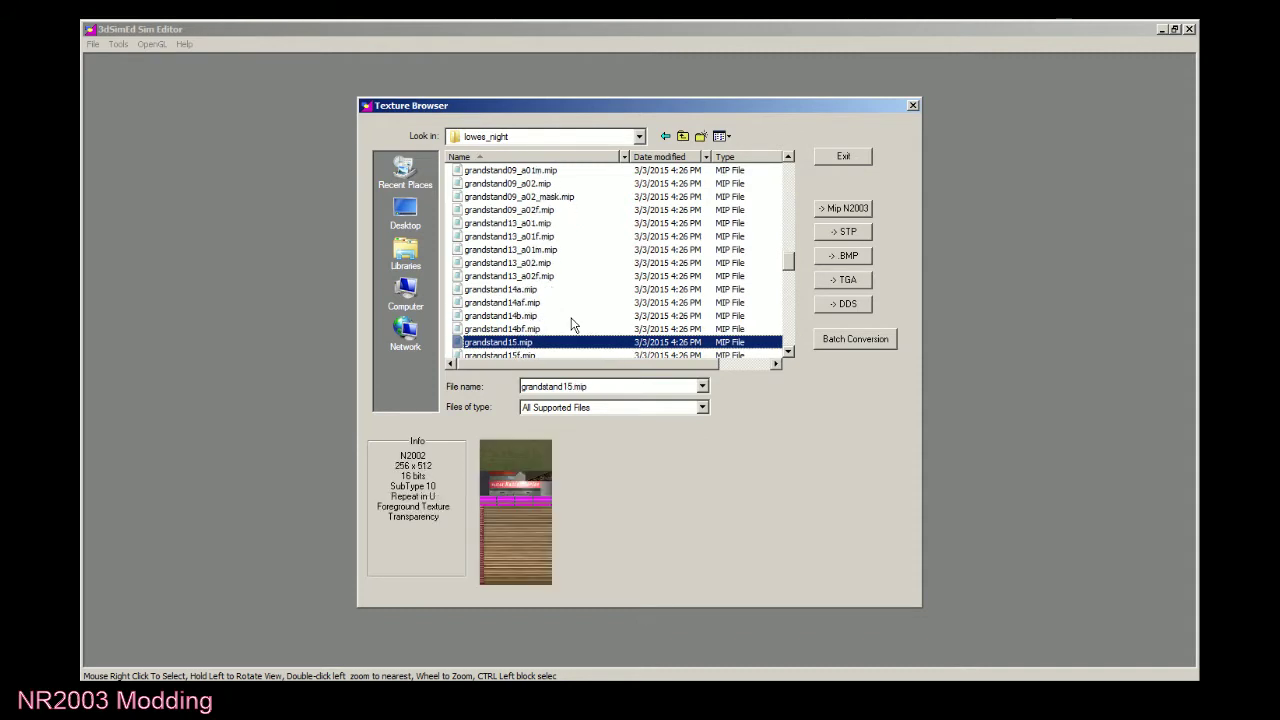
{"action": "key", "text": "Down"}
Look through the lowes_night grass, ground, horizon and light textures for parts that suit the grandstand.
{"action": "key", "text": "Down"}
{"action": "key", "text": "Down"}
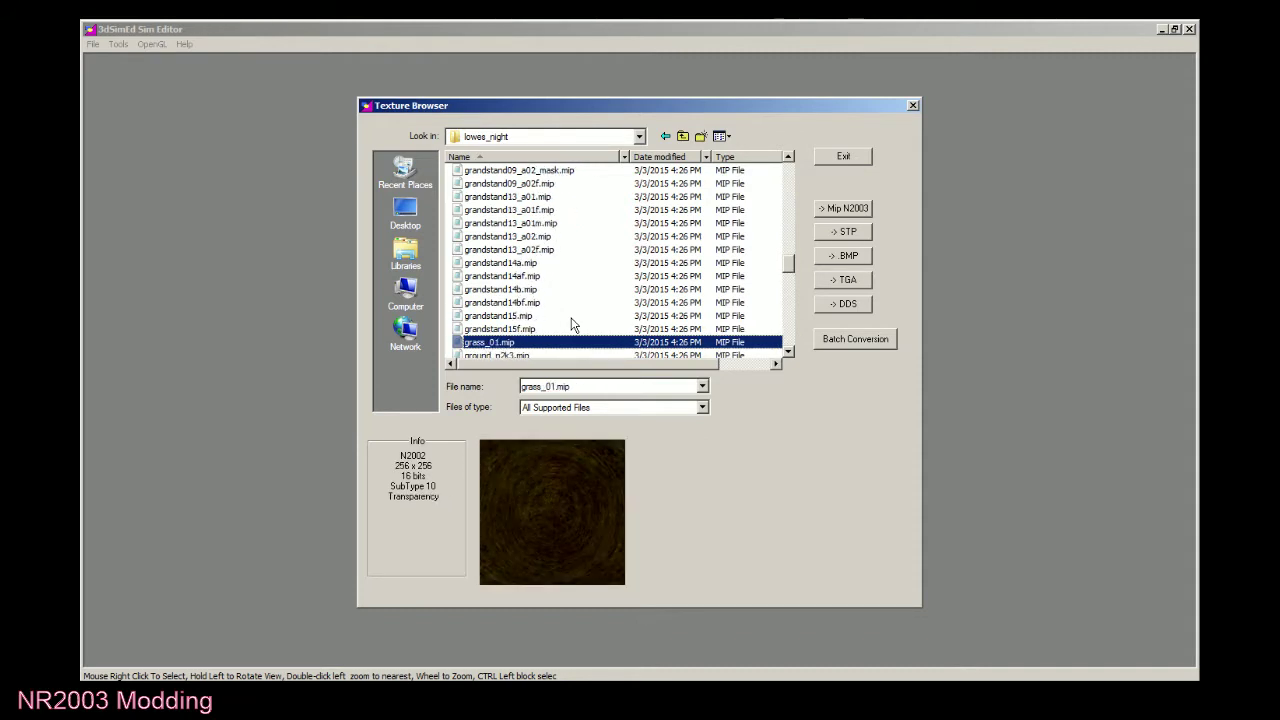
{"action": "key", "text": "Down"}
{"action": "key", "text": "Down"}
{"action": "key", "text": "Down"}
{"action": "key", "text": "Down"}
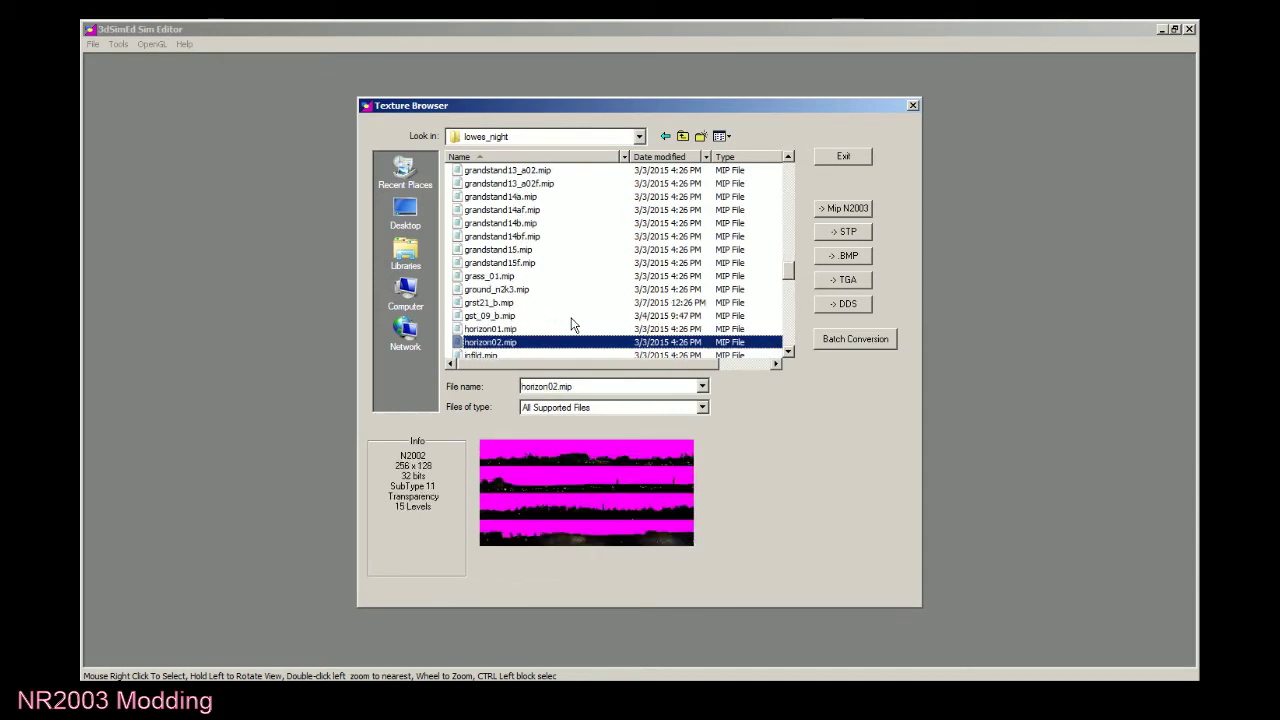
{"action": "key", "text": "Down"}
{"action": "key", "text": "Down"}
{"action": "key", "text": "Down"}
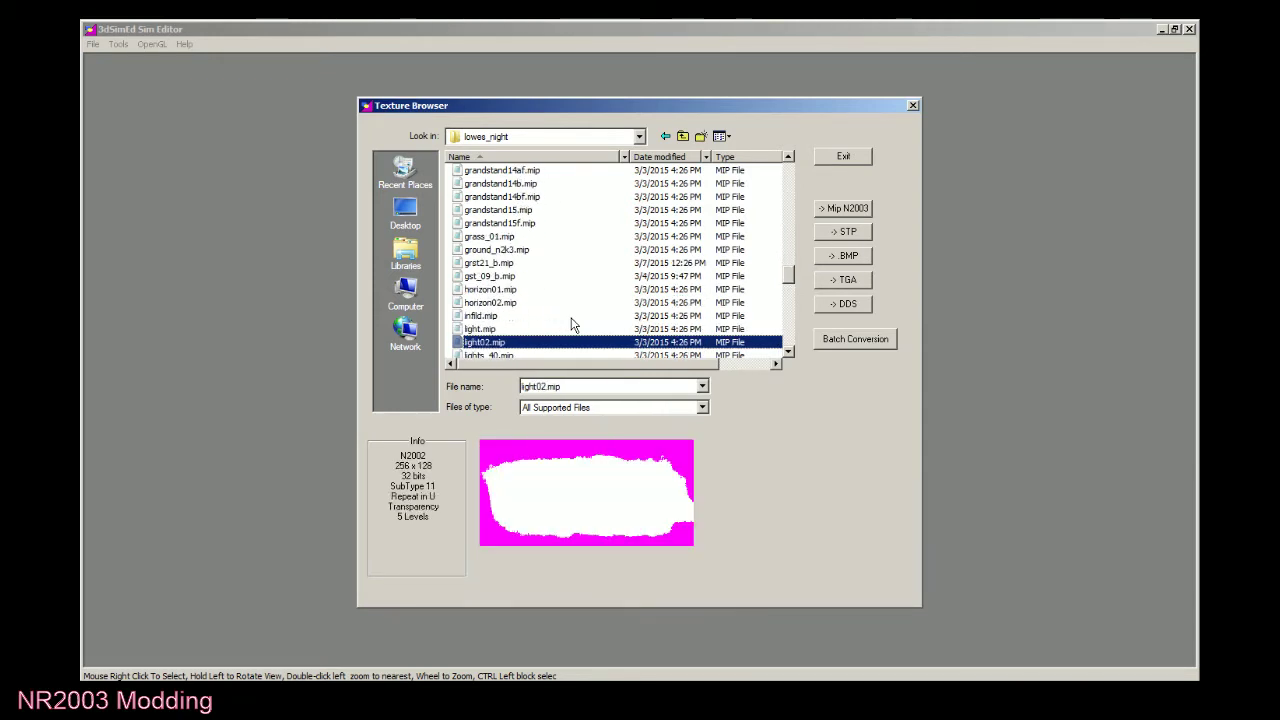
{"action": "key", "text": "Down"}
{"action": "key", "text": "Down"}
{"action": "key", "text": "Down"}
Examine the mb14 textures, including the mask and support-structure variants, and the people.mip crowd texture.
{"action": "key", "text": "Down"}
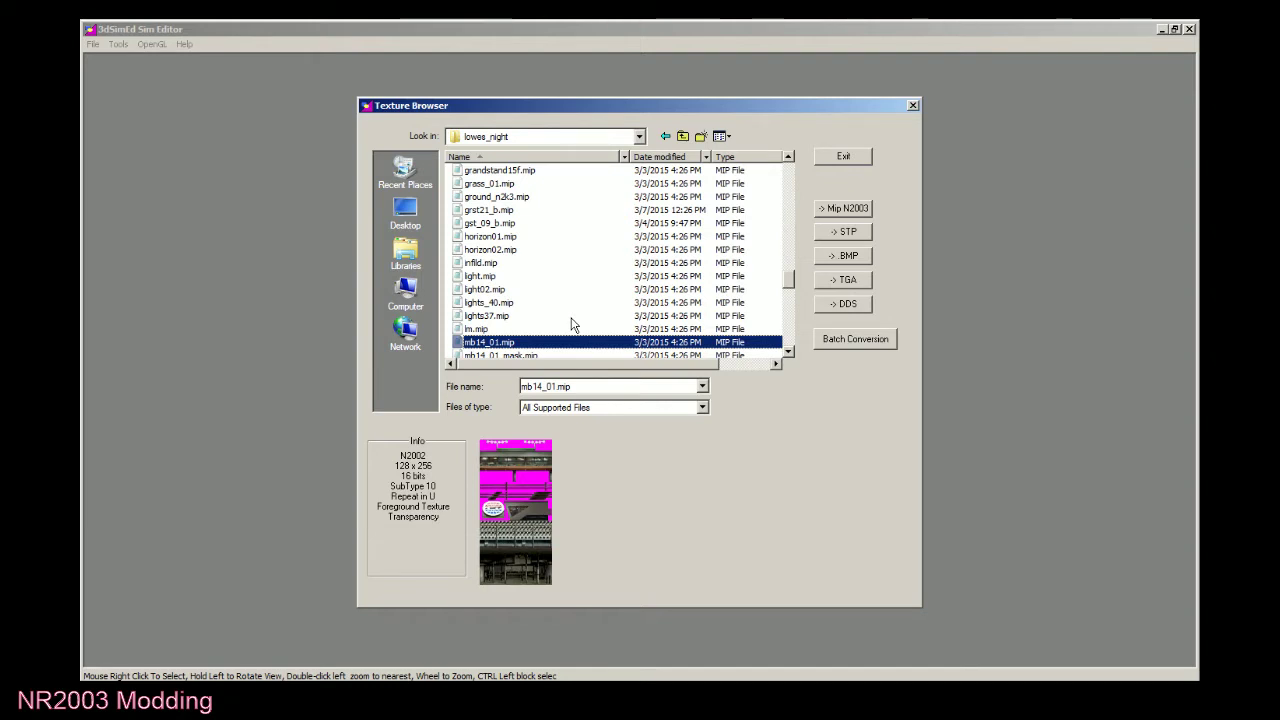
{"action": "key", "text": "Down"}
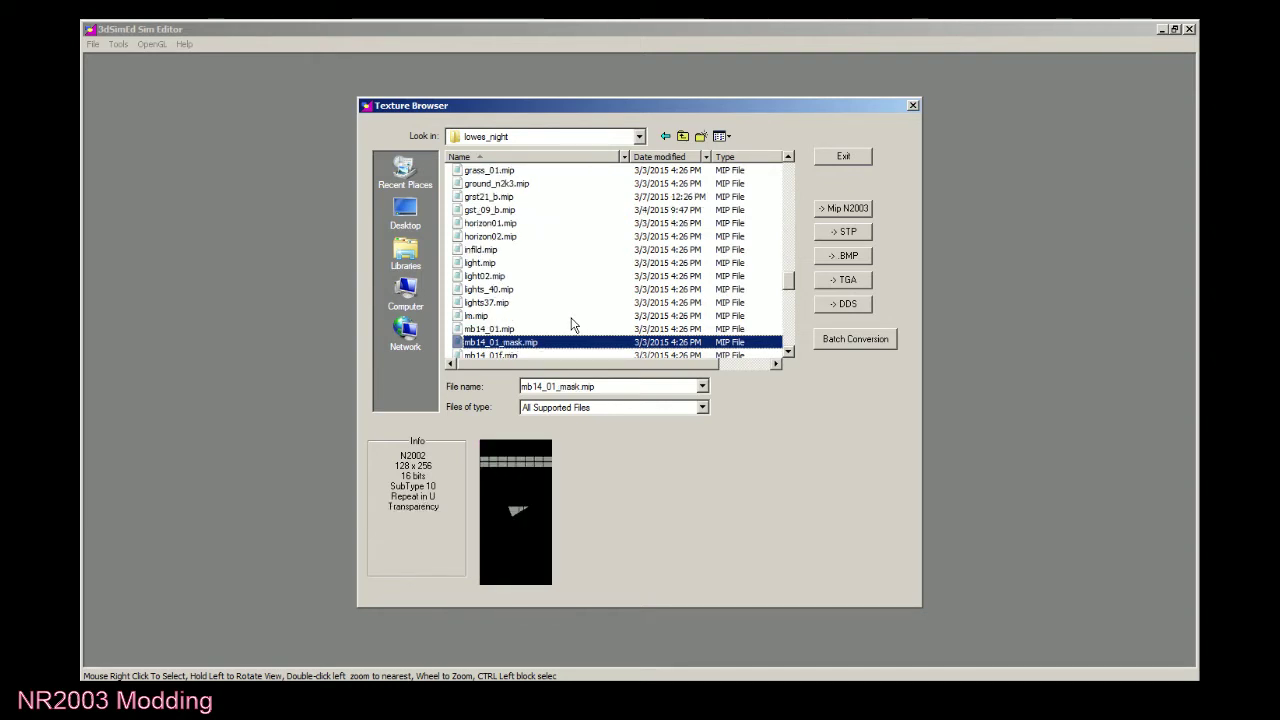
{"action": "key", "text": "Down"}
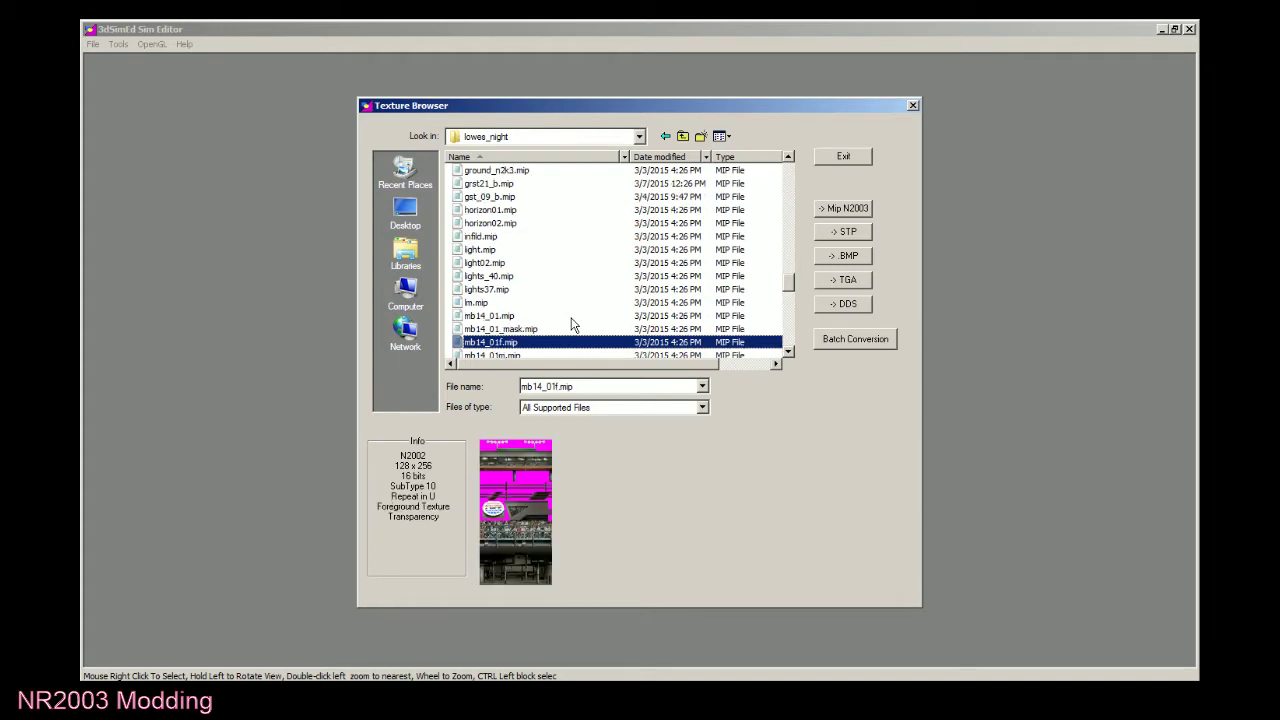
{"action": "key", "text": "Down"}
{"action": "key", "text": "Down"}
{"action": "key", "text": "Down"}
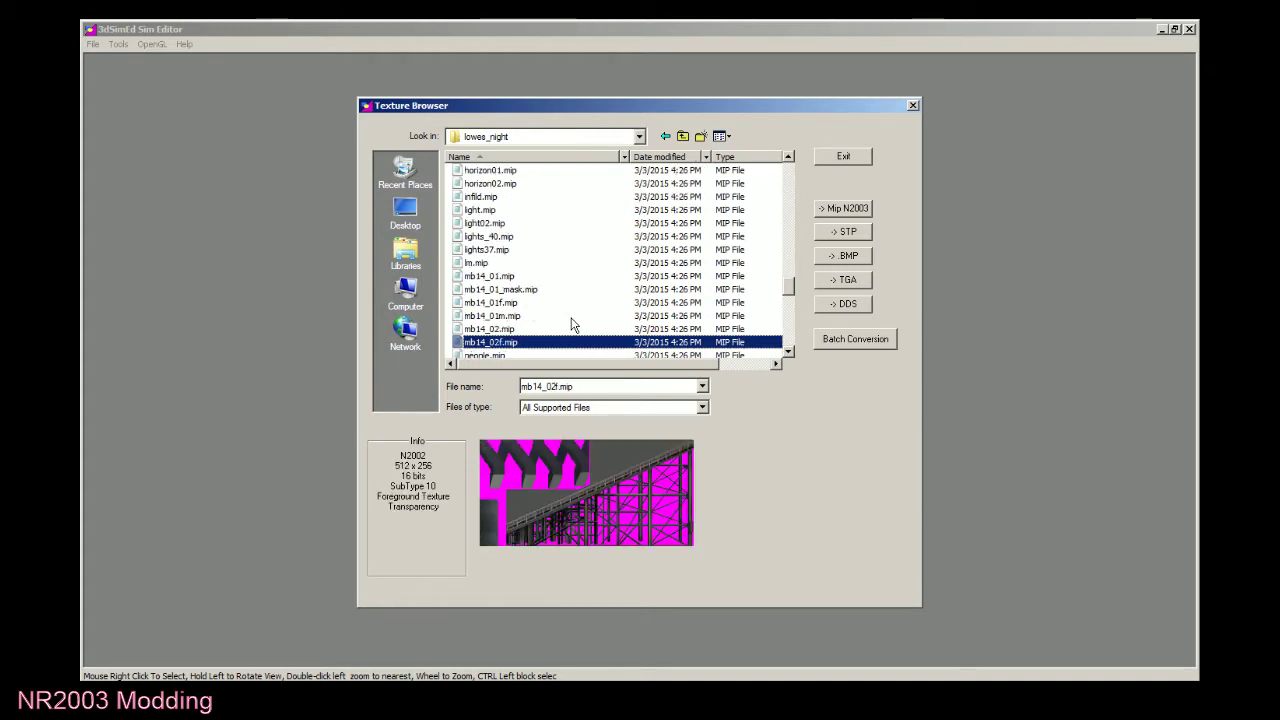
{"action": "key", "text": "Down"}
{"action": "key", "text": "Down"}
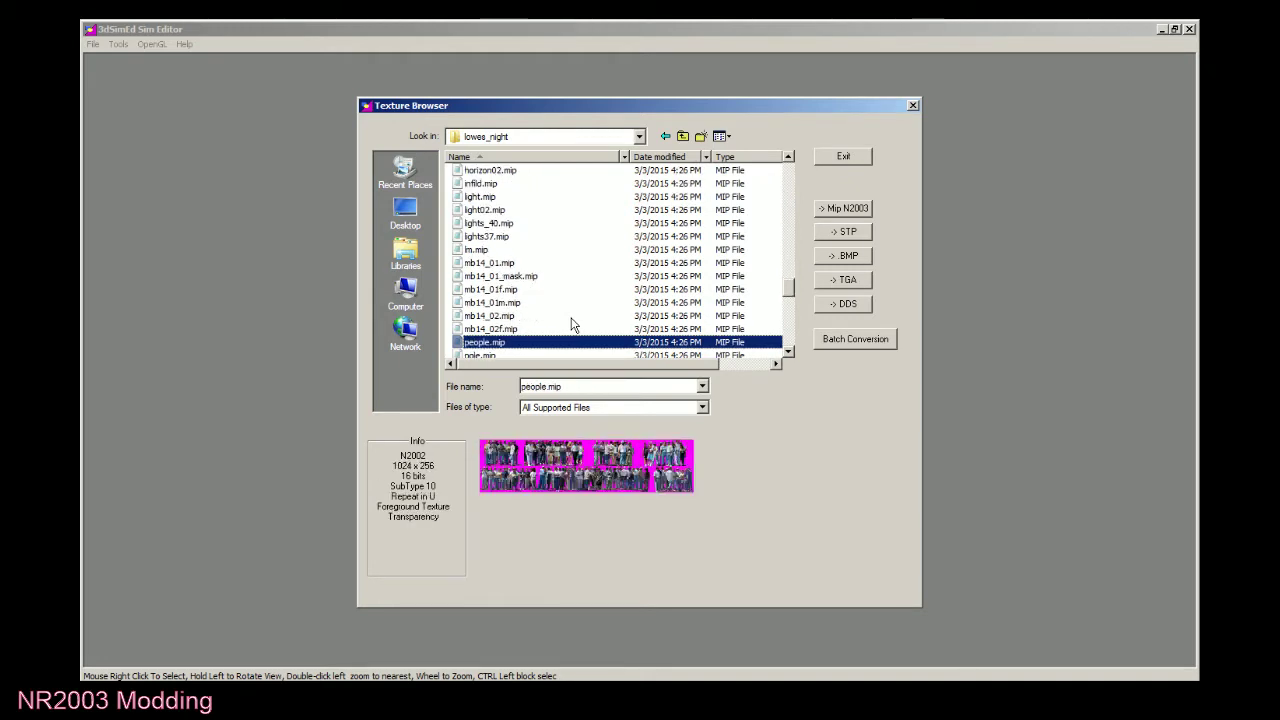
Check the pole, restaurant, sign and srclight textures in lowes_night for usable pieces.
{"action": "key", "text": "Down"}
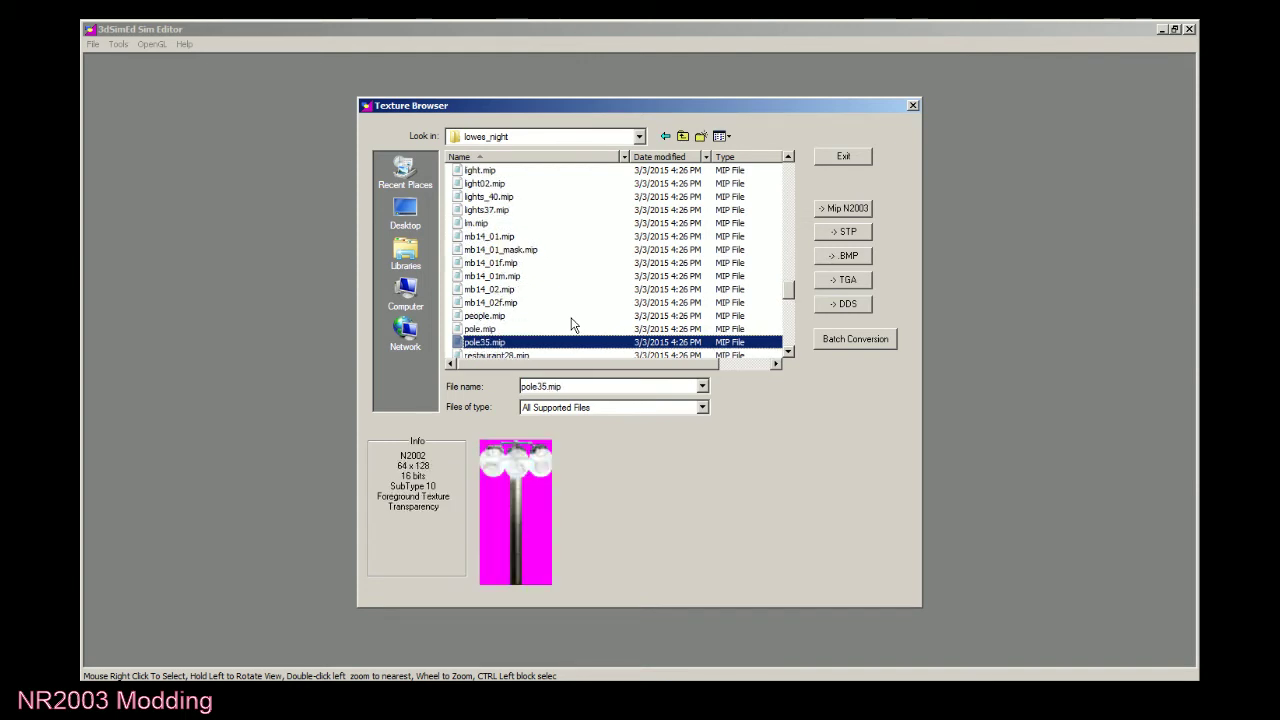
{"action": "key", "text": "Down"}
{"action": "key", "text": "Down"}
{"action": "key", "text": "Down"}
{"action": "key", "text": "Down"}
{"action": "key", "text": "Down"}
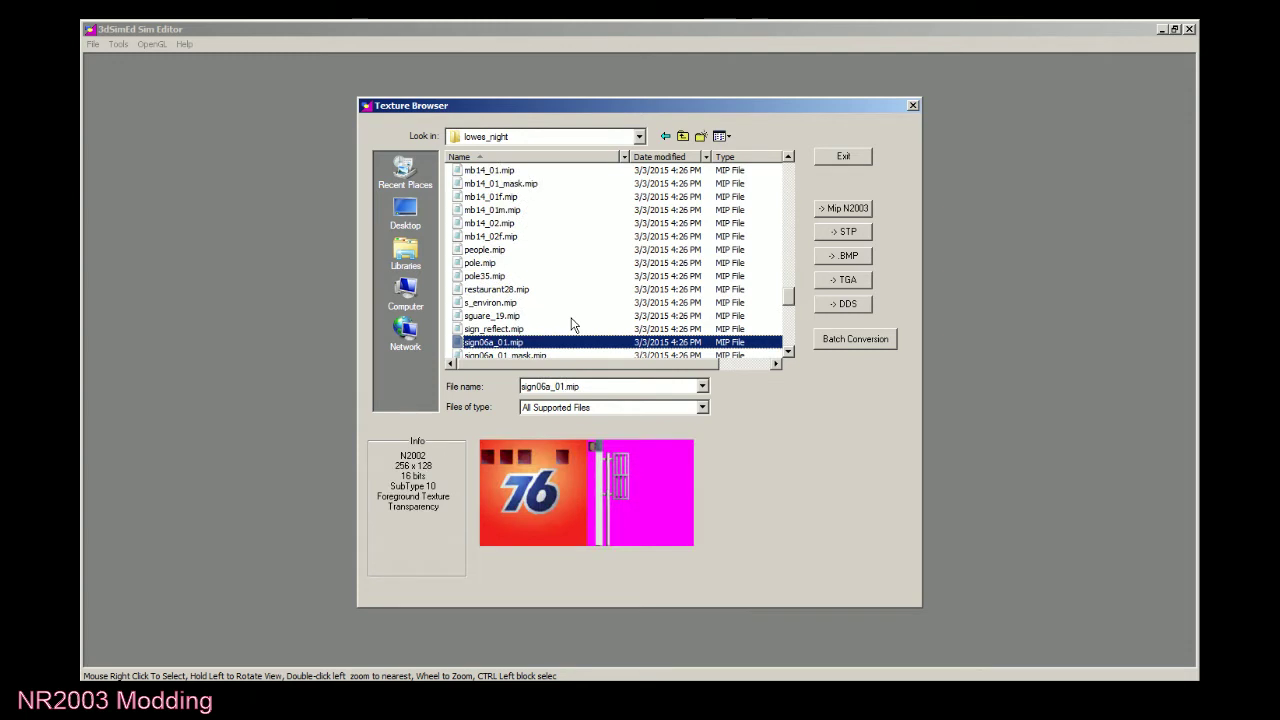
{"action": "key", "text": "Down"}
{"action": "key", "text": "Down"}
{"action": "key", "text": "Down"}
{"action": "key", "text": "Down"}
{"action": "key", "text": "Down"}
{"action": "key", "text": "Down"}
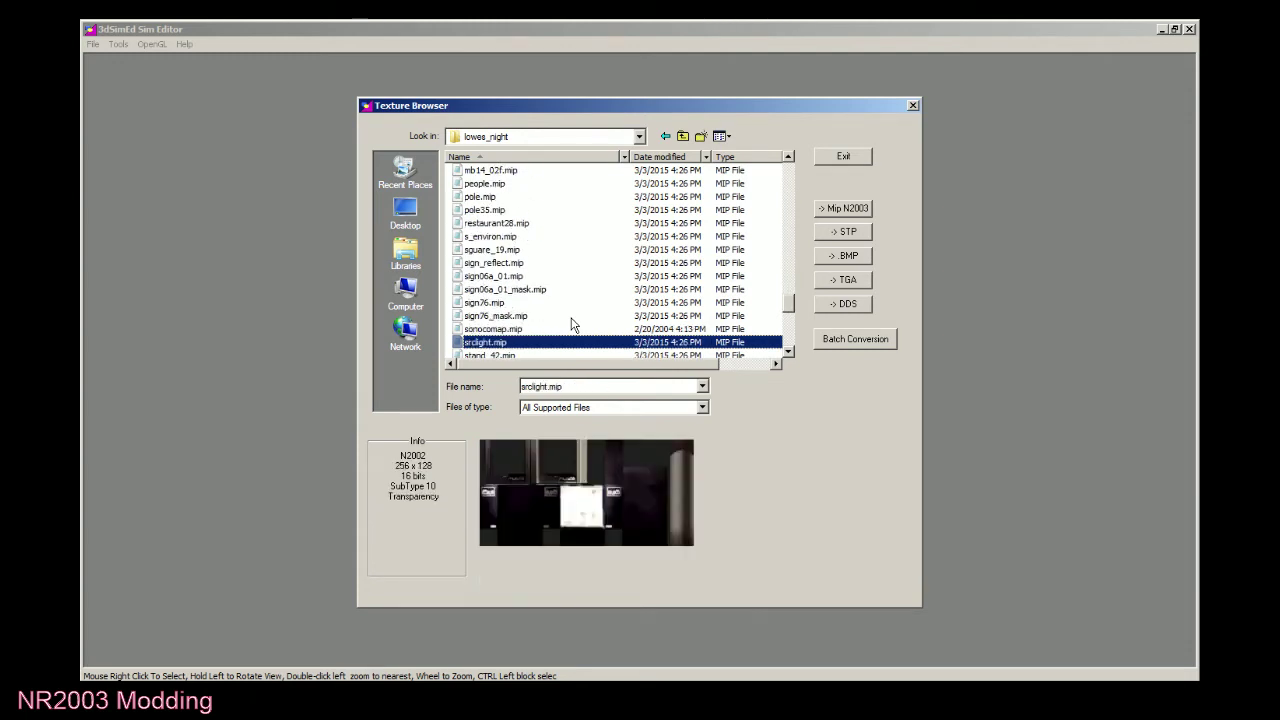
Compare the stand10, stand26 and stand41 textures, and check the remaining files through tower39.mip.
{"action": "key", "text": "Down"}
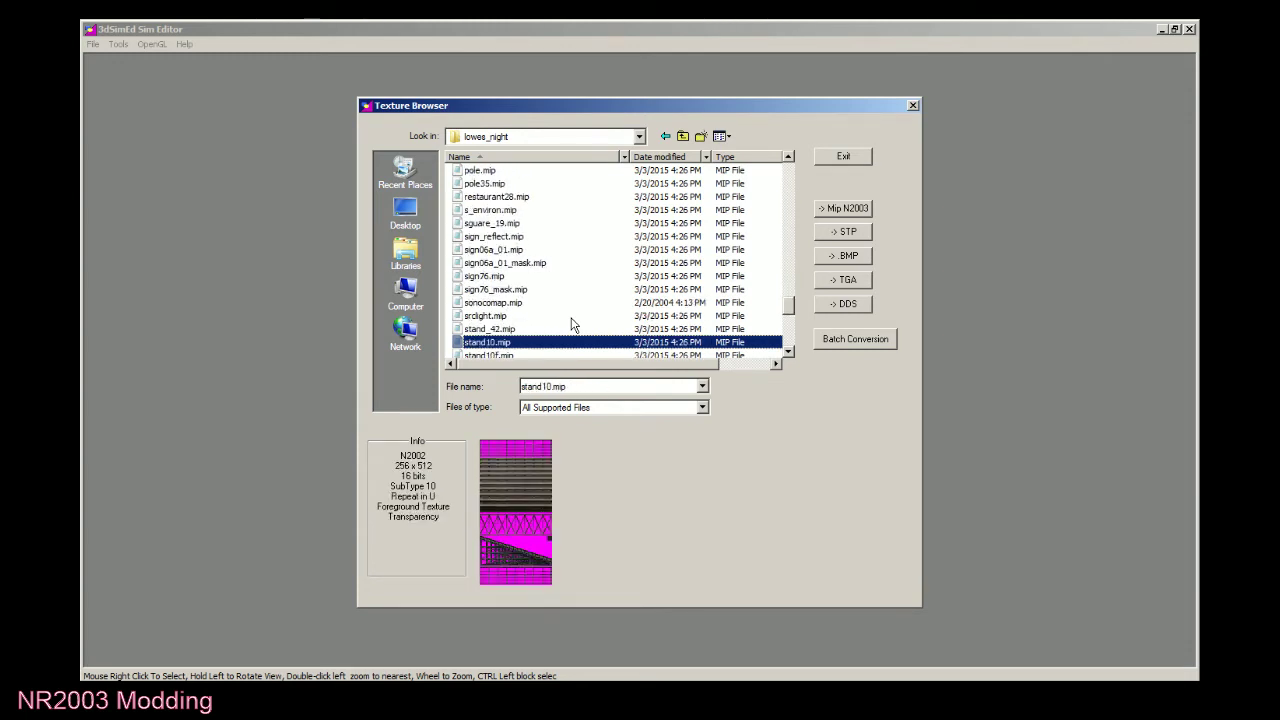
{"action": "key", "text": "Down"}
{"action": "key", "text": "Up"}
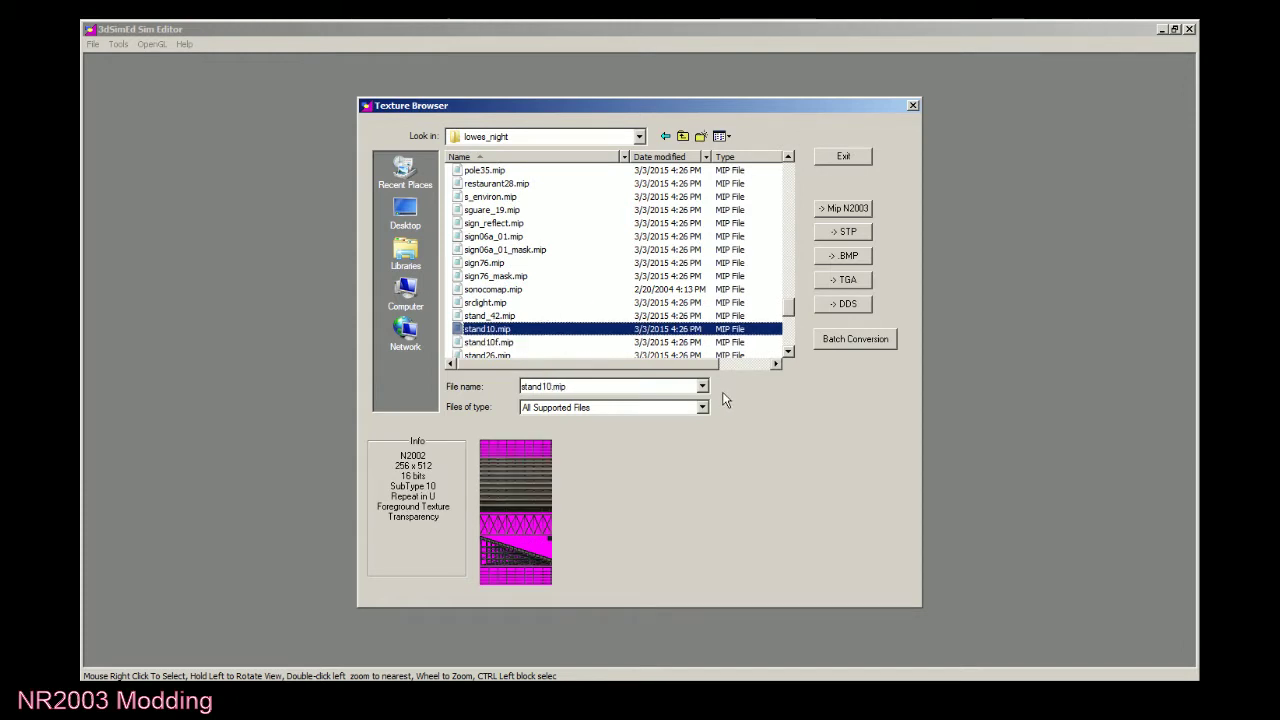
{"action": "key", "text": "Down"}
{"action": "key", "text": "Down"}
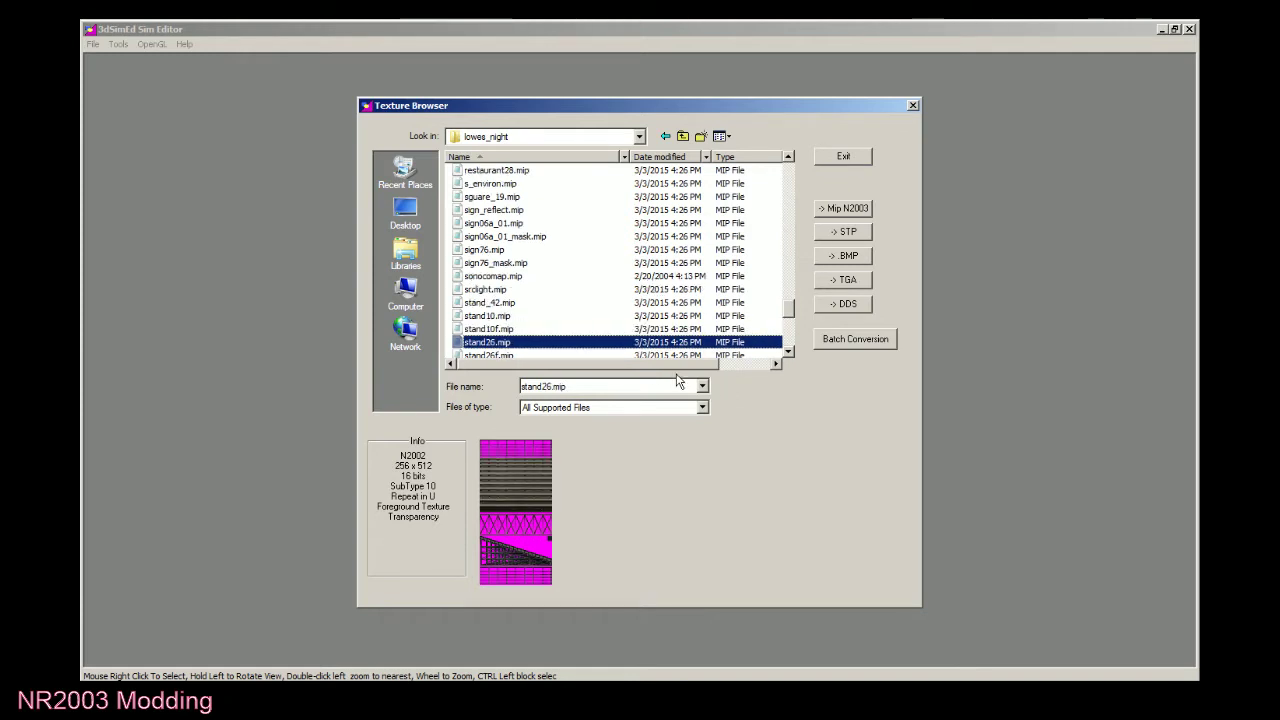
{"action": "key", "text": "Down"}
{"action": "key", "text": "Down"}
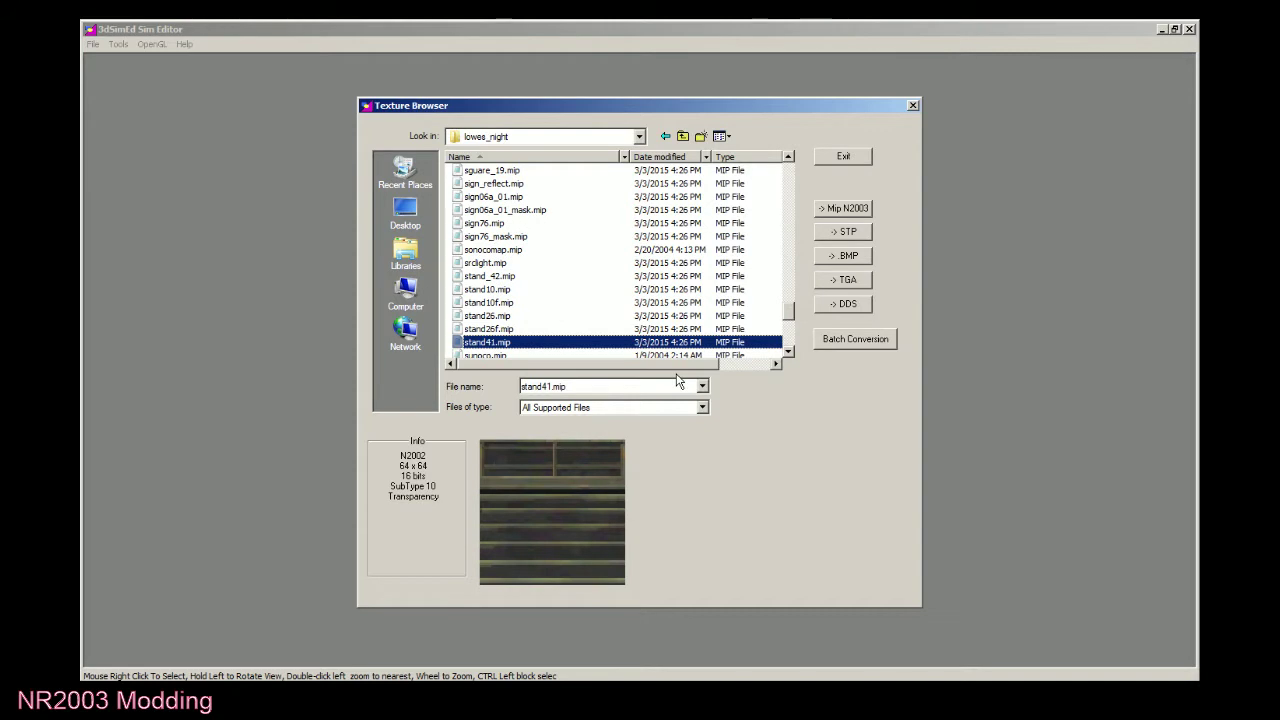
{"action": "key", "text": "Down"}
{"action": "key", "text": "Down"}
{"action": "key", "text": "Down"}
{"action": "key", "text": "Down"}
{"action": "key", "text": "Down"}
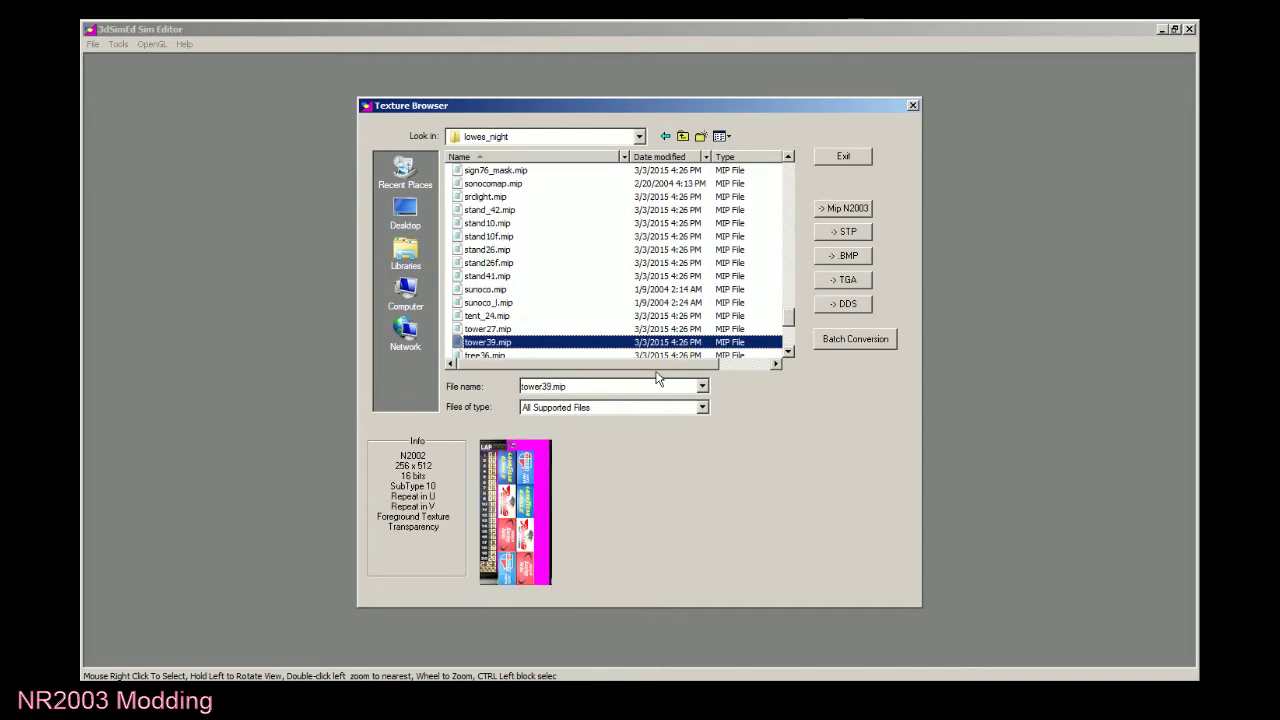
Return to the tracks folder and open the bristolville_beta3 folder.
{"action": "left_click", "coordinate": [682, 136]}
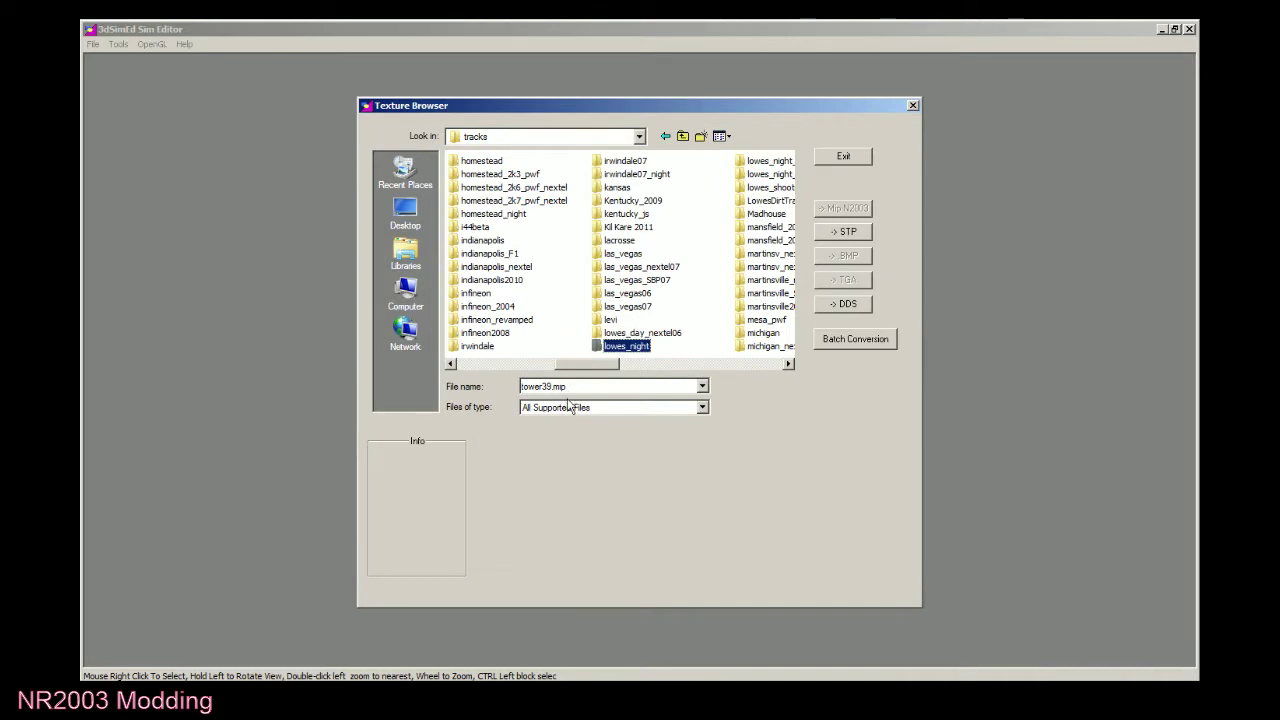
{"action": "left_click_drag", "start_coordinate": [615, 363], "coordinate": [522, 362]}
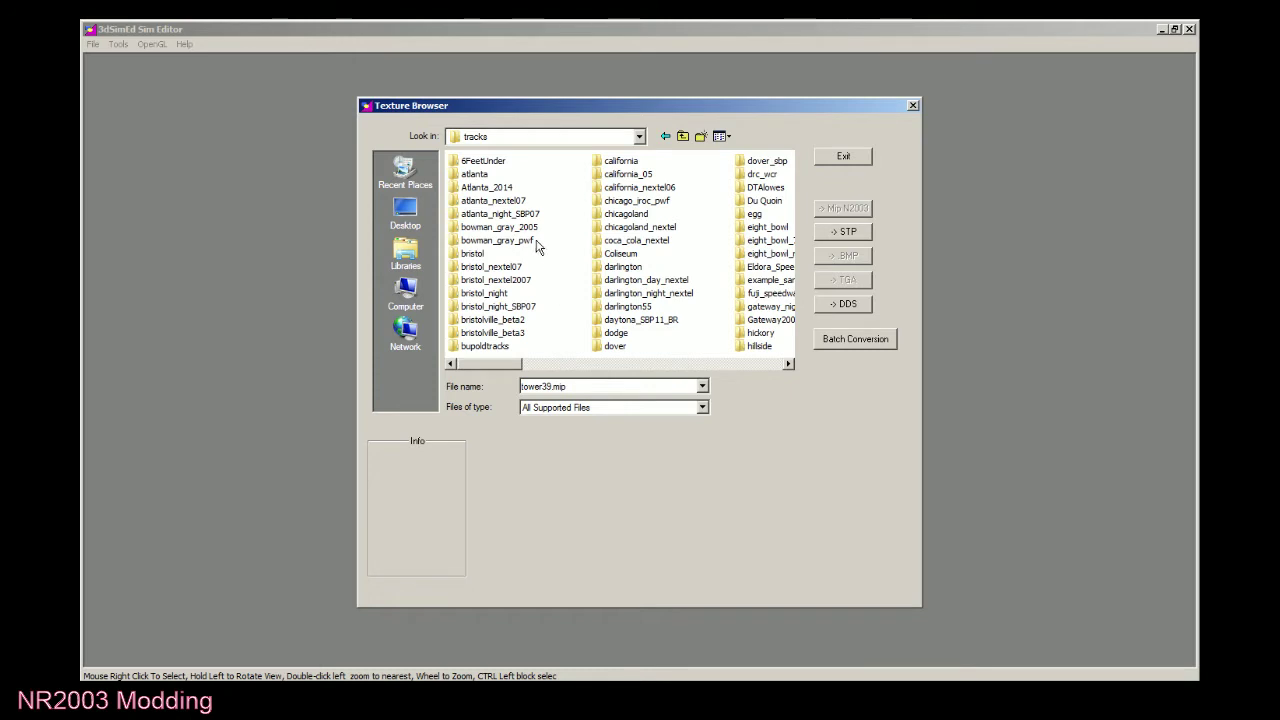
{"action": "double_click", "coordinate": [510, 333]}
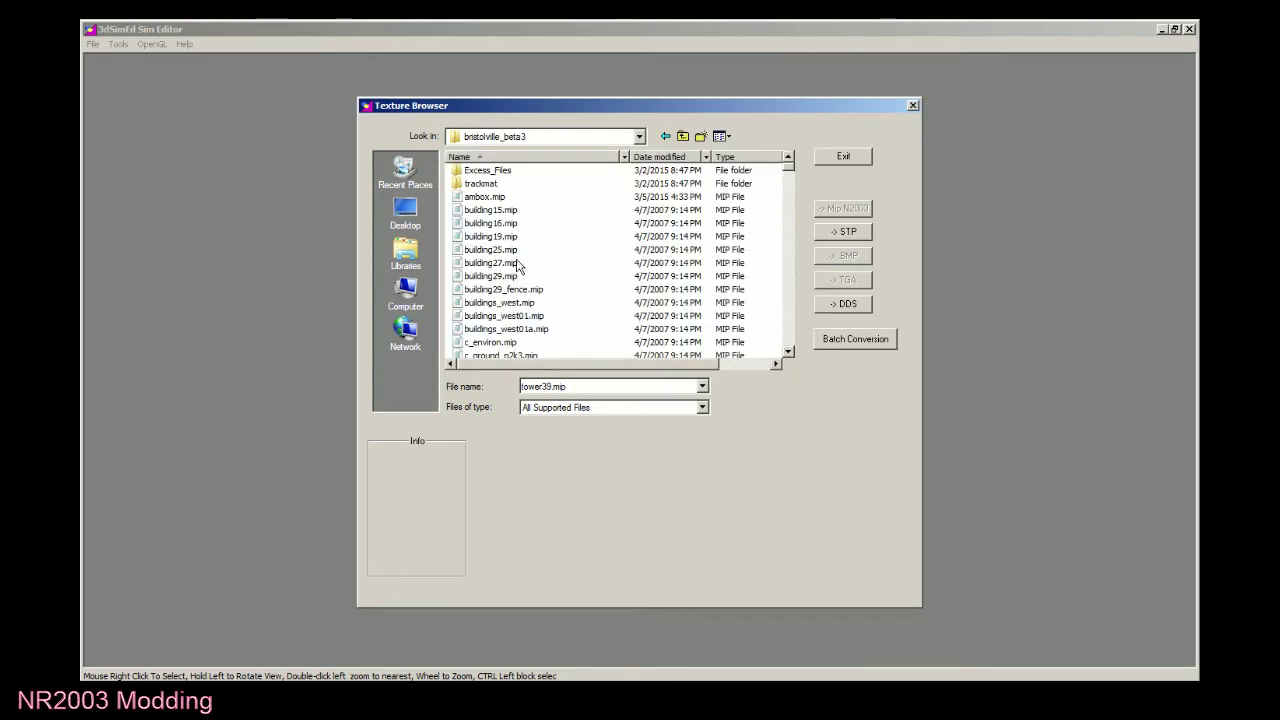
Preview the building textures in bristolville_beta3 from building15.mip through buildings_west01a.mip.
{"action": "left_click", "coordinate": [503, 211]}
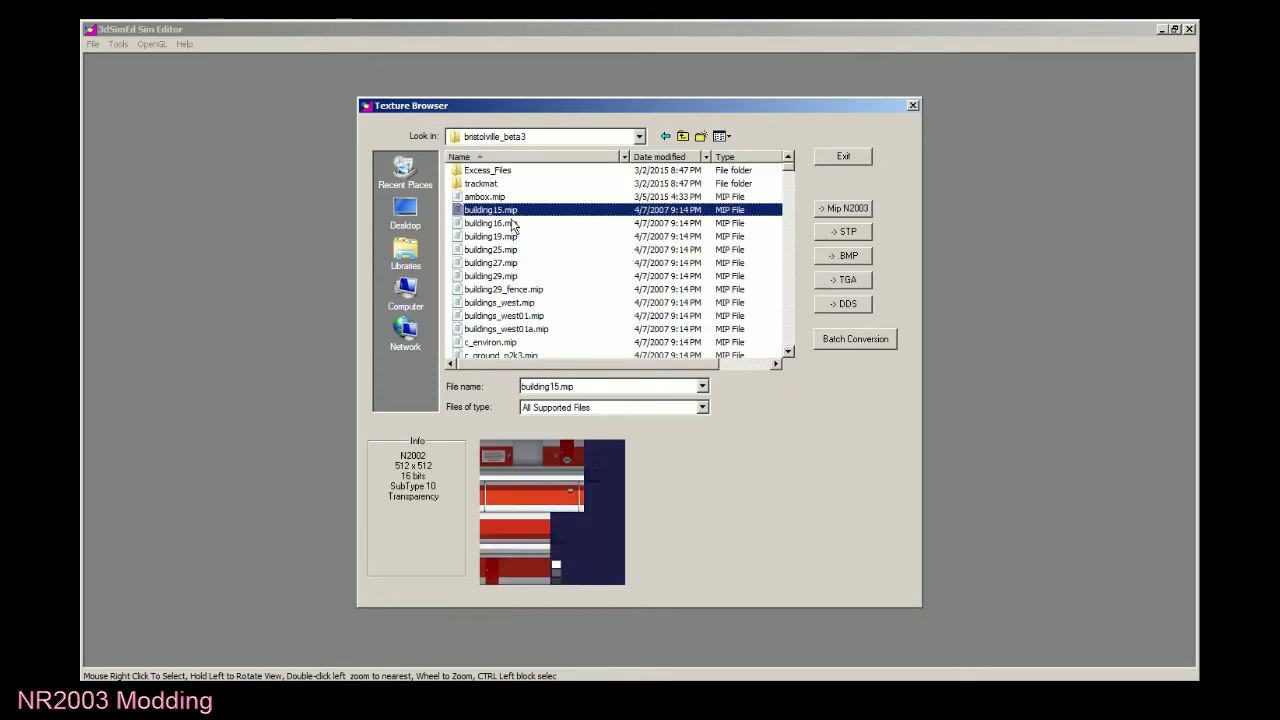
{"action": "left_click", "coordinate": [512, 223]}
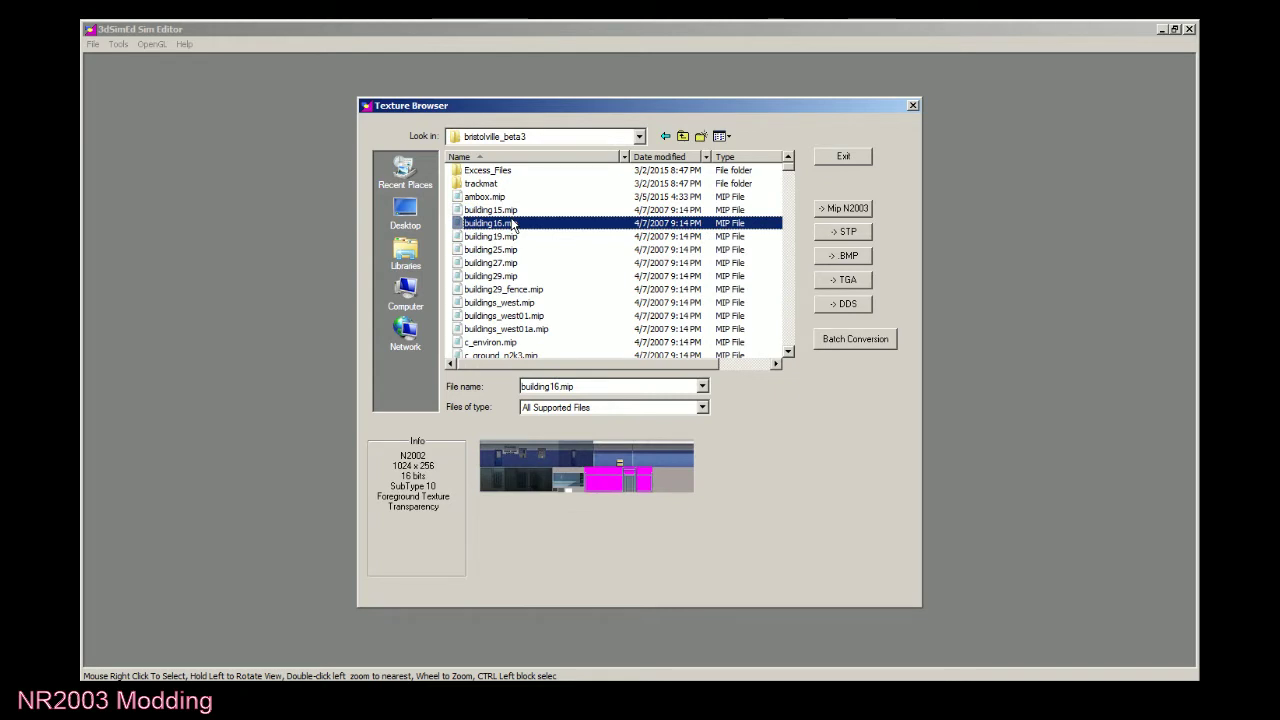
{"action": "key", "text": "Down"}
{"action": "key", "text": "Down"}
{"action": "key", "text": "Down"}
{"action": "key", "text": "Down"}
{"action": "key", "text": "Down"}
{"action": "key", "text": "Down"}
{"action": "key", "text": "Down"}
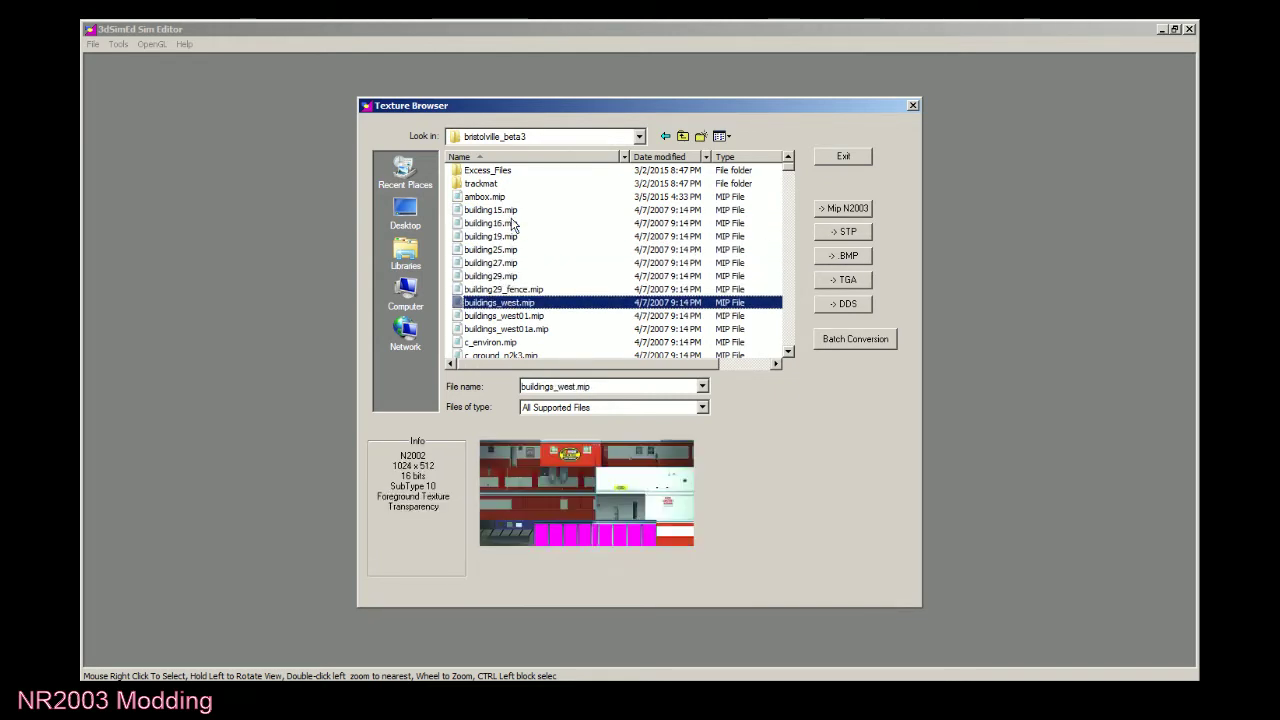
{"action": "key", "text": "Down"}
{"action": "key", "text": "Down"}
Look through the bristolville_beta3 environment, horizon, flag, gasoline and ground textures, continuing through ground_n2k3.mip.
{"action": "key", "text": "Down"}
{"action": "key", "text": "Down"}
{"action": "key", "text": "Down"}
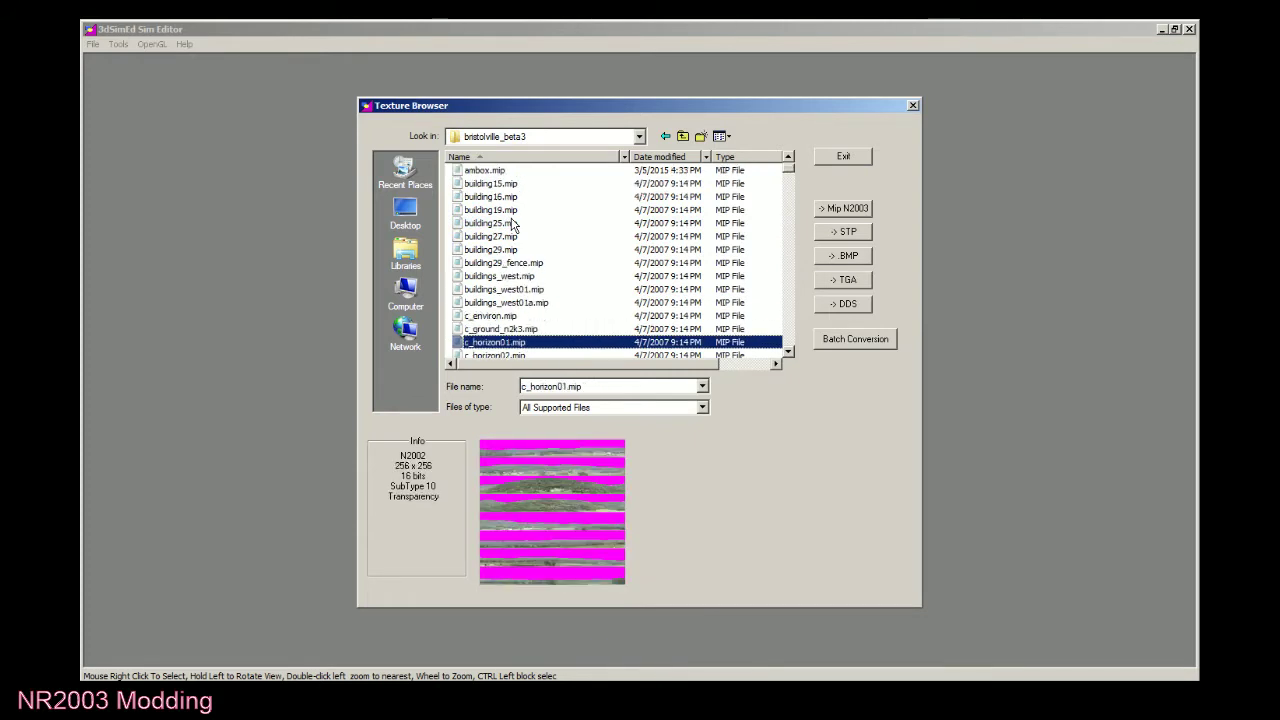
{"action": "key", "text": "Down"}
{"action": "key", "text": "Down"}
{"action": "key", "text": "Down"}
{"action": "key", "text": "Down"}
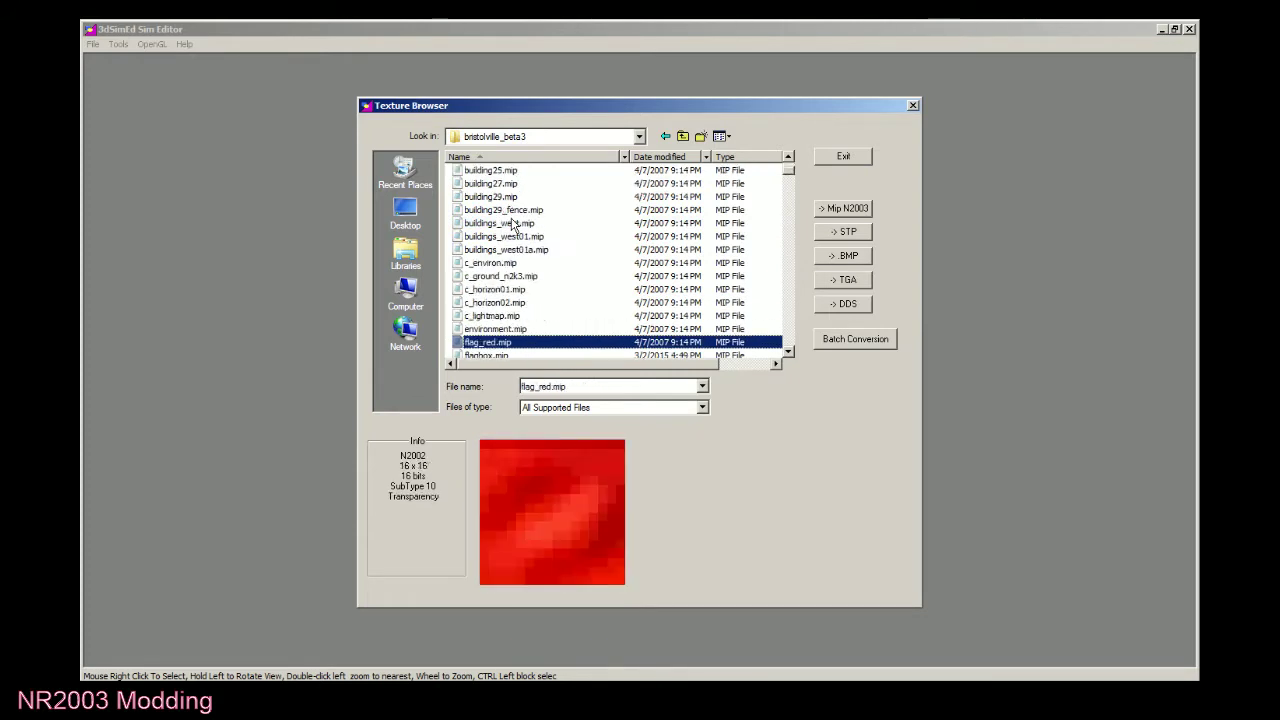
{"action": "key", "text": "Down"}
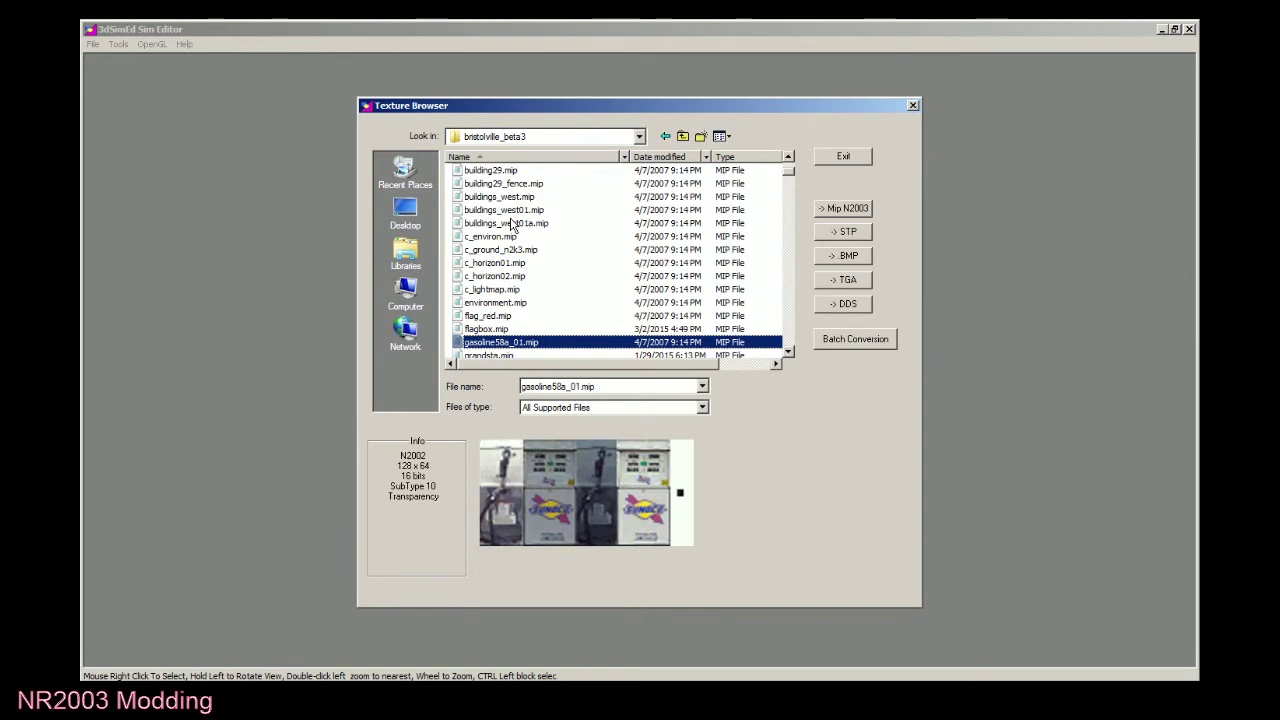
{"action": "key", "text": "Down"}
{"action": "key", "text": "Down"}
{"action": "key", "text": "Down"}
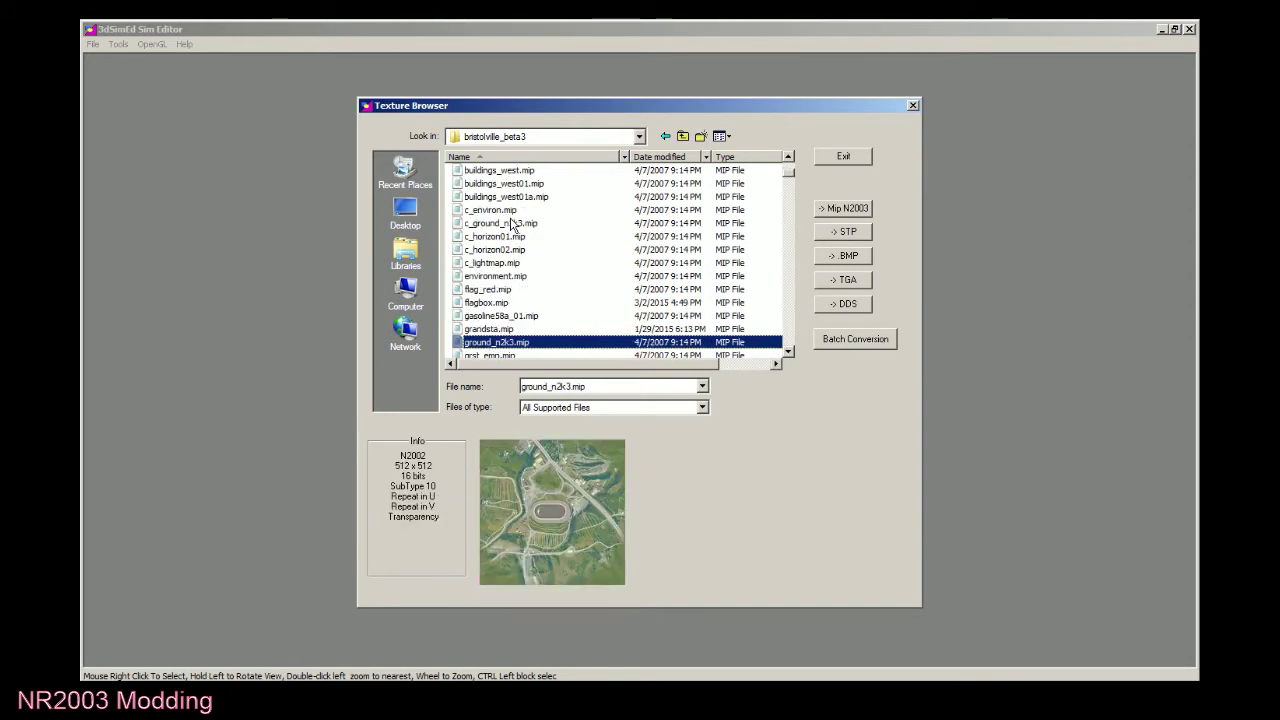
Preview the grandstand textures in bristolville_beta3 from grst_emp.mip through grst34_f.mip.
{"action": "key", "text": "Down"}
{"action": "key", "text": "Down"}
{"action": "key", "text": "Down"}
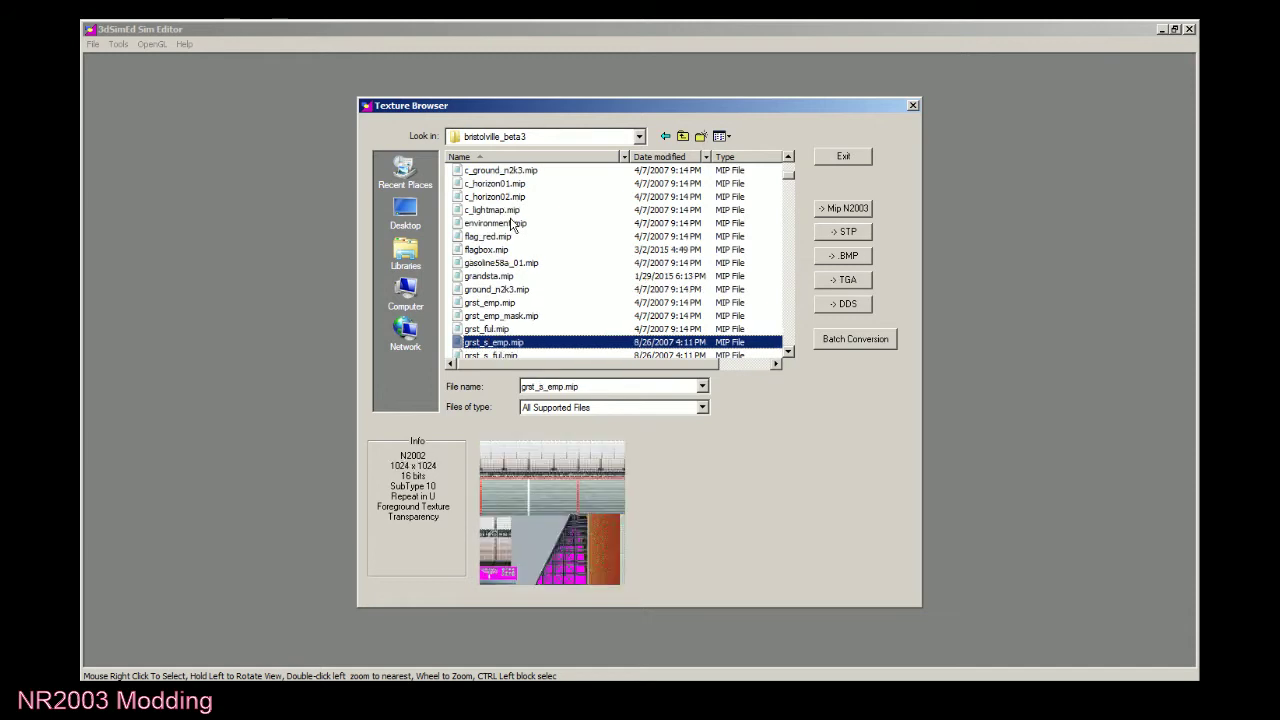
{"action": "key", "text": "Down"}
{"action": "key", "text": "Down"}
{"action": "key", "text": "Down"}
{"action": "key", "text": "Down"}
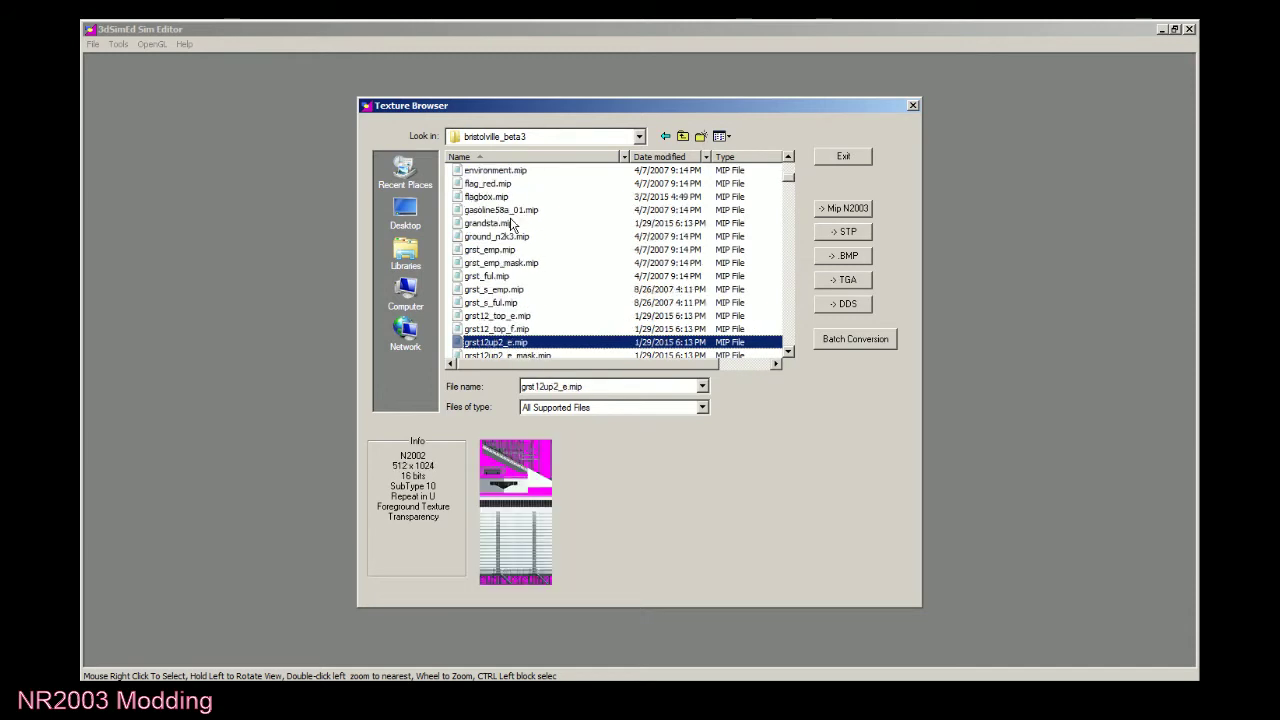
{"action": "key", "text": "Down"}
{"action": "key", "text": "Down"}
{"action": "key", "text": "Down"}
{"action": "key", "text": "Down"}
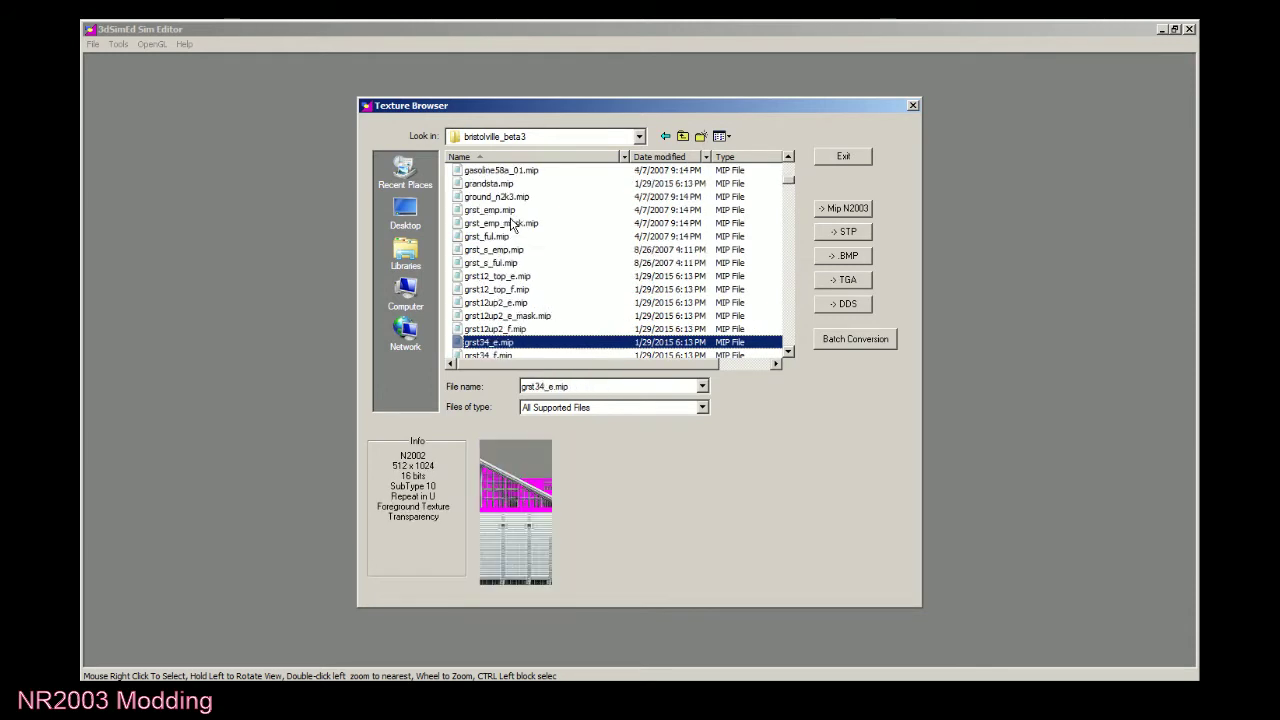
{"action": "key", "text": "Down"}
Check the horizon, infield and Internat textures, continuing through jumboscreen1.mip.
{"action": "key", "text": "Down"}
{"action": "key", "text": "Down"}
{"action": "key", "text": "Down"}
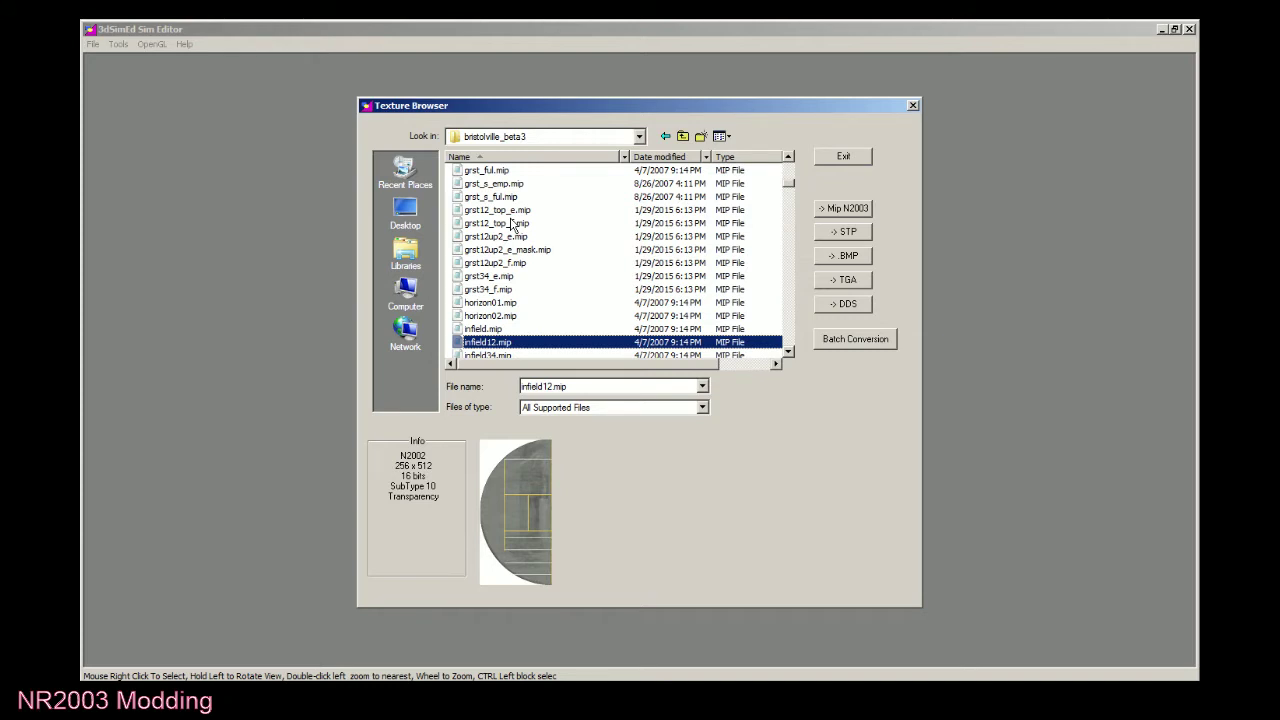
{"action": "key", "text": "Down"}
{"action": "key", "text": "Down"}
{"action": "key", "text": "Down"}
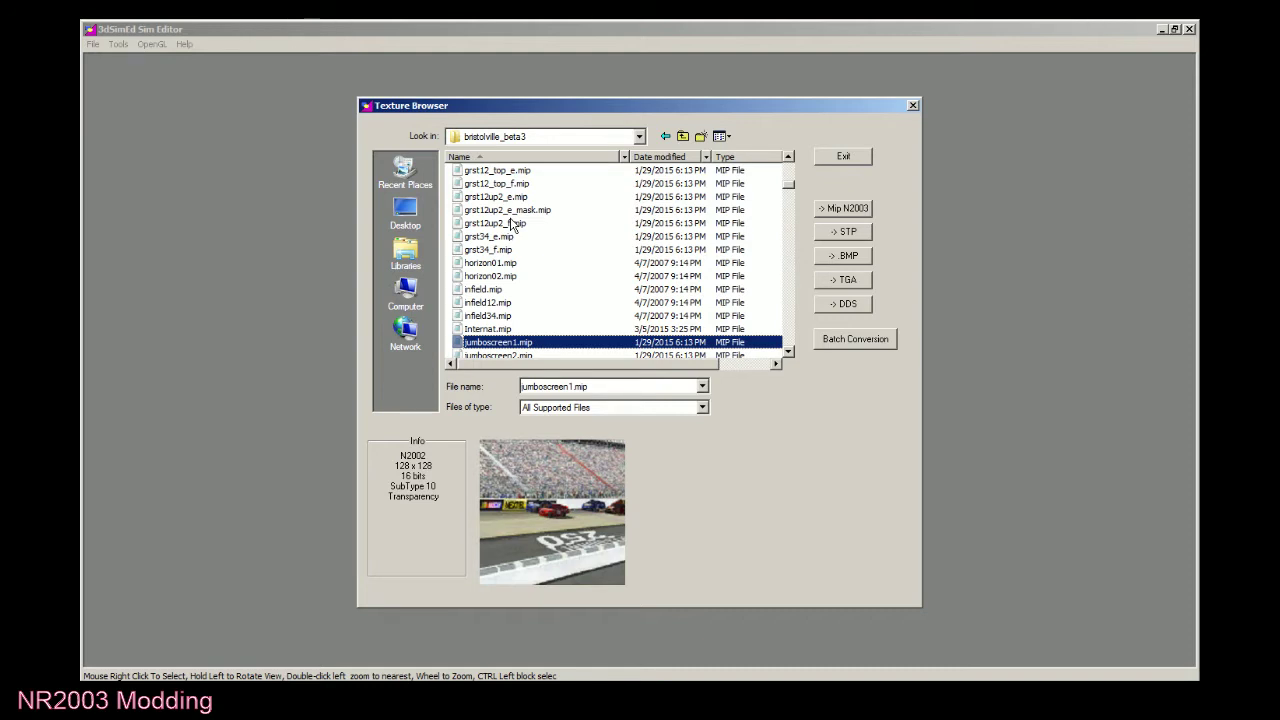
Skim the remaining jumboscreen textures, the lightmaps and the first ntruck textures through ntruck_group_b.mip.
{"action": "key", "text": "Down"}
{"action": "key", "text": "Down"}
{"action": "key", "text": "Down"}
{"action": "key", "text": "Down"}
{"action": "key", "text": "Down"}
{"action": "key", "text": "Down"}
{"action": "key", "text": "Down"}
{"action": "key", "text": "Down"}
{"action": "key", "text": "Down"}
{"action": "key", "text": "Down"}
{"action": "key", "text": "Down"}
{"action": "key", "text": "Down"}
{"action": "key", "text": "Down"}
{"action": "key", "text": "Down"}
{"action": "key", "text": "Down"}
{"action": "key", "text": "Down"}
{"action": "key", "text": "Down"}
{"action": "key", "text": "Down"}
{"action": "key", "text": "Down"}
{"action": "key", "text": "Down"}
{"action": "key", "text": "Down"}
{"action": "key", "text": "Down"}
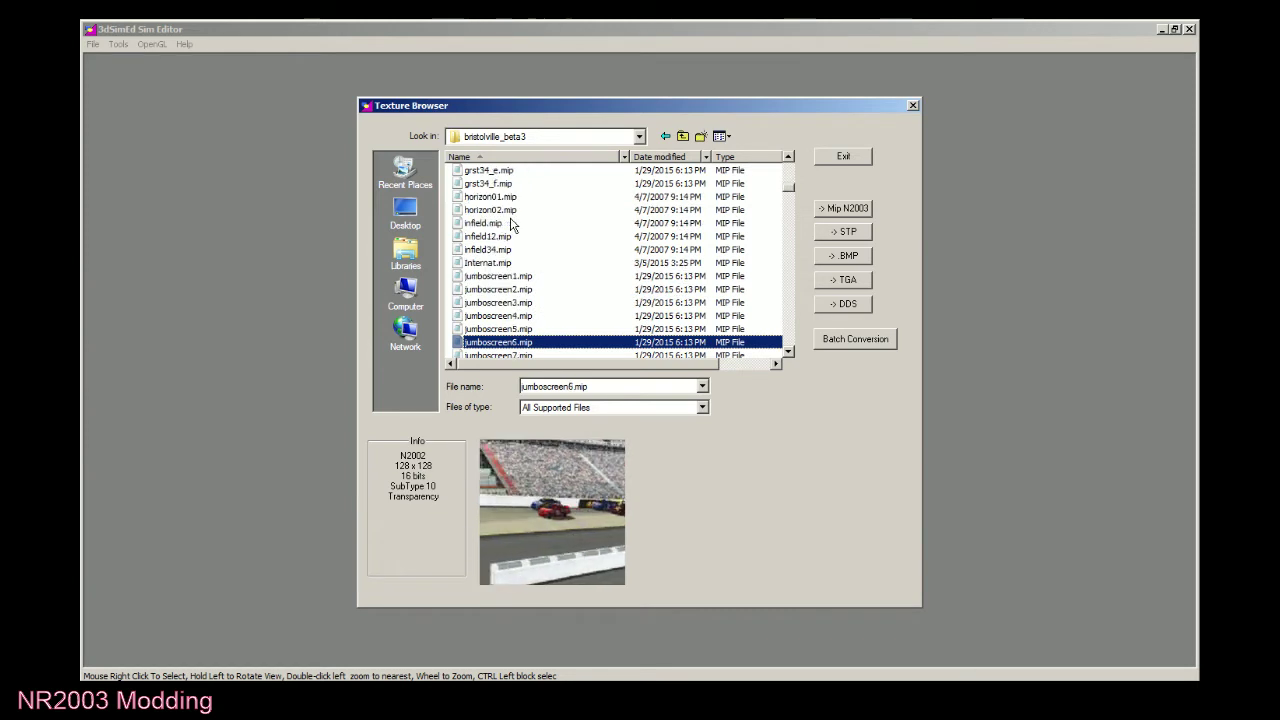
{"action": "key", "text": "Down"}
{"action": "key", "text": "Down"}
{"action": "key", "text": "Down"}
{"action": "key", "text": "Down"}
{"action": "key", "text": "Down"}
{"action": "key", "text": "Down"}
{"action": "key", "text": "Down"}
{"action": "key", "text": "Down"}
{"action": "key", "text": "Down"}
{"action": "key", "text": "Down"}
{"action": "key", "text": "Down"}
{"action": "key", "text": "Down"}
{"action": "key", "text": "Down"}
{"action": "key", "text": "Down"}
{"action": "key", "text": "Down"}
{"action": "key", "text": "Down"}
{"action": "key", "text": "Down"}
{"action": "key", "text": "Down"}
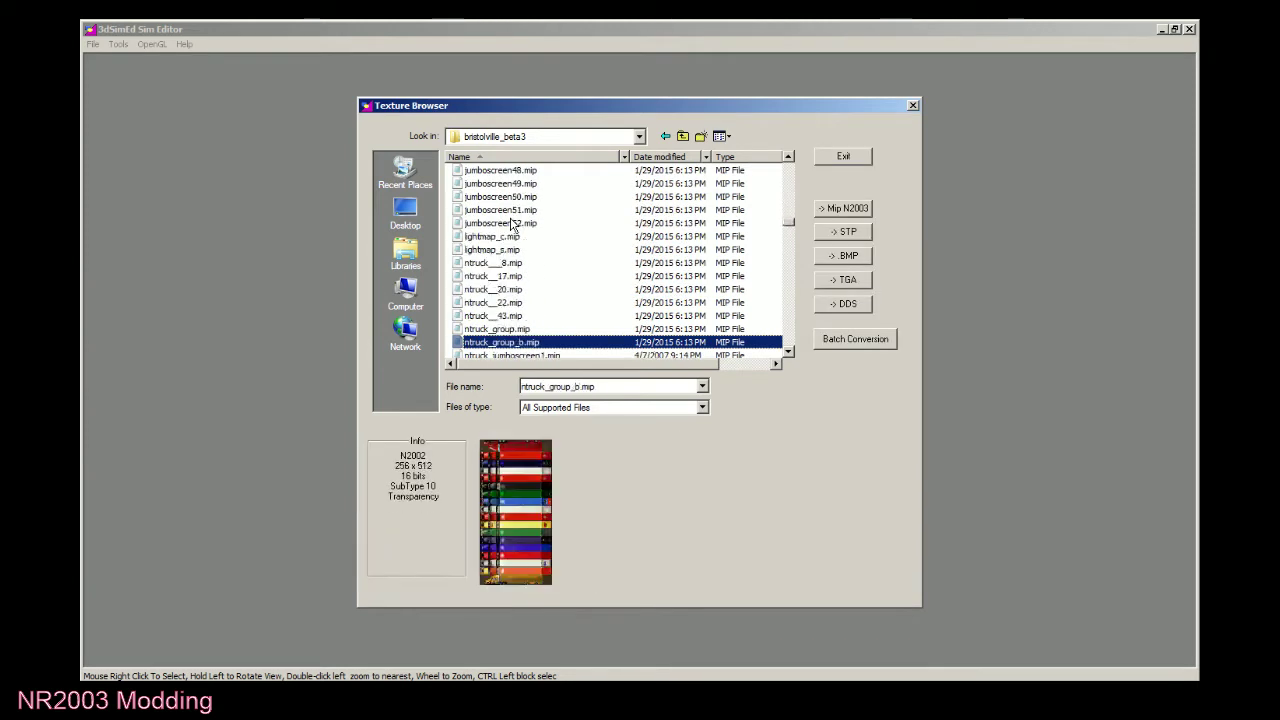
Skim the ntruck_jumboscreen textures from ntruck_jumboscreen1.mip through ntruck_jumboscreen49.mip.
{"action": "key", "text": "Down"}
{"action": "key", "text": "Down"}
{"action": "key", "text": "Down"}
{"action": "key", "text": "Down"}
{"action": "key", "text": "Down"}
{"action": "key", "text": "Down"}
{"action": "key", "text": "Down"}
{"action": "key", "text": "Down"}
{"action": "key", "text": "Down"}
{"action": "key", "text": "Down"}
{"action": "key", "text": "Down"}
{"action": "key", "text": "Down"}
{"action": "key", "text": "Down"}
{"action": "key", "text": "Down"}
{"action": "key", "text": "Down"}
{"action": "key", "text": "Down"}
{"action": "key", "text": "Down"}
{"action": "key", "text": "Down"}
{"action": "key", "text": "Down"}
{"action": "key", "text": "Down"}
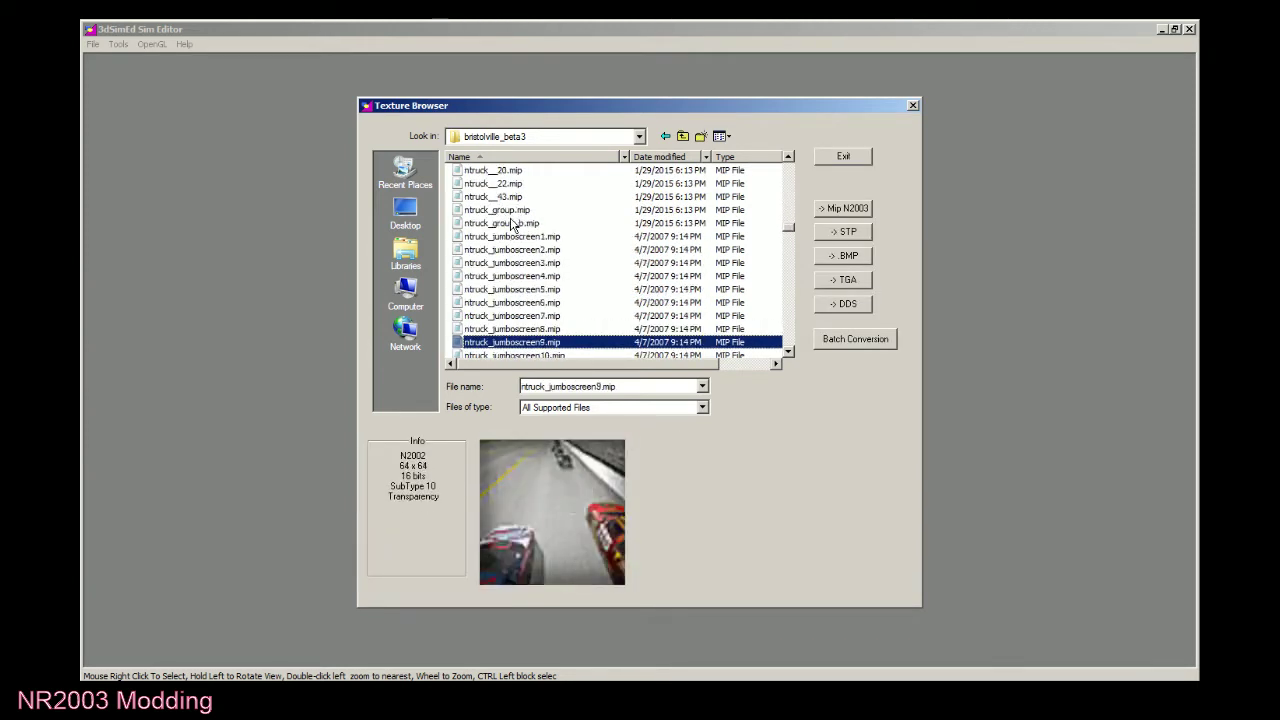
{"action": "key", "text": "Down"}
{"action": "key", "text": "Down"}
{"action": "key", "text": "Down"}
{"action": "key", "text": "Down"}
{"action": "key", "text": "Down"}
{"action": "key", "text": "Down"}
{"action": "key", "text": "Down"}
{"action": "key", "text": "Down"}
{"action": "key", "text": "Down"}
{"action": "key", "text": "Down"}
{"action": "key", "text": "Down"}
{"action": "key", "text": "Down"}
{"action": "key", "text": "Down"}
{"action": "key", "text": "Down"}
{"action": "key", "text": "Down"}
{"action": "key", "text": "Down"}
{"action": "key", "text": "Down"}
{"action": "key", "text": "Down"}
{"action": "key", "text": "Down"}
{"action": "key", "text": "Down"}
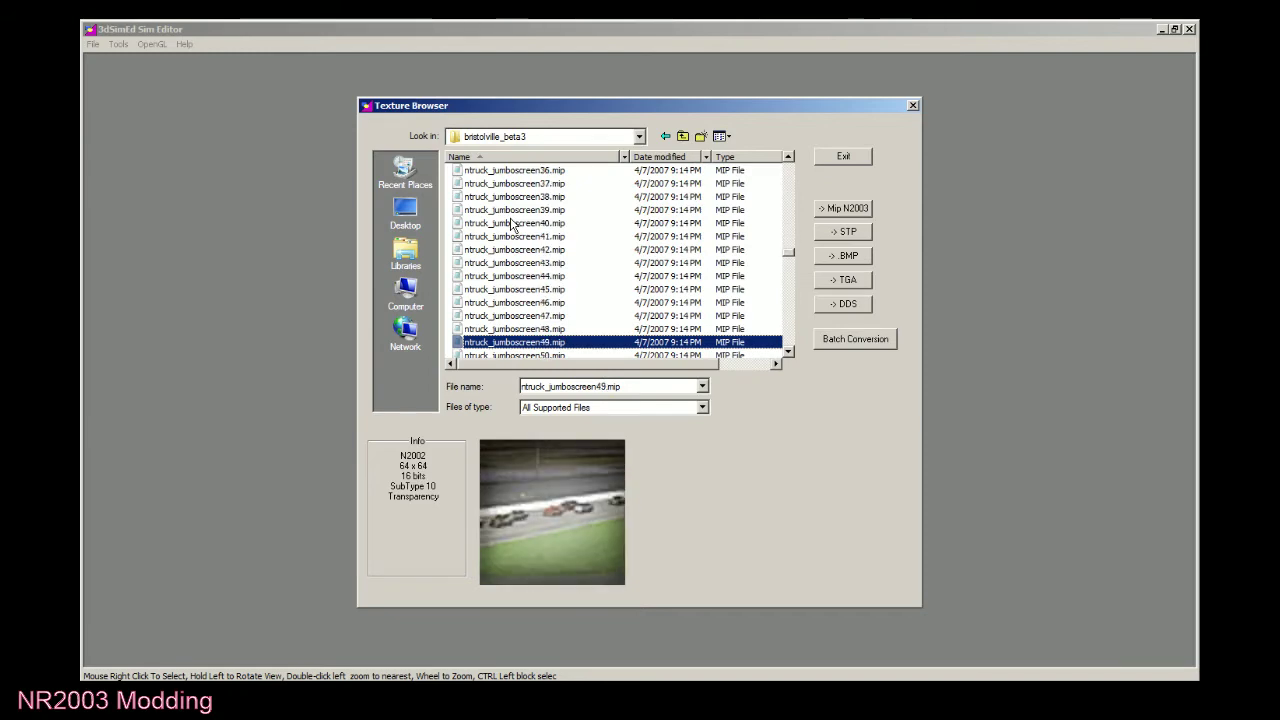
Review the textures near the end of the folder in reverse order, from sunoco.mip back to ntruck_nex.mip.
{"action": "key", "text": "Up"}
{"action": "key", "text": "Up"}
{"action": "key", "text": "Up"}
{"action": "key", "text": "Up"}
{"action": "key", "text": "Up"}
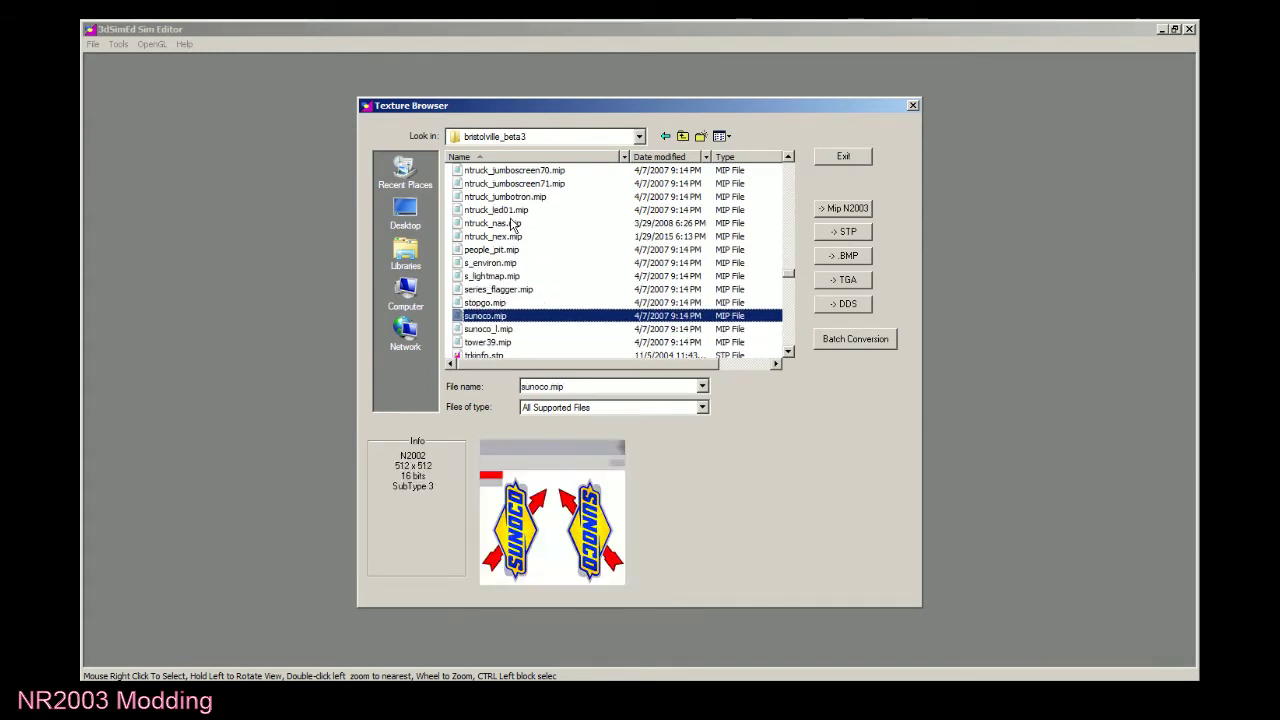
{"action": "key", "text": "Up"}
{"action": "key", "text": "Up"}
{"action": "key", "text": "Up"}
{"action": "key", "text": "Up"}
{"action": "key", "text": "Up"}
{"action": "key", "text": "Up"}
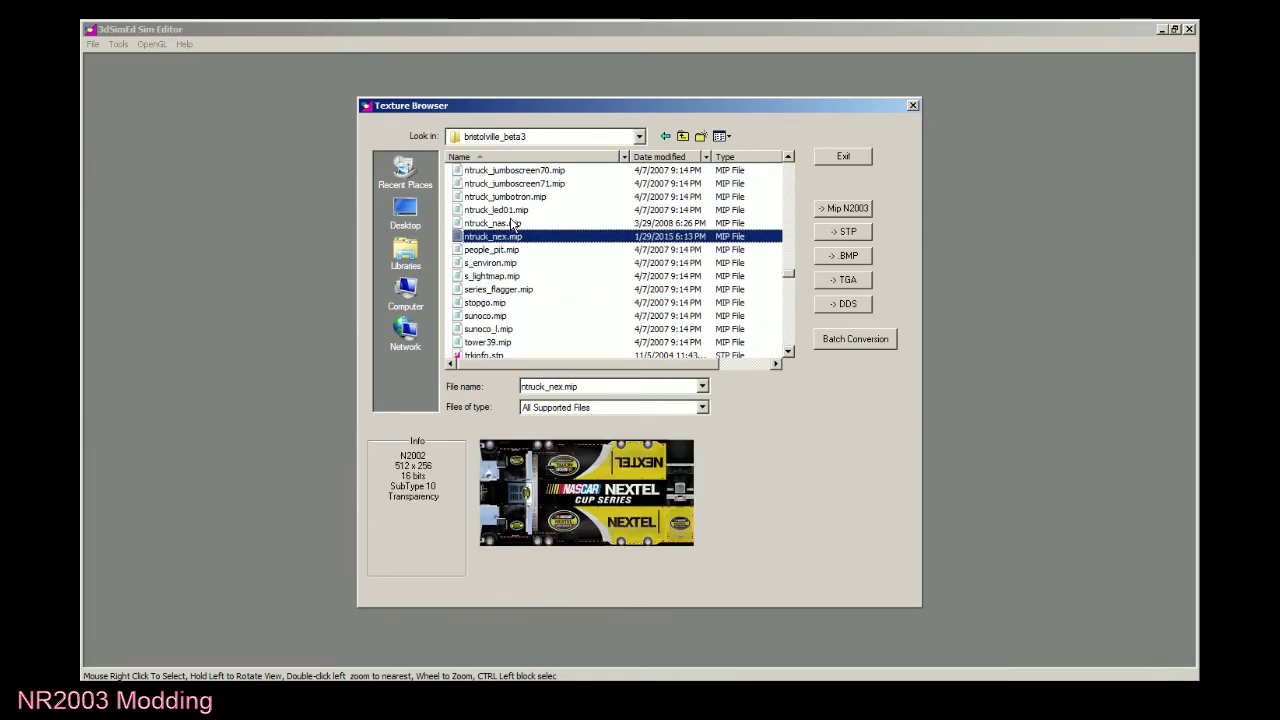
Skim the textures in reverse order from ntruck_nex.mip through the ntruck_jumboscreen files back to jumboscreen43.mip.
{"action": "key", "text": "Up"}
{"action": "key", "text": "Up"}
{"action": "key", "text": "Up"}
{"action": "key", "text": "Up"}
{"action": "key", "text": "Up"}
{"action": "key", "text": "Up"}
{"action": "key", "text": "Up"}
{"action": "key", "text": "Up"}
{"action": "key", "text": "Up"}
{"action": "key", "text": "Up"}
{"action": "key", "text": "Up"}
{"action": "key", "text": "Up"}
{"action": "key", "text": "Up"}
{"action": "key", "text": "Up"}
{"action": "key", "text": "Up"}
{"action": "key", "text": "Up"}
{"action": "key", "text": "Up"}
{"action": "key", "text": "Up"}
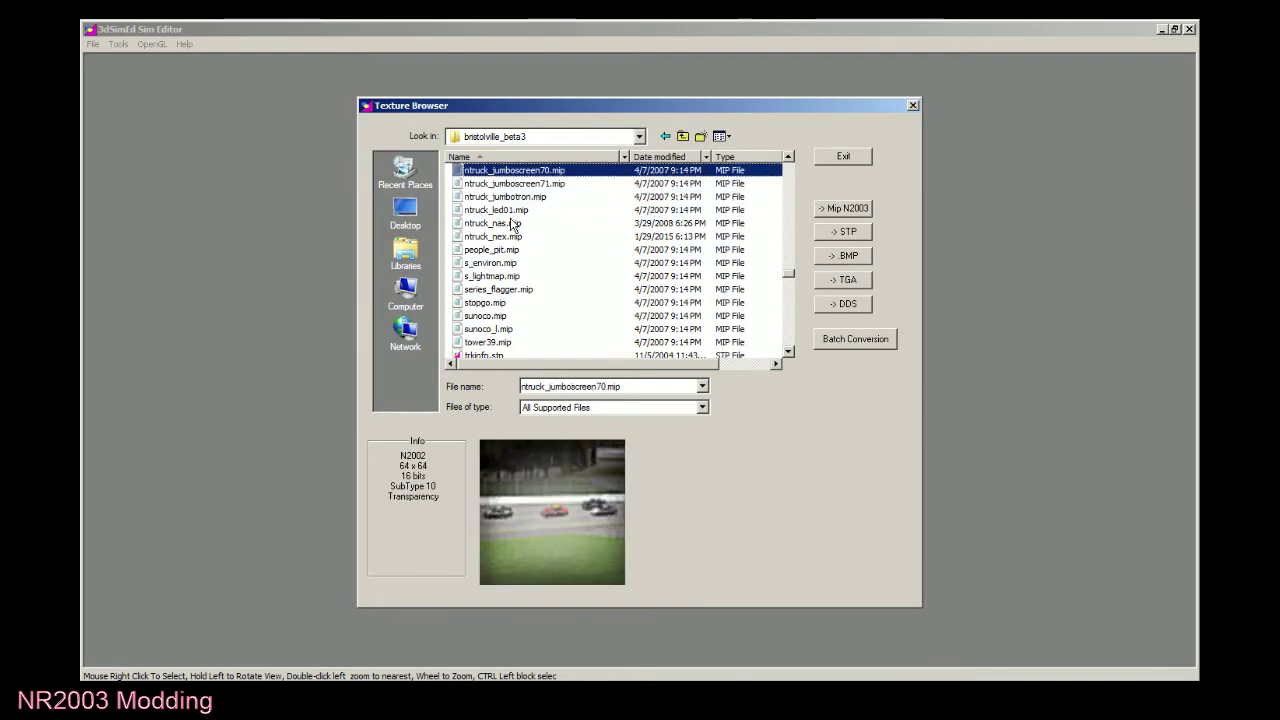
{"action": "key", "text": "Up"}
{"action": "key", "text": "Up"}
{"action": "key", "text": "Up"}
{"action": "key", "text": "Up"}
{"action": "key", "text": "Up"}
{"action": "key", "text": "Up"}
{"action": "key", "text": "Up"}
{"action": "key", "text": "Up"}
{"action": "key", "text": "Up"}
{"action": "key", "text": "Up"}
{"action": "key", "text": "Up"}
{"action": "key", "text": "Up"}
{"action": "key", "text": "Up"}
{"action": "key", "text": "Up"}
{"action": "key", "text": "Up"}
{"action": "key", "text": "Up"}
{"action": "key", "text": "Up"}
{"action": "key", "text": "Up"}
{"action": "key", "text": "Up"}
{"action": "key", "text": "Up"}
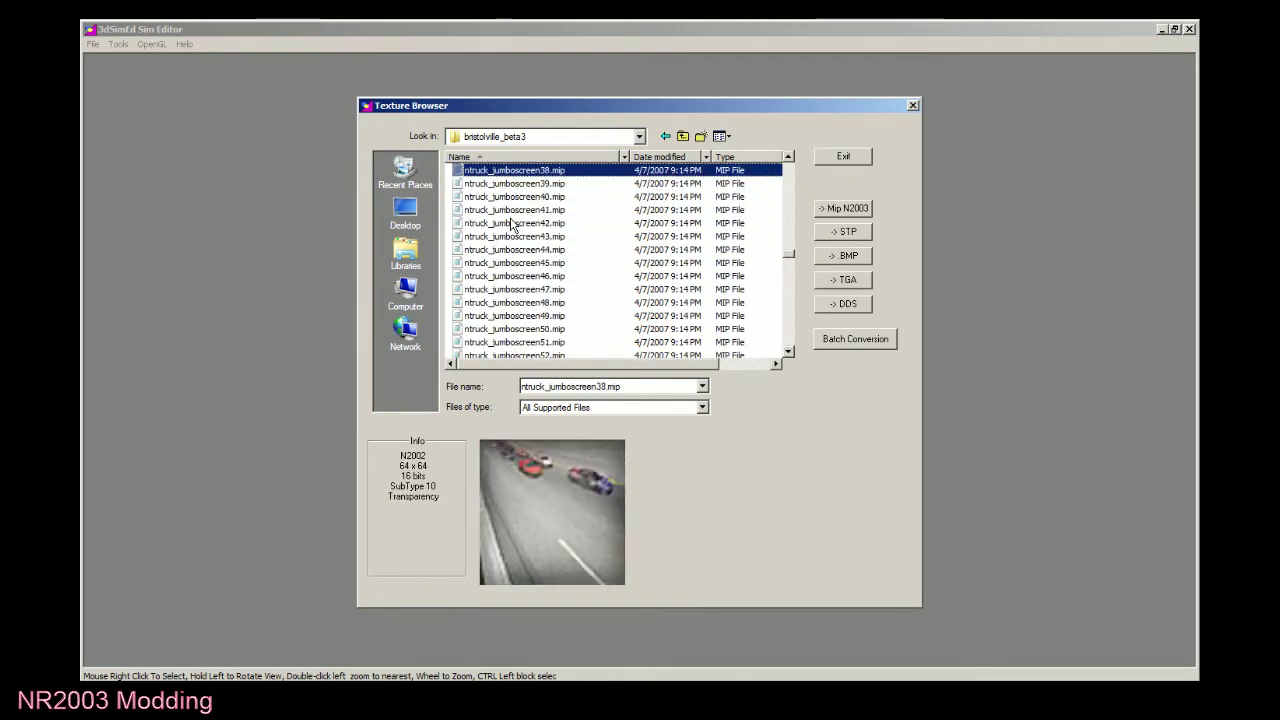
{"action": "key", "text": "Up"}
{"action": "key", "text": "Up"}
{"action": "key", "text": "Up"}
{"action": "key", "text": "Up"}
{"action": "key", "text": "Up"}
{"action": "key", "text": "Up"}
{"action": "key", "text": "Up"}
{"action": "key", "text": "Up"}
{"action": "key", "text": "Up"}
{"action": "key", "text": "Up"}
{"action": "key", "text": "Up"}
{"action": "key", "text": "Up"}
{"action": "key", "text": "Up"}
{"action": "key", "text": "Up"}
{"action": "key", "text": "Up"}
{"action": "key", "text": "Up"}
{"action": "key", "text": "Up"}
{"action": "key", "text": "Up"}
{"action": "key", "text": "Up"}
{"action": "key", "text": "Up"}
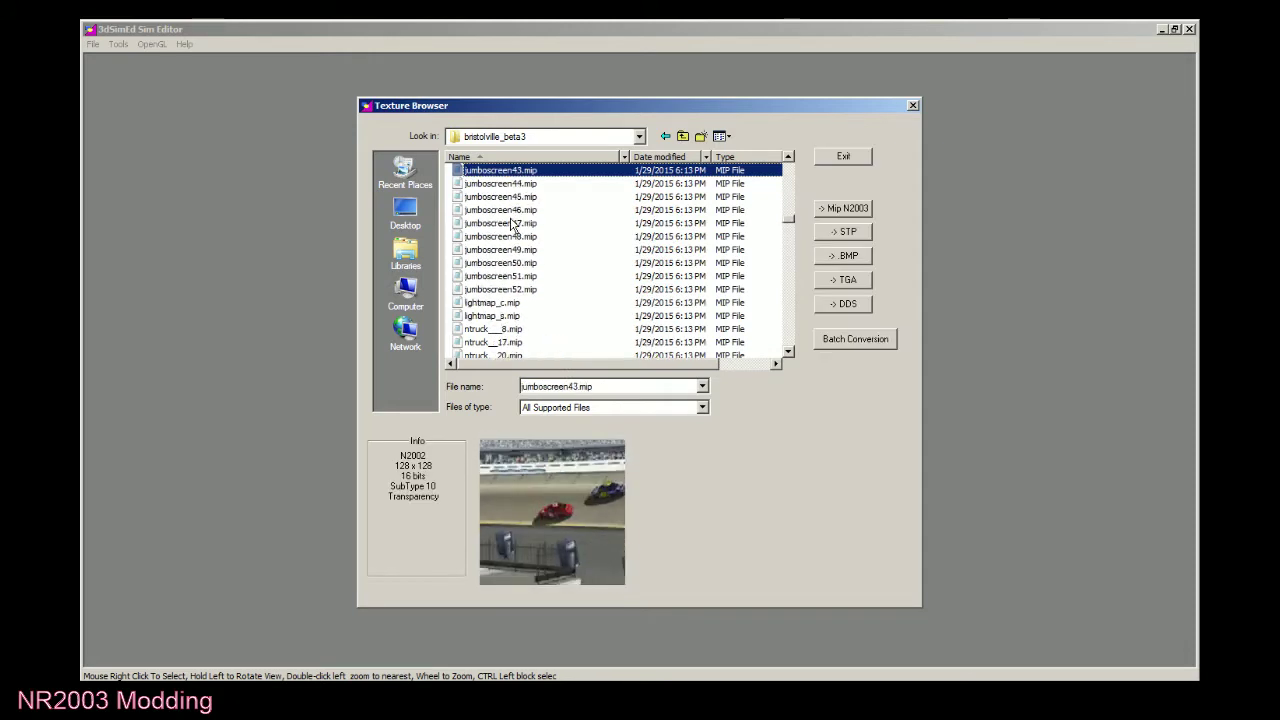
Skim the remaining jumboscreen, Internat, infield and horizon textures backwards to grst12_top_e.mip.
{"action": "key", "text": "Up"}
{"action": "key", "text": "Up"}
{"action": "key", "text": "Up"}
{"action": "key", "text": "Up"}
{"action": "key", "text": "Up"}
{"action": "key", "text": "Up"}
{"action": "key", "text": "Up"}
{"action": "key", "text": "Up"}
{"action": "key", "text": "Up"}
{"action": "key", "text": "Up"}
{"action": "key", "text": "Up"}
{"action": "key", "text": "Up"}
{"action": "key", "text": "Up"}
{"action": "key", "text": "Up"}
{"action": "key", "text": "Up"}
{"action": "key", "text": "Up"}
{"action": "key", "text": "Up"}
{"action": "key", "text": "Up"}
{"action": "key", "text": "Up"}
{"action": "key", "text": "Up"}
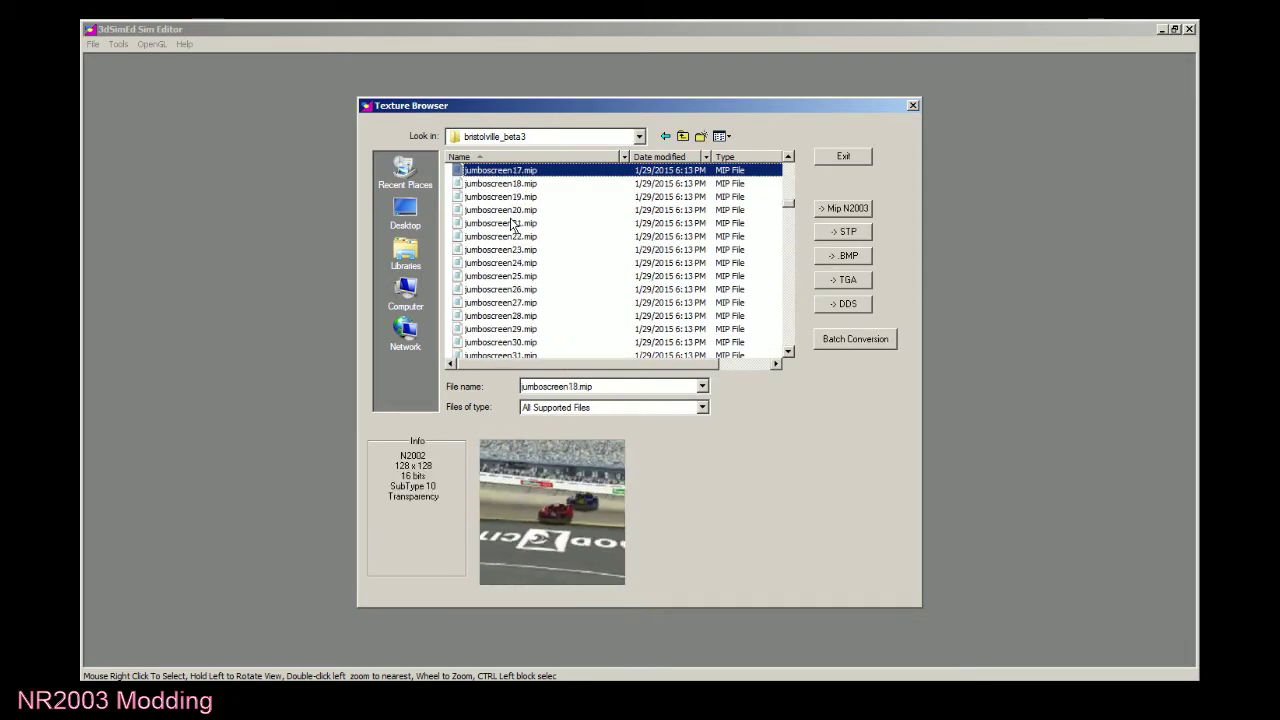
{"action": "key", "text": "Up"}
{"action": "key", "text": "Up"}
{"action": "key", "text": "Up"}
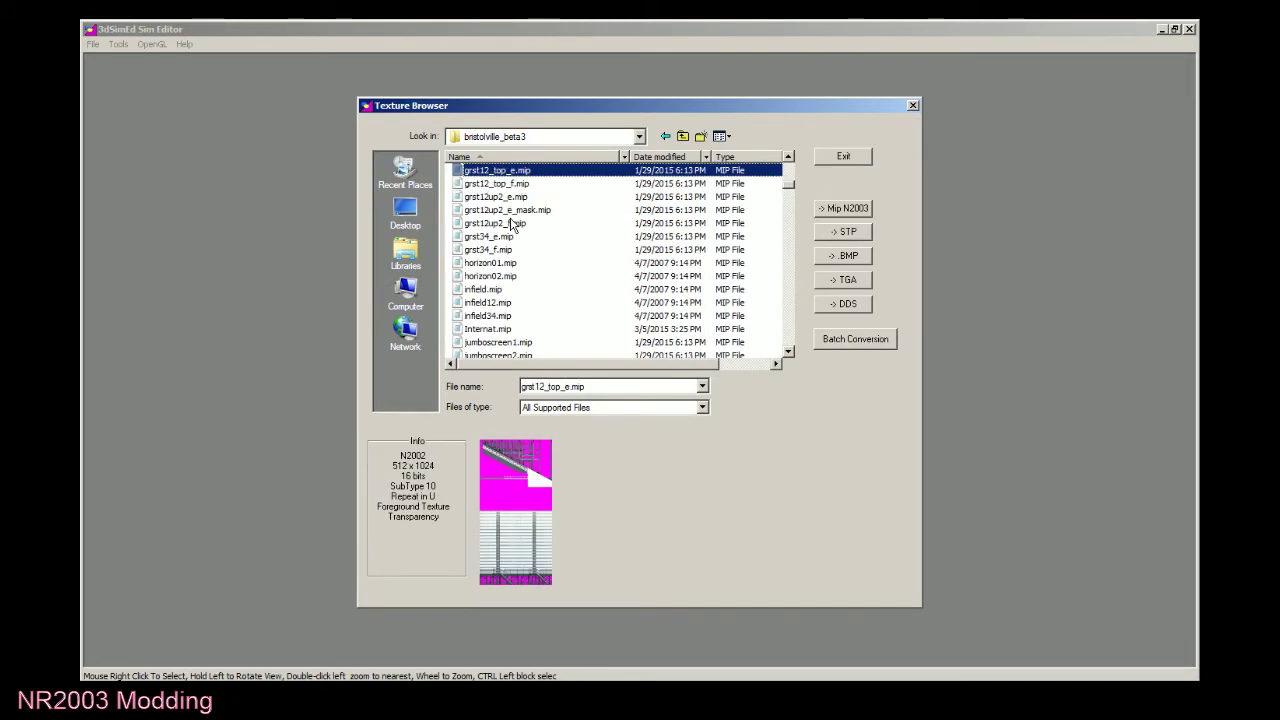
Compare the grst grandstand textures around grst12_top_f.mip, continuing back through grst_s_emp.mip to grst_emp.mip.
{"action": "key", "text": "Down"}
{"action": "key", "text": "Down"}
{"action": "key", "text": "Down"}
{"action": "key", "text": "Up"}
{"action": "key", "text": "Up"}
{"action": "key", "text": "Up"}
{"action": "key", "text": "Up"}
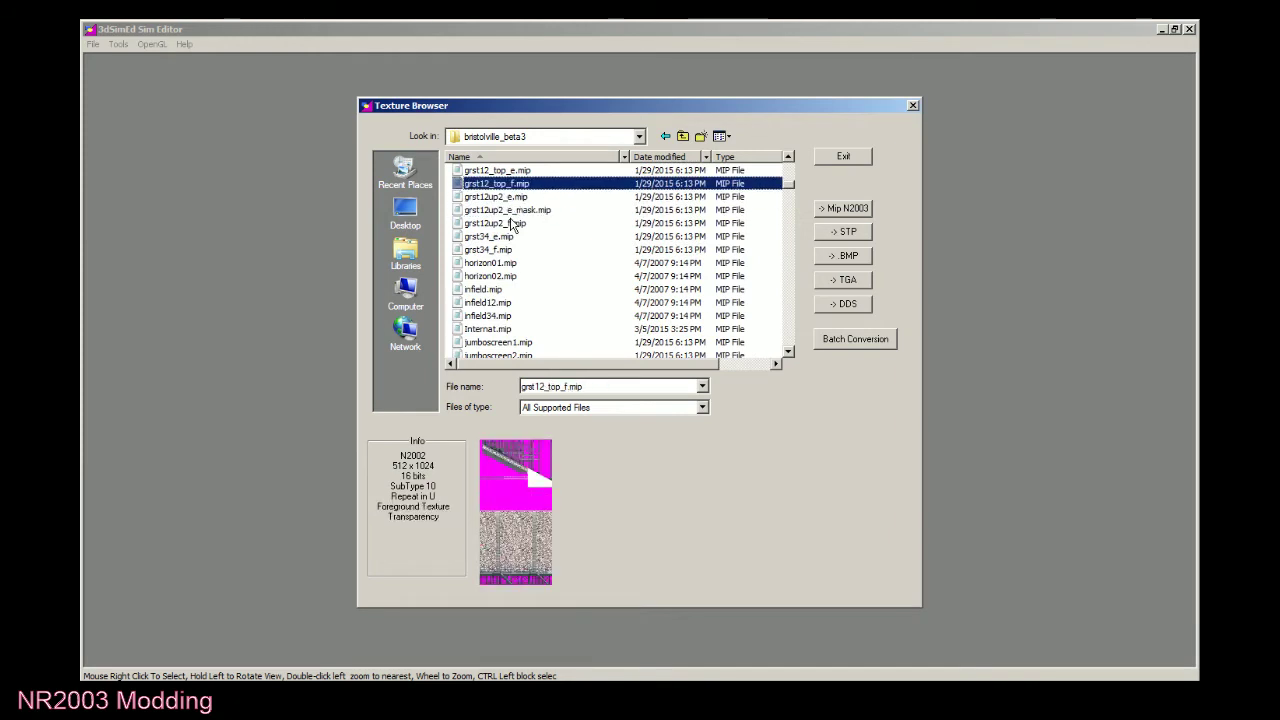
{"action": "key", "text": "Up"}
{"action": "key", "text": "Up"}
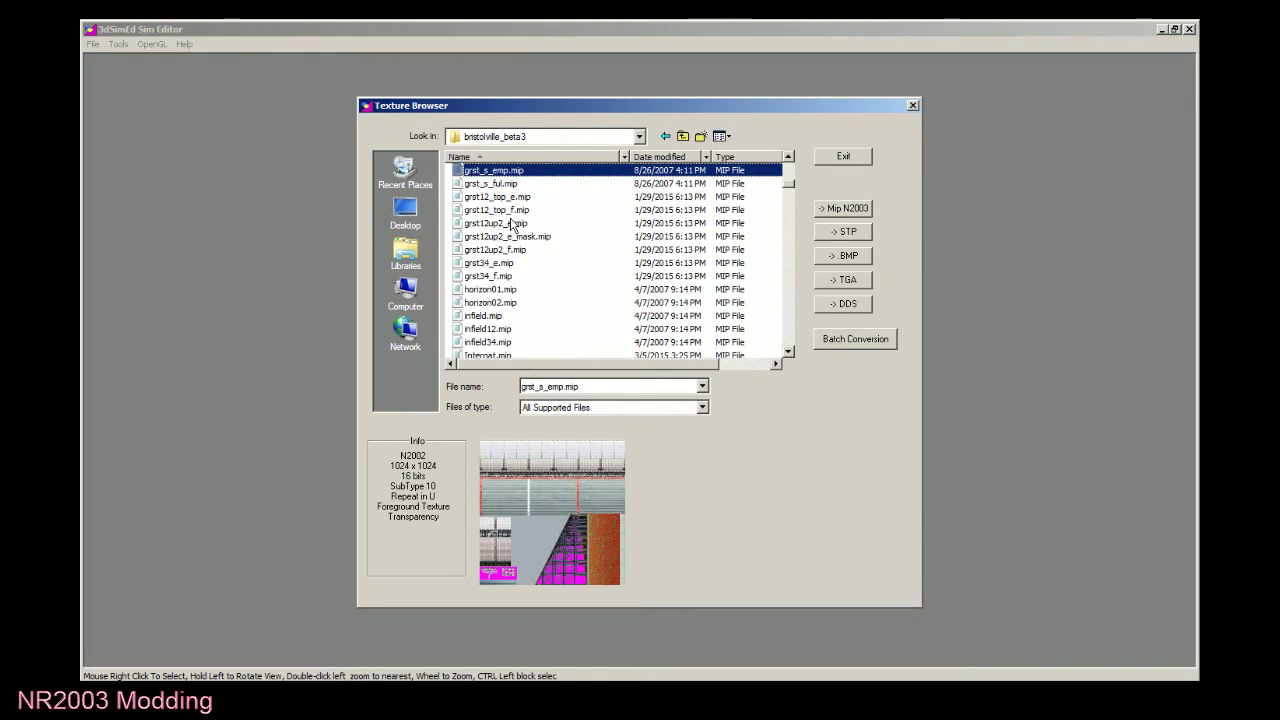
{"action": "key", "text": "Up"}
{"action": "key", "text": "Up"}
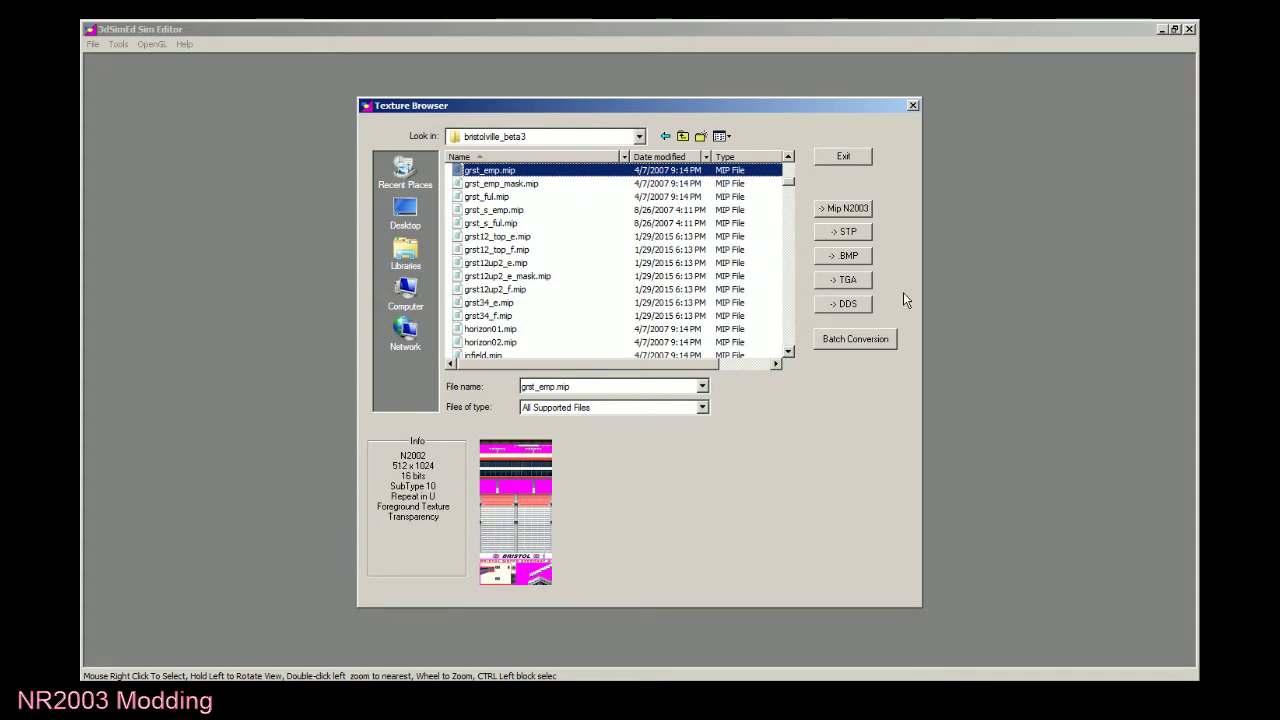
Convert grst_emp.mip to a BMP, select the converted file at the end of the folder, and close the texture browser and editor.
{"action": "left_click", "coordinate": [862, 258]}
{"action": "left_click_drag", "start_coordinate": [790, 183], "coordinate": [808, 404]}
{"action": "left_click_drag", "start_coordinate": [793, 186], "coordinate": [791, 352]}
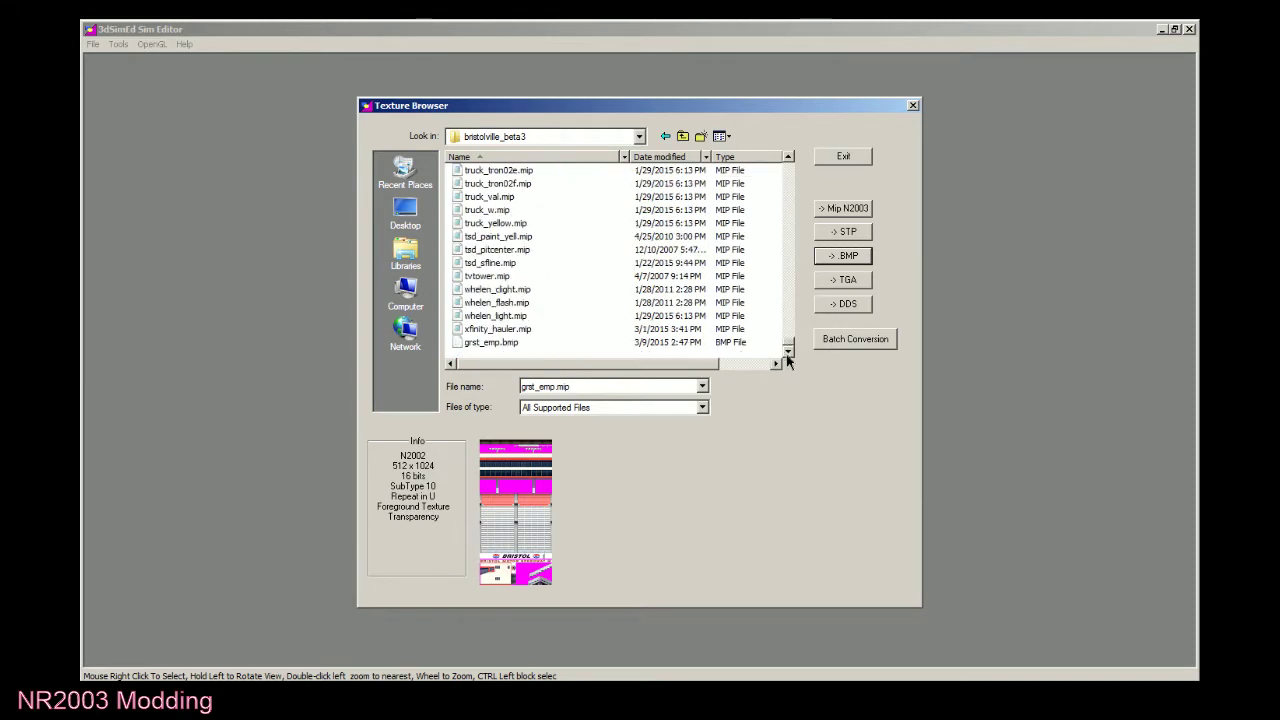
{"action": "left_click", "coordinate": [480, 345]}
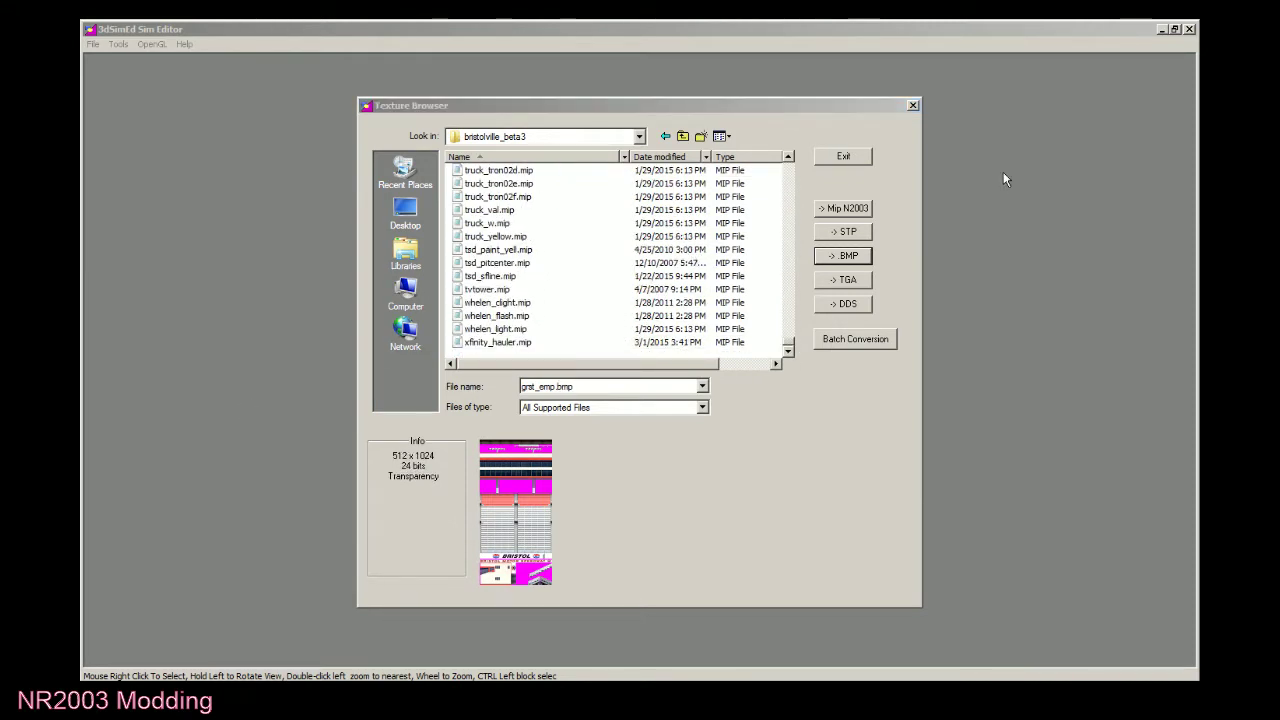
{"action": "left_click", "coordinate": [846, 158]}
{"action": "left_click", "coordinate": [1189, 29]}
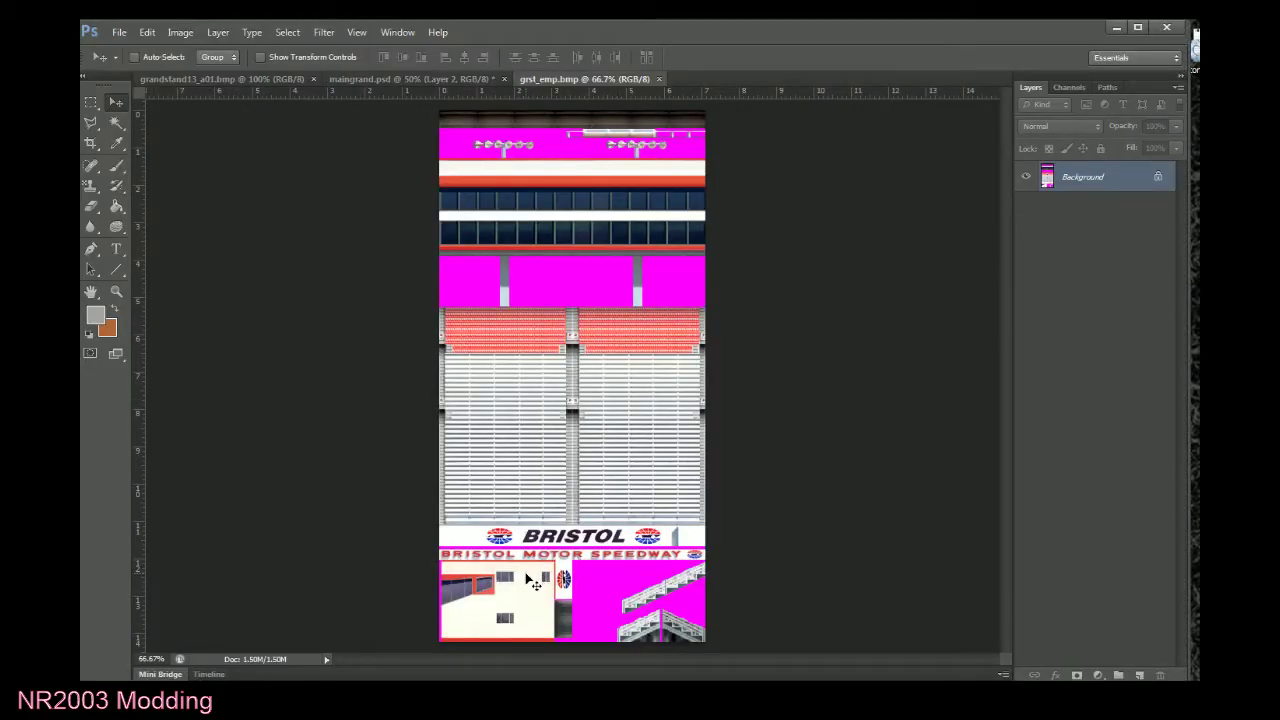
Examine the seat rows and aisles of grst_emp.bmp in Photoshop at 300% zoom.
{"action": "key", "text": "ctrl+plus"}
{"action": "key", "text": "ctrl+plus"}
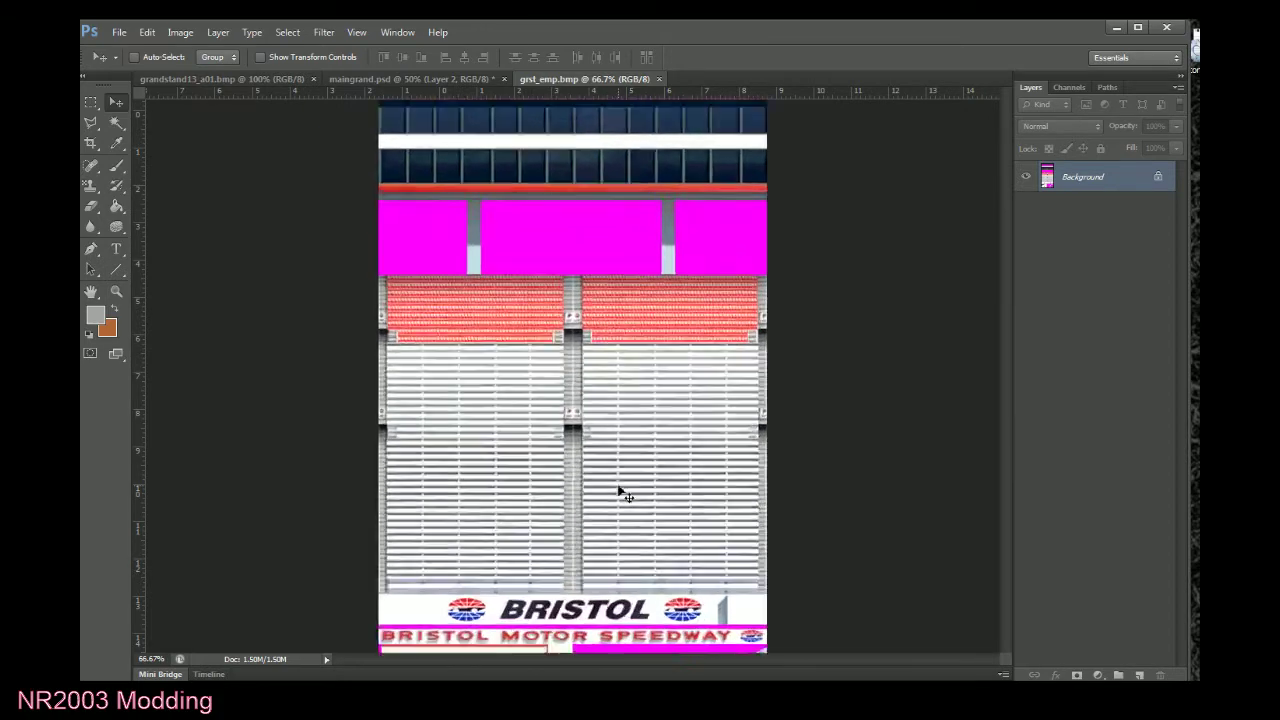
{"action": "scroll", "coordinate": [620, 494], "scroll_direction": "down", "scroll_amount": 5}
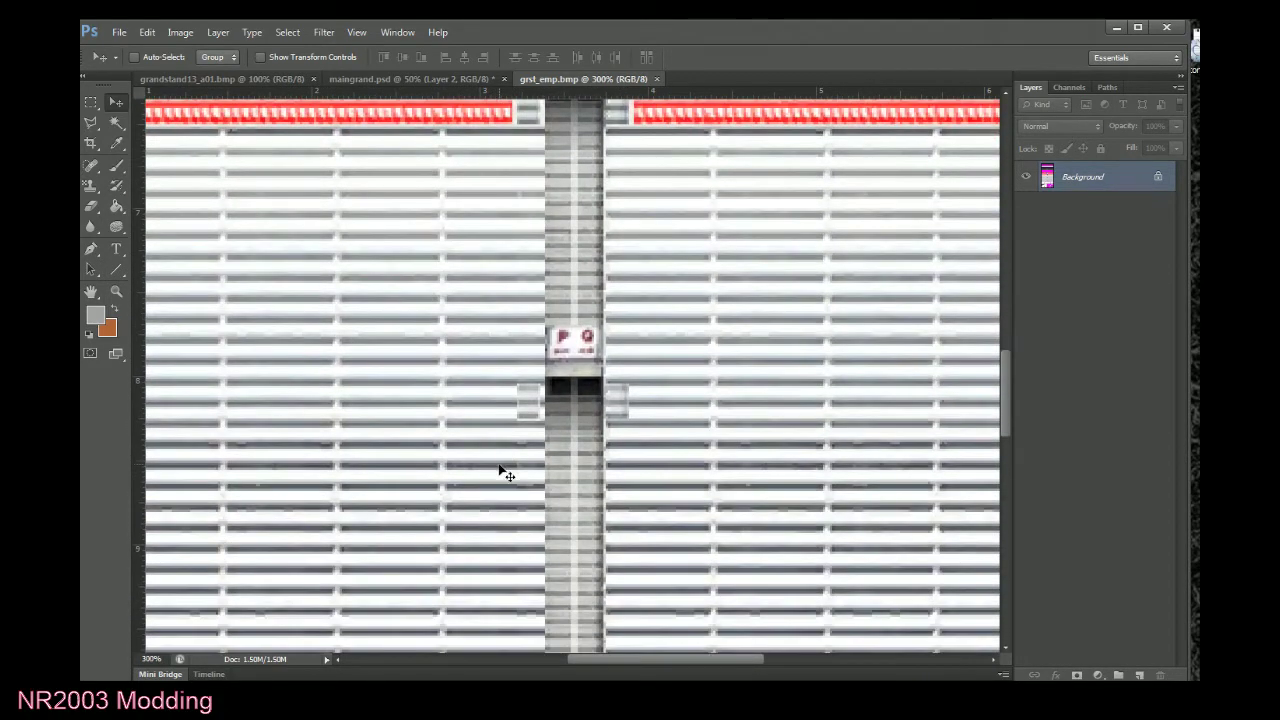
{"action": "key", "text": "ctrl+plus"}
{"action": "scroll", "coordinate": [545, 522], "scroll_direction": "down", "scroll_amount": 4}
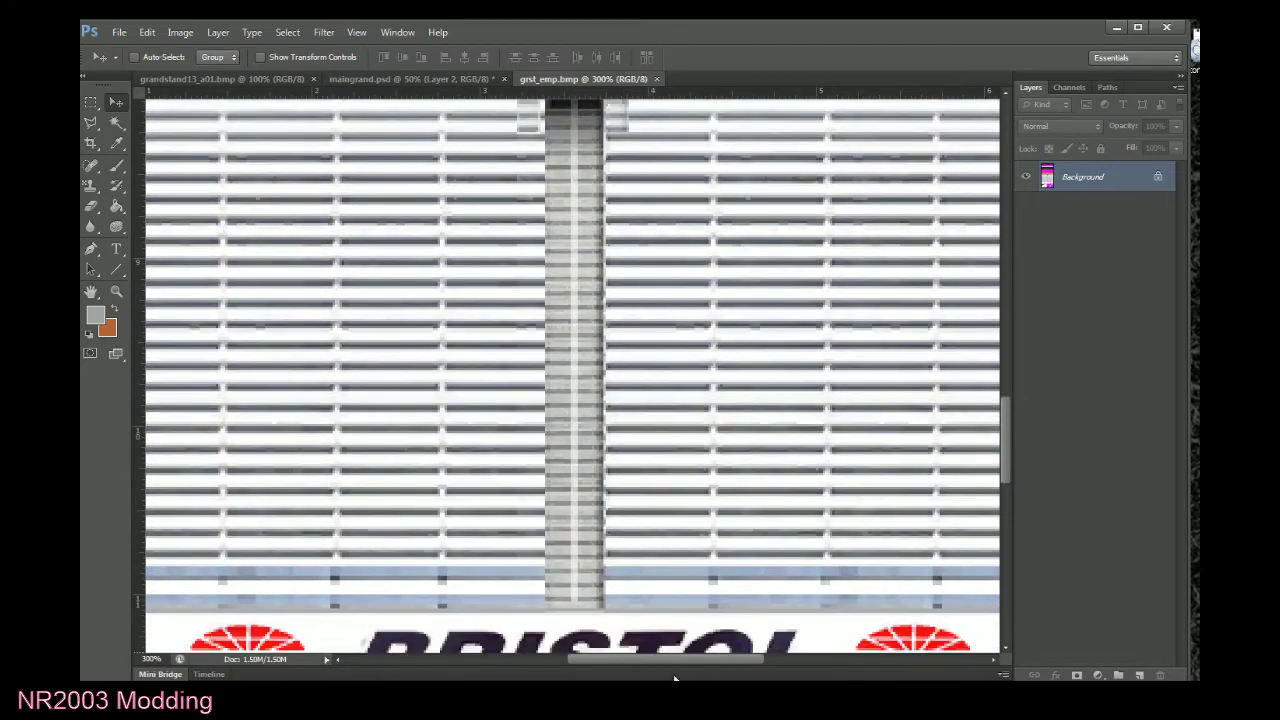
{"action": "scroll", "coordinate": [693, 665], "scroll_direction": "right", "scroll_amount": 5}
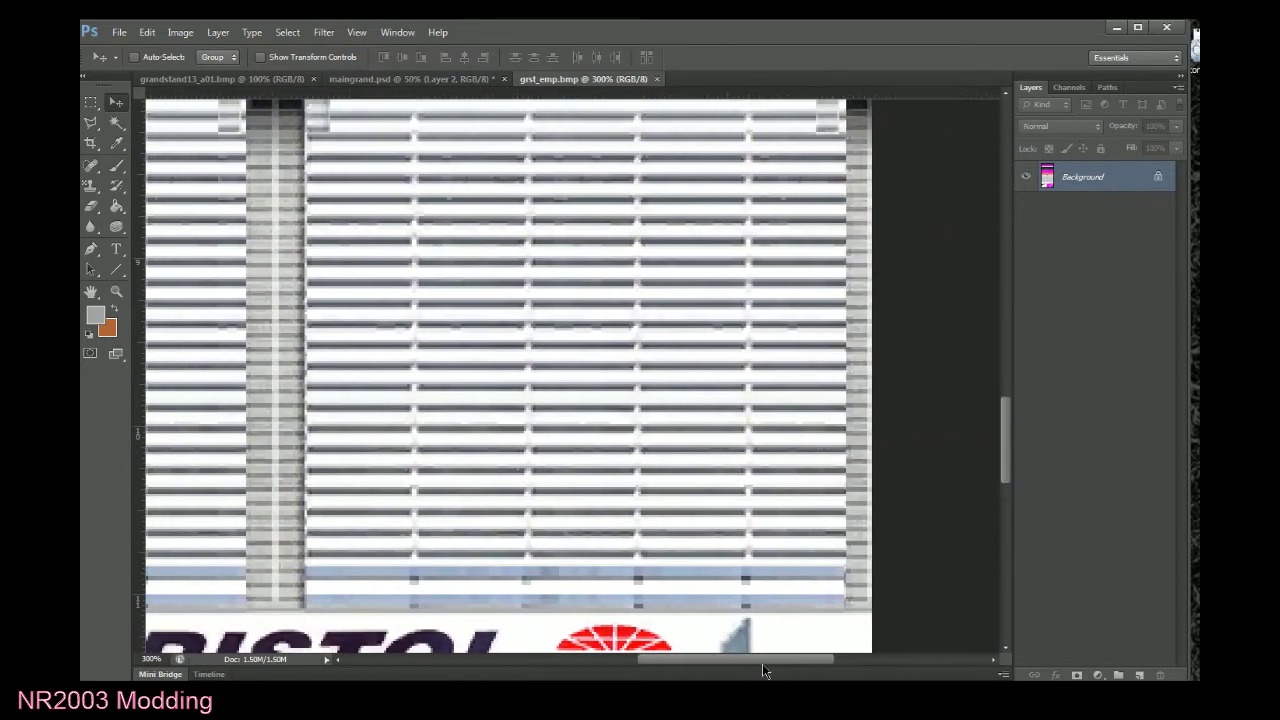
{"action": "scroll", "coordinate": [762, 663], "scroll_direction": "left", "scroll_amount": 1}
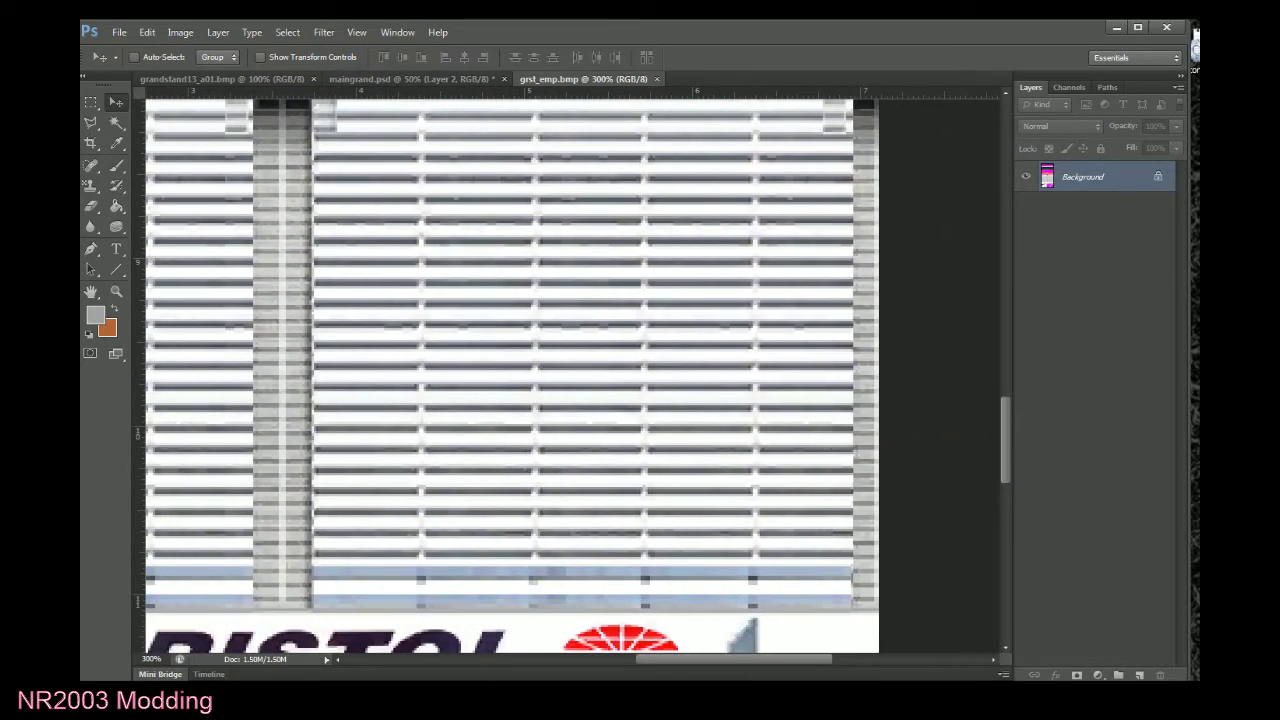
Switch to the 3dowork folder and open grandstand21_b.psd in Photoshop.
{"action": "key", "text": "alt+Tab"}
{"action": "left_click", "coordinate": [795, 464]}
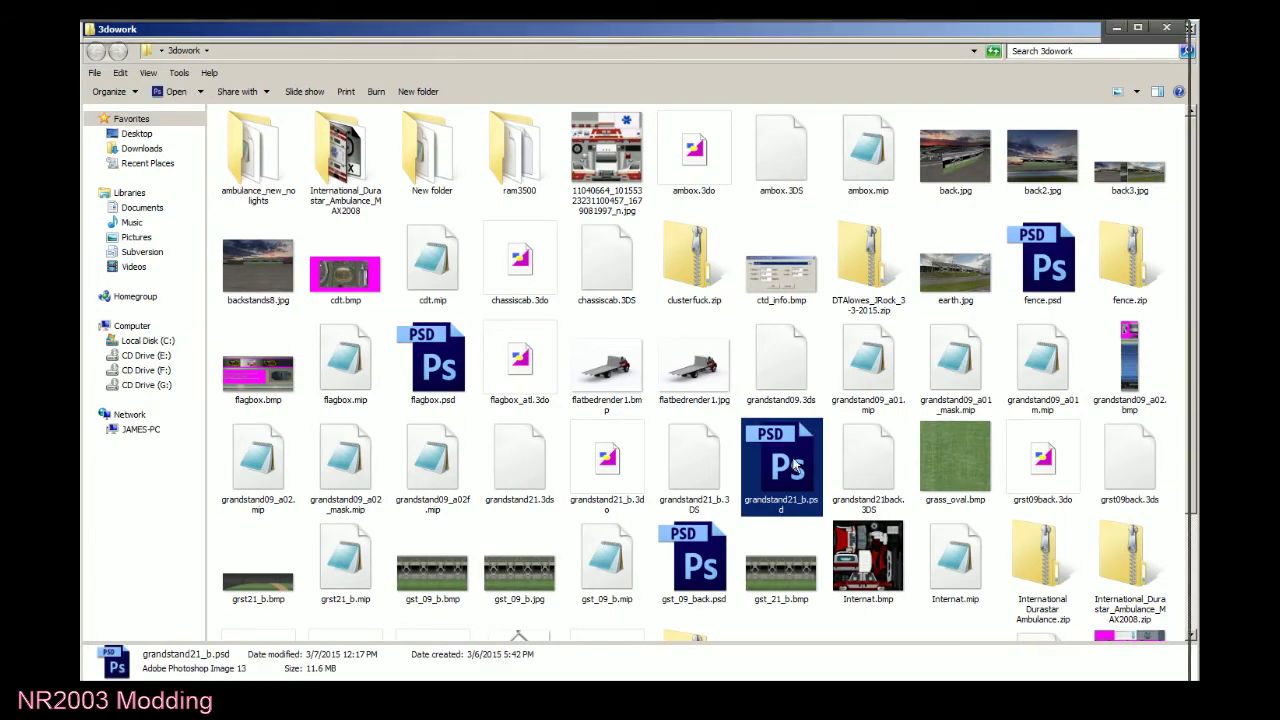
{"action": "double_click", "coordinate": [795, 464]}
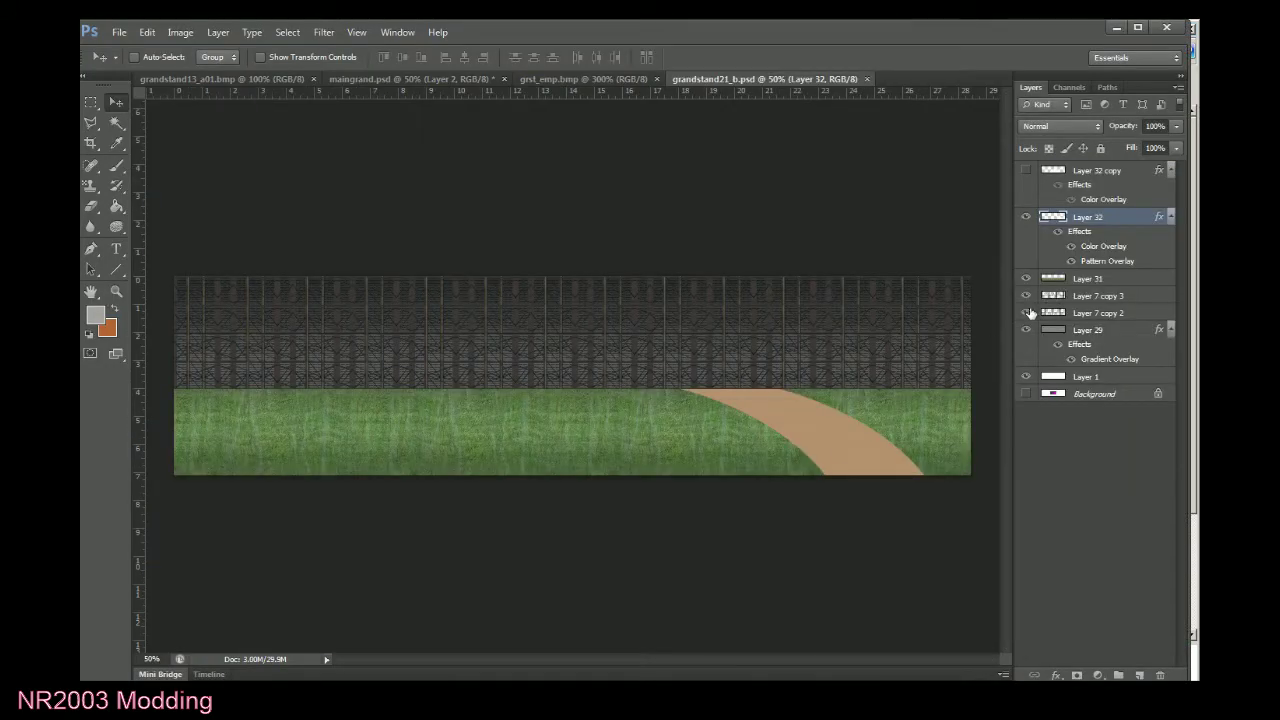
Isolate the Layer 29 seating by hiding Layer 31, Layer 7 copy 3, Layer 7 copy 2, Layer 32 and Layer 29's effects.
{"action": "left_click_drag", "start_coordinate": [1030, 313], "coordinate": [1027, 280]}
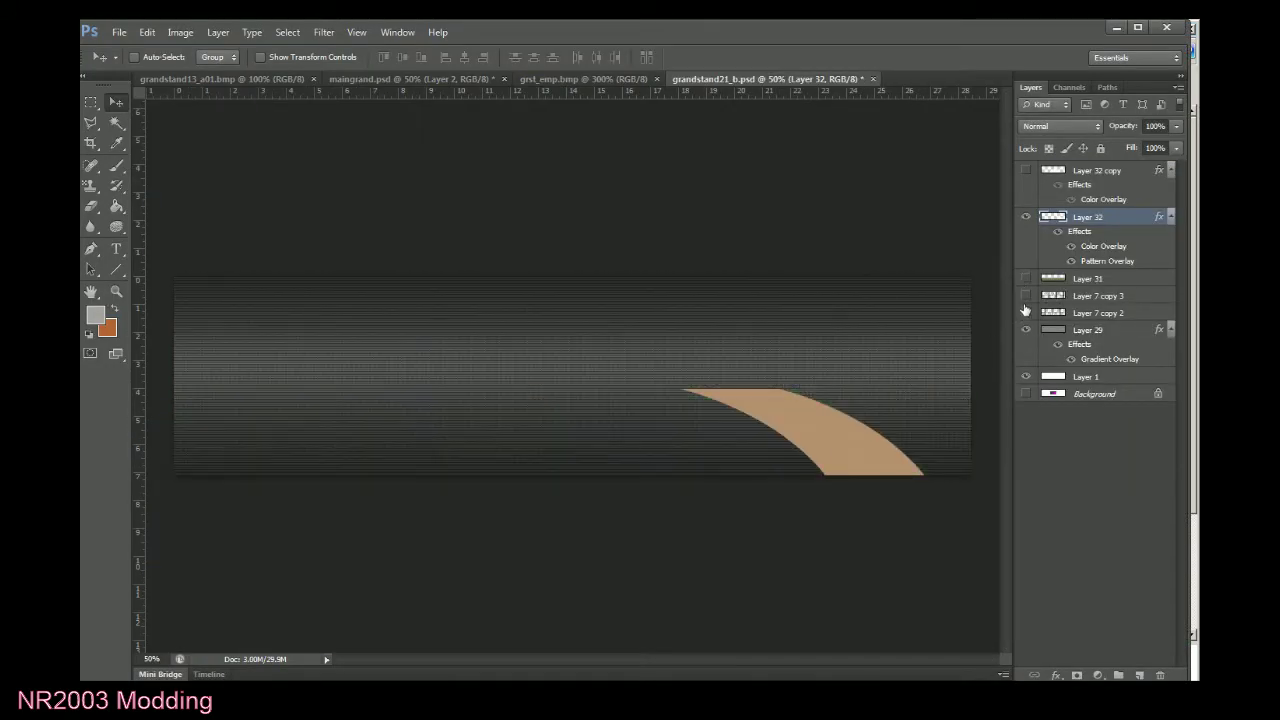
{"action": "left_click", "coordinate": [1058, 344]}
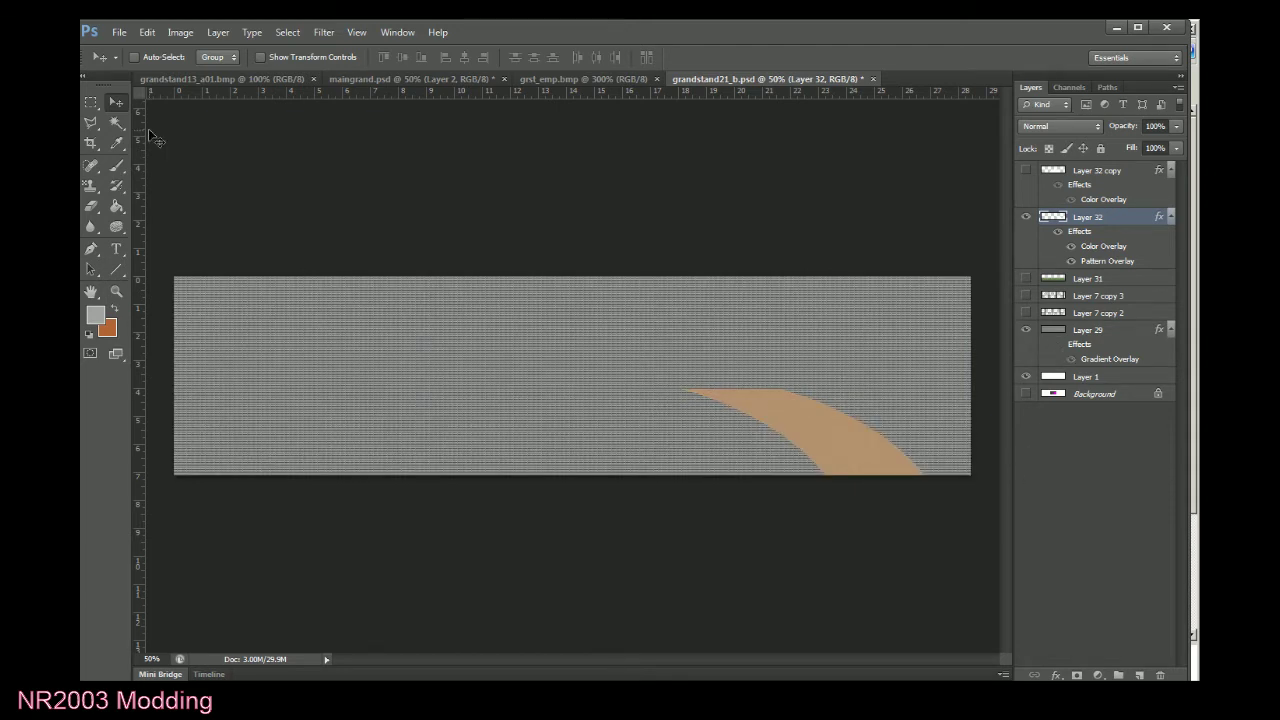
{"action": "left_click", "coordinate": [90, 102]}
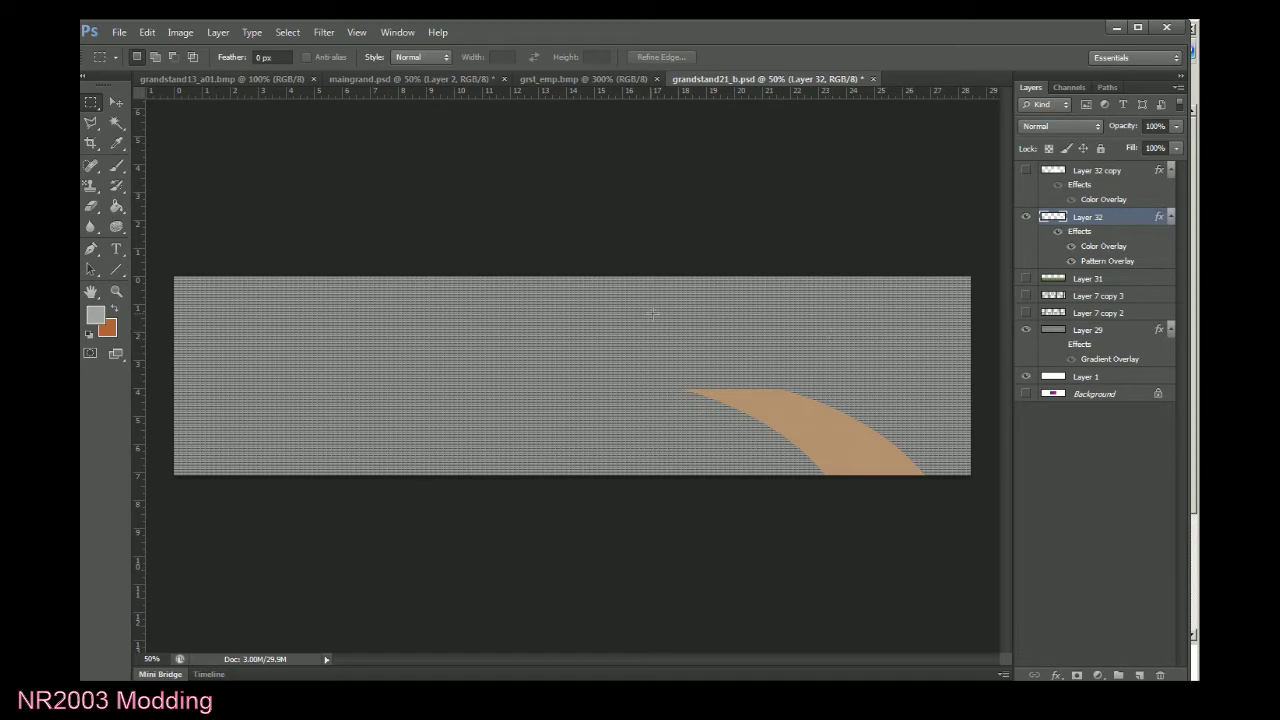
{"action": "scroll", "coordinate": [585, 300], "scroll_direction": "up", "scroll_amount": 4, "text": "alt"}
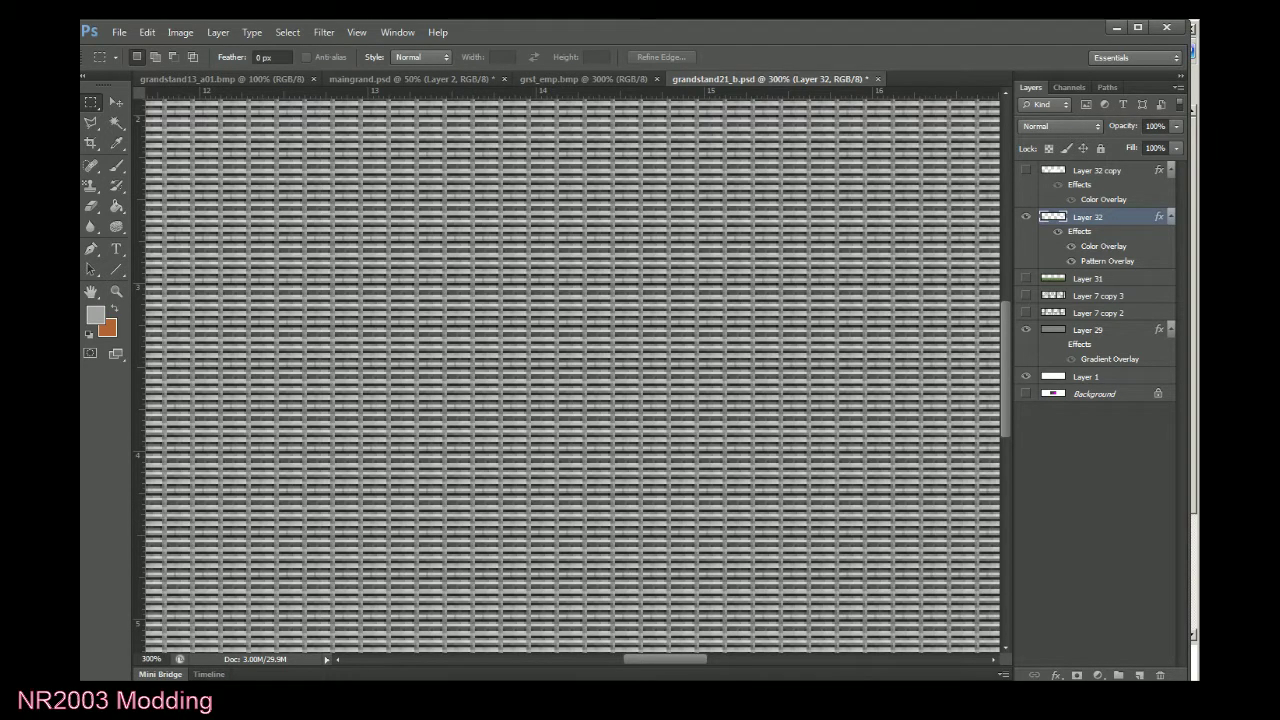
{"action": "left_click", "coordinate": [1055, 338]}
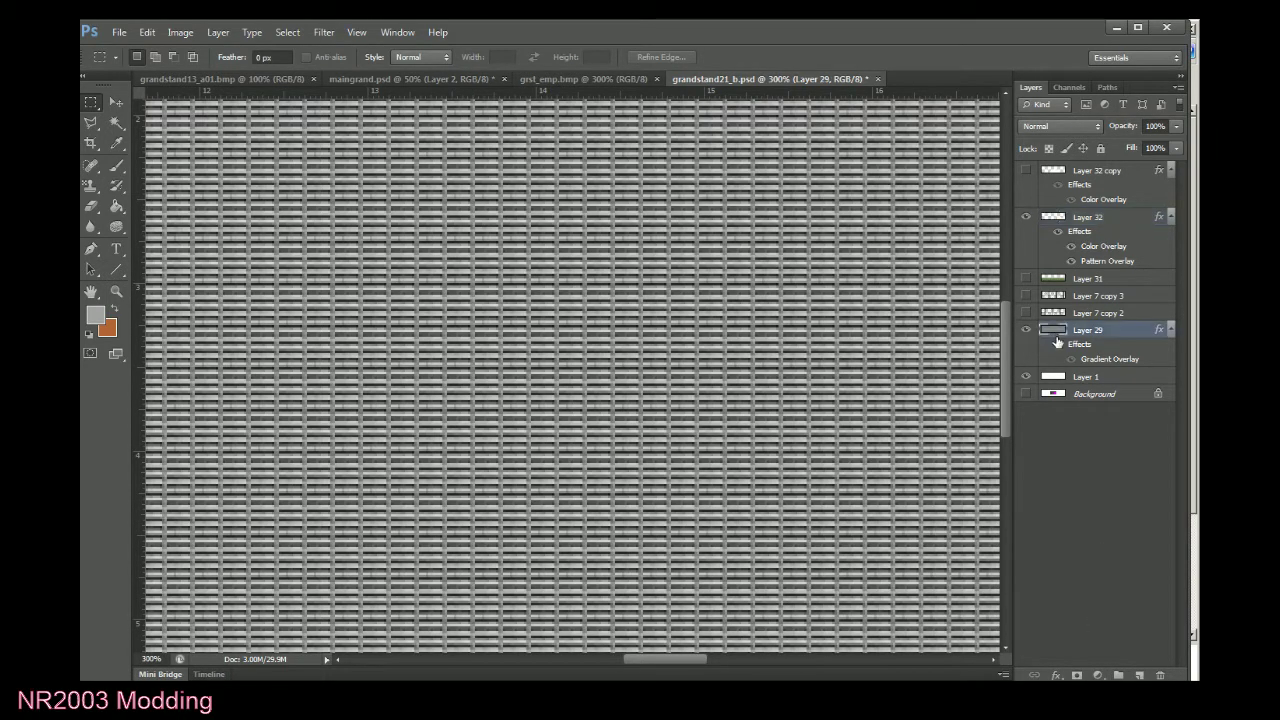
{"action": "key", "text": "ctrl+minus"}
{"action": "key", "text": "ctrl+minus"}
{"action": "key", "text": "ctrl+minus"}
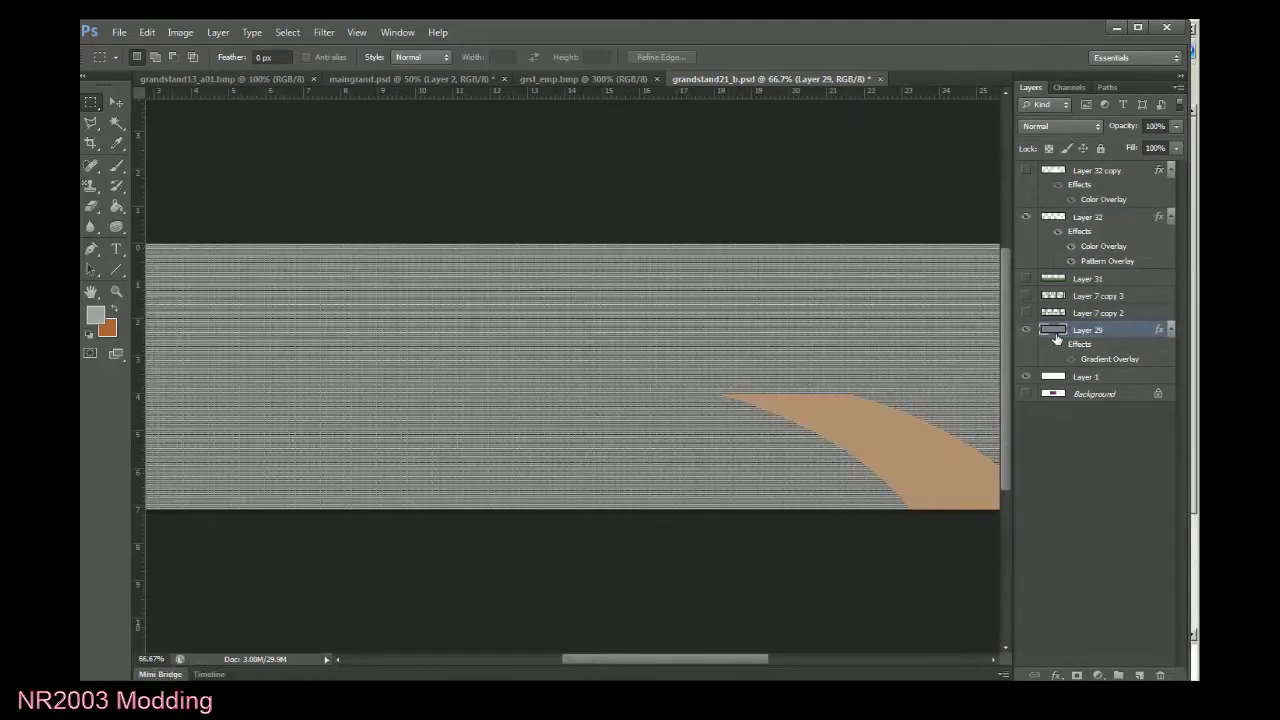
{"action": "left_click", "coordinate": [1025, 216]}
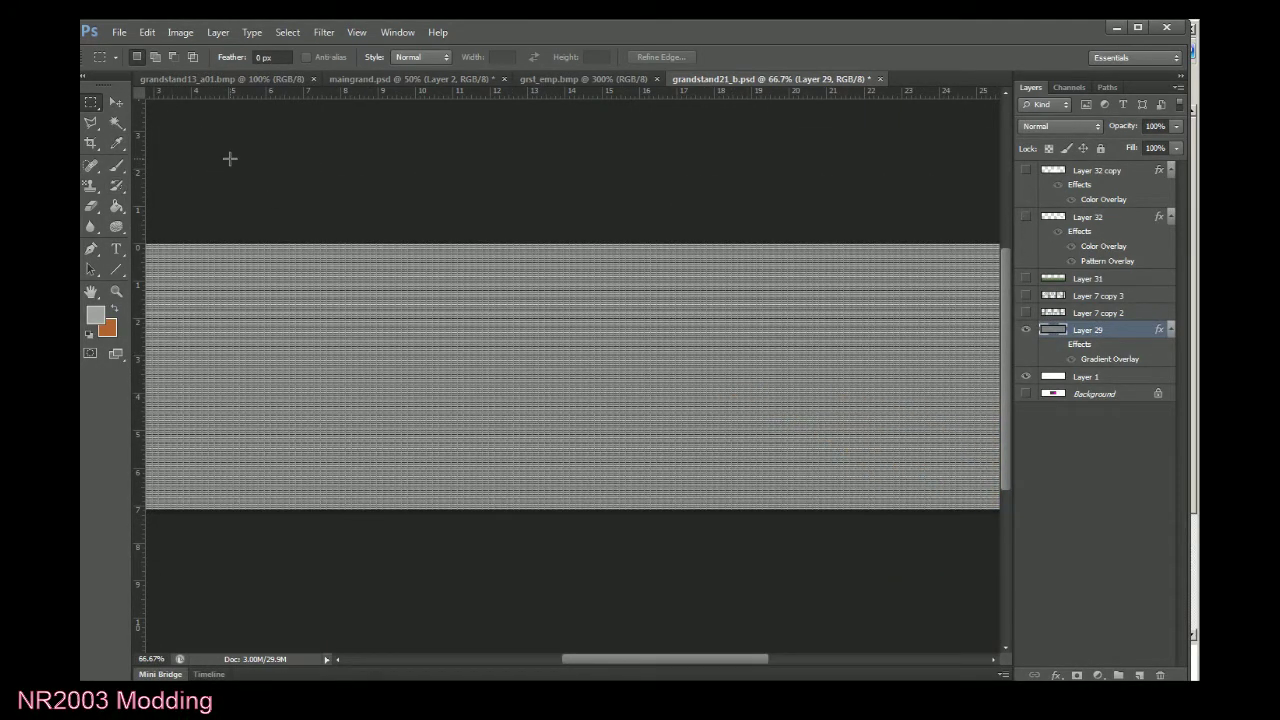
Copy the full canvas of Layer 29 from grandstand21_b.psd and paste it into maingrand.psd as a new layer.
{"action": "key", "text": "ctrl+minus"}
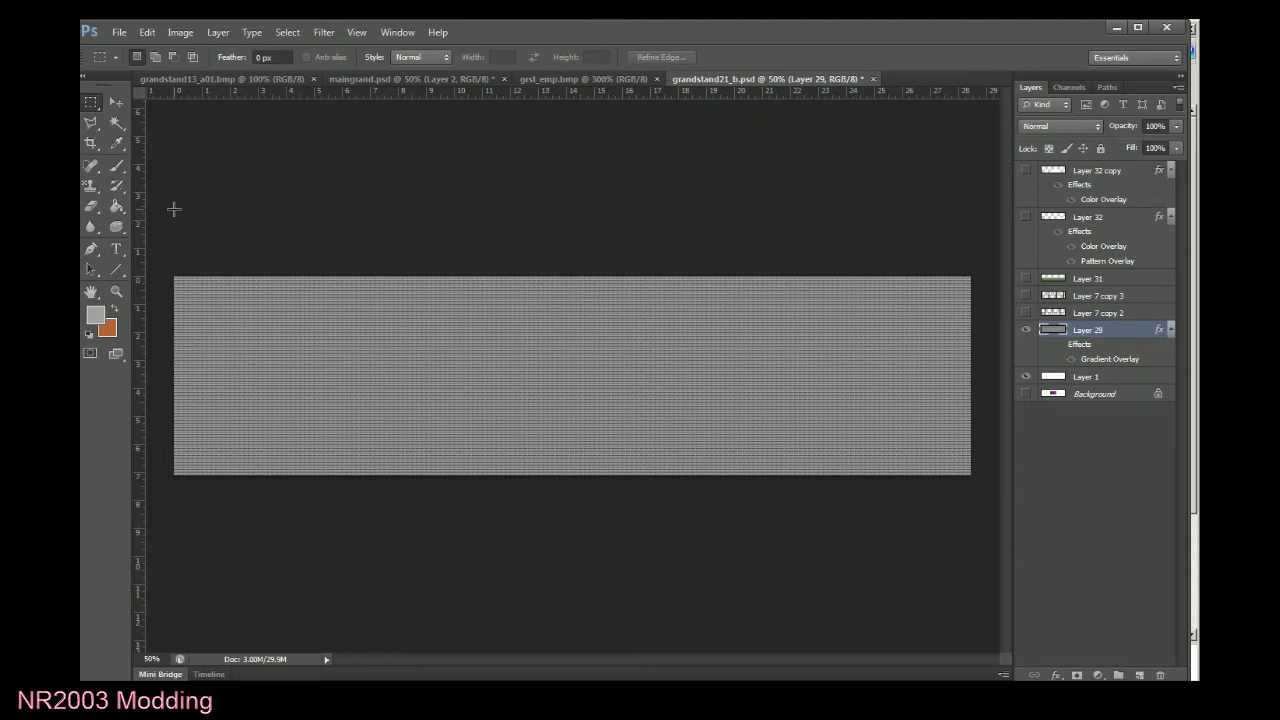
{"action": "left_click_drag", "start_coordinate": [153, 229], "coordinate": [1067, 591]}
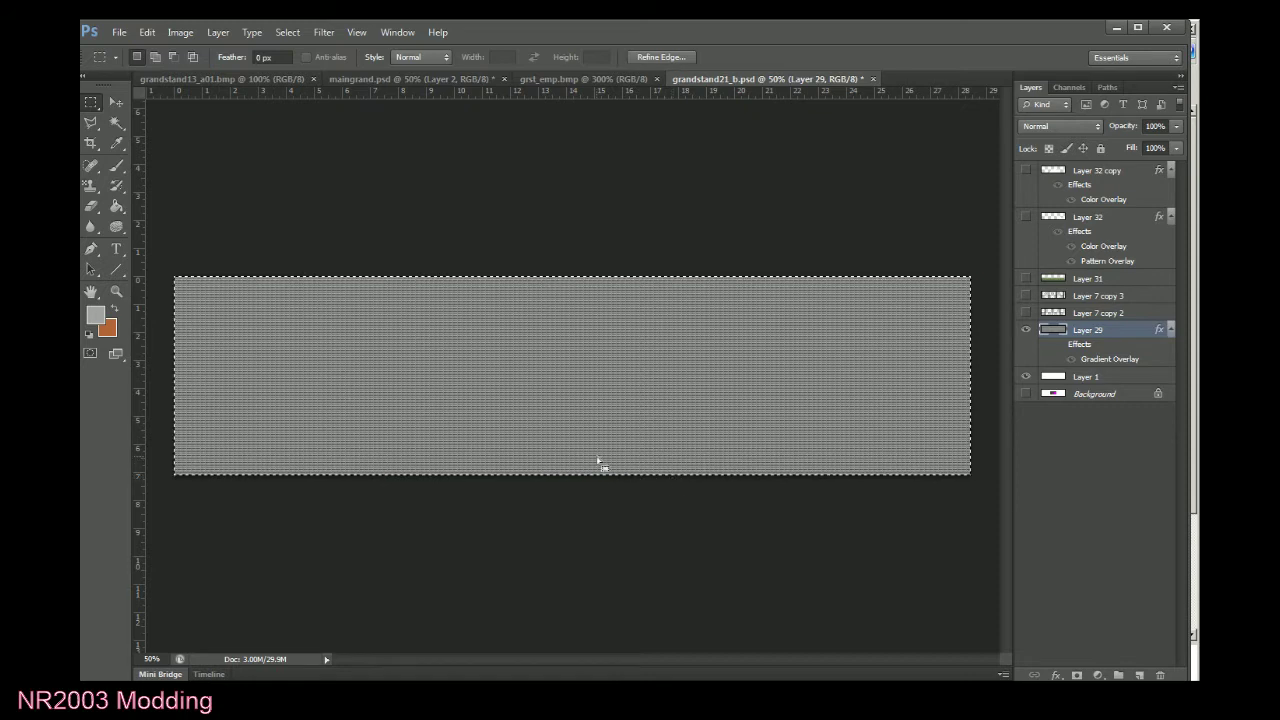
{"action": "left_click", "coordinate": [218, 79]}
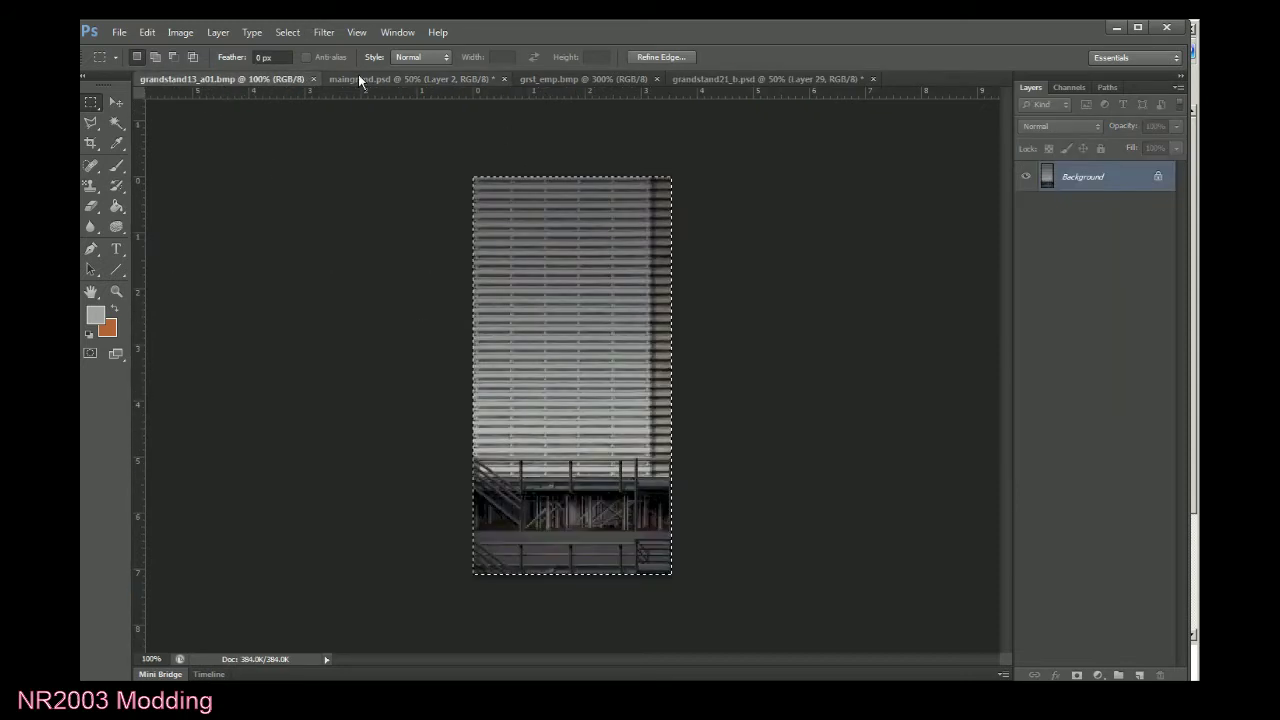
{"action": "left_click", "coordinate": [389, 78]}
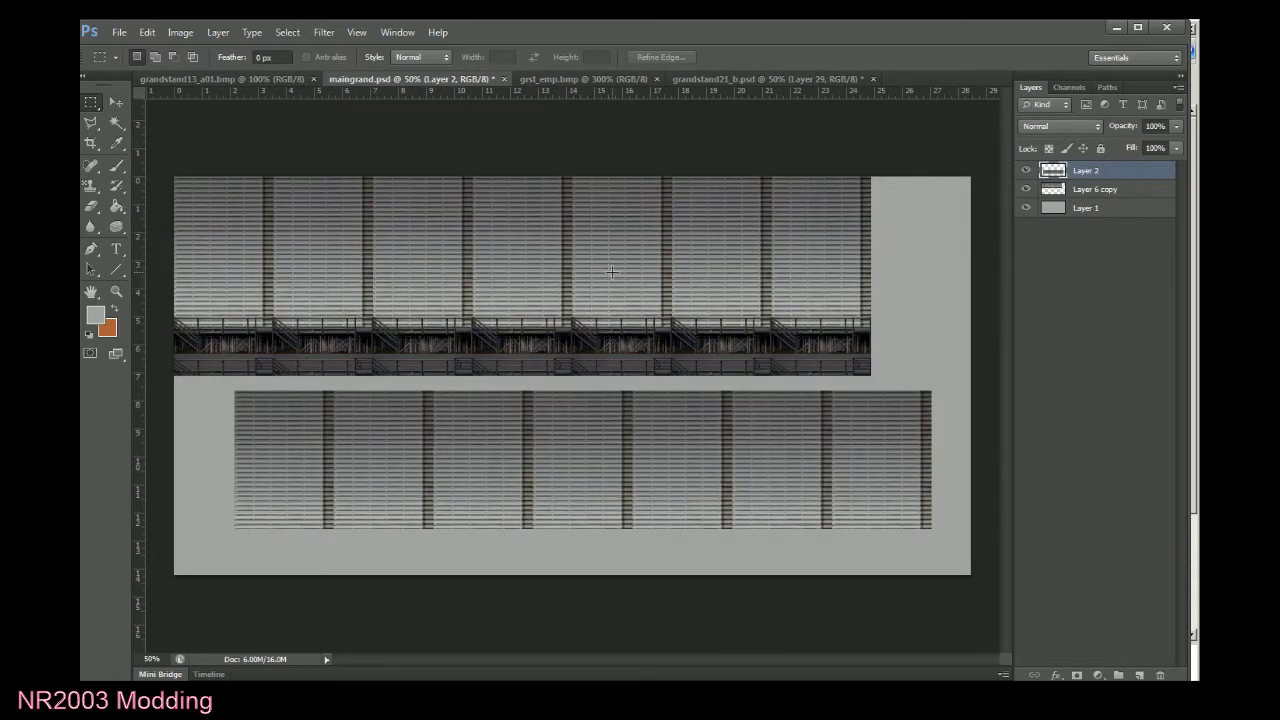
{"action": "key", "text": "ctrl+v"}
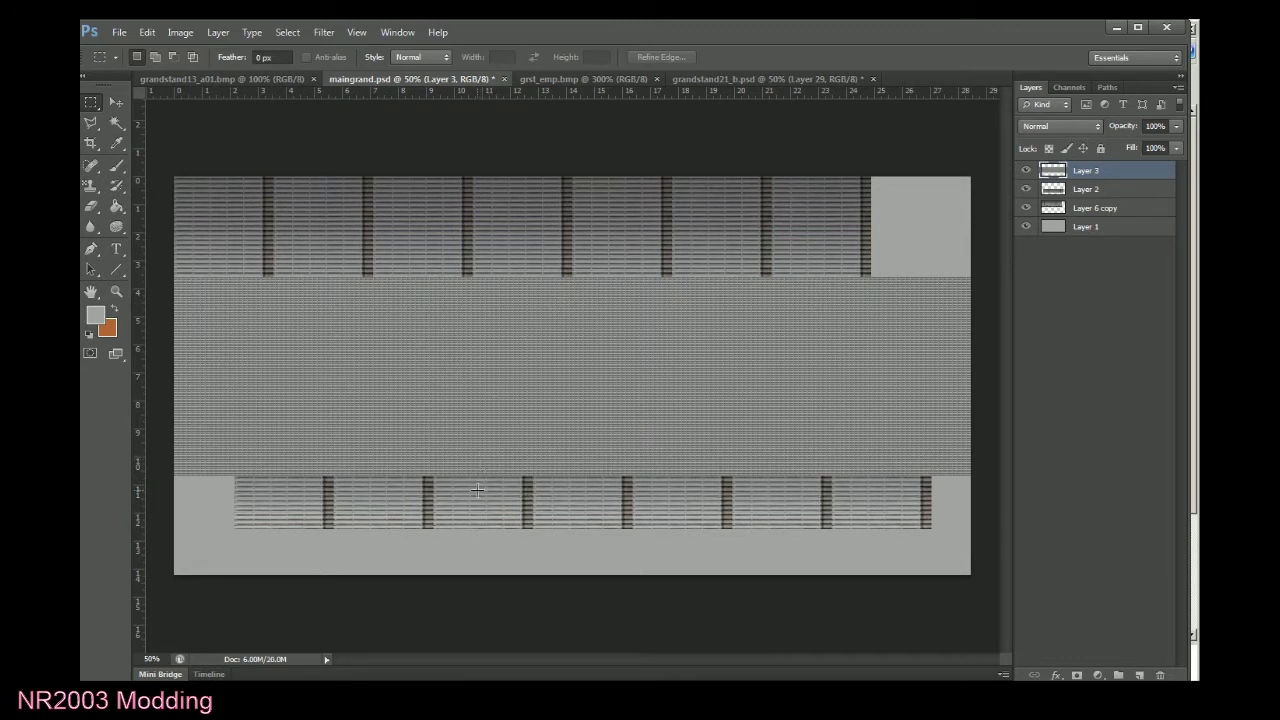
Compare the pasted seating with the existing grandstand rows, and hide Layer 3.
{"action": "scroll", "coordinate": [517, 455], "scroll_direction": "up", "scroll_amount": 3, "text": "alt"}
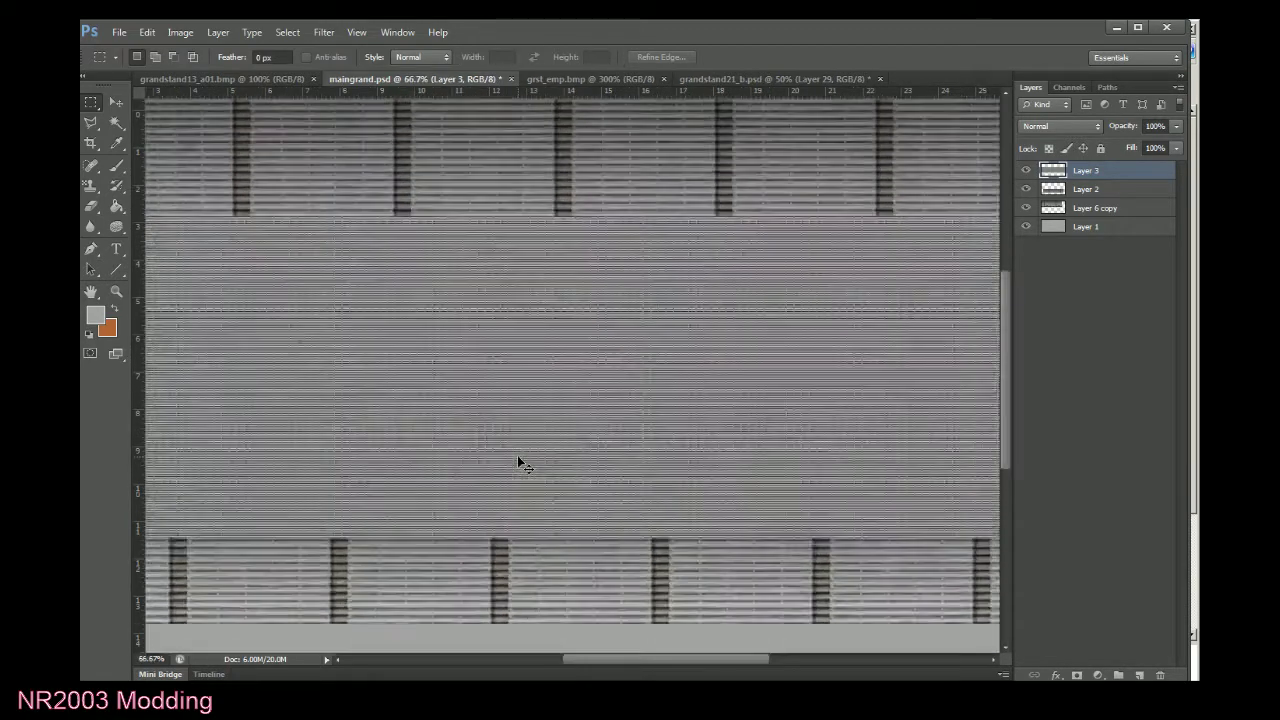
{"action": "scroll", "coordinate": [517, 455], "scroll_direction": "down", "scroll_amount": 3, "text": "alt"}
{"action": "scroll", "coordinate": [518, 460], "scroll_direction": "down", "scroll_amount": 1, "text": "alt"}
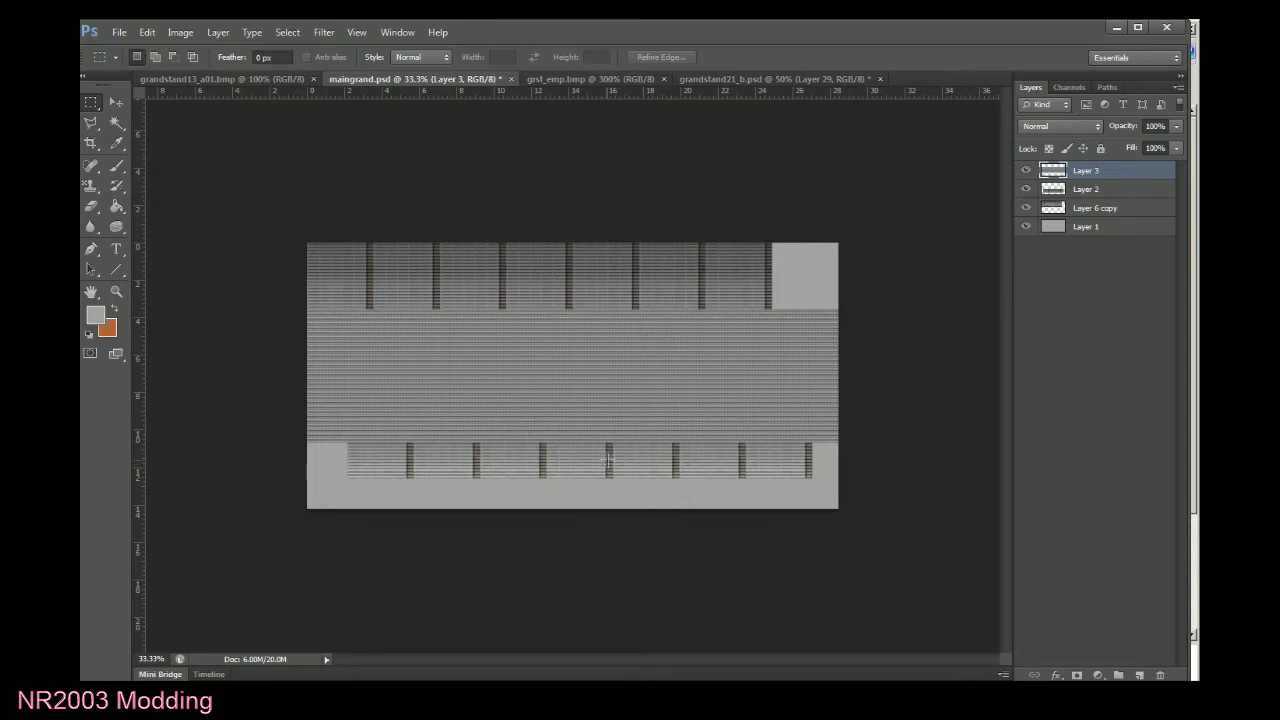
{"action": "left_click", "coordinate": [1026, 170]}
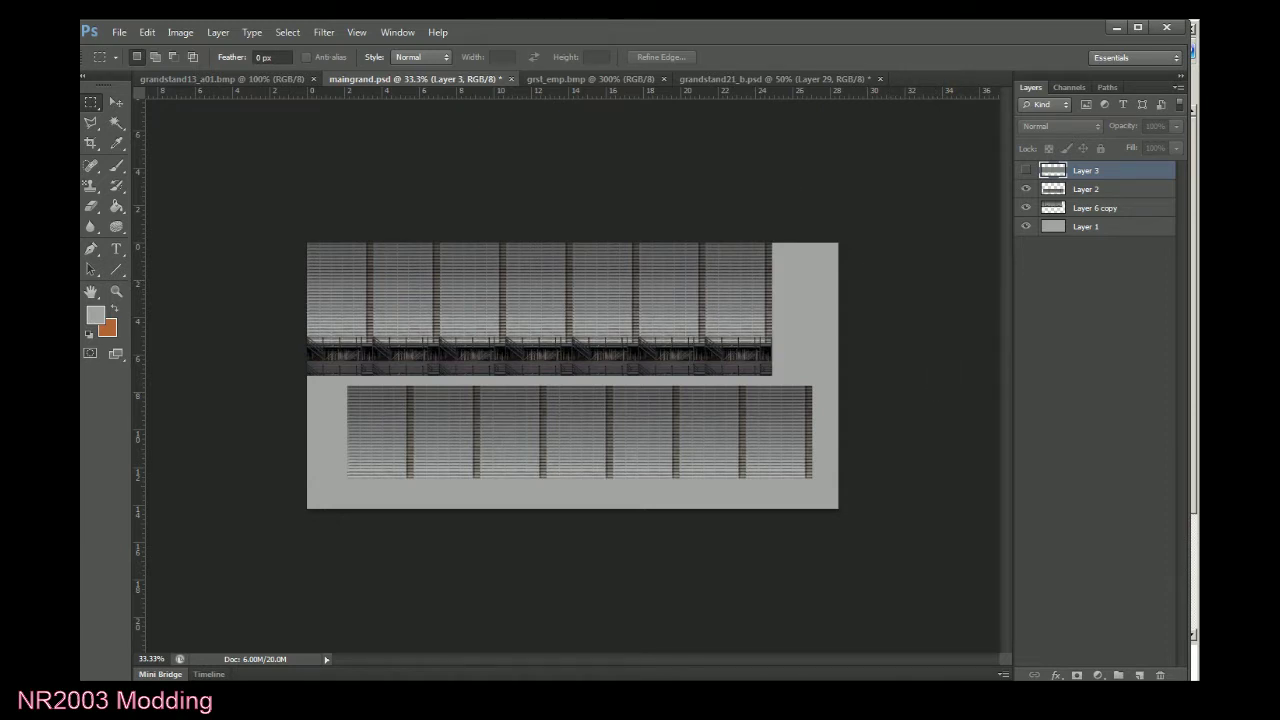
Switch to the 3dowork folder and open grandstand09_a02.bmp in Photoshop.
{"action": "left_click", "coordinate": [1116, 28]}
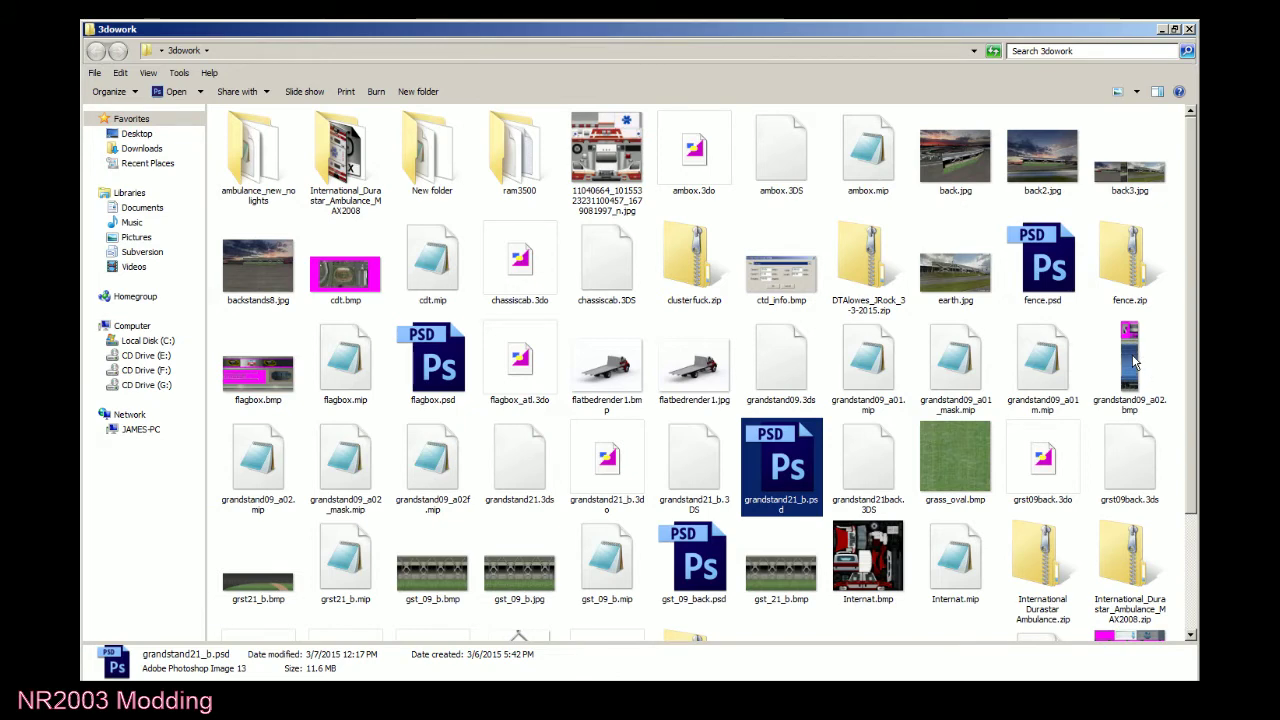
{"action": "scroll", "coordinate": [1133, 362], "scroll_direction": "down", "scroll_amount": 3}
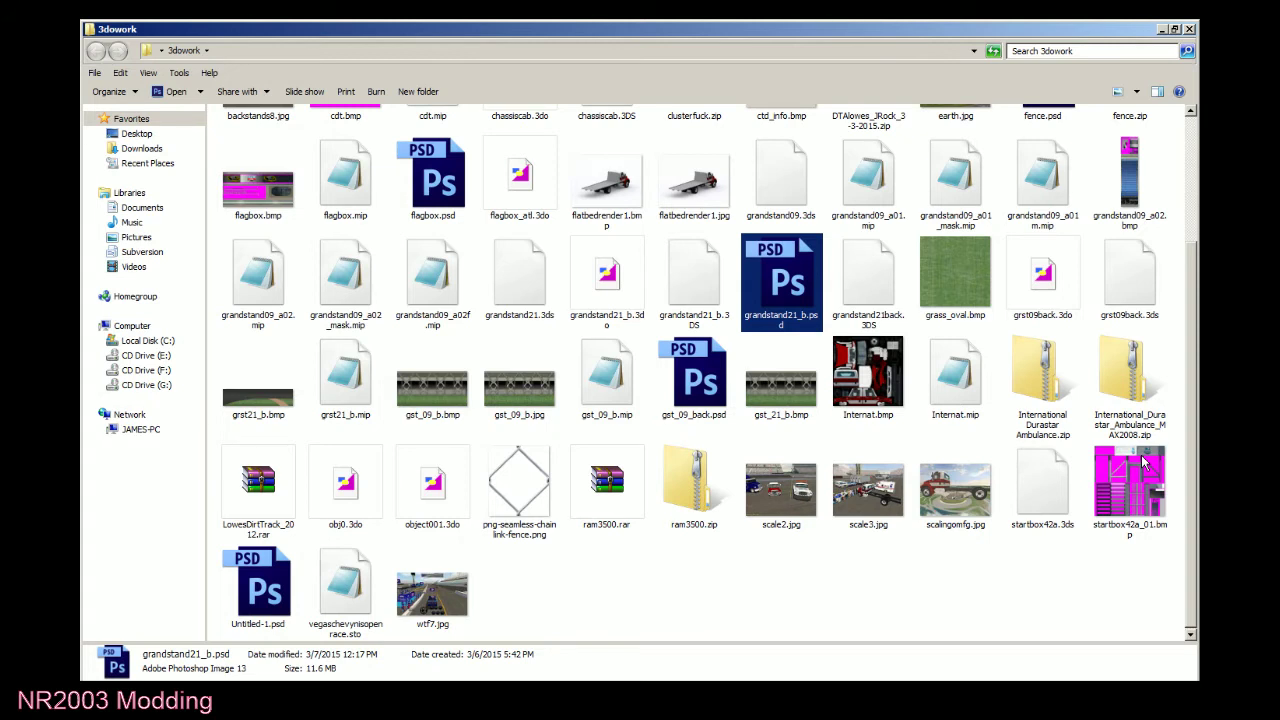
{"action": "left_click", "coordinate": [1135, 178]}
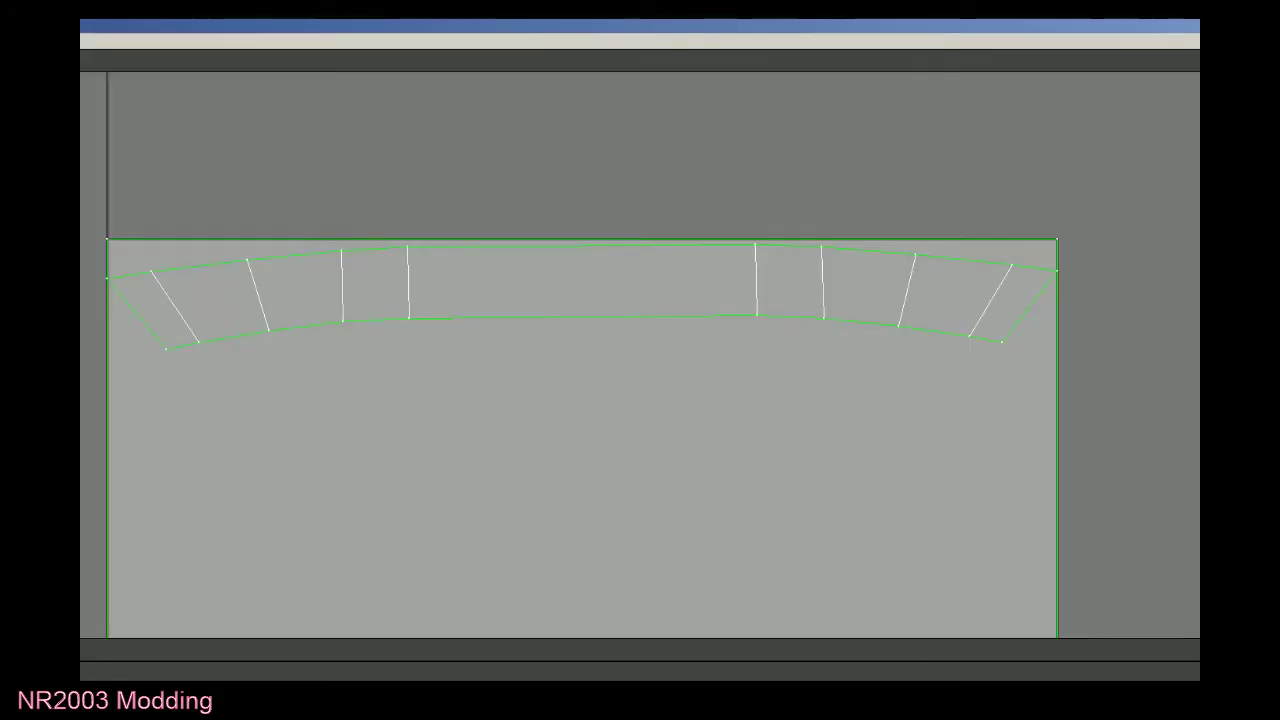
Close the Edit UVWs window of the dtalowes_maingrand model in 3ds Max and return to Photoshop.
{"action": "left_click", "coordinate": [1175, 26]}
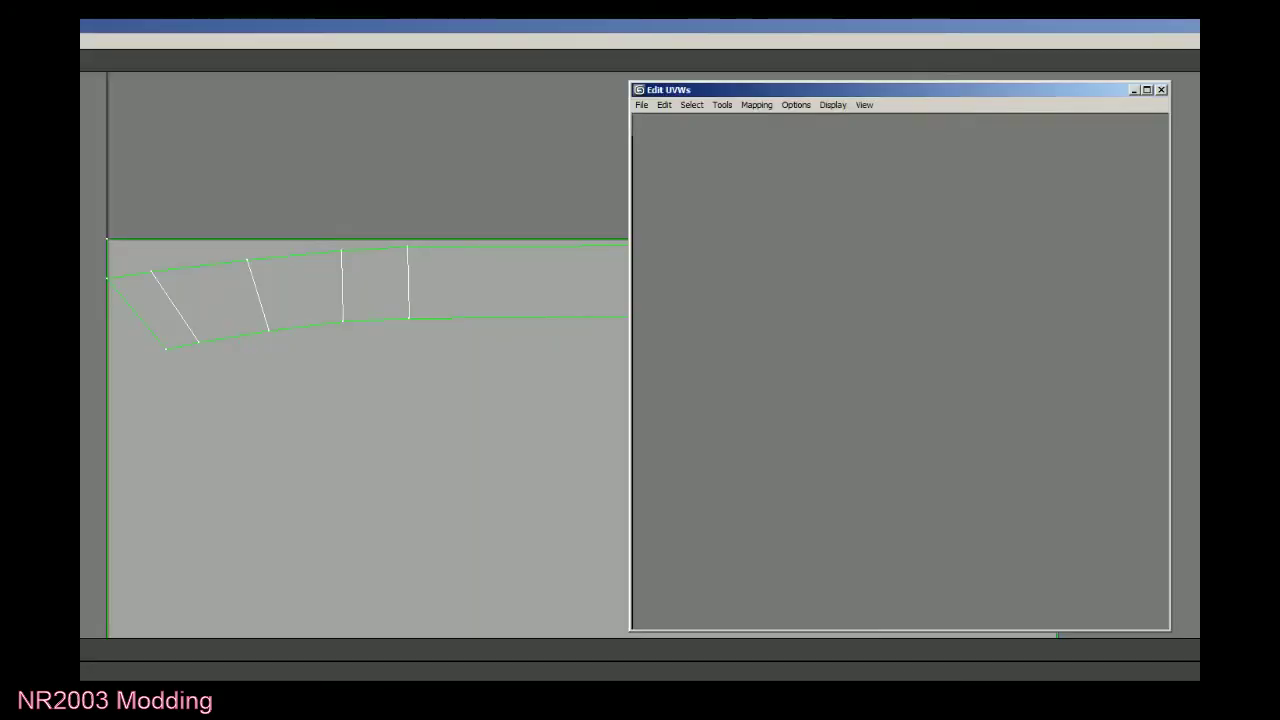
{"action": "left_click", "coordinate": [1161, 90]}
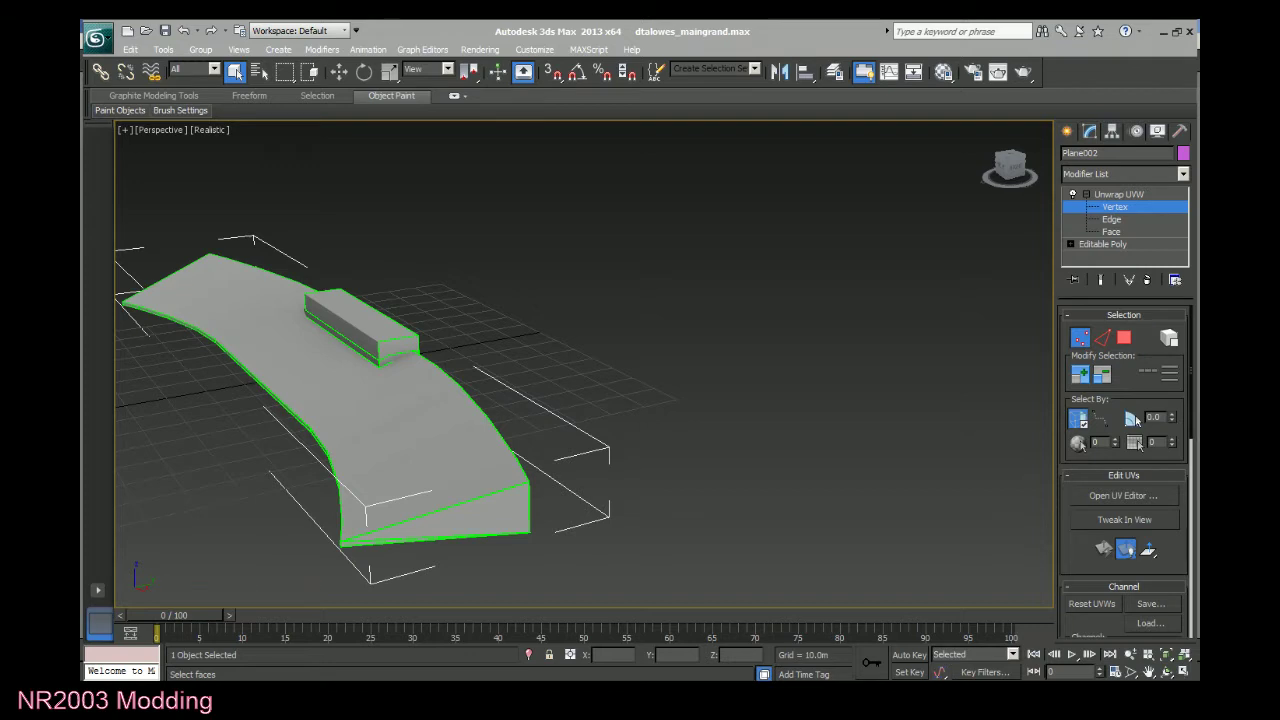
{"action": "key", "text": "alt+Tab"}
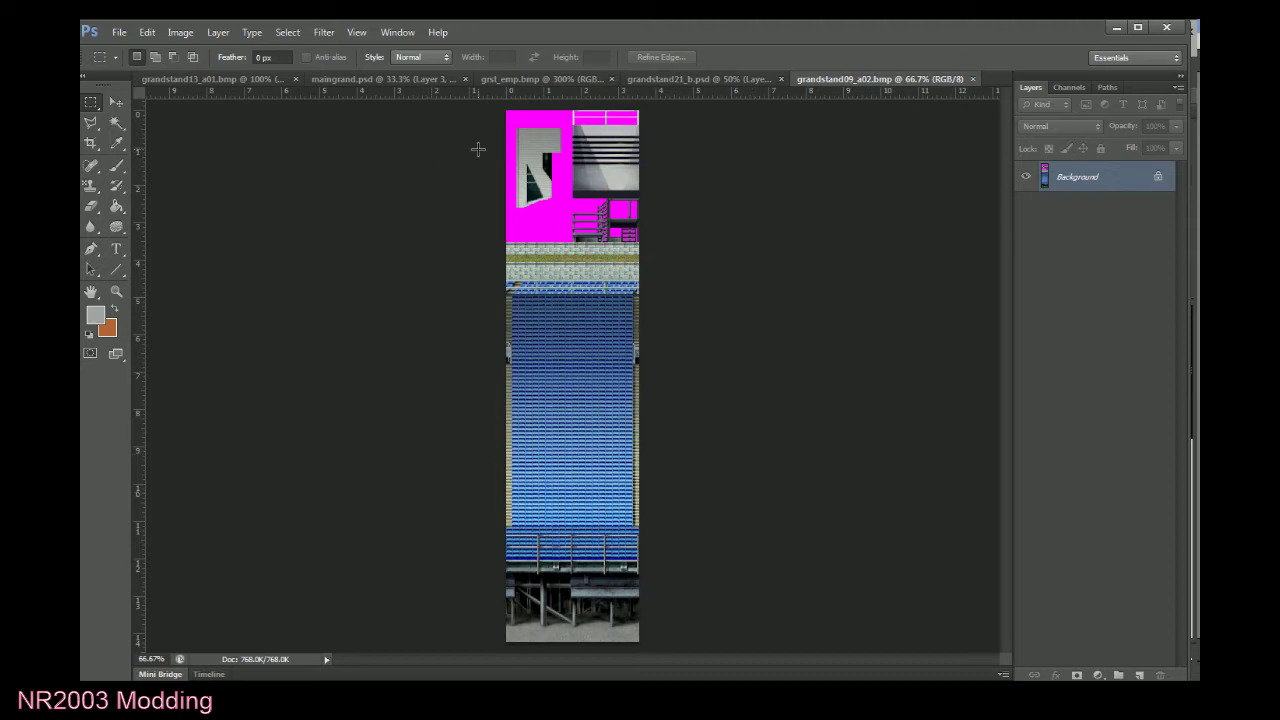
Copy the magenta-backed grandstand end piece from the upper corner of grandstand09_a02.bmp and paste it into maingrand.psd as a new layer.
{"action": "left_click_drag", "start_coordinate": [508, 118], "coordinate": [570, 222]}
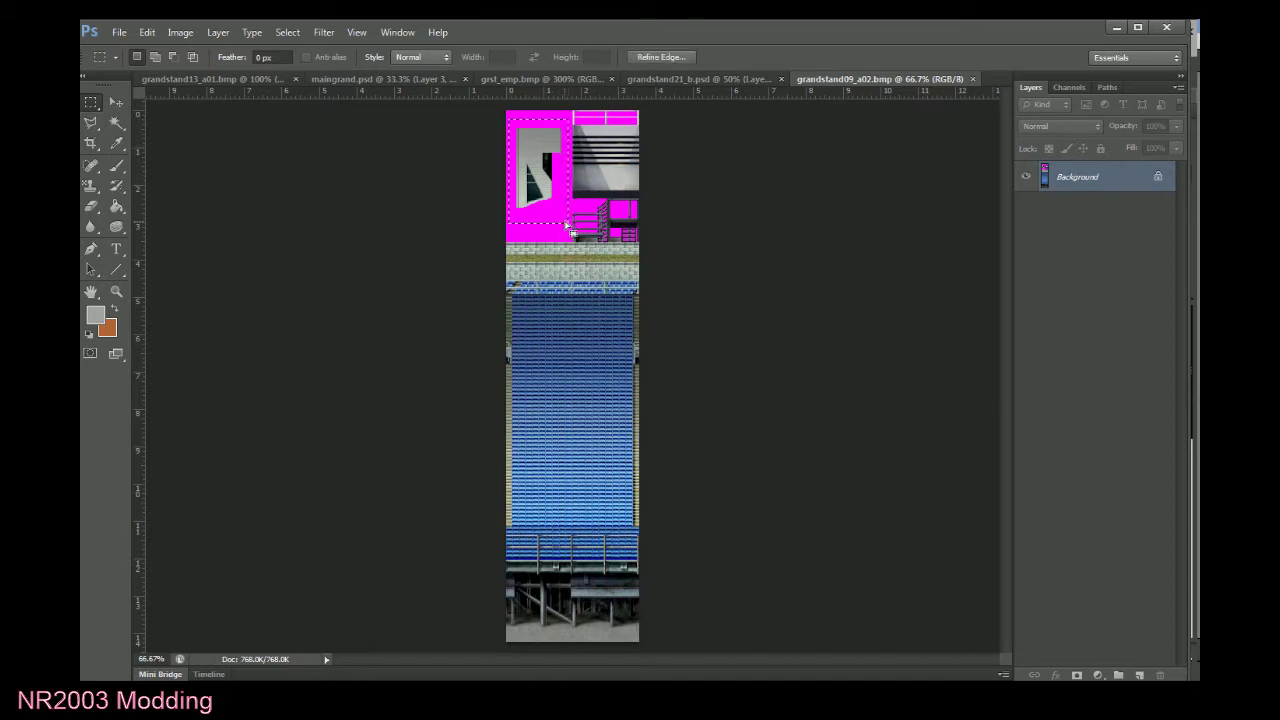
{"action": "left_click", "coordinate": [240, 77]}
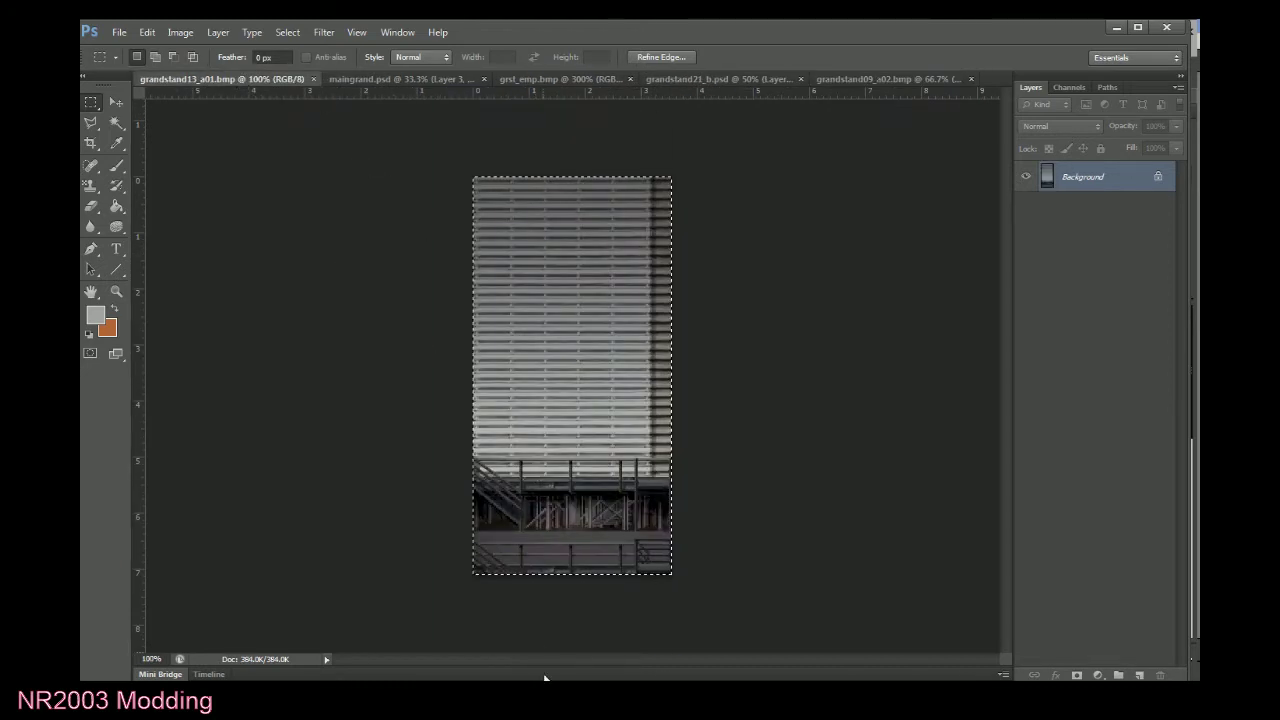
{"action": "left_click", "coordinate": [356, 79]}
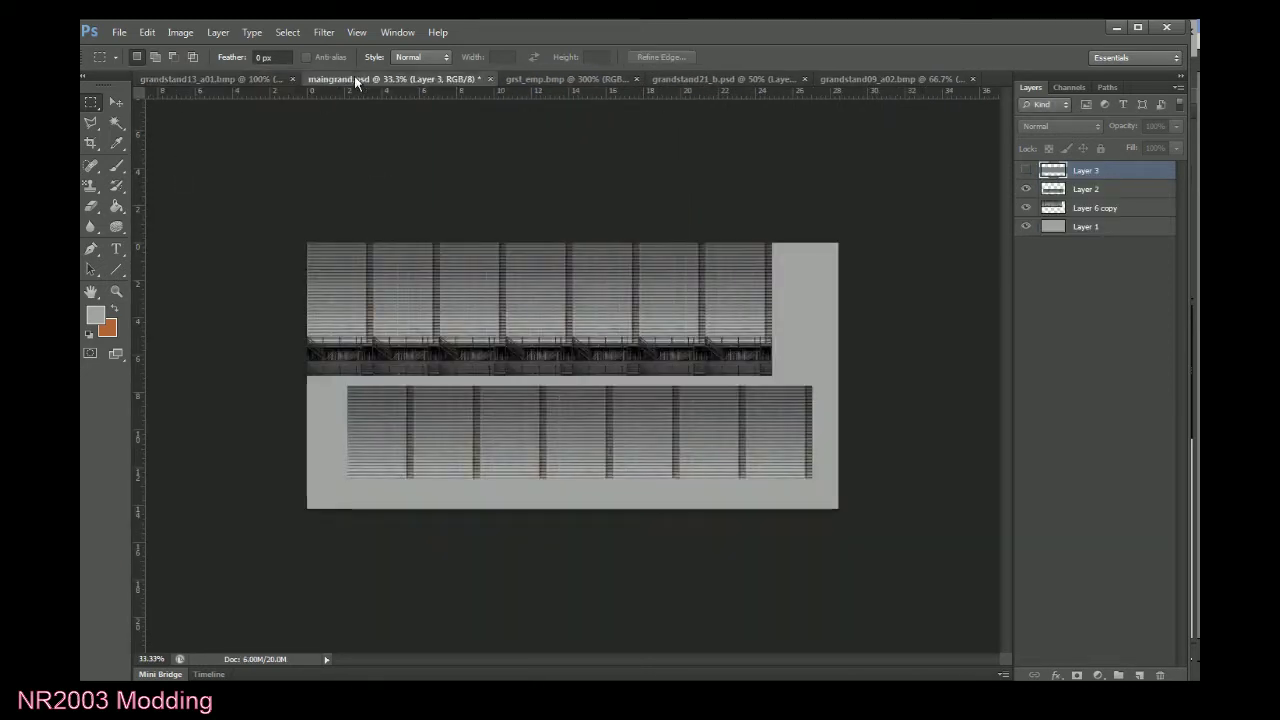
{"action": "key", "text": "ctrl+v"}
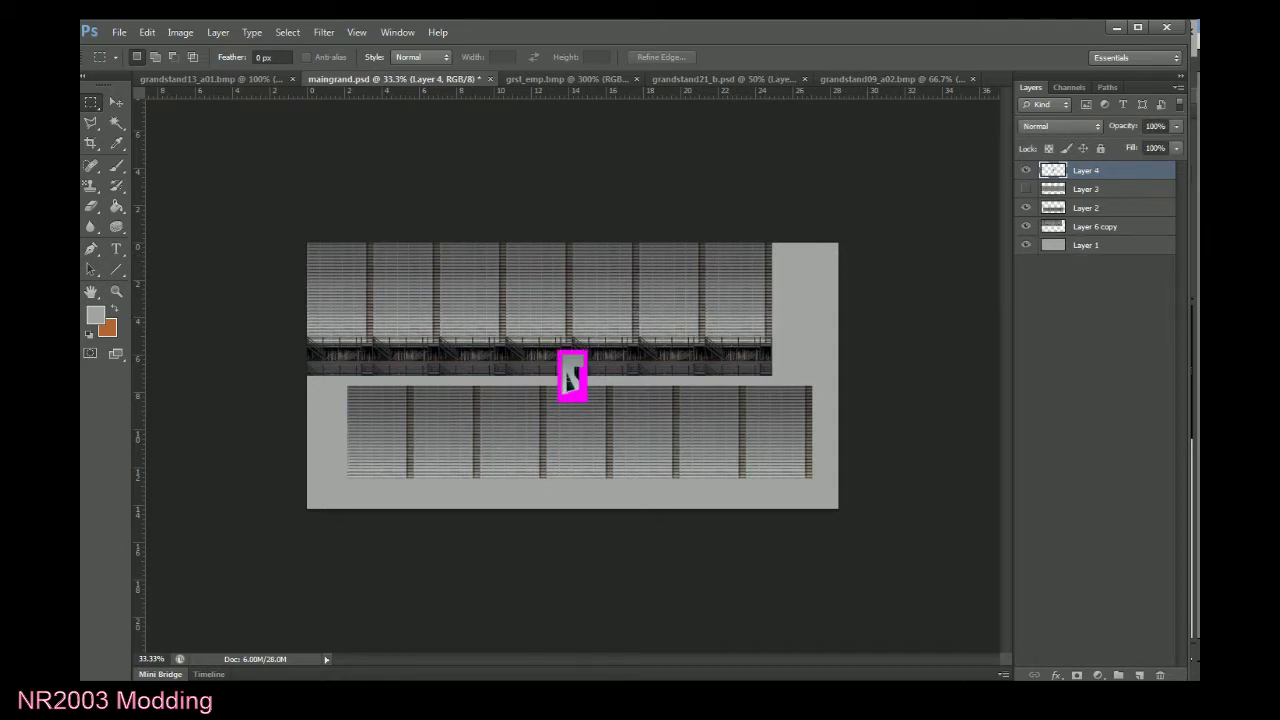
Rotate the pasted end piece on Layer 4 by 90° clockwise.
{"action": "left_click", "coordinate": [94, 126]}
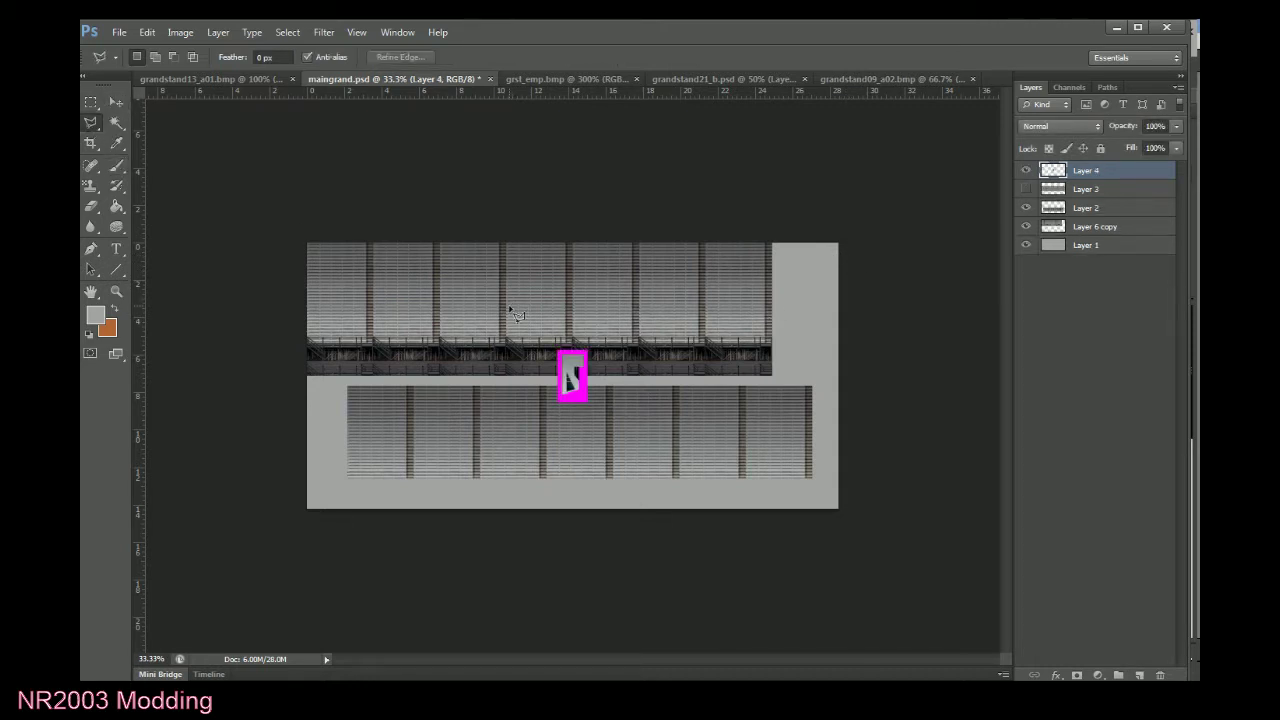
{"action": "key", "text": "m"}
{"action": "right_click", "coordinate": [578, 325]}
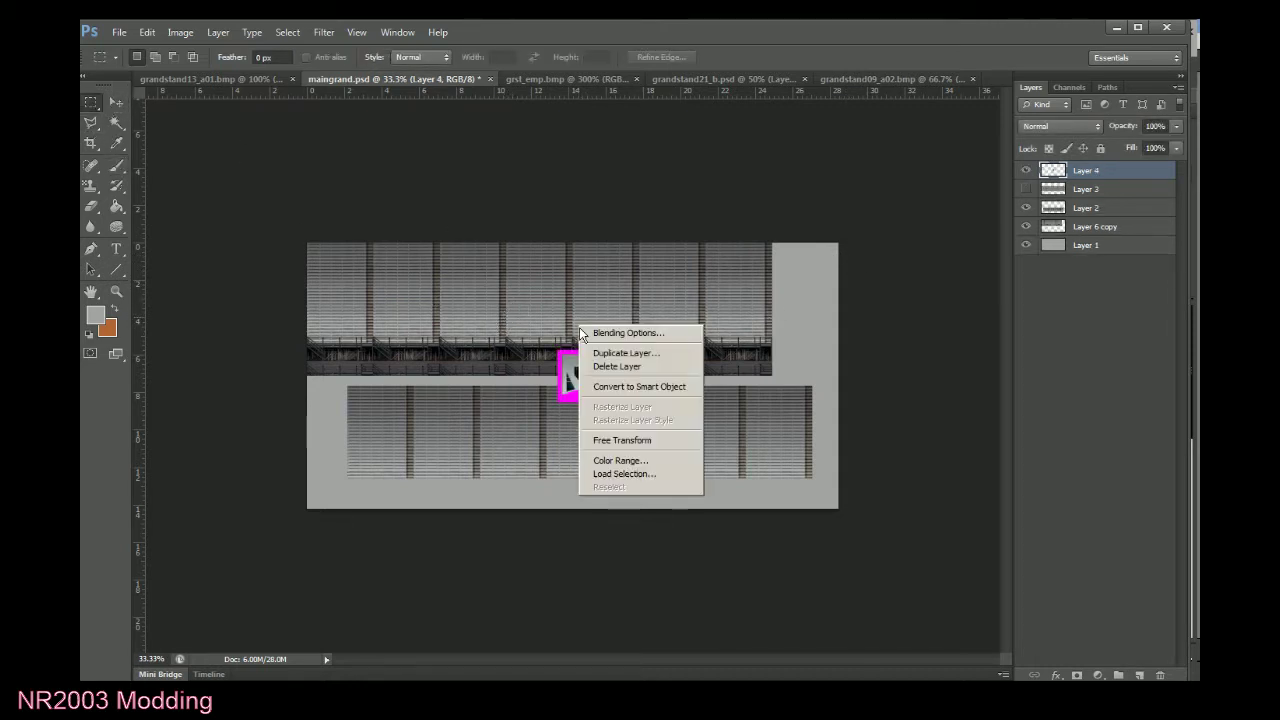
{"action": "left_click", "coordinate": [630, 441]}
{"action": "right_click", "coordinate": [640, 436]}
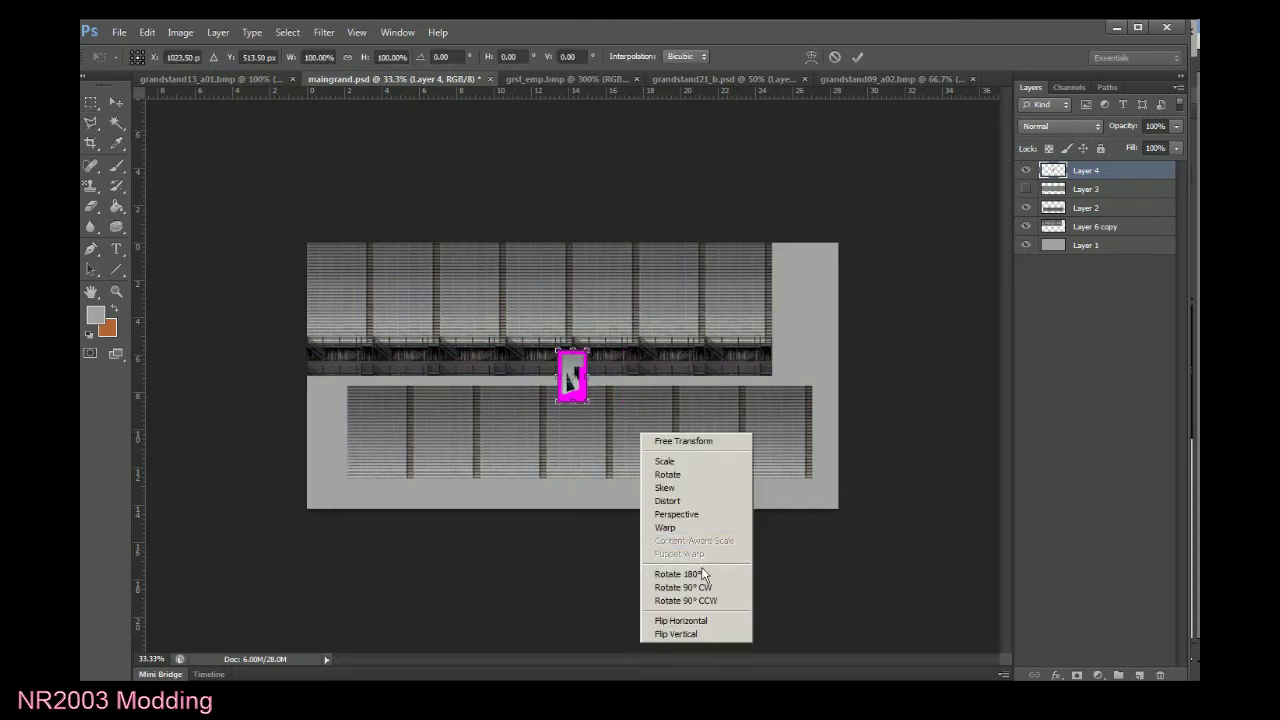
{"action": "left_click", "coordinate": [707, 583]}
{"action": "left_click", "coordinate": [857, 57]}
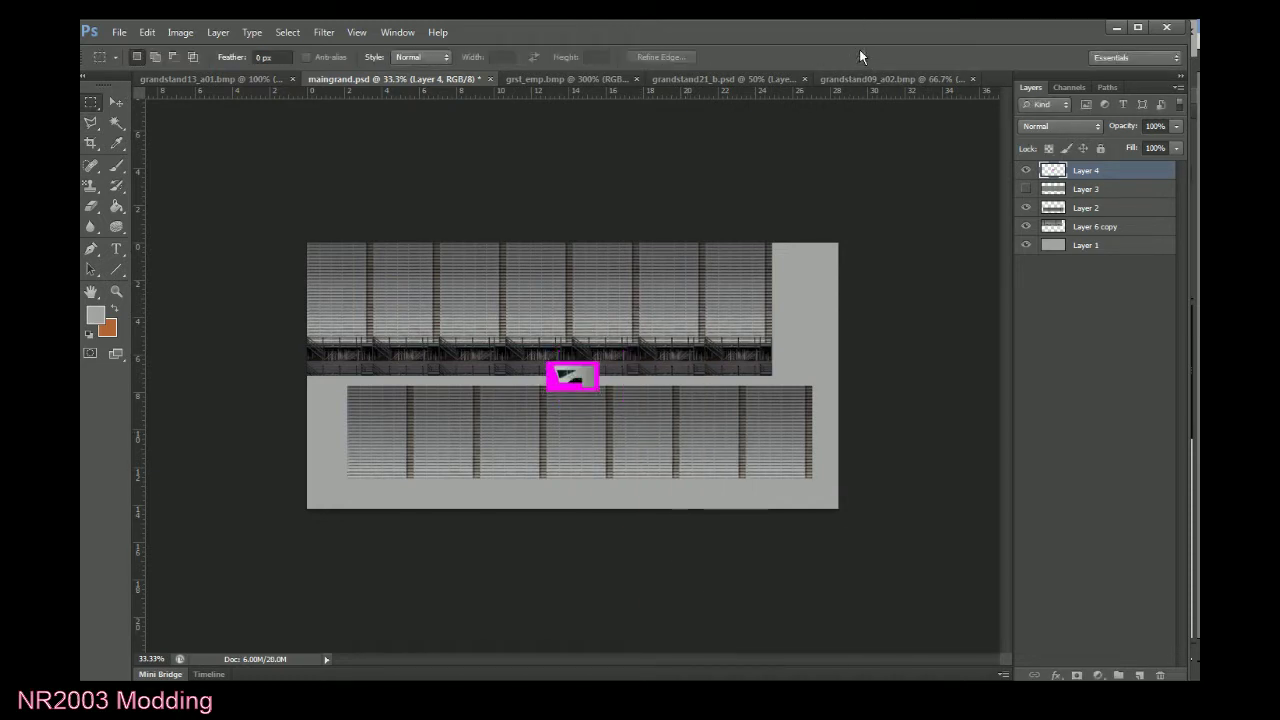
Move the rotated end piece into the lower-right corner of the maingrand.psd canvas.
{"action": "left_click", "coordinate": [117, 104]}
{"action": "left_click_drag", "start_coordinate": [498, 376], "coordinate": [738, 493]}
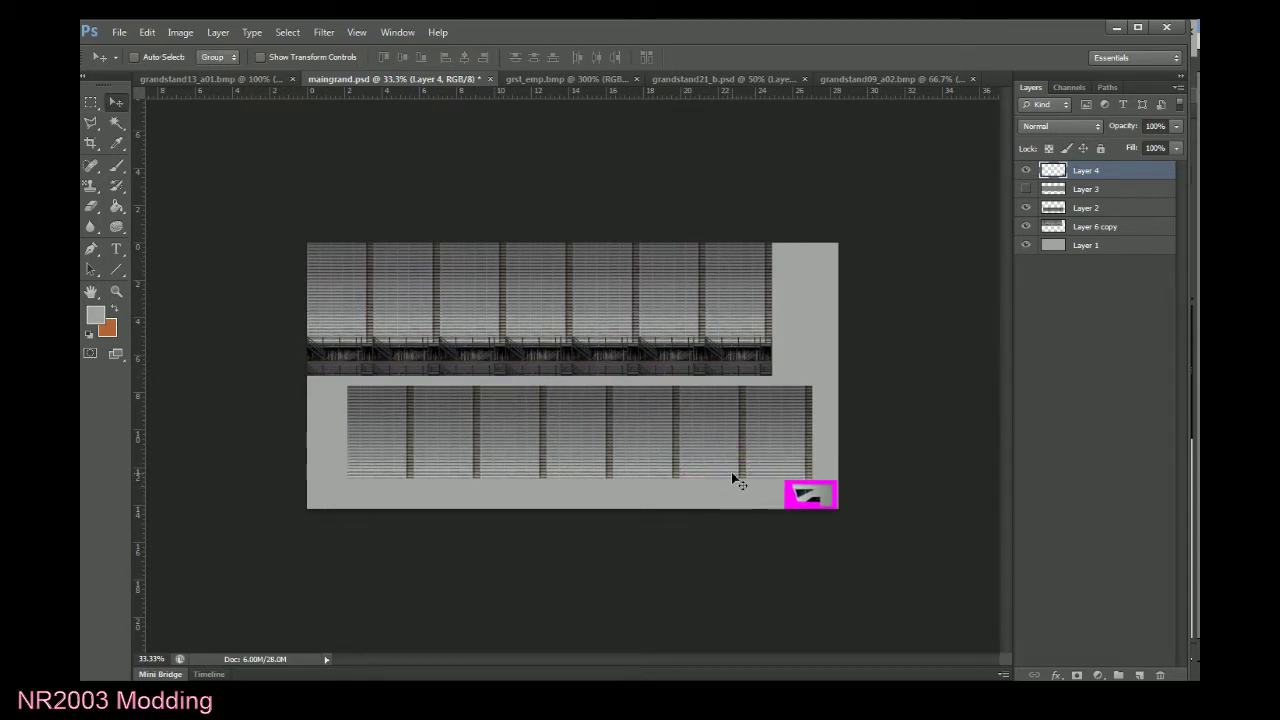
{"action": "key", "text": "ctrl+plus"}
{"action": "key", "text": "ctrl+plus"}
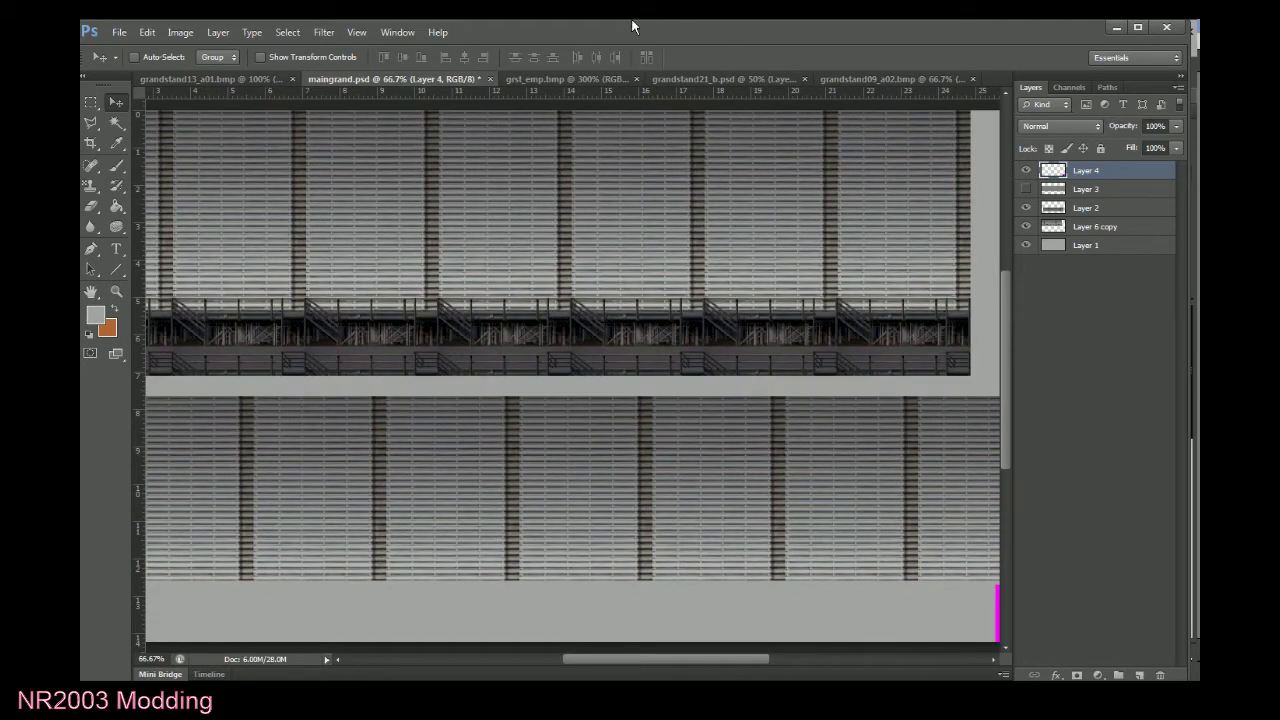
Close grandstand21_b.psd without saving its changes, and close grst_emp.bmp.
{"action": "left_click", "coordinate": [836, 78]}
{"action": "left_click", "coordinate": [741, 78]}
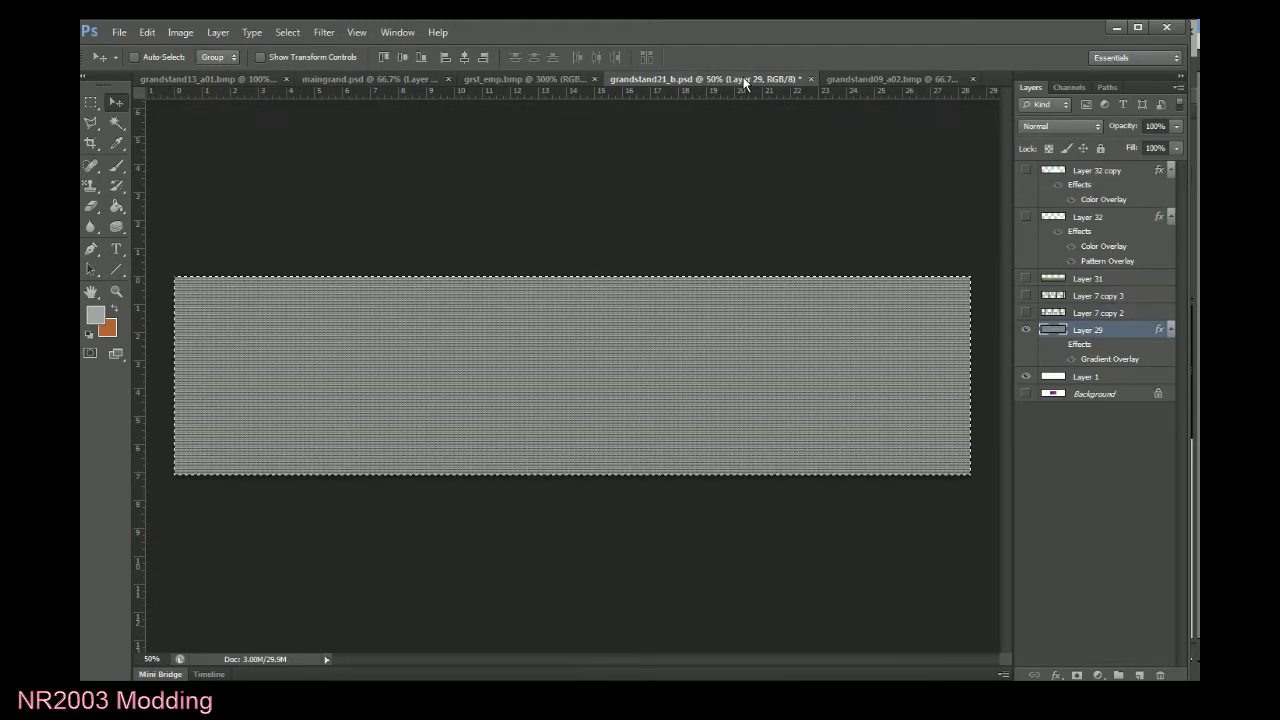
{"action": "left_click", "coordinate": [811, 78]}
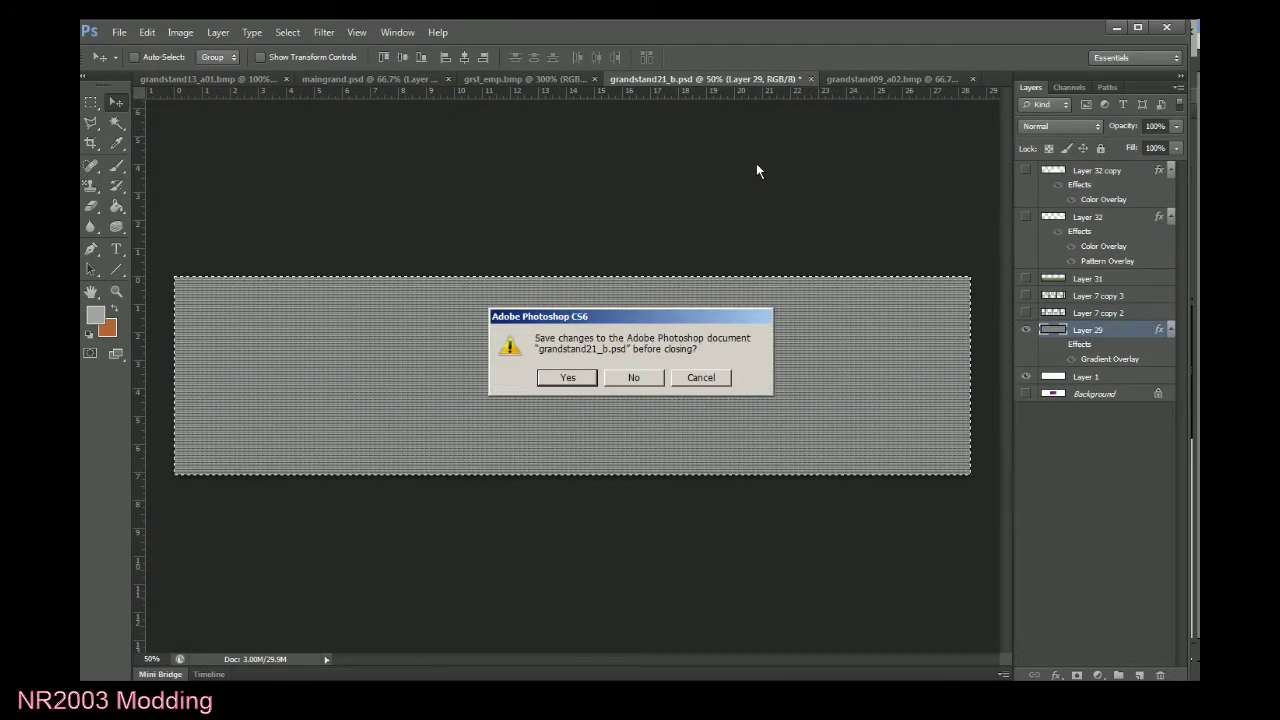
{"action": "left_click", "coordinate": [631, 377]}
{"action": "left_click", "coordinate": [600, 82]}
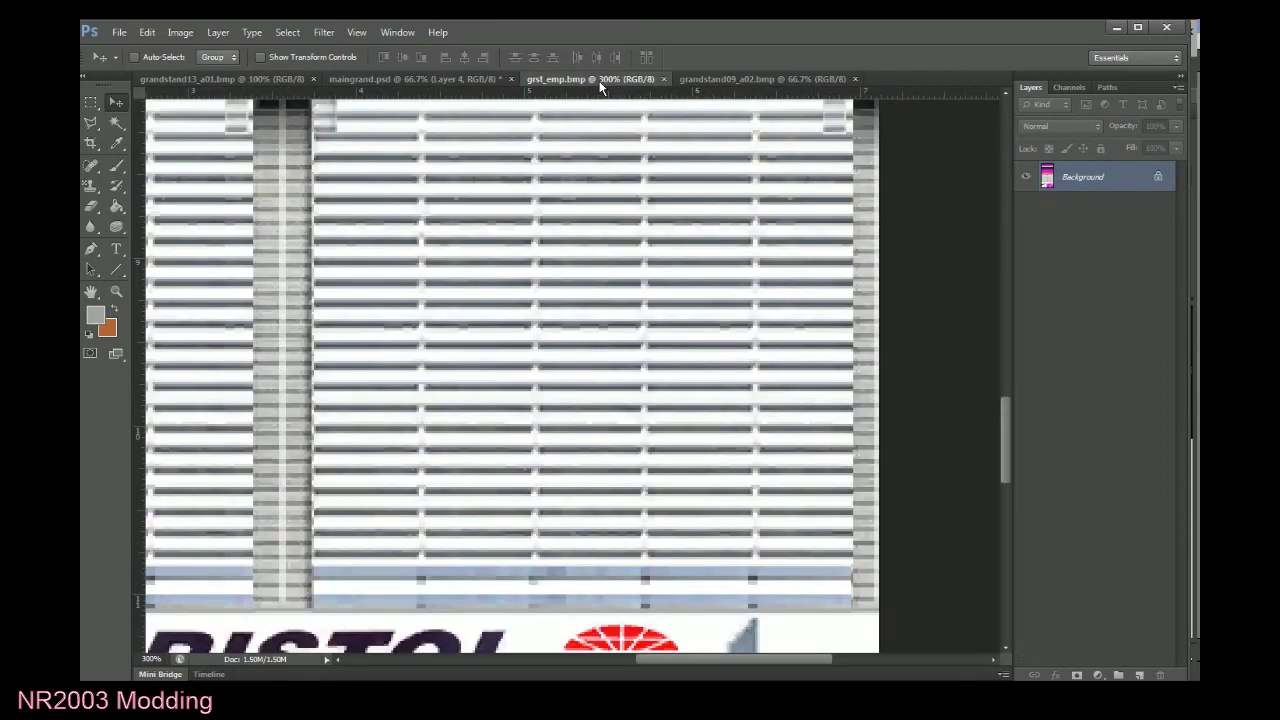
{"action": "left_click", "coordinate": [664, 79]}
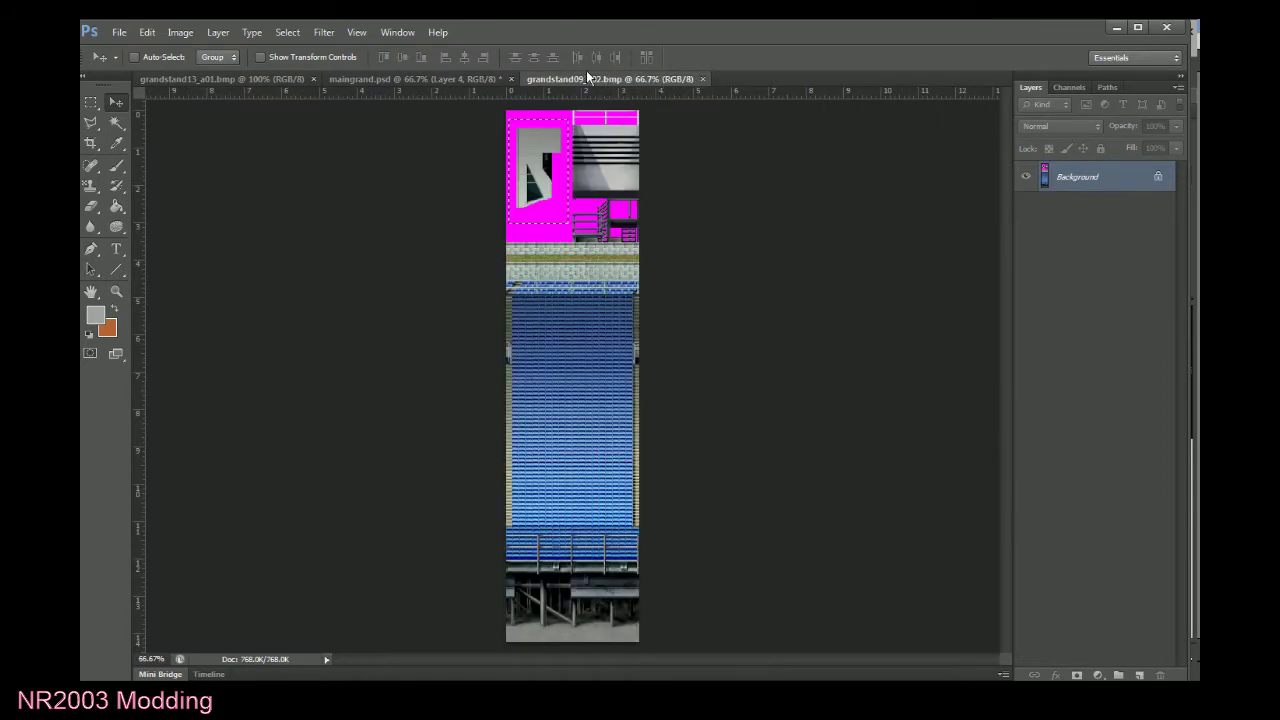
Keep maingrand.psd open and close grandstand13_a01.bmp.
{"action": "left_click", "coordinate": [470, 78]}
{"action": "left_click", "coordinate": [511, 79]}
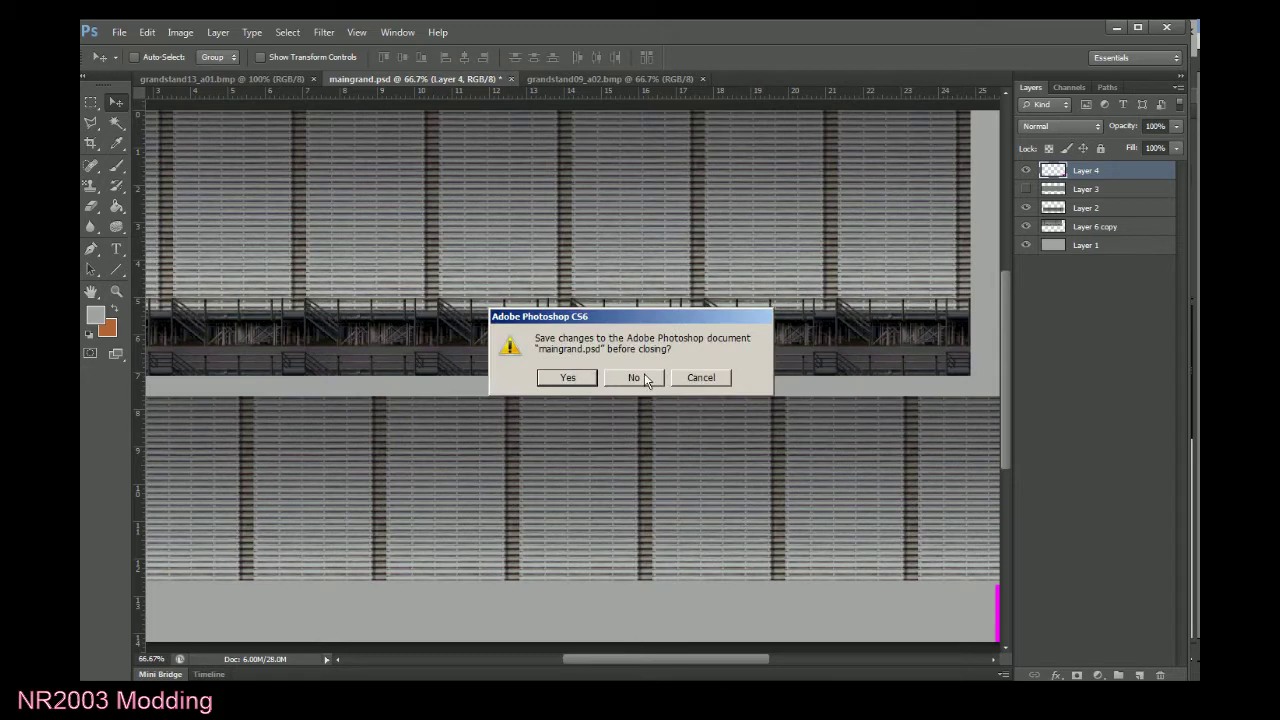
{"action": "left_click", "coordinate": [716, 384]}
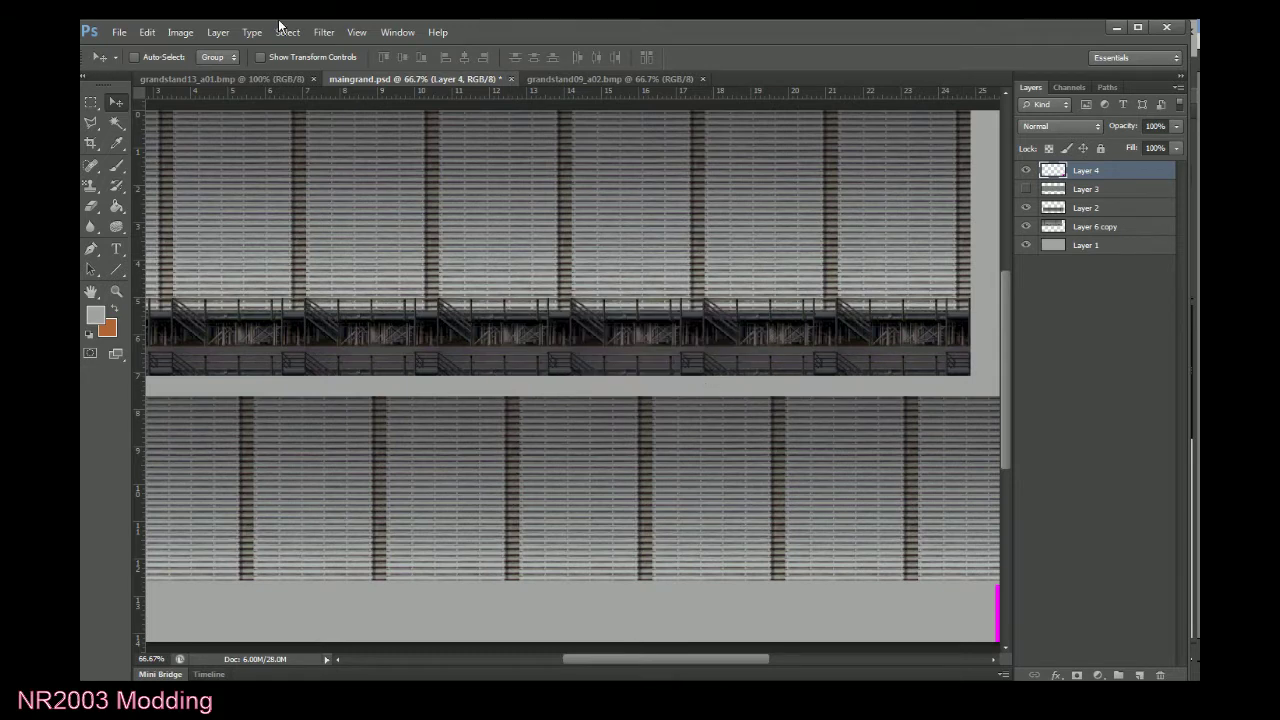
{"action": "left_click", "coordinate": [244, 78]}
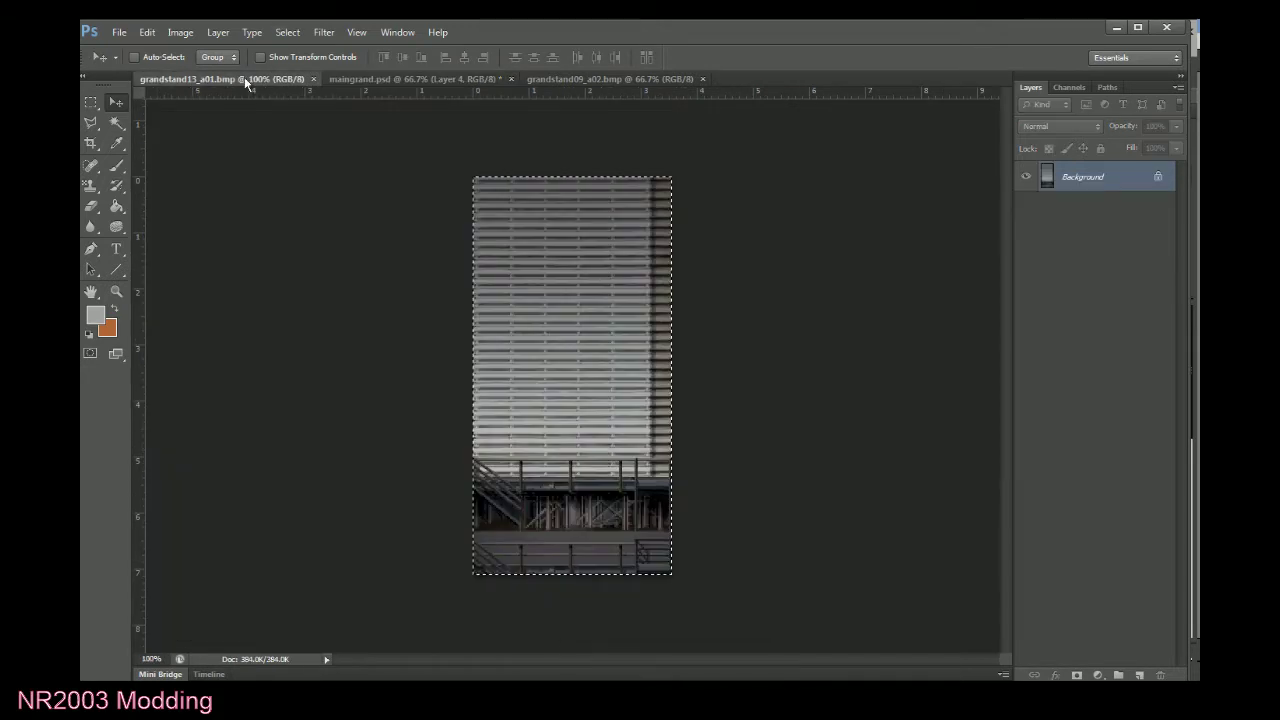
{"action": "left_click", "coordinate": [313, 78]}
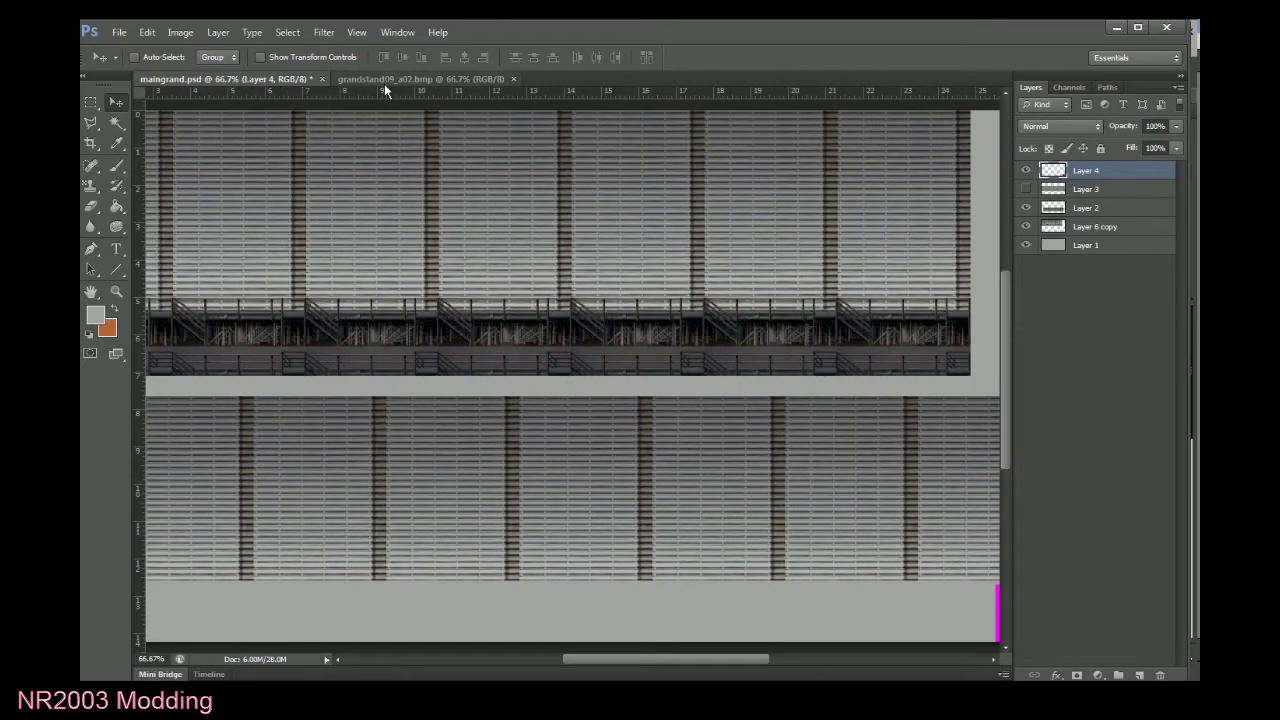
Hide Layer 2, the lower seating row, in maingrand.psd.
{"action": "left_click", "coordinate": [1025, 209]}
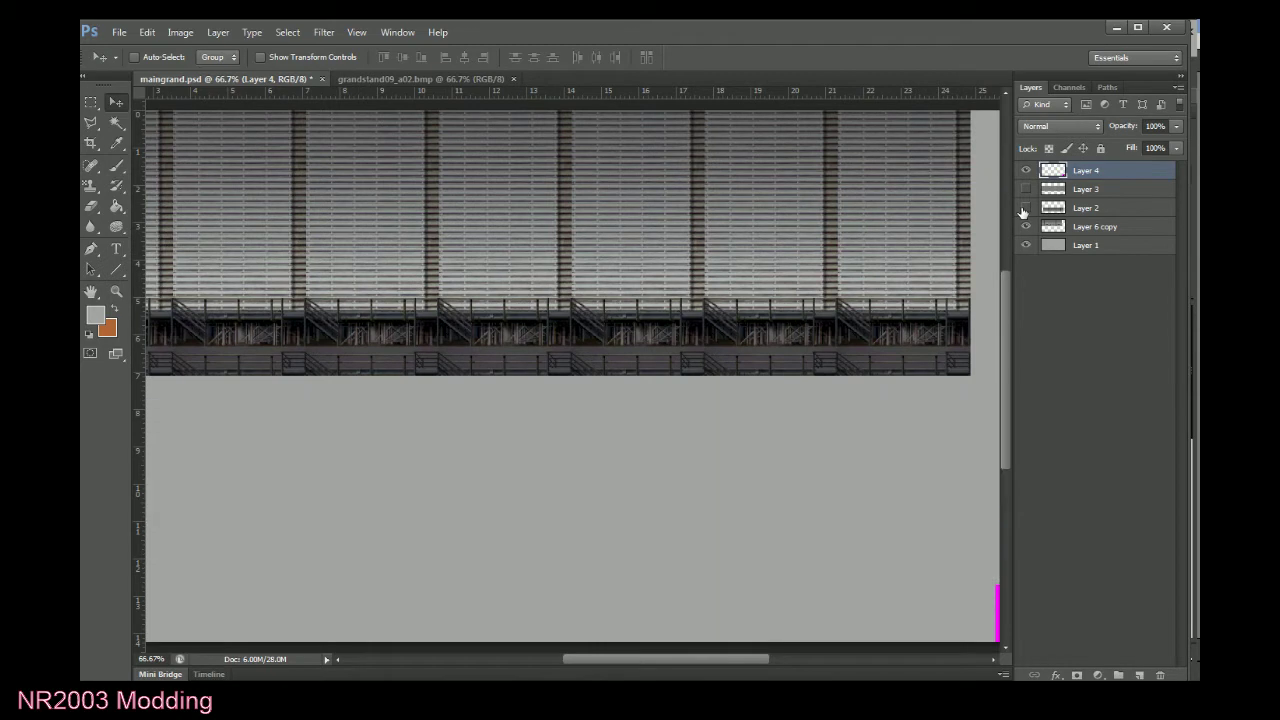
{"action": "key", "text": "ctrl+minus"}
{"action": "key", "text": "ctrl+minus"}
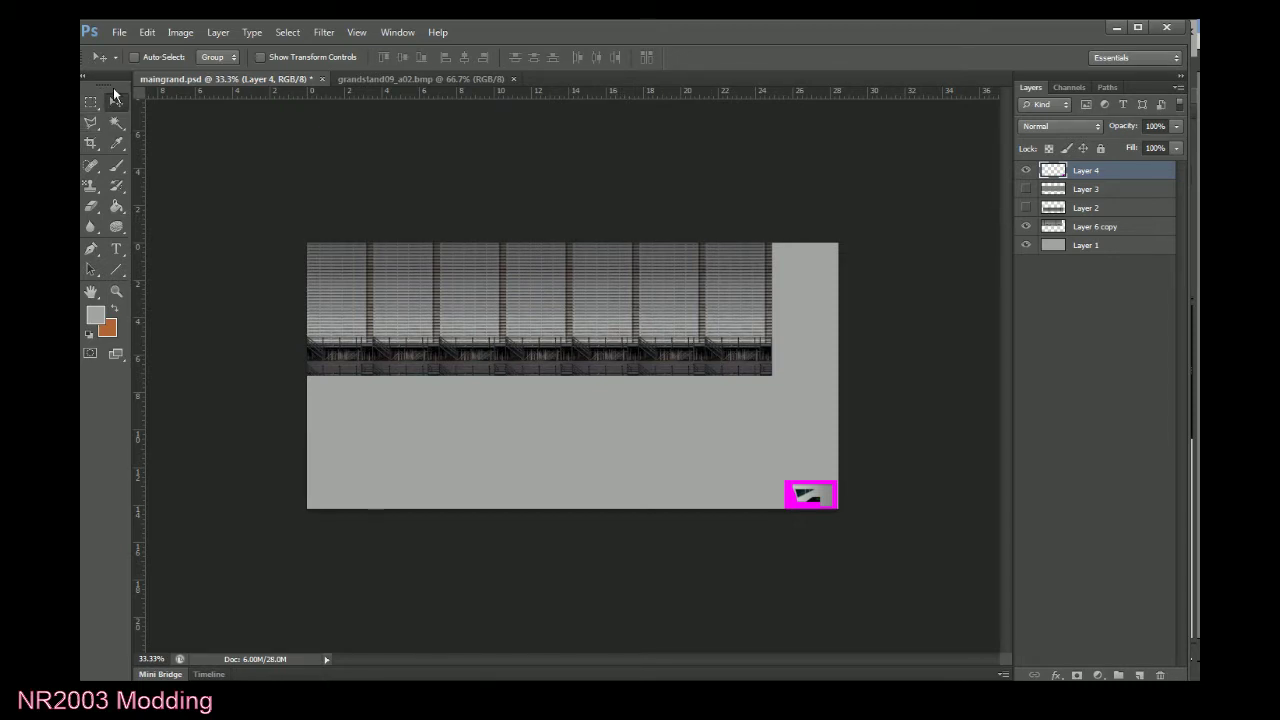
Nudge the Layer 4 end piece flush against the canvas's right edge and slightly upward in the lower-right corner.
{"action": "key", "text": "ctrl+plus"}
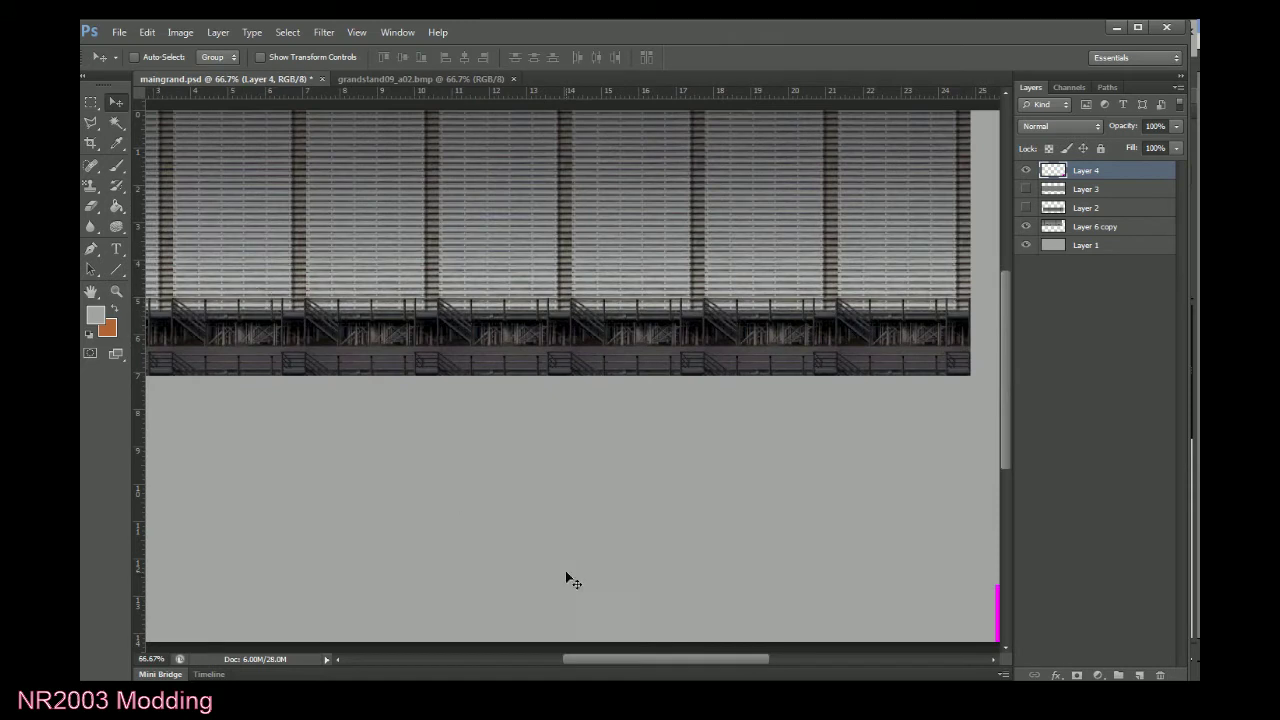
{"action": "left_click_drag", "start_coordinate": [735, 658], "coordinate": [808, 668]}
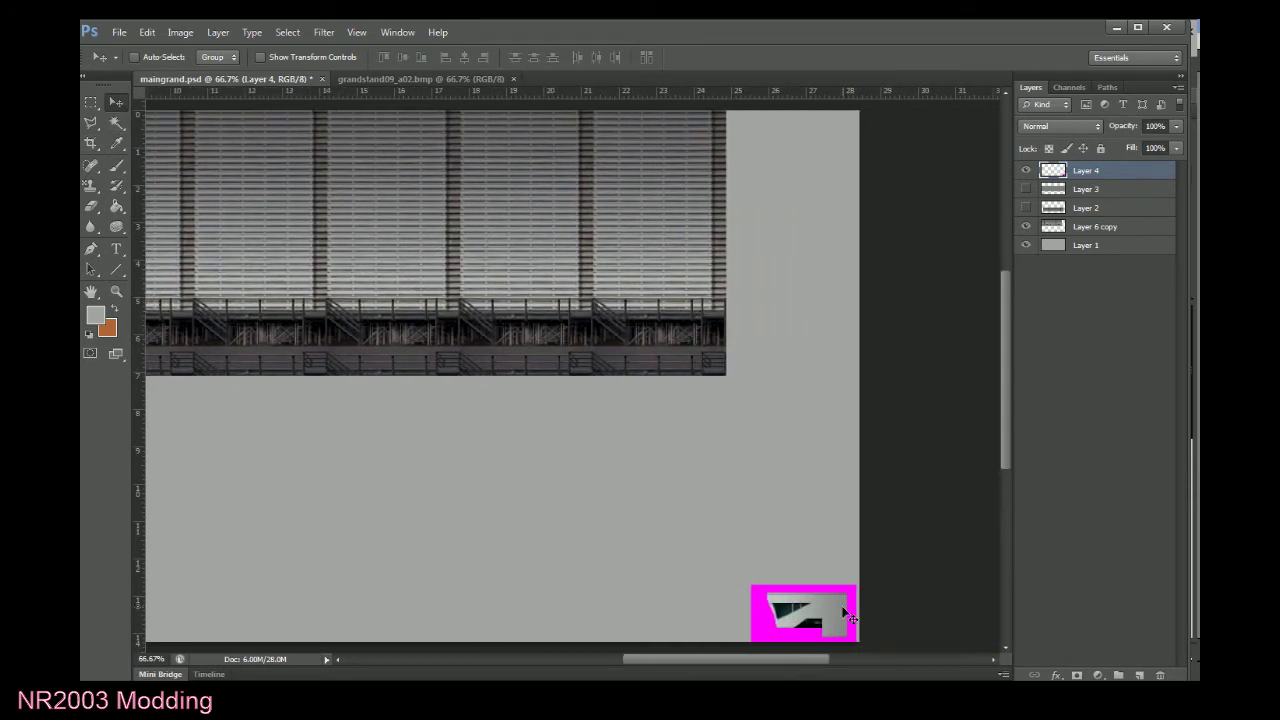
{"action": "key", "text": "Right"}
{"action": "key", "text": "Right"}
{"action": "key", "text": "Right"}
{"action": "key", "text": "Right"}
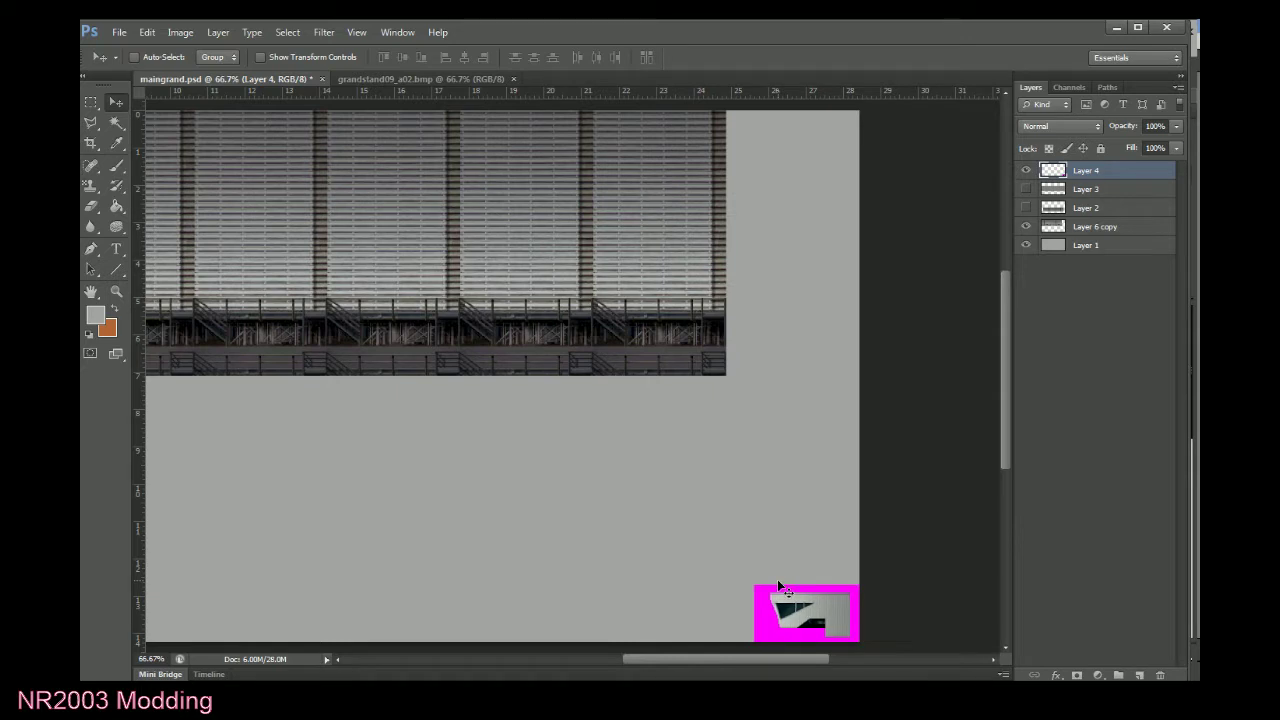
{"action": "key", "text": "Up"}
{"action": "key", "text": "Up"}
{"action": "key", "text": "Up"}
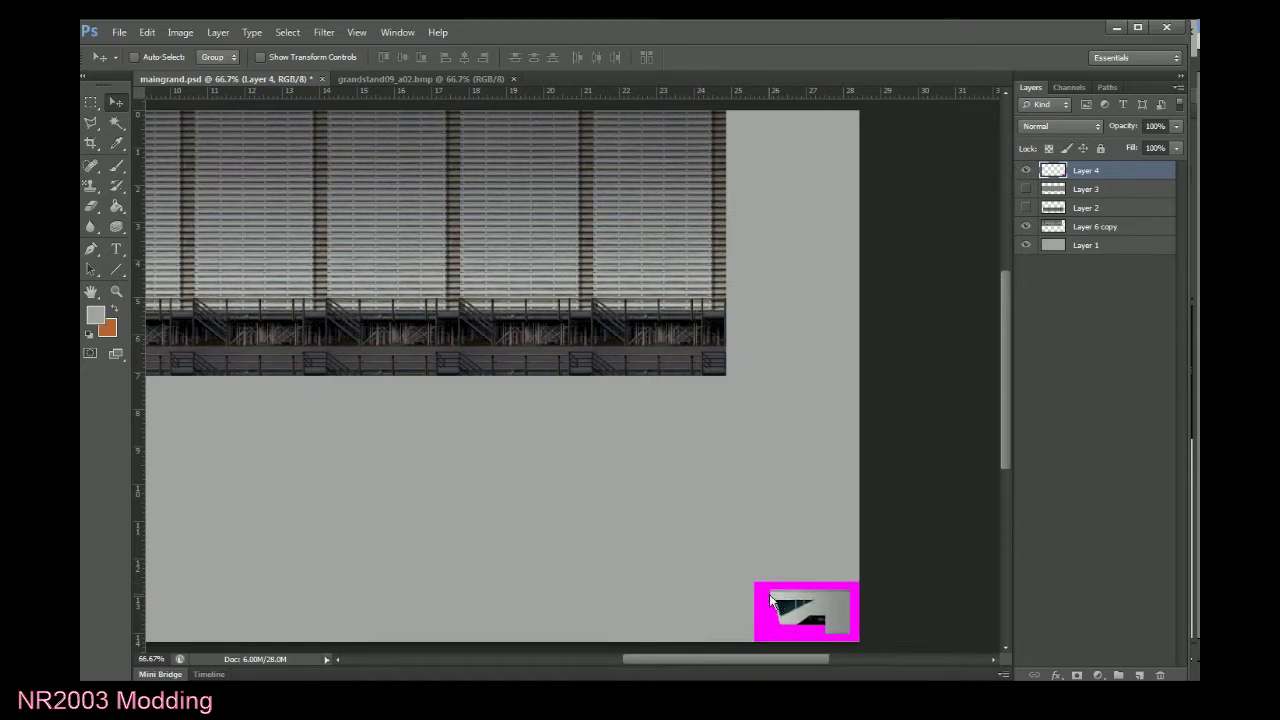
{"action": "key", "text": "Down"}
{"action": "key", "text": "Down"}
{"action": "key", "text": "Up"}
{"action": "key", "text": "Up"}
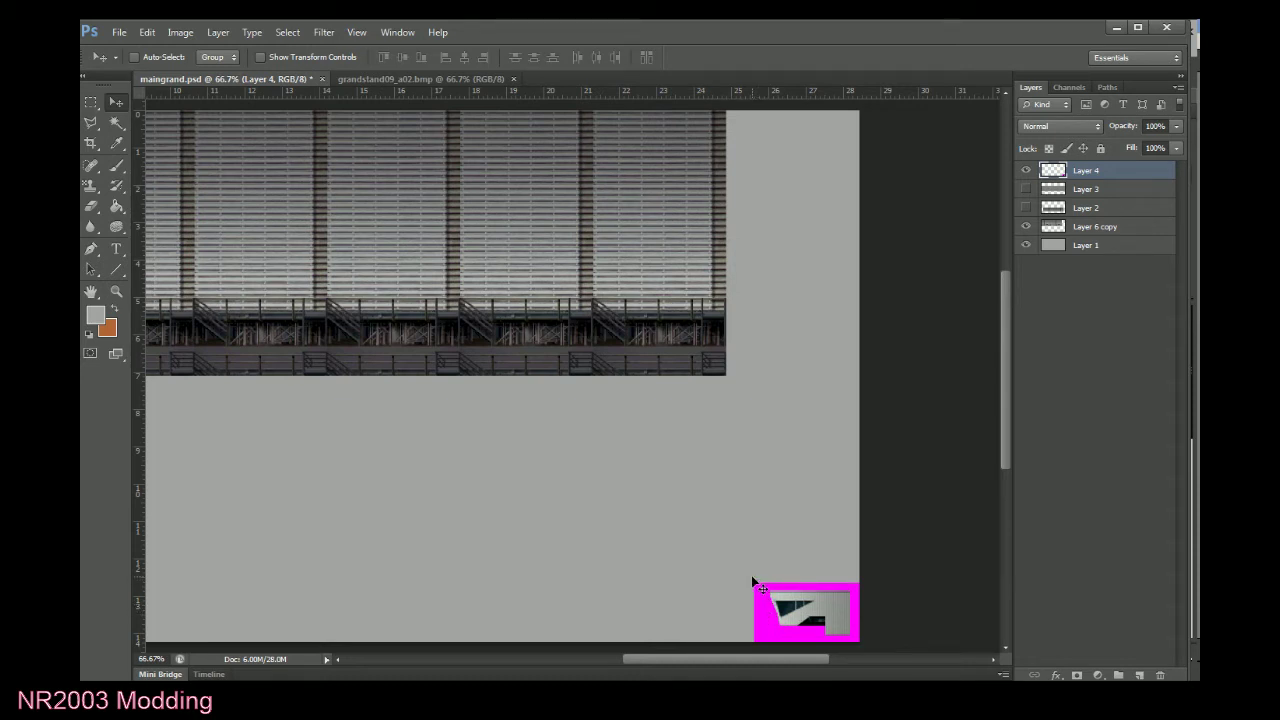
Delete the magenta background around the end piece on Layer 4 using the Magic Wand at tolerance 1, and deselect.
{"action": "left_click", "coordinate": [116, 122]}
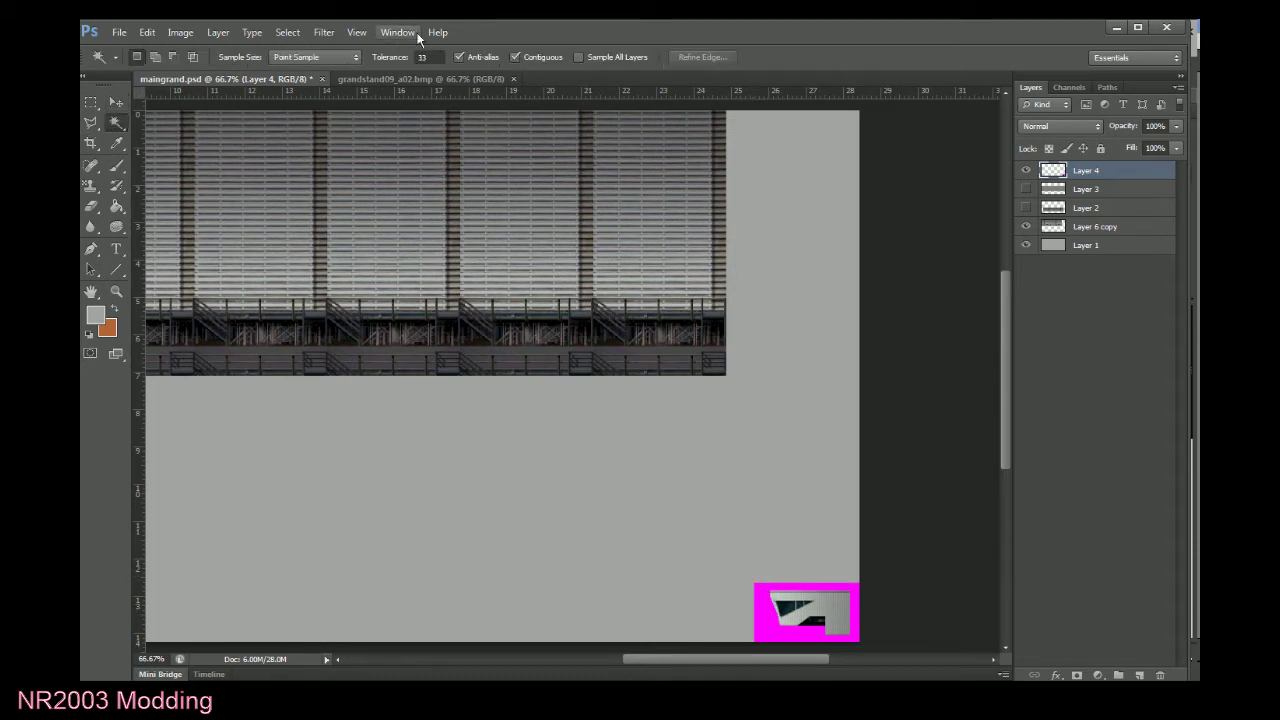
{"action": "double_click", "coordinate": [428, 57]}
{"action": "type", "text": "1"}
{"action": "left_click", "coordinate": [853, 608]}
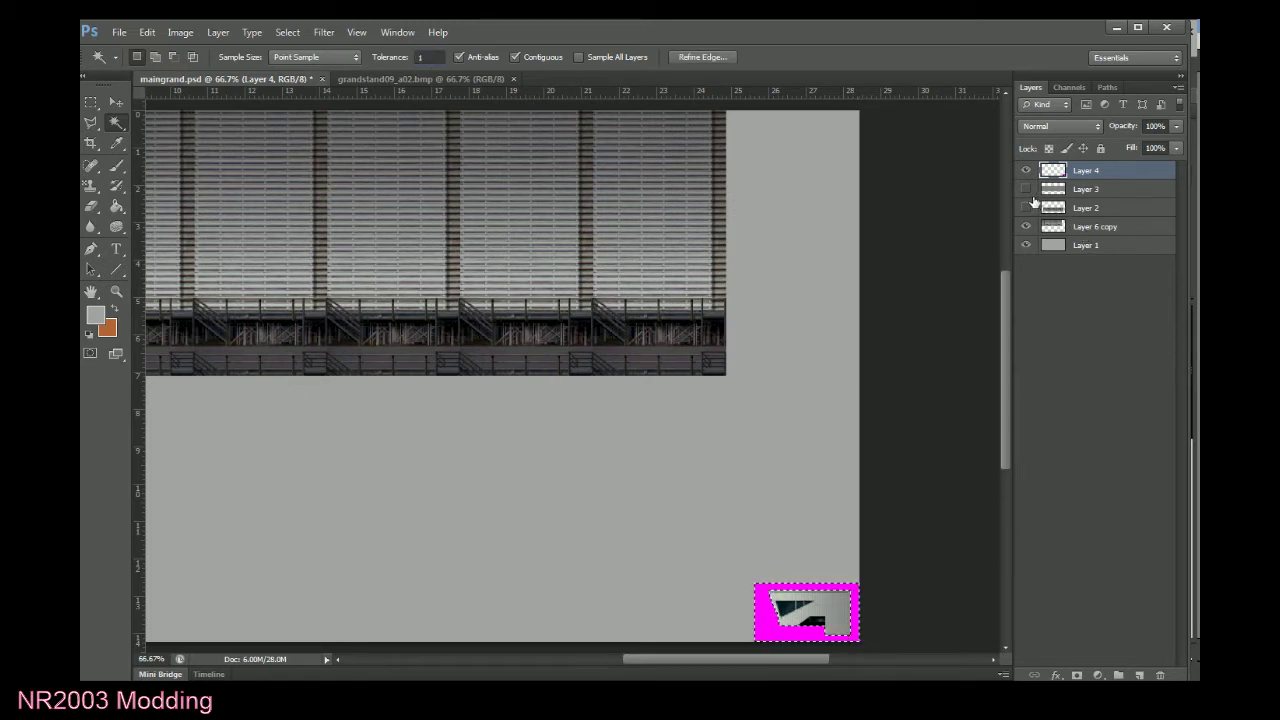
{"action": "key", "text": "Delete"}
{"action": "left_click", "coordinate": [90, 102]}
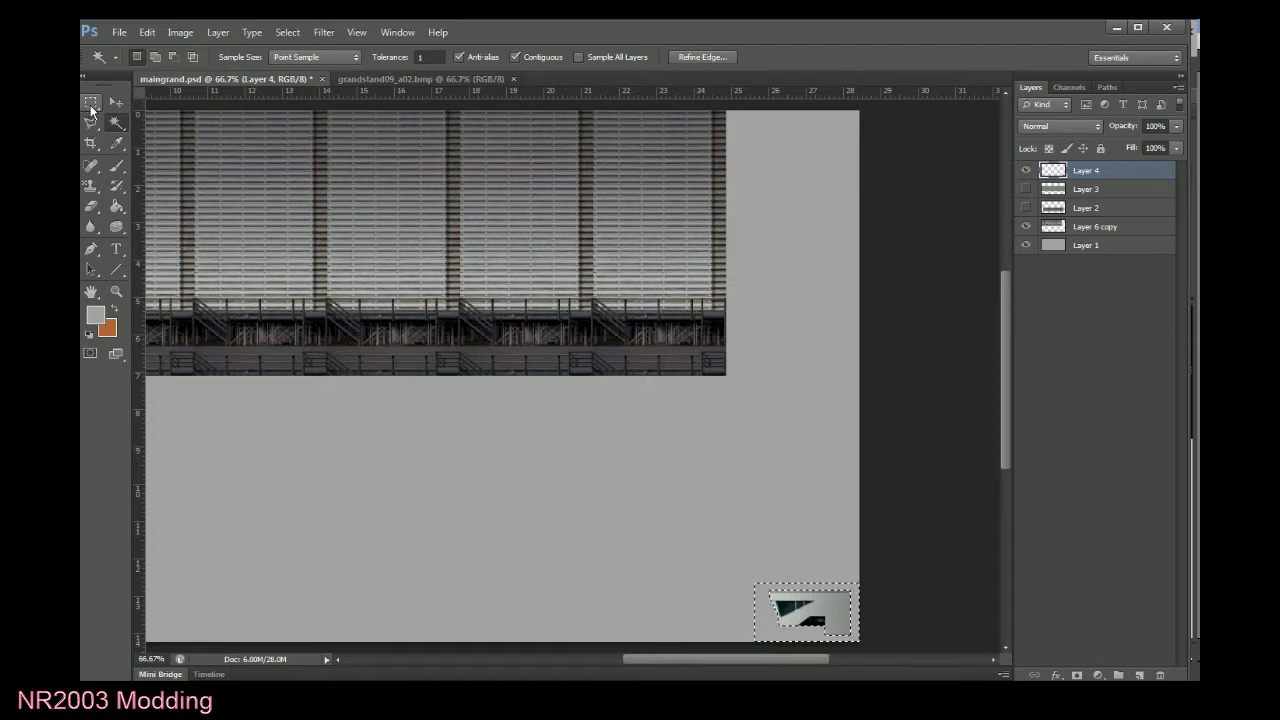
{"action": "left_click", "coordinate": [330, 385]}
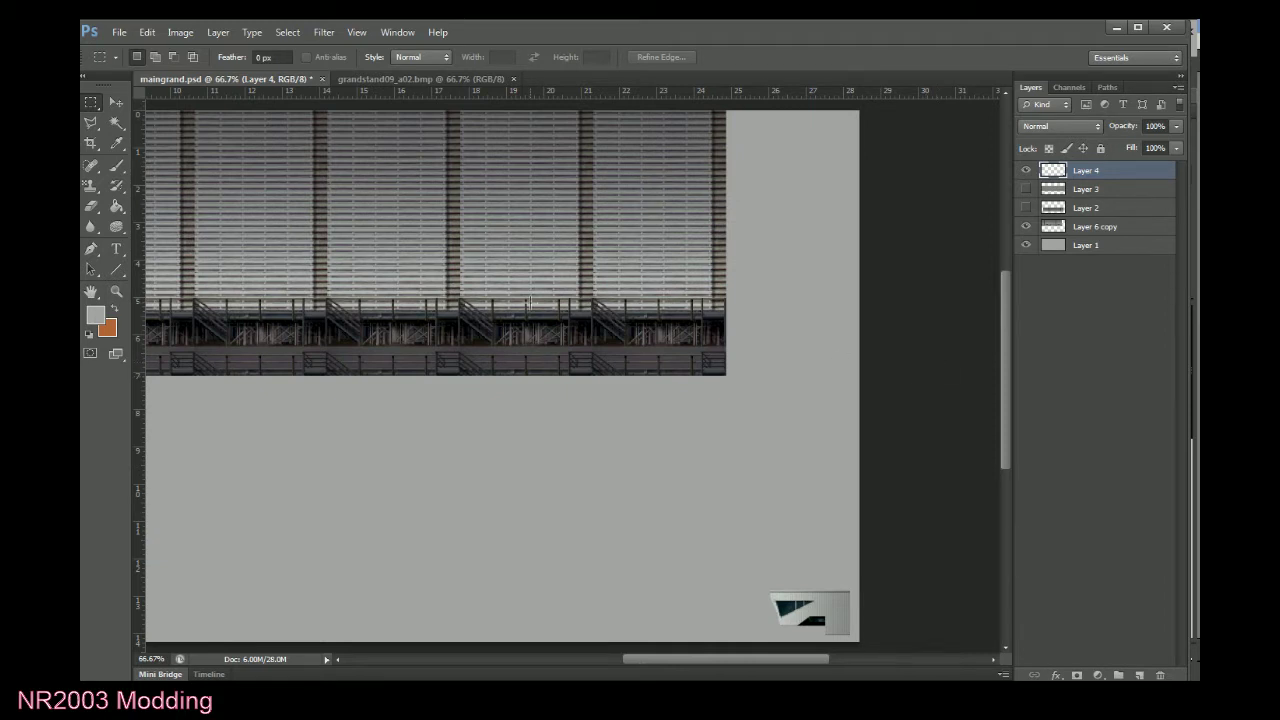
Save maingrand.psd with its layers, and flatten the image, discarding the hidden layers.
{"action": "left_click", "coordinate": [119, 32]}
{"action": "left_click", "coordinate": [140, 189]}
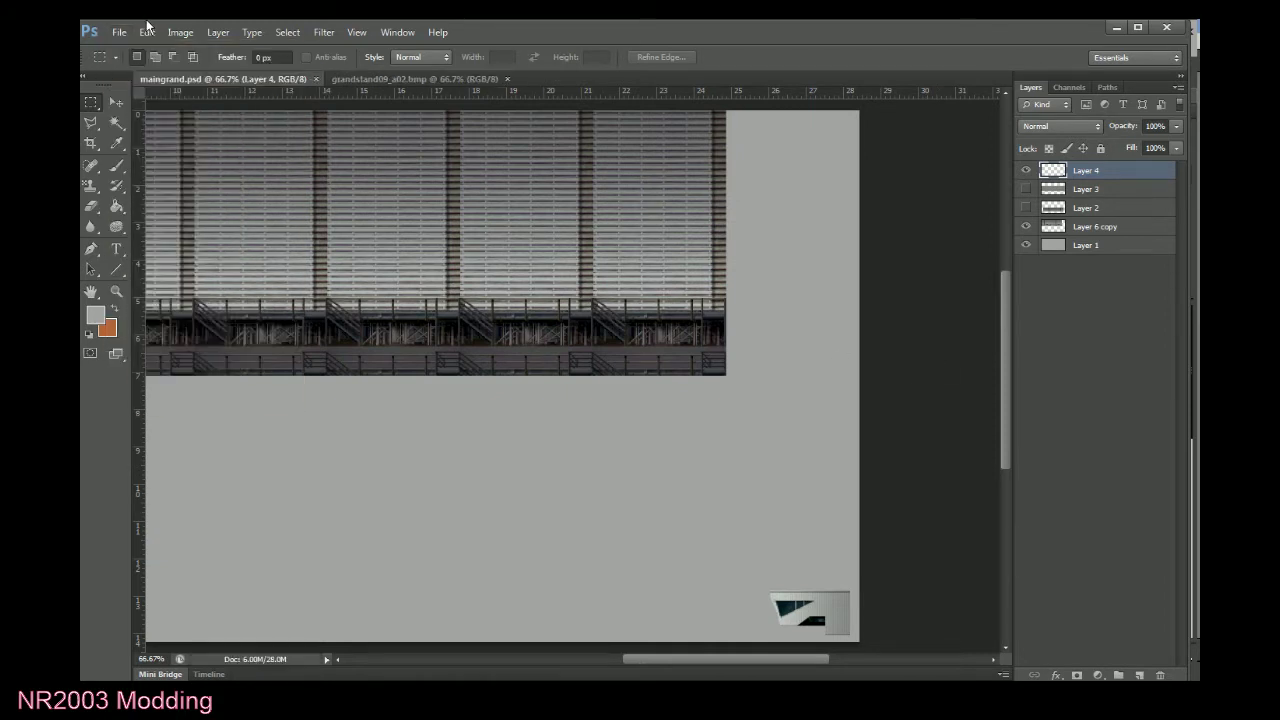
{"action": "left_click", "coordinate": [224, 35]}
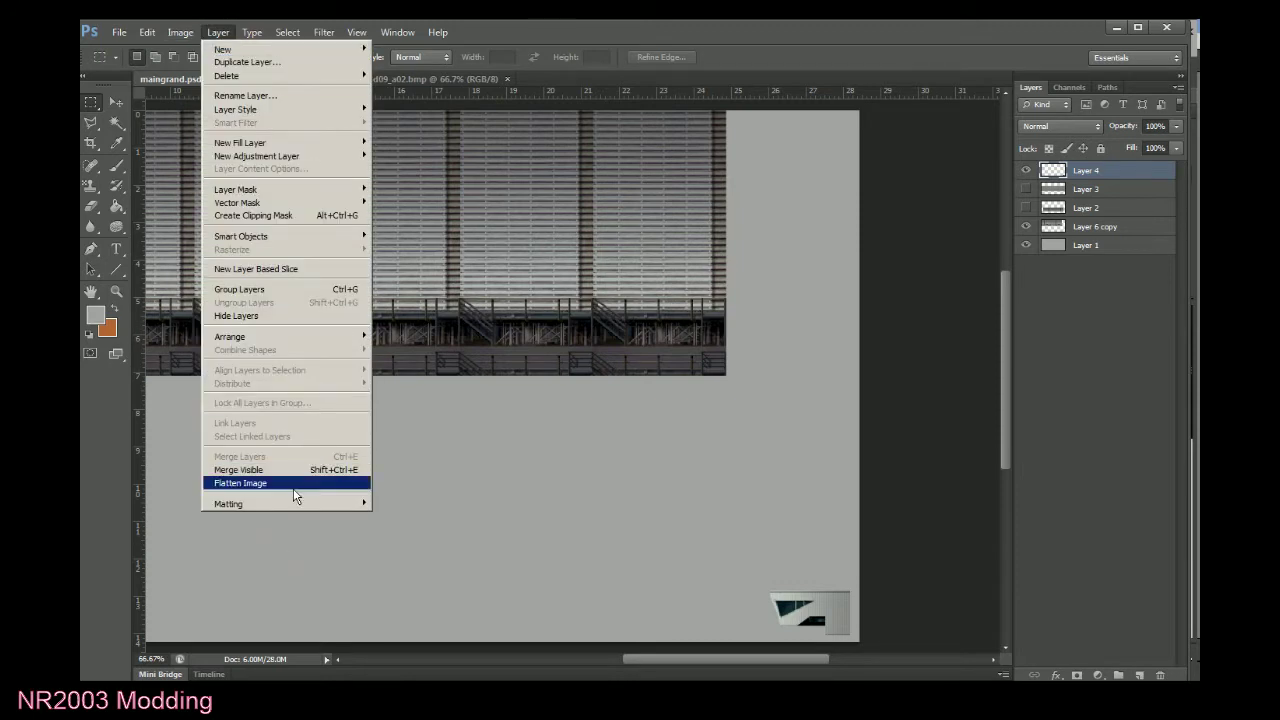
{"action": "left_click", "coordinate": [289, 484]}
{"action": "left_click", "coordinate": [601, 377]}
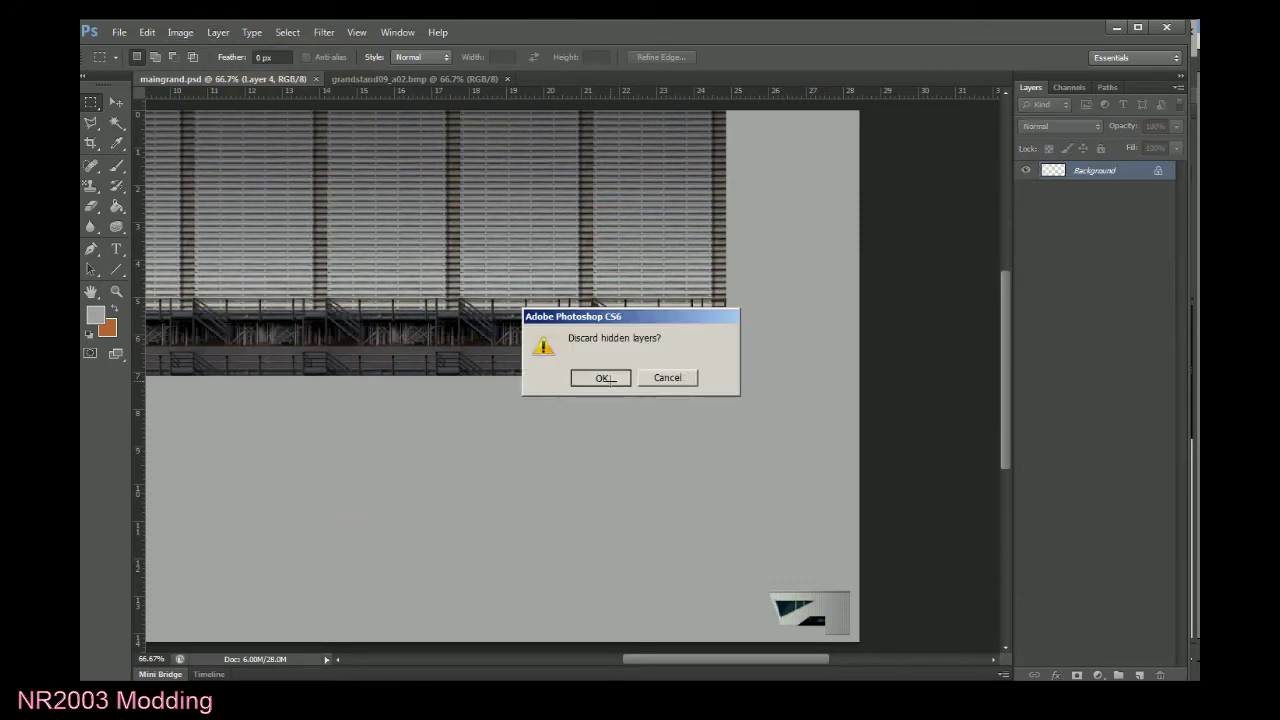
Save the flattened image as a 24-bit Windows BMP named maingrand.bmp on the Desktop, replacing the existing file.
{"action": "left_click", "coordinate": [119, 32]}
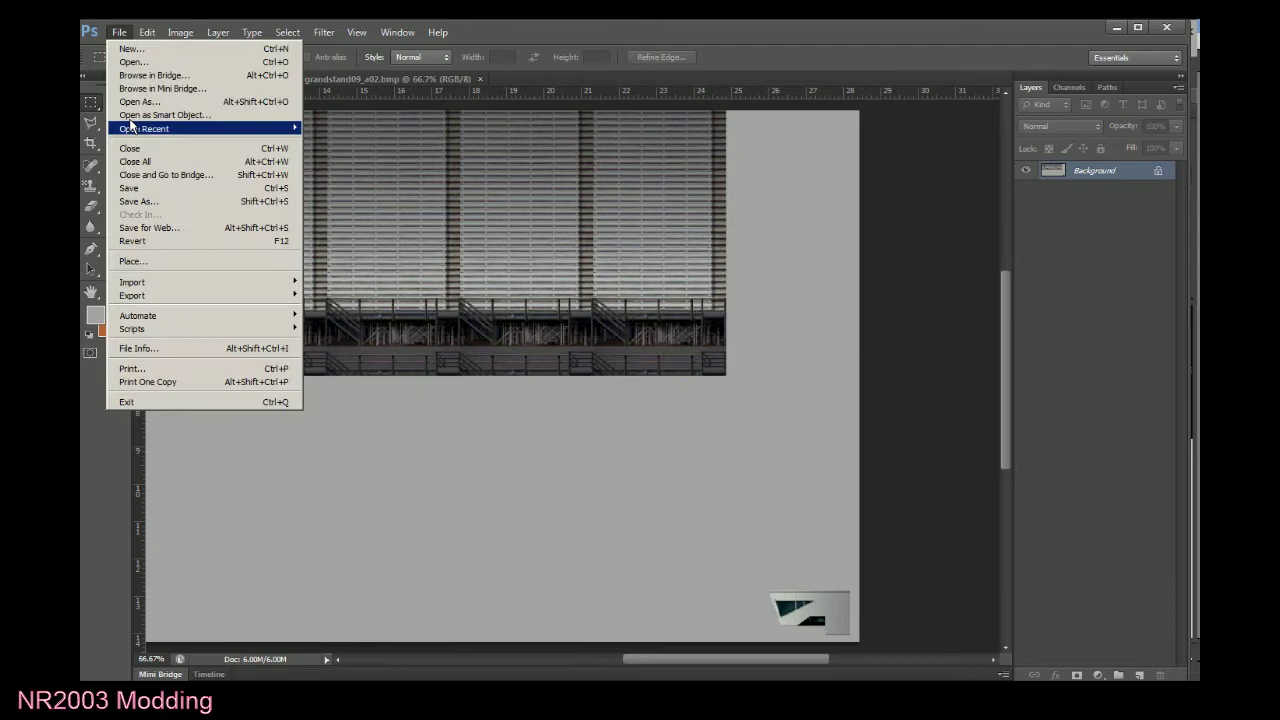
{"action": "left_click", "coordinate": [150, 201]}
{"action": "left_click", "coordinate": [617, 410]}
{"action": "scroll", "coordinate": [617, 412], "scroll_direction": "up", "scroll_amount": 3}
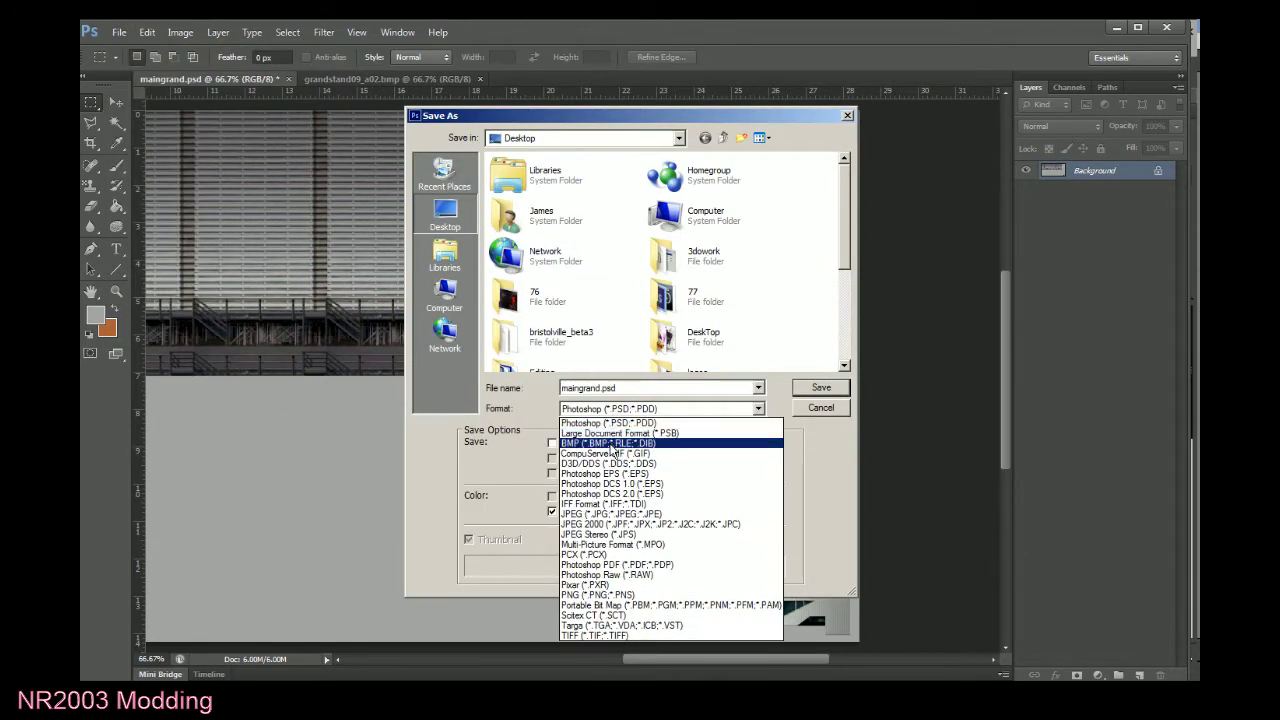
{"action": "left_click", "coordinate": [613, 447]}
{"action": "left_click", "coordinate": [797, 389]}
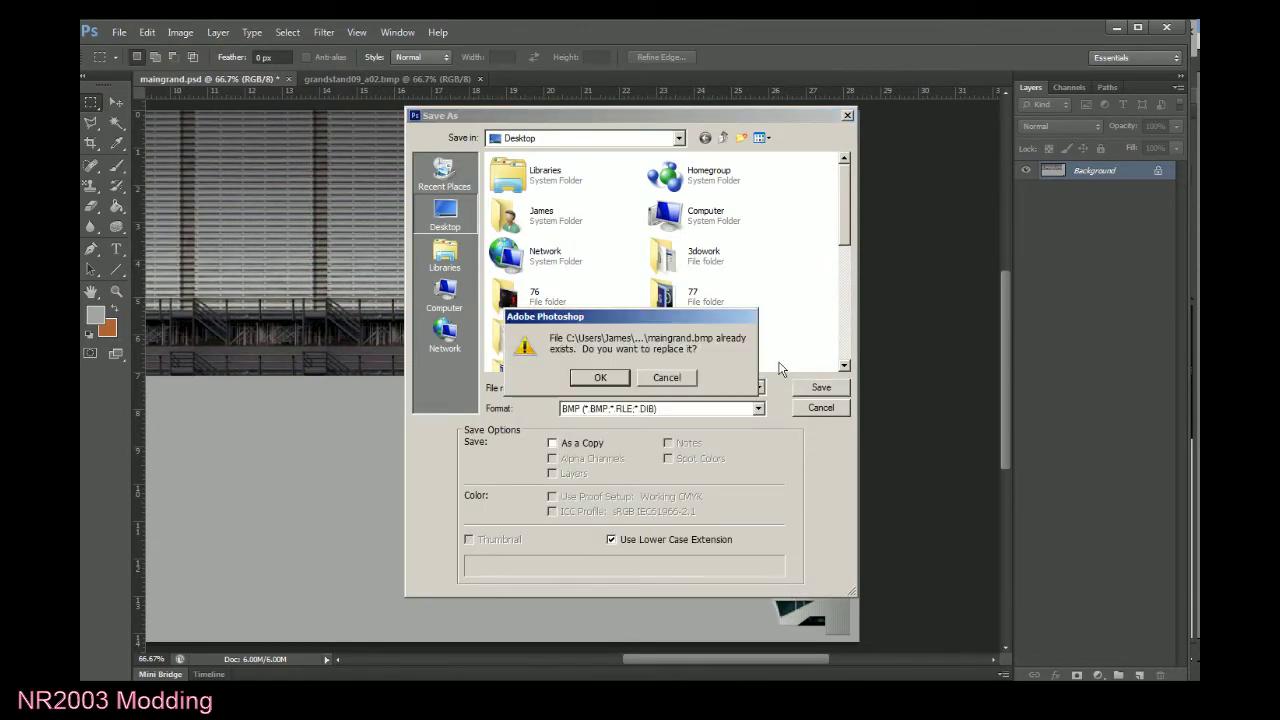
{"action": "left_click", "coordinate": [600, 378]}
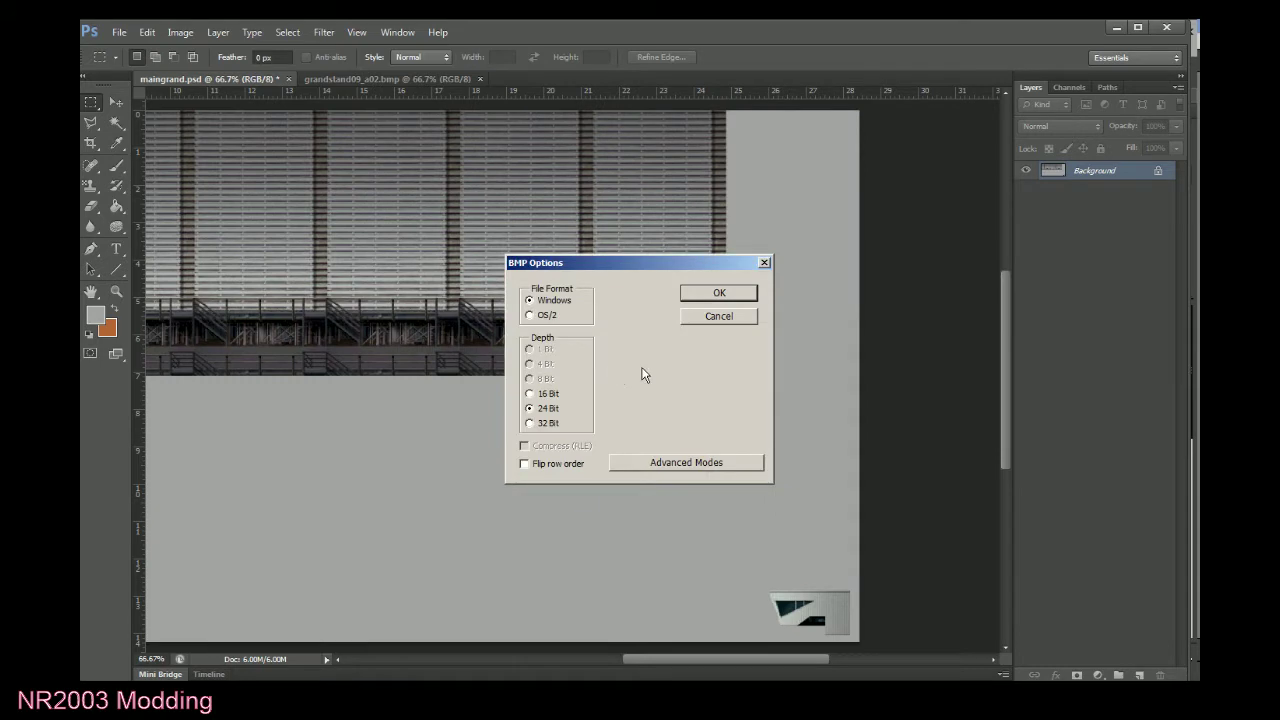
{"action": "left_click", "coordinate": [722, 294]}
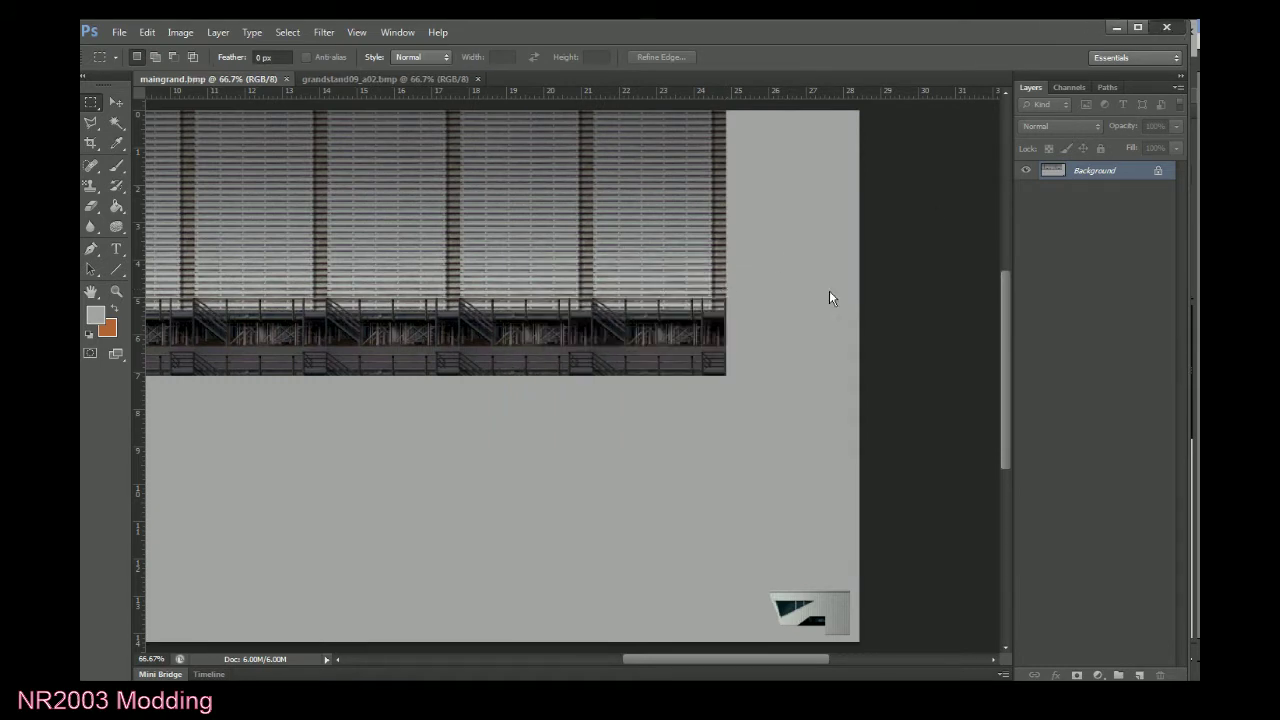
Switch to 3ds Max and select only the middle seating section's face of Plane002 in Unwrap UVW face mode.
{"action": "left_click", "coordinate": [1166, 27]}
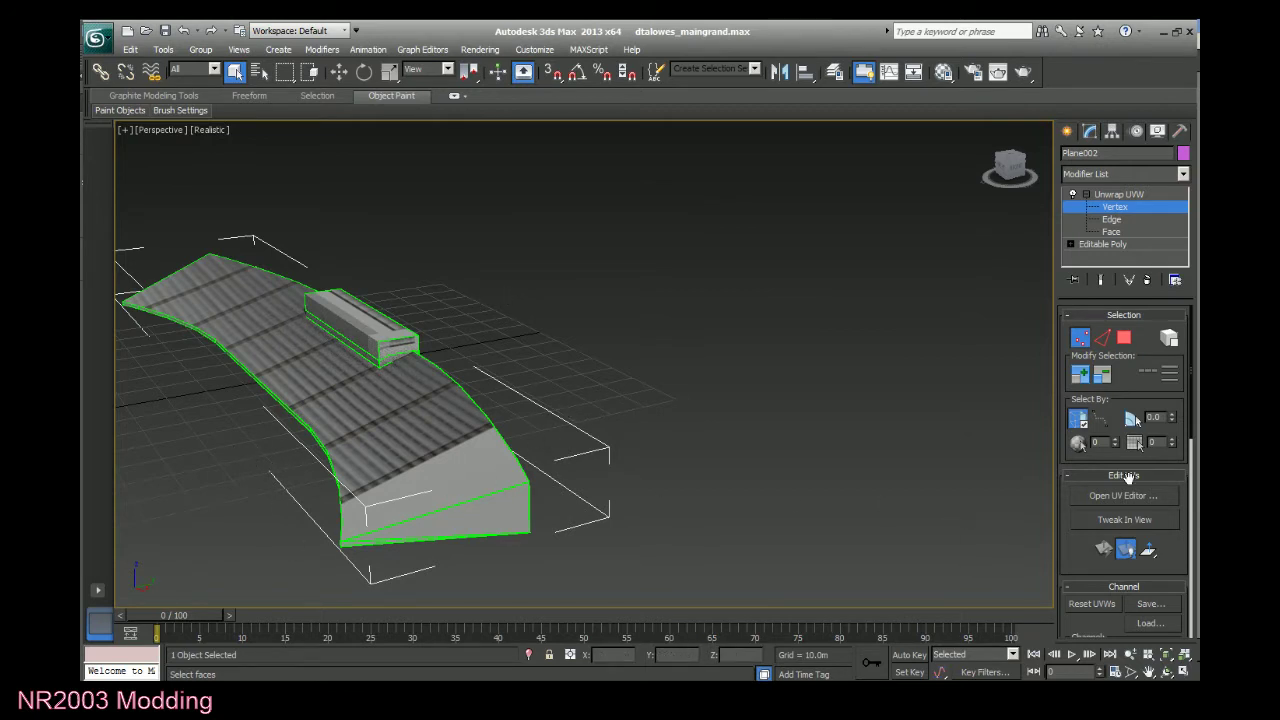
{"action": "left_click", "coordinate": [1111, 231]}
{"action": "left_click", "coordinate": [481, 456]}
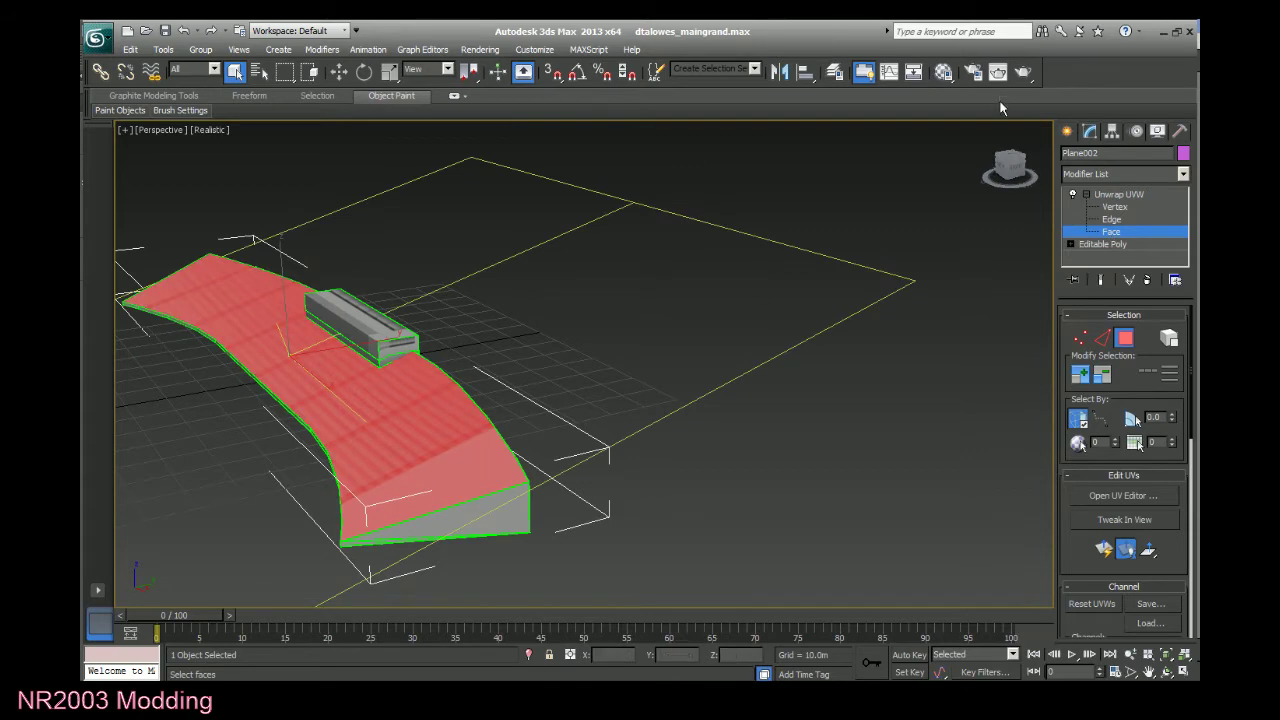
{"action": "left_click_drag", "start_coordinate": [1016, 168], "coordinate": [1068, 182]}
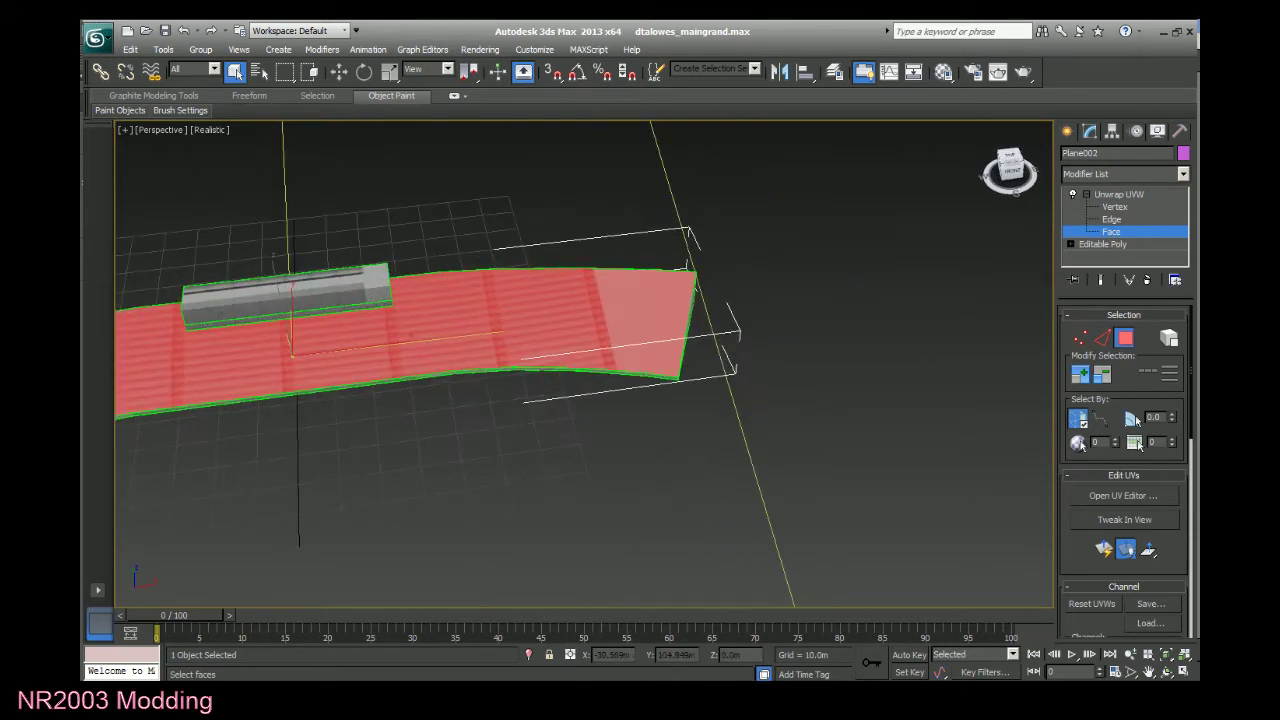
{"action": "left_click", "coordinate": [411, 440]}
{"action": "left_click", "coordinate": [342, 332]}
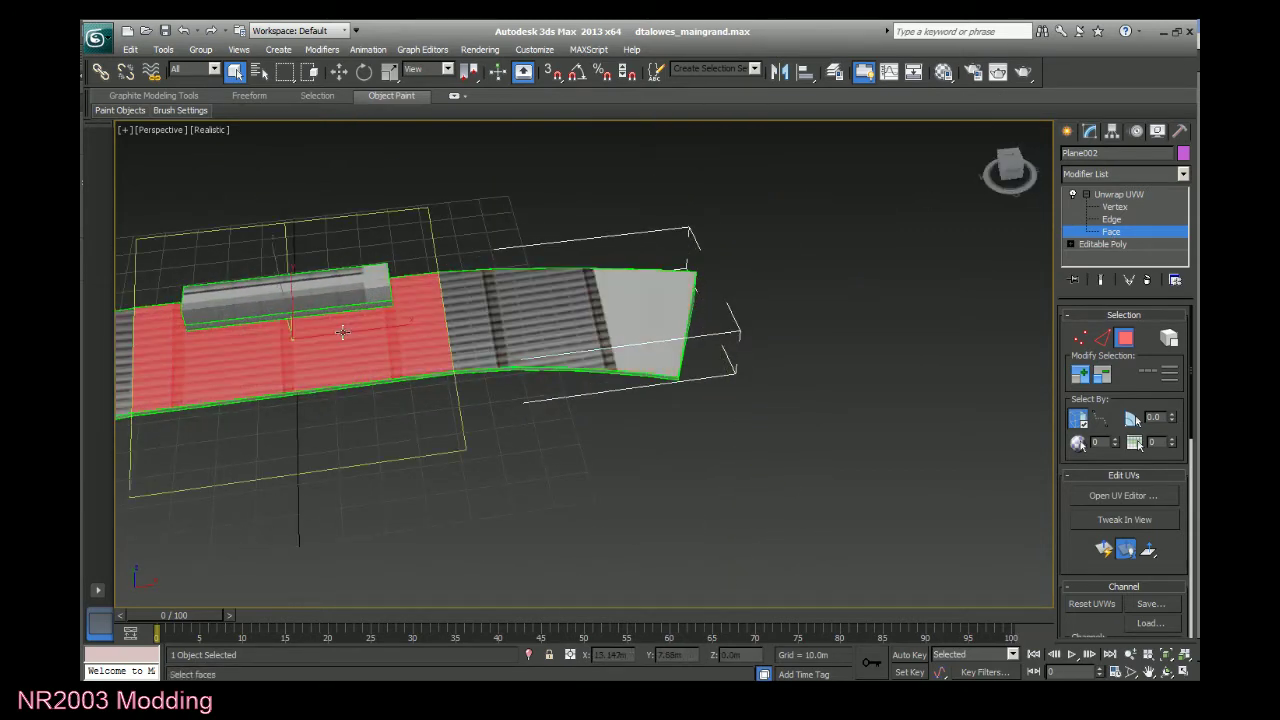
Open the UV editor, planar-map the selected middle seating face, and display only the selected face's UVs.
{"action": "left_click", "coordinate": [1126, 497]}
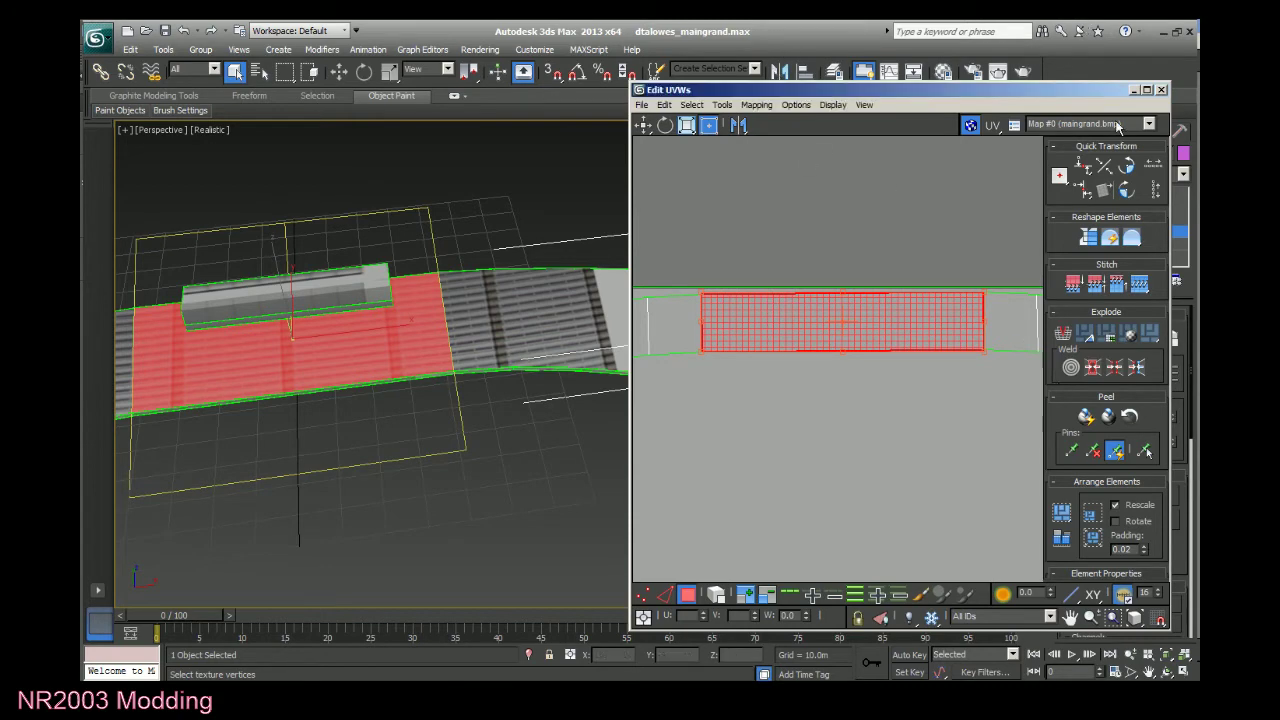
{"action": "left_click_drag", "start_coordinate": [1097, 92], "coordinate": [705, 88]}
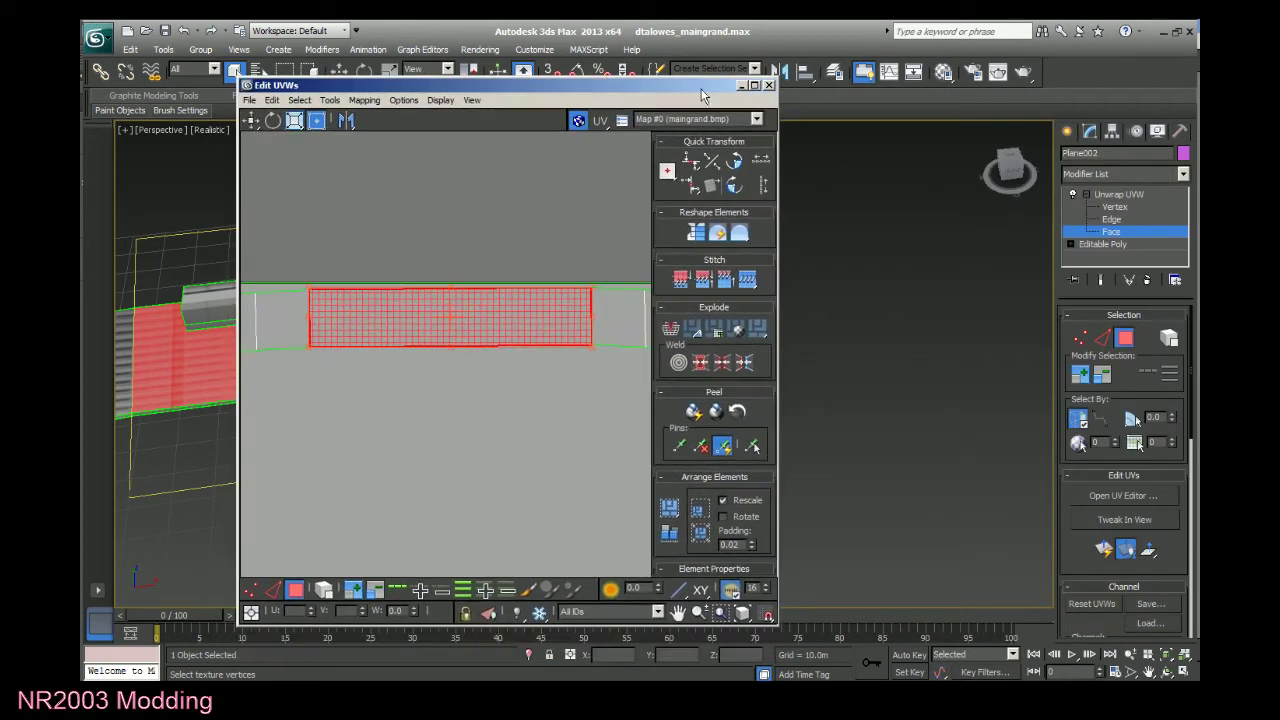
{"action": "left_click", "coordinate": [1104, 549]}
{"action": "left_click", "coordinate": [676, 611]}
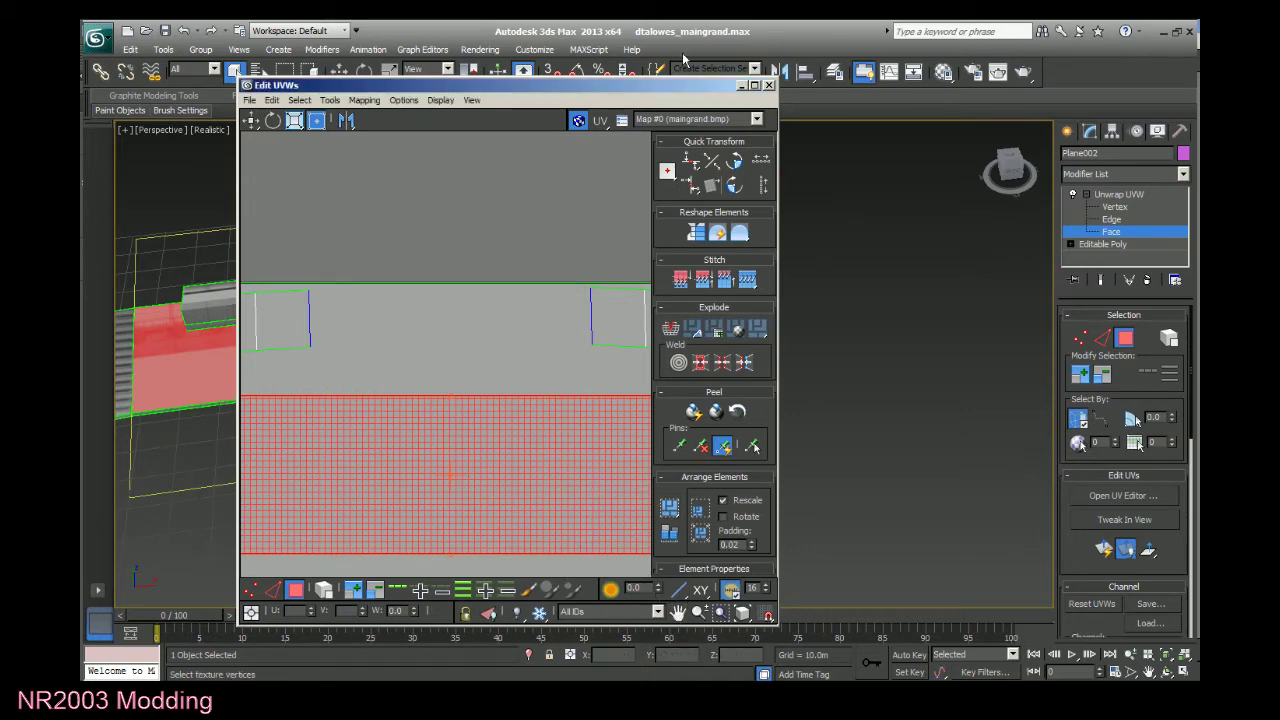
{"action": "left_click", "coordinate": [489, 613]}
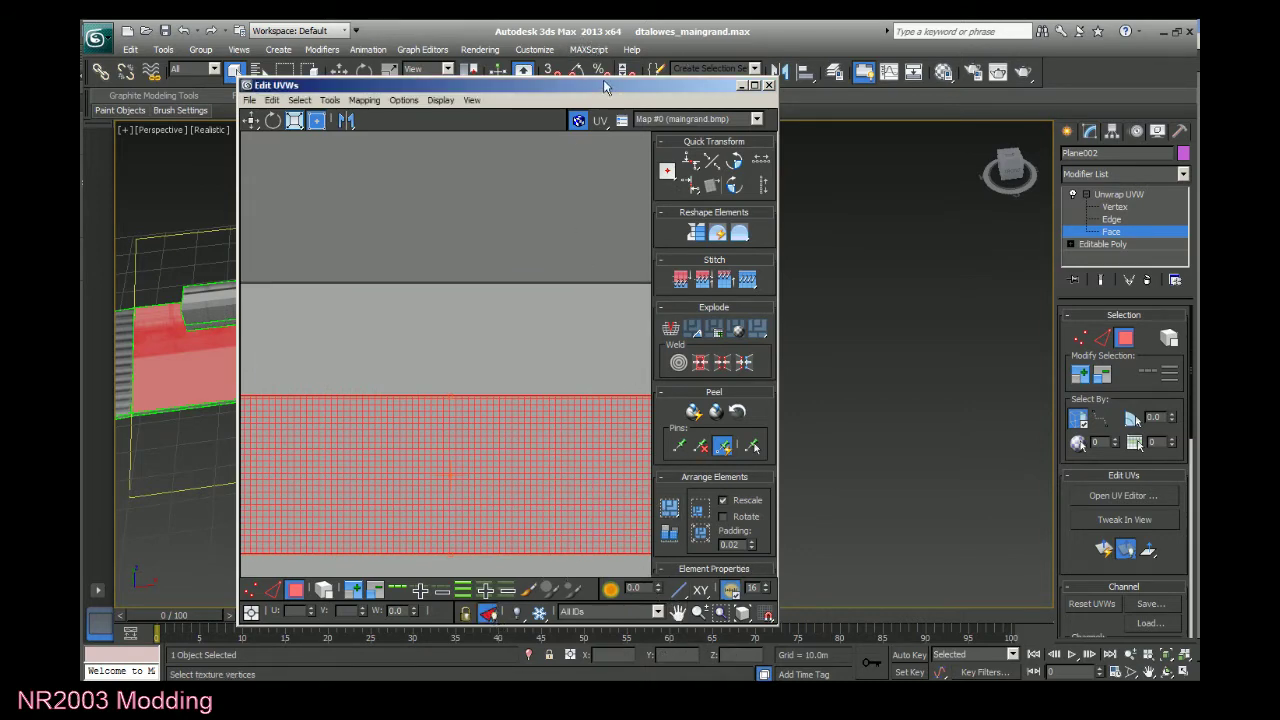
Maximize the UV editor and refresh its background to the updated maingrand.bmp texture.
{"action": "double_click", "coordinate": [605, 84]}
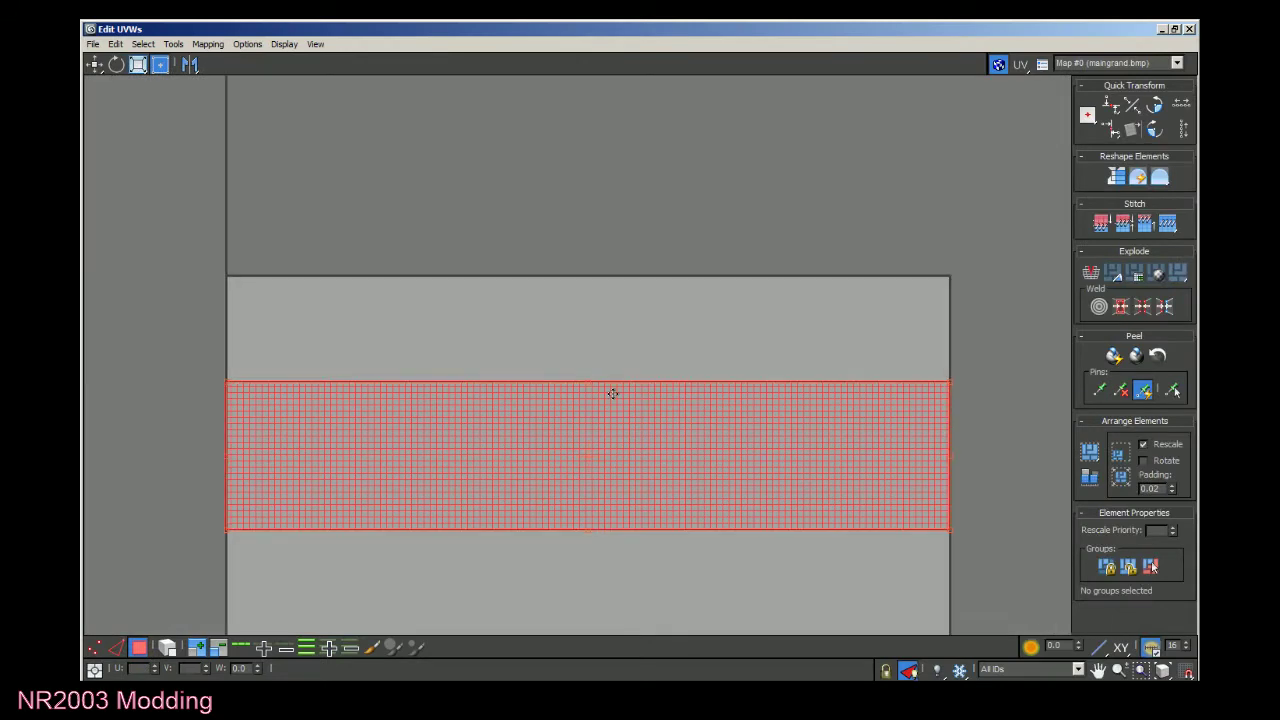
{"action": "left_click", "coordinate": [1078, 63]}
{"action": "left_click", "coordinate": [1078, 89]}
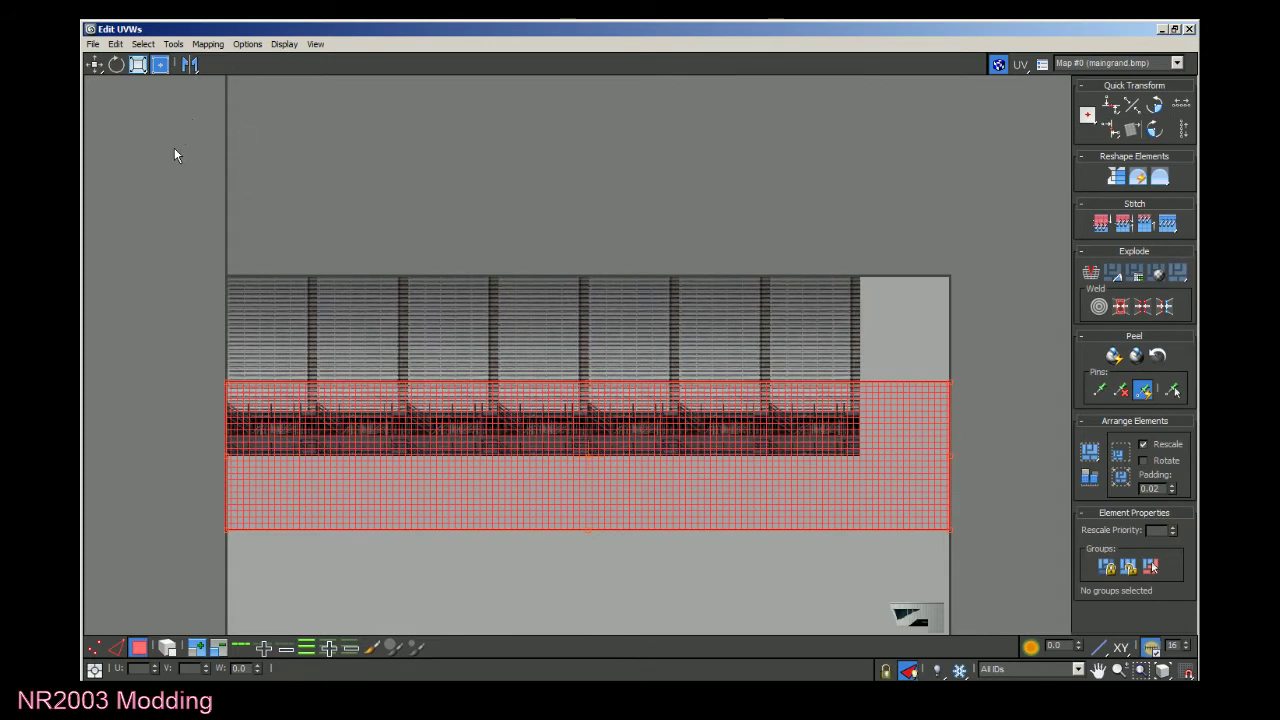
Scale down the middle section's UV face and move it to the upper-left corner of the seating texture.
{"action": "left_click", "coordinate": [138, 63]}
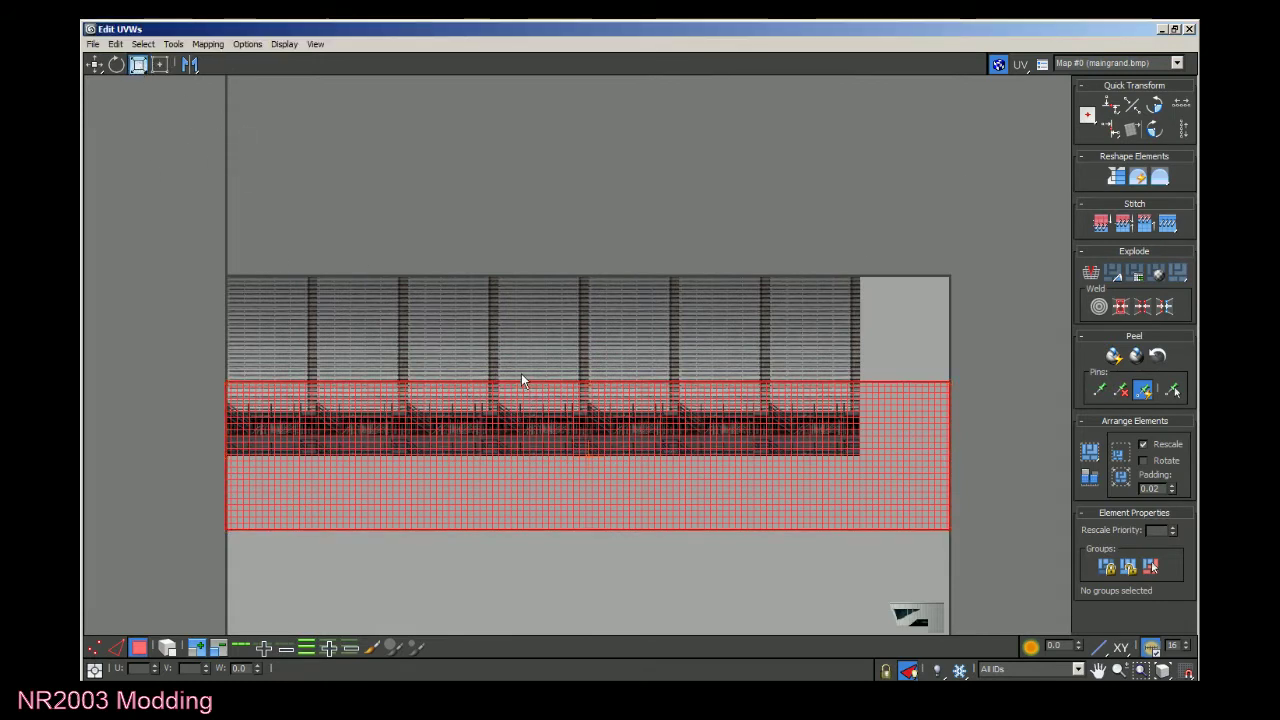
{"action": "left_click_drag", "start_coordinate": [553, 418], "coordinate": [542, 484]}
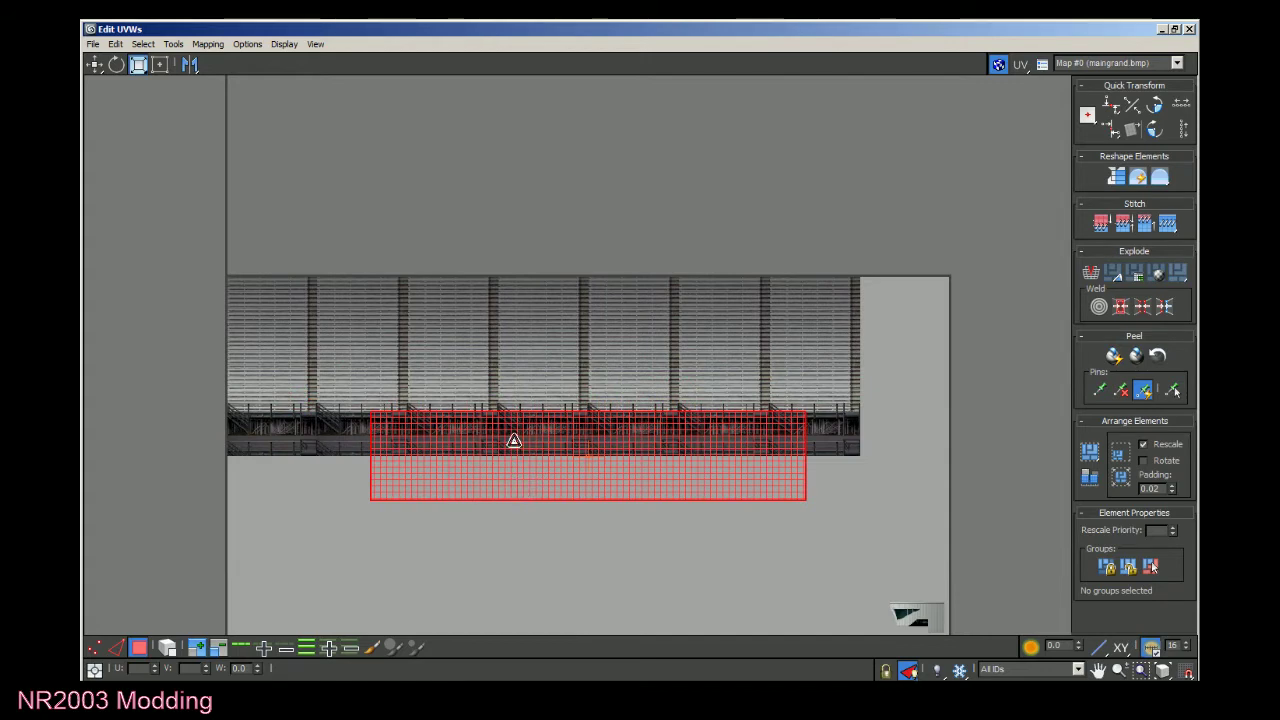
{"action": "left_click_drag", "start_coordinate": [514, 443], "coordinate": [463, 409]}
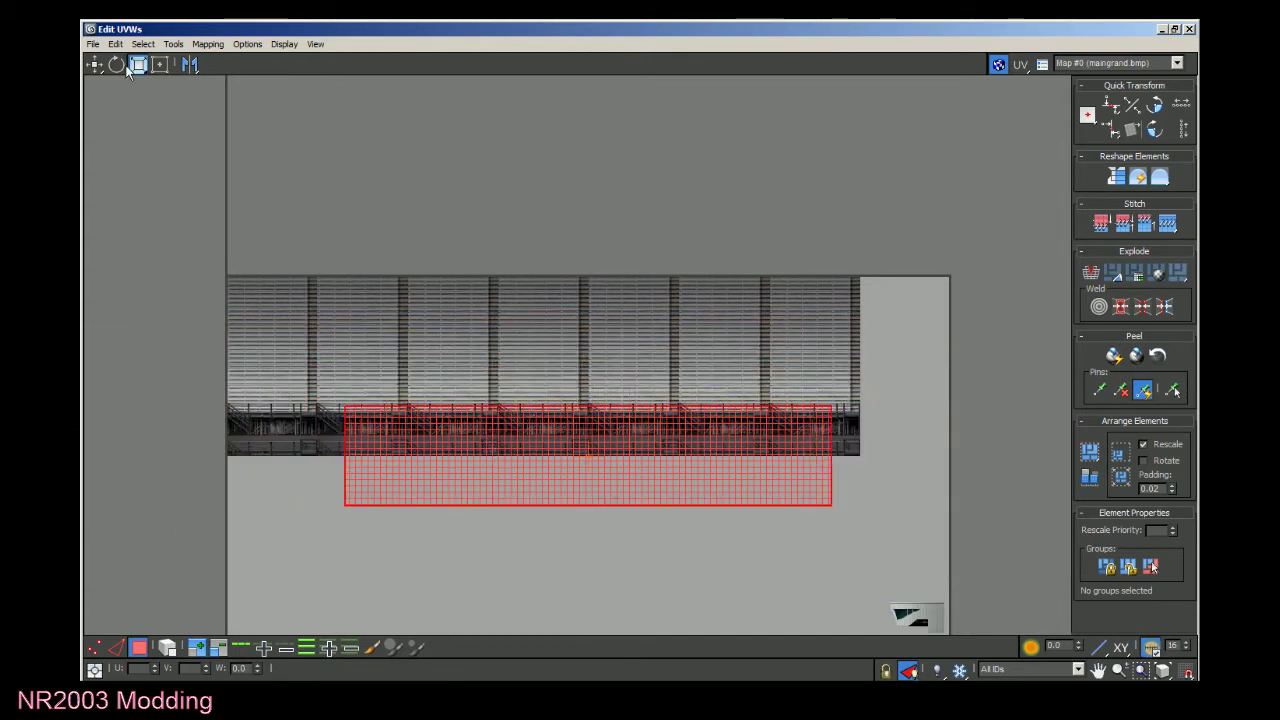
{"action": "left_click", "coordinate": [95, 64]}
{"action": "left_click_drag", "start_coordinate": [527, 464], "coordinate": [410, 336]}
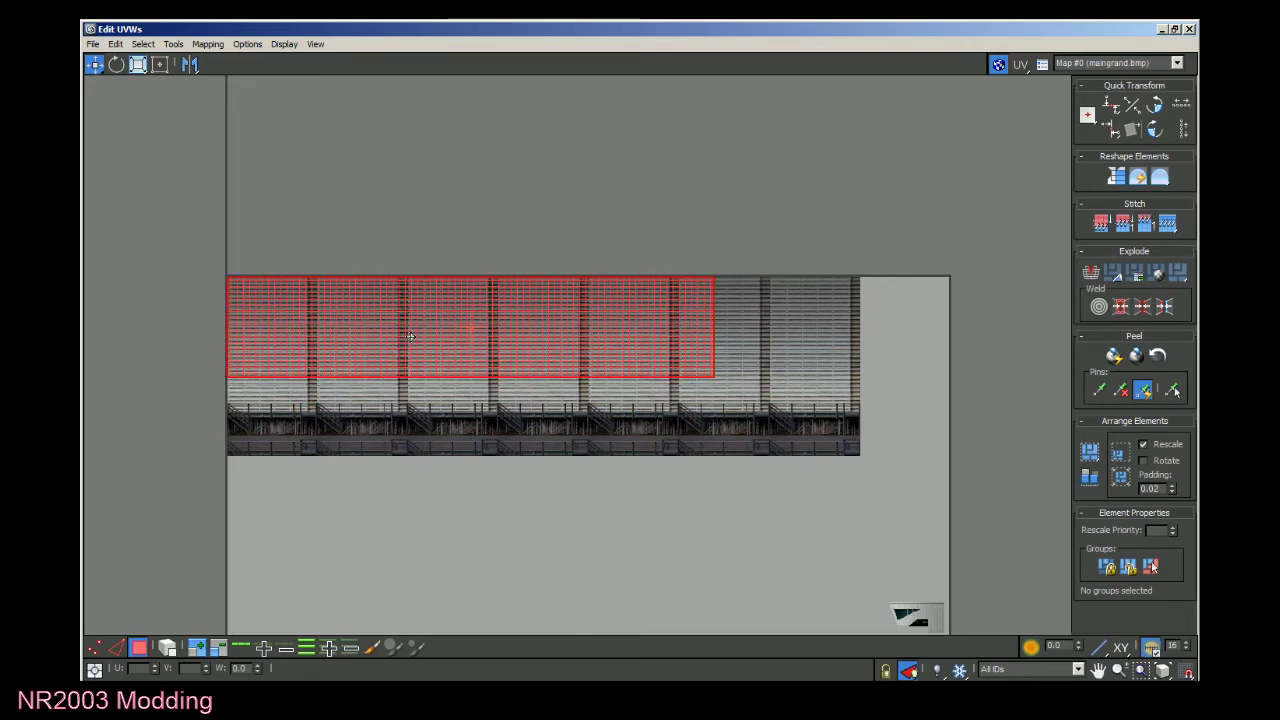
{"action": "left_click", "coordinate": [409, 493]}
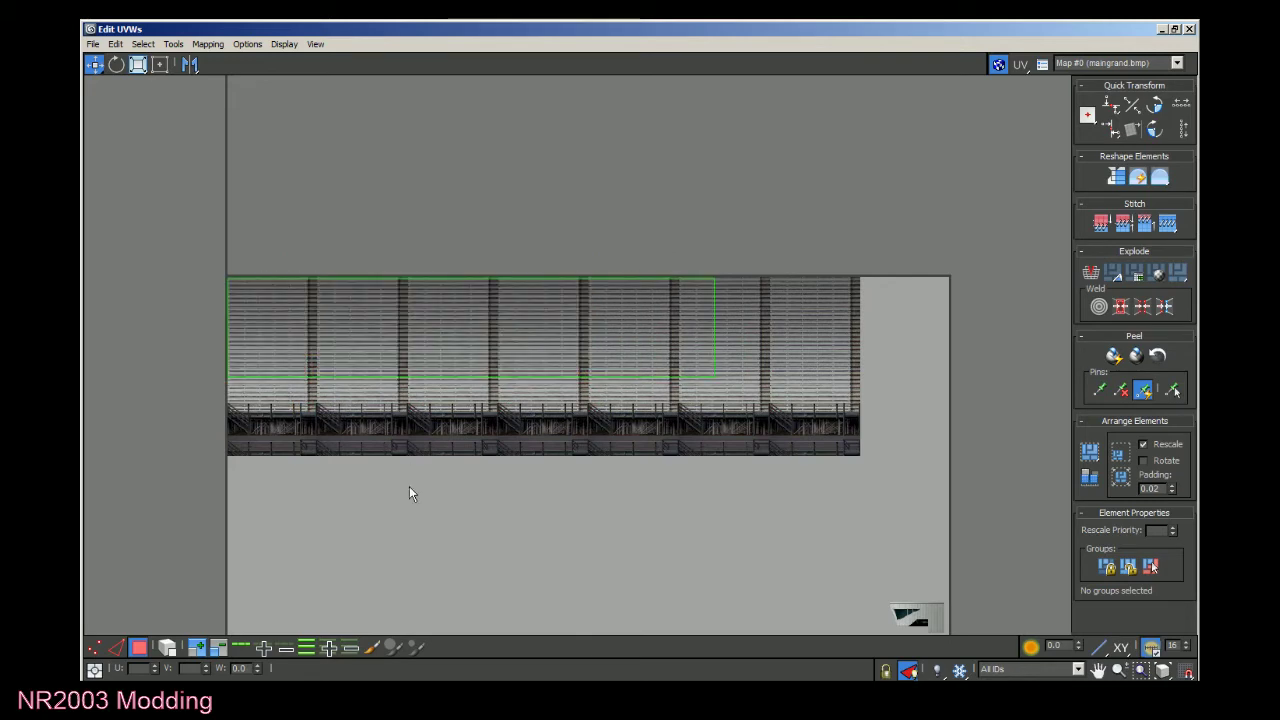
Move the UV face's two right vertices to U about 0.86, near the seating texture's right end, and inspect the grandstand.
{"action": "left_click", "coordinate": [1174, 29]}
{"action": "left_click", "coordinate": [1110, 206]}
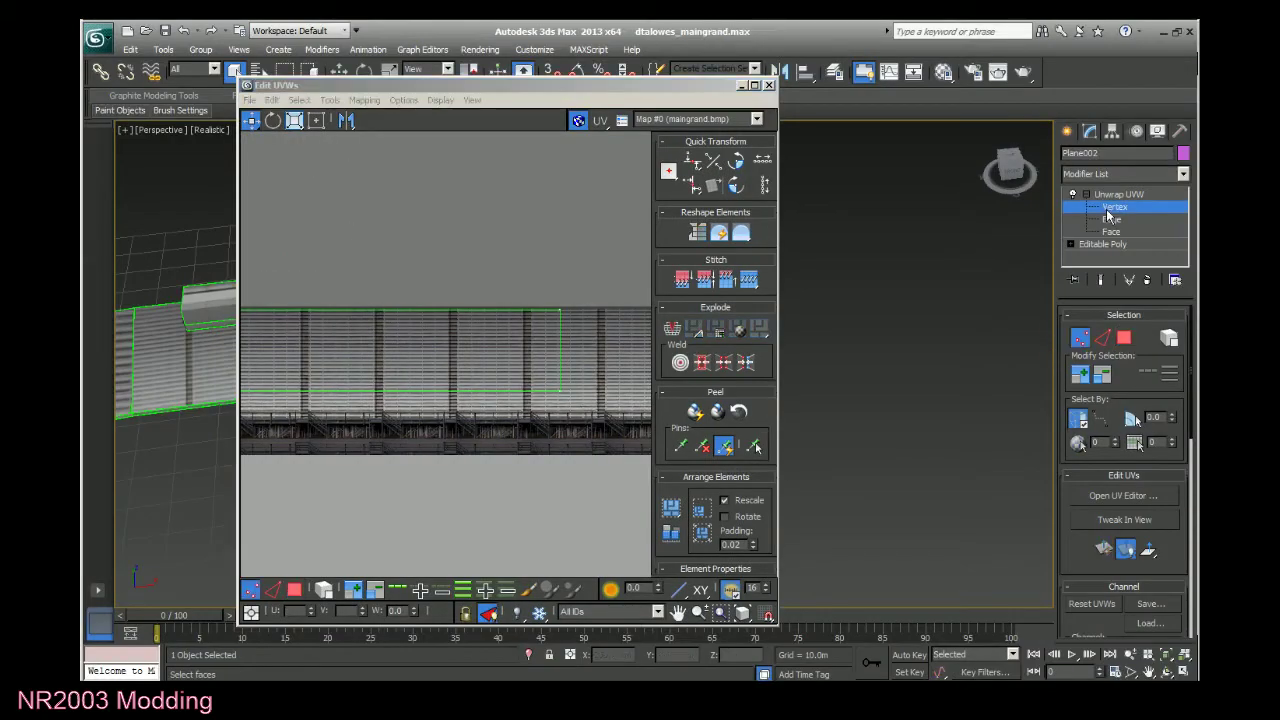
{"action": "left_click", "coordinate": [704, 86]}
{"action": "double_click", "coordinate": [704, 86]}
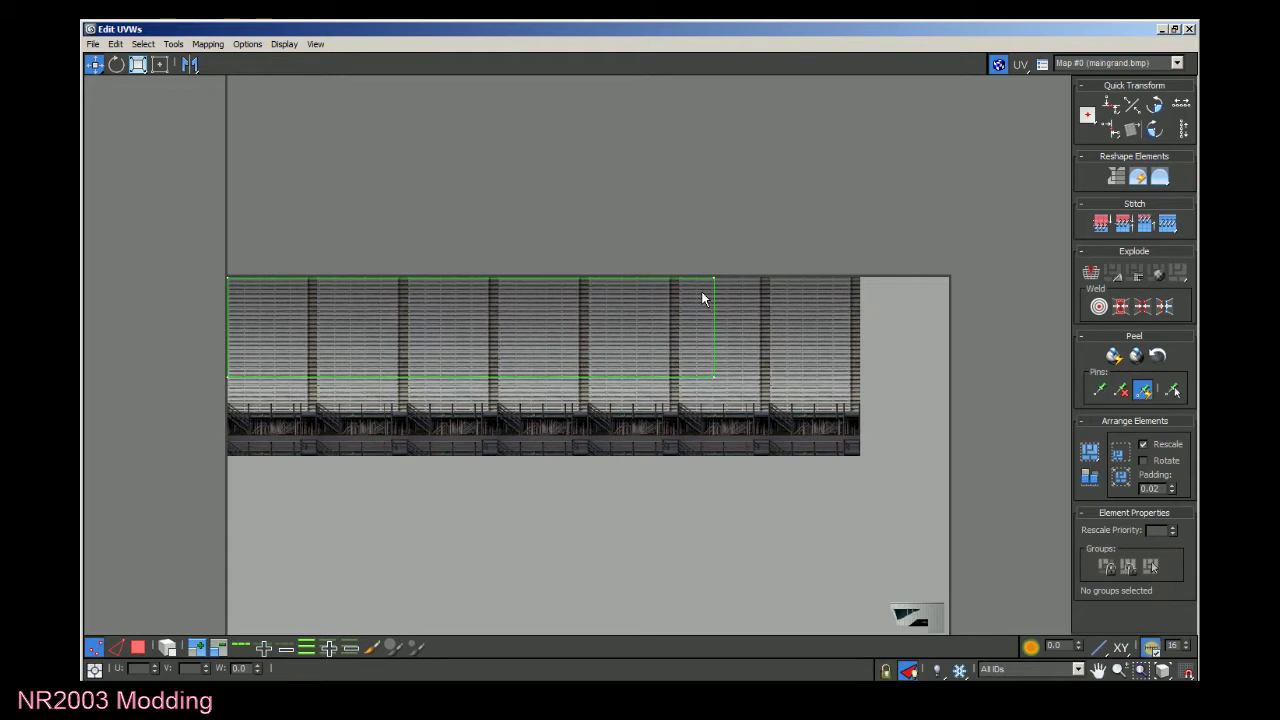
{"action": "left_click_drag", "start_coordinate": [677, 217], "coordinate": [754, 437]}
{"action": "left_click_drag", "start_coordinate": [156, 673], "coordinate": [157, 671]}
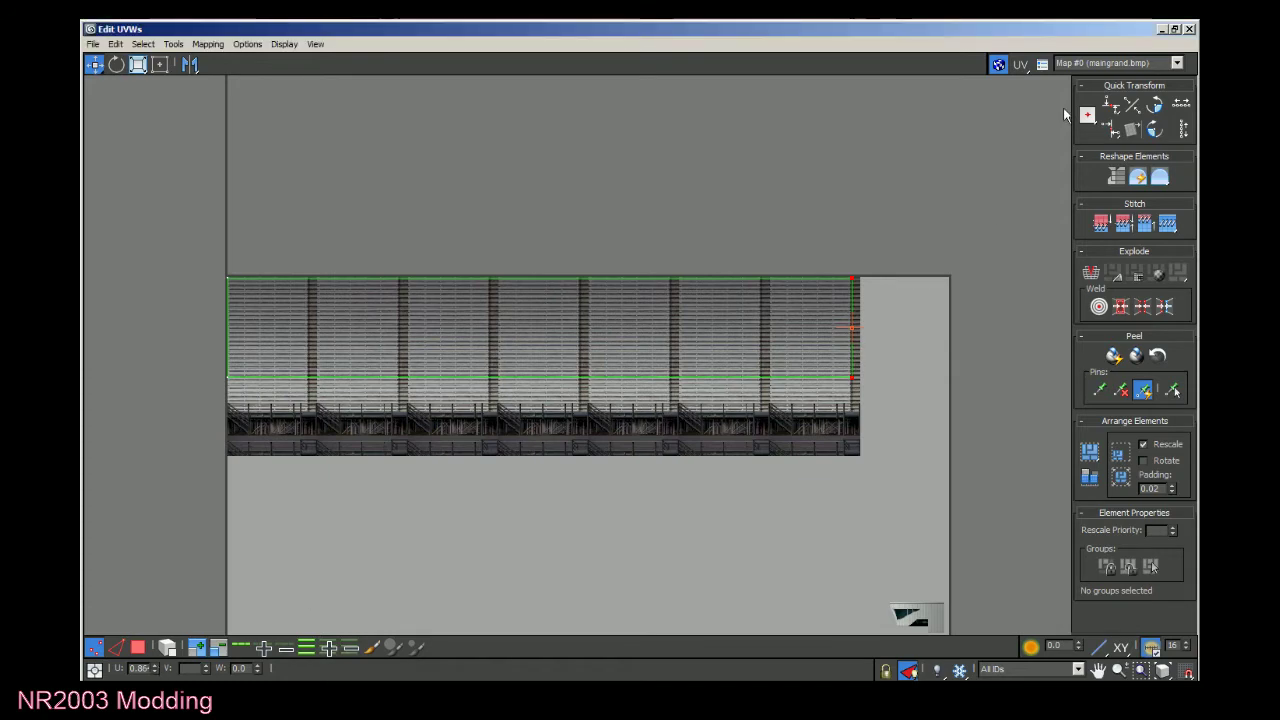
{"action": "left_click", "coordinate": [1163, 31]}
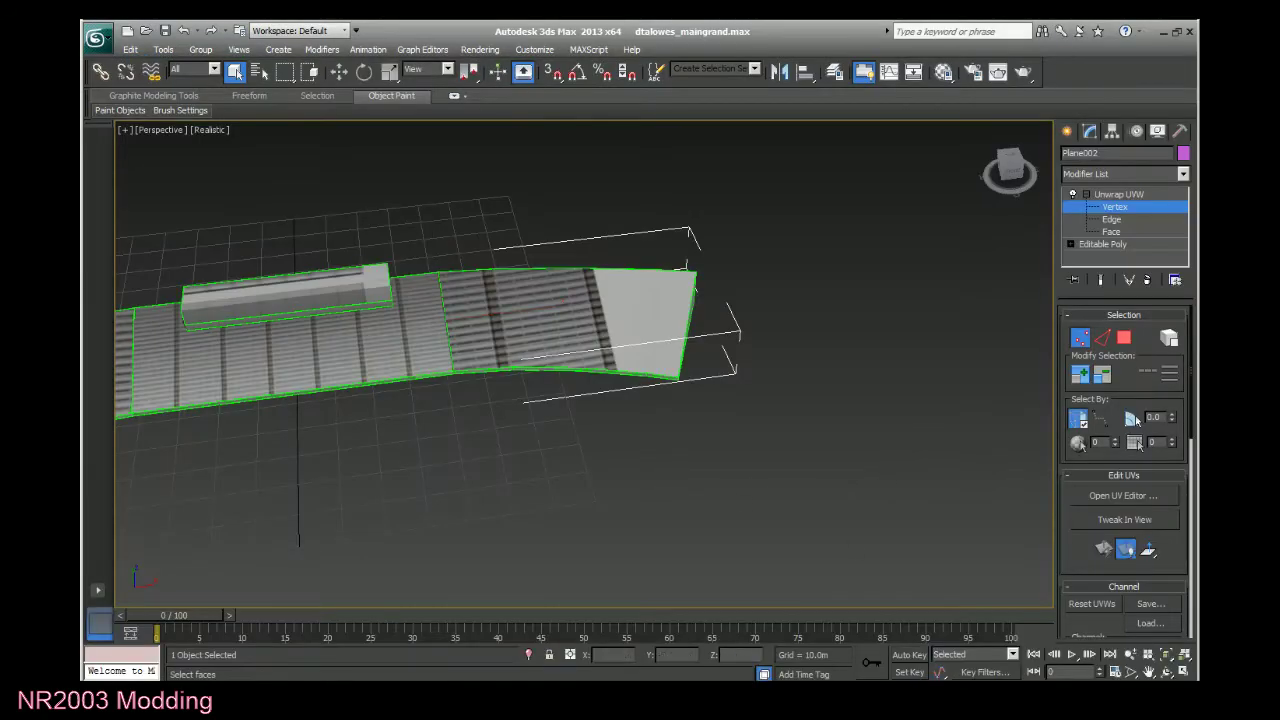
{"action": "left_click", "coordinate": [1148, 671]}
{"action": "left_click_drag", "start_coordinate": [560, 475], "coordinate": [870, 437]}
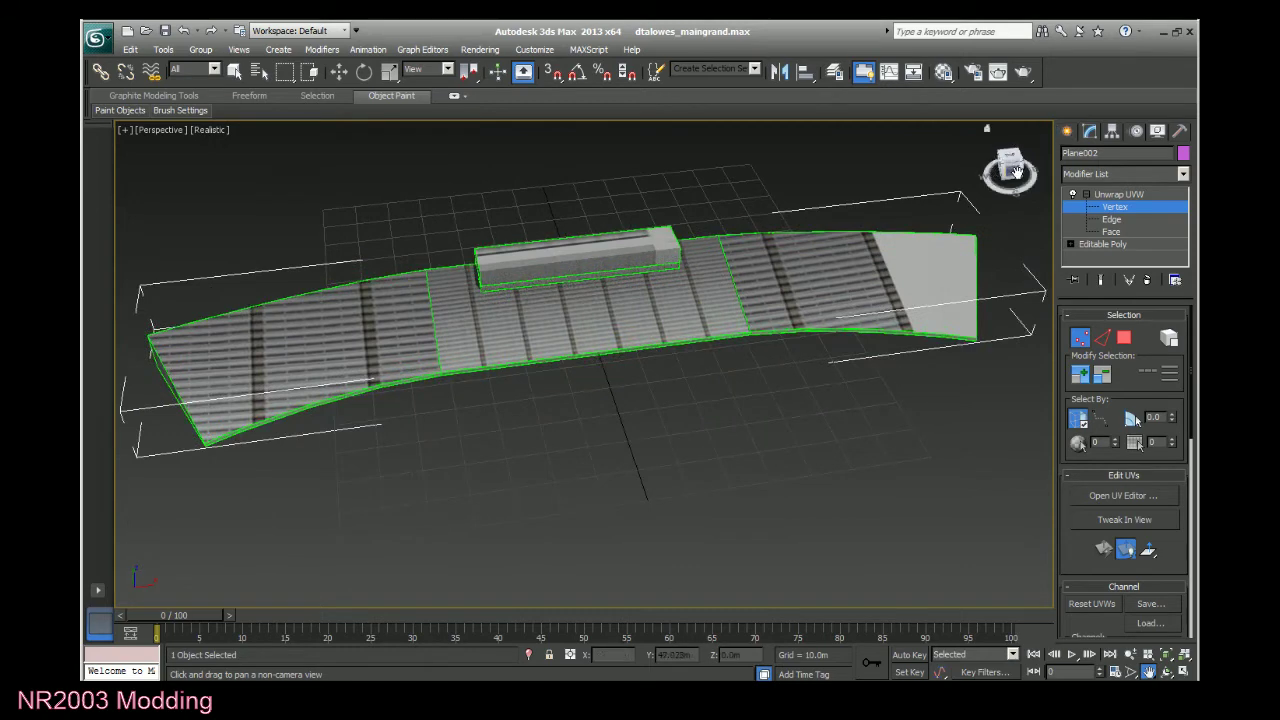
{"action": "left_click", "coordinate": [1008, 170]}
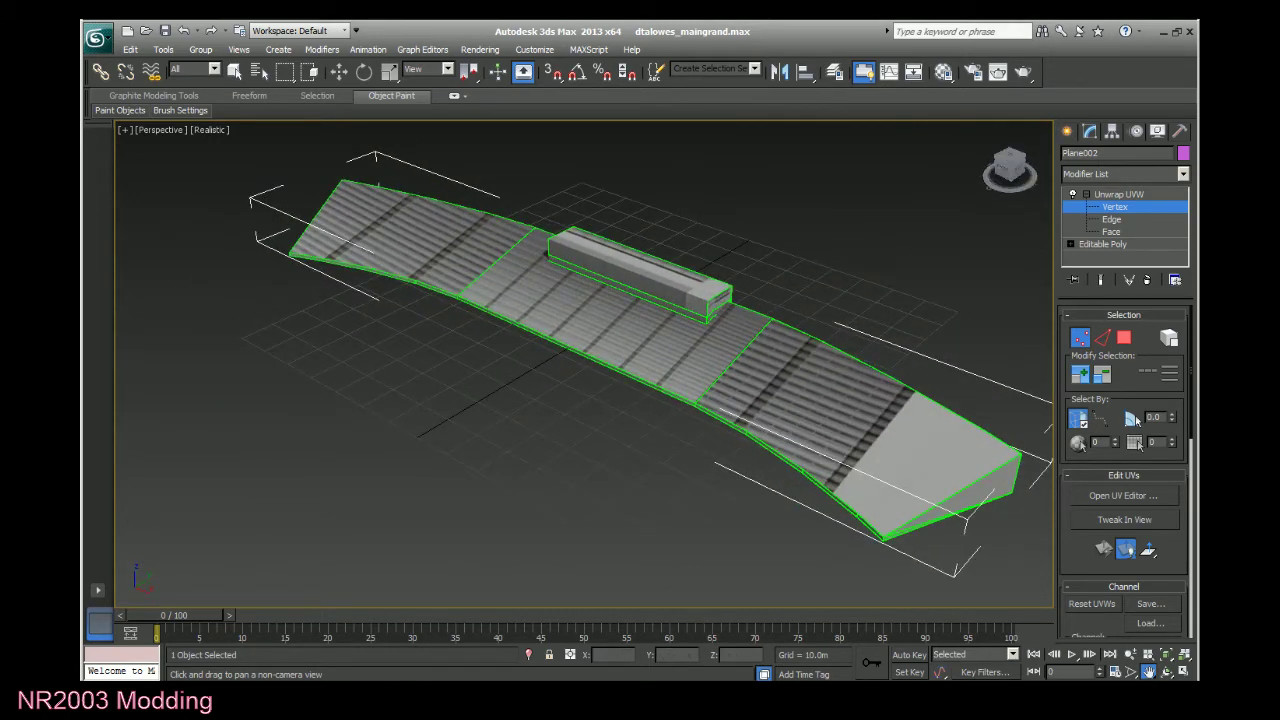
Examine the seating in the Charlotte dirt track reference photo in Windows Photo Viewer.
{"action": "left_click", "coordinate": [96, 38]}
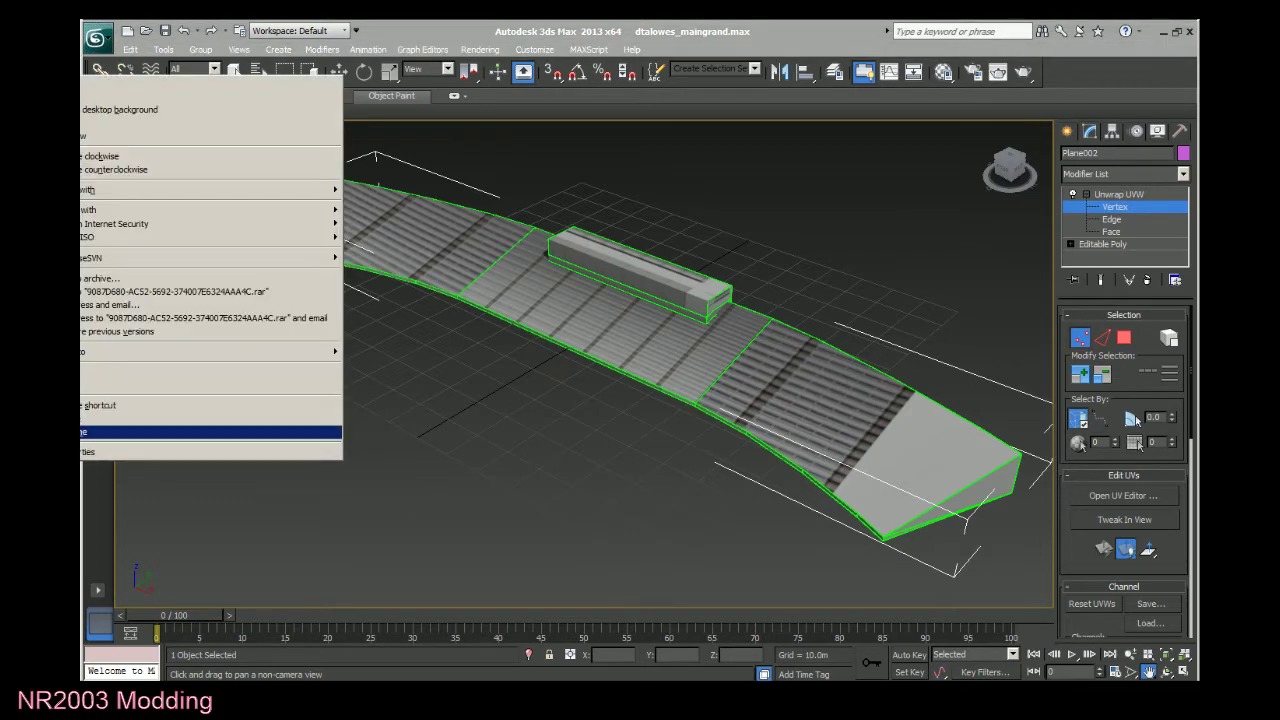
{"action": "left_click", "coordinate": [134, 138]}
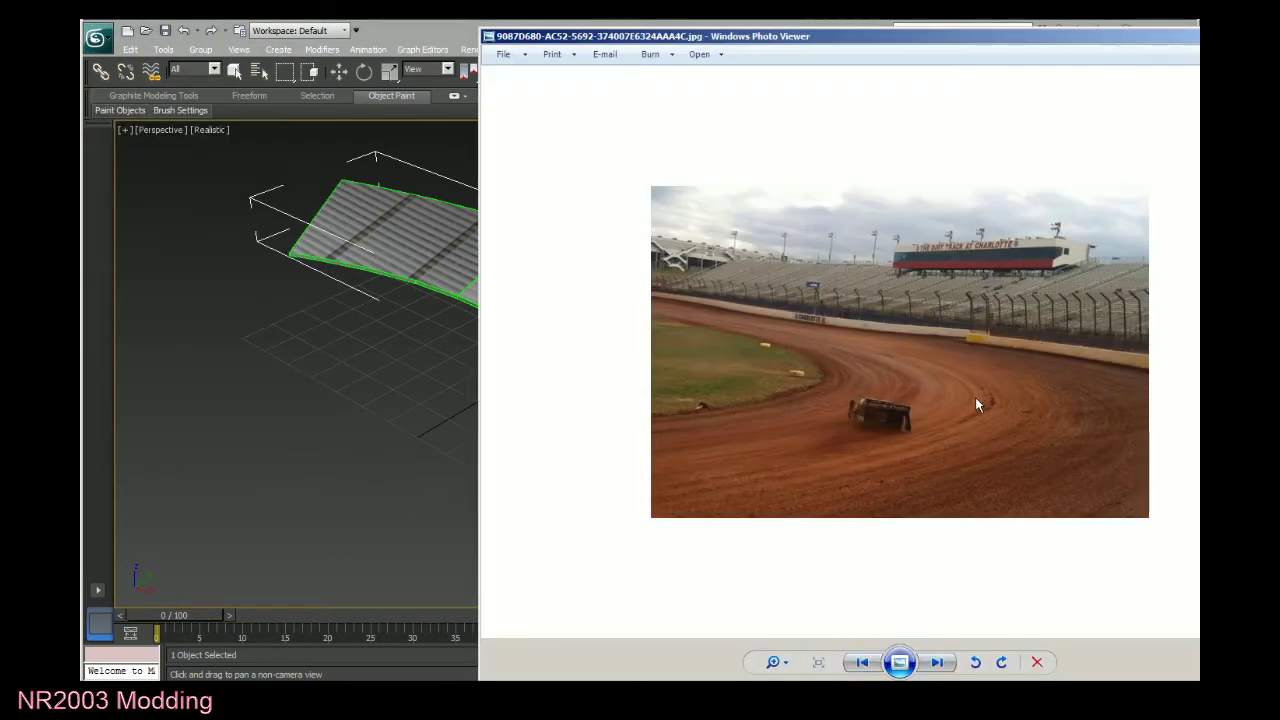
{"action": "left_click", "coordinate": [1198, 36]}
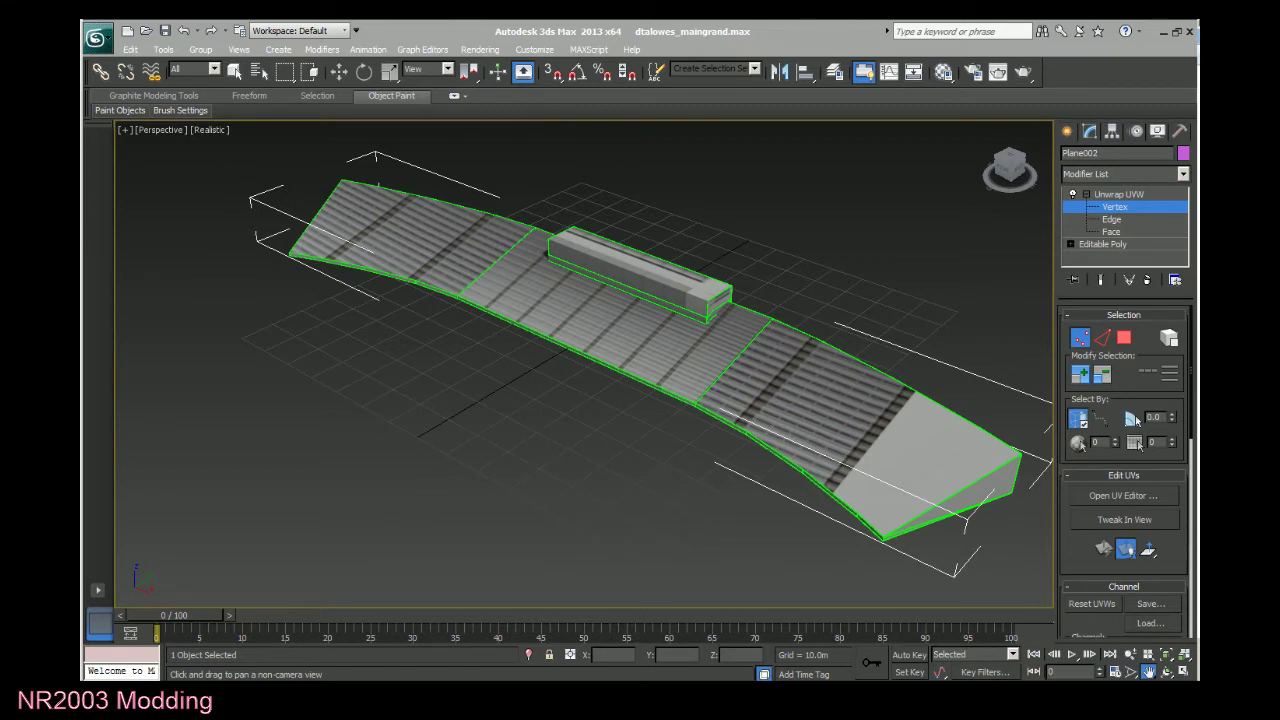
Switch to Google Earth, examine the aisles and sections of the Charlotte dirt track grandstand up close, and return to 3ds Max.
{"action": "left_click_drag", "start_coordinate": [84, 56], "coordinate": [855, 87]}
{"action": "double_click", "coordinate": [861, 93]}
{"action": "scroll", "coordinate": [705, 443], "scroll_direction": "up", "scroll_amount": 5}
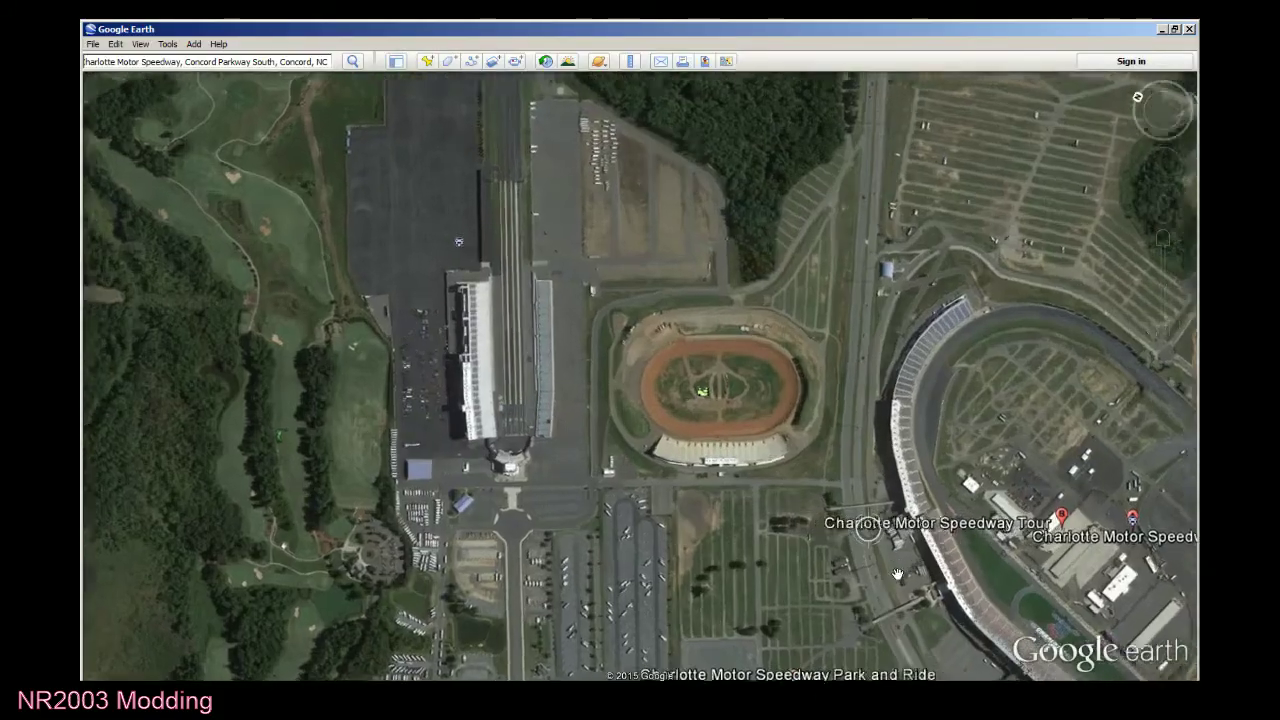
{"action": "scroll", "coordinate": [711, 460], "scroll_direction": "up", "scroll_amount": 3}
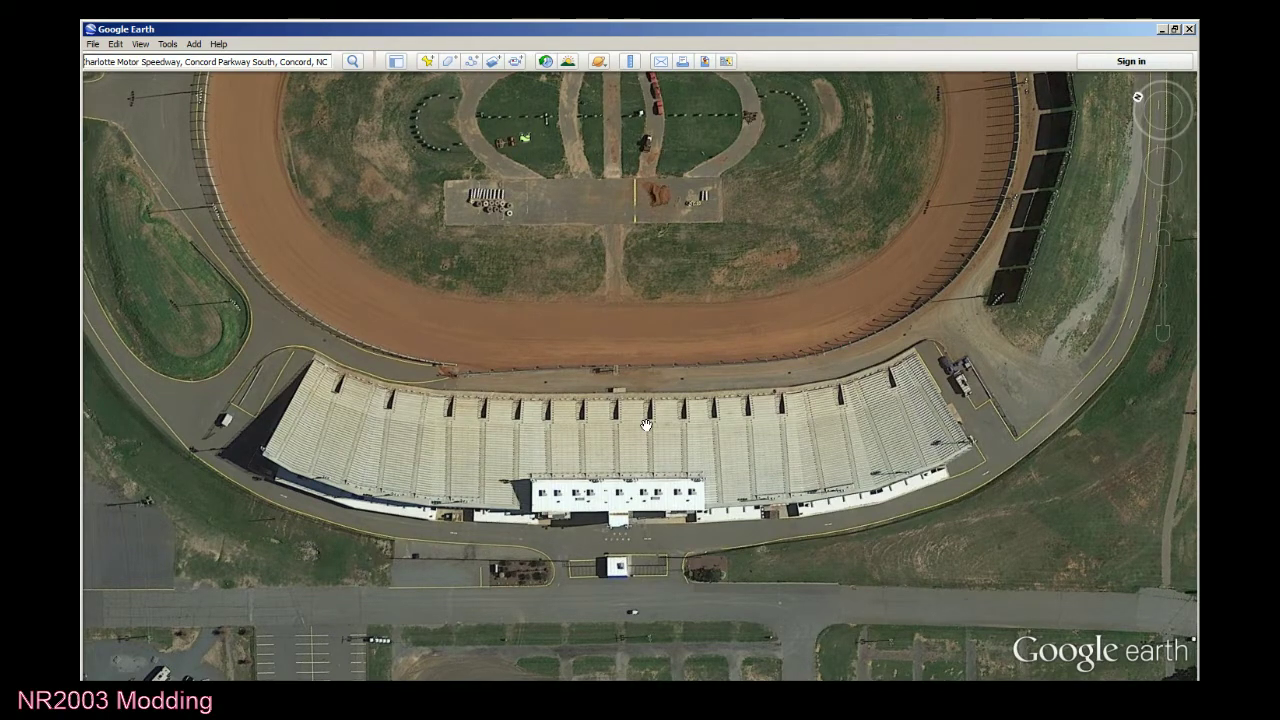
{"action": "left_click", "coordinate": [1161, 29]}
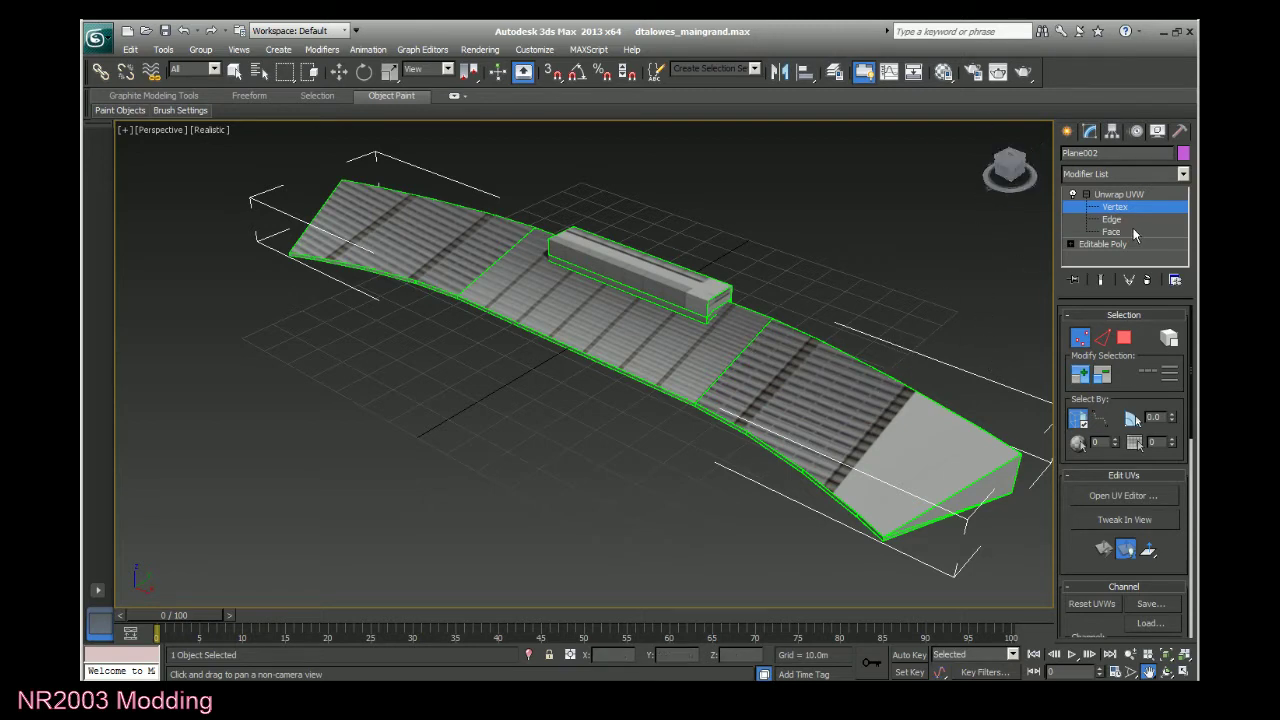
Planar-map the narrow seating face beside the central section and compare its UVs with the rest of the grandstand in the UV editor.
{"action": "key", "text": "3"}
{"action": "left_click", "coordinate": [778, 352]}
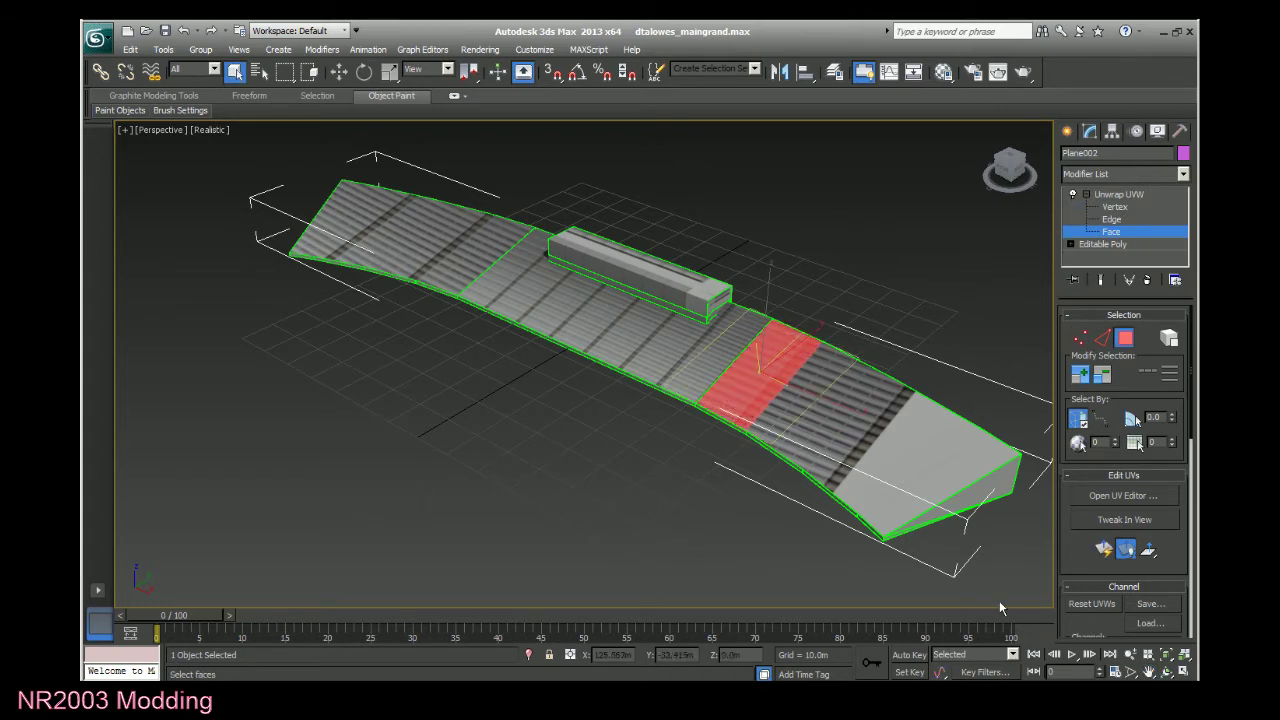
{"action": "left_click", "coordinate": [1116, 497]}
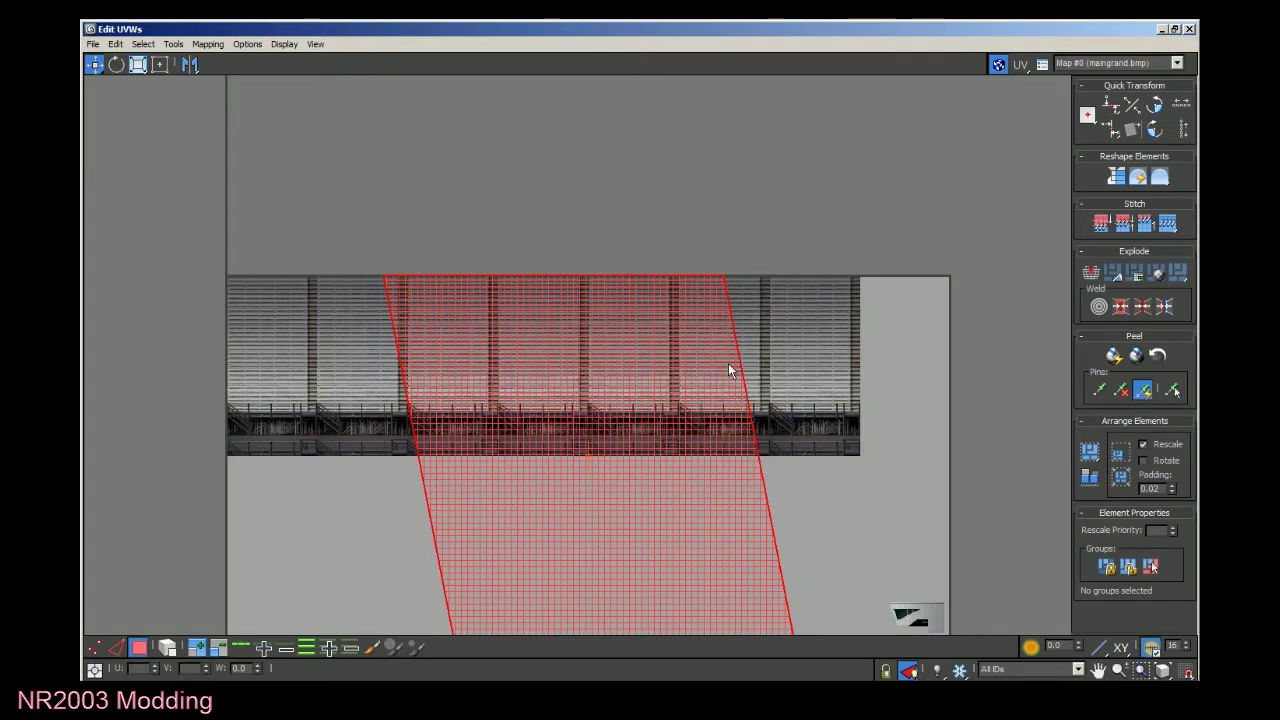
{"action": "left_click", "coordinate": [908, 670]}
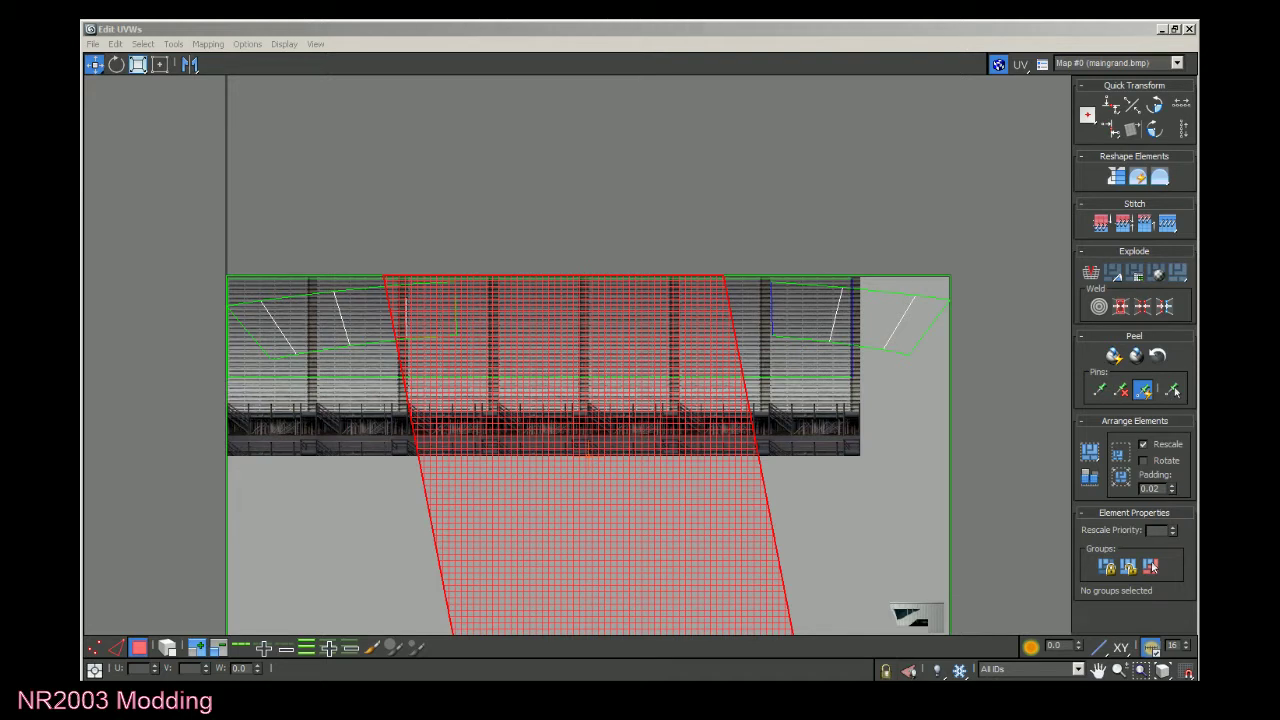
{"action": "left_click", "coordinate": [1017, 296]}
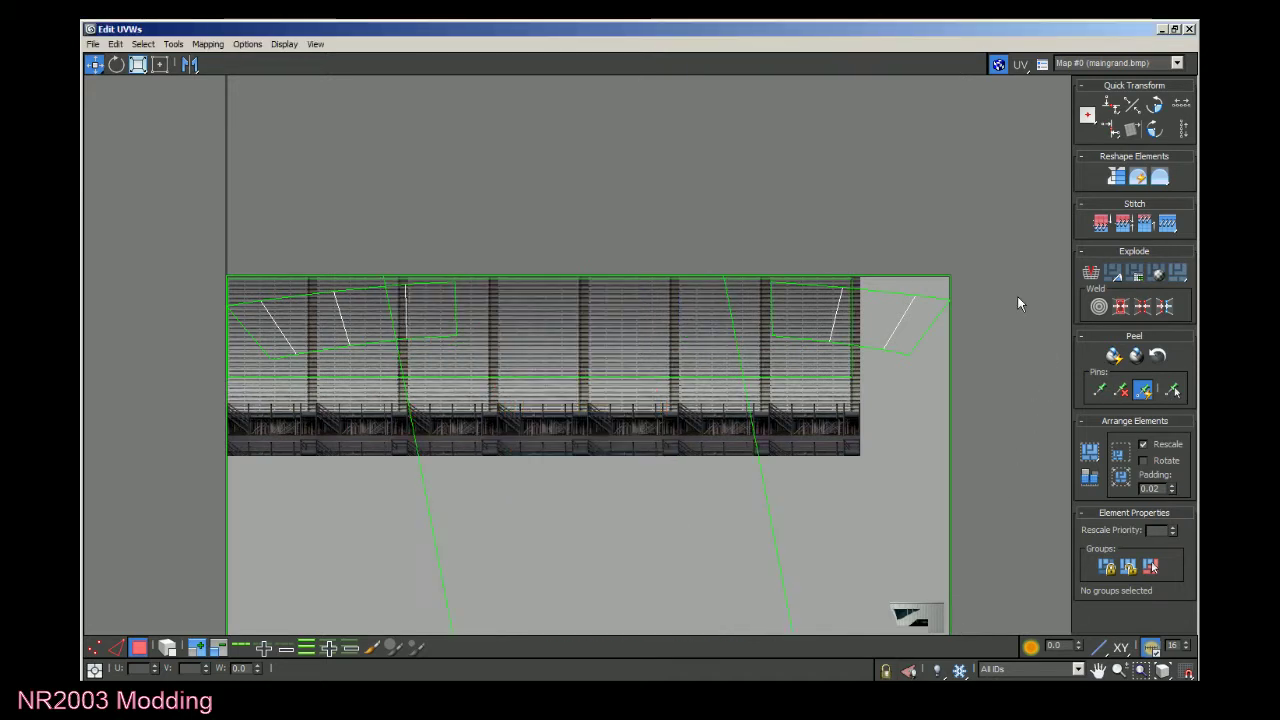
{"action": "left_click", "coordinate": [909, 669]}
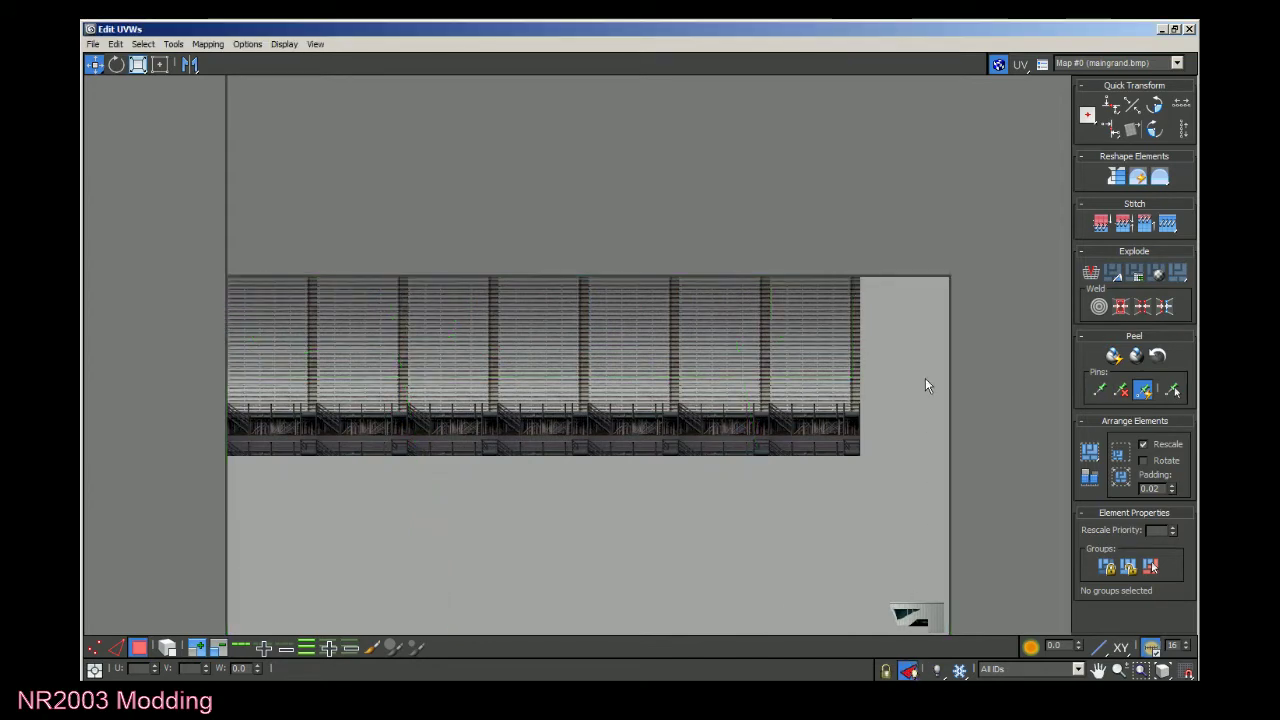
{"action": "left_click", "coordinate": [1163, 31]}
Lower the bottom UV vertices of the large central seating face to V 0.64, near the railing on the texture.
{"action": "left_click", "coordinate": [707, 363]}
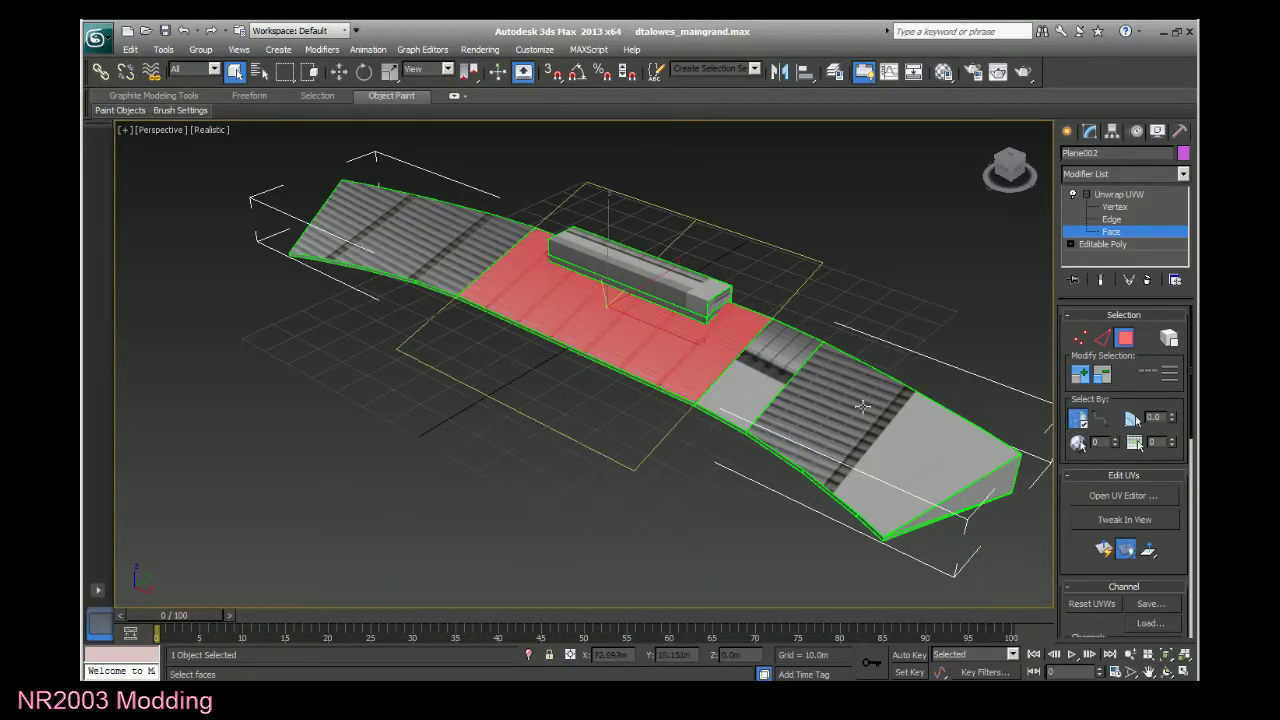
{"action": "left_click", "coordinate": [1123, 495]}
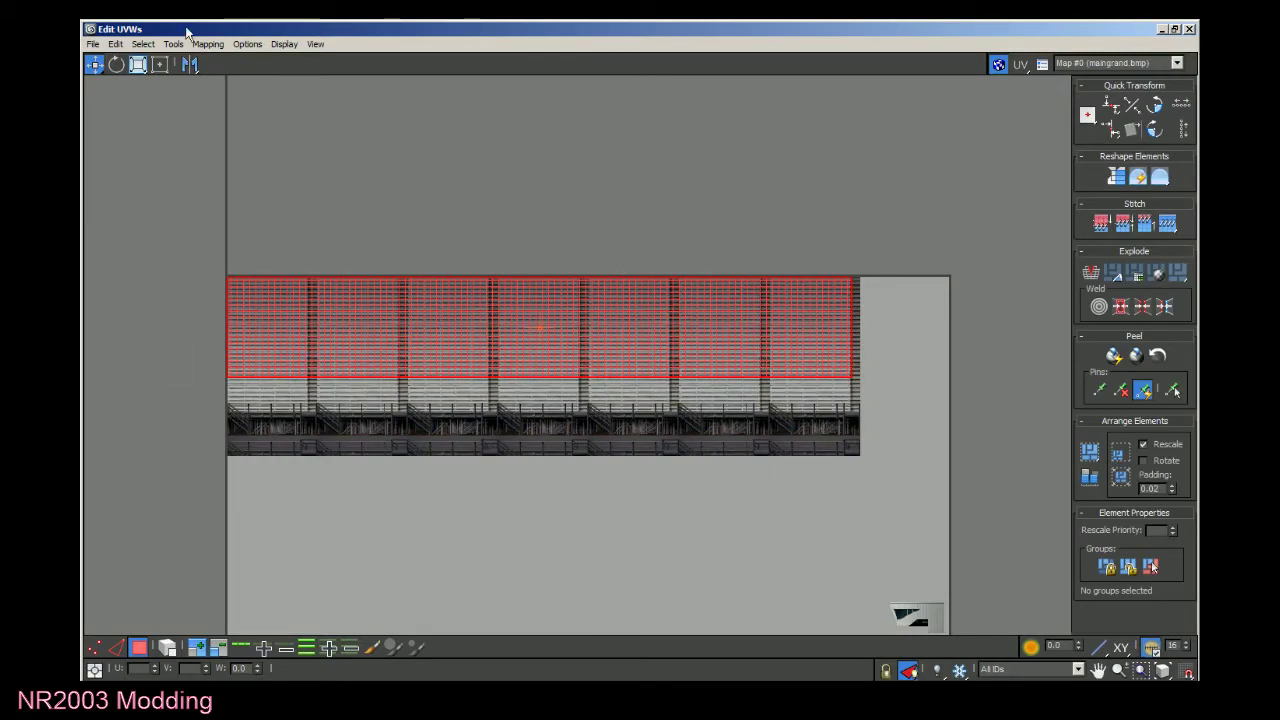
{"action": "left_click", "coordinate": [1175, 31]}
{"action": "left_click", "coordinate": [1115, 206]}
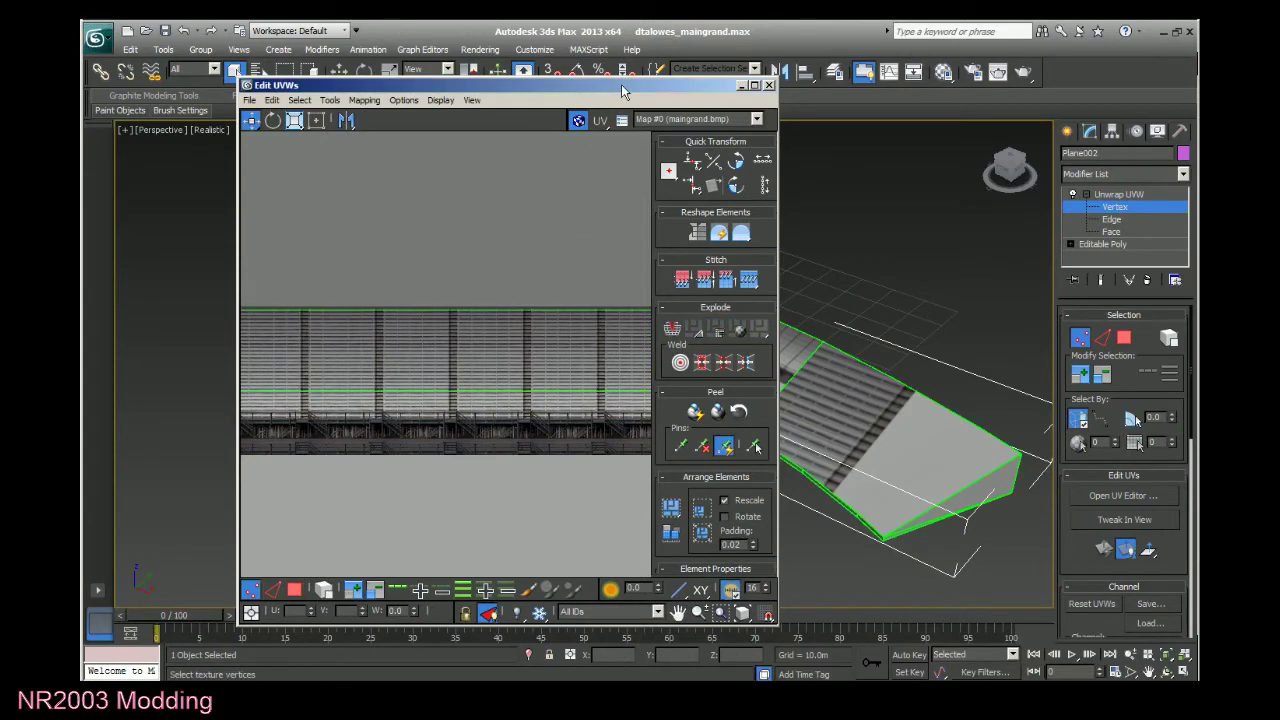
{"action": "double_click", "coordinate": [621, 84]}
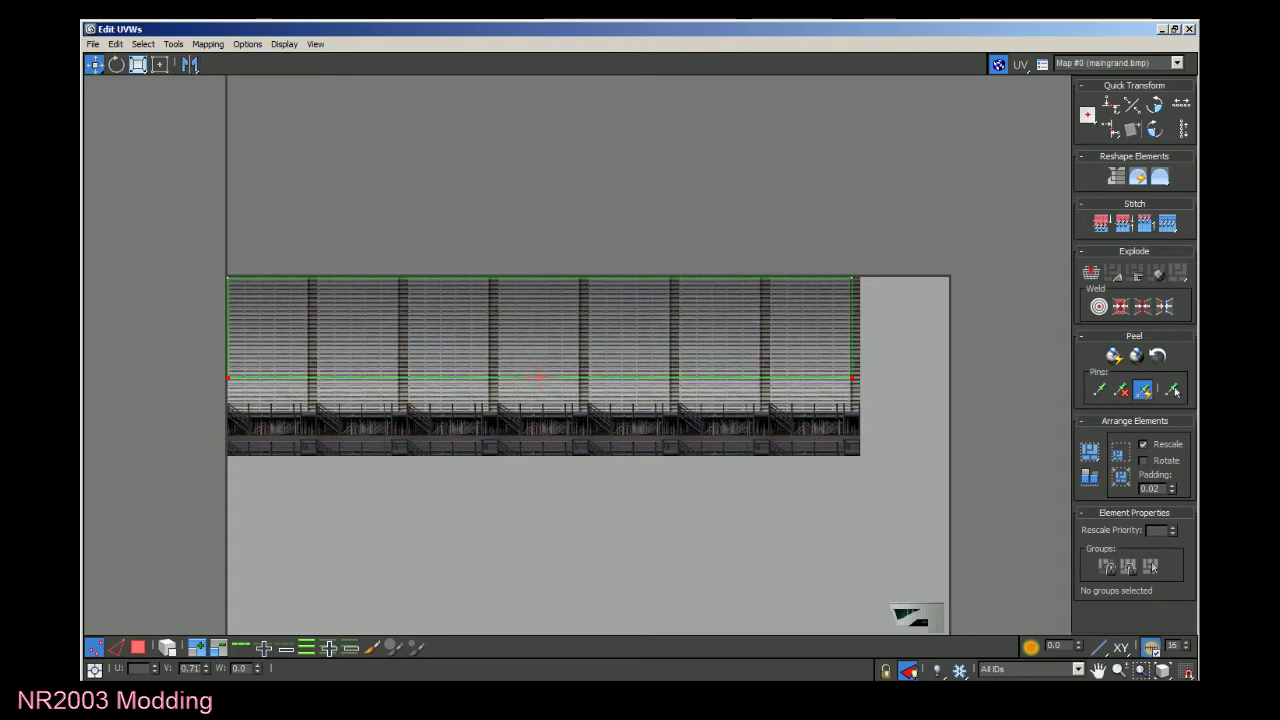
{"action": "left_click", "coordinate": [208, 672]}
{"action": "left_click", "coordinate": [208, 672]}
{"action": "left_click", "coordinate": [208, 672]}
{"action": "left_click", "coordinate": [208, 672]}
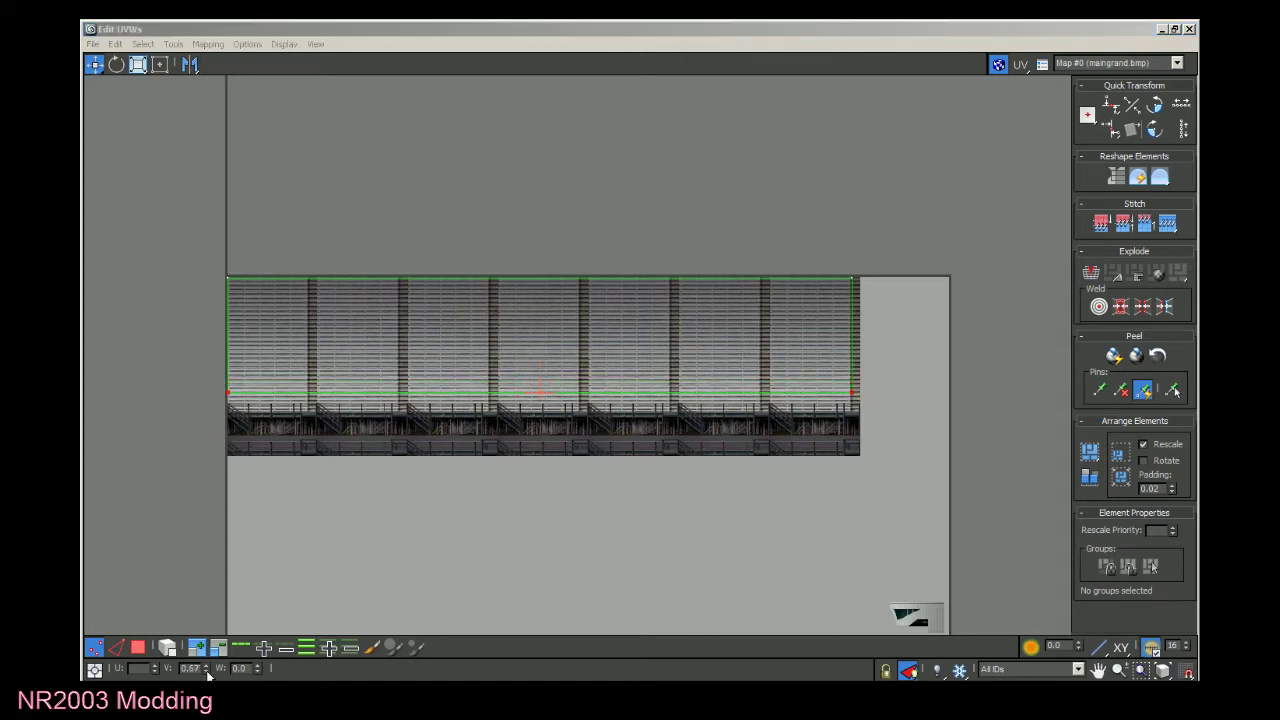
{"action": "left_click", "coordinate": [208, 672]}
{"action": "left_click", "coordinate": [208, 672]}
{"action": "left_click", "coordinate": [208, 672]}
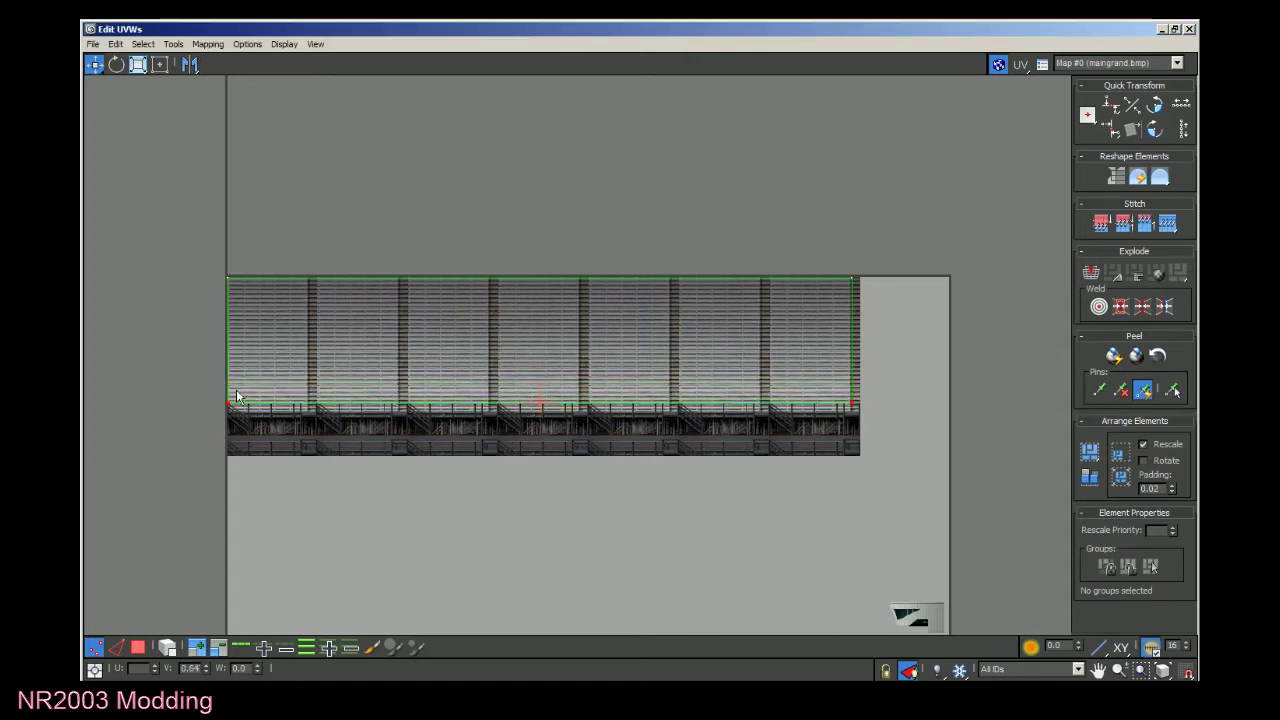
Fine-tune the central seating face's bottom UV vertices to V 0.649, just above the railing, and return to the model.
{"action": "scroll", "coordinate": [238, 398], "scroll_direction": "up", "scroll_amount": 5}
{"action": "scroll", "coordinate": [271, 405], "scroll_direction": "up", "scroll_amount": 2}
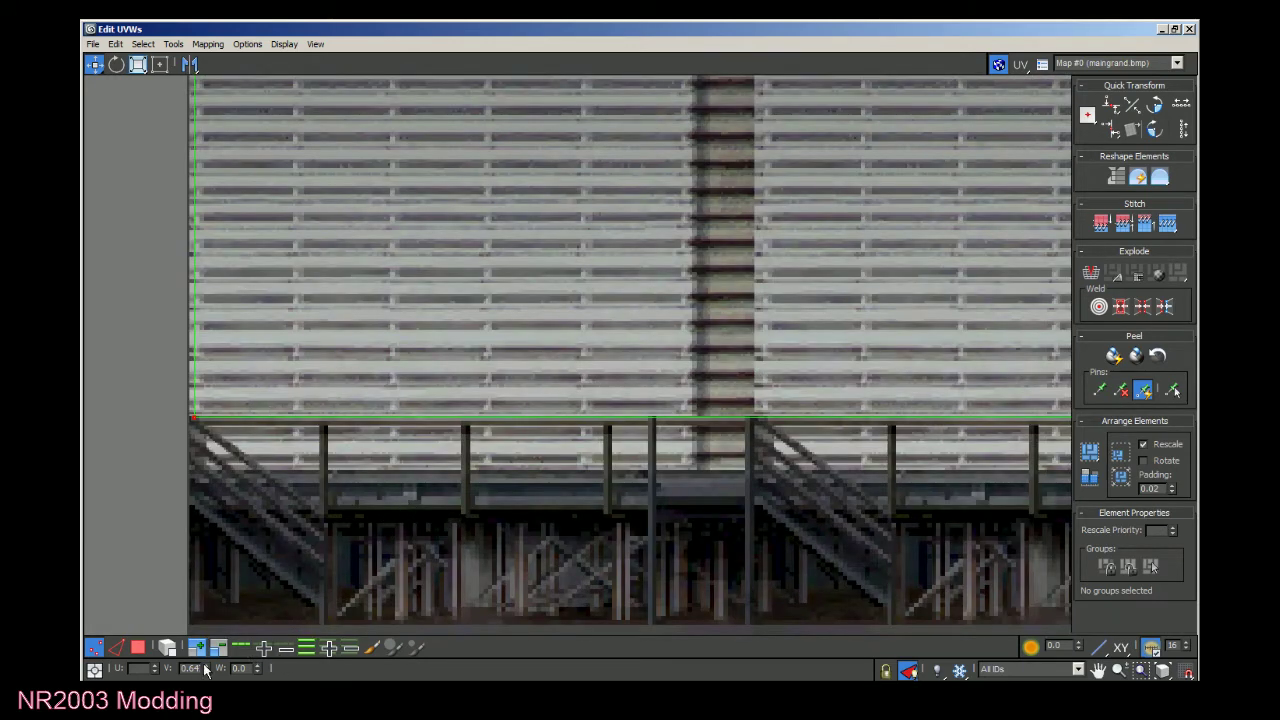
{"action": "left_click_drag", "start_coordinate": [197, 669], "coordinate": [232, 673]}
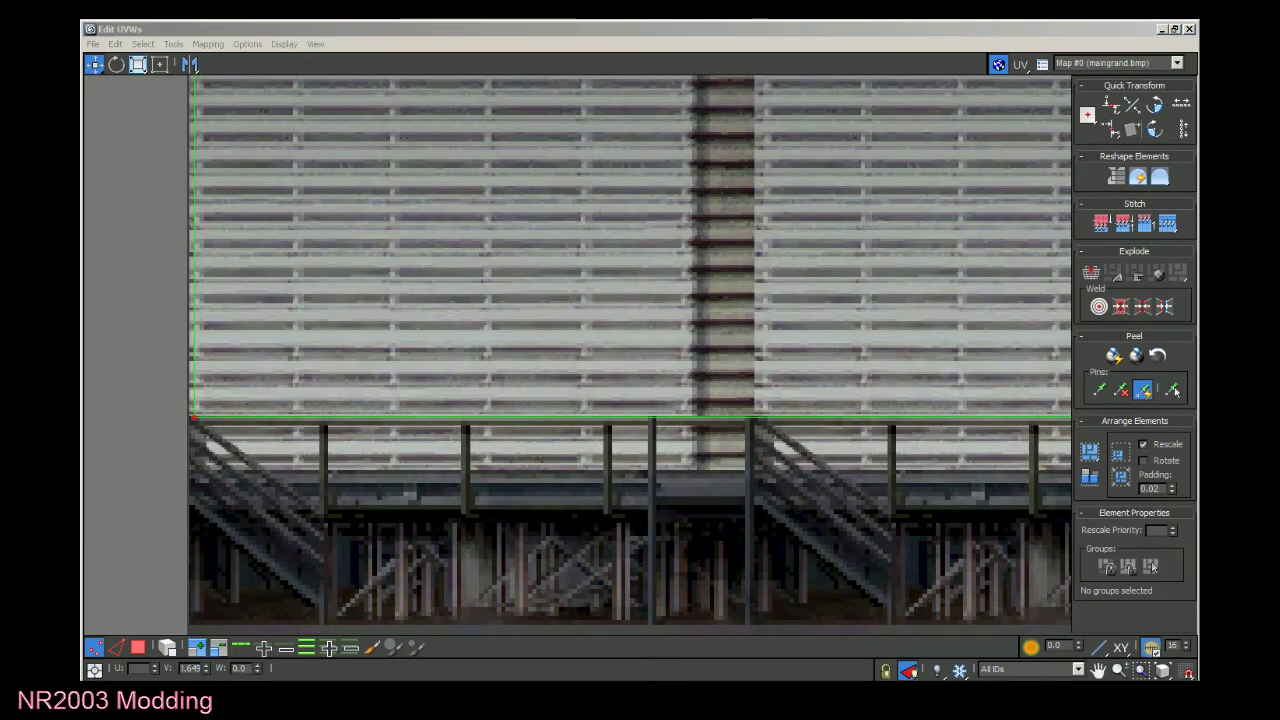
{"action": "key", "text": "Return"}
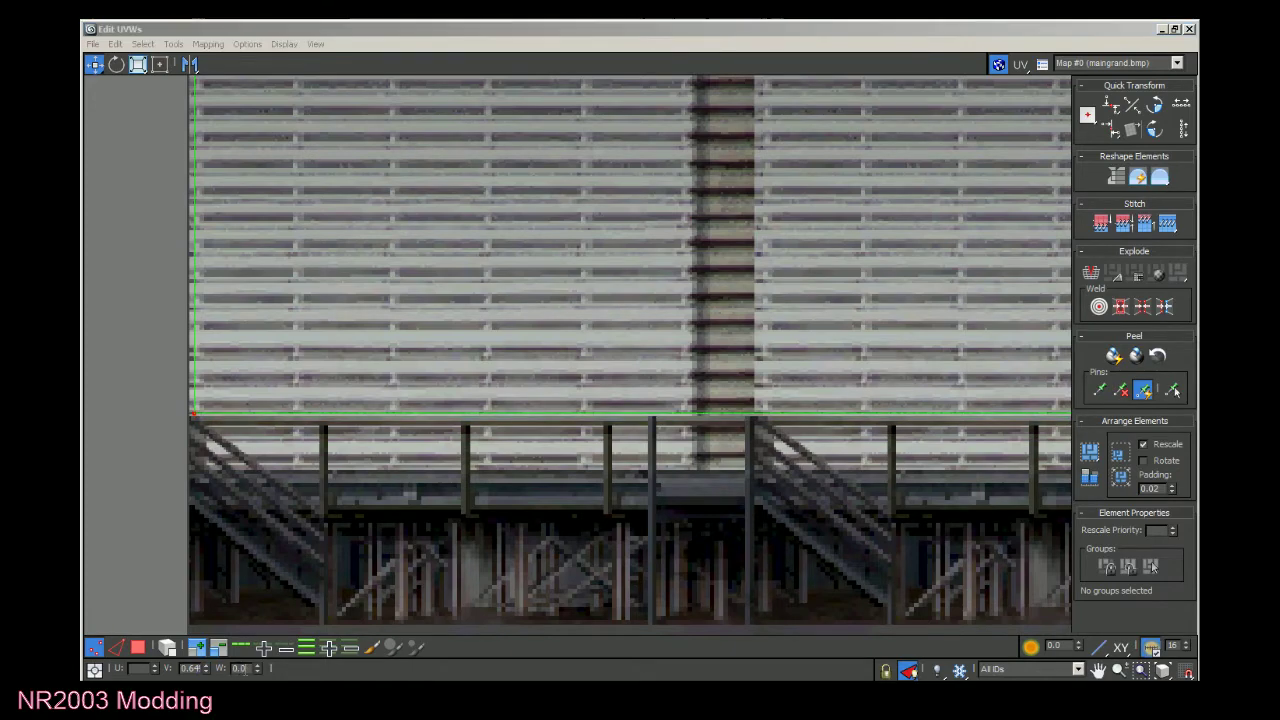
{"action": "scroll", "coordinate": [148, 440], "scroll_direction": "down", "scroll_amount": 8}
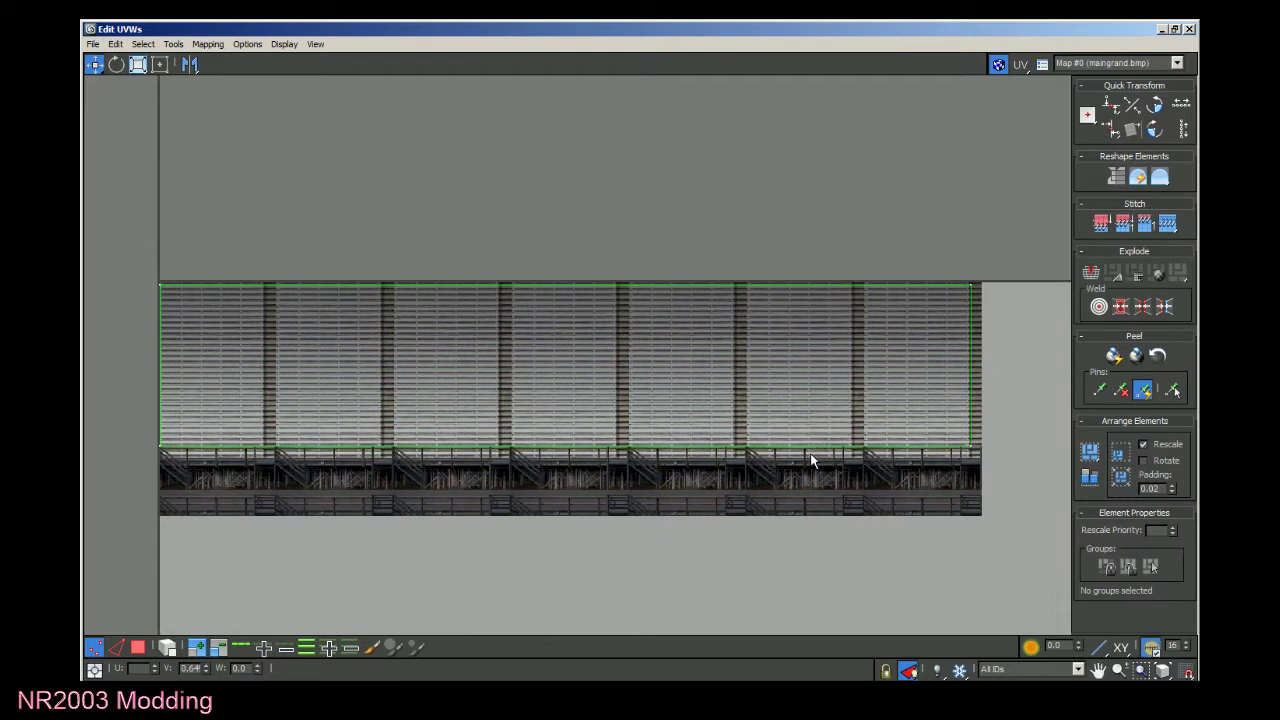
{"action": "left_click", "coordinate": [1165, 29]}
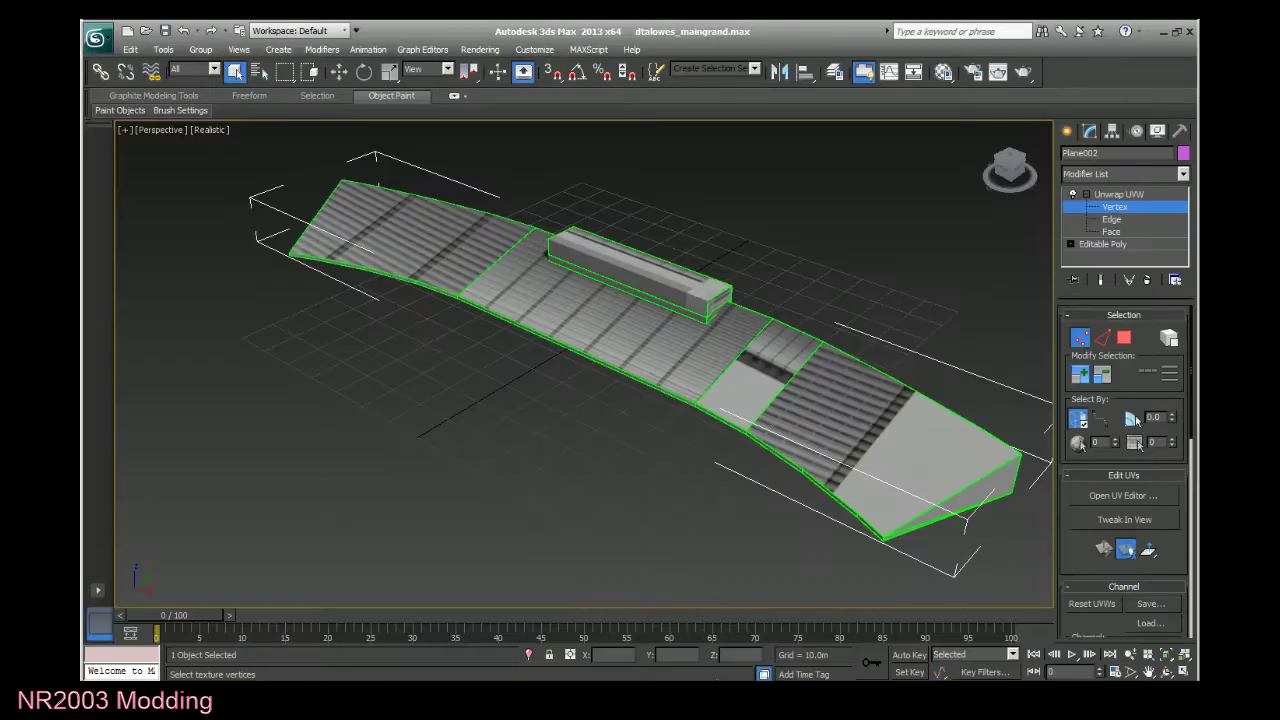
Planar-map the thin front edge face below the central seating section and open its UVs for editing.
{"action": "scroll", "coordinate": [626, 469], "scroll_direction": "up", "scroll_amount": 5}
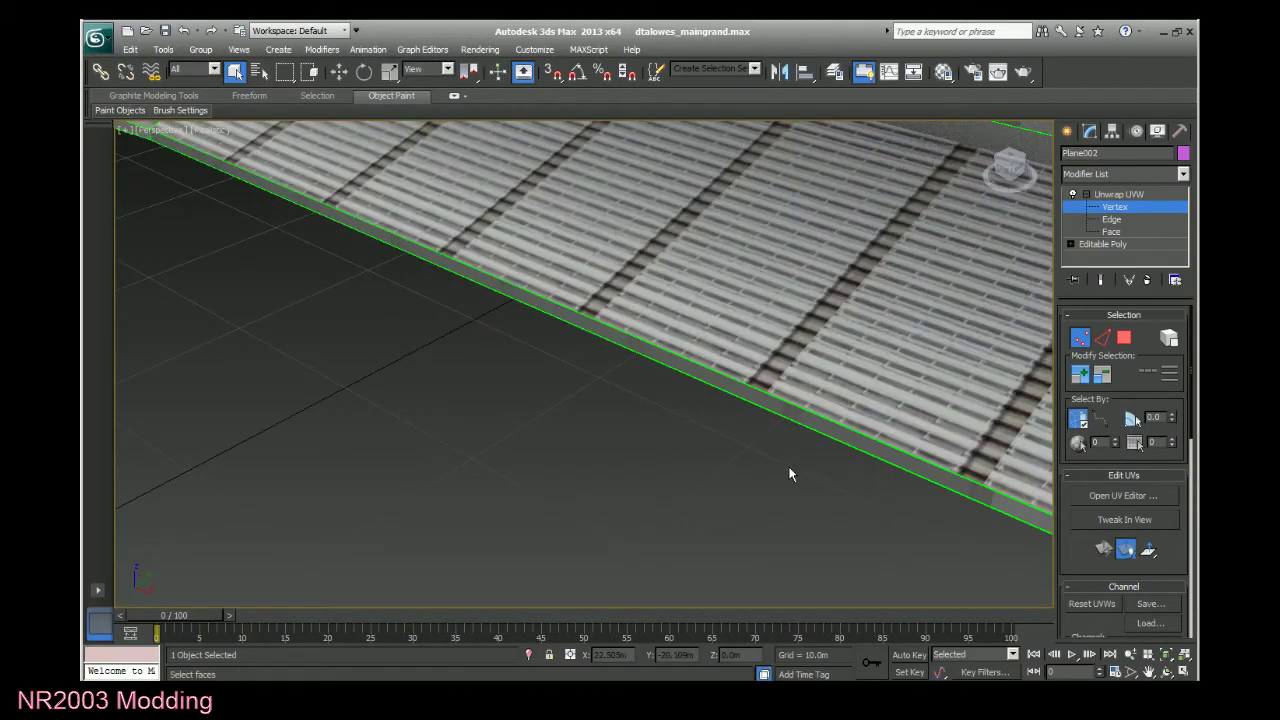
{"action": "scroll", "coordinate": [788, 475], "scroll_direction": "down", "scroll_amount": 3}
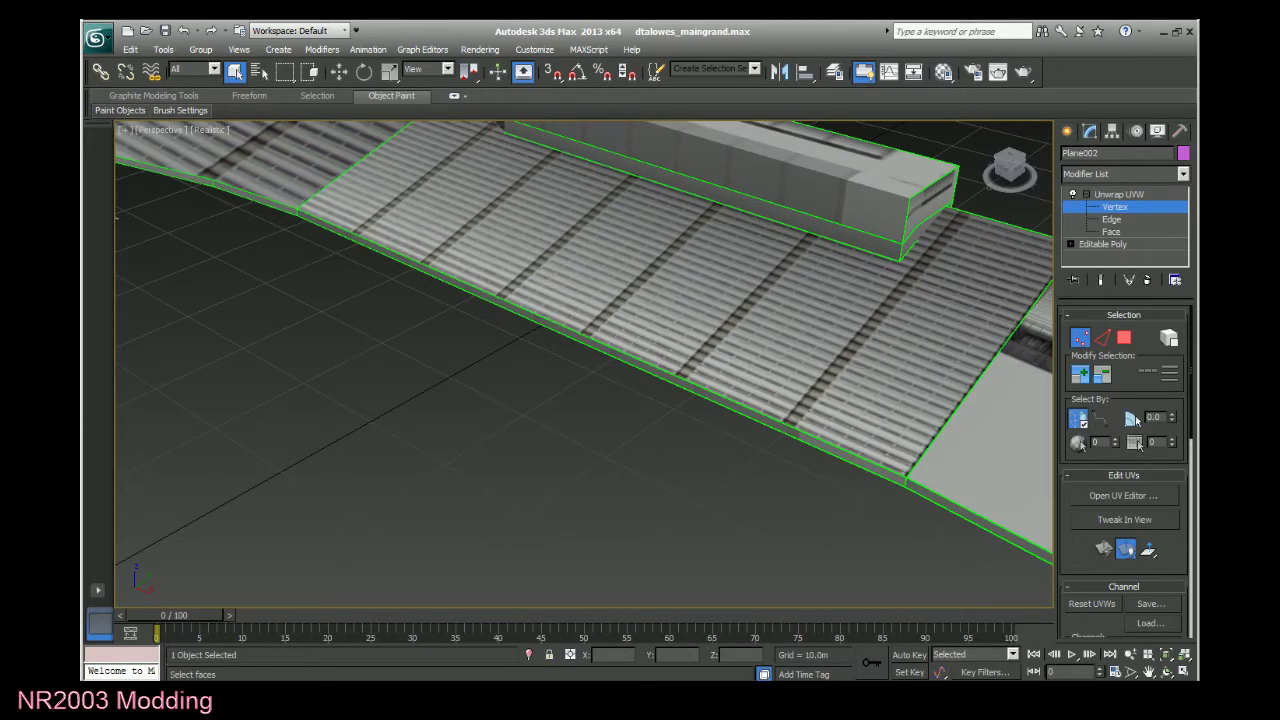
{"action": "left_click", "coordinate": [1148, 672]}
{"action": "left_click_drag", "start_coordinate": [1000, 514], "coordinate": [762, 494]}
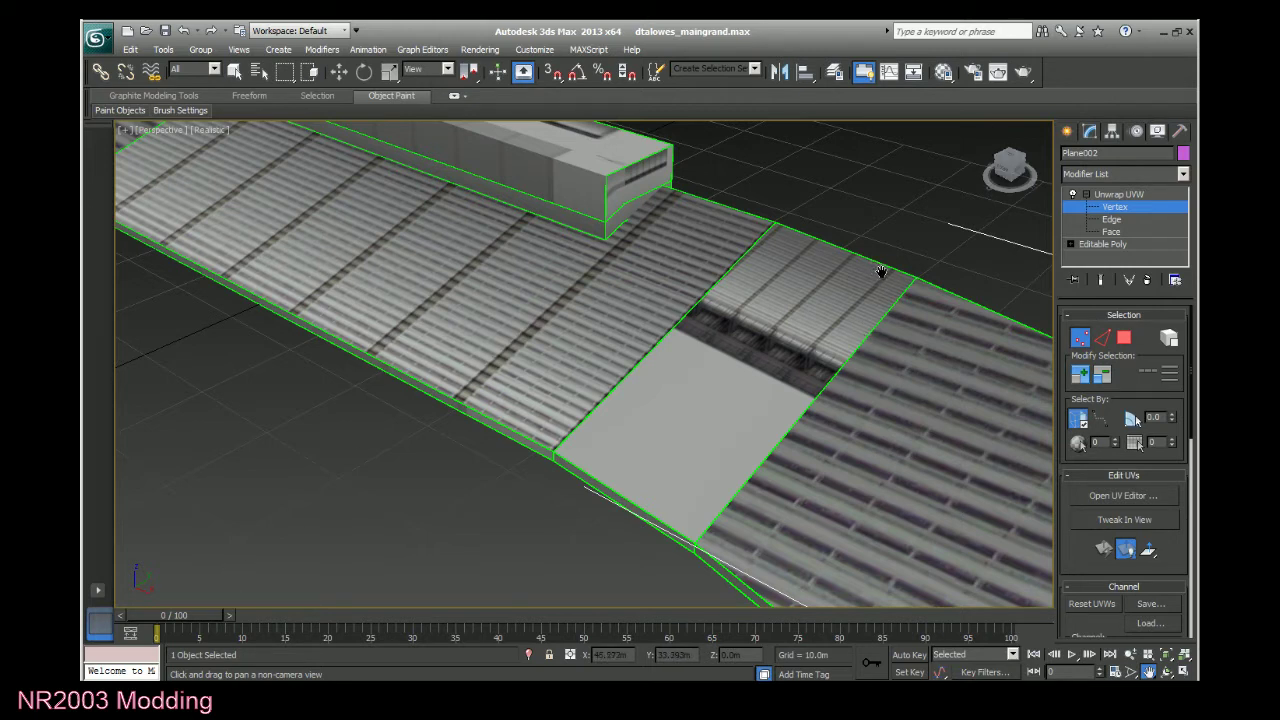
{"action": "key", "text": "Escape"}
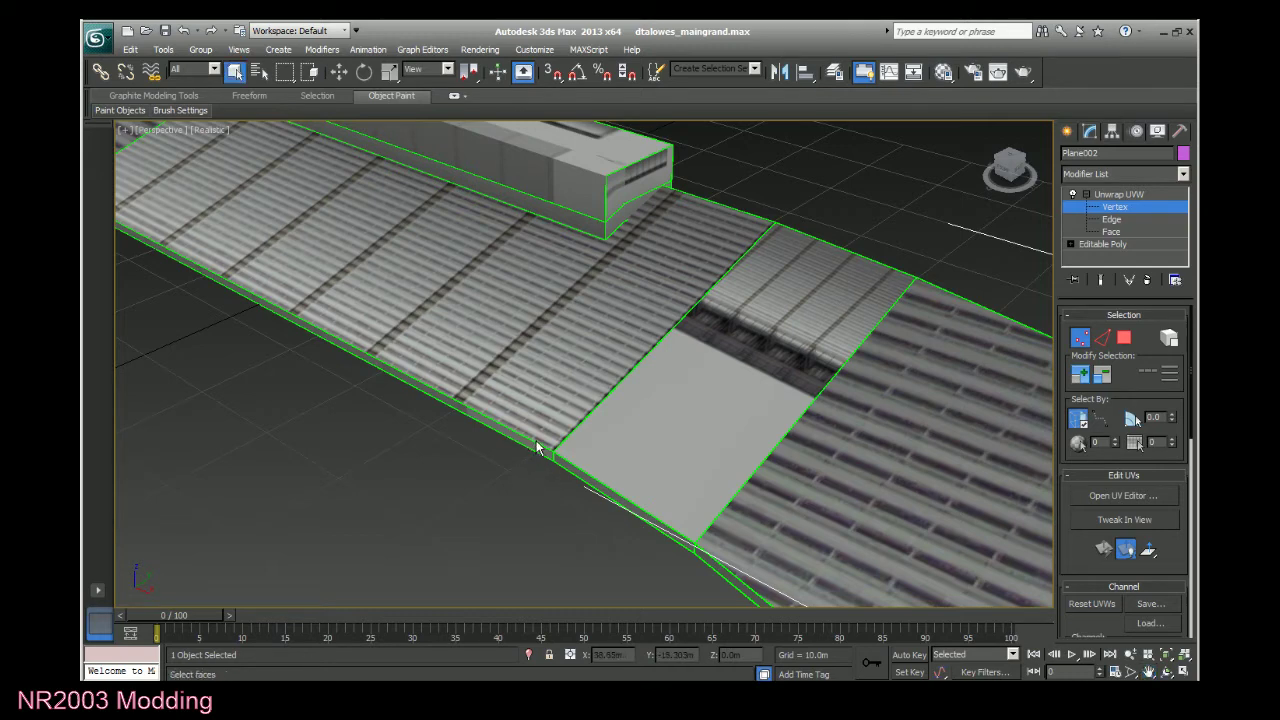
{"action": "left_click", "coordinate": [1110, 231]}
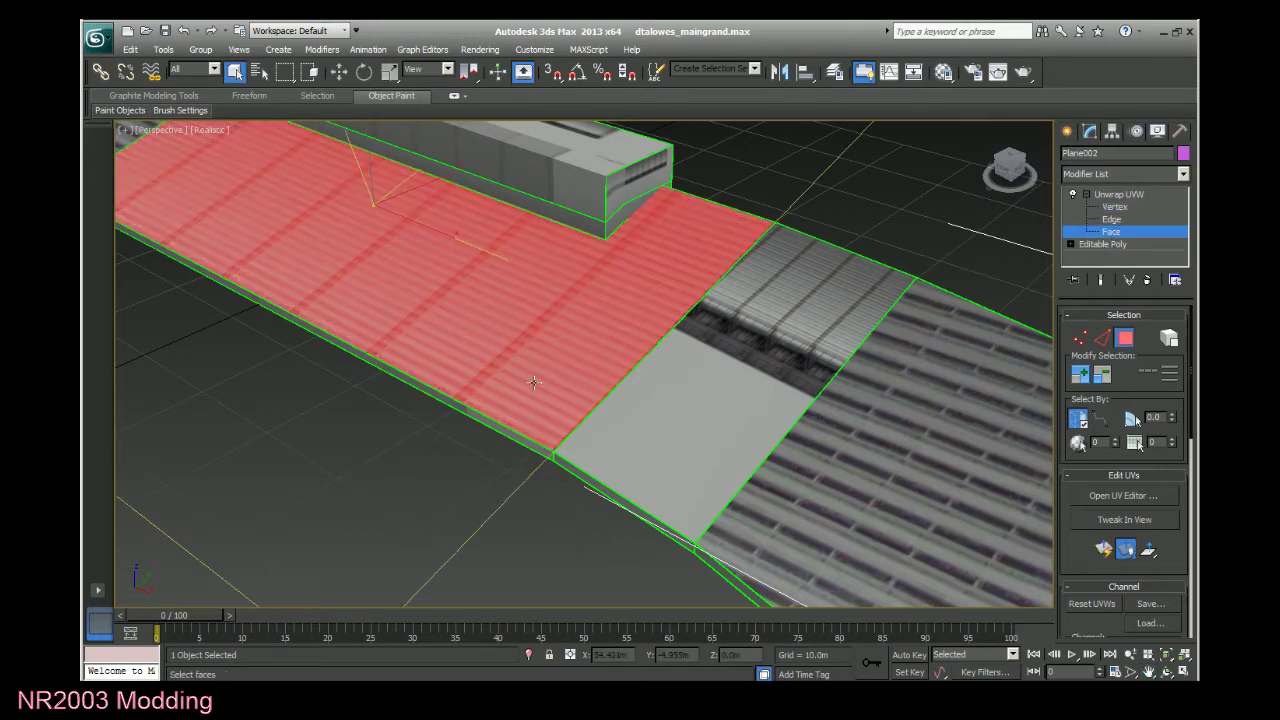
{"action": "left_click", "coordinate": [485, 420]}
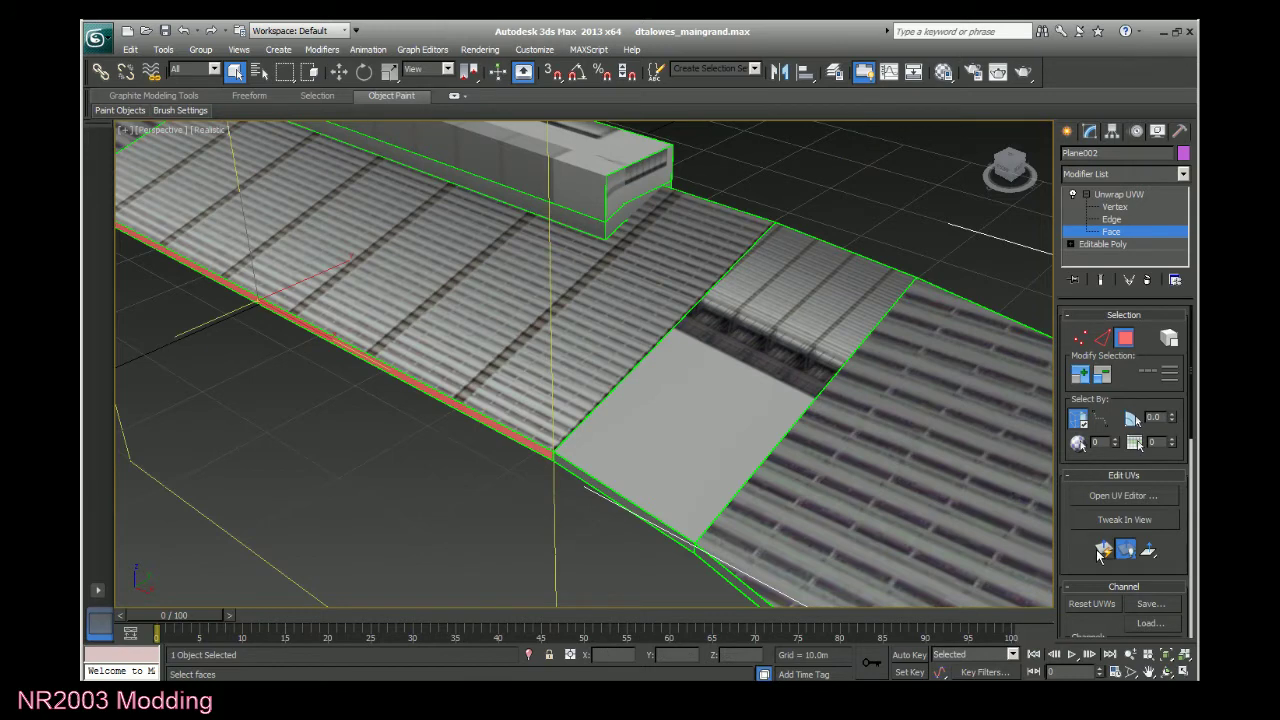
{"action": "left_click", "coordinate": [1104, 500]}
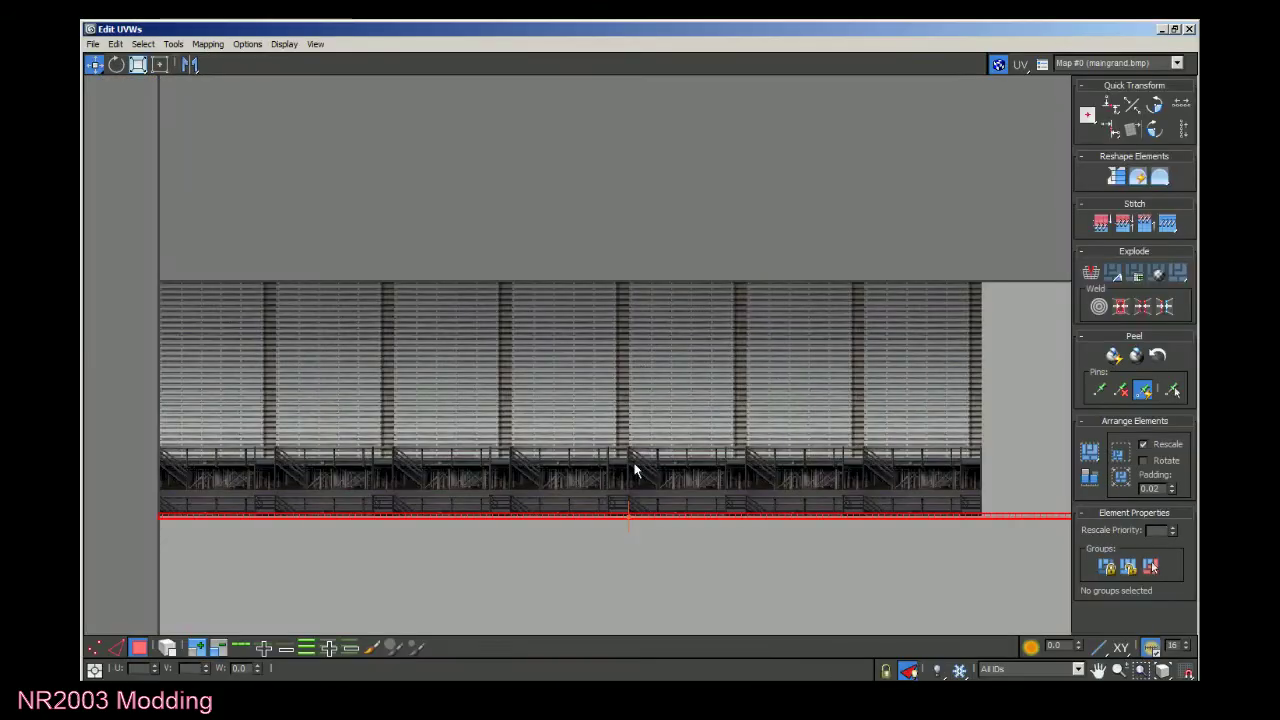
Move the front edge face's UV strip up onto the dark understructure band below the seating in the texture.
{"action": "scroll", "coordinate": [334, 451], "scroll_direction": "down", "scroll_amount": 1}
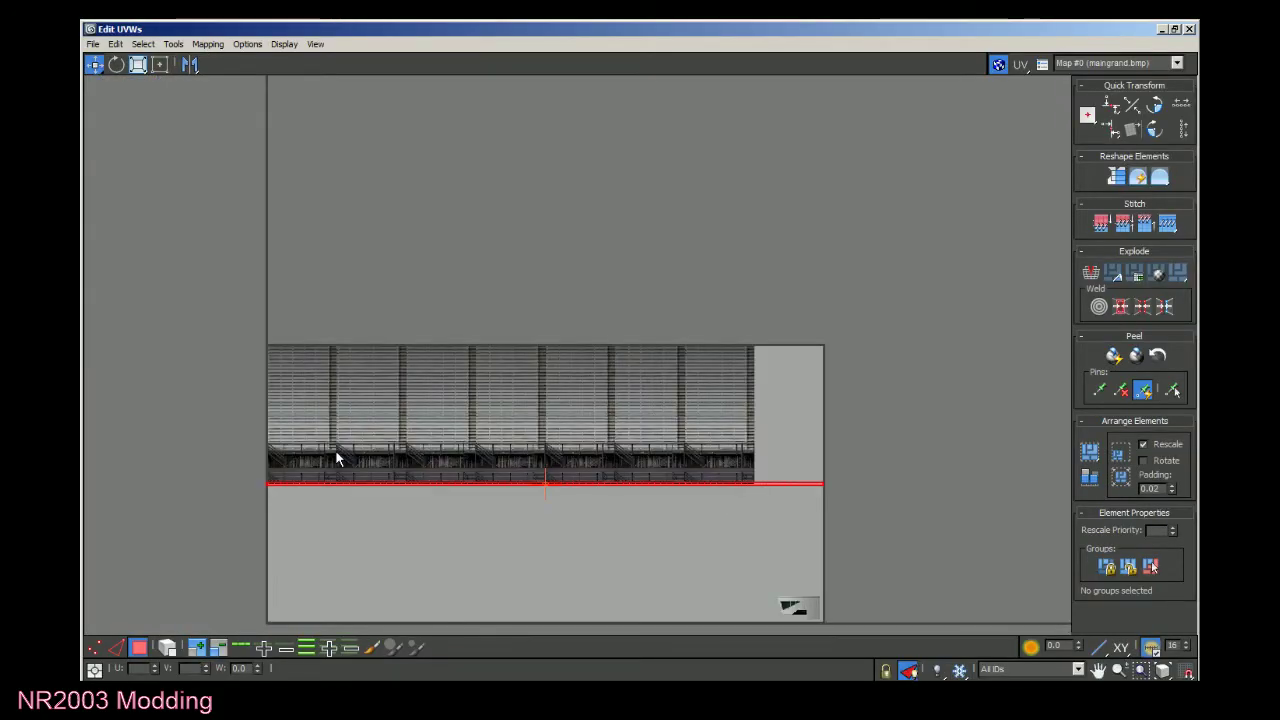
{"action": "scroll", "coordinate": [364, 438], "scroll_direction": "up", "scroll_amount": 1}
{"action": "left_click", "coordinate": [137, 66]}
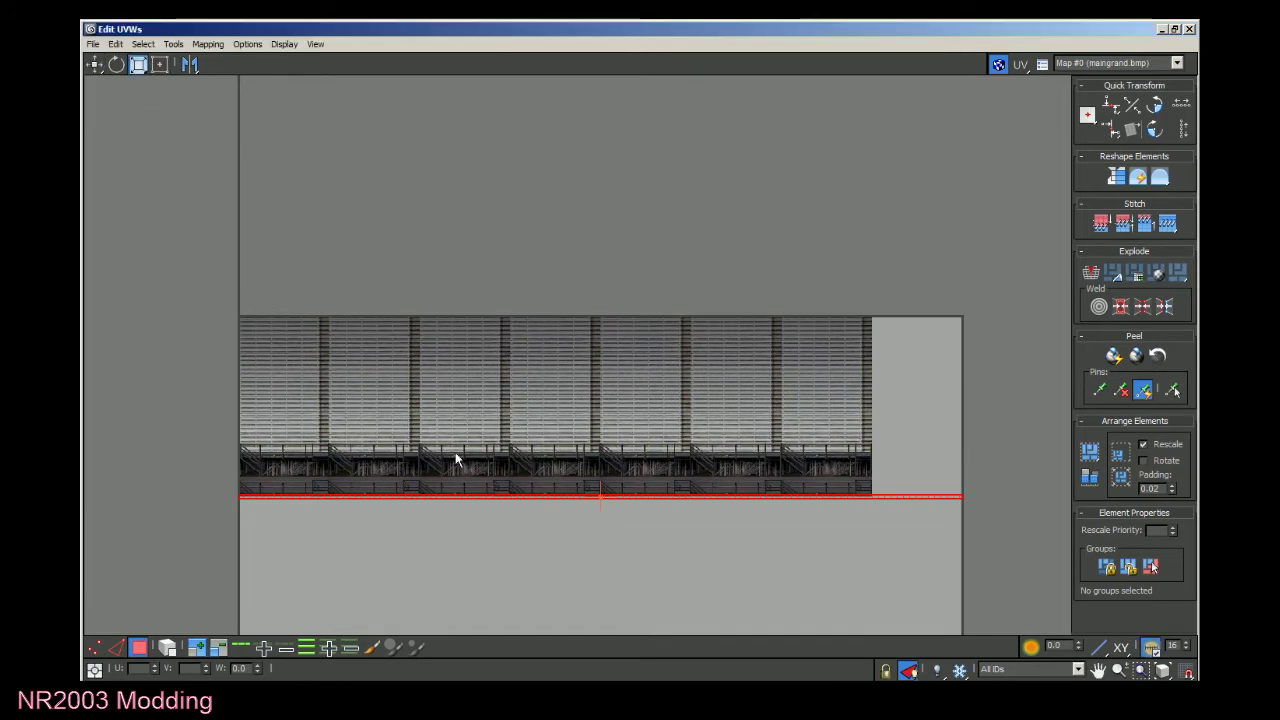
{"action": "left_click", "coordinate": [96, 64]}
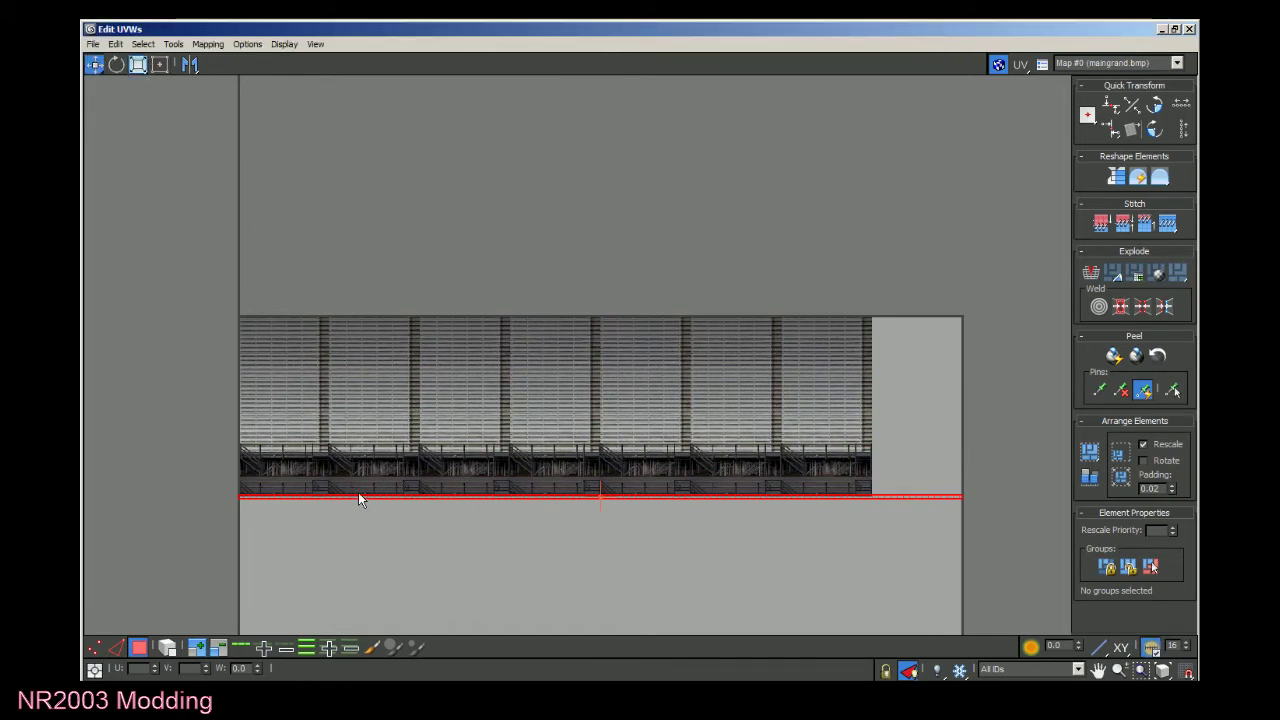
{"action": "left_click_drag", "start_coordinate": [362, 496], "coordinate": [363, 472]}
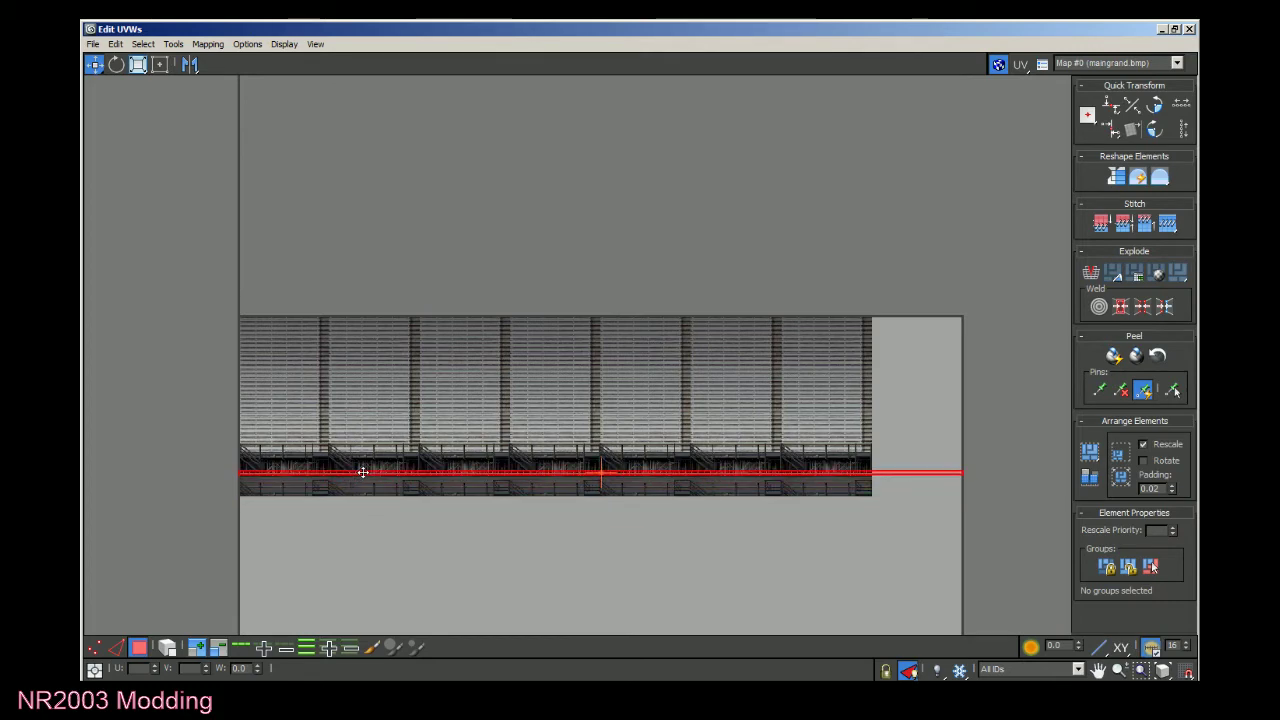
{"action": "scroll", "coordinate": [330, 470], "scroll_direction": "up", "scroll_amount": 2}
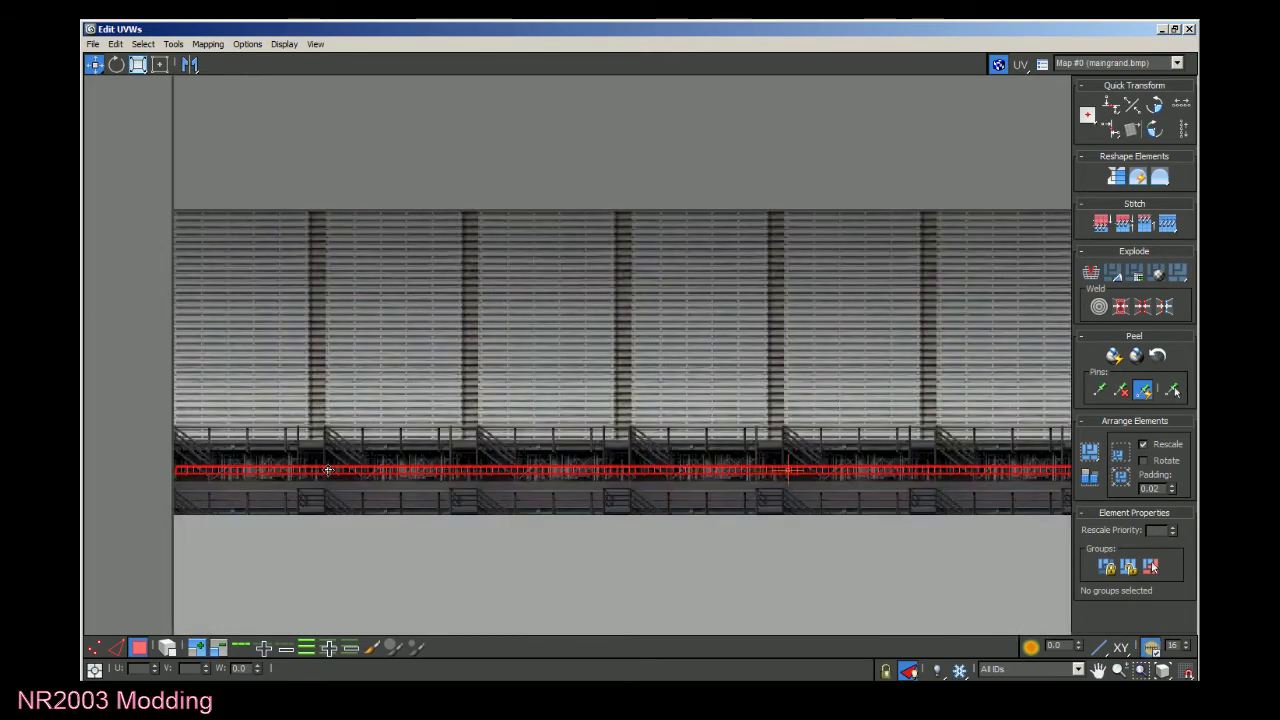
{"action": "scroll", "coordinate": [320, 471], "scroll_direction": "up", "scroll_amount": 1}
{"action": "scroll", "coordinate": [940, 522], "scroll_direction": "down", "scroll_amount": 2}
{"action": "scroll", "coordinate": [345, 492], "scroll_direction": "up", "scroll_amount": 1}
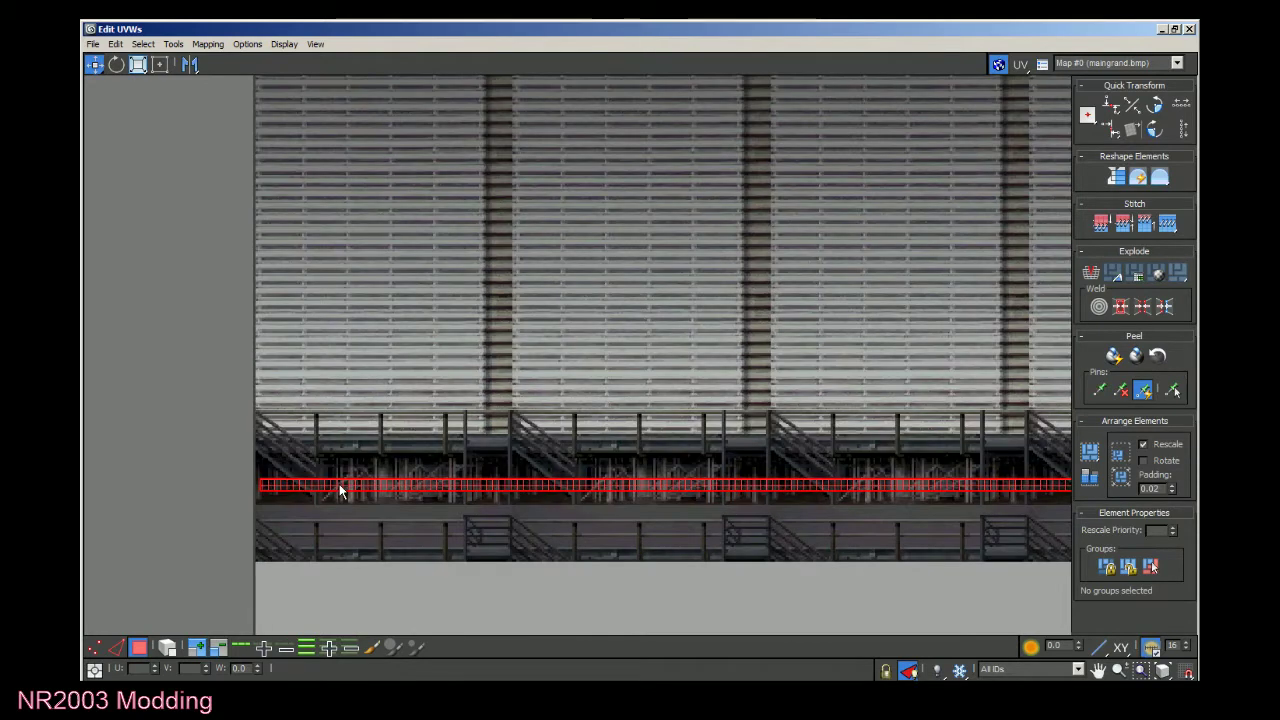
{"action": "scroll", "coordinate": [340, 490], "scroll_direction": "up", "scroll_amount": 1}
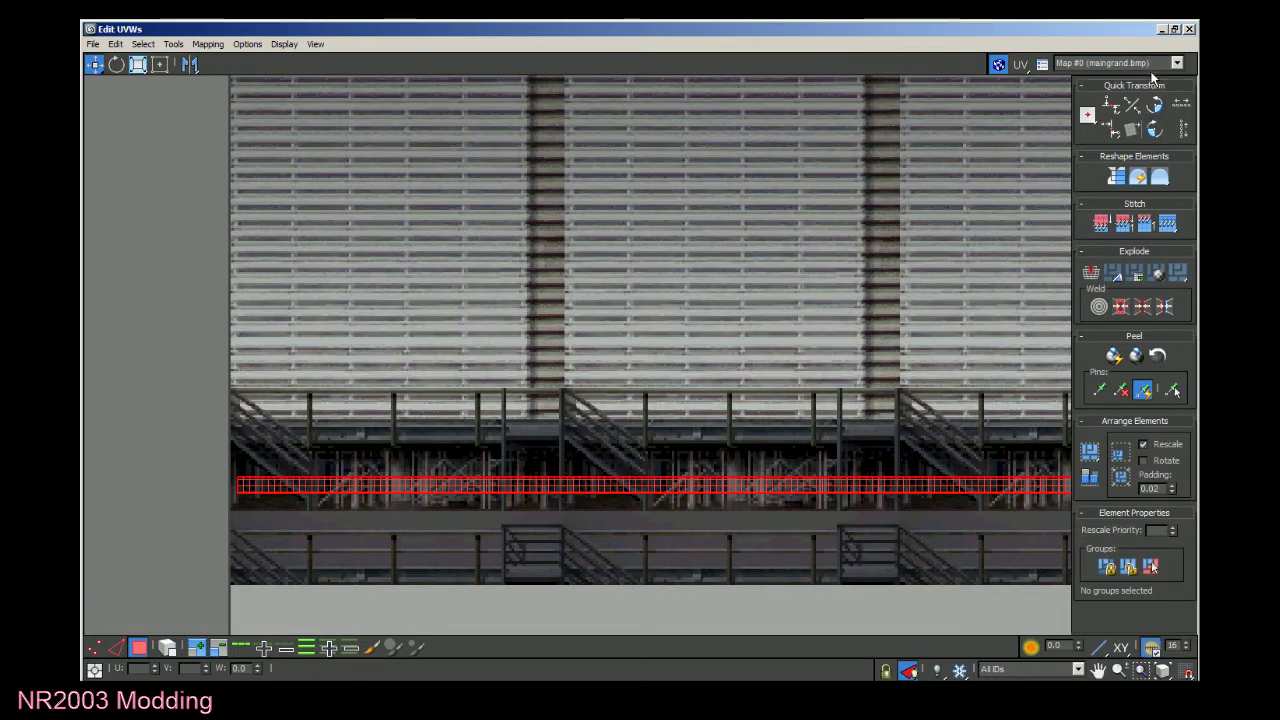
Raise the top UV vertices of the front edge strip to V 0.63, toward the railing's upper edge.
{"action": "left_click", "coordinate": [1175, 29]}
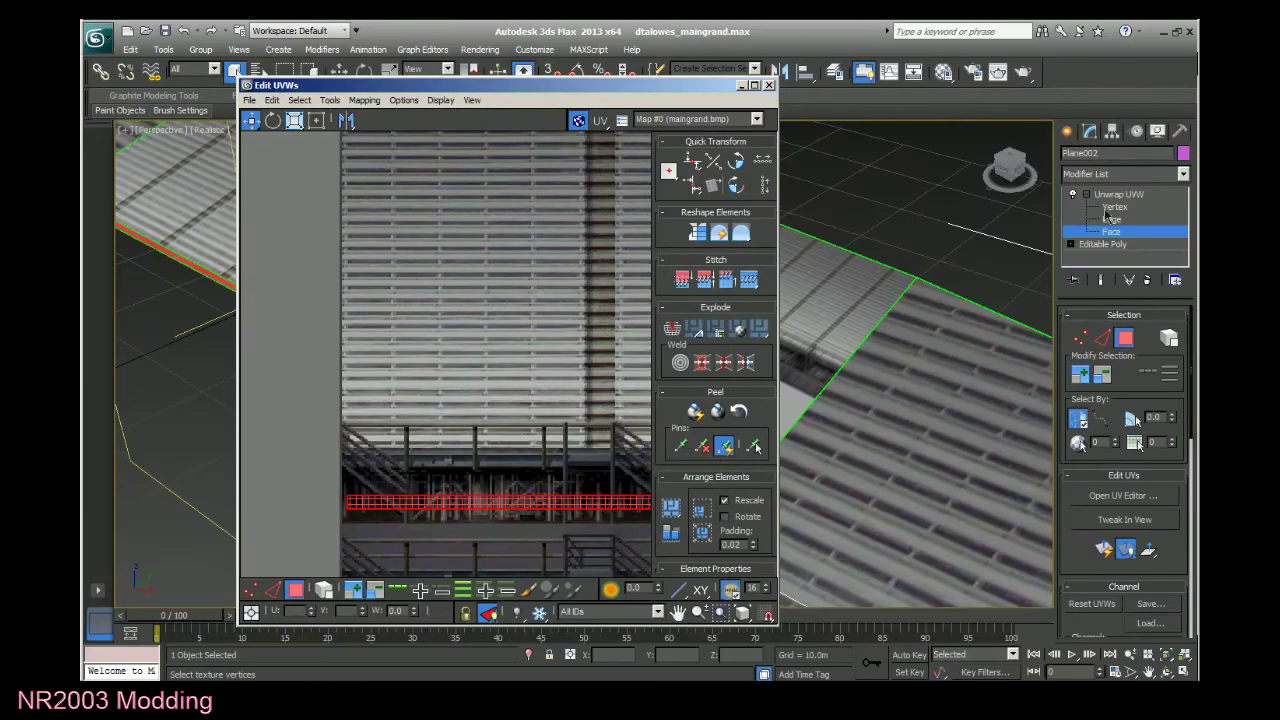
{"action": "left_click", "coordinate": [1105, 209]}
{"action": "double_click", "coordinate": [713, 86]}
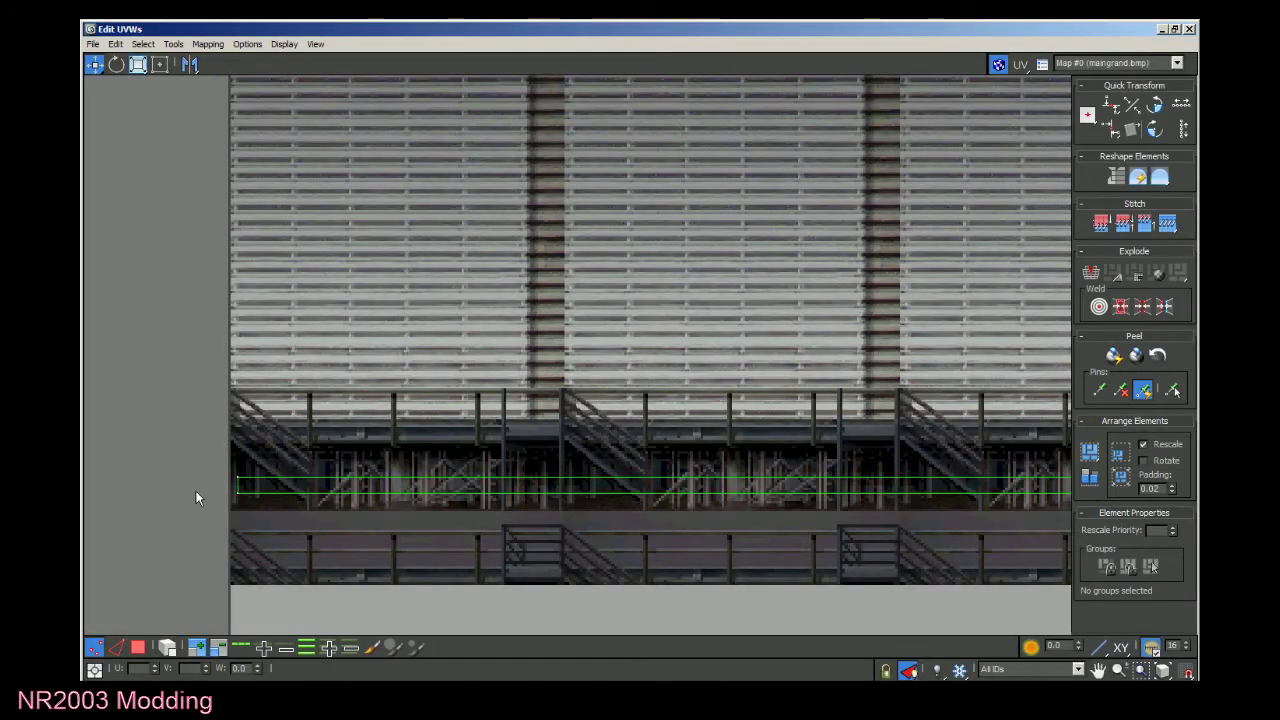
{"action": "scroll", "coordinate": [183, 488], "scroll_direction": "down", "scroll_amount": 5}
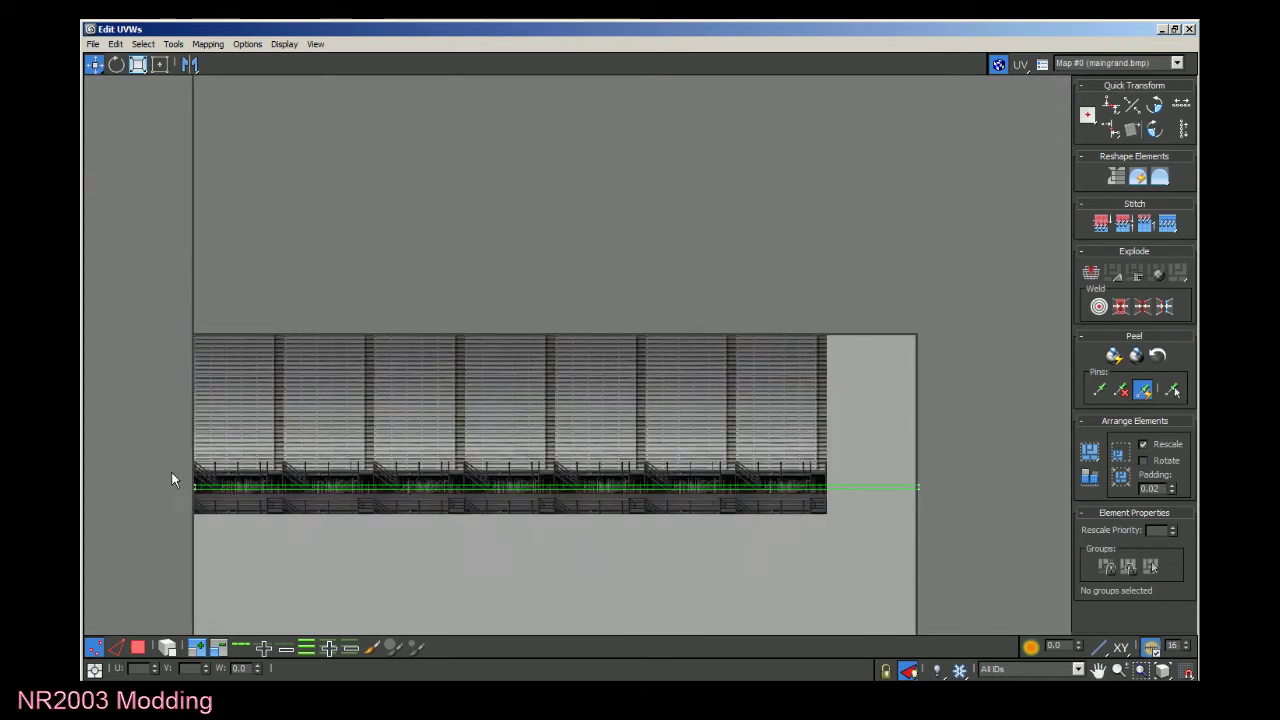
{"action": "left_click_drag", "start_coordinate": [171, 461], "coordinate": [964, 488]}
{"action": "left_click", "coordinate": [207, 668]}
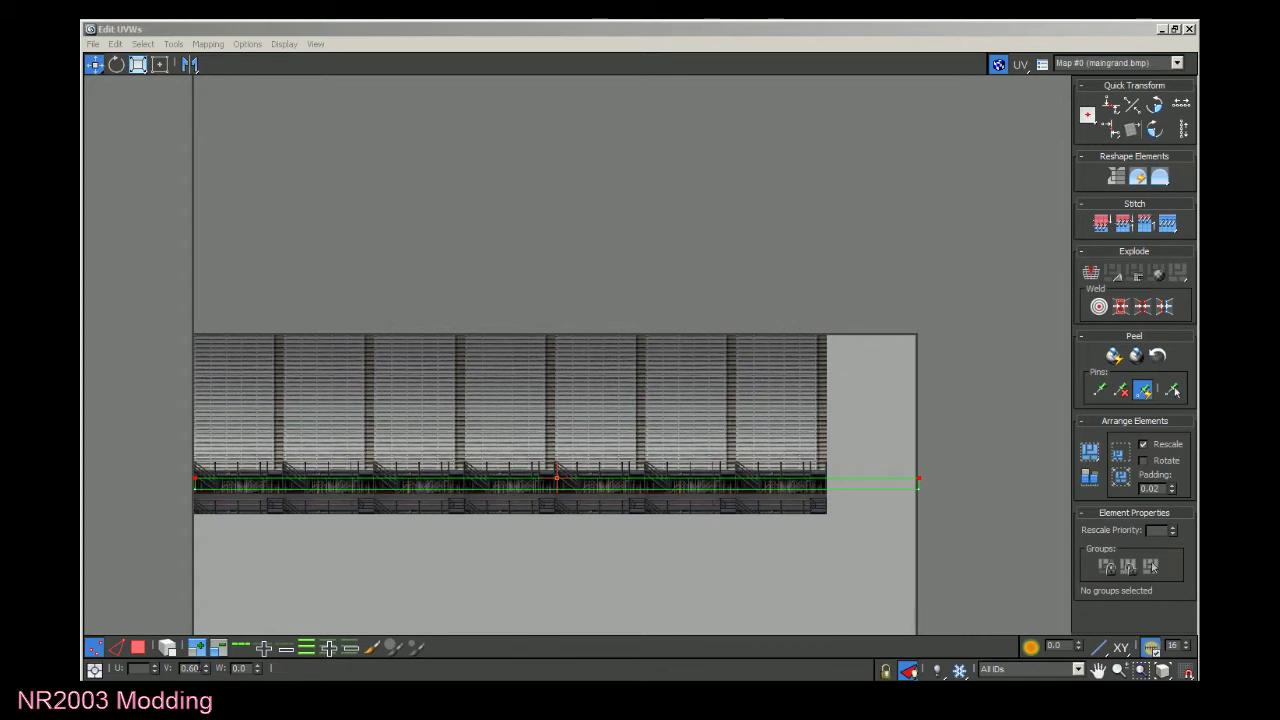
{"action": "left_click", "coordinate": [207, 665]}
{"action": "left_click", "coordinate": [207, 665]}
{"action": "left_click", "coordinate": [207, 665]}
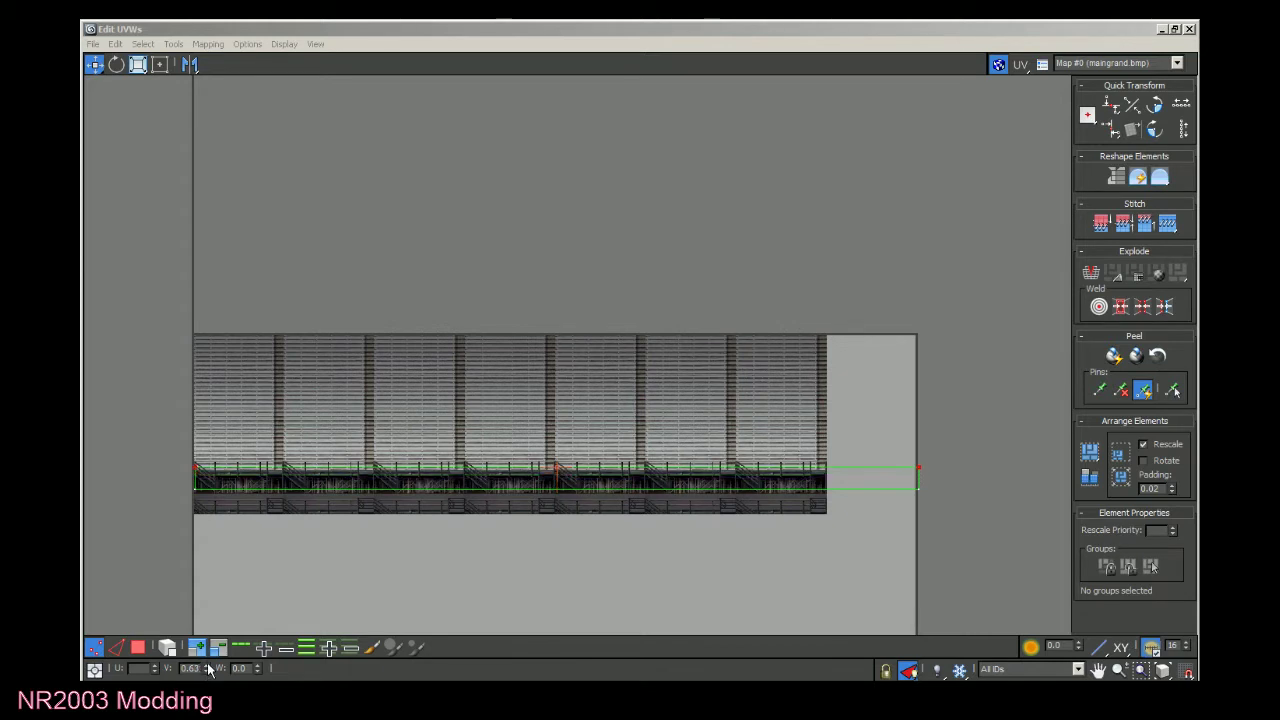
Fit the front edge strip's UVs to the dark understructure band: top at V 0.64, bottom about V 0.56, right side about U 0.88.
{"action": "left_click", "coordinate": [207, 665]}
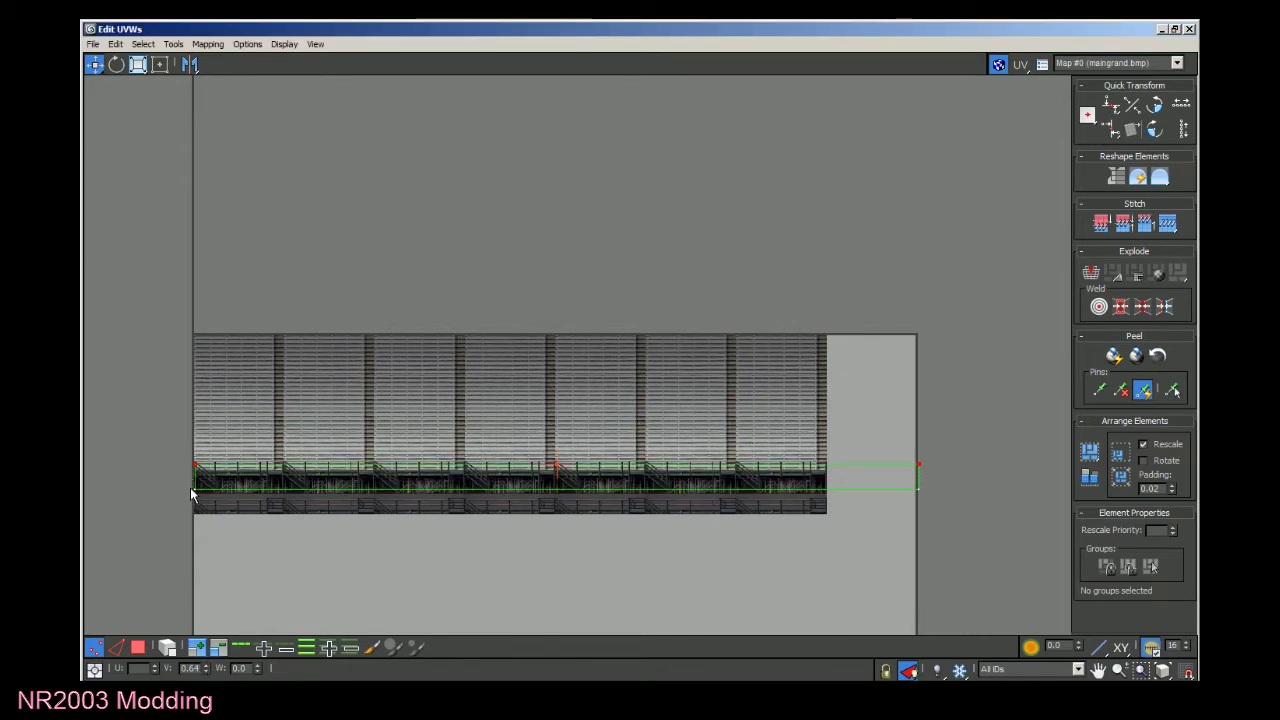
{"action": "left_click_drag", "start_coordinate": [192, 490], "coordinate": [983, 514]}
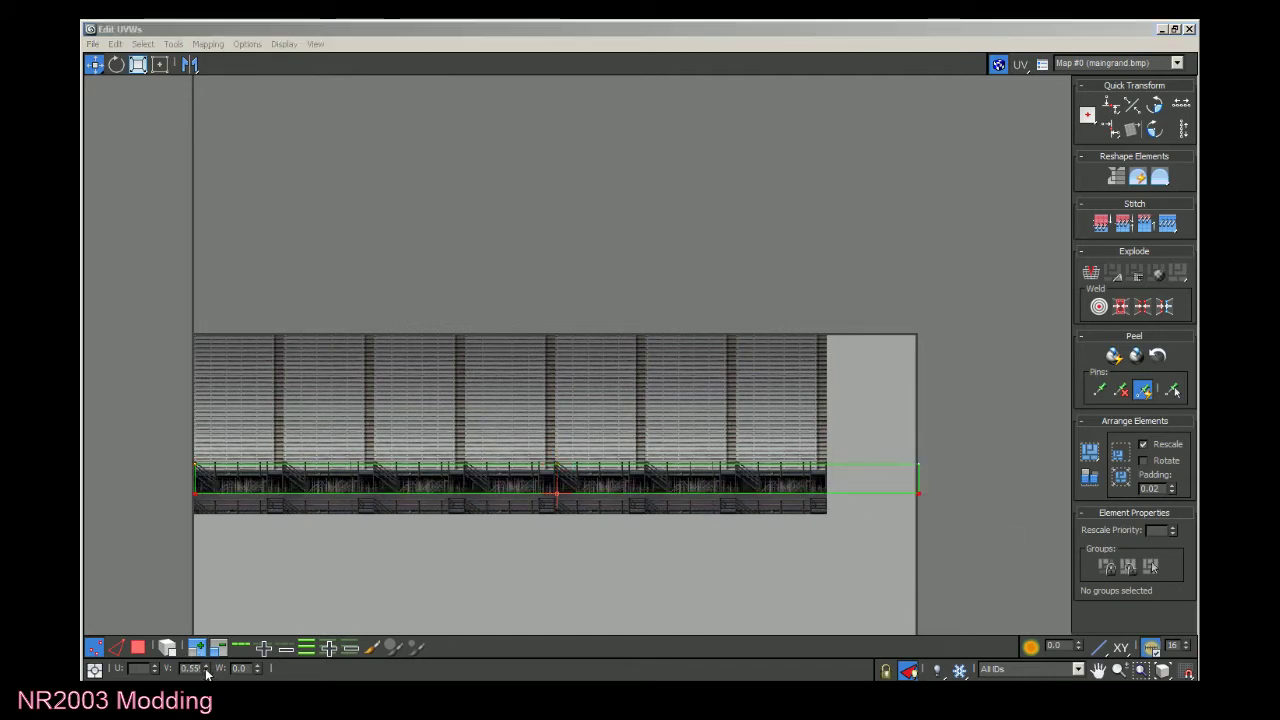
{"action": "left_click_drag", "start_coordinate": [870, 410], "coordinate": [918, 478]}
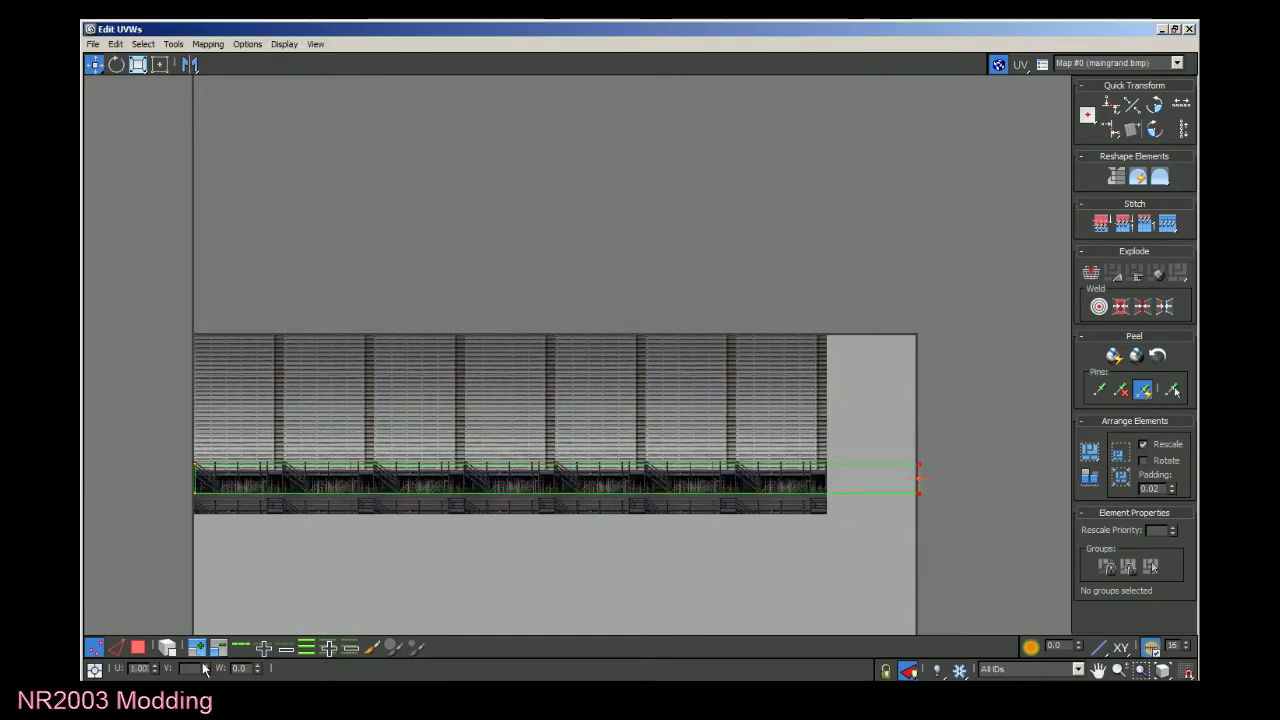
{"action": "left_click_drag", "start_coordinate": [154, 667], "coordinate": [157, 676]}
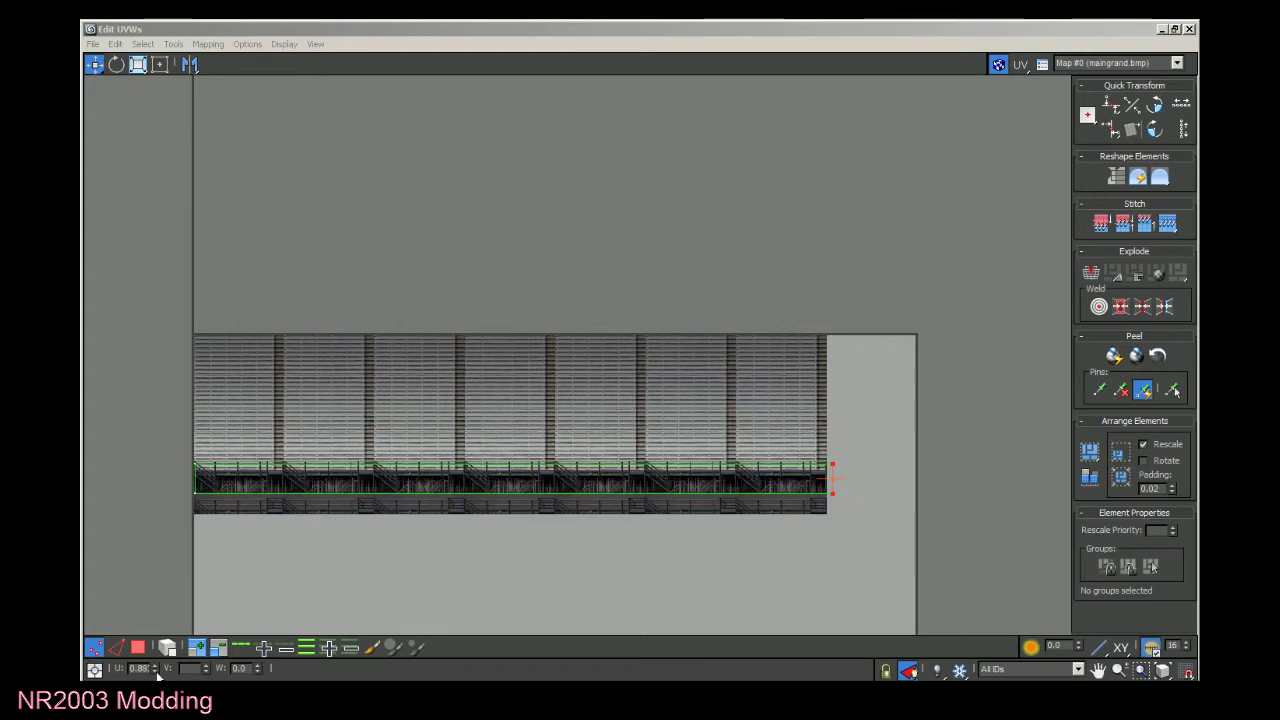
{"action": "left_click", "coordinate": [1162, 29]}
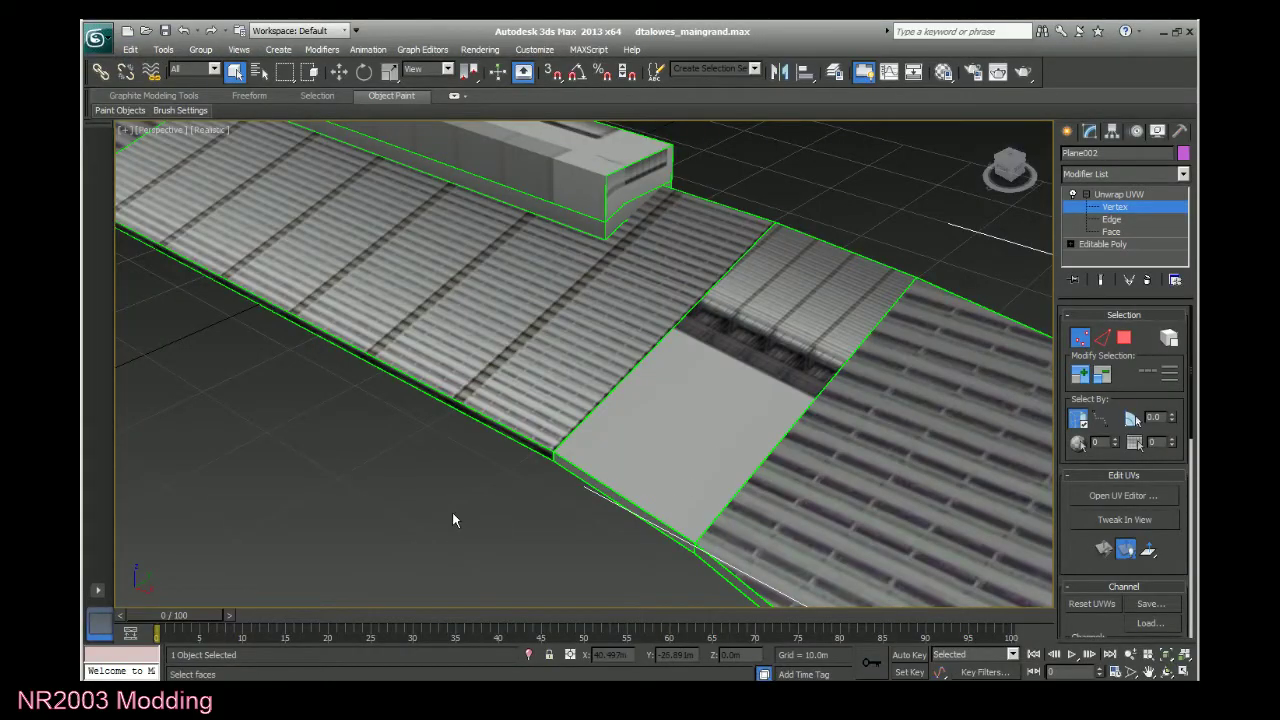
Render a low close-up view of the textured front edge below the central seating to examine the mapping.
{"action": "left_click_drag", "start_coordinate": [1010, 170], "coordinate": [1034, 132]}
{"action": "scroll", "coordinate": [862, 232], "scroll_direction": "up", "scroll_amount": 4}
{"action": "scroll", "coordinate": [862, 238], "scroll_direction": "up", "scroll_amount": 3}
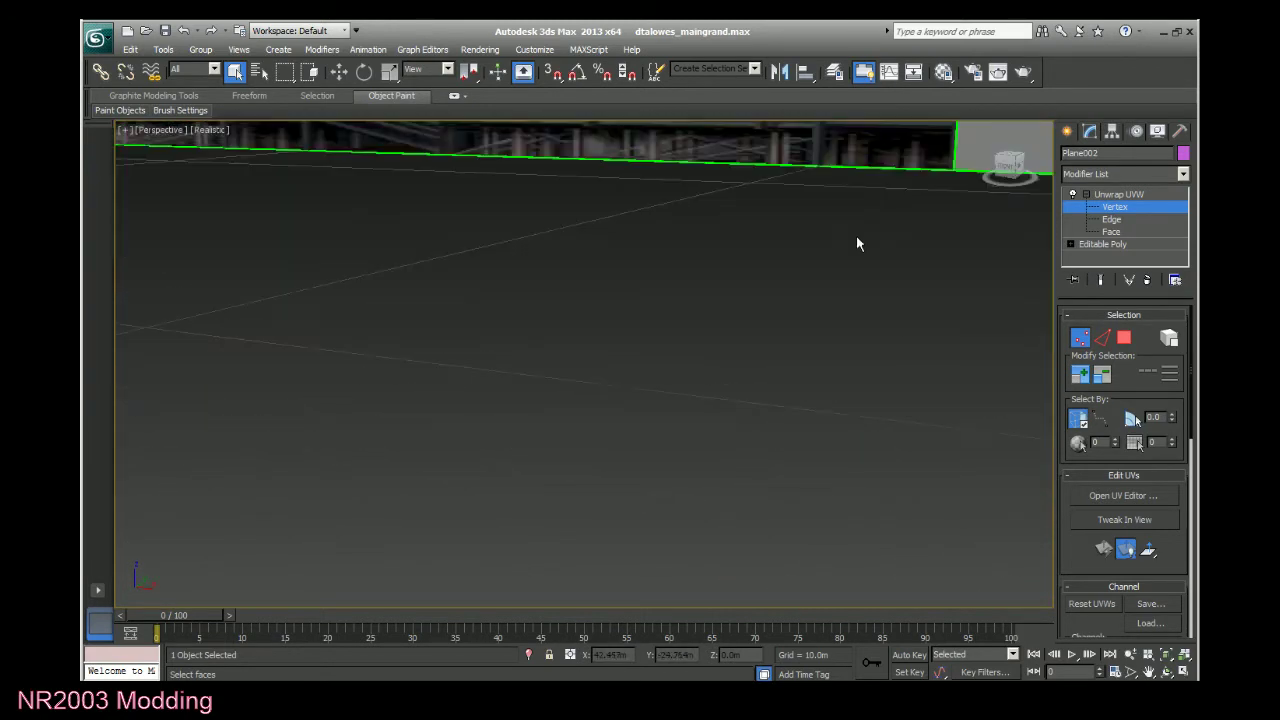
{"action": "left_click", "coordinate": [1150, 672]}
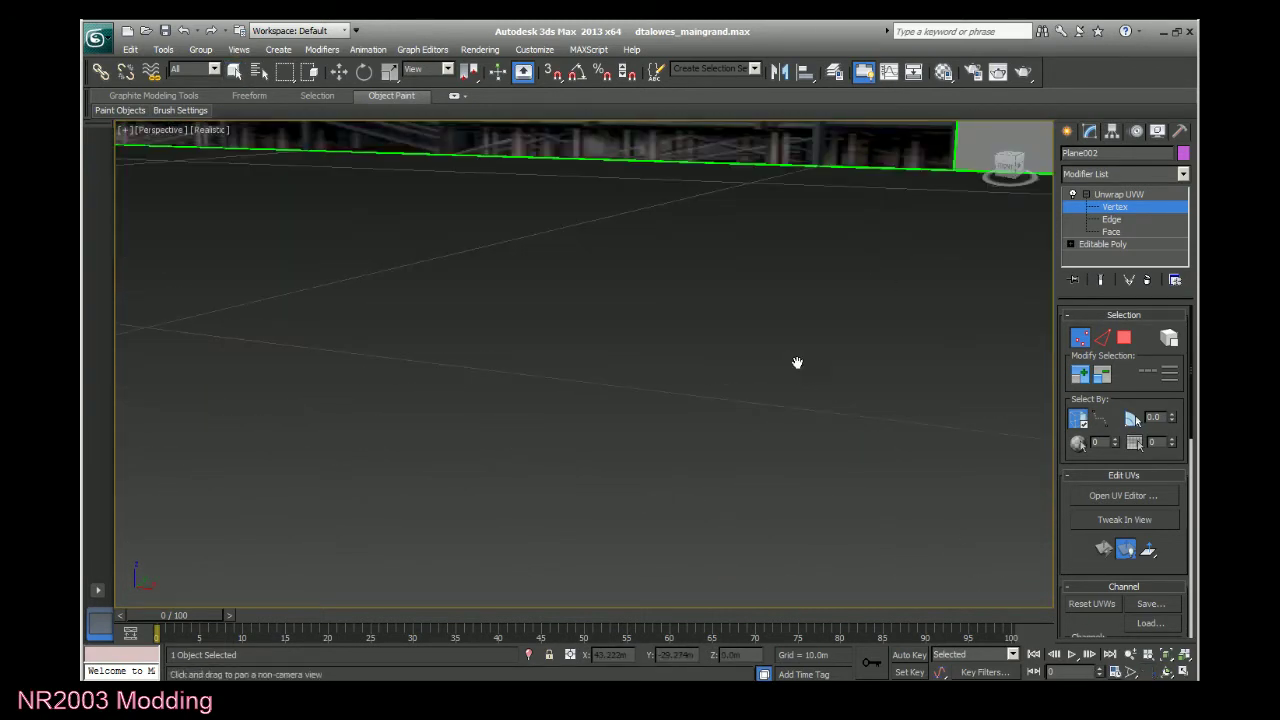
{"action": "left_click_drag", "start_coordinate": [797, 363], "coordinate": [761, 446]}
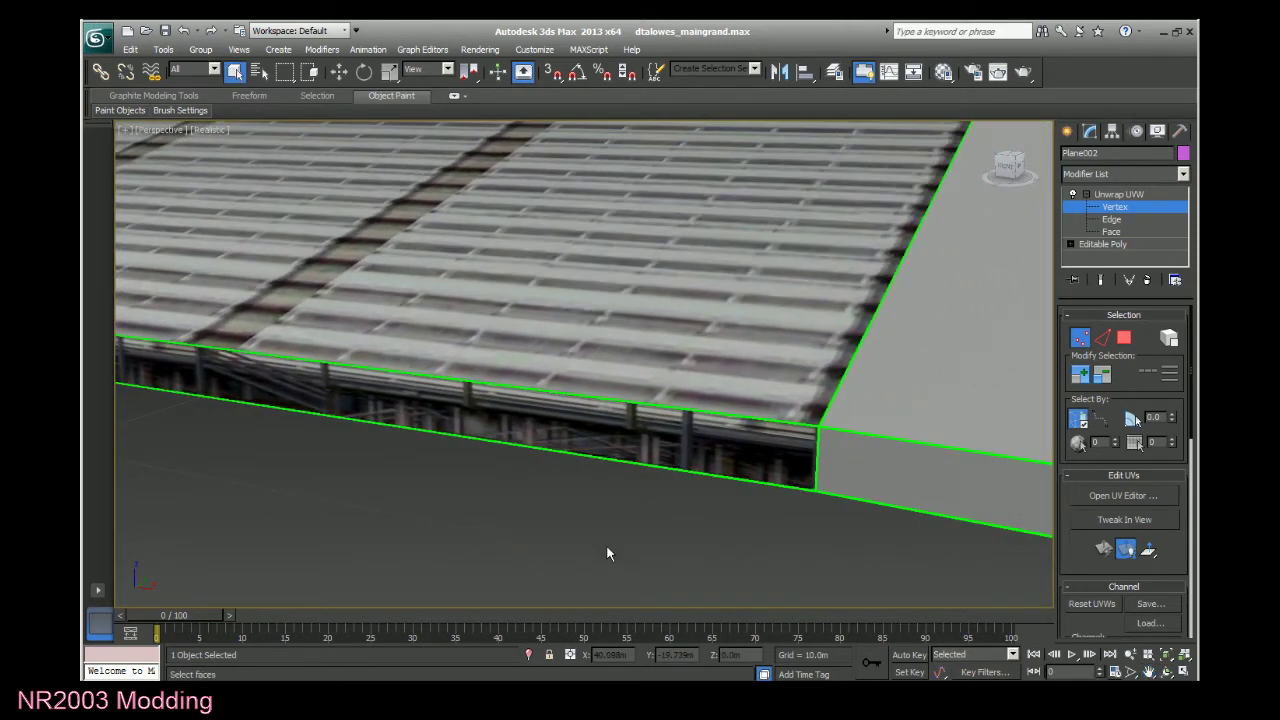
{"action": "key", "text": "F10"}
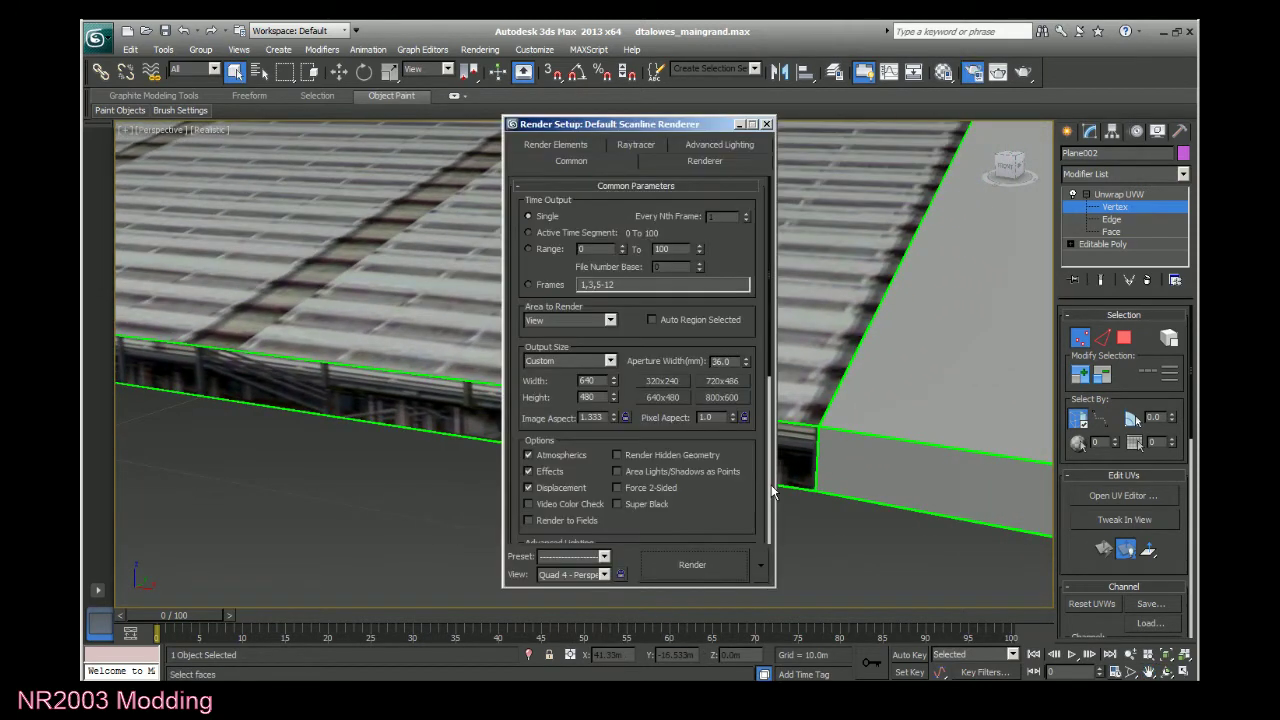
{"action": "left_click", "coordinate": [693, 565]}
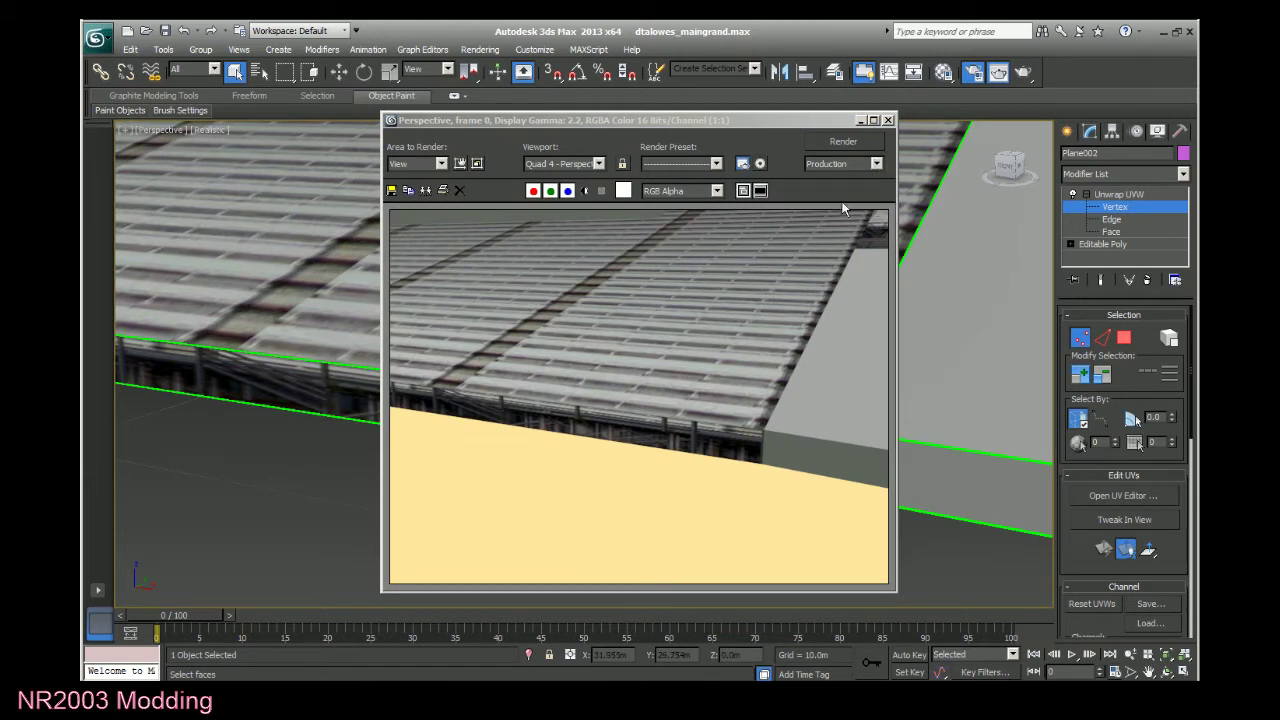
{"action": "left_click", "coordinate": [887, 120]}
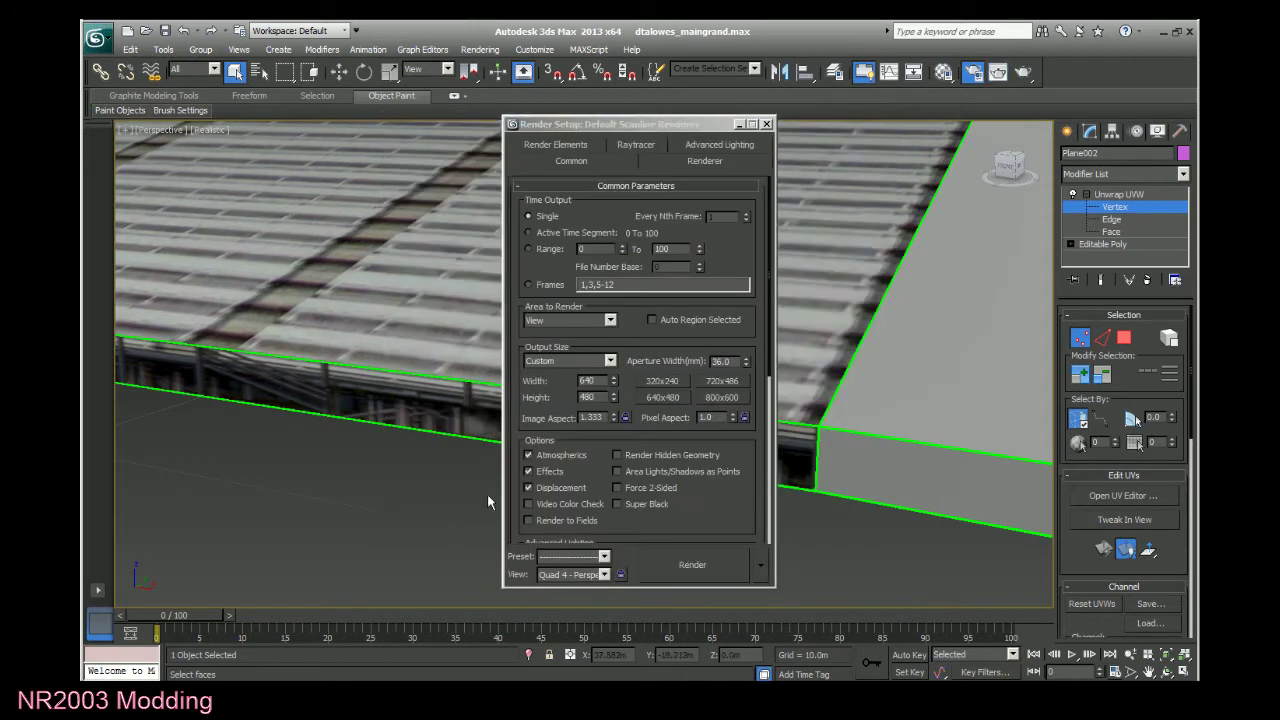
{"action": "left_click", "coordinate": [766, 124]}
Select both end faces of the box structure on top of the grandstand and open their UVs for editing.
{"action": "scroll", "coordinate": [490, 512], "scroll_direction": "down", "scroll_amount": 5}
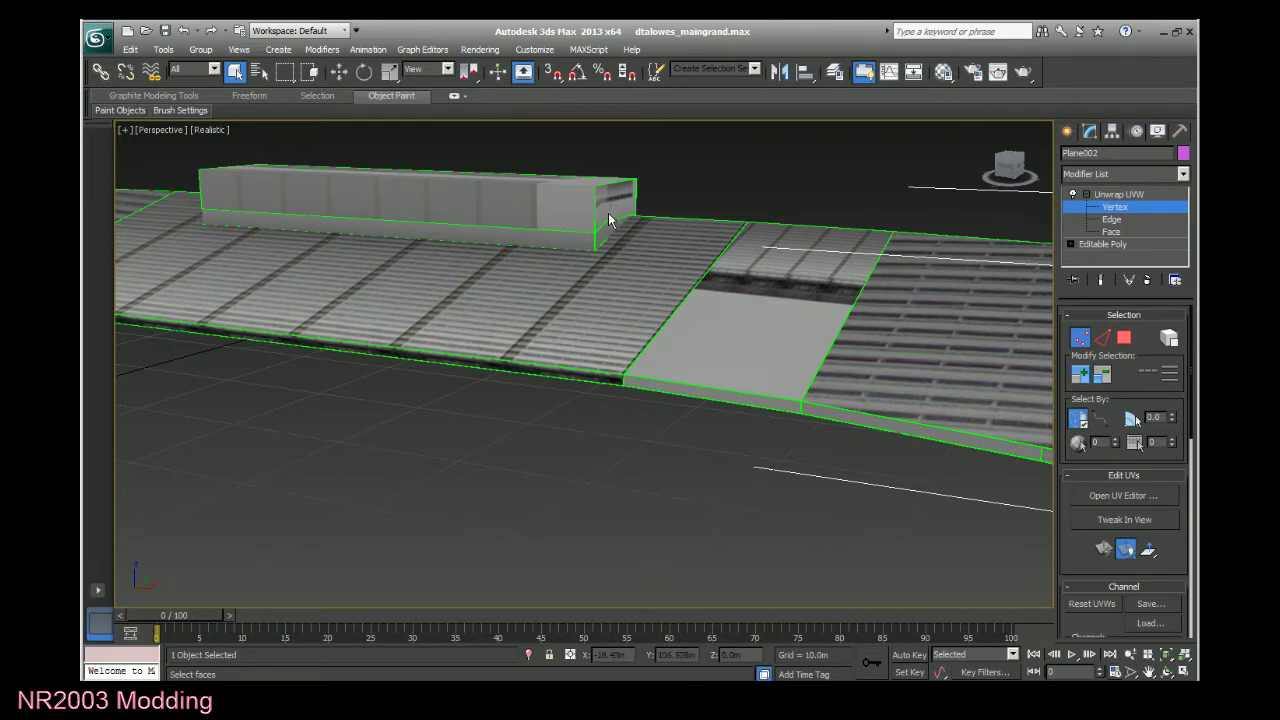
{"action": "left_click", "coordinate": [1111, 231]}
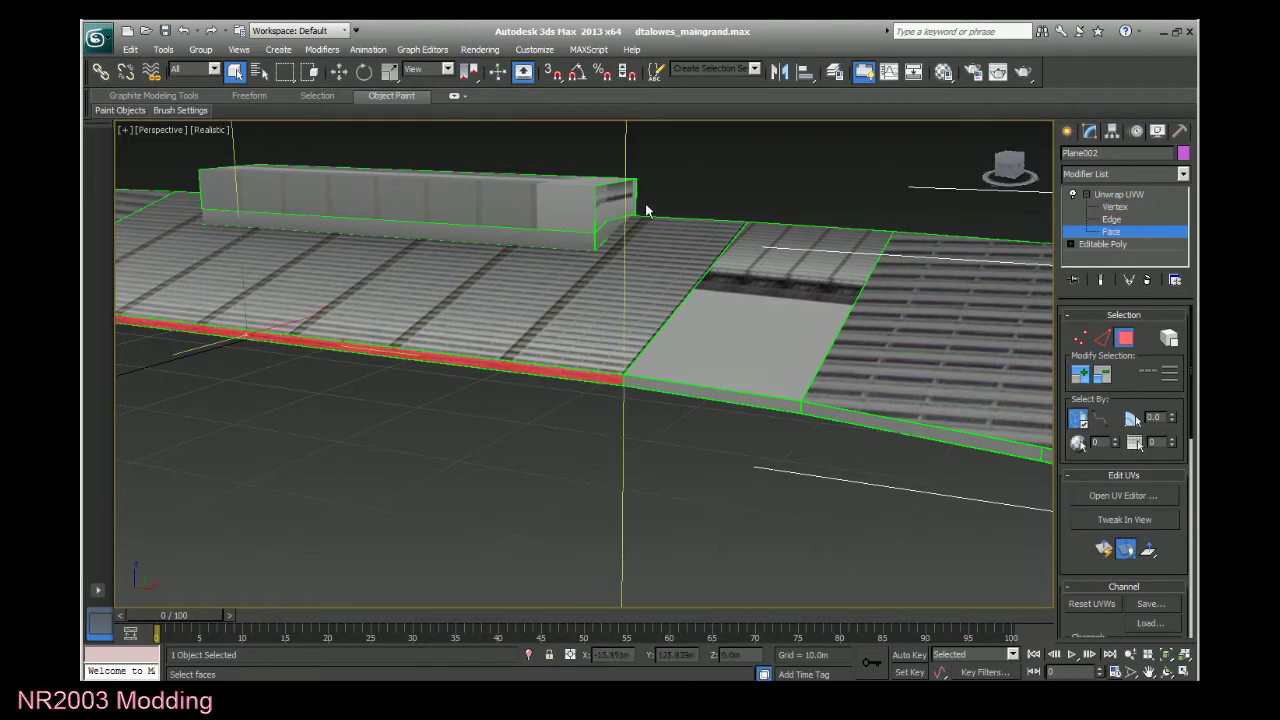
{"action": "left_click", "coordinate": [602, 200]}
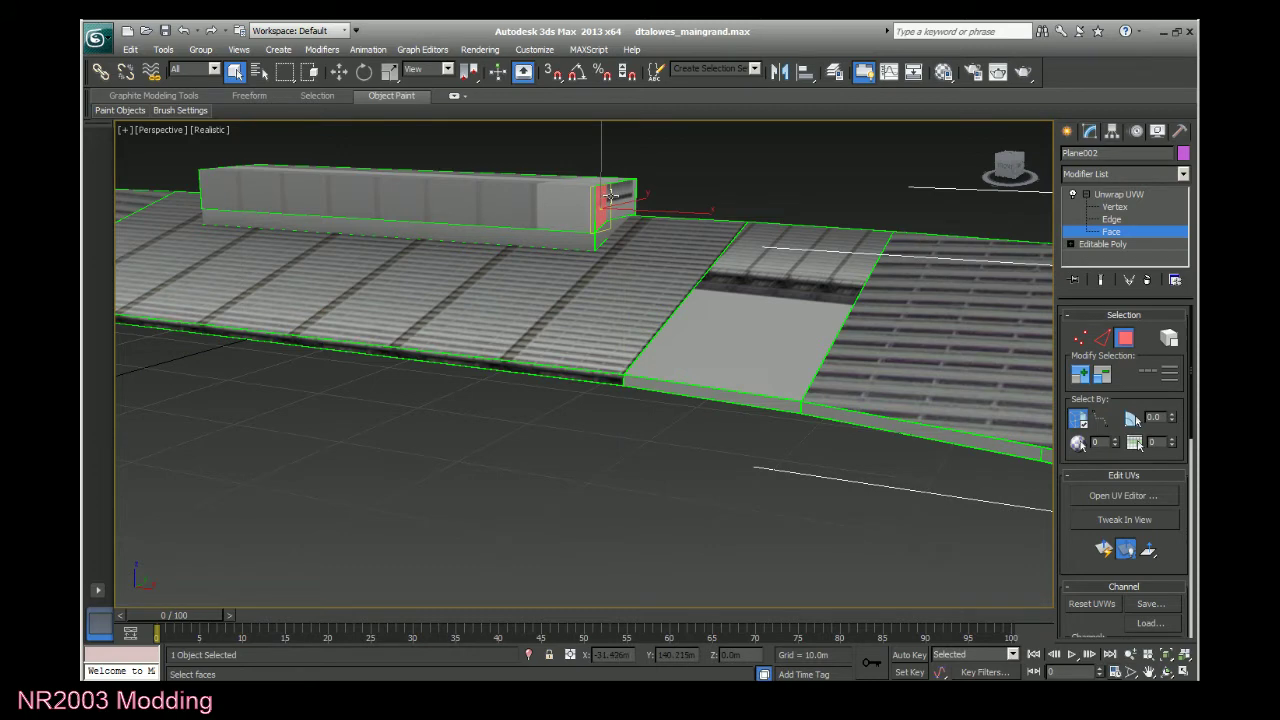
{"action": "left_click", "coordinate": [612, 206], "text": "ctrl"}
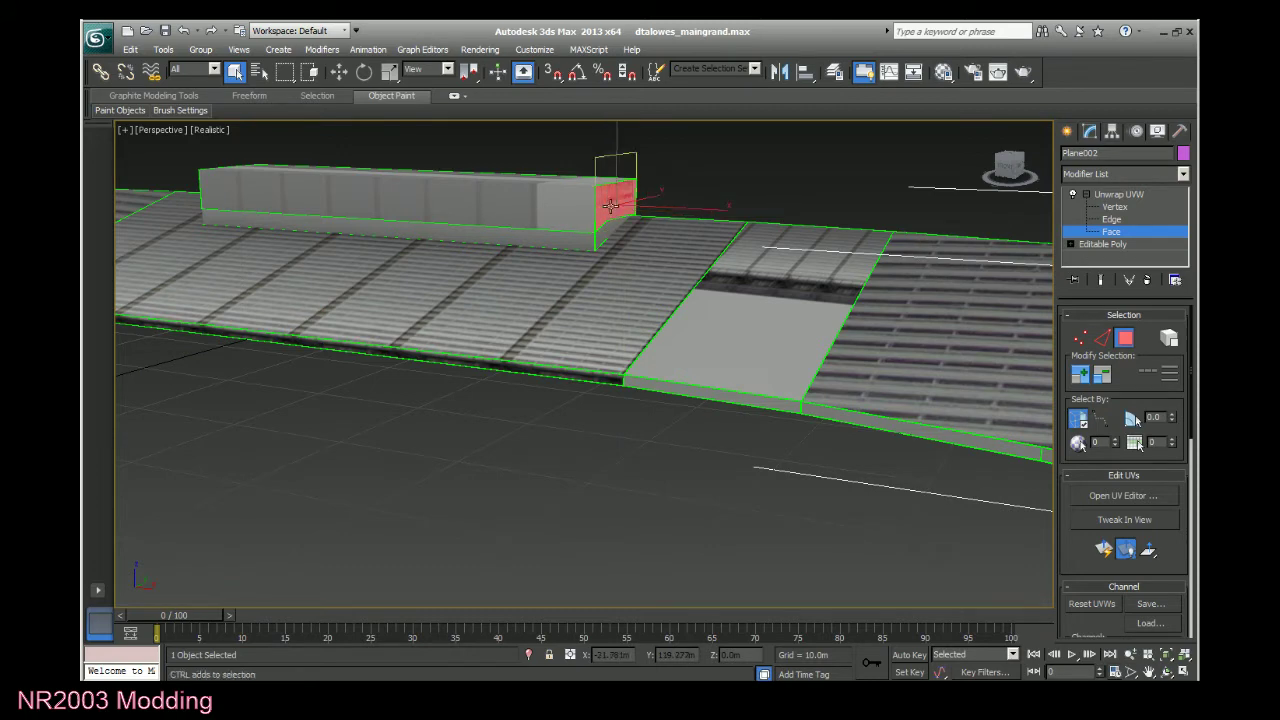
{"action": "left_click", "coordinate": [1121, 496]}
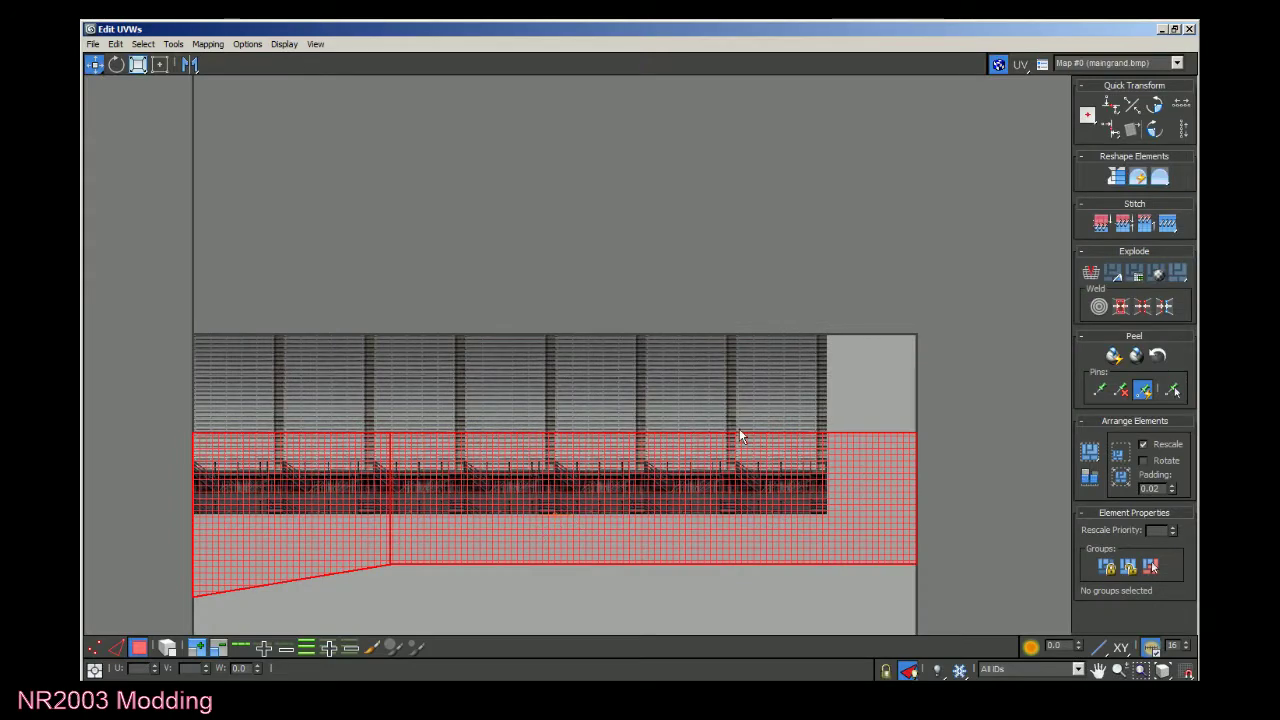
Scale the end faces' UVs down and move them onto the small building-side image in the texture's lower corner.
{"action": "scroll", "coordinate": [957, 331], "scroll_direction": "down", "scroll_amount": 3}
{"action": "scroll", "coordinate": [953, 667], "scroll_direction": "up", "scroll_amount": 3}
{"action": "scroll", "coordinate": [867, 466], "scroll_direction": "up", "scroll_amount": 1}
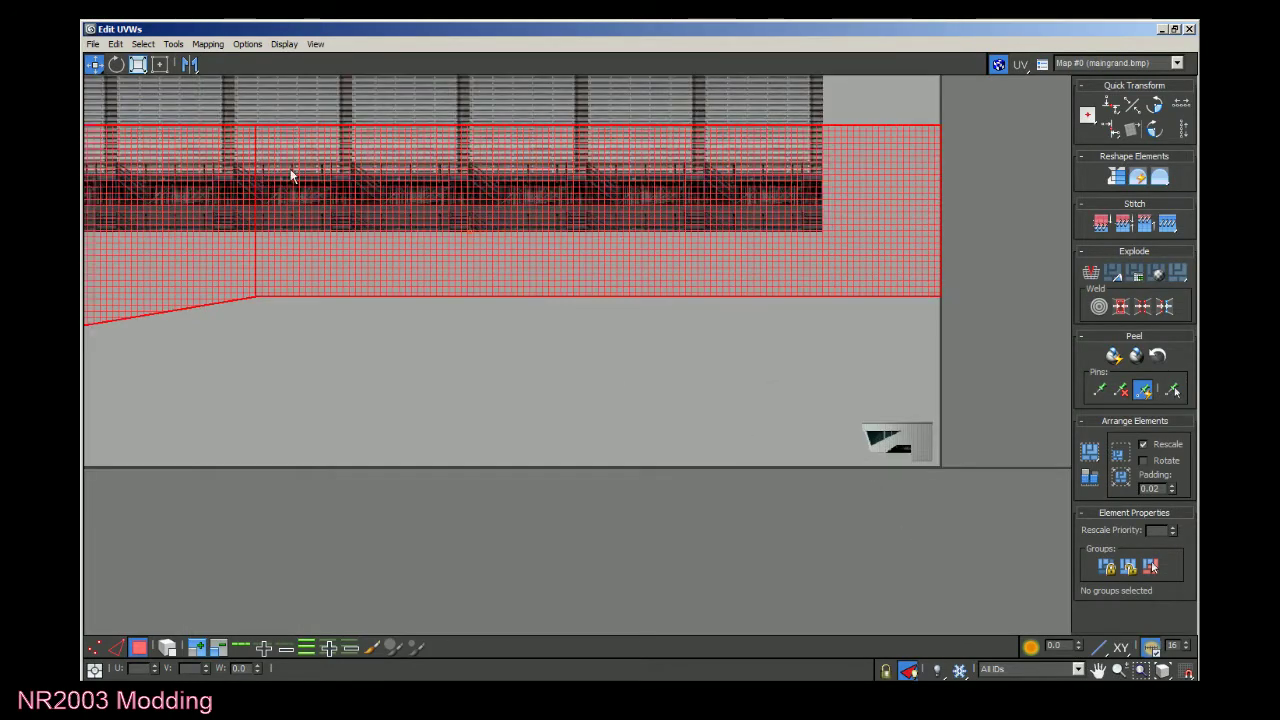
{"action": "left_click_drag", "start_coordinate": [701, 178], "coordinate": [663, 400]}
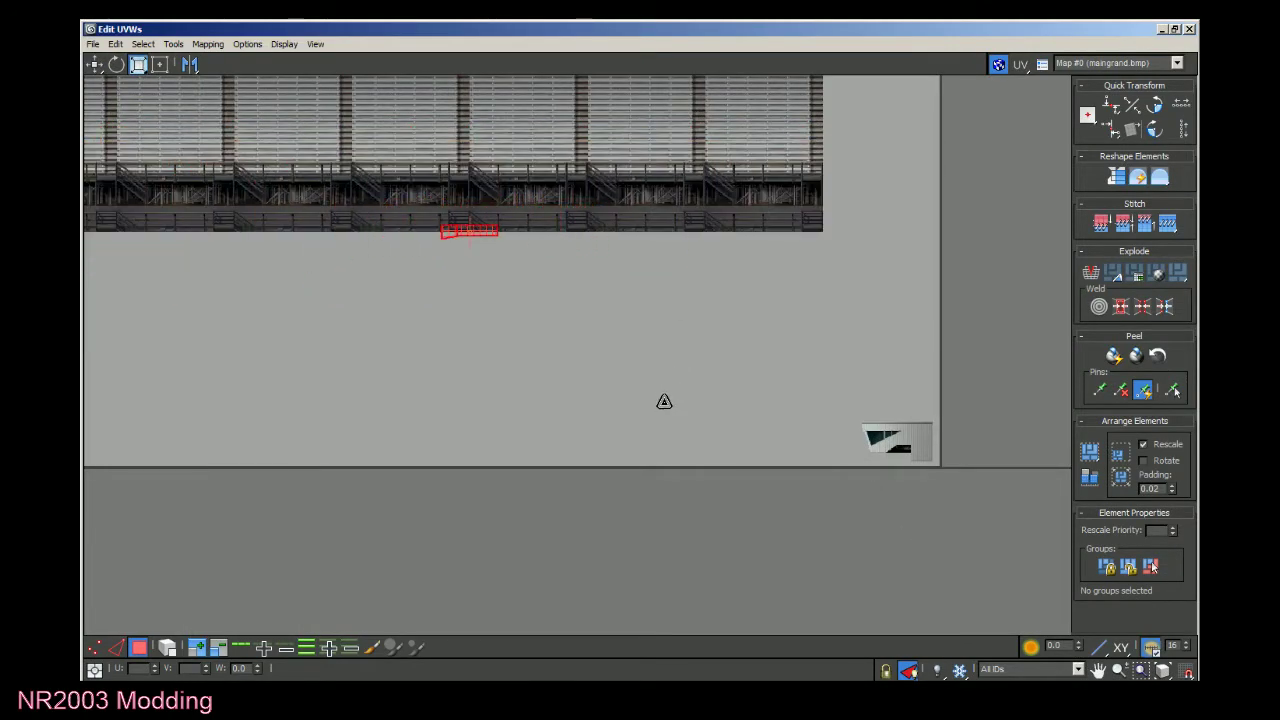
{"action": "left_click", "coordinate": [95, 64]}
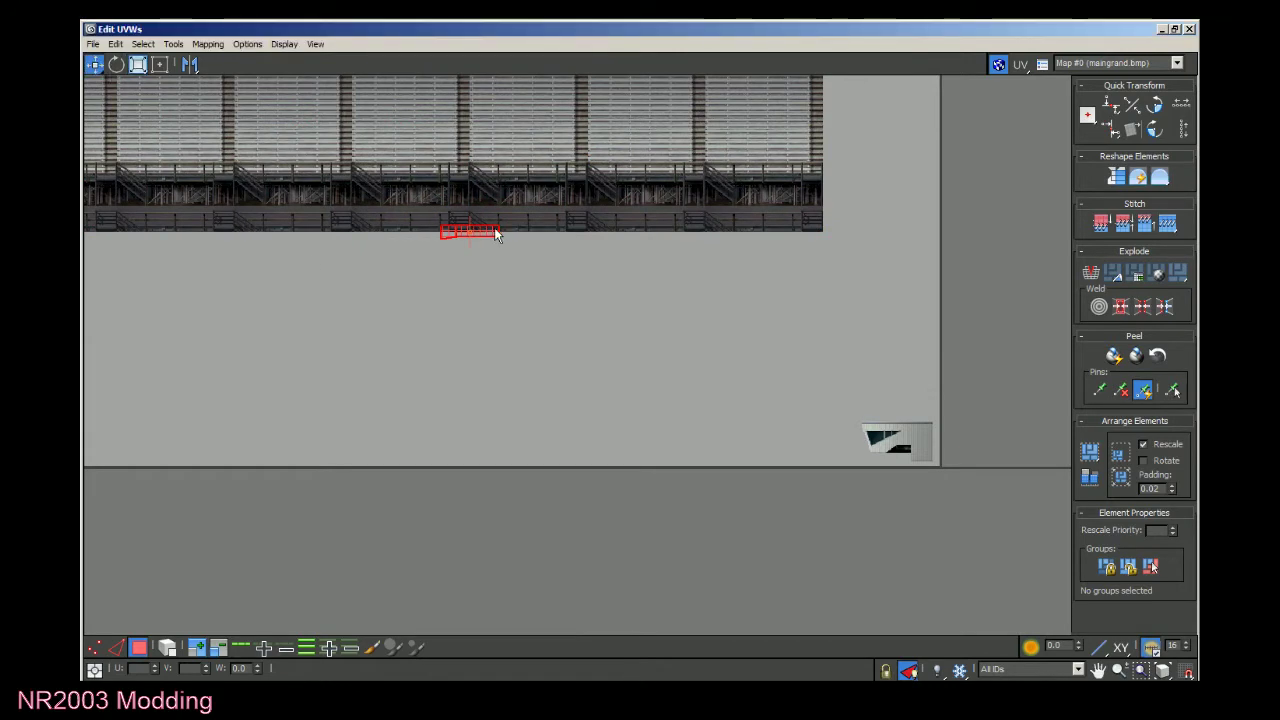
{"action": "left_click_drag", "start_coordinate": [490, 231], "coordinate": [921, 426]}
{"action": "scroll", "coordinate": [934, 443], "scroll_direction": "up", "scroll_amount": 8}
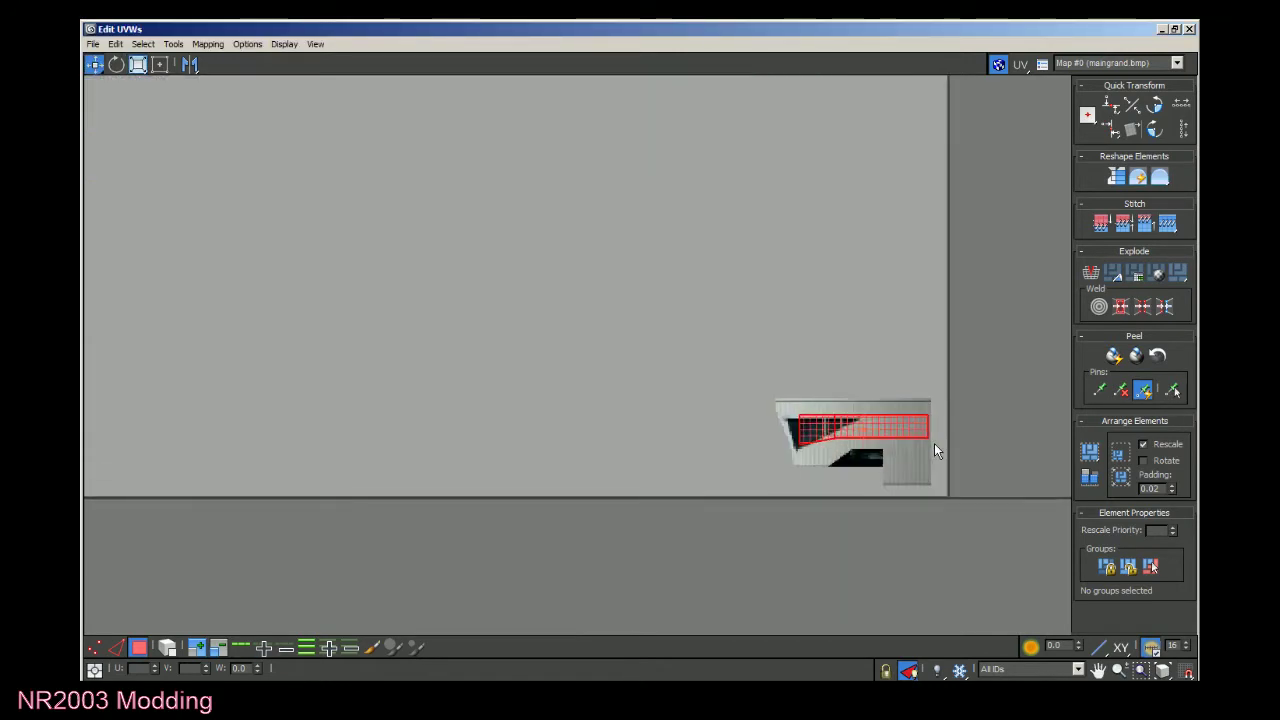
Switch the Unwrap UVW modifier to vertex level and reopen the UV editor for the end faces.
{"action": "left_click", "coordinate": [606, 551]}
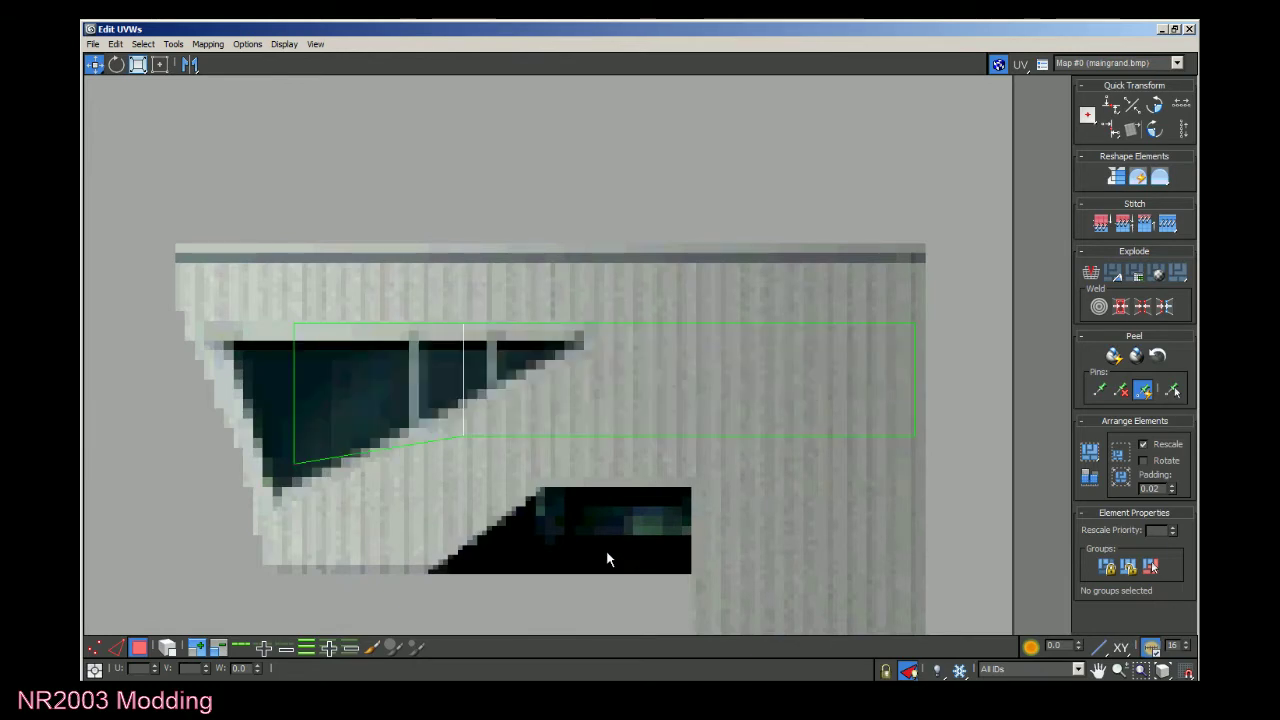
{"action": "left_click_drag", "start_coordinate": [245, 306], "coordinate": [967, 376]}
{"action": "left_click", "coordinate": [1161, 29]}
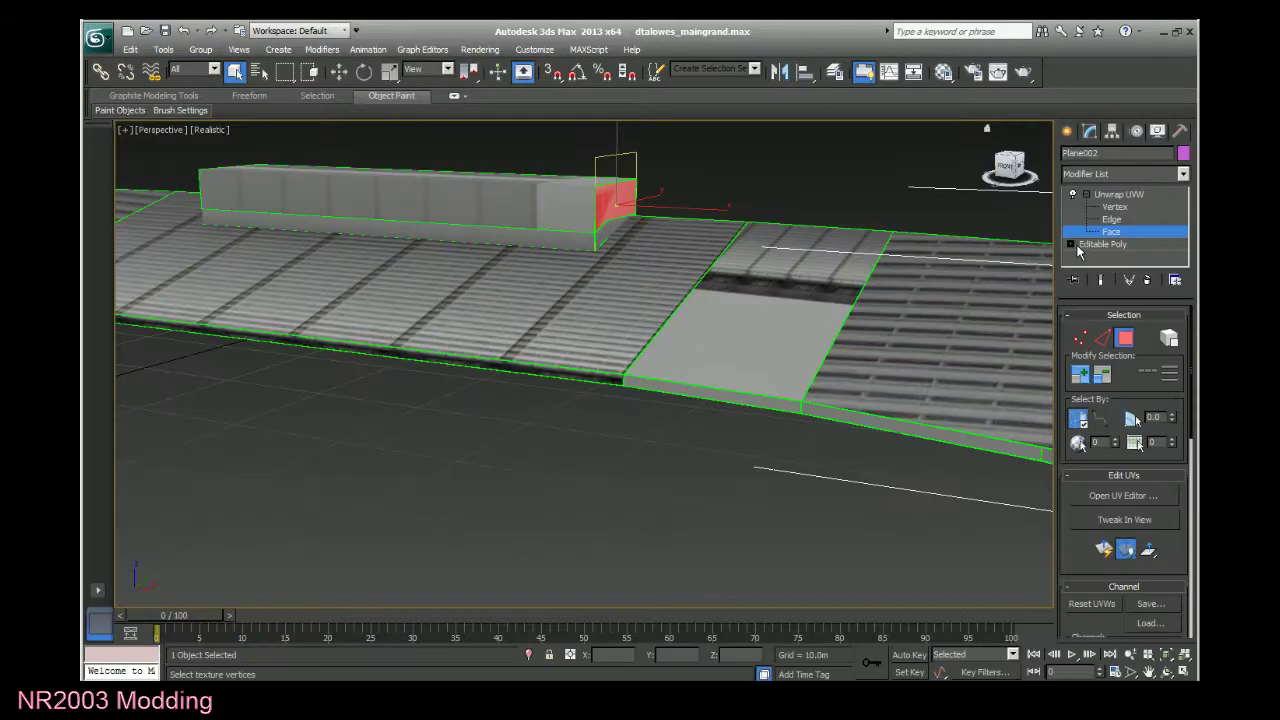
{"action": "left_click", "coordinate": [1114, 208]}
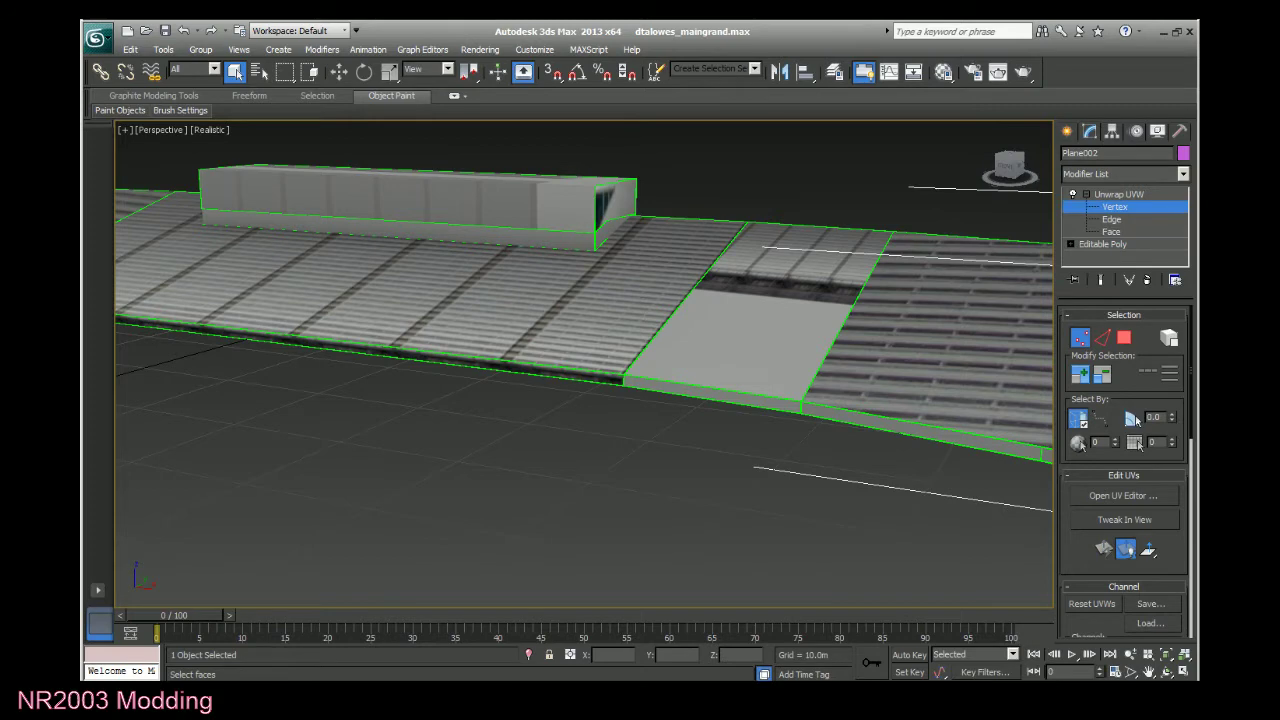
{"action": "left_click", "coordinate": [1123, 495]}
Raise the end faces' top UV vertices to about V 0.096, onto the roof edge of the building image.
{"action": "left_click_drag", "start_coordinate": [232, 290], "coordinate": [935, 356]}
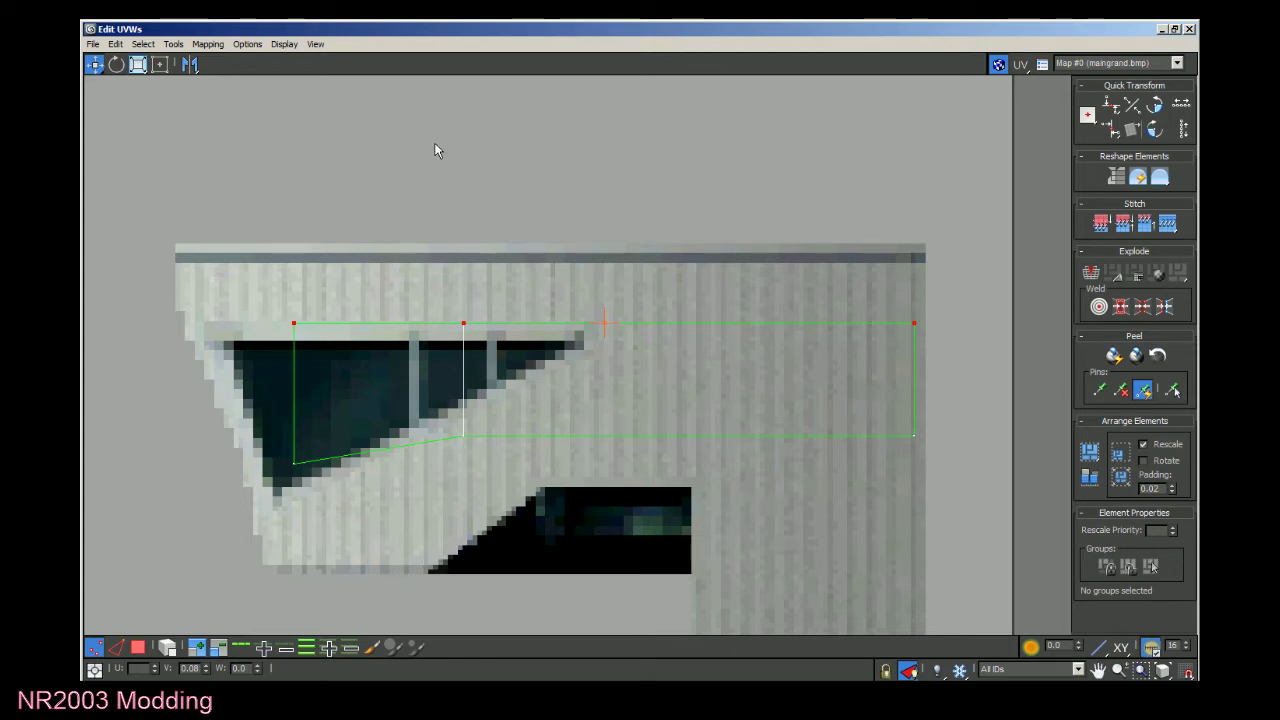
{"action": "left_click_drag", "start_coordinate": [206, 665], "coordinate": [224, 672]}
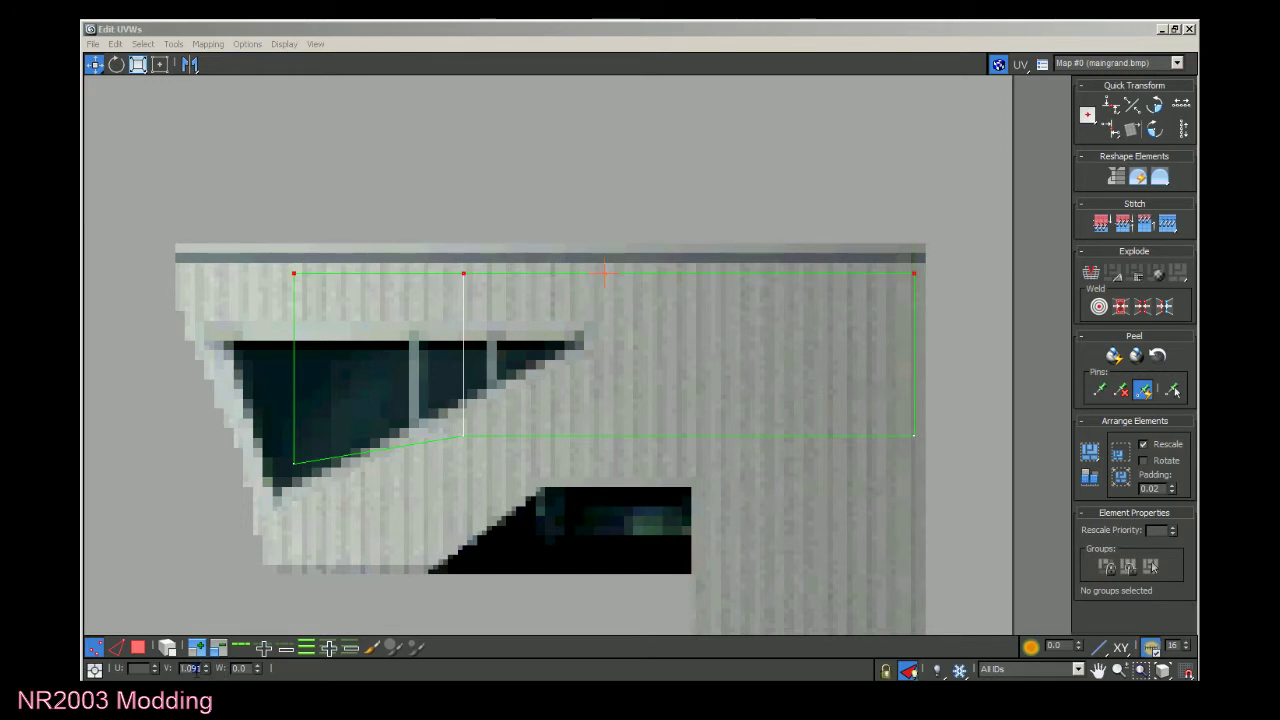
{"action": "left_click", "coordinate": [198, 668]}
{"action": "key", "text": "BackSpace"}
{"action": "type", "text": "8"}
{"action": "key", "text": "Return"}
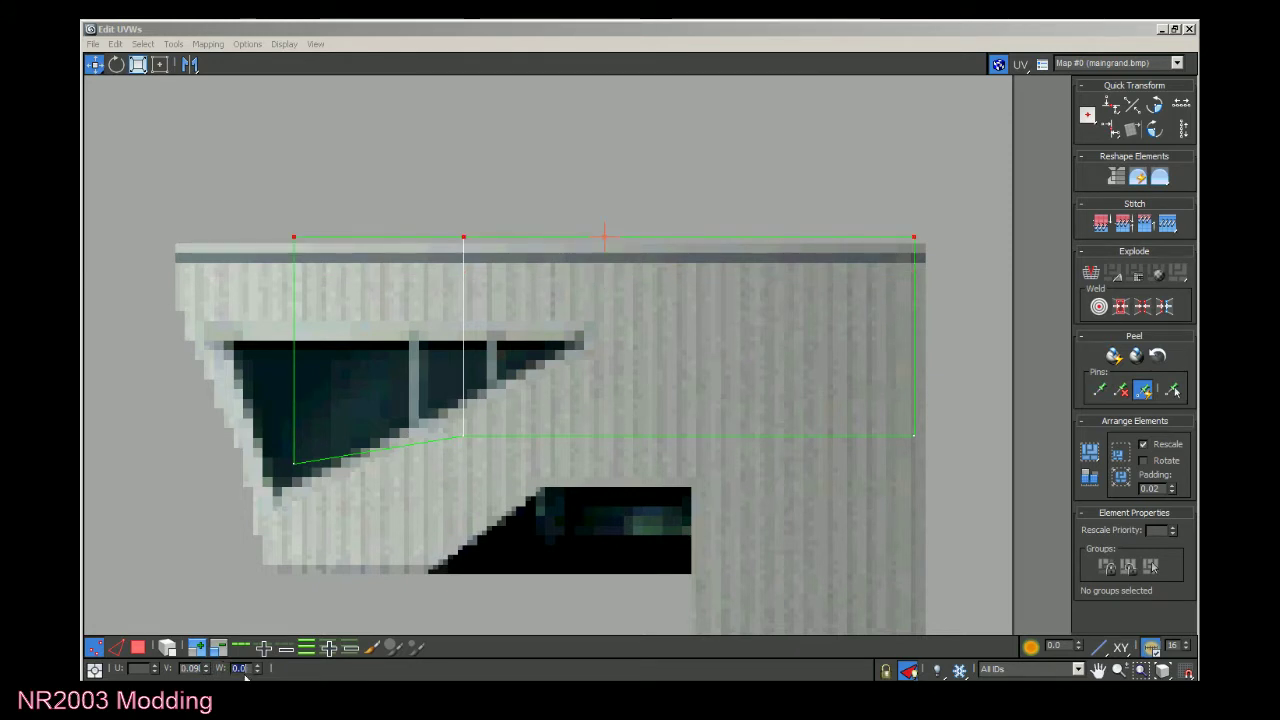
{"action": "left_click_drag", "start_coordinate": [190, 668], "coordinate": [223, 667]}
{"action": "key", "text": "Return"}
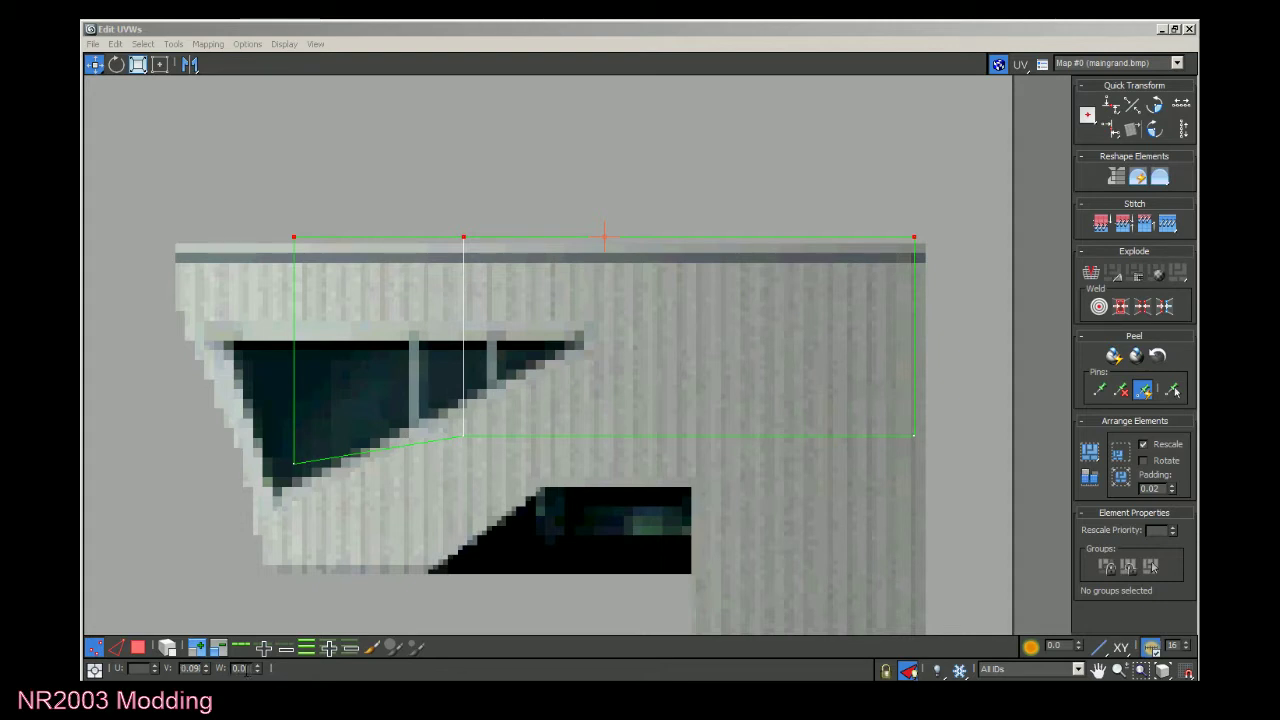
{"action": "left_click", "coordinate": [247, 668]}
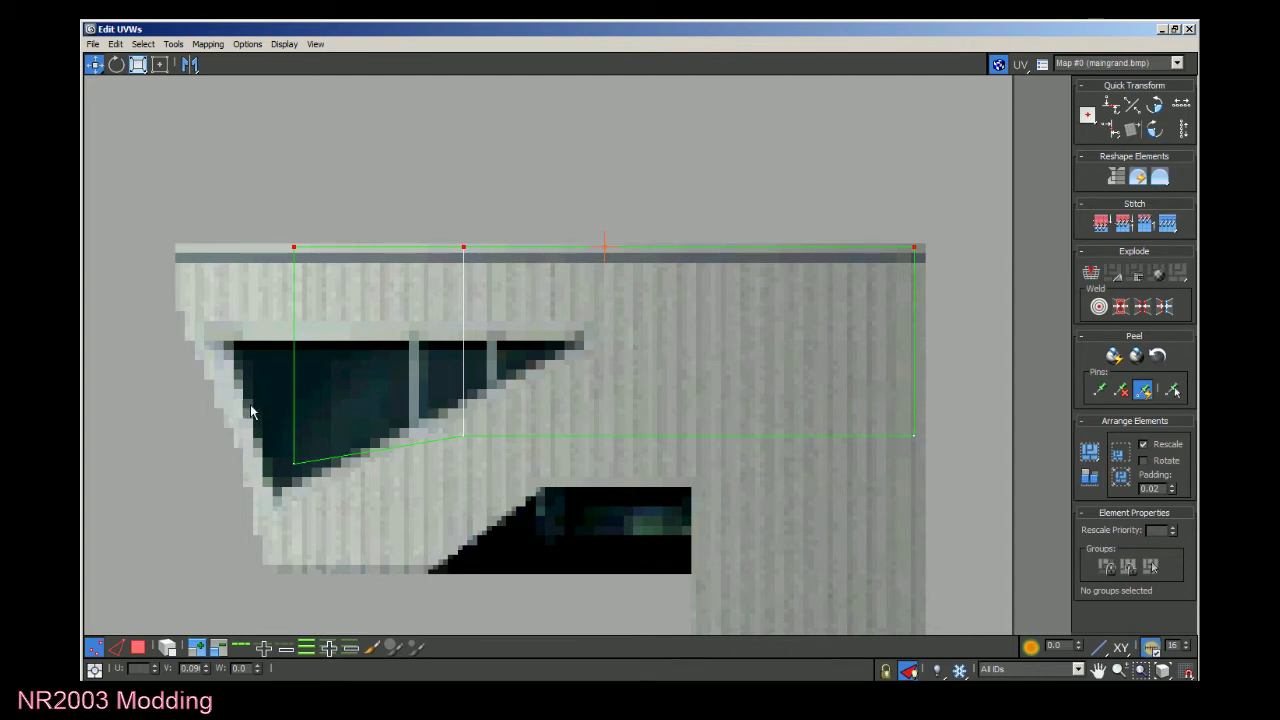
Move the left UV vertices out to the building image's left edge and place the bottom-left vertex on the slanted wall's lower corner.
{"action": "left_click_drag", "start_coordinate": [266, 418], "coordinate": [288, 429]}
{"action": "left_click_drag", "start_coordinate": [251, 225], "coordinate": [344, 482]}
{"action": "left_click", "coordinate": [155, 671]}
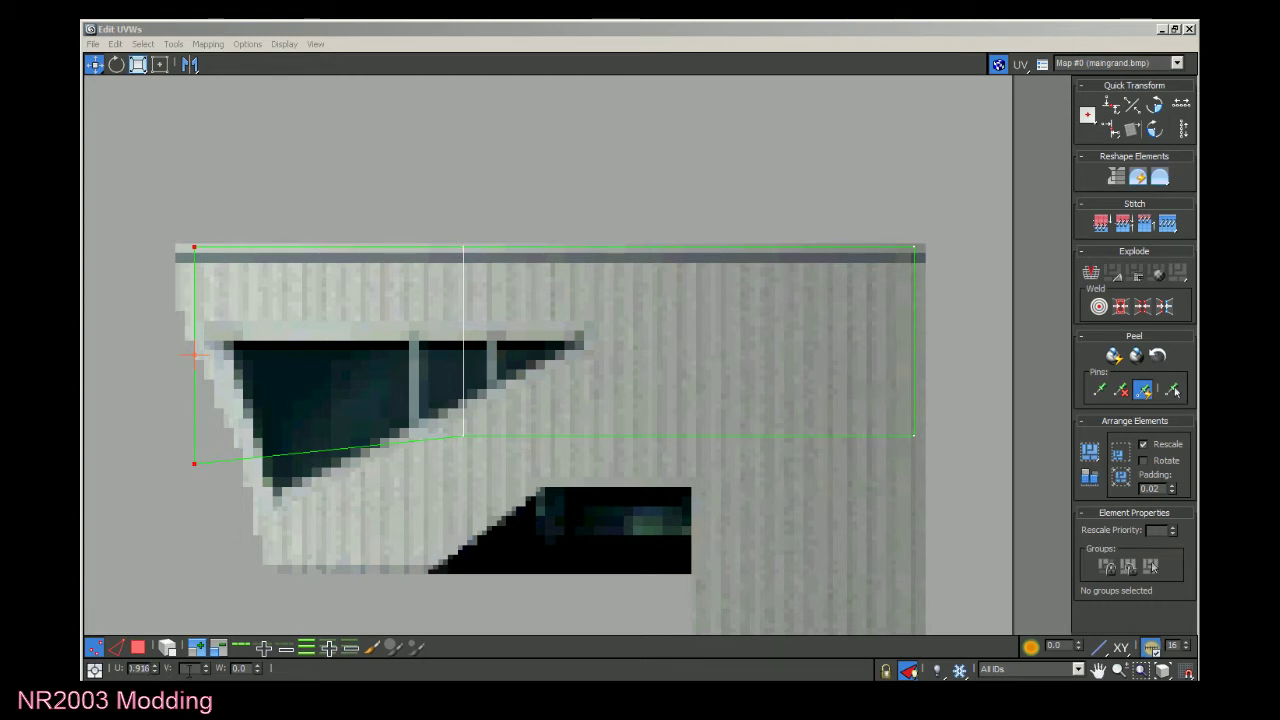
{"action": "key", "text": "Return"}
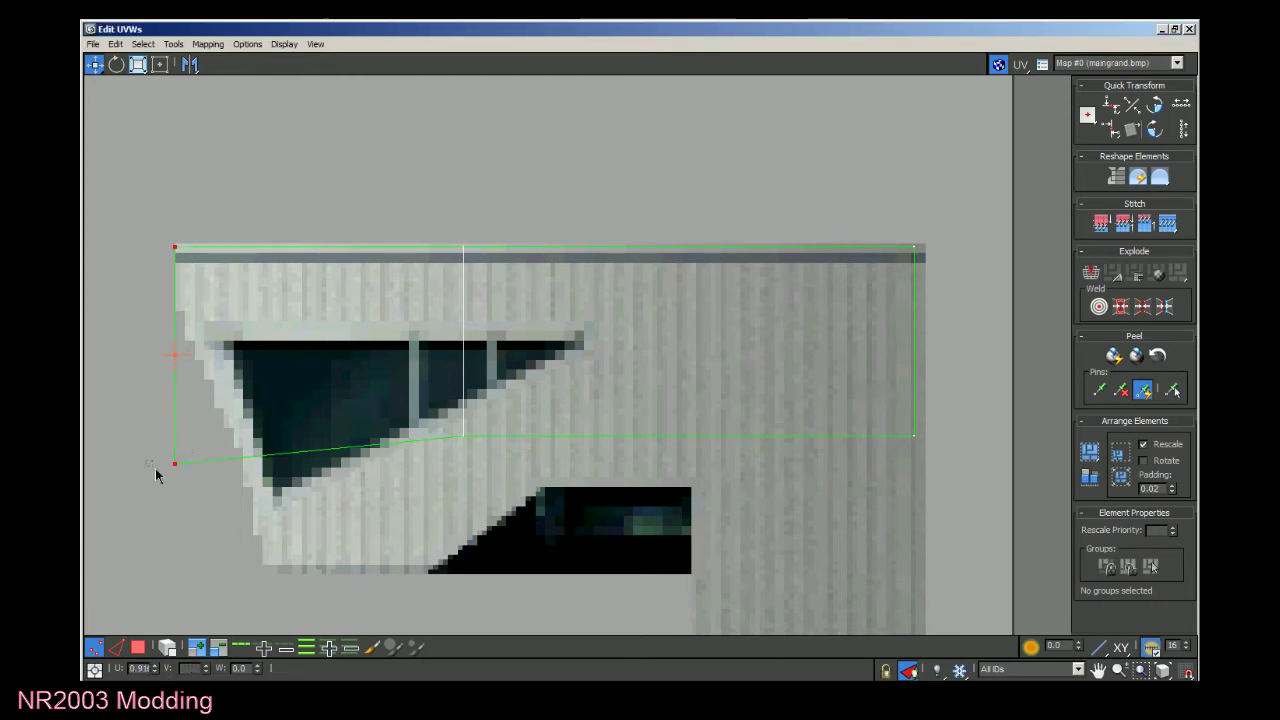
{"action": "left_click_drag", "start_coordinate": [200, 497], "coordinate": [276, 563]}
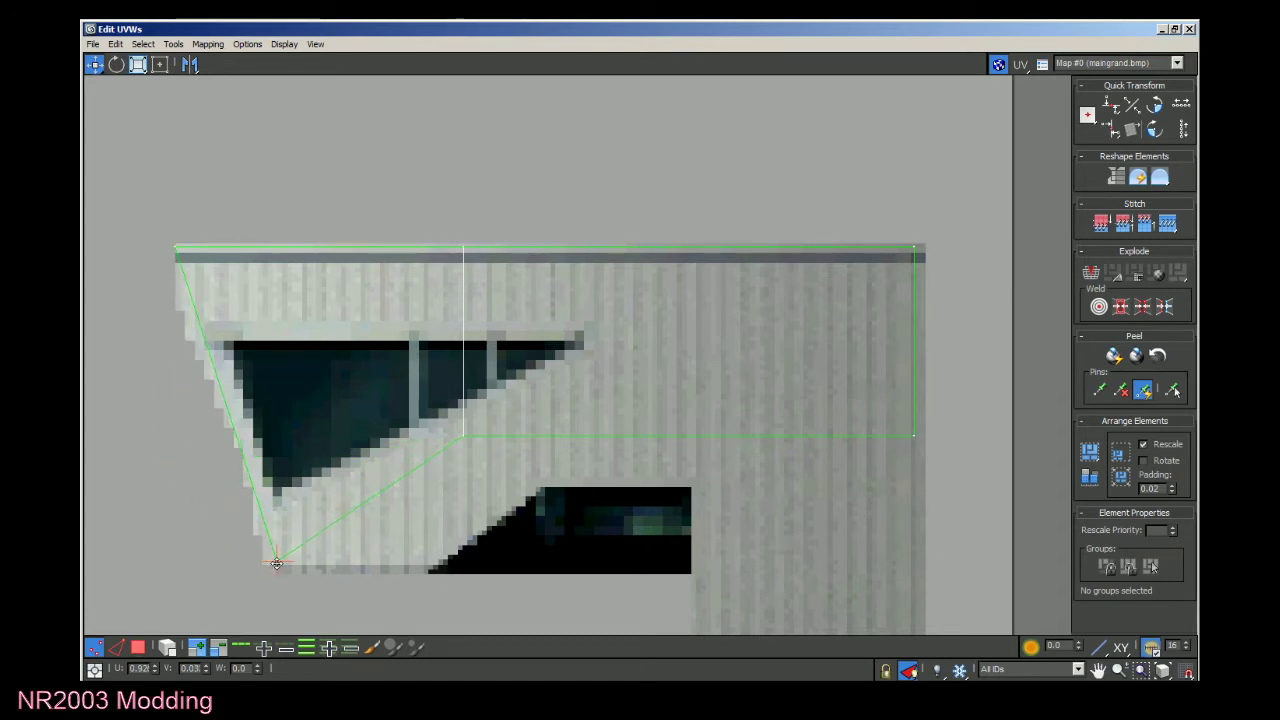
Lower the other two bottom UV vertices to the upper edge of the dark opening and check the end faces on the model.
{"action": "left_click", "coordinate": [463, 436]}
{"action": "left_click", "coordinate": [913, 436], "text": "ctrl"}
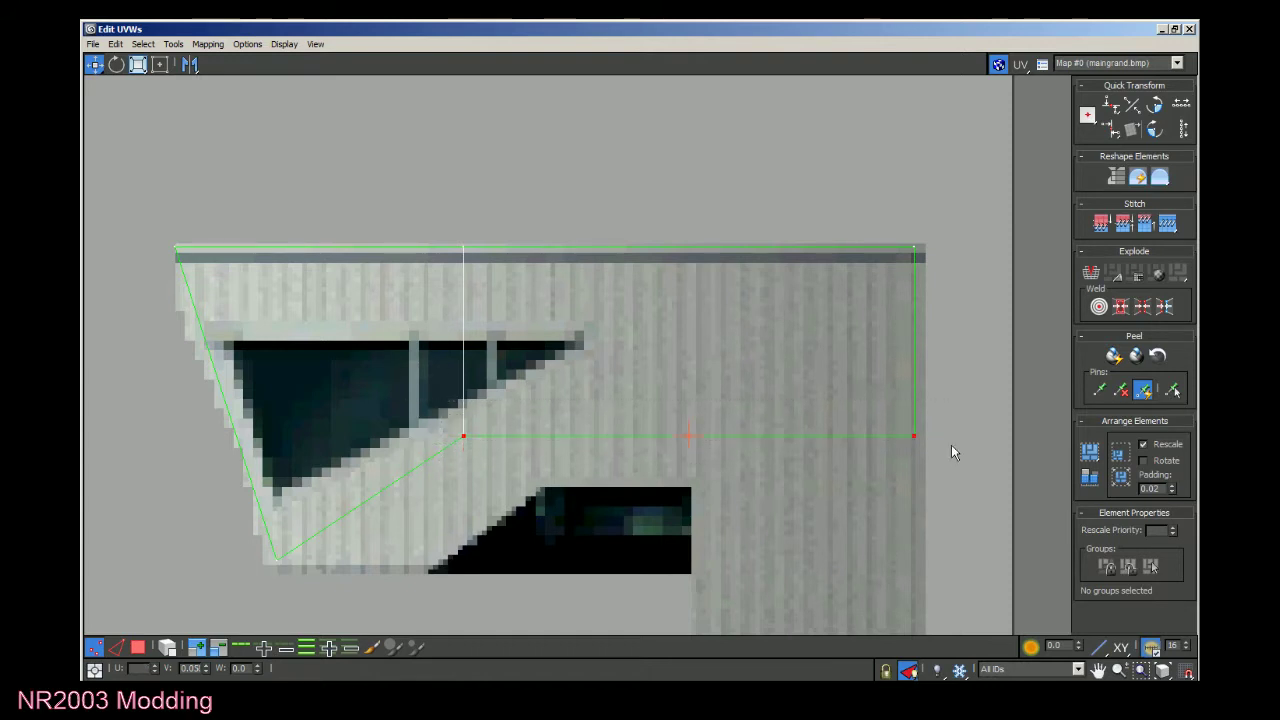
{"action": "left_click", "coordinate": [209, 673]}
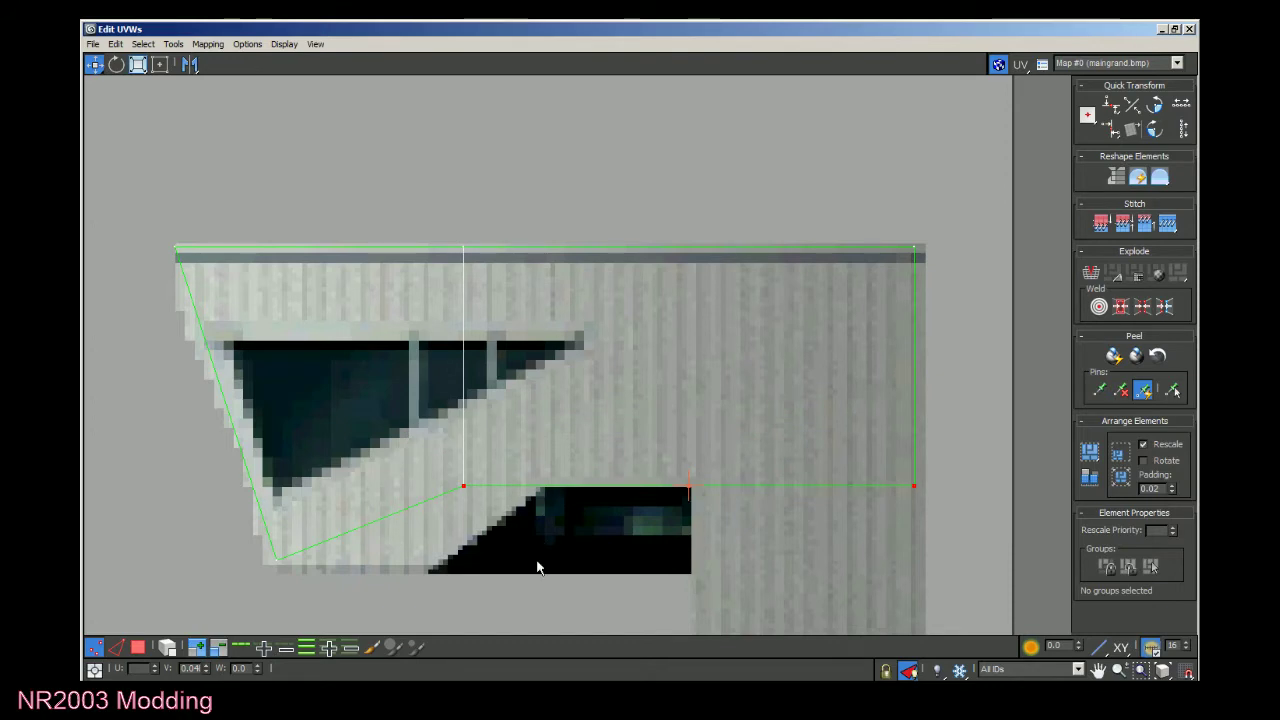
{"action": "left_click", "coordinate": [1162, 26]}
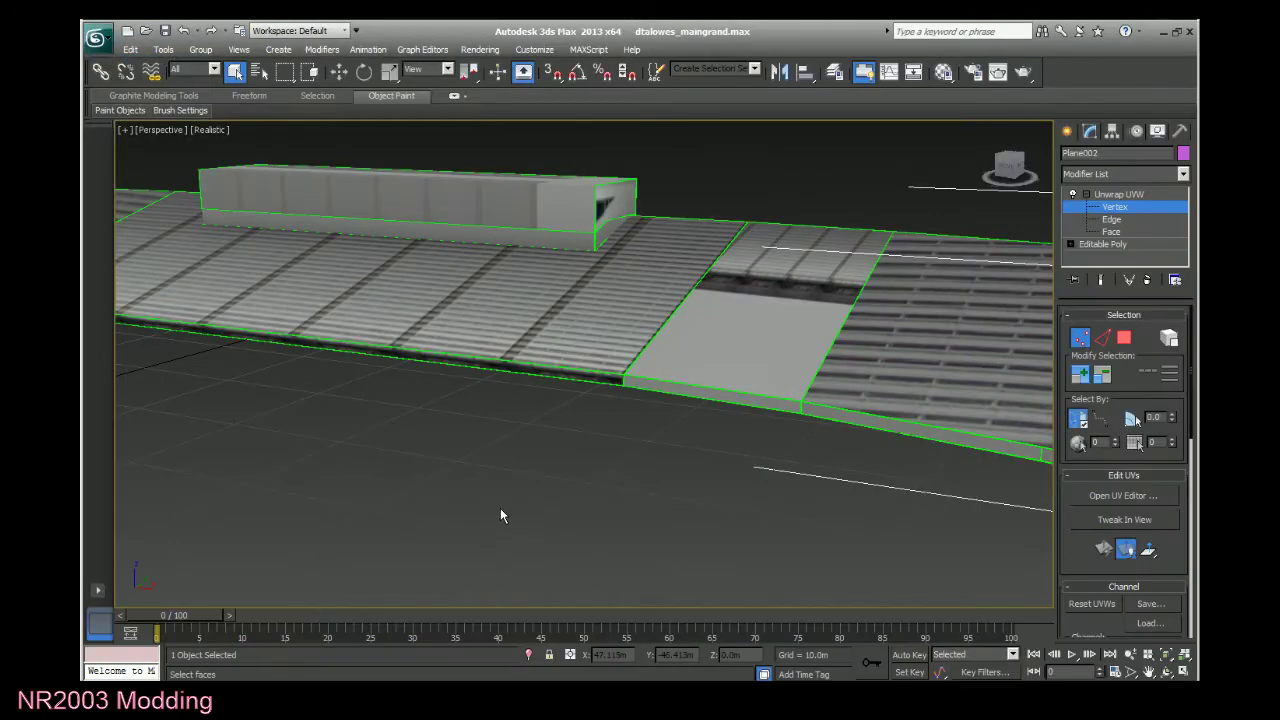
{"action": "mouse_move", "coordinate": [1005, 163]}
{"action": "left_mouse_down"}
{"action": "mouse_move", "coordinate": [986, 185]}
{"action": "mouse_move", "coordinate": [1003, 163]}
{"action": "left_mouse_up"}
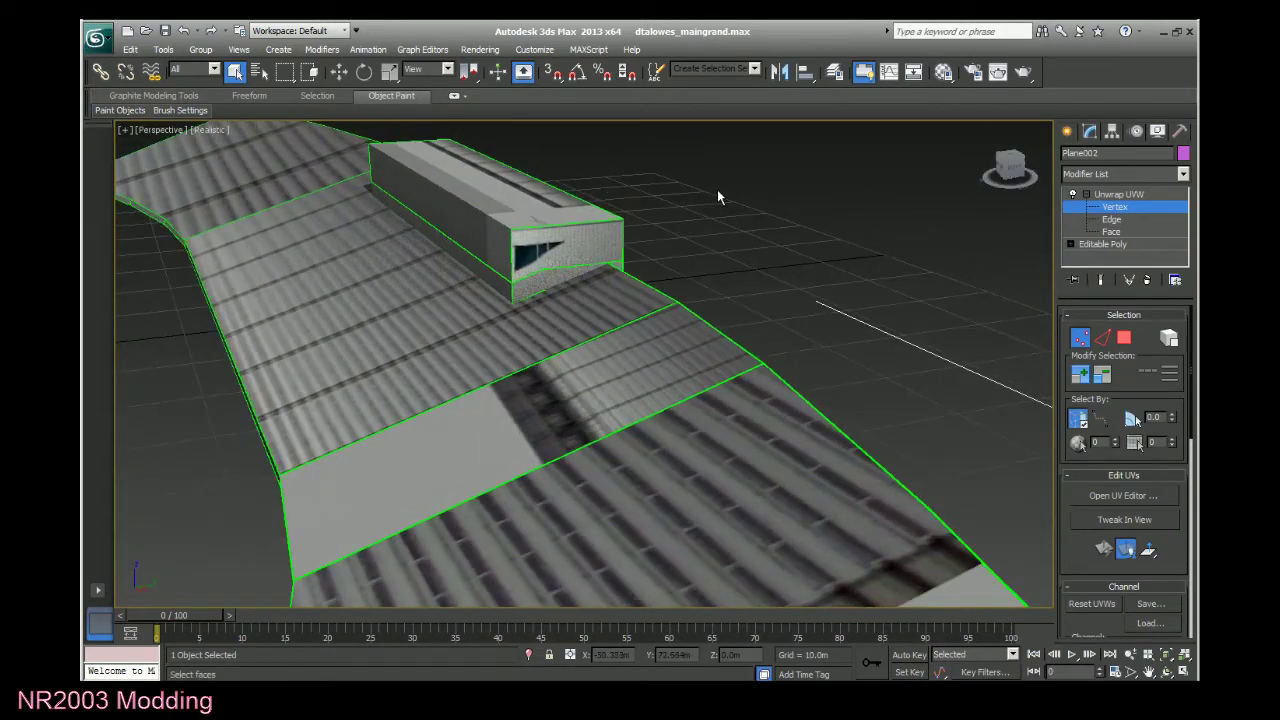
Check the box's end face on the model and switch the Unwrap UVW modifier to face level with nothing selected.
{"action": "scroll", "coordinate": [663, 248], "scroll_direction": "up", "scroll_amount": 4}
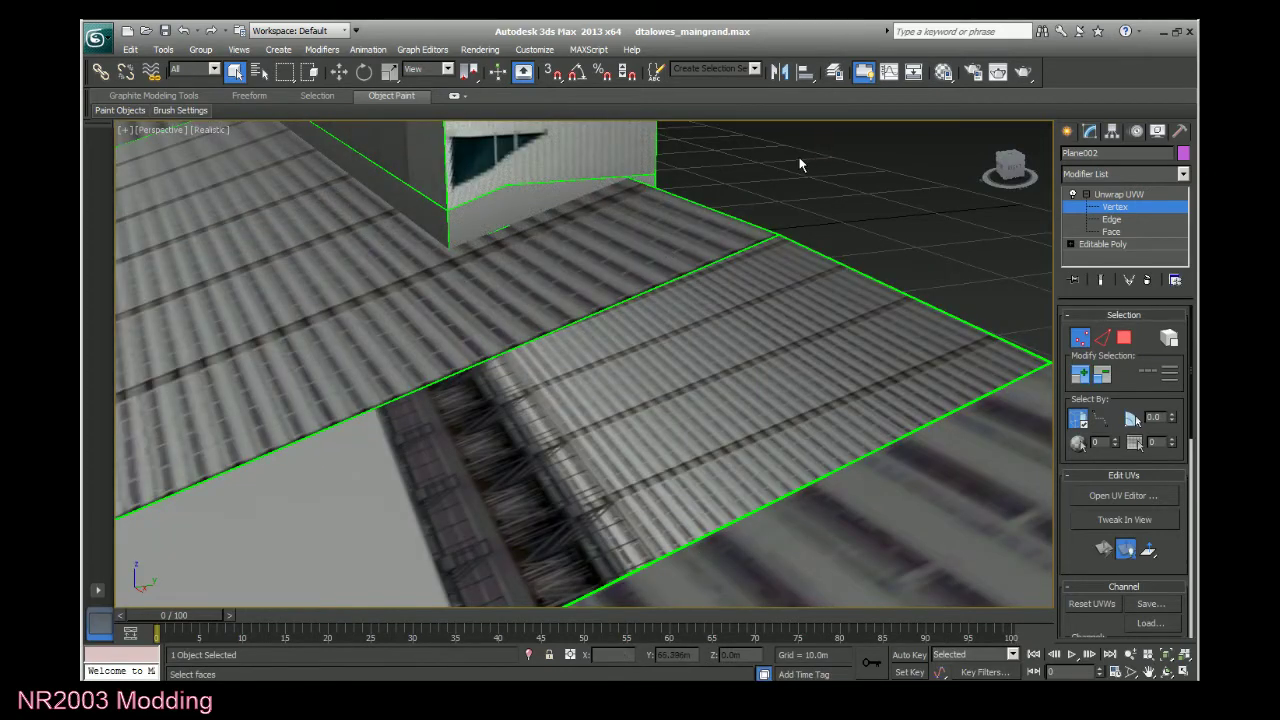
{"action": "scroll", "coordinate": [776, 180], "scroll_direction": "down", "scroll_amount": 6}
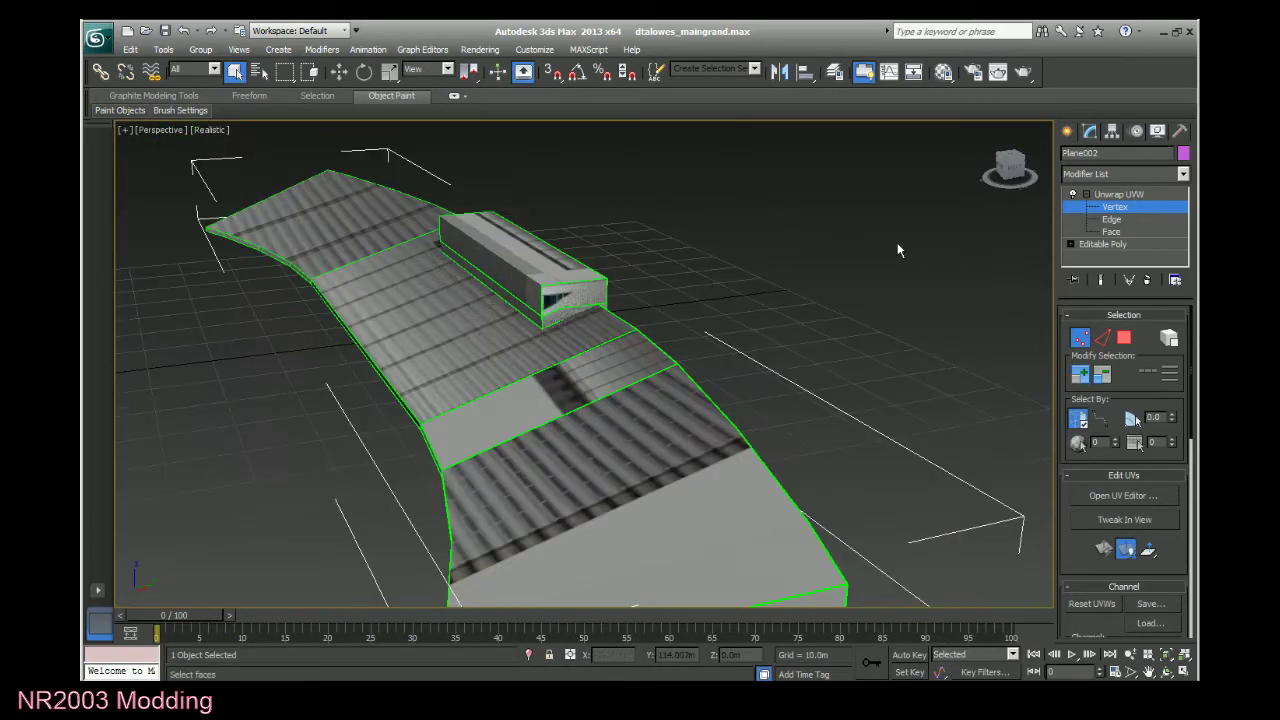
{"action": "left_click", "coordinate": [1112, 231]}
{"action": "left_click", "coordinate": [552, 298]}
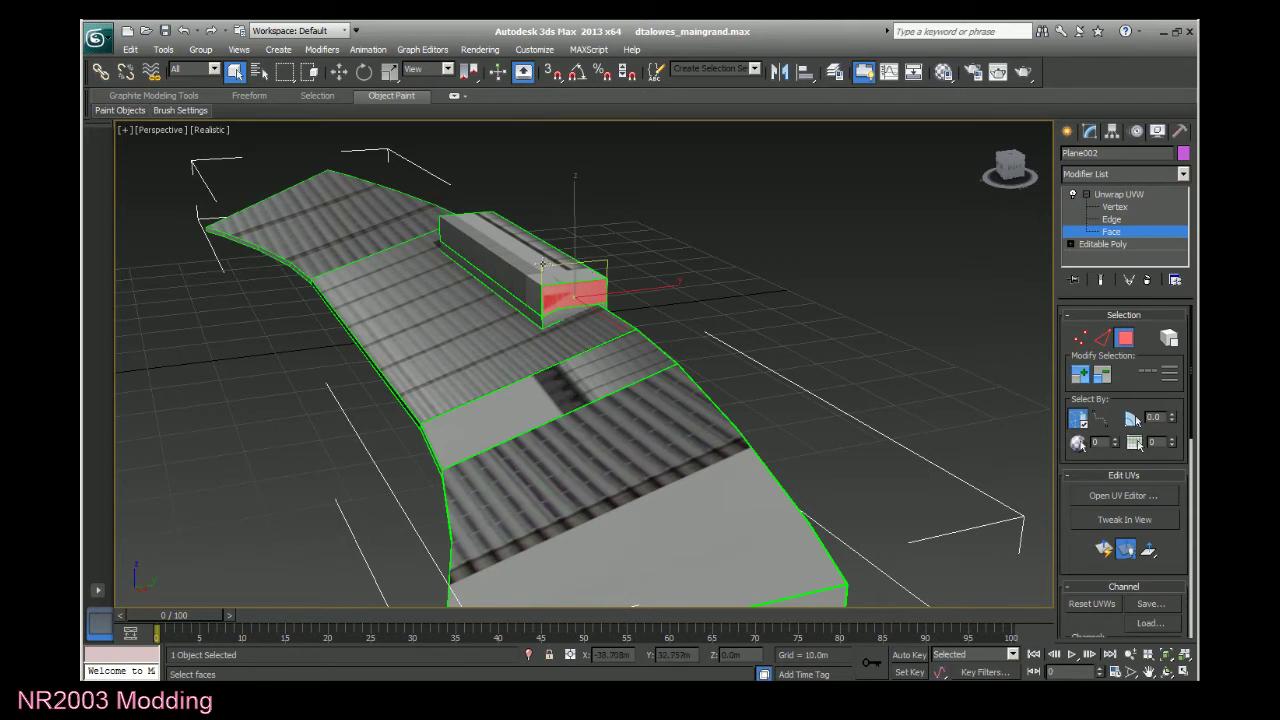
{"action": "left_click", "coordinate": [774, 292]}
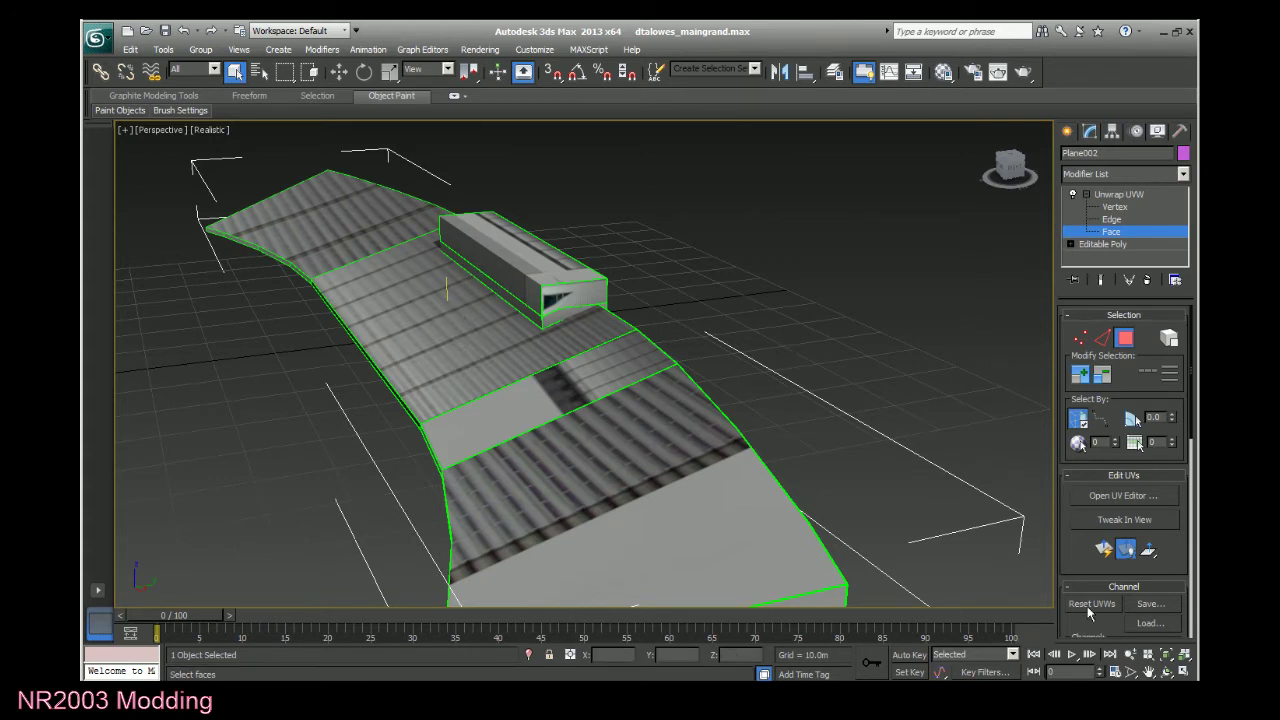
Render a close-up perspective view of the rooftop box's end face and dismiss the render windows.
{"action": "left_click", "coordinate": [1148, 672]}
{"action": "scroll", "coordinate": [818, 463], "scroll_direction": "up", "scroll_amount": 10}
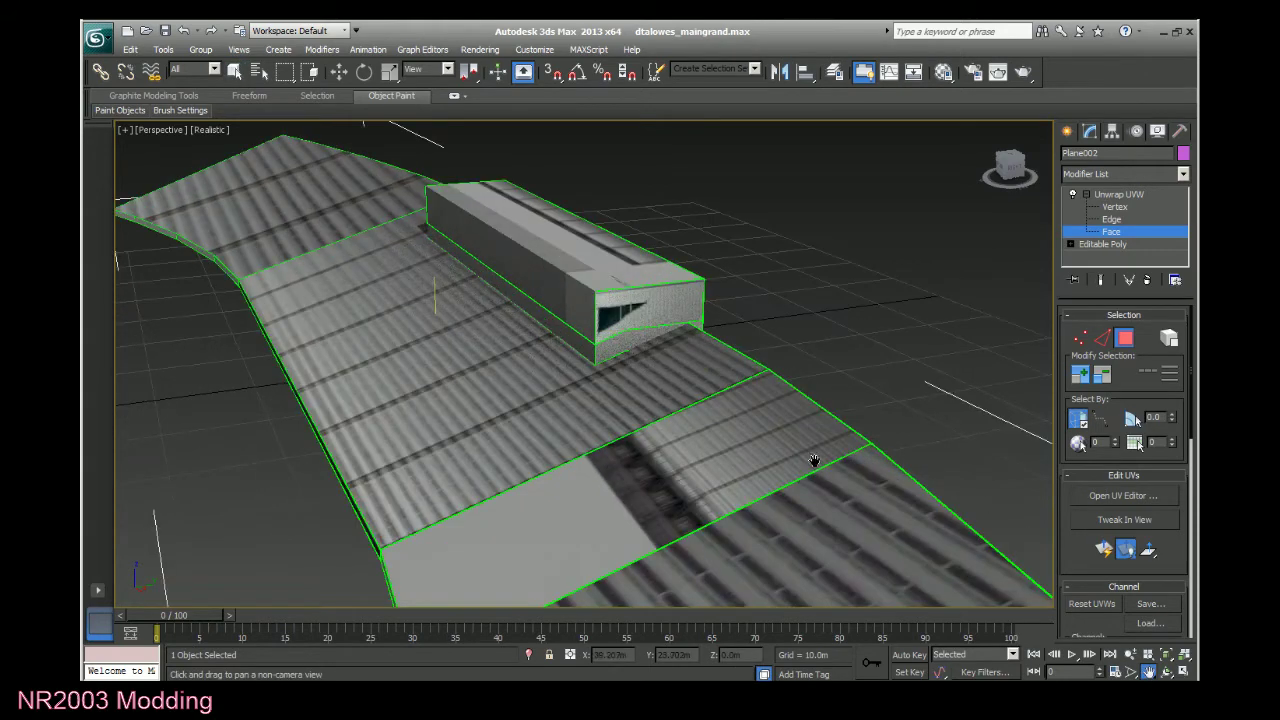
{"action": "scroll", "coordinate": [749, 429], "scroll_direction": "down", "scroll_amount": 6}
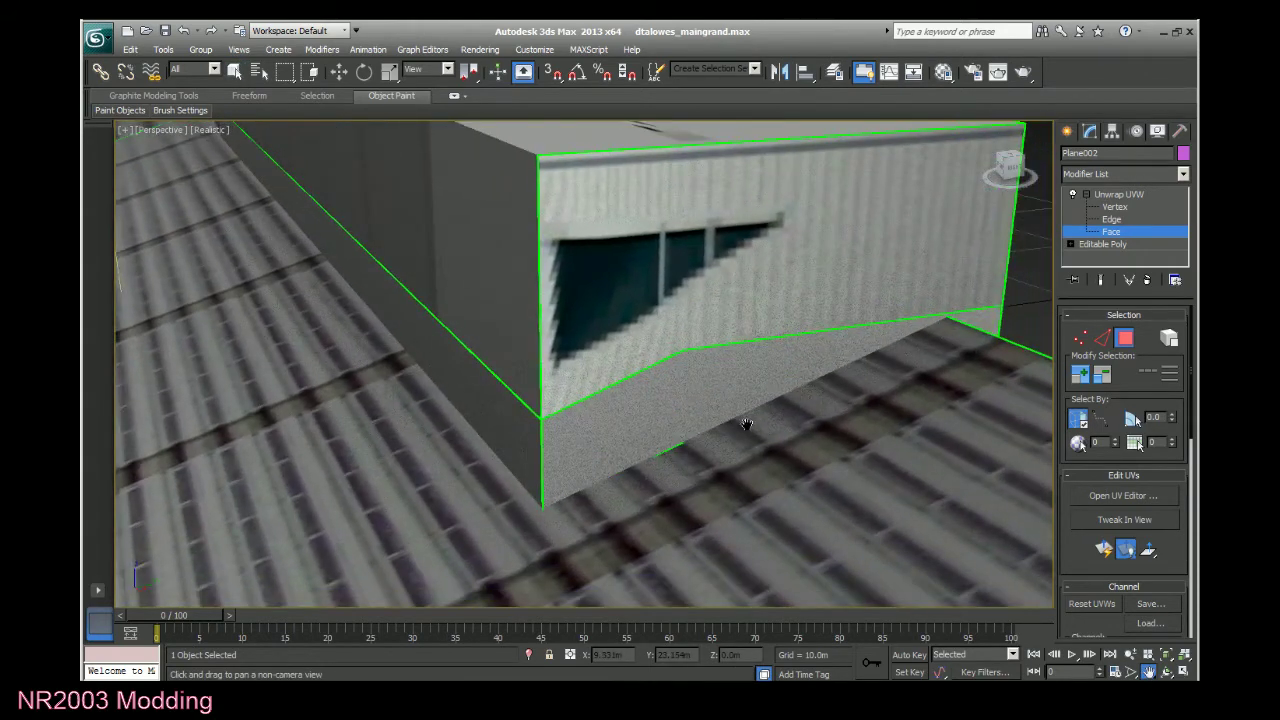
{"action": "key", "text": "F10"}
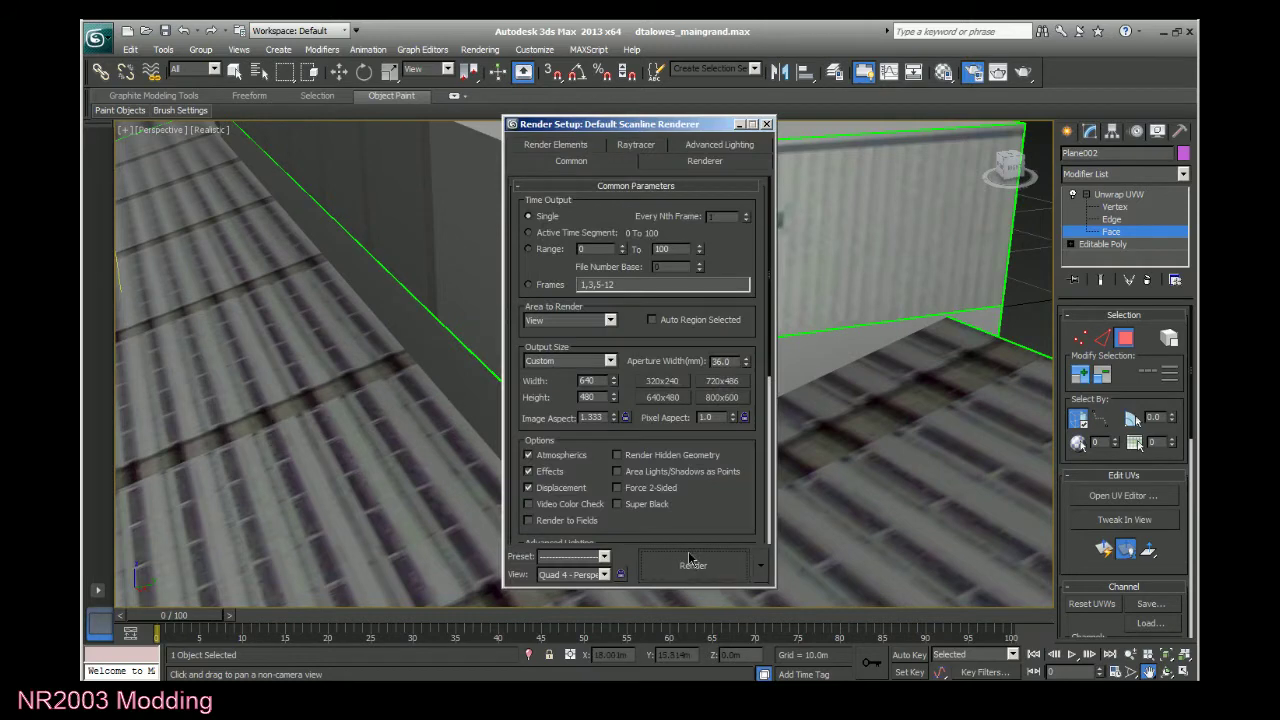
{"action": "left_click", "coordinate": [690, 566]}
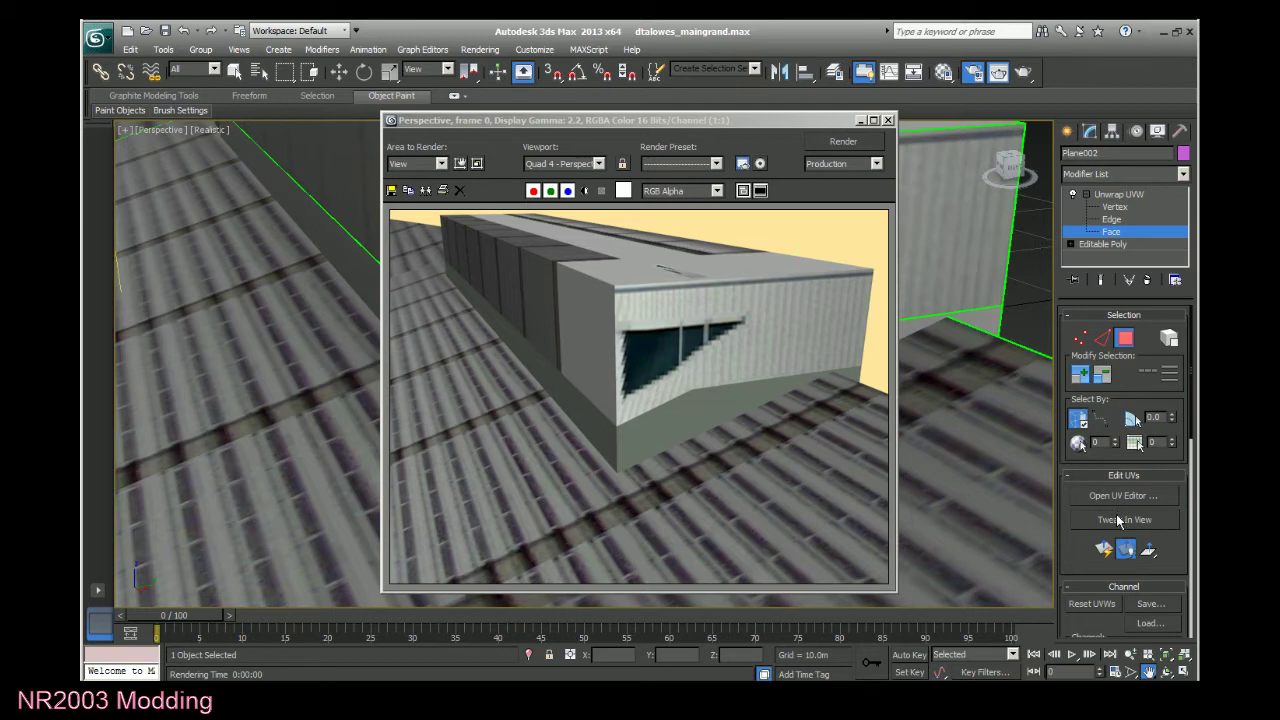
{"action": "left_click", "coordinate": [887, 120]}
{"action": "left_click", "coordinate": [767, 124]}
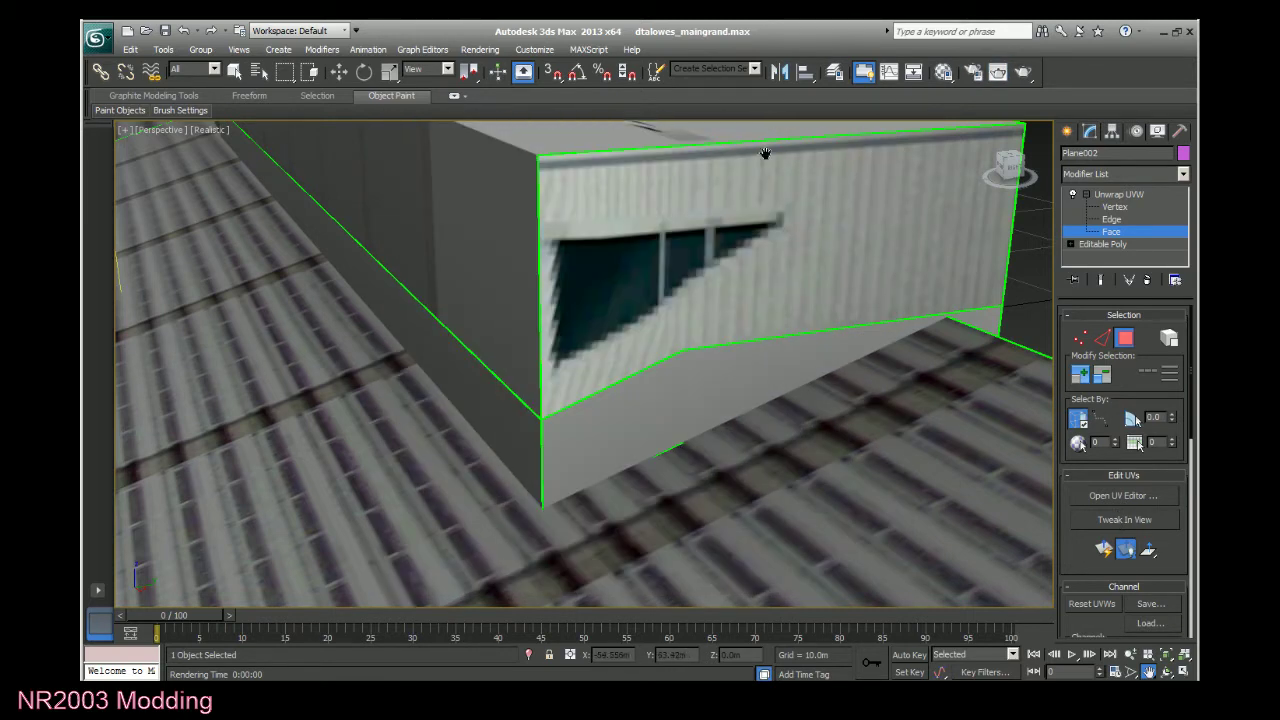
Save the grandstand scene.
{"action": "scroll", "coordinate": [780, 450], "scroll_direction": "down", "scroll_amount": 10}
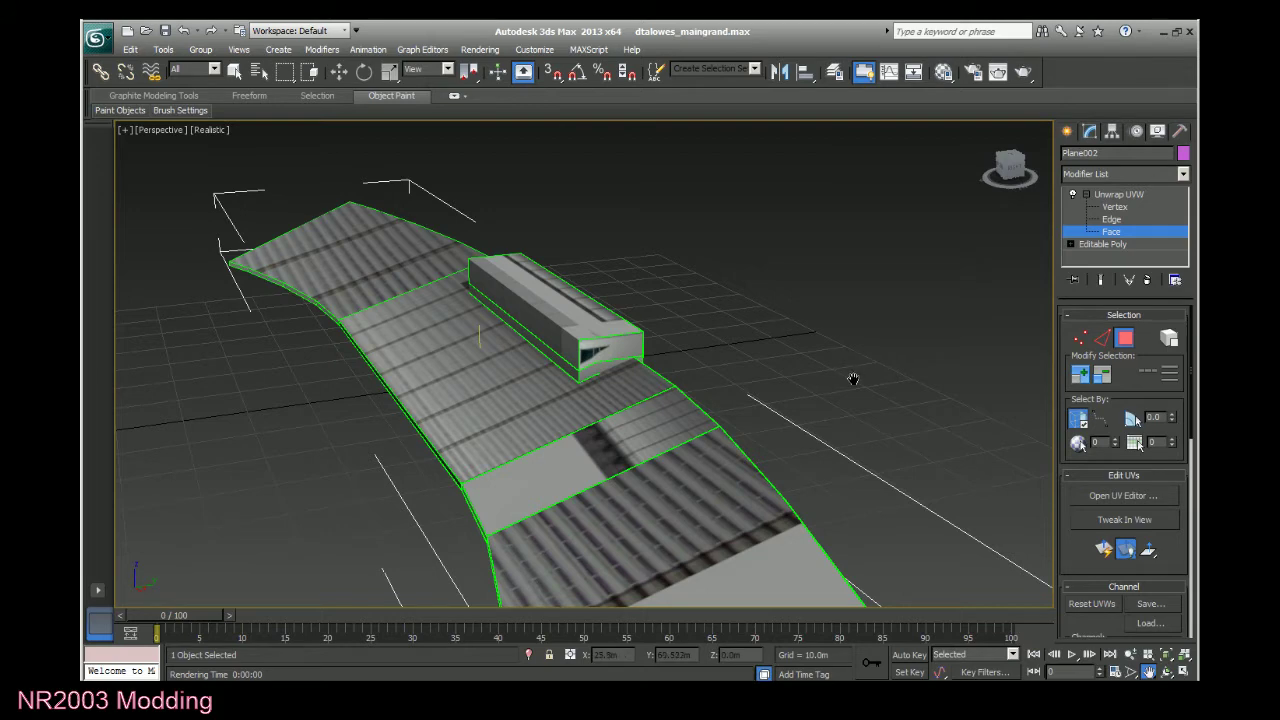
{"action": "left_click_drag", "start_coordinate": [1000, 163], "coordinate": [948, 206]}
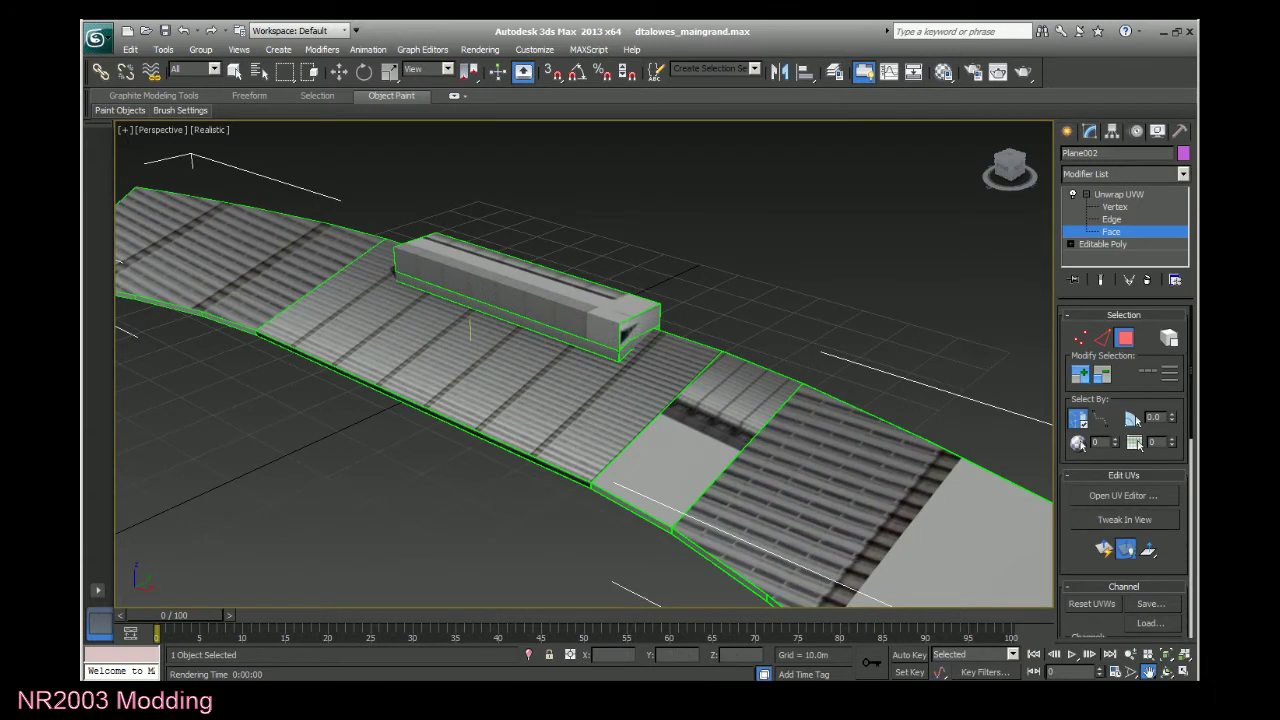
{"action": "left_click", "coordinate": [96, 38]}
{"action": "left_click", "coordinate": [146, 177]}
Switch to Google Earth and enter Street View on US-29, facing the dirt track's grandstand in a maximized window.
{"action": "left_click", "coordinate": [296, 688]}
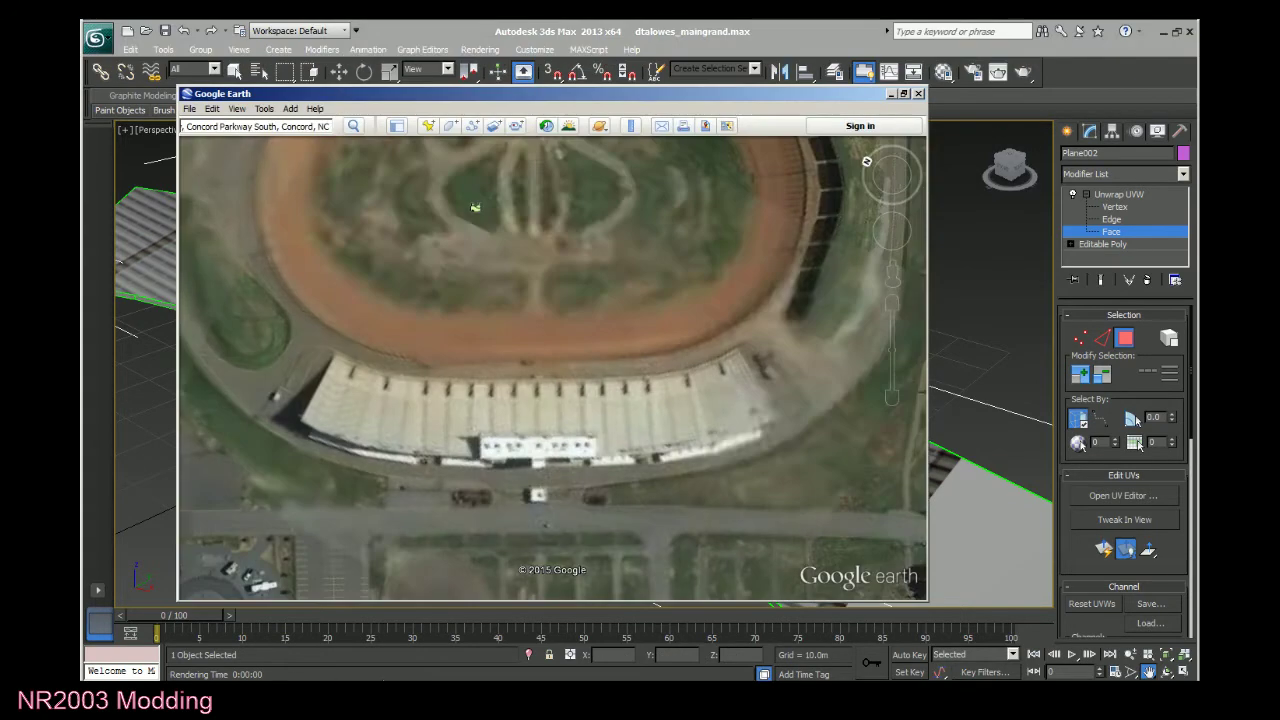
{"action": "left_click_drag", "start_coordinate": [628, 500], "coordinate": [536, 566]}
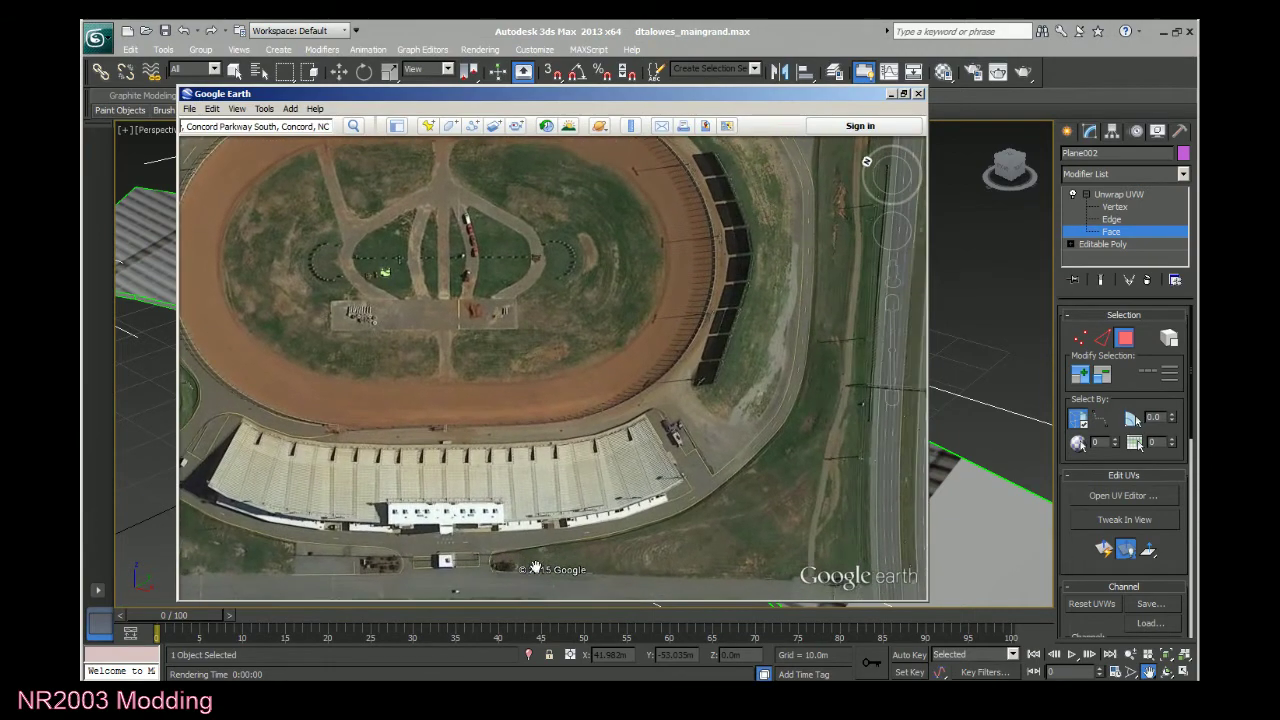
{"action": "left_click_drag", "start_coordinate": [895, 280], "coordinate": [870, 440]}
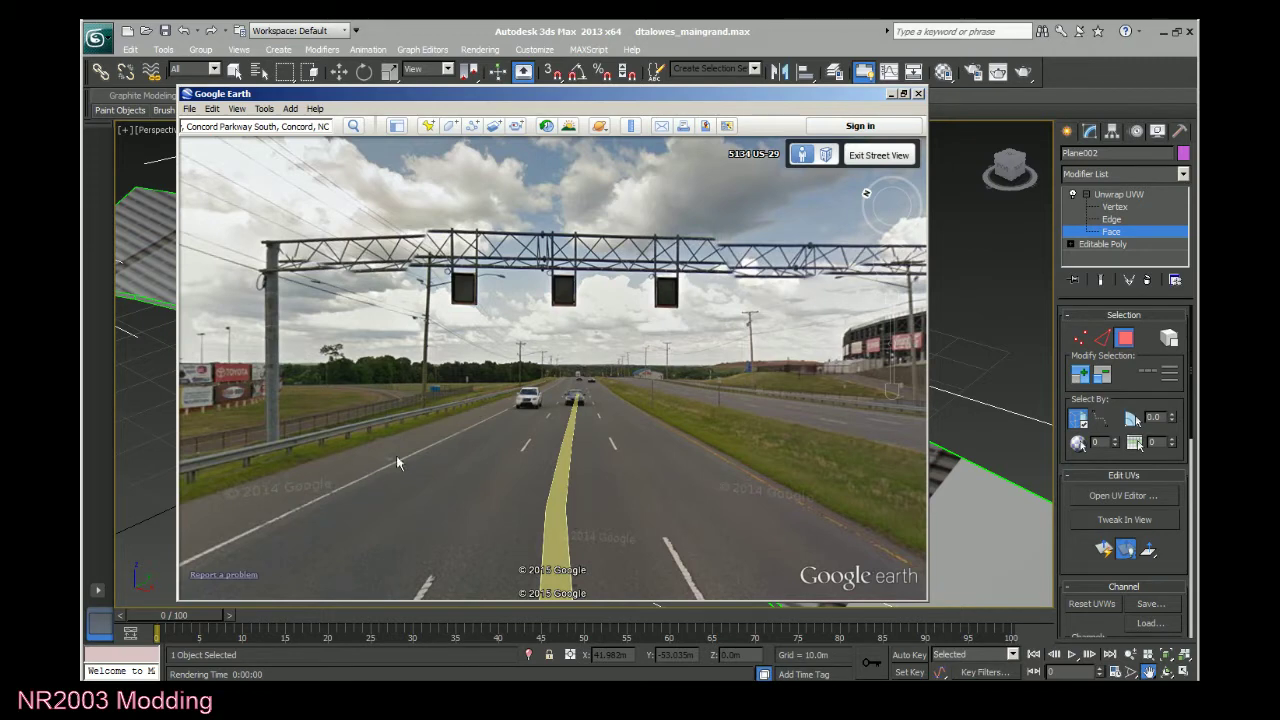
{"action": "left_click_drag", "start_coordinate": [397, 457], "coordinate": [694, 456]}
{"action": "scroll", "coordinate": [568, 447], "scroll_direction": "up", "scroll_amount": 1}
{"action": "left_click_drag", "start_coordinate": [439, 449], "coordinate": [836, 488]}
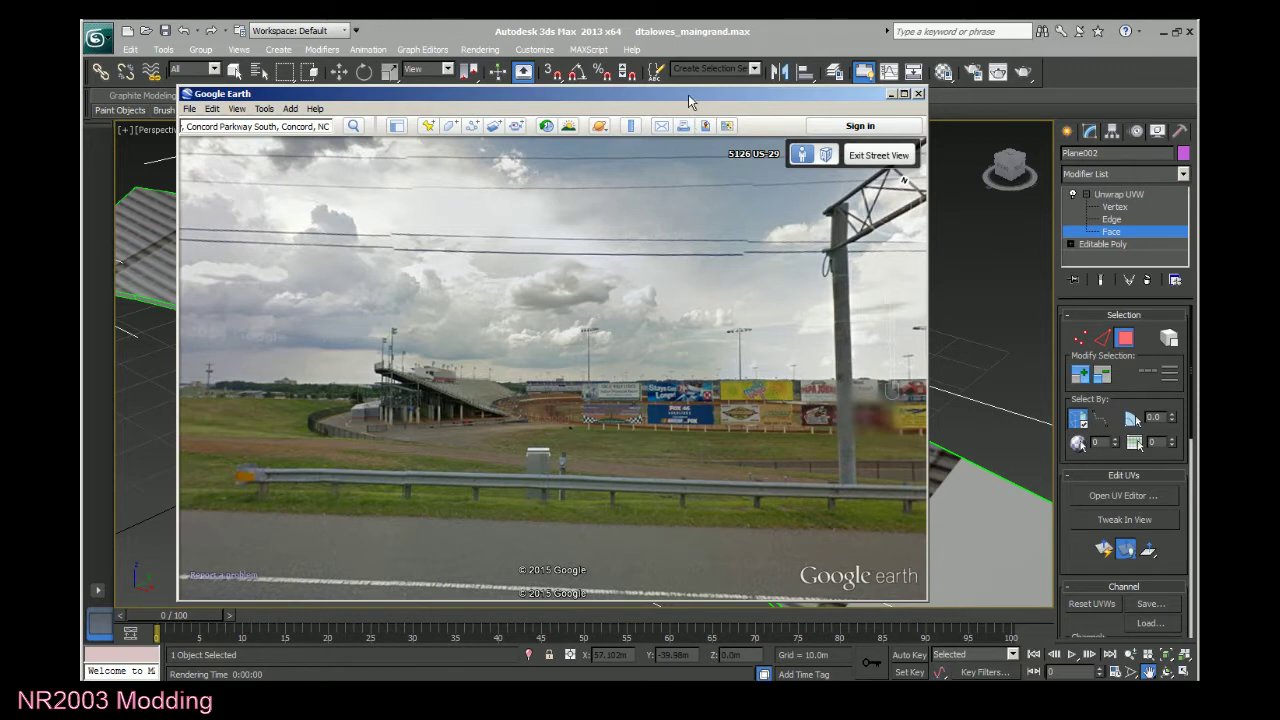
{"action": "left_click", "coordinate": [904, 94]}
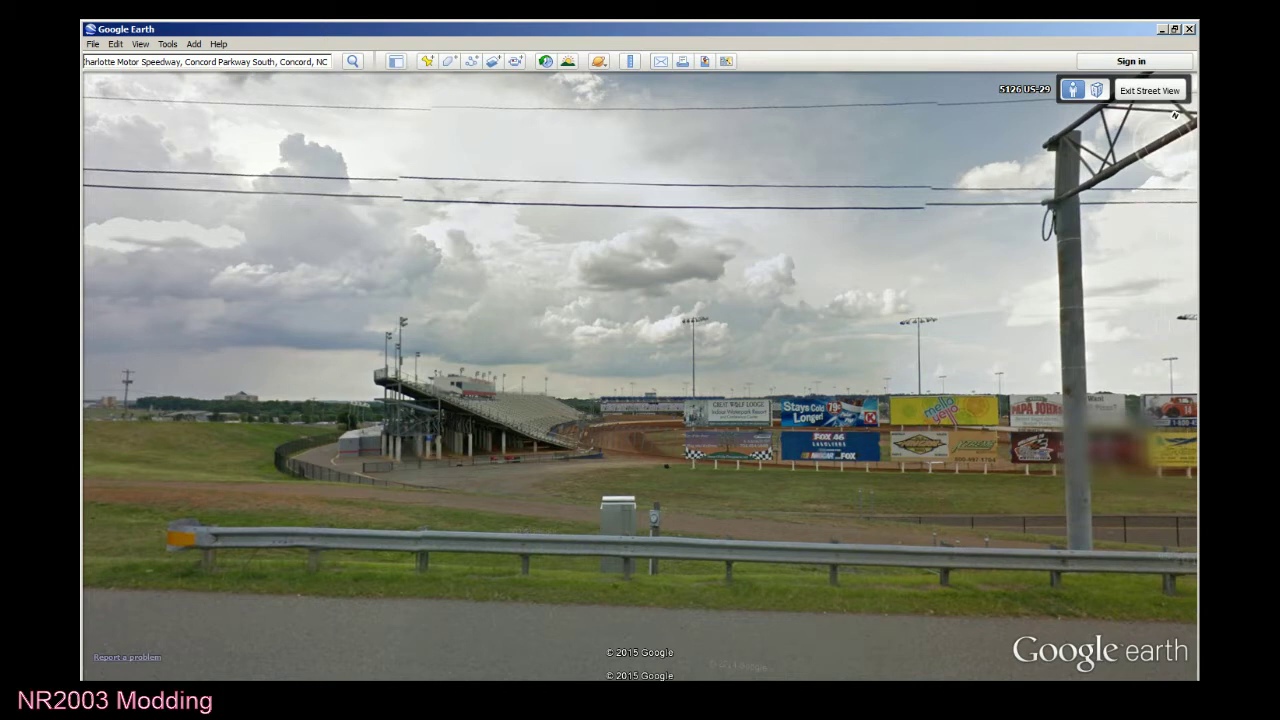
Examine the grandstand's side, the billboards and the surroundings in Street View, and return to 3ds Max.
{"action": "double_click", "coordinate": [802, 439]}
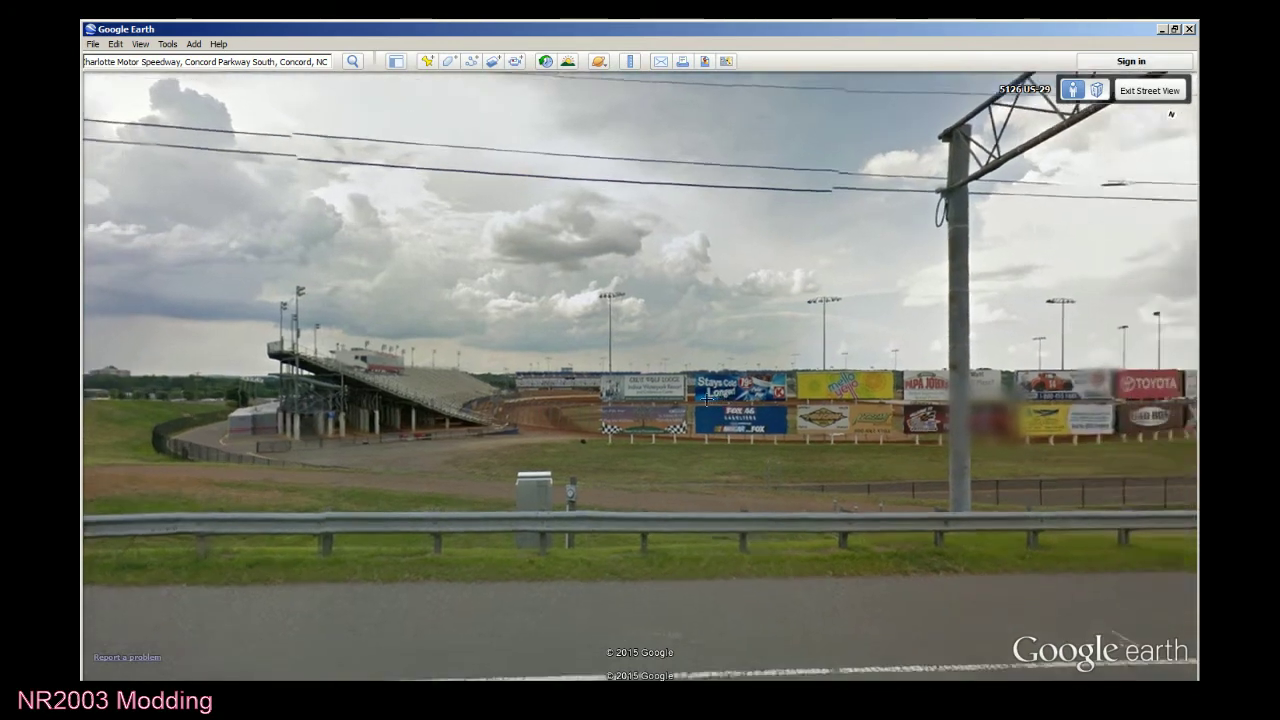
{"action": "left_click_drag", "start_coordinate": [617, 399], "coordinate": [717, 409]}
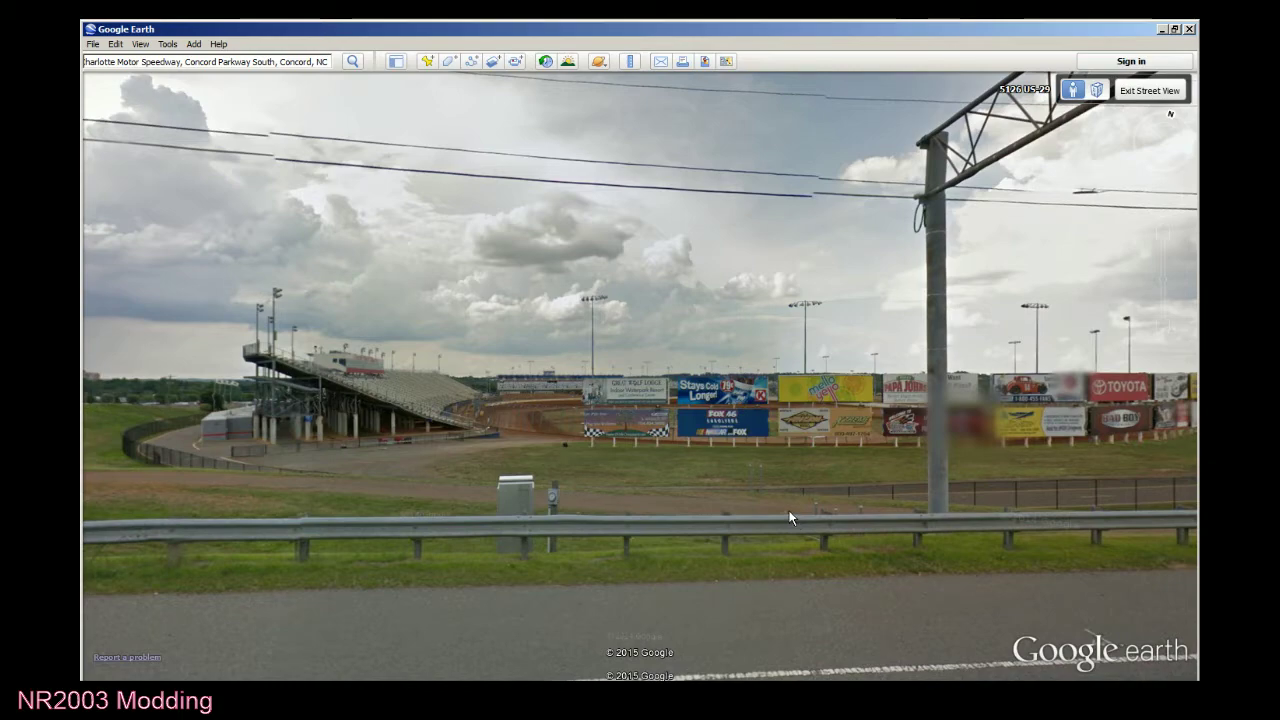
{"action": "left_click_drag", "start_coordinate": [897, 369], "coordinate": [398, 357]}
{"action": "left_click_drag", "start_coordinate": [829, 451], "coordinate": [452, 478]}
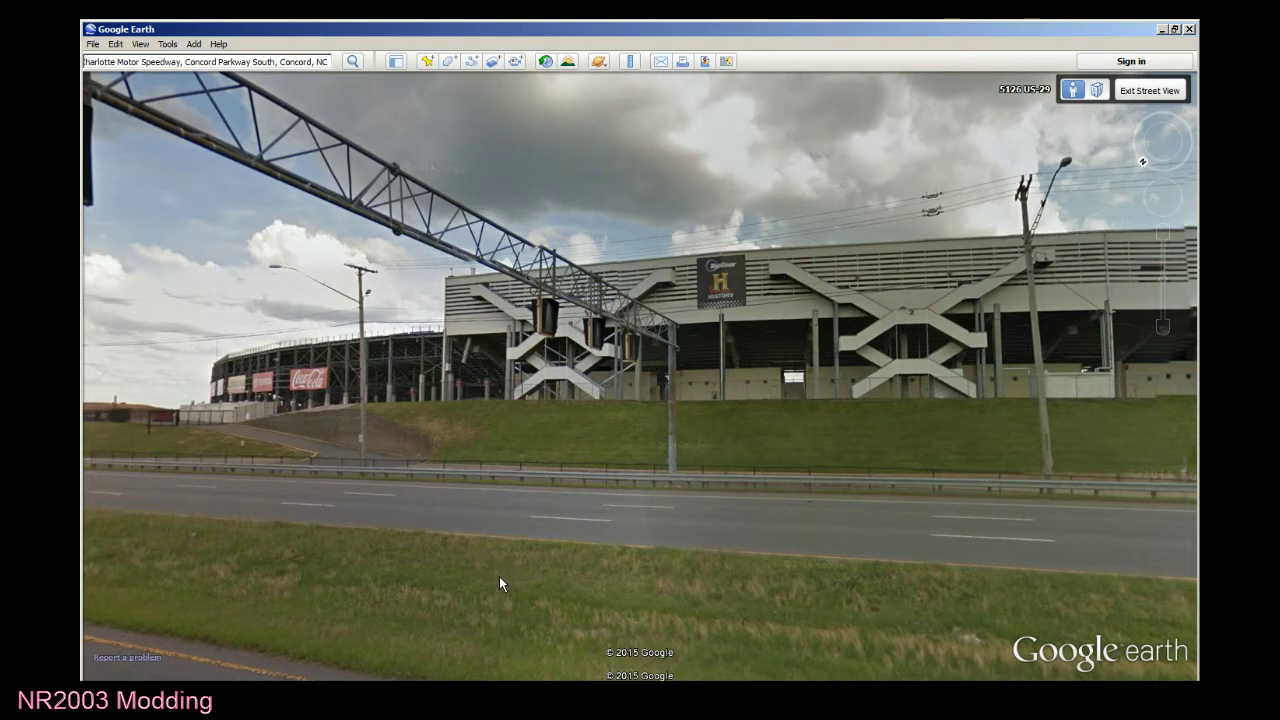
{"action": "double_click", "coordinate": [500, 456]}
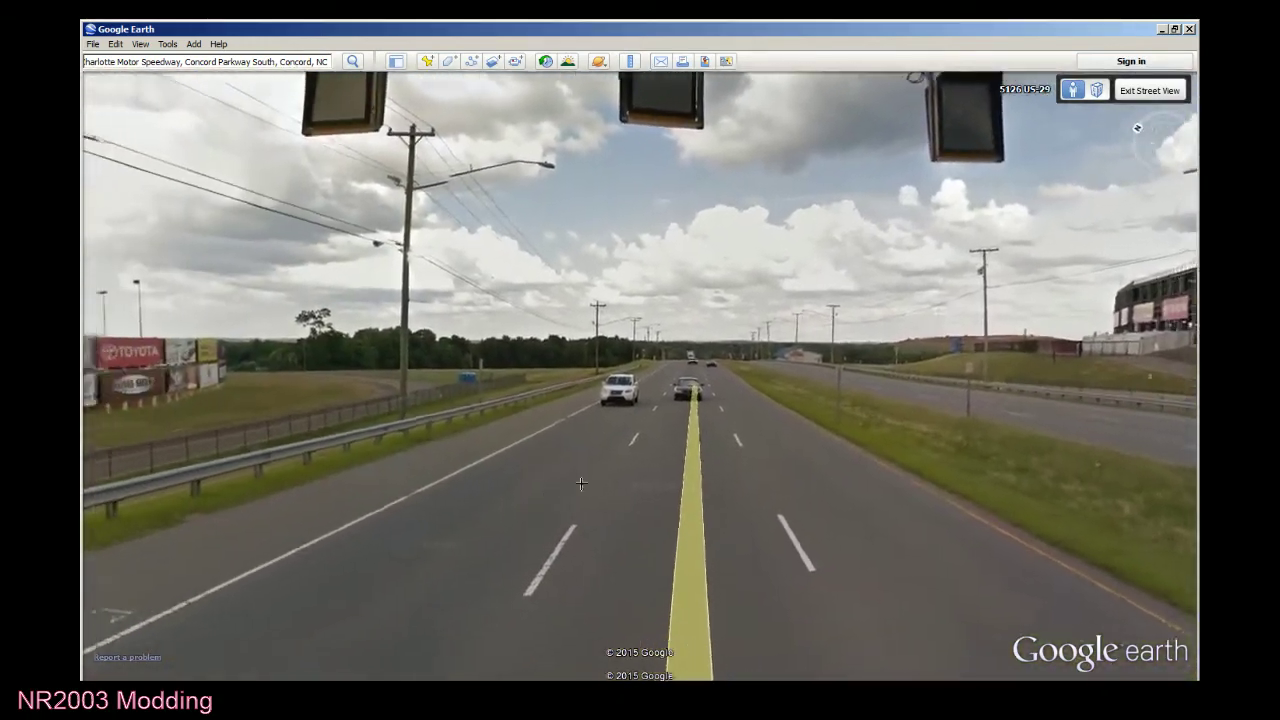
{"action": "left_click_drag", "start_coordinate": [581, 484], "coordinate": [1026, 457]}
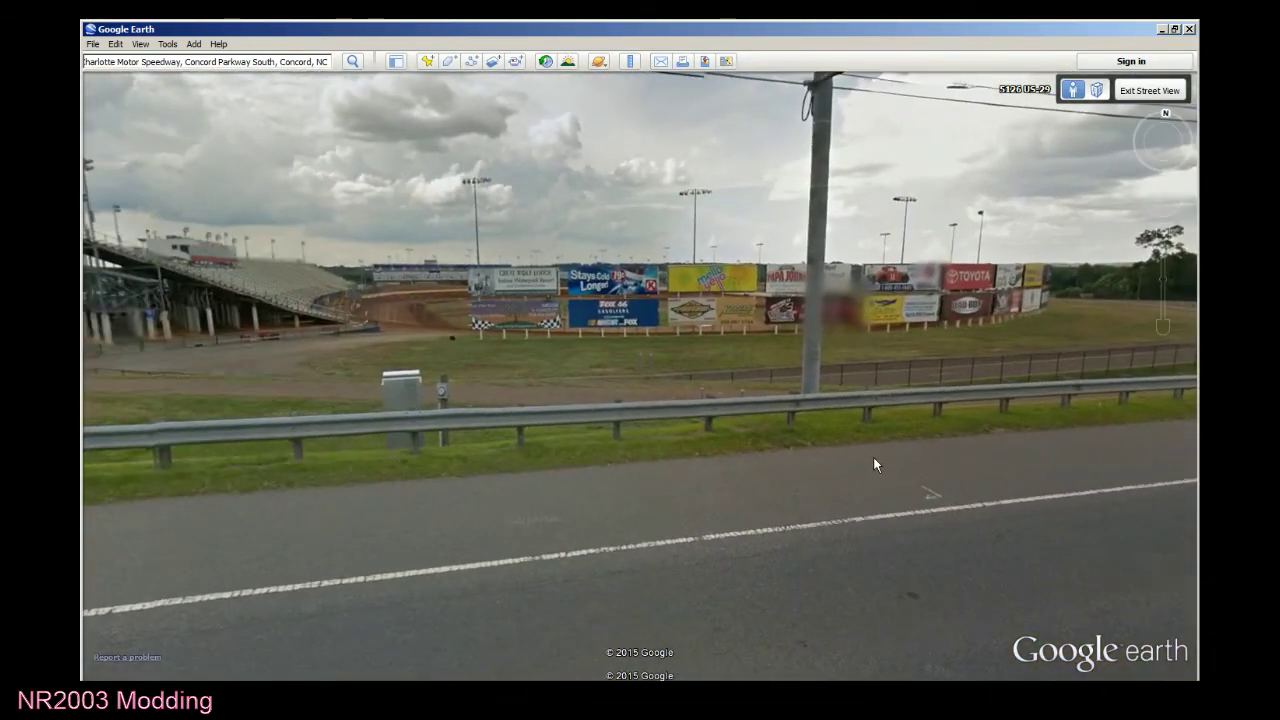
{"action": "left_click", "coordinate": [825, 492]}
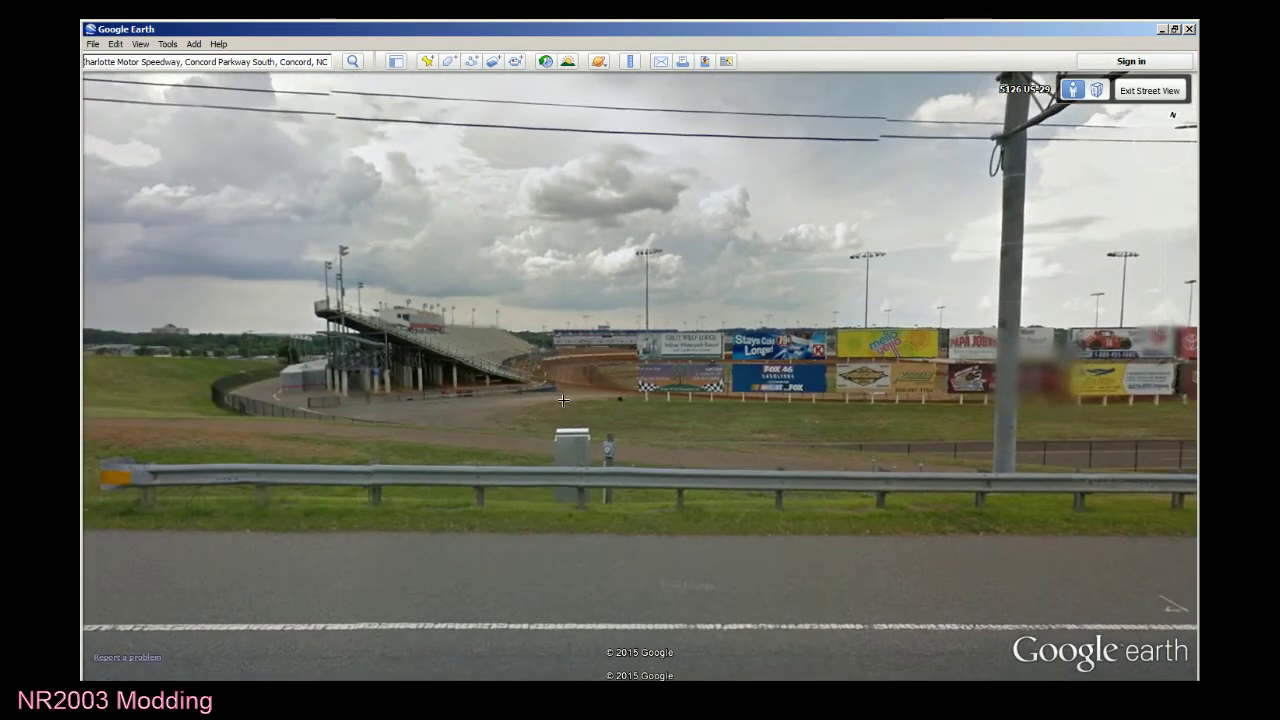
{"action": "left_click_drag", "start_coordinate": [649, 492], "coordinate": [940, 417]}
{"action": "left_click_drag", "start_coordinate": [587, 420], "coordinate": [1040, 435]}
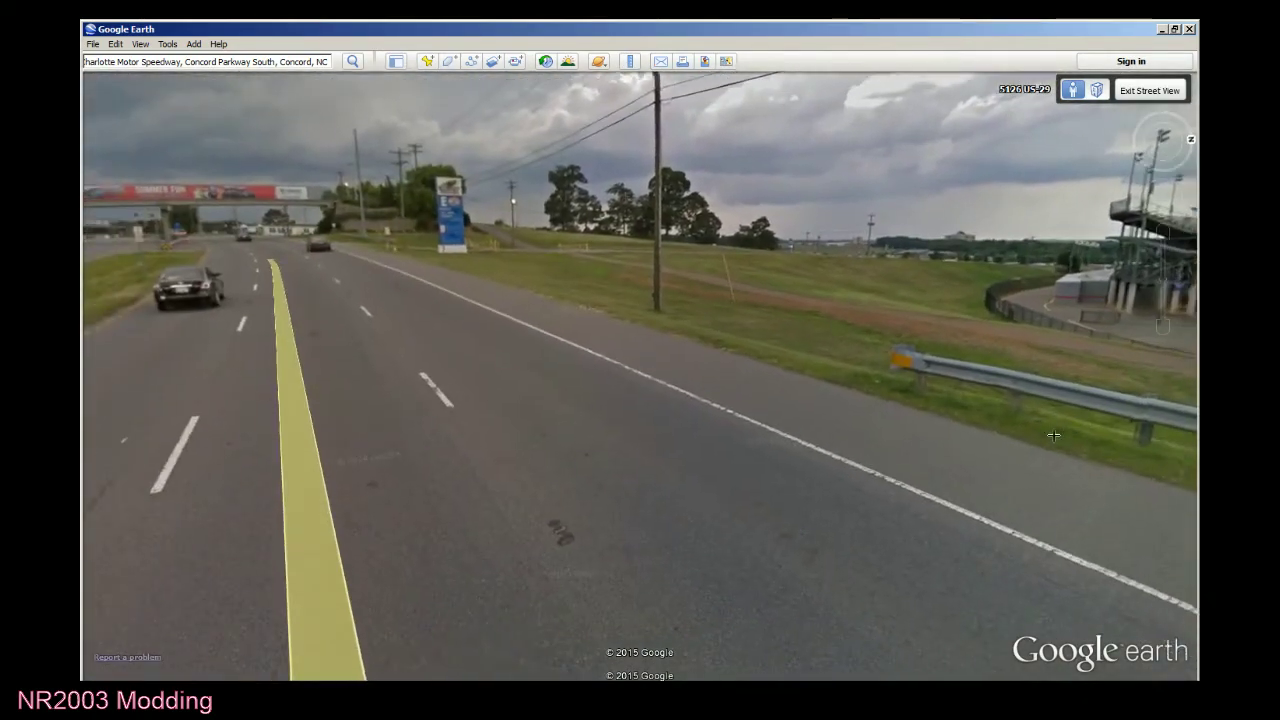
{"action": "left_click_drag", "start_coordinate": [748, 430], "coordinate": [170, 485]}
{"action": "left_click_drag", "start_coordinate": [1085, 215], "coordinate": [620, 556]}
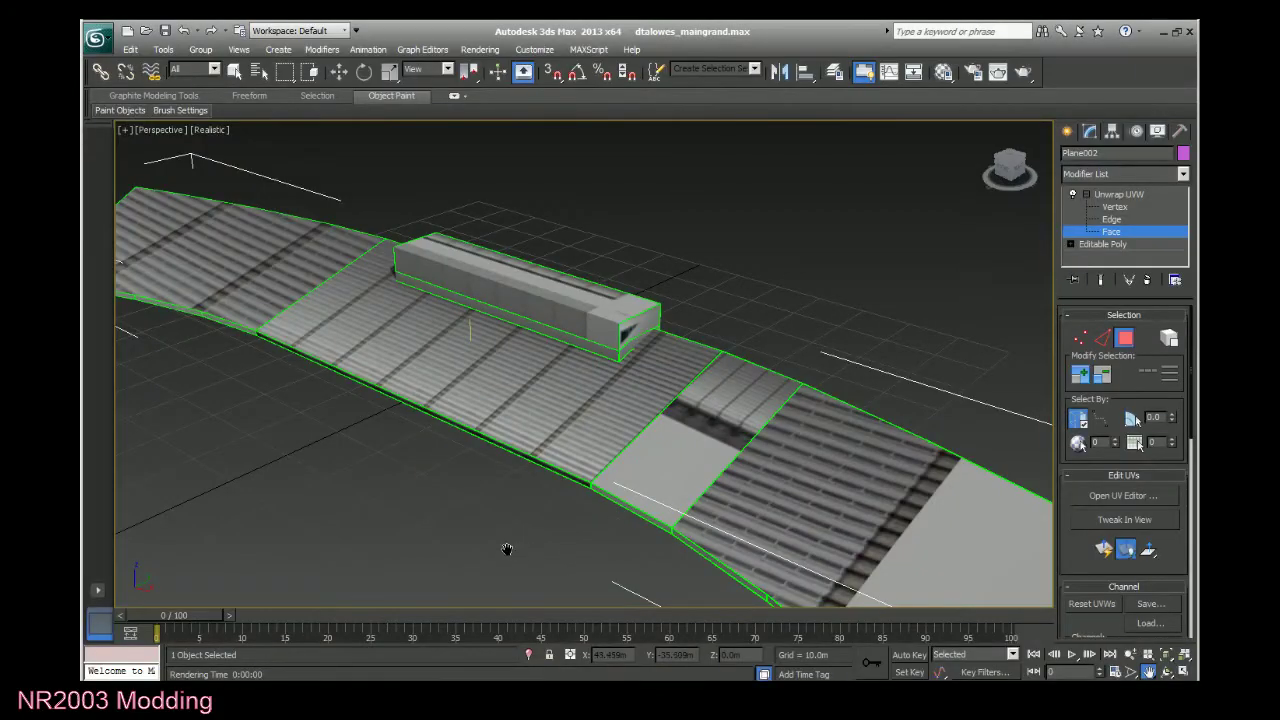
Select the partly untextured seating section beside the middle section and open its UVs in the editor at vertex level.
{"action": "middle_click_drag", "start_coordinate": [507, 549], "coordinate": [603, 502]}
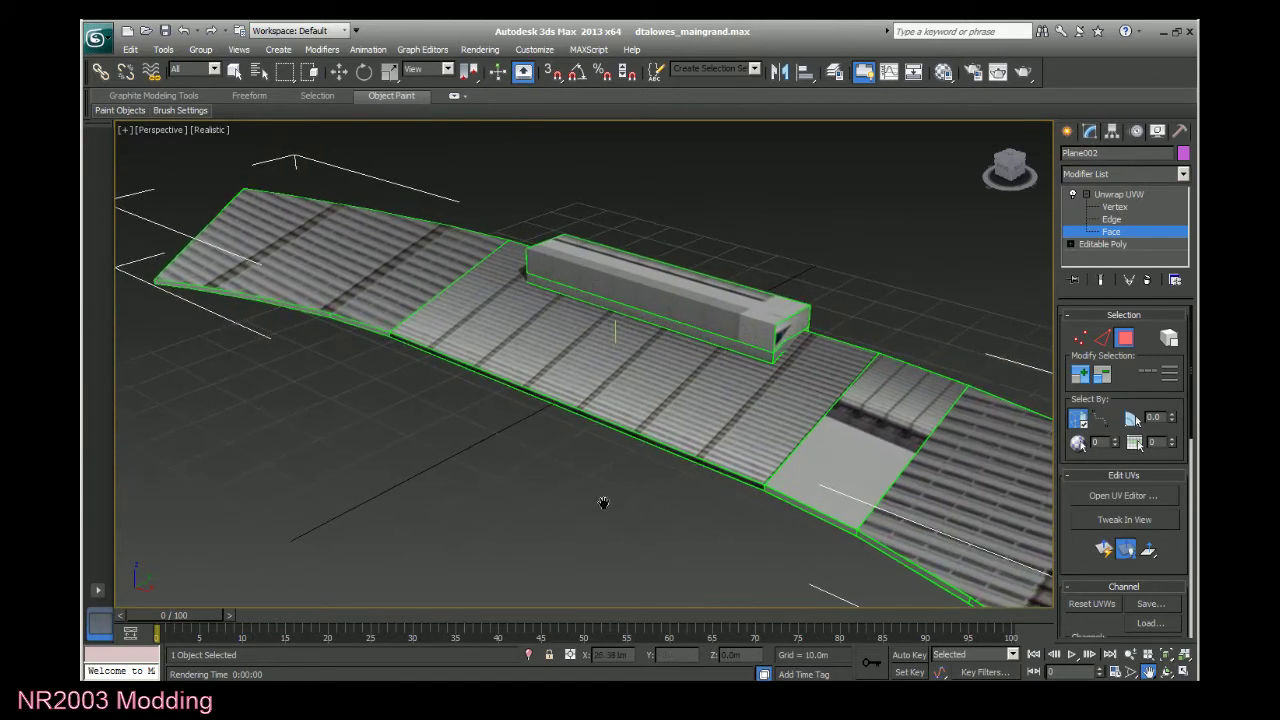
{"action": "key", "text": "q"}
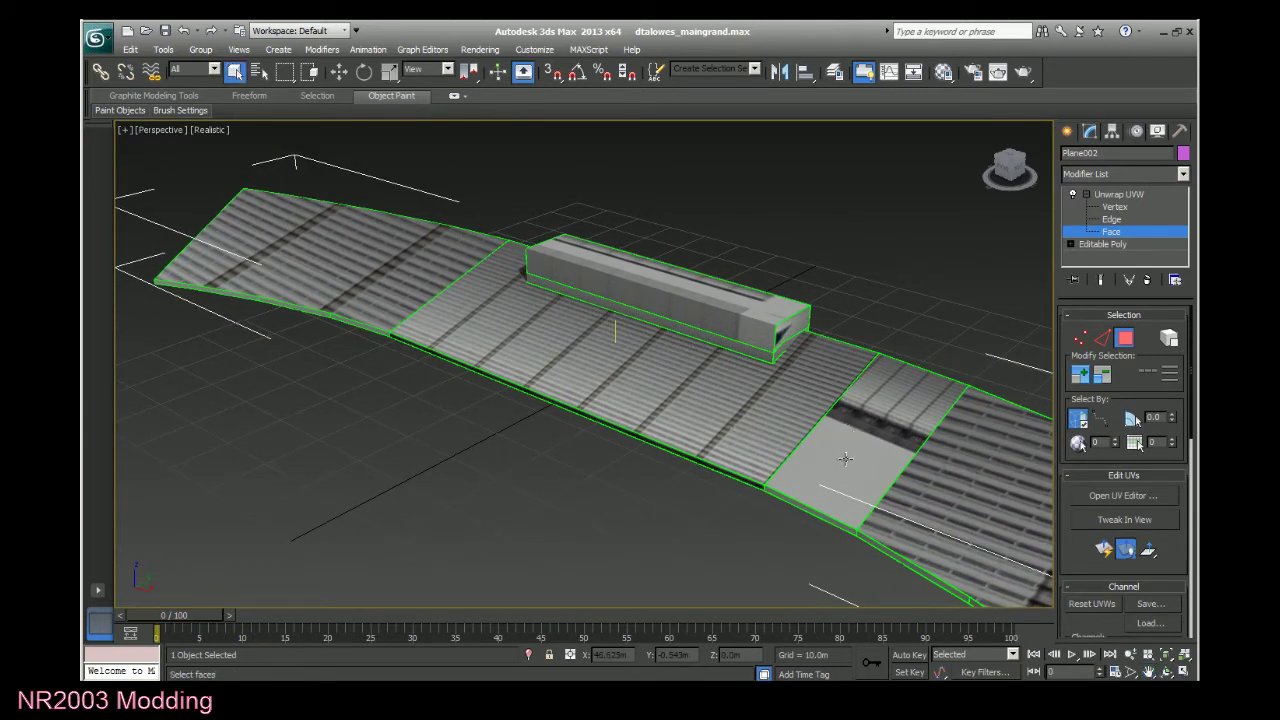
{"action": "left_click", "coordinate": [845, 458]}
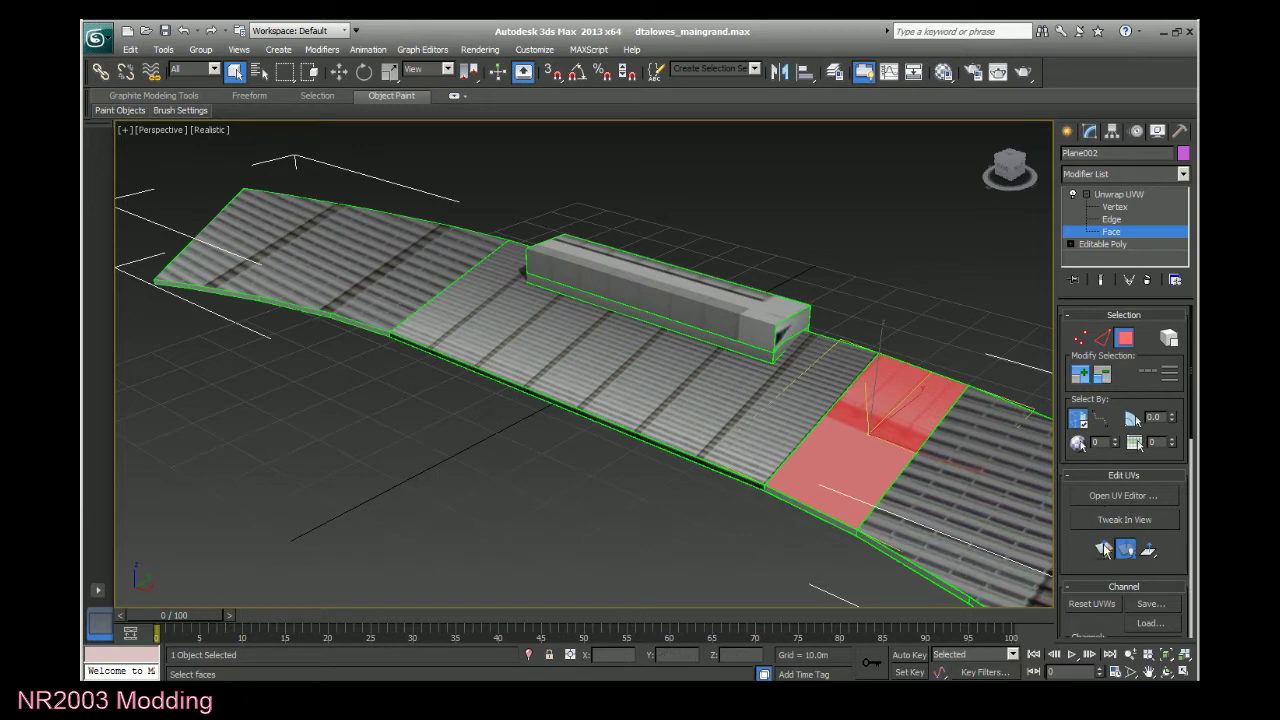
{"action": "left_click", "coordinate": [1123, 495]}
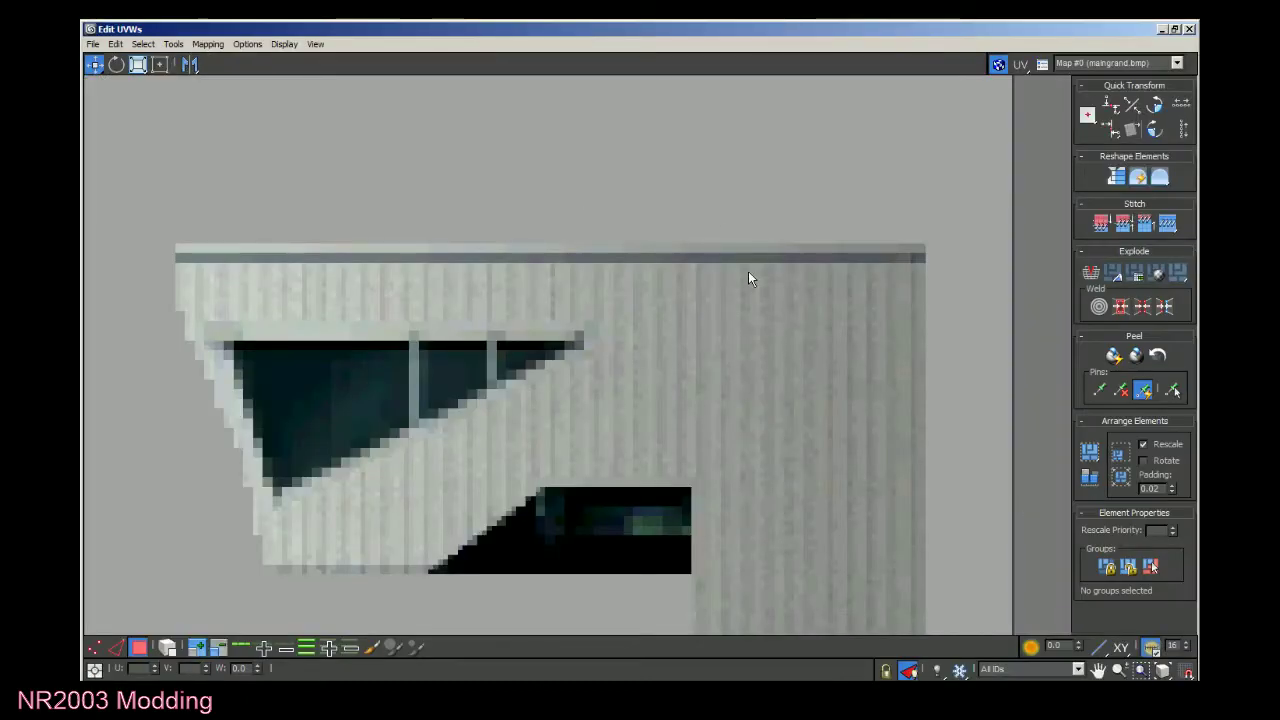
{"action": "scroll", "coordinate": [744, 289], "scroll_direction": "down", "scroll_amount": 13}
{"action": "scroll", "coordinate": [416, 32], "scroll_direction": "up", "scroll_amount": 3}
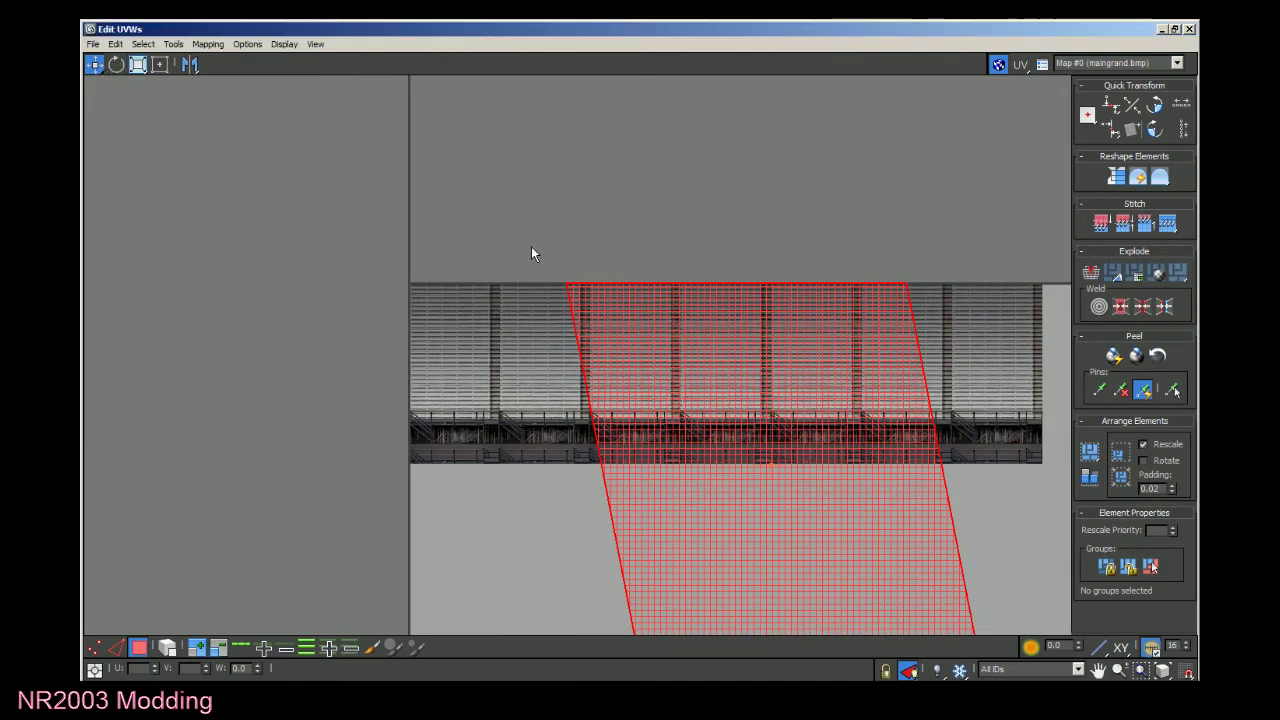
{"action": "left_click", "coordinate": [1163, 29]}
{"action": "left_click", "coordinate": [1116, 206]}
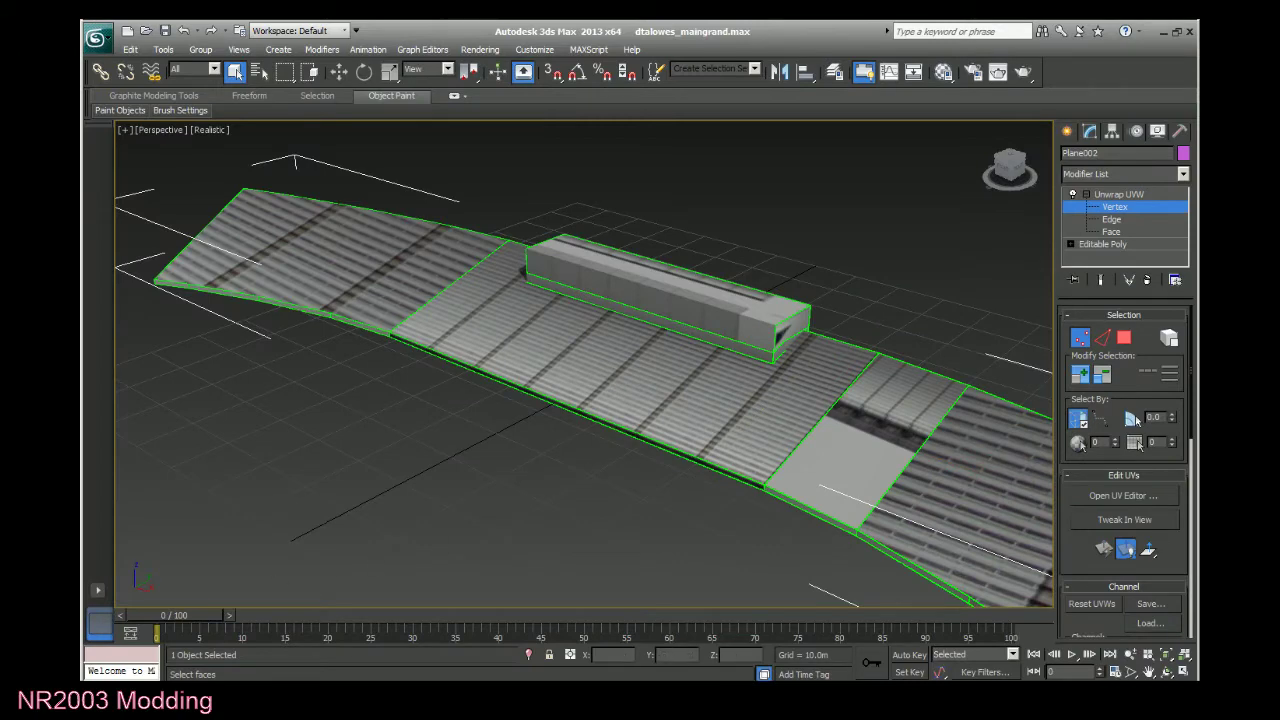
{"action": "left_click", "coordinate": [1123, 495]}
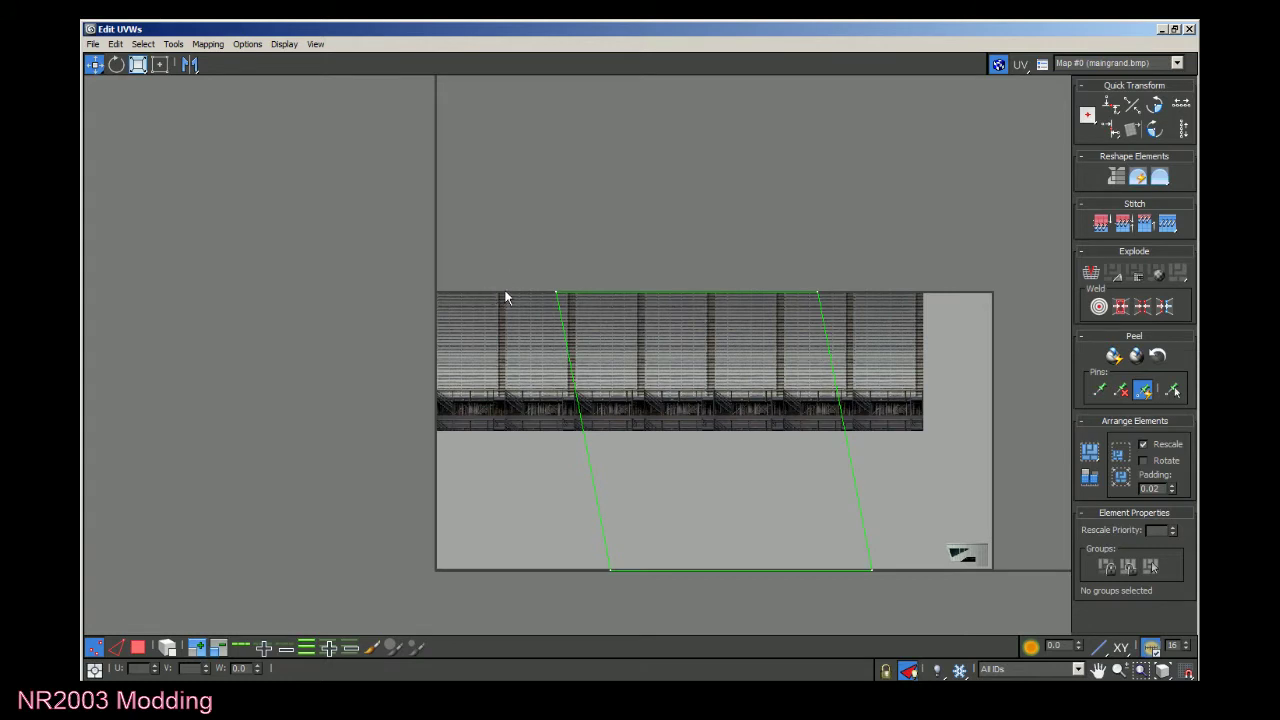
Set the U coordinate of the seating section's upper-left UV vertex to 0.
{"action": "left_click_drag", "start_coordinate": [523, 268], "coordinate": [820, 314]}
{"action": "left_click", "coordinate": [556, 293]}
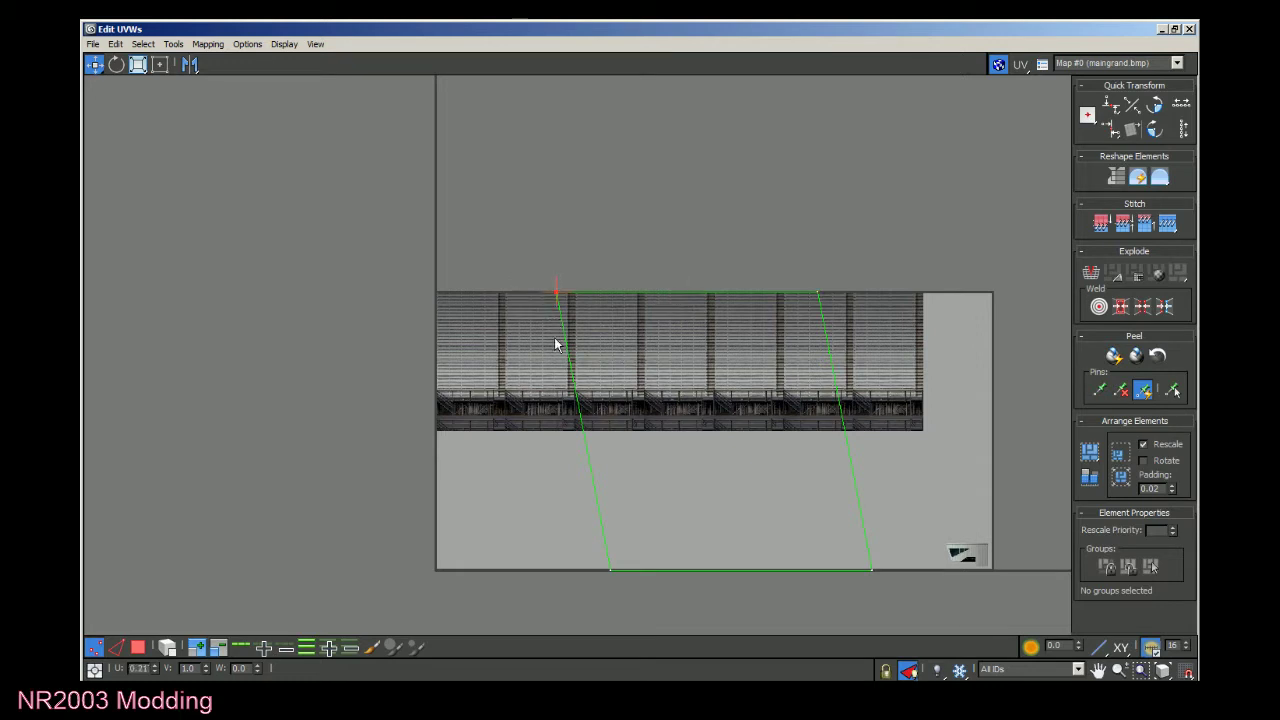
{"action": "left_click", "coordinate": [141, 670]}
{"action": "type", "text": "0"}
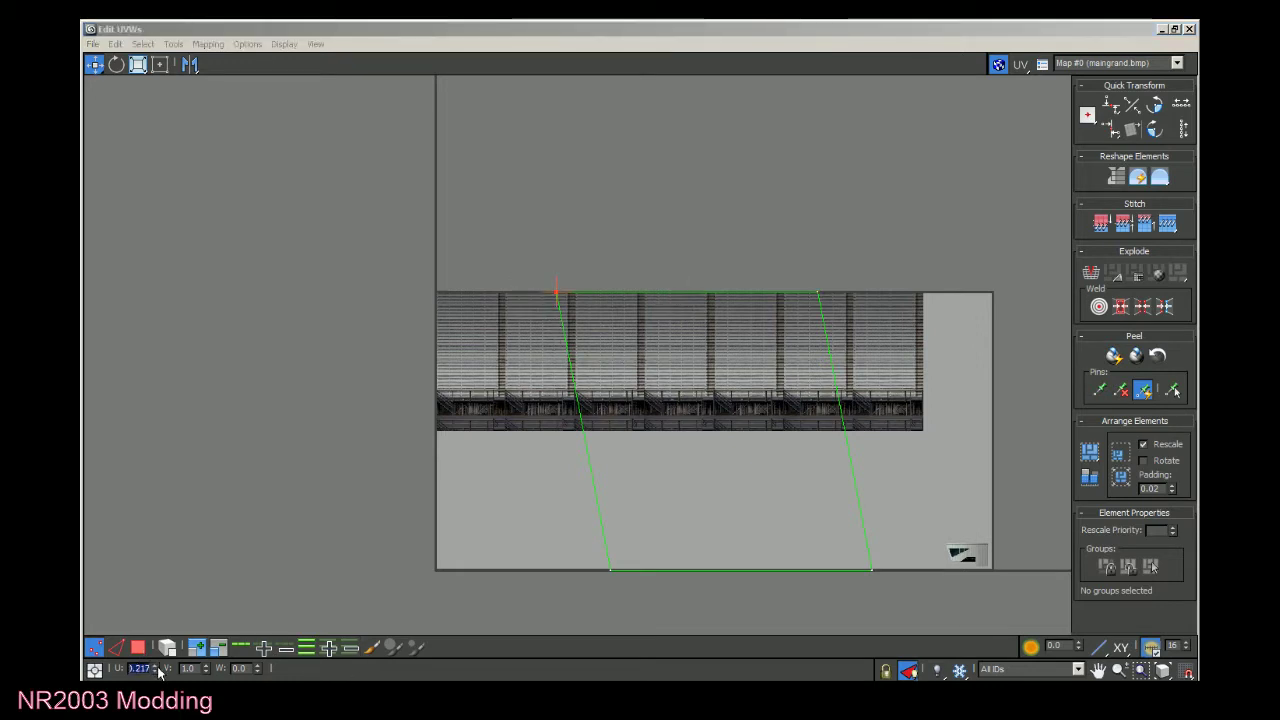
{"action": "key", "text": "Return"}
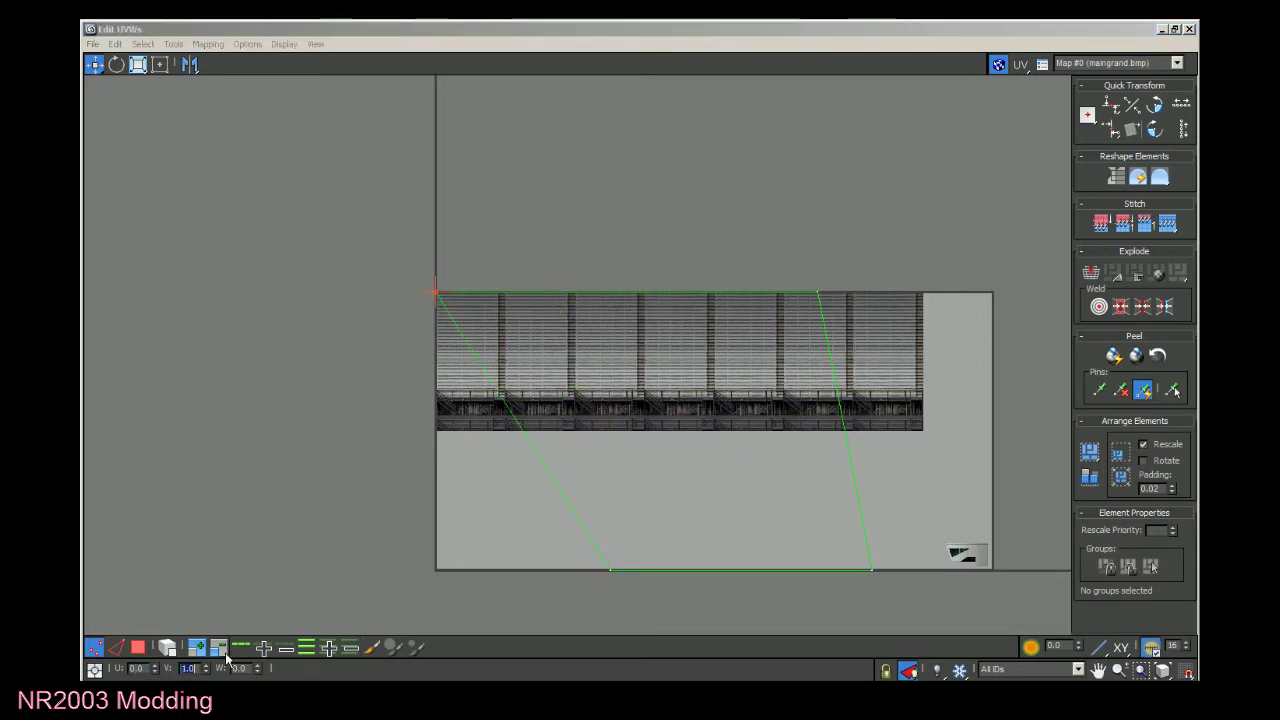
Set the V coordinate of both lower UV vertices to 0.65 and the lower-left vertex's U coordinate to 0.
{"action": "left_click_drag", "start_coordinate": [935, 573], "coordinate": [936, 572]}
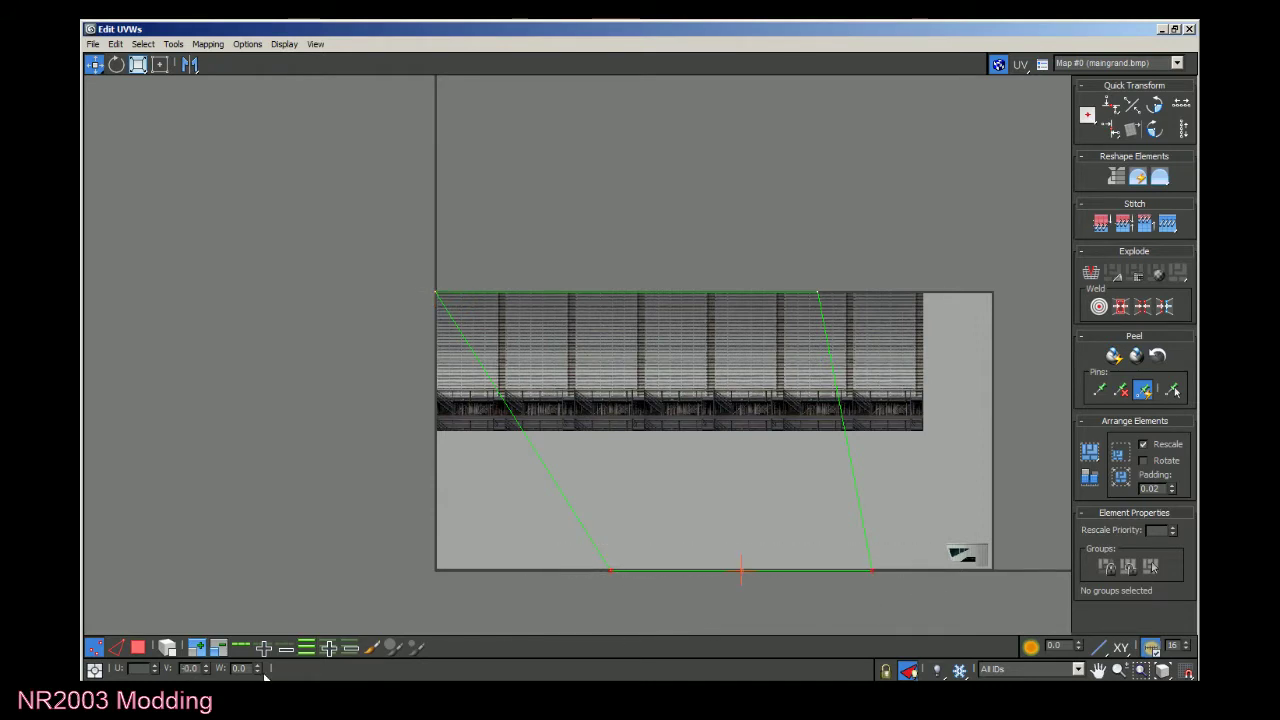
{"action": "left_click_drag", "start_coordinate": [209, 667], "coordinate": [208, 671]}
{"action": "left_click_drag", "start_coordinate": [564, 380], "coordinate": [622, 417]}
{"action": "type", "text": "0"}
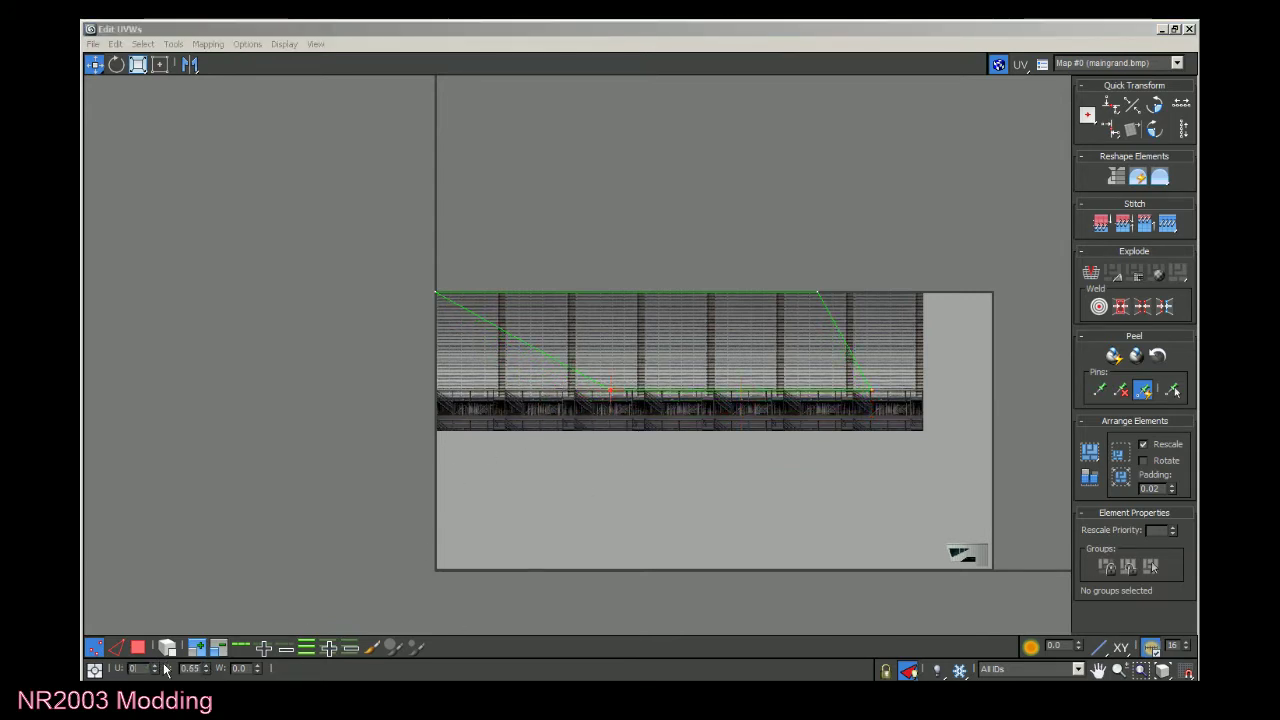
{"action": "key", "text": "Tab"}
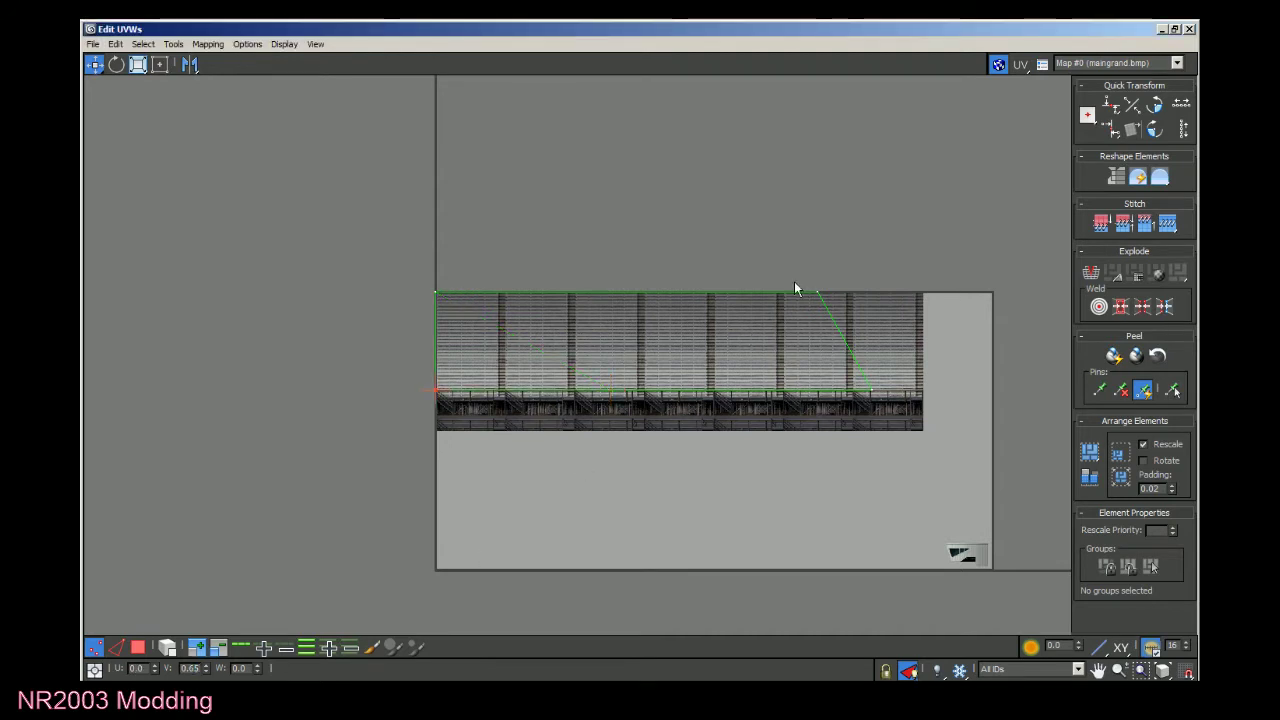
Set the U coordinate of the upper-right and lower-right UV vertices to 0.25 and minimize the UV editor.
{"action": "left_click_drag", "start_coordinate": [795, 281], "coordinate": [840, 322]}
{"action": "double_click", "coordinate": [139, 669]}
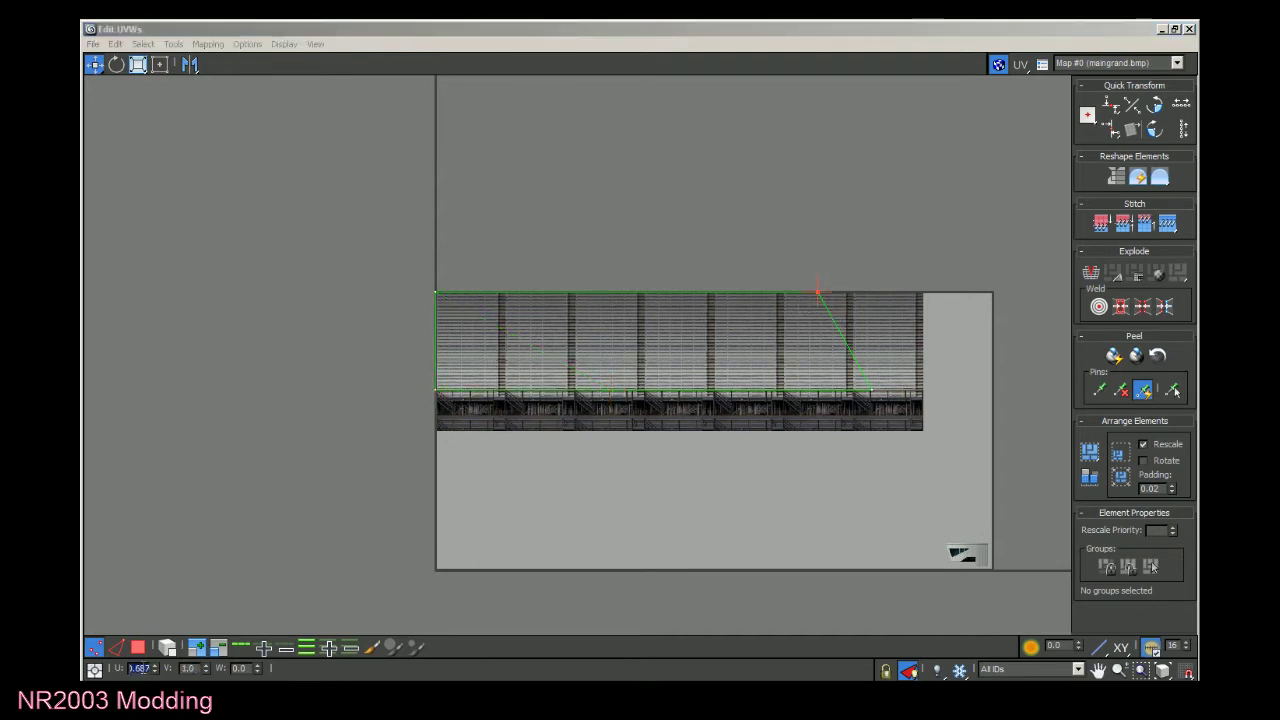
{"action": "type", "text": "0.25"}
{"action": "key", "text": "Tab"}
{"action": "left_click_drag", "start_coordinate": [892, 398], "coordinate": [837, 364]}
{"action": "double_click", "coordinate": [141, 669]}
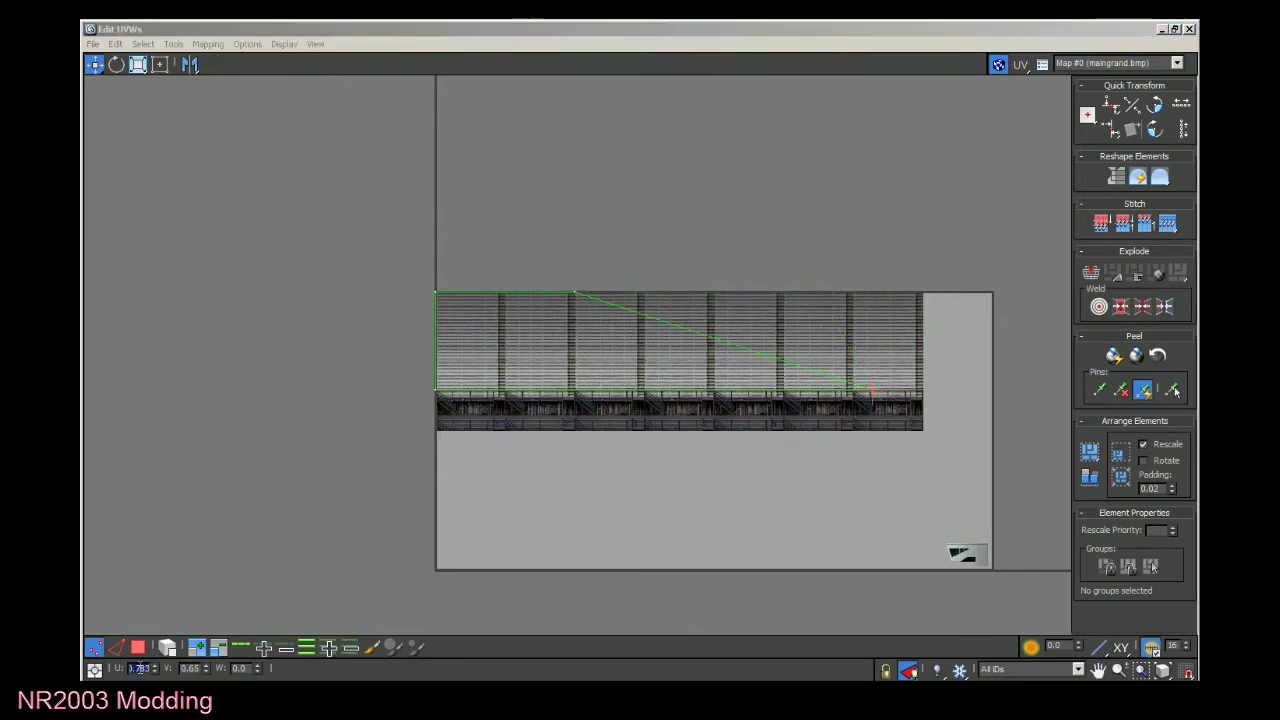
{"action": "type", "text": ".25"}
{"action": "key", "text": "Return"}
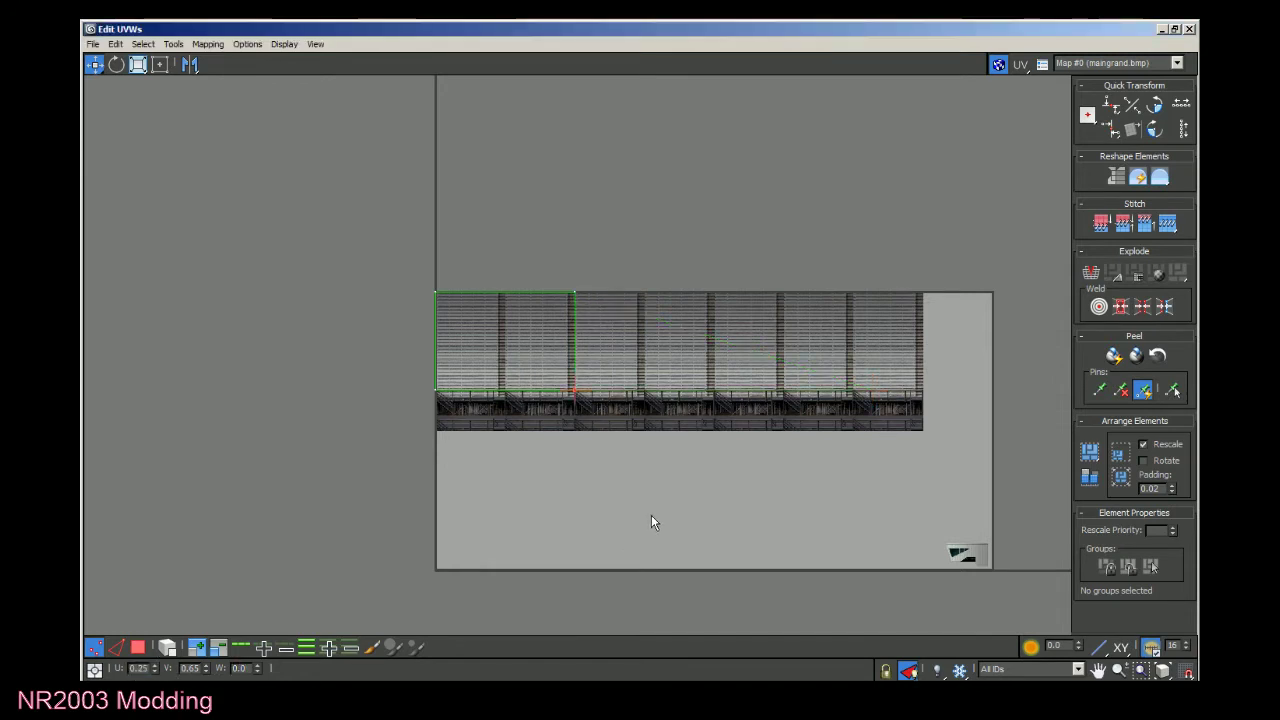
{"action": "scroll", "coordinate": [483, 403], "scroll_direction": "up", "scroll_amount": 3}
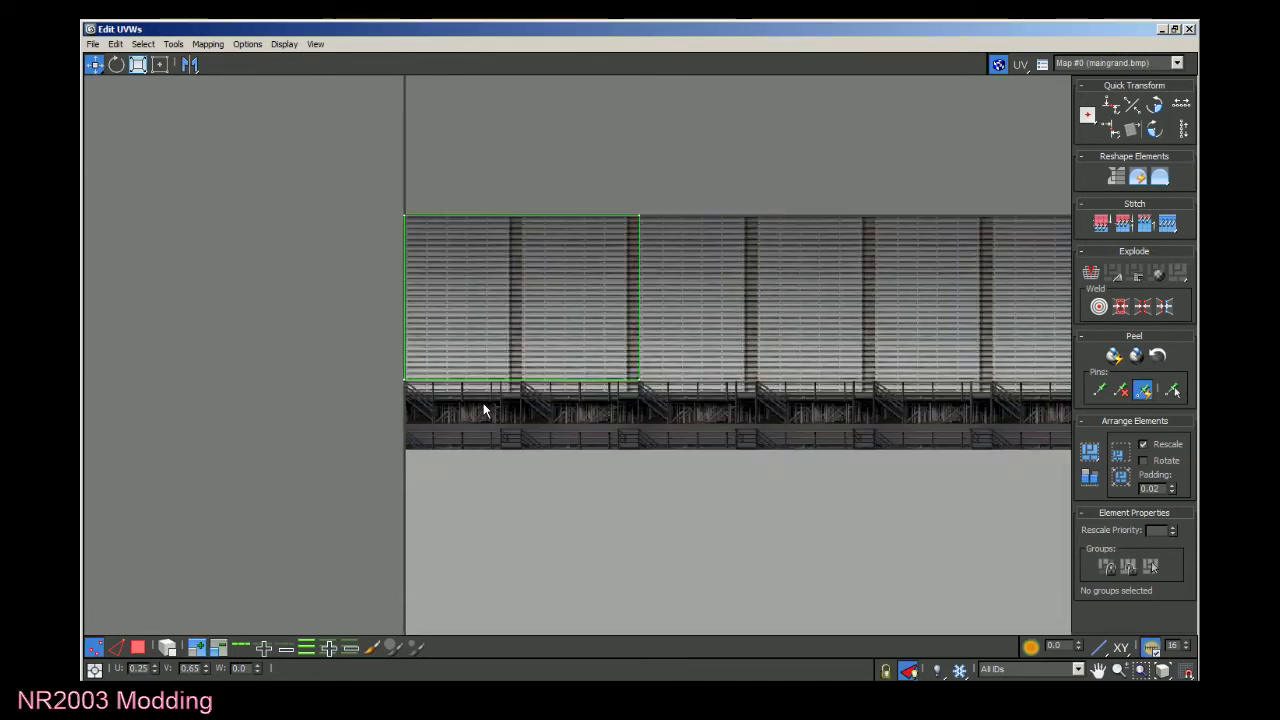
{"action": "left_click", "coordinate": [1161, 31]}
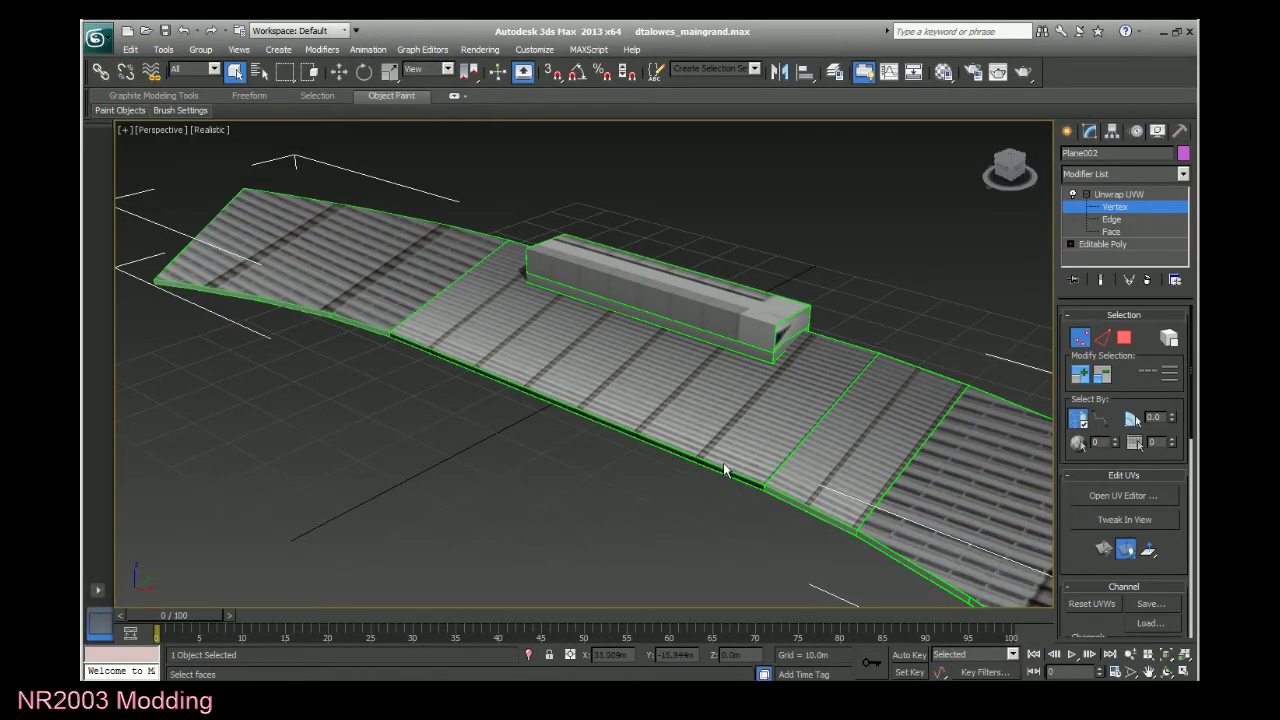
Select the face of the next seating section outward from the finished one and apply a quick planar map to it.
{"action": "scroll", "coordinate": [723, 462], "scroll_direction": "up", "scroll_amount": 3}
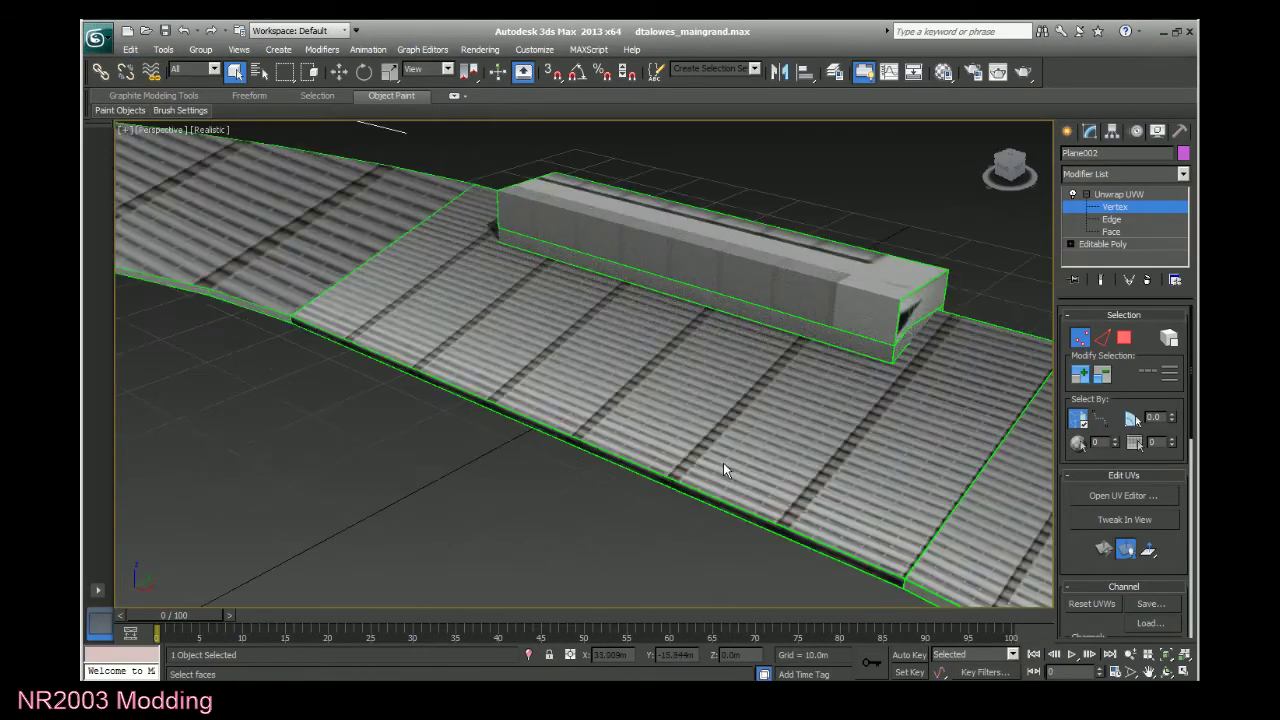
{"action": "left_click", "coordinate": [1150, 672]}
{"action": "left_click_drag", "start_coordinate": [963, 506], "coordinate": [683, 451]}
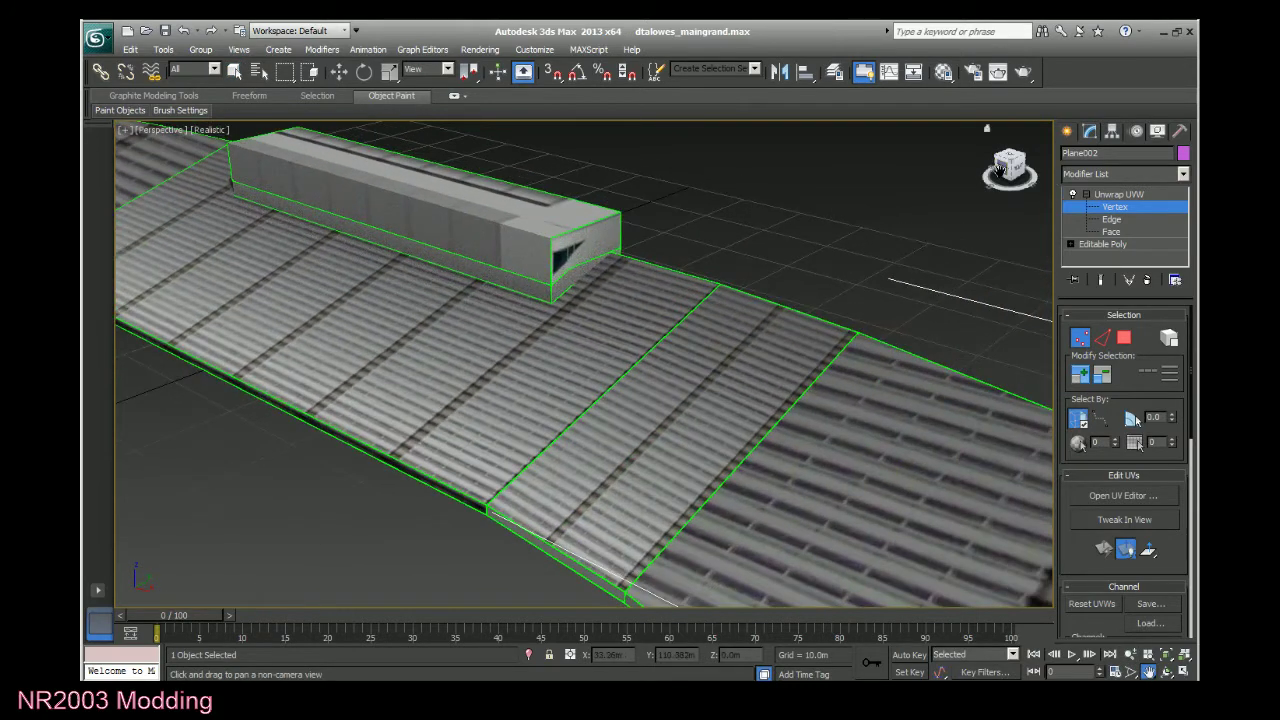
{"action": "left_click", "coordinate": [986, 128]}
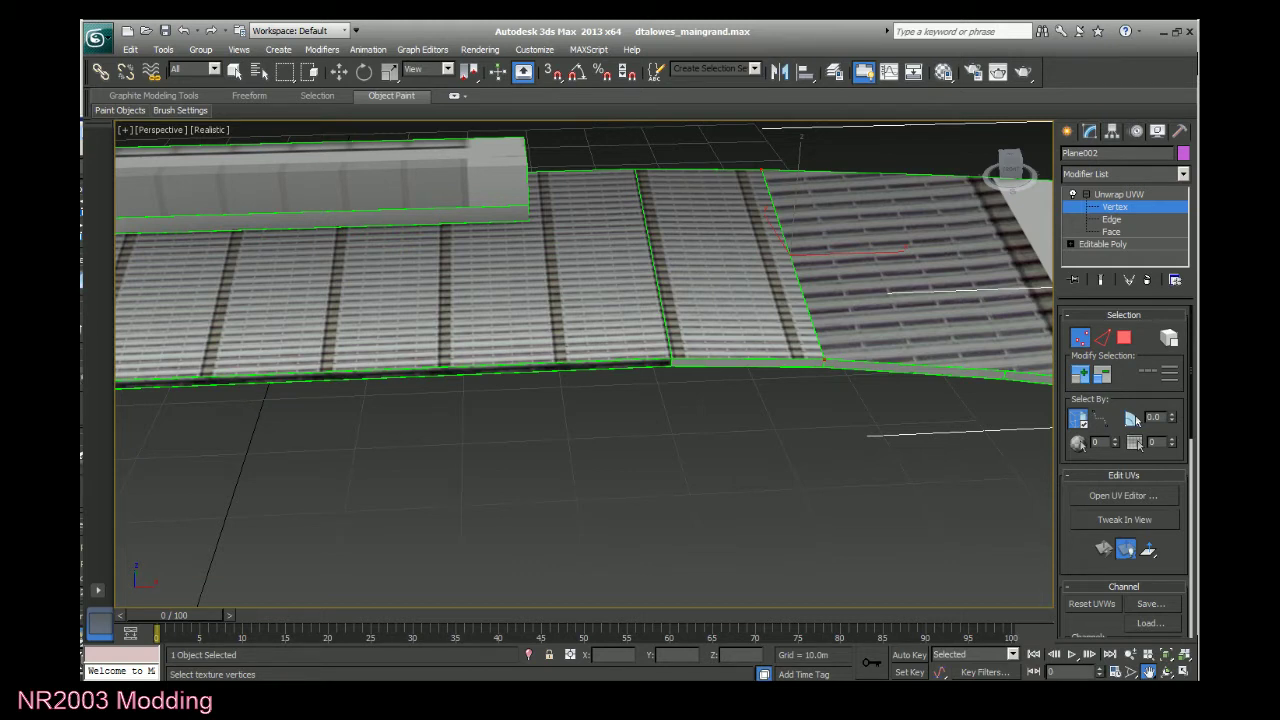
{"action": "left_click", "coordinate": [1120, 232]}
{"action": "left_click", "coordinate": [921, 292]}
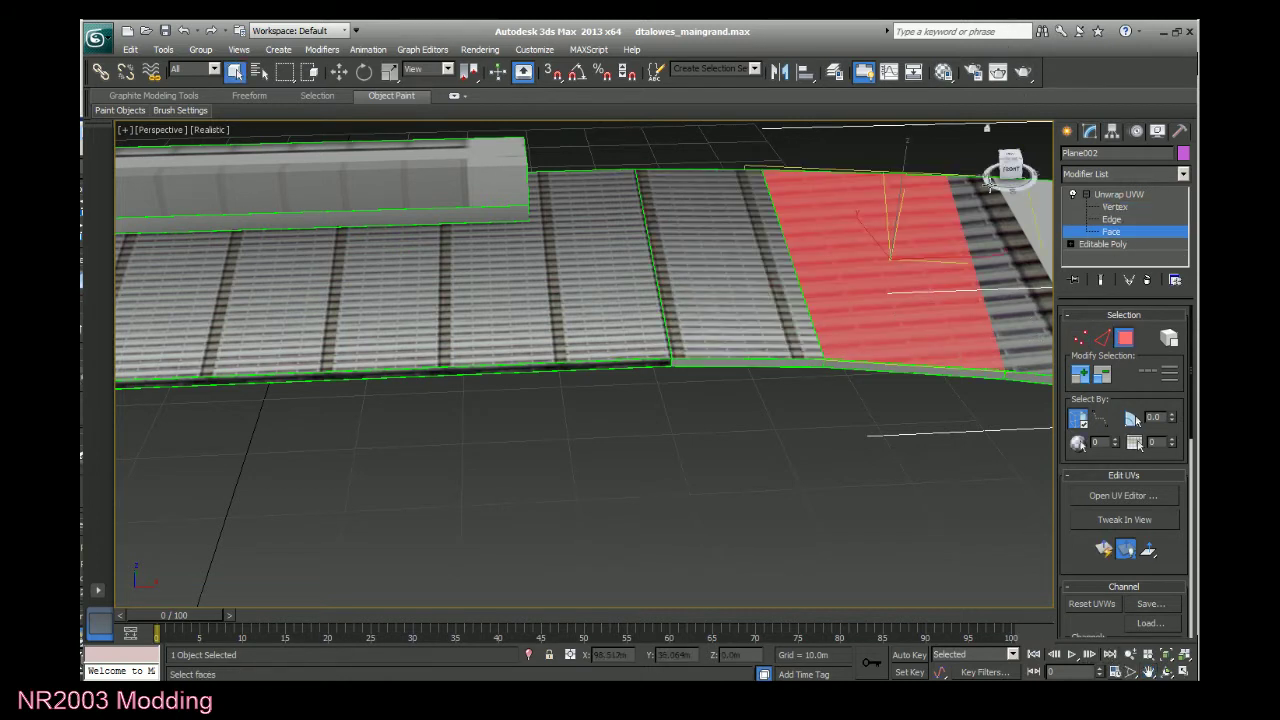
{"action": "mouse_move", "coordinate": [1012, 180]}
{"action": "left_mouse_down"}
{"action": "mouse_move", "coordinate": [1032, 208]}
{"action": "mouse_move", "coordinate": [1028, 184]}
{"action": "left_mouse_up"}
{"action": "left_click", "coordinate": [930, 254]}
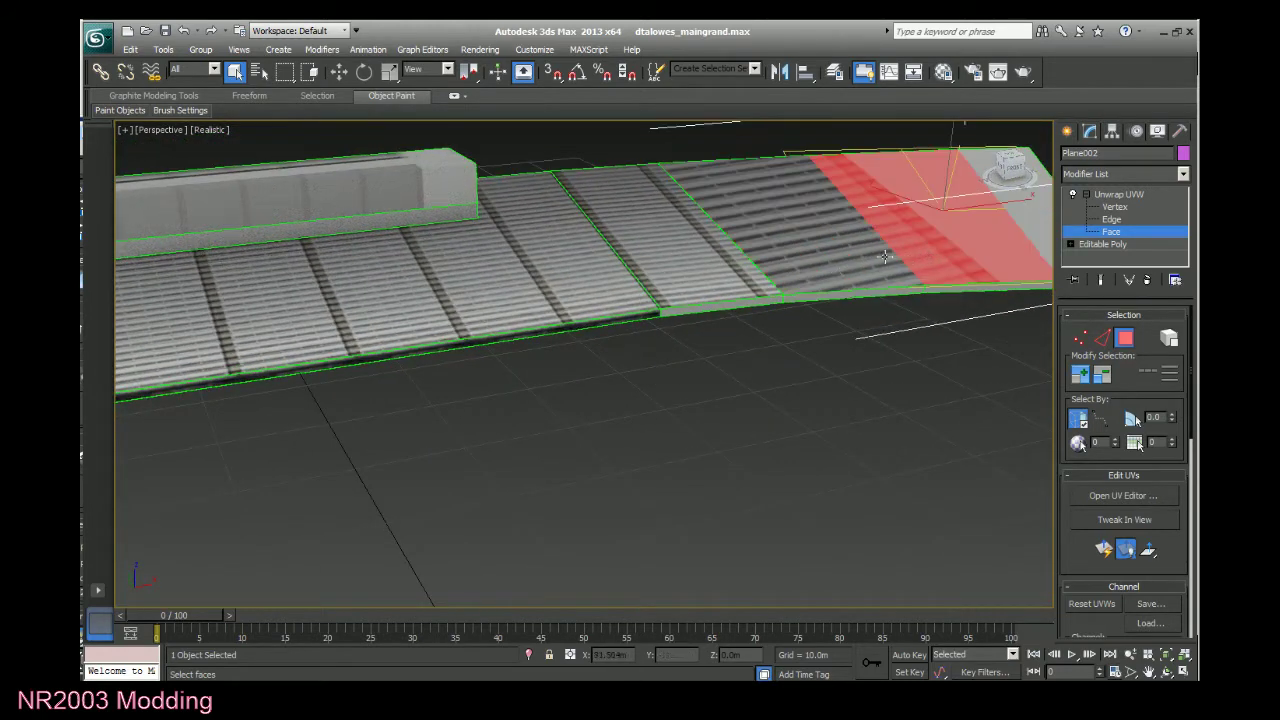
{"action": "left_click", "coordinate": [844, 263]}
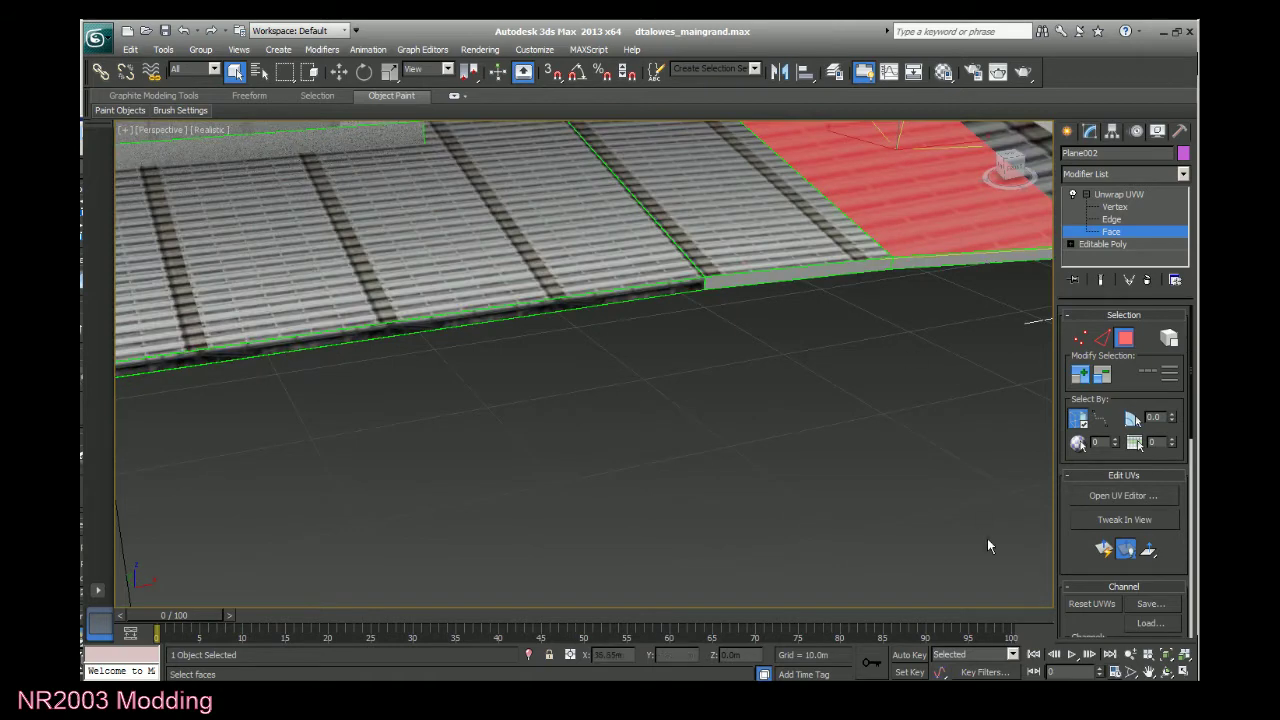
{"action": "left_click", "coordinate": [1148, 672]}
{"action": "left_click_drag", "start_coordinate": [967, 347], "coordinate": [757, 531]}
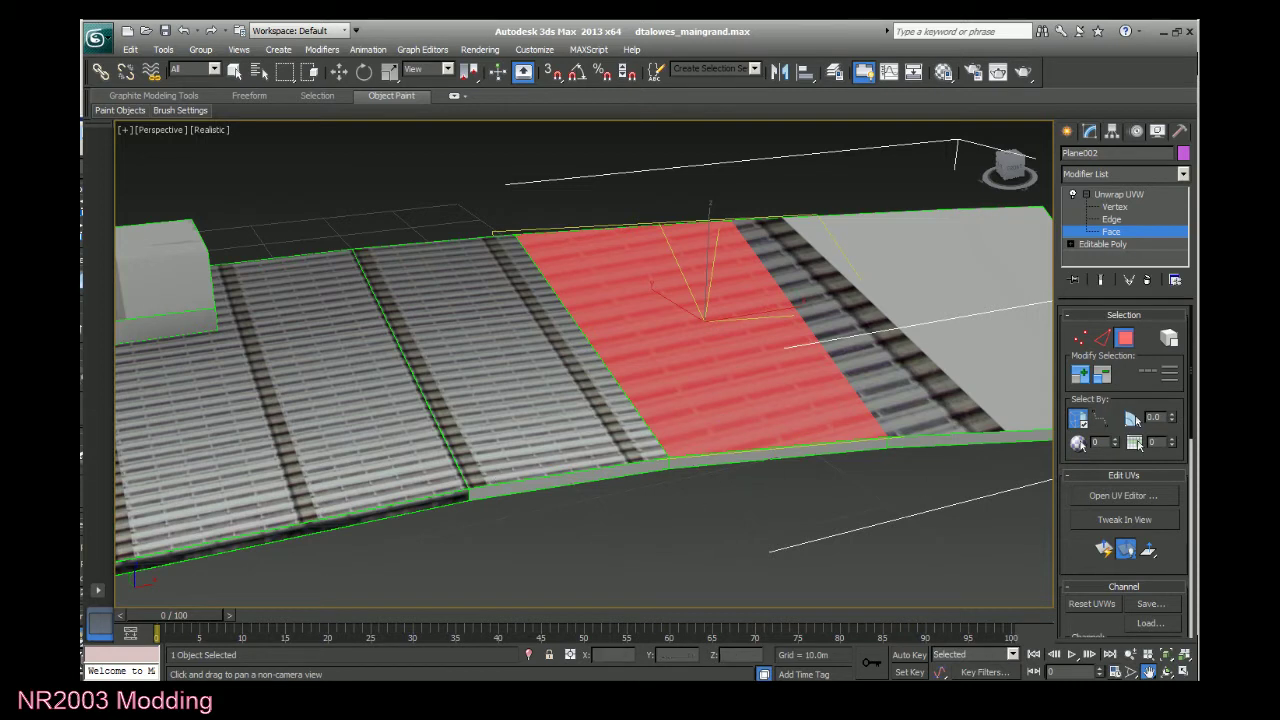
{"action": "left_click", "coordinate": [1104, 549]}
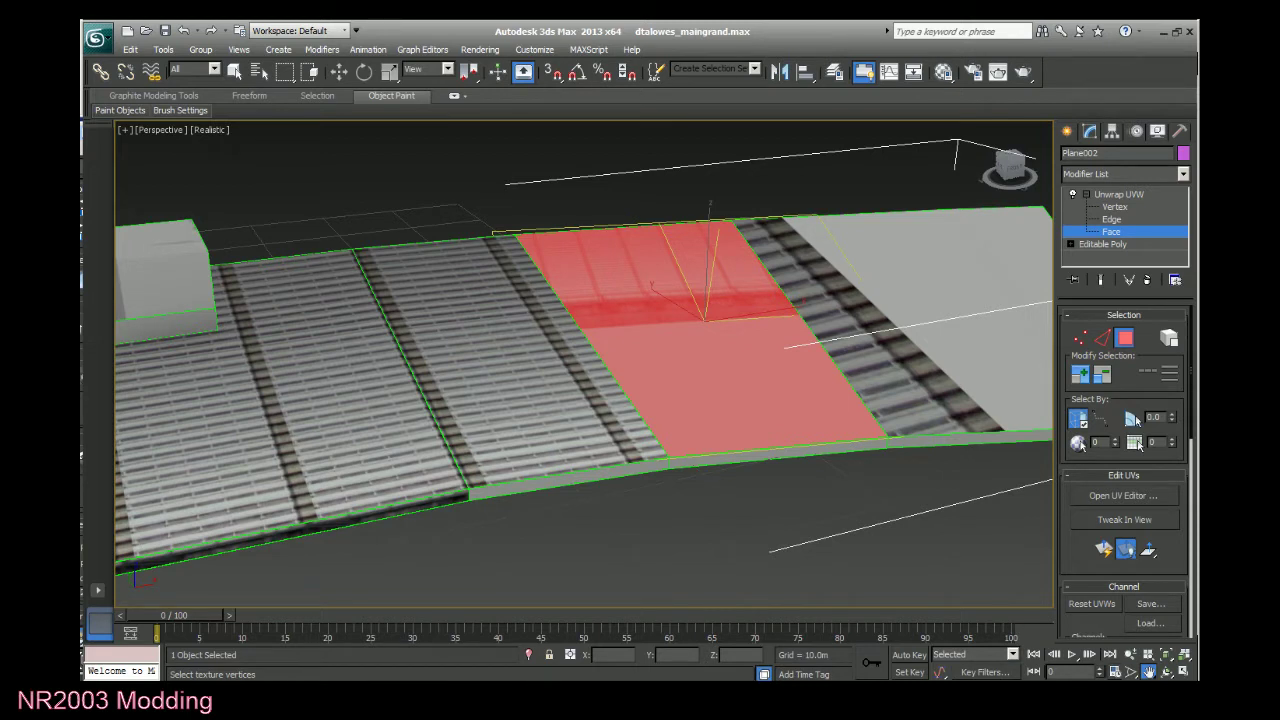
Show the newly mapped seating section's UVs at vertex level in the maximized UV editor.
{"action": "key", "text": "ctrl+d"}
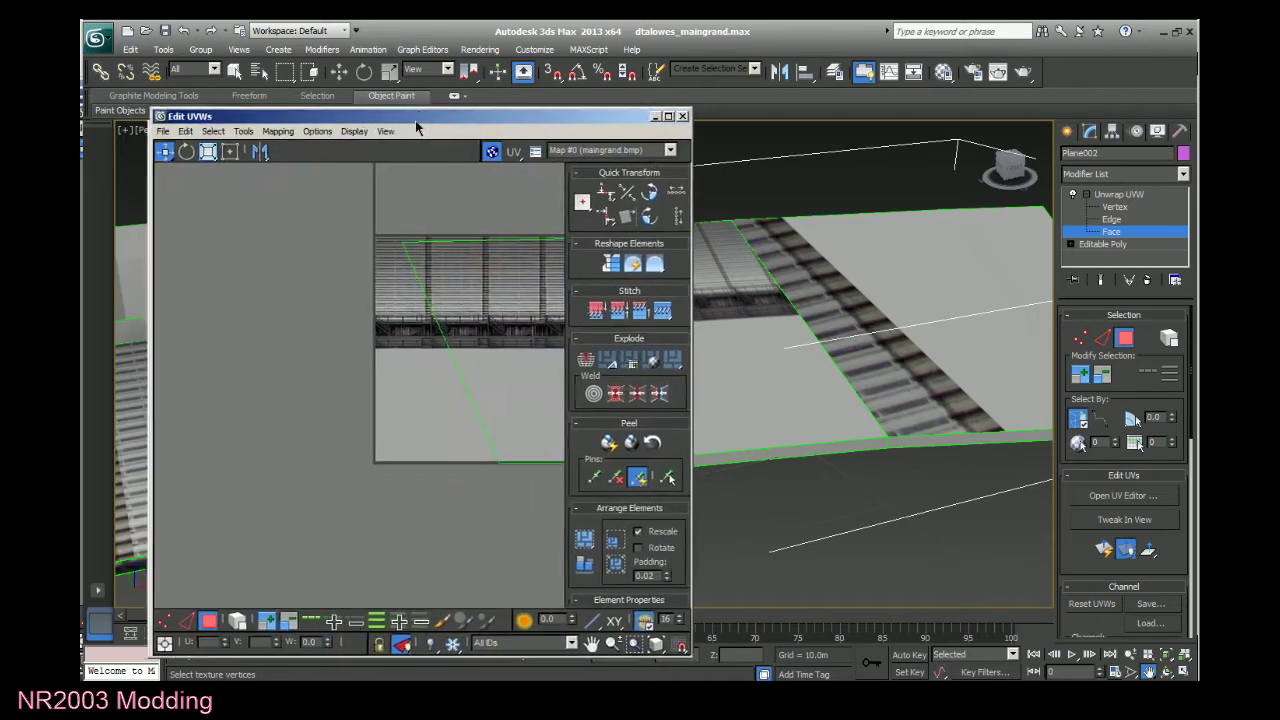
{"action": "double_click", "coordinate": [417, 118]}
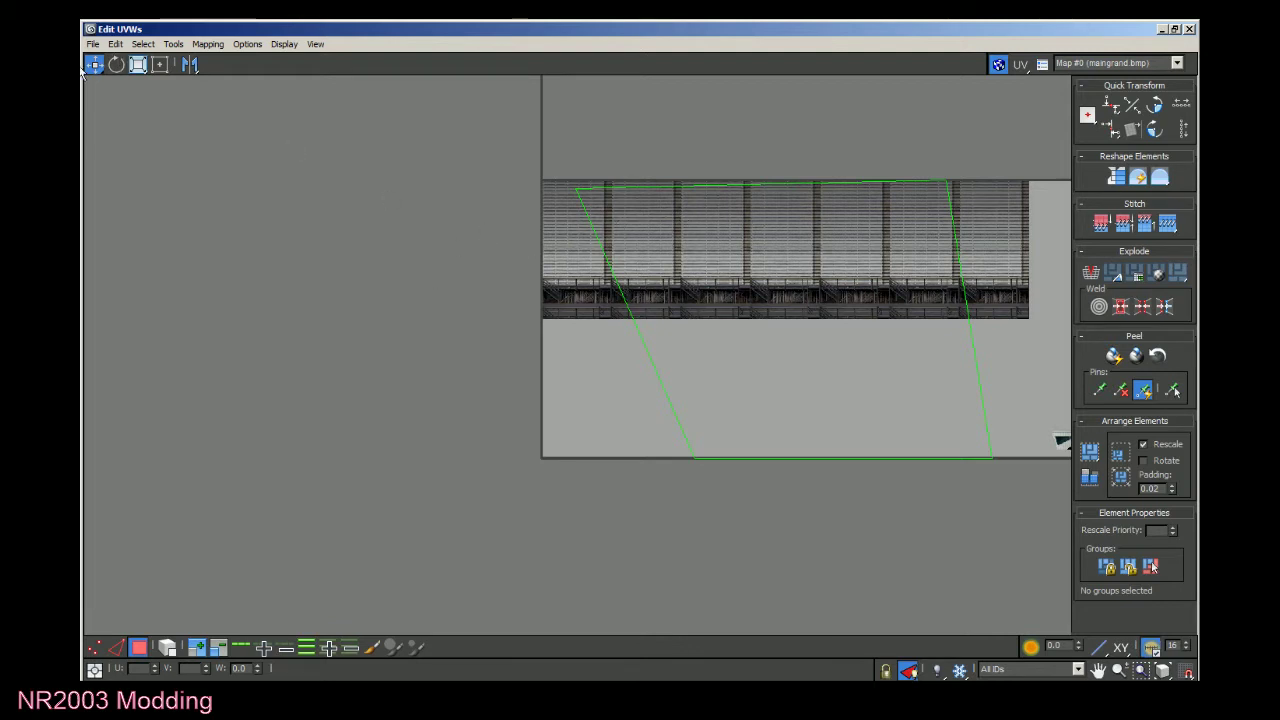
{"action": "left_click", "coordinate": [1175, 30]}
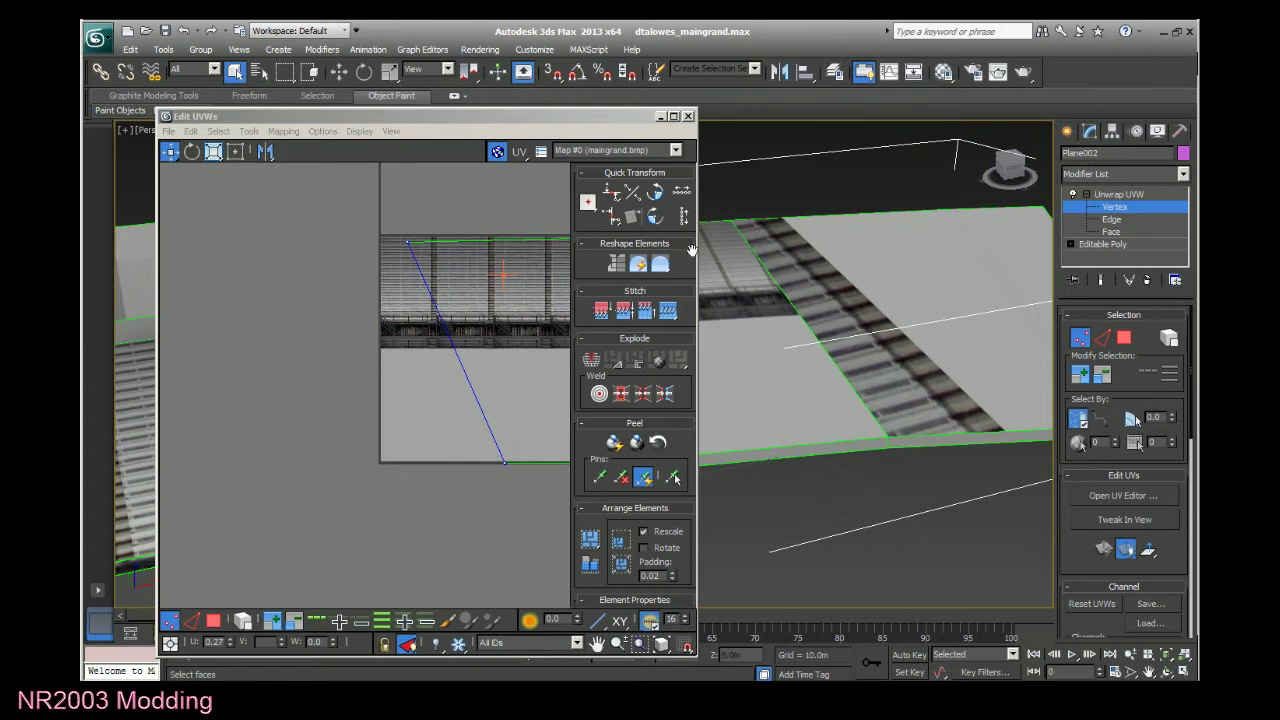
{"action": "left_click", "coordinate": [774, 446]}
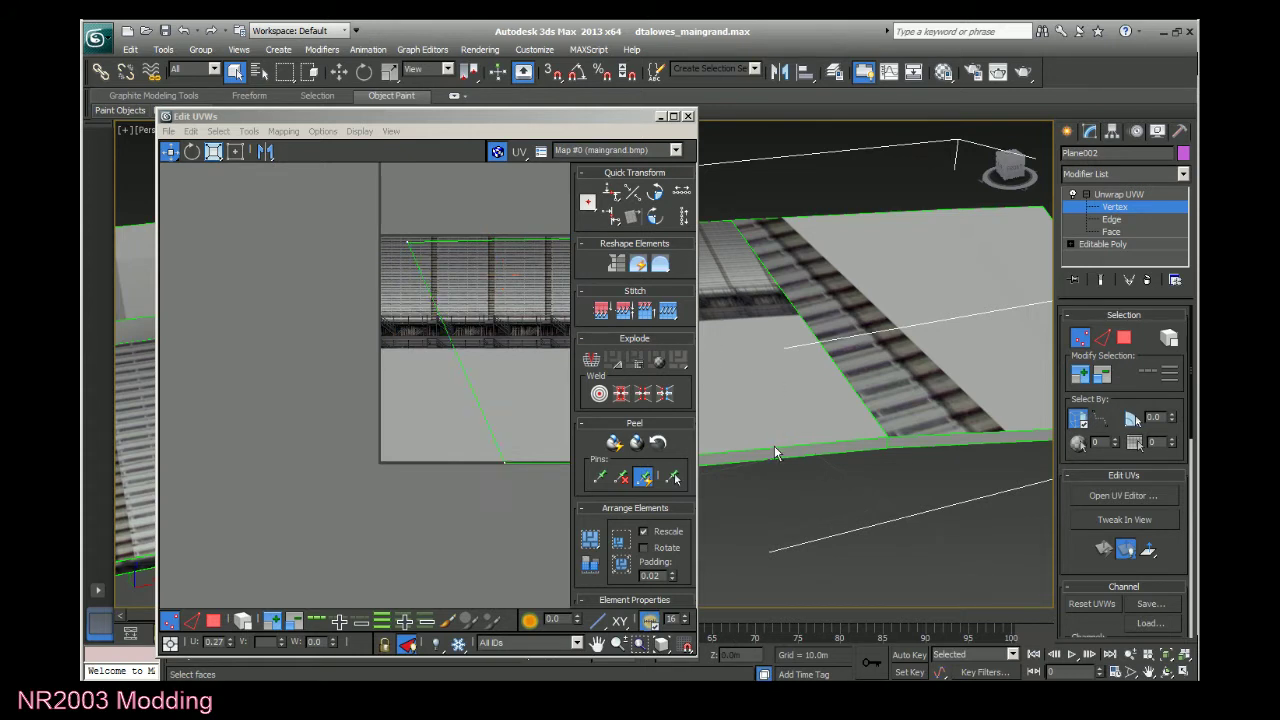
{"action": "left_click", "coordinate": [1100, 232]}
{"action": "left_click", "coordinate": [756, 382]}
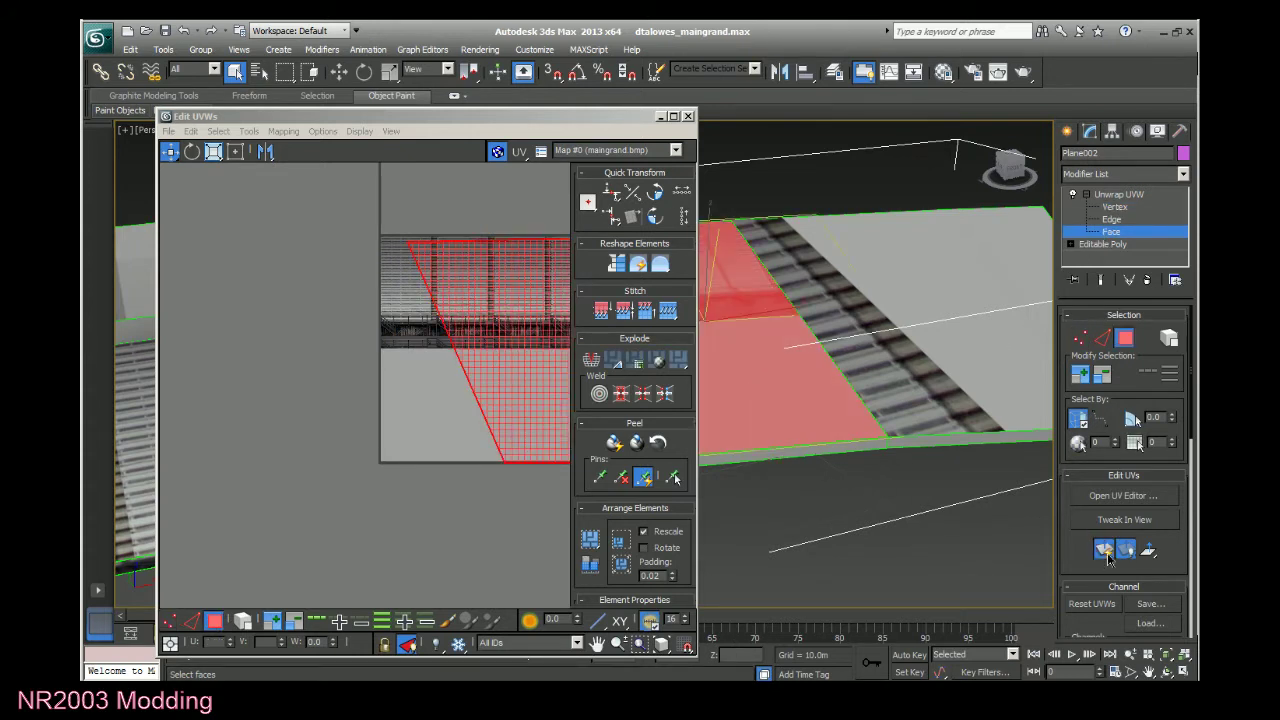
{"action": "left_click", "coordinate": [1104, 208]}
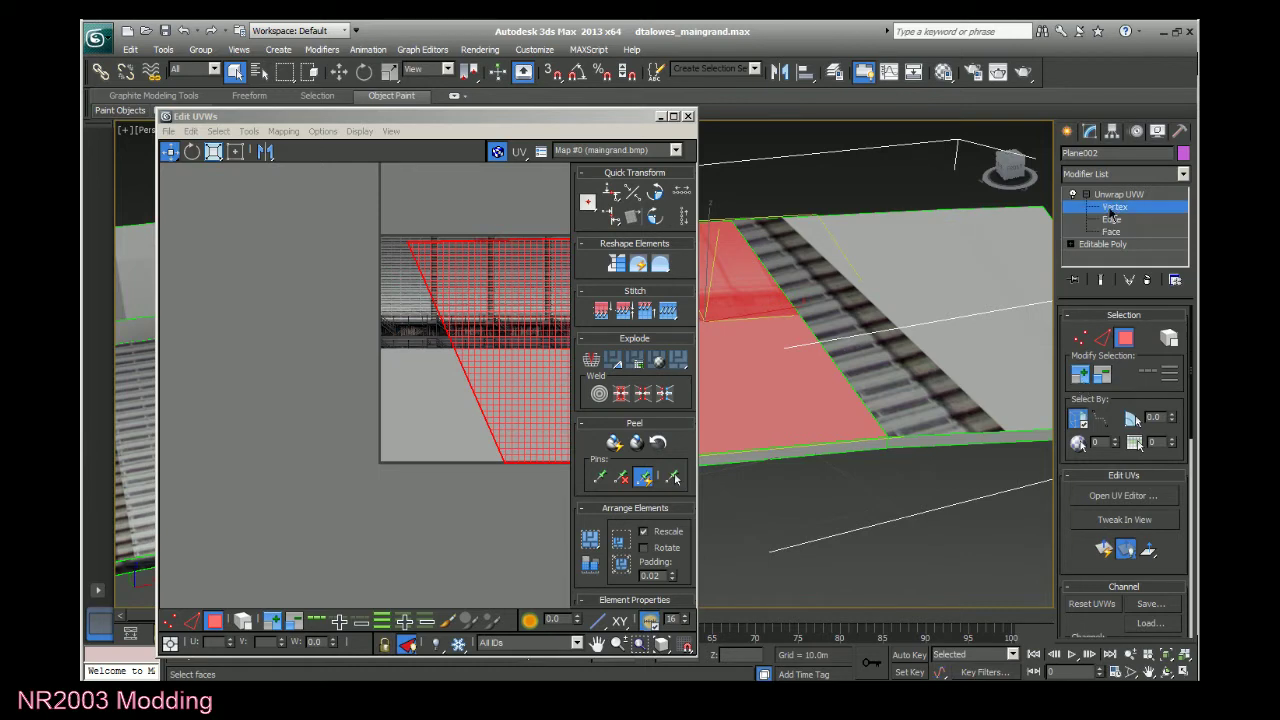
{"action": "double_click", "coordinate": [597, 120]}
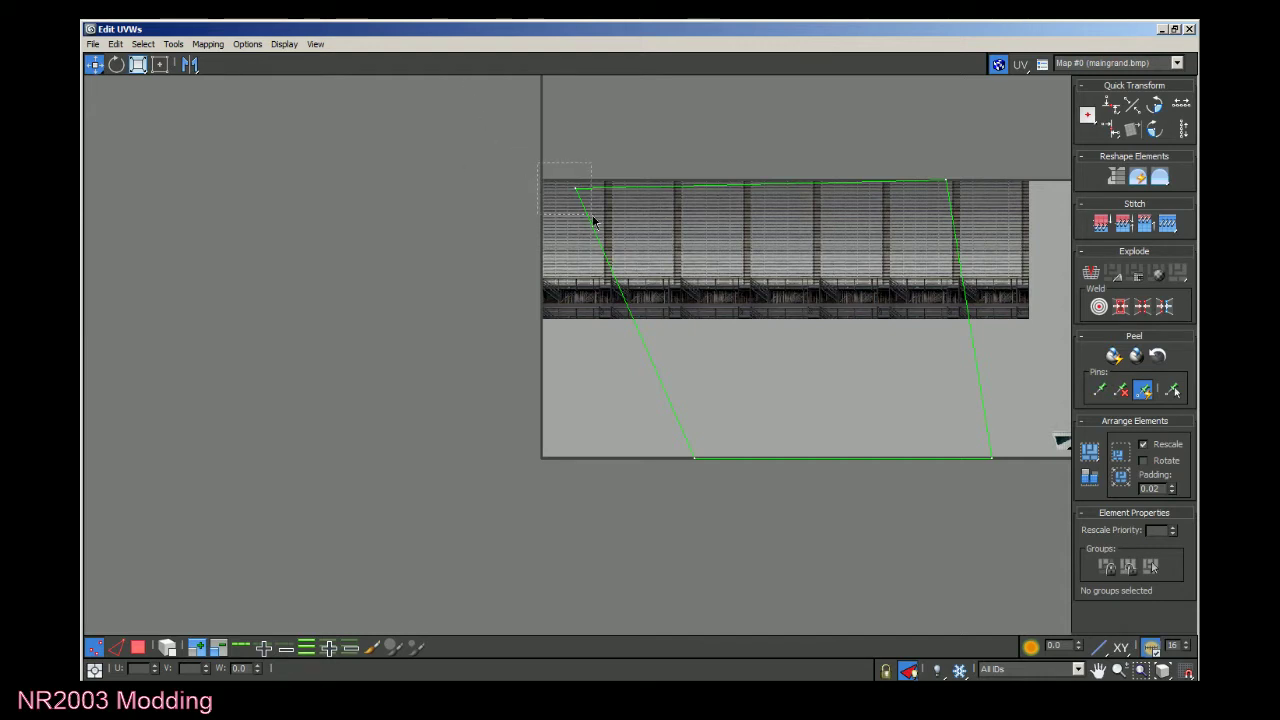
Set the upper-left UV vertex's V coordinate to 1 and both lower vertices' V coordinate to 0.65.
{"action": "left_click", "coordinate": [575, 187]}
{"action": "double_click", "coordinate": [190, 669]}
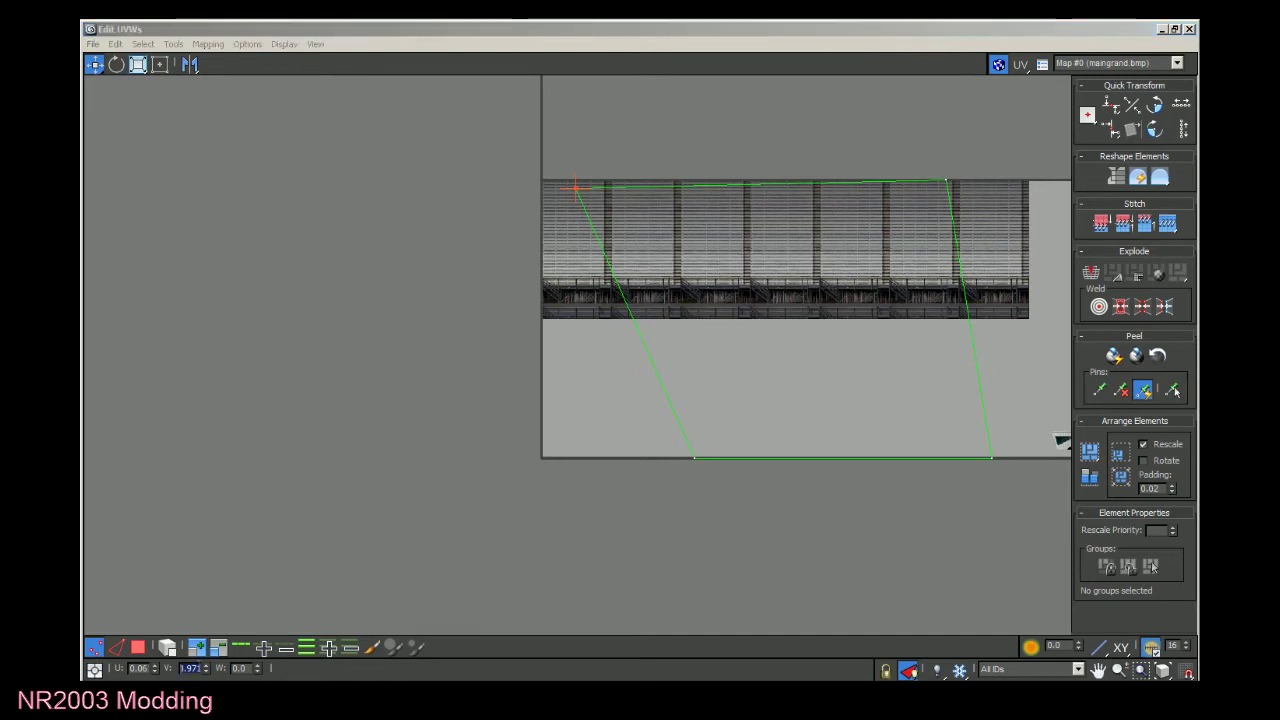
{"action": "type", "text": "1"}
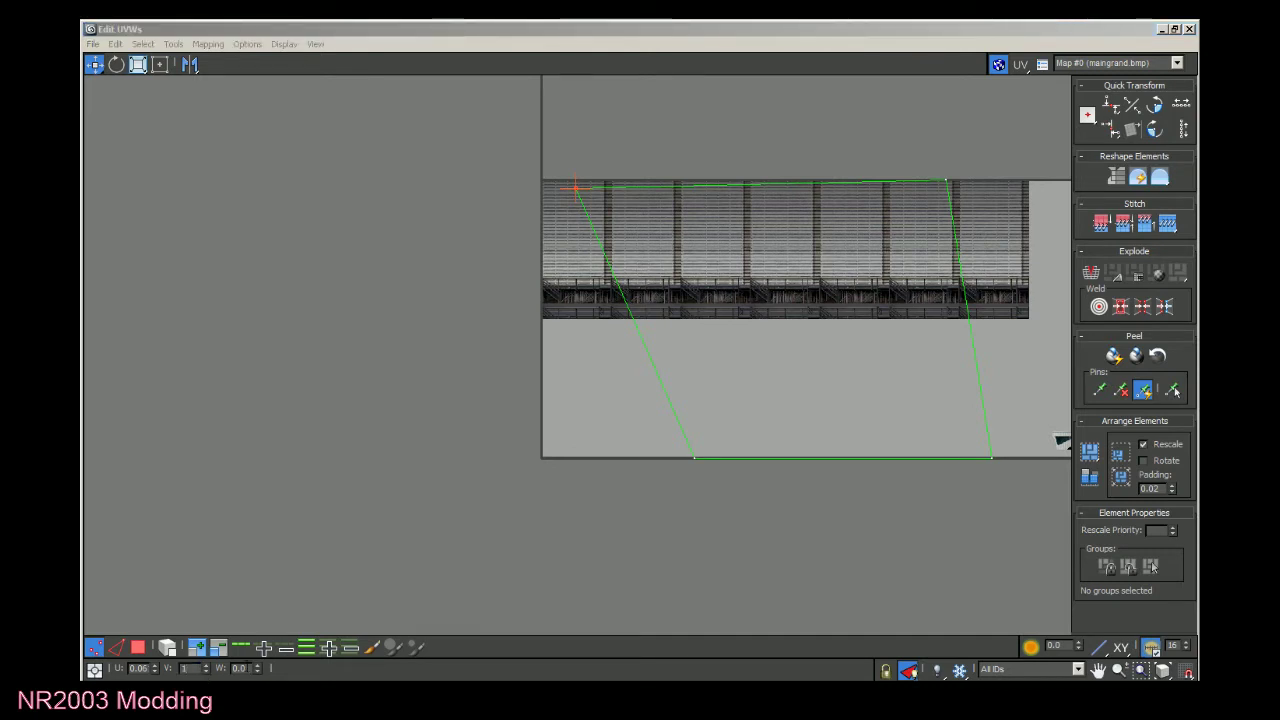
{"action": "key", "text": "Return"}
{"action": "left_click_drag", "start_coordinate": [930, 170], "coordinate": [961, 213]}
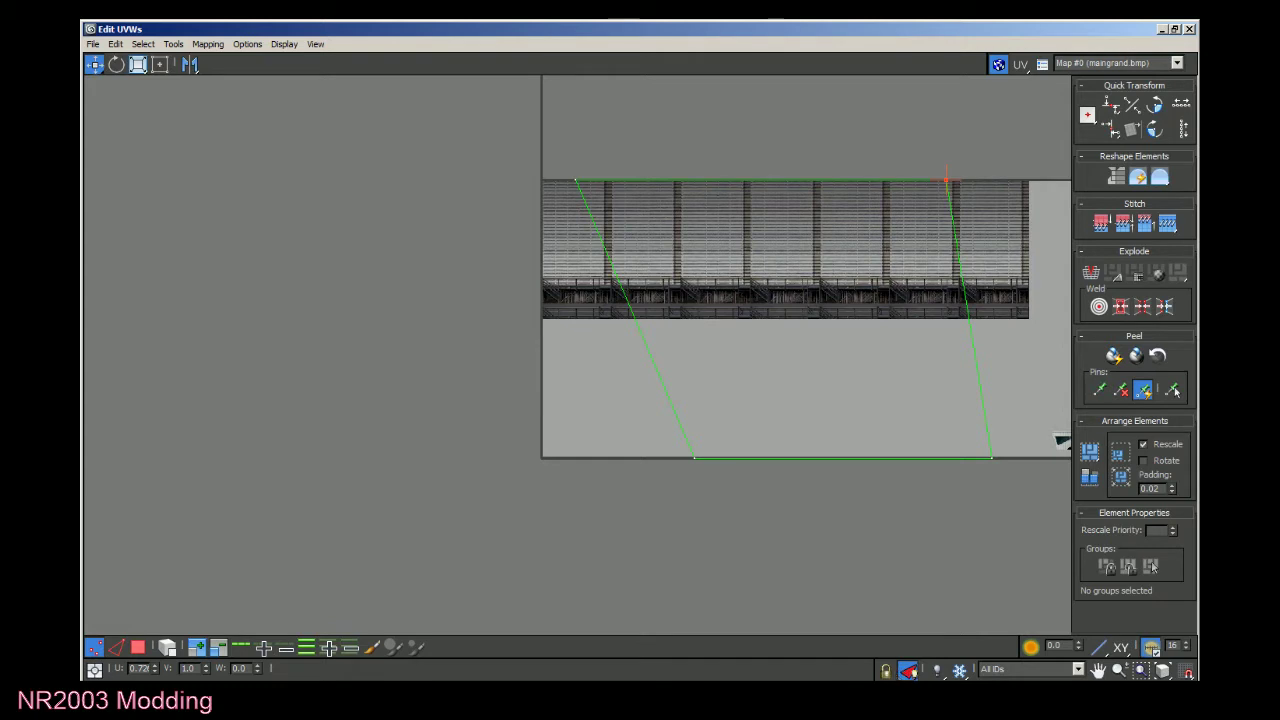
{"action": "left_click_drag", "start_coordinate": [604, 372], "coordinate": [1022, 516]}
{"action": "left_click_drag", "start_coordinate": [206, 670], "coordinate": [208, 670]}
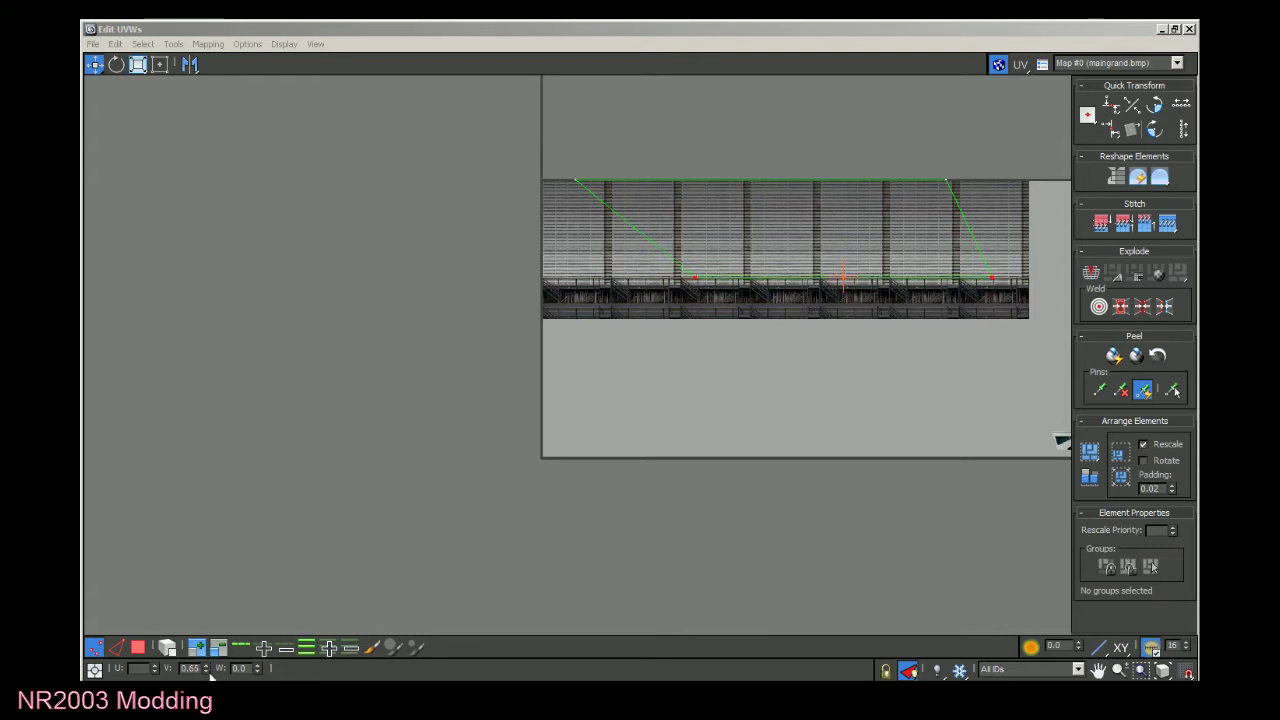
Set the U coordinate of the section's upper-left and lower-left UV vertices to 0.
{"action": "left_click_drag", "start_coordinate": [547, 168], "coordinate": [580, 188]}
{"action": "type", "text": "0"}
{"action": "key", "text": "Return"}
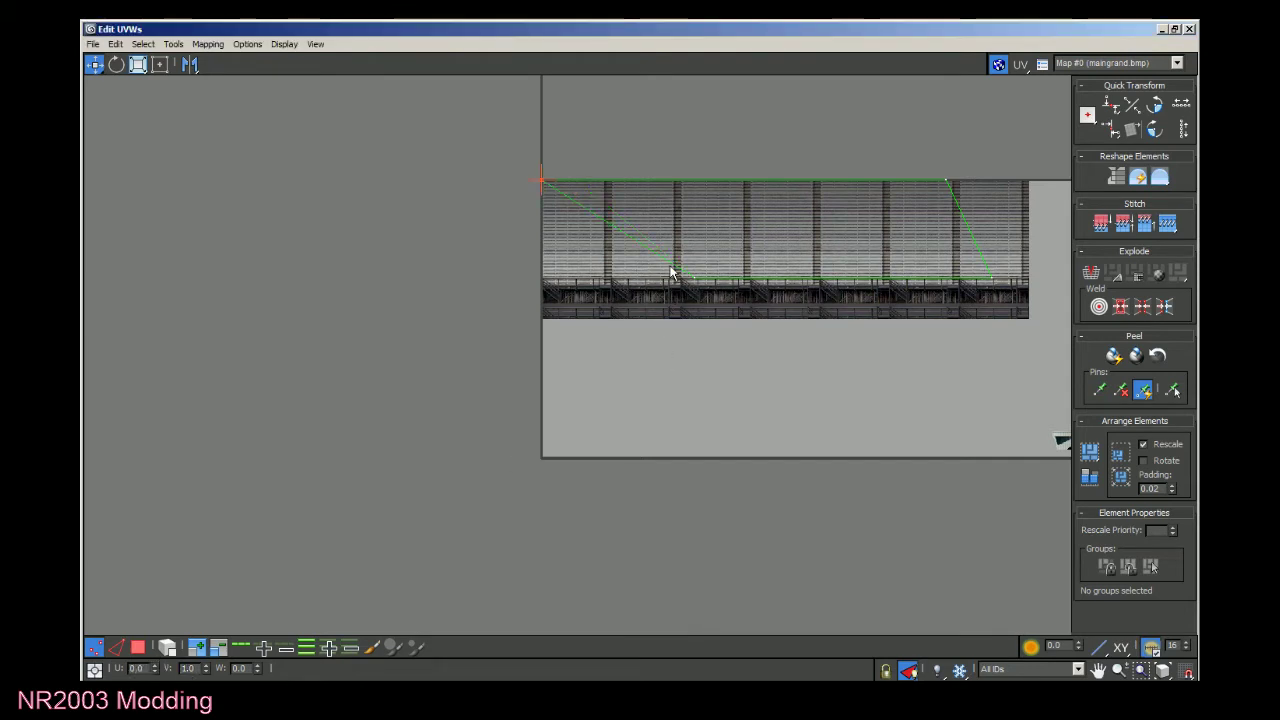
{"action": "left_click_drag", "start_coordinate": [674, 274], "coordinate": [691, 306]}
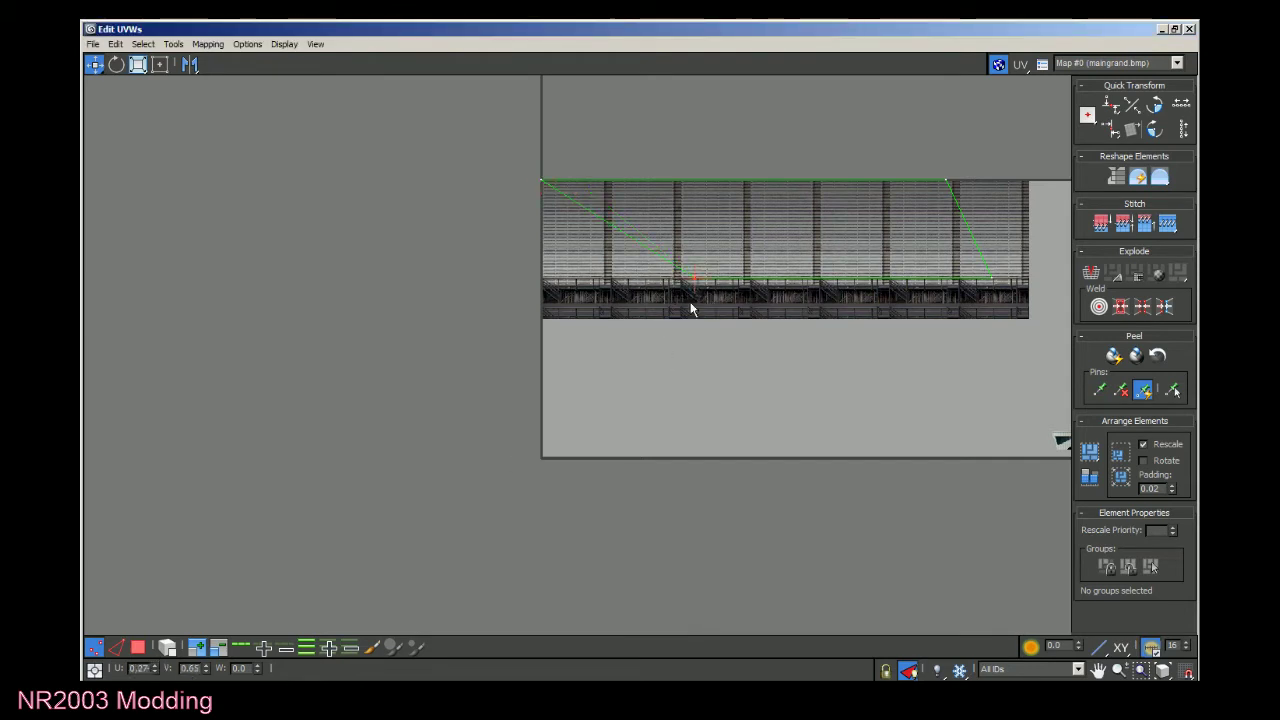
{"action": "double_click", "coordinate": [141, 668]}
{"action": "type", "text": "0."}
{"action": "key", "text": "Return"}
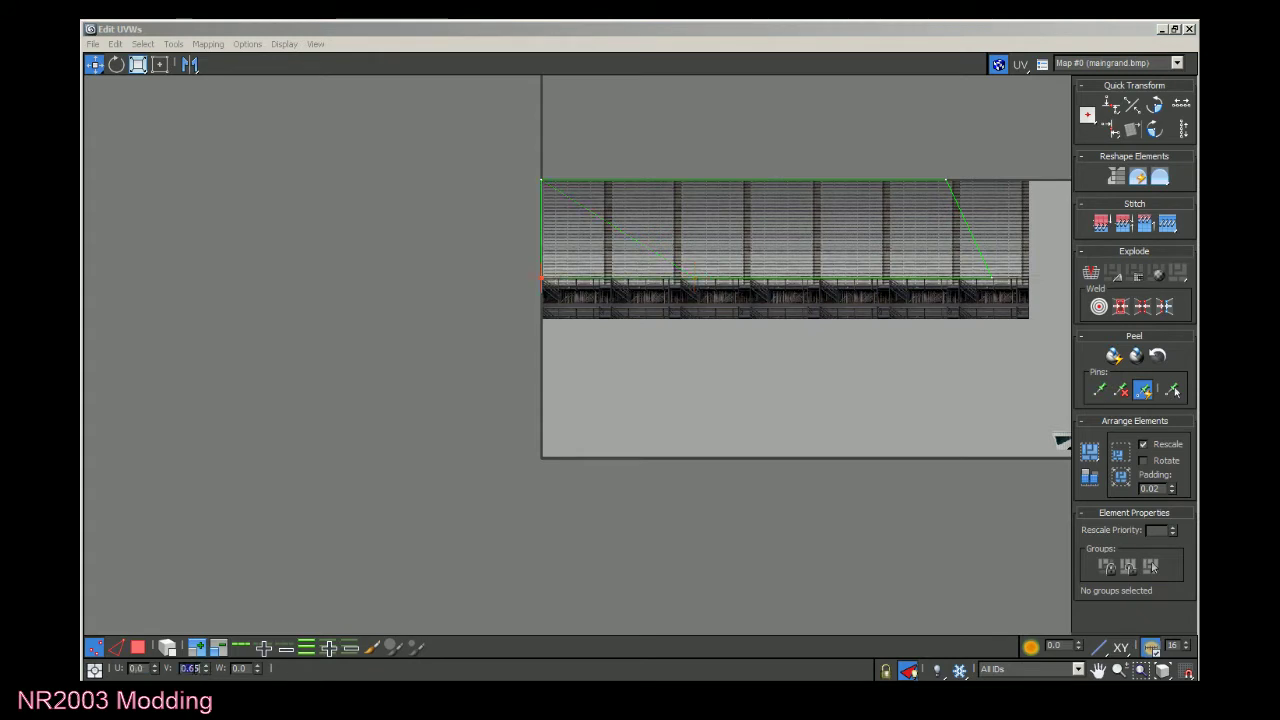
Set the U coordinate of the section's upper-right and lower-right UV vertices to 0.25.
{"action": "left_click_drag", "start_coordinate": [976, 207], "coordinate": [976, 207]}
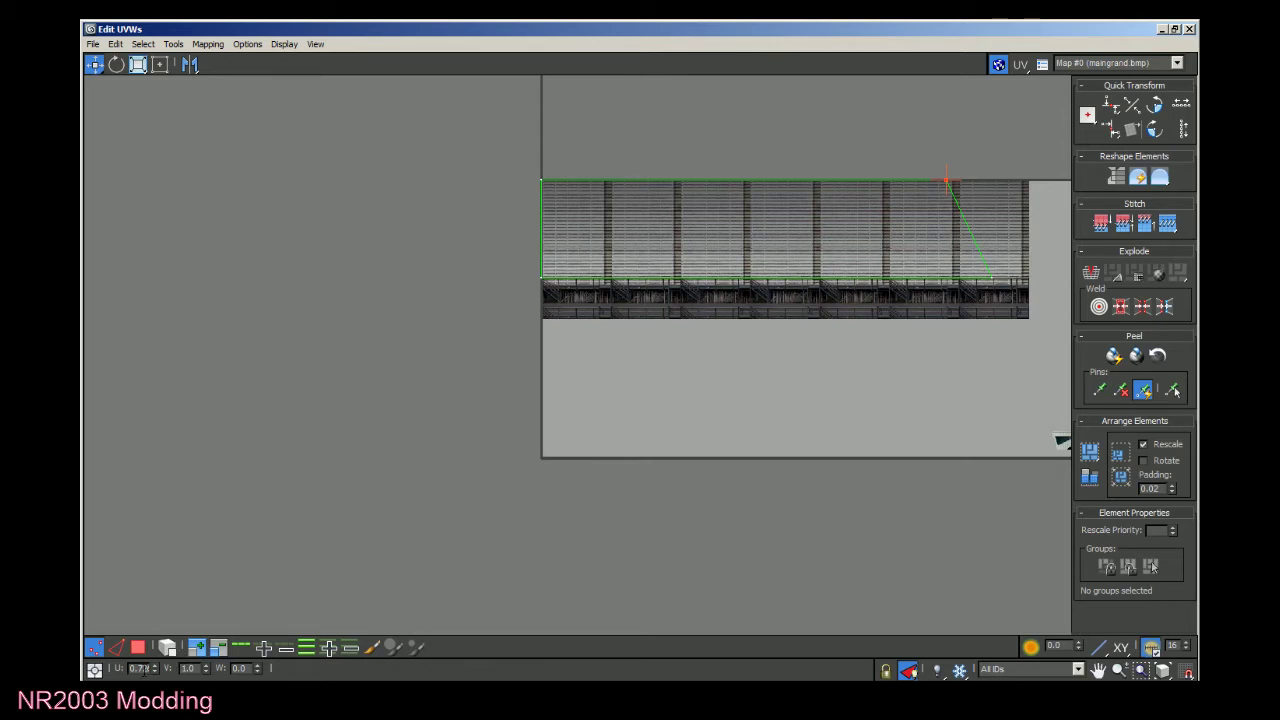
{"action": "double_click", "coordinate": [146, 669]}
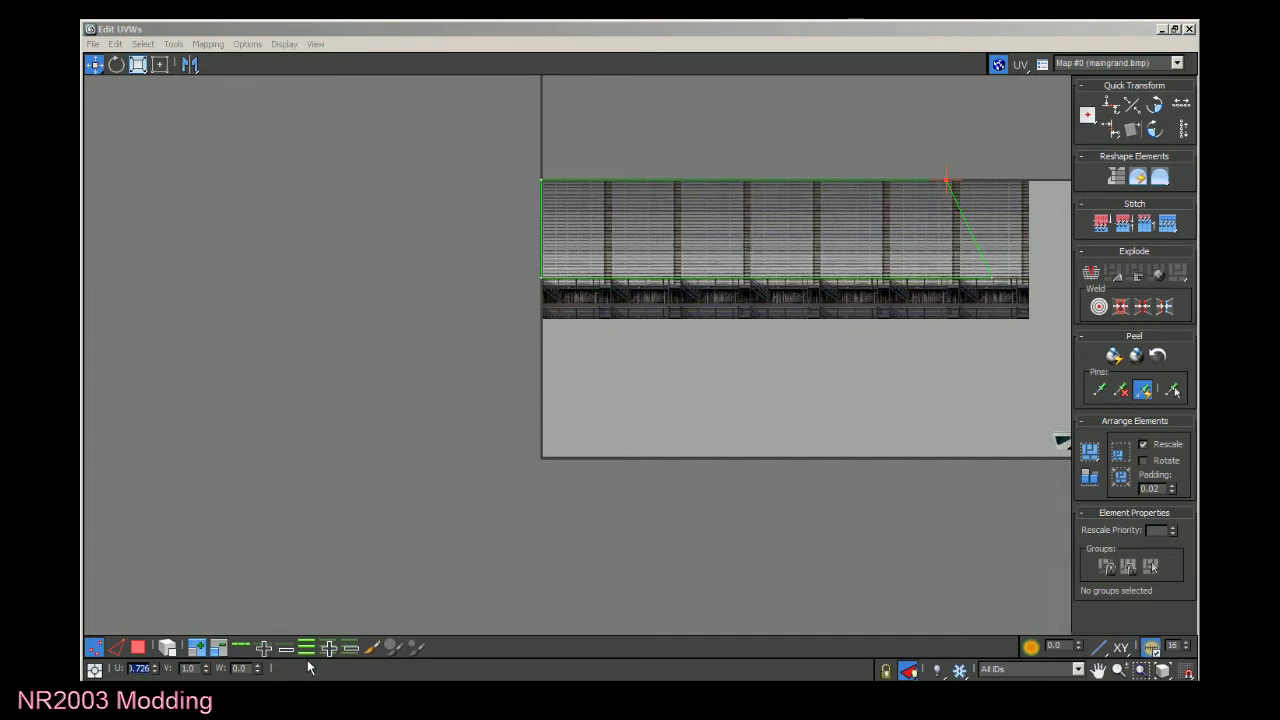
{"action": "type", "text": "1"}
{"action": "type", "text": "25"}
{"action": "key", "text": "Return"}
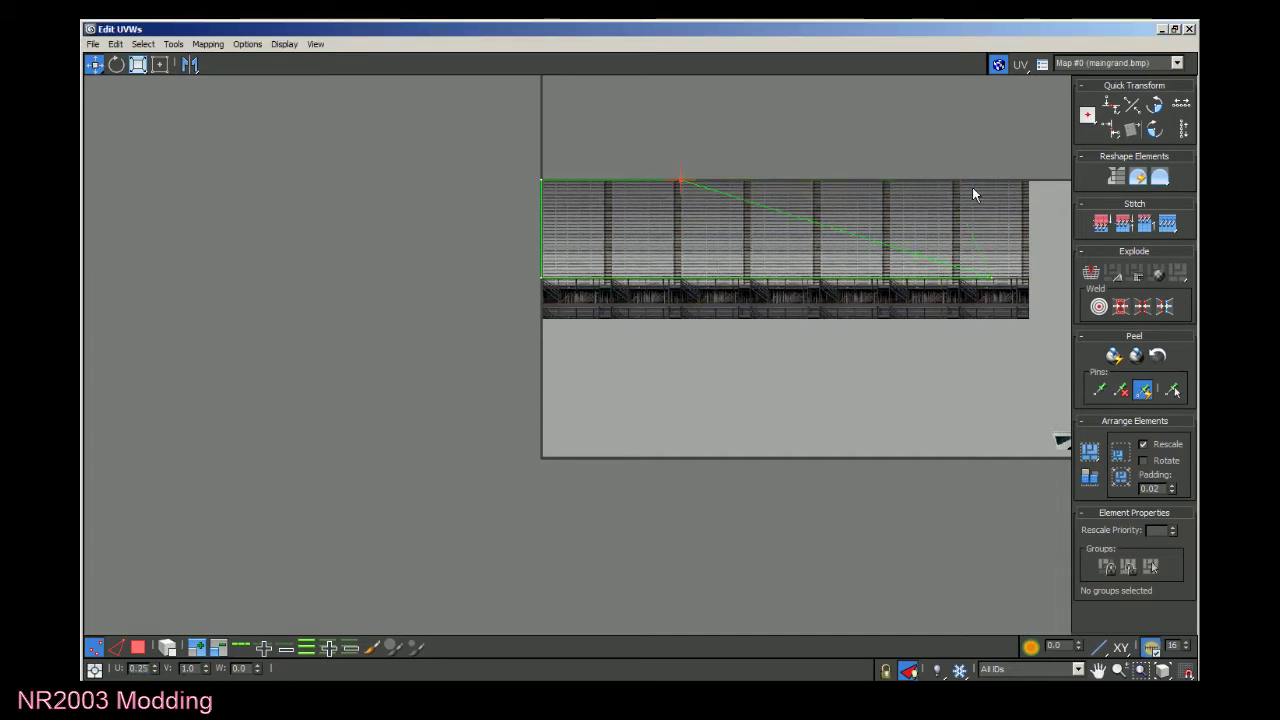
{"action": "left_click", "coordinate": [990, 277]}
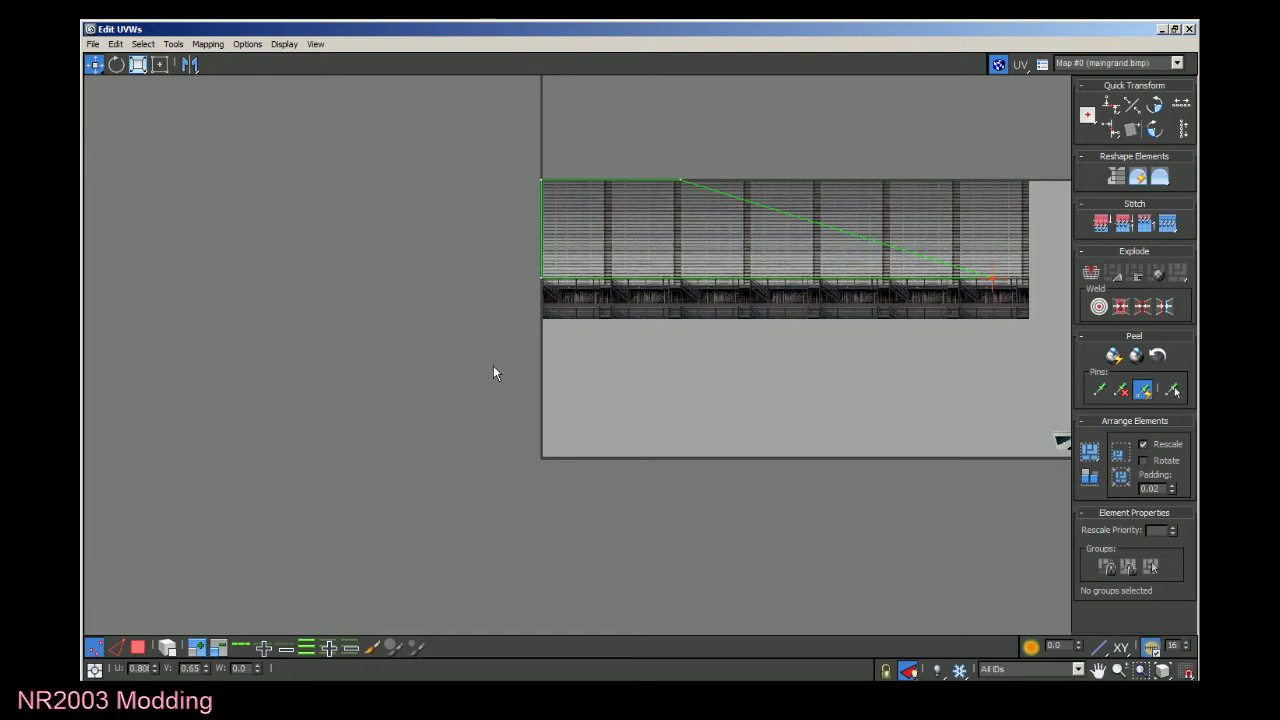
{"action": "left_click", "coordinate": [148, 668]}
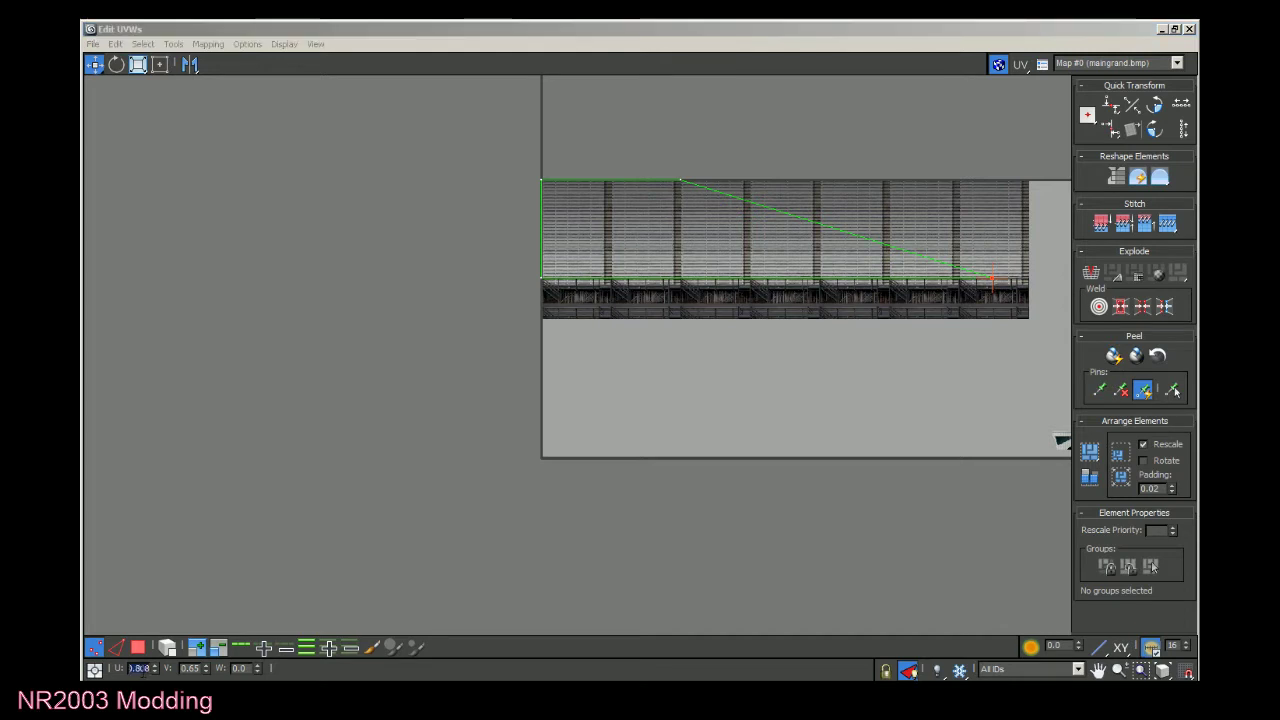
{"action": "type", "text": "0.25"}
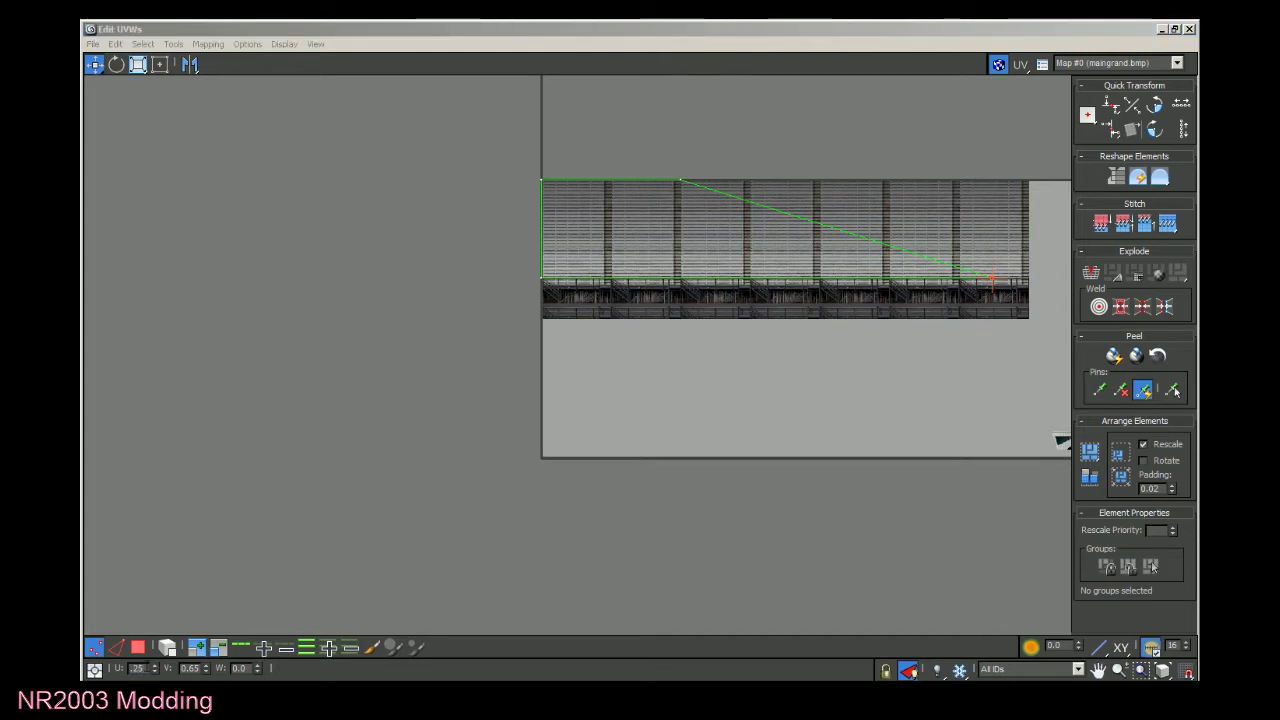
{"action": "key", "text": "Return"}
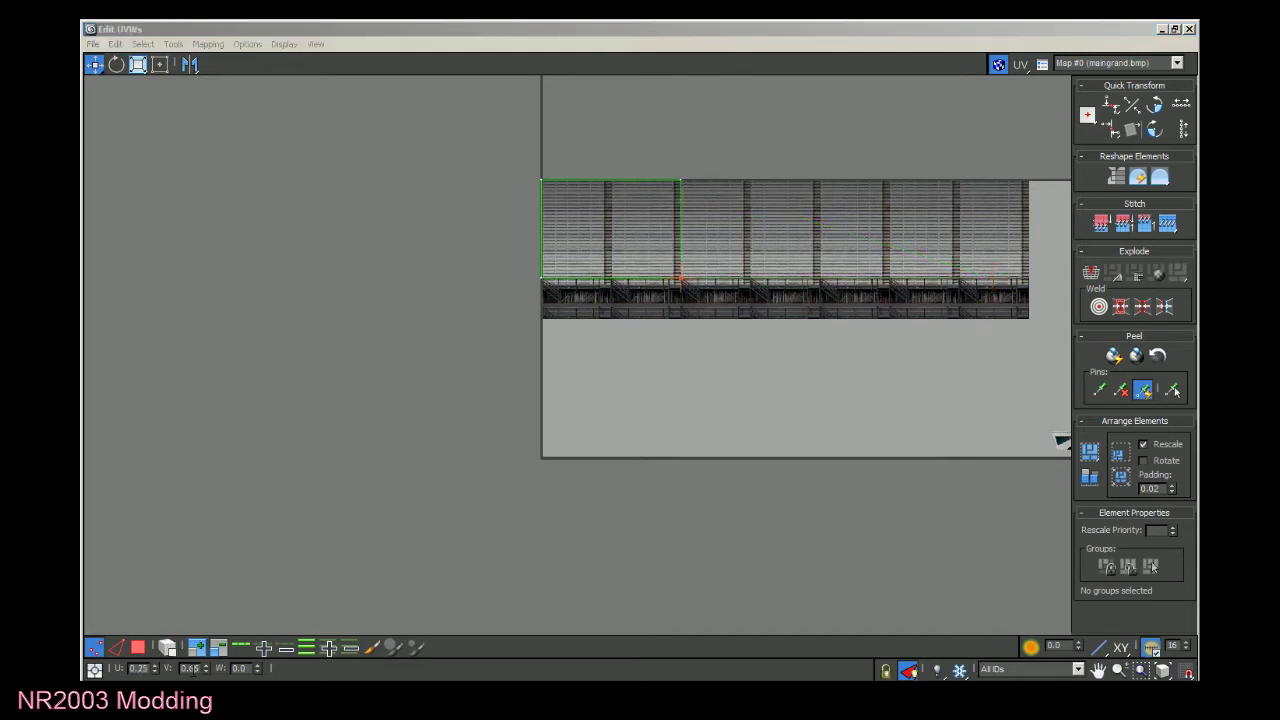
{"action": "scroll", "coordinate": [631, 221], "scroll_direction": "up", "scroll_amount": 4}
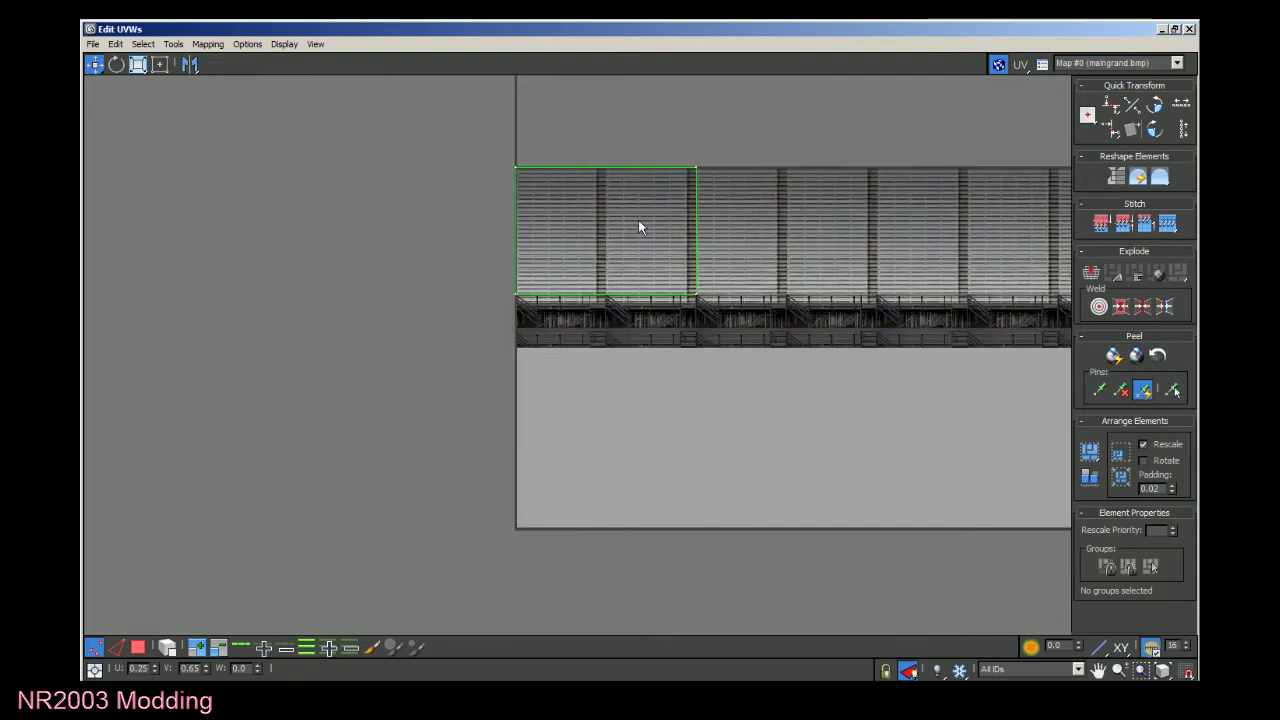
Return to the 3D view and examine the seating texture's alignment across the newly mapped section, checking its outer corner vertices.
{"action": "left_click_drag", "start_coordinate": [862, 28], "coordinate": [443, 101]}
{"action": "left_click", "coordinate": [495, 93]}
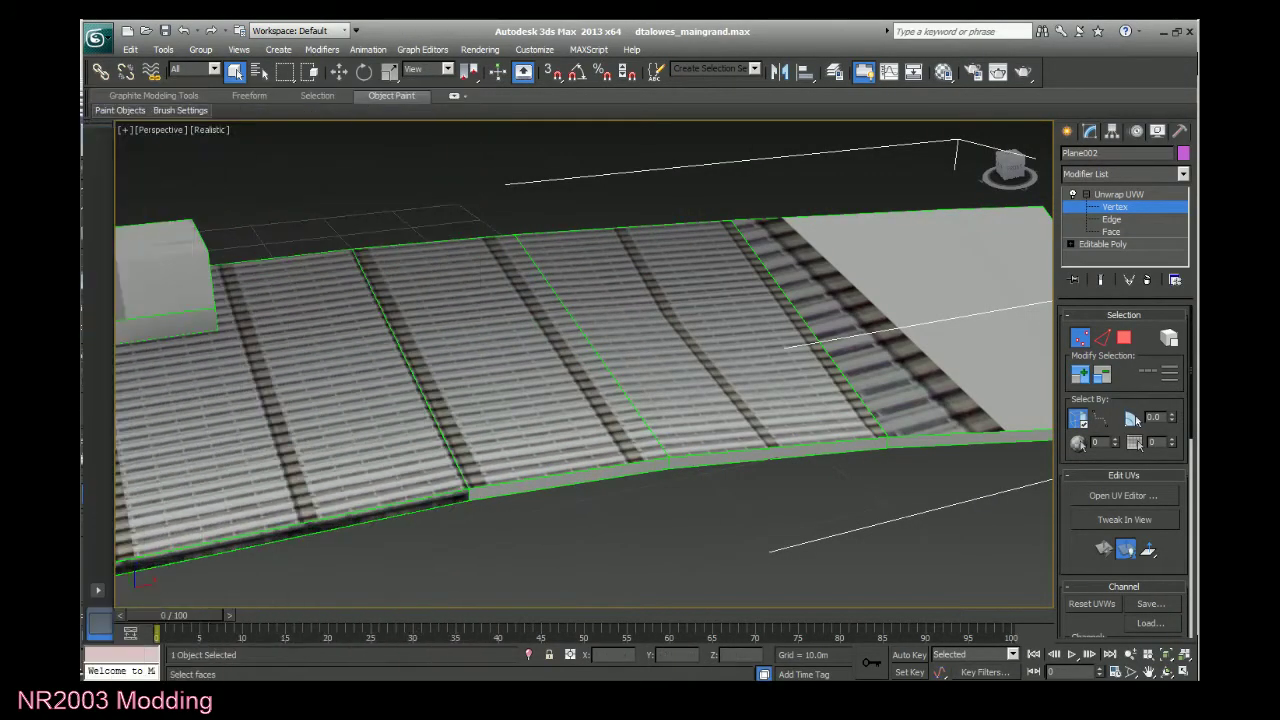
{"action": "left_click_drag", "start_coordinate": [1015, 172], "coordinate": [980, 182]}
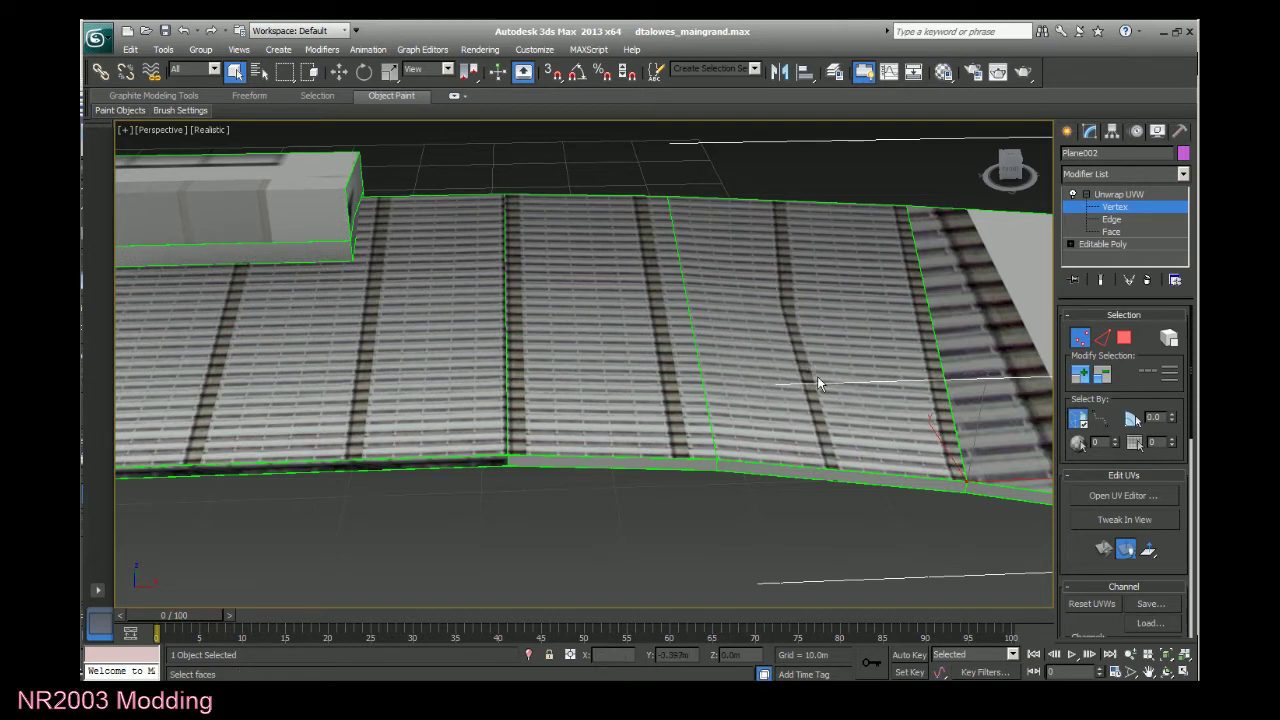
{"action": "left_click_drag", "start_coordinate": [1016, 177], "coordinate": [1014, 174]}
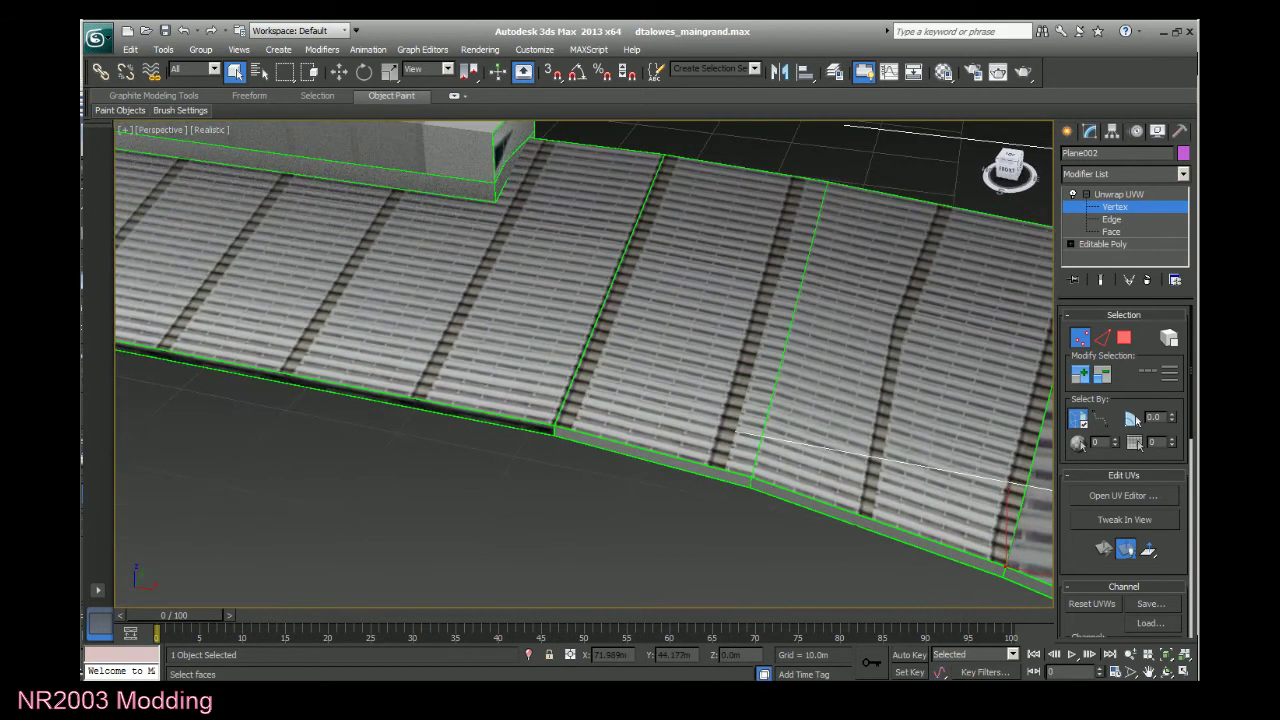
{"action": "left_click", "coordinate": [1149, 671]}
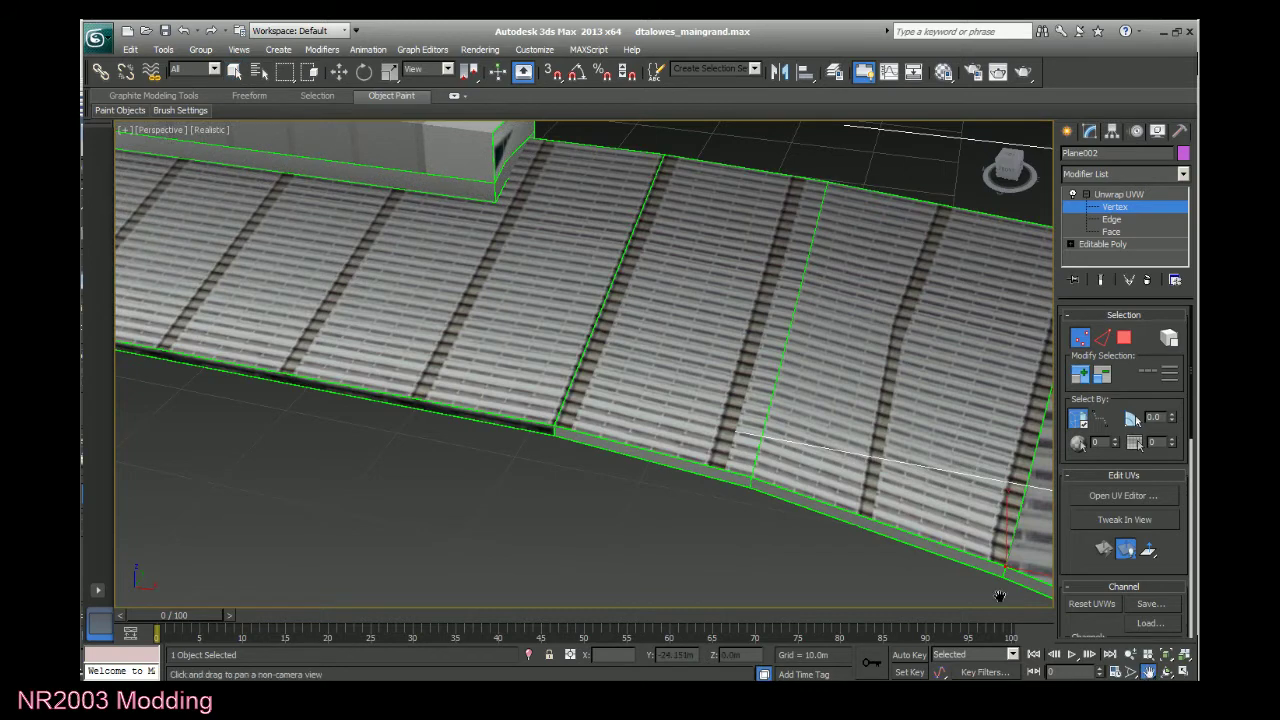
{"action": "left_click_drag", "start_coordinate": [777, 555], "coordinate": [516, 509]}
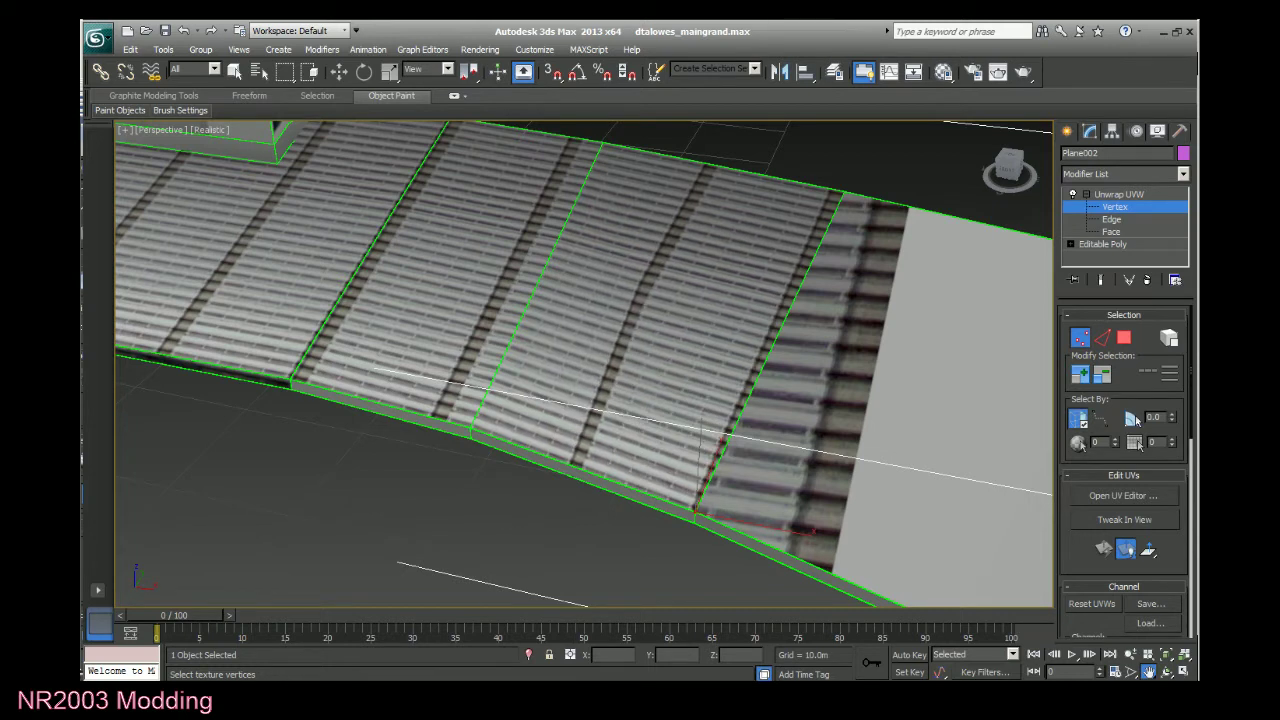
{"action": "left_click", "coordinate": [845, 192]}
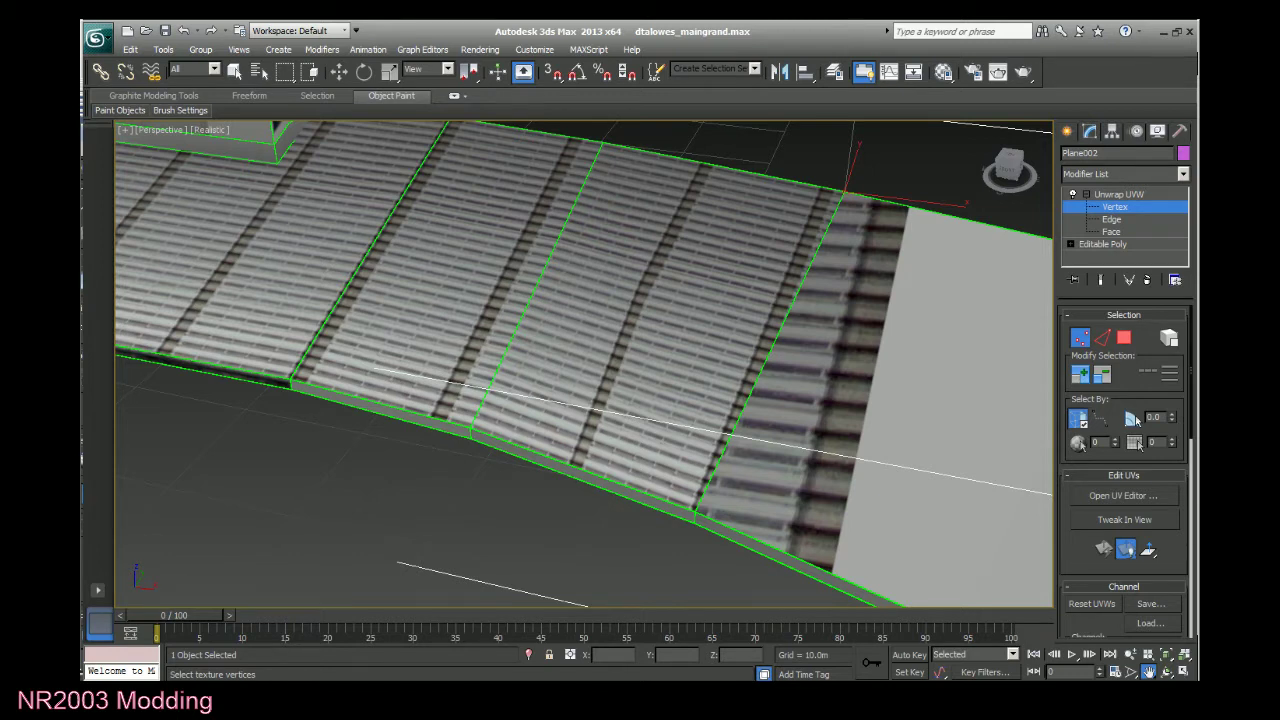
{"action": "left_click", "coordinate": [695, 512]}
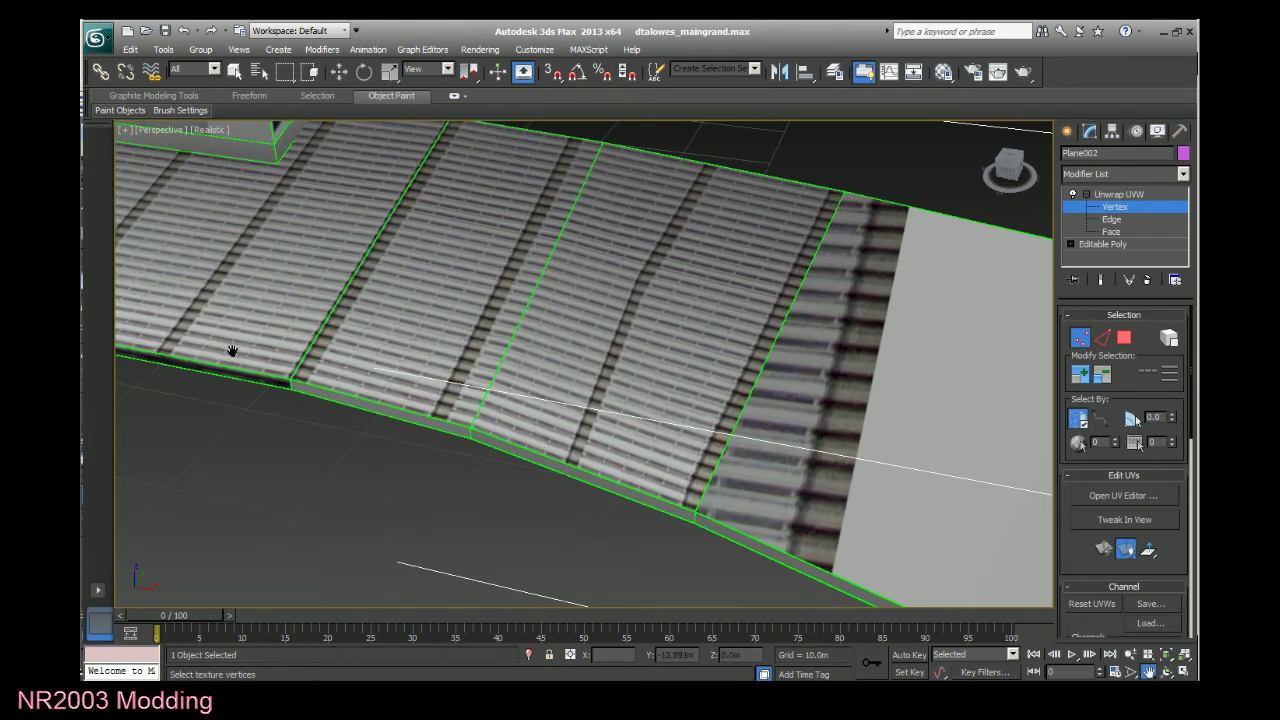
Select the face of the next seating section outward from the newly mapped one and apply a quick planar map to it.
{"action": "scroll", "coordinate": [346, 494], "scroll_direction": "down", "scroll_amount": 5}
{"action": "scroll", "coordinate": [347, 519], "scroll_direction": "down", "scroll_amount": 2}
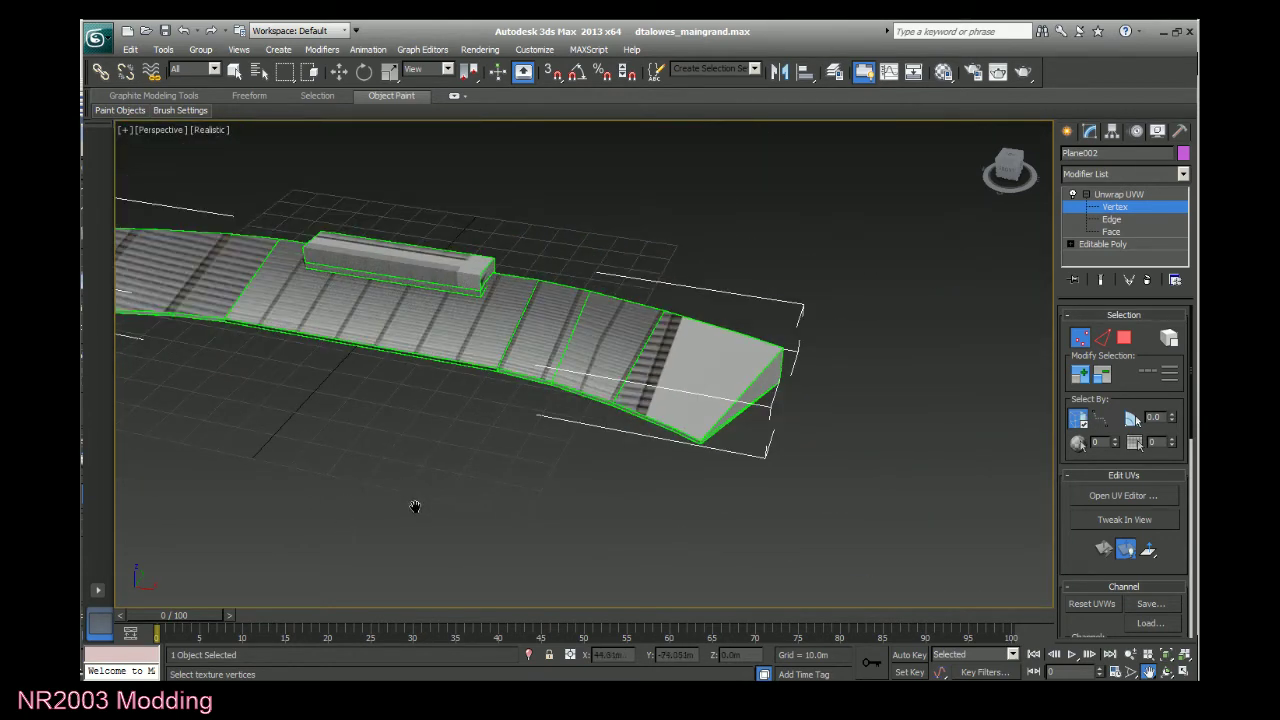
{"action": "scroll", "coordinate": [415, 509], "scroll_direction": "up", "scroll_amount": 1}
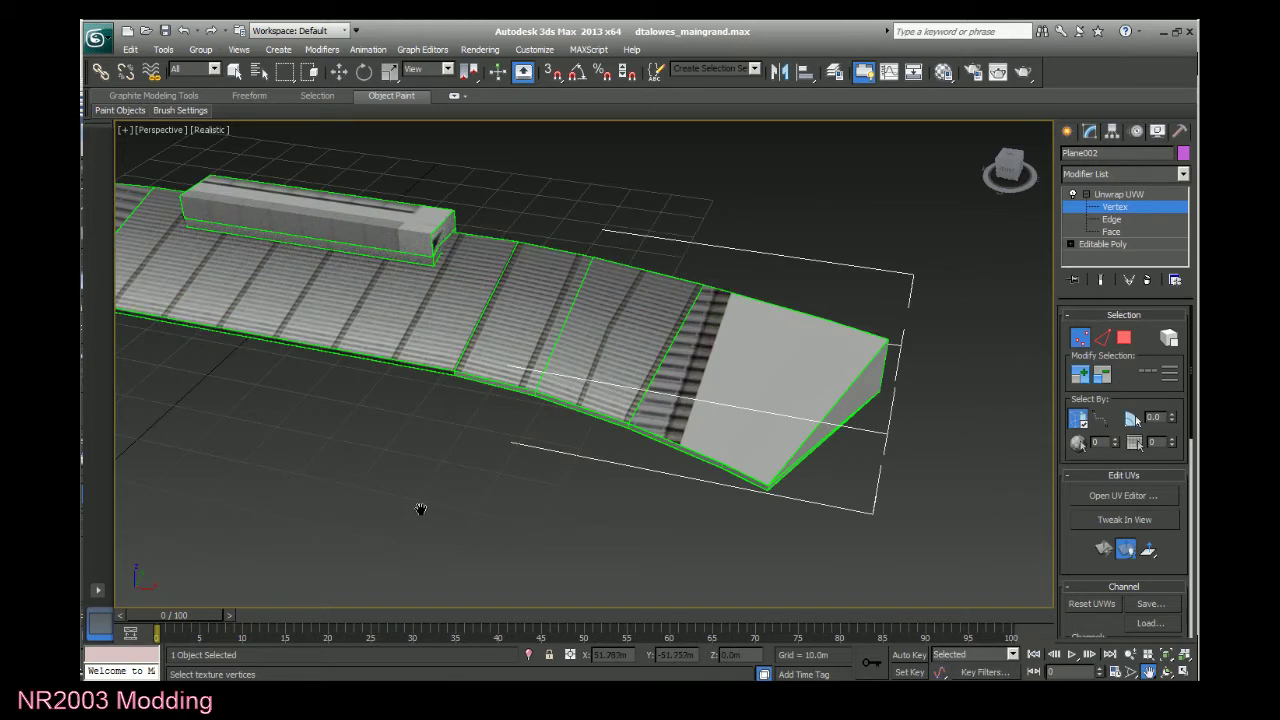
{"action": "left_click", "coordinate": [1111, 231]}
{"action": "left_click", "coordinate": [693, 348]}
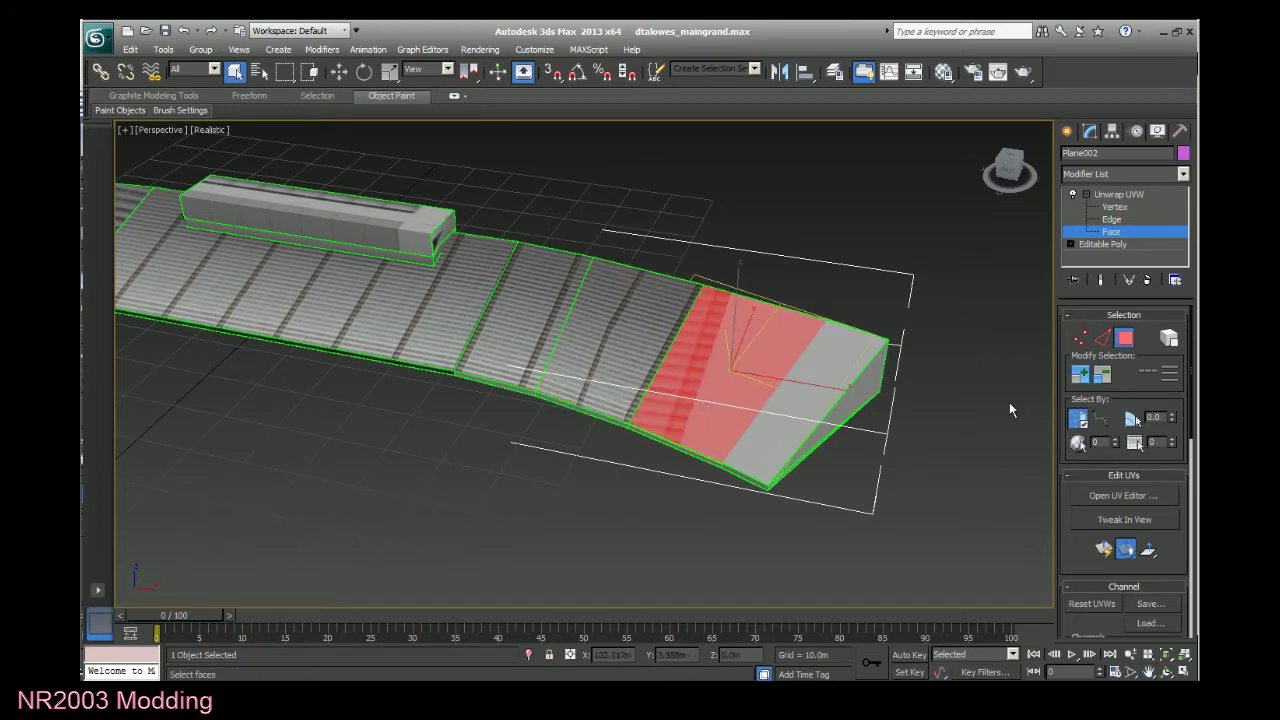
{"action": "left_click", "coordinate": [1103, 546]}
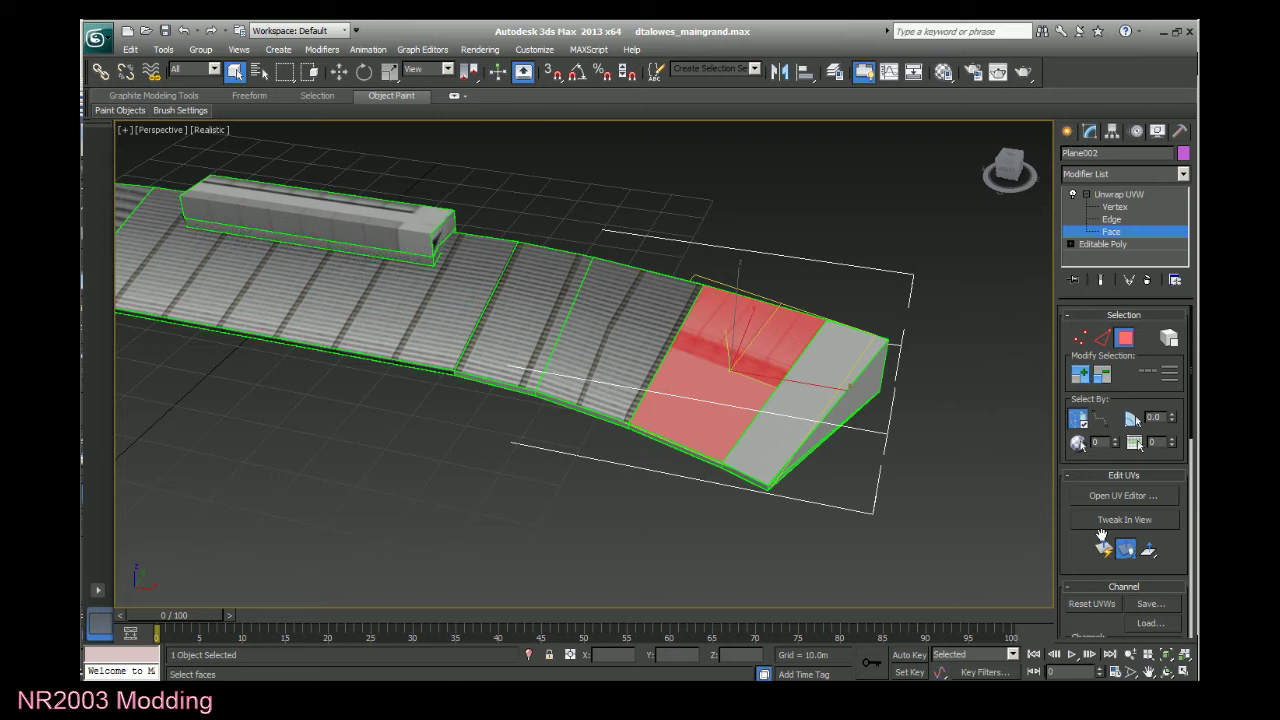
Align that section's corner UV vertices so the seating rows fill the whole face, with aisle strips matching the neighbouring section.
{"action": "left_click", "coordinate": [610, 258]}
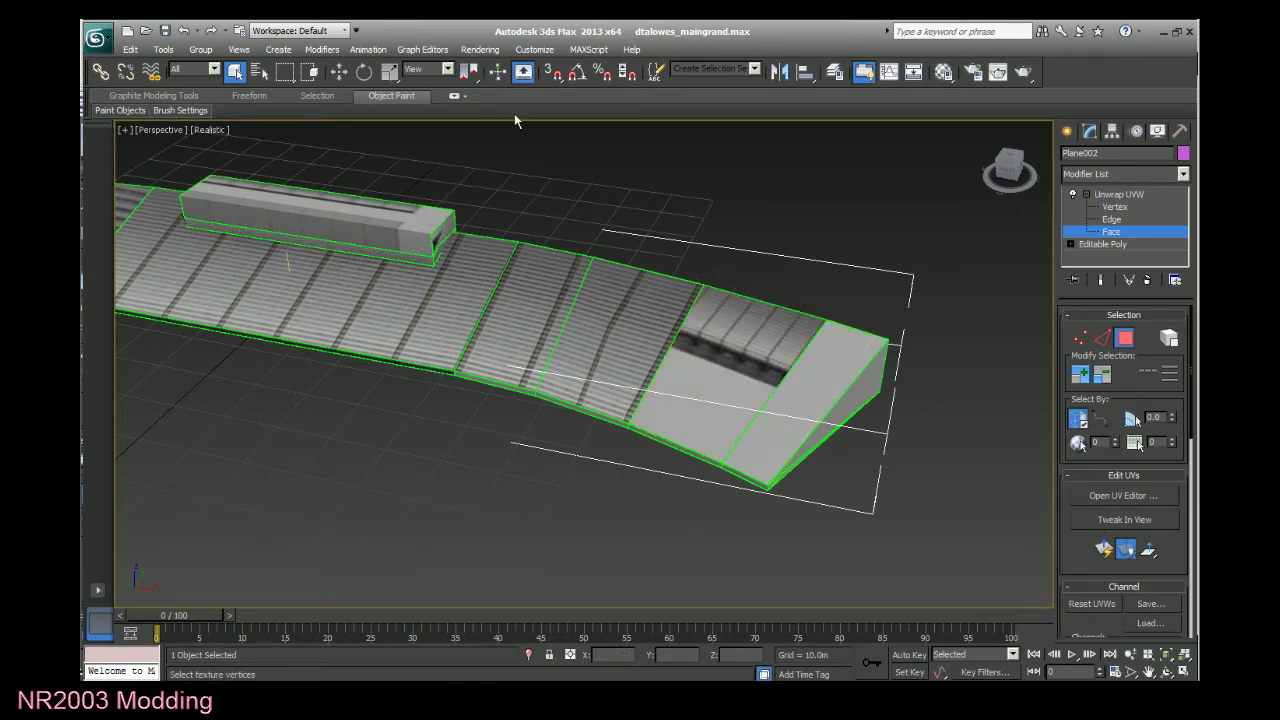
{"action": "left_click", "coordinate": [1114, 206]}
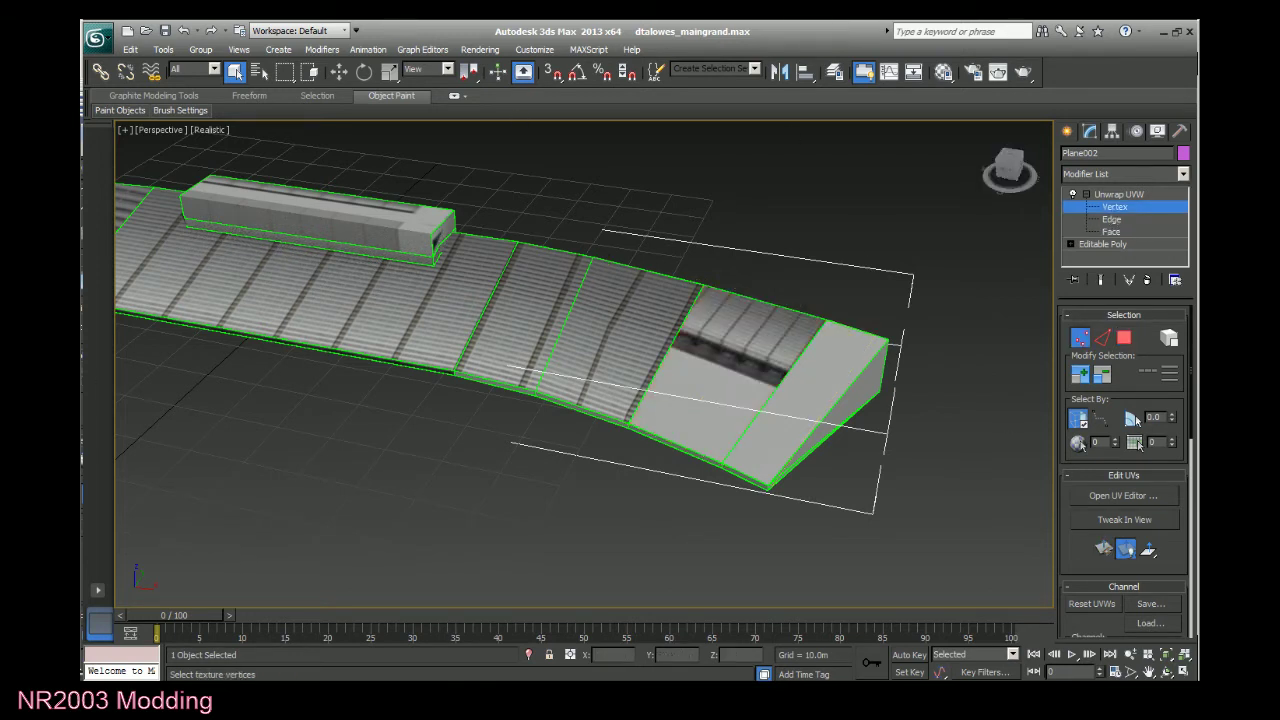
{"action": "left_click", "coordinate": [704, 286]}
{"action": "left_click", "coordinate": [676, 442]}
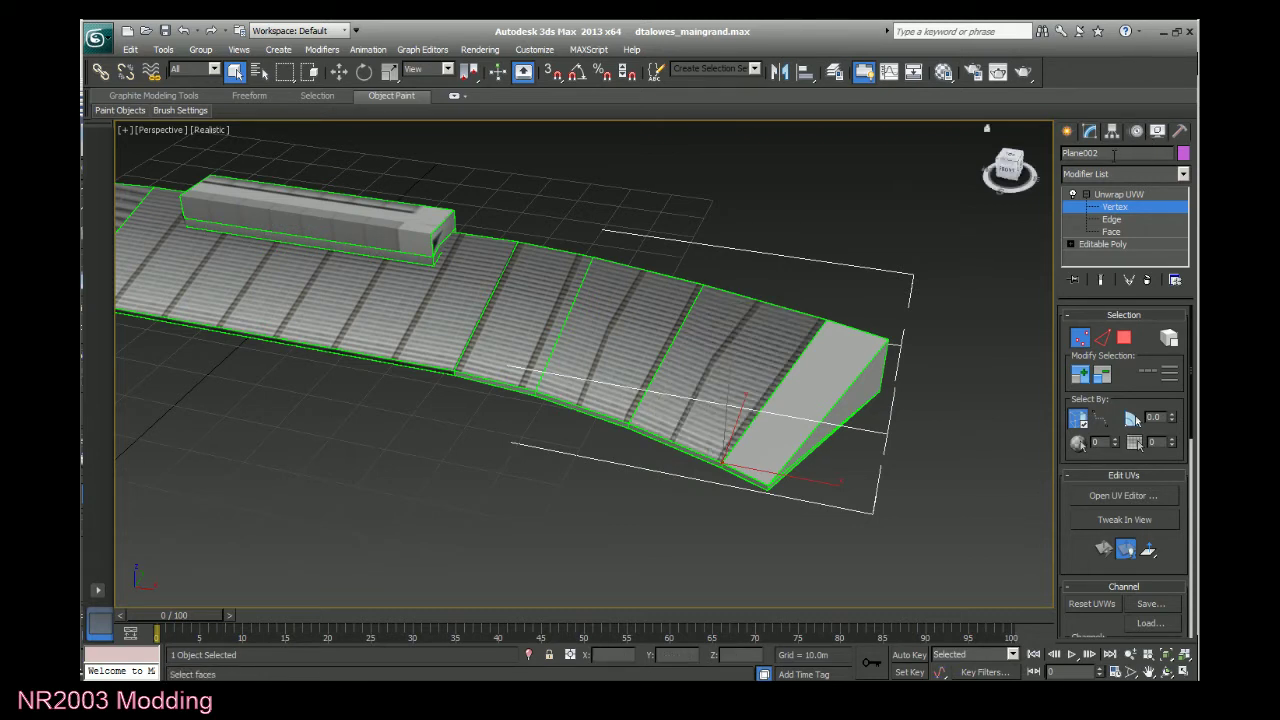
Select the narrow seating face at the far end of the grandstand and apply a quick planar map to it.
{"action": "left_click_drag", "start_coordinate": [1008, 170], "coordinate": [1048, 149]}
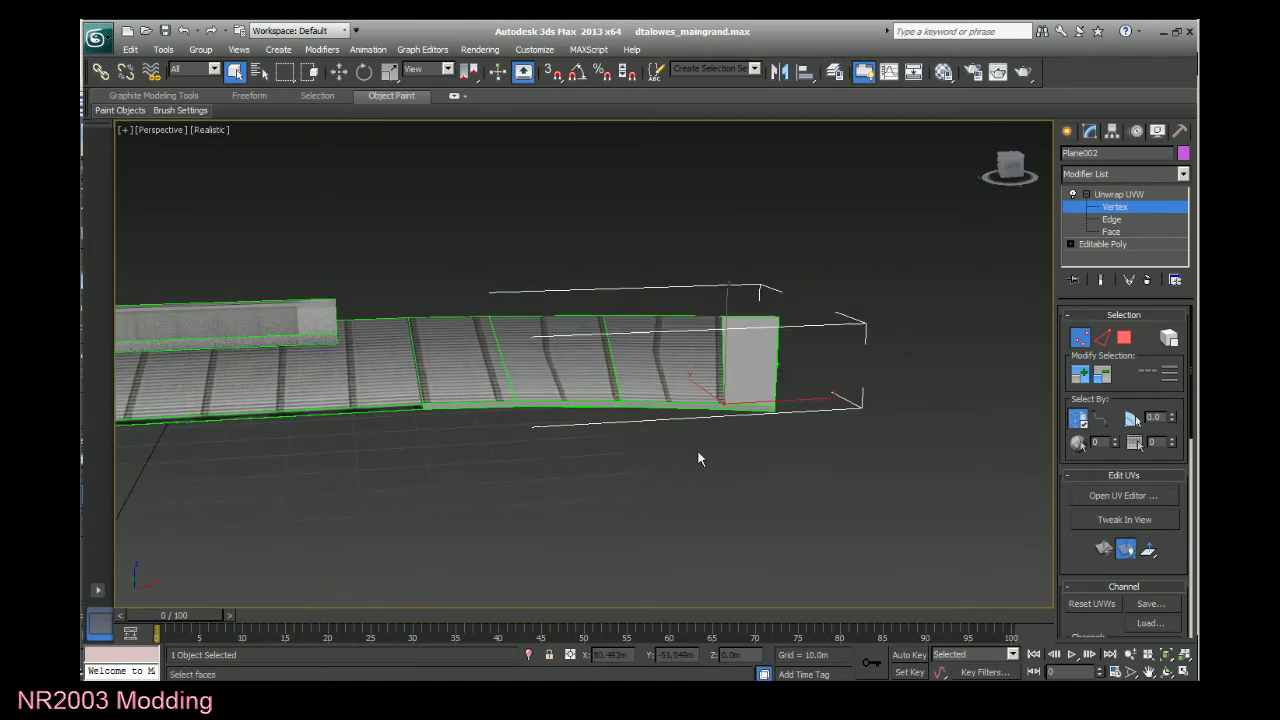
{"action": "scroll", "coordinate": [698, 451], "scroll_direction": "up", "scroll_amount": 5}
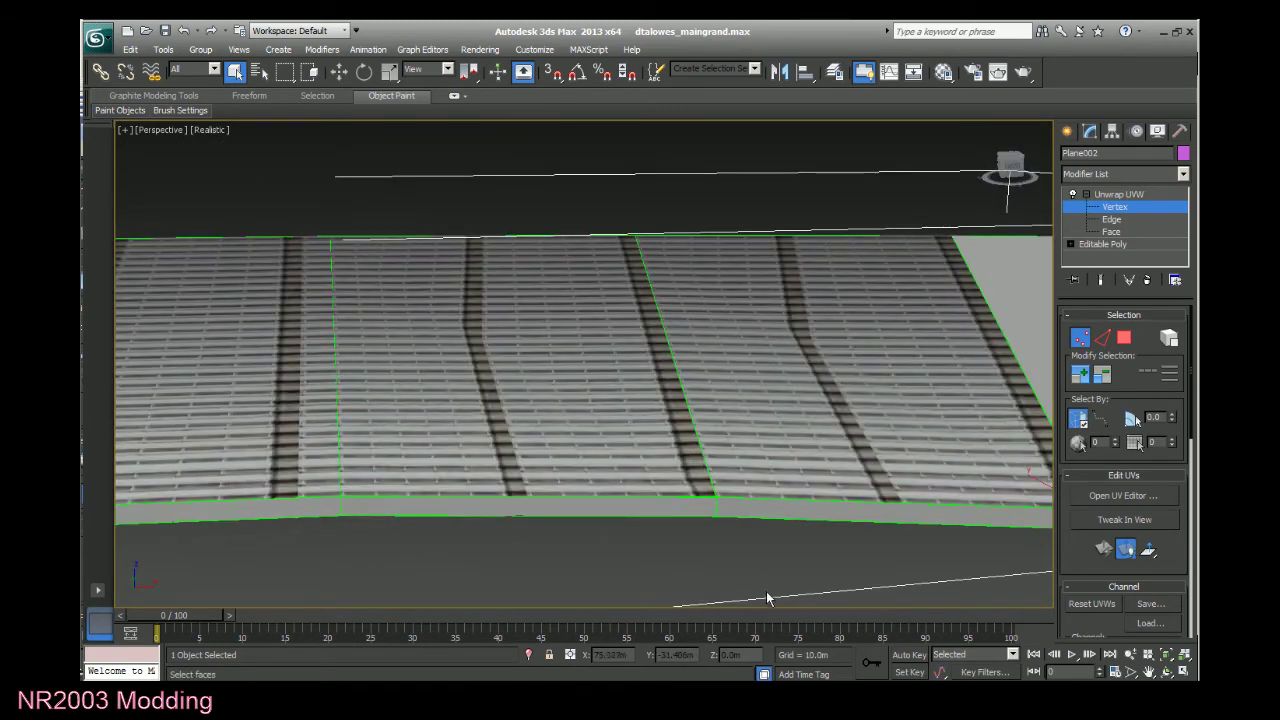
{"action": "scroll", "coordinate": [756, 592], "scroll_direction": "down", "scroll_amount": 5}
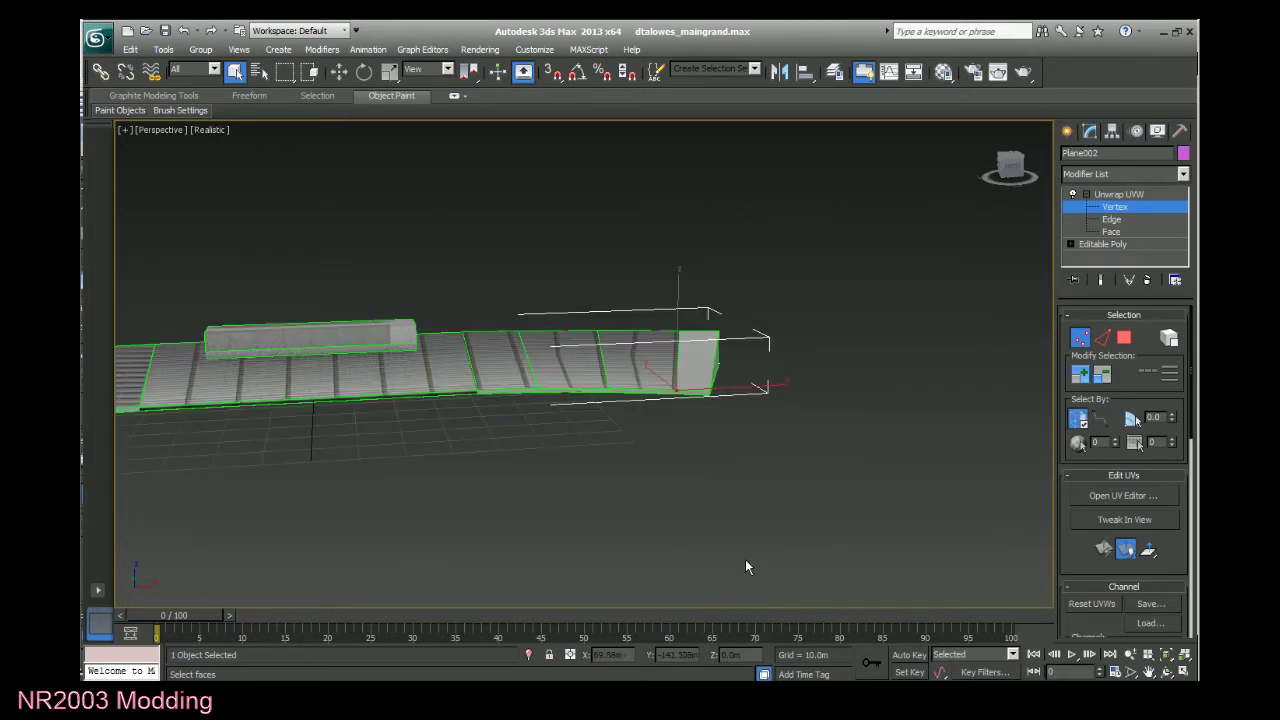
{"action": "scroll", "coordinate": [728, 495], "scroll_direction": "up", "scroll_amount": 2}
{"action": "scroll", "coordinate": [724, 480], "scroll_direction": "up", "scroll_amount": 2}
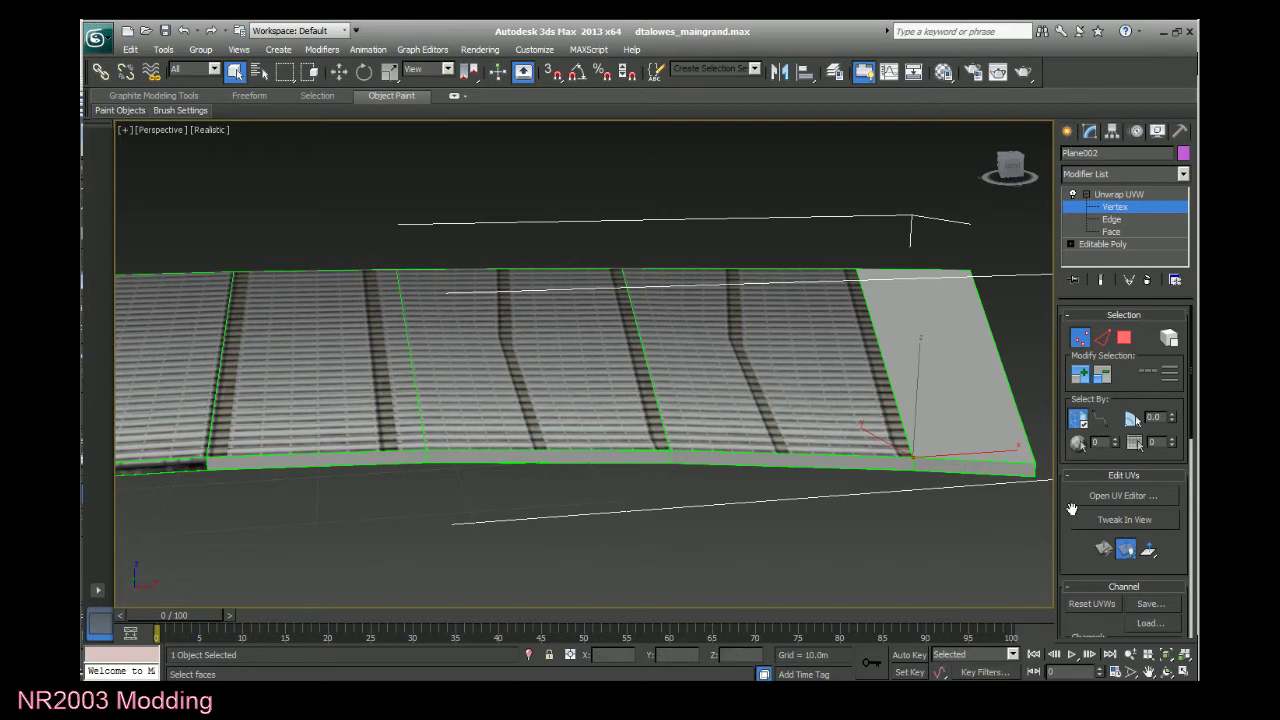
{"action": "left_click", "coordinate": [1111, 221]}
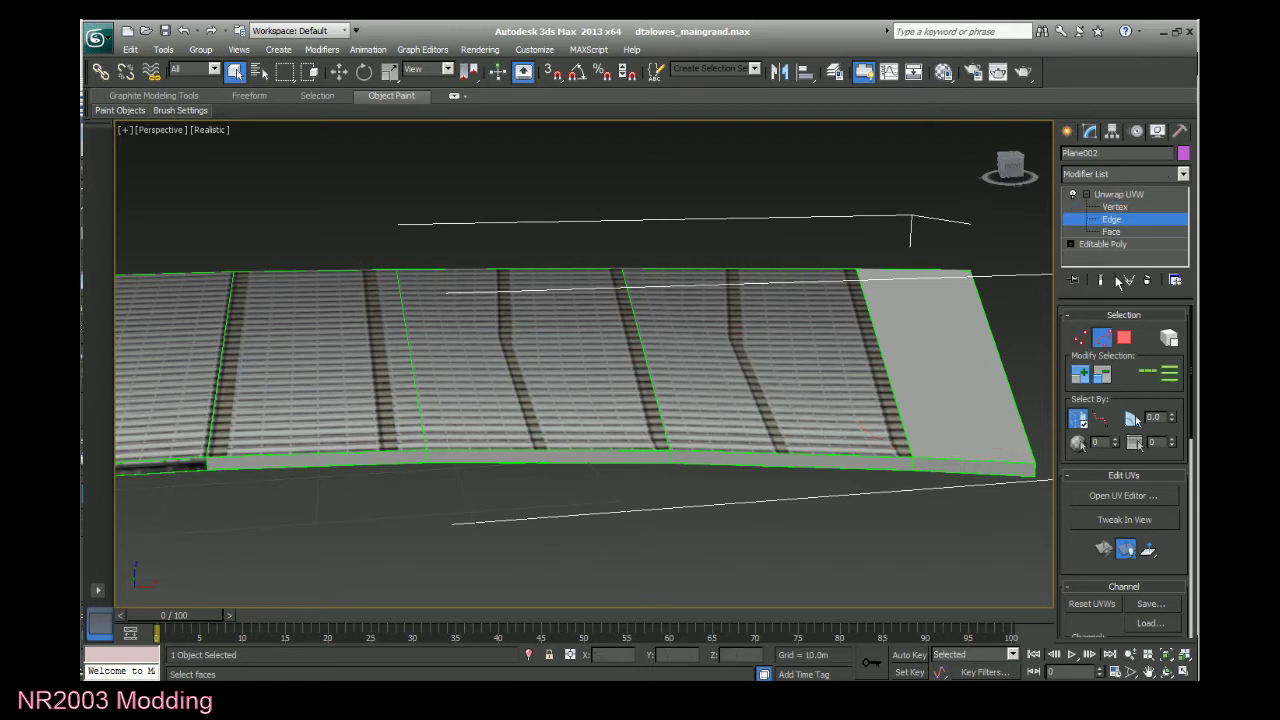
{"action": "left_click", "coordinate": [1112, 232]}
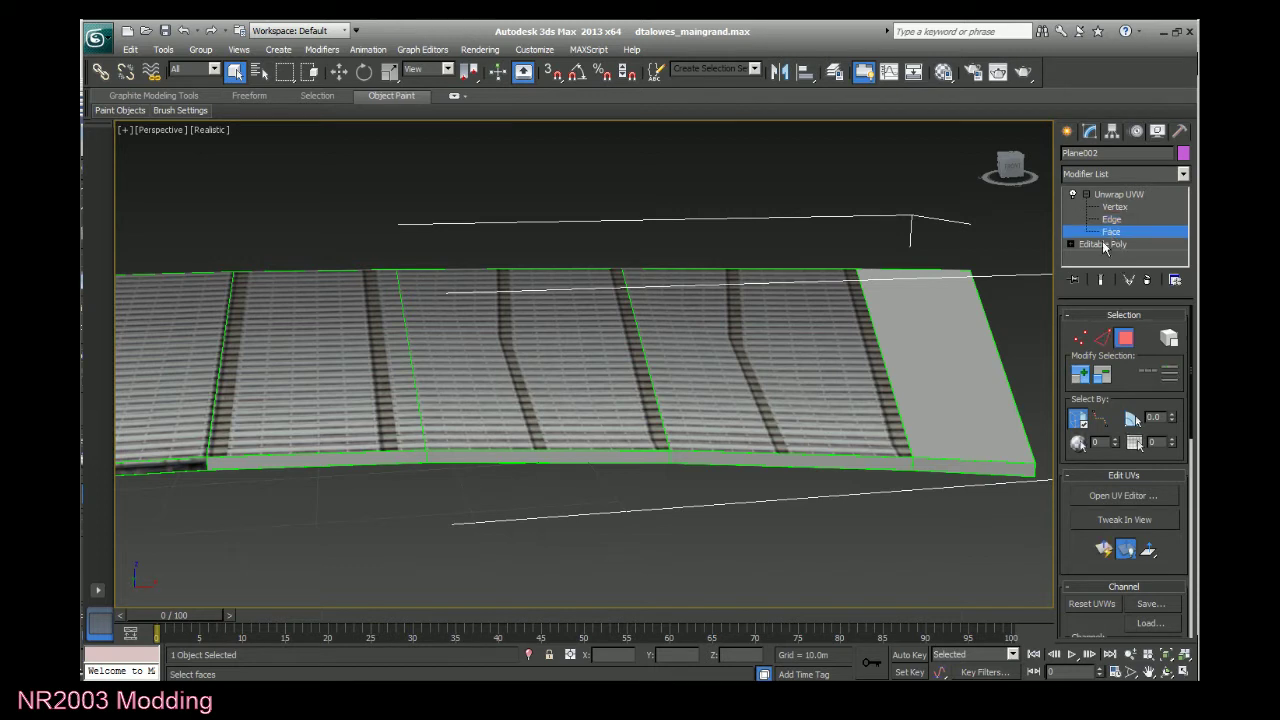
{"action": "left_click", "coordinate": [975, 360]}
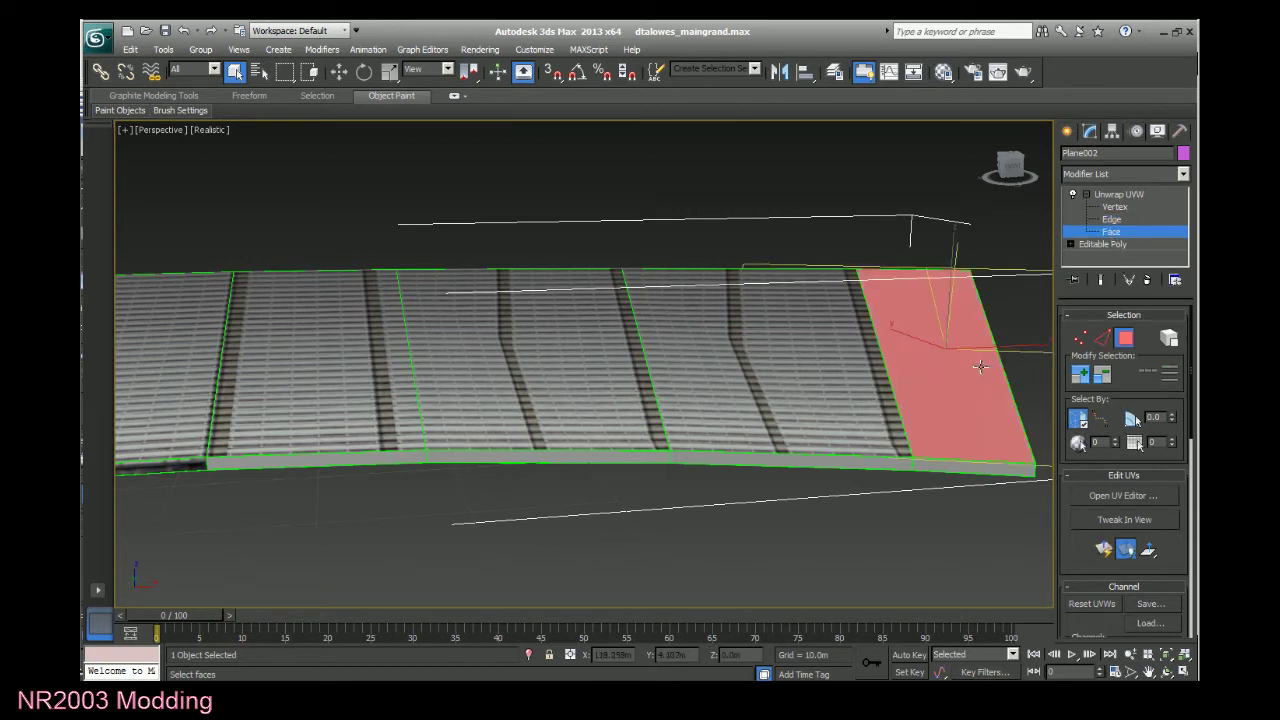
{"action": "left_click", "coordinate": [1102, 556]}
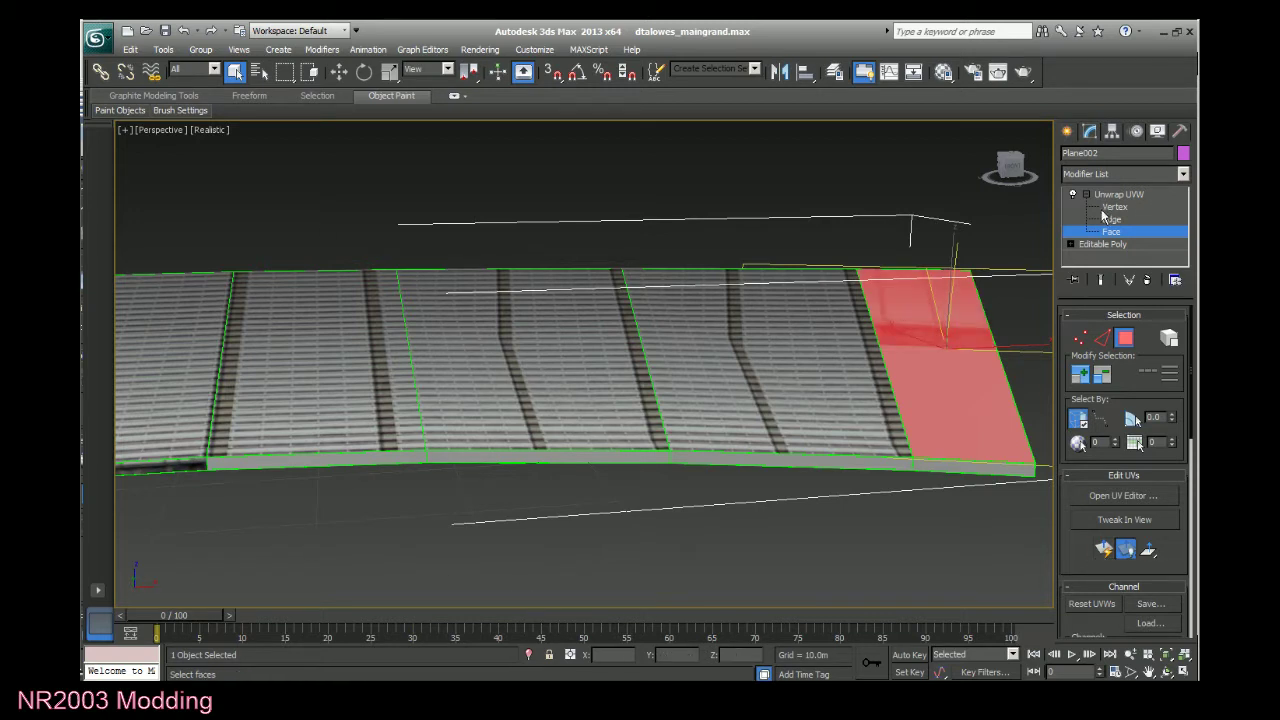
Align the end section's lower and inner-edge UV vertices so the seating rows cover the face down to its front edge.
{"action": "key", "text": "1"}
{"action": "left_click", "coordinate": [857, 269]}
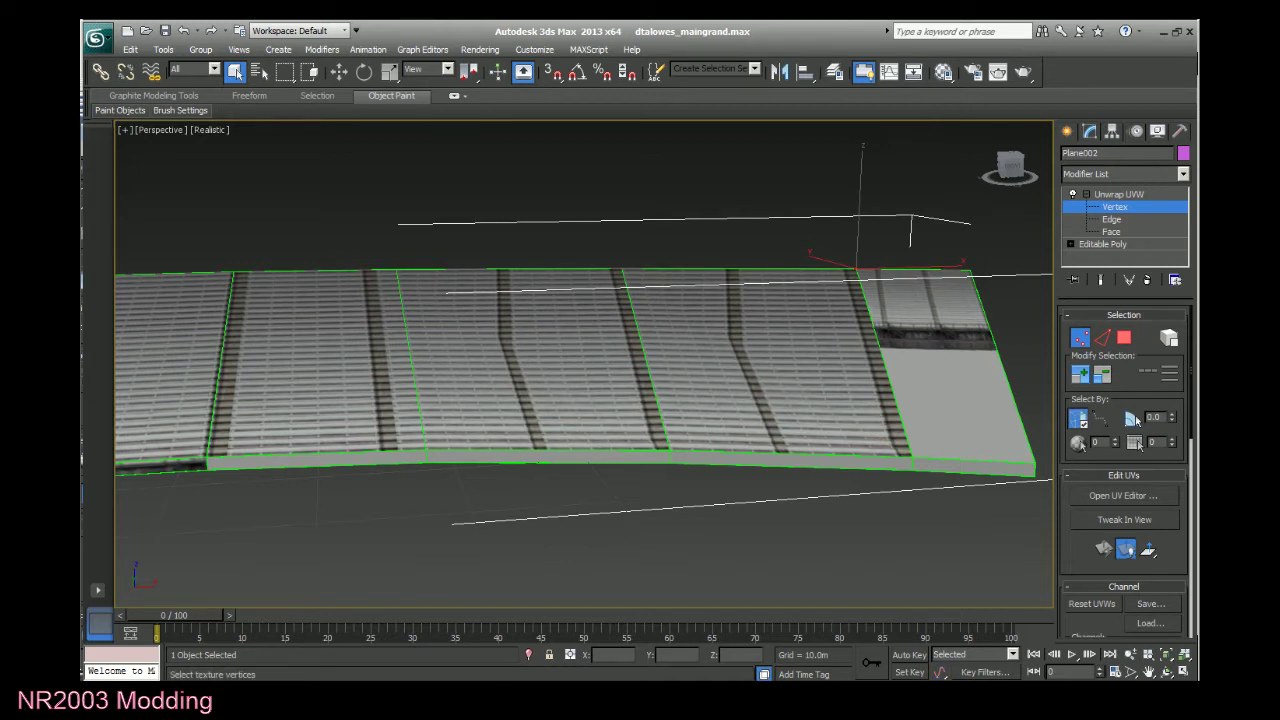
{"action": "left_click_drag", "start_coordinate": [898, 444], "coordinate": [1046, 468]}
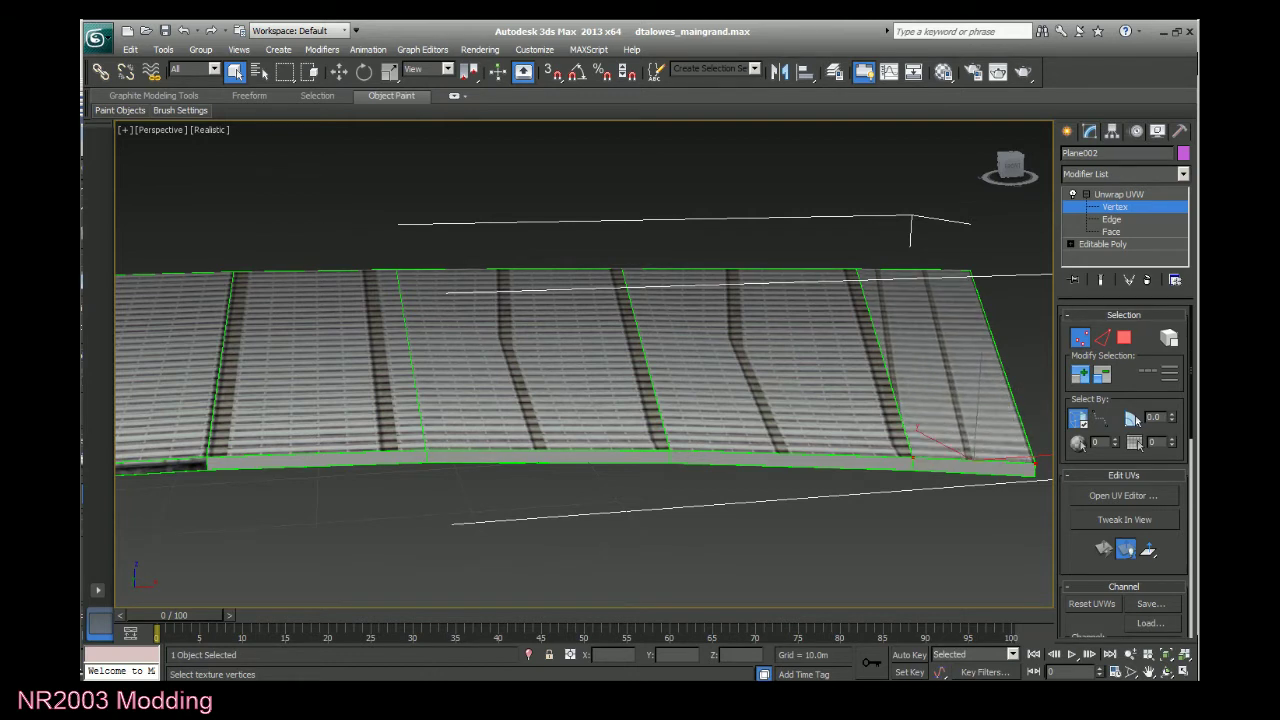
{"action": "left_click", "coordinate": [857, 269]}
{"action": "left_click", "coordinate": [912, 457]}
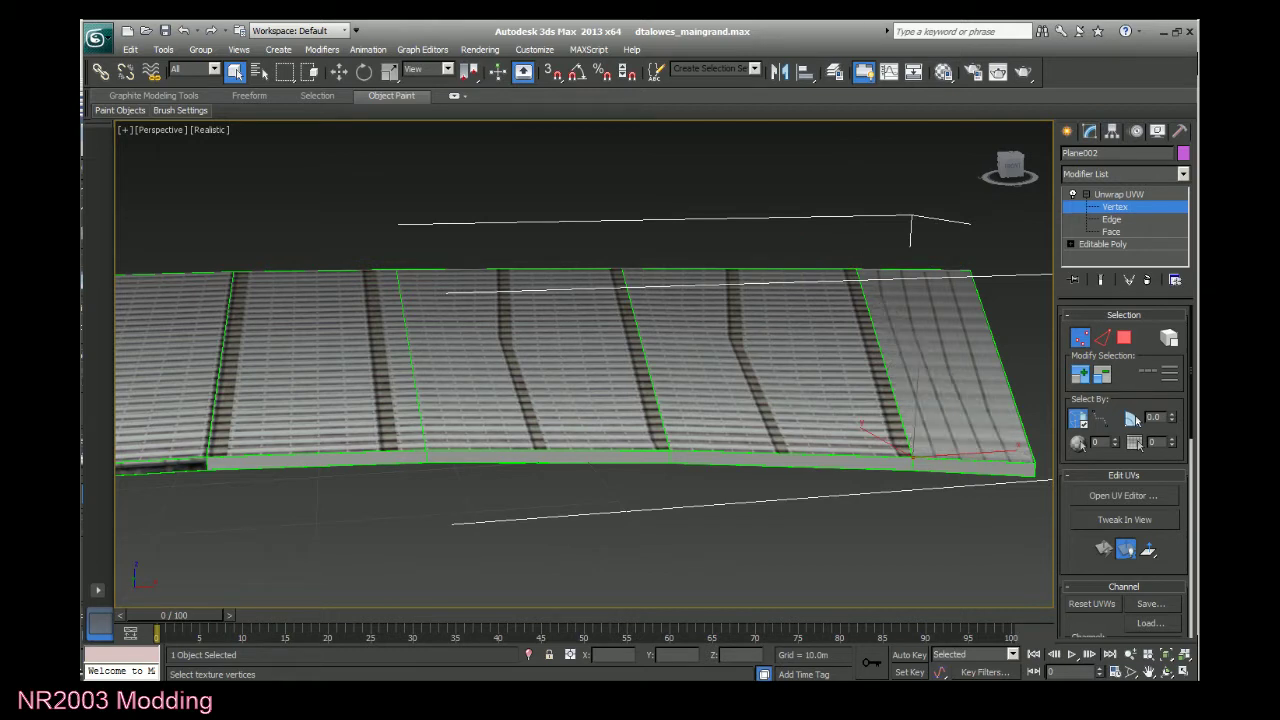
Reposition the end section's two outer-edge UV vertices so the face spans a single seating bay ending at an aisle strip.
{"action": "left_click", "coordinate": [970, 270]}
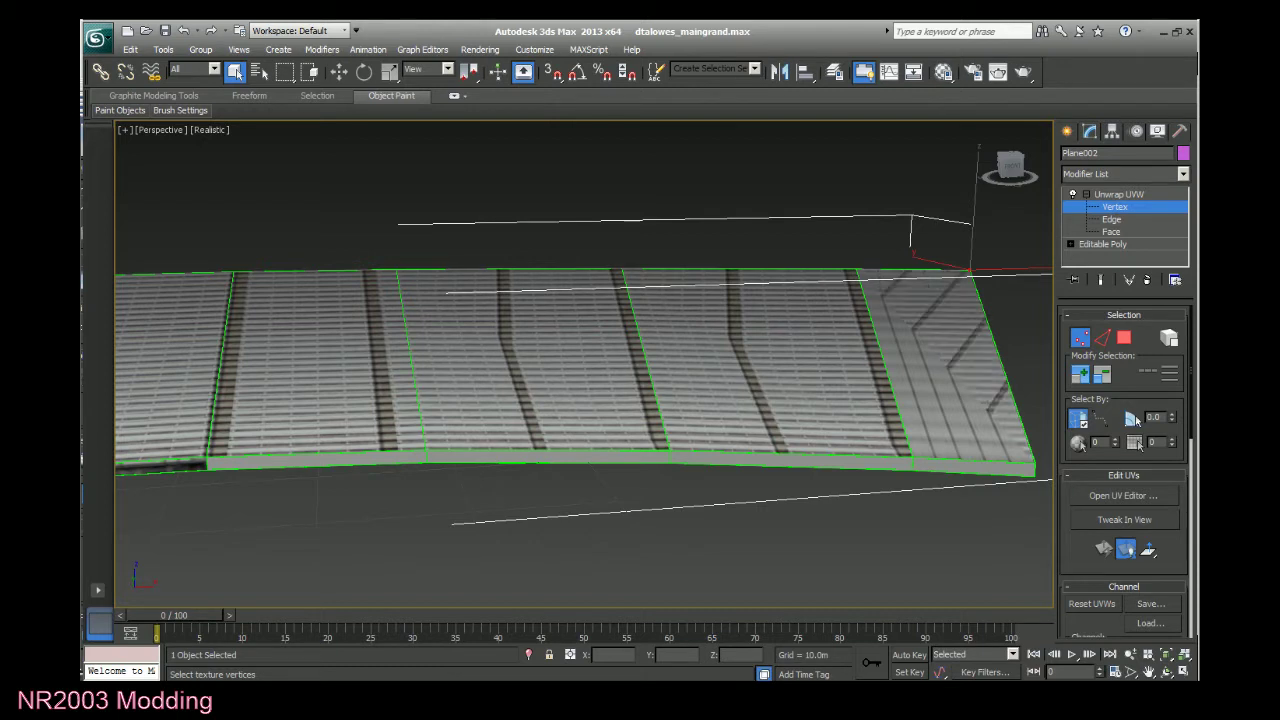
{"action": "left_click", "coordinate": [1035, 463]}
{"action": "key", "text": "ctrl+z"}
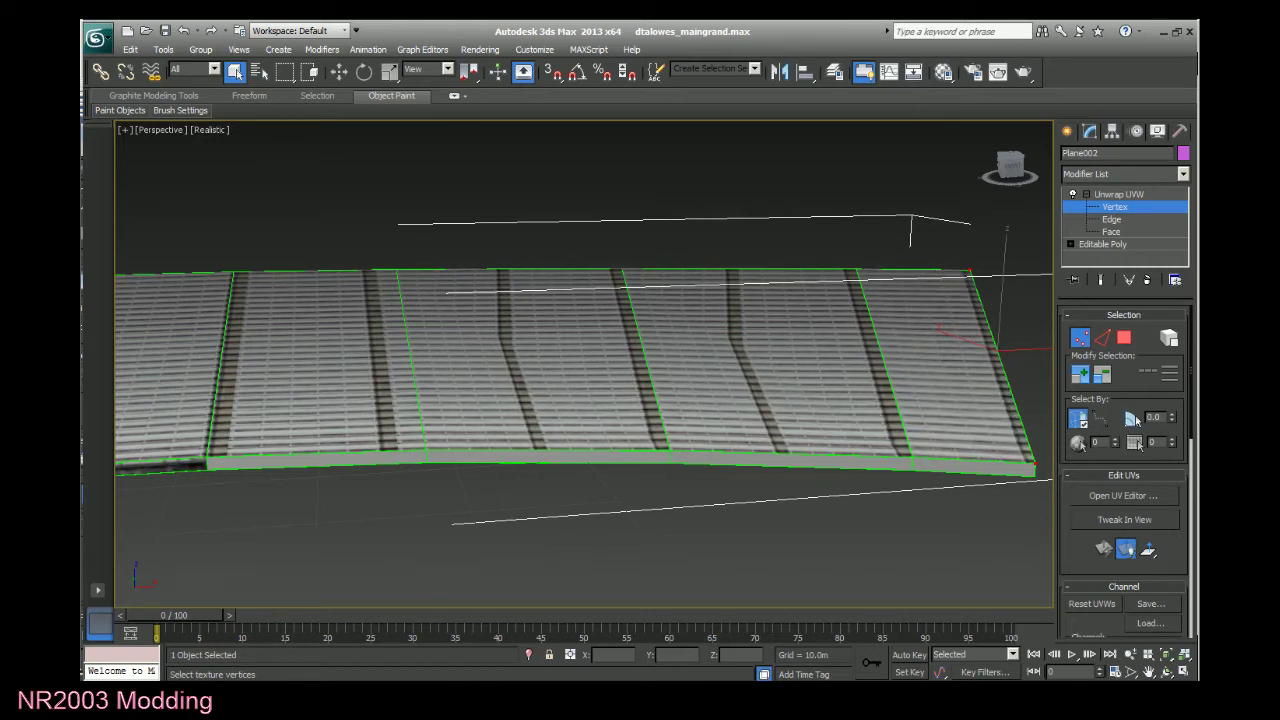
Select the narrow front-edge face beneath the first curved seating section, beside the straight part of the grandstand.
{"action": "scroll", "coordinate": [565, 538], "scroll_direction": "down", "scroll_amount": 3}
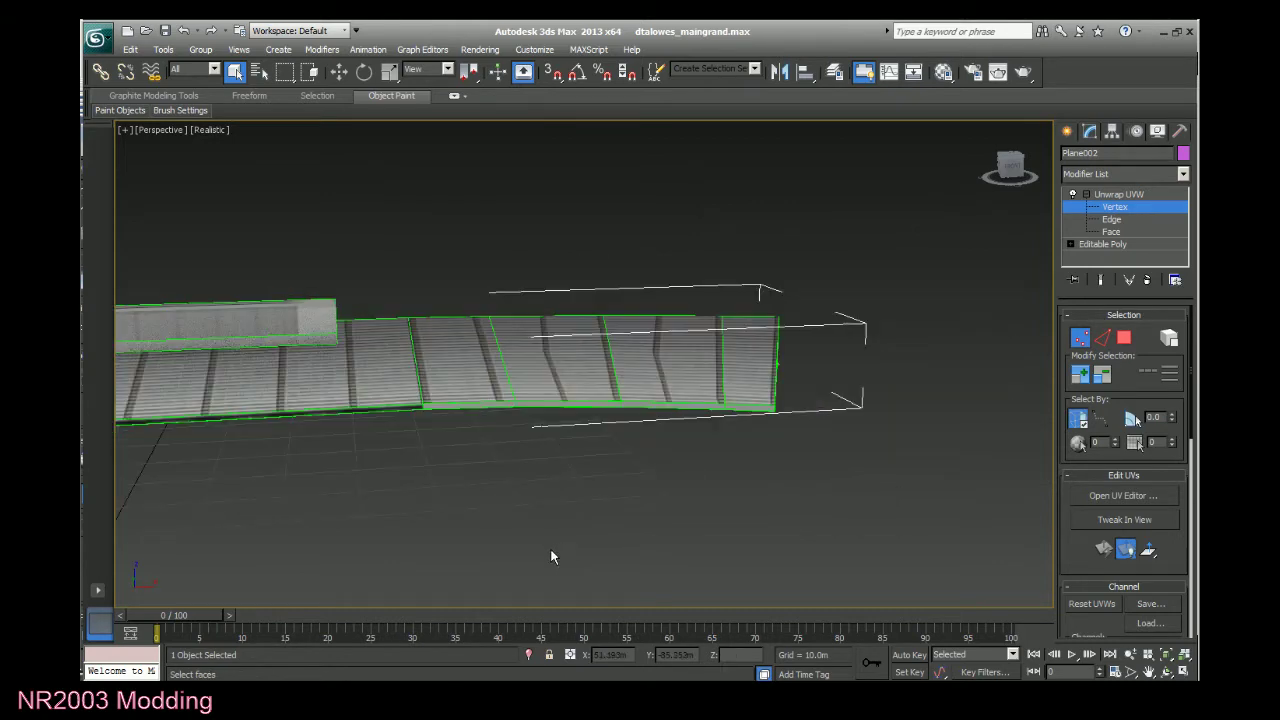
{"action": "scroll", "coordinate": [551, 557], "scroll_direction": "down", "scroll_amount": 2}
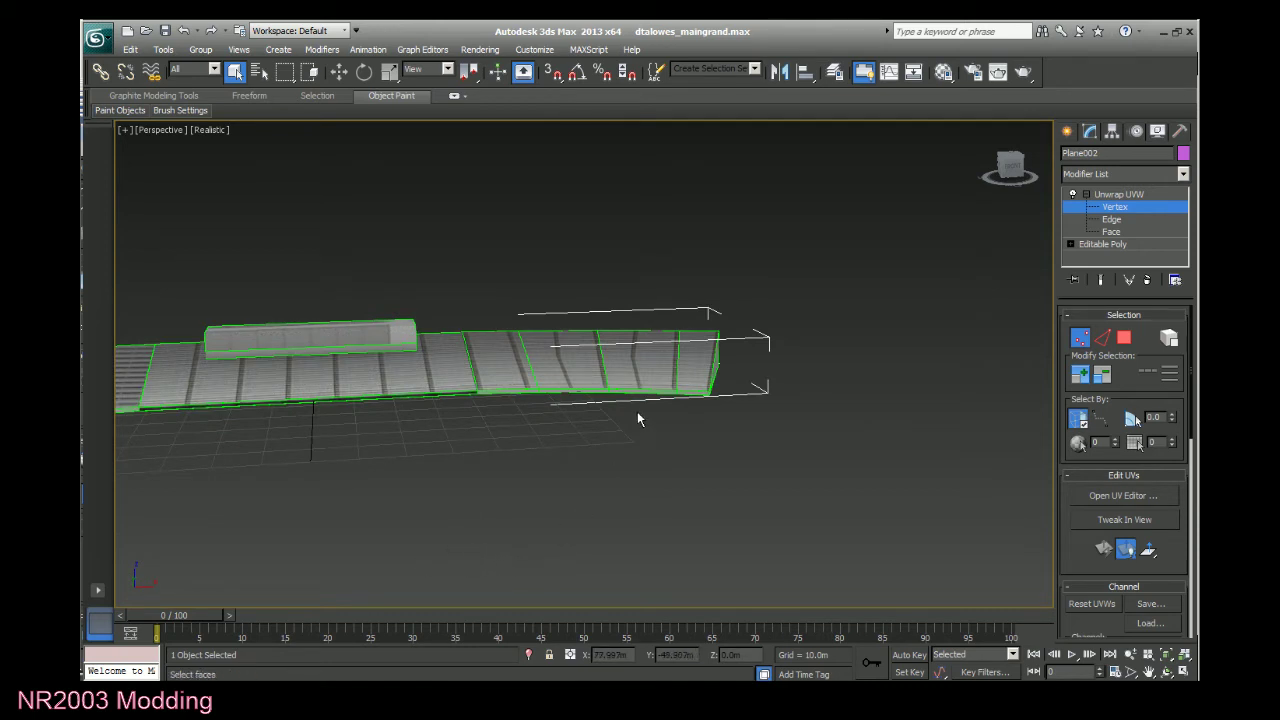
{"action": "left_click", "coordinate": [1011, 165]}
{"action": "mouse_move", "coordinate": [1010, 166]}
{"action": "left_mouse_down"}
{"action": "mouse_move", "coordinate": [975, 180]}
{"action": "mouse_move", "coordinate": [1018, 189]}
{"action": "mouse_move", "coordinate": [990, 181]}
{"action": "mouse_move", "coordinate": [1007, 187]}
{"action": "mouse_move", "coordinate": [982, 196]}
{"action": "mouse_move", "coordinate": [1002, 183]}
{"action": "left_mouse_up"}
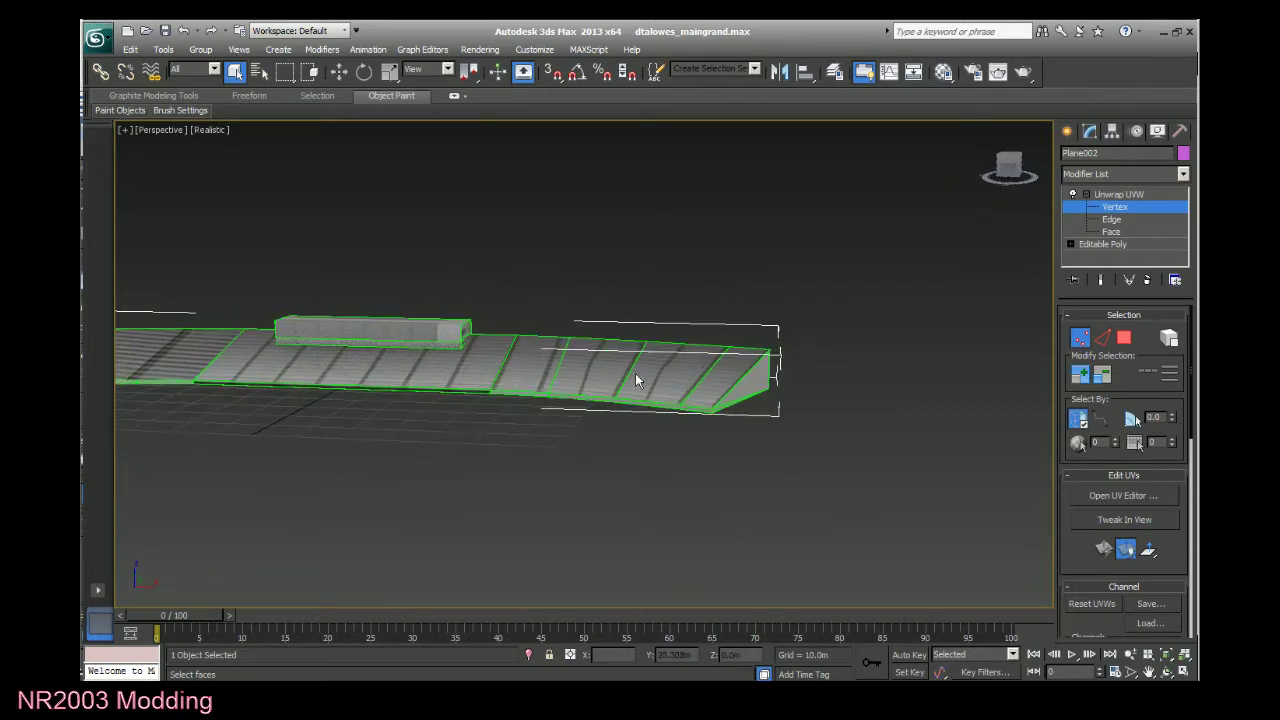
{"action": "scroll", "coordinate": [544, 469], "scroll_direction": "up", "scroll_amount": 6}
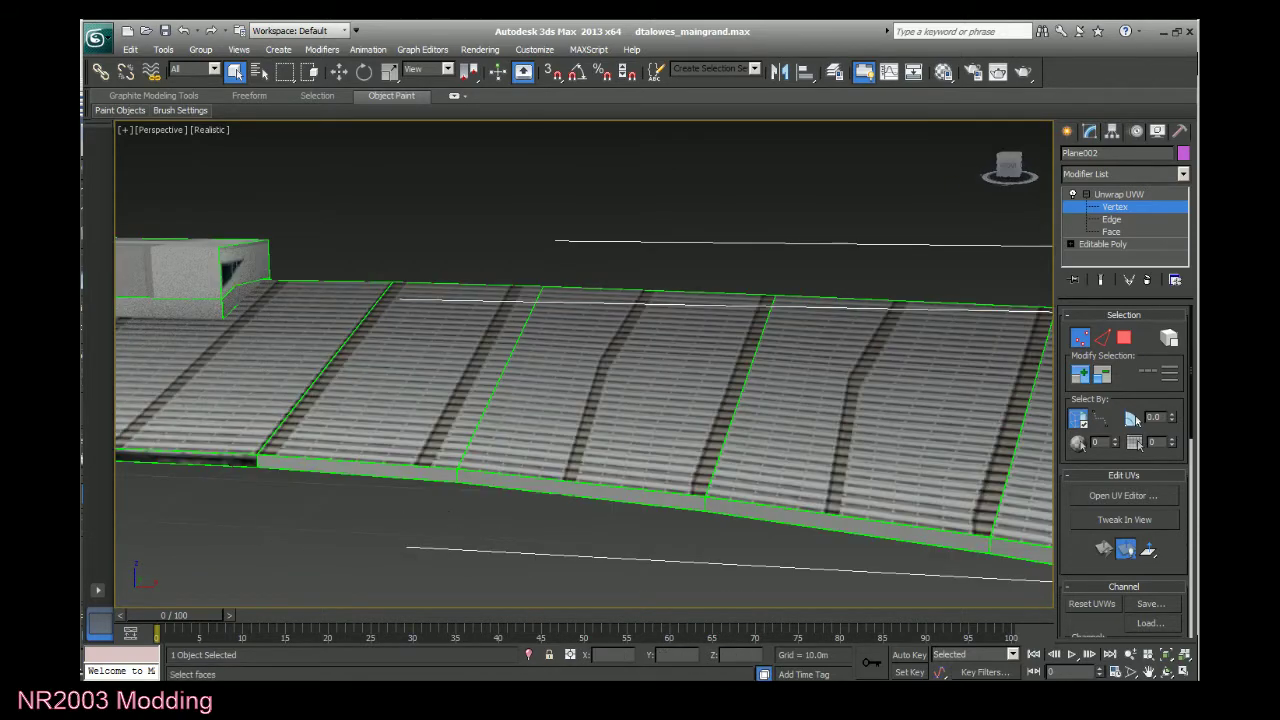
{"action": "left_click", "coordinate": [1112, 231]}
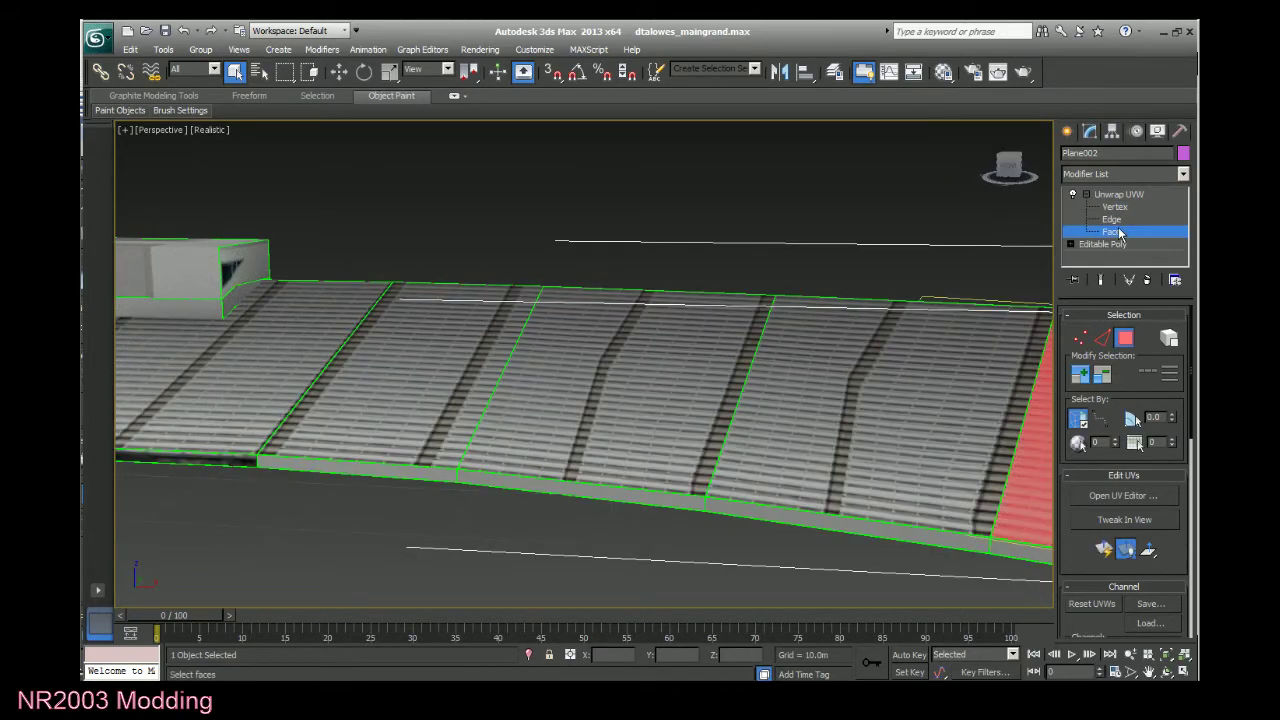
{"action": "left_click", "coordinate": [391, 474]}
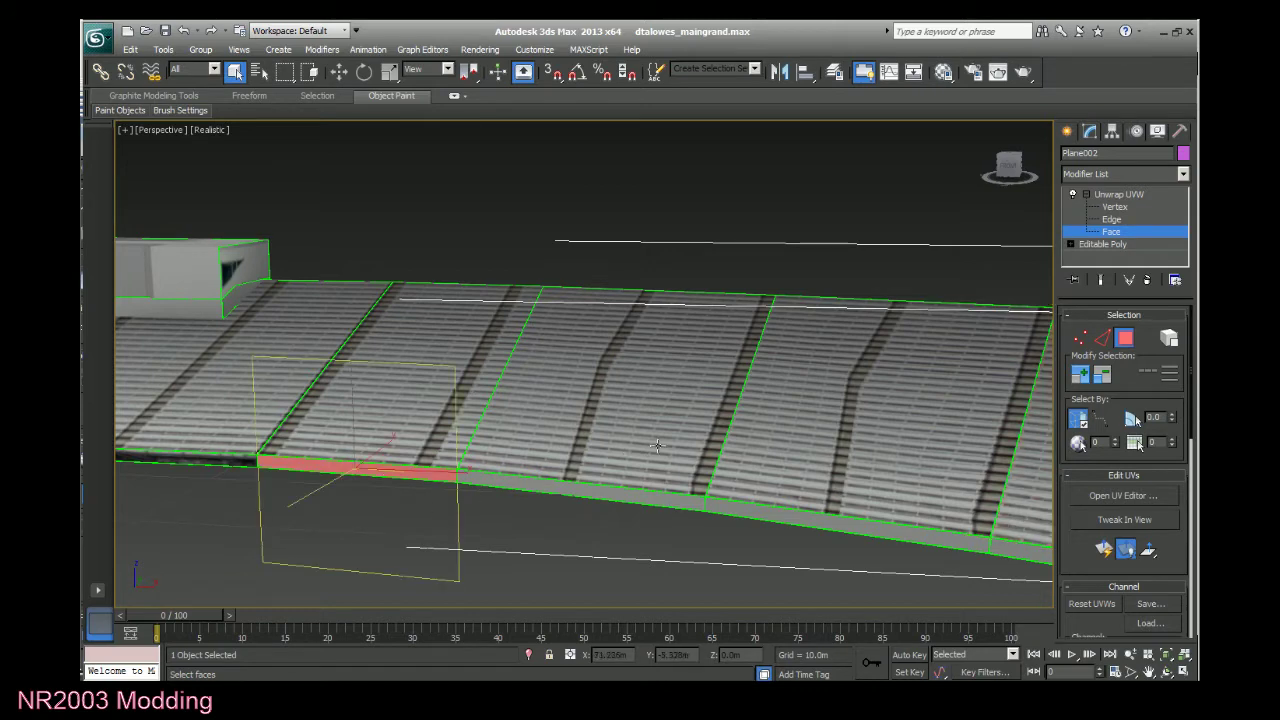
Deselect the grandstand and examine the seating rows, aisle strips and front edge from the front, back and end.
{"action": "left_click", "coordinate": [1068, 133]}
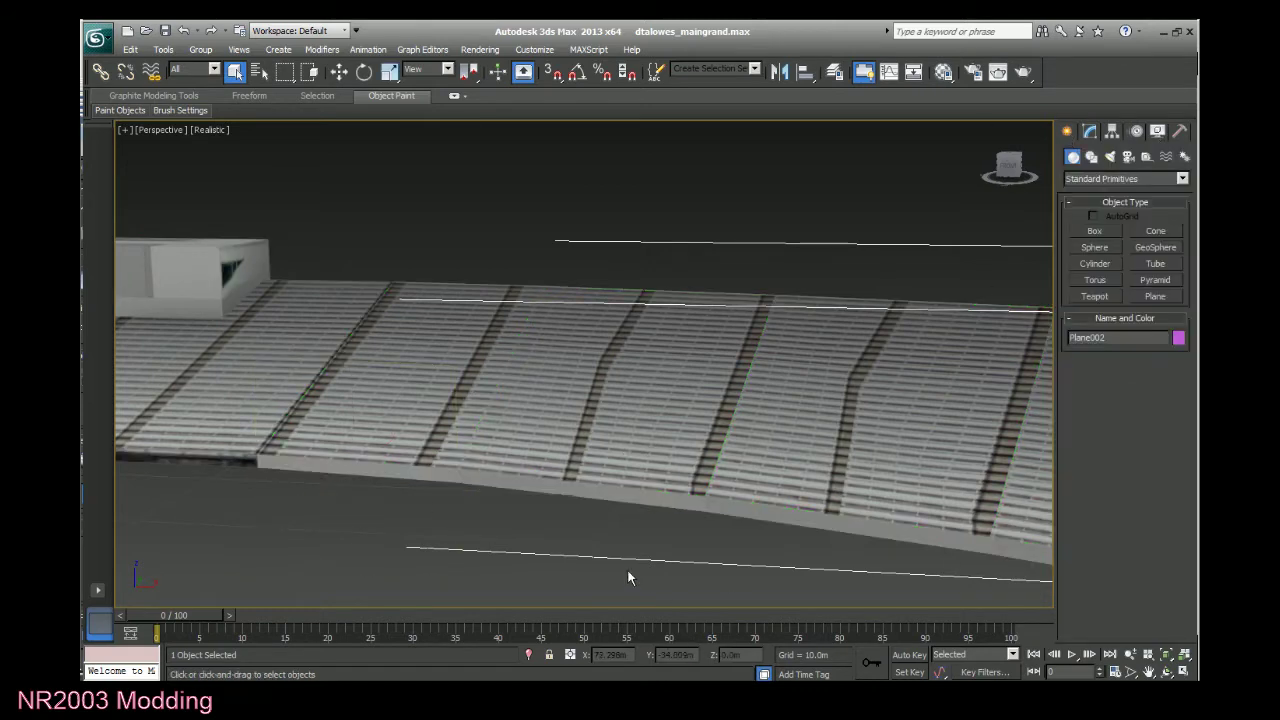
{"action": "left_click", "coordinate": [543, 572]}
{"action": "scroll", "coordinate": [543, 572], "scroll_direction": "down", "scroll_amount": 3}
{"action": "scroll", "coordinate": [543, 578], "scroll_direction": "down", "scroll_amount": 2}
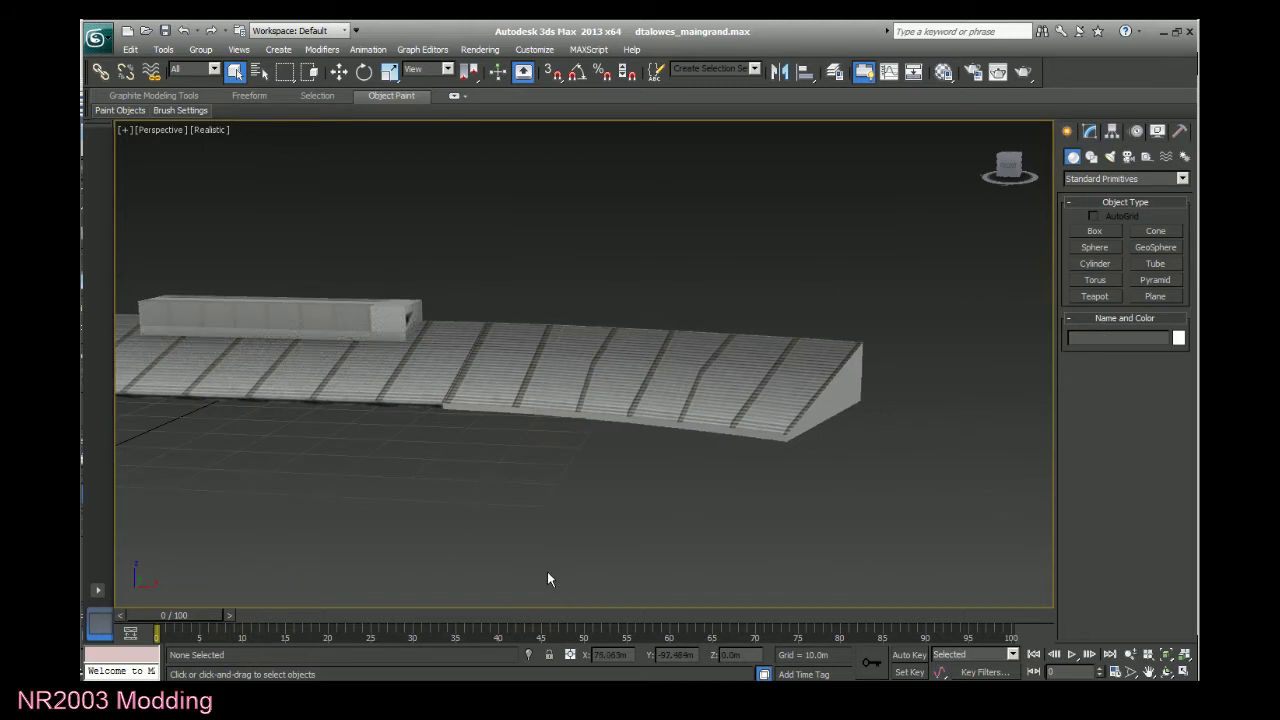
{"action": "scroll", "coordinate": [548, 579], "scroll_direction": "down", "scroll_amount": 2}
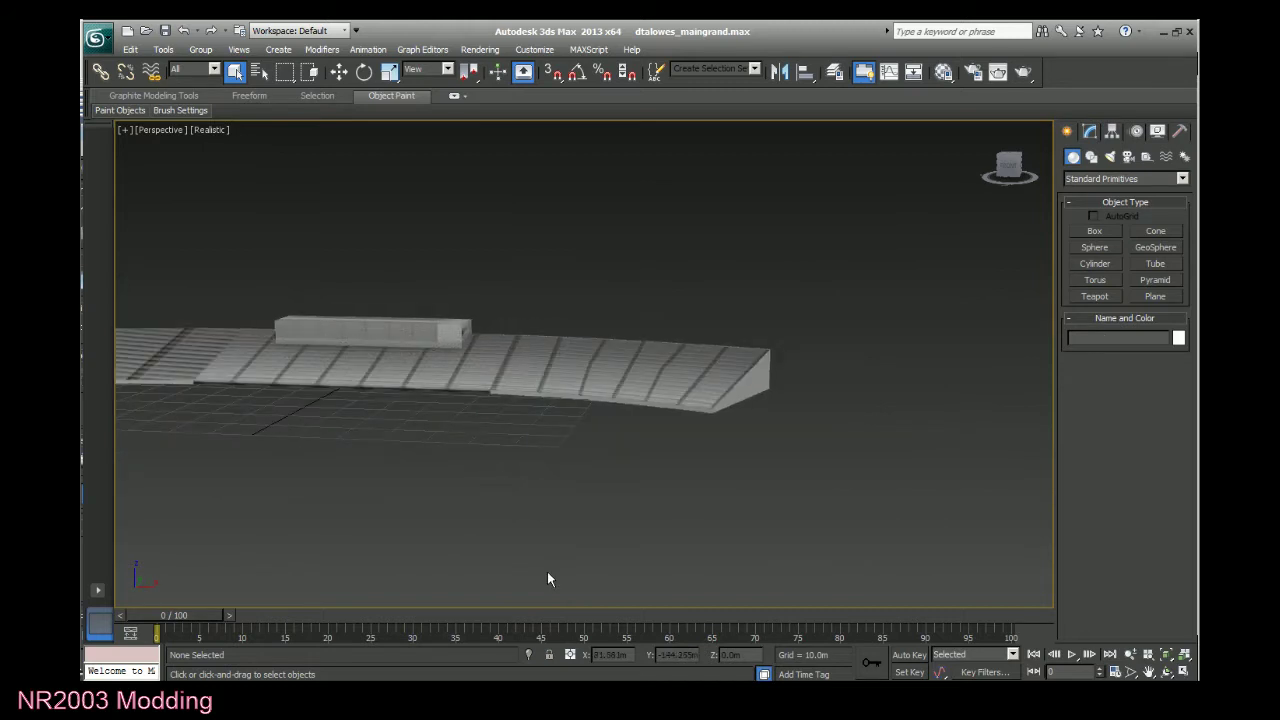
{"action": "scroll", "coordinate": [548, 580], "scroll_direction": "up", "scroll_amount": 6}
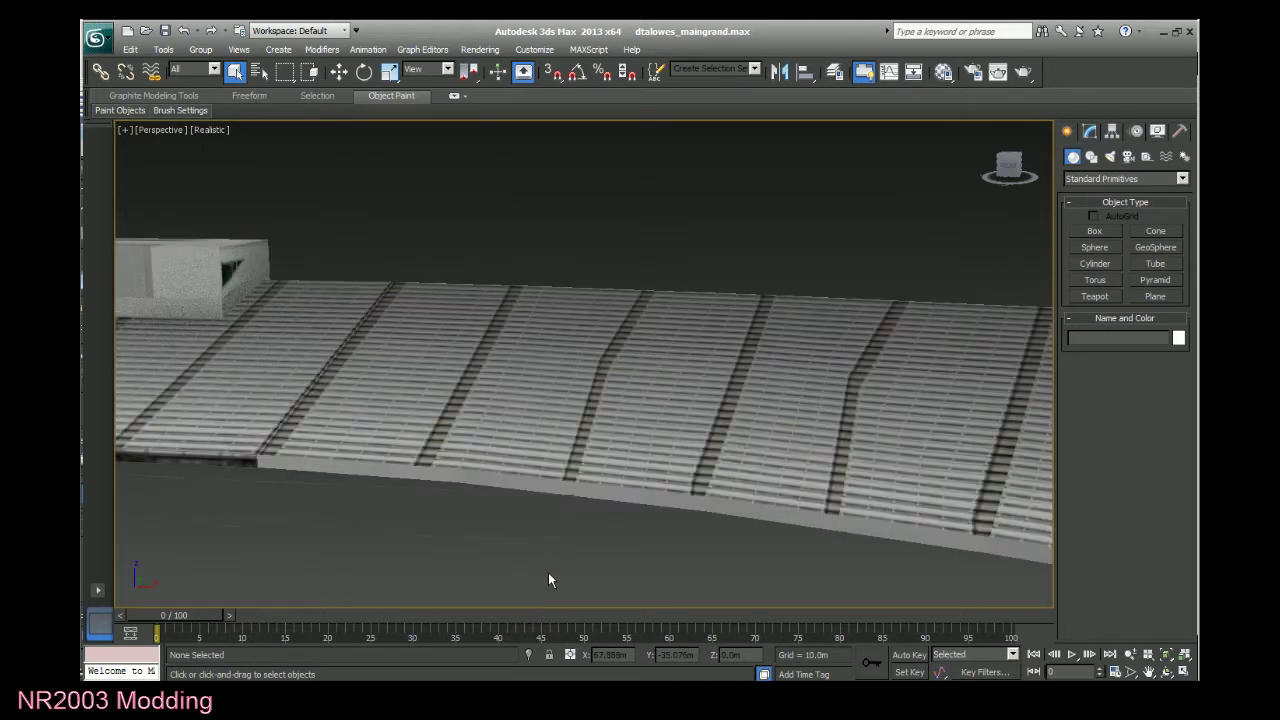
{"action": "left_click", "coordinate": [1148, 671]}
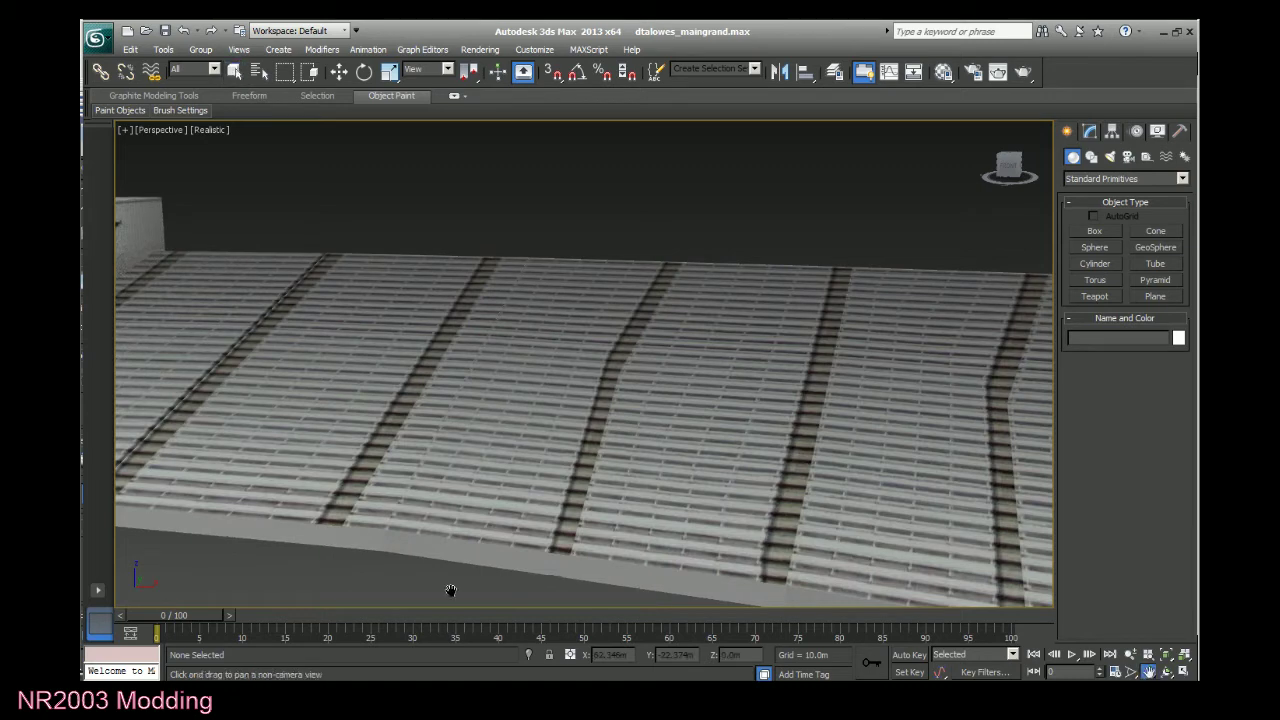
{"action": "left_click_drag", "start_coordinate": [450, 591], "coordinate": [645, 511]}
{"action": "scroll", "coordinate": [543, 491], "scroll_direction": "up", "scroll_amount": 6}
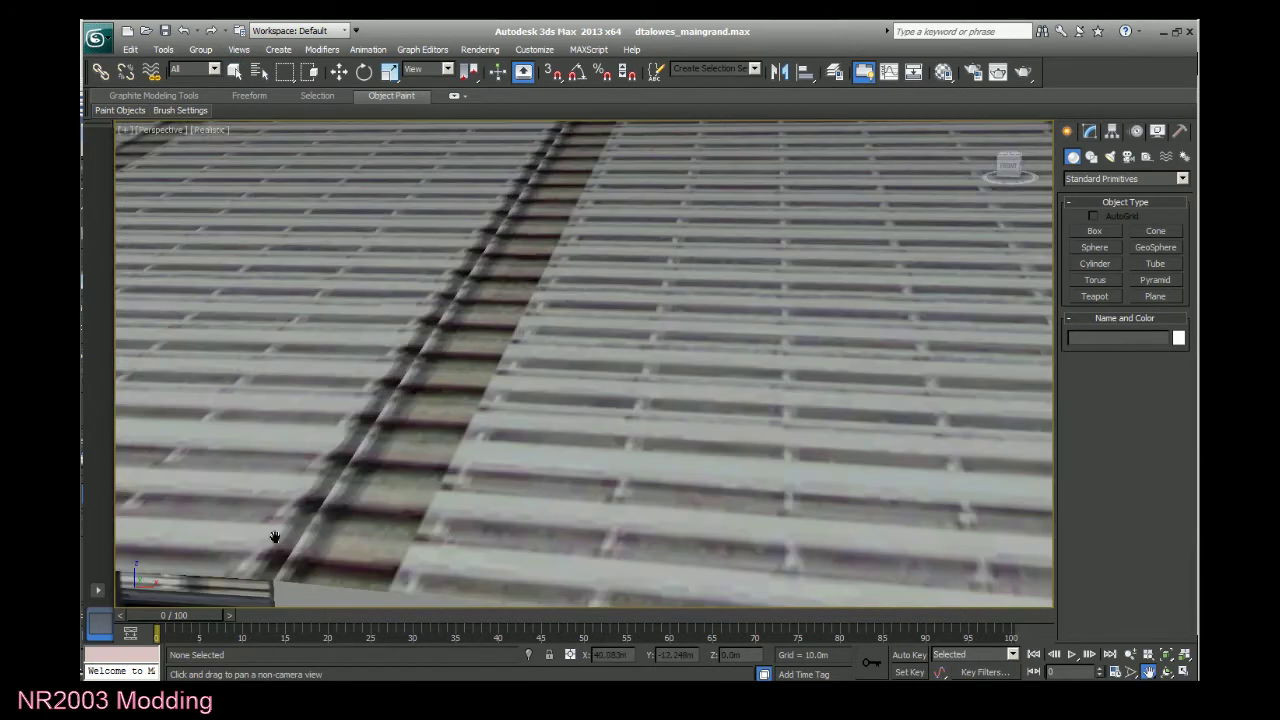
{"action": "left_click_drag", "start_coordinate": [274, 537], "coordinate": [566, 429]}
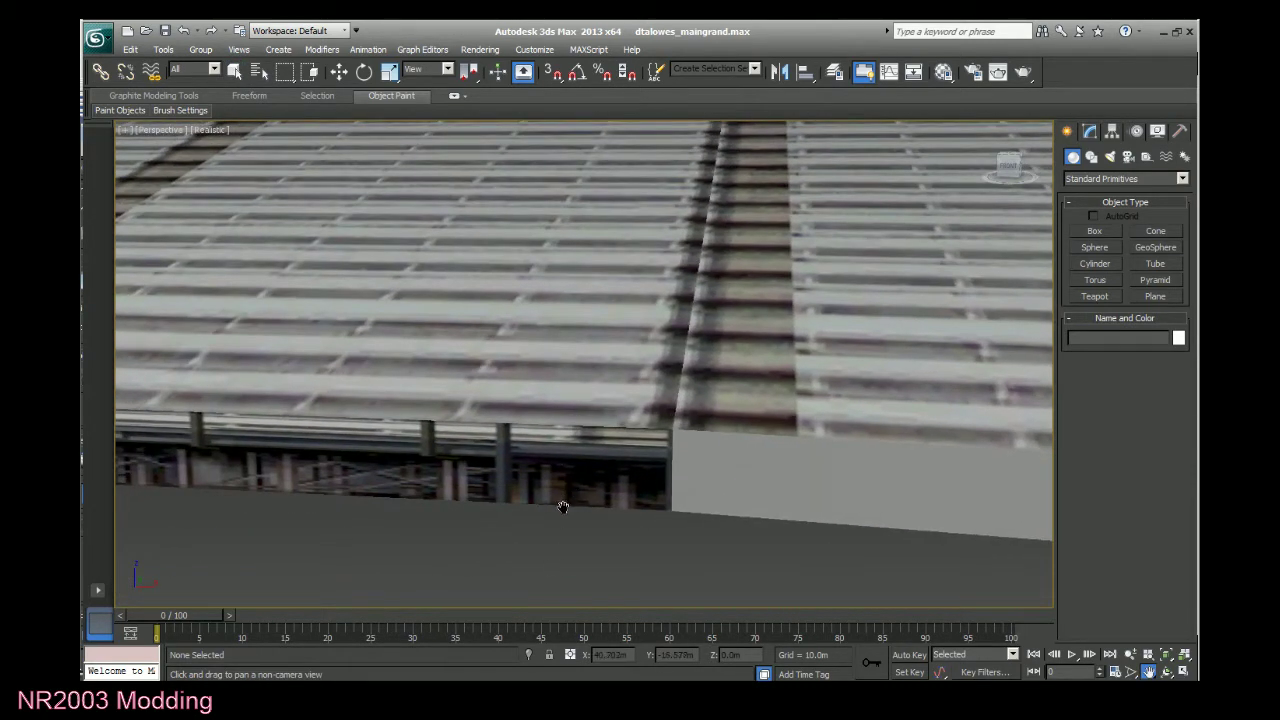
{"action": "scroll", "coordinate": [560, 510], "scroll_direction": "down", "scroll_amount": 8}
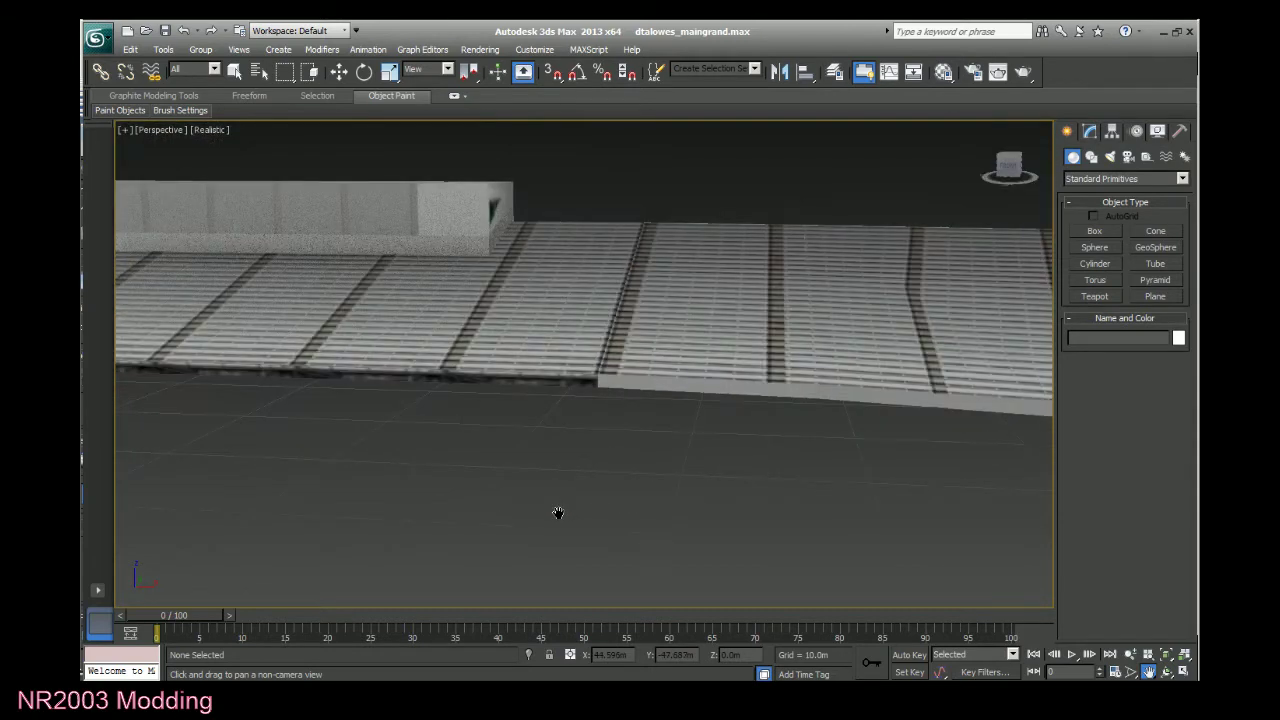
{"action": "scroll", "coordinate": [558, 513], "scroll_direction": "down", "scroll_amount": 3}
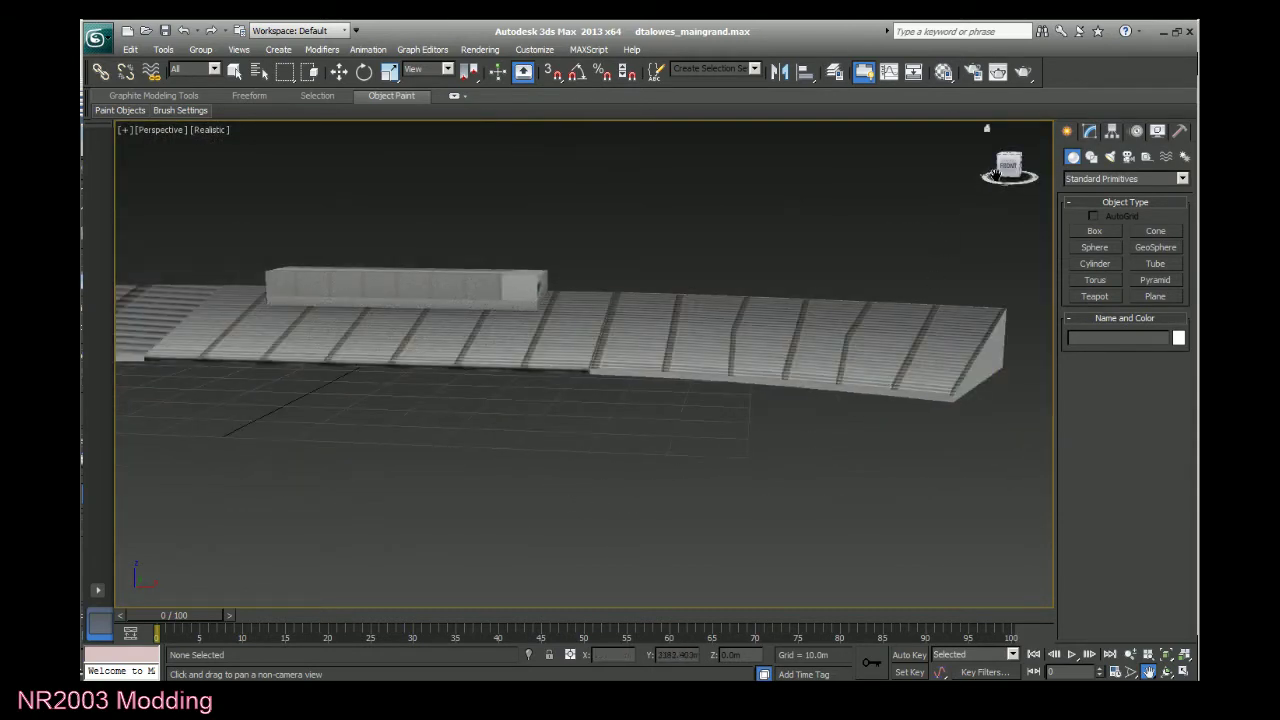
{"action": "left_click_drag", "start_coordinate": [1016, 169], "coordinate": [970, 165]}
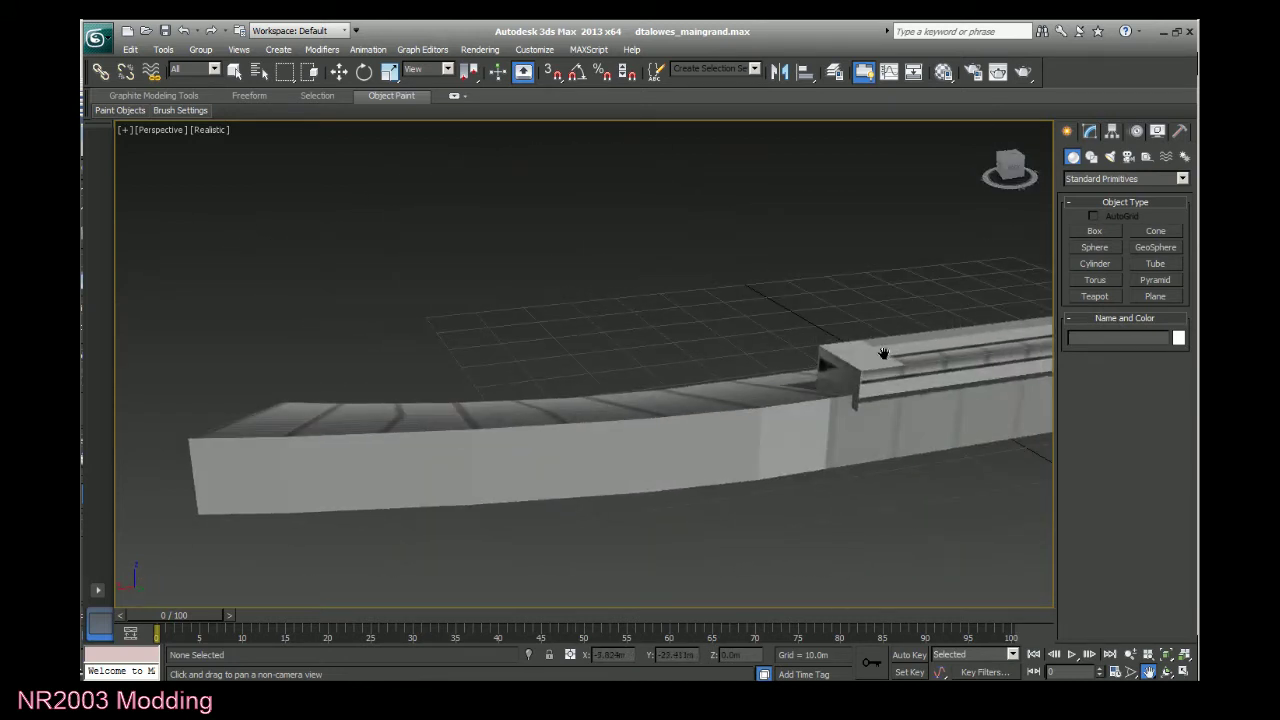
{"action": "left_click_drag", "start_coordinate": [1010, 165], "coordinate": [836, 202]}
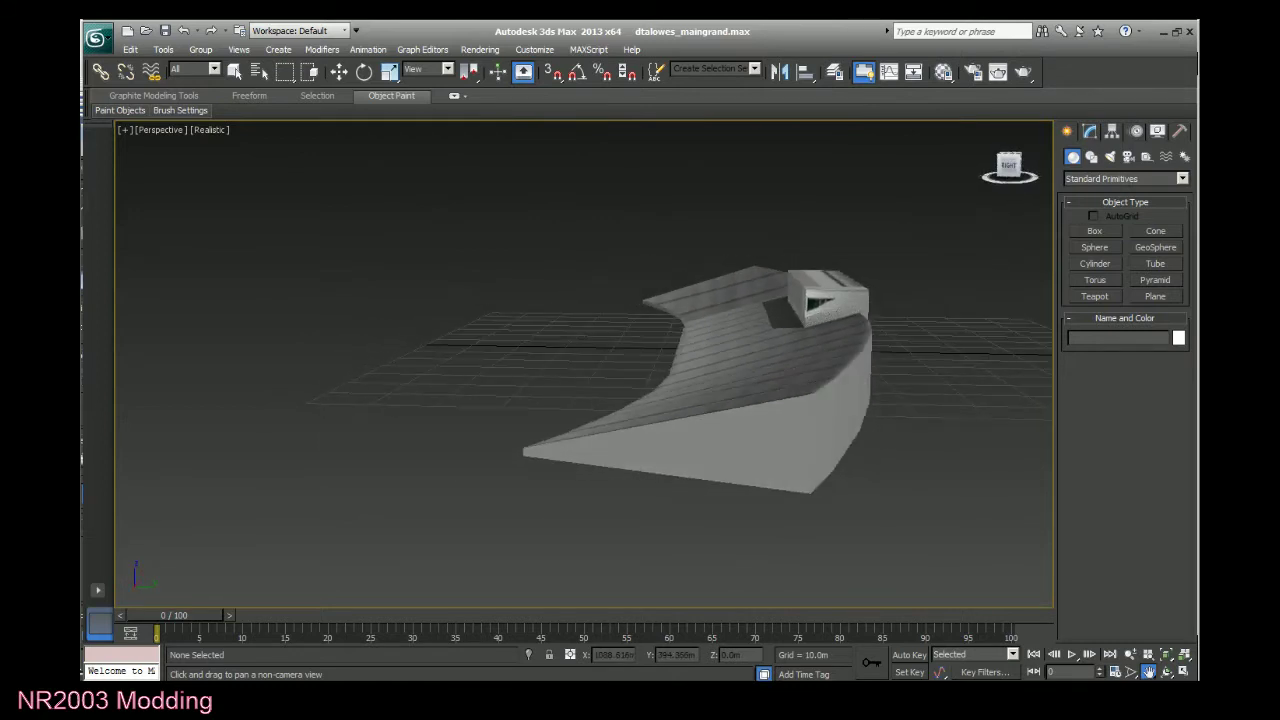
{"action": "middle_click_drag", "start_coordinate": [836, 202], "coordinate": [780, 250], "text": "alt"}
{"action": "left_click_drag", "start_coordinate": [918, 232], "coordinate": [978, 199]}
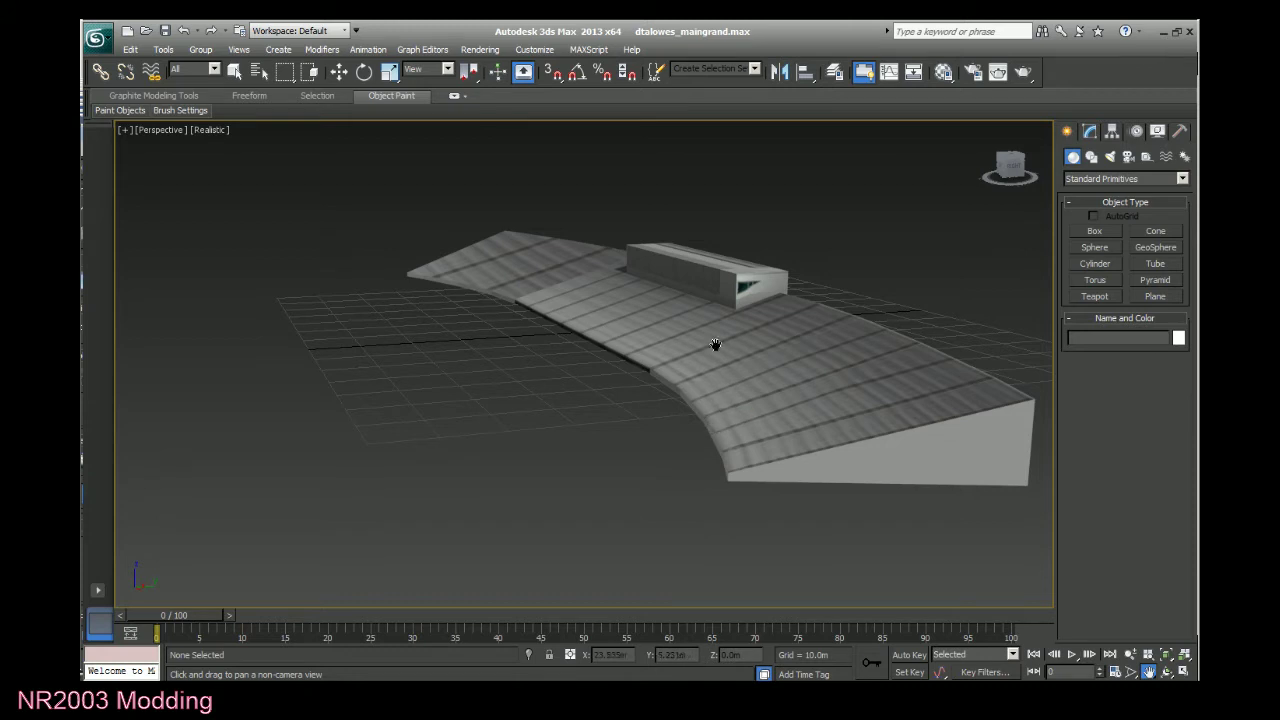
{"action": "left_click_drag", "start_coordinate": [1012, 168], "coordinate": [994, 165]}
{"action": "scroll", "coordinate": [800, 474], "scroll_direction": "up", "scroll_amount": 6}
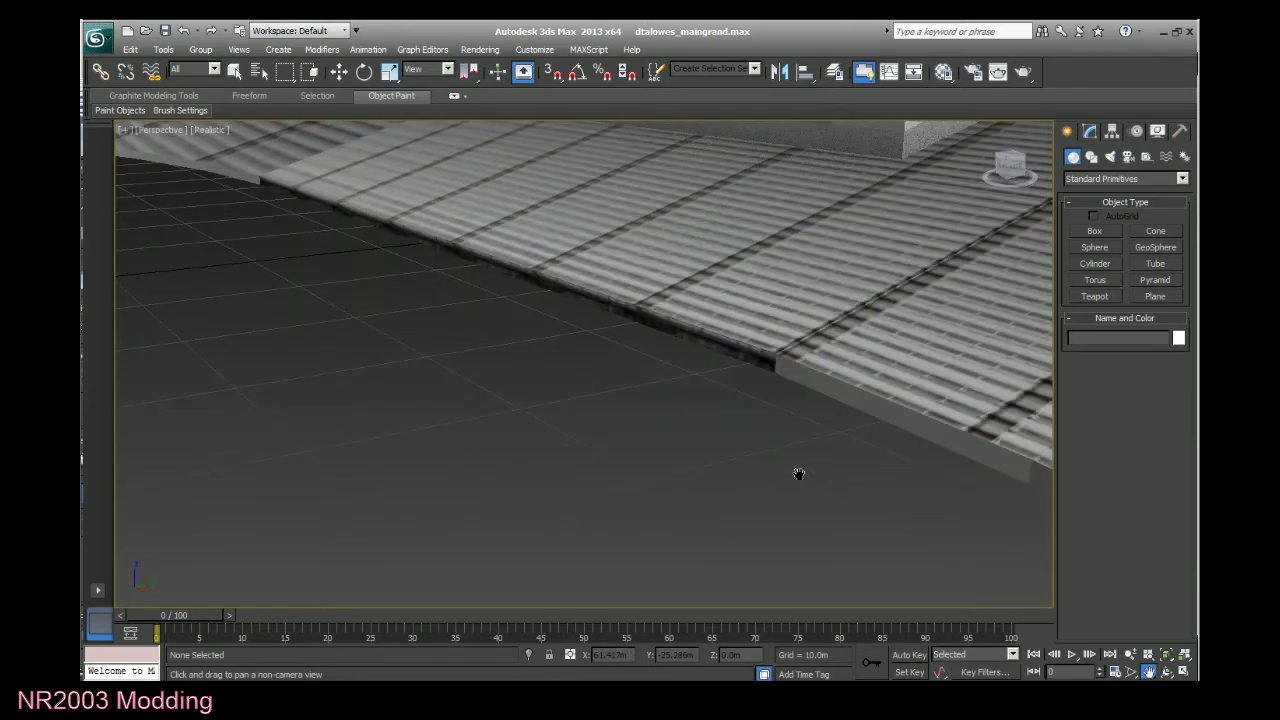
{"action": "left_click_drag", "start_coordinate": [726, 349], "coordinate": [366, 502]}
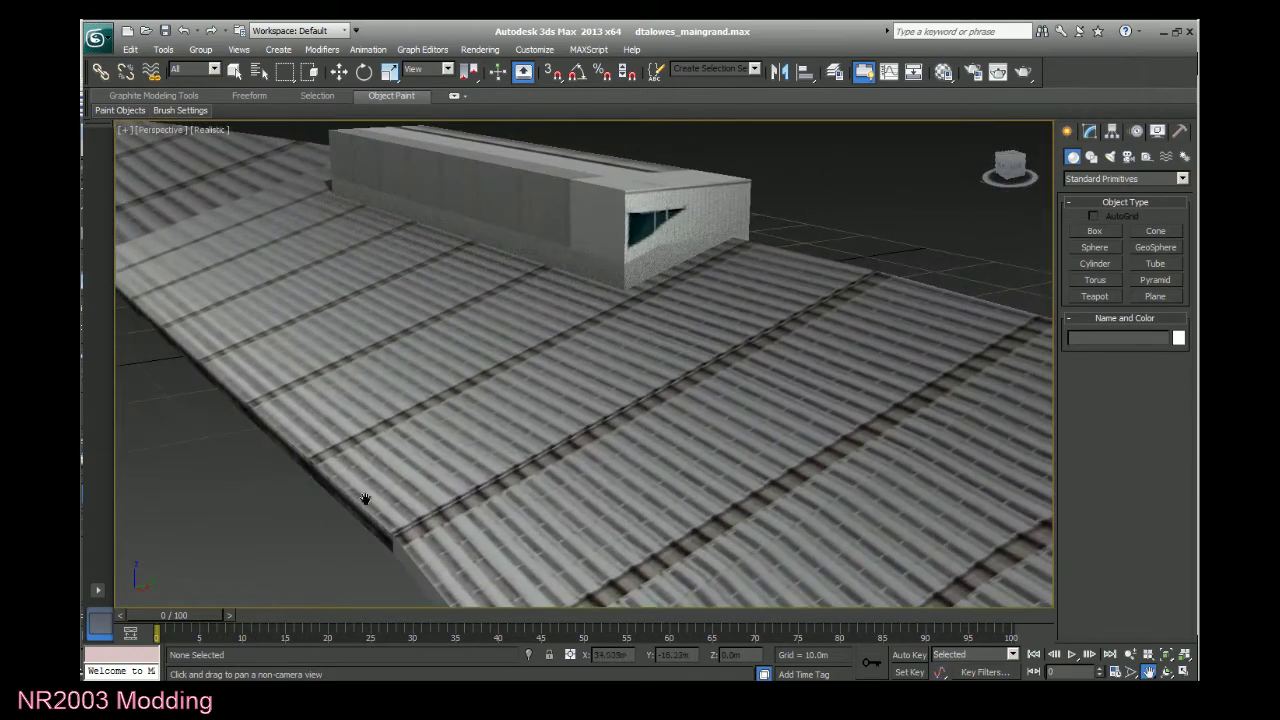
{"action": "right_click", "coordinate": [411, 315]}
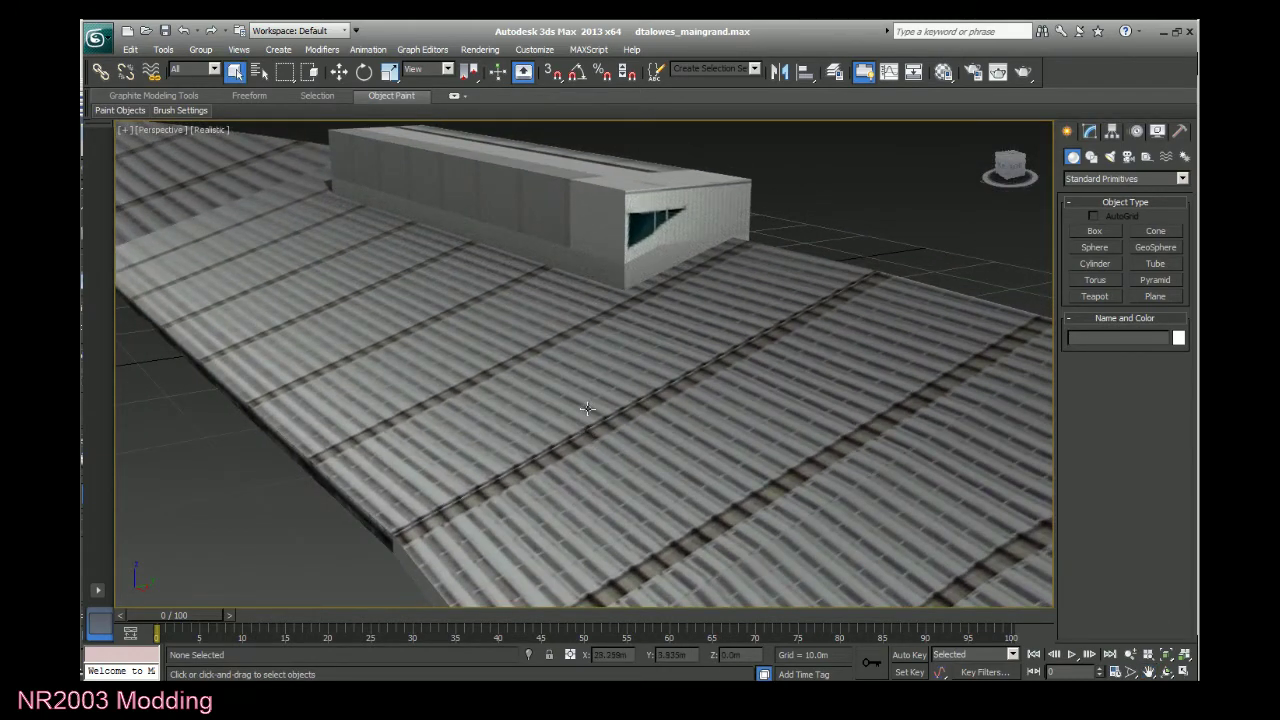
{"action": "scroll", "coordinate": [587, 408], "scroll_direction": "down", "scroll_amount": 2}
{"action": "scroll", "coordinate": [587, 408], "scroll_direction": "down", "scroll_amount": 2}
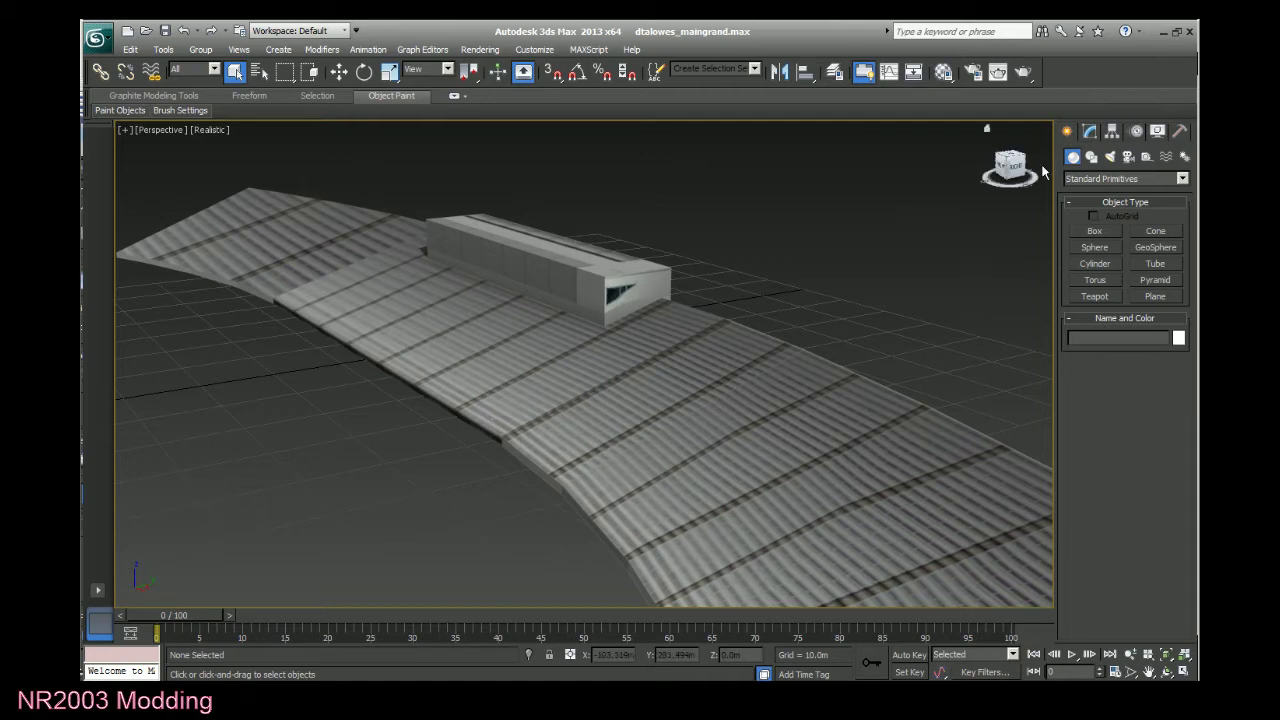
{"action": "left_click_drag", "start_coordinate": [1017, 168], "coordinate": [985, 172]}
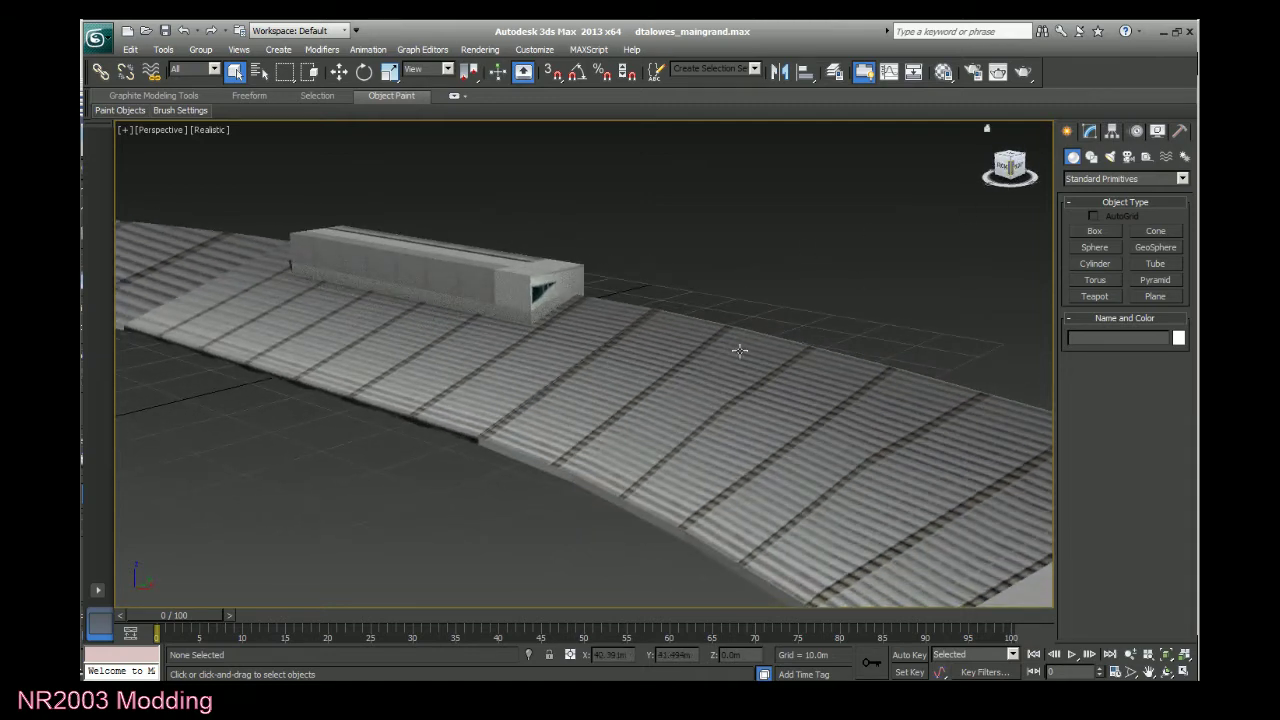
Reselect the grandstand and place the front-edge face beneath the first curved section over the dark railing texture in the UV editor.
{"action": "left_click", "coordinate": [625, 410]}
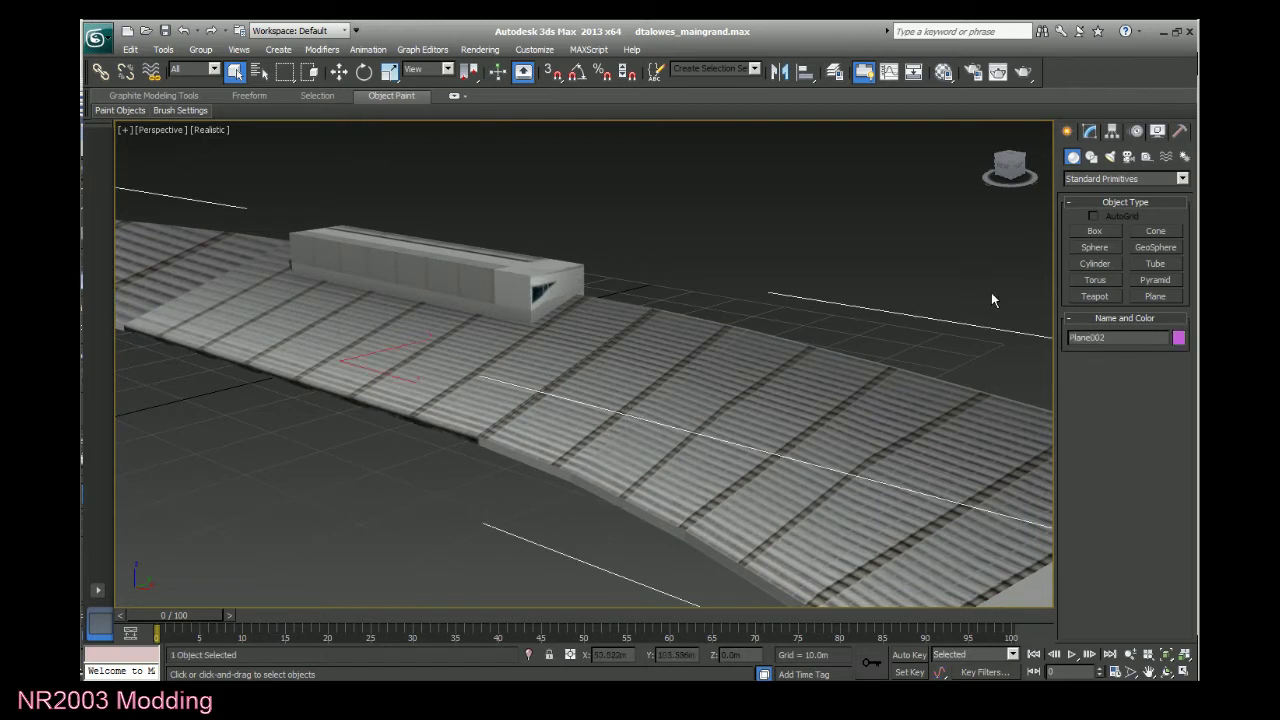
{"action": "left_click", "coordinate": [1091, 132]}
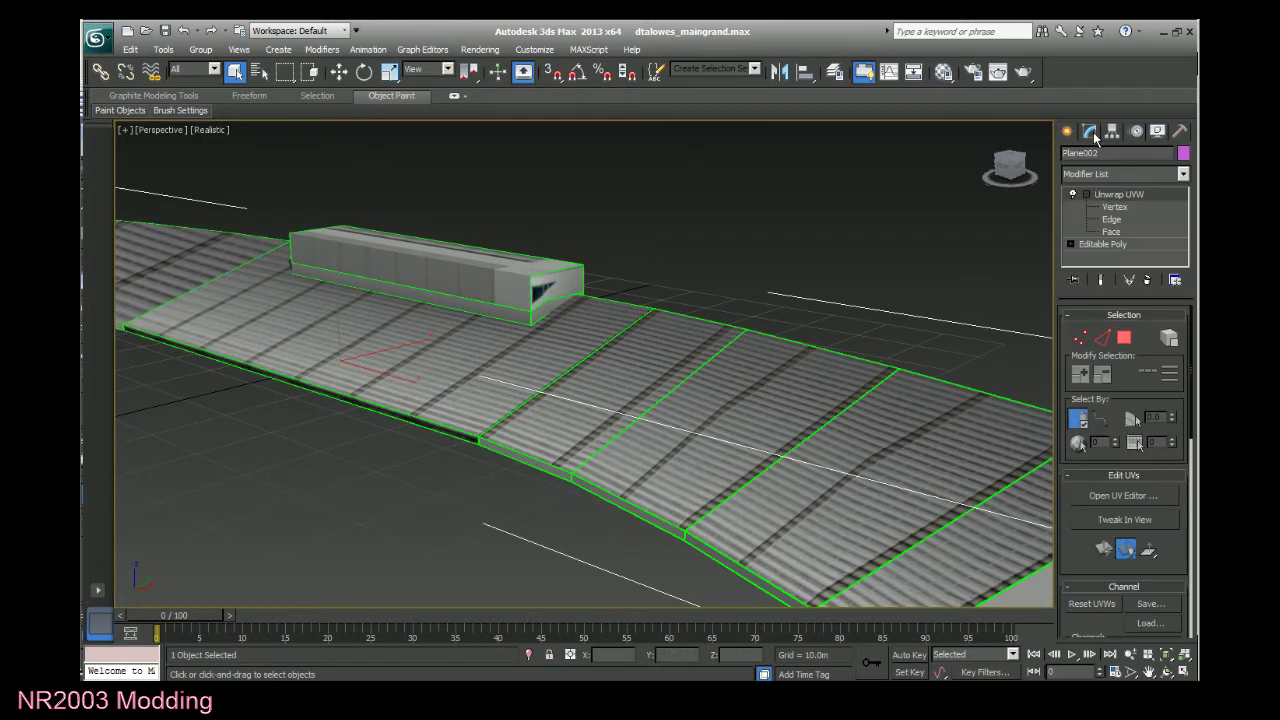
{"action": "left_click", "coordinate": [1112, 232]}
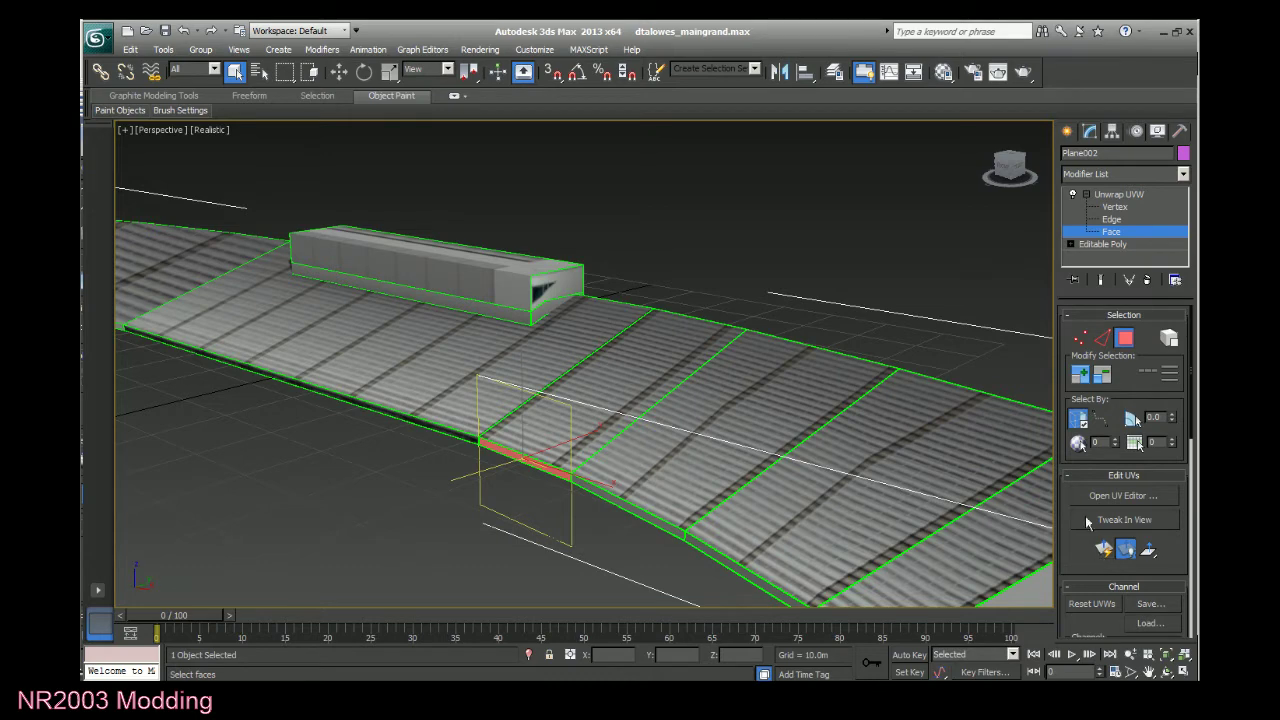
{"action": "left_click_drag", "start_coordinate": [1008, 172], "coordinate": [1030, 173]}
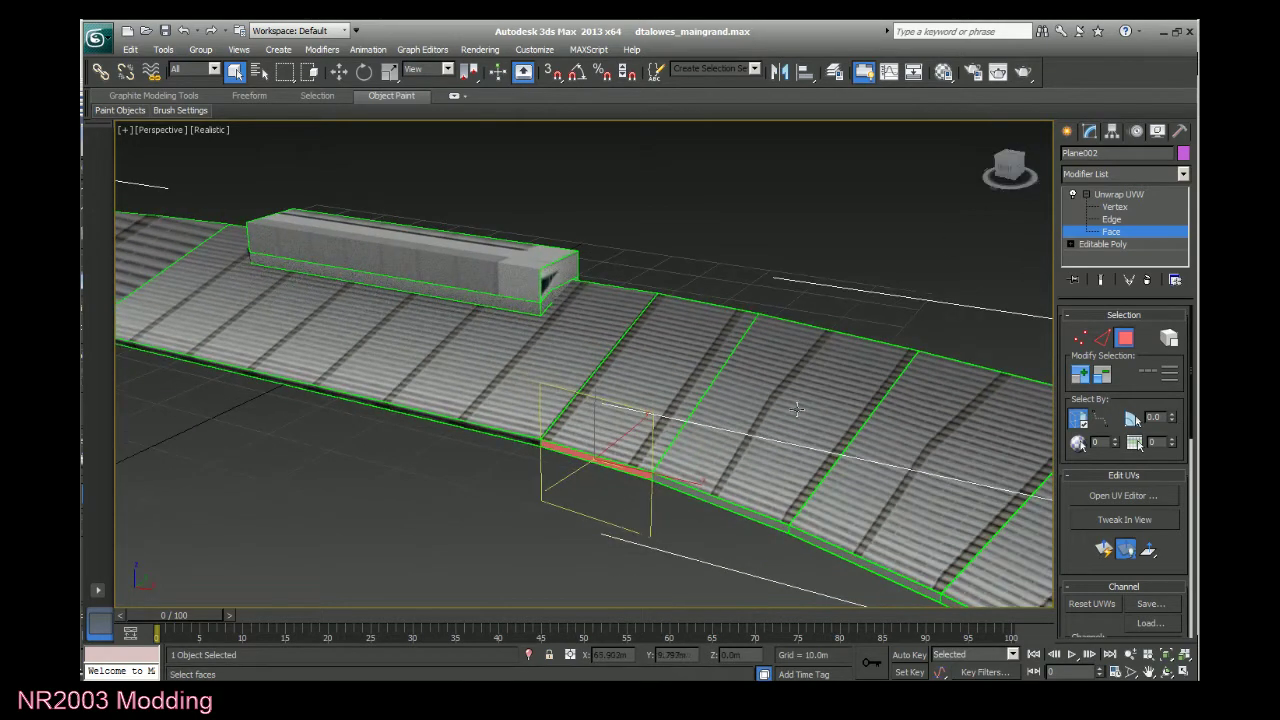
{"action": "scroll", "coordinate": [797, 409], "scroll_direction": "up", "scroll_amount": 2}
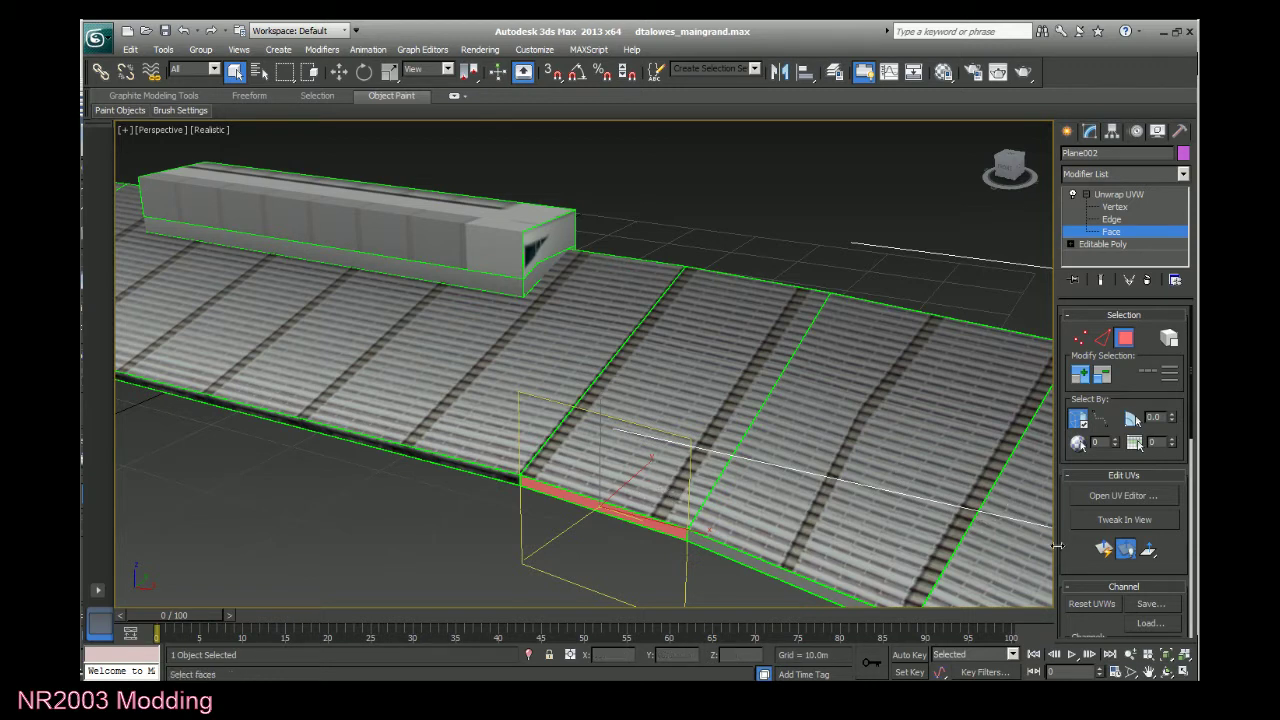
{"action": "left_click", "coordinate": [1092, 497]}
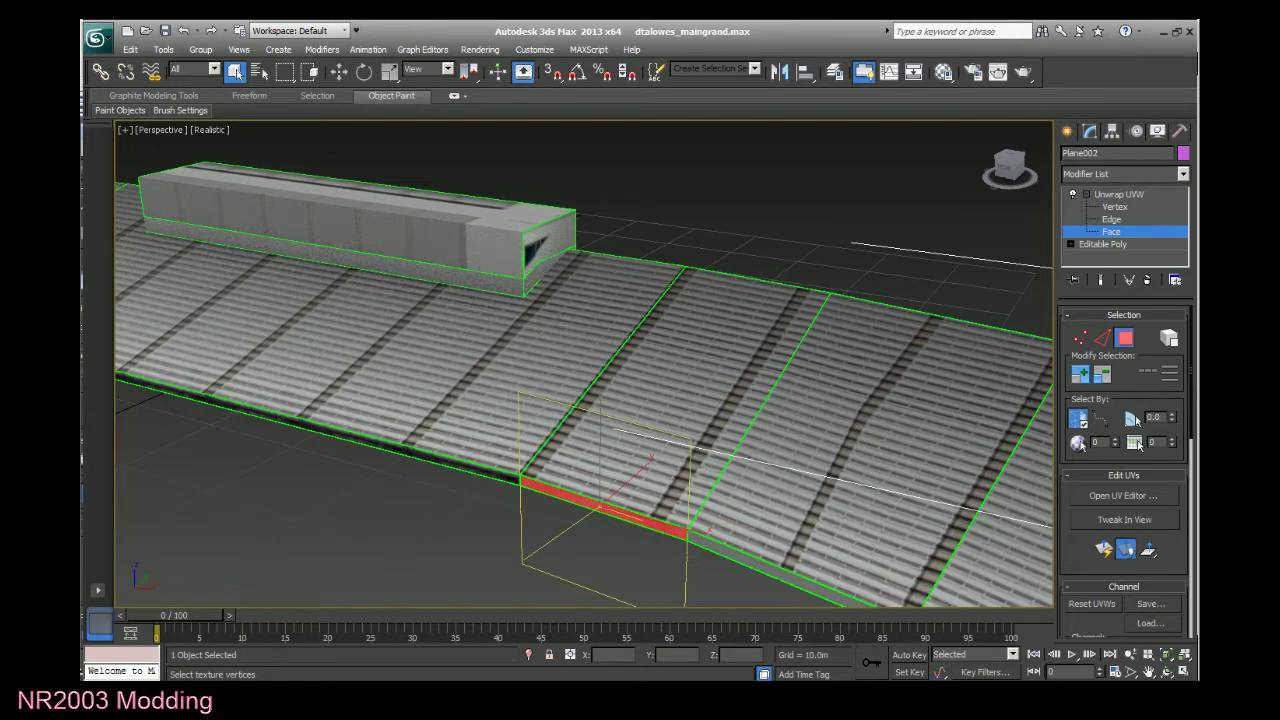
{"action": "key", "text": "ctrl+d"}
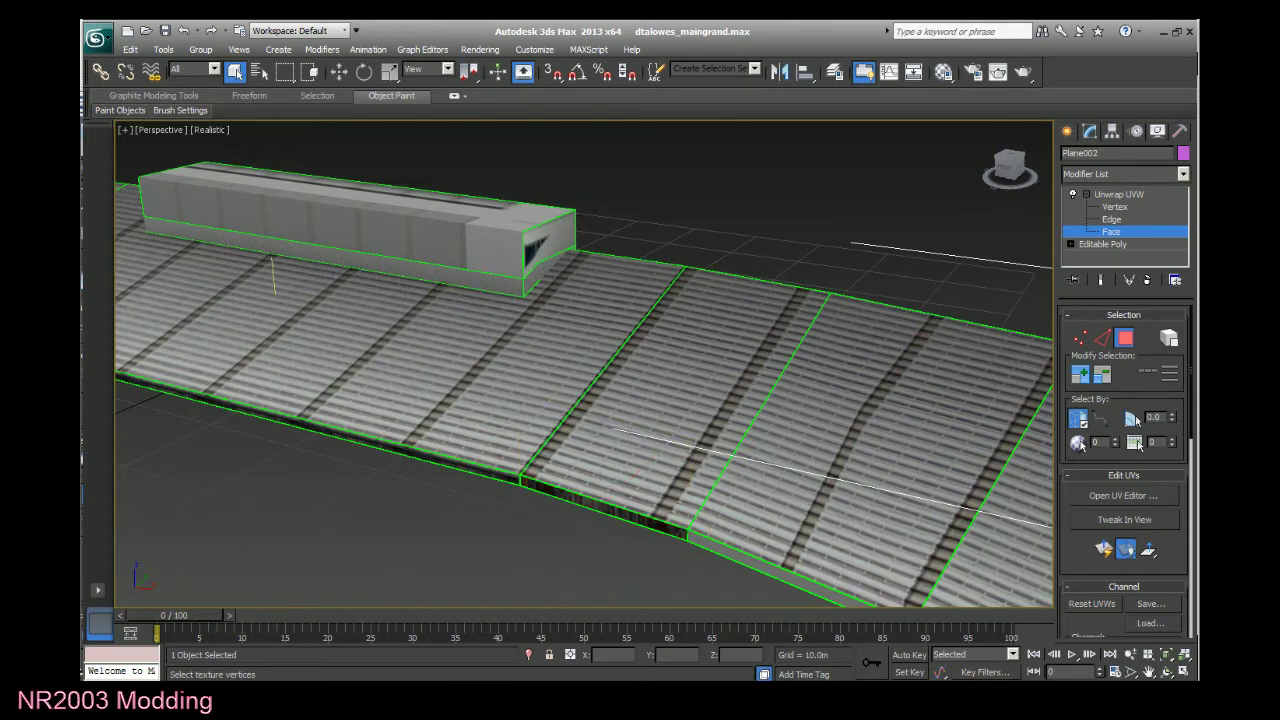
Align that front-edge face's UV vertices so the dark railing strip continues from the straight section's front edge.
{"action": "left_click", "coordinate": [1112, 207]}
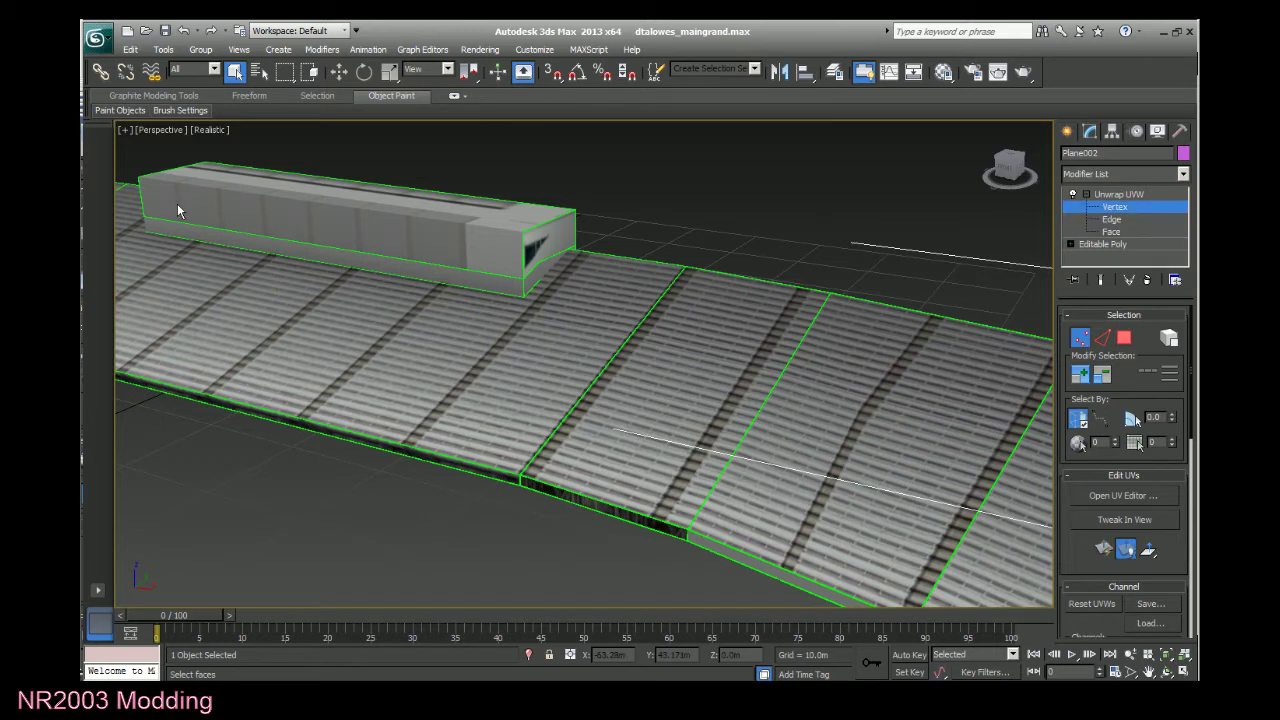
{"action": "left_click", "coordinate": [521, 476]}
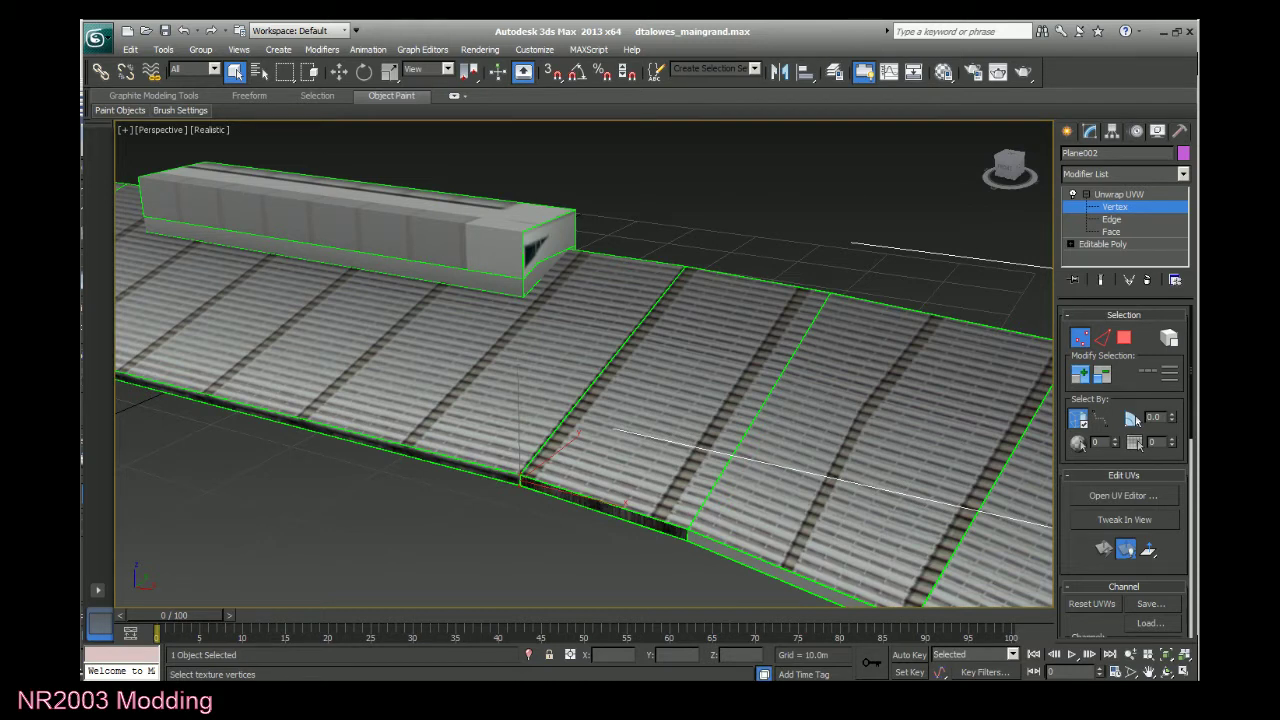
{"action": "left_click", "coordinate": [688, 530], "text": "ctrl"}
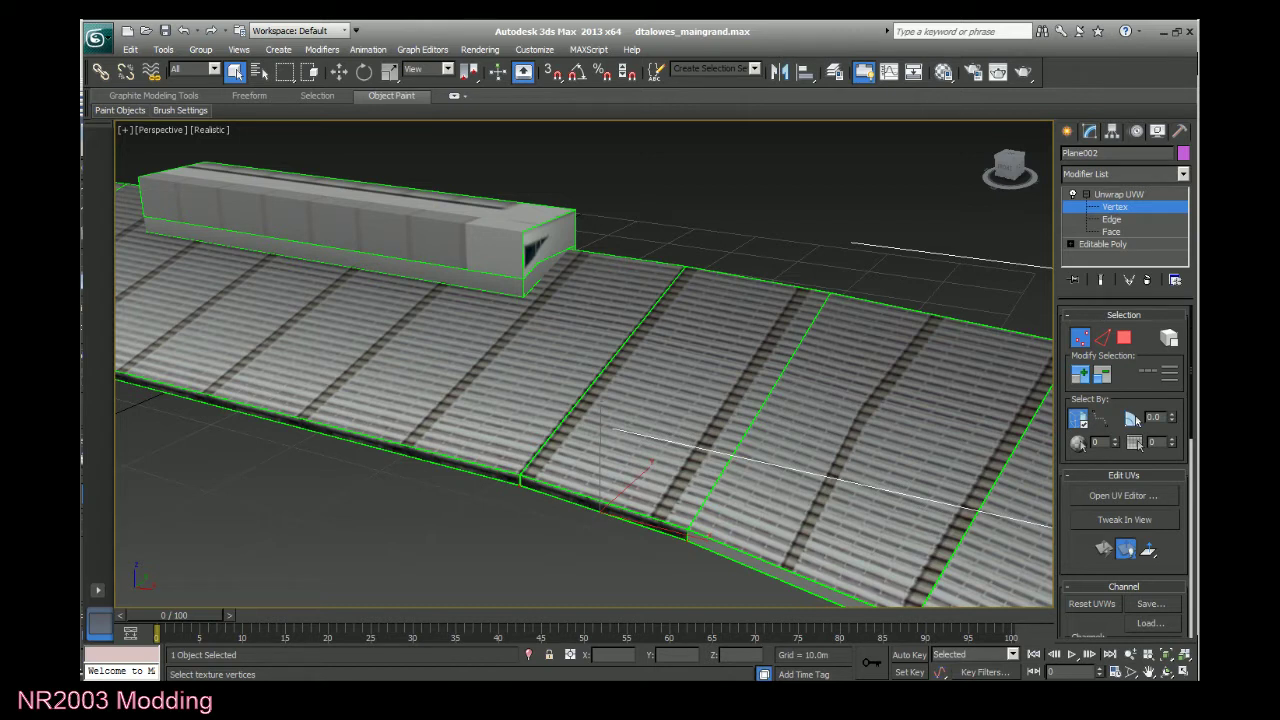
{"action": "key", "text": "3"}
{"action": "key", "text": "w"}
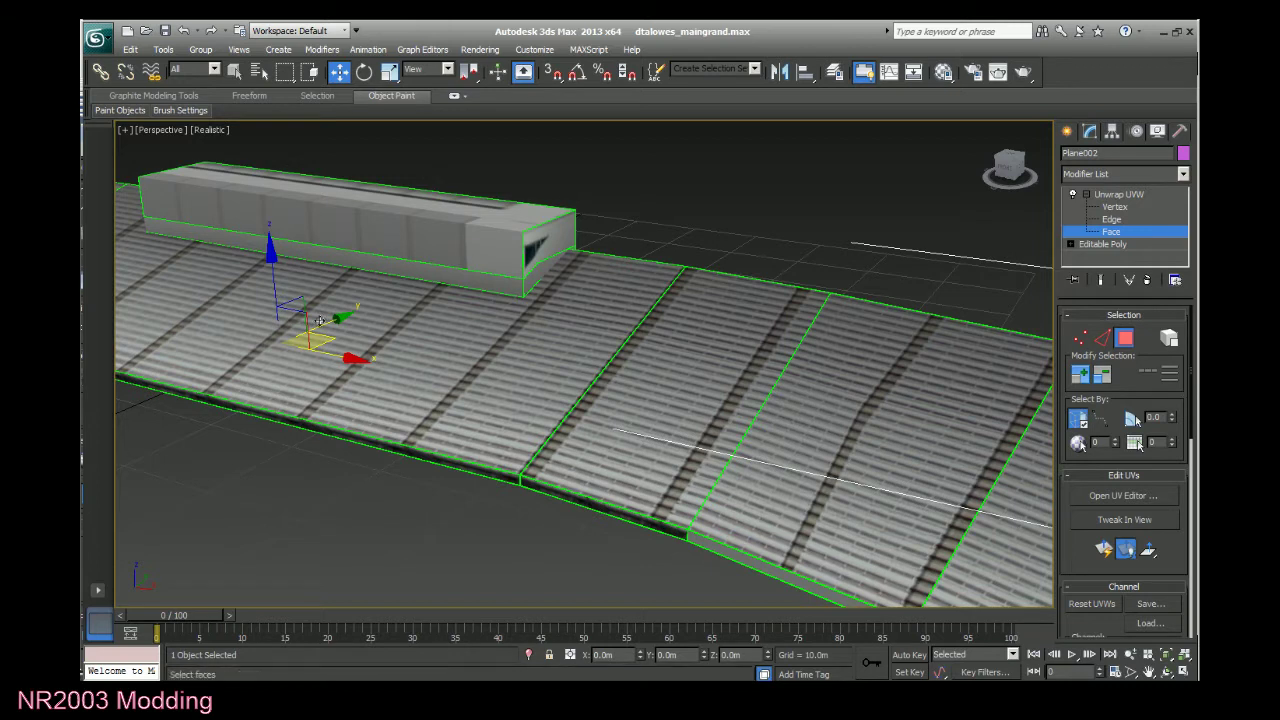
{"action": "left_click", "coordinate": [1115, 206]}
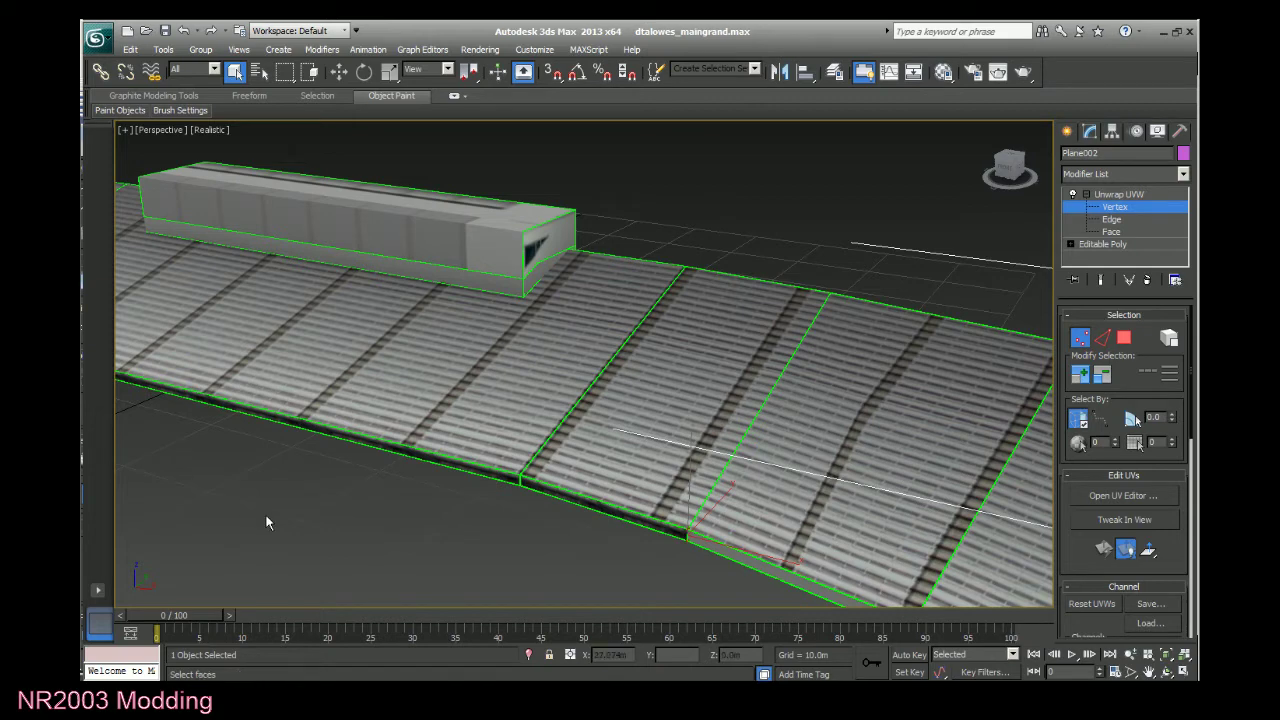
Clear the UV vertex selection on the grandstand and save the scene.
{"action": "left_click", "coordinate": [309, 524]}
{"action": "scroll", "coordinate": [310, 522], "scroll_direction": "down", "scroll_amount": 2}
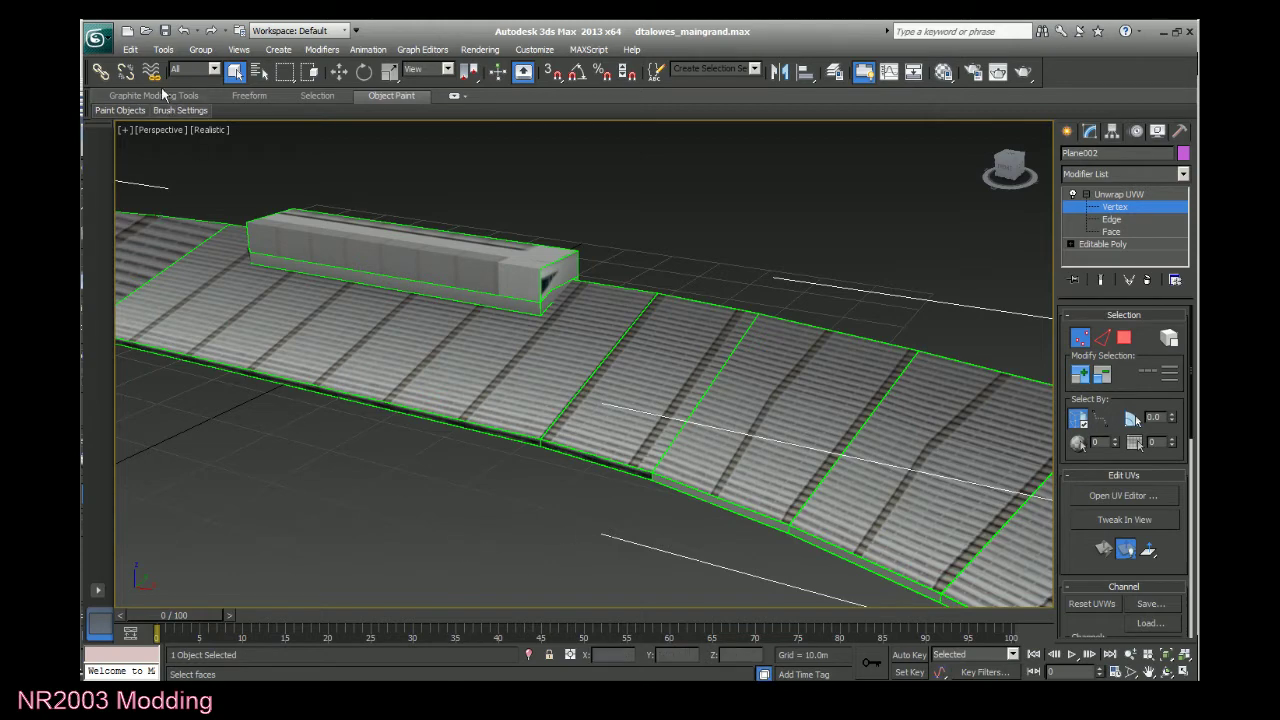
{"action": "left_click", "coordinate": [97, 38]}
{"action": "left_click", "coordinate": [134, 186]}
Map the front-edge face beneath the second curved seating section over the dark railing texture and save the scene.
{"action": "left_click", "coordinate": [1130, 233]}
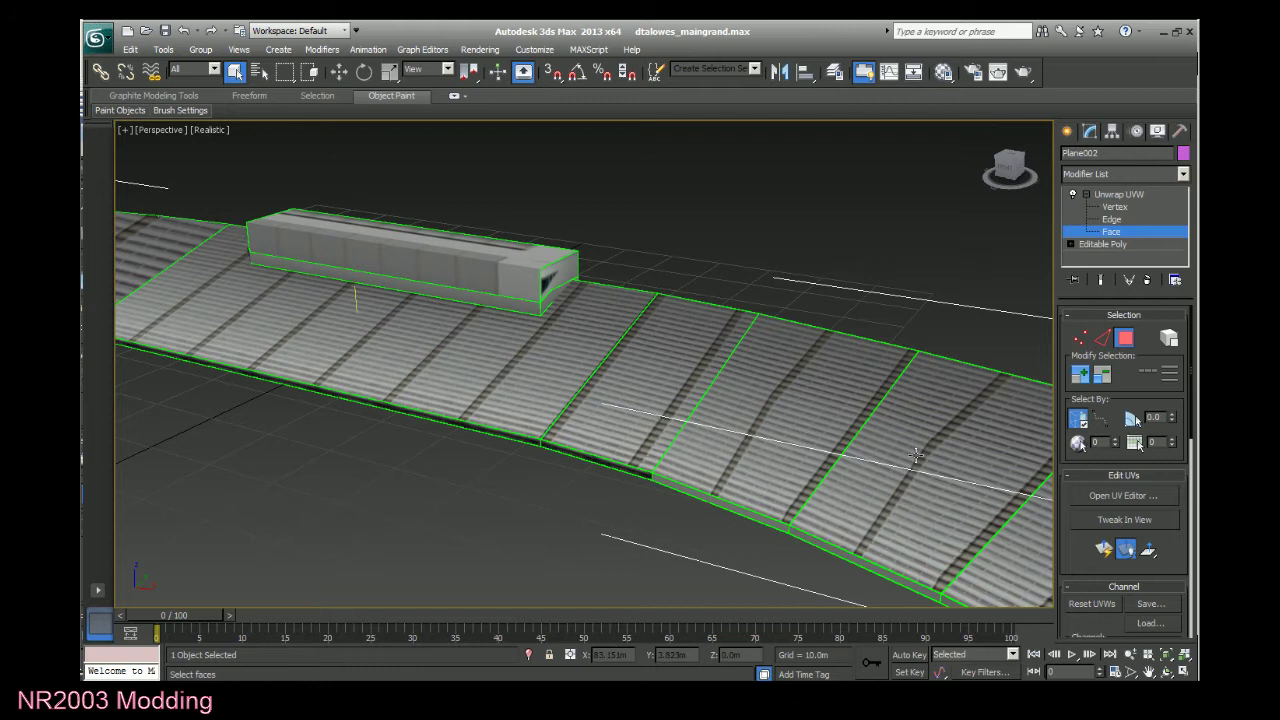
{"action": "left_click", "coordinate": [724, 503]}
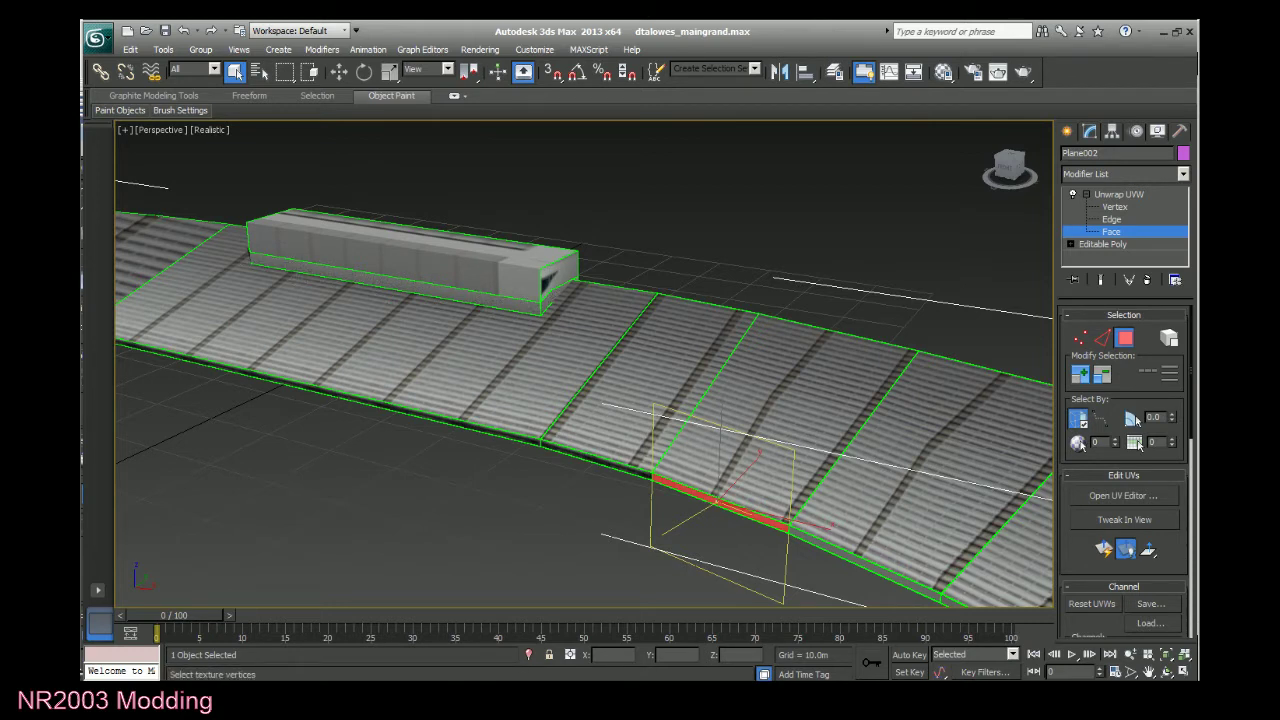
{"action": "key", "text": "1"}
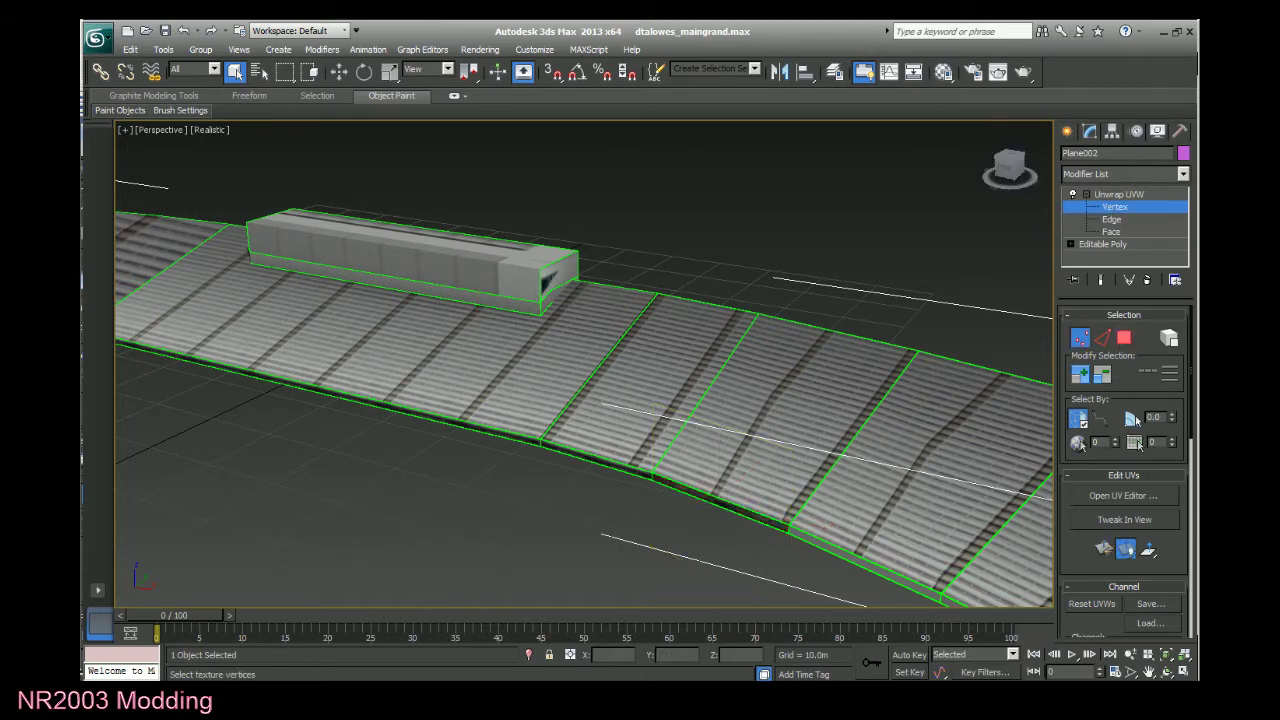
{"action": "left_click", "coordinate": [96, 37]}
{"action": "left_click", "coordinate": [118, 172]}
Check the UV vertices at the ends of the second curved section's front-edge face and save the scene.
{"action": "left_click", "coordinate": [654, 474]}
{"action": "left_click", "coordinate": [718, 492]}
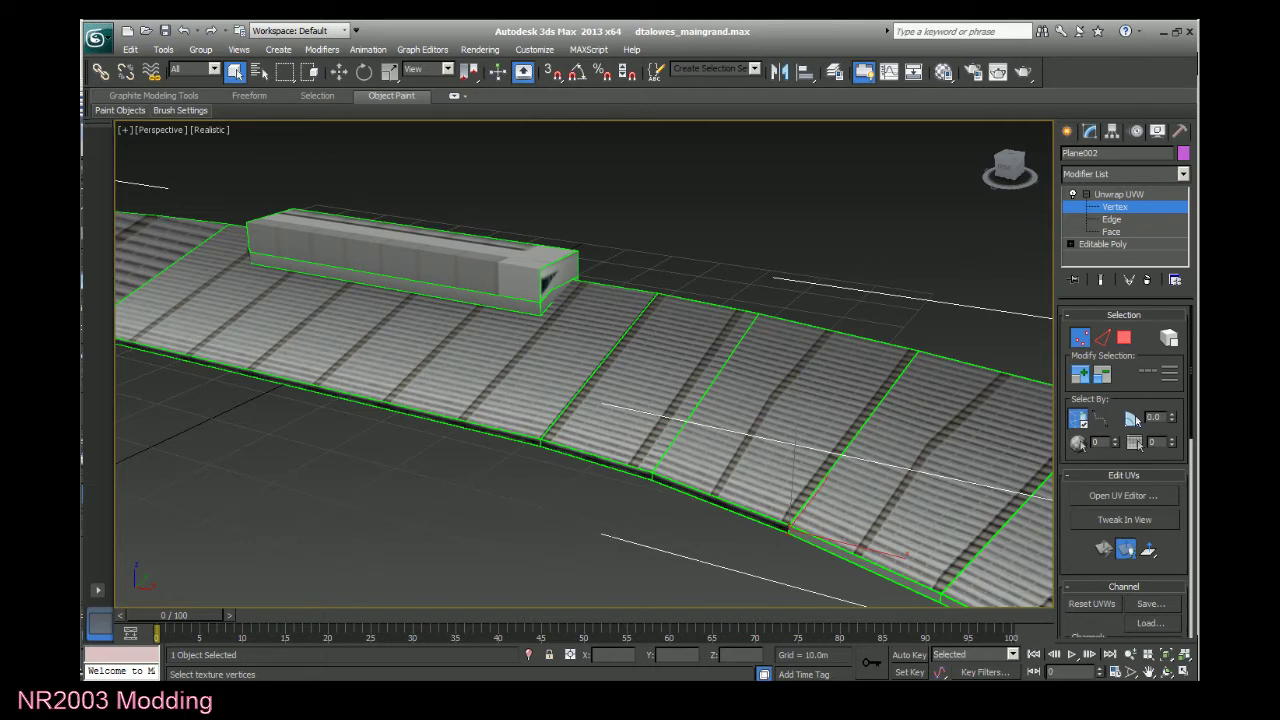
{"action": "left_click", "coordinate": [96, 38]}
{"action": "left_click", "coordinate": [125, 171]}
{"action": "scroll", "coordinate": [571, 550], "scroll_direction": "down", "scroll_amount": 3}
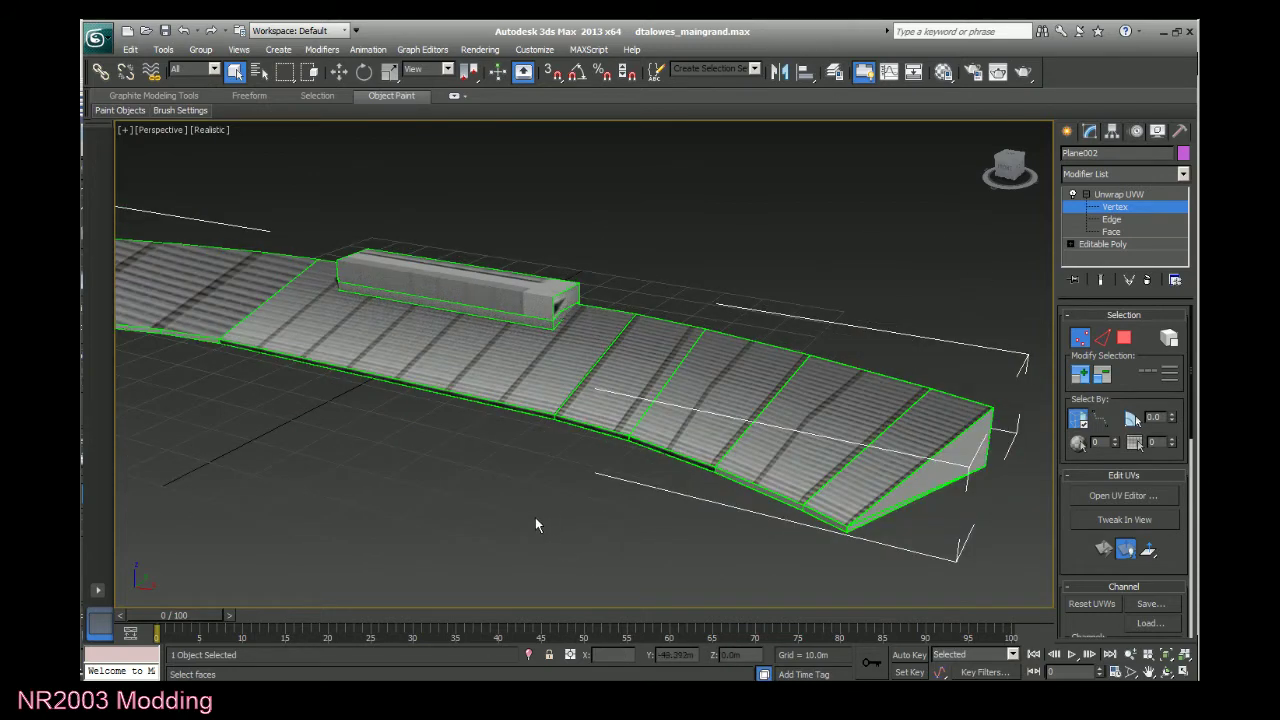
Look through the texture files in the 3dowork folder and close it.
{"action": "left_click", "coordinate": [800, 690]}
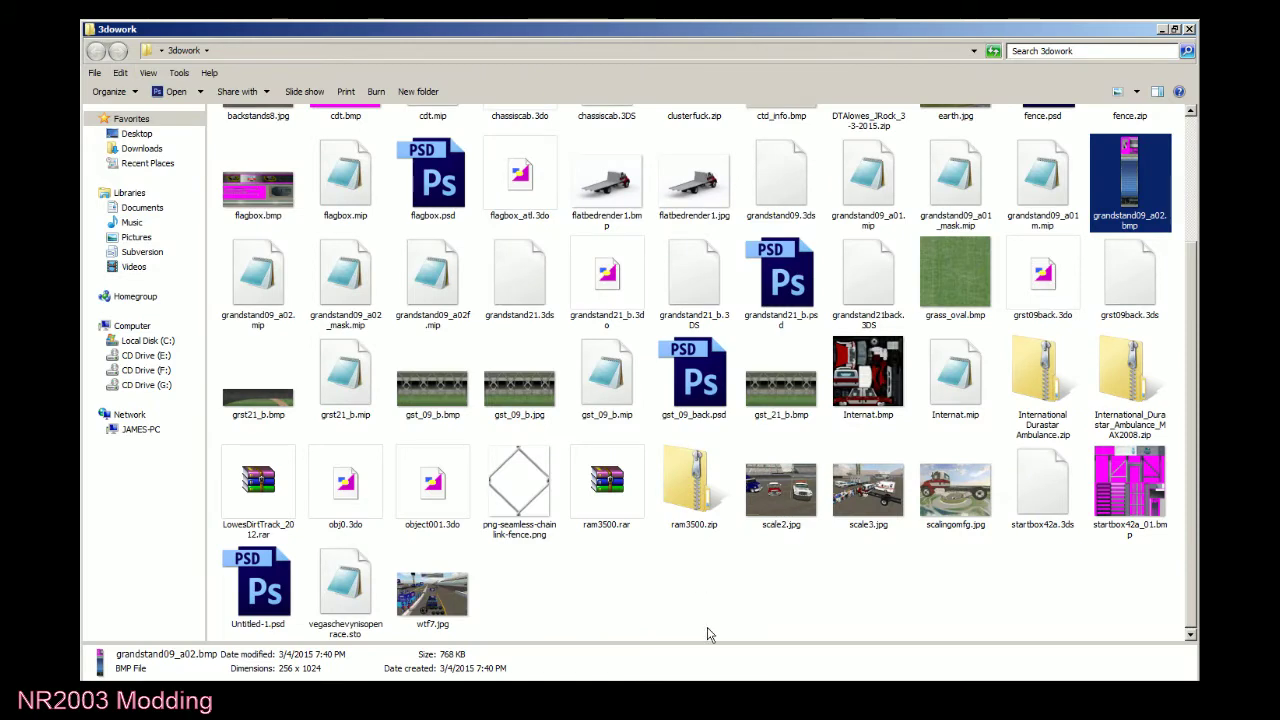
{"action": "scroll", "coordinate": [720, 618], "scroll_direction": "up", "scroll_amount": 2}
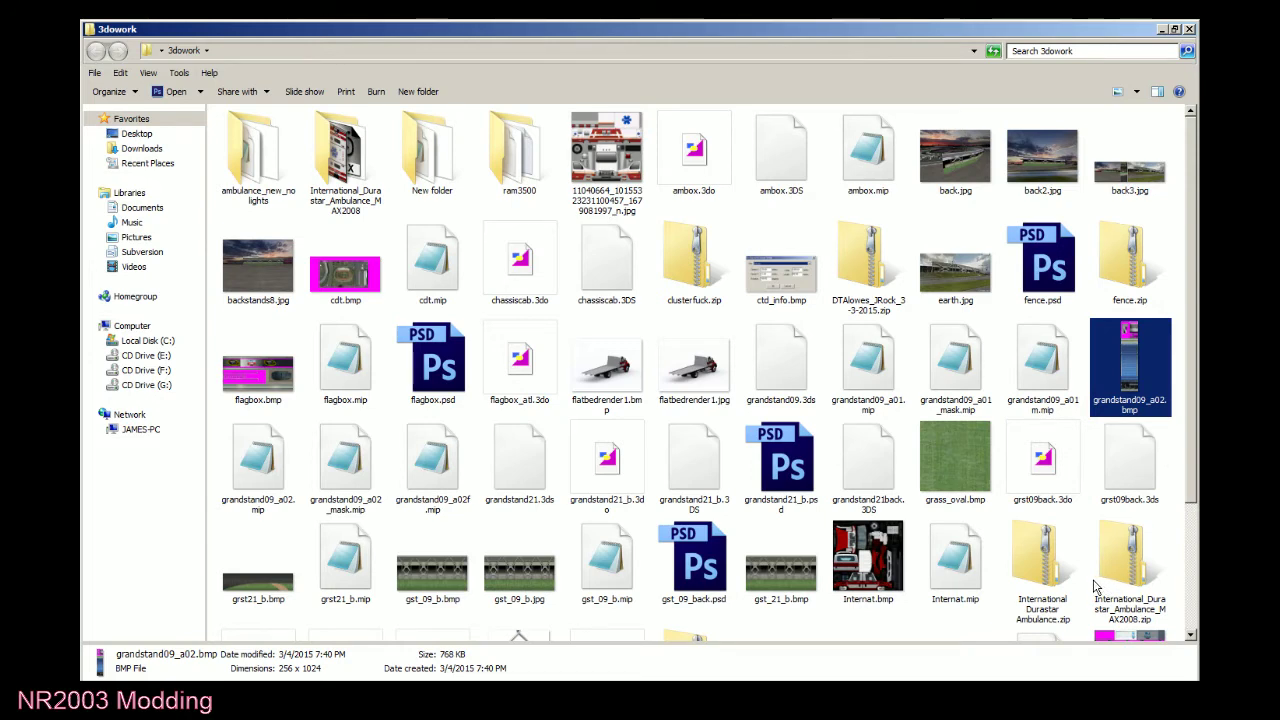
{"action": "scroll", "coordinate": [1093, 476], "scroll_direction": "down", "scroll_amount": 3}
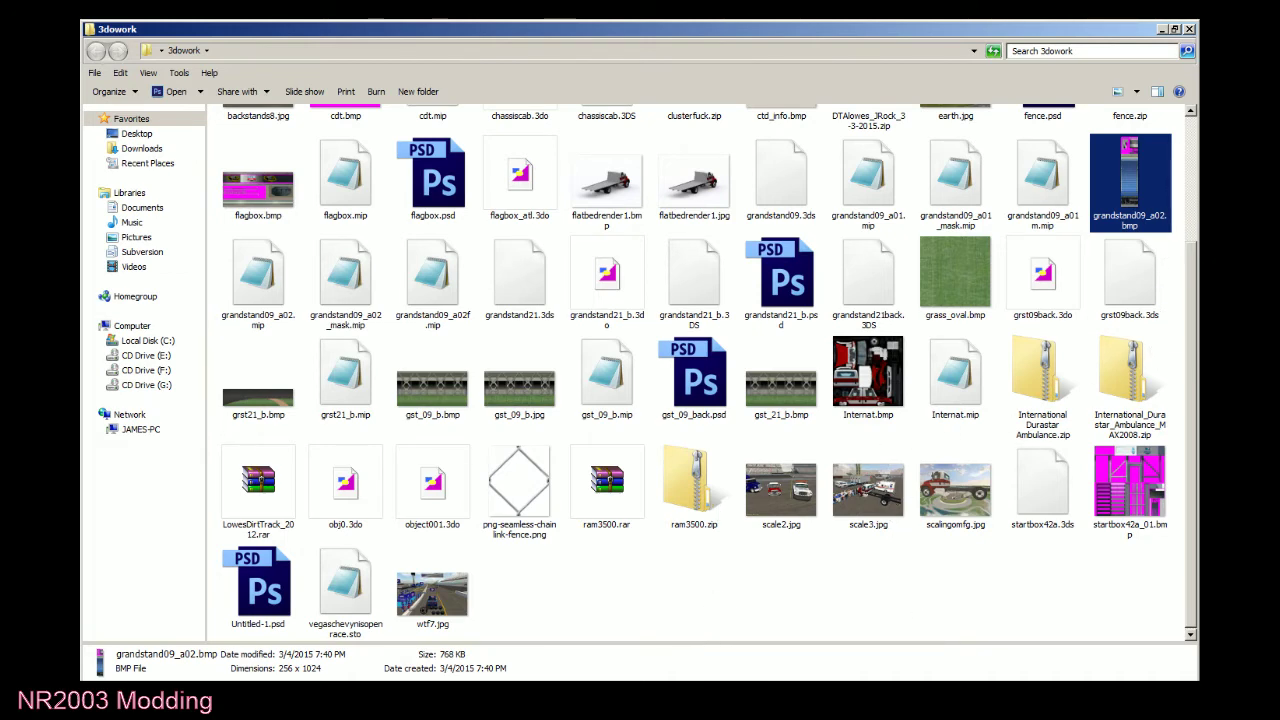
{"action": "left_click", "coordinate": [1190, 29]}
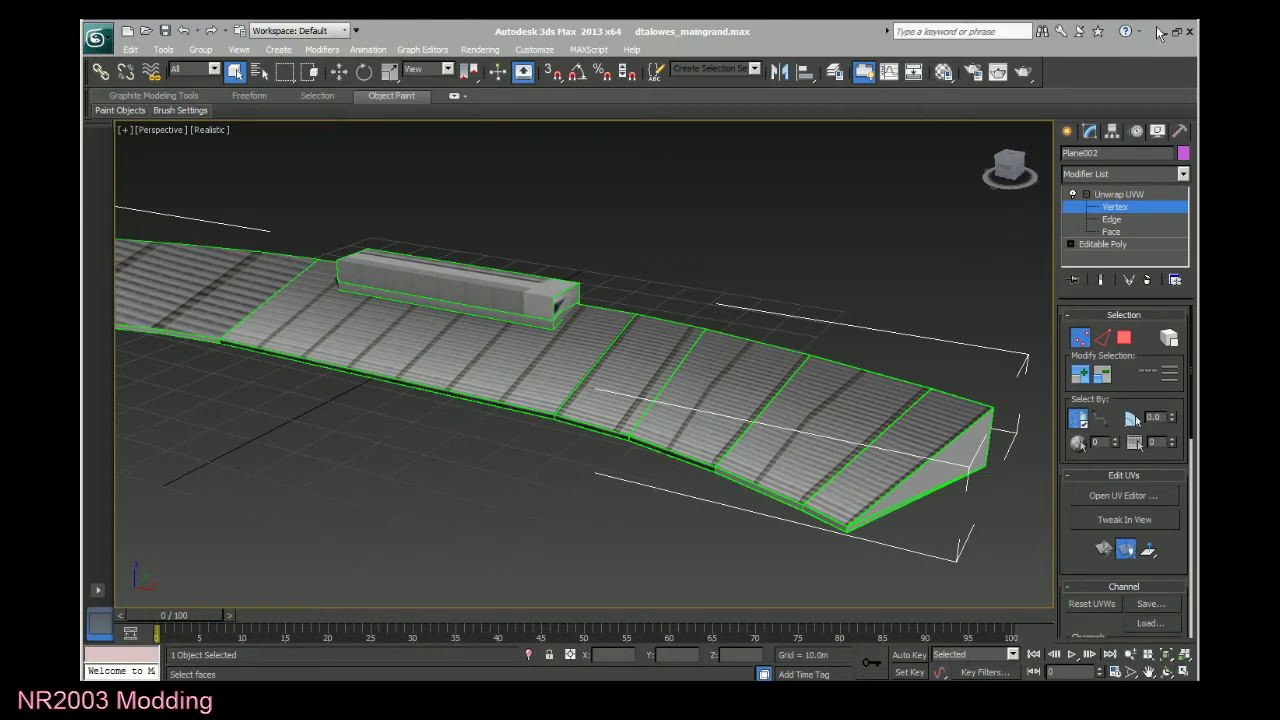
Save the grandstand scene, switch to 3DSimEd and open its Texture Browser.
{"action": "left_click", "coordinate": [97, 40]}
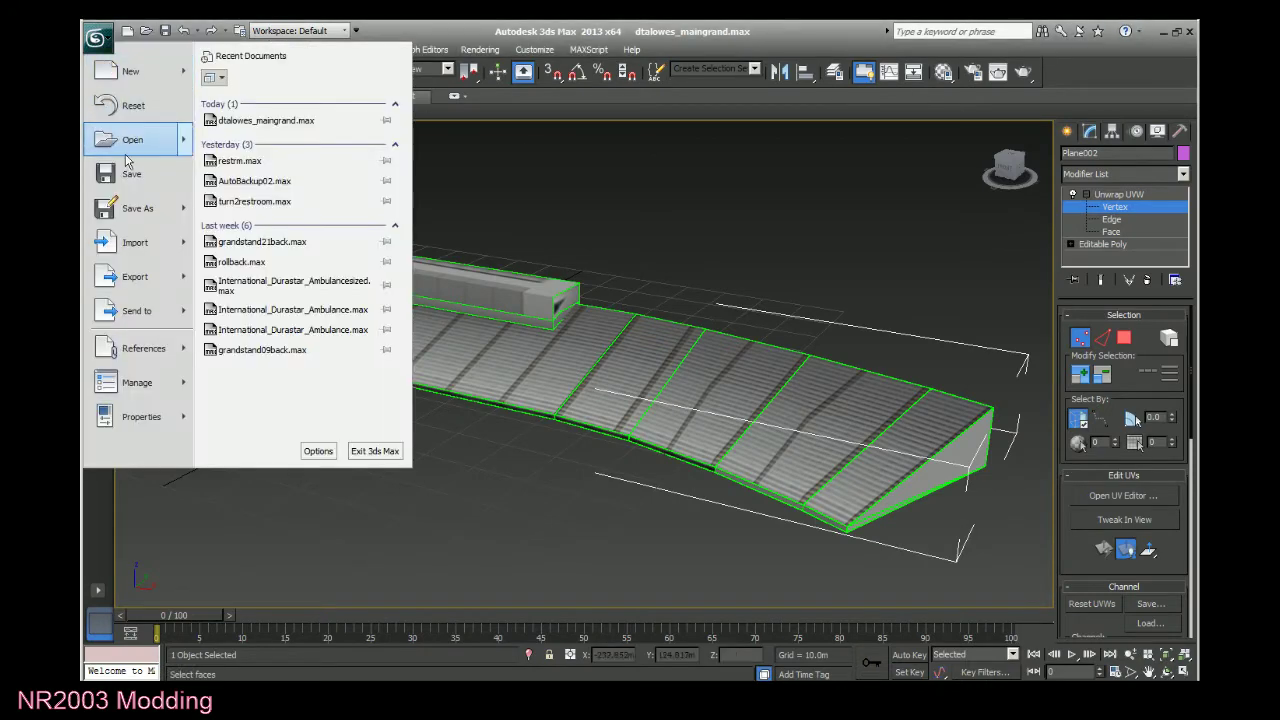
{"action": "left_click", "coordinate": [126, 177]}
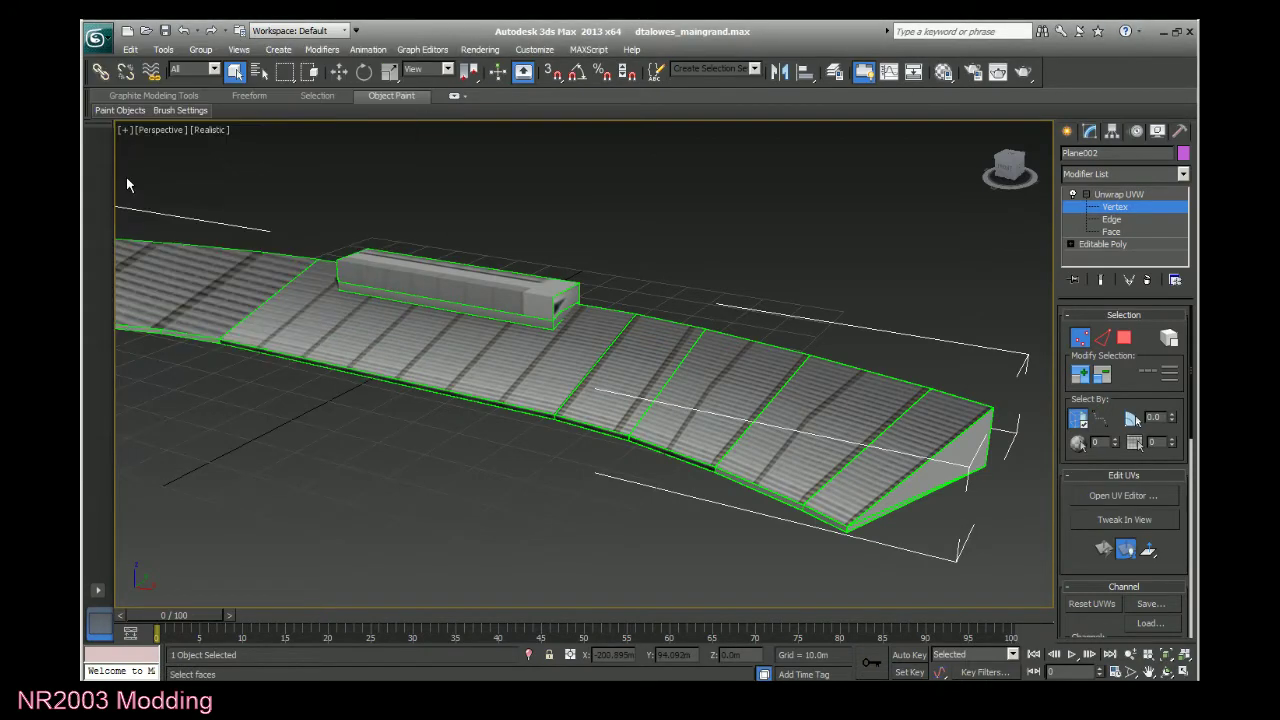
{"action": "left_click", "coordinate": [1164, 34]}
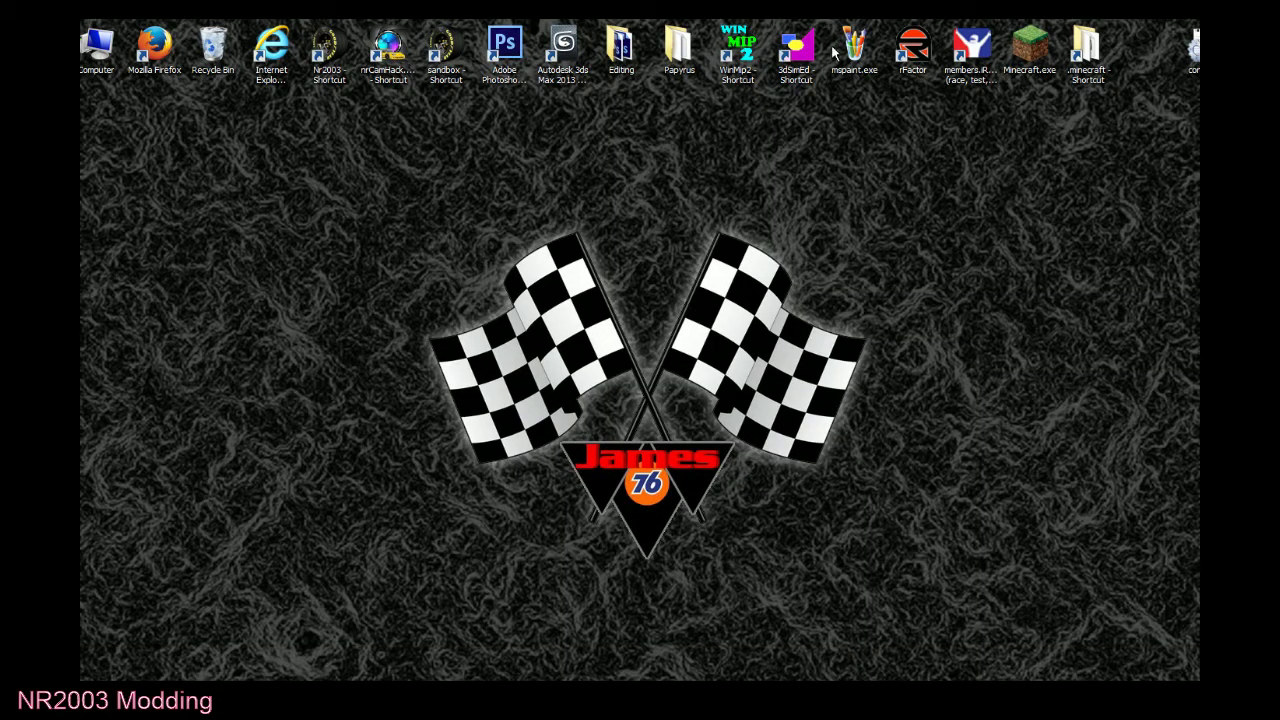
{"action": "double_click", "coordinate": [797, 45]}
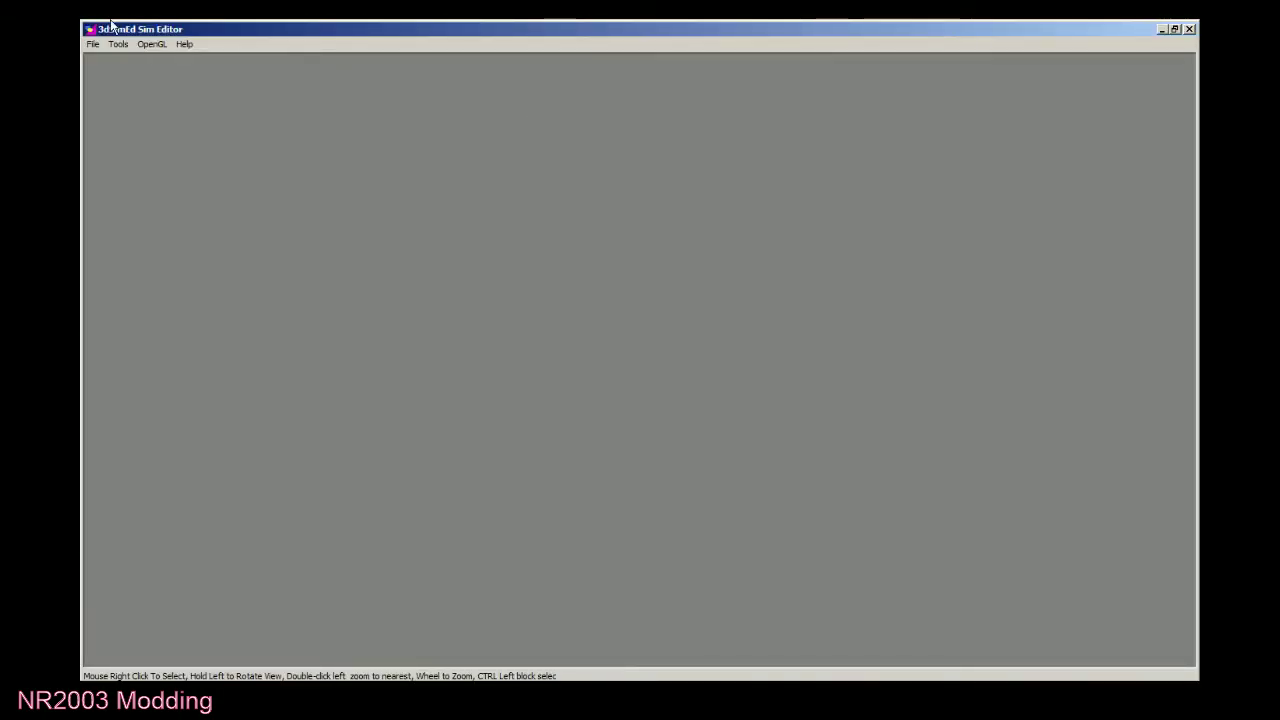
{"action": "left_click", "coordinate": [118, 44]}
{"action": "left_click", "coordinate": [130, 88]}
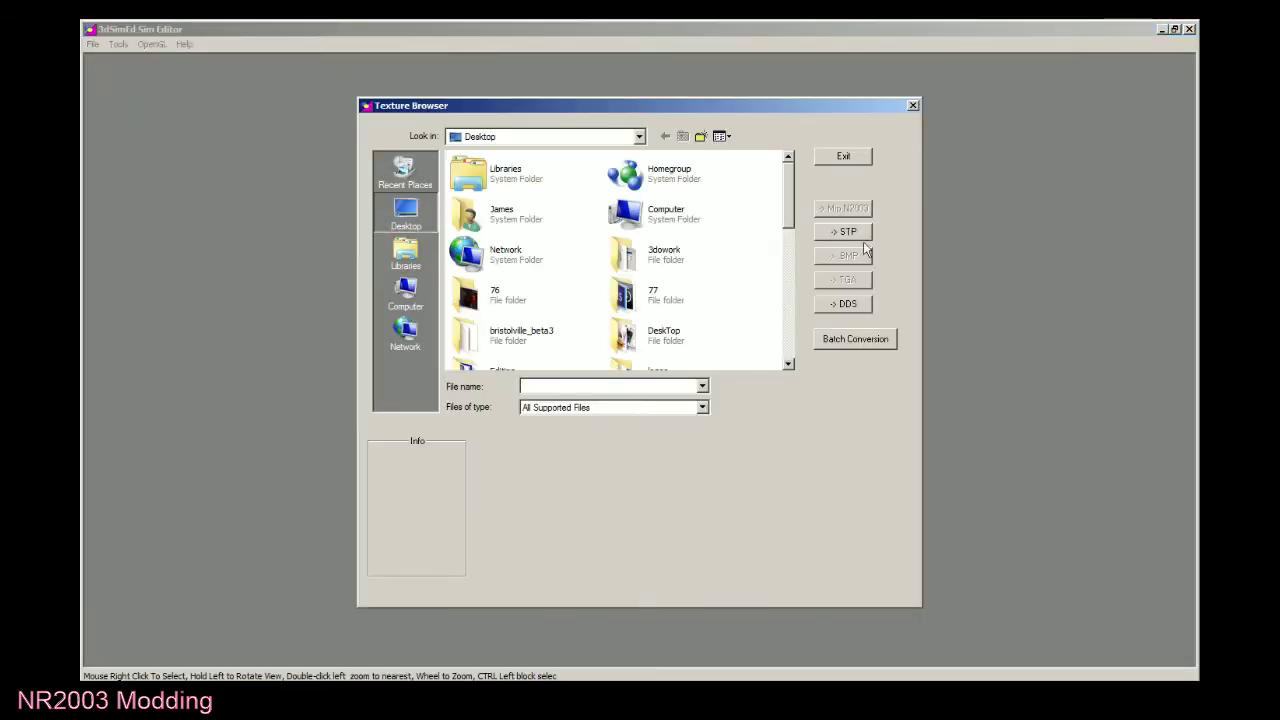
Browse to the lowes_night folder inside the Papyrus tracks folder.
{"action": "left_click_drag", "start_coordinate": [788, 217], "coordinate": [794, 251]}
{"action": "double_click", "coordinate": [705, 300]}
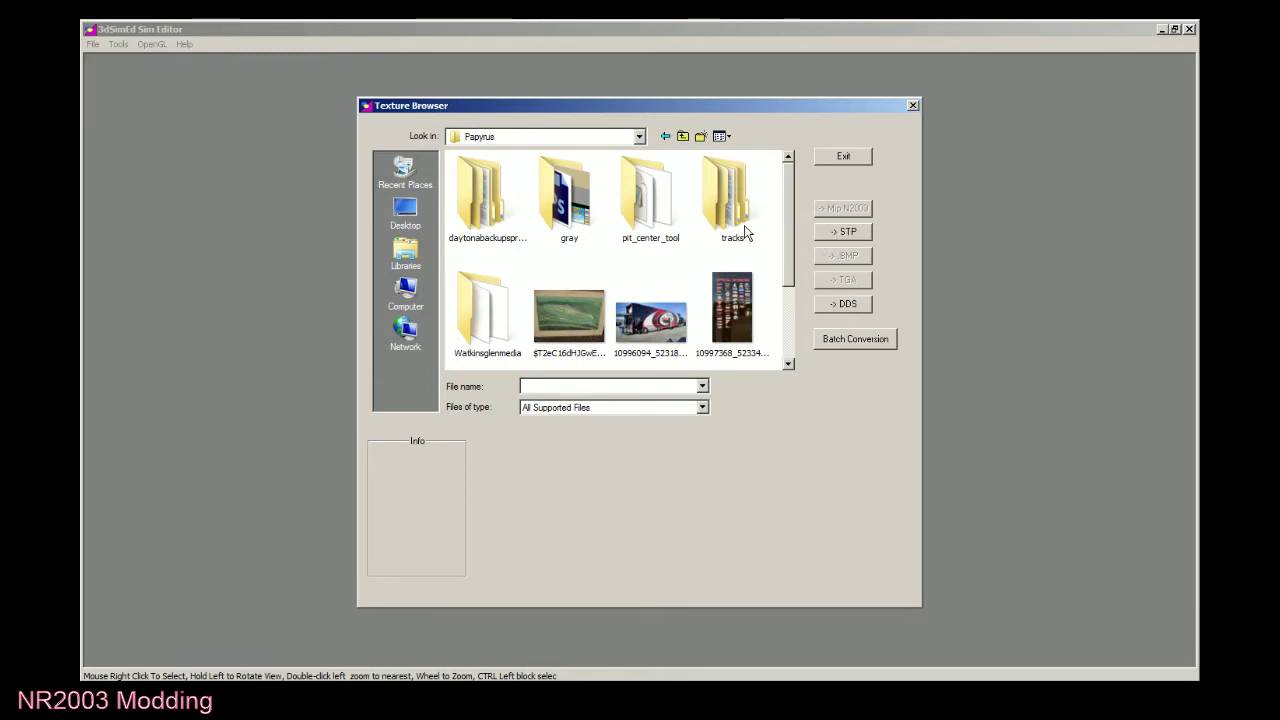
{"action": "double_click", "coordinate": [716, 210]}
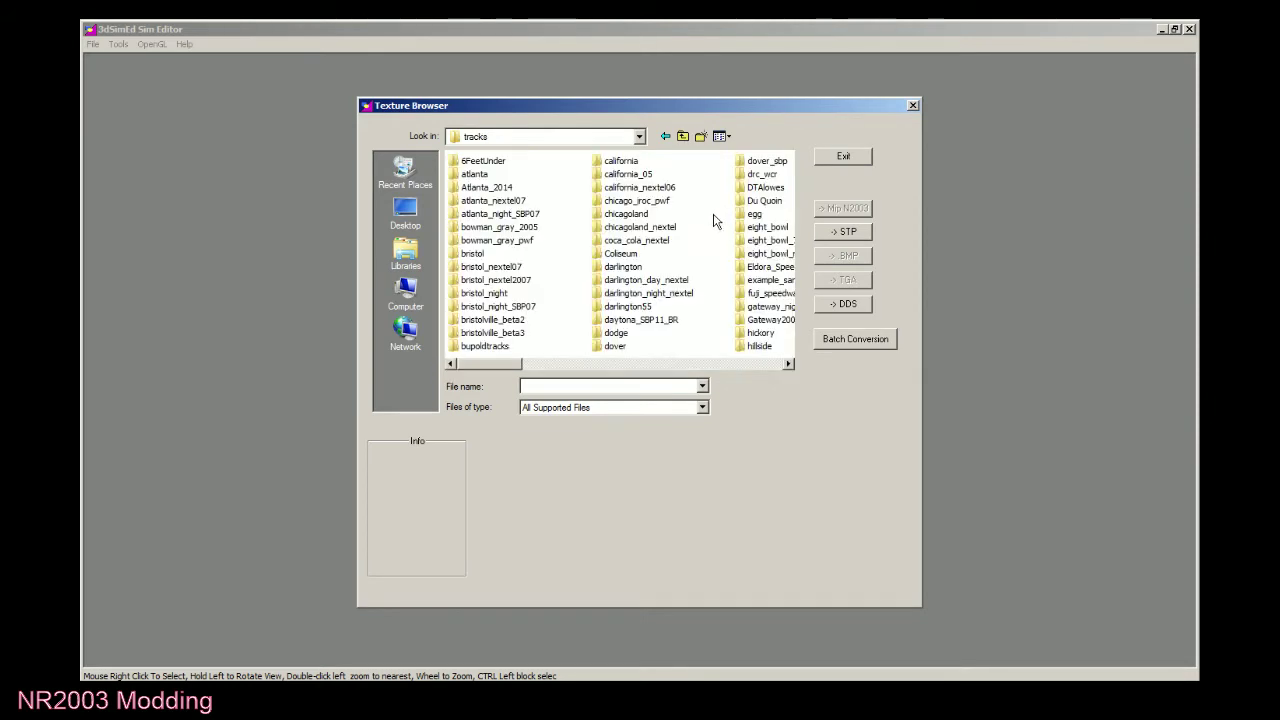
{"action": "scroll", "coordinate": [568, 315], "scroll_direction": "right", "scroll_amount": 1}
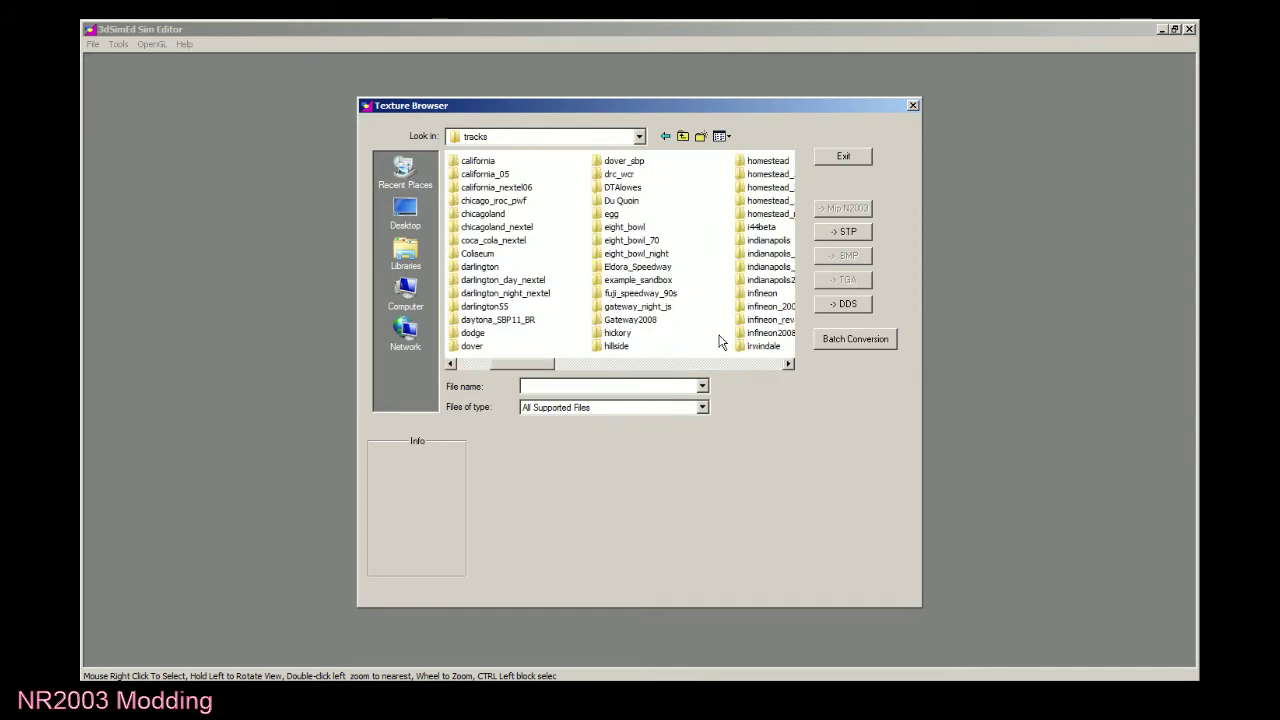
{"action": "scroll", "coordinate": [716, 344], "scroll_direction": "right", "scroll_amount": 1}
{"action": "scroll", "coordinate": [730, 290], "scroll_direction": "right", "scroll_amount": 1}
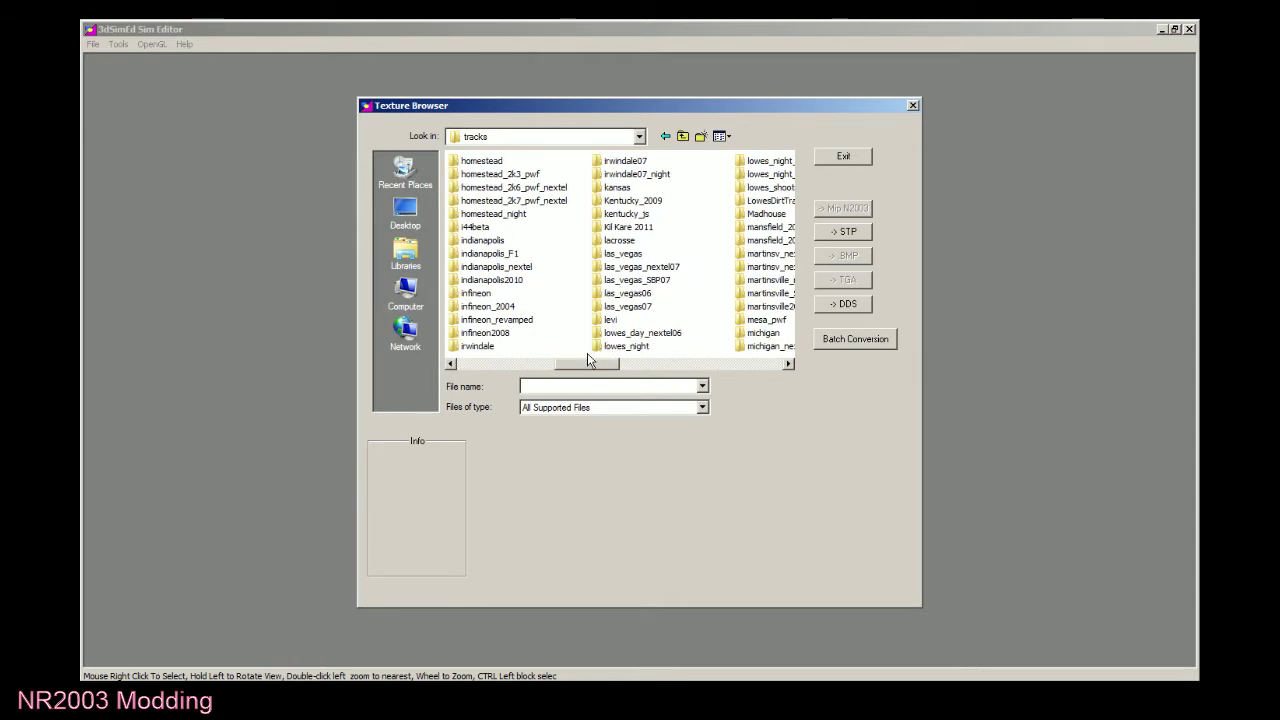
{"action": "double_click", "coordinate": [645, 346]}
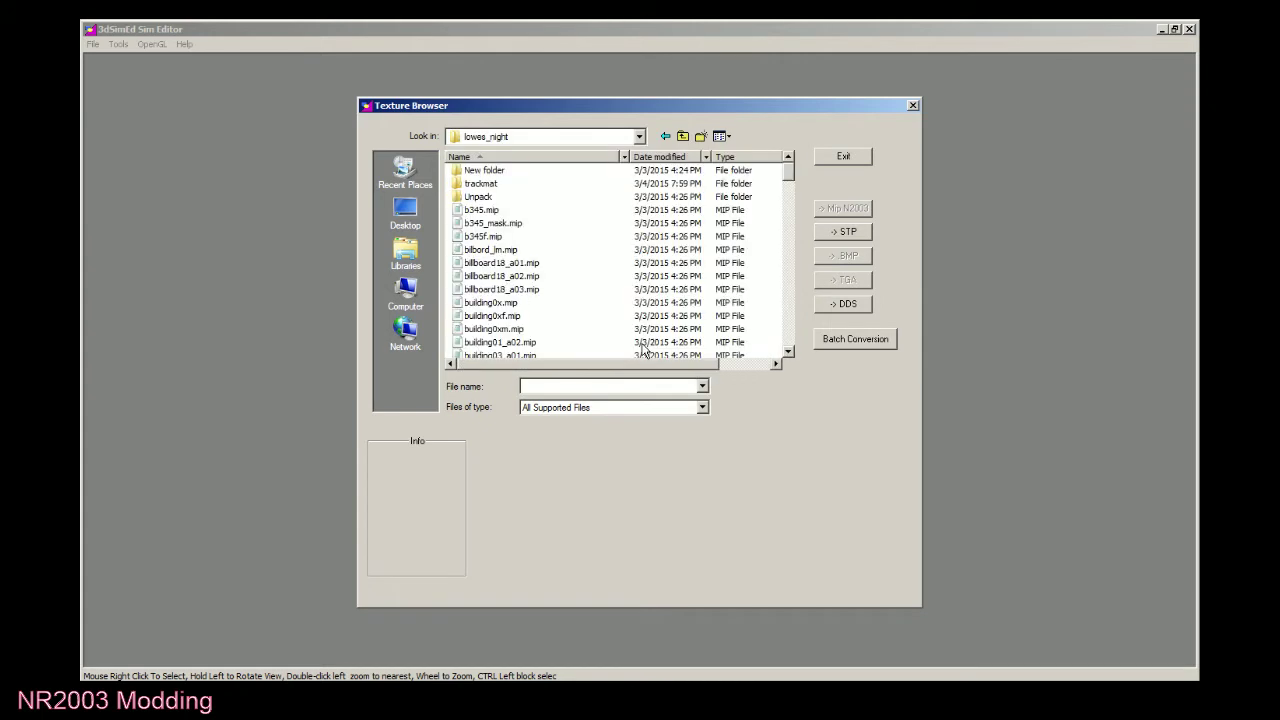
Preview the billboard and building textures in lowes_night to find a suitable wall texture.
{"action": "left_click", "coordinate": [522, 279]}
{"action": "scroll", "coordinate": [522, 282], "scroll_direction": "down", "scroll_amount": 6}
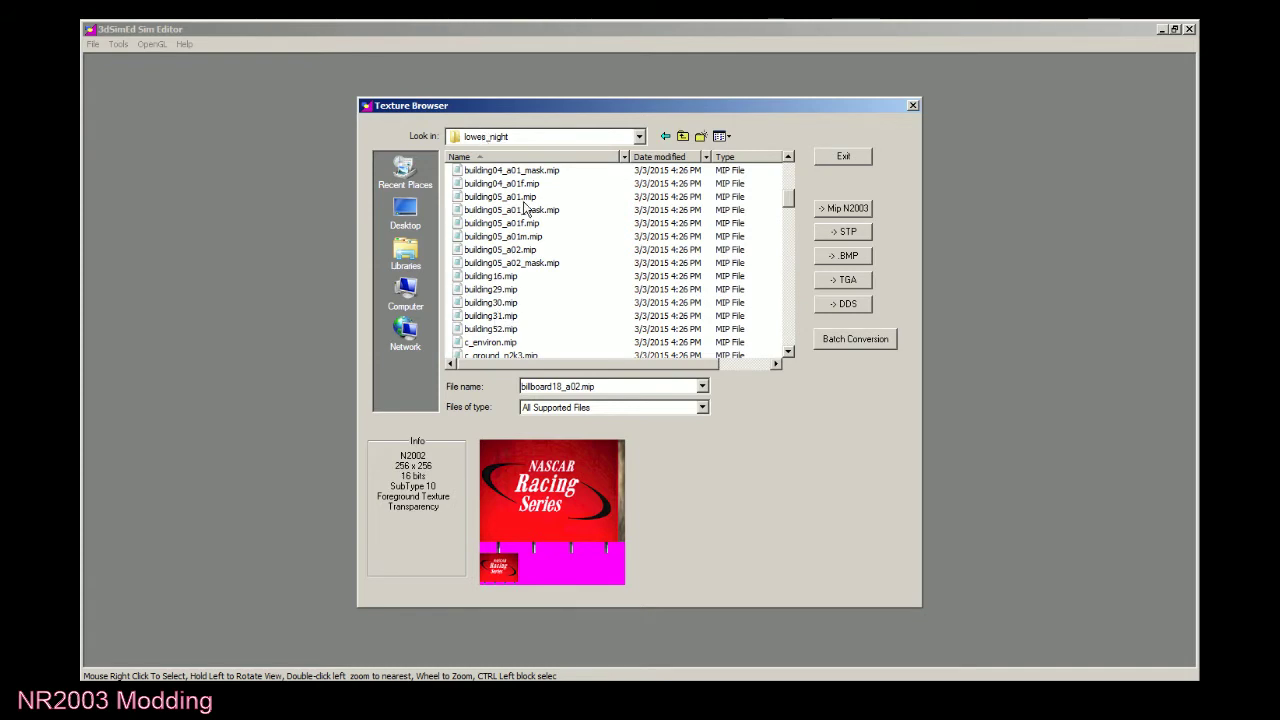
{"action": "left_click", "coordinate": [529, 172]}
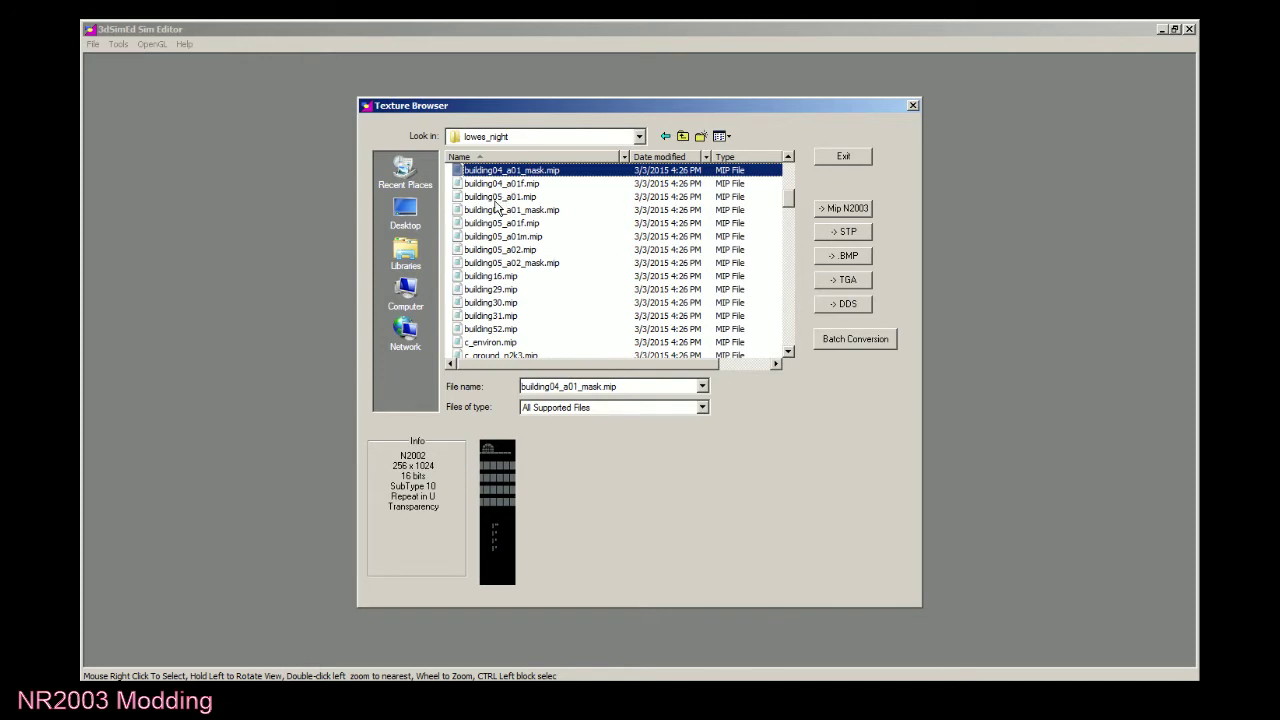
{"action": "key", "text": "Down"}
{"action": "key", "text": "Down"}
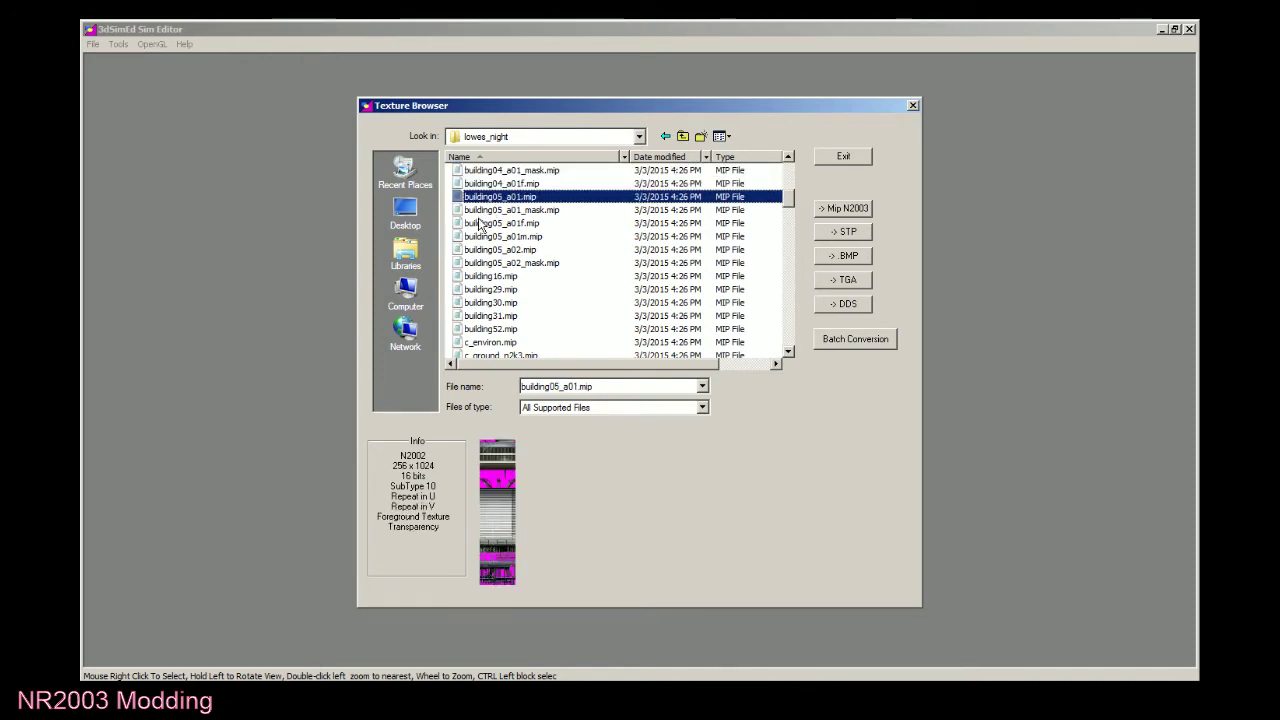
{"action": "key", "text": "Down"}
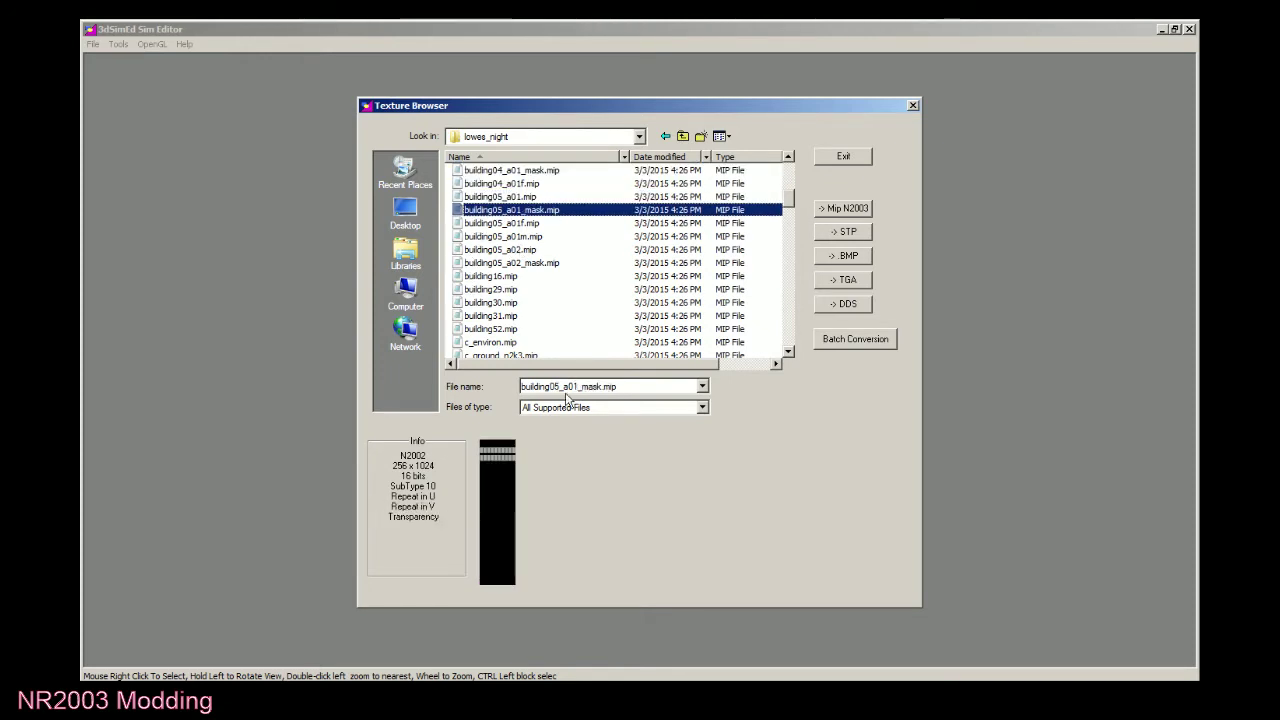
{"action": "key", "text": "Down"}
{"action": "key", "text": "Down"}
{"action": "key", "text": "Down"}
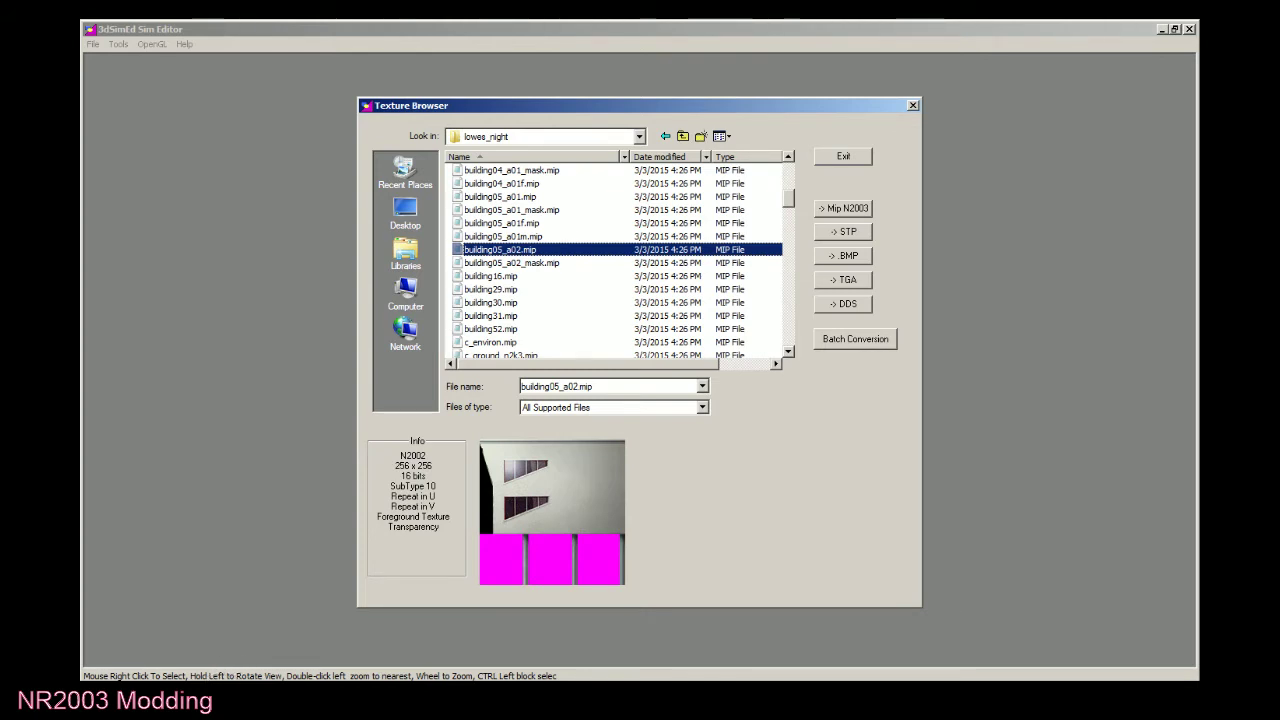
{"action": "left_click", "coordinate": [513, 277]}
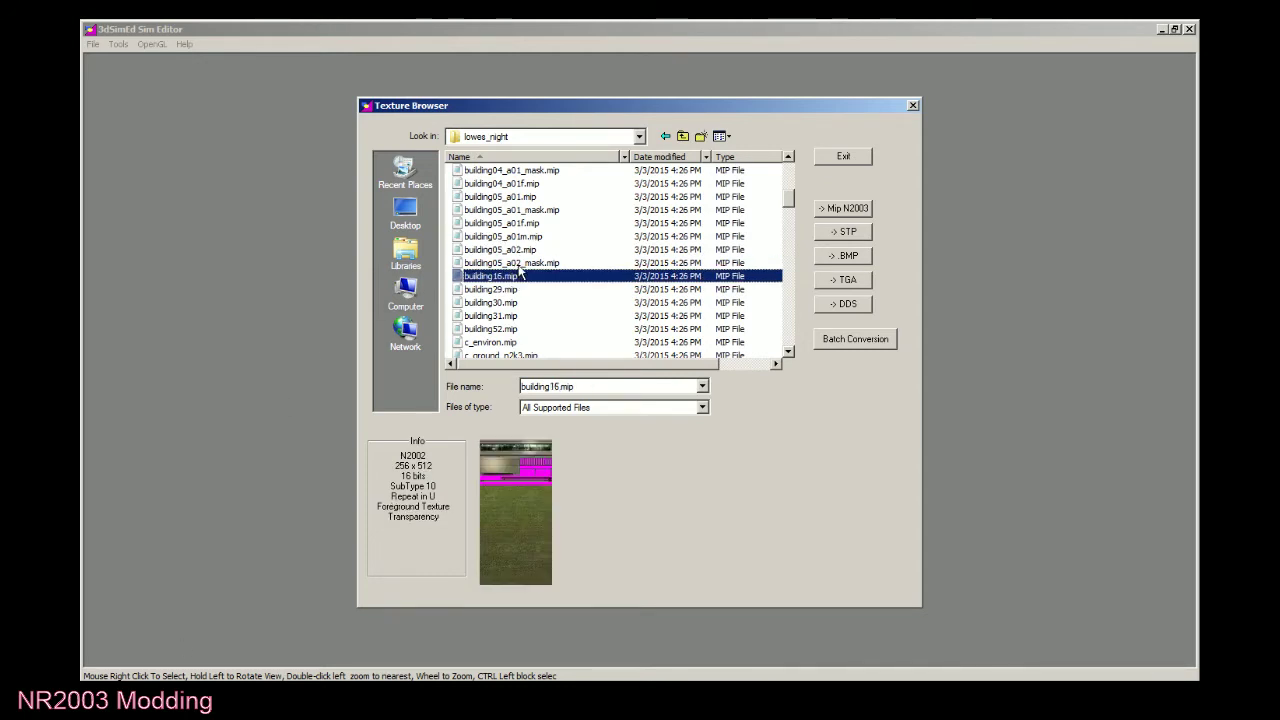
{"action": "left_click", "coordinate": [520, 264]}
{"action": "left_click", "coordinate": [519, 252]}
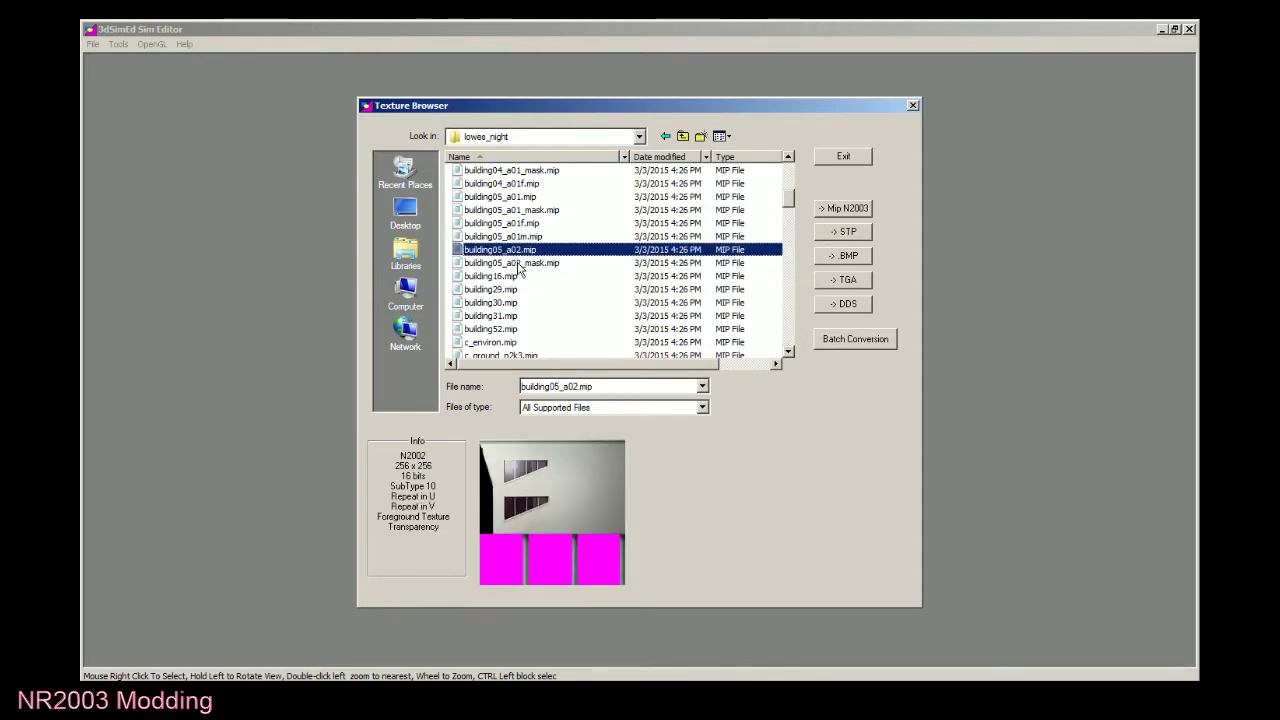
{"action": "left_click", "coordinate": [521, 264]}
{"action": "left_click", "coordinate": [531, 240]}
Convert building05_a02.mip to BMP and move building05_a02.bmp out of the lowes_night folder.
{"action": "left_click", "coordinate": [529, 250]}
{"action": "left_click", "coordinate": [845, 255]}
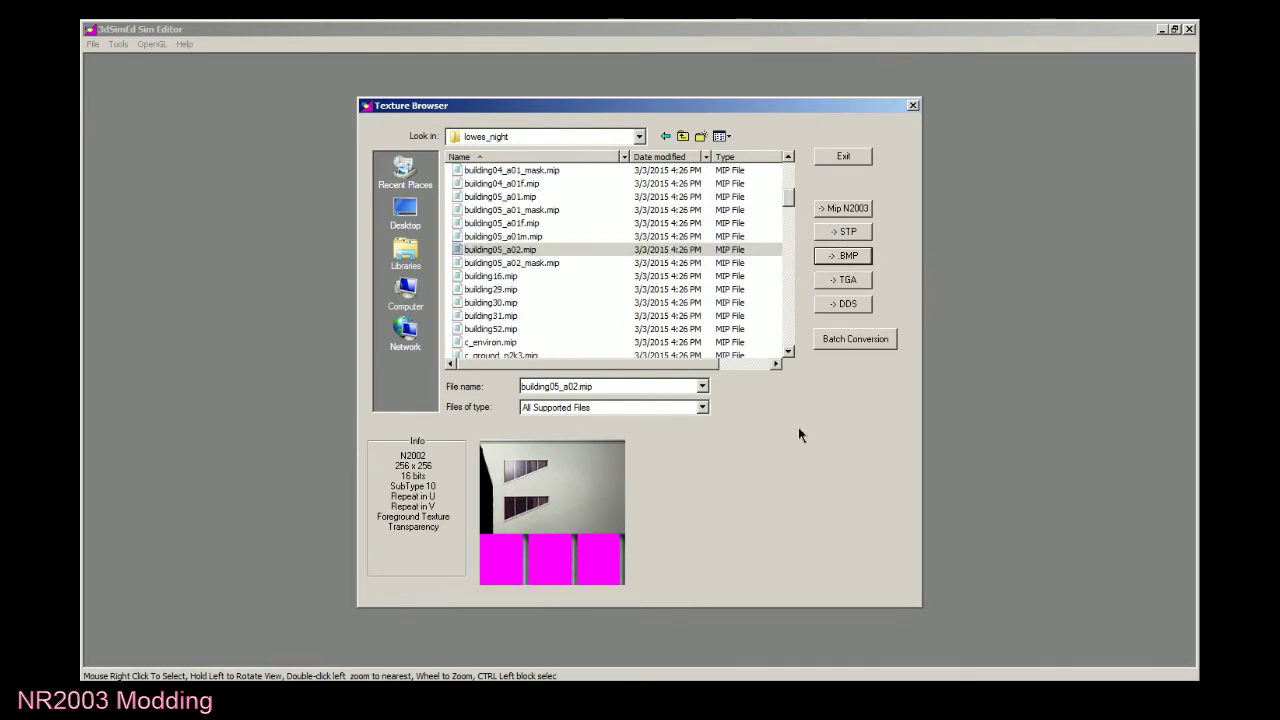
{"action": "left_click_drag", "start_coordinate": [789, 198], "coordinate": [795, 354]}
{"action": "left_click_drag", "start_coordinate": [491, 342], "coordinate": [233, 438]}
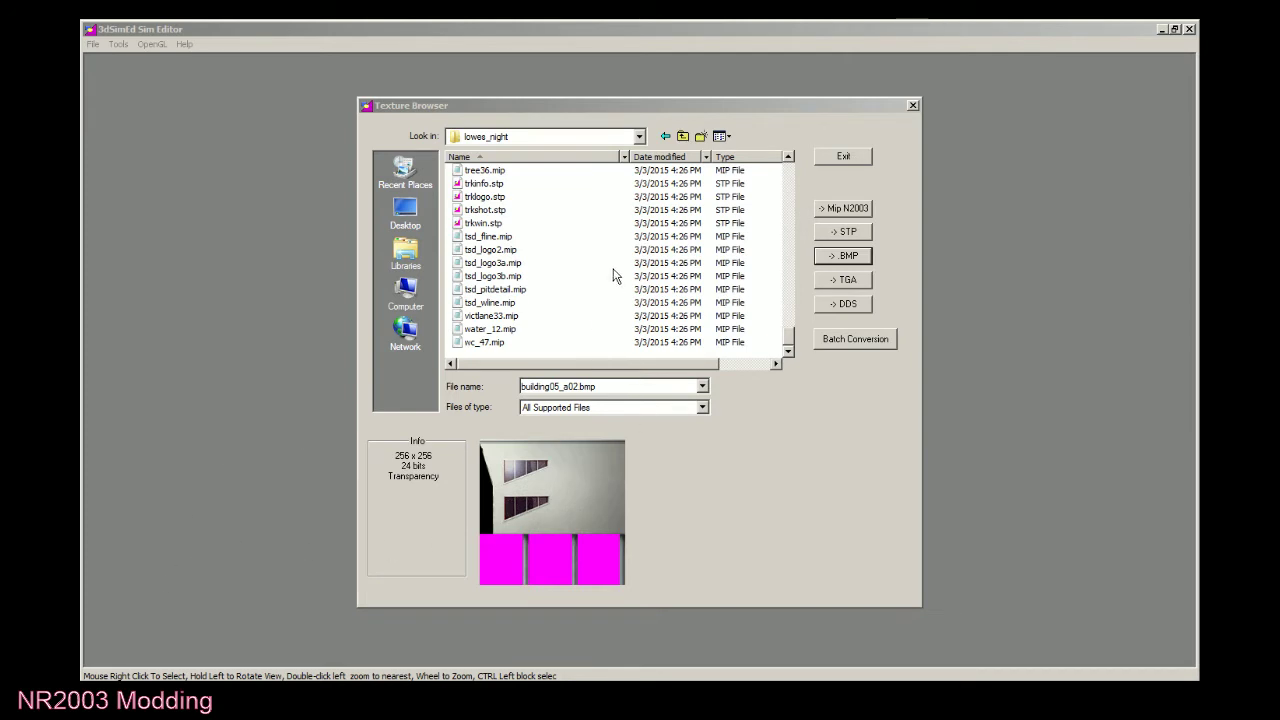
Preview the garage and grandstand textures in lowes_night, from garage23_32.mip to grandstand08_a02.mip.
{"action": "left_click", "coordinate": [792, 322]}
{"action": "left_click_drag", "start_coordinate": [792, 319], "coordinate": [784, 216]}
{"action": "left_click", "coordinate": [481, 262]}
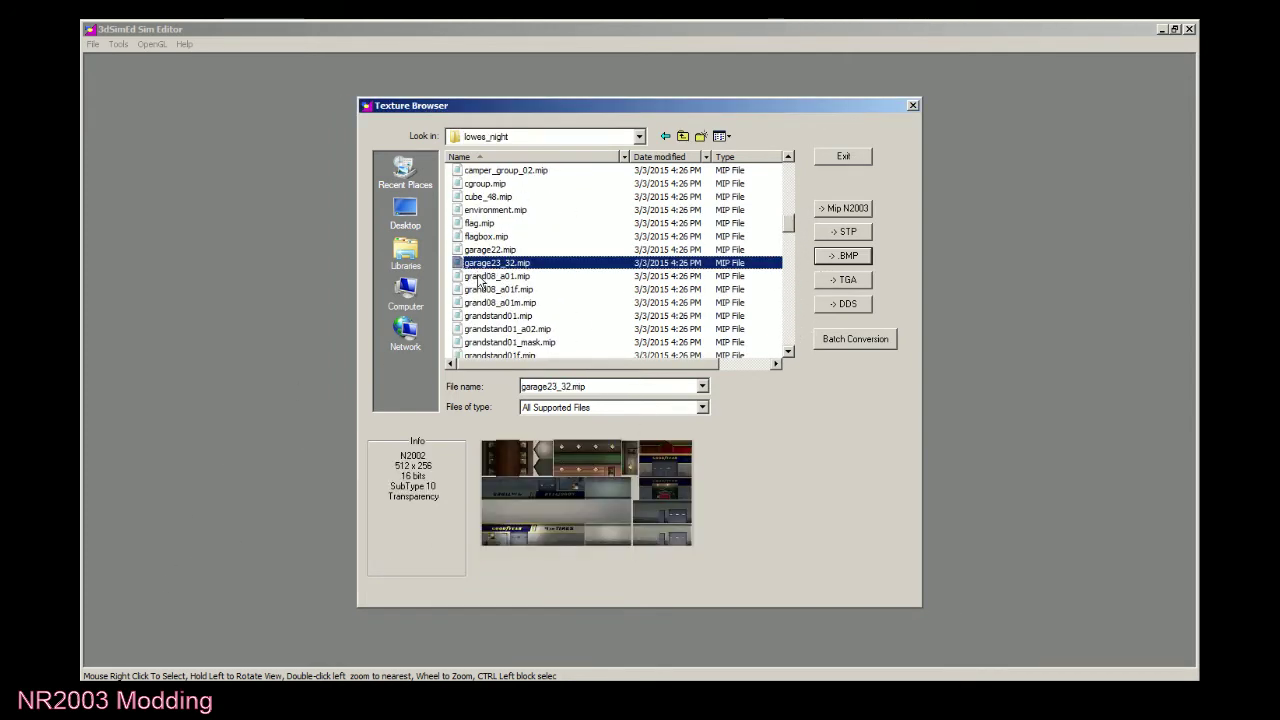
{"action": "left_click", "coordinate": [483, 276]}
{"action": "left_click", "coordinate": [484, 289]}
{"action": "left_click", "coordinate": [486, 302]}
{"action": "key", "text": "Down"}
{"action": "key", "text": "Down"}
{"action": "key", "text": "Down"}
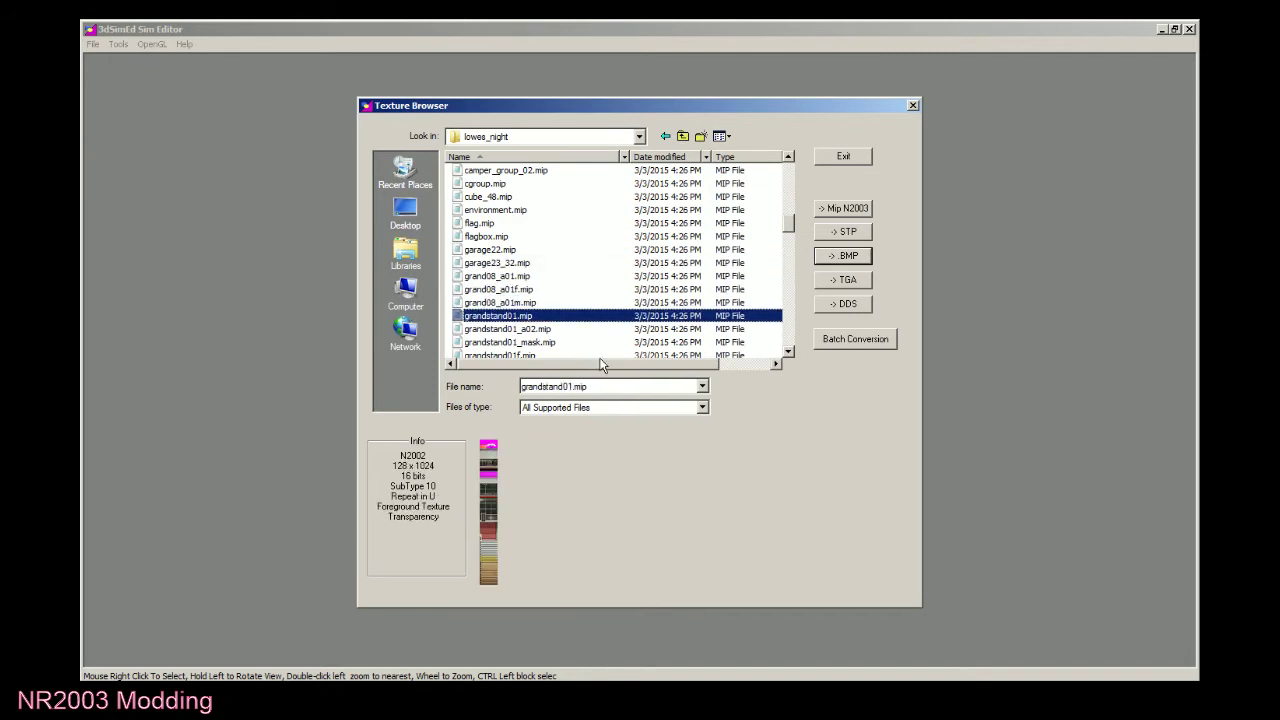
{"action": "key", "text": "Down"}
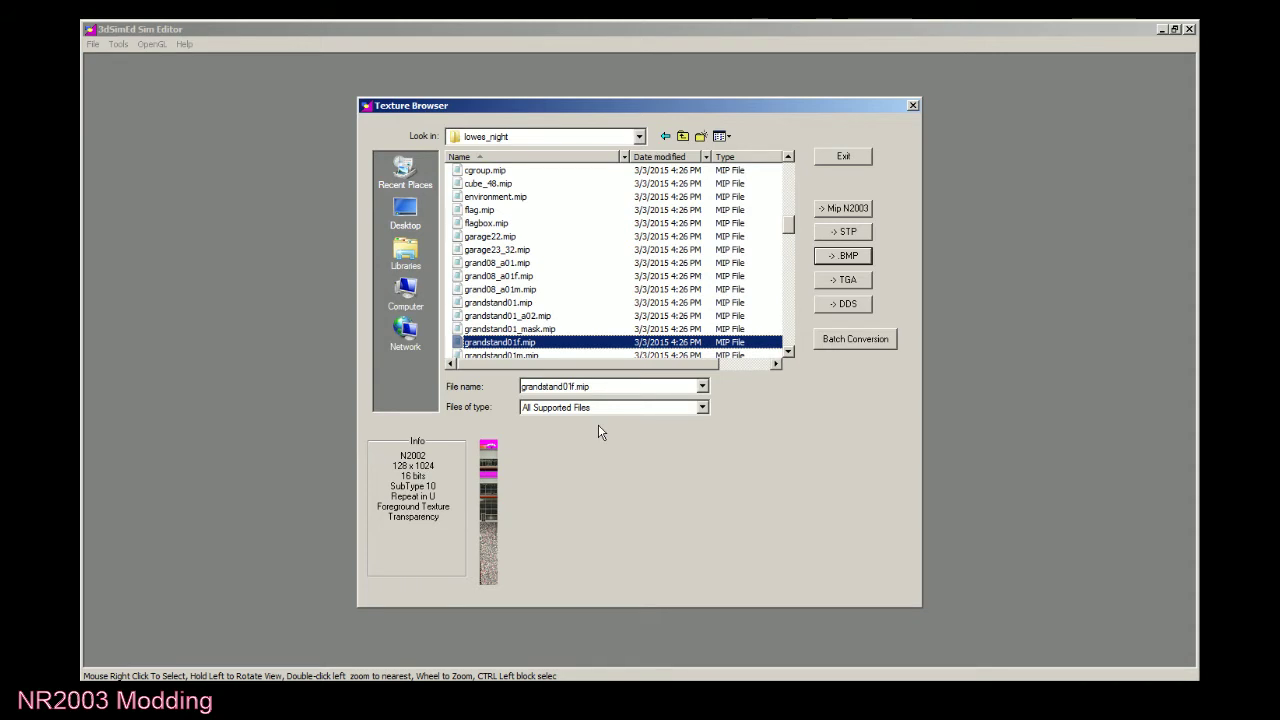
{"action": "key", "text": "Down"}
{"action": "key", "text": "Down"}
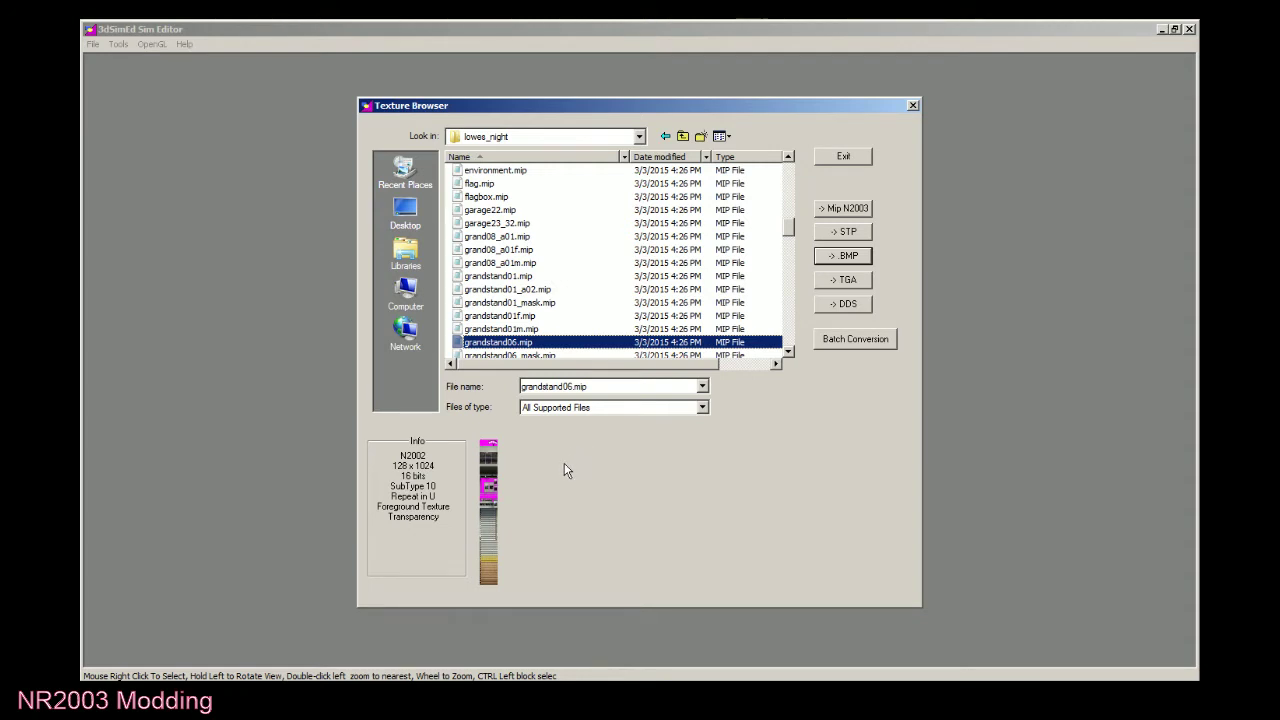
{"action": "key", "text": "Down"}
{"action": "key", "text": "Down"}
{"action": "key", "text": "Down"}
{"action": "key", "text": "Down"}
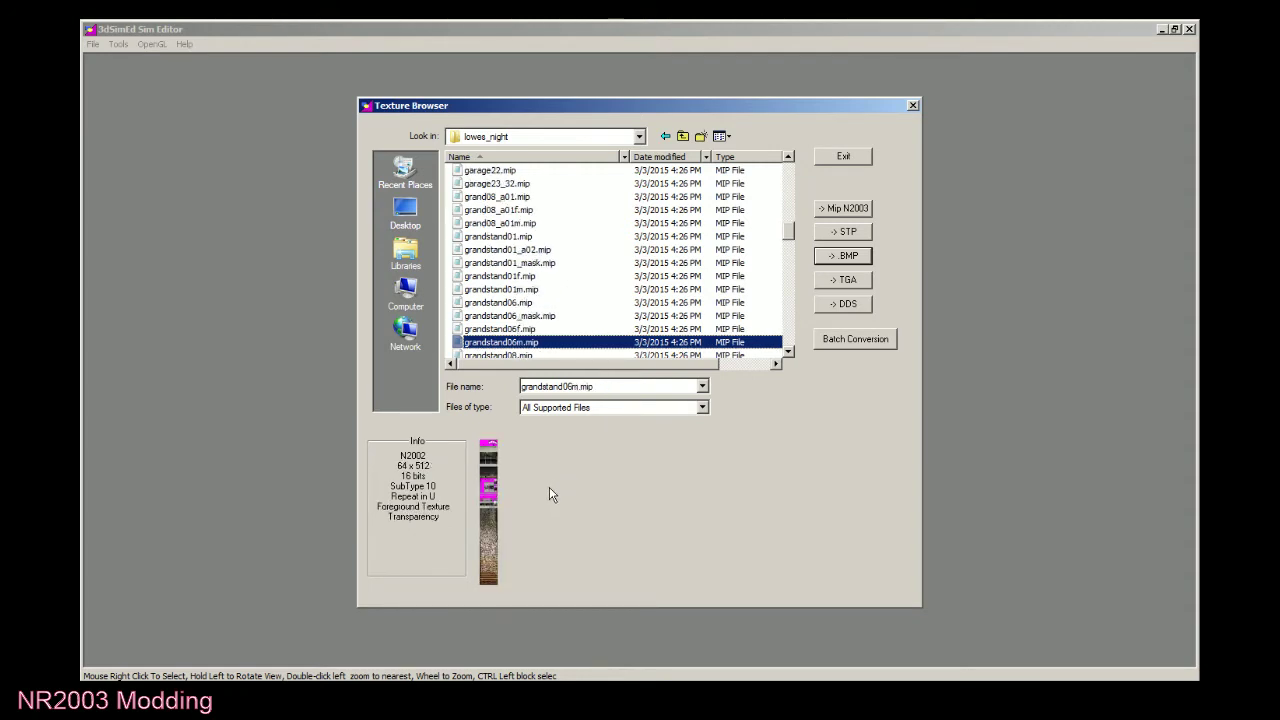
{"action": "key", "text": "Down"}
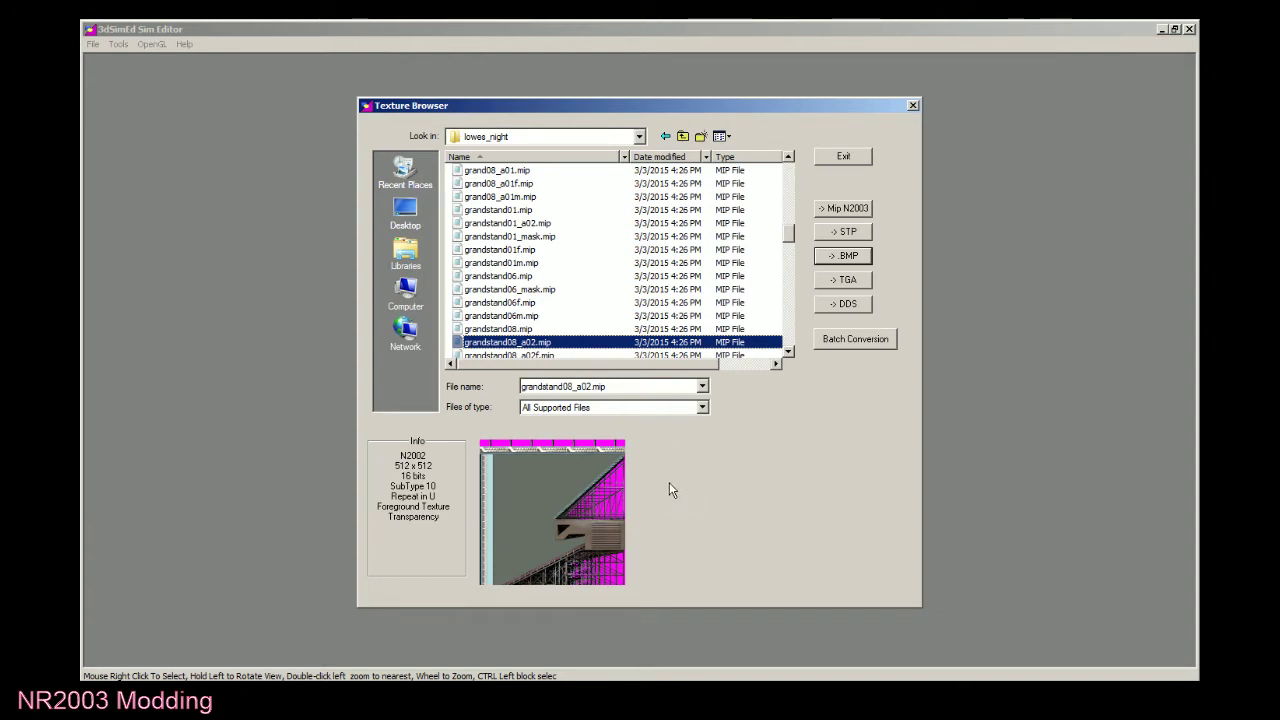
Convert grandstand08_a02.mip to BMP and move grandstand08_a02.bmp out of the lowes_night folder.
{"action": "left_click", "coordinate": [849, 256]}
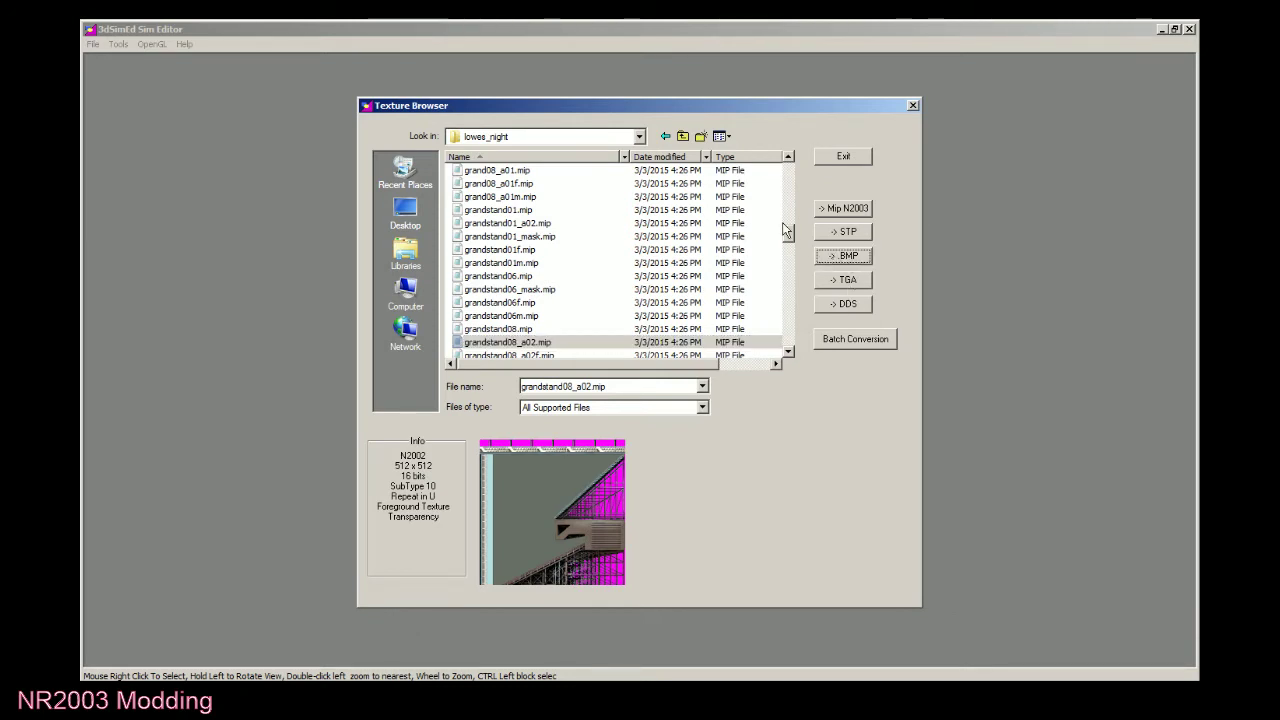
{"action": "left_click_drag", "start_coordinate": [789, 238], "coordinate": [786, 343]}
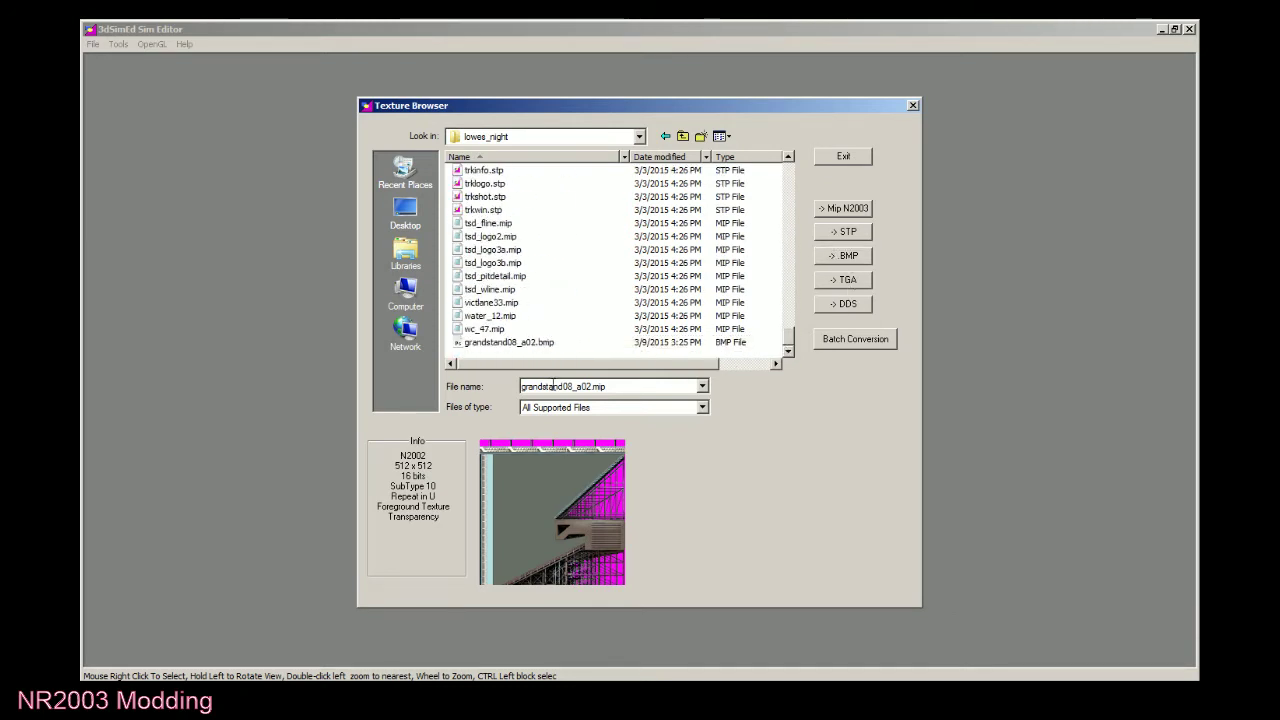
{"action": "left_click", "coordinate": [538, 343]}
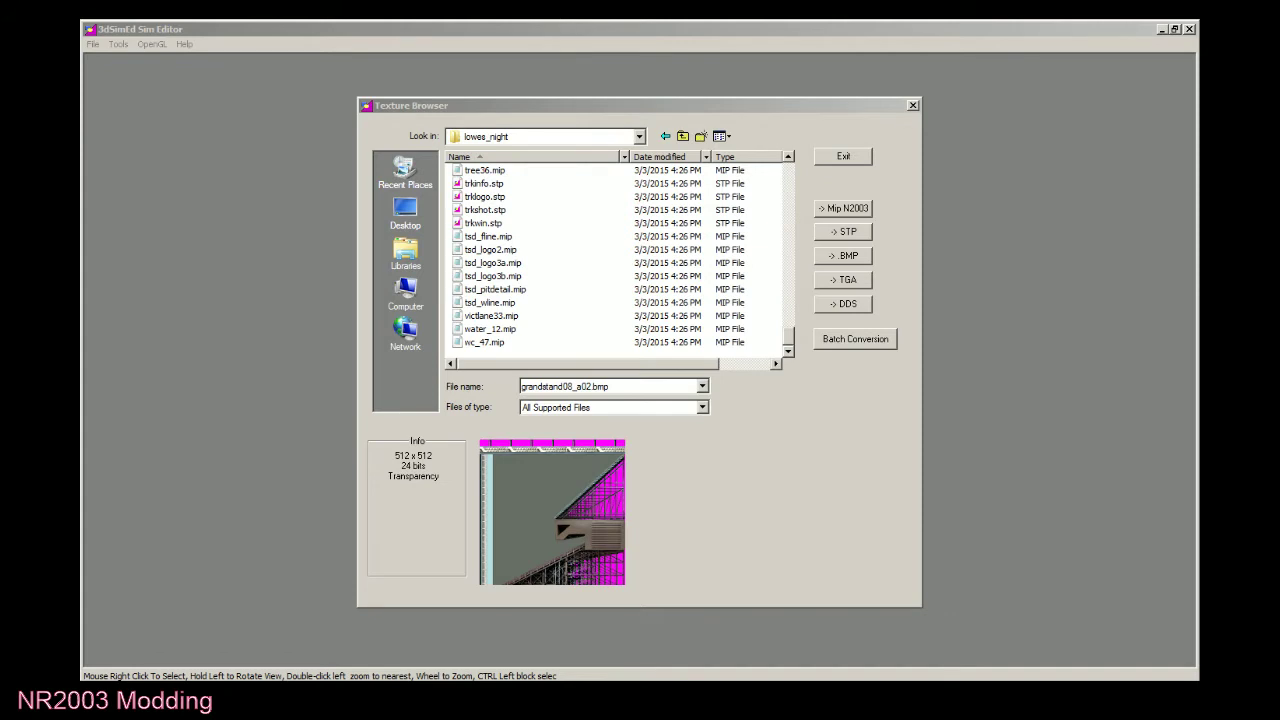
{"action": "left_click", "coordinate": [843, 156]}
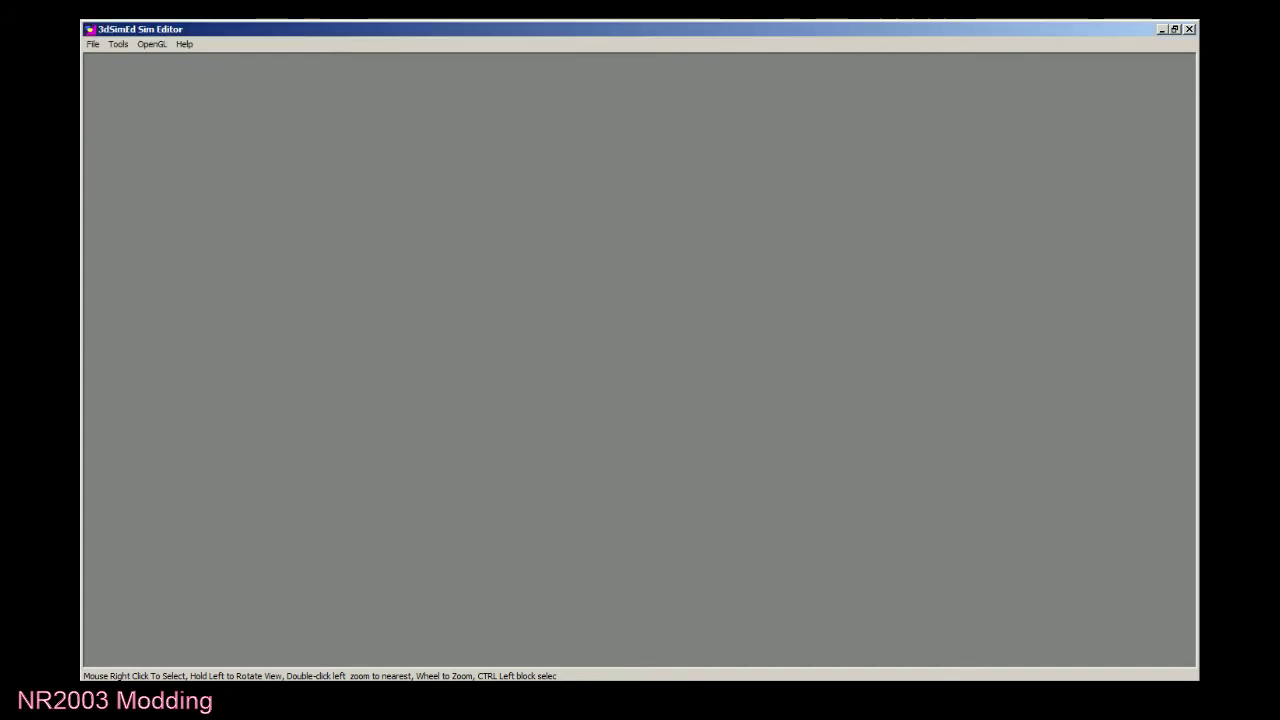
{"action": "left_click", "coordinate": [1189, 29]}
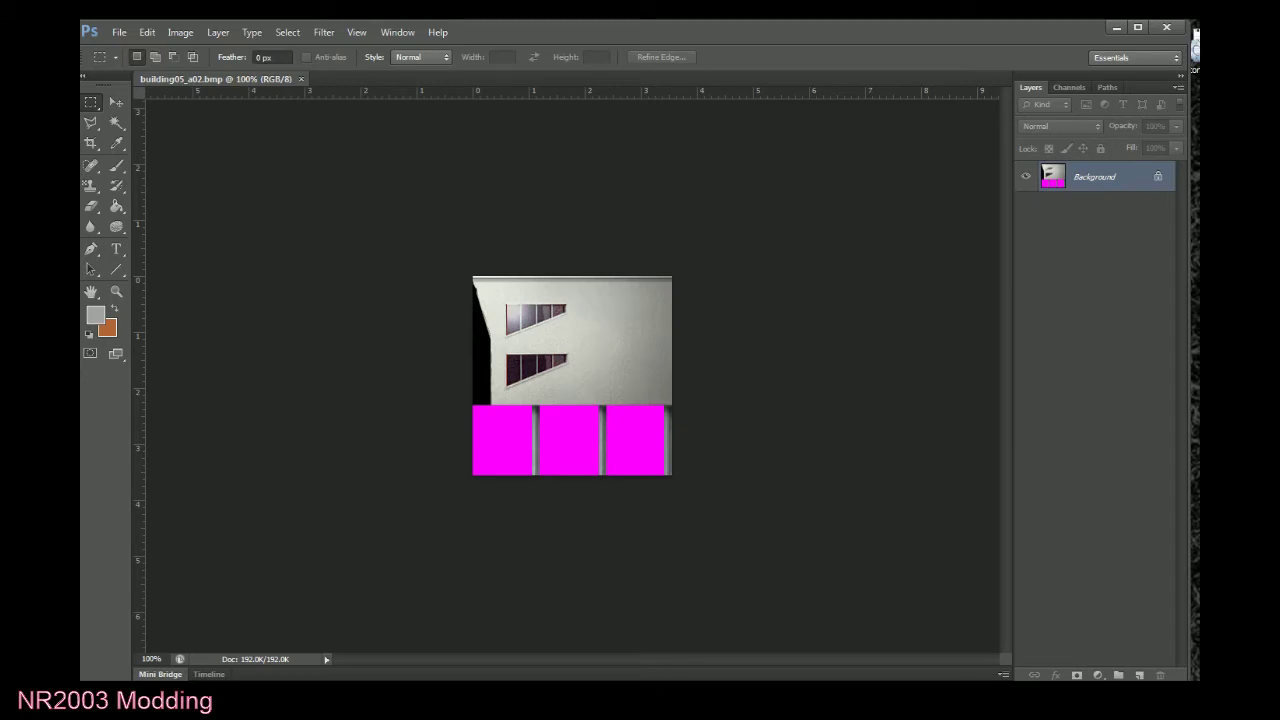
Copy the whole building05_a02.bmp image into maingrand.psd as a new layer and move it to the canvas's lower-right corner.
{"action": "left_click_drag", "start_coordinate": [436, 220], "coordinate": [707, 632]}
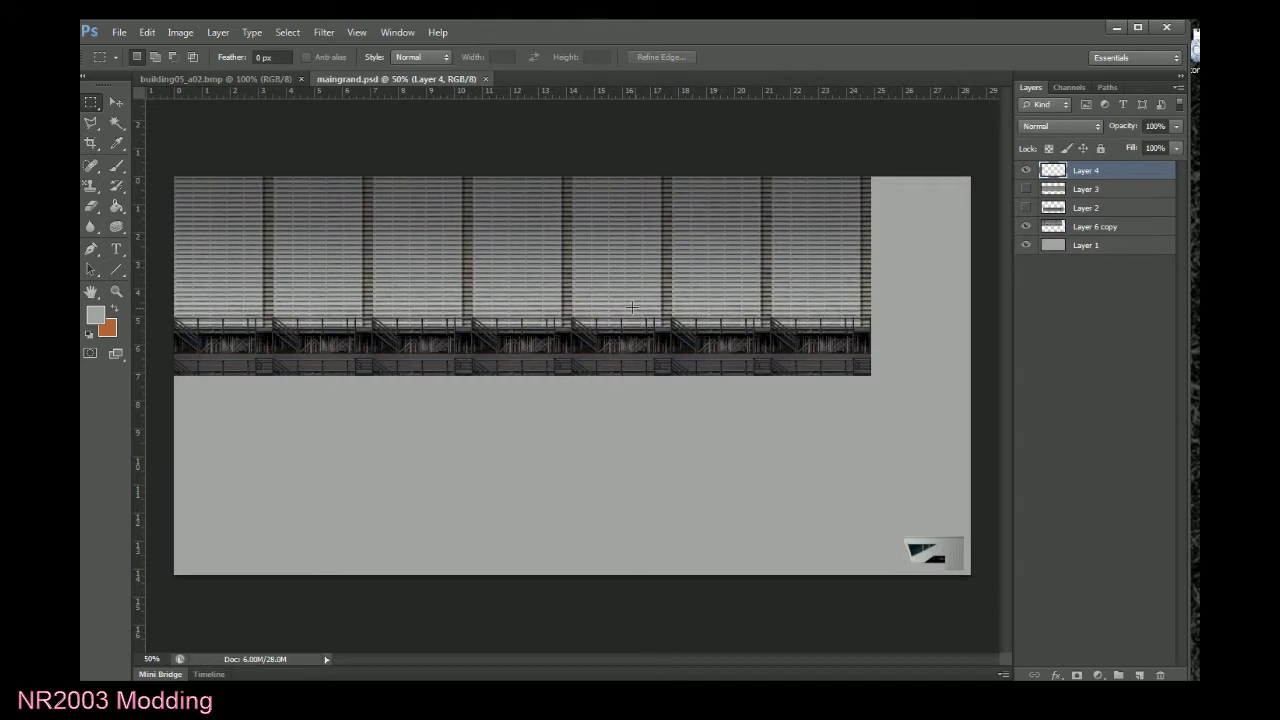
{"action": "key", "text": "ctrl+v"}
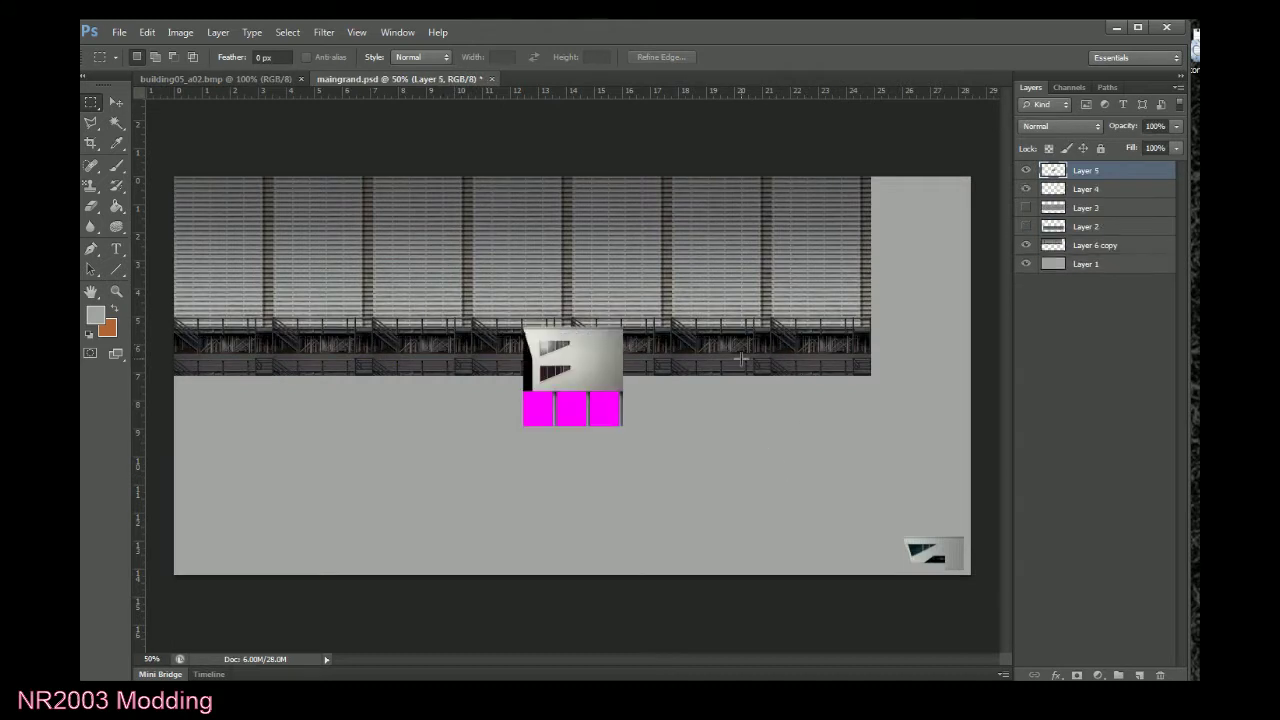
{"action": "left_click", "coordinate": [117, 102]}
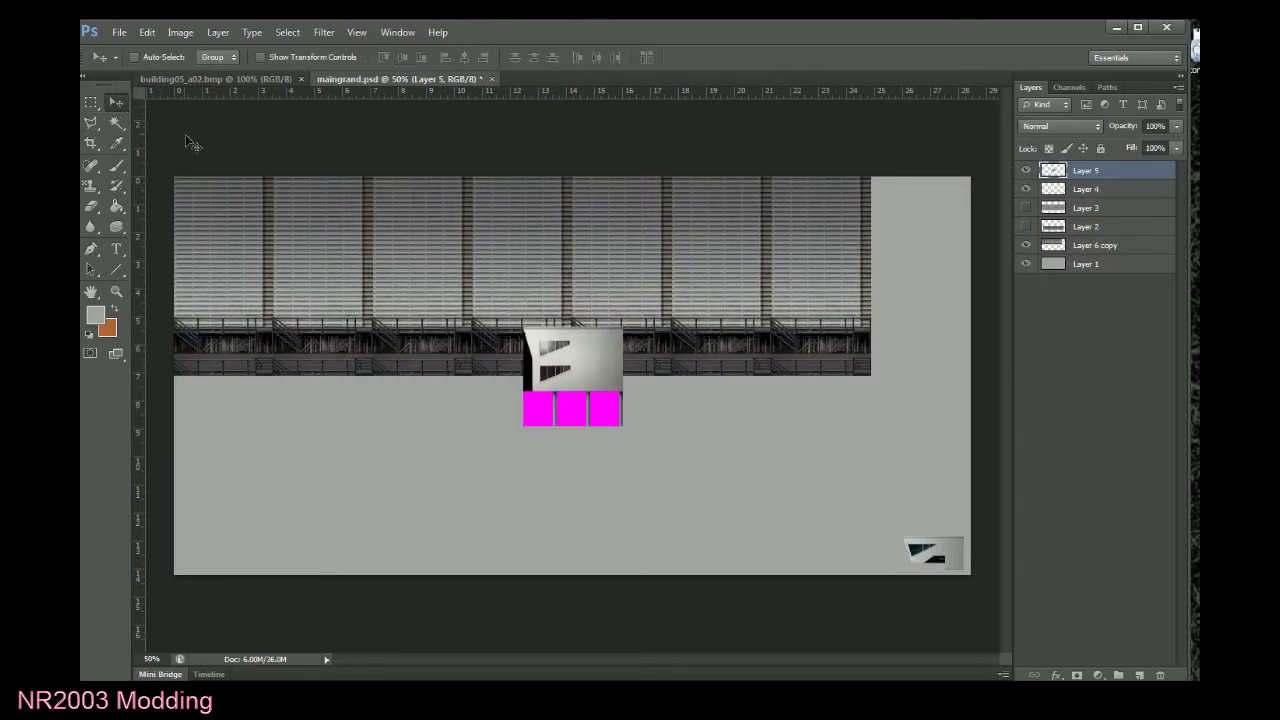
{"action": "left_click_drag", "start_coordinate": [608, 331], "coordinate": [952, 480]}
{"action": "key", "text": "Up"}
{"action": "key", "text": "Up"}
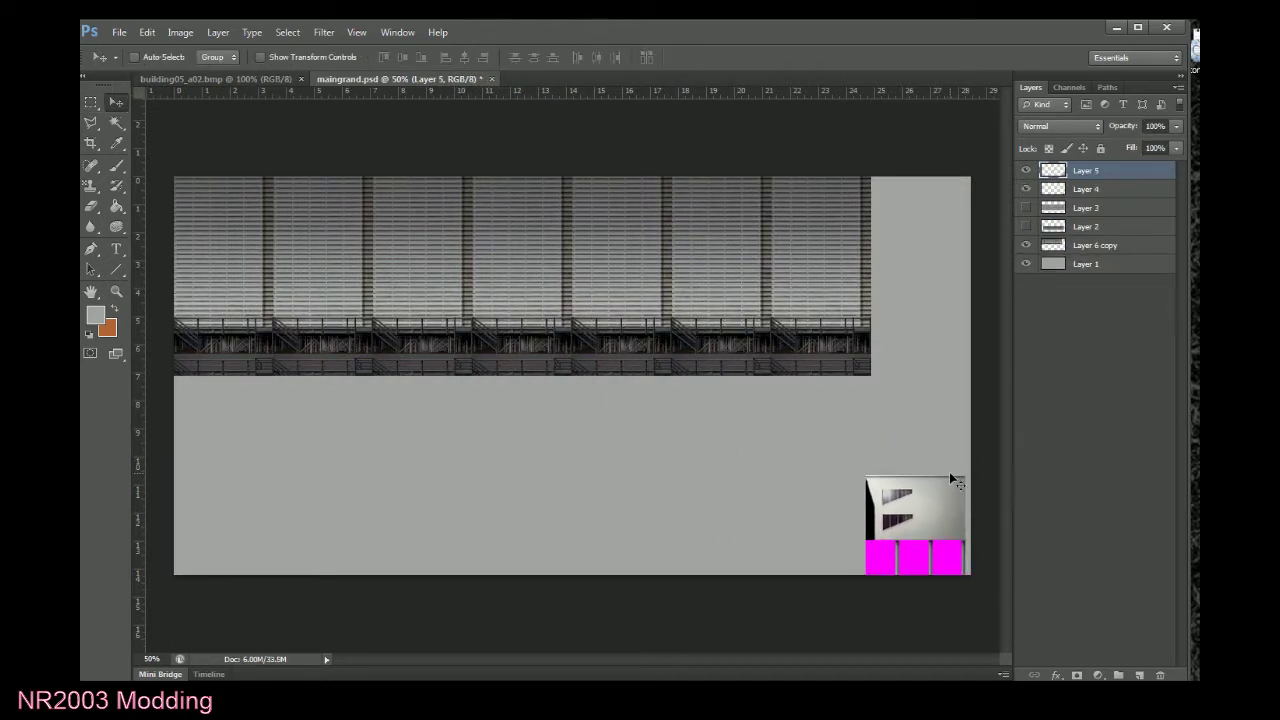
{"action": "key", "text": "Down"}
{"action": "key", "text": "Right"}
{"action": "key", "text": "Right"}
{"action": "key", "text": "Right"}
{"action": "key", "text": "Right"}
{"action": "key", "text": "Right"}
{"action": "key", "text": "Right"}
{"action": "key", "text": "Right"}
{"action": "key", "text": "Right"}
{"action": "key", "text": "Right"}
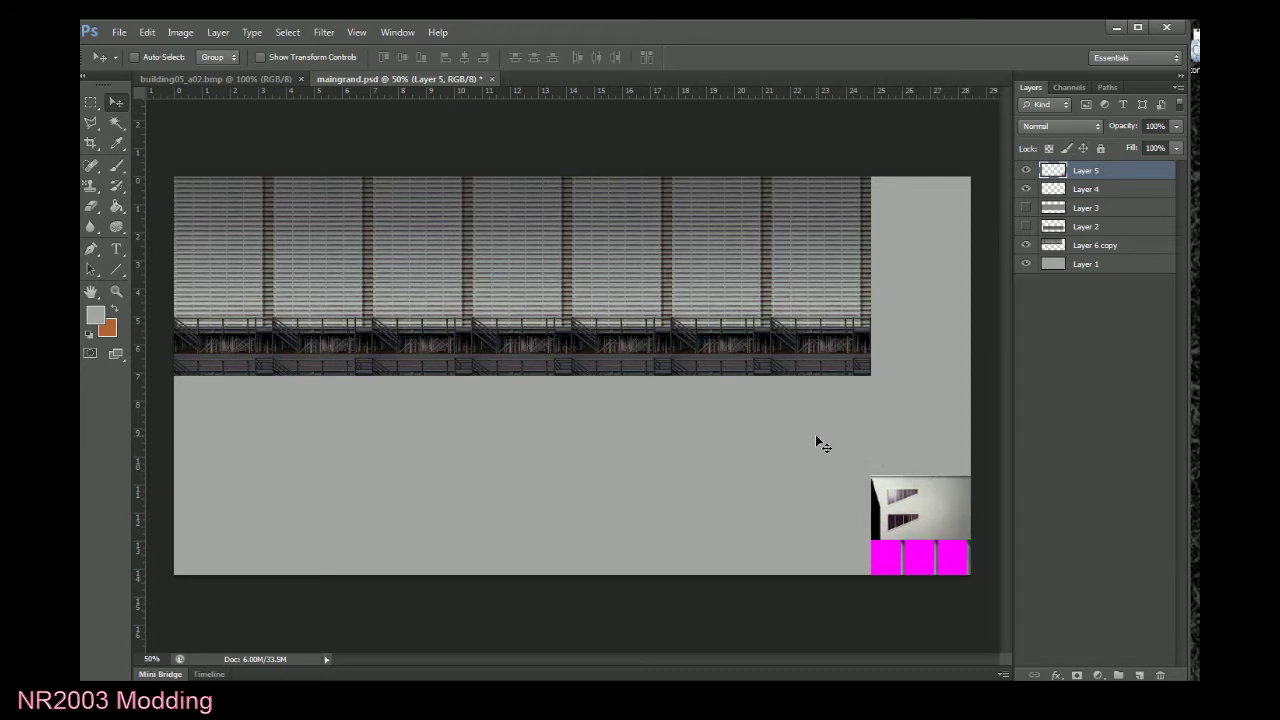
Check the pasted building layer's edges at 100% zoom and nudge it flush with the canvas's lower-right corner.
{"action": "key", "text": "ctrl+plus"}
{"action": "key", "text": "ctrl+plus"}
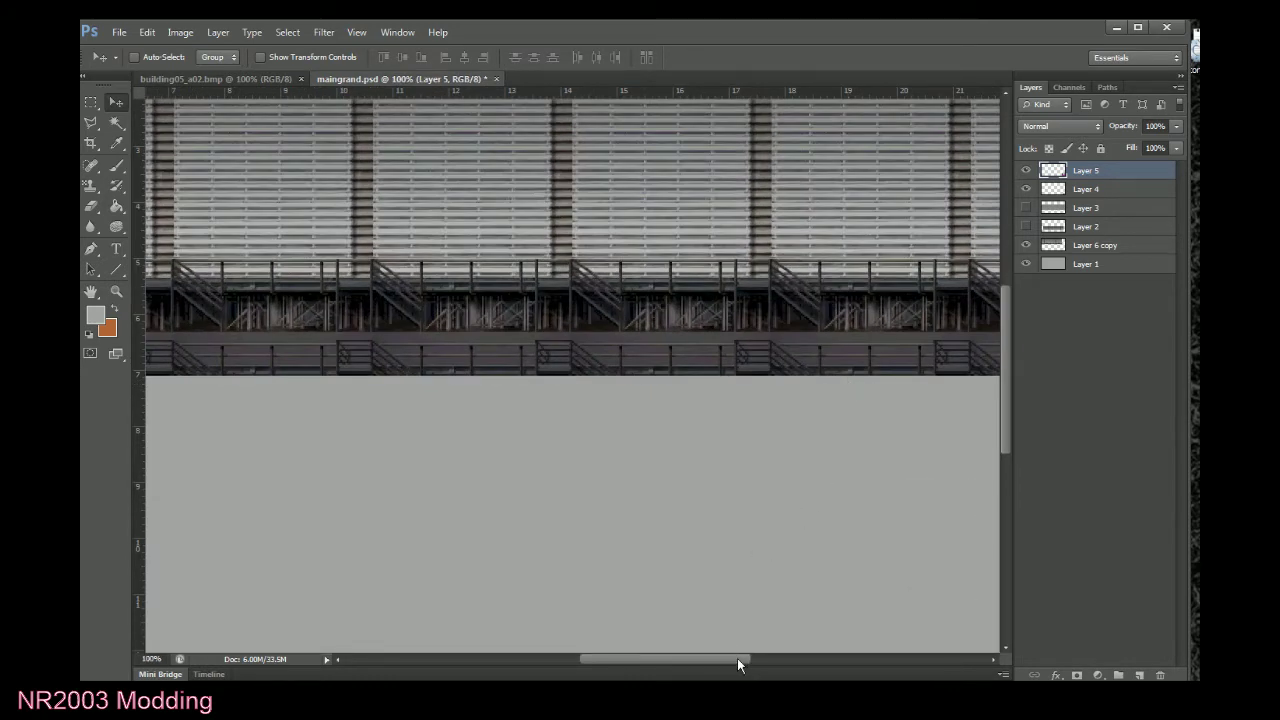
{"action": "left_click_drag", "start_coordinate": [737, 661], "coordinate": [860, 659]}
{"action": "left_click_drag", "start_coordinate": [1005, 366], "coordinate": [1013, 420]}
{"action": "left_click", "coordinate": [1027, 170]}
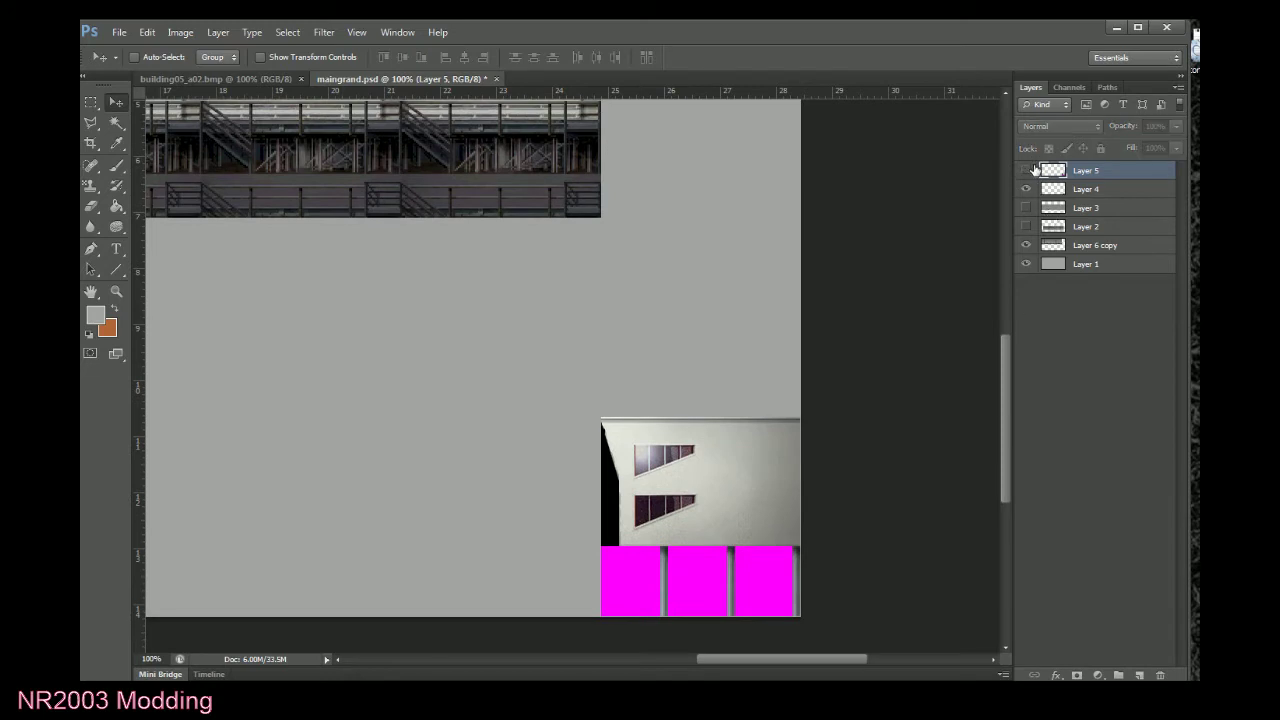
{"action": "left_click", "coordinate": [1027, 170]}
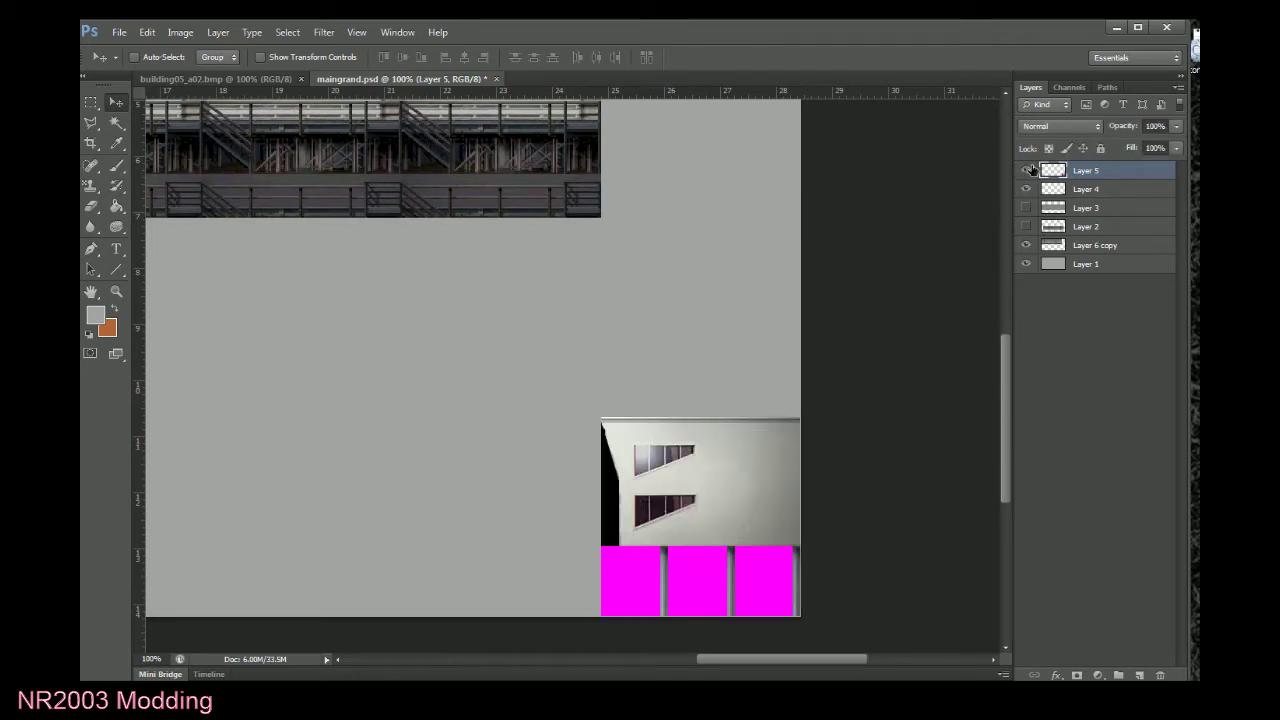
{"action": "left_click", "coordinate": [1031, 170]}
{"action": "left_click", "coordinate": [1031, 170]}
{"action": "left_click", "coordinate": [1031, 170]}
{"action": "left_click", "coordinate": [1031, 170]}
{"action": "key", "text": "Down"}
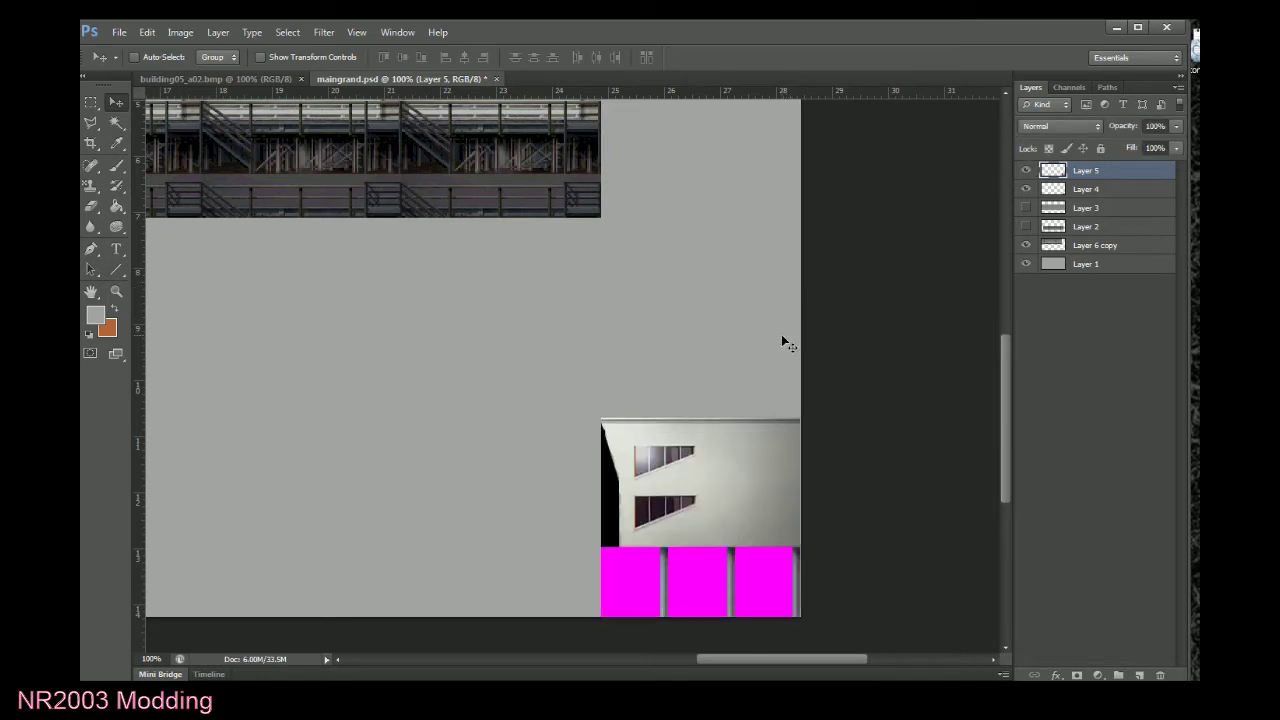
{"action": "key", "text": "Right"}
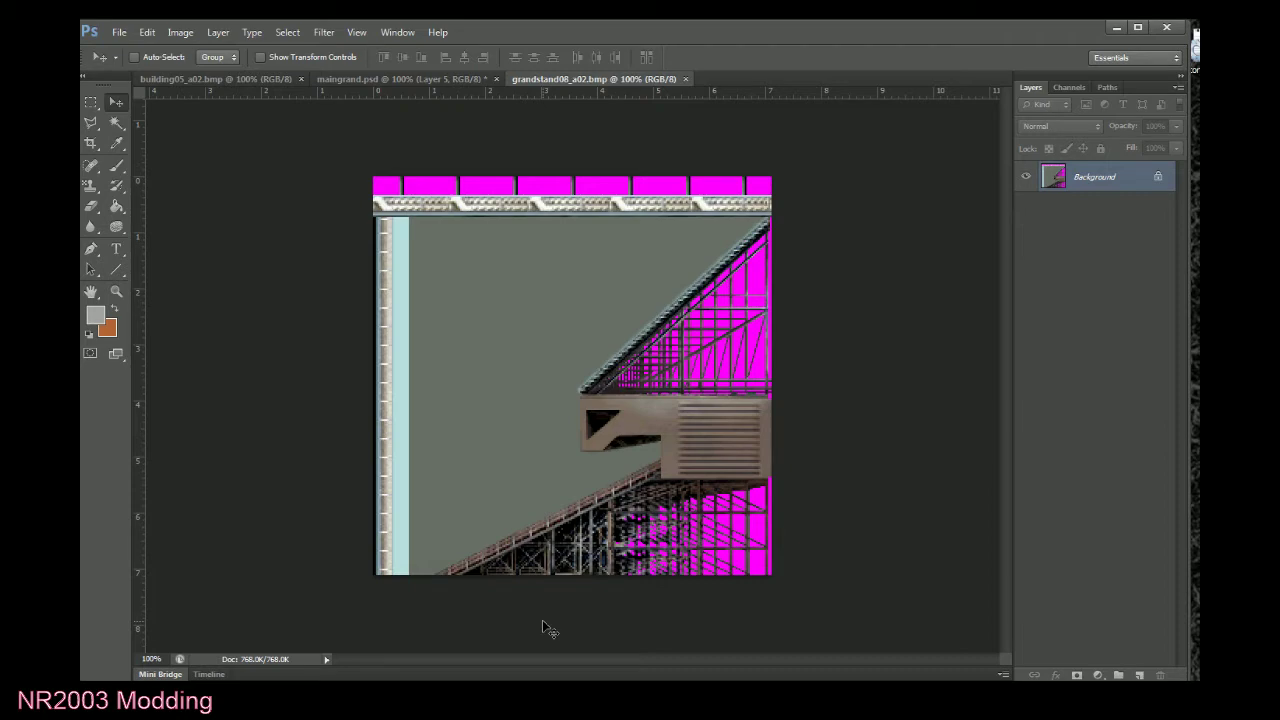
Switch to 3dSimEd and browse its texture browser to the martinsville_SBP folder inside the Papyrus tracks folder.
{"action": "left_click", "coordinate": [1116, 27]}
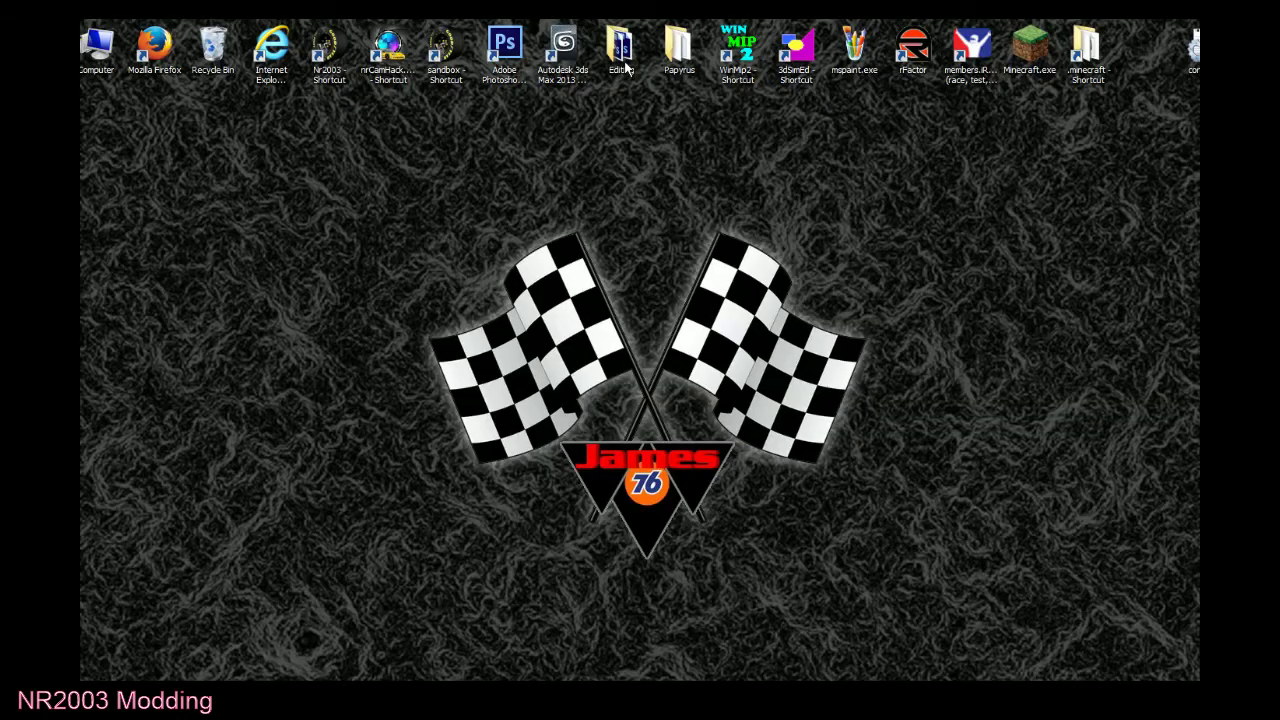
{"action": "double_click", "coordinate": [797, 60]}
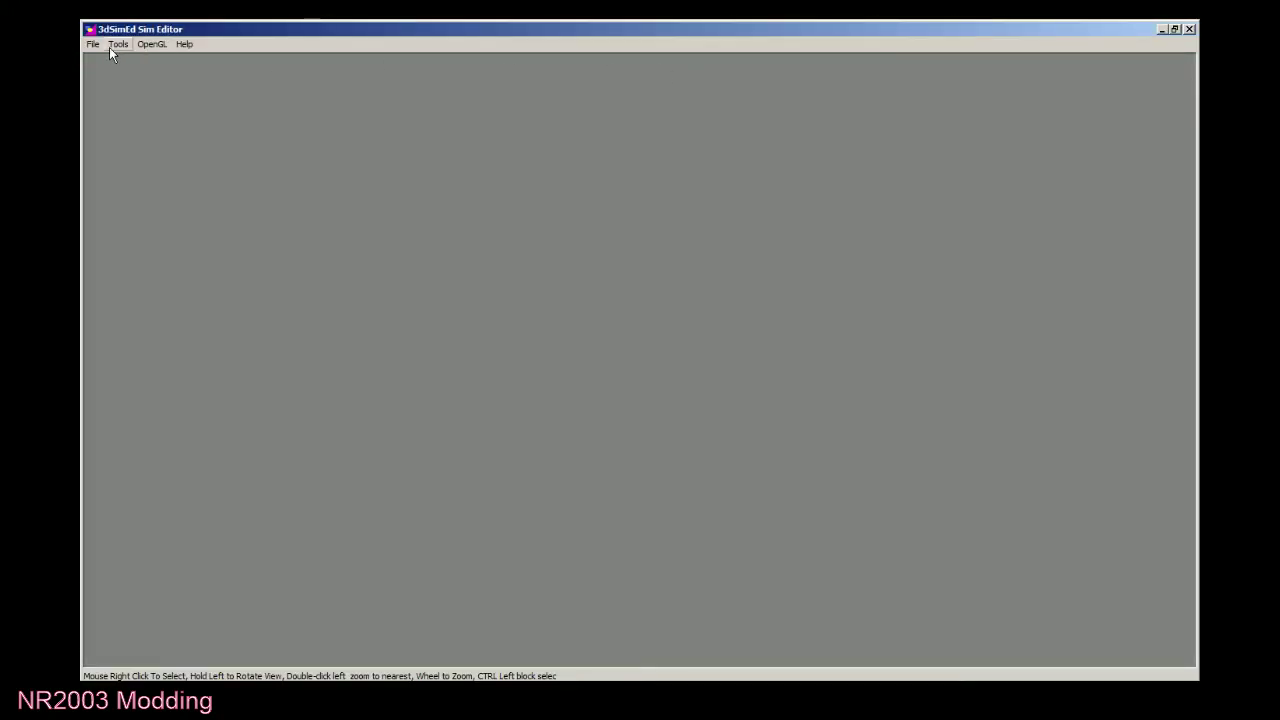
{"action": "left_click", "coordinate": [118, 44]}
{"action": "left_click", "coordinate": [133, 87]}
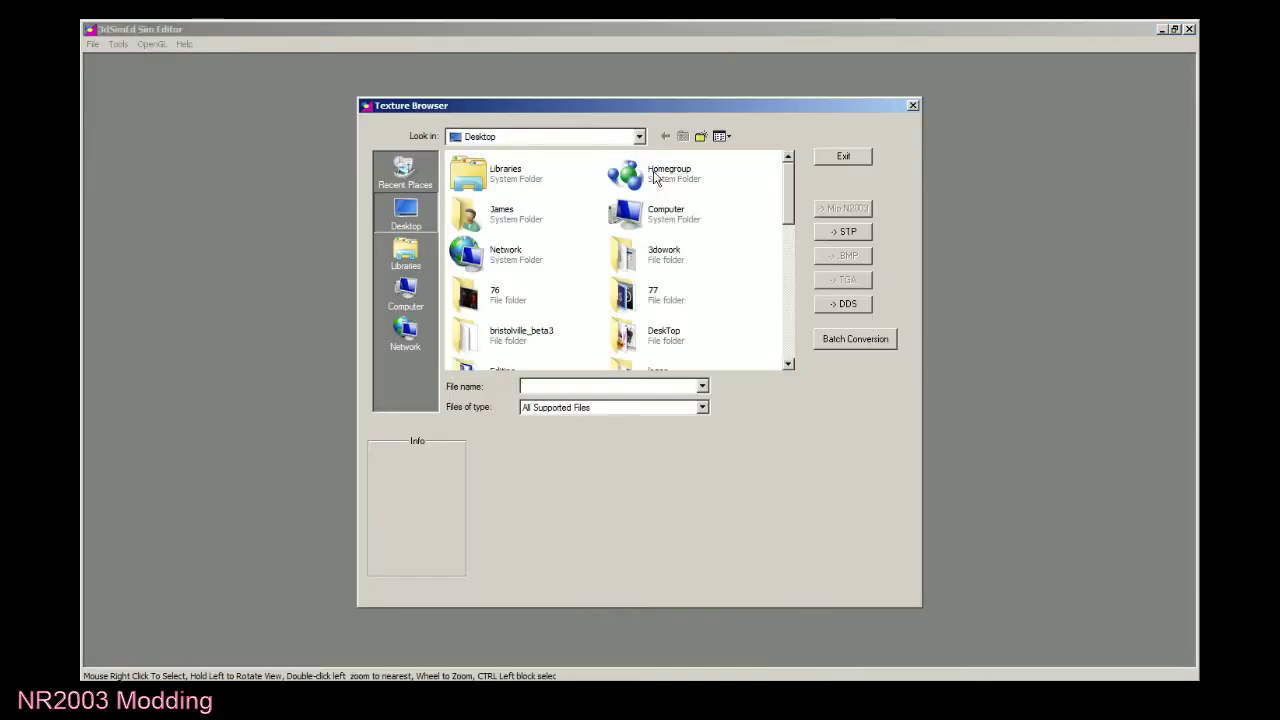
{"action": "left_click_drag", "start_coordinate": [794, 225], "coordinate": [800, 263]}
{"action": "double_click", "coordinate": [682, 286]}
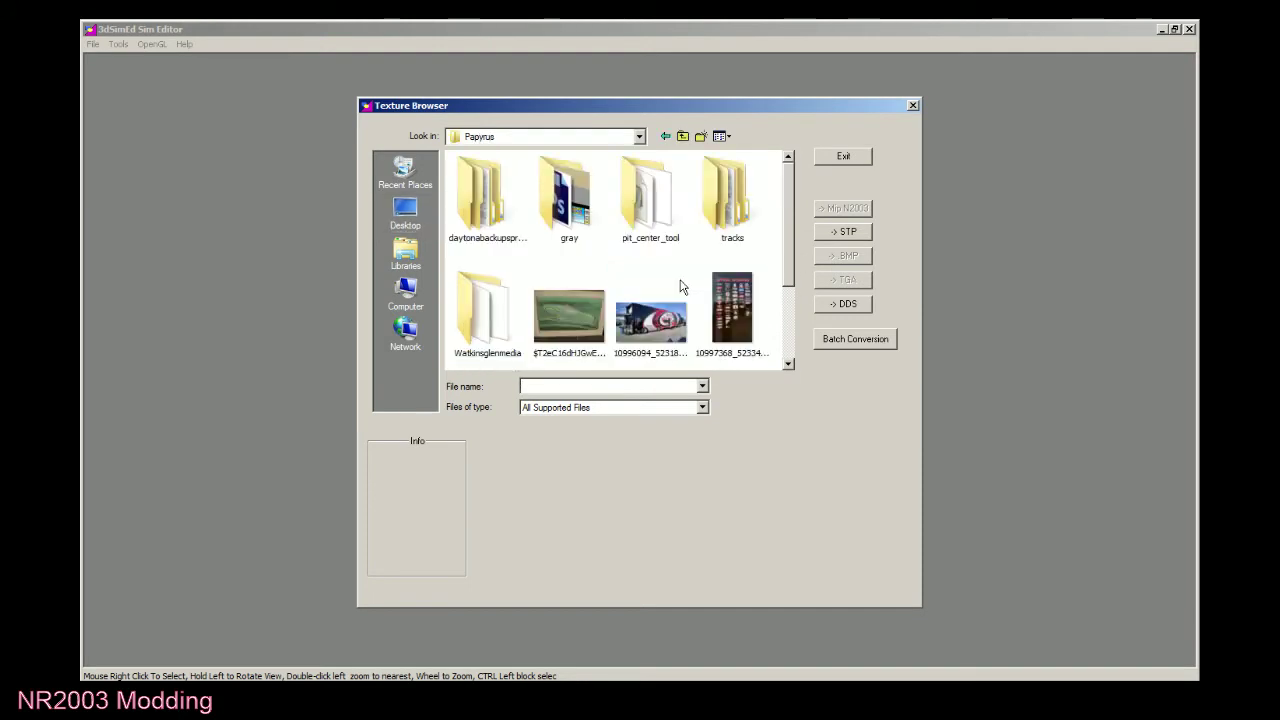
{"action": "double_click", "coordinate": [733, 228]}
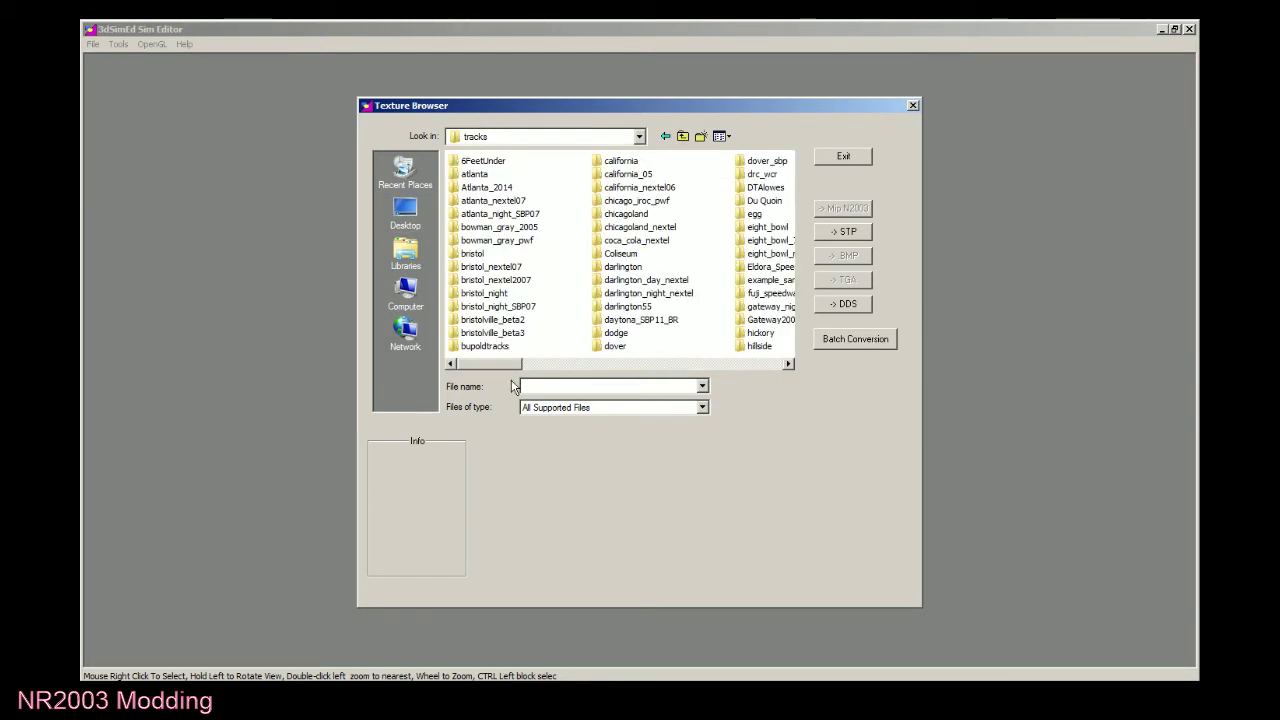
{"action": "left_click_drag", "start_coordinate": [512, 365], "coordinate": [647, 365]}
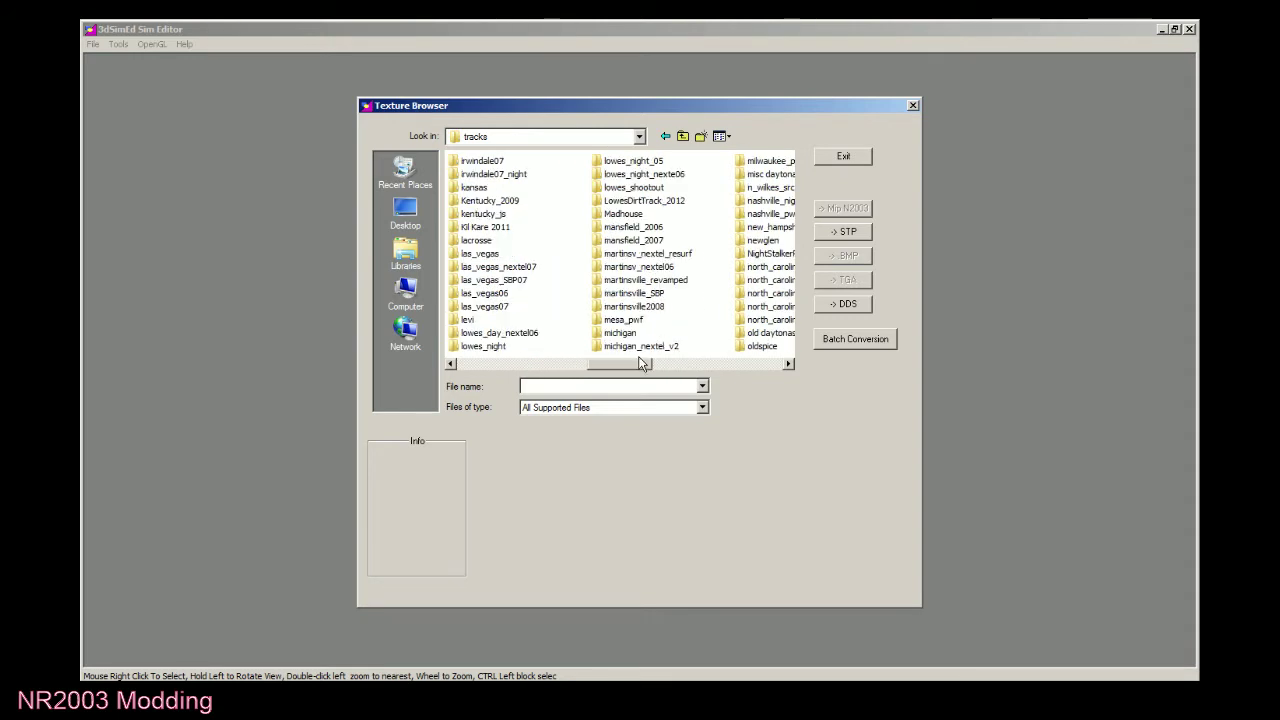
{"action": "double_click", "coordinate": [636, 295]}
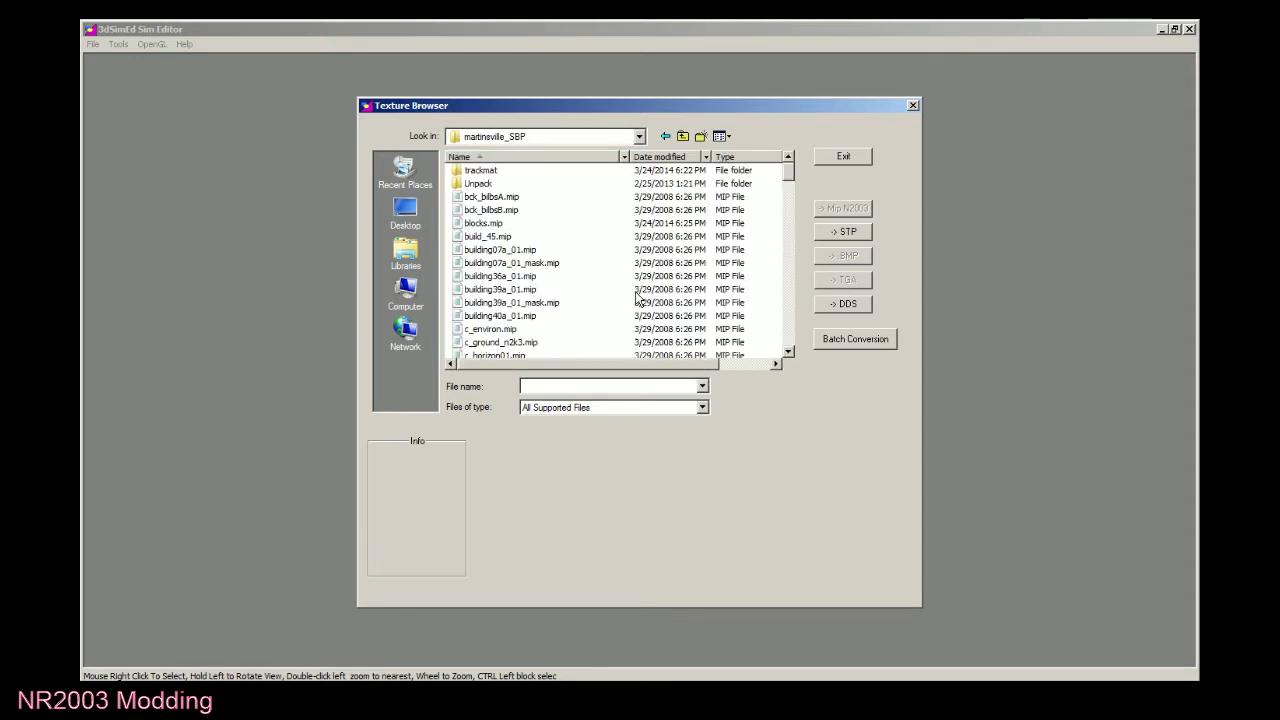
Preview the billboard, building and horizon textures in martinsville_SBP, from bck_bilbsA.mip to c_horizon01.mip.
{"action": "left_click", "coordinate": [511, 196]}
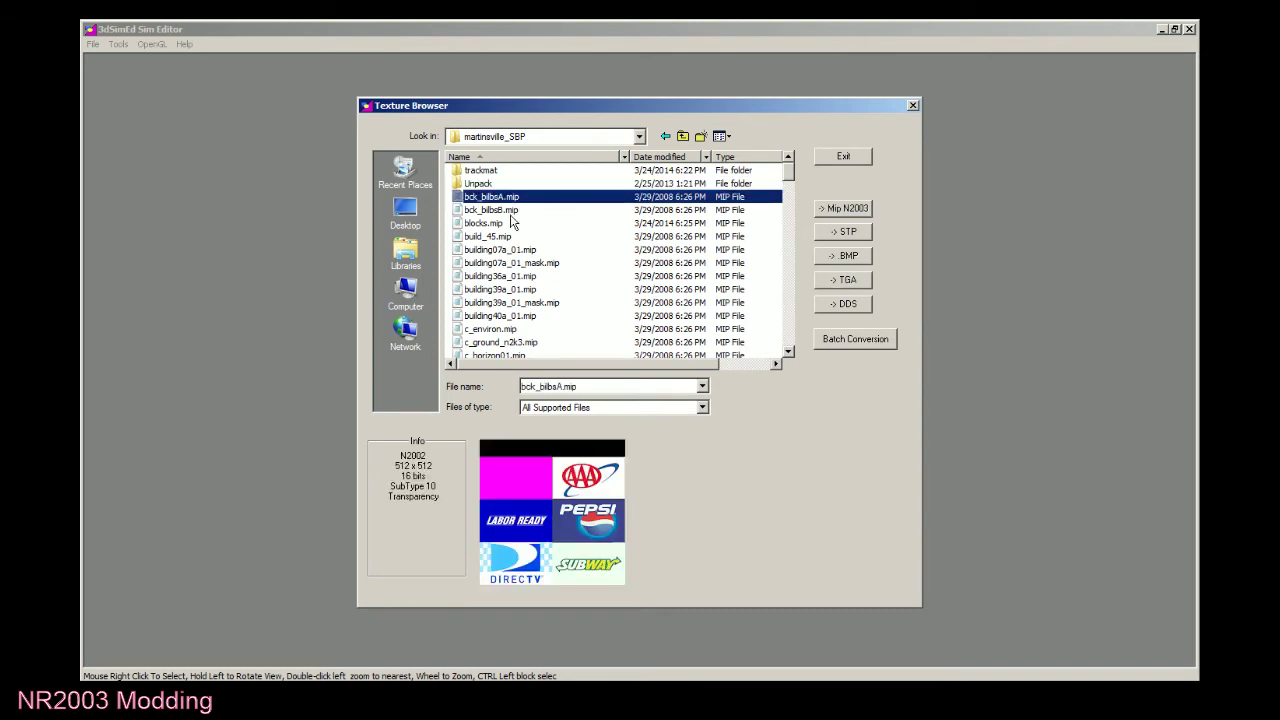
{"action": "key", "text": "Down"}
{"action": "key", "text": "Down"}
{"action": "key", "text": "Down"}
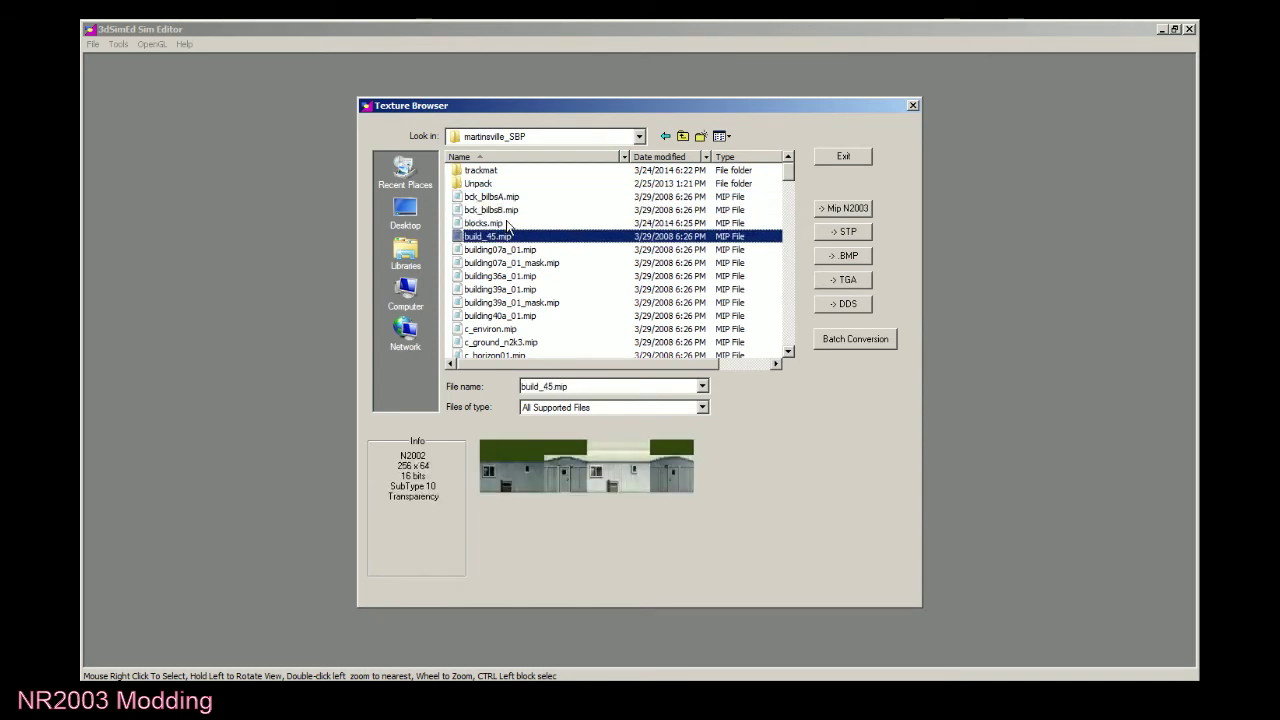
{"action": "key", "text": "Down"}
{"action": "key", "text": "Down"}
{"action": "key", "text": "Down"}
{"action": "key", "text": "Up"}
{"action": "key", "text": "Up"}
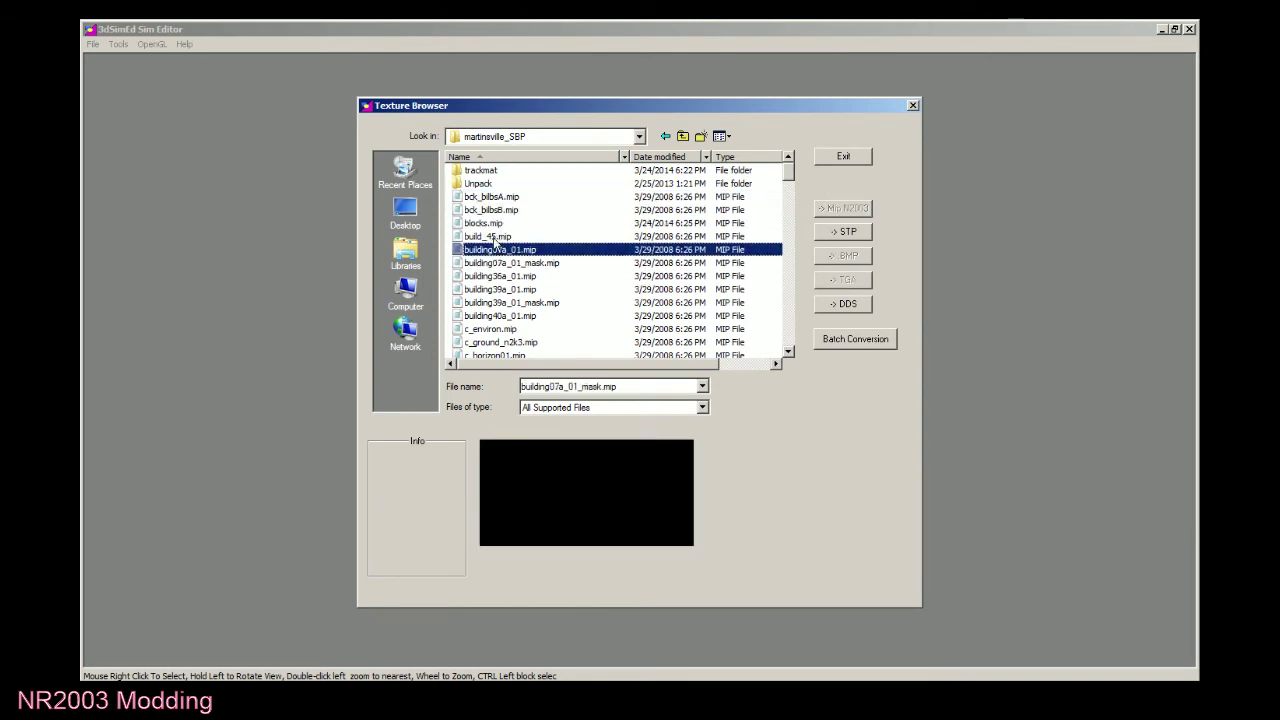
{"action": "key", "text": "Down"}
{"action": "key", "text": "Down"}
{"action": "key", "text": "Down"}
{"action": "key", "text": "Down"}
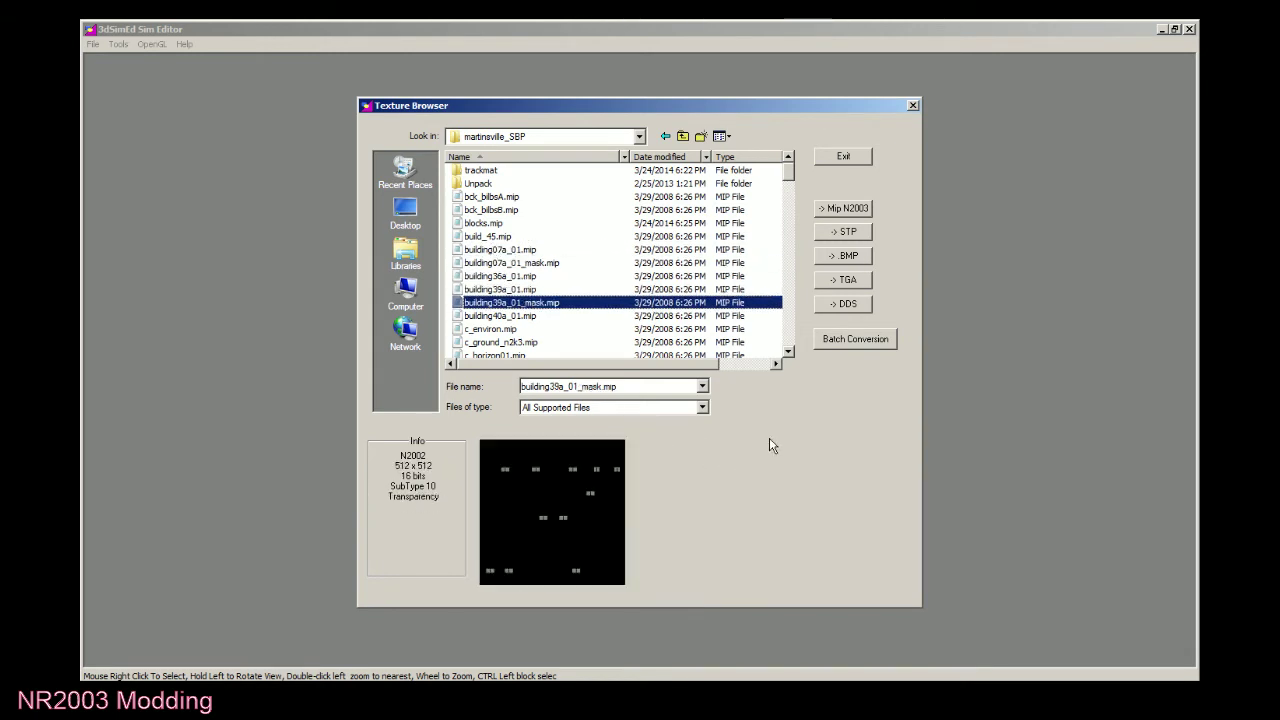
{"action": "key", "text": "Down"}
{"action": "key", "text": "Down"}
{"action": "key", "text": "Down"}
{"action": "key", "text": "Down"}
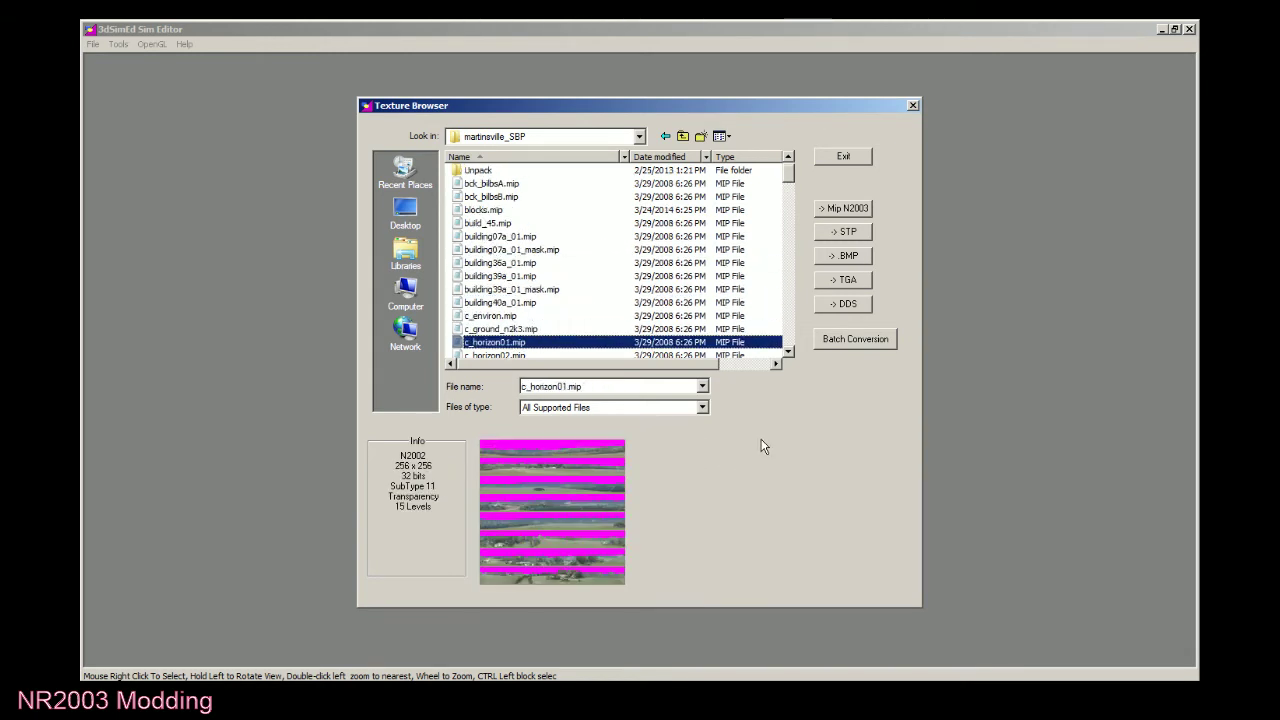
Preview the care center, light, garage and ground textures in martinsville_SBP, from c_horizon02.mip to ground_n2k3.mip.
{"action": "key", "text": "Down"}
{"action": "key", "text": "Down"}
{"action": "key", "text": "Down"}
{"action": "key", "text": "Down"}
{"action": "key", "text": "Down"}
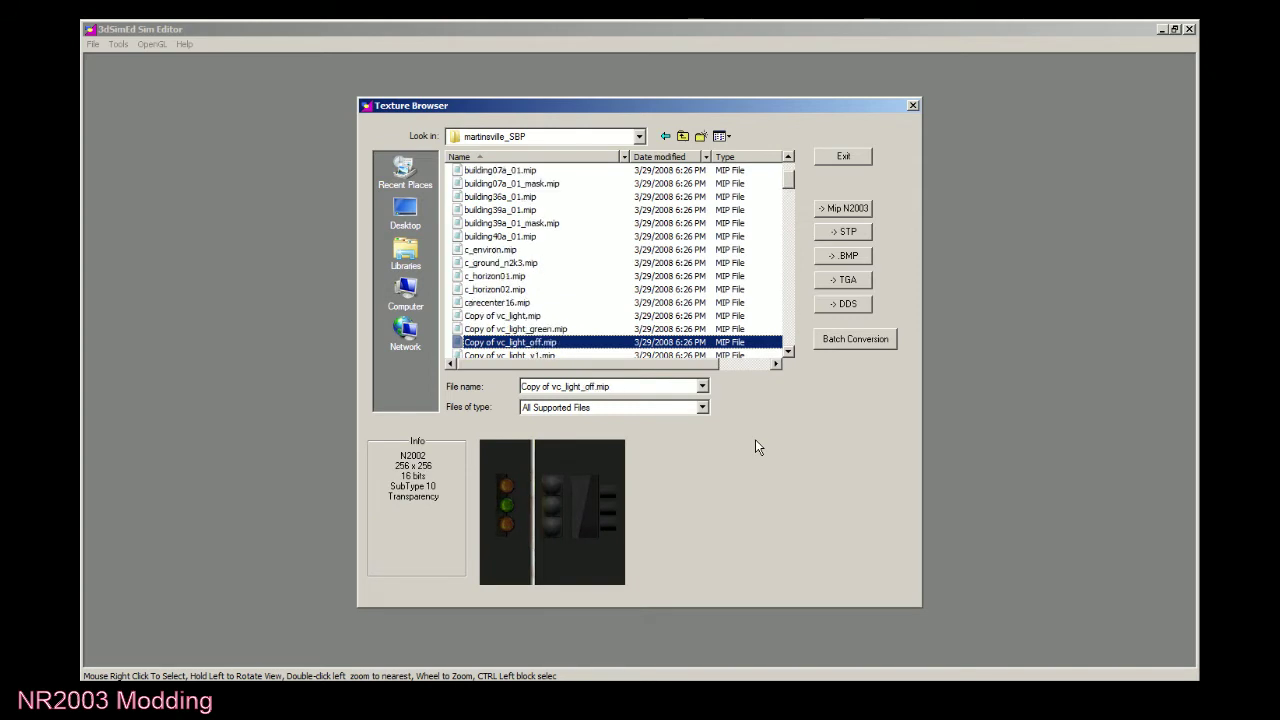
{"action": "key", "text": "Down"}
{"action": "key", "text": "Down"}
{"action": "key", "text": "Down"}
{"action": "key", "text": "Down"}
{"action": "key", "text": "Down"}
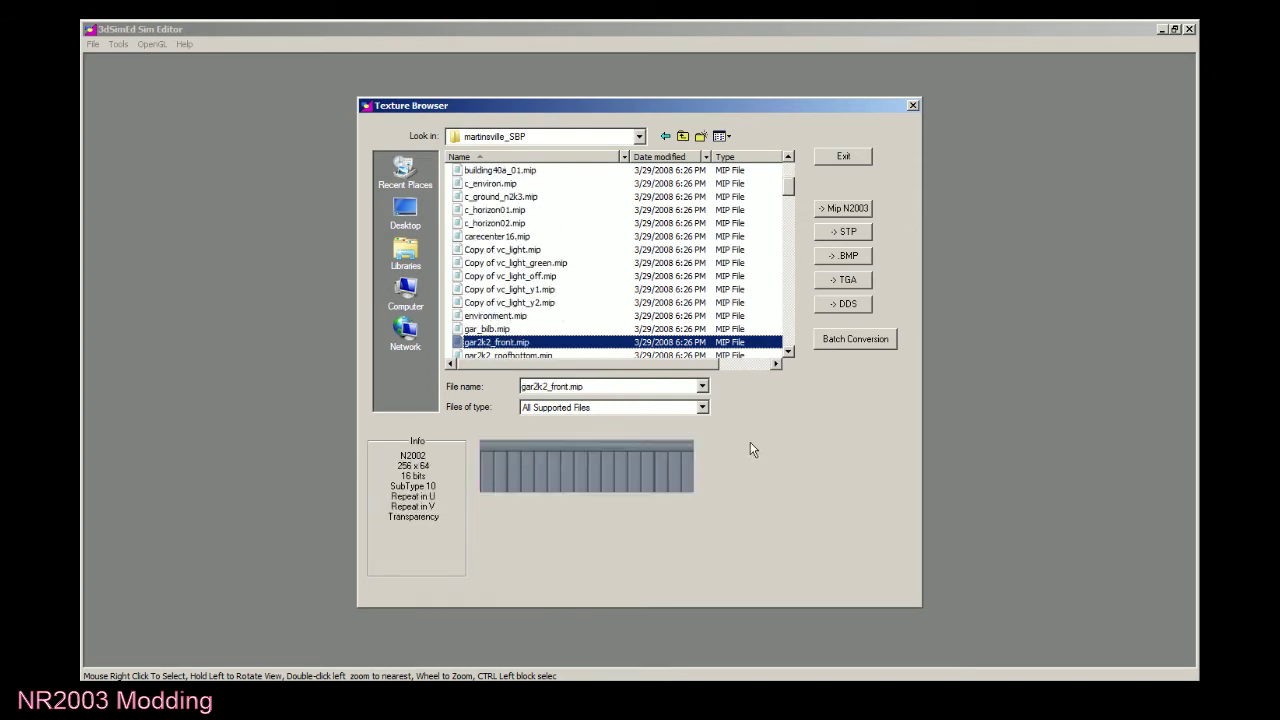
{"action": "key", "text": "Down"}
{"action": "key", "text": "Down"}
{"action": "key", "text": "Down"}
{"action": "key", "text": "Down"}
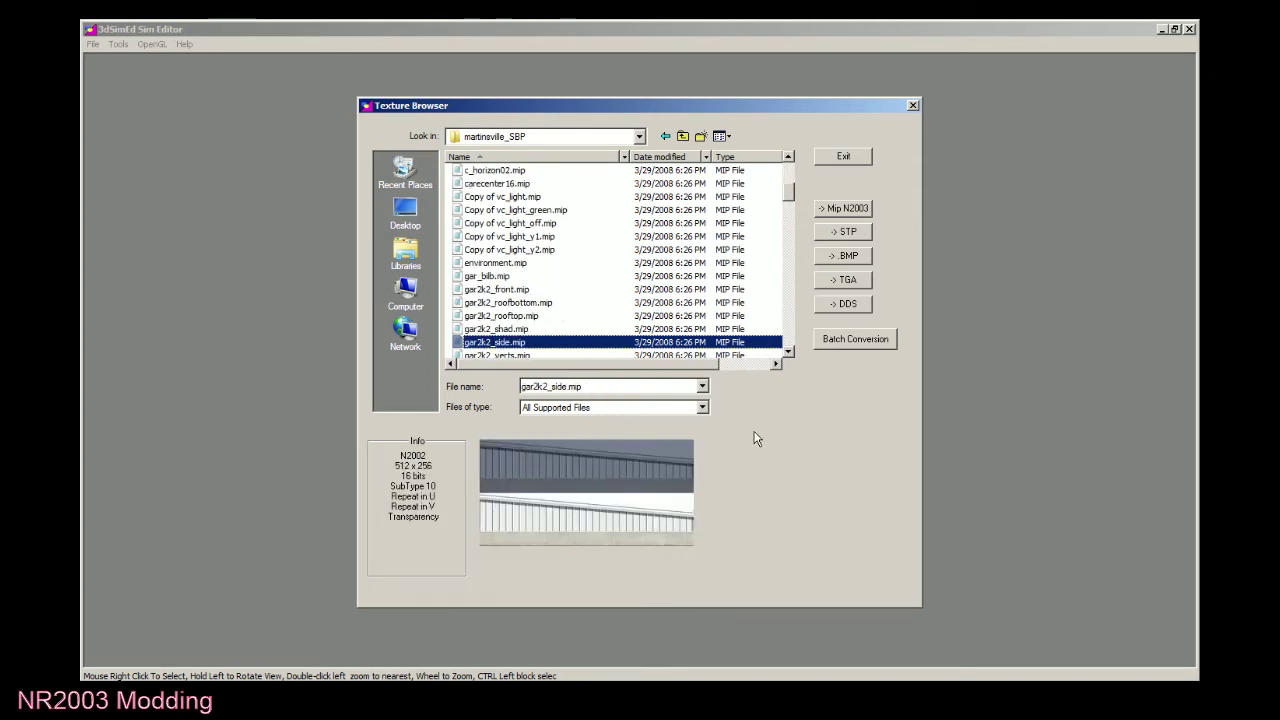
{"action": "key", "text": "Down"}
{"action": "key", "text": "Down"}
{"action": "key", "text": "Down"}
Preview the grst_12 and grst_bs grandstand textures in martinsville_SBP, from grst_12_e.mip to grst_bs3_c_mask.mip.
{"action": "key", "text": "Down"}
{"action": "key", "text": "Down"}
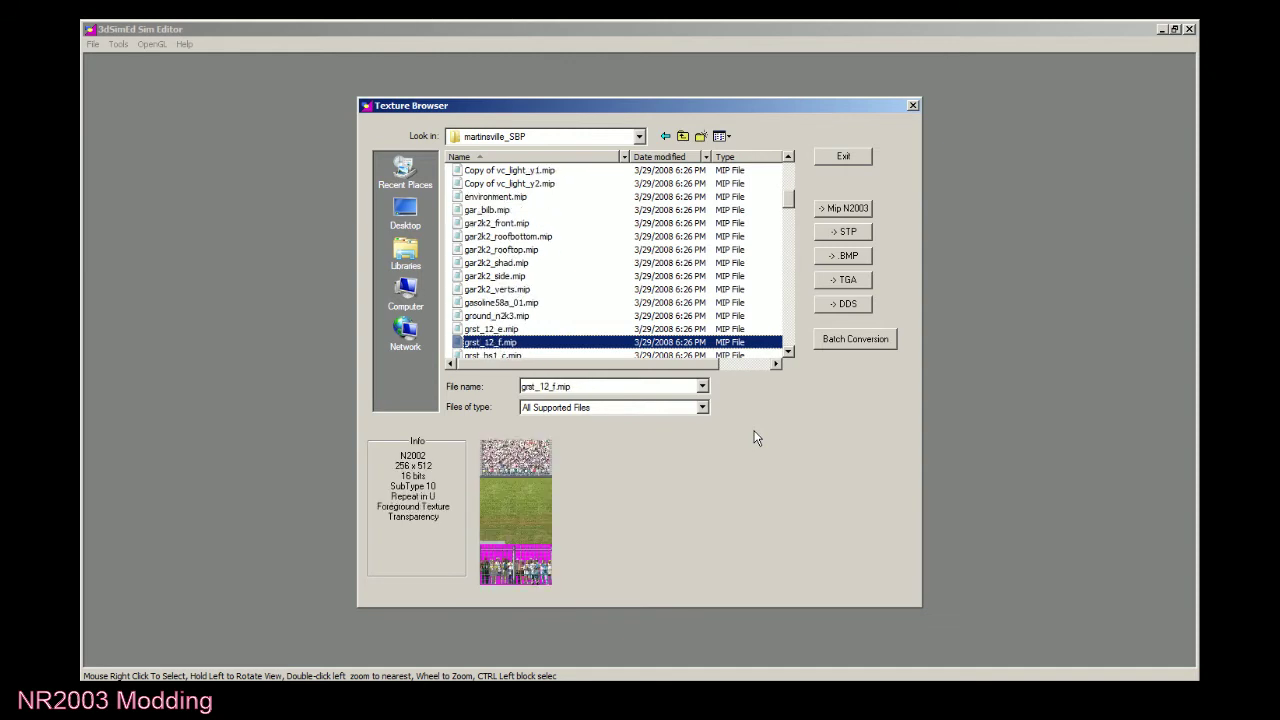
{"action": "key", "text": "Down"}
{"action": "key", "text": "Down"}
{"action": "key", "text": "Down"}
{"action": "key", "text": "Down"}
{"action": "key", "text": "Down"}
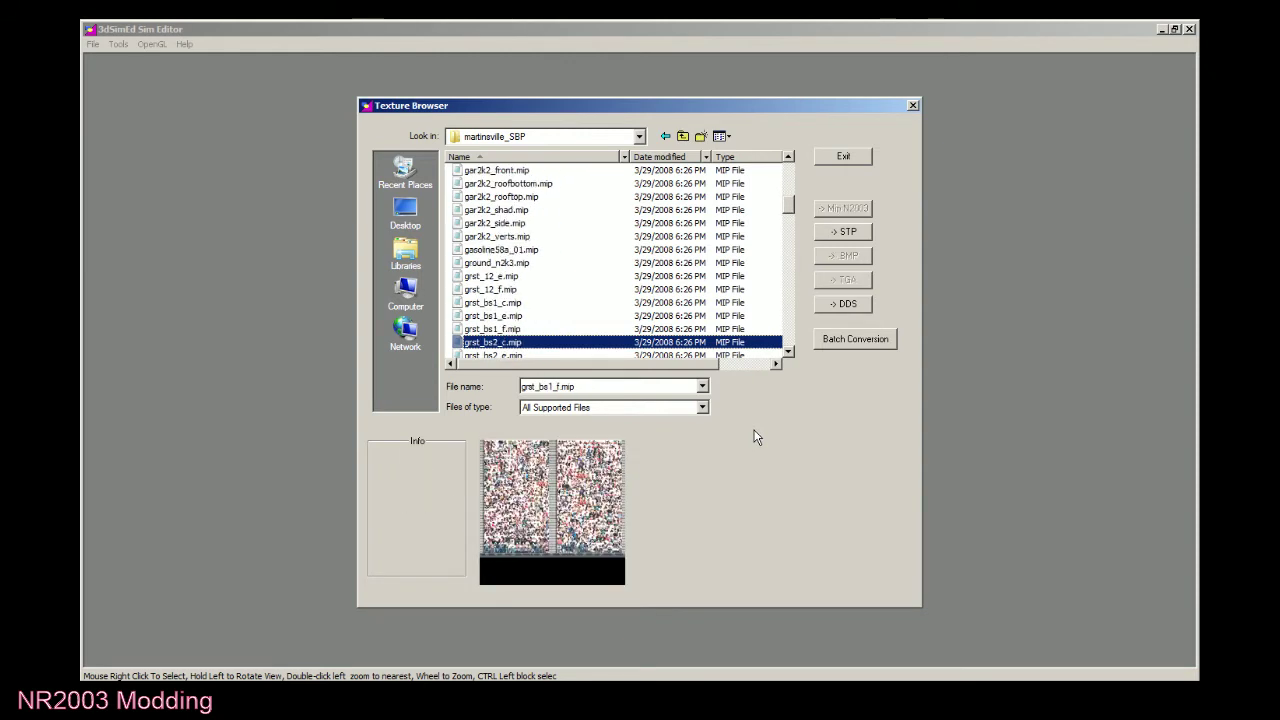
{"action": "key", "text": "Down"}
{"action": "key", "text": "Down"}
{"action": "key", "text": "Down"}
{"action": "key", "text": "Down"}
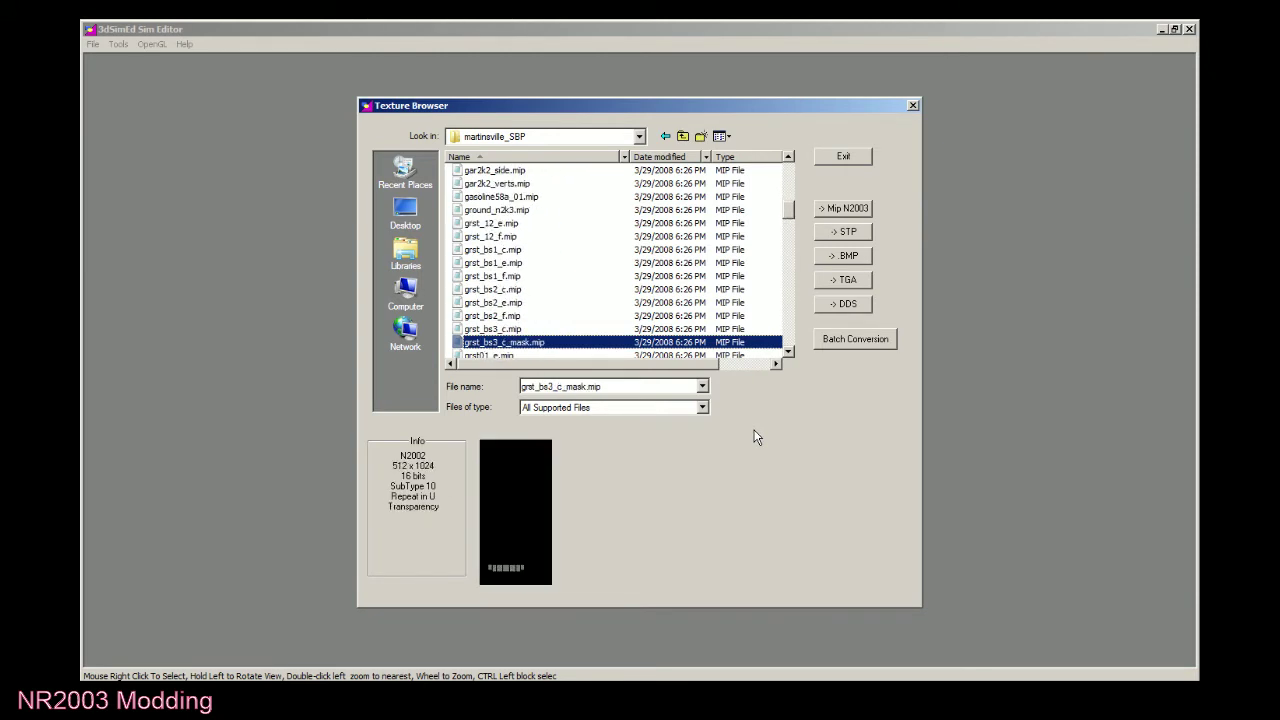
Examine the grst01 and grst02 grandstand textures in martinsville_SBP, from grst01_e.mip to grst02_e.mip.
{"action": "key", "text": "Down"}
{"action": "key", "text": "Up"}
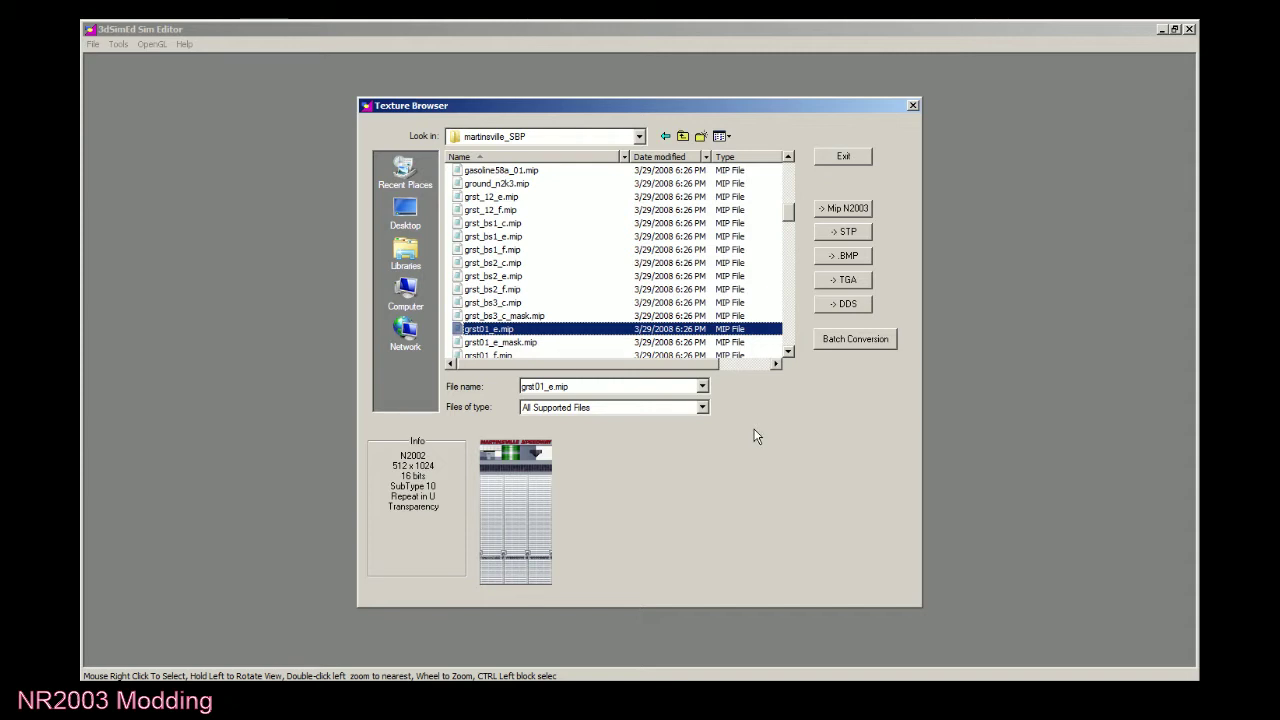
{"action": "key", "text": "Down"}
{"action": "key", "text": "Down"}
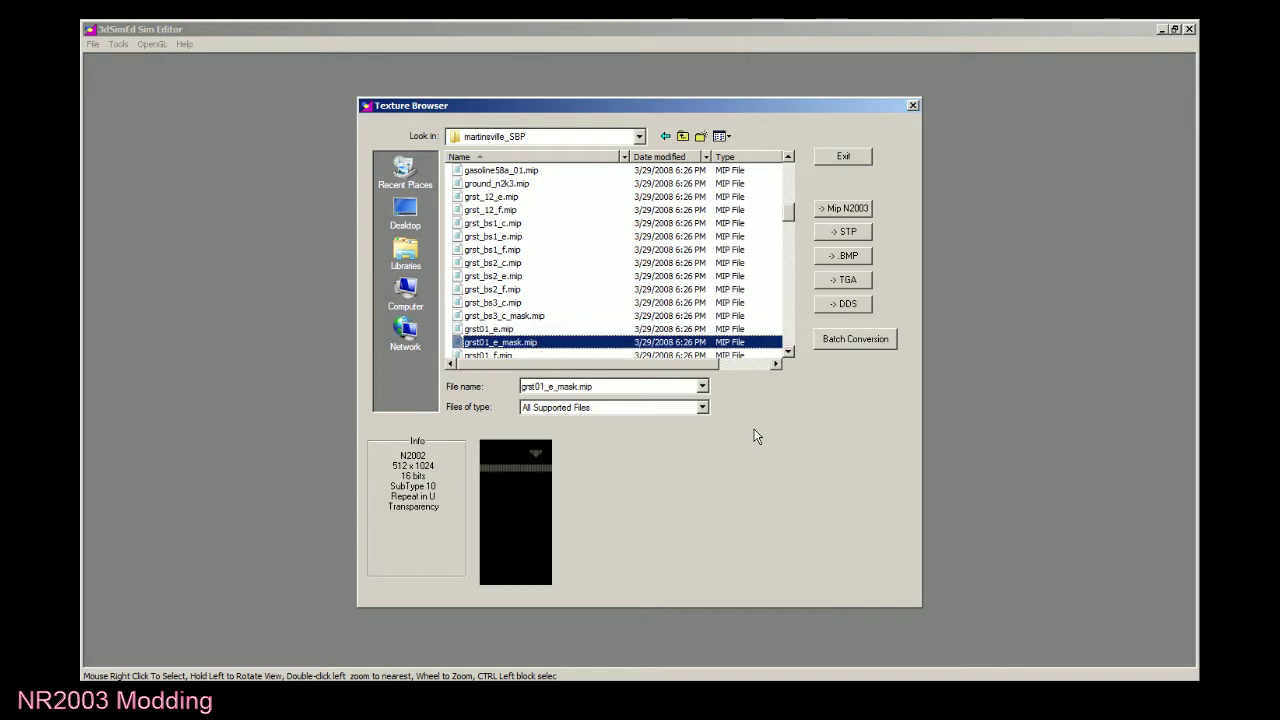
{"action": "key", "text": "Down"}
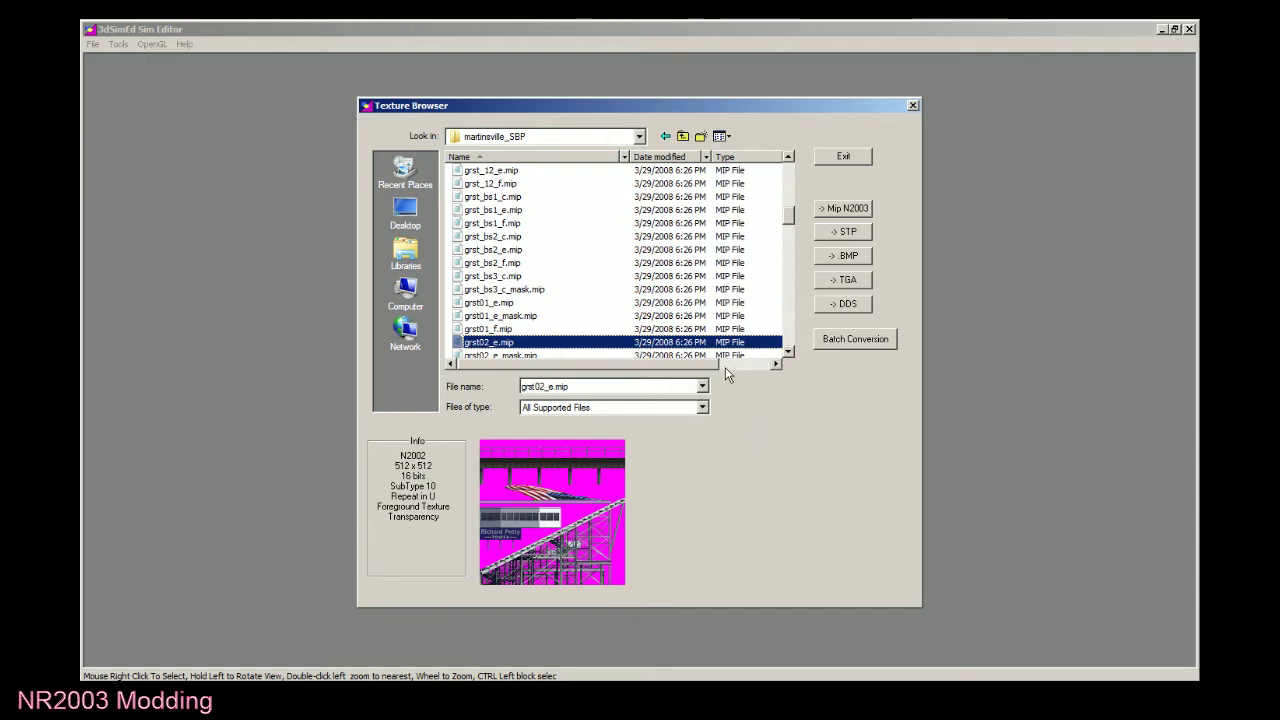
Return to the tracks folder and open the california track folder in the texture browser.
{"action": "left_click", "coordinate": [681, 139]}
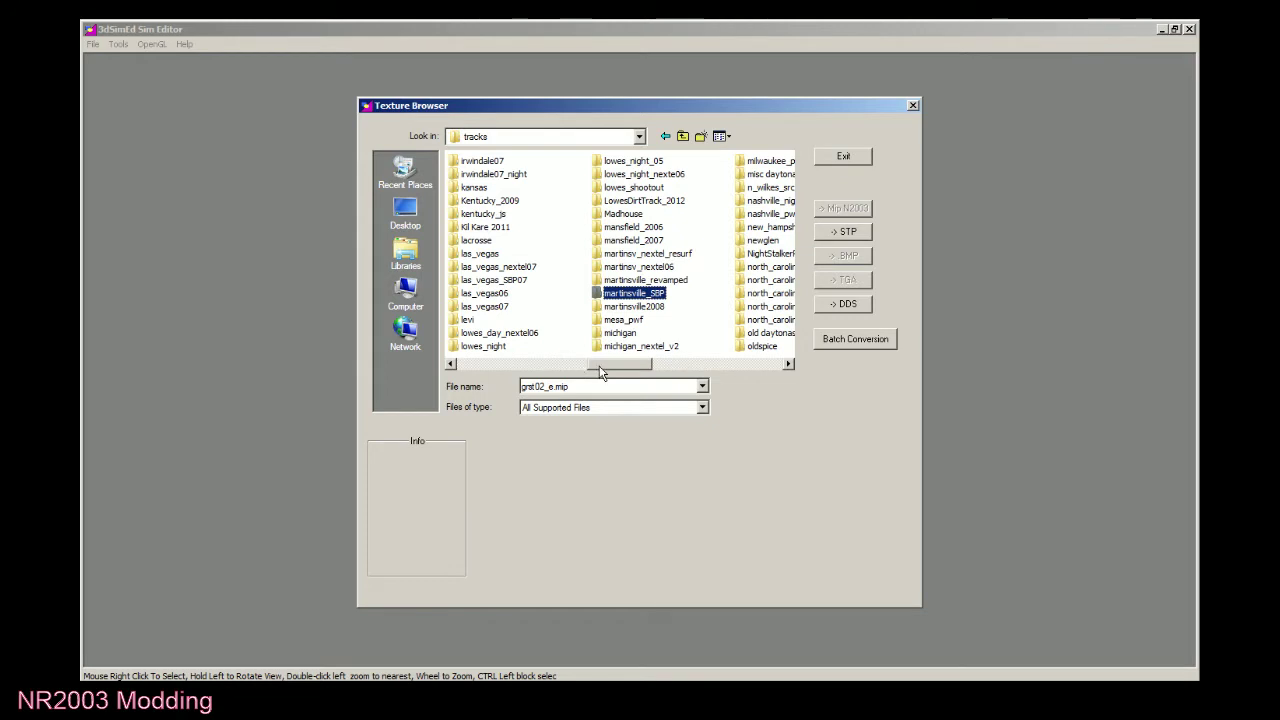
{"action": "left_click_drag", "start_coordinate": [600, 370], "coordinate": [452, 362]}
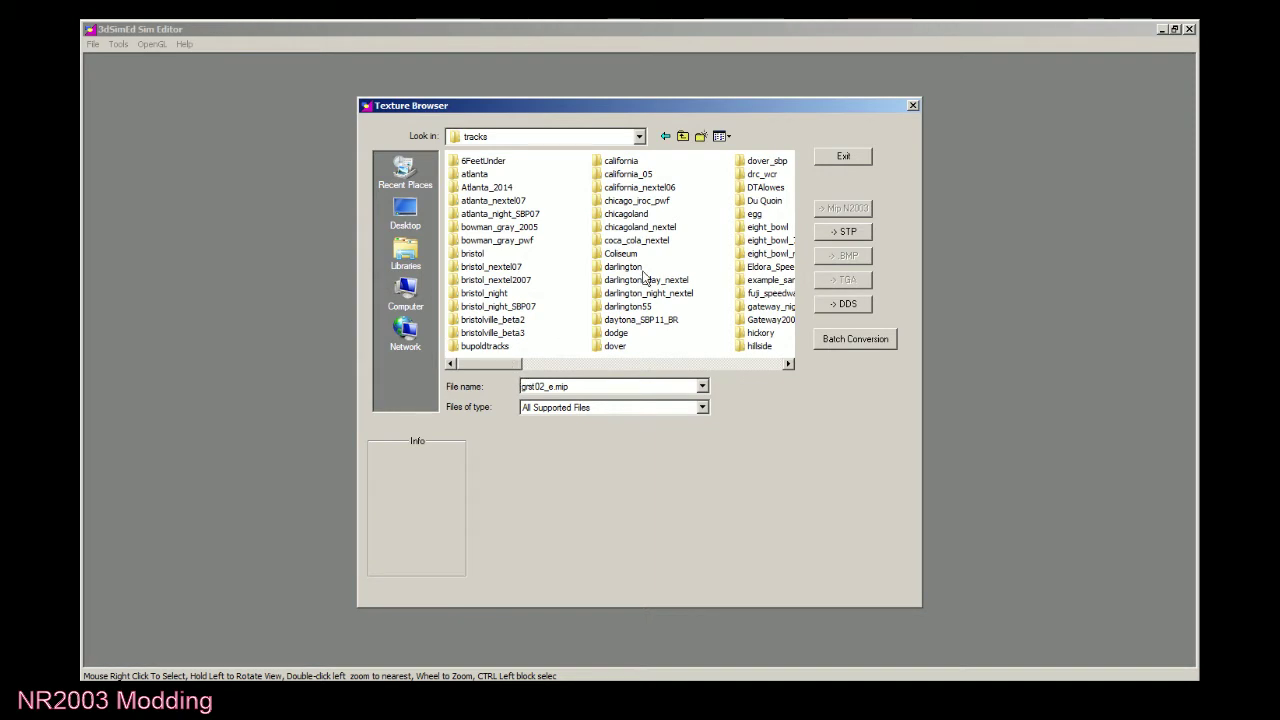
{"action": "double_click", "coordinate": [622, 161]}
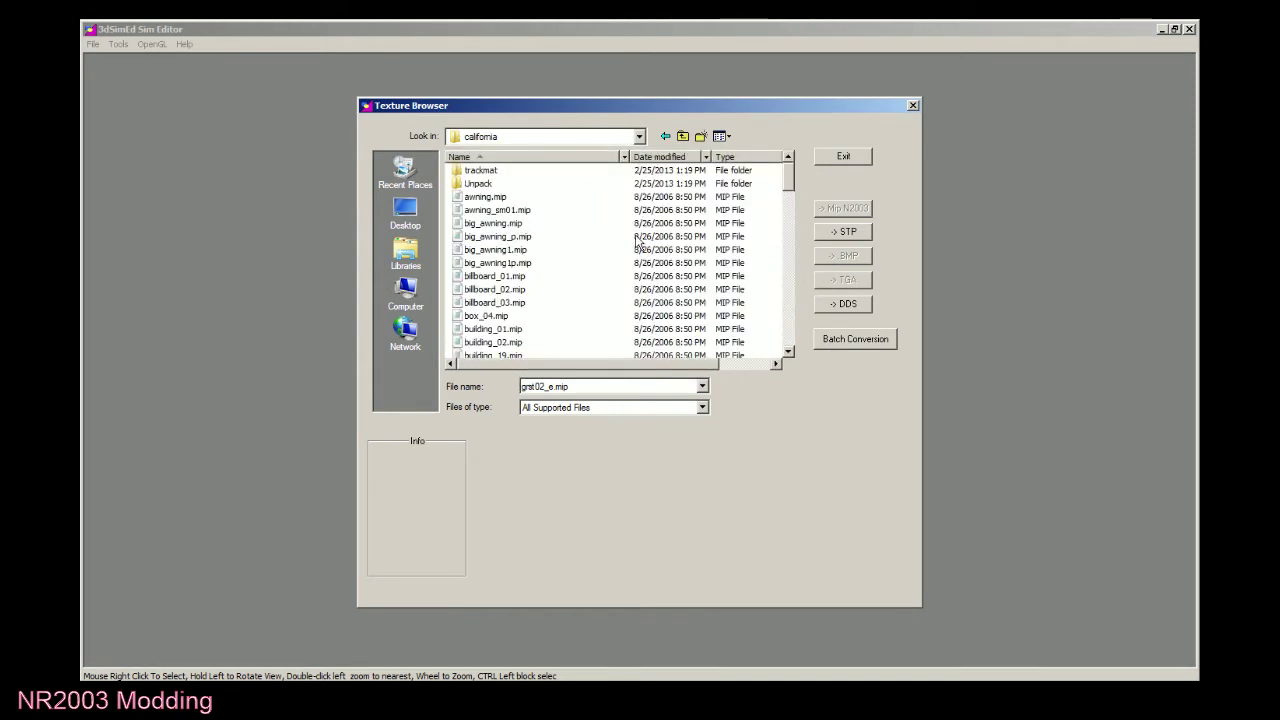
Preview the camper, factory, flag and garage textures in the california folder, from camper_group_01.mip to gate.mip.
{"action": "scroll", "coordinate": [593, 232], "scroll_direction": "down", "scroll_amount": 3}
{"action": "scroll", "coordinate": [535, 318], "scroll_direction": "down", "scroll_amount": 3}
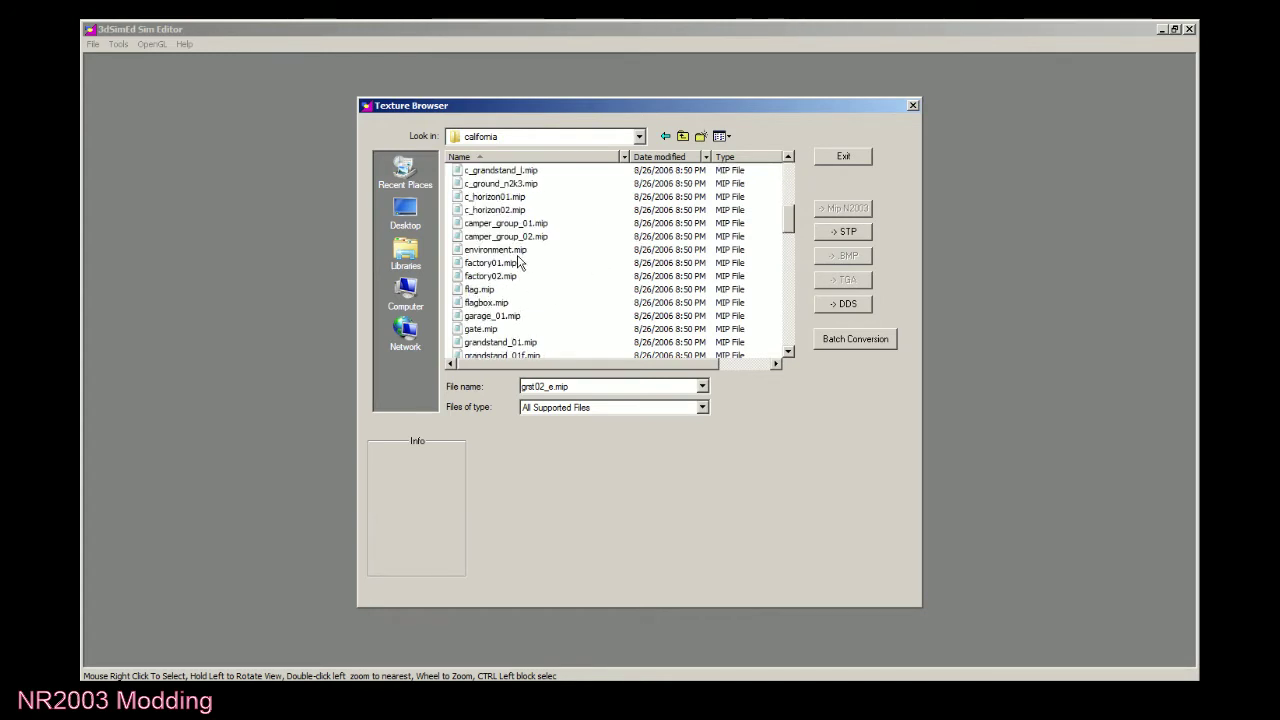
{"action": "left_click", "coordinate": [509, 225]}
{"action": "key", "text": "Down"}
{"action": "key", "text": "Down"}
{"action": "key", "text": "Down"}
{"action": "key", "text": "Down"}
{"action": "key", "text": "Down"}
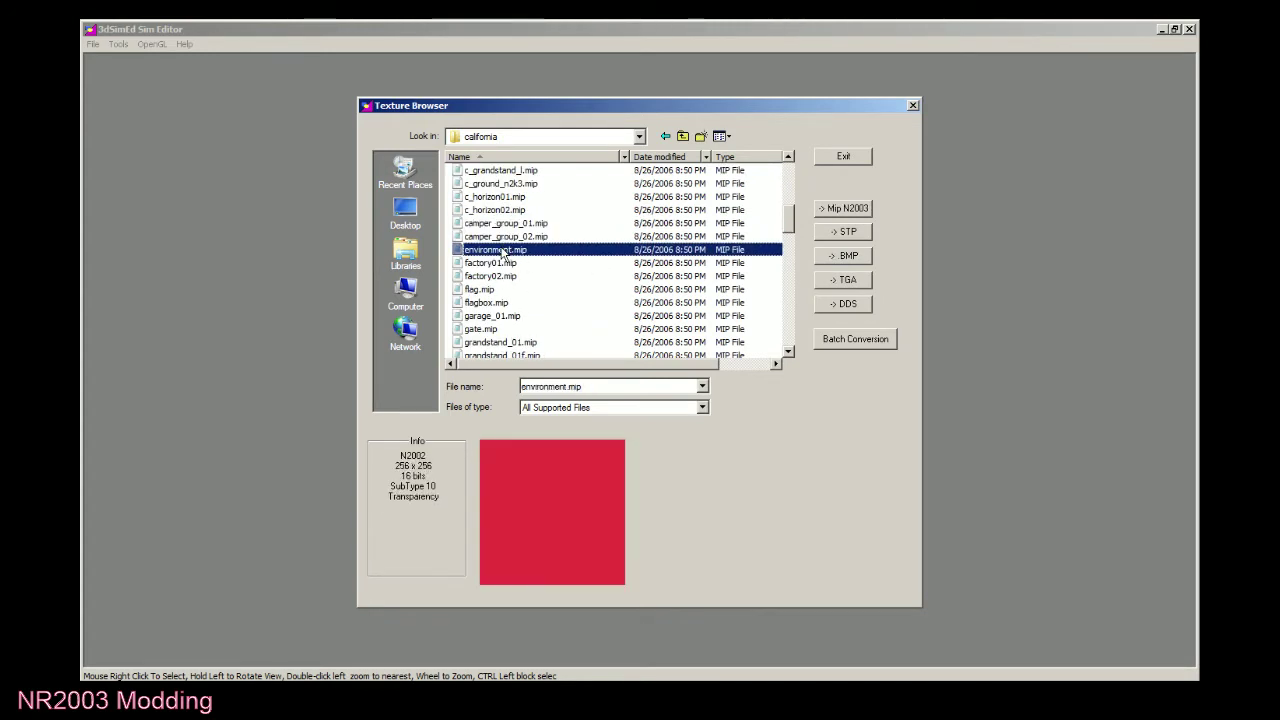
{"action": "key", "text": "Down"}
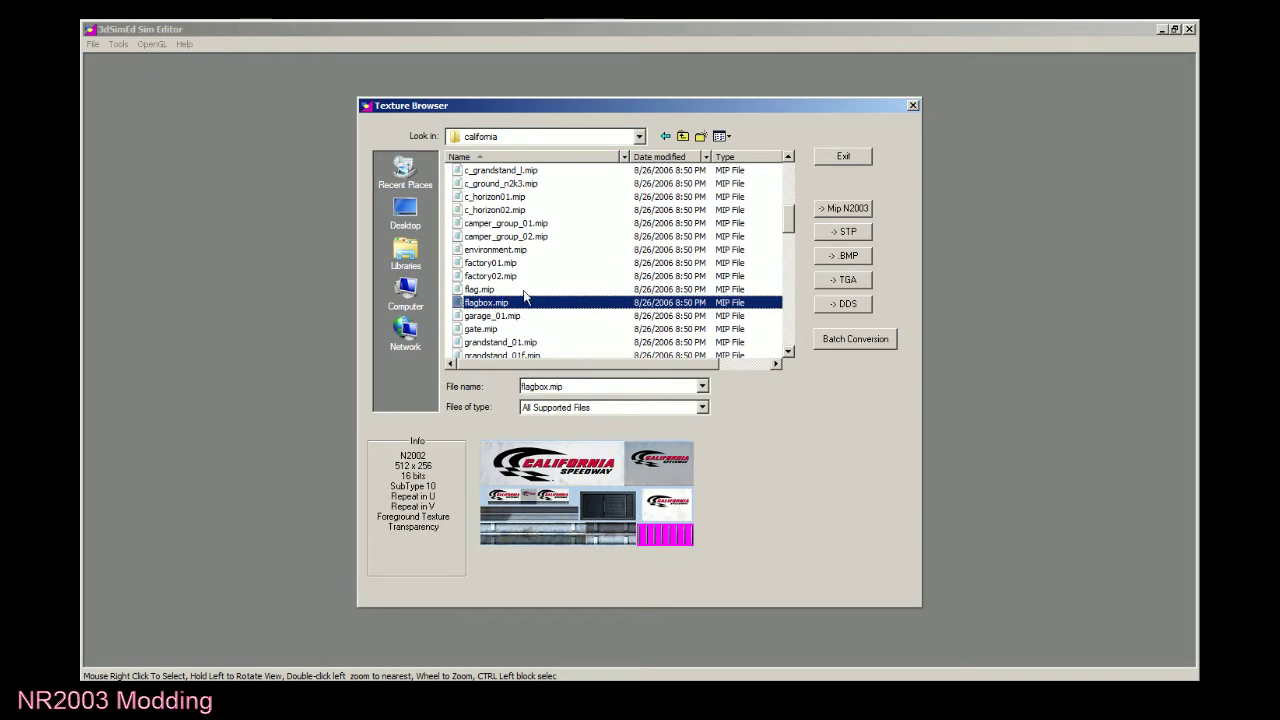
{"action": "key", "text": "Down"}
{"action": "key", "text": "Down"}
{"action": "key", "text": "Down"}
Preview the grandstand textures in the california folder, from grandstand_01.mip to grandstand_l.mip.
{"action": "key", "text": "Down"}
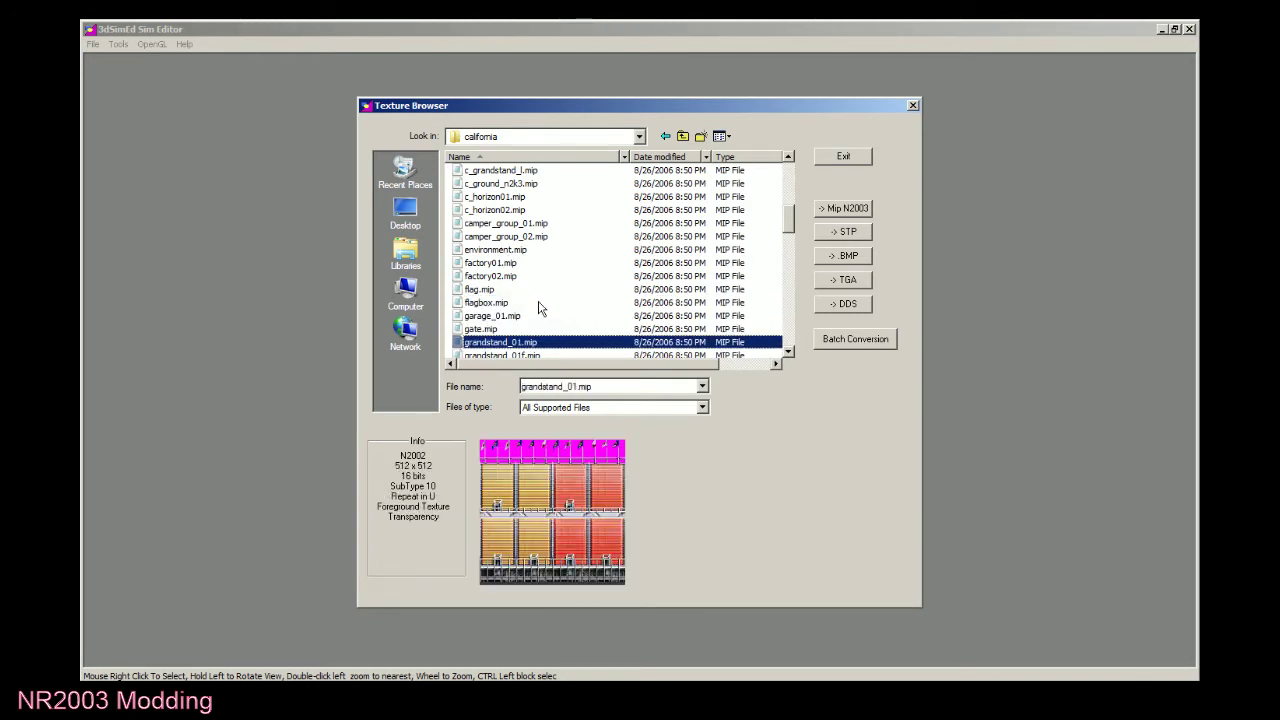
{"action": "key", "text": "Down"}
{"action": "key", "text": "Down"}
{"action": "key", "text": "Down"}
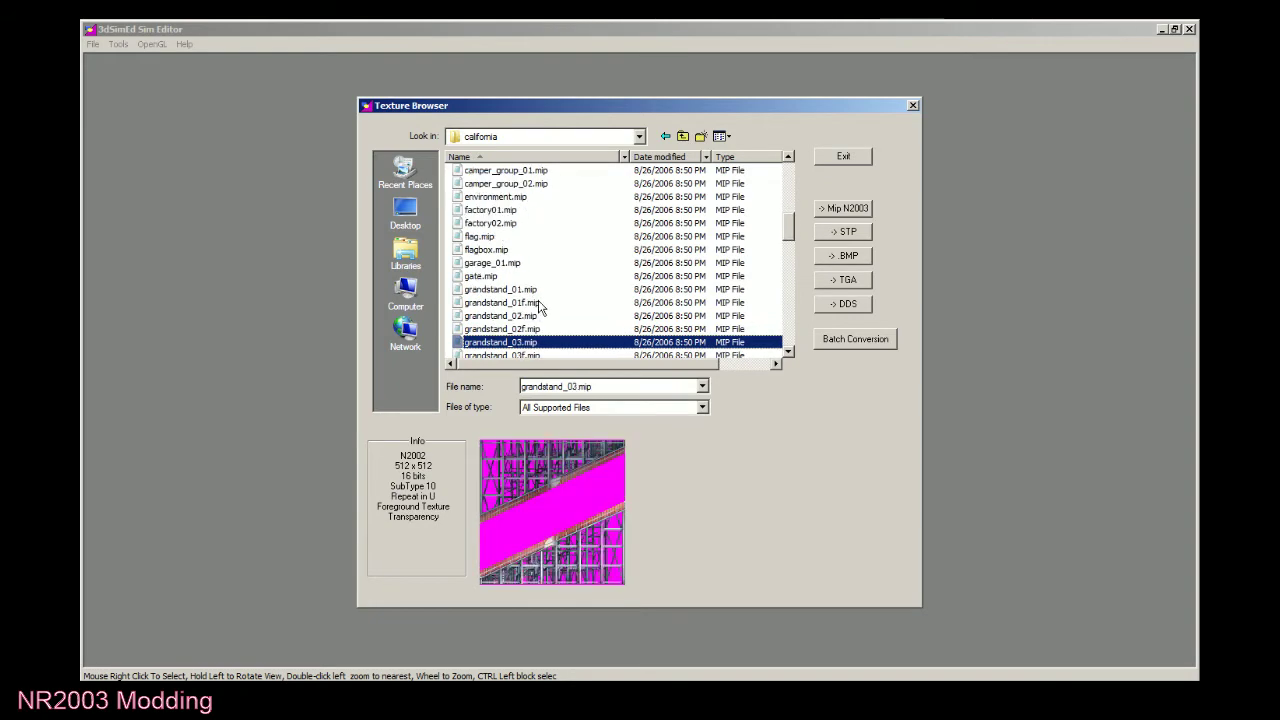
{"action": "key", "text": "Down"}
{"action": "key", "text": "Down"}
{"action": "key", "text": "Down"}
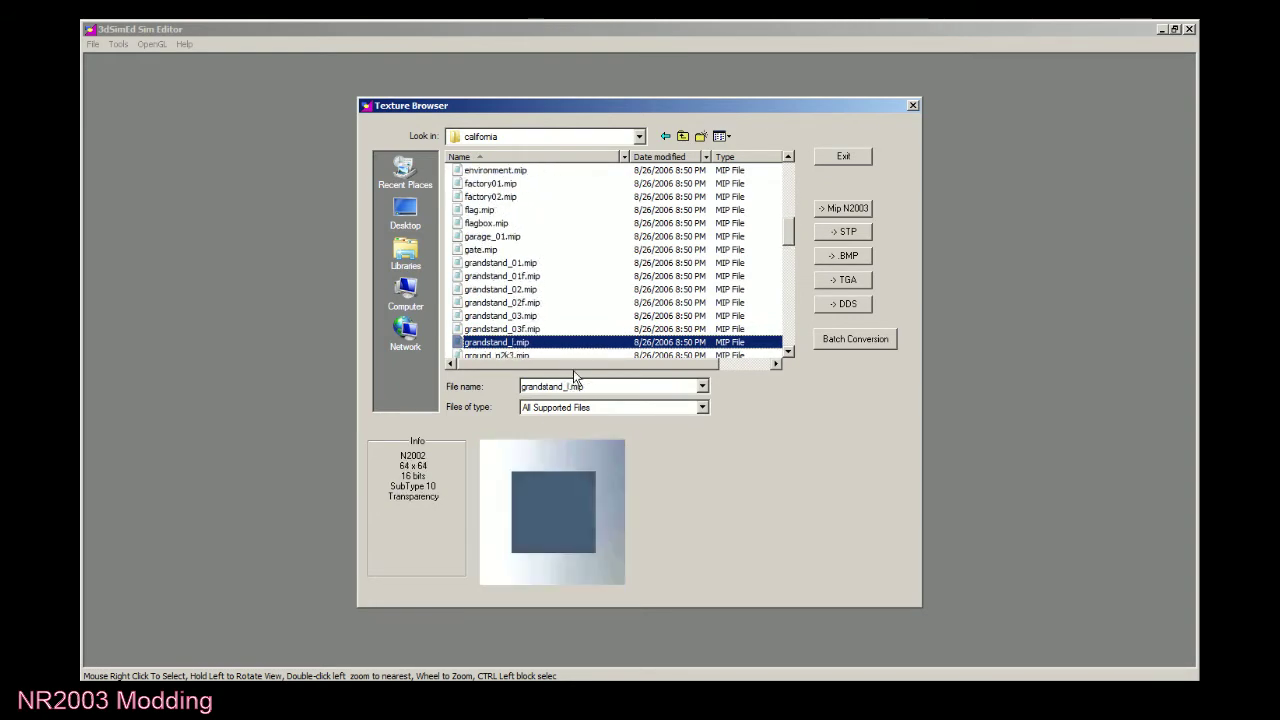
Preview the ground, helicopter, horizon, infield and information board textures in the california folder, from ground_n2k3.mip to inform_board2.mip.
{"action": "key", "text": "Down"}
{"action": "key", "text": "Down"}
{"action": "key", "text": "Down"}
{"action": "key", "text": "Down"}
{"action": "key", "text": "Down"}
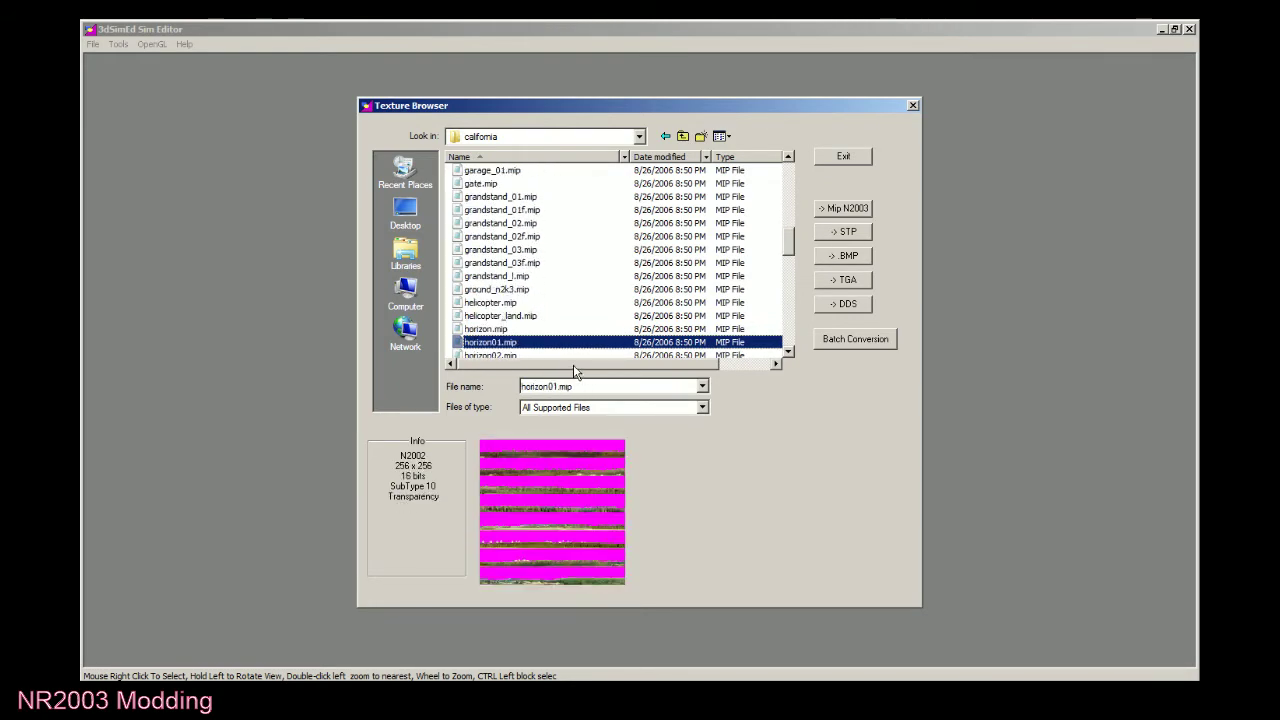
{"action": "key", "text": "Down"}
{"action": "key", "text": "Down"}
{"action": "key", "text": "Down"}
{"action": "key", "text": "Down"}
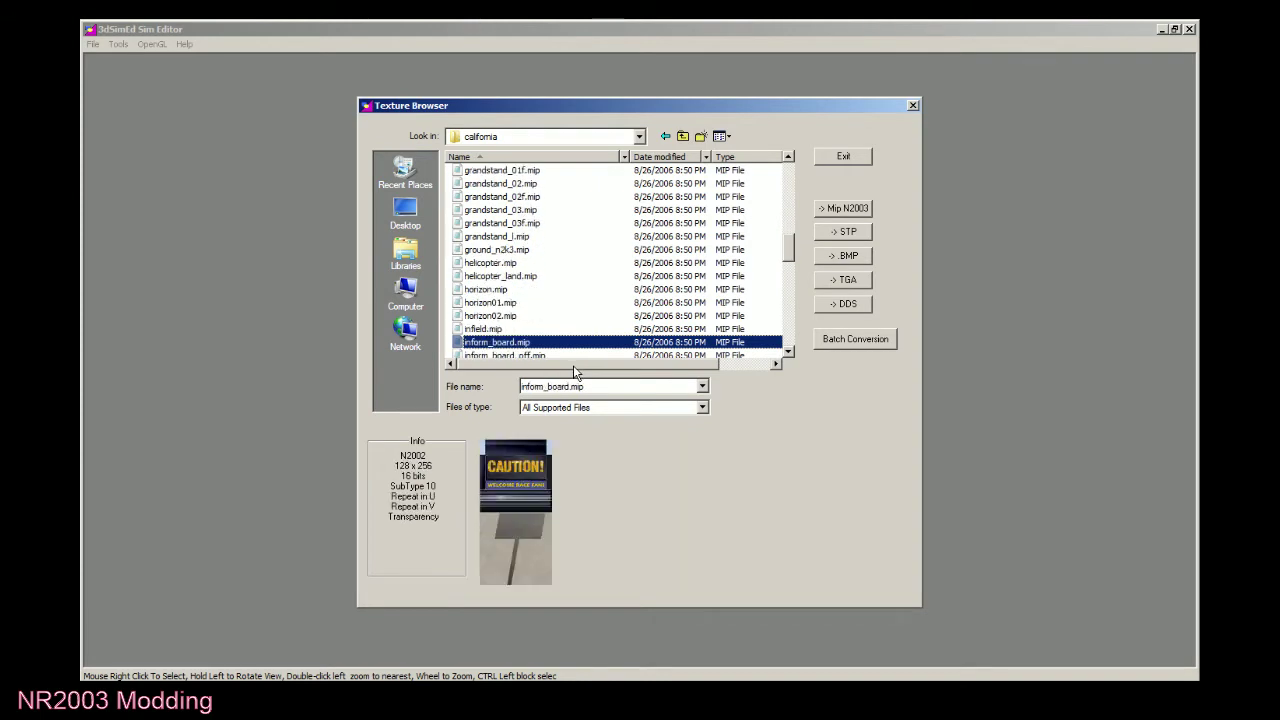
{"action": "key", "text": "Down"}
{"action": "key", "text": "Down"}
{"action": "key", "text": "Down"}
{"action": "key", "text": "Down"}
{"action": "key", "text": "Down"}
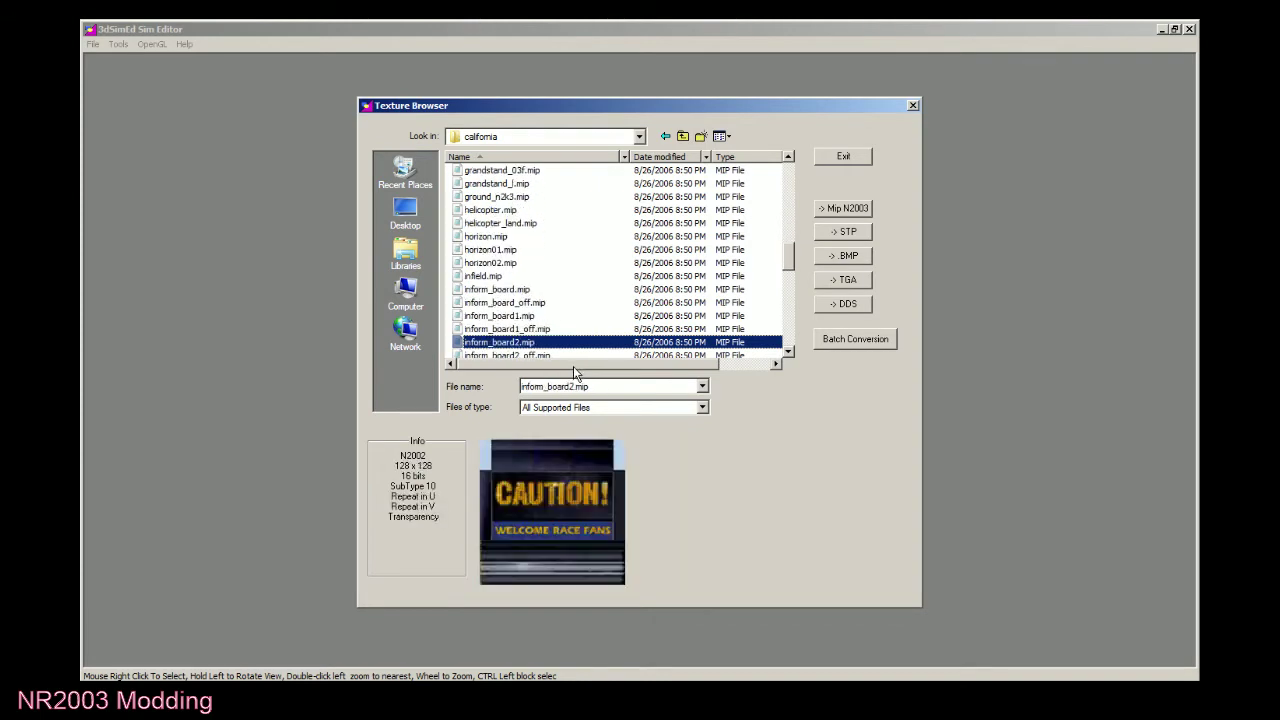
Preview the pit building, public building and score tower textures in the california folder, continuing through sign_reflect.mip.
{"action": "key", "text": "Down"}
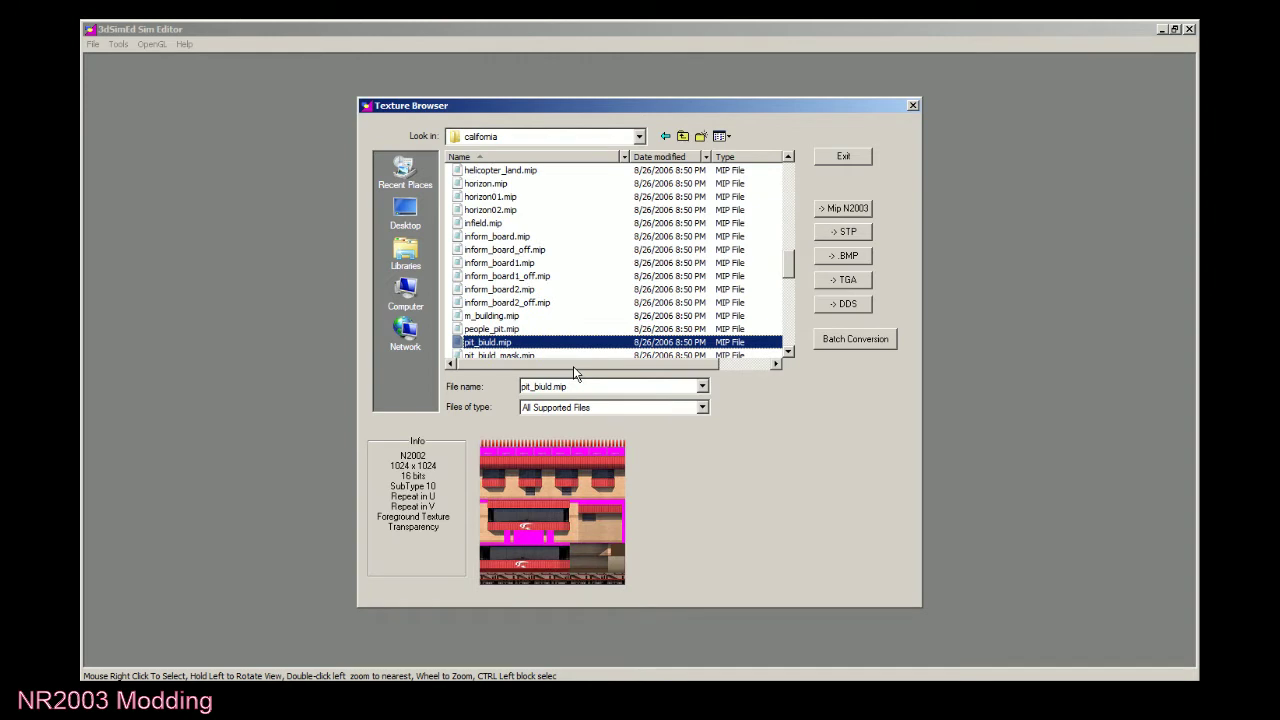
{"action": "key", "text": "Down"}
{"action": "key", "text": "Down"}
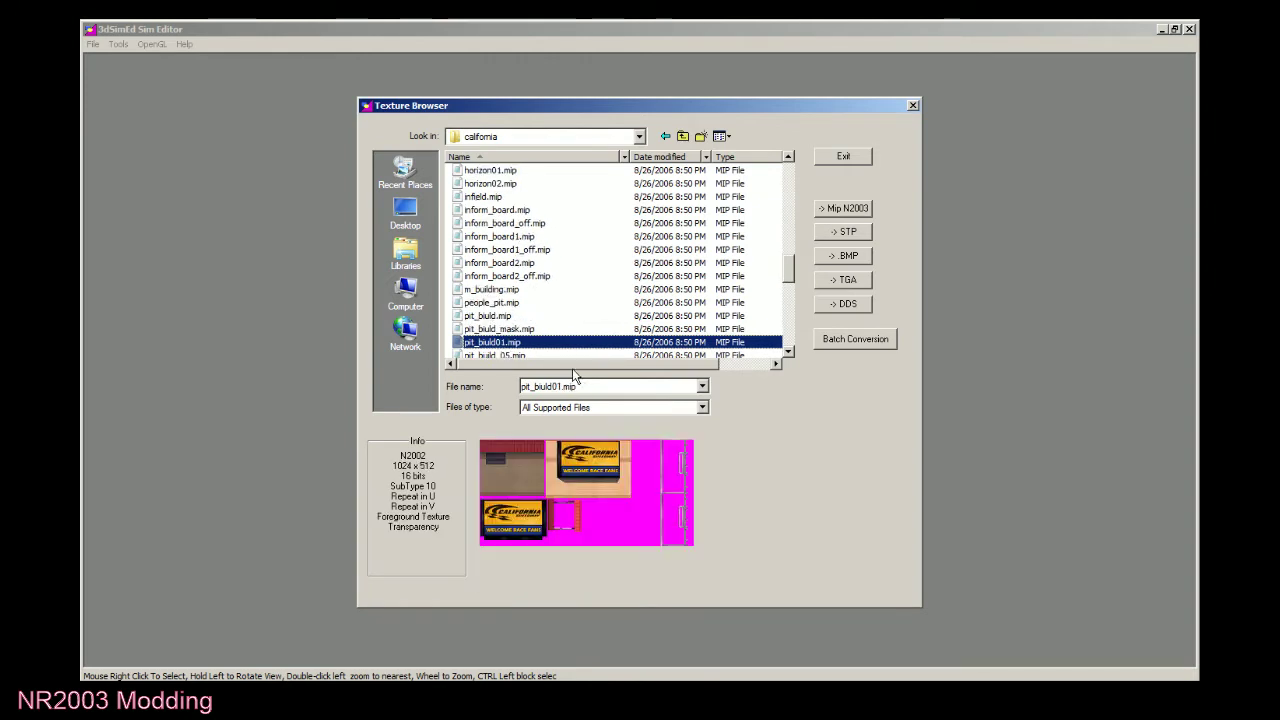
{"action": "key", "text": "Down"}
{"action": "key", "text": "Down"}
{"action": "key", "text": "Down"}
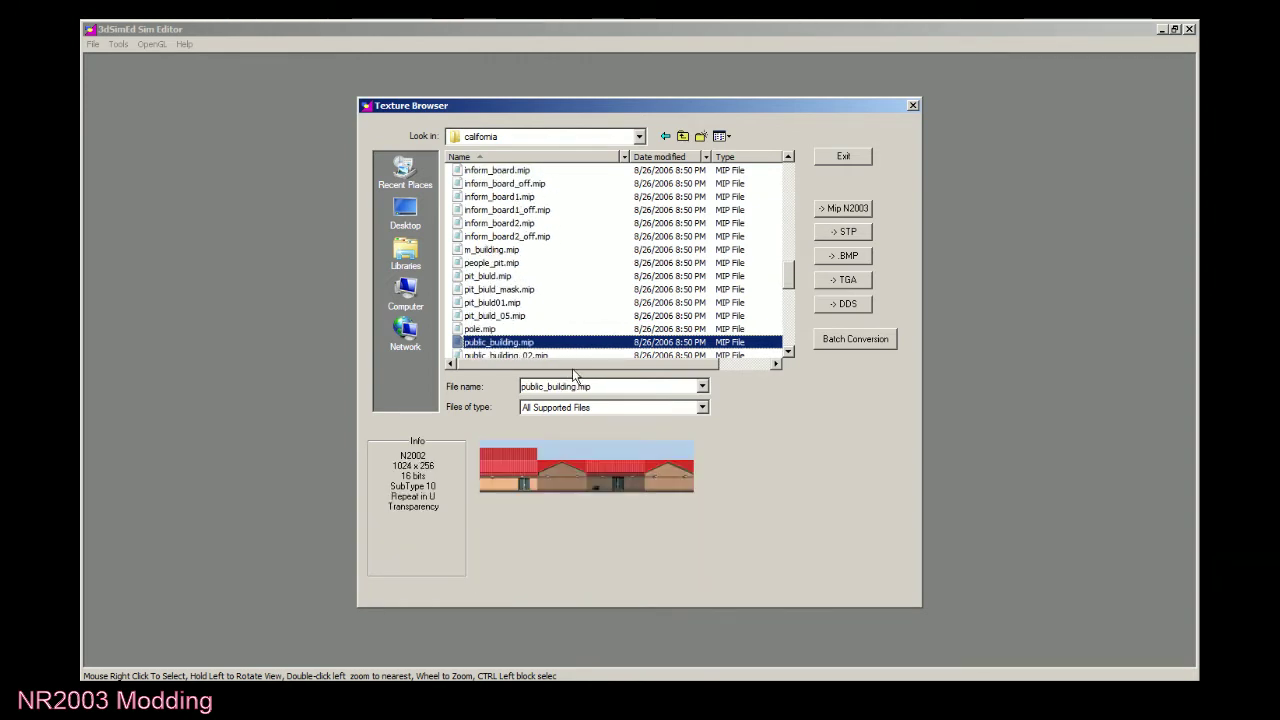
{"action": "key", "text": "Down"}
{"action": "key", "text": "Down"}
{"action": "key", "text": "Down"}
{"action": "key", "text": "Down"}
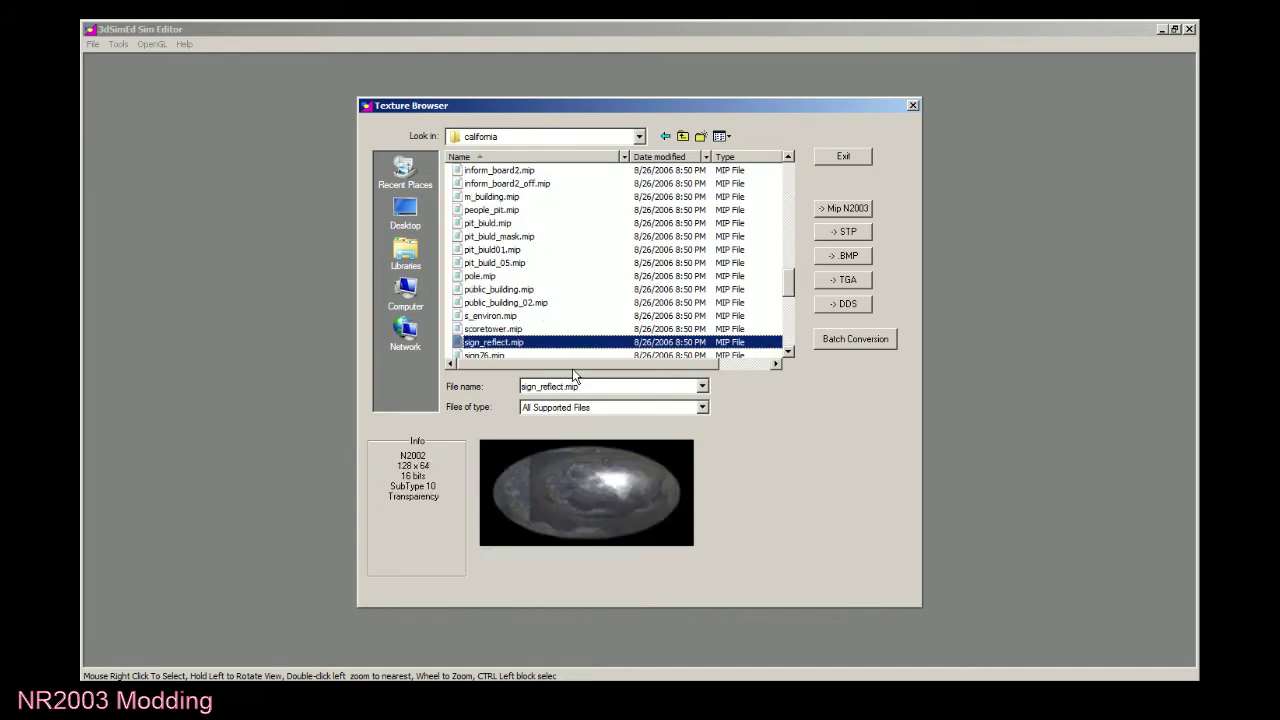
Preview the sign, Sunoco, tower, tree and track logo textures in the california folder, from sign76.mip to trklogo.stp.
{"action": "key", "text": "Down"}
{"action": "key", "text": "Down"}
{"action": "key", "text": "Down"}
{"action": "key", "text": "Down"}
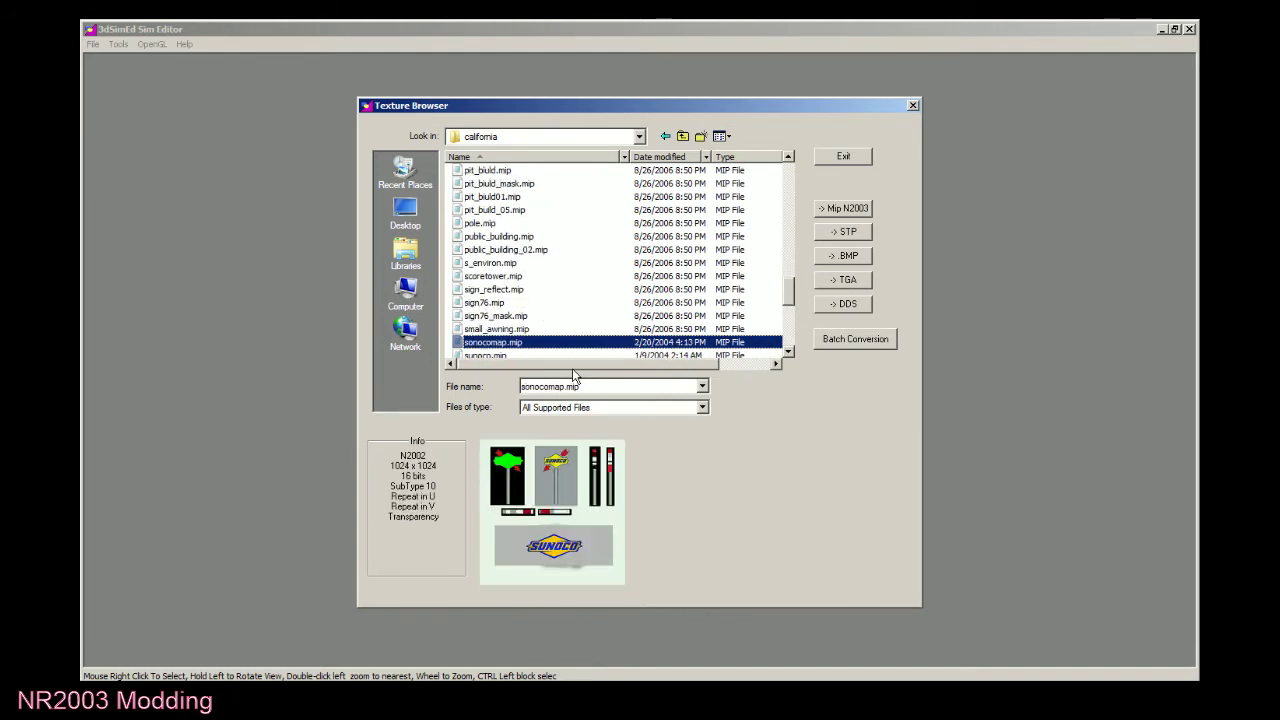
{"action": "key", "text": "Down"}
{"action": "key", "text": "Down"}
{"action": "key", "text": "Down"}
{"action": "key", "text": "Down"}
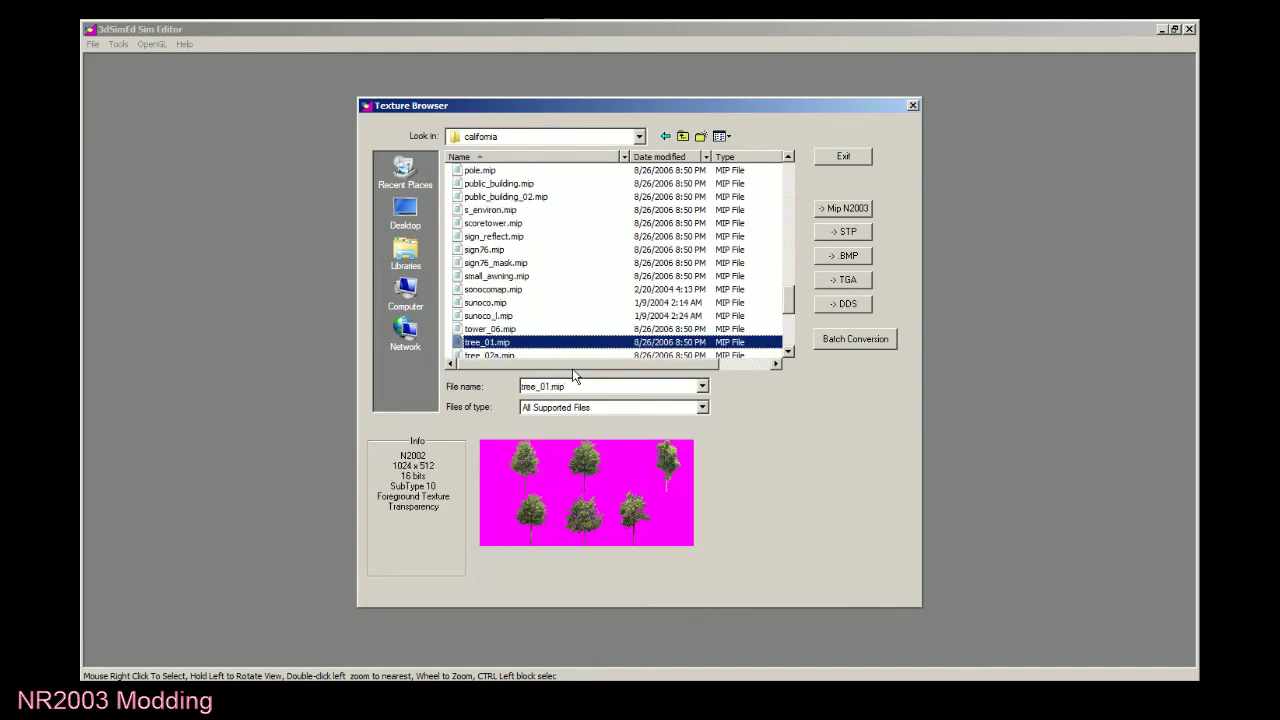
{"action": "key", "text": "Down"}
{"action": "key", "text": "Down"}
{"action": "key", "text": "Down"}
{"action": "key", "text": "Down"}
{"action": "key", "text": "Down"}
{"action": "key", "text": "Down"}
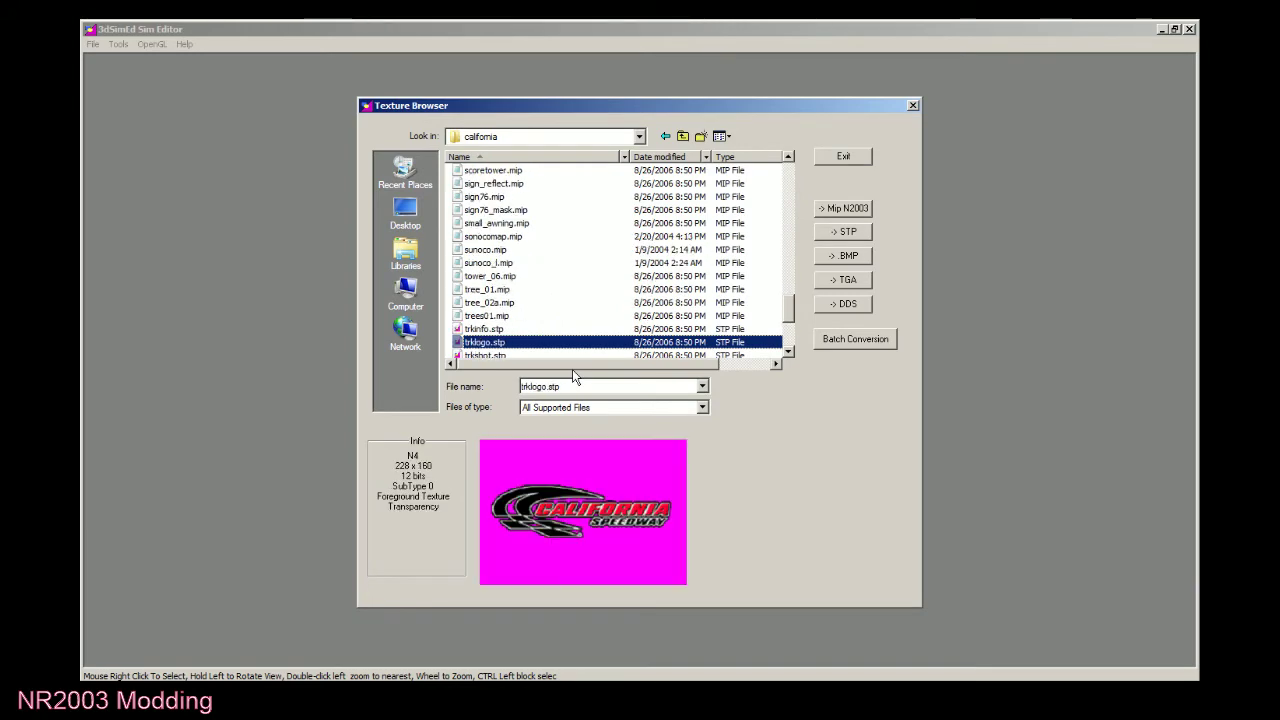
Preview the remaining track image, shadow, start-finish, TV tower and vehicle textures in the california folder, from trkshot.stp to vehicle_group.mip.
{"action": "key", "text": "Down"}
{"action": "key", "text": "Down"}
{"action": "key", "text": "Down"}
{"action": "key", "text": "Down"}
{"action": "key", "text": "Down"}
{"action": "key", "text": "Down"}
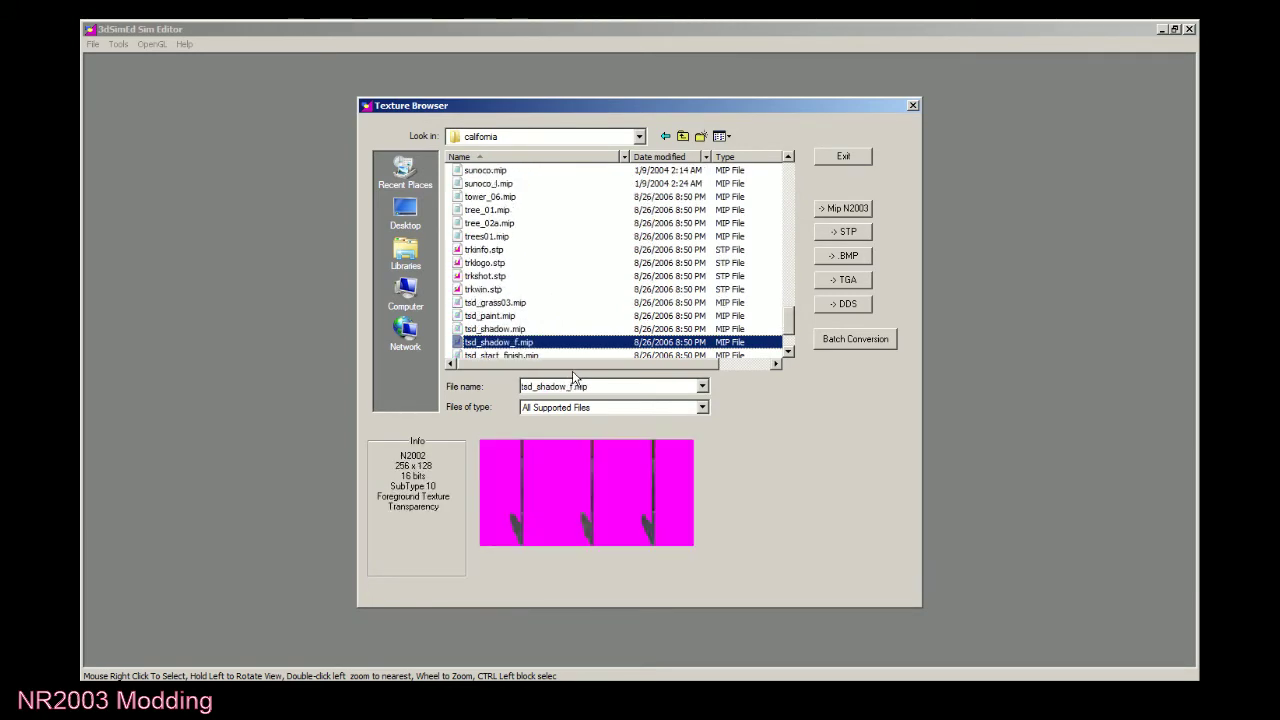
{"action": "key", "text": "Down"}
{"action": "key", "text": "Down"}
{"action": "key", "text": "Down"}
{"action": "key", "text": "Up"}
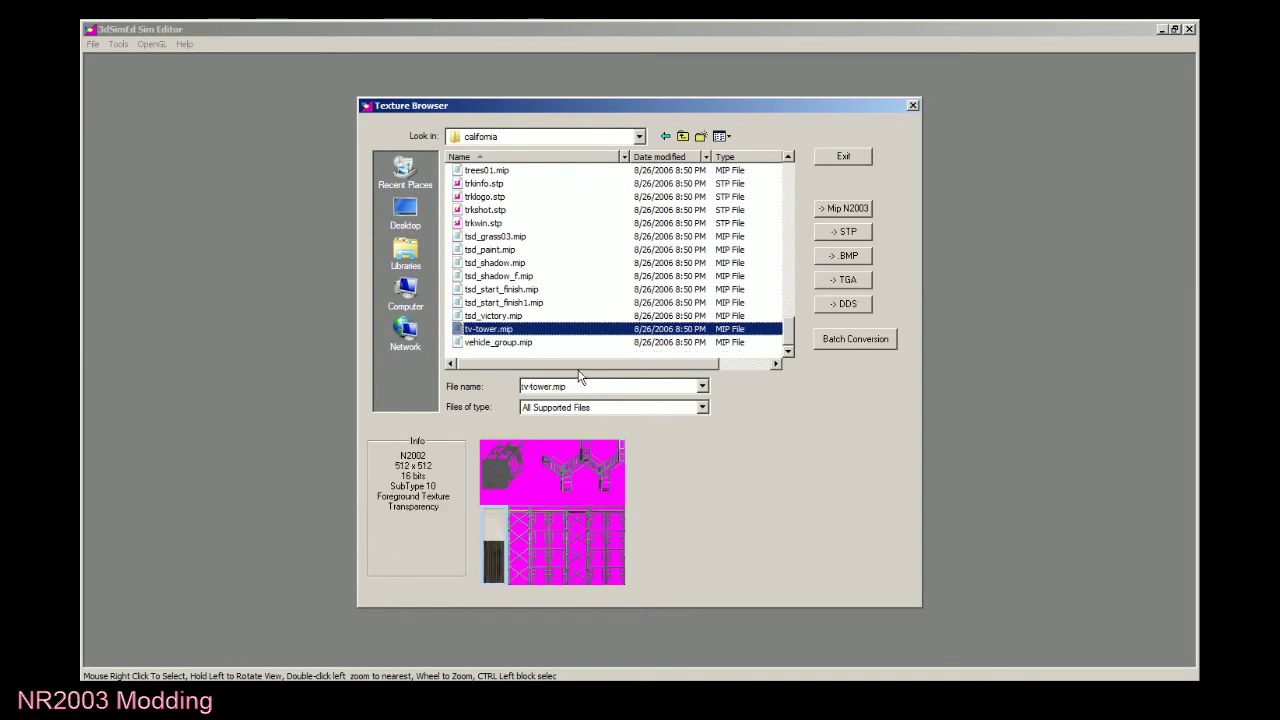
{"action": "key", "text": "Down"}
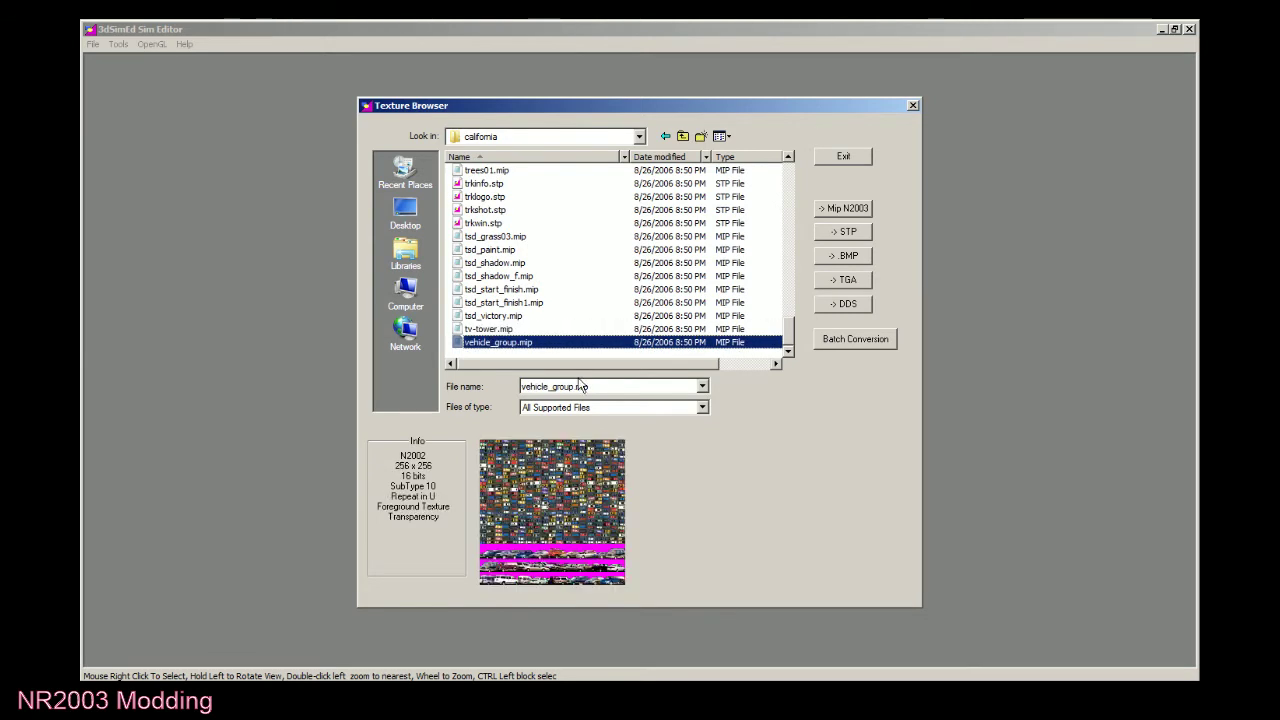
Go back to the start of the california folder and preview the awning and billboard textures, from awning.mip to billboard_02.mip.
{"action": "left_click_drag", "start_coordinate": [789, 322], "coordinate": [828, 145]}
{"action": "left_click", "coordinate": [506, 197]}
{"action": "left_click", "coordinate": [526, 210]}
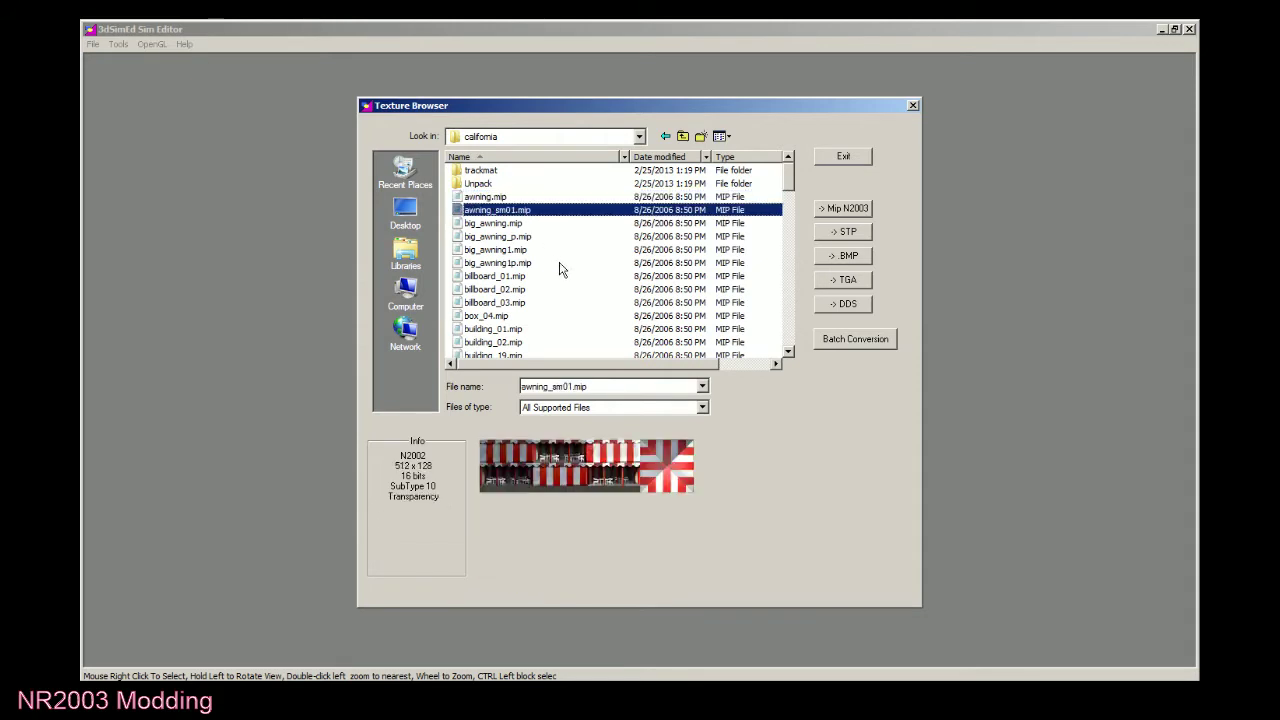
{"action": "key", "text": "Down"}
{"action": "key", "text": "Down"}
{"action": "key", "text": "Down"}
{"action": "key", "text": "Down"}
{"action": "key", "text": "Down"}
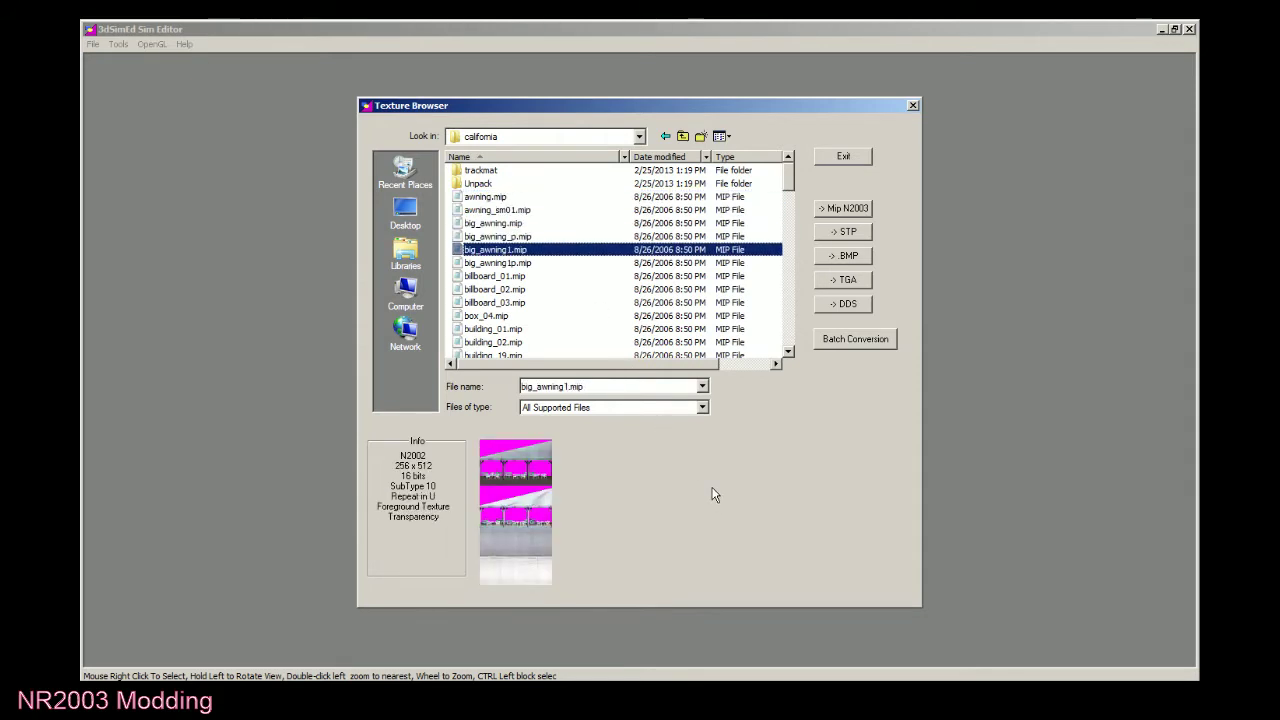
{"action": "key", "text": "Down"}
{"action": "key", "text": "Down"}
{"action": "key", "text": "Down"}
{"action": "key", "text": "Down"}
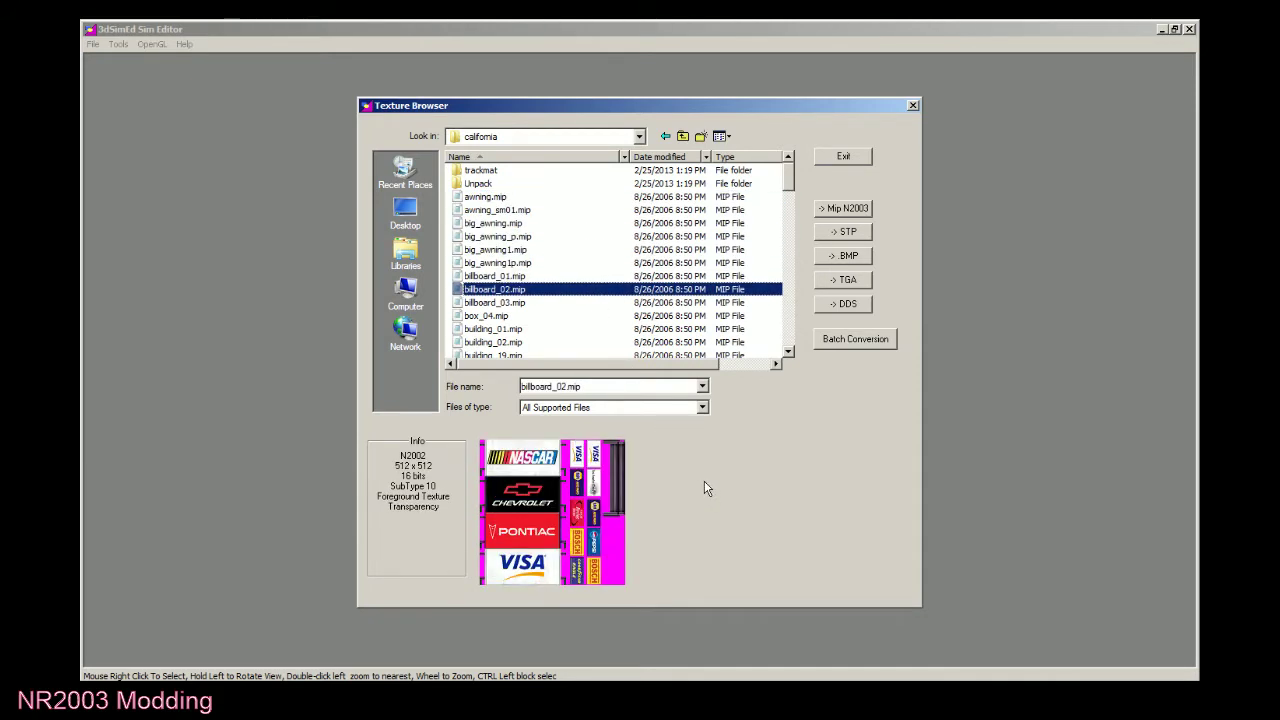
Preview the box, building and ground textures in the california folder, from billboard_03.mip to c_ground_n2k3.mip.
{"action": "key", "text": "Down"}
{"action": "key", "text": "Down"}
{"action": "key", "text": "Down"}
{"action": "key", "text": "Down"}
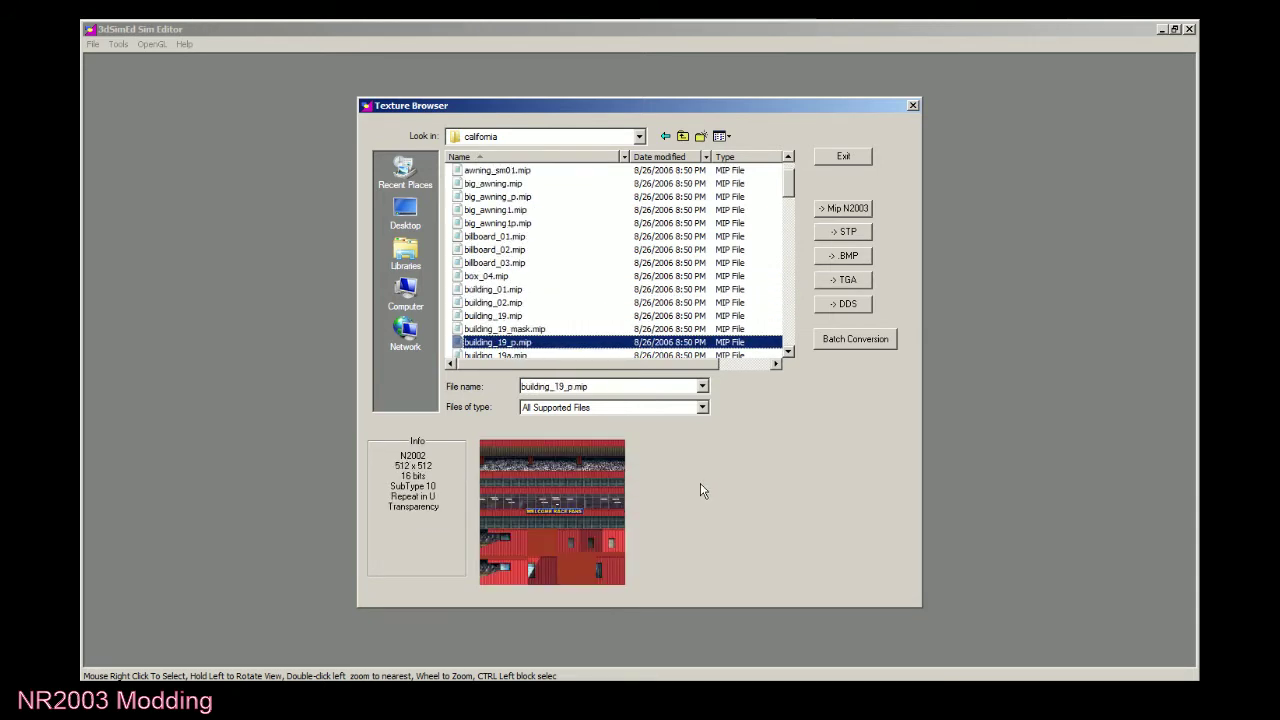
{"action": "key", "text": "Down"}
{"action": "key", "text": "Down"}
{"action": "key", "text": "Down"}
{"action": "key", "text": "Down"}
{"action": "key", "text": "Down"}
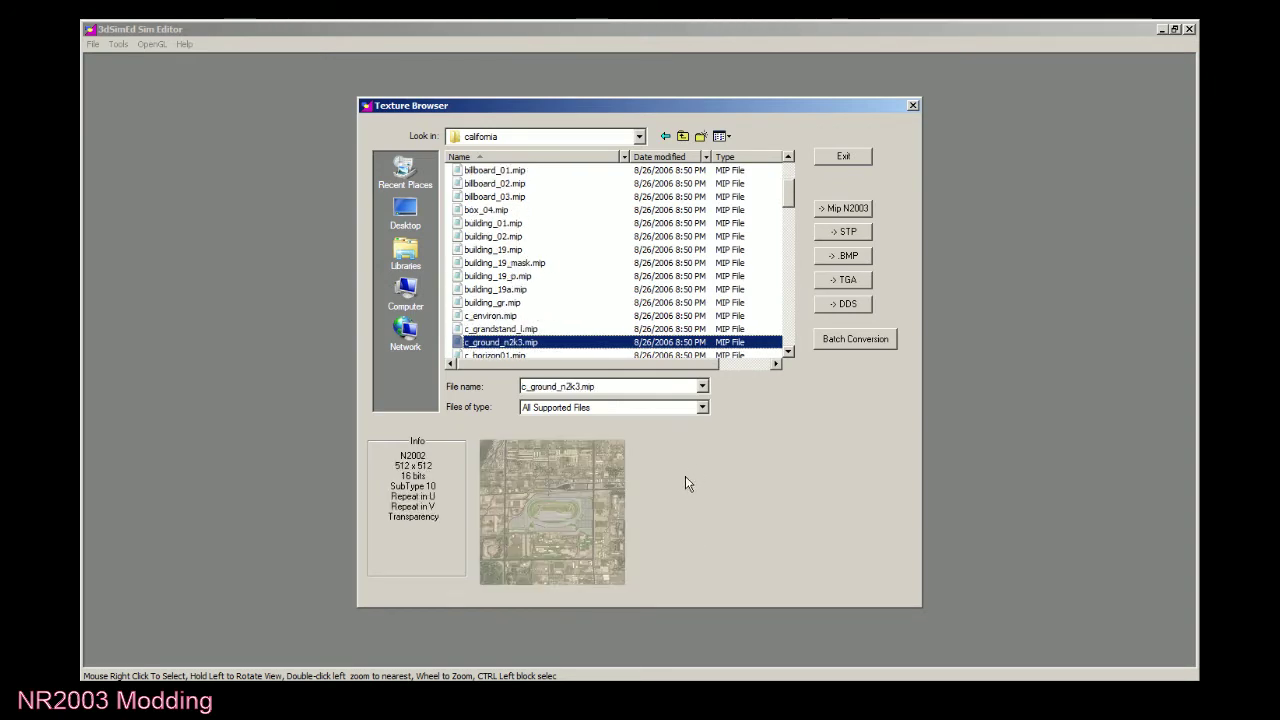
Preview the c_horizon, camper group and environment textures in the california folder, from c_horizon01.mip to environment.mip.
{"action": "key", "text": "Down"}
{"action": "key", "text": "Down"}
{"action": "key", "text": "Down"}
{"action": "key", "text": "Down"}
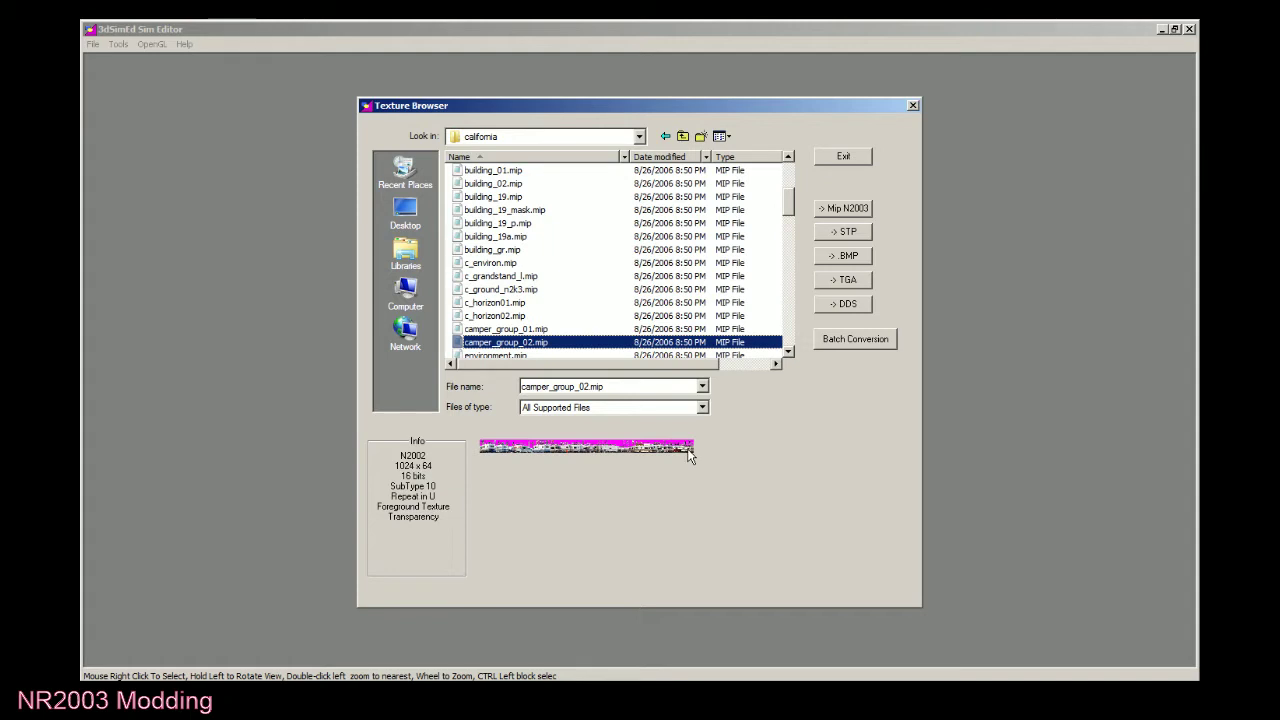
{"action": "key", "text": "Down"}
{"action": "key", "text": "Down"}
{"action": "key", "text": "Down"}
{"action": "key", "text": "Down"}
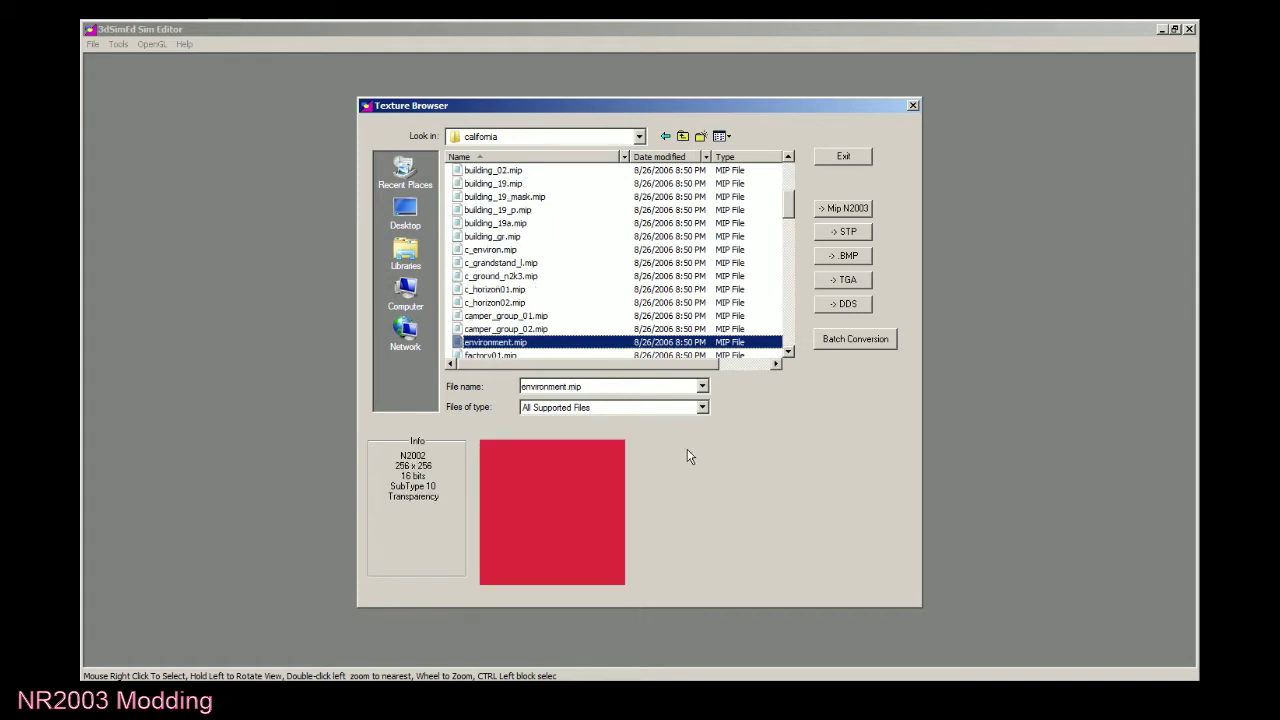
Preview the factory, flag, garage and gate textures in the california folder, from factory01.mip to gate.mip.
{"action": "key", "text": "Down"}
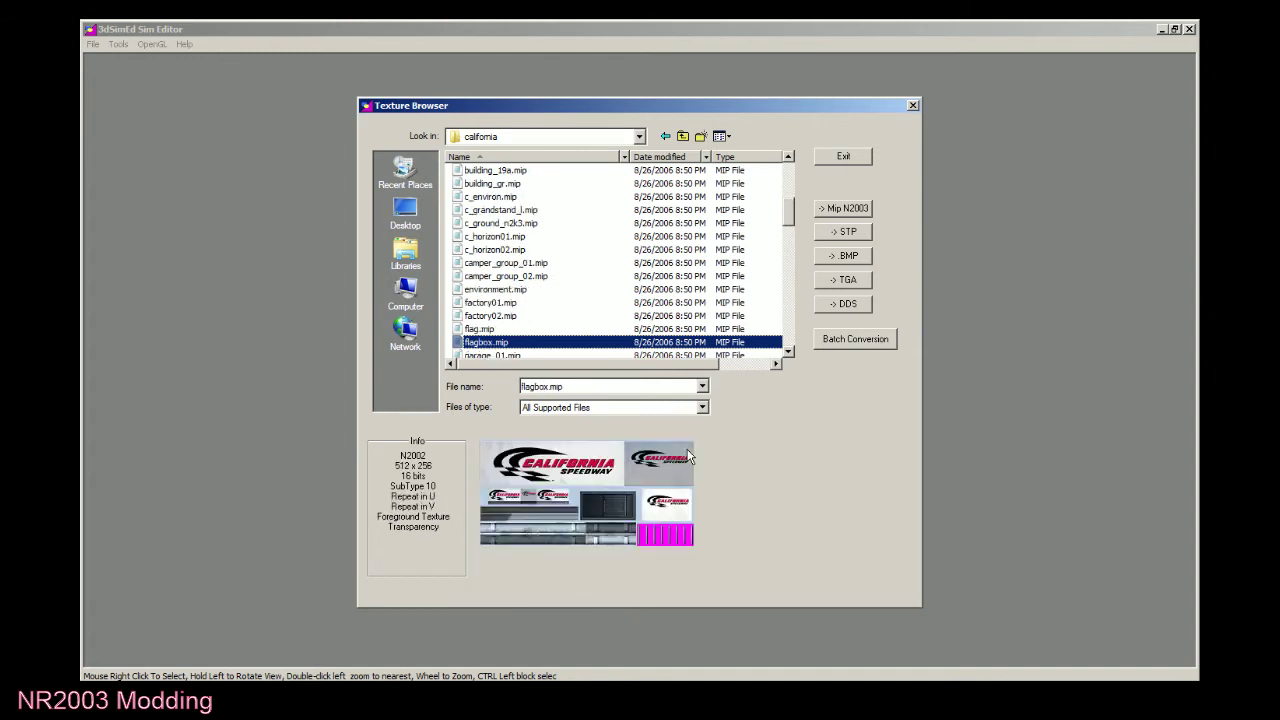
{"action": "key", "text": "Down"}
{"action": "key", "text": "Up"}
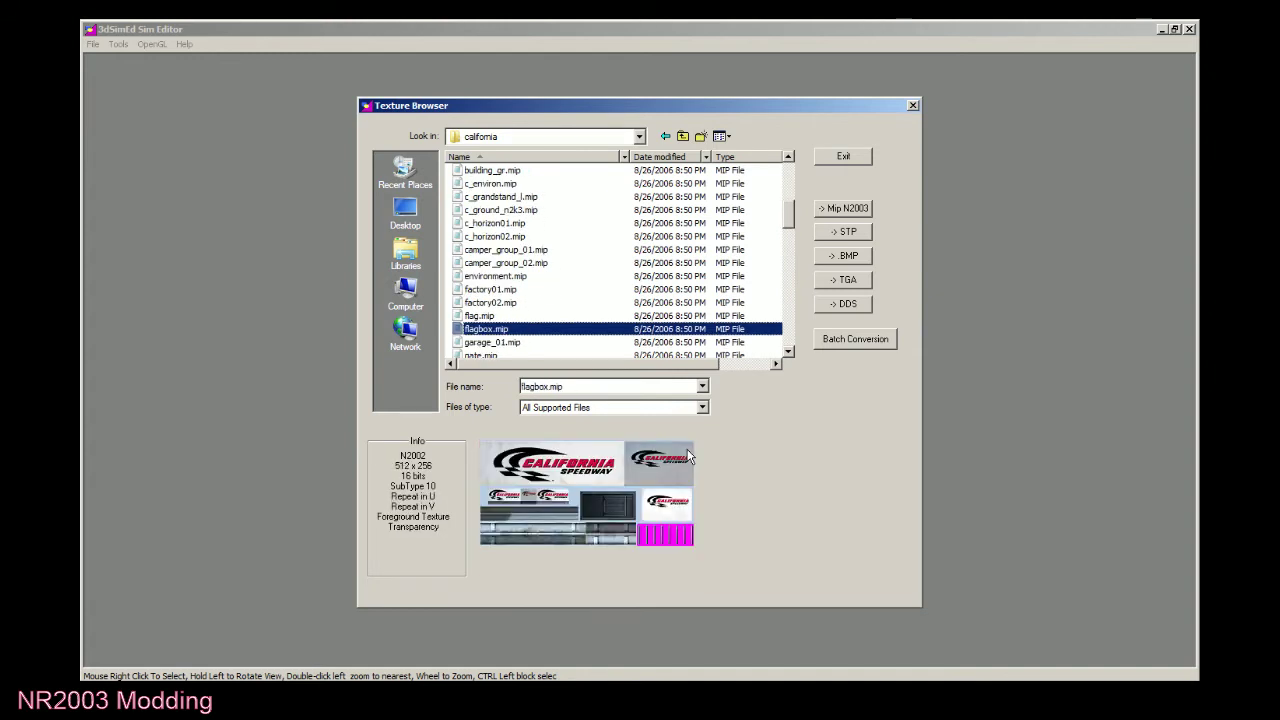
{"action": "key", "text": "Down"}
{"action": "key", "text": "Down"}
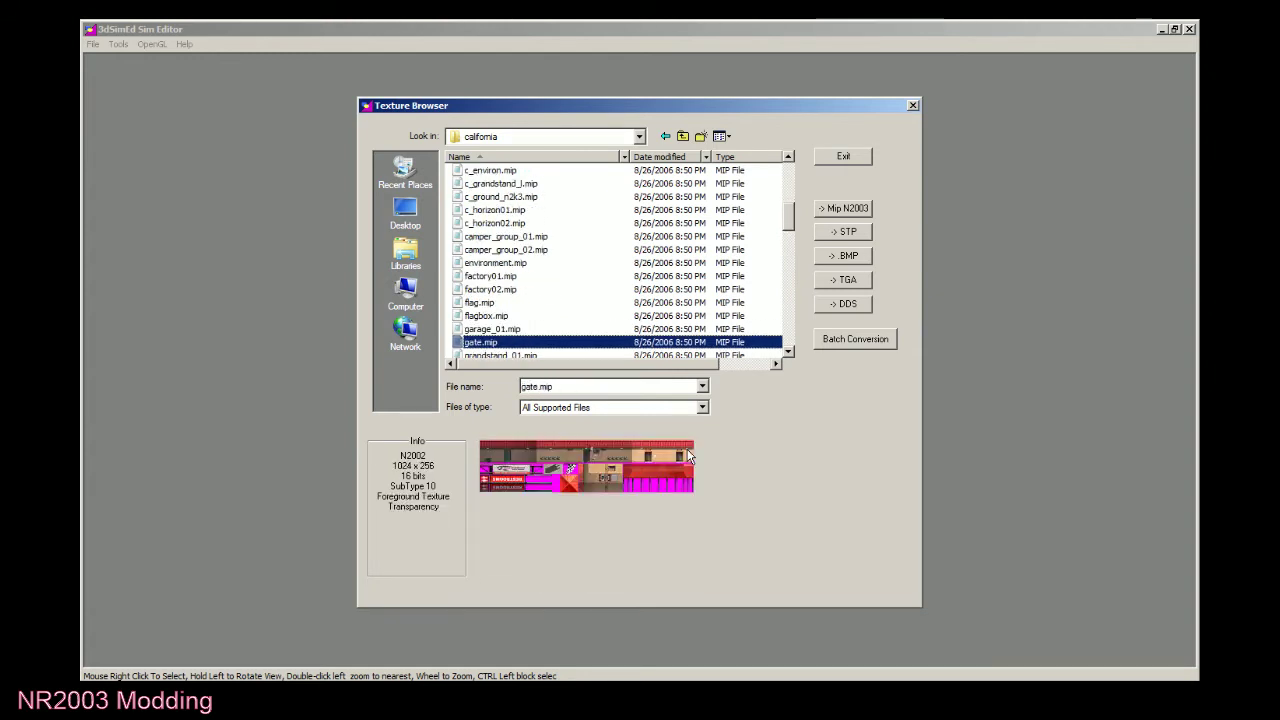
Preview the grandstand textures in the california folder, from grandstand_01.mip to grandstand_l.mip.
{"action": "key", "text": "Down"}
{"action": "key", "text": "Down"}
{"action": "key", "text": "Down"}
{"action": "key", "text": "Down"}
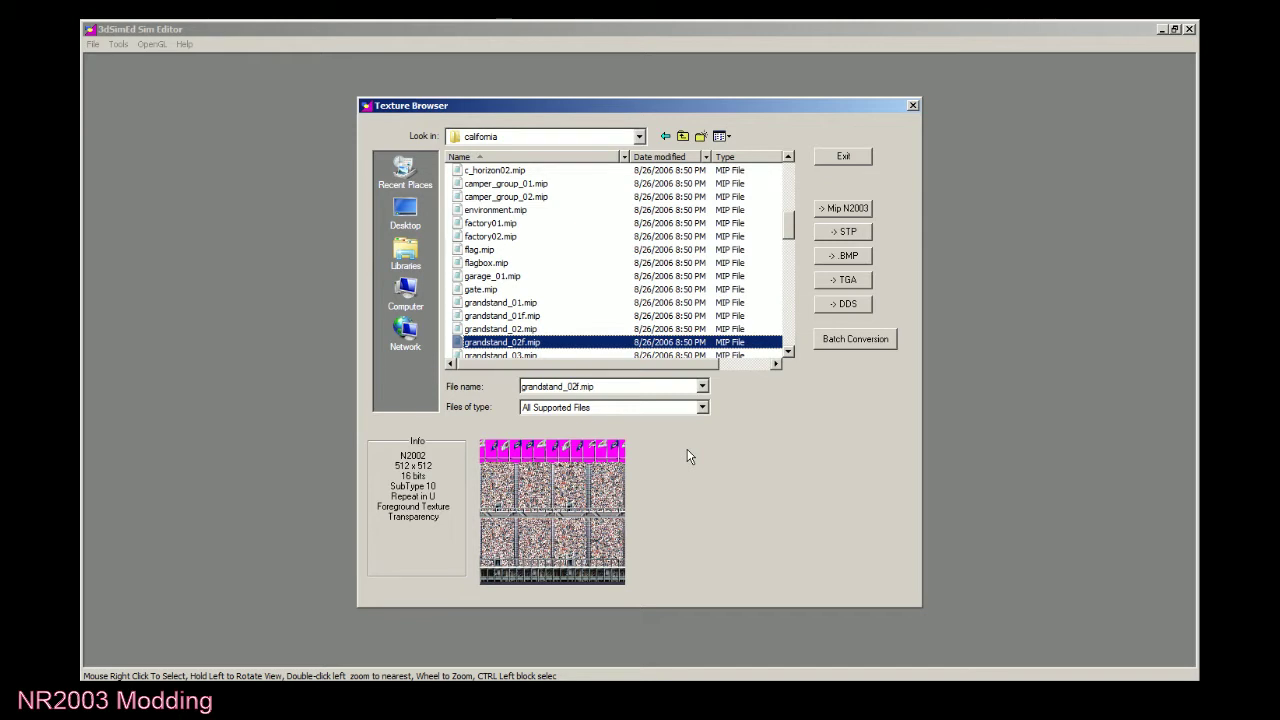
{"action": "key", "text": "Down"}
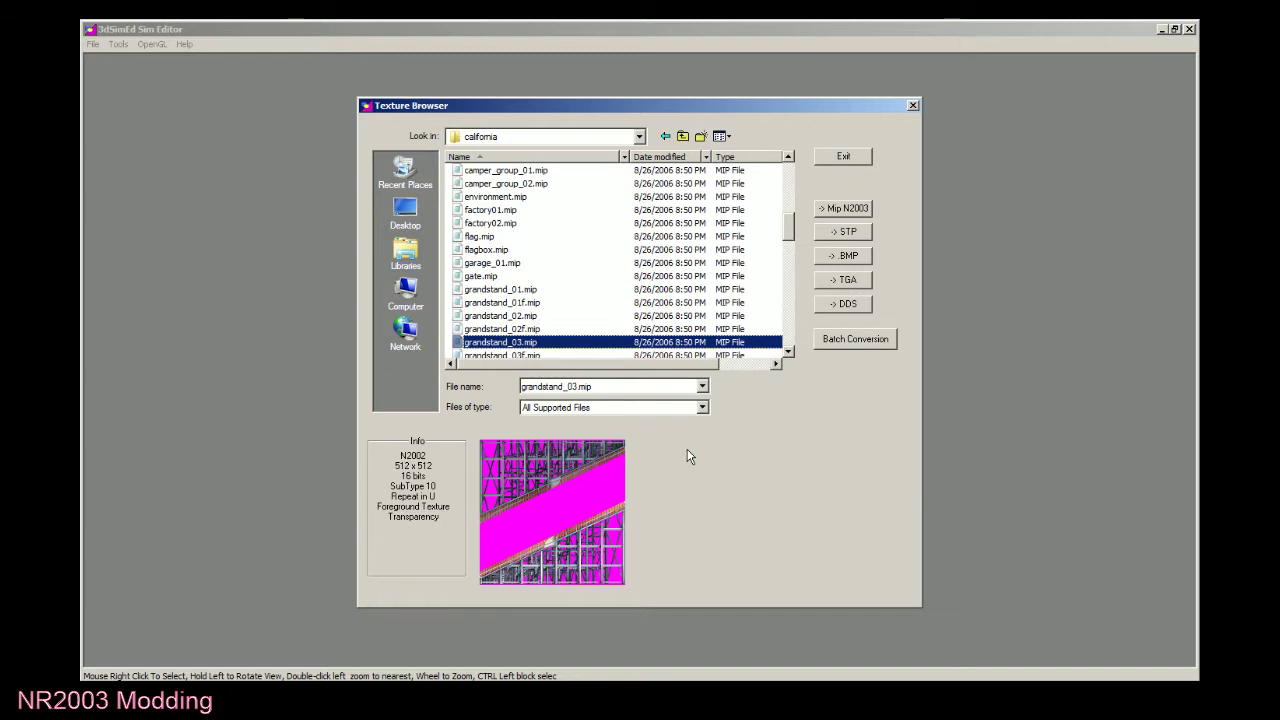
{"action": "key", "text": "Down"}
{"action": "key", "text": "Down"}
Preview the ground, helicopter and horizon textures in the california folder, from ground_n2k3.mip to horizon02.mip.
{"action": "key", "text": "Down"}
{"action": "key", "text": "Down"}
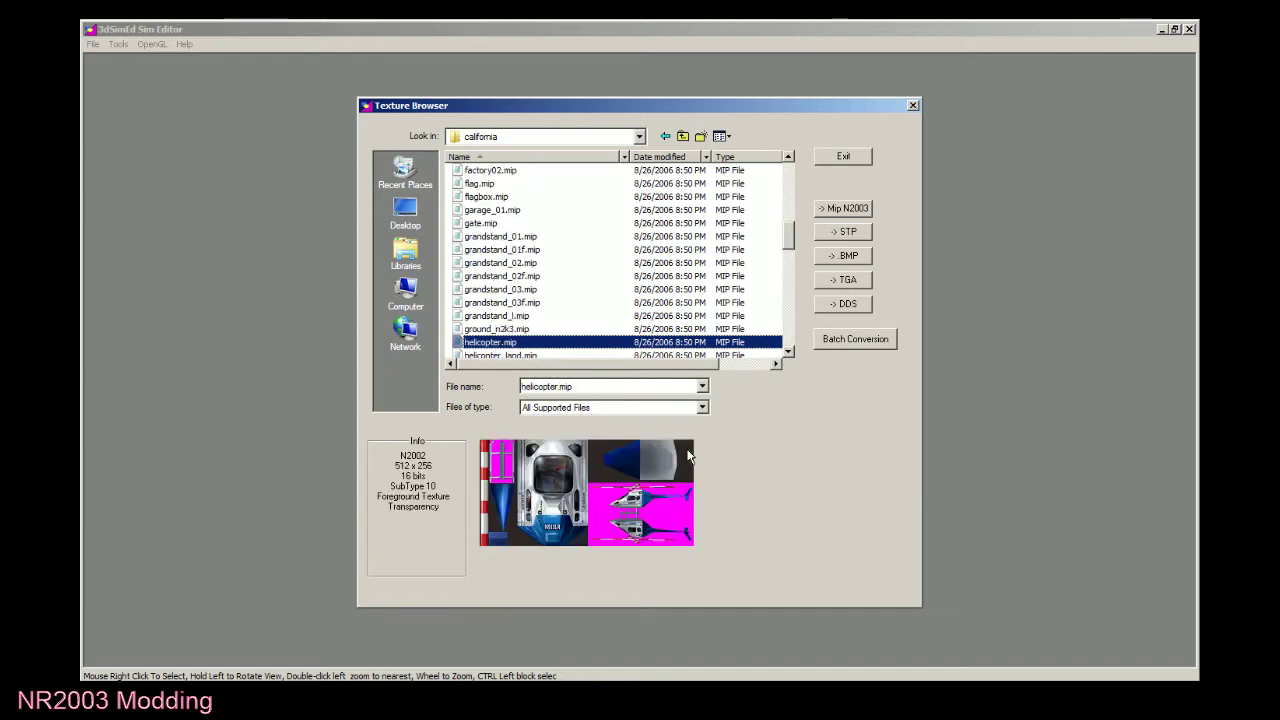
{"action": "key", "text": "Down"}
{"action": "key", "text": "Down"}
{"action": "key", "text": "Down"}
{"action": "key", "text": "Down"}
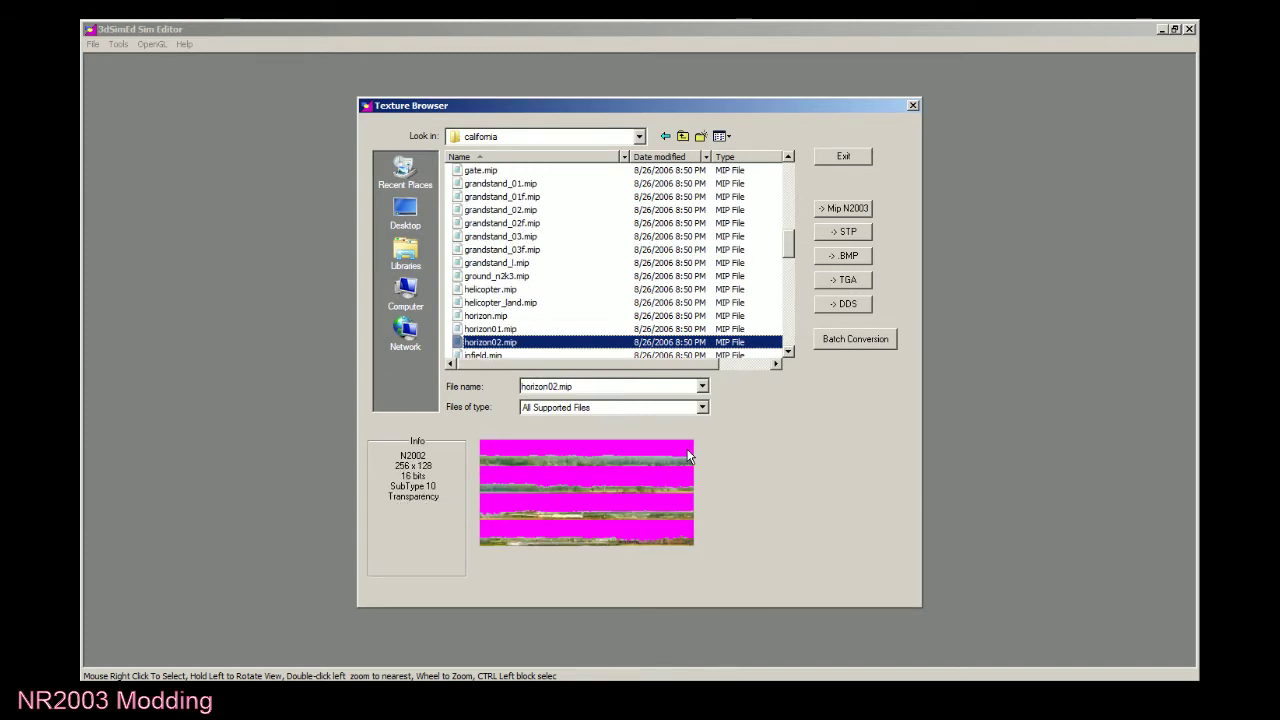
Preview the infield and information board textures in the california folder, from infield.mip to inform_board2_off.mip.
{"action": "key", "text": "Down"}
{"action": "key", "text": "Down"}
{"action": "key", "text": "Down"}
{"action": "key", "text": "Down"}
{"action": "key", "text": "Down"}
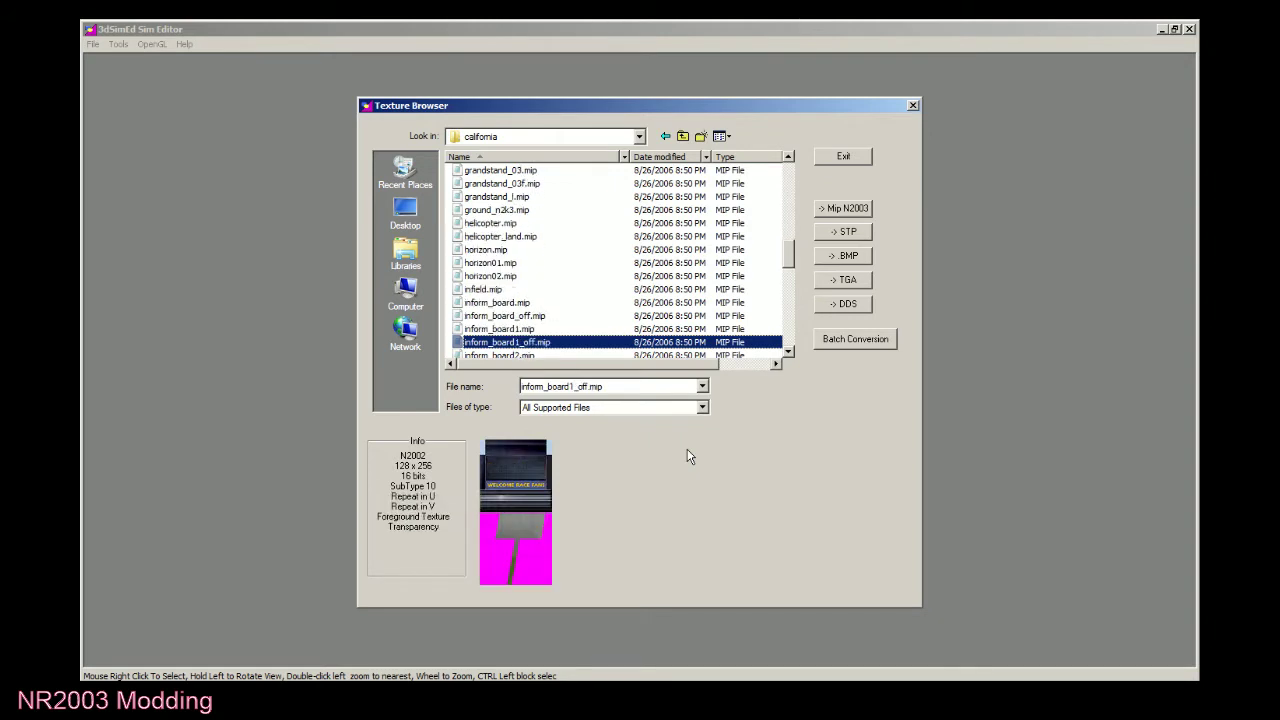
{"action": "key", "text": "Down"}
{"action": "key", "text": "Down"}
Preview the building, pit crowd, pit building and pole textures in the california folder, from m_building.mip to pole.mip.
{"action": "key", "text": "Down"}
{"action": "key", "text": "Down"}
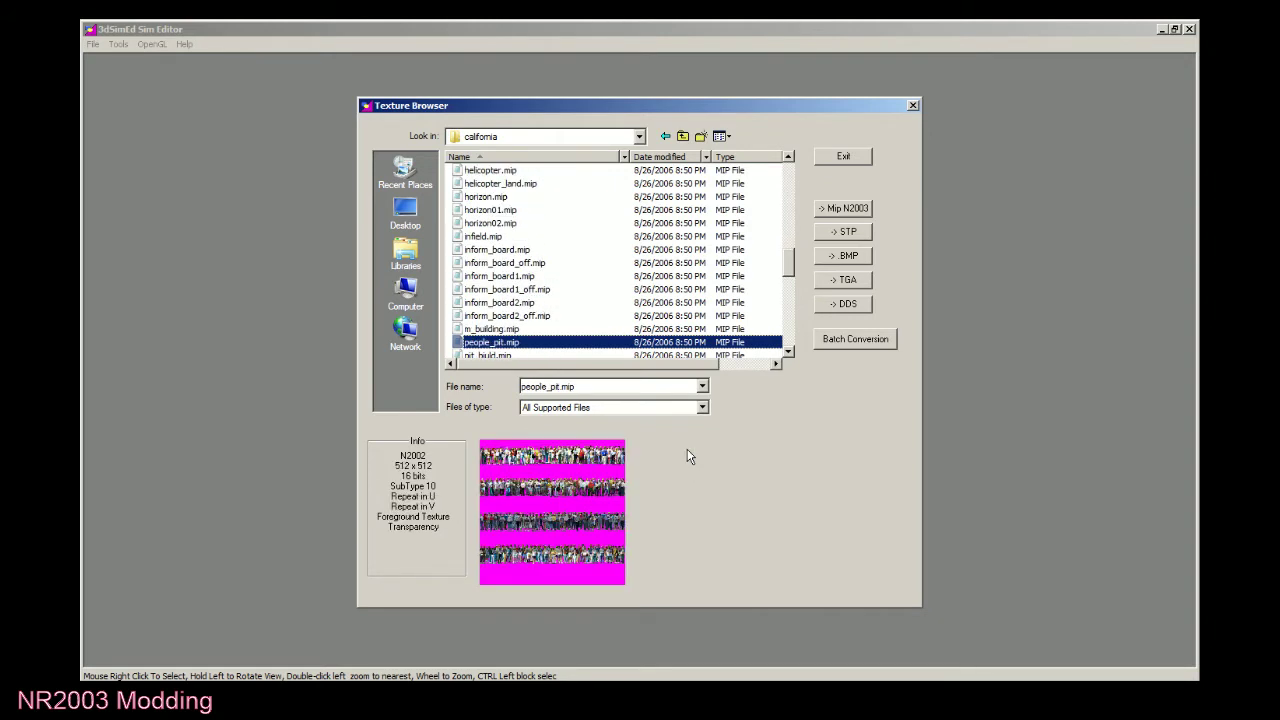
{"action": "key", "text": "Down"}
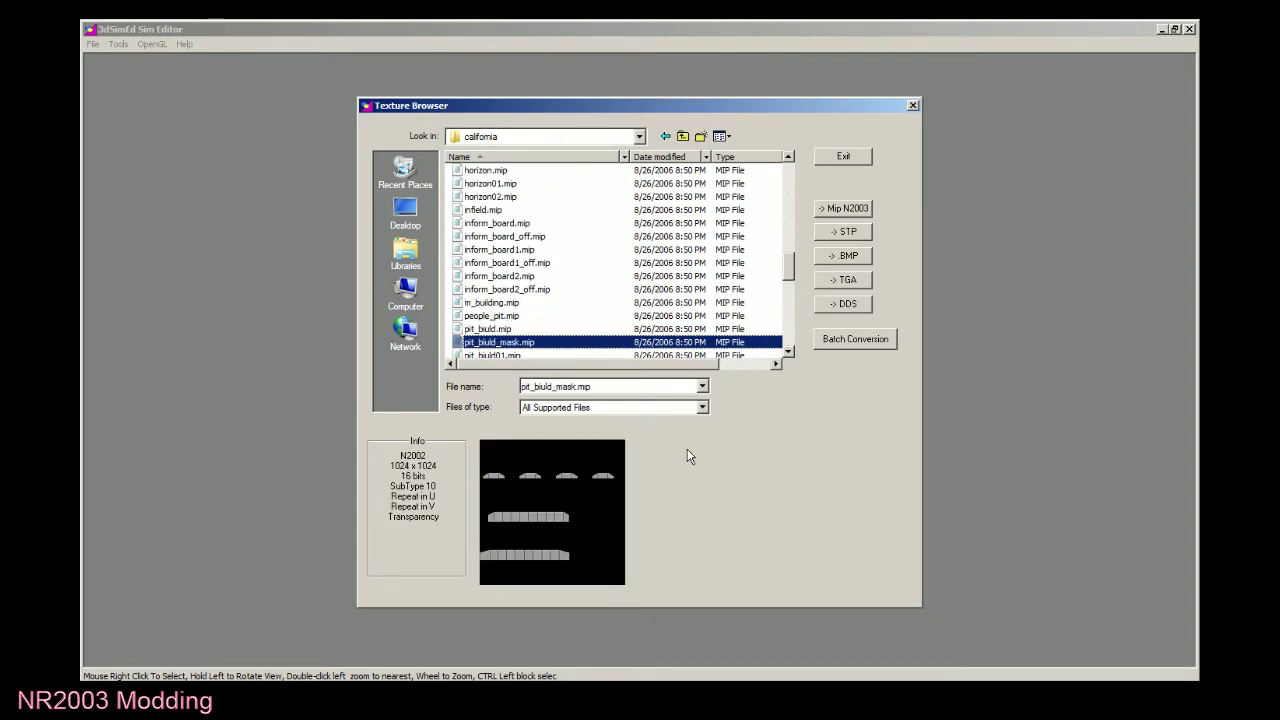
{"action": "key", "text": "Up"}
{"action": "key", "text": "Down"}
{"action": "key", "text": "Down"}
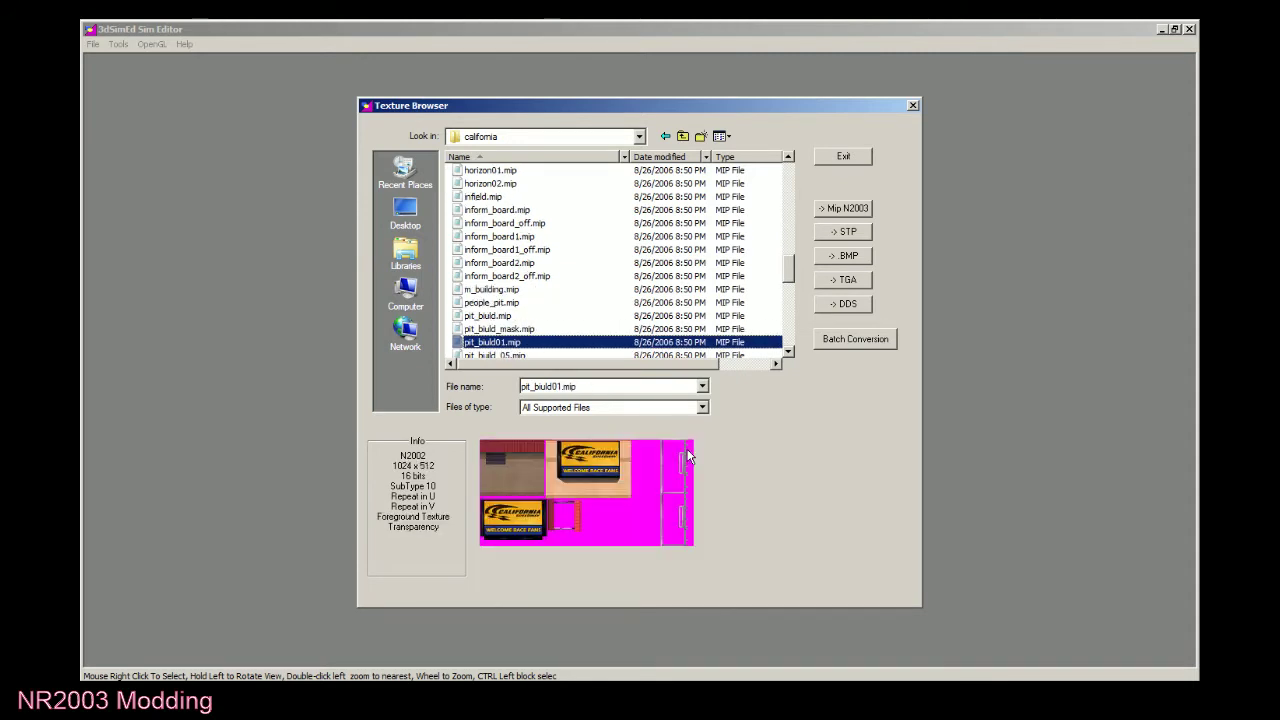
{"action": "key", "text": "Down"}
{"action": "key", "text": "Down"}
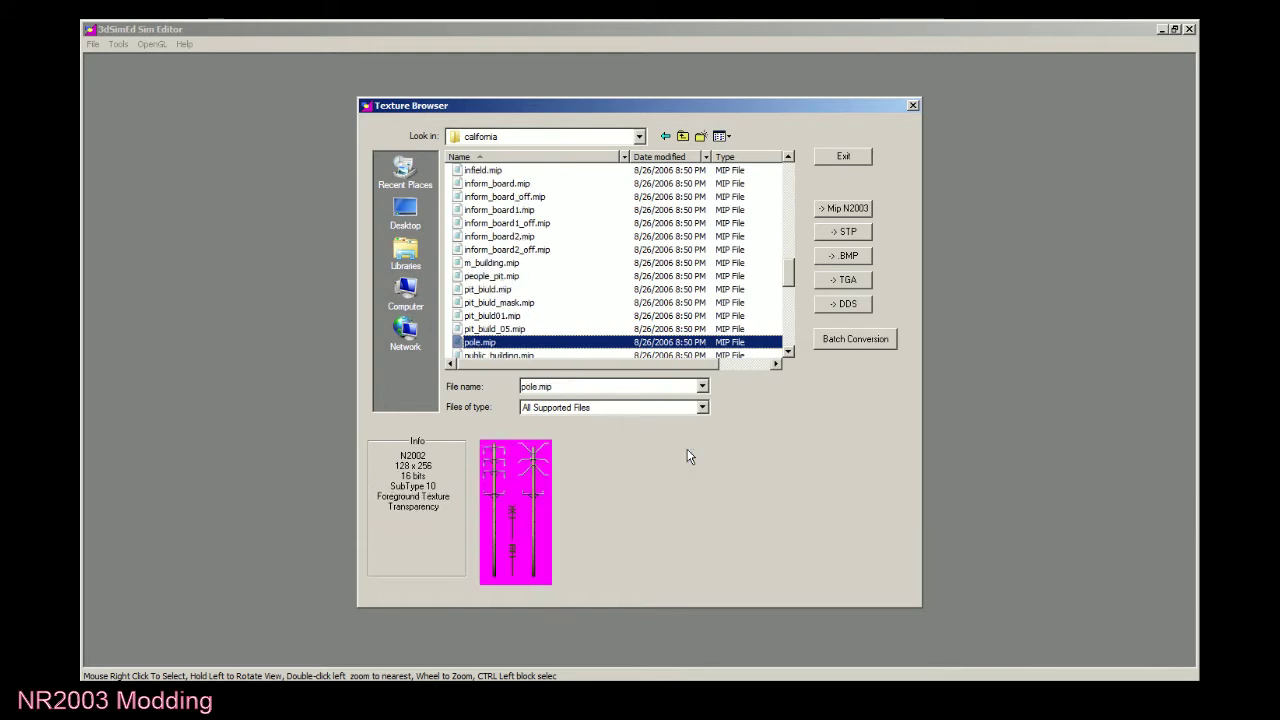
Compare pole.mip with the public building textures in the california folder, through public_building_02.mip.
{"action": "key", "text": "Down"}
{"action": "key", "text": "Up"}
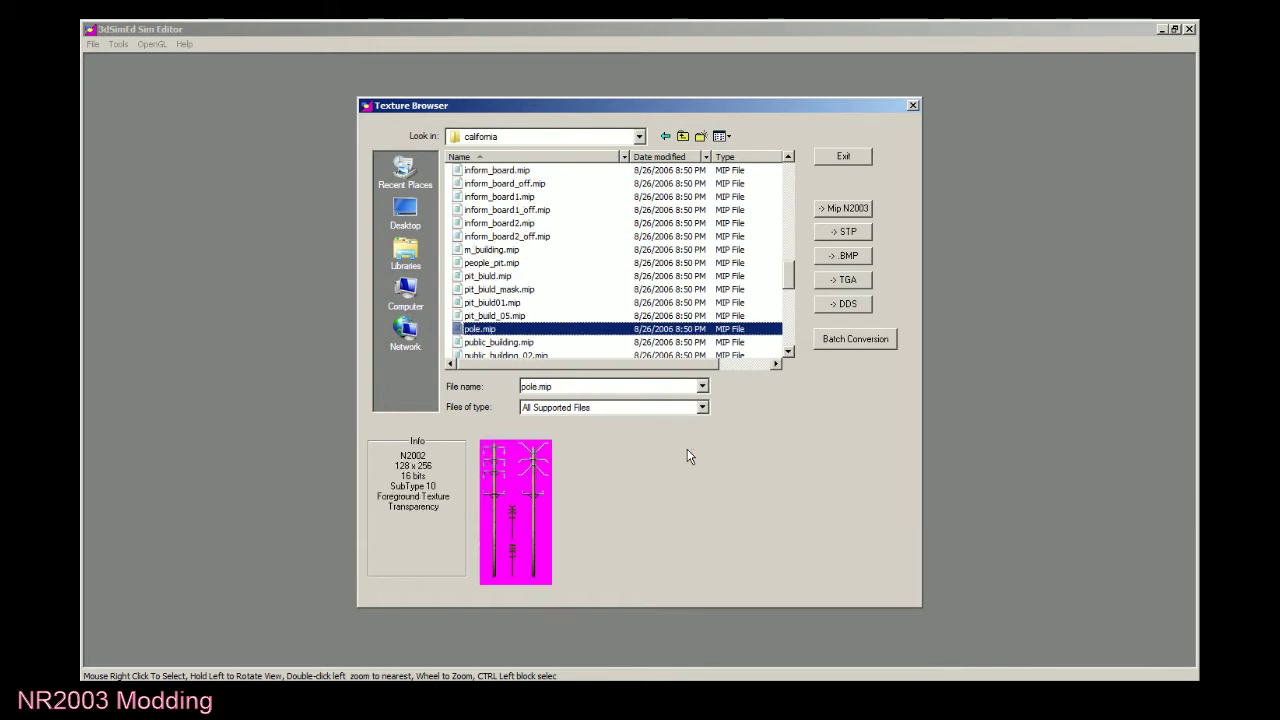
{"action": "key", "text": "Down"}
{"action": "key", "text": "Up"}
{"action": "key", "text": "Down"}
{"action": "key", "text": "Down"}
{"action": "key", "text": "Down"}
{"action": "key", "text": "Down"}
{"action": "key", "text": "Down"}
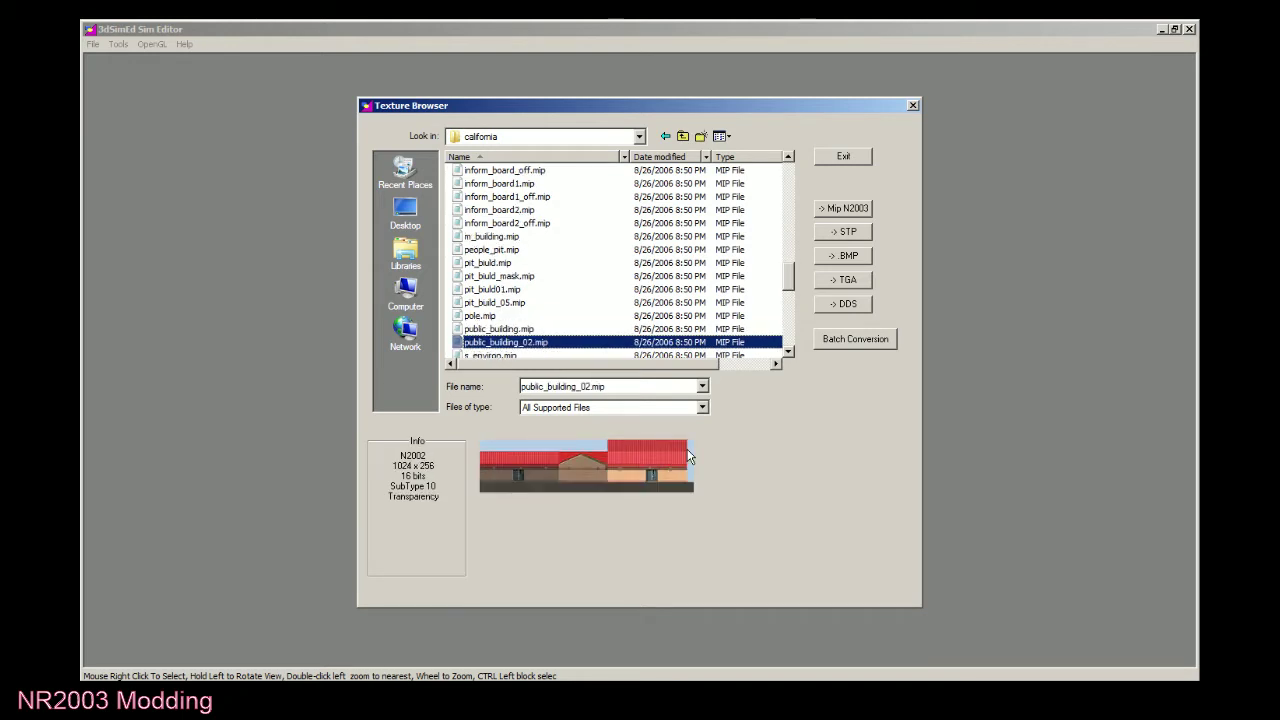
Preview the score tower, sign, awning, Sunoco and tower textures in the california folder, from s_environ.mip to tower_06.mip.
{"action": "key", "text": "Down"}
{"action": "key", "text": "Down"}
{"action": "key", "text": "Down"}
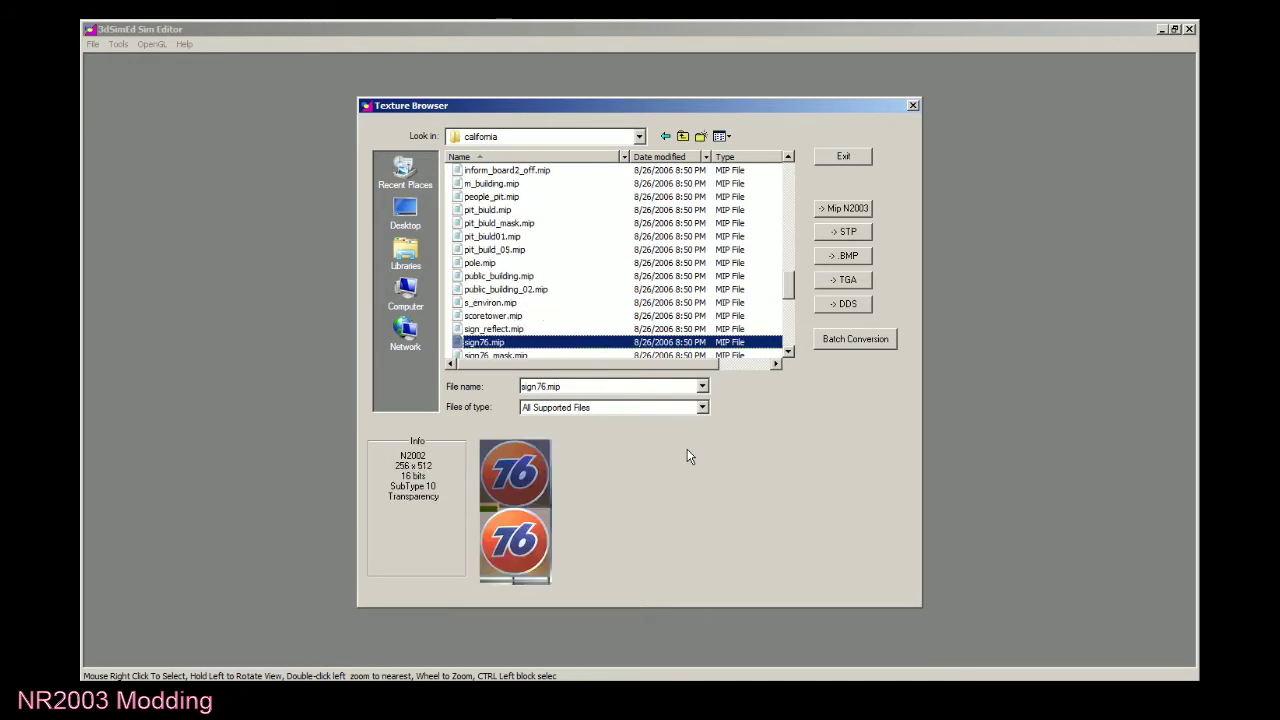
{"action": "key", "text": "Down"}
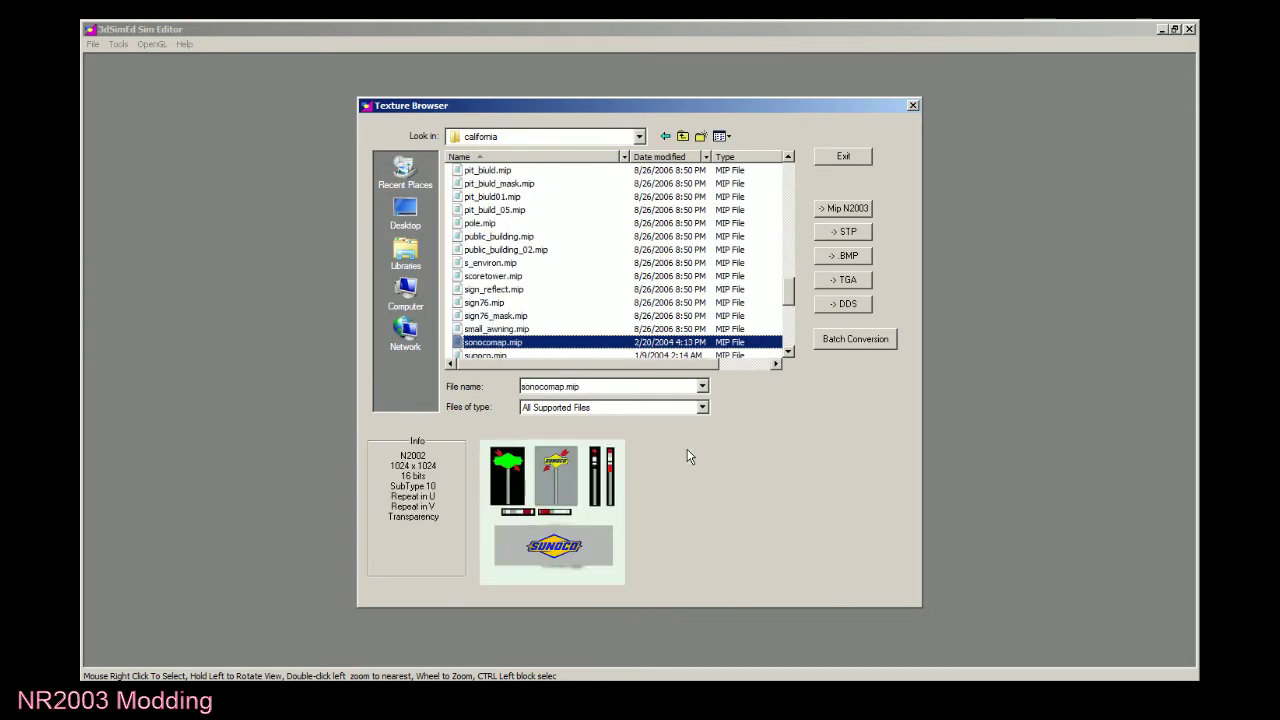
{"action": "key", "text": "Down"}
{"action": "key", "text": "Down"}
{"action": "key", "text": "Down"}
{"action": "key", "text": "Down"}
{"action": "key", "text": "Up"}
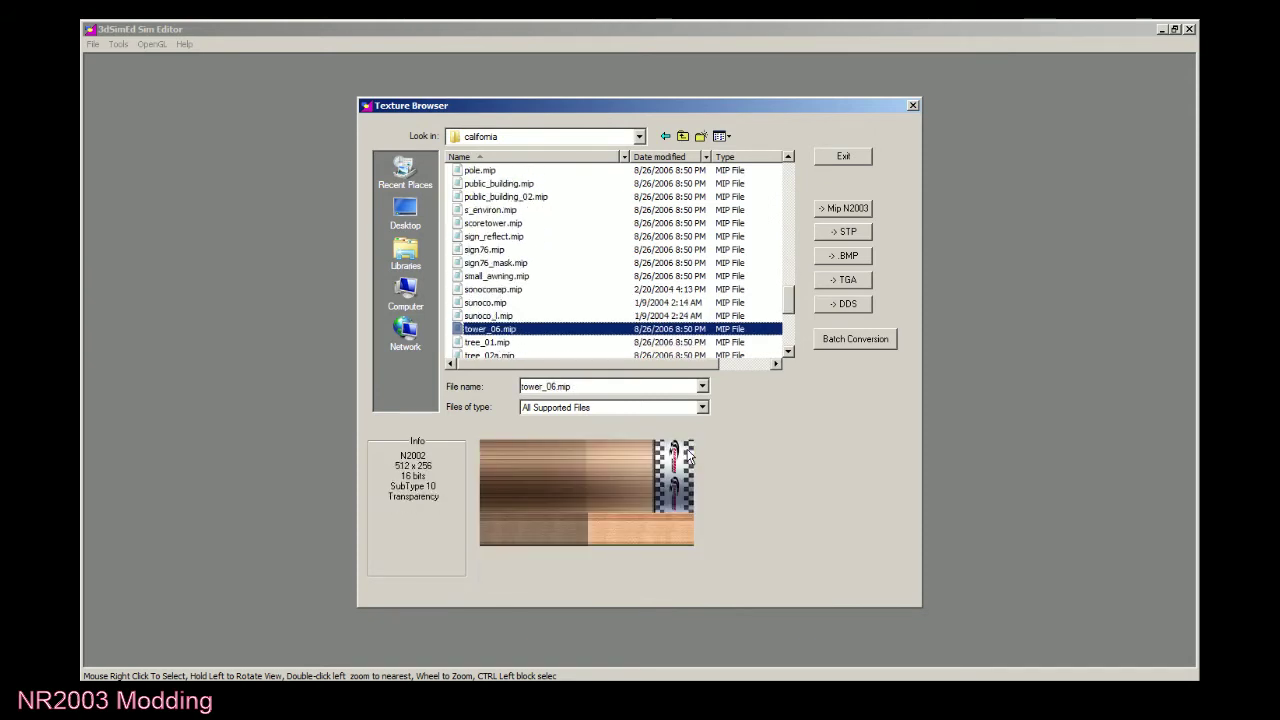
Preview the tree textures and track info images in the california folder, from tree_01.mip to trkwin.stp.
{"action": "key", "text": "Down"}
{"action": "key", "text": "Down"}
{"action": "key", "text": "Down"}
{"action": "key", "text": "Down"}
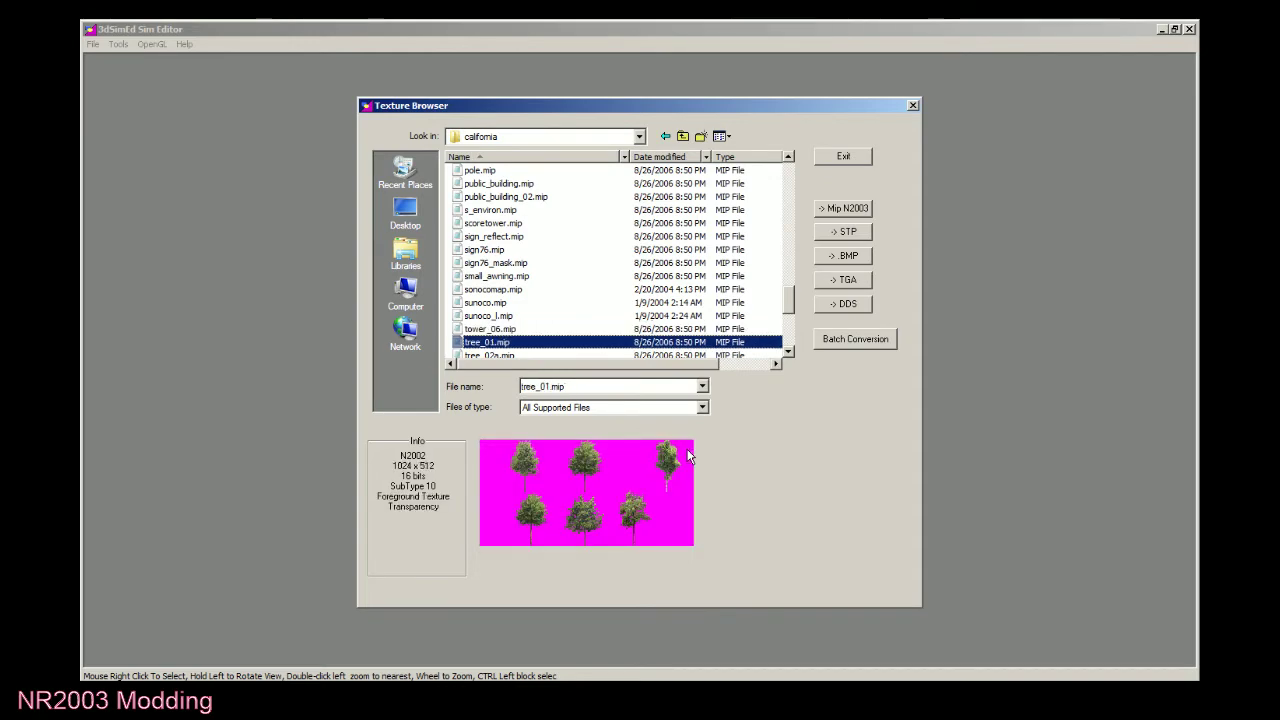
{"action": "key", "text": "Down"}
{"action": "key", "text": "Down"}
{"action": "key", "text": "Down"}
{"action": "key", "text": "Down"}
{"action": "key", "text": "Down"}
{"action": "key", "text": "Down"}
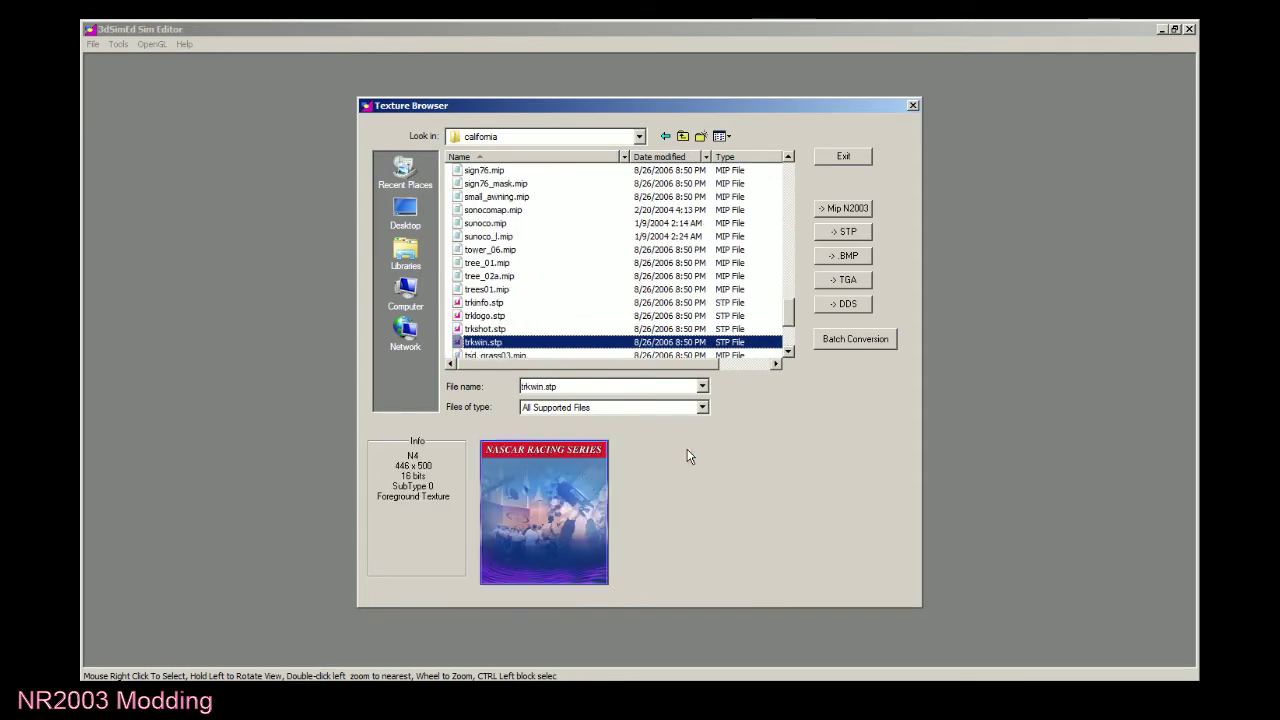
Preview the last california textures, from tsd_grass03.mip through the shadow, start-finish and TV tower files to vehicle_group.mip.
{"action": "key", "text": "Down"}
{"action": "key", "text": "Up"}
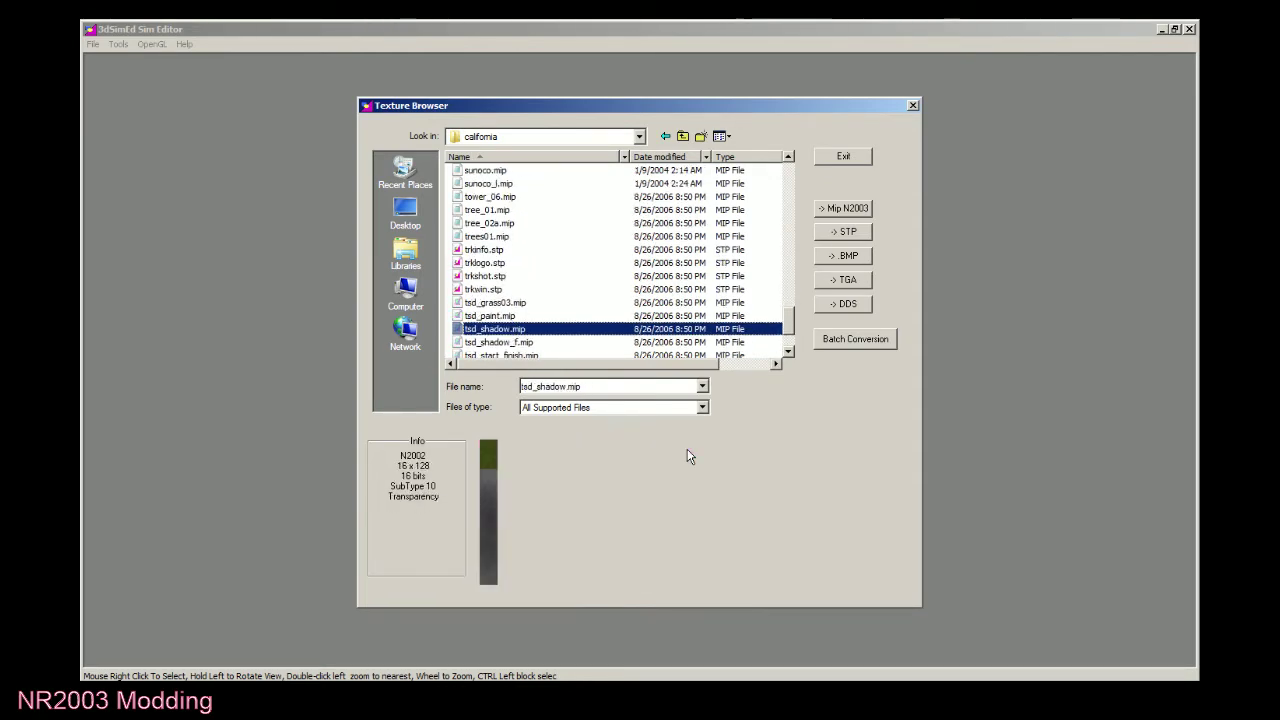
{"action": "key", "text": "Down"}
{"action": "key", "text": "Down"}
{"action": "key", "text": "Down"}
{"action": "key", "text": "Down"}
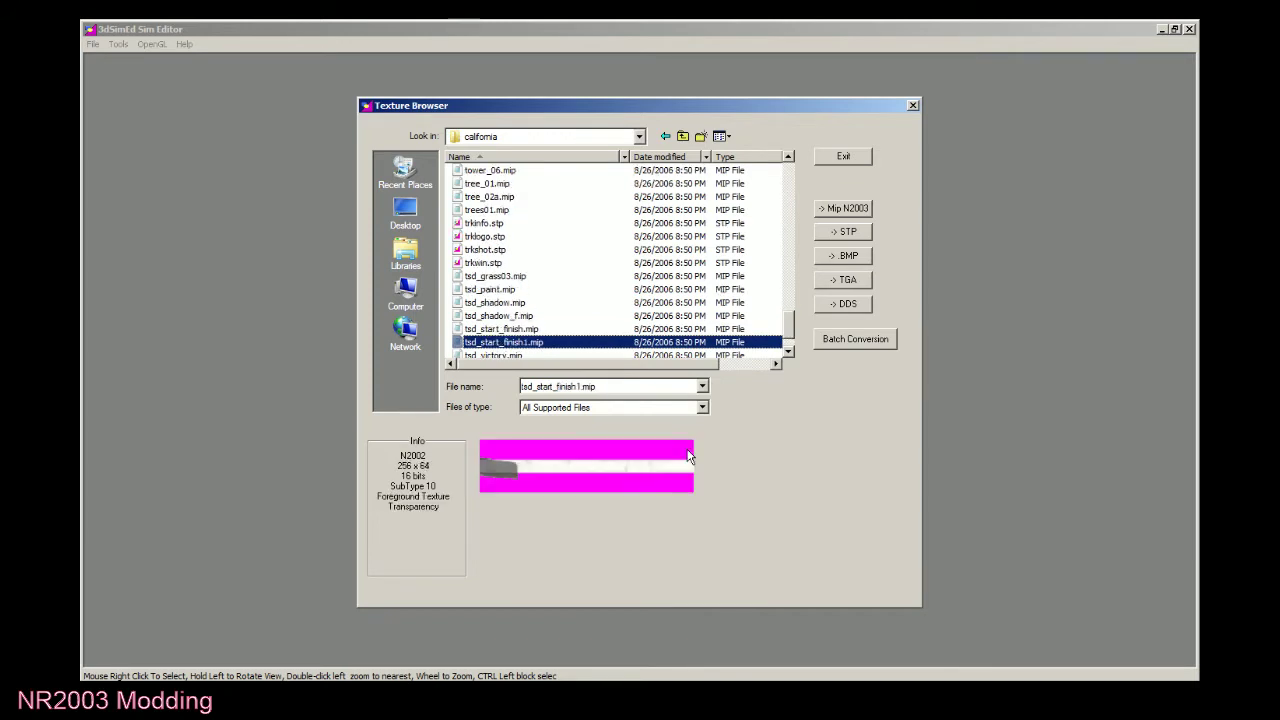
{"action": "key", "text": "Down"}
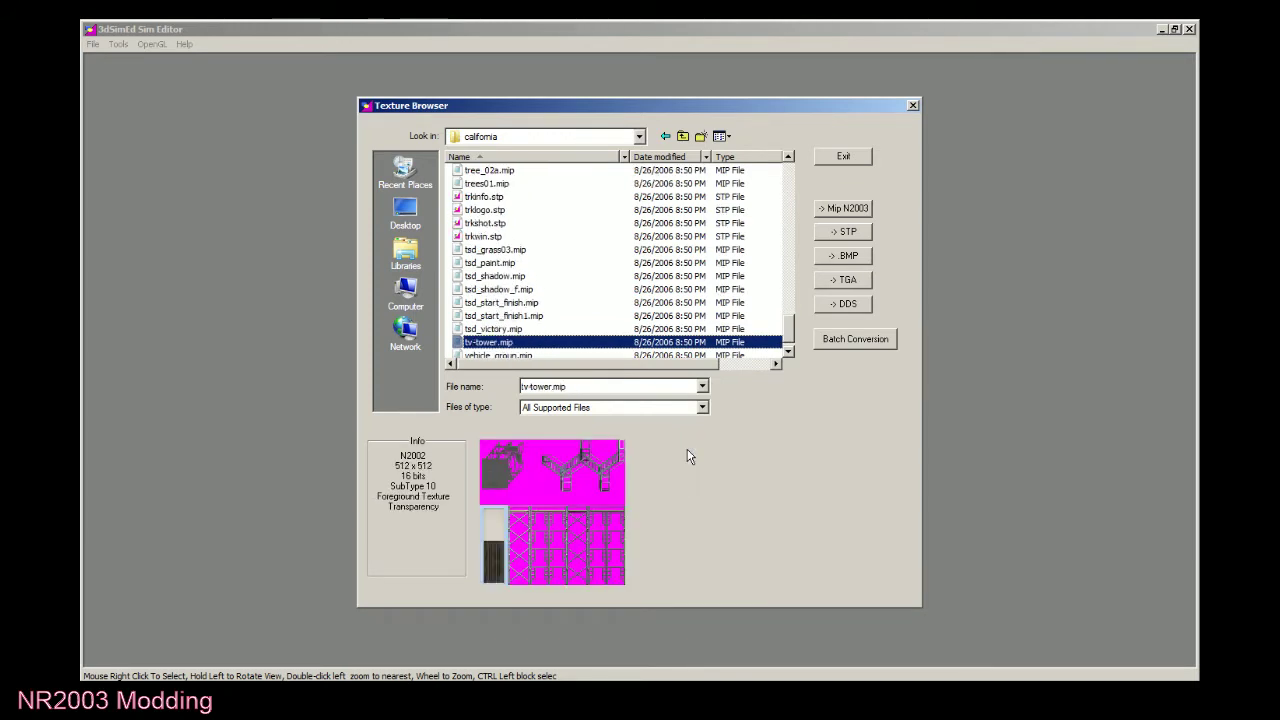
{"action": "key", "text": "Down"}
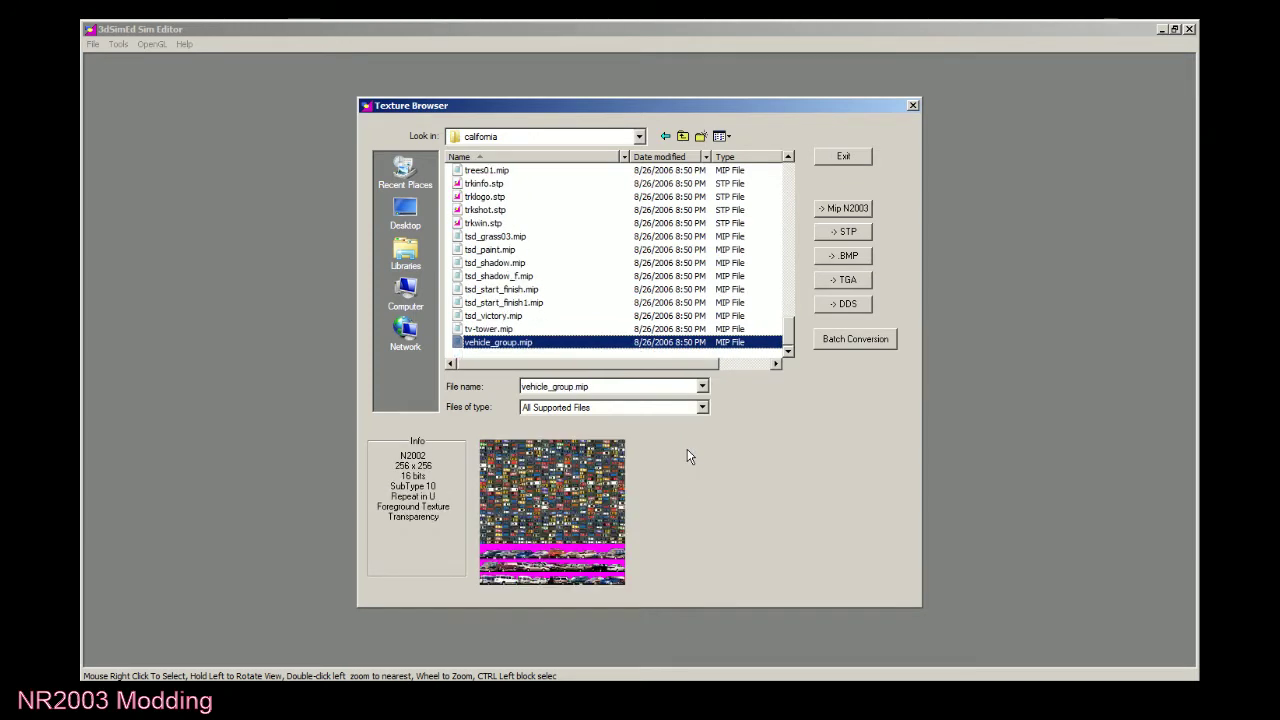
Close the texture browser and 3dSimEd, restart 3dSimEd from the desktop and reopen its texture browser.
{"action": "left_click", "coordinate": [845, 157]}
{"action": "left_click", "coordinate": [1187, 31]}
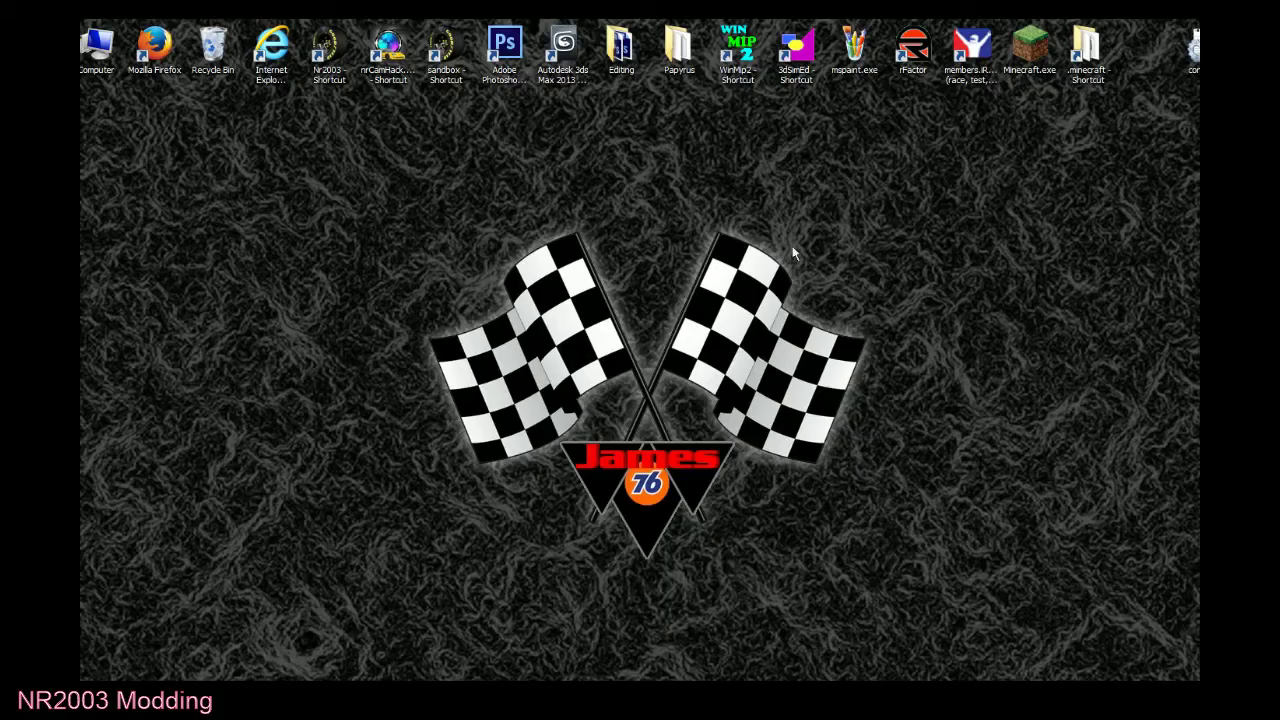
{"action": "double_click", "coordinate": [786, 68]}
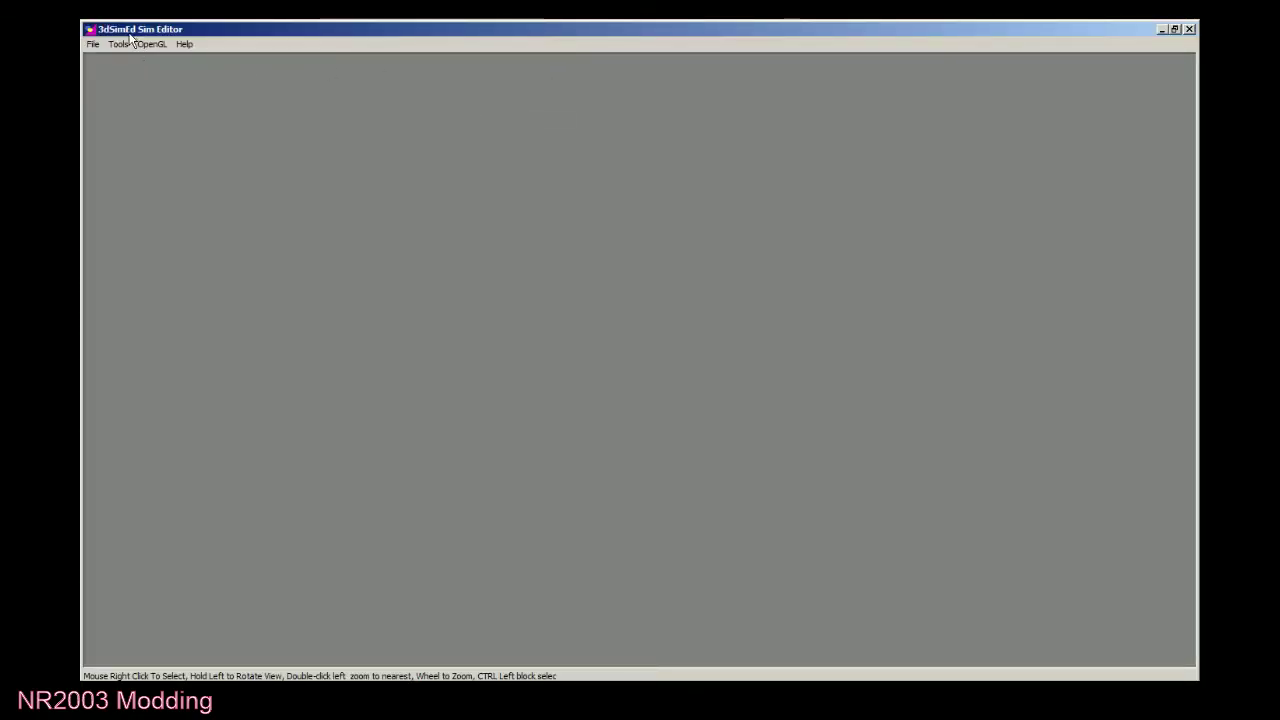
{"action": "left_click", "coordinate": [120, 44]}
{"action": "left_click", "coordinate": [149, 88]}
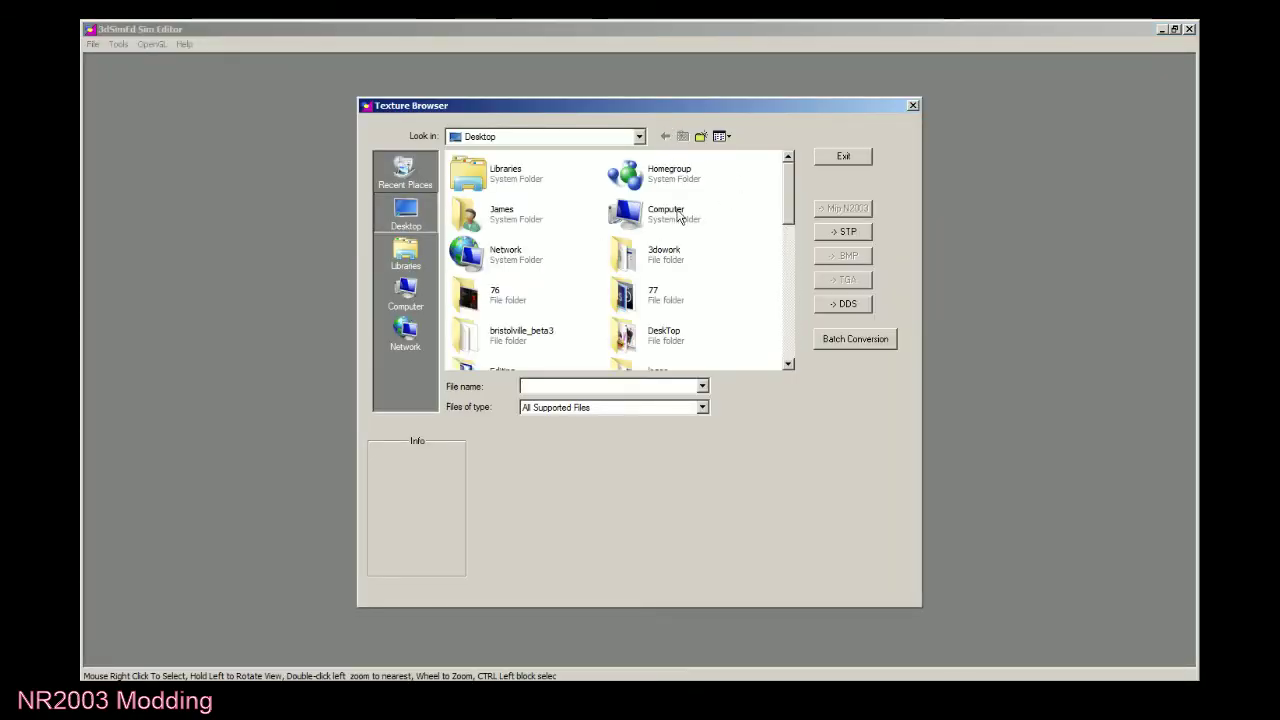
Open the new_hampshire track folder inside Papyrus > tracks in the texture browser.
{"action": "left_click_drag", "start_coordinate": [789, 218], "coordinate": [797, 258]}
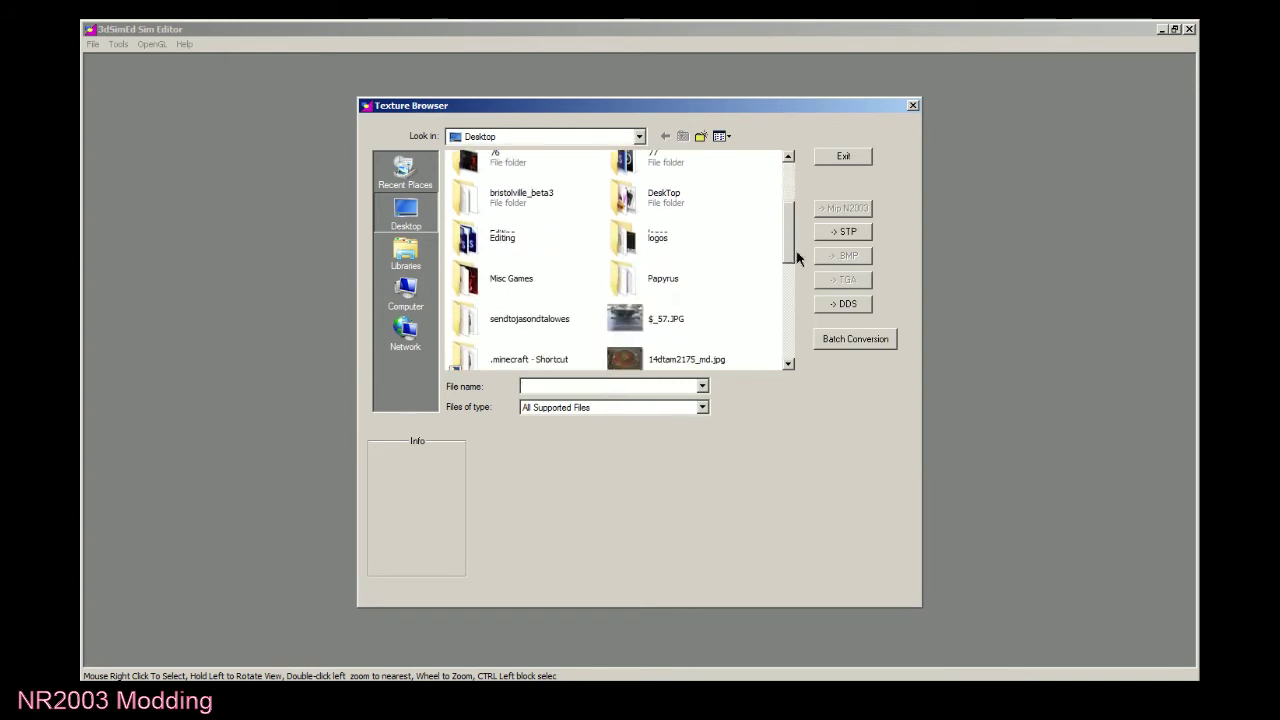
{"action": "scroll", "coordinate": [777, 263], "scroll_direction": "down", "scroll_amount": 1}
{"action": "double_click", "coordinate": [660, 231]}
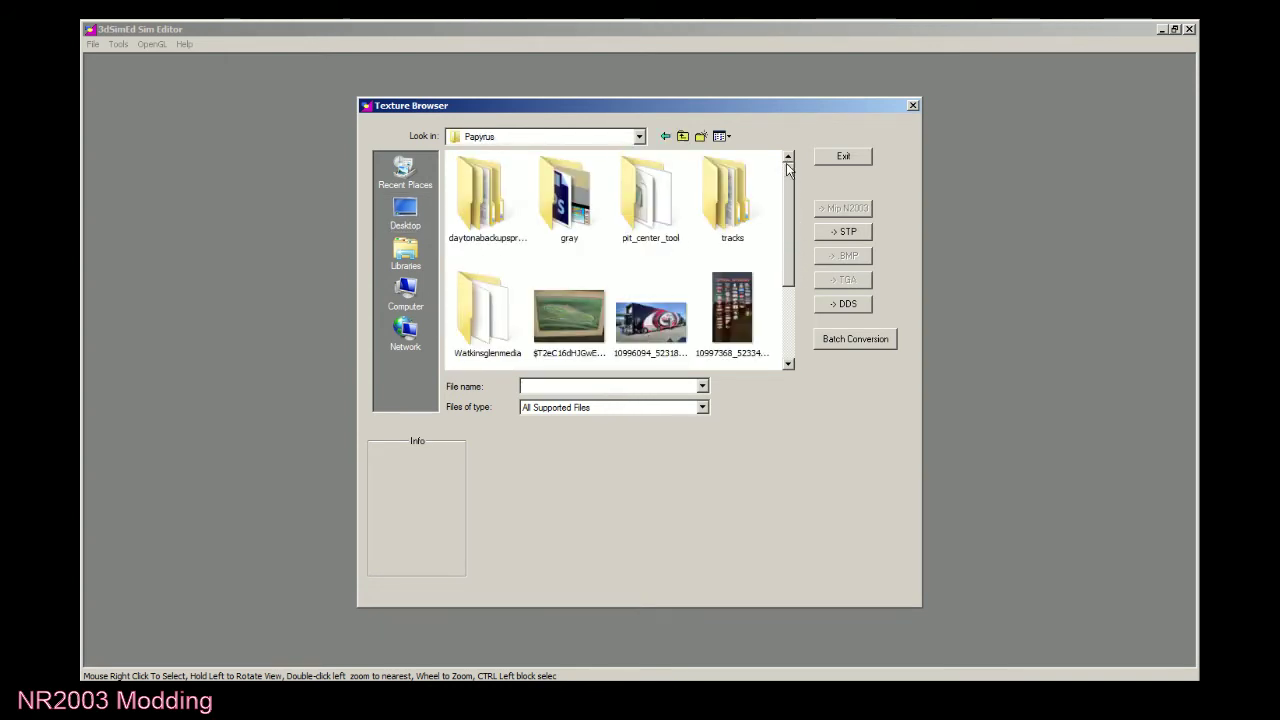
{"action": "double_click", "coordinate": [736, 205]}
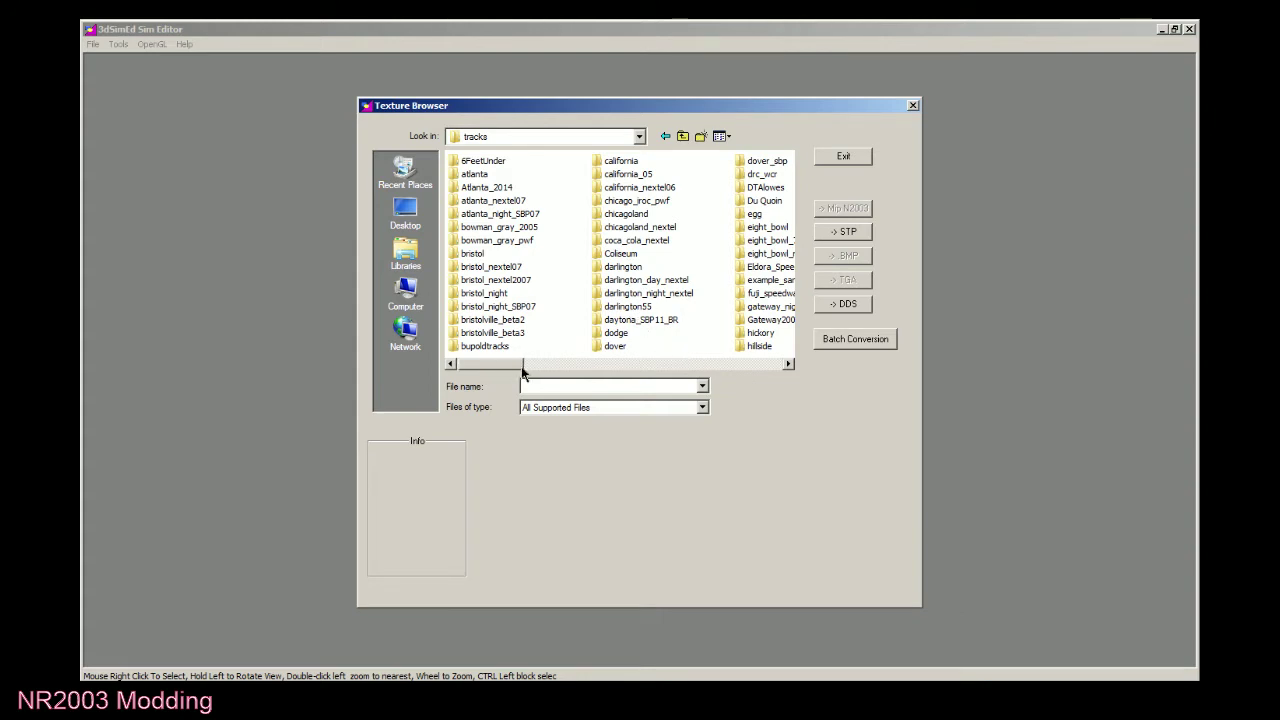
{"action": "left_click_drag", "start_coordinate": [521, 372], "coordinate": [677, 374]}
{"action": "left_click", "coordinate": [647, 229]}
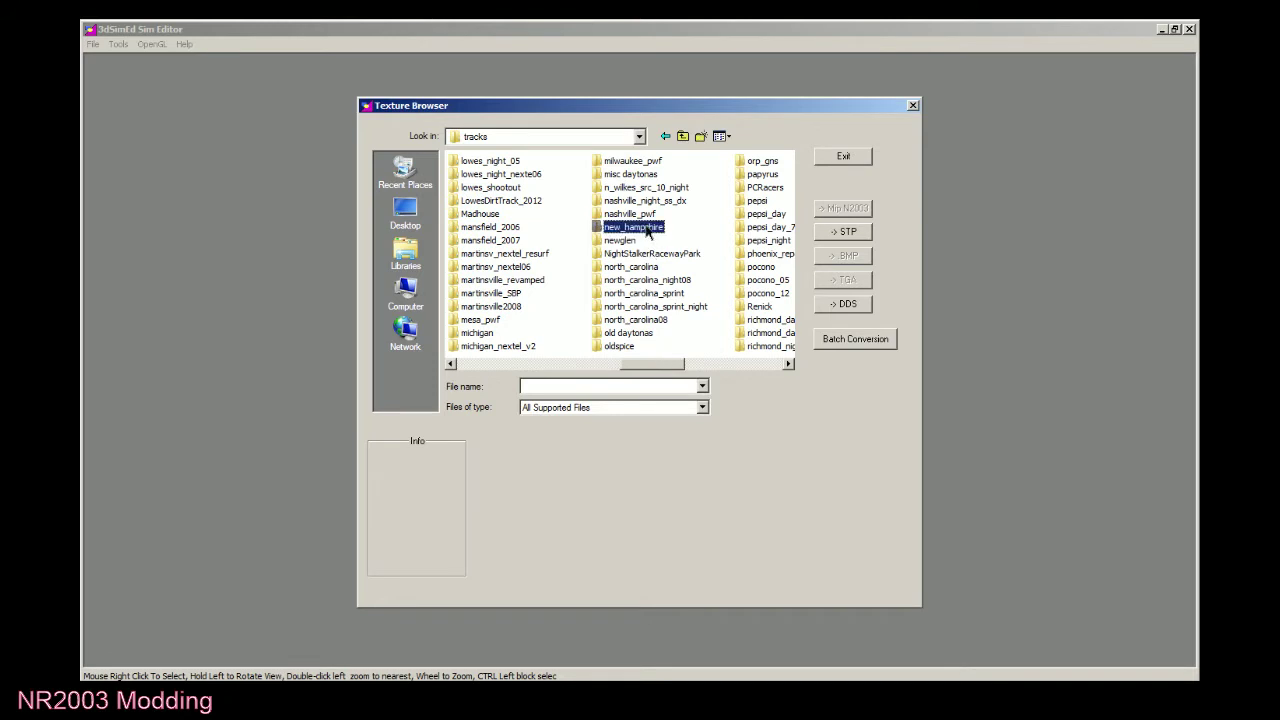
{"action": "double_click", "coordinate": [647, 229]}
Preview the billboard and building textures in the new_hampshire folder, from bigboard13.mip to building18.mip.
{"action": "left_click", "coordinate": [493, 197]}
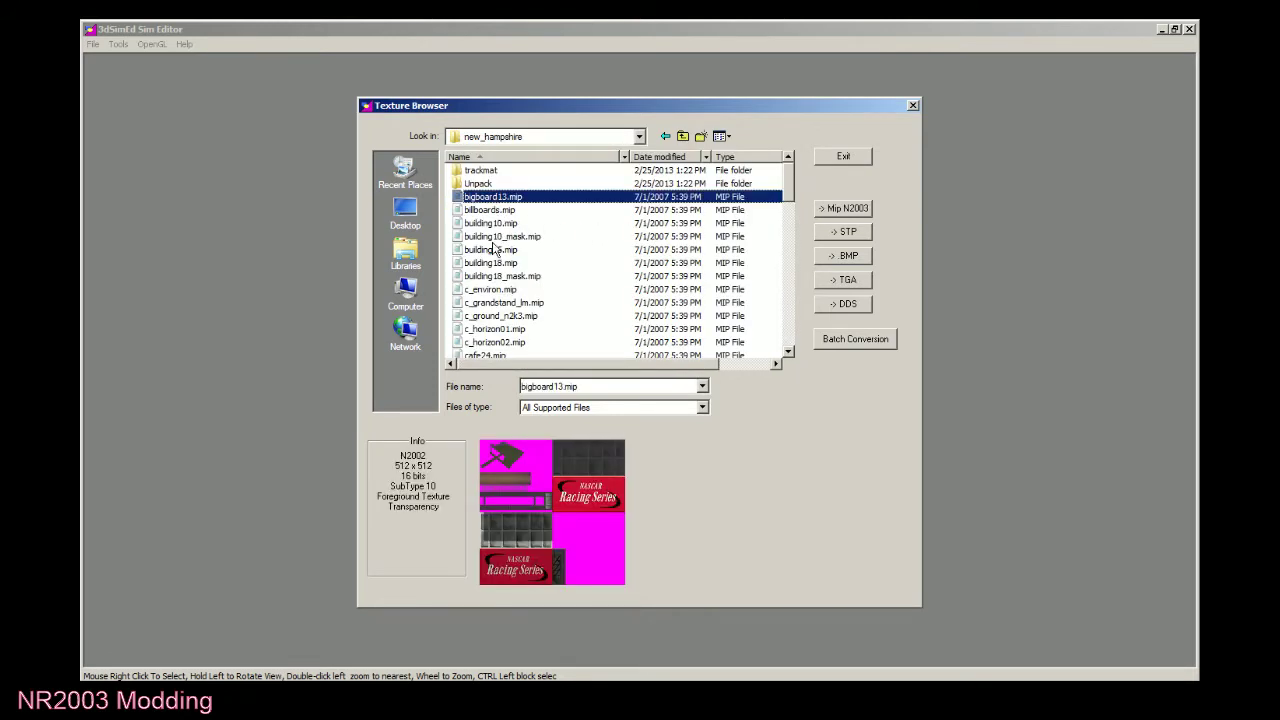
{"action": "key", "text": "Down"}
{"action": "key", "text": "Down"}
{"action": "key", "text": "Down"}
{"action": "key", "text": "Down"}
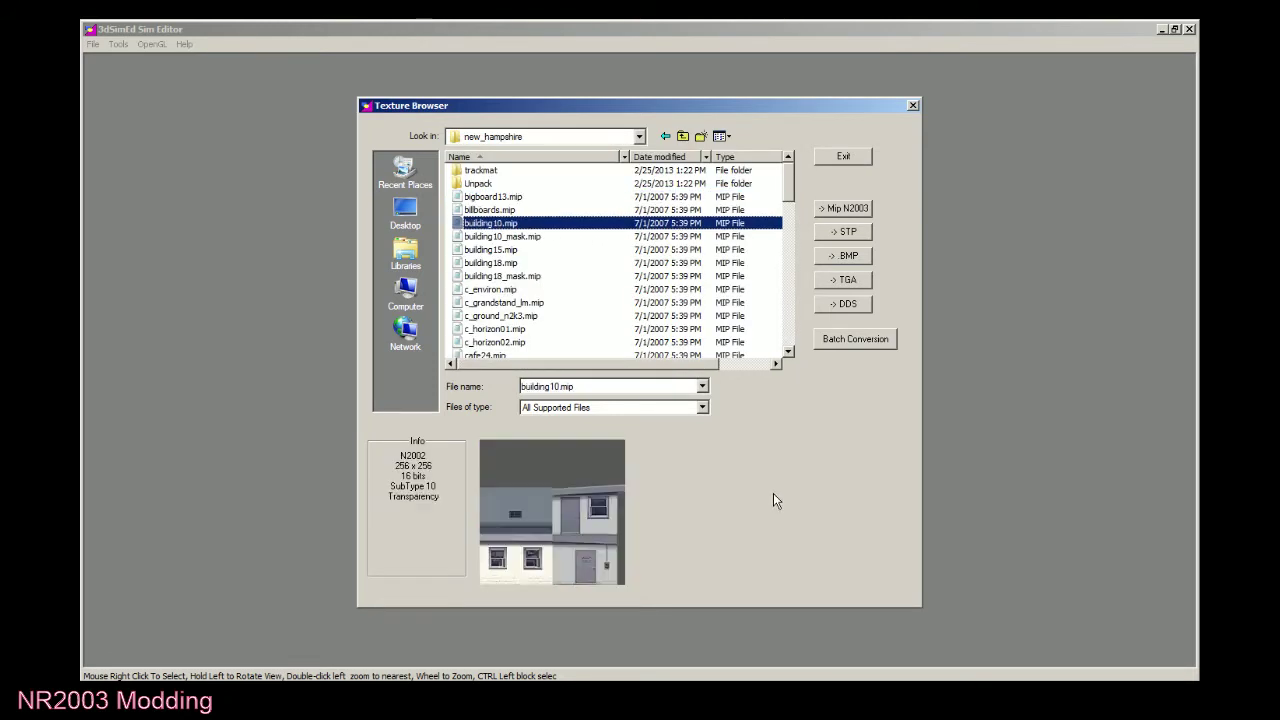
{"action": "key", "text": "Down"}
{"action": "key", "text": "Down"}
{"action": "key", "text": "Down"}
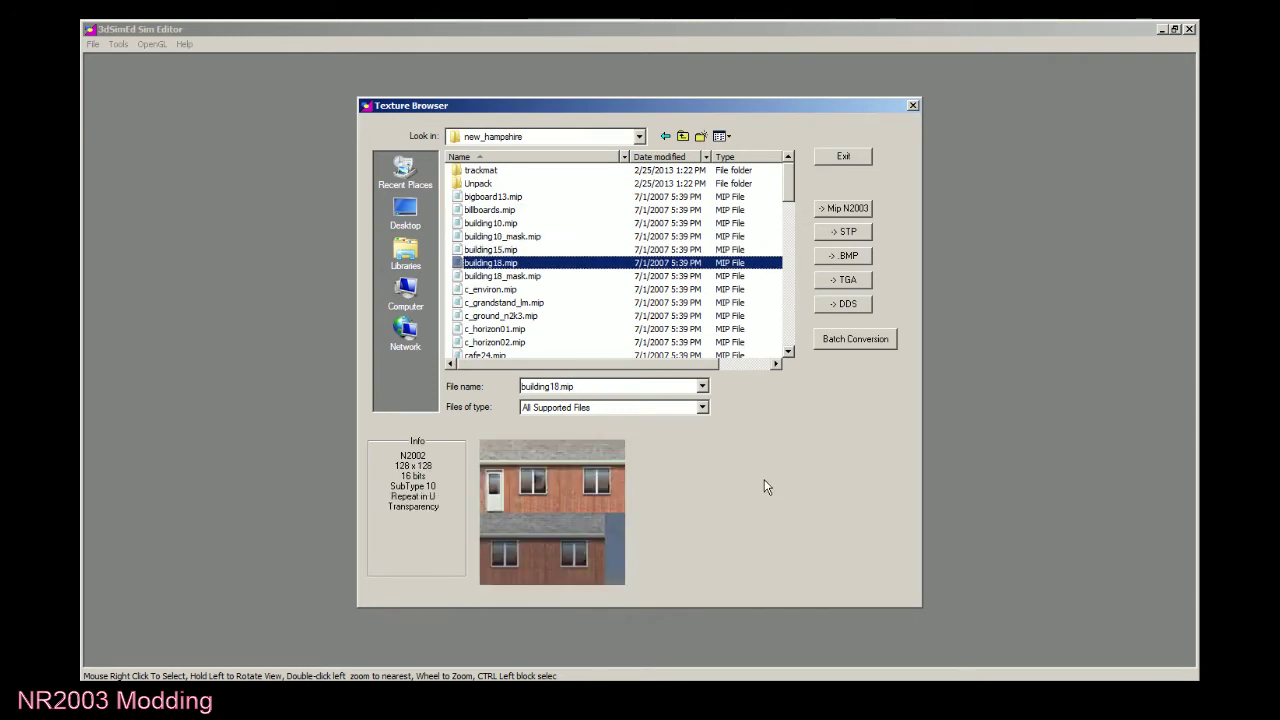
Preview the building mask, environment and grandstand color textures in the new_hampshire folder, from building18_mask.mip to c_grandstand_lm.mip.
{"action": "key", "text": "Down"}
{"action": "key", "text": "Down"}
{"action": "key", "text": "Down"}
{"action": "key", "text": "Down"}
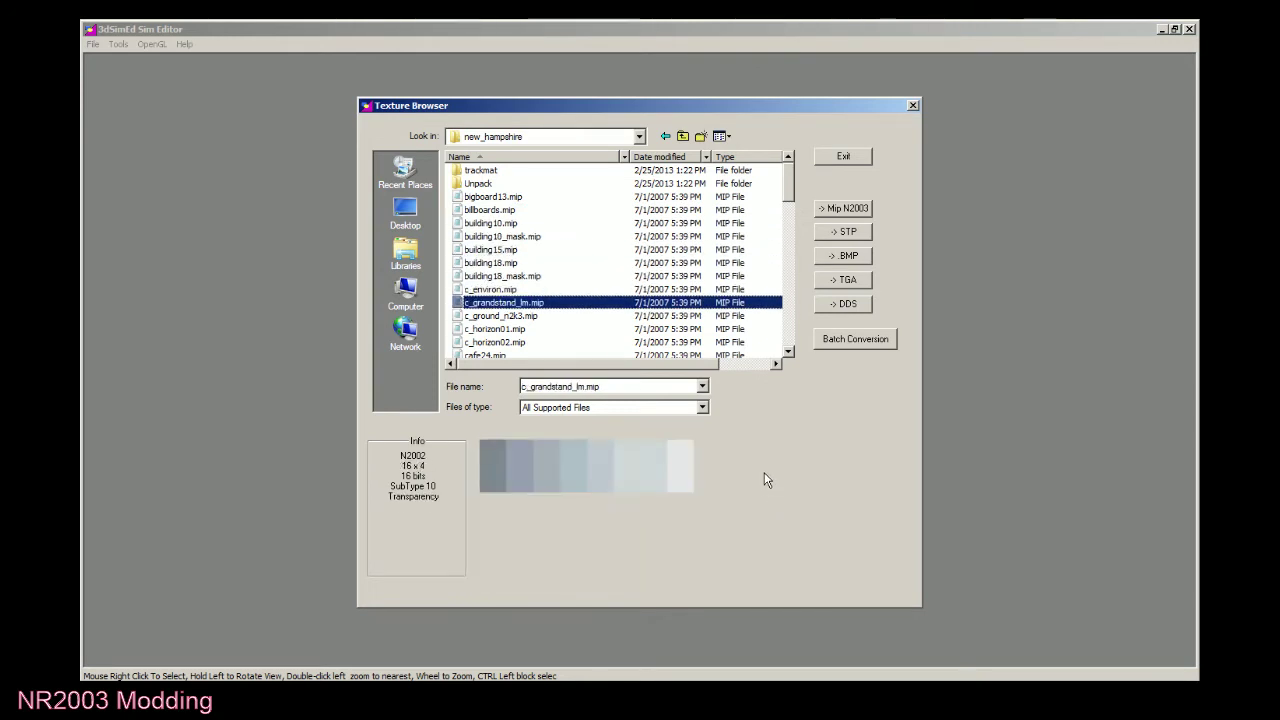
Browse the new_hampshire texture files from c_grandstand_lm.mip through grandstand.mip, previewing each one.
{"action": "key", "text": "Down"}
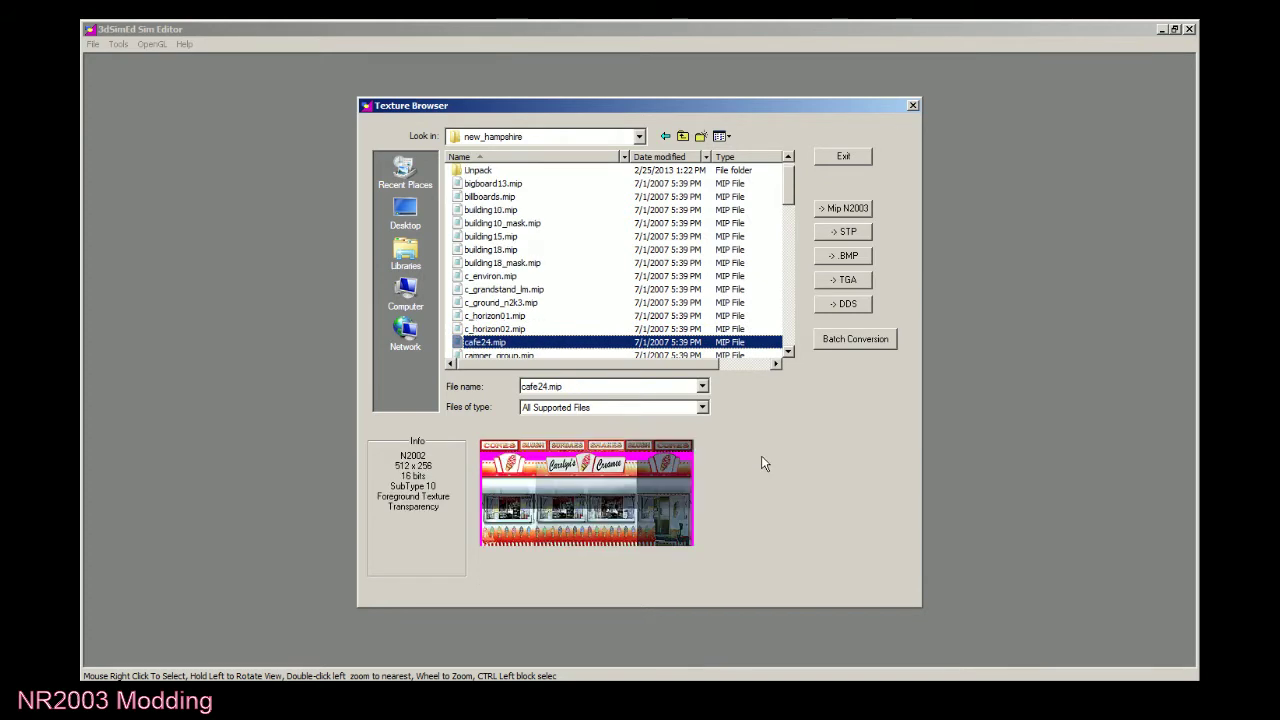
{"action": "key", "text": "Down"}
{"action": "key", "text": "Down"}
{"action": "key", "text": "Down"}
{"action": "key", "text": "Down"}
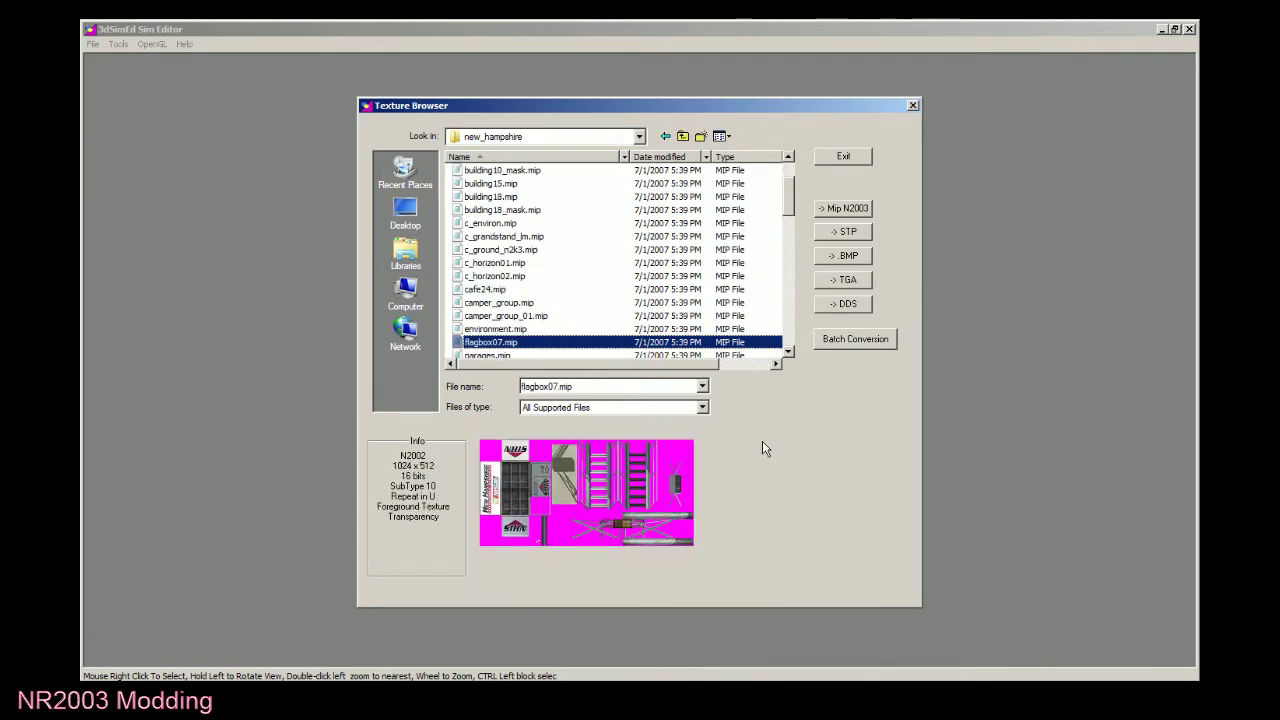
{"action": "key", "text": "Down"}
{"action": "key", "text": "Down"}
{"action": "key", "text": "Down"}
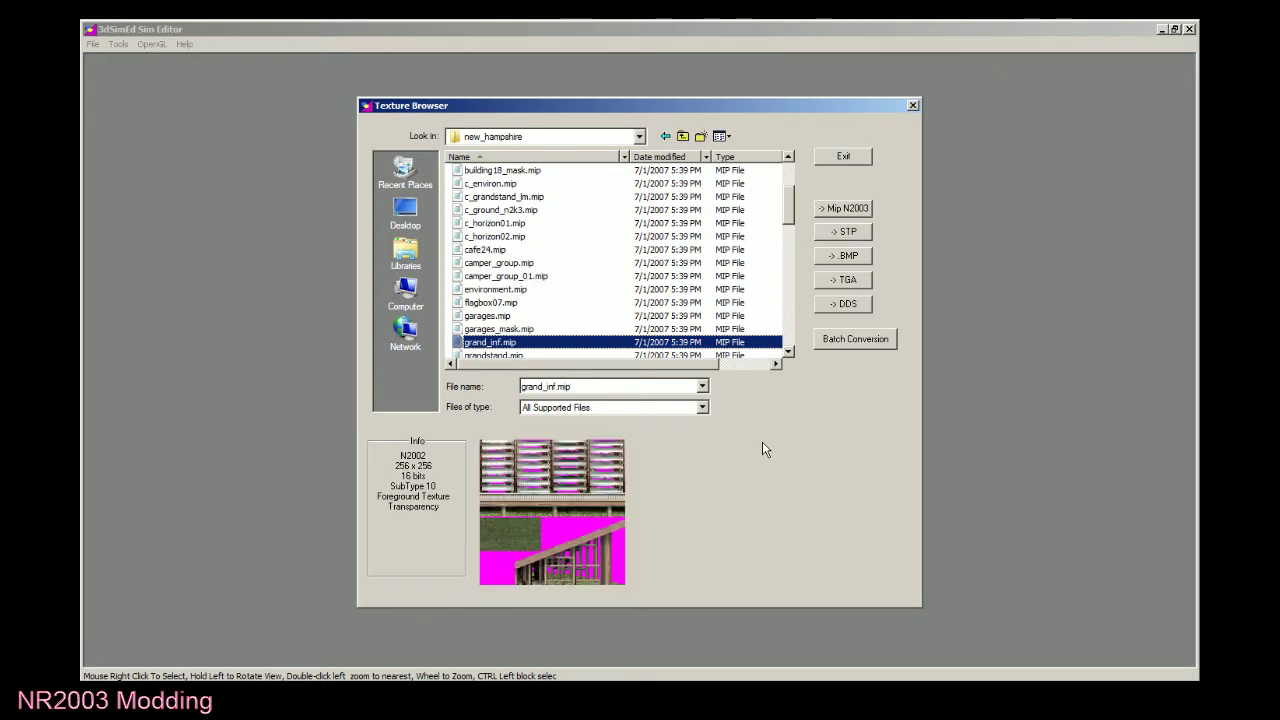
{"action": "key", "text": "Down"}
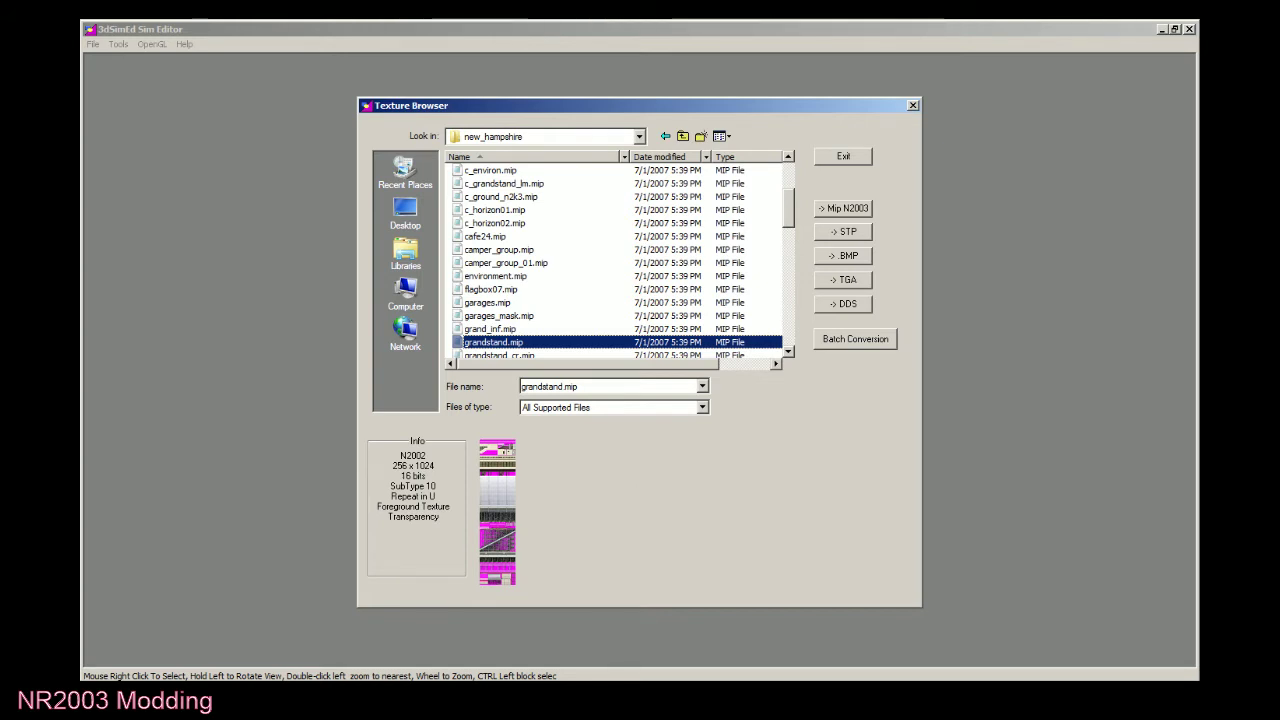
Bring up the Charlotte dirt track reference photo in Windows Photo Viewer and compare it with the grandstand.mip texture.
{"action": "left_click", "coordinate": [600, 690]}
{"action": "right_click", "coordinate": [78, 462]}
{"action": "left_click", "coordinate": [84, 136]}
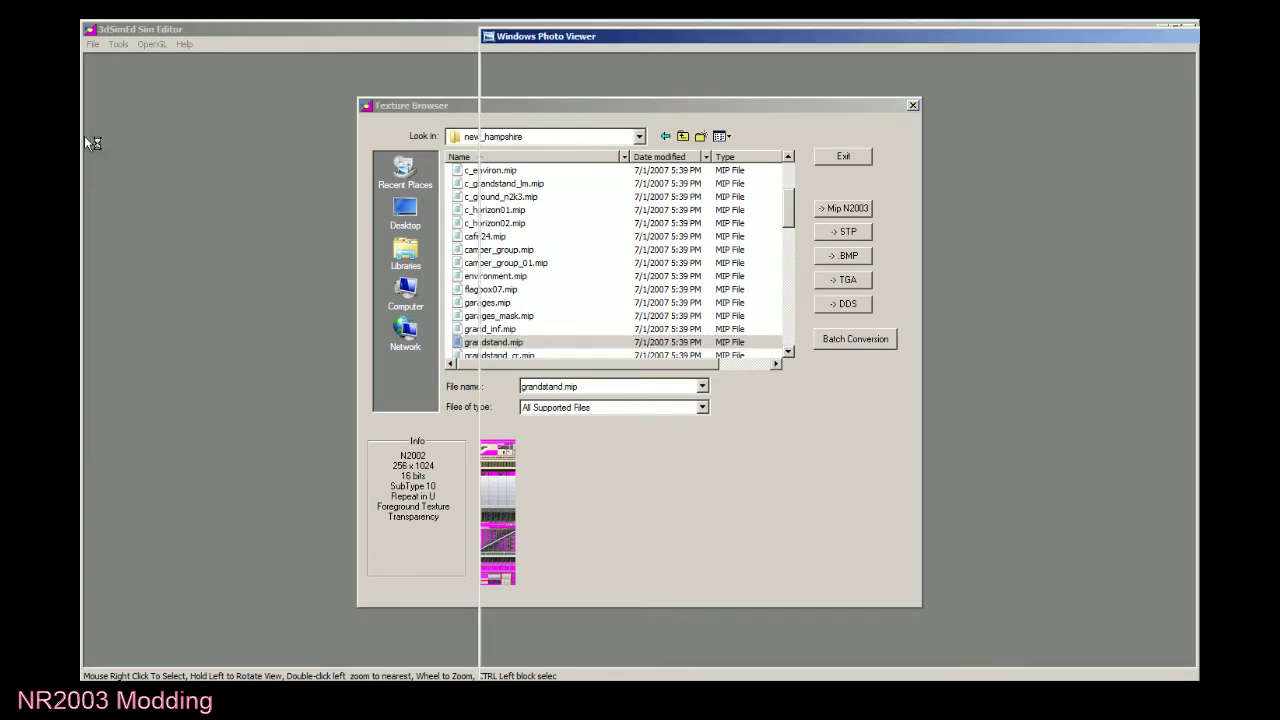
{"action": "left_click_drag", "start_coordinate": [753, 42], "coordinate": [805, 39]}
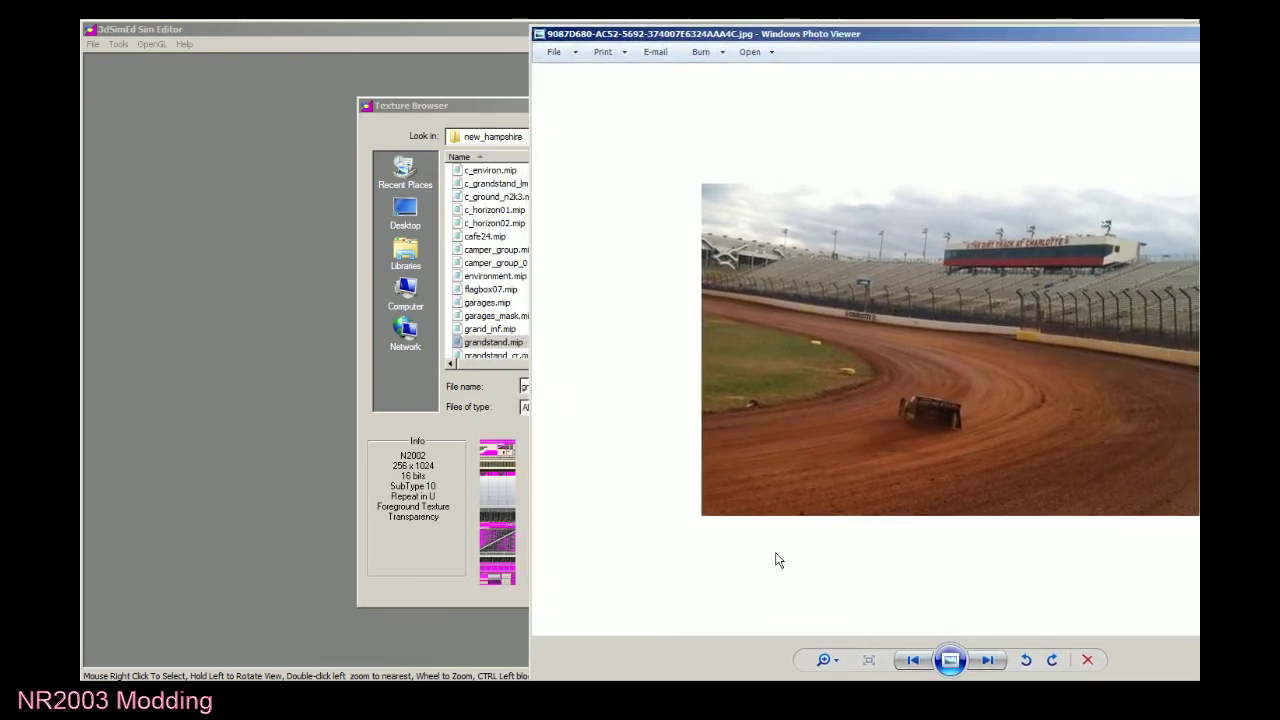
{"action": "left_click", "coordinate": [485, 330]}
{"action": "left_click", "coordinate": [492, 343]}
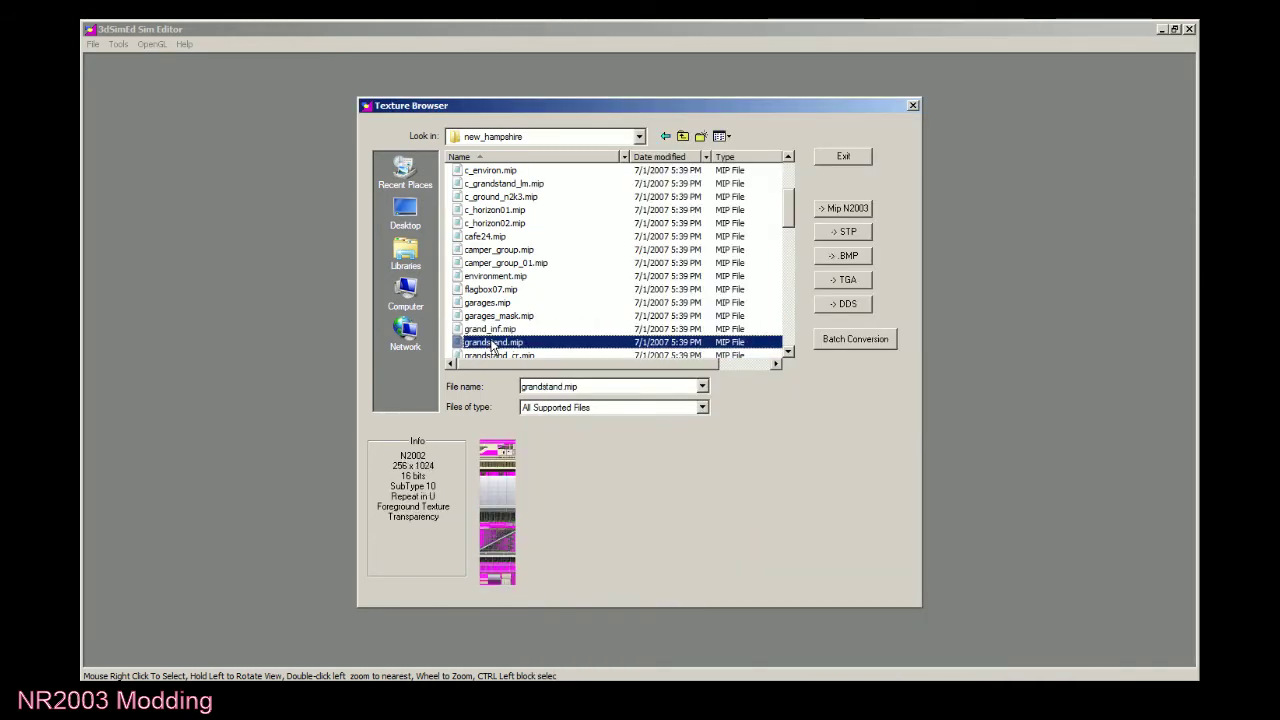
{"action": "key", "text": "alt+Tab"}
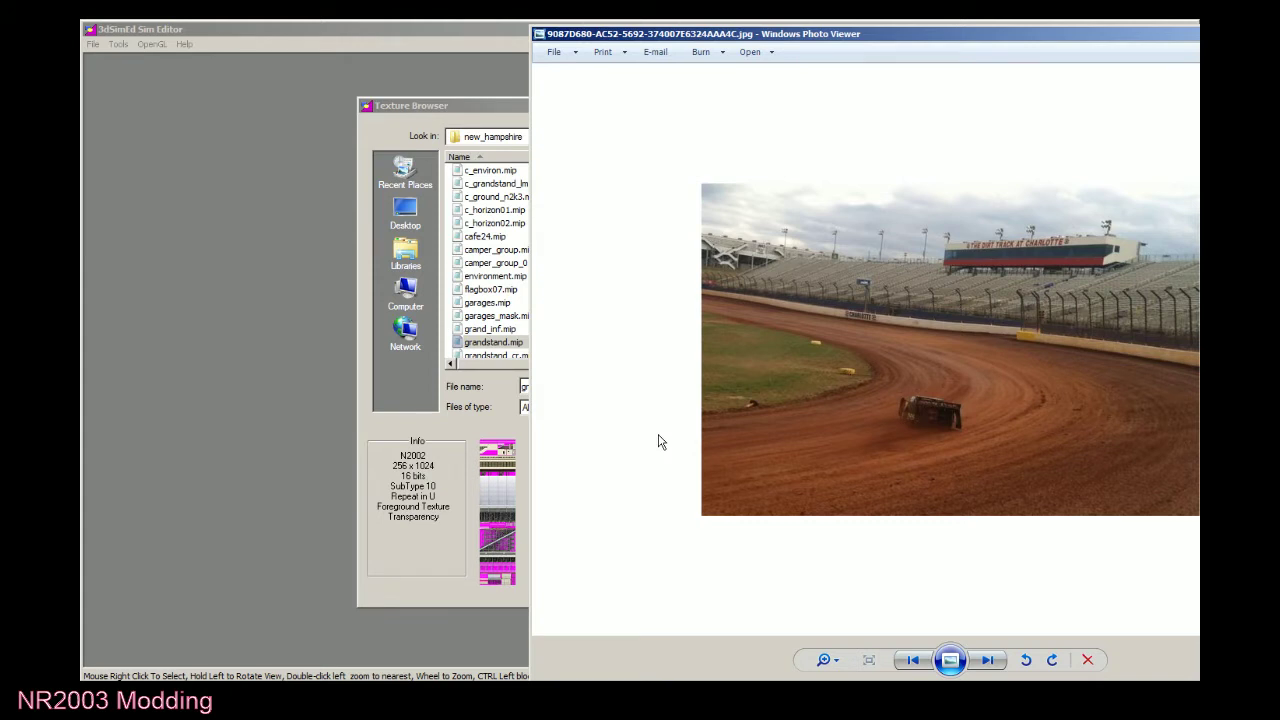
Convert grandstand.mip to BMP in the Texture Browser and open the resulting grandstand.bmp in Photoshop.
{"action": "left_click", "coordinate": [475, 393]}
{"action": "left_click", "coordinate": [847, 252]}
{"action": "left_click_drag", "start_coordinate": [789, 221], "coordinate": [787, 352]}
{"action": "left_click", "coordinate": [507, 354]}
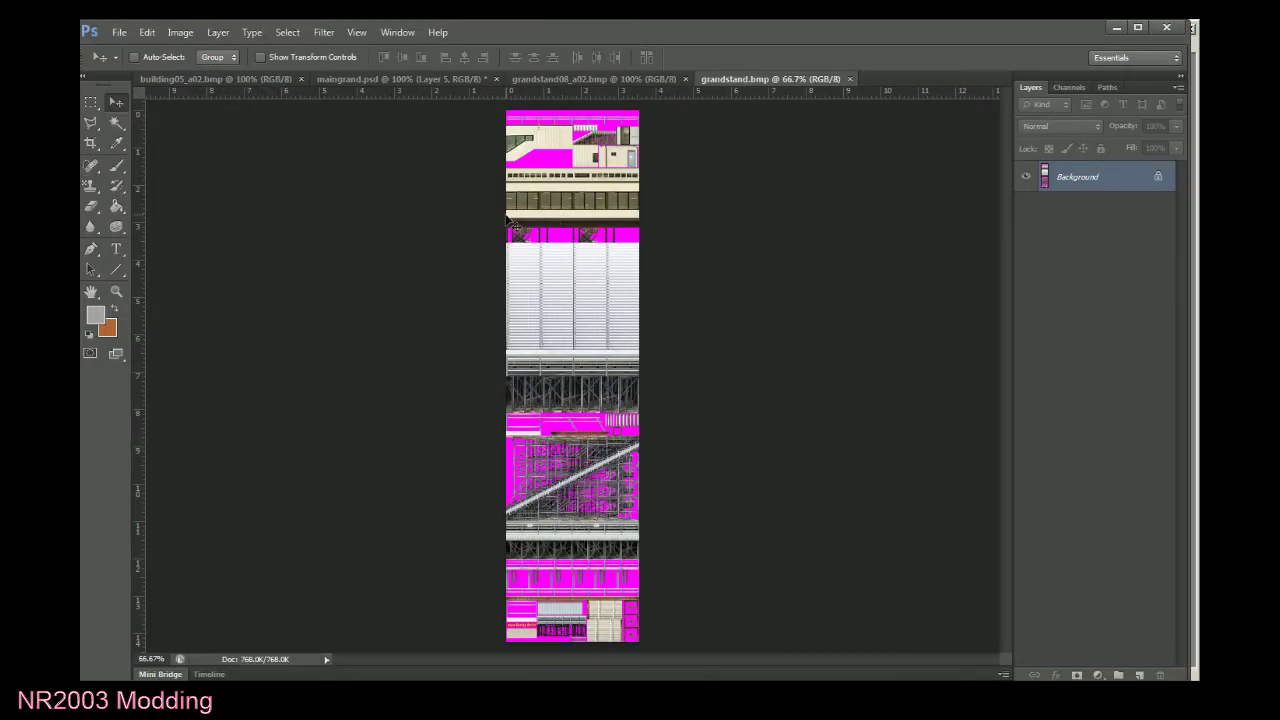
Select and copy the beige side-wall section with the slanted window near the top of grandstand.bmp.
{"action": "key", "text": "ctrl+plus"}
{"action": "key", "text": "ctrl+plus"}
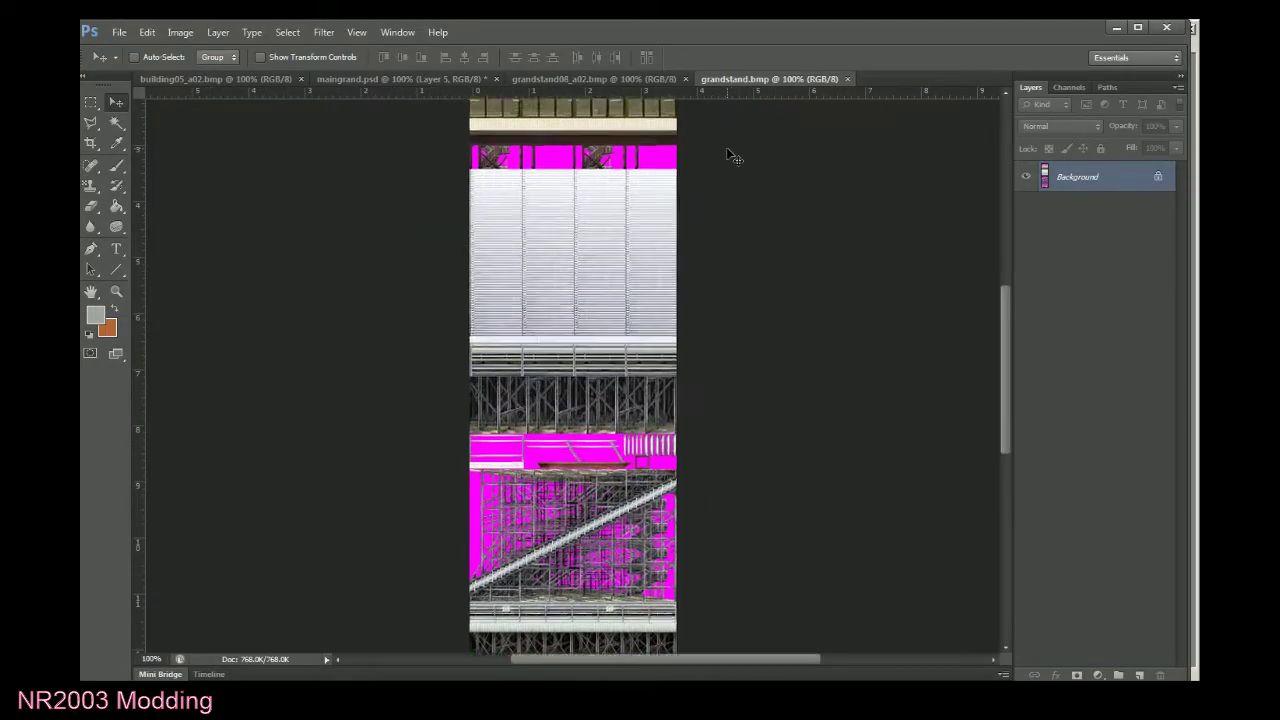
{"action": "scroll", "coordinate": [735, 165], "scroll_direction": "up", "scroll_amount": 3}
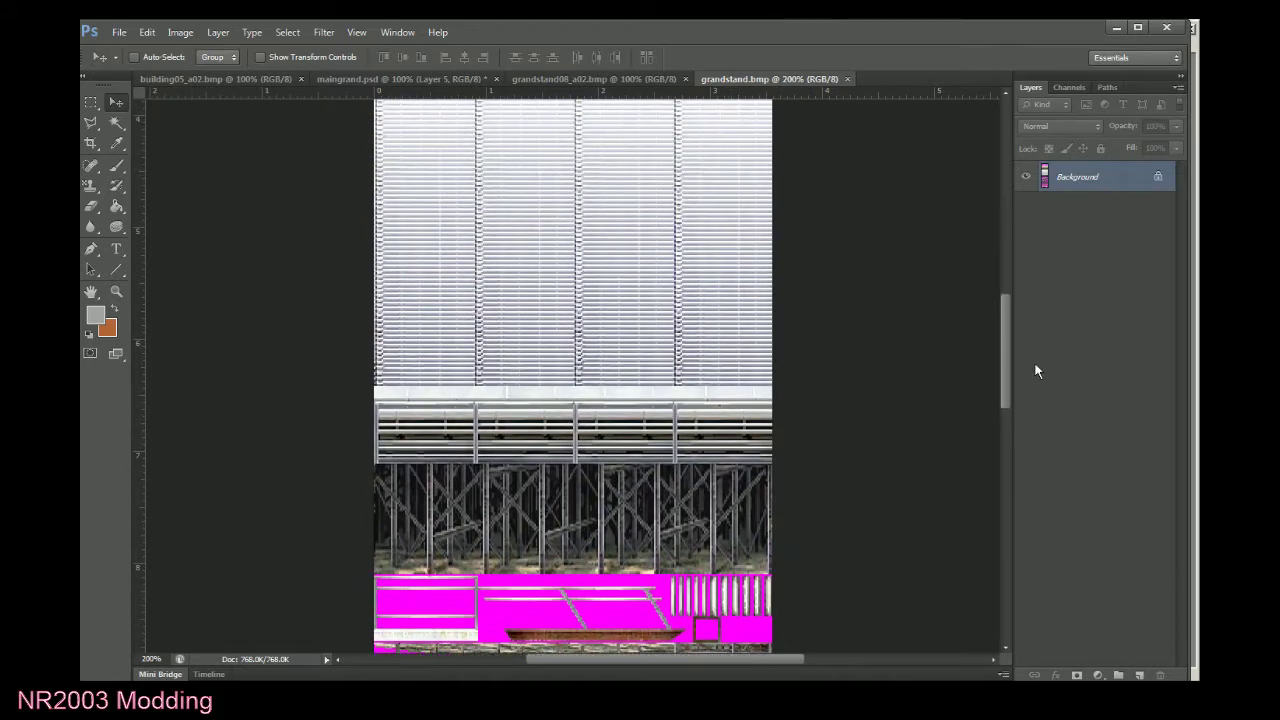
{"action": "left_click_drag", "start_coordinate": [1003, 355], "coordinate": [1002, 242]}
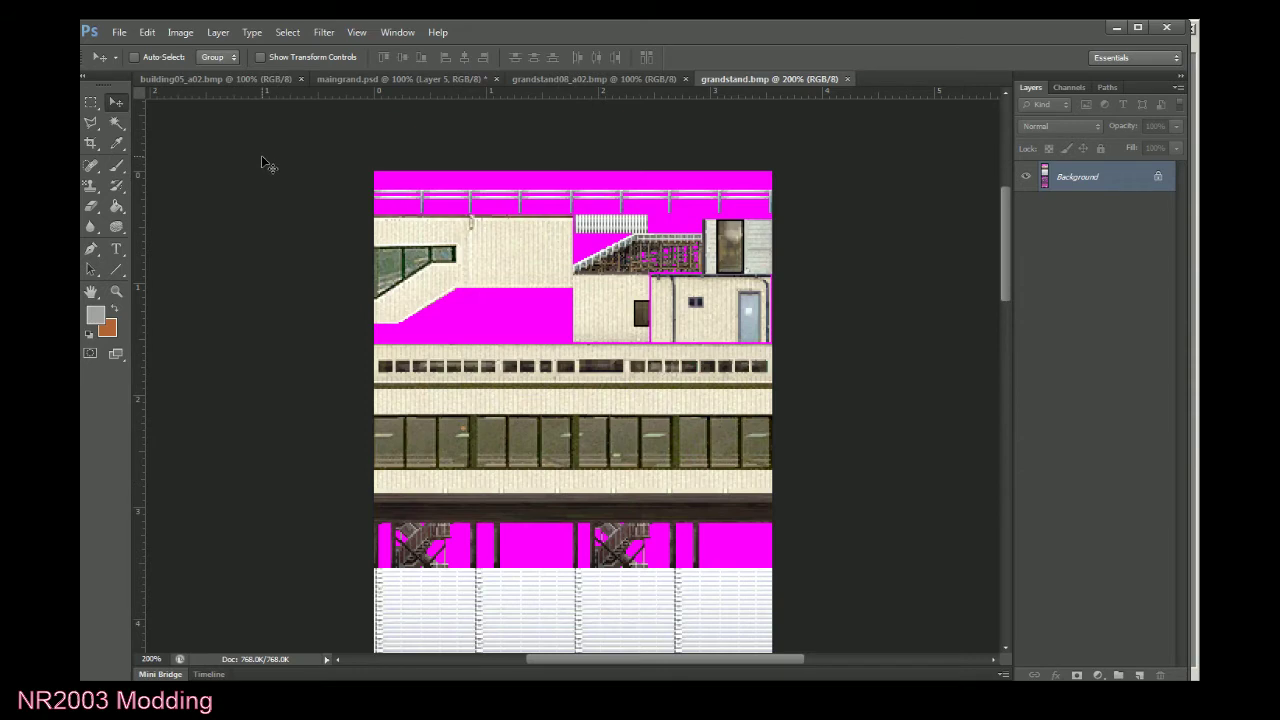
{"action": "key", "text": "ctrl+plus"}
{"action": "scroll", "coordinate": [387, 482], "scroll_direction": "up", "scroll_amount": 3}
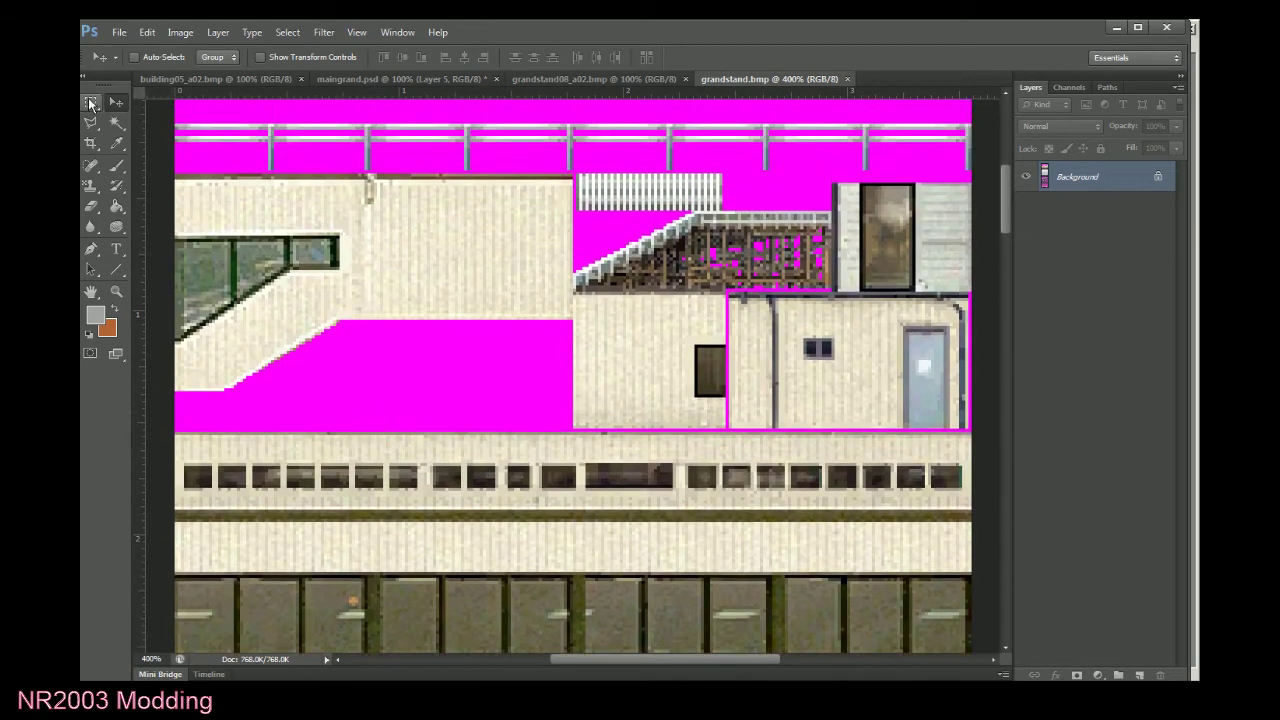
{"action": "left_click", "coordinate": [90, 104]}
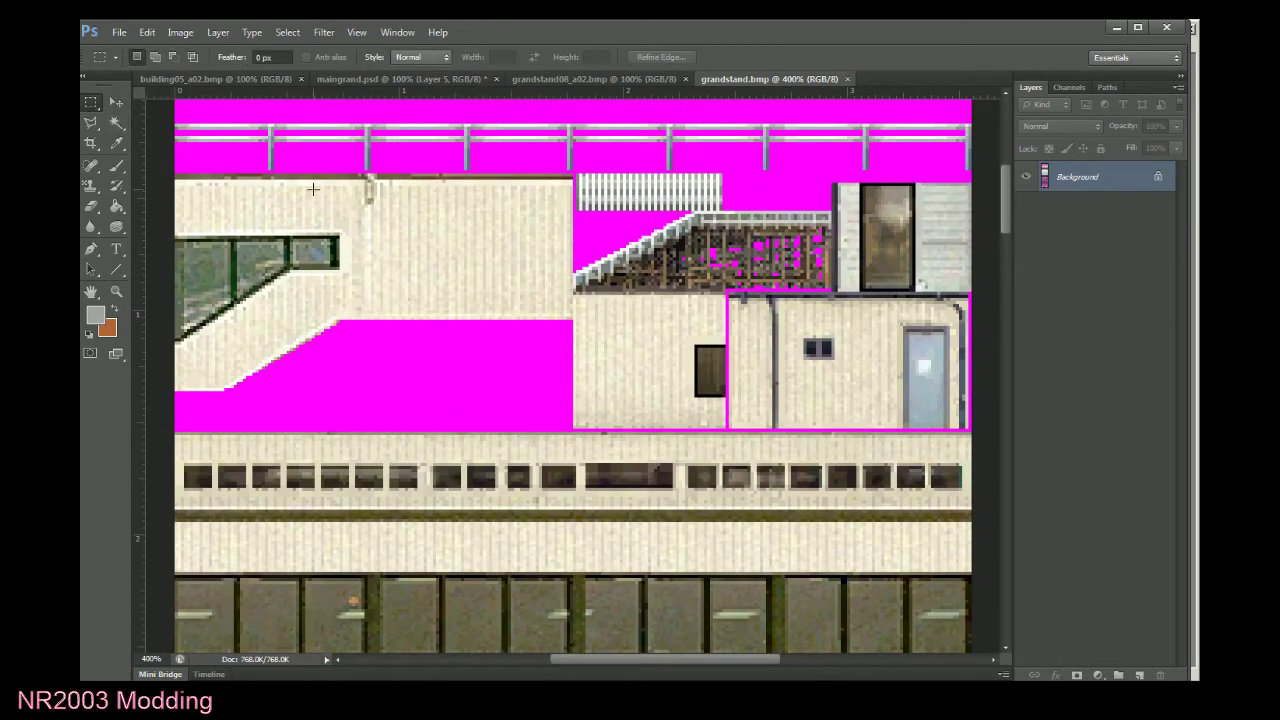
{"action": "left_click_drag", "start_coordinate": [177, 180], "coordinate": [572, 396]}
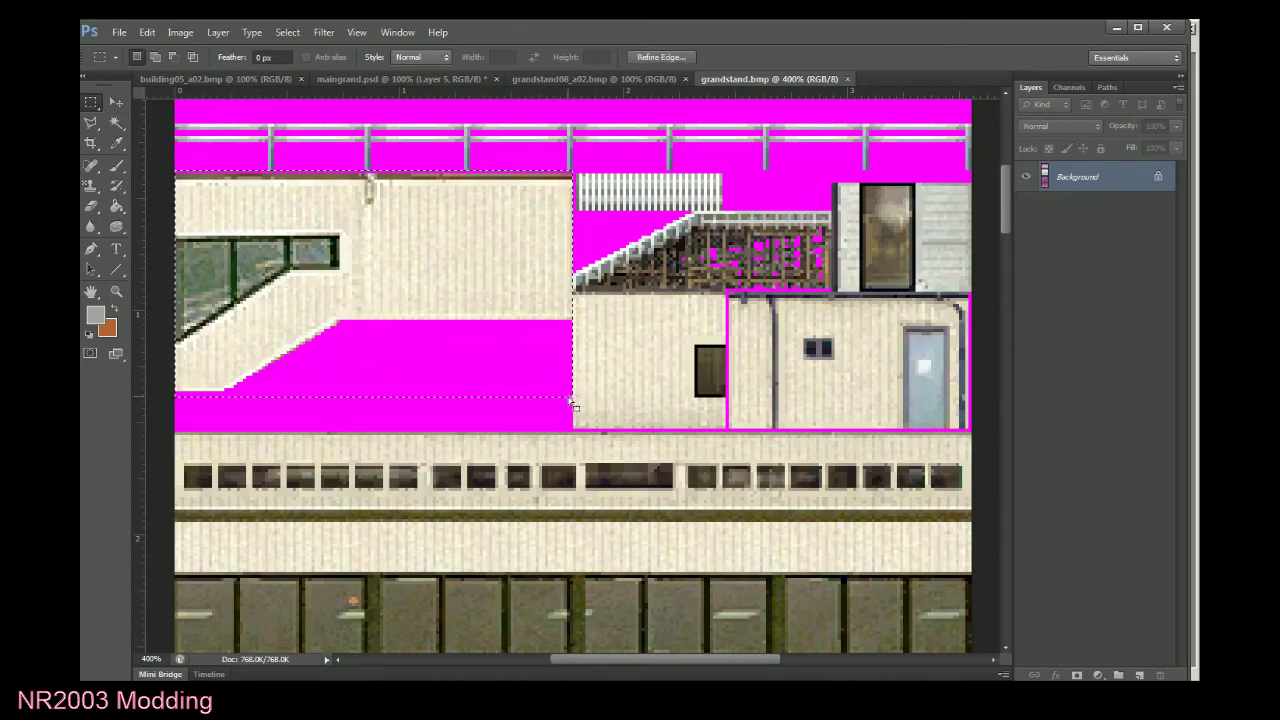
Paste the copied side wall into maingrand.psd and place it beside the grey building image.
{"action": "left_click", "coordinate": [206, 79]}
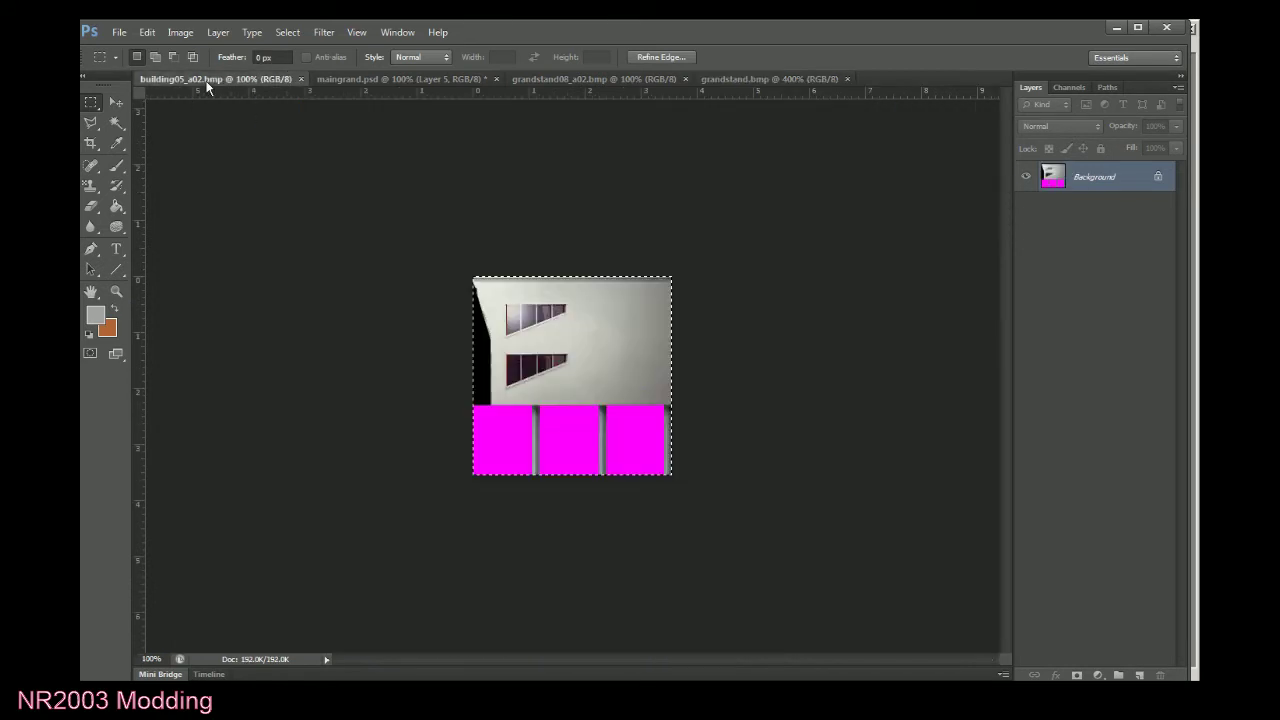
{"action": "left_click", "coordinate": [385, 80]}
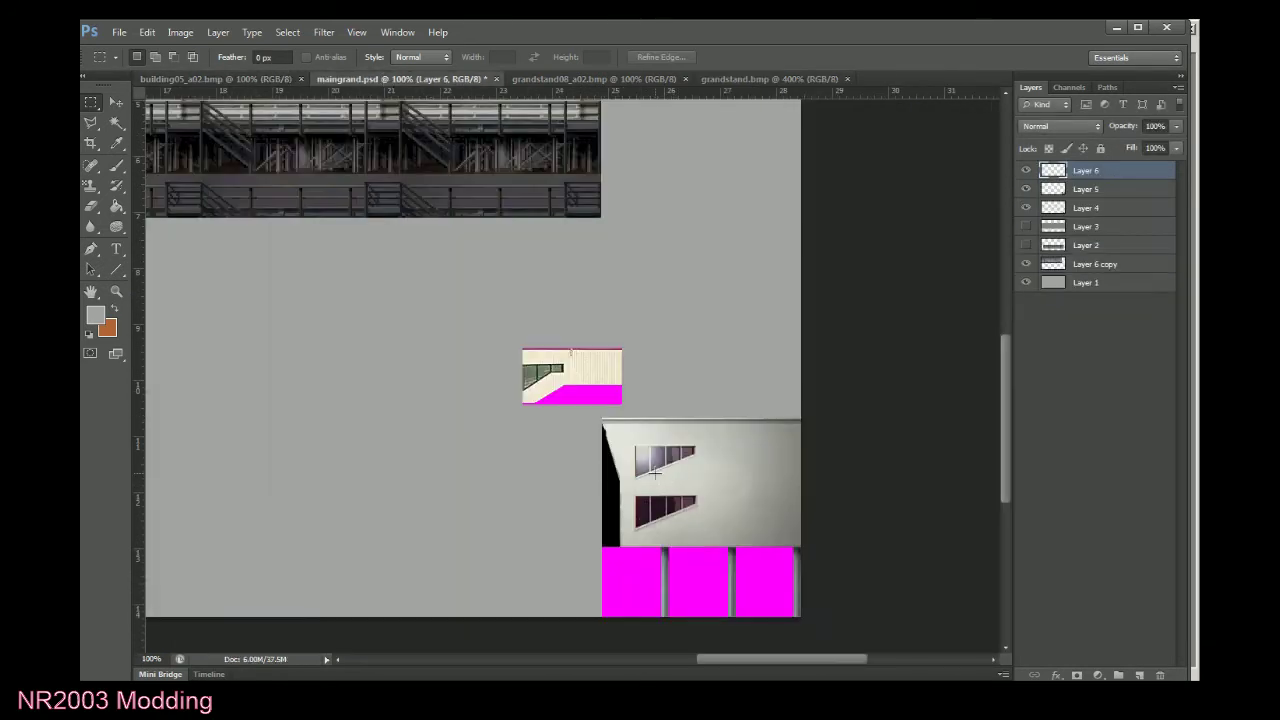
{"action": "key", "text": "ctrl+v"}
{"action": "left_click", "coordinate": [117, 100]}
{"action": "left_click_drag", "start_coordinate": [478, 272], "coordinate": [614, 257]}
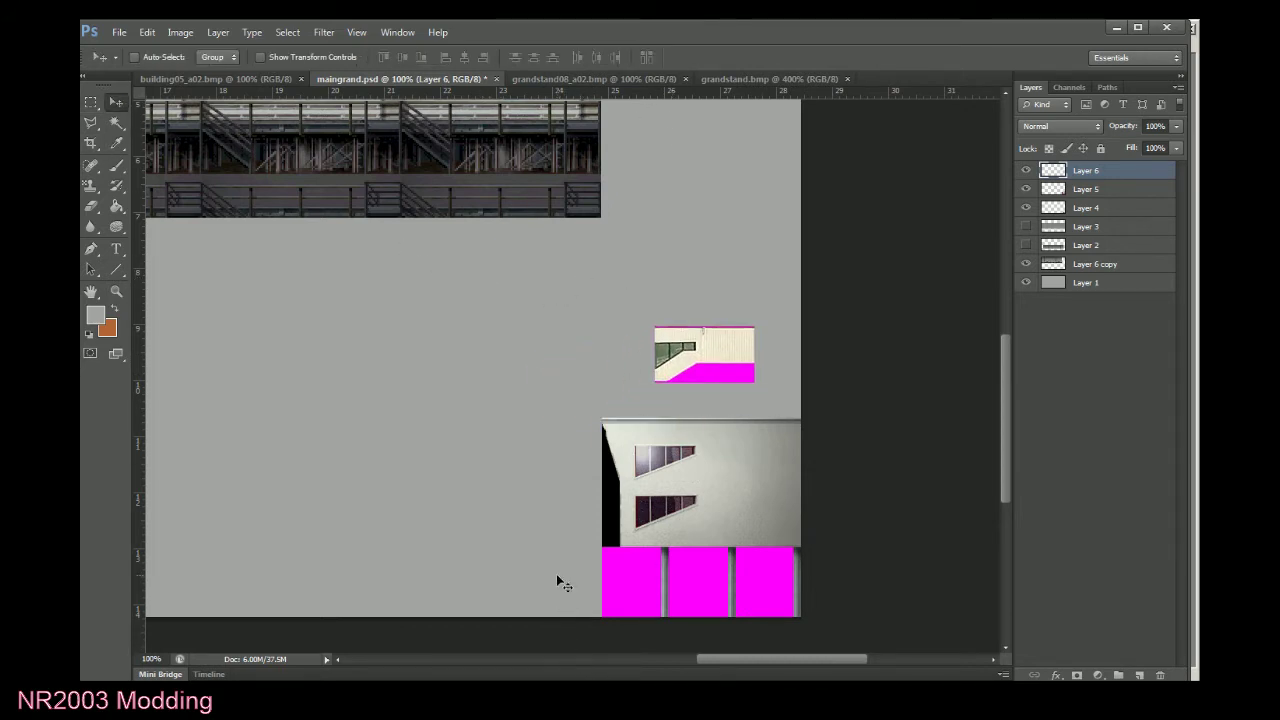
{"action": "left_click_drag", "start_coordinate": [662, 383], "coordinate": [457, 529]}
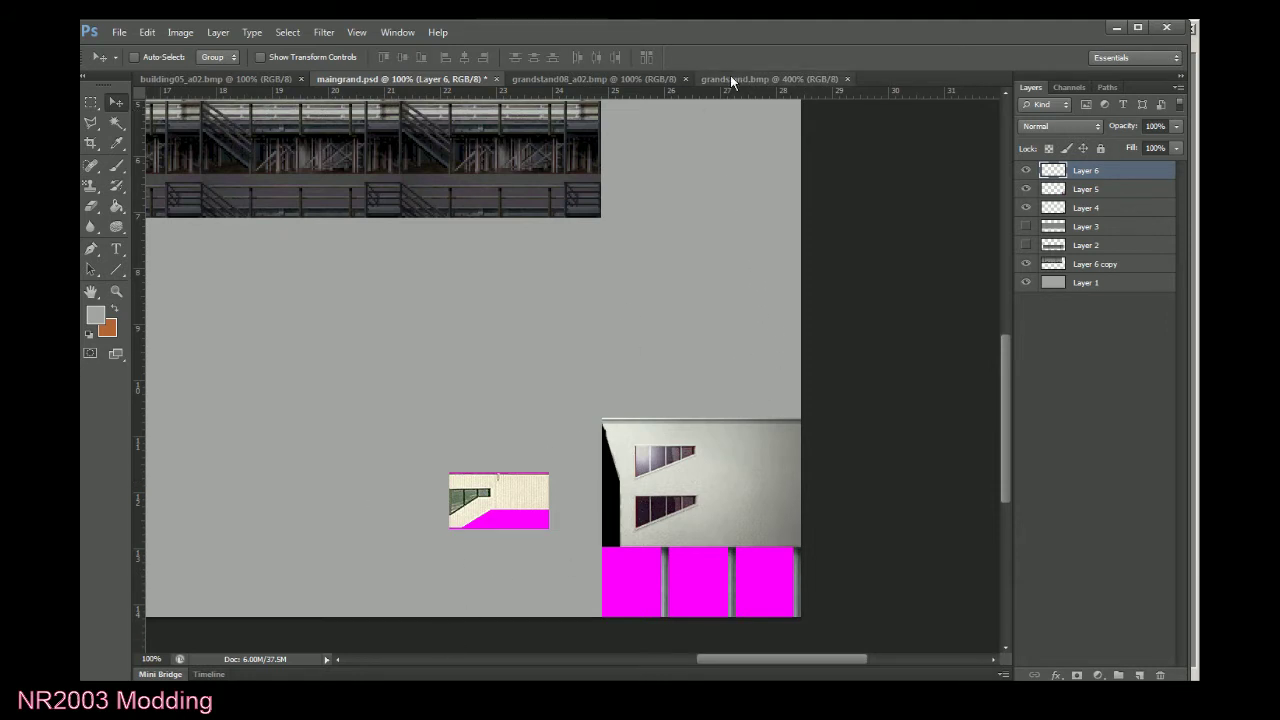
Hide Layer 5 and move the pasted side wall next to the small grey press box end on Layer 4.
{"action": "left_click", "coordinate": [1026, 189]}
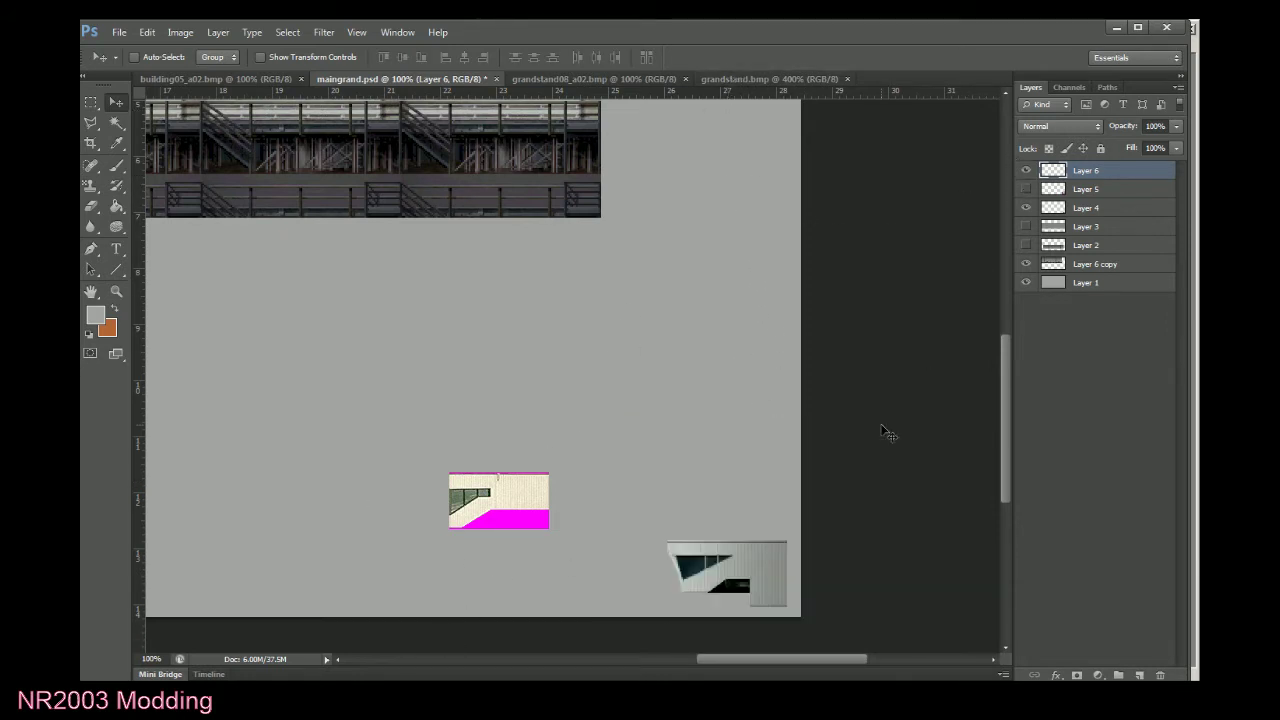
{"action": "left_click_drag", "start_coordinate": [507, 510], "coordinate": [597, 577]}
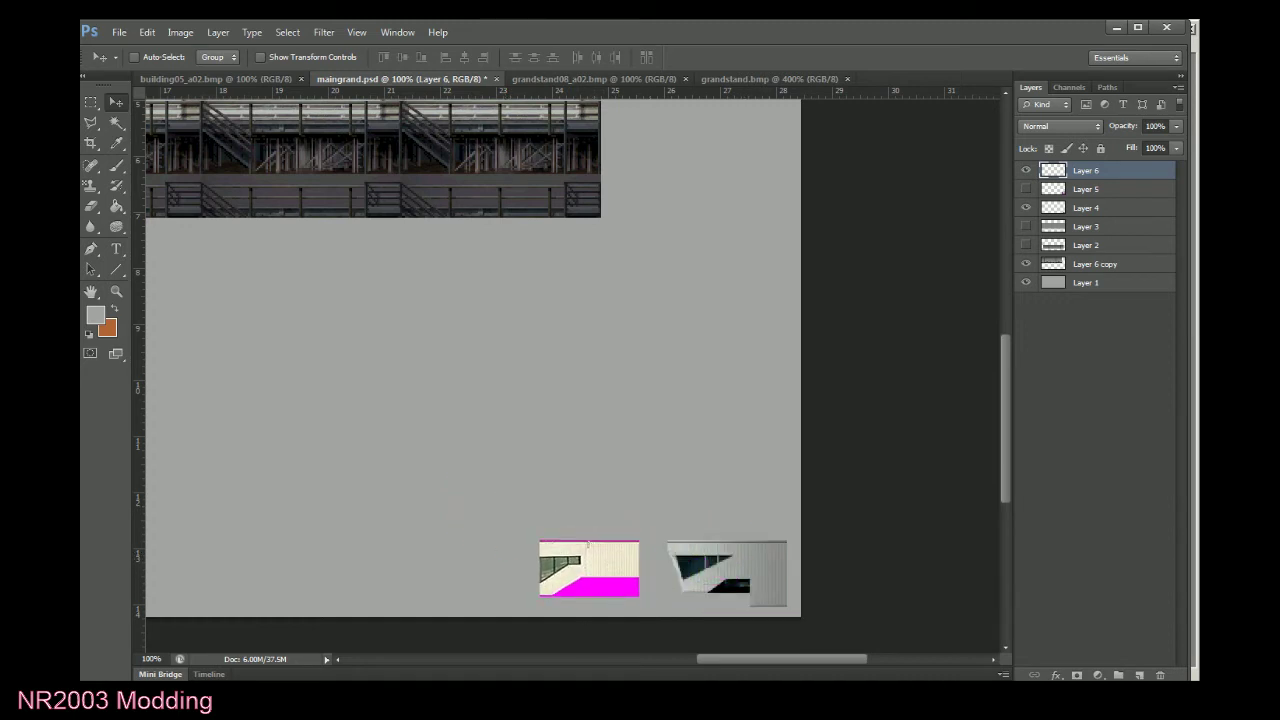
Compare the side wall in grandstand.bmp with a close-up of the press box end in the reference photo.
{"action": "left_click", "coordinate": [747, 80]}
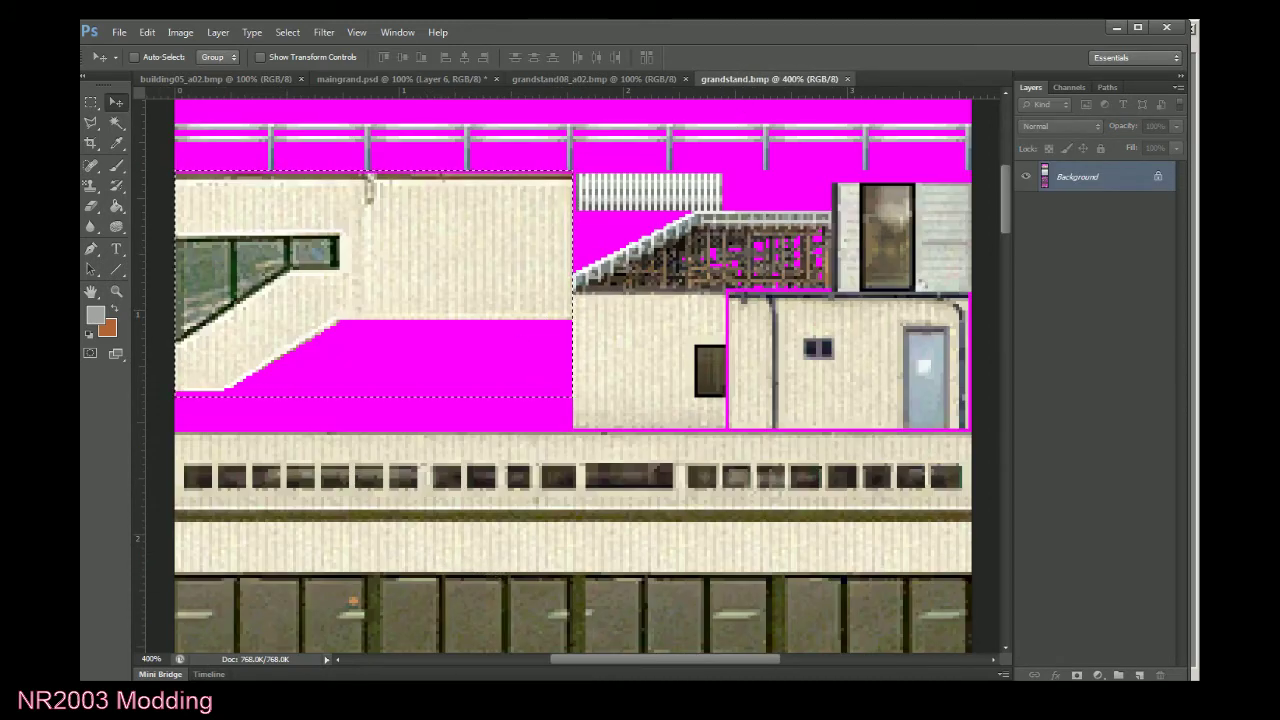
{"action": "key", "text": "alt+Tab"}
{"action": "scroll", "coordinate": [1047, 281], "scroll_direction": "up", "scroll_amount": 3}
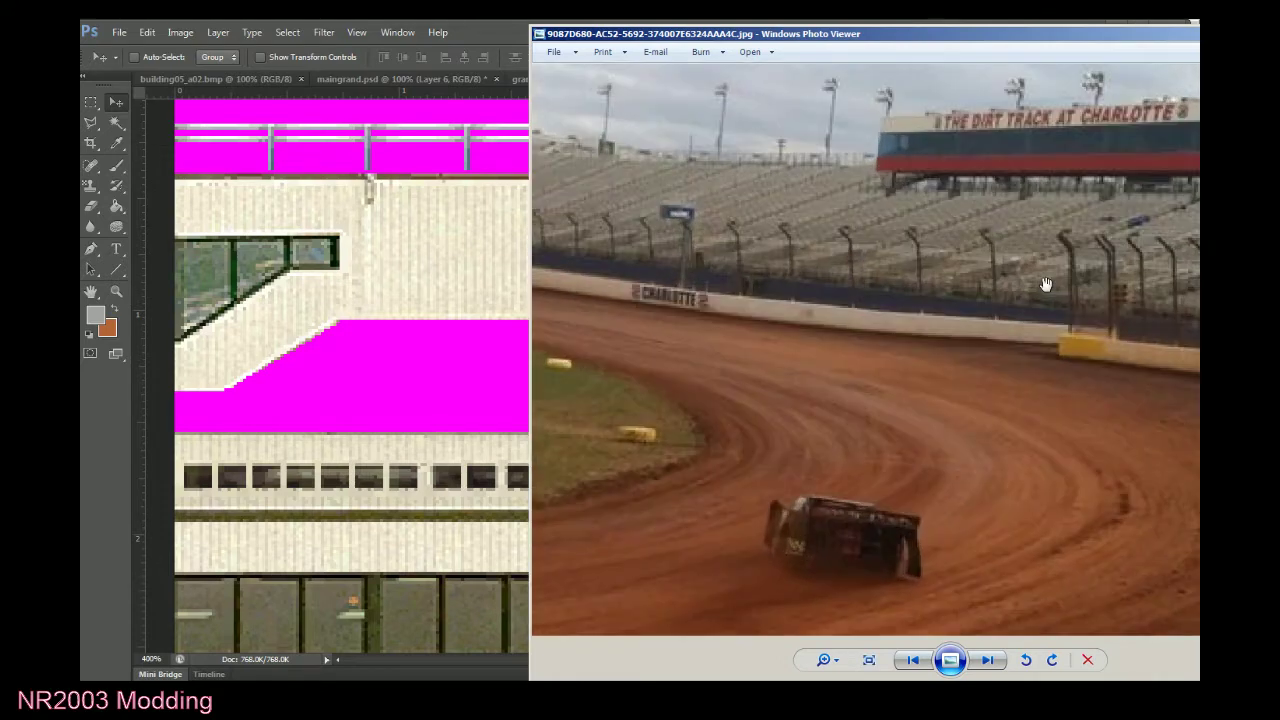
{"action": "double_click", "coordinate": [1093, 38]}
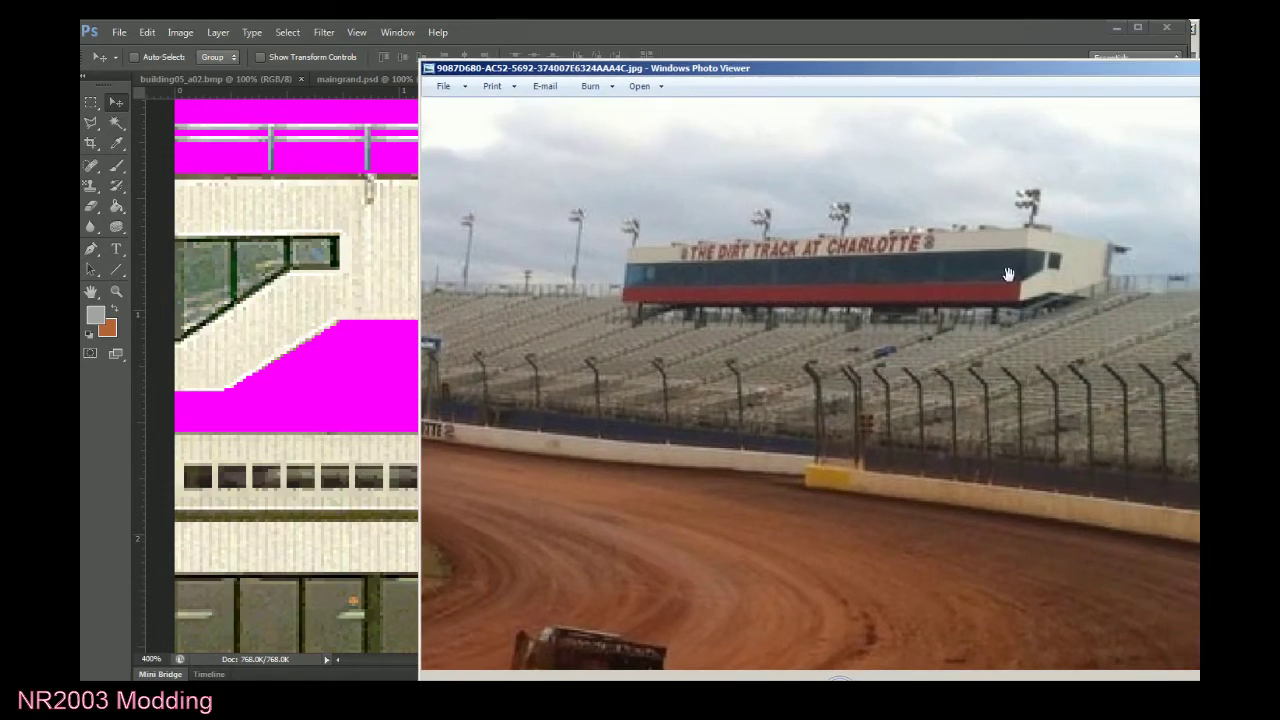
{"action": "scroll", "coordinate": [1017, 263], "scroll_direction": "up", "scroll_amount": 5}
{"action": "scroll", "coordinate": [997, 322], "scroll_direction": "up", "scroll_amount": 1}
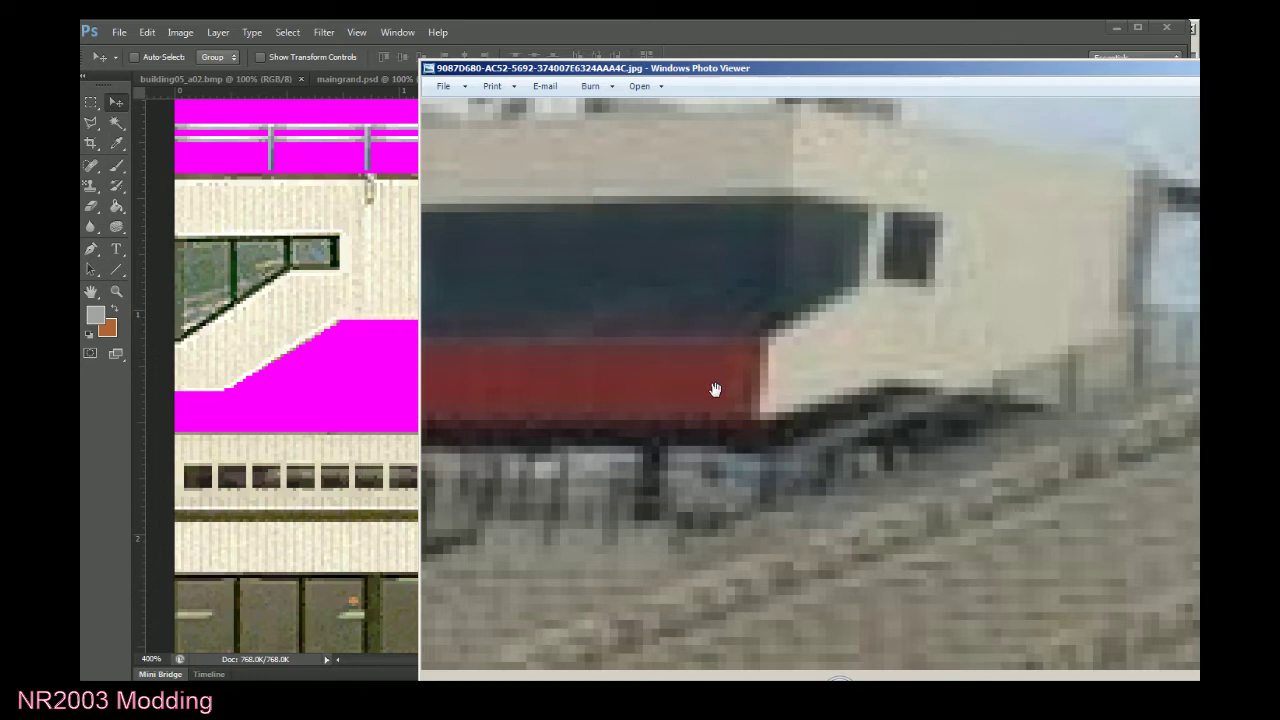
{"action": "left_click", "coordinate": [613, 30]}
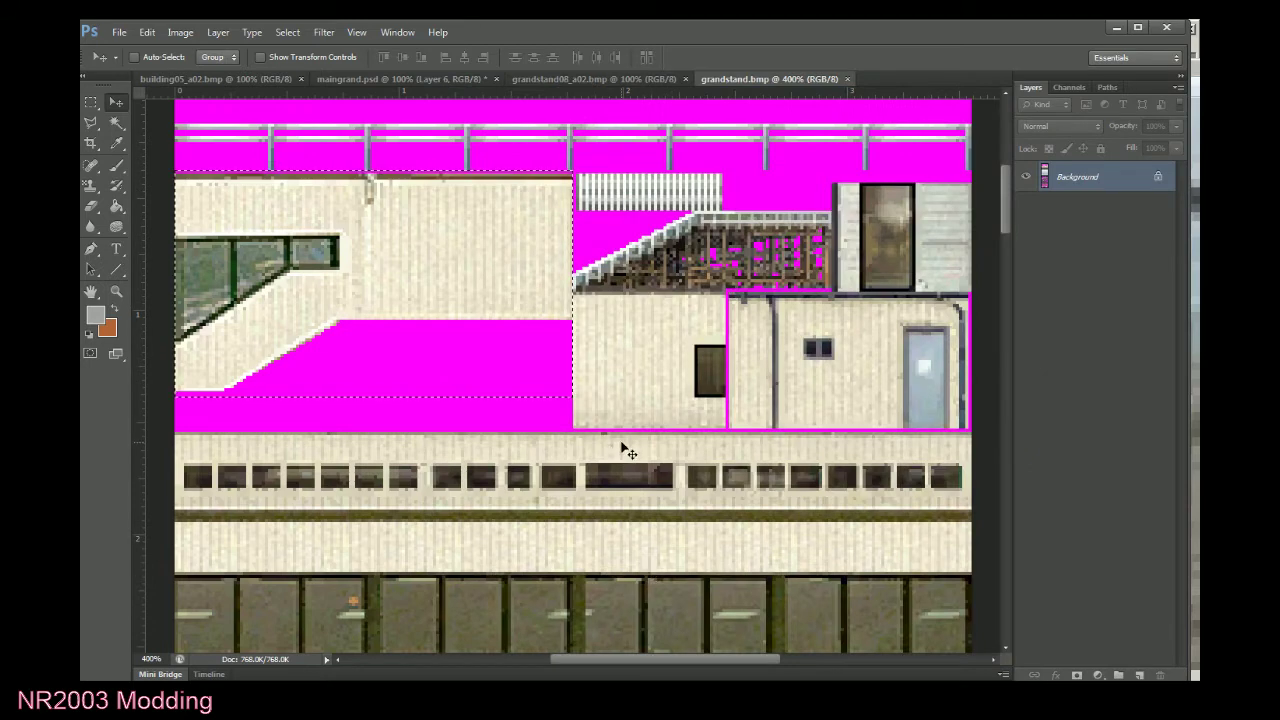
{"action": "scroll", "coordinate": [620, 445], "scroll_direction": "down", "scroll_amount": 3}
{"action": "scroll", "coordinate": [628, 437], "scroll_direction": "down", "scroll_amount": 1}
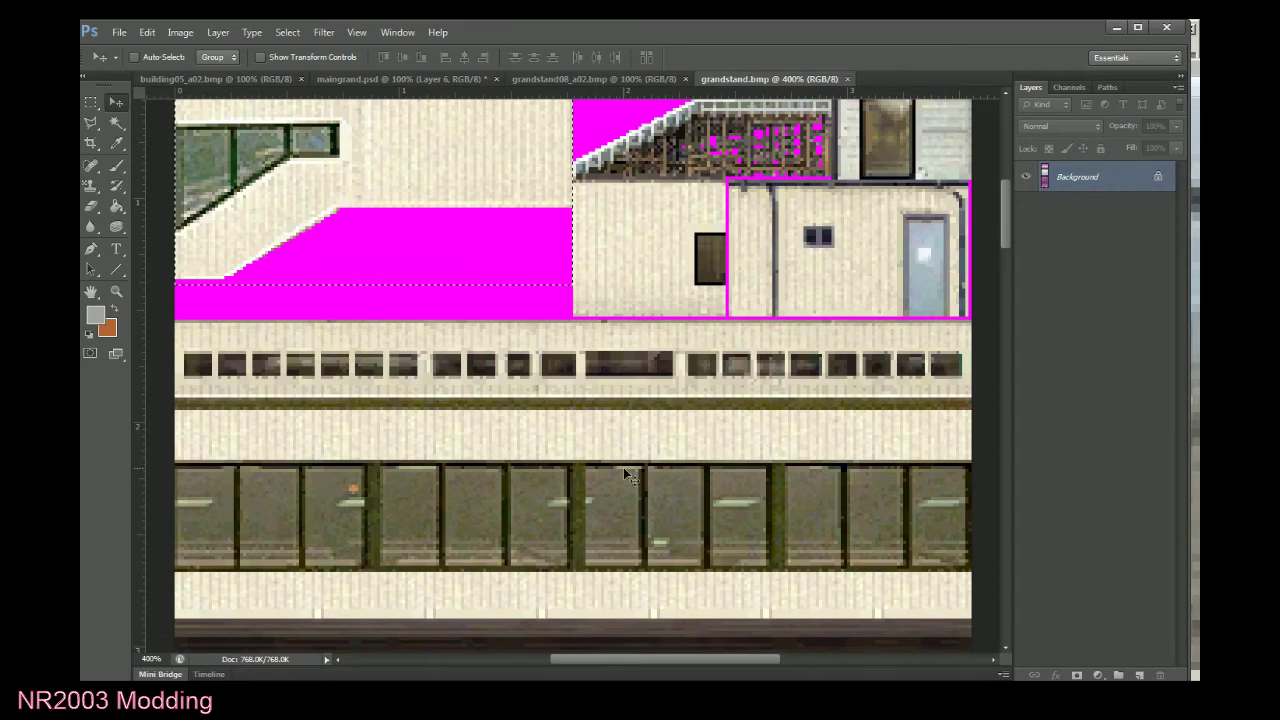
{"action": "scroll", "coordinate": [628, 437], "scroll_direction": "down", "scroll_amount": 3}
{"action": "left_click_drag", "start_coordinate": [688, 651], "coordinate": [703, 660]}
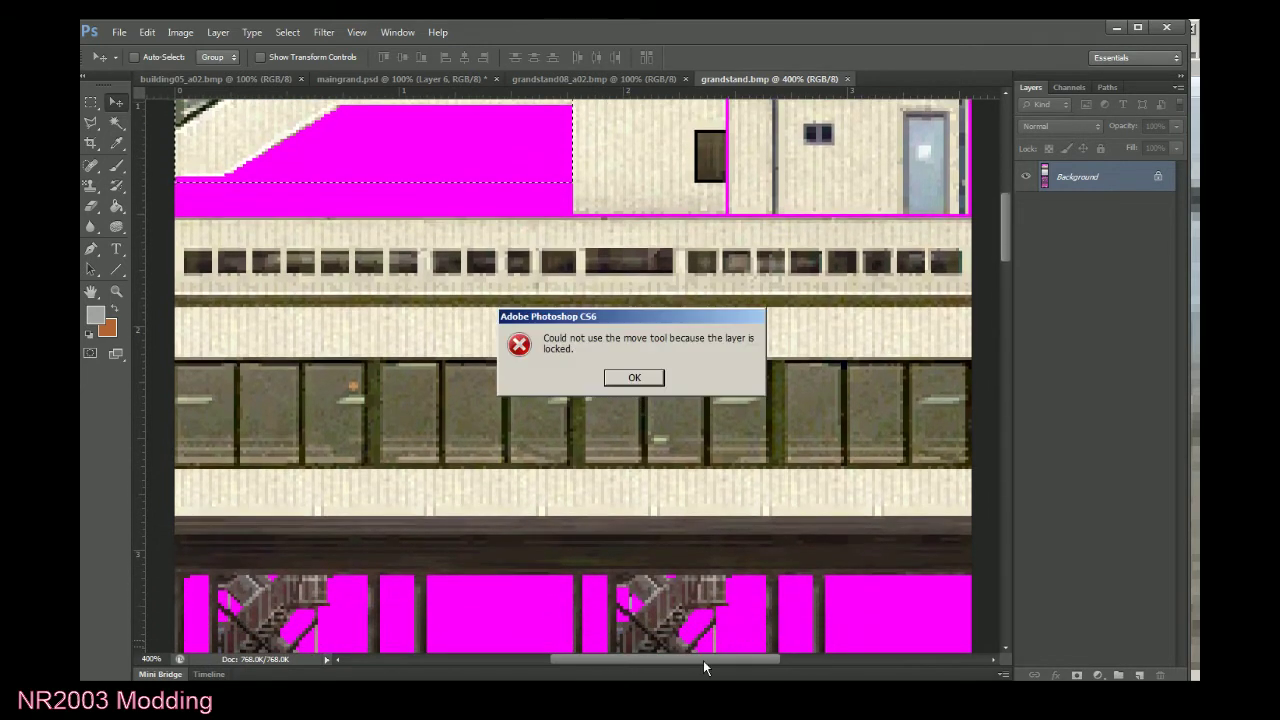
{"action": "left_click", "coordinate": [638, 377]}
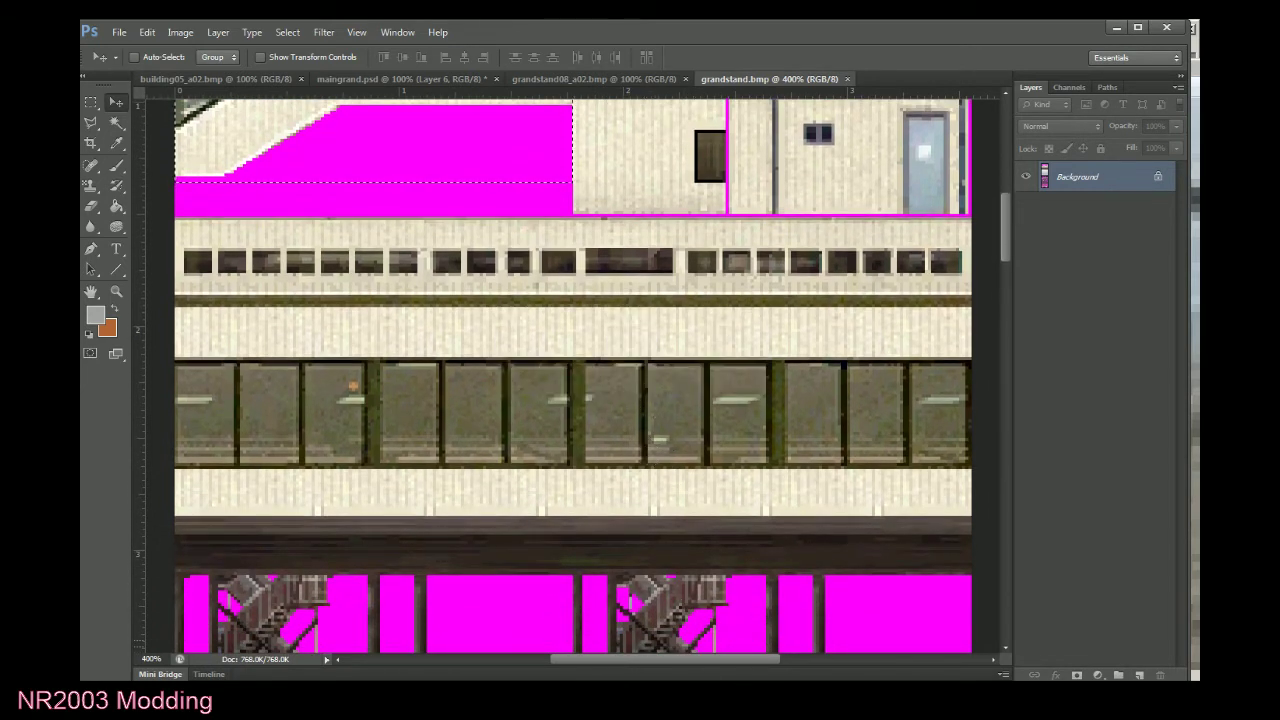
Switch to 3dSimEd, check its version information, and close the program to return to grandstand.bmp in Photoshop.
{"action": "key", "text": "alt+Tab"}
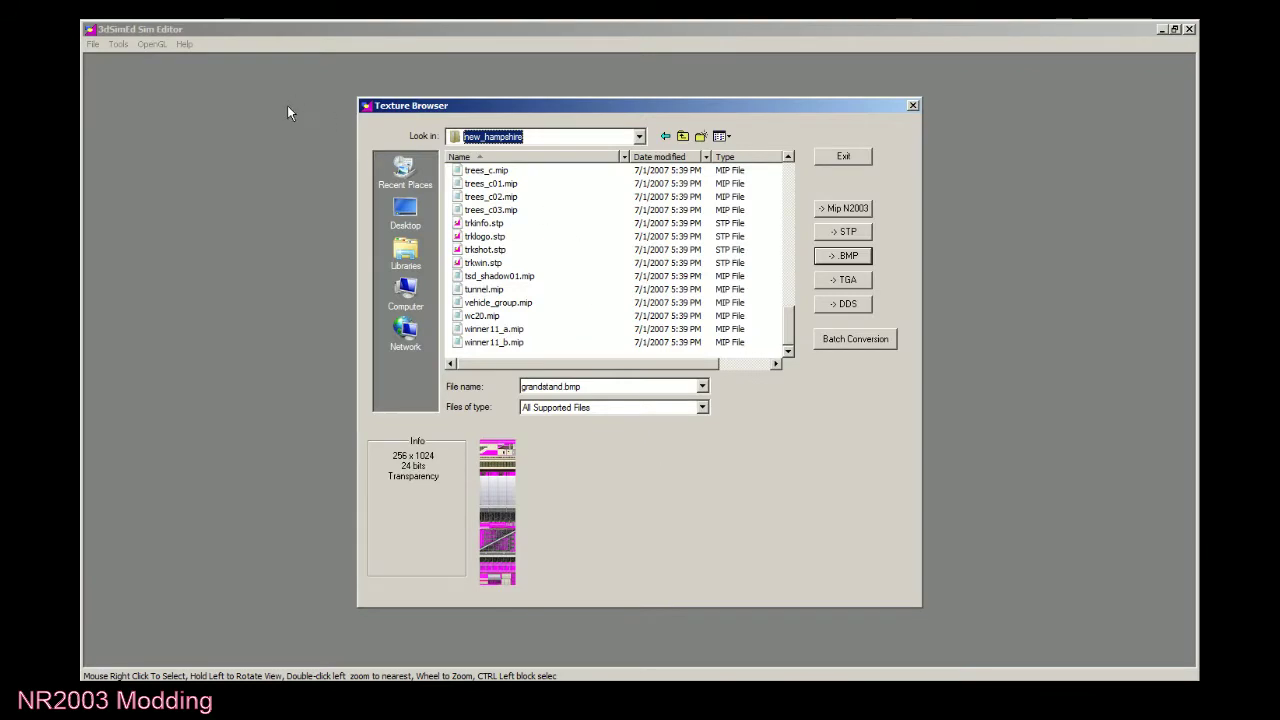
{"action": "left_click", "coordinate": [845, 158]}
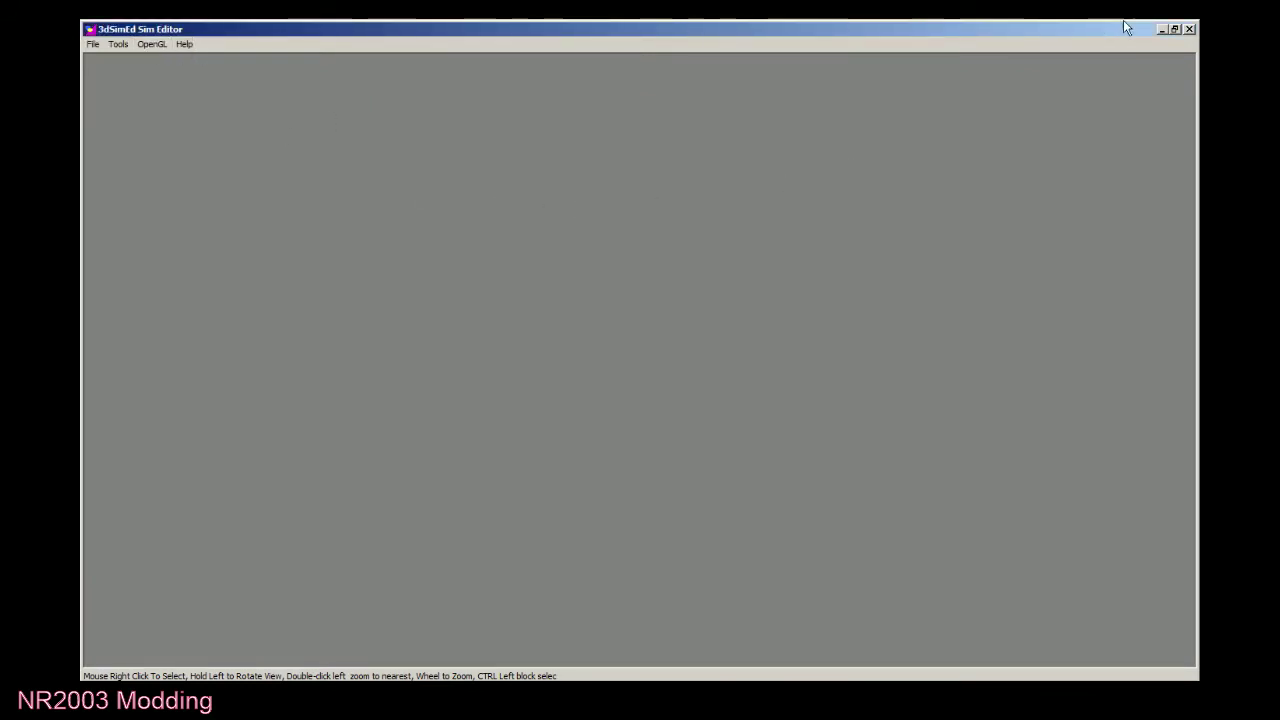
{"action": "left_click", "coordinate": [185, 45]}
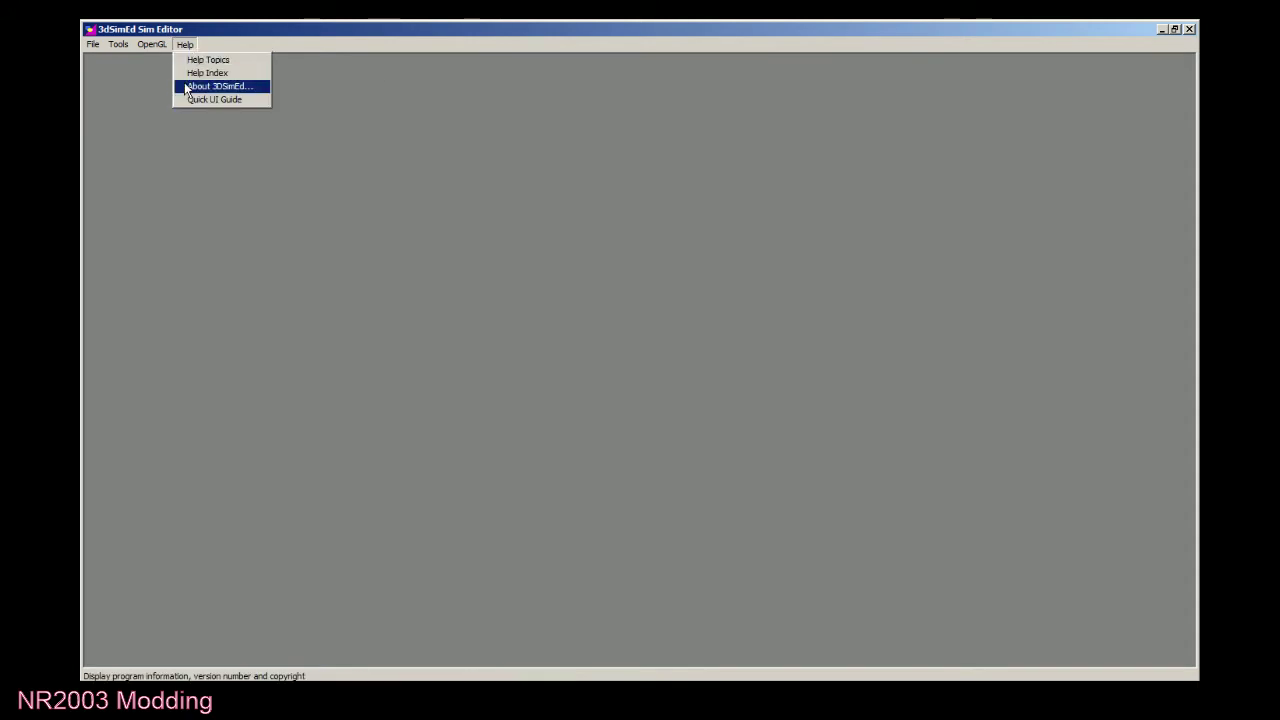
{"action": "left_click", "coordinate": [188, 88]}
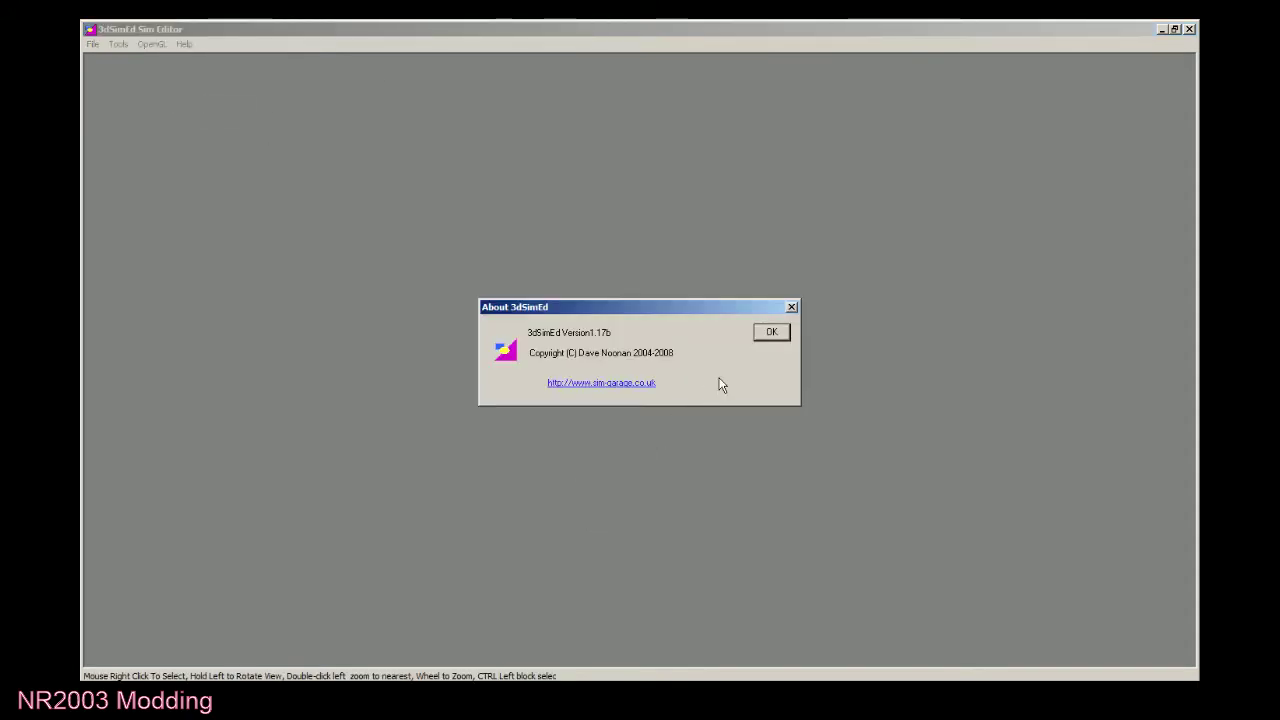
{"action": "left_click", "coordinate": [763, 339]}
{"action": "left_click", "coordinate": [771, 332]}
{"action": "left_click", "coordinate": [1189, 29]}
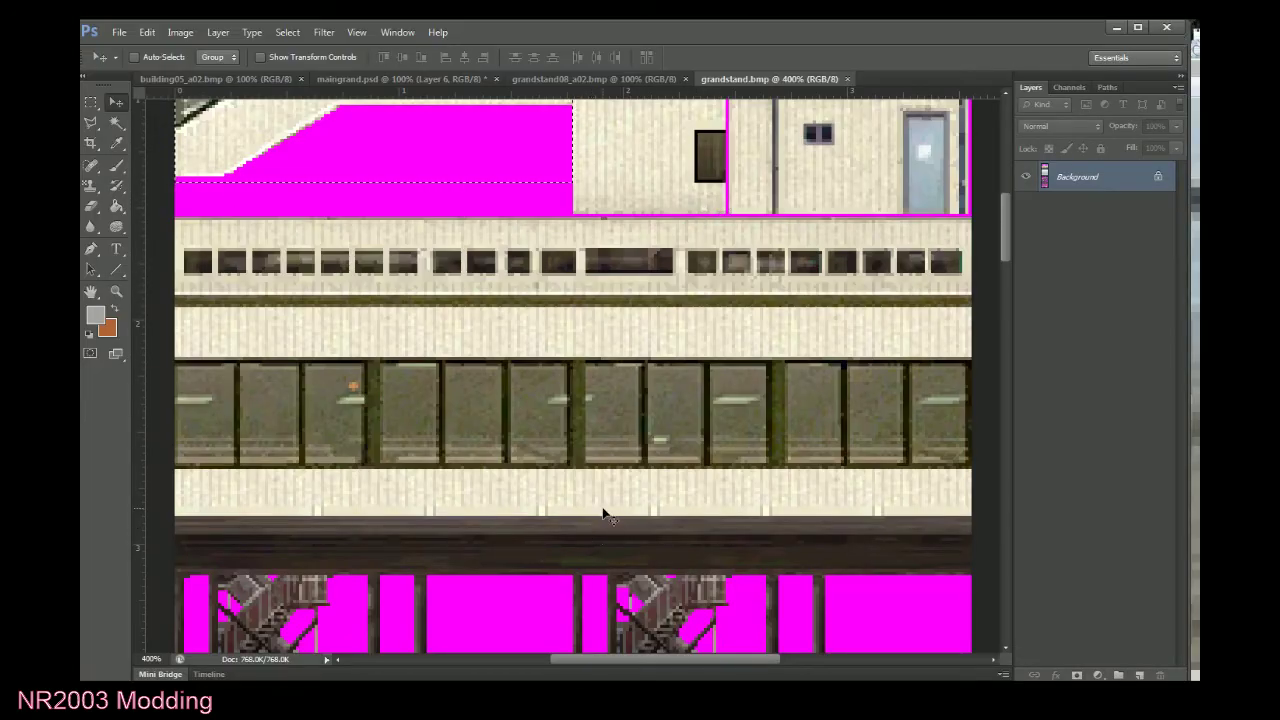
{"action": "key", "text": "ctrl+minus"}
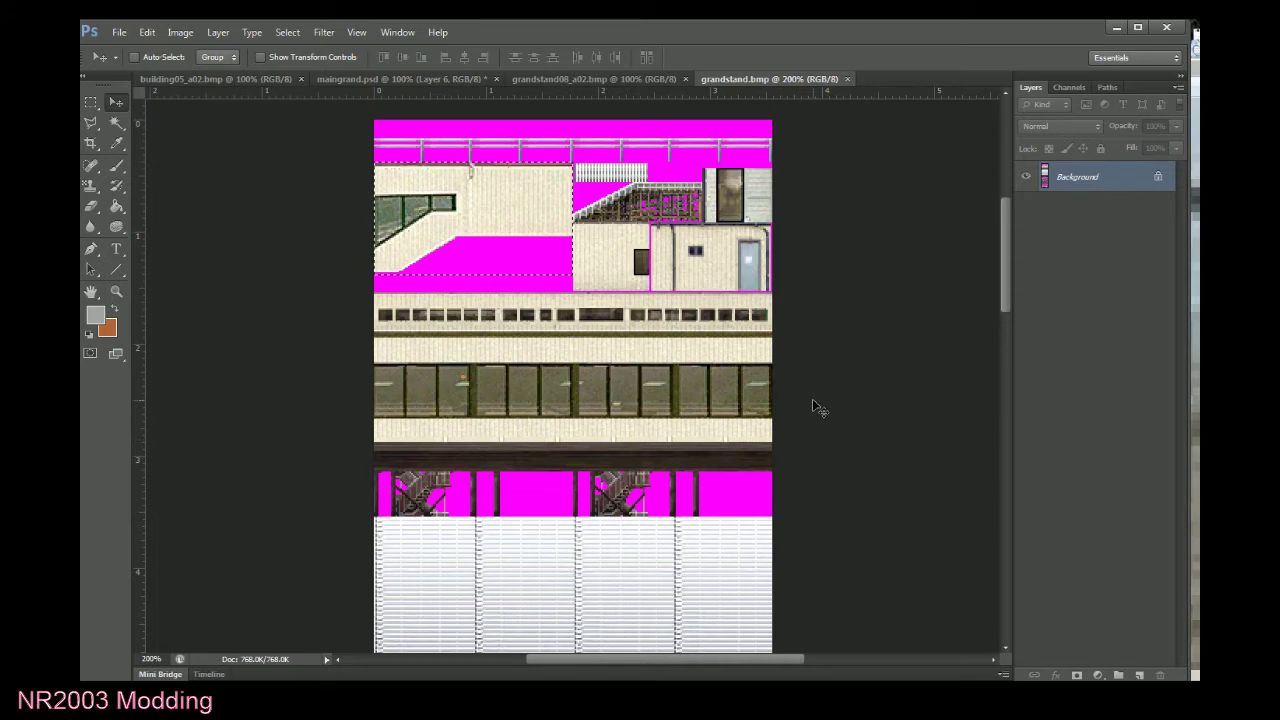
Free Transform the side wall on Layer 6 of maingrand.psd to 300% height and move it upward.
{"action": "left_click", "coordinate": [400, 78]}
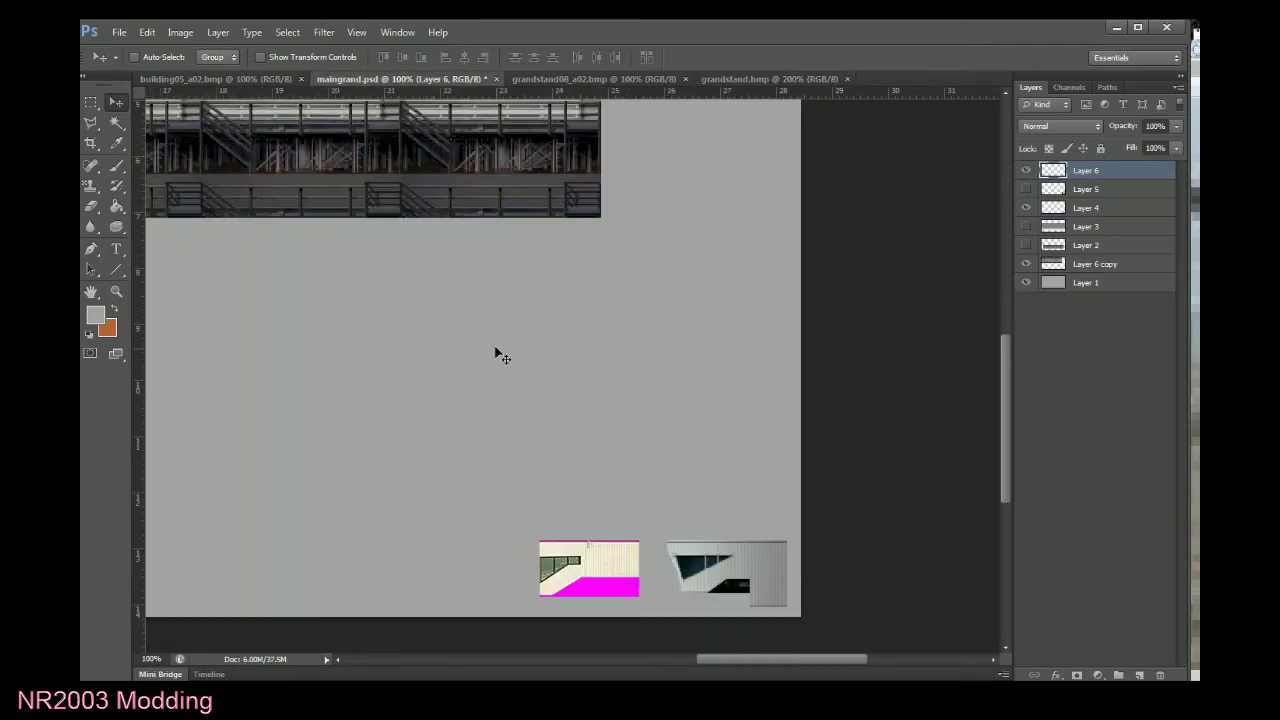
{"action": "scroll", "coordinate": [666, 408], "scroll_direction": "up", "scroll_amount": 2}
{"action": "scroll", "coordinate": [666, 406], "scroll_direction": "up", "scroll_amount": 4}
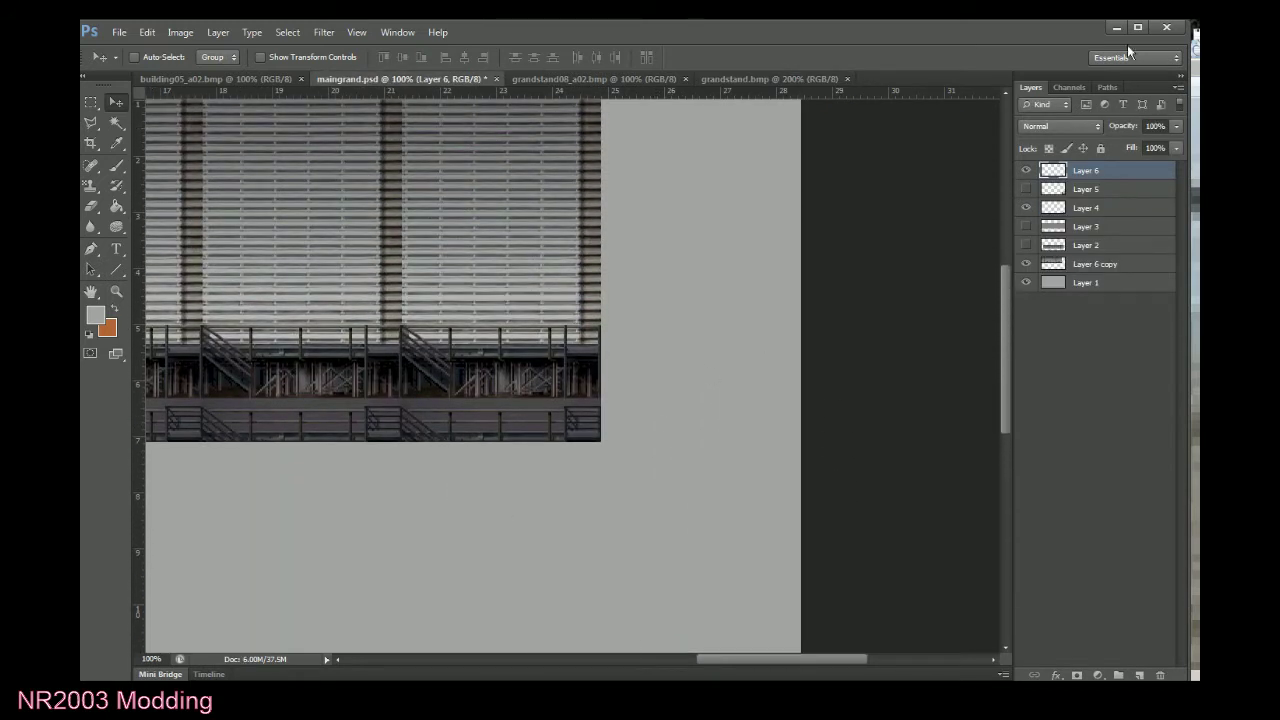
{"action": "scroll", "coordinate": [740, 450], "scroll_direction": "down", "scroll_amount": 5}
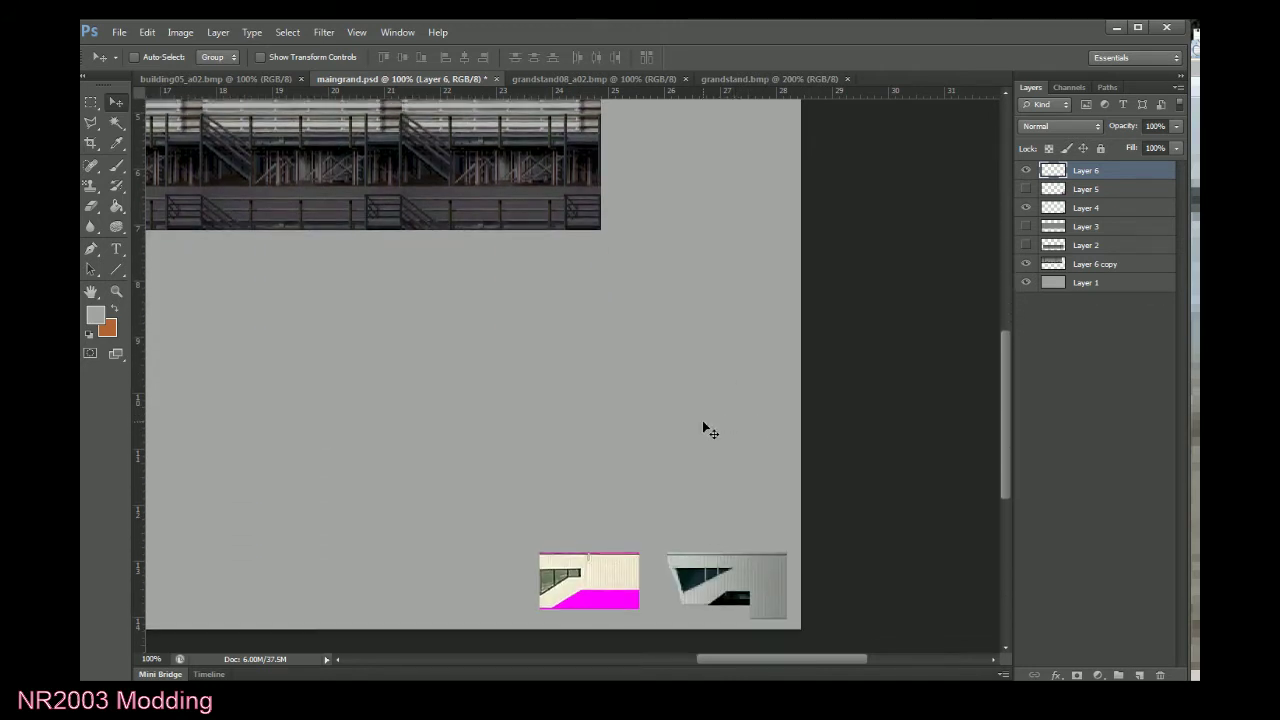
{"action": "left_click", "coordinate": [90, 102]}
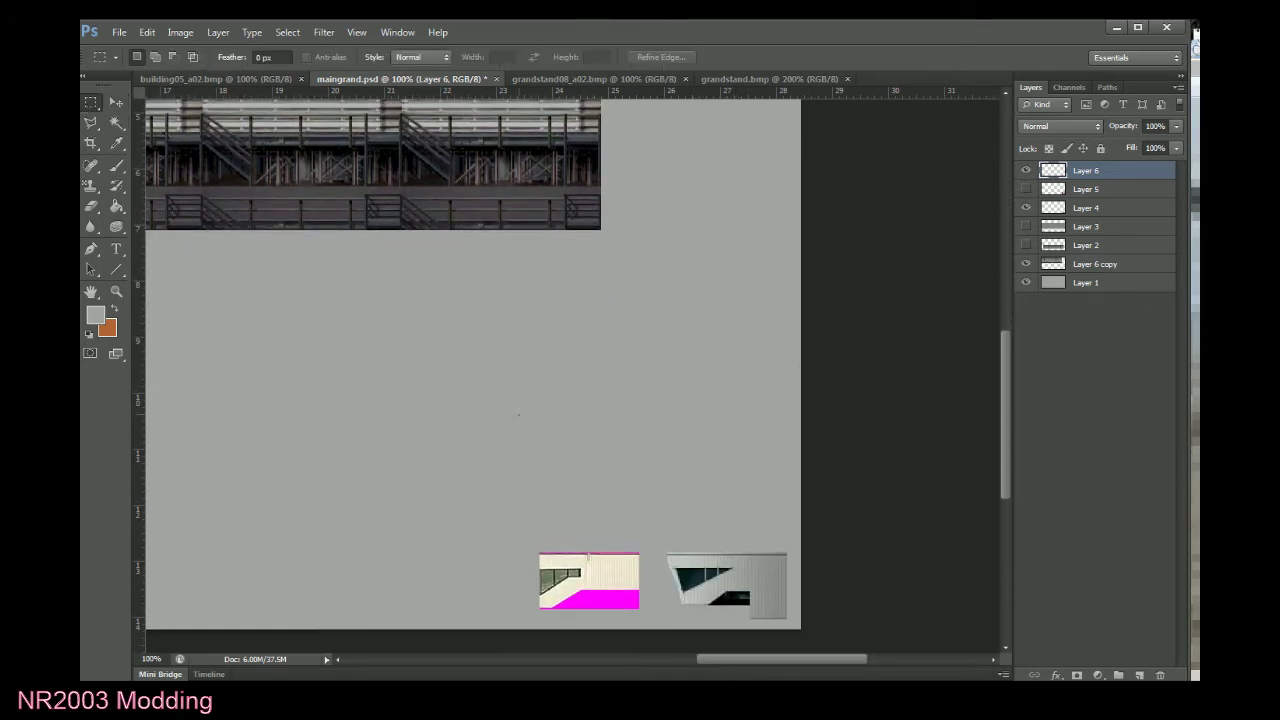
{"action": "right_click", "coordinate": [519, 387]}
{"action": "left_click", "coordinate": [580, 502]}
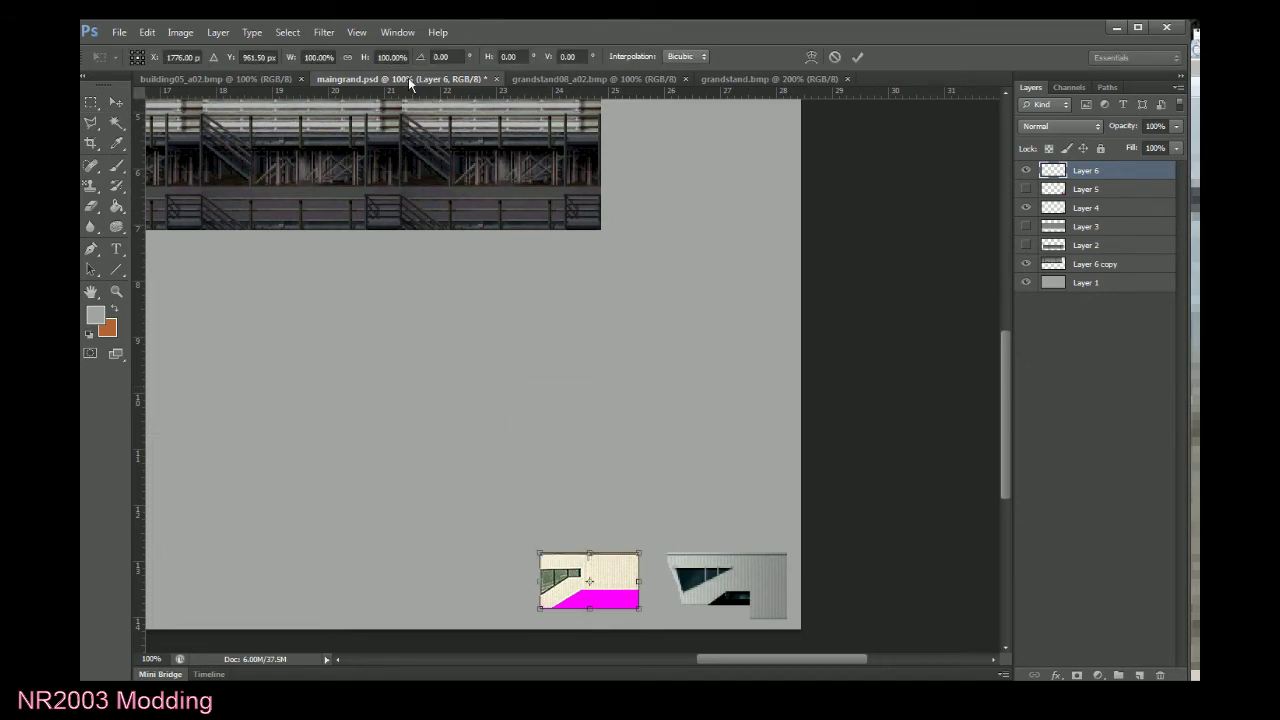
{"action": "left_click", "coordinate": [380, 57]}
{"action": "type", "text": "300"}
{"action": "key", "text": "Return"}
{"action": "left_click_drag", "start_coordinate": [616, 563], "coordinate": [609, 460]}
Set the side wall's width to 300% and apply the transform.
{"action": "left_click", "coordinate": [316, 57]}
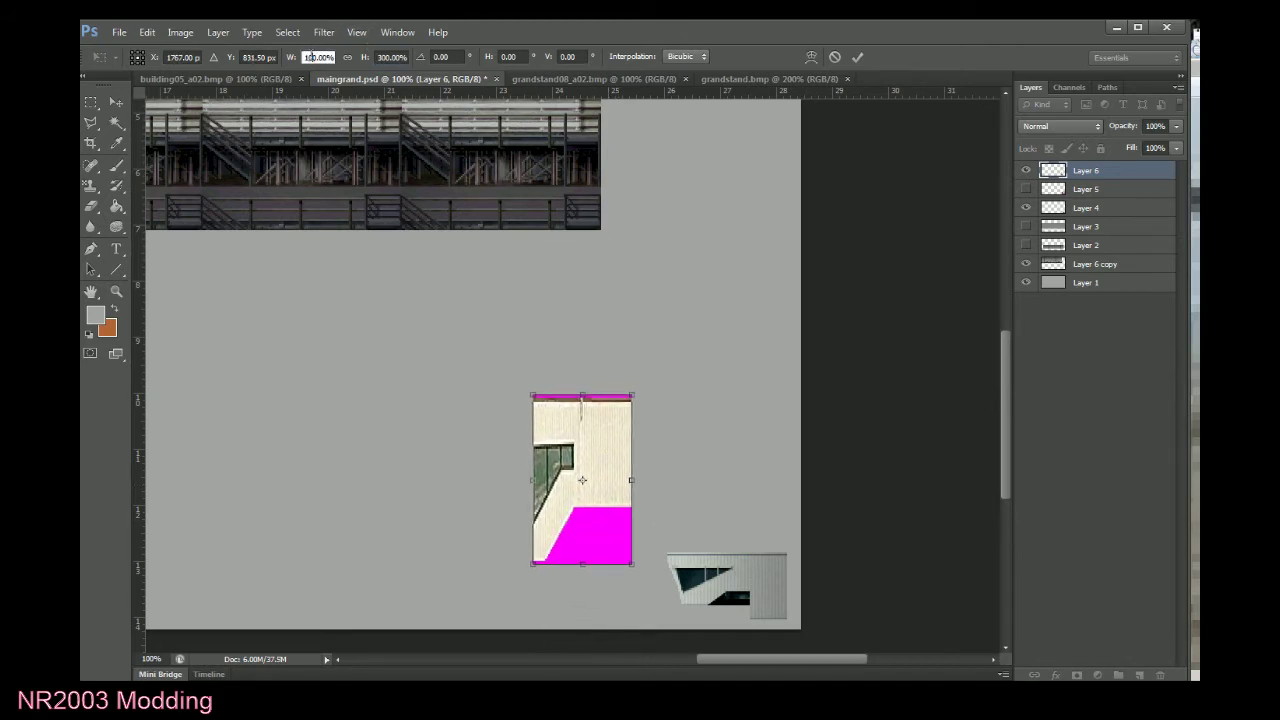
{"action": "type", "text": "300"}
{"action": "key", "text": "Return"}
{"action": "left_click", "coordinate": [857, 58]}
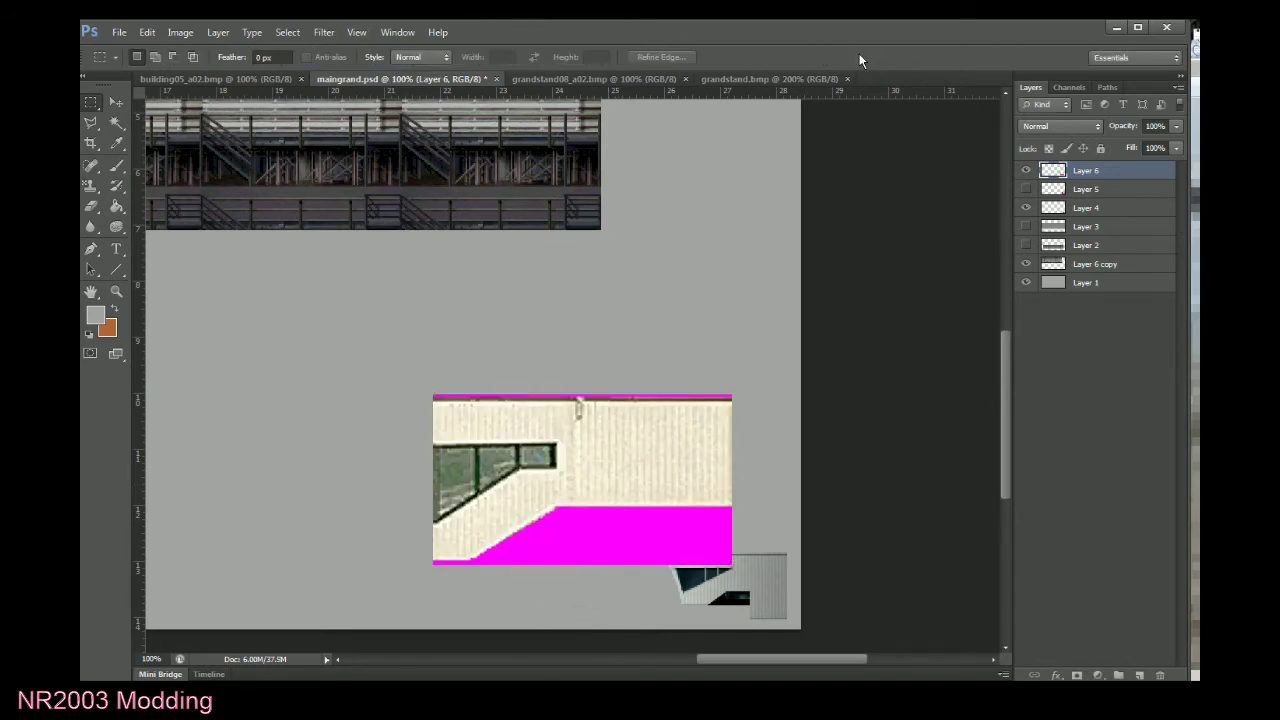
Move the enlarged side wall into the lower-right corner of the canvas, flush with both edges.
{"action": "key", "text": "v"}
{"action": "left_click_drag", "start_coordinate": [347, 389], "coordinate": [410, 441]}
{"action": "key", "text": "Right"}
{"action": "key", "text": "Right"}
{"action": "key", "text": "Right"}
{"action": "key", "text": "Right"}
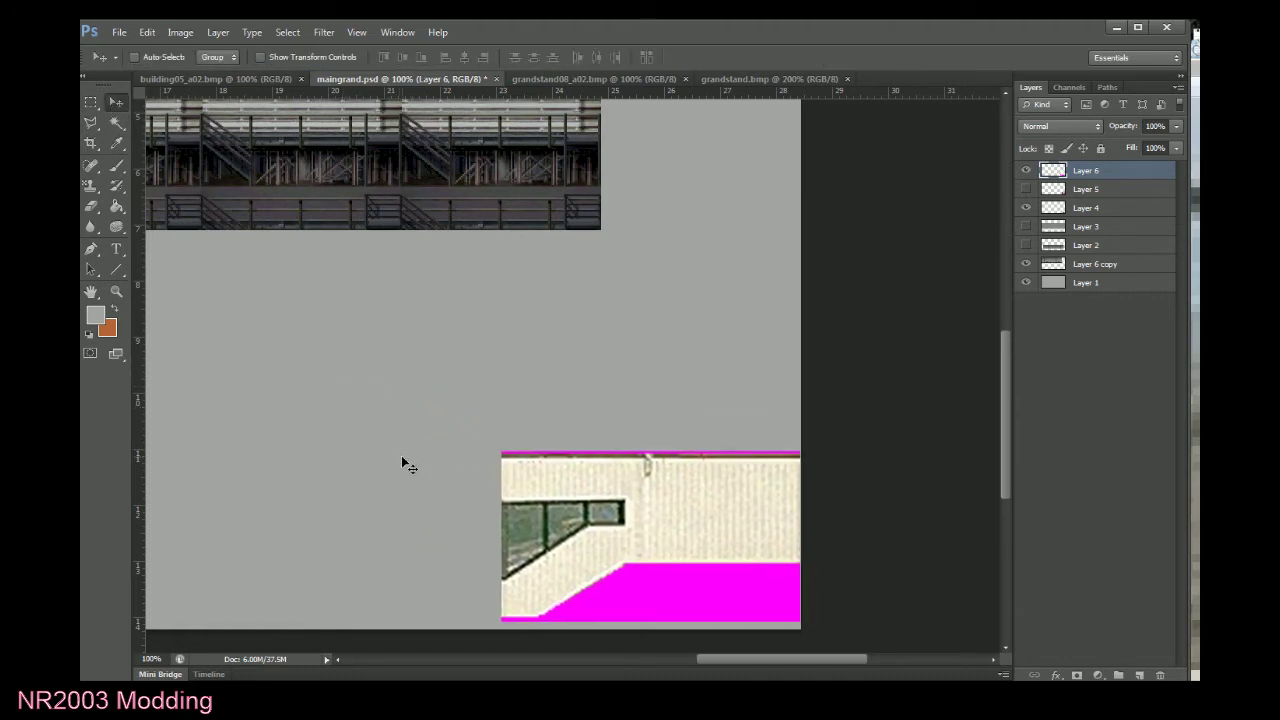
{"action": "key", "text": "Down"}
{"action": "key", "text": "Down"}
{"action": "key", "text": "Down"}
{"action": "key", "text": "Down"}
{"action": "key", "text": "Down"}
{"action": "key", "text": "Down"}
{"action": "key", "text": "Down"}
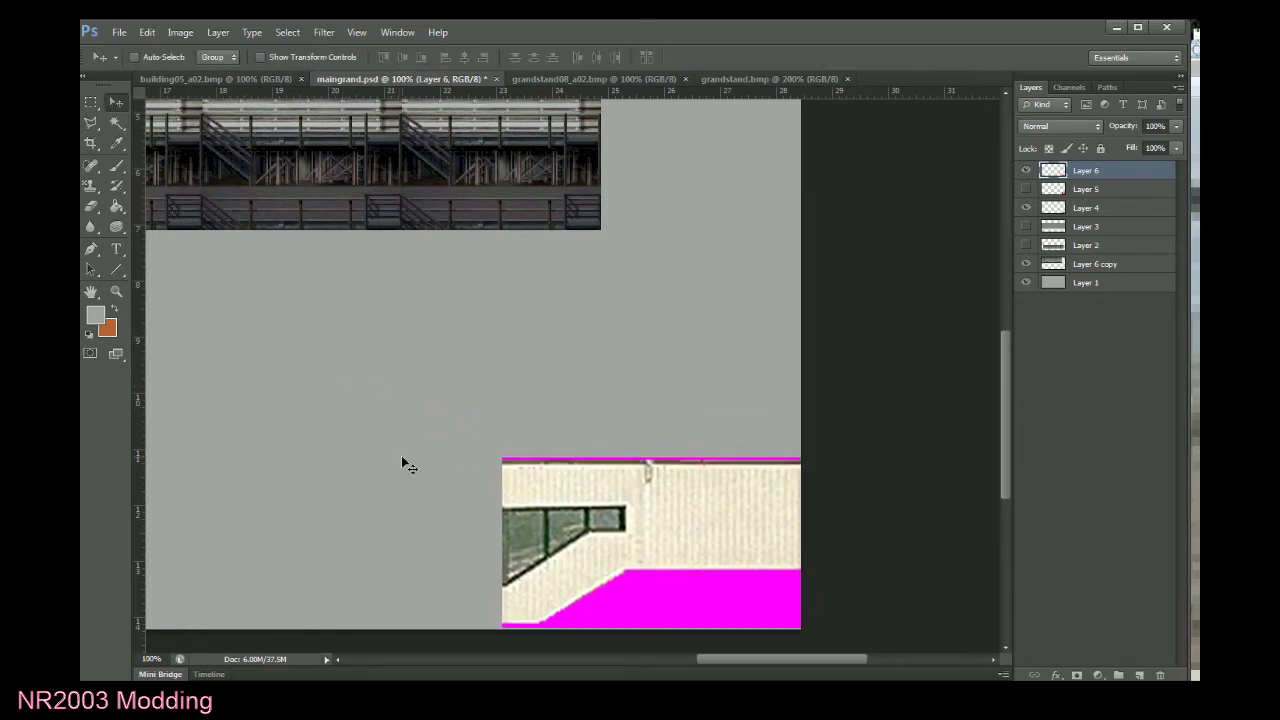
{"action": "key", "text": "Down"}
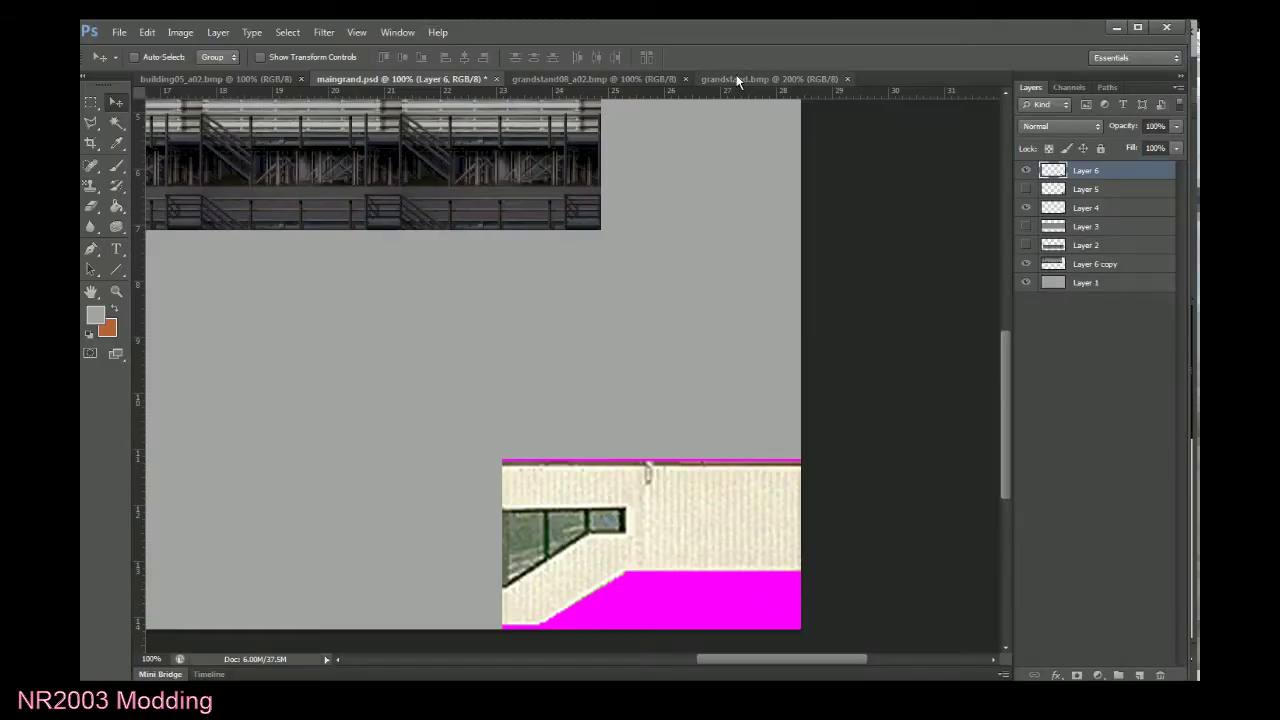
In grandstand.bmp, select and copy the full-width press box front from the small window row down through the dark base strip.
{"action": "left_click", "coordinate": [736, 79]}
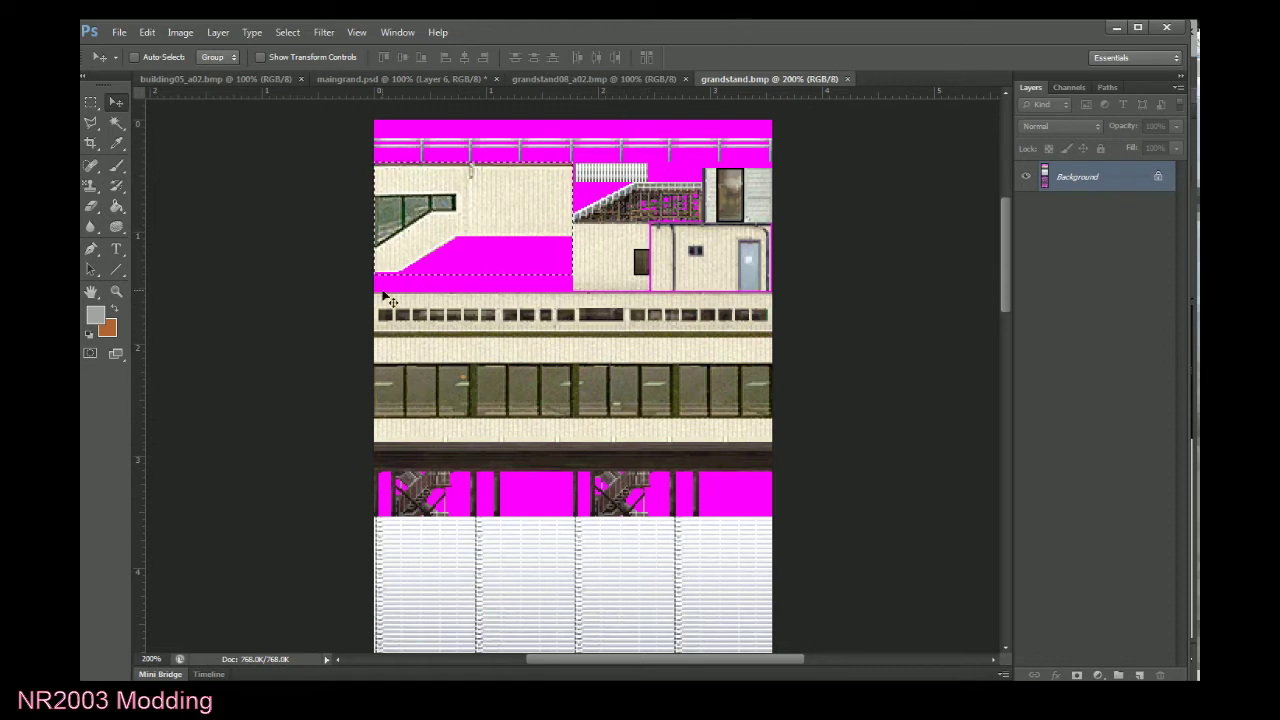
{"action": "left_click", "coordinate": [91, 104]}
{"action": "key", "text": "ctrl+d"}
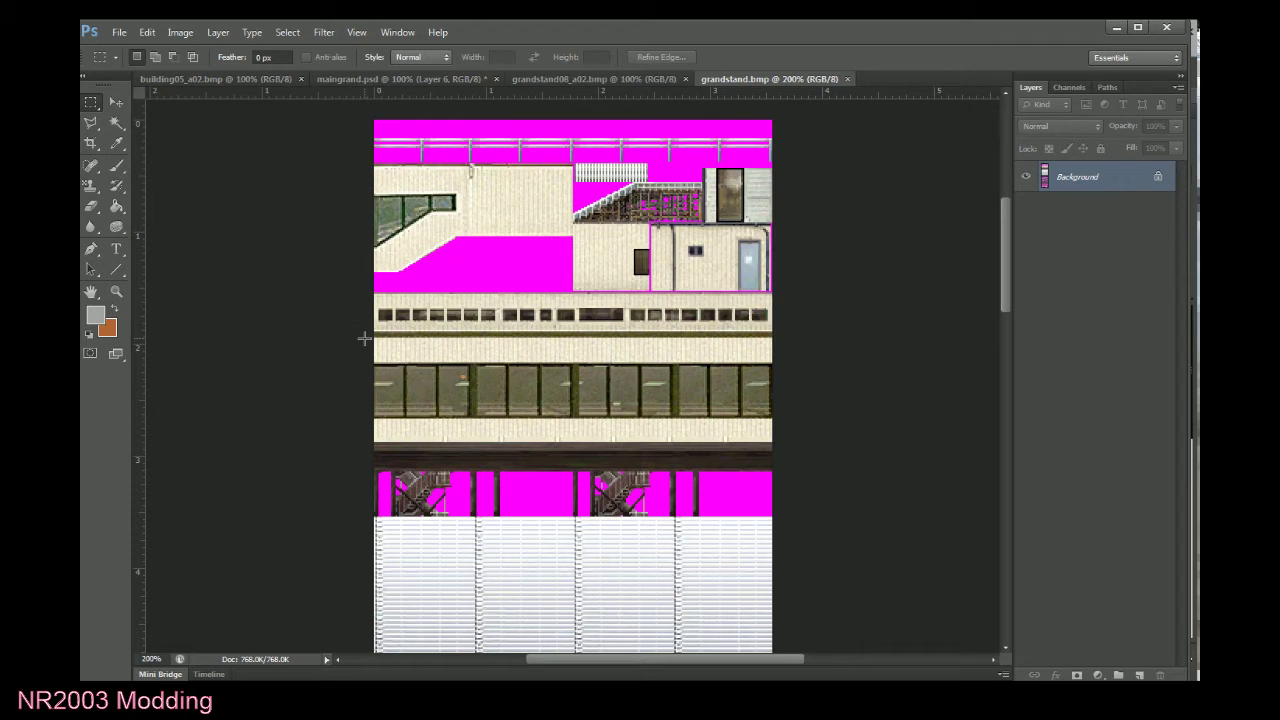
{"action": "left_click_drag", "start_coordinate": [363, 338], "coordinate": [806, 468]}
{"action": "right_click", "coordinate": [618, 430]}
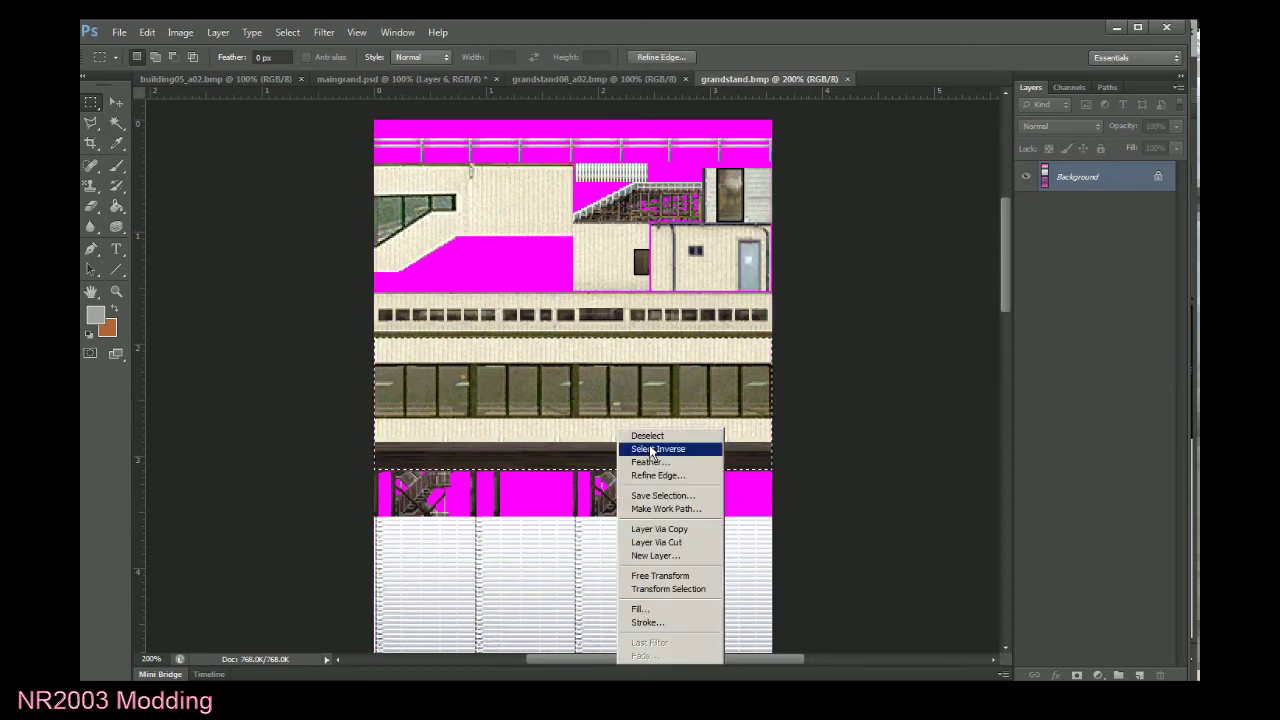
{"action": "left_click", "coordinate": [668, 589]}
{"action": "left_click_drag", "start_coordinate": [573, 338], "coordinate": [573, 293]}
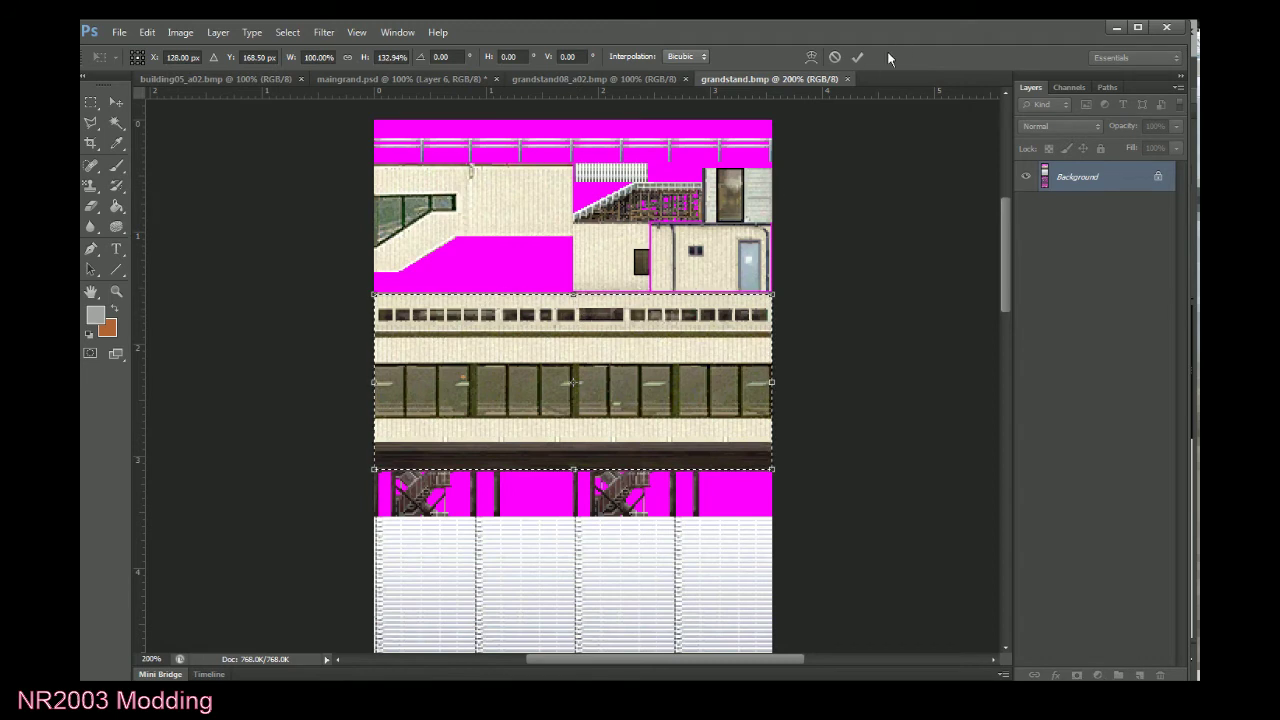
{"action": "left_click", "coordinate": [857, 57]}
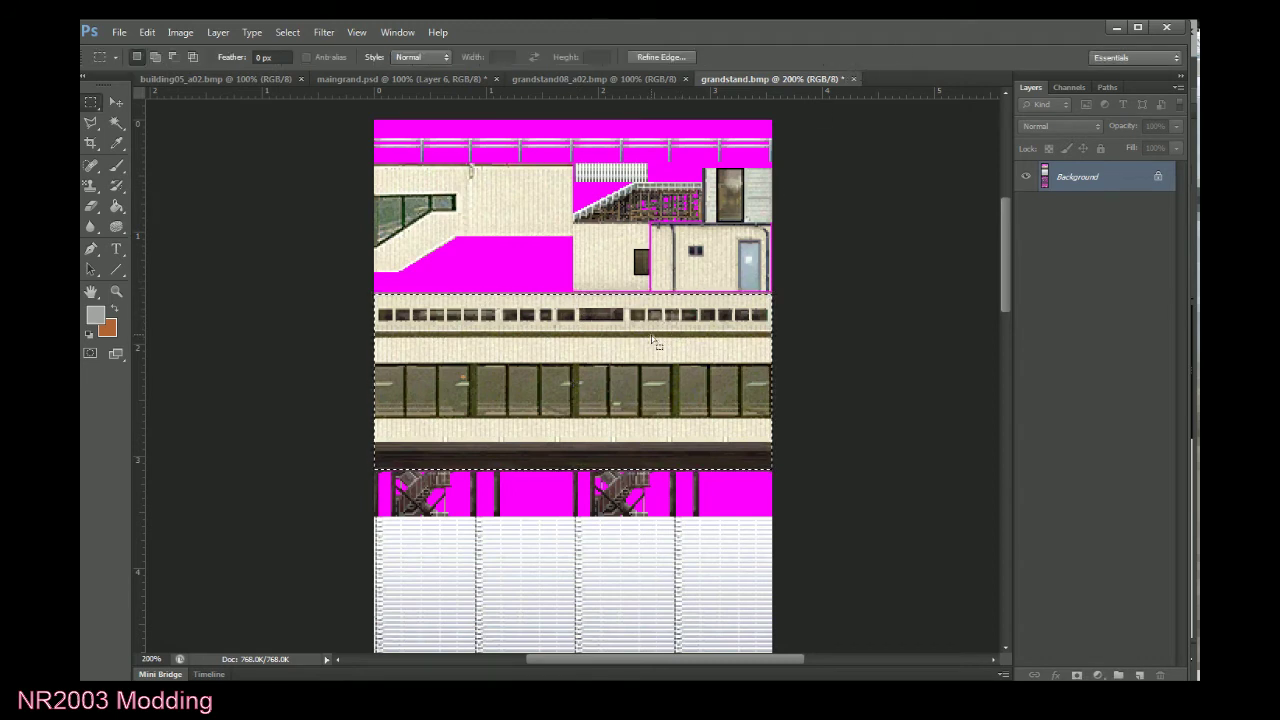
Paste the press box front into maingrand.psd and scale it to 300% width and height.
{"action": "left_click", "coordinate": [366, 78]}
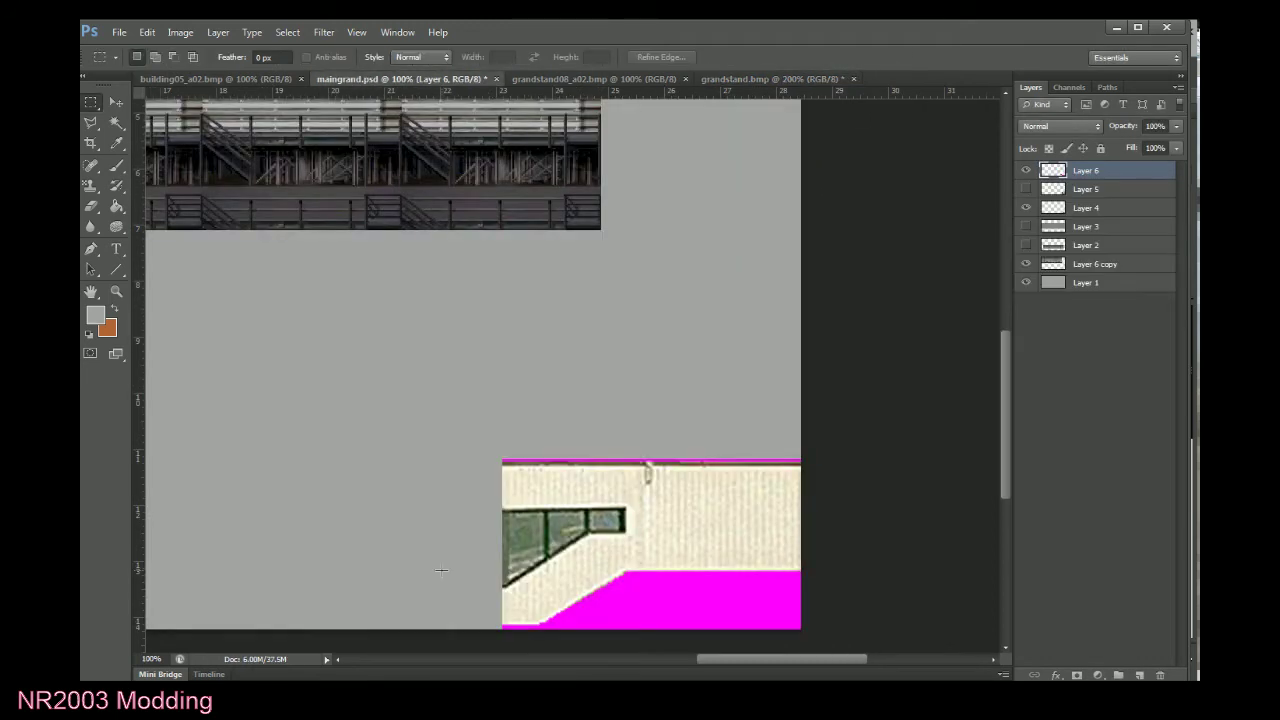
{"action": "key", "text": "ctrl+v"}
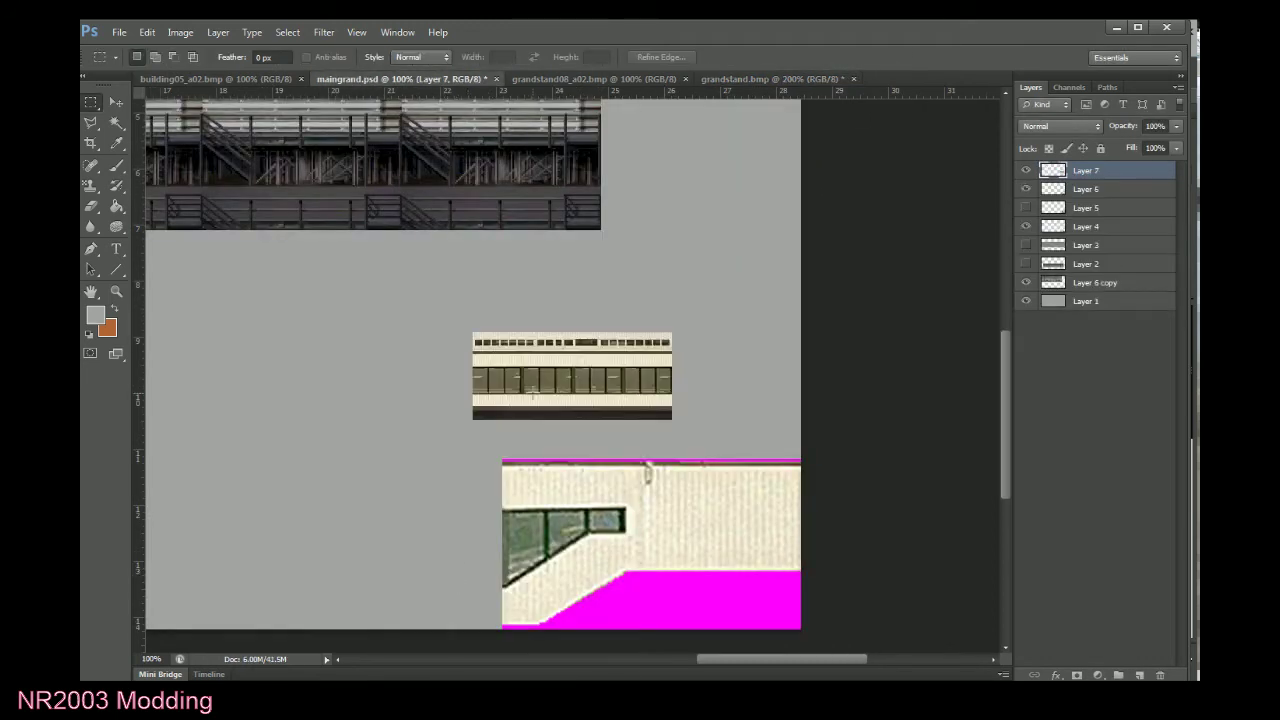
{"action": "right_click", "coordinate": [590, 380]}
{"action": "left_click", "coordinate": [691, 497]}
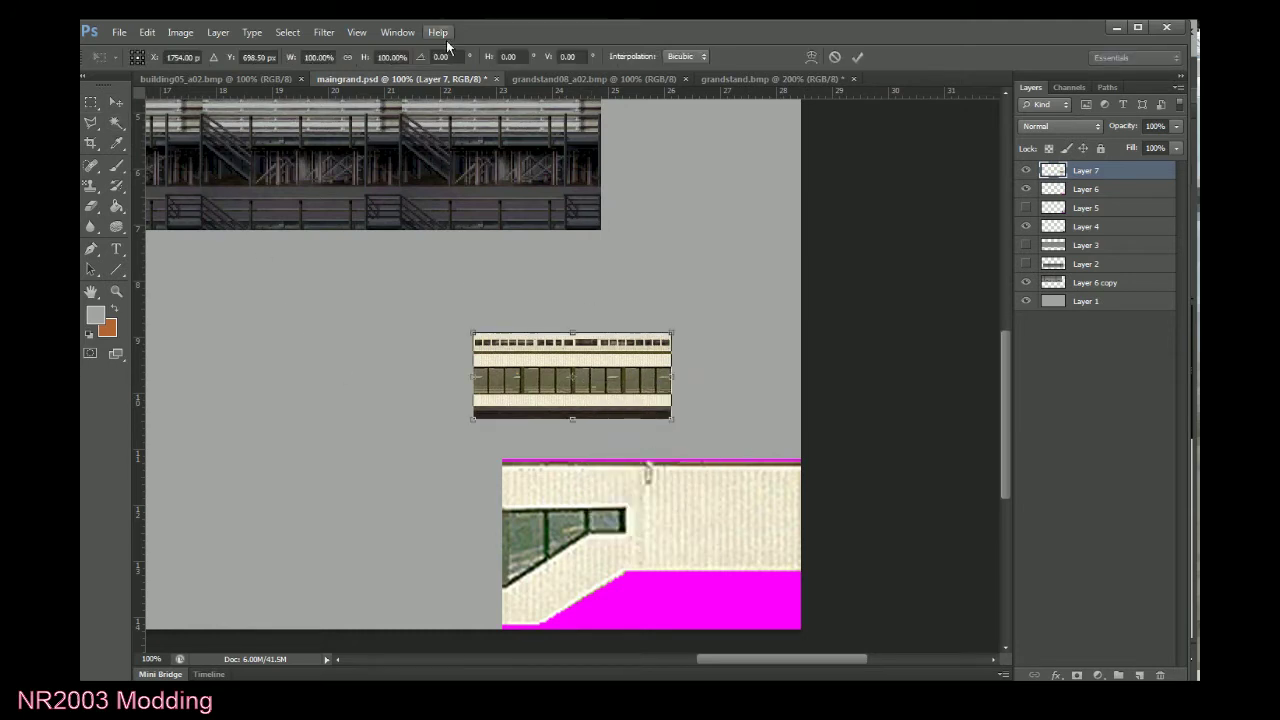
{"action": "left_click", "coordinate": [391, 56]}
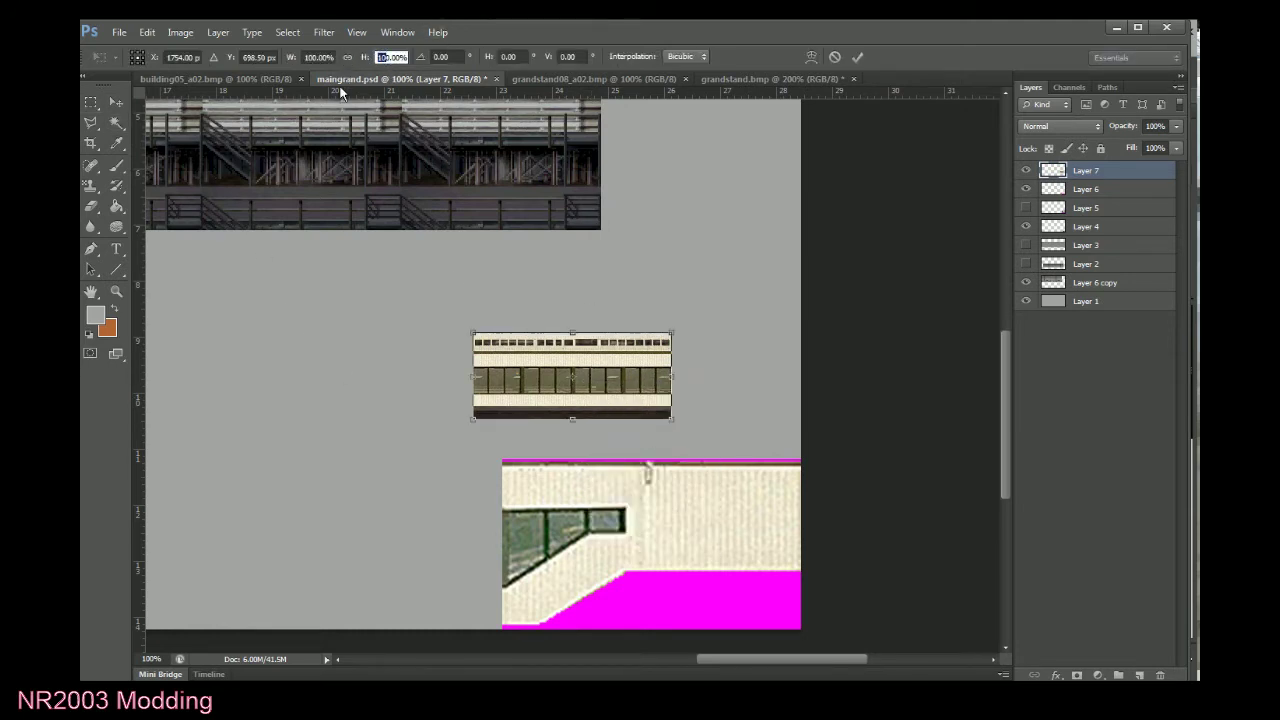
{"action": "type", "text": "300"}
{"action": "key", "text": "Return"}
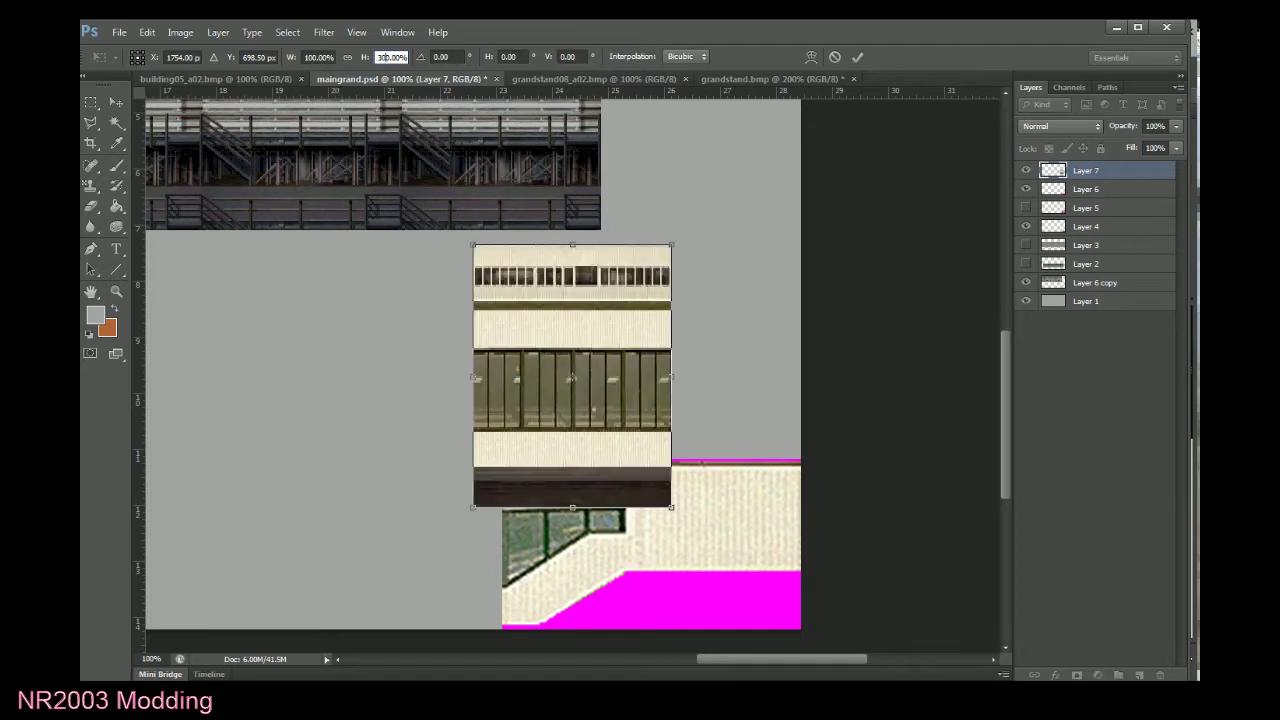
{"action": "left_click", "coordinate": [298, 57]}
{"action": "type", "text": "300"}
{"action": "key", "text": "Return"}
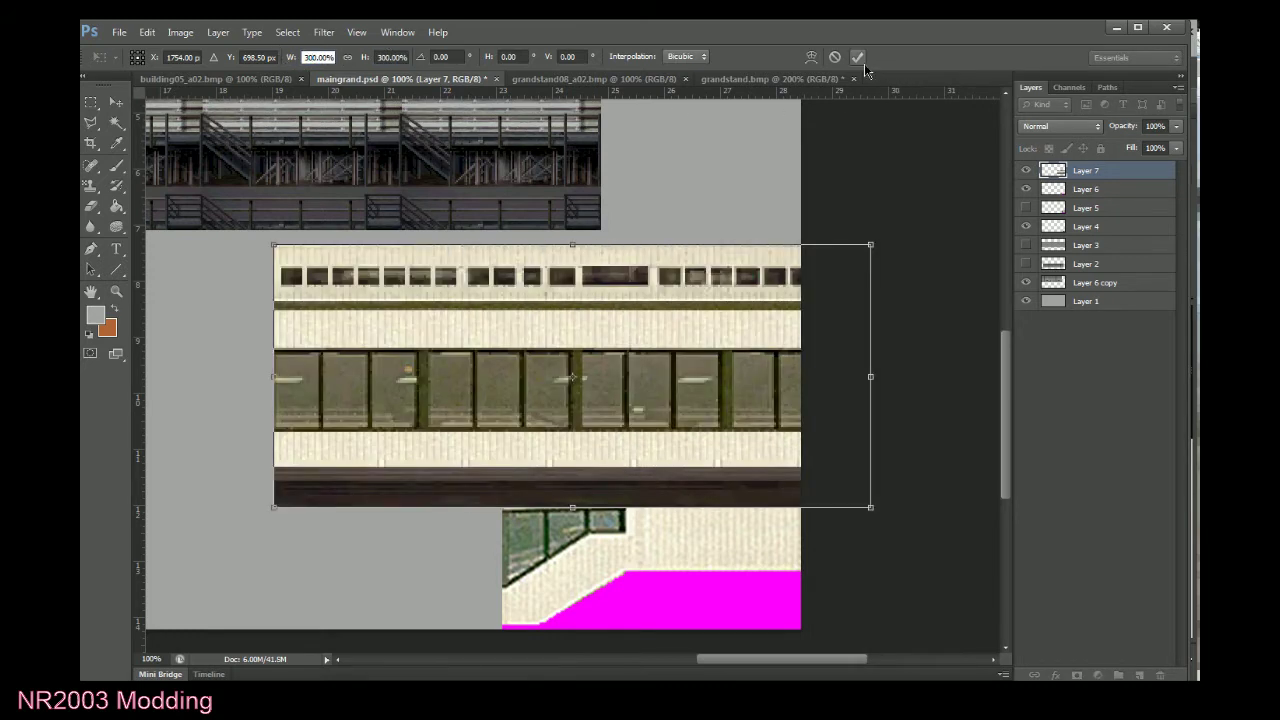
{"action": "left_click", "coordinate": [858, 58]}
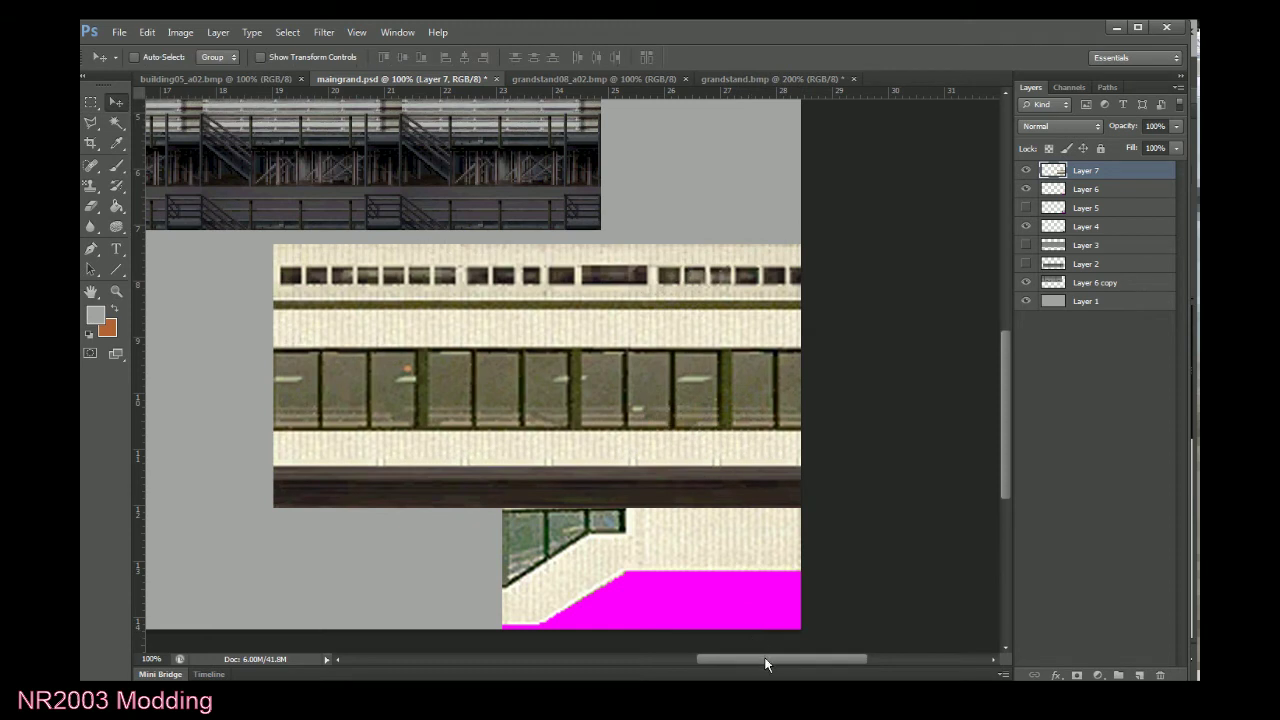
Move the press box front against the side wall's left edge so that their window bands and roof lines align.
{"action": "left_click_drag", "start_coordinate": [765, 664], "coordinate": [732, 664]}
{"action": "left_click_drag", "start_coordinate": [925, 400], "coordinate": [563, 545]}
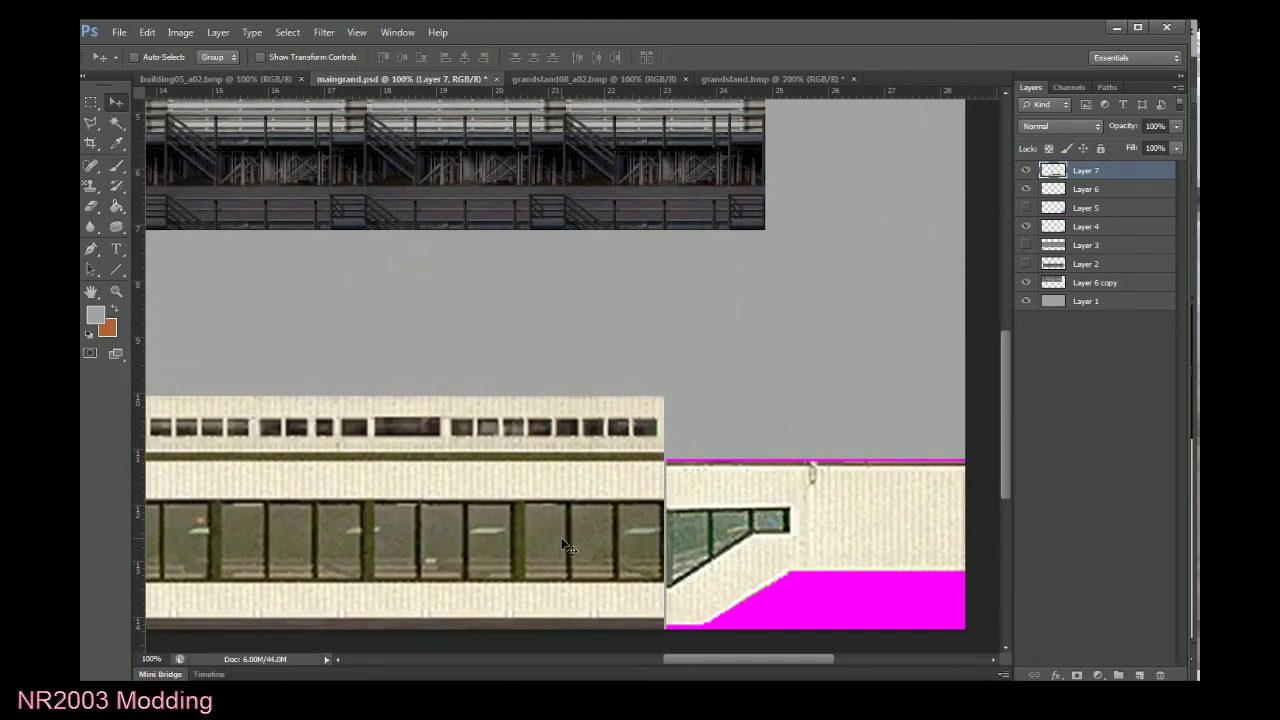
{"action": "key", "text": "Down"}
{"action": "key", "text": "Down"}
{"action": "key", "text": "Down"}
{"action": "key", "text": "Down"}
{"action": "key", "text": "Down"}
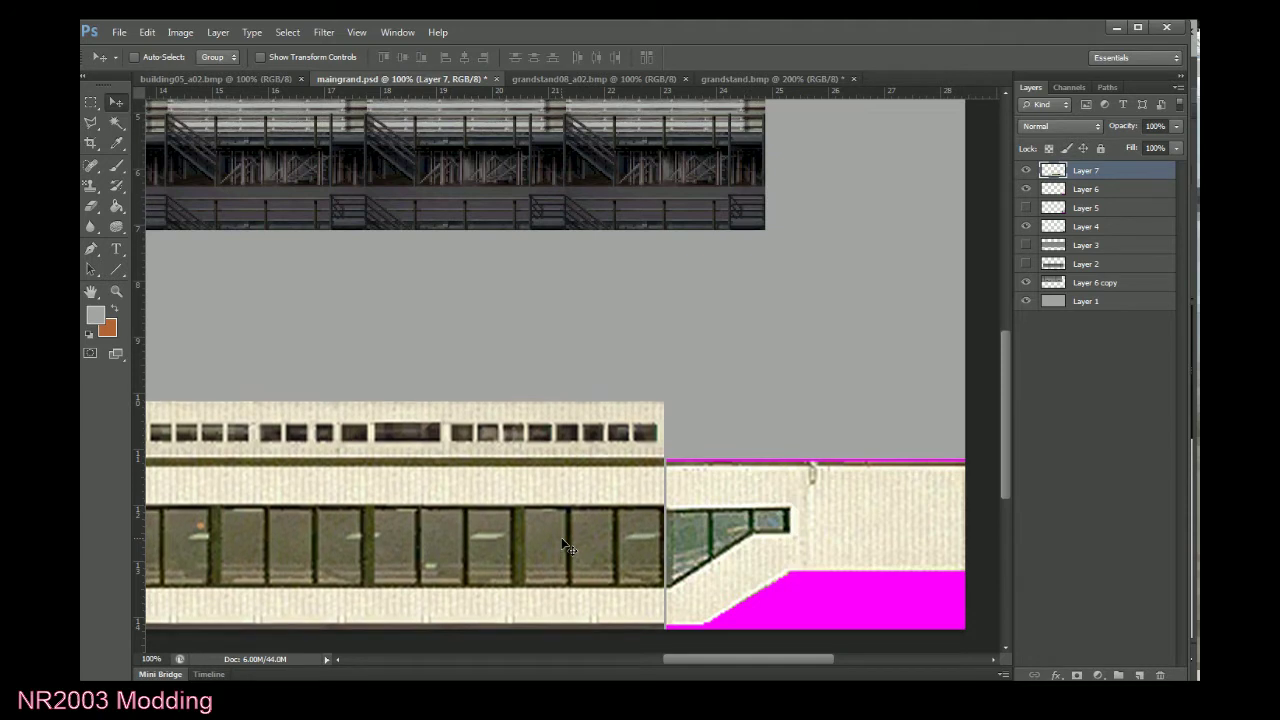
{"action": "key", "text": "Down"}
{"action": "key", "text": "Down"}
{"action": "key", "text": "Right"}
{"action": "key", "text": "Right"}
{"action": "key", "text": "Right"}
{"action": "key", "text": "Right"}
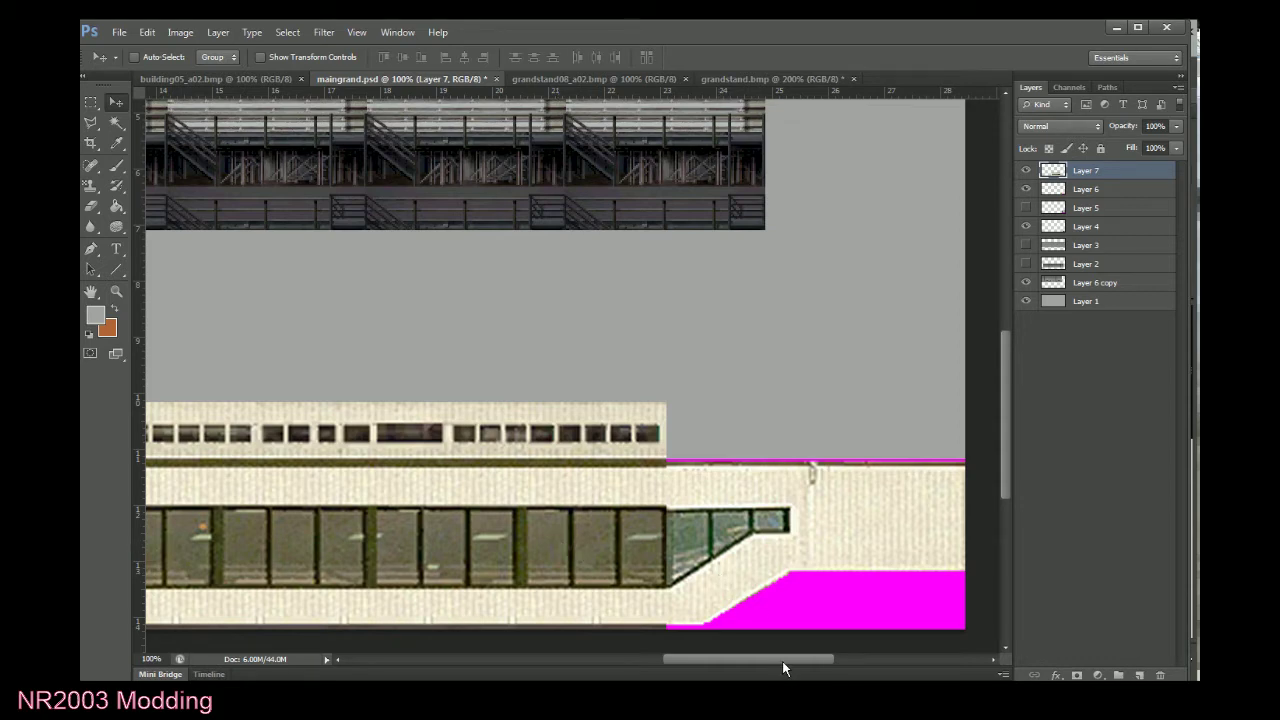
Make Layer 6, which holds the side wall, the active layer.
{"action": "left_click_drag", "start_coordinate": [782, 661], "coordinate": [754, 662]}
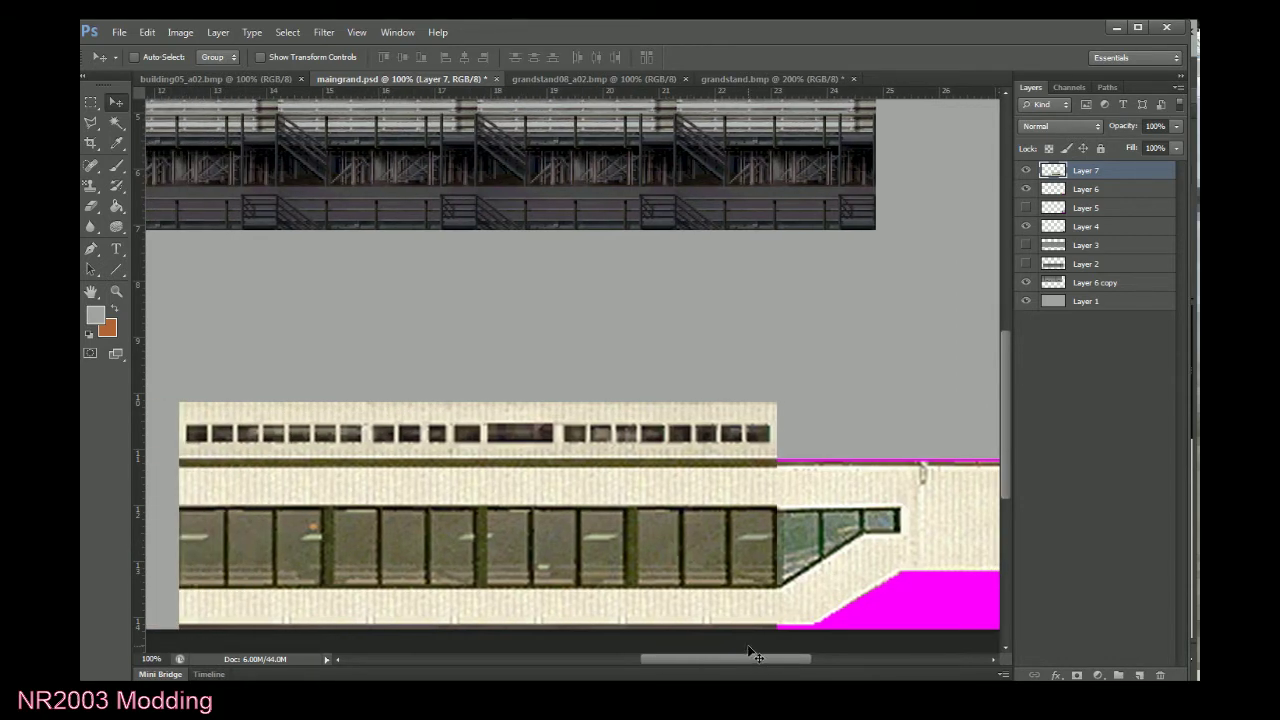
{"action": "key", "text": "ctrl+minus"}
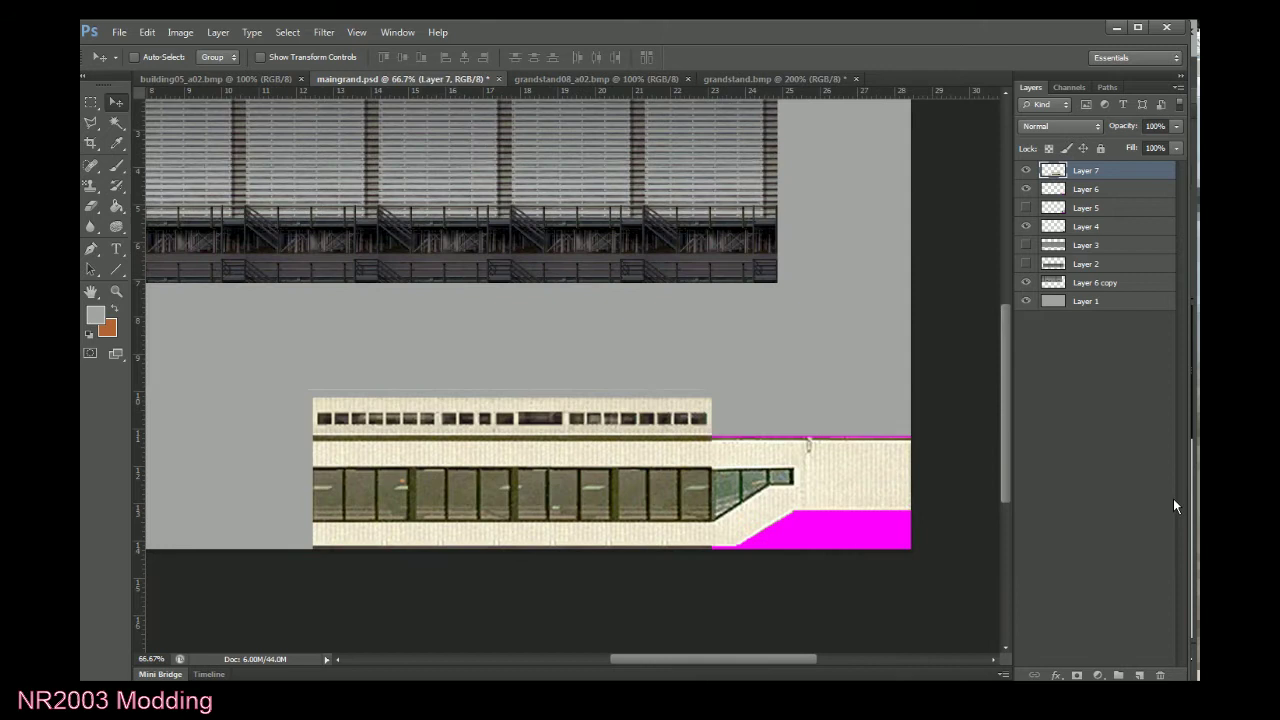
{"action": "left_click", "coordinate": [1052, 189]}
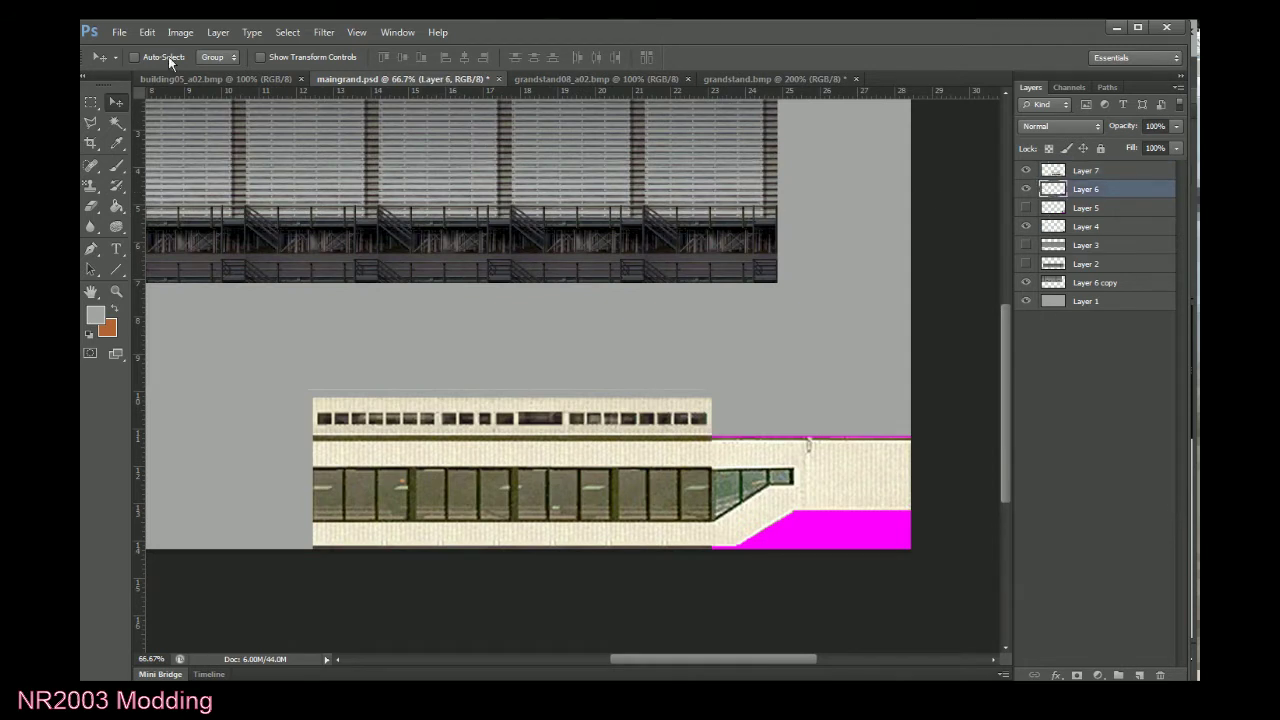
{"action": "left_click", "coordinate": [90, 102]}
{"action": "right_click", "coordinate": [404, 313]}
{"action": "left_click", "coordinate": [463, 430]}
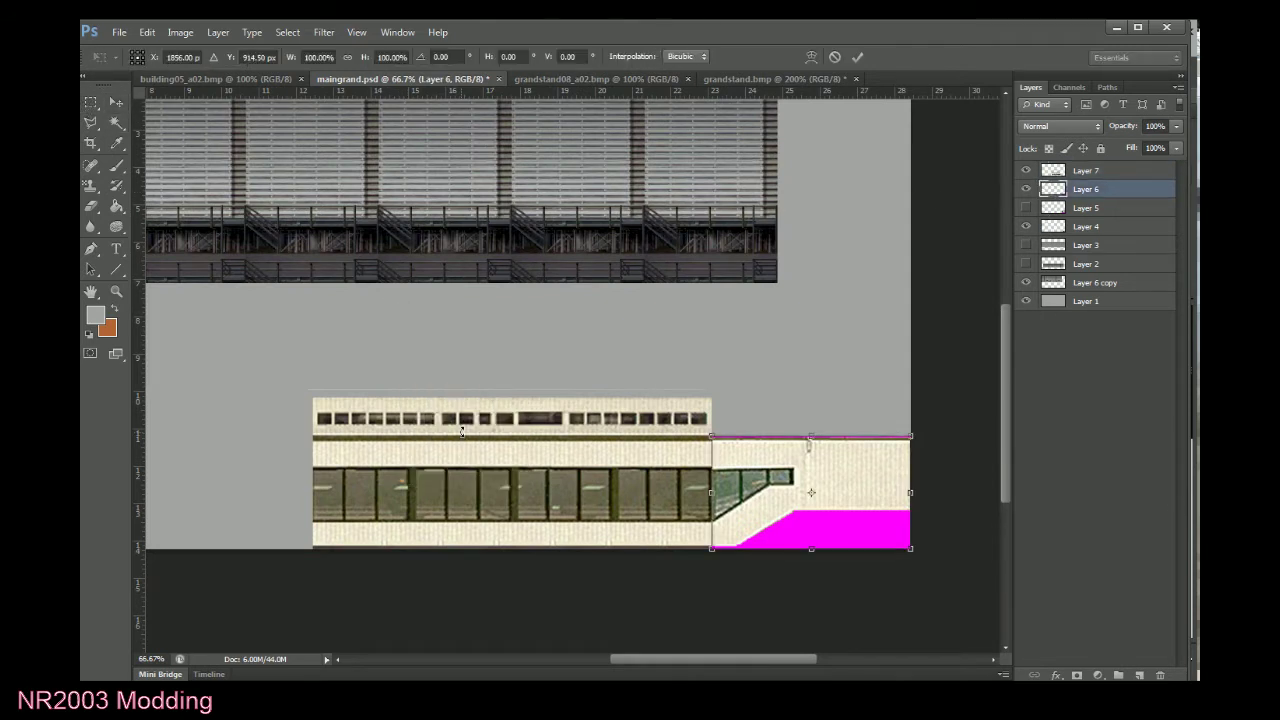
{"action": "left_click", "coordinate": [835, 57]}
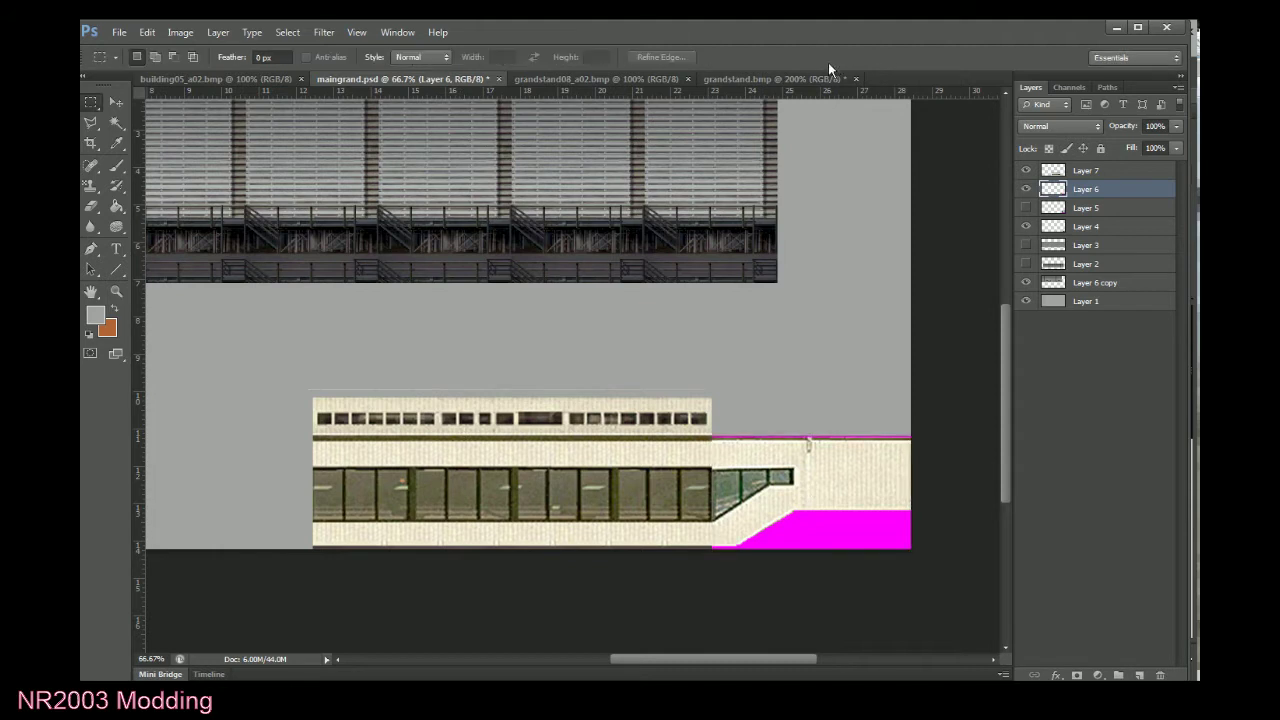
Duplicate the side wall layer within maingrand.psd and flip the copy horizontally.
{"action": "left_click", "coordinate": [252, 32]}
{"action": "left_click", "coordinate": [230, 60]}
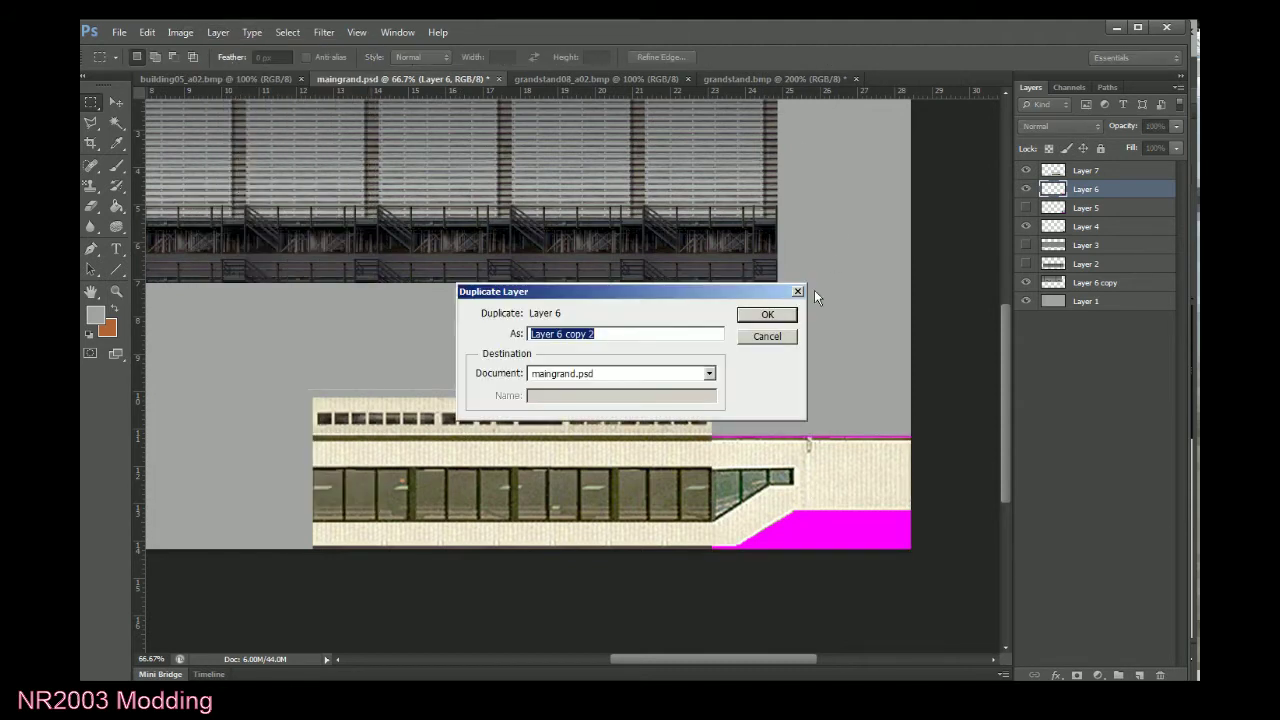
{"action": "left_click", "coordinate": [769, 316]}
{"action": "right_click", "coordinate": [545, 321]}
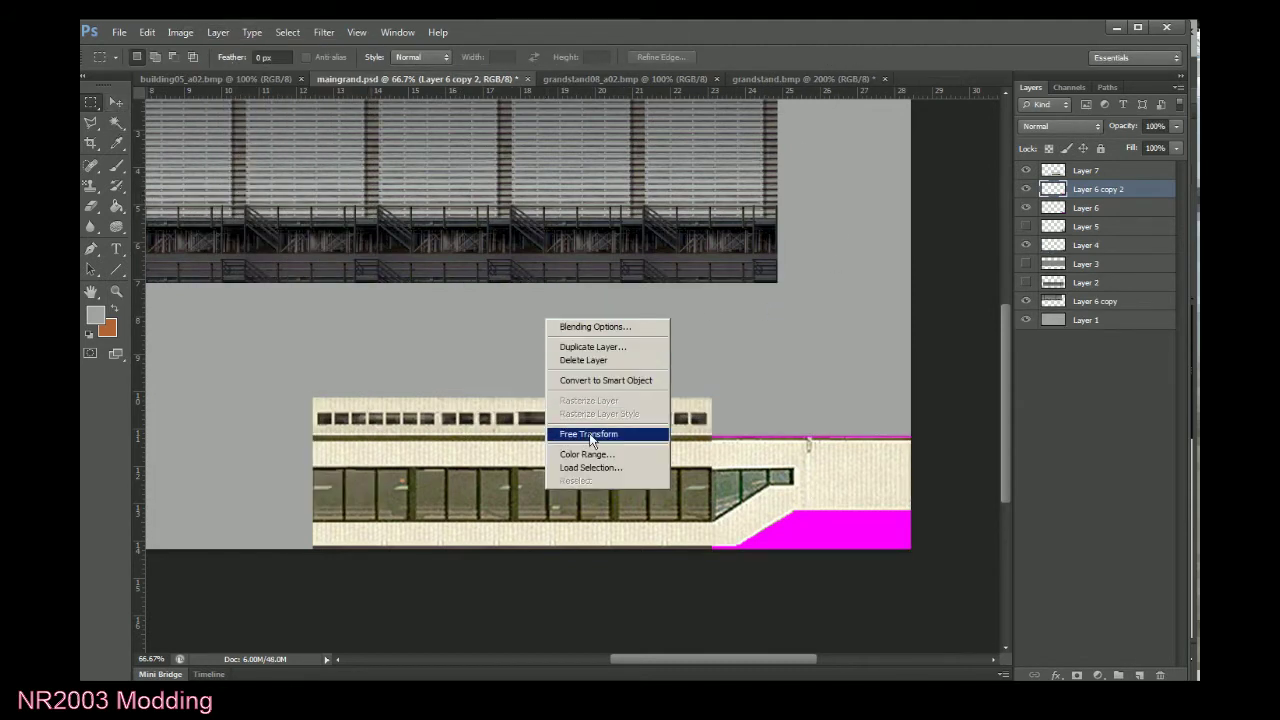
{"action": "left_click", "coordinate": [593, 434]}
{"action": "right_click", "coordinate": [593, 434]}
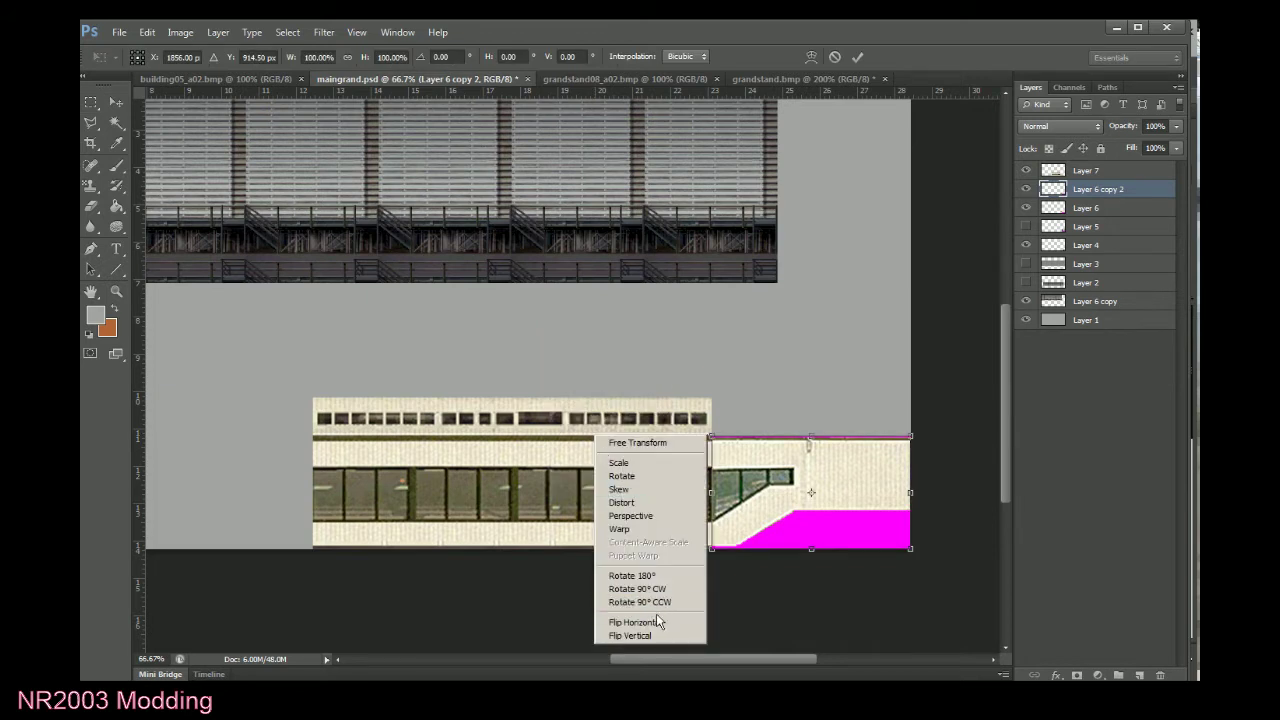
{"action": "left_click", "coordinate": [656, 613]}
{"action": "left_click", "coordinate": [860, 60]}
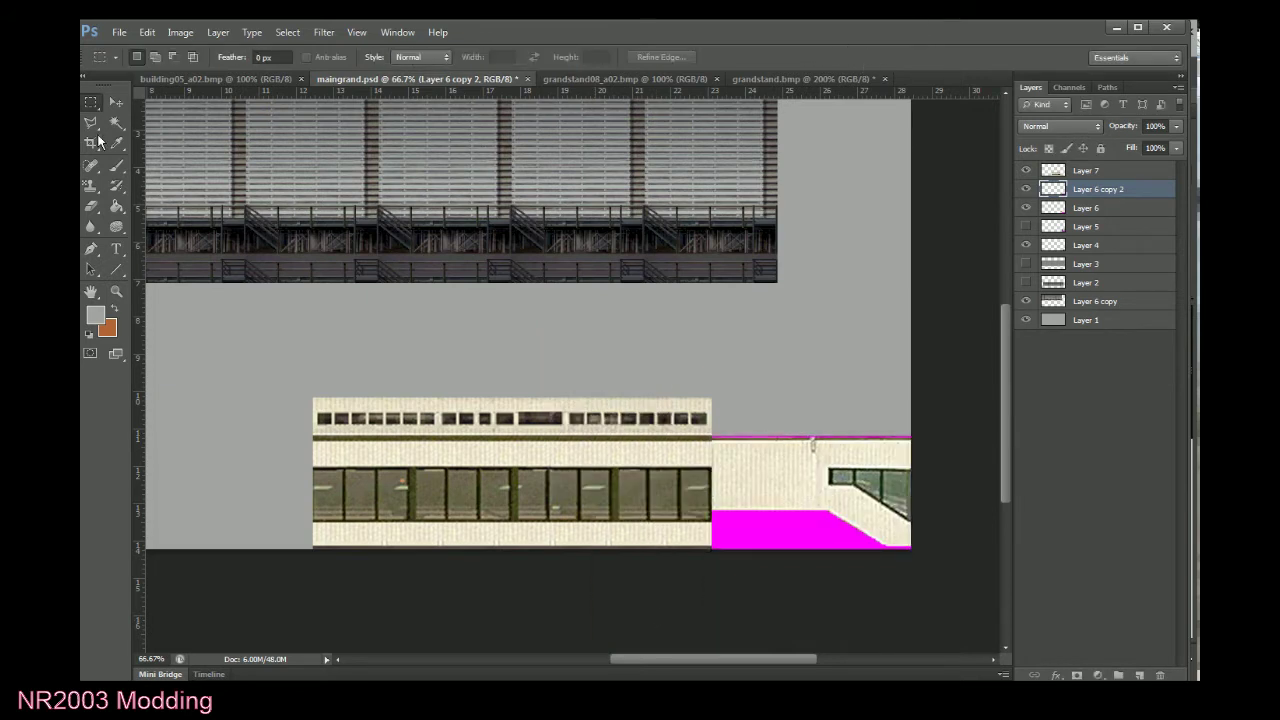
Move the flipped side wall copy against the press box front's left end, lining up the window bands and roof lines.
{"action": "key", "text": "v"}
{"action": "left_click_drag", "start_coordinate": [737, 451], "coordinate": [621, 451]}
{"action": "left_click_drag", "start_coordinate": [384, 438], "coordinate": [234, 452]}
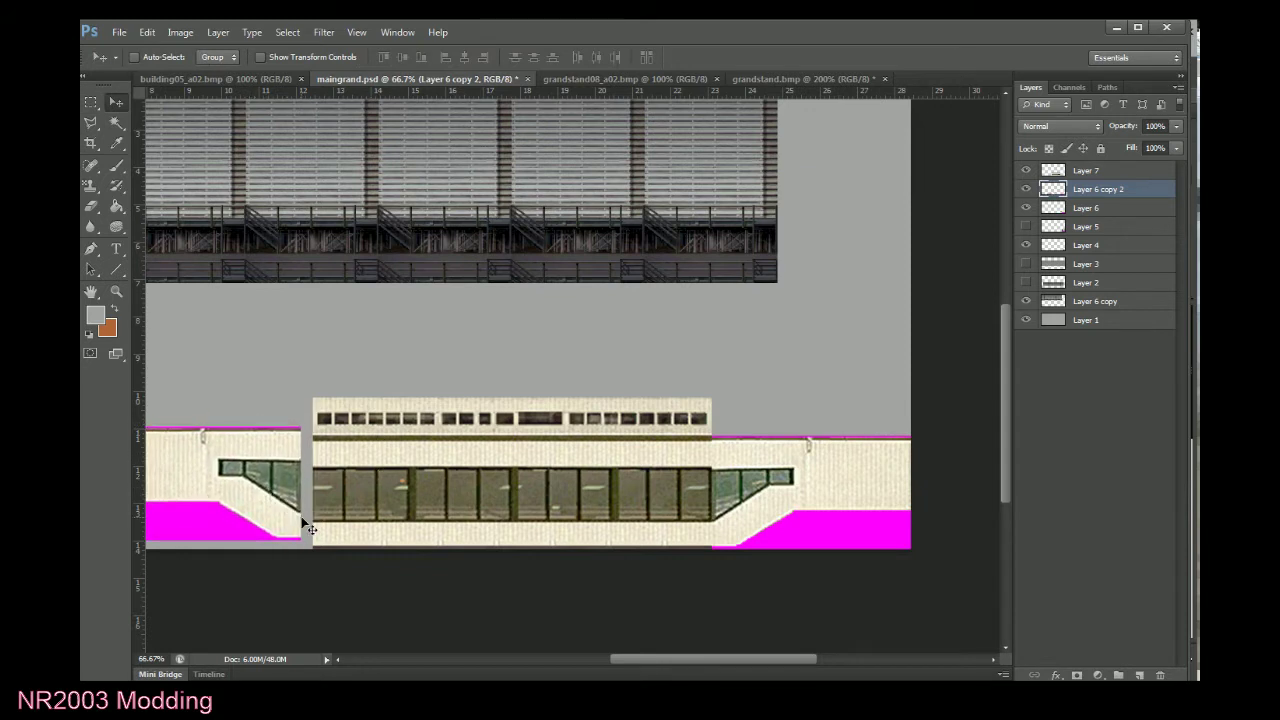
{"action": "key", "text": "Down"}
{"action": "key", "text": "Down"}
{"action": "key", "text": "Down"}
{"action": "key", "text": "Down"}
{"action": "key", "text": "Down"}
{"action": "key", "text": "Down"}
{"action": "key", "text": "Down"}
{"action": "key", "text": "Down"}
{"action": "key", "text": "Down"}
{"action": "key", "text": "Down"}
{"action": "key", "text": "Right"}
{"action": "key", "text": "Right"}
{"action": "key", "text": "Right"}
{"action": "key", "text": "Right"}
{"action": "key", "text": "Right"}
{"action": "key", "text": "Right"}
{"action": "key", "text": "Right"}
{"action": "key", "text": "Right"}
{"action": "key", "text": "Right"}
{"action": "key", "text": "Right"}
{"action": "key", "text": "Right"}
{"action": "key", "text": "Right"}
{"action": "key", "text": "Right"}
{"action": "key", "text": "Right"}
{"action": "key", "text": "Right"}
{"action": "key", "text": "Right"}
{"action": "key", "text": "Right"}
{"action": "key", "text": "Right"}
{"action": "key", "text": "Right"}
{"action": "key", "text": "Right"}
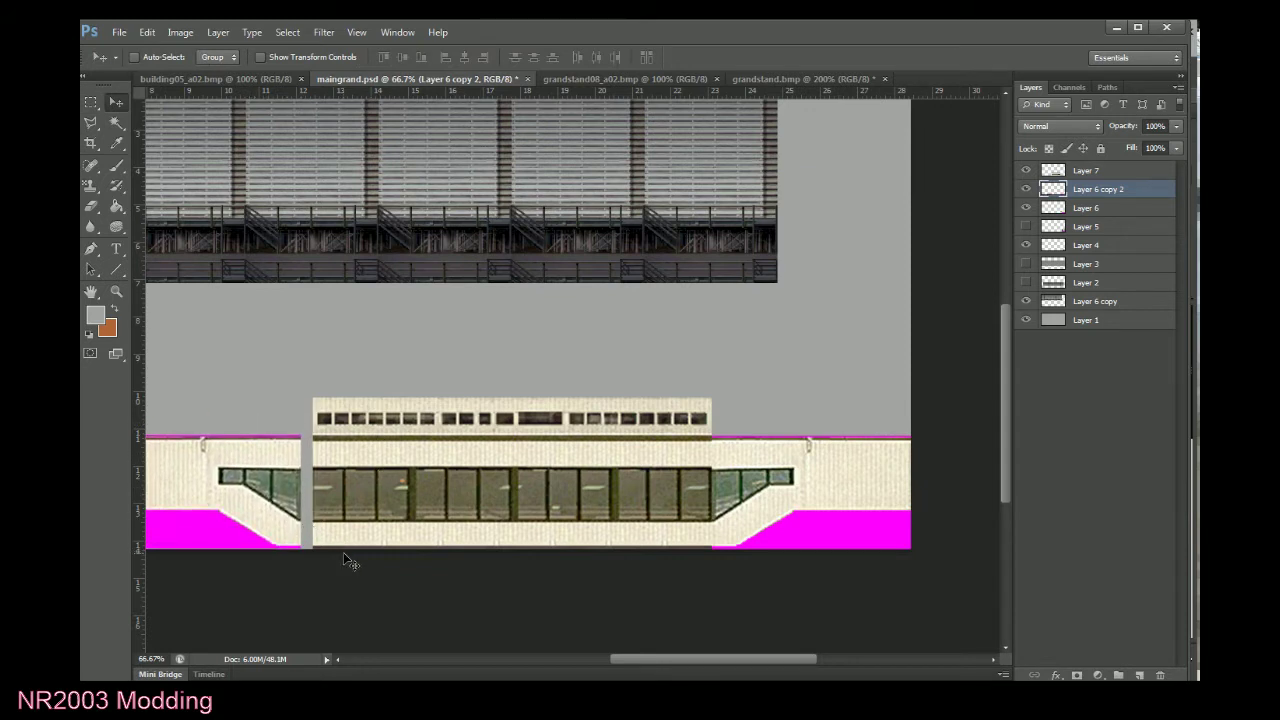
{"action": "key", "text": "Left"}
{"action": "key", "text": "Left"}
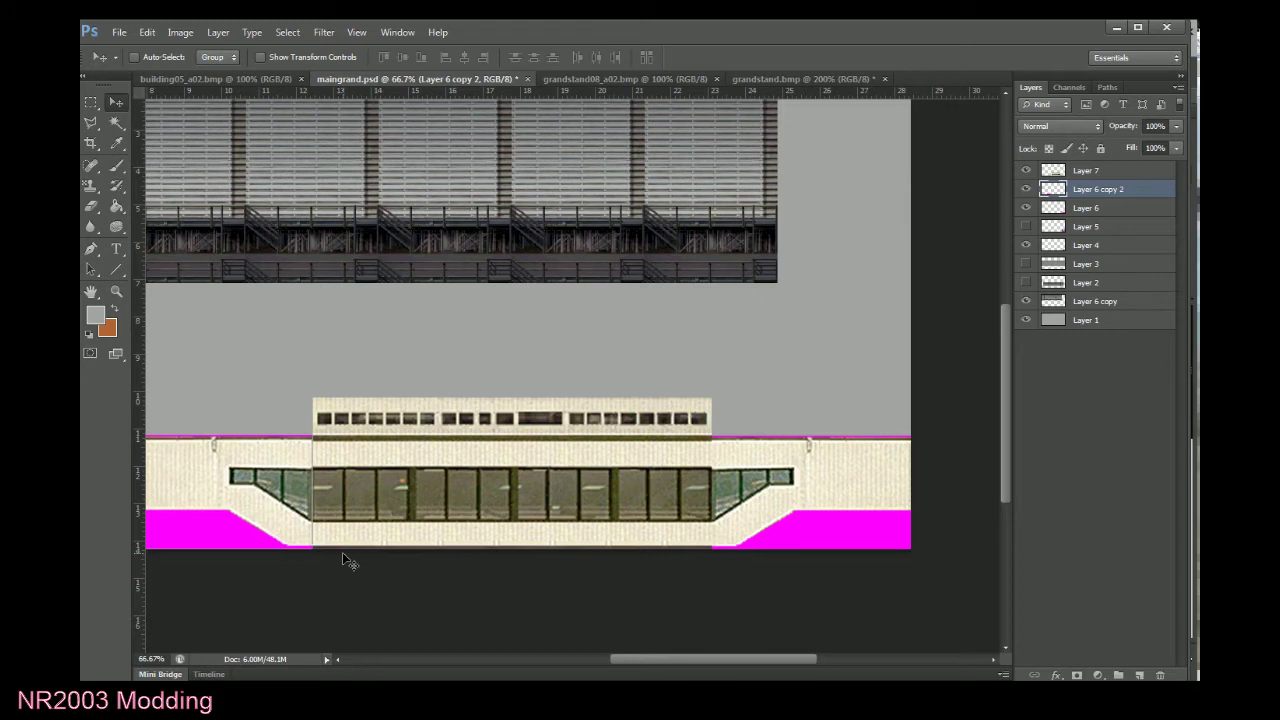
{"action": "key", "text": "Right"}
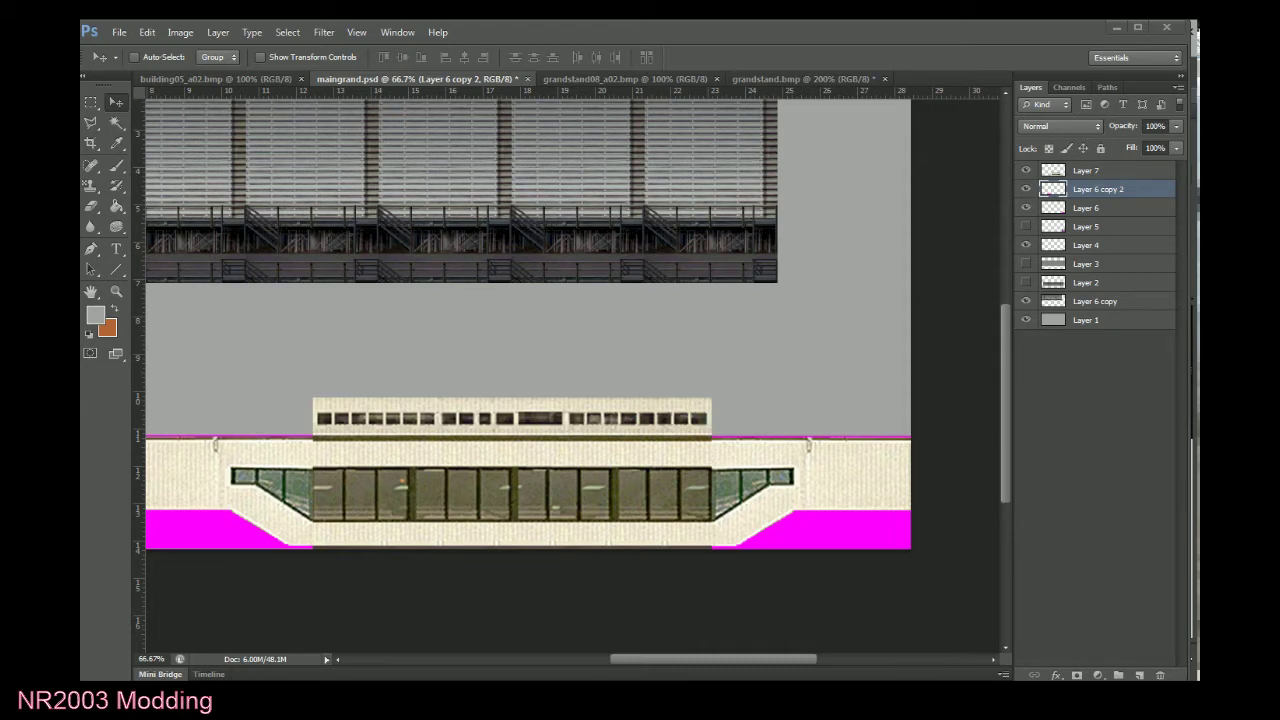
Move Layer 7, Layer 6 copy 2 and Layer 6 together to the left and slightly up, clear of the canvas's right edge.
{"action": "left_click", "coordinate": [944, 434]}
{"action": "left_click", "coordinate": [1052, 172]}
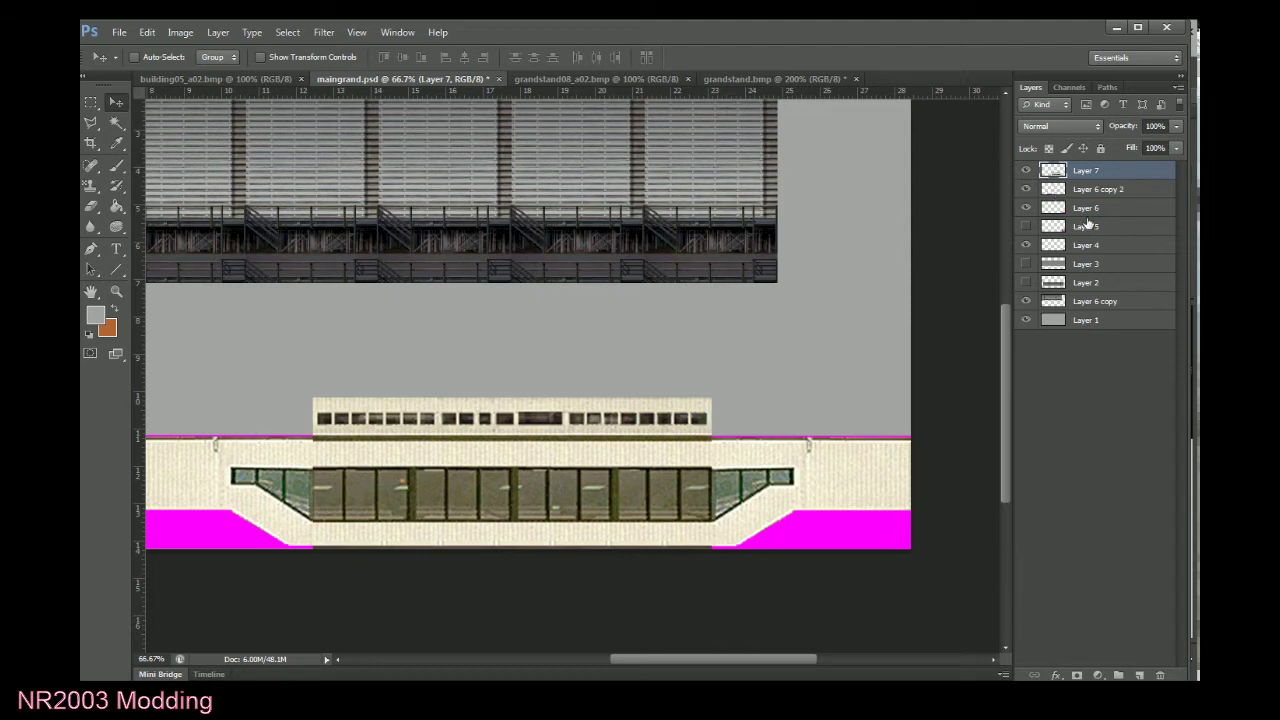
{"action": "left_click", "coordinate": [1056, 208], "text": "shift"}
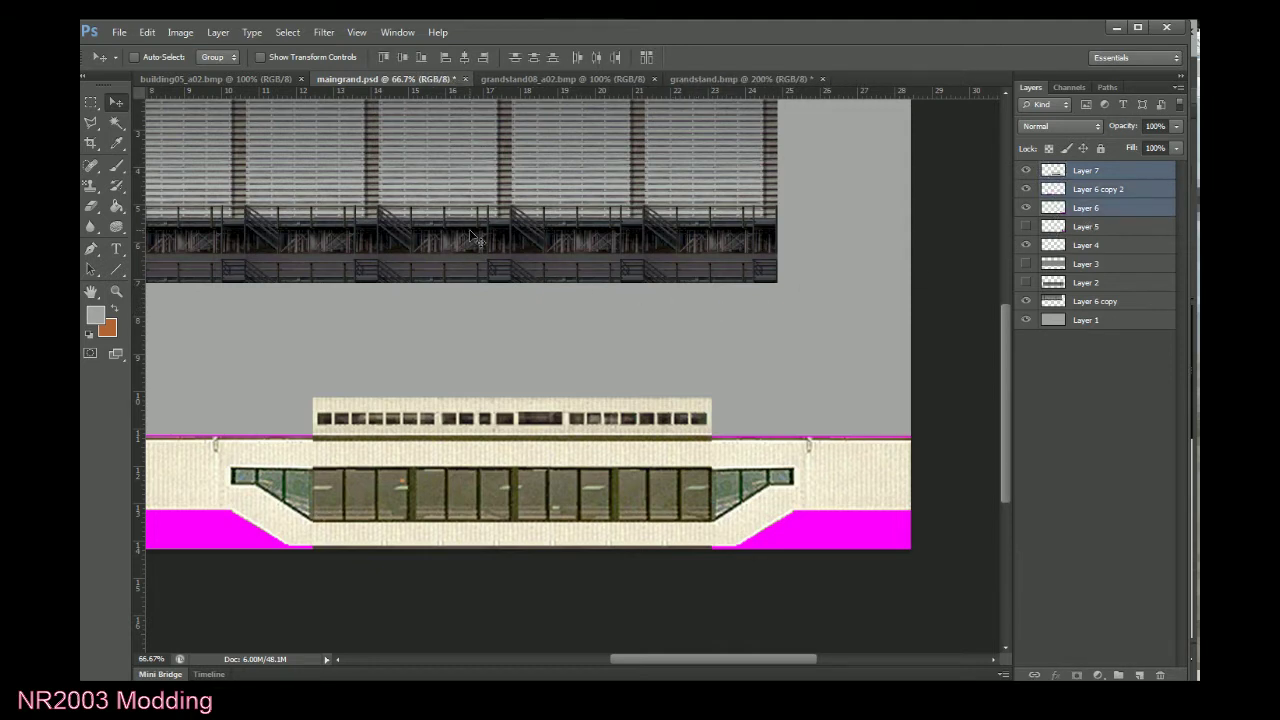
{"action": "left_click_drag", "start_coordinate": [795, 647], "coordinate": [819, 607]}
{"action": "left_click_drag", "start_coordinate": [796, 659], "coordinate": [739, 655]}
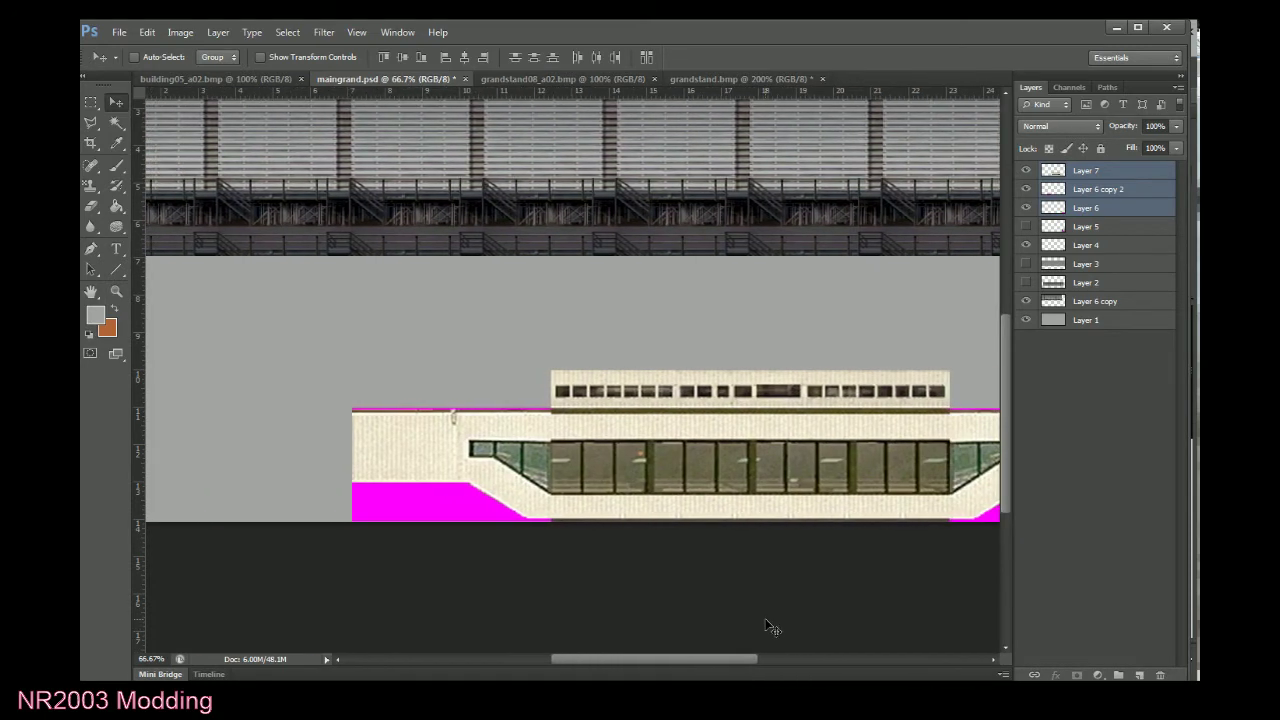
{"action": "key", "text": "ctrl+minus"}
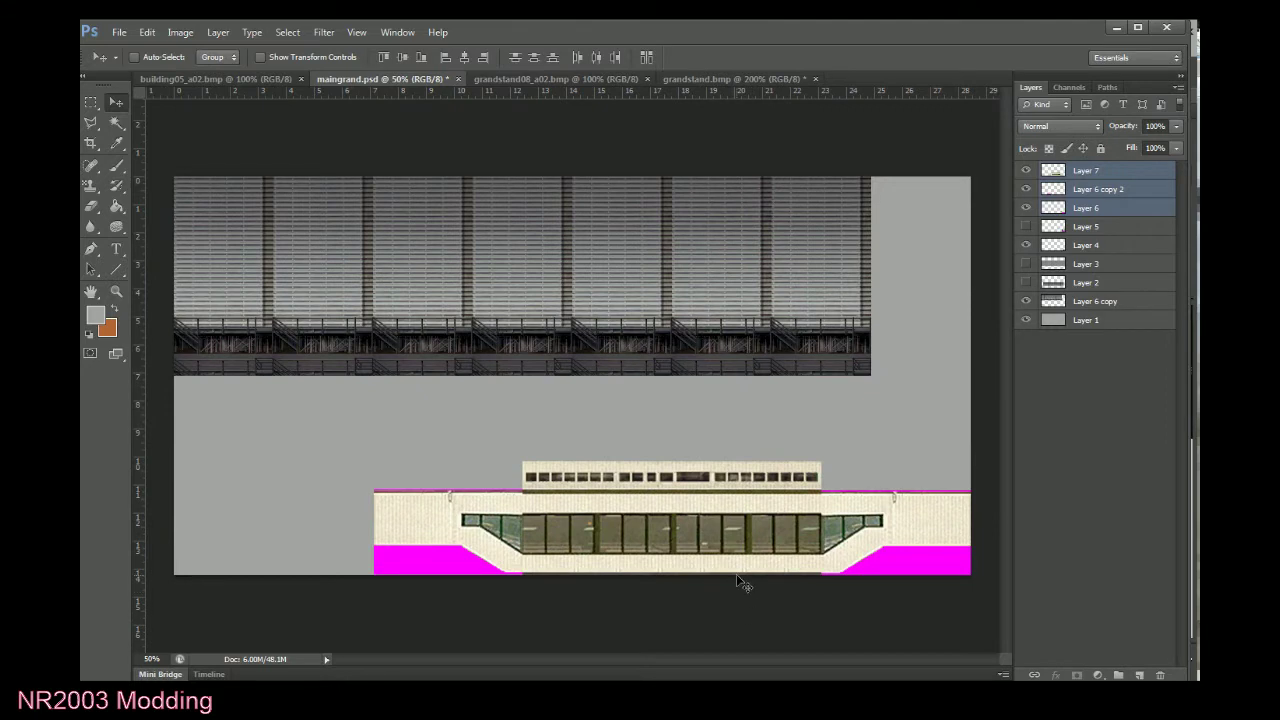
{"action": "left_click_drag", "start_coordinate": [748, 509], "coordinate": [600, 510]}
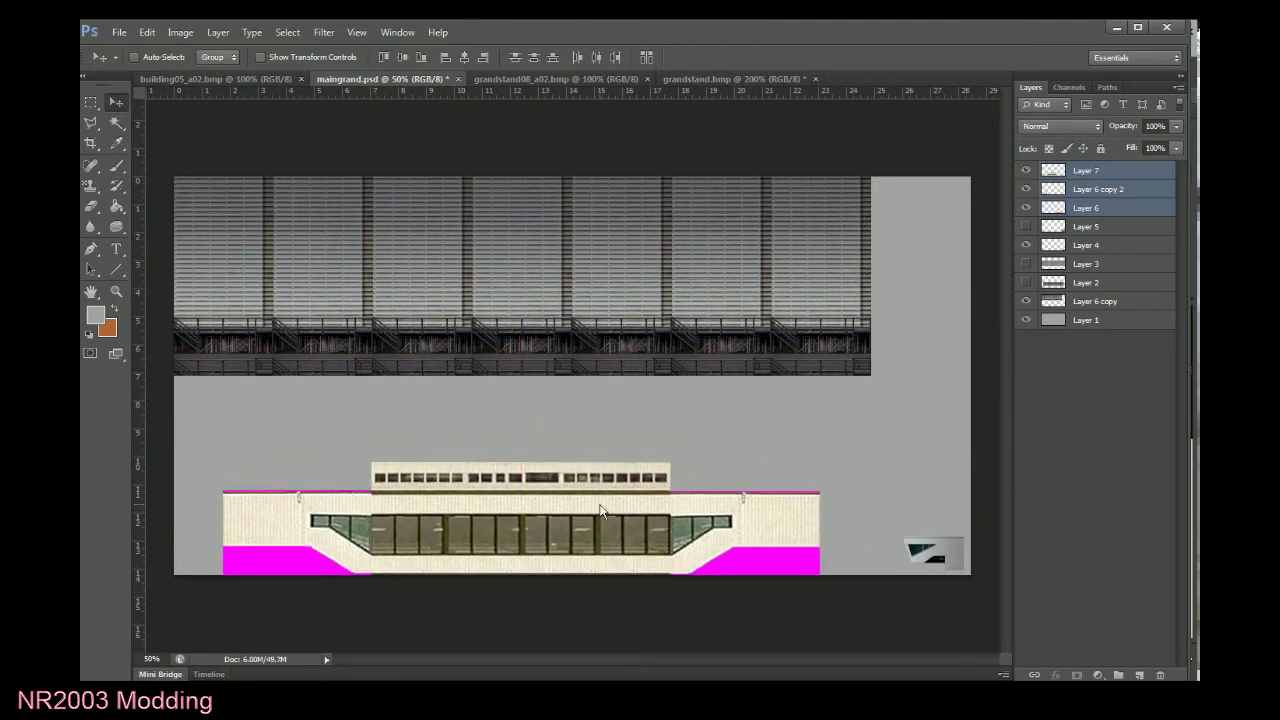
{"action": "key", "text": "Up"}
{"action": "key", "text": "Up"}
{"action": "key", "text": "Up"}
{"action": "key", "text": "Up"}
{"action": "key", "text": "Up"}
{"action": "key", "text": "Up"}
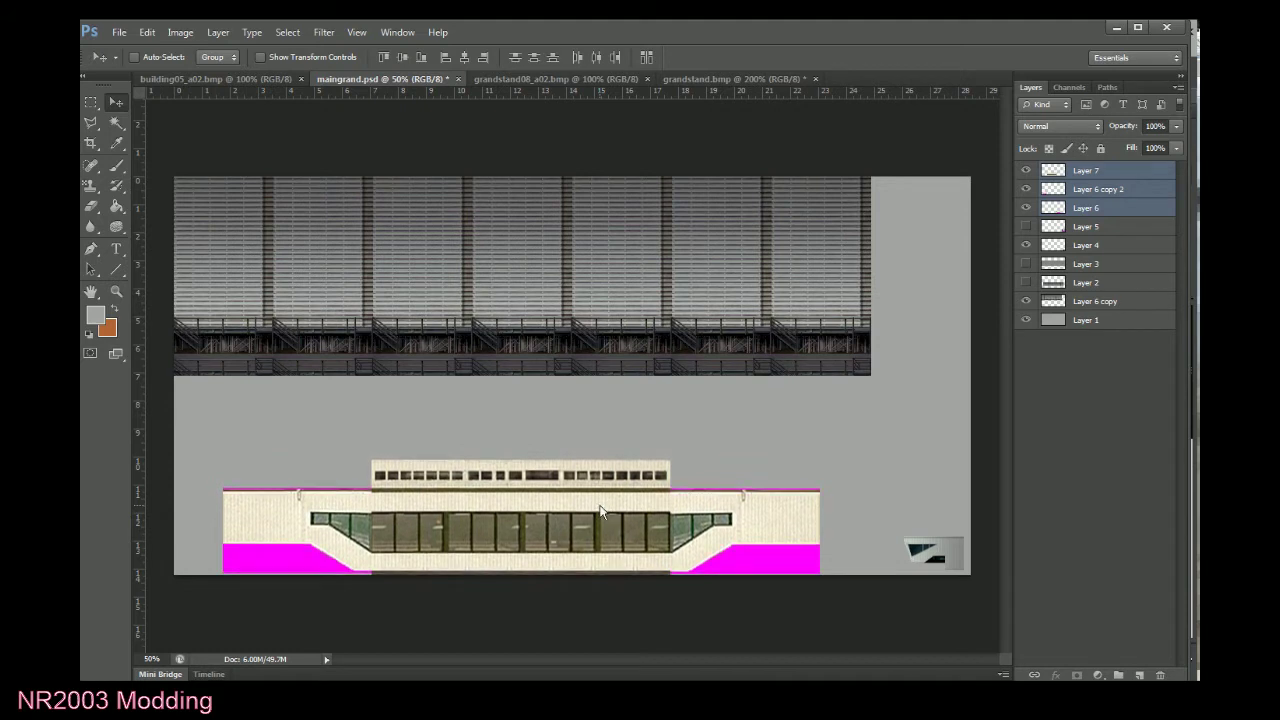
{"action": "key", "text": "Down"}
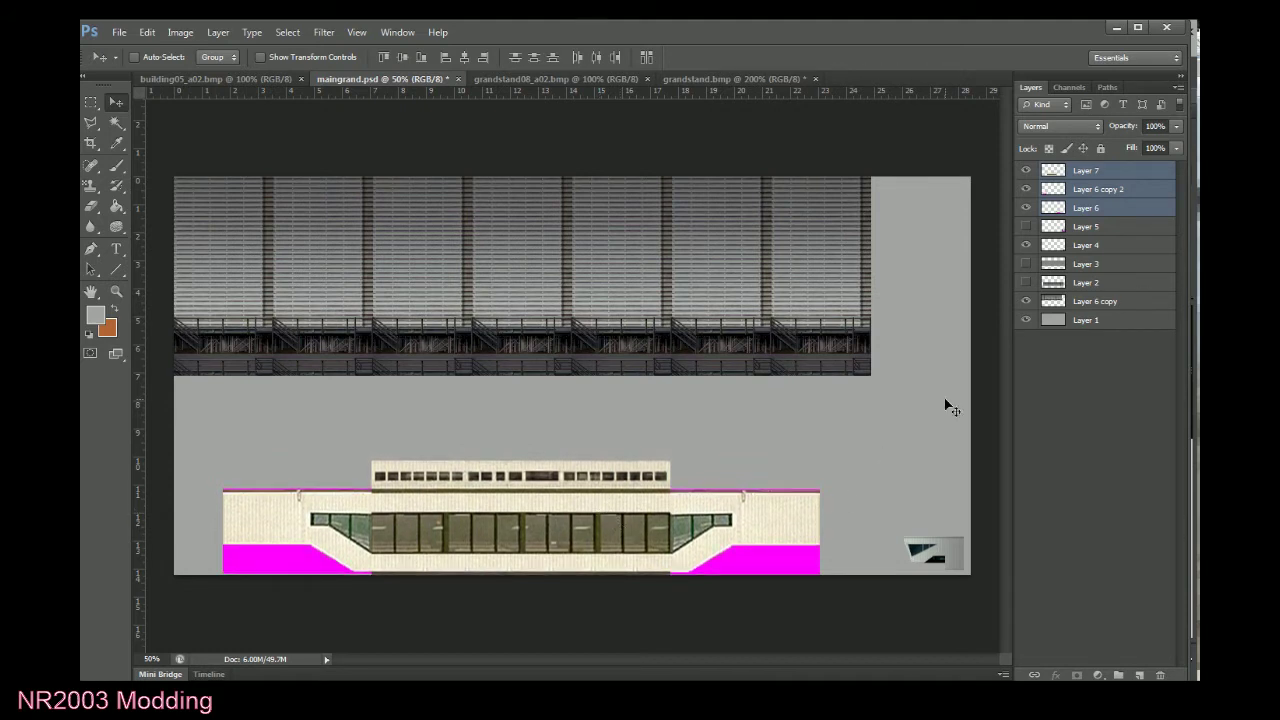
Nudge Layer 6 and Layer 6 copy 2 down slightly so both side walls line up with the press box front.
{"action": "left_click", "coordinate": [1060, 208]}
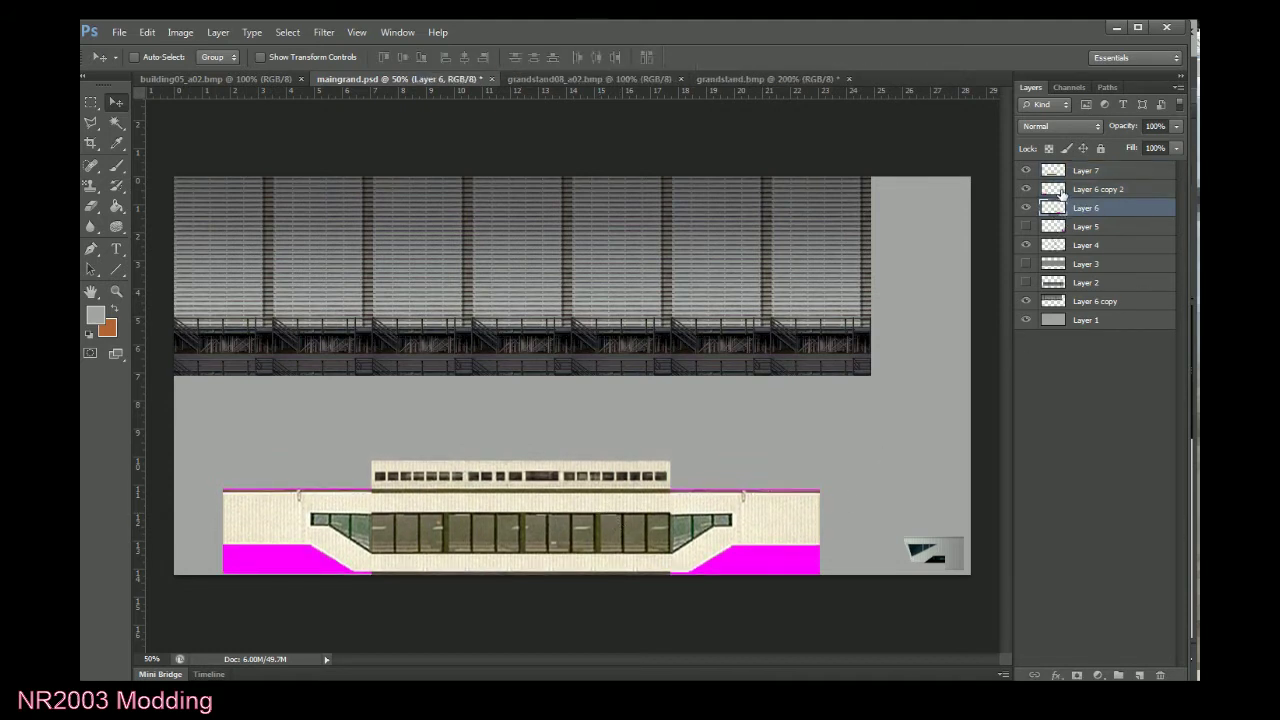
{"action": "left_click", "coordinate": [1061, 190]}
{"action": "key", "text": "Down"}
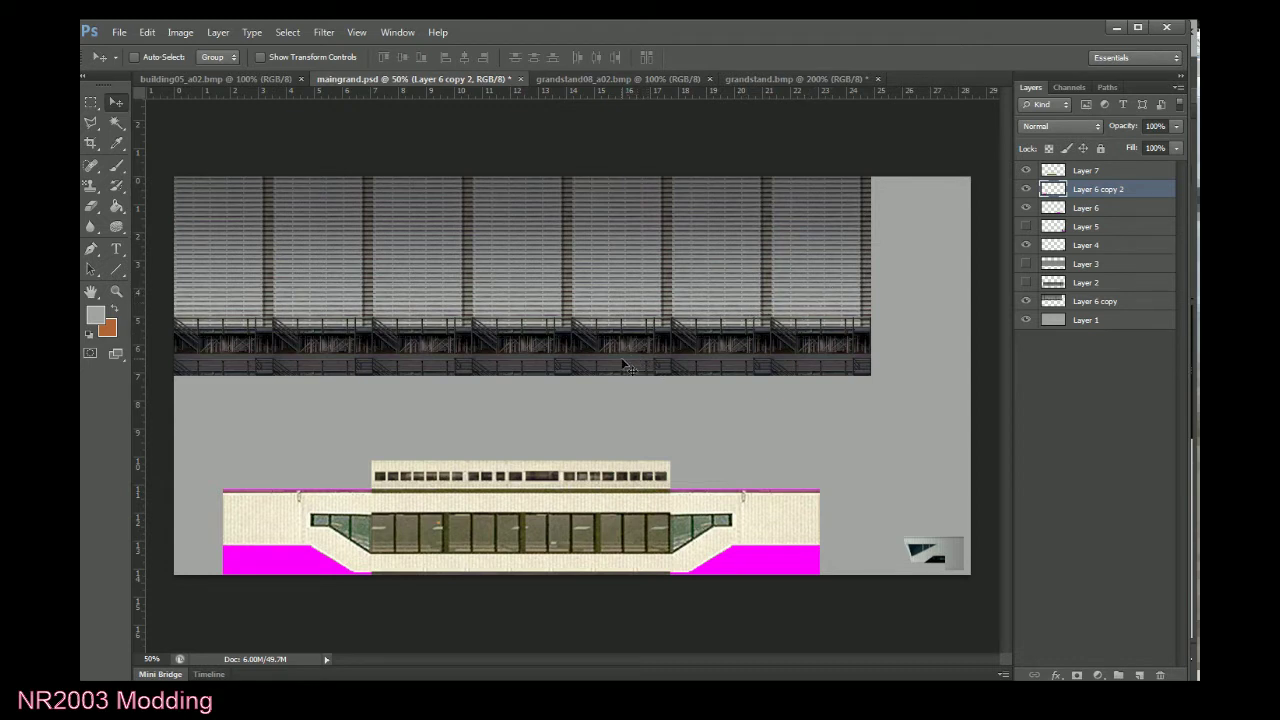
Delete the upper storey with the small windows above the roof line from Layer 7 and clear the selection.
{"action": "left_click", "coordinate": [89, 104]}
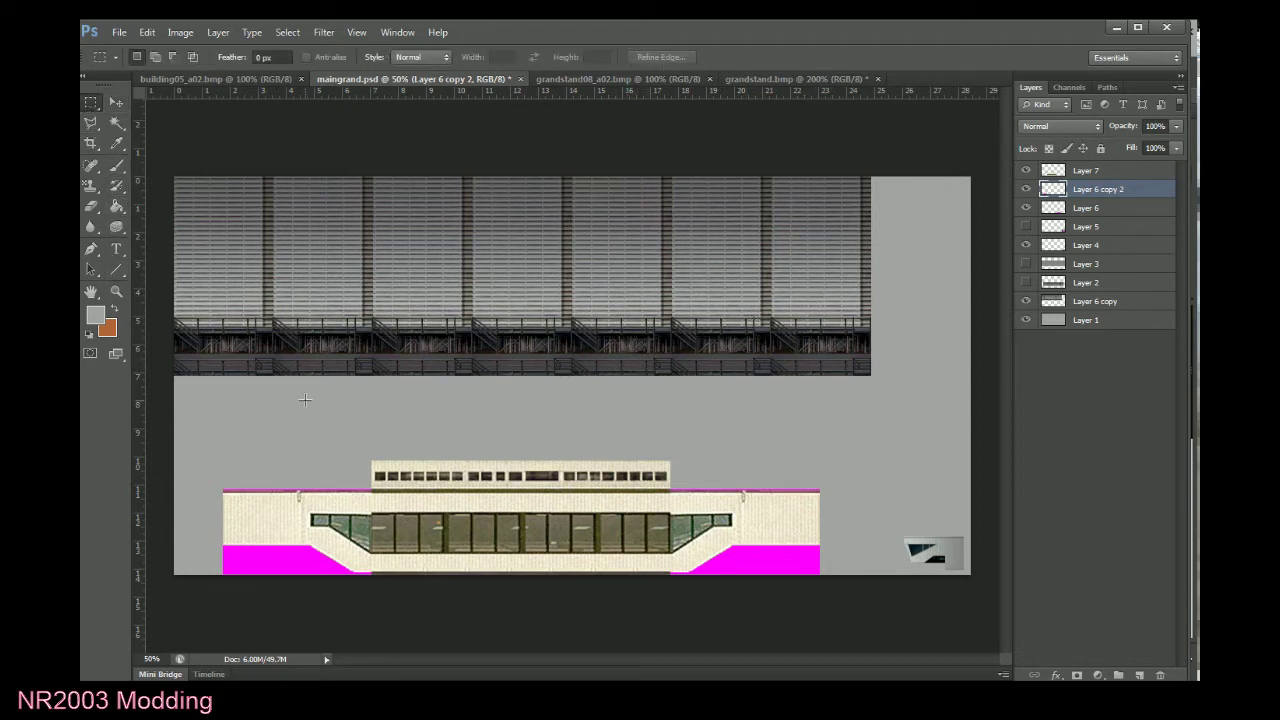
{"action": "left_click_drag", "start_coordinate": [316, 390], "coordinate": [716, 491]}
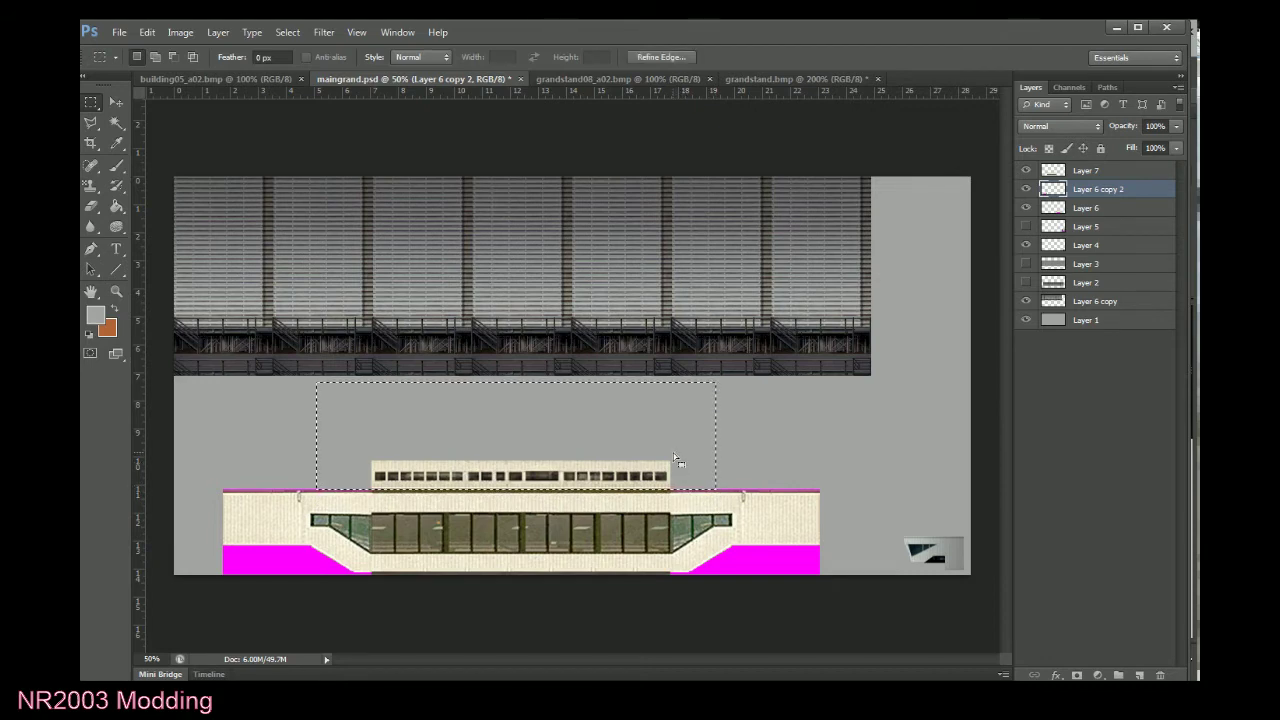
{"action": "key", "text": "ctrl+plus"}
{"action": "key", "text": "ctrl+plus"}
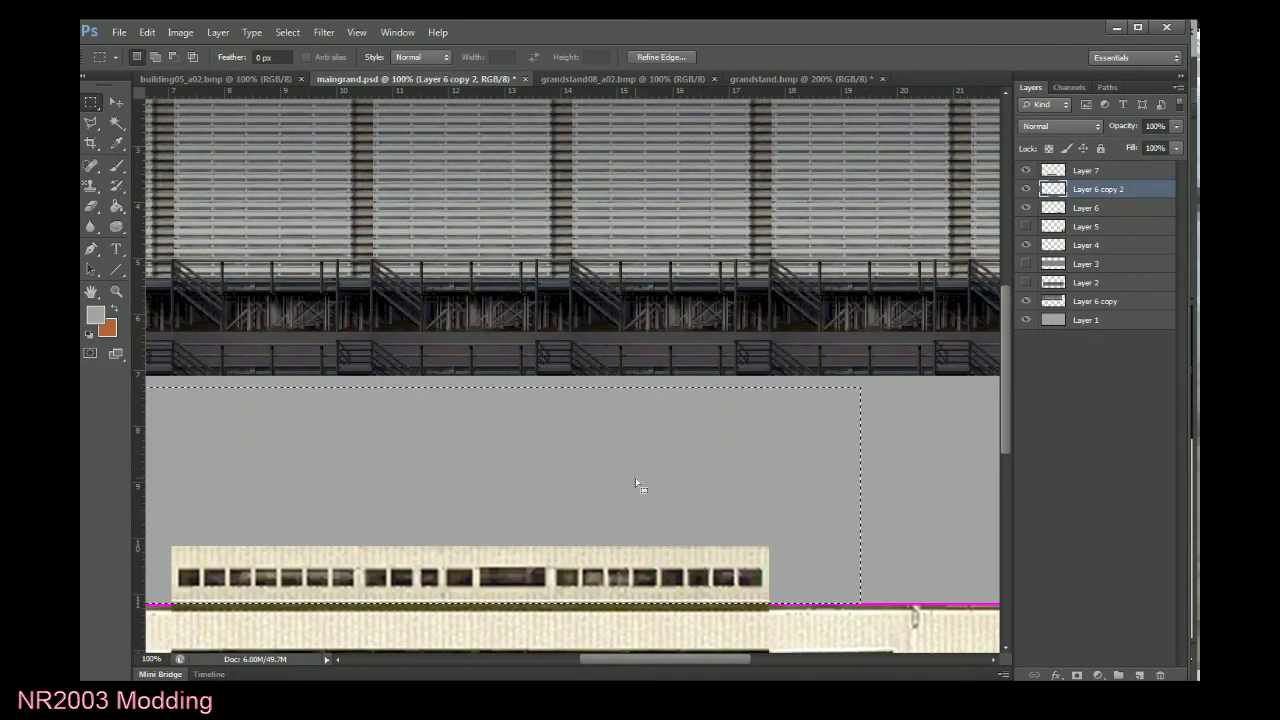
{"action": "left_click", "coordinate": [1052, 172]}
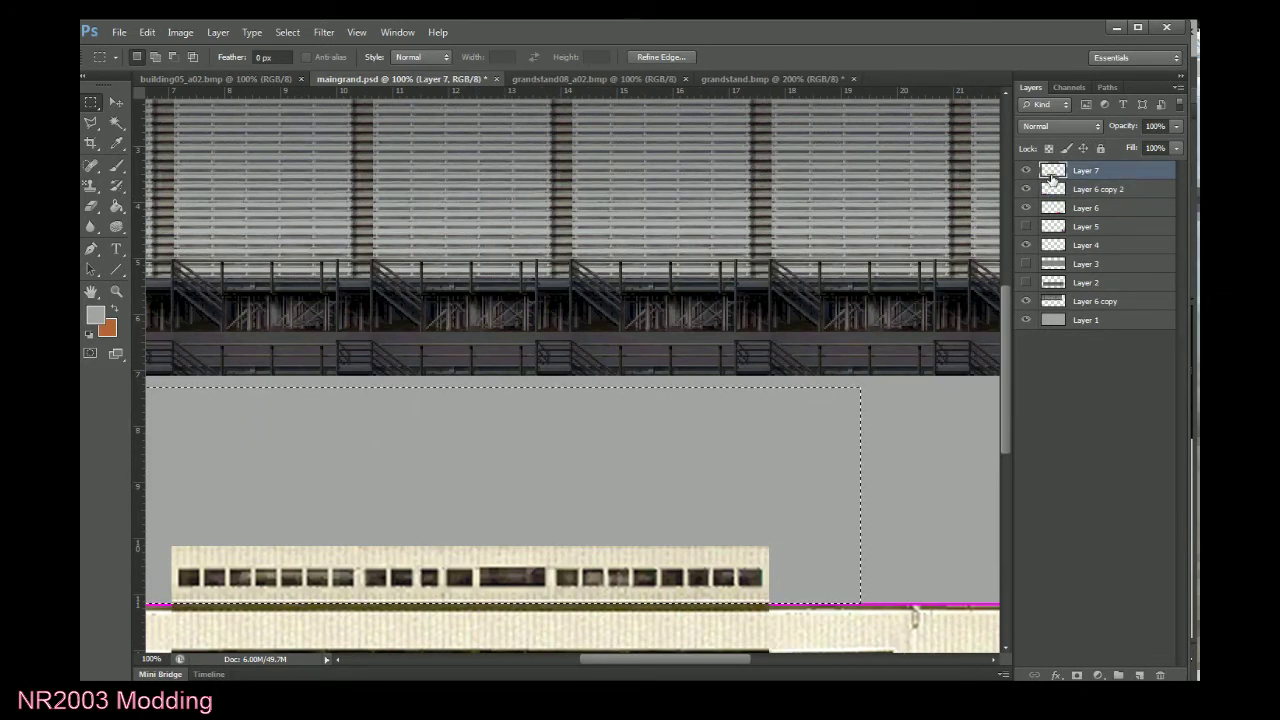
{"action": "key", "text": "Delete"}
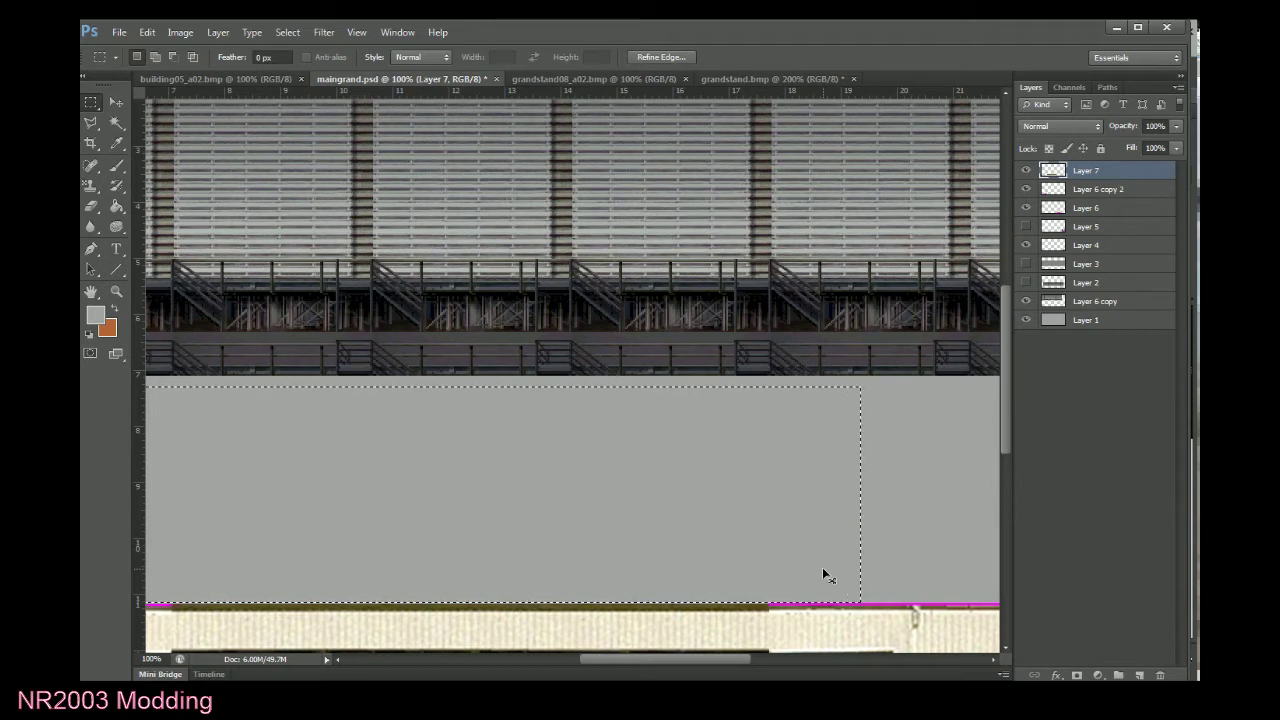
{"action": "left_click", "coordinate": [941, 480]}
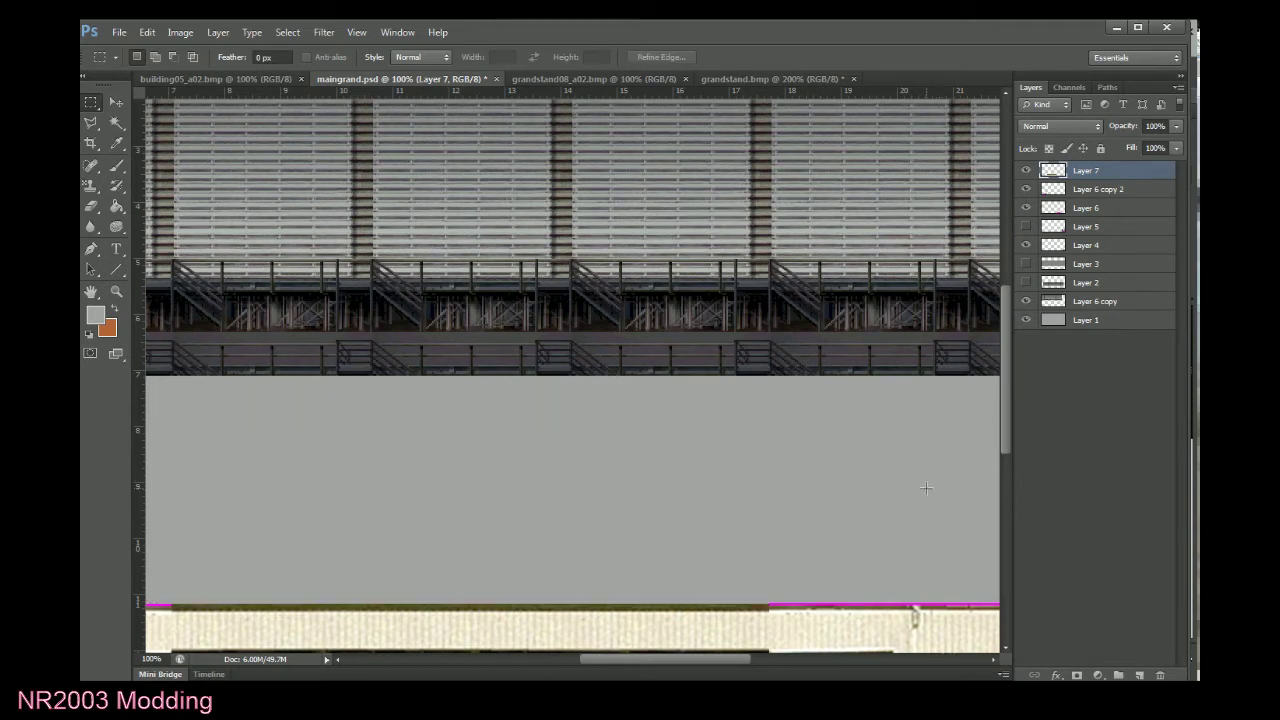
Hide Layer 4 and merge Layer 7, Layer 6 copy 2 and Layer 6 into one layer.
{"action": "key", "text": "ctrl+minus"}
{"action": "key", "text": "ctrl+minus"}
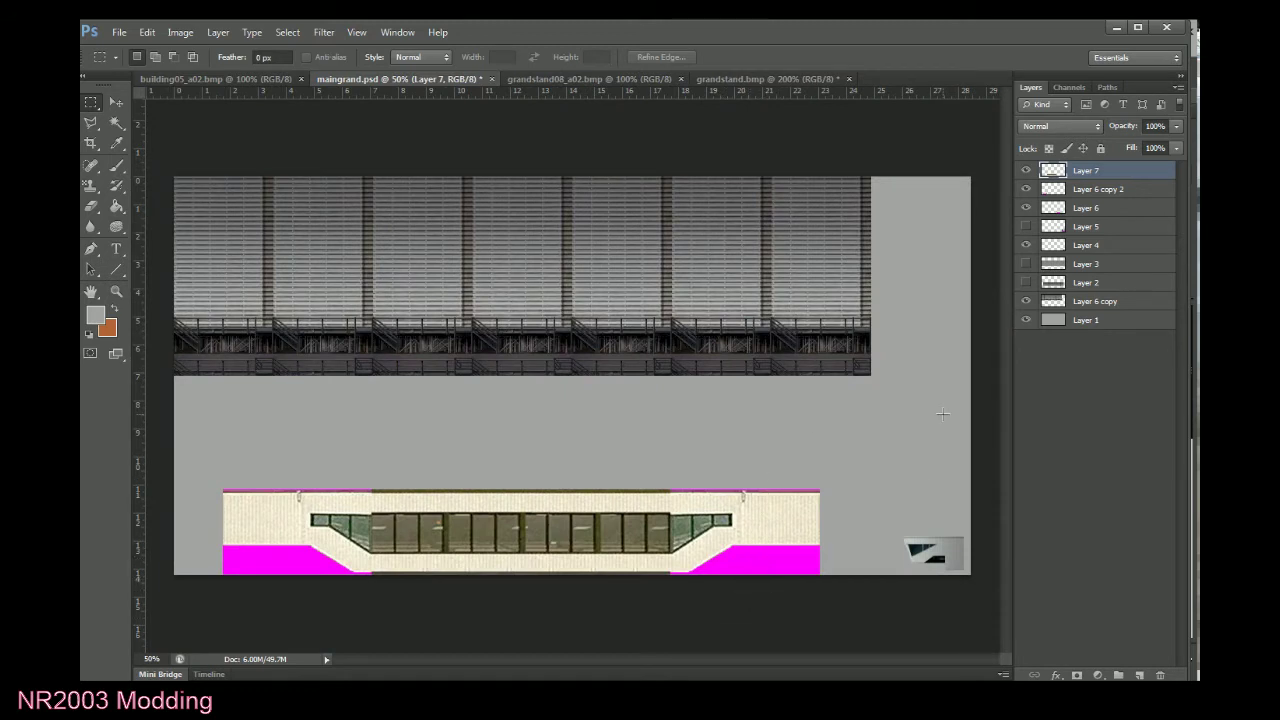
{"action": "left_click", "coordinate": [1026, 245]}
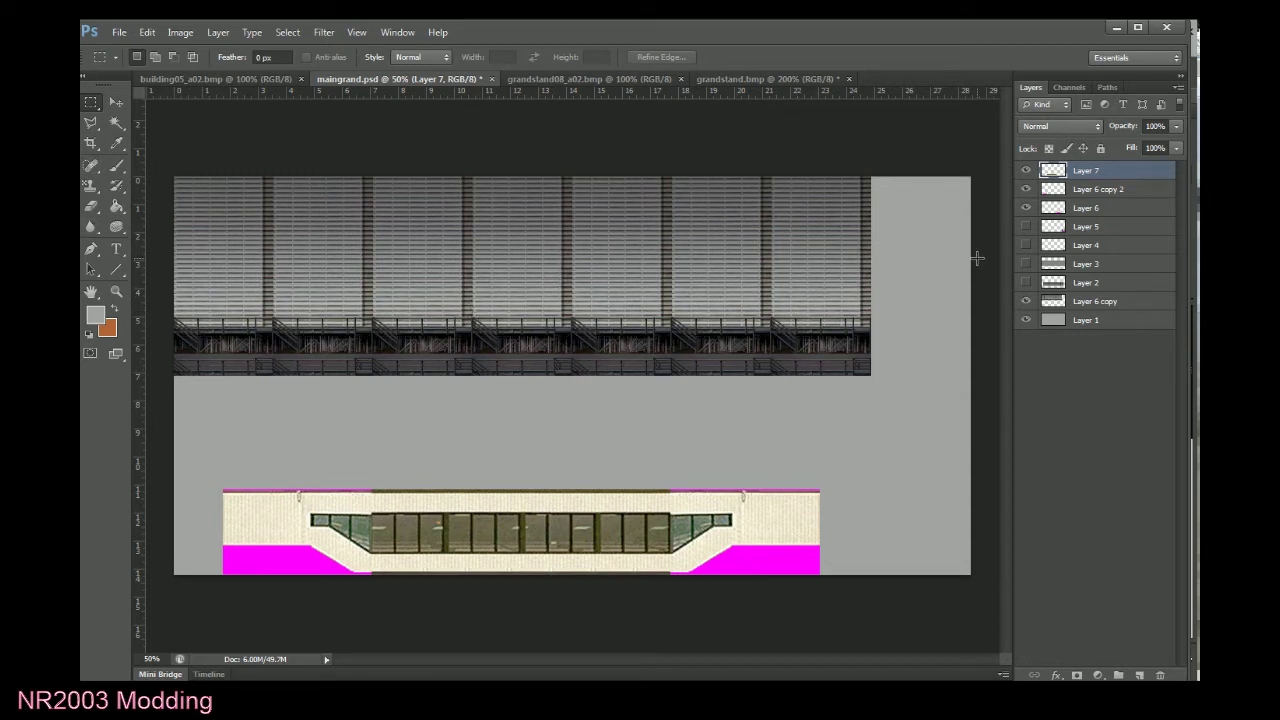
{"action": "left_click", "coordinate": [1047, 207], "text": "shift"}
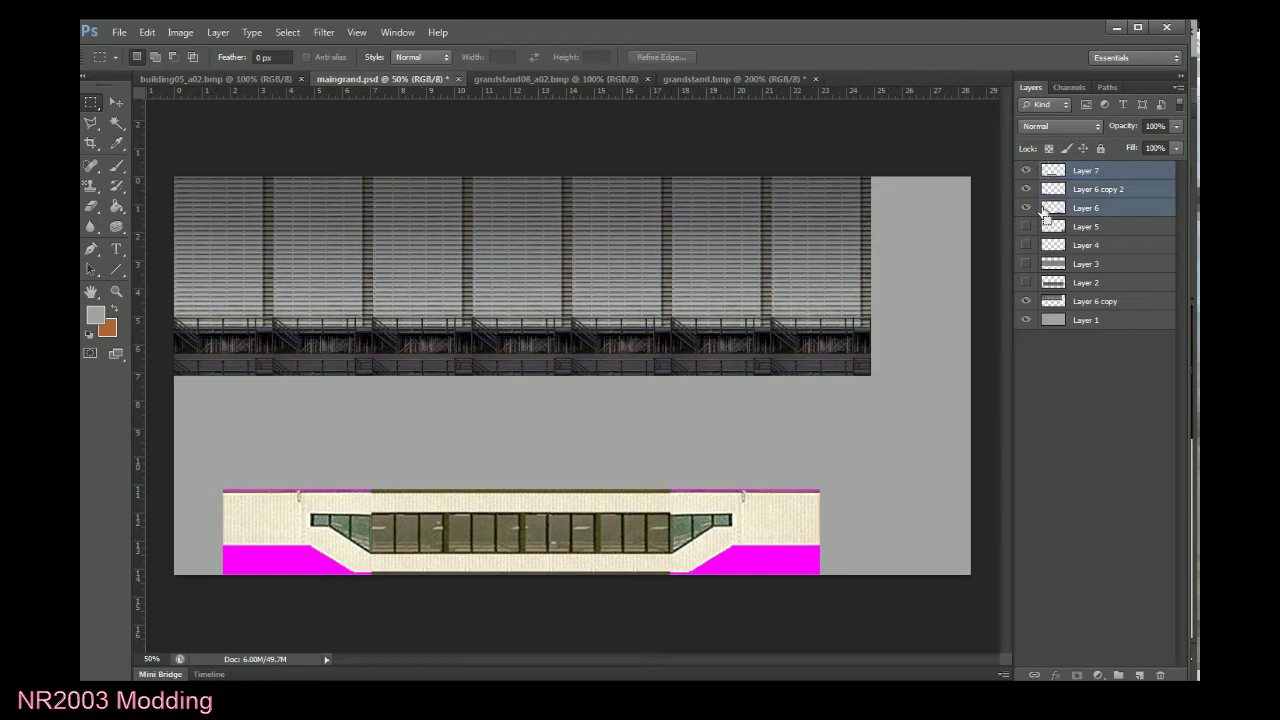
{"action": "key", "text": "ctrl+e"}
{"action": "left_click", "coordinate": [1025, 171]}
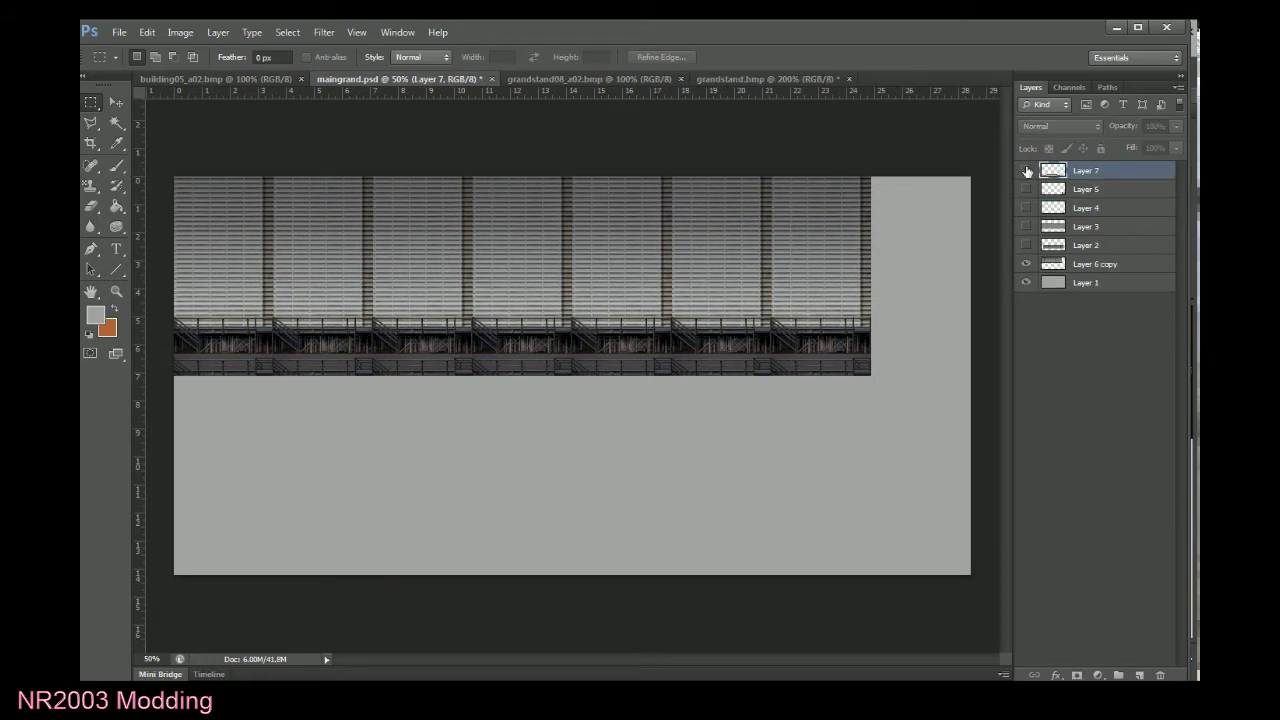
{"action": "left_click", "coordinate": [1026, 171]}
Move the merged press box up and to the left so its lower part clears the canvas's bottom edge.
{"action": "left_click", "coordinate": [116, 122]}
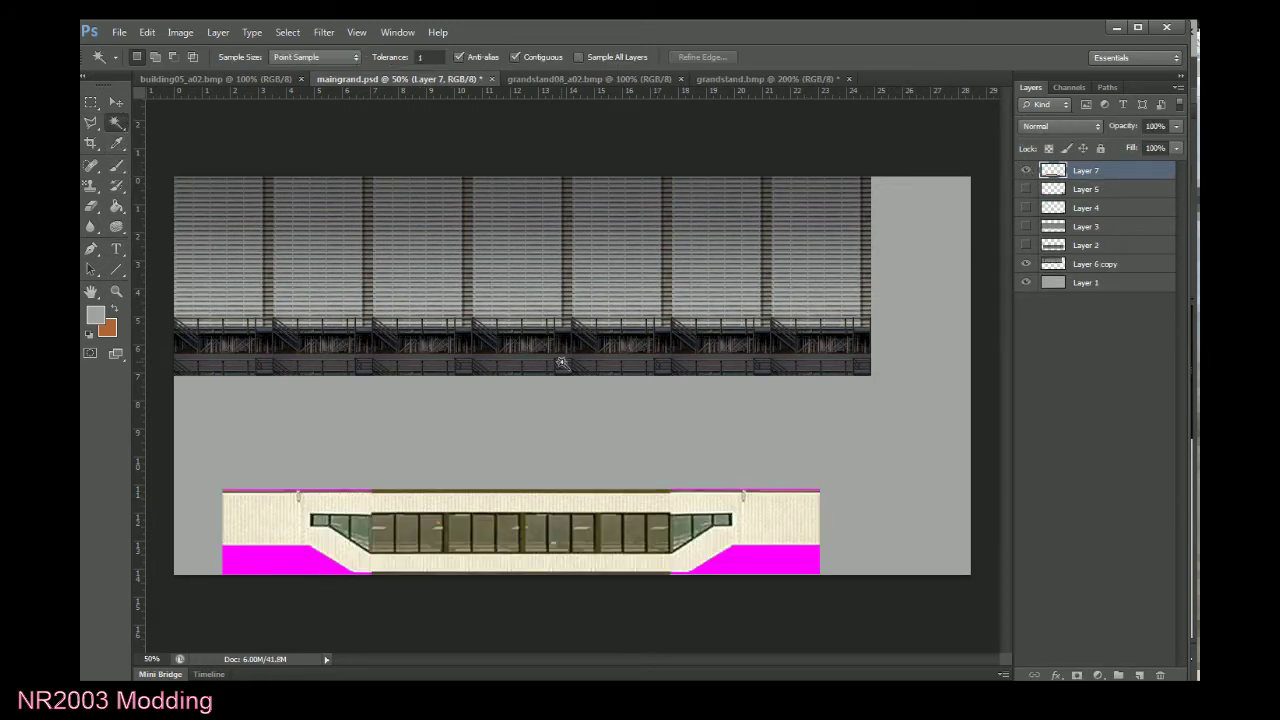
{"action": "left_click", "coordinate": [604, 530]}
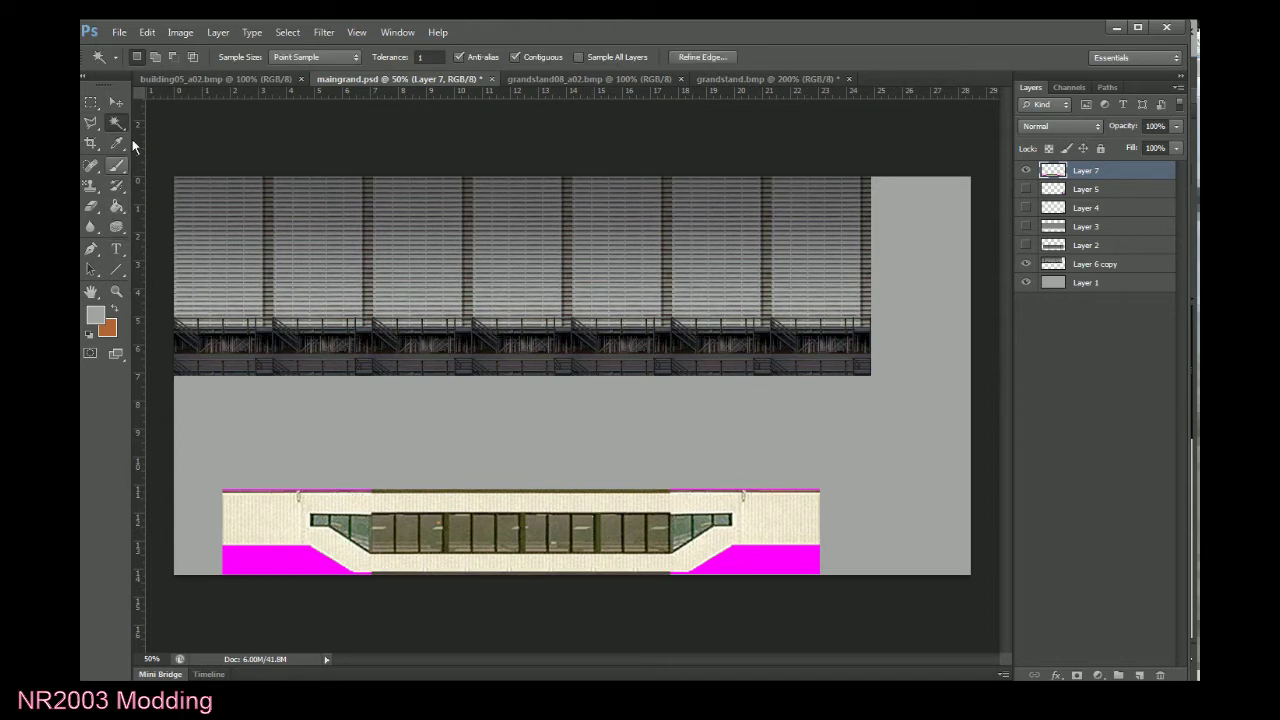
{"action": "left_click", "coordinate": [91, 102]}
{"action": "left_click", "coordinate": [115, 101]}
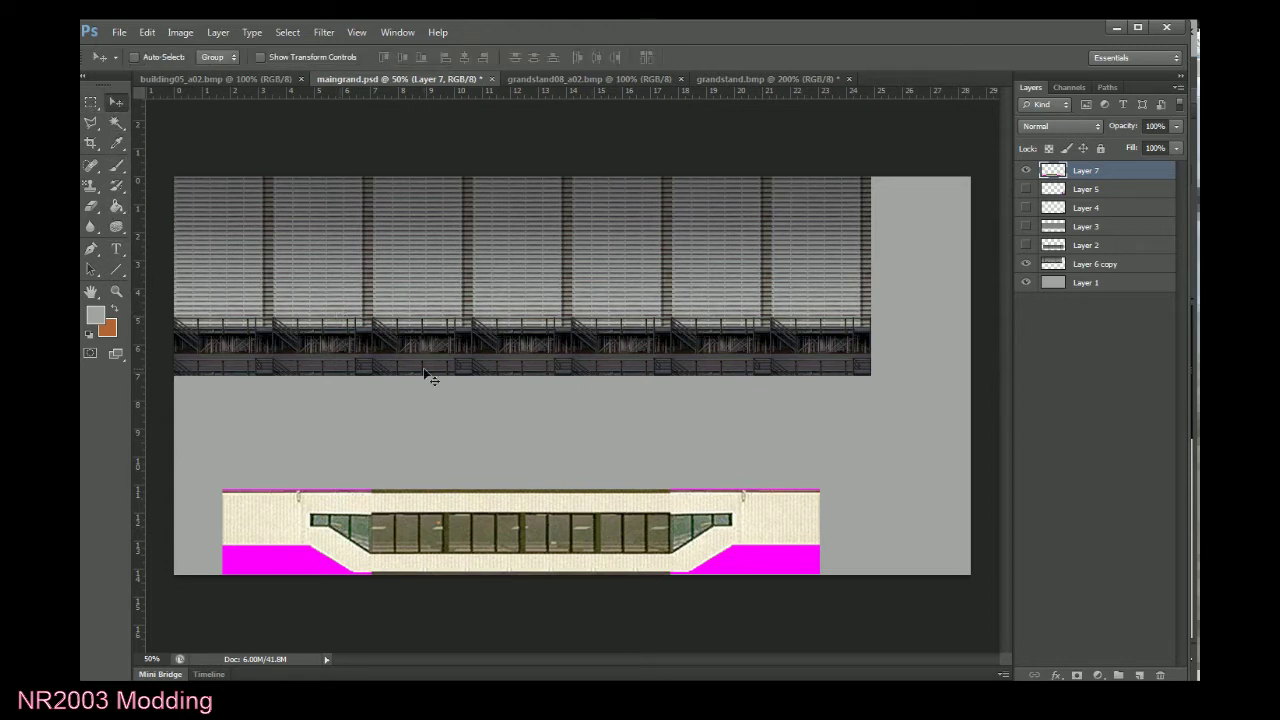
{"action": "left_click_drag", "start_coordinate": [490, 466], "coordinate": [454, 429]}
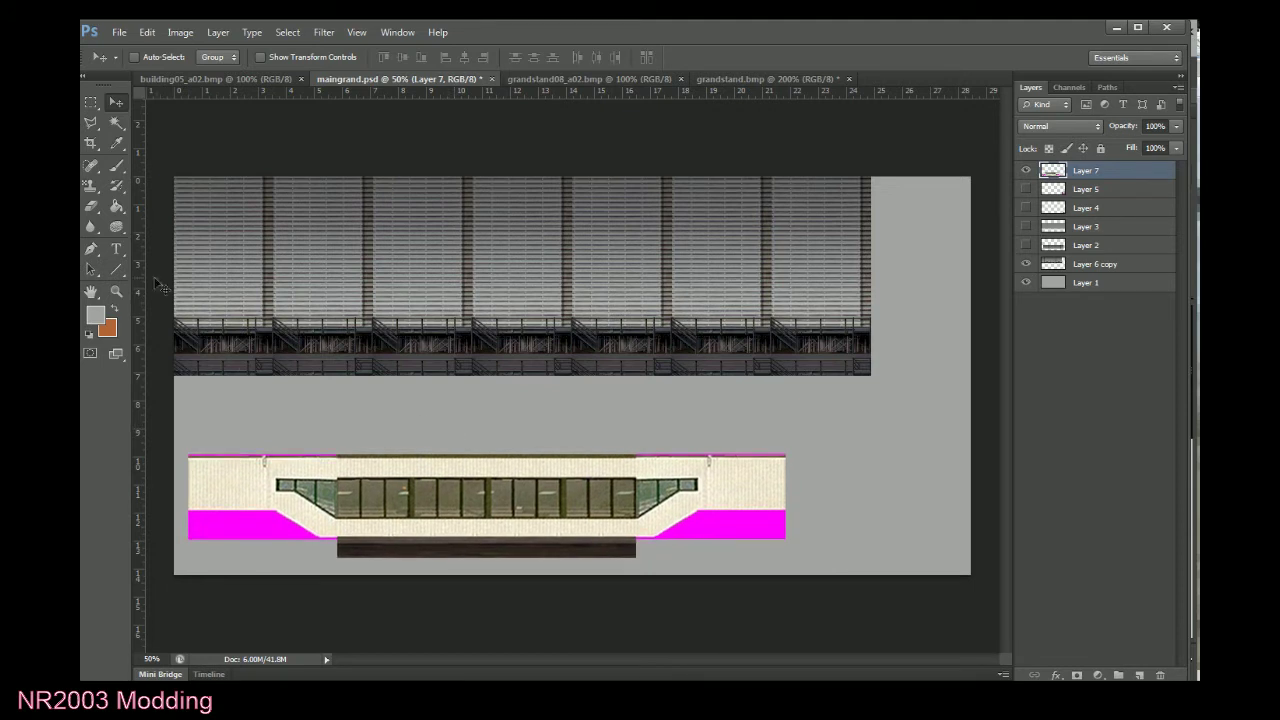
Delete the dark strip below the press box front from Layer 7 and clear the selection.
{"action": "left_click", "coordinate": [91, 102]}
{"action": "left_click_drag", "start_coordinate": [672, 607], "coordinate": [290, 541]}
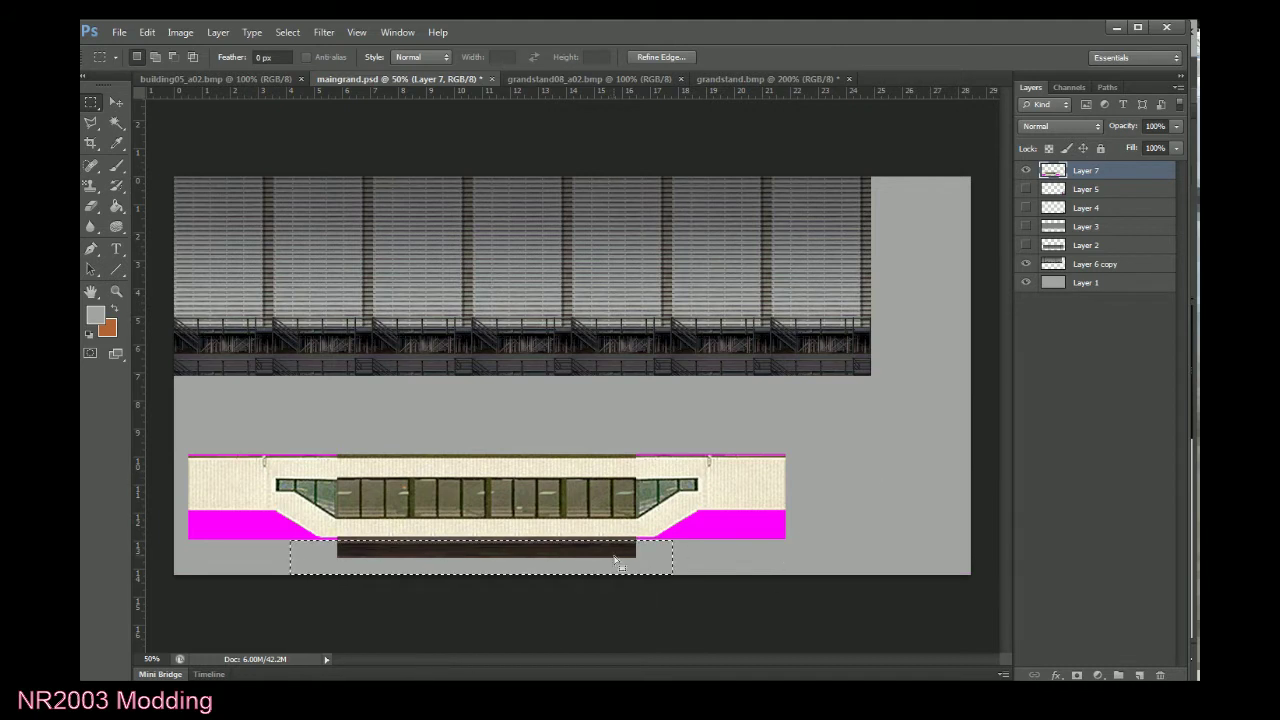
{"action": "key", "text": "Delete"}
{"action": "key", "text": "ctrl+d"}
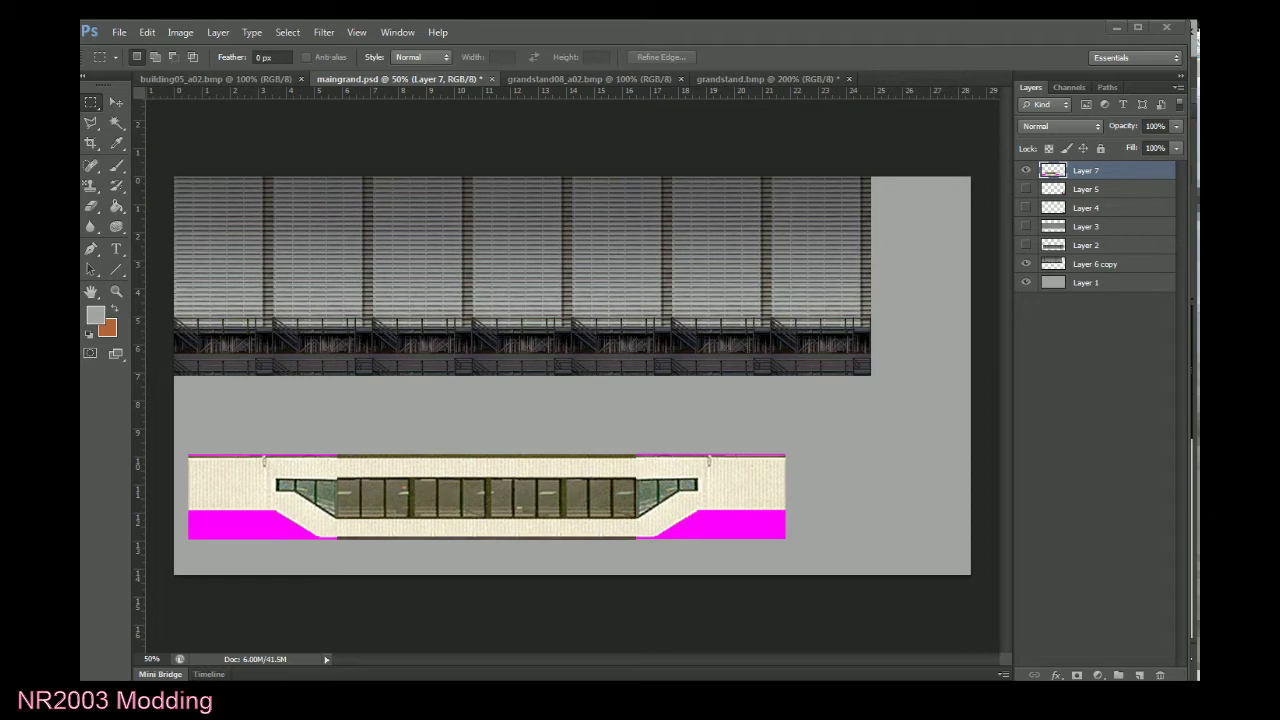
Switch to the Facebook page in Internet Explorer and examine the motor grader model image at full window size.
{"action": "left_click_drag", "start_coordinate": [82, 112], "coordinate": [712, 103]}
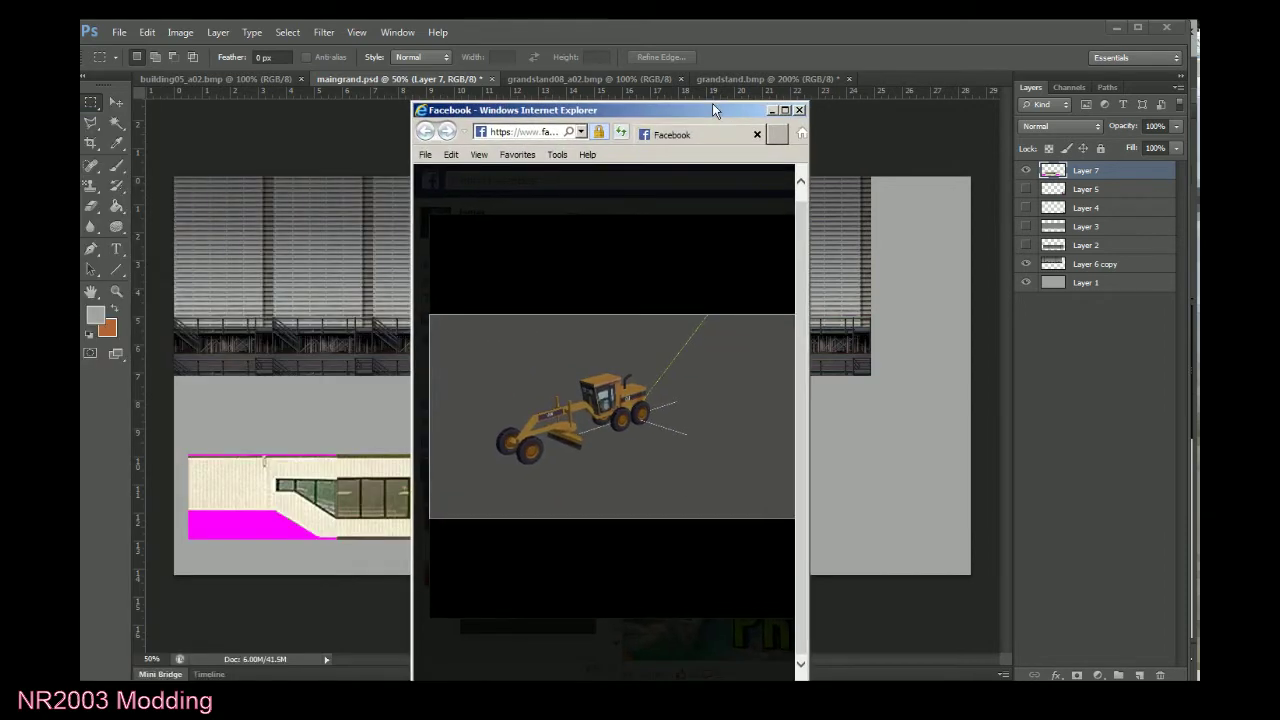
{"action": "double_click", "coordinate": [712, 103]}
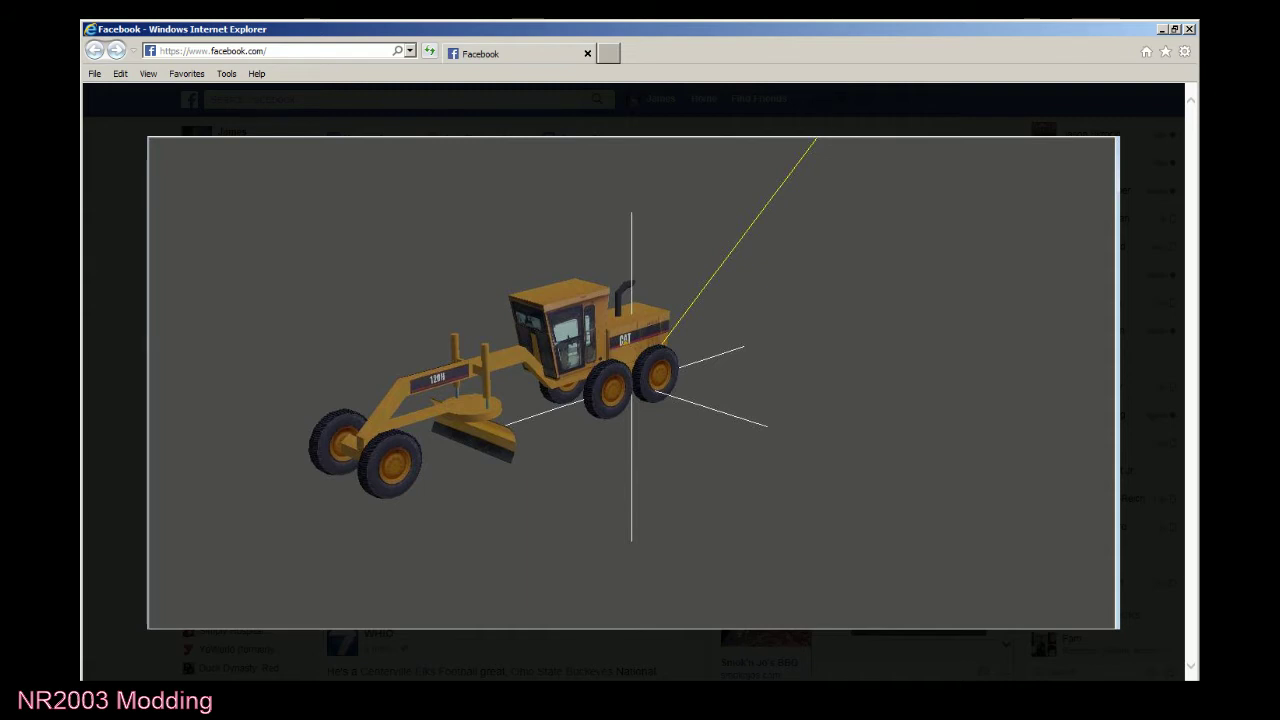
{"action": "mouse_move", "coordinate": [189, 566]}
{"action": "left_click_drag", "start_coordinate": [764, 30], "coordinate": [334, 126]}
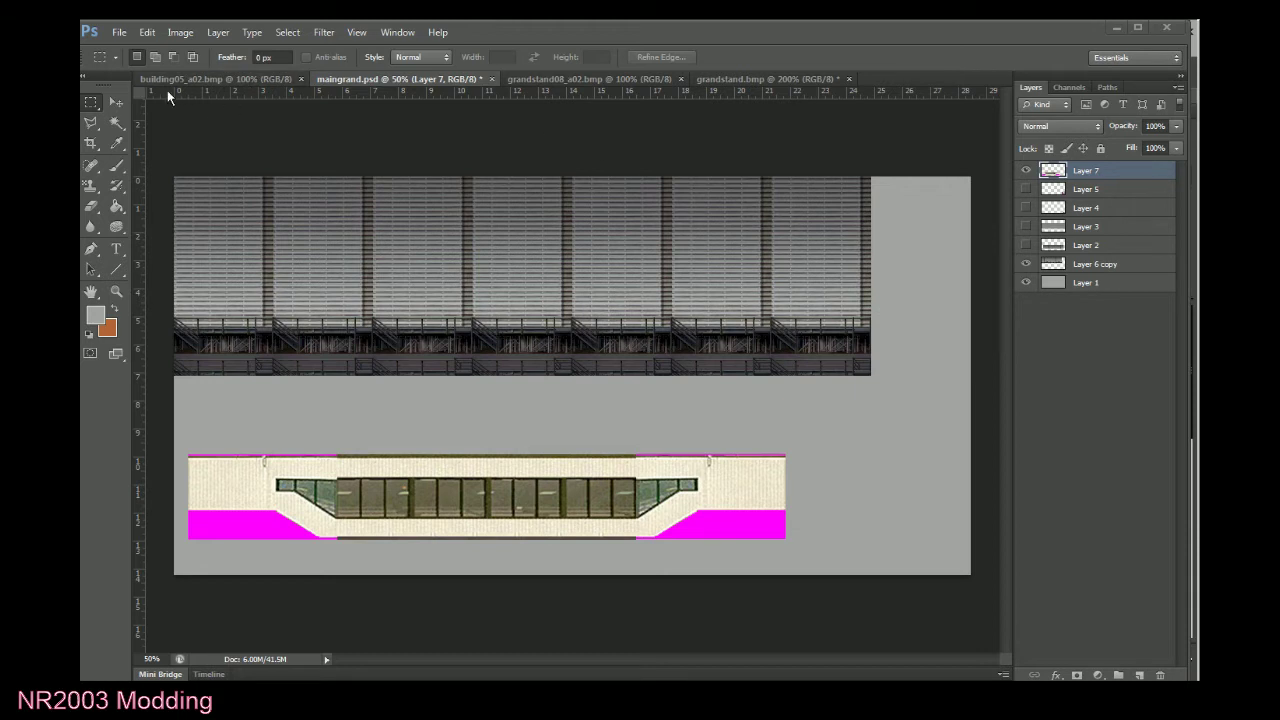
Save maingrand.psd and switch to the grandstand.bmp document.
{"action": "left_click", "coordinate": [119, 32]}
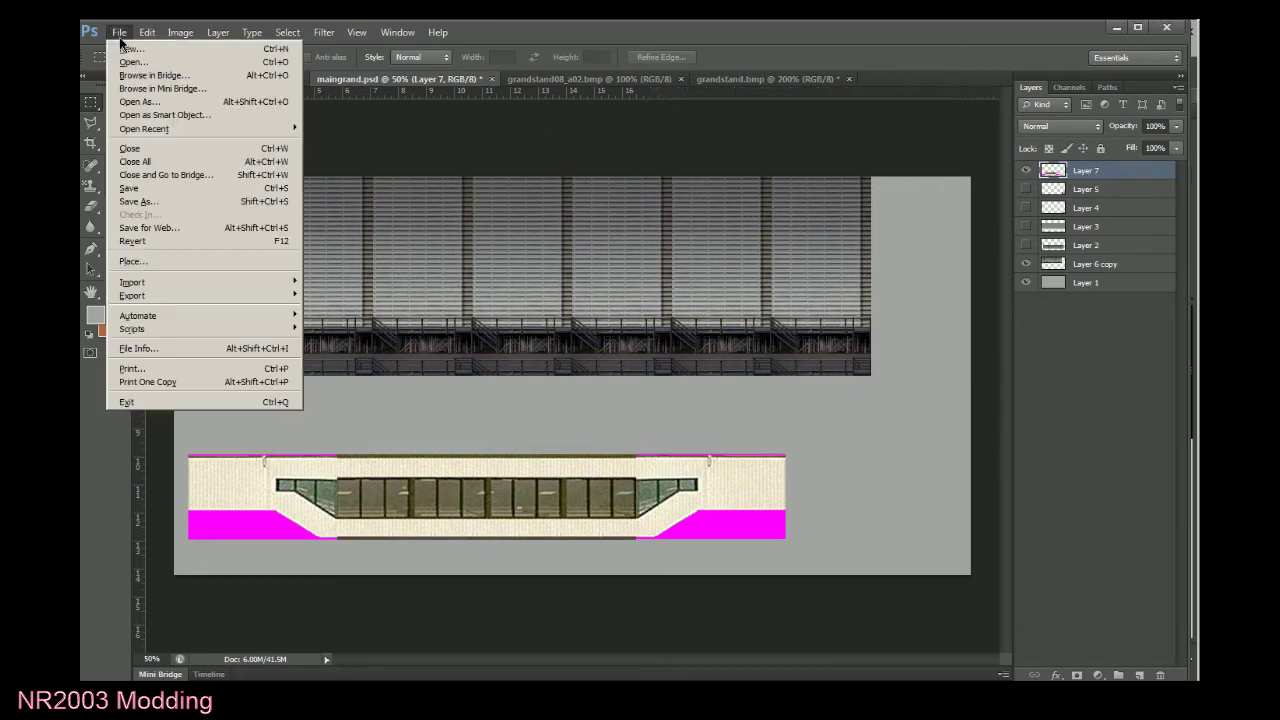
{"action": "left_click", "coordinate": [152, 190]}
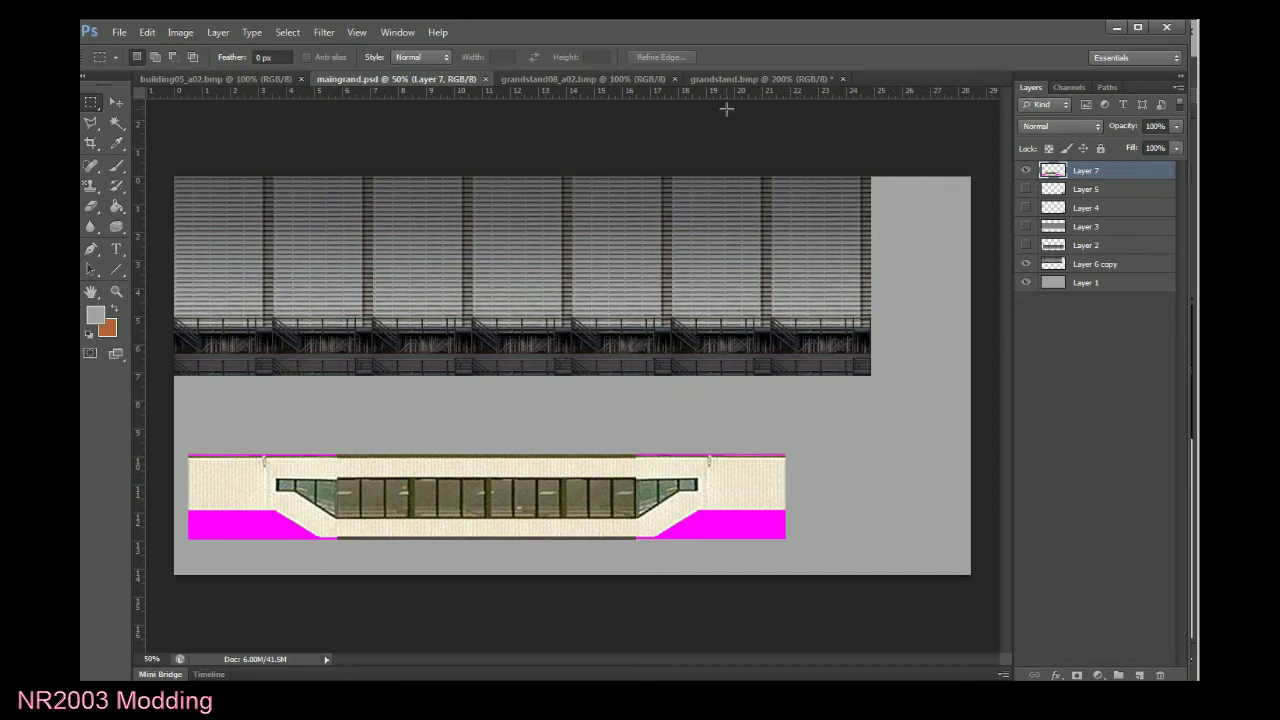
{"action": "left_click", "coordinate": [740, 79]}
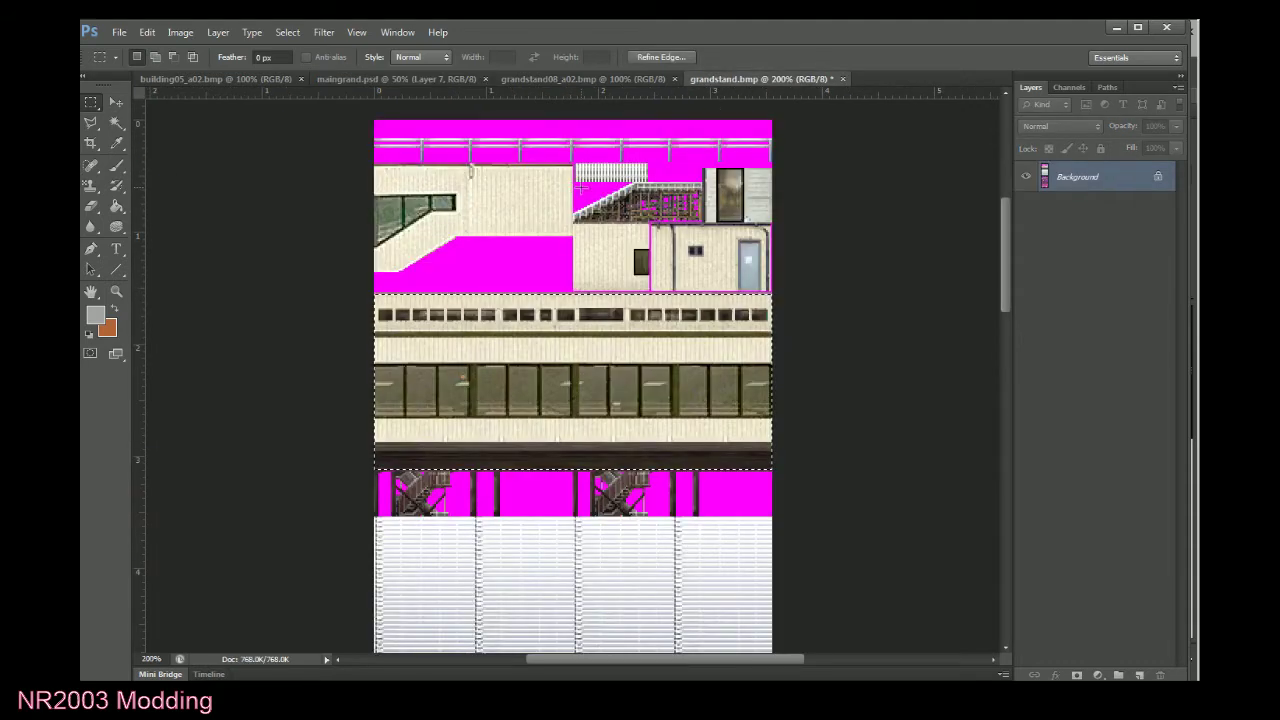
Clear the selection in grandstand.bmp and examine its bleacher, scaffolding, railing and stair textures down to the bottom edge.
{"action": "left_click", "coordinate": [240, 476]}
{"action": "scroll", "coordinate": [245, 465], "scroll_direction": "down", "scroll_amount": 3}
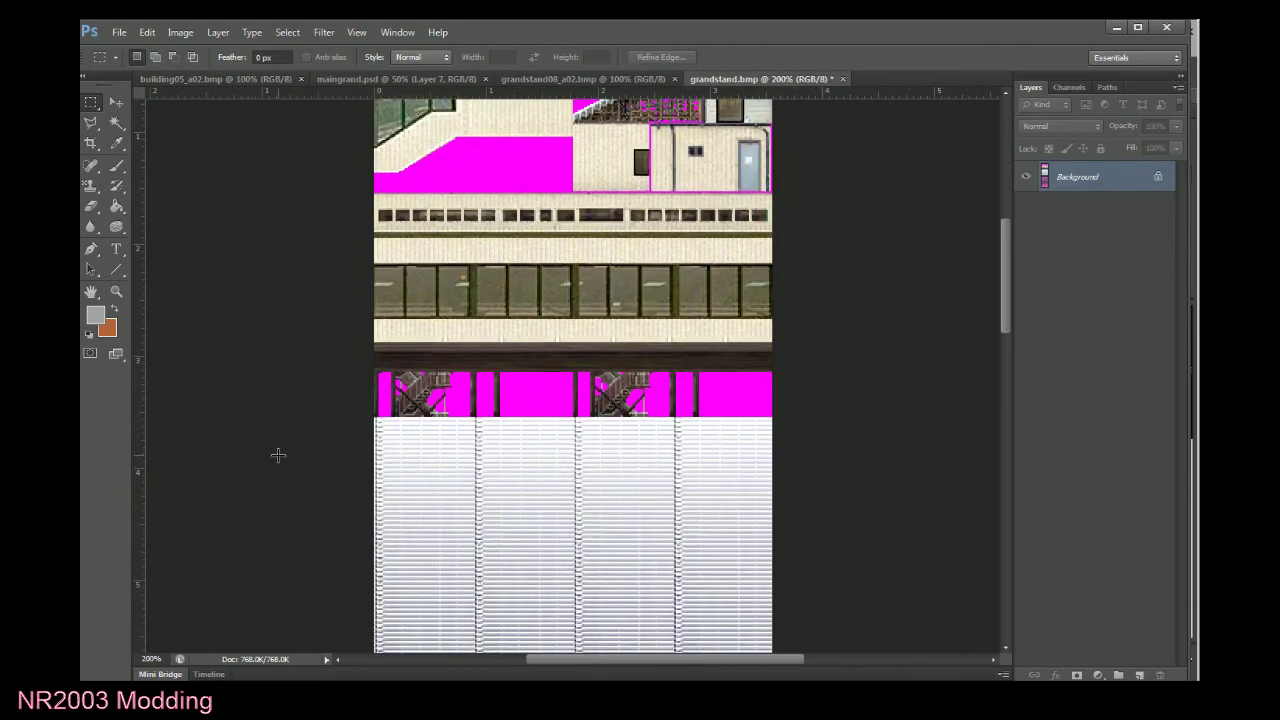
{"action": "left_click_drag", "start_coordinate": [1001, 289], "coordinate": [1007, 467]}
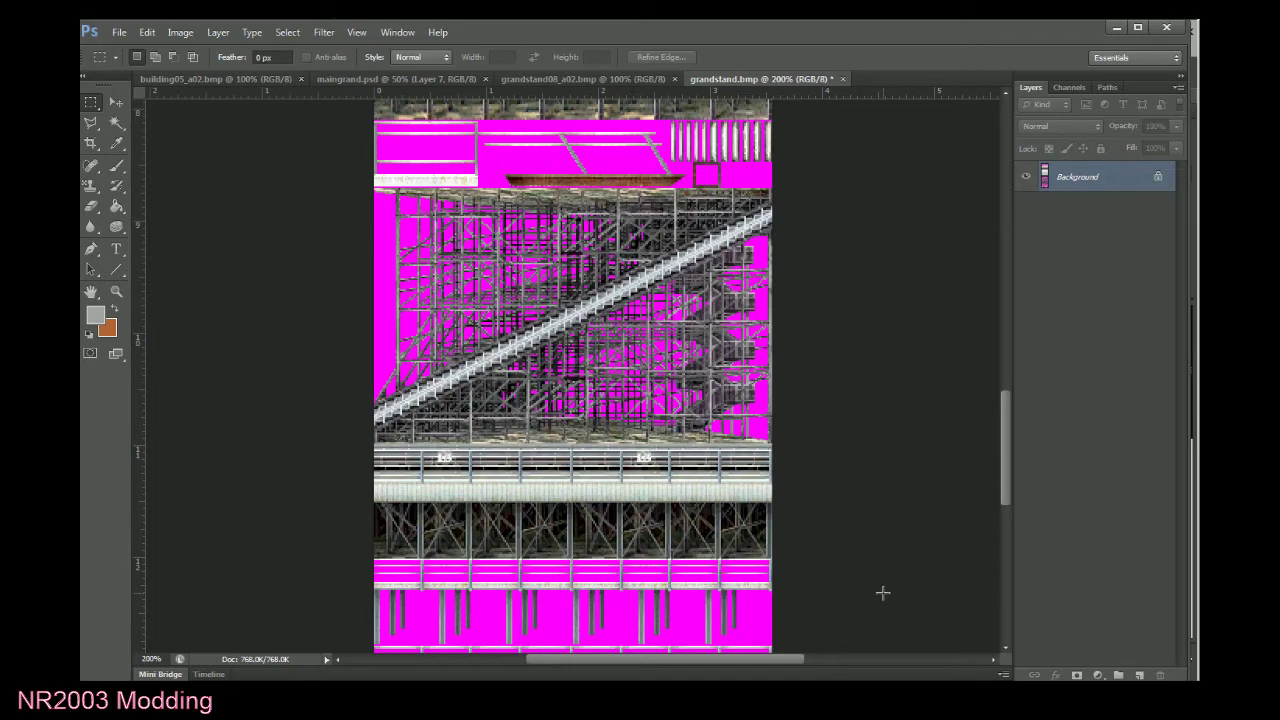
{"action": "scroll", "coordinate": [904, 586], "scroll_direction": "down", "scroll_amount": 2}
{"action": "scroll", "coordinate": [906, 586], "scroll_direction": "down", "scroll_amount": 6}
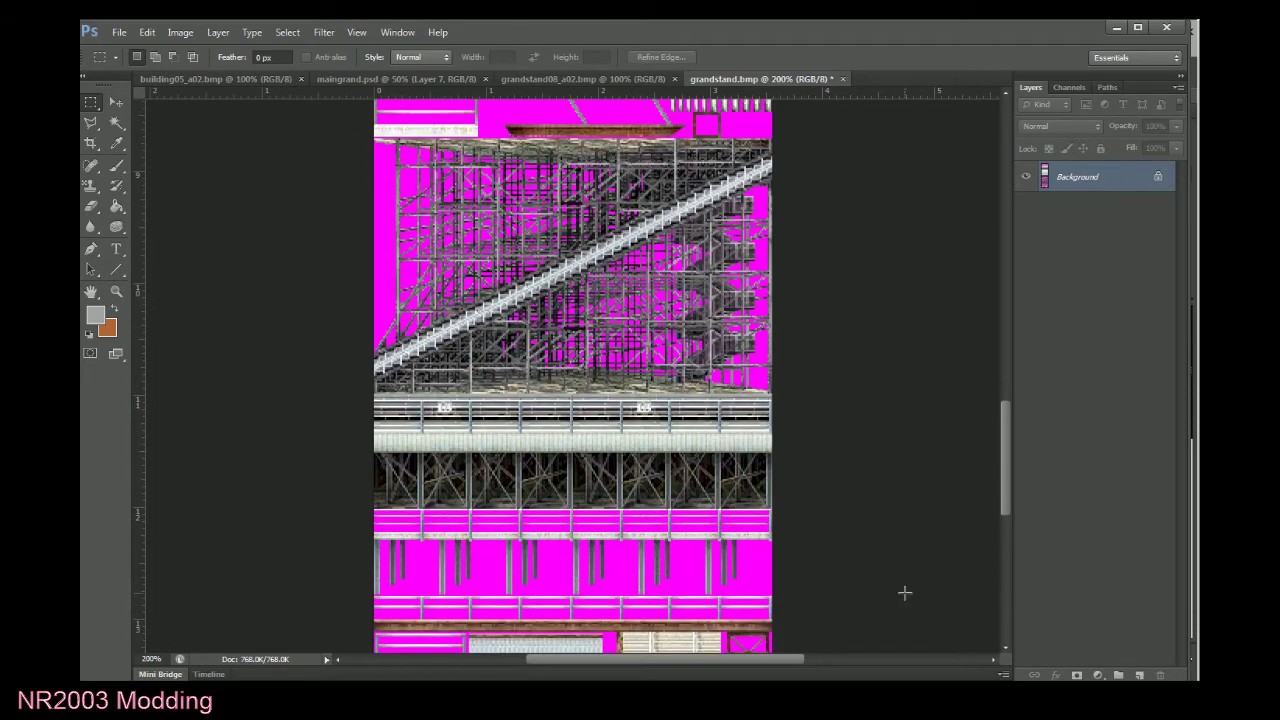
{"action": "scroll", "coordinate": [906, 592], "scroll_direction": "down", "scroll_amount": 1}
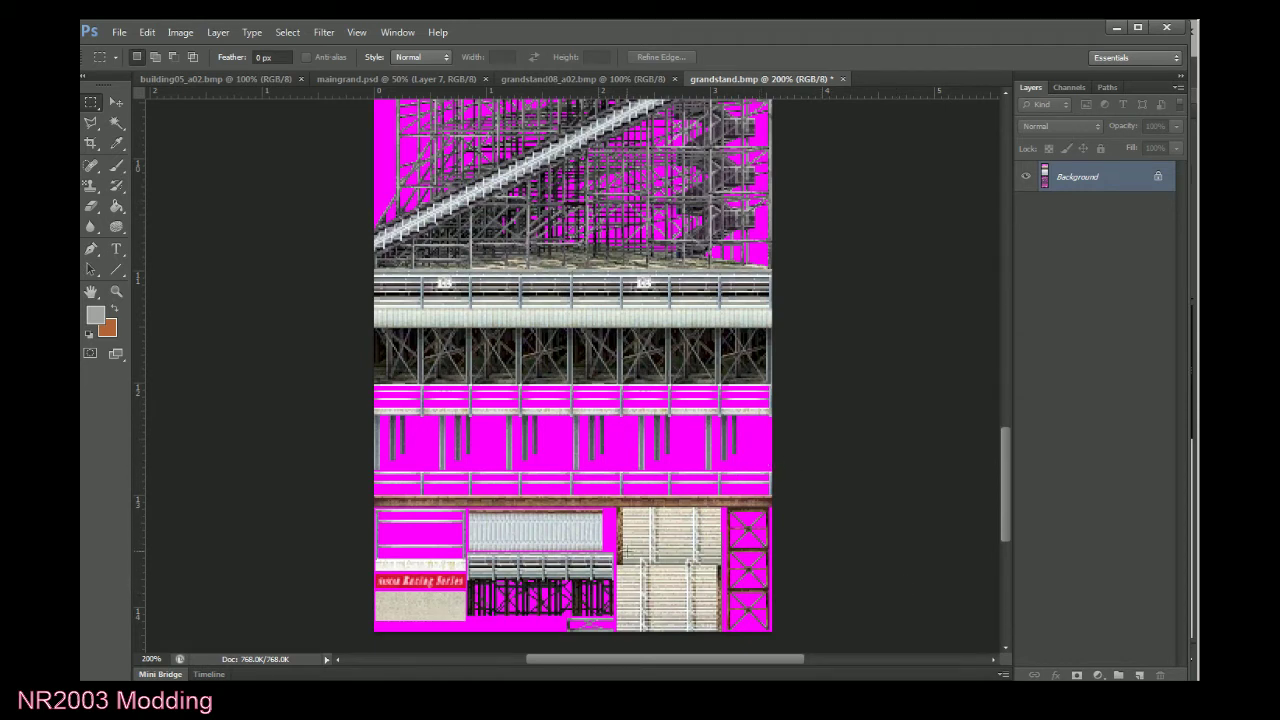
{"action": "scroll", "coordinate": [638, 440], "scroll_direction": "up", "scroll_amount": 4}
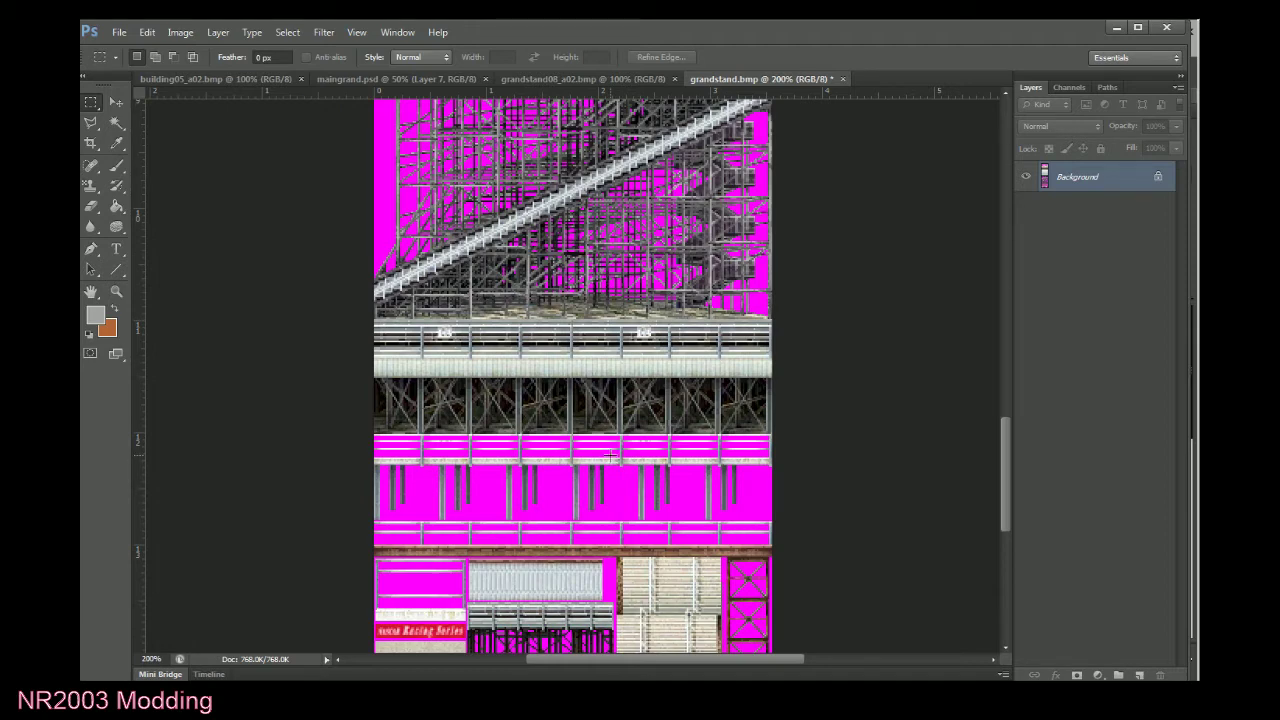
{"action": "scroll", "coordinate": [620, 355], "scroll_direction": "up", "scroll_amount": 1}
{"action": "scroll", "coordinate": [625, 360], "scroll_direction": "up", "scroll_amount": 3}
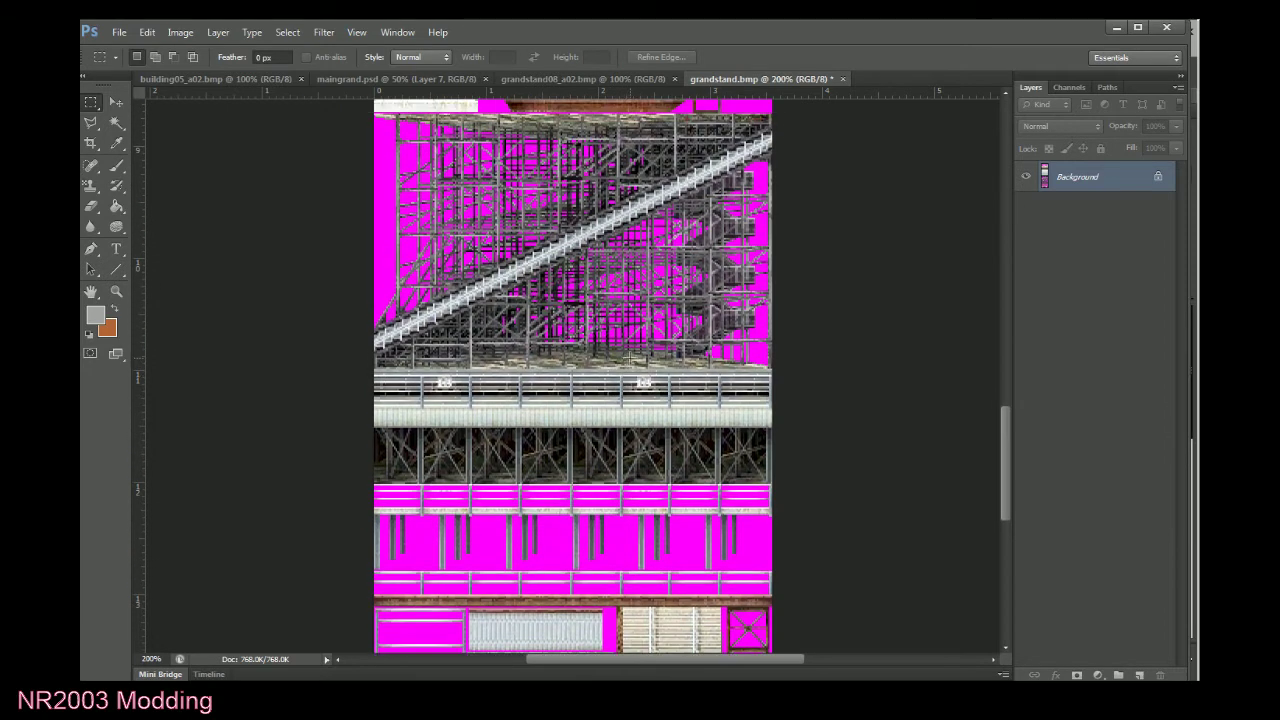
{"action": "left_click_drag", "start_coordinate": [1008, 488], "coordinate": [1001, 529]}
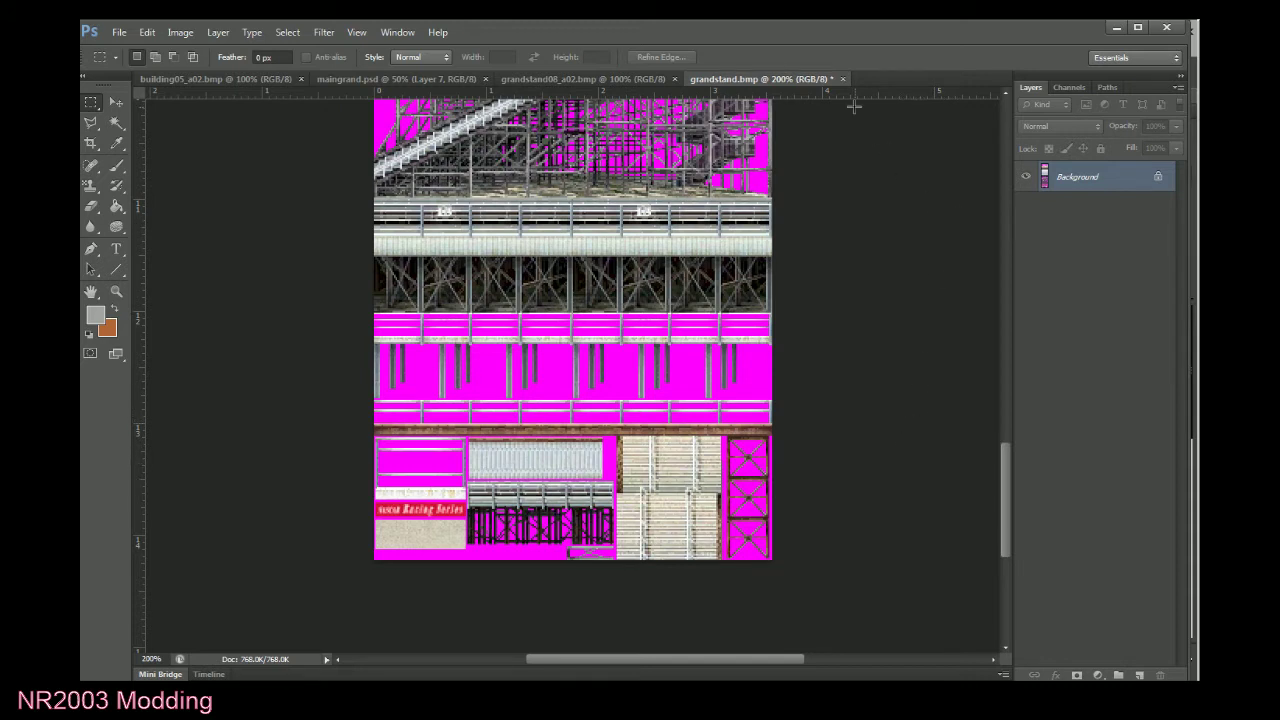
{"action": "left_click_drag", "start_coordinate": [1006, 483], "coordinate": [957, 206]}
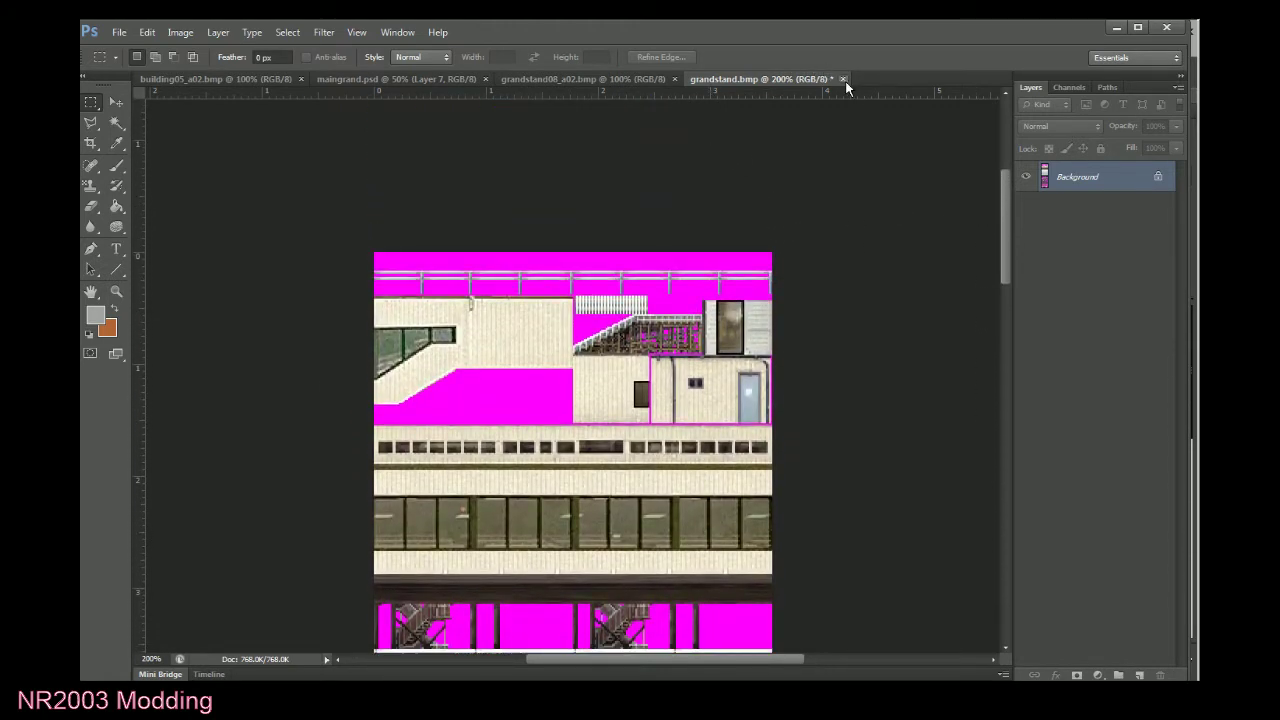
Close grandstand.bmp and bring up the grandstand08_a02.bmp document.
{"action": "left_click", "coordinate": [844, 80]}
{"action": "left_click", "coordinate": [655, 388]}
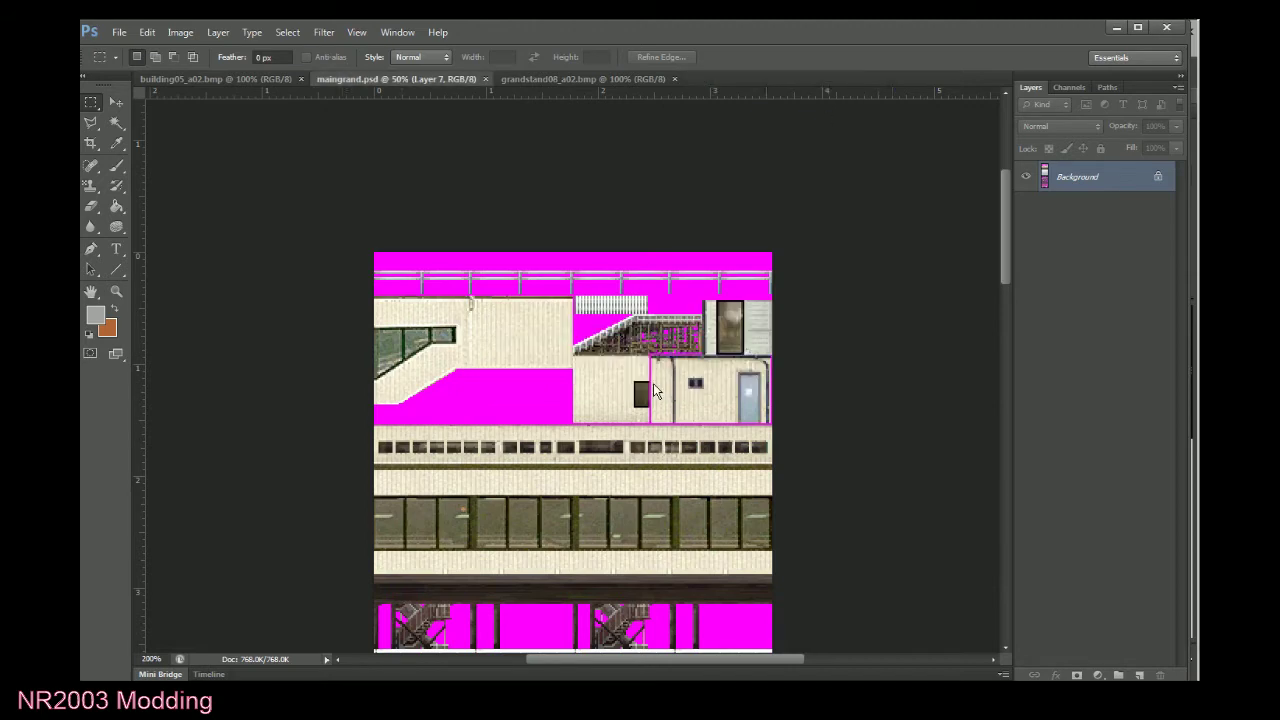
{"action": "left_click", "coordinate": [641, 80]}
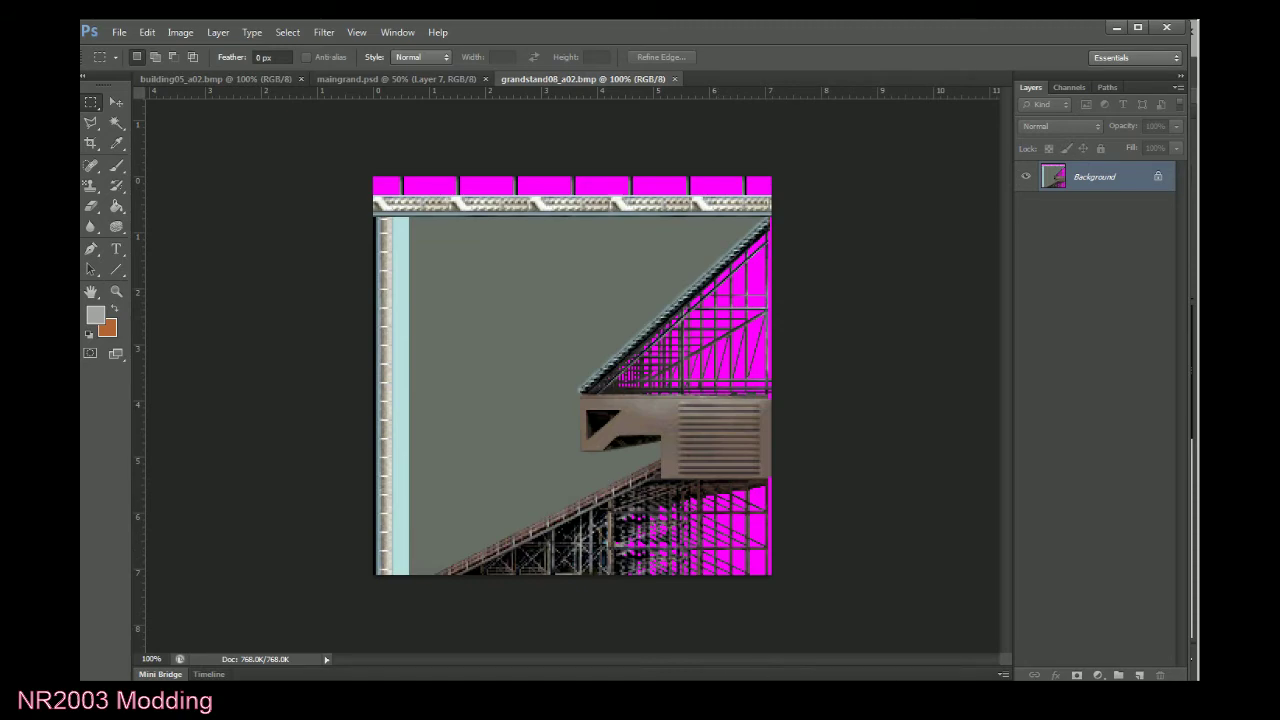
Switch to Windows Photo Viewer and examine the grandstand and press box in the Charlotte dirt track photo.
{"action": "key", "text": "alt+Tab"}
{"action": "scroll", "coordinate": [1027, 290], "scroll_direction": "down", "scroll_amount": 10}
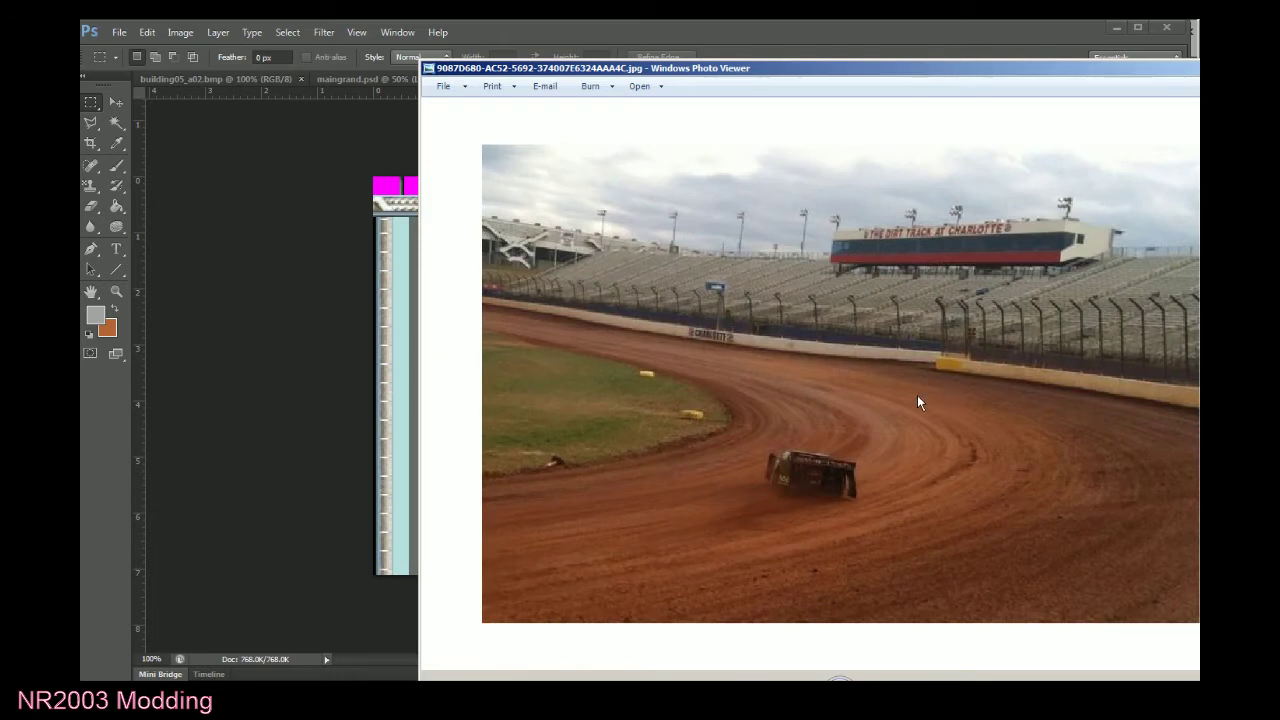
{"action": "left_click_drag", "start_coordinate": [996, 78], "coordinate": [932, 40]}
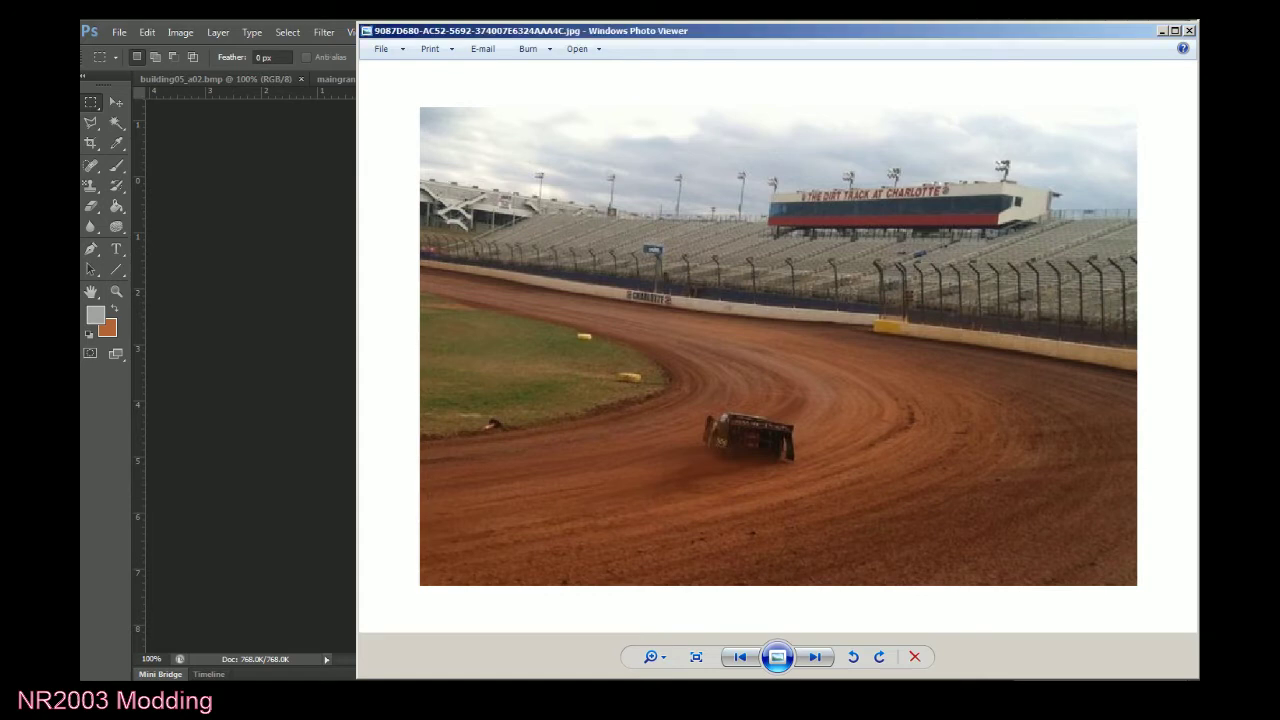
Switch to Google Earth, maximize its window and zoom in on the dirt track oval and grandstand near Charlotte Motor Speedway.
{"action": "key", "text": "alt+Tab"}
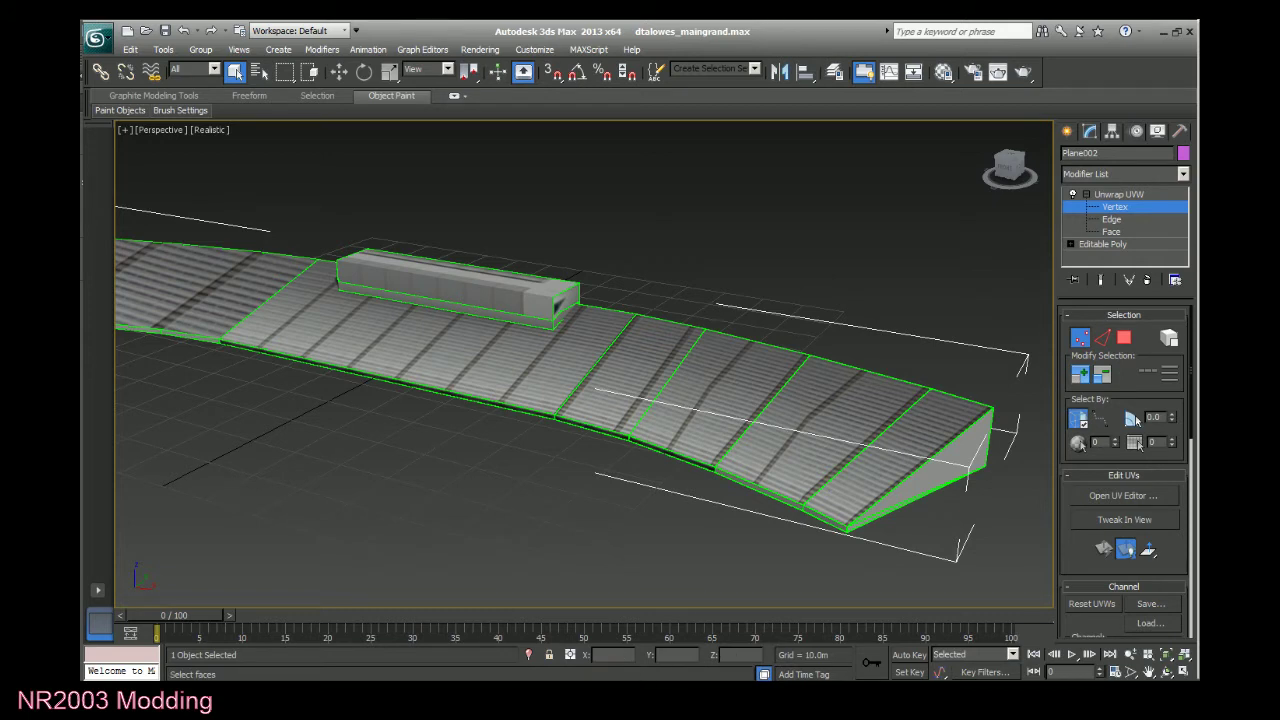
{"action": "left_click", "coordinate": [188, 690]}
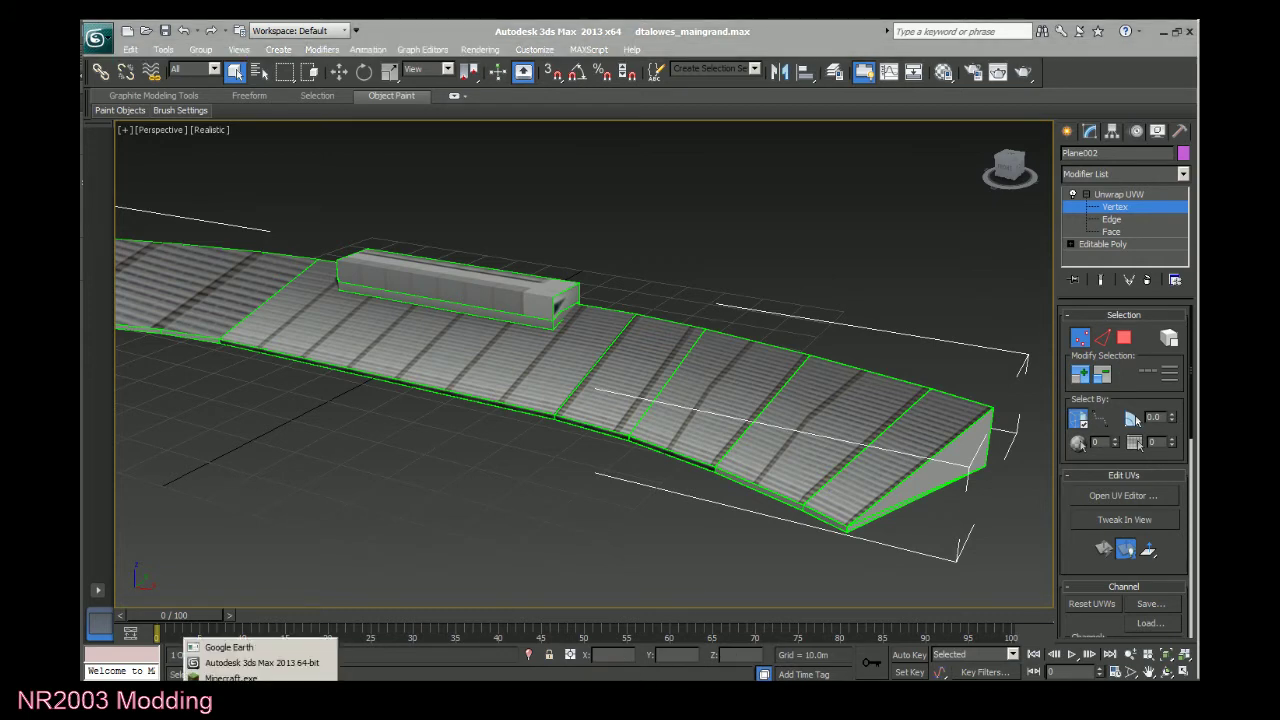
{"action": "left_click", "coordinate": [228, 647]}
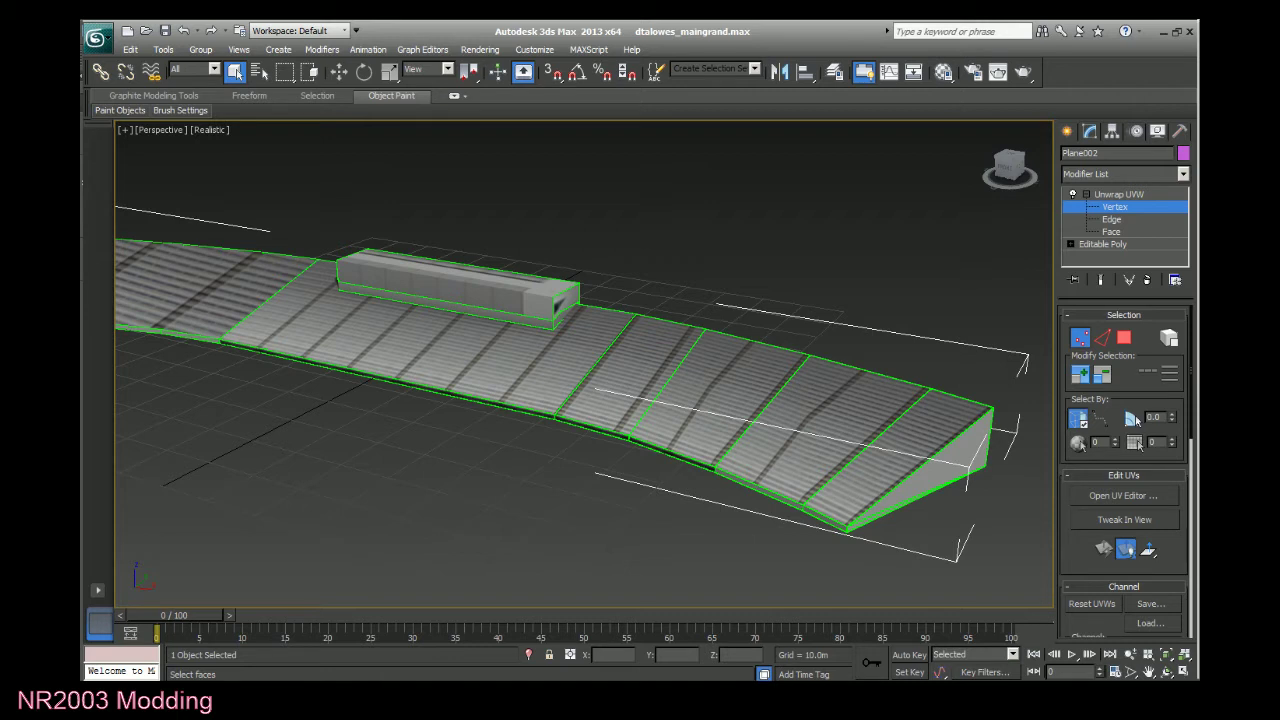
{"action": "left_click_drag", "start_coordinate": [82, 140], "coordinate": [388, 123]}
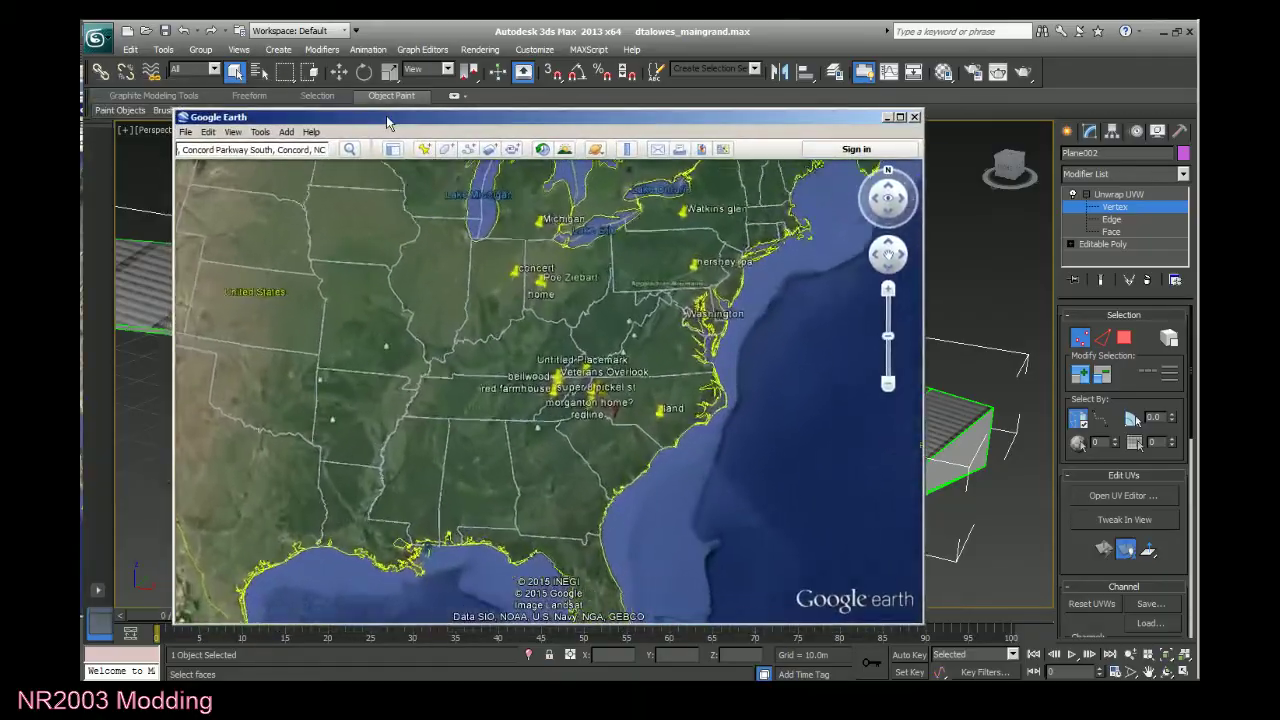
{"action": "double_click", "coordinate": [388, 123]}
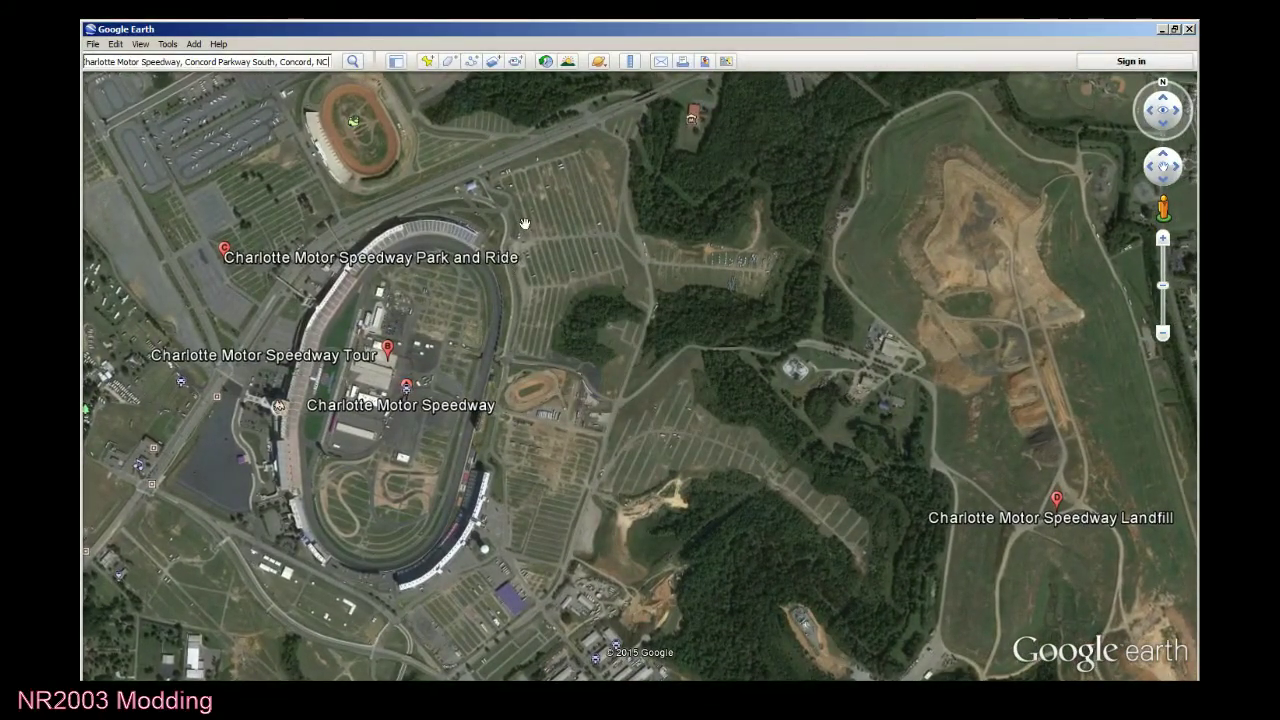
{"action": "left_click_drag", "start_coordinate": [680, 210], "coordinate": [718, 476]}
{"action": "scroll", "coordinate": [718, 476], "scroll_direction": "up", "scroll_amount": 3}
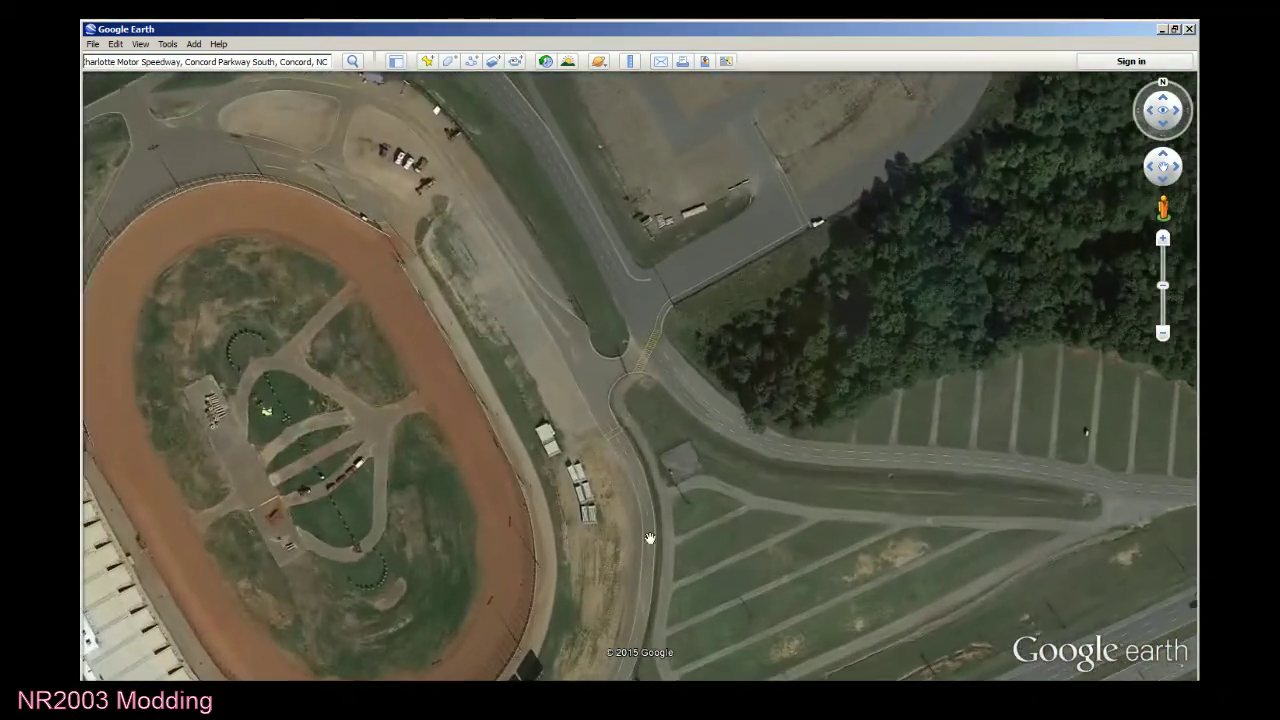
{"action": "left_click_drag", "start_coordinate": [737, 420], "coordinate": [910, 300]}
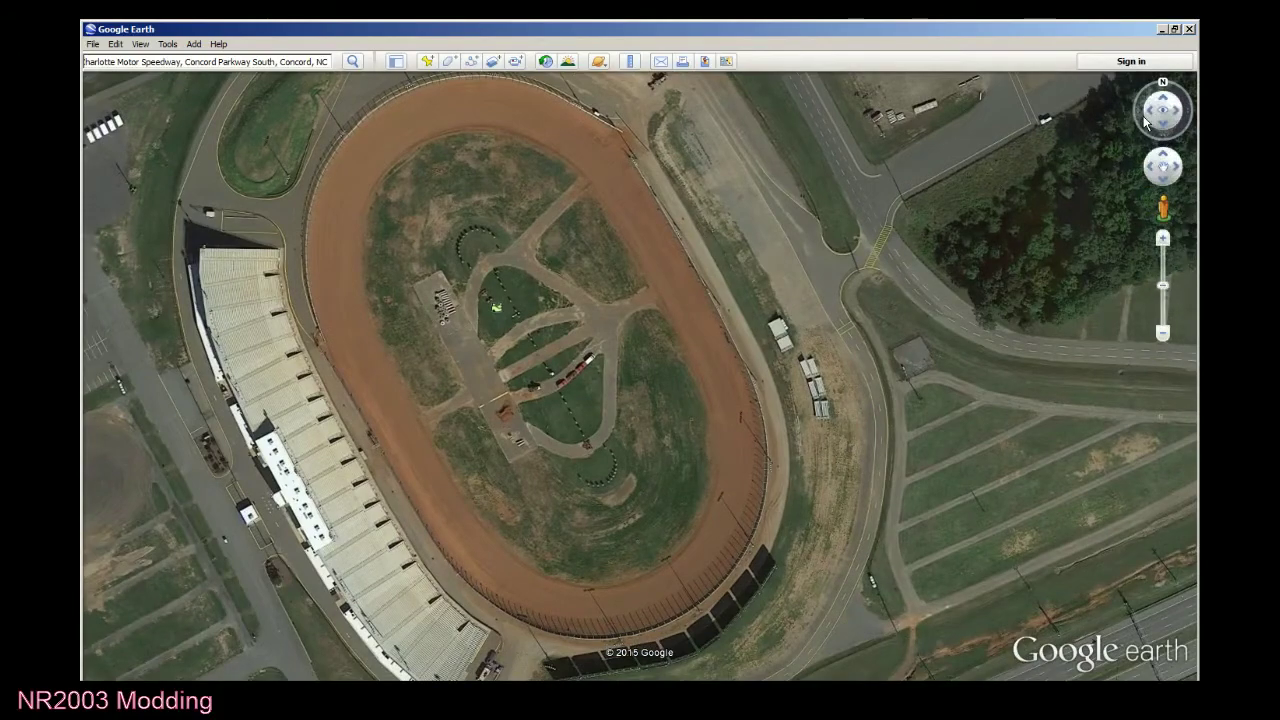
Enter Street View on US-29 and travel along the road to examine the side and supports of the dirt track grandstand.
{"action": "left_click_drag", "start_coordinate": [1190, 370], "coordinate": [672, 598]}
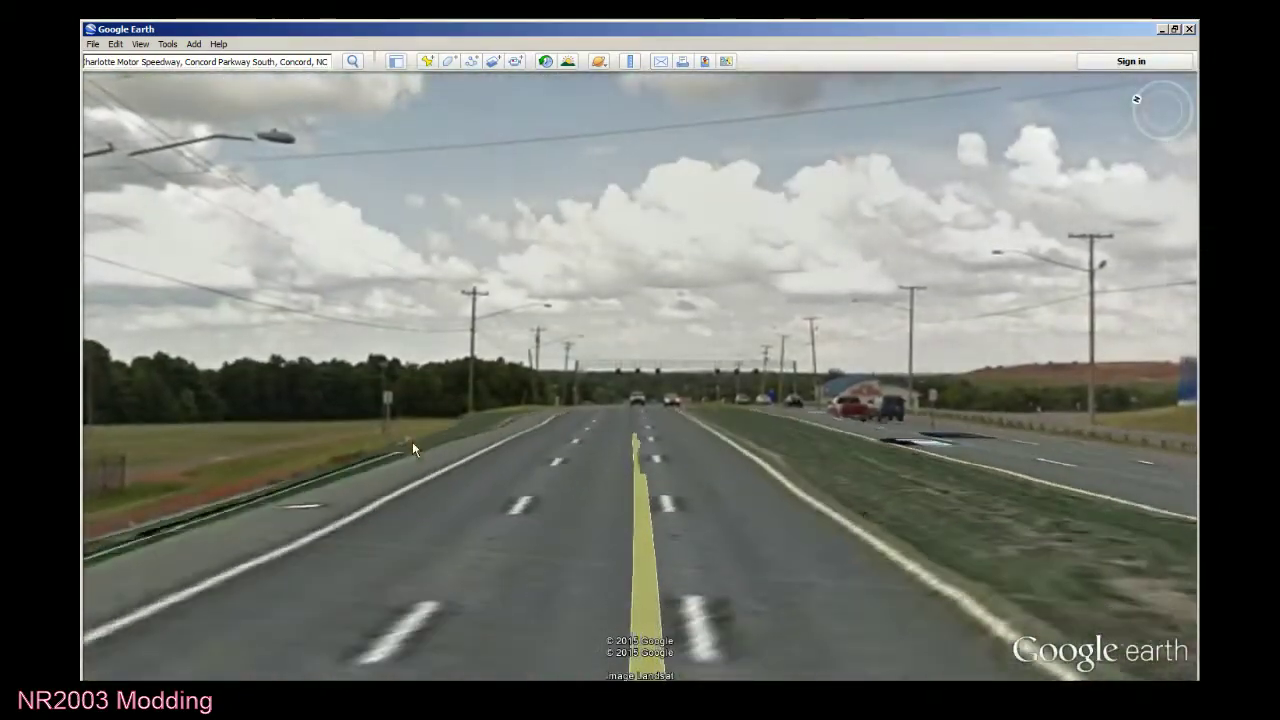
{"action": "left_click_drag", "start_coordinate": [417, 443], "coordinate": [645, 455]}
{"action": "left_click_drag", "start_coordinate": [503, 436], "coordinate": [859, 425]}
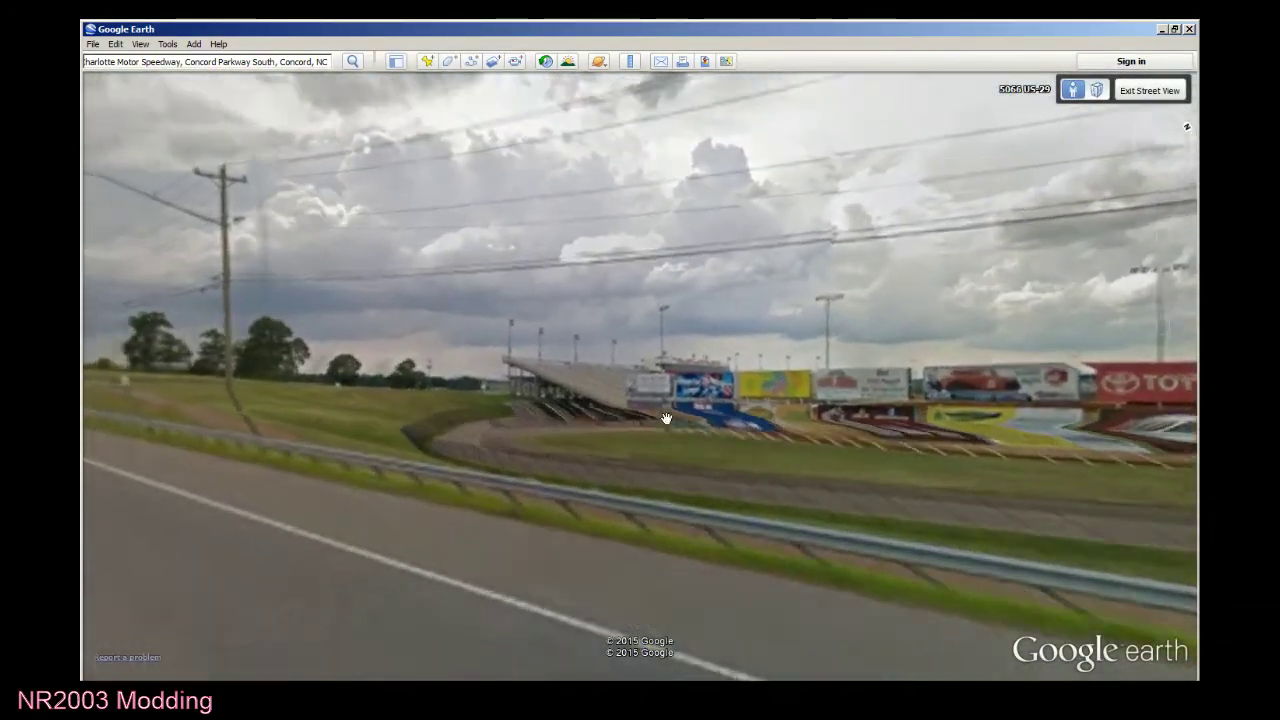
{"action": "key", "text": "Up"}
{"action": "key", "text": "Up"}
{"action": "key", "text": "Up"}
{"action": "key", "text": "Up"}
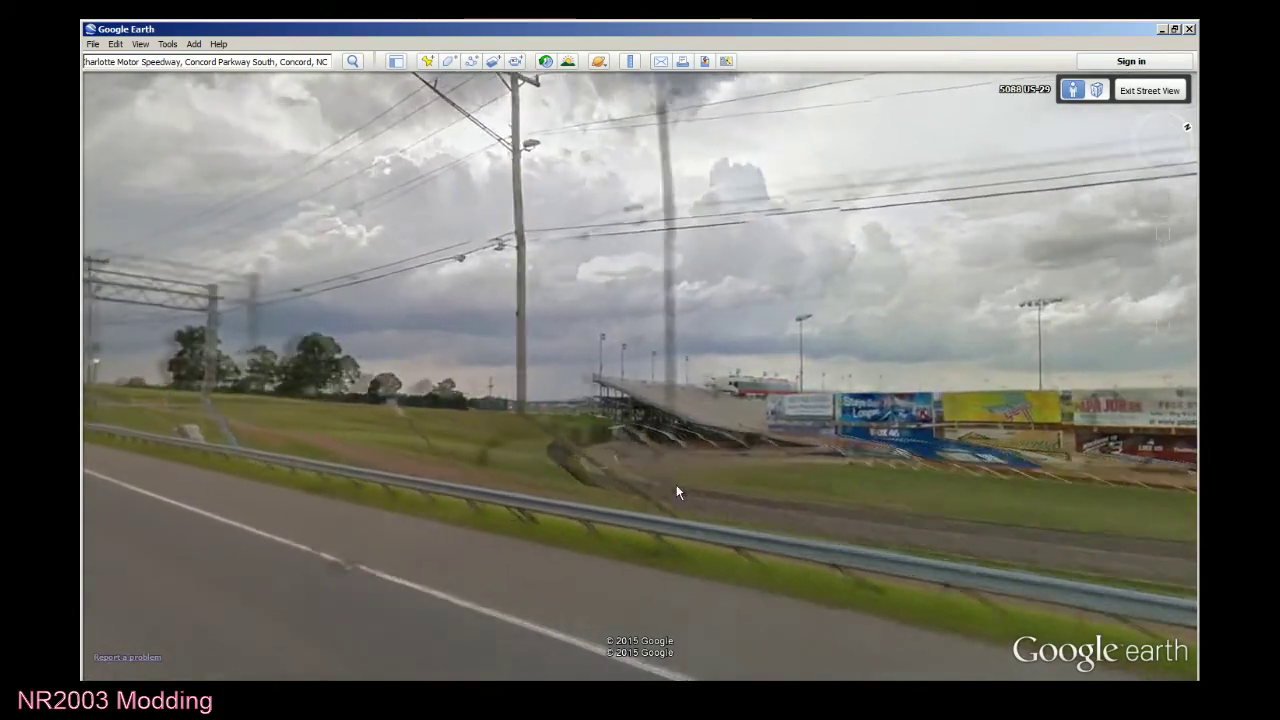
{"action": "key", "text": "Up"}
{"action": "key", "text": "Up"}
{"action": "key", "text": "Up"}
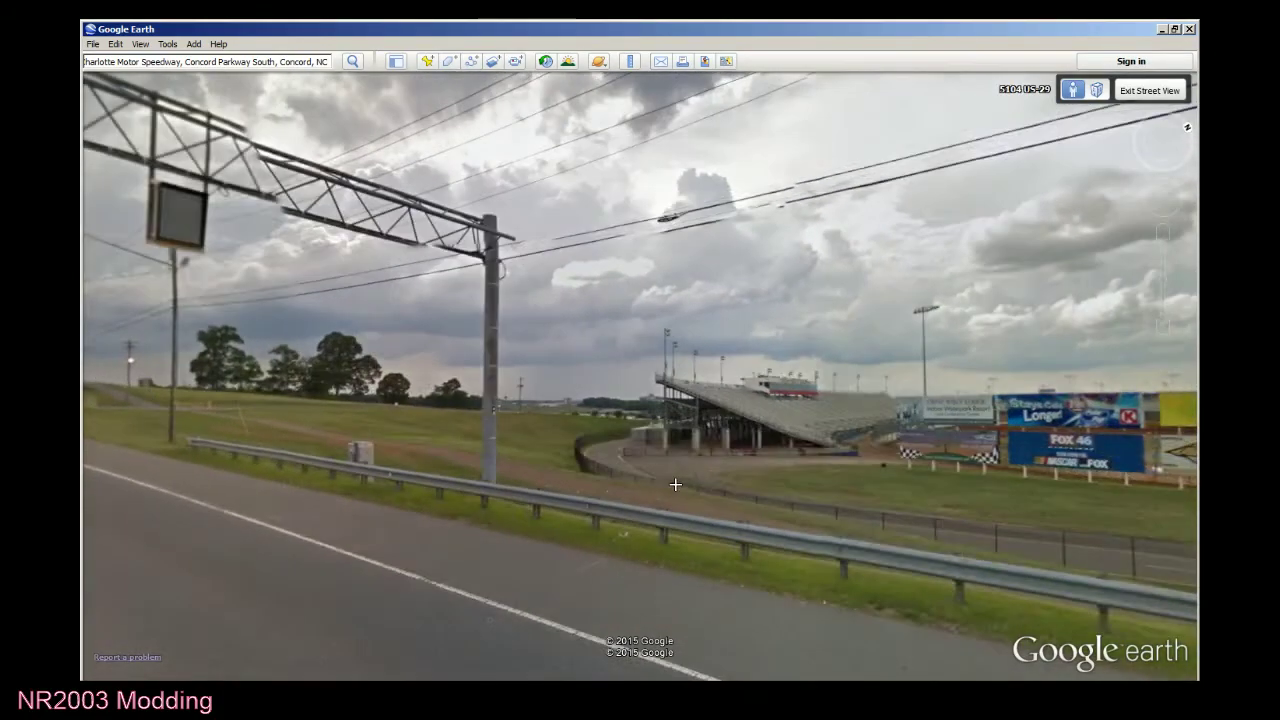
{"action": "key", "text": "Down"}
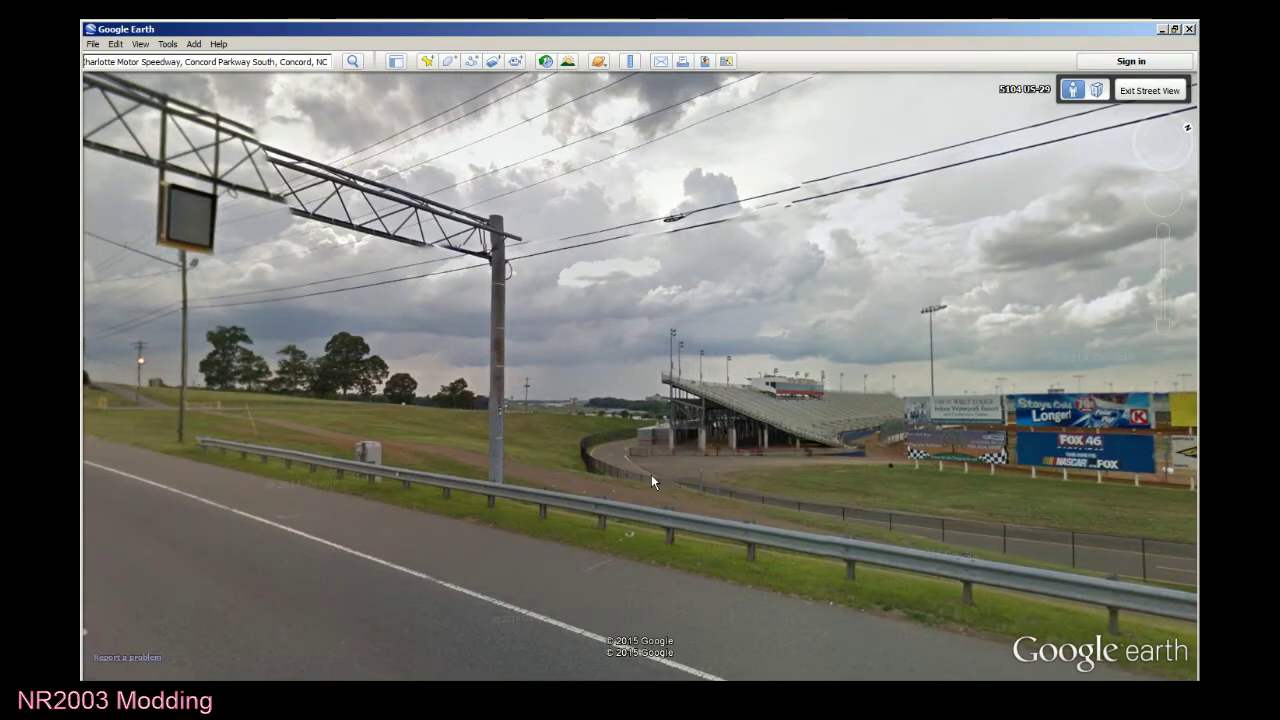
Close the dirt track photo, return to Photoshop and close grandstand08_a02.bmp.
{"action": "key", "text": "alt+Tab"}
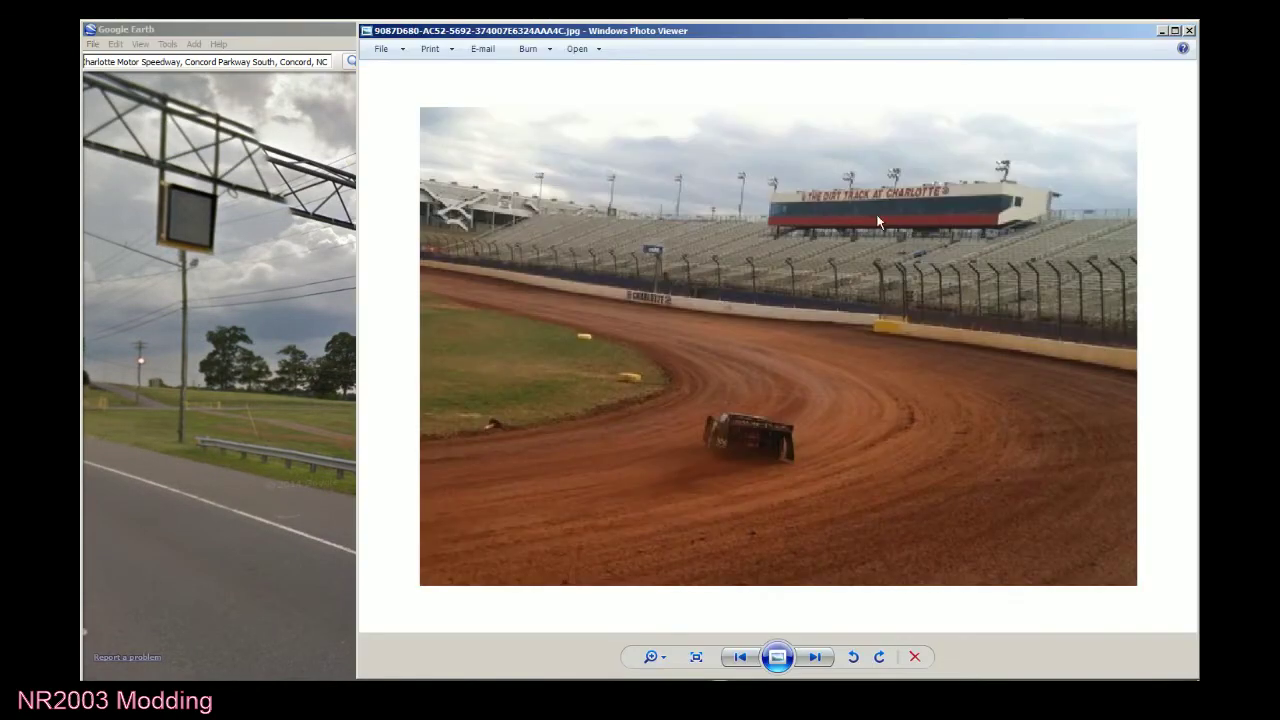
{"action": "left_click", "coordinate": [1189, 30]}
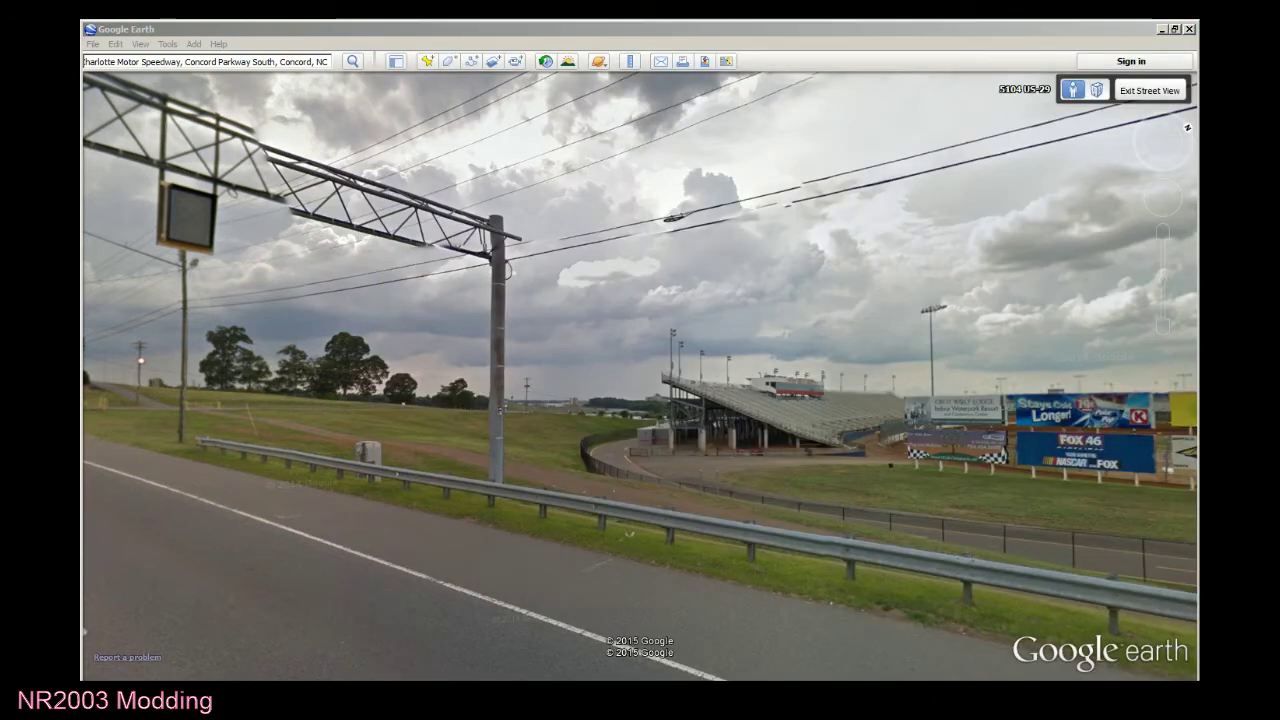
{"action": "left_click", "coordinate": [733, 690]}
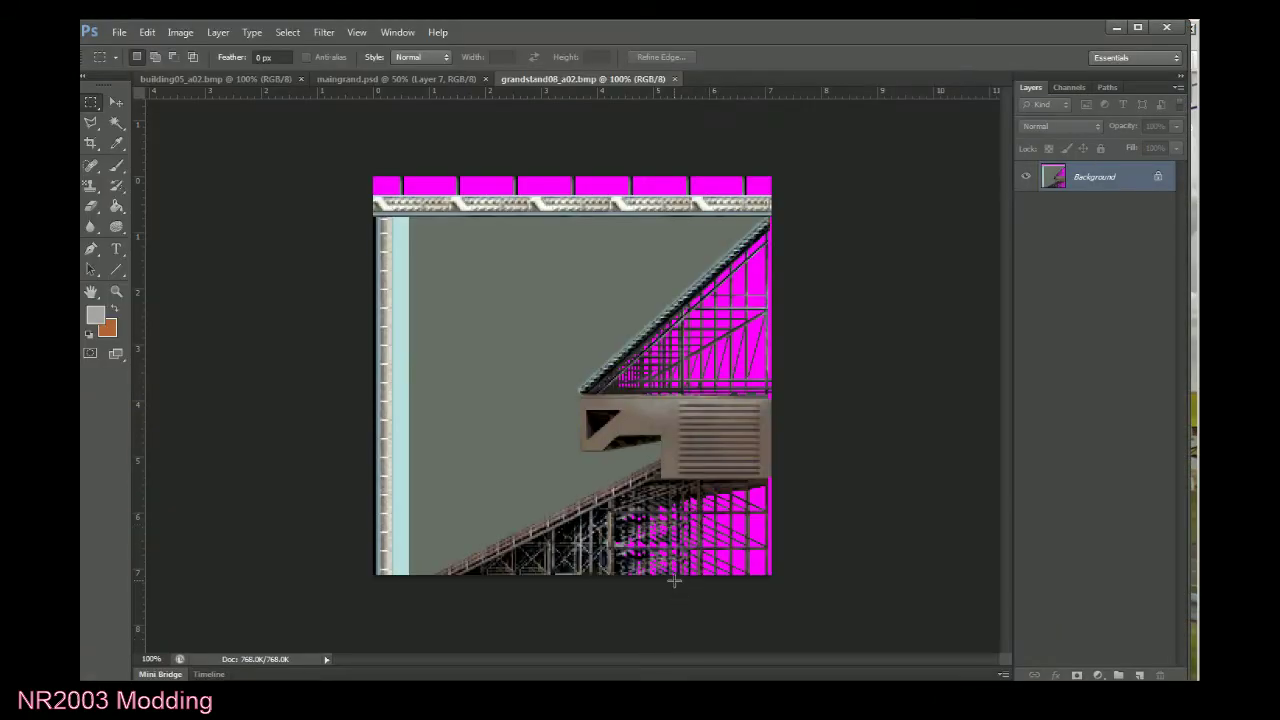
{"action": "left_click", "coordinate": [675, 79]}
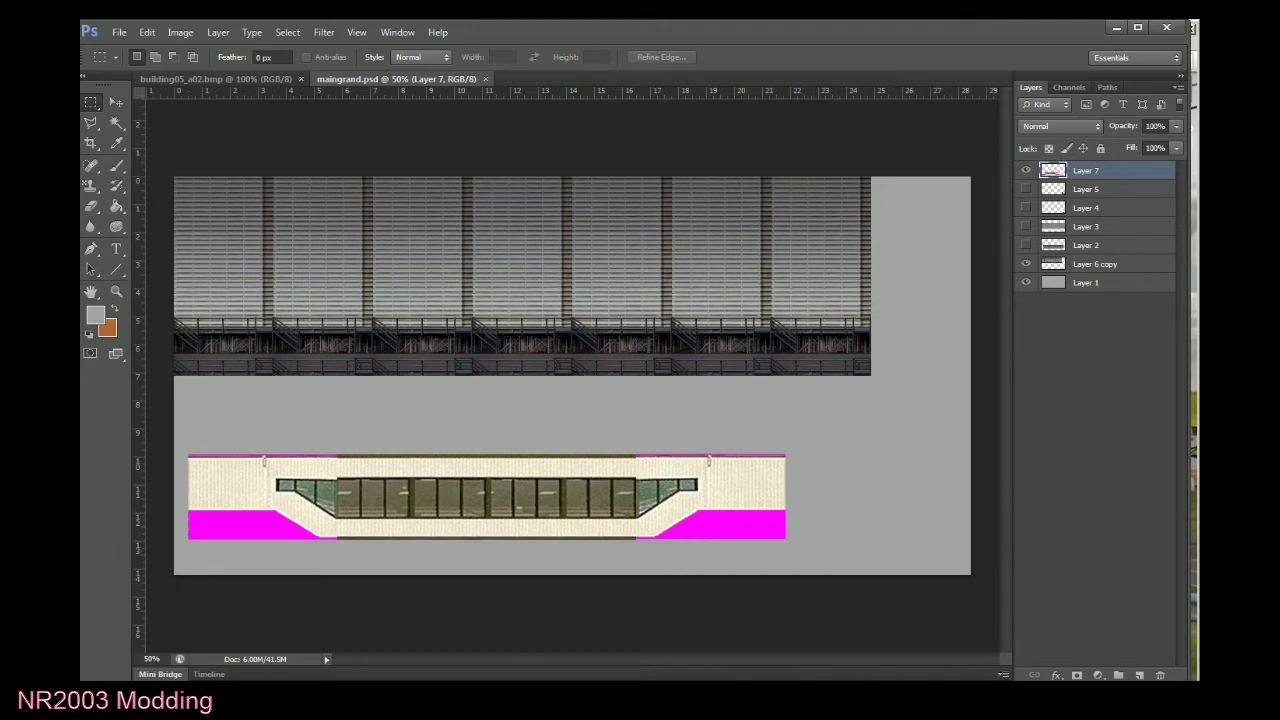
Open grandstand08_a02.bmp in Windows Photo Viewer as a reference, view it and minimize its window.
{"action": "right_click", "coordinate": [0, 154]}
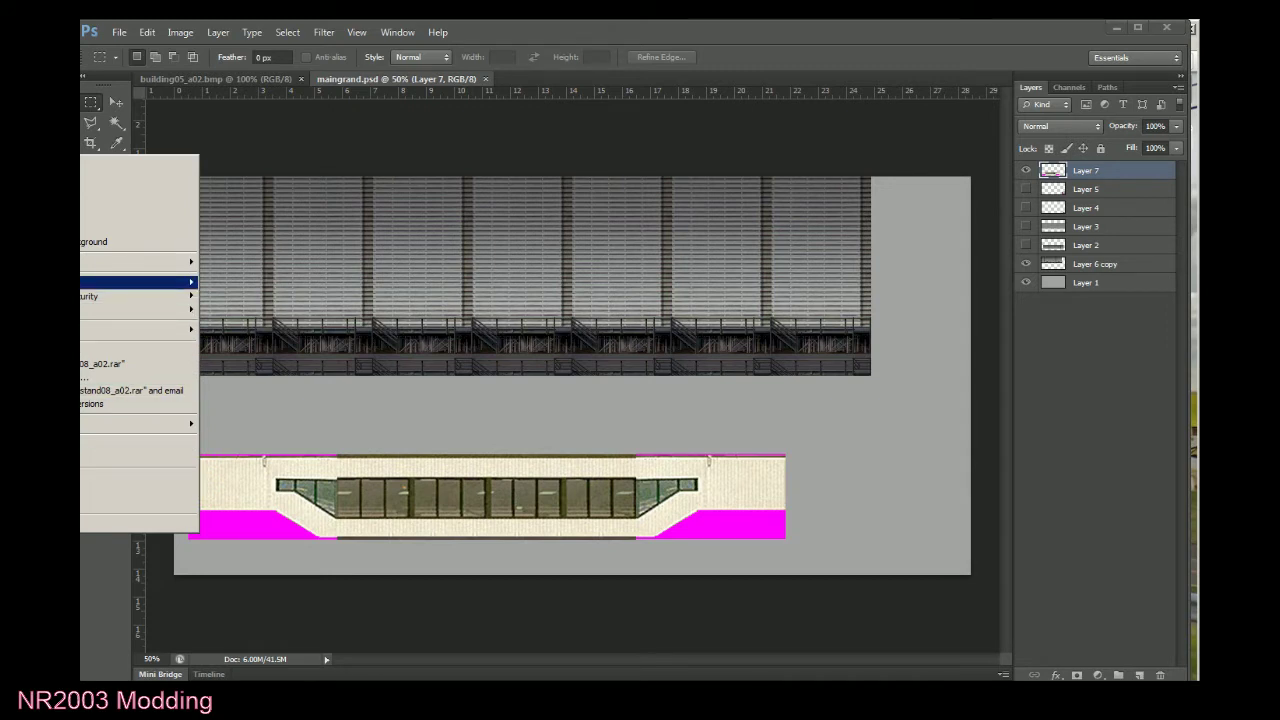
{"action": "mouse_move", "coordinate": [140, 262]}
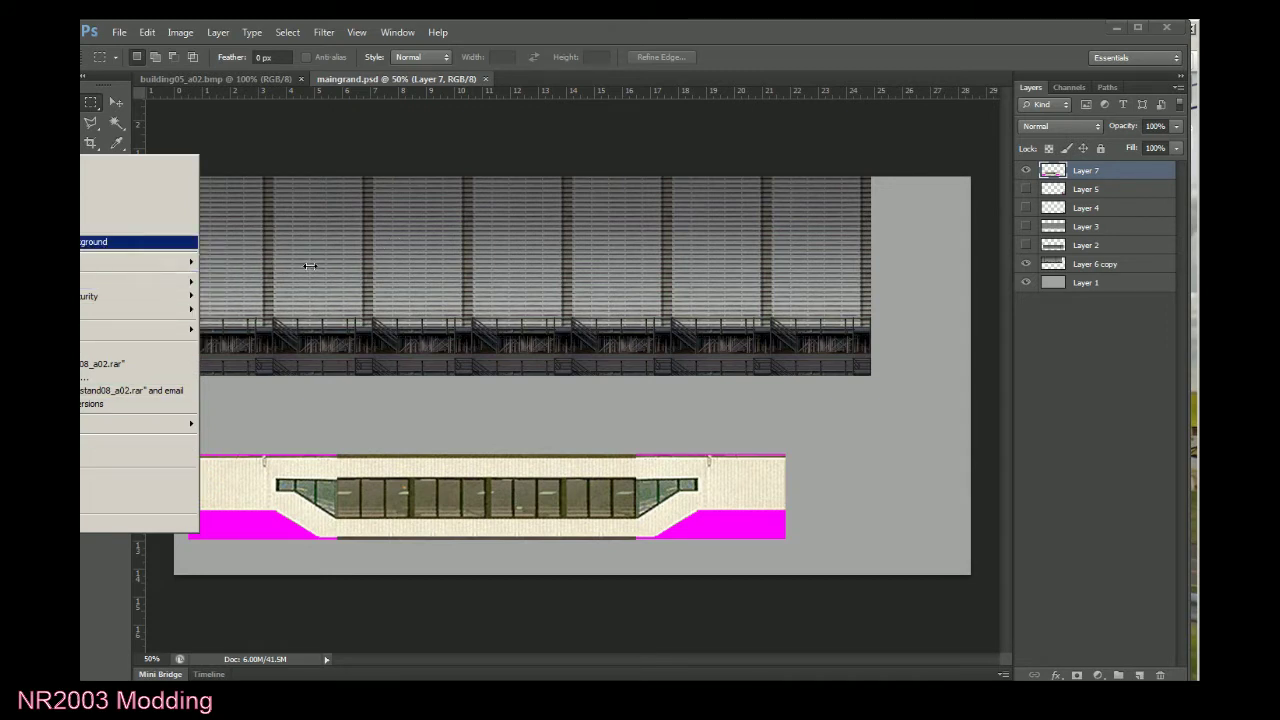
{"action": "mouse_move", "coordinate": [188, 264]}
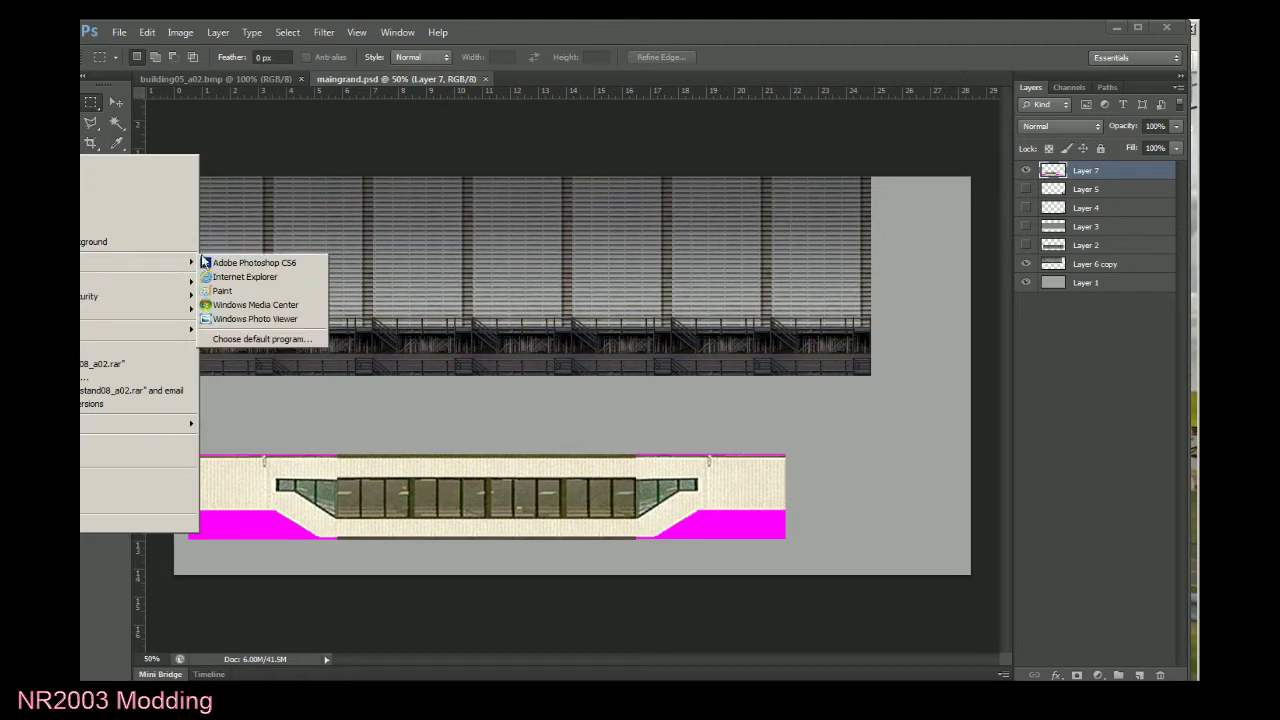
{"action": "left_click", "coordinate": [245, 318]}
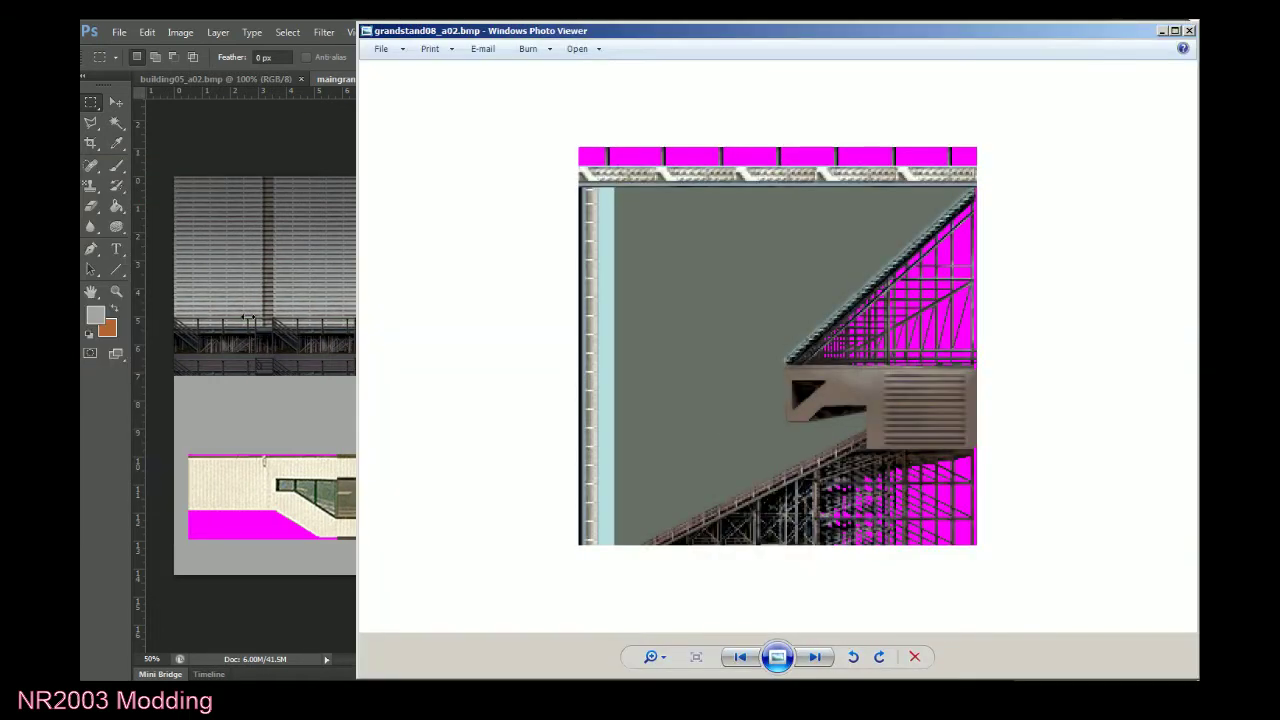
{"action": "left_click", "coordinate": [1161, 31]}
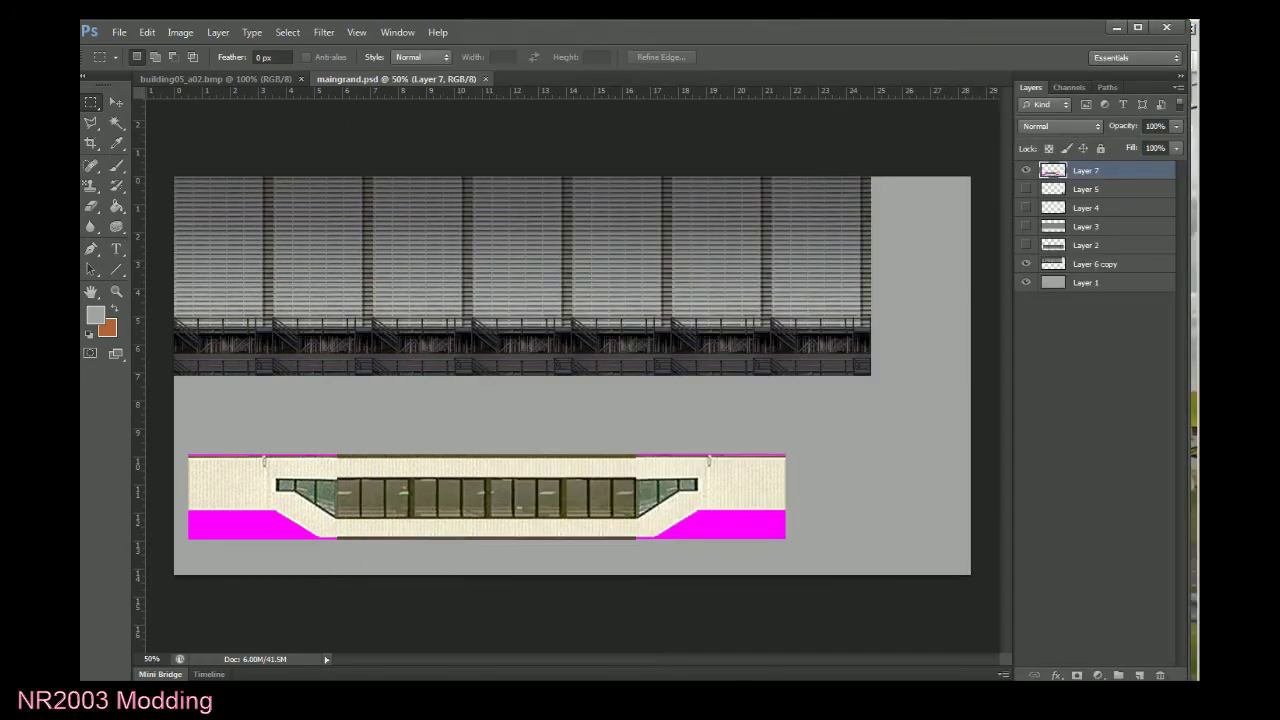
Open grandstand.bmp in Windows Photo Viewer to view the whole texture sheet.
{"action": "right_click", "coordinate": [4, 70]}
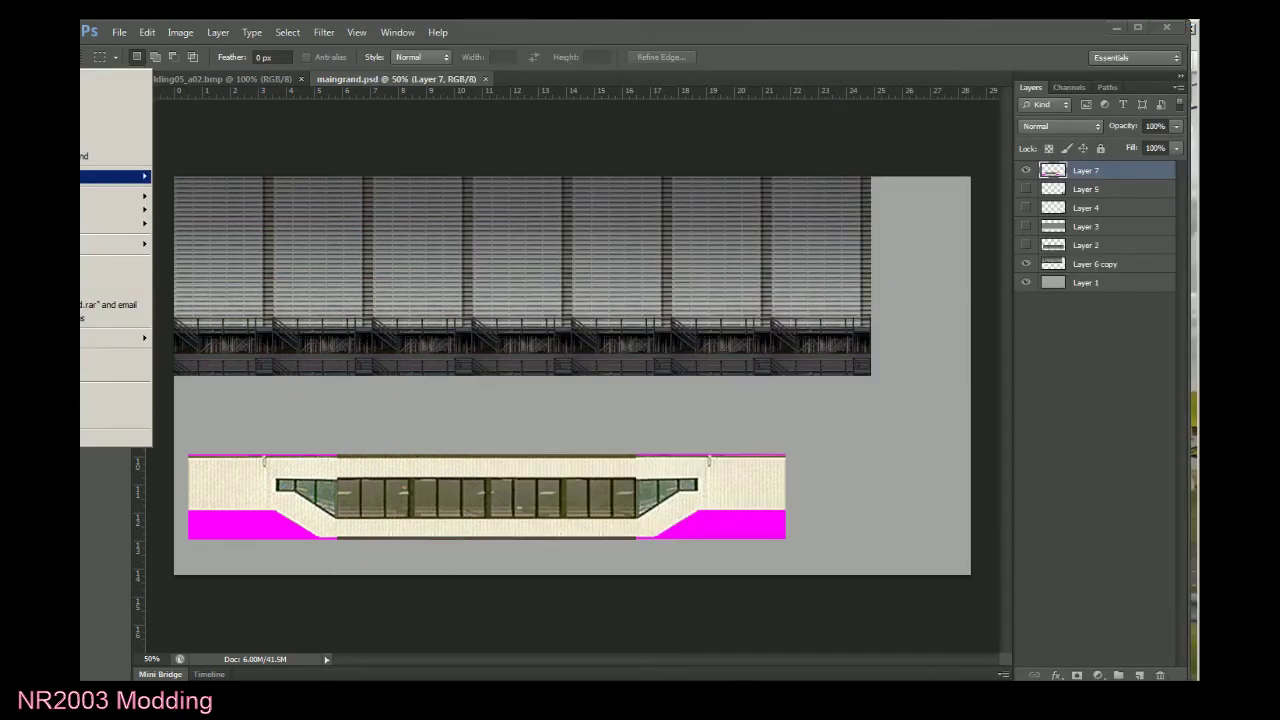
{"action": "mouse_move", "coordinate": [113, 180]}
{"action": "left_click", "coordinate": [240, 233]}
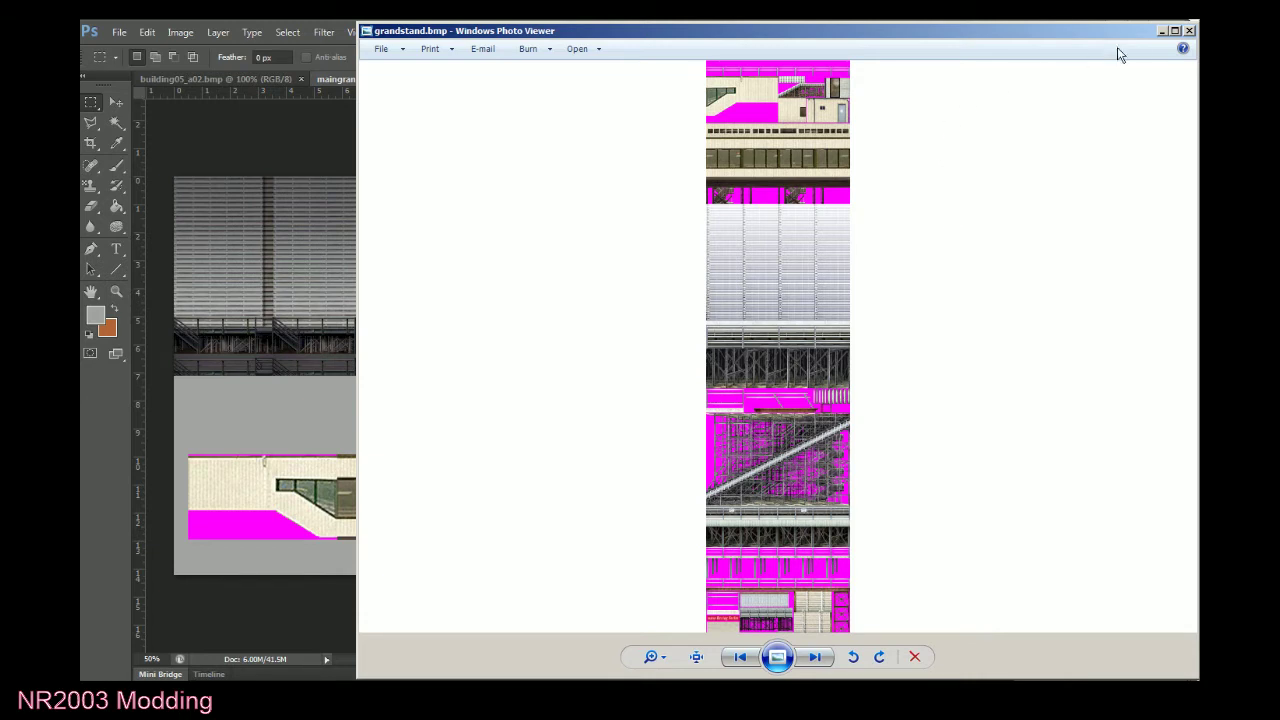
Close the grandstand.bmp and grandstand08_a02.bmp reference viewers and open grandstand08_a02.bmp in Photoshop for editing.
{"action": "left_click", "coordinate": [1190, 31]}
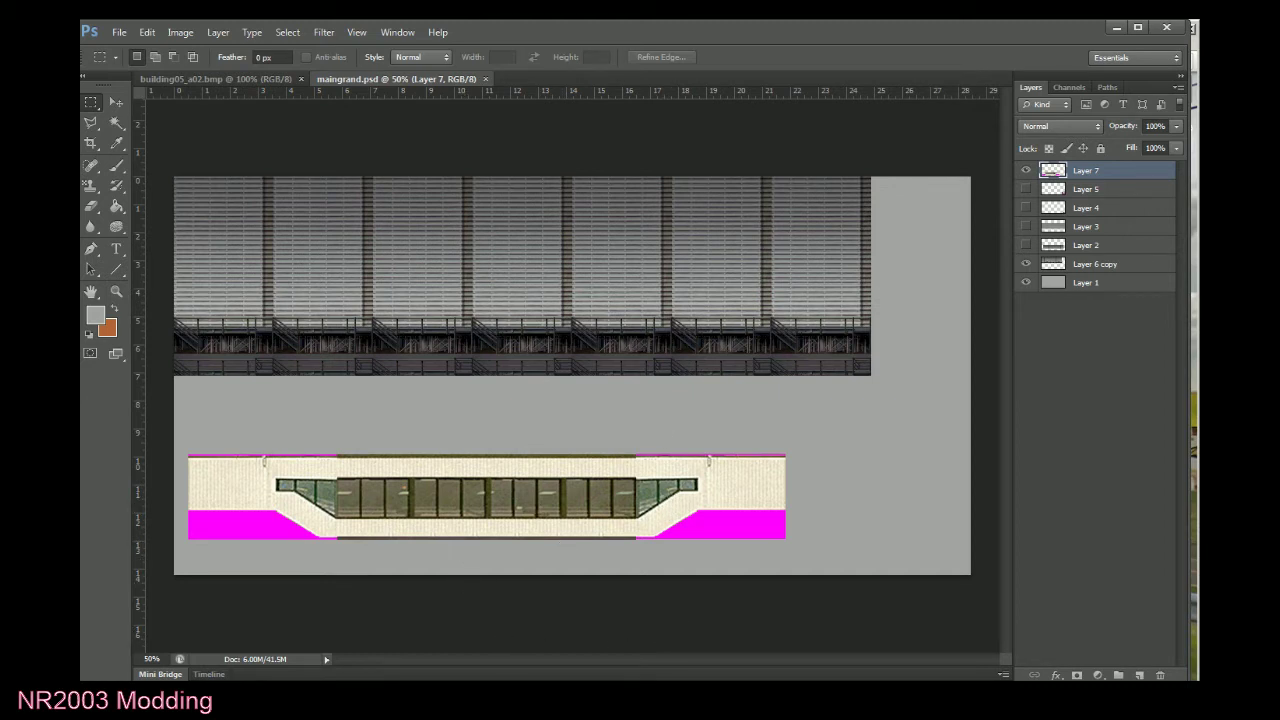
{"action": "key", "text": "alt+Tab"}
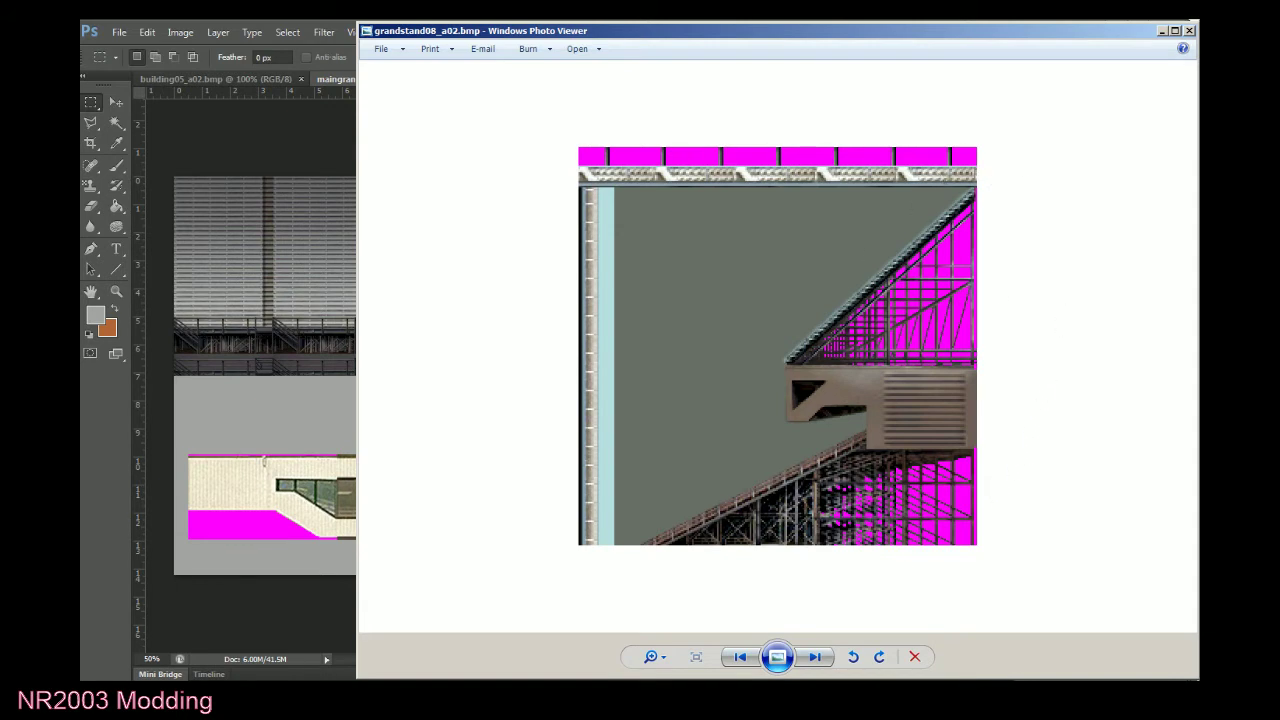
{"action": "left_click", "coordinate": [1189, 30]}
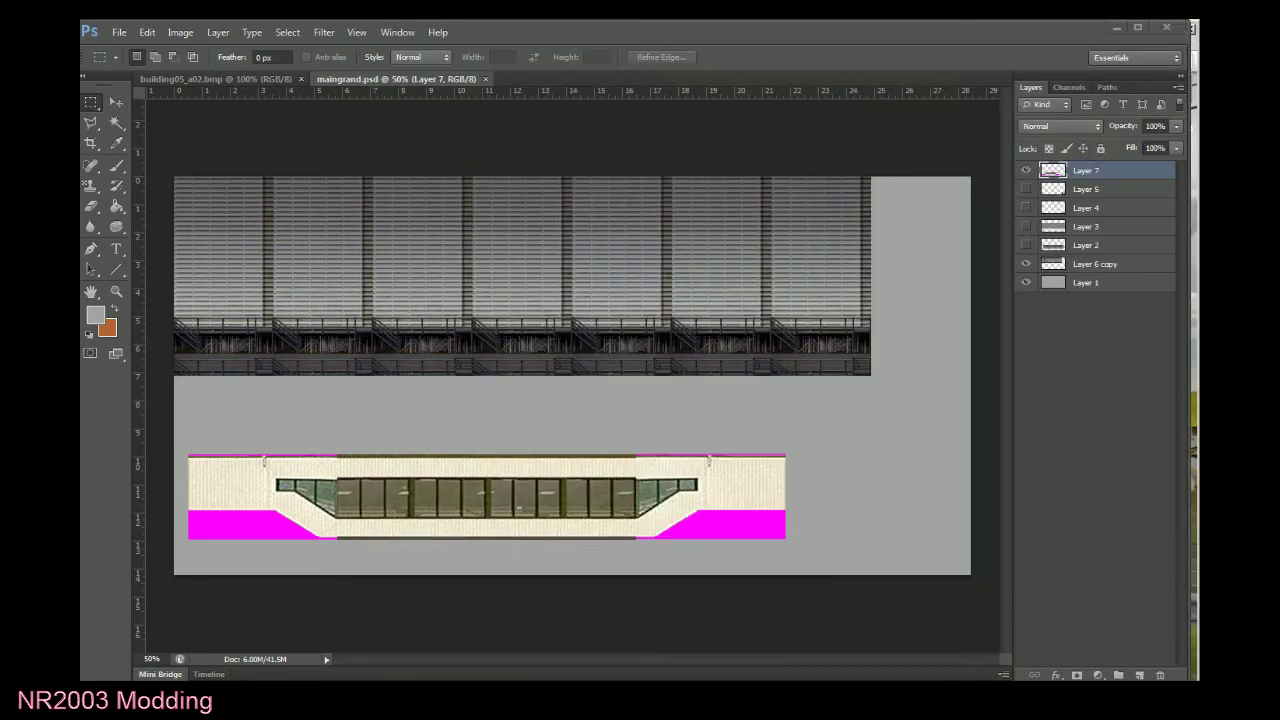
{"action": "right_click", "coordinate": [40, 157]}
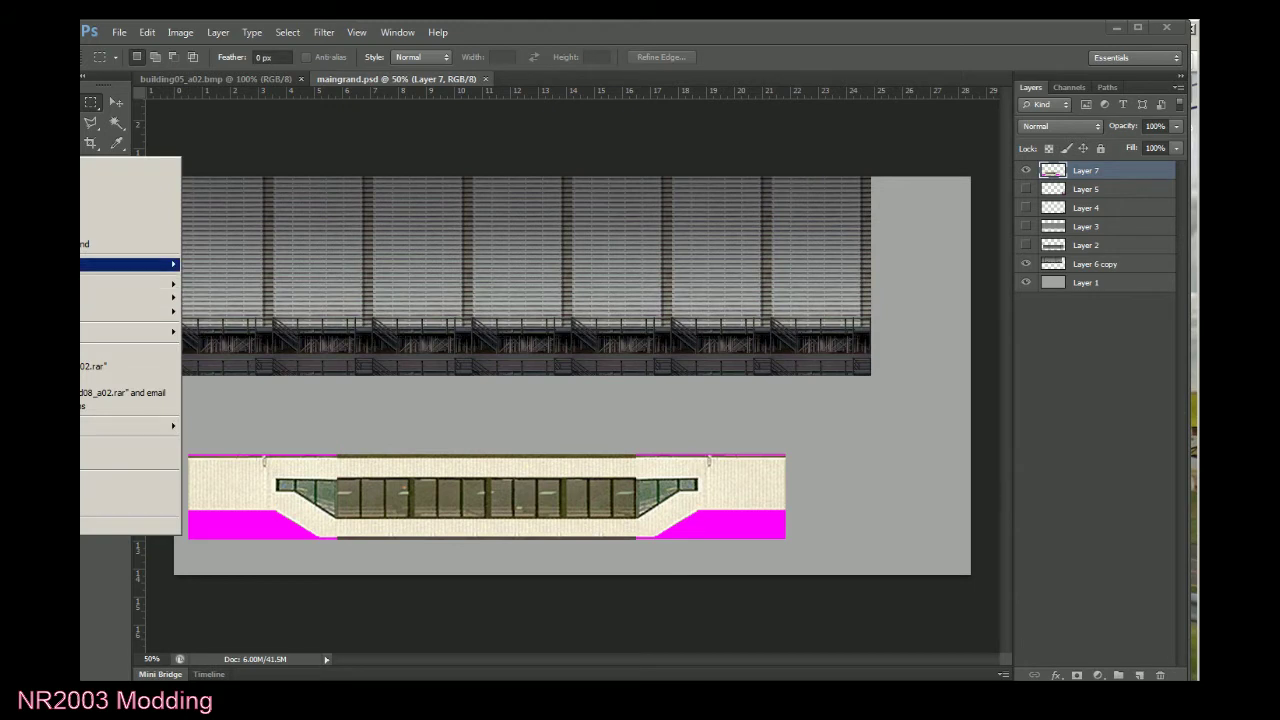
{"action": "mouse_move", "coordinate": [90, 265]}
{"action": "left_click", "coordinate": [284, 268]}
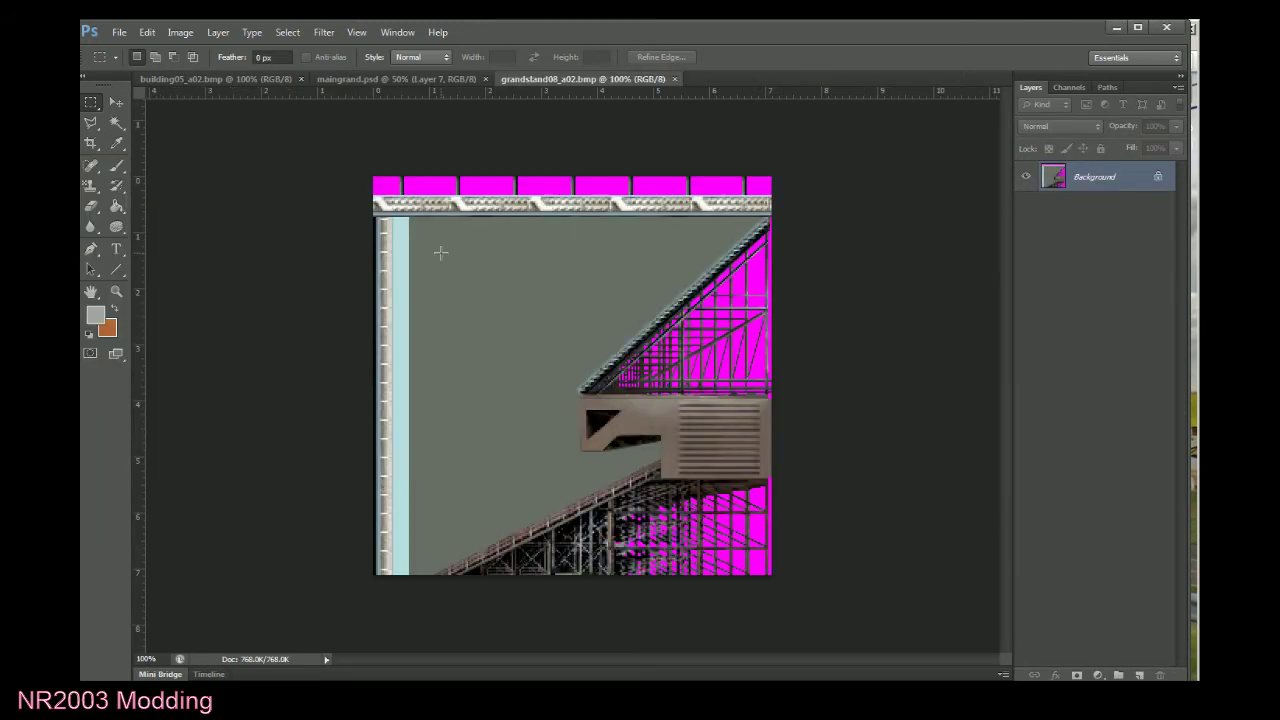
Outline the triangular steel support framework under the sloped stand in grandstand08_a02.bmp with the Polygonal Lasso.
{"action": "left_click", "coordinate": [92, 121]}
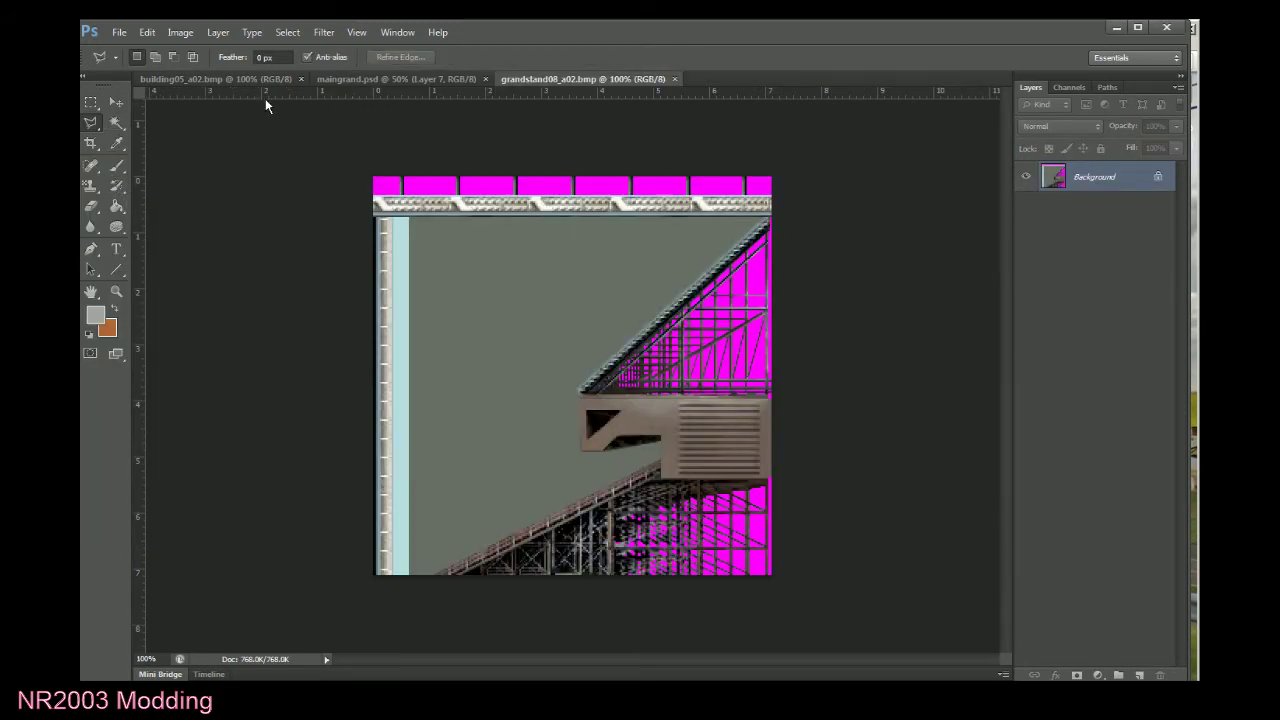
{"action": "key", "text": "ctrl+plus"}
{"action": "key", "text": "ctrl+plus"}
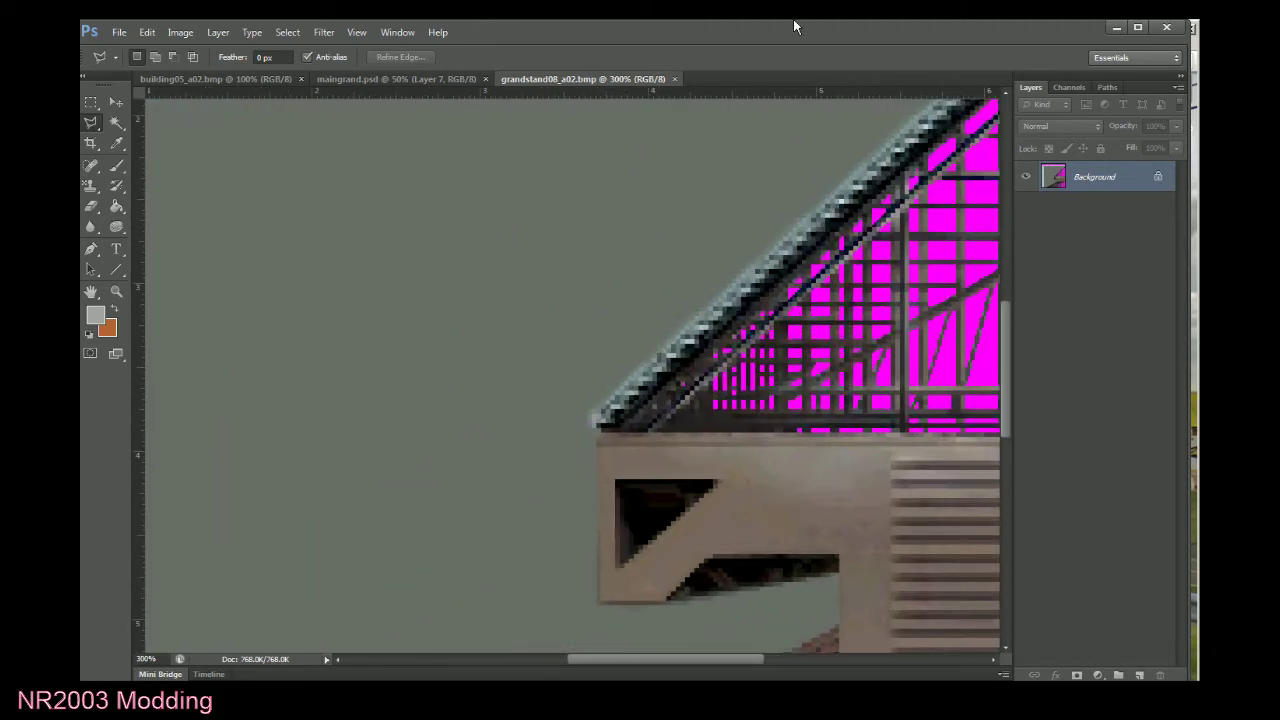
{"action": "left_click", "coordinate": [601, 430]}
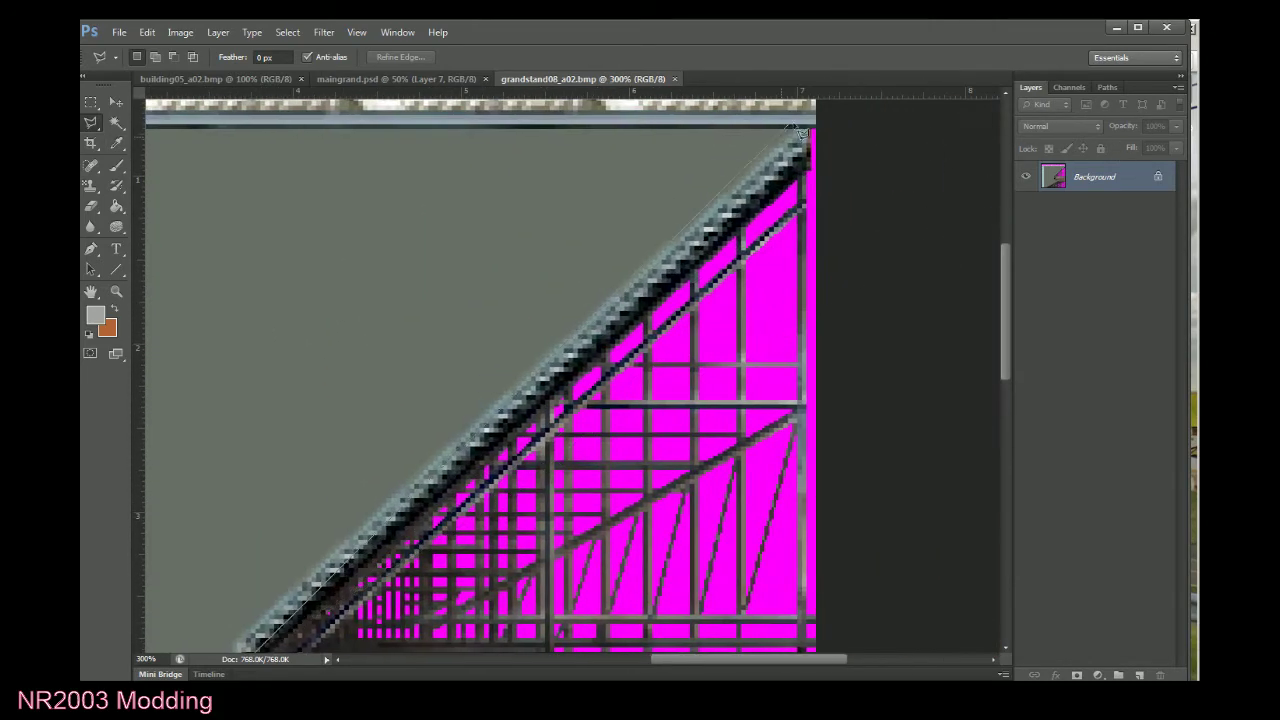
{"action": "left_click", "coordinate": [841, 124]}
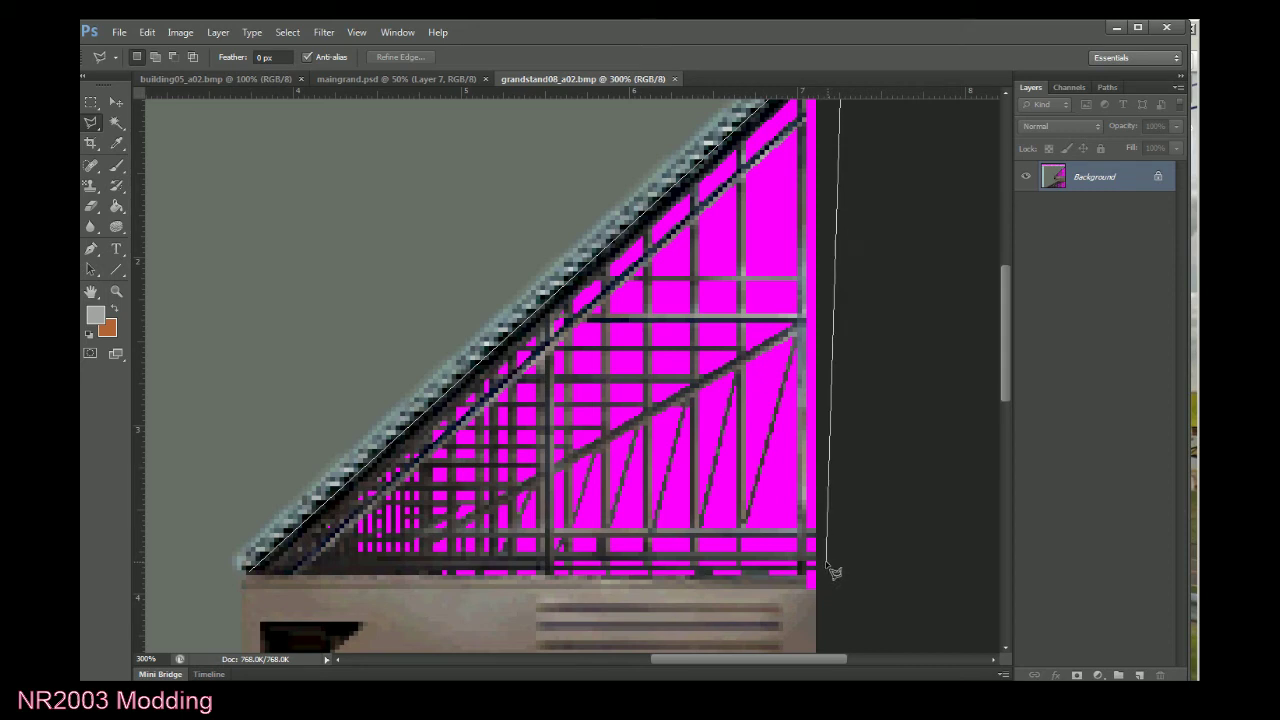
{"action": "left_click", "coordinate": [833, 574]}
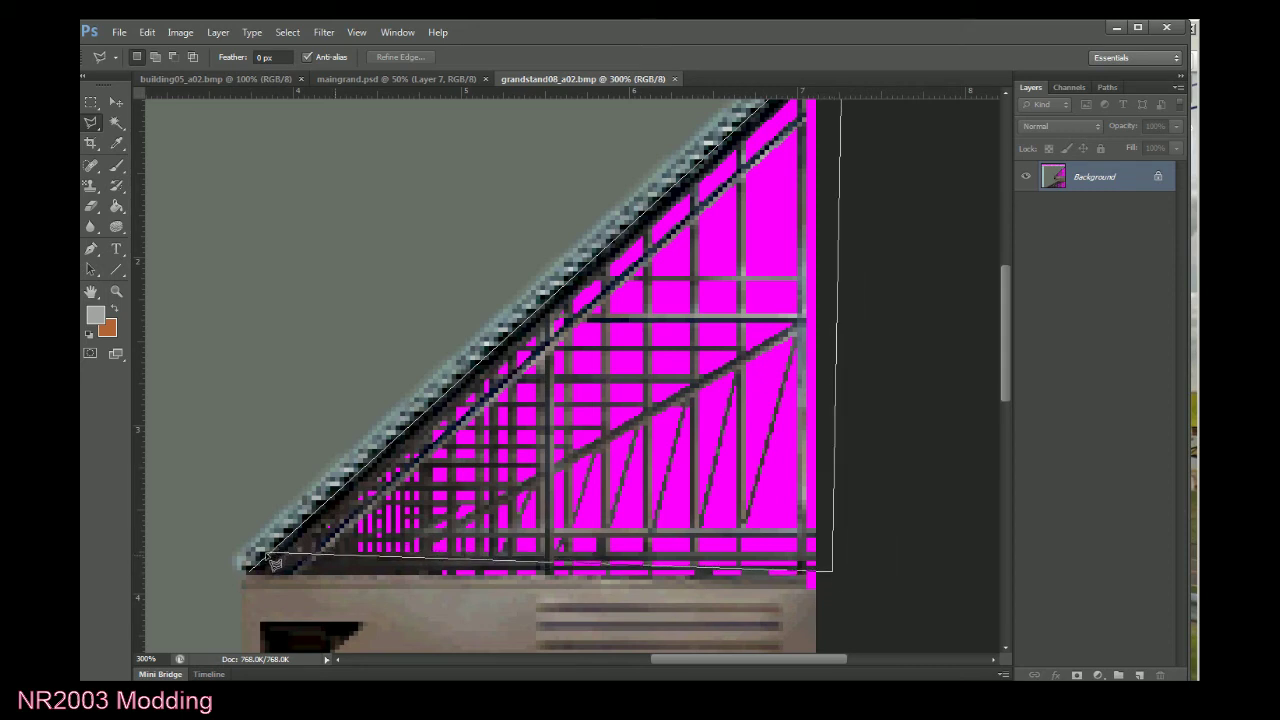
{"action": "left_click", "coordinate": [250, 573]}
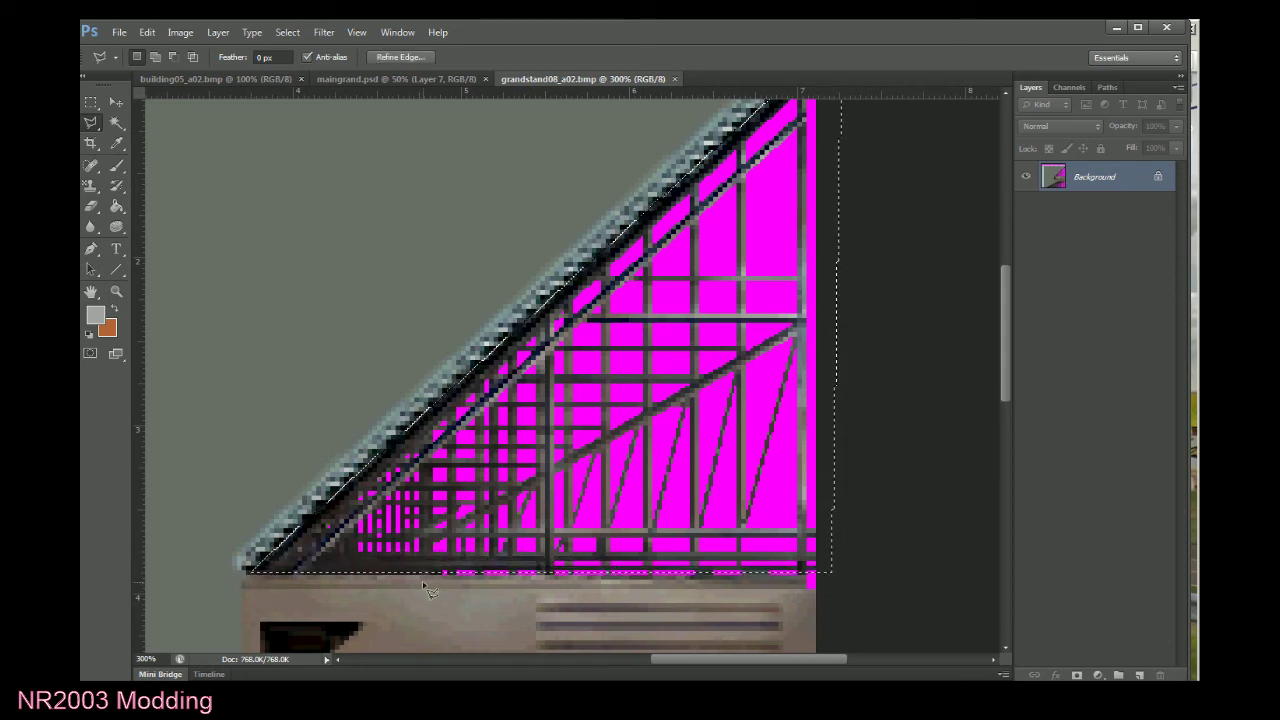
Copy the selected framework into maingrand.psd and move it onto the empty grey area beside the press box strip.
{"action": "left_click", "coordinate": [228, 79]}
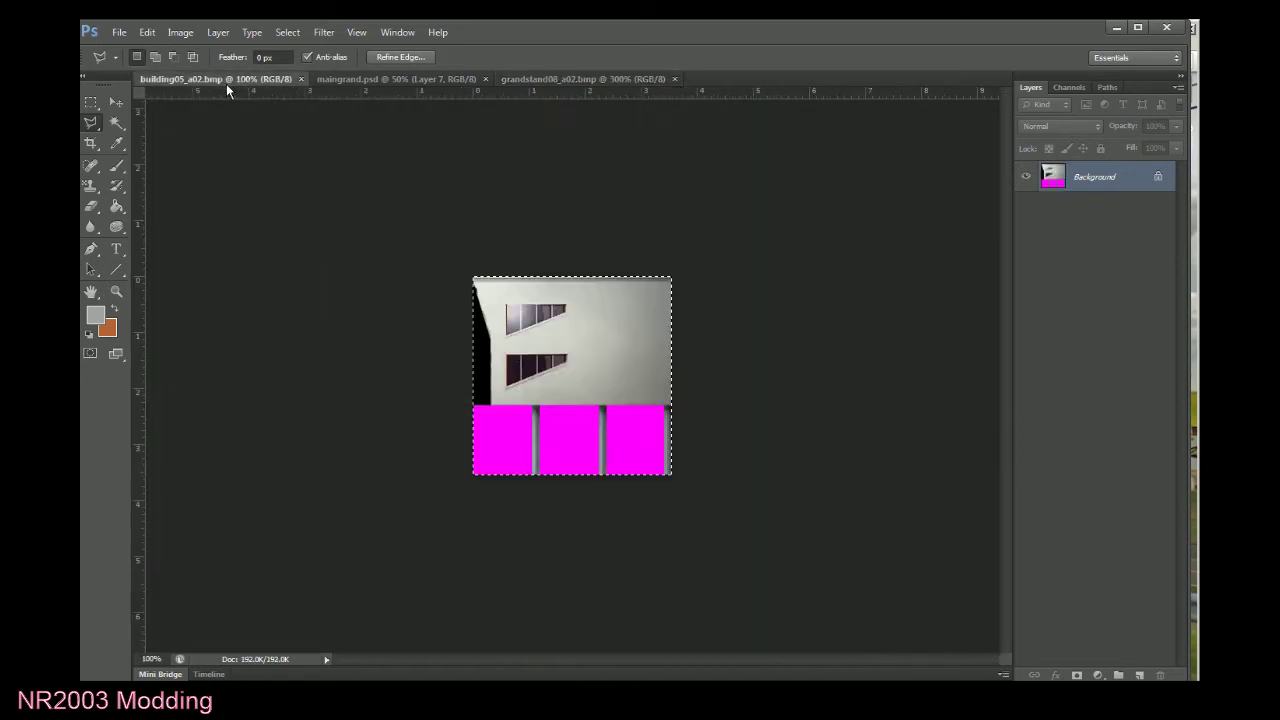
{"action": "left_click", "coordinate": [372, 80]}
{"action": "key", "text": "ctrl+v"}
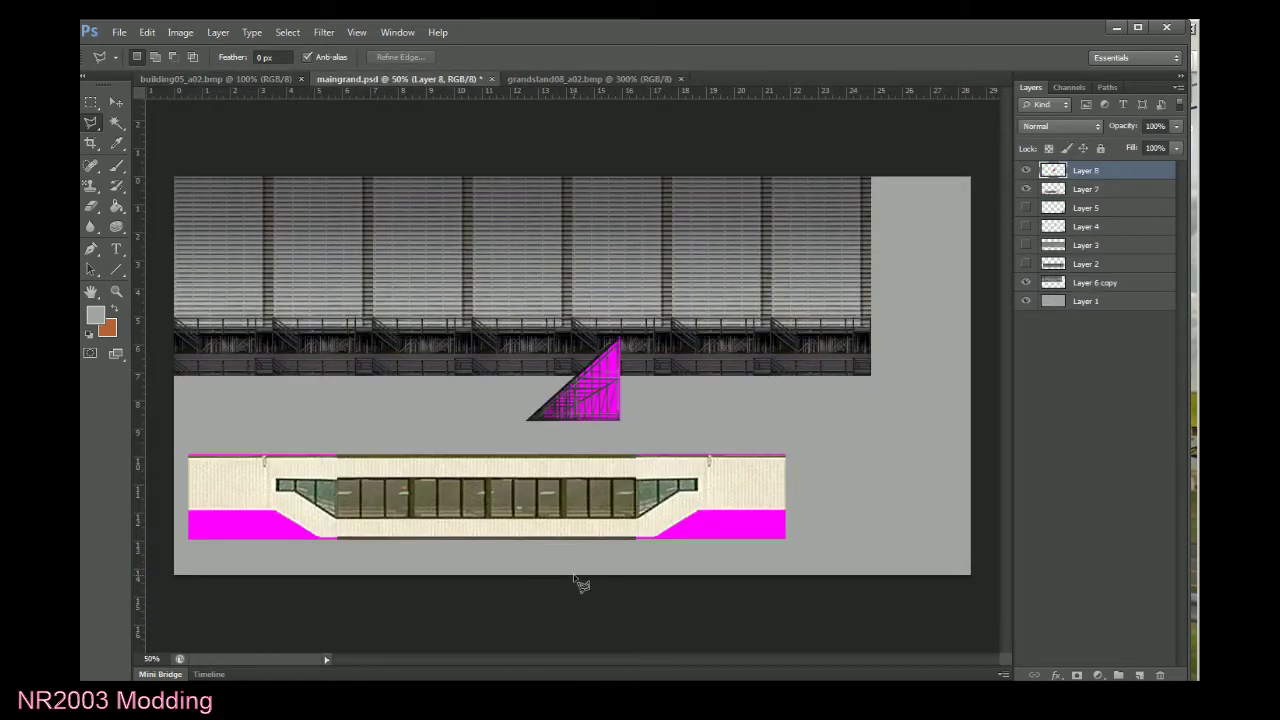
{"action": "left_click", "coordinate": [115, 101]}
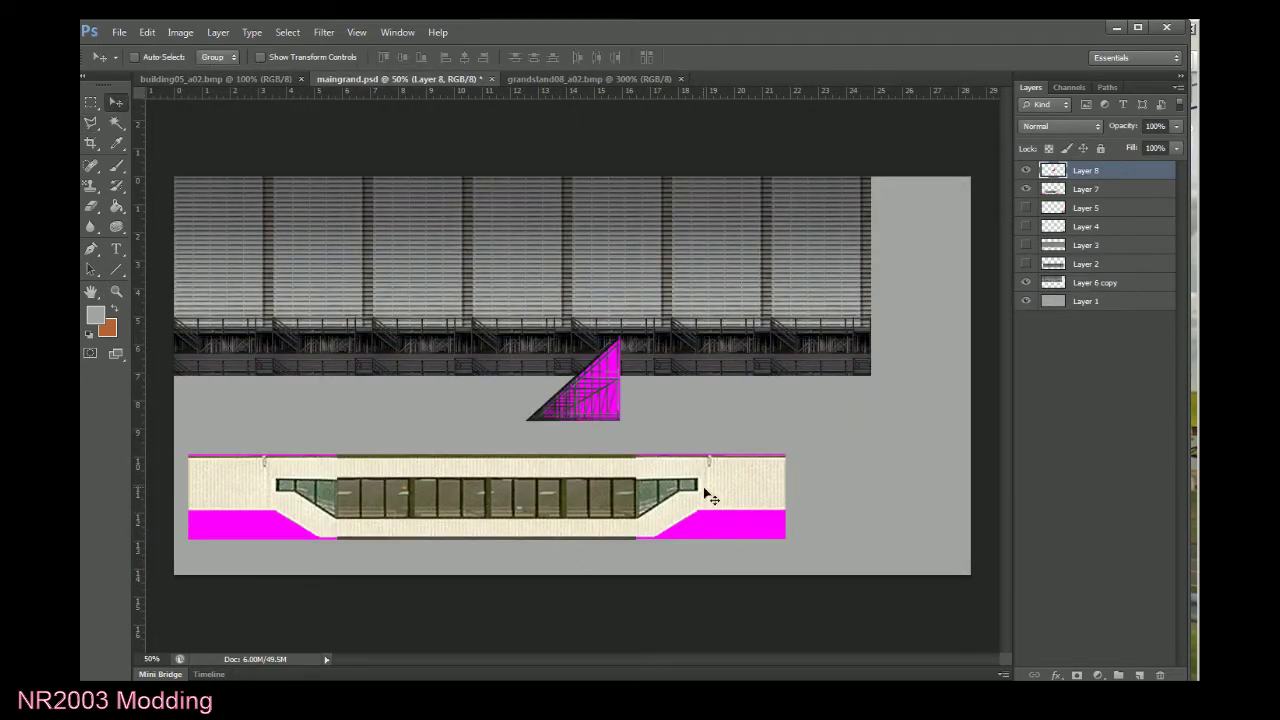
{"action": "left_click_drag", "start_coordinate": [590, 423], "coordinate": [904, 473]}
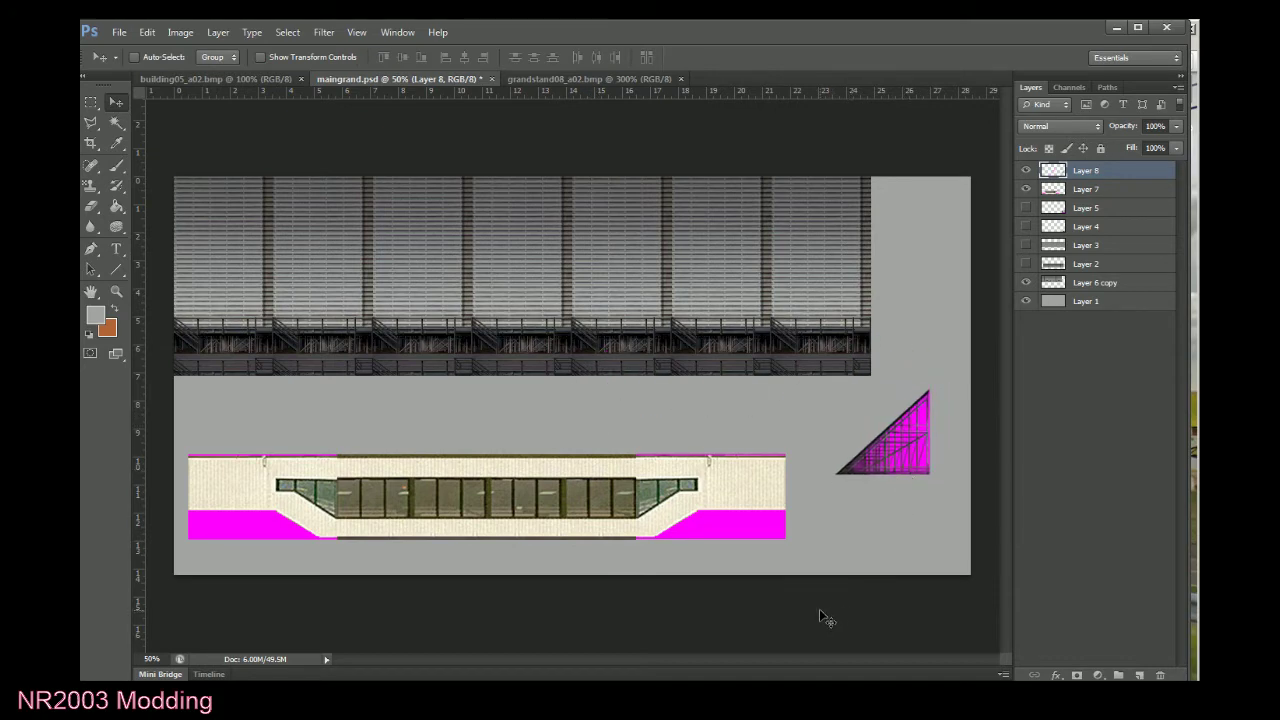
Move the triangular framework into the empty upper-right corner of the texture sheet, beside the seating rows.
{"action": "key", "text": "ctrl+1"}
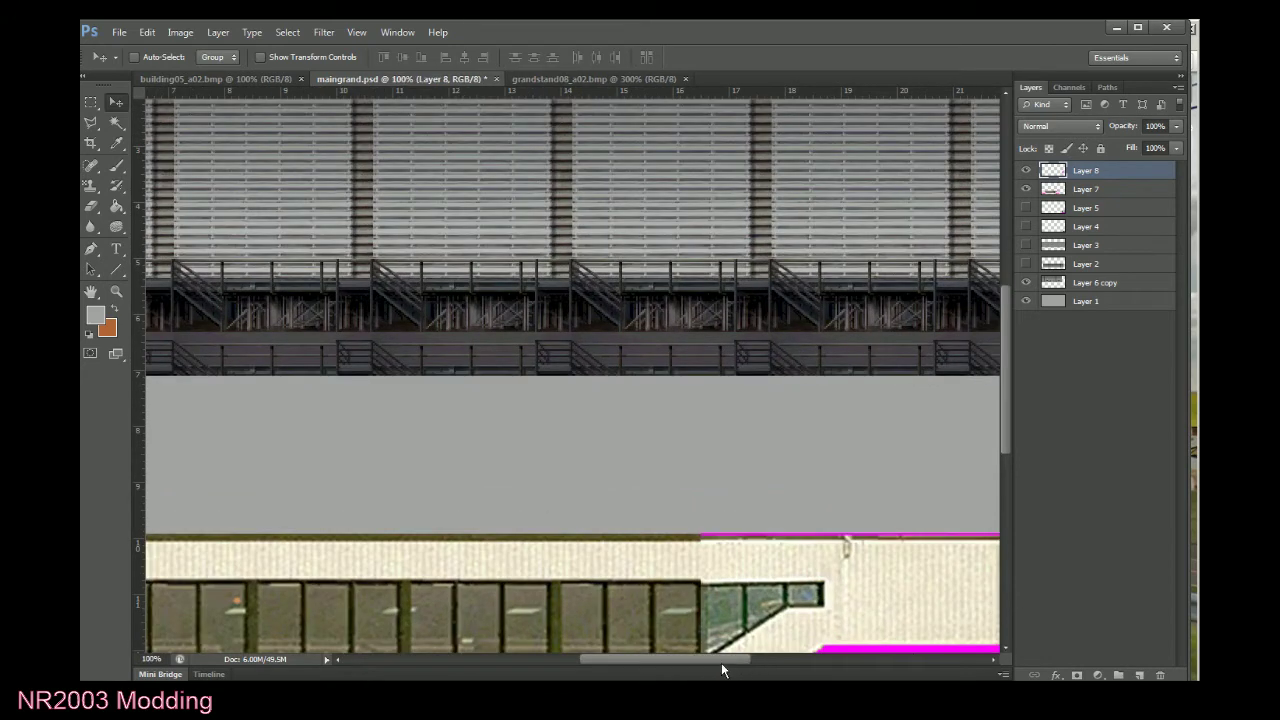
{"action": "left_click_drag", "start_coordinate": [721, 663], "coordinate": [829, 664]}
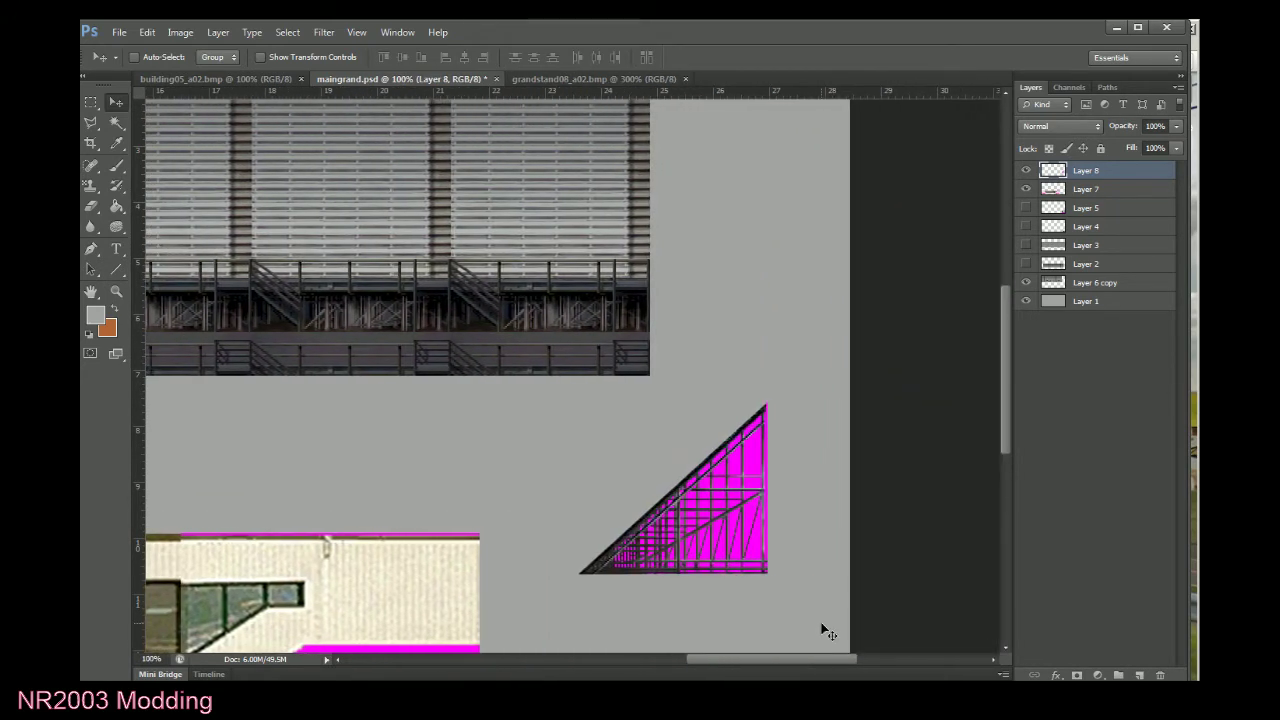
{"action": "key", "text": "ctrl+plus"}
{"action": "scroll", "coordinate": [937, 443], "scroll_direction": "down", "scroll_amount": 5}
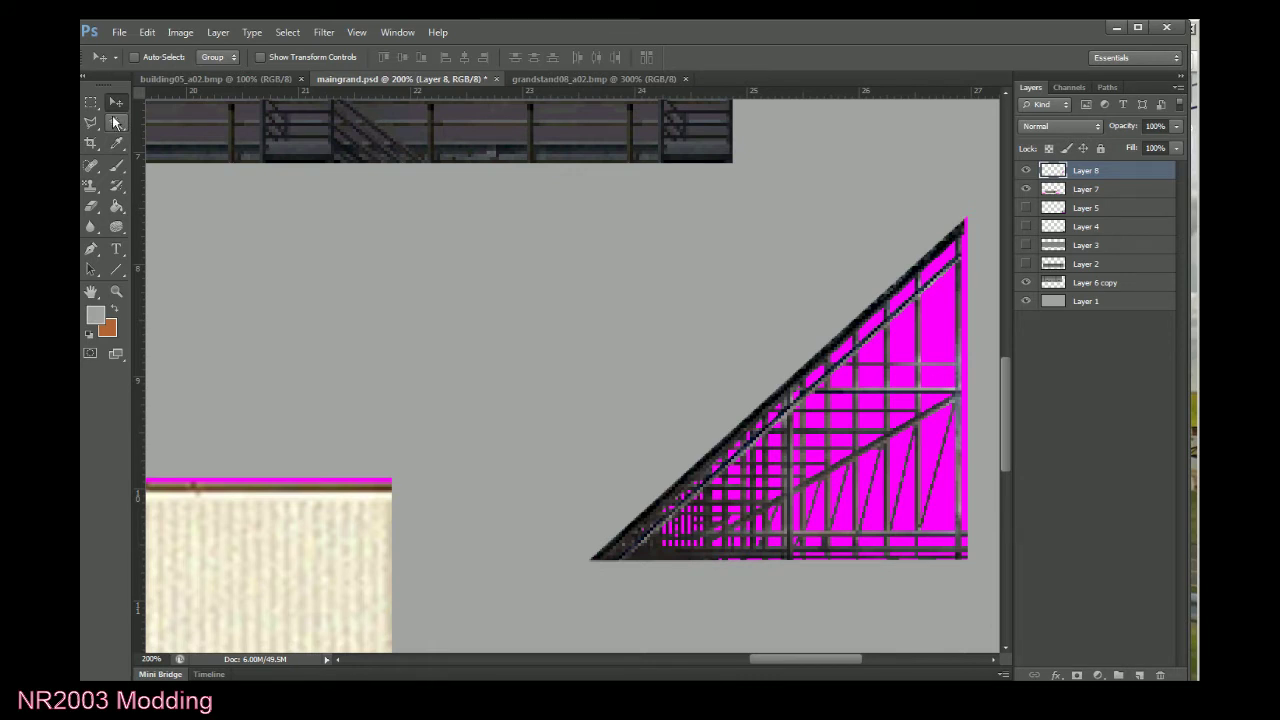
{"action": "scroll", "coordinate": [790, 405], "scroll_direction": "up", "scroll_amount": 2}
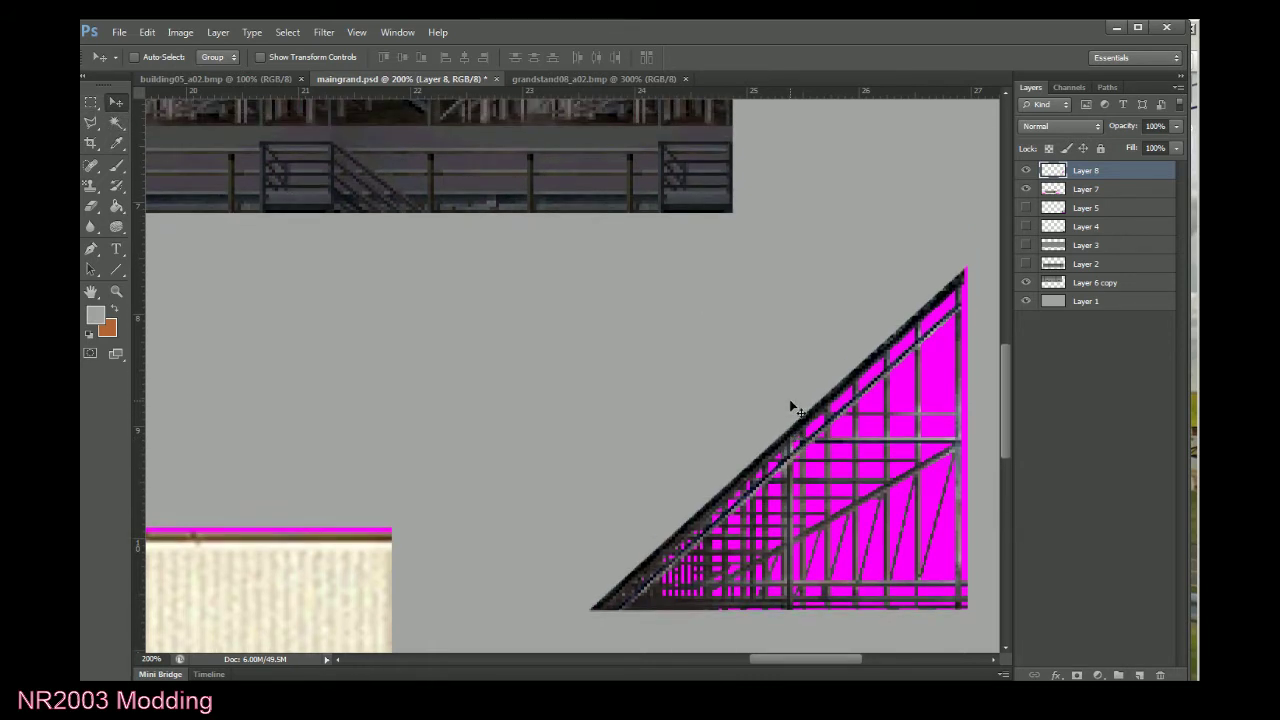
{"action": "scroll", "coordinate": [790, 405], "scroll_direction": "up", "scroll_amount": 1}
{"action": "left_click_drag", "start_coordinate": [849, 659], "coordinate": [875, 659]}
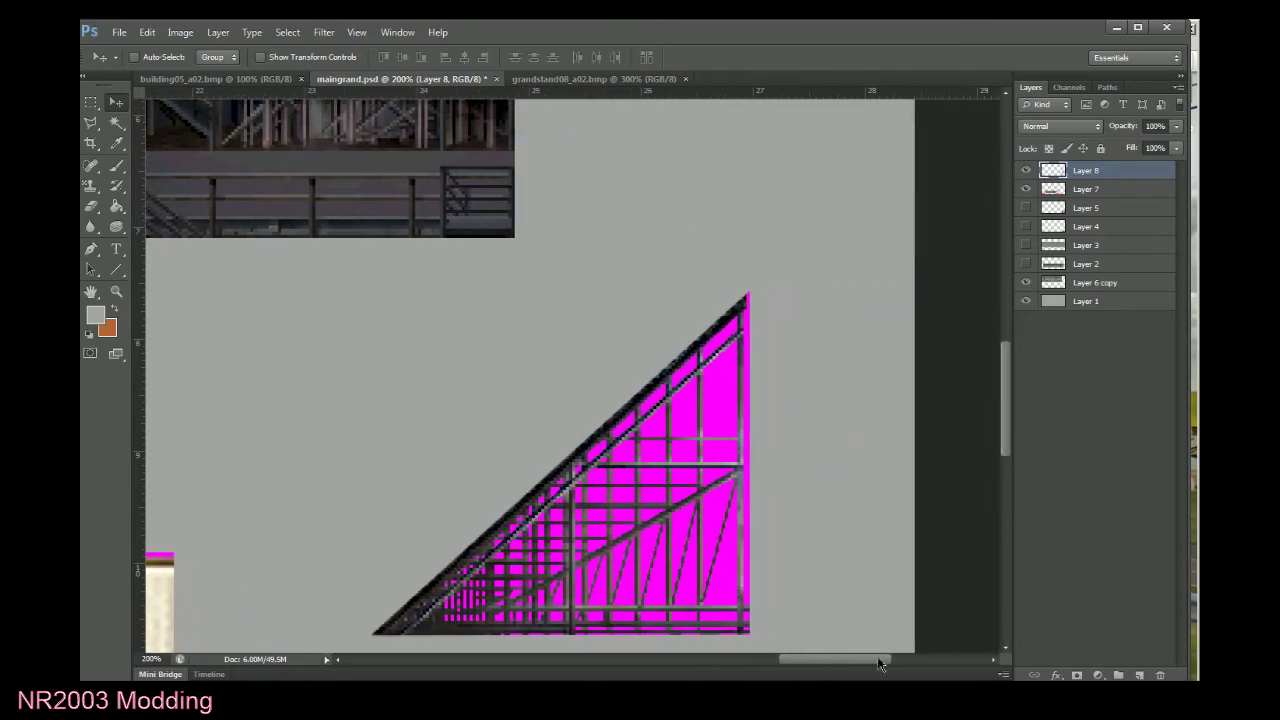
{"action": "left_click_drag", "start_coordinate": [529, 423], "coordinate": [675, 169]}
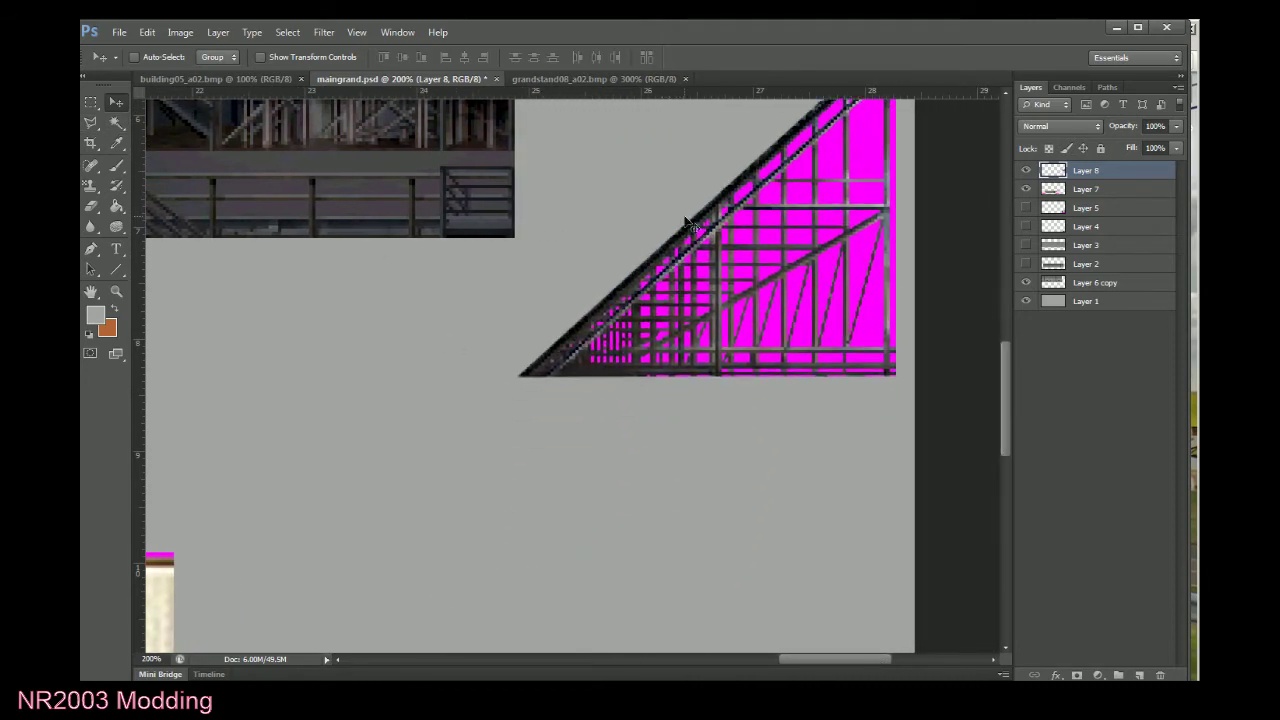
{"action": "scroll", "coordinate": [745, 440], "scroll_direction": "up", "scroll_amount": 5}
{"action": "scroll", "coordinate": [745, 440], "scroll_direction": "up", "scroll_amount": 1}
{"action": "left_click_drag", "start_coordinate": [774, 521], "coordinate": [773, 293]}
{"action": "scroll", "coordinate": [775, 318], "scroll_direction": "up", "scroll_amount": 2}
{"action": "left_click_drag", "start_coordinate": [1001, 348], "coordinate": [1001, 255]}
{"action": "left_click_drag", "start_coordinate": [803, 534], "coordinate": [818, 210]}
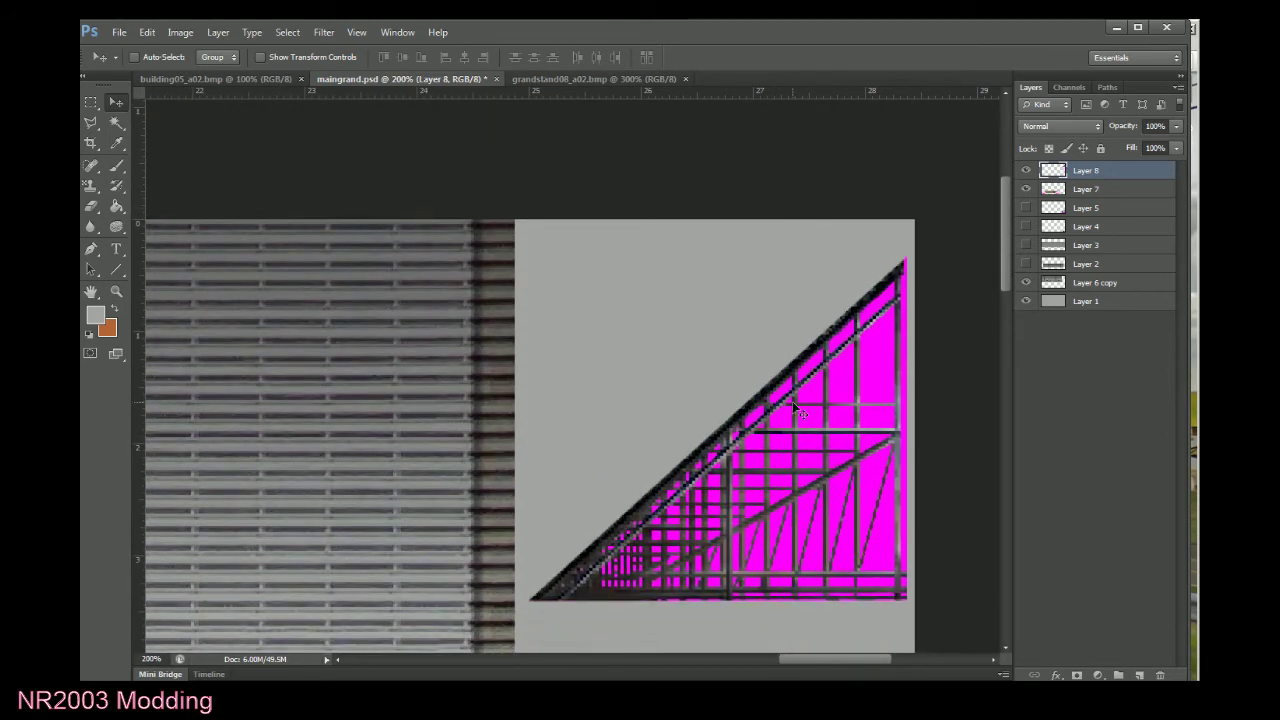
{"action": "left_click_drag", "start_coordinate": [792, 401], "coordinate": [799, 375]}
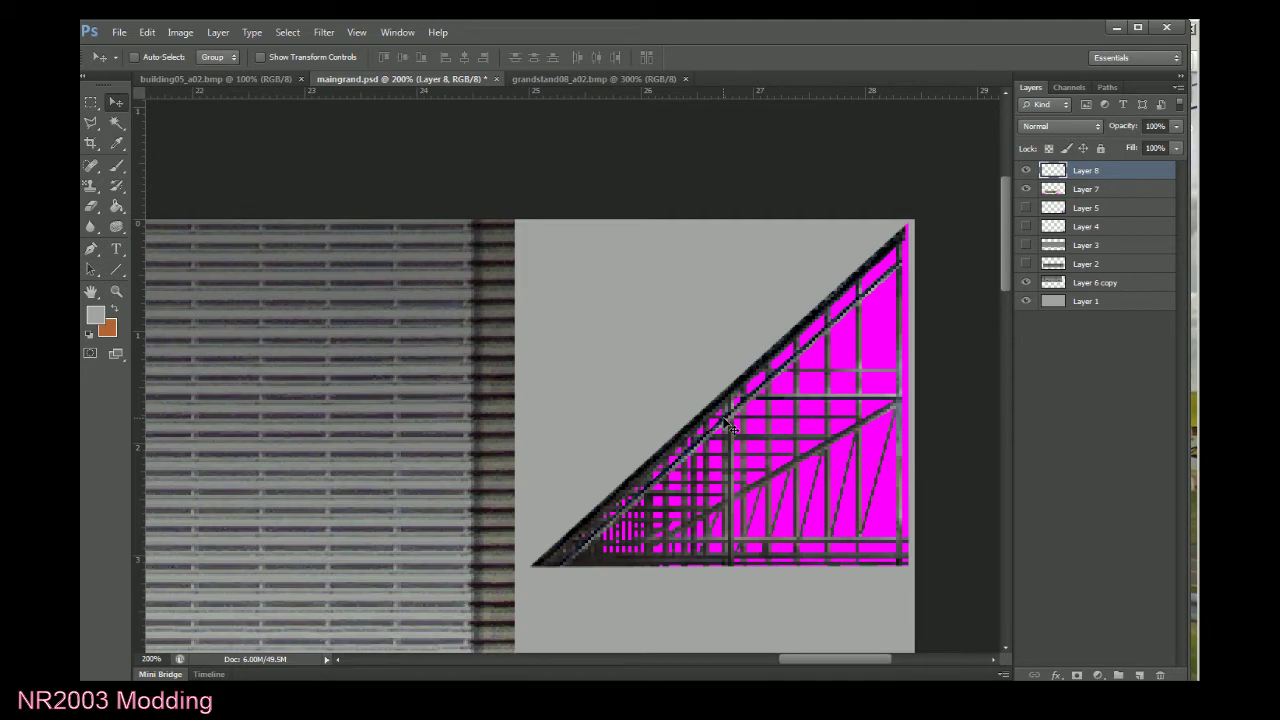
Save maingrand.psd and flatten the image, discarding the hidden layers.
{"action": "left_click", "coordinate": [119, 32]}
{"action": "left_click", "coordinate": [166, 184]}
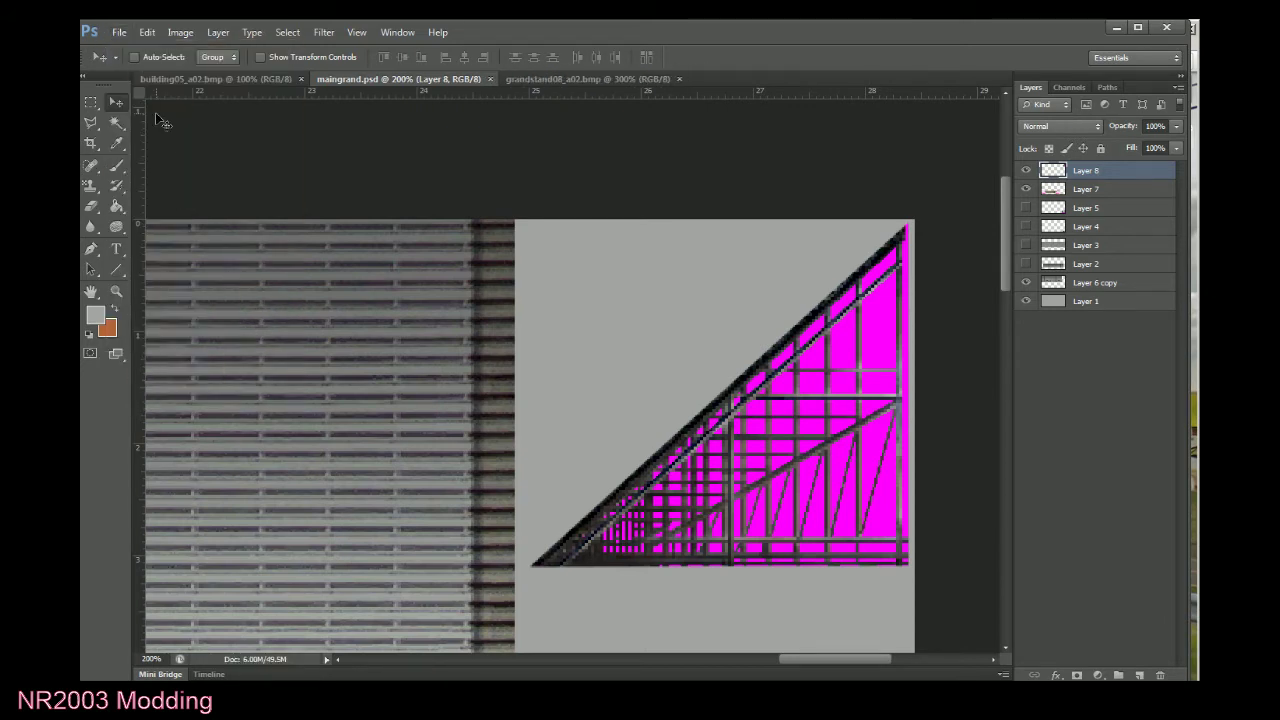
{"action": "left_click", "coordinate": [218, 32]}
{"action": "left_click", "coordinate": [286, 484]}
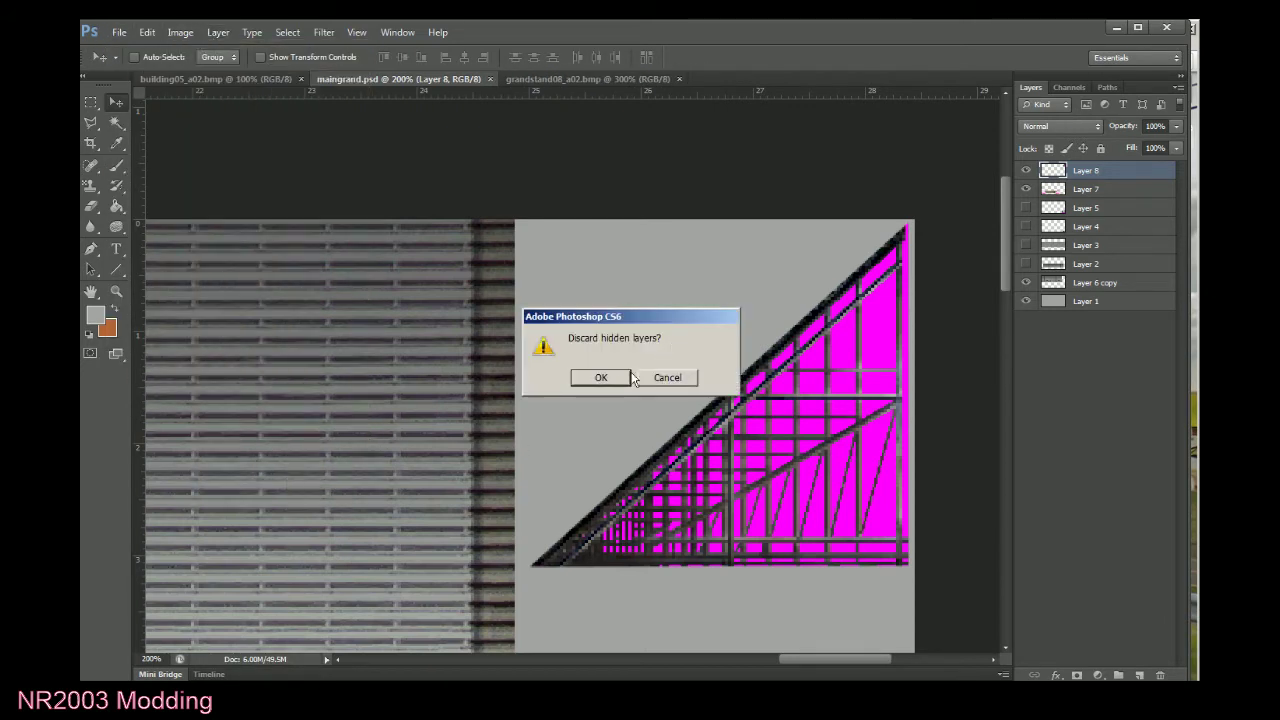
{"action": "left_click", "coordinate": [601, 377]}
Save the flattened texture to the Desktop as maingrand.bmp, replacing the existing file, in Windows format at 24 bit depth.
{"action": "left_click", "coordinate": [119, 32]}
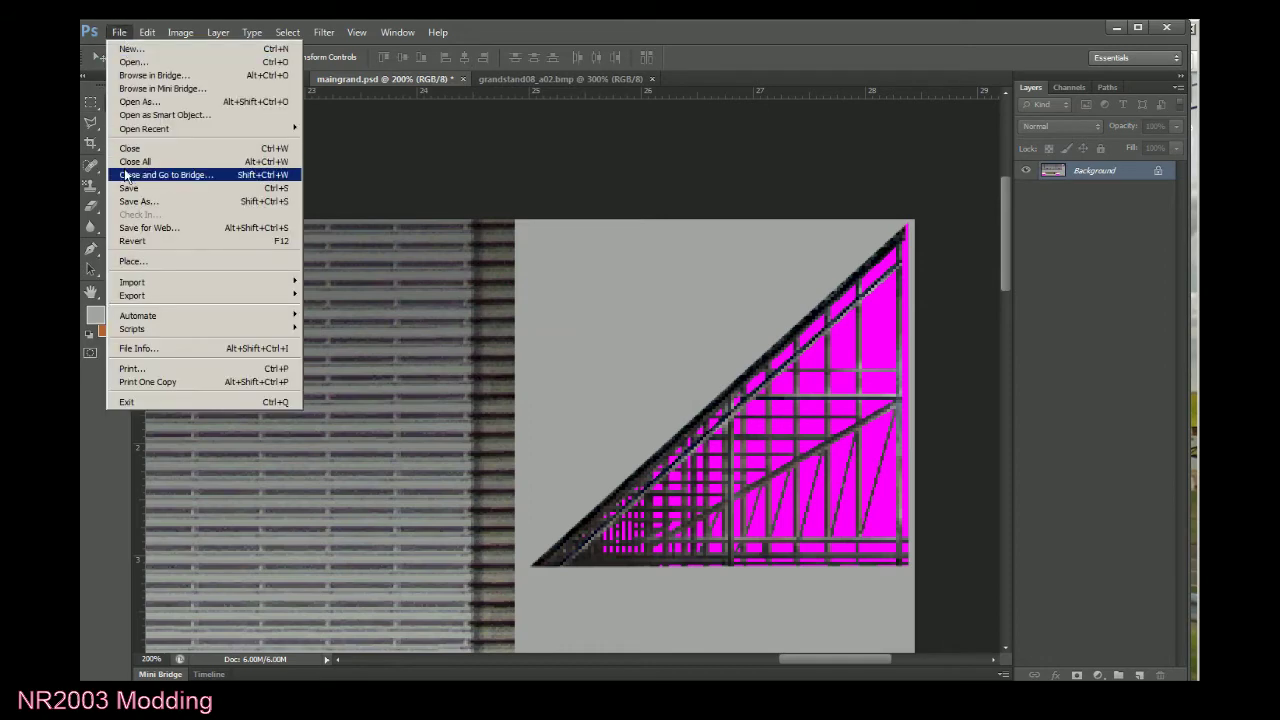
{"action": "left_click", "coordinate": [145, 208]}
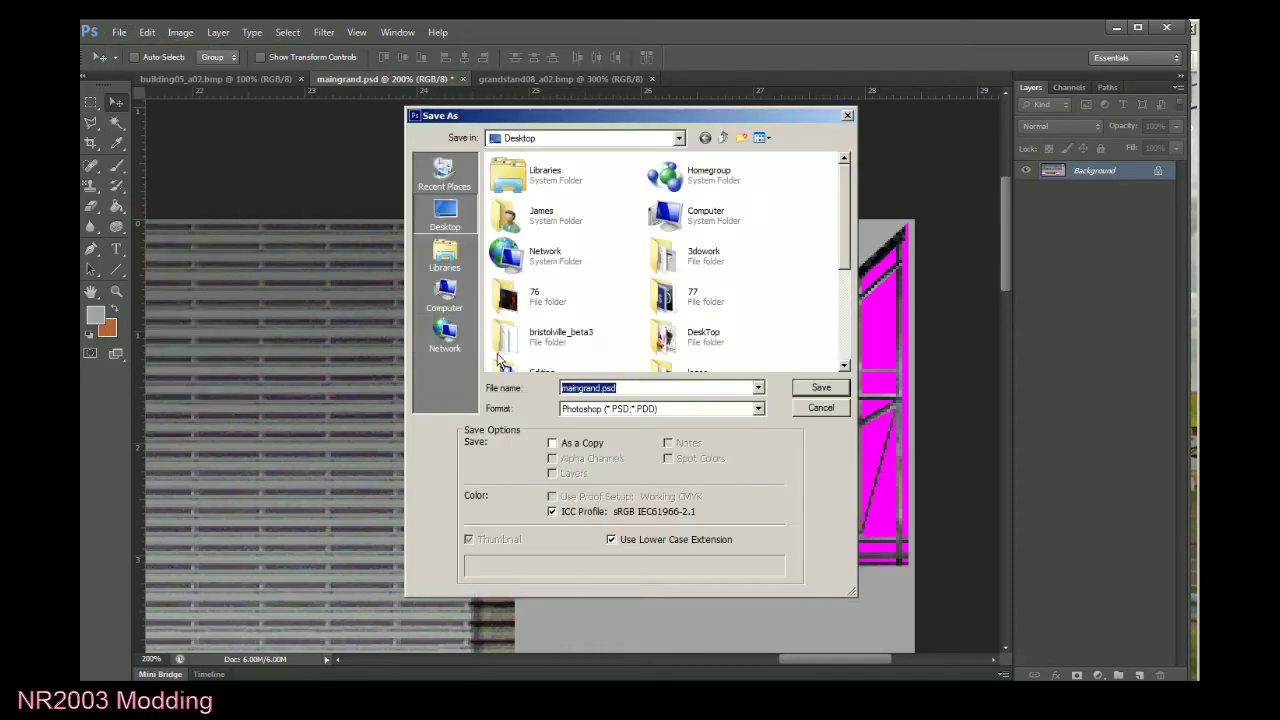
{"action": "left_click", "coordinate": [580, 409]}
{"action": "left_click", "coordinate": [585, 444]}
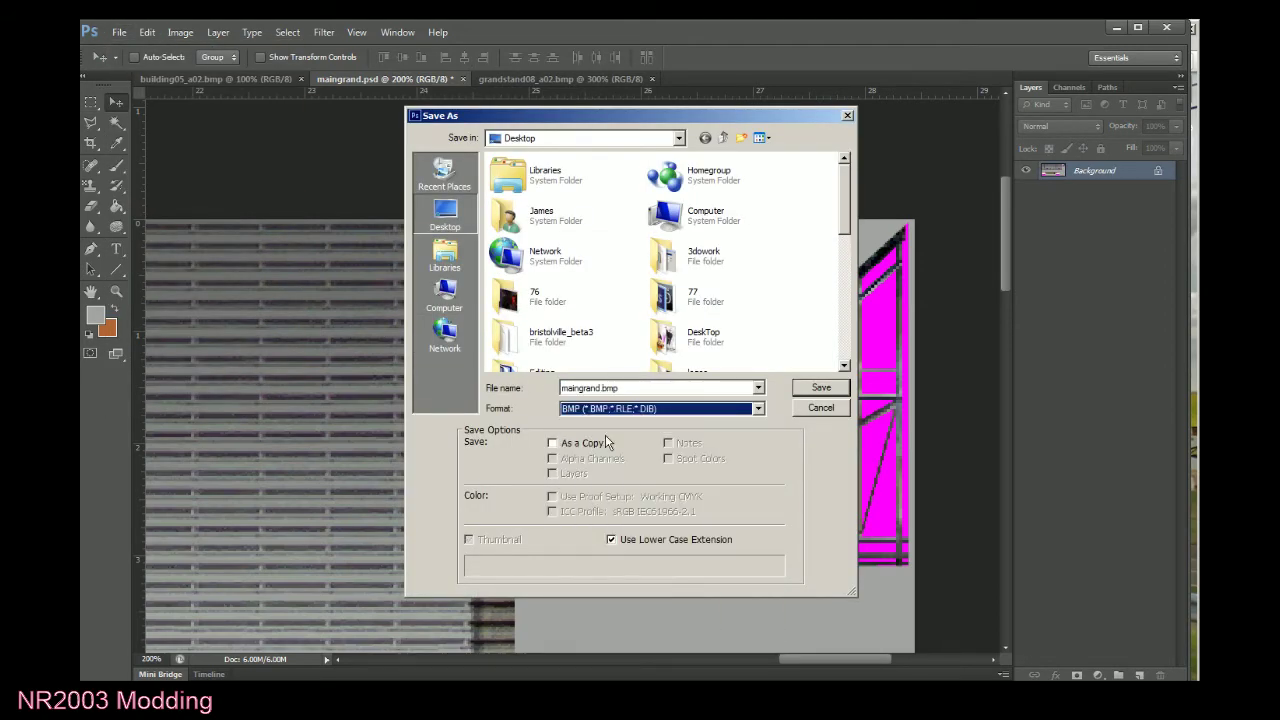
{"action": "left_click", "coordinate": [808, 389]}
{"action": "left_click", "coordinate": [600, 378]}
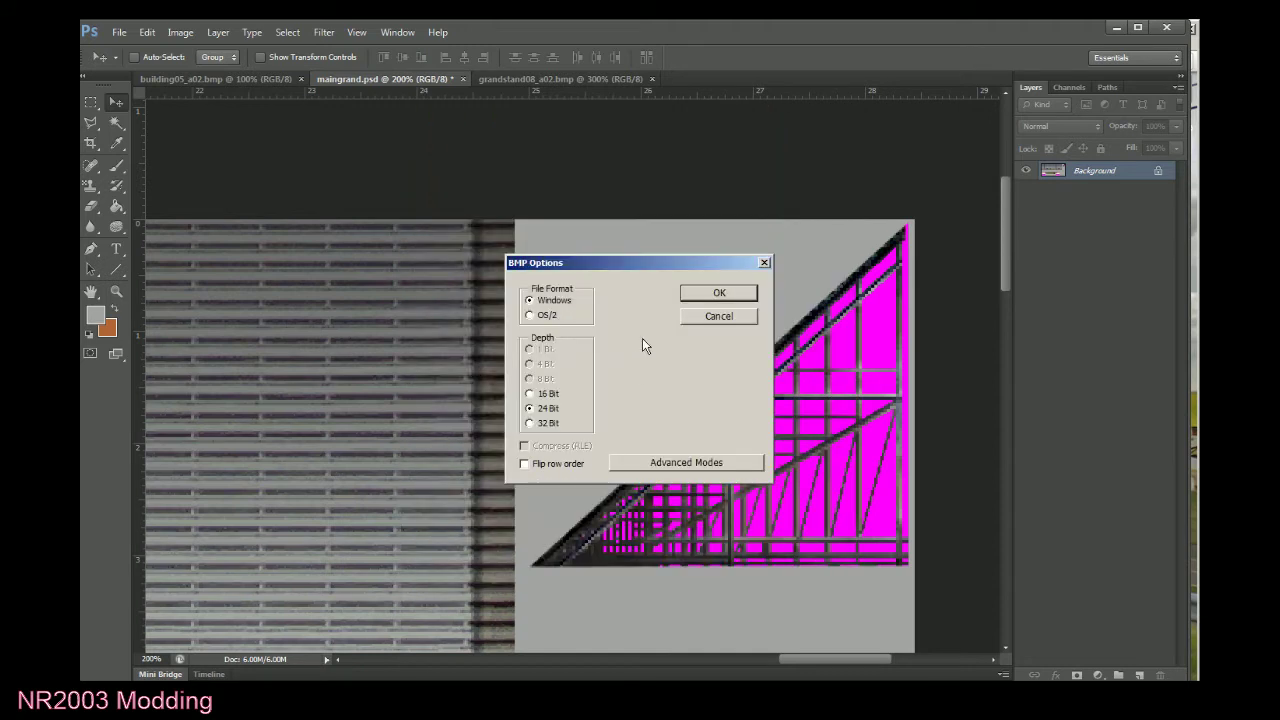
{"action": "left_click", "coordinate": [724, 292]}
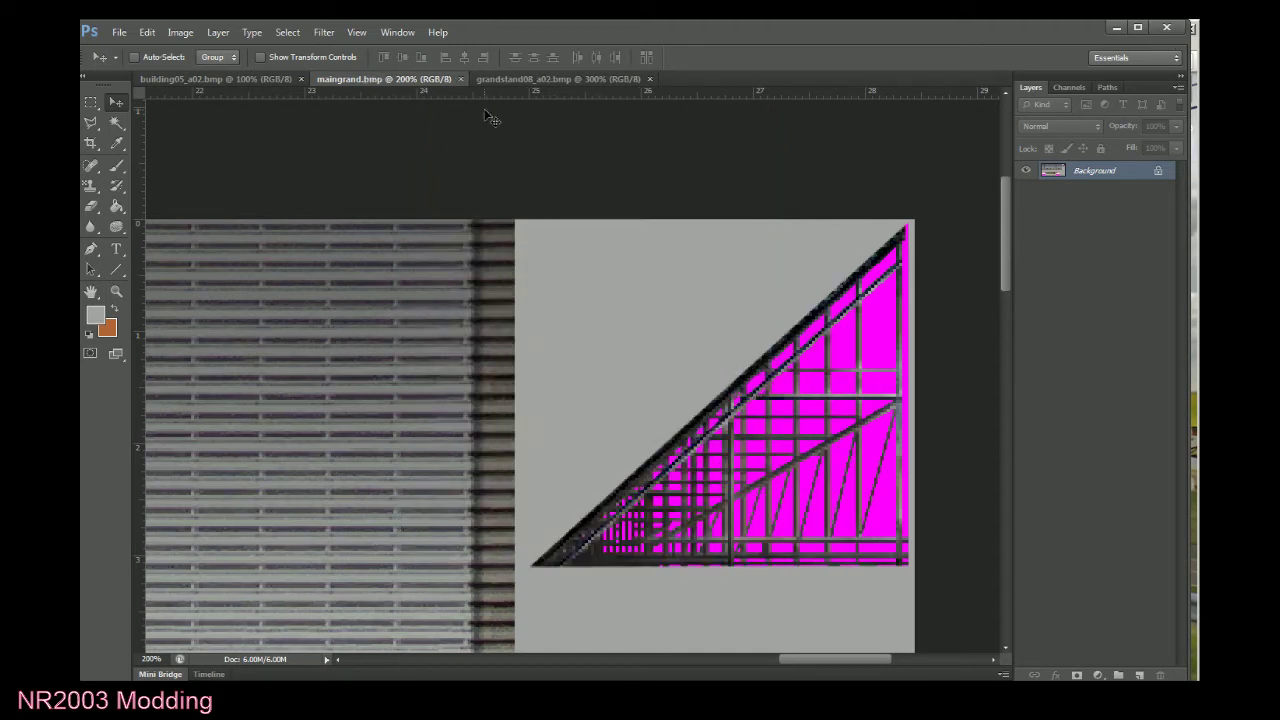
Close all three open images and minimize Photoshop and Google Earth to return to dtalowes_maingrand.max in 3ds Max.
{"action": "left_click", "coordinate": [463, 80]}
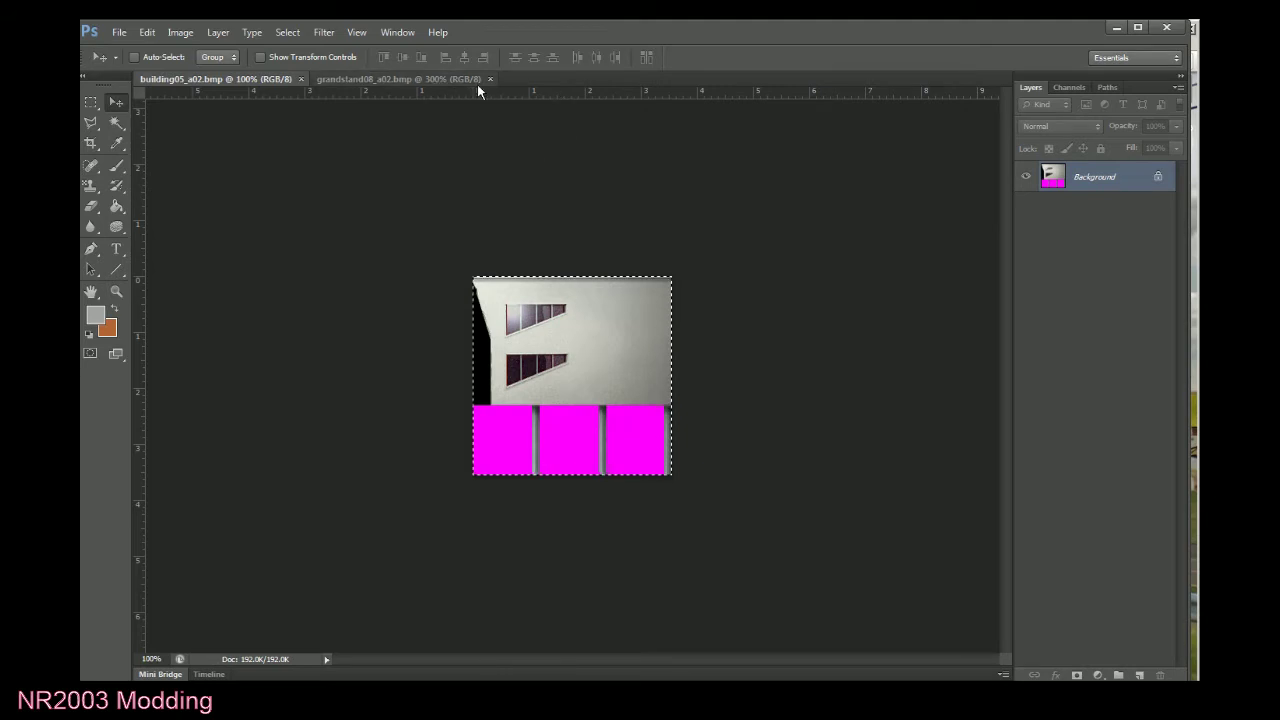
{"action": "left_click", "coordinate": [490, 79]}
{"action": "left_click", "coordinate": [301, 79]}
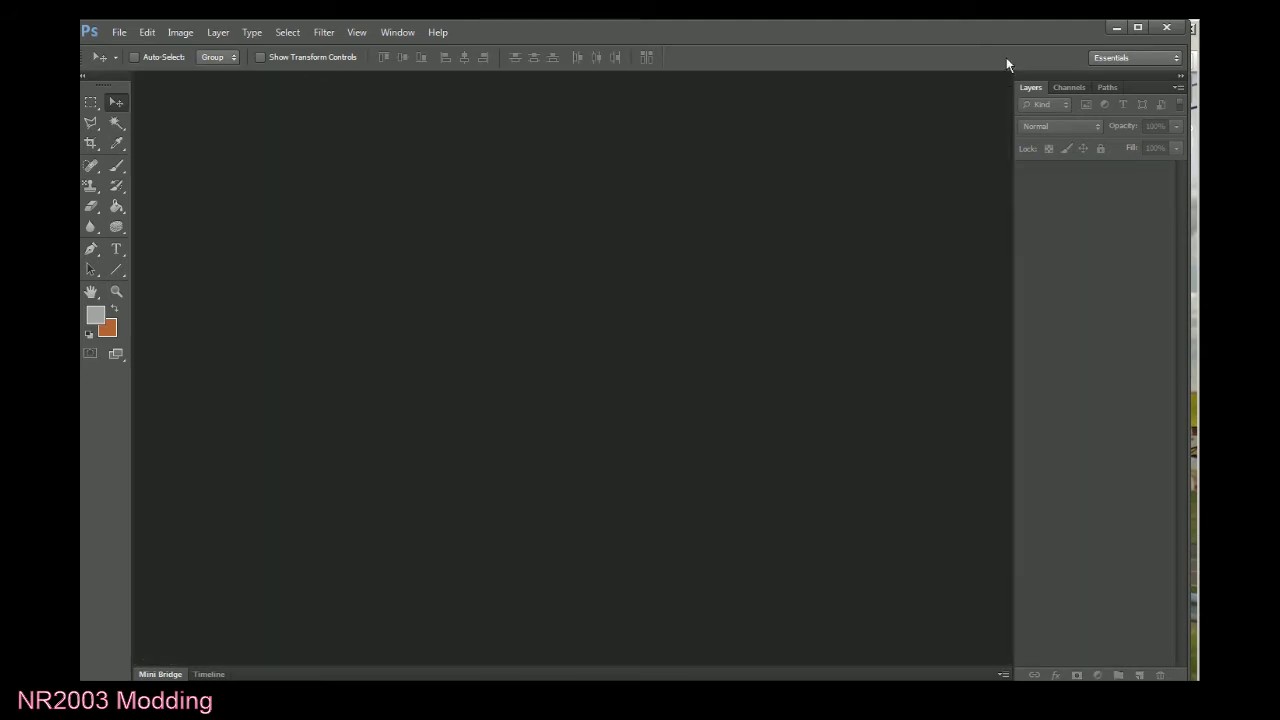
{"action": "left_click", "coordinate": [1116, 27]}
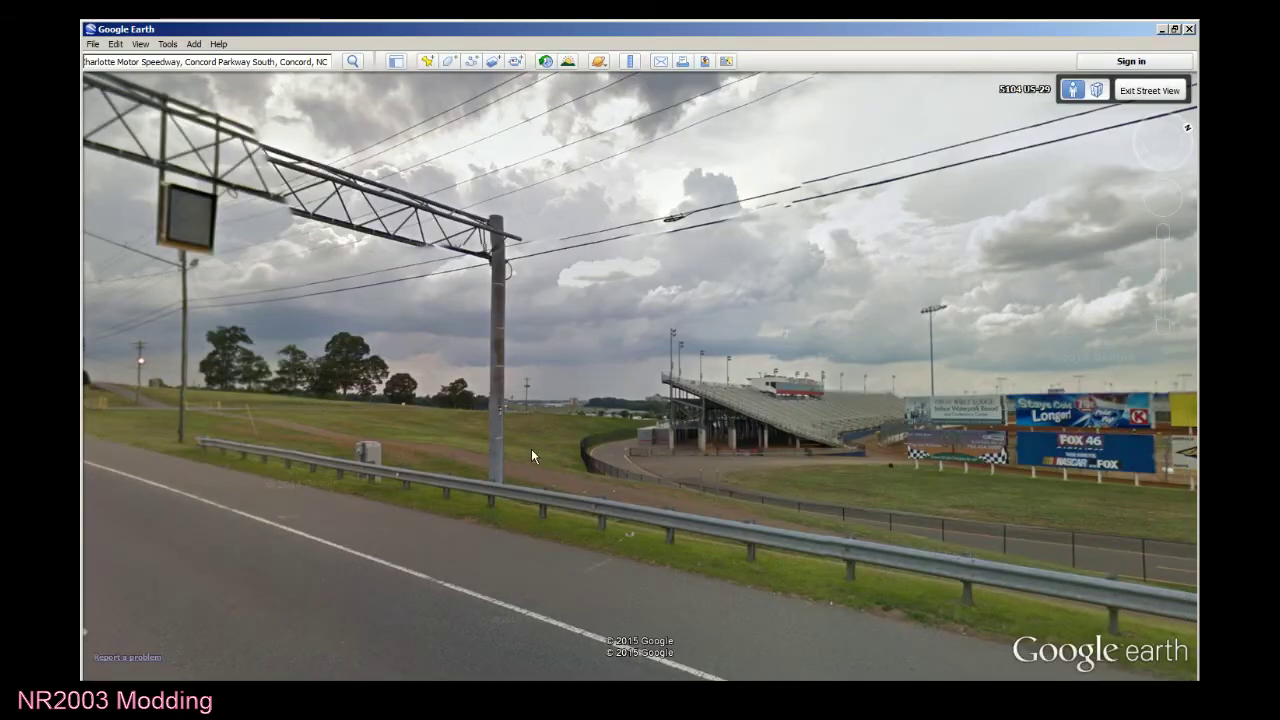
{"action": "left_click", "coordinate": [1161, 30]}
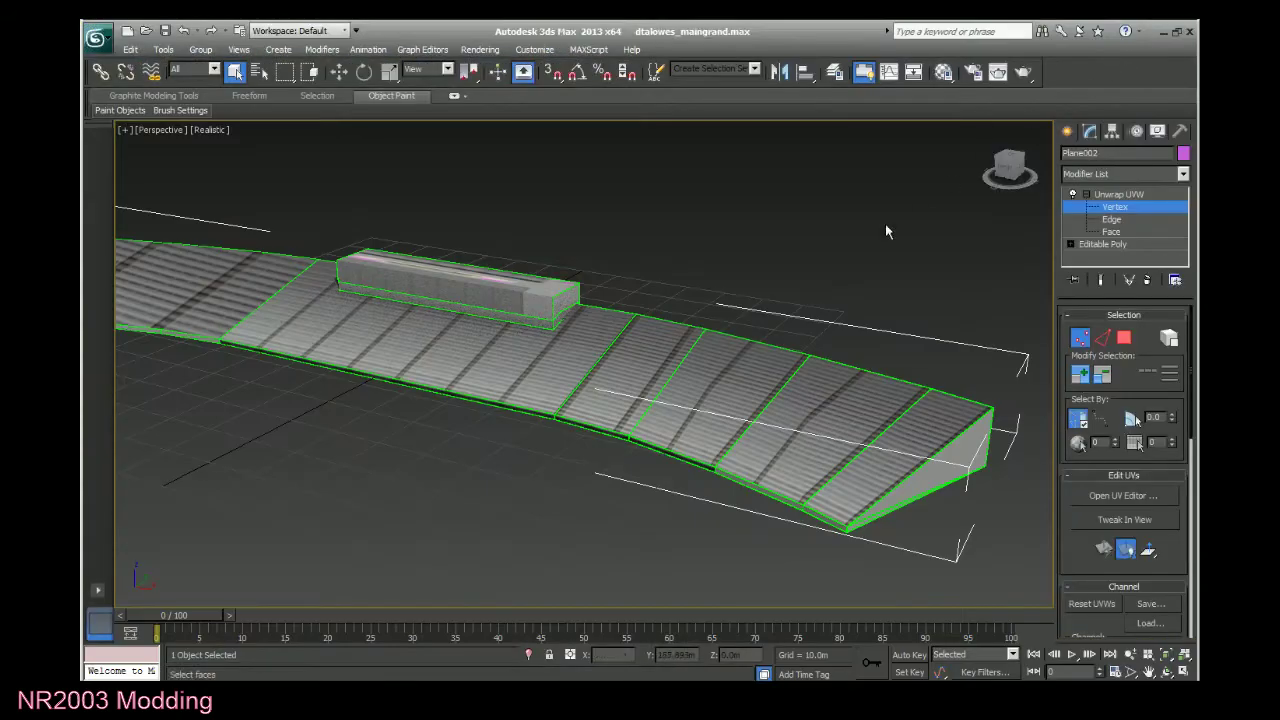
Select the triangular end-wall face of the grandstand and open it in the maximized UV editor.
{"action": "left_click", "coordinate": [1133, 231]}
{"action": "left_click", "coordinate": [950, 462]}
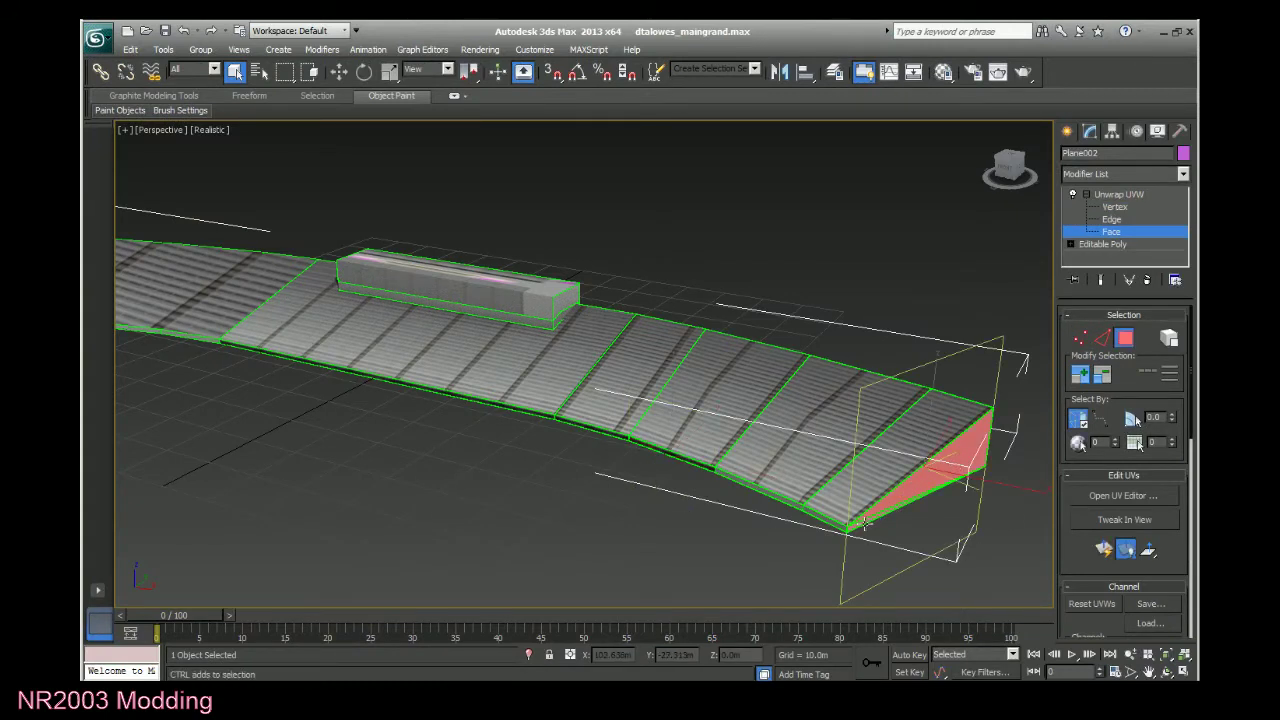
{"action": "left_click", "coordinate": [1115, 497]}
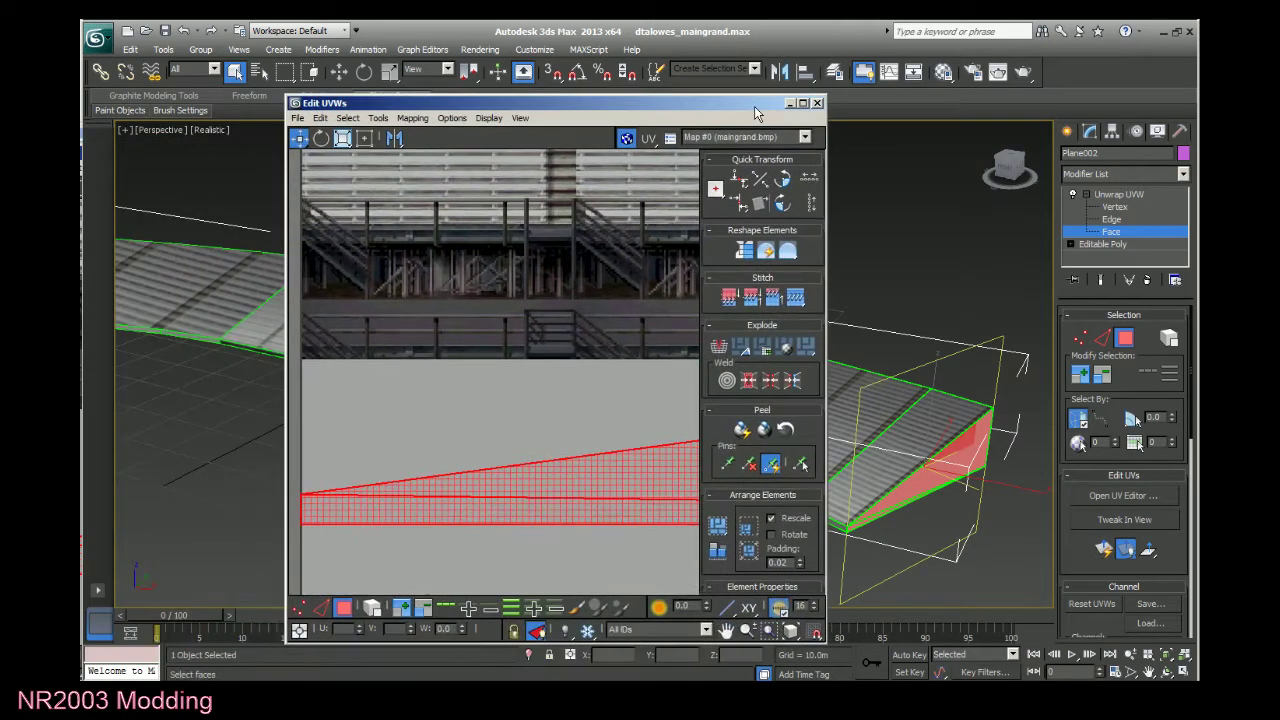
{"action": "double_click", "coordinate": [754, 106]}
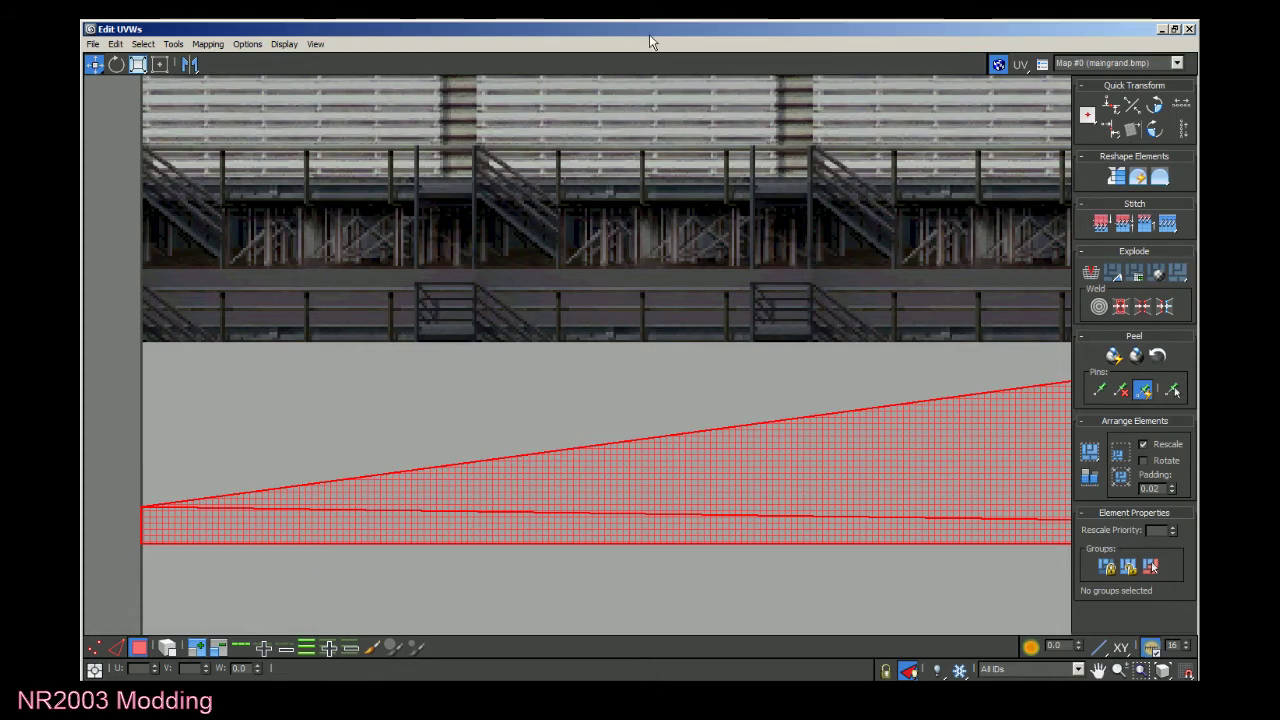
Reload the maingrand.bmp map as the UV editor background.
{"action": "scroll", "coordinate": [540, 310], "scroll_direction": "down", "scroll_amount": 4}
{"action": "scroll", "coordinate": [537, 305], "scroll_direction": "down", "scroll_amount": 2}
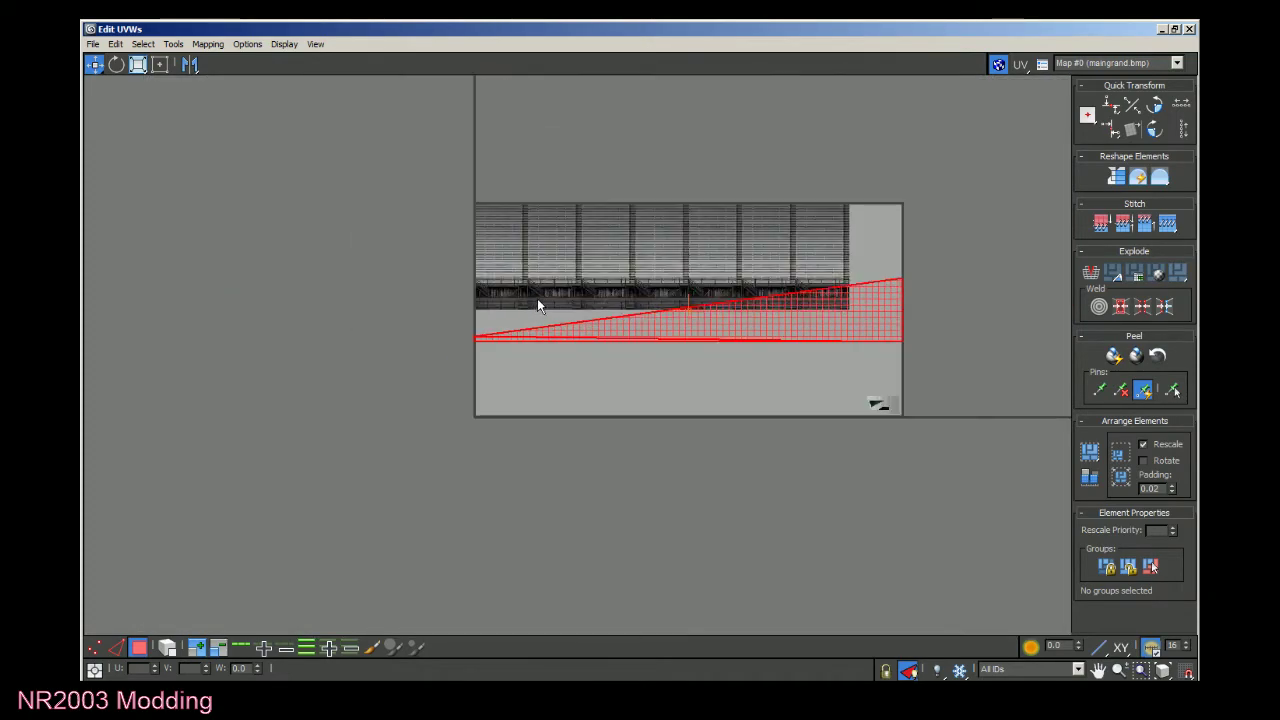
{"action": "scroll", "coordinate": [924, 262], "scroll_direction": "up", "scroll_amount": 3}
{"action": "left_click", "coordinate": [1079, 58]}
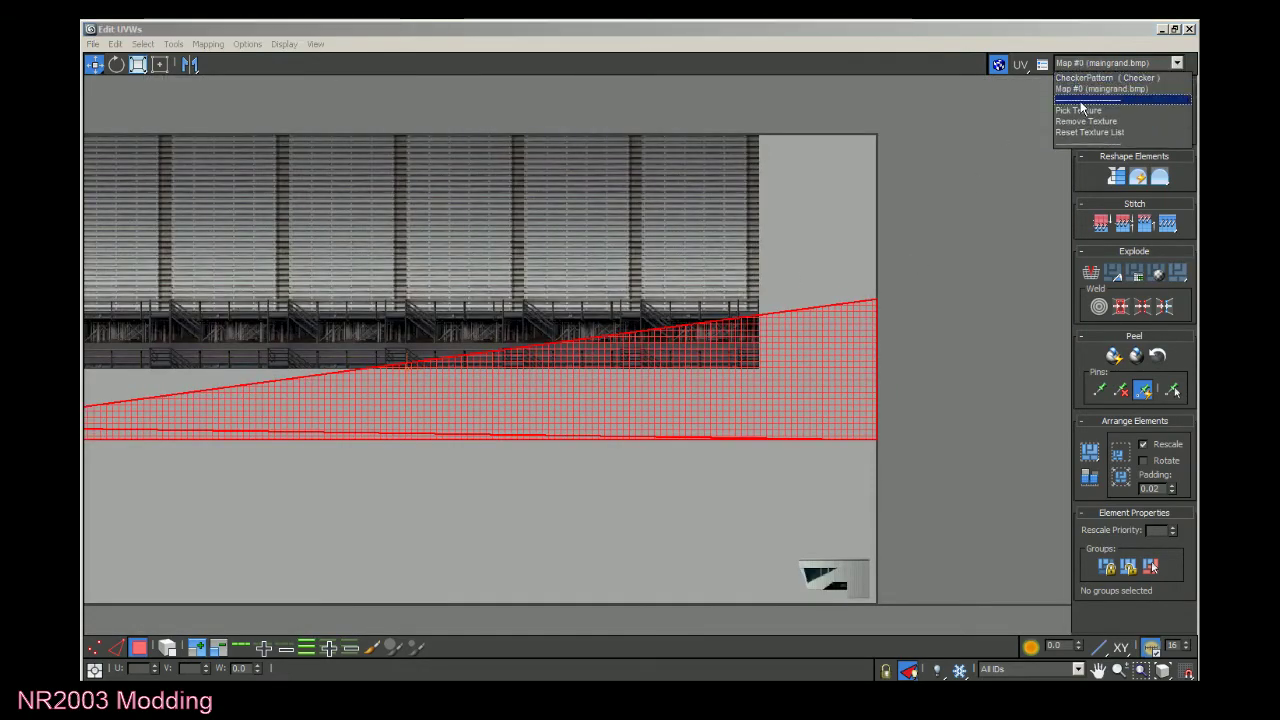
{"action": "left_click", "coordinate": [1090, 90]}
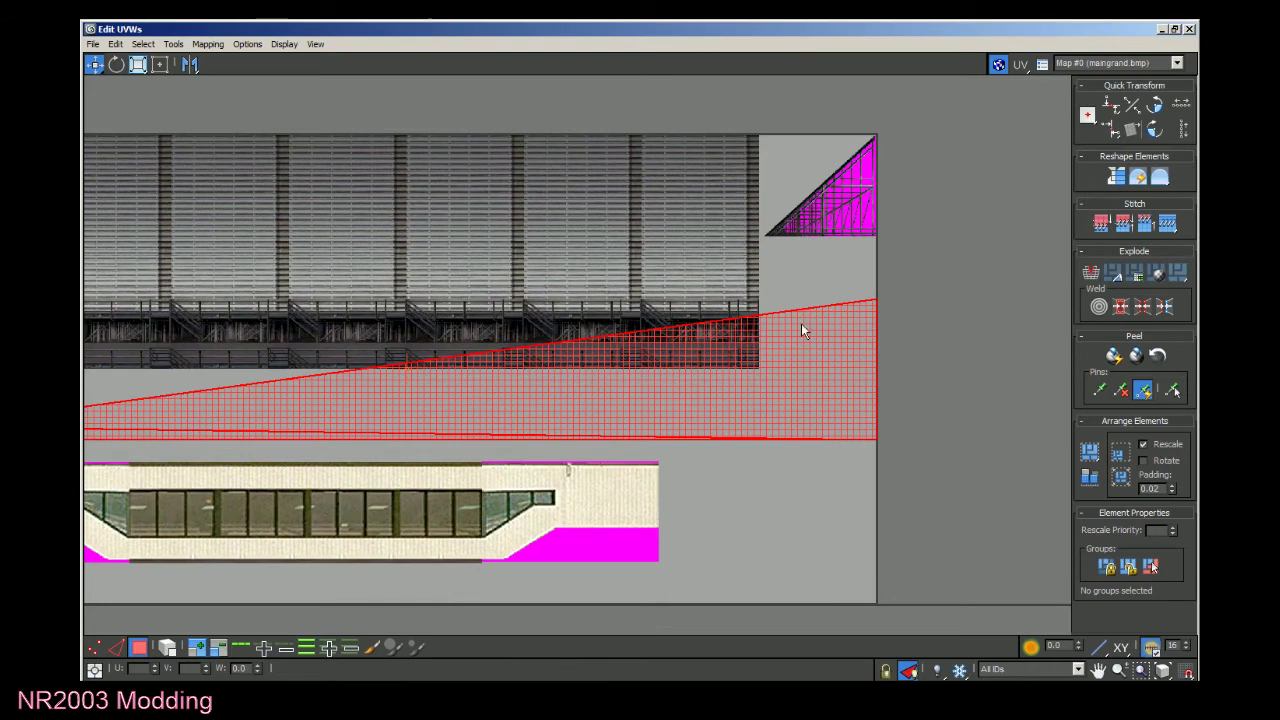
Scale the end-wall UVs down to about the width of the triangular framework and move them onto that framework in the texture.
{"action": "left_click", "coordinate": [138, 64]}
{"action": "left_click_drag", "start_coordinate": [672, 378], "coordinate": [670, 507]}
{"action": "left_click", "coordinate": [94, 64]}
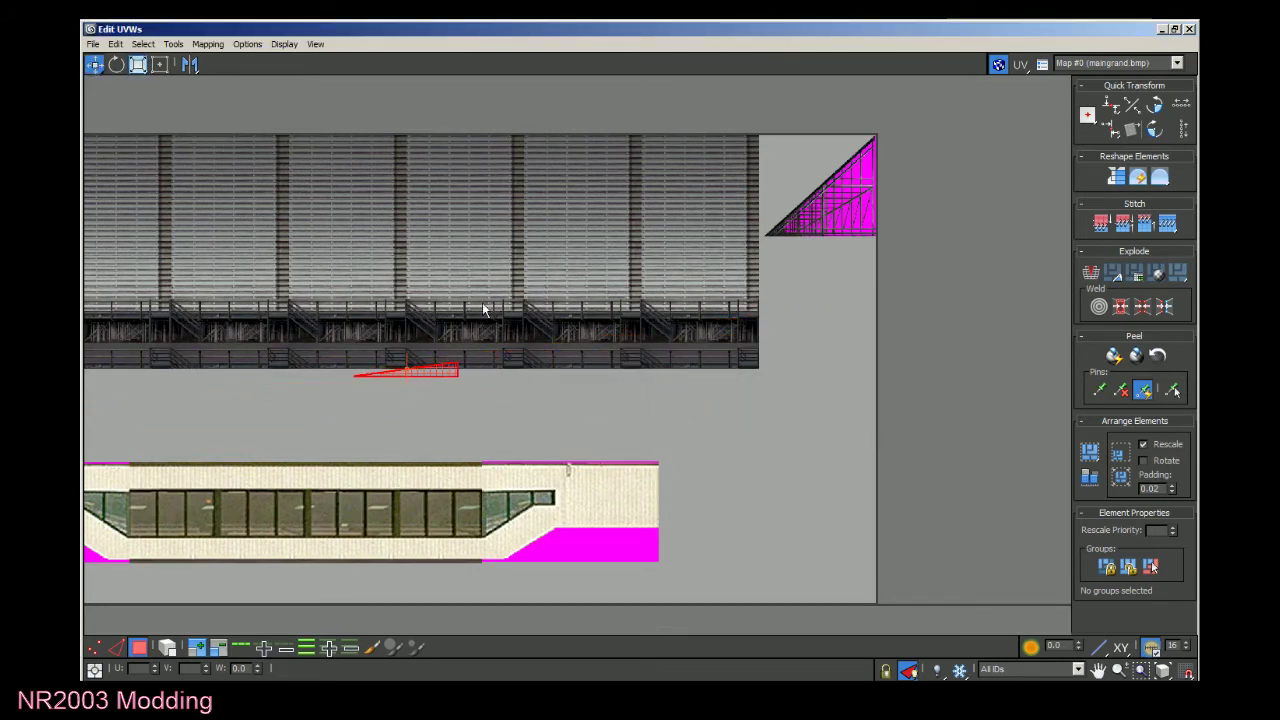
{"action": "left_click_drag", "start_coordinate": [452, 370], "coordinate": [866, 208]}
{"action": "scroll", "coordinate": [866, 208], "scroll_direction": "up", "scroll_amount": 8}
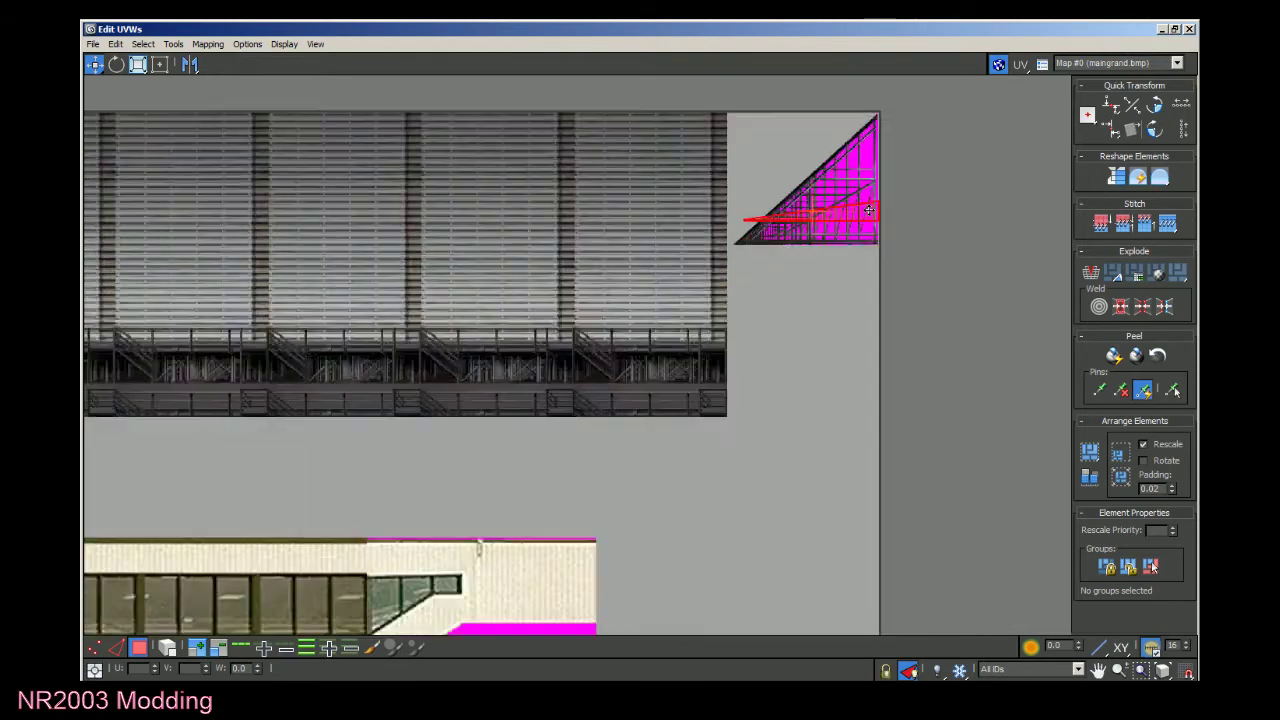
{"action": "scroll", "coordinate": [420, 412], "scroll_direction": "down", "scroll_amount": 2}
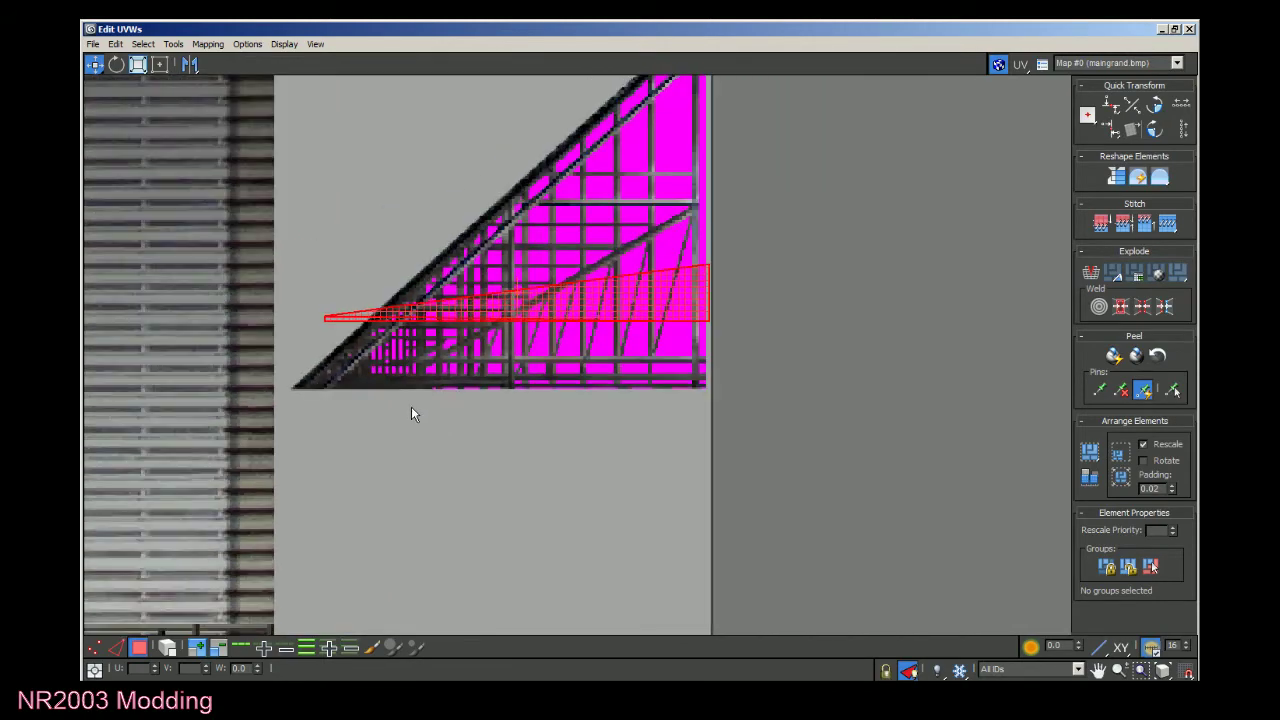
{"action": "scroll", "coordinate": [661, 342], "scroll_direction": "up", "scroll_amount": 2}
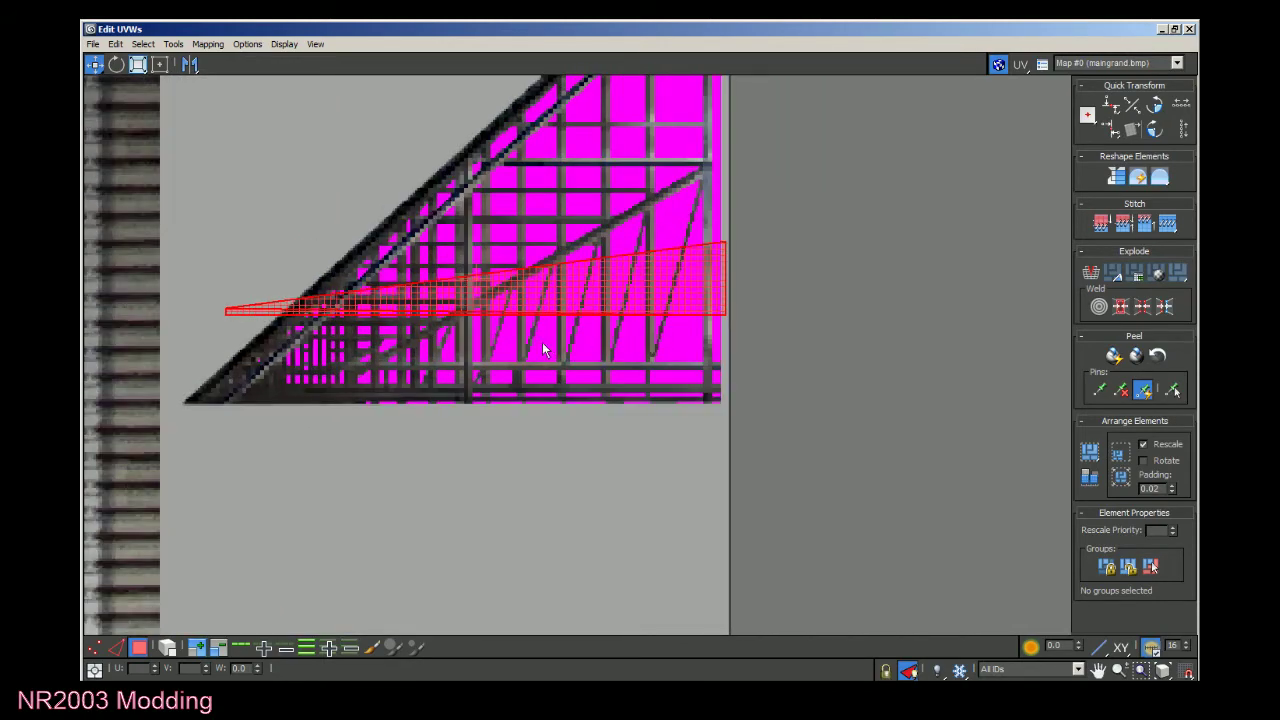
Move the restored UV editor aside and adjust the end wall's texture vertices to fit the triangular framework.
{"action": "double_click", "coordinate": [890, 27]}
{"action": "left_click_drag", "start_coordinate": [756, 104], "coordinate": [2, 74]}
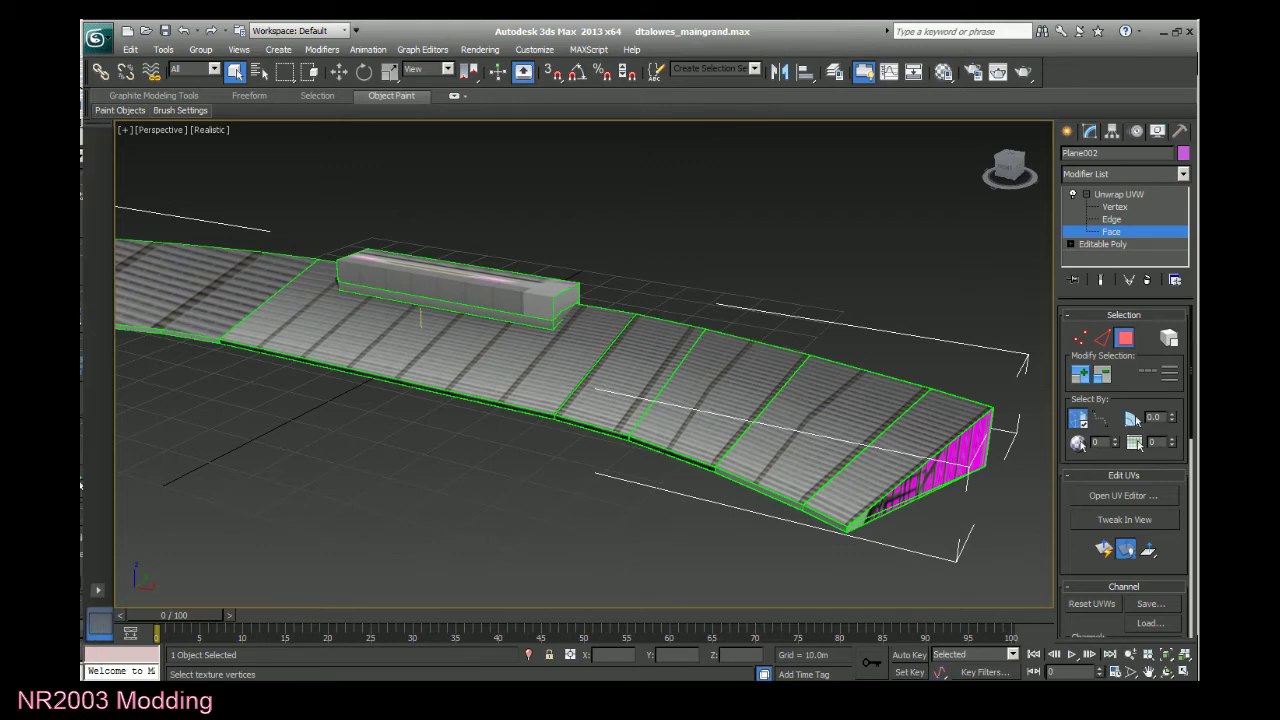
{"action": "left_click_drag", "start_coordinate": [1004, 166], "coordinate": [970, 151]}
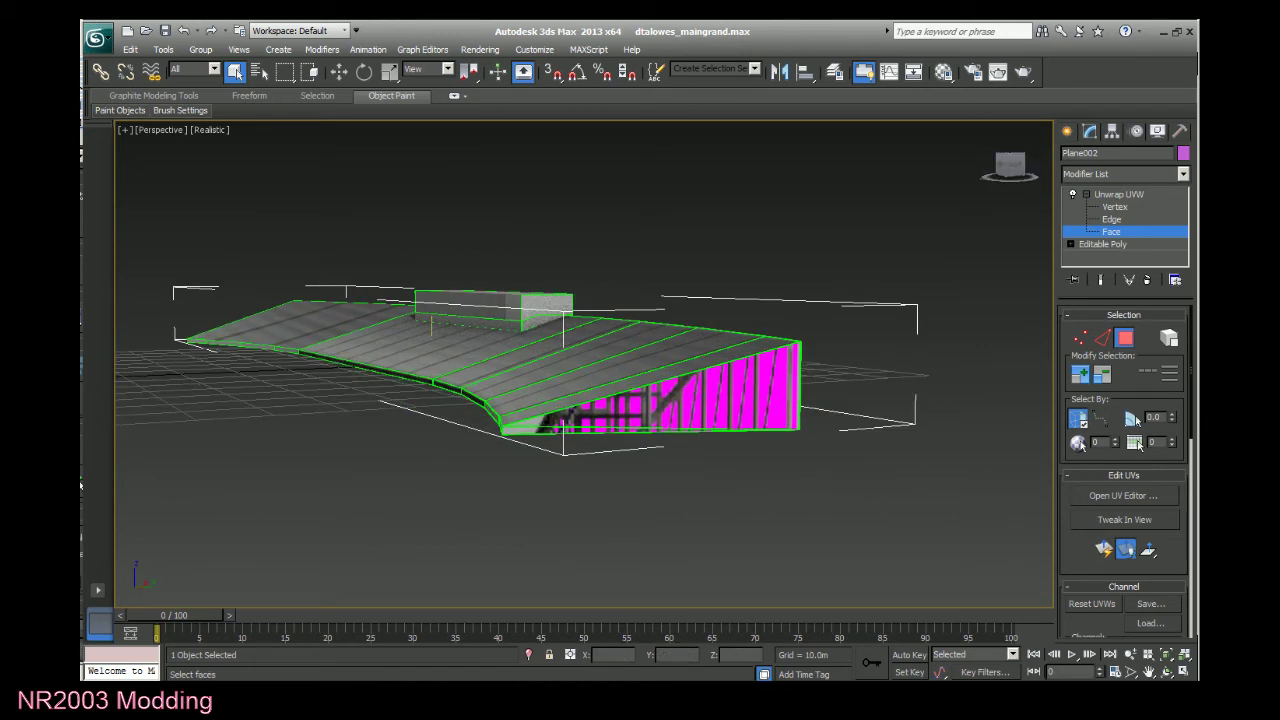
{"action": "left_click", "coordinate": [652, 387]}
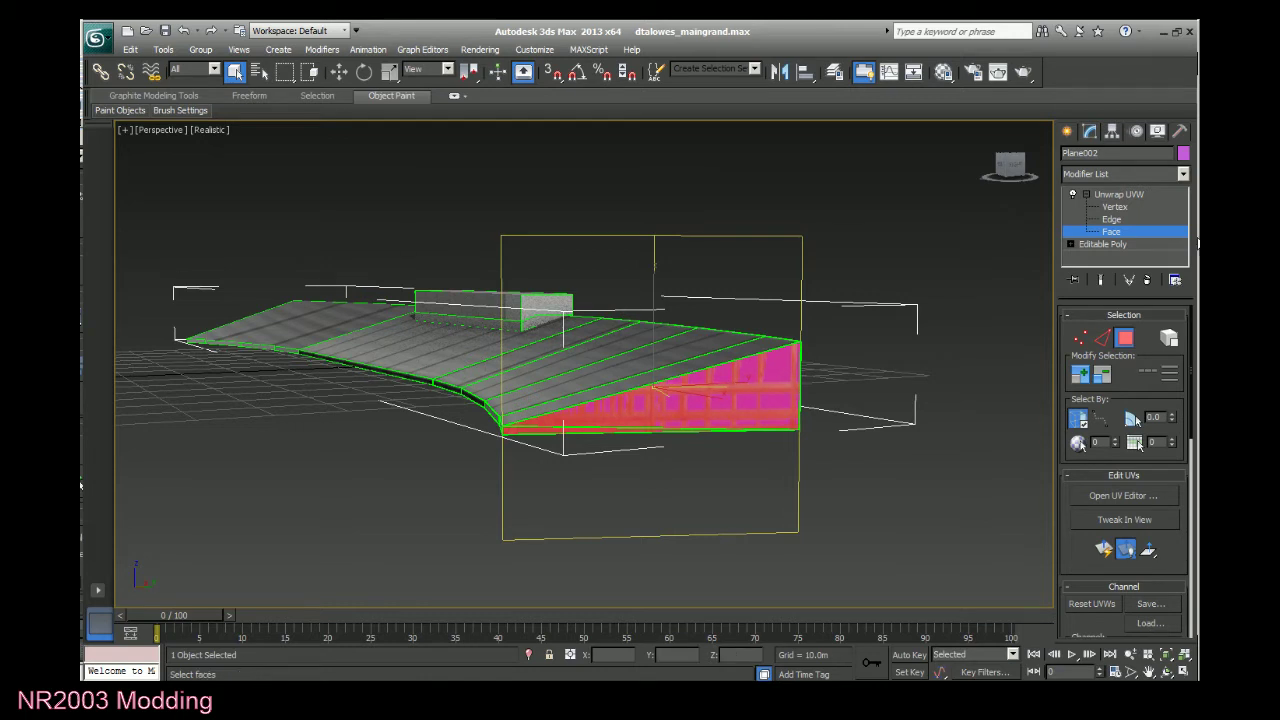
{"action": "left_click", "coordinate": [1114, 206]}
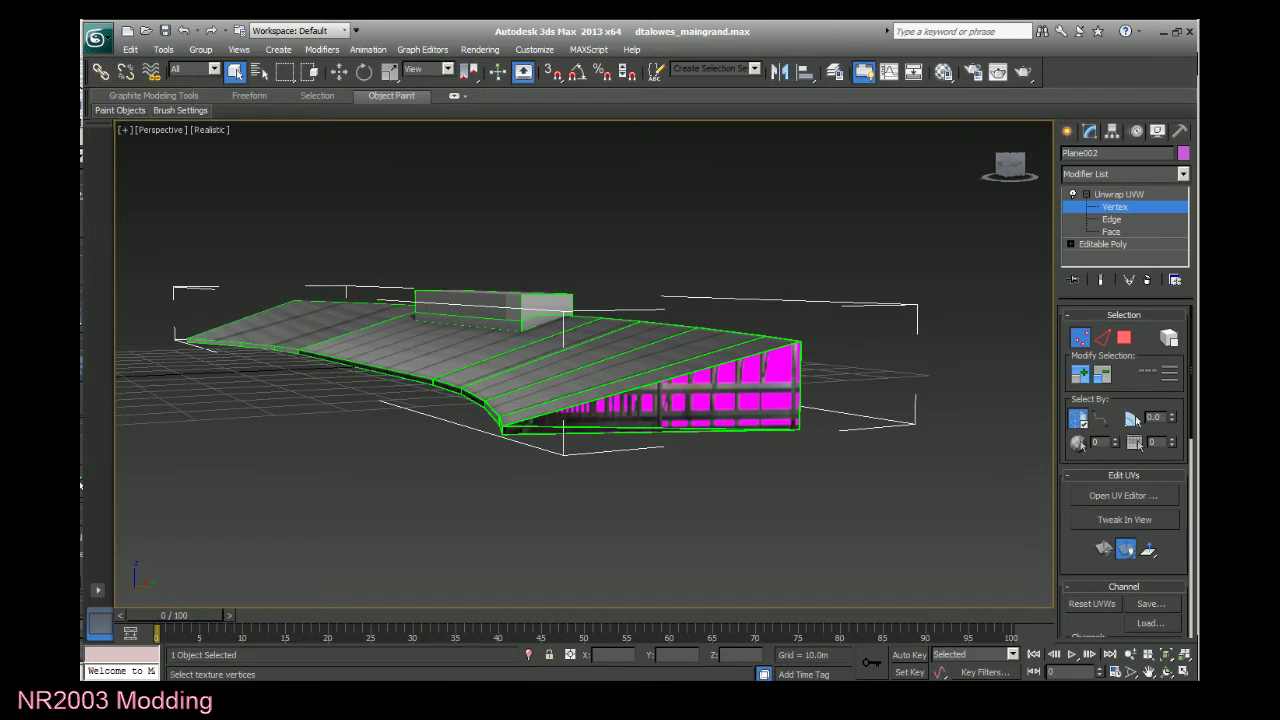
{"action": "left_click", "coordinate": [801, 342]}
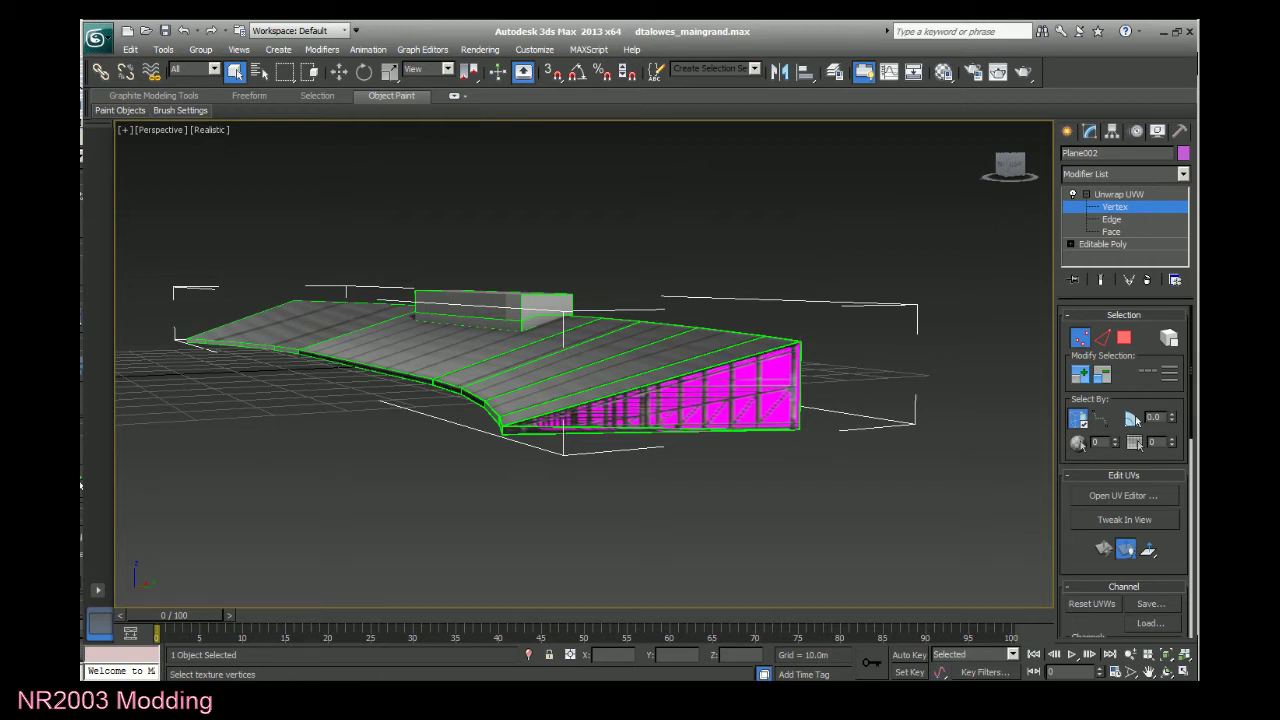
Deselect the grandstand and inspect how the framework texture sits on the end wall.
{"action": "left_click", "coordinate": [1068, 131]}
{"action": "left_click", "coordinate": [608, 510]}
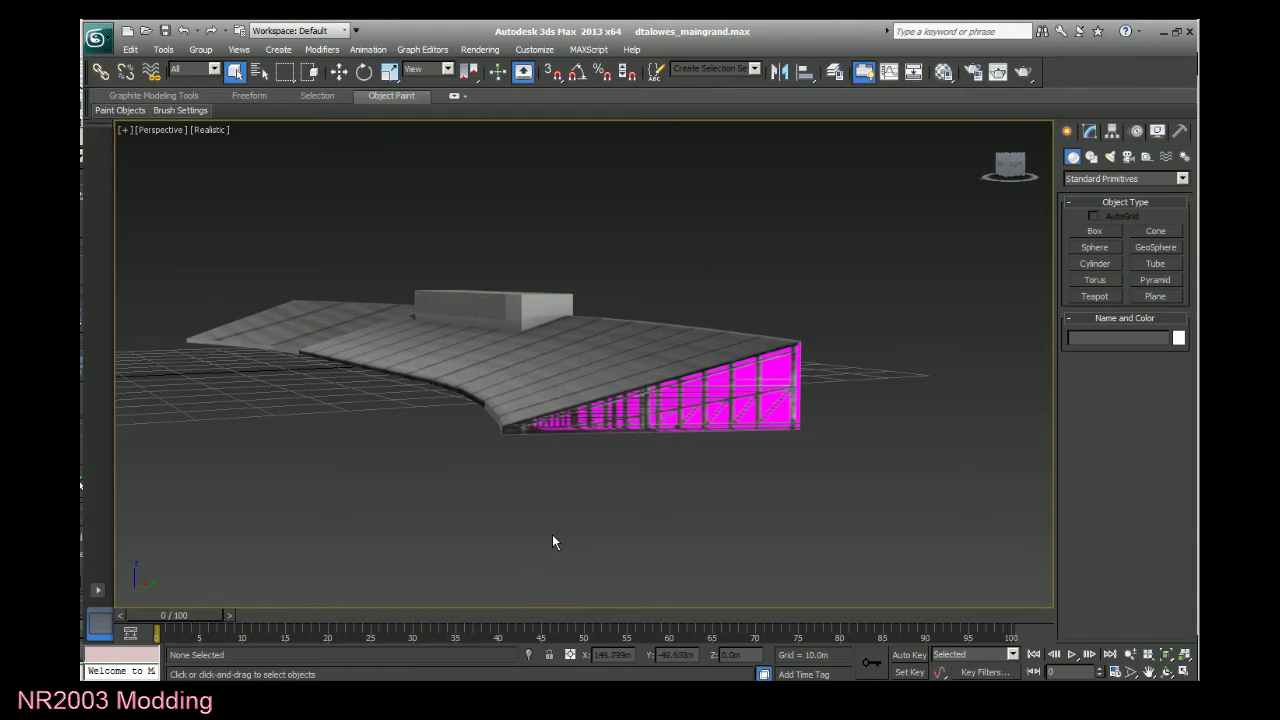
{"action": "scroll", "coordinate": [554, 537], "scroll_direction": "up", "scroll_amount": 6}
{"action": "left_click", "coordinate": [1149, 670]}
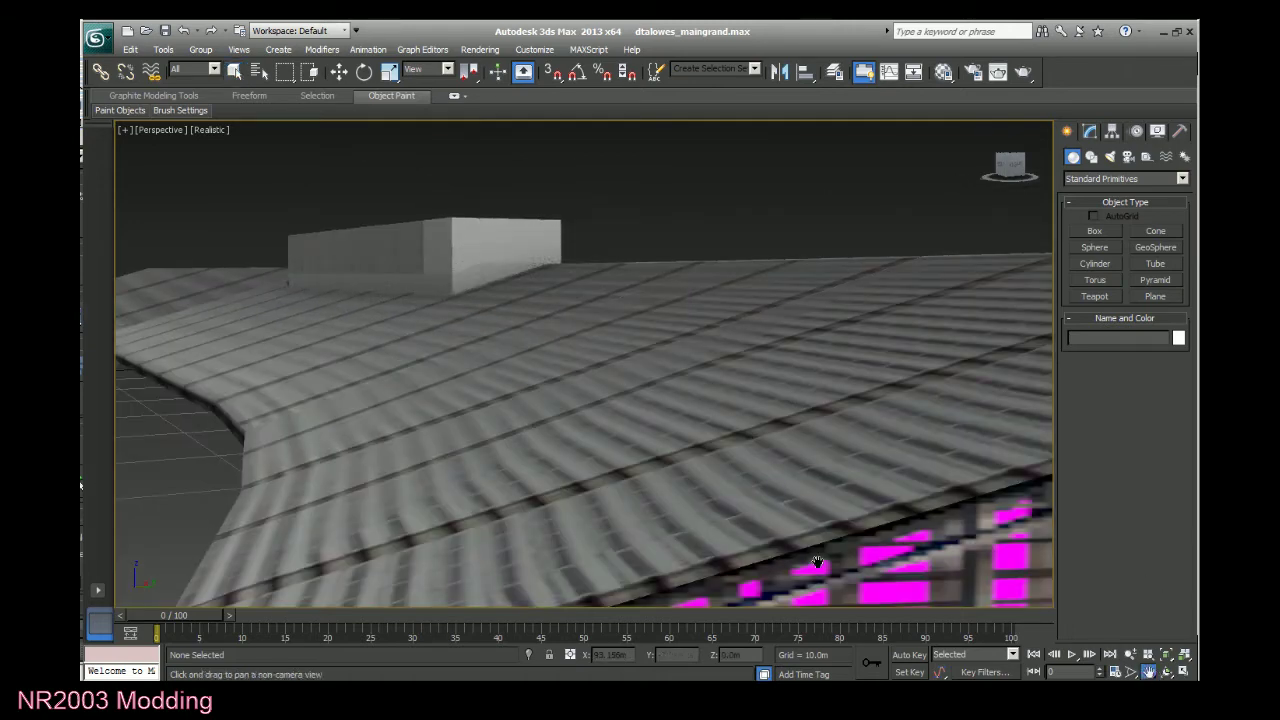
{"action": "left_click_drag", "start_coordinate": [713, 503], "coordinate": [716, 425]}
{"action": "scroll", "coordinate": [716, 425], "scroll_direction": "down", "scroll_amount": 6}
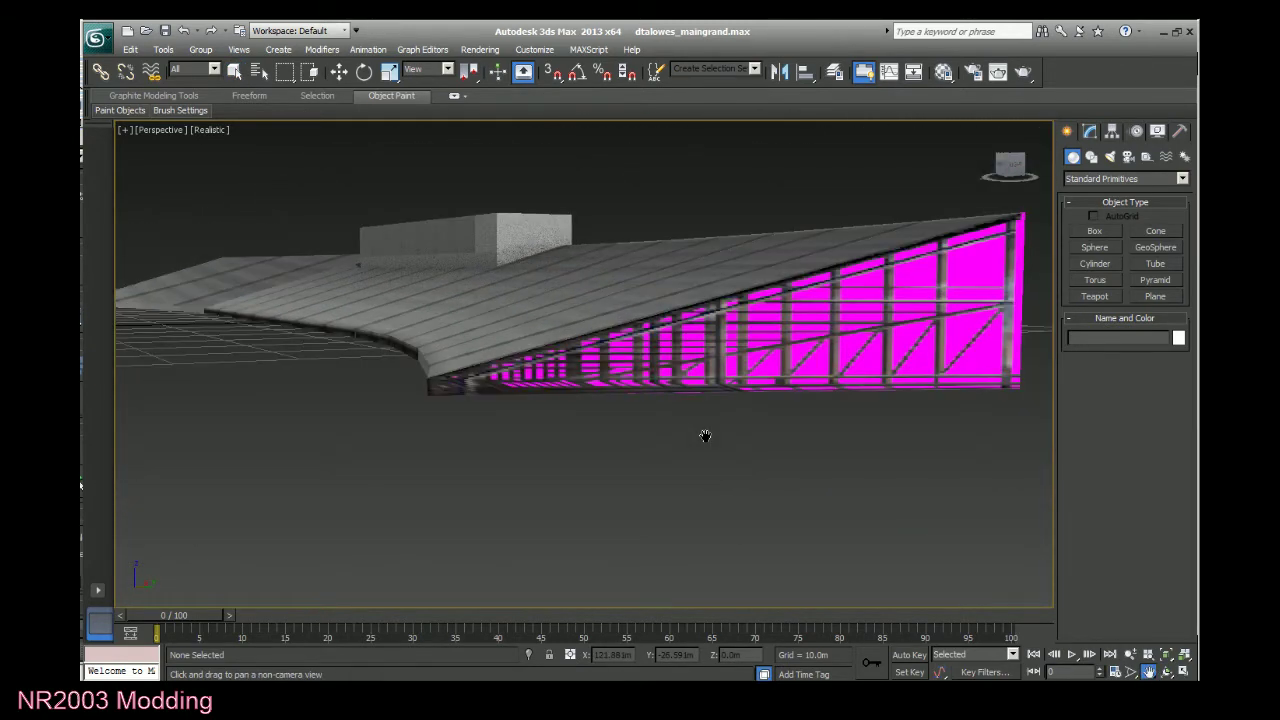
Reopen the grandstand's end-wall face in the UV editor, clear the face selection and switch to editing its texture vertices.
{"action": "left_click", "coordinate": [1090, 131]}
{"action": "key", "text": "q"}
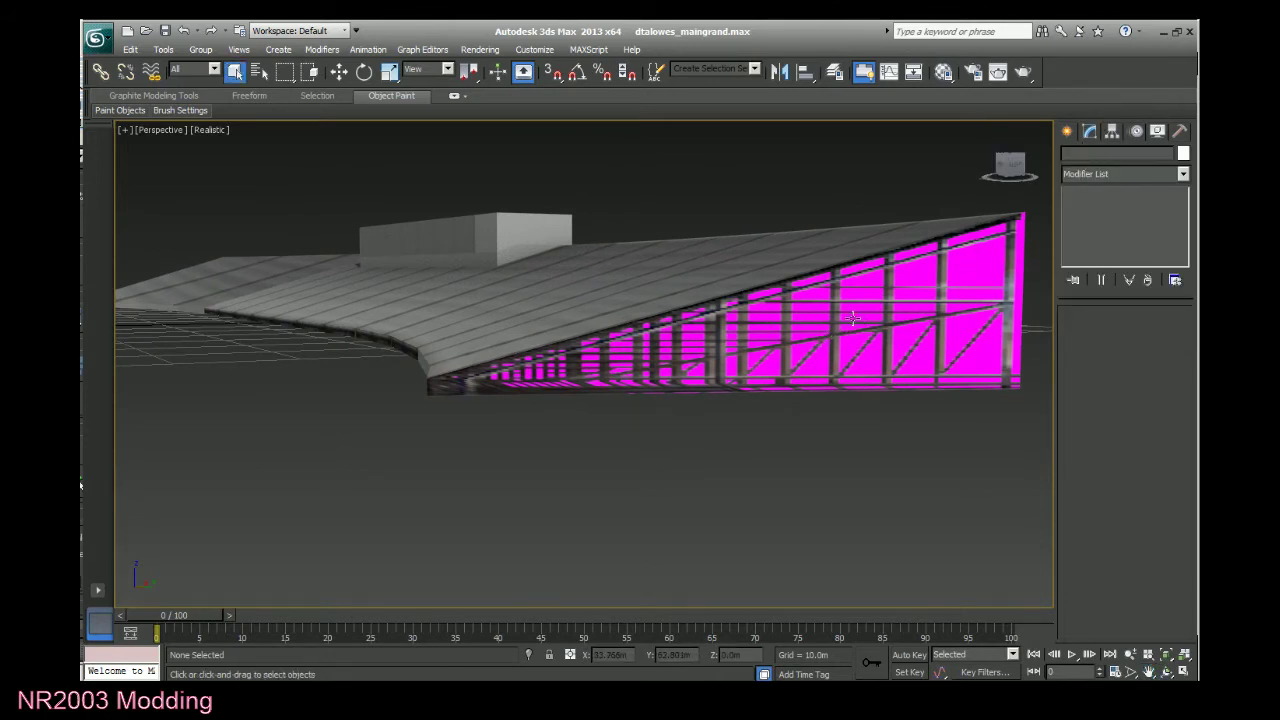
{"action": "left_click", "coordinate": [828, 336]}
{"action": "left_click", "coordinate": [1112, 231]}
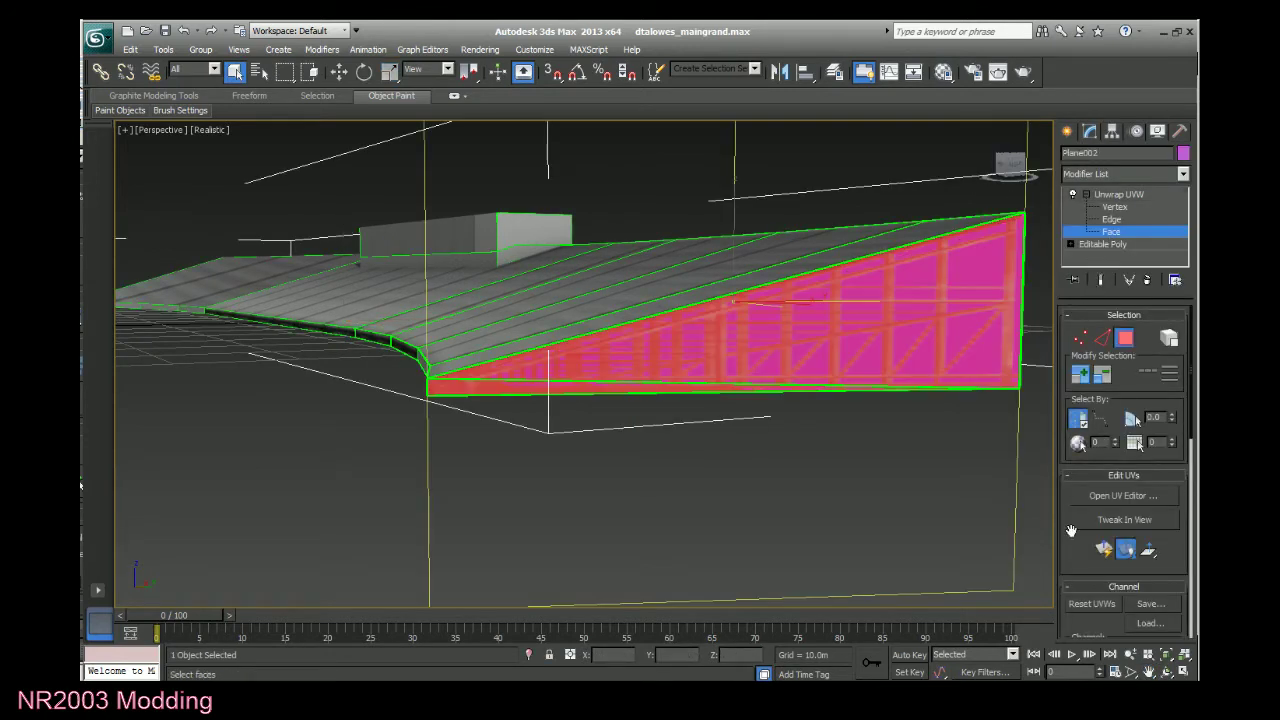
{"action": "left_click", "coordinate": [1120, 496]}
{"action": "key", "text": "ctrl+d"}
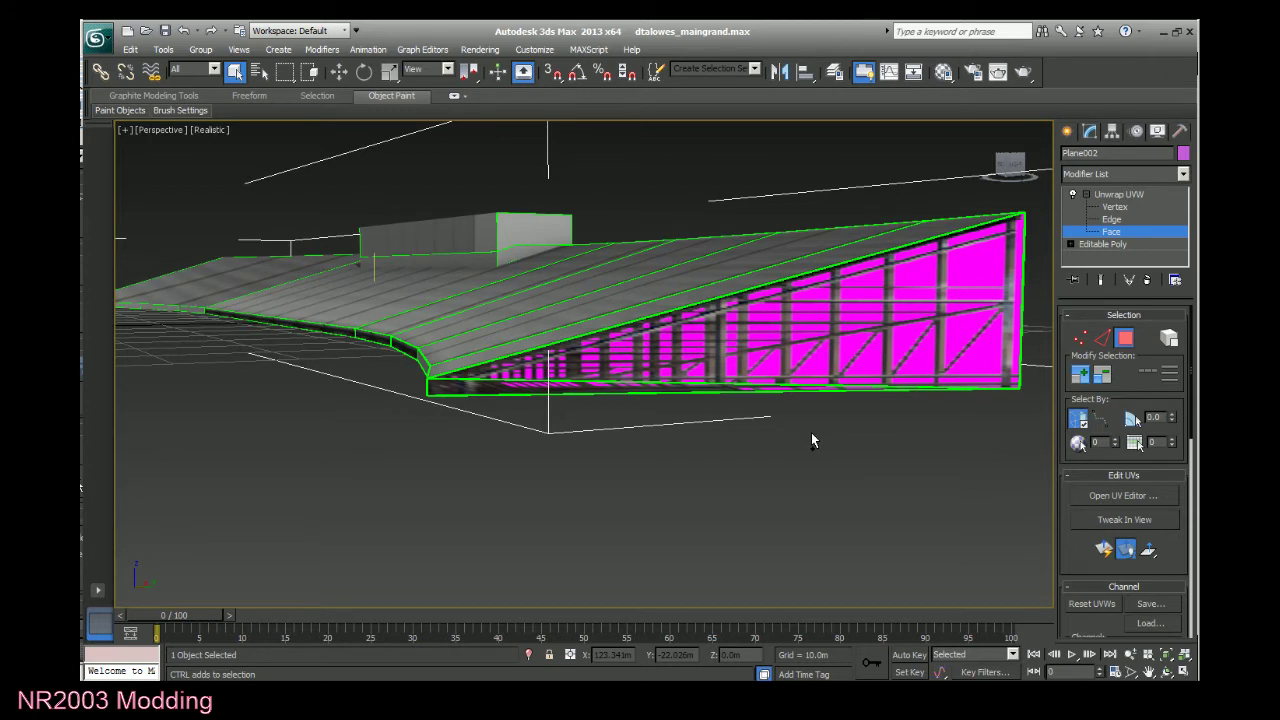
{"action": "left_click", "coordinate": [1118, 207]}
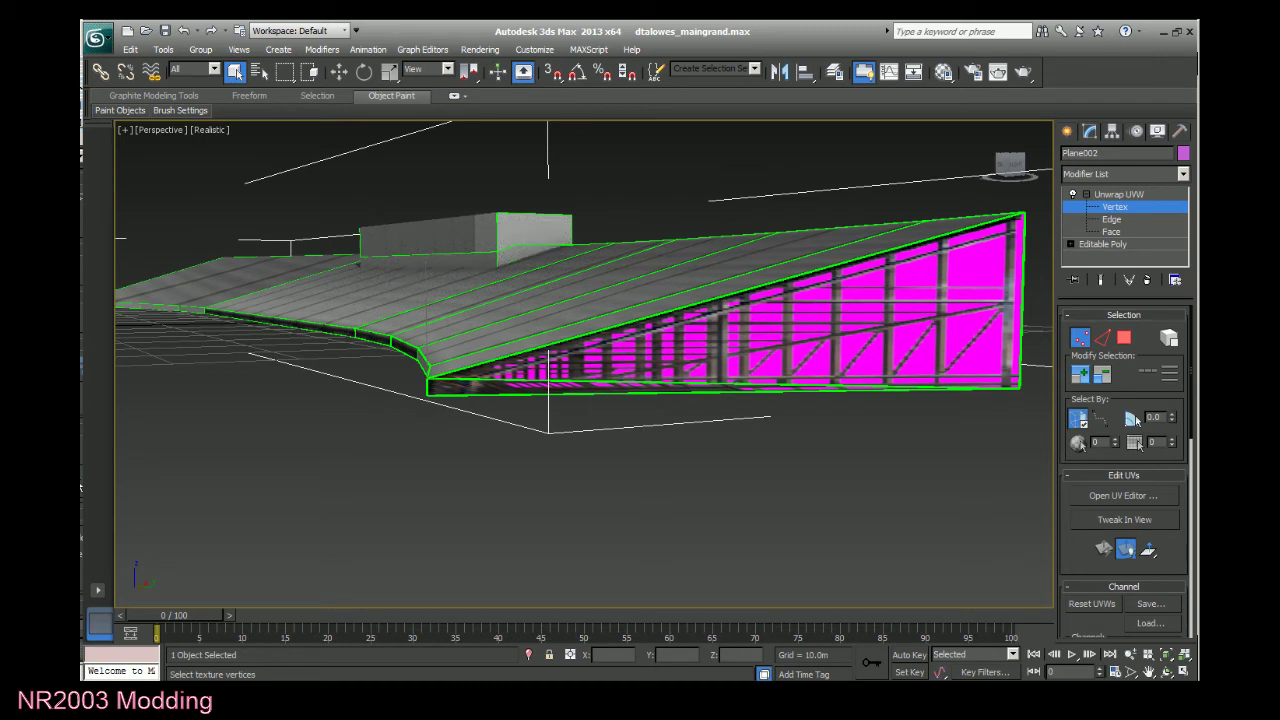
Deselect the grandstand and examine the mapping on its end wall and along its front edge.
{"action": "left_click", "coordinate": [1067, 131]}
{"action": "left_click", "coordinate": [470, 577]}
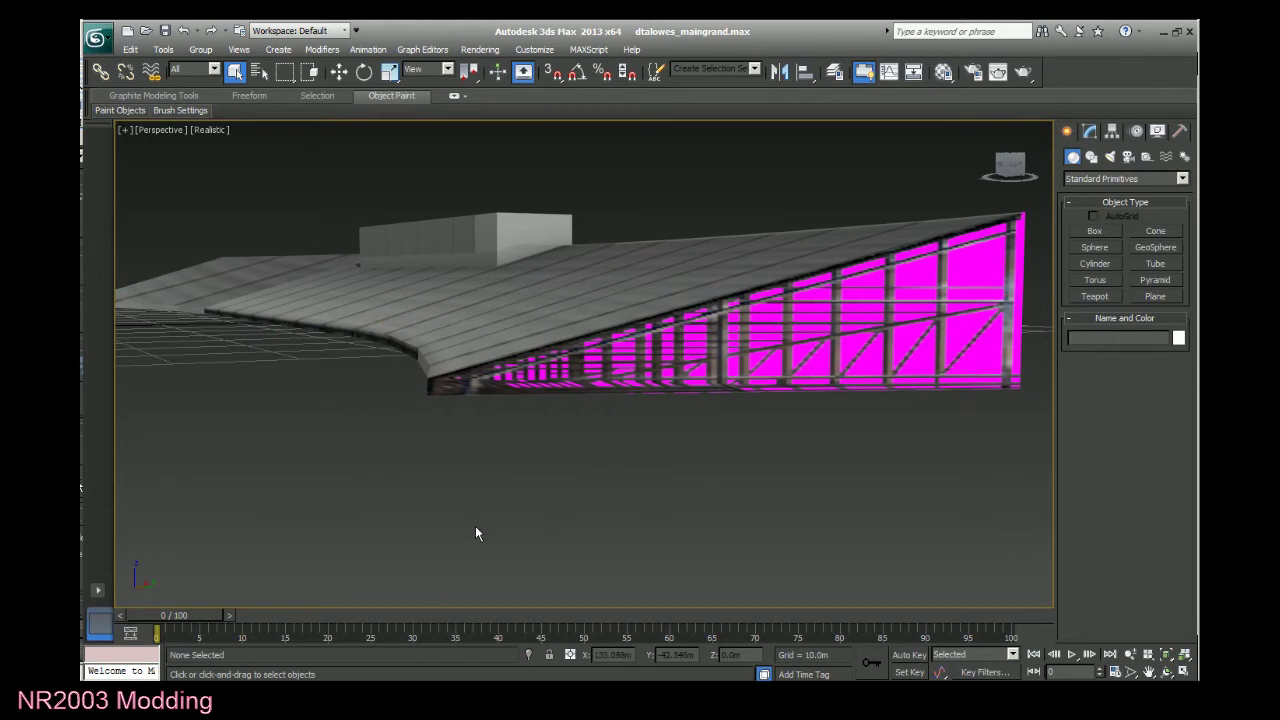
{"action": "scroll", "coordinate": [475, 527], "scroll_direction": "down", "scroll_amount": 5}
{"action": "scroll", "coordinate": [473, 525], "scroll_direction": "up", "scroll_amount": 8}
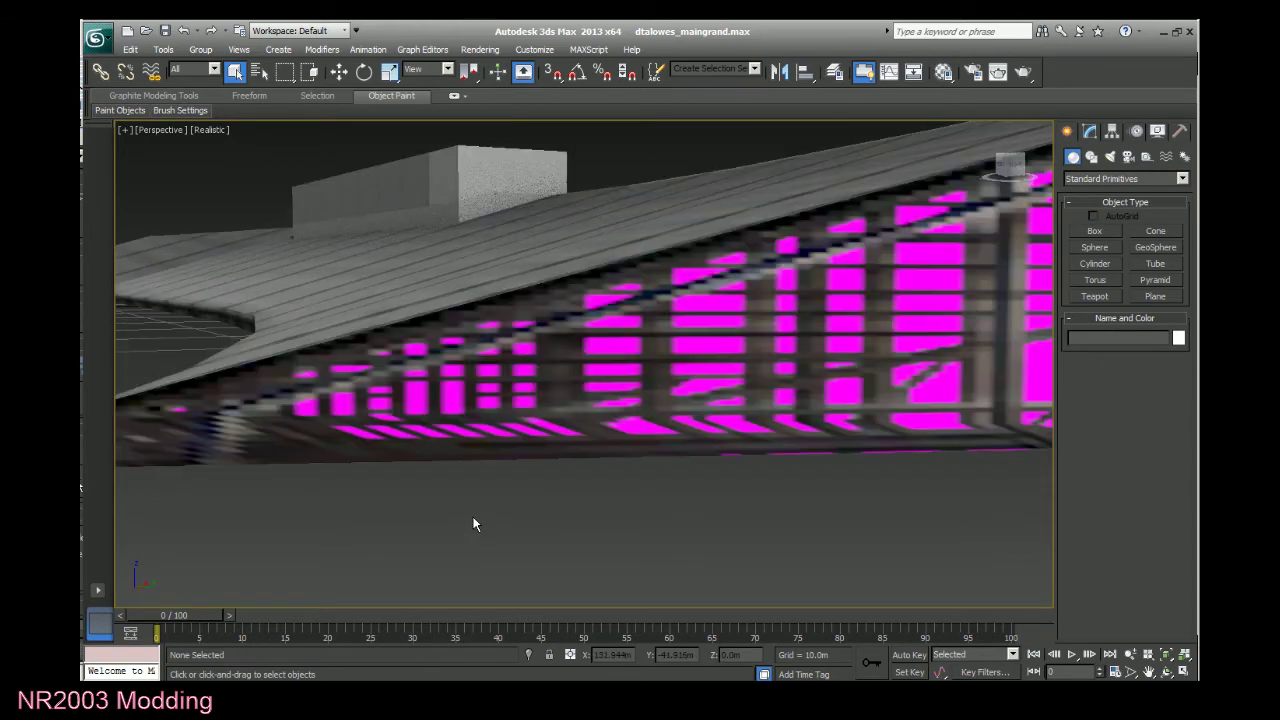
{"action": "scroll", "coordinate": [516, 506], "scroll_direction": "down", "scroll_amount": 3}
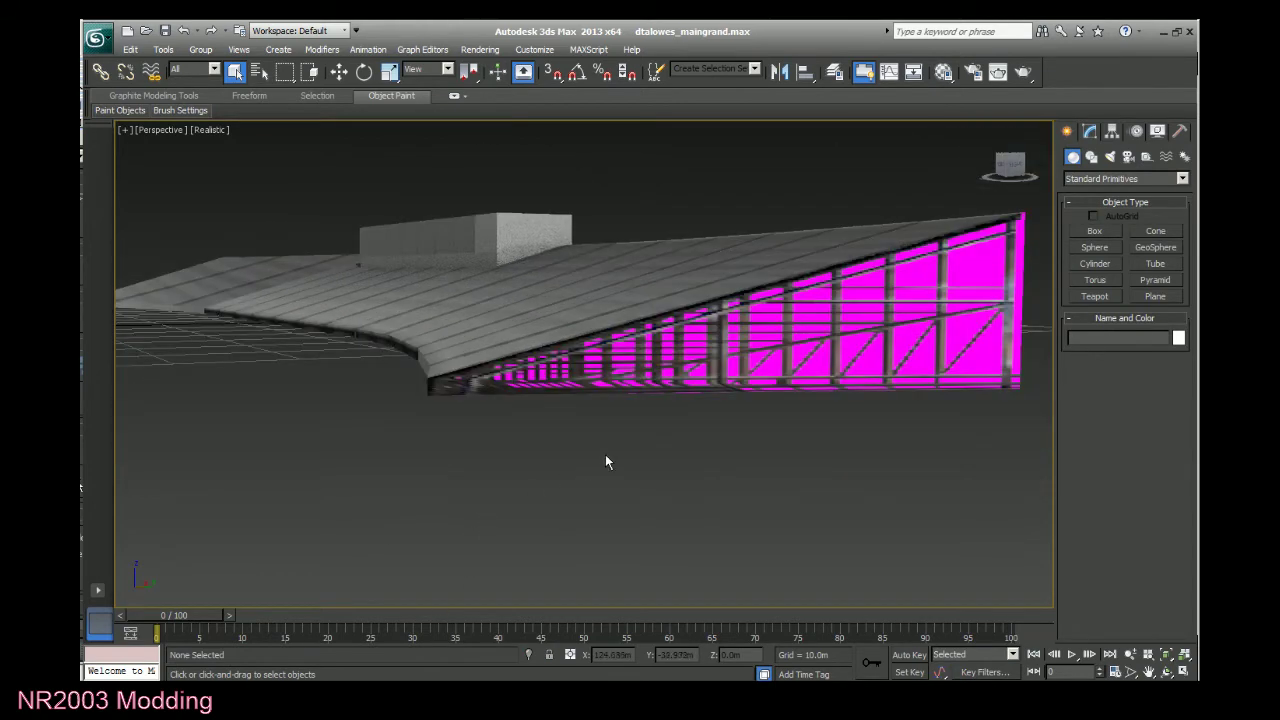
{"action": "left_click", "coordinate": [998, 168]}
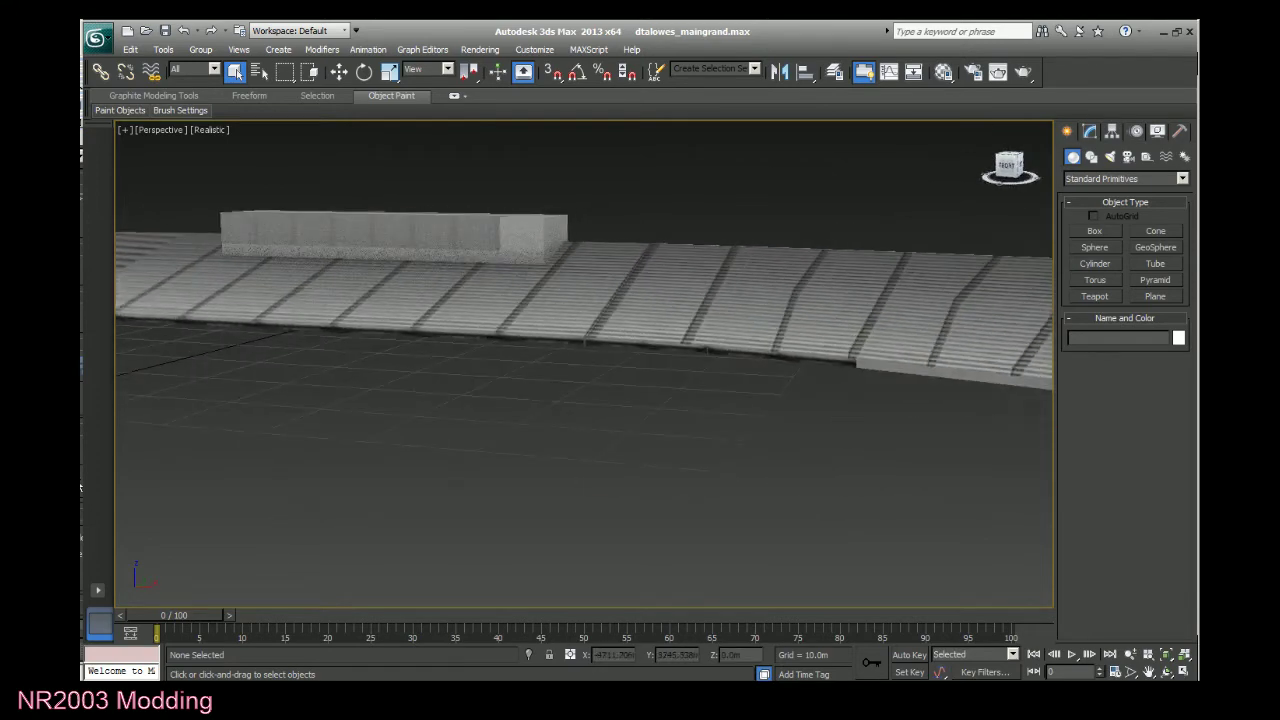
{"action": "scroll", "coordinate": [989, 196], "scroll_direction": "down", "scroll_amount": 2}
{"action": "scroll", "coordinate": [985, 208], "scroll_direction": "up", "scroll_amount": 3}
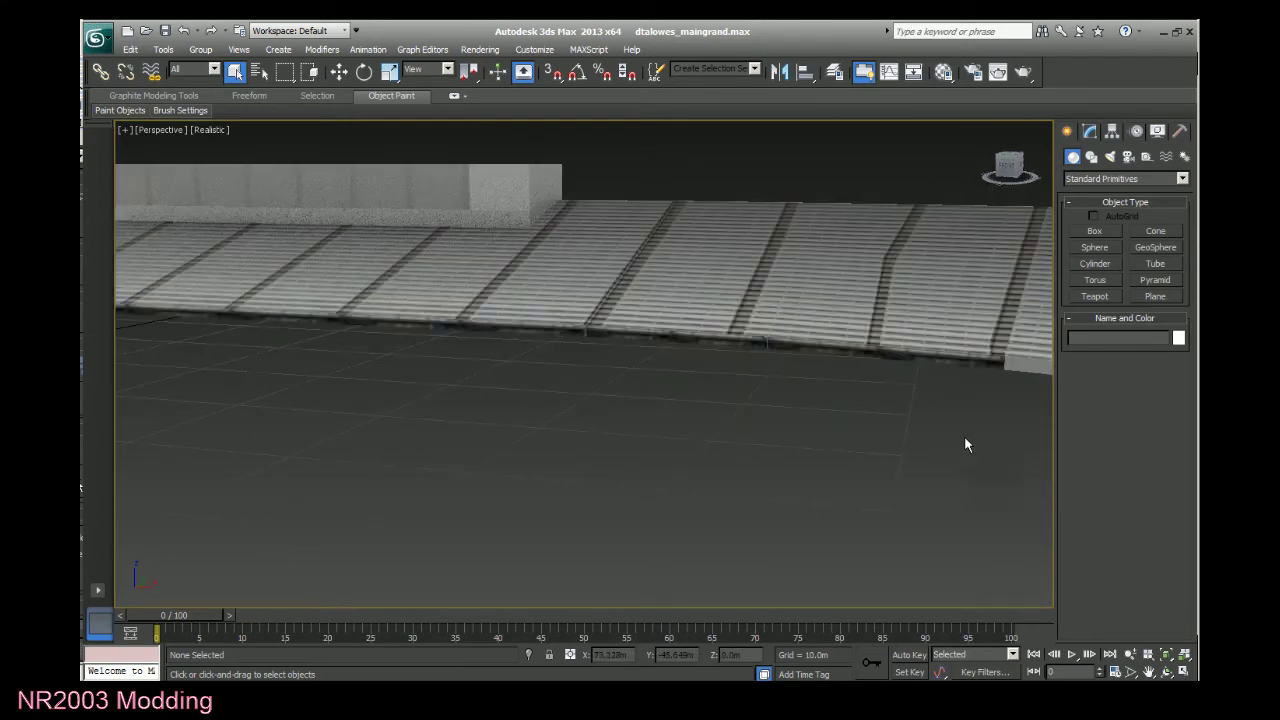
{"action": "left_click_drag", "start_coordinate": [1008, 168], "coordinate": [905, 190]}
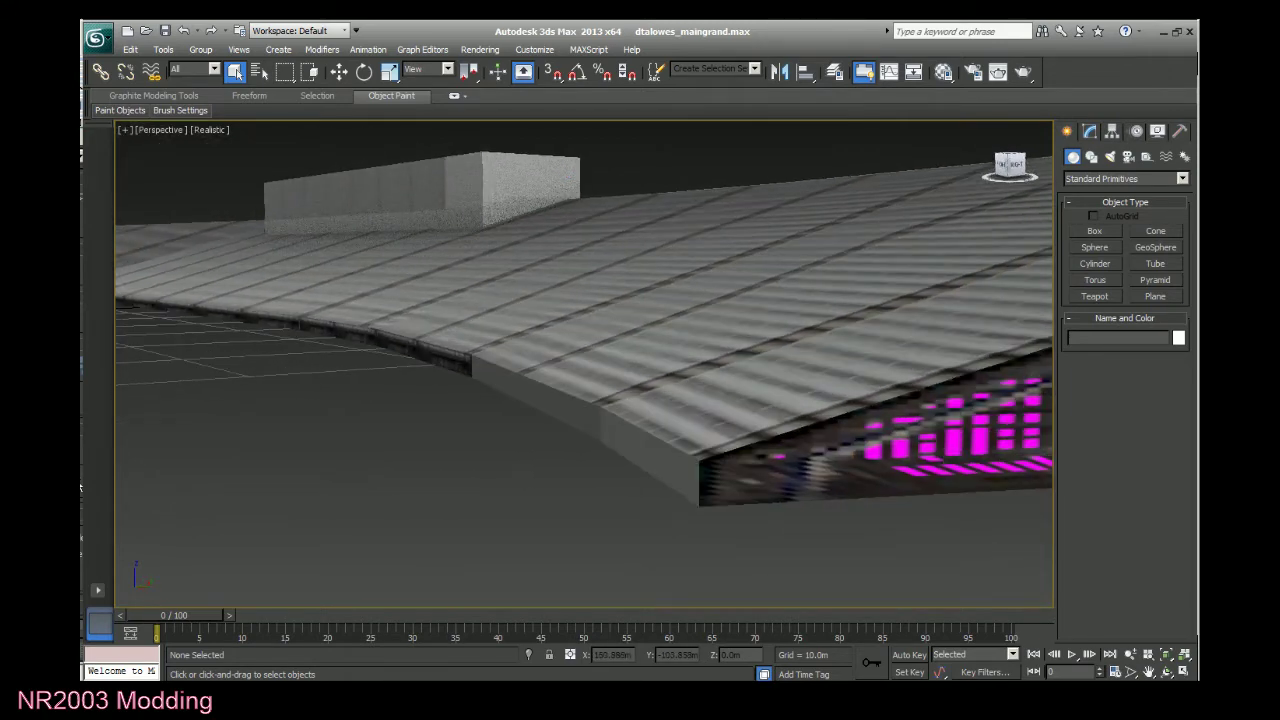
Select the grandstand's untextured front-edge face second from the corner and open it in an enlarged UV editor.
{"action": "left_click", "coordinate": [1090, 132]}
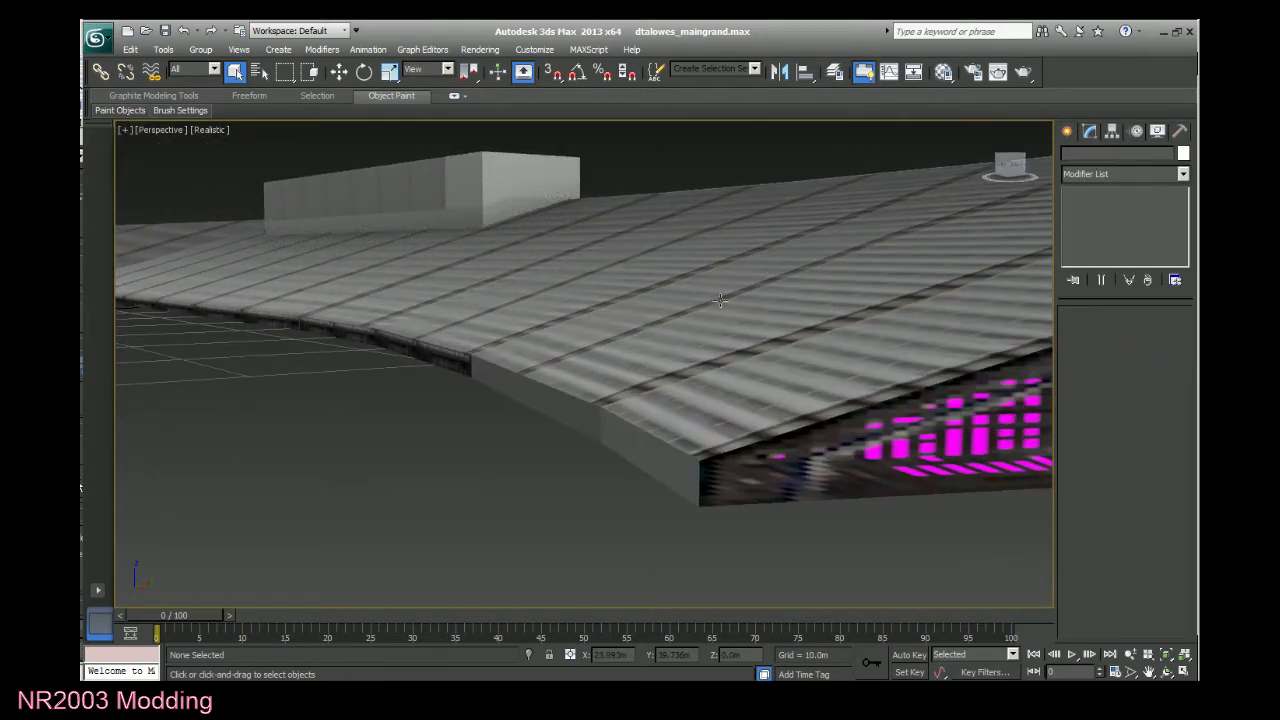
{"action": "left_click", "coordinate": [661, 418]}
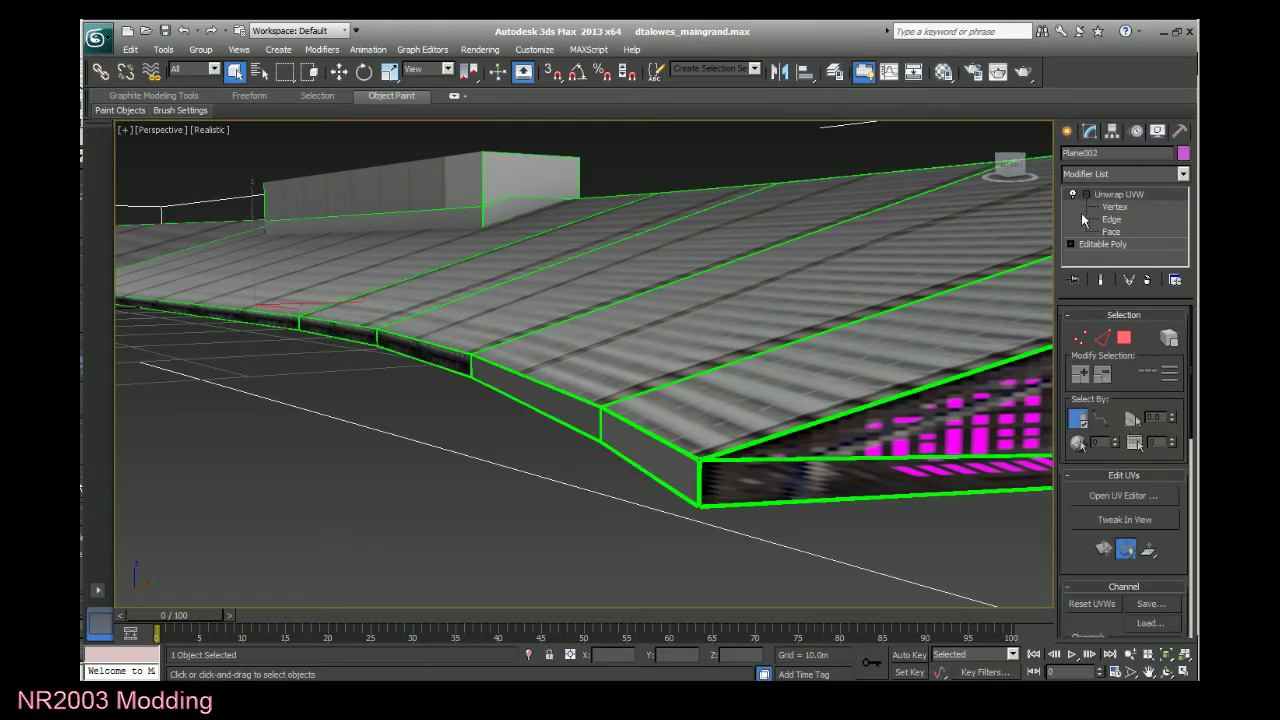
{"action": "left_click", "coordinate": [1108, 231]}
{"action": "left_click", "coordinate": [577, 410]}
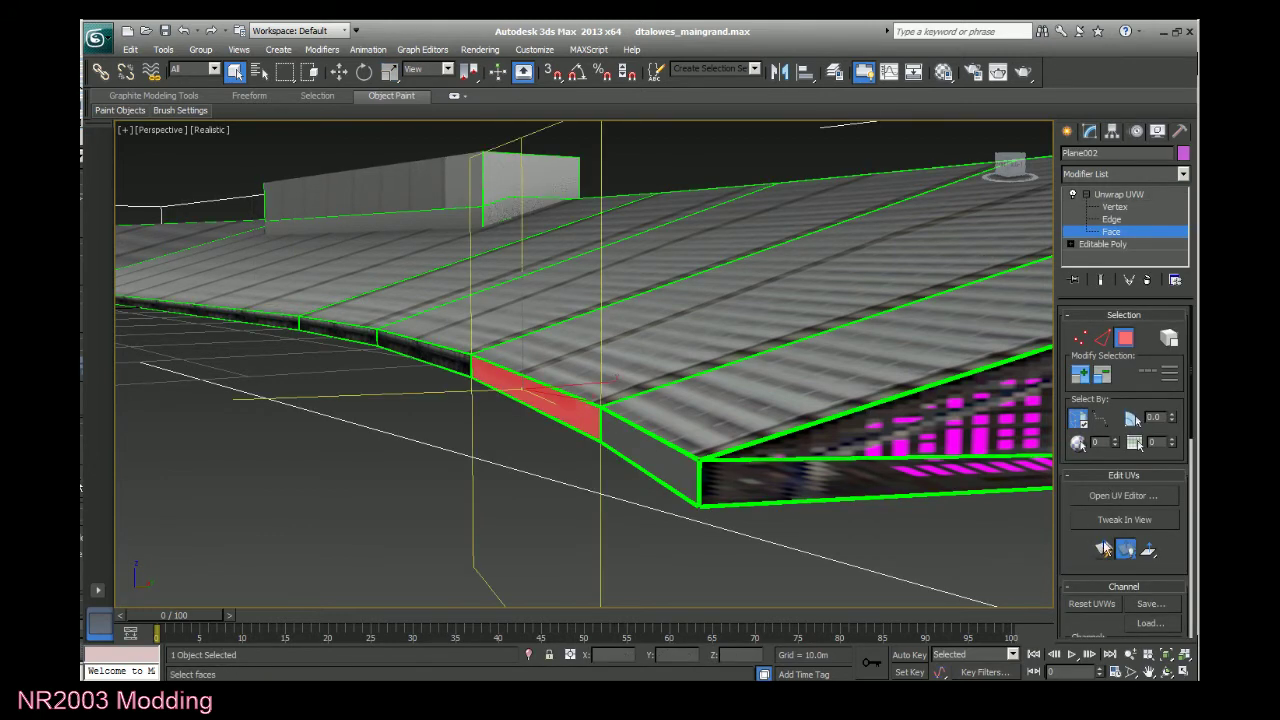
{"action": "left_click", "coordinate": [1123, 499]}
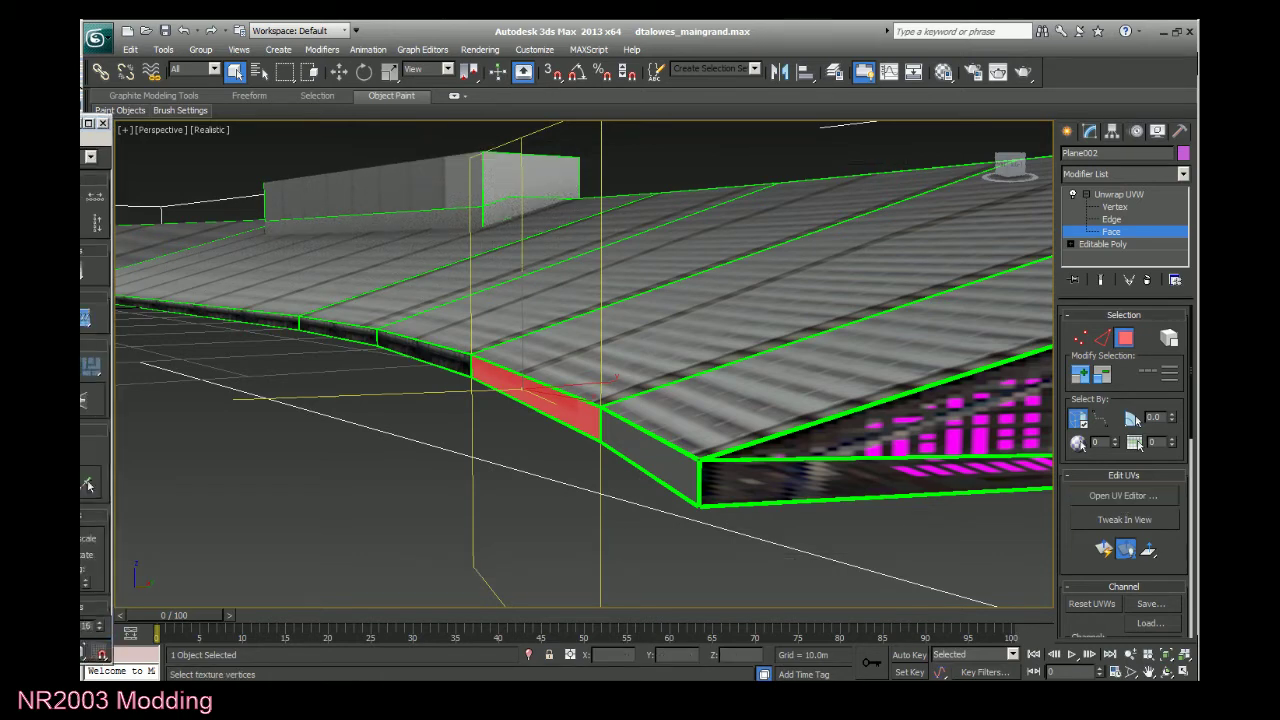
{"action": "left_click_drag", "start_coordinate": [817, 126], "coordinate": [823, 110]}
{"action": "double_click", "coordinate": [823, 105]}
{"action": "scroll", "coordinate": [680, 290], "scroll_direction": "down", "scroll_amount": 10}
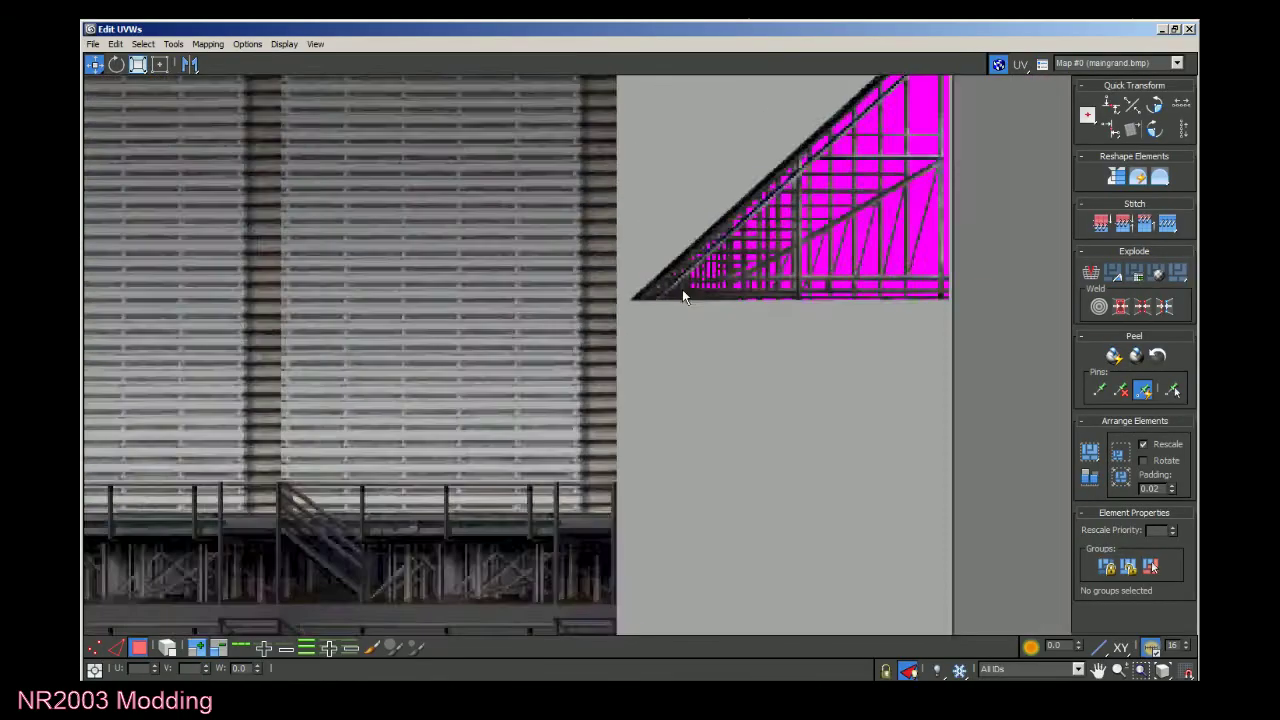
{"action": "scroll", "coordinate": [860, 490], "scroll_direction": "down", "scroll_amount": 2}
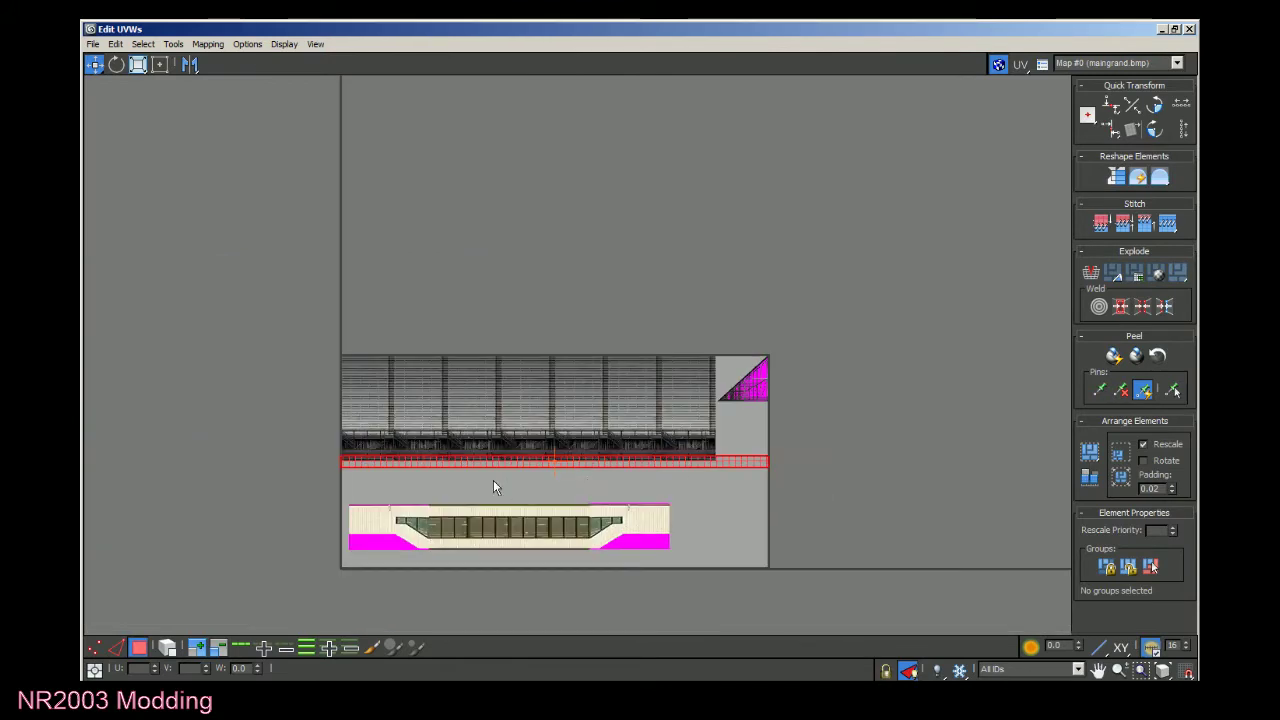
Scale down the front-edge face's mapping and move it onto the dark stair and railing strip below the seating.
{"action": "scroll", "coordinate": [343, 475], "scroll_direction": "up", "scroll_amount": 4}
{"action": "scroll", "coordinate": [428, 476], "scroll_direction": "up", "scroll_amount": 2}
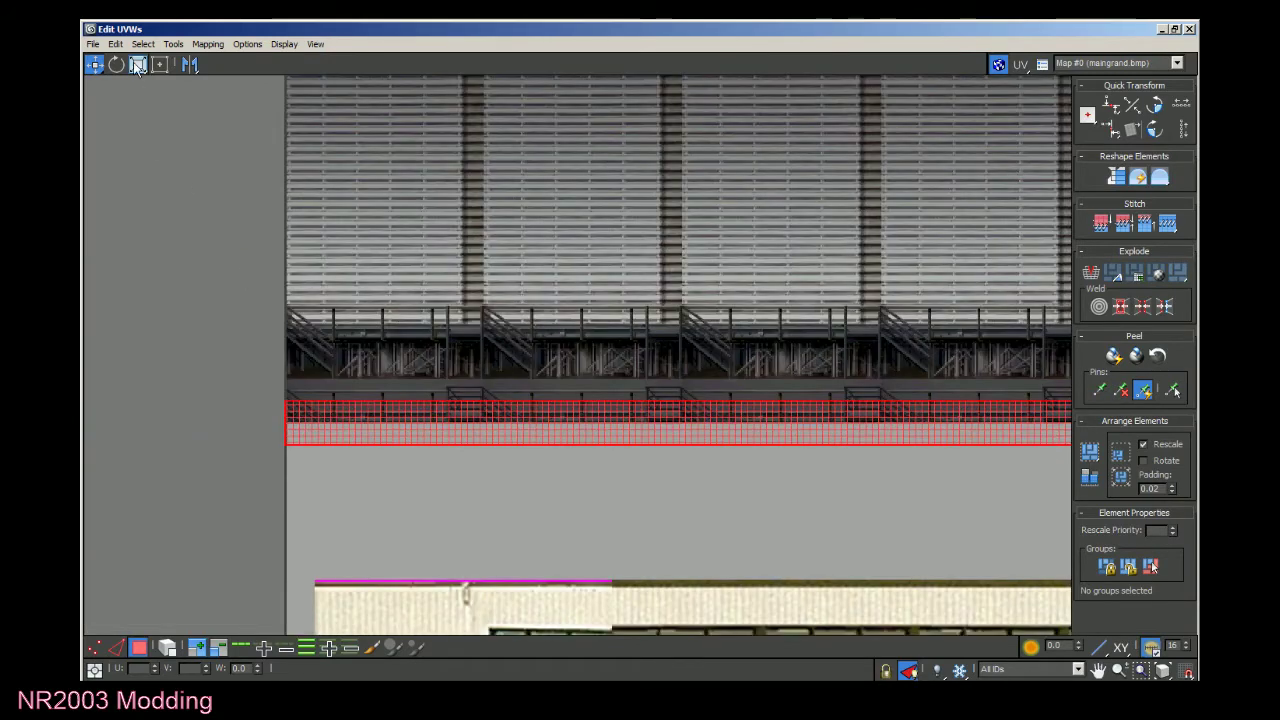
{"action": "left_click_drag", "start_coordinate": [539, 425], "coordinate": [600, 543]}
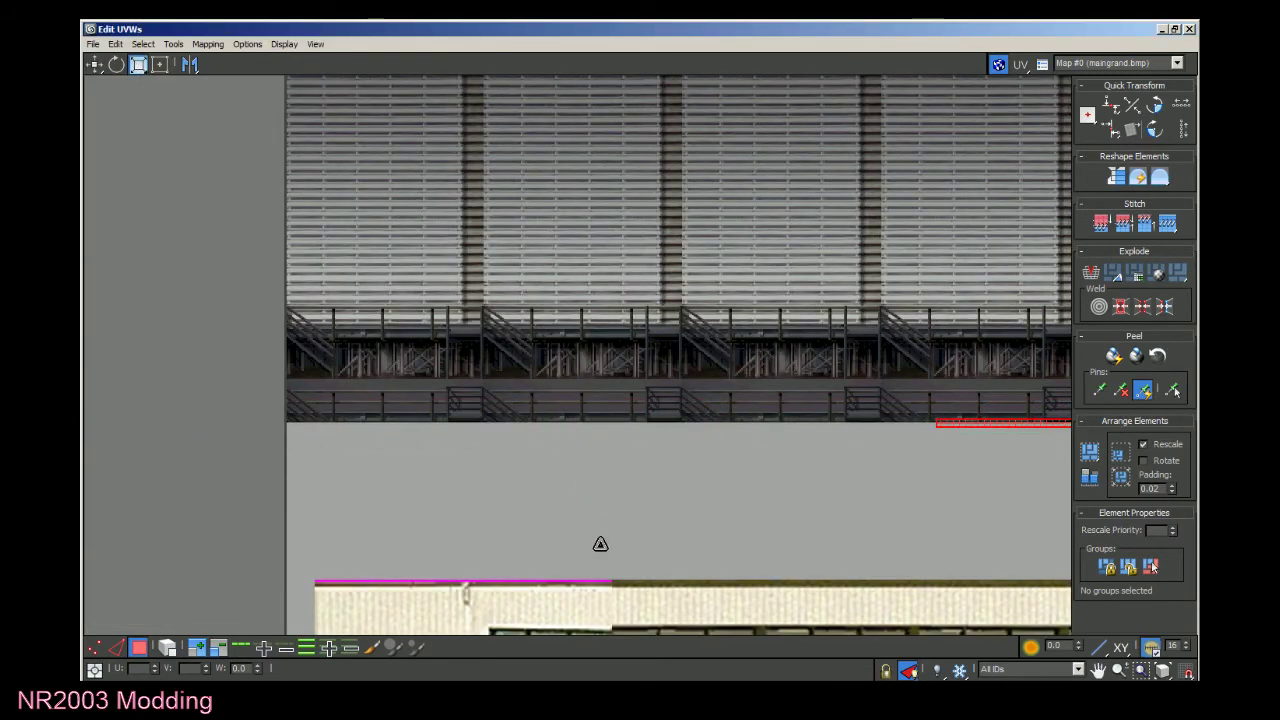
{"action": "key", "text": "w"}
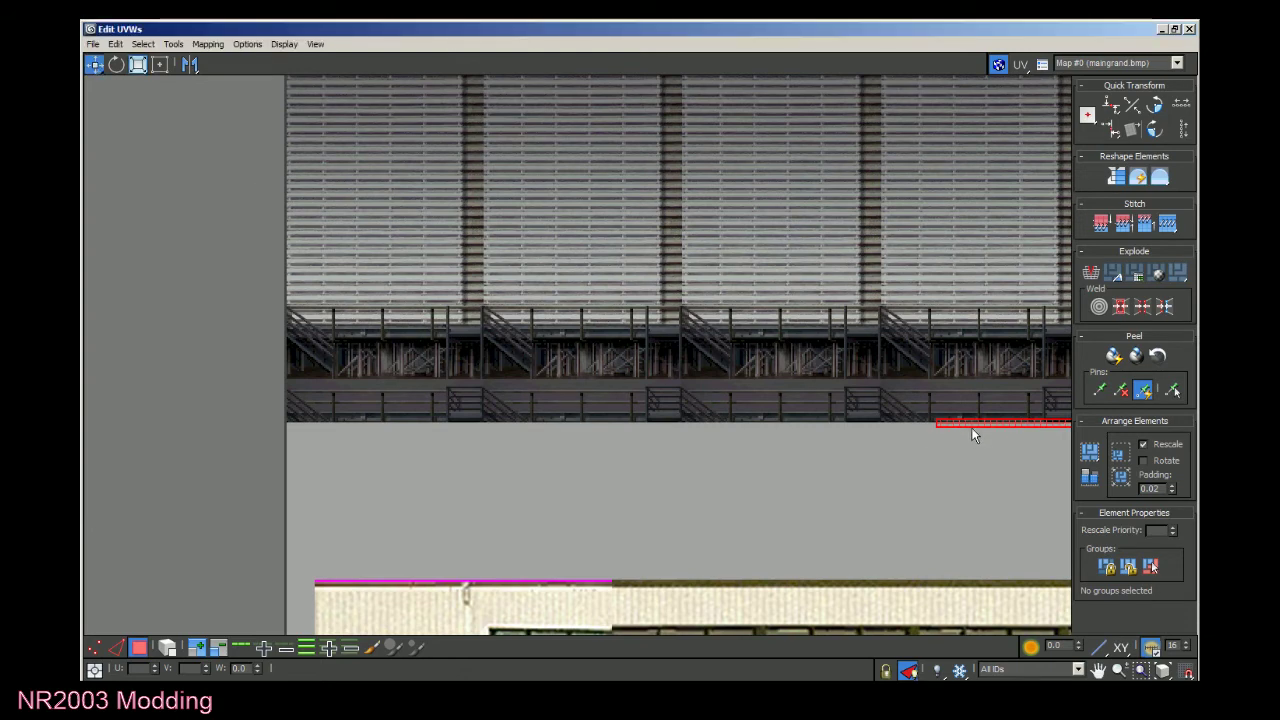
{"action": "left_click", "coordinate": [996, 428]}
{"action": "scroll", "coordinate": [790, 465], "scroll_direction": "down", "scroll_amount": 4}
{"action": "left_click", "coordinate": [922, 446]}
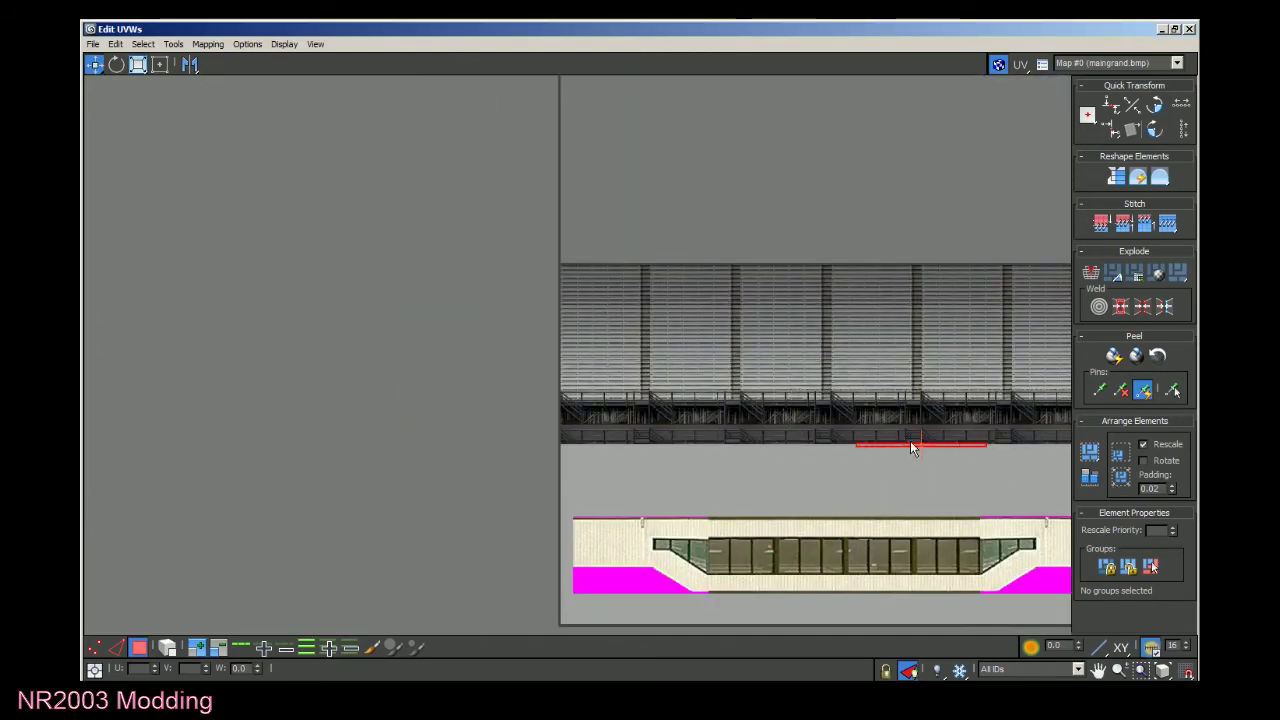
{"action": "left_click_drag", "start_coordinate": [915, 447], "coordinate": [643, 414]}
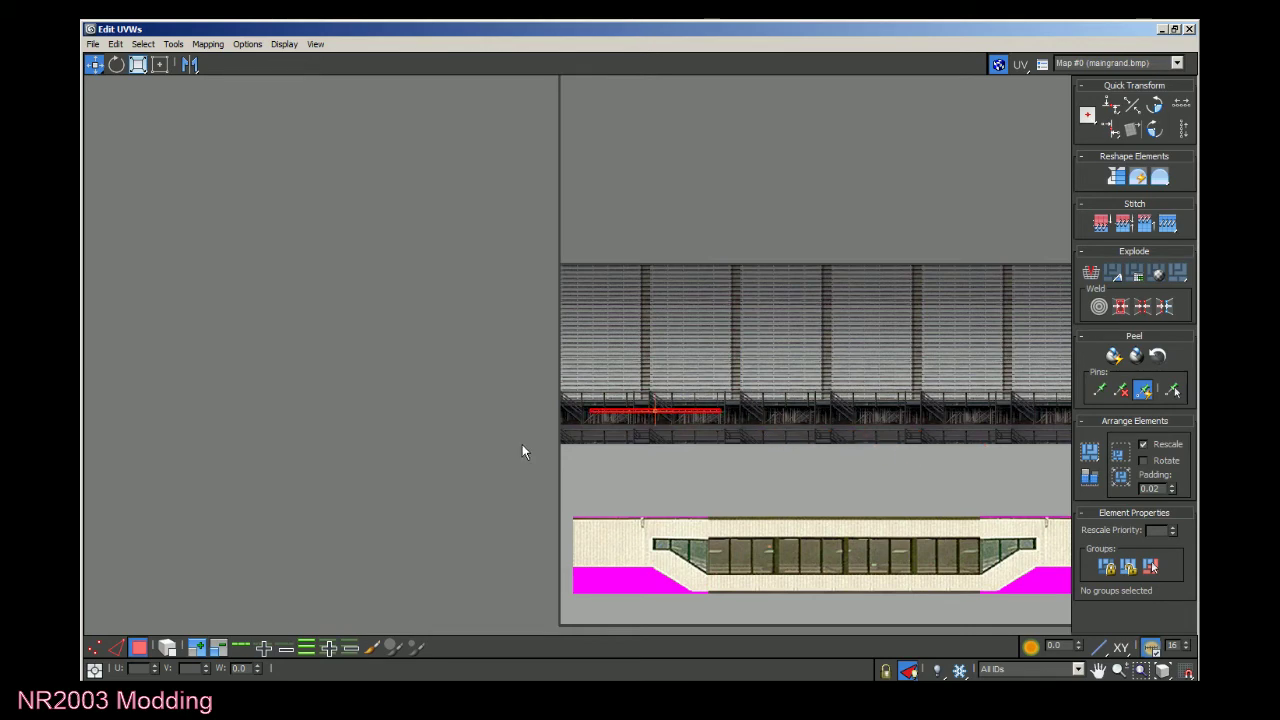
{"action": "scroll", "coordinate": [637, 408], "scroll_direction": "up", "scroll_amount": 5}
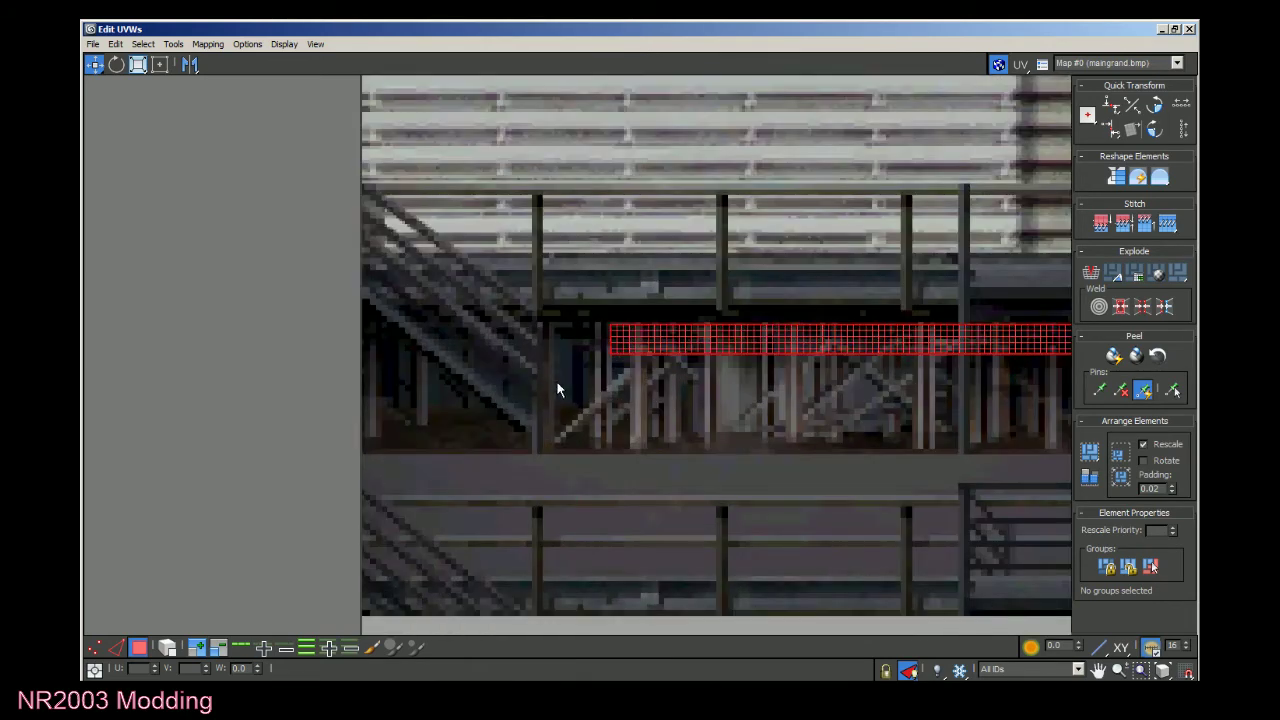
{"action": "scroll", "coordinate": [558, 390], "scroll_direction": "down", "scroll_amount": 5}
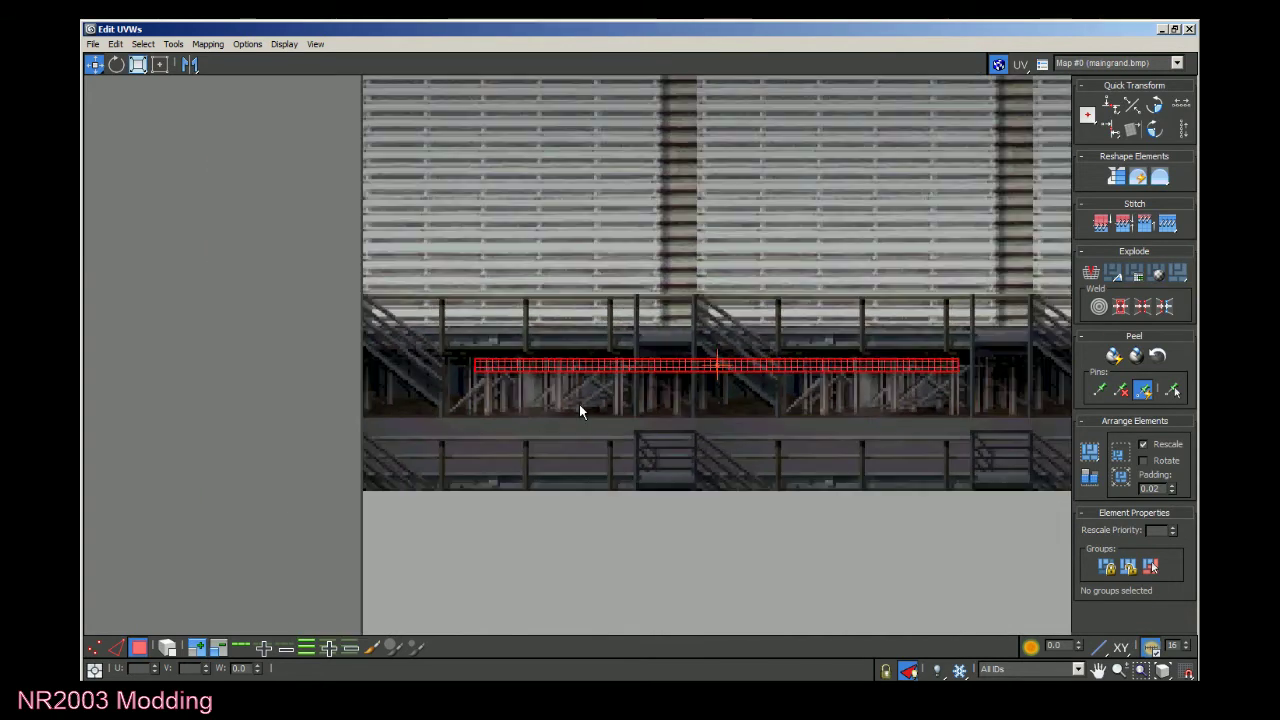
{"action": "scroll", "coordinate": [578, 402], "scroll_direction": "up", "scroll_amount": 1}
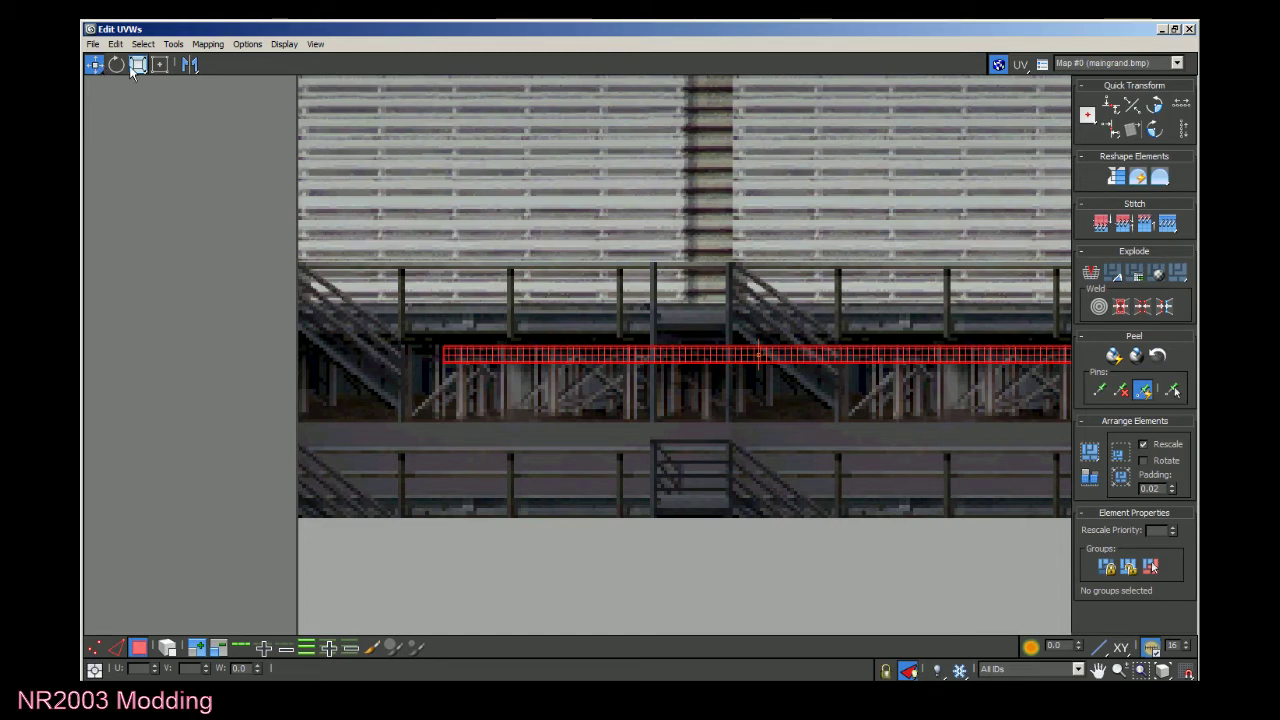
Restore the UV editor beside the model and set the front-edge face's left texture vertices to U 0.
{"action": "left_click", "coordinate": [1175, 29]}
{"action": "left_click_drag", "start_coordinate": [827, 106], "coordinate": [483, 88]}
{"action": "scroll", "coordinate": [437, 347], "scroll_direction": "down", "scroll_amount": 3}
{"action": "scroll", "coordinate": [290, 408], "scroll_direction": "down", "scroll_amount": 5}
{"action": "scroll", "coordinate": [440, 403], "scroll_direction": "up", "scroll_amount": 4}
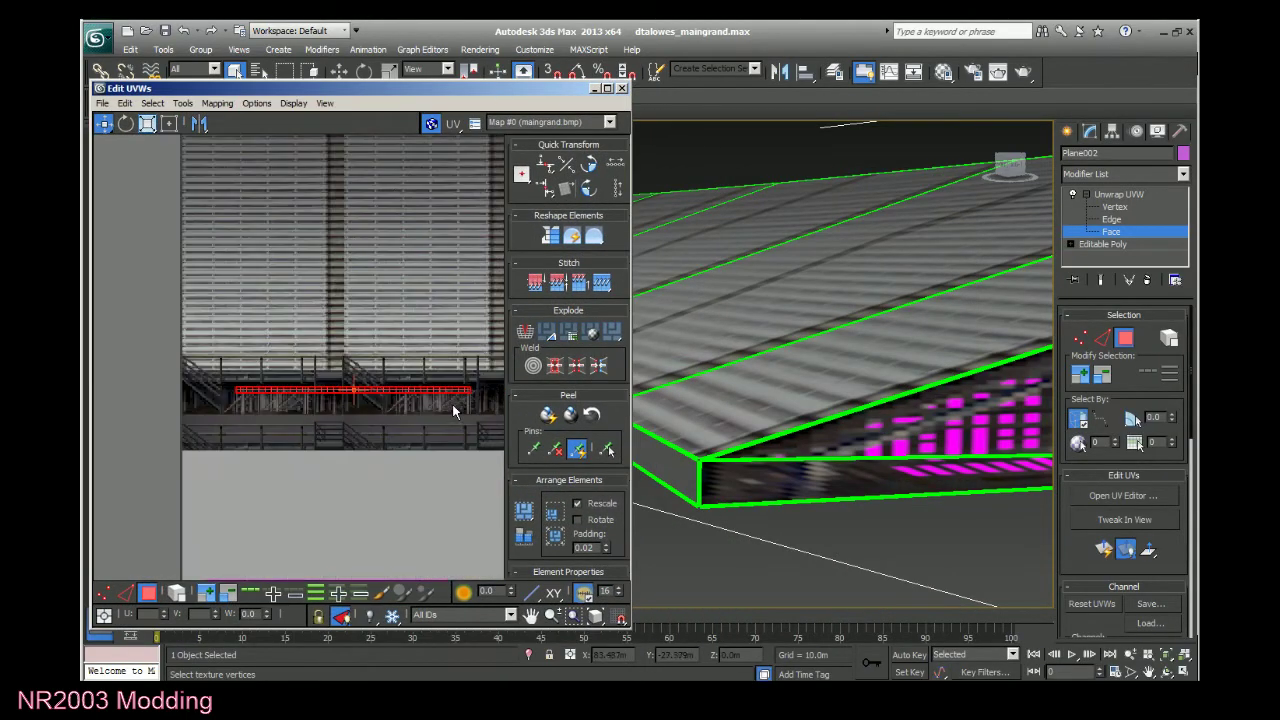
{"action": "left_click", "coordinate": [1106, 208]}
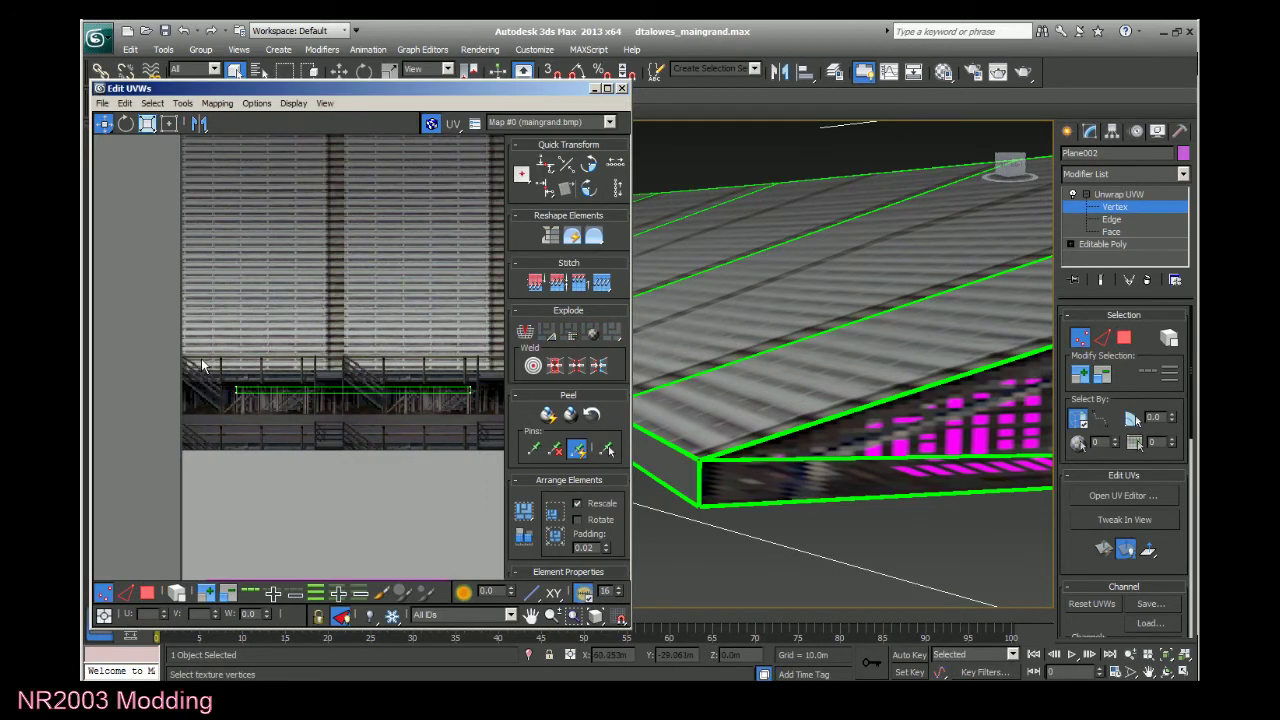
{"action": "left_click_drag", "start_coordinate": [201, 361], "coordinate": [246, 412]}
{"action": "double_click", "coordinate": [148, 614]}
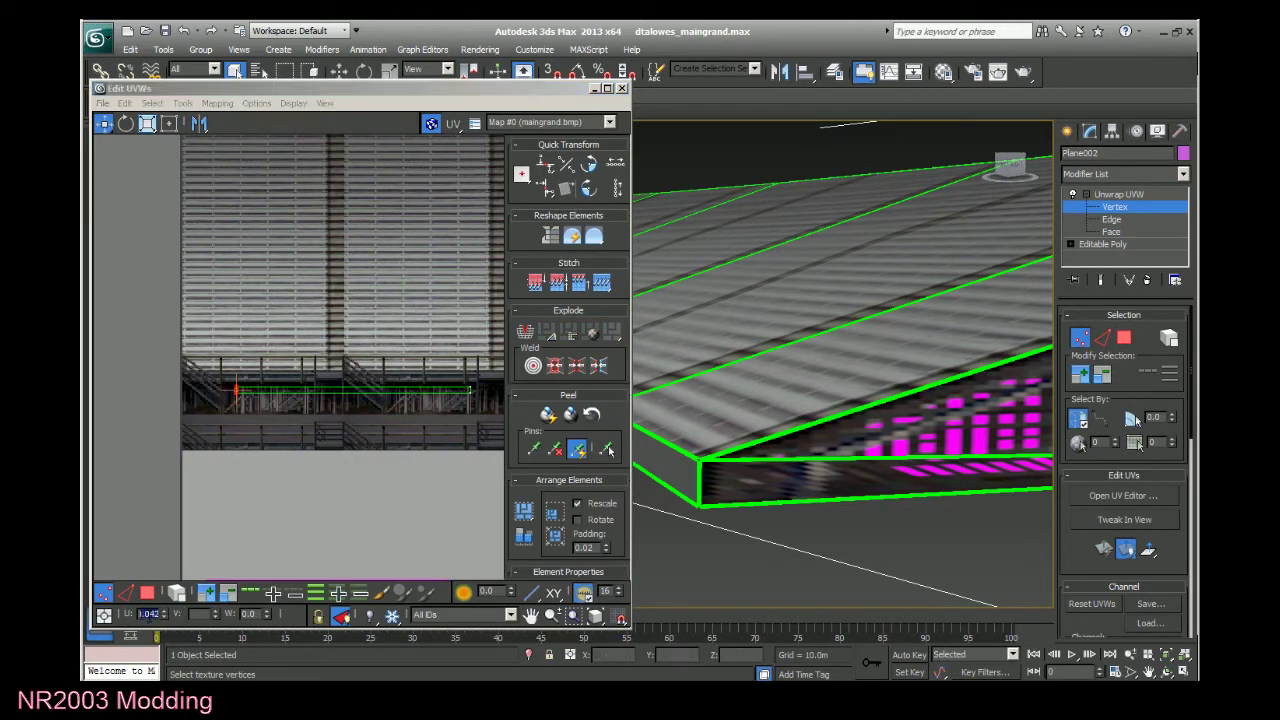
{"action": "double_click", "coordinate": [153, 613]}
{"action": "type", "text": "0"}
{"action": "key", "text": "Return"}
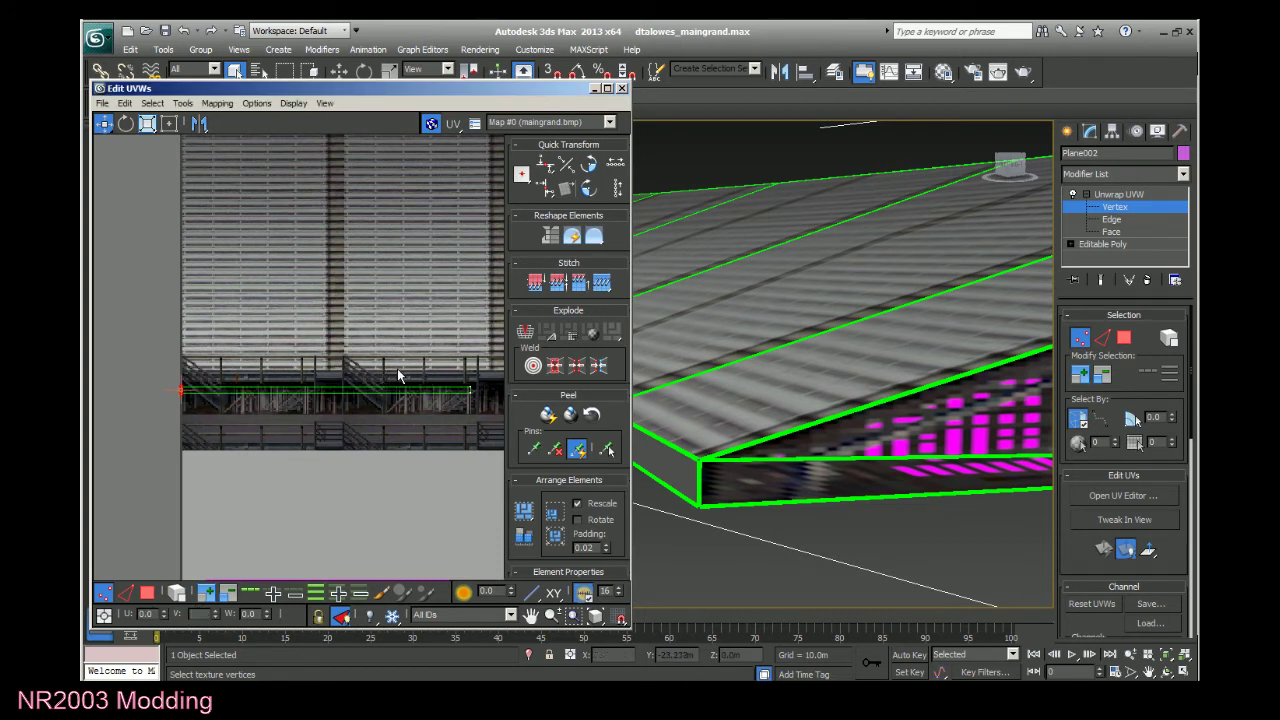
Raise the face's upper texture vertices to the top of the railing strip at V 0.648.
{"action": "left_click_drag", "start_coordinate": [148, 375], "coordinate": [489, 397]}
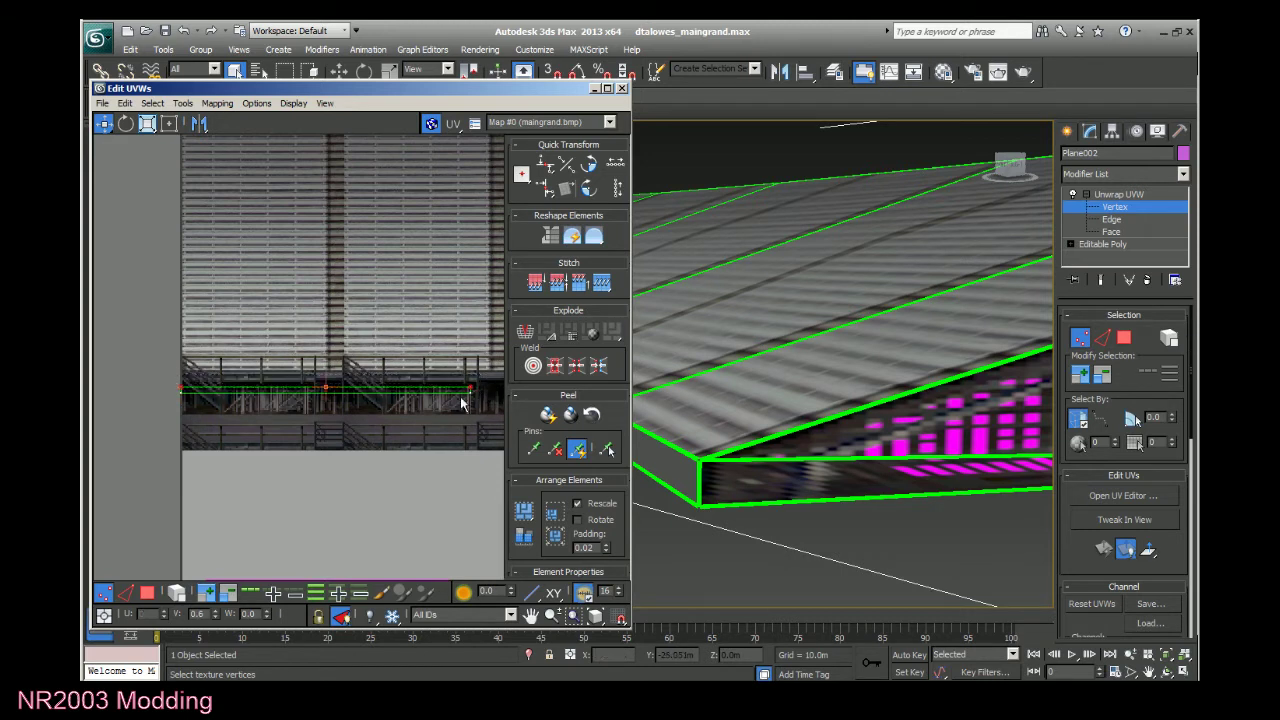
{"action": "left_click", "coordinate": [217, 612]}
{"action": "left_click", "coordinate": [217, 612]}
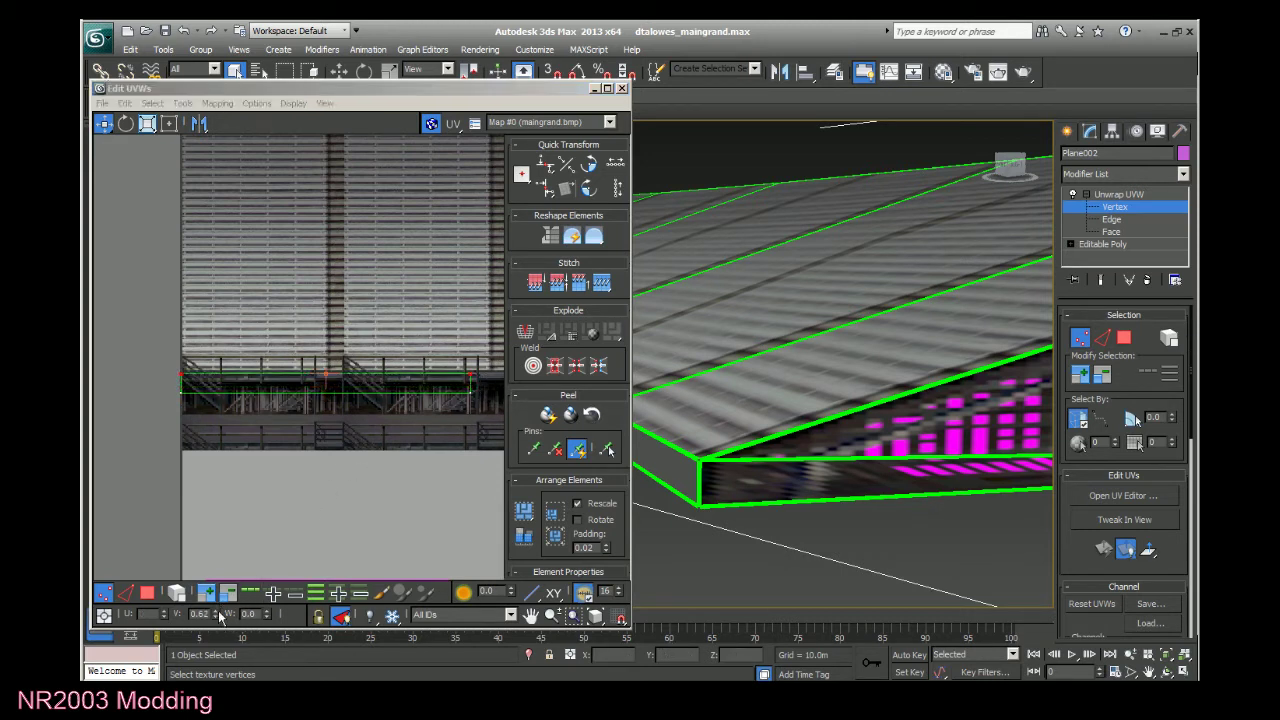
{"action": "left_click", "coordinate": [217, 612]}
{"action": "left_click", "coordinate": [217, 612]}
{"action": "left_click", "coordinate": [217, 612]}
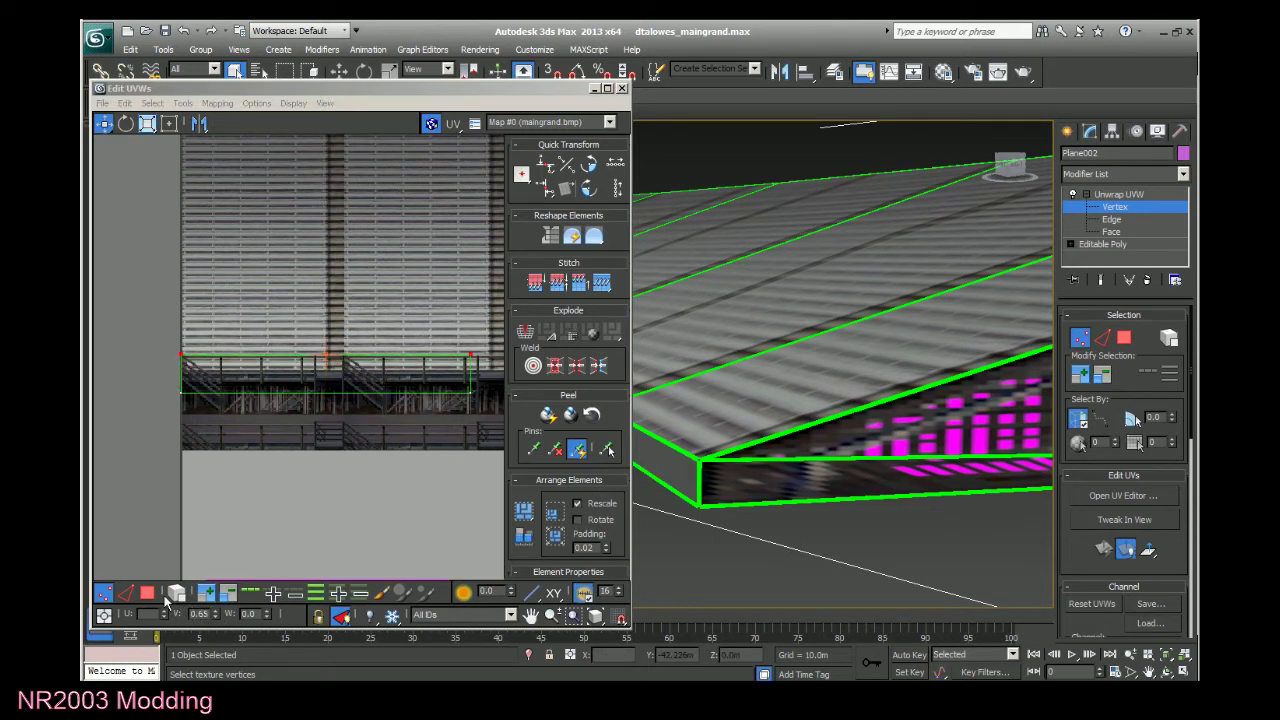
{"action": "left_click", "coordinate": [113, 586]}
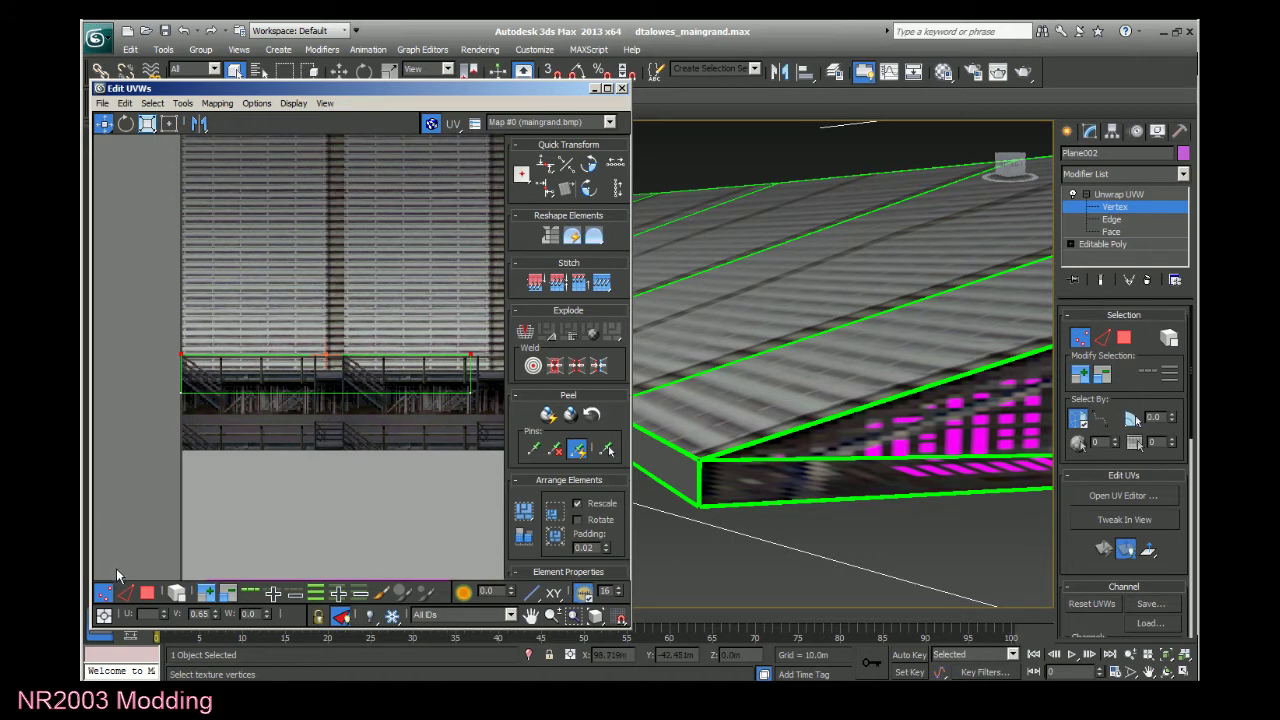
{"action": "left_click", "coordinate": [201, 616]}
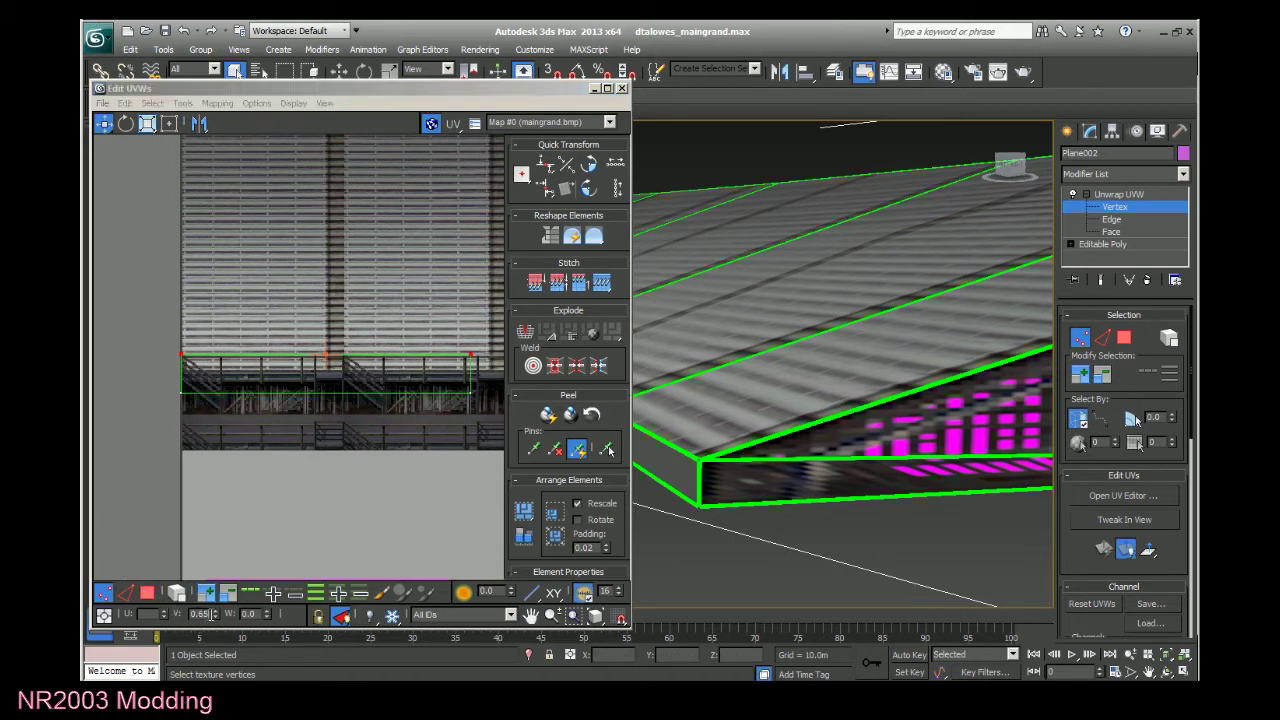
{"action": "type", "text": "2"}
{"action": "key", "text": "Return"}
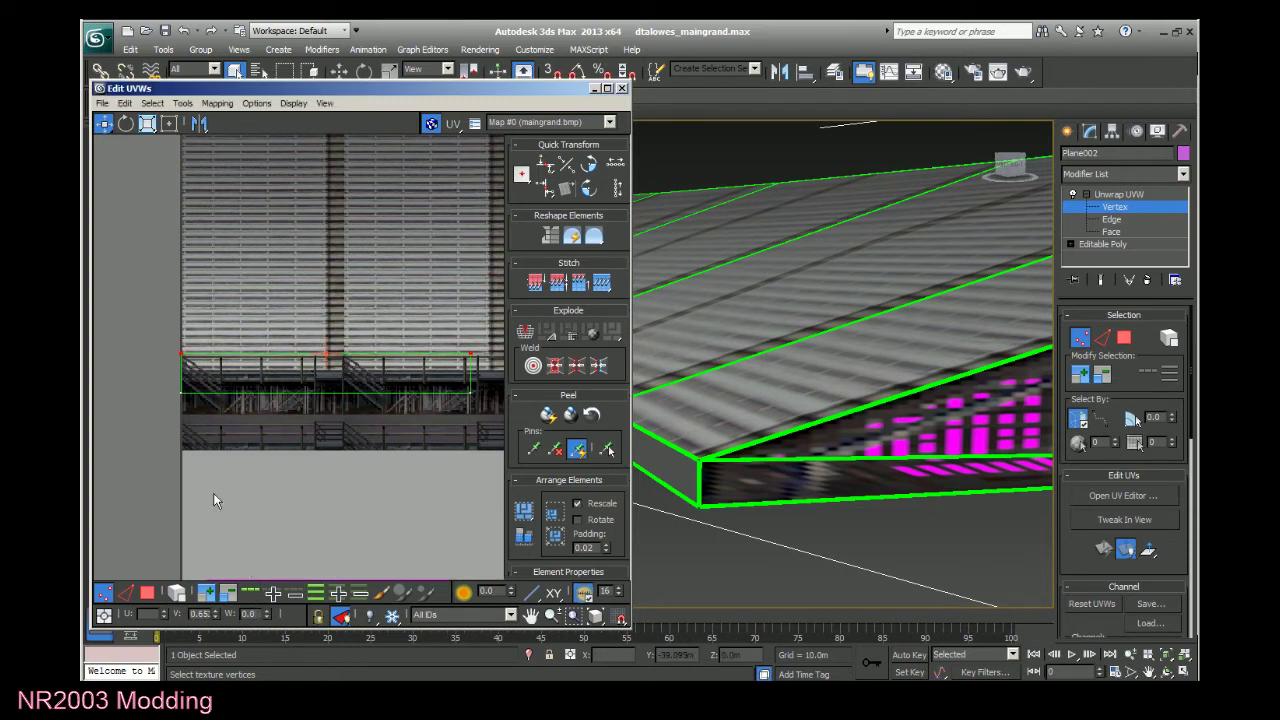
{"action": "double_click", "coordinate": [207, 613]}
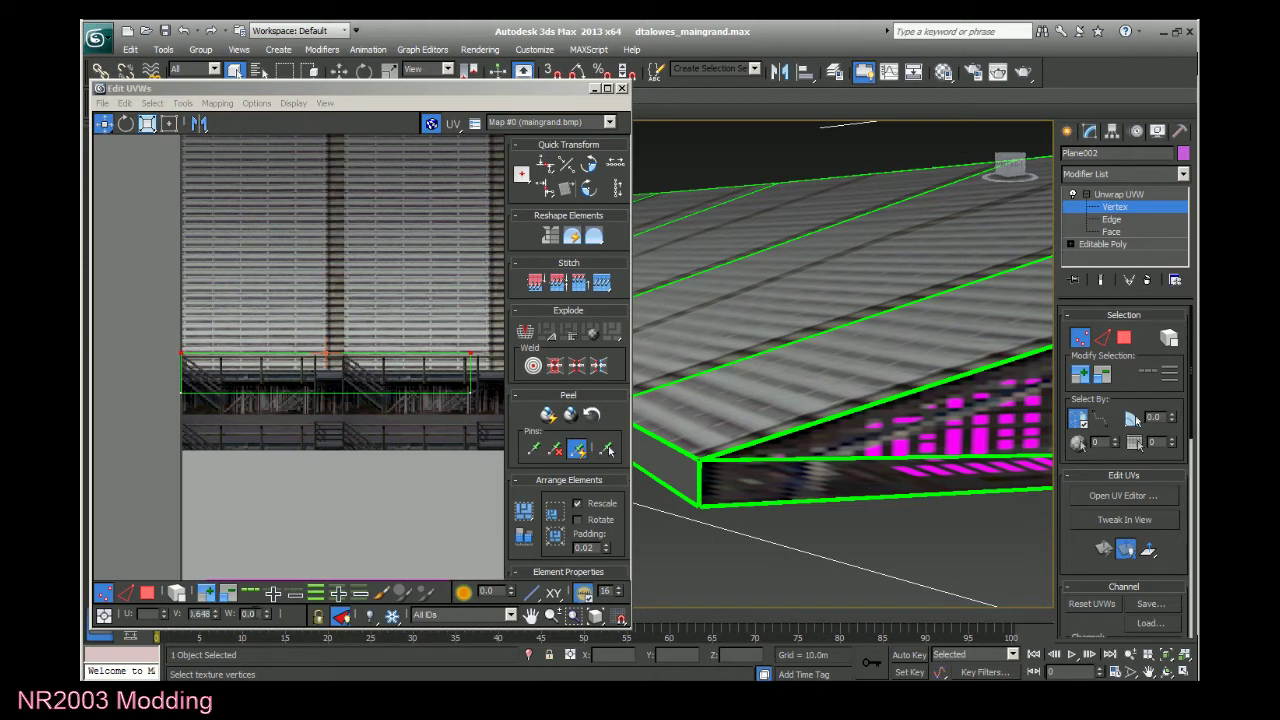
{"action": "type", "text": "0.64"}
{"action": "key", "text": "Return"}
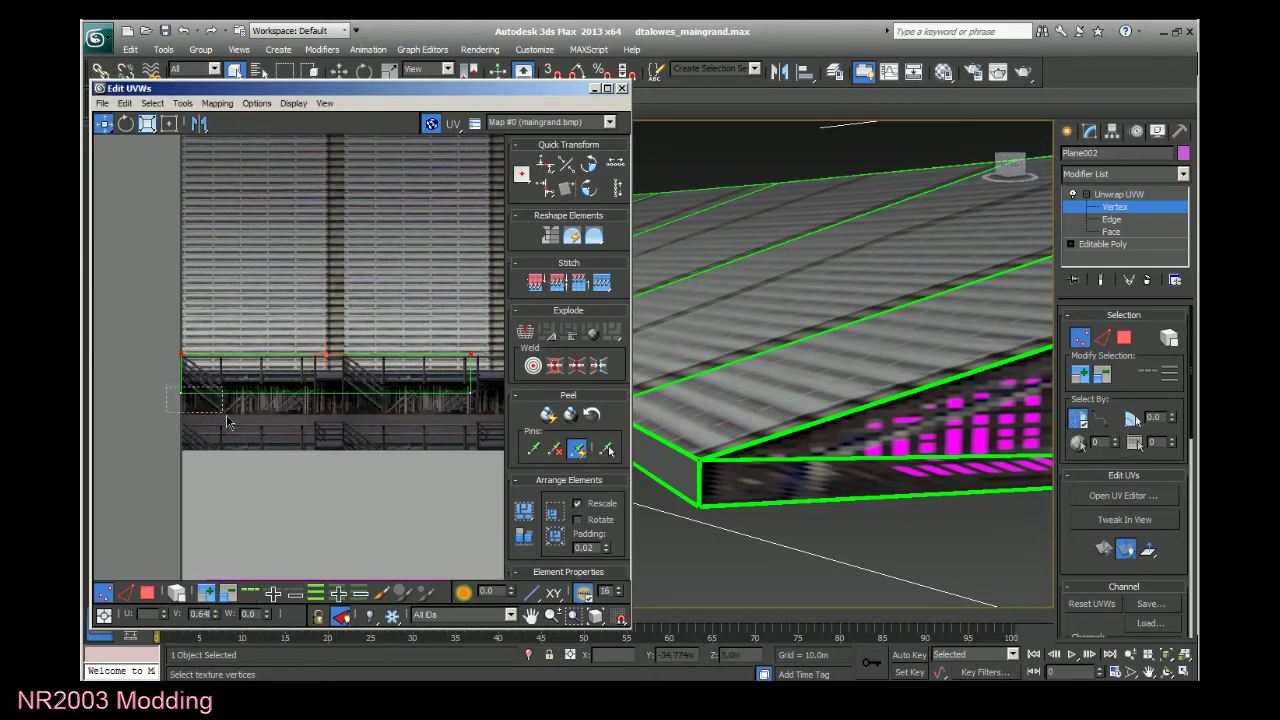
Lower the face's bottom texture vertices to the base of the framework strip at V 0.56.
{"action": "left_click", "coordinate": [216, 618]}
{"action": "left_click", "coordinate": [216, 618]}
{"action": "left_click", "coordinate": [216, 618]}
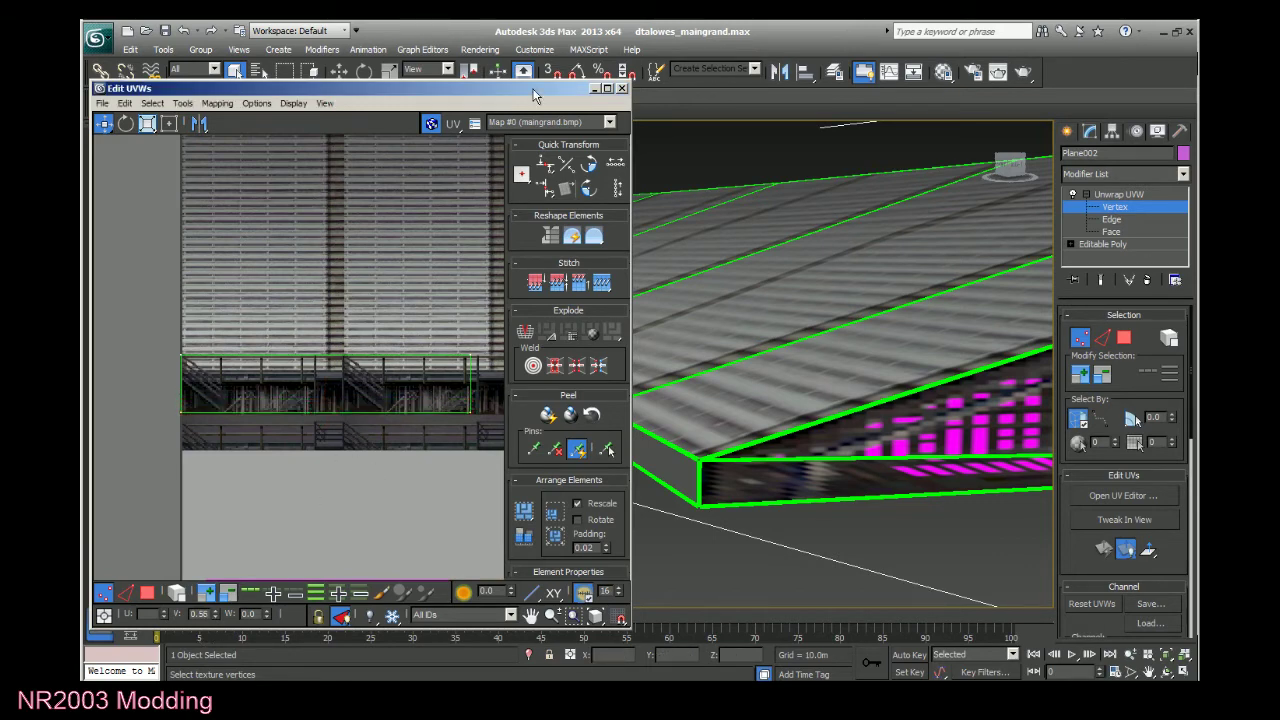
Shift the face's right texture vertices outward to about U 0.25 and move the UV editor aside to check the front edge.
{"action": "left_click_drag", "start_coordinate": [534, 91], "coordinate": [271, 107]}
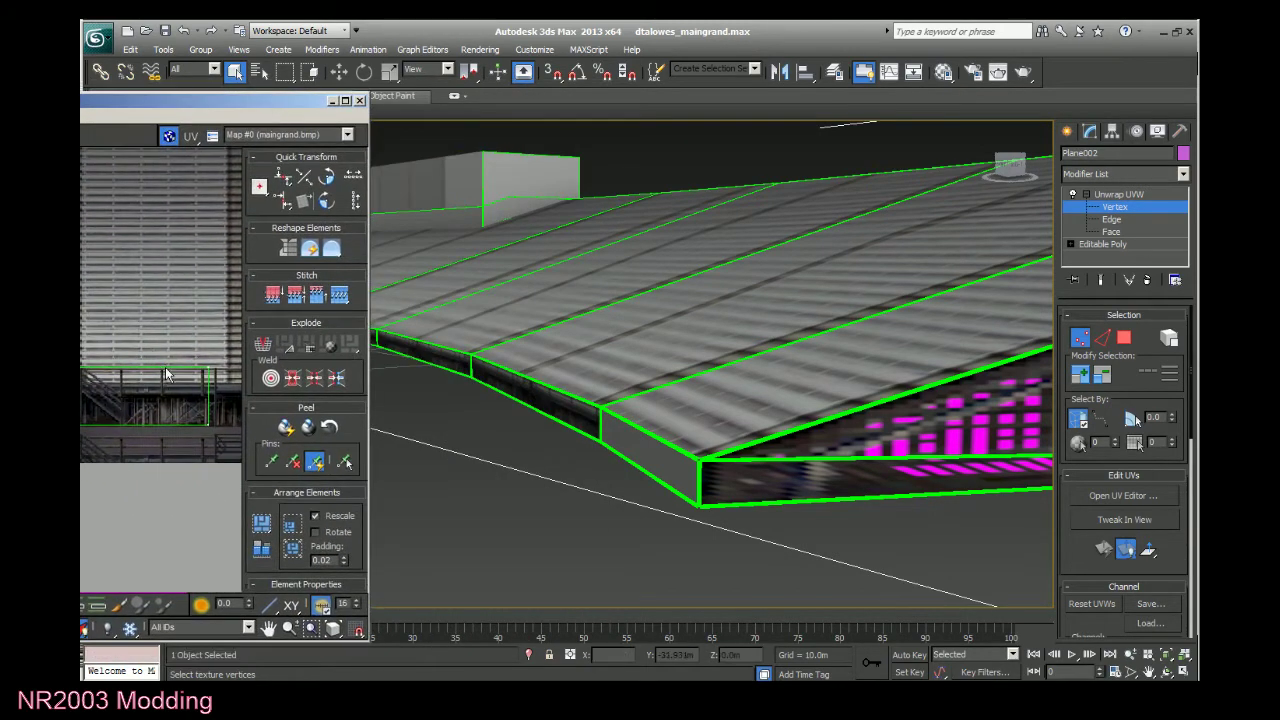
{"action": "left_click_drag", "start_coordinate": [219, 457], "coordinate": [220, 458]}
{"action": "left_click_drag", "start_coordinate": [209, 397], "coordinate": [248, 397]}
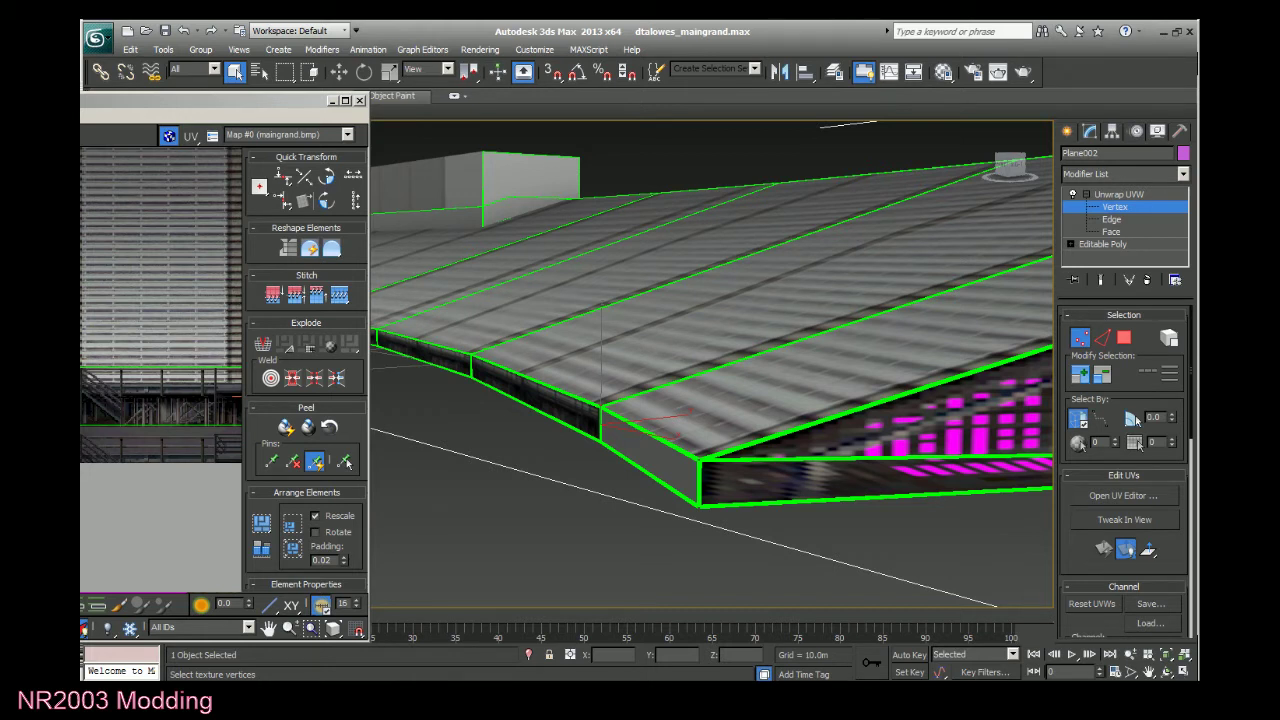
{"action": "left_click_drag", "start_coordinate": [207, 101], "coordinate": [481, 73]}
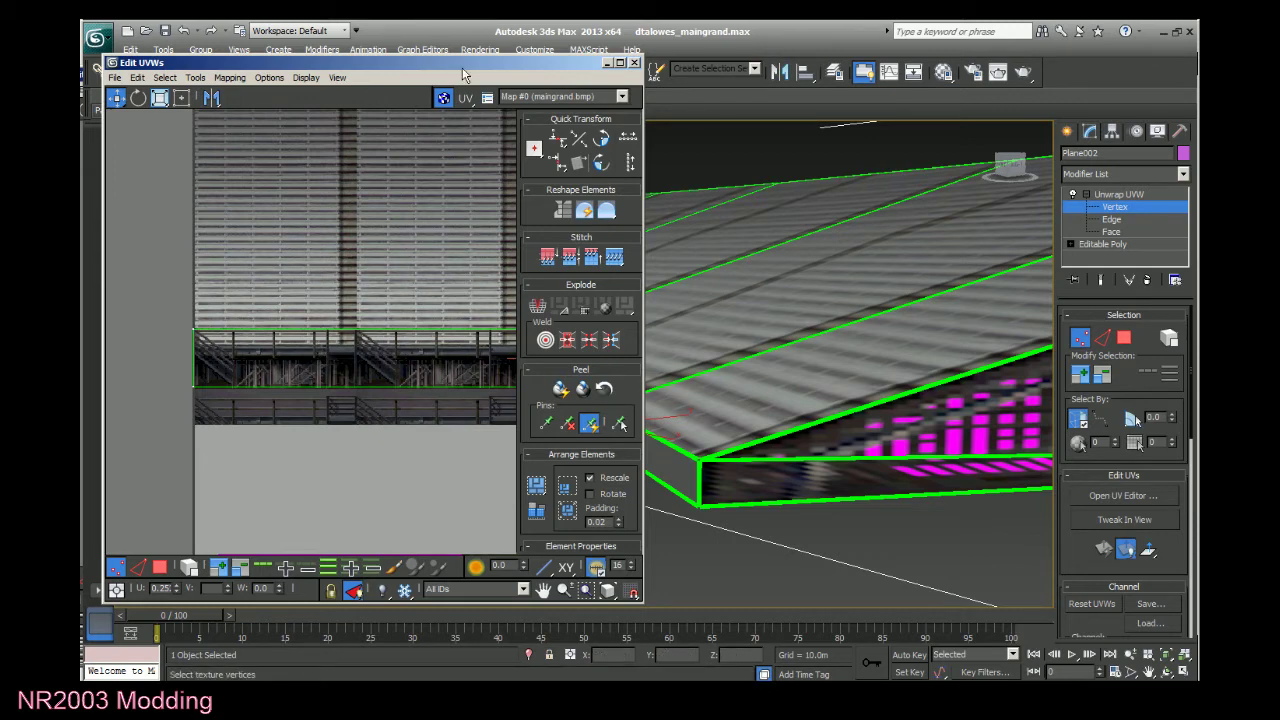
{"action": "left_click_drag", "start_coordinate": [456, 63], "coordinate": [84, 77]}
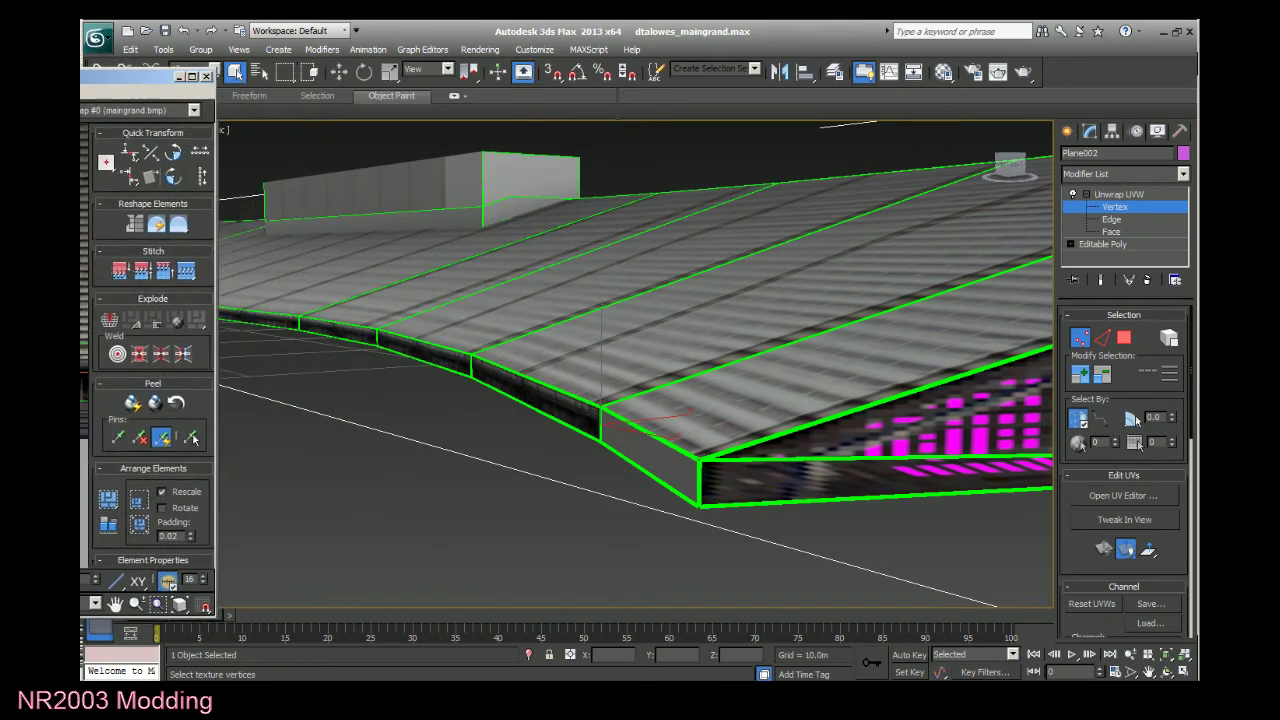
Select the front-edge face beside the corner and scale down its mapping in the UV editor.
{"action": "left_click", "coordinate": [1108, 231]}
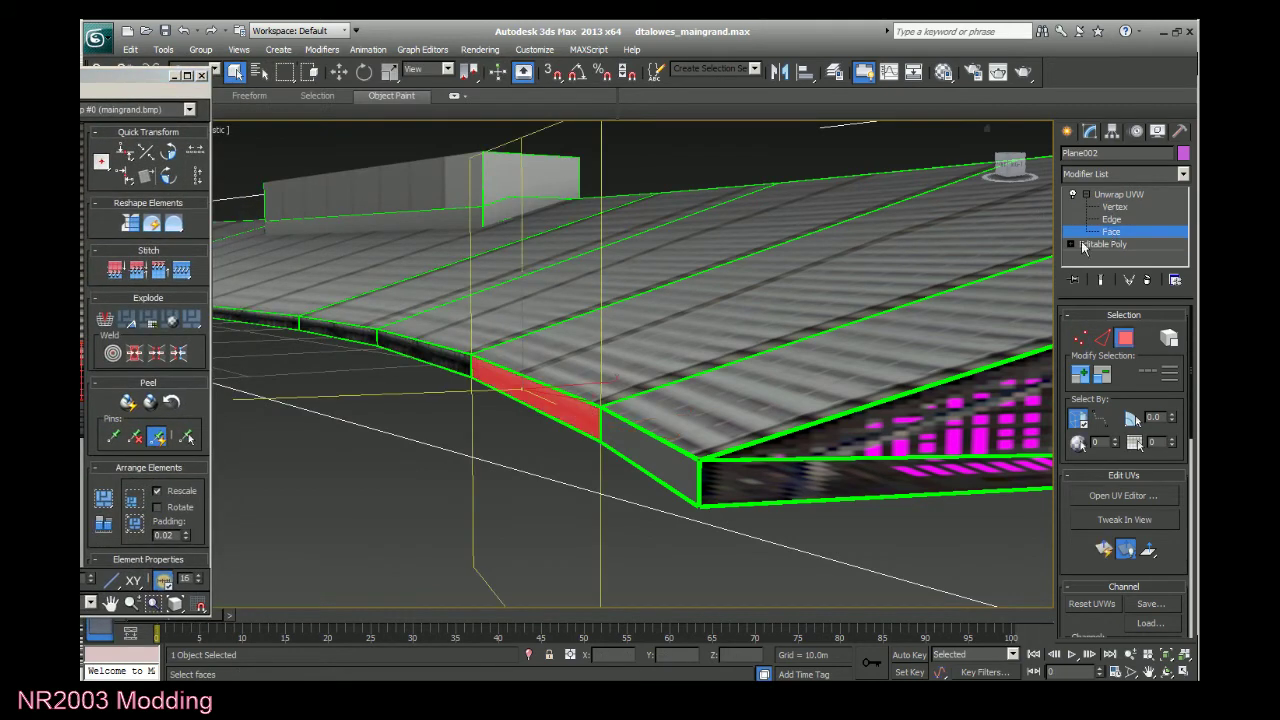
{"action": "left_click", "coordinate": [625, 440]}
{"action": "left_click", "coordinate": [1101, 549]}
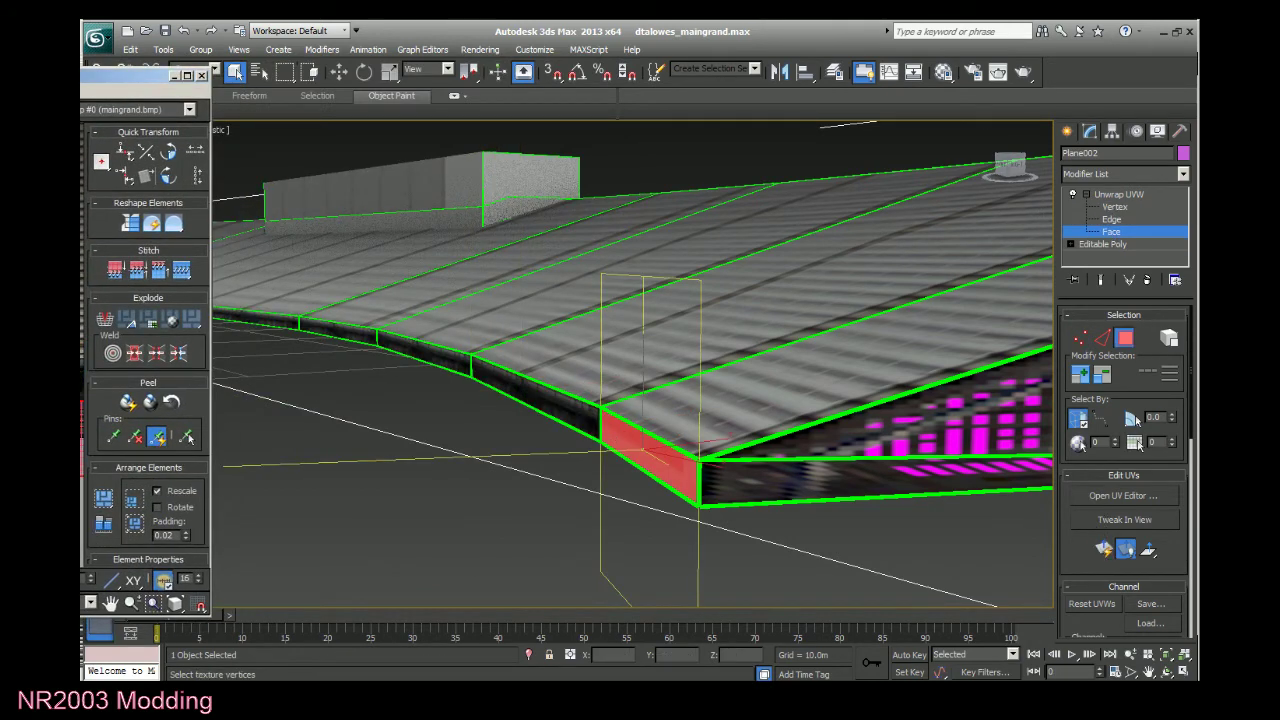
{"action": "left_click_drag", "start_coordinate": [120, 76], "coordinate": [493, 89]}
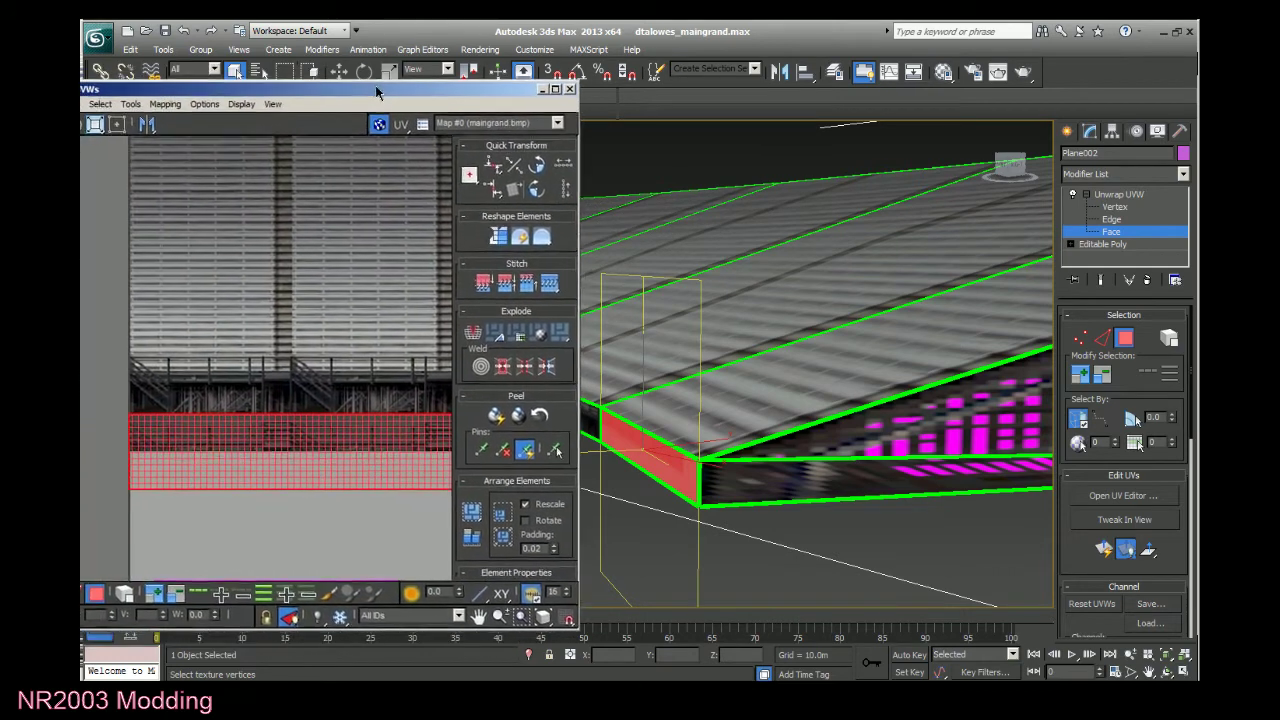
{"action": "left_click", "coordinate": [100, 124]}
{"action": "left_click_drag", "start_coordinate": [330, 415], "coordinate": [317, 490]}
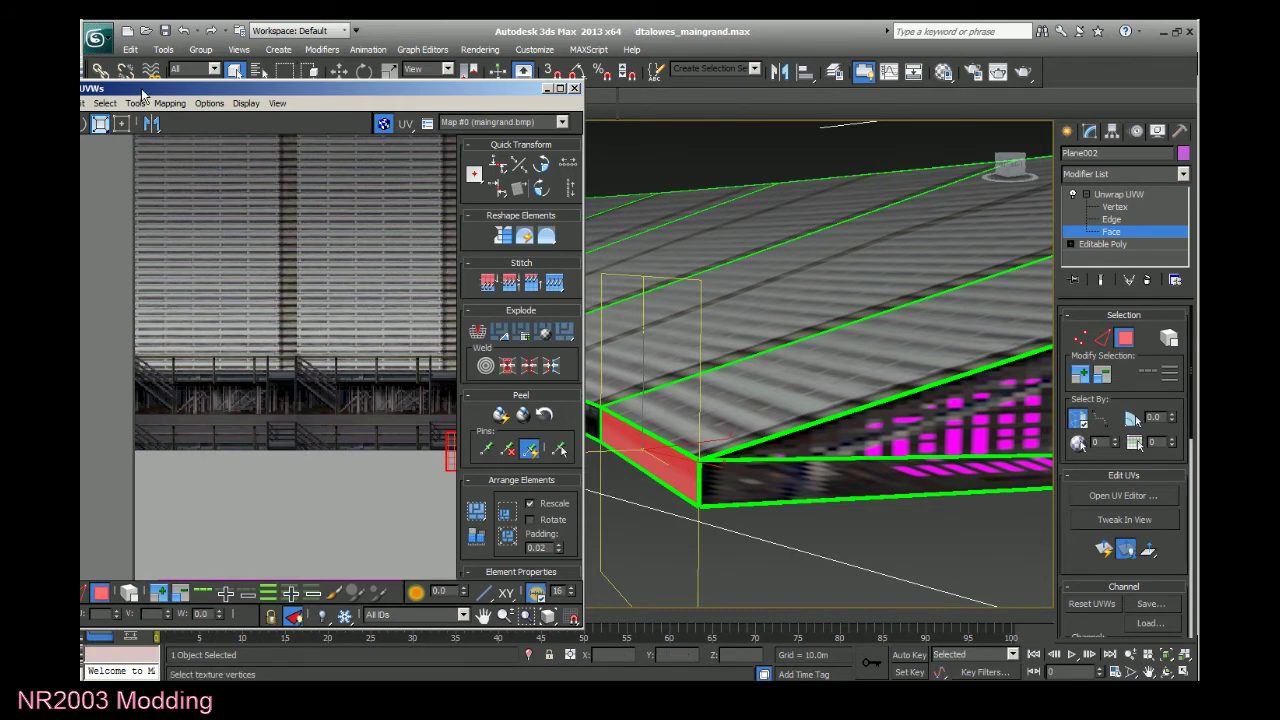
Move the front-edge face's mapping onto the railing and framework strip, scale it down and align it near the texture's left end.
{"action": "left_click_drag", "start_coordinate": [146, 90], "coordinate": [195, 87]}
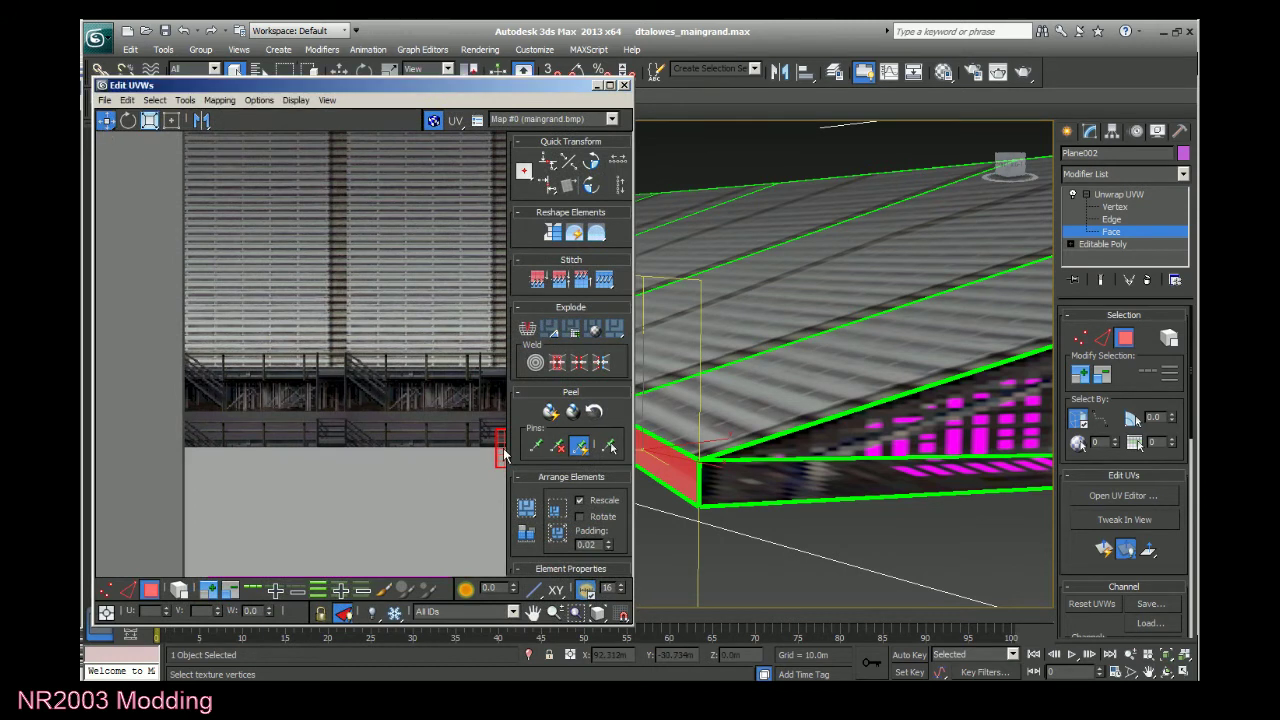
{"action": "left_click_drag", "start_coordinate": [503, 450], "coordinate": [163, 388]}
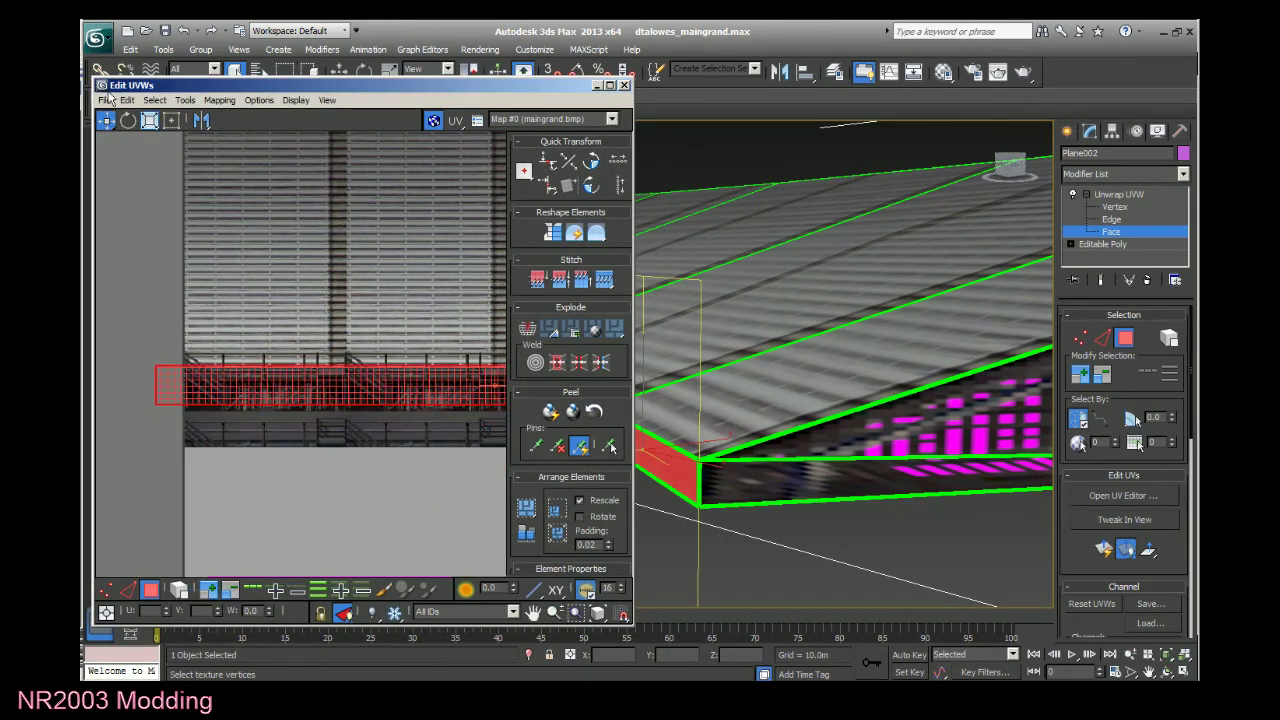
{"action": "left_click", "coordinate": [149, 120]}
{"action": "left_click_drag", "start_coordinate": [297, 374], "coordinate": [304, 445]}
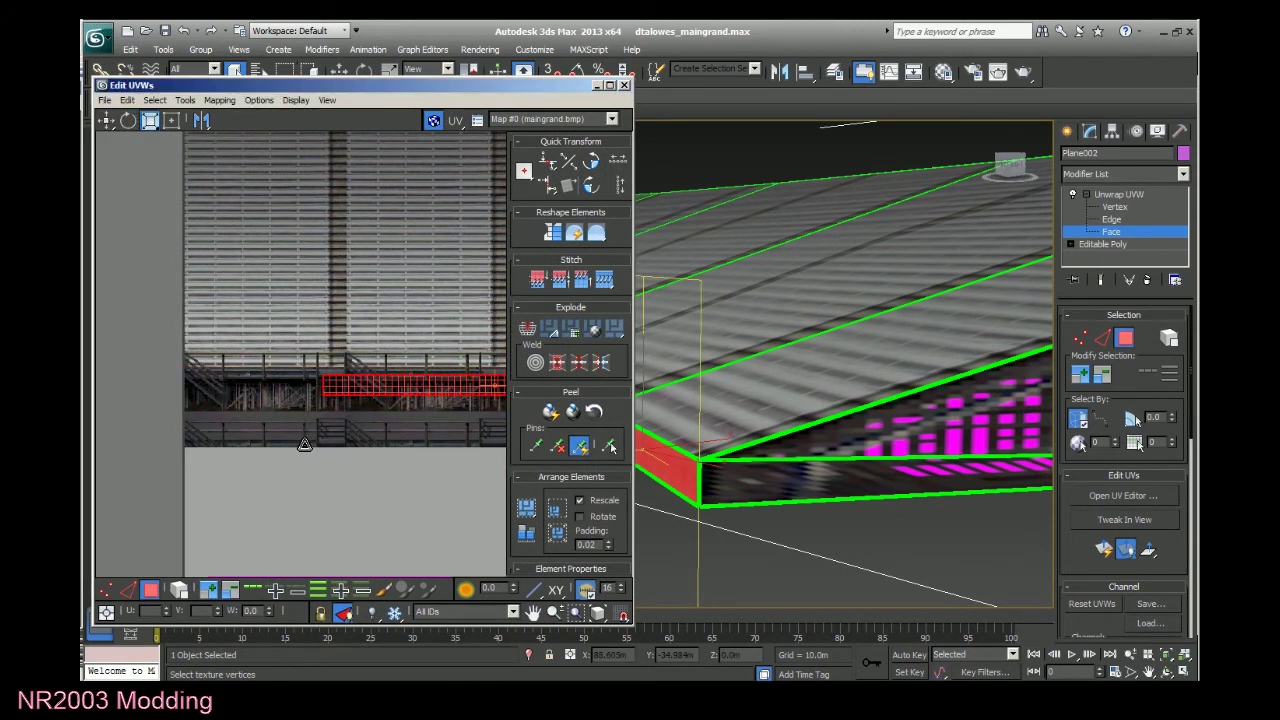
{"action": "left_click", "coordinate": [106, 120]}
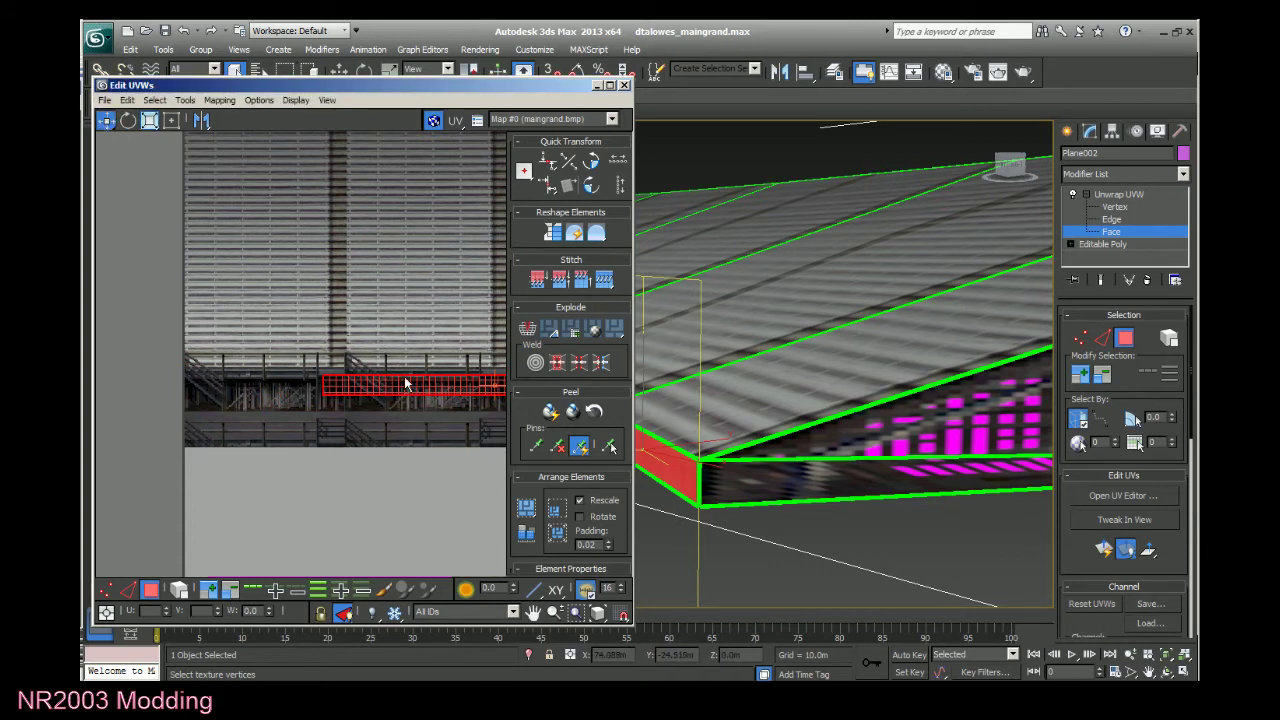
{"action": "left_click_drag", "start_coordinate": [409, 380], "coordinate": [271, 376]}
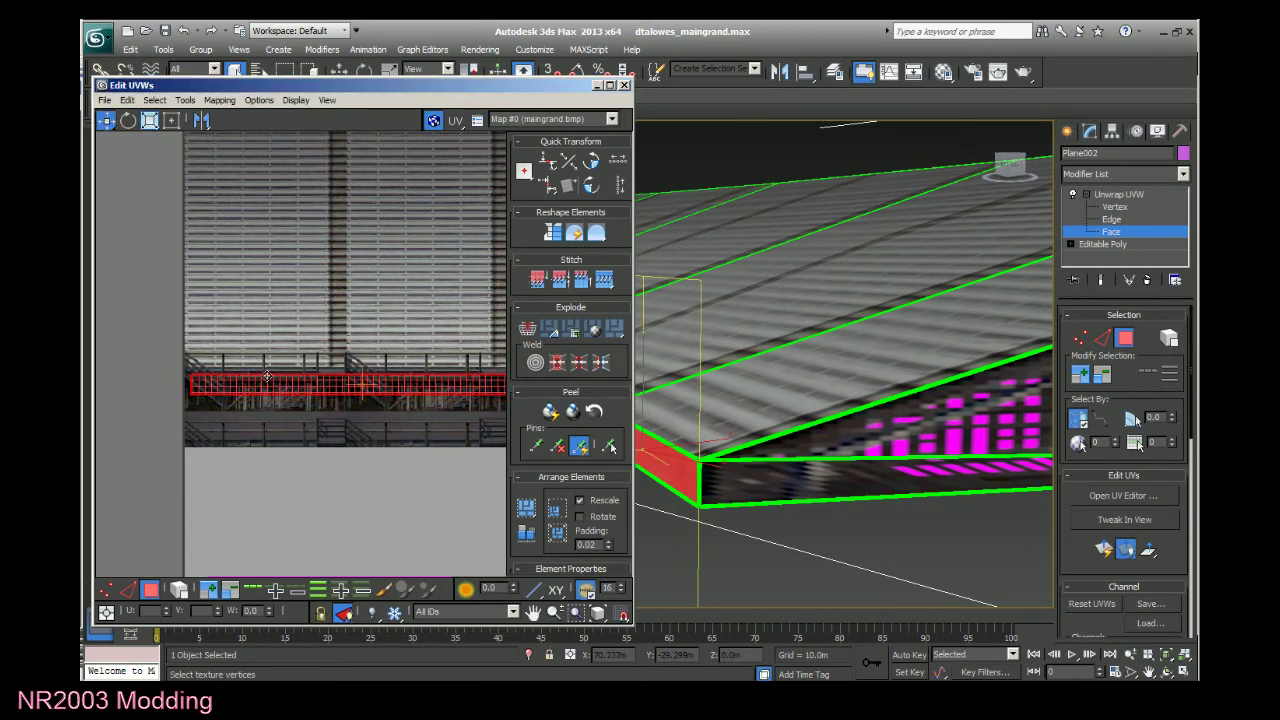
{"action": "double_click", "coordinate": [415, 85]}
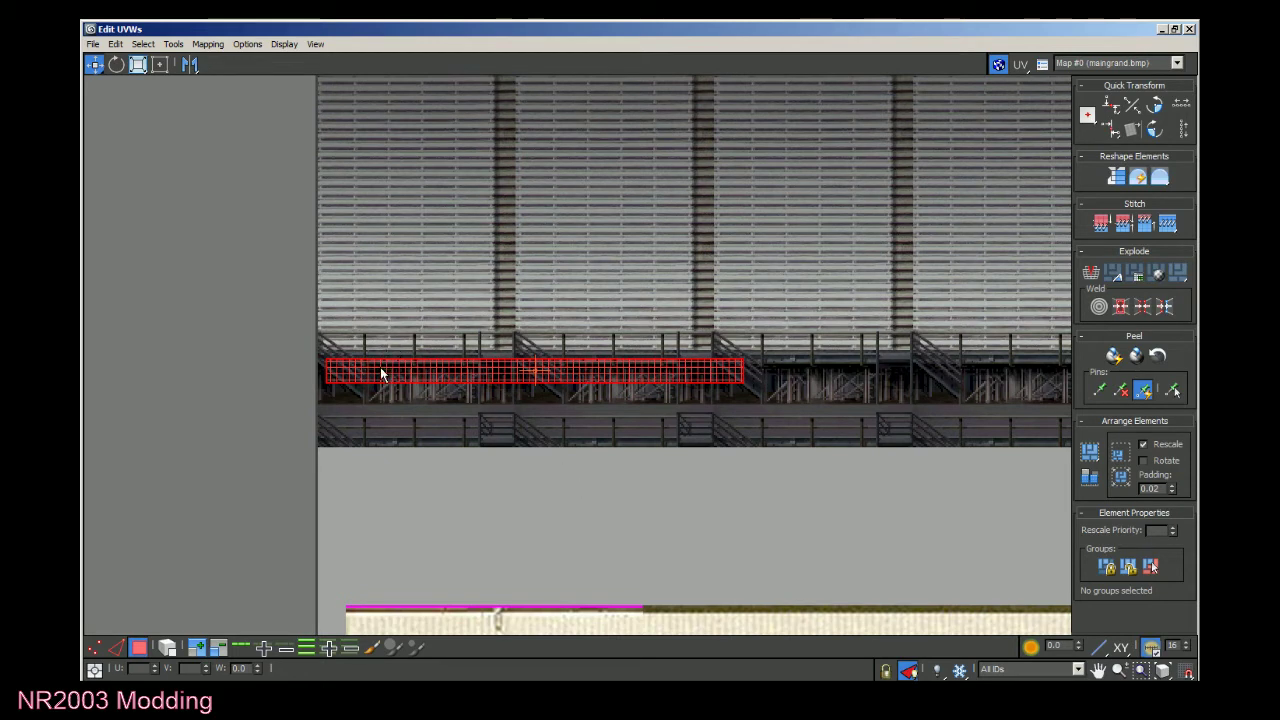
{"action": "double_click", "coordinate": [1074, 29]}
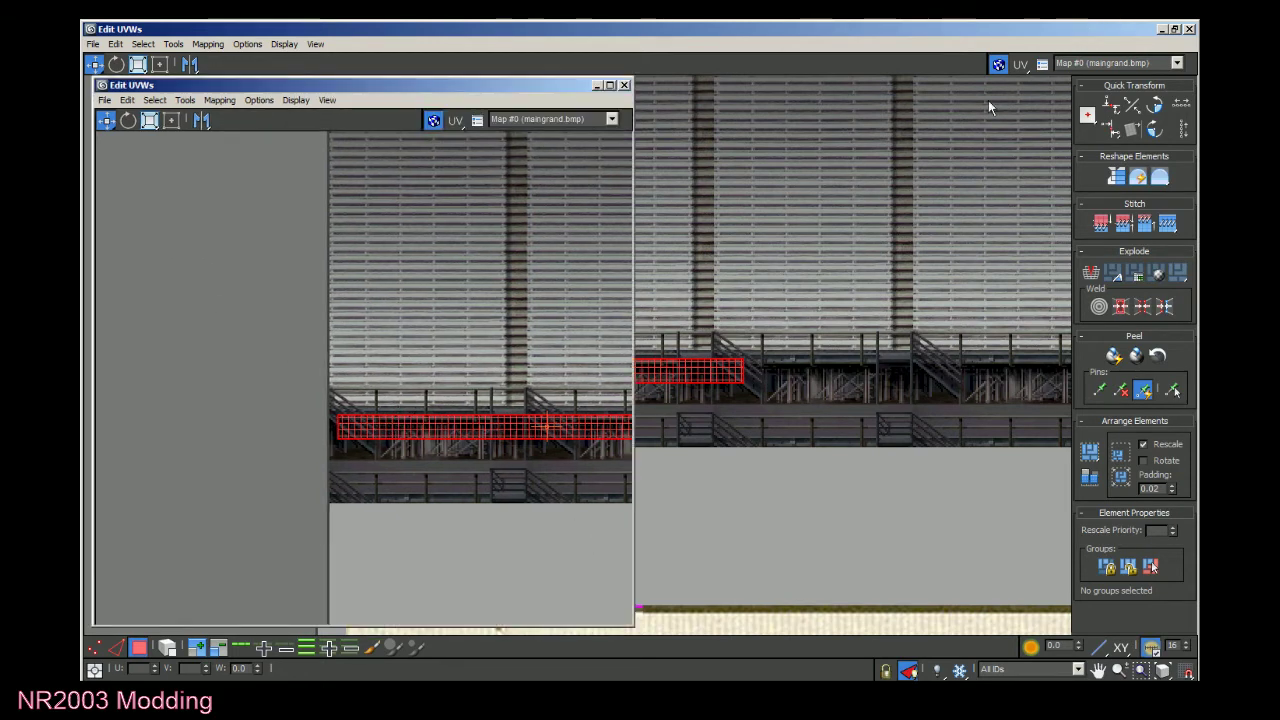
Raise the front-edge face's upper texture vertices to the top of the railing strip at about V 0.64.
{"action": "left_click", "coordinate": [1114, 207]}
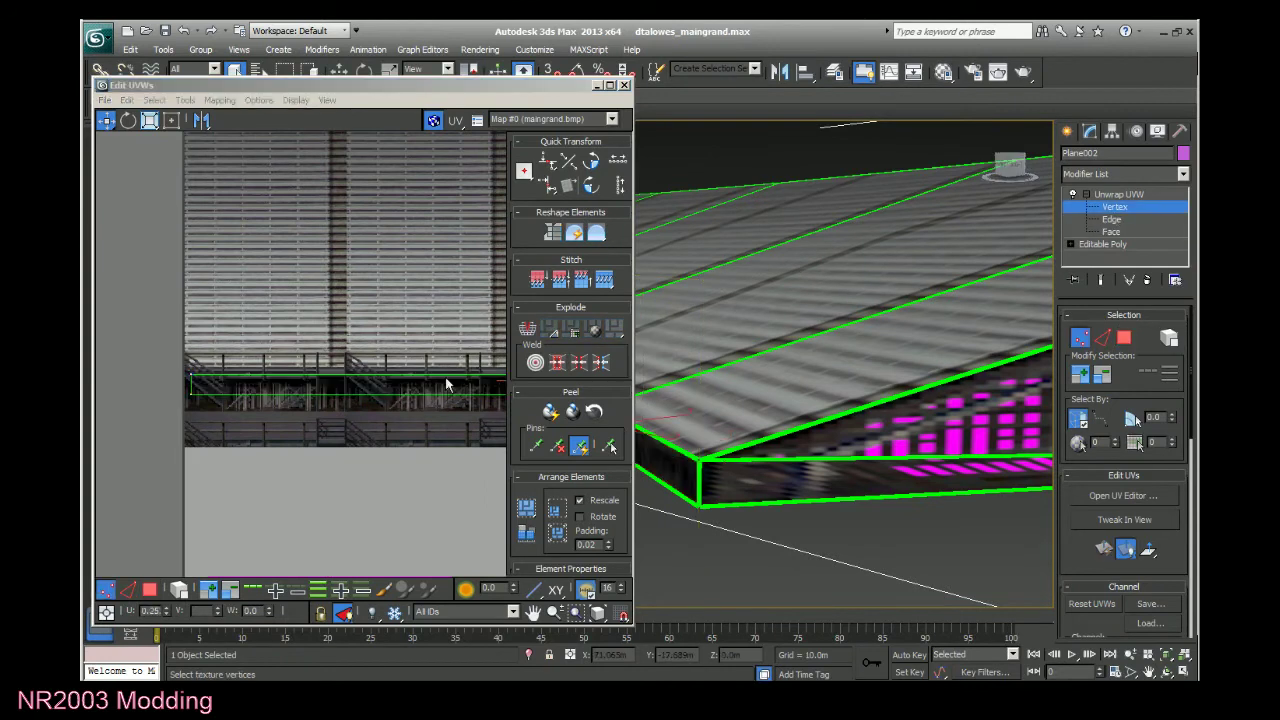
{"action": "scroll", "coordinate": [171, 443], "scroll_direction": "down", "scroll_amount": 2}
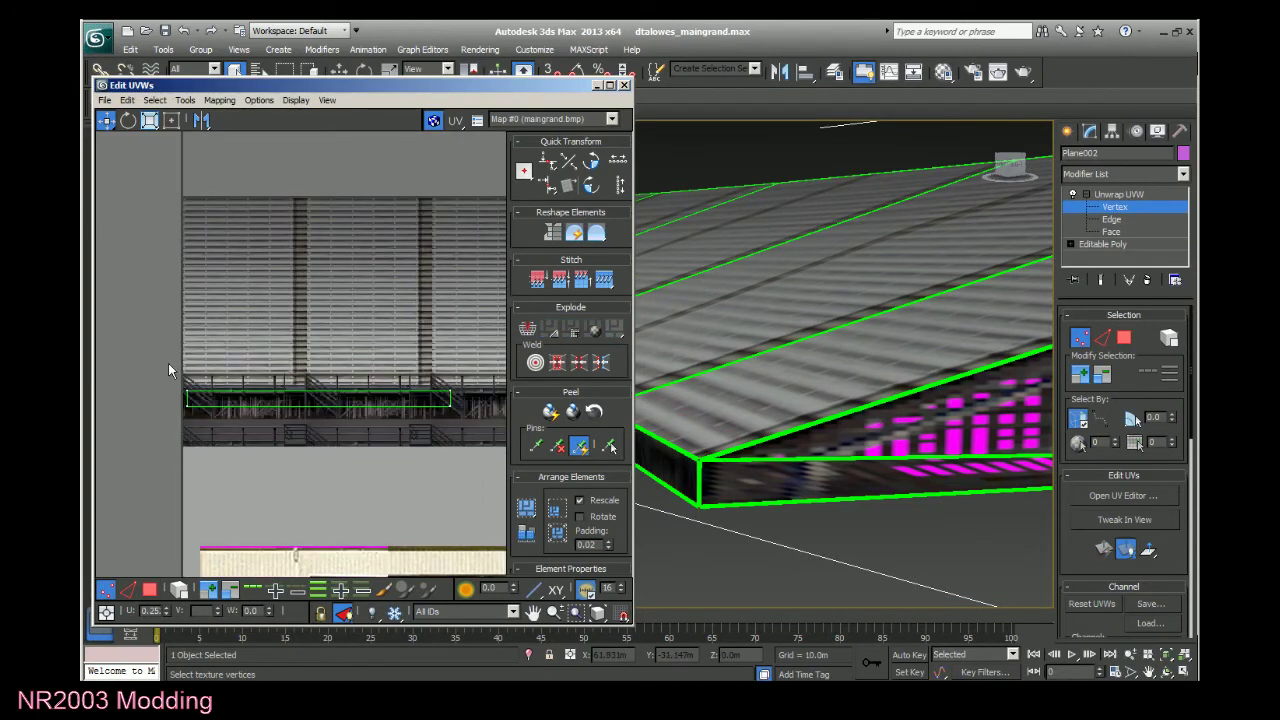
{"action": "left_click_drag", "start_coordinate": [168, 363], "coordinate": [490, 402]}
{"action": "left_click", "coordinate": [196, 611]}
{"action": "left_click_drag", "start_coordinate": [217, 608], "coordinate": [217, 608]}
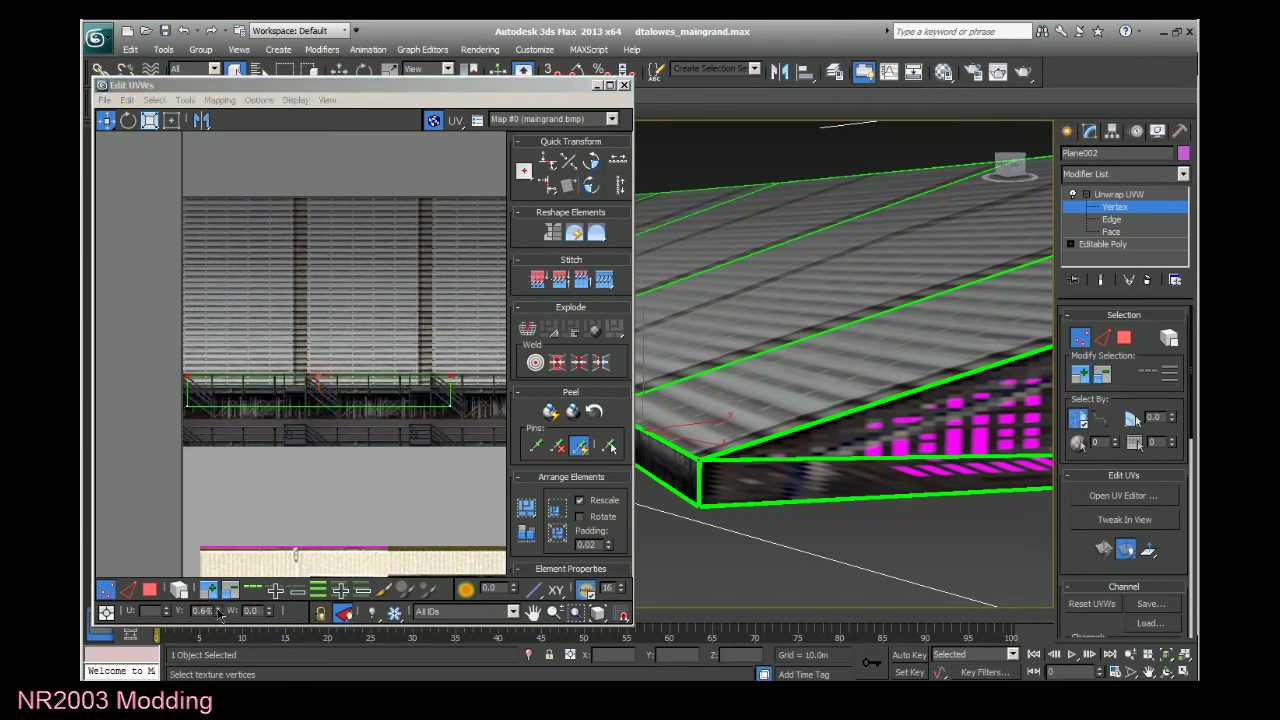
Lower the front-edge face's bottom texture vertices to the base of the framework strip.
{"action": "left_click_drag", "start_coordinate": [178, 390], "coordinate": [508, 438]}
{"action": "left_click", "coordinate": [217, 616]}
{"action": "left_click", "coordinate": [217, 616]}
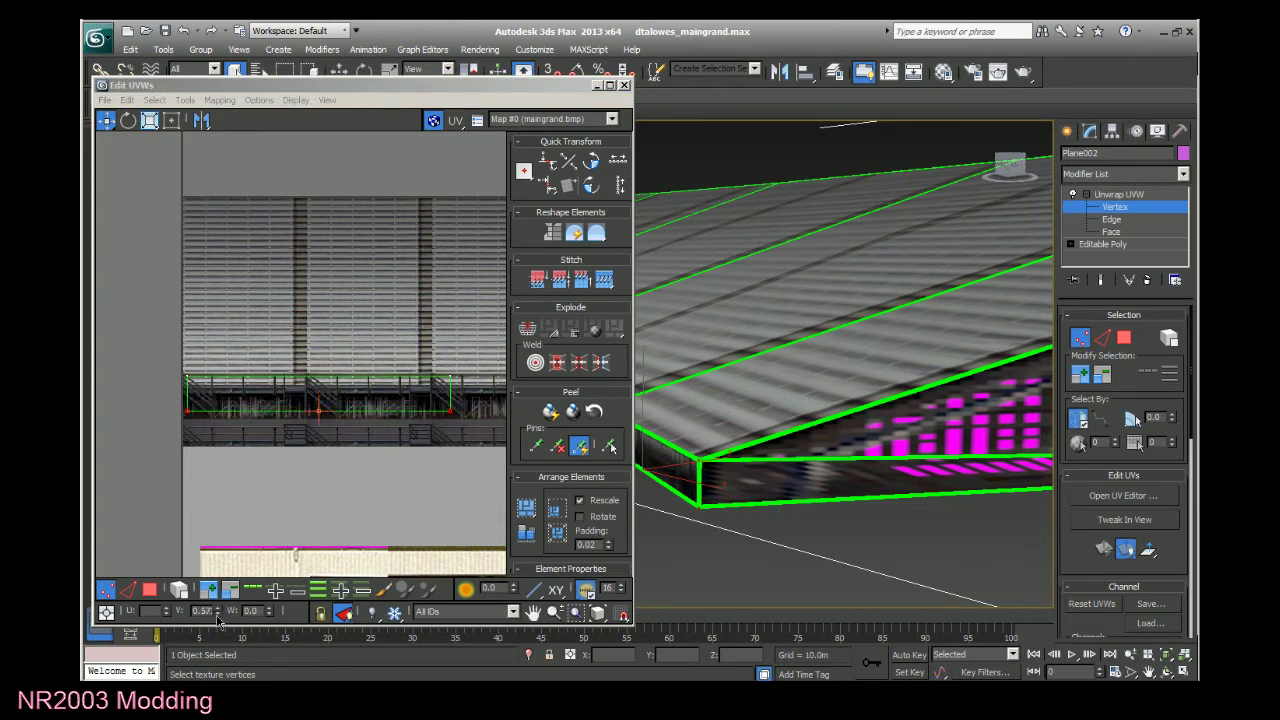
{"action": "left_click", "coordinate": [217, 616]}
Set the front-edge face's left texture vertices to U 0.
{"action": "left_click_drag", "start_coordinate": [168, 370], "coordinate": [190, 420]}
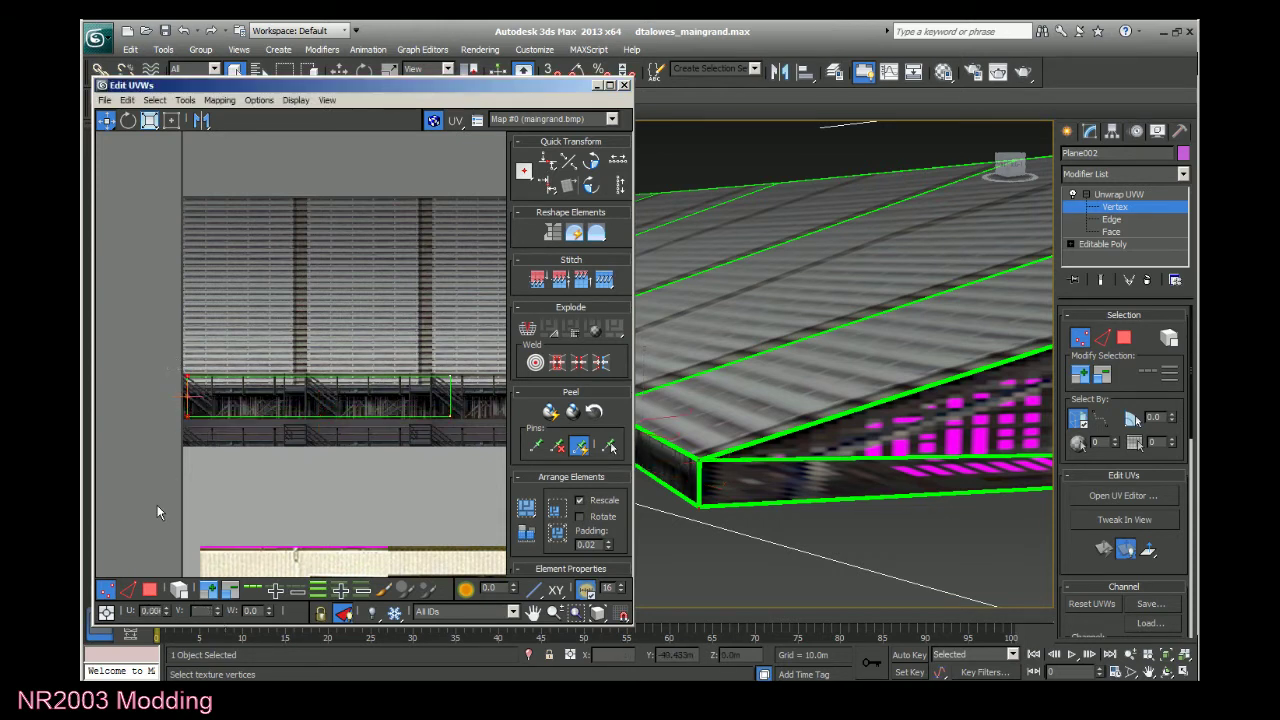
{"action": "left_click", "coordinate": [150, 610]}
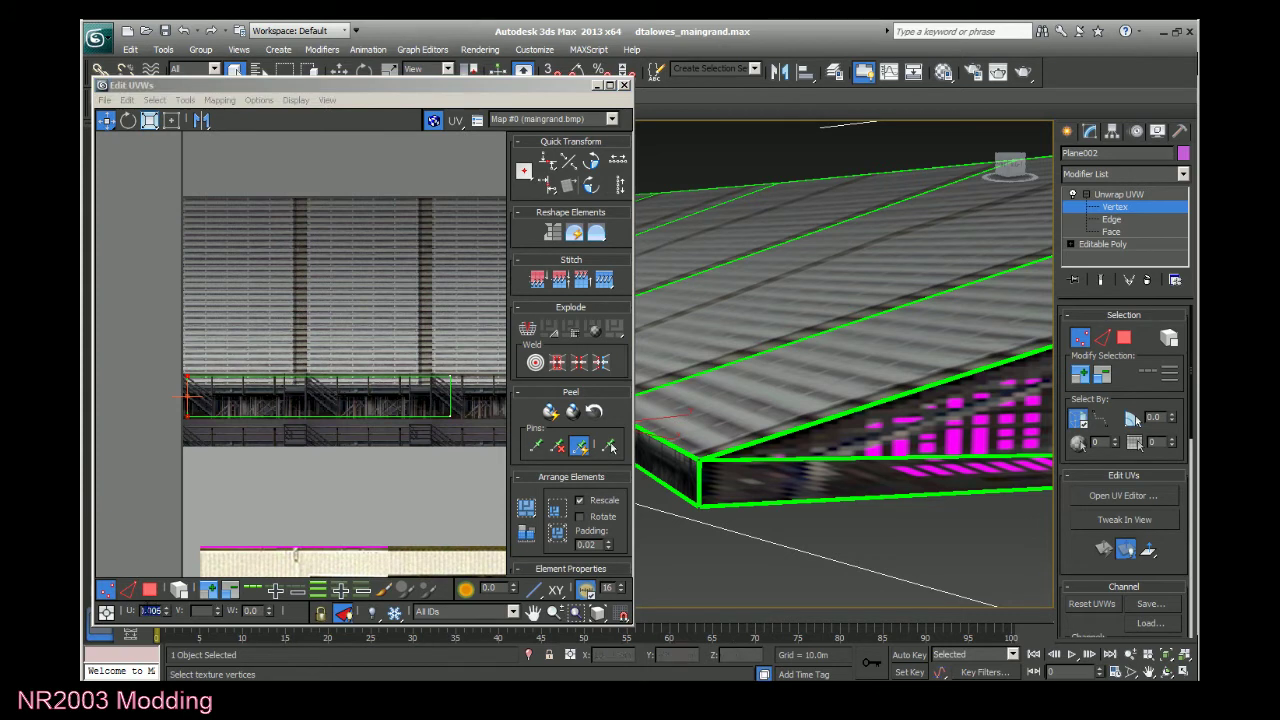
{"action": "type", "text": "0"}
{"action": "key", "text": "Return"}
Shift the front-edge face's right texture vertices inward to about U 0.24 and close the UV editor.
{"action": "left_click_drag", "start_coordinate": [425, 352], "coordinate": [458, 434]}
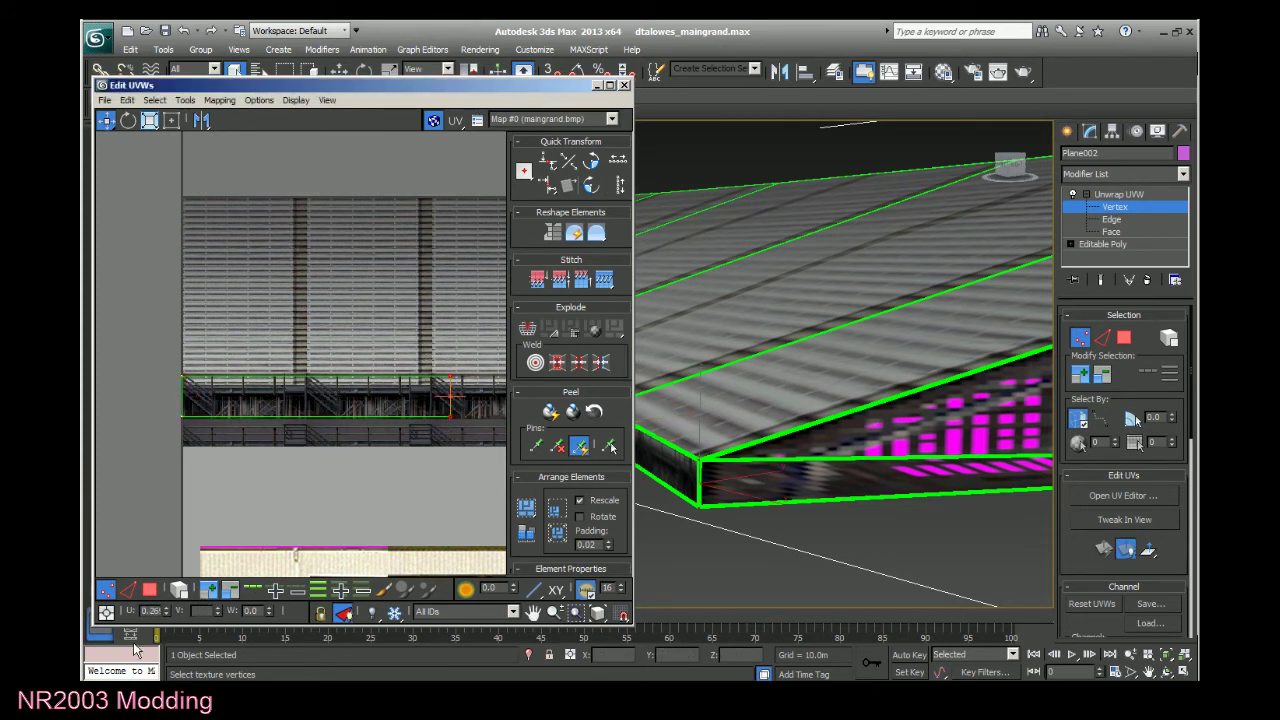
{"action": "left_click", "coordinate": [167, 614]}
{"action": "left_click", "coordinate": [167, 614]}
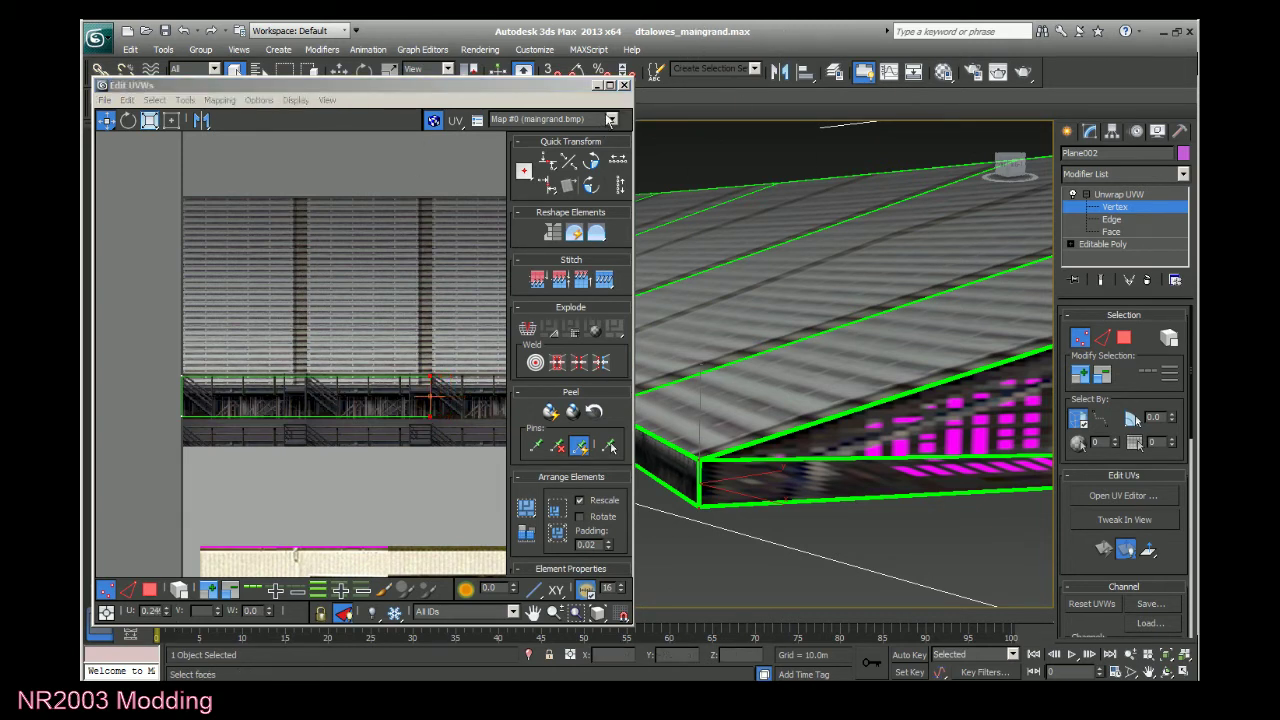
{"action": "left_click", "coordinate": [624, 85]}
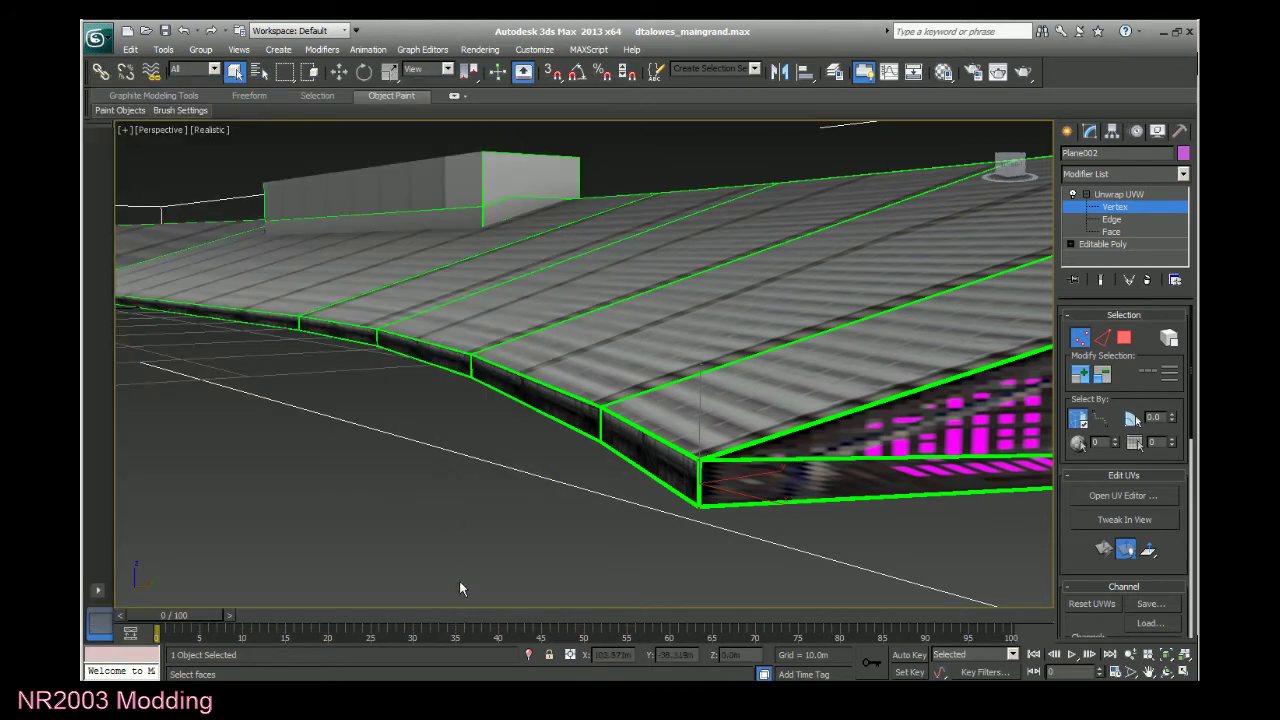
Select the two upper end faces of the box building behind the grandstand and open them in the UV editor.
{"action": "left_click_drag", "start_coordinate": [1012, 172], "coordinate": [789, 289]}
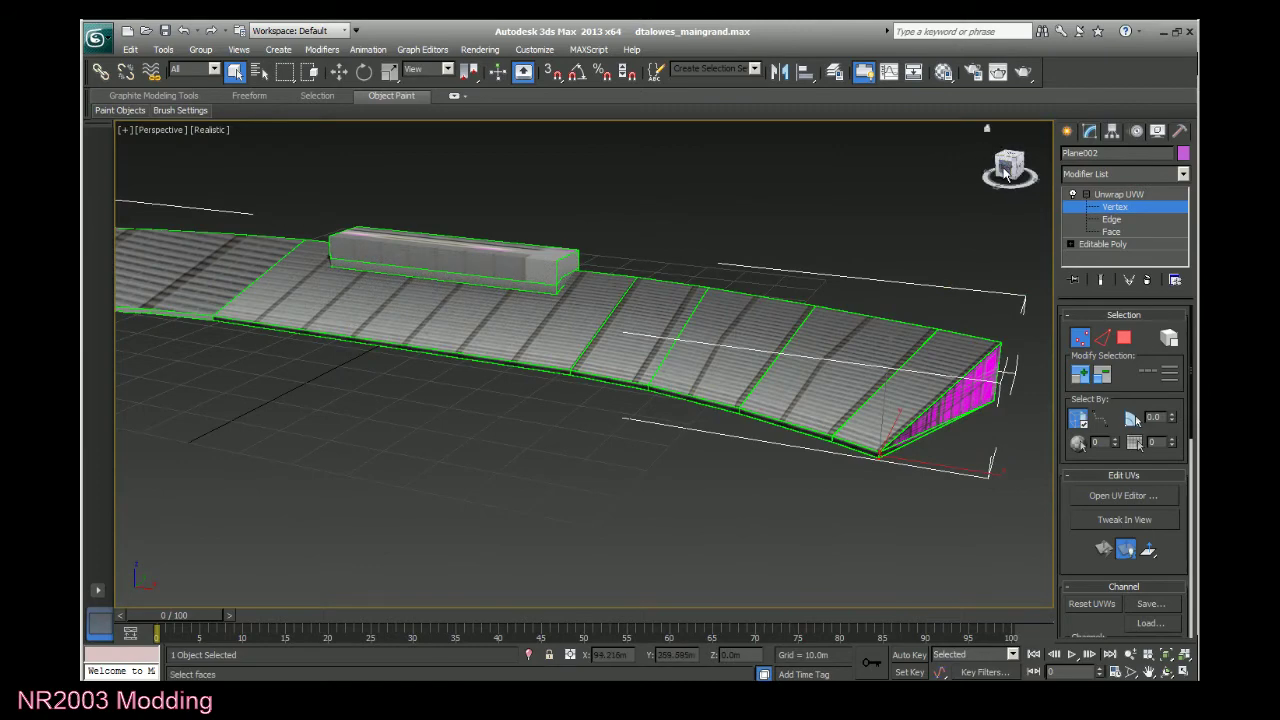
{"action": "left_click_drag", "start_coordinate": [1006, 166], "coordinate": [1008, 168]}
{"action": "scroll", "coordinate": [653, 285], "scroll_direction": "up", "scroll_amount": 5}
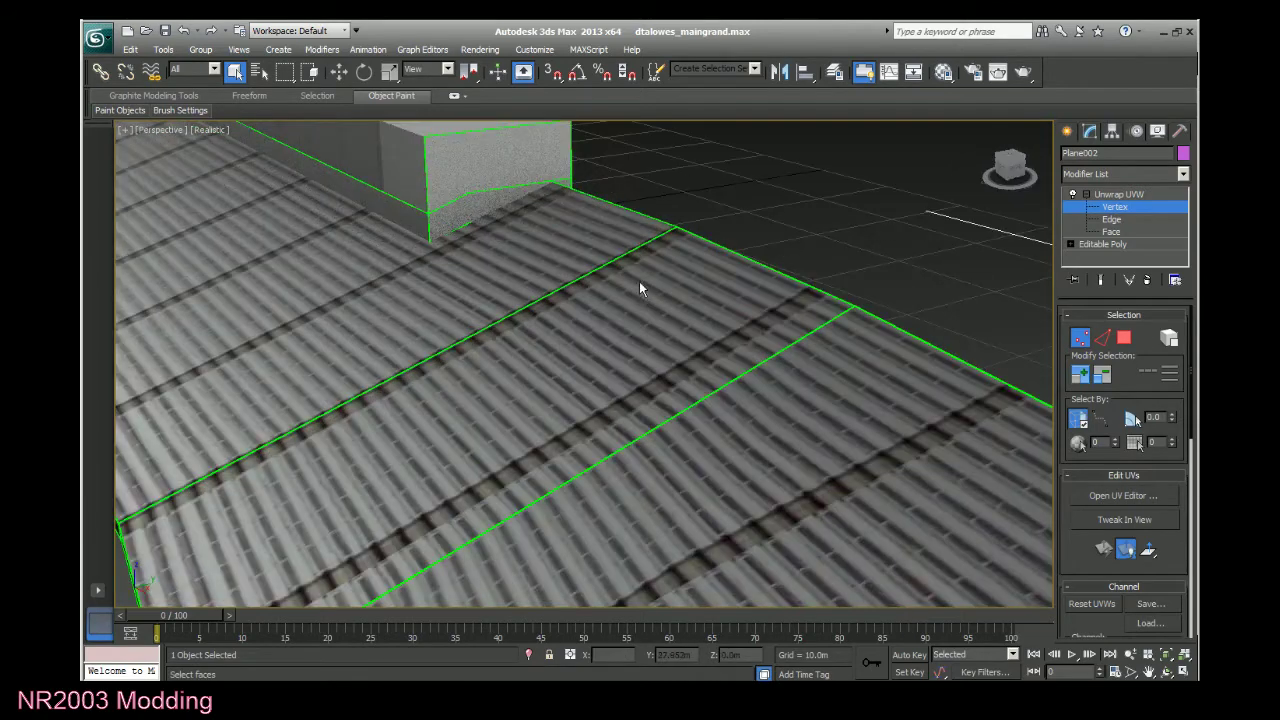
{"action": "left_click", "coordinate": [1112, 231]}
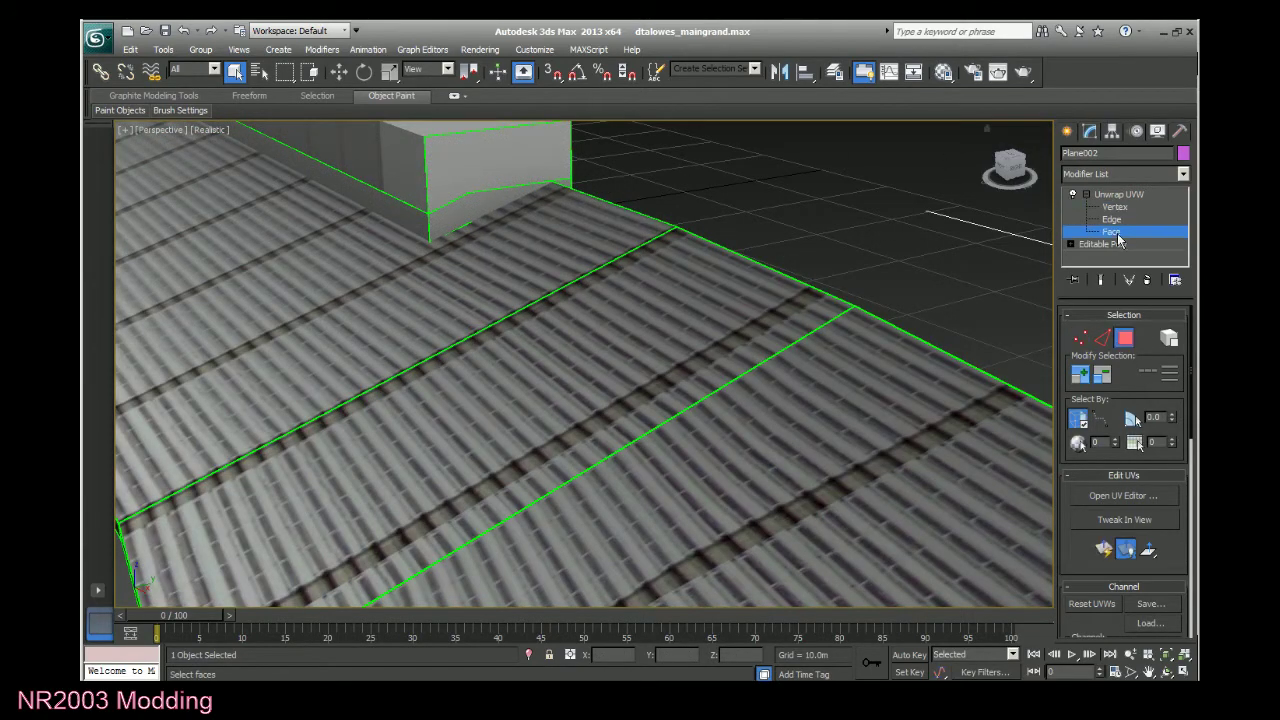
{"action": "left_click", "coordinate": [499, 172]}
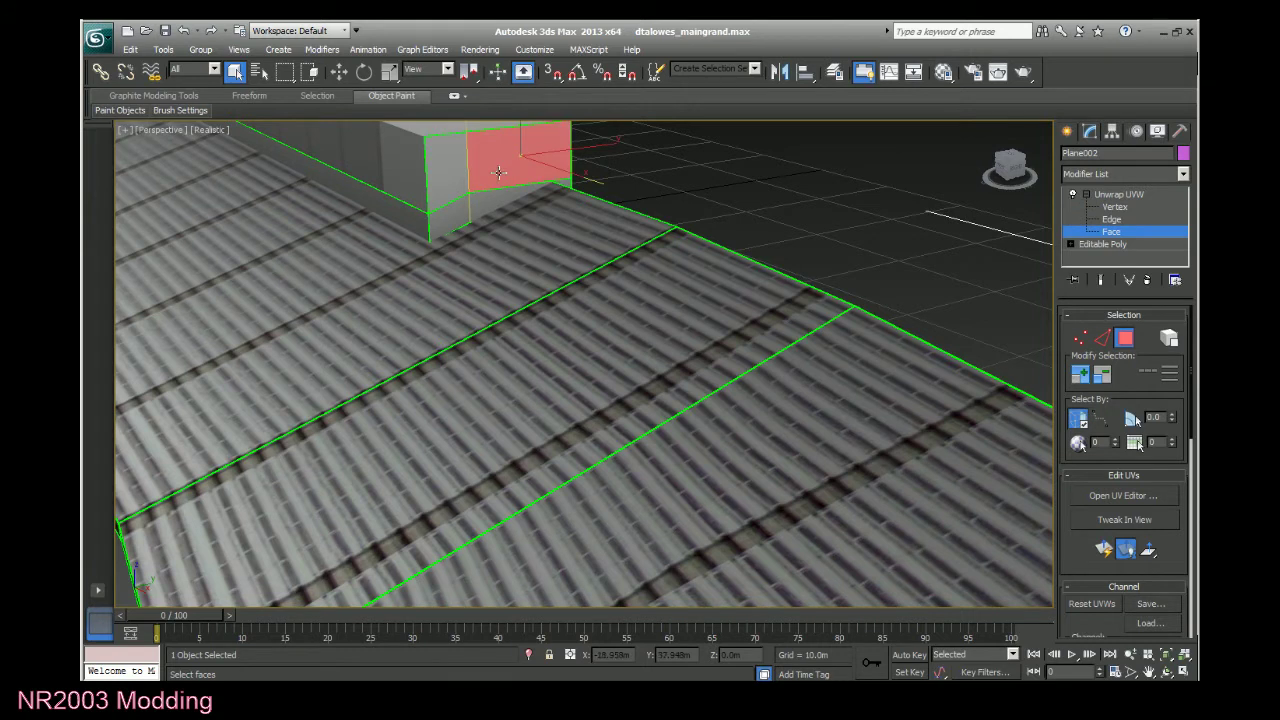
{"action": "left_click", "coordinate": [446, 176], "text": "ctrl"}
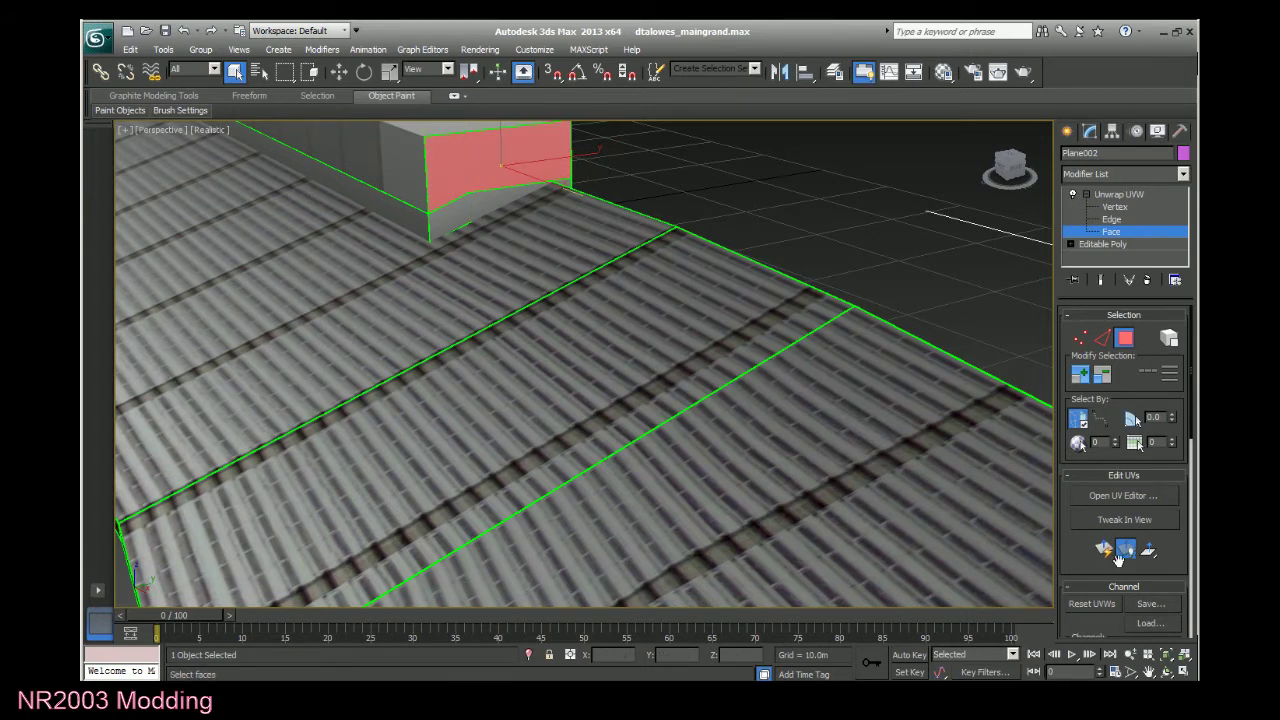
{"action": "left_click", "coordinate": [1111, 495]}
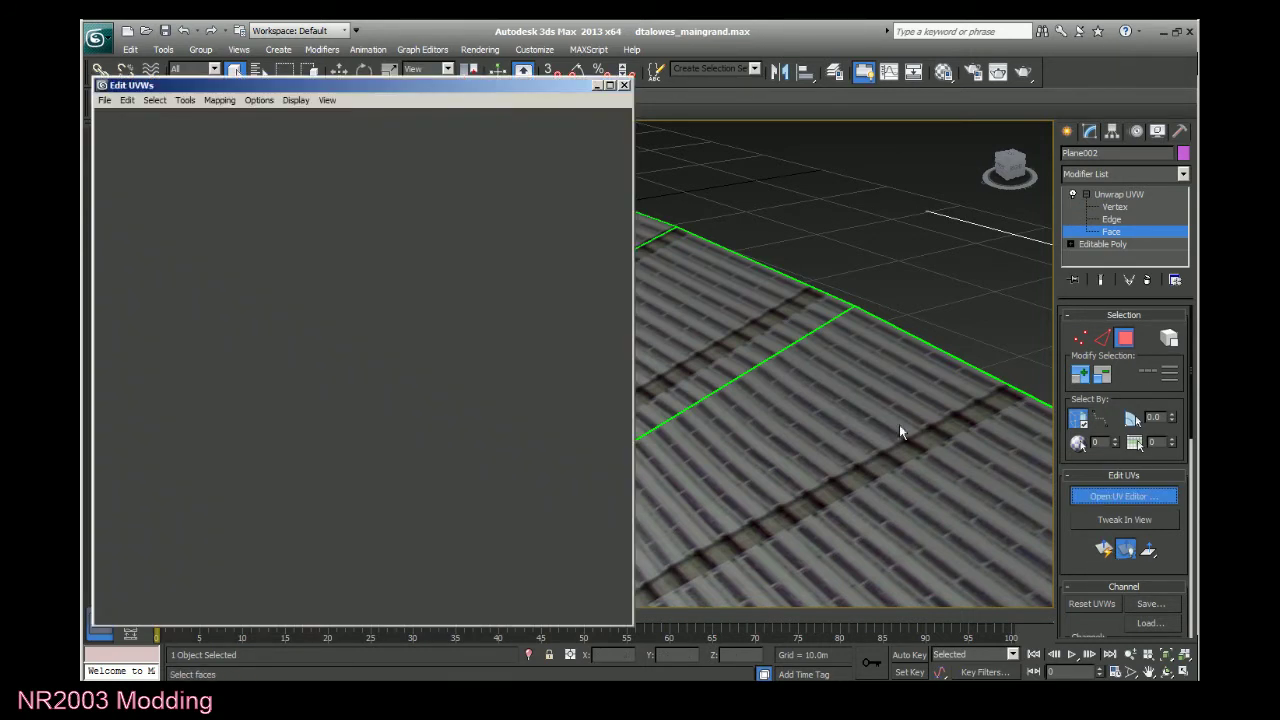
Move the two end faces' mapping from the texture's lower corner onto the right end of the cream building image.
{"action": "double_click", "coordinate": [500, 87]}
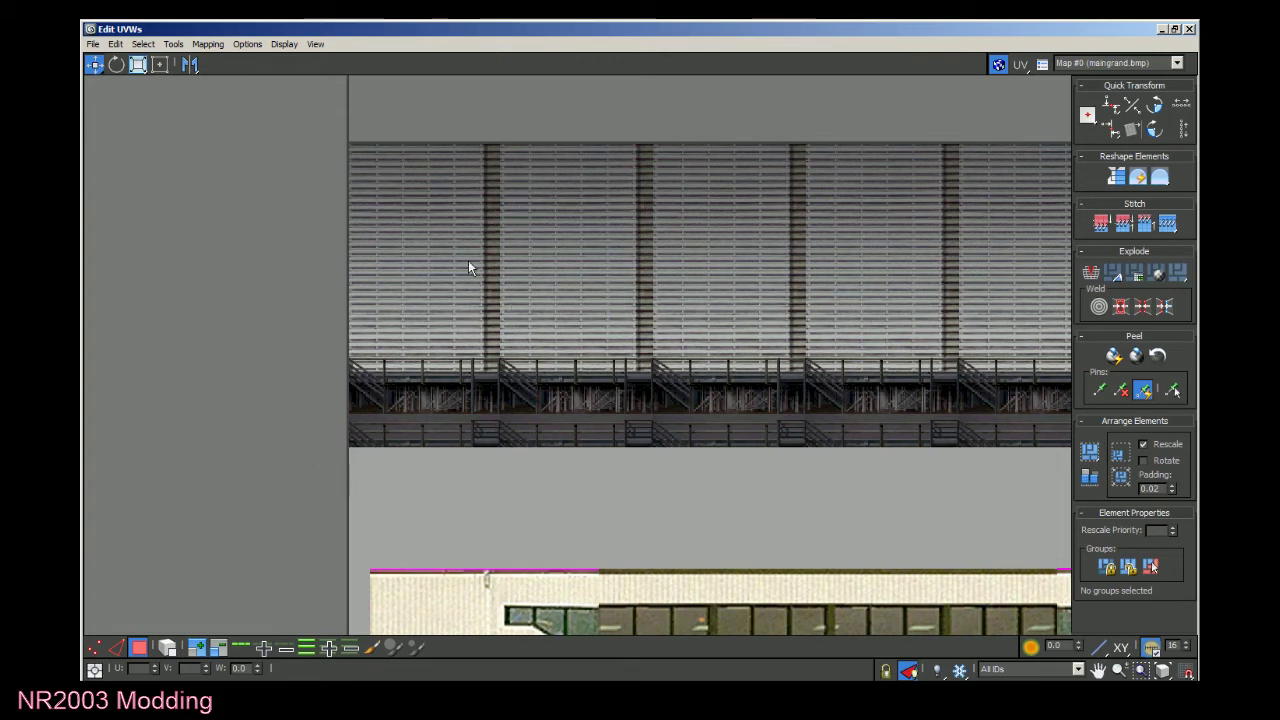
{"action": "scroll", "coordinate": [426, 480], "scroll_direction": "down", "scroll_amount": 4}
{"action": "scroll", "coordinate": [927, 620], "scroll_direction": "up", "scroll_amount": 1}
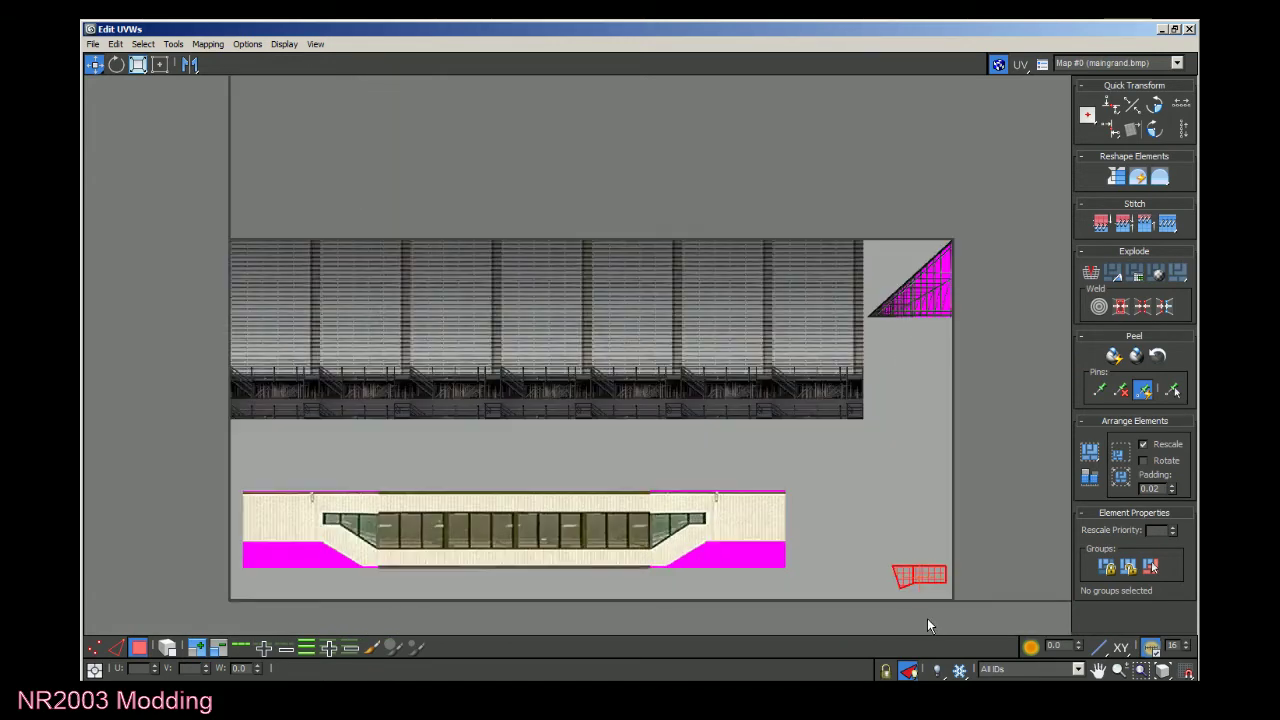
{"action": "scroll", "coordinate": [913, 590], "scroll_direction": "up", "scroll_amount": 3}
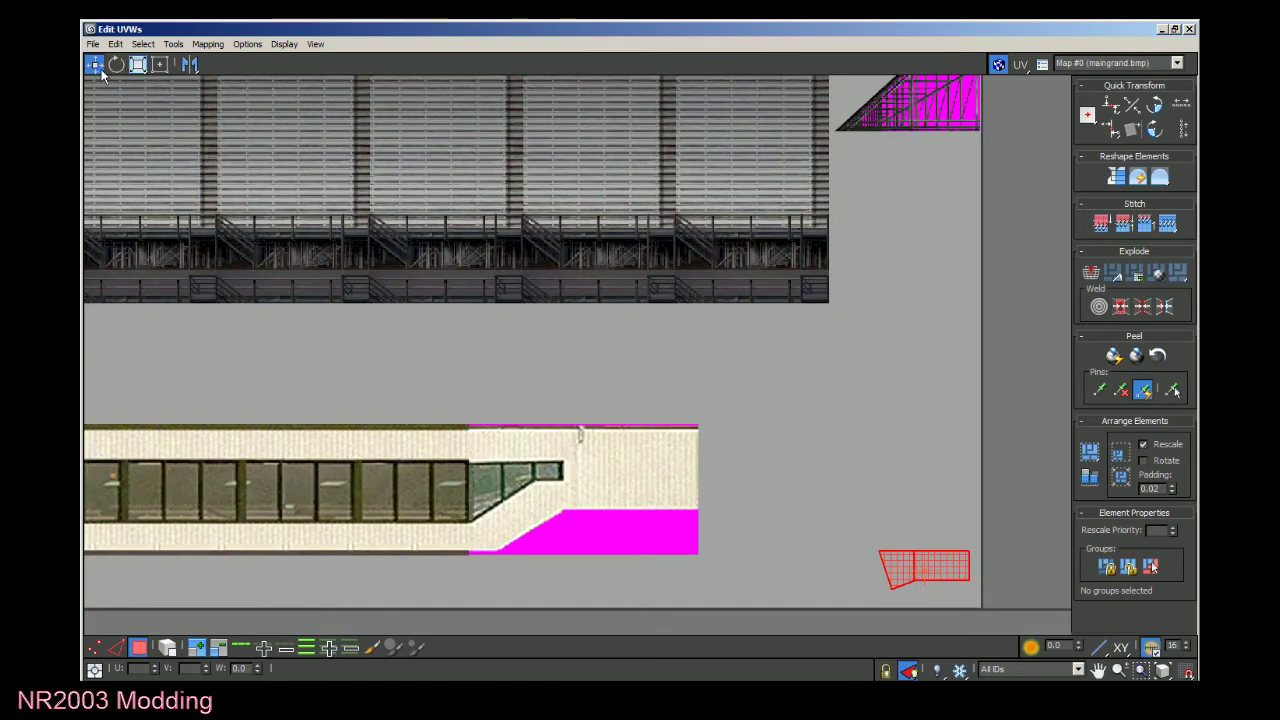
{"action": "left_click_drag", "start_coordinate": [936, 568], "coordinate": [450, 394]}
{"action": "scroll", "coordinate": [574, 487], "scroll_direction": "up", "scroll_amount": 2}
{"action": "scroll", "coordinate": [575, 488], "scroll_direction": "up", "scroll_amount": 1}
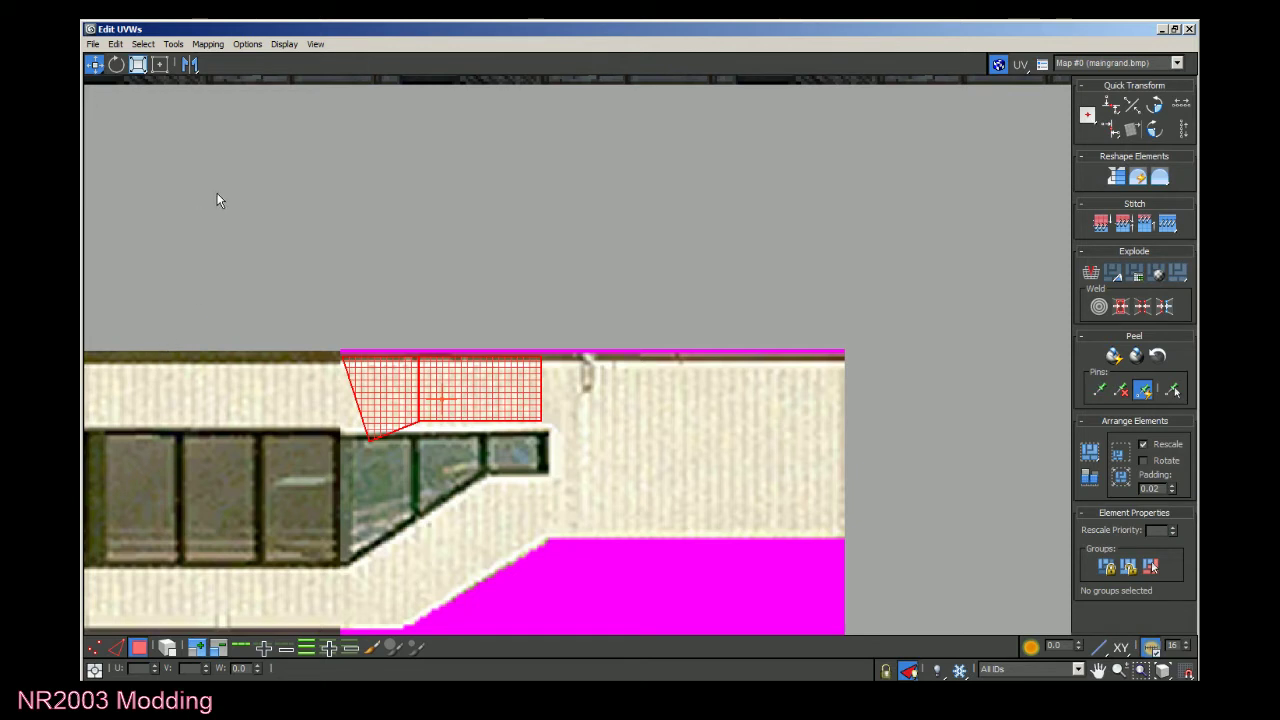
Scale up and reposition the end faces' mapping so it spans the right end section of the building image.
{"action": "left_click", "coordinate": [118, 66]}
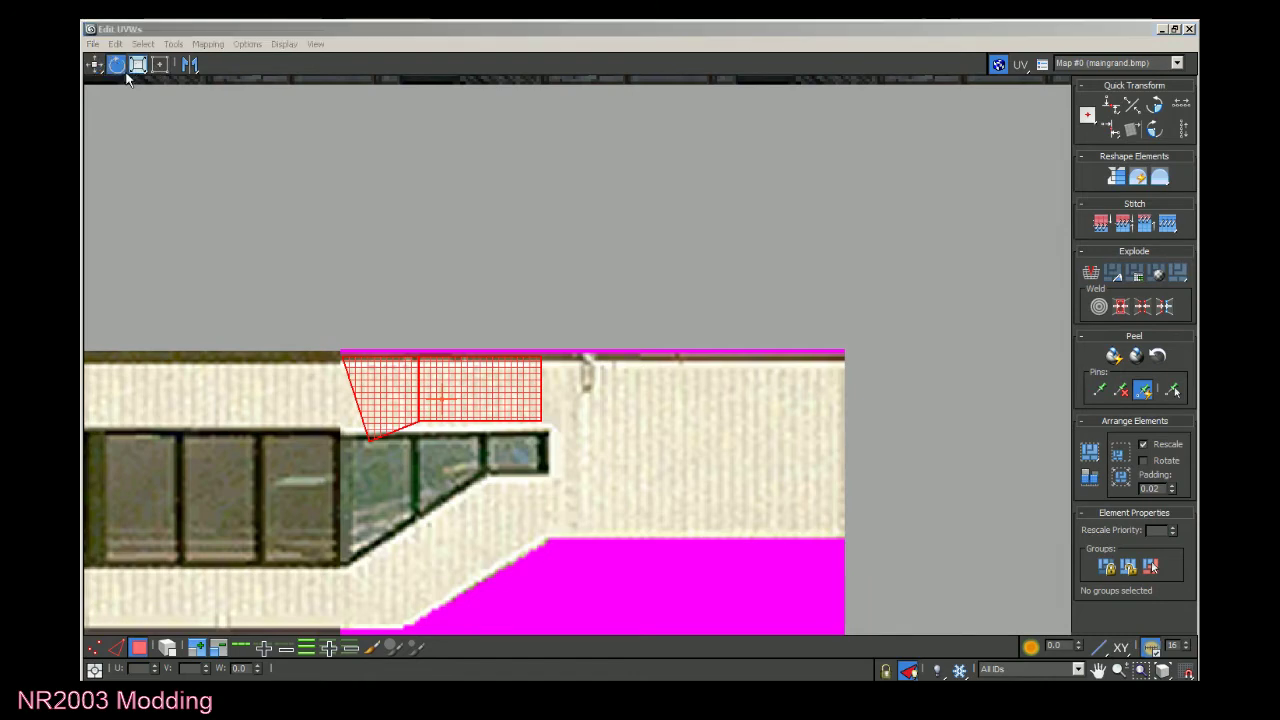
{"action": "left_click", "coordinate": [138, 64]}
{"action": "left_click_drag", "start_coordinate": [478, 408], "coordinate": [640, 404]}
{"action": "left_click", "coordinate": [94, 64]}
{"action": "left_click", "coordinate": [138, 64]}
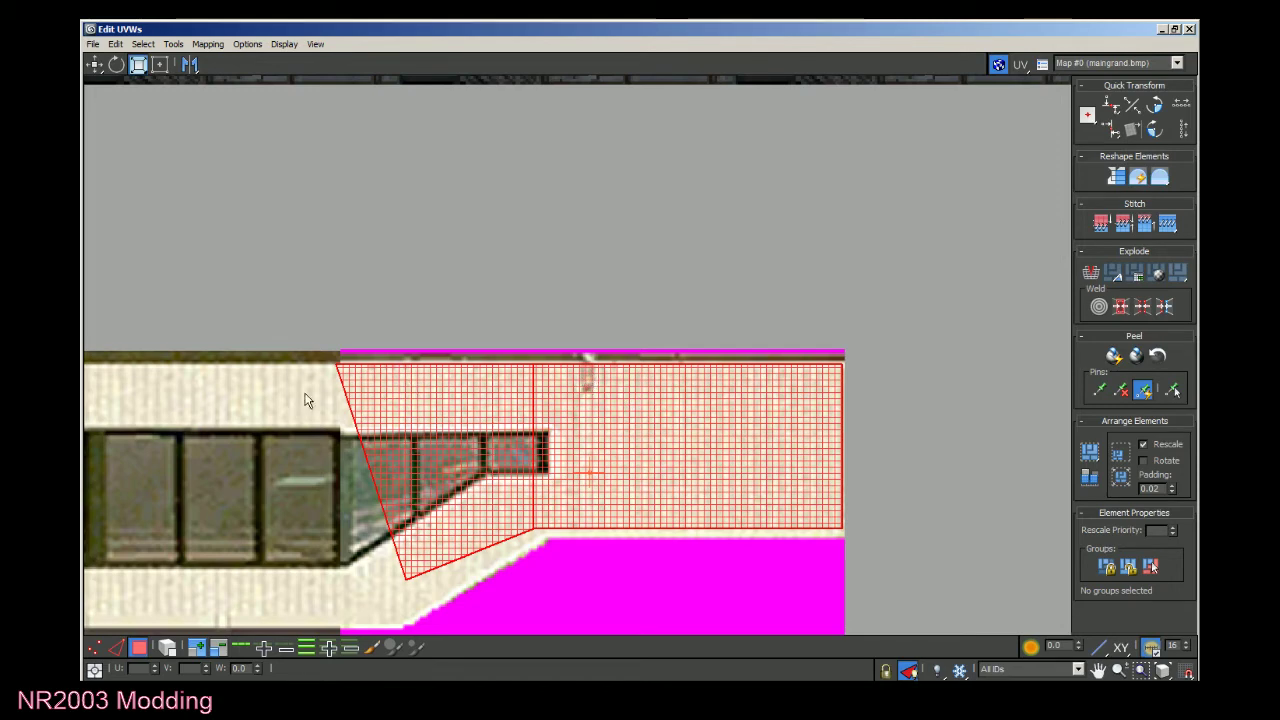
Move the end faces' upper-left texture vertex to the left edge of the building image's end section, at about U 0.58.
{"action": "left_click", "coordinate": [1175, 29]}
{"action": "left_click", "coordinate": [1116, 207]}
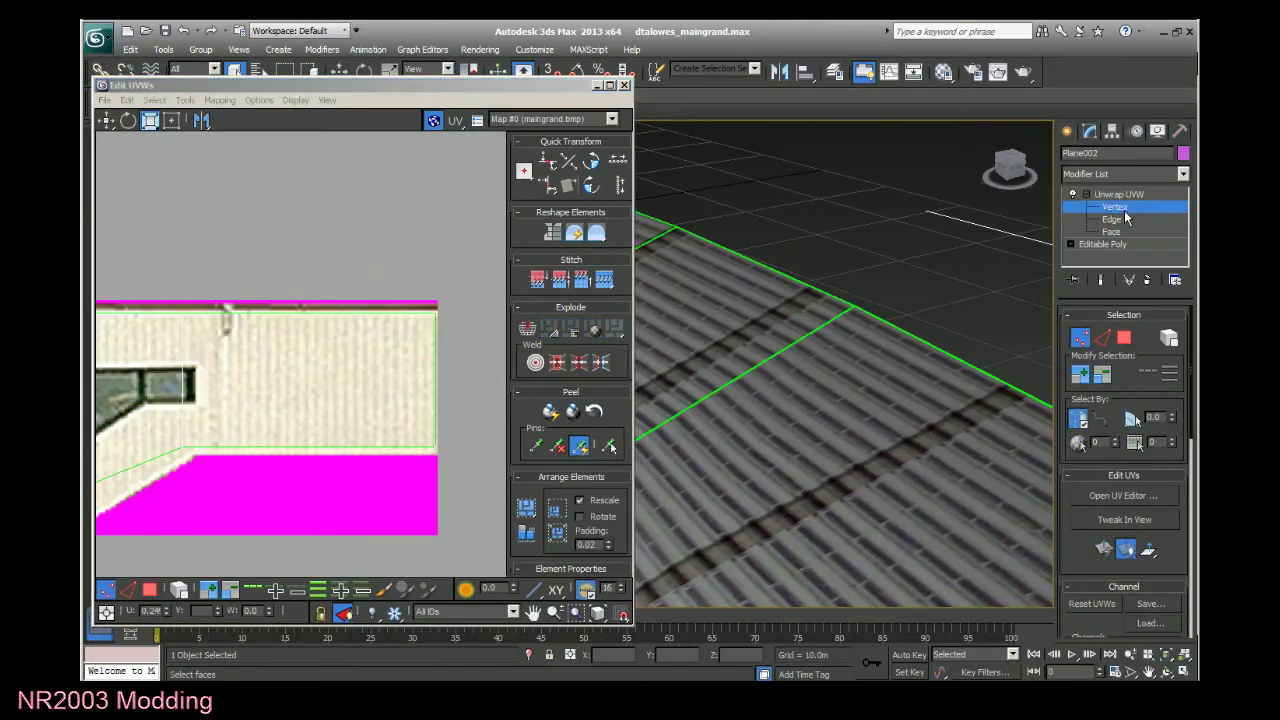
{"action": "left_click", "coordinate": [504, 346]}
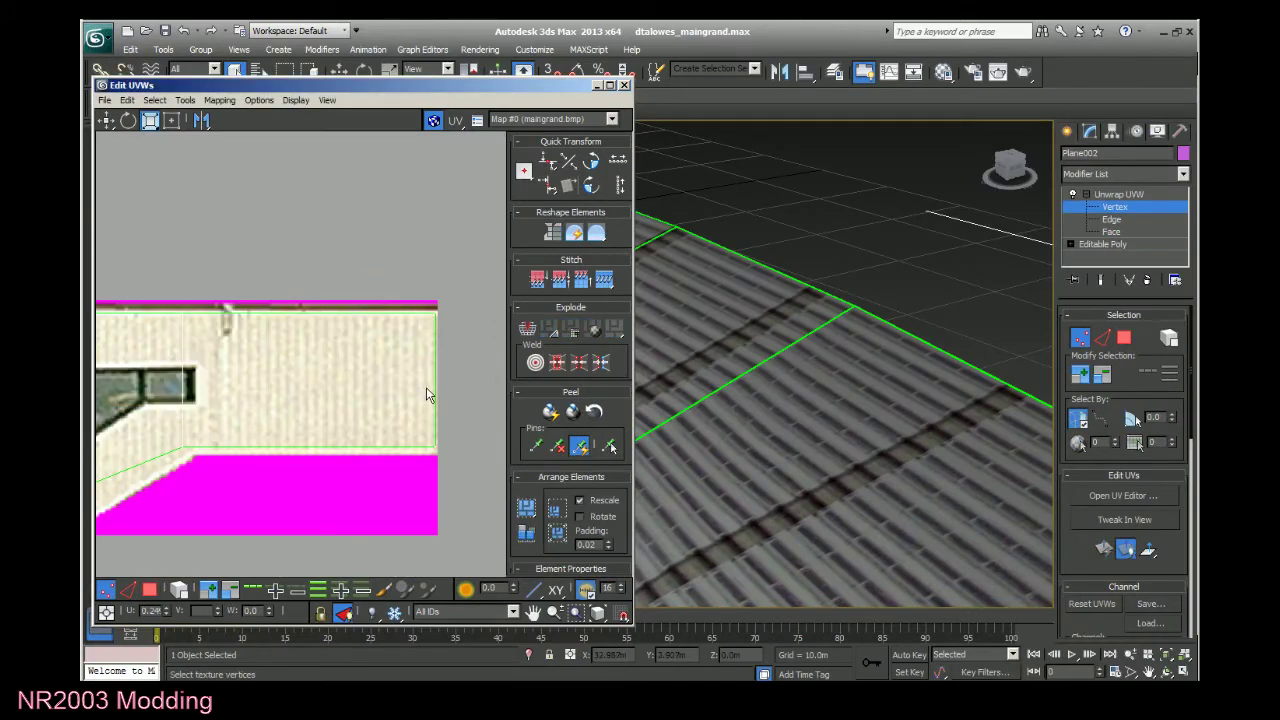
{"action": "scroll", "coordinate": [424, 400], "scroll_direction": "down", "scroll_amount": 1}
{"action": "scroll", "coordinate": [104, 415], "scroll_direction": "up", "scroll_amount": 1}
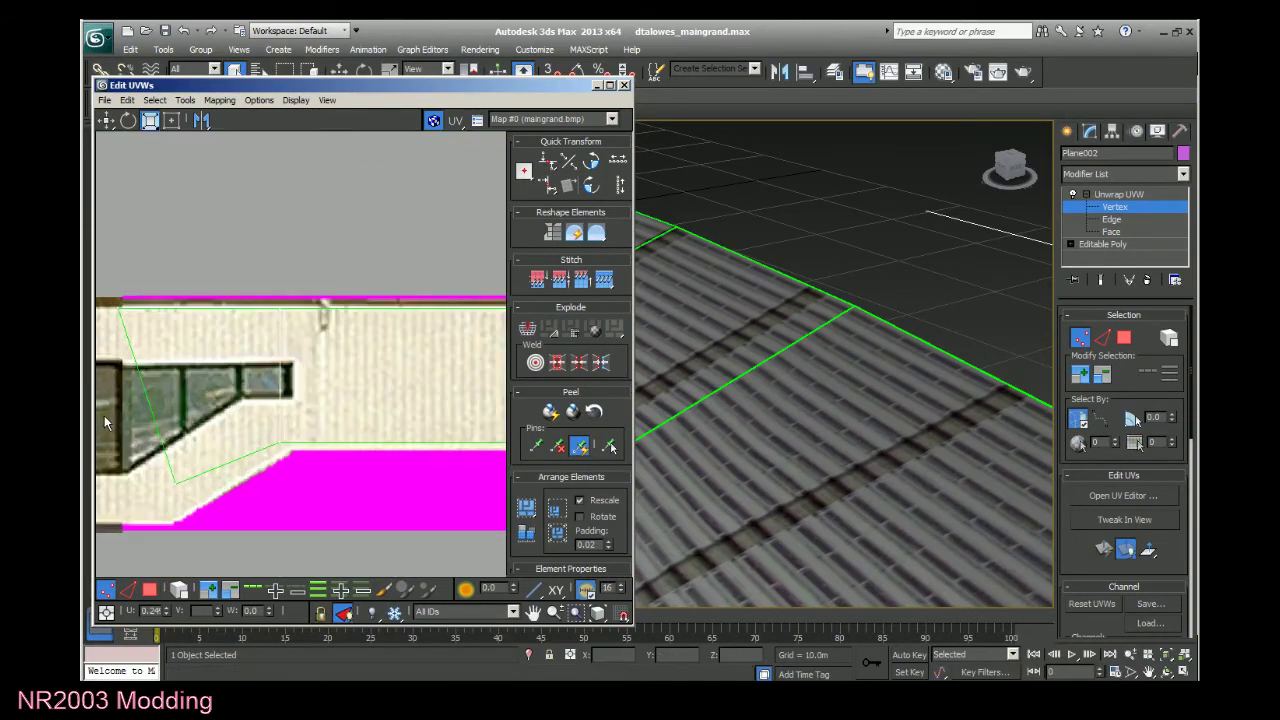
{"action": "left_click", "coordinate": [119, 306]}
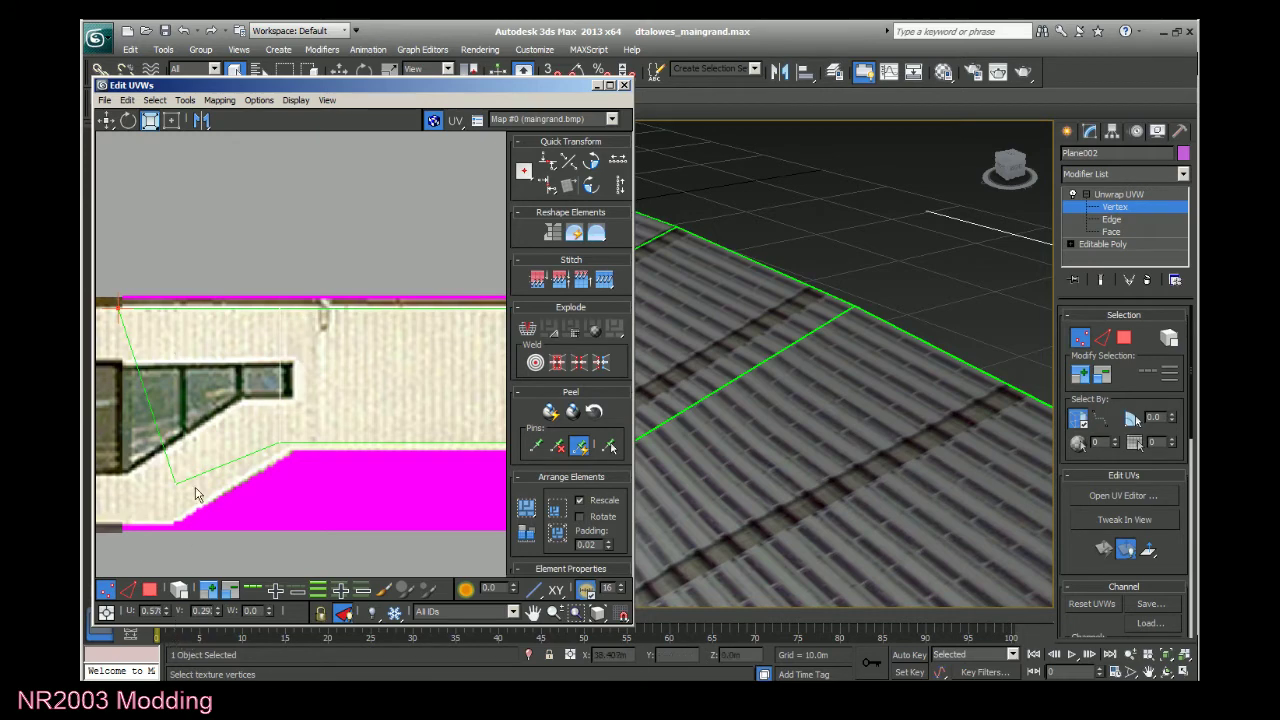
{"action": "left_click", "coordinate": [210, 378]}
{"action": "double_click", "coordinate": [526, 87]}
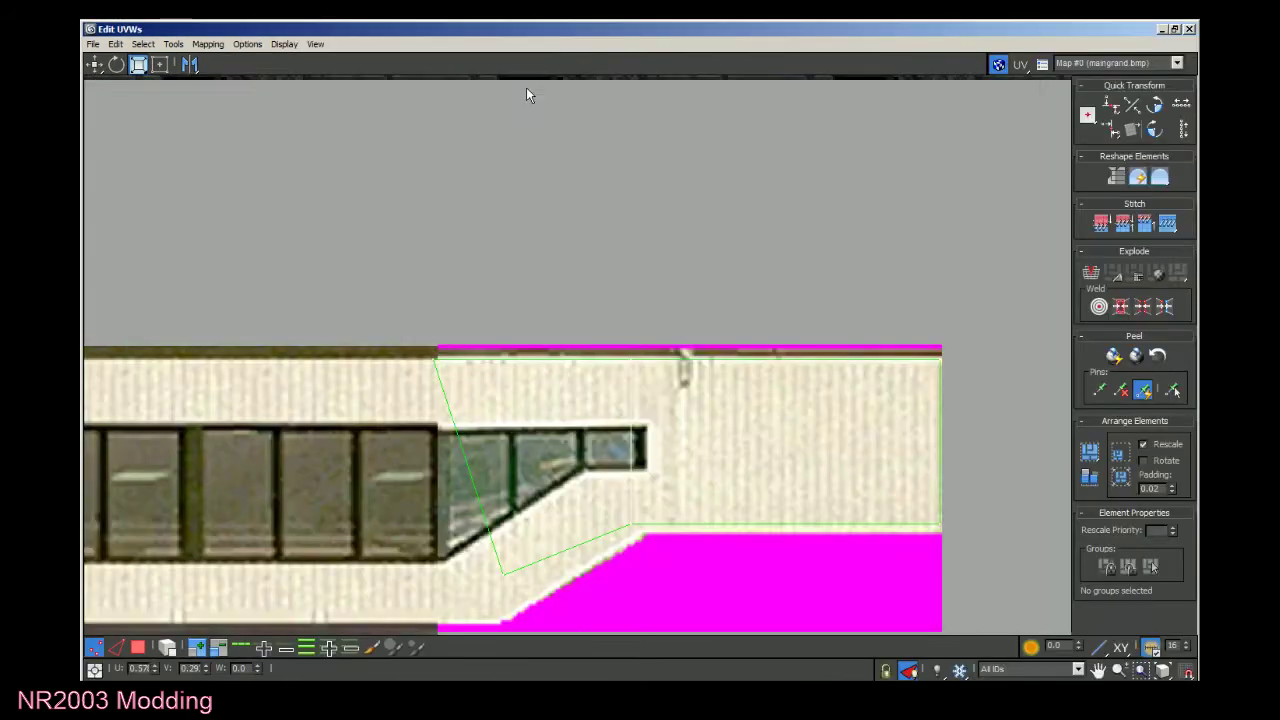
{"action": "left_click", "coordinate": [434, 355]}
{"action": "scroll", "coordinate": [433, 366], "scroll_direction": "up", "scroll_amount": 10}
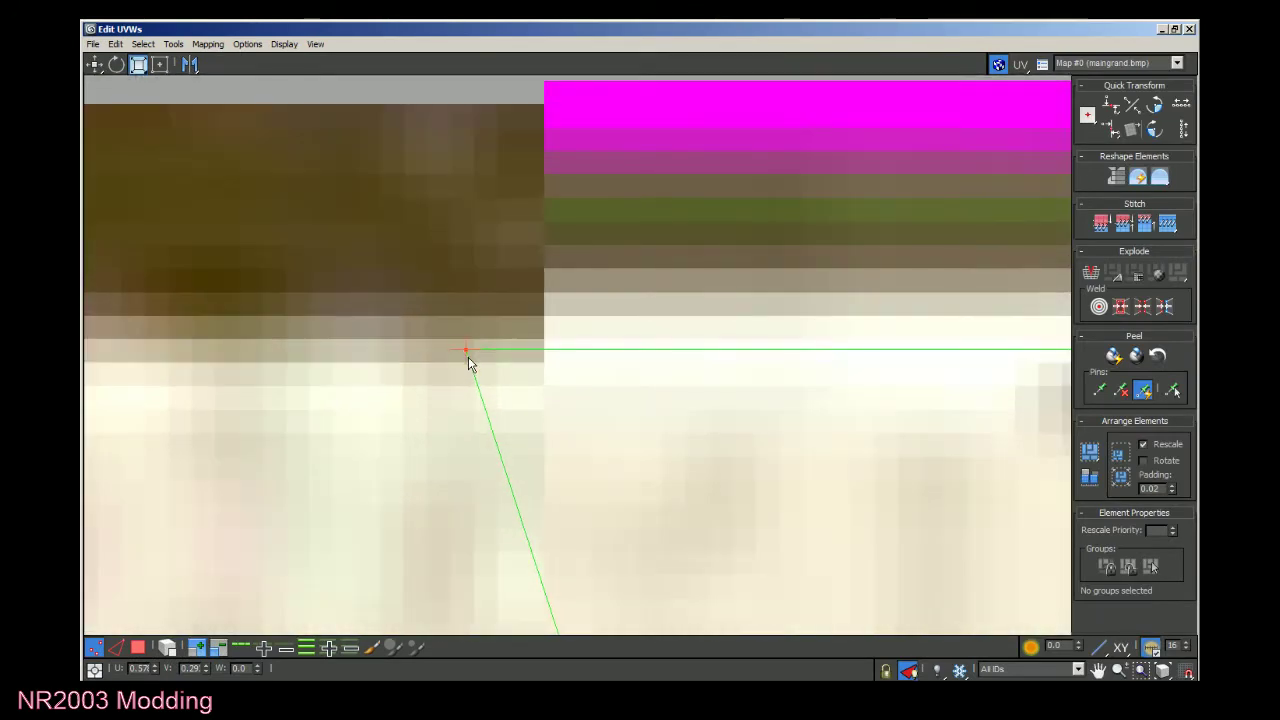
{"action": "left_click", "coordinate": [97, 66]}
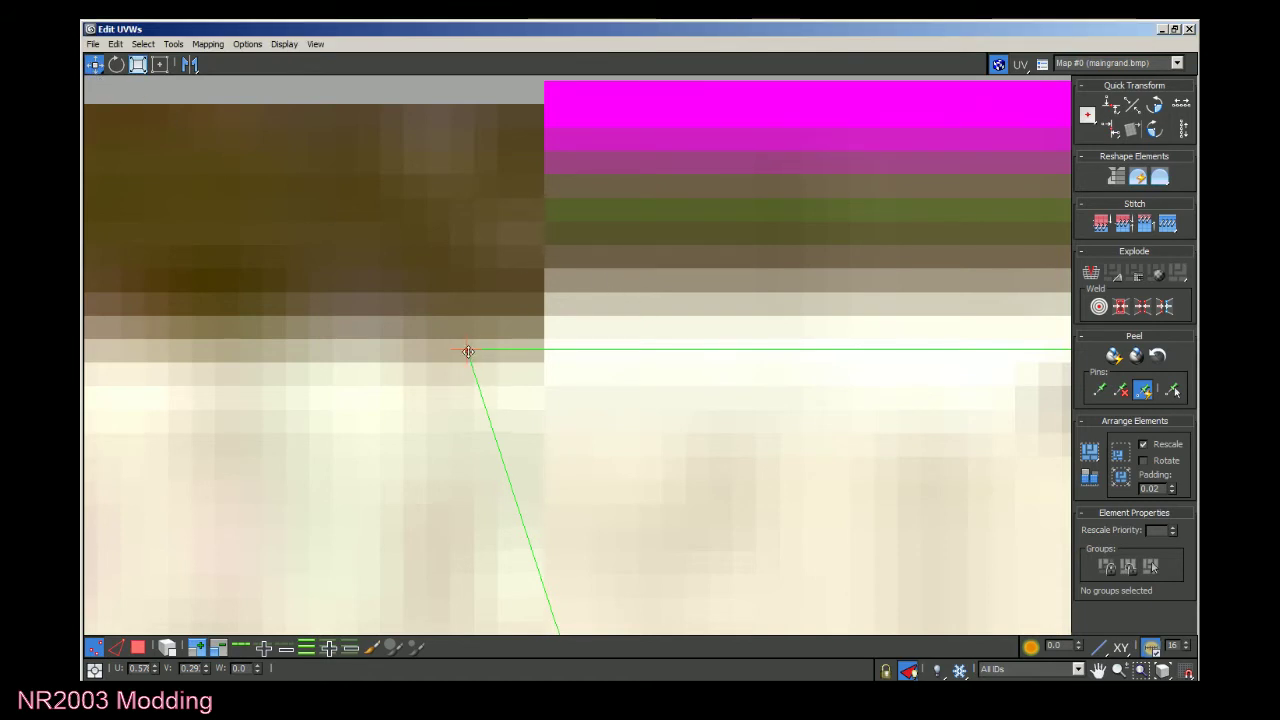
{"action": "left_click_drag", "start_coordinate": [466, 349], "coordinate": [548, 346]}
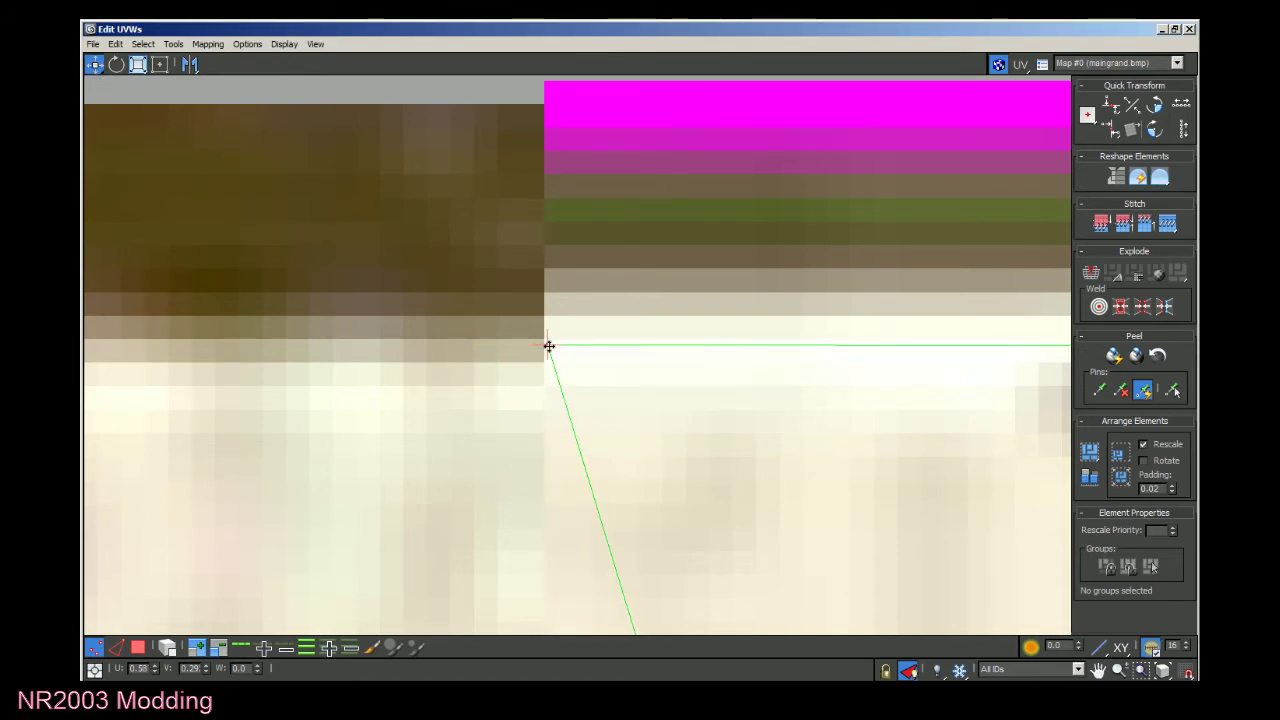
{"action": "scroll", "coordinate": [450, 372], "scroll_direction": "down", "scroll_amount": 5}
{"action": "scroll", "coordinate": [450, 372], "scroll_direction": "down", "scroll_amount": 5}
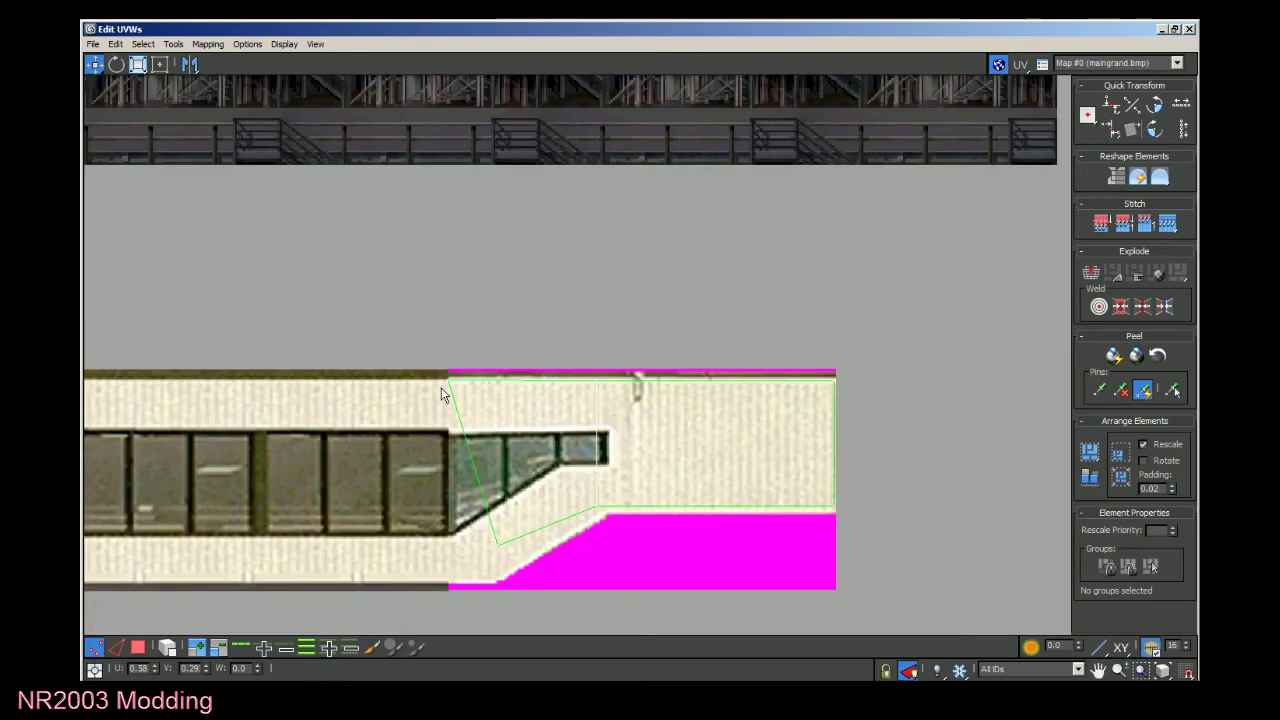
{"action": "scroll", "coordinate": [470, 533], "scroll_direction": "up", "scroll_amount": 3}
{"action": "scroll", "coordinate": [470, 533], "scroll_direction": "up", "scroll_amount": 2}
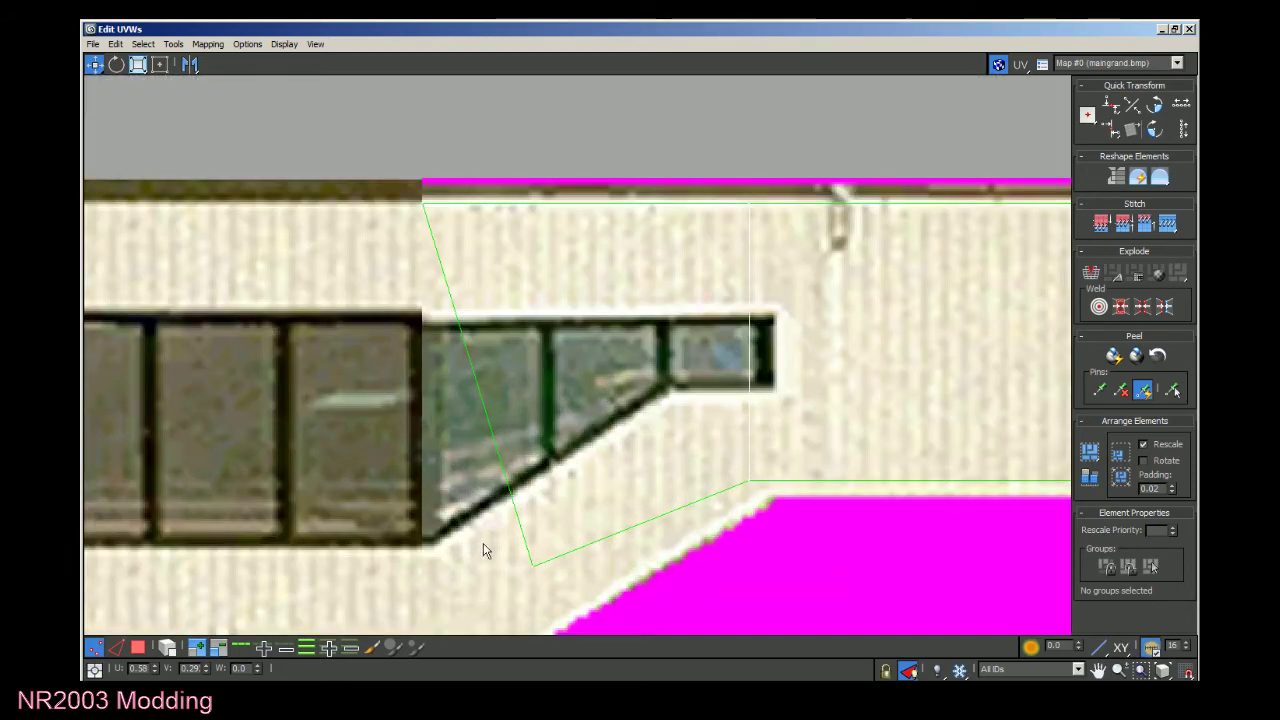
{"action": "scroll", "coordinate": [483, 543], "scroll_direction": "down", "scroll_amount": 2}
{"action": "left_click_drag", "start_coordinate": [484, 531], "coordinate": [524, 573]}
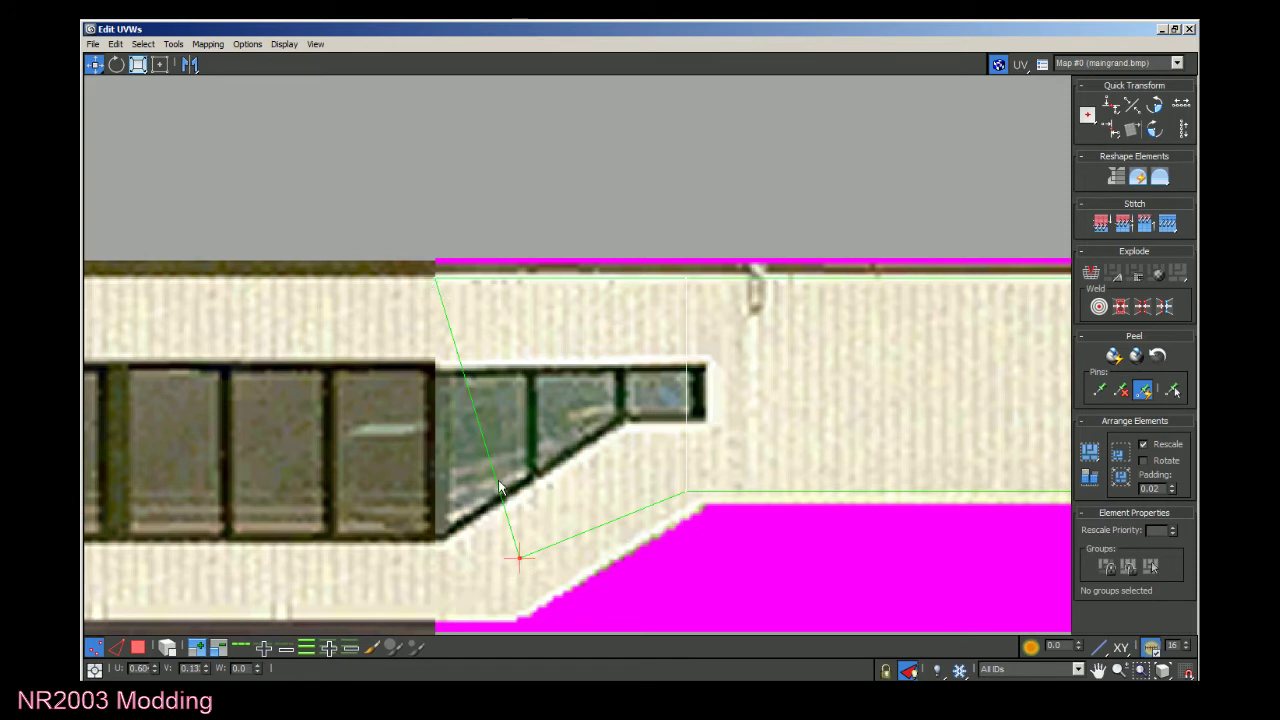
{"action": "left_click", "coordinate": [433, 279]}
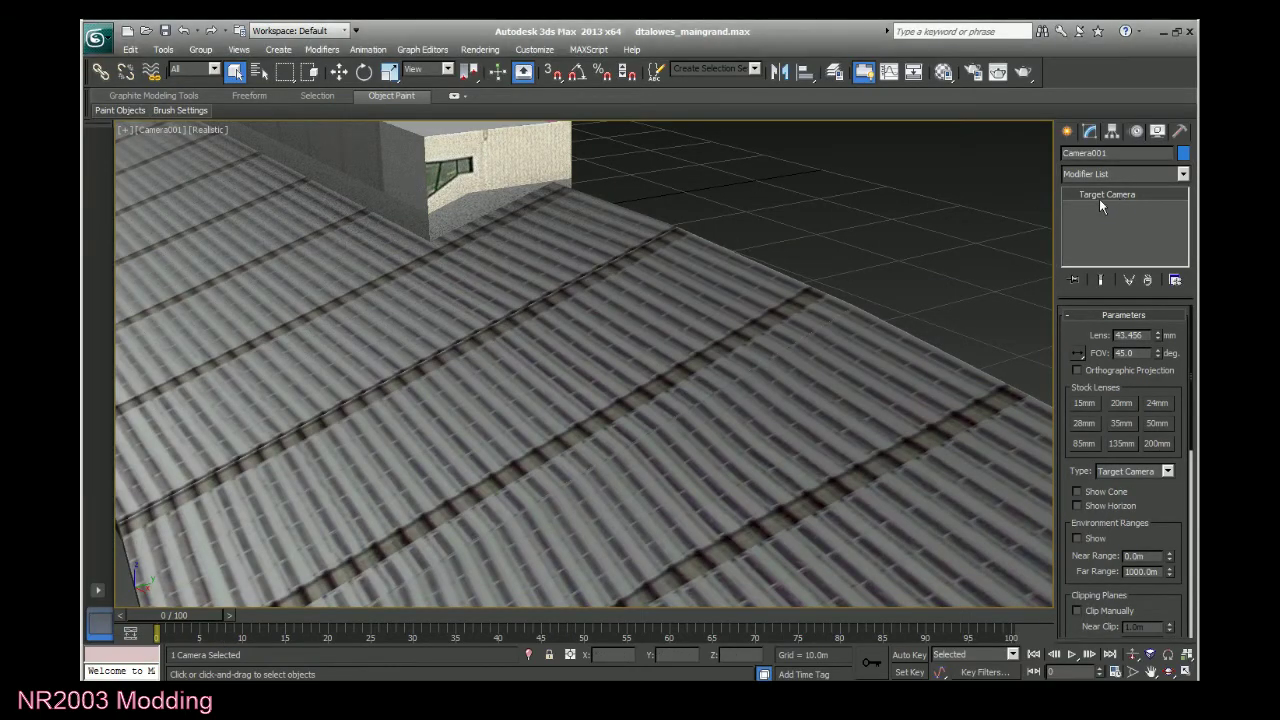
Return to the perspective view, reselect the grandstand model and reopen its end faces in the UV editor.
{"action": "left_click", "coordinate": [967, 253]}
{"action": "key", "text": "p"}
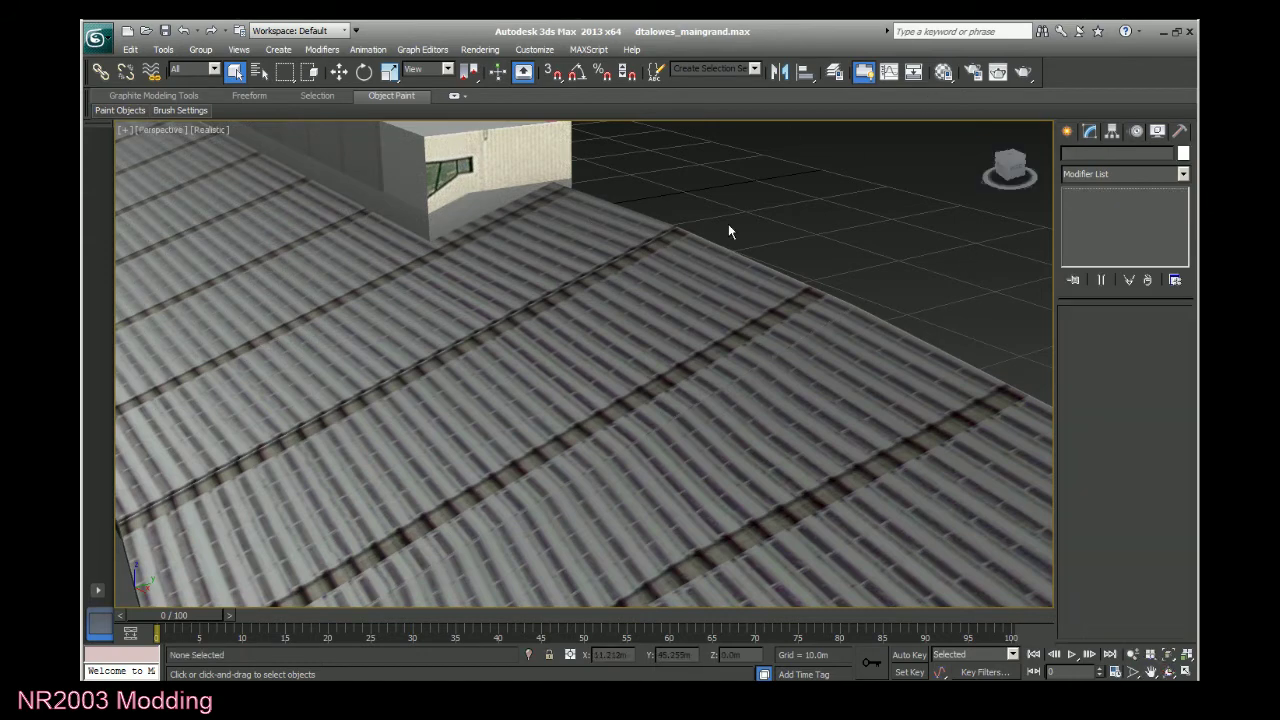
{"action": "left_click", "coordinate": [741, 389]}
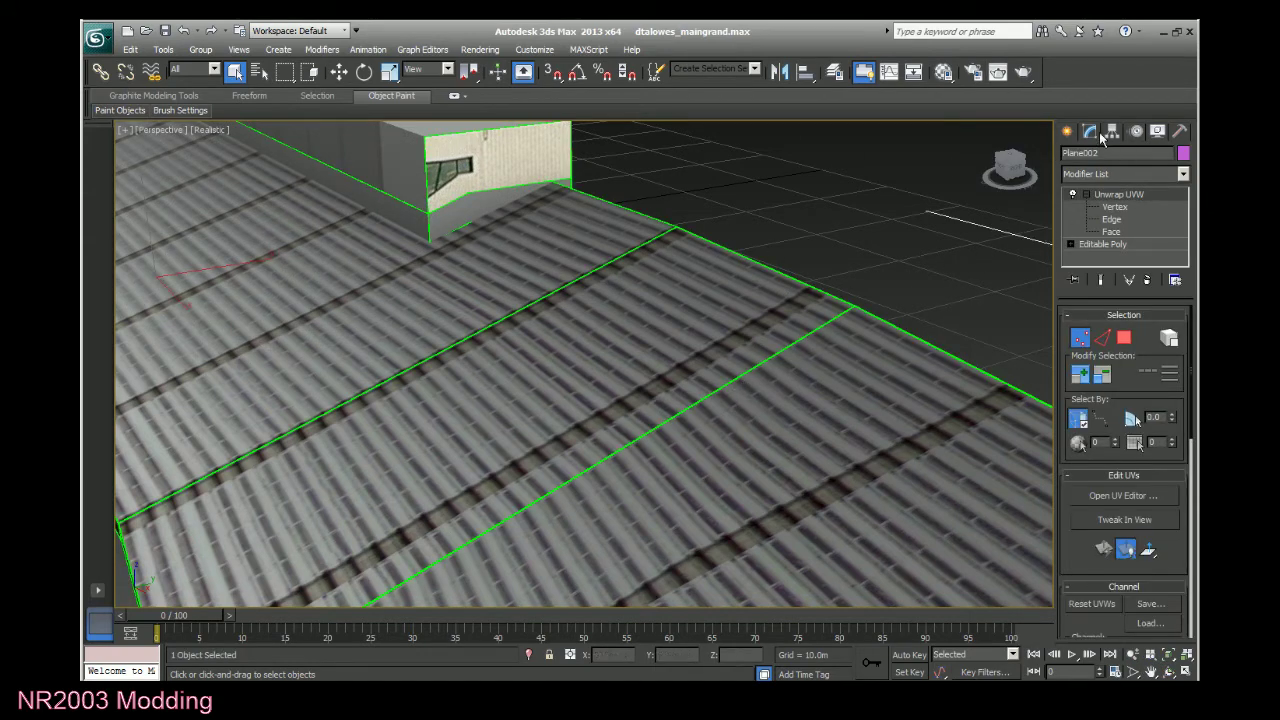
{"action": "left_click", "coordinate": [1111, 232]}
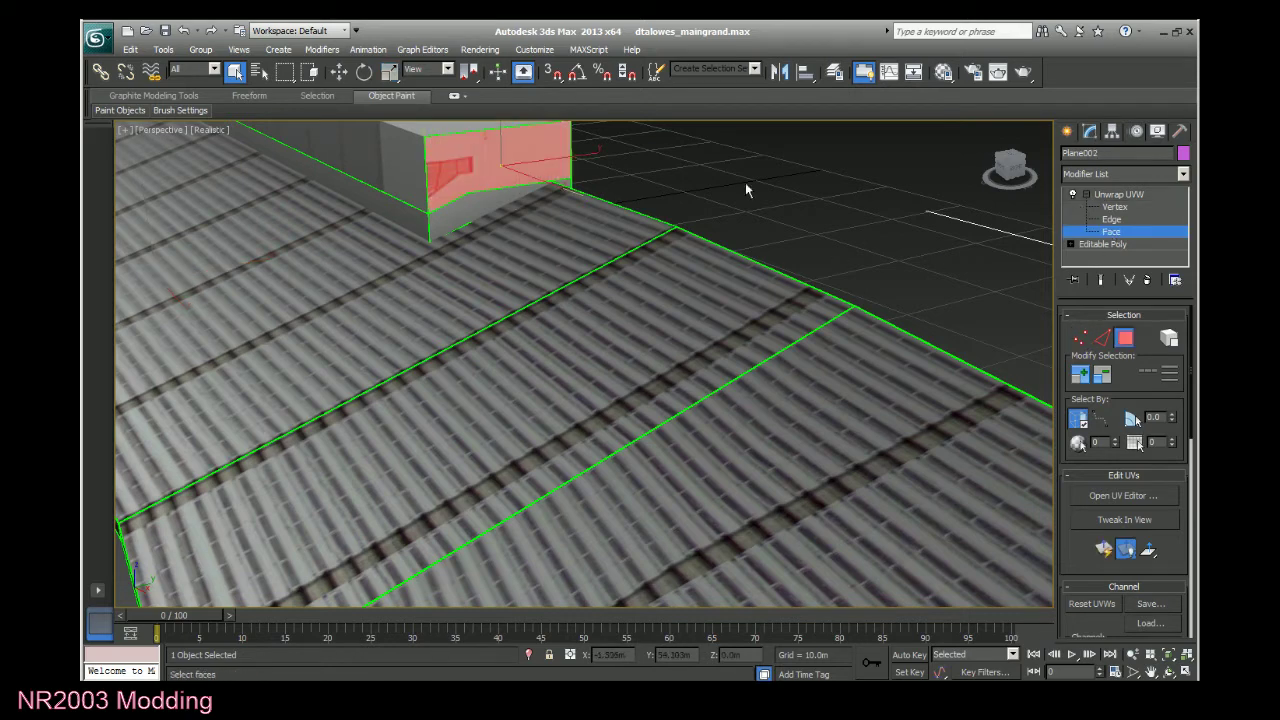
{"action": "left_click", "coordinate": [1133, 495]}
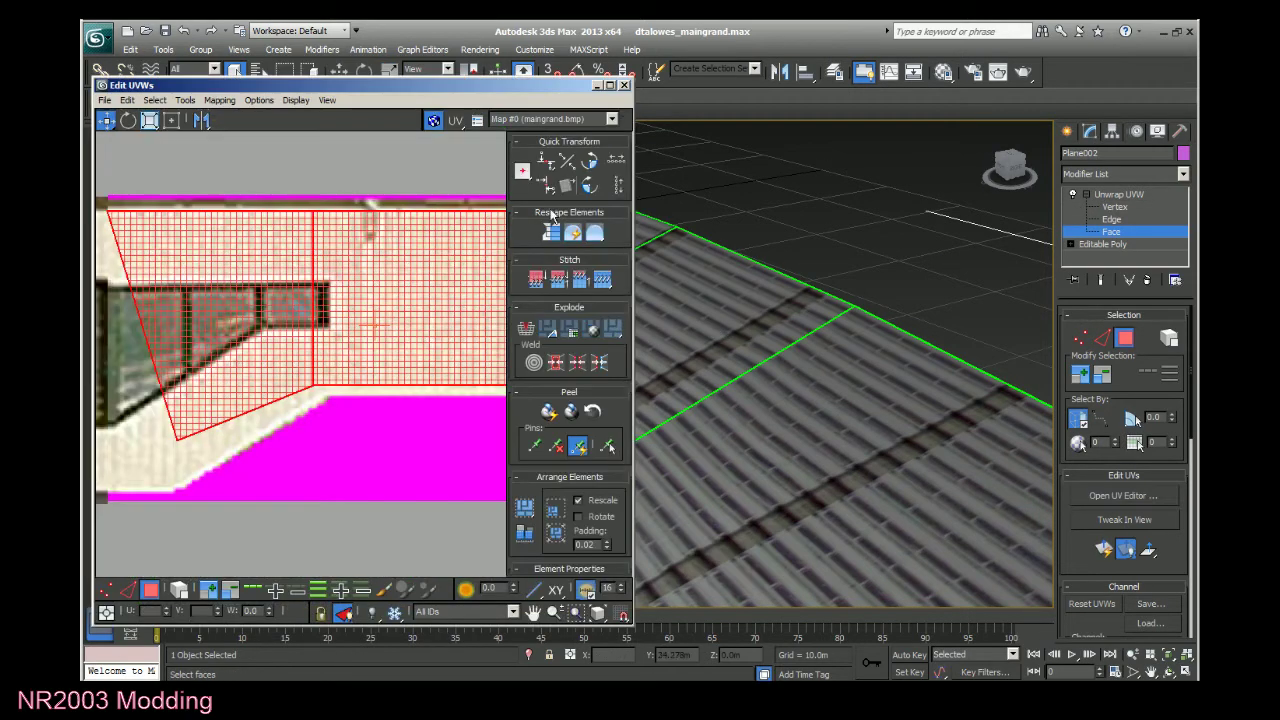
{"action": "double_click", "coordinate": [541, 87]}
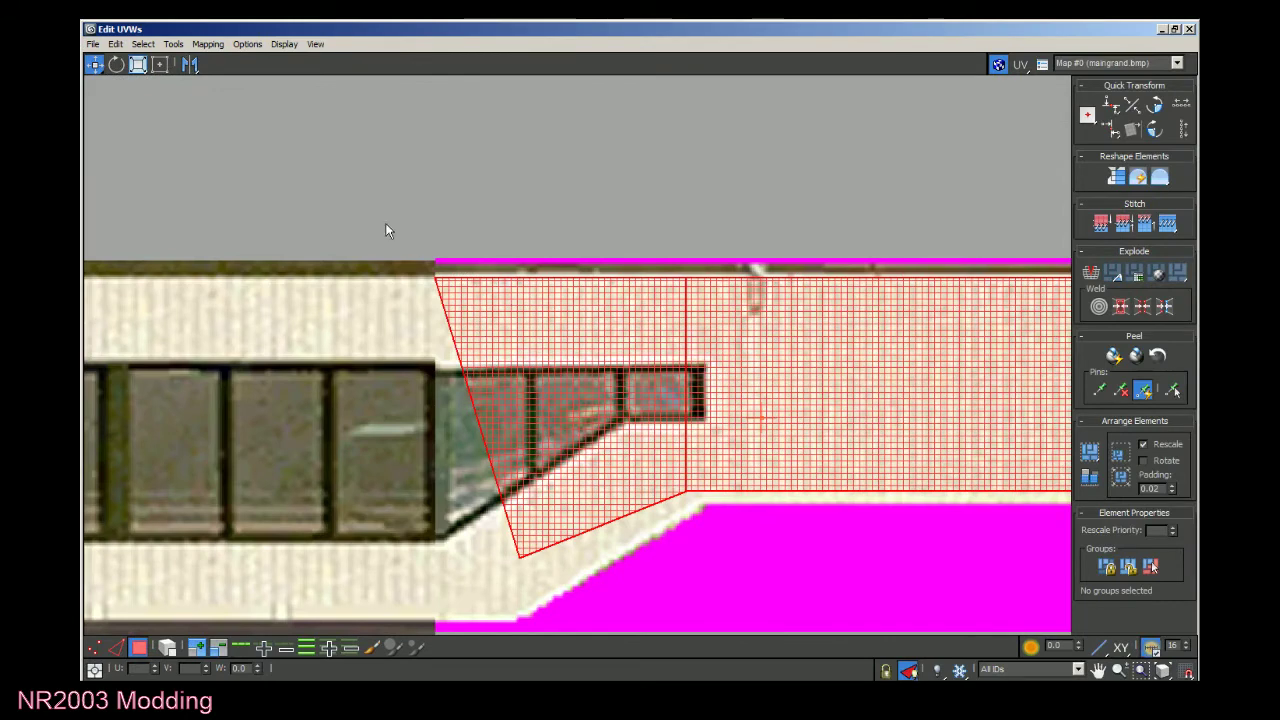
{"action": "left_click", "coordinate": [1161, 29]}
{"action": "left_click", "coordinate": [1128, 208]}
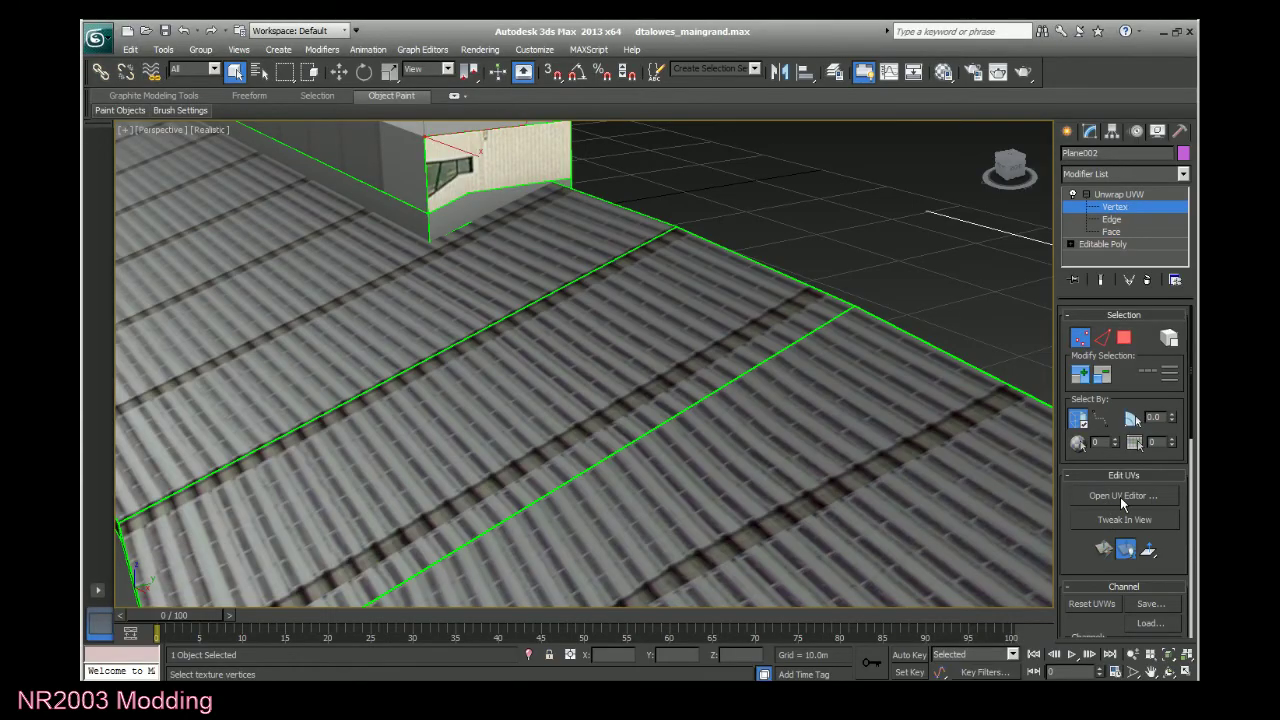
{"action": "left_click", "coordinate": [1120, 496]}
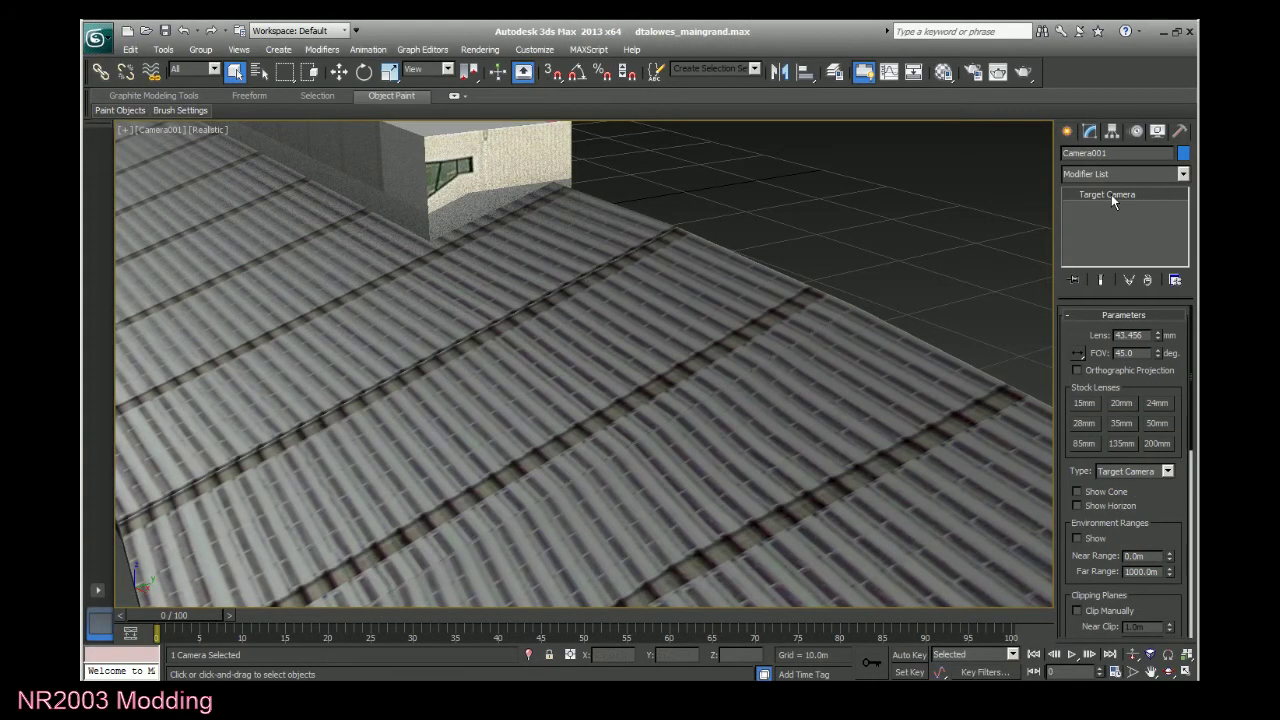
Switch back from the camera to the perspective view and open the grandstand's texture vertices in the maximised UV editor.
{"action": "left_click", "coordinate": [953, 322]}
{"action": "key", "text": "p"}
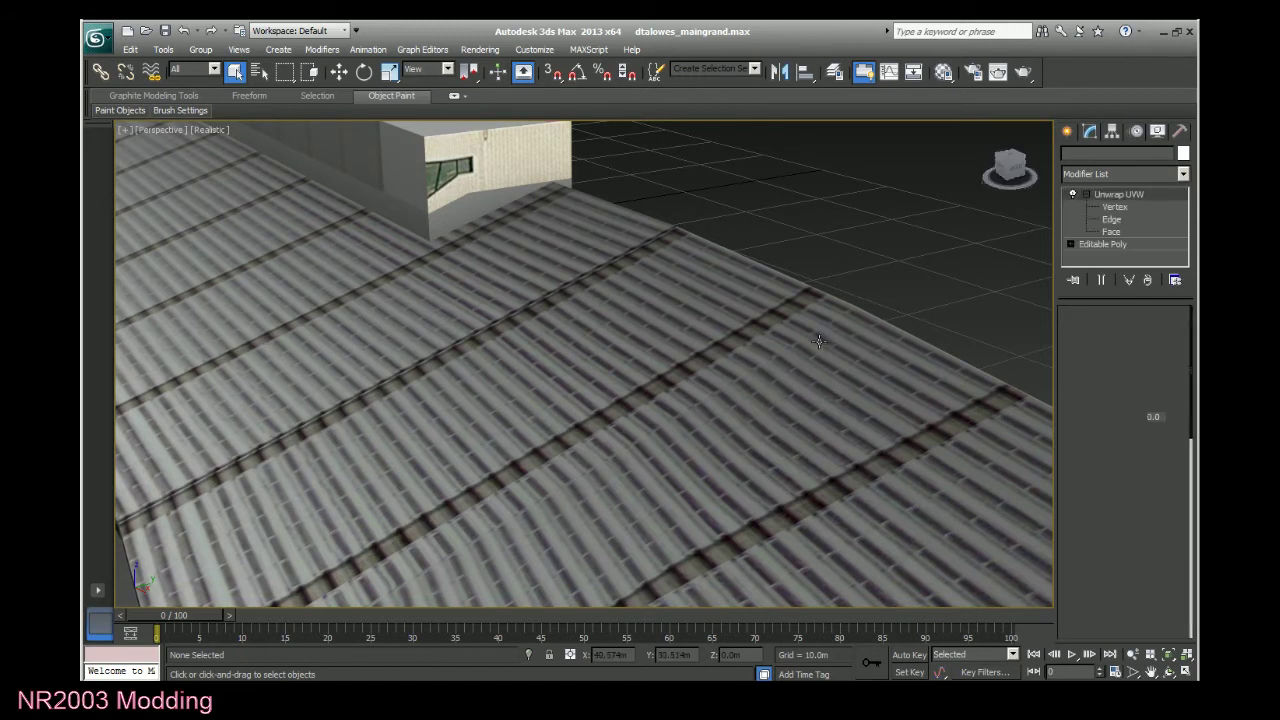
{"action": "left_click", "coordinate": [1115, 207]}
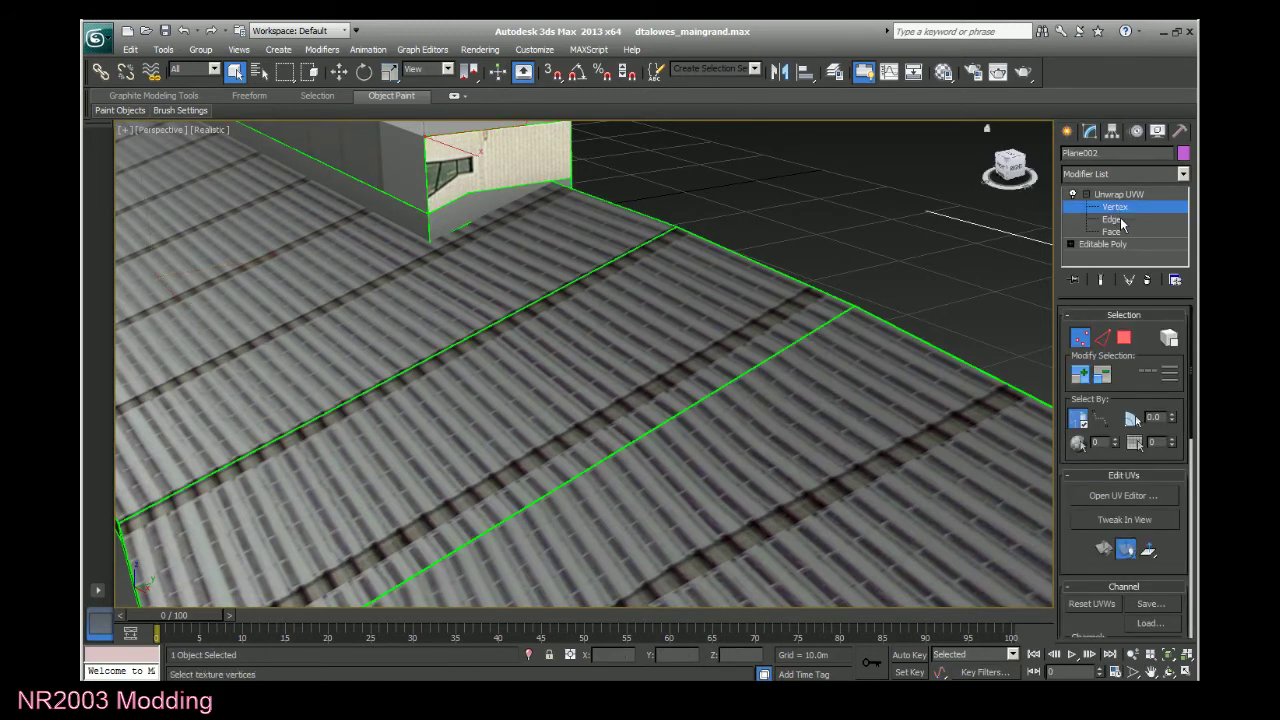
{"action": "left_click", "coordinate": [1123, 496]}
{"action": "double_click", "coordinate": [553, 85]}
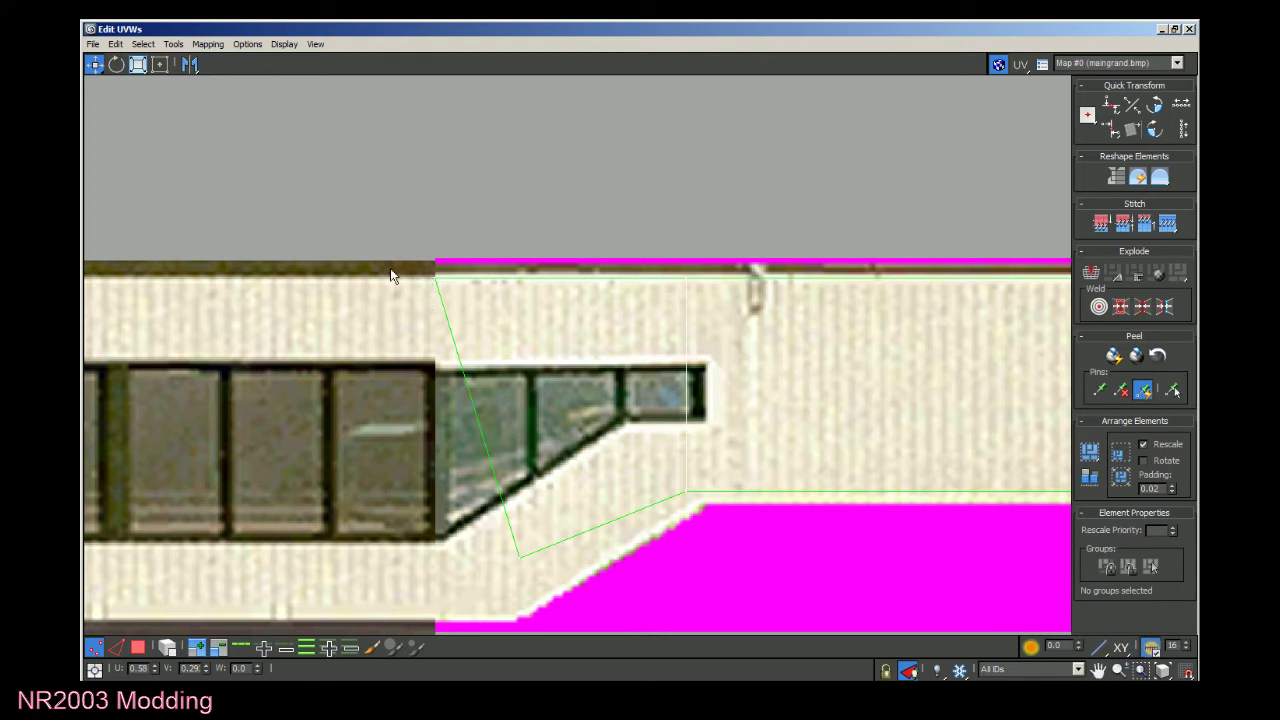
Set the end faces' lower-left texture vertex to the same U value as the upper-left vertex and close the UV editor.
{"action": "left_click", "coordinate": [436, 288]}
{"action": "left_click", "coordinate": [141, 671]}
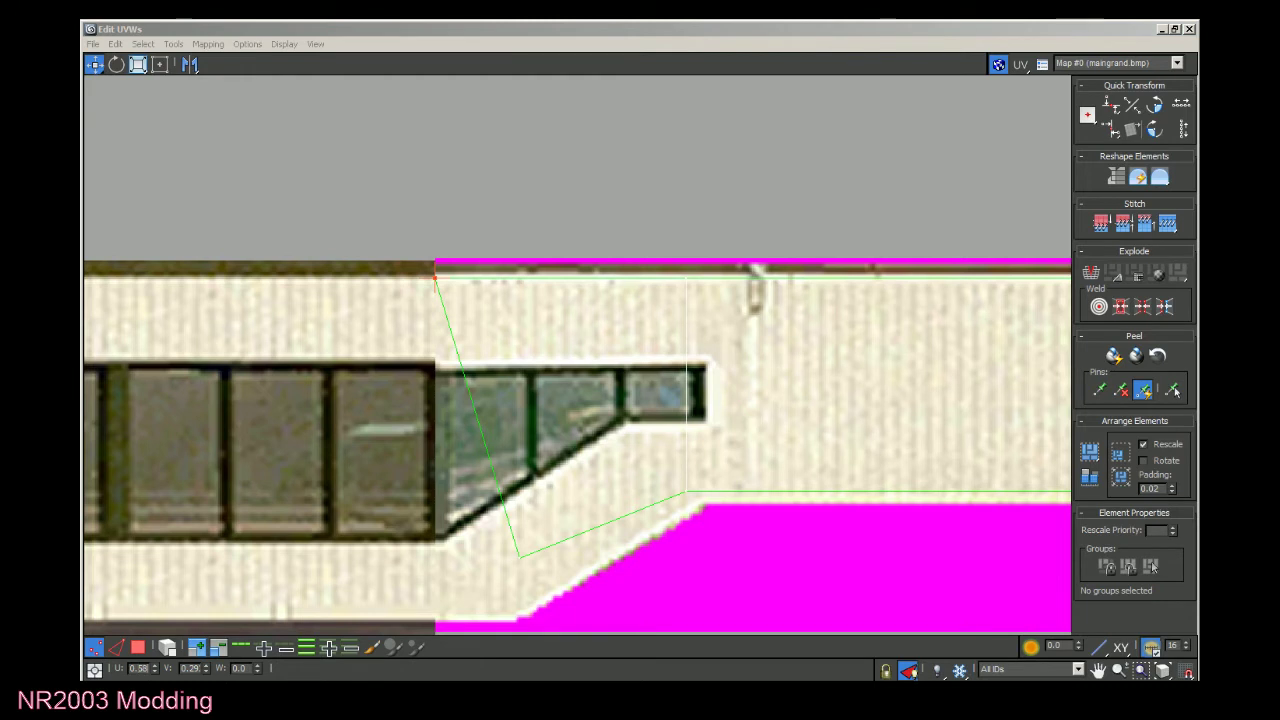
{"action": "left_click_drag", "start_coordinate": [503, 552], "coordinate": [537, 579]}
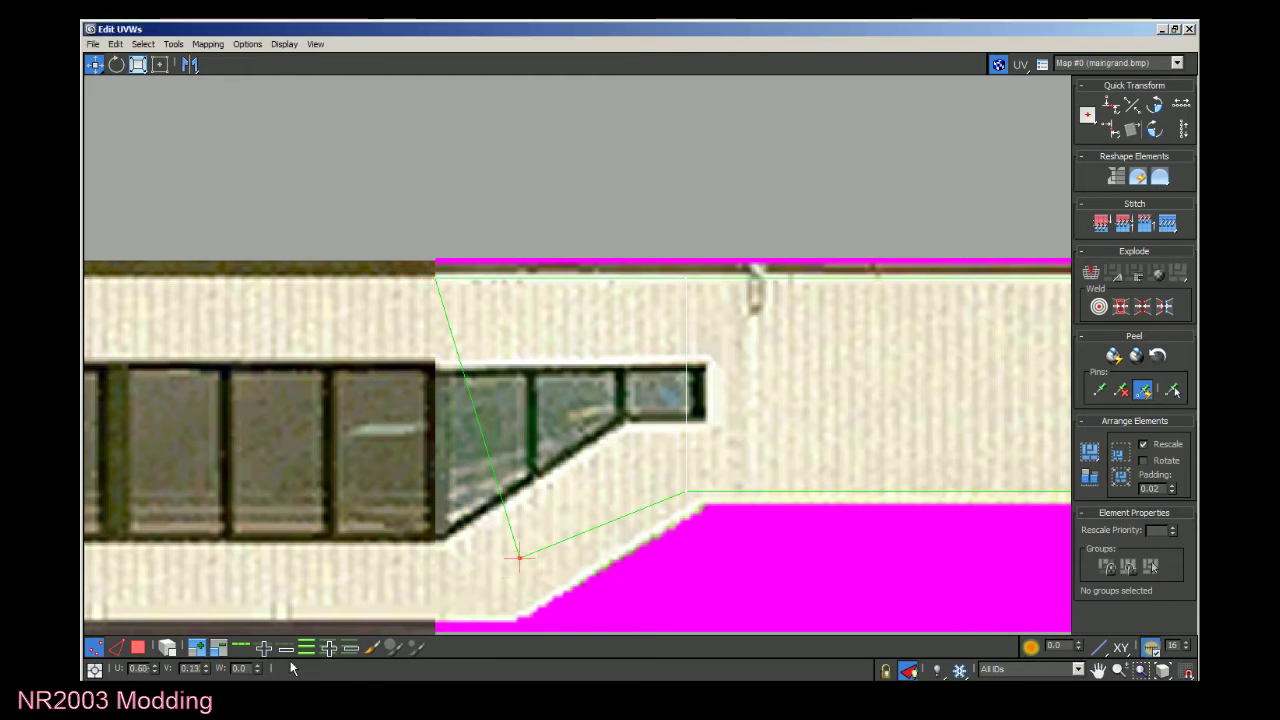
{"action": "left_click", "coordinate": [141, 669]}
{"action": "double_click", "coordinate": [141, 669]}
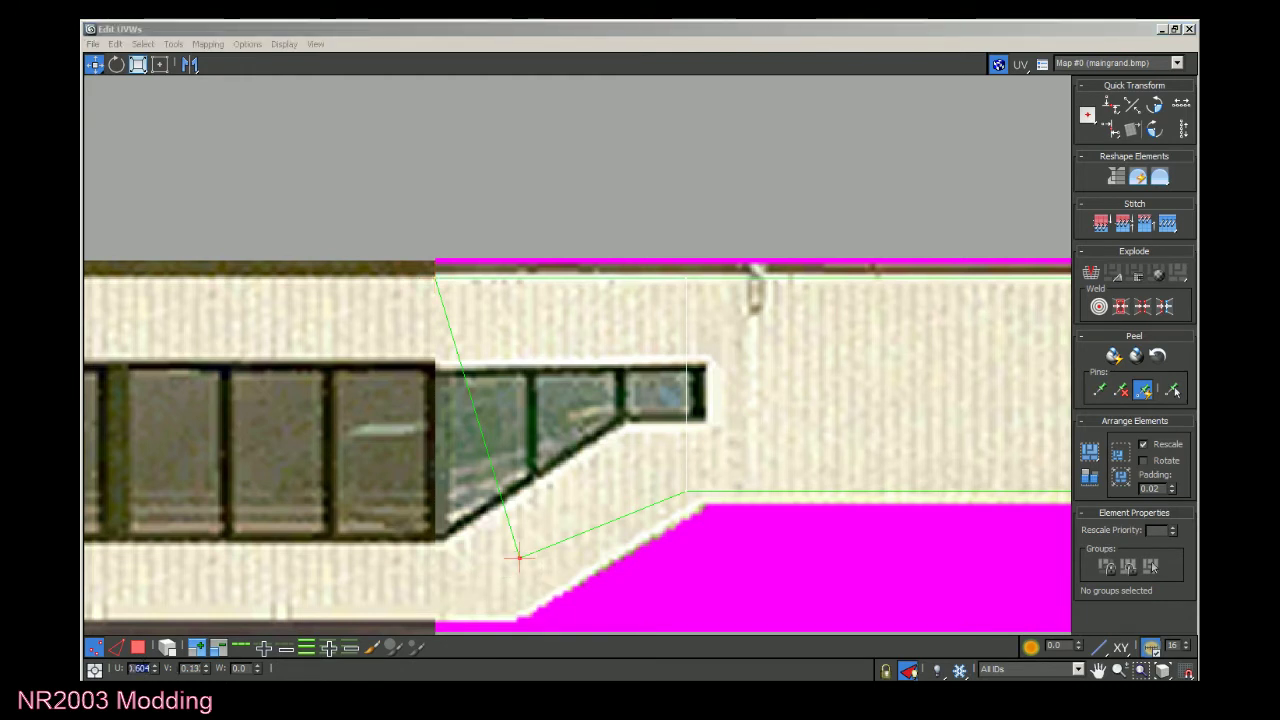
{"action": "type", "text": "1.85"}
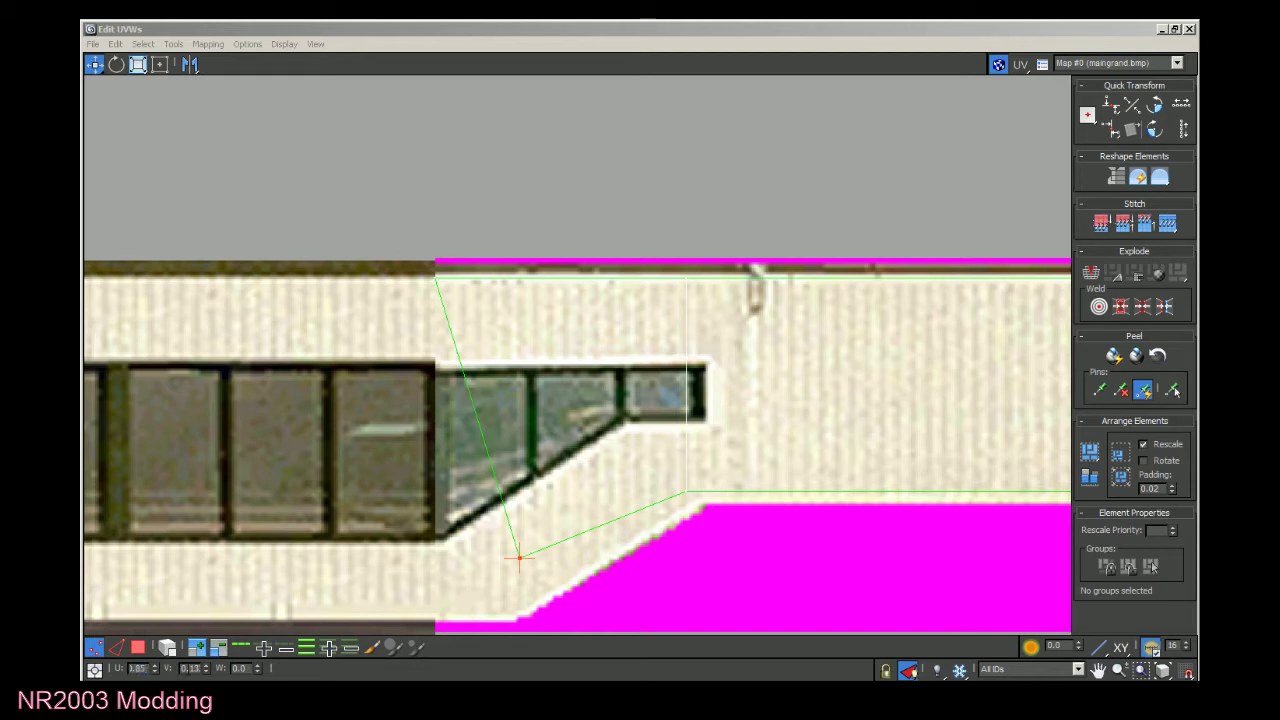
{"action": "key", "text": "Tab"}
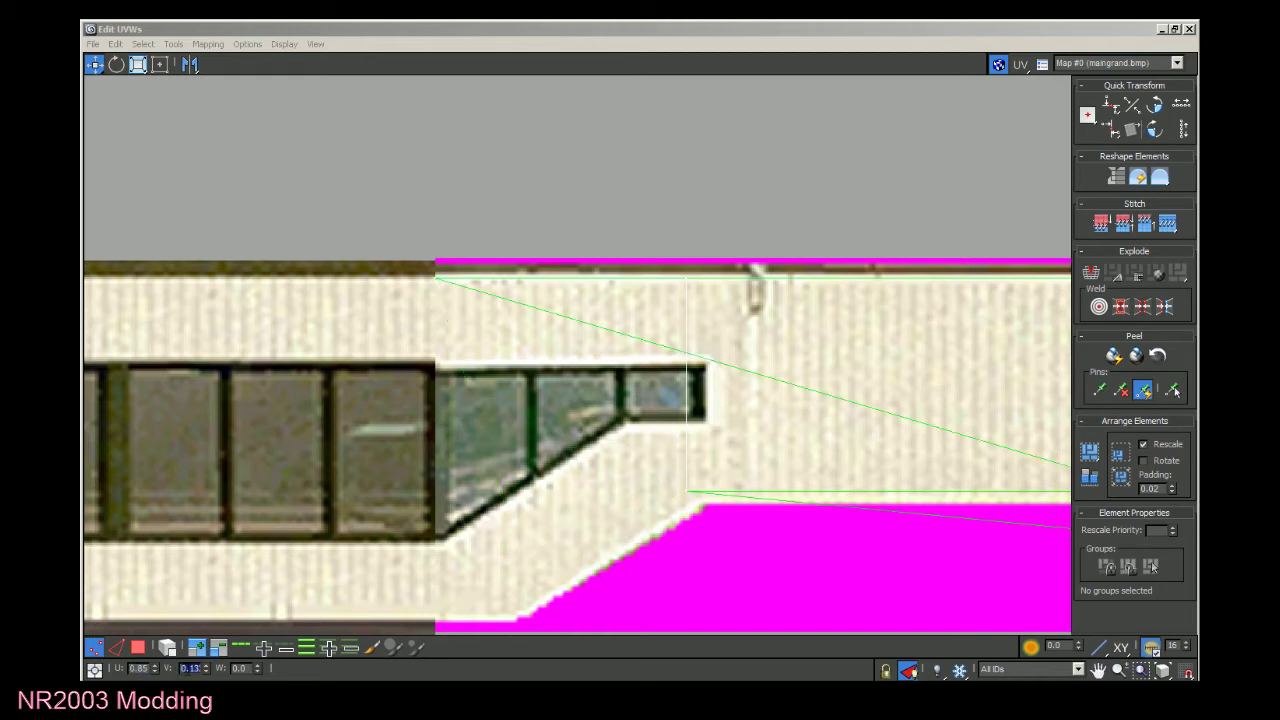
{"action": "double_click", "coordinate": [140, 668]}
{"action": "type", "text": "0.5"}
{"action": "key", "text": "Return"}
{"action": "left_click", "coordinate": [1190, 28]}
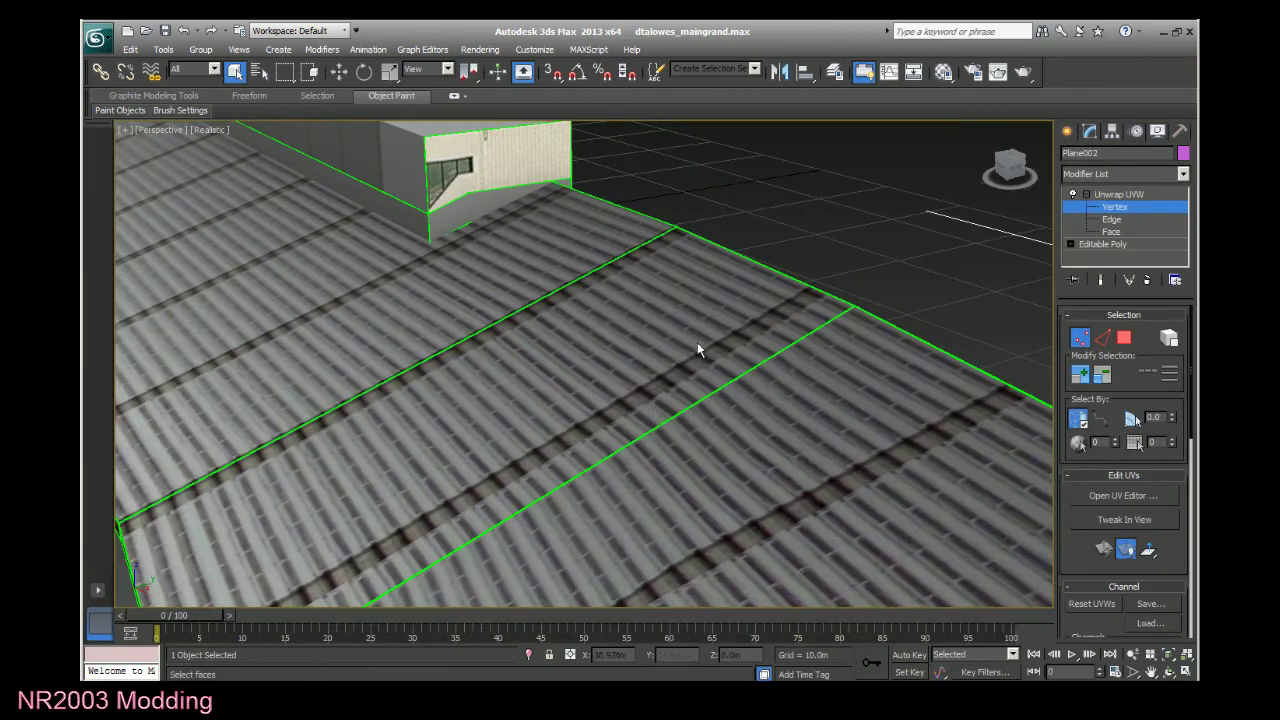
Select the long upper front face of the box building at face level.
{"action": "scroll", "coordinate": [787, 210], "scroll_direction": "down", "scroll_amount": 2}
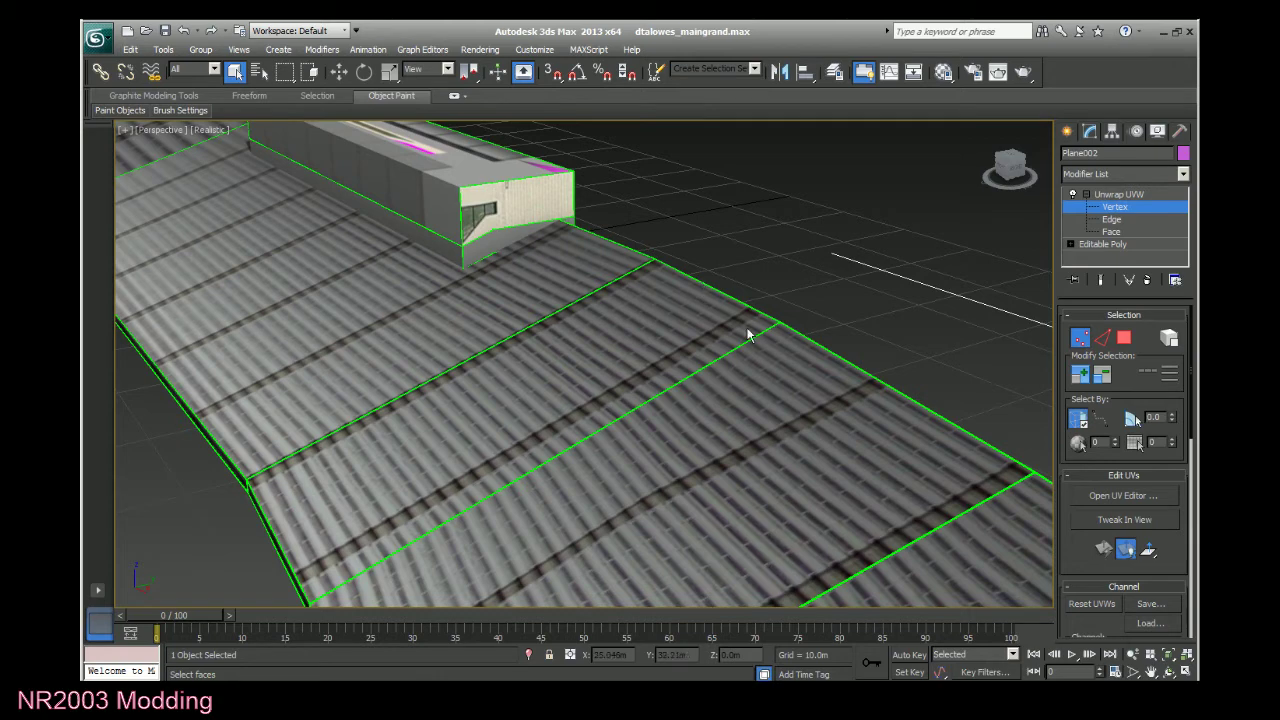
{"action": "key", "text": "ctrl+p"}
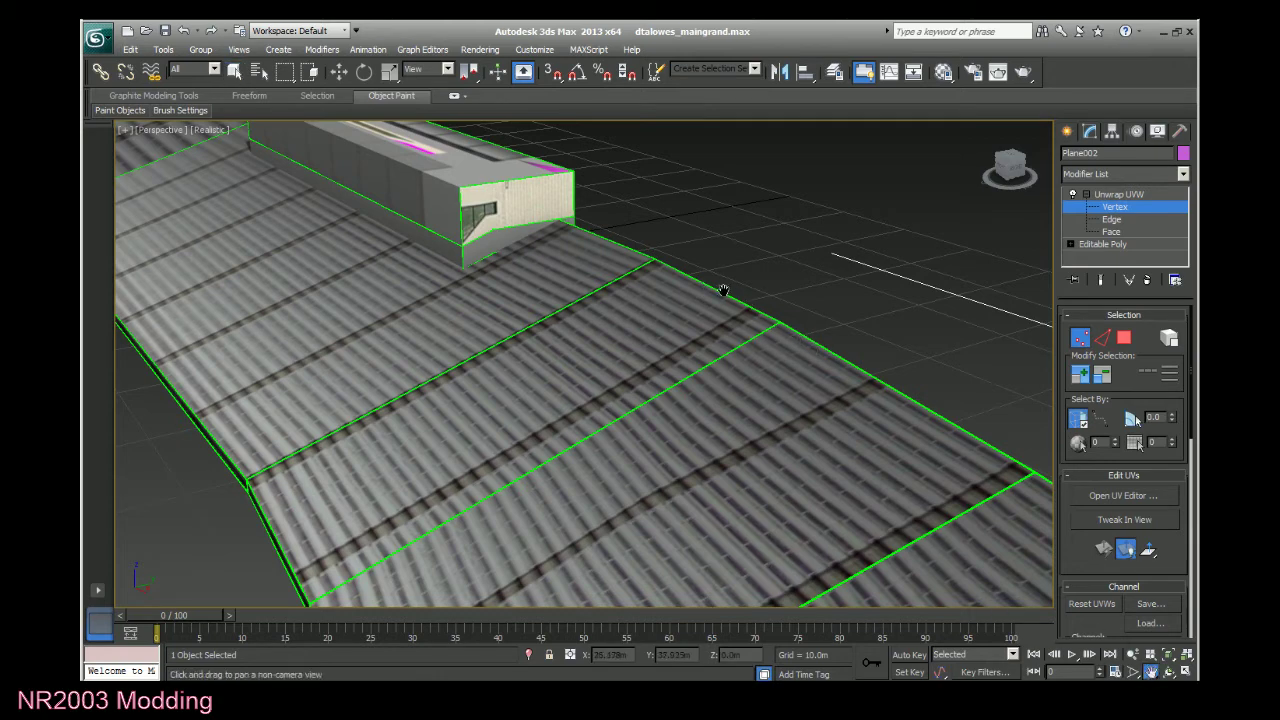
{"action": "left_click_drag", "start_coordinate": [723, 290], "coordinate": [849, 463]}
{"action": "scroll", "coordinate": [743, 409], "scroll_direction": "up", "scroll_amount": 5}
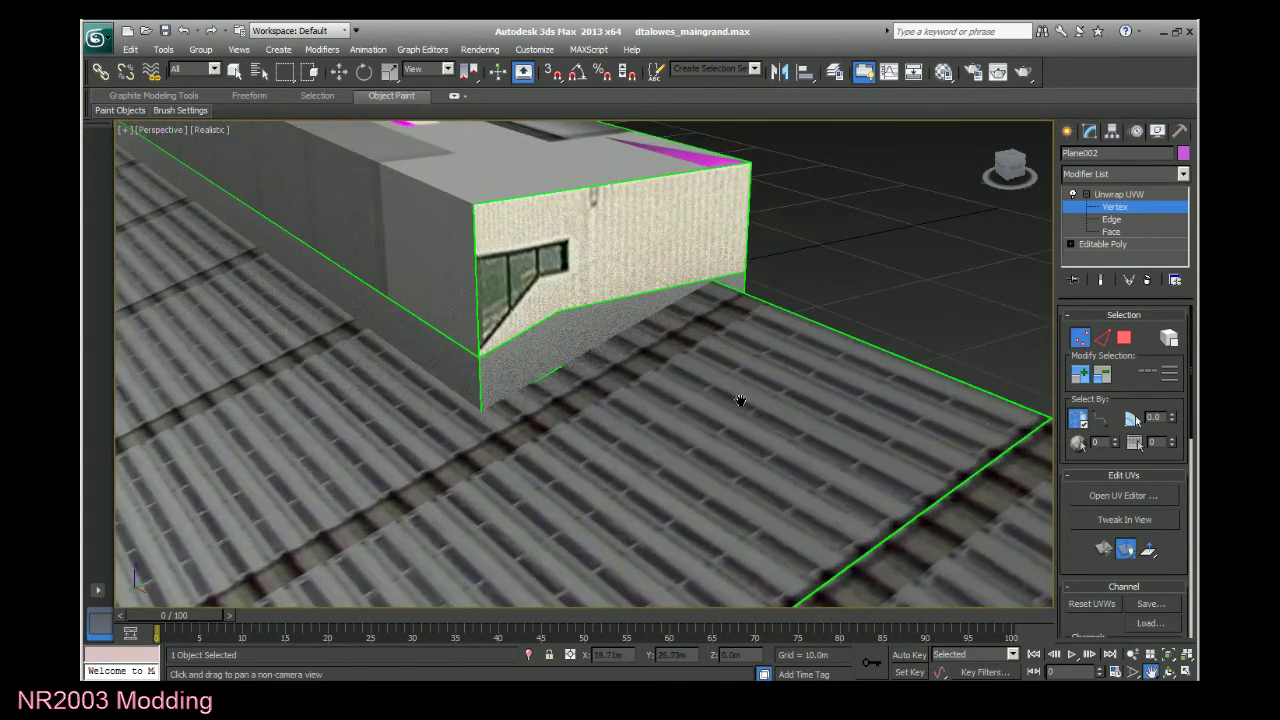
{"action": "mouse_move", "coordinate": [1016, 171]}
{"action": "left_mouse_down"}
{"action": "mouse_move", "coordinate": [992, 160]}
{"action": "mouse_move", "coordinate": [1014, 172]}
{"action": "left_mouse_up"}
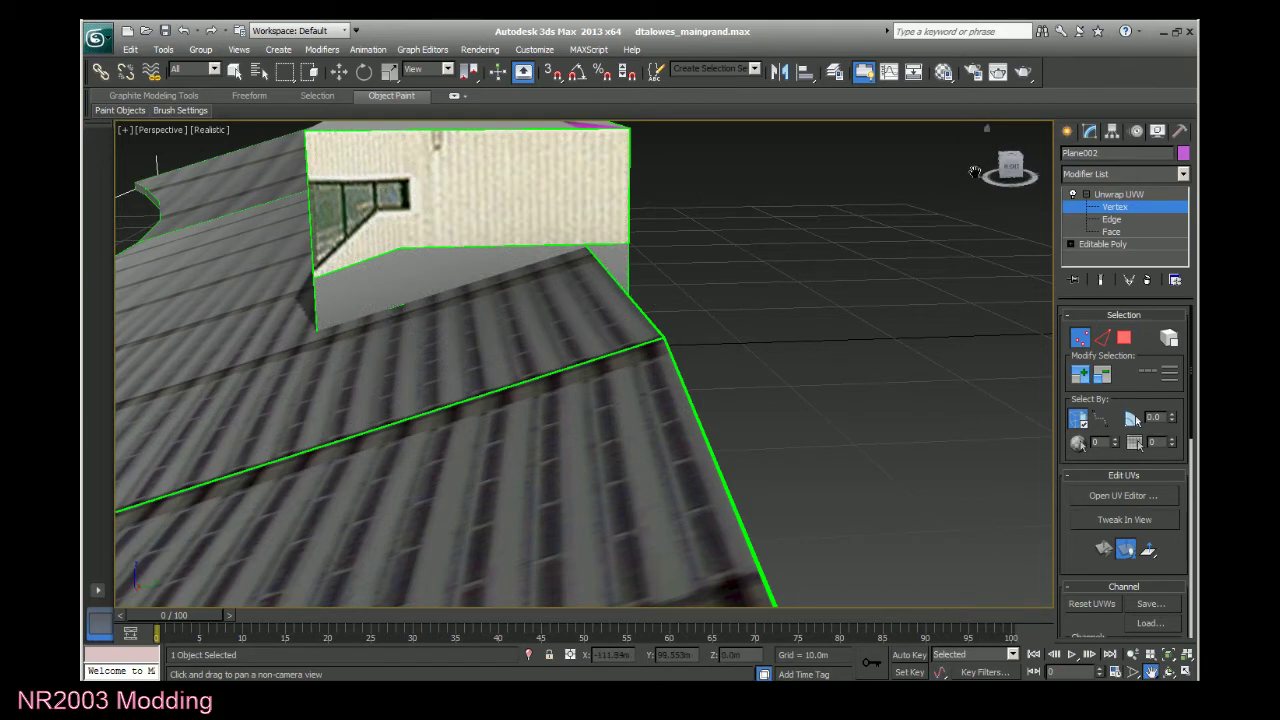
{"action": "left_click_drag", "start_coordinate": [1005, 168], "coordinate": [1045, 175]}
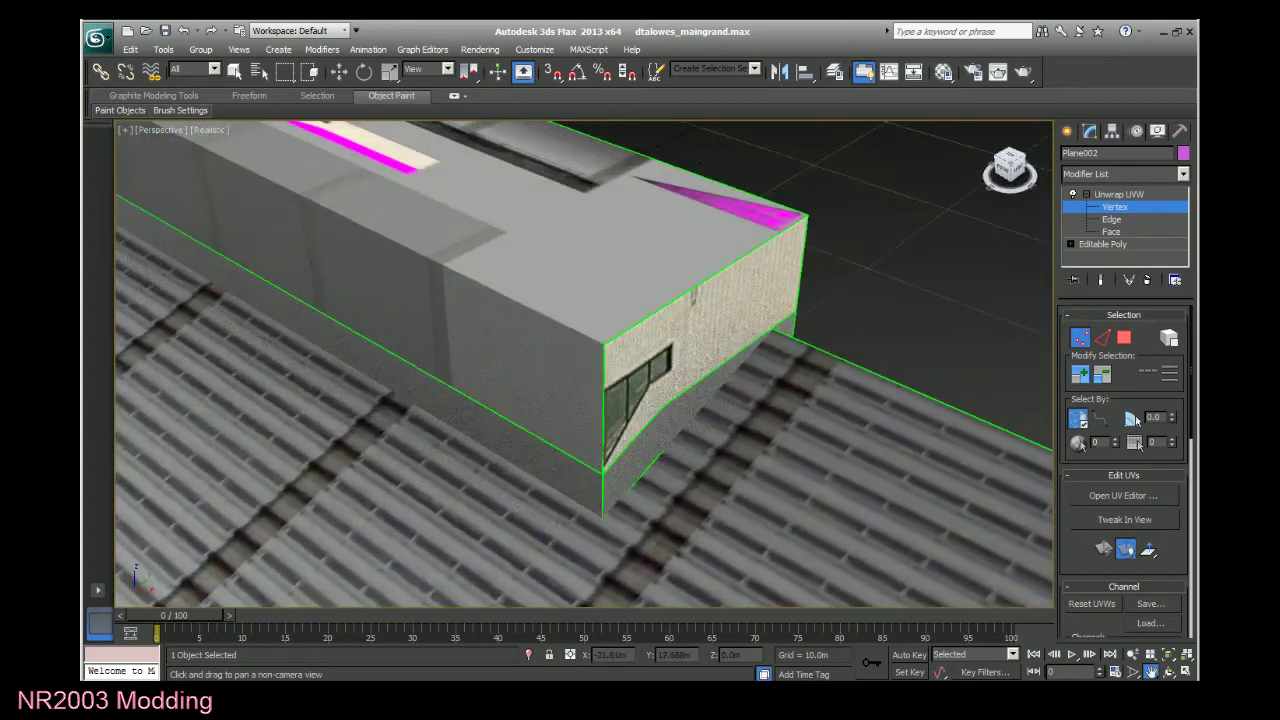
{"action": "scroll", "coordinate": [826, 297], "scroll_direction": "down", "scroll_amount": 8}
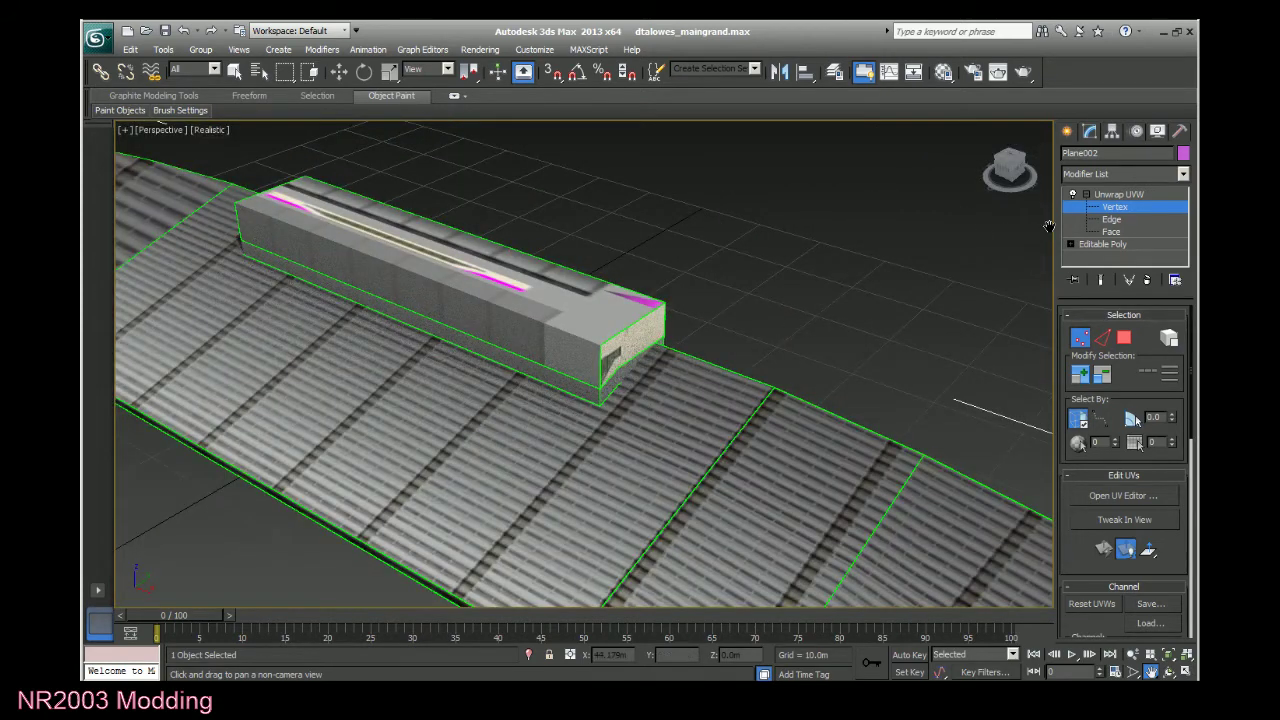
{"action": "left_click", "coordinate": [1095, 233]}
{"action": "left_click", "coordinate": [498, 332]}
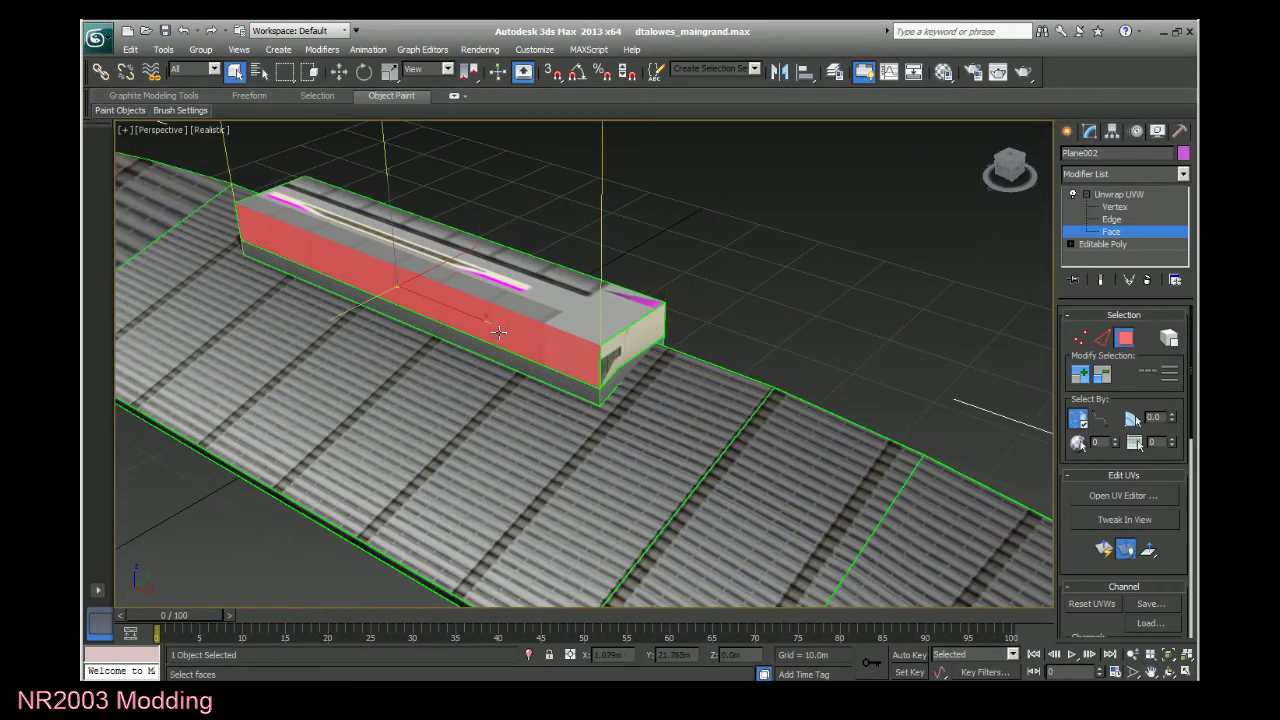
Put the UV editor aside and save the scene file dtalowes_maingrand.max.
{"action": "left_click", "coordinate": [1109, 501]}
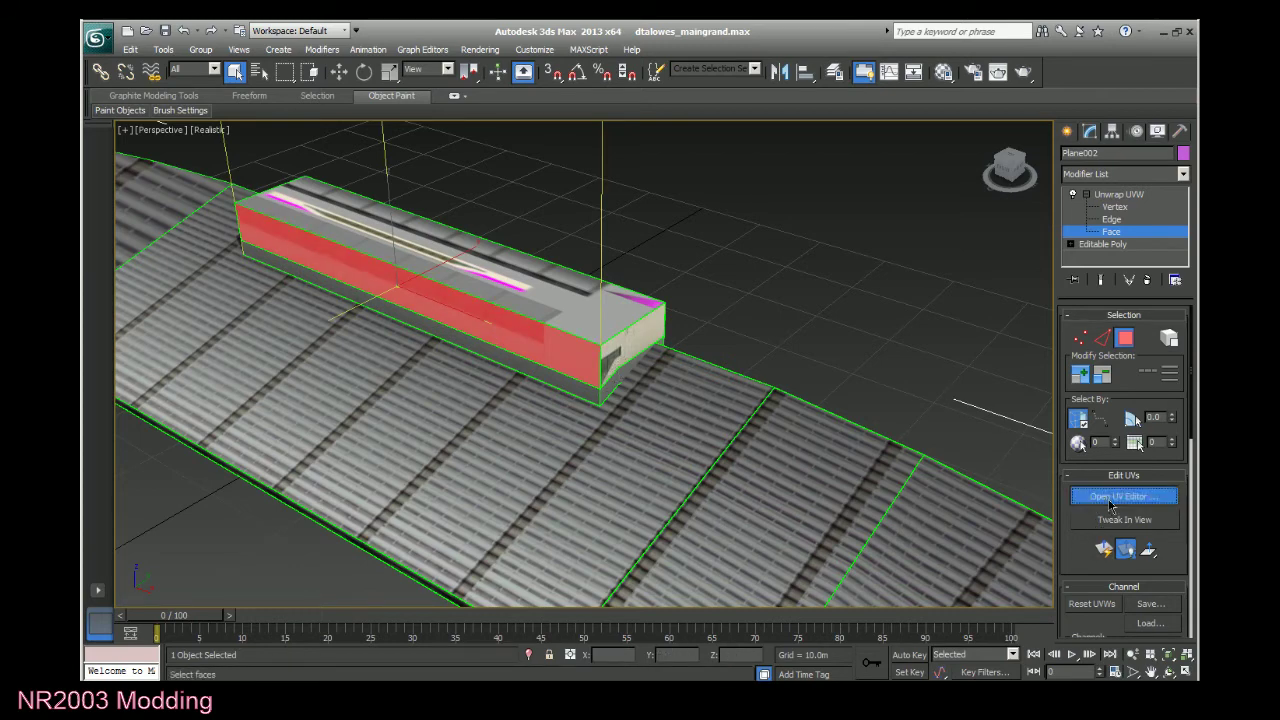
{"action": "left_click", "coordinate": [1160, 33]}
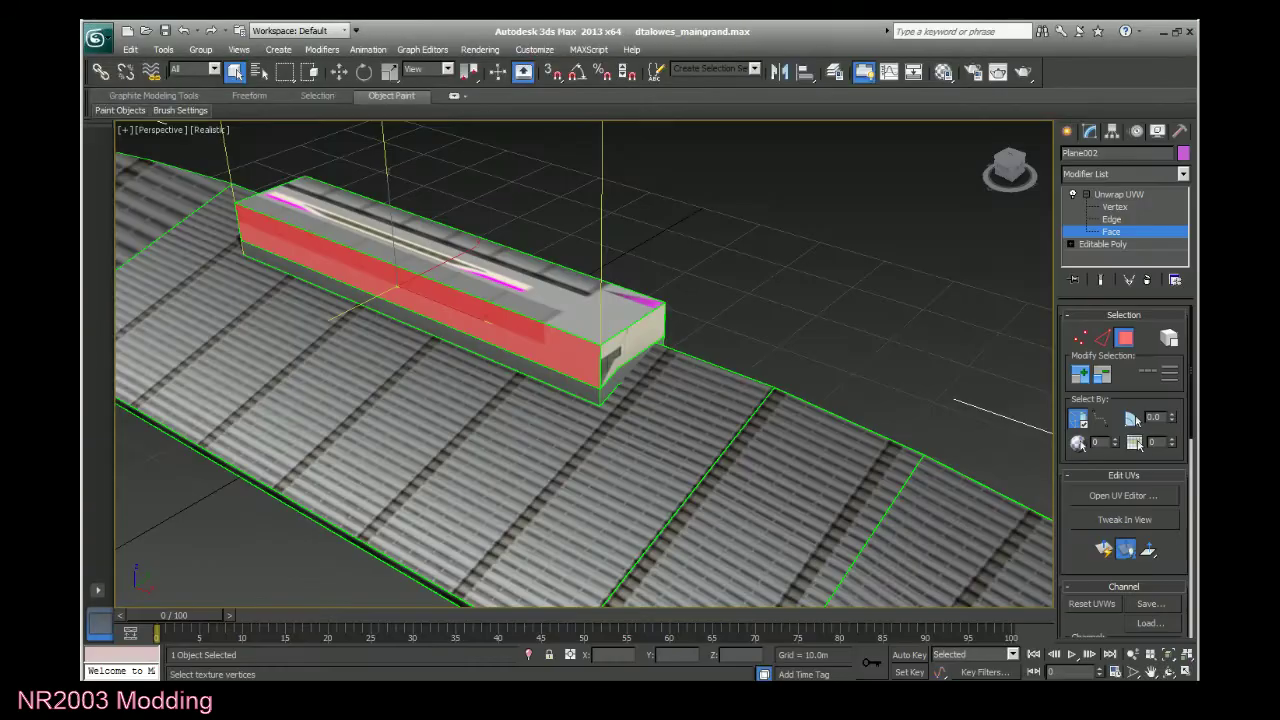
{"action": "left_click", "coordinate": [96, 38]}
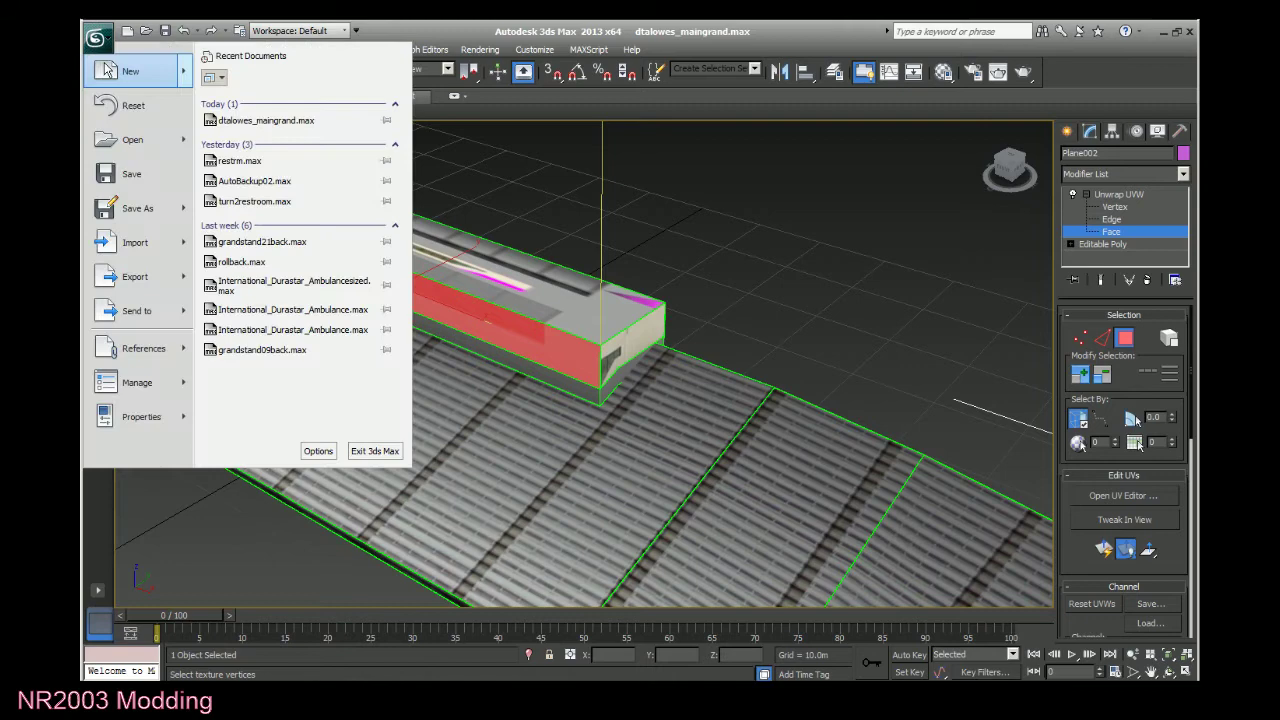
{"action": "left_click", "coordinate": [135, 180]}
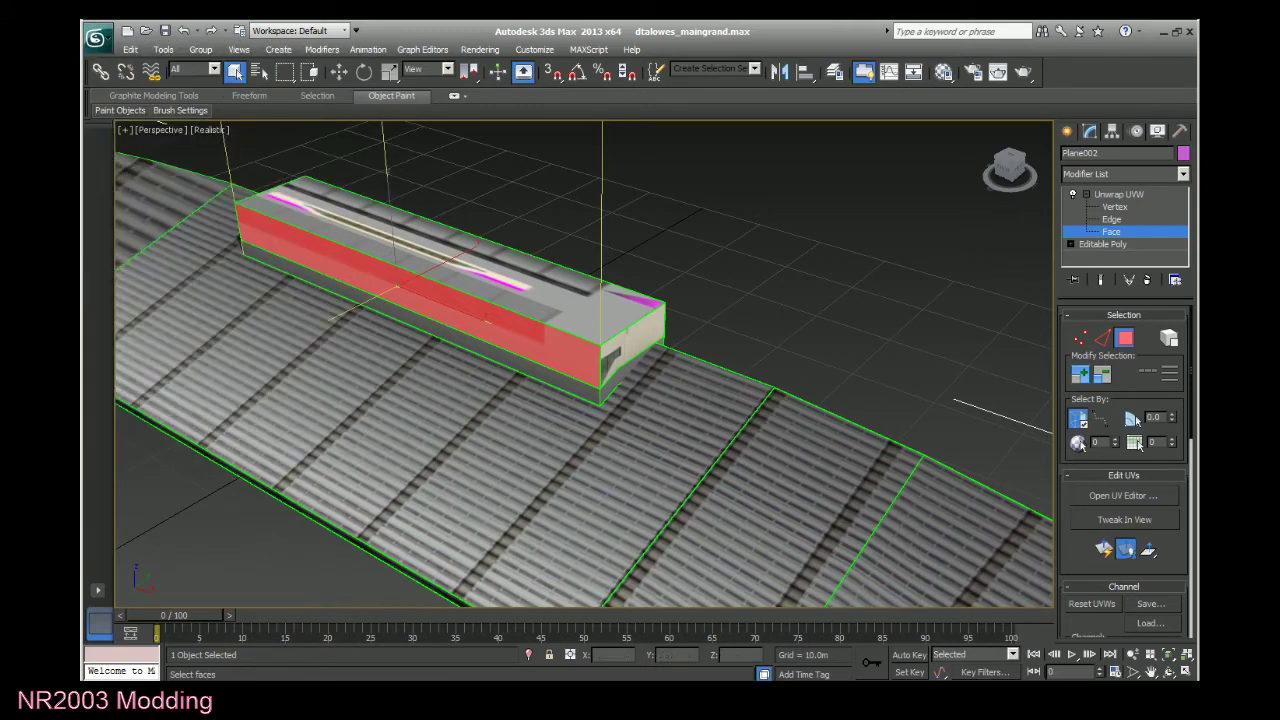
Scale the front face's UVs down to about a third and move them onto the window strip of the box building's texture.
{"action": "left_click", "coordinate": [1123, 496]}
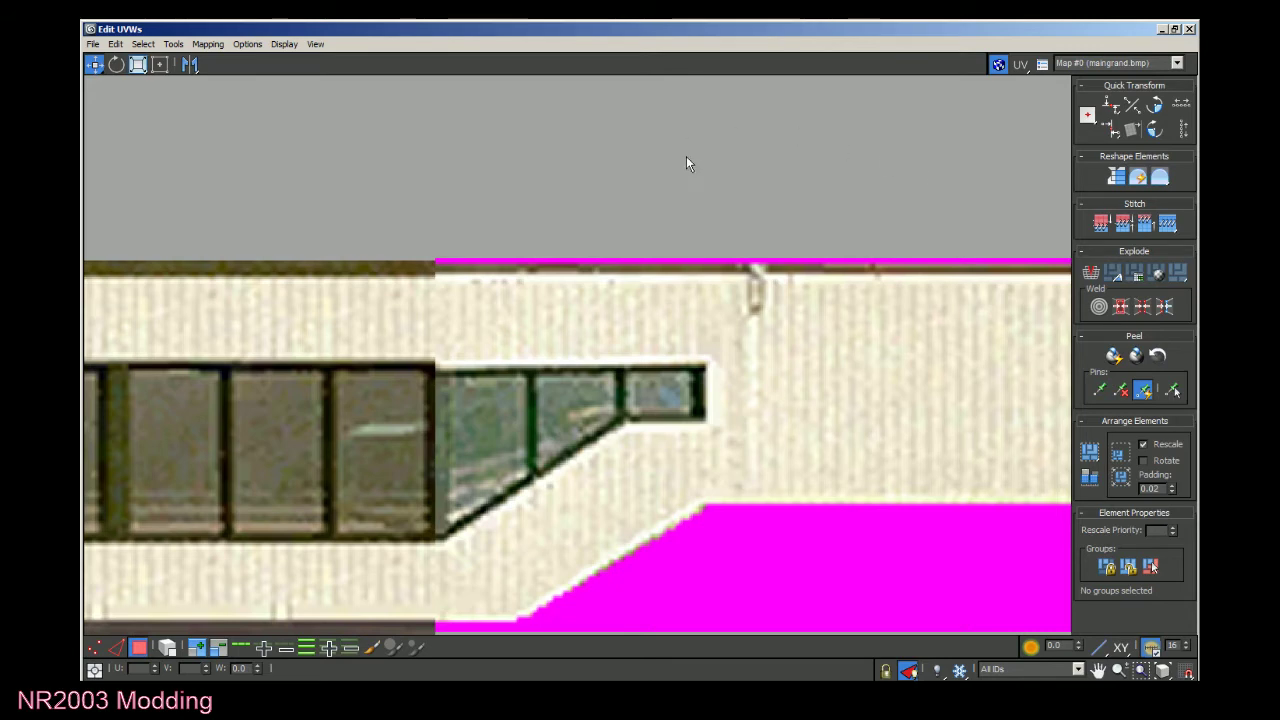
{"action": "scroll", "coordinate": [751, 200], "scroll_direction": "down", "scroll_amount": 3}
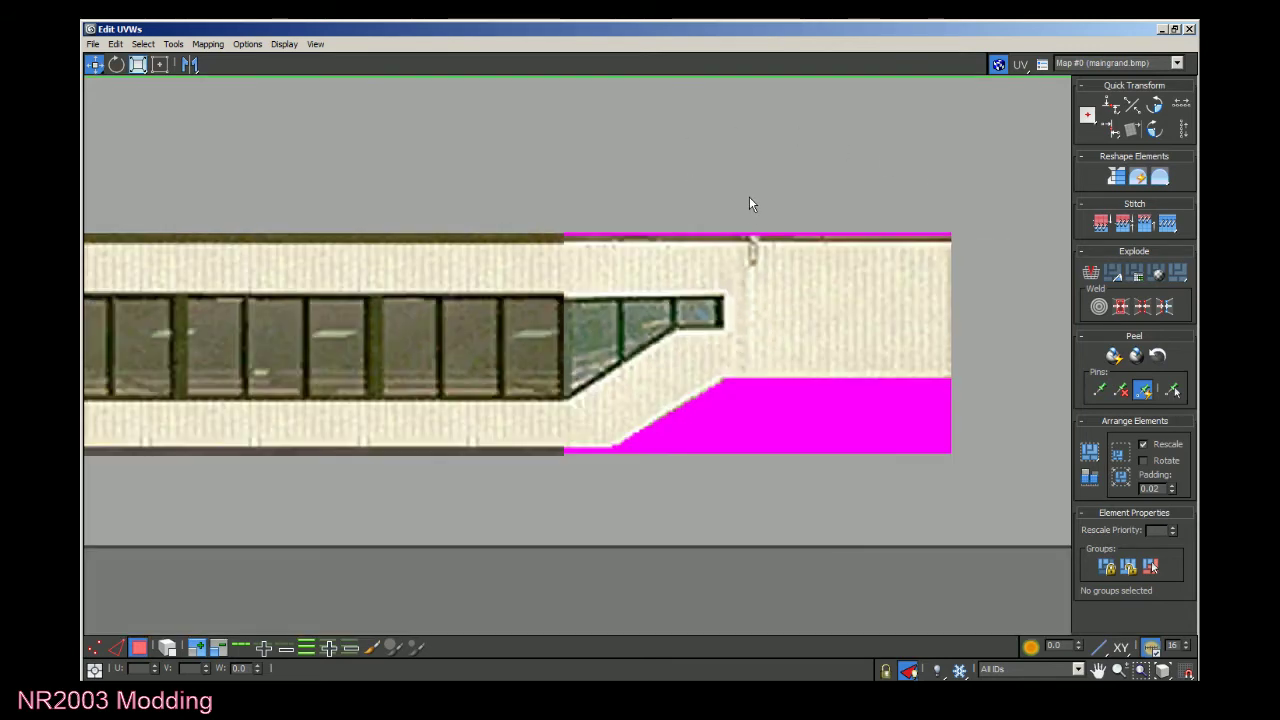
{"action": "scroll", "coordinate": [800, 300], "scroll_direction": "down", "scroll_amount": 4}
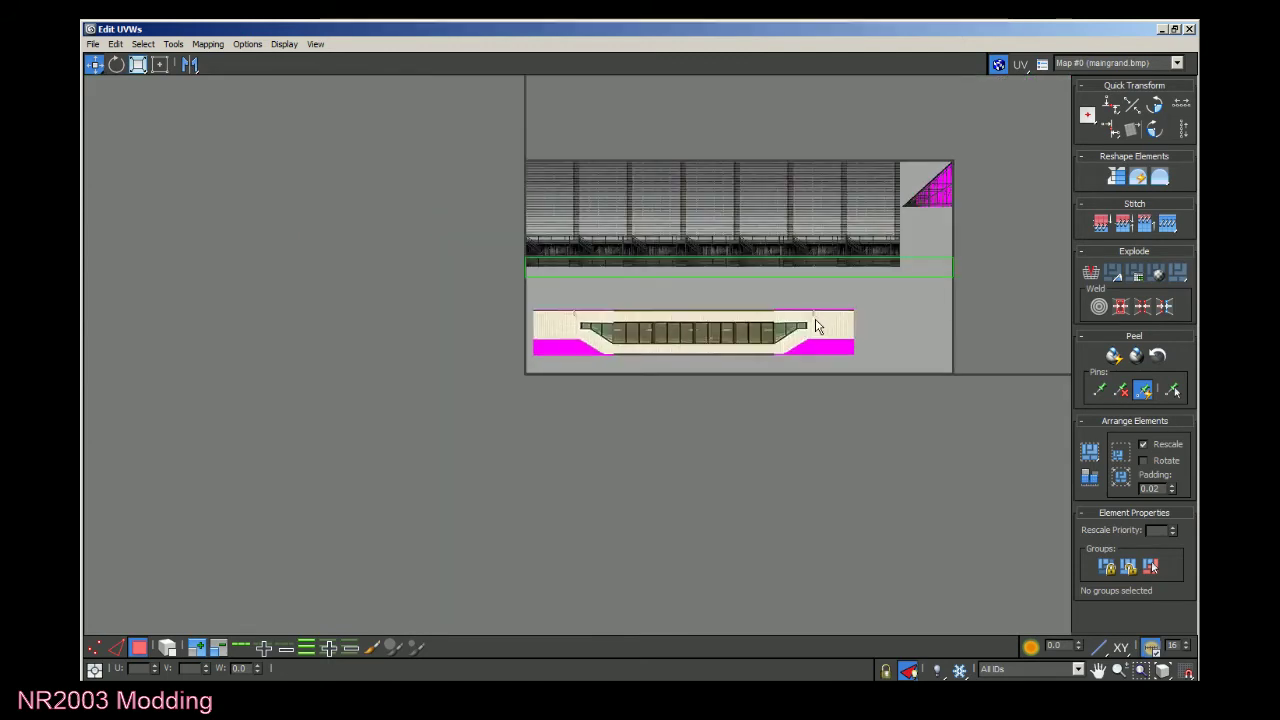
{"action": "scroll", "coordinate": [814, 320], "scroll_direction": "up", "scroll_amount": 2}
{"action": "scroll", "coordinate": [813, 308], "scroll_direction": "up", "scroll_amount": 3}
{"action": "left_click", "coordinate": [139, 61]}
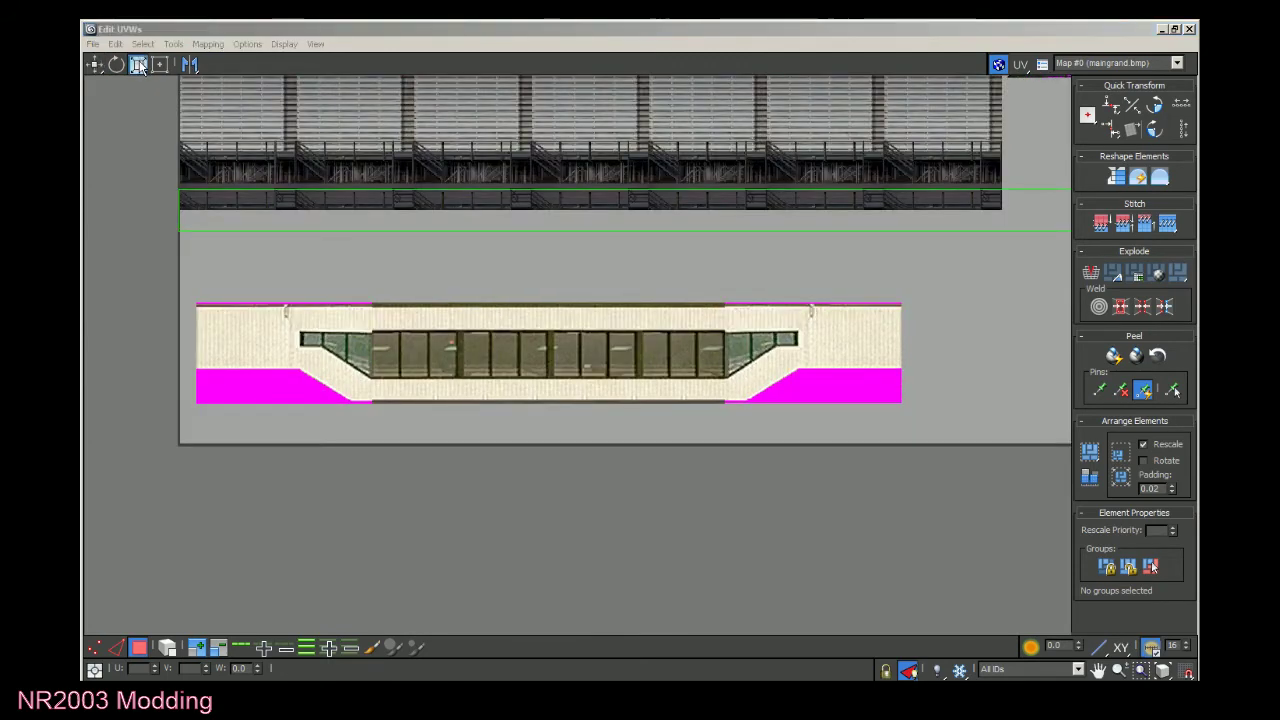
{"action": "left_click", "coordinate": [400, 205]}
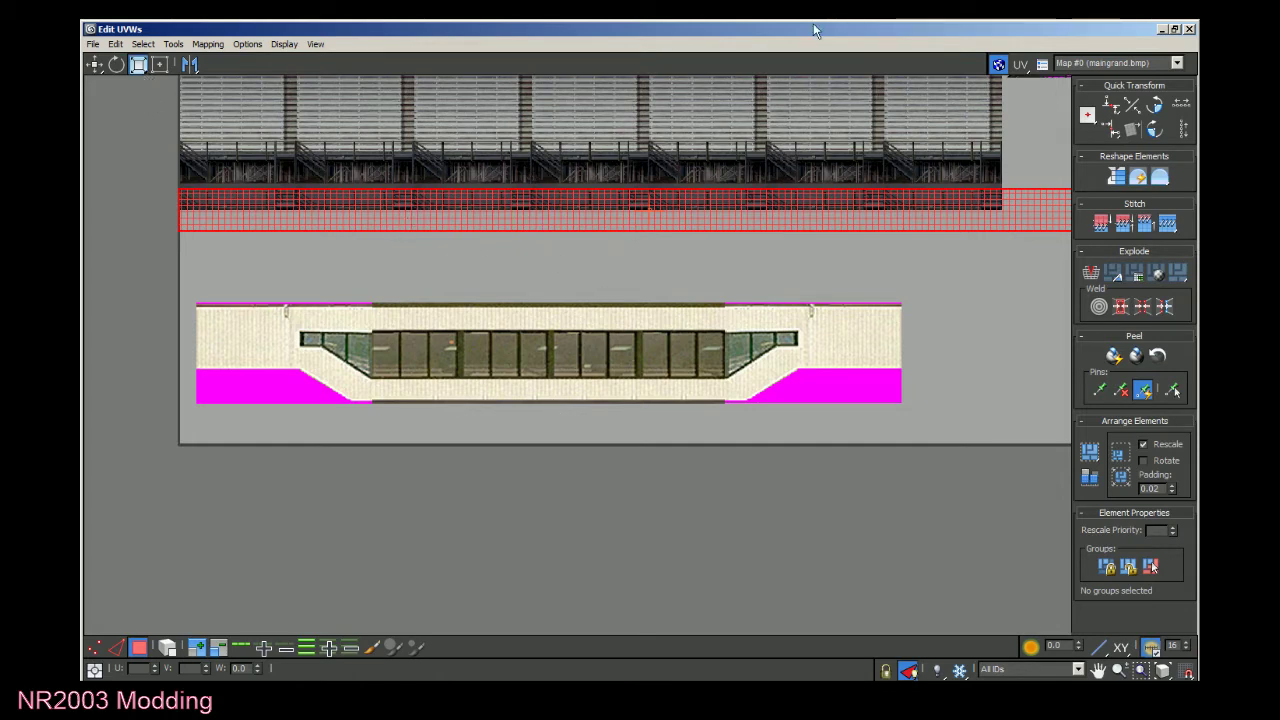
{"action": "left_click_drag", "start_coordinate": [694, 200], "coordinate": [689, 298]}
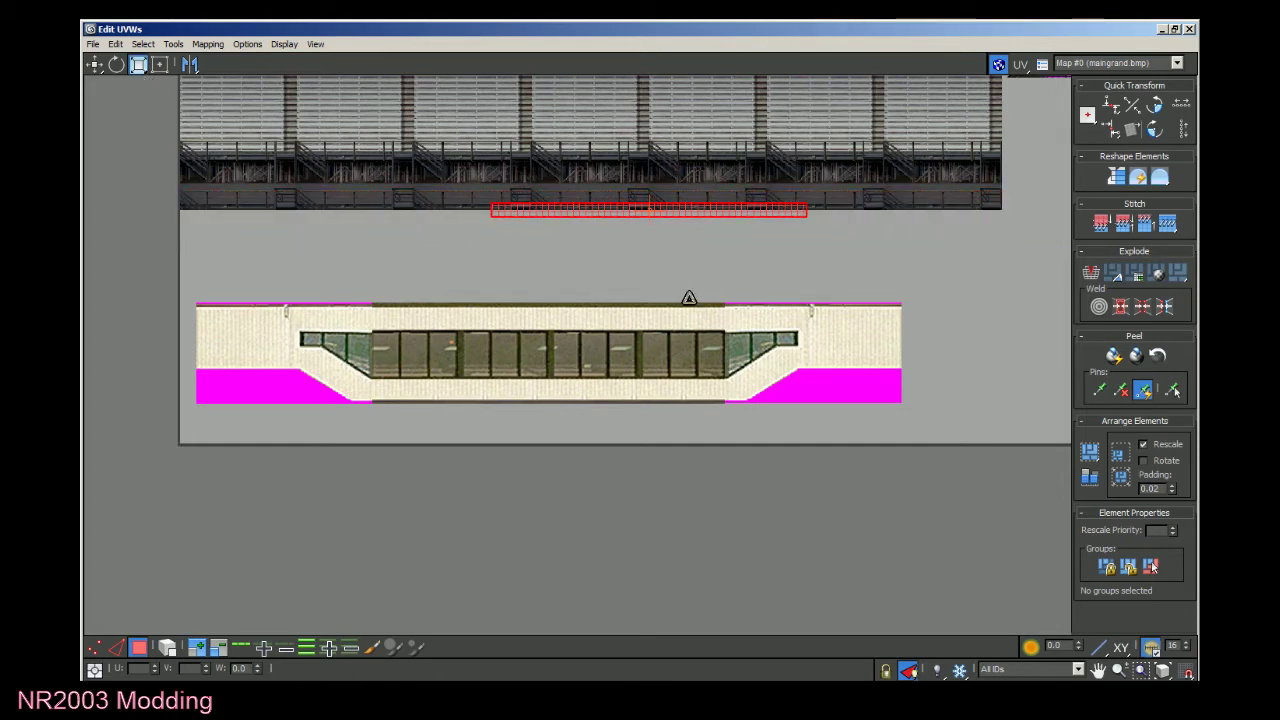
{"action": "left_click", "coordinate": [95, 64]}
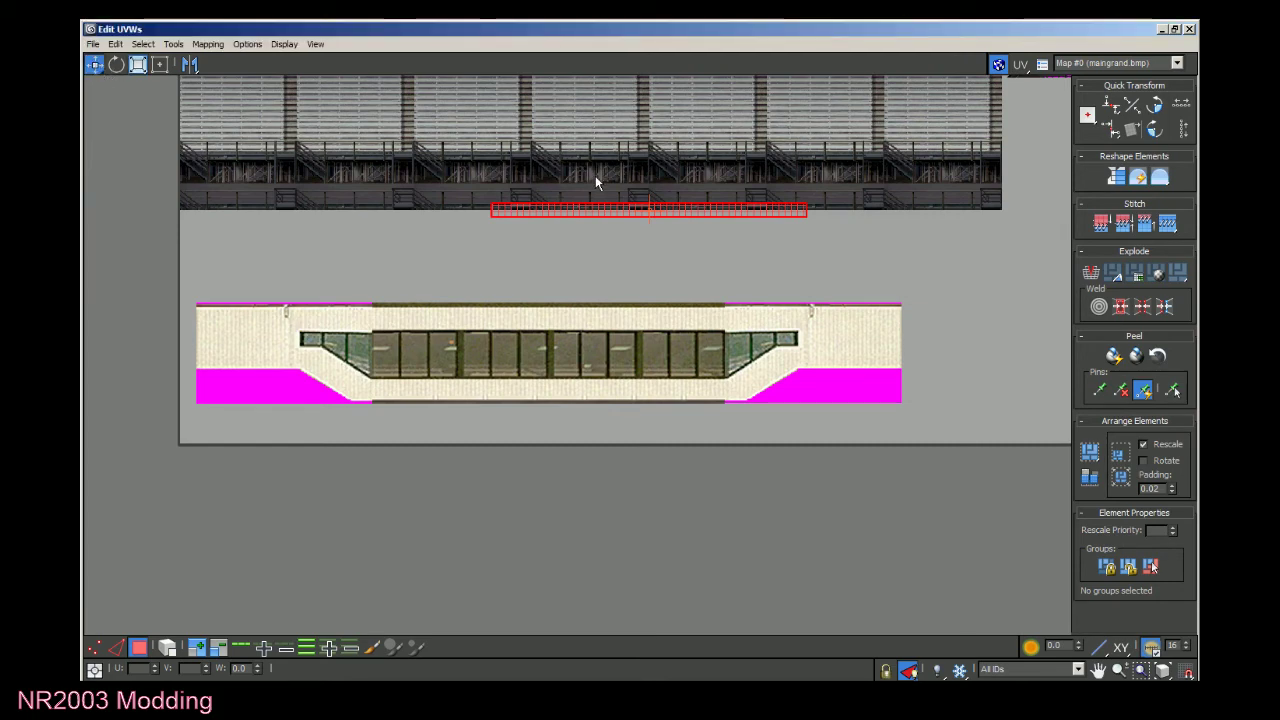
{"action": "left_click_drag", "start_coordinate": [591, 206], "coordinate": [492, 360]}
{"action": "scroll", "coordinate": [492, 360], "scroll_direction": "up", "scroll_amount": 3}
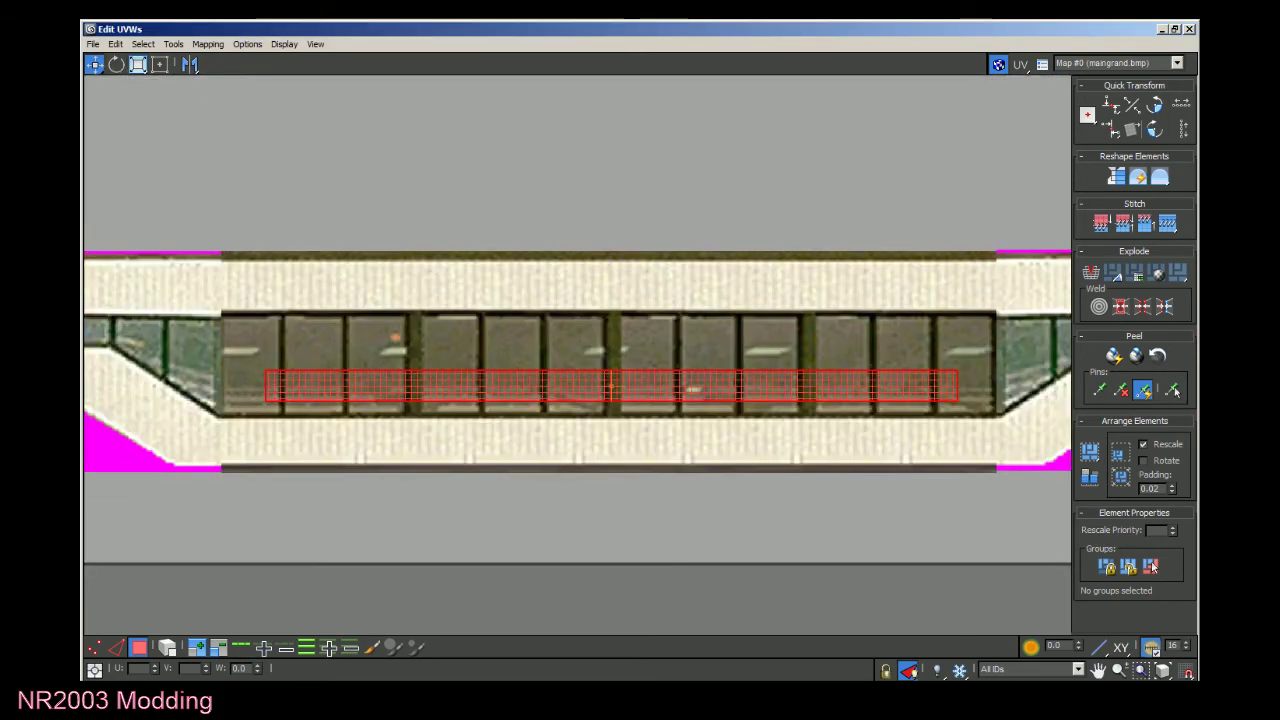
Switch to texture vertices and set the front face's two upper vertices to V 0.3 at the building image's roof edge.
{"action": "left_click", "coordinate": [1175, 29]}
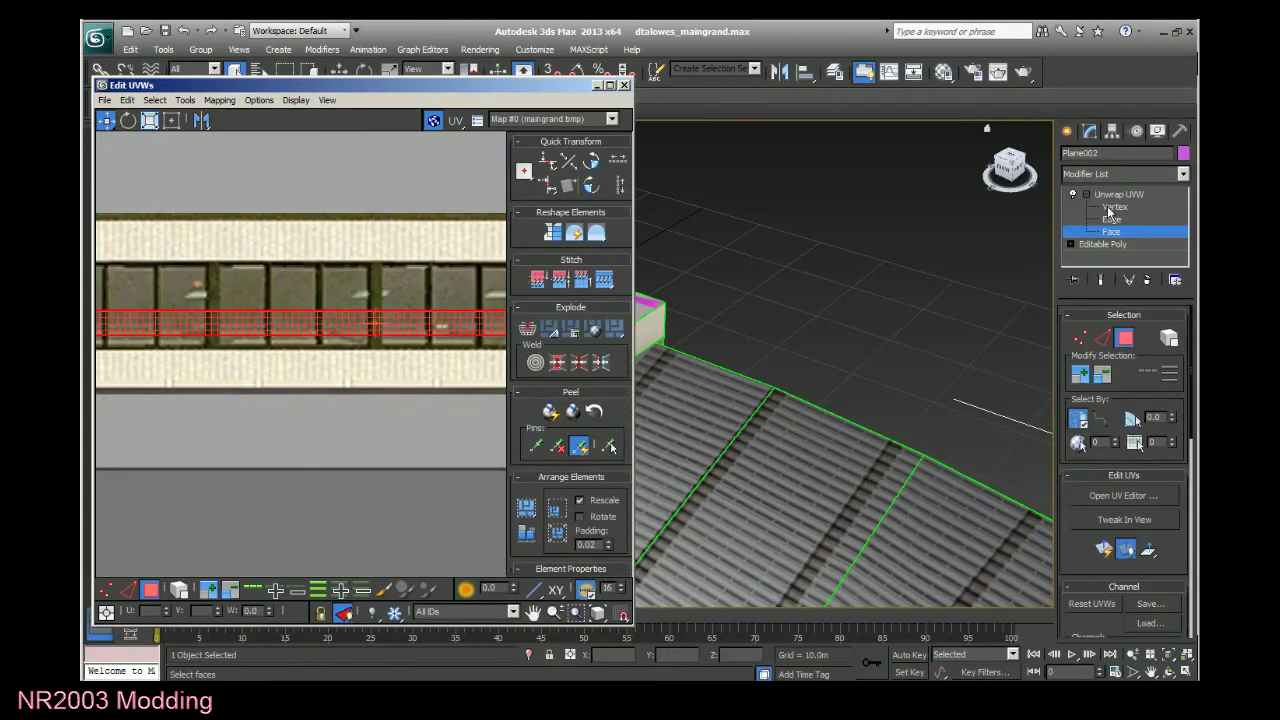
{"action": "left_click", "coordinate": [1090, 207]}
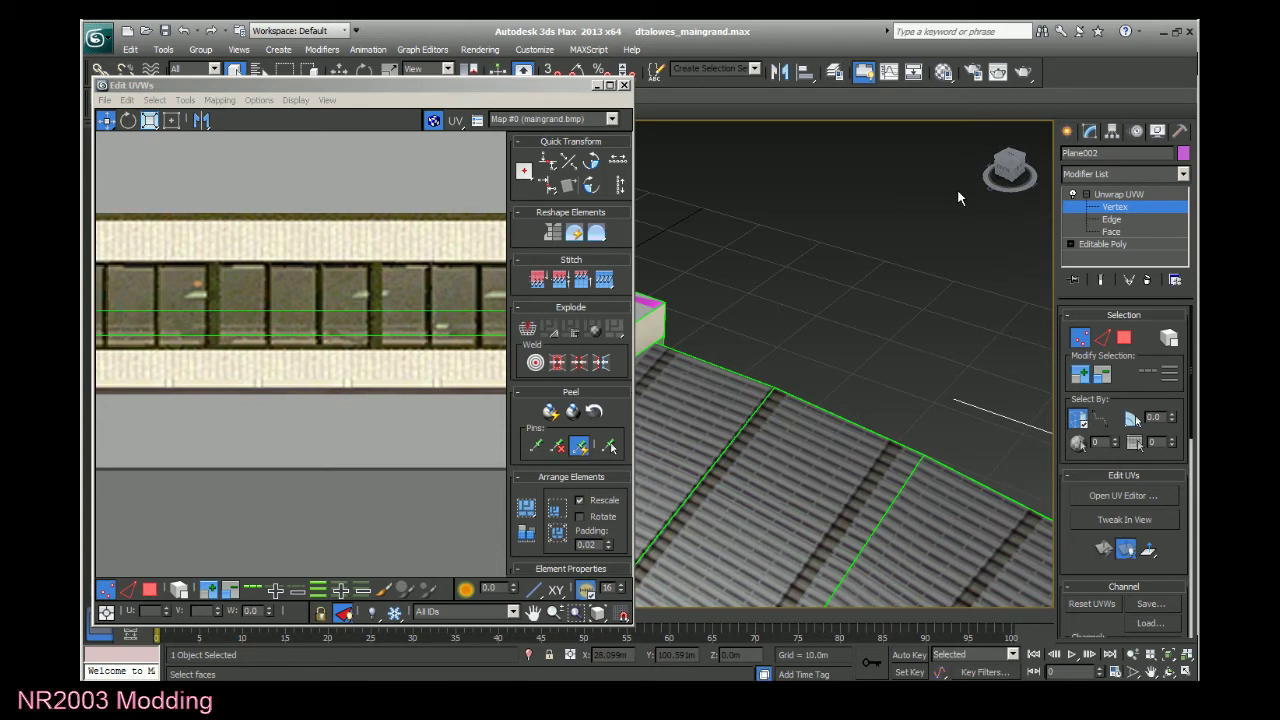
{"action": "left_click", "coordinate": [610, 86]}
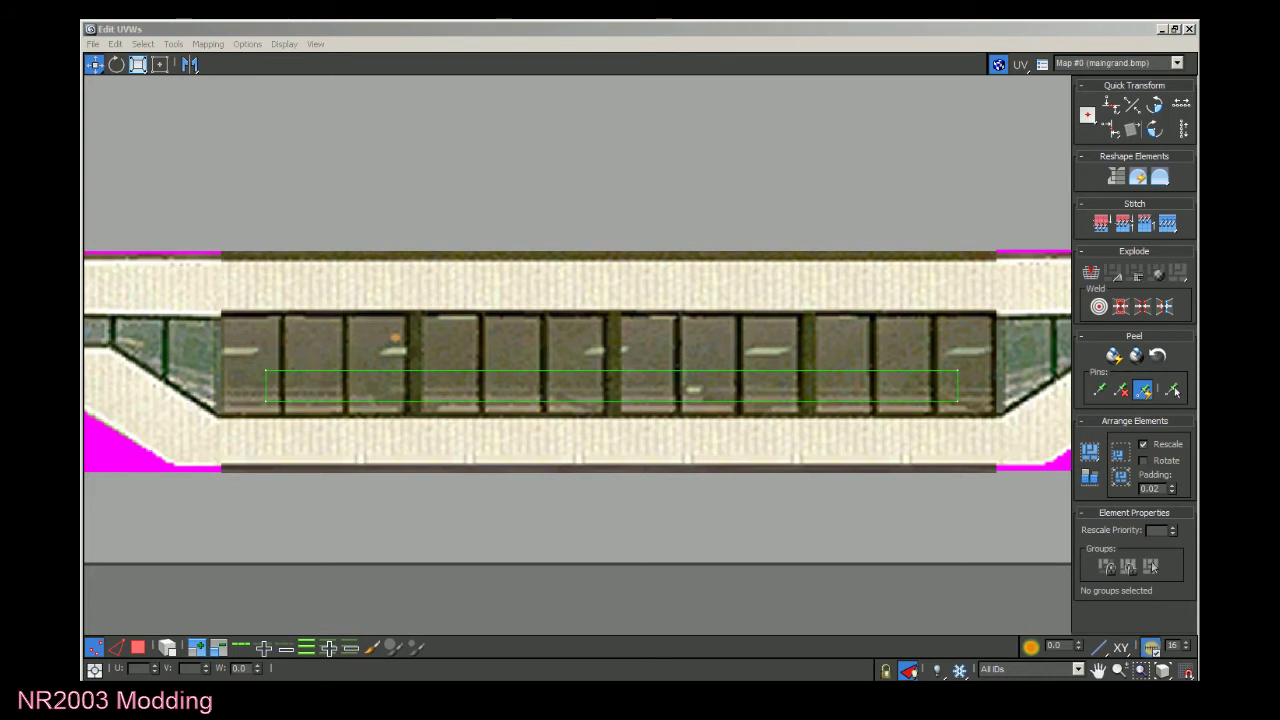
{"action": "scroll", "coordinate": [342, 290], "scroll_direction": "down", "scroll_amount": 2}
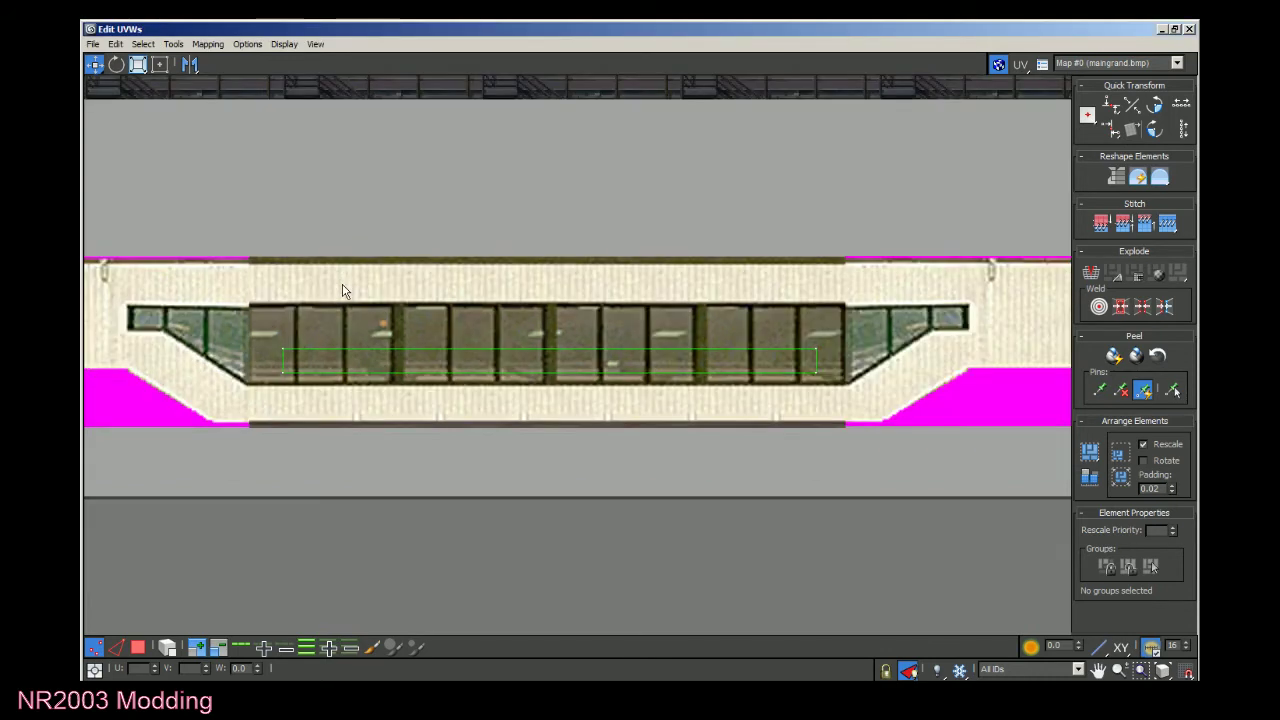
{"action": "left_click_drag", "start_coordinate": [275, 330], "coordinate": [851, 362]}
{"action": "left_click_drag", "start_coordinate": [205, 666], "coordinate": [206, 671]}
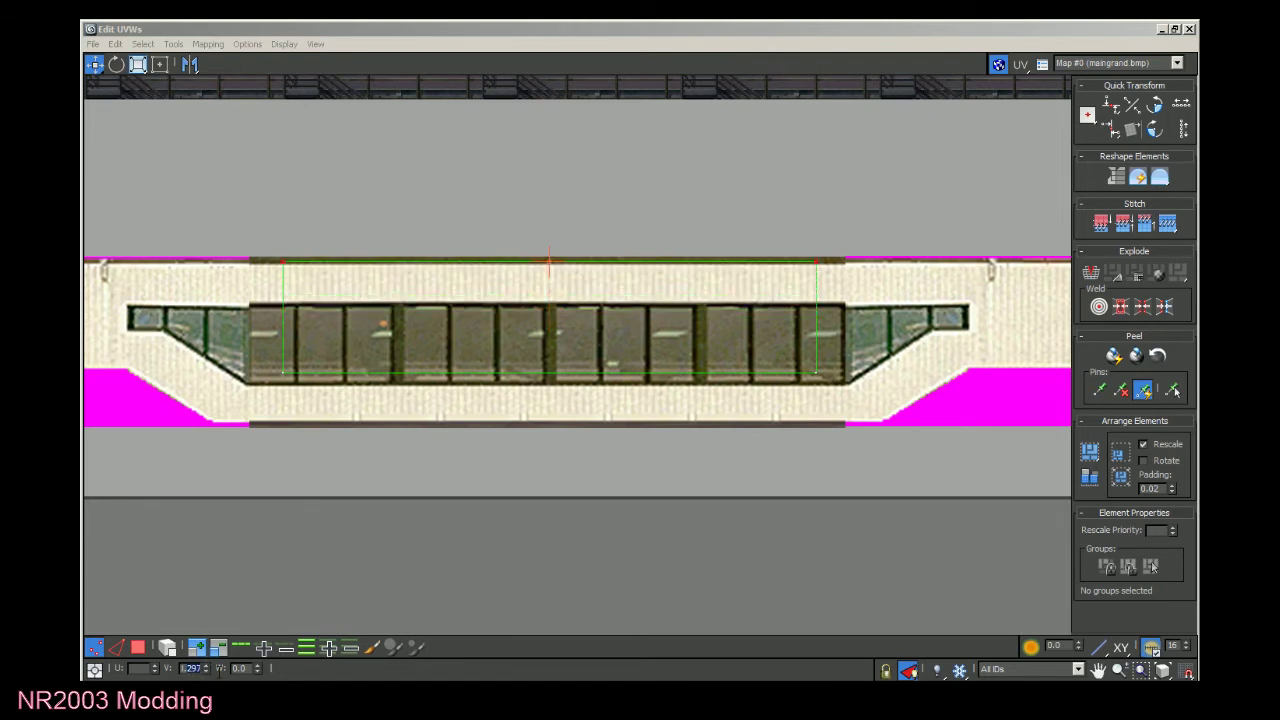
{"action": "type", "text": "0.3"}
{"action": "key", "text": "Return"}
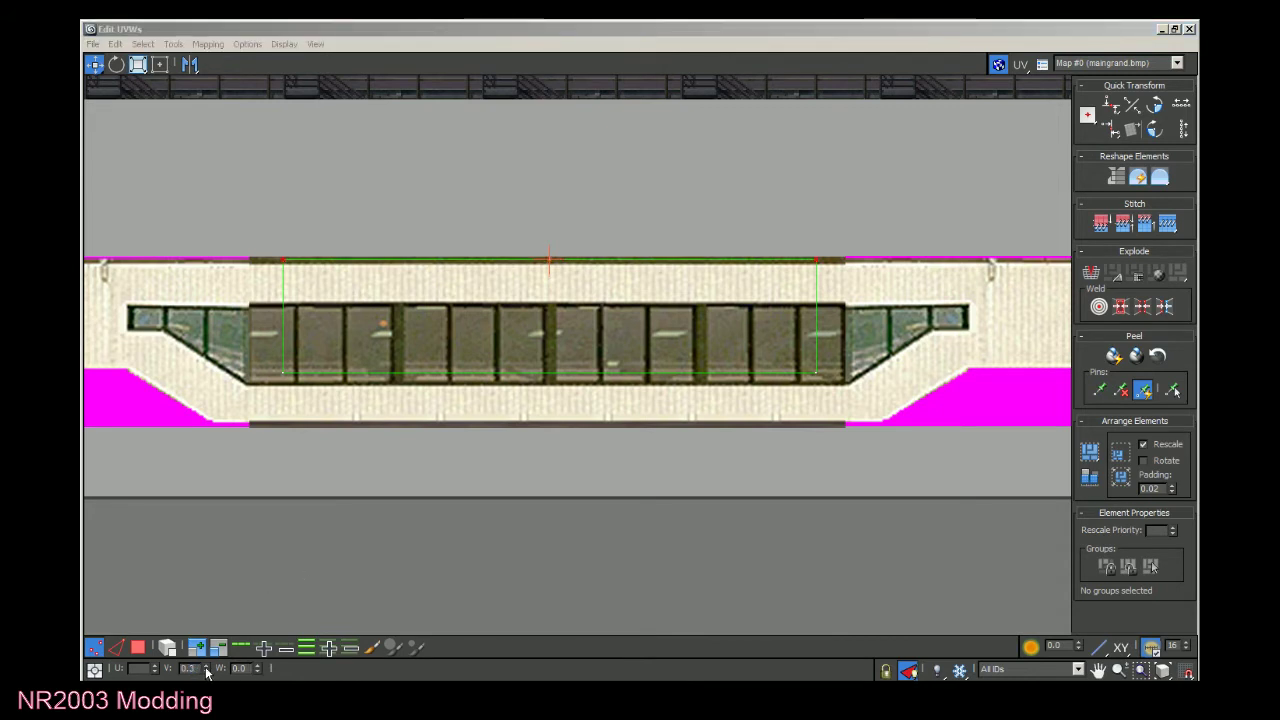
Set the front face's two lower texture vertices to V 0.1, near the base of the building image.
{"action": "left_click", "coordinate": [420, 316]}
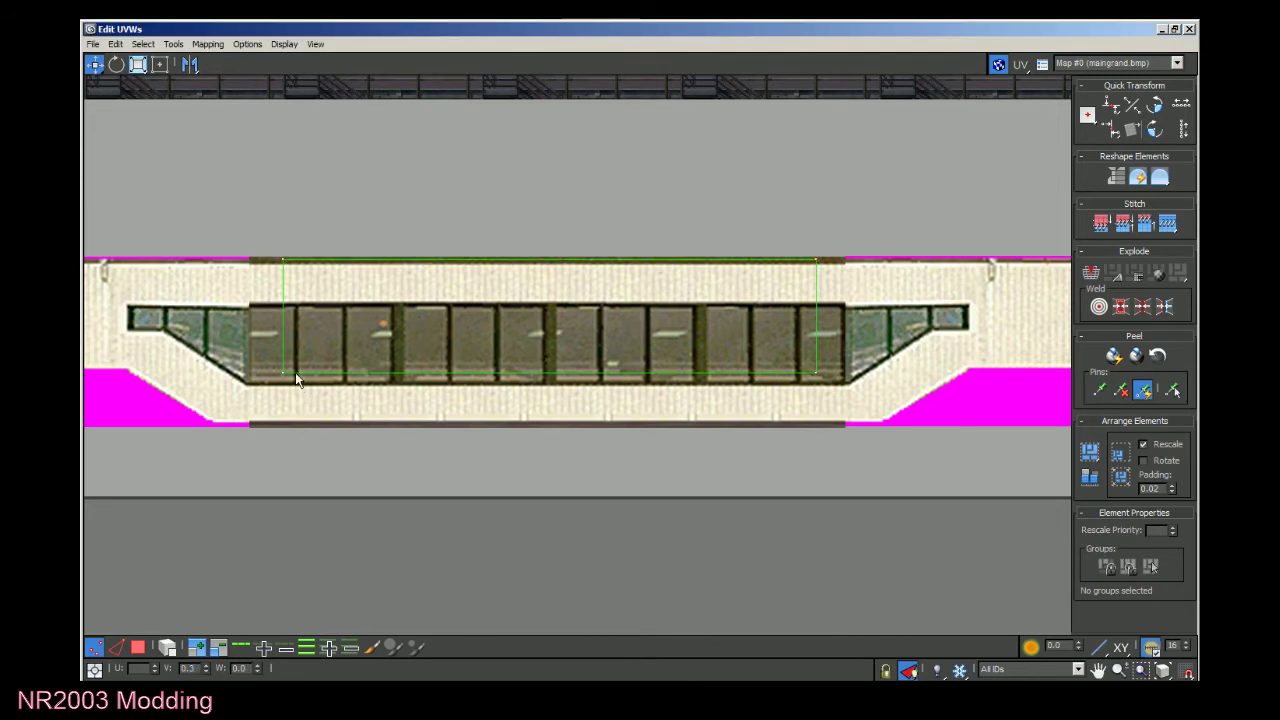
{"action": "left_click_drag", "start_coordinate": [247, 237], "coordinate": [877, 285]}
{"action": "left_click_drag", "start_coordinate": [265, 357], "coordinate": [863, 414]}
{"action": "left_click_drag", "start_coordinate": [203, 673], "coordinate": [208, 682]}
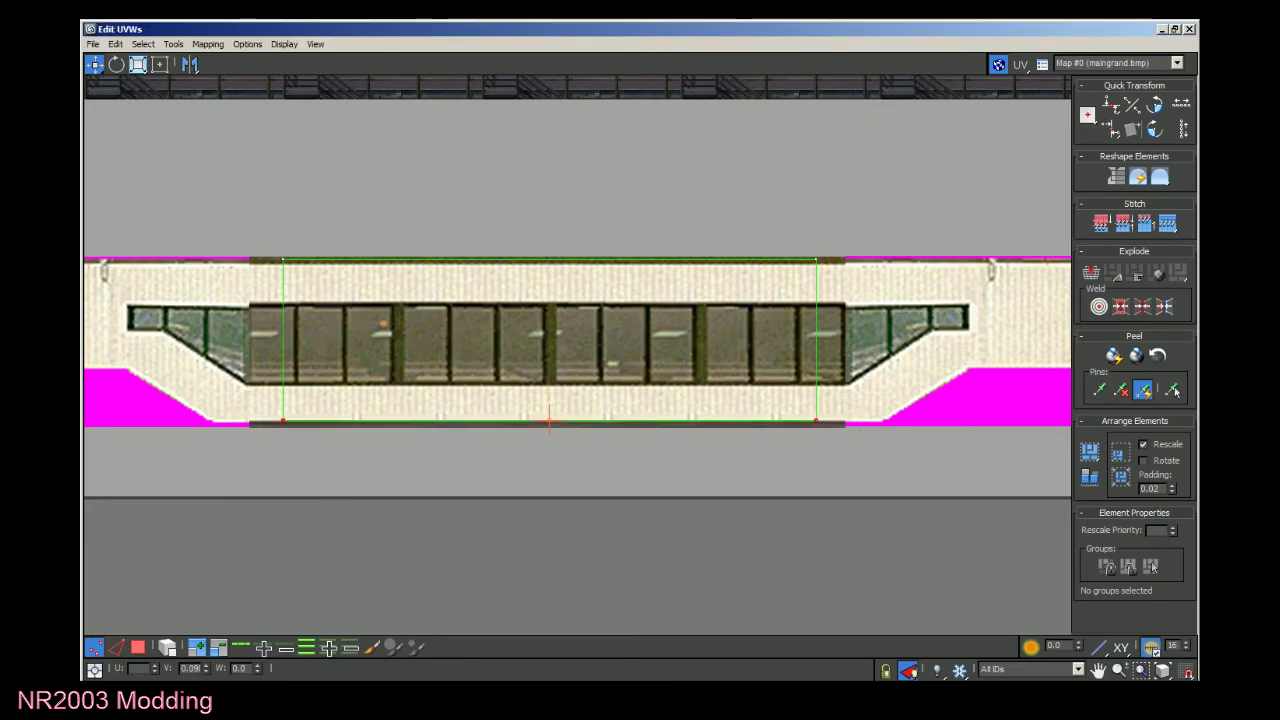
{"action": "left_click", "coordinate": [206, 669]}
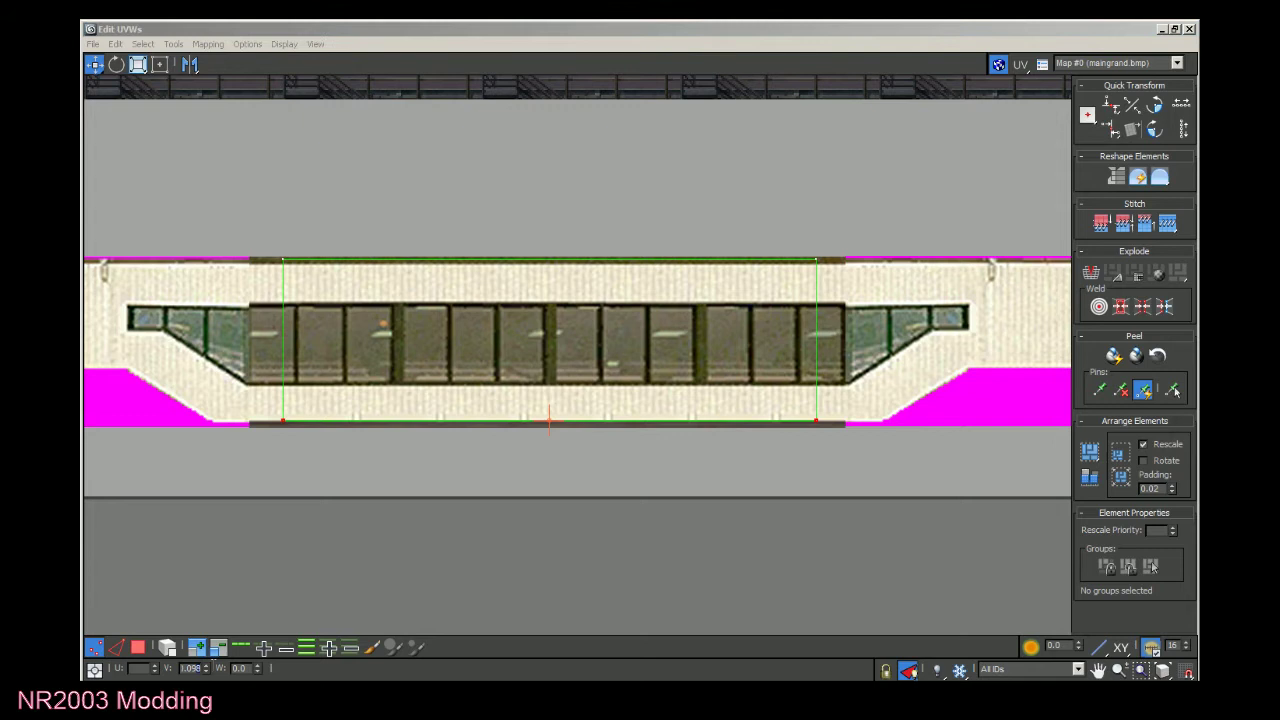
{"action": "double_click", "coordinate": [188, 668]}
{"action": "type", "text": "0.1"}
{"action": "key", "text": "Return"}
Fit the front face's UVs to the window strip's ends, with the left vertices at U about 0.20 and the right ones at 0.579.
{"action": "left_click_drag", "start_coordinate": [243, 222], "coordinate": [323, 449]}
{"action": "left_click_drag", "start_coordinate": [155, 671], "coordinate": [155, 674]}
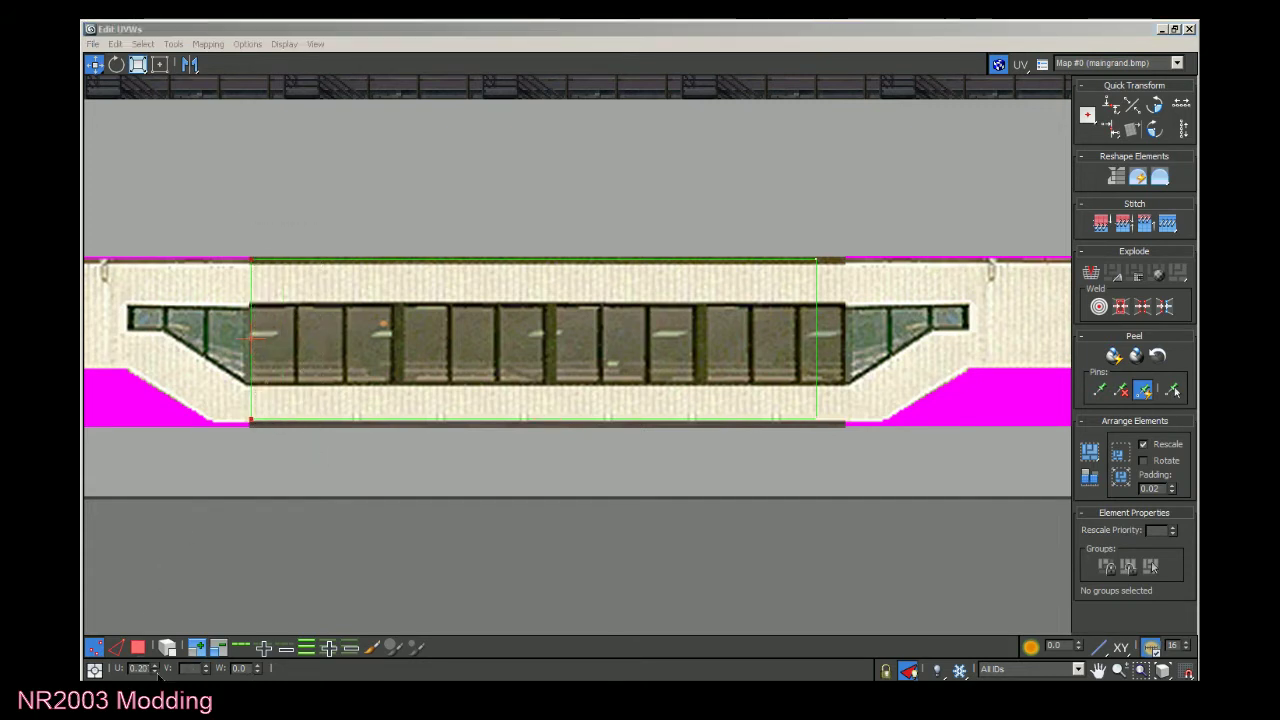
{"action": "left_click_drag", "start_coordinate": [822, 380], "coordinate": [822, 382]}
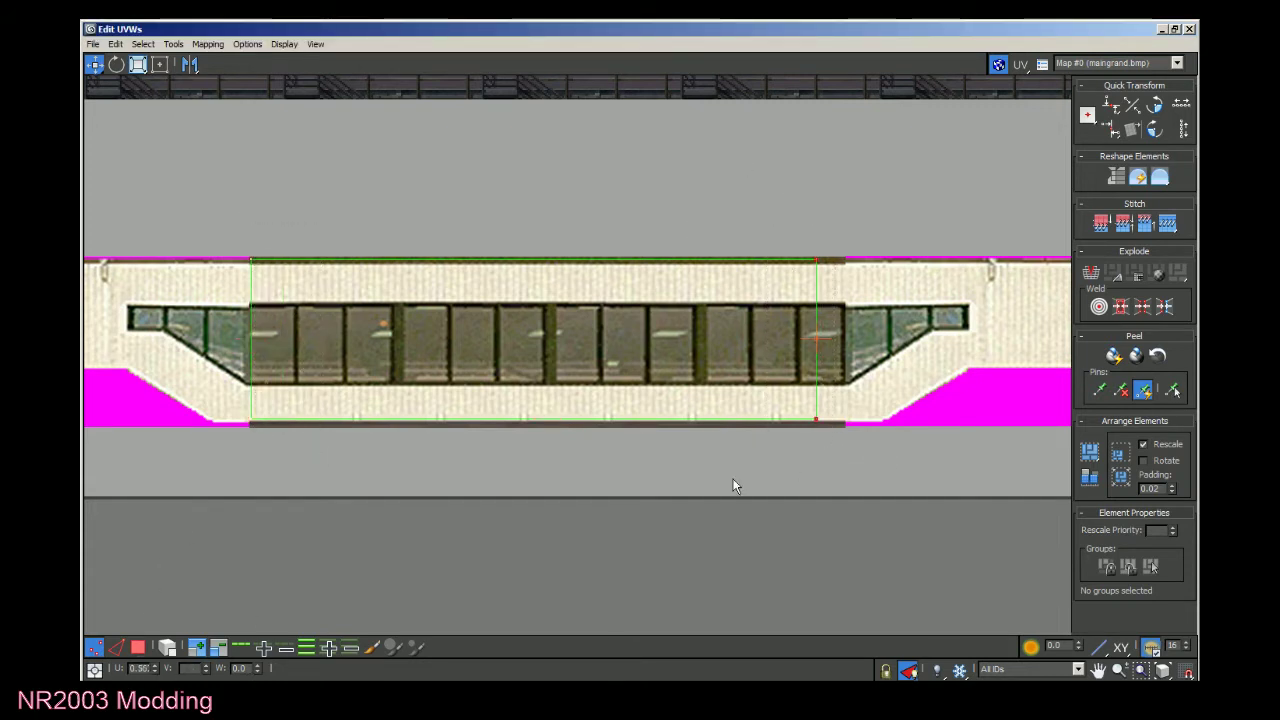
{"action": "left_click_drag", "start_coordinate": [156, 668], "coordinate": [155, 664]}
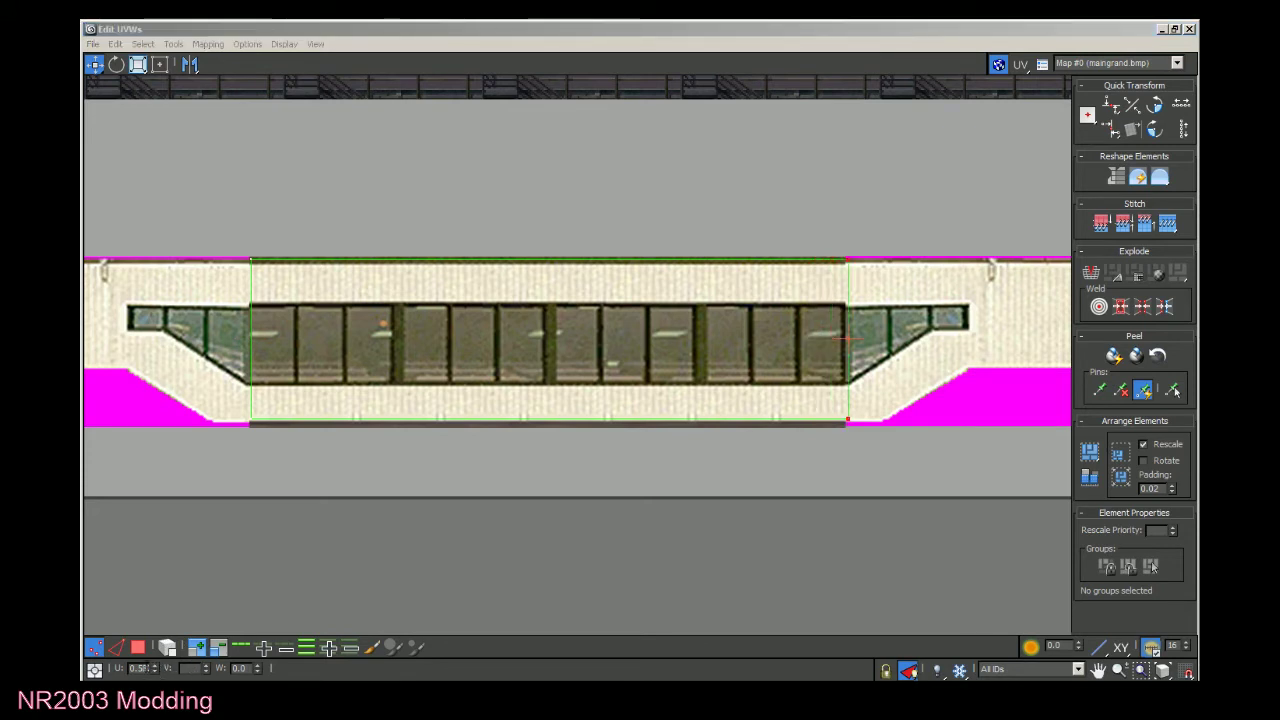
{"action": "double_click", "coordinate": [146, 668]}
{"action": "type", "text": "75"}
{"action": "key", "text": "Return"}
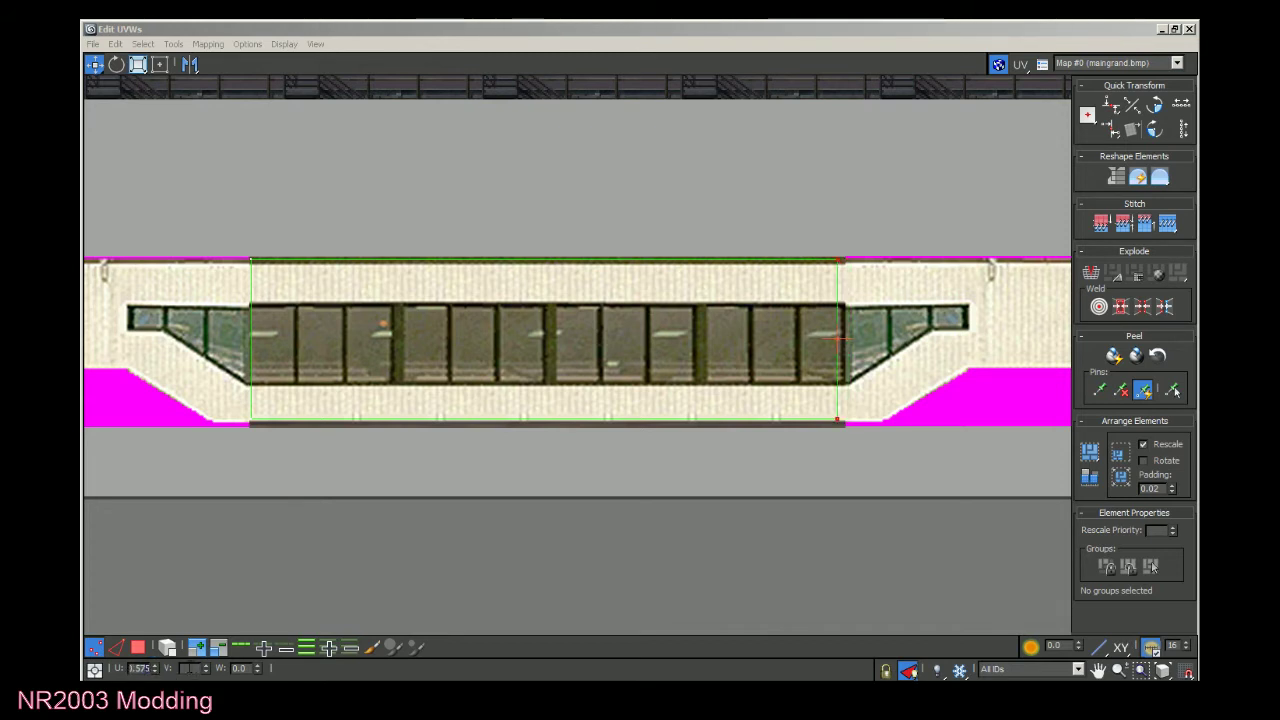
{"action": "type", "text": "9"}
{"action": "key", "text": "Return"}
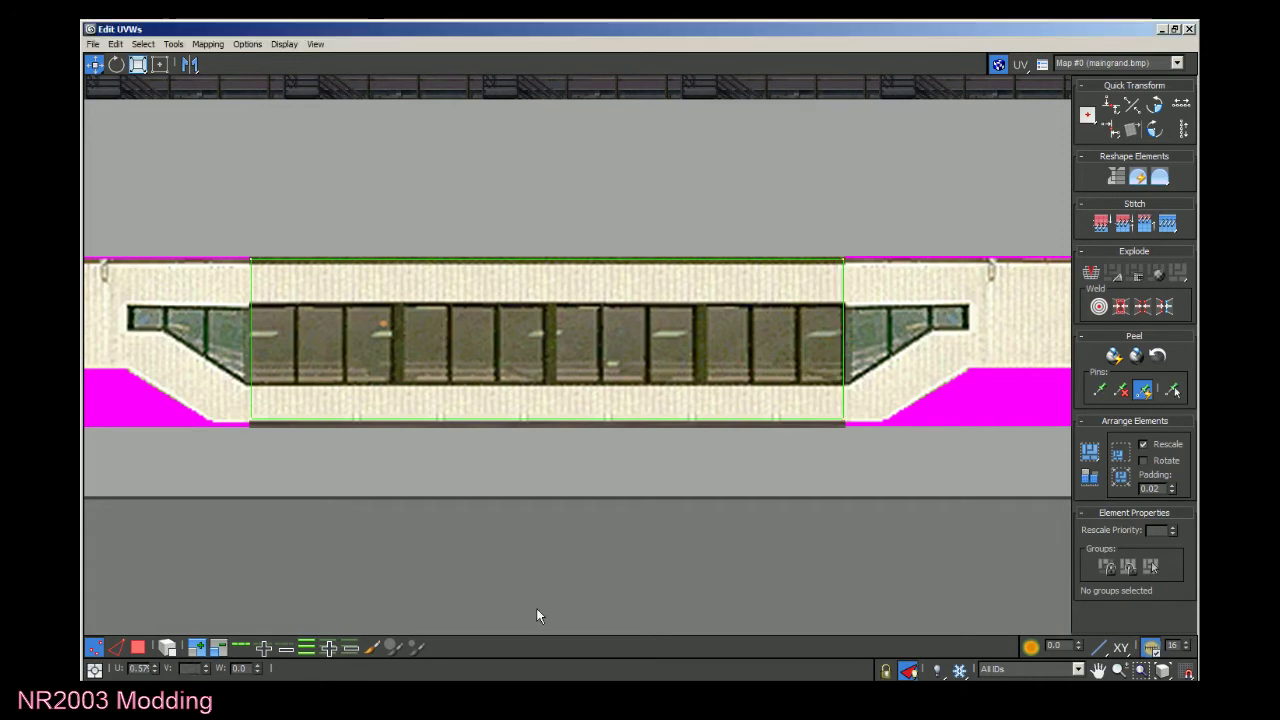
Put the UV editor aside and examine how the window texture meets the end face at the box building's corner.
{"action": "left_click", "coordinate": [1161, 29]}
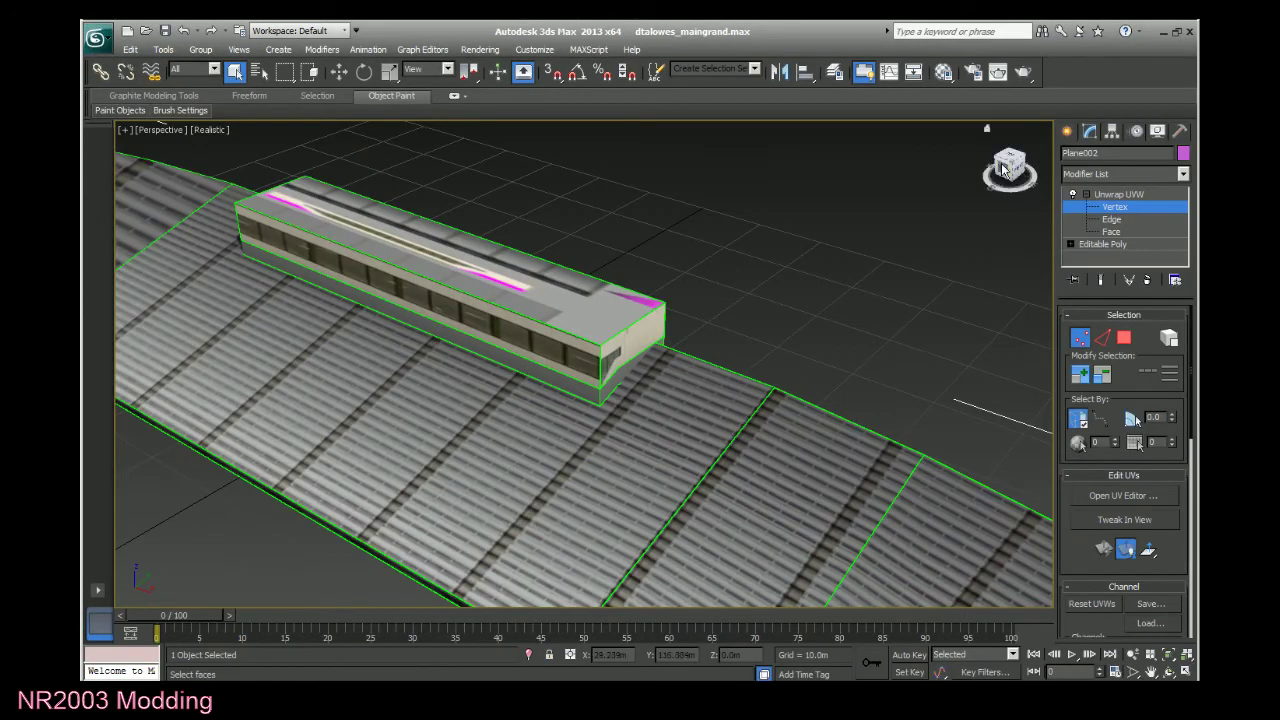
{"action": "left_click_drag", "start_coordinate": [1010, 168], "coordinate": [720, 243]}
{"action": "scroll", "coordinate": [613, 338], "scroll_direction": "up", "scroll_amount": 5}
{"action": "scroll", "coordinate": [618, 336], "scroll_direction": "down", "scroll_amount": 5}
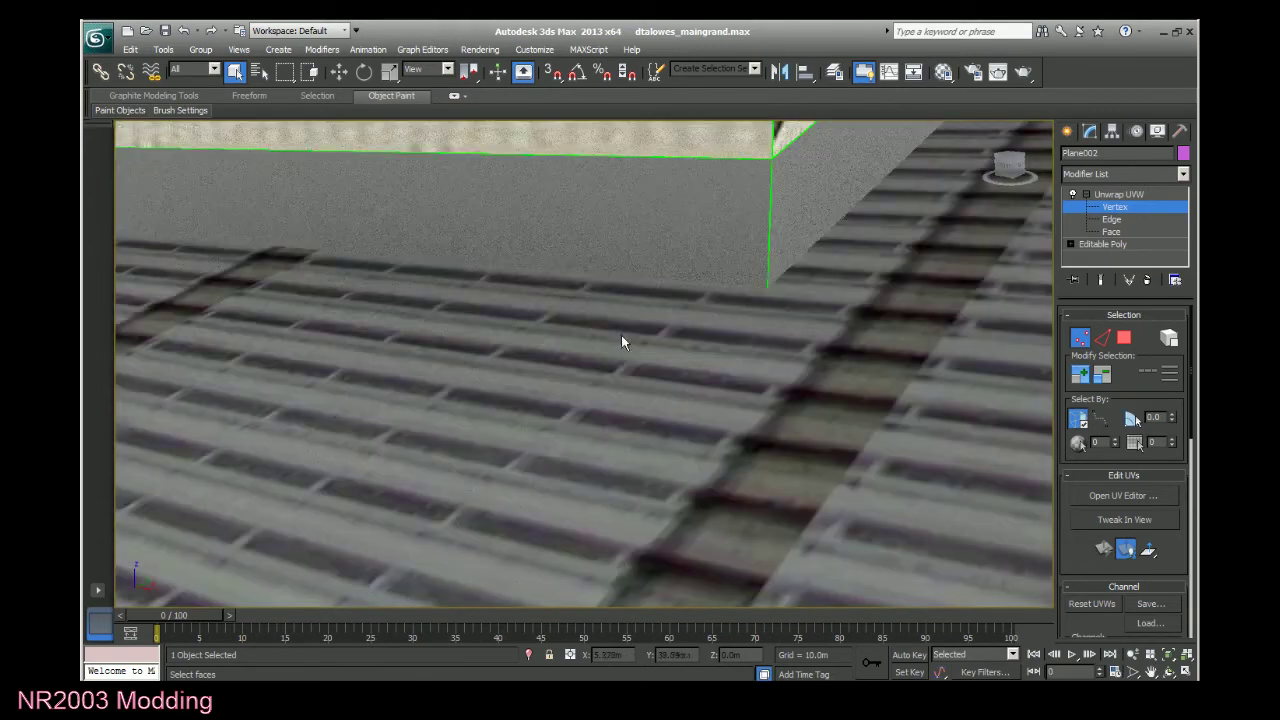
{"action": "scroll", "coordinate": [636, 327], "scroll_direction": "up", "scroll_amount": 2}
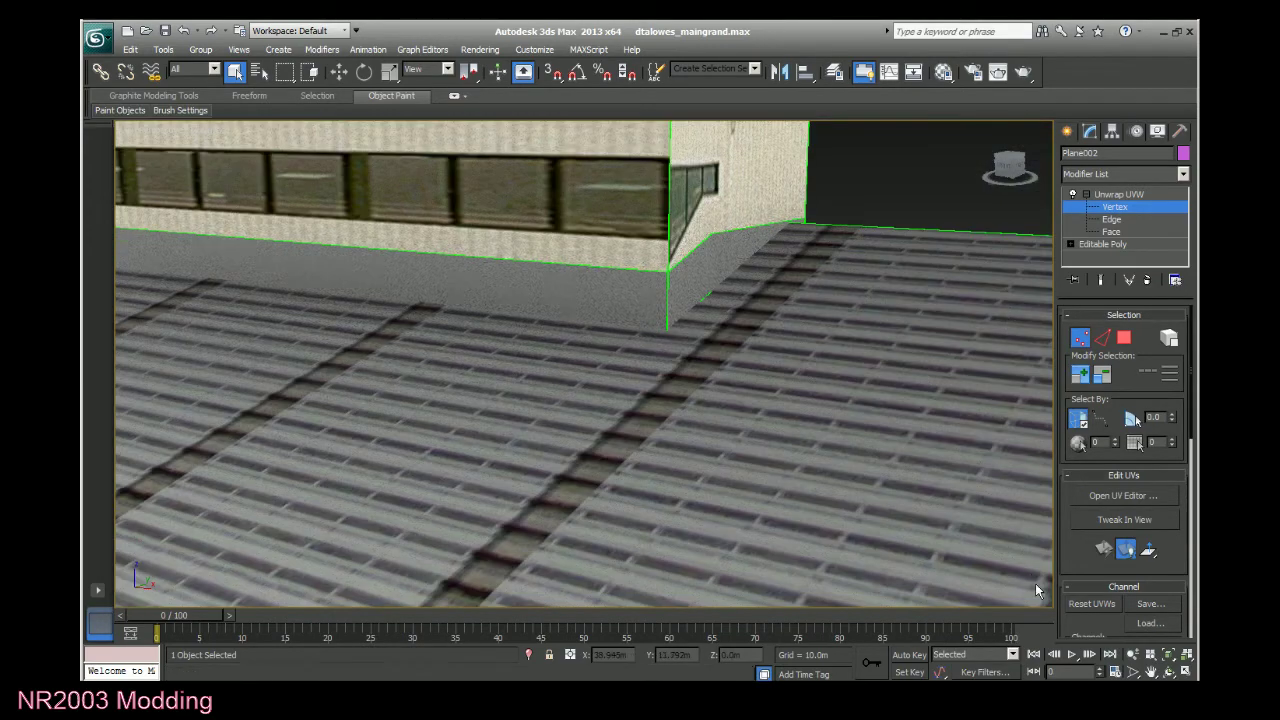
{"action": "left_click", "coordinate": [1151, 671]}
{"action": "scroll", "coordinate": [829, 487], "scroll_direction": "down", "scroll_amount": 5}
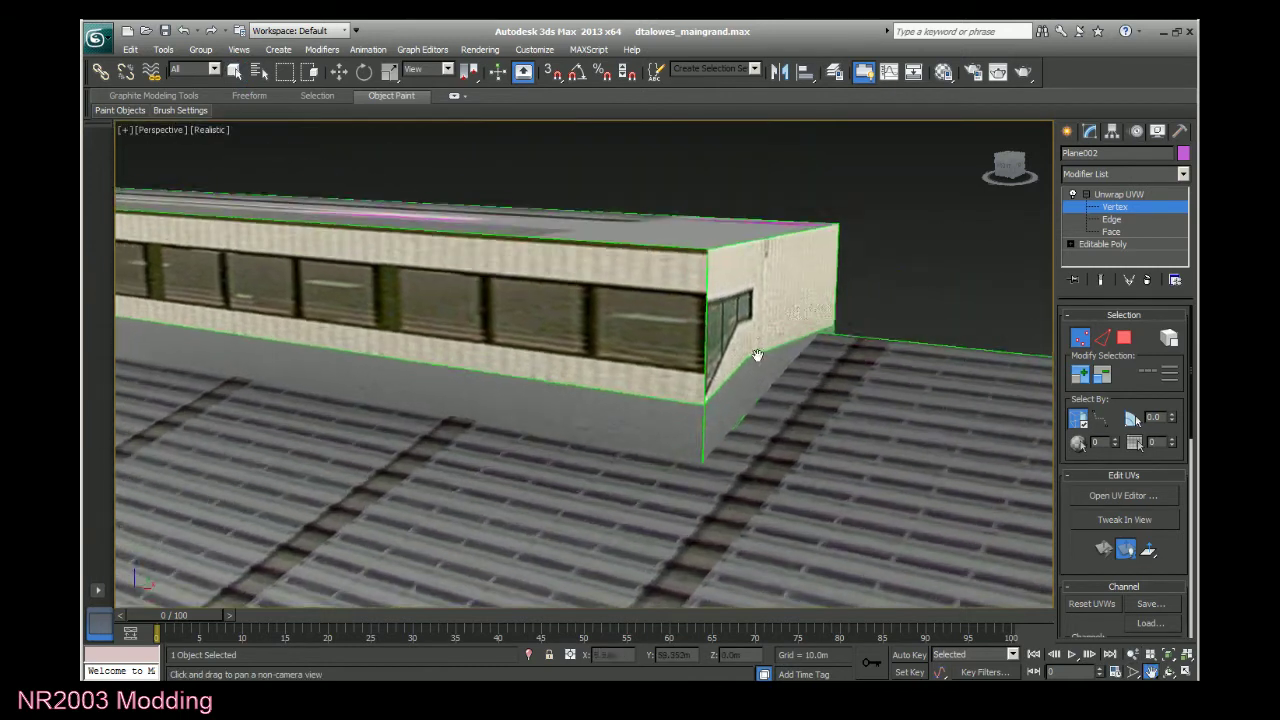
{"action": "scroll", "coordinate": [763, 366], "scroll_direction": "up", "scroll_amount": 3}
{"action": "scroll", "coordinate": [826, 373], "scroll_direction": "up", "scroll_amount": 2}
{"action": "left_click_drag", "start_coordinate": [826, 373], "coordinate": [808, 380]}
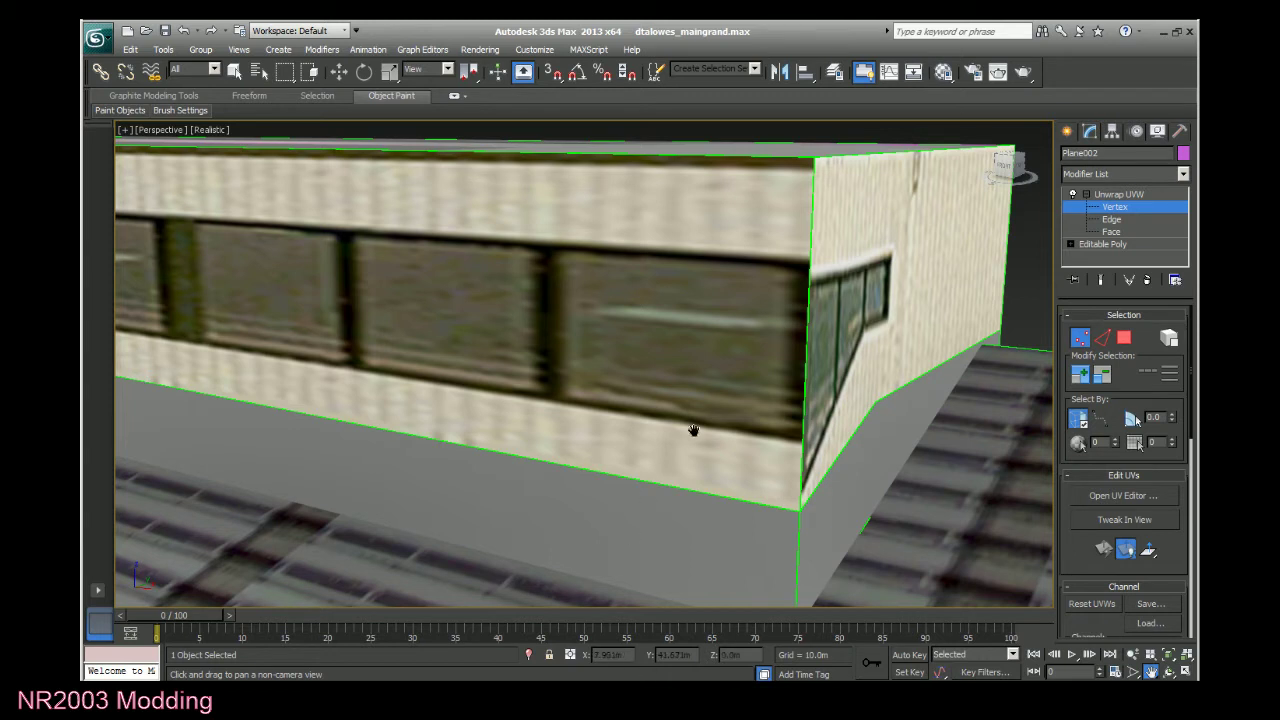
Lower the front face's two upper texture vertices to V about 0.29 with the model in view beside the UV editor.
{"action": "left_click", "coordinate": [1120, 496]}
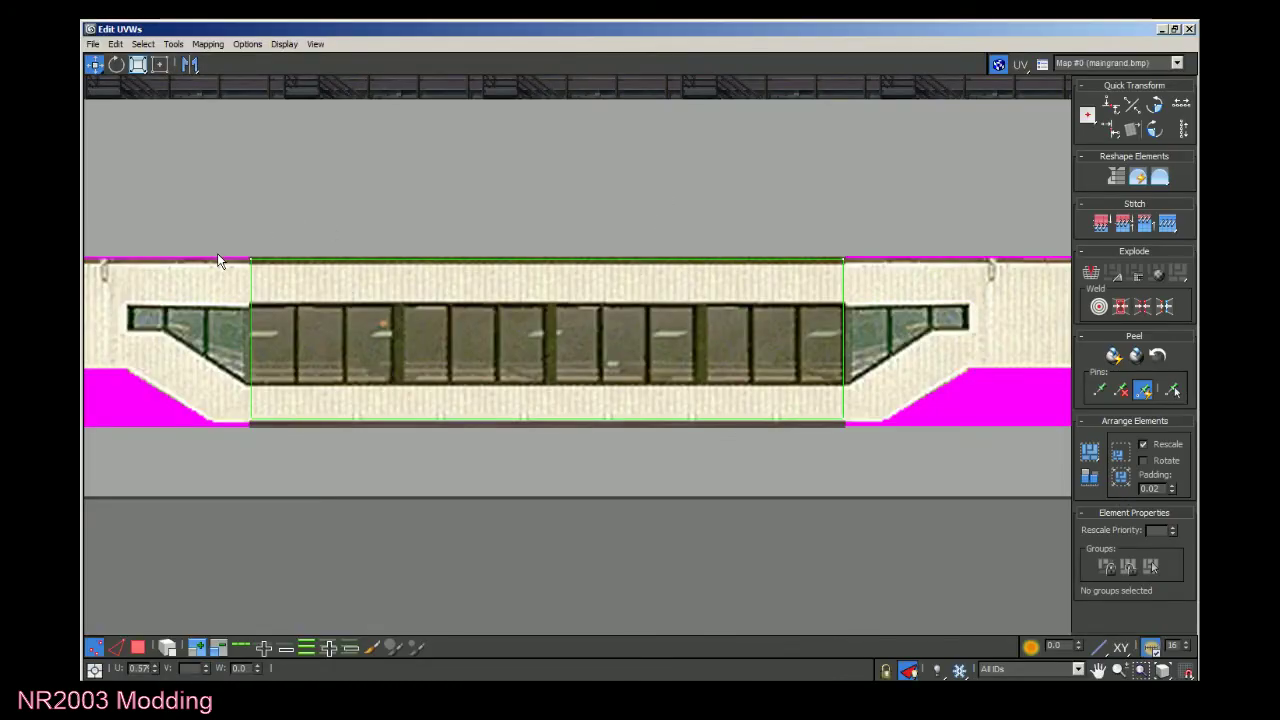
{"action": "left_click_drag", "start_coordinate": [231, 249], "coordinate": [847, 288]}
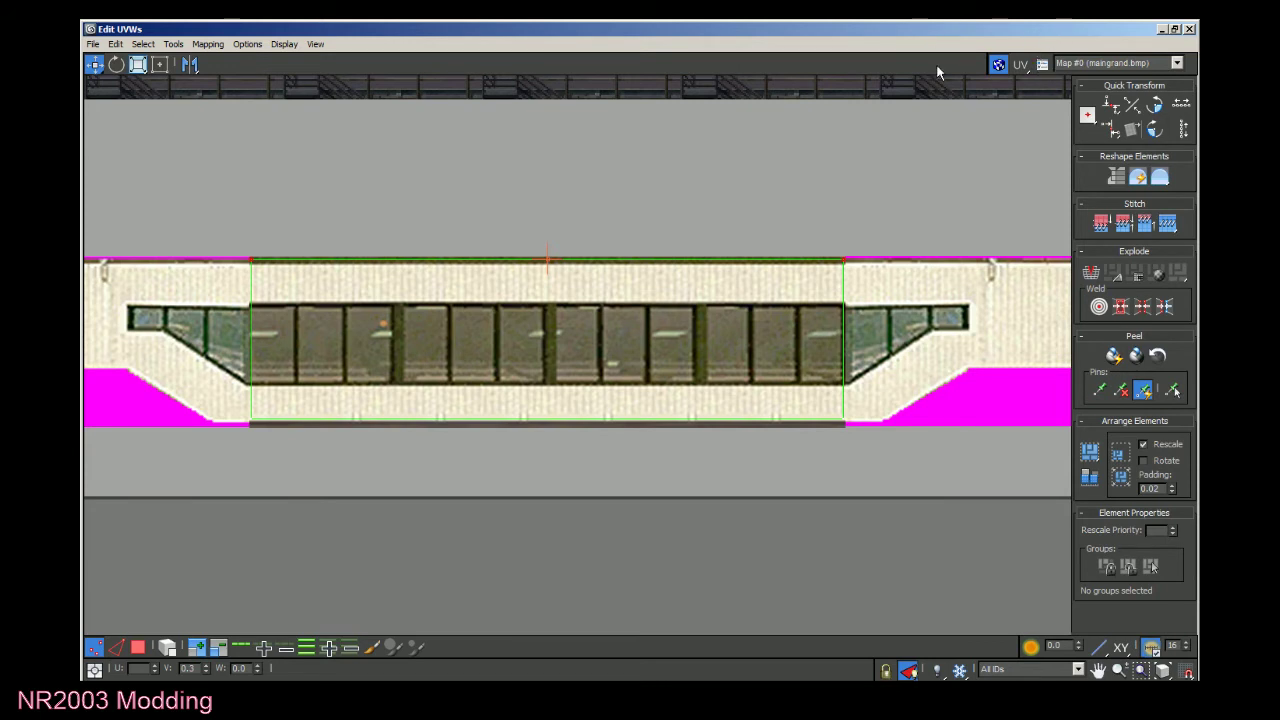
{"action": "left_click", "coordinate": [1176, 30]}
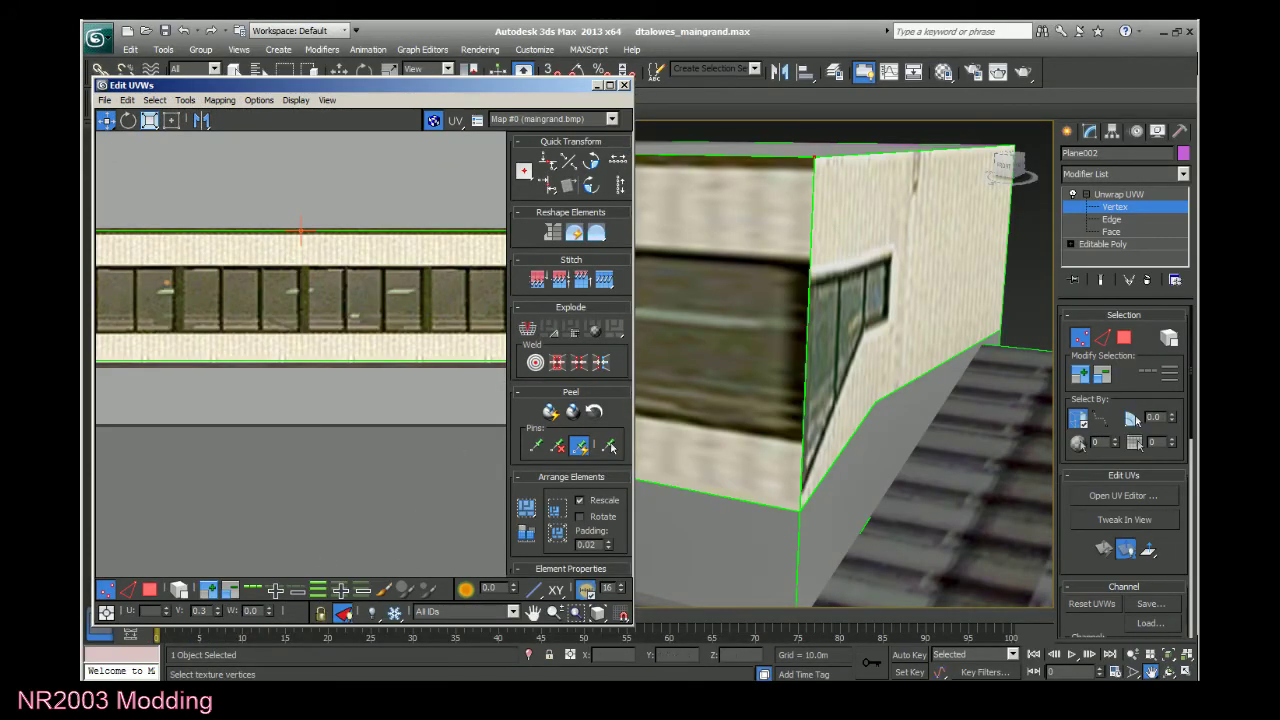
{"action": "left_click", "coordinate": [218, 614]}
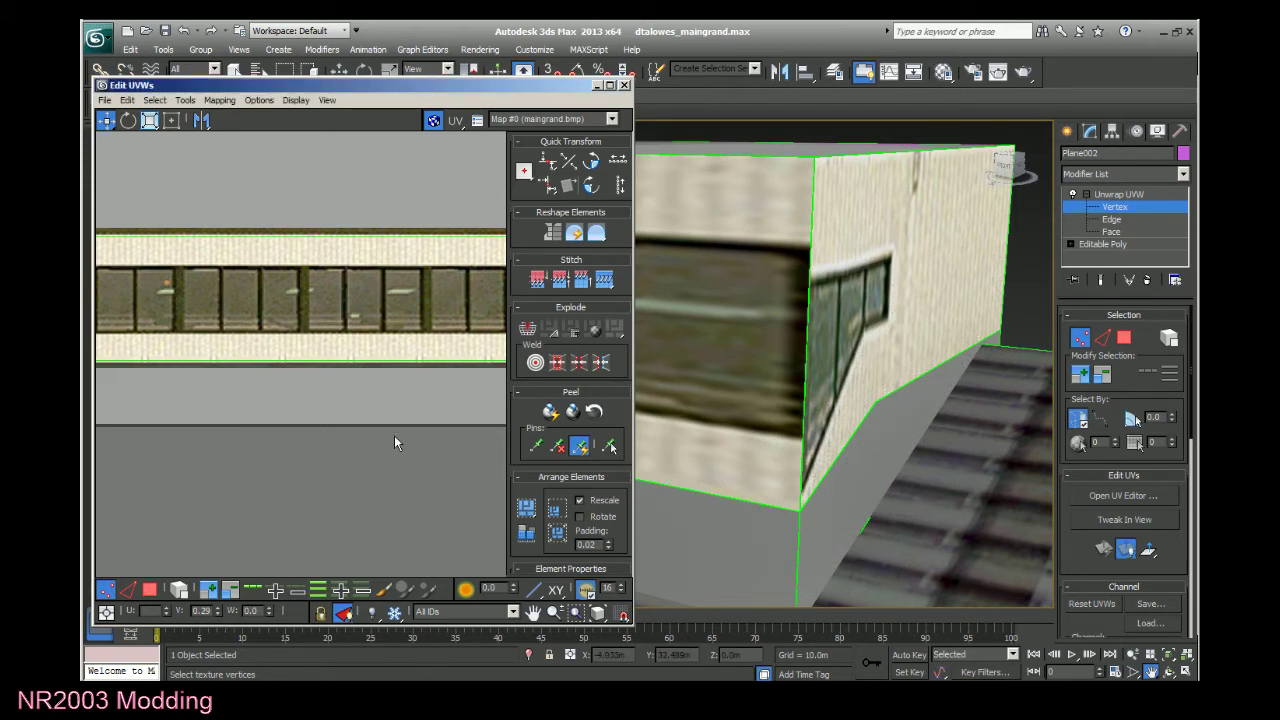
Select both upper end faces of the box building at face level, with the texture's window corner enlarged in the UV editor.
{"action": "scroll", "coordinate": [394, 435], "scroll_direction": "down", "scroll_amount": 5}
{"action": "scroll", "coordinate": [488, 385], "scroll_direction": "up", "scroll_amount": 8}
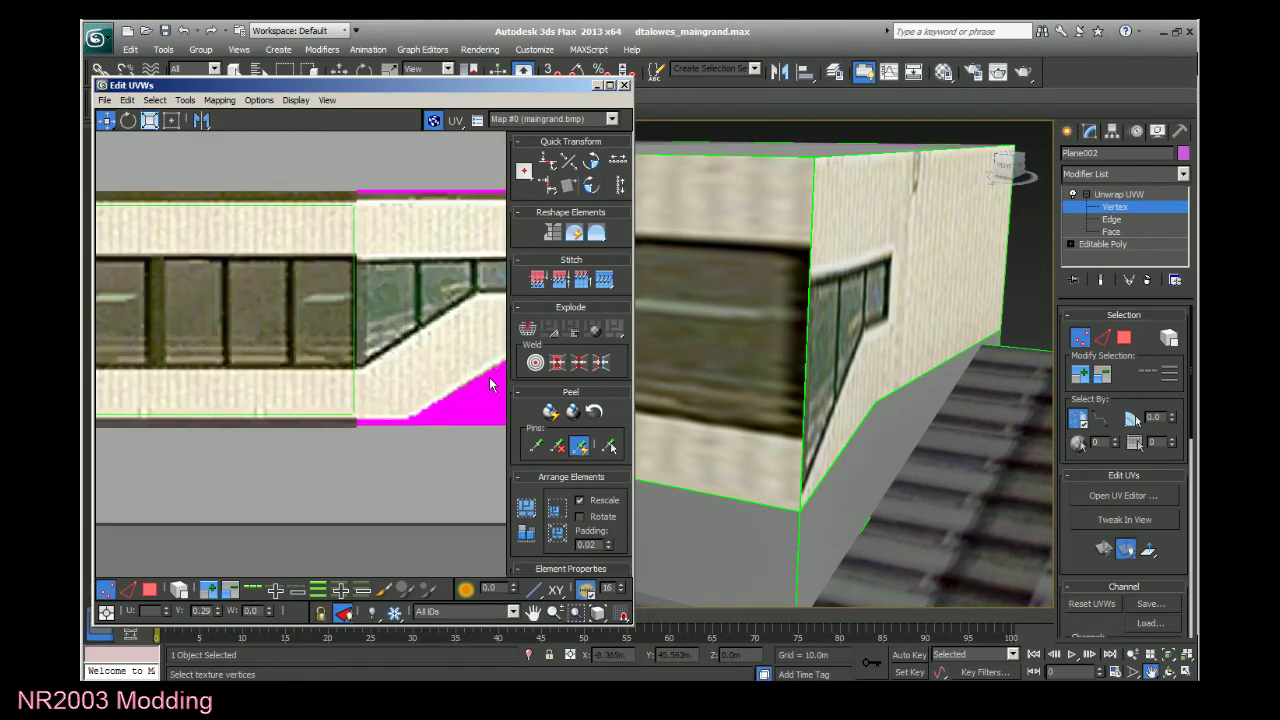
{"action": "left_click", "coordinate": [1110, 231]}
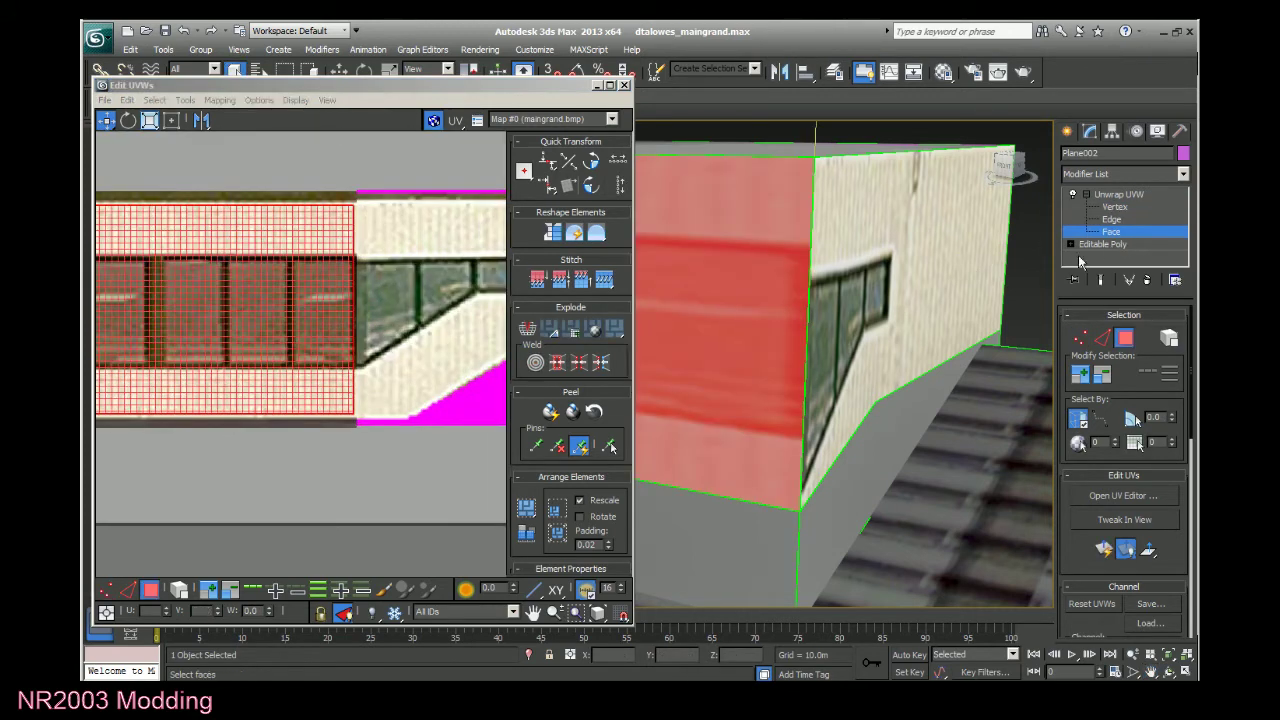
{"action": "left_click", "coordinate": [888, 320]}
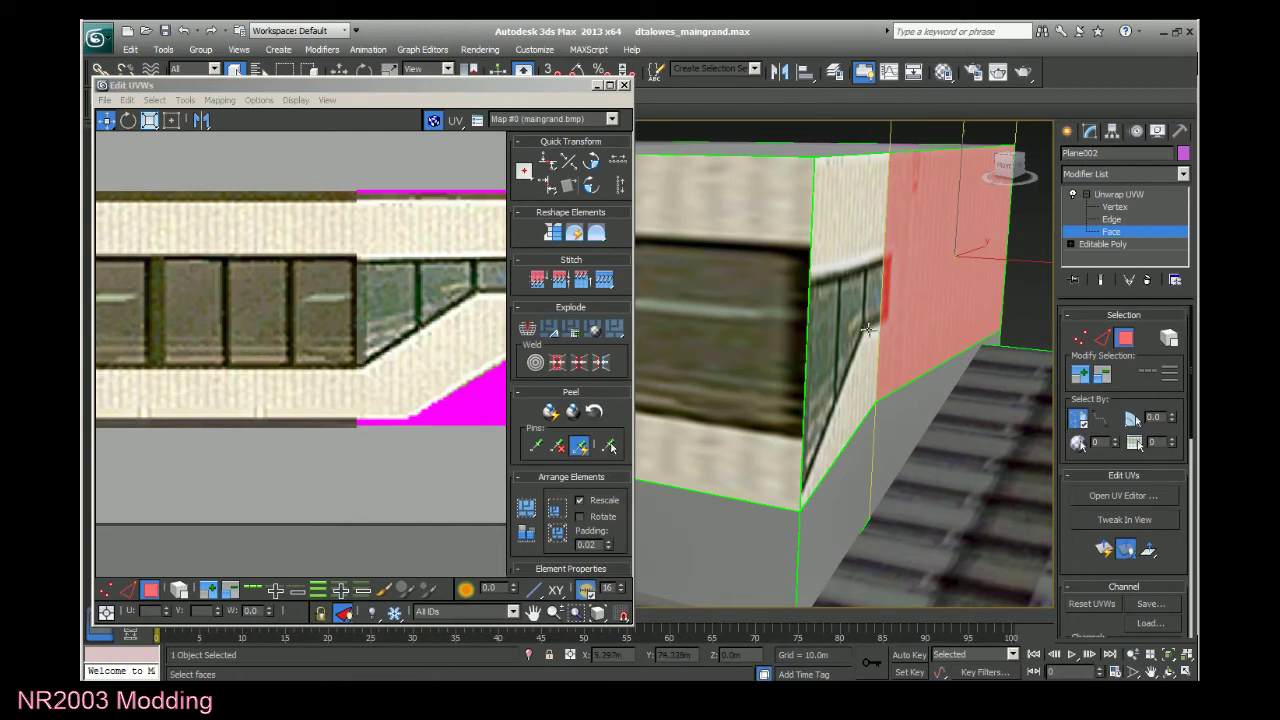
{"action": "left_click", "coordinate": [868, 330], "text": "ctrl"}
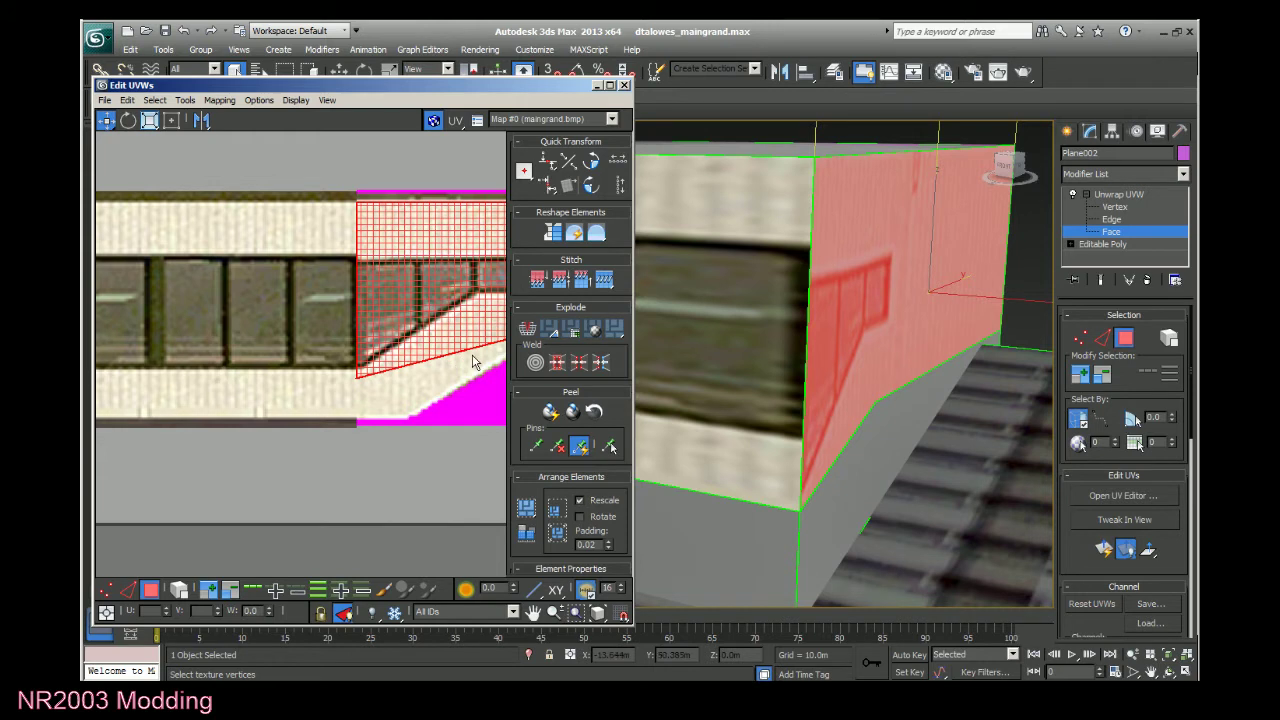
Copy the V coordinate of the window wall's lower corner UV vertex where it meets the end wall.
{"action": "left_click", "coordinate": [1115, 207]}
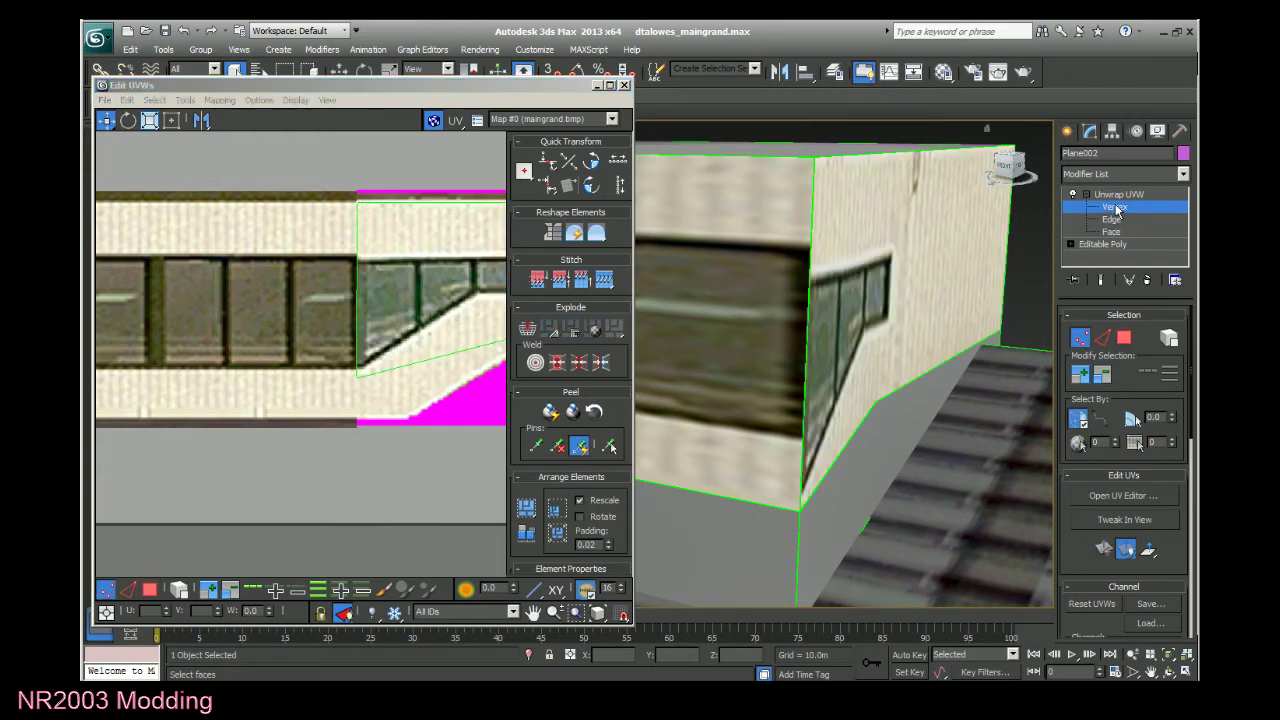
{"action": "left_click", "coordinate": [357, 376]}
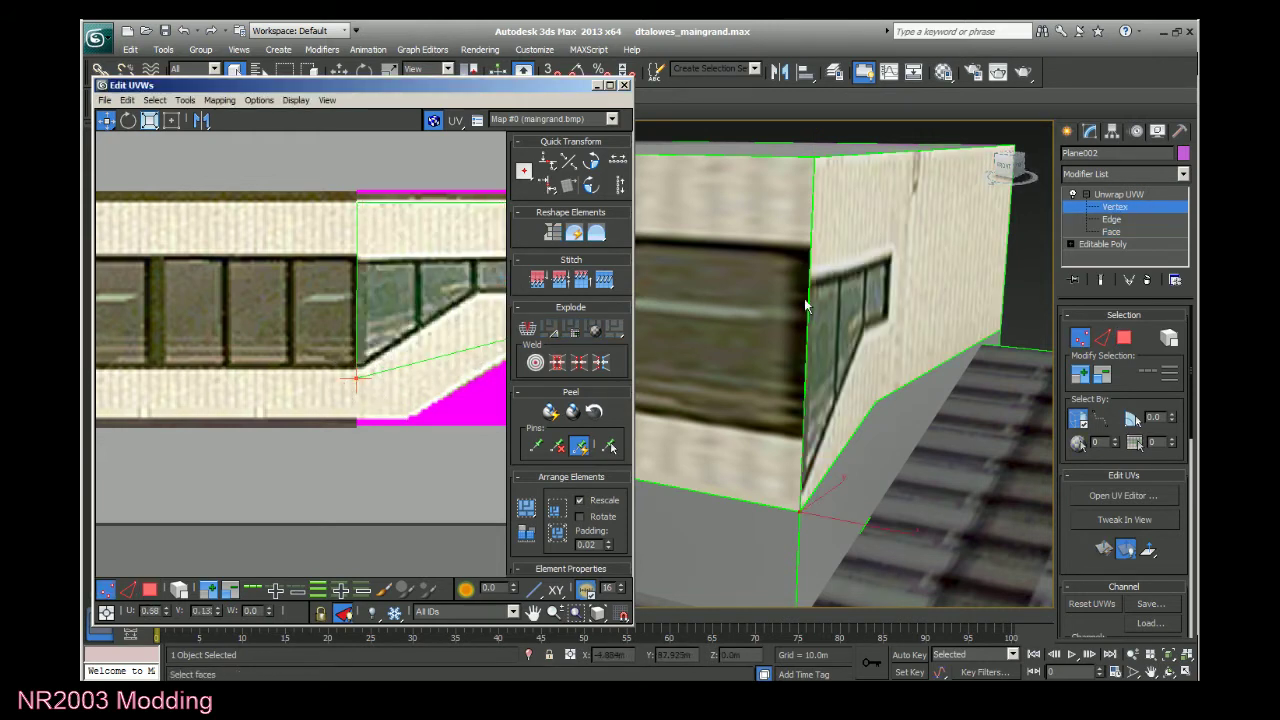
{"action": "left_click", "coordinate": [1112, 231]}
{"action": "left_click", "coordinate": [740, 361]}
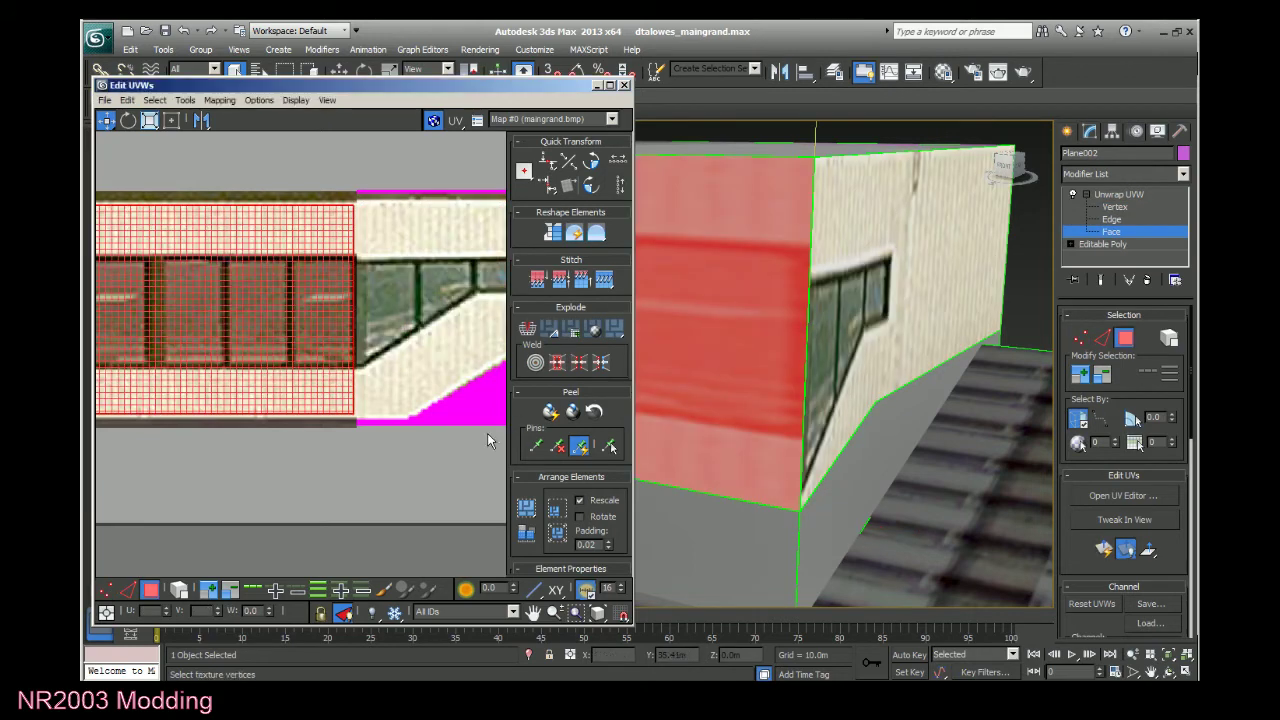
{"action": "key", "text": "1"}
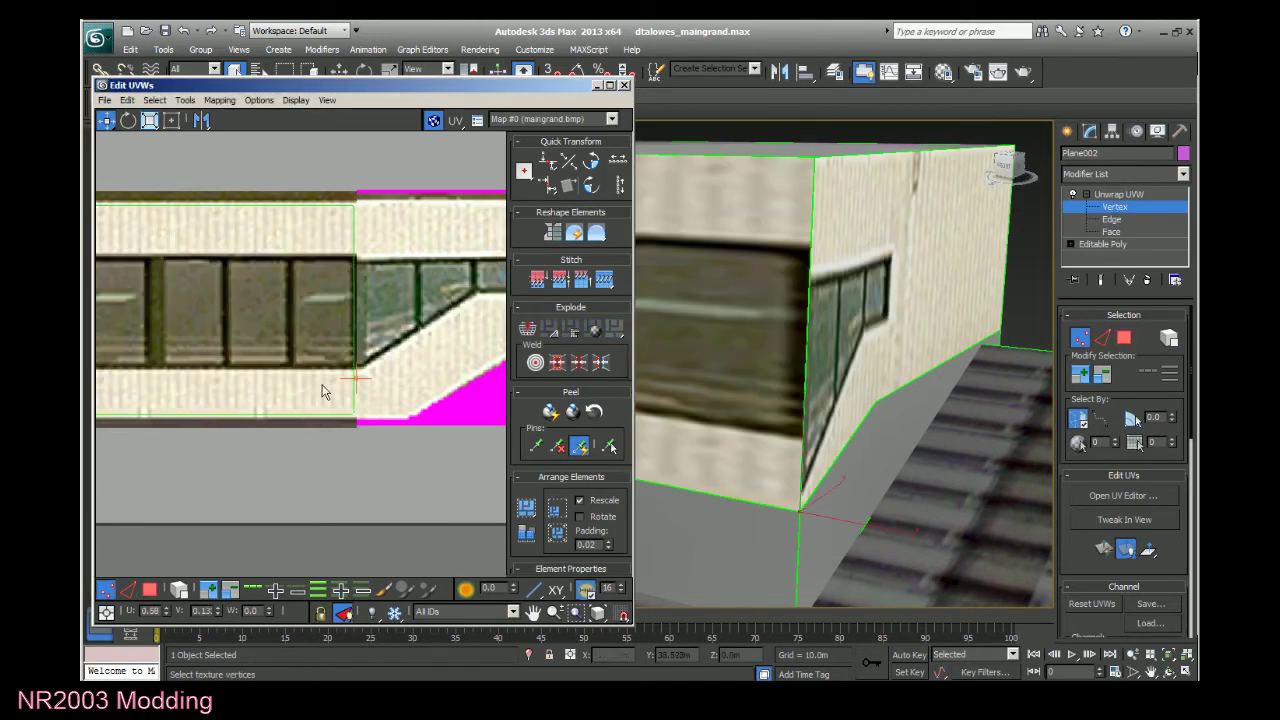
{"action": "left_click", "coordinate": [354, 413]}
{"action": "left_click_drag", "start_coordinate": [208, 613], "coordinate": [175, 613]}
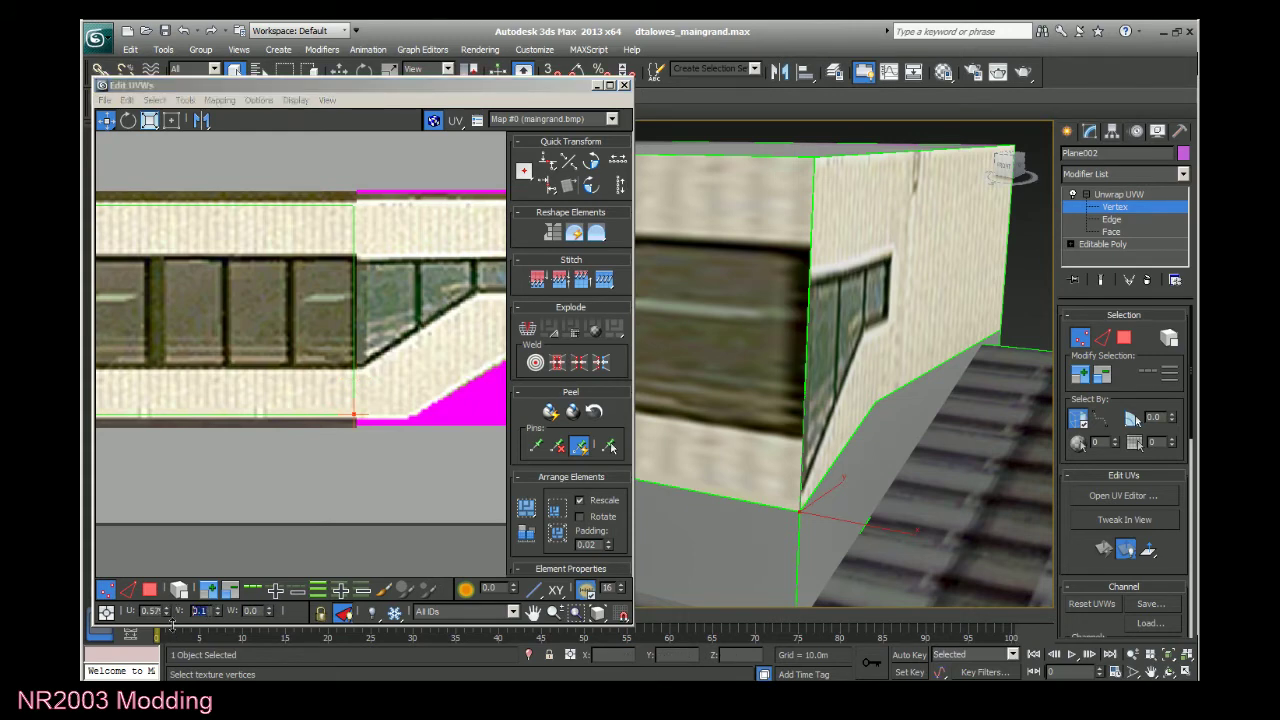
Set the V coordinate of the end wall's lower corner UV vertex to 0.1, matching the adjoining window wall.
{"action": "left_click", "coordinate": [1111, 231]}
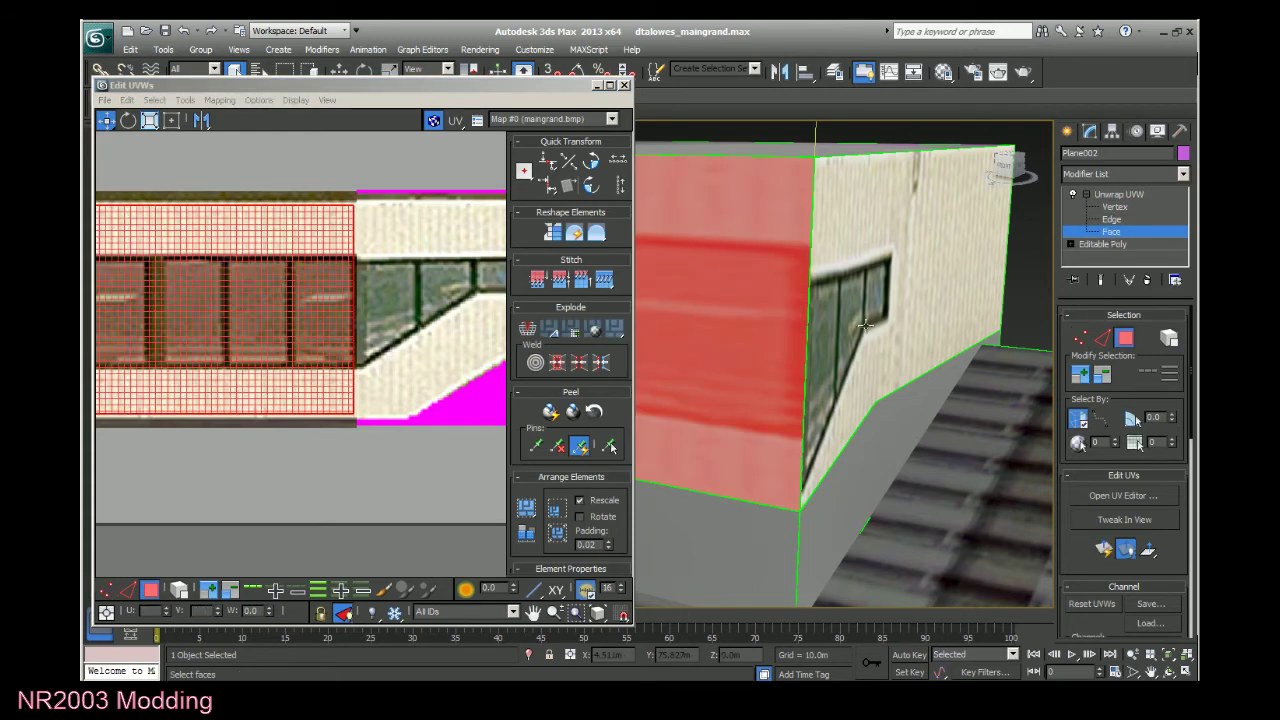
{"action": "left_click", "coordinate": [865, 325]}
{"action": "left_click", "coordinate": [1090, 207]}
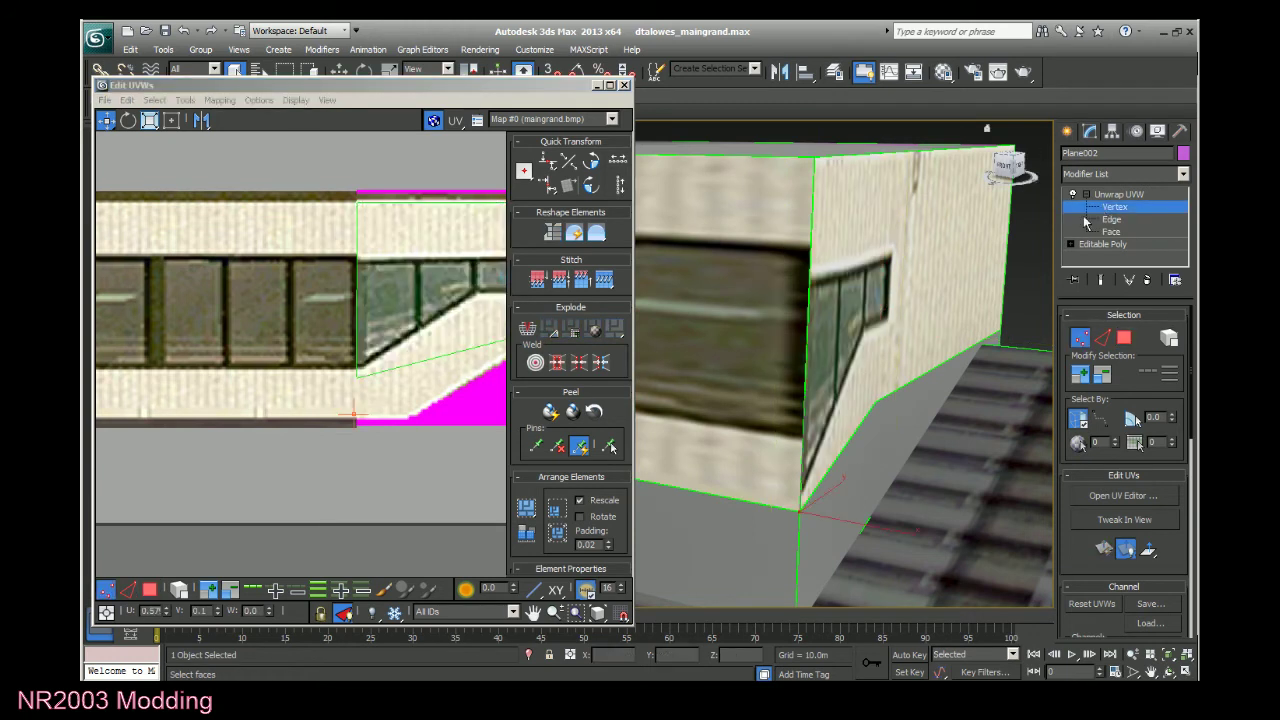
{"action": "left_click_drag", "start_coordinate": [379, 395], "coordinate": [336, 376]}
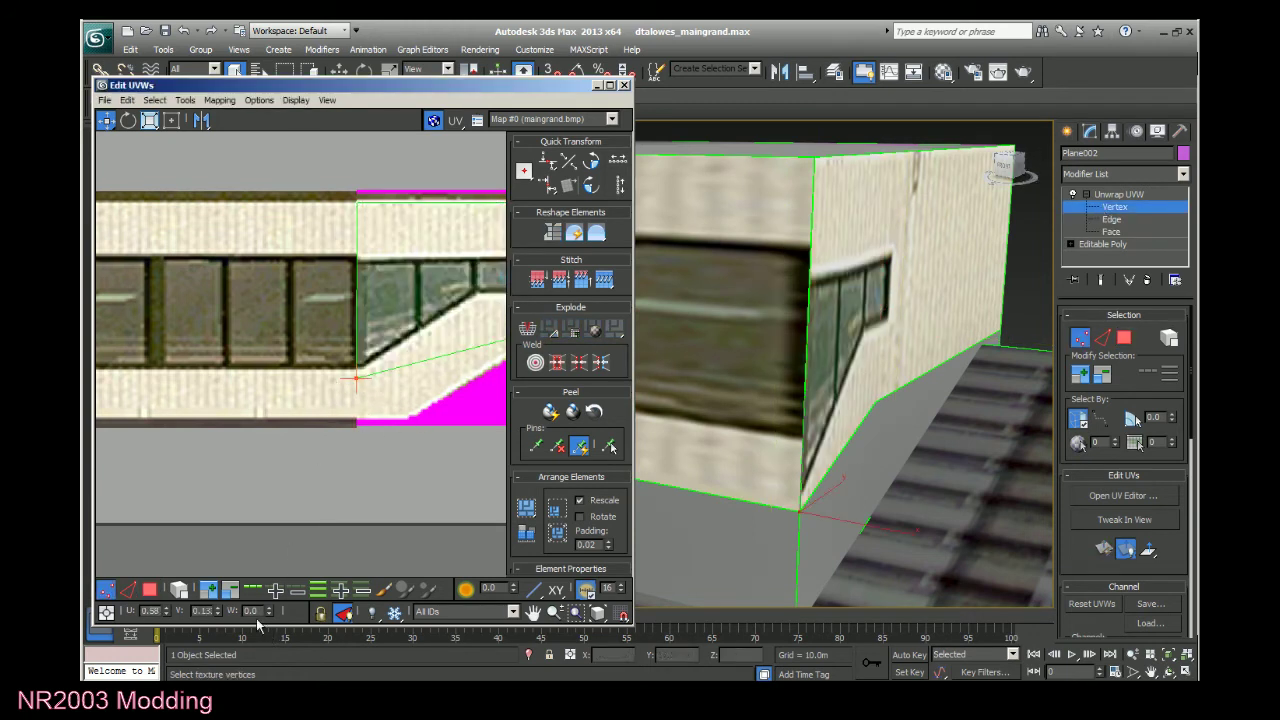
{"action": "double_click", "coordinate": [203, 612]}
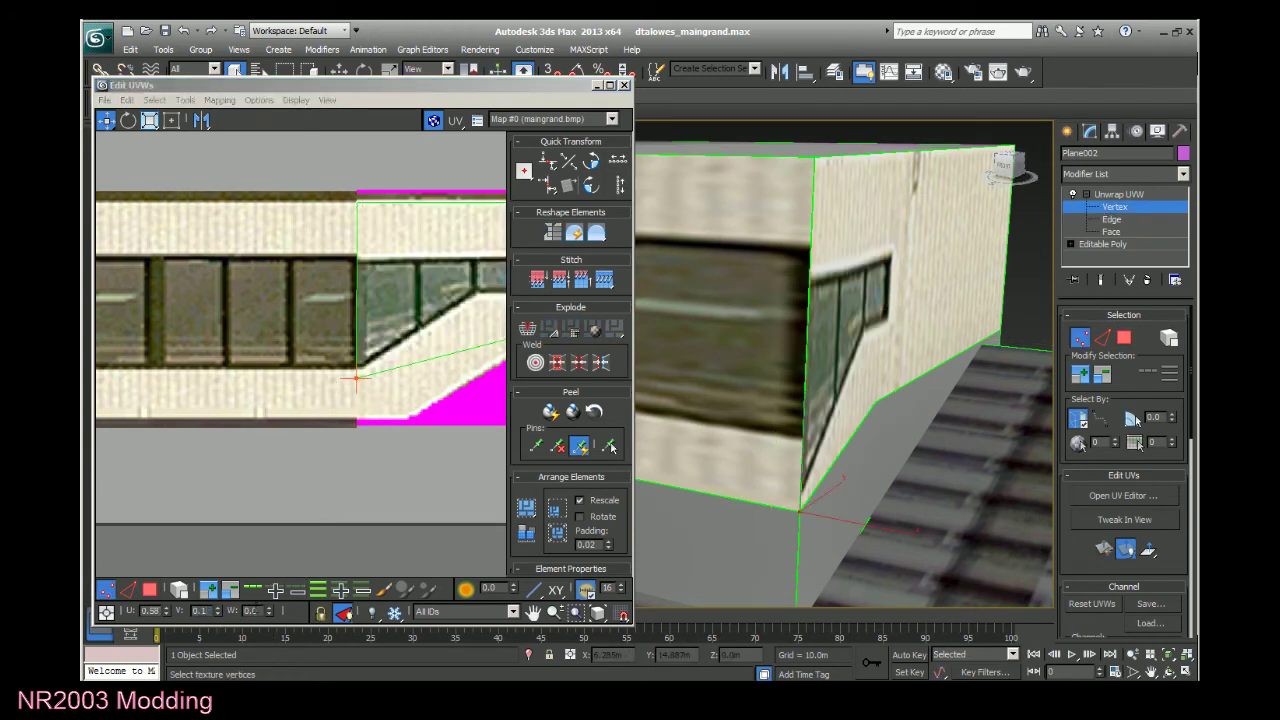
{"action": "type", "text": "0.1"}
{"action": "key", "text": "Return"}
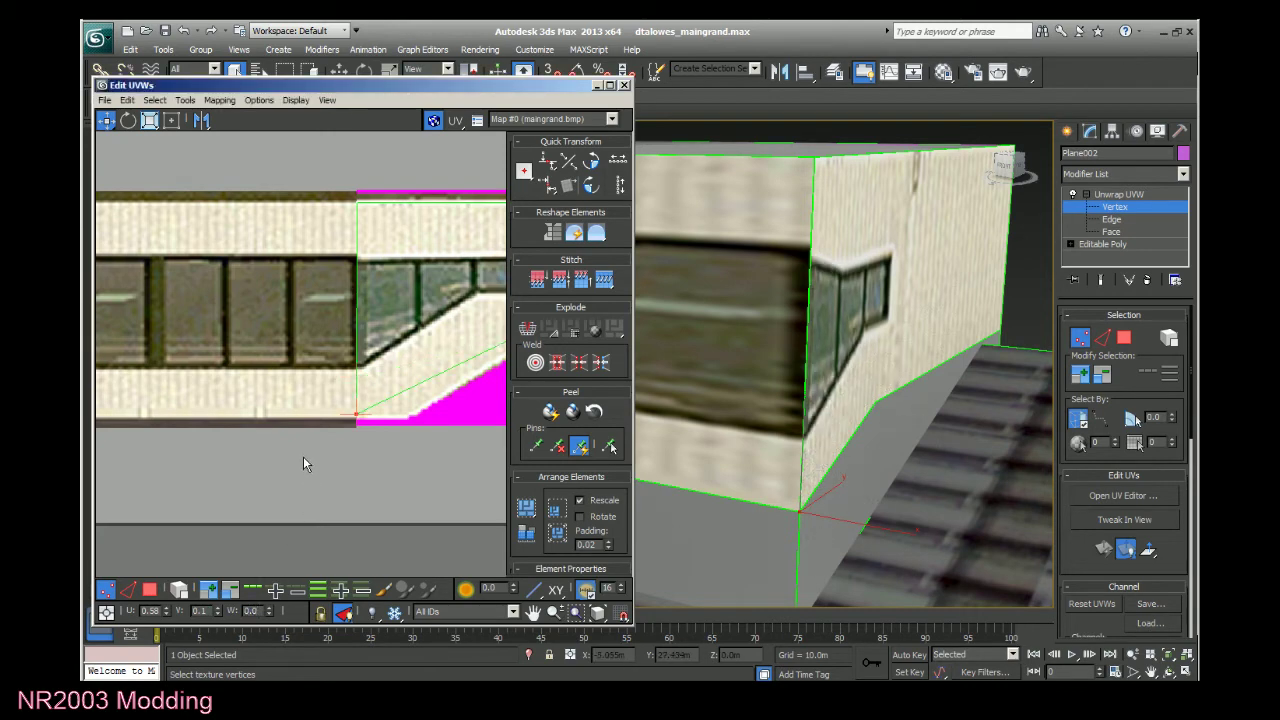
Select the window wall face's upper corner UV vertex beside the end wall to check its V coordinate.
{"action": "left_click", "coordinate": [1112, 232]}
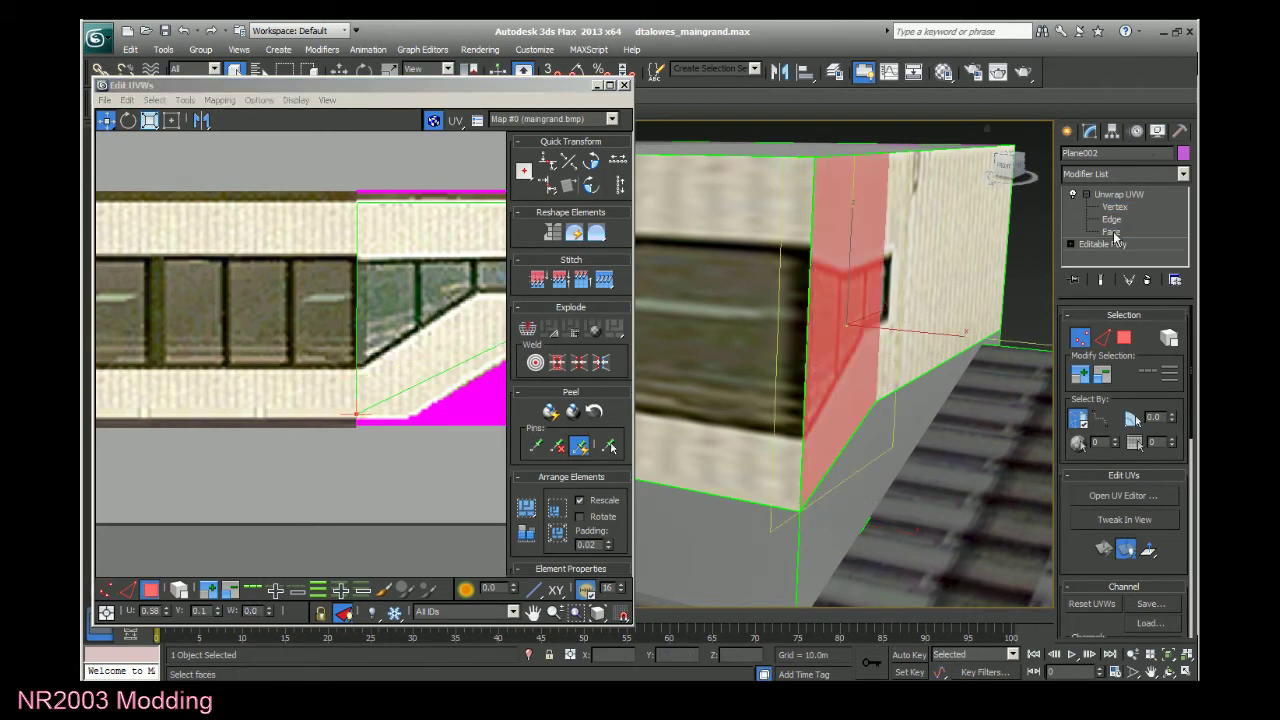
{"action": "left_click", "coordinate": [733, 250]}
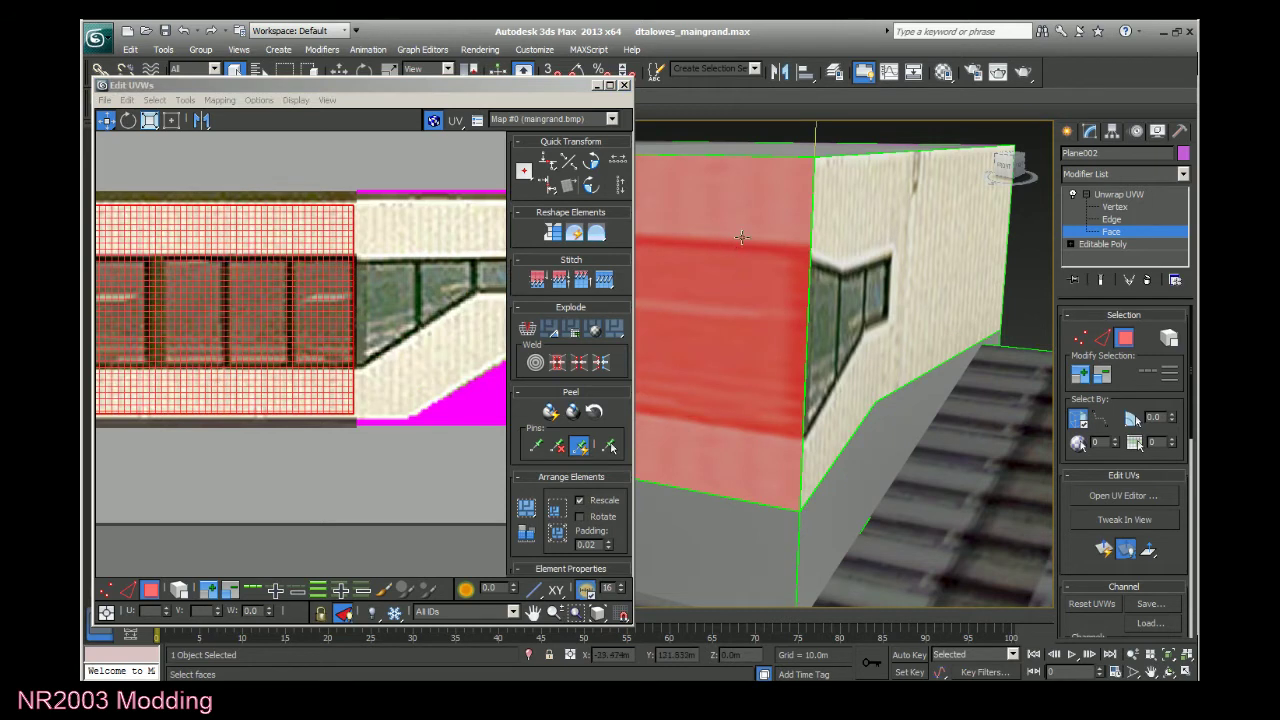
{"action": "left_click", "coordinate": [1114, 206]}
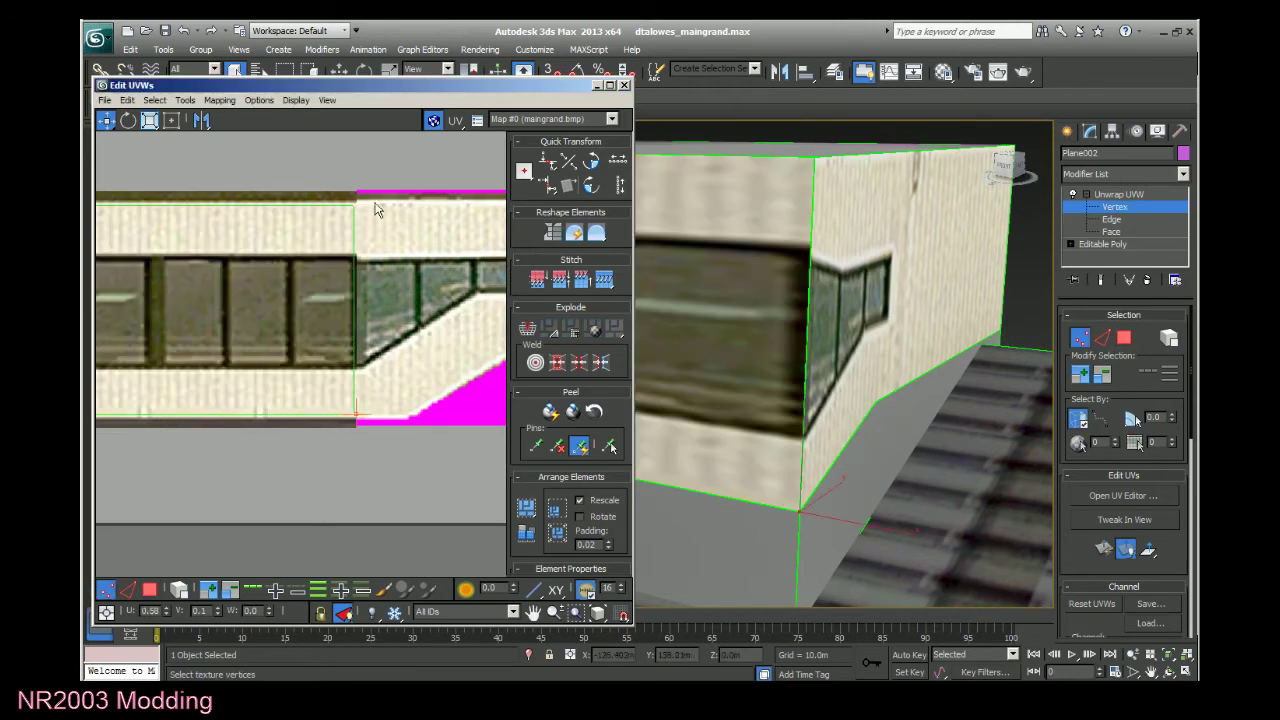
{"action": "left_click", "coordinate": [354, 205]}
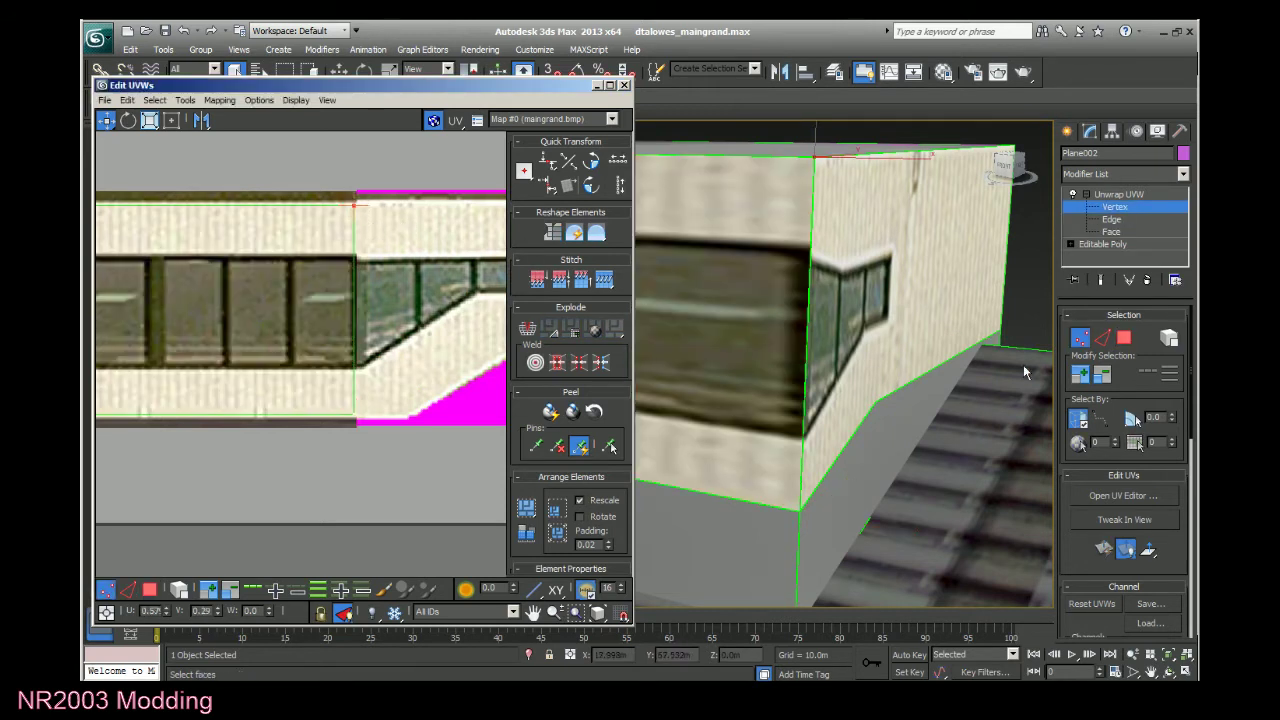
{"action": "scroll", "coordinate": [335, 431], "scroll_direction": "down", "scroll_amount": 3}
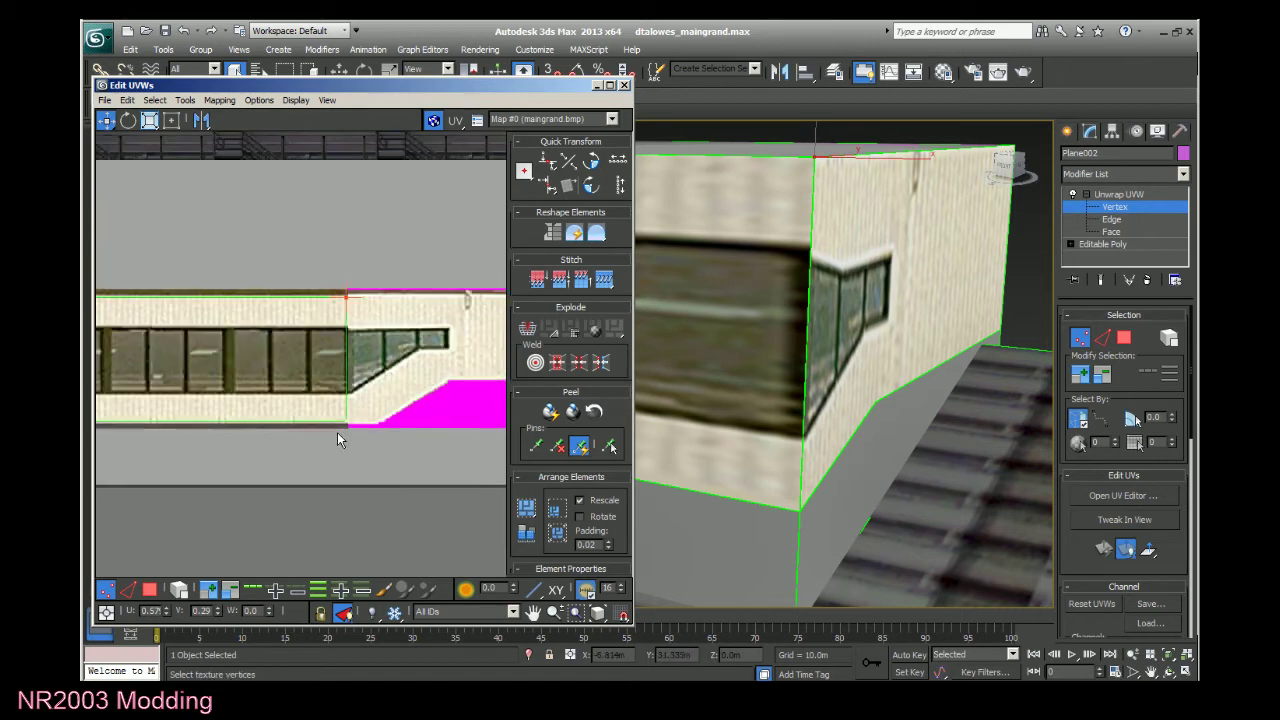
{"action": "scroll", "coordinate": [337, 425], "scroll_direction": "down", "scroll_amount": 2}
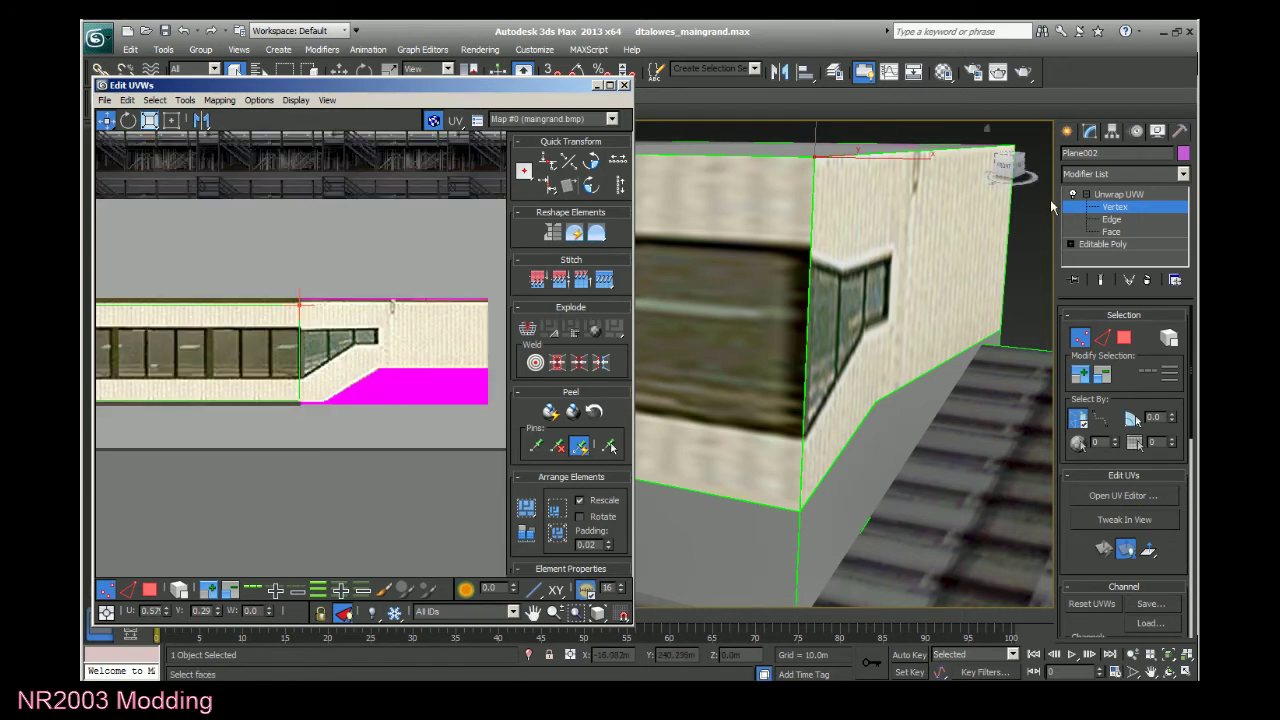
Select both end wall faces and show their UV vertices for comparison with the window wall.
{"action": "left_click", "coordinate": [1111, 231]}
{"action": "left_click", "coordinate": [940, 260]}
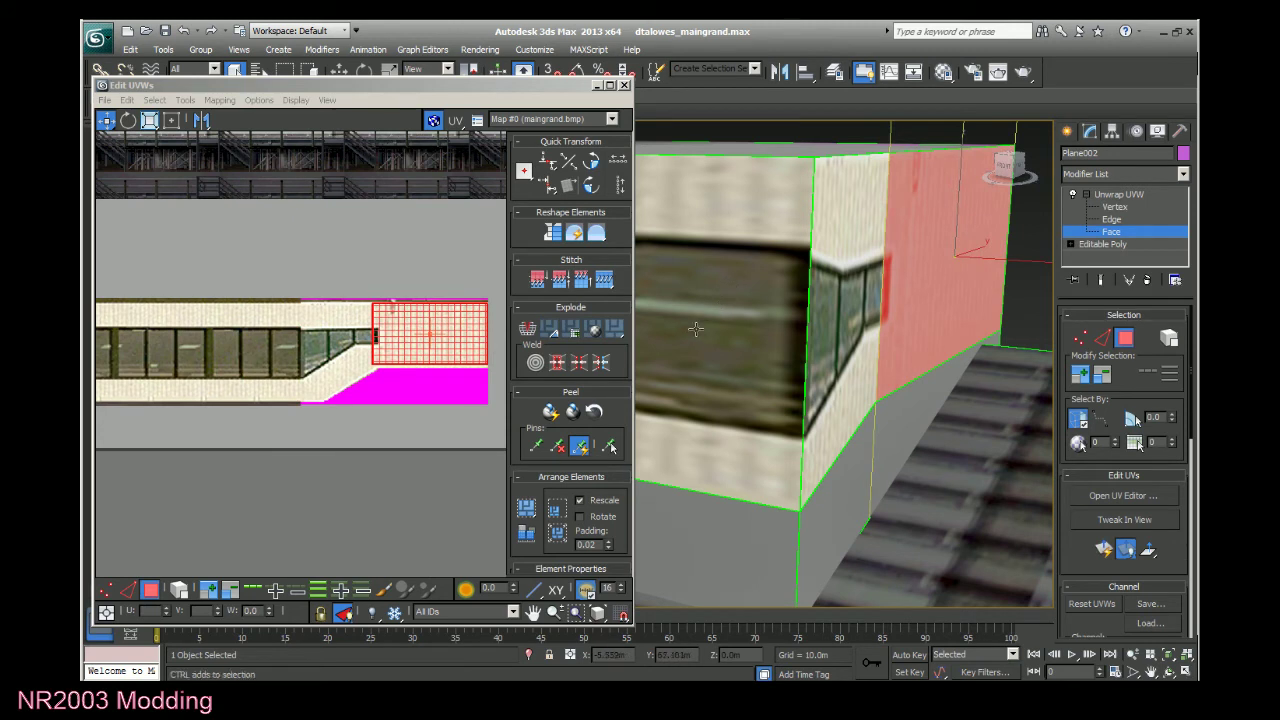
{"action": "left_click", "coordinate": [866, 271], "text": "ctrl"}
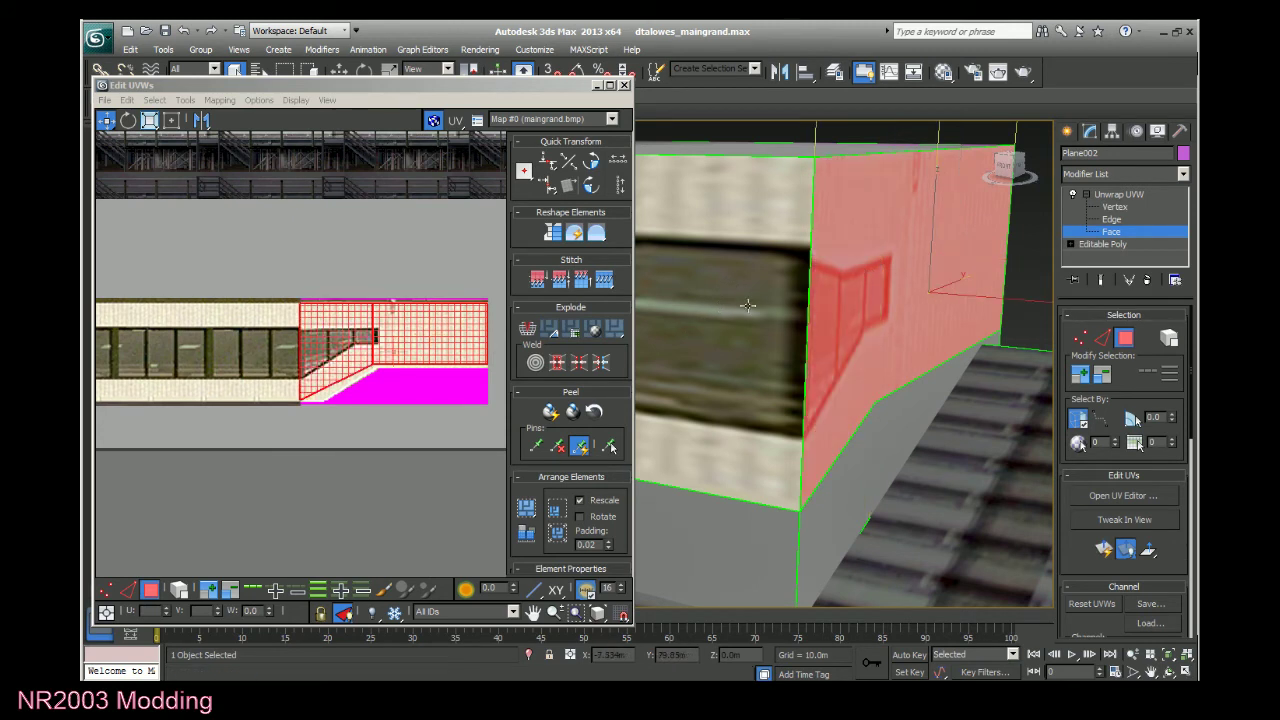
{"action": "left_click", "coordinate": [1115, 207]}
{"action": "scroll", "coordinate": [360, 395], "scroll_direction": "up", "scroll_amount": 2}
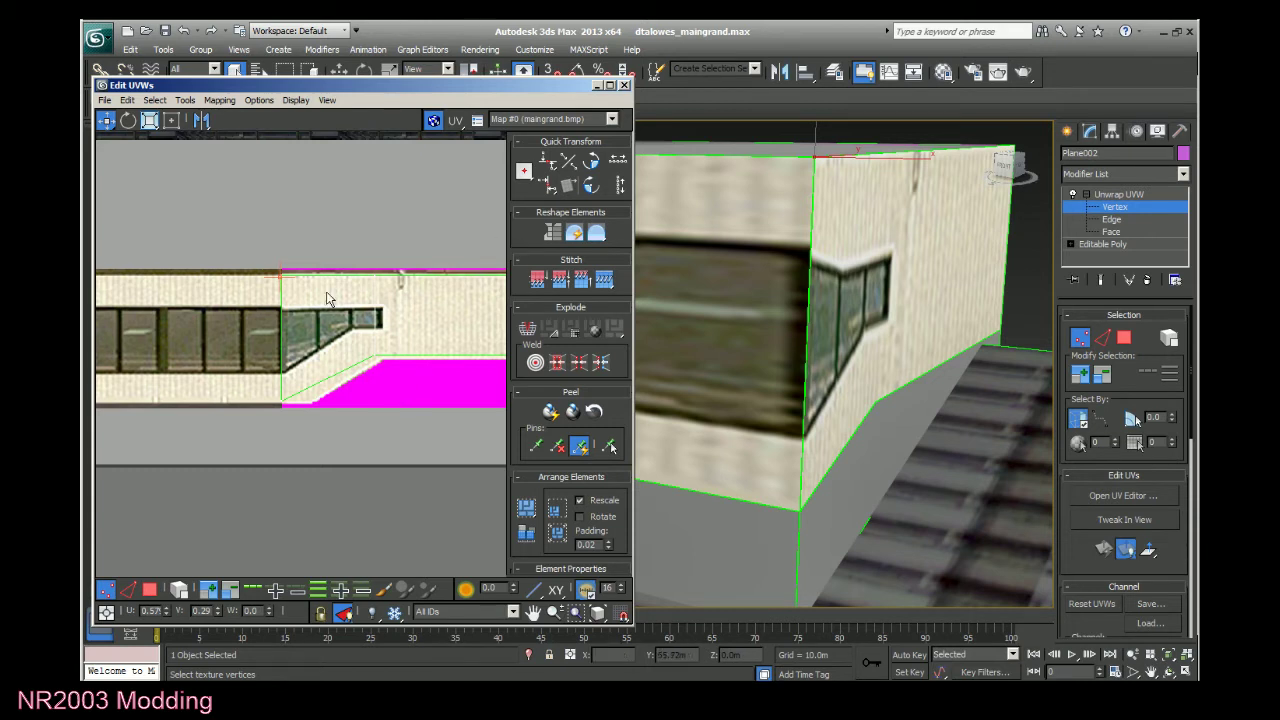
Try to set the selected upper corner UV vertex's V coordinate to 0.1, and undo the change.
{"action": "double_click", "coordinate": [207, 610]}
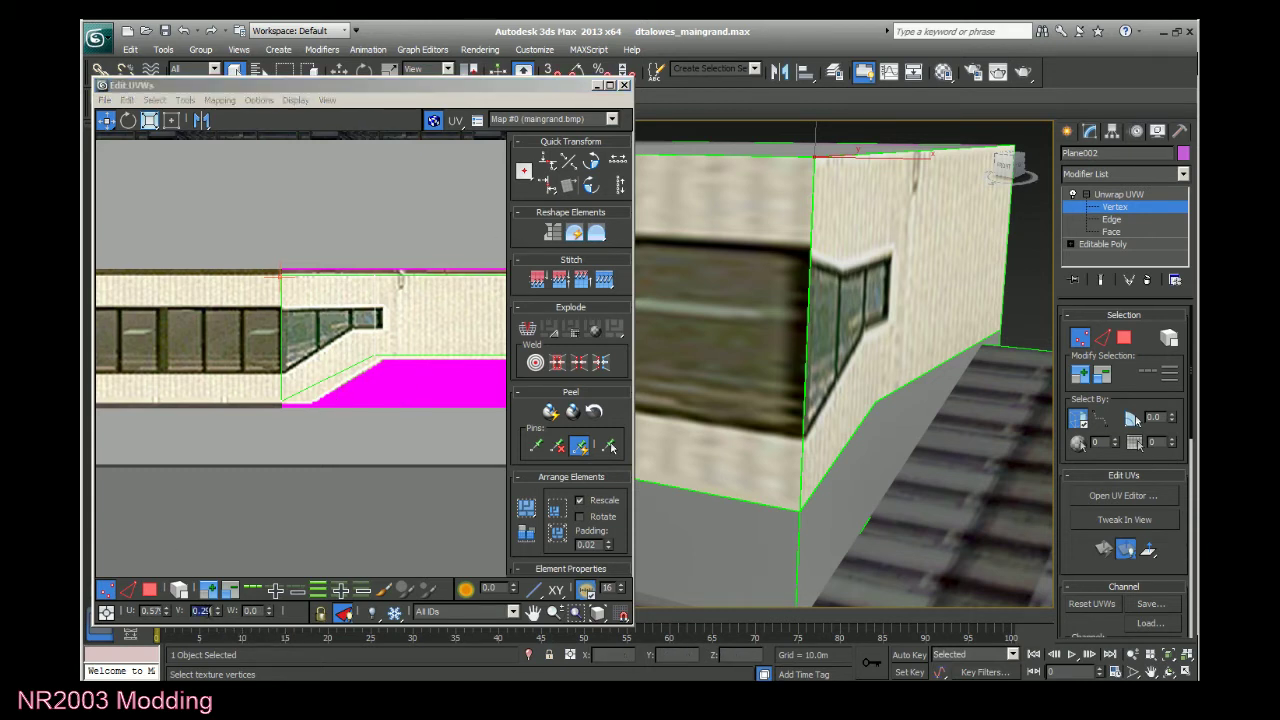
{"action": "key", "text": "ctrl+v"}
{"action": "left_click", "coordinate": [691, 418]}
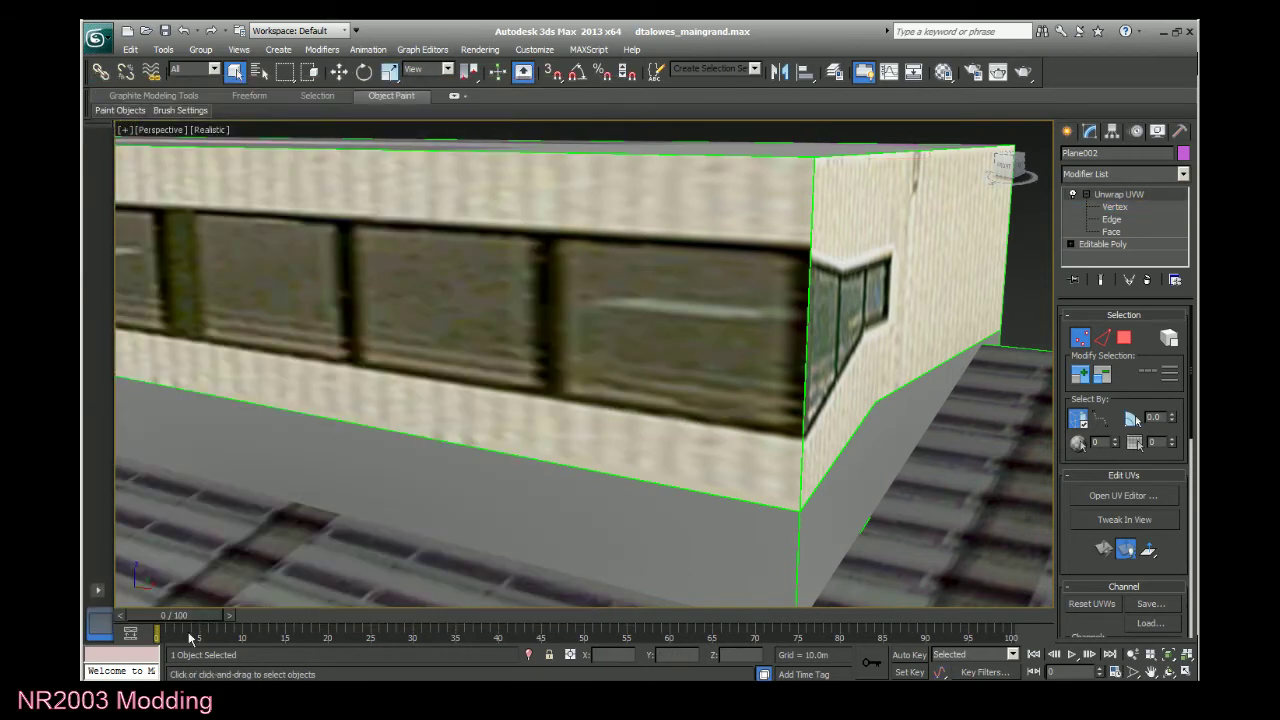
{"action": "left_click", "coordinate": [1142, 500]}
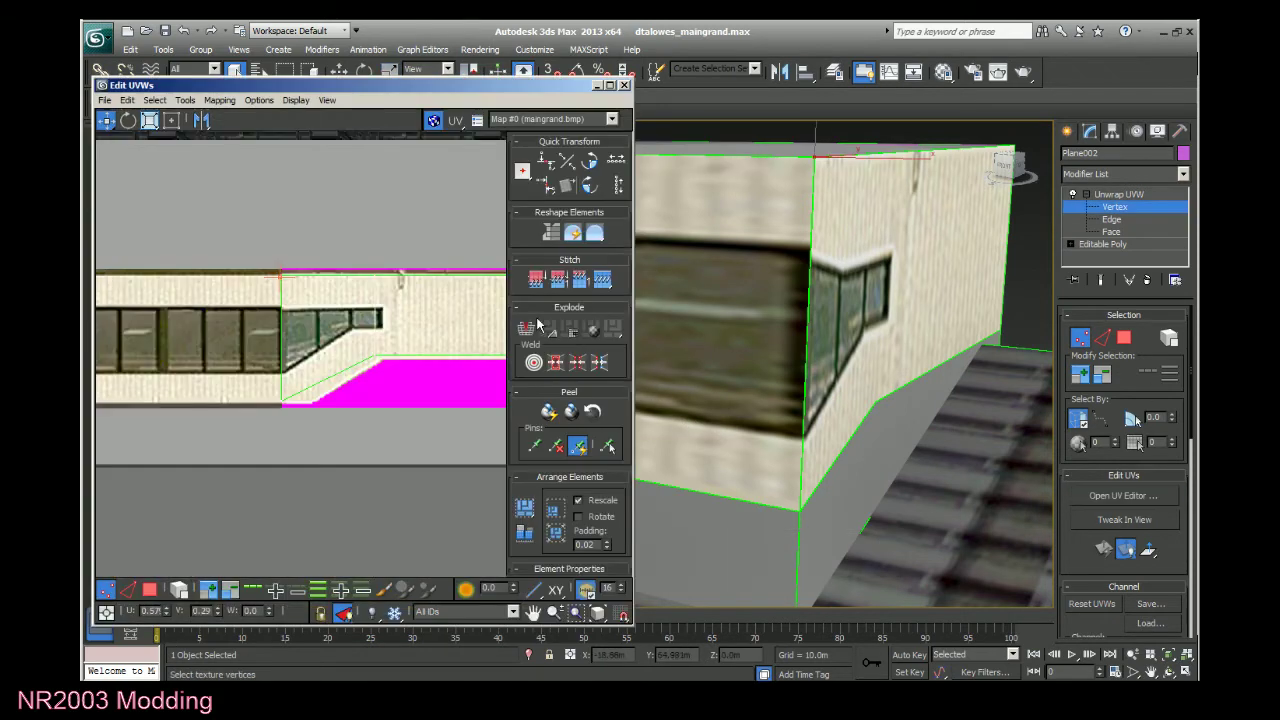
{"action": "double_click", "coordinate": [202, 611]}
{"action": "type", "text": "0.1"}
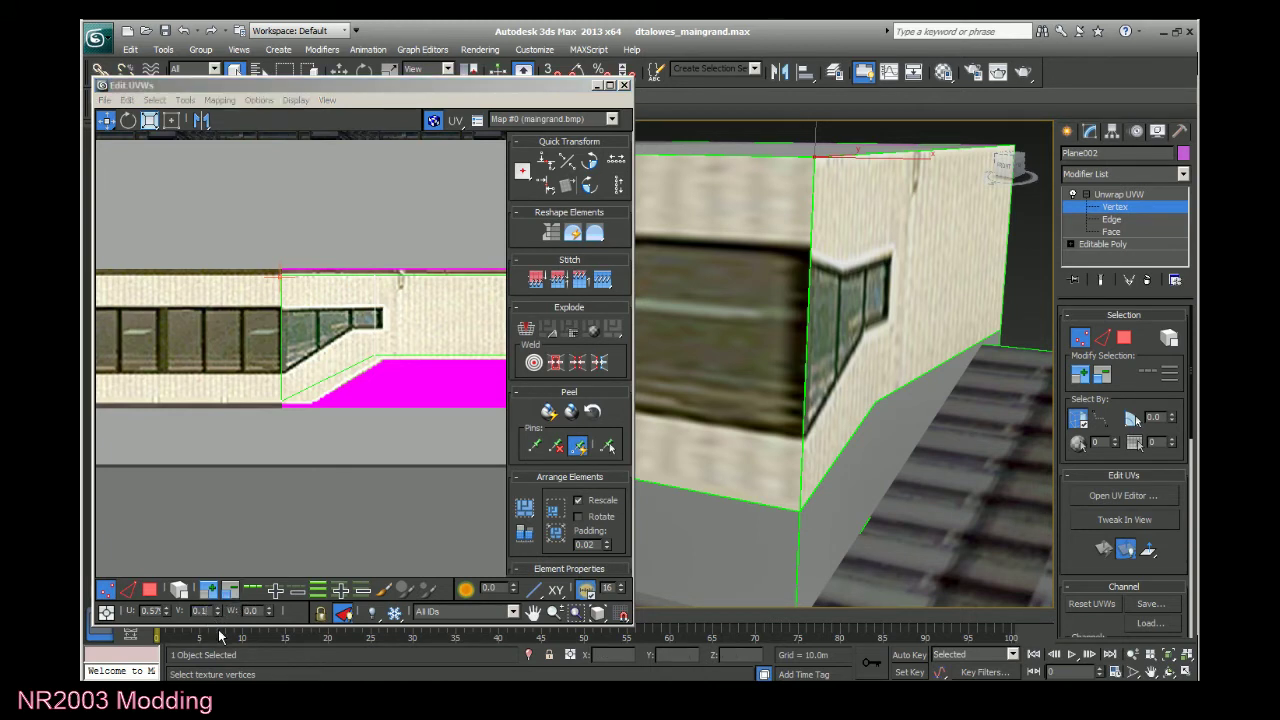
{"action": "left_click", "coordinate": [266, 532]}
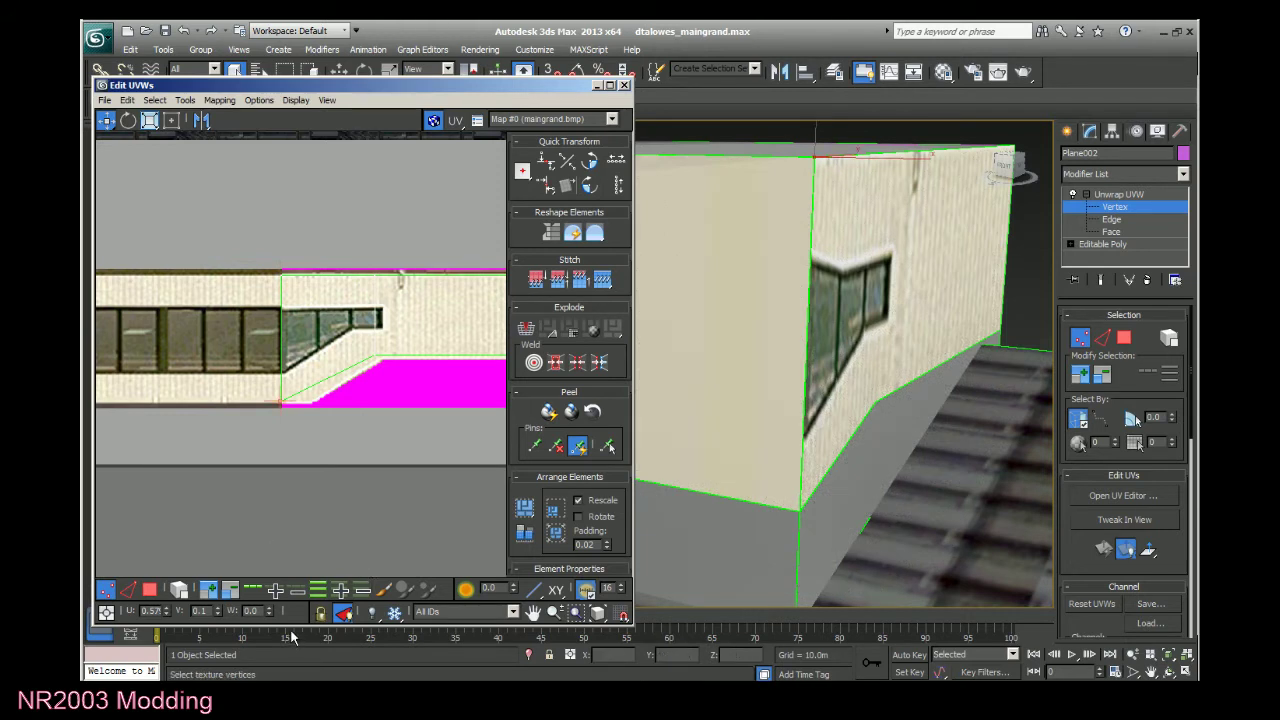
{"action": "key", "text": "ctrl+z"}
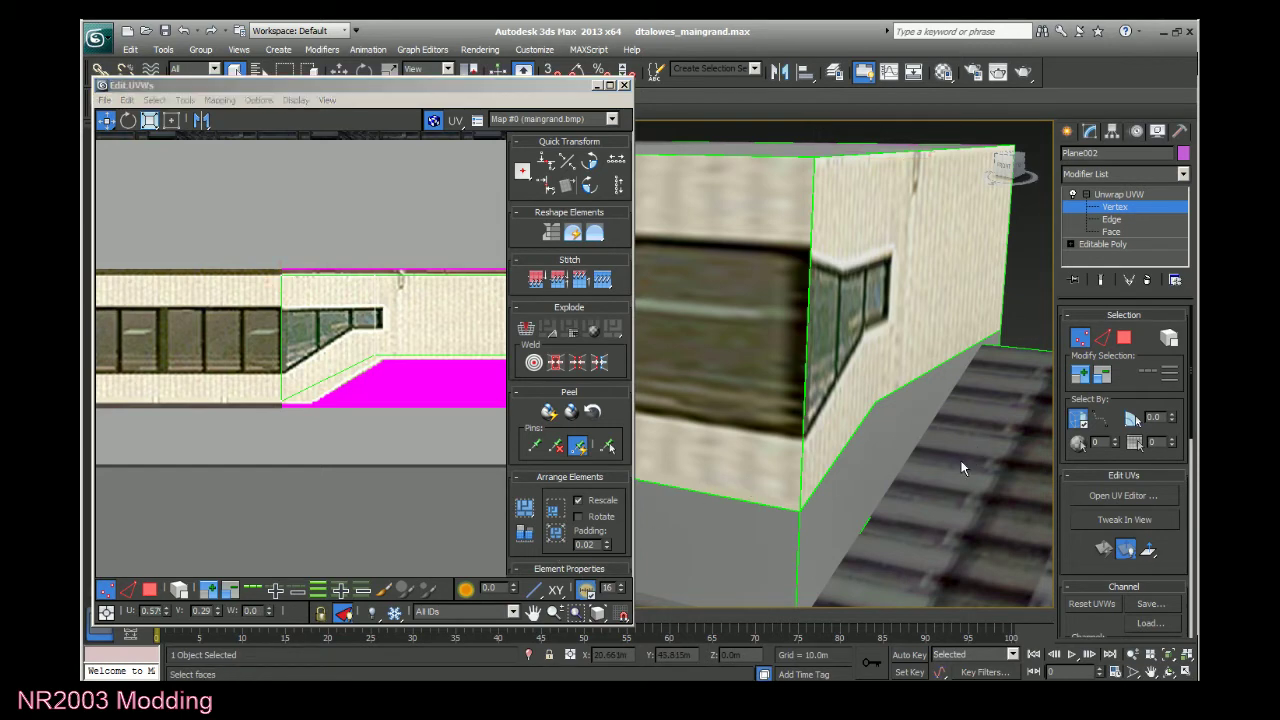
Close the UV editor and examine the textured window wall and end wall of the rooftop building from several angles.
{"action": "key", "text": "shift+z"}
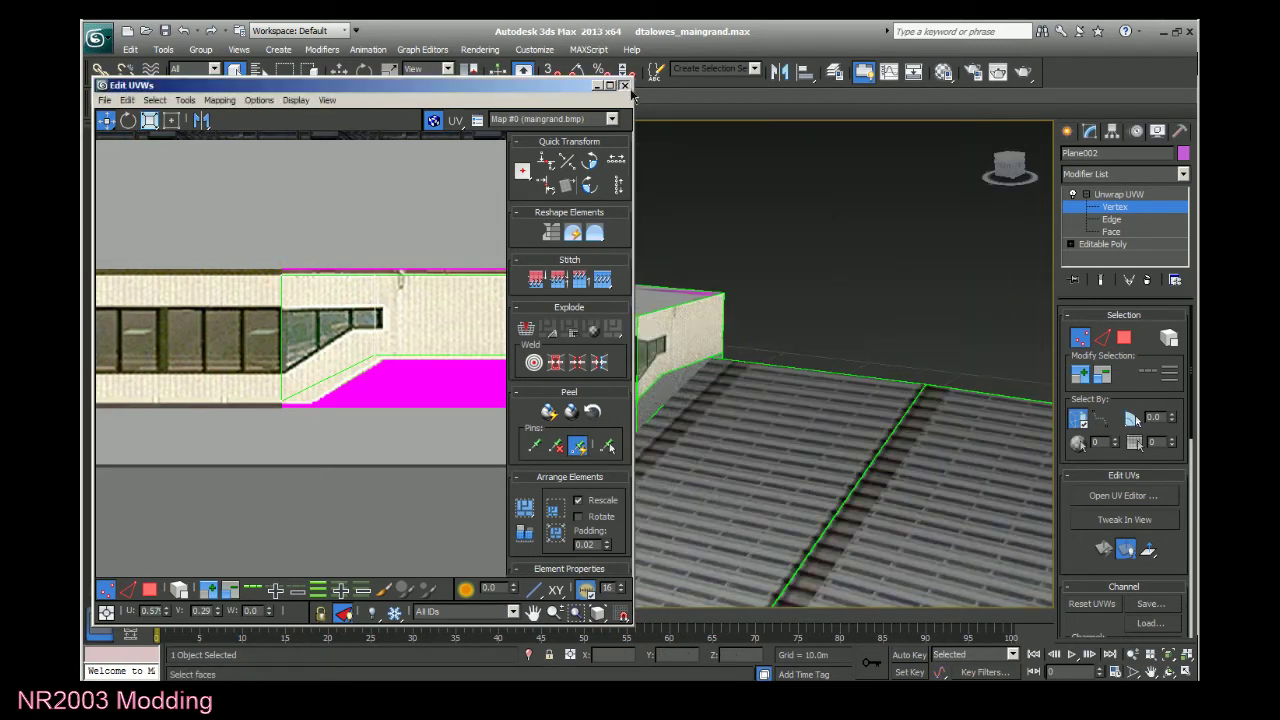
{"action": "left_click", "coordinate": [624, 85]}
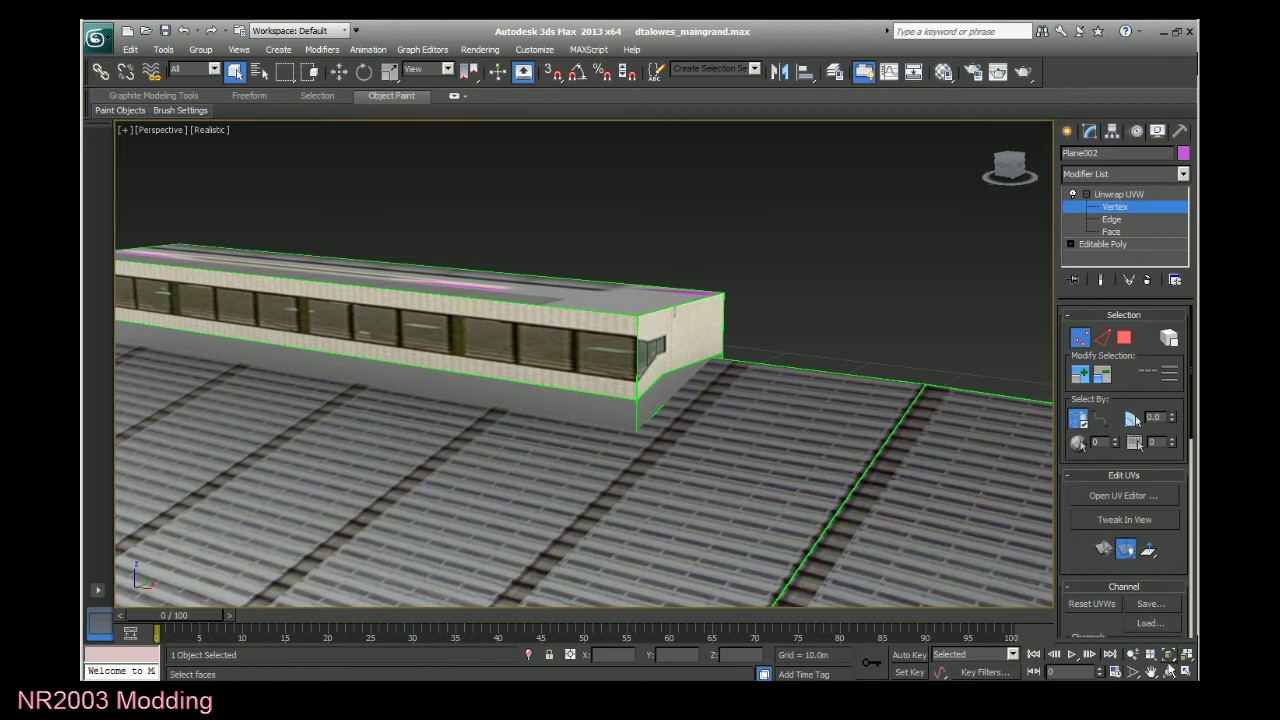
{"action": "left_click", "coordinate": [1151, 671]}
{"action": "left_click_drag", "start_coordinate": [730, 489], "coordinate": [894, 466]}
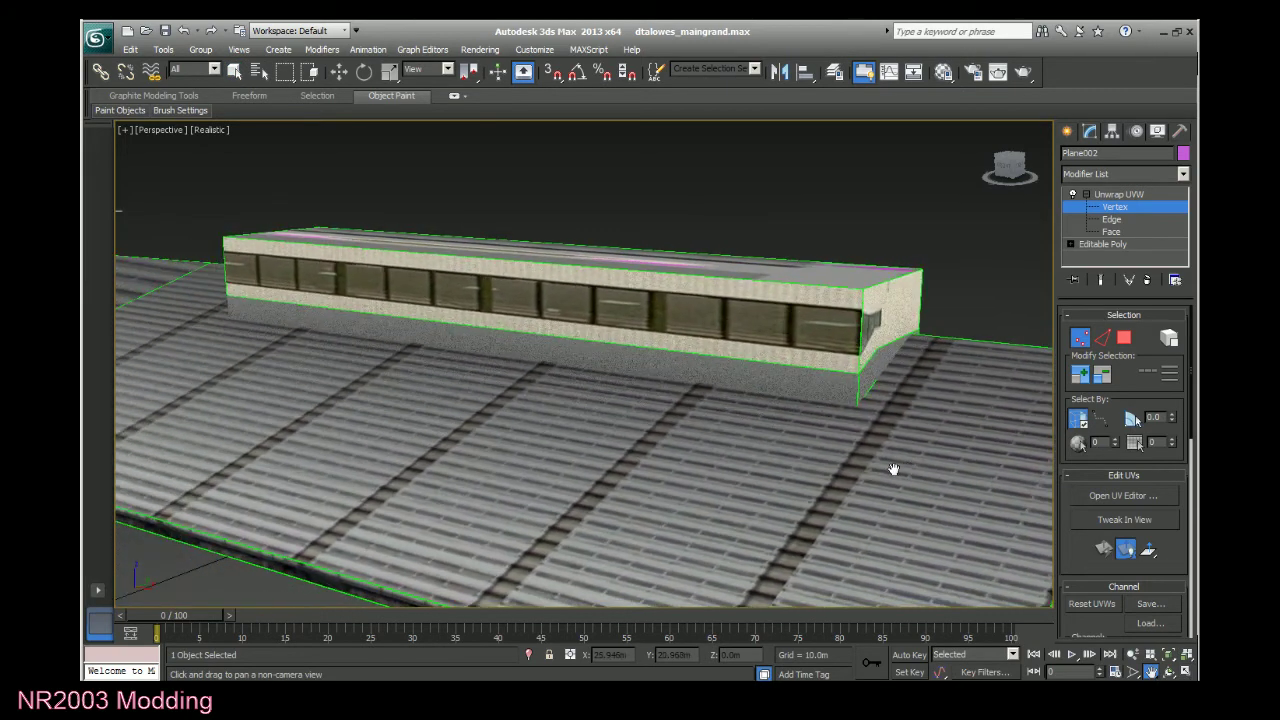
{"action": "scroll", "coordinate": [820, 502], "scroll_direction": "down", "scroll_amount": 4}
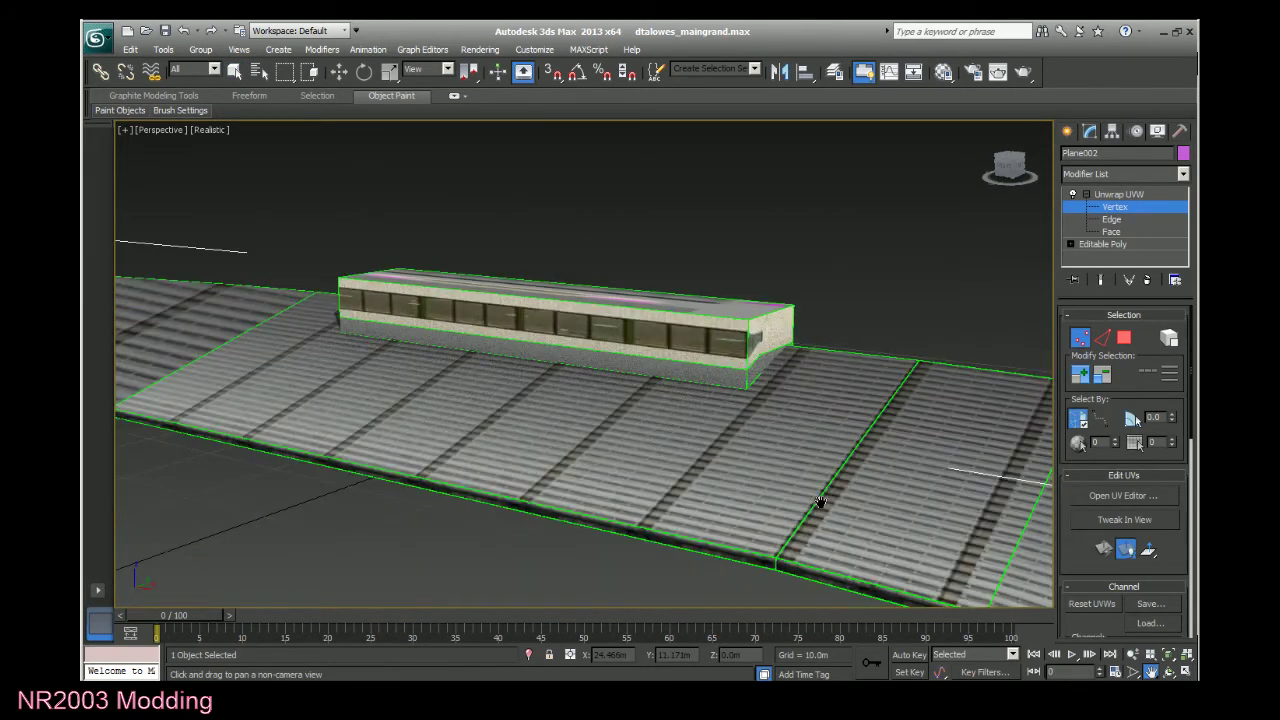
{"action": "left_click_drag", "start_coordinate": [1009, 161], "coordinate": [930, 160]}
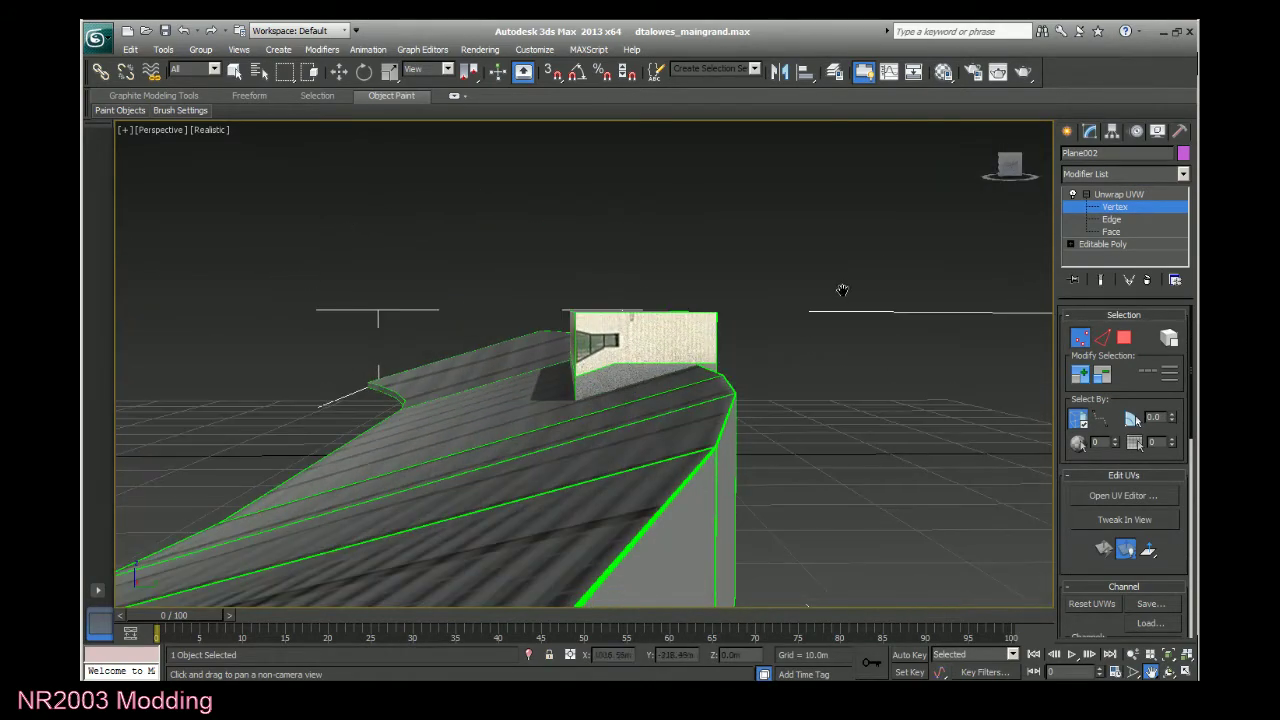
{"action": "scroll", "coordinate": [837, 286], "scroll_direction": "up", "scroll_amount": 5}
{"action": "scroll", "coordinate": [837, 294], "scroll_direction": "down", "scroll_amount": 3}
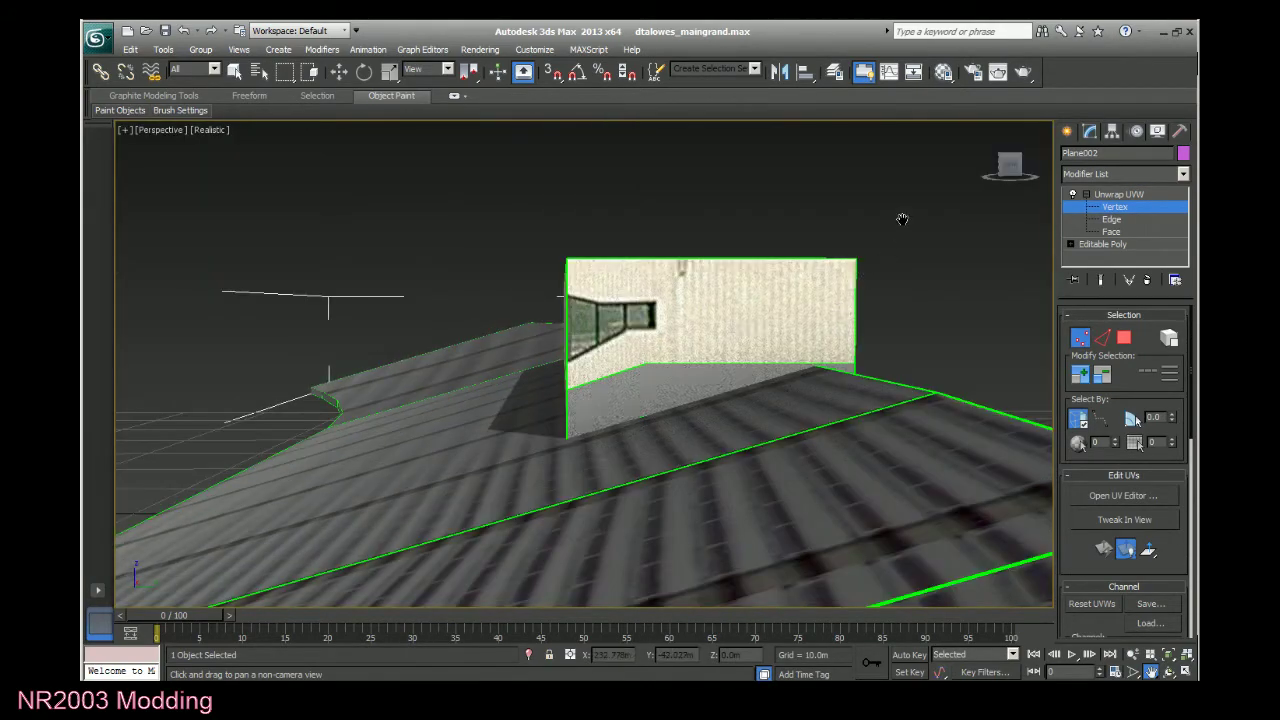
{"action": "left_click_drag", "start_coordinate": [1007, 173], "coordinate": [1134, 177]}
{"action": "scroll", "coordinate": [703, 317], "scroll_direction": "down", "scroll_amount": 2}
{"action": "scroll", "coordinate": [703, 317], "scroll_direction": "down", "scroll_amount": 2}
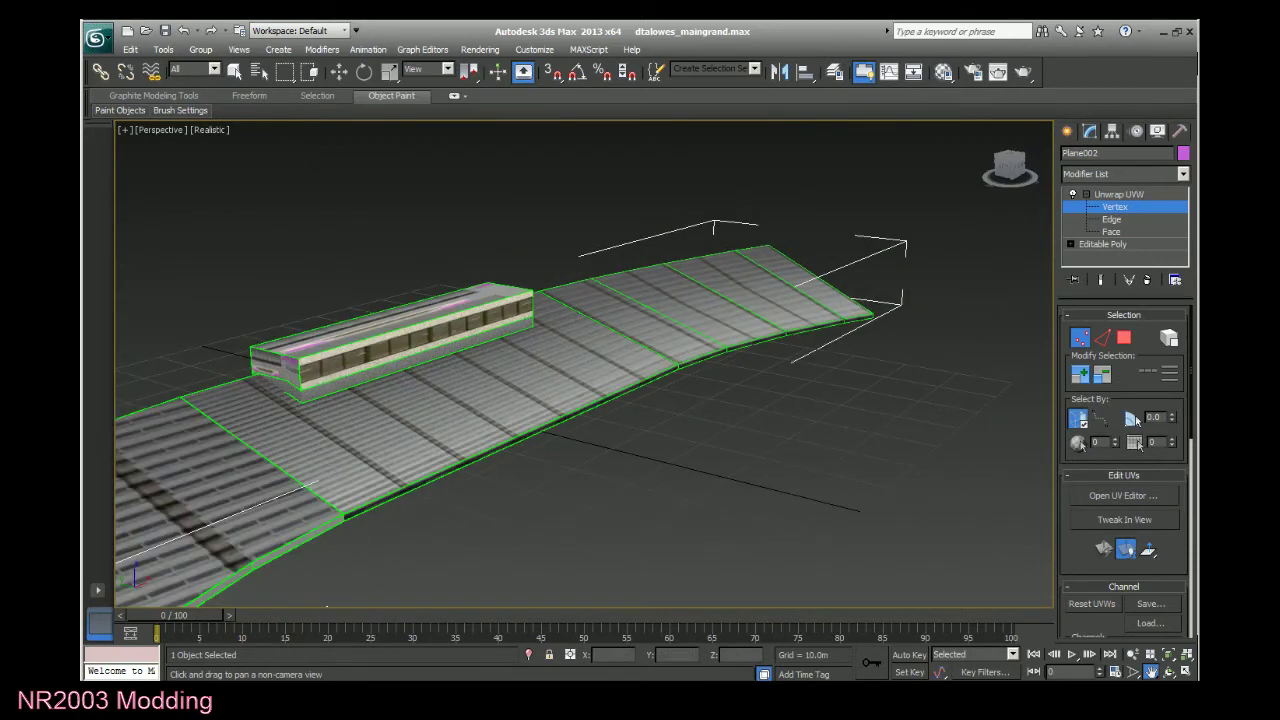
Save the dtalowes_maingrand.max scene.
{"action": "left_click", "coordinate": [97, 39]}
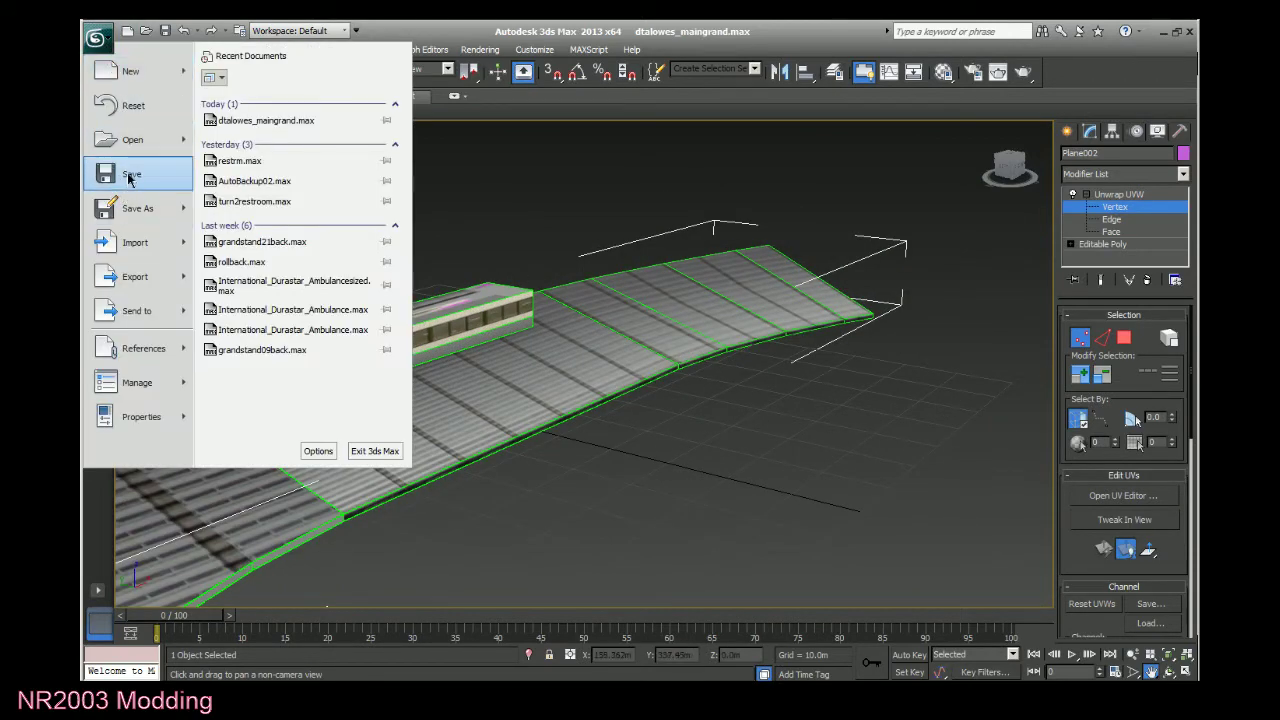
{"action": "left_click", "coordinate": [130, 175]}
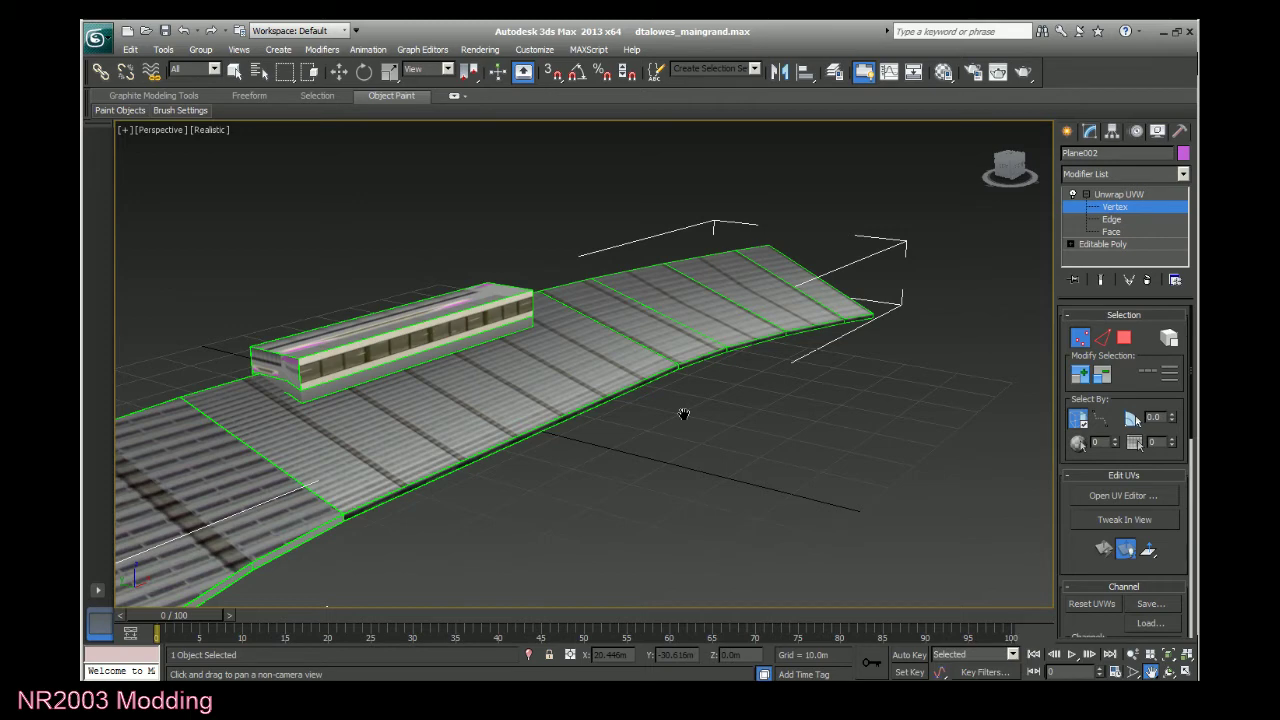
Select the two faces of the rooftop building's unaligned end wall and apply a Quick Planar Map to them.
{"action": "left_click_drag", "start_coordinate": [434, 380], "coordinate": [805, 390]}
{"action": "scroll", "coordinate": [509, 374], "scroll_direction": "up", "scroll_amount": 6}
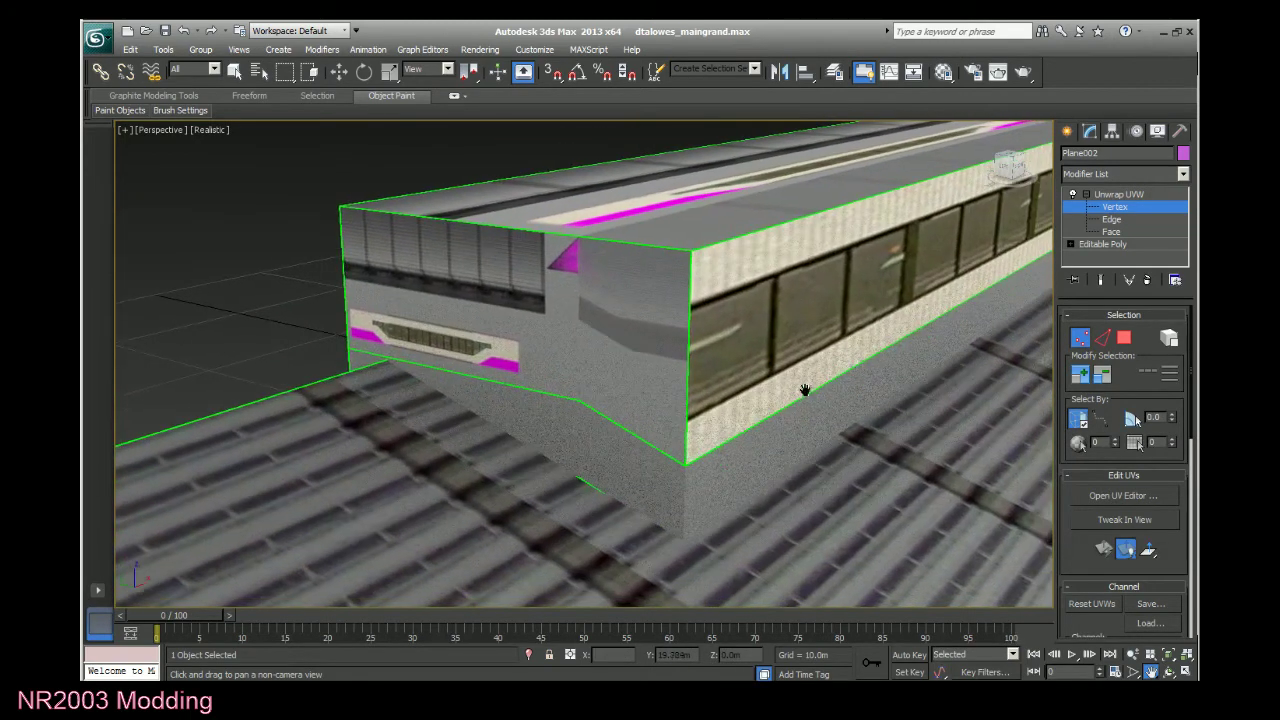
{"action": "left_click", "coordinate": [1111, 231]}
{"action": "left_click", "coordinate": [505, 310]}
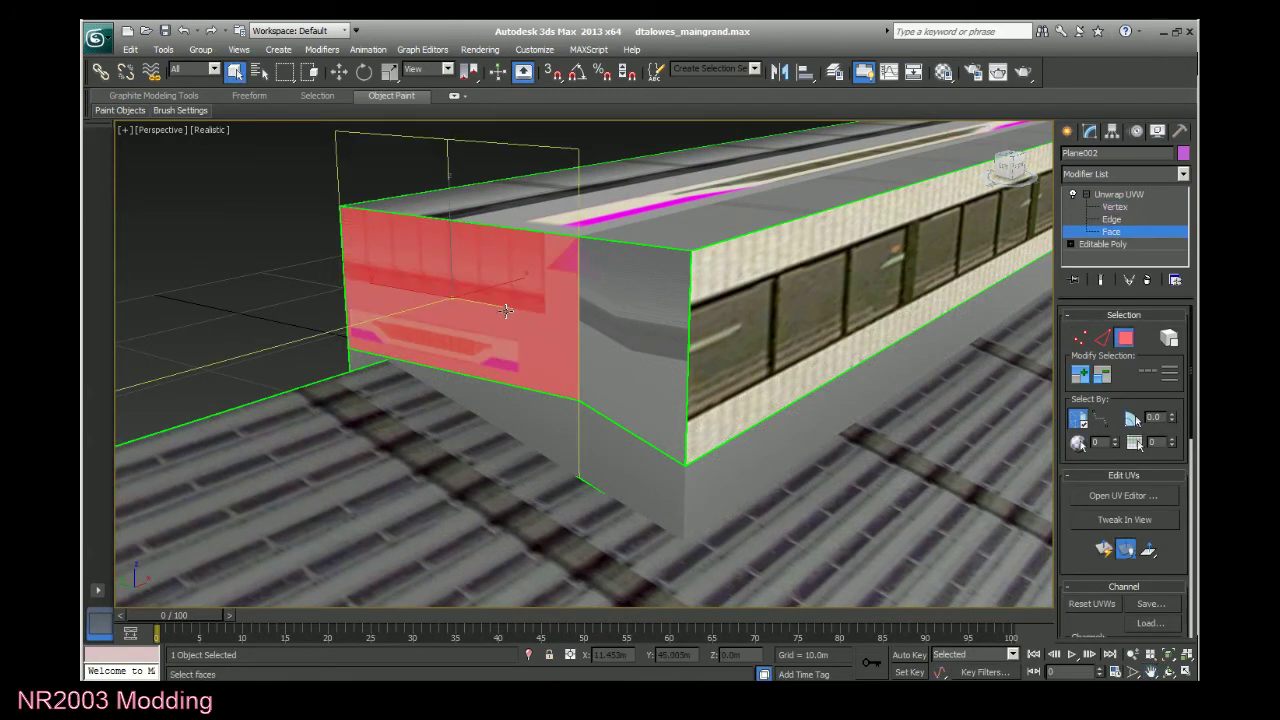
{"action": "left_click", "coordinate": [630, 322], "text": "ctrl"}
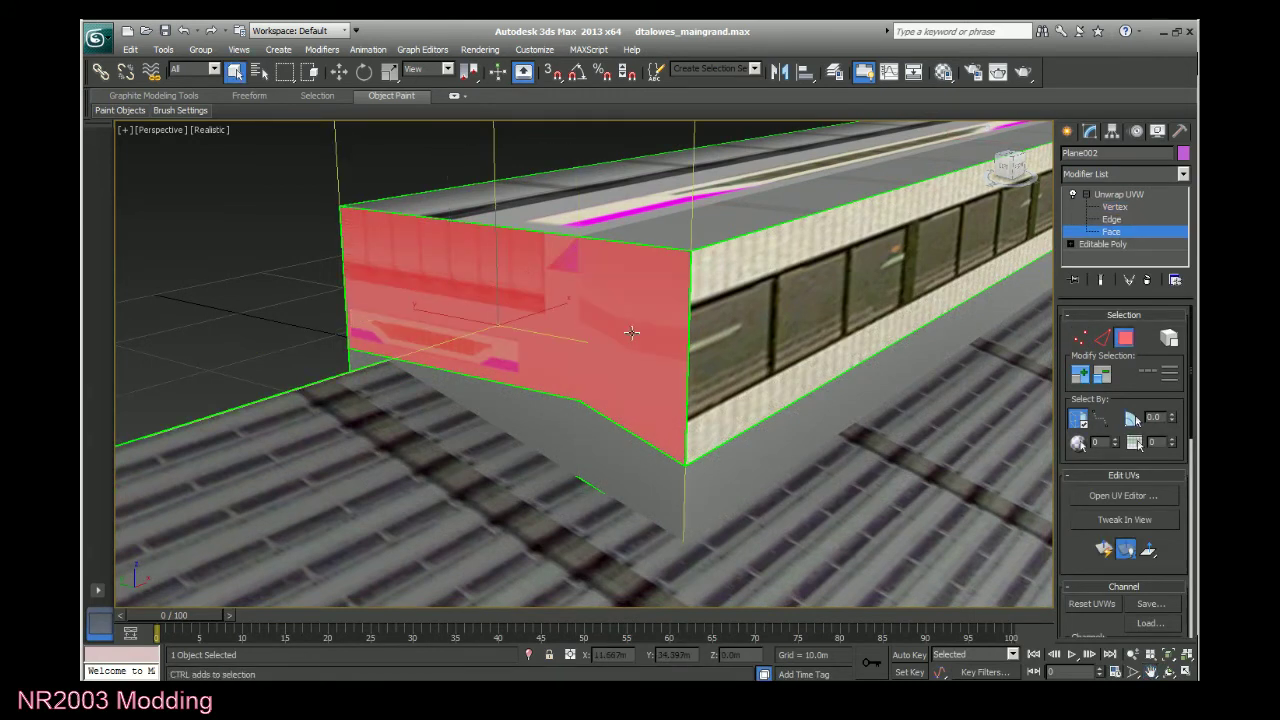
{"action": "left_click", "coordinate": [1104, 548]}
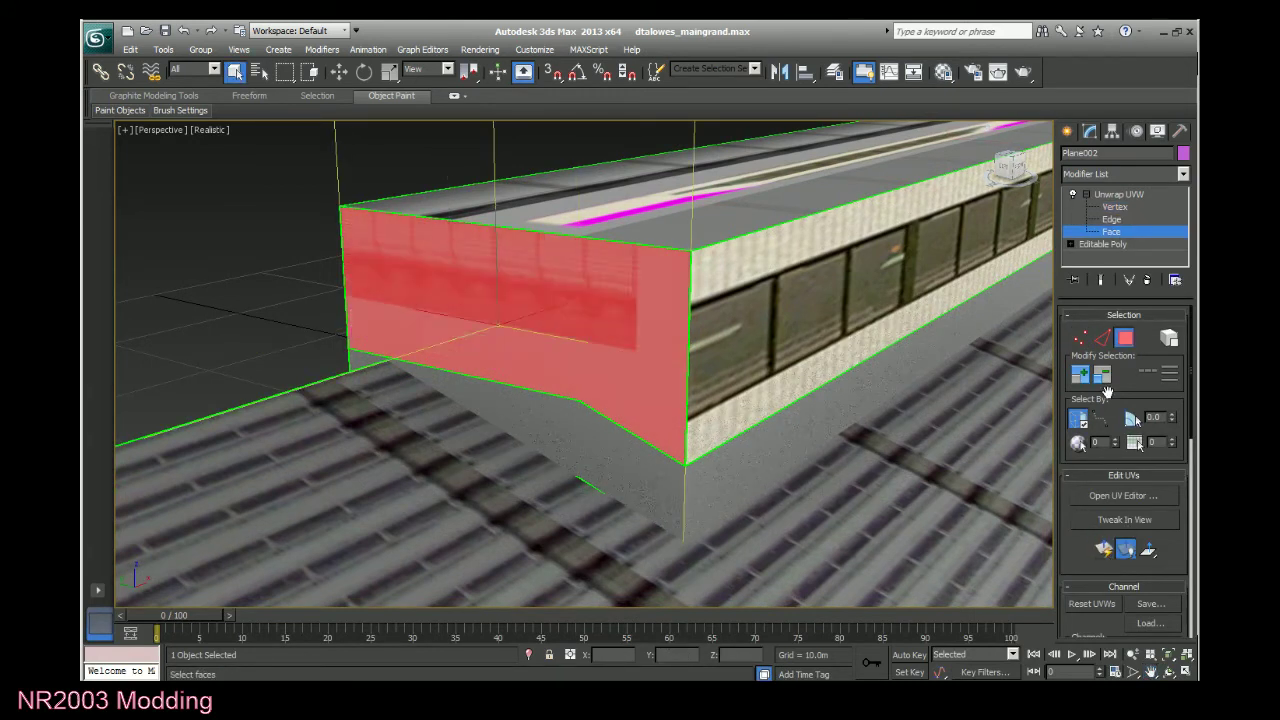
Open the UV editor maximized, scale the planar-mapped end wall down, and move it over the left end of the beige building texture.
{"action": "left_click", "coordinate": [1133, 496]}
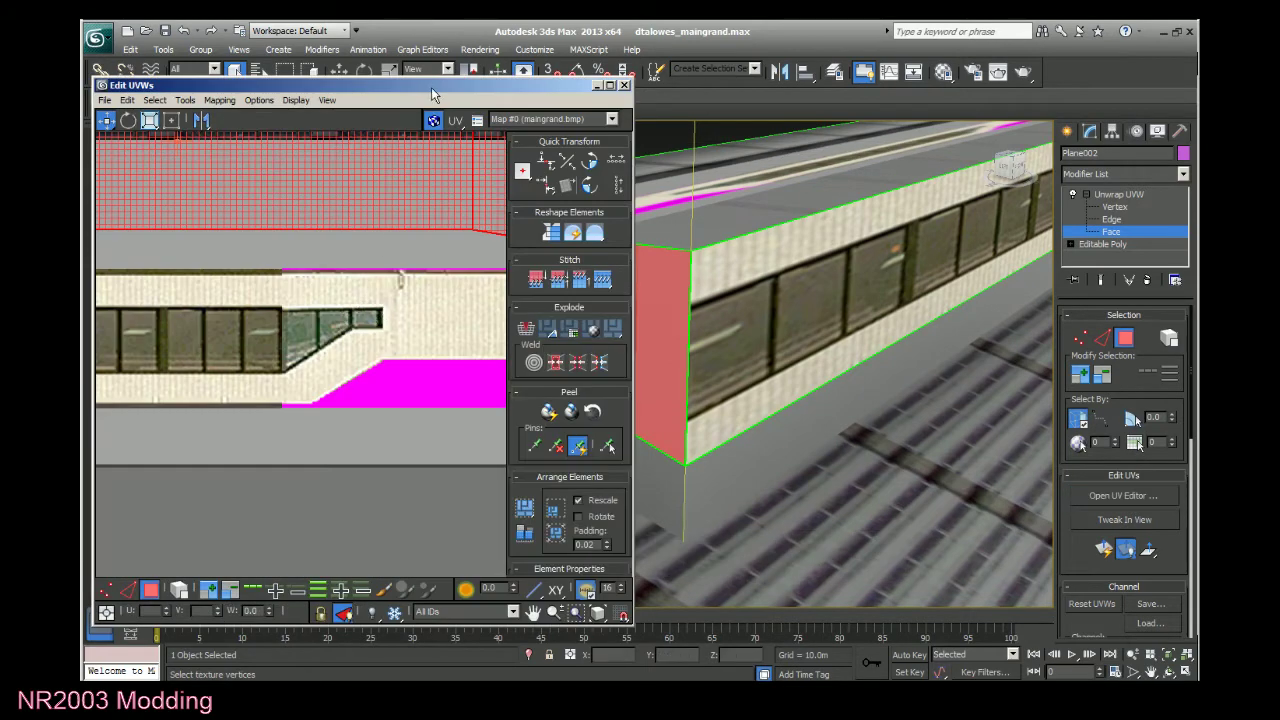
{"action": "left_click_drag", "start_coordinate": [432, 88], "coordinate": [493, 93]}
{"action": "double_click", "coordinate": [492, 91]}
{"action": "scroll", "coordinate": [543, 307], "scroll_direction": "down", "scroll_amount": 5}
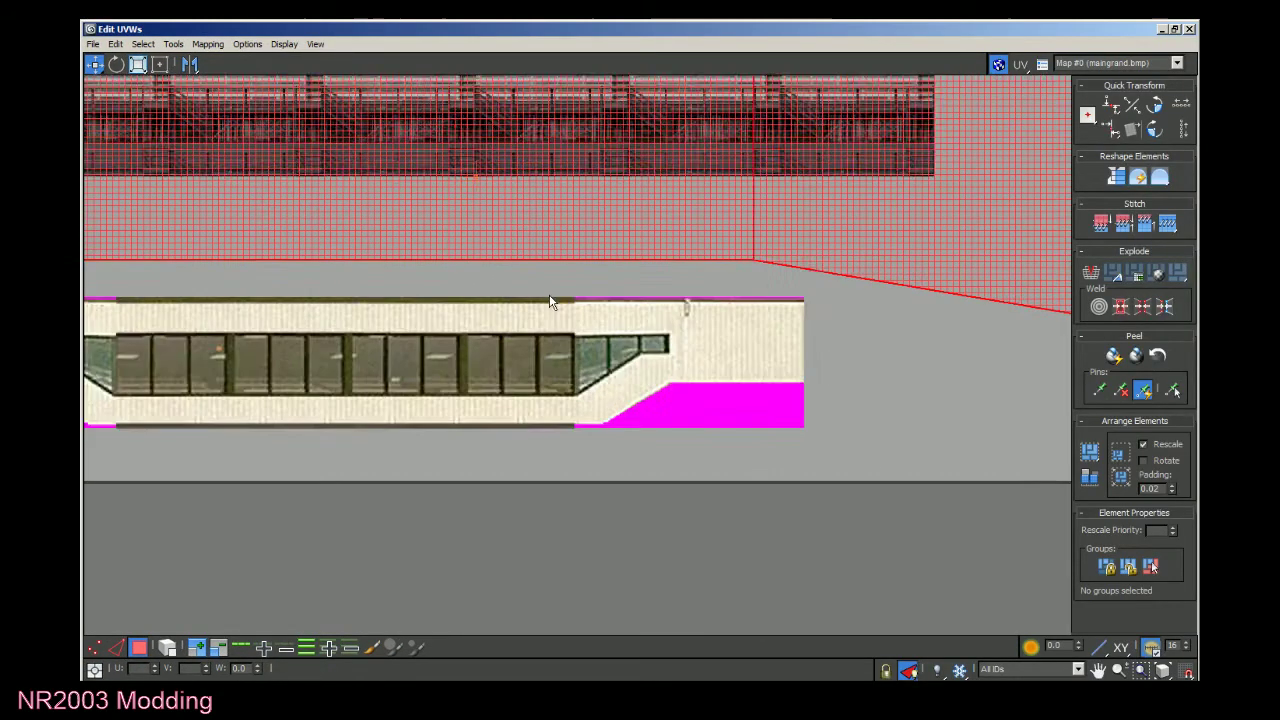
{"action": "left_click", "coordinate": [138, 63]}
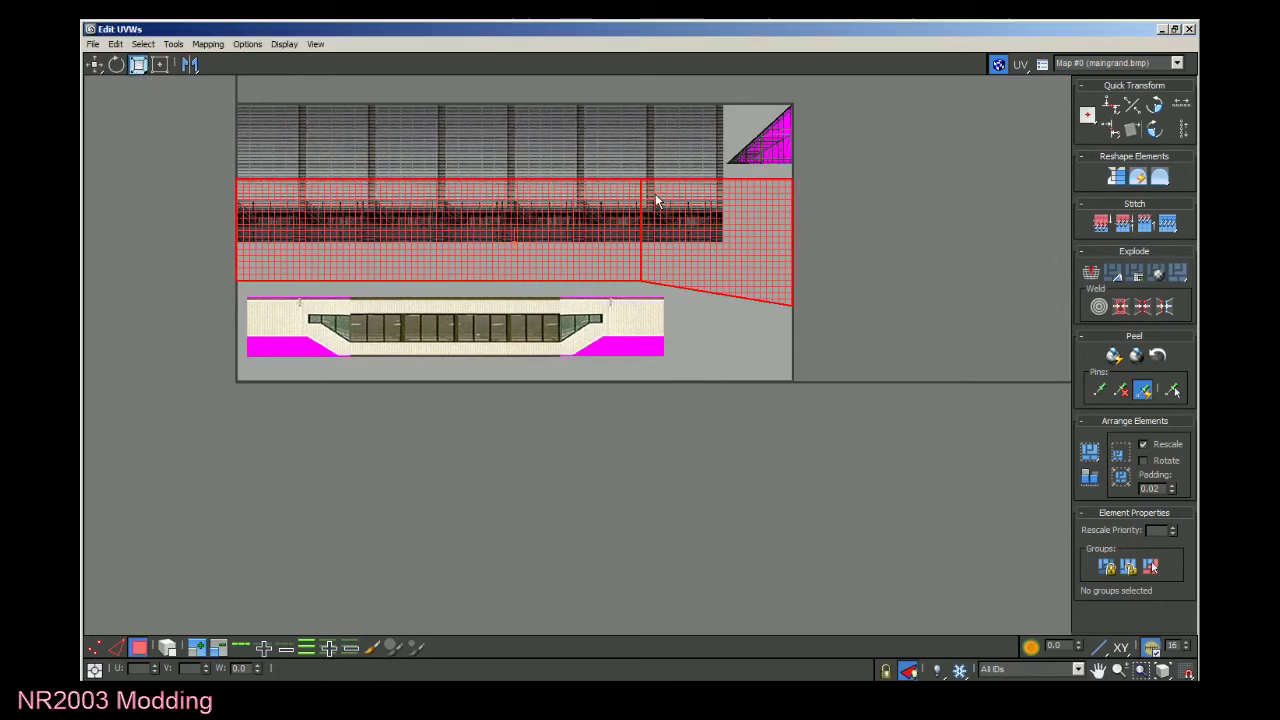
{"action": "left_click_drag", "start_coordinate": [651, 200], "coordinate": [601, 358]}
{"action": "left_click", "coordinate": [94, 63]}
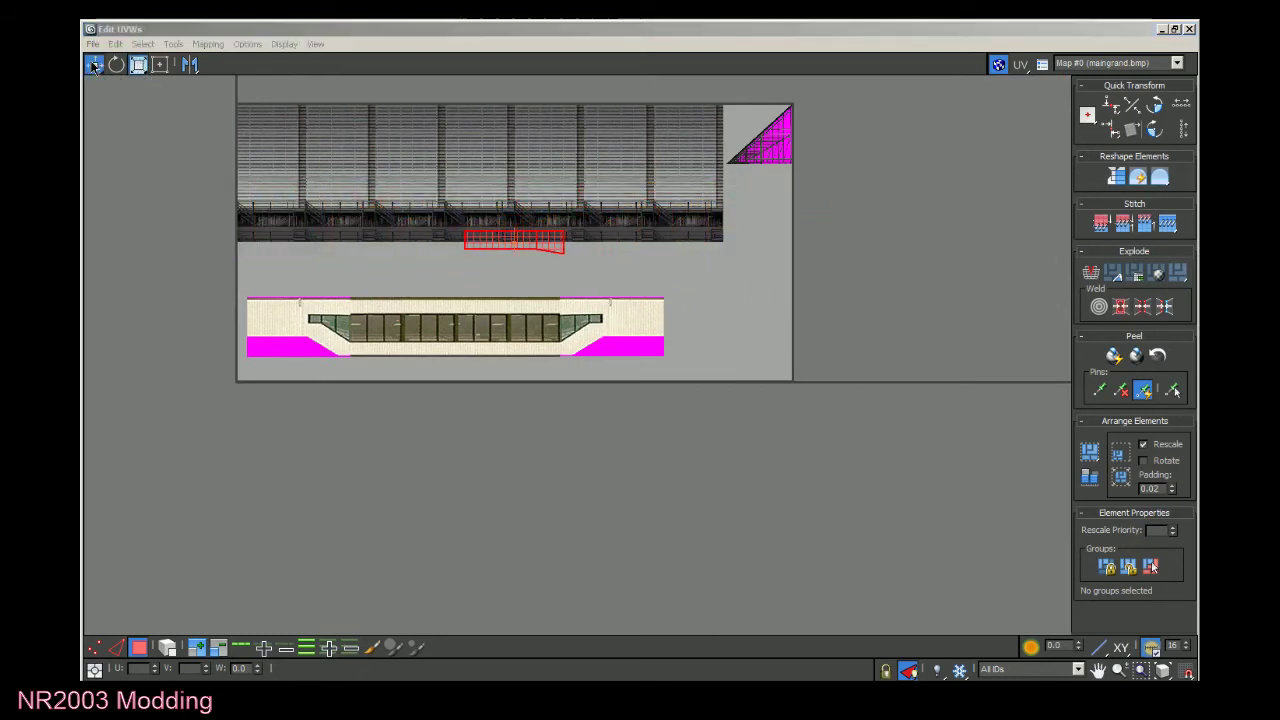
{"action": "left_click_drag", "start_coordinate": [531, 241], "coordinate": [323, 335]}
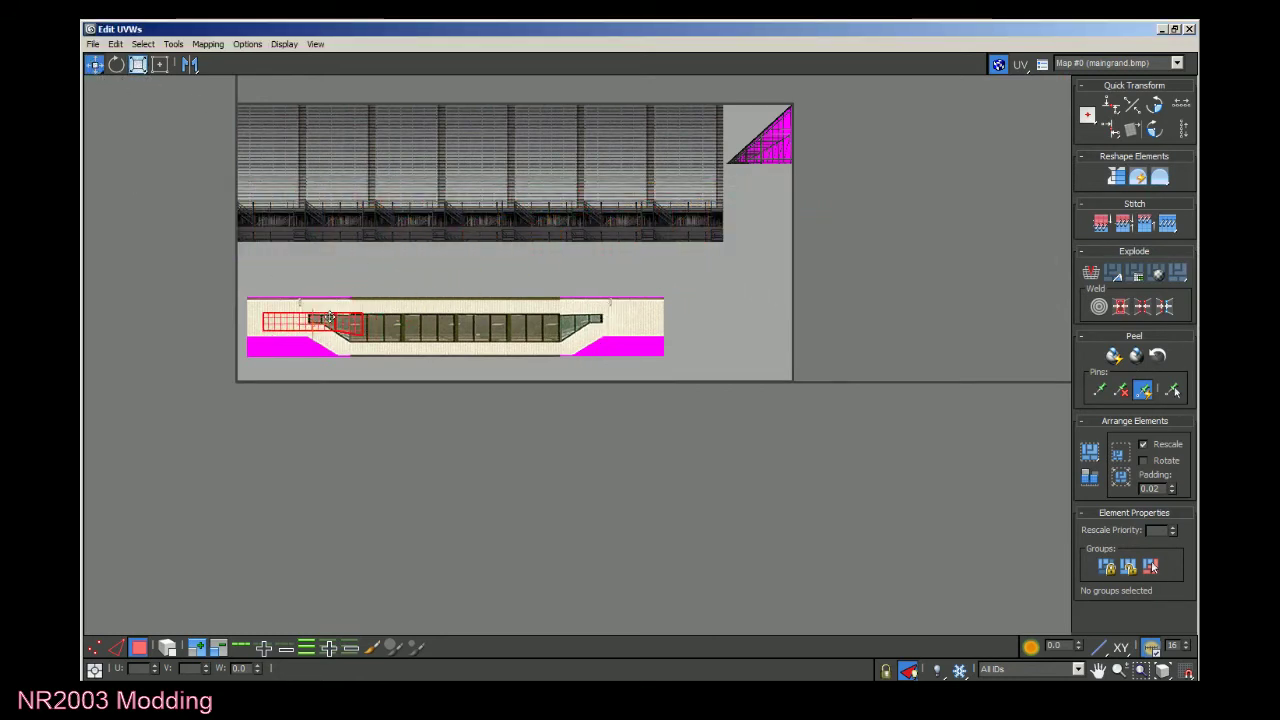
Scale the end wall's UV faces down slightly more and move them into the upper left corner of the beige wall texture.
{"action": "scroll", "coordinate": [323, 335], "scroll_direction": "up", "scroll_amount": 5}
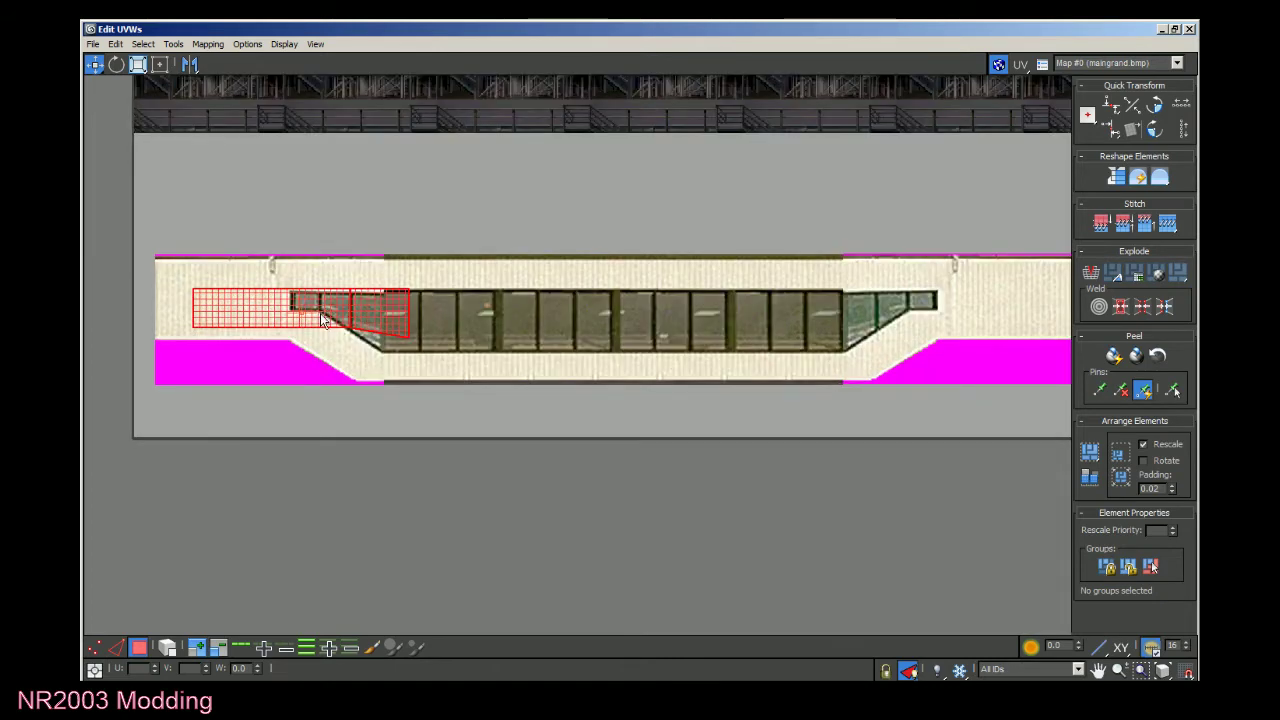
{"action": "scroll", "coordinate": [291, 312], "scroll_direction": "up", "scroll_amount": 1}
{"action": "scroll", "coordinate": [291, 312], "scroll_direction": "down", "scroll_amount": 1}
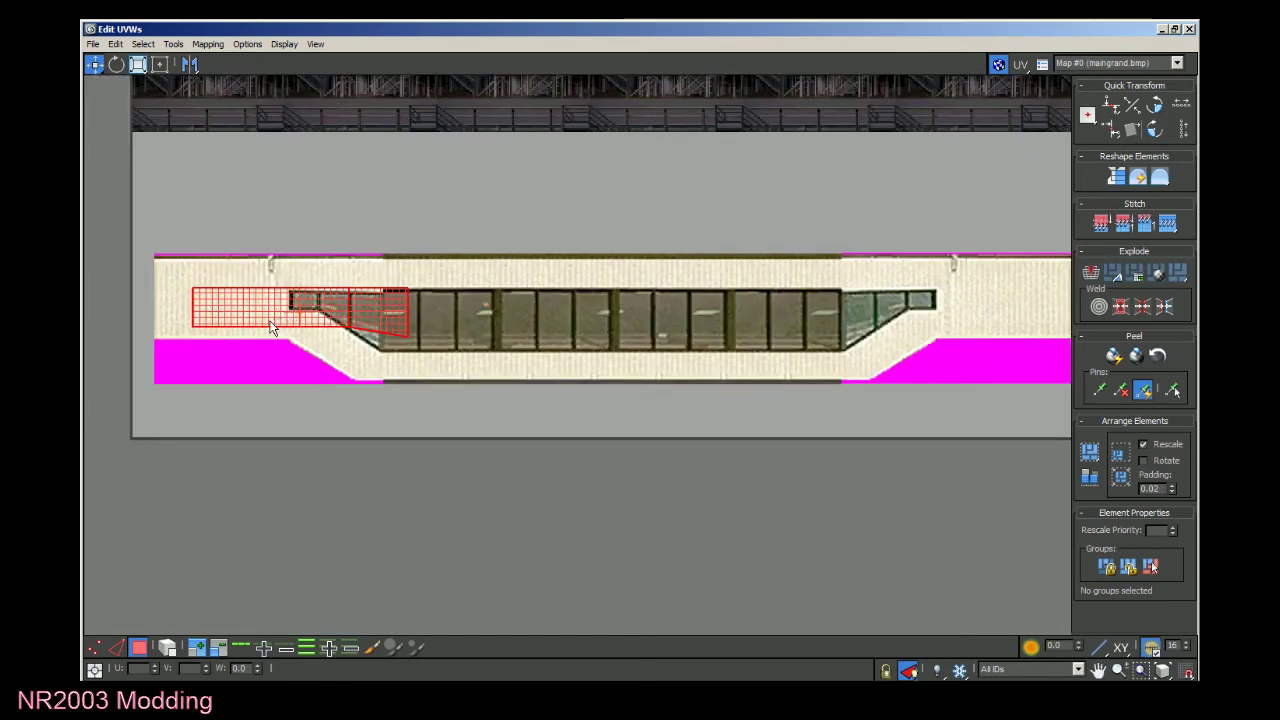
{"action": "scroll", "coordinate": [268, 316], "scroll_direction": "up", "scroll_amount": 1}
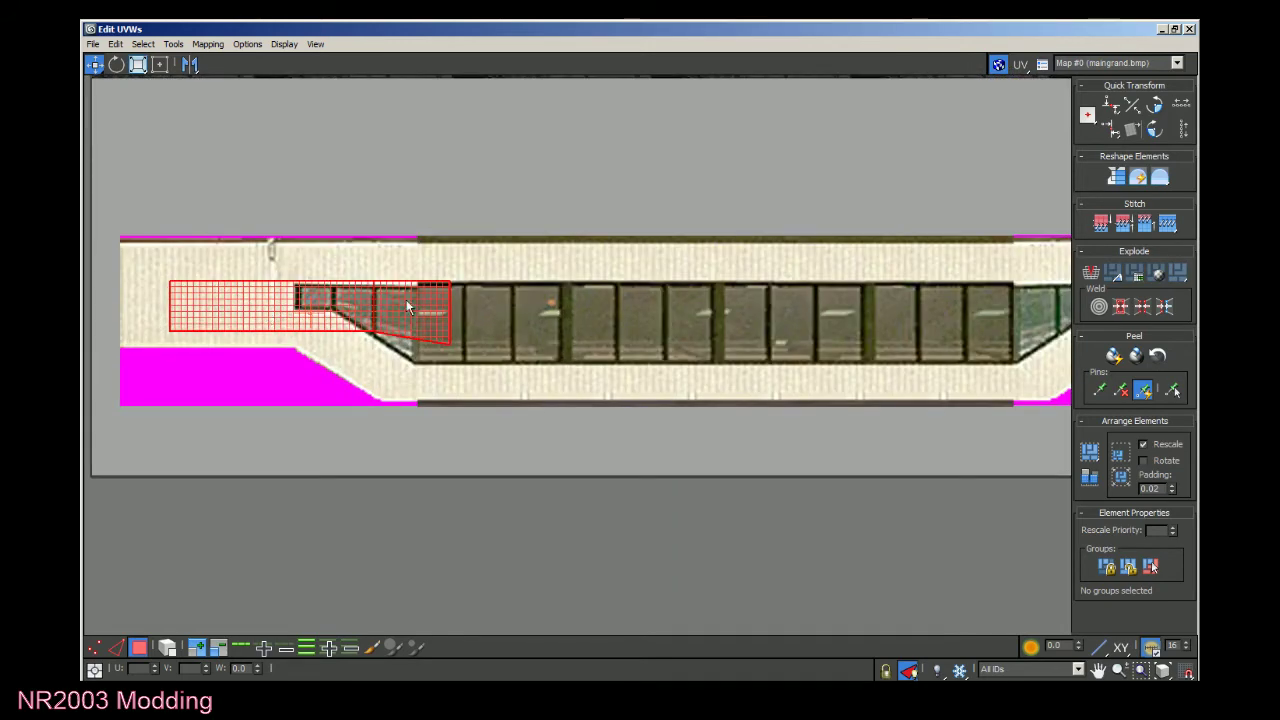
{"action": "scroll", "coordinate": [280, 320], "scroll_direction": "down", "scroll_amount": 1}
{"action": "scroll", "coordinate": [300, 332], "scroll_direction": "up", "scroll_amount": 2}
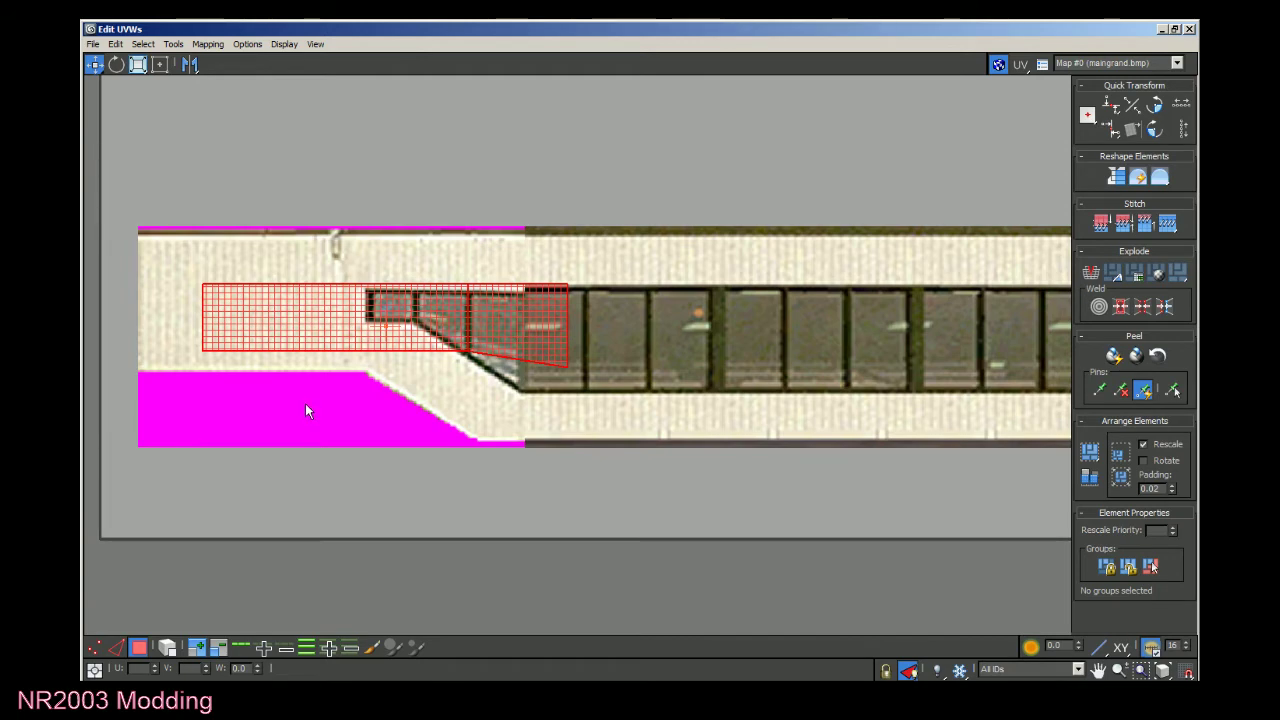
{"action": "scroll", "coordinate": [316, 330], "scroll_direction": "up", "scroll_amount": 1}
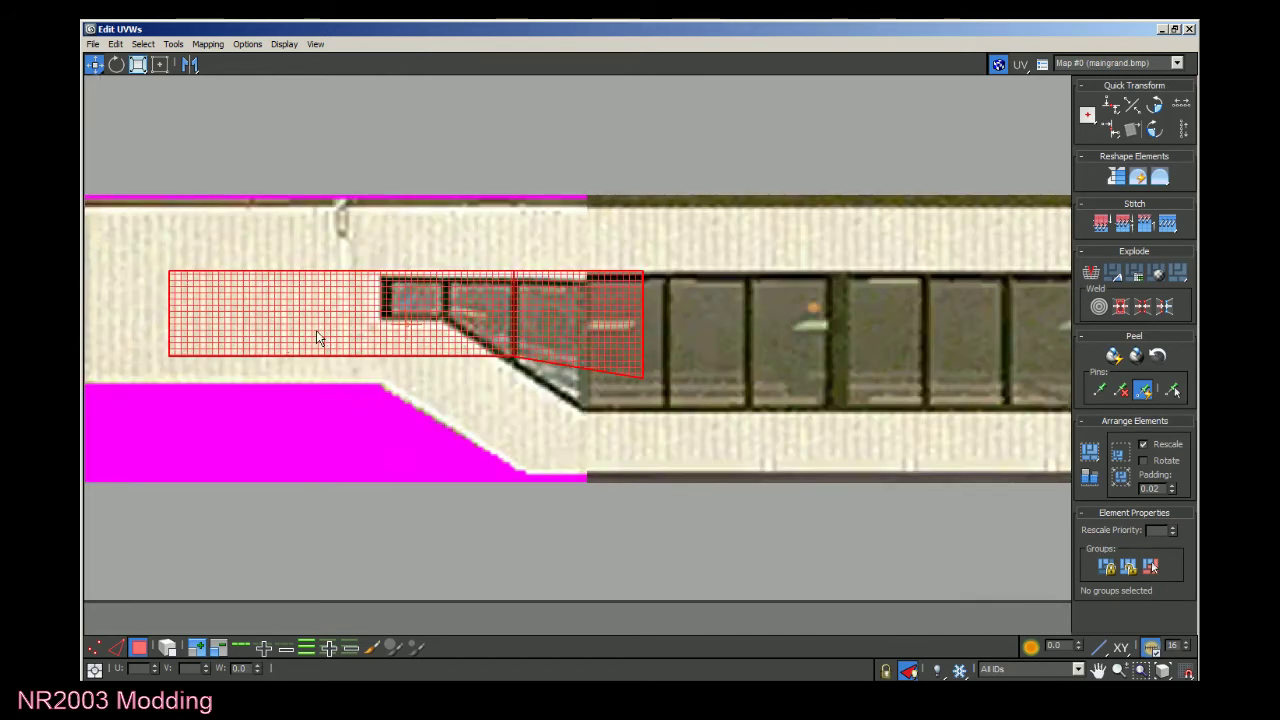
{"action": "scroll", "coordinate": [414, 340], "scroll_direction": "down", "scroll_amount": 1}
{"action": "scroll", "coordinate": [345, 325], "scroll_direction": "up", "scroll_amount": 1}
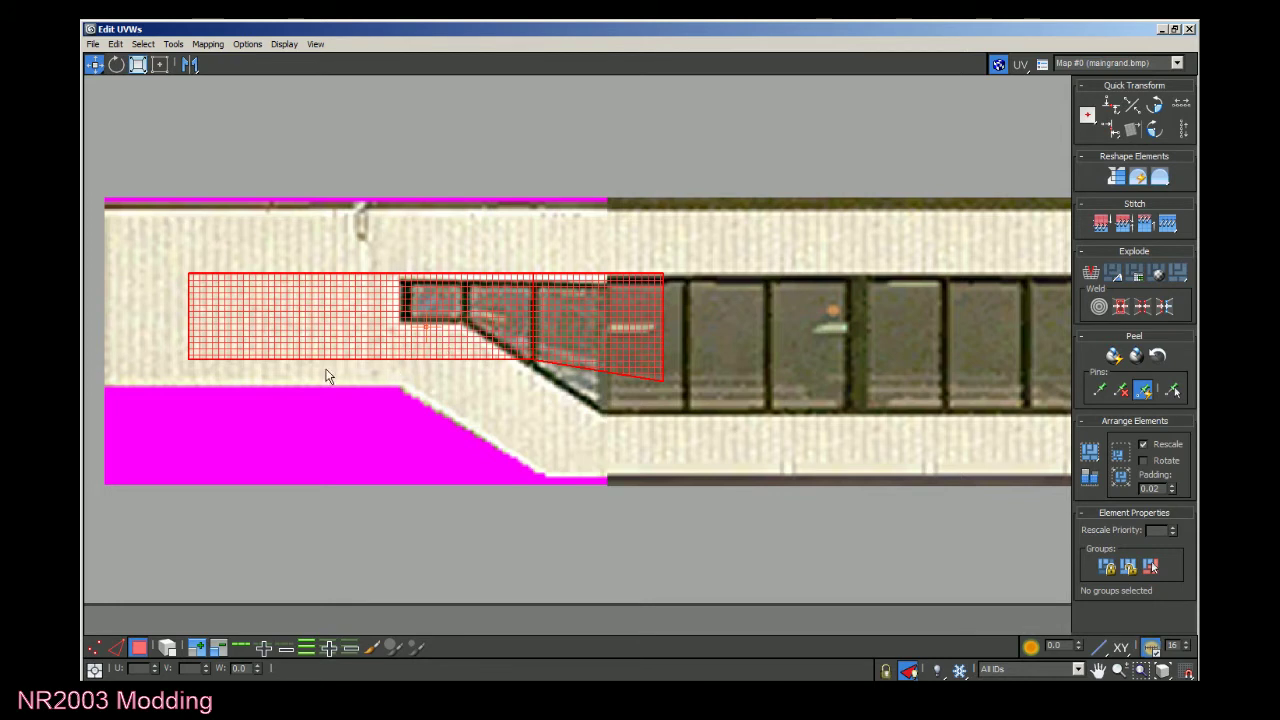
{"action": "left_click", "coordinate": [141, 68]}
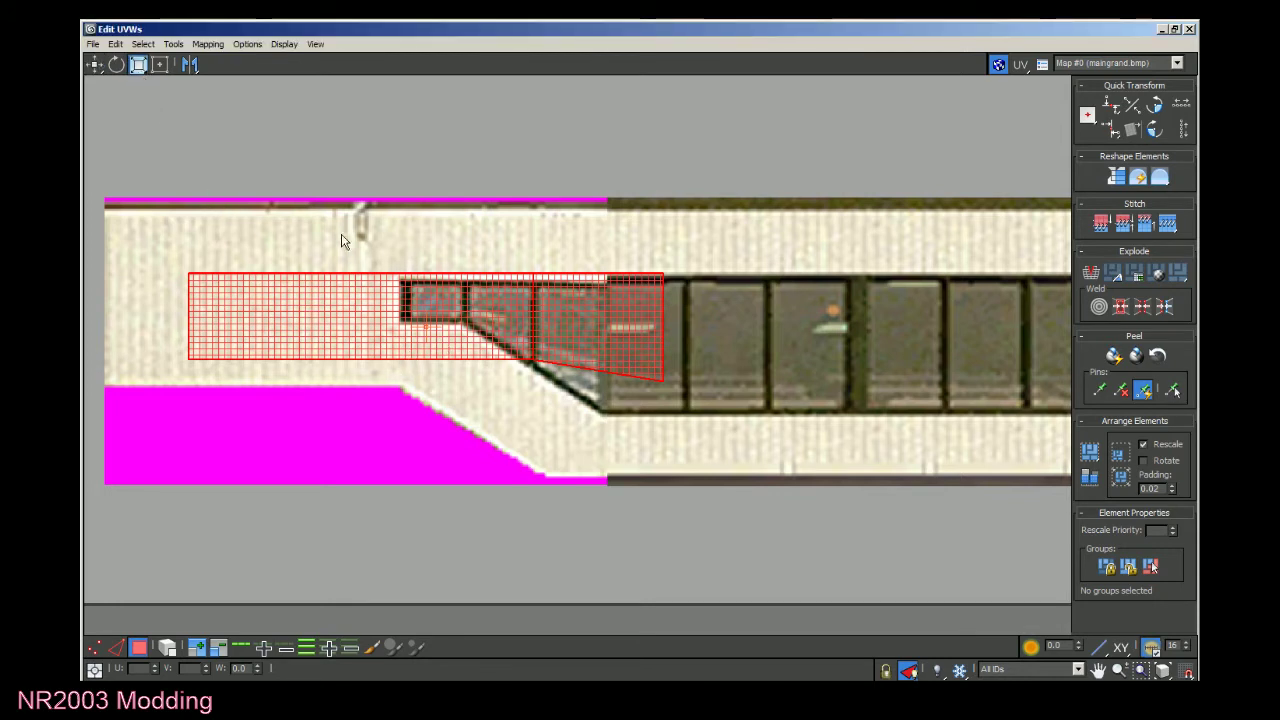
{"action": "left_click_drag", "start_coordinate": [396, 300], "coordinate": [284, 249]}
{"action": "left_click", "coordinate": [95, 64]}
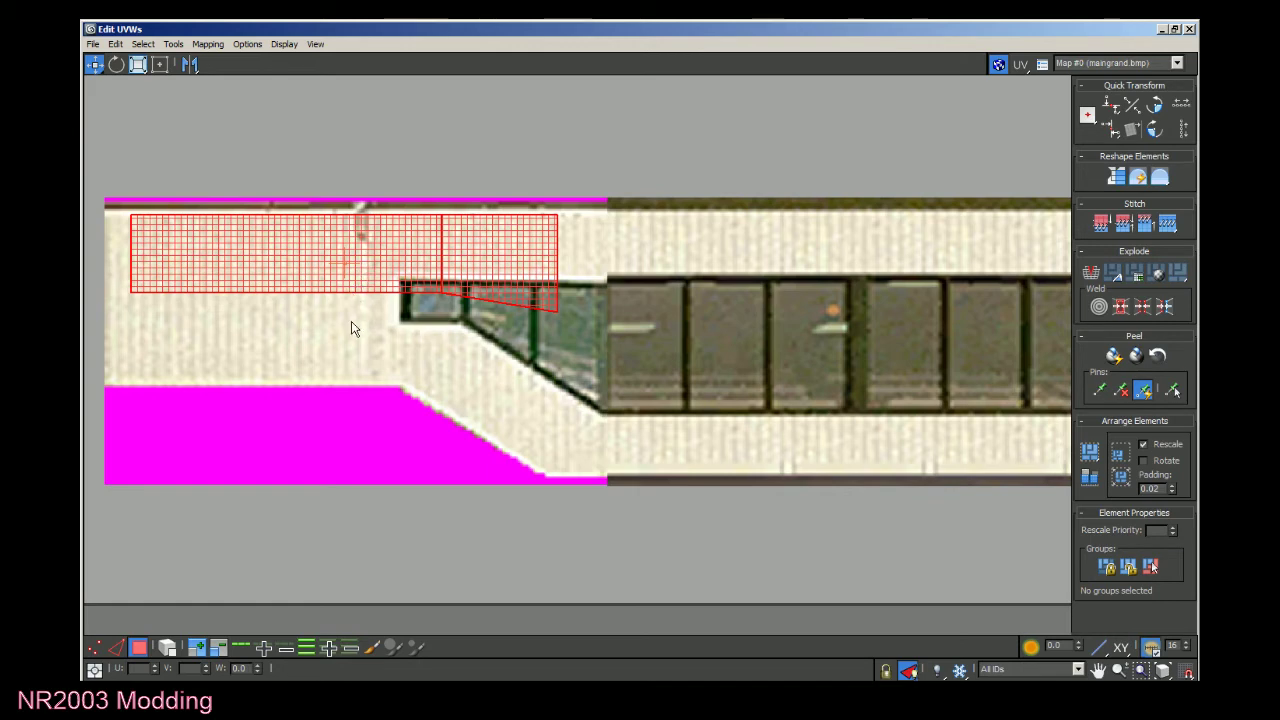
Show the UVs of all faces and examine how the opposite end wall's mapping meets the window wall's edge.
{"action": "scroll", "coordinate": [351, 329], "scroll_direction": "down", "scroll_amount": 5}
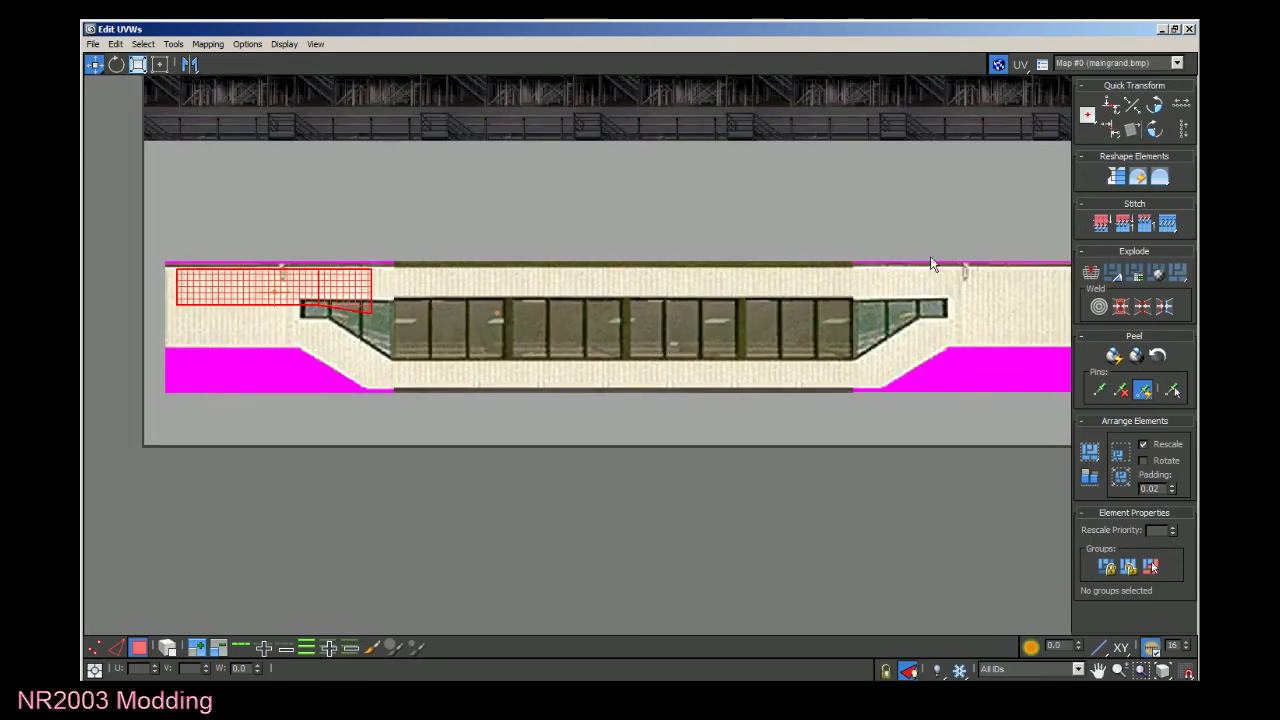
{"action": "left_click", "coordinate": [908, 671]}
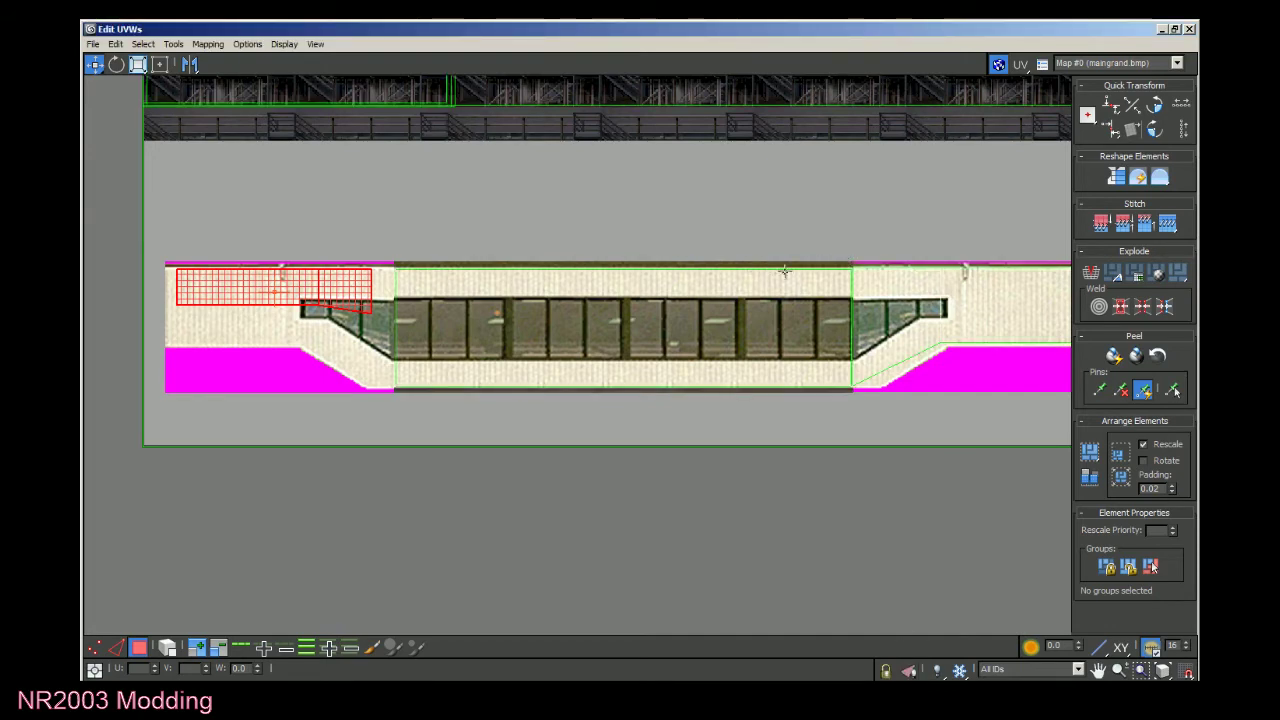
{"action": "scroll", "coordinate": [1040, 263], "scroll_direction": "down", "scroll_amount": 2}
{"action": "scroll", "coordinate": [1022, 268], "scroll_direction": "up", "scroll_amount": 4}
{"action": "scroll", "coordinate": [814, 251], "scroll_direction": "up", "scroll_amount": 2}
{"action": "scroll", "coordinate": [586, 323], "scroll_direction": "up", "scroll_amount": 2}
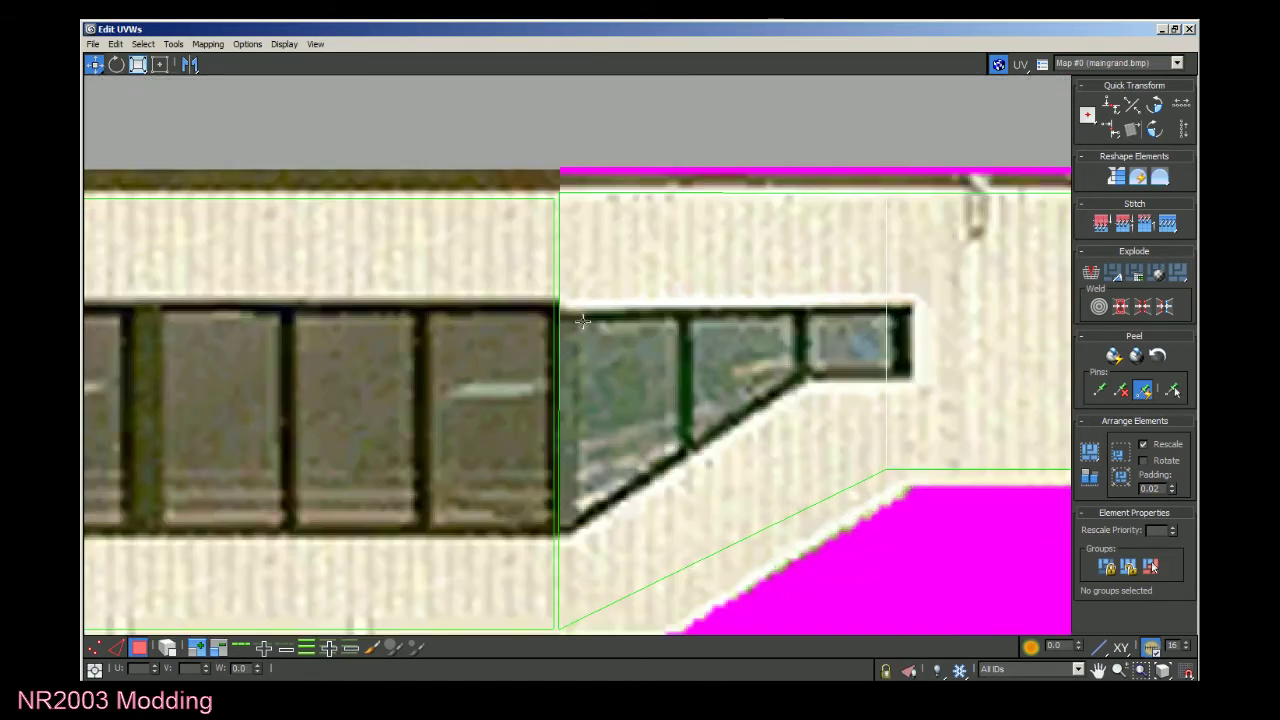
{"action": "scroll", "coordinate": [443, 262], "scroll_direction": "down", "scroll_amount": 1}
{"action": "scroll", "coordinate": [443, 262], "scroll_direction": "down", "scroll_amount": 1}
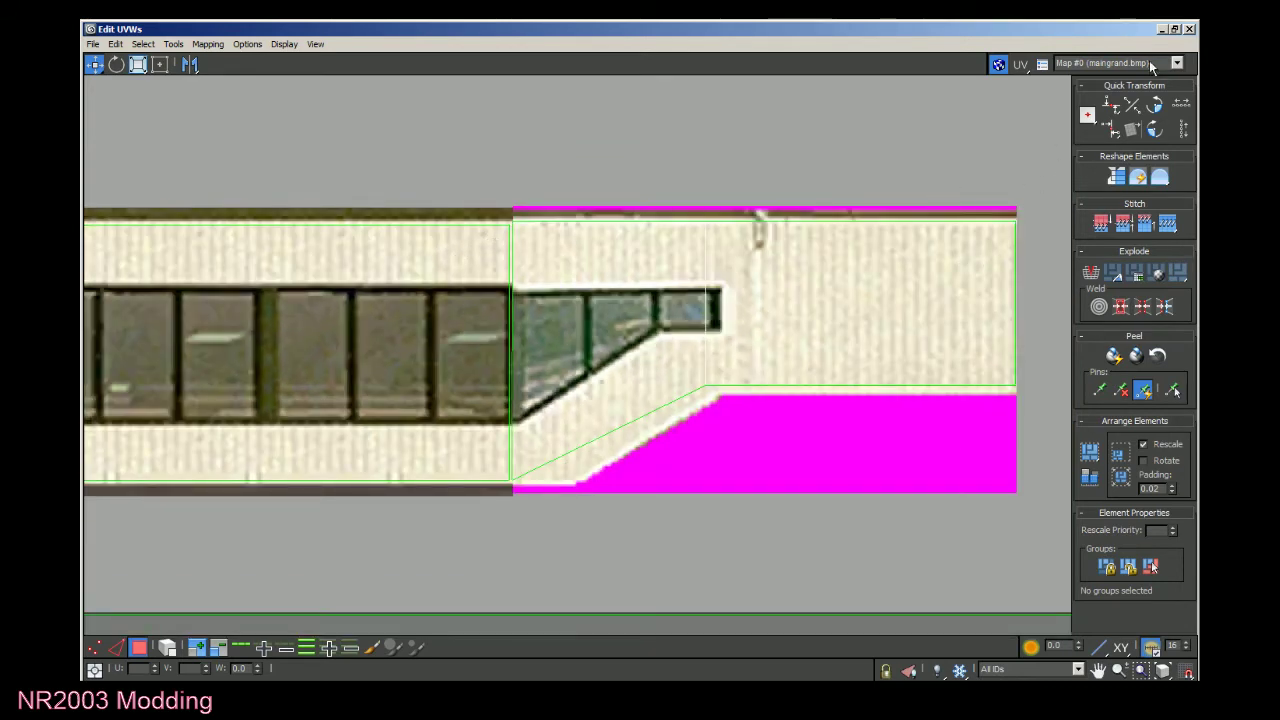
Switch to vertex selection, select the window wall's upper right corner UV vertex, and open its V coordinate for editing.
{"action": "left_click", "coordinate": [1175, 29]}
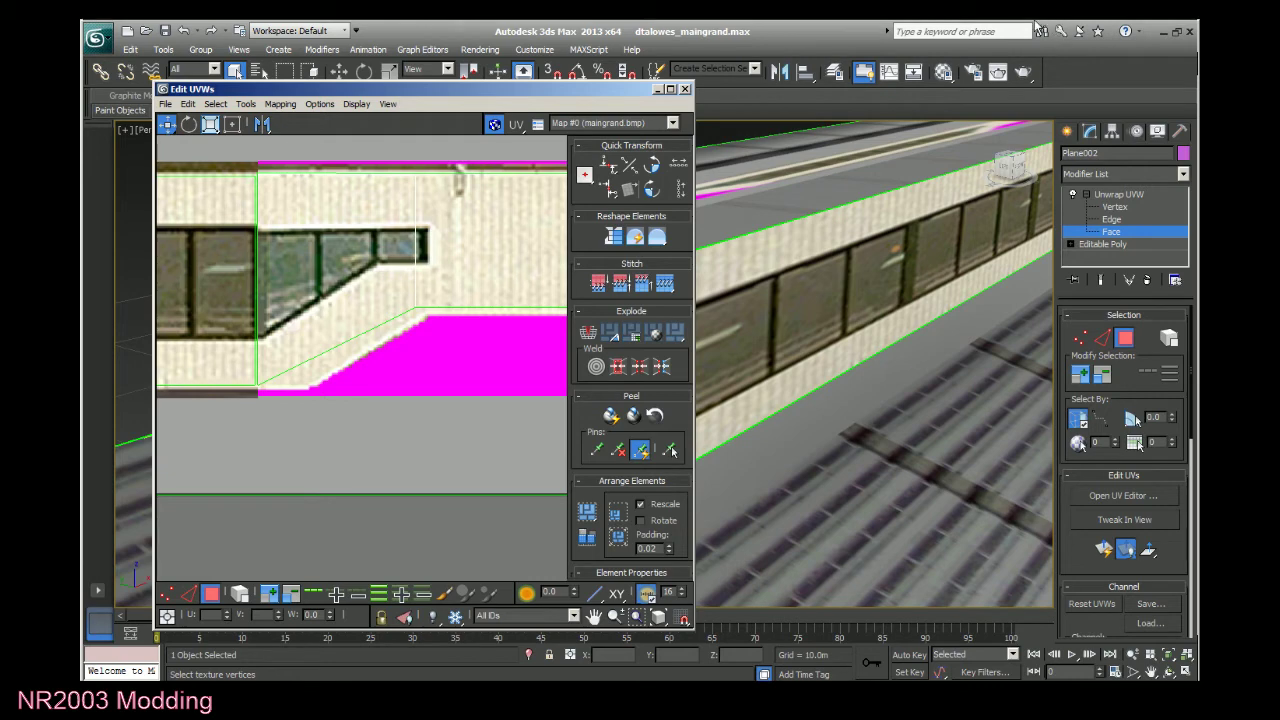
{"action": "left_click_drag", "start_coordinate": [639, 92], "coordinate": [674, 94]}
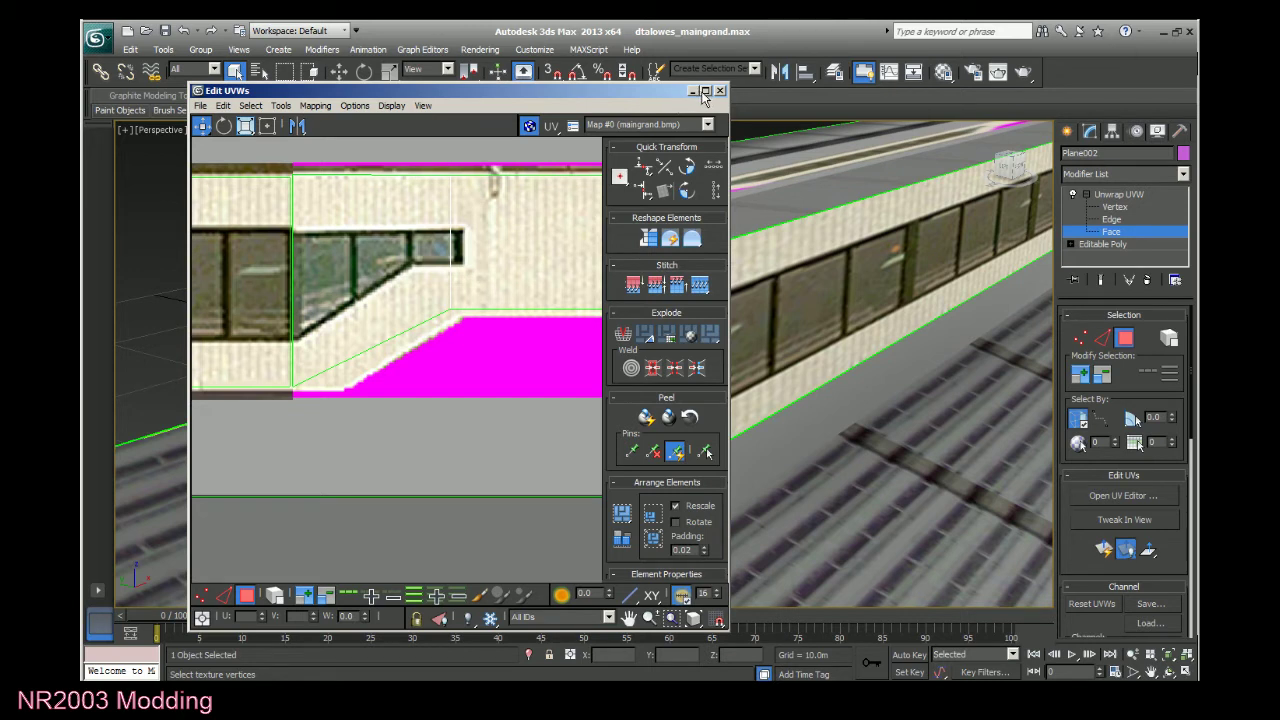
{"action": "left_click", "coordinate": [1112, 207]}
{"action": "left_click", "coordinate": [707, 90]}
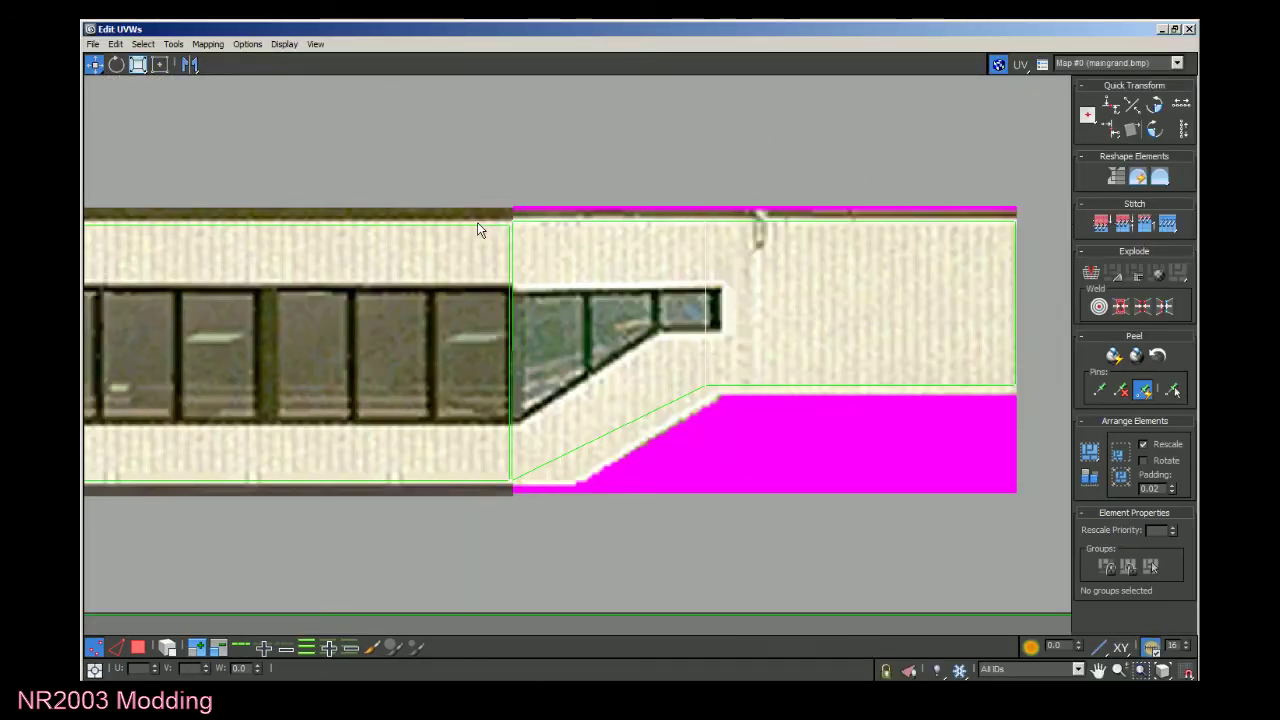
{"action": "scroll", "coordinate": [477, 222], "scroll_direction": "up", "scroll_amount": 3}
{"action": "left_click_drag", "start_coordinate": [563, 238], "coordinate": [565, 255]}
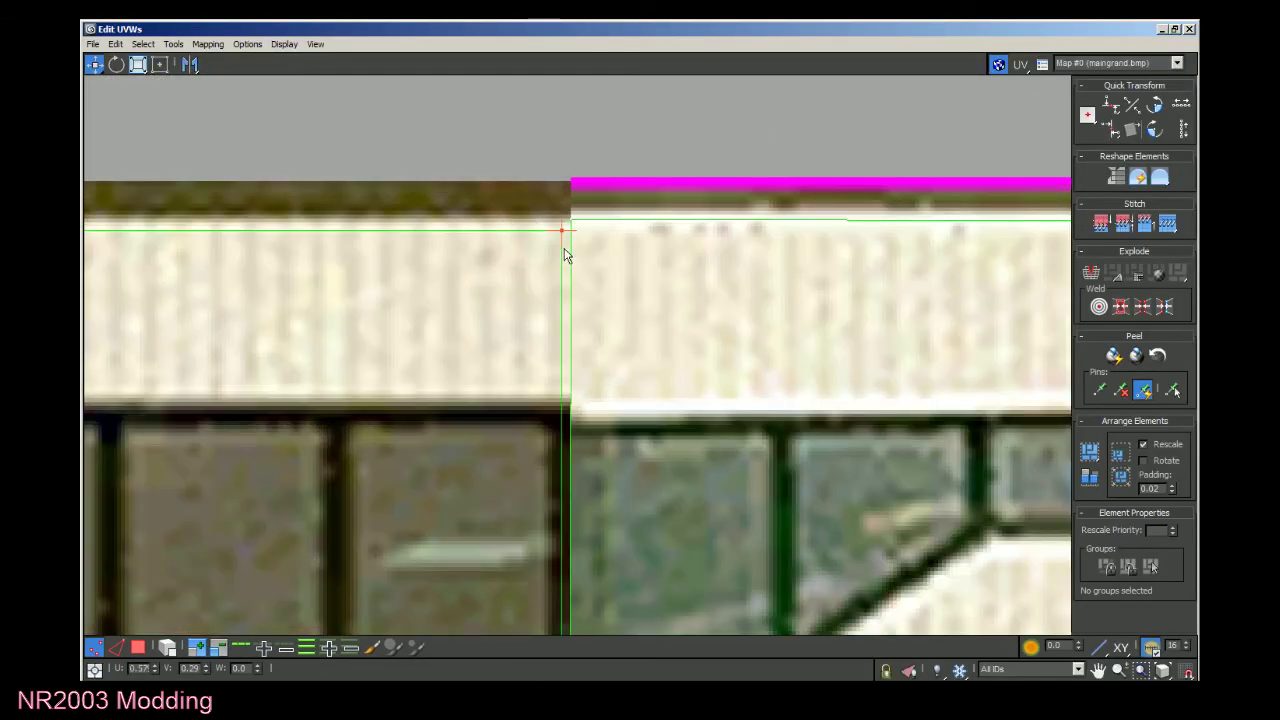
{"action": "left_click", "coordinate": [191, 668]}
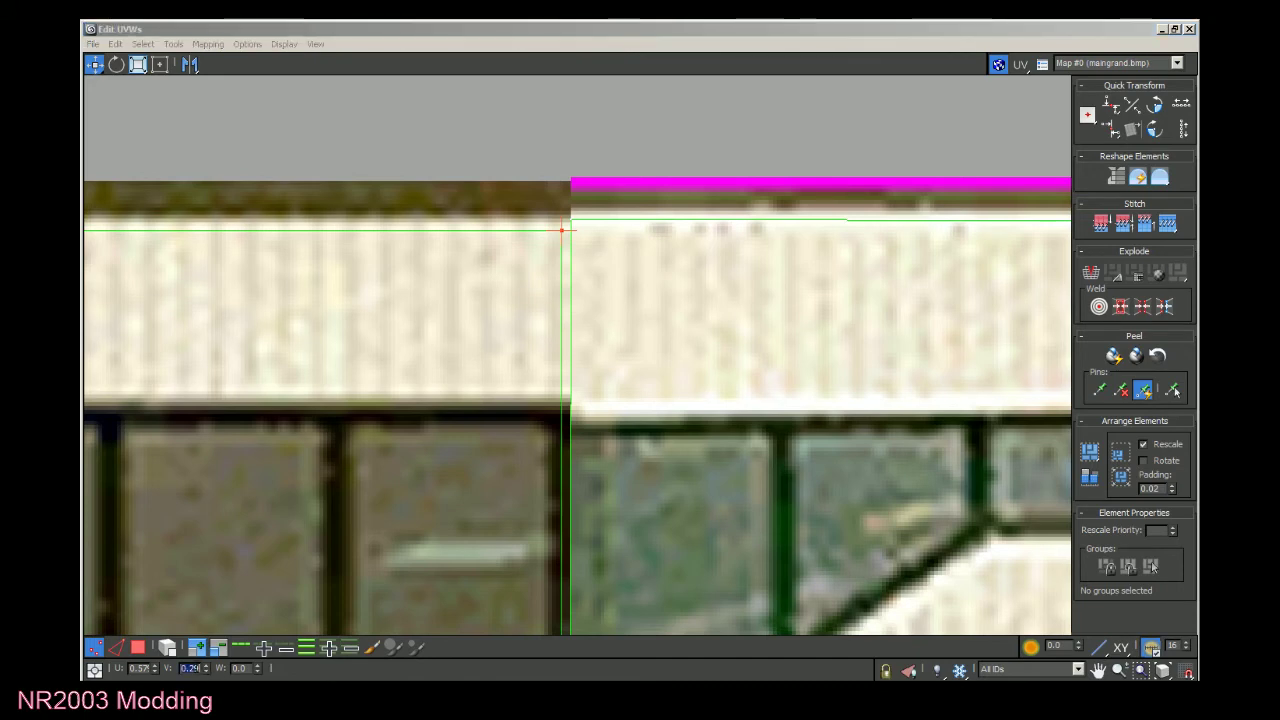
{"action": "scroll", "coordinate": [549, 176], "scroll_direction": "down", "scroll_amount": 5}
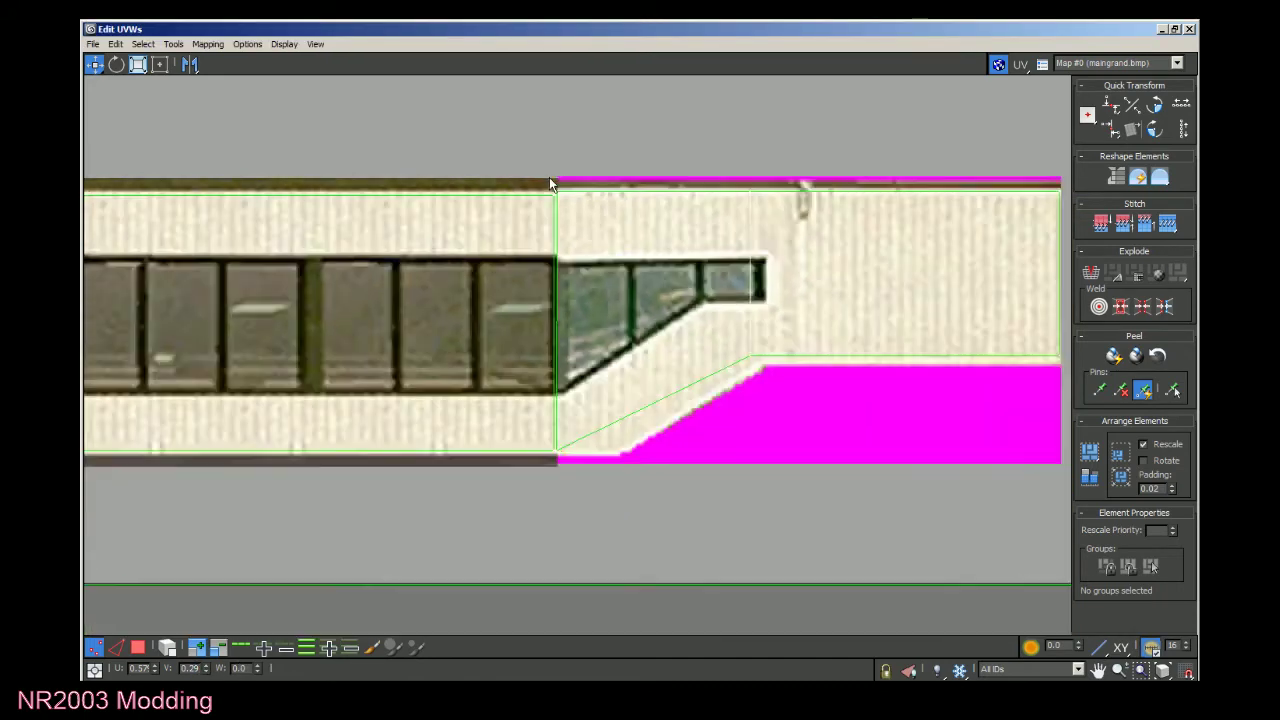
Select the mapped end wall's upper corner UV vertex beside the window wall for comparison.
{"action": "left_click_drag", "start_coordinate": [808, 120], "coordinate": [549, 208]}
{"action": "scroll", "coordinate": [549, 208], "scroll_direction": "up", "scroll_amount": 3}
{"action": "scroll", "coordinate": [566, 202], "scroll_direction": "down", "scroll_amount": 1}
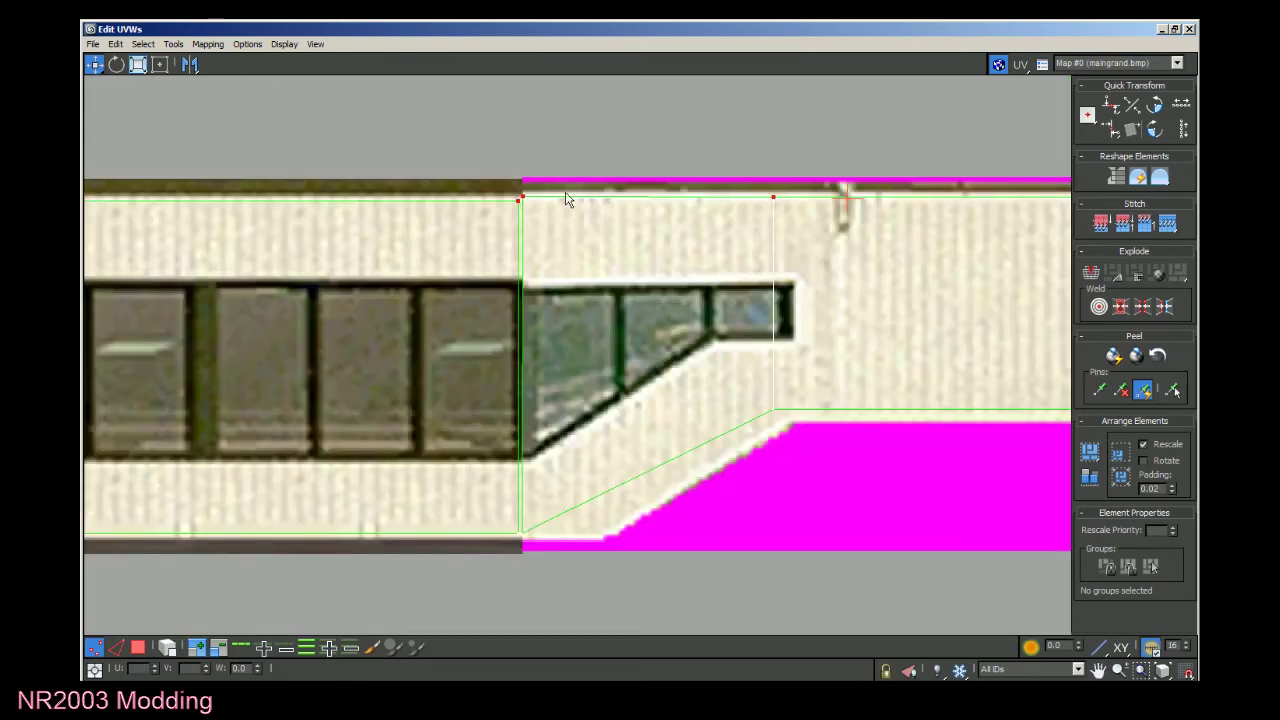
{"action": "scroll", "coordinate": [566, 202], "scroll_direction": "up", "scroll_amount": 3}
{"action": "left_click", "coordinate": [542, 186]}
{"action": "left_click_drag", "start_coordinate": [452, 207], "coordinate": [455, 211]}
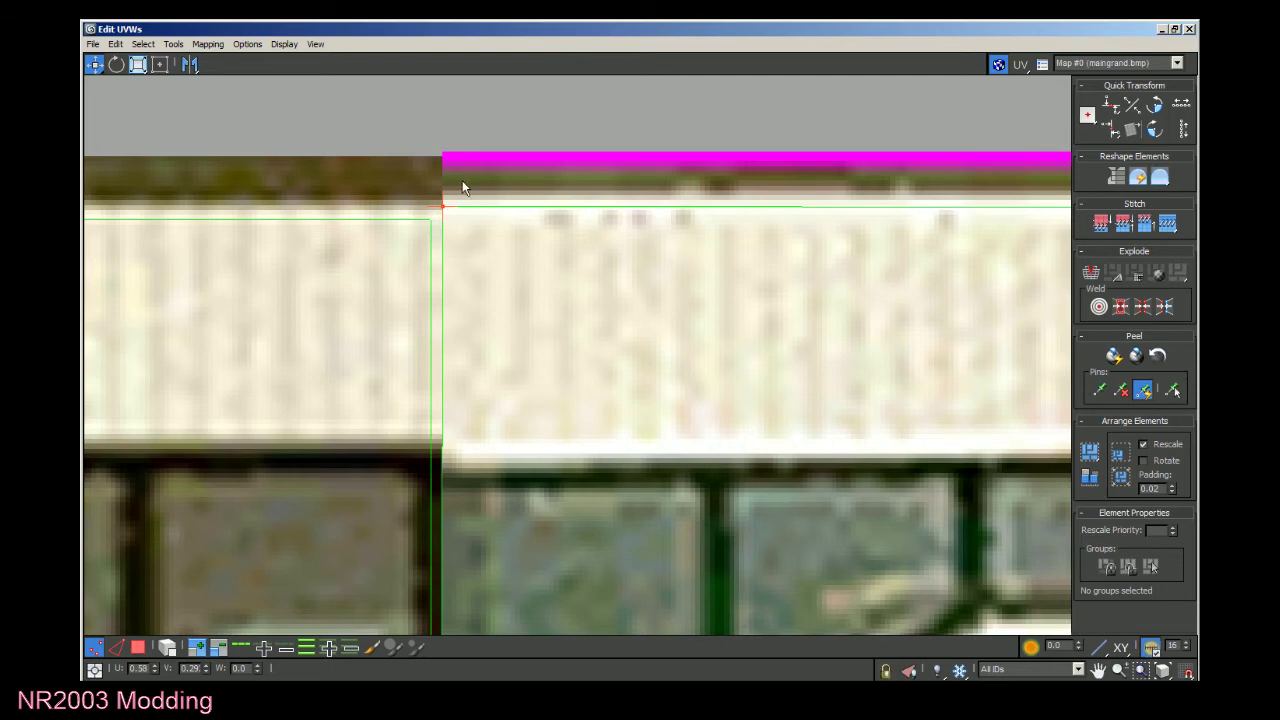
Move both outer upper corner UV vertices of the end wall down to the level of the window wall's top edge.
{"action": "scroll", "coordinate": [406, 193], "scroll_direction": "down", "scroll_amount": 3}
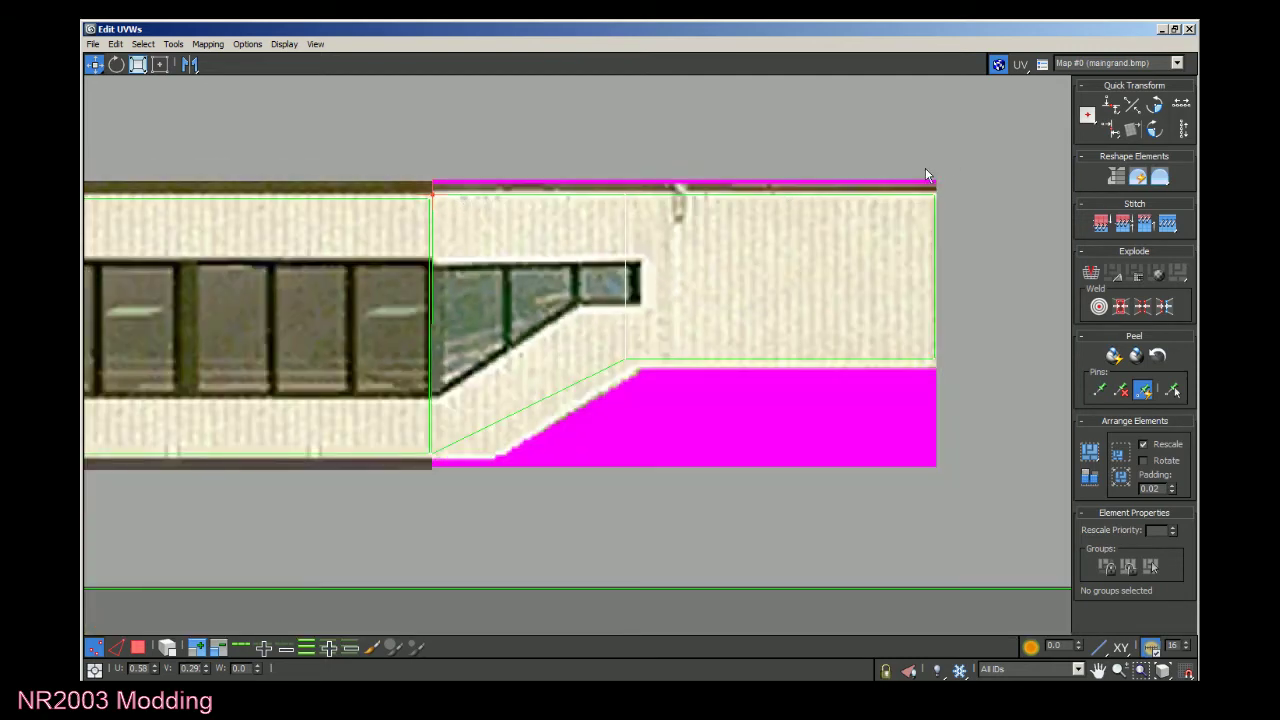
{"action": "left_click", "coordinate": [928, 193]}
{"action": "scroll", "coordinate": [410, 188], "scroll_direction": "up", "scroll_amount": 5}
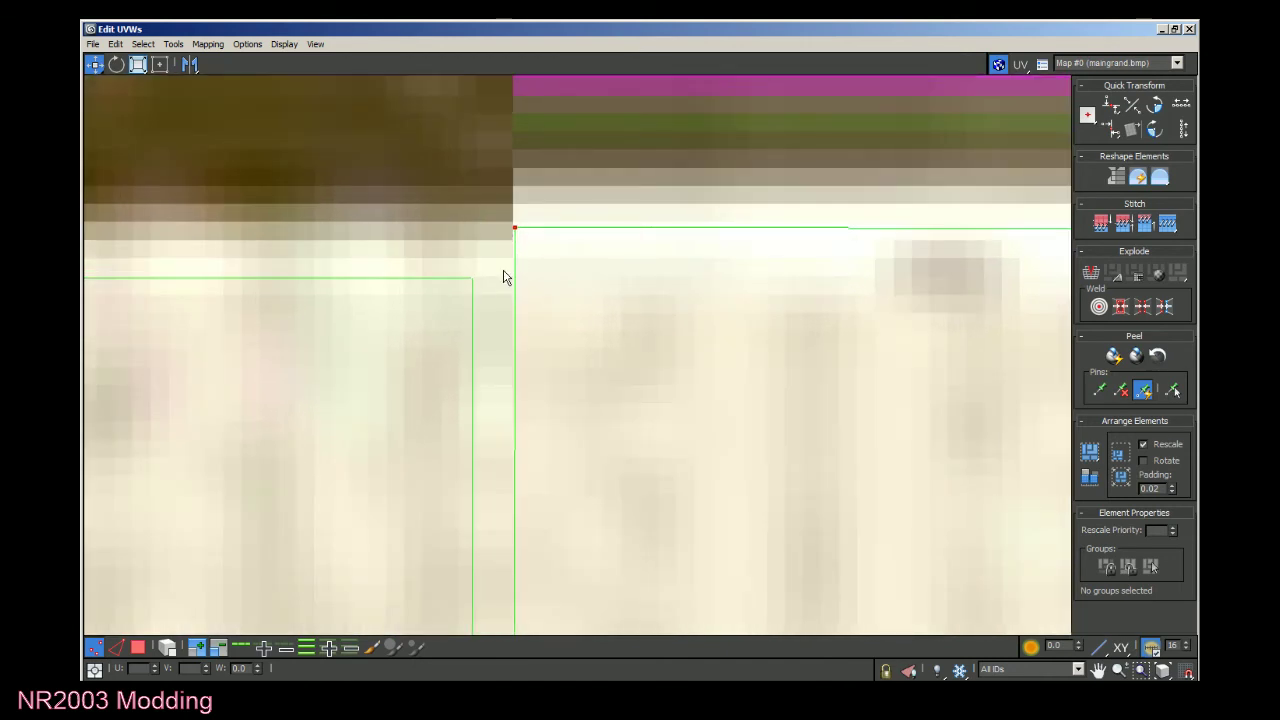
{"action": "left_click_drag", "start_coordinate": [513, 230], "coordinate": [513, 279]}
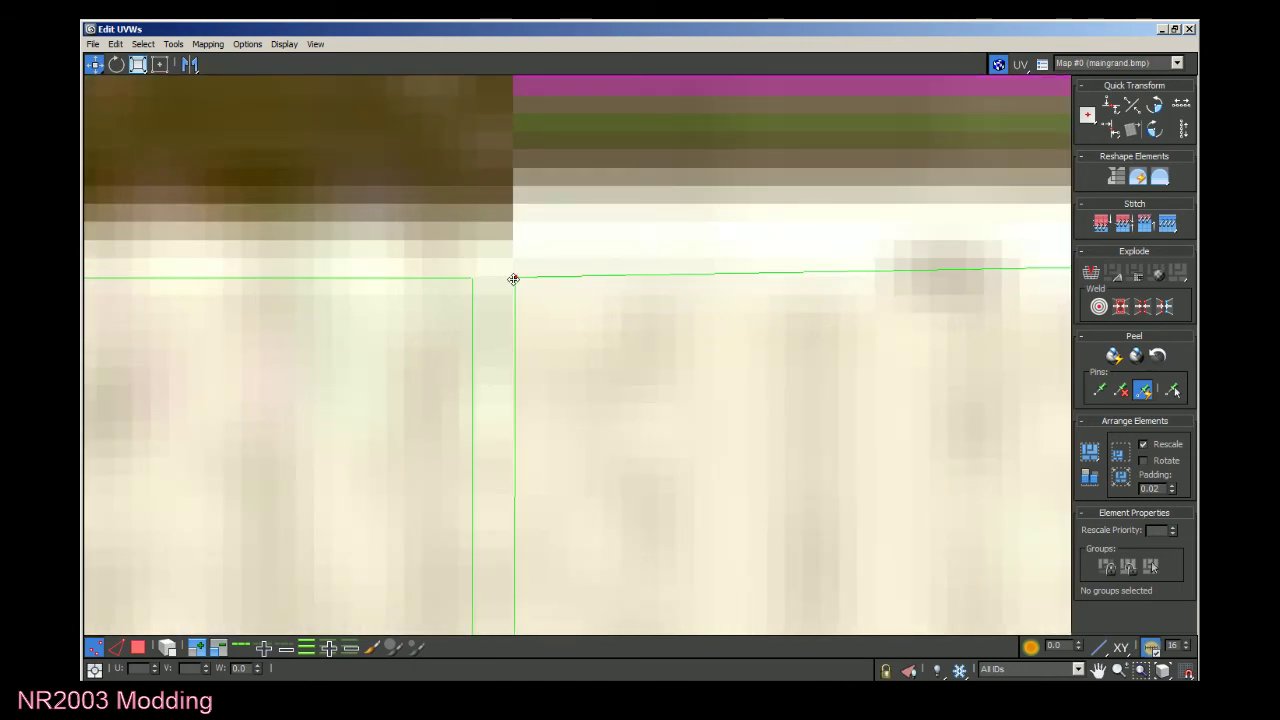
{"action": "scroll", "coordinate": [537, 347], "scroll_direction": "down", "scroll_amount": 3}
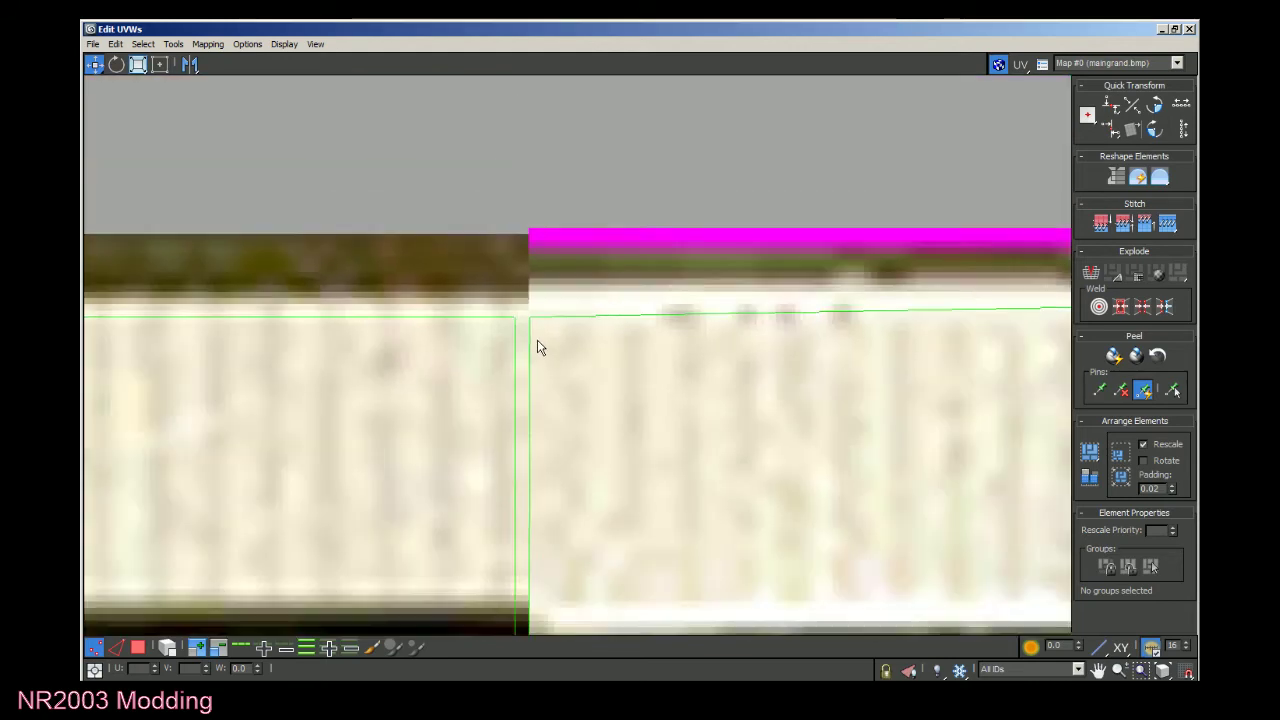
{"action": "scroll", "coordinate": [537, 347], "scroll_direction": "down", "scroll_amount": 4}
{"action": "scroll", "coordinate": [810, 350], "scroll_direction": "up", "scroll_amount": 2}
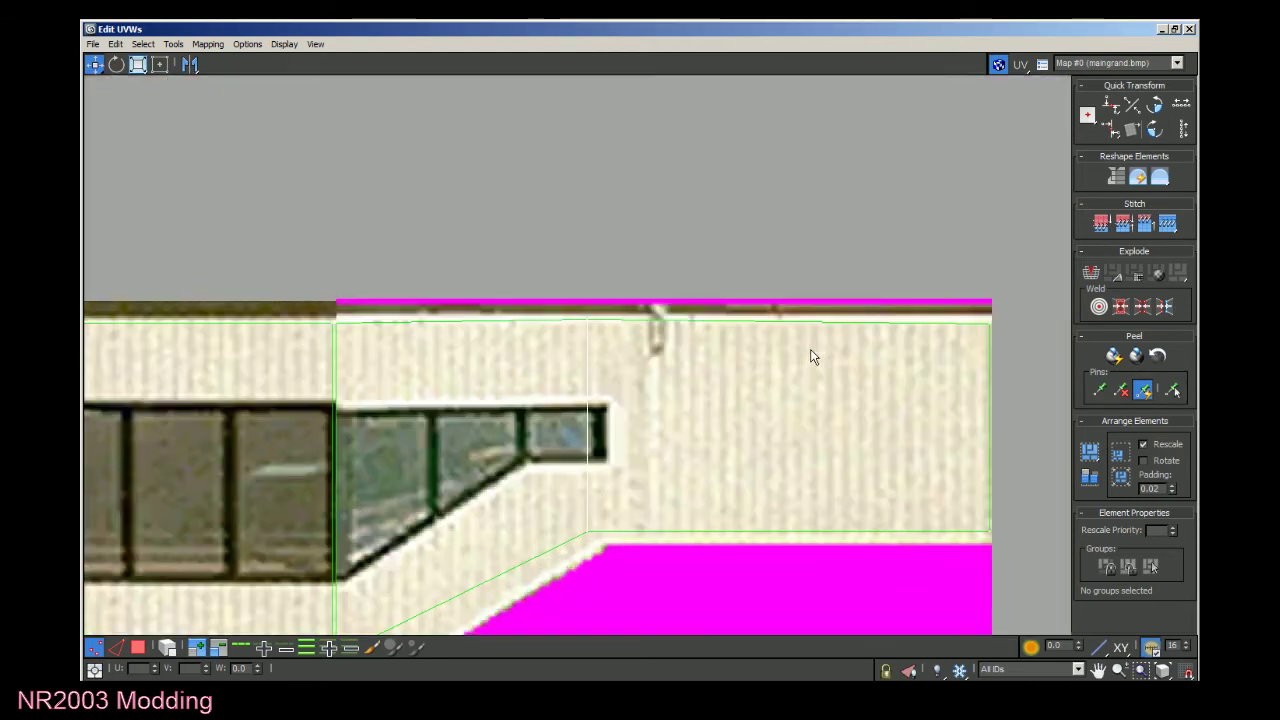
{"action": "scroll", "coordinate": [812, 357], "scroll_direction": "up", "scroll_amount": 1}
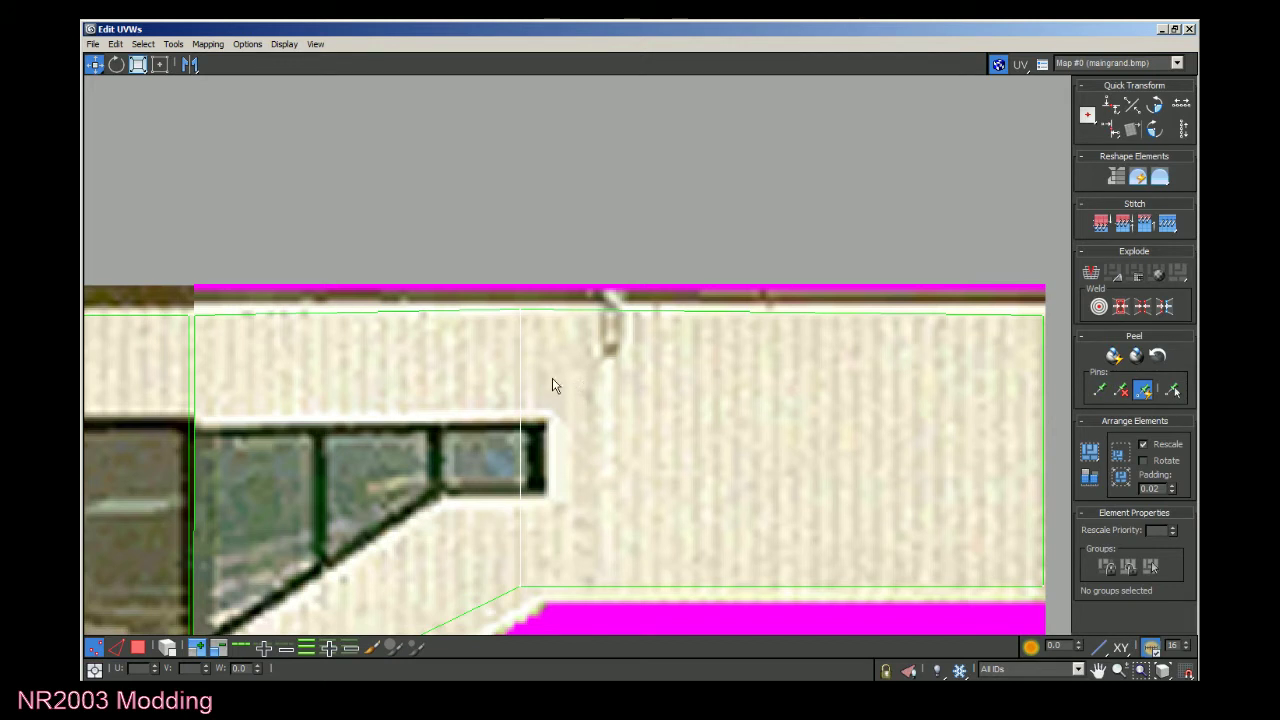
Level the mapped end wall's upper UV vertices with the top edge of the window wall.
{"action": "left_click_drag", "start_coordinate": [537, 377], "coordinate": [531, 371]}
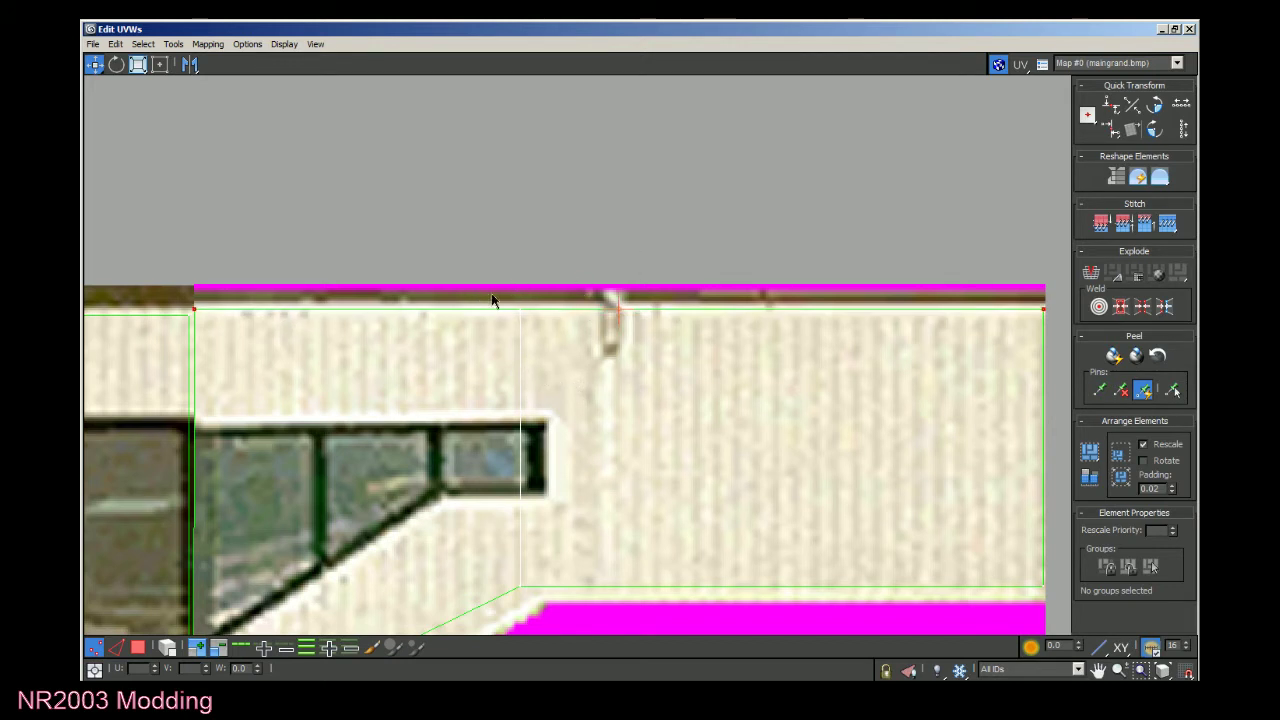
{"action": "scroll", "coordinate": [158, 290], "scroll_direction": "up", "scroll_amount": 2}
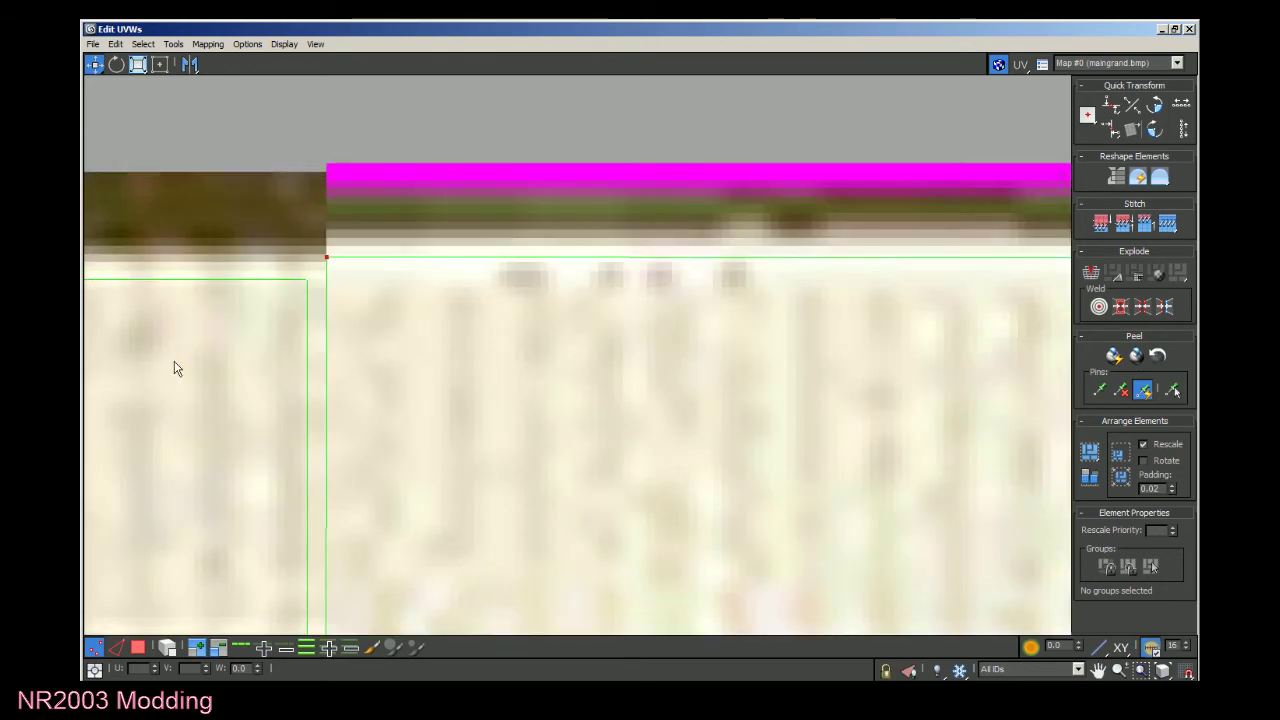
{"action": "scroll", "coordinate": [284, 303], "scroll_direction": "up", "scroll_amount": 2}
{"action": "left_click_drag", "start_coordinate": [374, 200], "coordinate": [378, 251]}
{"action": "scroll", "coordinate": [477, 320], "scroll_direction": "down", "scroll_amount": 5}
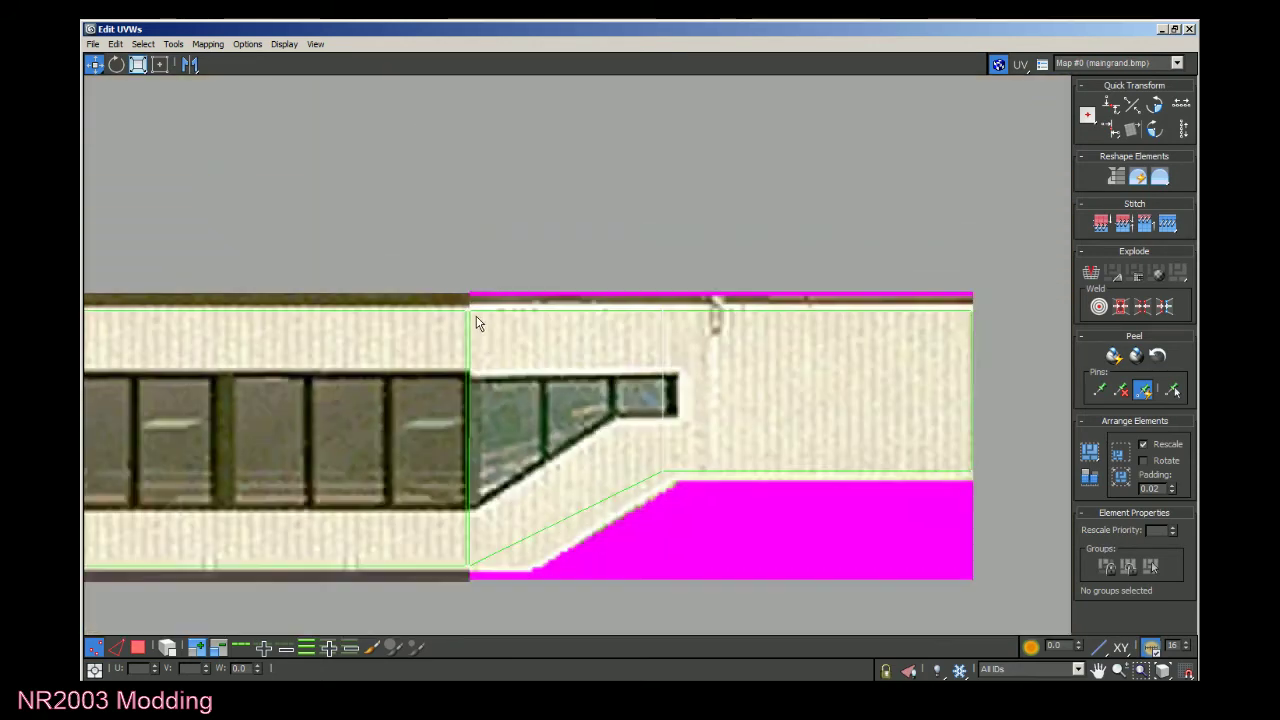
{"action": "scroll", "coordinate": [475, 320], "scroll_direction": "down", "scroll_amount": 4}
{"action": "scroll", "coordinate": [786, 360], "scroll_direction": "down", "scroll_amount": 1}
{"action": "scroll", "coordinate": [340, 400], "scroll_direction": "up", "scroll_amount": 2}
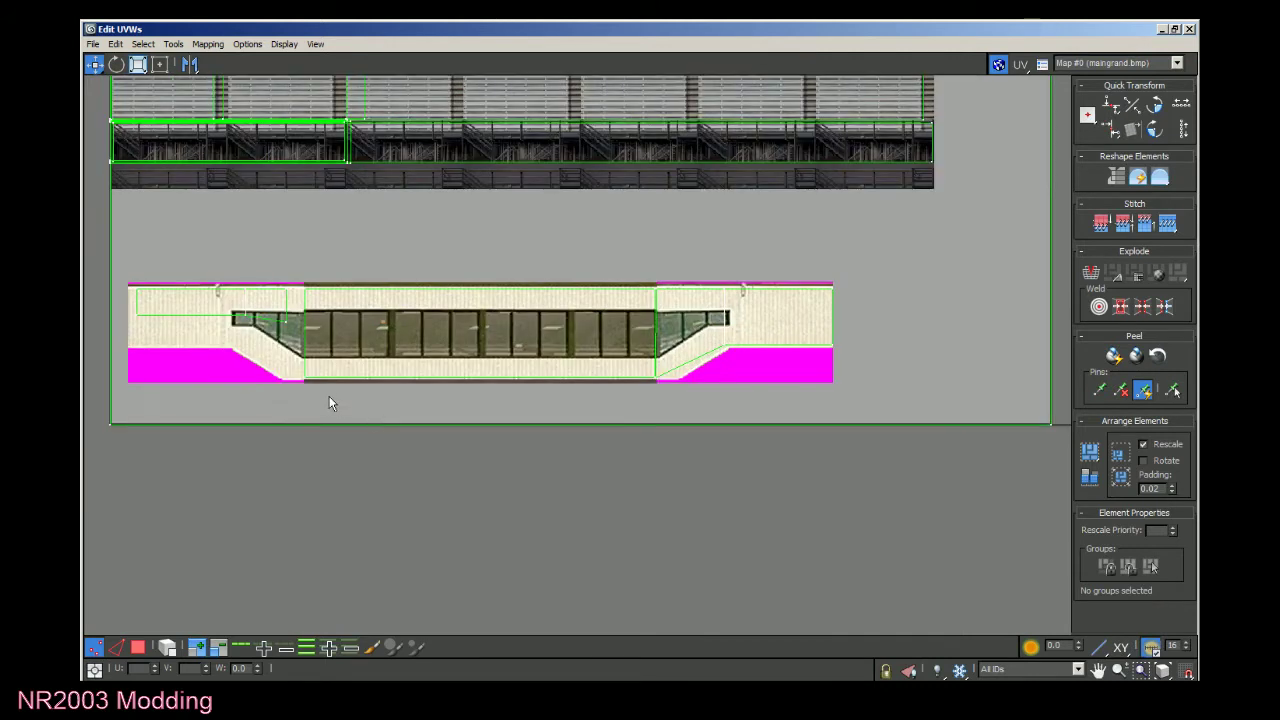
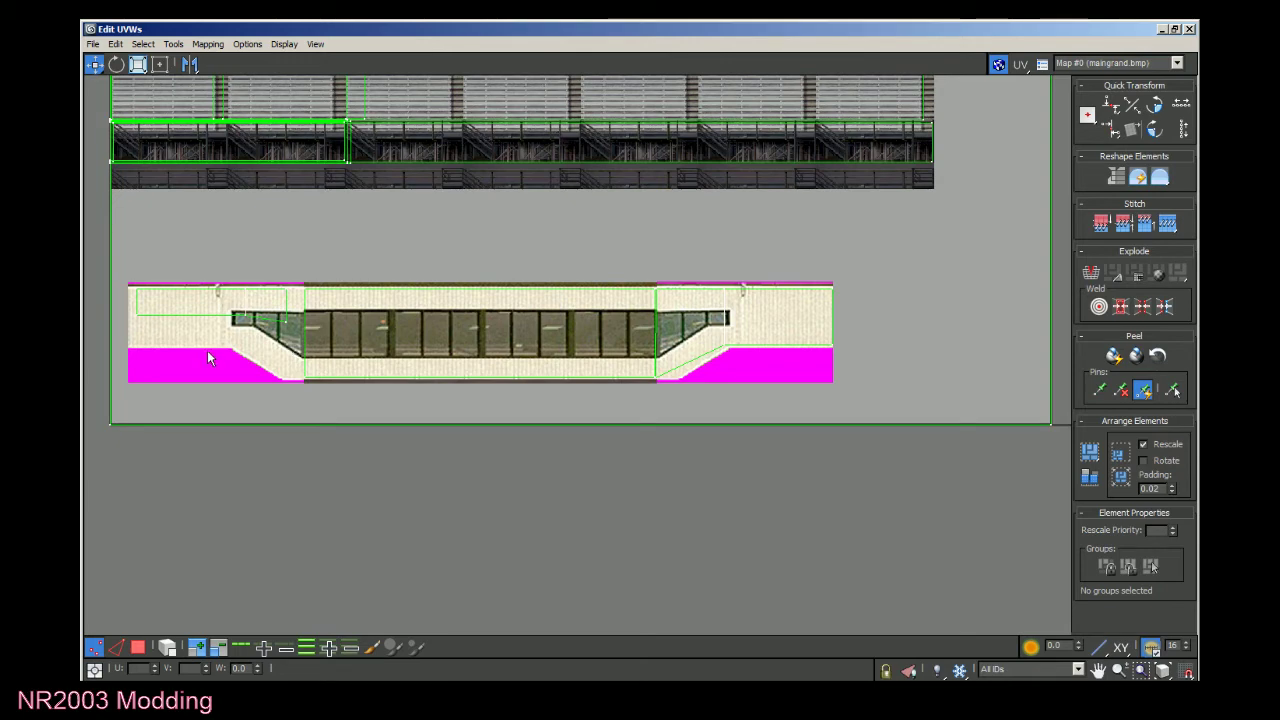
Select all UV vertices of the unaligned end wall and scale them up evenly to span the texture's end section.
{"action": "scroll", "coordinate": [272, 367], "scroll_direction": "up", "scroll_amount": 1}
{"action": "scroll", "coordinate": [533, 411], "scroll_direction": "down", "scroll_amount": 1}
{"action": "scroll", "coordinate": [256, 354], "scroll_direction": "up", "scroll_amount": 1}
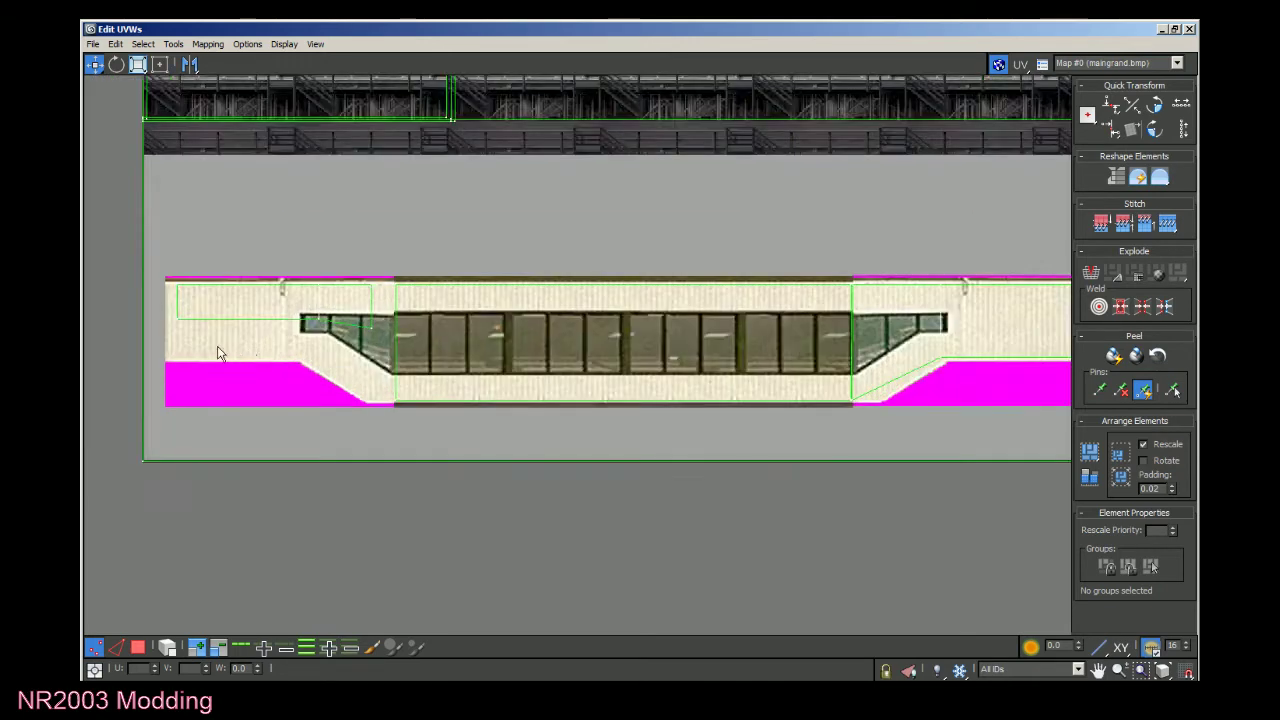
{"action": "scroll", "coordinate": [195, 345], "scroll_direction": "up", "scroll_amount": 2}
{"action": "scroll", "coordinate": [340, 318], "scroll_direction": "up", "scroll_amount": 1}
{"action": "middle_click_drag", "start_coordinate": [348, 314], "coordinate": [309, 399]}
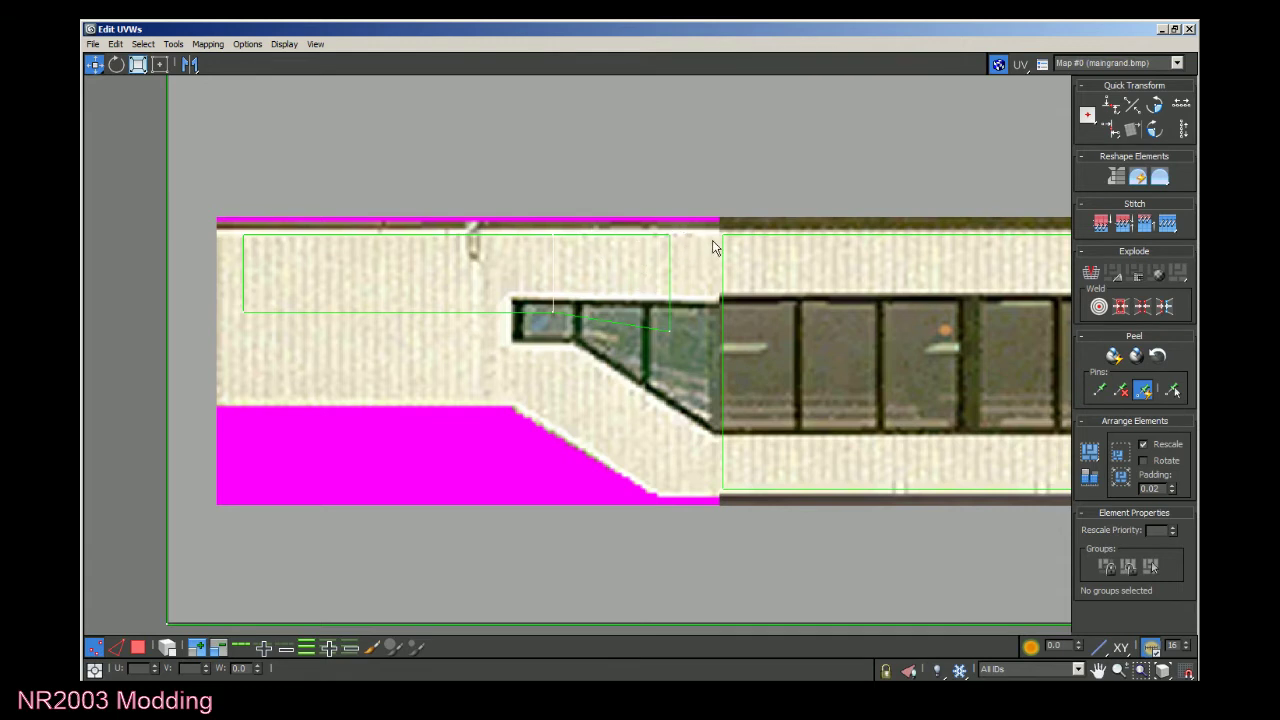
{"action": "scroll", "coordinate": [710, 245], "scroll_direction": "up", "scroll_amount": 1}
{"action": "scroll", "coordinate": [668, 256], "scroll_direction": "down", "scroll_amount": 1}
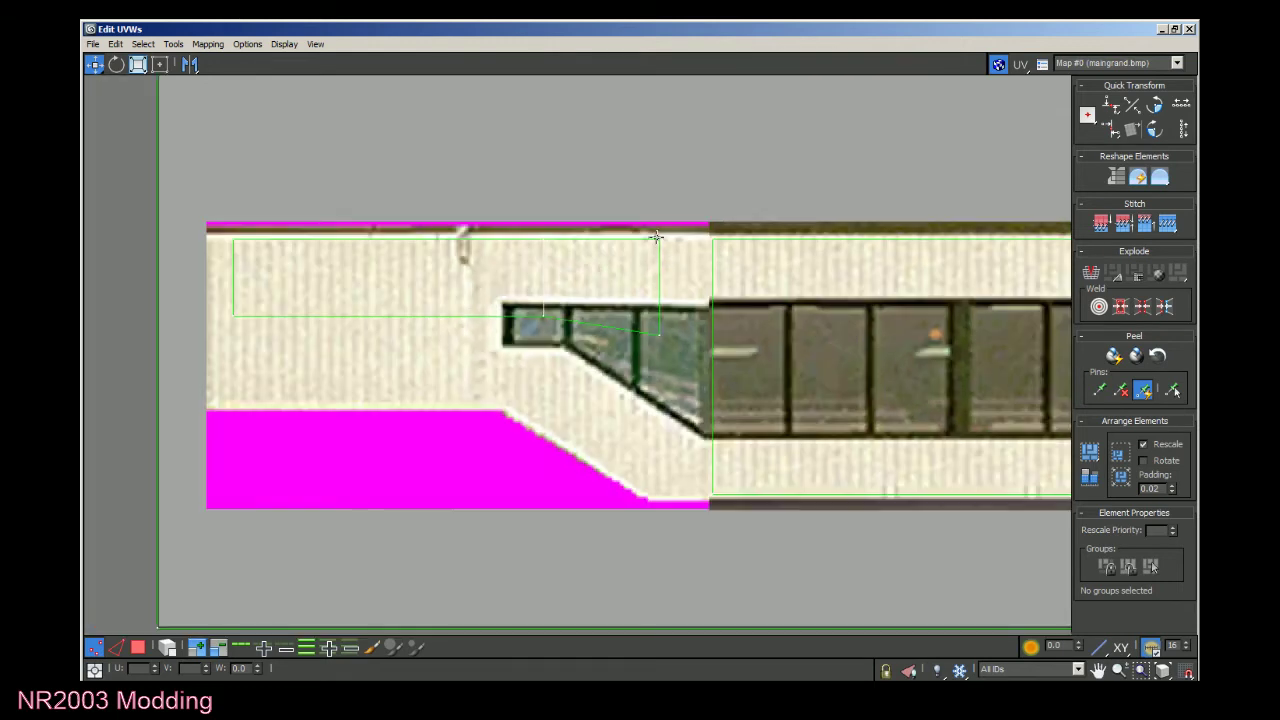
{"action": "left_click", "coordinate": [138, 66]}
{"action": "left_click_drag", "start_coordinate": [195, 196], "coordinate": [668, 389]}
{"action": "left_click_drag", "start_coordinate": [654, 340], "coordinate": [658, 328]}
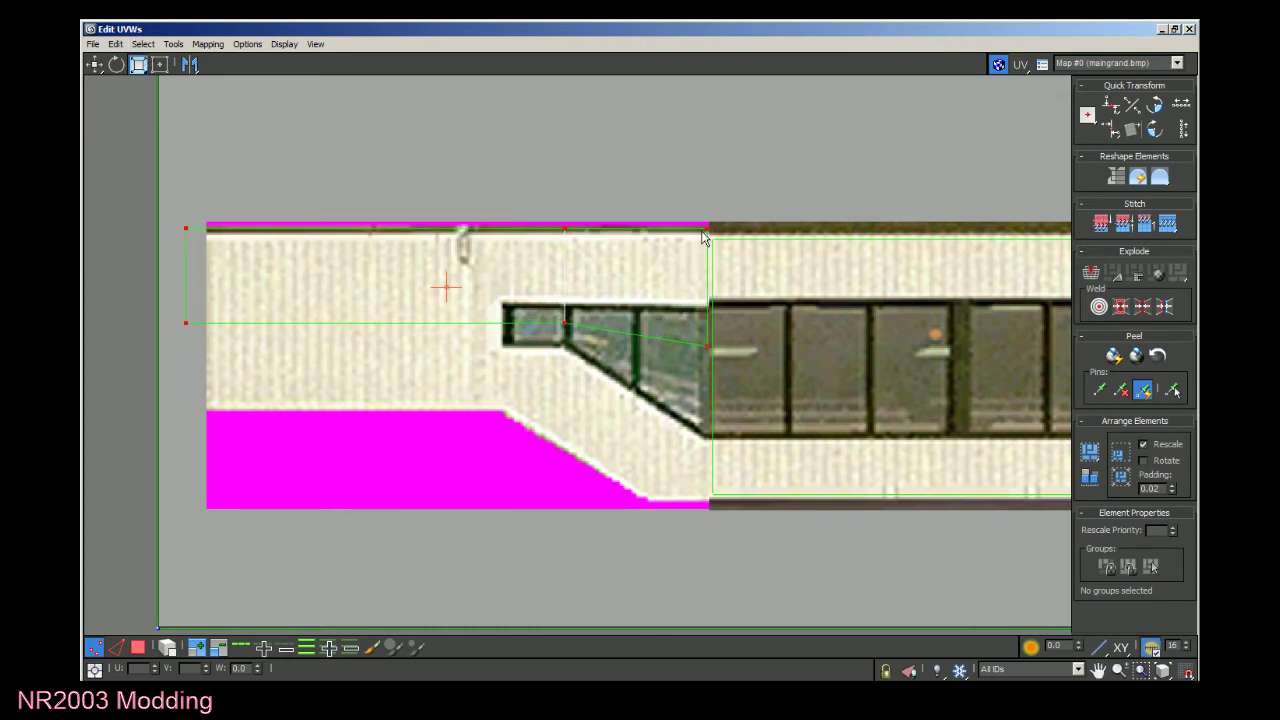
{"action": "left_click_drag", "start_coordinate": [703, 236], "coordinate": [697, 240]}
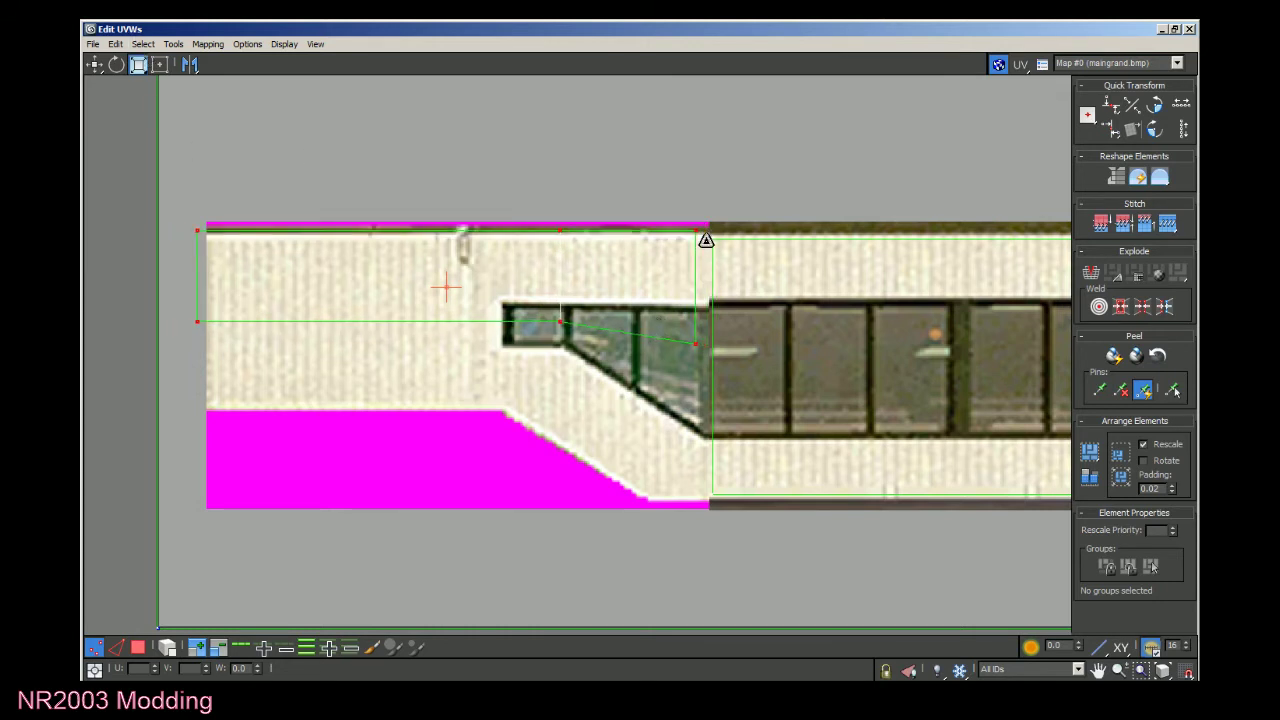
Move the scaled end wall's UVs so its upper inner corner sits at the texture seam, level with the window wall's top edge.
{"action": "left_click", "coordinate": [95, 64]}
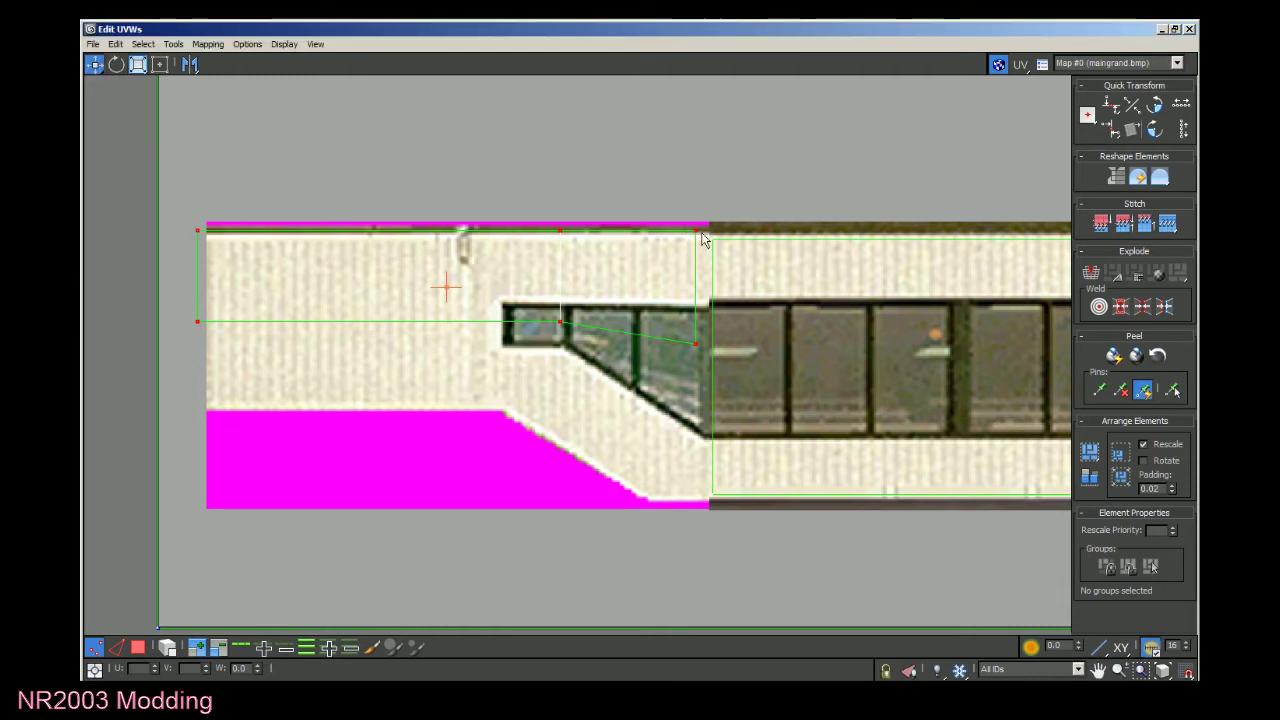
{"action": "left_click_drag", "start_coordinate": [693, 232], "coordinate": [703, 244]}
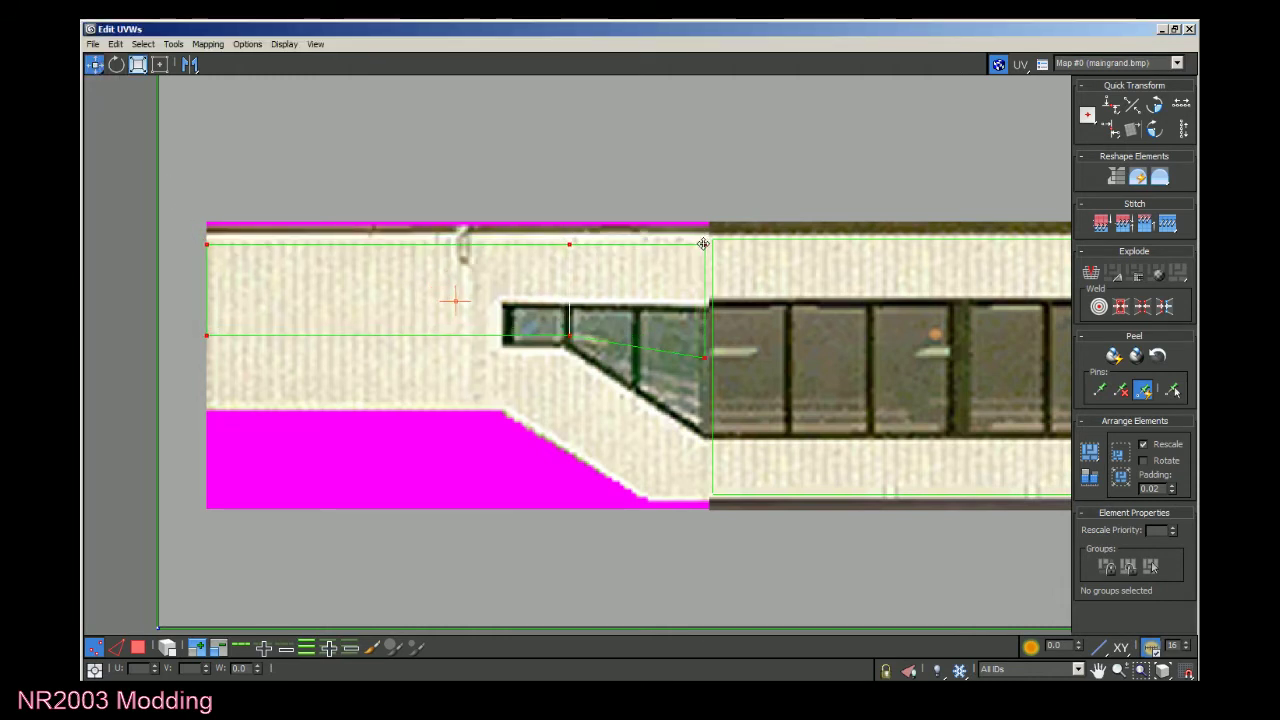
{"action": "scroll", "coordinate": [705, 240], "scroll_direction": "up", "scroll_amount": 4}
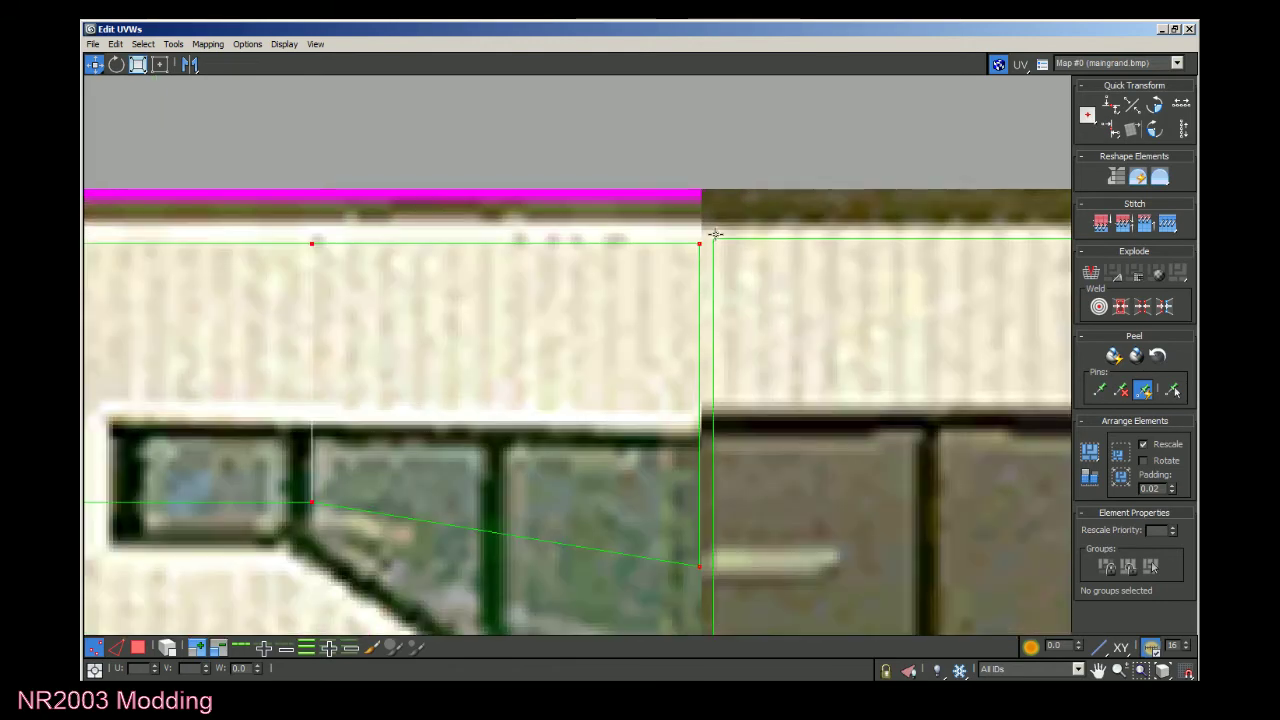
{"action": "scroll", "coordinate": [715, 234], "scroll_direction": "up", "scroll_amount": 5}
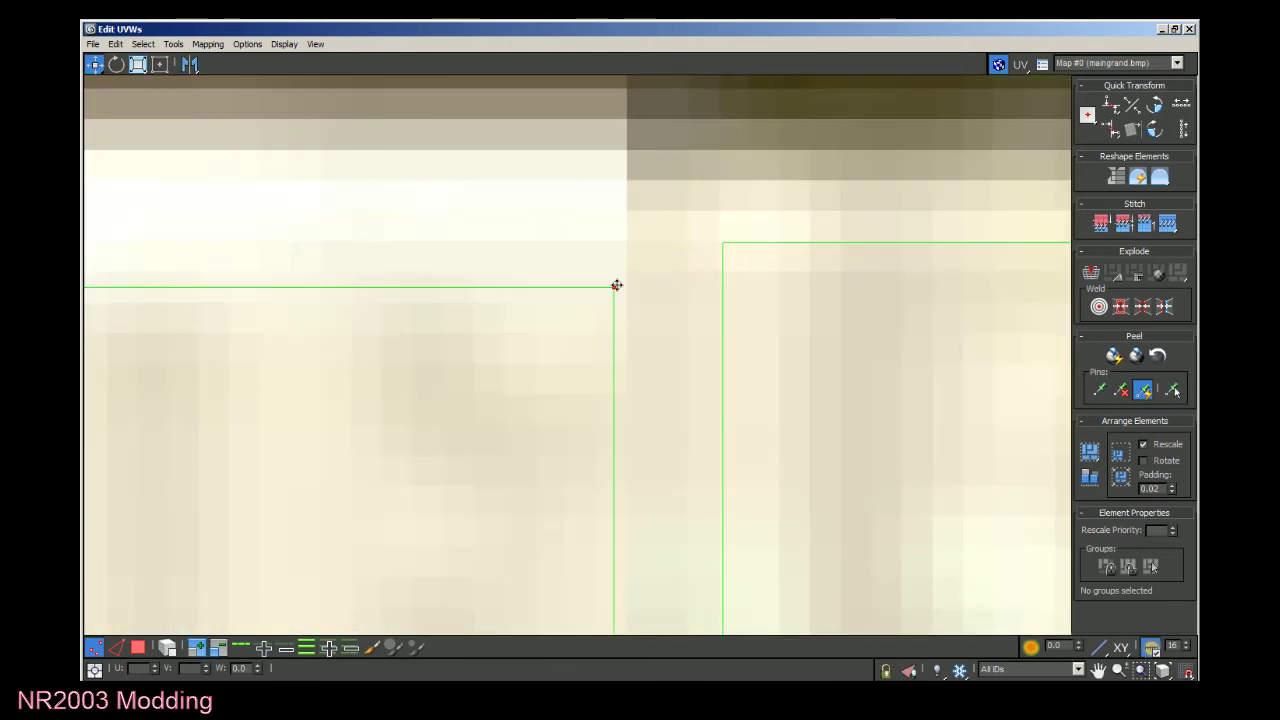
{"action": "left_click_drag", "start_coordinate": [617, 286], "coordinate": [621, 242]}
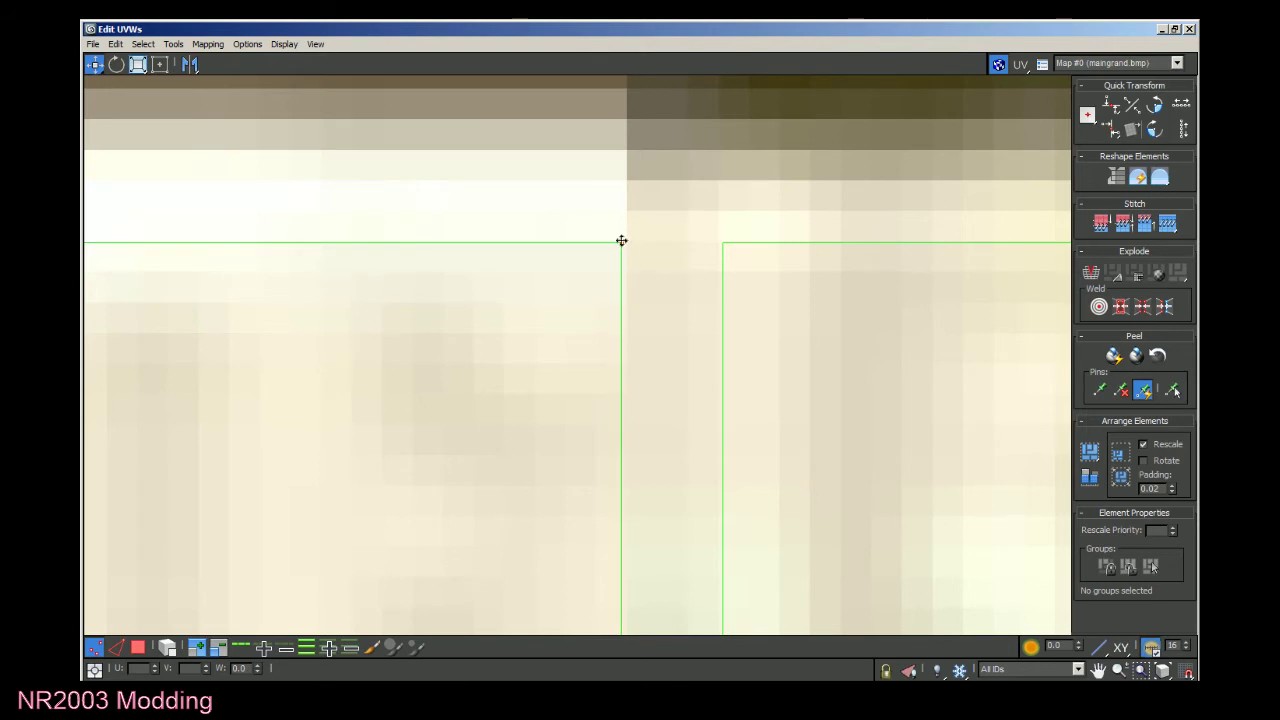
{"action": "scroll", "coordinate": [618, 239], "scroll_direction": "up", "scroll_amount": 5}
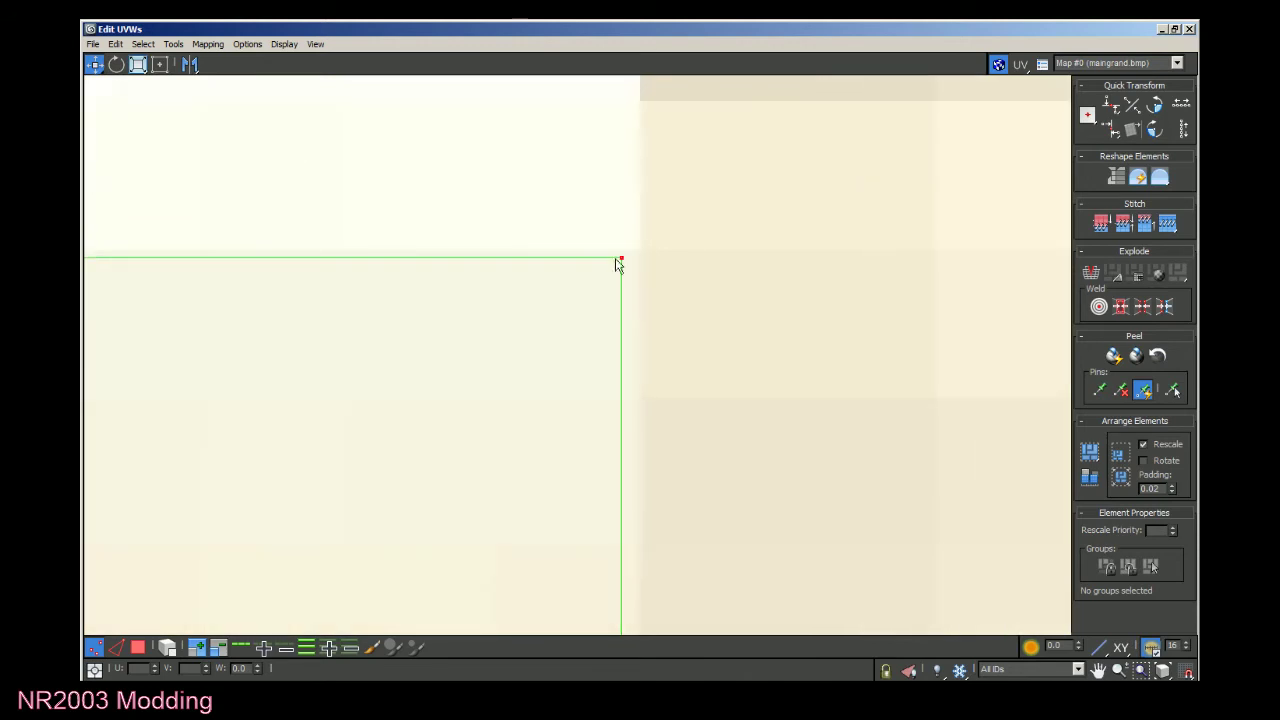
{"action": "left_click_drag", "start_coordinate": [626, 257], "coordinate": [621, 258]}
{"action": "scroll", "coordinate": [621, 260], "scroll_direction": "down", "scroll_amount": 5}
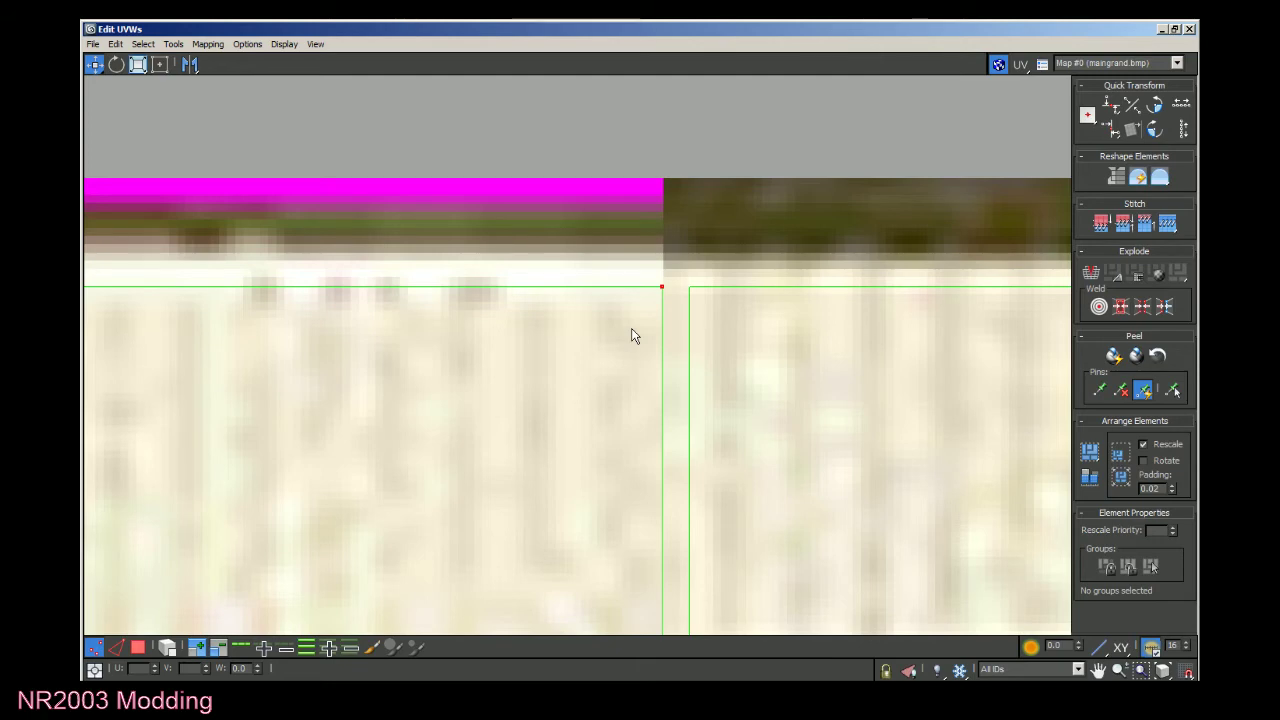
{"action": "scroll", "coordinate": [720, 323], "scroll_direction": "down", "scroll_amount": 4}
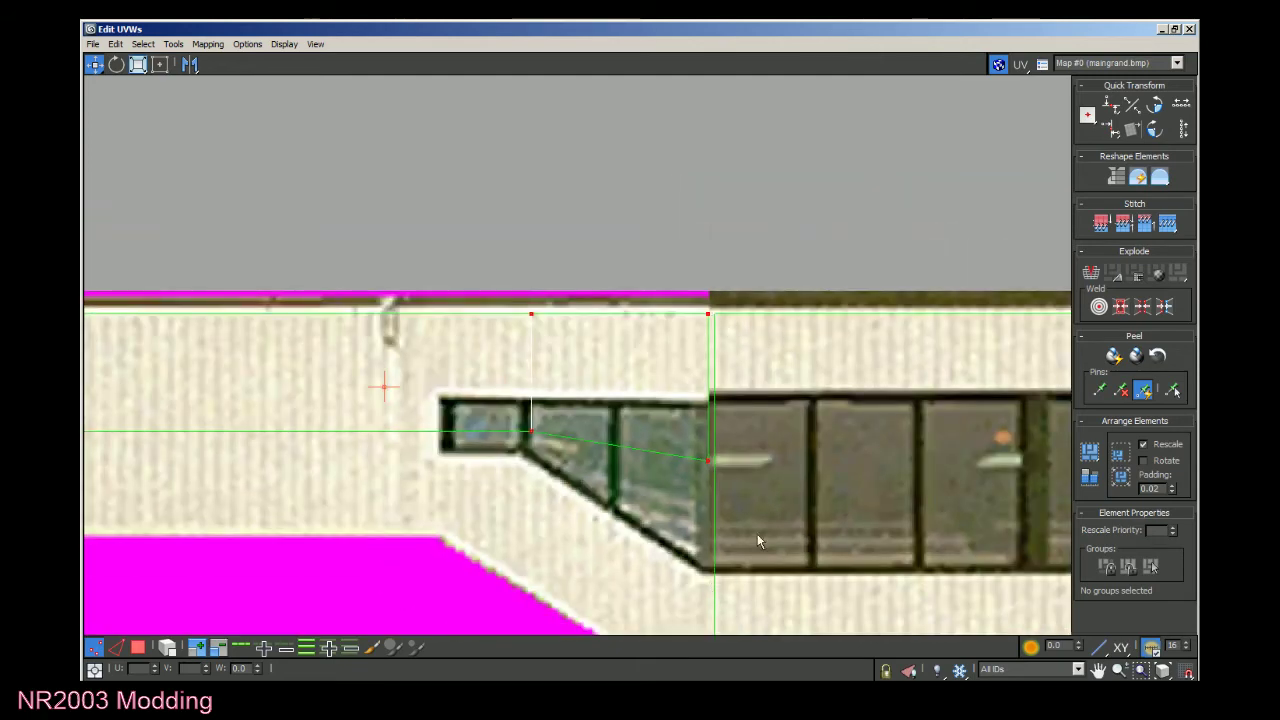
Select the first end wall's lower corner UV vertex beside the window wall and access its V coordinate as the reference.
{"action": "scroll", "coordinate": [745, 530], "scroll_direction": "down", "scroll_amount": 5}
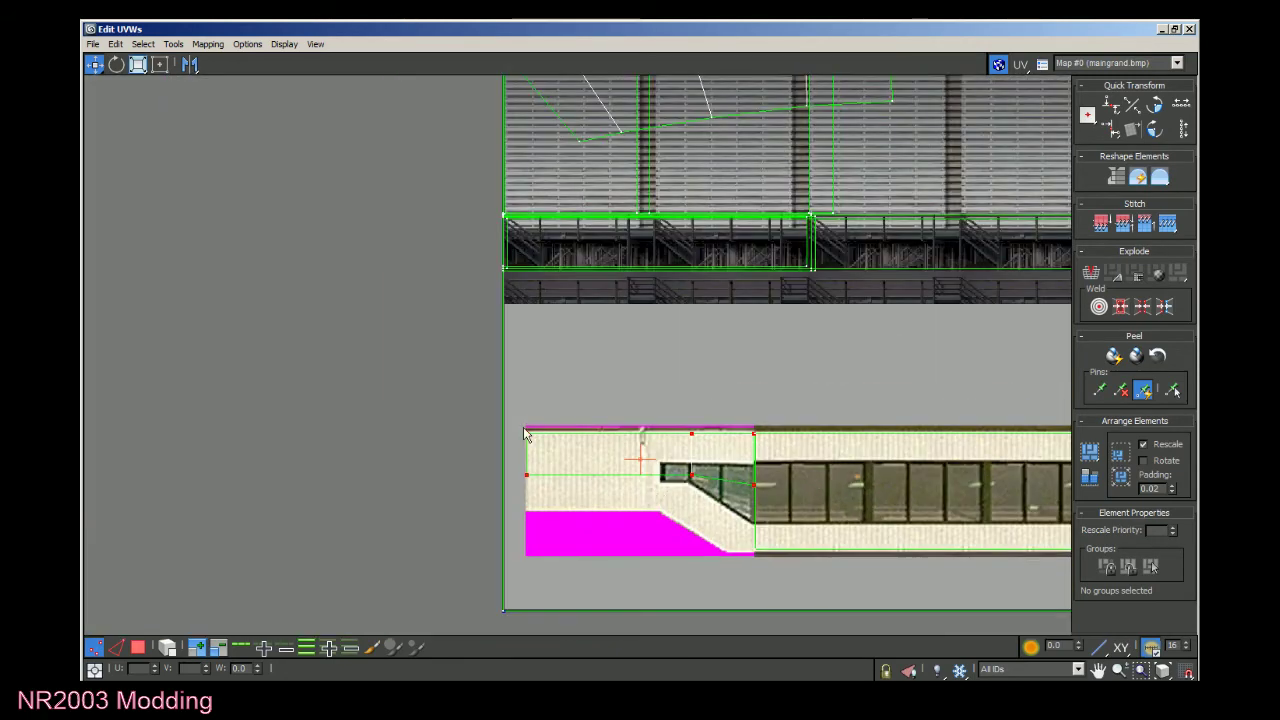
{"action": "scroll", "coordinate": [350, 250], "scroll_direction": "down", "scroll_amount": 3}
{"action": "scroll", "coordinate": [891, 423], "scroll_direction": "up", "scroll_amount": 3}
{"action": "scroll", "coordinate": [768, 400], "scroll_direction": "up", "scroll_amount": 3}
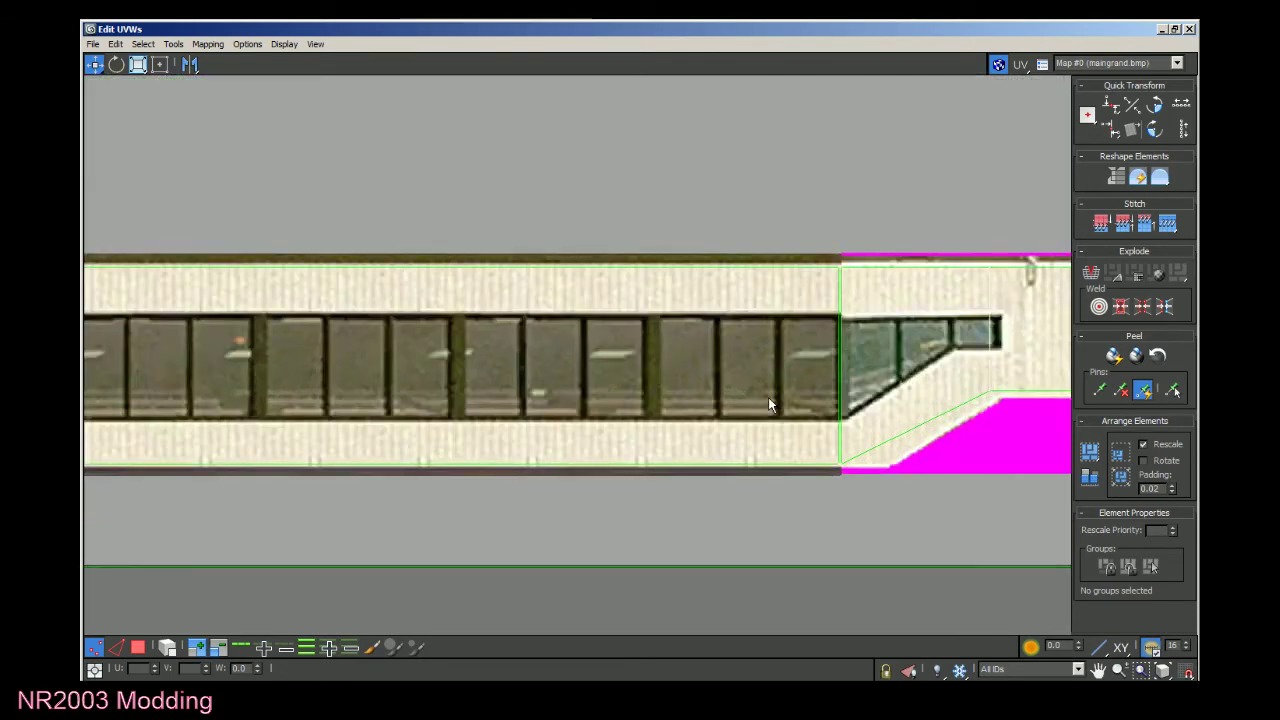
{"action": "scroll", "coordinate": [966, 487], "scroll_direction": "up", "scroll_amount": 2}
{"action": "scroll", "coordinate": [963, 488], "scroll_direction": "up", "scroll_amount": 2}
{"action": "scroll", "coordinate": [698, 485], "scroll_direction": "up", "scroll_amount": 2}
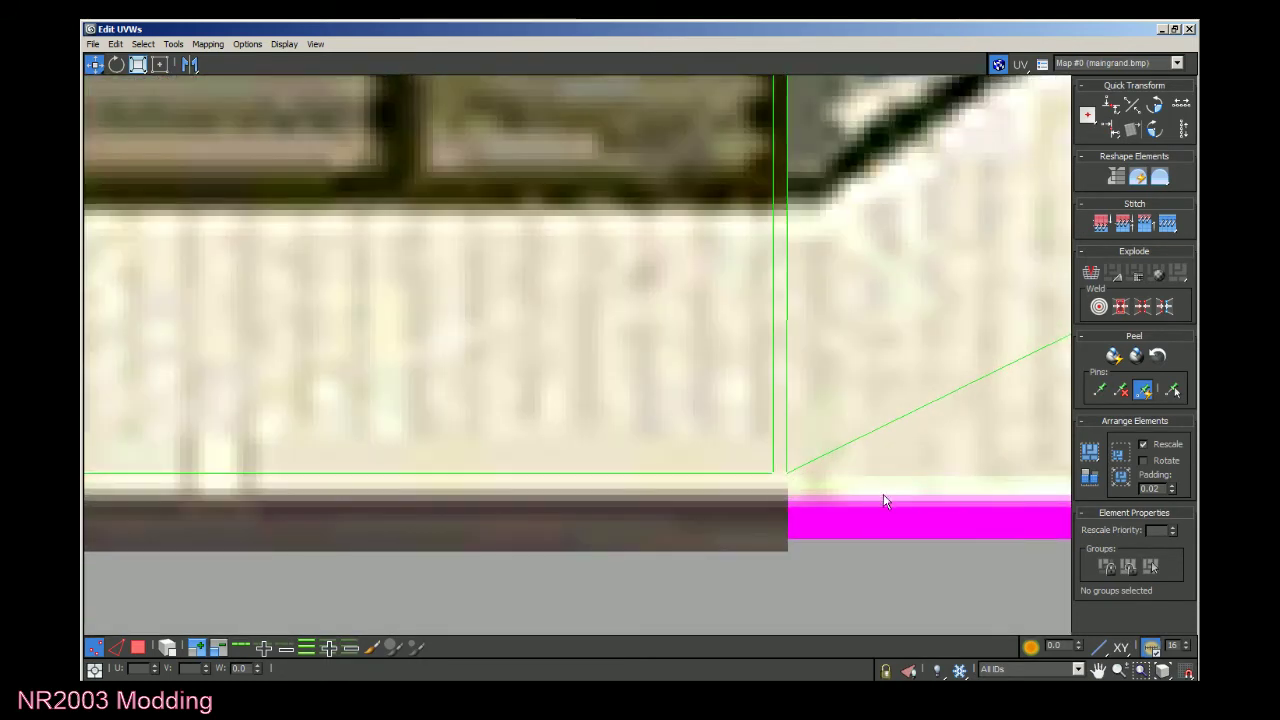
{"action": "left_click", "coordinate": [787, 472]}
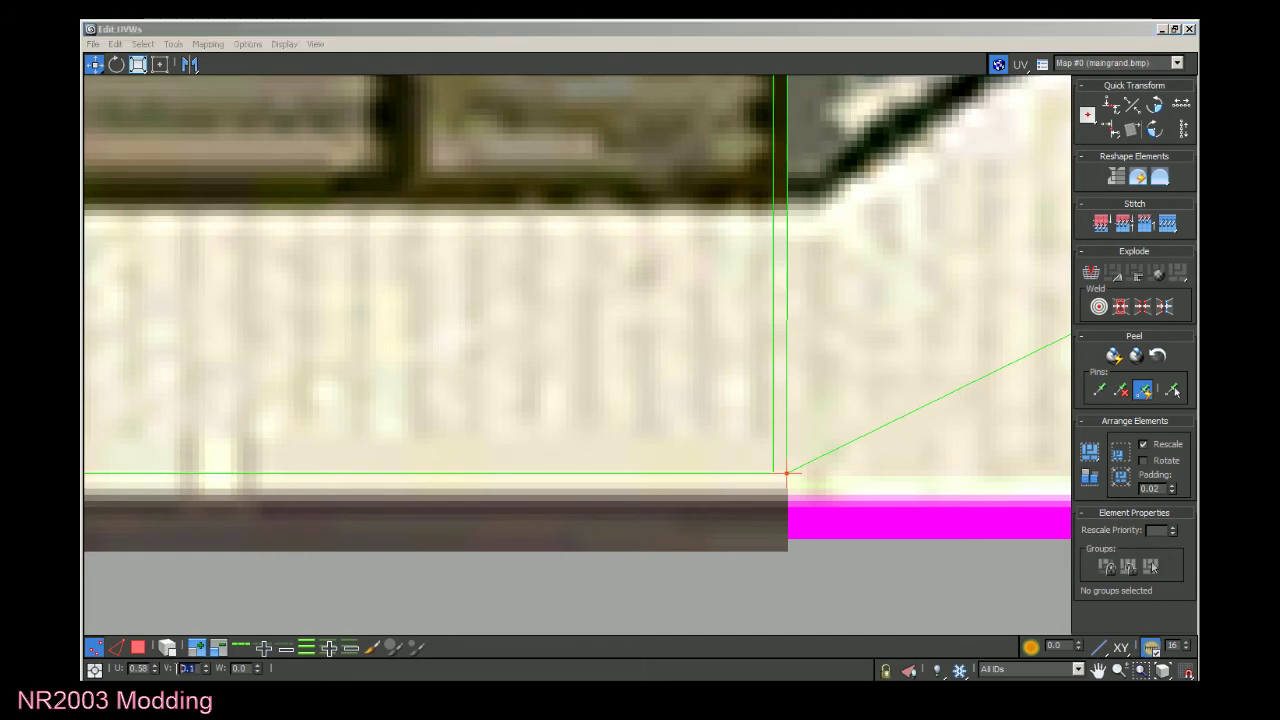
Set the V coordinate of the scaled end wall's lower corner vertex beside the window wall to 0.1, matching the first wall.
{"action": "scroll", "coordinate": [720, 490], "scroll_direction": "down", "scroll_amount": 3}
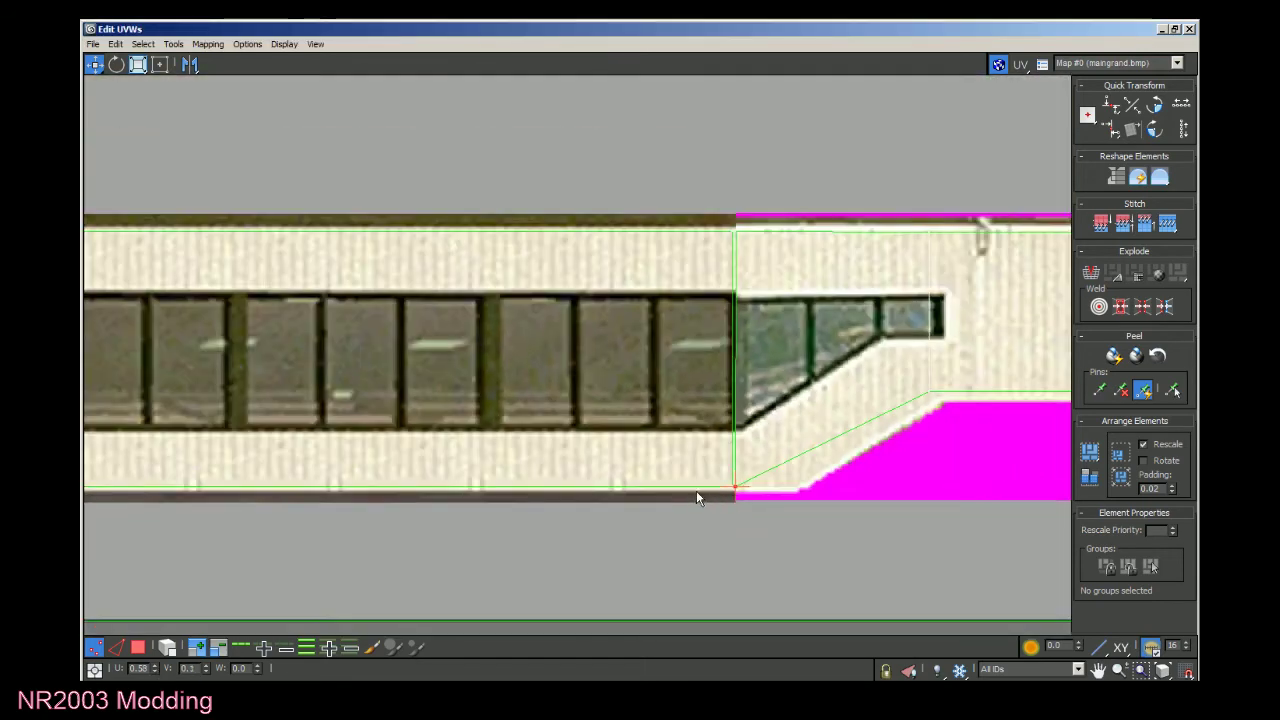
{"action": "scroll", "coordinate": [620, 505], "scroll_direction": "down", "scroll_amount": 2}
{"action": "scroll", "coordinate": [491, 486], "scroll_direction": "down", "scroll_amount": 1}
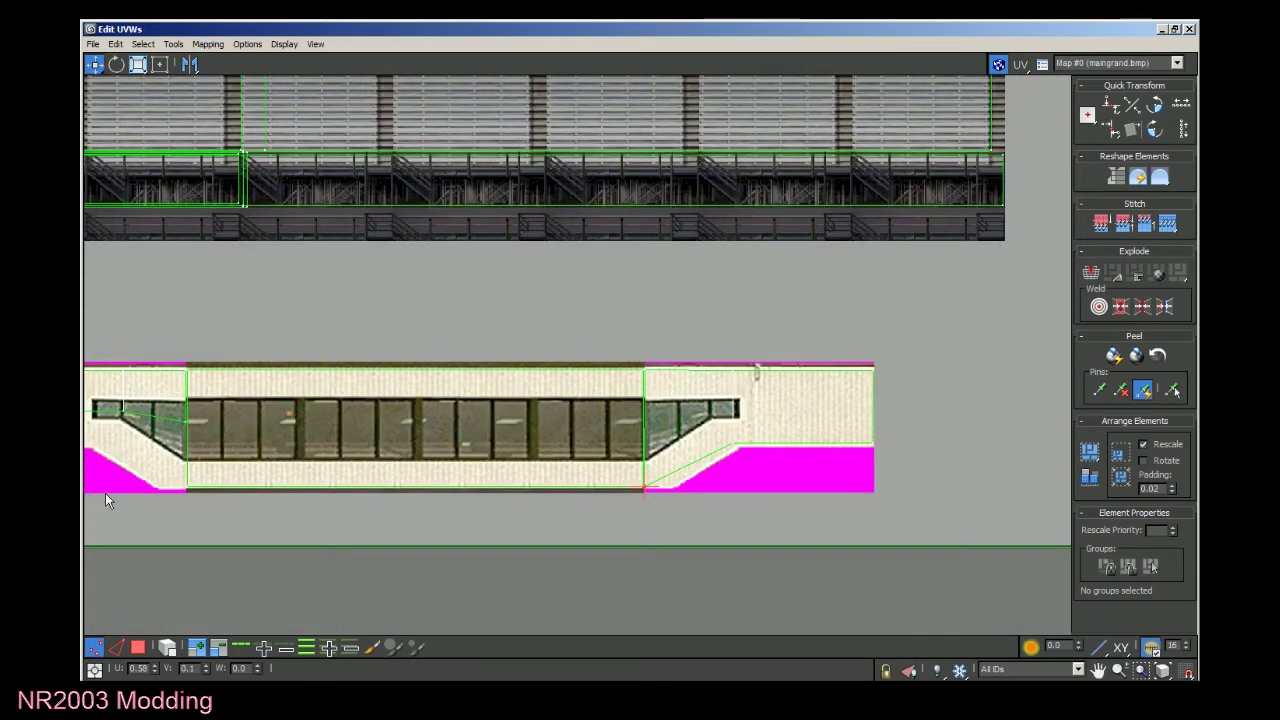
{"action": "scroll", "coordinate": [123, 401], "scroll_direction": "up", "scroll_amount": 4}
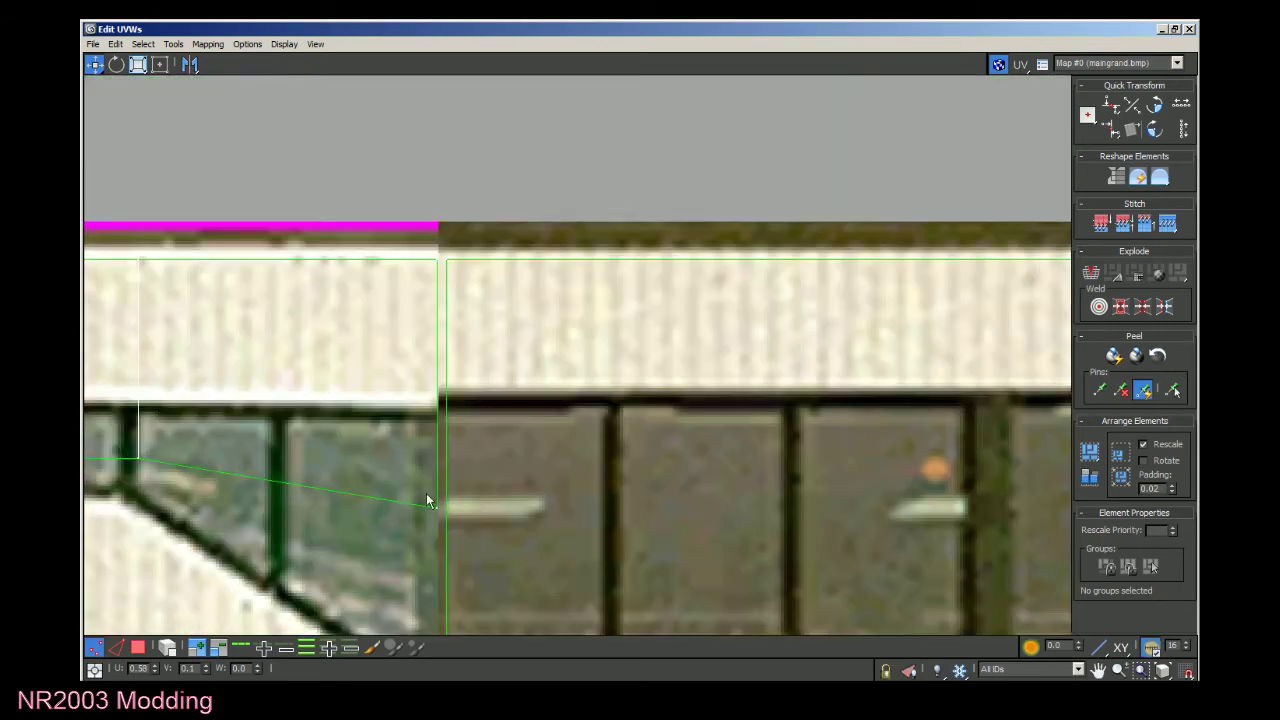
{"action": "left_click", "coordinate": [446, 512]}
{"action": "double_click", "coordinate": [197, 670]}
{"action": "type", "text": "0.1"}
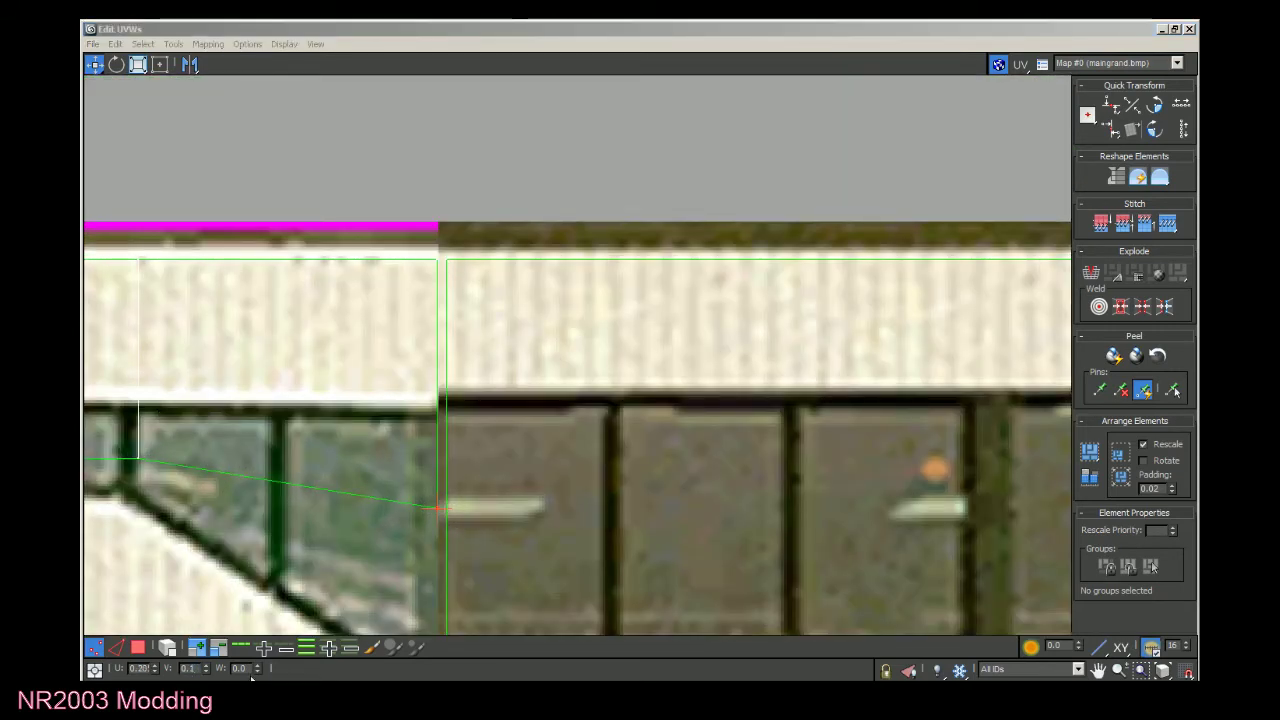
{"action": "scroll", "coordinate": [277, 506], "scroll_direction": "down", "scroll_amount": 4}
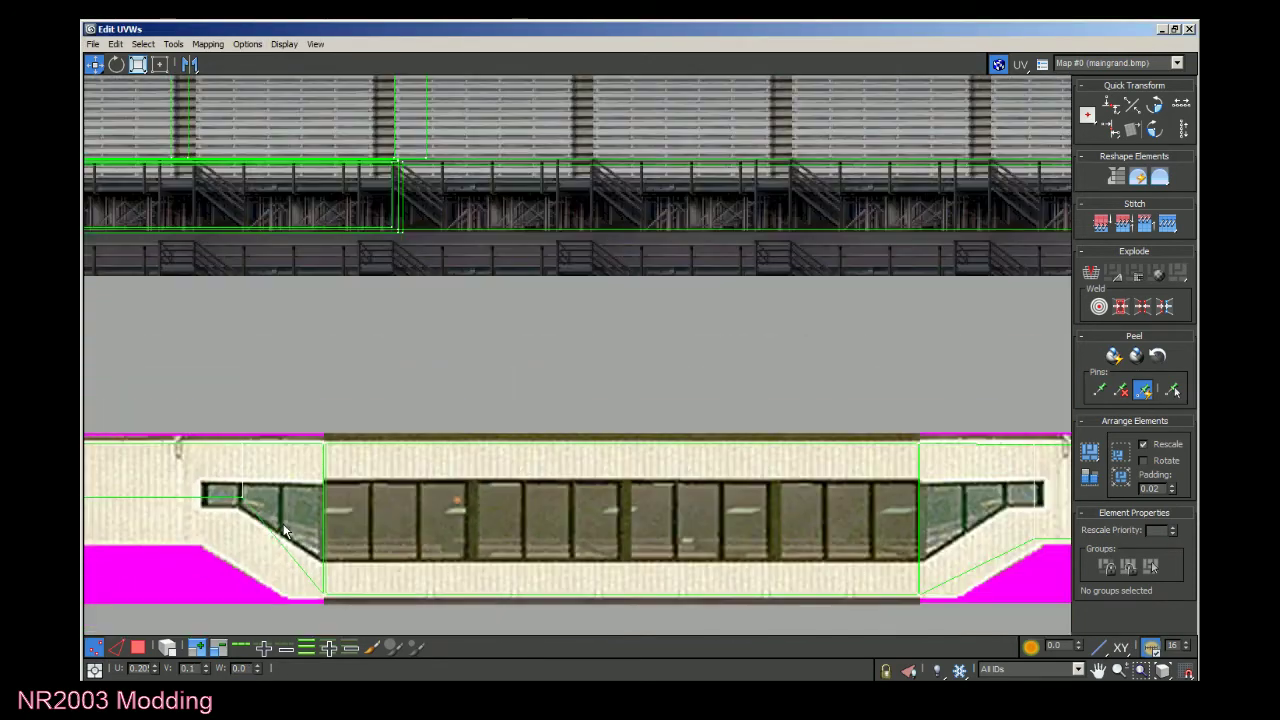
Match the V coordinate of the scaled end wall's lower bend vertex to the first end wall's bend vertex, 0.17.
{"action": "left_click_drag", "start_coordinate": [1007, 520], "coordinate": [1051, 557]}
{"action": "left_click", "coordinate": [240, 497]}
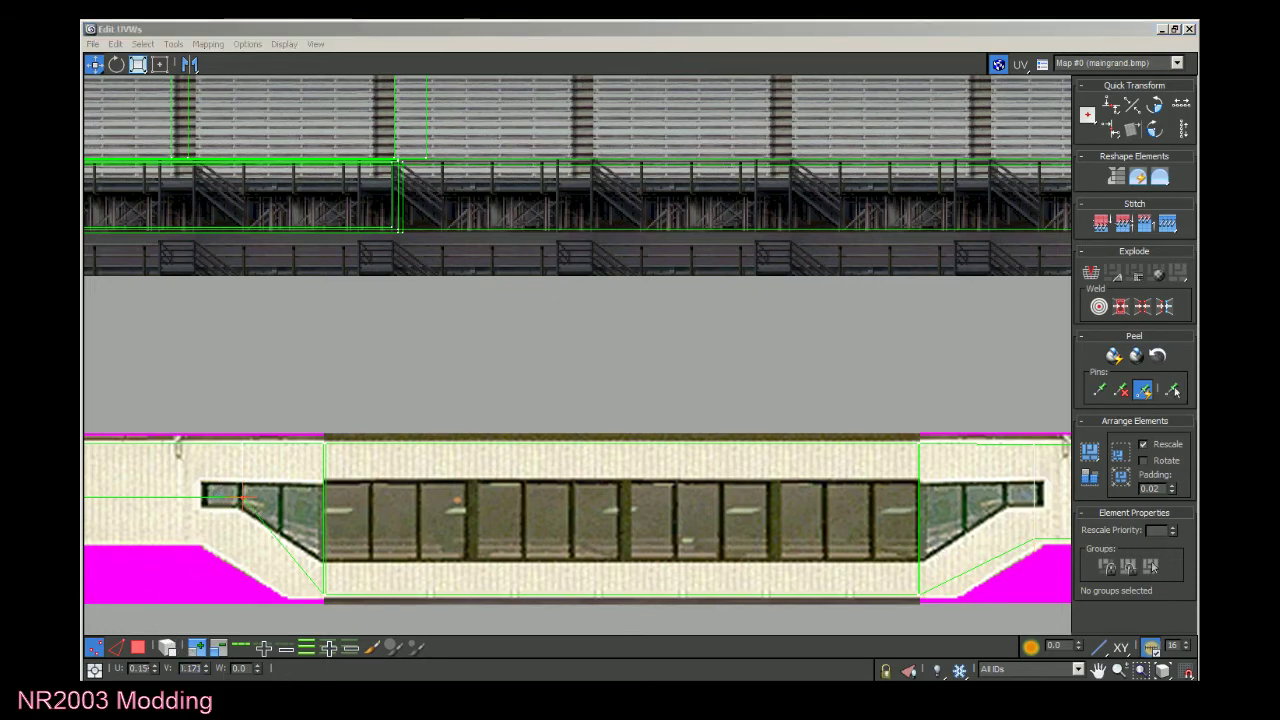
{"action": "key", "text": "Return"}
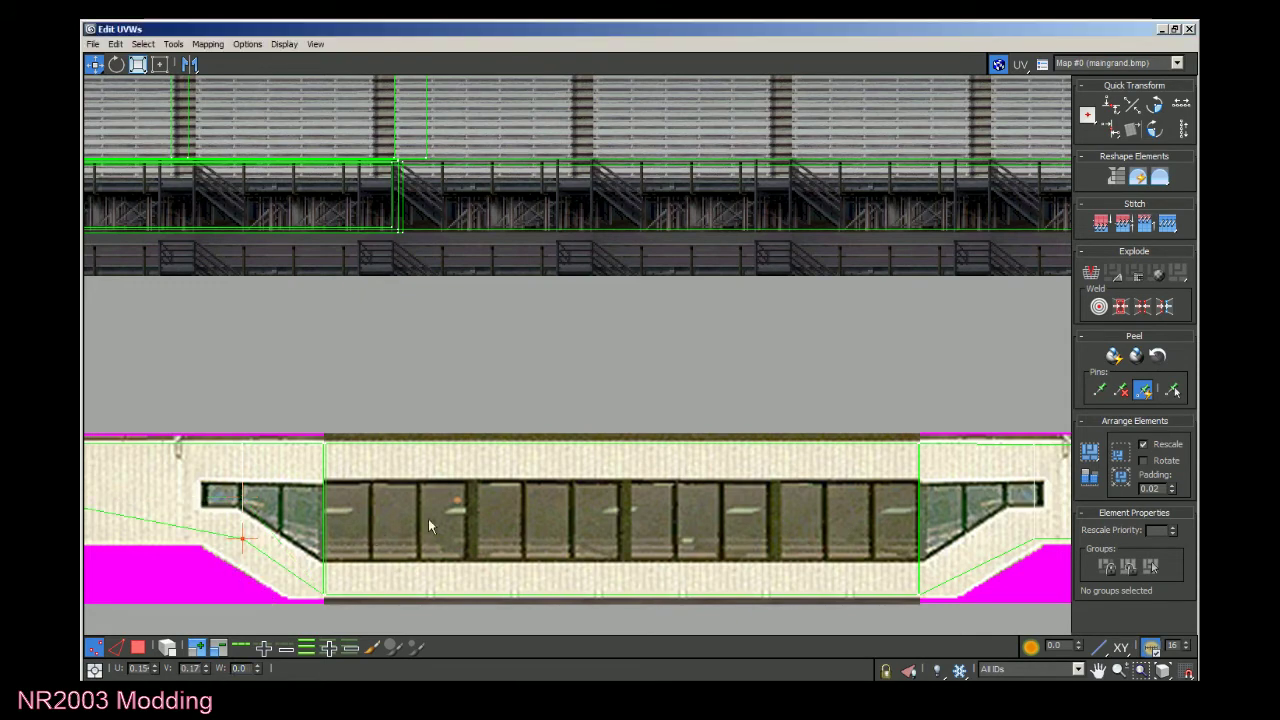
Set the V coordinate of the same end wall's outer lower corner vertex to 0.17 and deselect it.
{"action": "scroll", "coordinate": [350, 511], "scroll_direction": "down", "scroll_amount": 2}
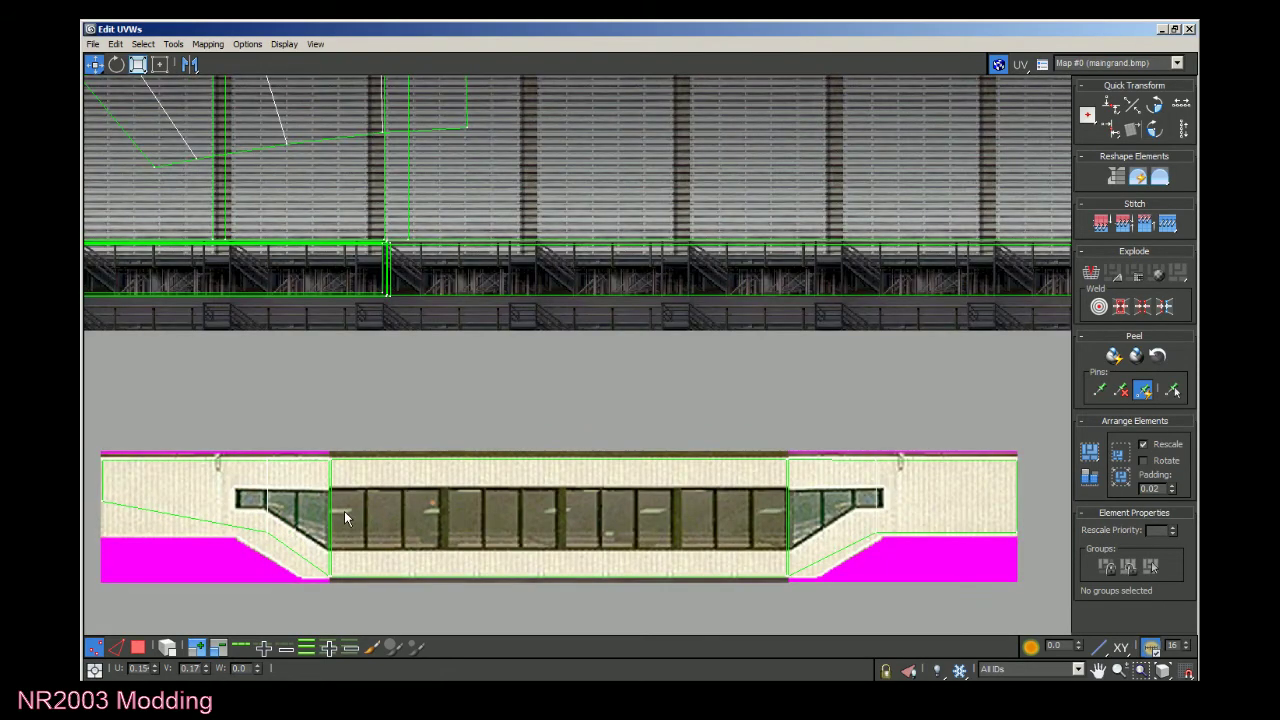
{"action": "left_click", "coordinate": [102, 502]}
{"action": "left_click", "coordinate": [190, 667]}
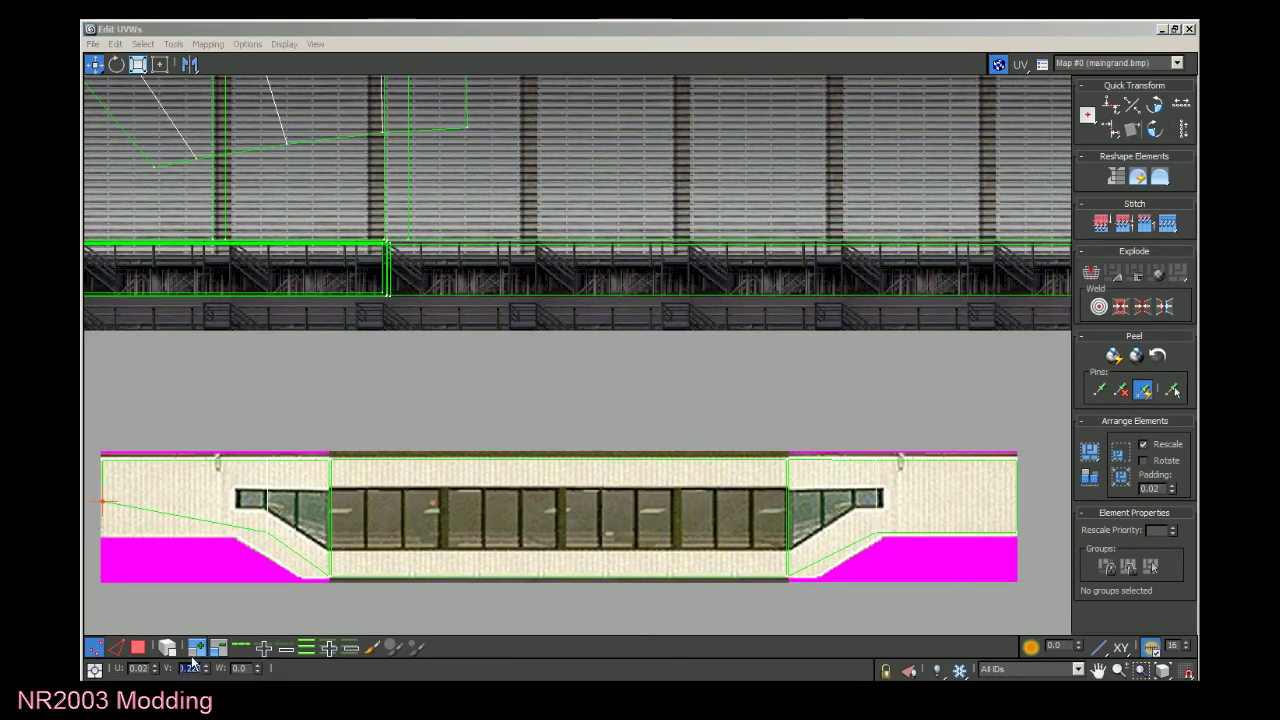
{"action": "type", "text": "0.17"}
{"action": "key", "text": "Tab"}
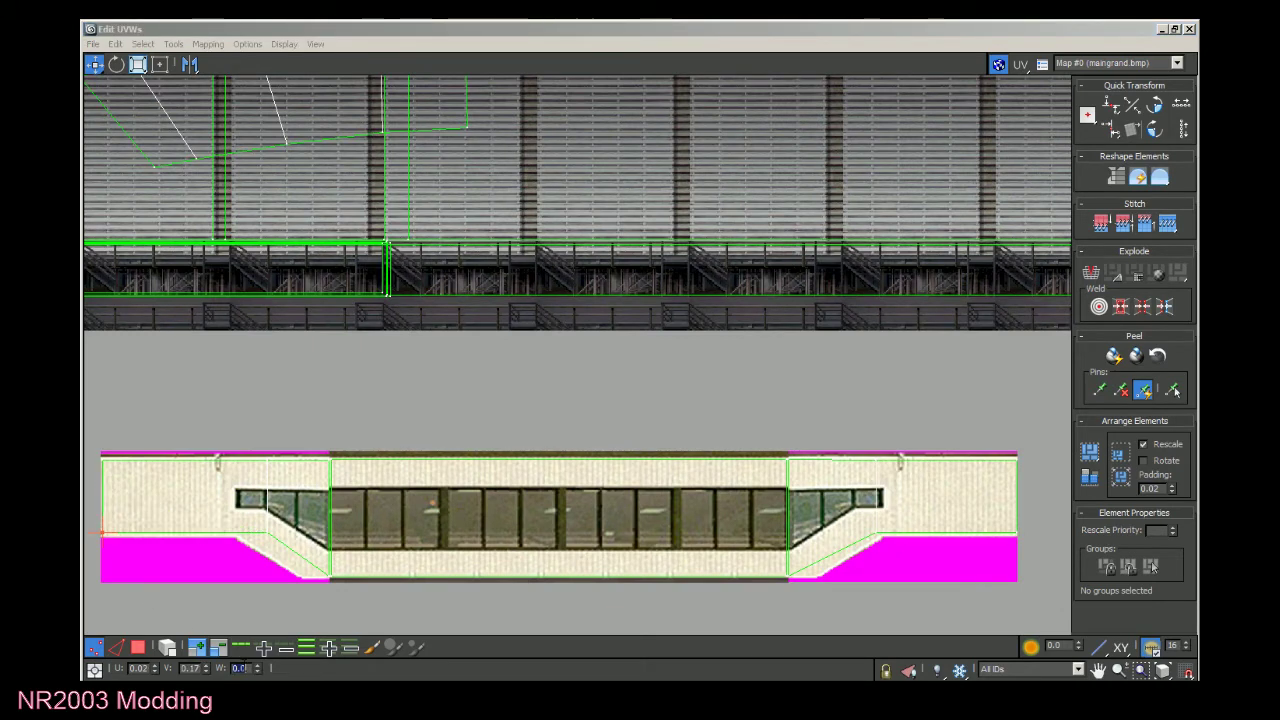
{"action": "left_click", "coordinate": [231, 577]}
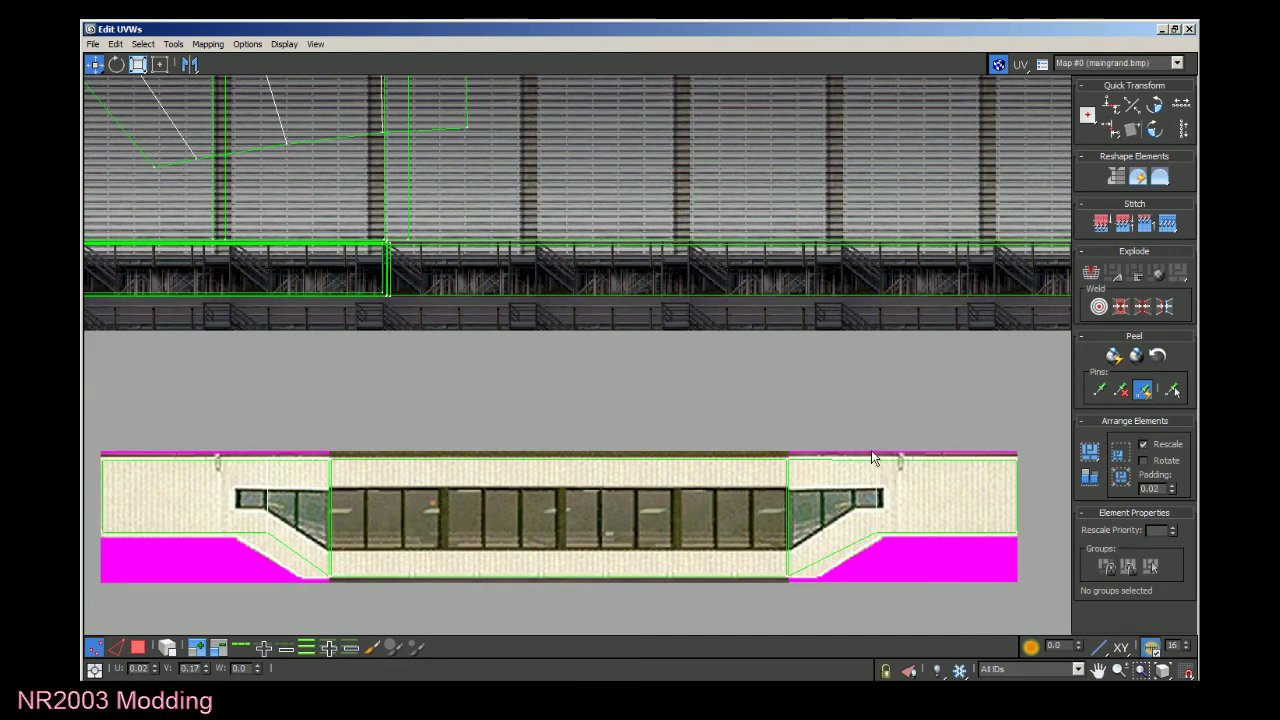
Shift the first end wall's upper and lower bend vertices outward along U to where the texture's sloped edge begins.
{"action": "left_click_drag", "start_coordinate": [871, 450], "coordinate": [894, 548]}
{"action": "left_click", "coordinate": [155, 666]}
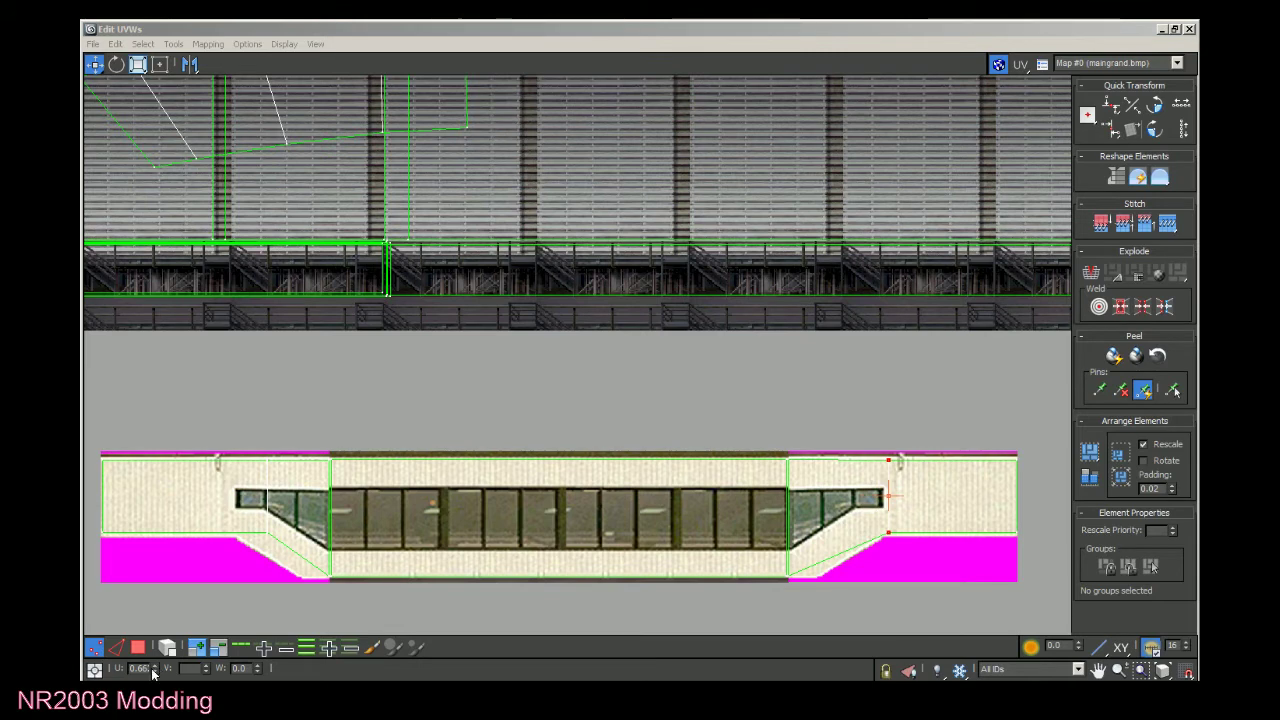
{"action": "left_click", "coordinate": [1108, 38]}
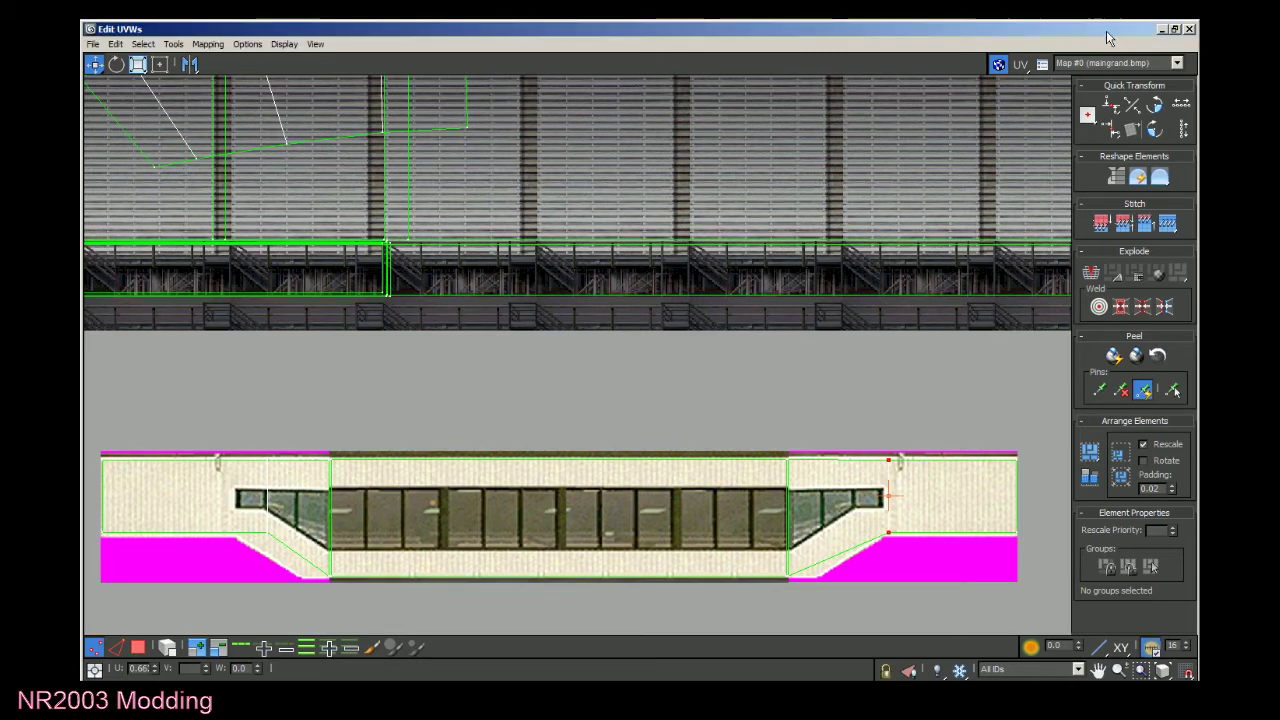
Inspect the first end wall's window texture in the perspective view and place the UV editor in a smaller window beside the wall.
{"action": "left_click", "coordinate": [1160, 30]}
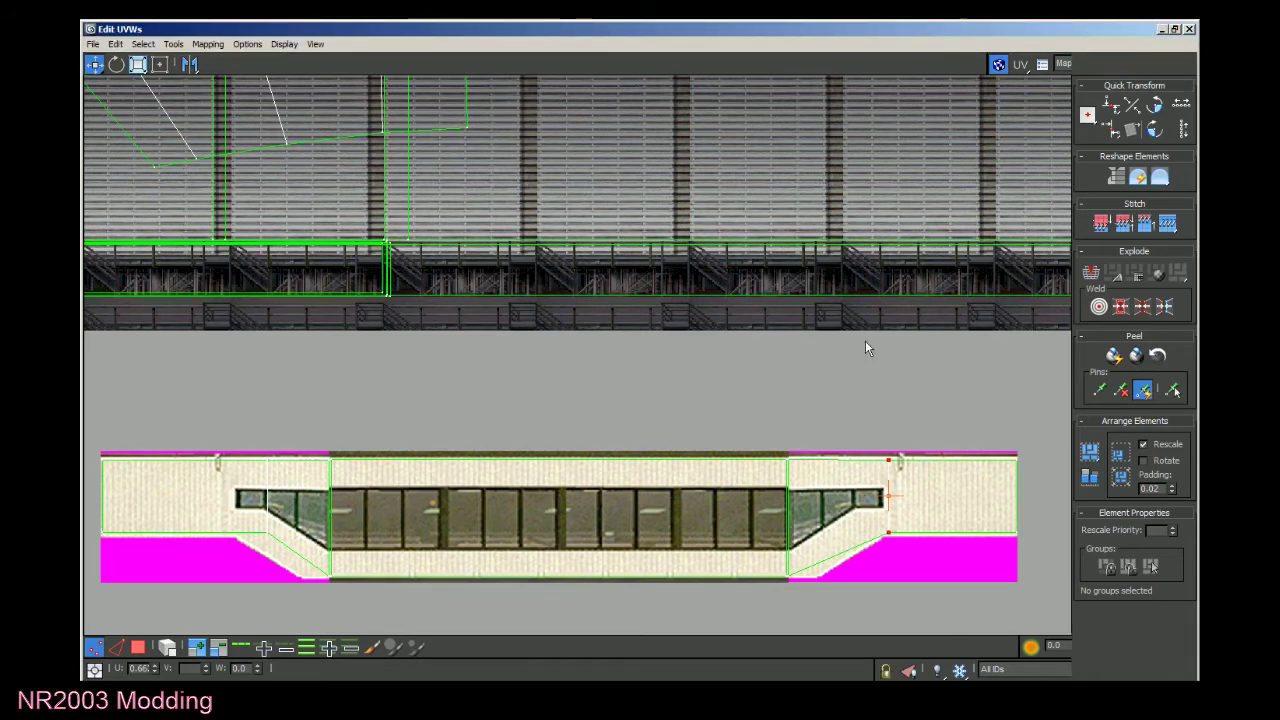
{"action": "left_click_drag", "start_coordinate": [1007, 171], "coordinate": [895, 145]}
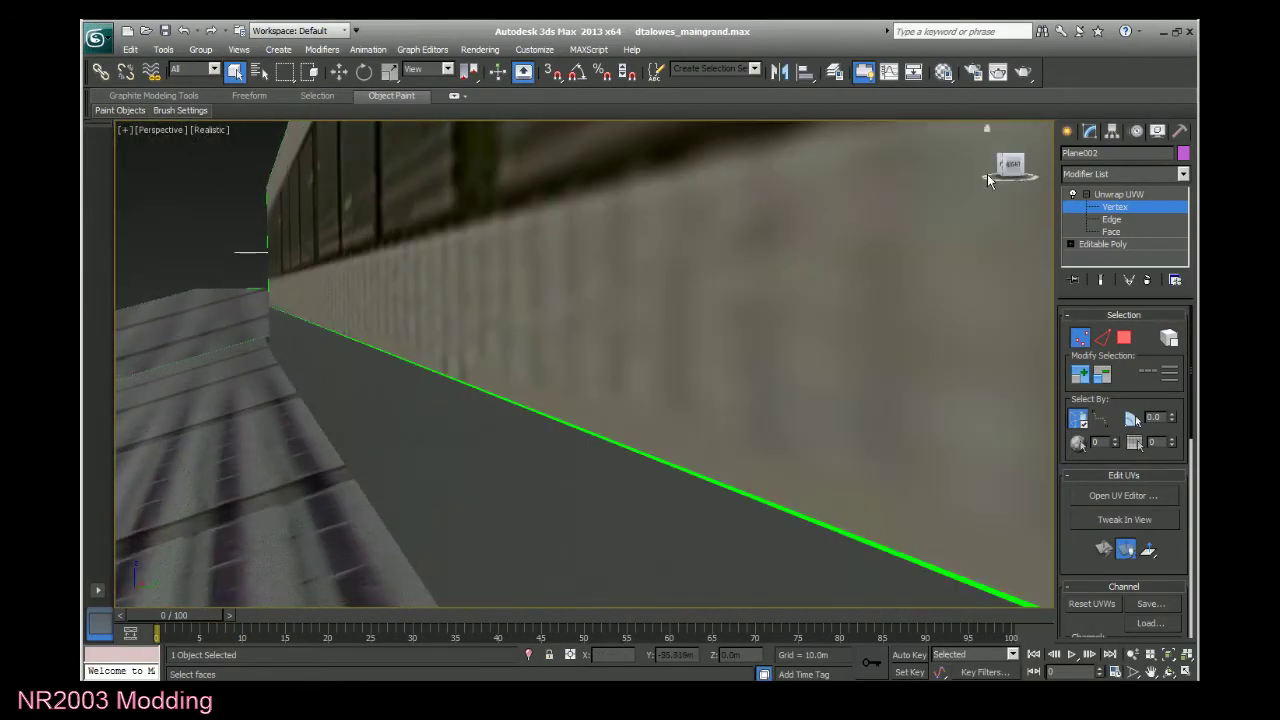
{"action": "scroll", "coordinate": [905, 236], "scroll_direction": "down", "scroll_amount": 2}
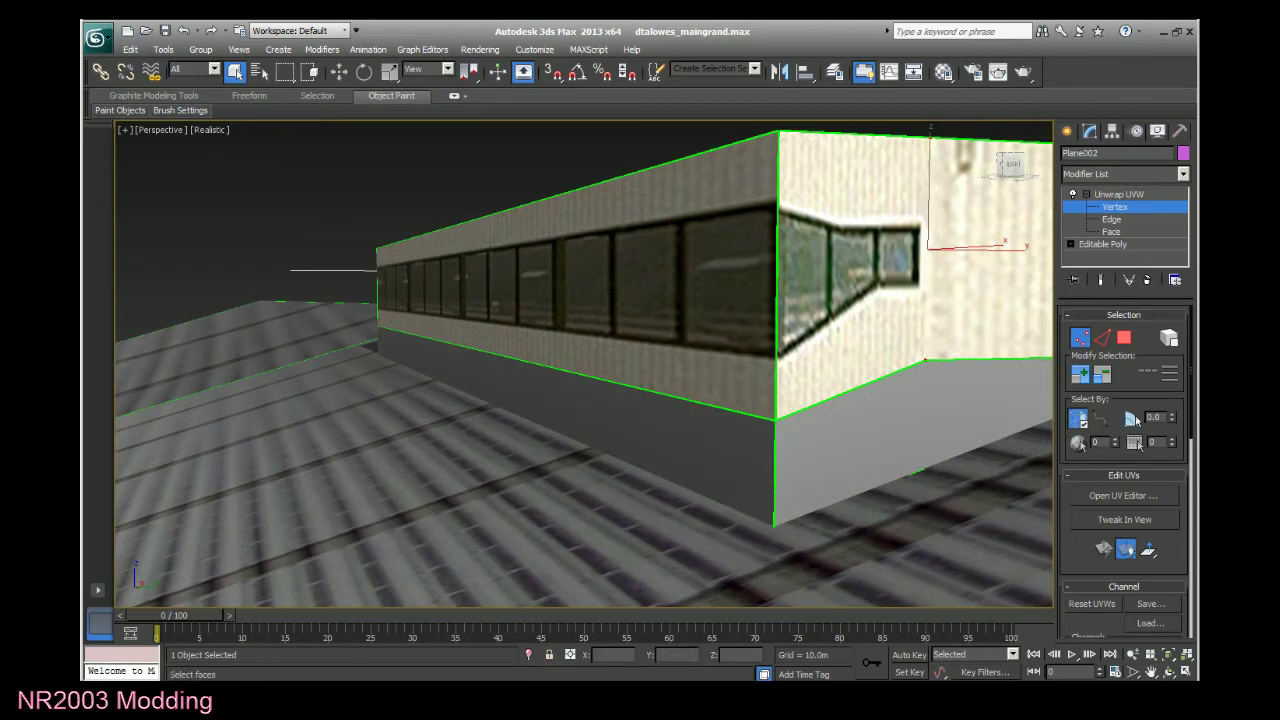
{"action": "left_click", "coordinate": [1123, 495]}
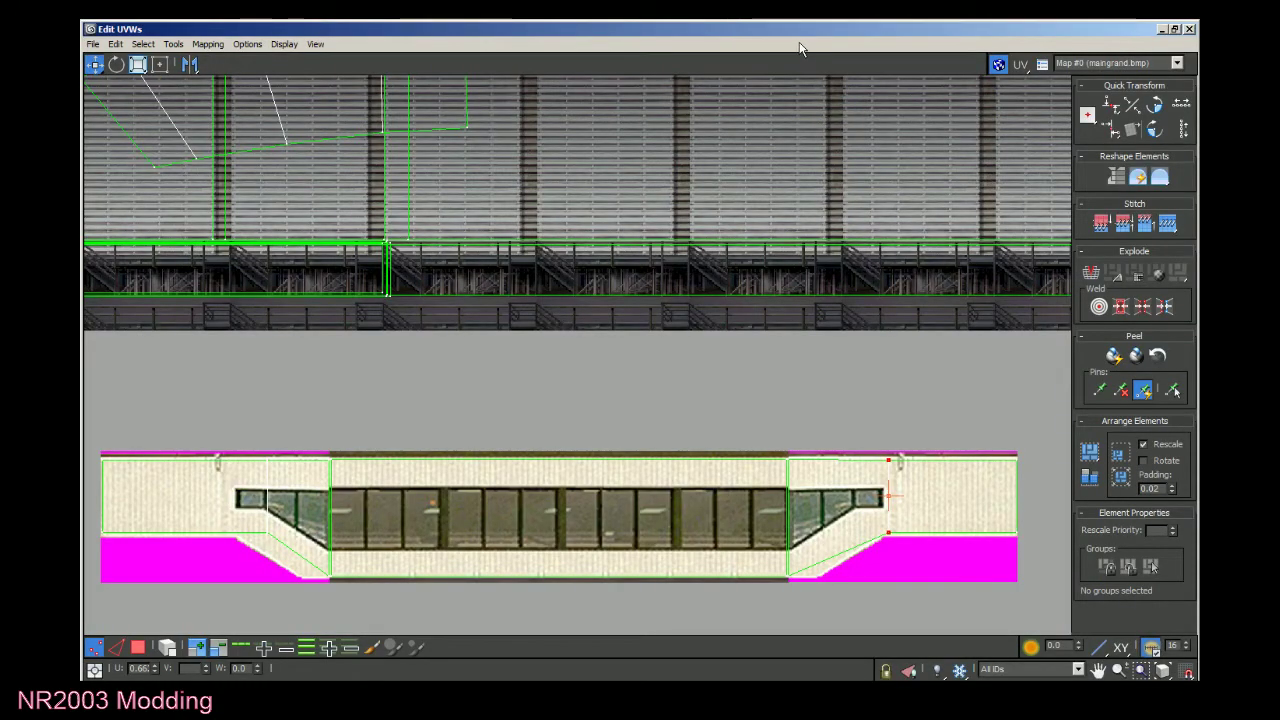
{"action": "double_click", "coordinate": [798, 27]}
{"action": "left_click_drag", "start_coordinate": [557, 86], "coordinate": [465, 81]}
{"action": "scroll", "coordinate": [309, 318], "scroll_direction": "down", "scroll_amount": 2}
{"action": "scroll", "coordinate": [475, 404], "scroll_direction": "up", "scroll_amount": 6}
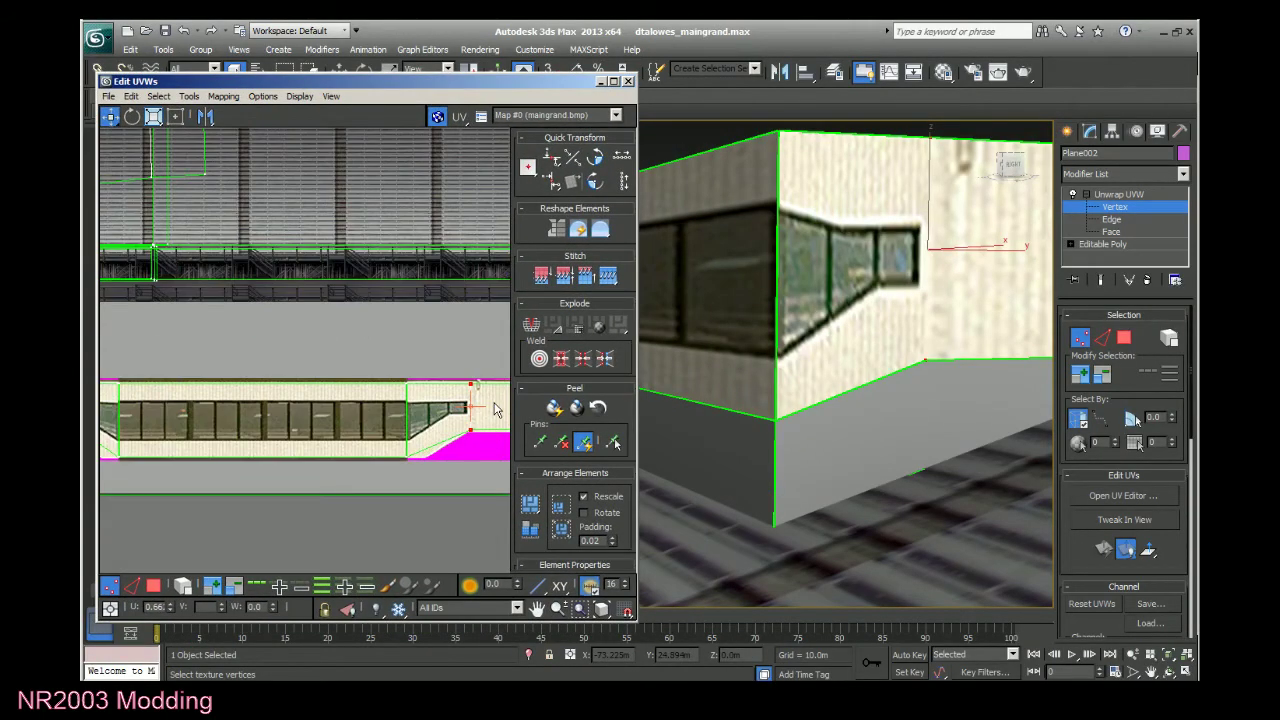
Try shifting the first end wall's upper and lower bend vertices toward the window wall along U, to 0.63.
{"action": "left_click", "coordinate": [169, 612]}
{"action": "left_click", "coordinate": [169, 605]}
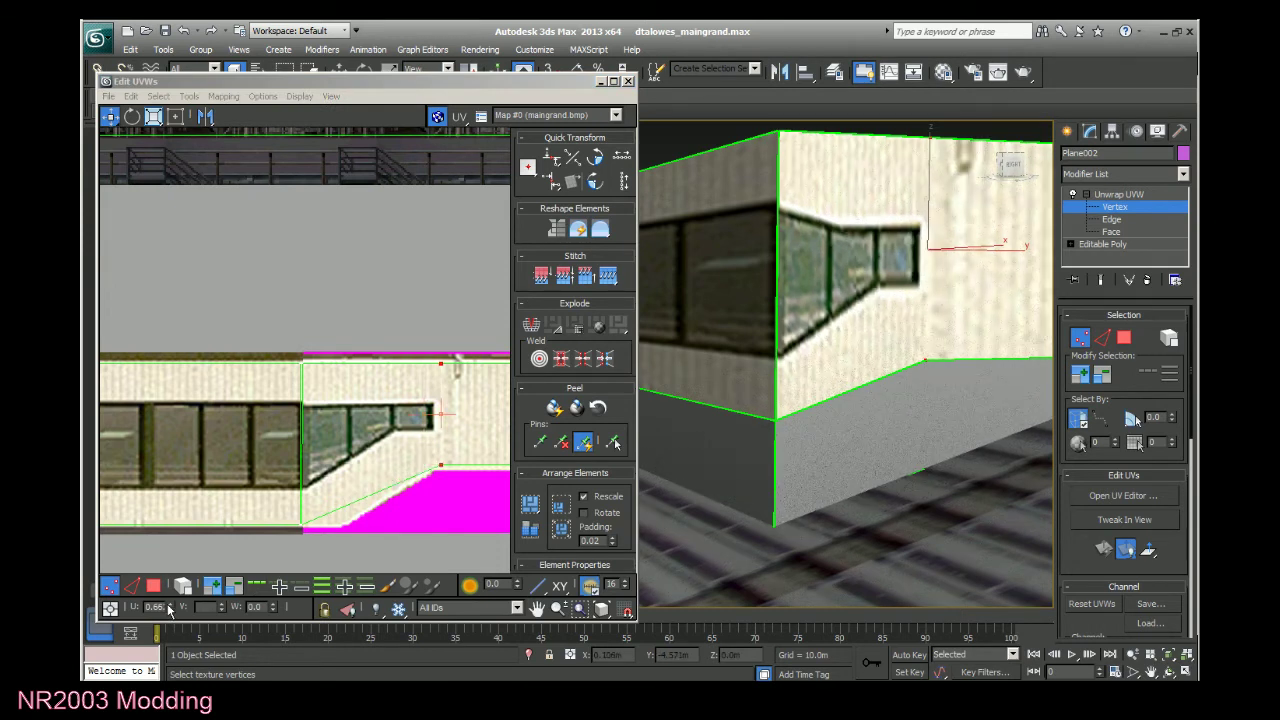
{"action": "left_click", "coordinate": [172, 611]}
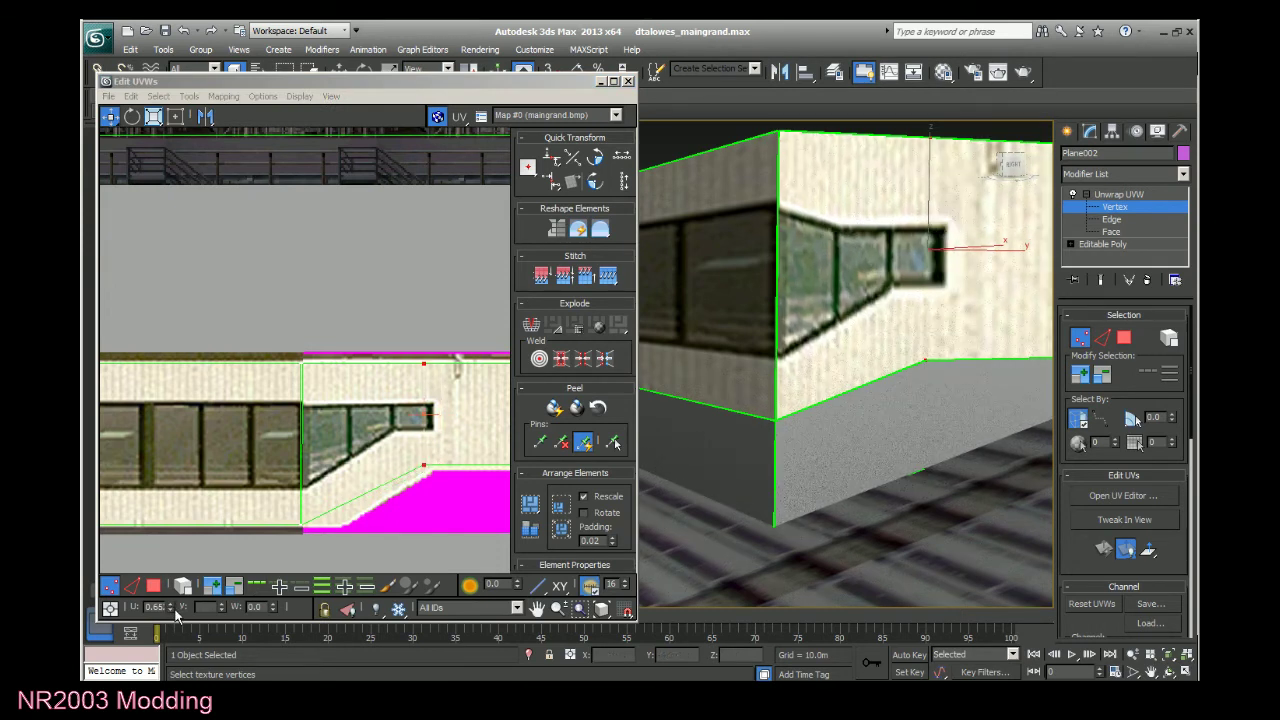
{"action": "left_click", "coordinate": [172, 611]}
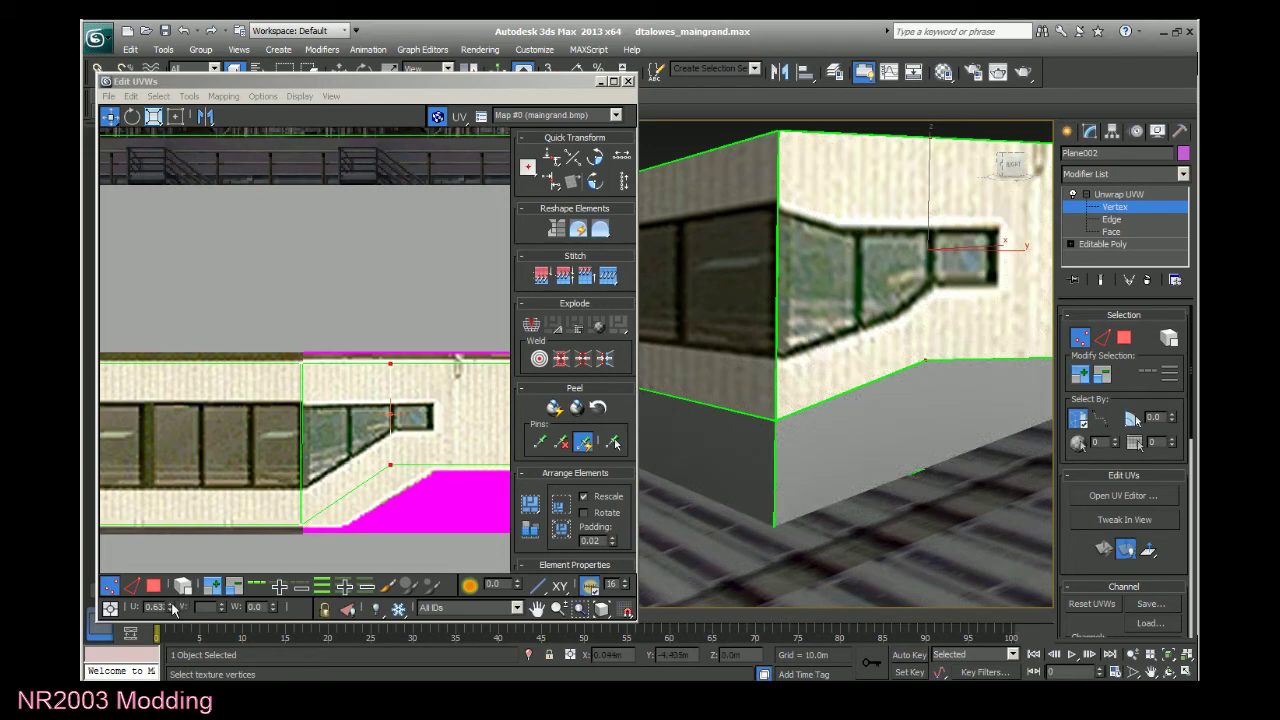
{"action": "left_click", "coordinate": [172, 605]}
{"action": "left_click", "coordinate": [172, 605]}
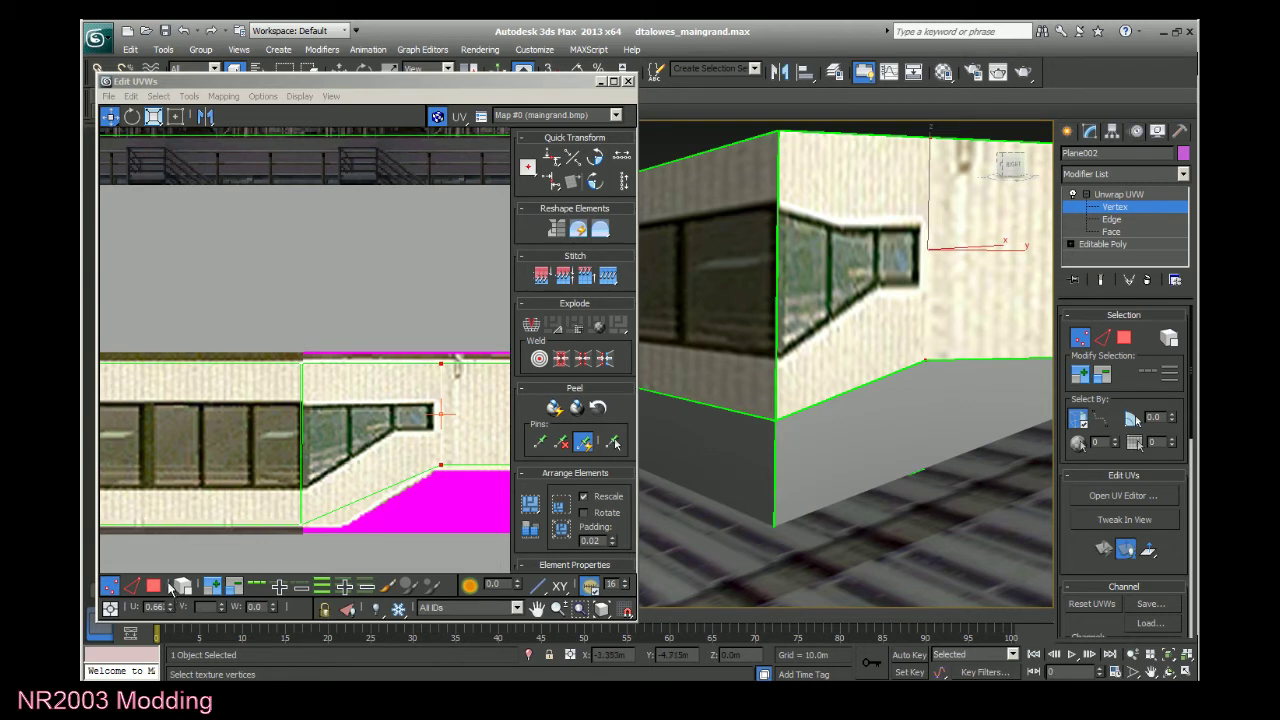
{"action": "left_click", "coordinate": [167, 582]}
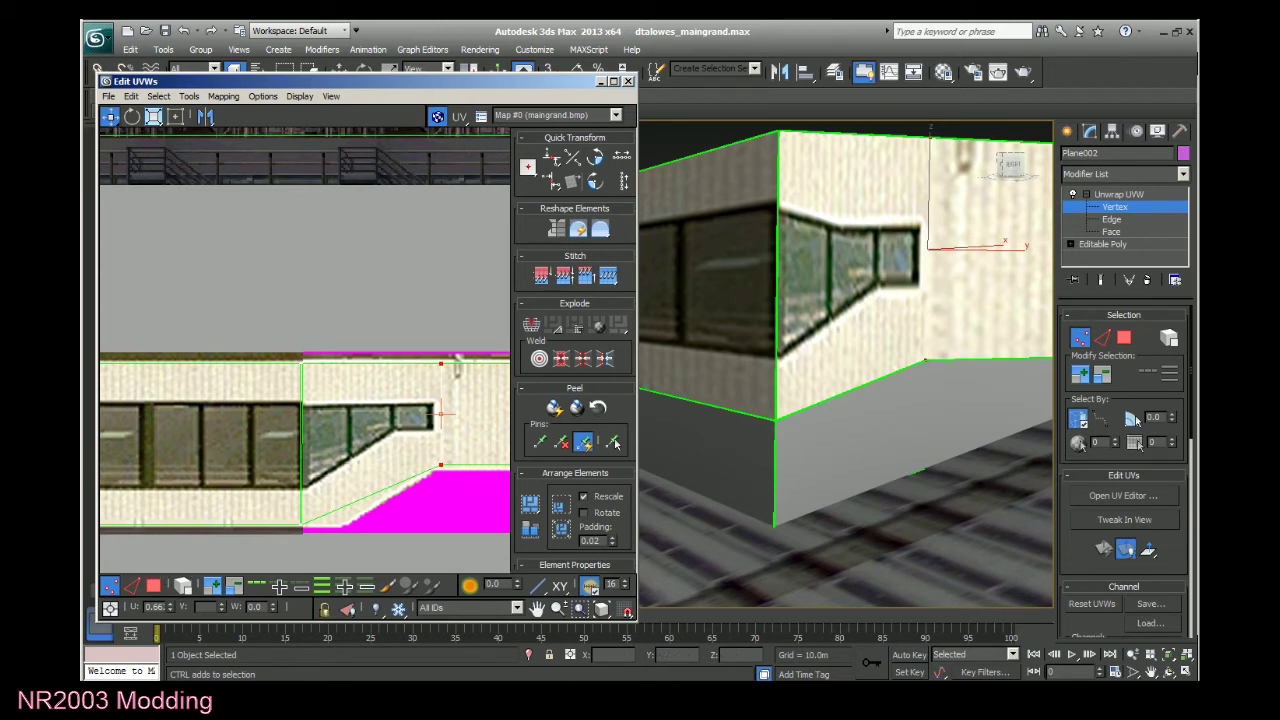
Reselect the first end wall's upper and lower bend vertices and shift them toward the window wall to U 0.64.
{"action": "scroll", "coordinate": [456, 363], "scroll_direction": "down", "scroll_amount": 4}
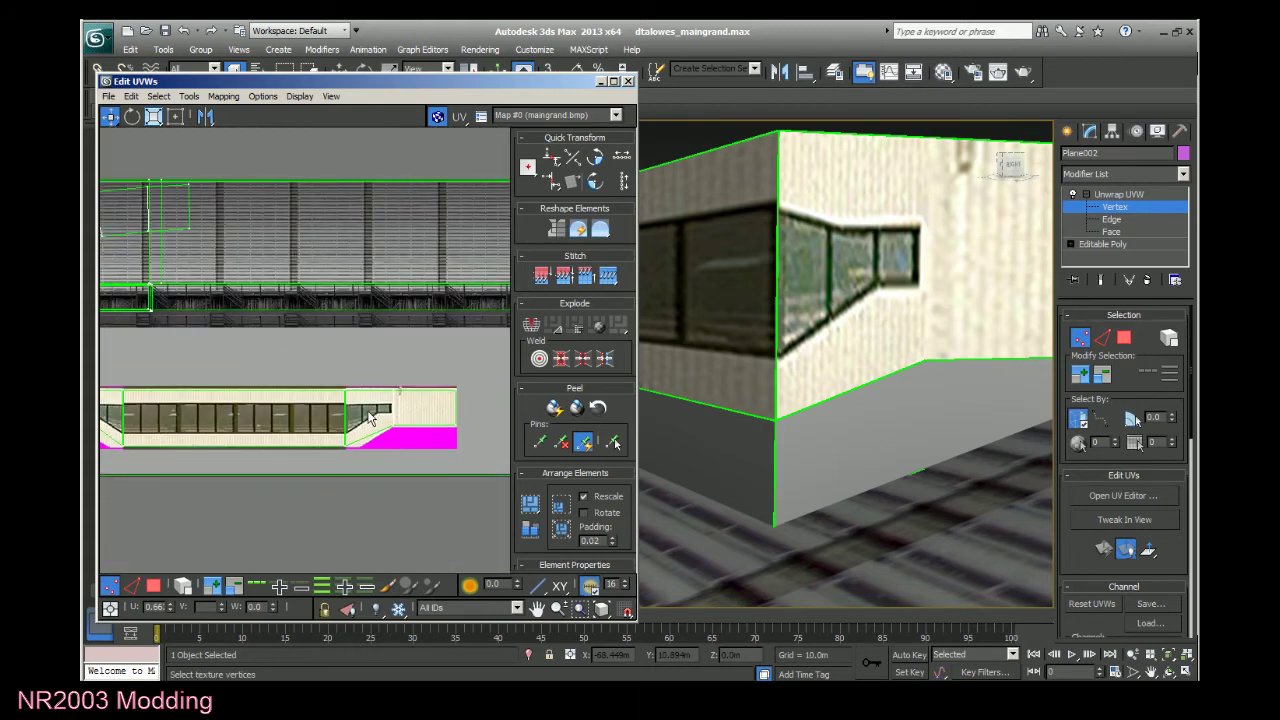
{"action": "scroll", "coordinate": [368, 415], "scroll_direction": "up", "scroll_amount": 5}
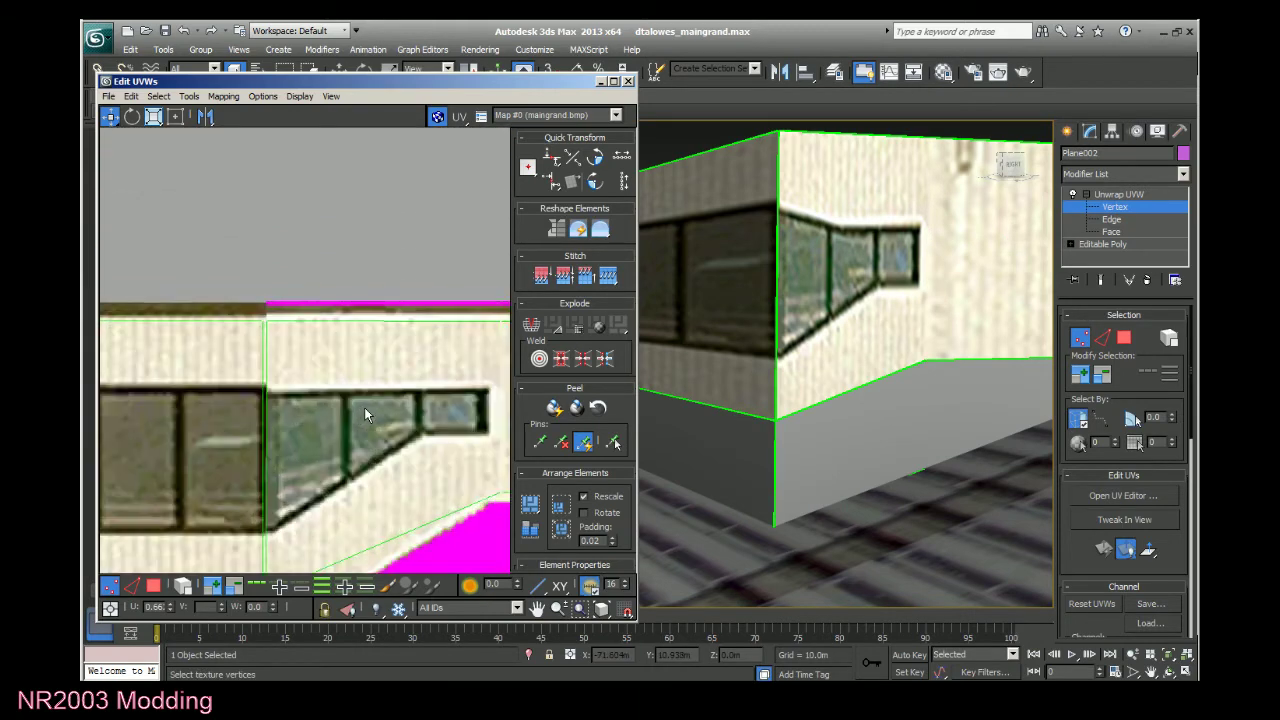
{"action": "scroll", "coordinate": [363, 417], "scroll_direction": "down", "scroll_amount": 2}
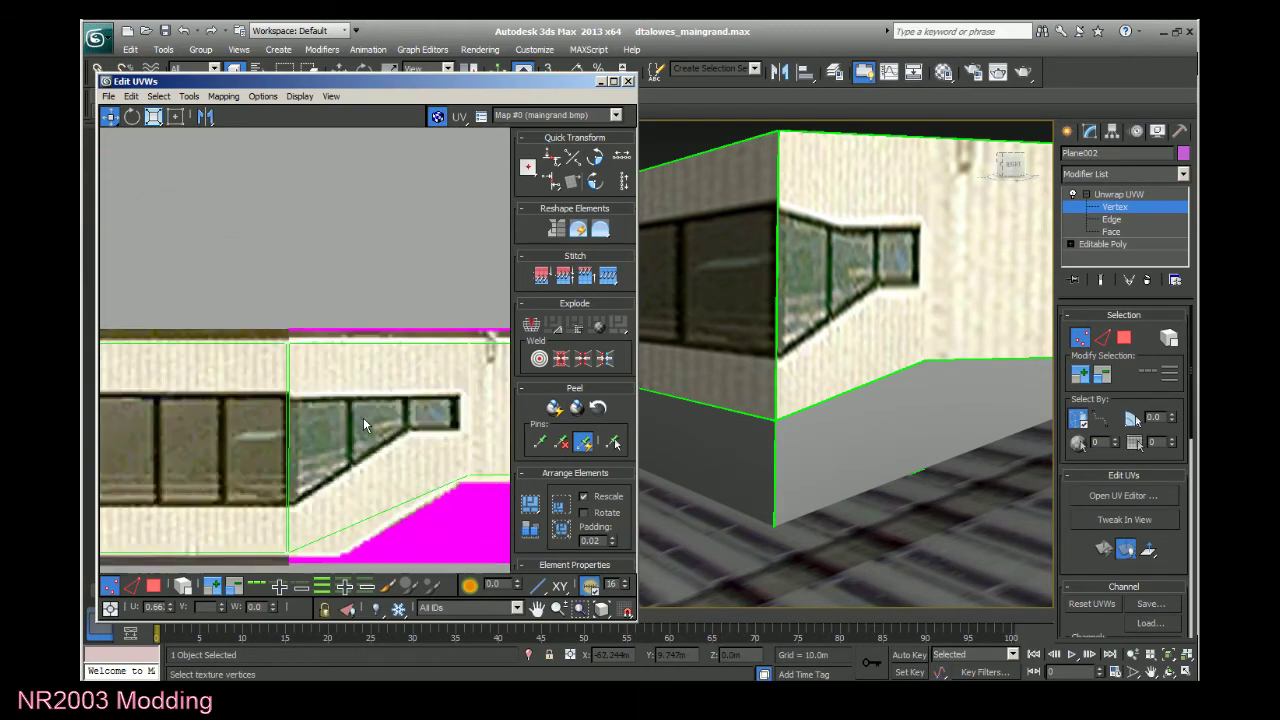
{"action": "left_click_drag", "start_coordinate": [428, 333], "coordinate": [478, 499]}
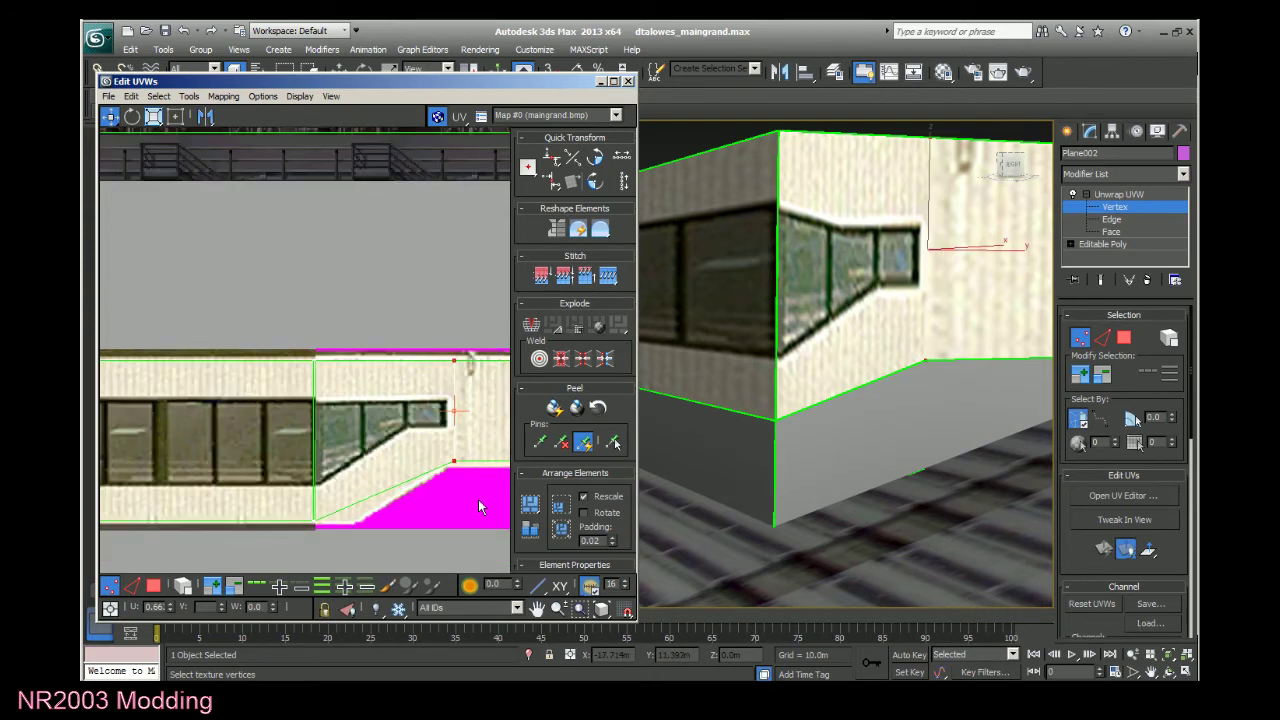
{"action": "left_click_drag", "start_coordinate": [168, 612], "coordinate": [172, 612]}
{"action": "left_click", "coordinate": [172, 610]}
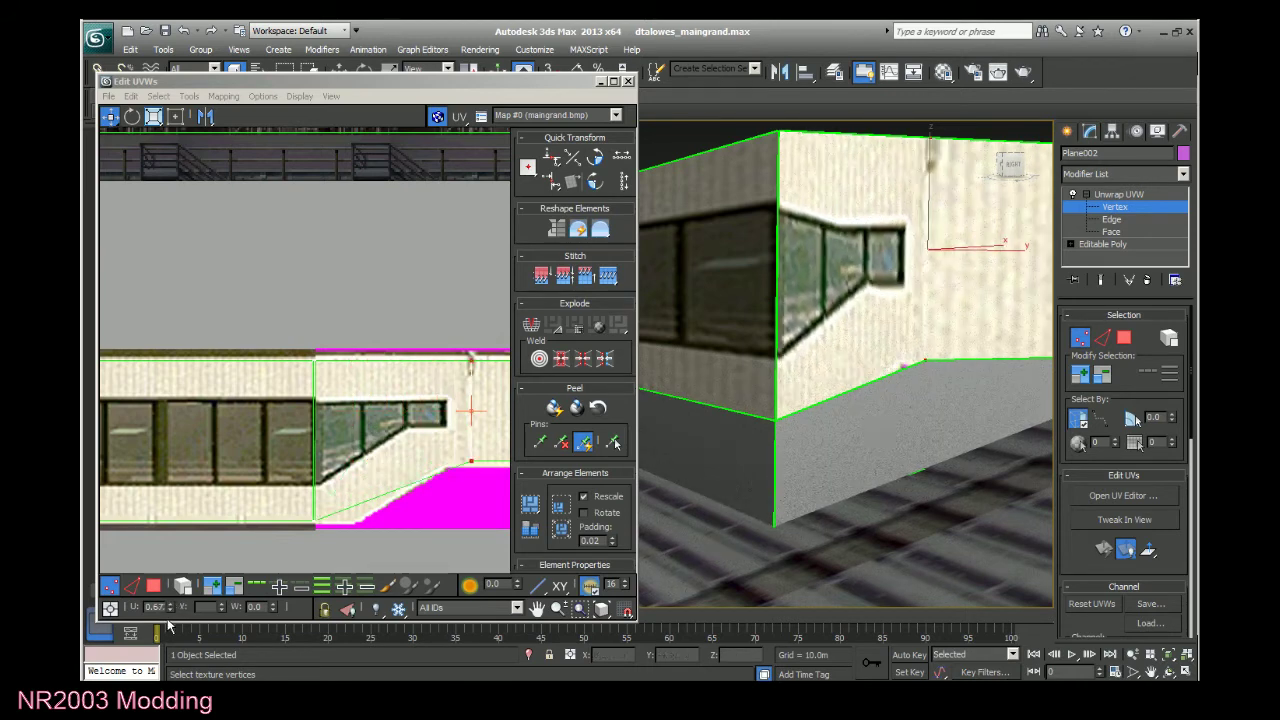
{"action": "left_click", "coordinate": [172, 612]}
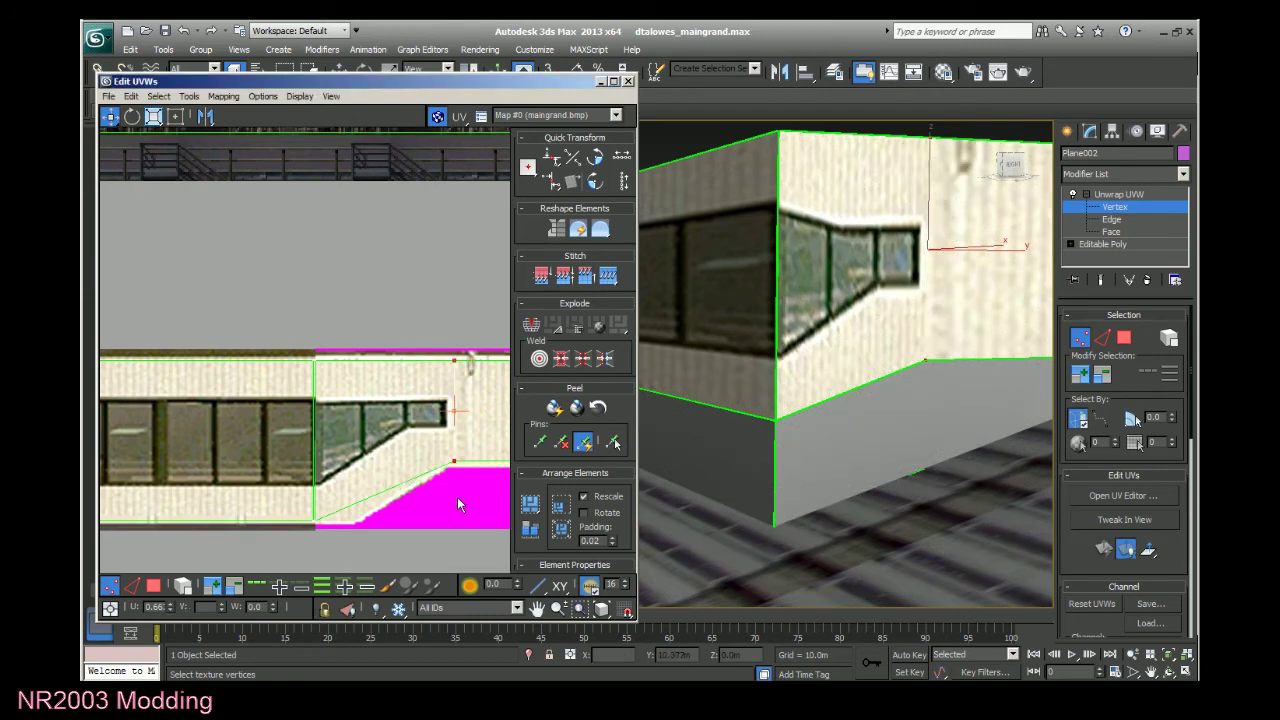
{"action": "left_click", "coordinate": [172, 612]}
{"action": "left_click", "coordinate": [172, 612]}
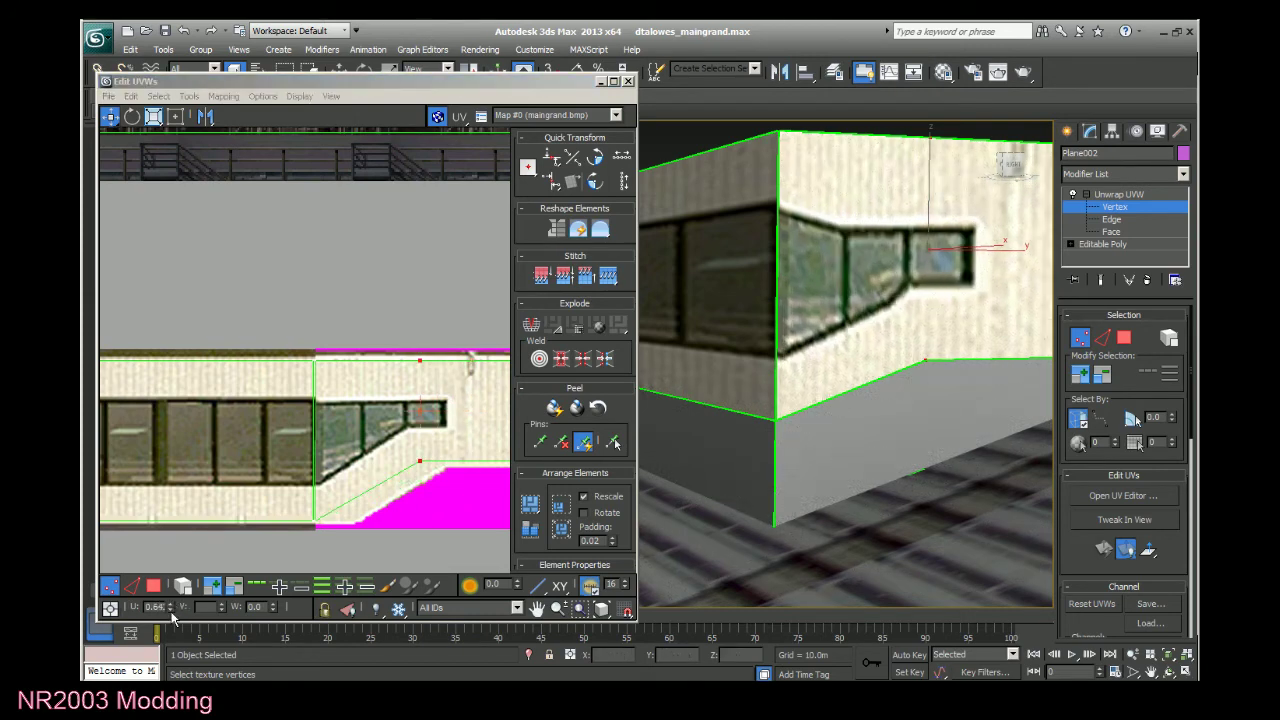
{"action": "left_click", "coordinate": [169, 606]}
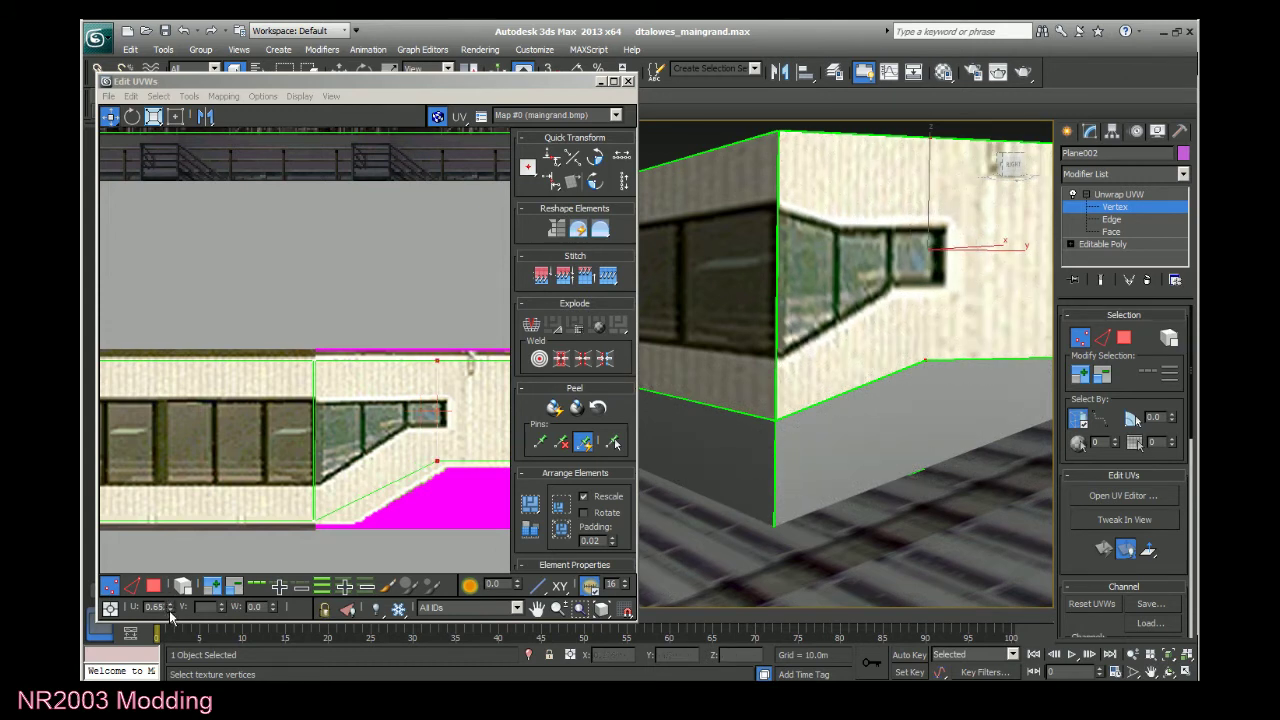
{"action": "left_click", "coordinate": [171, 612]}
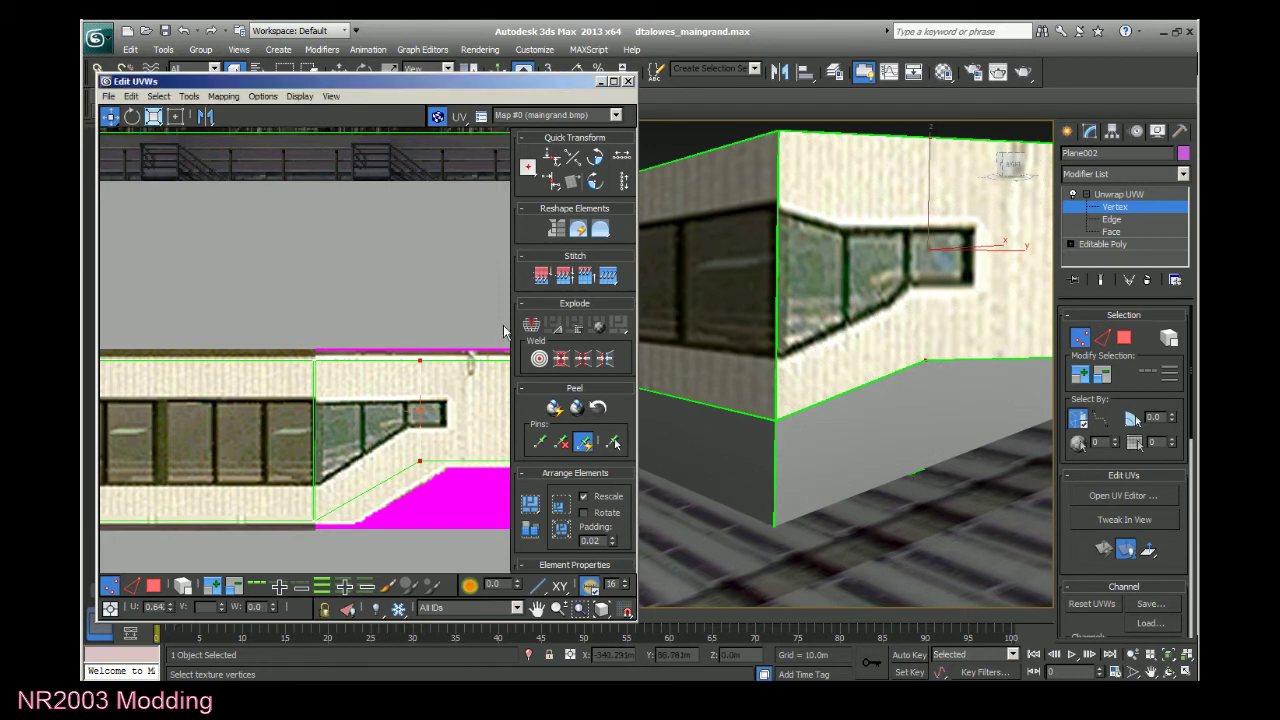
Try shifting only the first end wall's upper bend vertex along U to 0.63.
{"action": "left_click", "coordinate": [420, 360]}
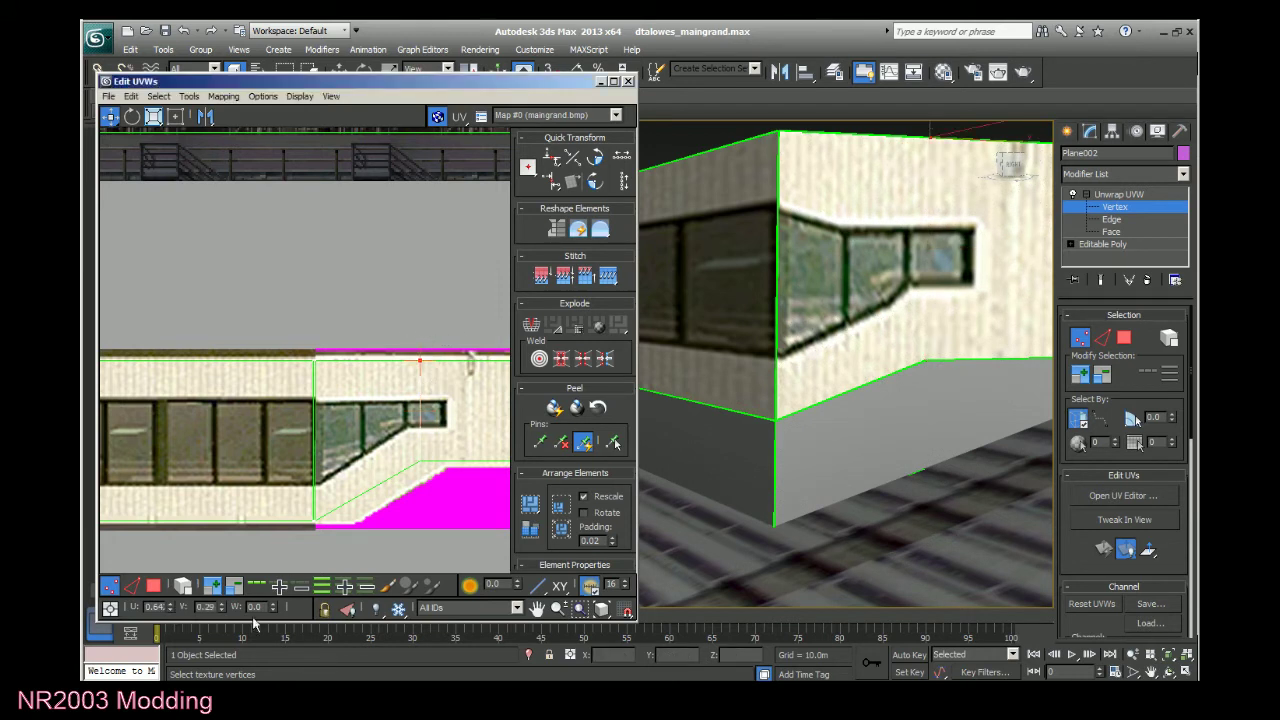
{"action": "left_click", "coordinate": [171, 612]}
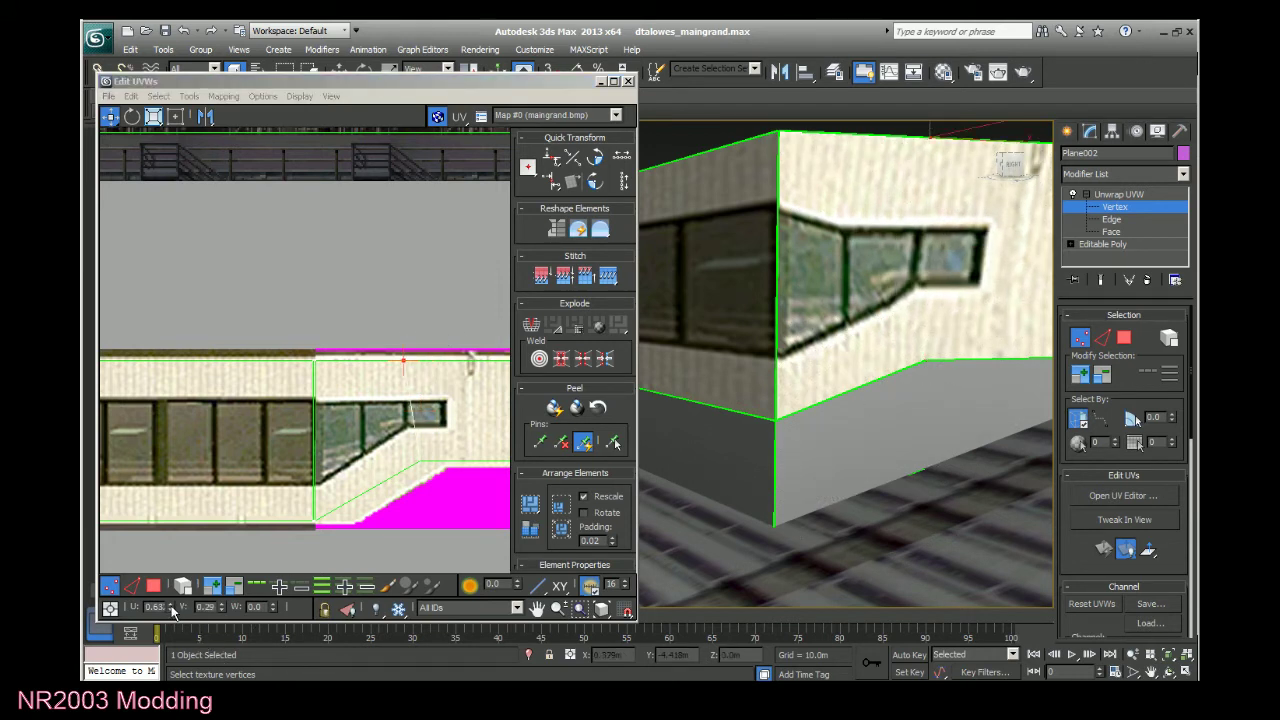
{"action": "left_click", "coordinate": [171, 606]}
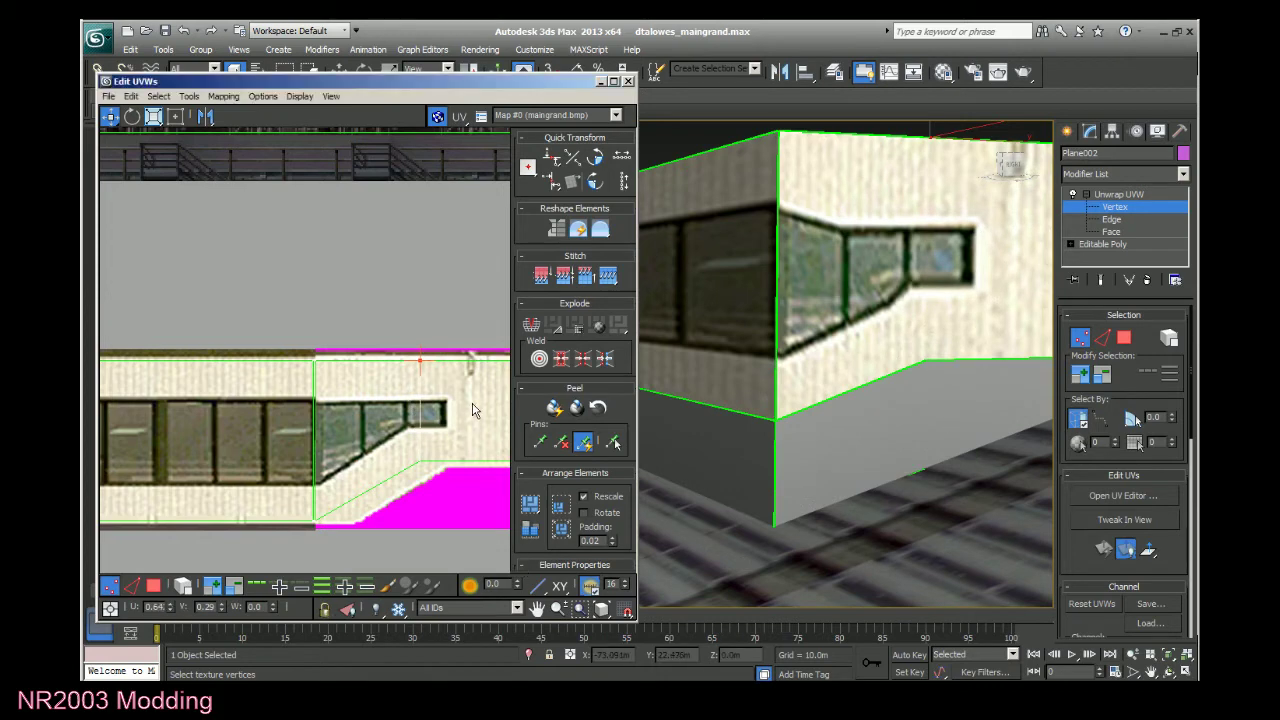
Shift the opposite end wall's upper and lower bend vertices away from the window wall to U 0.14.
{"action": "scroll", "coordinate": [472, 434], "scroll_direction": "down", "scroll_amount": 5}
{"action": "scroll", "coordinate": [164, 455], "scroll_direction": "up", "scroll_amount": 4}
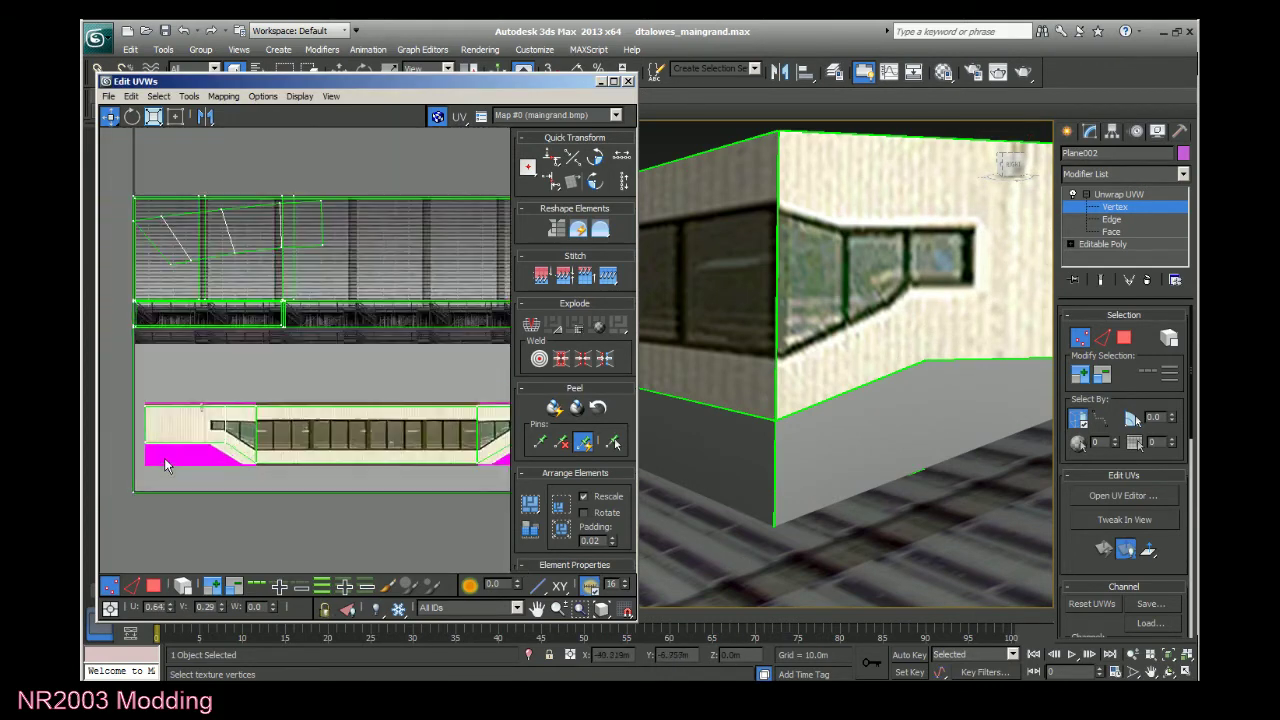
{"action": "scroll", "coordinate": [333, 492], "scroll_direction": "down", "scroll_amount": 1}
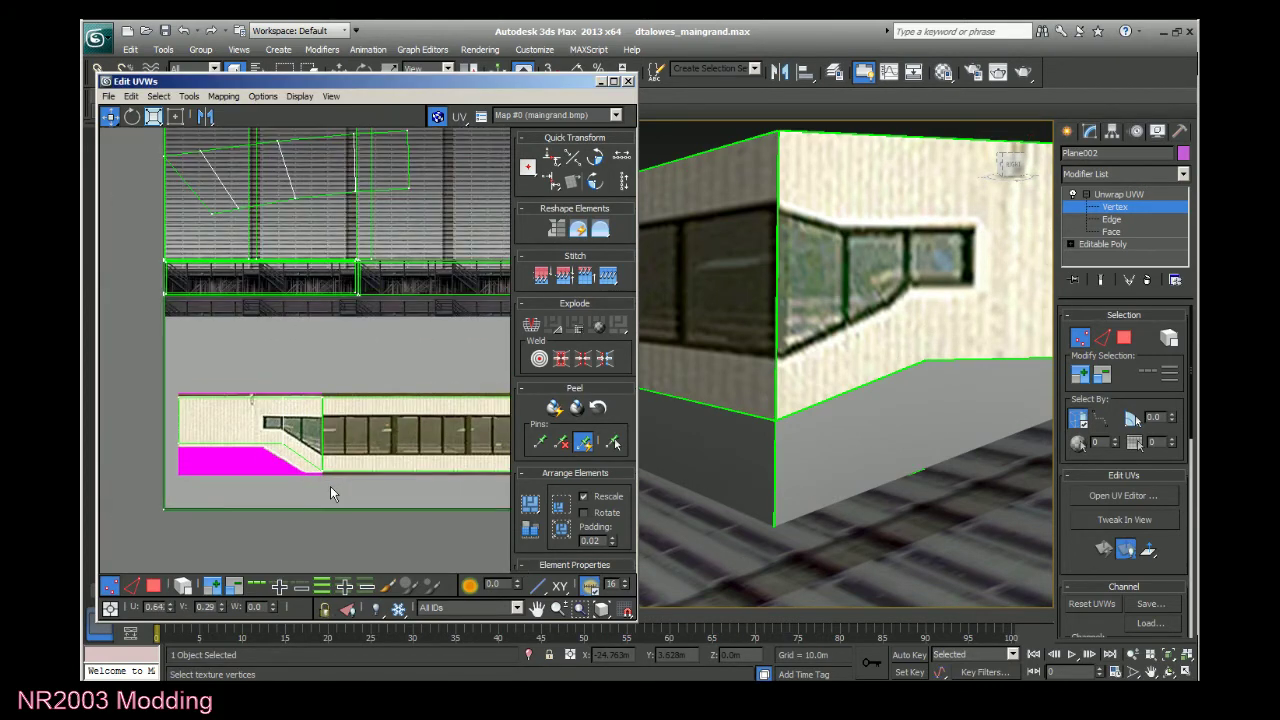
{"action": "left_click_drag", "start_coordinate": [266, 386], "coordinate": [298, 468]}
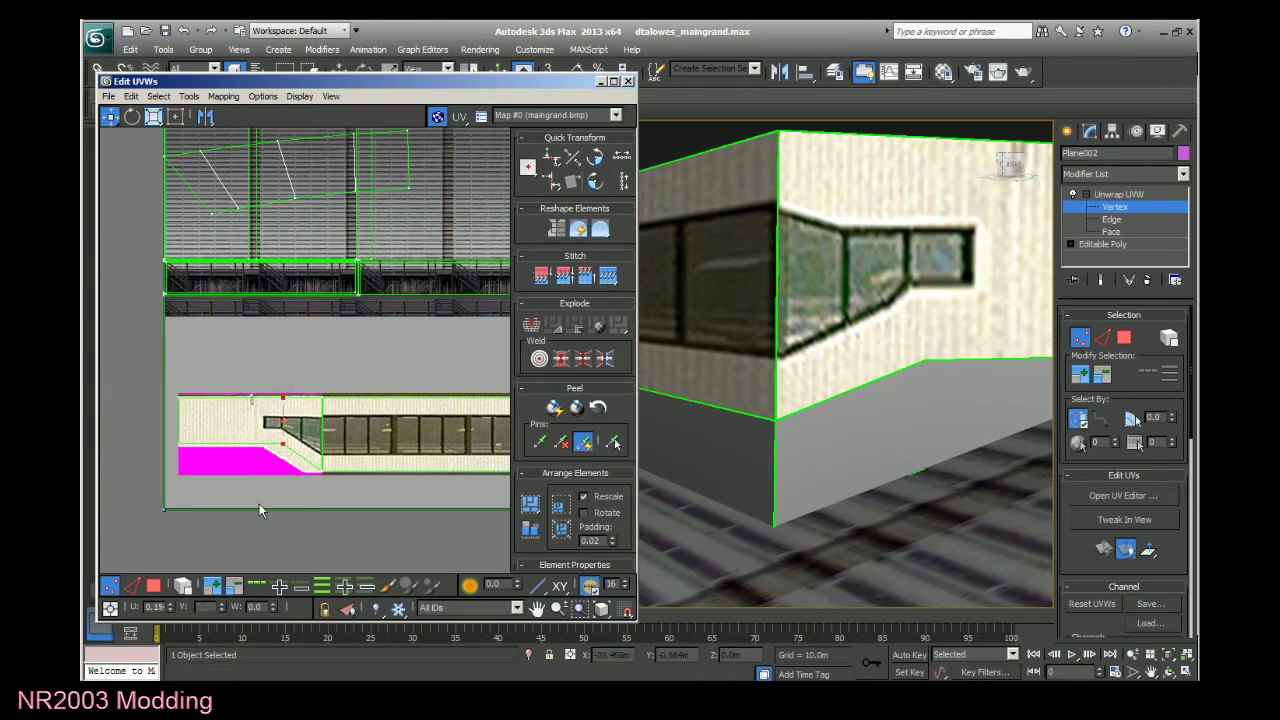
{"action": "left_click", "coordinate": [174, 612]}
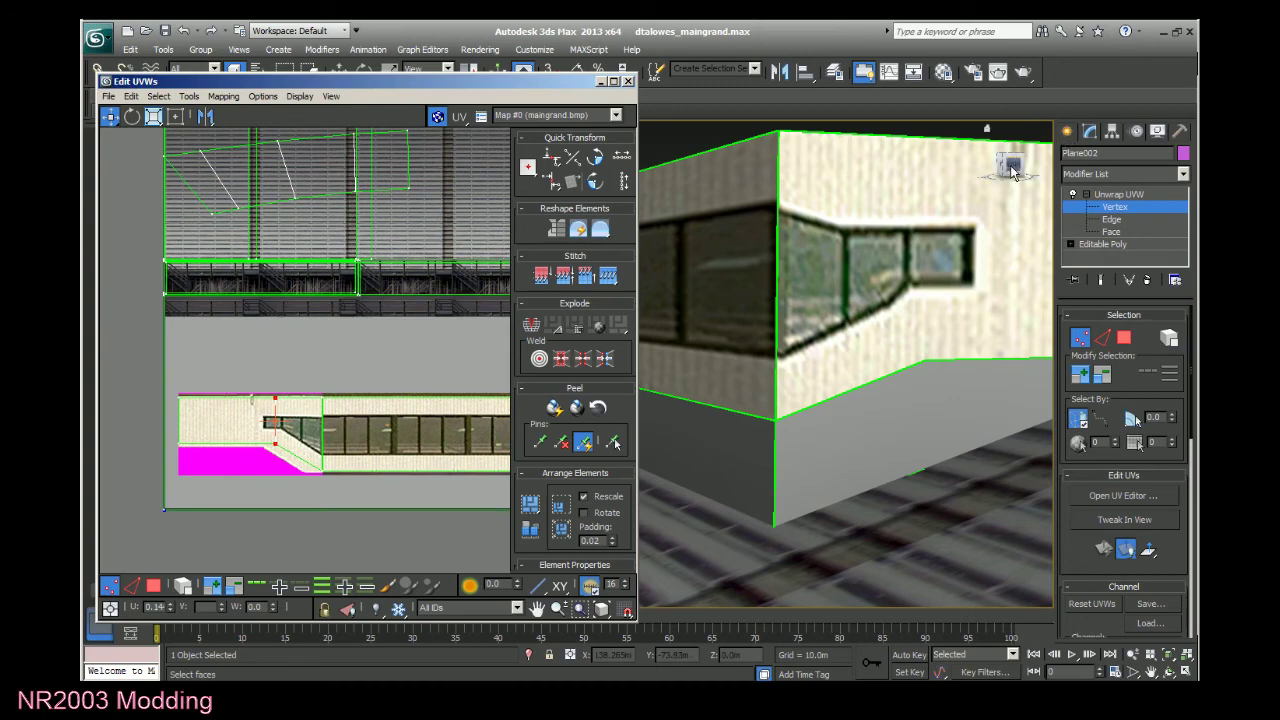
Check the opposite end wall's texture in the perspective view, close the UV editor and review the whole grandstand.
{"action": "left_click_drag", "start_coordinate": [1012, 172], "coordinate": [868, 182]}
{"action": "scroll", "coordinate": [834, 411], "scroll_direction": "down", "scroll_amount": 3}
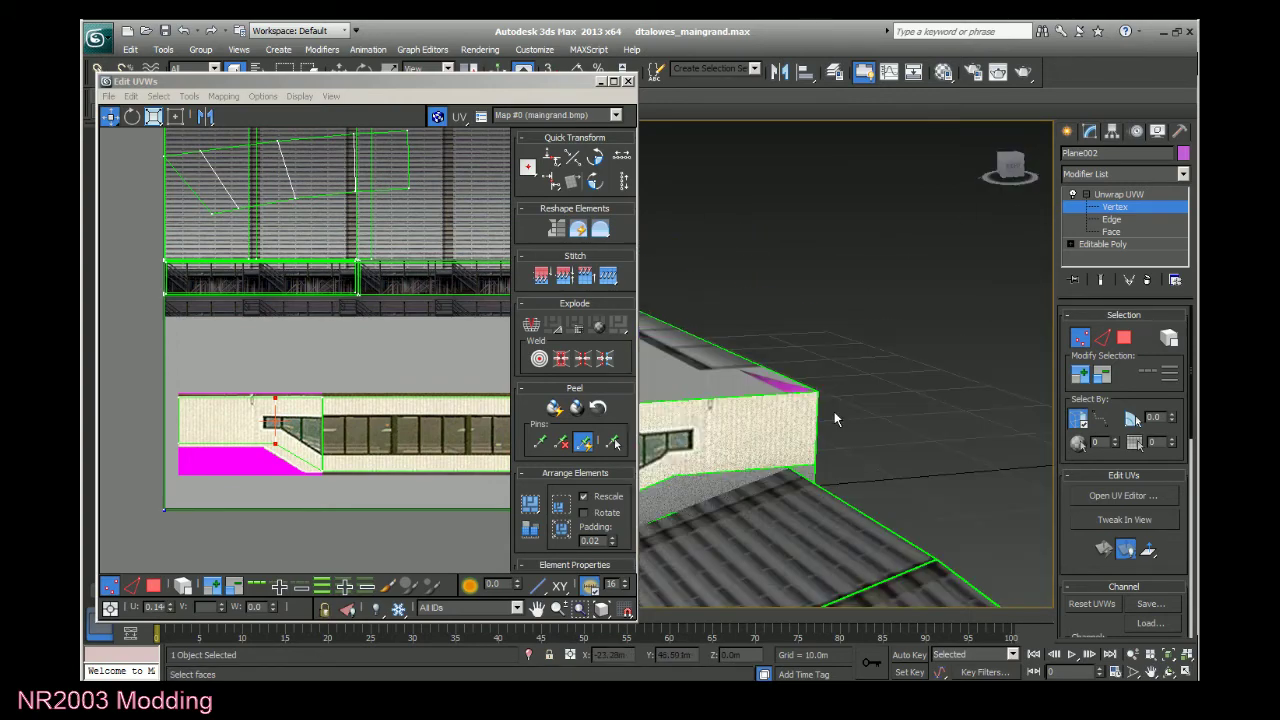
{"action": "scroll", "coordinate": [847, 387], "scroll_direction": "down", "scroll_amount": 2}
{"action": "left_click", "coordinate": [1020, 173]}
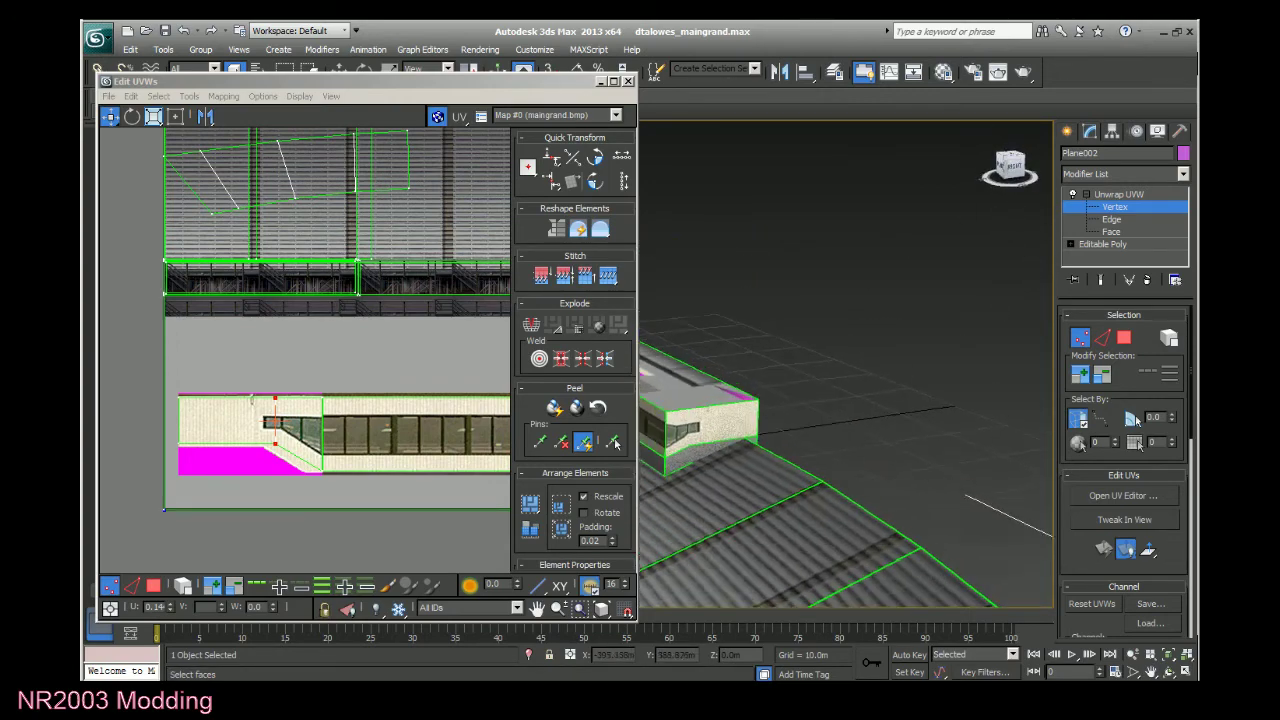
{"action": "left_click", "coordinate": [628, 81]}
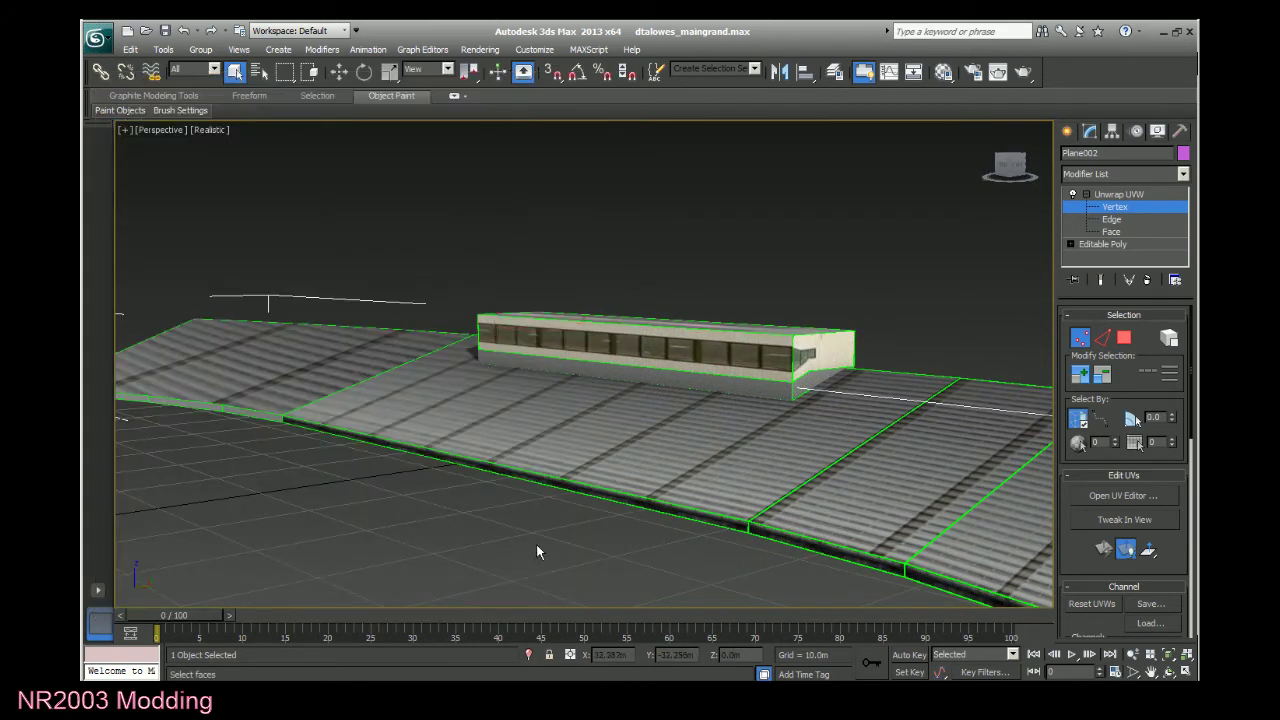
{"action": "scroll", "coordinate": [743, 486], "scroll_direction": "down", "scroll_amount": 3}
{"action": "scroll", "coordinate": [744, 478], "scroll_direction": "down", "scroll_amount": 2}
{"action": "scroll", "coordinate": [679, 457], "scroll_direction": "up", "scroll_amount": 2}
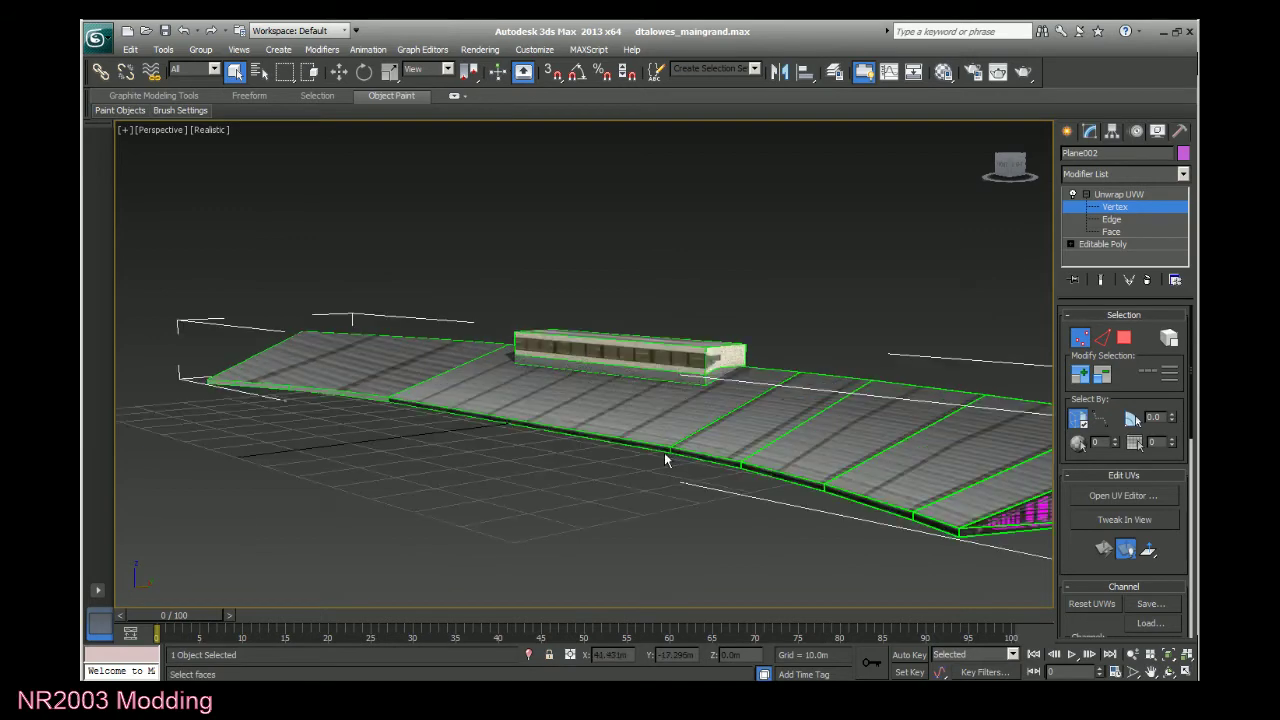
Save the grandstand scene under its existing file name.
{"action": "left_click", "coordinate": [96, 38]}
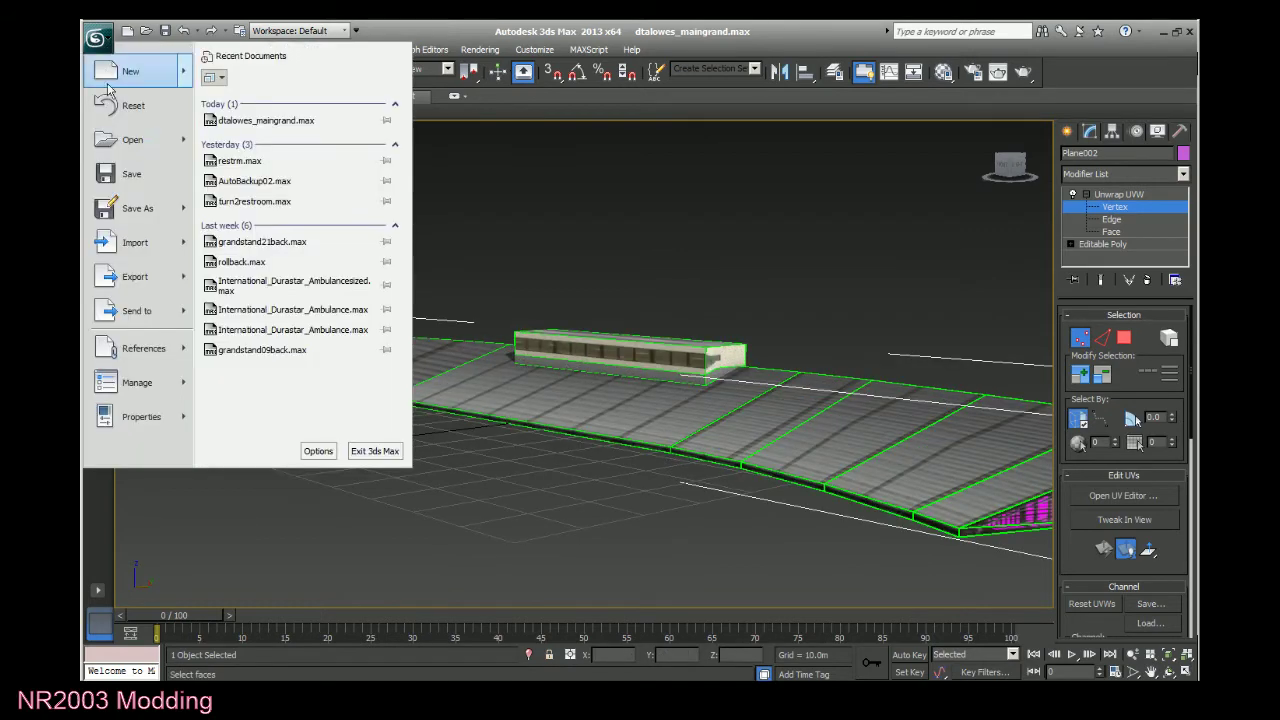
{"action": "left_click", "coordinate": [133, 174]}
{"action": "left_click", "coordinate": [108, 40]}
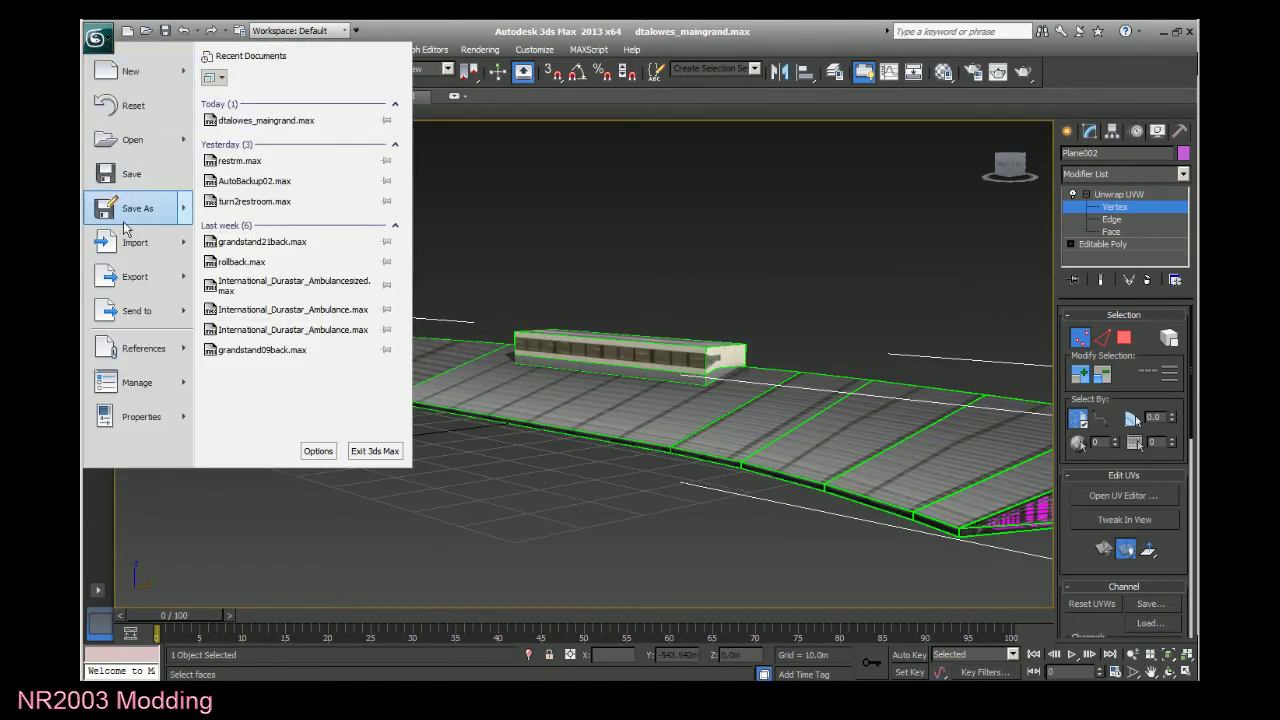
{"action": "left_click", "coordinate": [506, 505]}
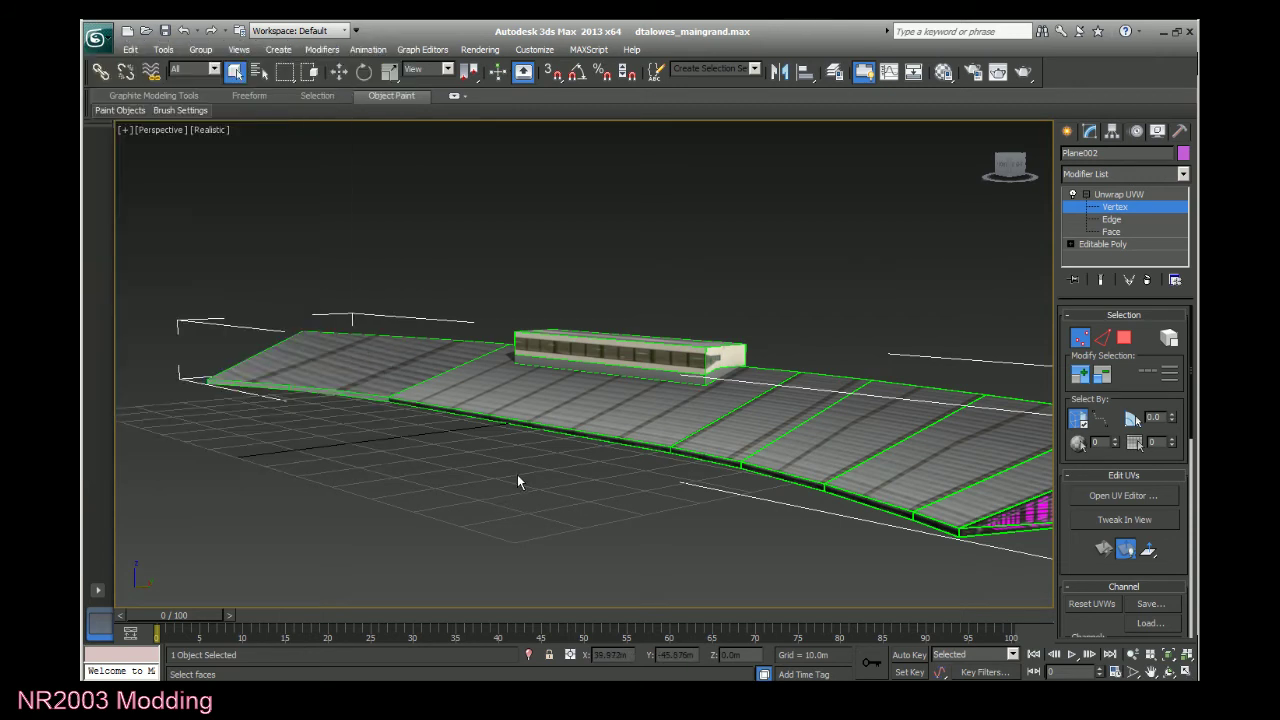
Leave the unwrap's vertex editing and convert the grandstand object to an Editable Poly.
{"action": "left_click", "coordinate": [1067, 131]}
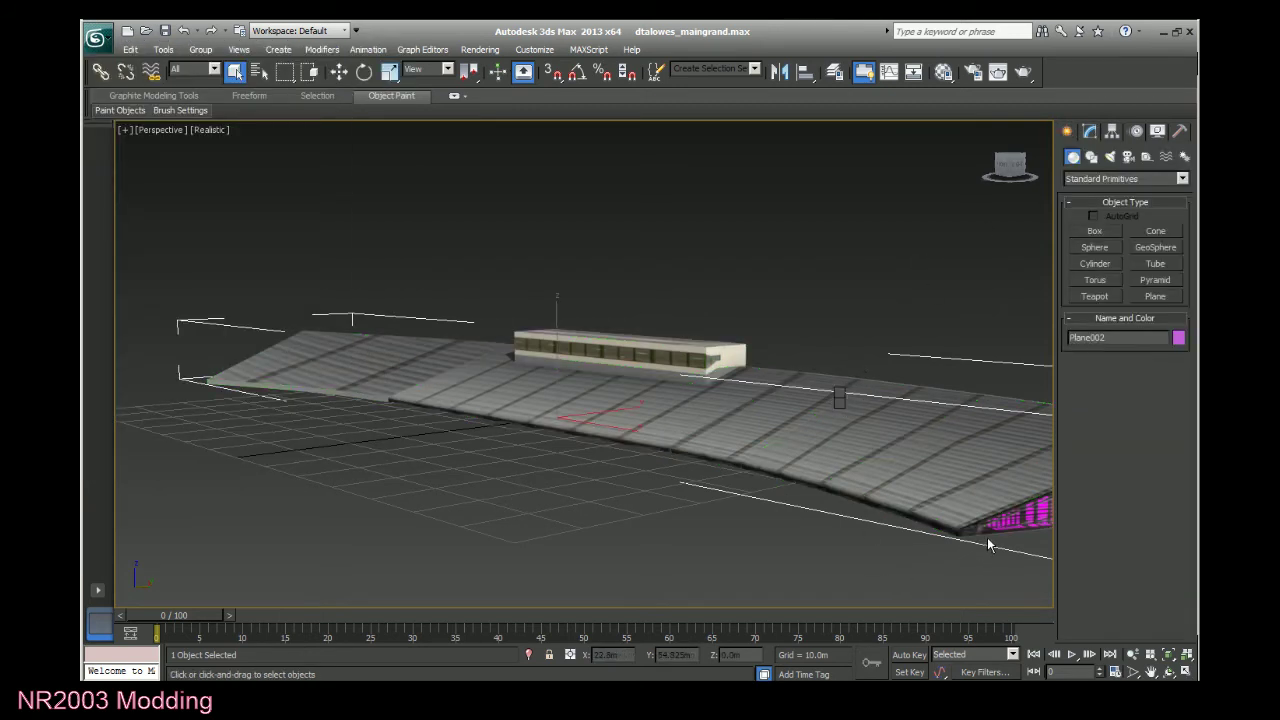
{"action": "left_click", "coordinate": [1018, 554]}
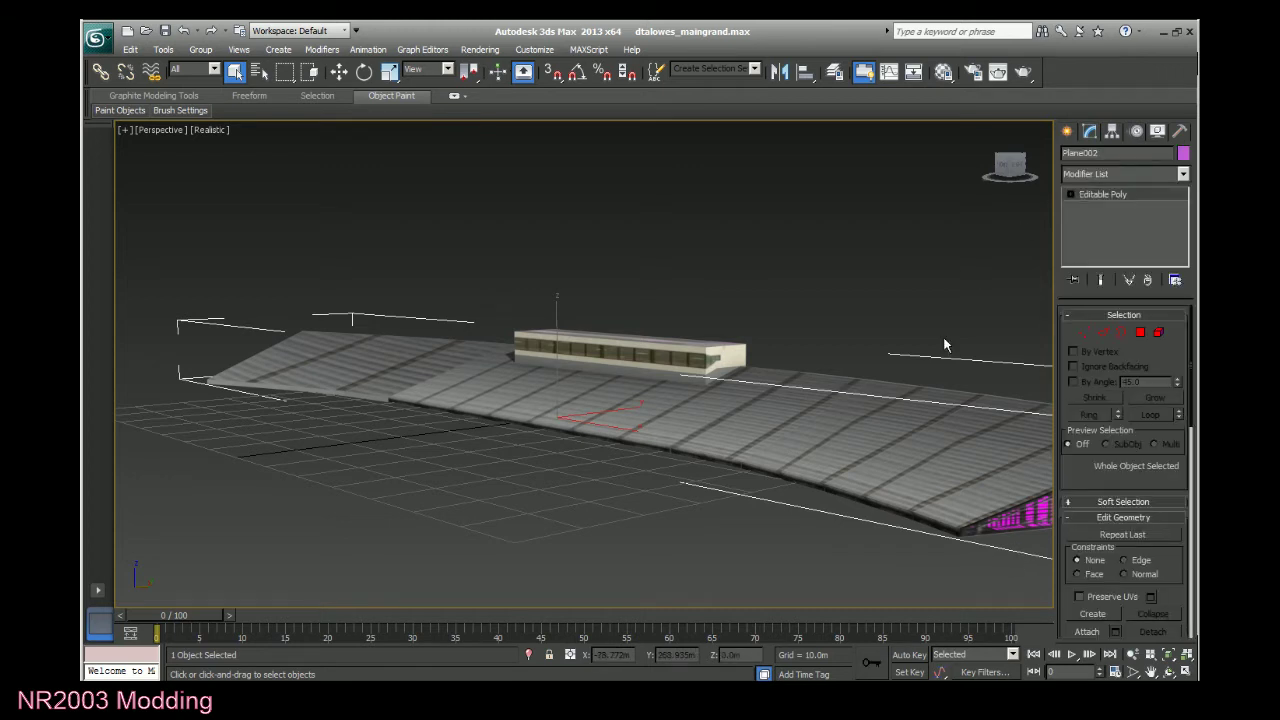
Save the grandstand scene, then start an export to the Desktop in 3D Studio (*.3DS) format.
{"action": "left_click", "coordinate": [96, 38]}
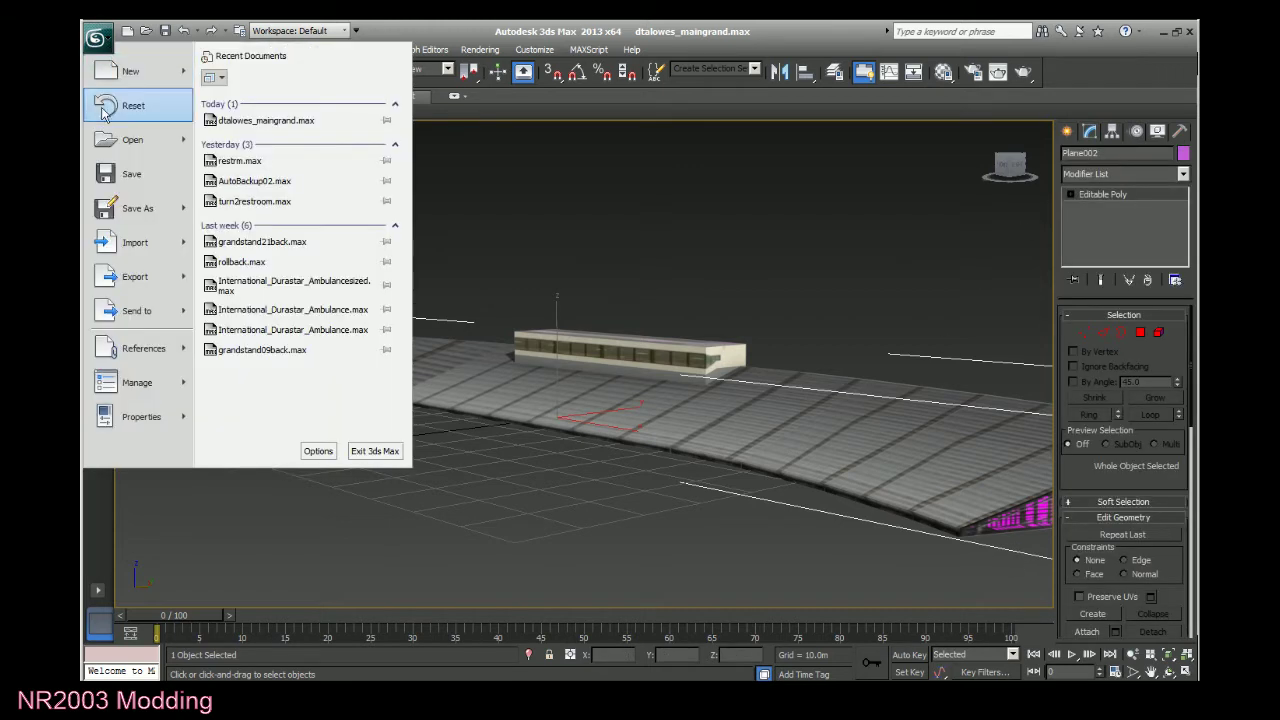
{"action": "left_click", "coordinate": [139, 178]}
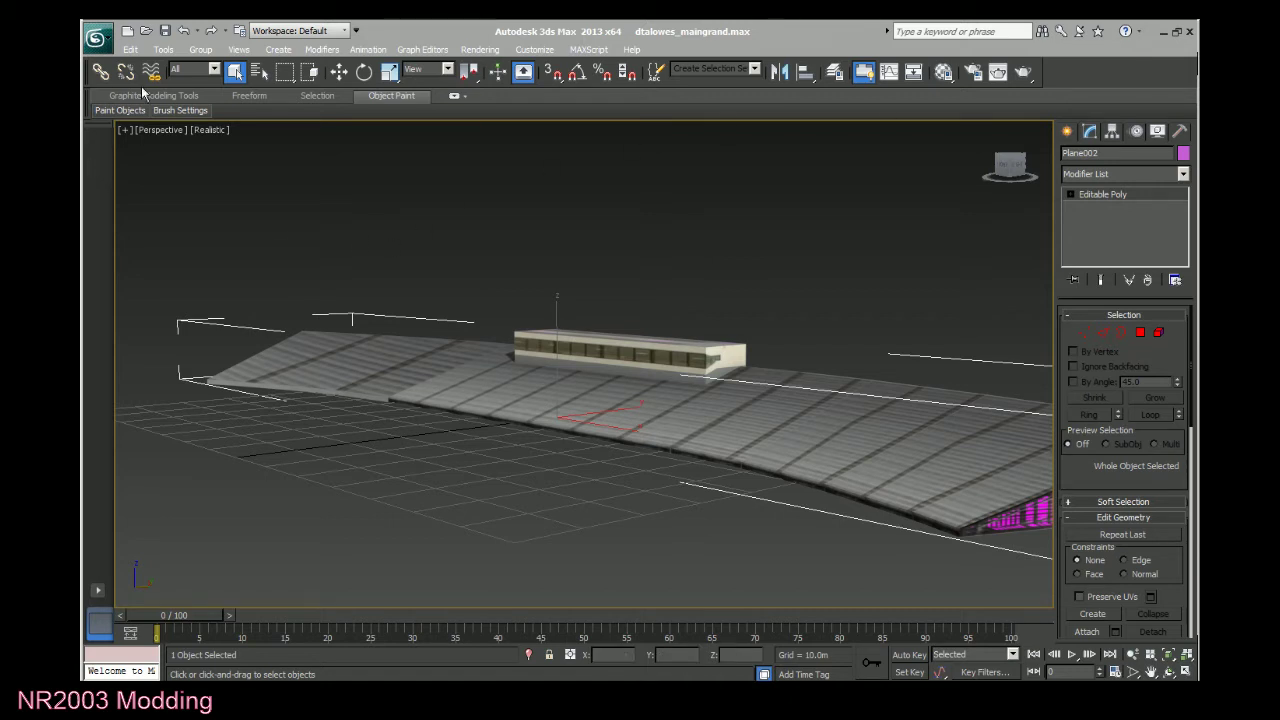
{"action": "left_click", "coordinate": [113, 36]}
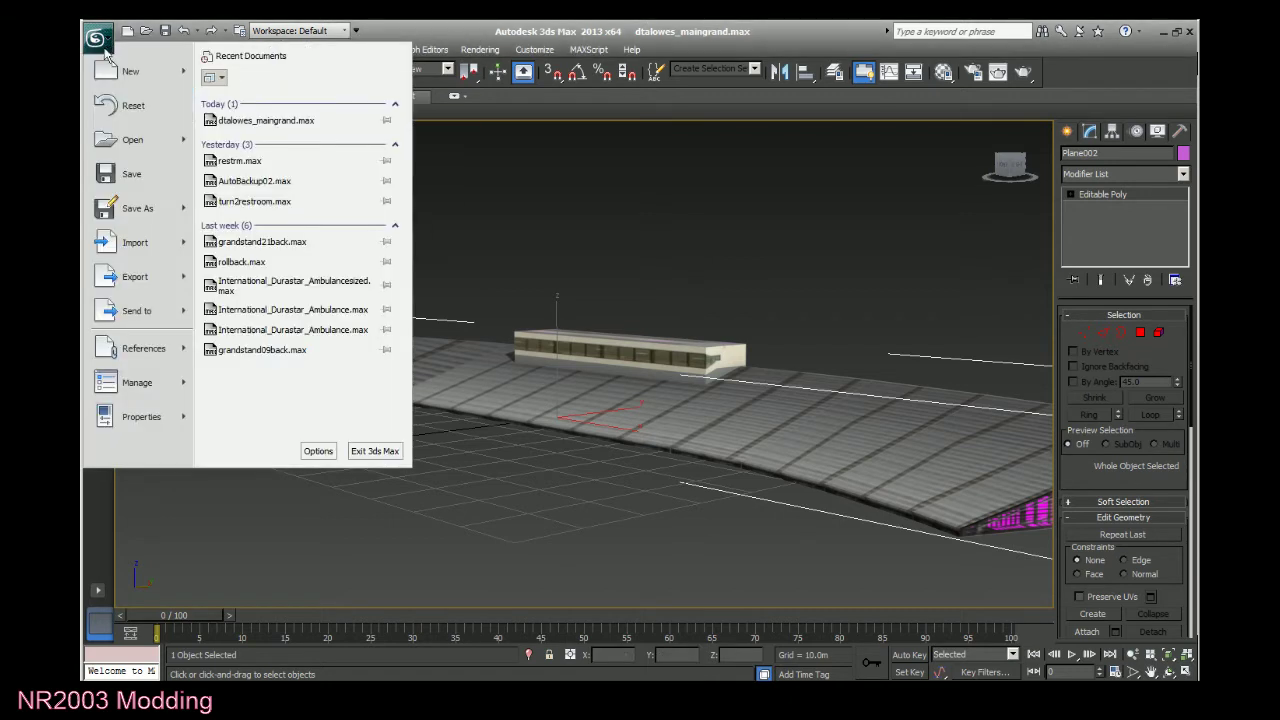
{"action": "left_click", "coordinate": [160, 280]}
{"action": "left_click", "coordinate": [325, 76]}
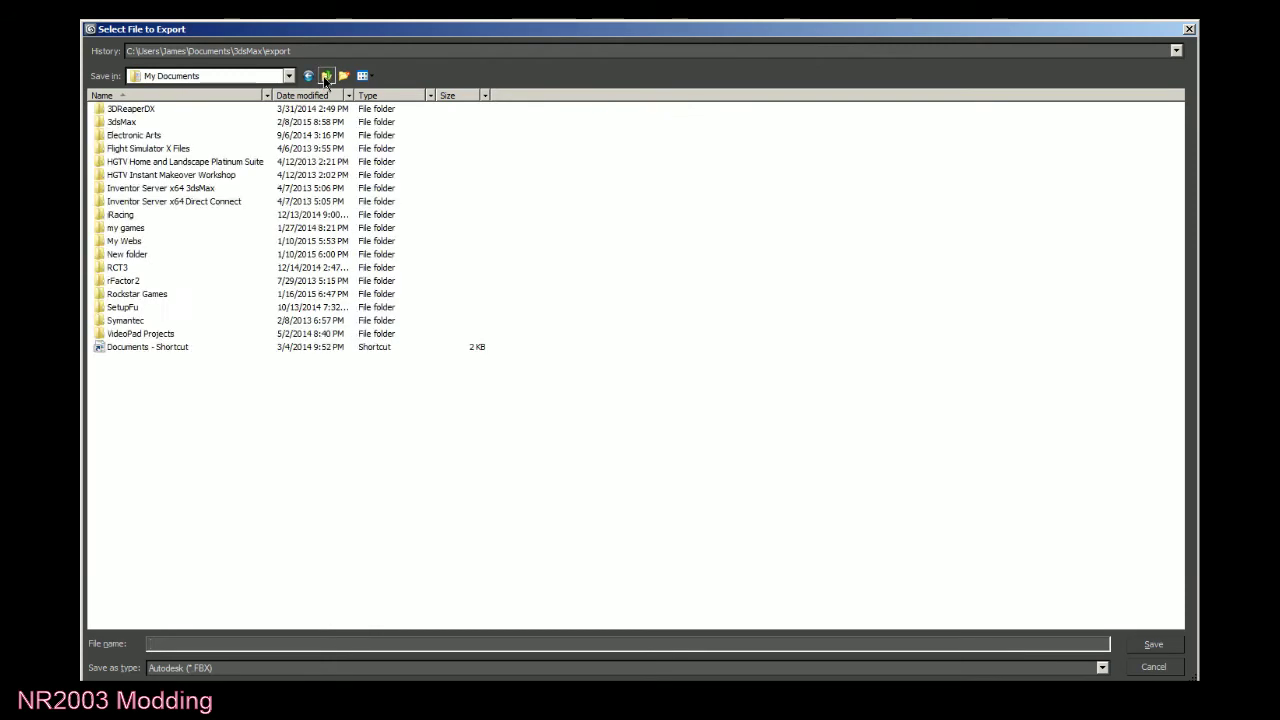
{"action": "left_click", "coordinate": [325, 76]}
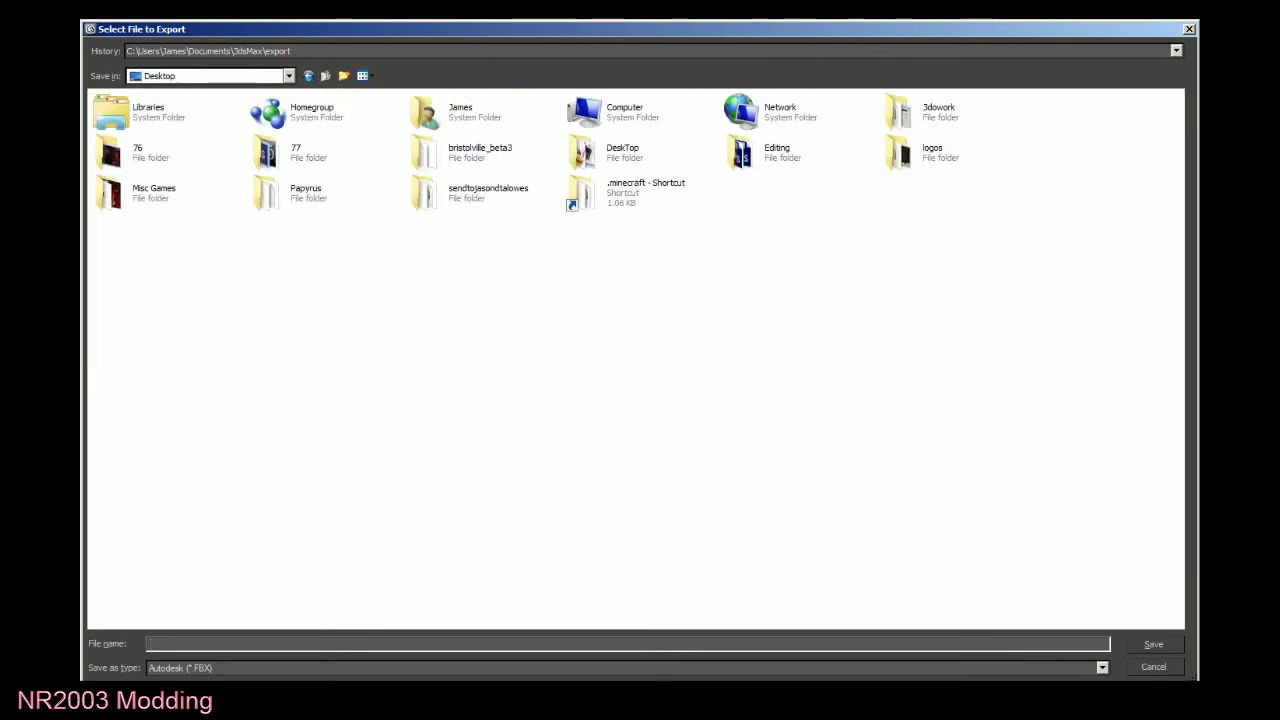
{"action": "left_click", "coordinate": [245, 668]}
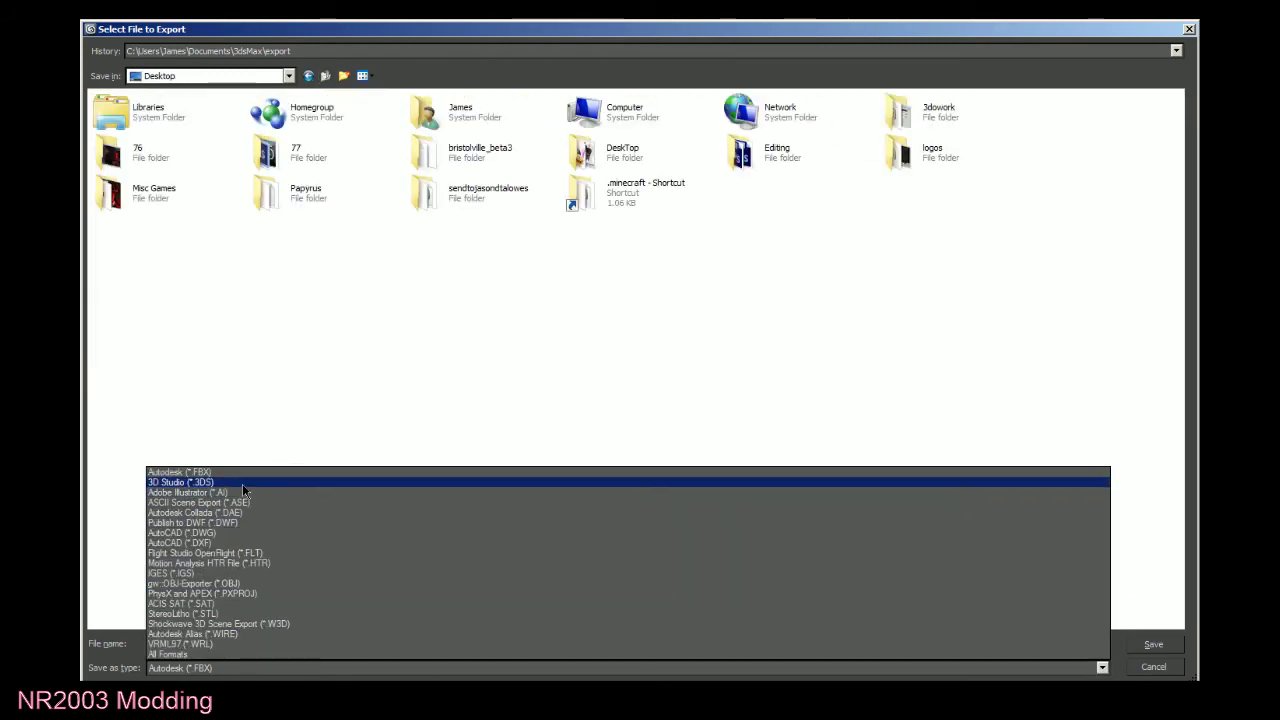
{"action": "left_click", "coordinate": [243, 483]}
Export the scene over the existing maingrand.3DS, preserving MAX's texture coordinates, and dismiss the output warnings.
{"action": "left_click", "coordinate": [797, 200]}
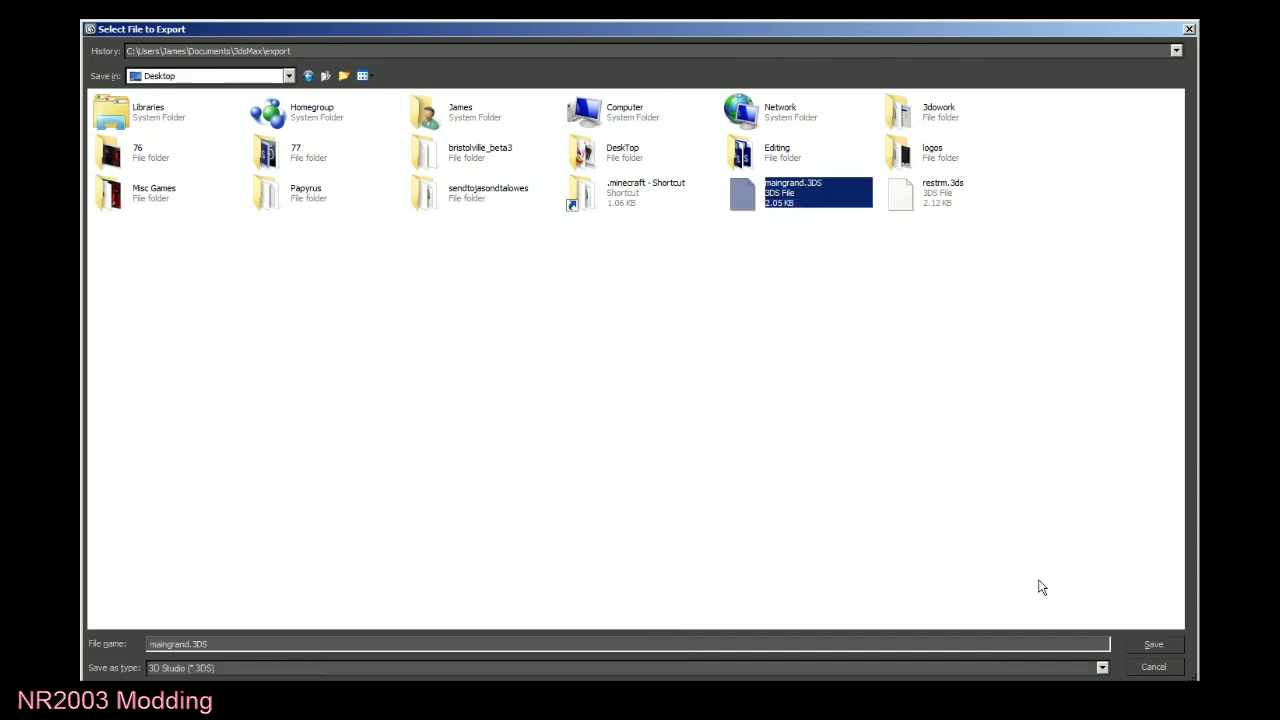
{"action": "left_click", "coordinate": [1150, 644]}
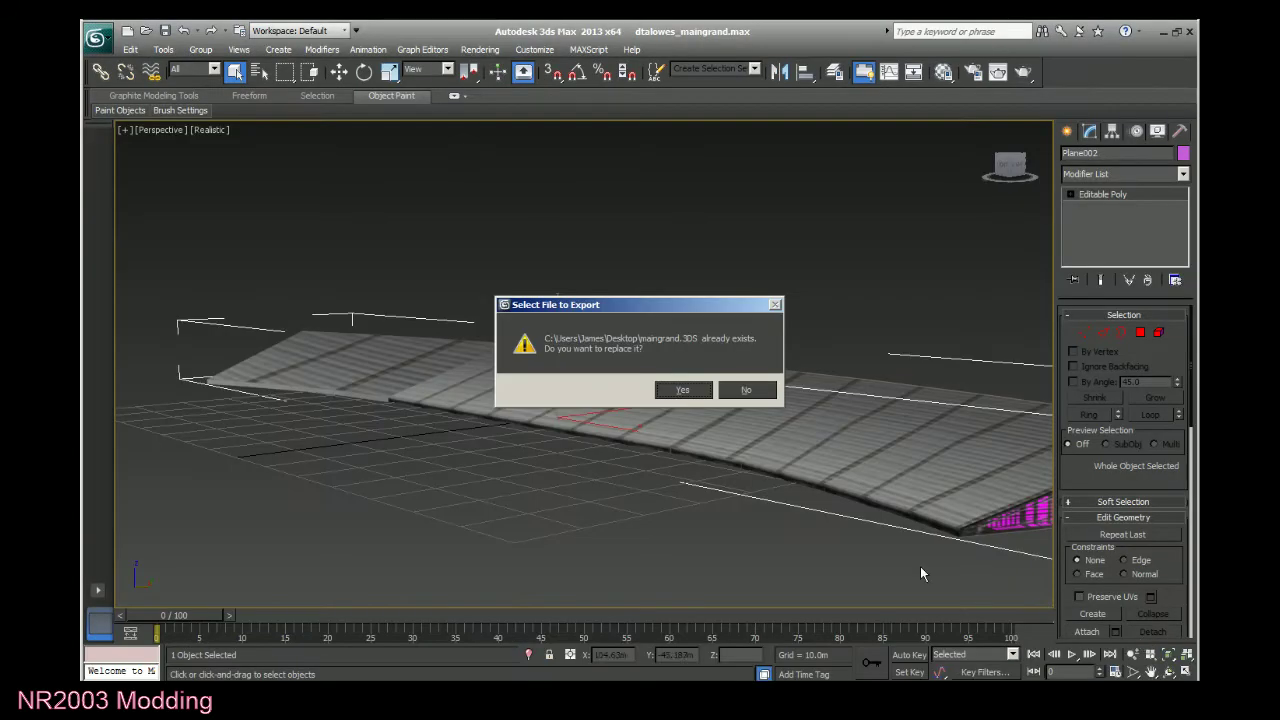
{"action": "left_click", "coordinate": [683, 399]}
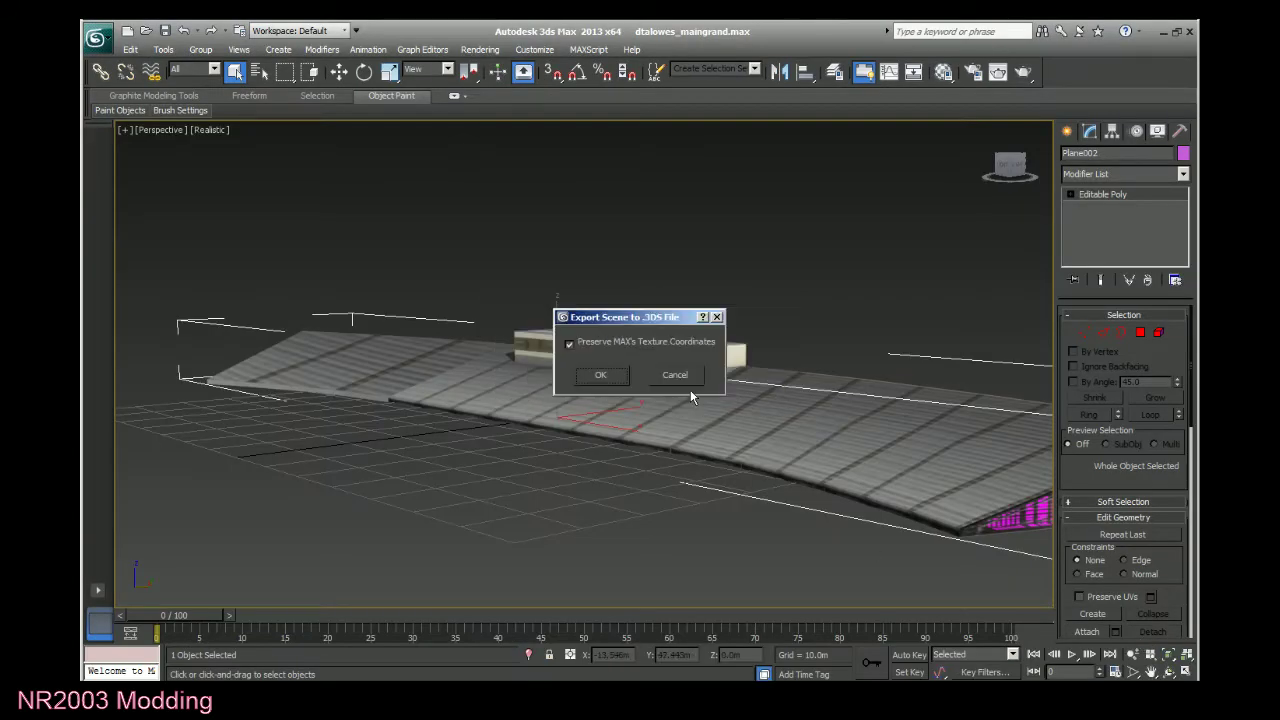
{"action": "left_click", "coordinate": [595, 375]}
{"action": "left_click", "coordinate": [603, 375]}
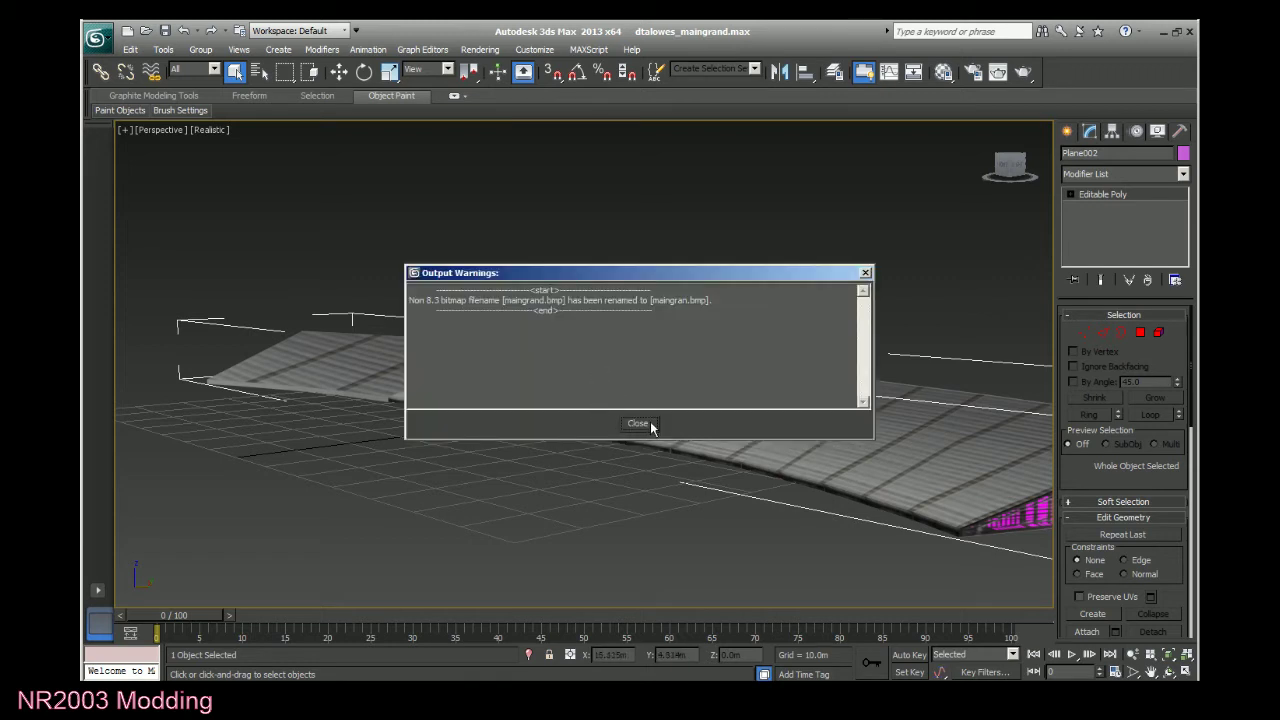
{"action": "left_click", "coordinate": [650, 425]}
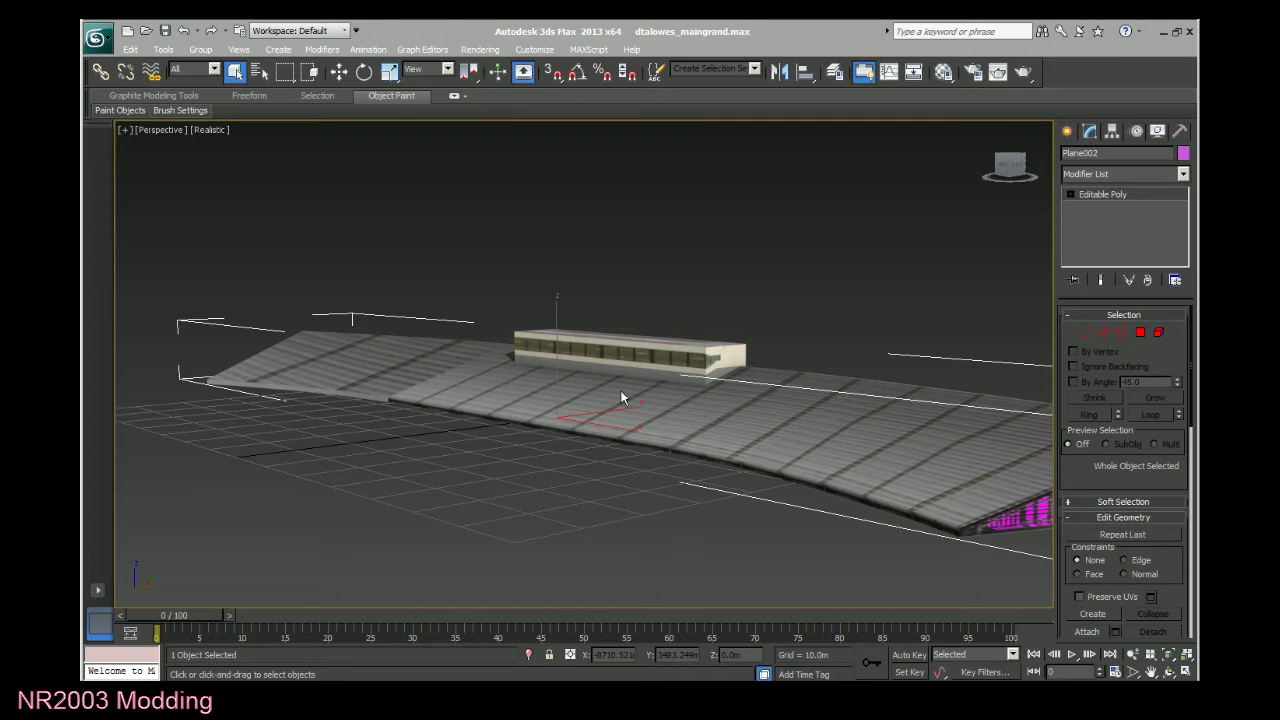
{"action": "key", "text": "m"}
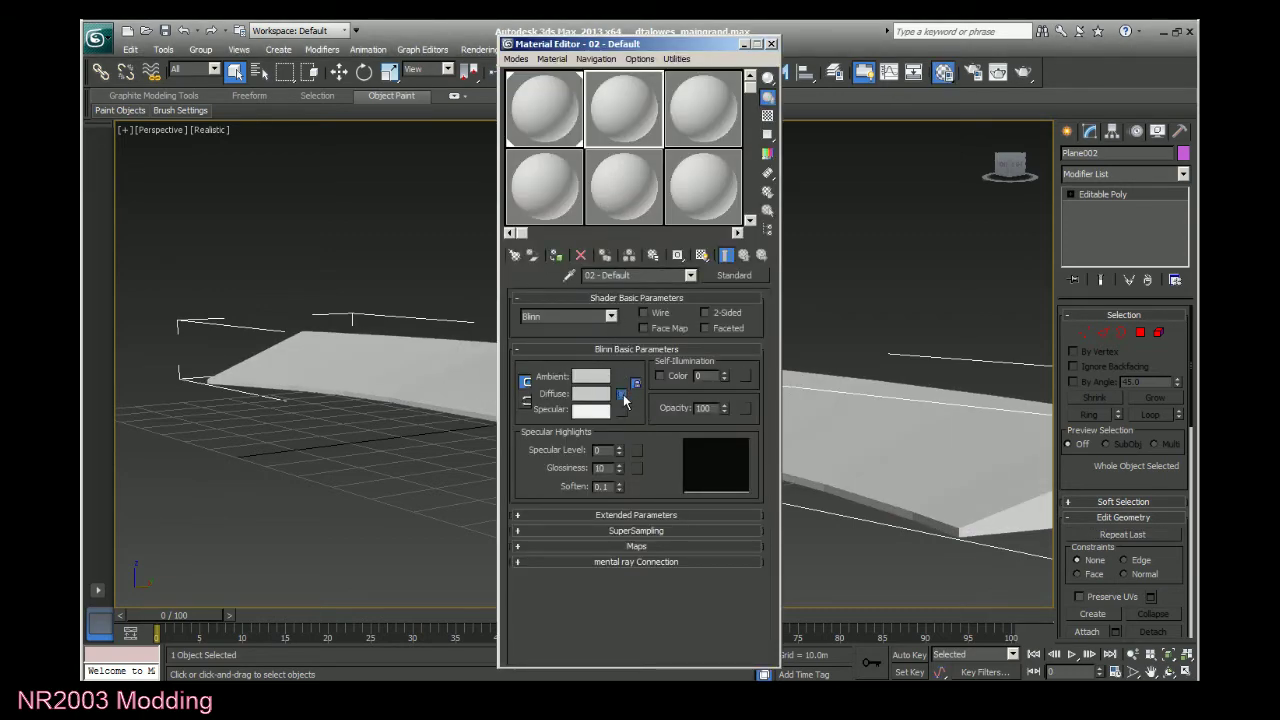
{"action": "left_click", "coordinate": [621, 394]}
{"action": "left_click", "coordinate": [615, 180]}
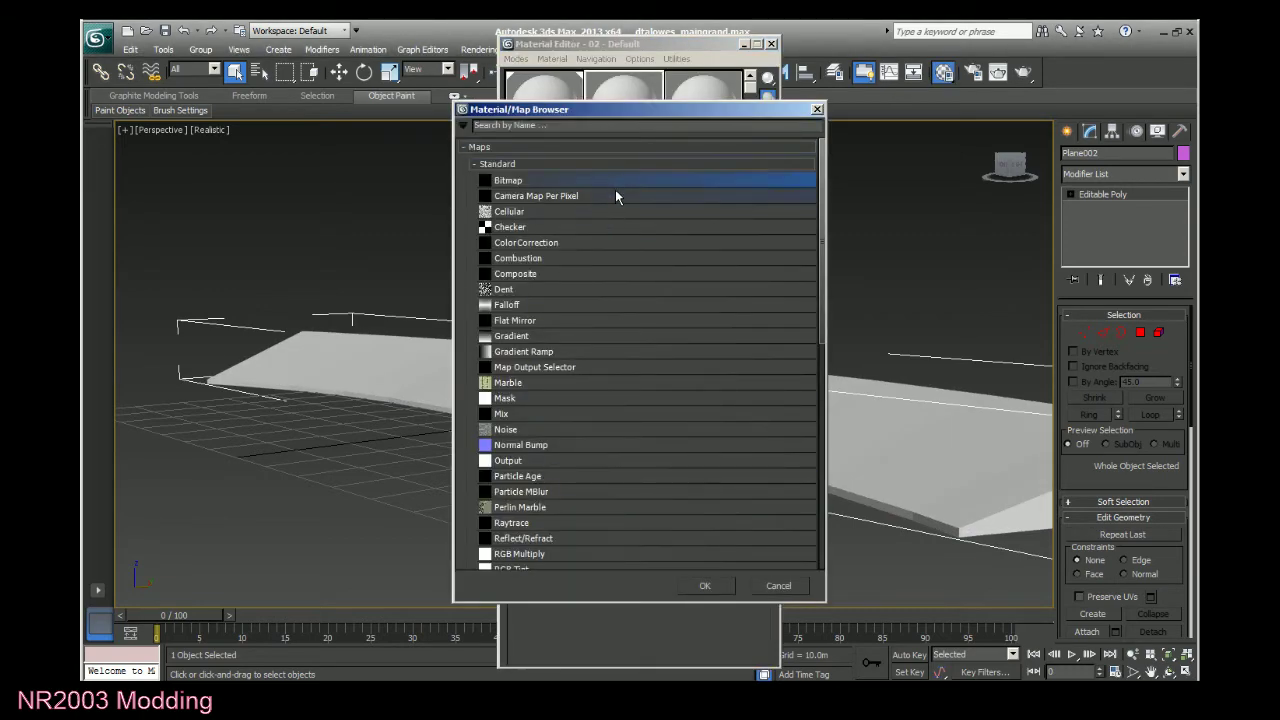
{"action": "left_click", "coordinate": [705, 586]}
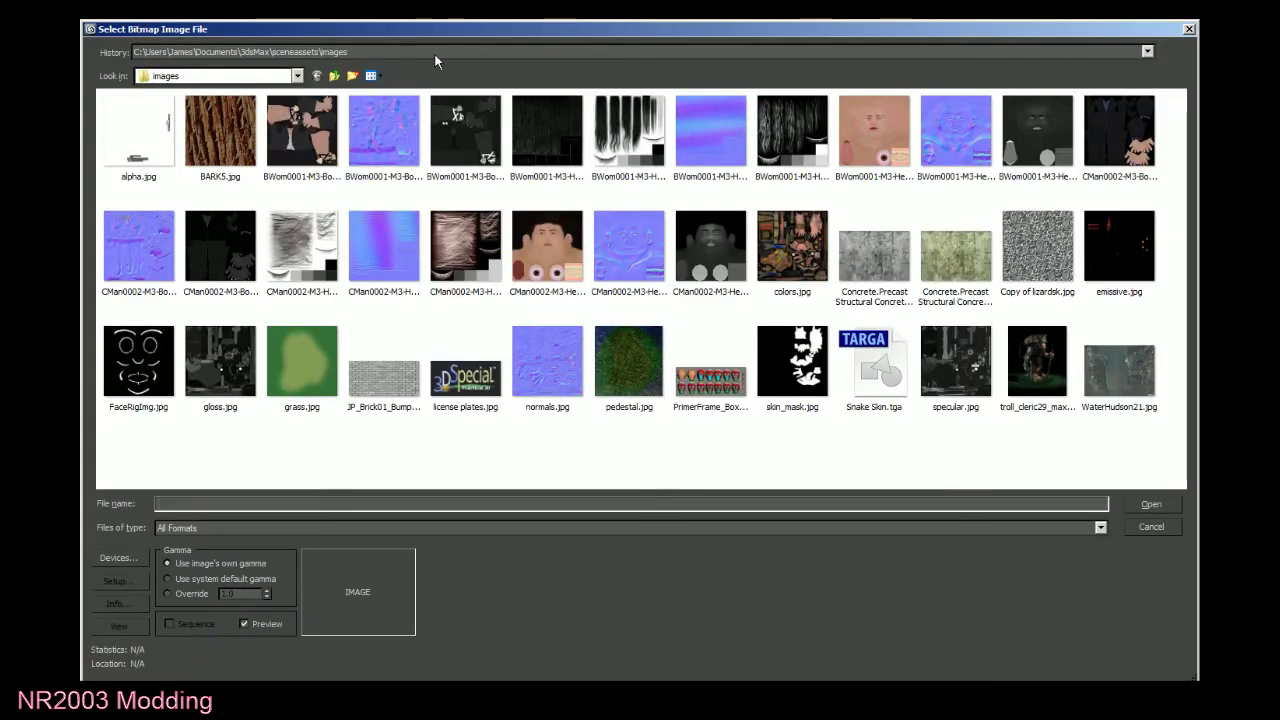
{"action": "left_click", "coordinate": [335, 75]}
{"action": "left_click", "coordinate": [336, 75]}
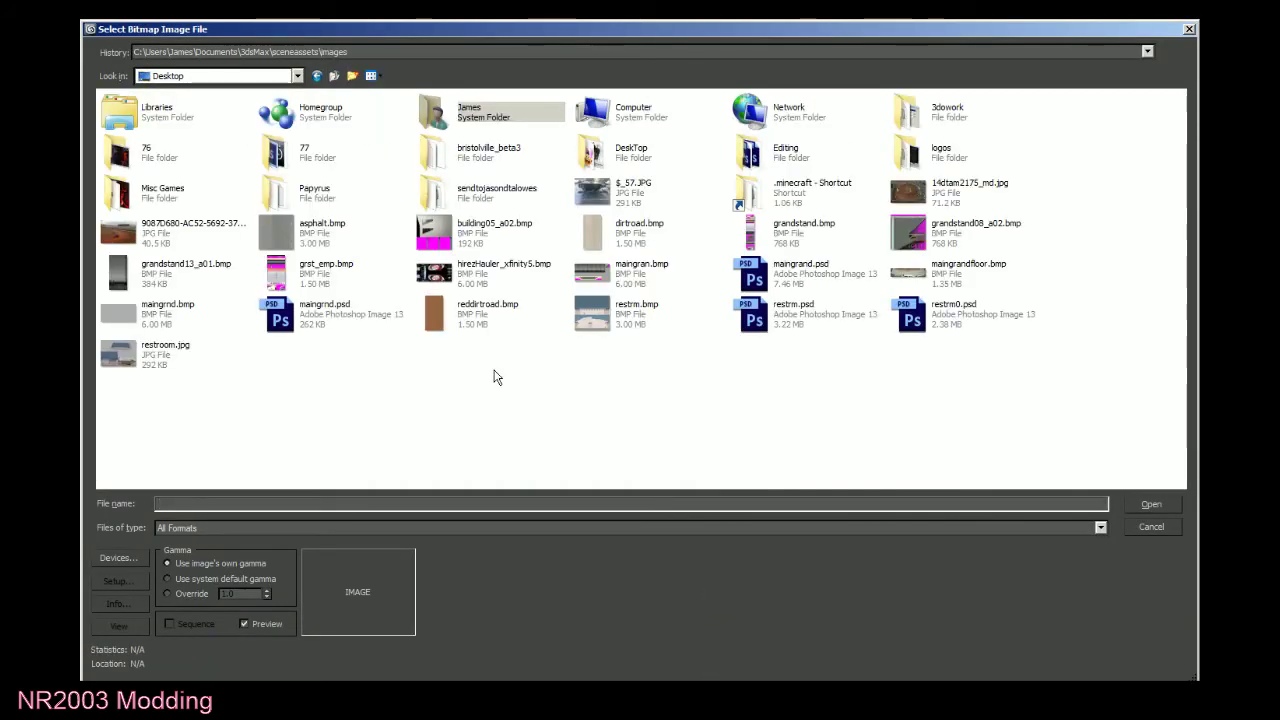
{"action": "left_click", "coordinate": [661, 266]}
{"action": "key", "text": "Return"}
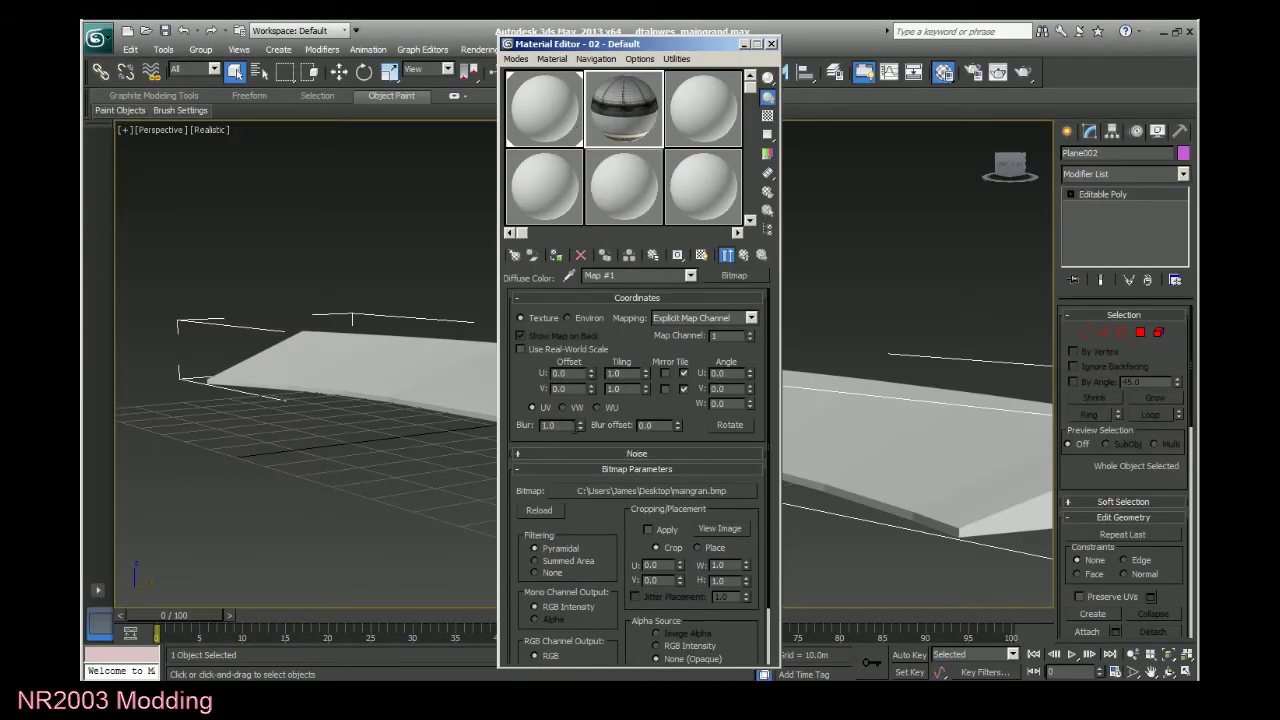
{"action": "left_click", "coordinate": [580, 255]}
{"action": "left_click", "coordinate": [686, 388]}
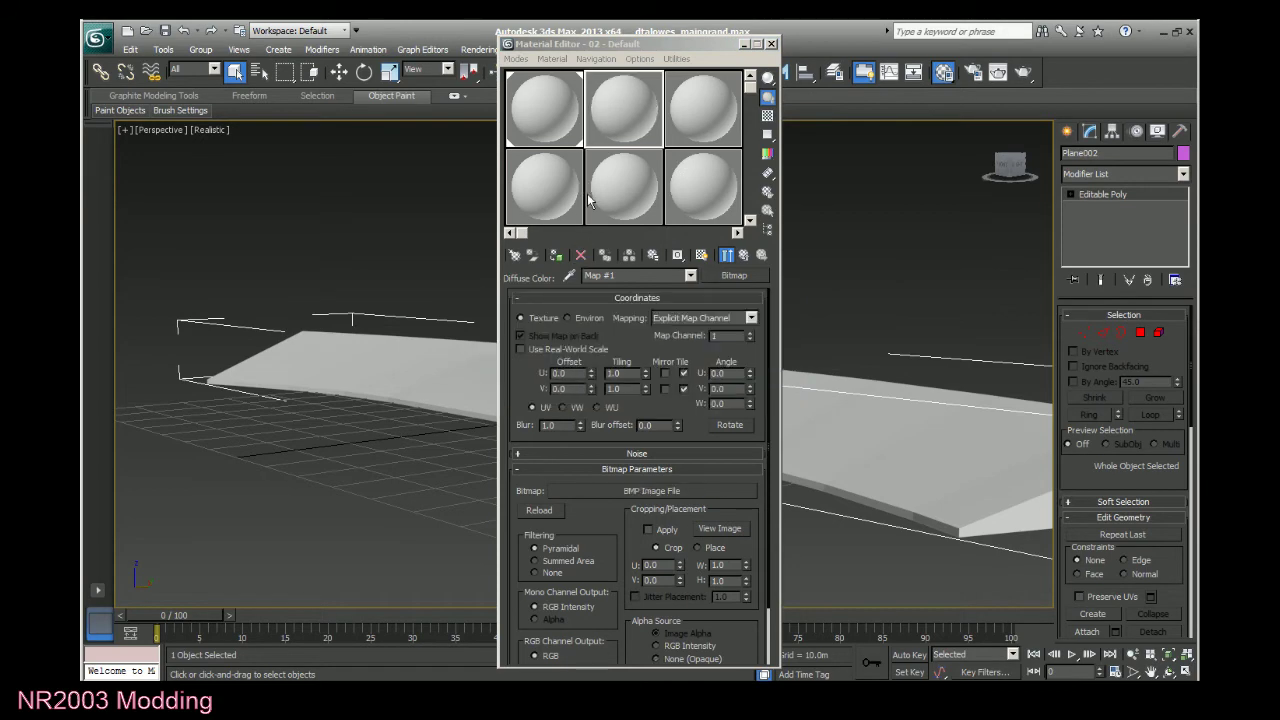
Replace the diffuse bitmap of the 01 - Default material with maingran.bmp from the Desktop and show it in the viewport.
{"action": "left_click", "coordinate": [548, 104]}
{"action": "left_click", "coordinate": [625, 394]}
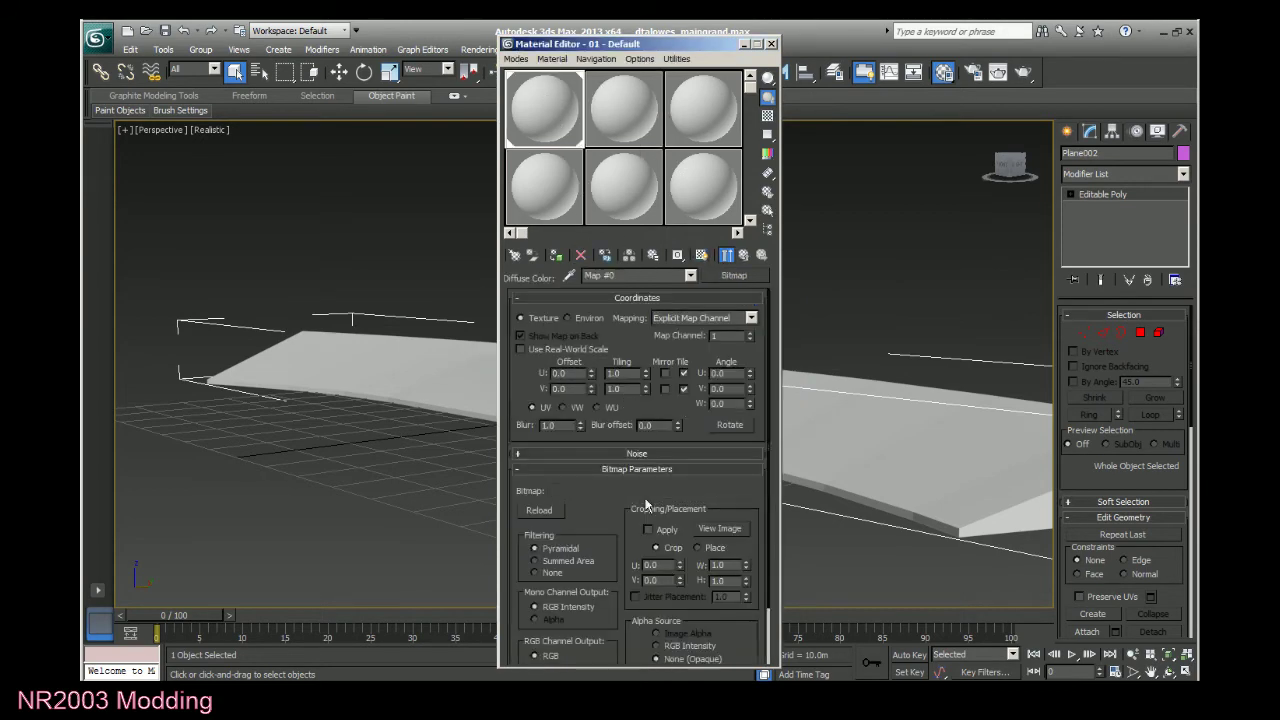
{"action": "left_click", "coordinate": [651, 495]}
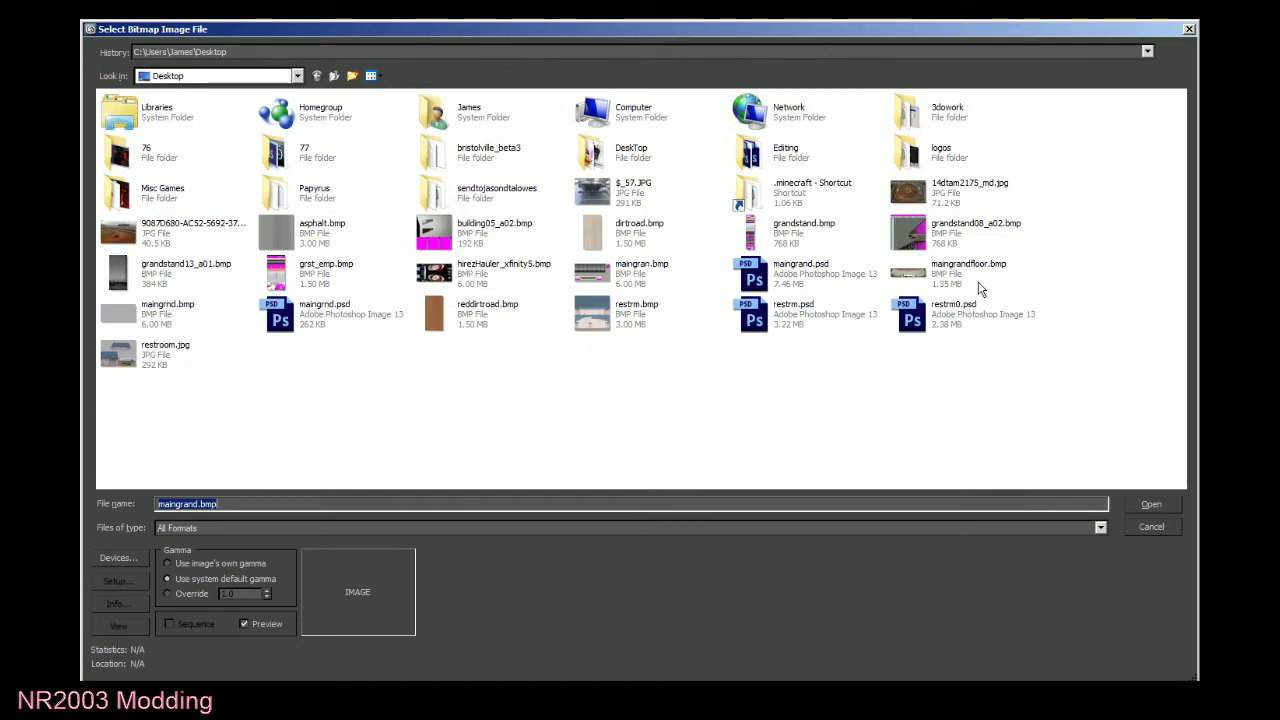
{"action": "left_click", "coordinate": [636, 268]}
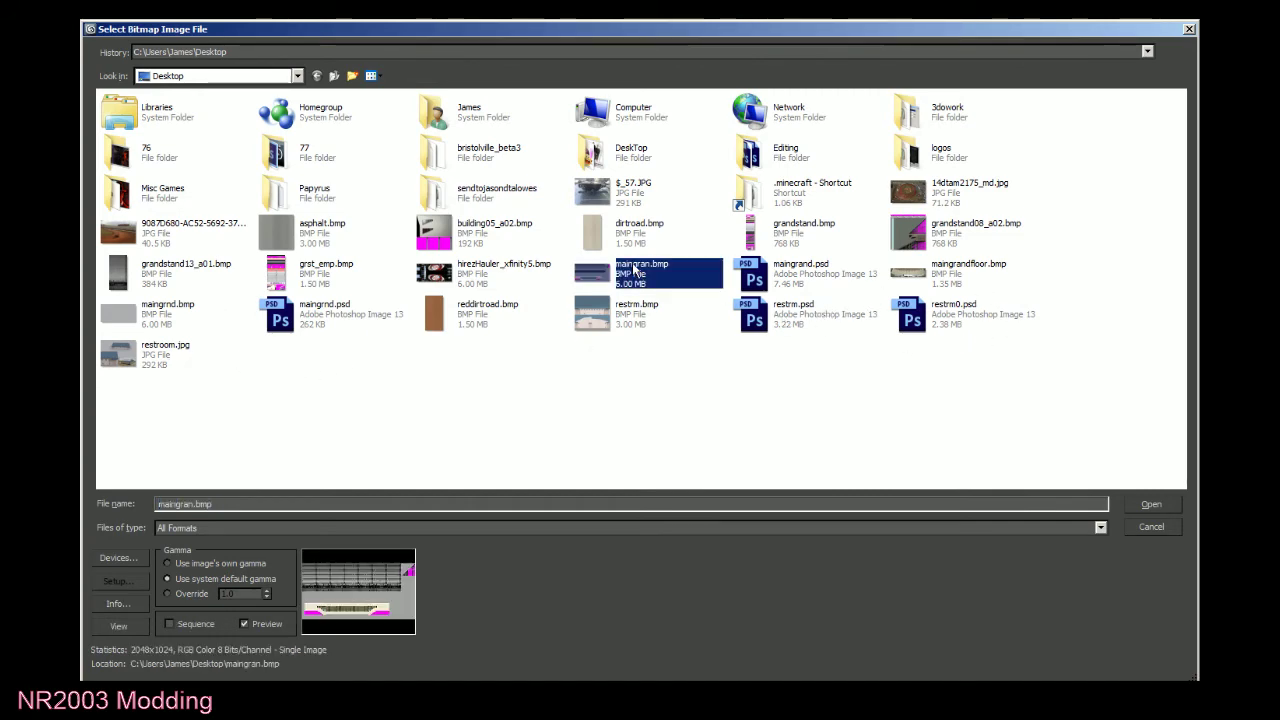
{"action": "left_click", "coordinate": [1150, 504]}
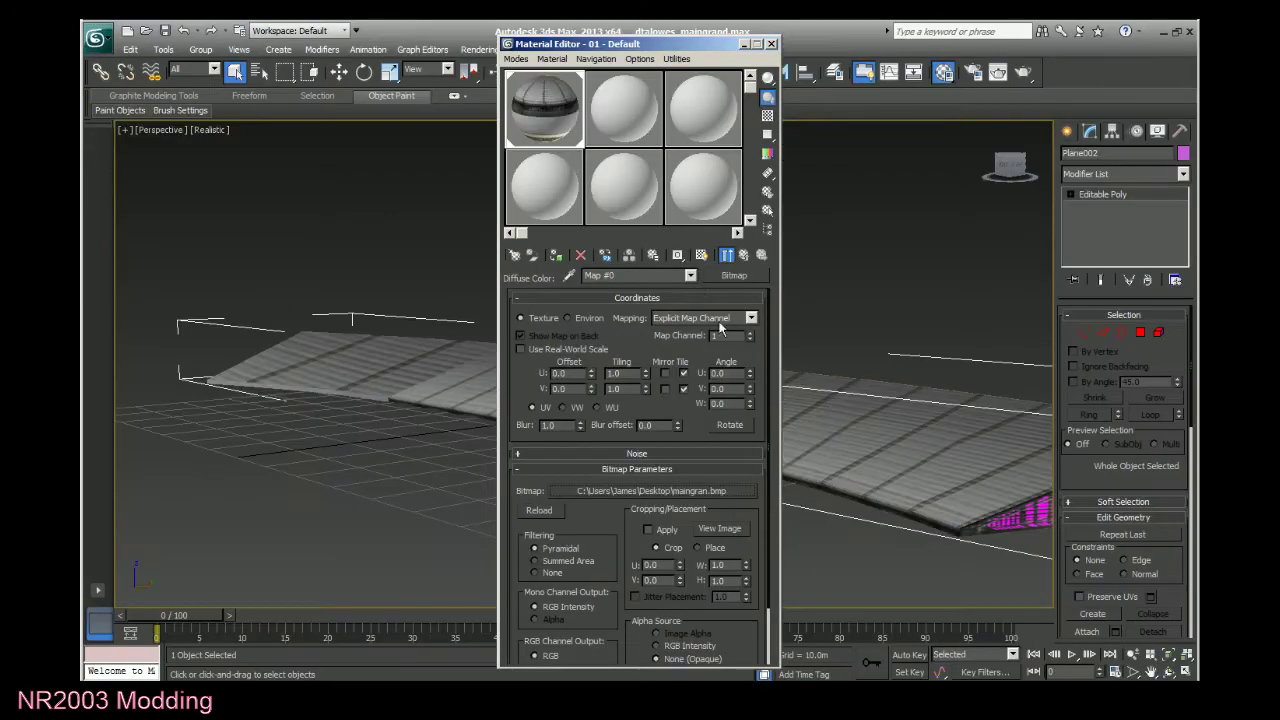
{"action": "left_click", "coordinate": [701, 255]}
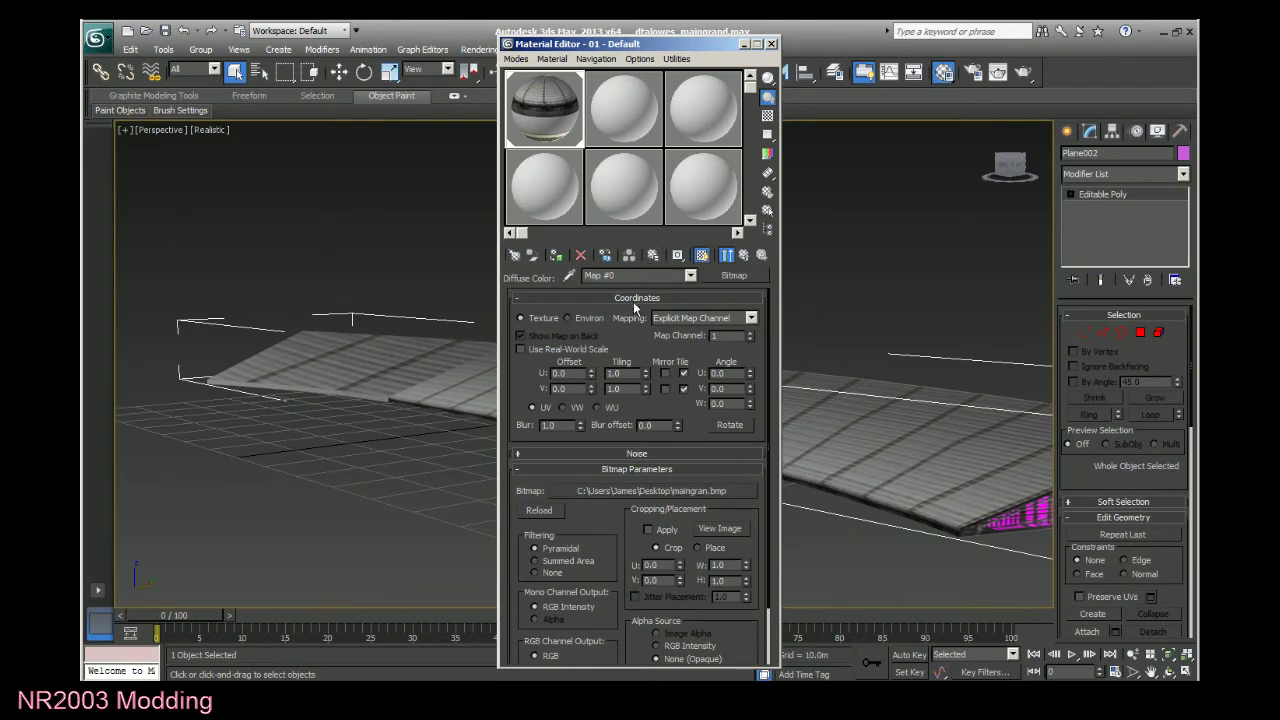
{"action": "left_click", "coordinate": [771, 44]}
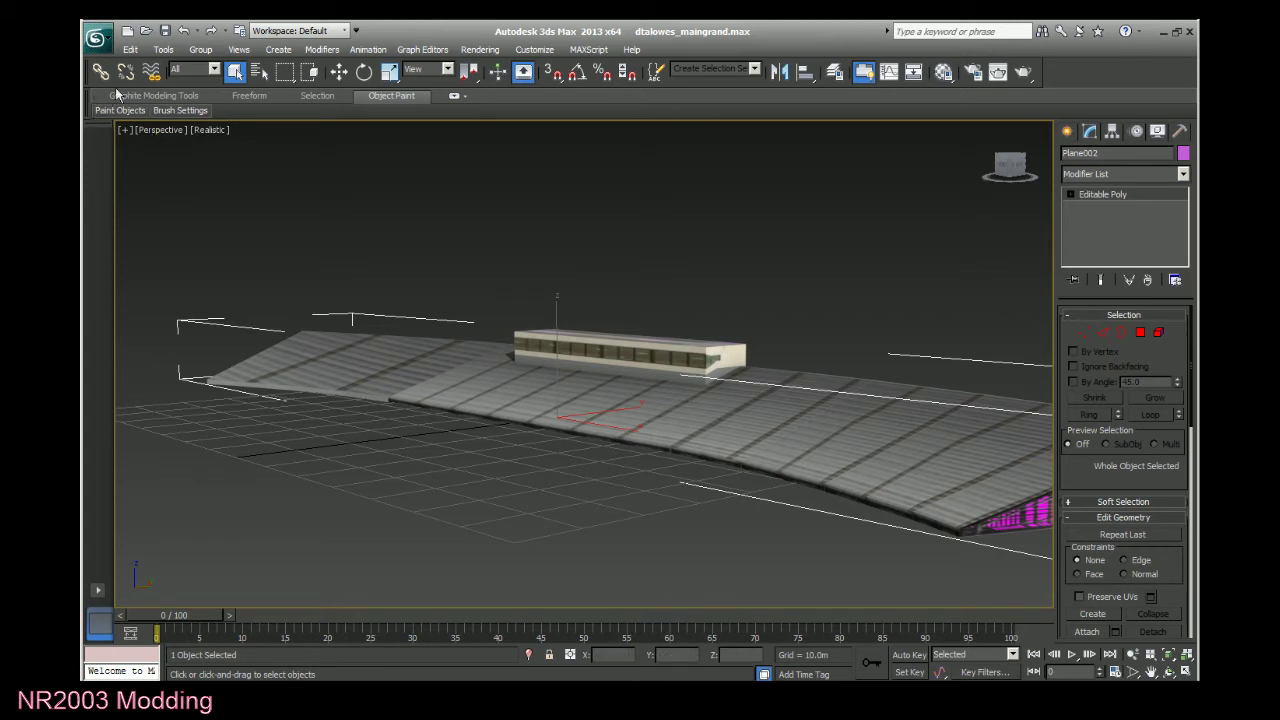
Save the scene and export it again over maingrand.3DS on the Desktop, preserving MAX's texture coordinates.
{"action": "left_click", "coordinate": [97, 38]}
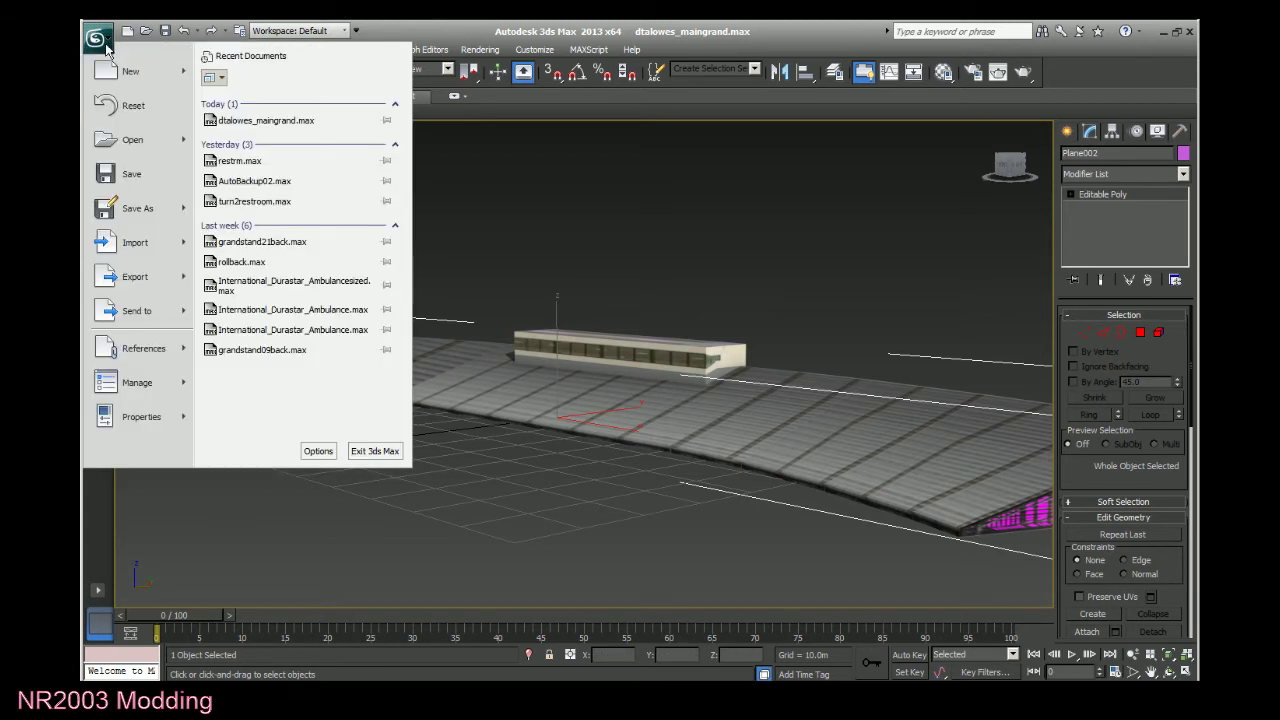
{"action": "left_click", "coordinate": [139, 177]}
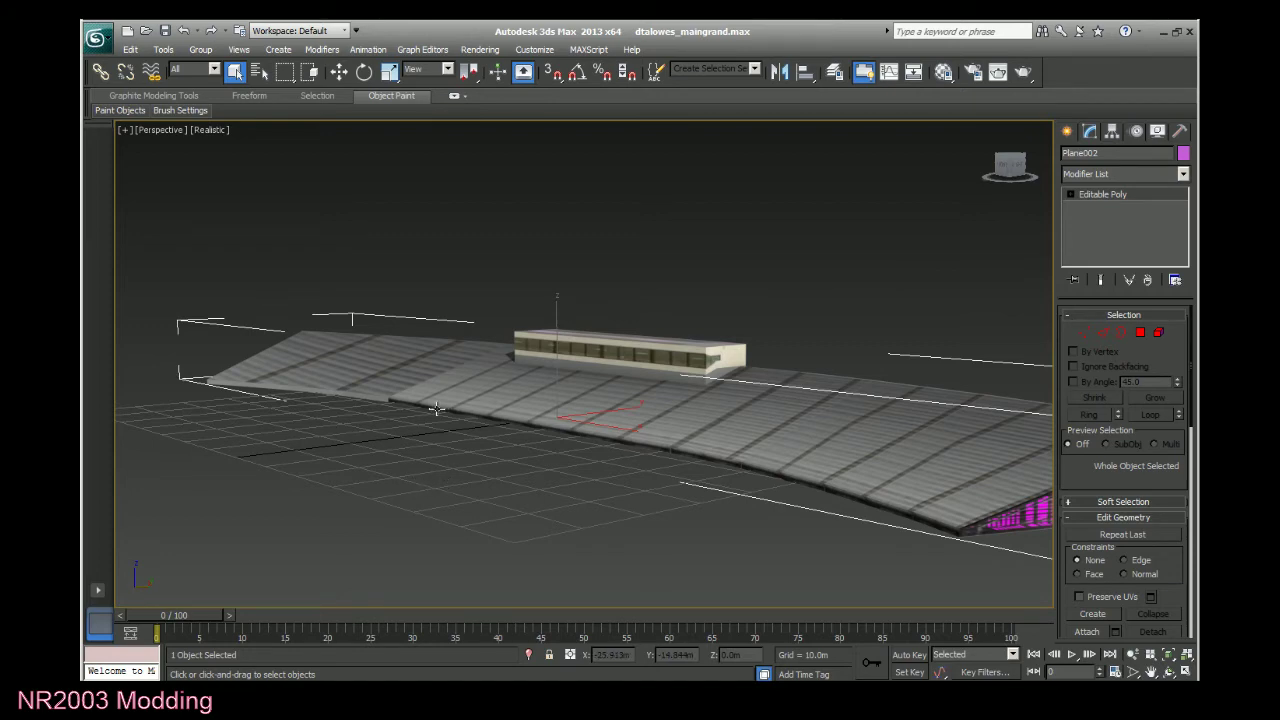
{"action": "left_click", "coordinate": [97, 38]}
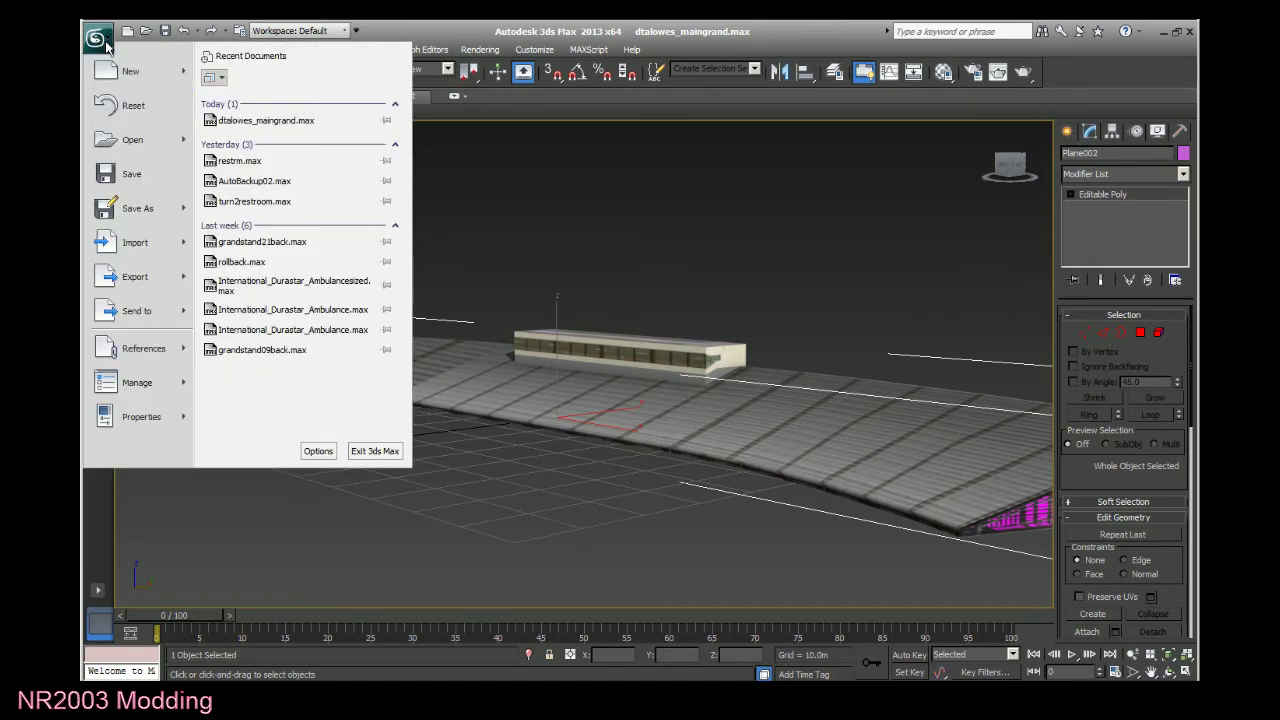
{"action": "left_click", "coordinate": [155, 272]}
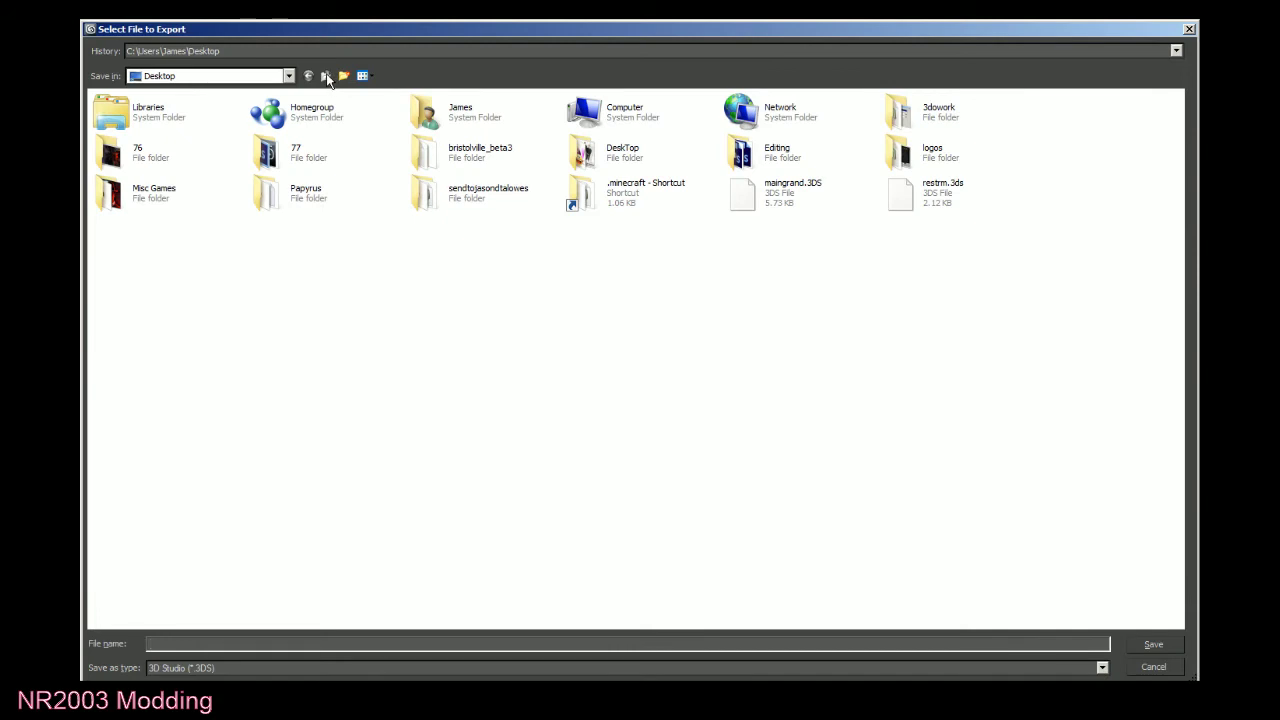
{"action": "left_click", "coordinate": [779, 186]}
{"action": "left_click", "coordinate": [1130, 645]}
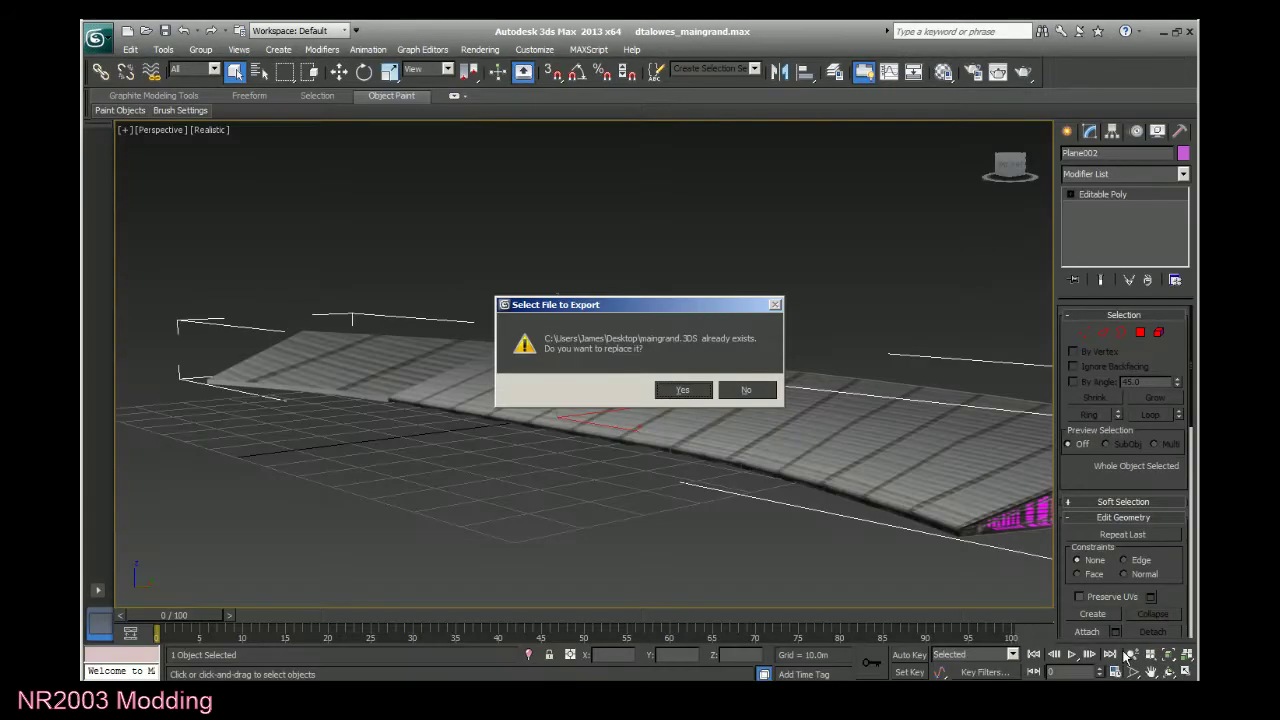
{"action": "left_click", "coordinate": [689, 392]}
{"action": "left_click", "coordinate": [618, 373]}
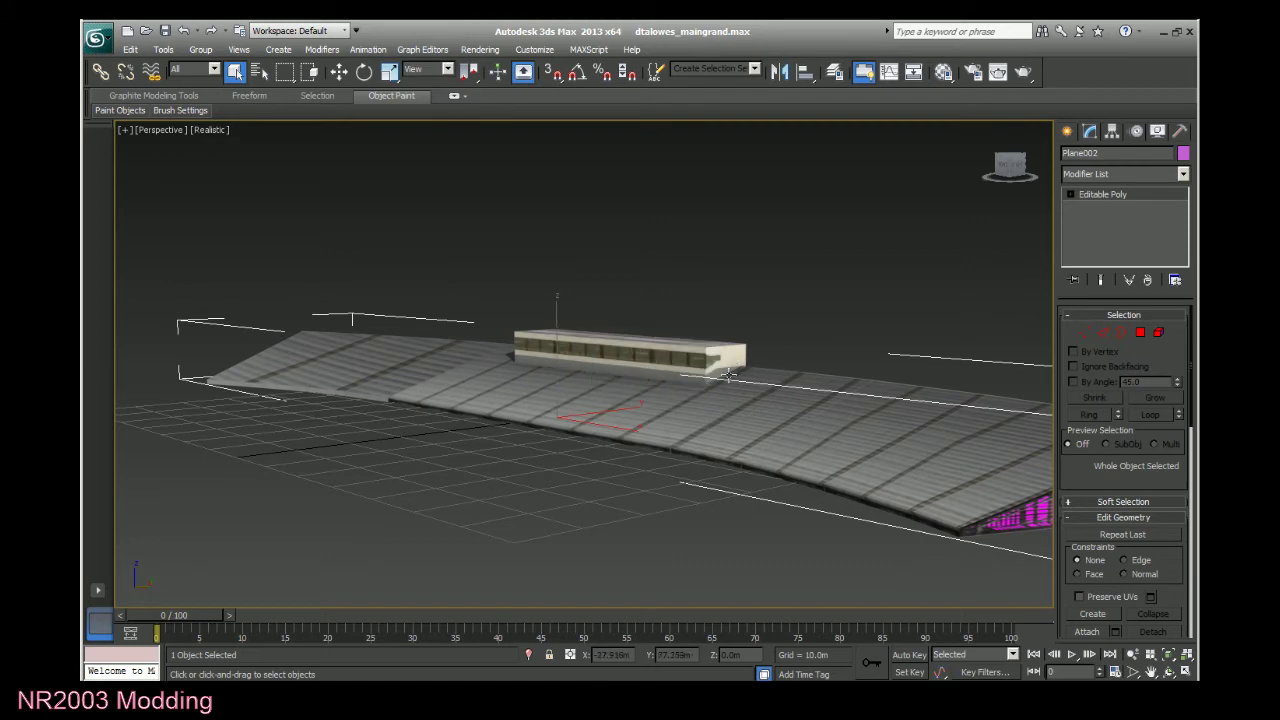
Leave 3ds Max, switch to WinMip 2 and open maingran.bmp from the Desktop.
{"action": "left_click", "coordinate": [1189, 31]}
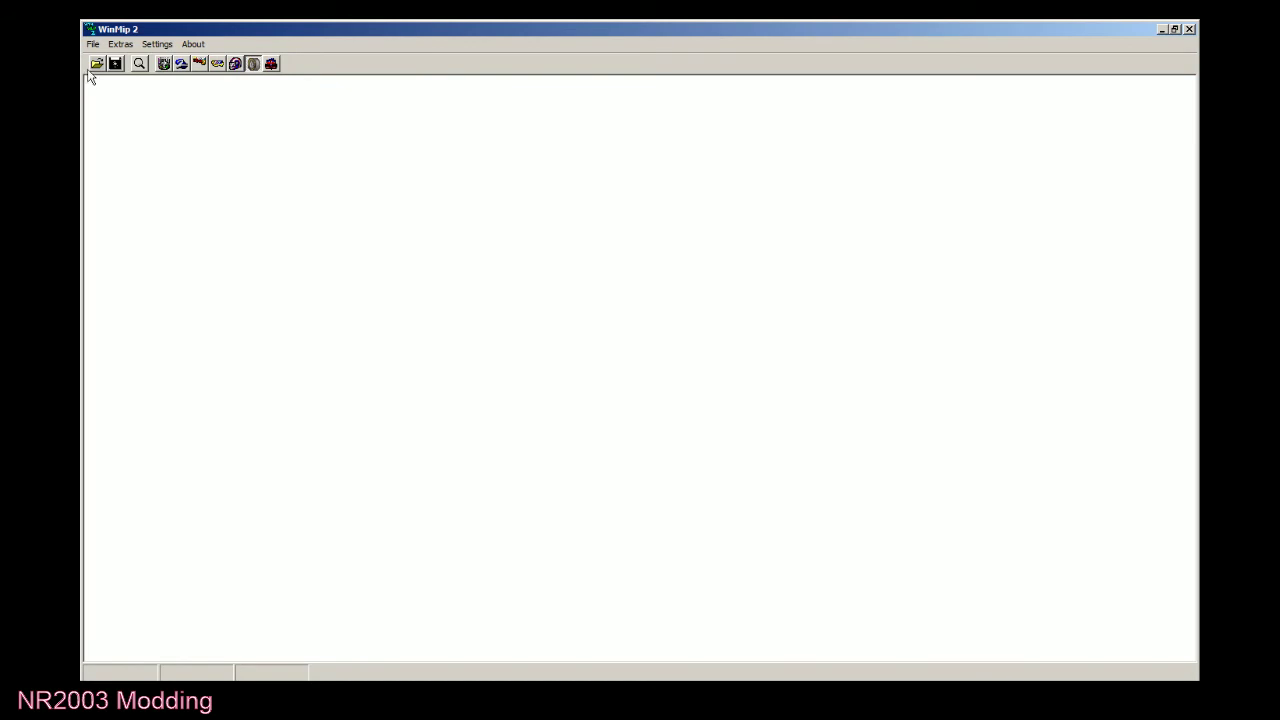
{"action": "left_click", "coordinate": [94, 65]}
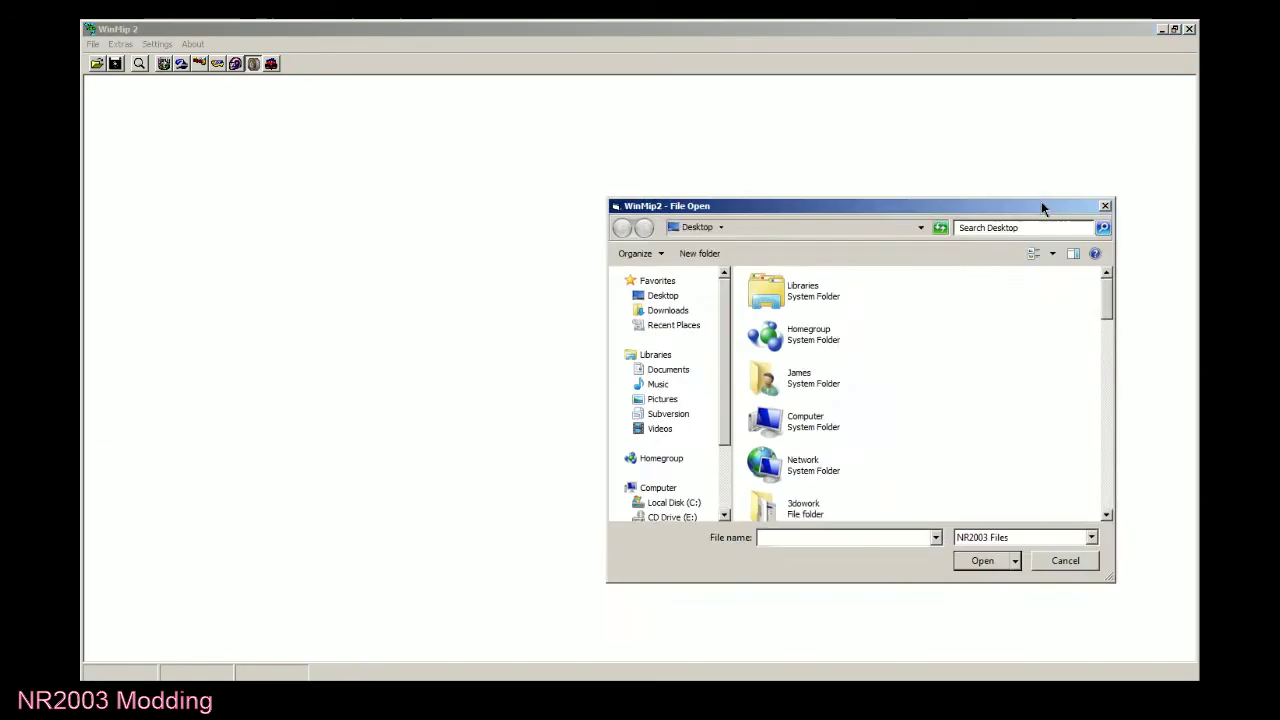
{"action": "scroll", "coordinate": [1080, 317], "scroll_direction": "down", "scroll_amount": 1}
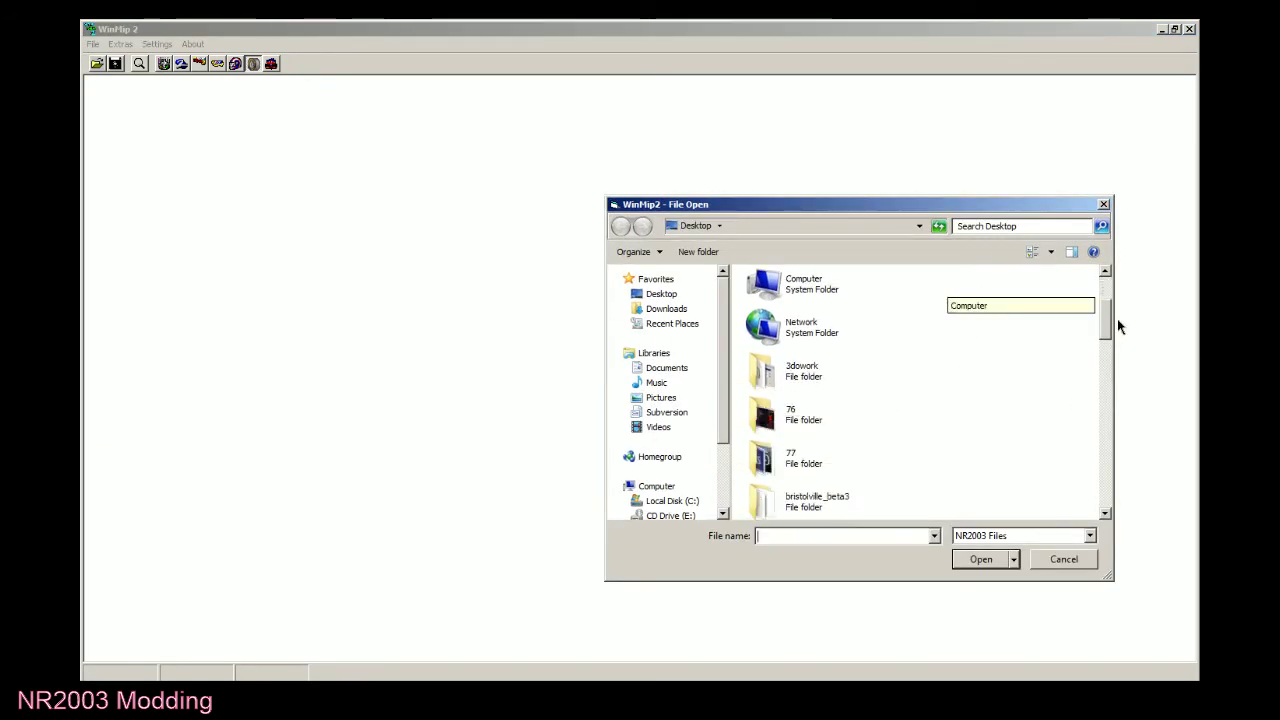
{"action": "left_click_drag", "start_coordinate": [1118, 326], "coordinate": [1110, 480]}
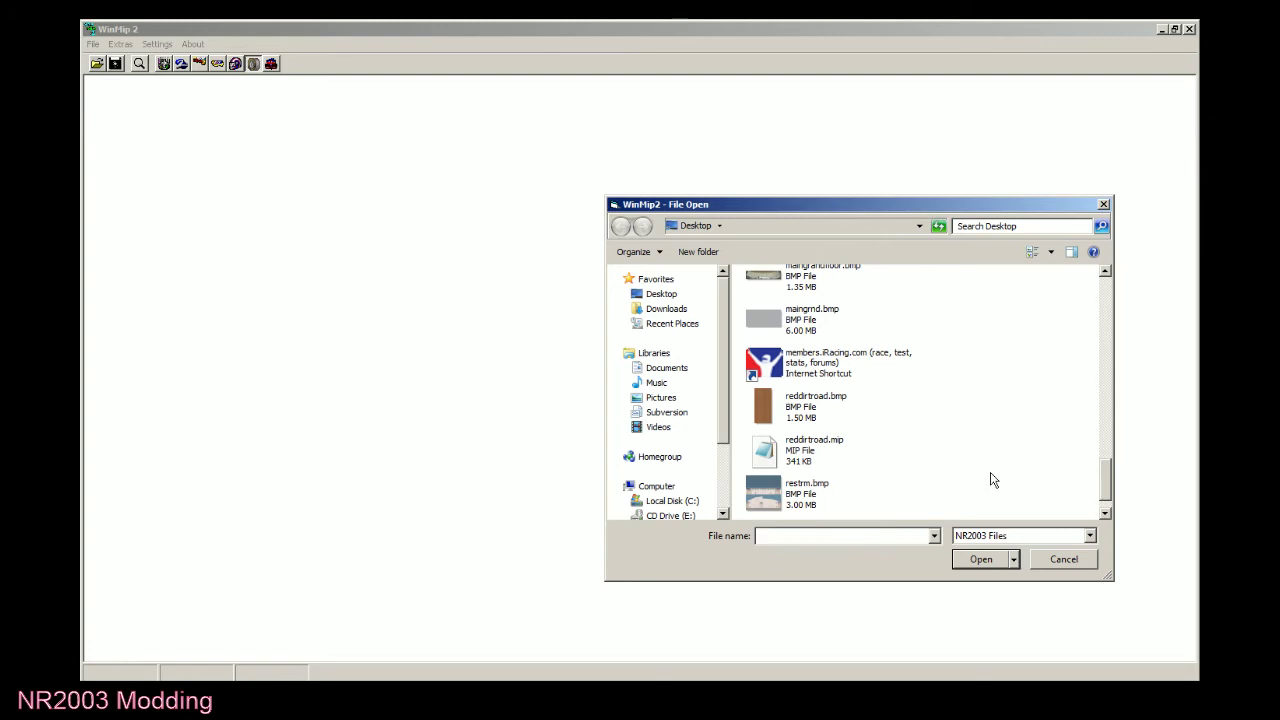
{"action": "left_click_drag", "start_coordinate": [1106, 487], "coordinate": [1107, 457]}
{"action": "left_click", "coordinate": [838, 370]}
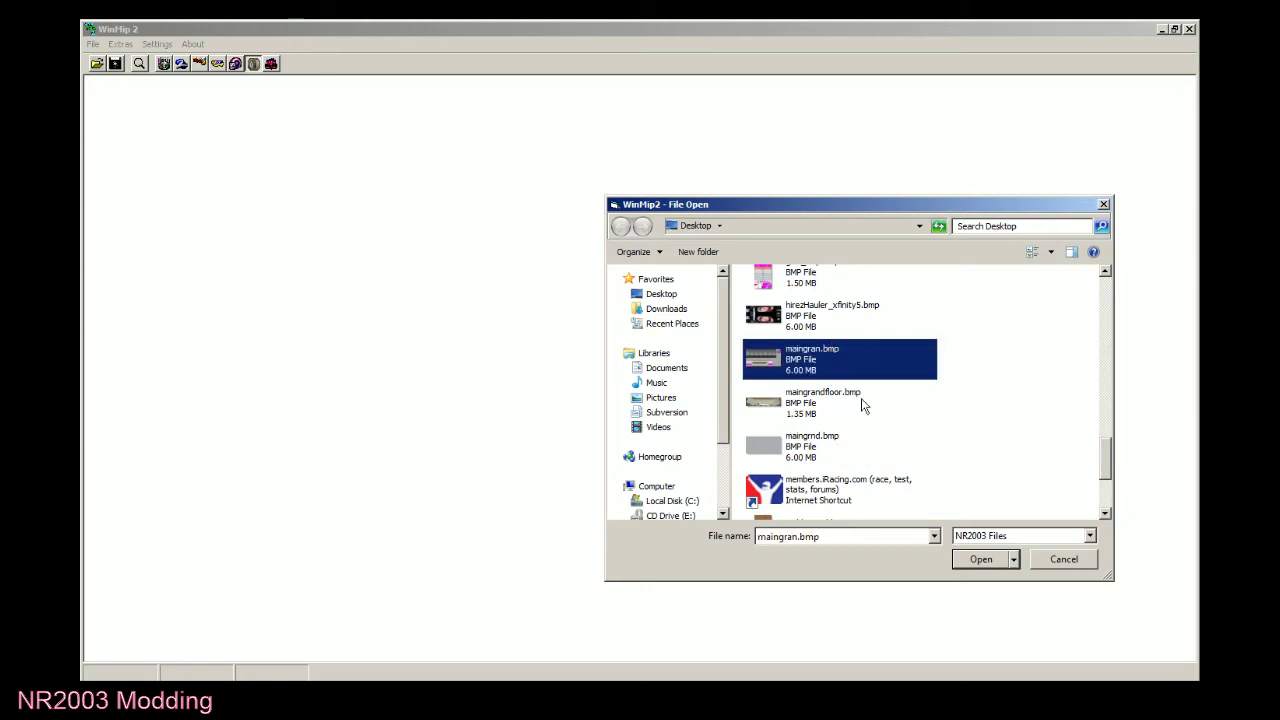
{"action": "left_click", "coordinate": [988, 564]}
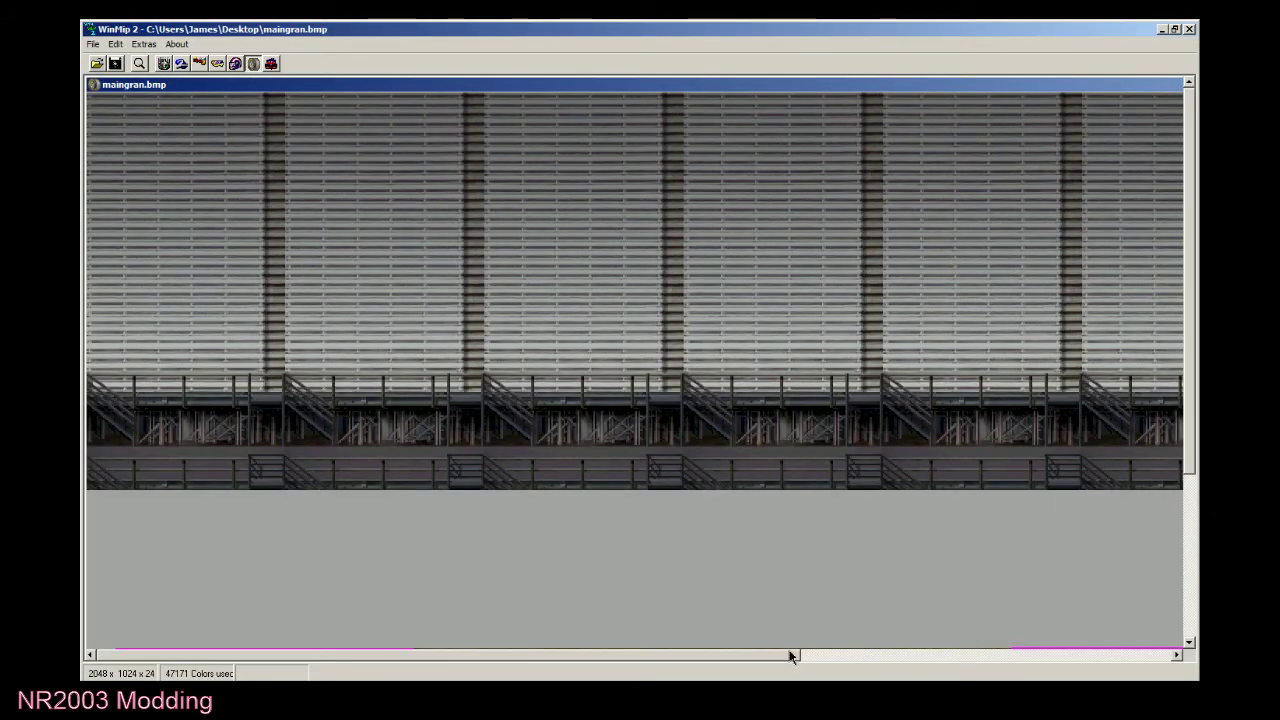
Save the maingran texture as a mip file with magenta as invisible colour and mapping 1, and exit the program.
{"action": "left_click_drag", "start_coordinate": [790, 656], "coordinate": [1150, 638]}
{"action": "left_click", "coordinate": [1136, 104]}
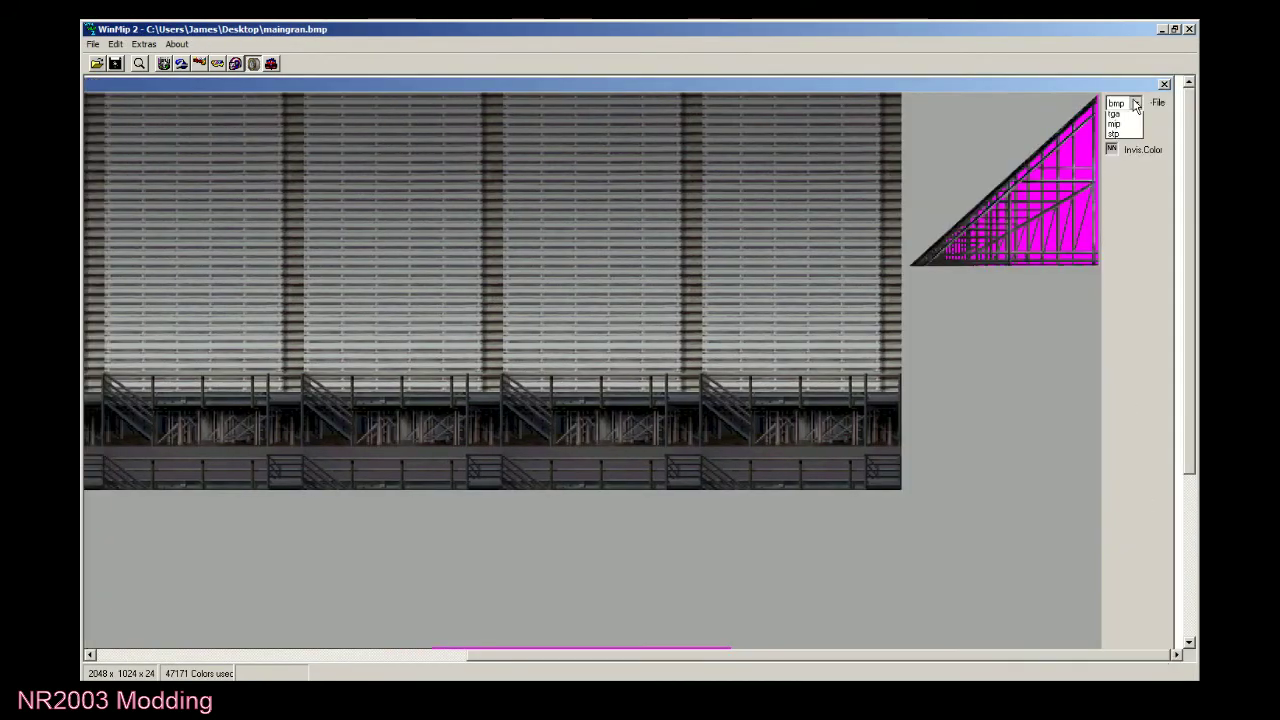
{"action": "left_click", "coordinate": [1126, 124]}
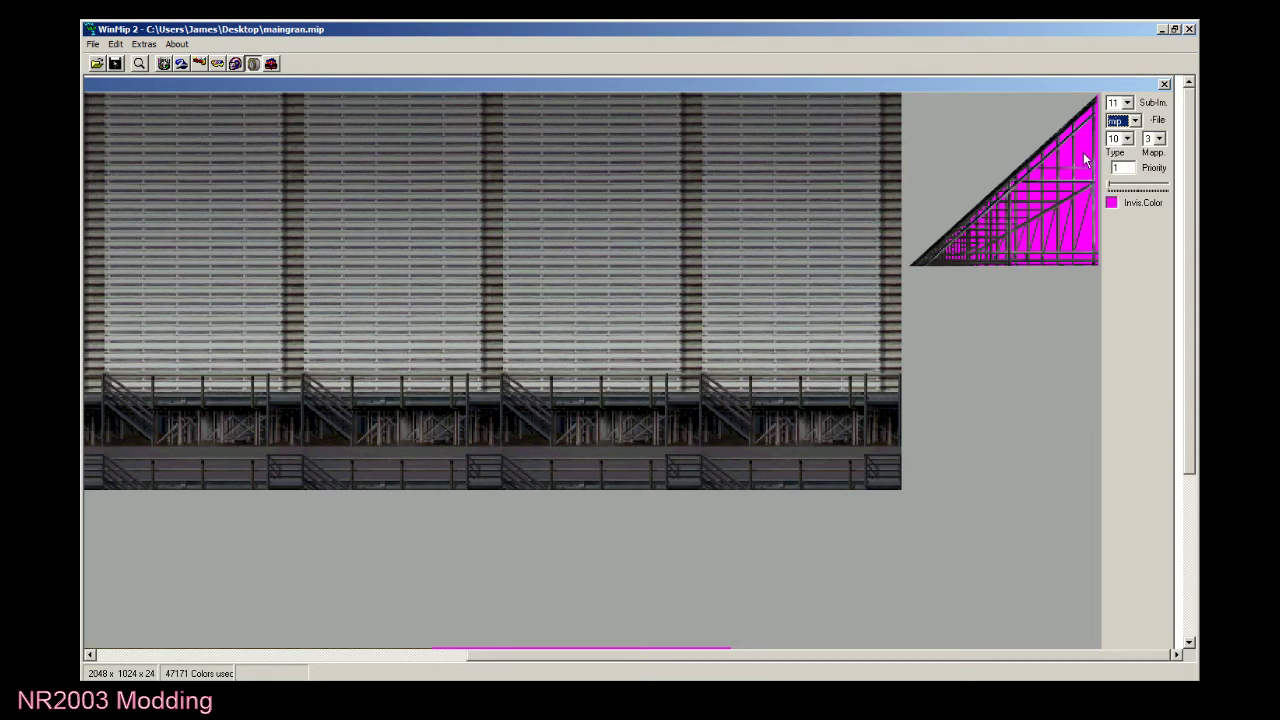
{"action": "left_click", "coordinate": [1155, 139]}
{"action": "left_click", "coordinate": [1154, 181]}
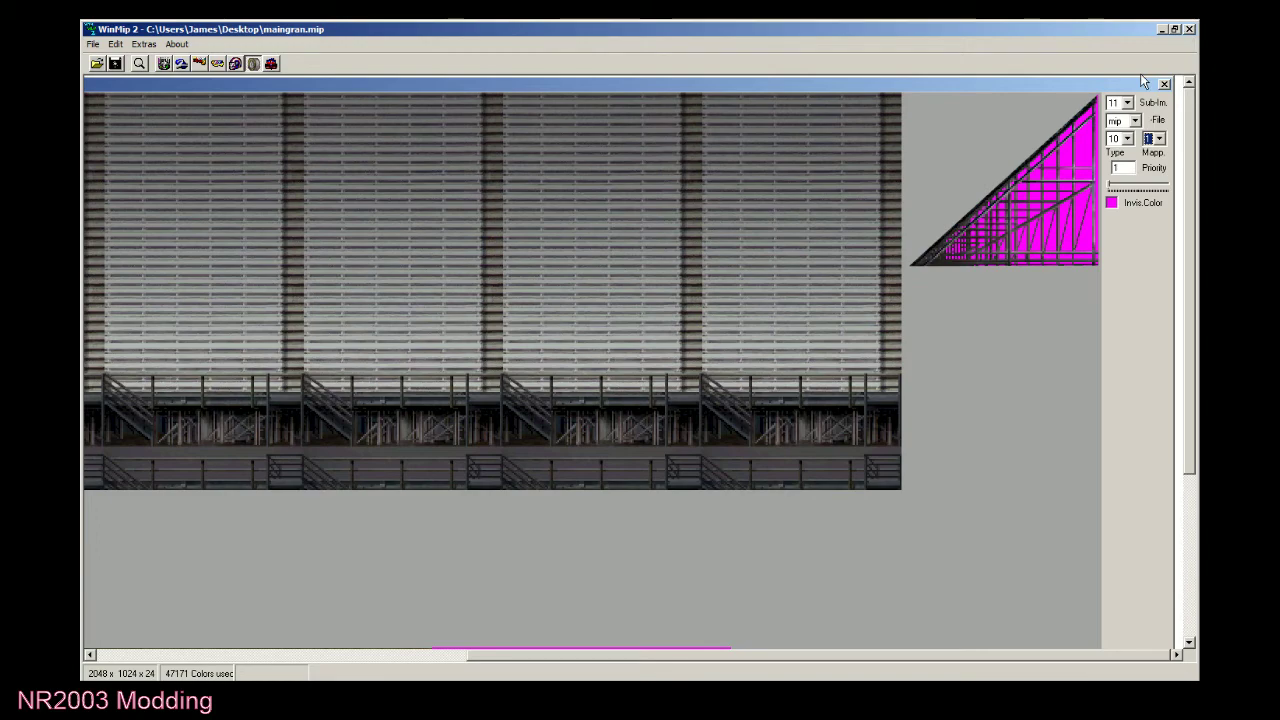
{"action": "left_click", "coordinate": [1189, 29]}
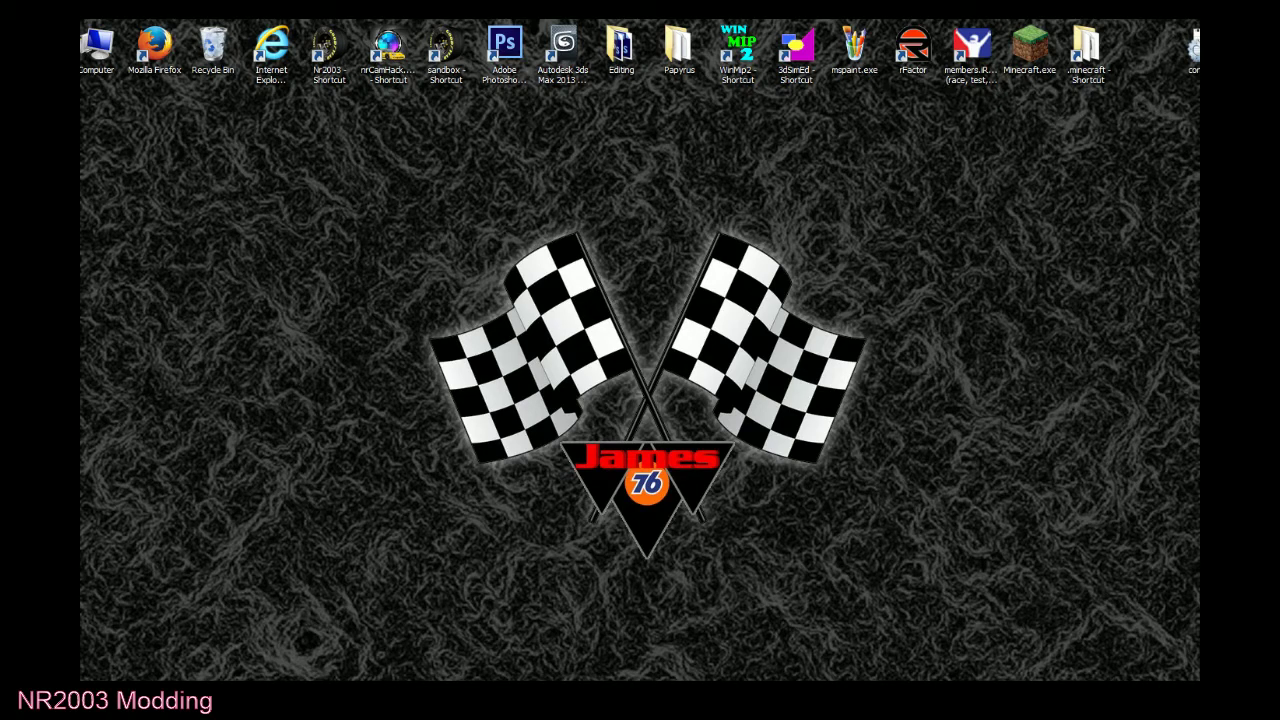
Switch to 3dSimEd and open maingrand.3DS from the Desktop.
{"action": "double_click", "coordinate": [796, 45]}
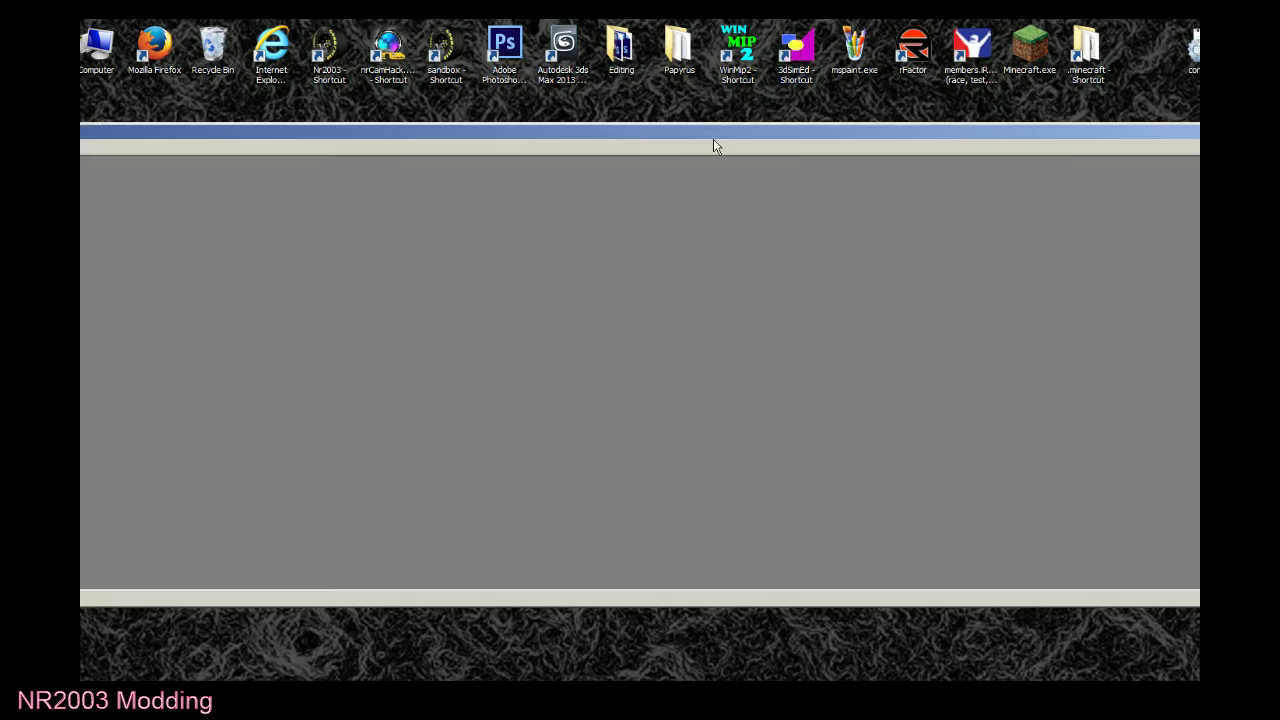
{"action": "left_click", "coordinate": [93, 45]}
{"action": "left_click", "coordinate": [100, 92]}
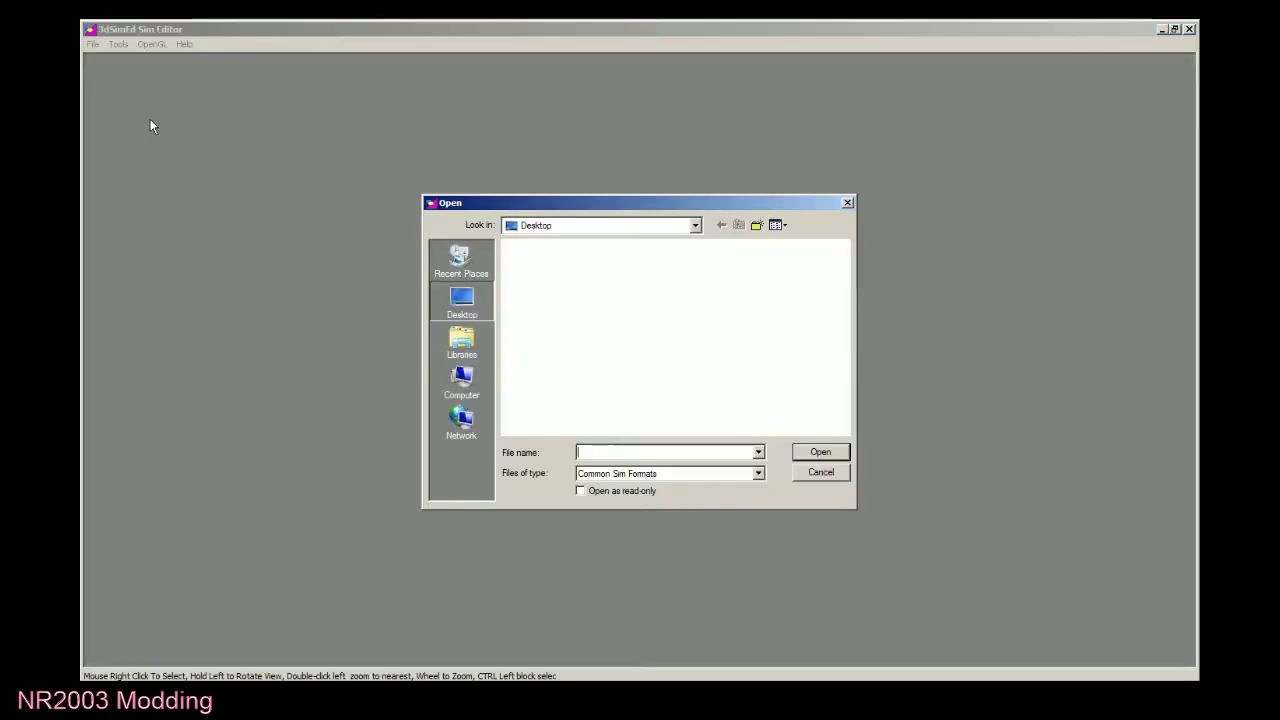
{"action": "scroll", "coordinate": [850, 315], "scroll_direction": "down", "scroll_amount": 1}
{"action": "scroll", "coordinate": [850, 322], "scroll_direction": "down", "scroll_amount": 2}
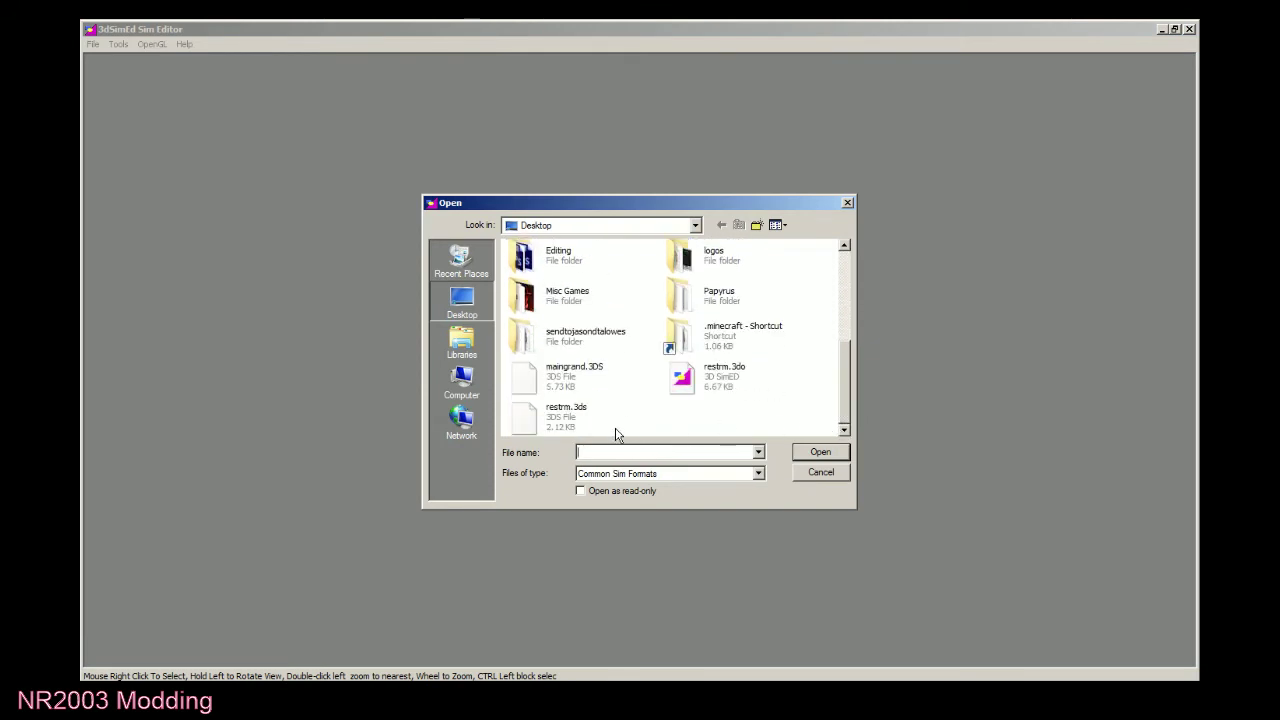
{"action": "double_click", "coordinate": [569, 369]}
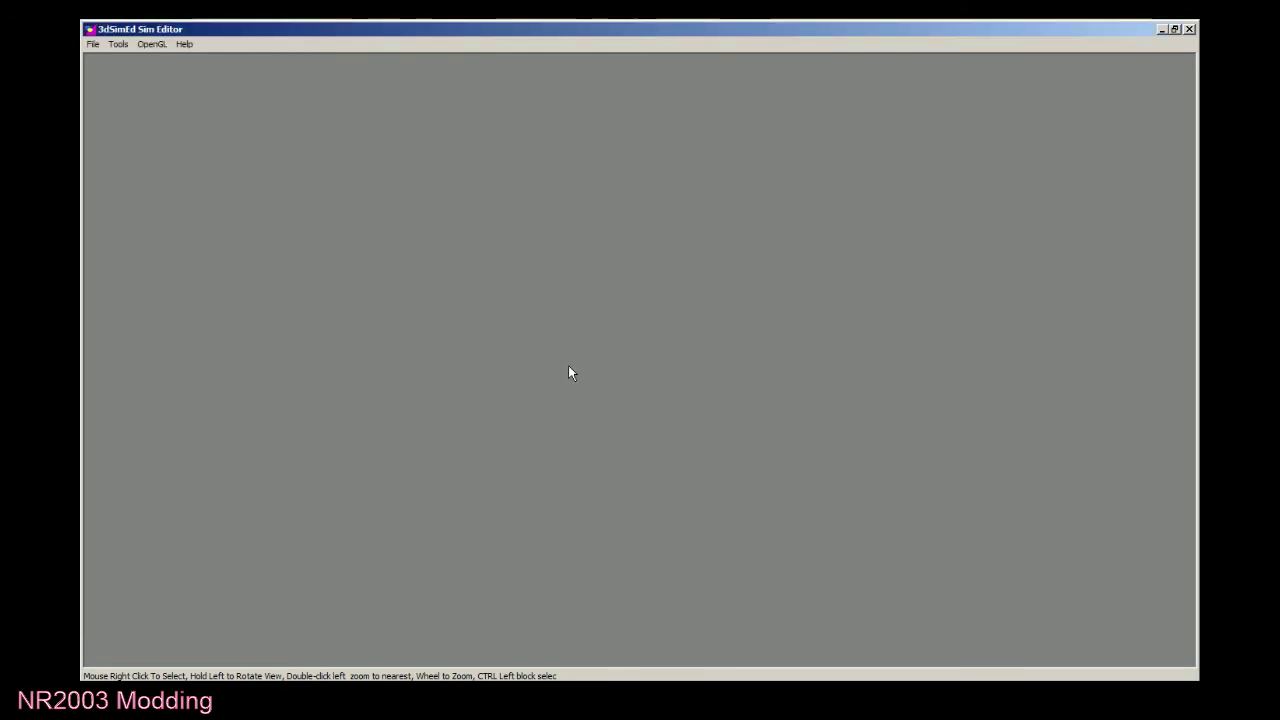
Assign maingran.bmp from the Desktop as the texture of the grandstand's 01 - default material.
{"action": "left_click_drag", "start_coordinate": [622, 357], "coordinate": [603, 323]}
{"action": "right_click", "coordinate": [606, 343]}
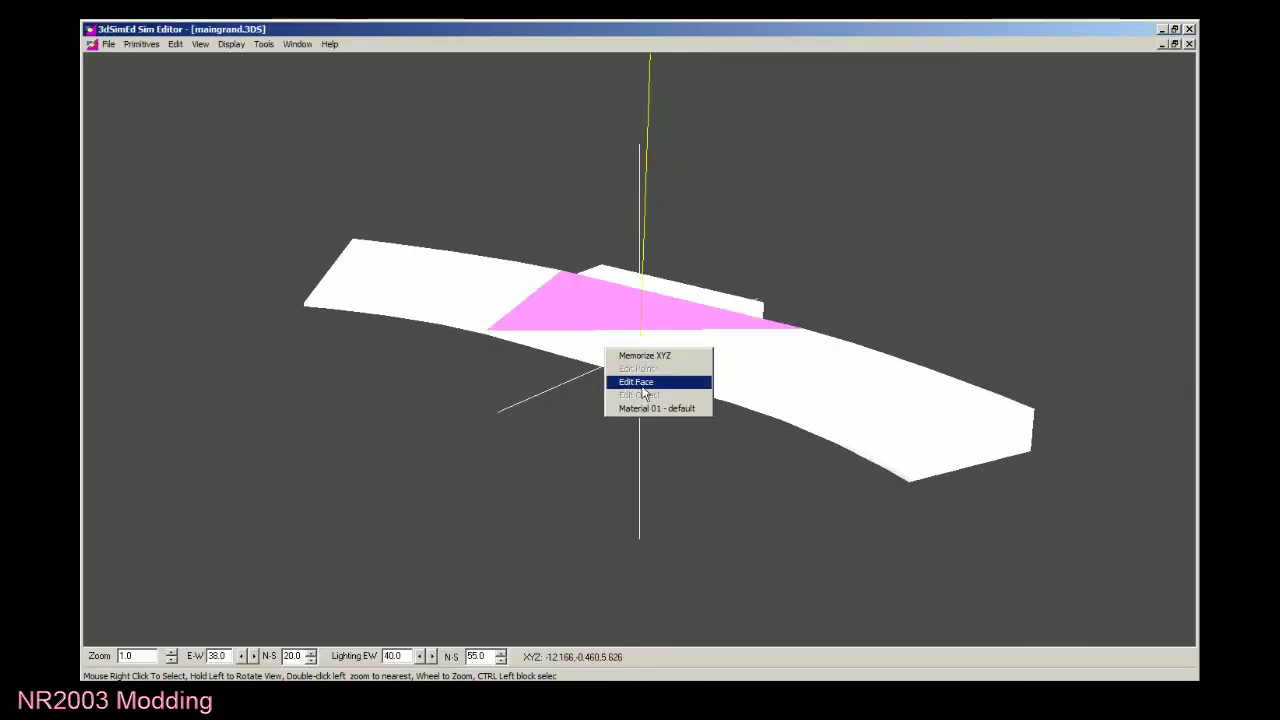
{"action": "left_click", "coordinate": [645, 407]}
{"action": "left_click", "coordinate": [558, 205]}
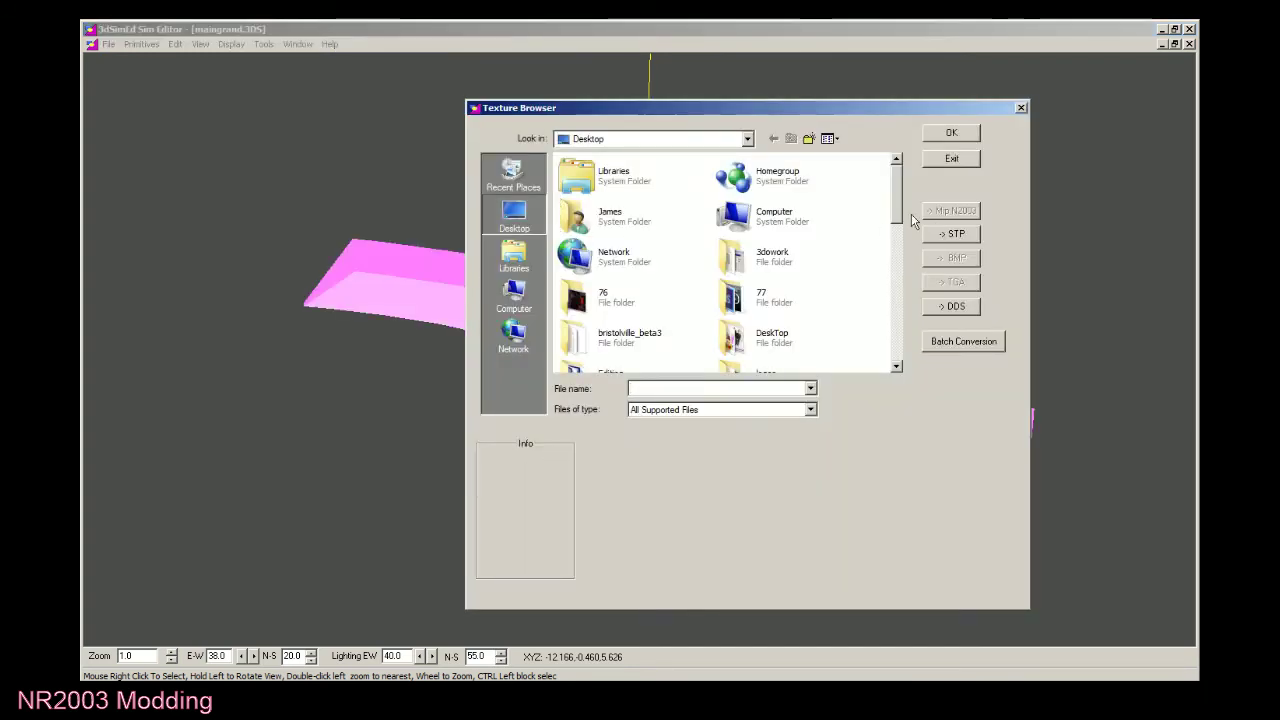
{"action": "scroll", "coordinate": [905, 322], "scroll_direction": "down", "scroll_amount": 5}
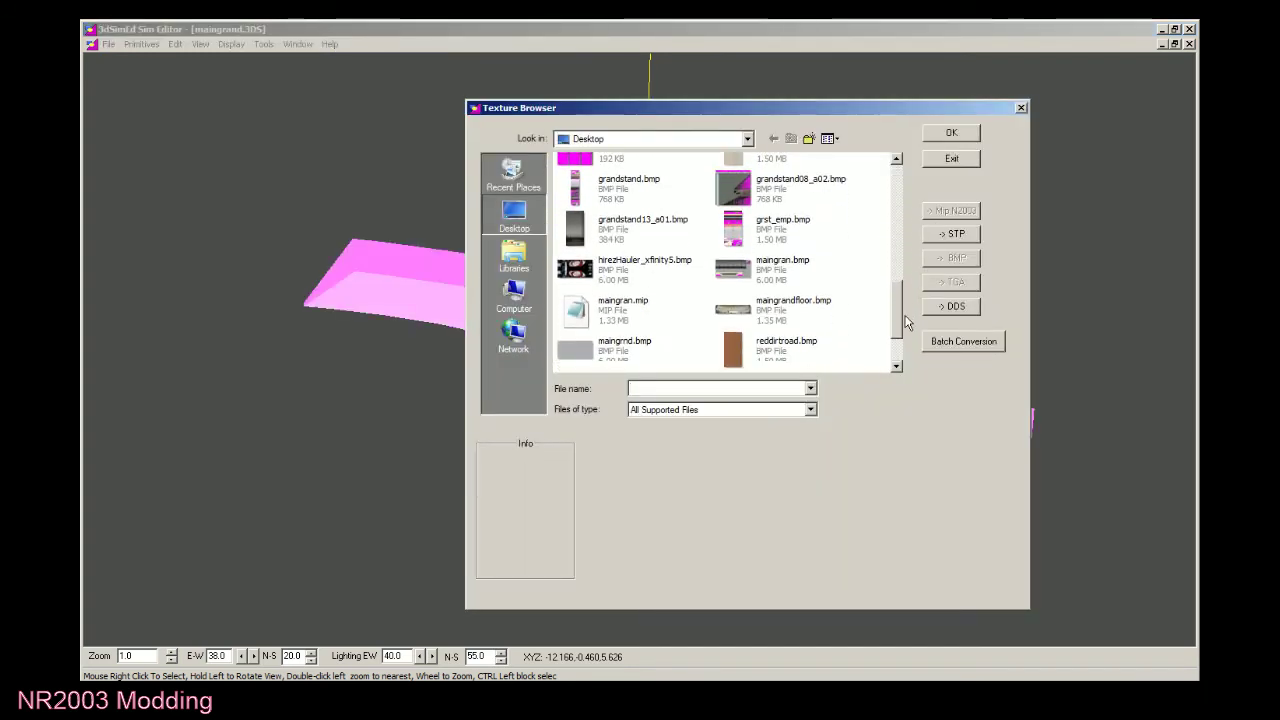
{"action": "left_click", "coordinate": [798, 270]}
{"action": "left_click", "coordinate": [940, 136]}
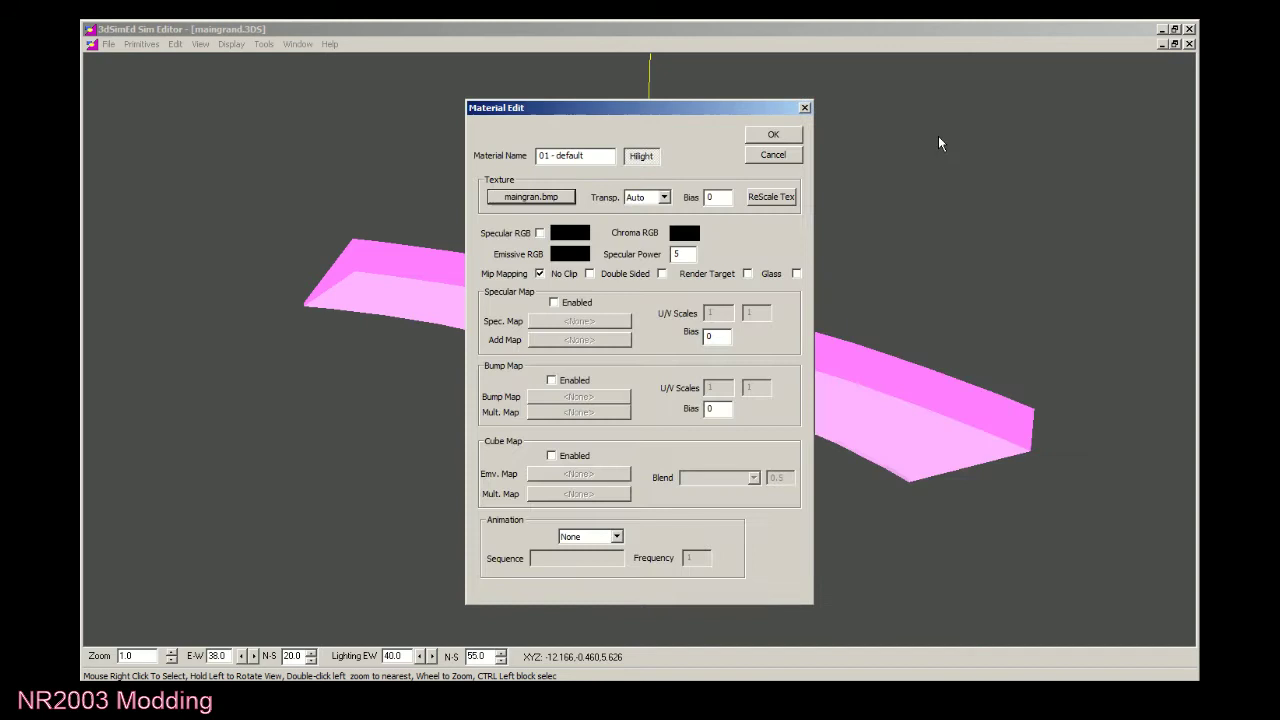
{"action": "left_click", "coordinate": [788, 128]}
Inspect the textured grandstand from several angles, checking the seating rows, press box and transparent end framework.
{"action": "left_click_drag", "start_coordinate": [876, 320], "coordinate": [845, 499]}
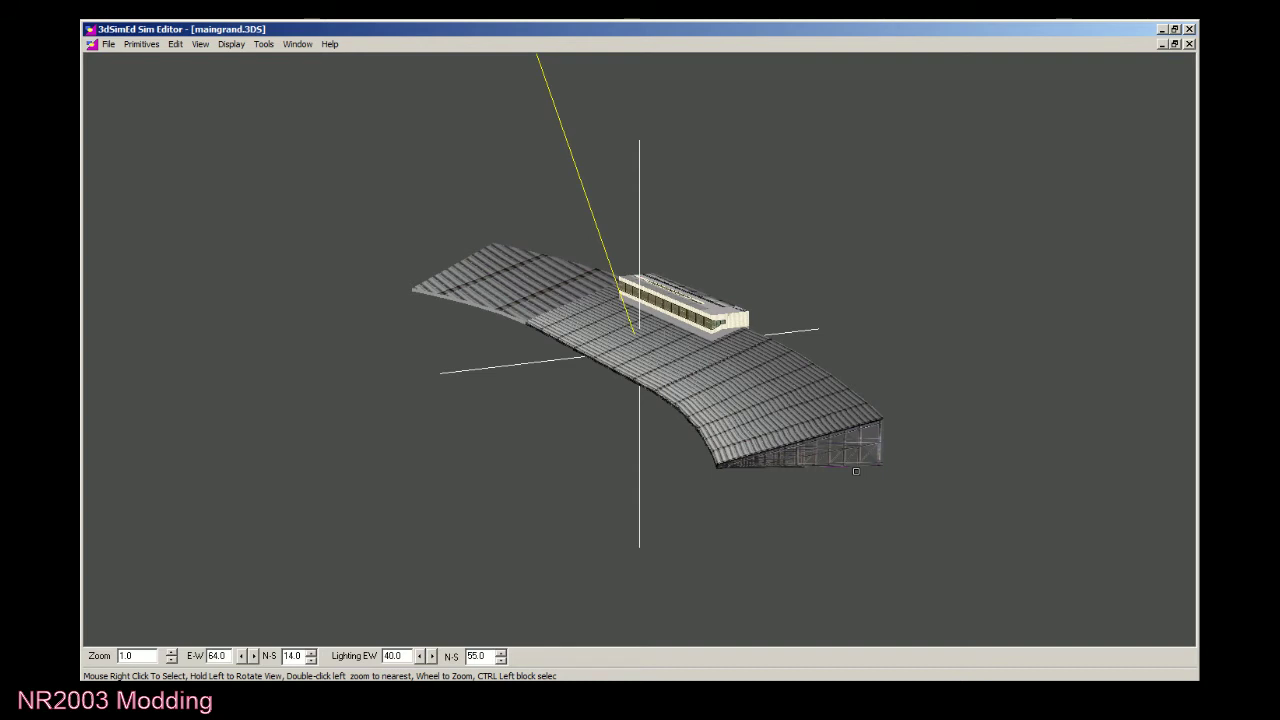
{"action": "scroll", "coordinate": [855, 465], "scroll_direction": "up", "scroll_amount": 2}
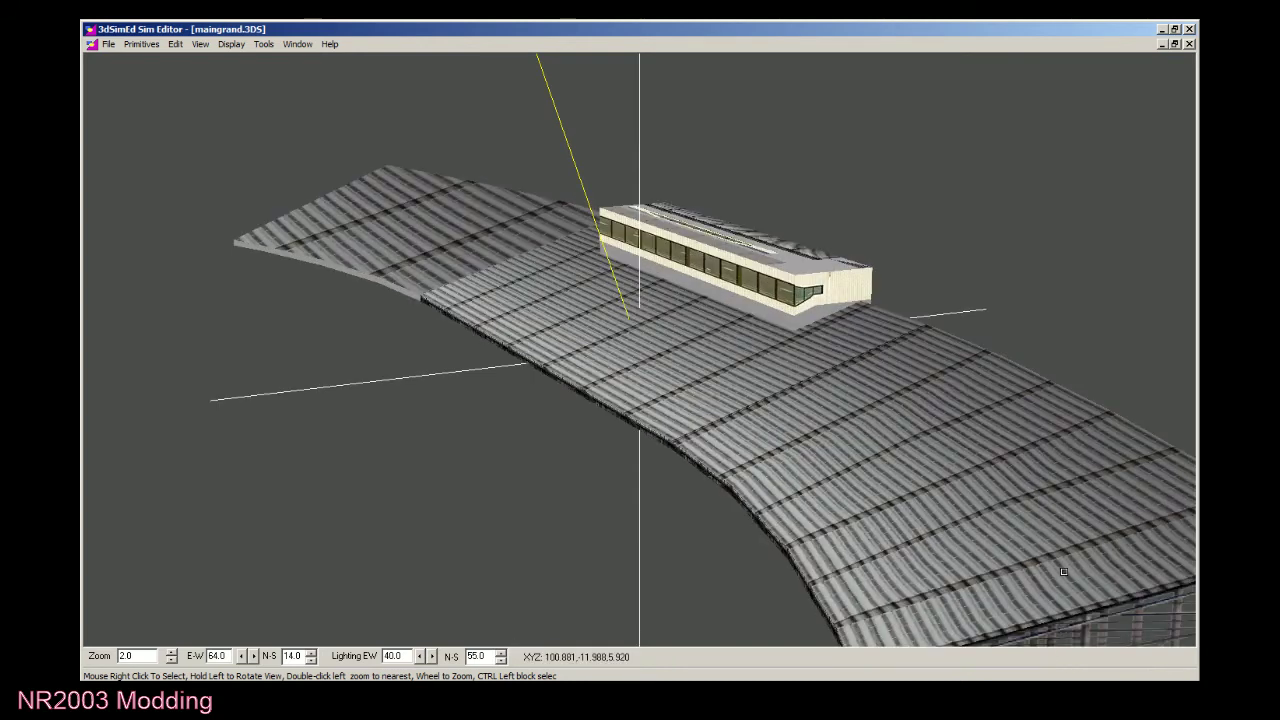
{"action": "left_click_drag", "start_coordinate": [1064, 572], "coordinate": [763, 437]}
{"action": "scroll", "coordinate": [790, 465], "scroll_direction": "up", "scroll_amount": 5}
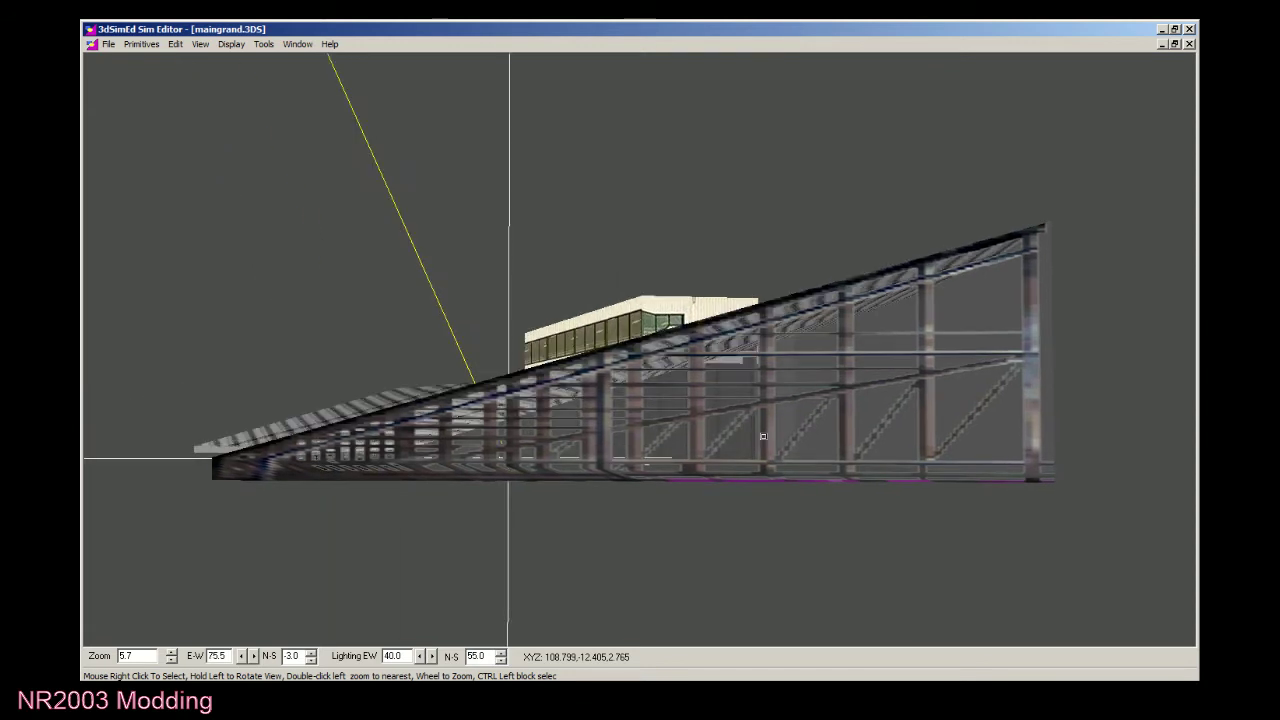
{"action": "left_click_drag", "start_coordinate": [763, 437], "coordinate": [765, 468]}
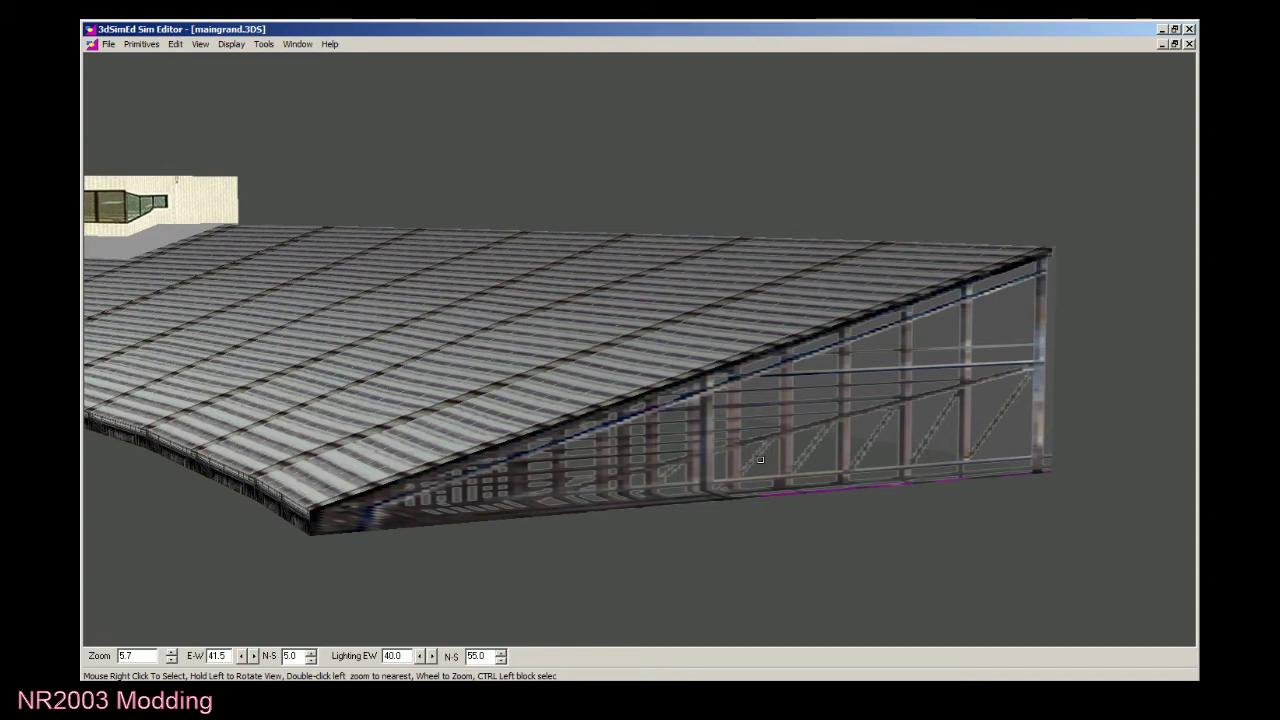
{"action": "left_click_drag", "start_coordinate": [422, 546], "coordinate": [352, 370]}
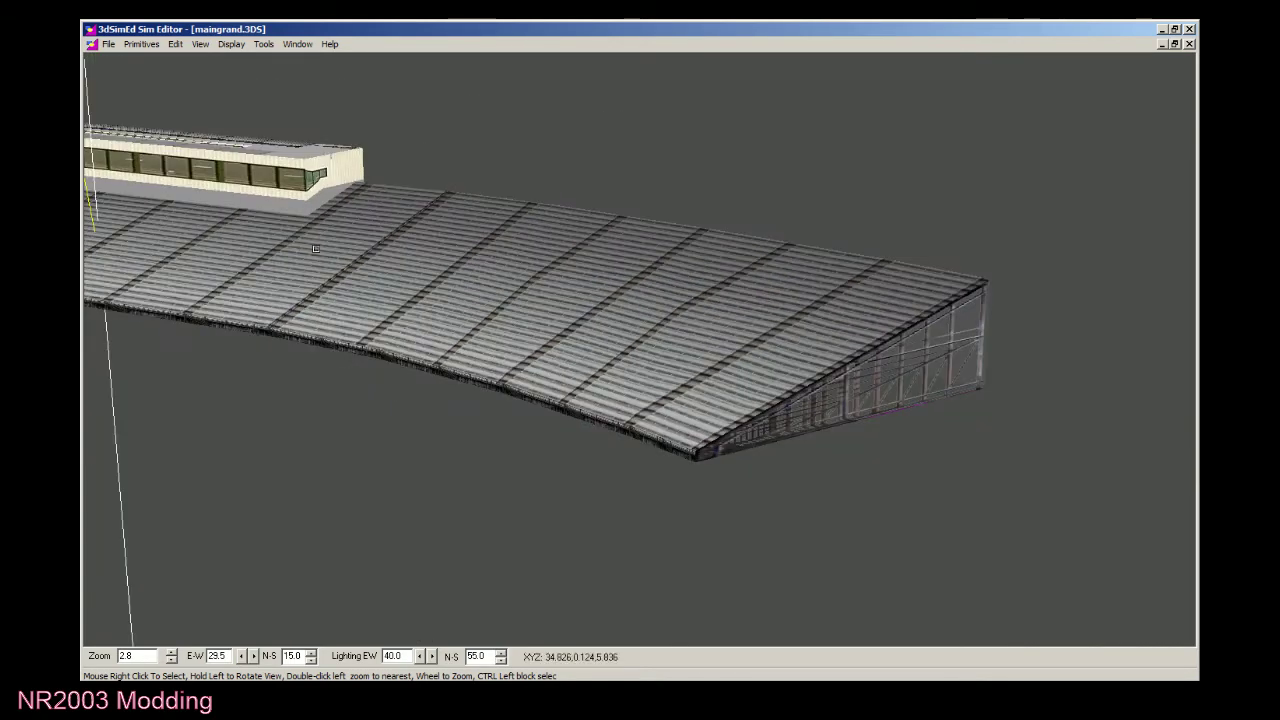
Save the model data in N2003 format as maingrand.3do on the Desktop, visible all week and at all distances, and leave 3dSimEd.
{"action": "left_click", "coordinate": [105, 44]}
{"action": "mouse_move", "coordinate": [200, 259]}
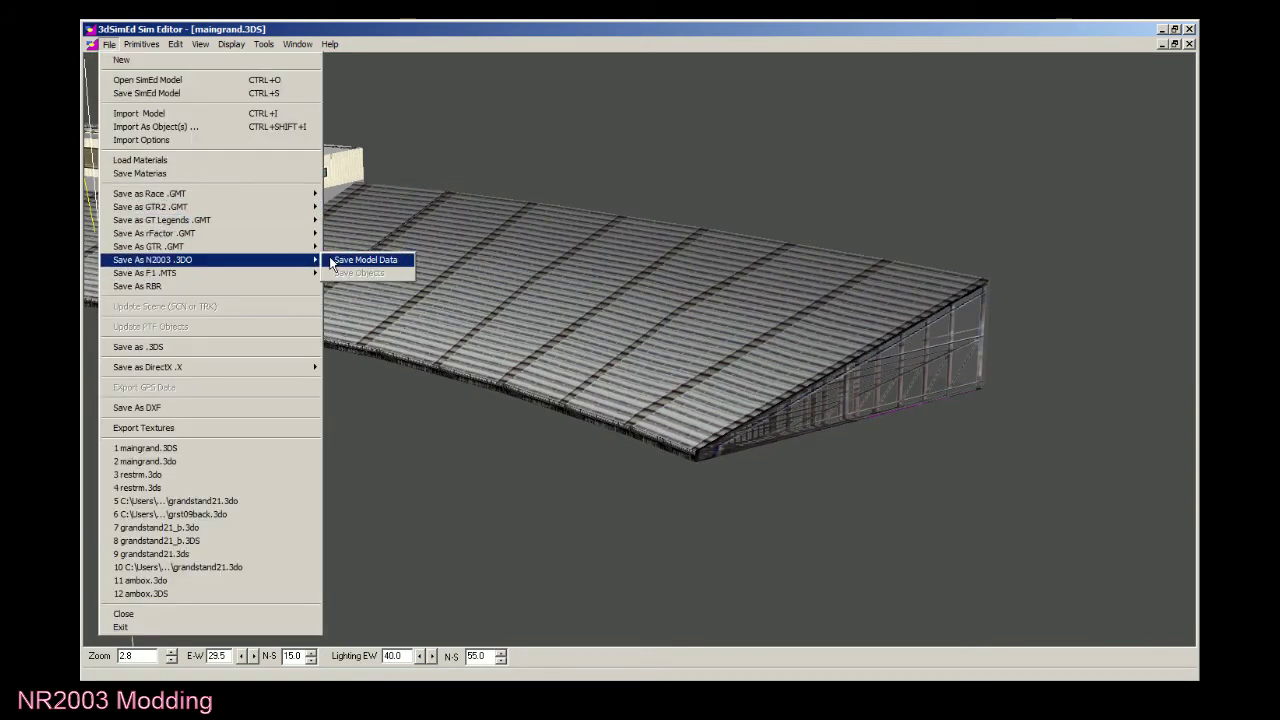
{"action": "left_click", "coordinate": [362, 259]}
{"action": "left_click", "coordinate": [594, 428]}
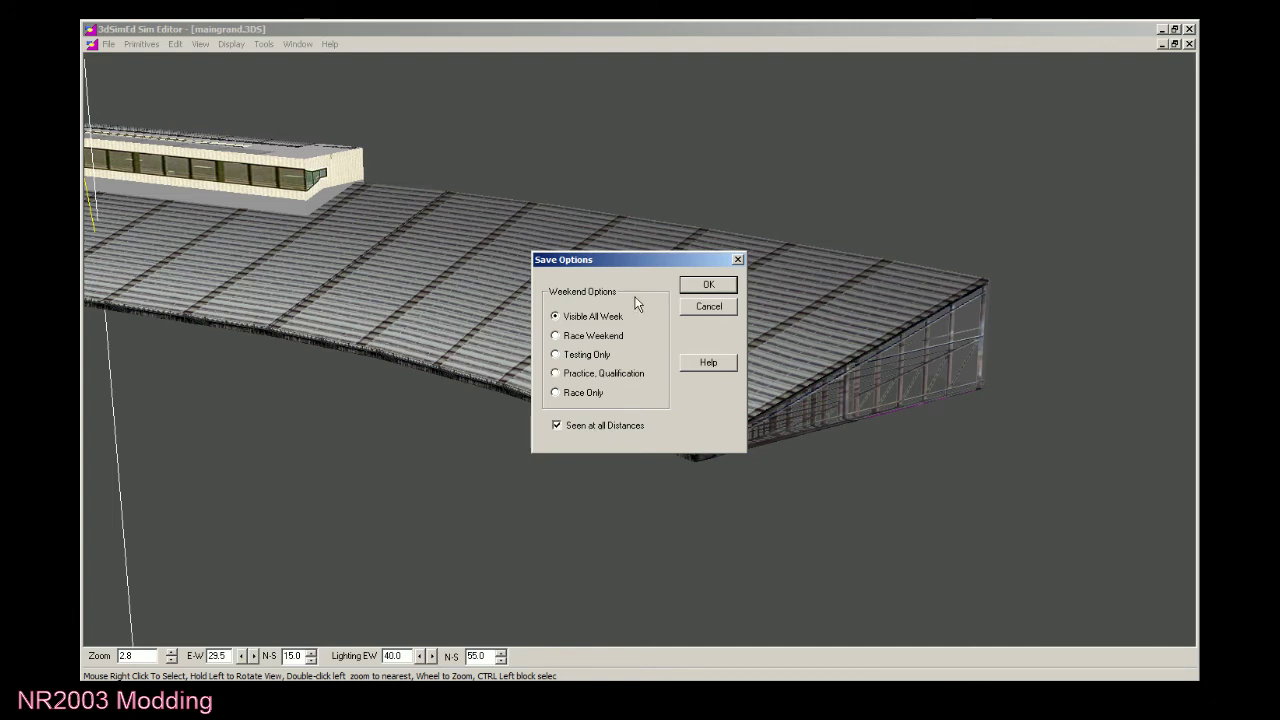
{"action": "left_click", "coordinate": [706, 285]}
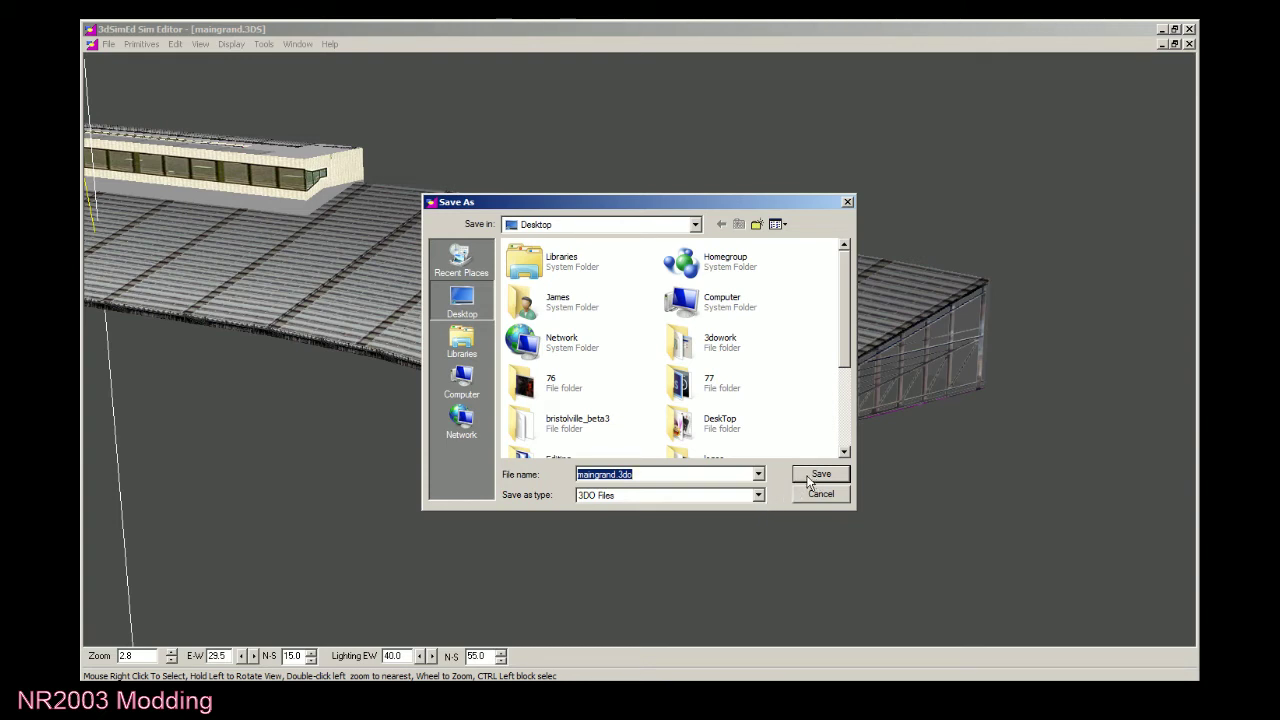
{"action": "left_click", "coordinate": [812, 476]}
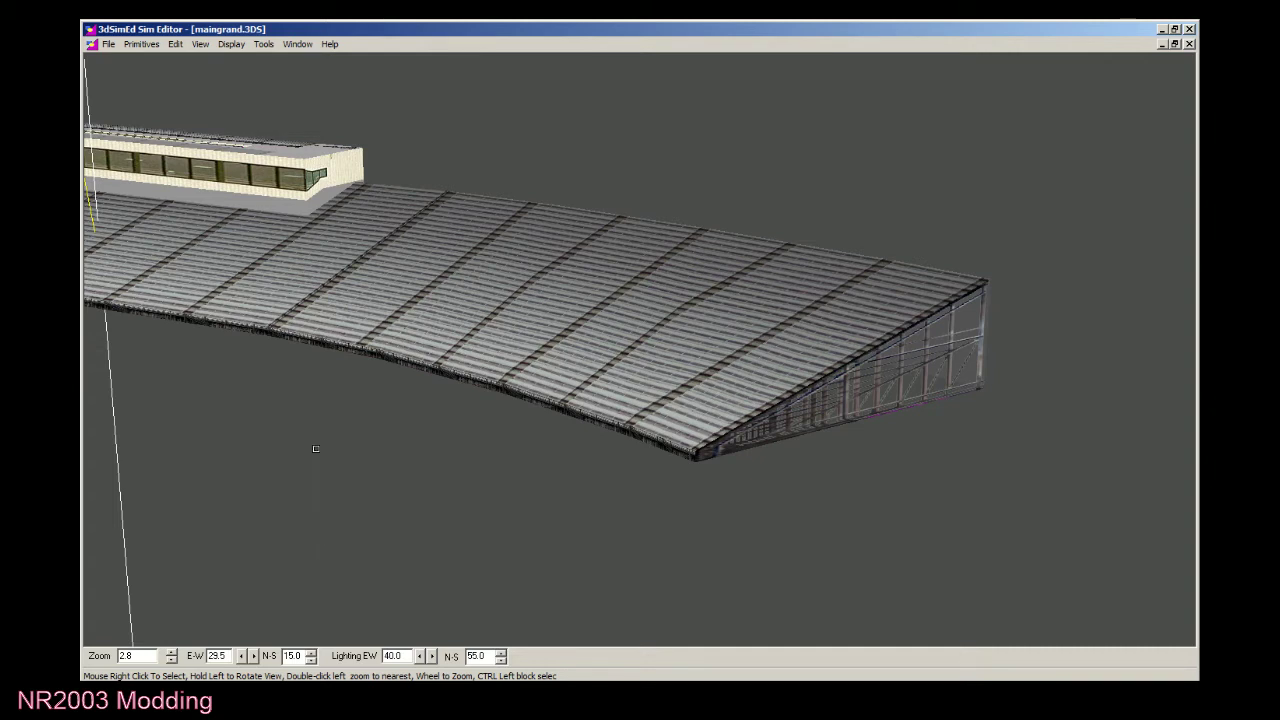
{"action": "left_click", "coordinate": [1189, 44]}
{"action": "left_click", "coordinate": [1189, 28]}
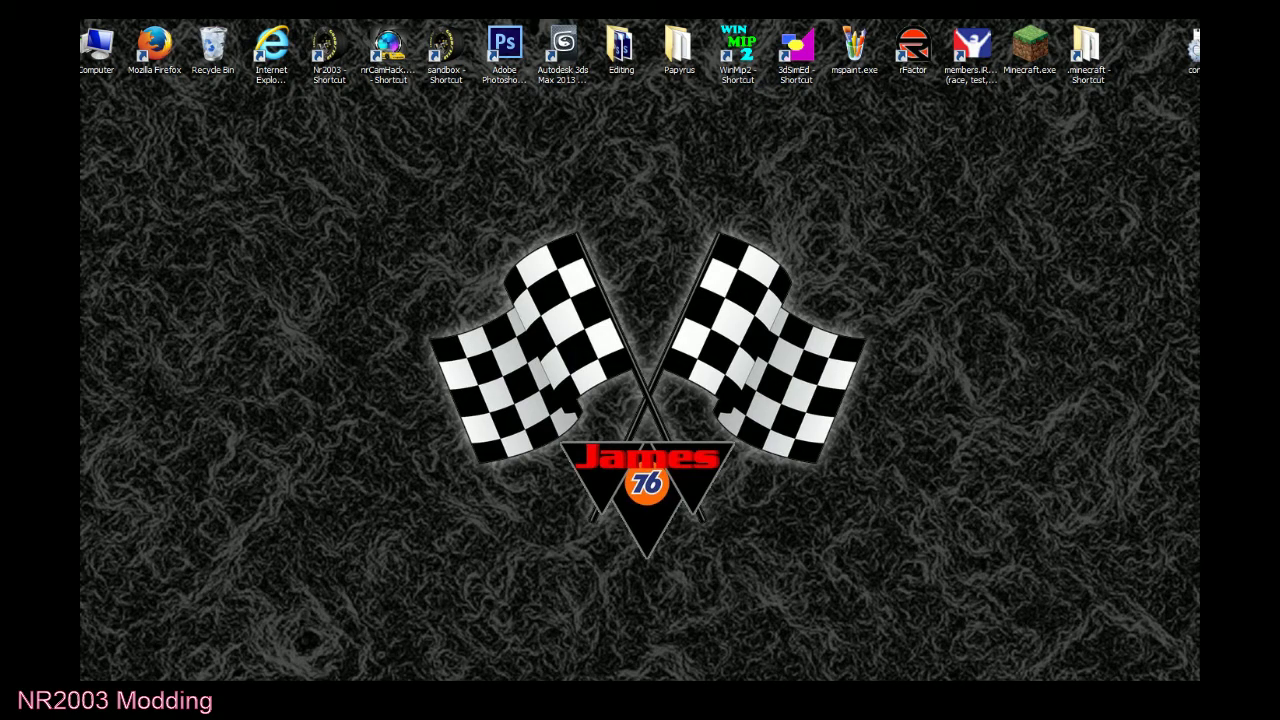
Open the DTAlowes track folder inside the Papyrus tracks folder.
{"action": "double_click", "coordinate": [684, 62]}
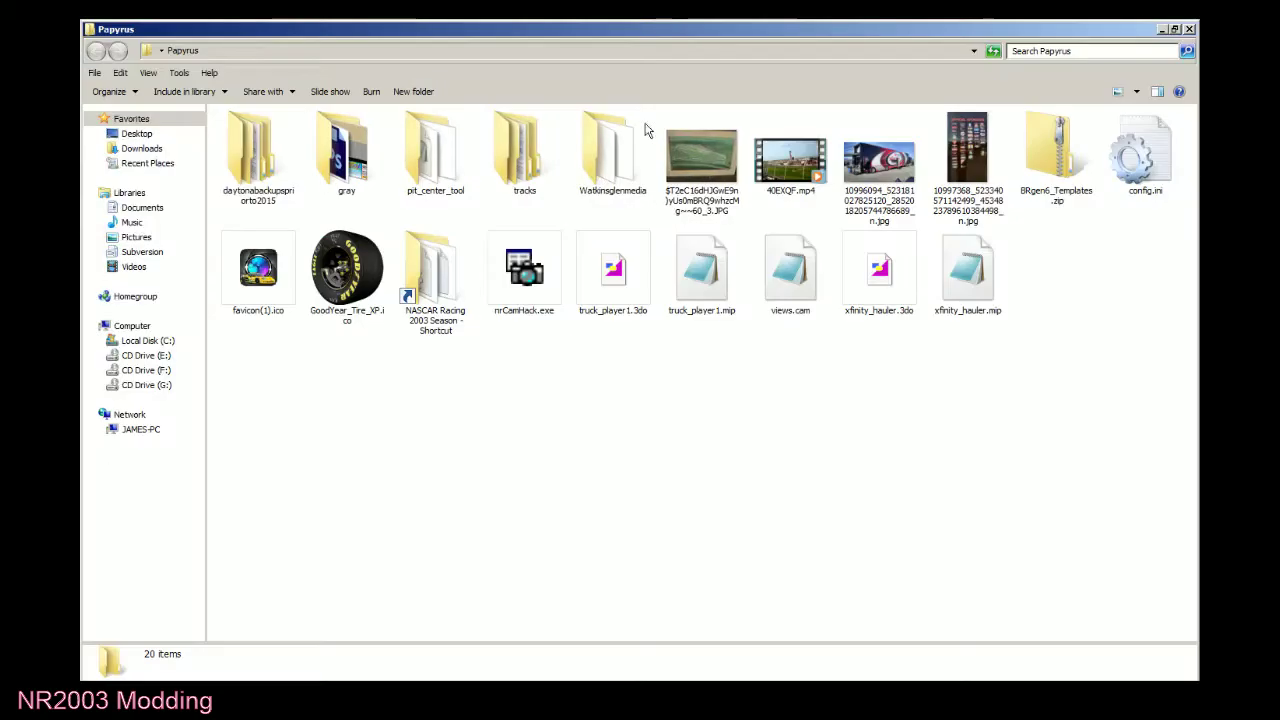
{"action": "double_click", "coordinate": [519, 163]}
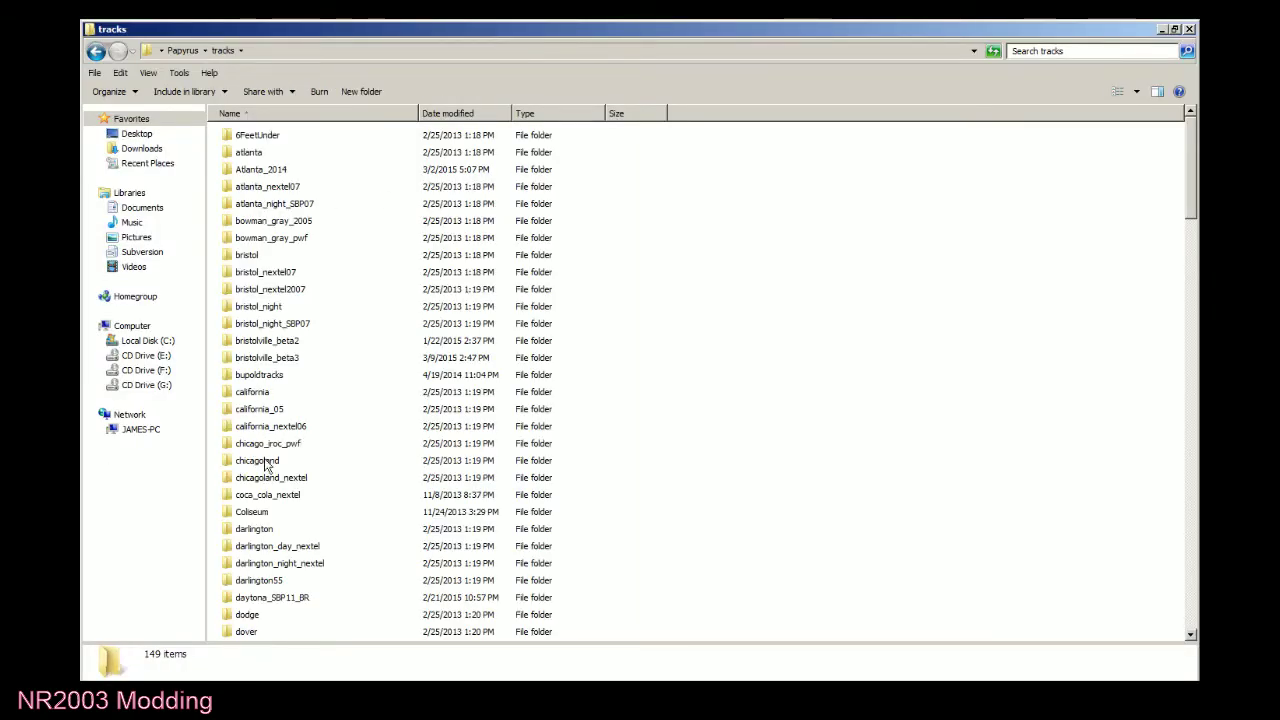
{"action": "scroll", "coordinate": [770, 512], "scroll_direction": "down", "scroll_amount": 3}
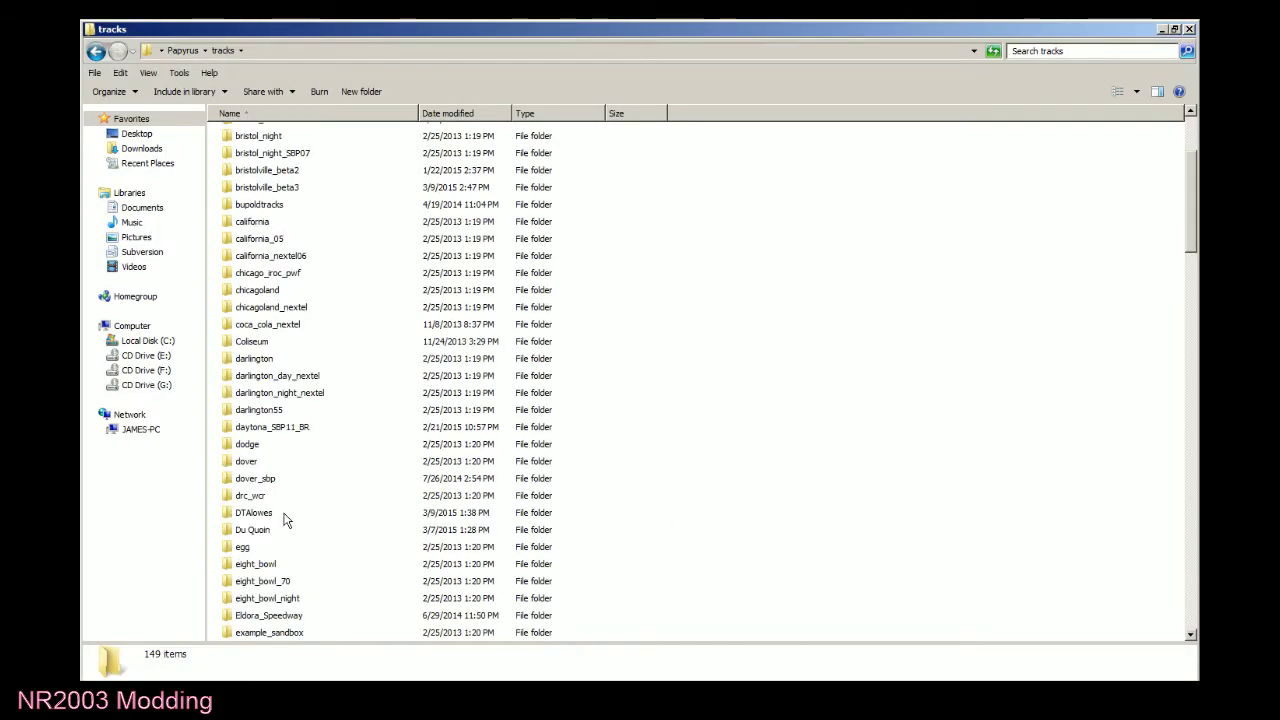
{"action": "double_click", "coordinate": [250, 495]}
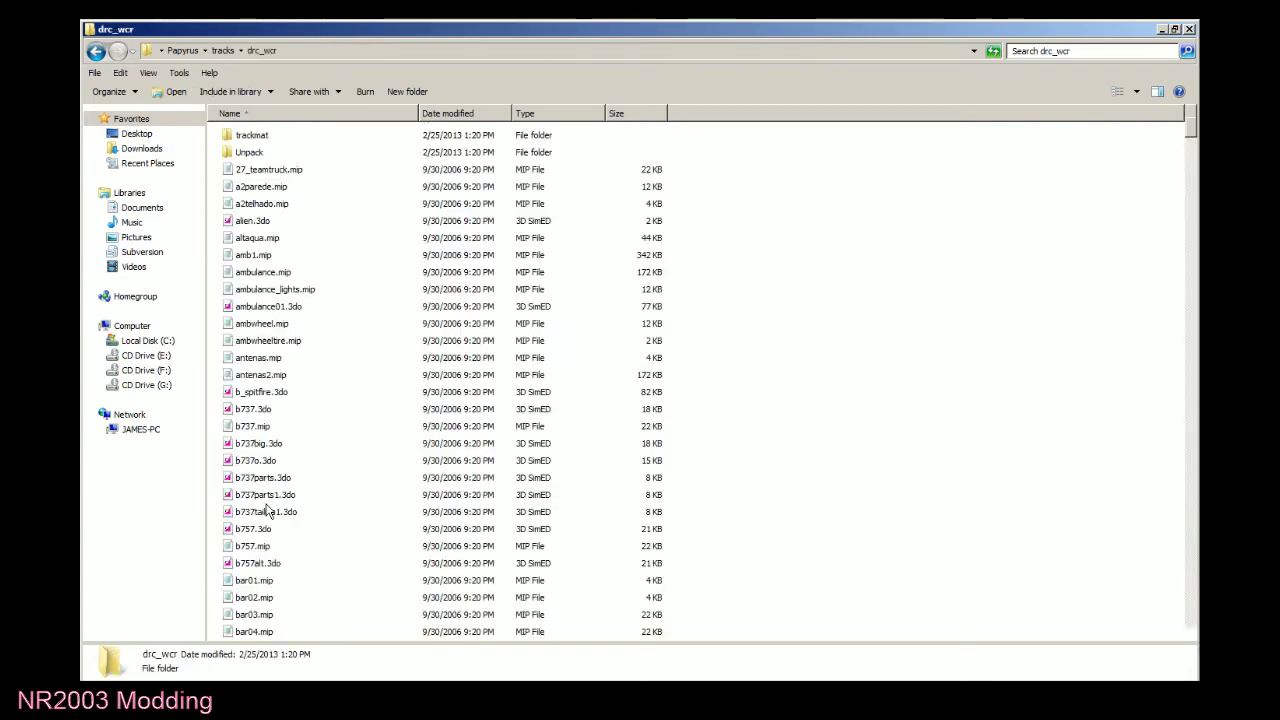
{"action": "left_click", "coordinate": [96, 51]}
{"action": "scroll", "coordinate": [382, 513], "scroll_direction": "down", "scroll_amount": 3}
{"action": "double_click", "coordinate": [300, 479]}
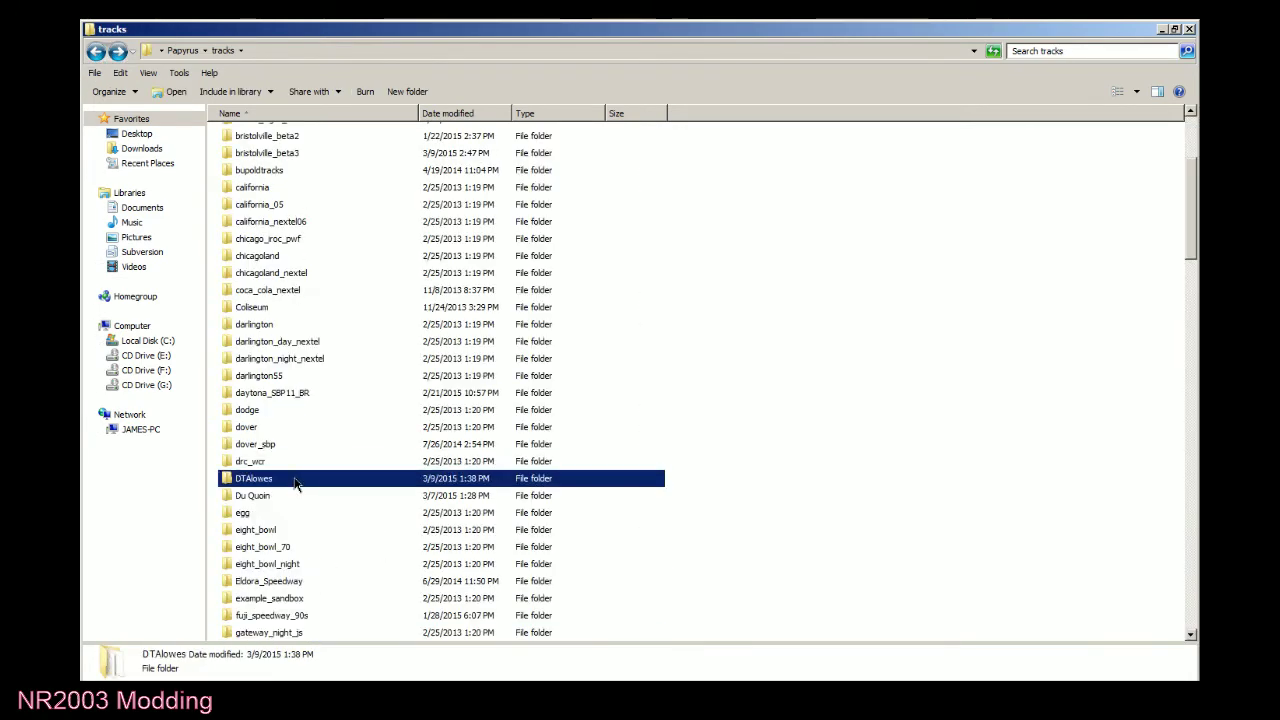
Paste the copied grandstand files into the DTAlowes folder, replacing the existing maingrand.3do, and close the folder.
{"action": "key", "text": "ctrl+v"}
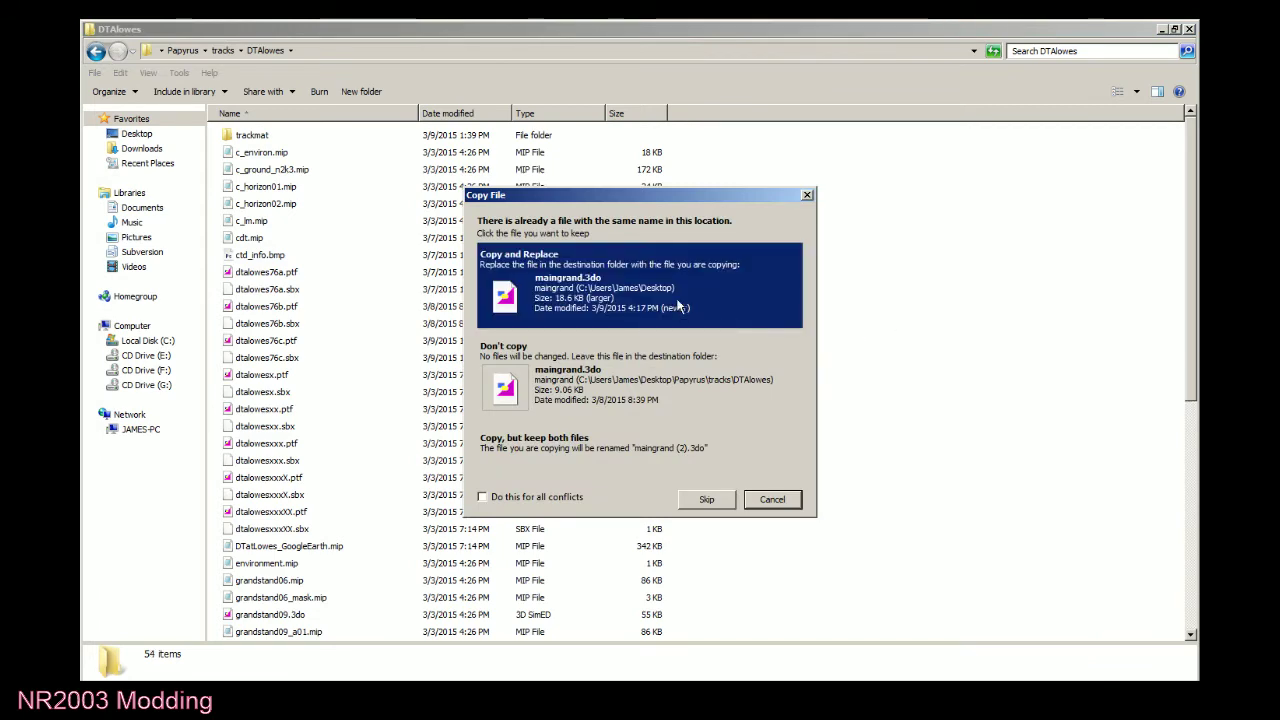
{"action": "left_click", "coordinate": [668, 287]}
{"action": "left_click", "coordinate": [847, 338]}
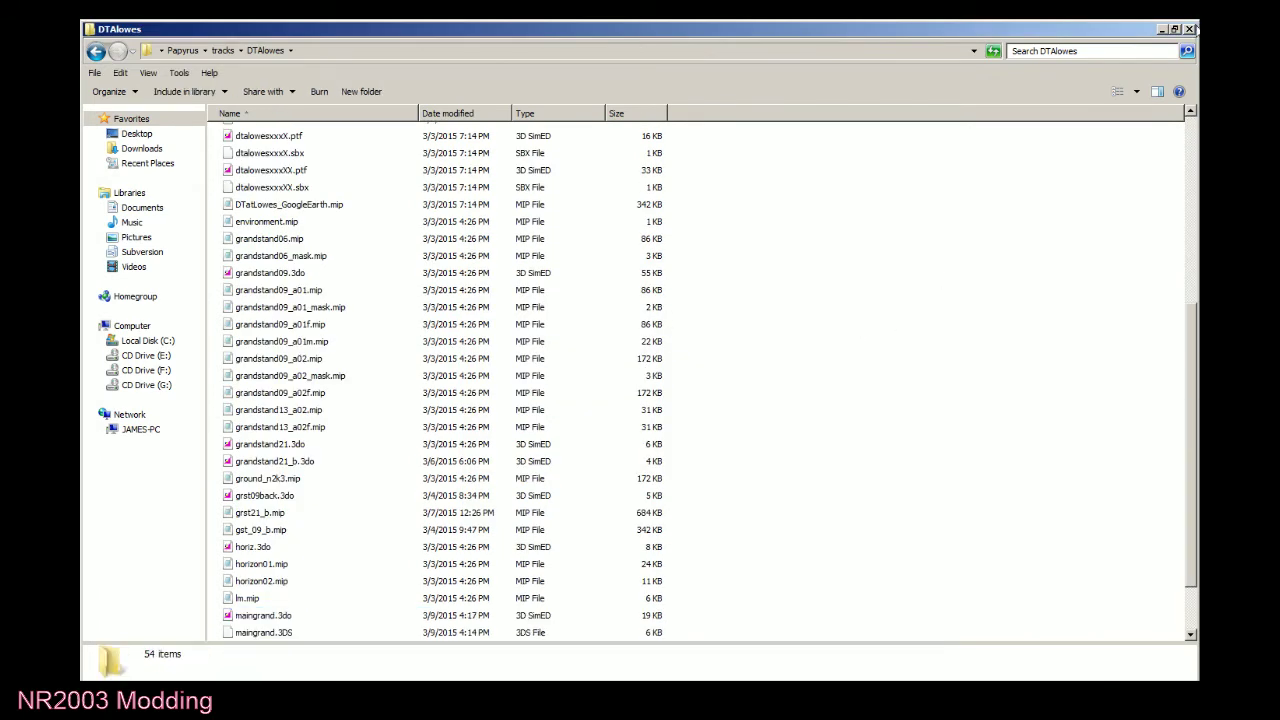
{"action": "left_click", "coordinate": [1189, 29]}
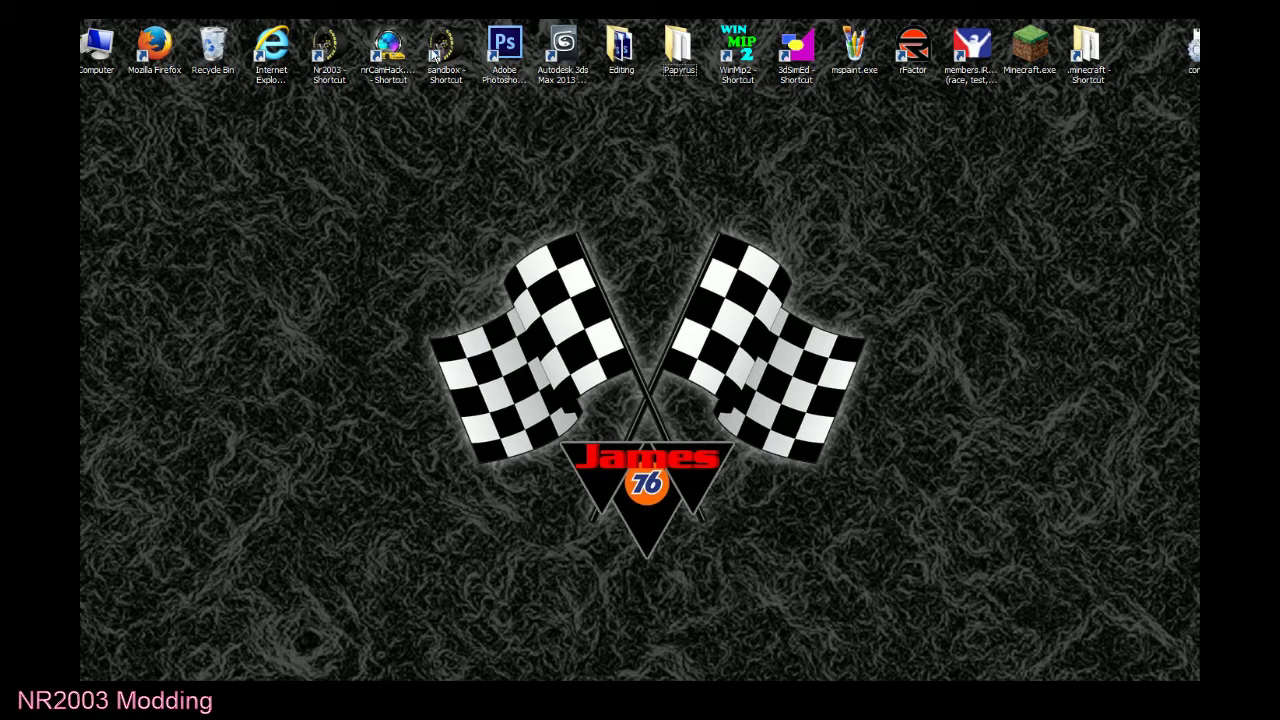
Launch Sandbox in a maximized window, open dtalowes76c.ptf from the DTAlowes track folder, and dismiss the load error log.
{"action": "double_click", "coordinate": [446, 48]}
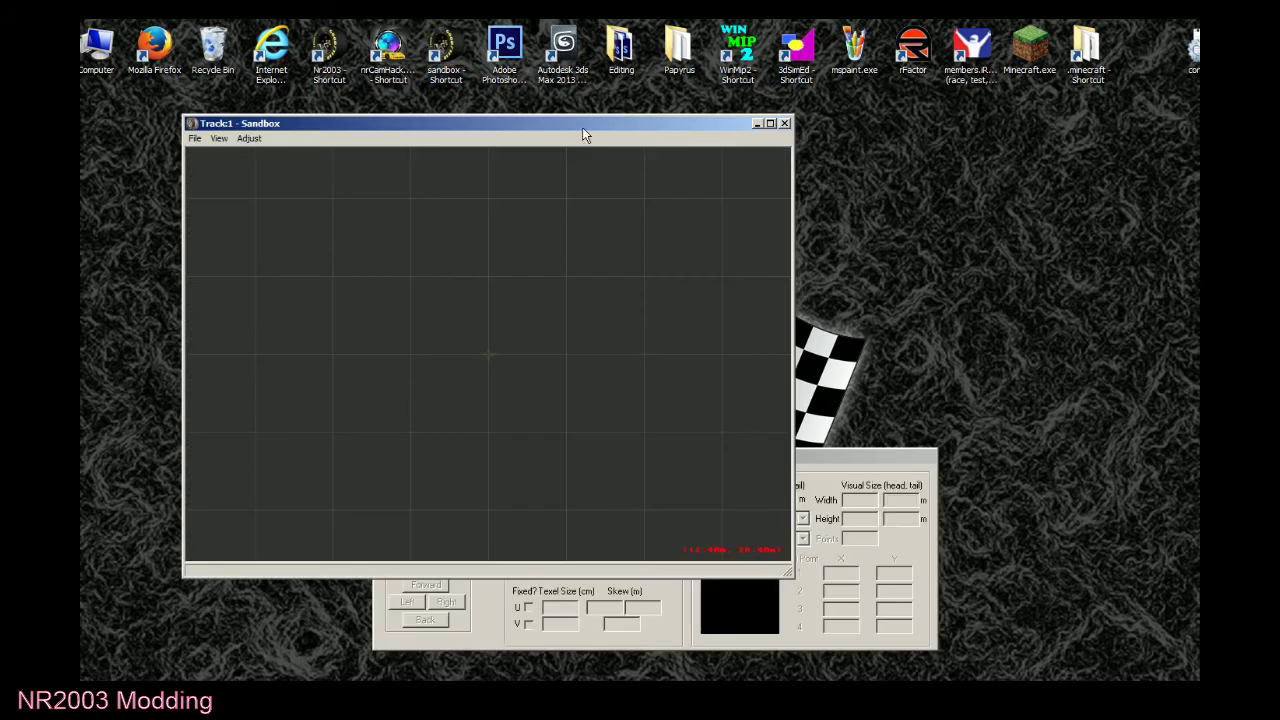
{"action": "double_click", "coordinate": [582, 127]}
{"action": "left_click", "coordinate": [92, 44]}
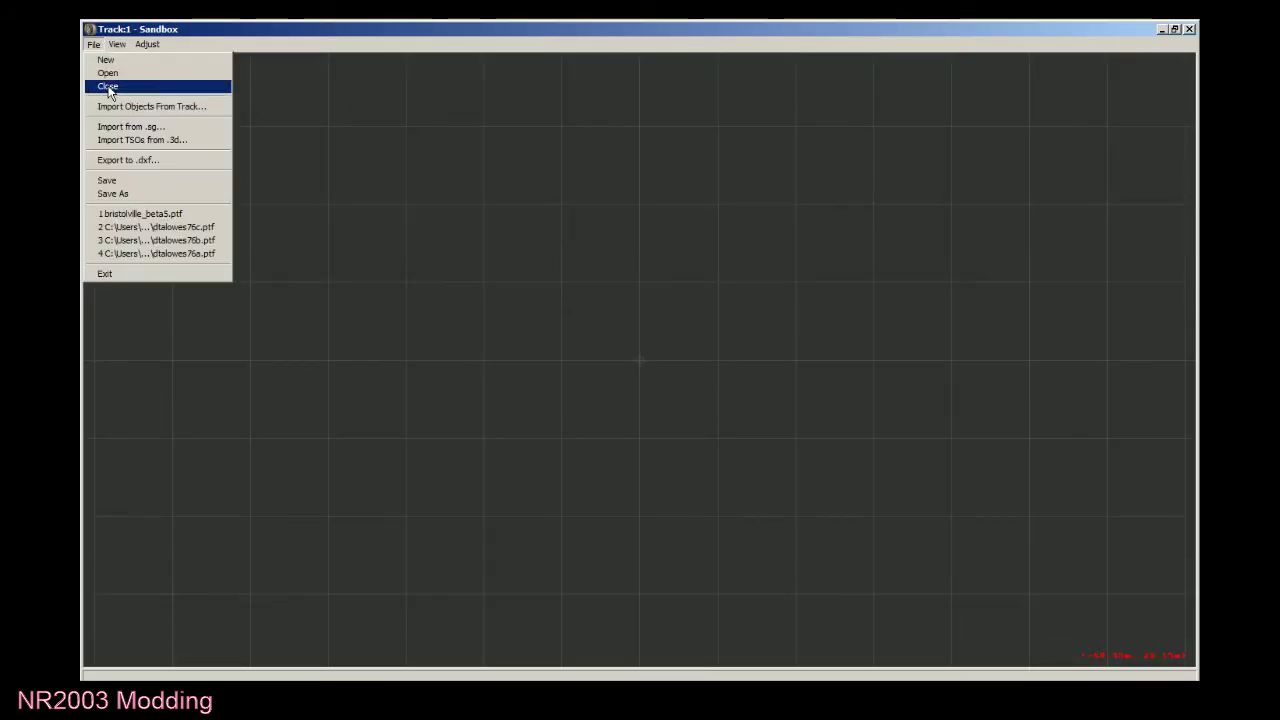
{"action": "left_click", "coordinate": [112, 73]}
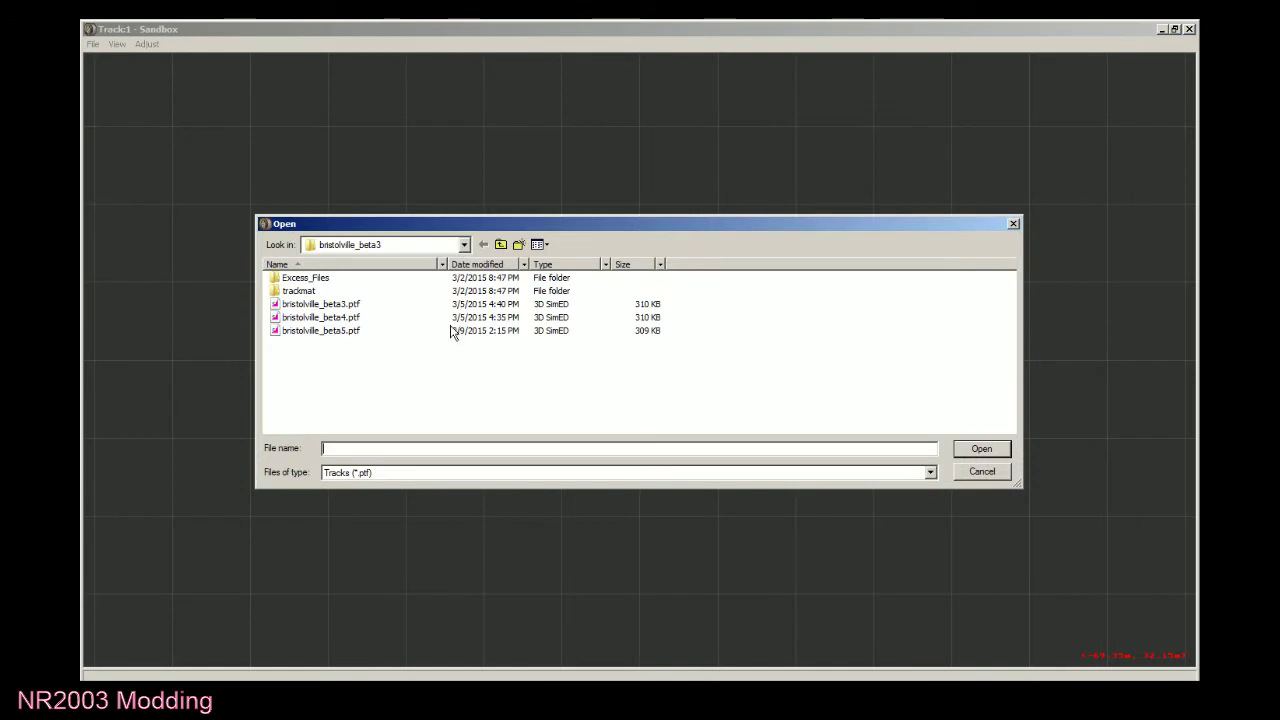
{"action": "left_click", "coordinate": [501, 244]}
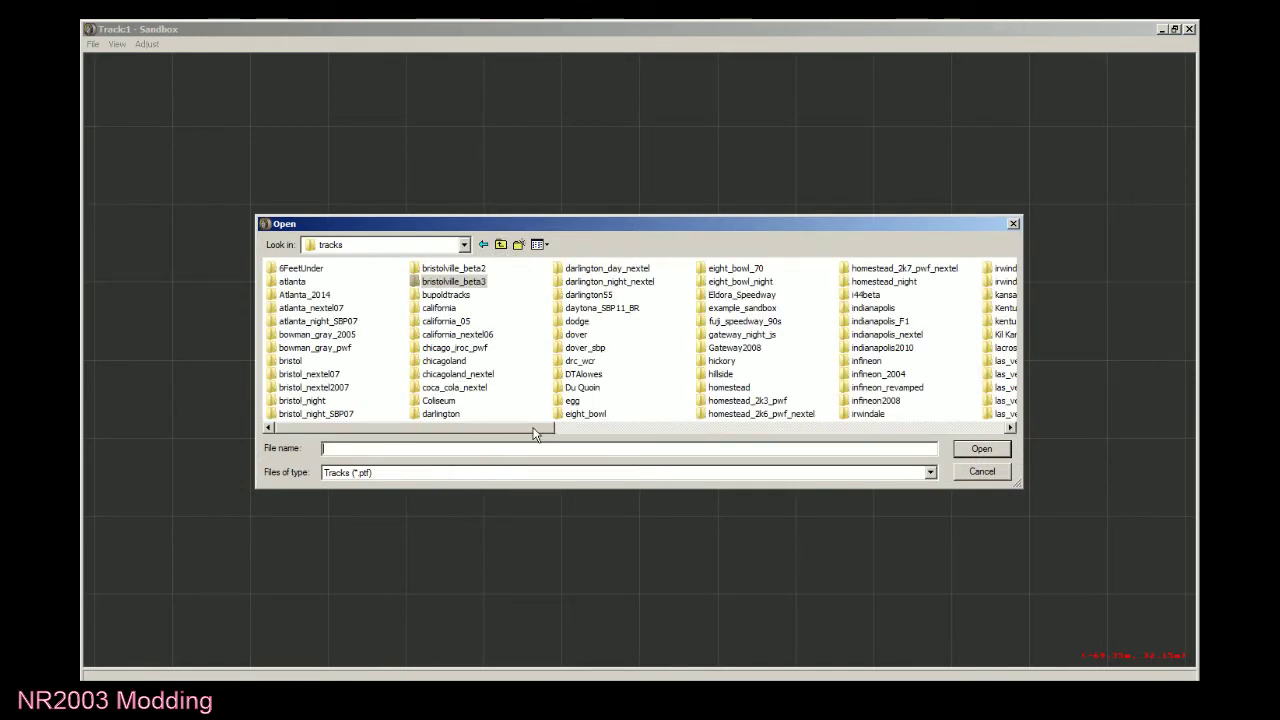
{"action": "double_click", "coordinate": [598, 377]}
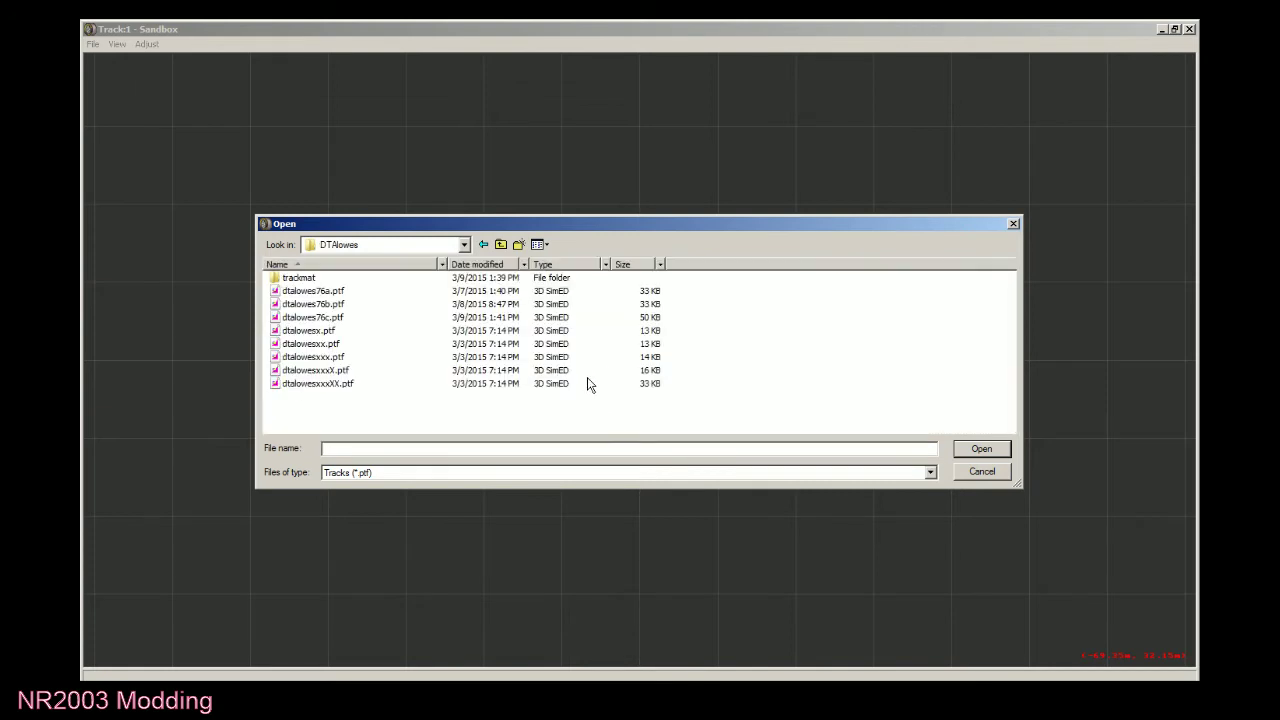
{"action": "left_click", "coordinate": [342, 317]}
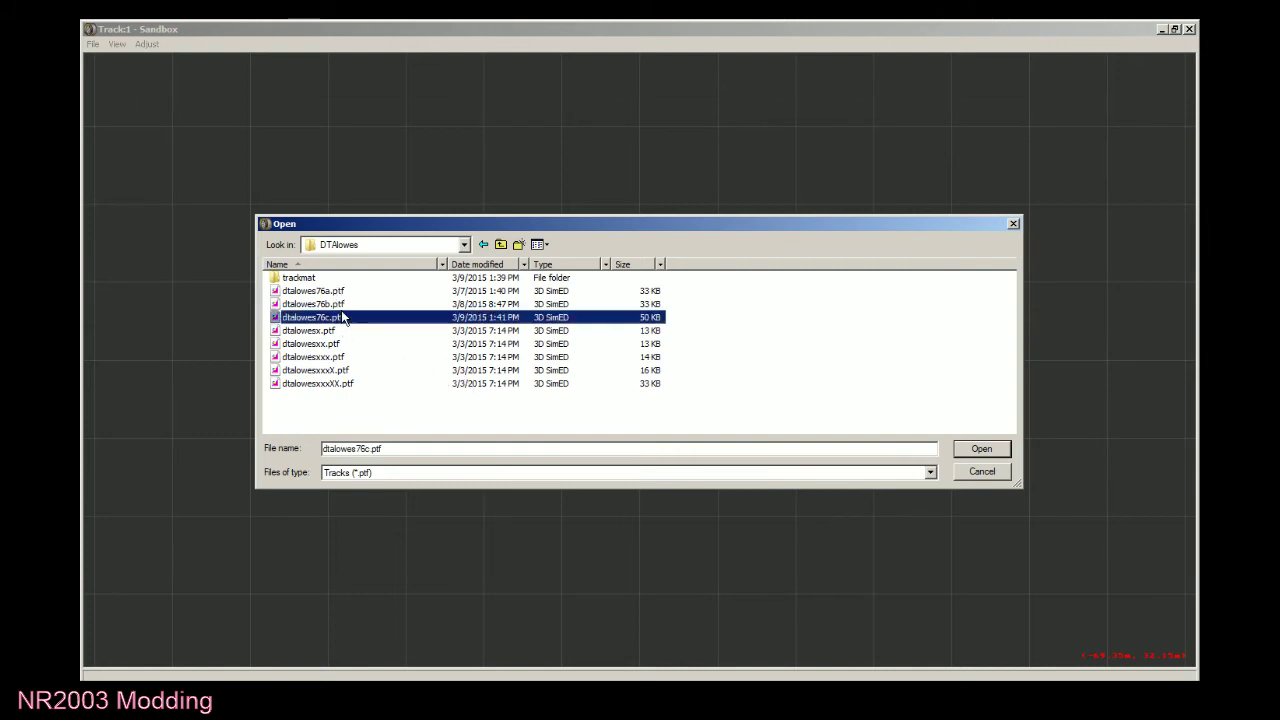
{"action": "double_click", "coordinate": [341, 317]}
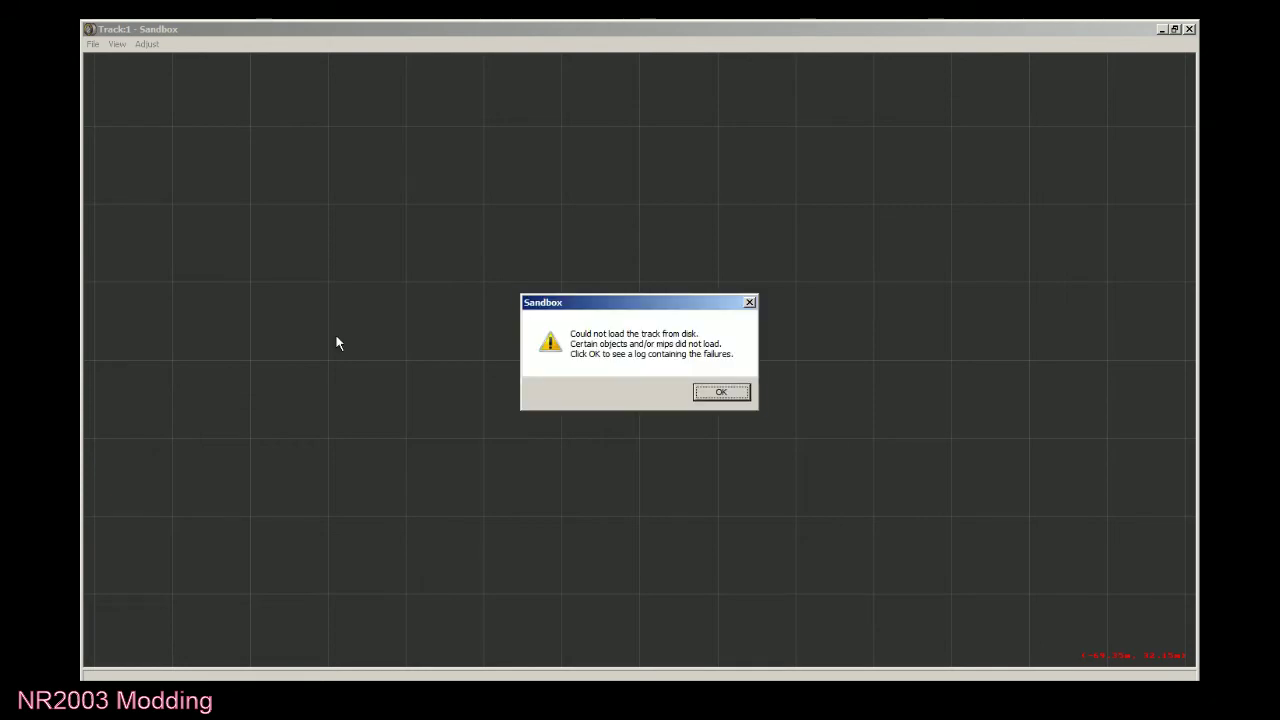
{"action": "left_click", "coordinate": [708, 392]}
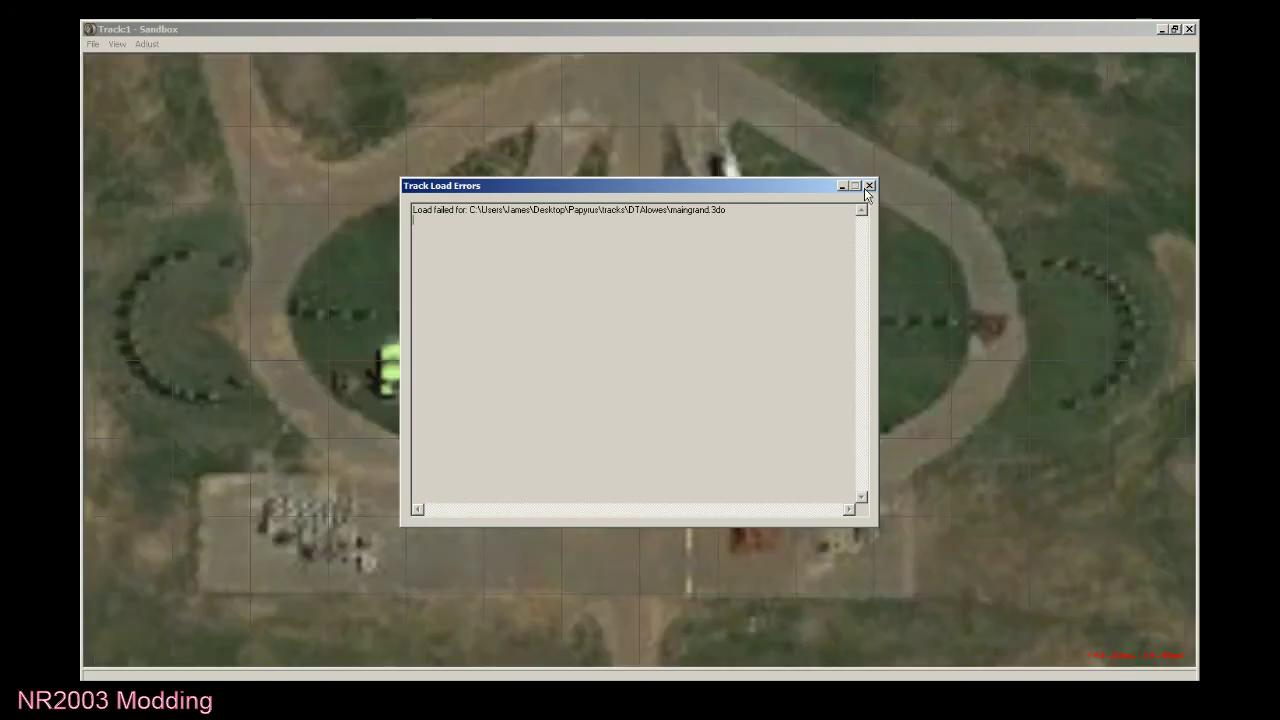
{"action": "left_click", "coordinate": [869, 186]}
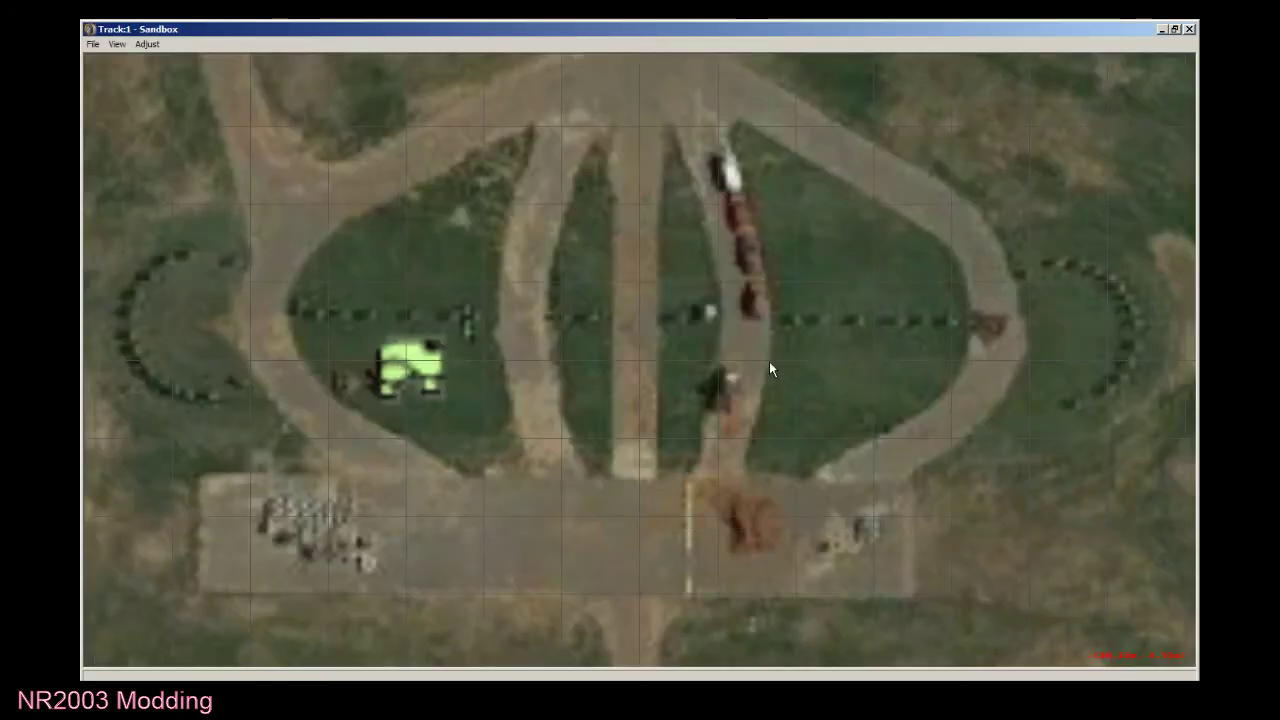
Close Sandbox, Google Earth and Photoshop to clear the desktop.
{"action": "left_click", "coordinate": [1163, 30]}
{"action": "left_click", "coordinate": [1189, 30]}
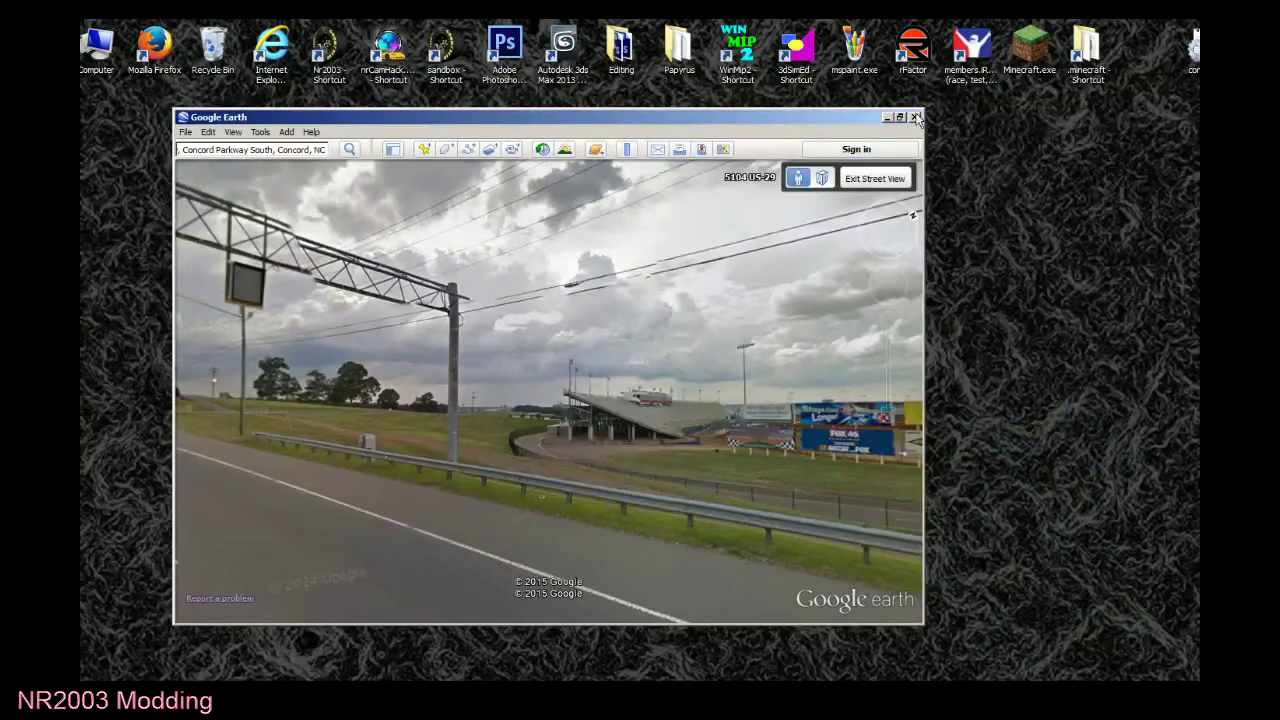
{"action": "left_click", "coordinate": [915, 118]}
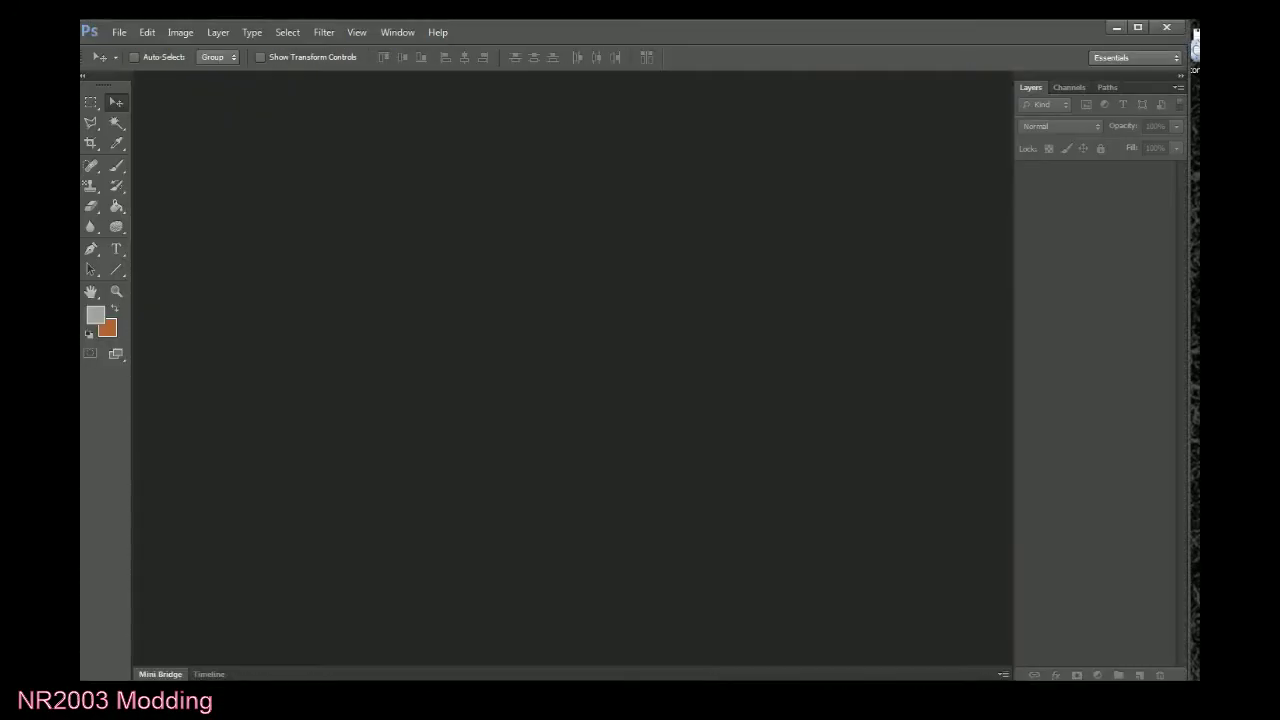
{"action": "left_click", "coordinate": [1168, 31]}
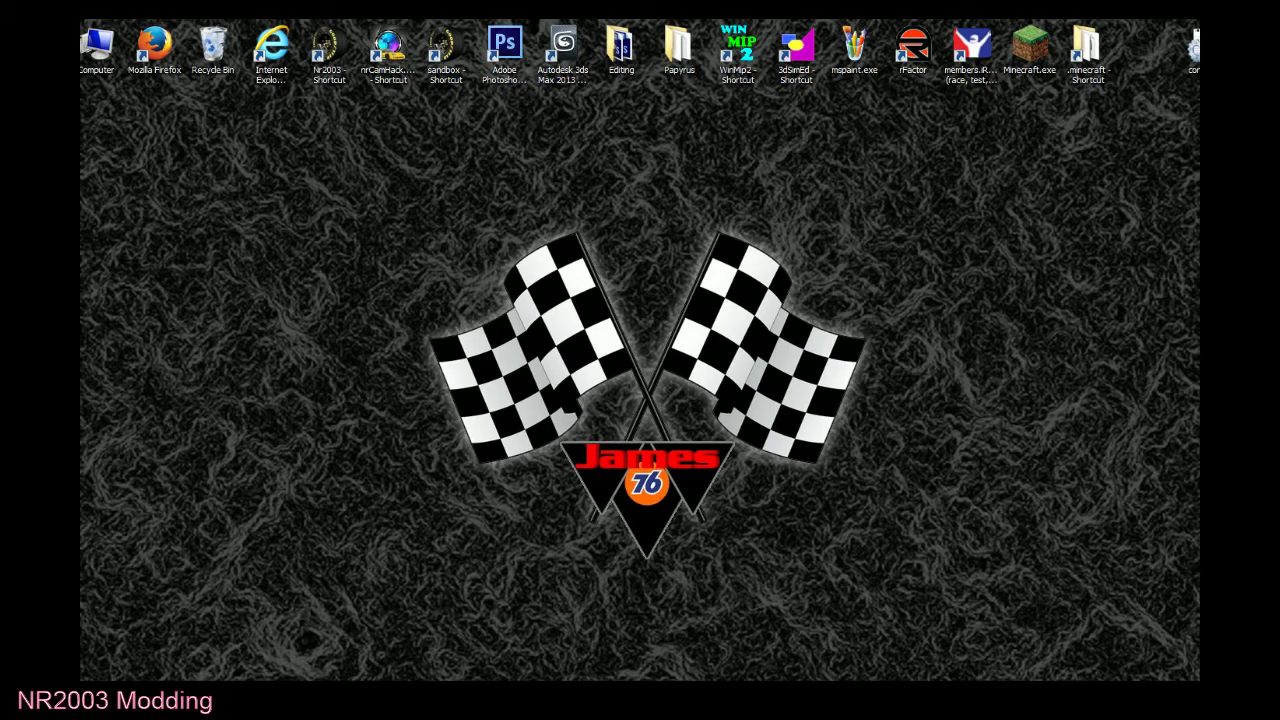
Launch 3ds Max, open the recent scene dtalowes_maingrand.max, and select the grandstand model.
{"action": "double_click", "coordinate": [566, 45]}
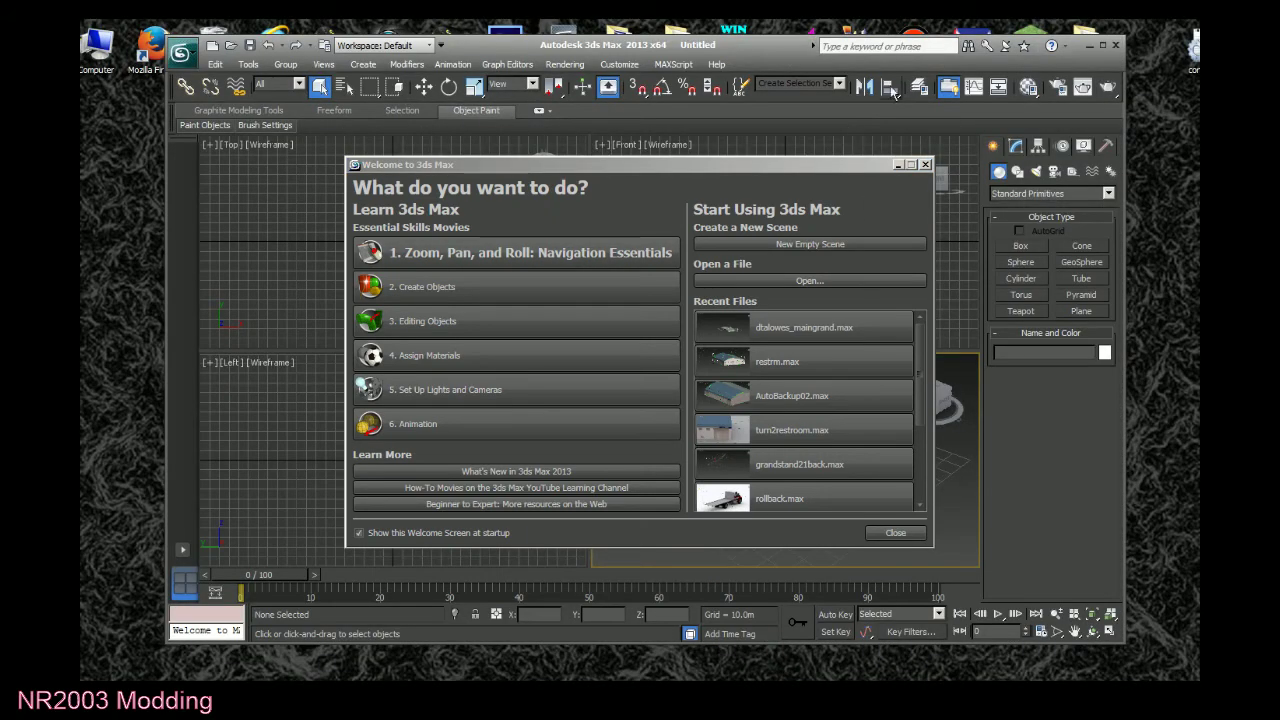
{"action": "left_click", "coordinate": [811, 322]}
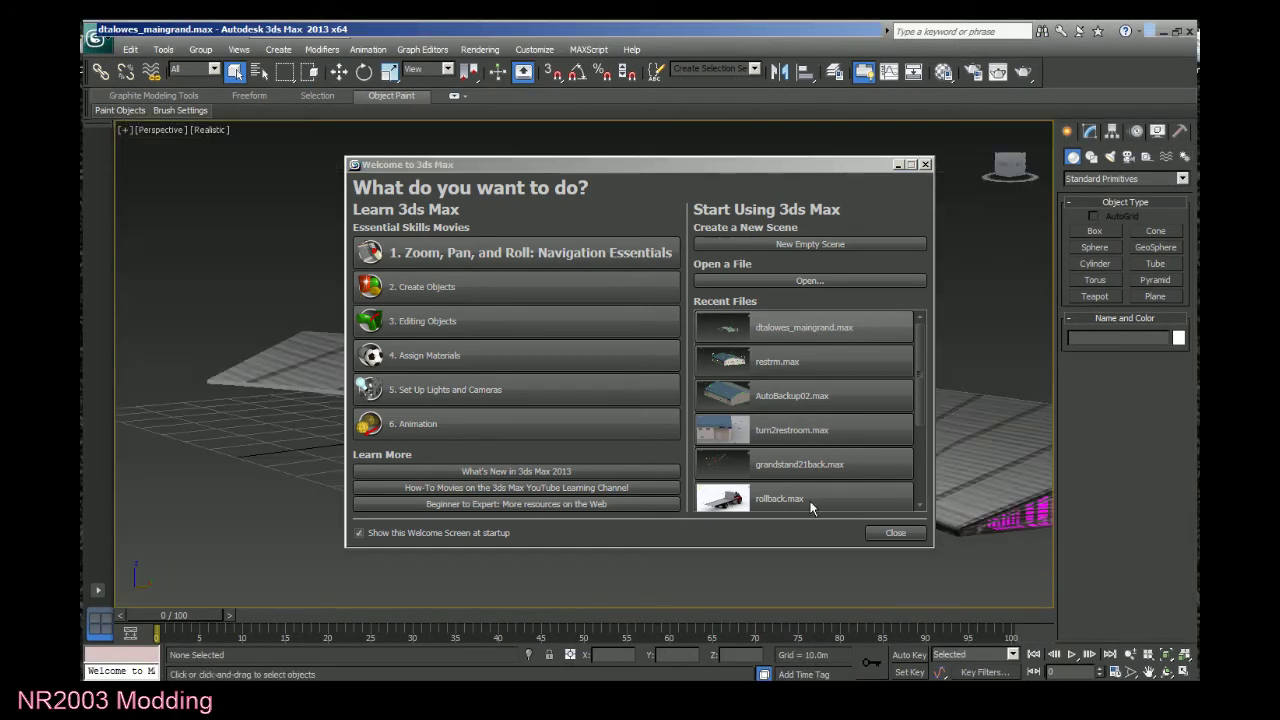
{"action": "left_click", "coordinate": [737, 434]}
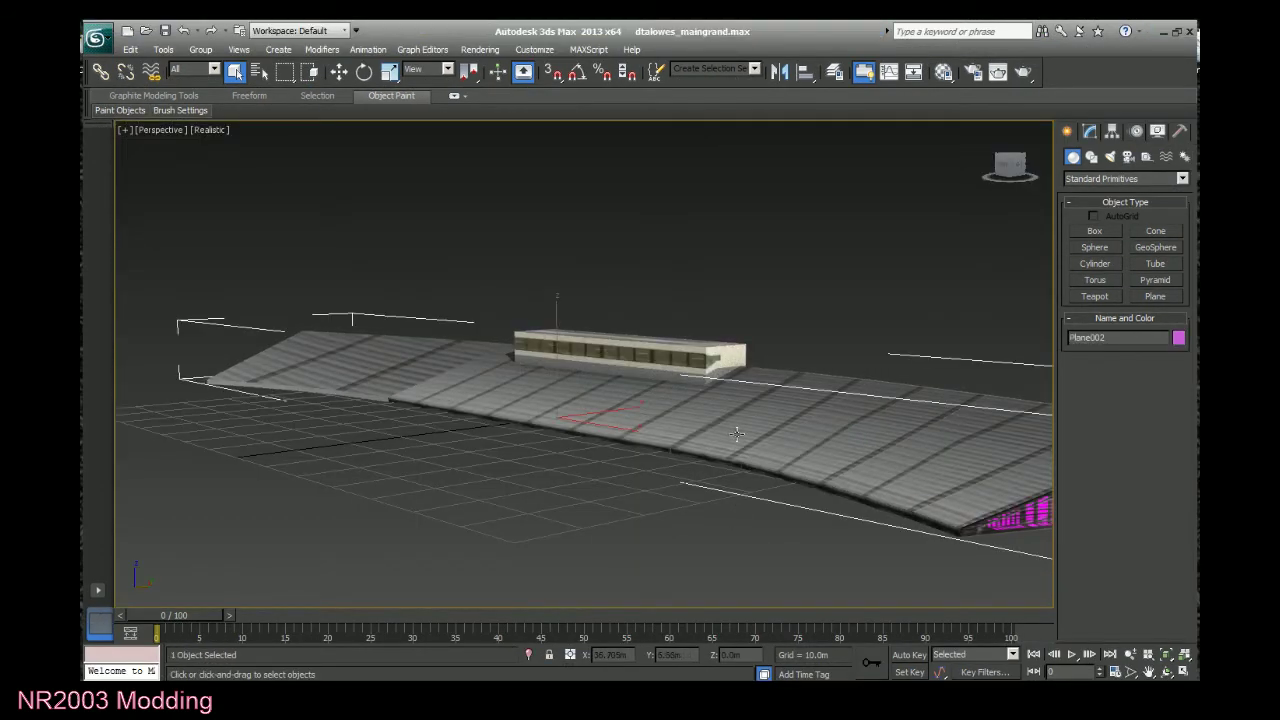
Open the diffuse map of the second material, 02 - Default, in the Material Editor and reset its settings.
{"action": "key", "text": "m"}
{"action": "left_click", "coordinate": [625, 116]}
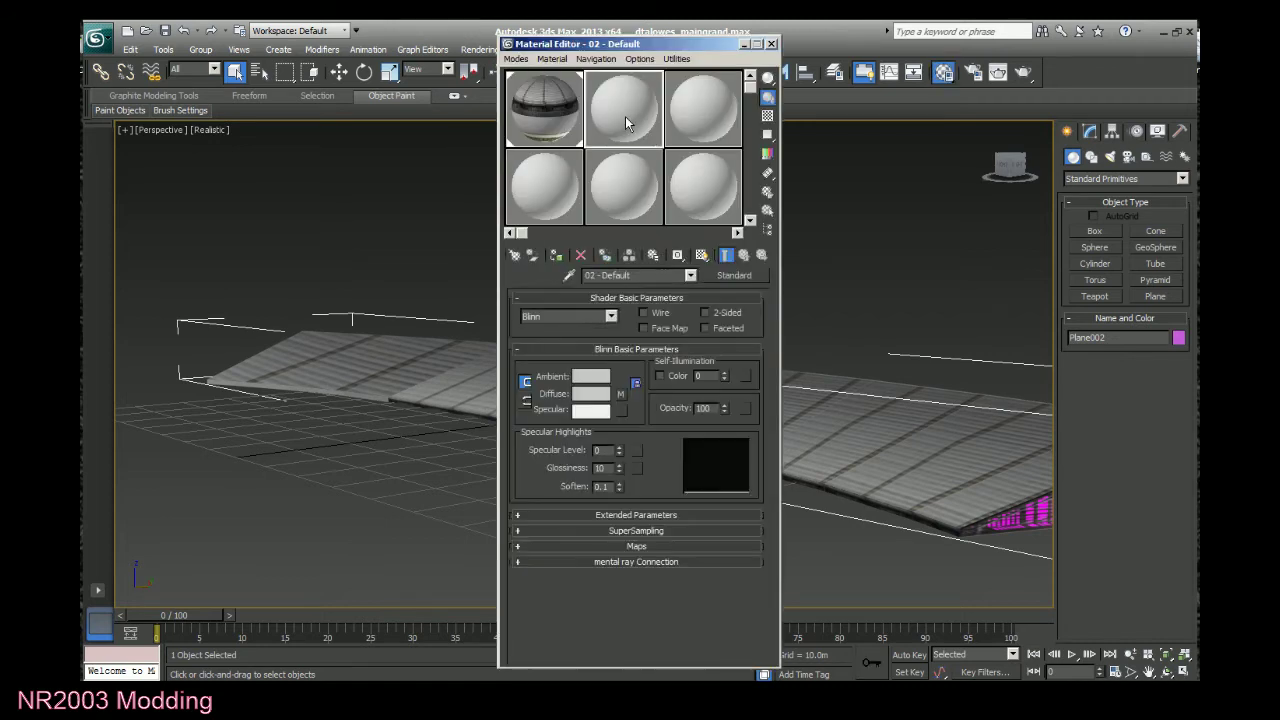
{"action": "left_click", "coordinate": [620, 393]}
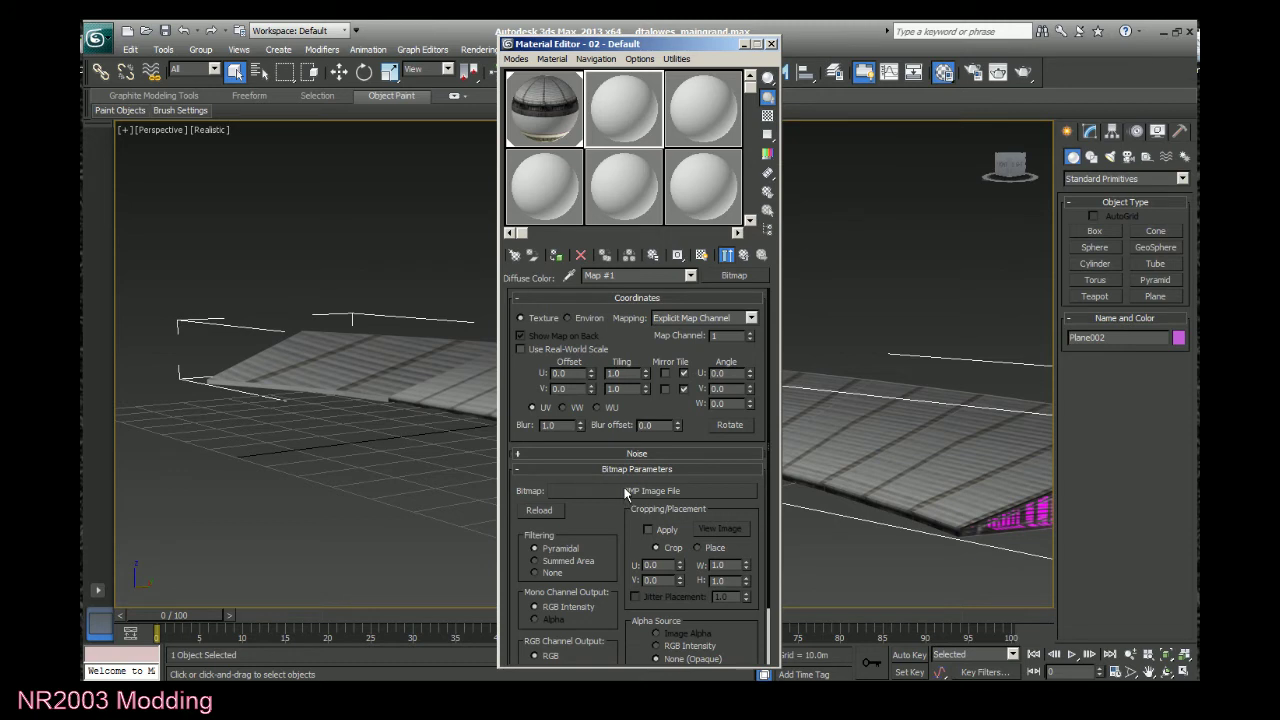
{"action": "left_click", "coordinate": [580, 256]}
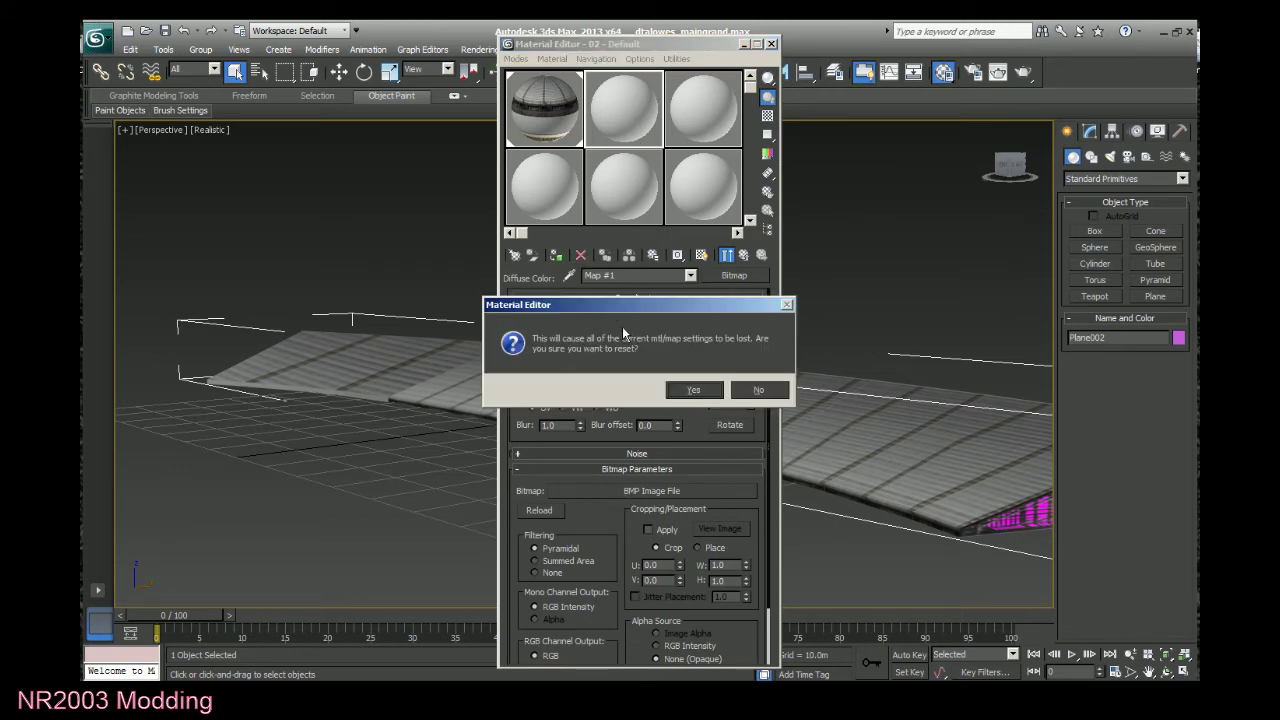
{"action": "left_click", "coordinate": [690, 391]}
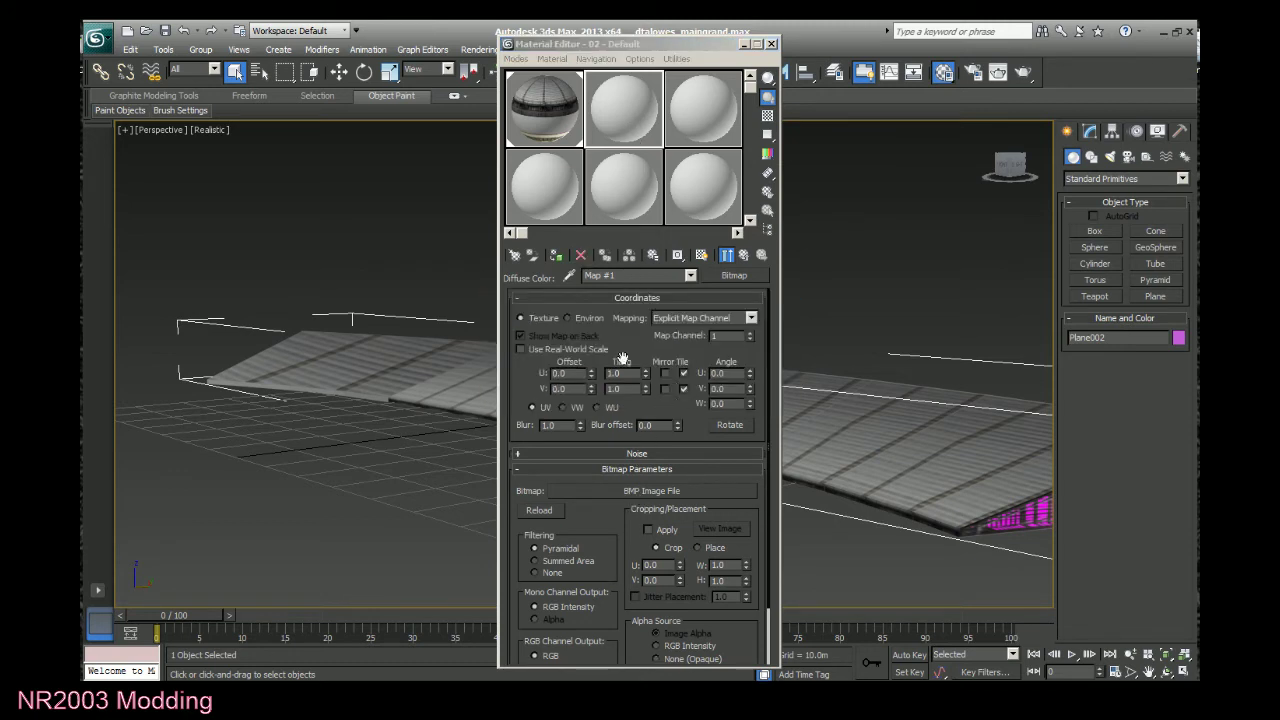
{"action": "right_click", "coordinate": [612, 118]}
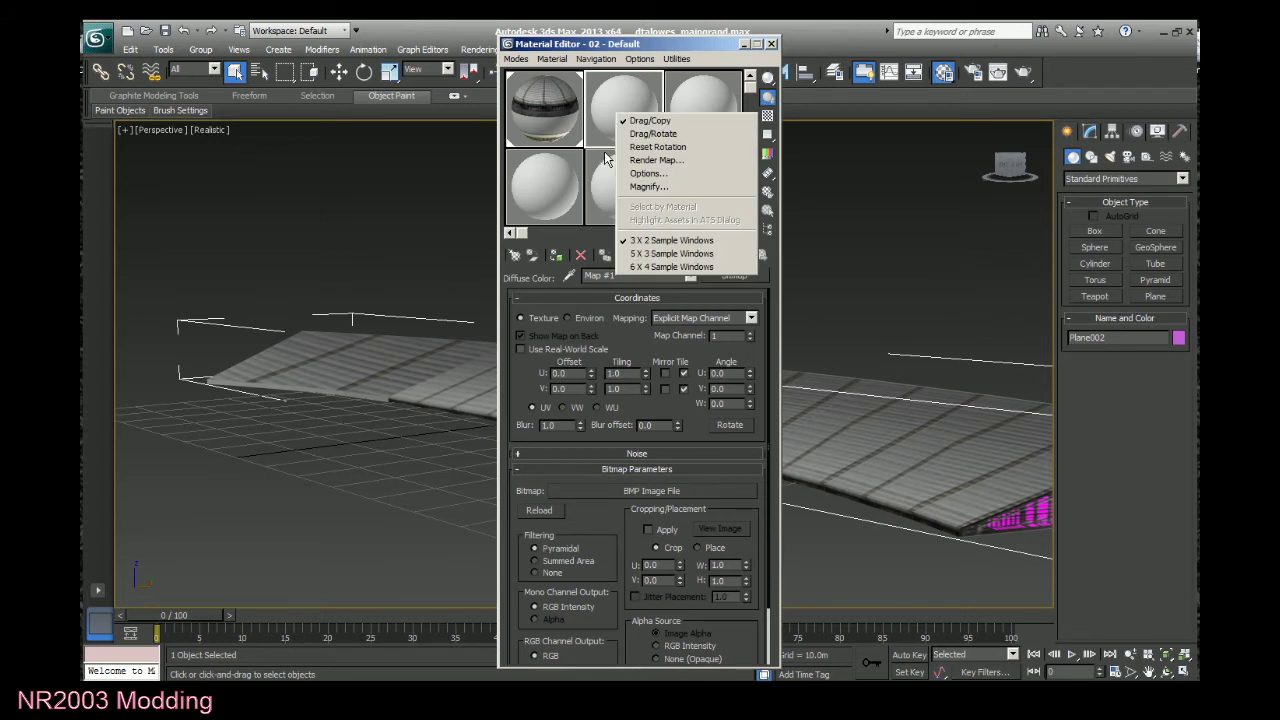
{"action": "left_click", "coordinate": [612, 118]}
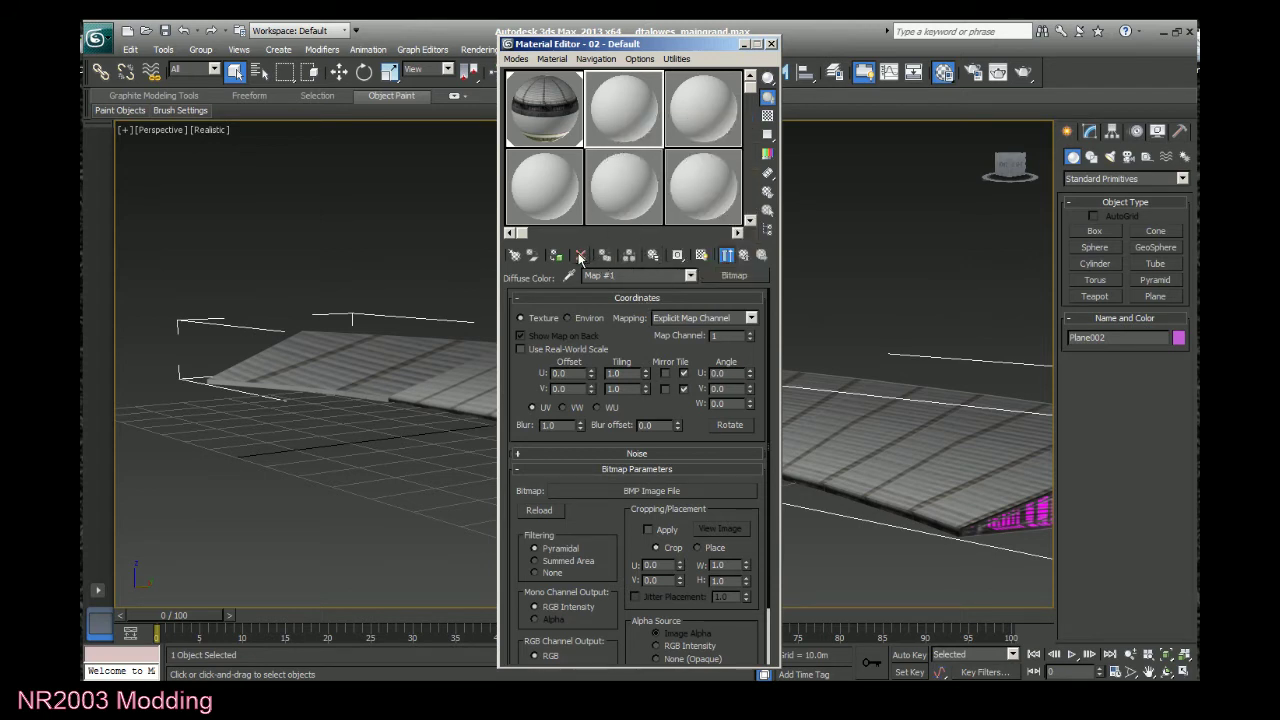
Examine the Desktop image files available as the bitmap for the second material's diffuse map, without choosing one.
{"action": "left_click", "coordinate": [623, 491]}
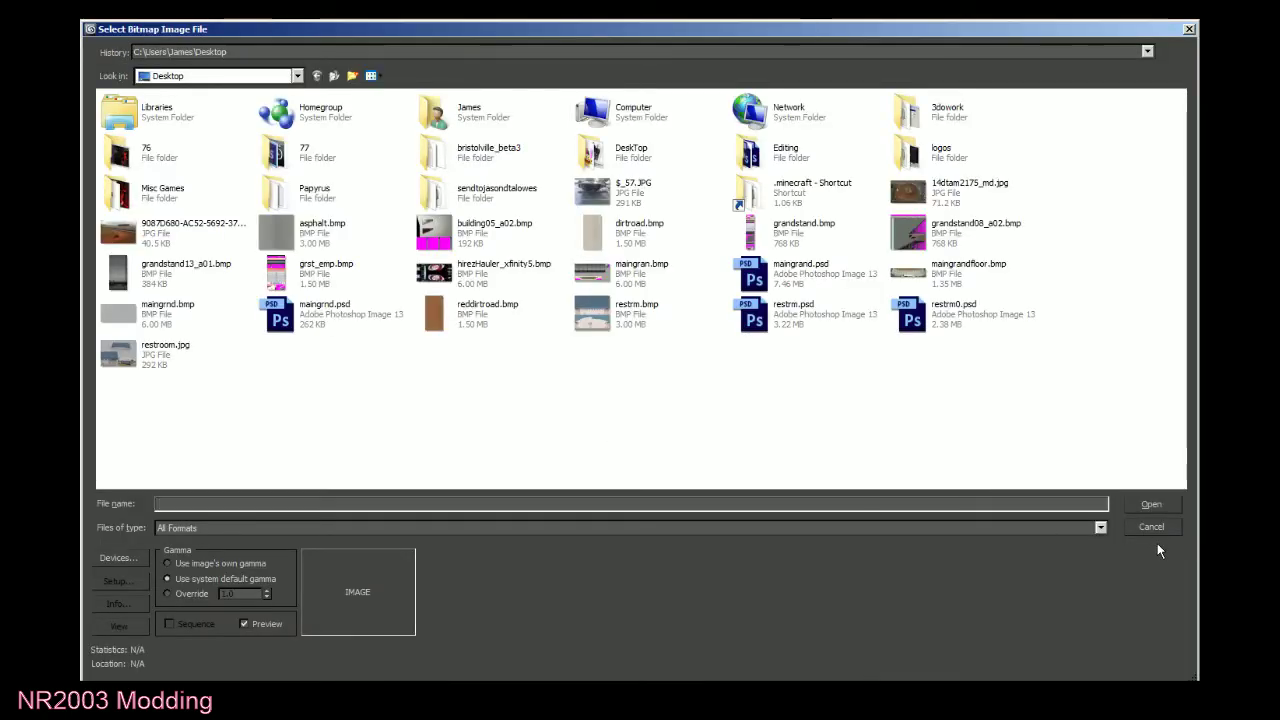
{"action": "left_click", "coordinate": [1151, 527]}
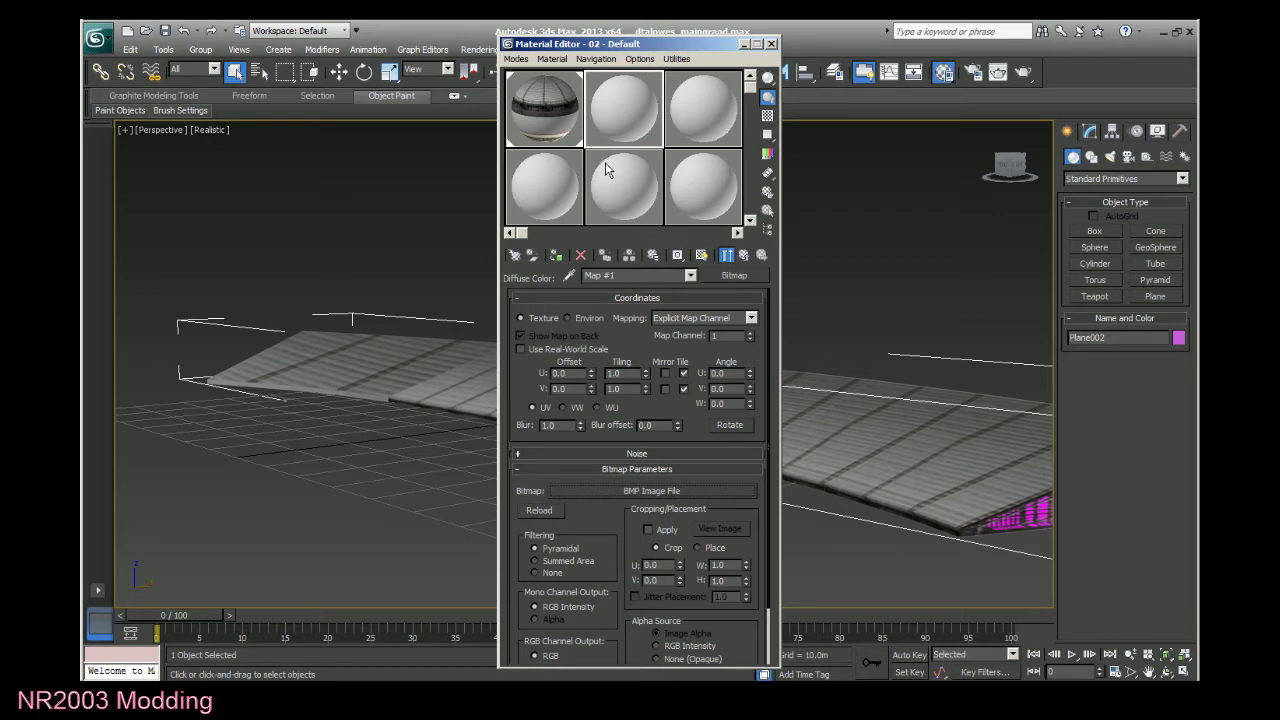
{"action": "left_click", "coordinate": [685, 491]}
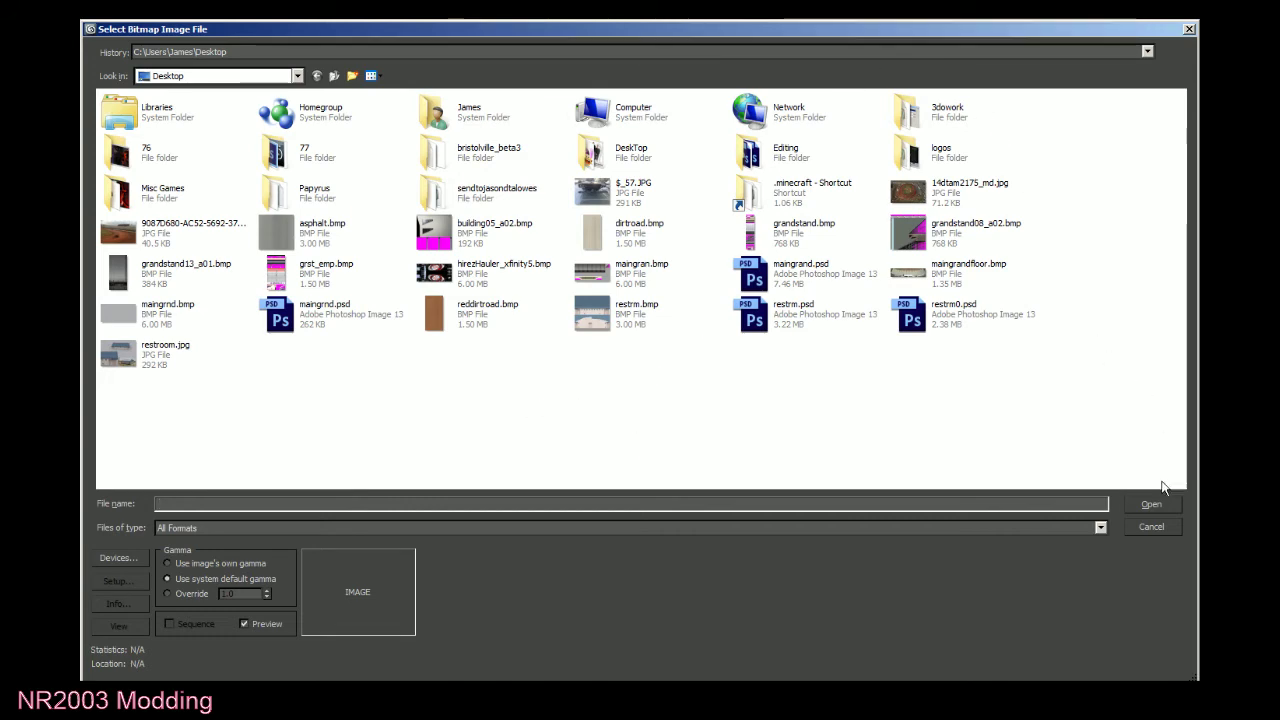
{"action": "left_click", "coordinate": [1151, 527]}
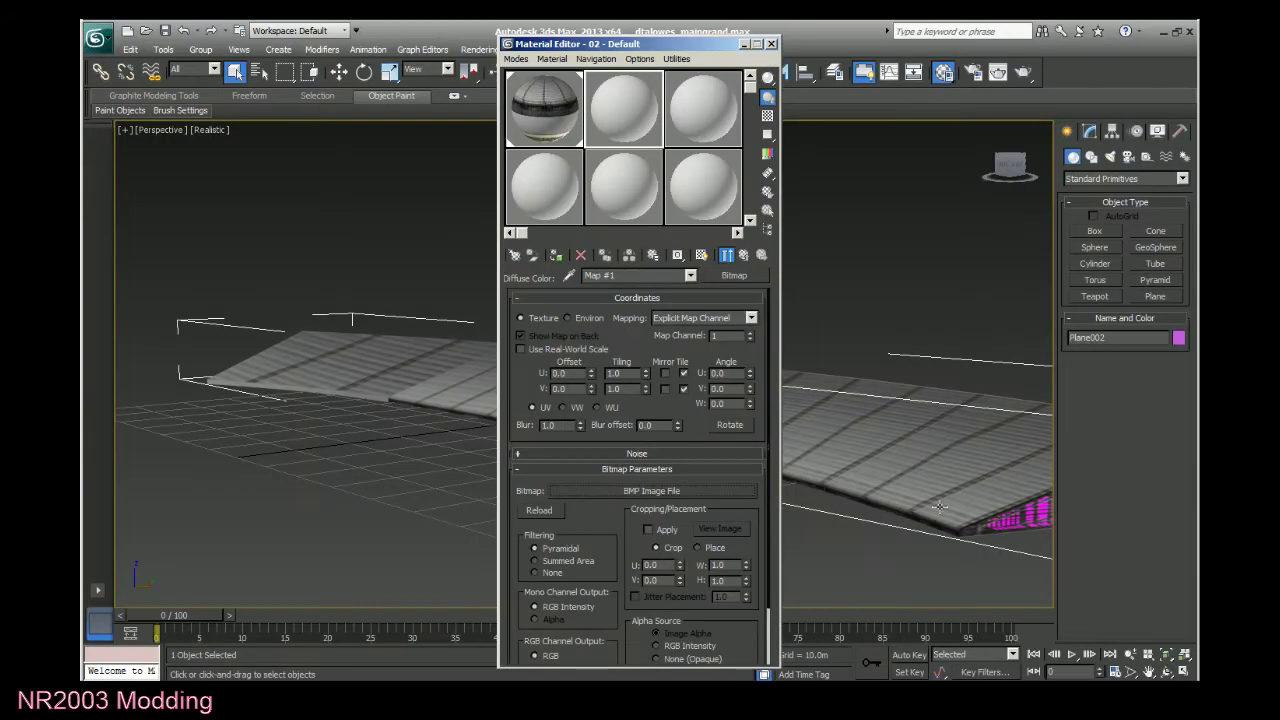
{"action": "left_click", "coordinate": [612, 495]}
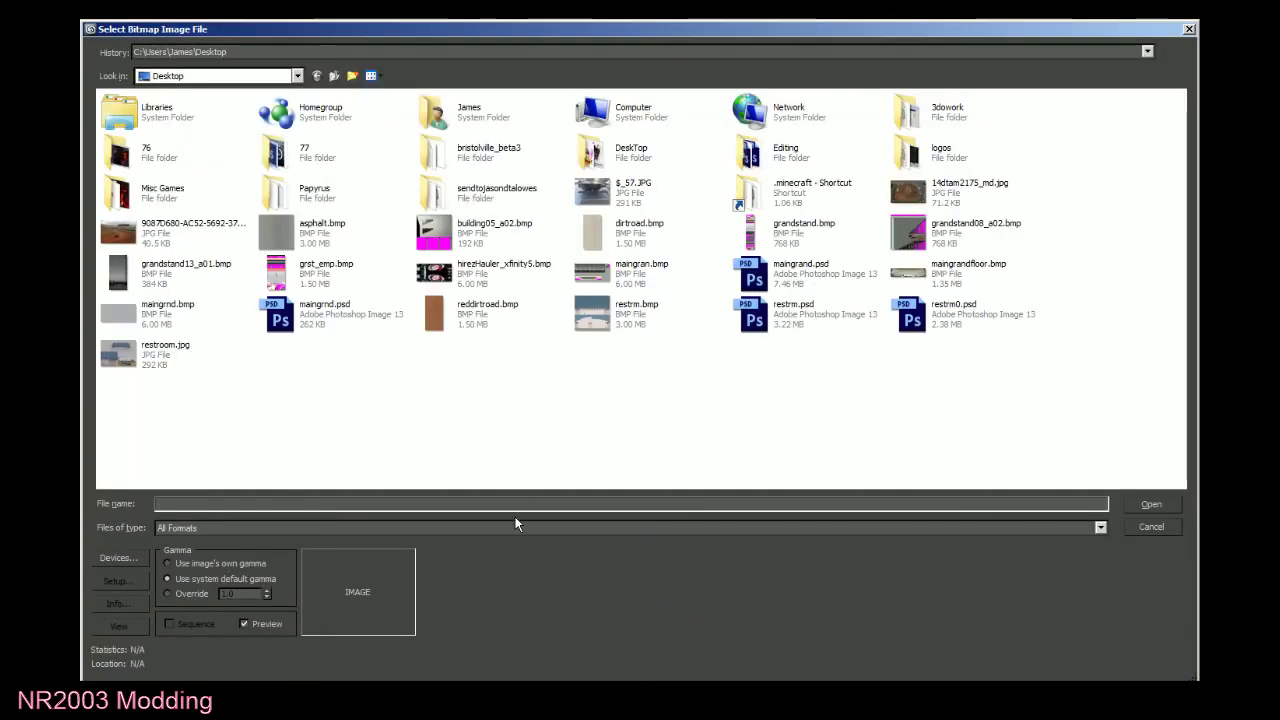
{"action": "left_click", "coordinate": [1151, 527]}
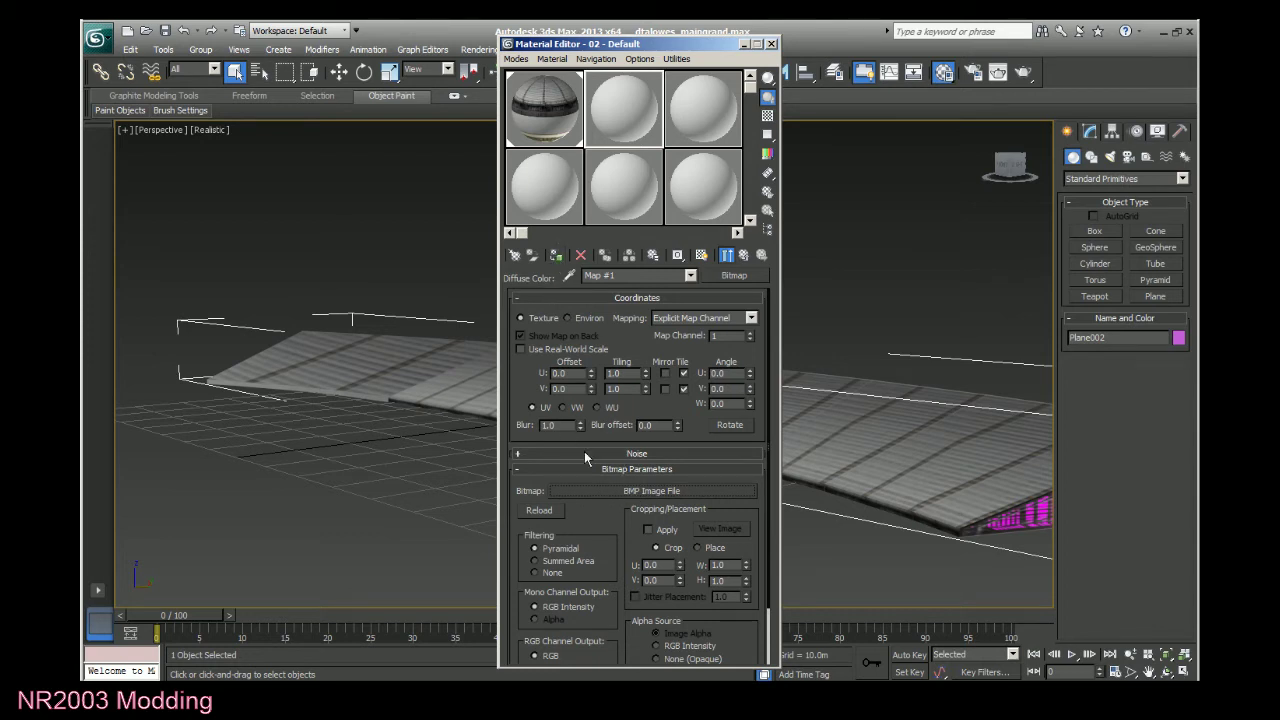
{"action": "left_click", "coordinate": [605, 489]}
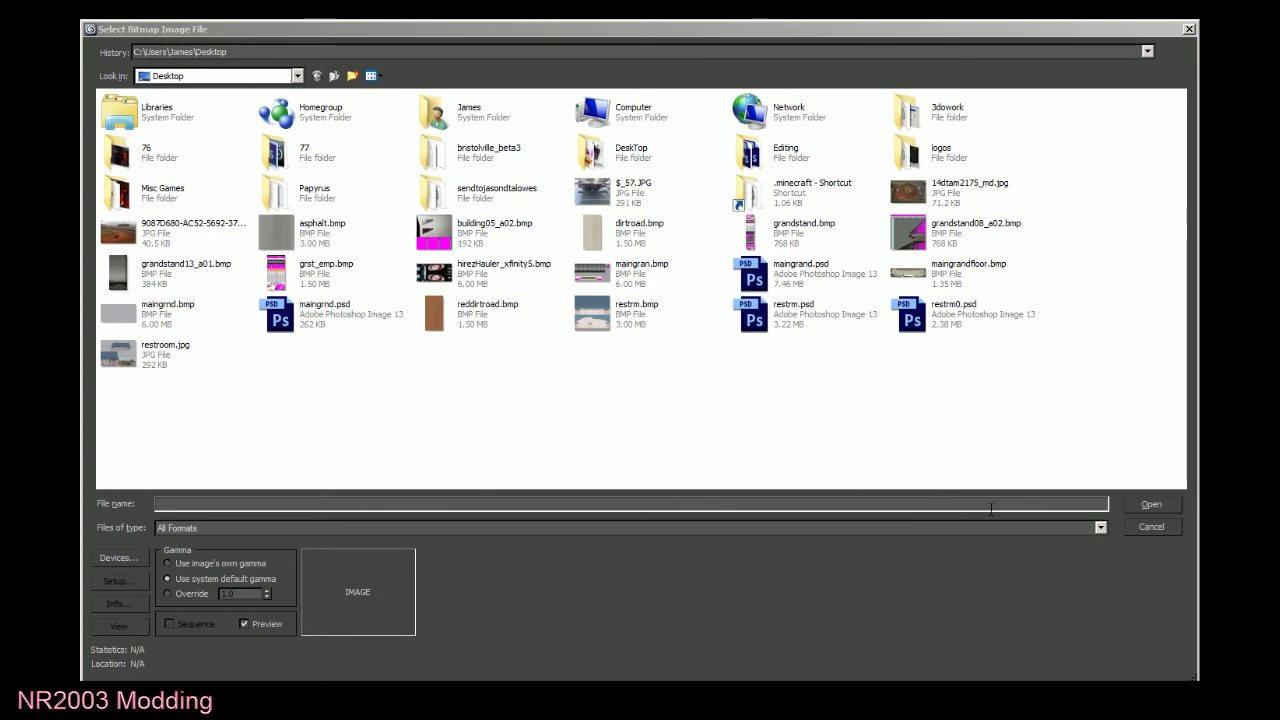
{"action": "left_click", "coordinate": [1164, 529]}
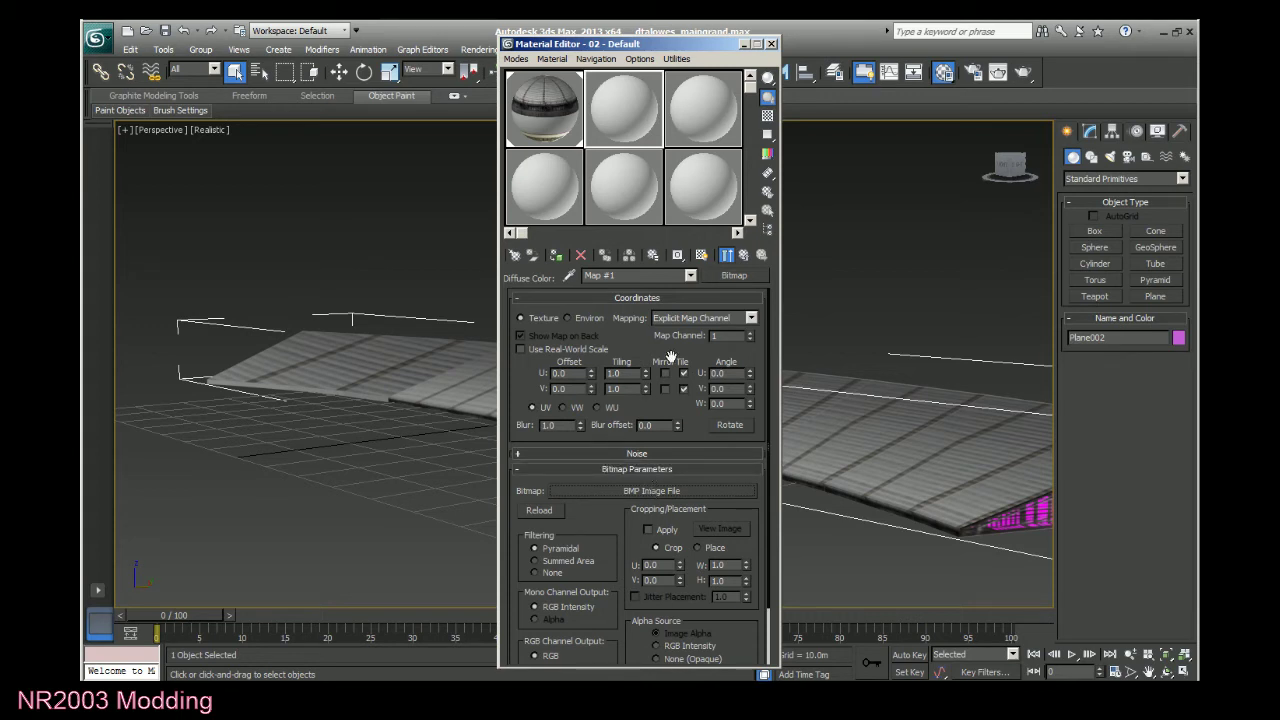
Compare materials 01 - Default and 02 - Default, and examine the Material Editor's commands for a way to remove the second material.
{"action": "left_click", "coordinate": [531, 108]}
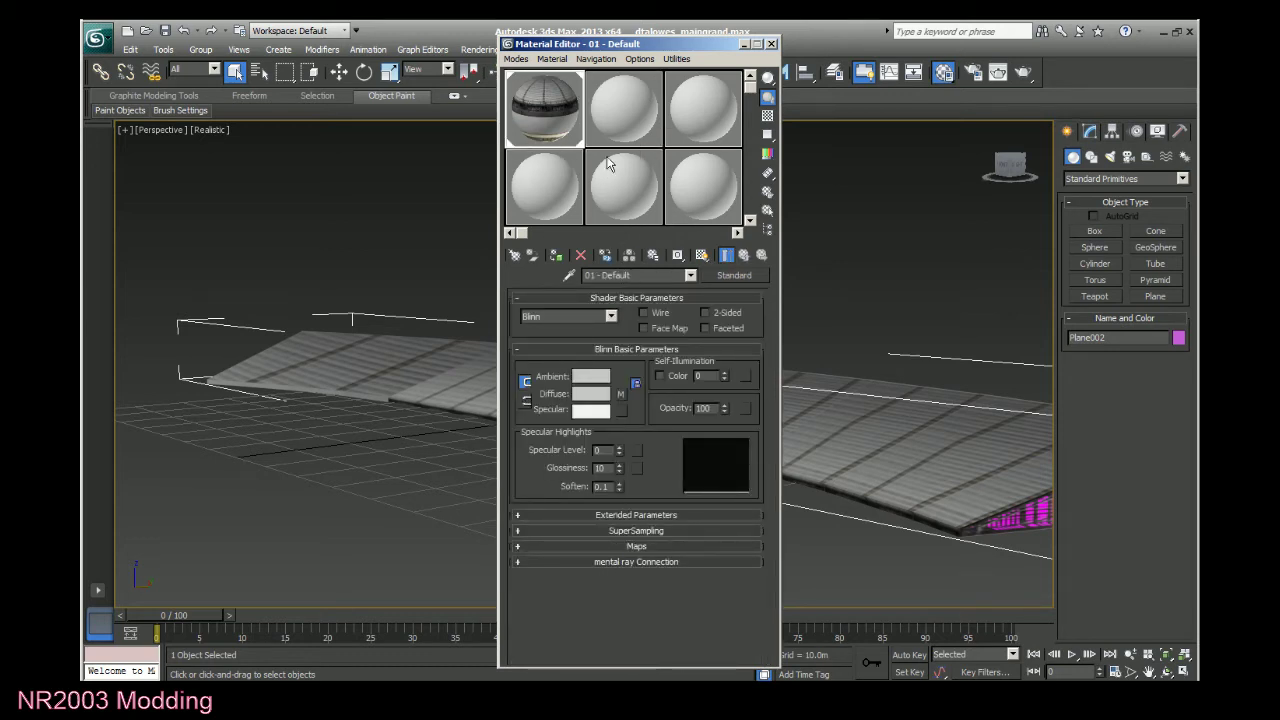
{"action": "left_click", "coordinate": [619, 108]}
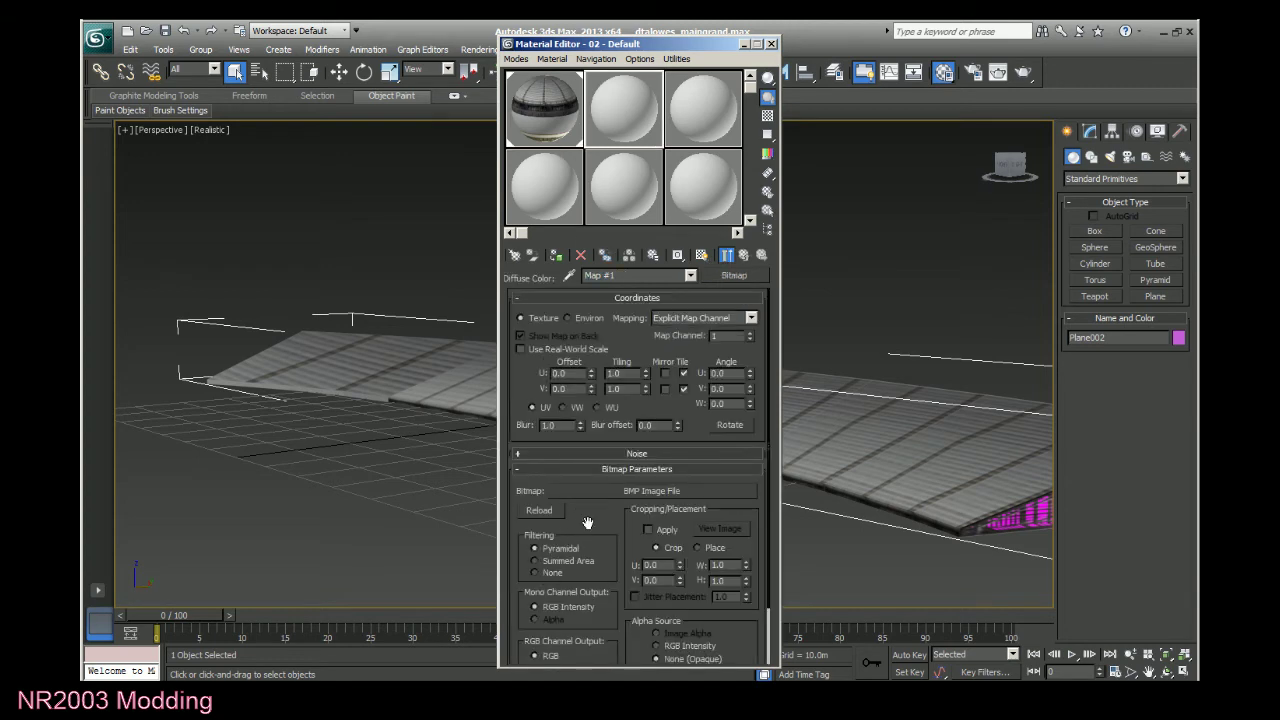
{"action": "left_click", "coordinate": [689, 276]}
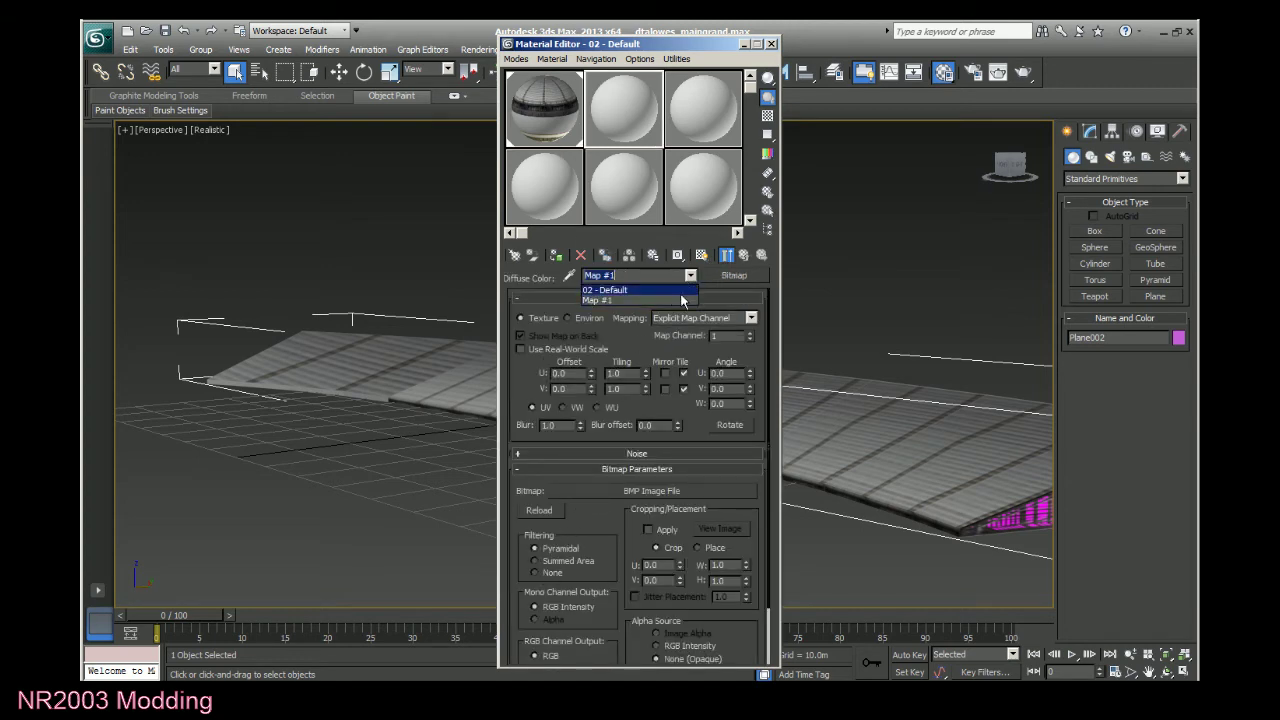
{"action": "left_click", "coordinate": [679, 292]}
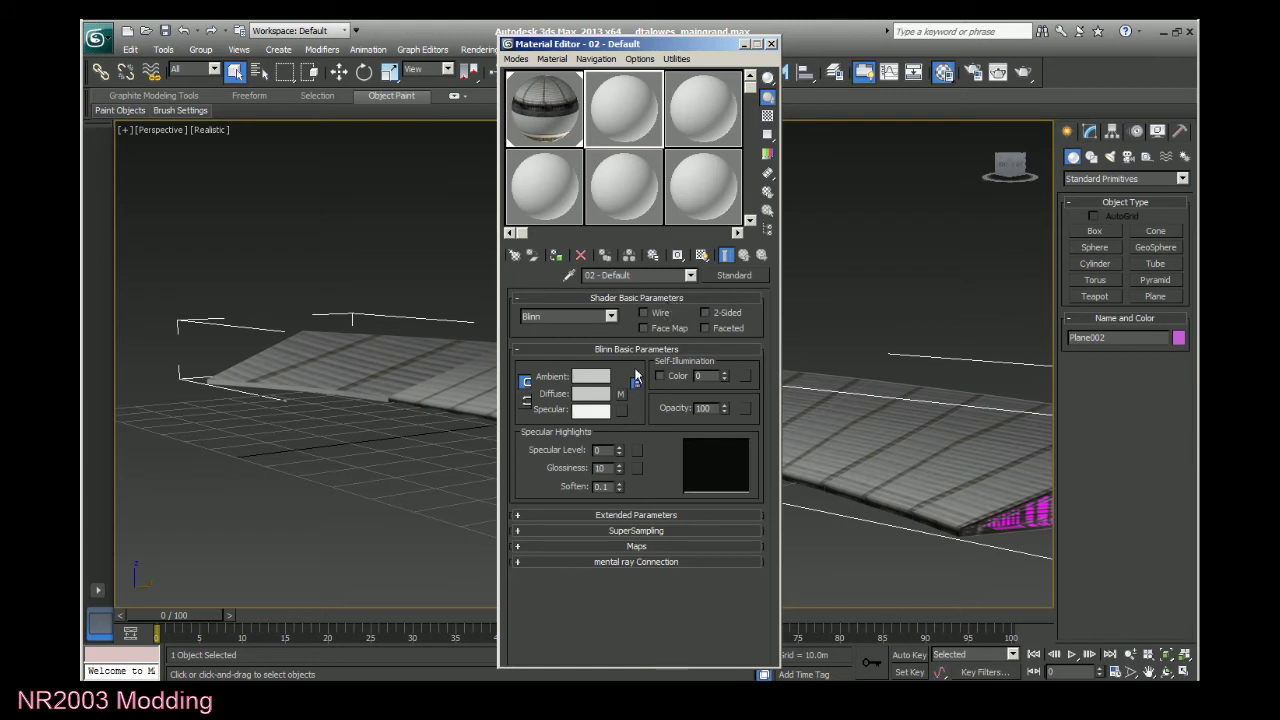
{"action": "left_click", "coordinate": [634, 384]}
{"action": "right_click", "coordinate": [648, 97]}
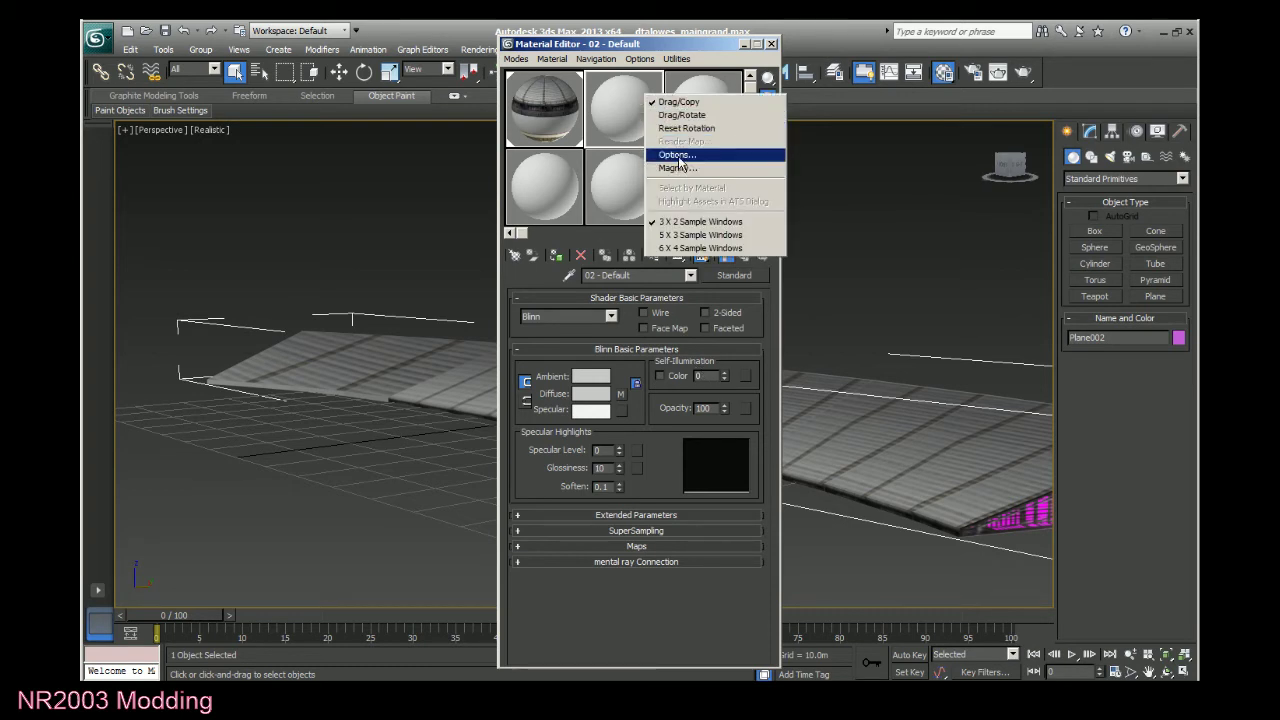
{"action": "left_click", "coordinate": [635, 99]}
{"action": "left_click", "coordinate": [553, 59]}
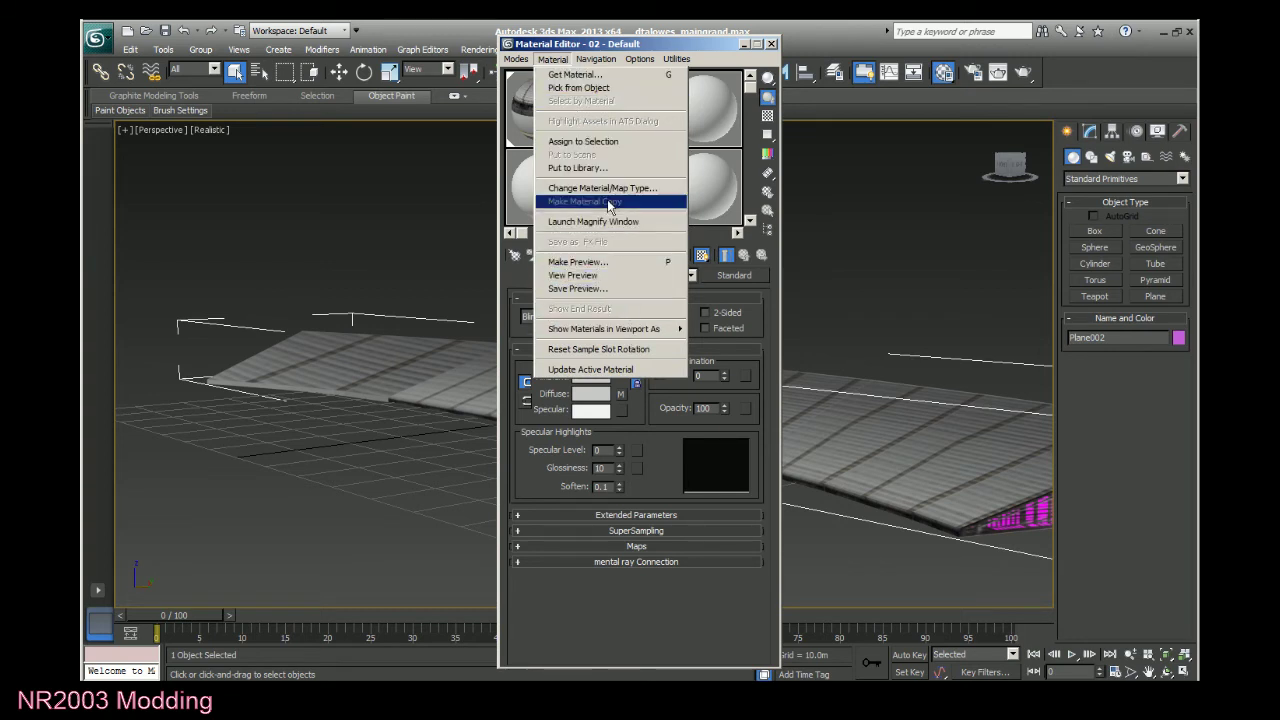
{"action": "left_click", "coordinate": [553, 59]}
{"action": "left_click", "coordinate": [640, 59]}
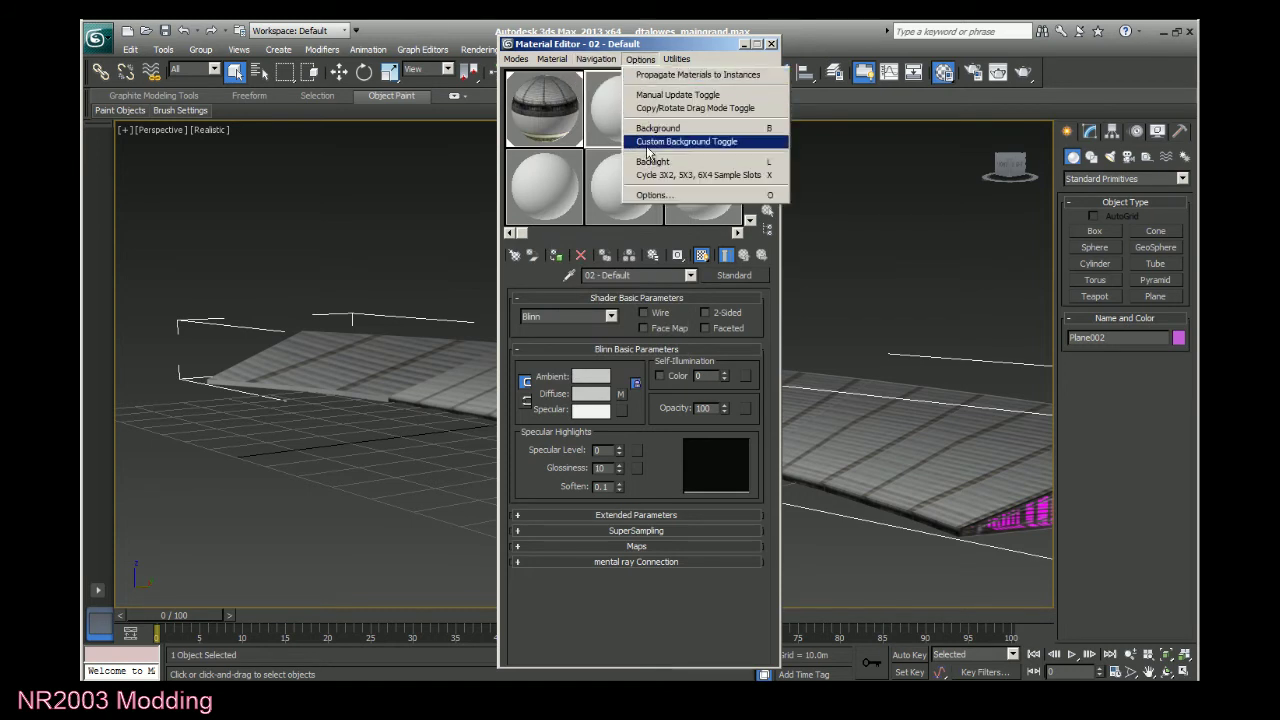
{"action": "left_click", "coordinate": [605, 118]}
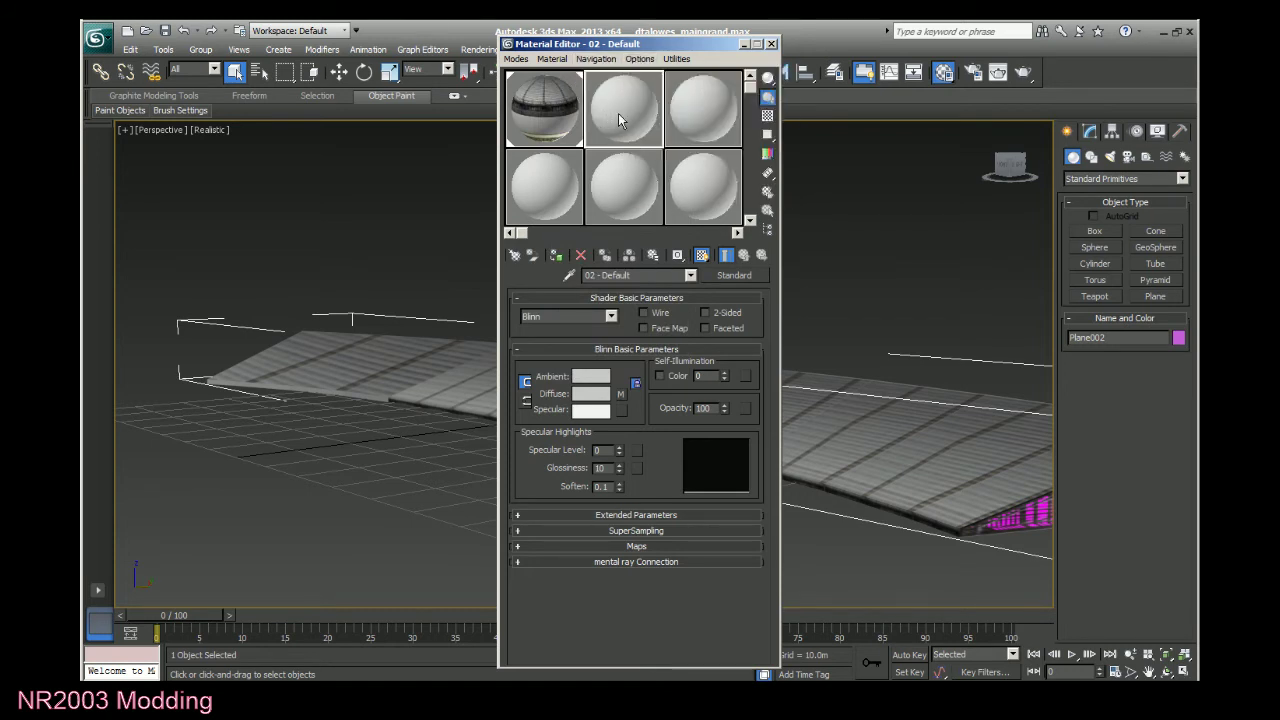
{"action": "key", "text": "Delete"}
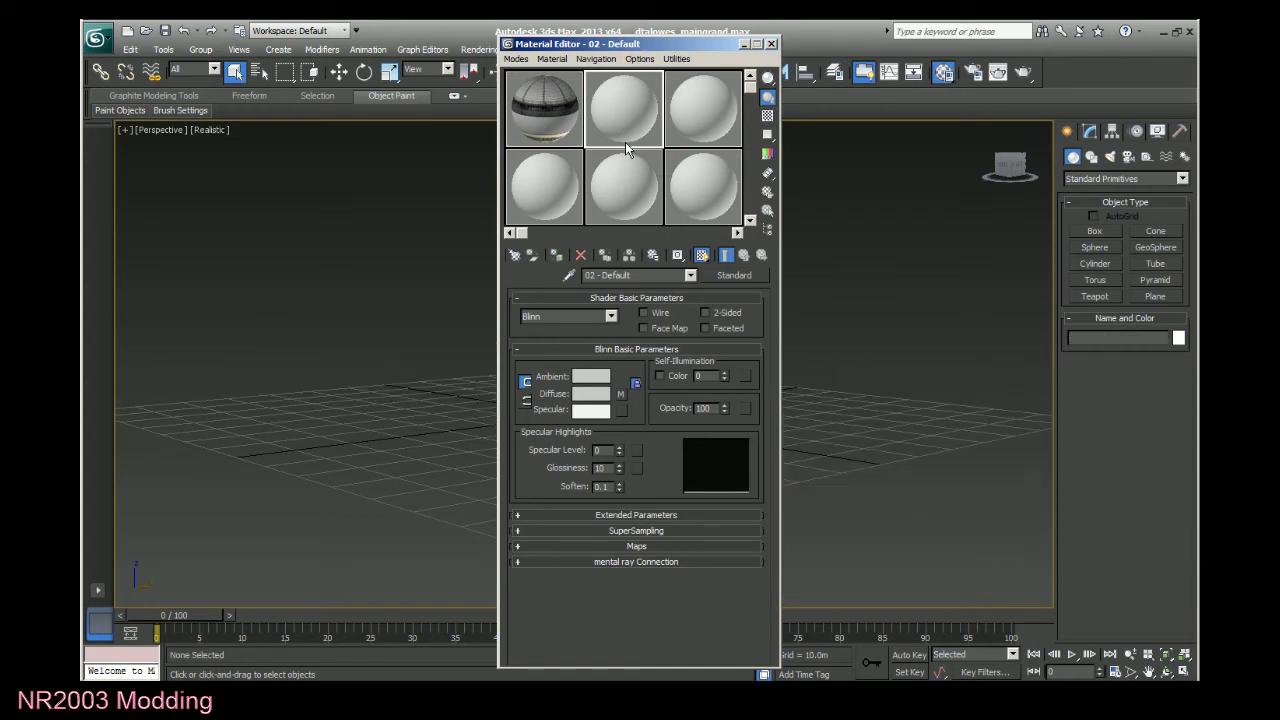
{"action": "left_click", "coordinate": [772, 44]}
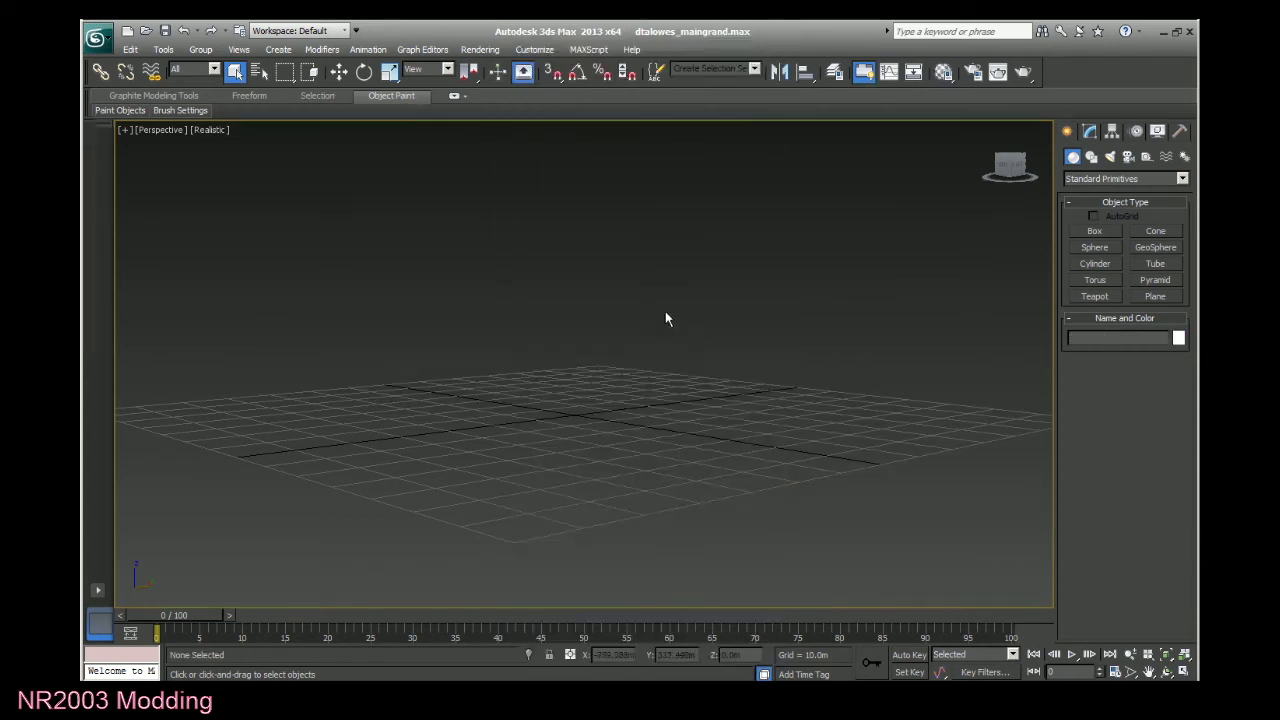
{"action": "key", "text": "ctrl+z"}
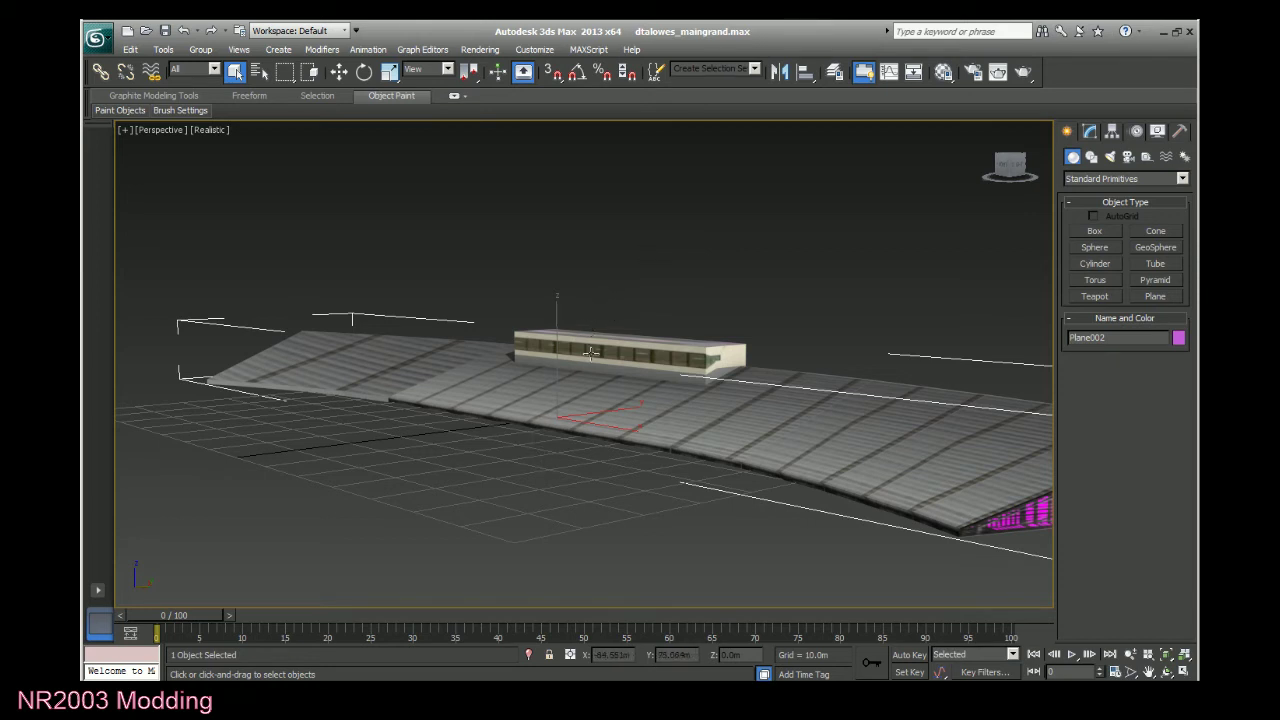
{"action": "key", "text": "m"}
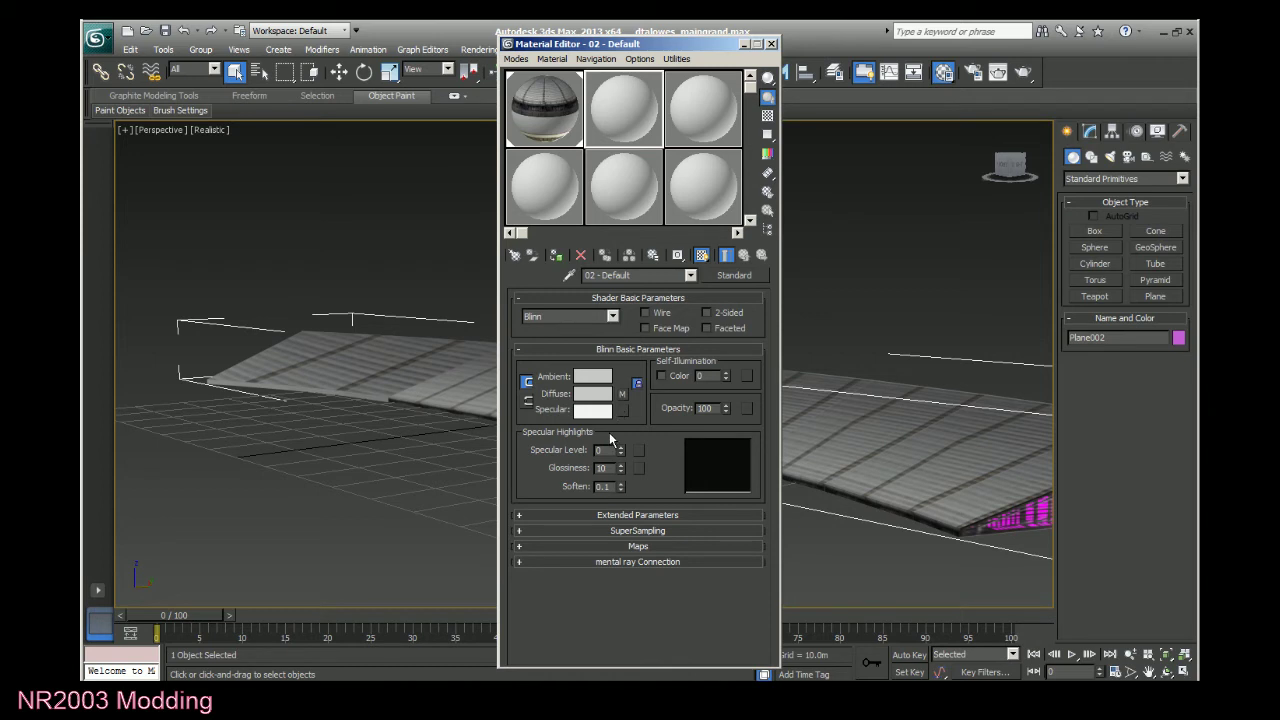
Check the diffuse map of material 02 - Default, return to the parent material and reset it, clearing the diffuse map.
{"action": "mouse_move", "coordinate": [621, 395]}
{"action": "left_mouse_down"}
{"action": "mouse_move", "coordinate": [630, 405]}
{"action": "mouse_move", "coordinate": [621, 394]}
{"action": "left_mouse_up"}
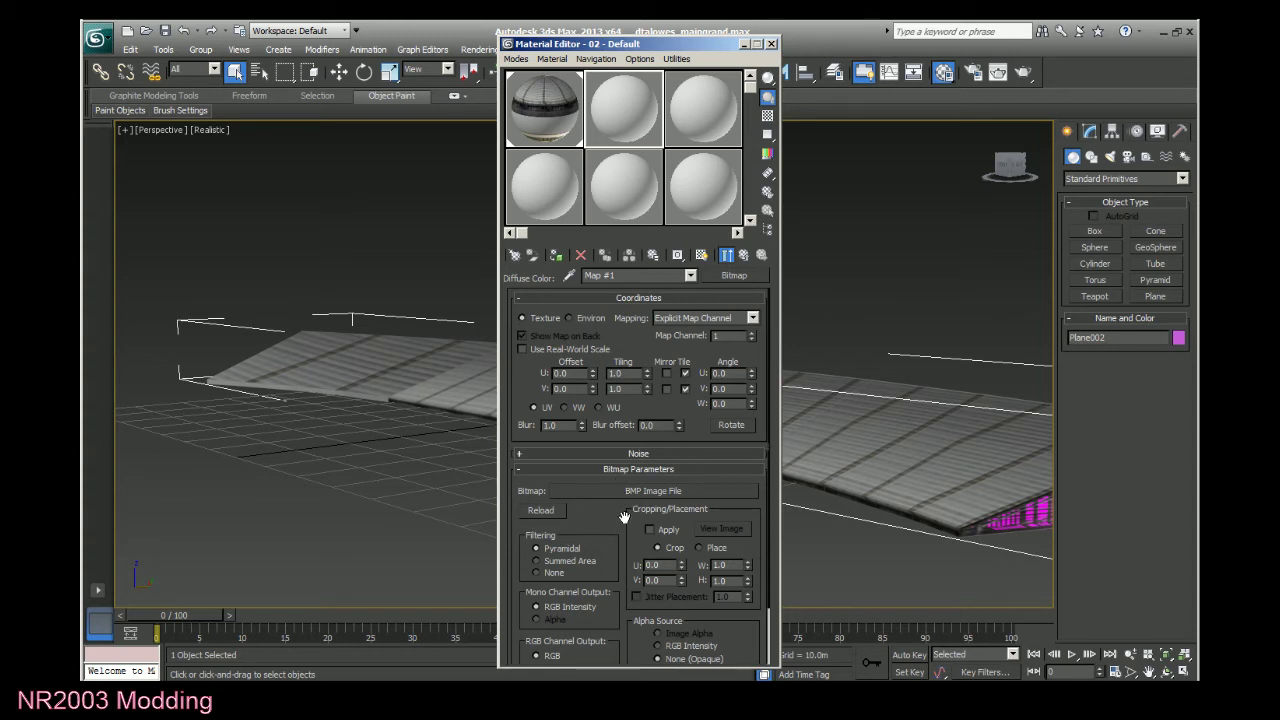
{"action": "scroll", "coordinate": [622, 515], "scroll_direction": "down", "scroll_amount": 2}
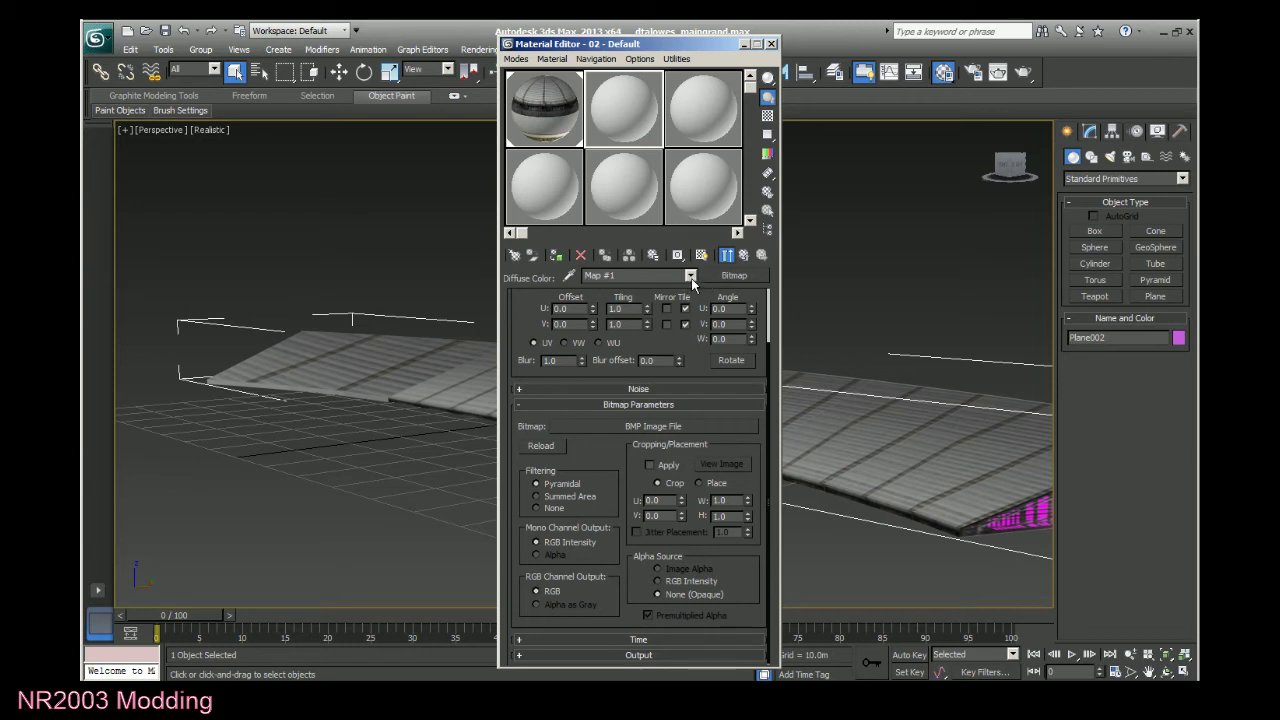
{"action": "left_click", "coordinate": [690, 276]}
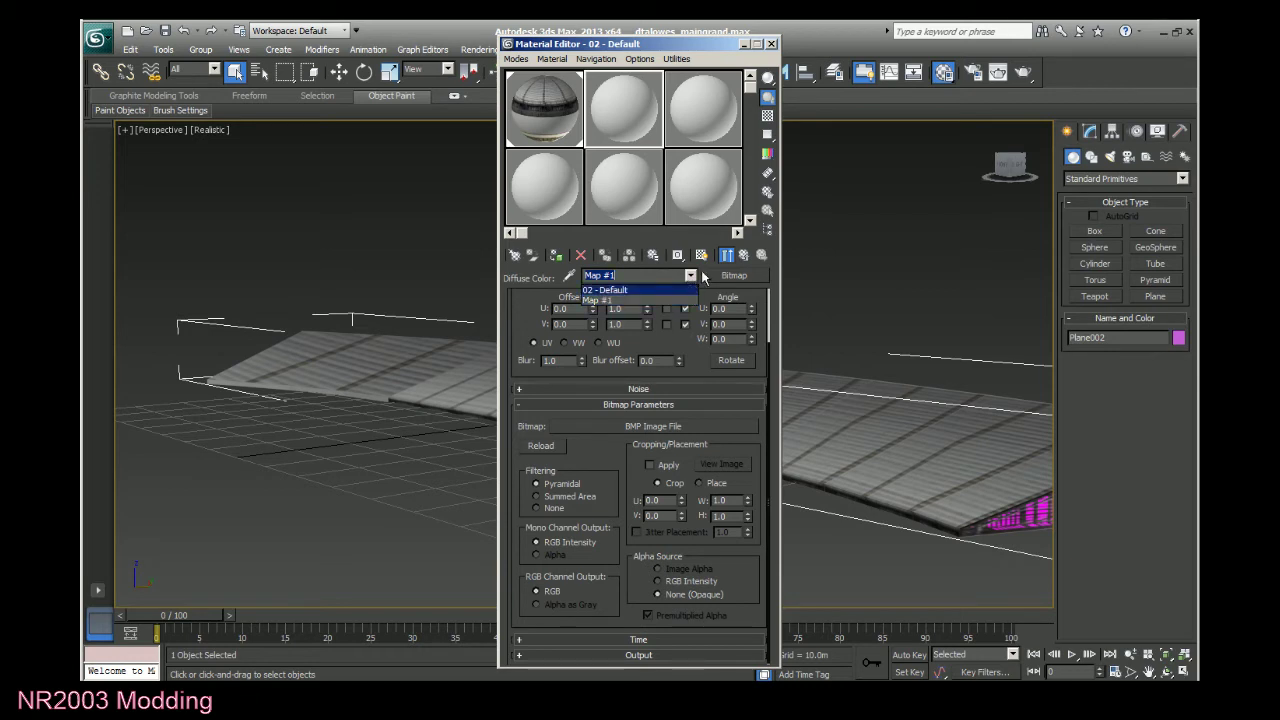
{"action": "left_click", "coordinate": [690, 276]}
{"action": "left_click", "coordinate": [691, 277]}
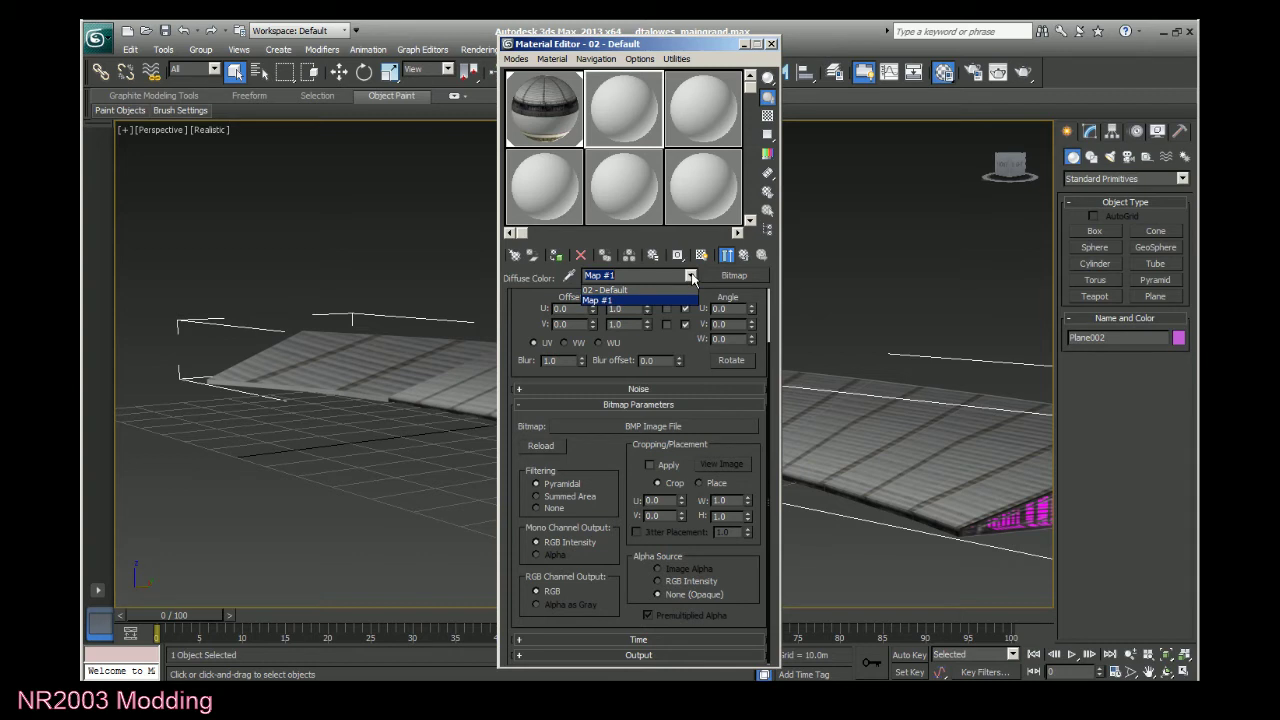
{"action": "left_click", "coordinate": [684, 290]}
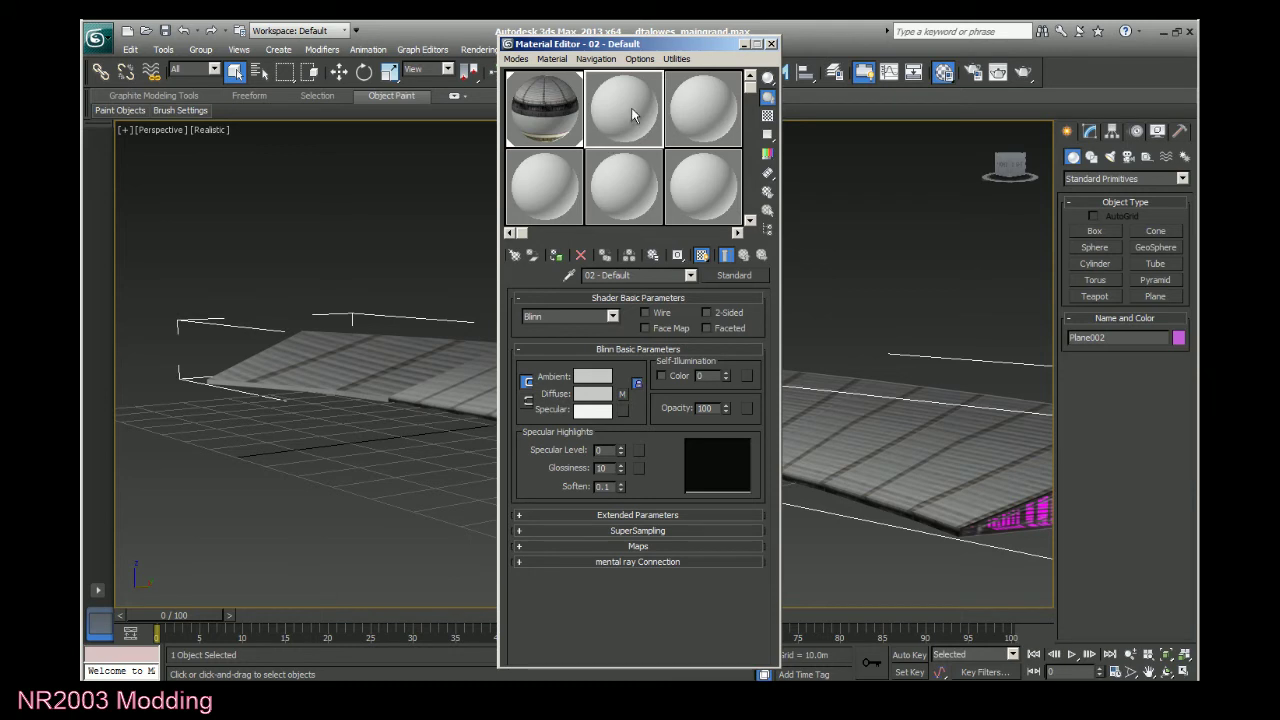
{"action": "left_click", "coordinate": [582, 256]}
{"action": "left_click", "coordinate": [711, 392]}
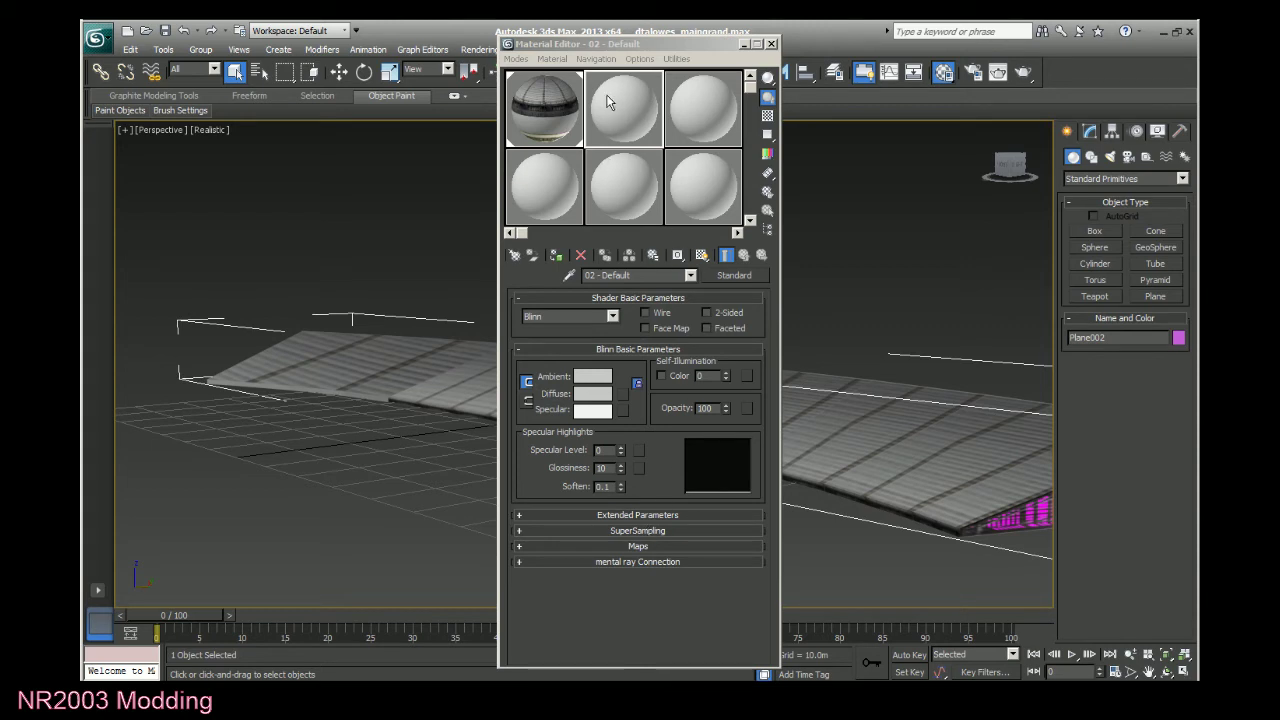
Check the map hierarchies of the first and second materials, and close the Material Editor.
{"action": "left_click", "coordinate": [663, 276]}
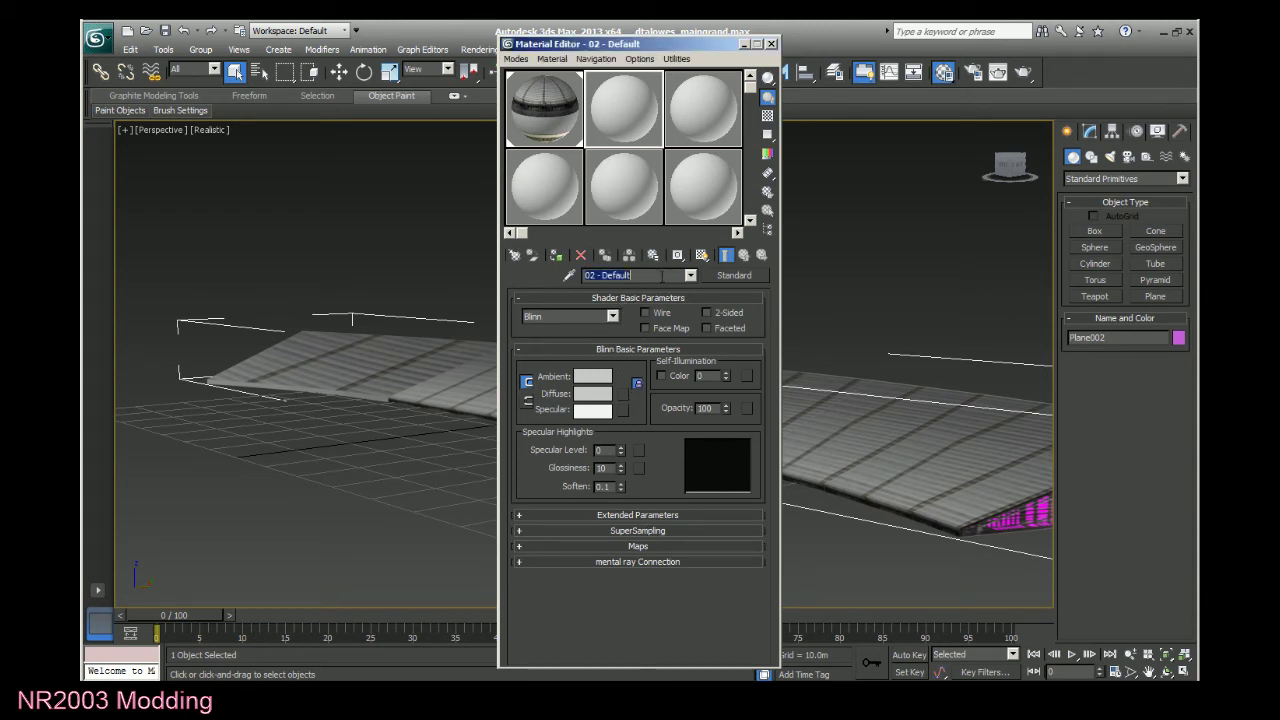
{"action": "left_click", "coordinate": [689, 275]}
{"action": "left_click", "coordinate": [665, 292]}
{"action": "left_click", "coordinate": [571, 95]}
{"action": "left_click", "coordinate": [689, 275]}
{"action": "left_click", "coordinate": [645, 284]}
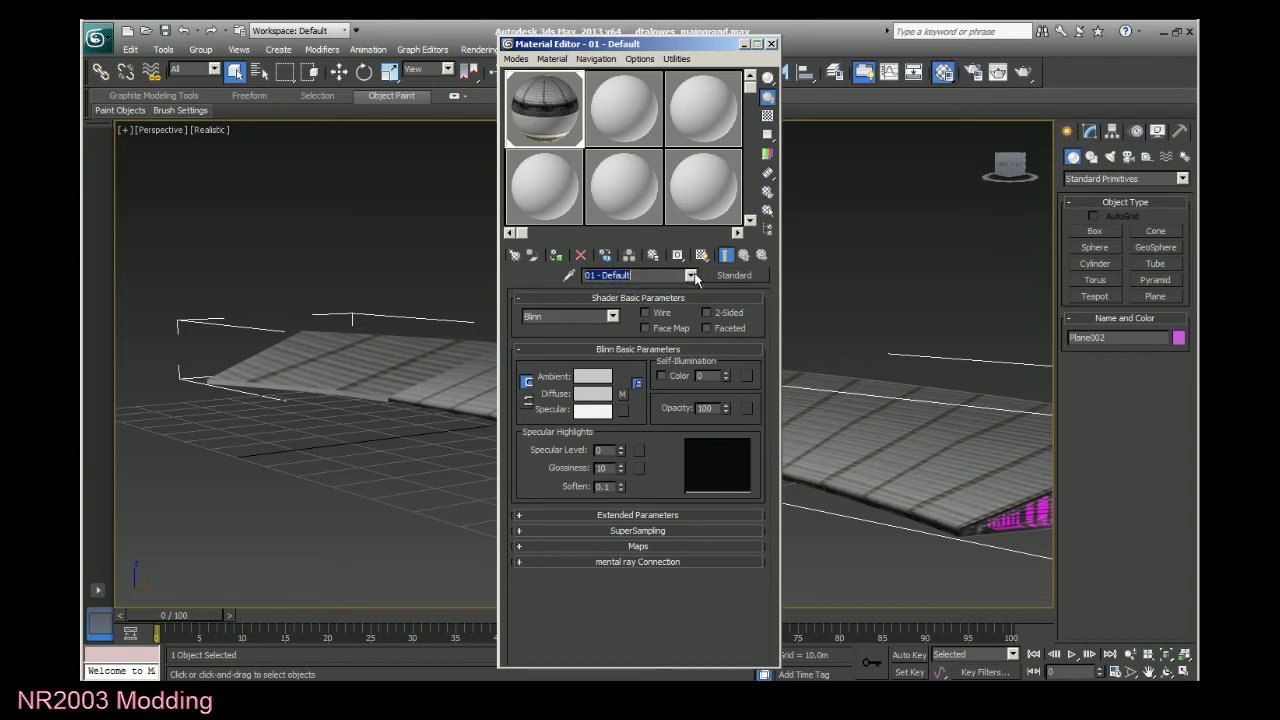
{"action": "left_click", "coordinate": [605, 113]}
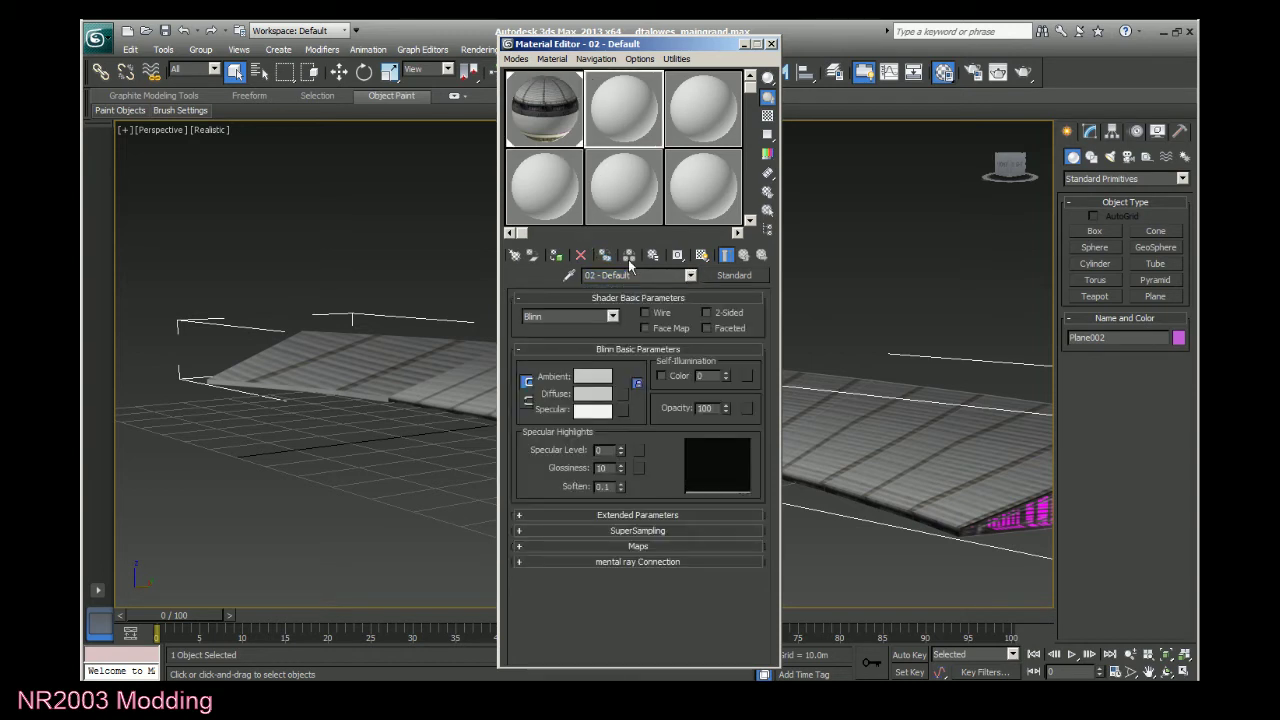
{"action": "left_click", "coordinate": [771, 44]}
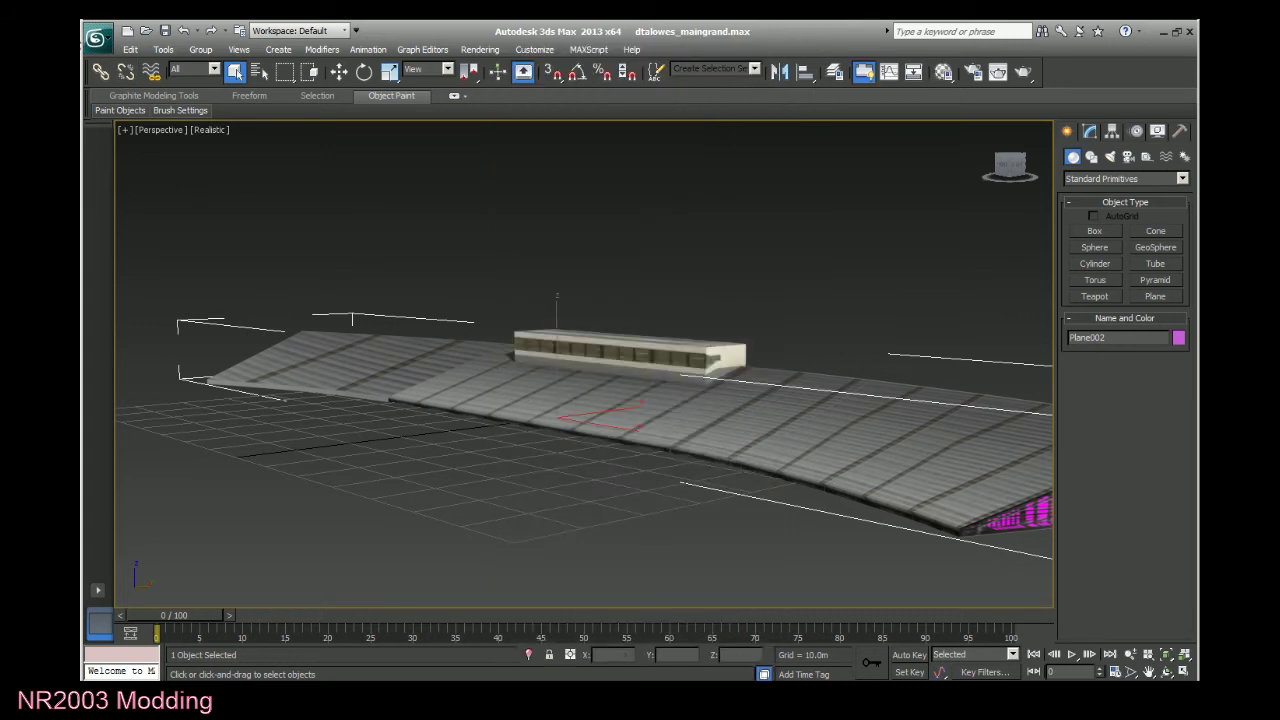
Deselect the grandstand and save the dtalowes_maingrand.max scene.
{"action": "left_click", "coordinate": [96, 38]}
{"action": "left_click", "coordinate": [100, 178]}
{"action": "left_click", "coordinate": [330, 420]}
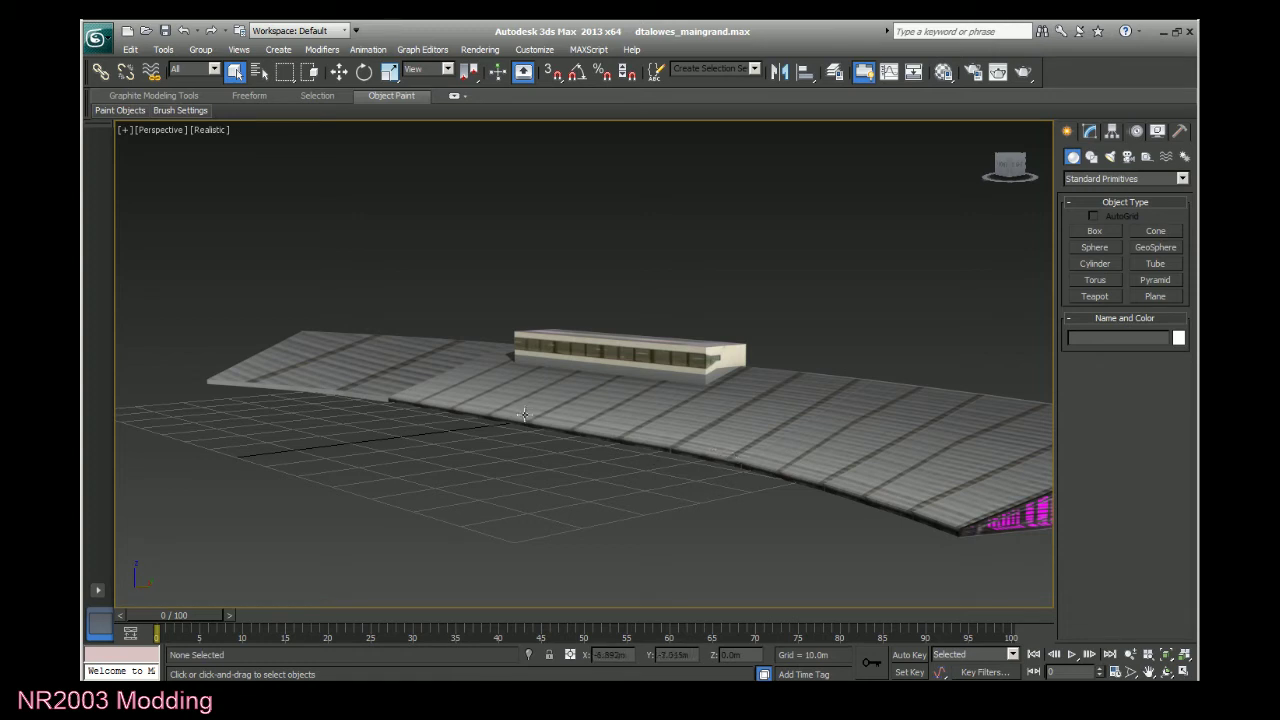
{"action": "left_click", "coordinate": [100, 46]}
{"action": "left_click", "coordinate": [123, 172]}
{"action": "left_click", "coordinate": [97, 38]}
{"action": "left_click", "coordinate": [116, 182]}
Export the scene to the Desktop in 3D Studio format, overwriting maingrand.3DS and preserving MAX's texture coordinates.
{"action": "left_click", "coordinate": [97, 38]}
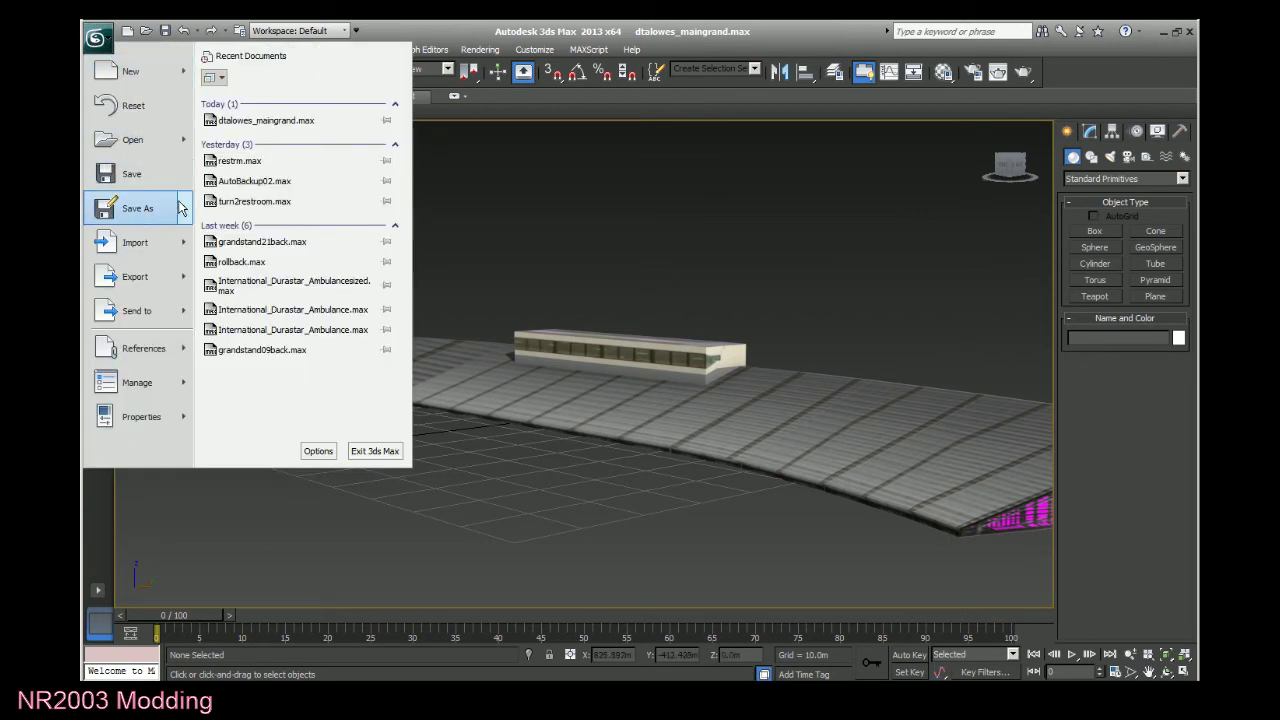
{"action": "mouse_move", "coordinate": [173, 228]}
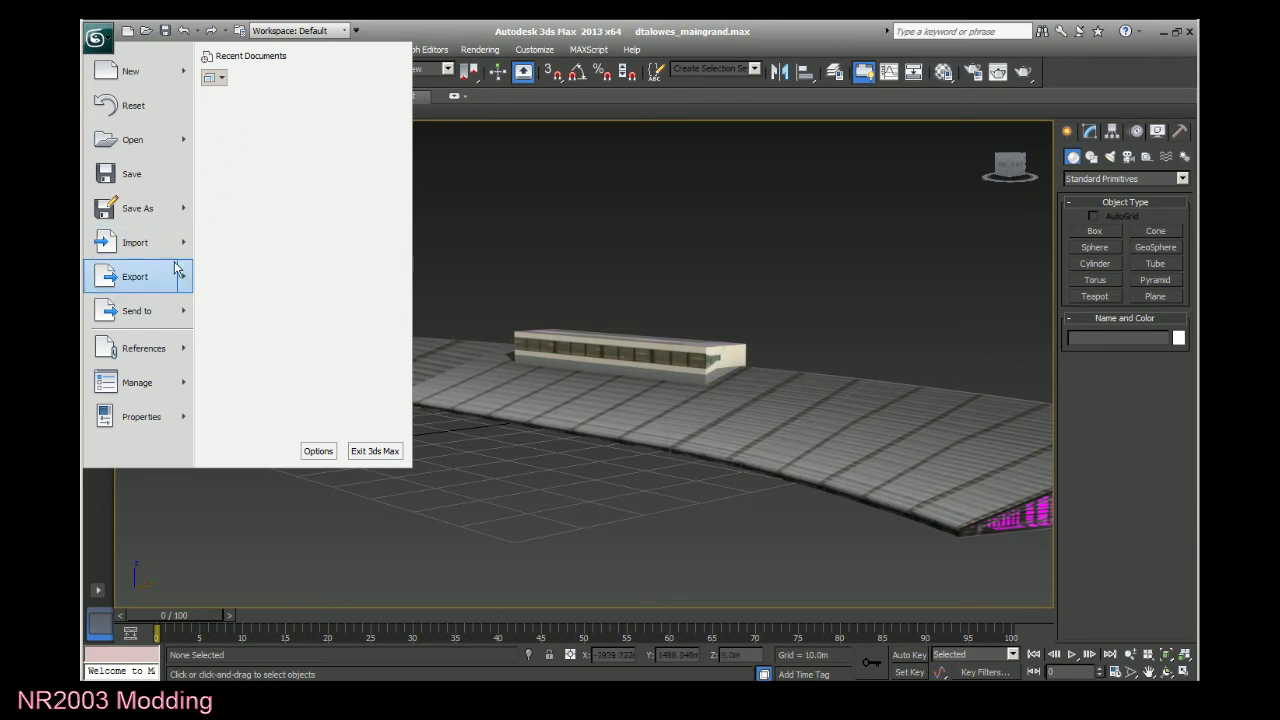
{"action": "left_click", "coordinate": [155, 284]}
{"action": "left_click", "coordinate": [326, 78]}
{"action": "left_click", "coordinate": [327, 79]}
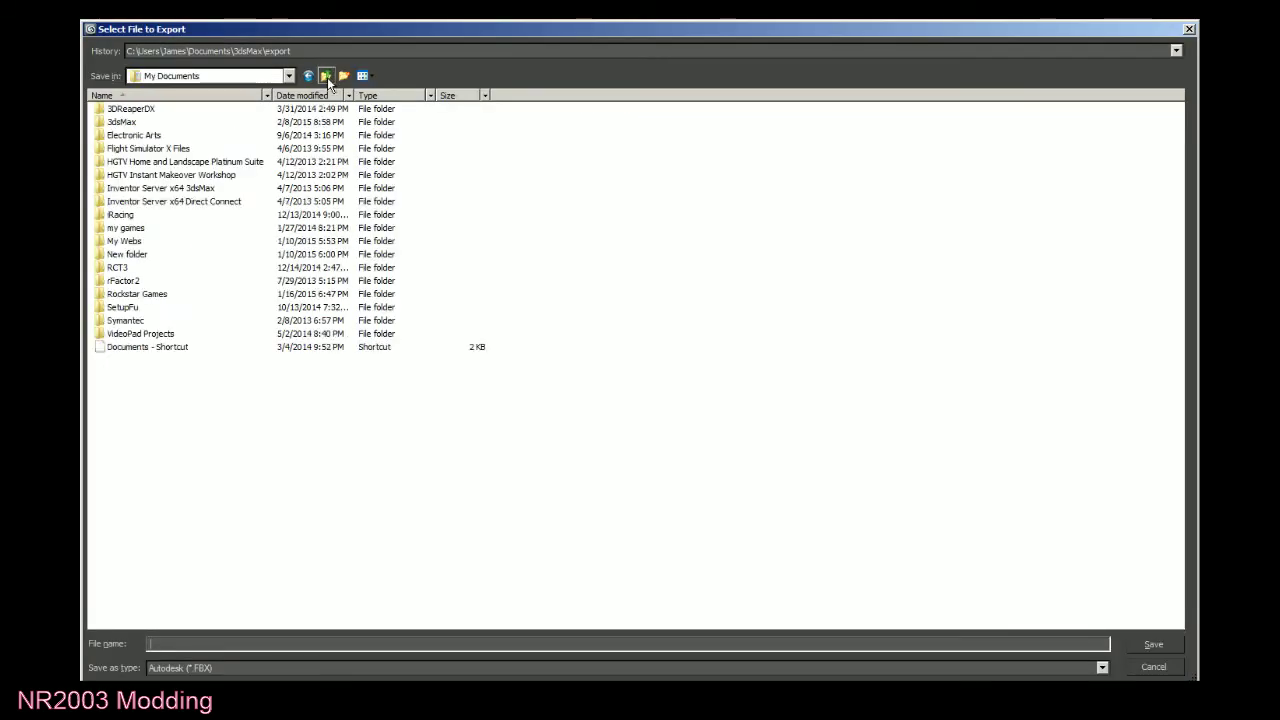
{"action": "left_click", "coordinate": [328, 79]}
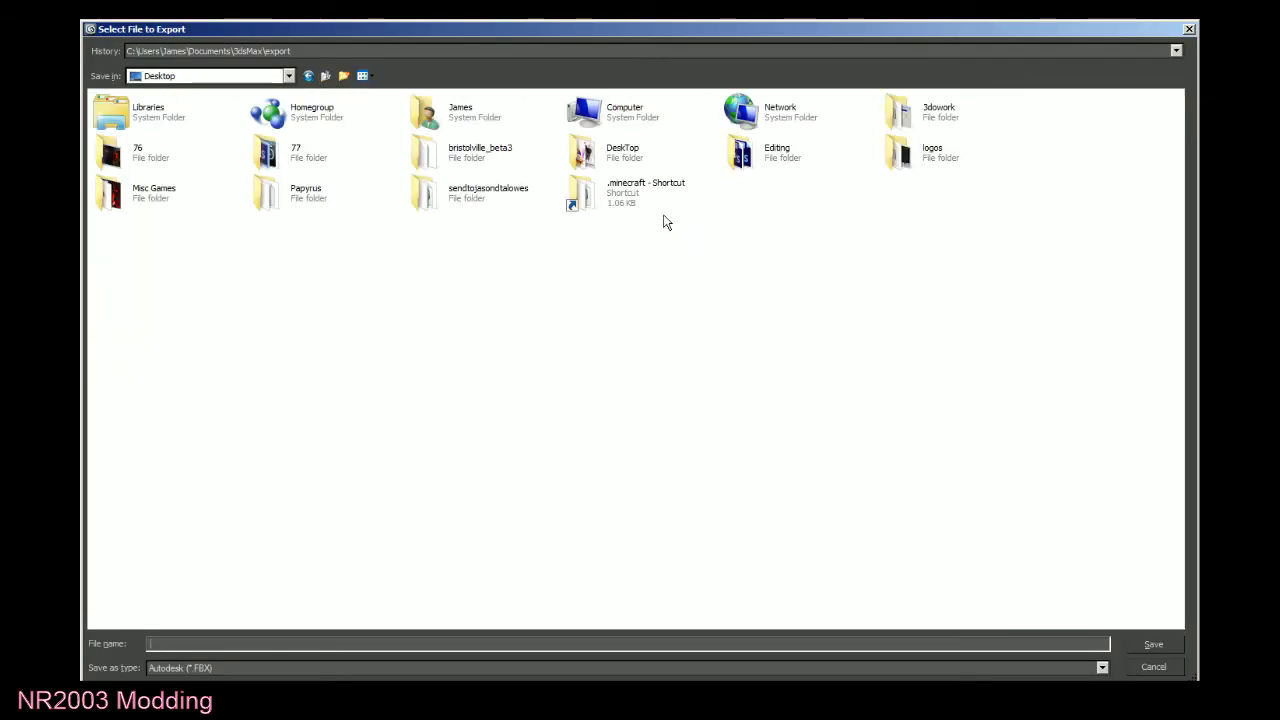
{"action": "left_click", "coordinate": [408, 668]}
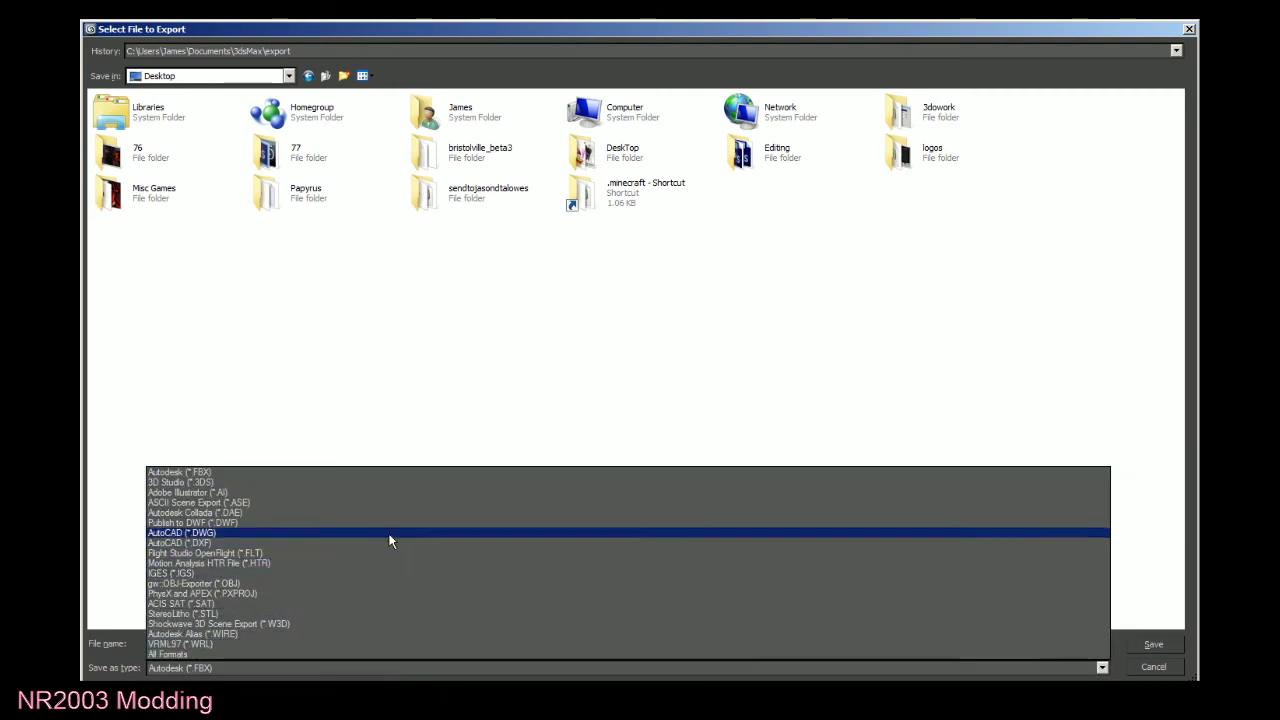
{"action": "left_click", "coordinate": [396, 485]}
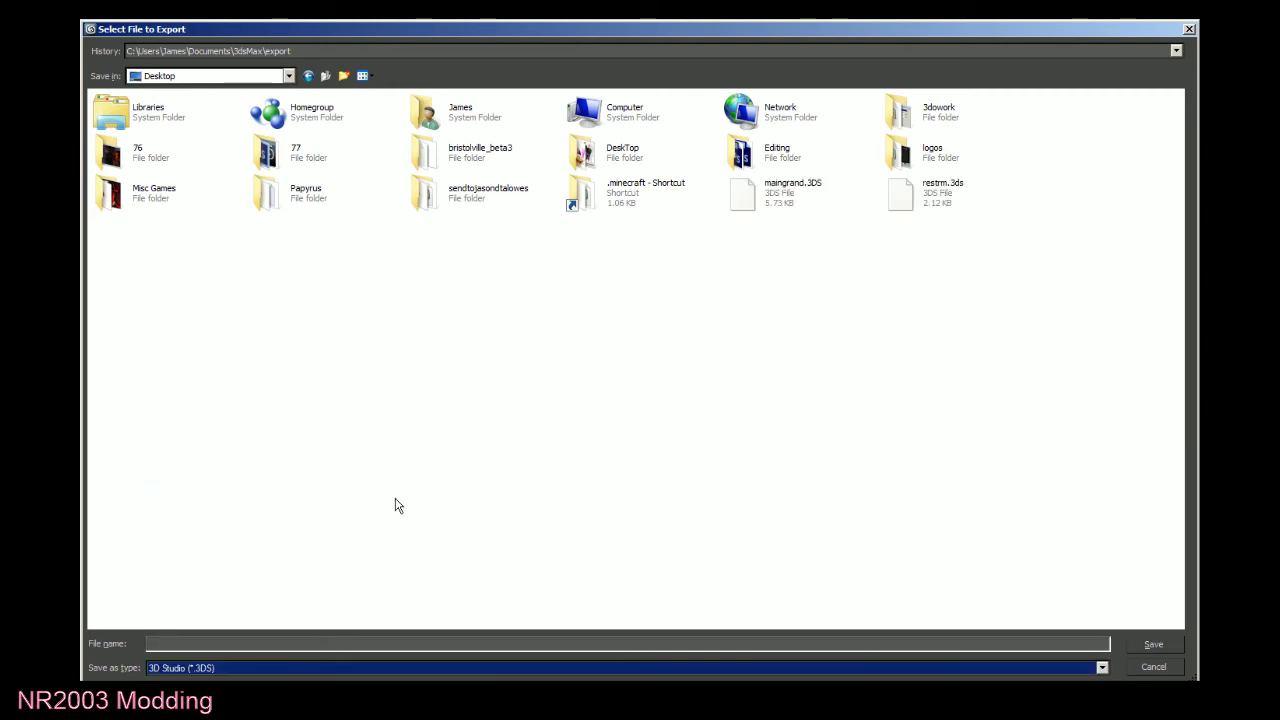
{"action": "left_click", "coordinate": [778, 194]}
{"action": "left_click", "coordinate": [1153, 644]}
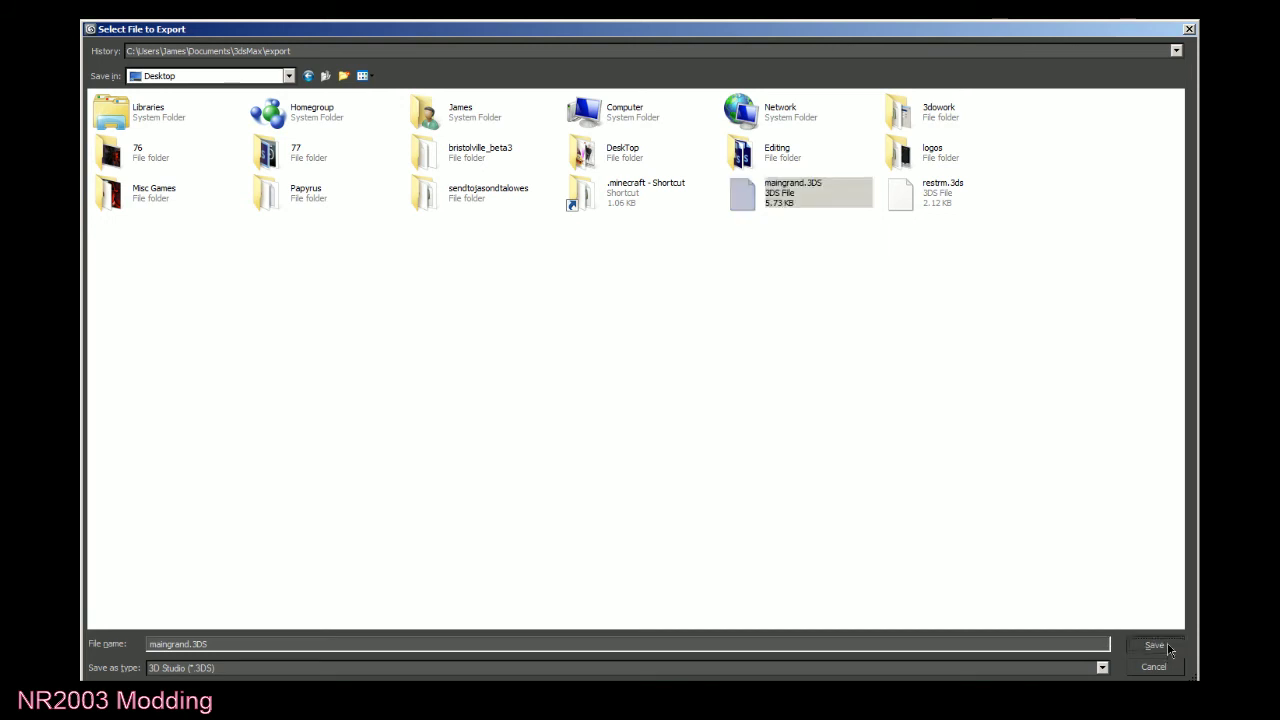
{"action": "left_click", "coordinate": [683, 389]}
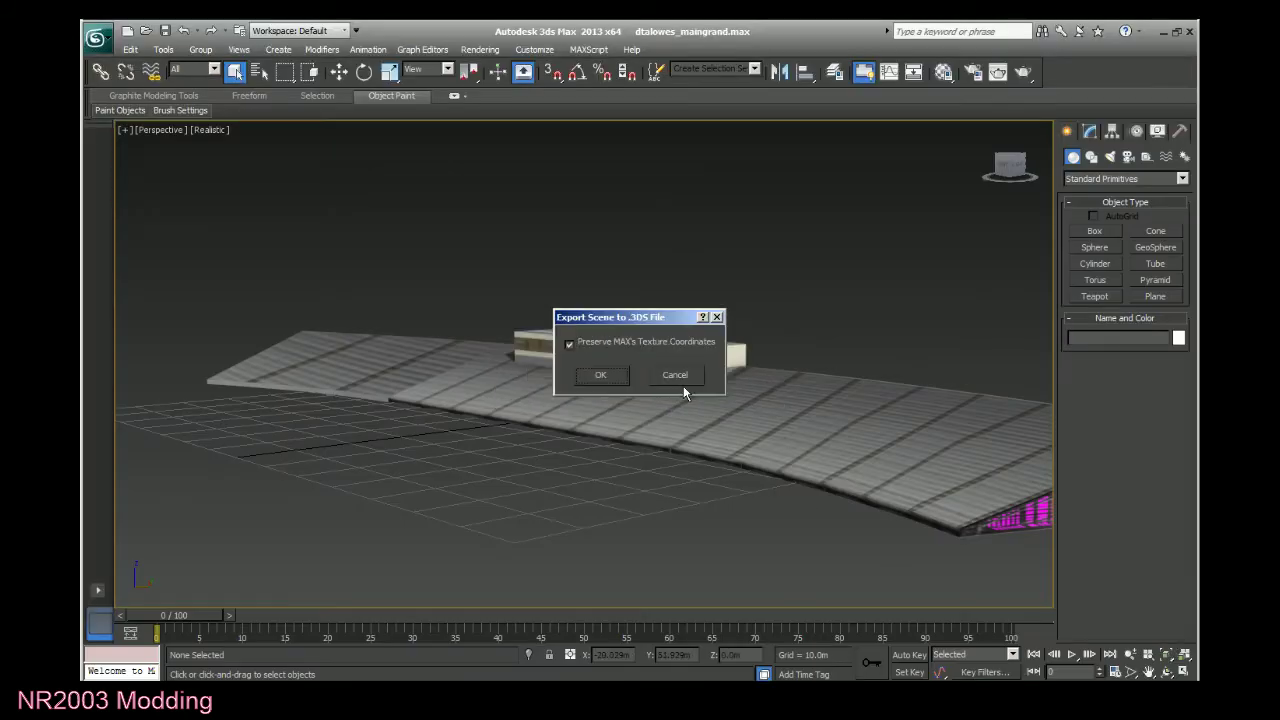
{"action": "left_click", "coordinate": [601, 378]}
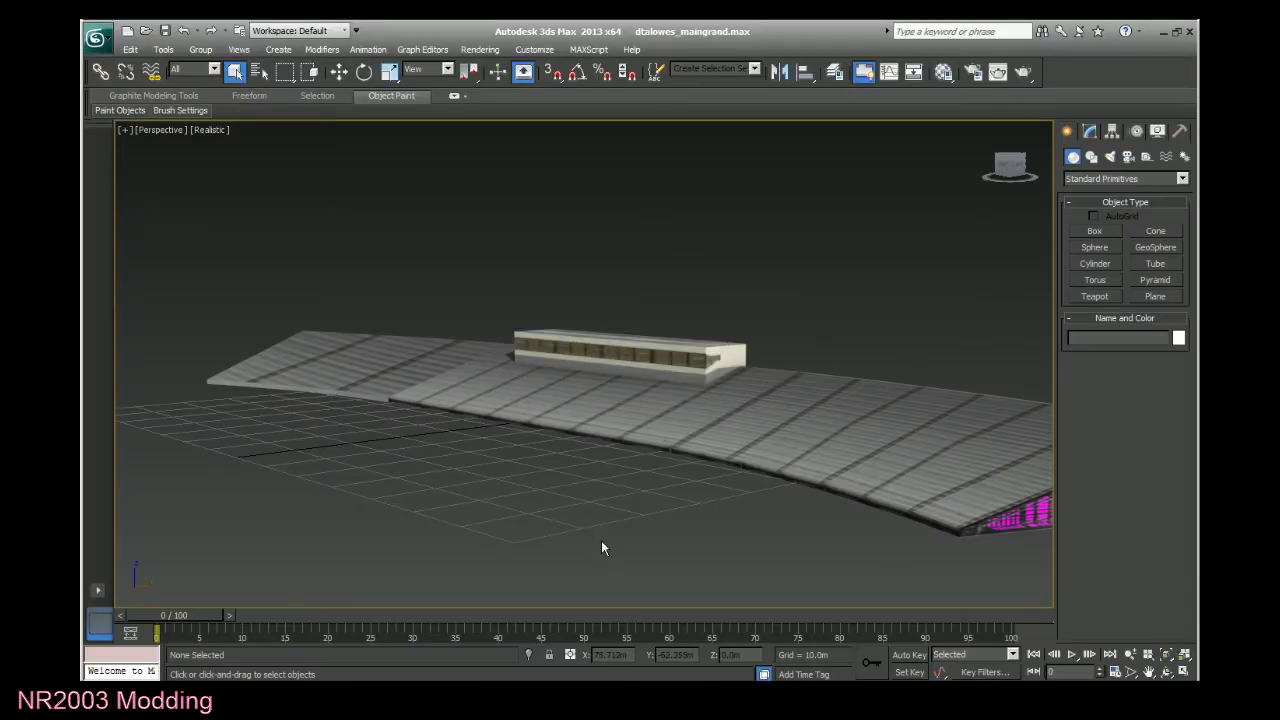
Close 3ds Max and launch 3dSimEd from the desktop.
{"action": "left_click", "coordinate": [1189, 33]}
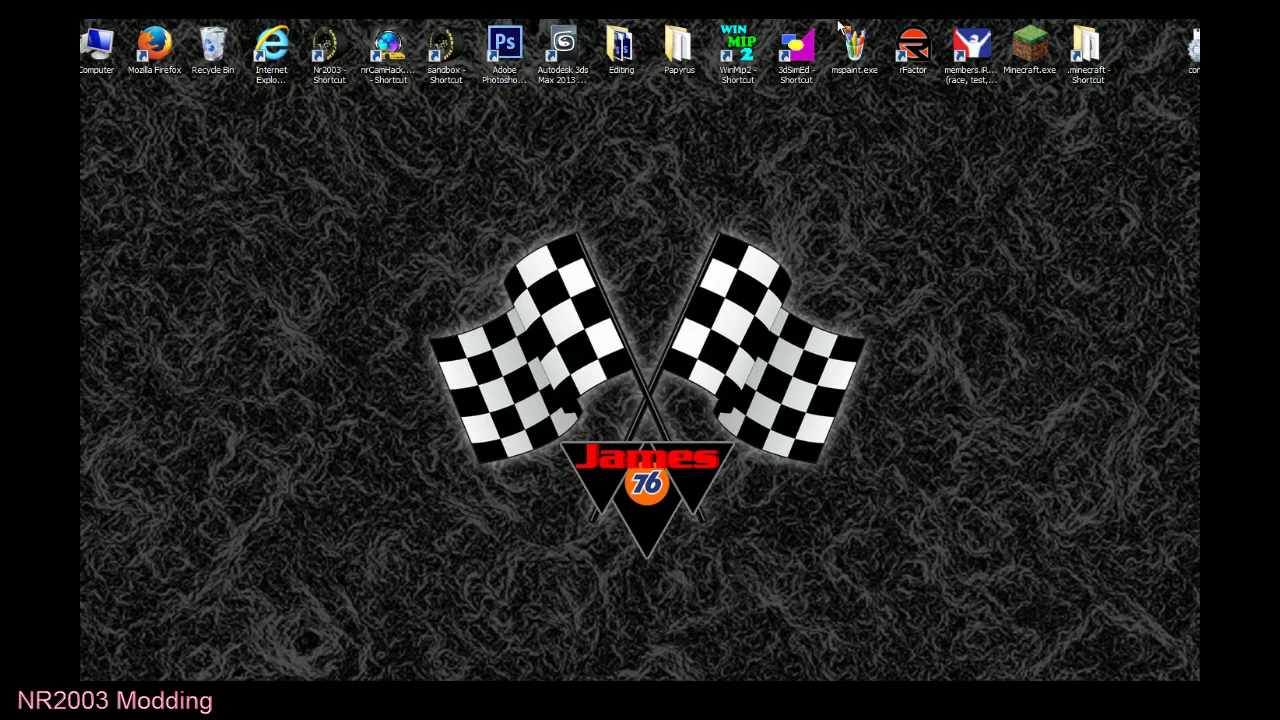
{"action": "double_click", "coordinate": [797, 45]}
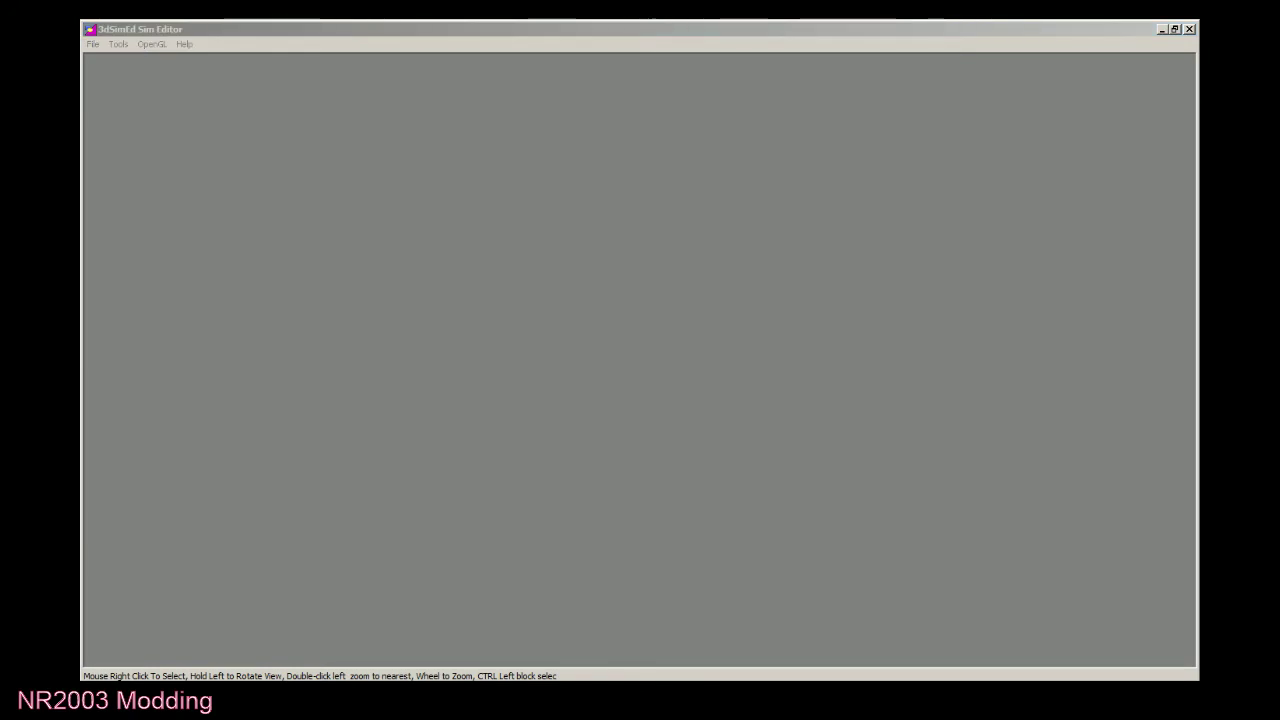
Delete the old maingrand.3do from the Desktop and import the newly exported maingrand.3DS into 3dSimEd.
{"action": "key", "text": "Delete"}
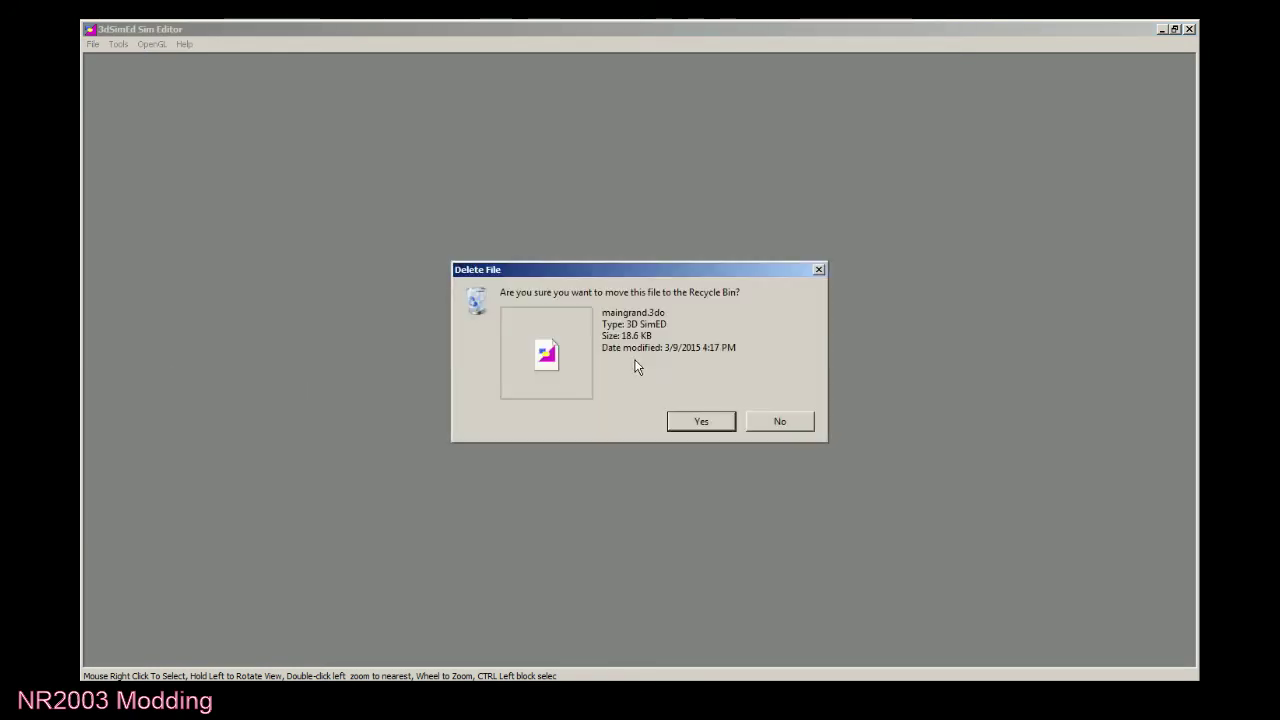
{"action": "left_click", "coordinate": [711, 424]}
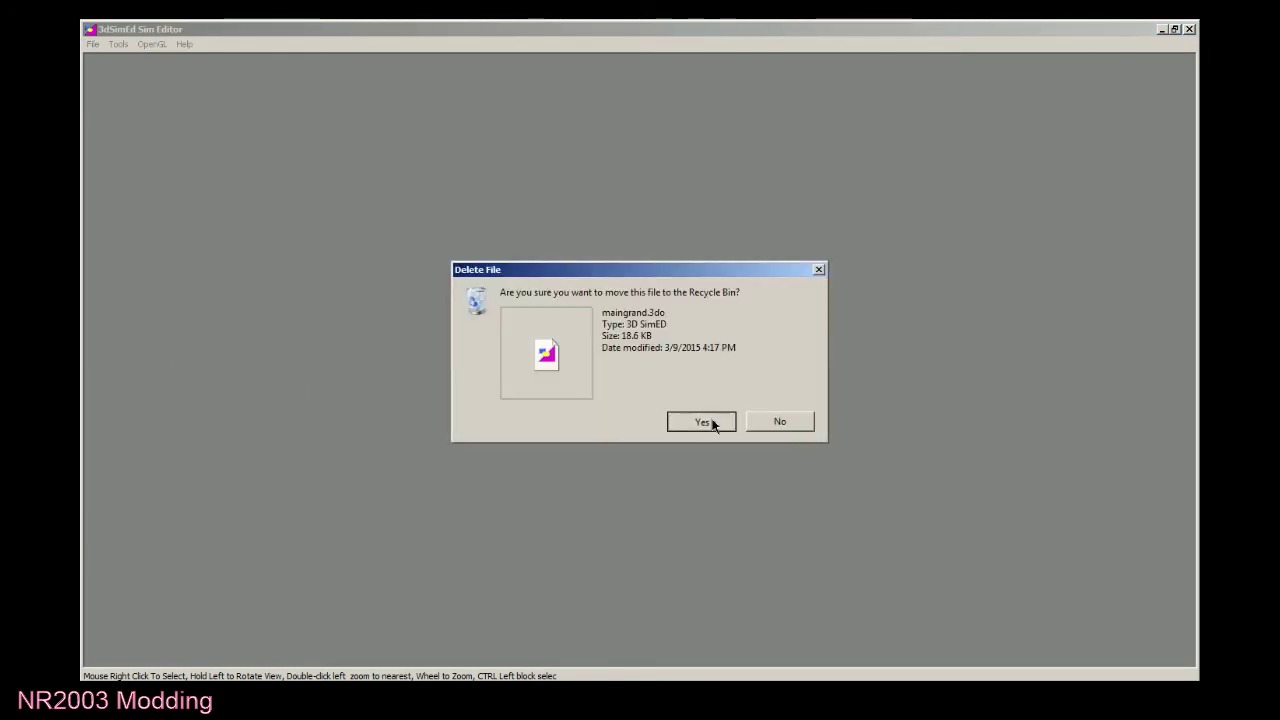
{"action": "left_click", "coordinate": [93, 45]}
{"action": "left_click", "coordinate": [116, 72]}
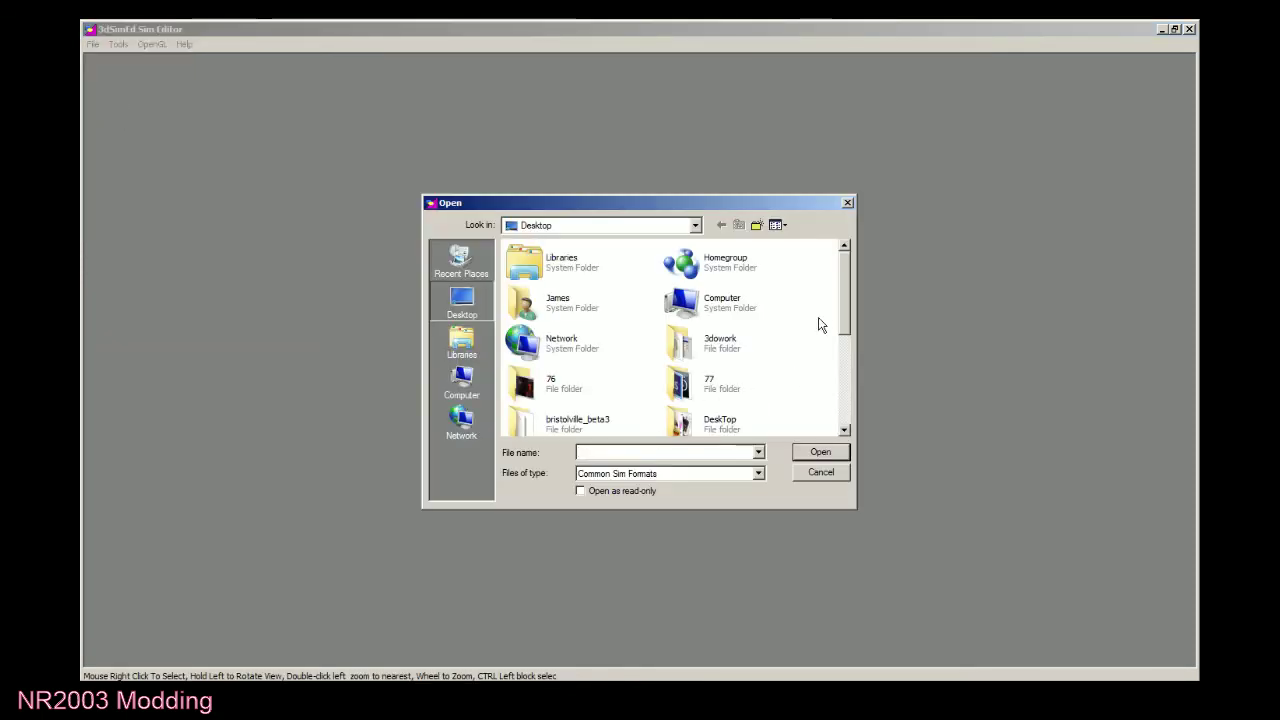
{"action": "scroll", "coordinate": [823, 325], "scroll_direction": "down", "scroll_amount": 5}
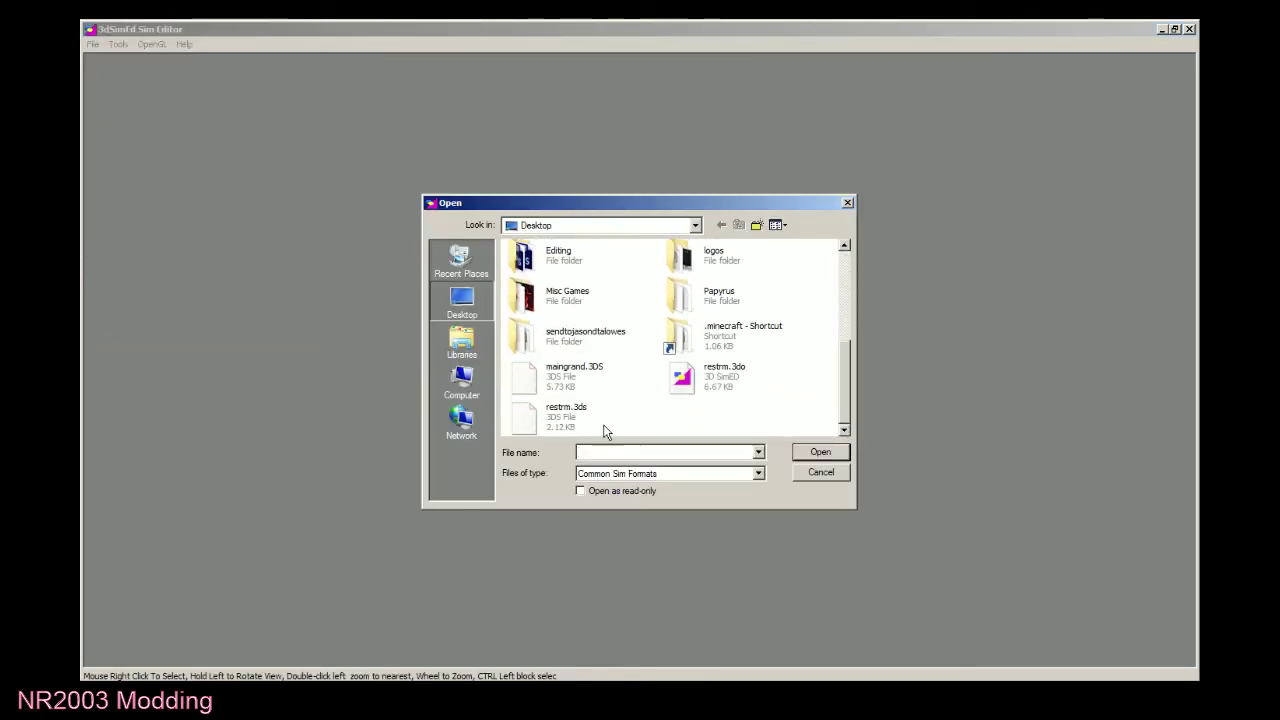
{"action": "double_click", "coordinate": [596, 372]}
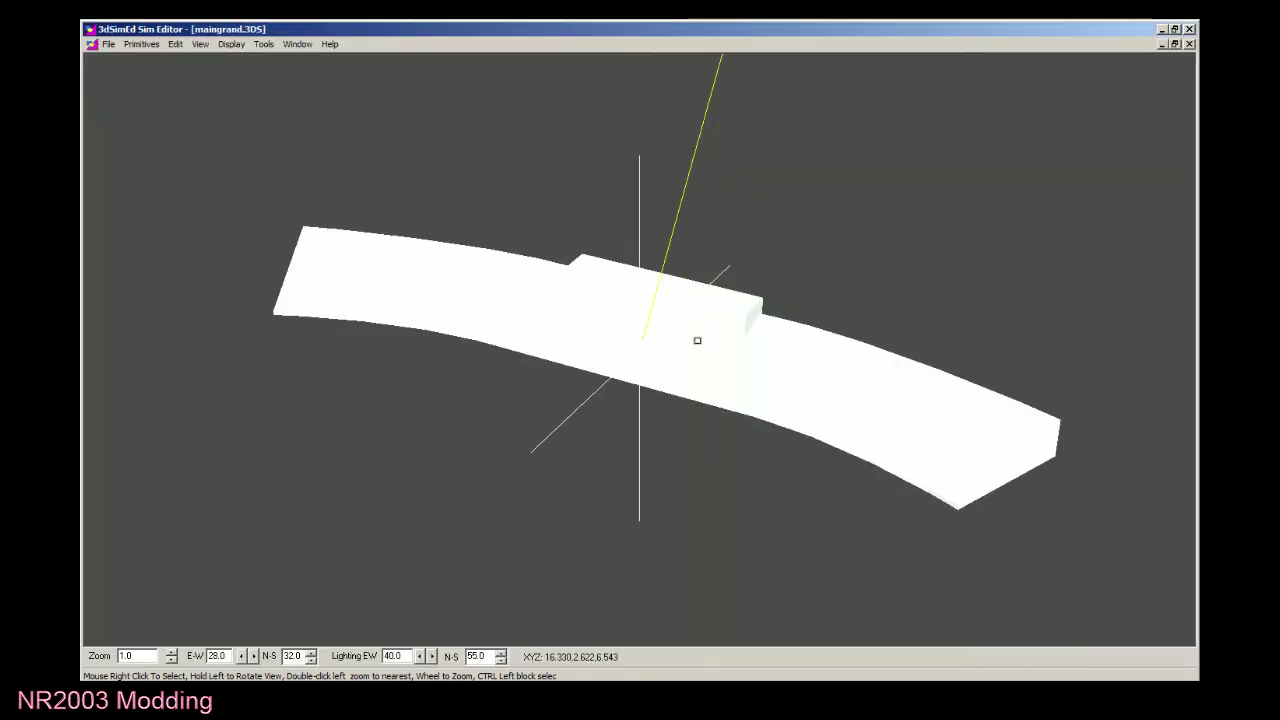
Assign the maingran.bmp texture from the Desktop to the grandstand's 01 - default material.
{"action": "left_click_drag", "start_coordinate": [697, 340], "coordinate": [647, 338]}
{"action": "right_click", "coordinate": [646, 360]}
{"action": "left_click", "coordinate": [711, 428]}
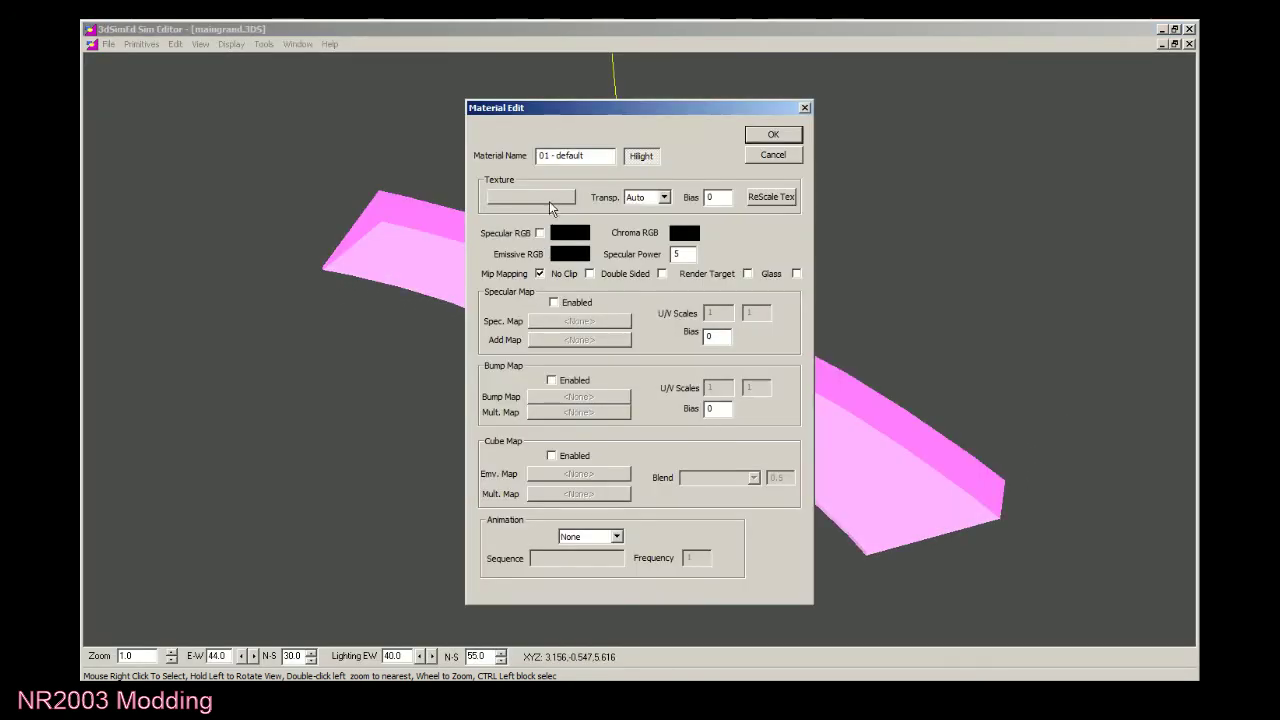
{"action": "left_click", "coordinate": [549, 201]}
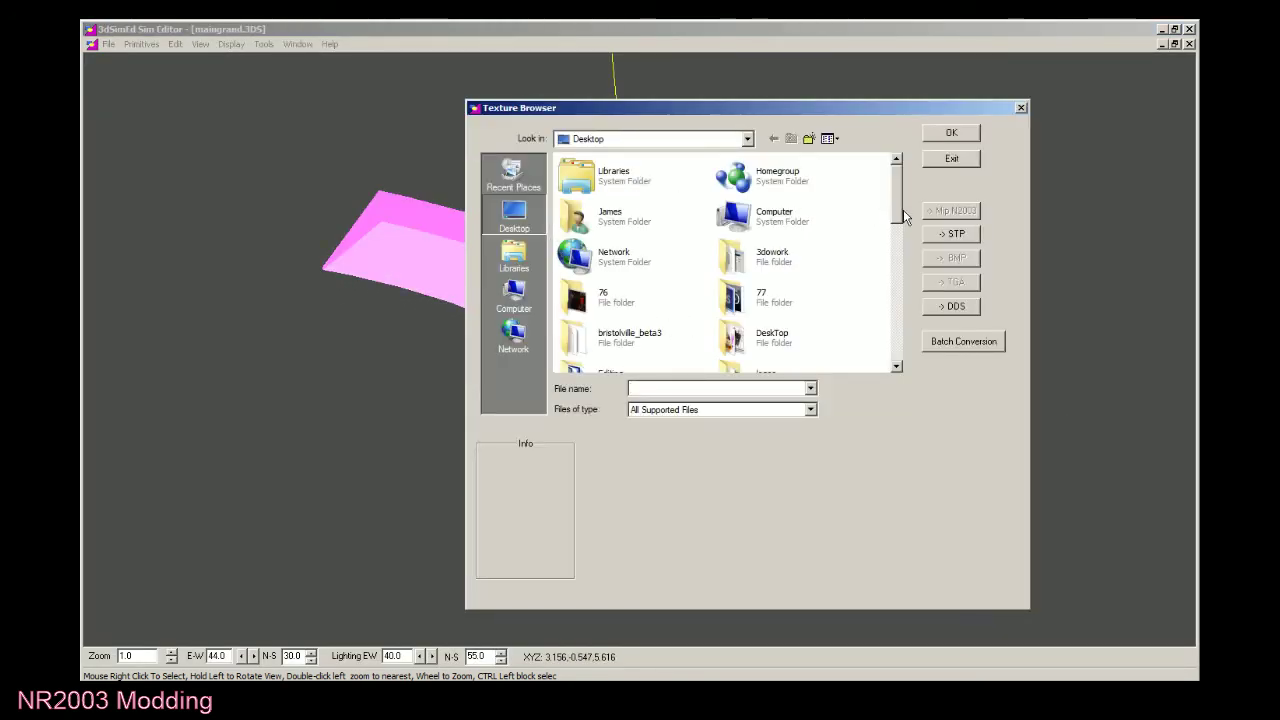
{"action": "left_click_drag", "start_coordinate": [896, 208], "coordinate": [897, 347]}
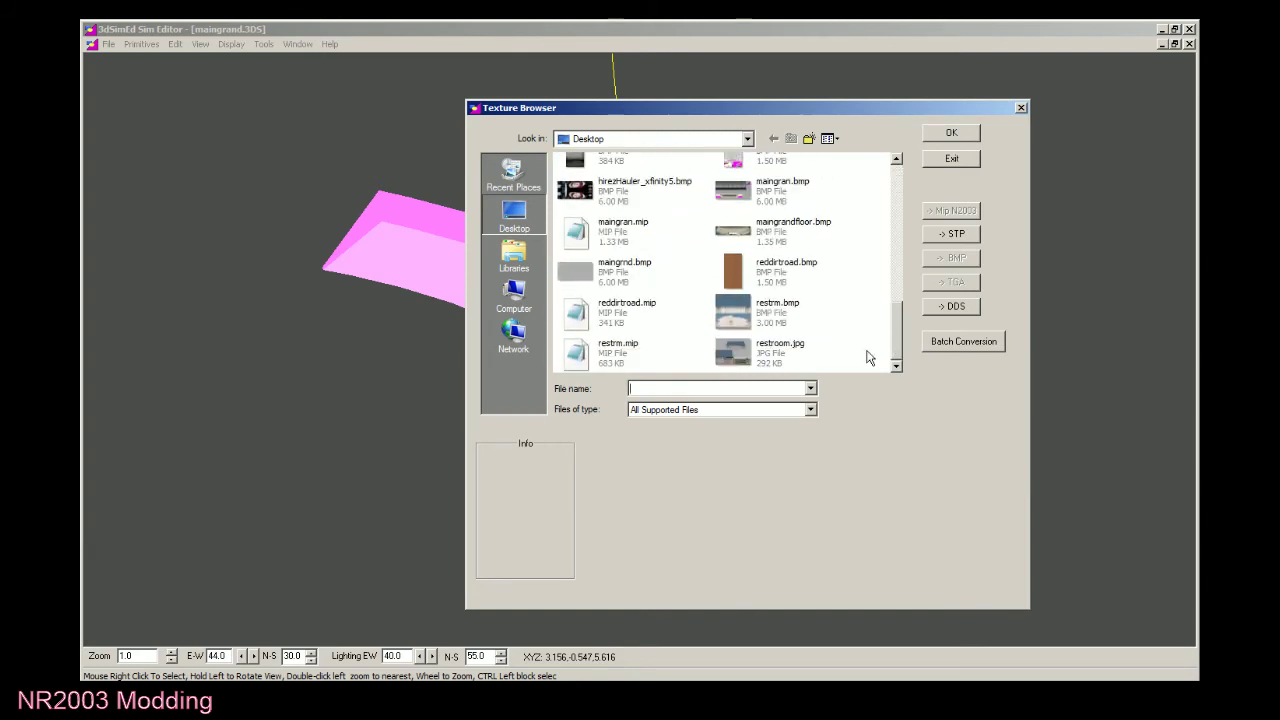
{"action": "left_click", "coordinate": [777, 229]}
{"action": "left_click", "coordinate": [776, 190]}
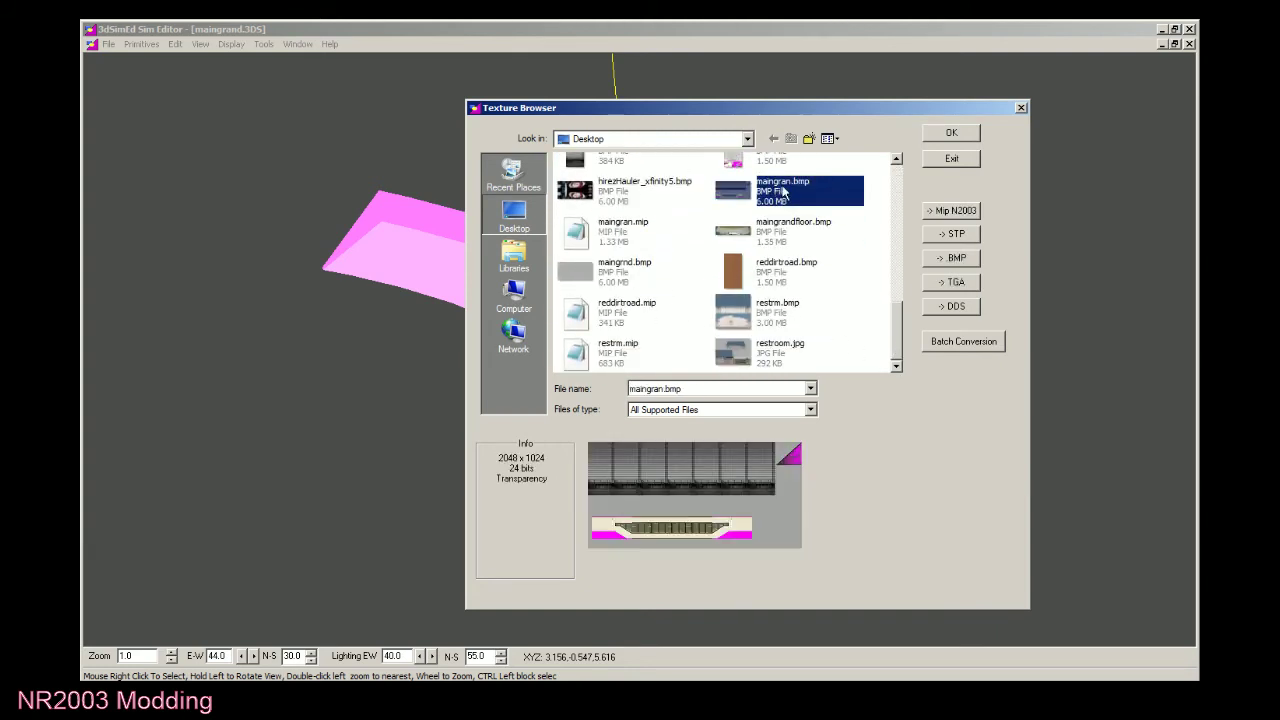
{"action": "left_click", "coordinate": [958, 138]}
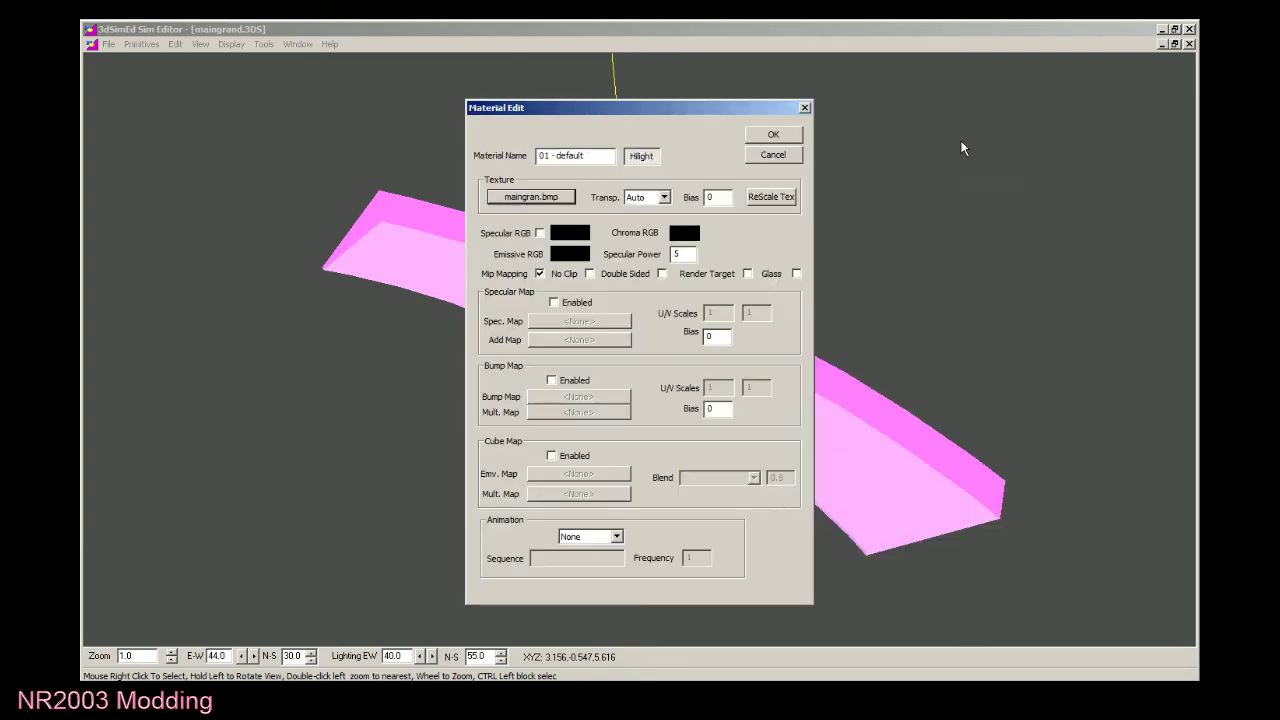
{"action": "left_click", "coordinate": [784, 137]}
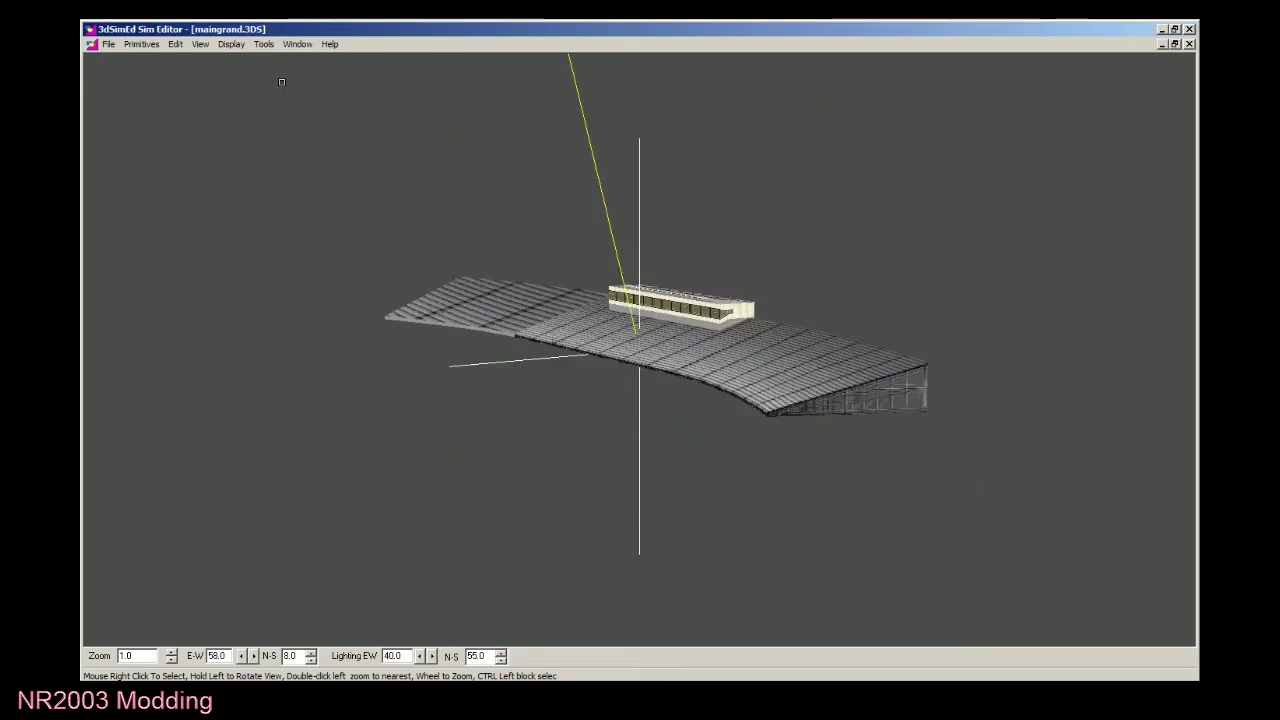
Save the model to the Desktop in N2003 .3DO format as maingrand.3do, visible all week and seen at all distances.
{"action": "left_click", "coordinate": [108, 44]}
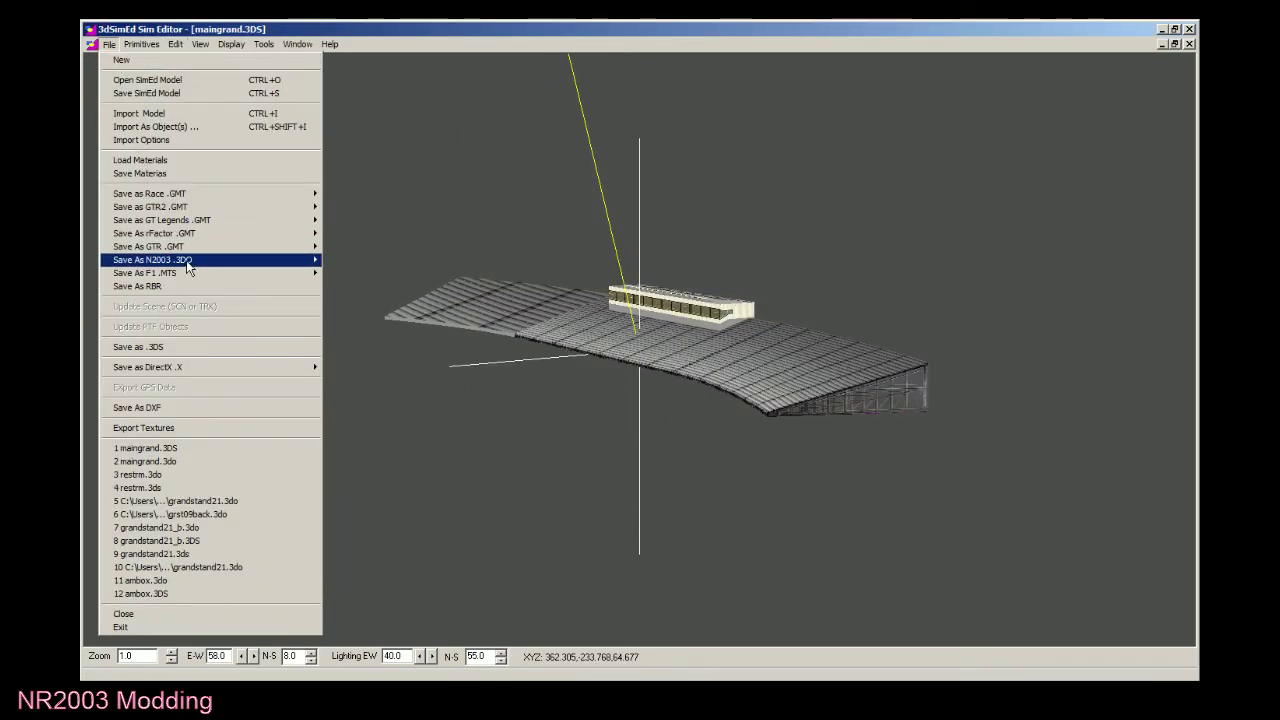
{"action": "mouse_move", "coordinate": [242, 262]}
{"action": "left_click", "coordinate": [366, 274]}
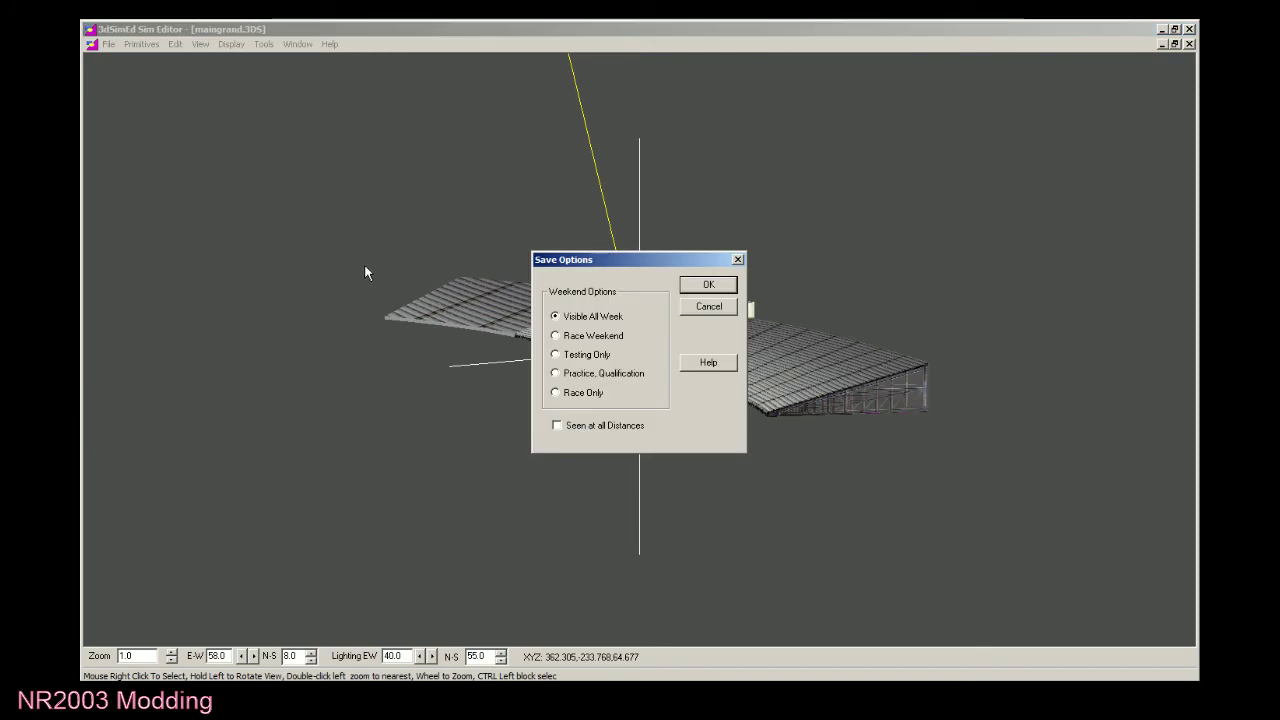
{"action": "left_click", "coordinate": [604, 426]}
{"action": "left_click", "coordinate": [698, 287]}
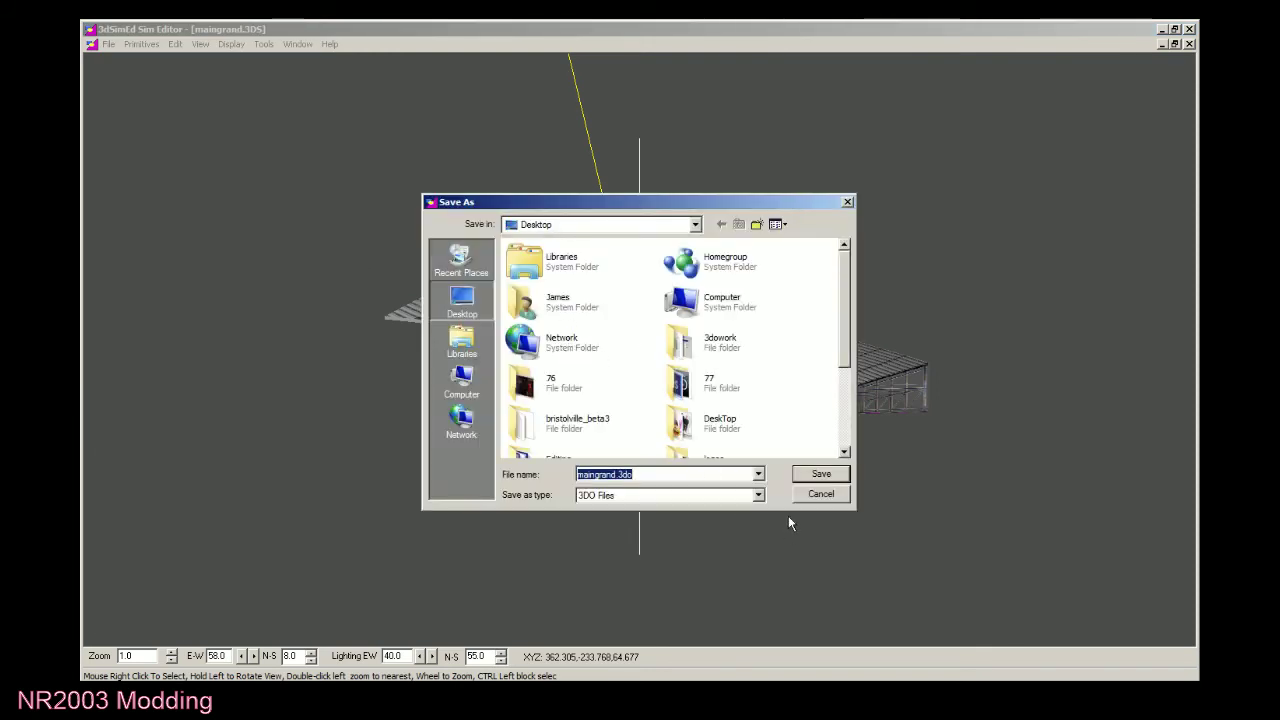
{"action": "left_click", "coordinate": [822, 476]}
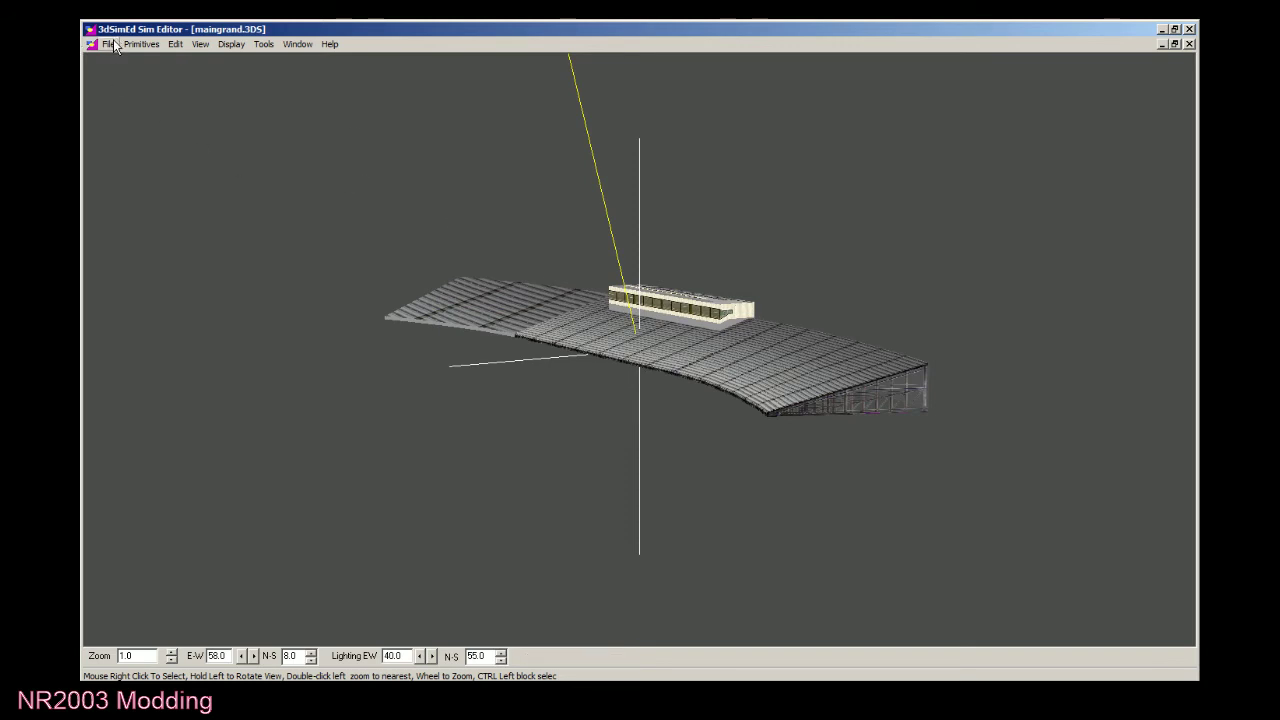
{"action": "left_click", "coordinate": [171, 50]}
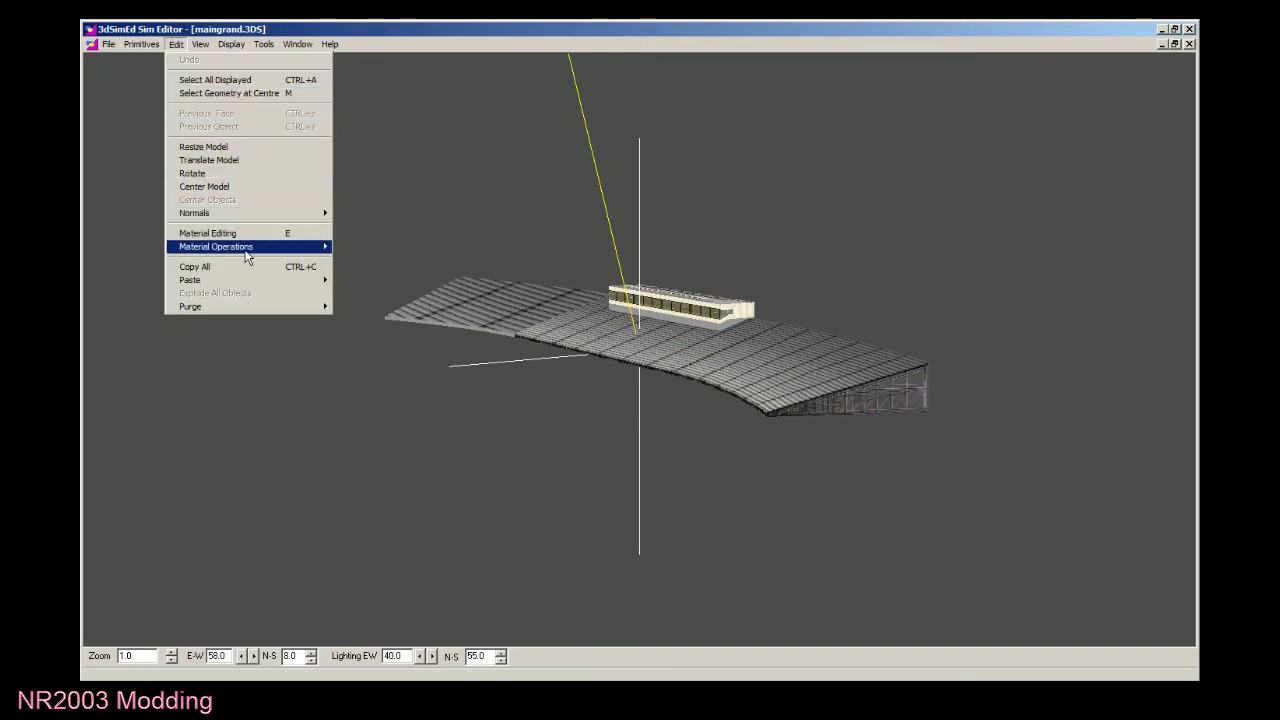
{"action": "left_click", "coordinate": [119, 137]}
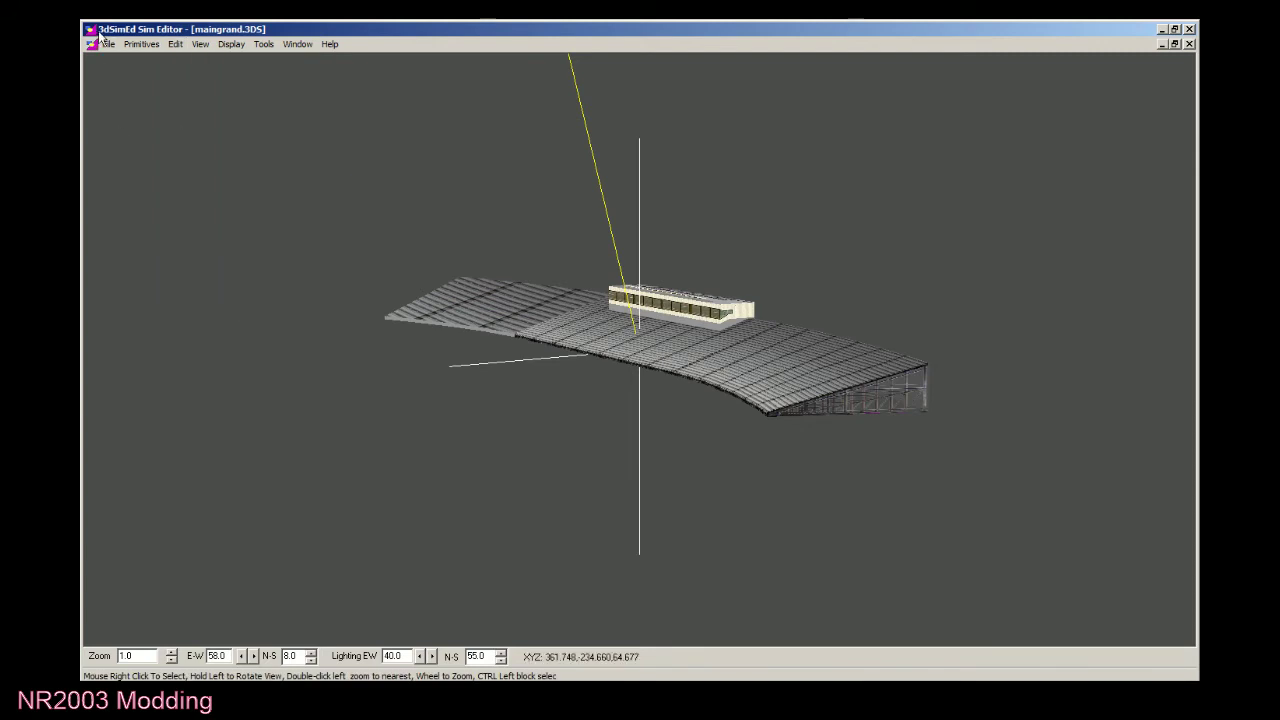
{"action": "left_click", "coordinate": [108, 44]}
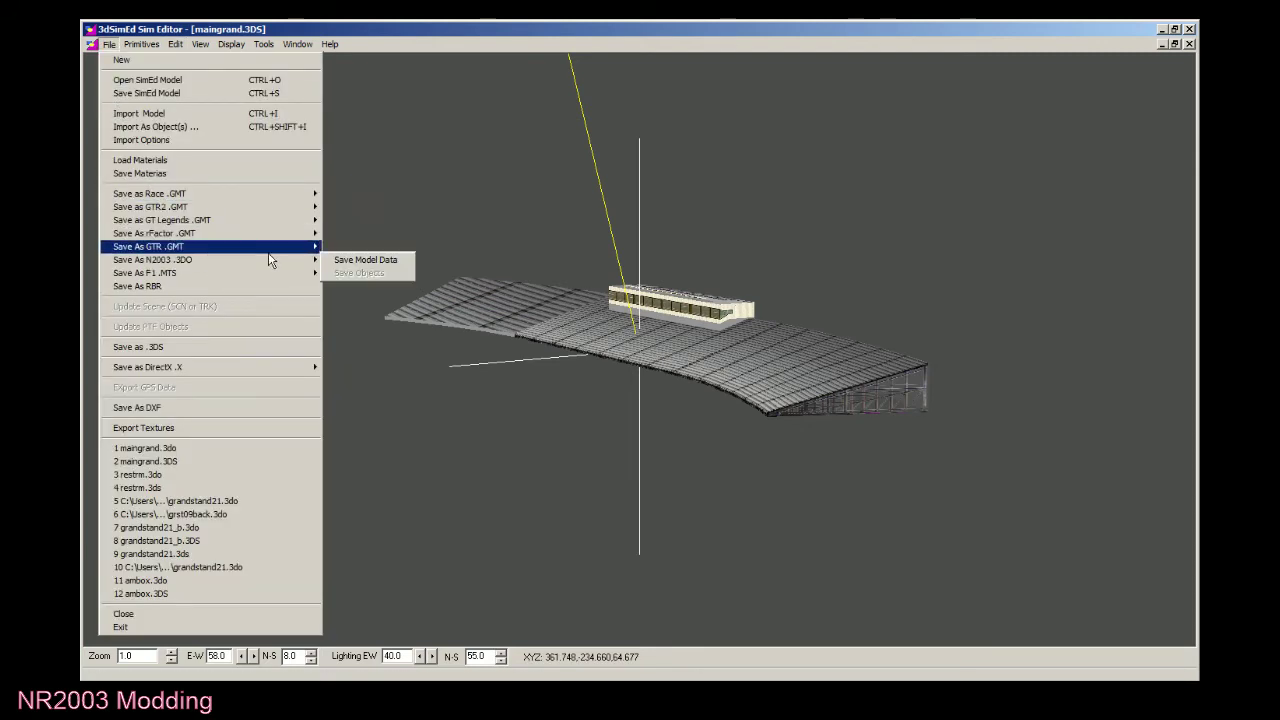
{"action": "left_click", "coordinate": [806, 211]}
{"action": "left_click_drag", "start_coordinate": [806, 211], "coordinate": [699, 123]}
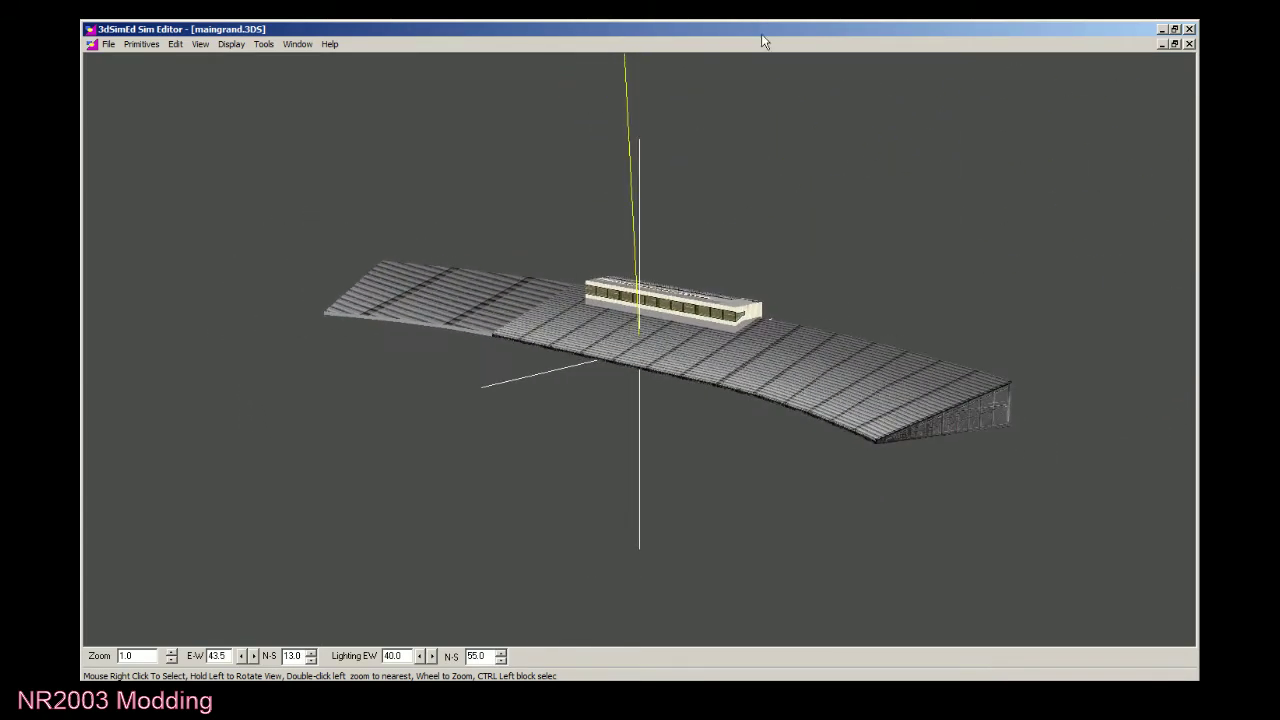
Open the reference photo of the Charlotte dirt track in Windows Photo Viewer beside the model and compare the grandstand and press box.
{"action": "left_click_drag", "start_coordinate": [764, 28], "coordinate": [509, 115]}
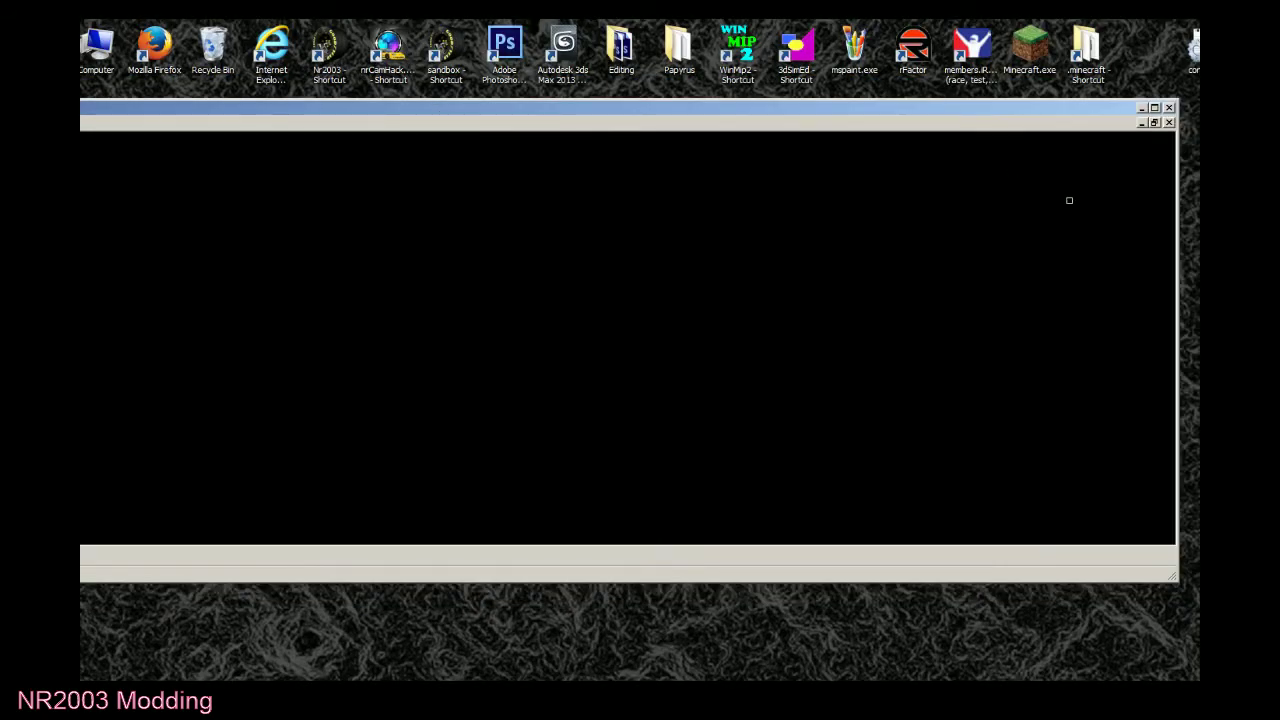
{"action": "left_click_drag", "start_coordinate": [1175, 251], "coordinate": [226, 308]}
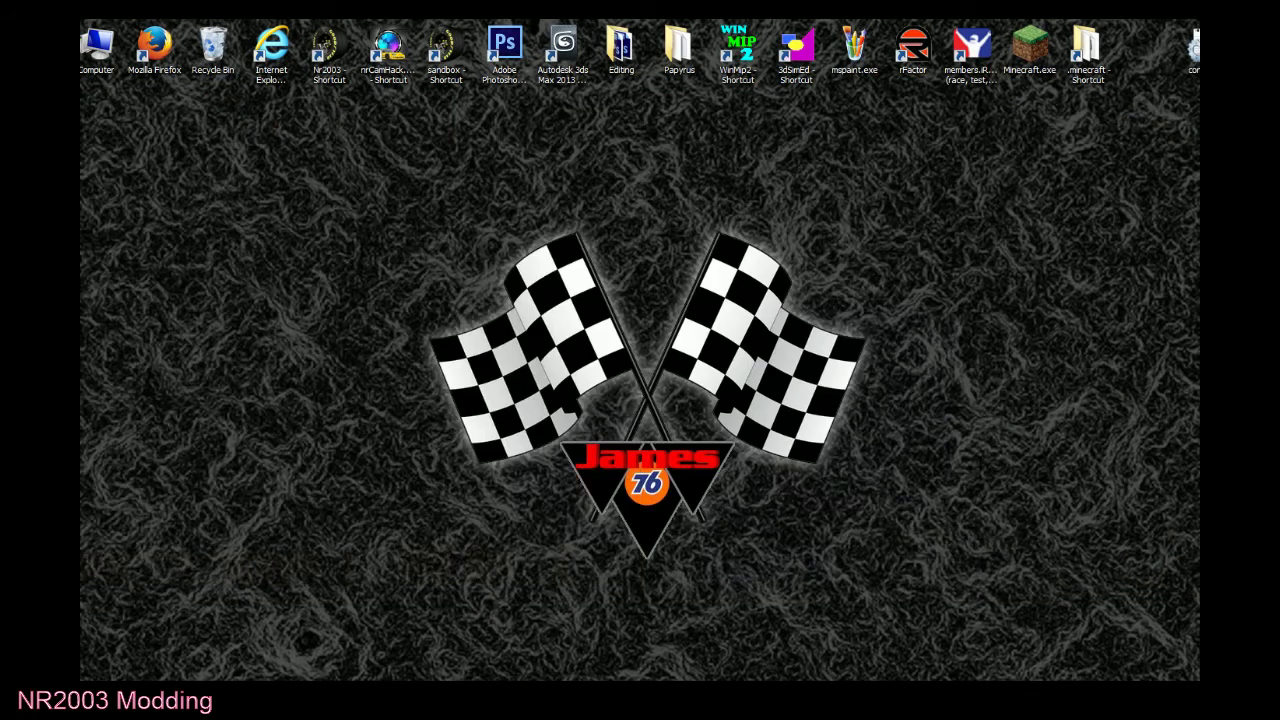
{"action": "left_click_drag", "start_coordinate": [82, 155], "coordinate": [743, 94]}
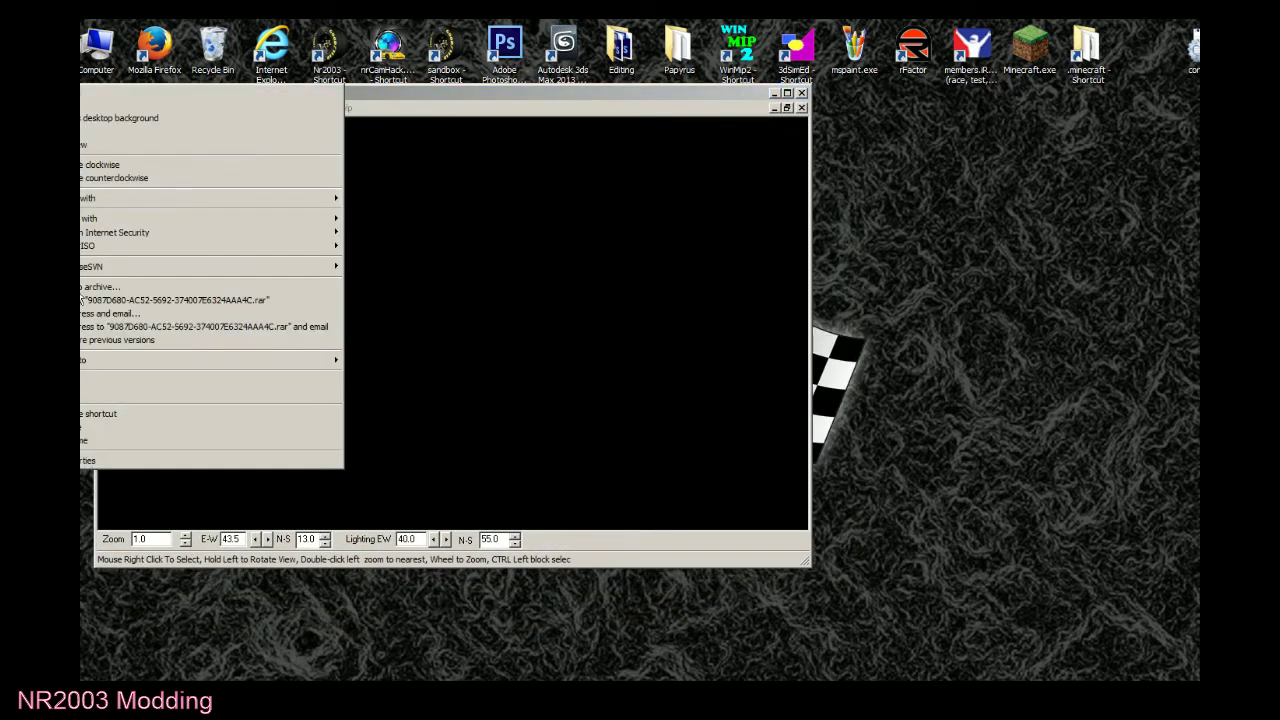
{"action": "left_click", "coordinate": [108, 149]}
{"action": "mouse_move", "coordinate": [254, 315]}
{"action": "left_mouse_down"}
{"action": "mouse_move", "coordinate": [226, 320]}
{"action": "mouse_move", "coordinate": [276, 305]}
{"action": "mouse_move", "coordinate": [255, 303]}
{"action": "left_mouse_up"}
{"action": "left_click_drag", "start_coordinate": [551, 95], "coordinate": [435, 32]}
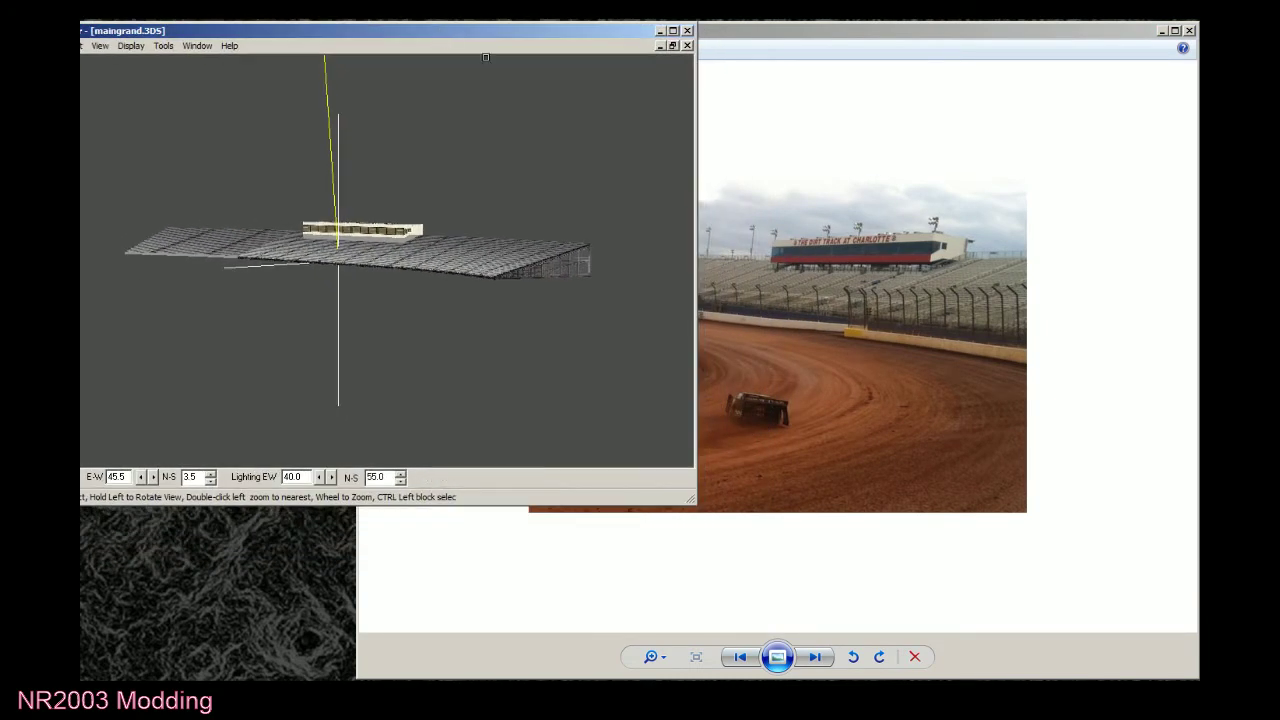
{"action": "left_click", "coordinate": [940, 49]}
{"action": "left_click_drag", "start_coordinate": [940, 37], "coordinate": [1073, 34]}
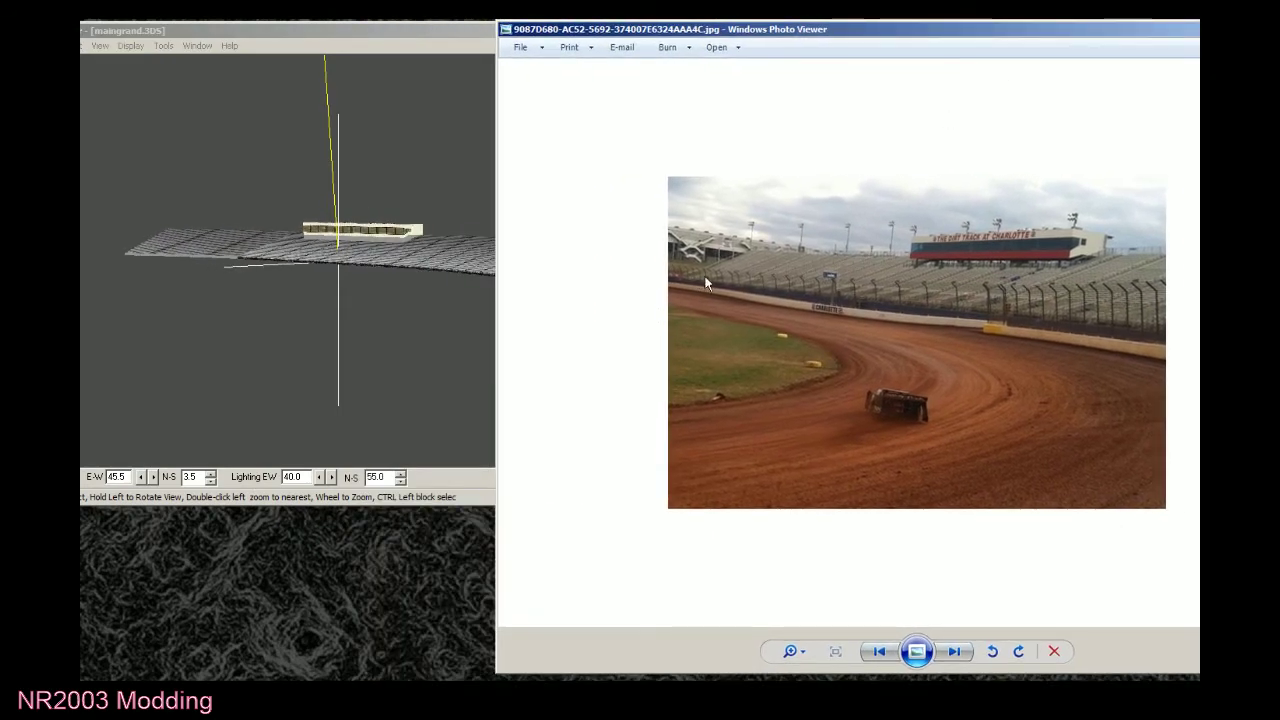
{"action": "mouse_move", "coordinate": [434, 248]}
{"action": "left_mouse_down"}
{"action": "mouse_move", "coordinate": [398, 242]}
{"action": "mouse_move", "coordinate": [445, 262]}
{"action": "left_mouse_up"}
{"action": "scroll", "coordinate": [420, 248], "scroll_direction": "up", "scroll_amount": 6}
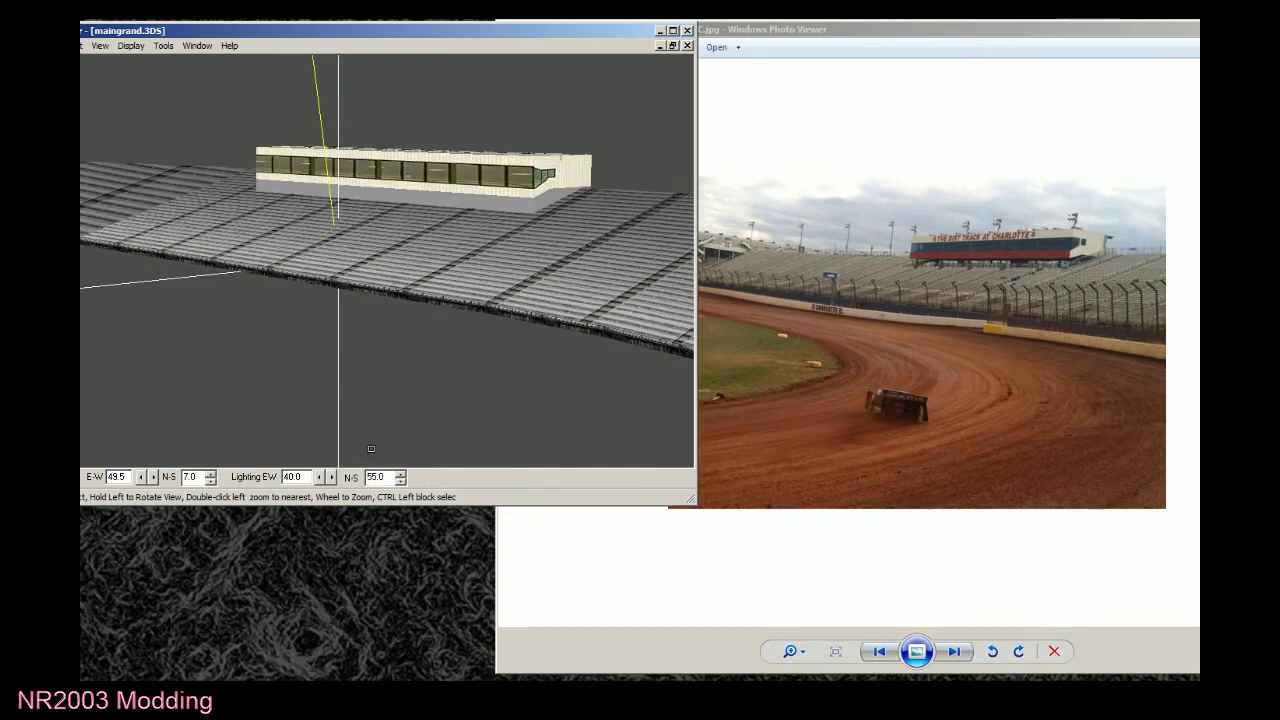
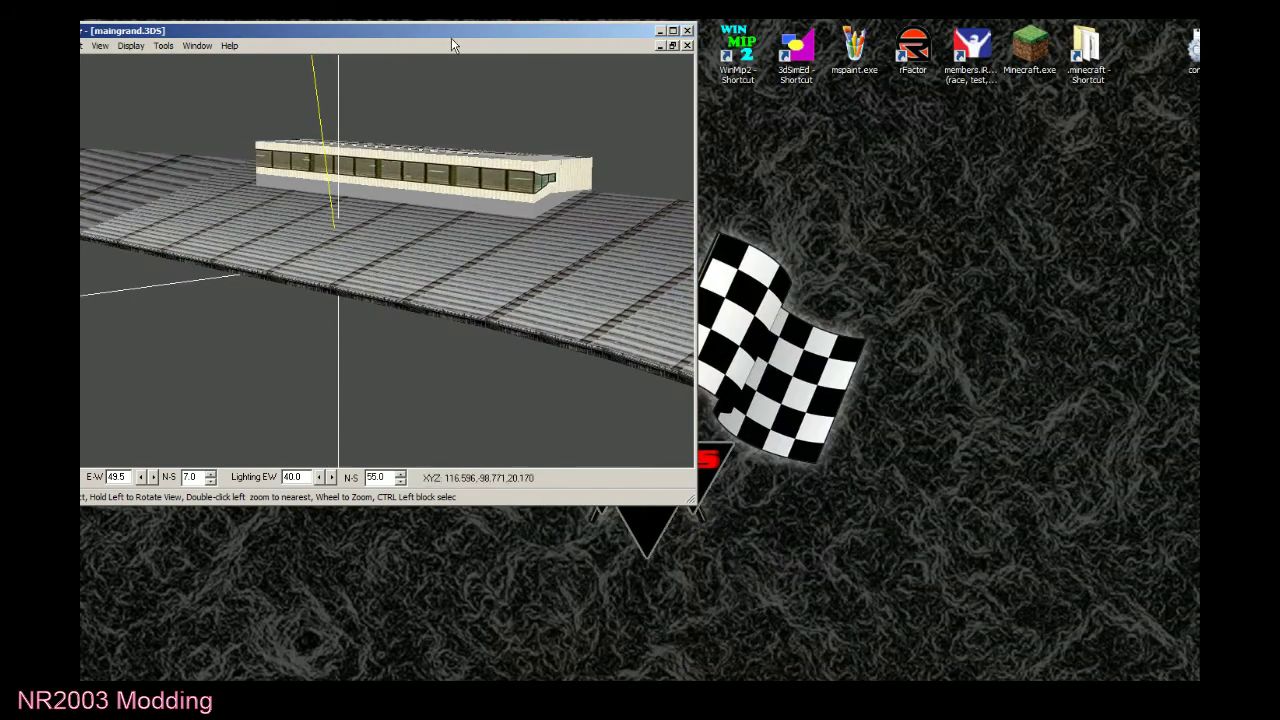
Close 3dSimEd and paste the copied maingrand files into the Papyrus tracks folder DTAlowes, replacing the existing maingrand.3do.
{"action": "left_click_drag", "start_coordinate": [451, 38], "coordinate": [716, 157]}
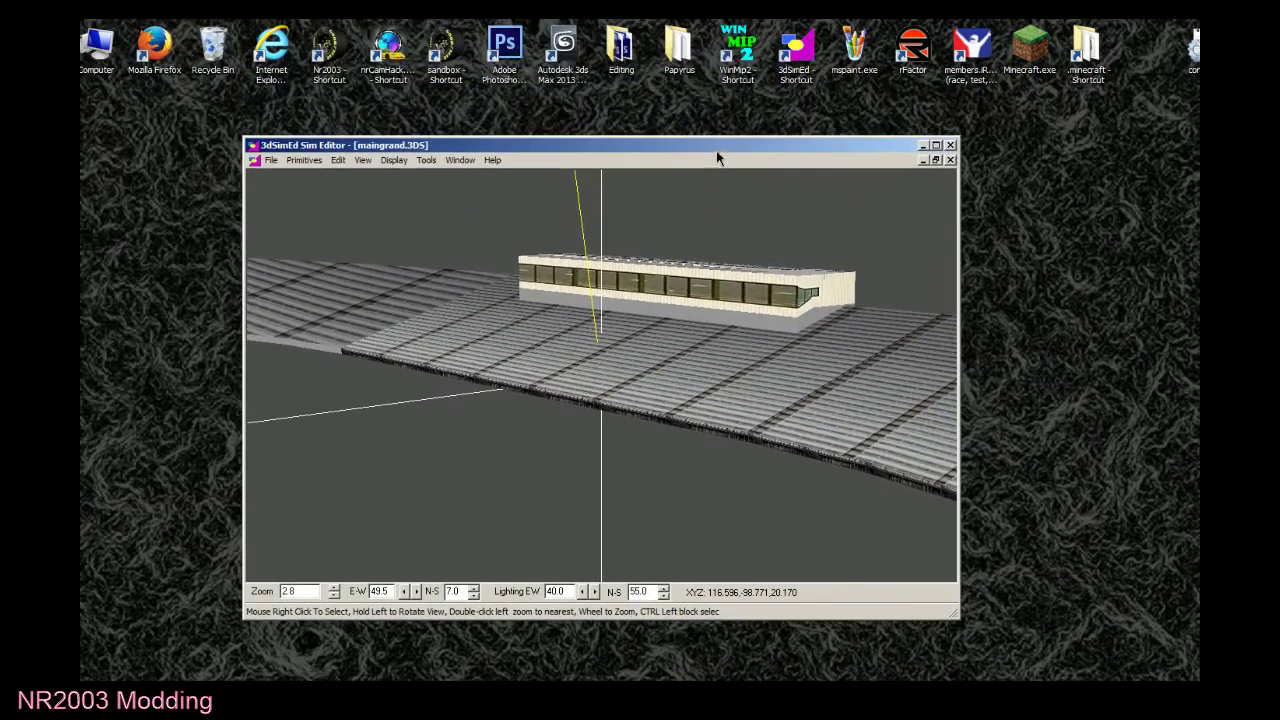
{"action": "left_click", "coordinate": [950, 145]}
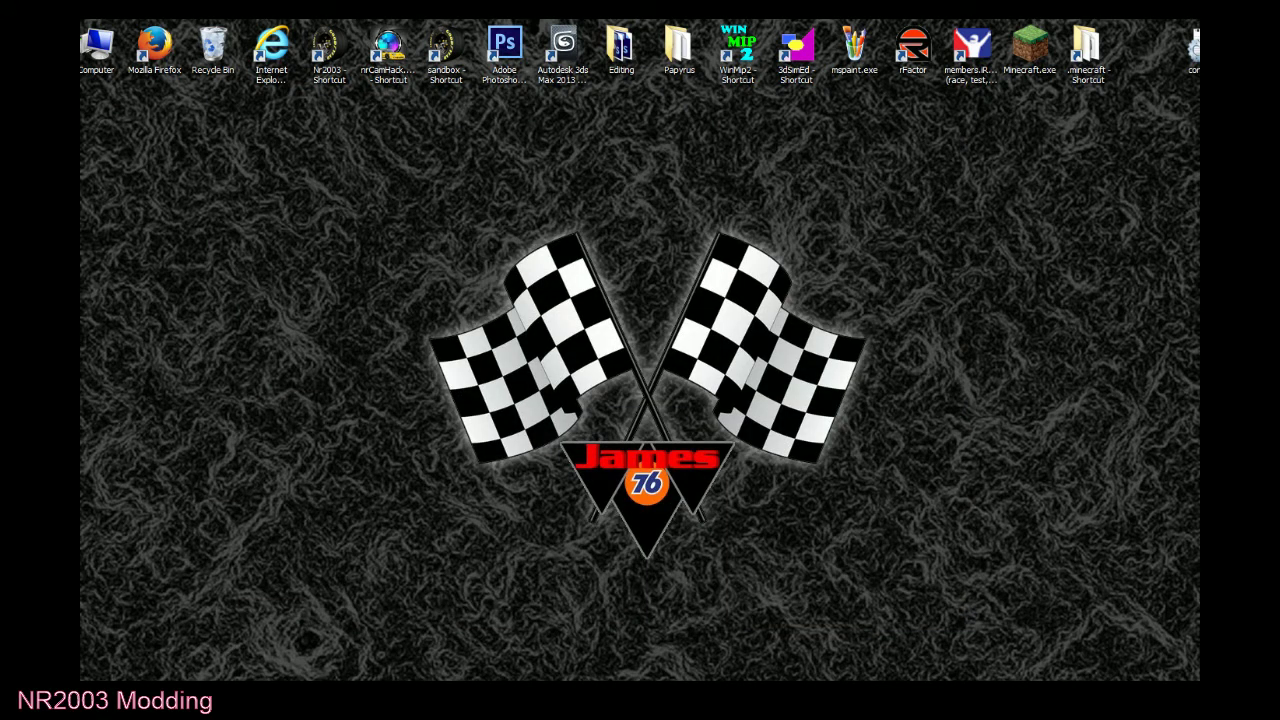
{"action": "double_click", "coordinate": [688, 50]}
{"action": "double_click", "coordinate": [511, 168]}
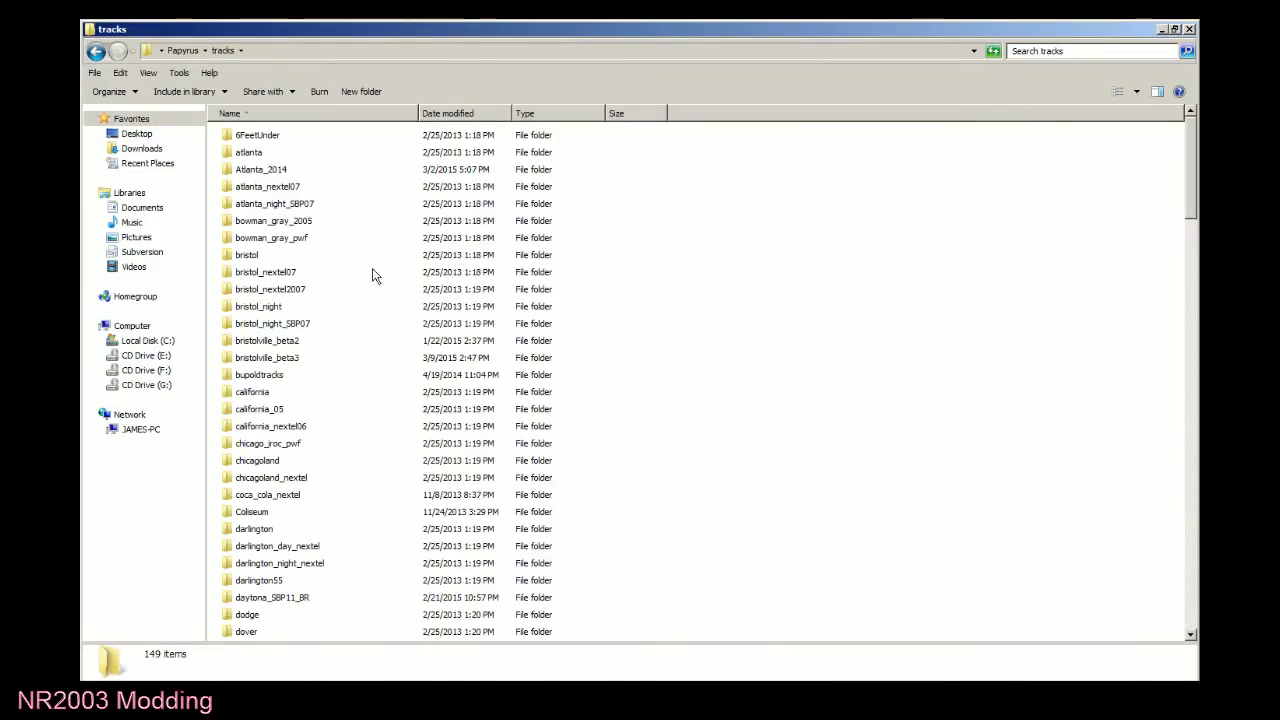
{"action": "scroll", "coordinate": [689, 514], "scroll_direction": "down", "scroll_amount": 3}
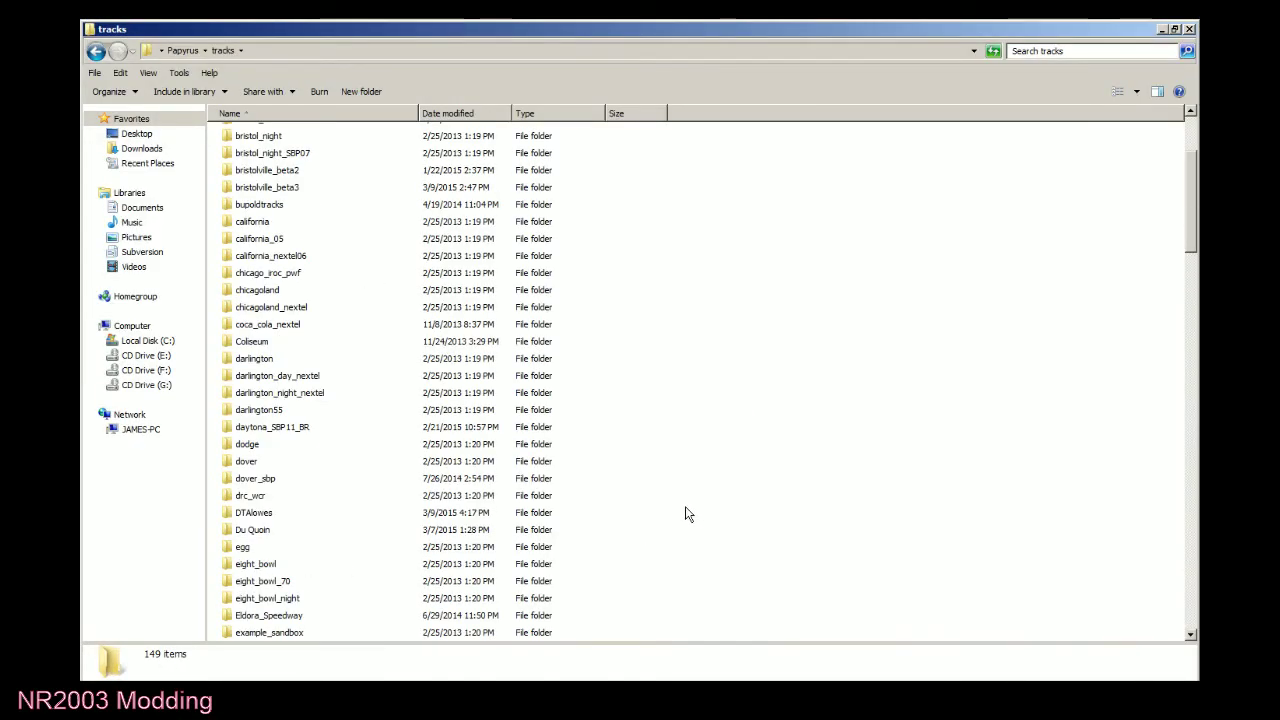
{"action": "double_click", "coordinate": [253, 512]}
{"action": "key", "text": "ctrl+v"}
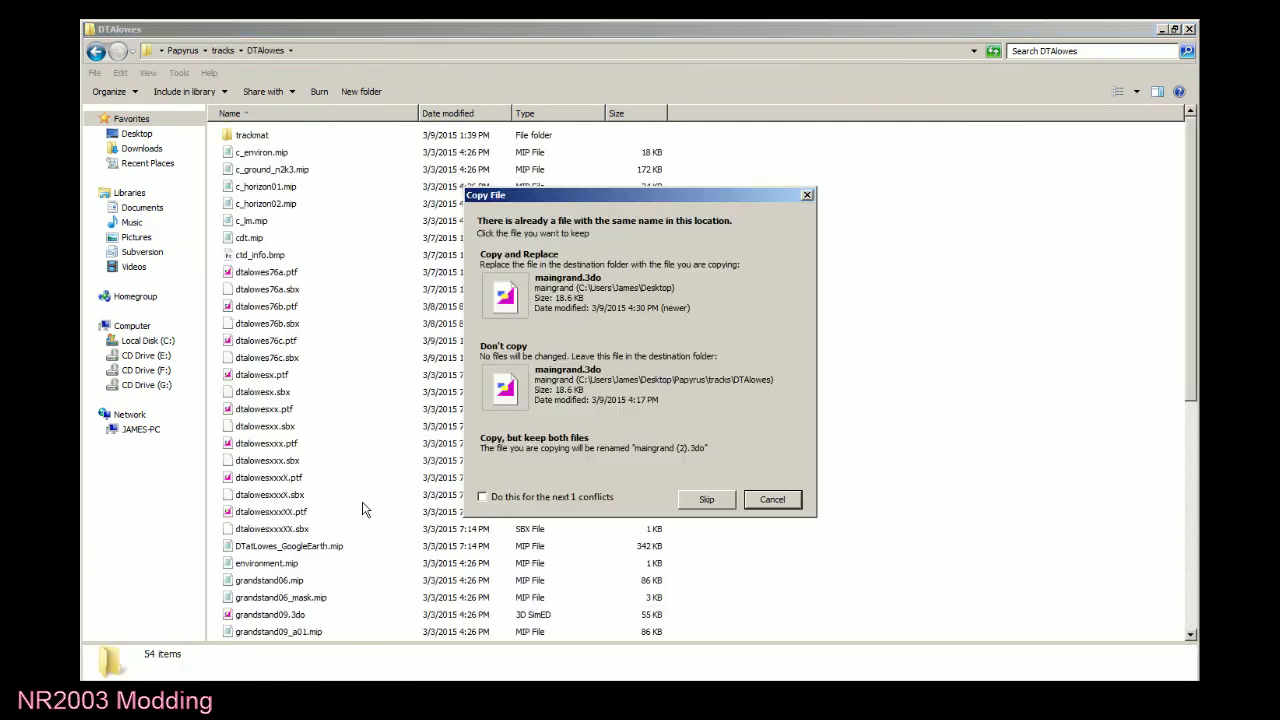
{"action": "left_click", "coordinate": [604, 281]}
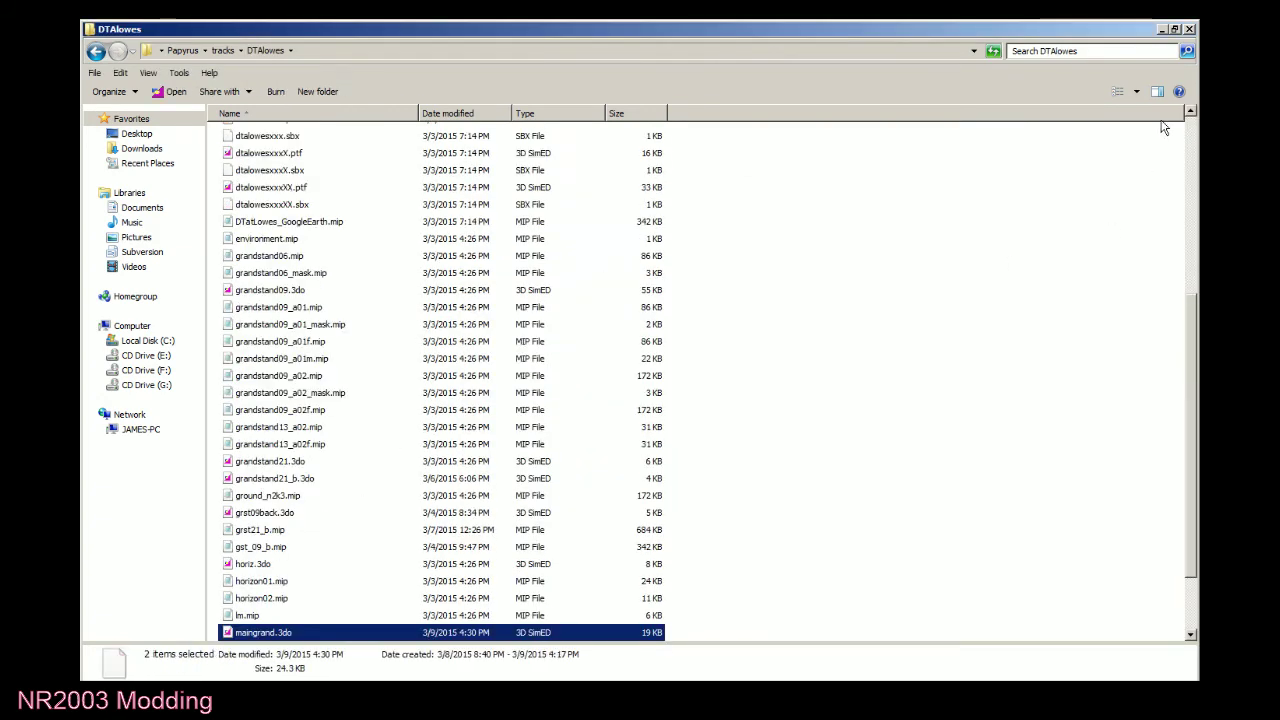
{"action": "left_click", "coordinate": [1189, 29]}
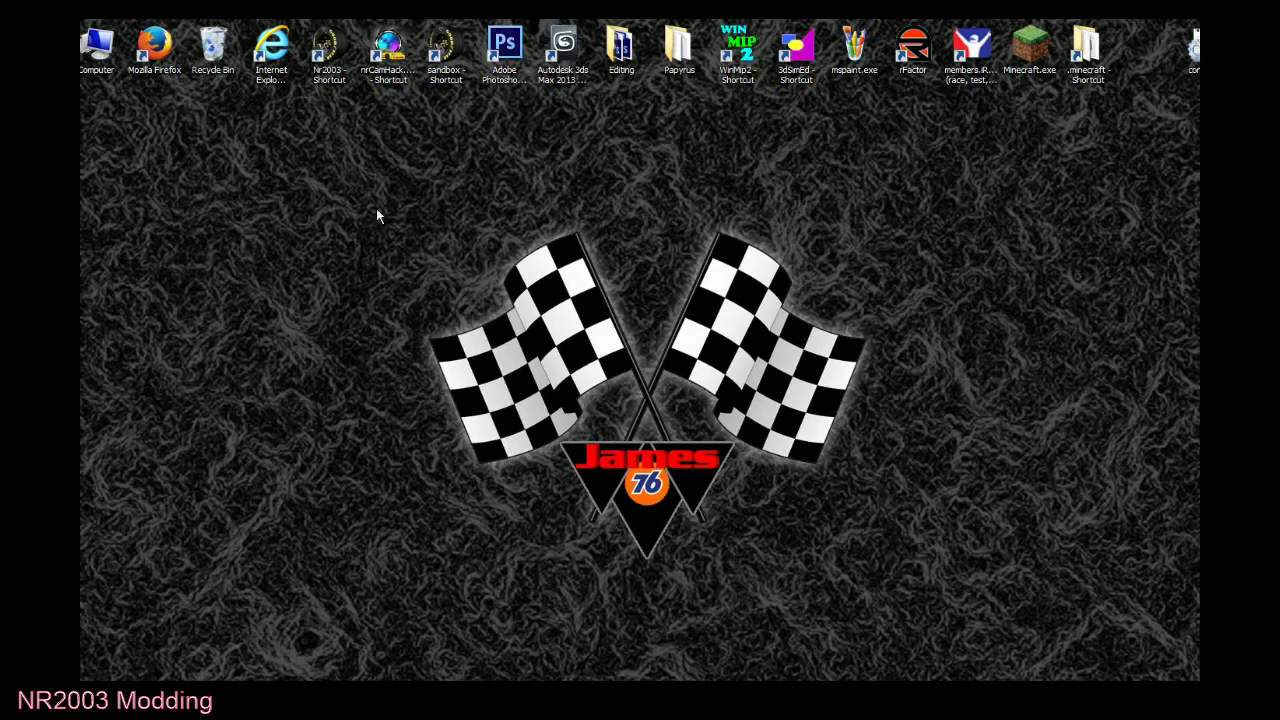
Load the track file dtalowes76c.ptf from the DTAlowes folder in Sandbox.
{"action": "left_click", "coordinate": [450, 50]}
{"action": "double_click", "coordinate": [450, 50]}
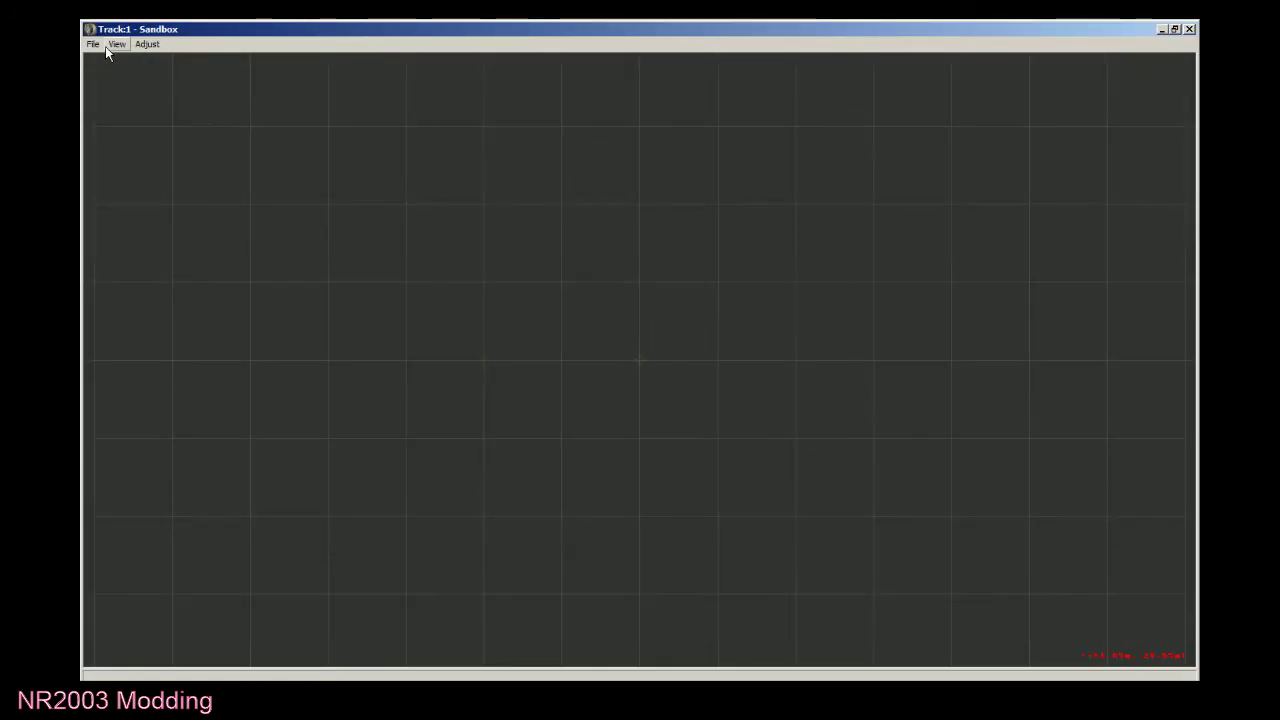
{"action": "left_click", "coordinate": [100, 45]}
{"action": "left_click", "coordinate": [110, 86]}
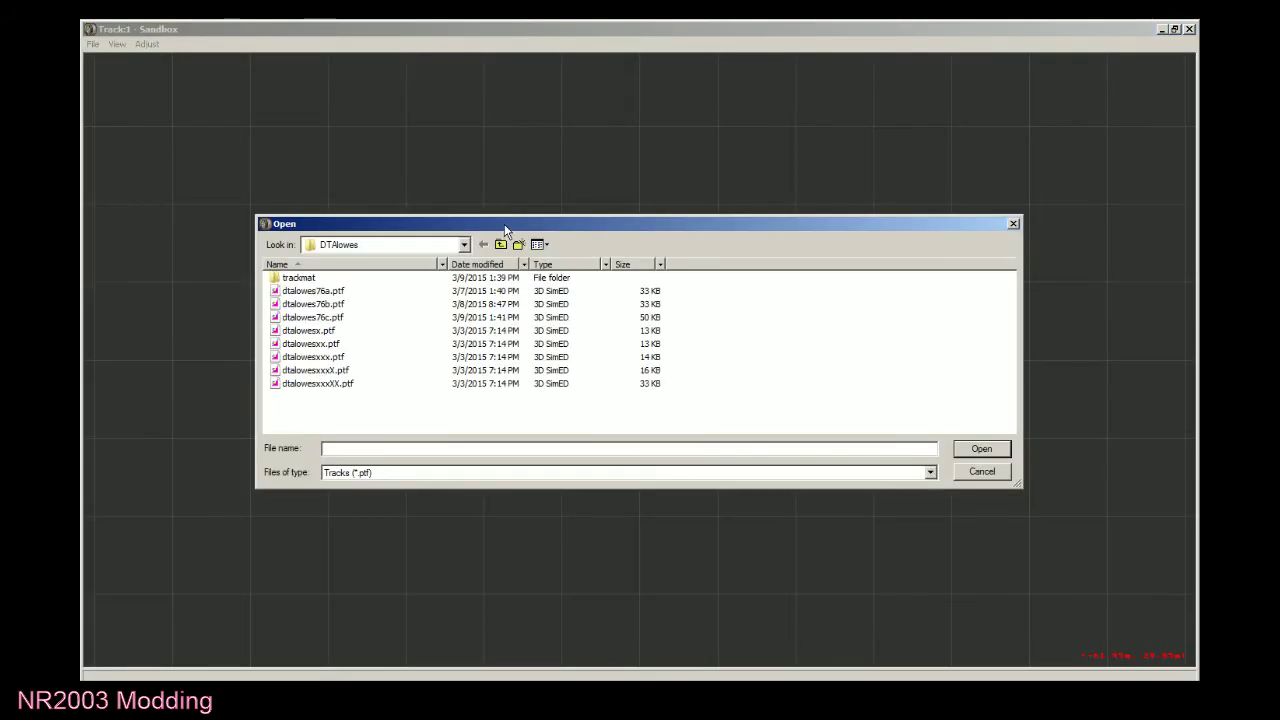
{"action": "left_click", "coordinate": [501, 244]}
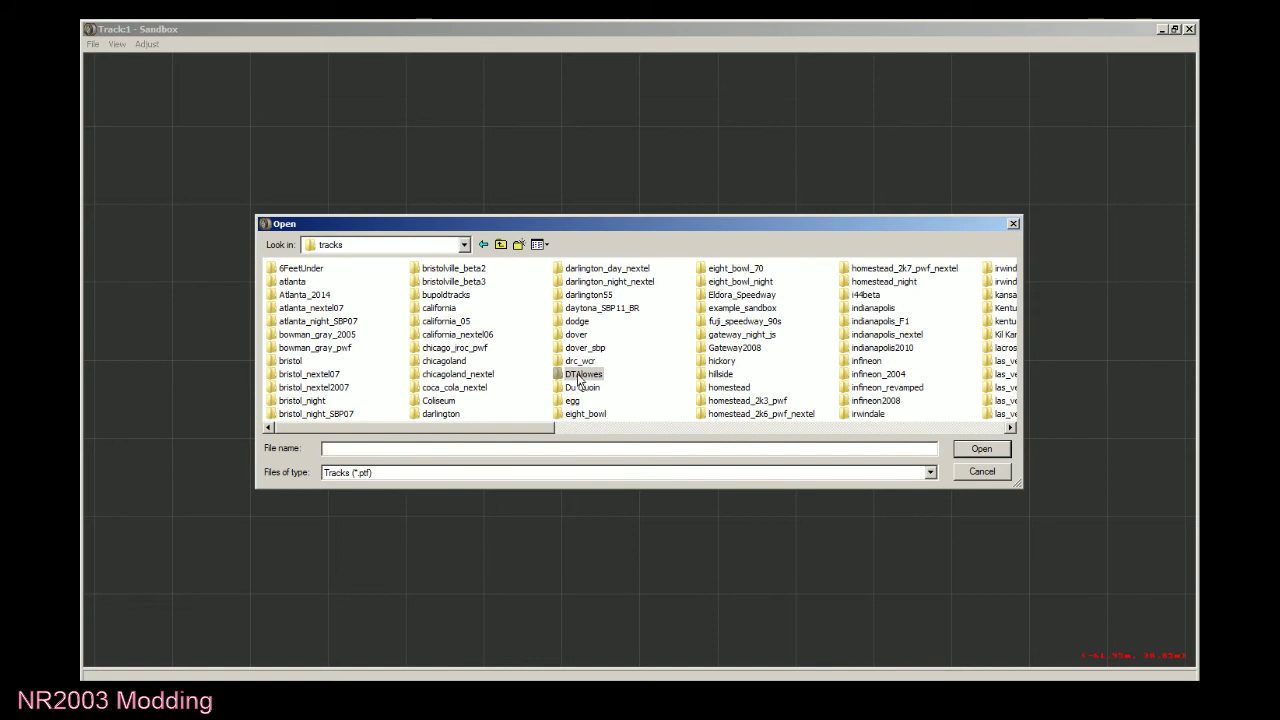
{"action": "double_click", "coordinate": [580, 378]}
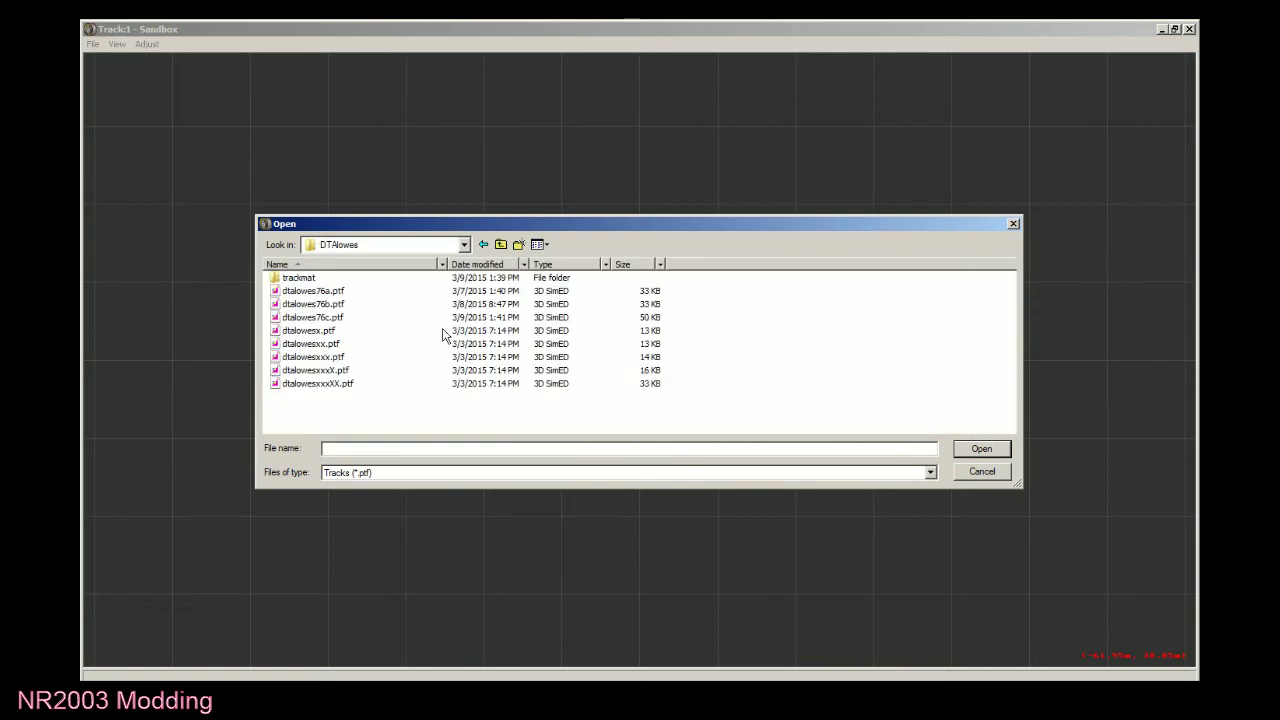
{"action": "double_click", "coordinate": [340, 320]}
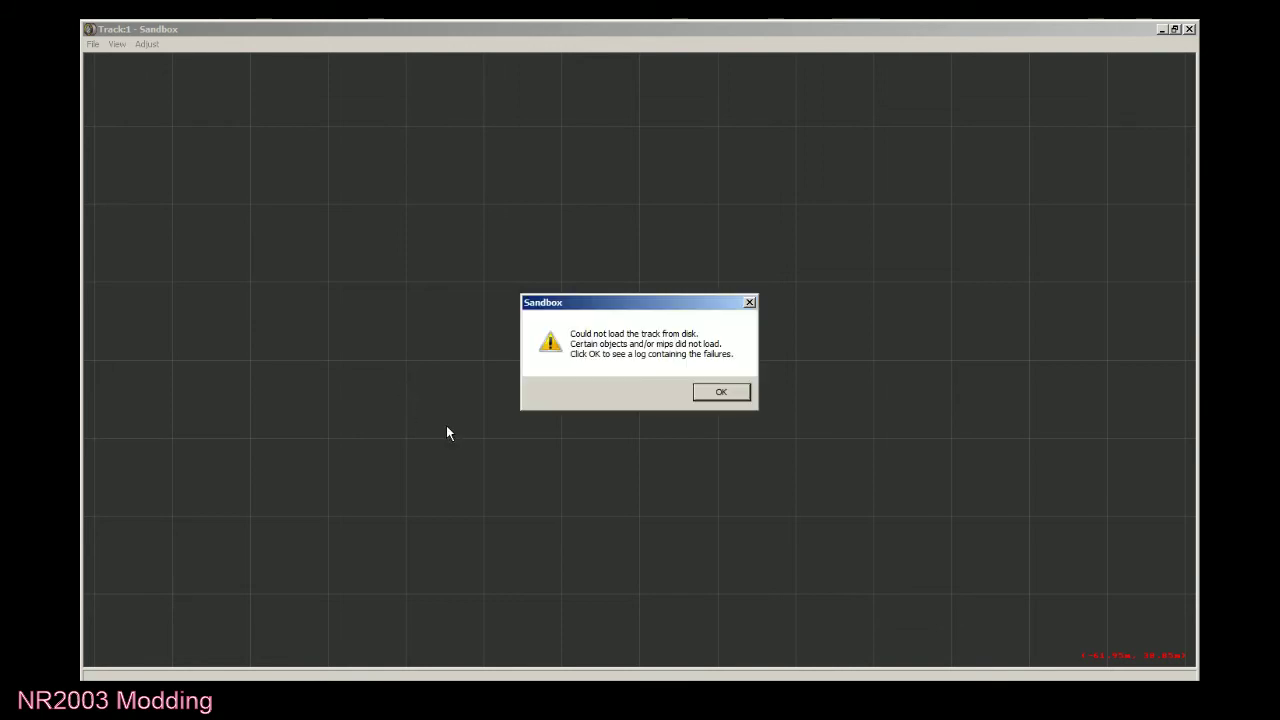
View the log of track load errors, close it and exit Sandbox.
{"action": "left_click", "coordinate": [711, 394]}
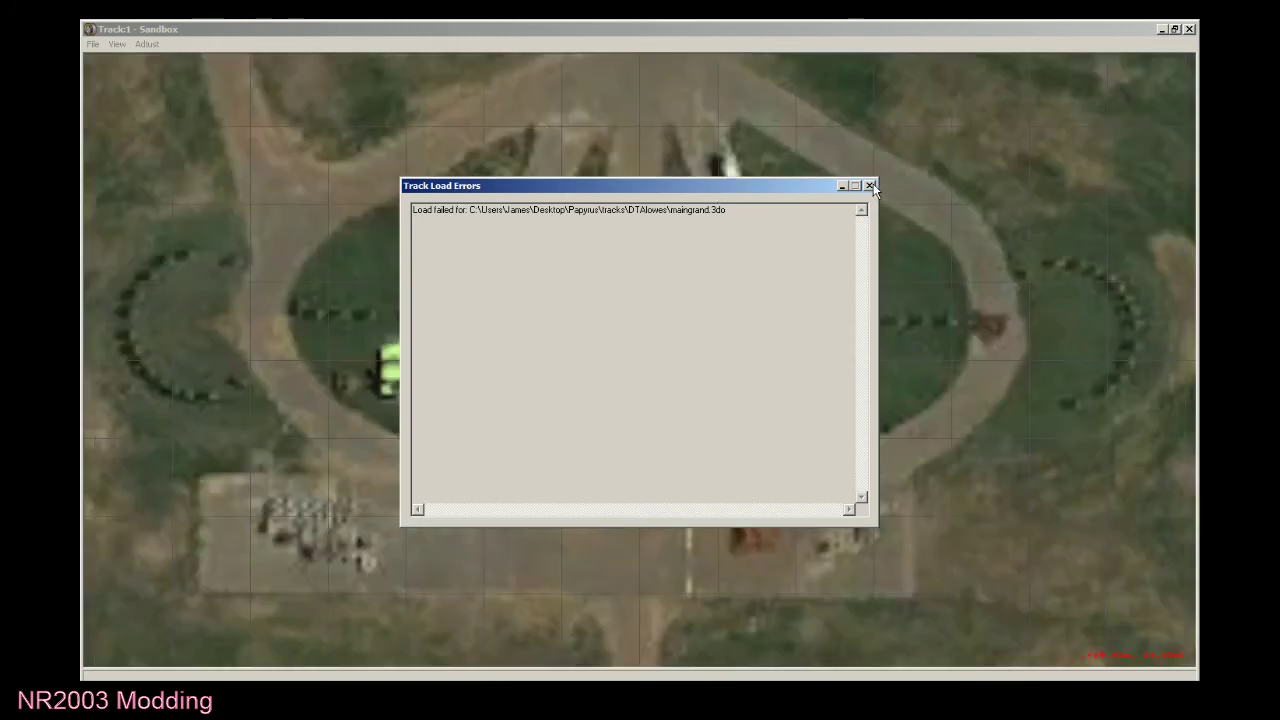
{"action": "left_click", "coordinate": [870, 186]}
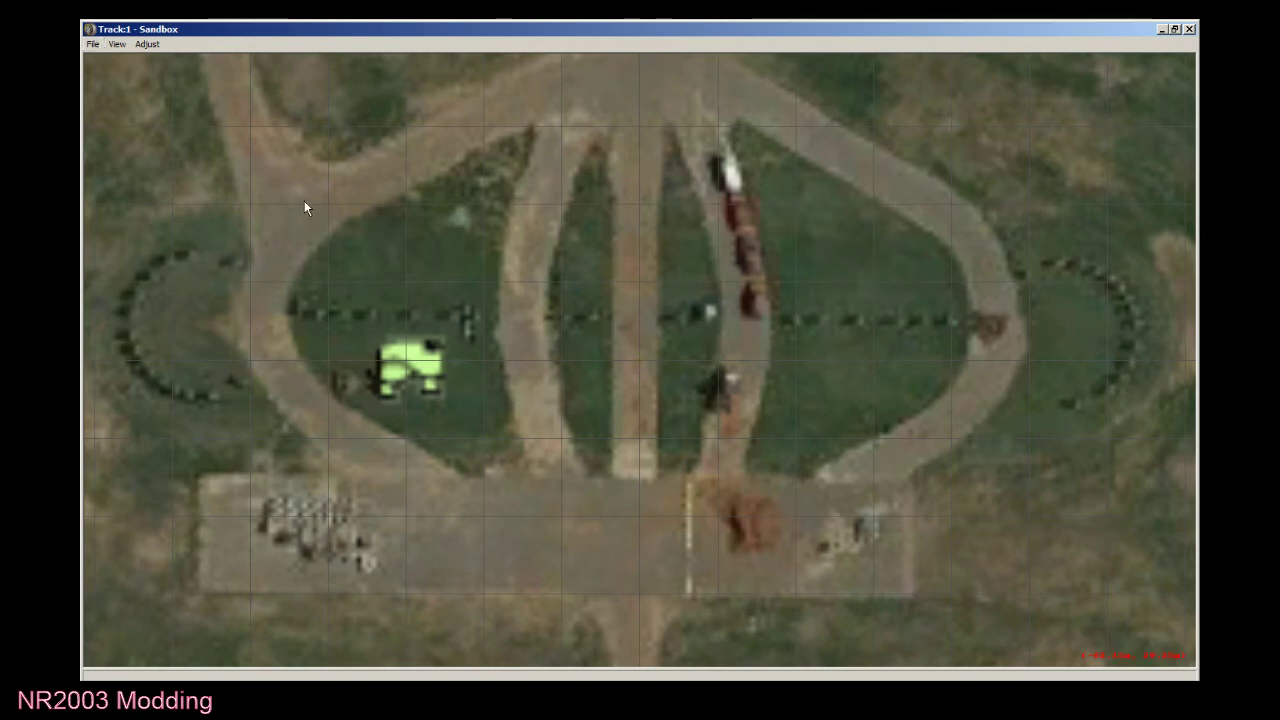
{"action": "left_click", "coordinate": [1189, 29]}
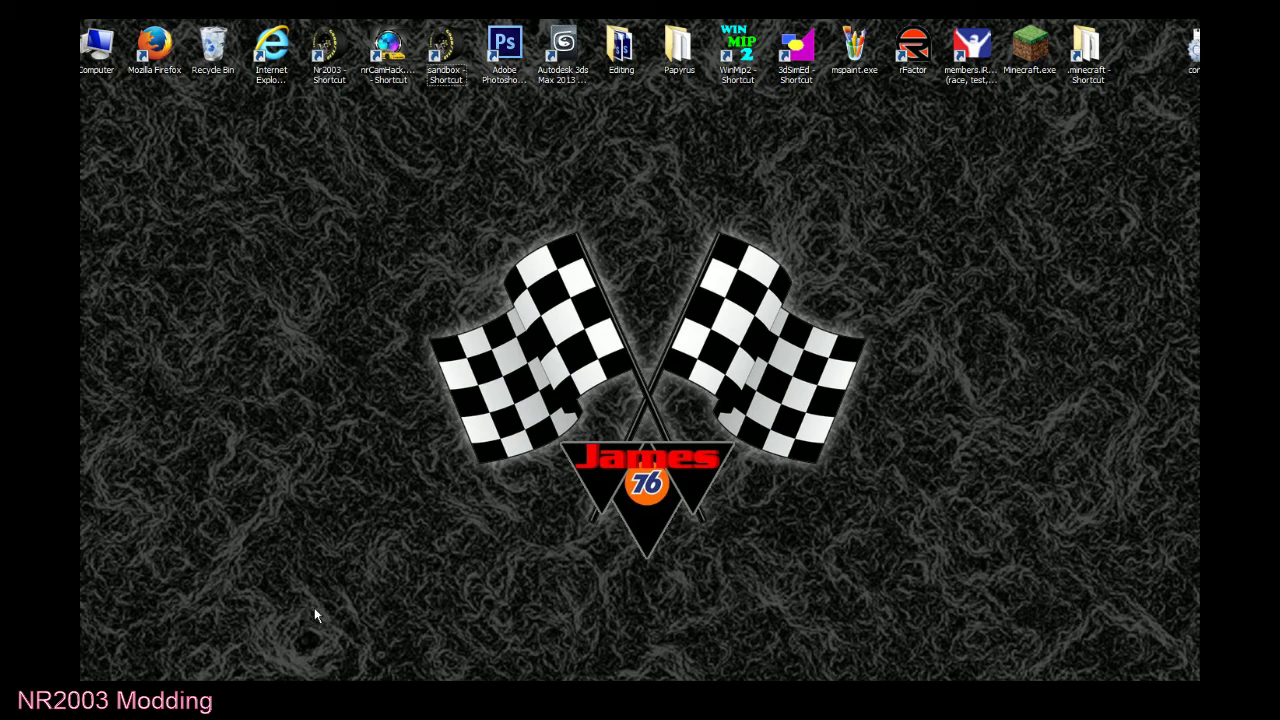
Open dtalowes_maingrand.max in 3ds Max and select the grandstand mesh for modification.
{"action": "double_click", "coordinate": [564, 60]}
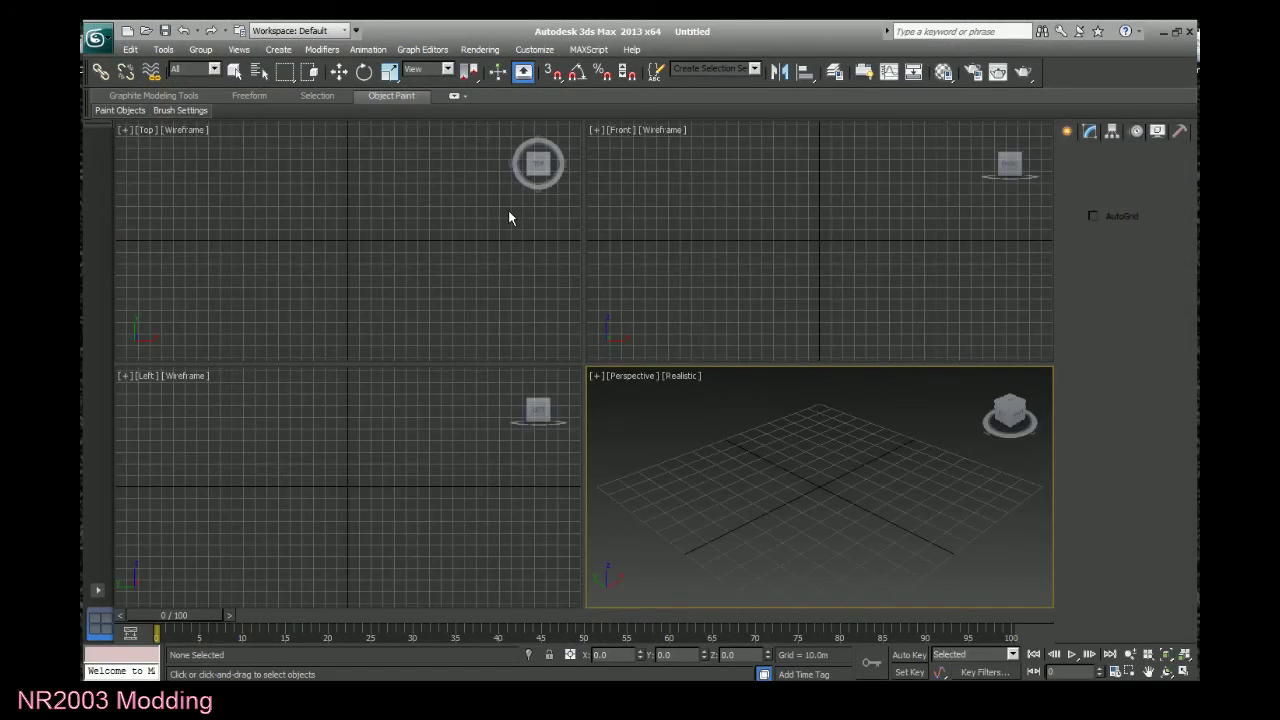
{"action": "left_click", "coordinate": [848, 329]}
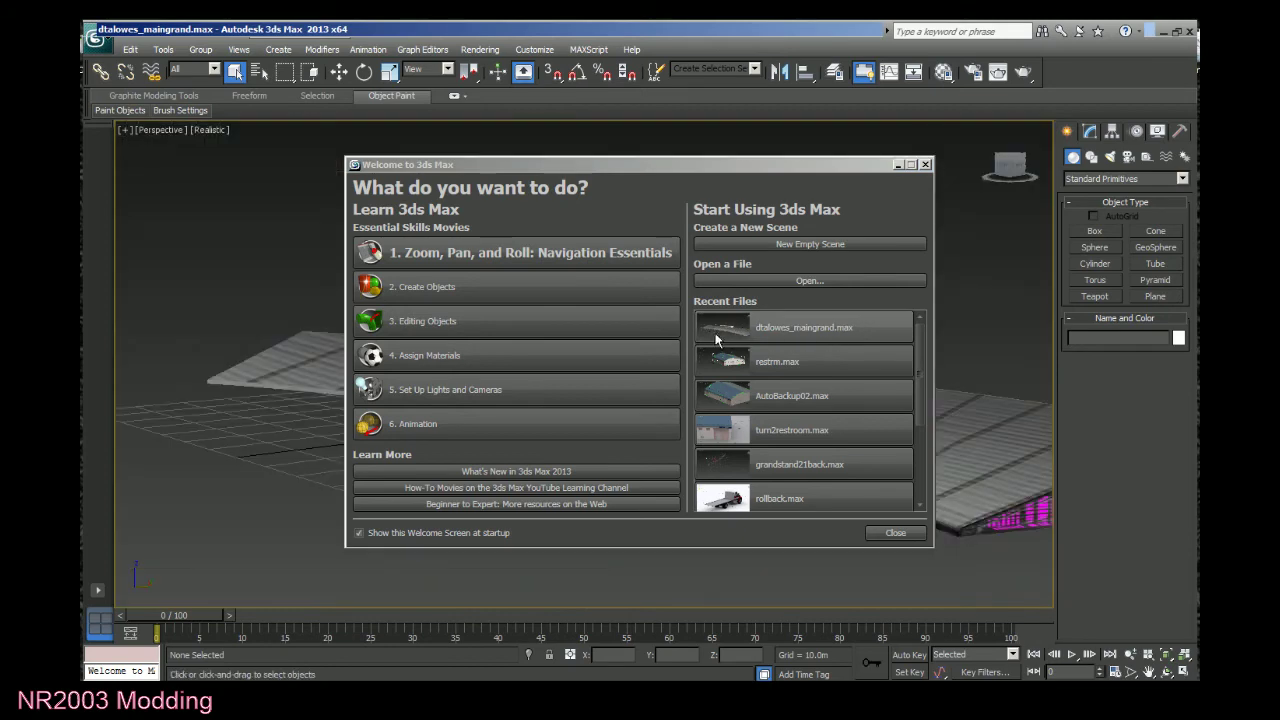
{"action": "scroll", "coordinate": [687, 498], "scroll_direction": "down", "scroll_amount": 5}
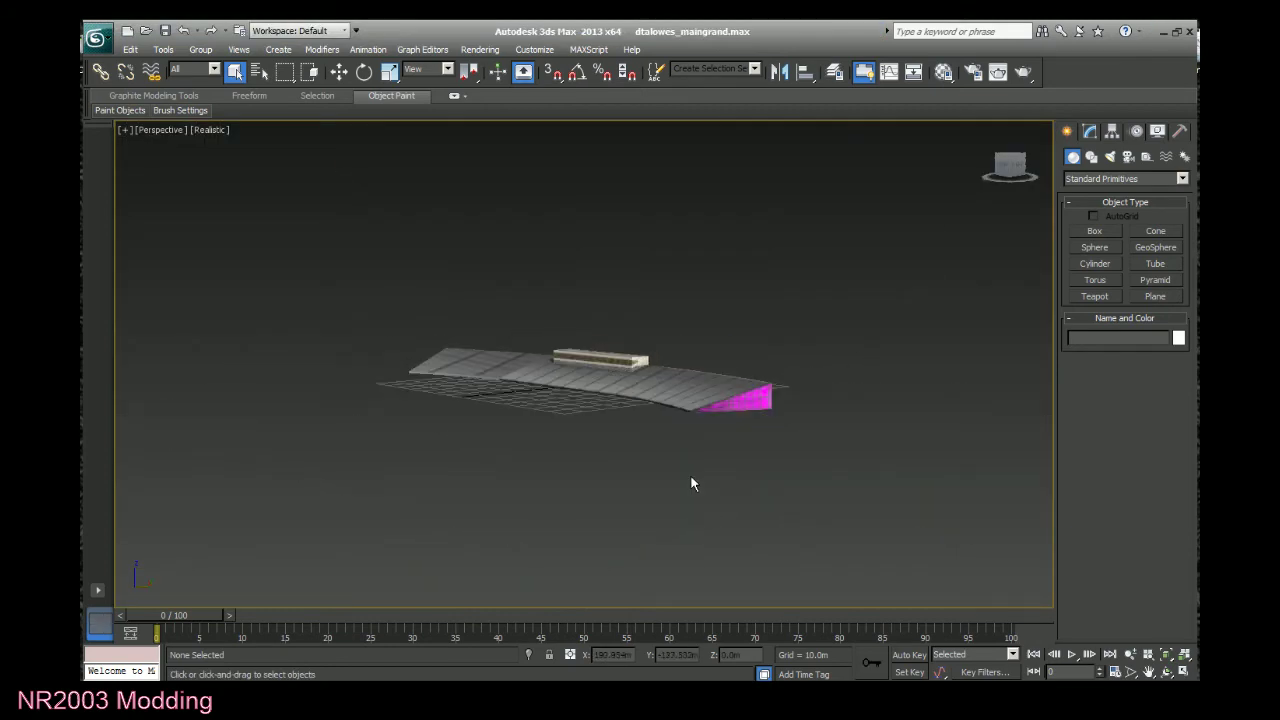
{"action": "left_click", "coordinate": [675, 377]}
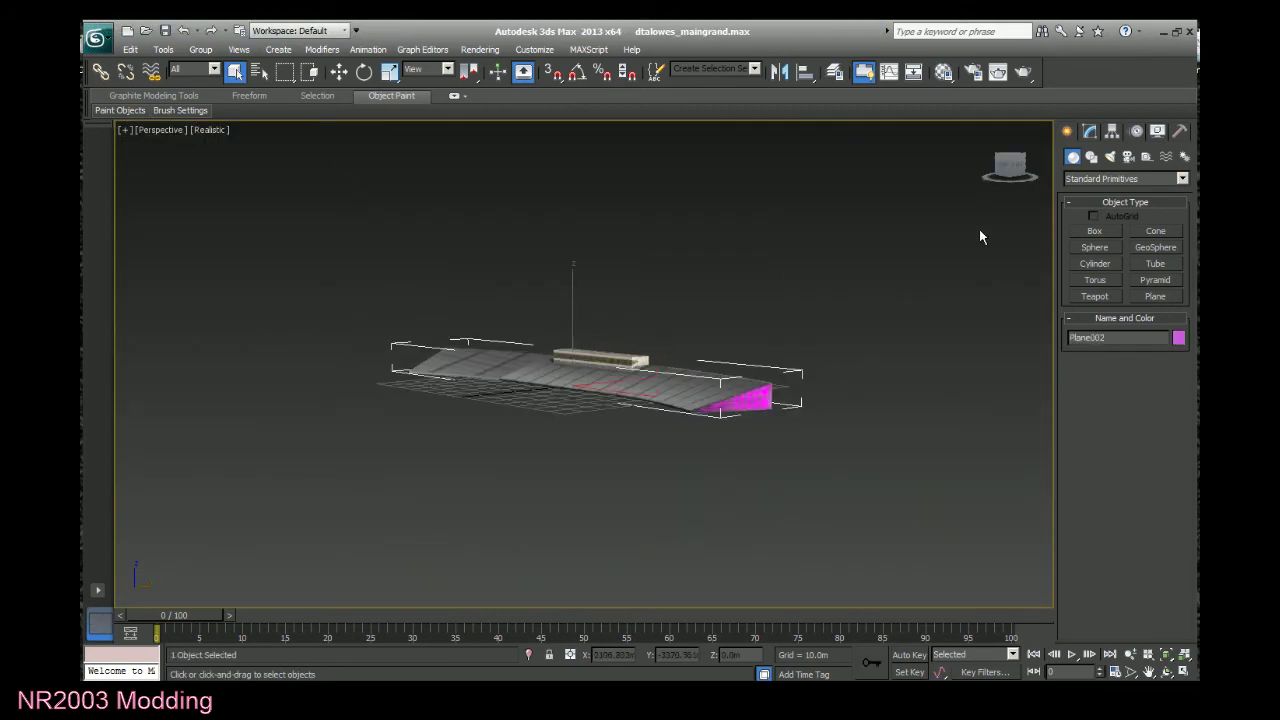
{"action": "left_click", "coordinate": [1089, 131]}
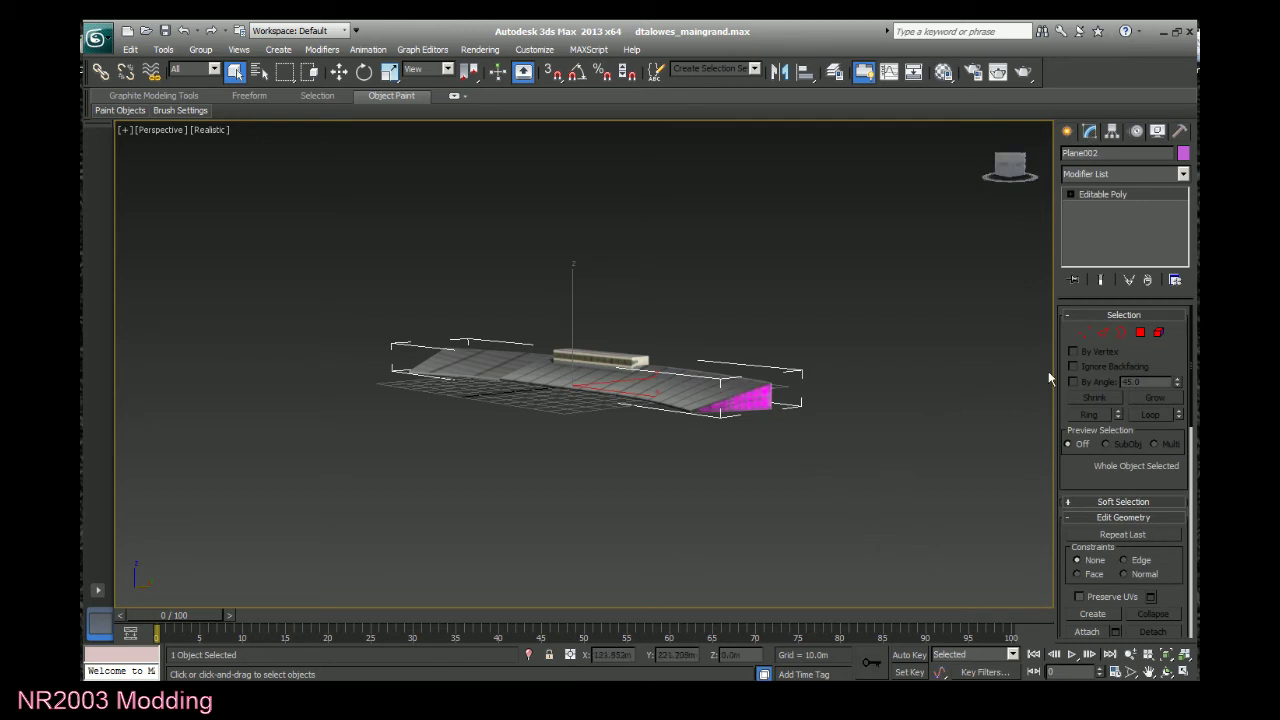
Examine the grandstand and press box from above and from the front, at close and far range.
{"action": "left_click_drag", "start_coordinate": [1006, 168], "coordinate": [996, 212]}
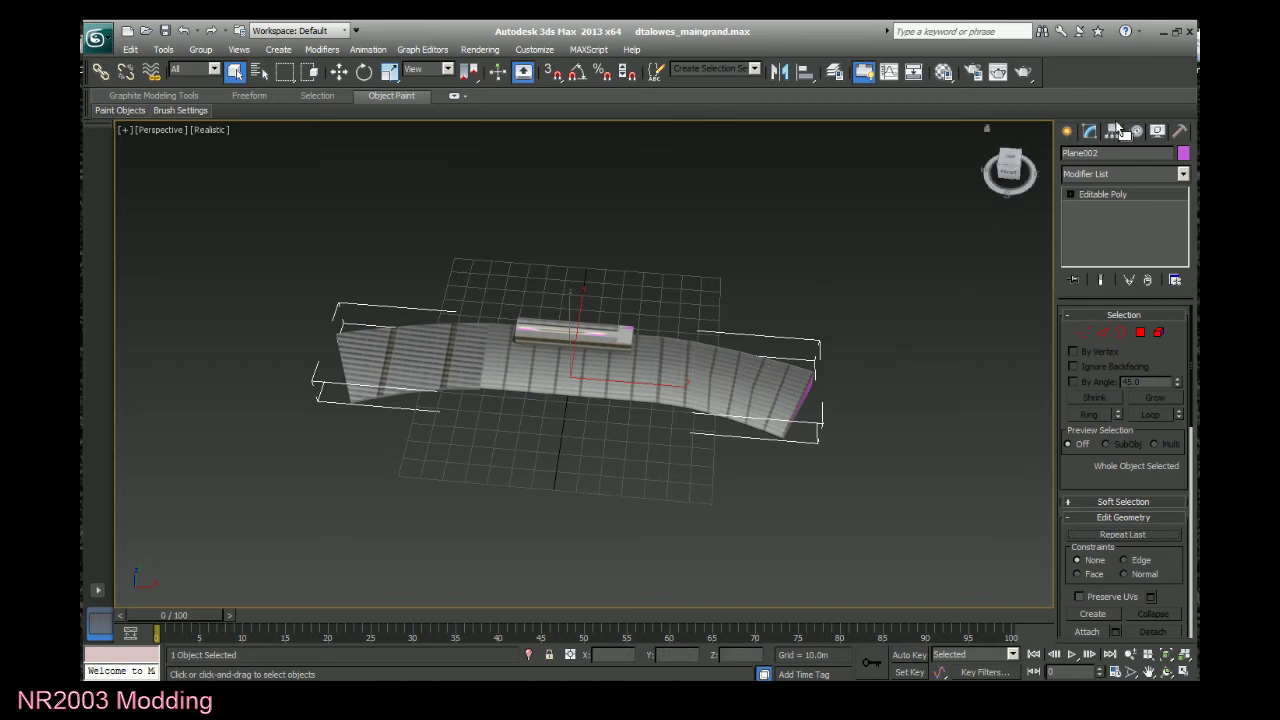
{"action": "left_click_drag", "start_coordinate": [1013, 179], "coordinate": [986, 126]}
{"action": "scroll", "coordinate": [885, 311], "scroll_direction": "up", "scroll_amount": 5}
{"action": "scroll", "coordinate": [885, 311], "scroll_direction": "up", "scroll_amount": 2}
{"action": "scroll", "coordinate": [889, 322], "scroll_direction": "down", "scroll_amount": 2}
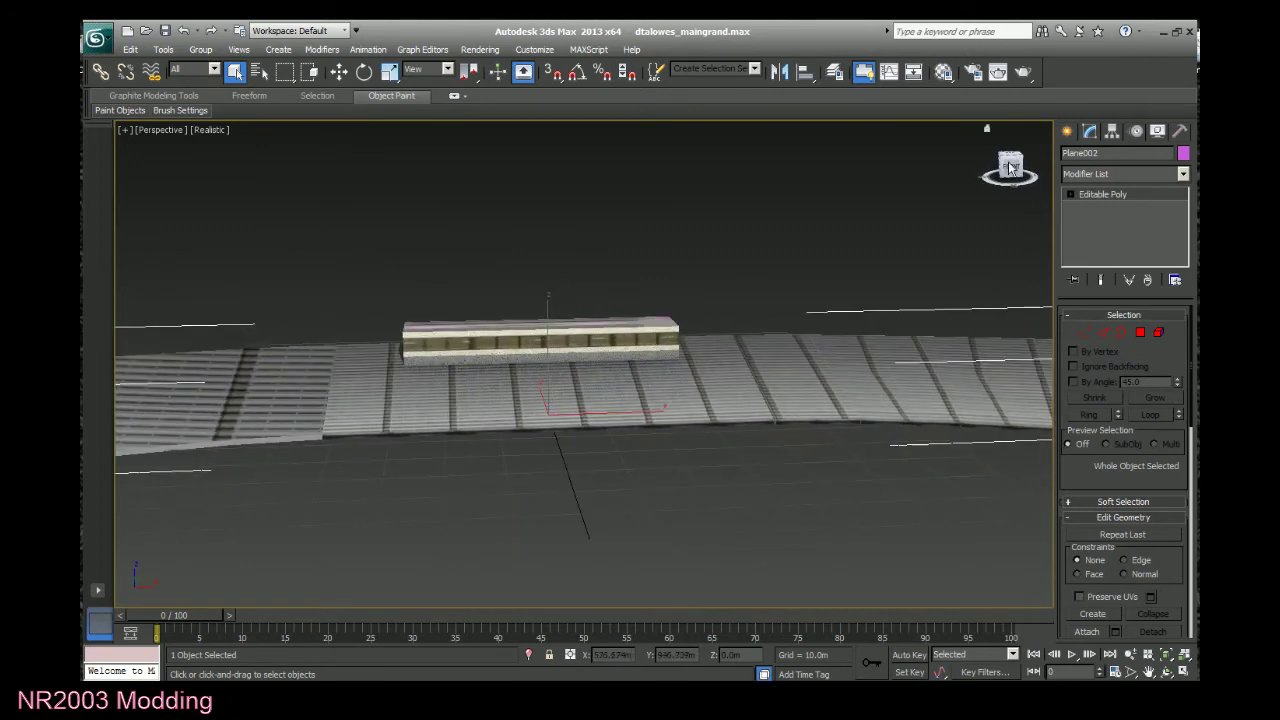
{"action": "scroll", "coordinate": [502, 470], "scroll_direction": "down", "scroll_amount": 3}
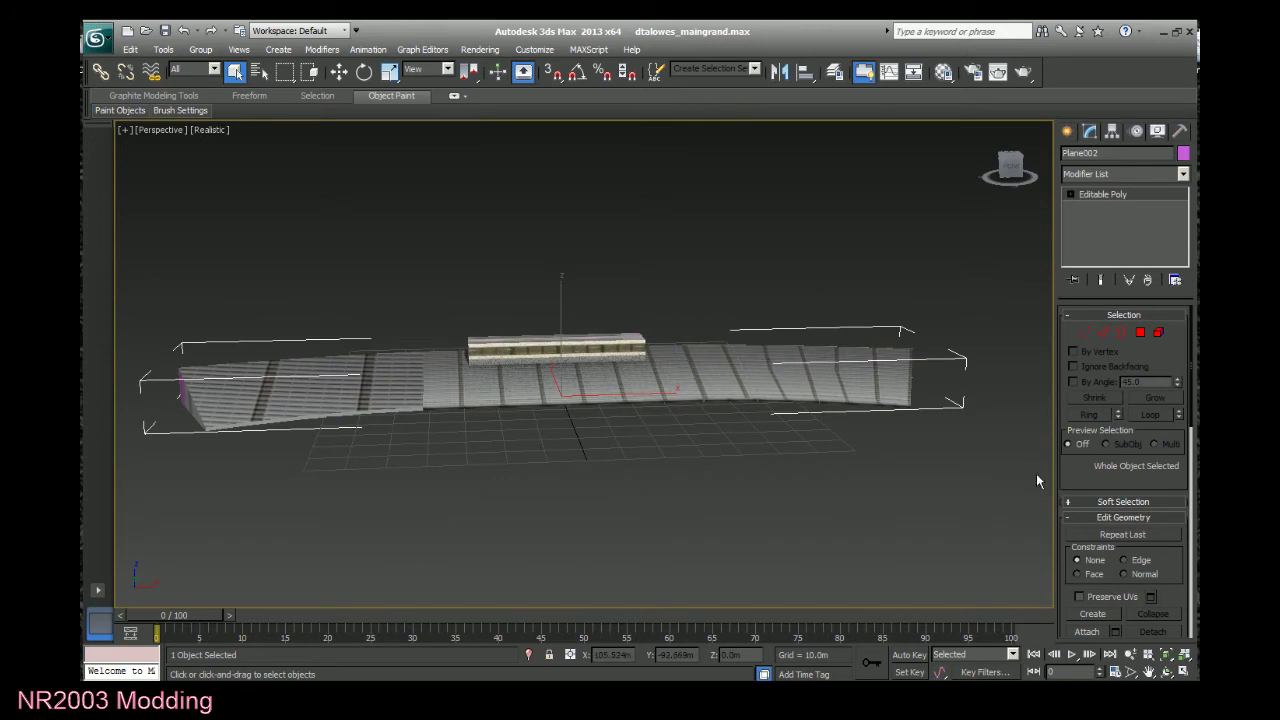
{"action": "left_click", "coordinate": [1110, 175]}
{"action": "left_click", "coordinate": [1124, 176]}
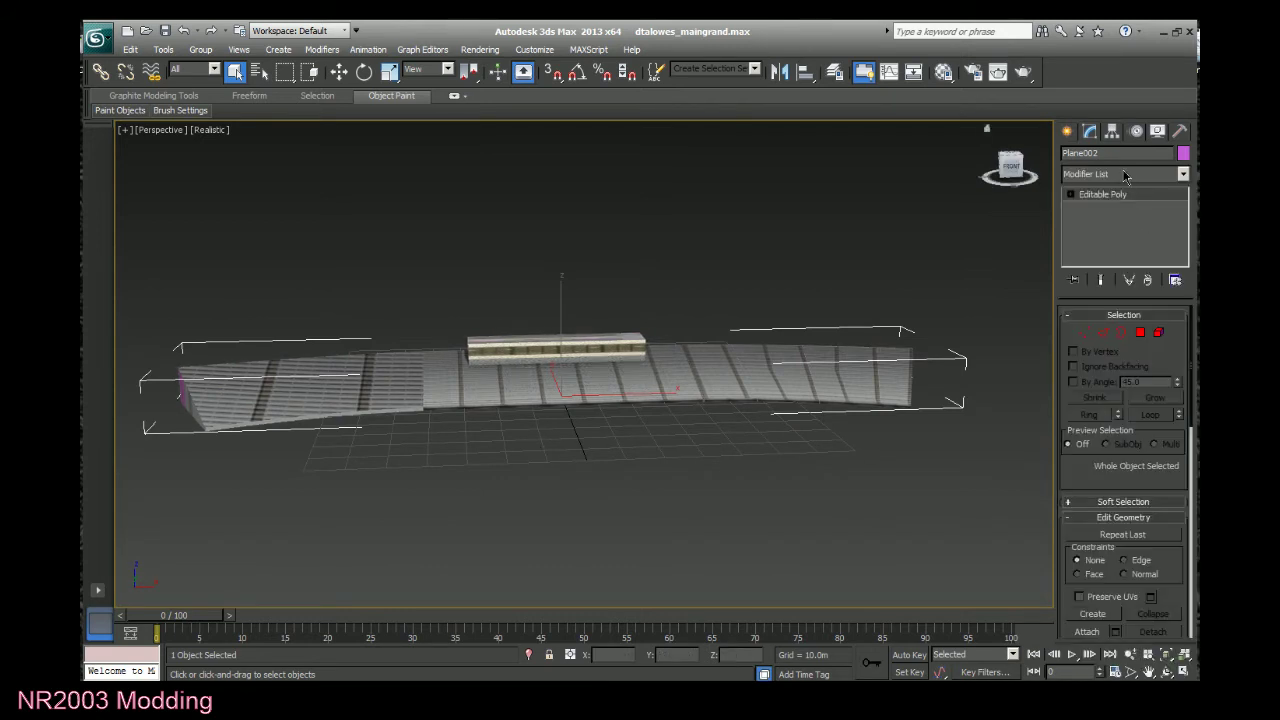
Rename the selected grandstand object as maingrand and save the scene.
{"action": "left_click", "coordinate": [1068, 134]}
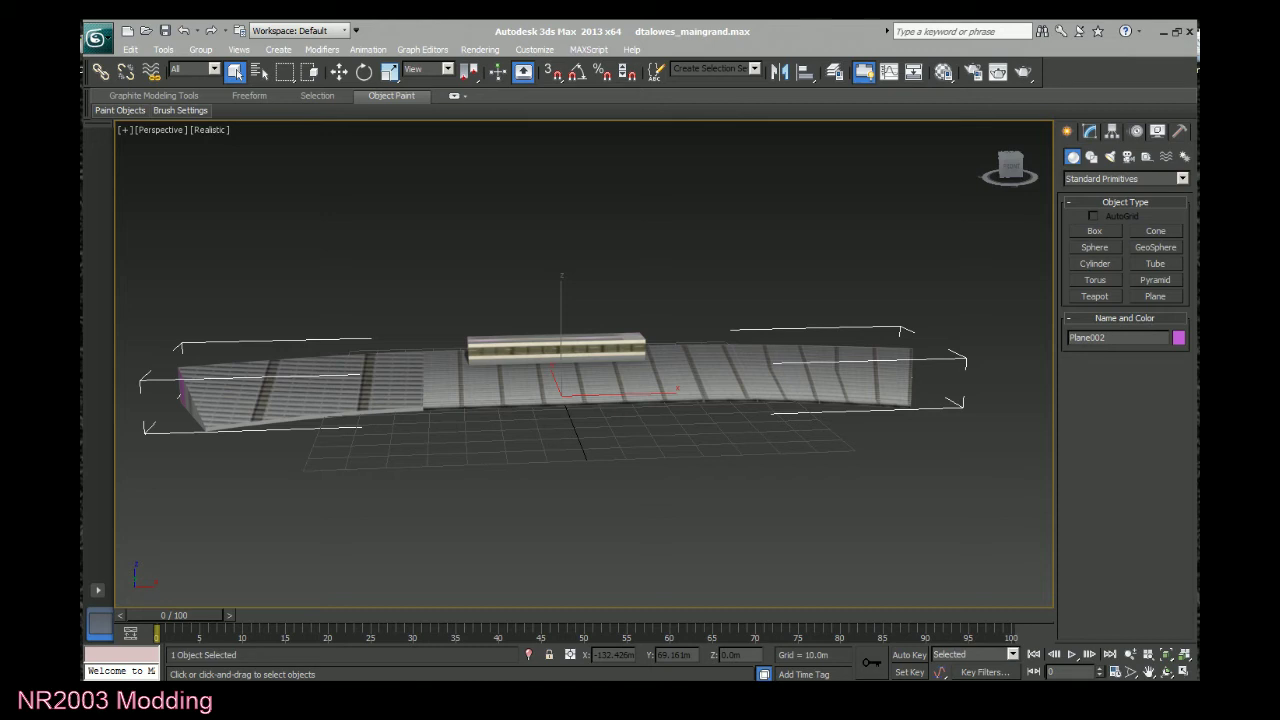
{"action": "double_click", "coordinate": [1146, 337]}
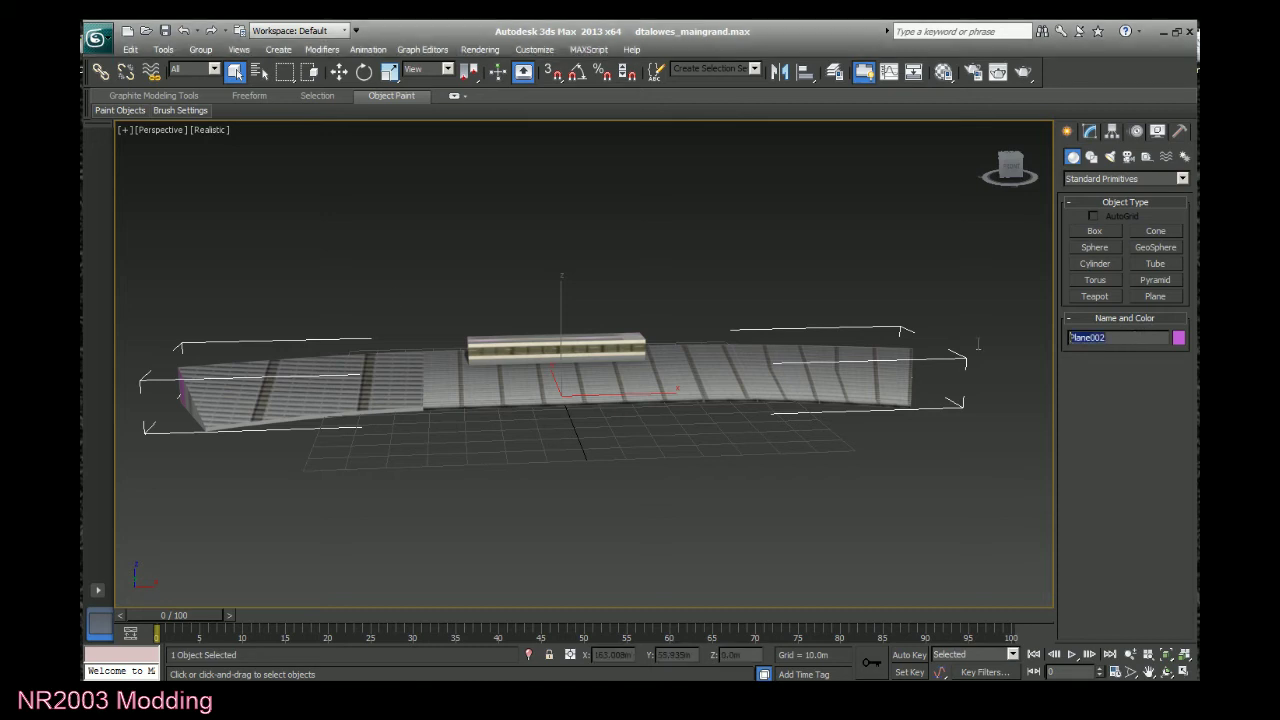
{"action": "type", "text": "maingrand"}
{"action": "left_click", "coordinate": [766, 459]}
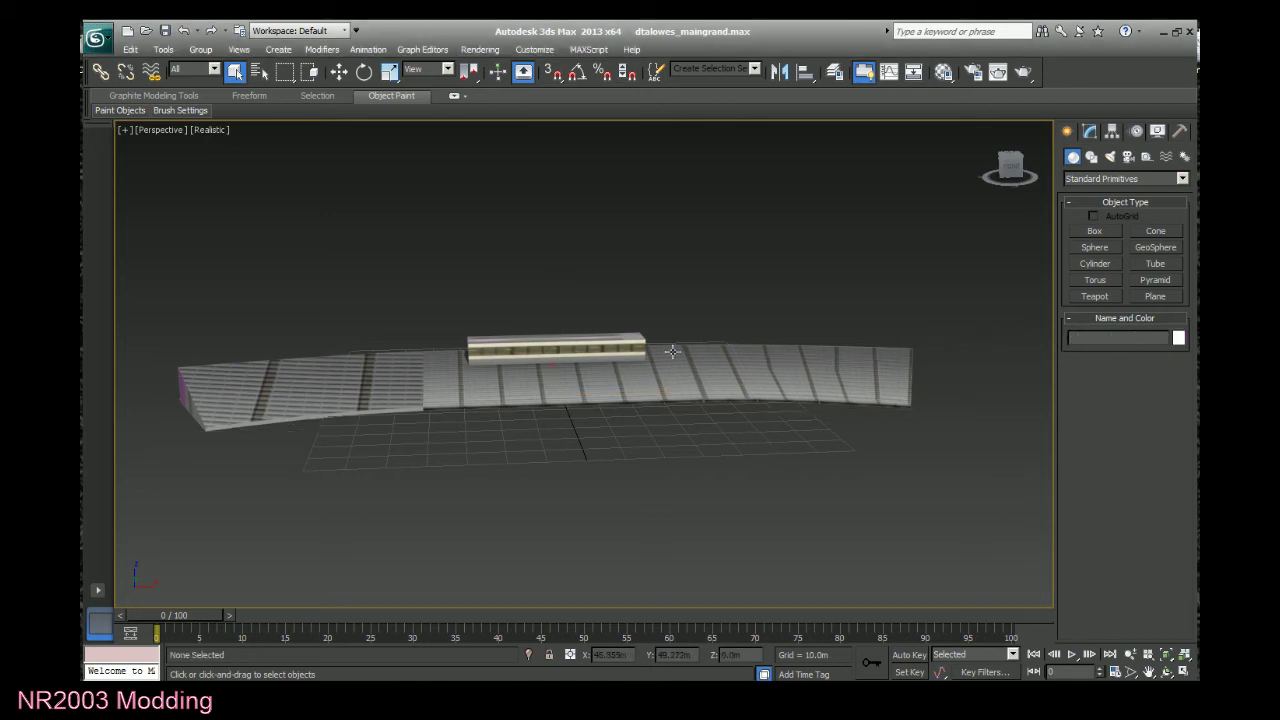
{"action": "left_click", "coordinate": [107, 41]}
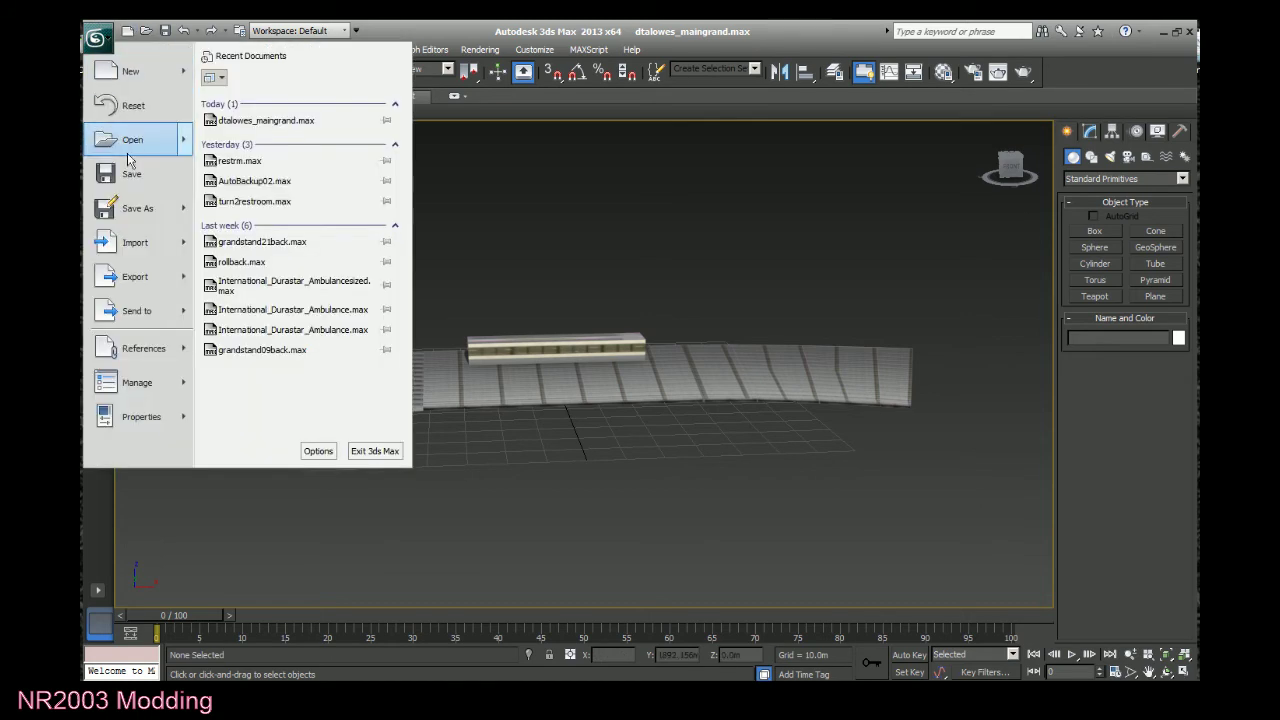
{"action": "left_click", "coordinate": [141, 183]}
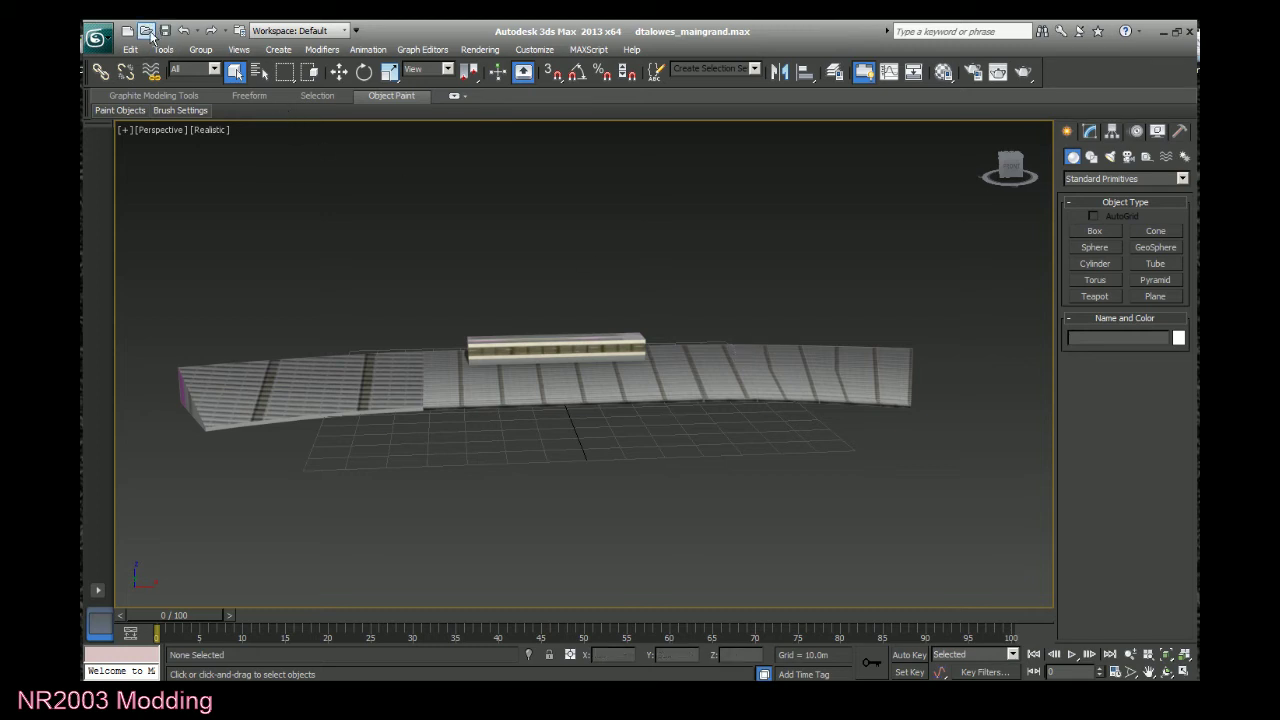
Export the scene in 3D Studio format over maingrand.3DS on the Desktop, preserving MAX's texture coordinates, and close 3ds Max.
{"action": "left_click", "coordinate": [96, 40]}
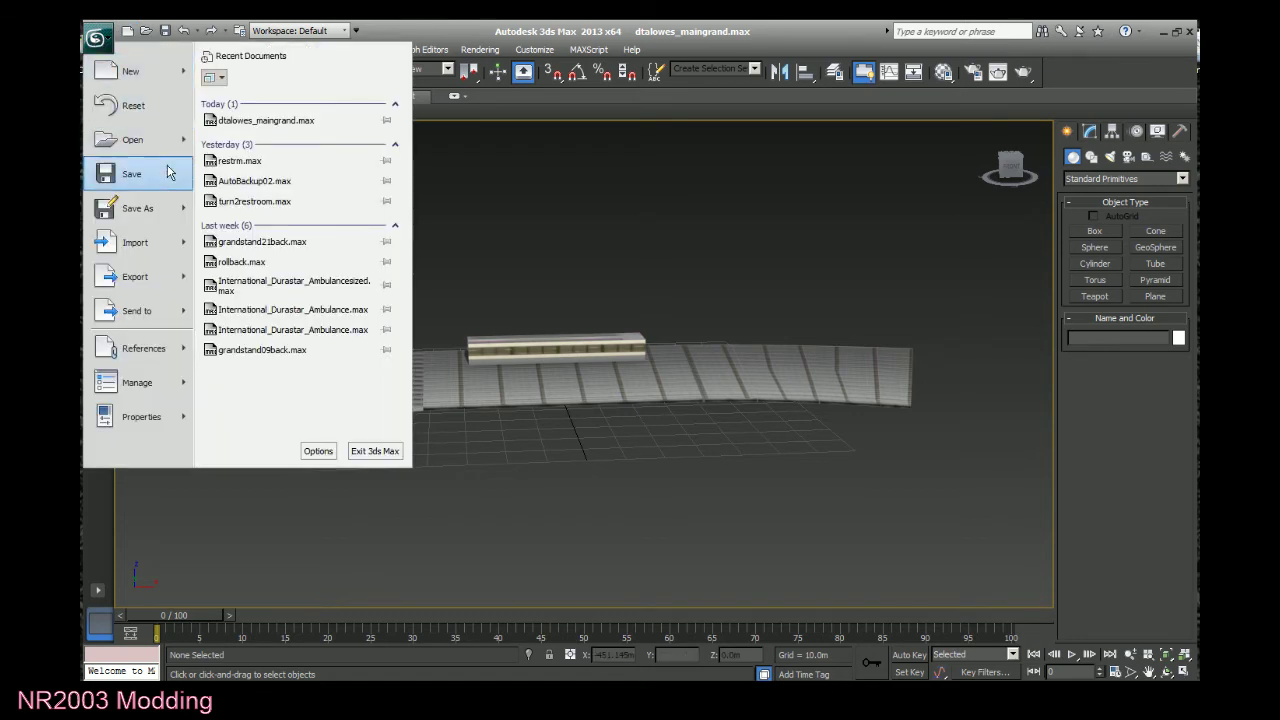
{"action": "left_click", "coordinate": [163, 285]}
{"action": "left_click", "coordinate": [232, 668]}
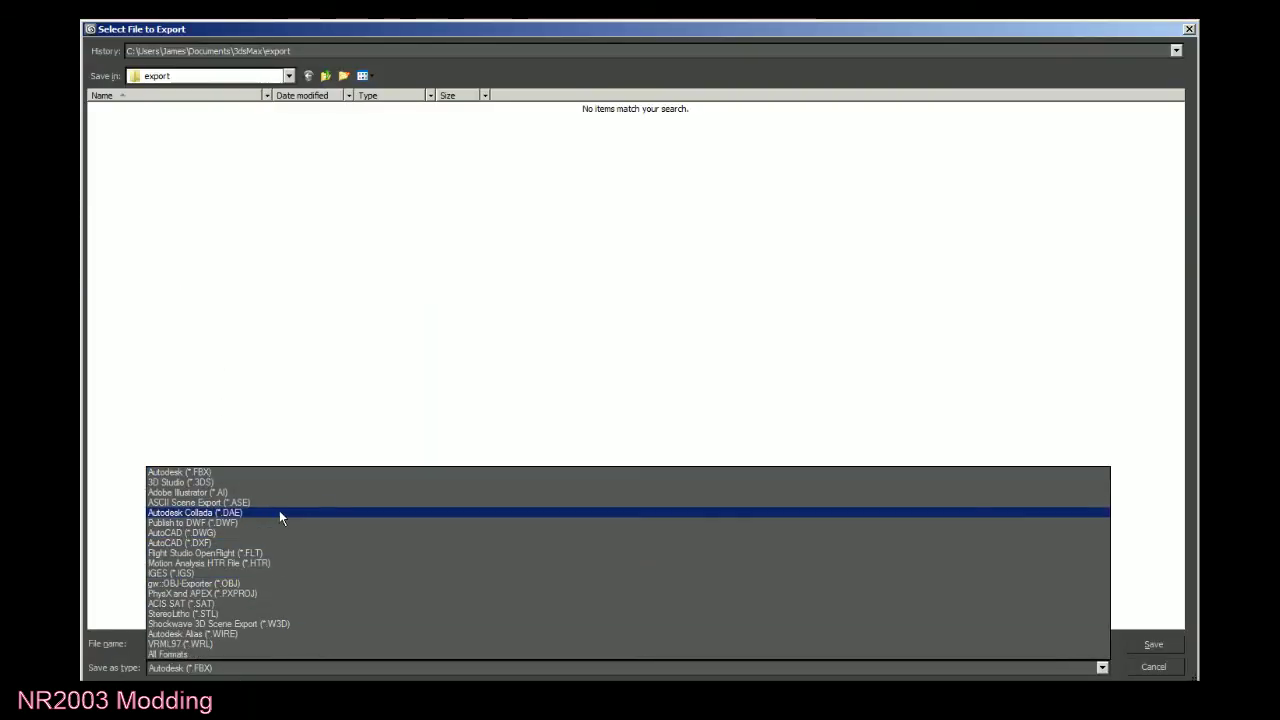
{"action": "left_click", "coordinate": [276, 482]}
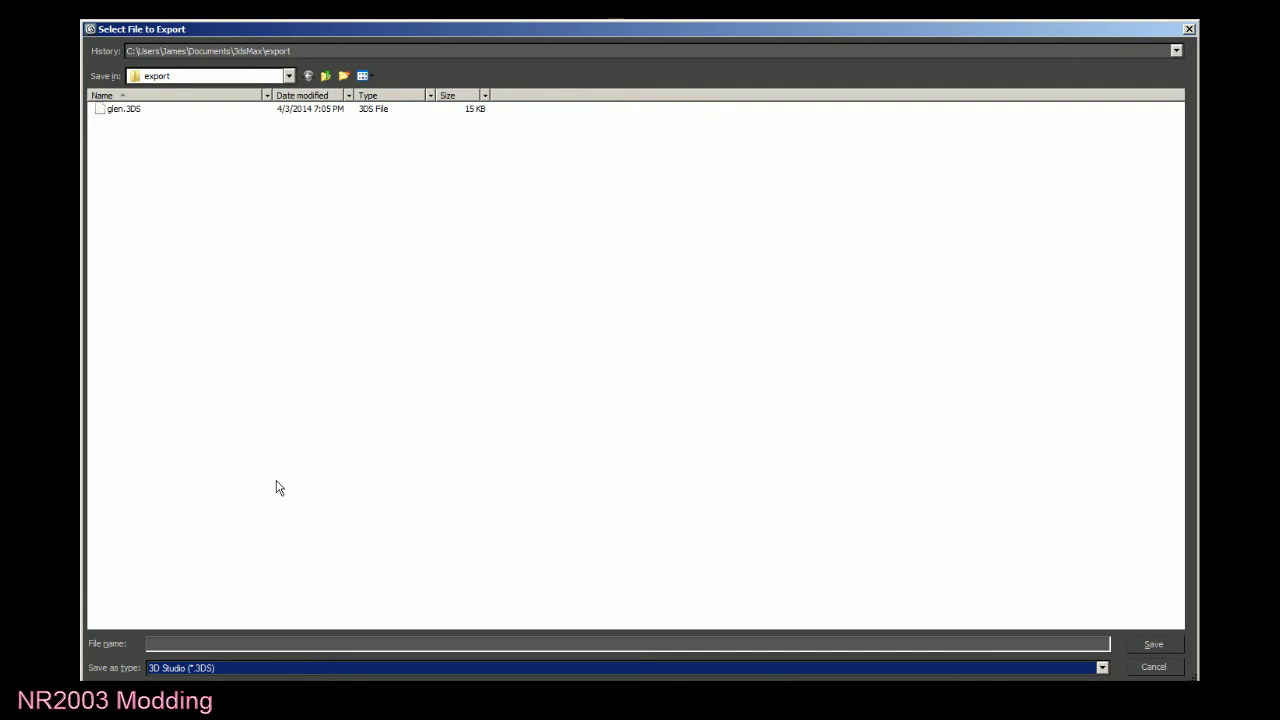
{"action": "left_click", "coordinate": [323, 77]}
{"action": "left_click", "coordinate": [323, 77]}
{"action": "left_click", "coordinate": [323, 77]}
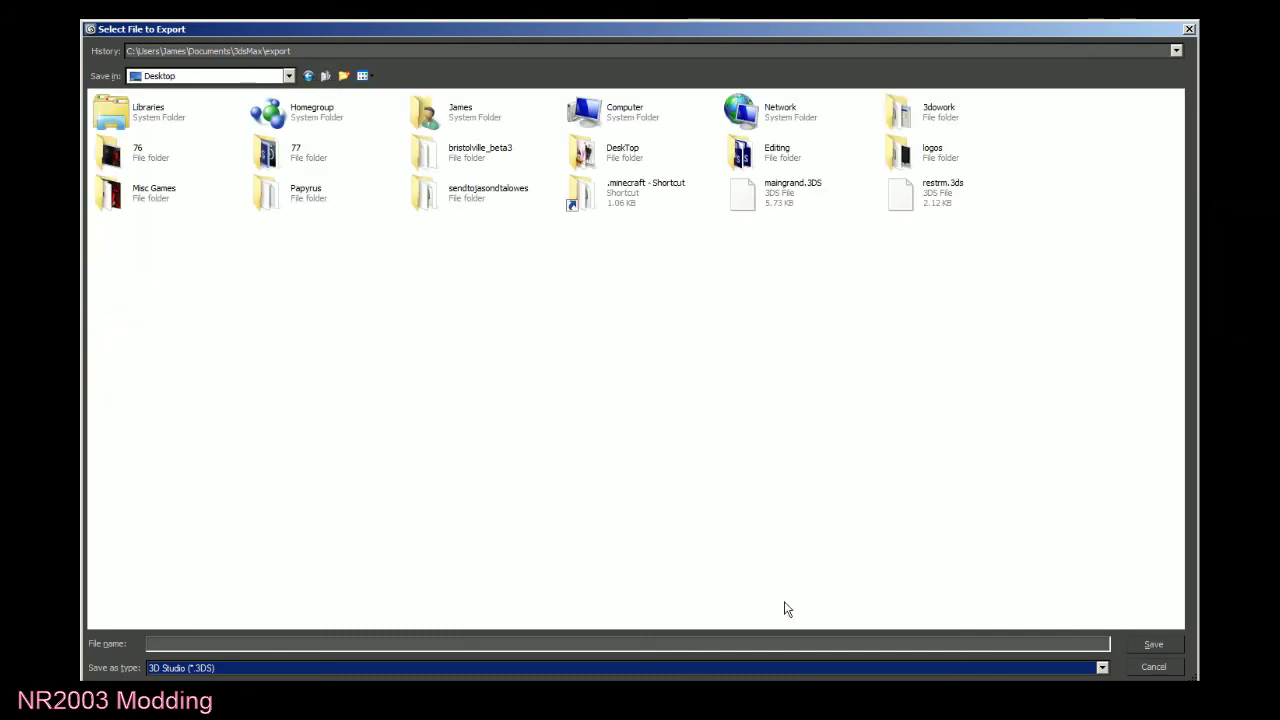
{"action": "left_click", "coordinate": [778, 194]}
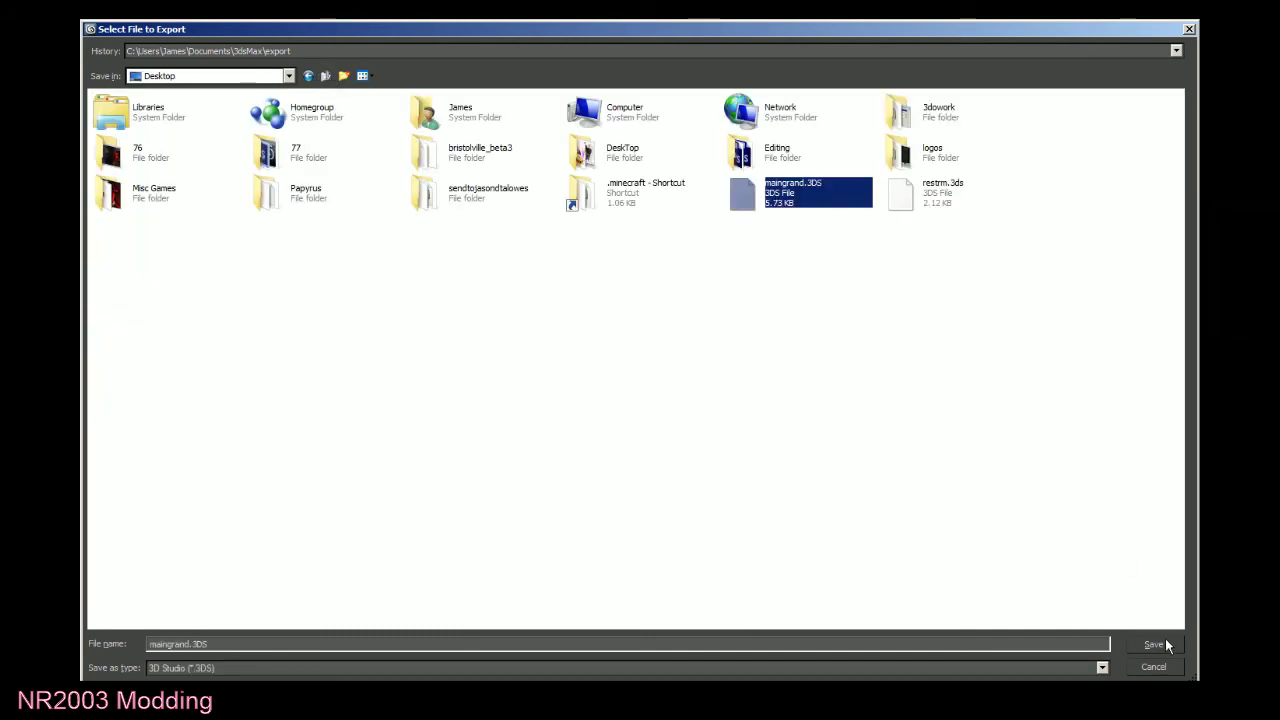
{"action": "left_click", "coordinate": [1155, 644]}
{"action": "left_click", "coordinate": [683, 389]}
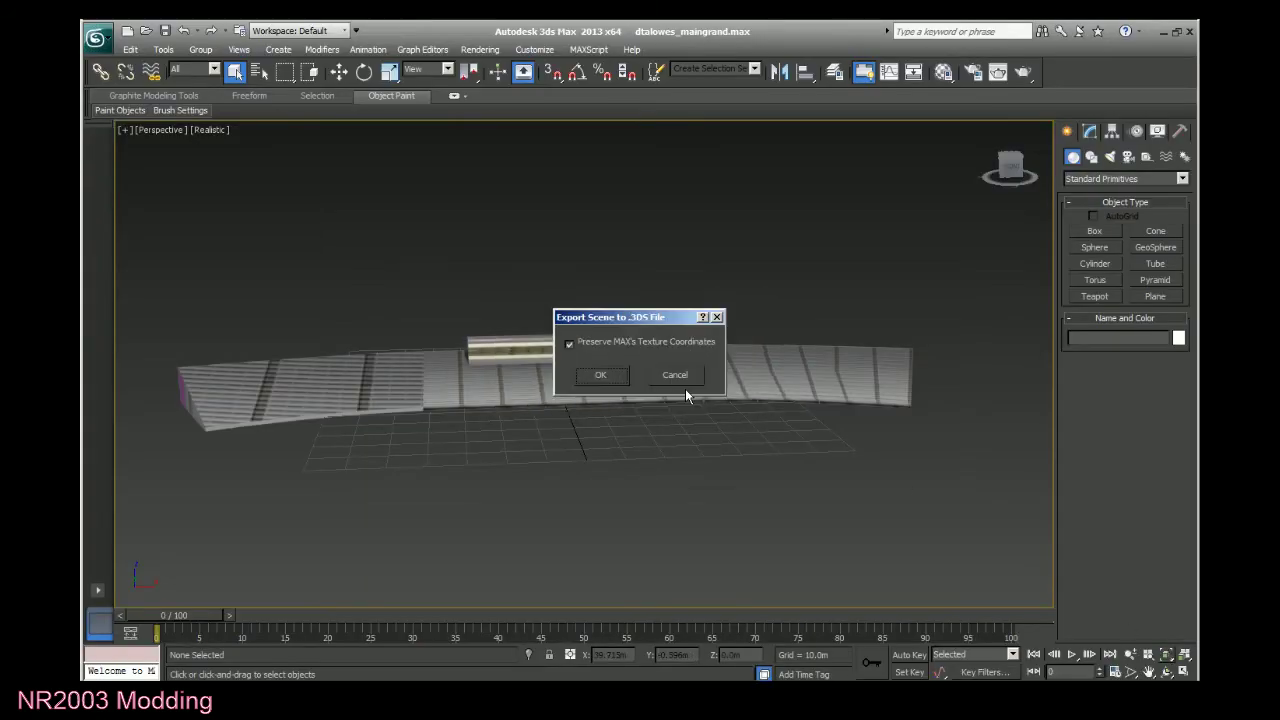
{"action": "left_click", "coordinate": [599, 375]}
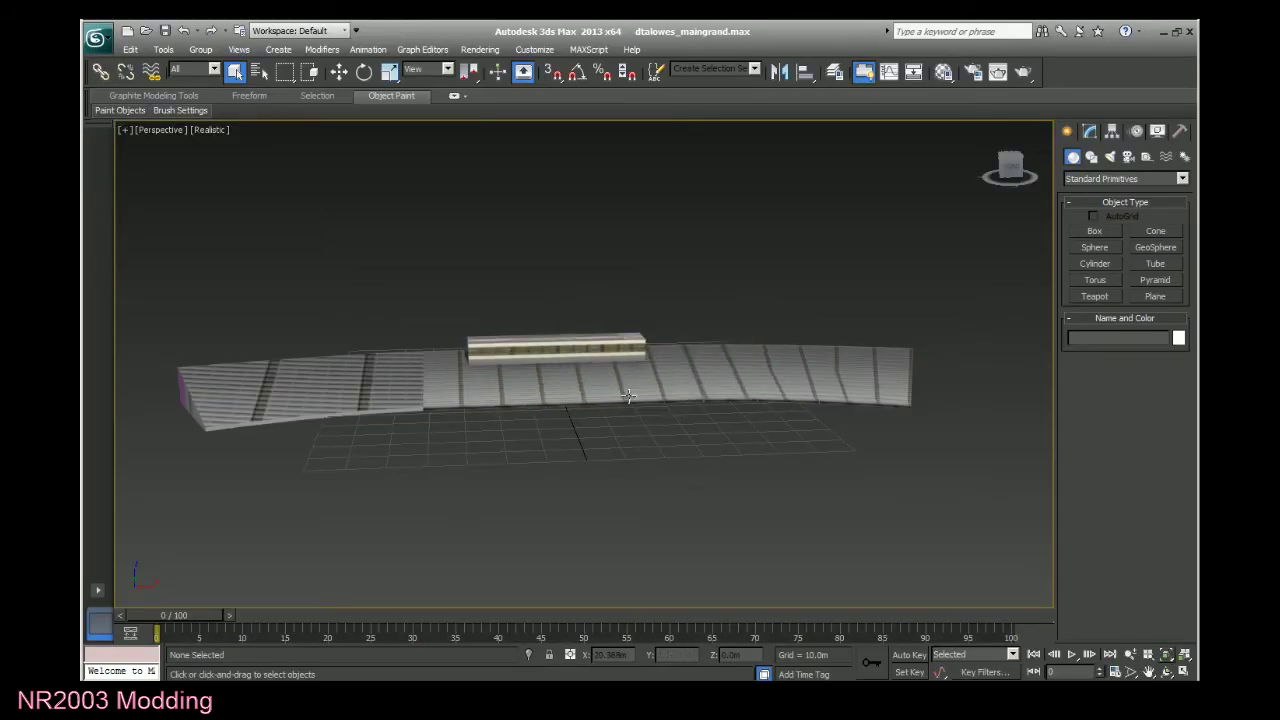
{"action": "left_click", "coordinate": [1189, 31]}
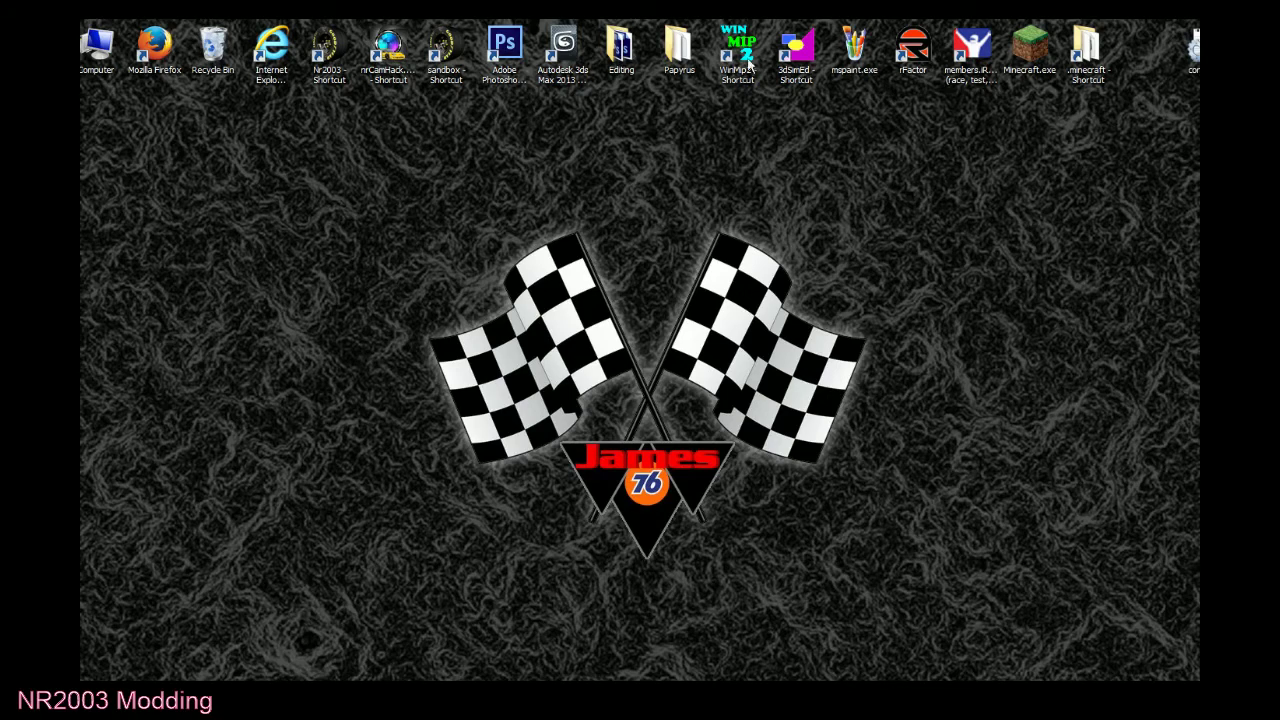
Open the exported maingrand.3DS from the Desktop in 3dSimEd.
{"action": "double_click", "coordinate": [796, 48]}
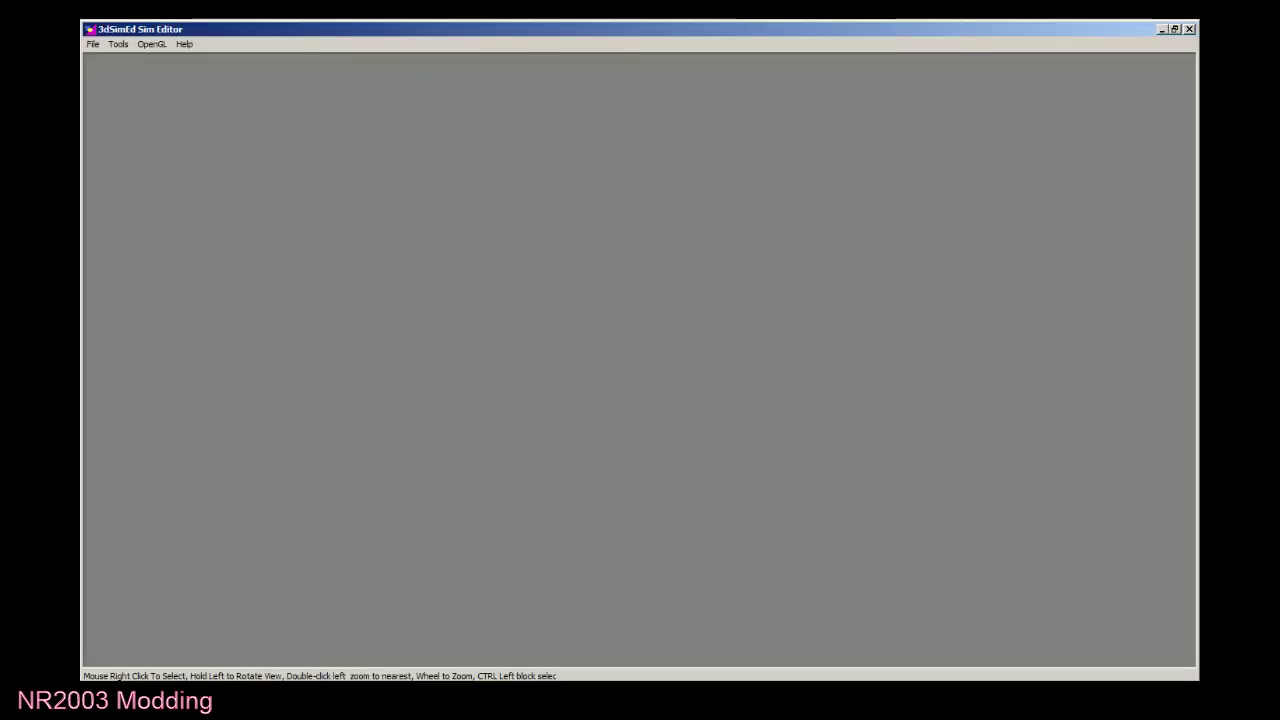
{"action": "left_click", "coordinate": [92, 44]}
{"action": "left_click", "coordinate": [124, 97]}
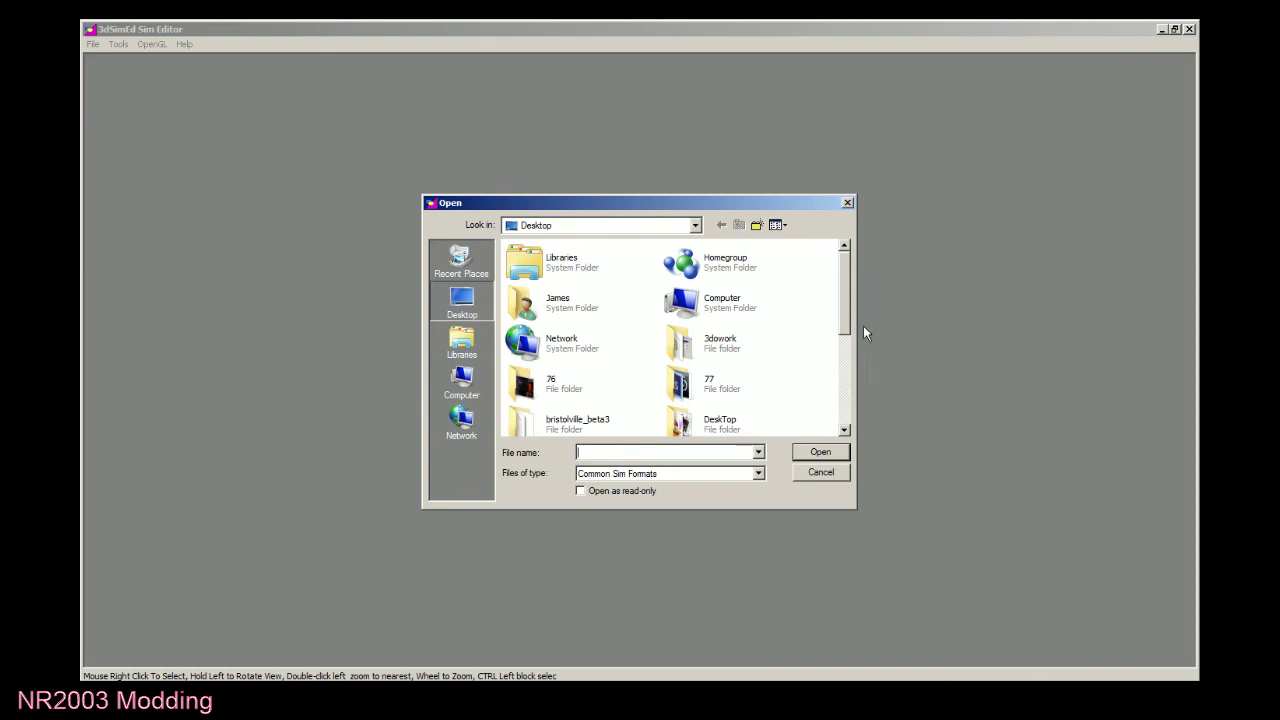
{"action": "left_click_drag", "start_coordinate": [849, 305], "coordinate": [850, 420]}
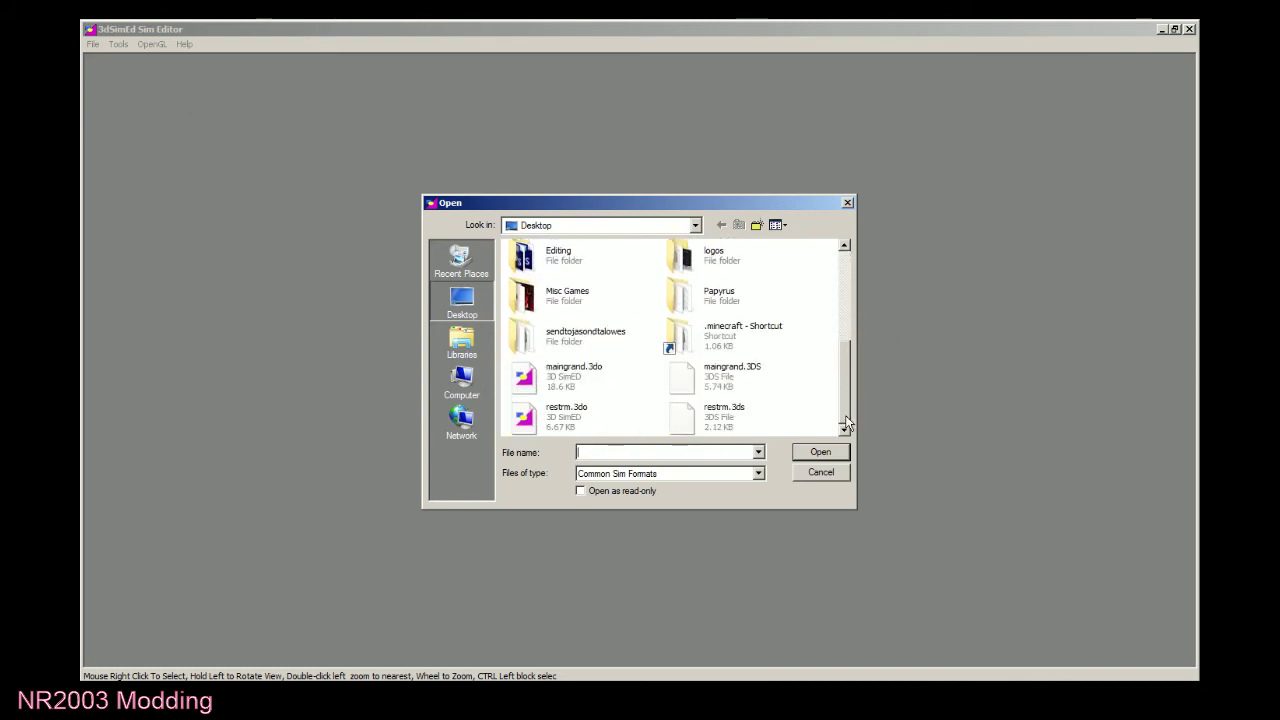
{"action": "left_click", "coordinate": [722, 376]}
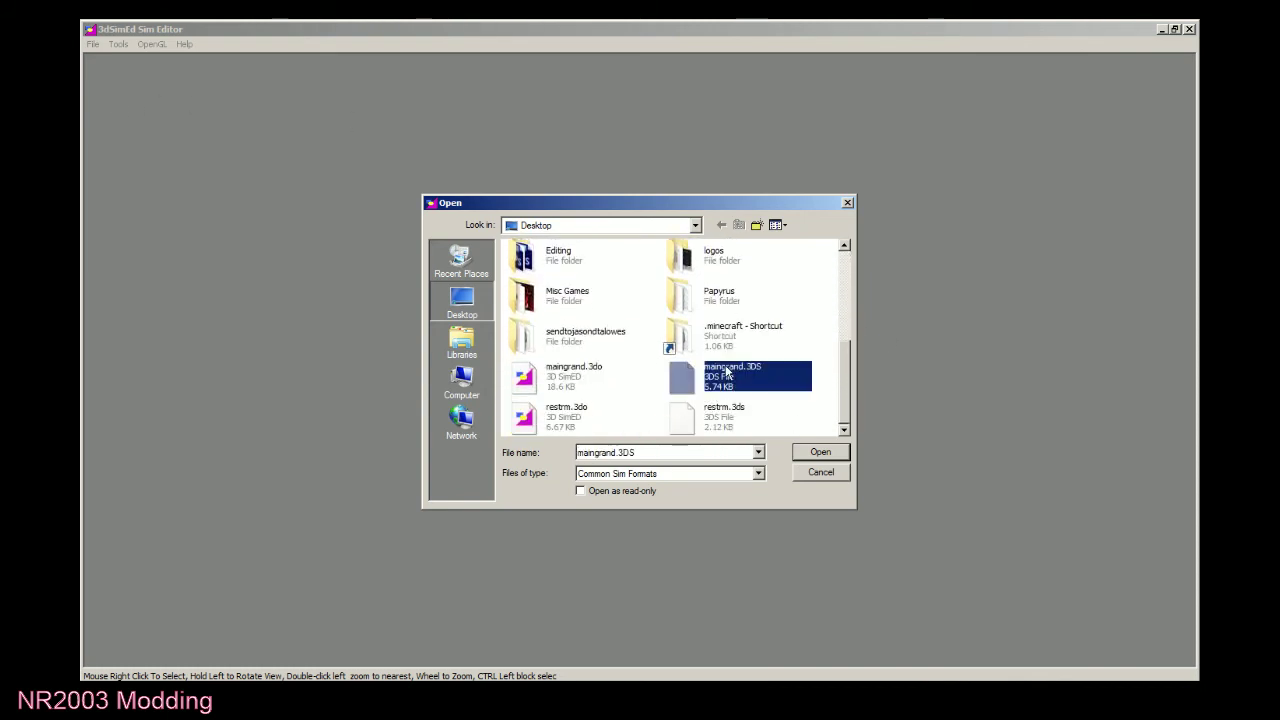
{"action": "left_click", "coordinate": [812, 452]}
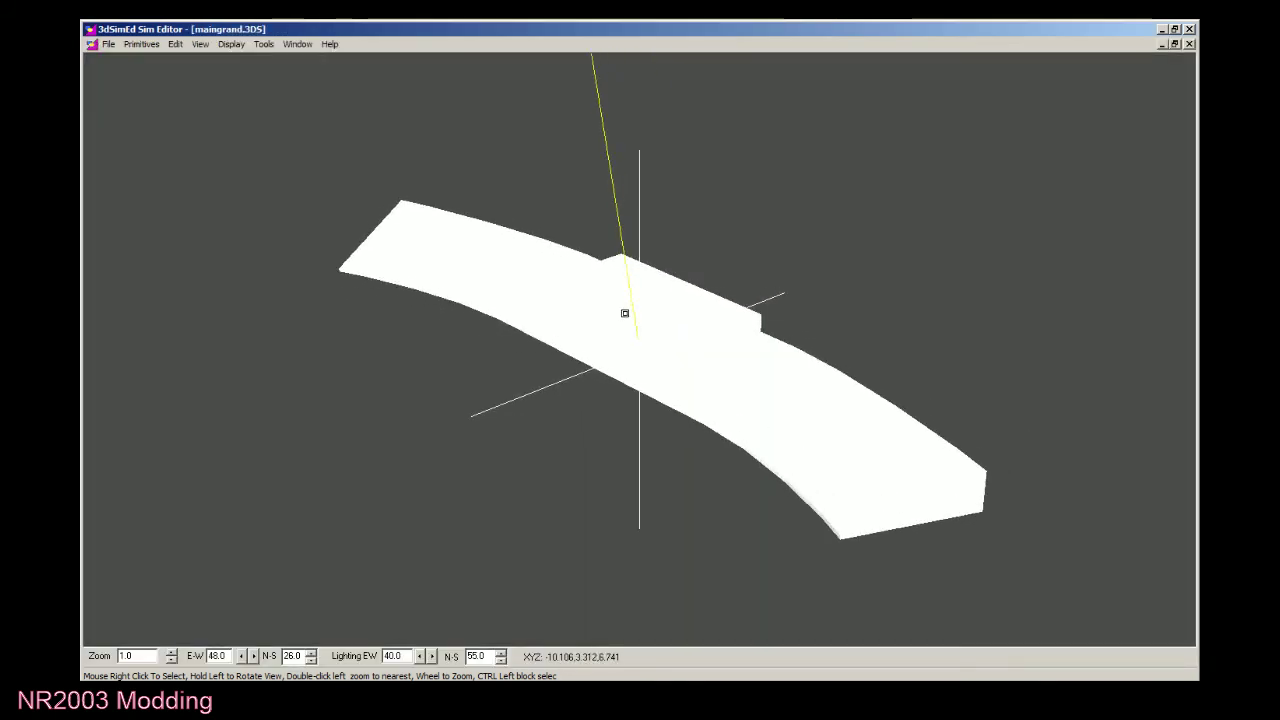
Assign the maingran.bmp texture to the grandstand model's 01 - default material.
{"action": "right_click", "coordinate": [623, 334]}
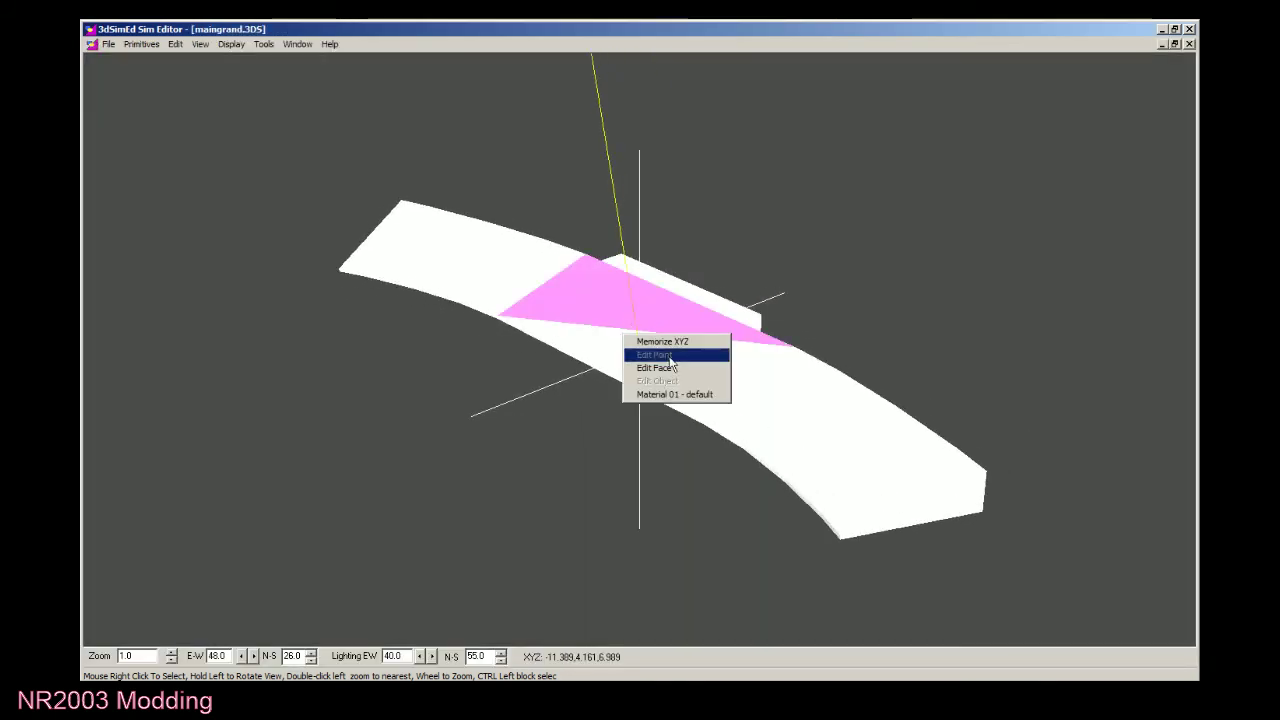
{"action": "left_click", "coordinate": [690, 396]}
{"action": "left_click", "coordinate": [524, 200]}
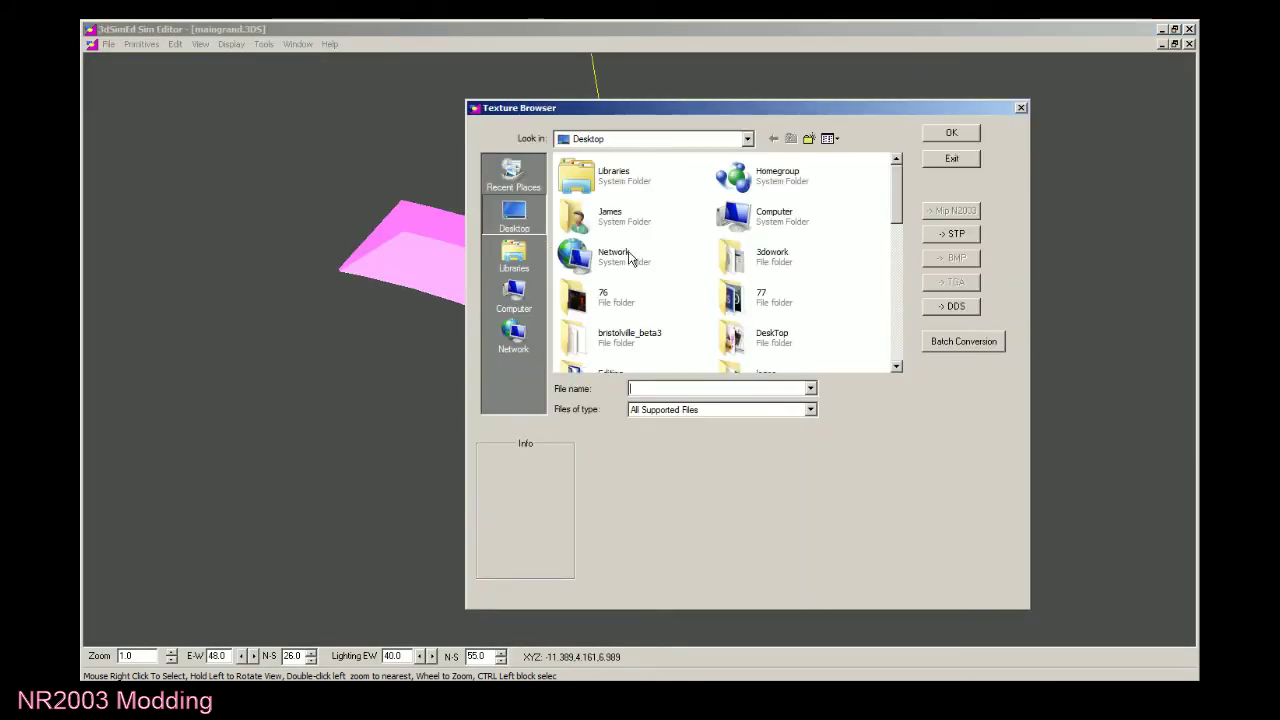
{"action": "left_click_drag", "start_coordinate": [896, 215], "coordinate": [899, 333]}
{"action": "left_click", "coordinate": [795, 272]}
{"action": "left_click", "coordinate": [930, 140]}
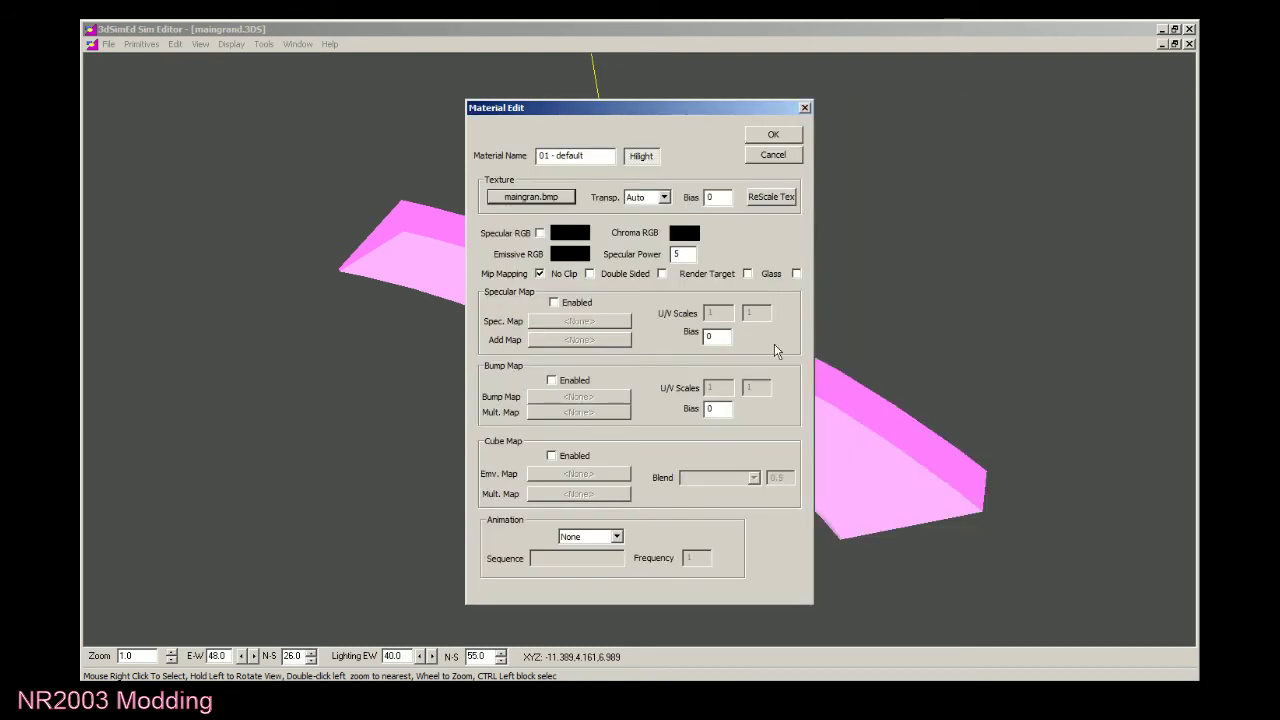
{"action": "left_click", "coordinate": [767, 139]}
Save the textured grandstand model in N2003 .3DO format.
{"action": "mouse_move", "coordinate": [731, 326]}
{"action": "left_mouse_down"}
{"action": "mouse_move", "coordinate": [730, 341]}
{"action": "mouse_move", "coordinate": [721, 334]}
{"action": "left_mouse_up"}
{"action": "left_click", "coordinate": [108, 44]}
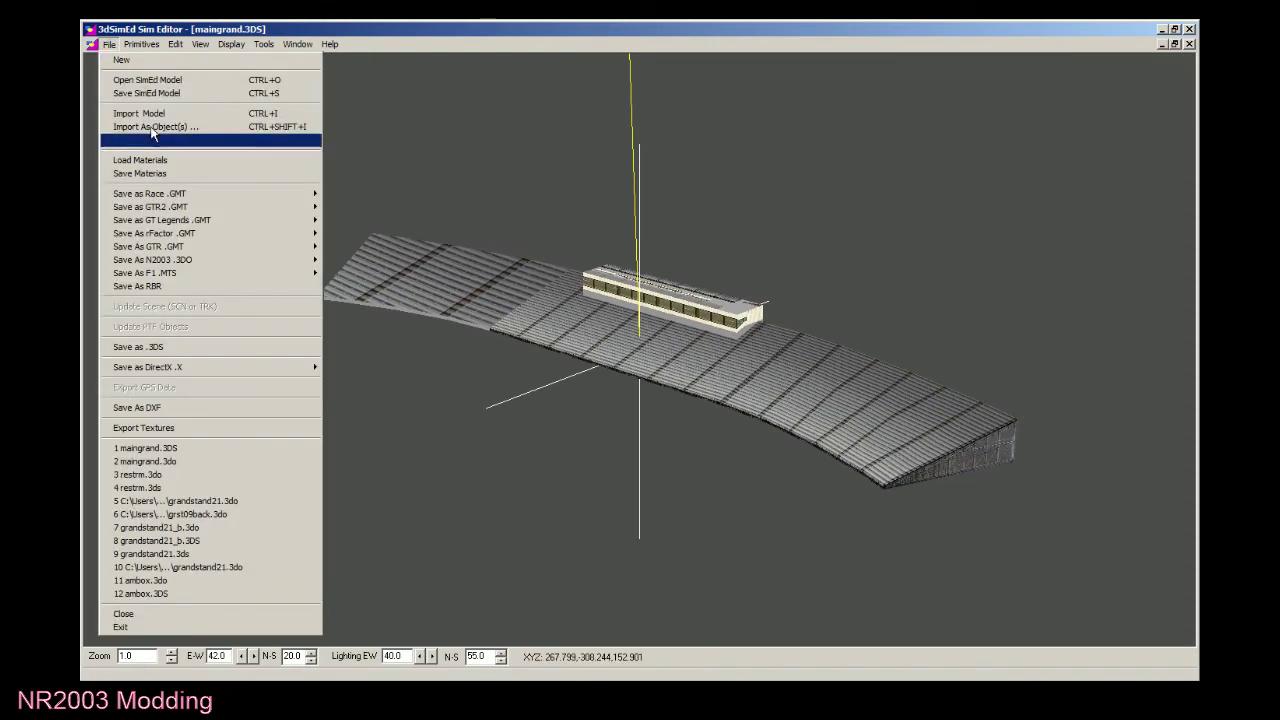
Export the grandstand as an N2003 .3DO seen at all distances, save it as maingrand.3do on the Desktop, and close 3dSimEd.
{"action": "mouse_move", "coordinate": [212, 266]}
{"action": "left_click", "coordinate": [360, 259]}
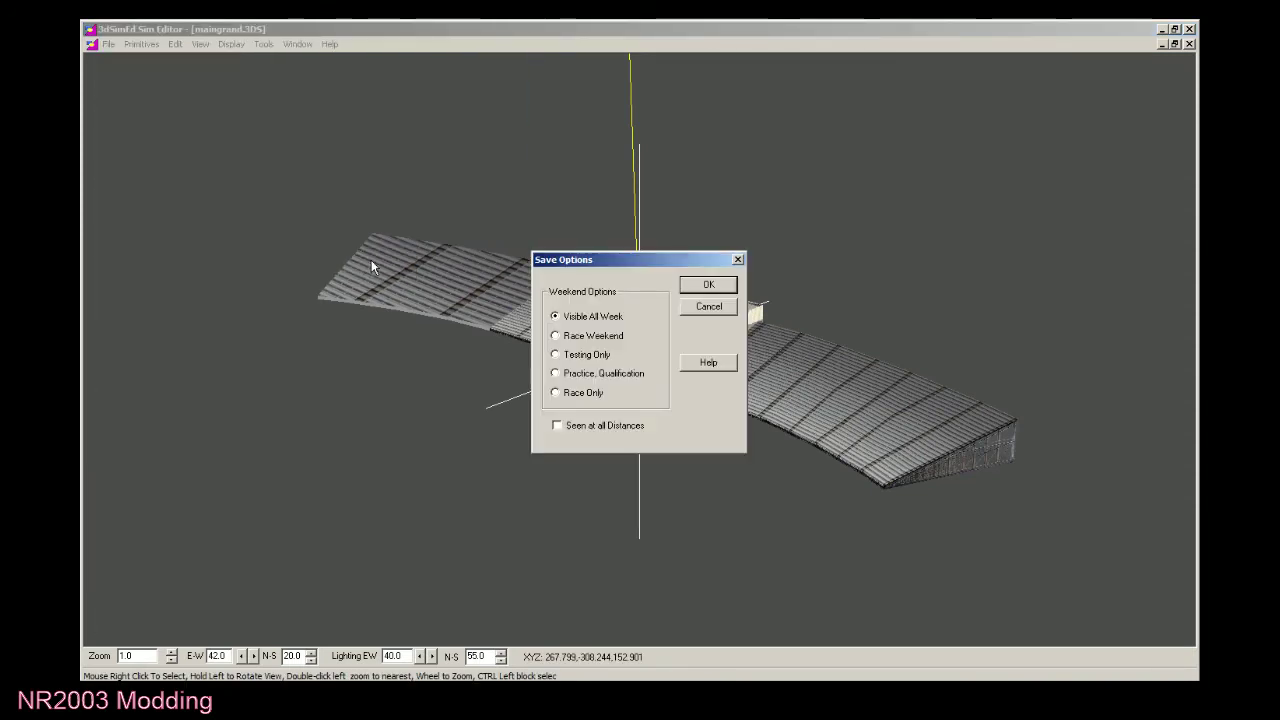
{"action": "left_click", "coordinate": [586, 425]}
{"action": "left_click", "coordinate": [728, 284]}
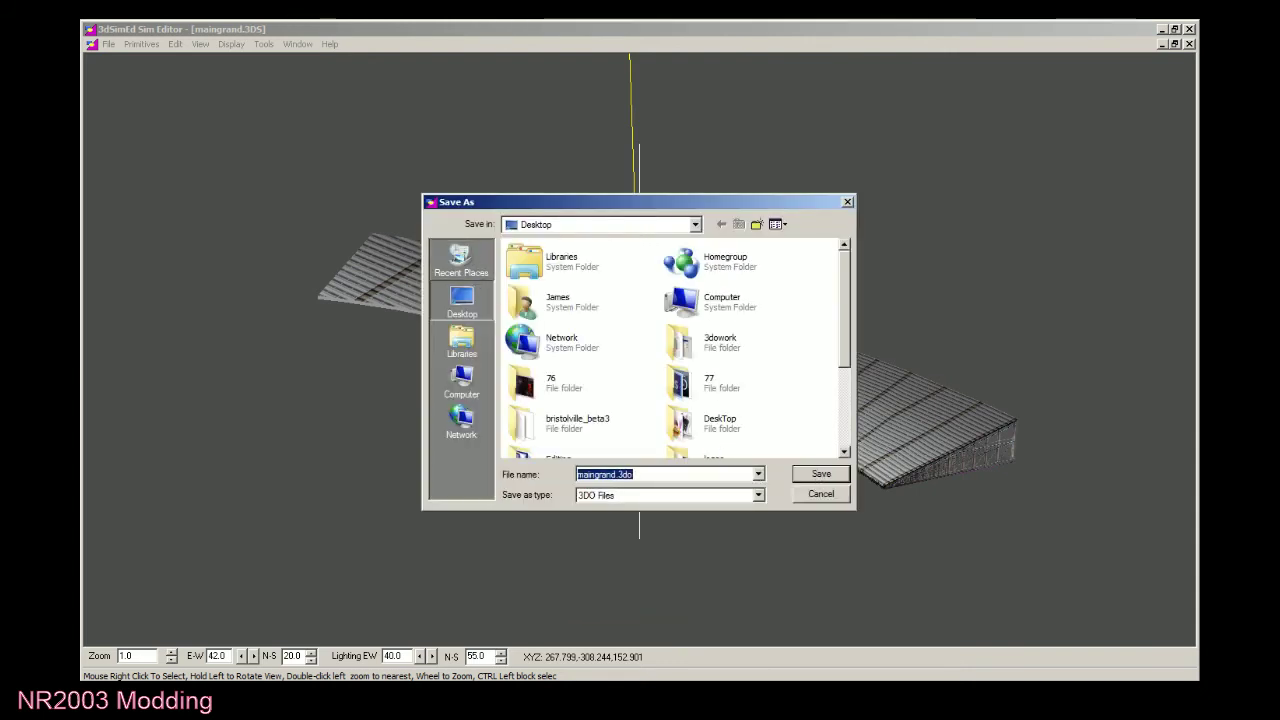
{"action": "key", "text": "Delete"}
{"action": "left_click", "coordinate": [709, 419]}
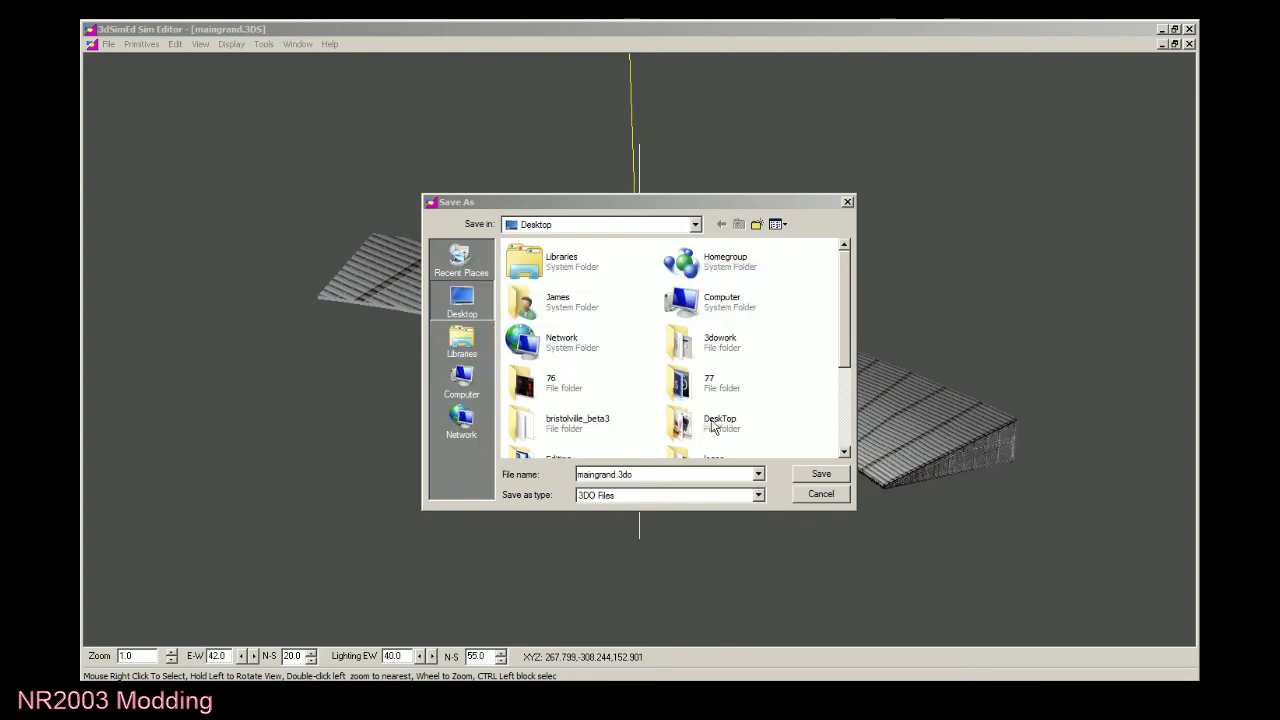
{"action": "left_click", "coordinate": [821, 474]}
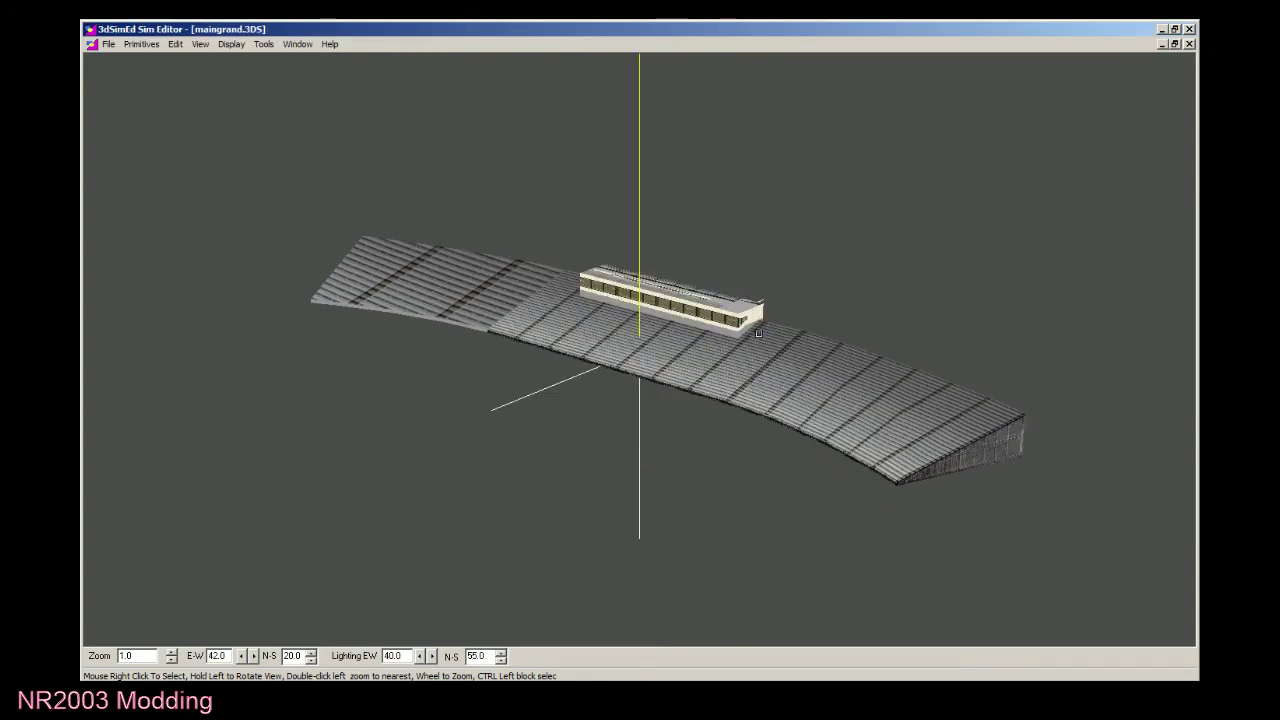
{"action": "left_click", "coordinate": [1189, 44]}
{"action": "left_click", "coordinate": [1189, 29]}
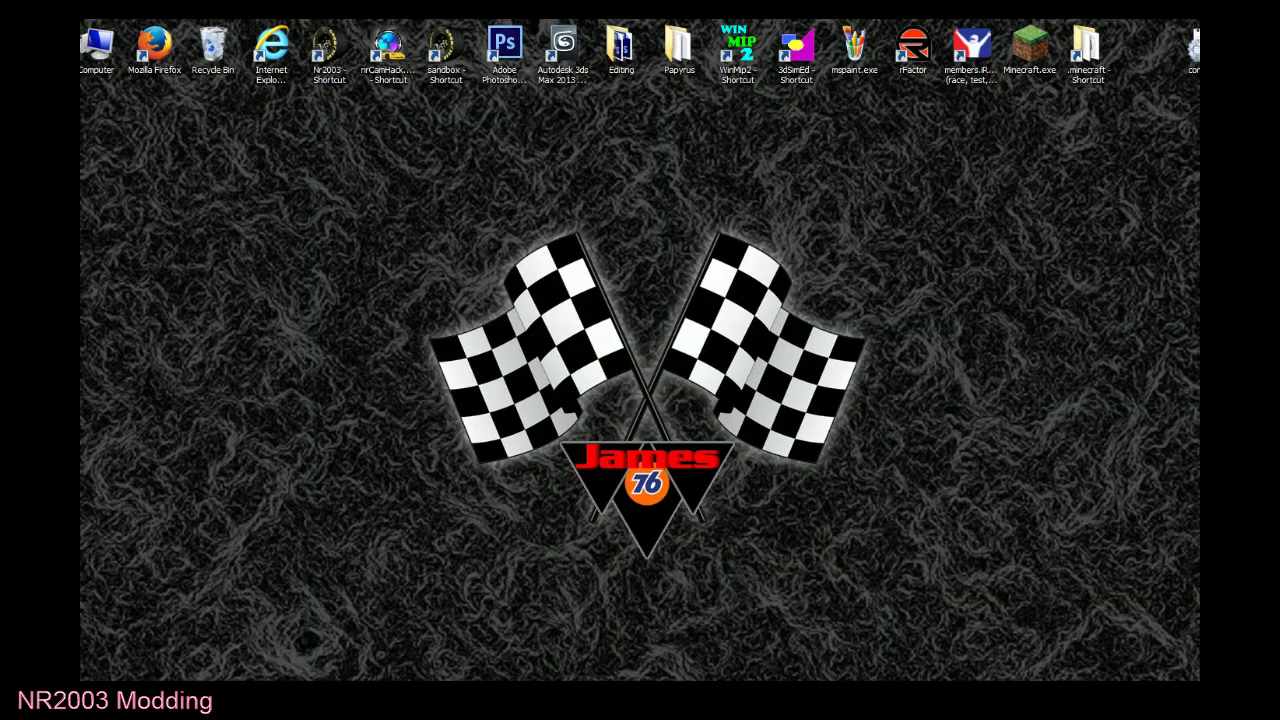
Open the DTAlowes track folder inside Papyrus\tracks.
{"action": "double_click", "coordinate": [679, 45]}
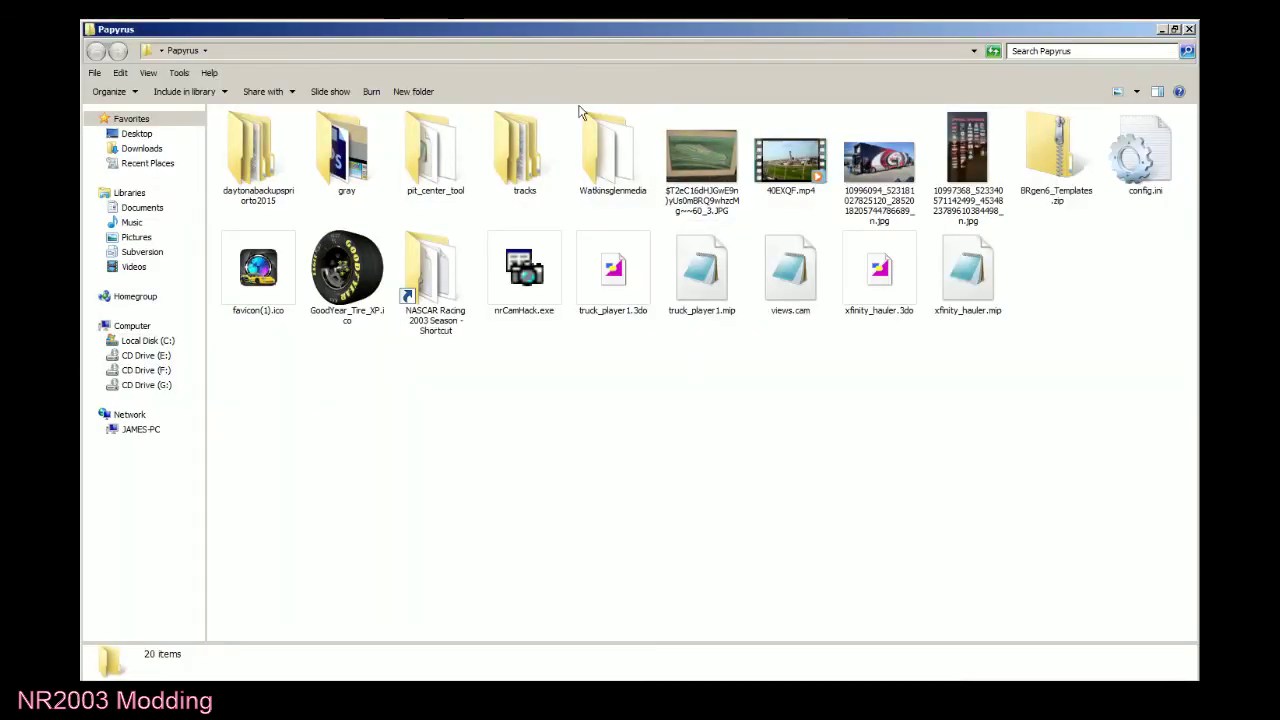
{"action": "double_click", "coordinate": [526, 162]}
{"action": "scroll", "coordinate": [310, 540], "scroll_direction": "down", "scroll_amount": 3}
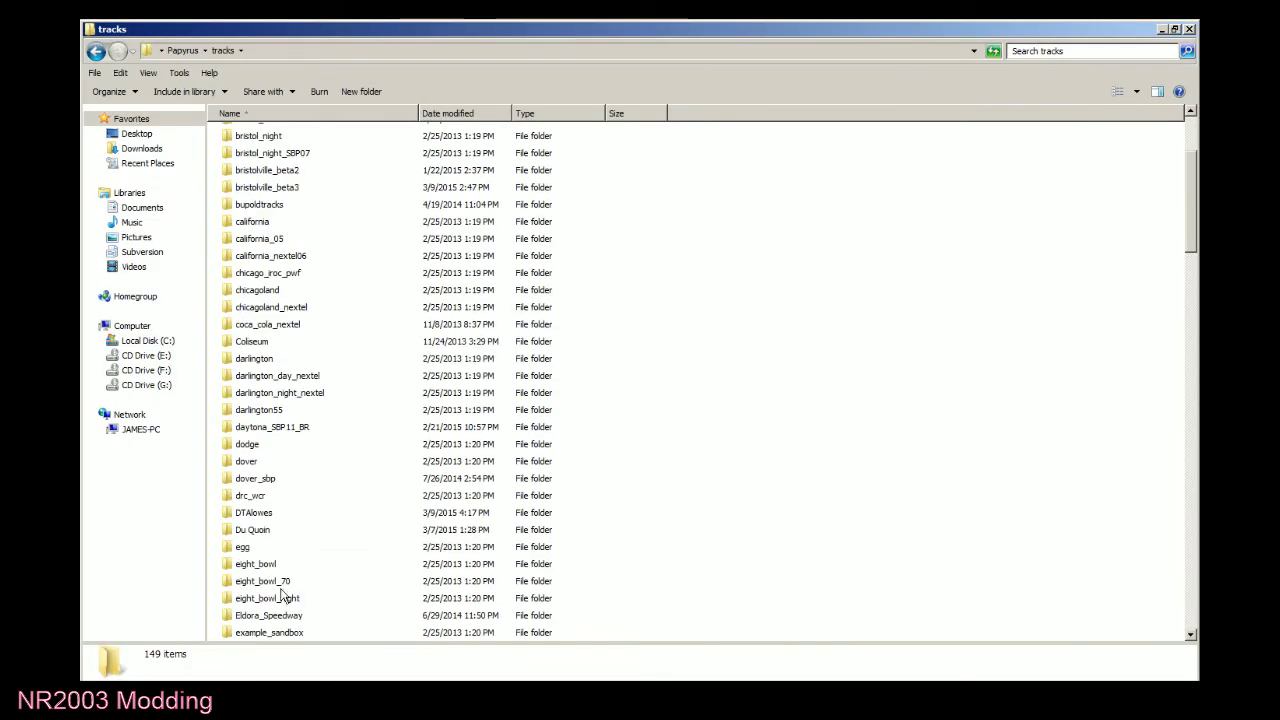
{"action": "left_click", "coordinate": [272, 514]}
{"action": "double_click", "coordinate": [272, 514]}
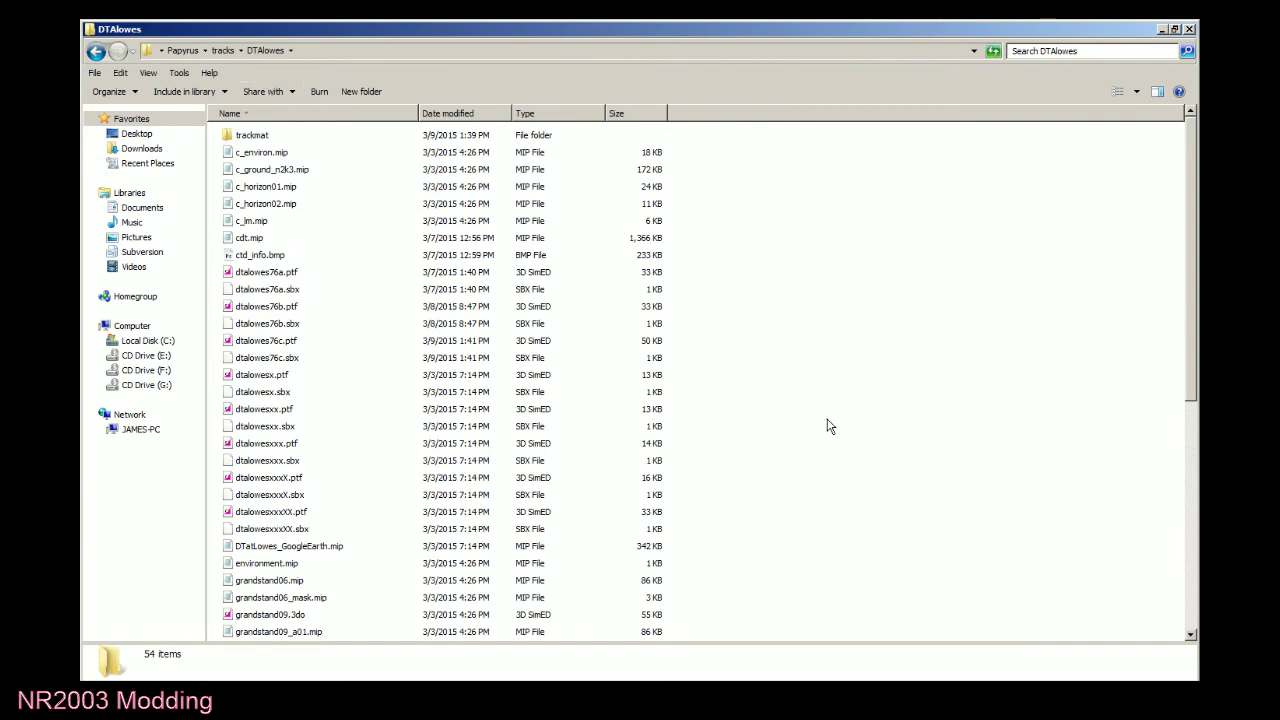
Replace the old maingrand.3do in the DTAlowes folder with the newly exported version and close the folder window.
{"action": "scroll", "coordinate": [826, 429], "scroll_direction": "down", "scroll_amount": 8}
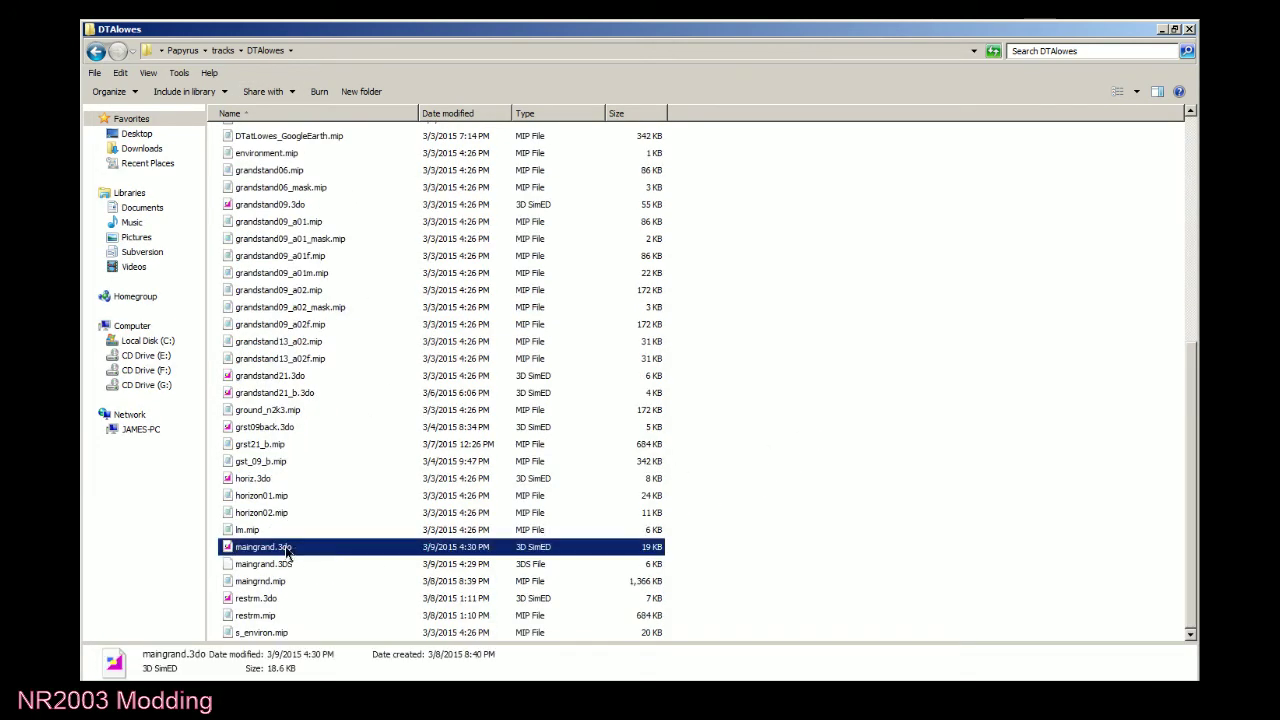
{"action": "left_click", "coordinate": [292, 546]}
{"action": "key", "text": "Delete"}
{"action": "left_click", "coordinate": [702, 422]}
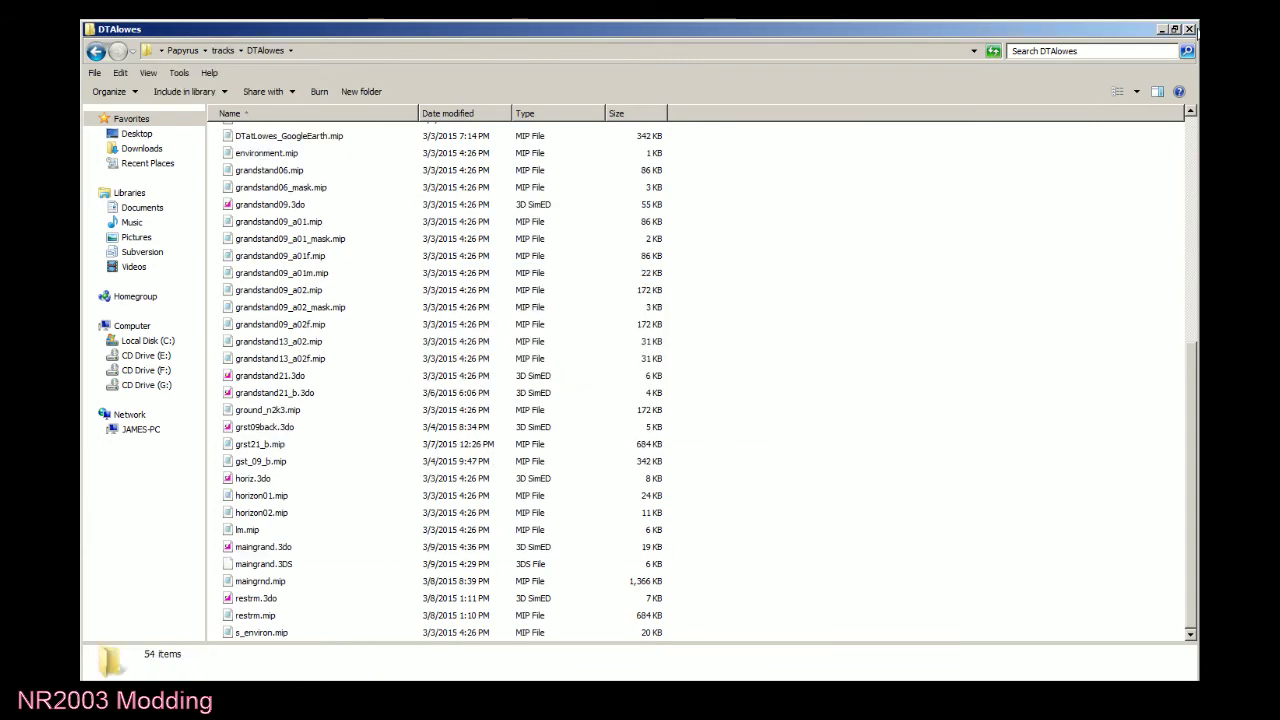
{"action": "left_click", "coordinate": [1189, 29]}
Launch Sandbox, try to load the dtalowes76c.ptf track from the DTAlowes folder, and close it.
{"action": "left_click", "coordinate": [443, 50]}
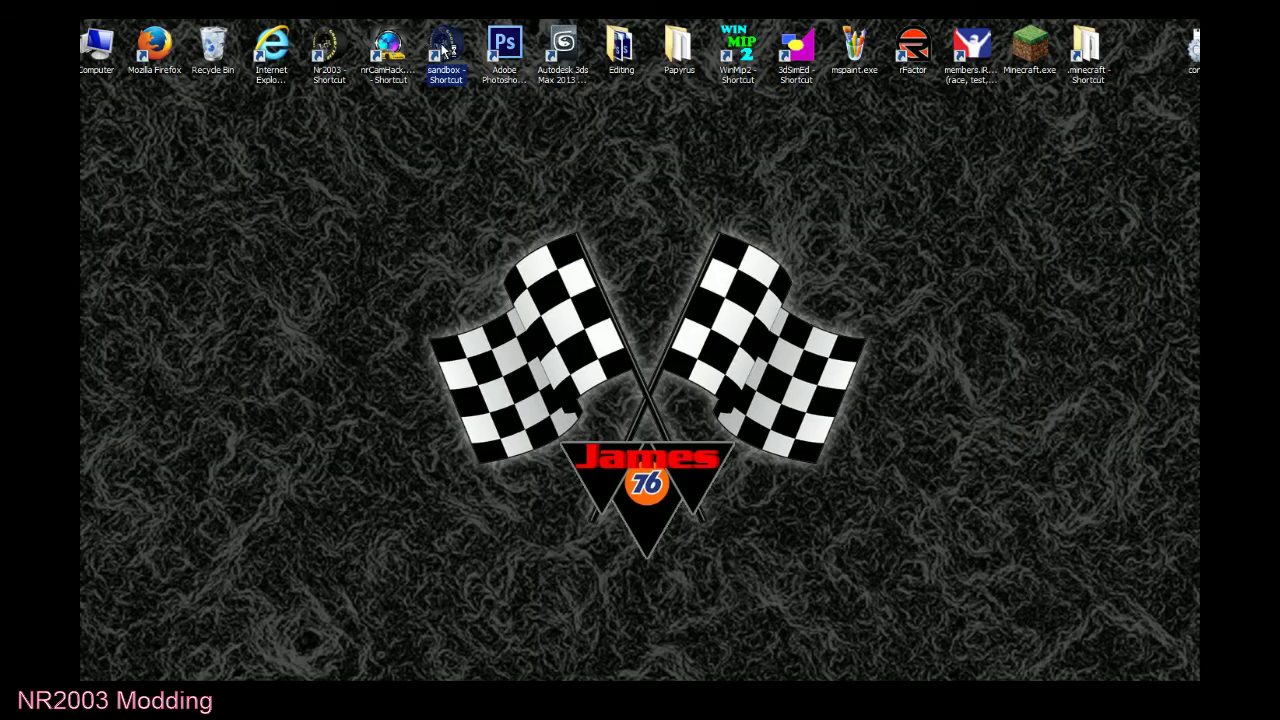
{"action": "double_click", "coordinate": [443, 50]}
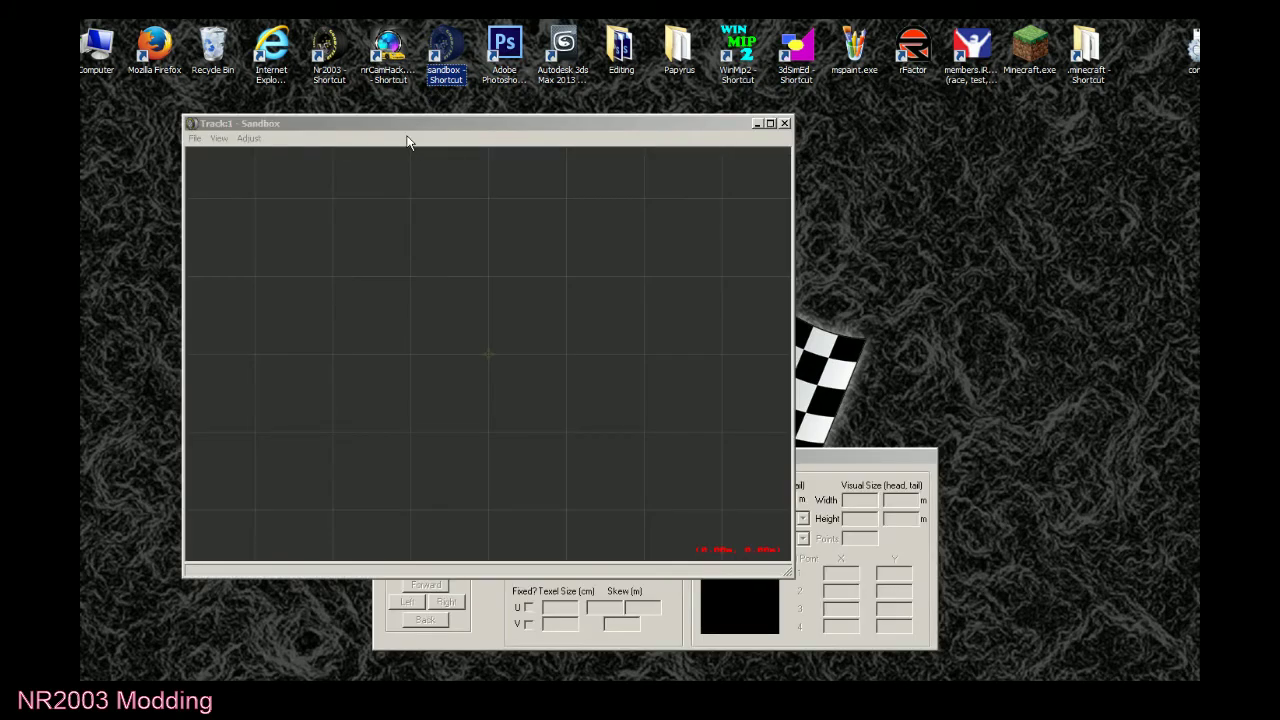
{"action": "double_click", "coordinate": [412, 122]}
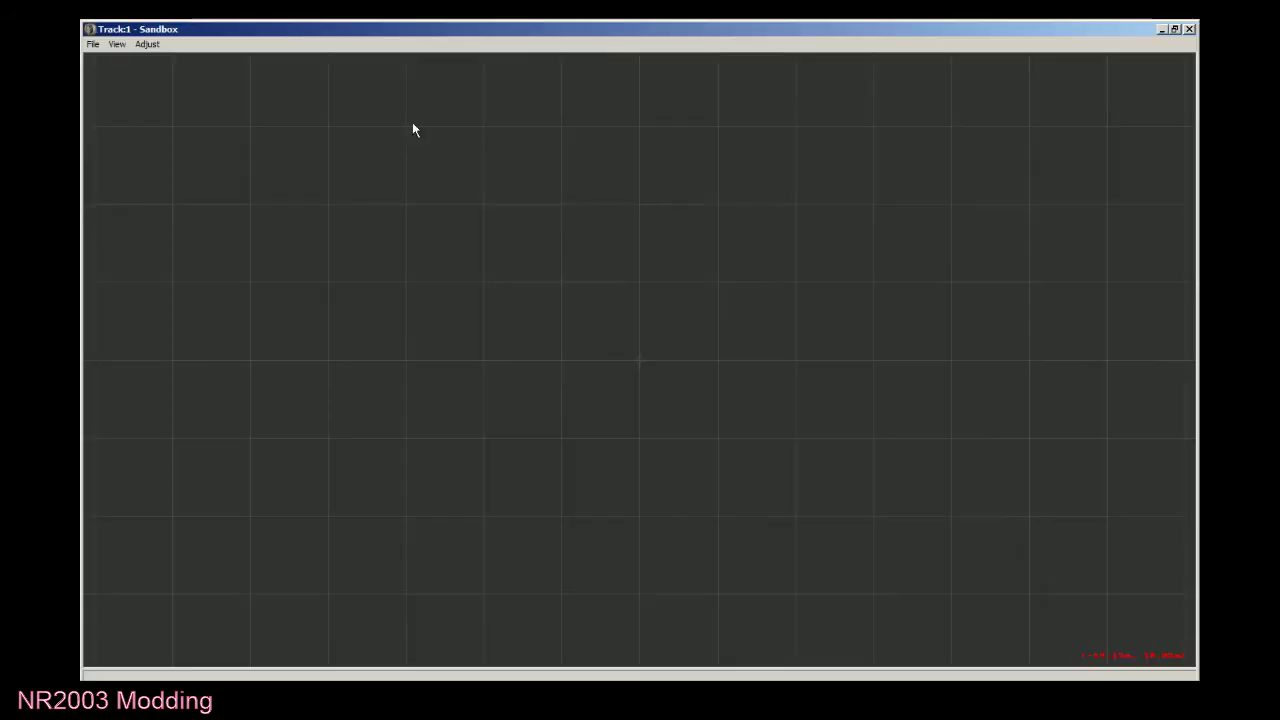
{"action": "left_click", "coordinate": [93, 44]}
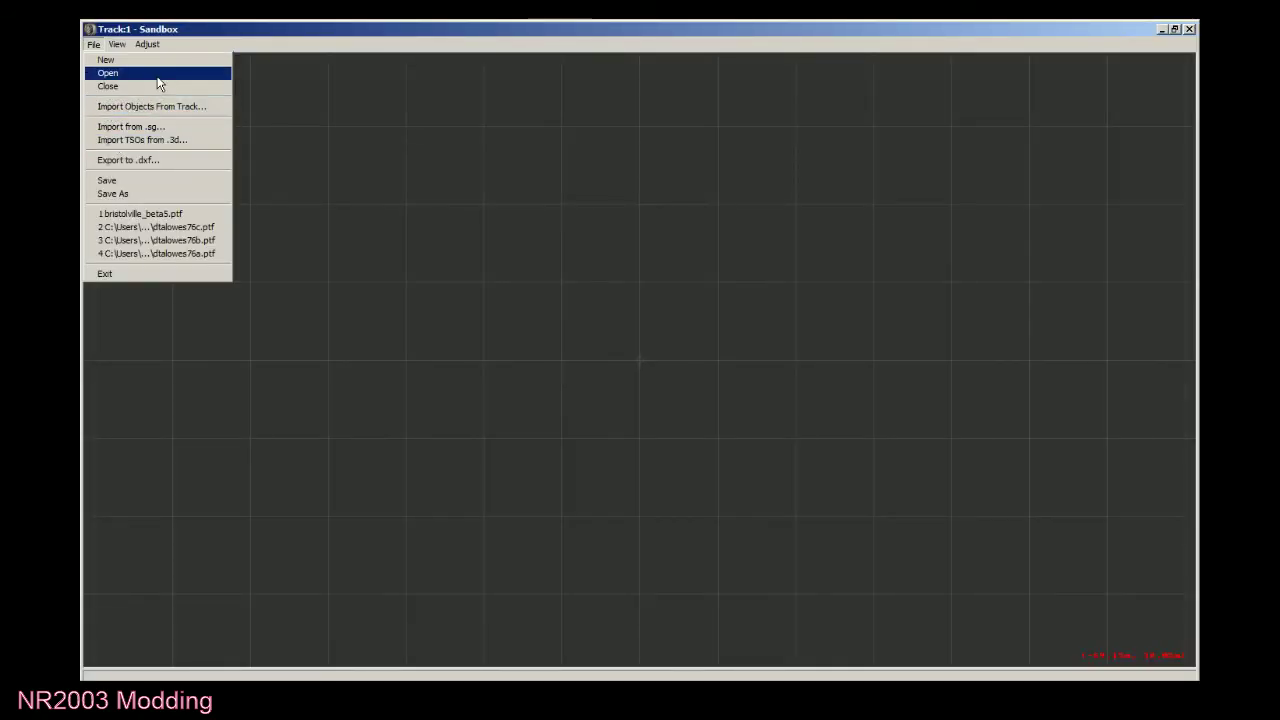
{"action": "left_click", "coordinate": [107, 73]}
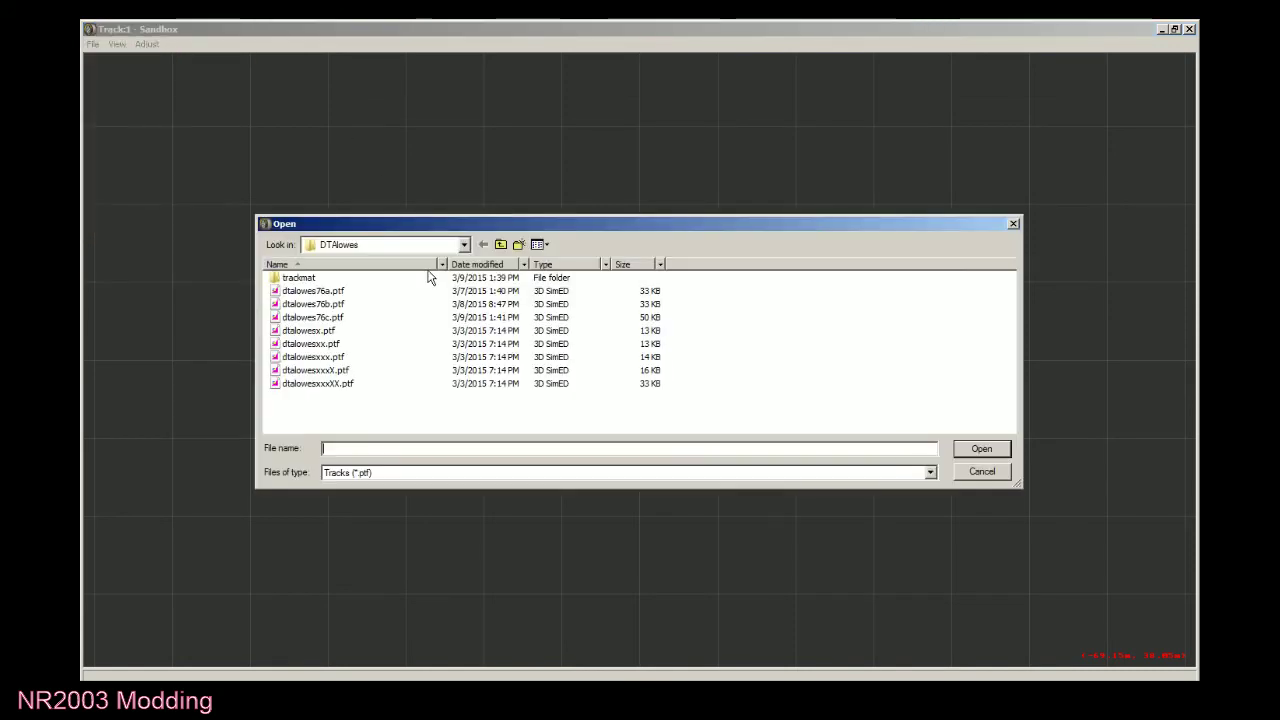
{"action": "left_click", "coordinate": [334, 318]}
{"action": "double_click", "coordinate": [334, 318]}
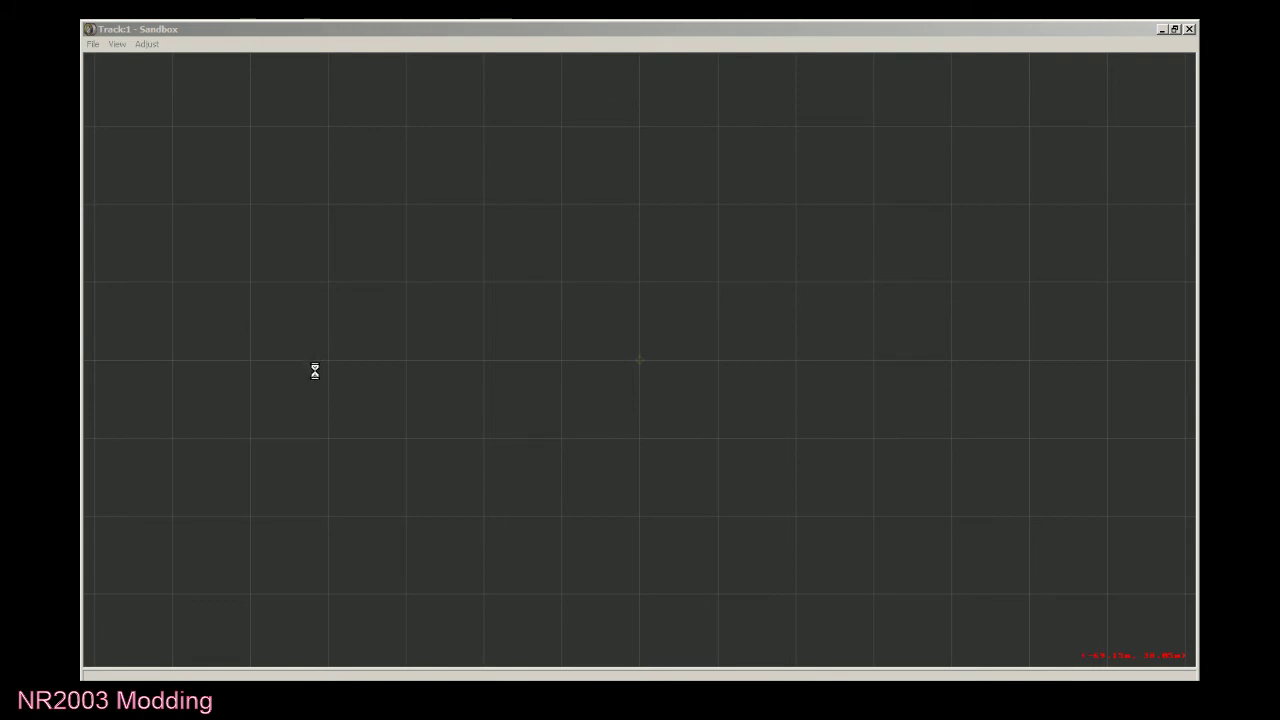
{"action": "left_click", "coordinate": [718, 392]}
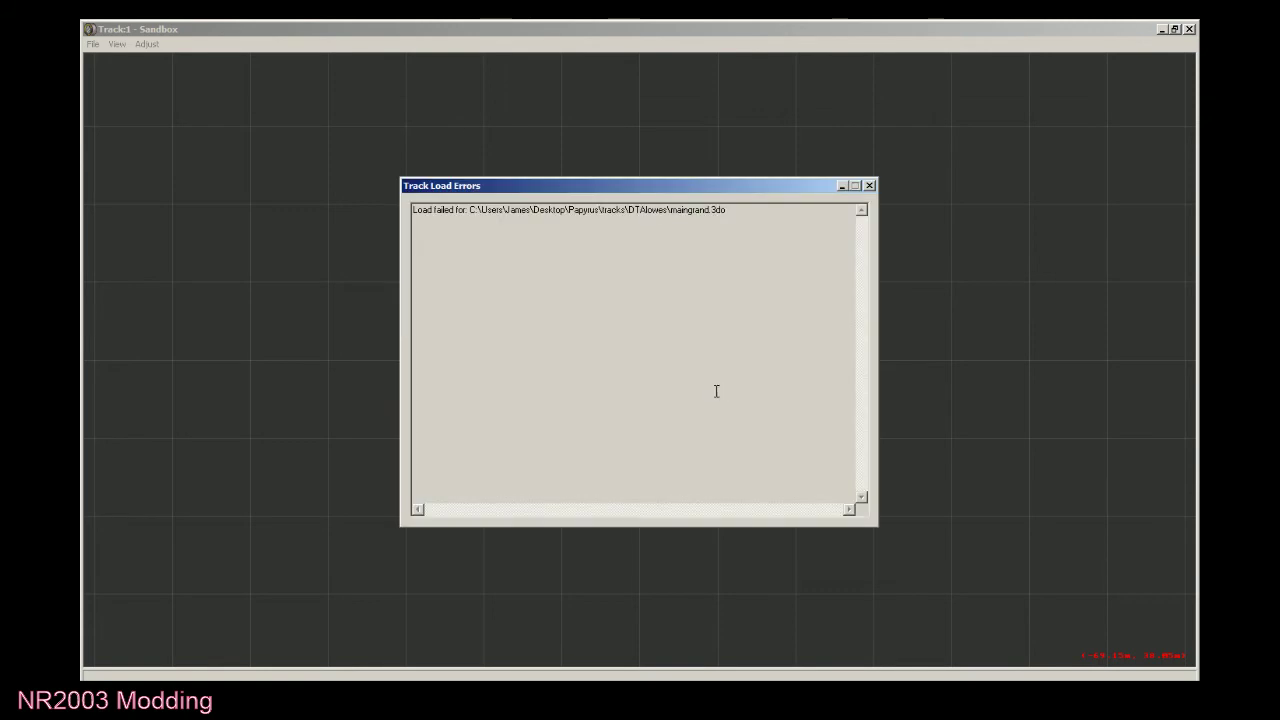
{"action": "left_click", "coordinate": [869, 185]}
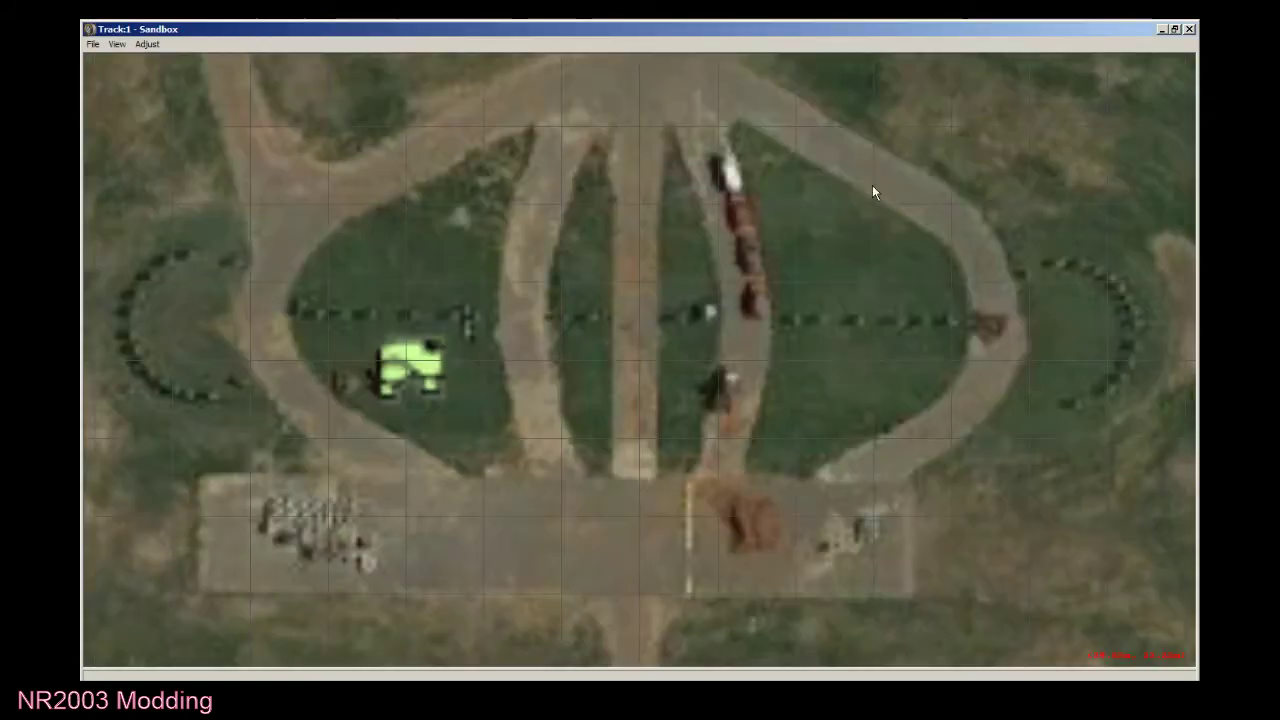
{"action": "left_click", "coordinate": [92, 44]}
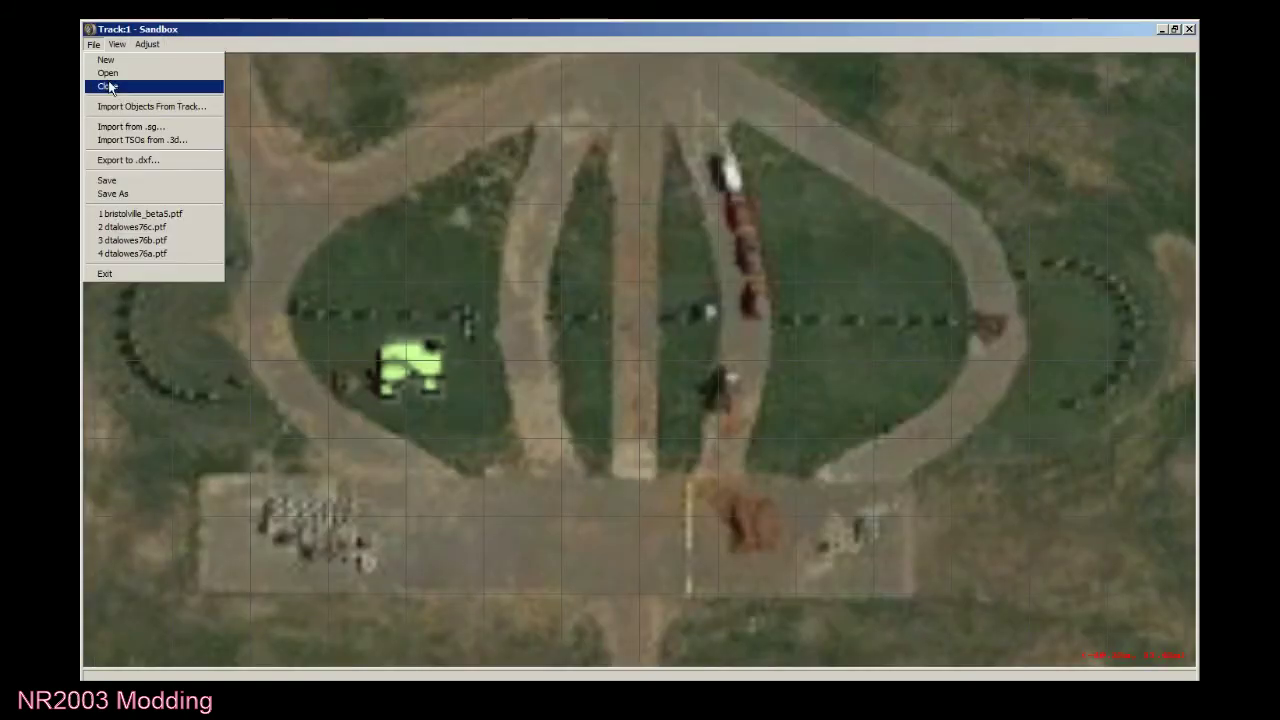
{"action": "left_click", "coordinate": [110, 87]}
Relaunch Sandbox, open the dtalowes76a.ptf track from the DTAlowes folder, and maximize the track window.
{"action": "double_click", "coordinate": [443, 58]}
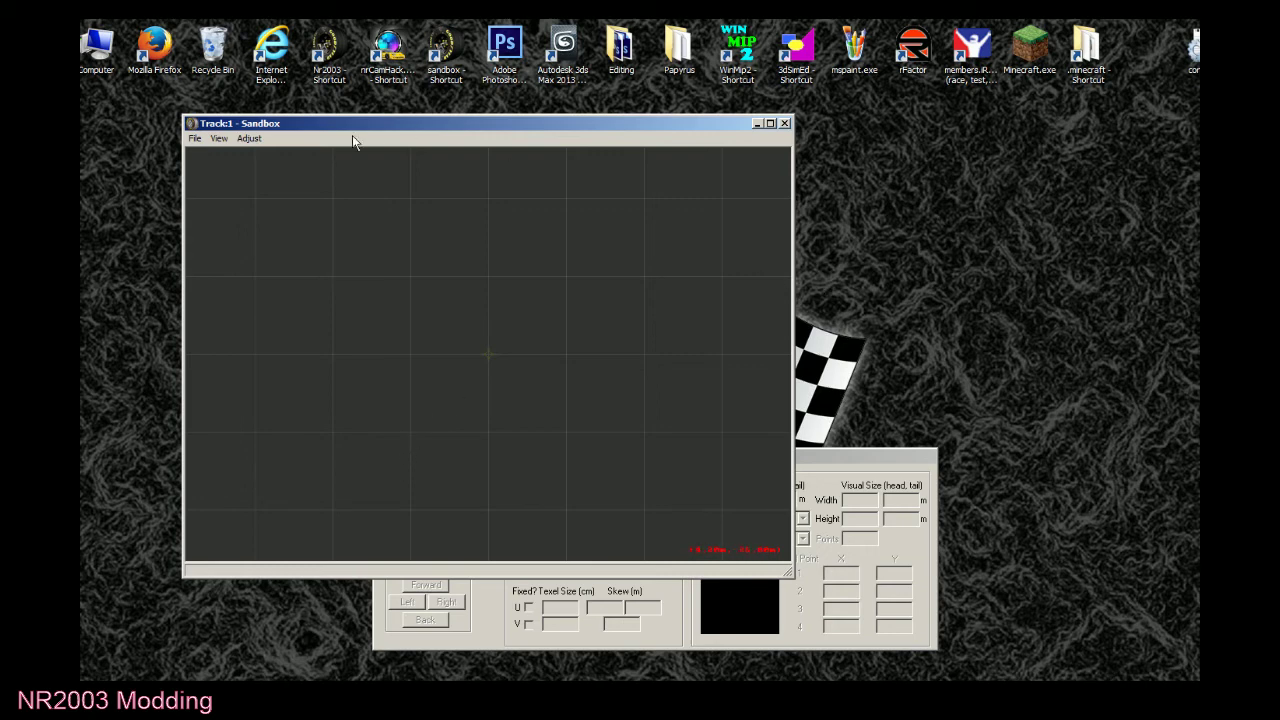
{"action": "left_click", "coordinate": [195, 139]}
{"action": "left_click", "coordinate": [227, 174]}
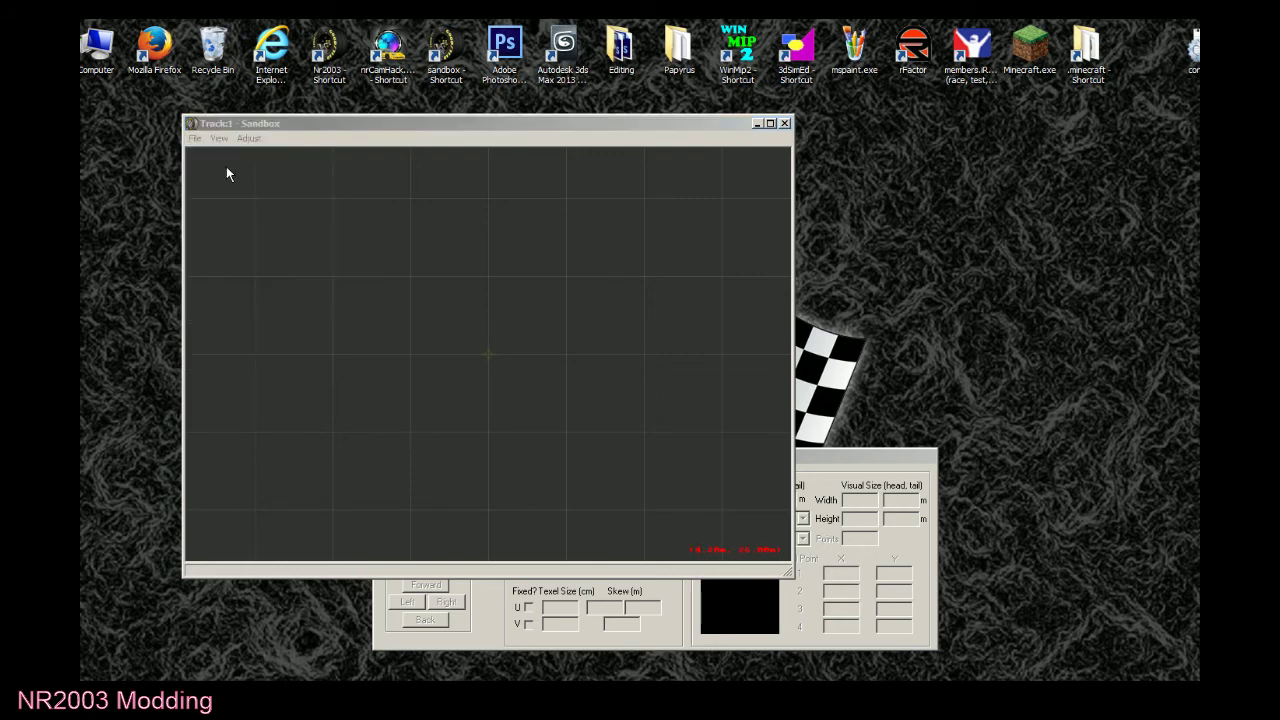
{"action": "left_click", "coordinate": [257, 287]}
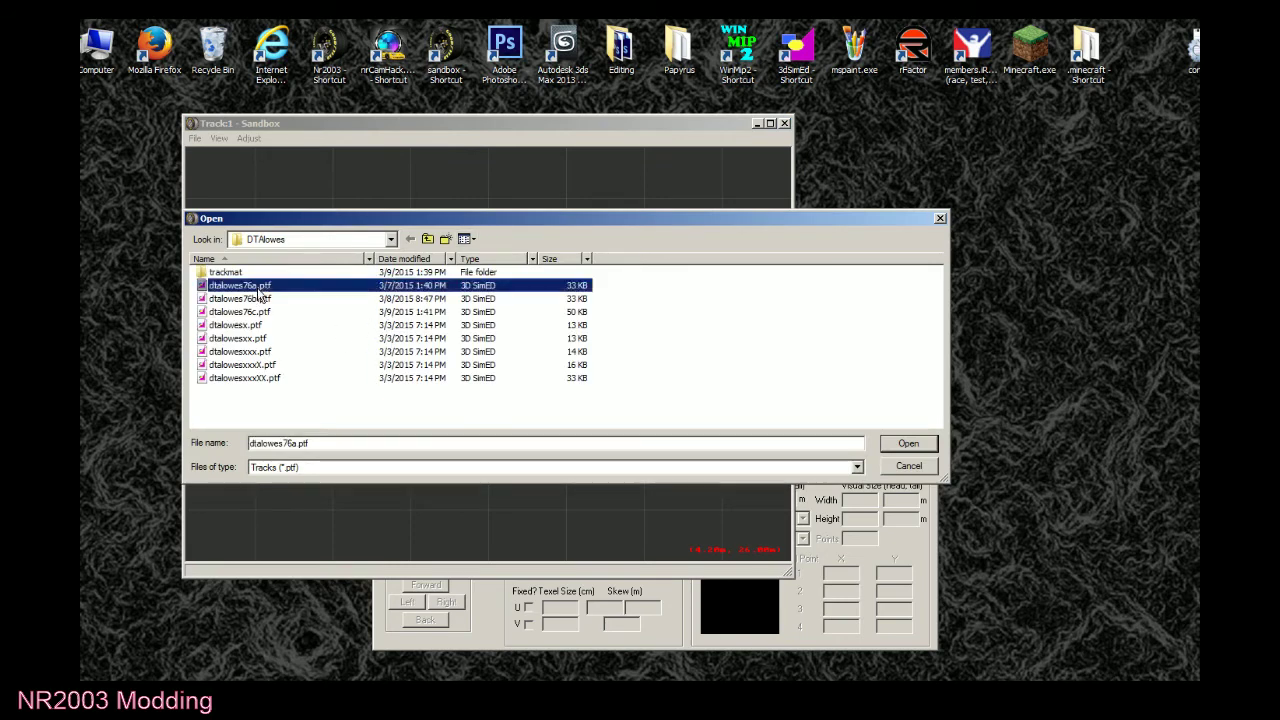
{"action": "double_click", "coordinate": [258, 287]}
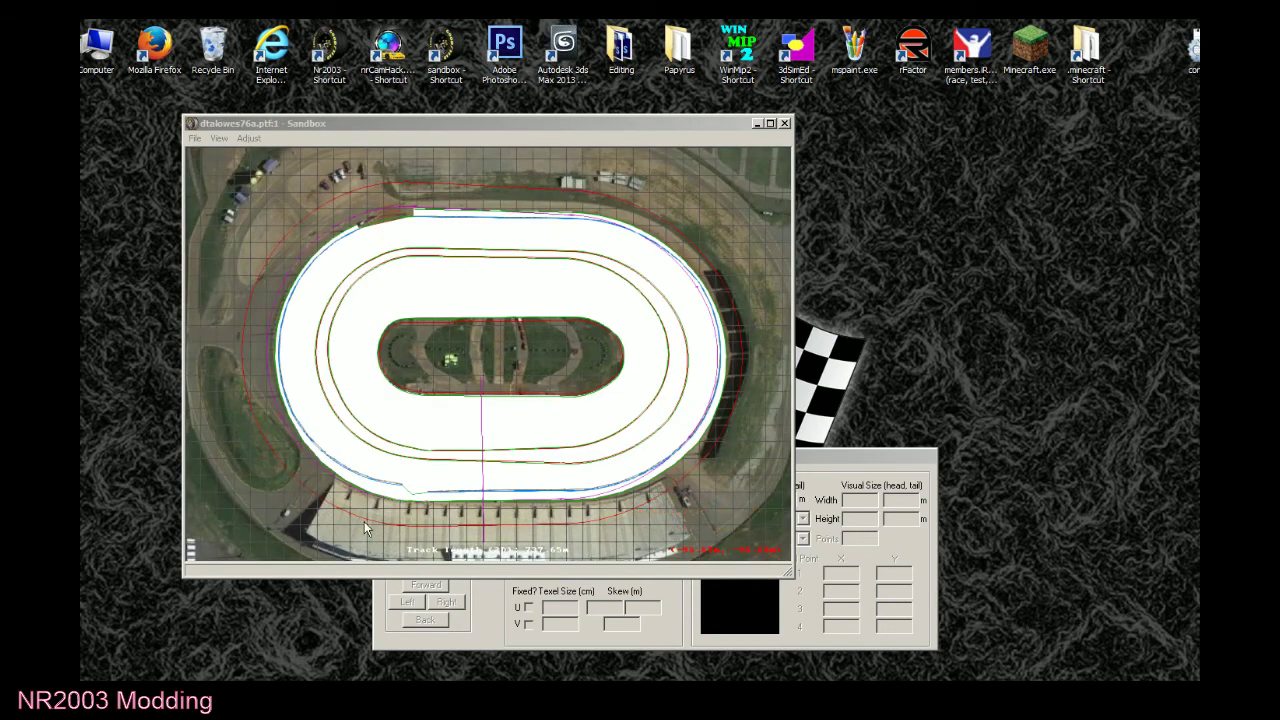
{"action": "double_click", "coordinate": [520, 126]}
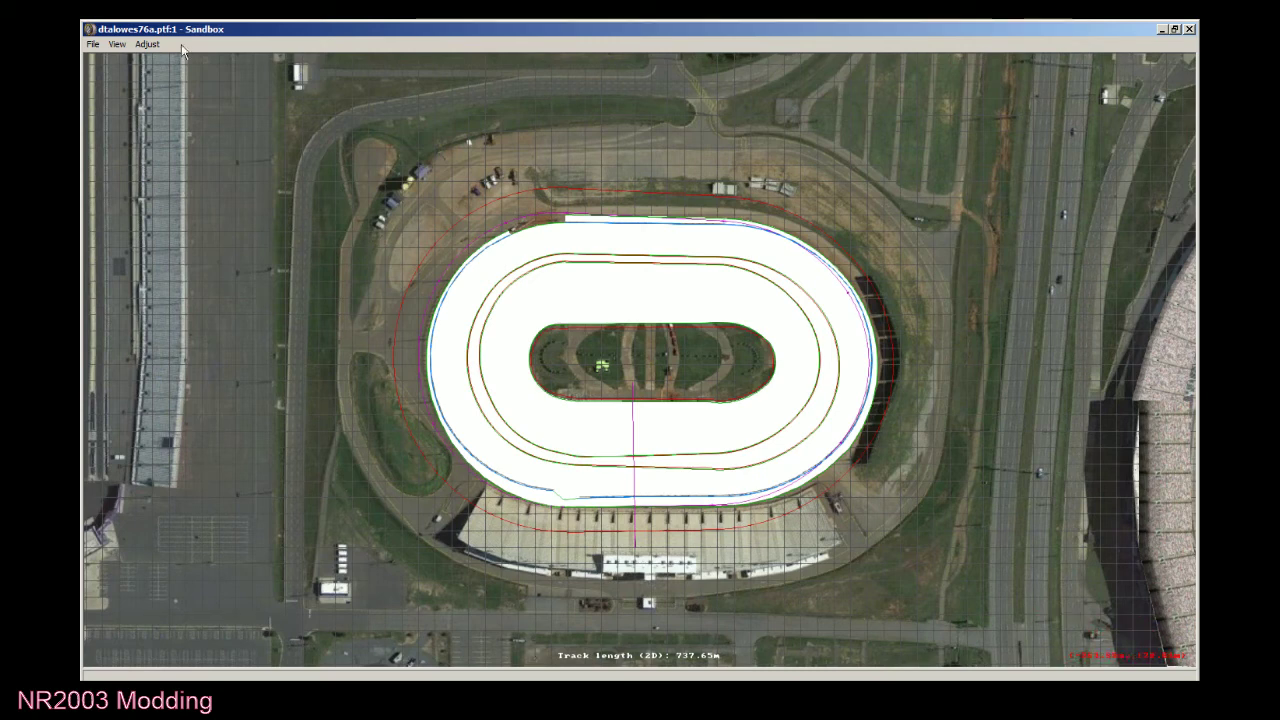
Switch the track to Object Placement View and return focus to the track window.
{"action": "left_click", "coordinate": [117, 44]}
{"action": "left_click", "coordinate": [160, 197]}
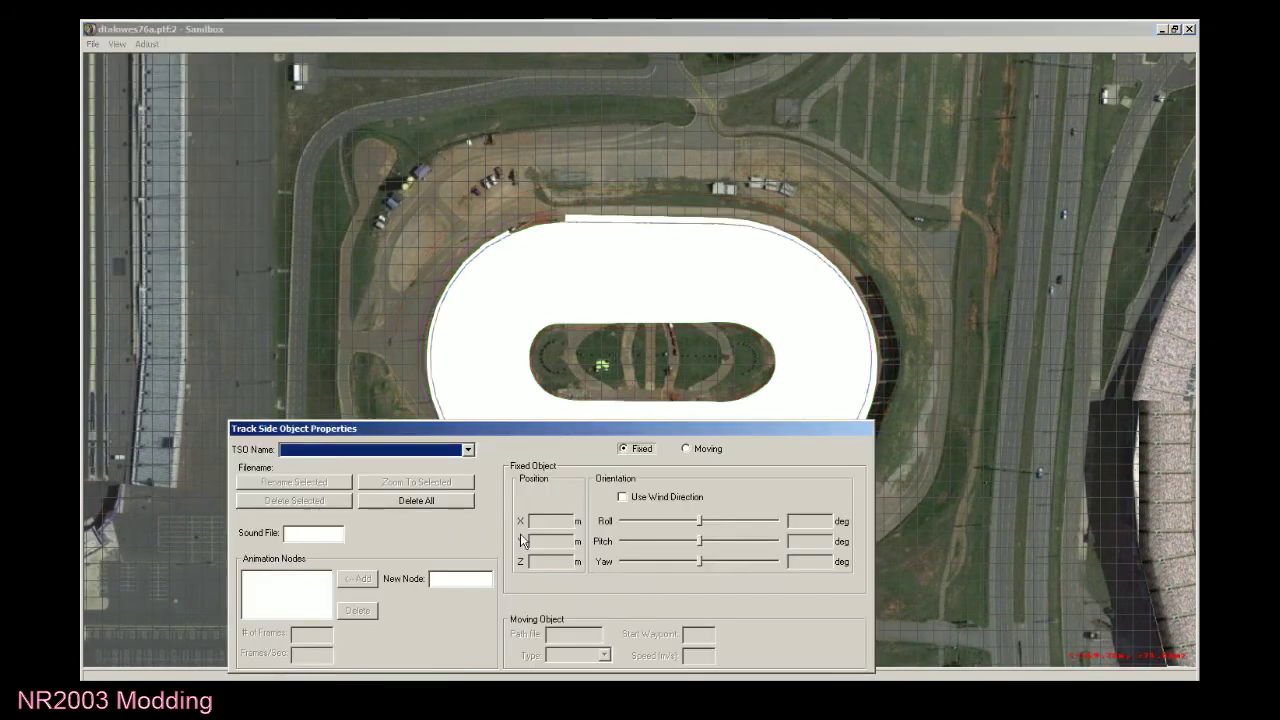
{"action": "left_click", "coordinate": [630, 28]}
Try to add maingrand.3do as a trackside object on the grandstand below the front straight.
{"action": "right_click", "coordinate": [600, 557]}
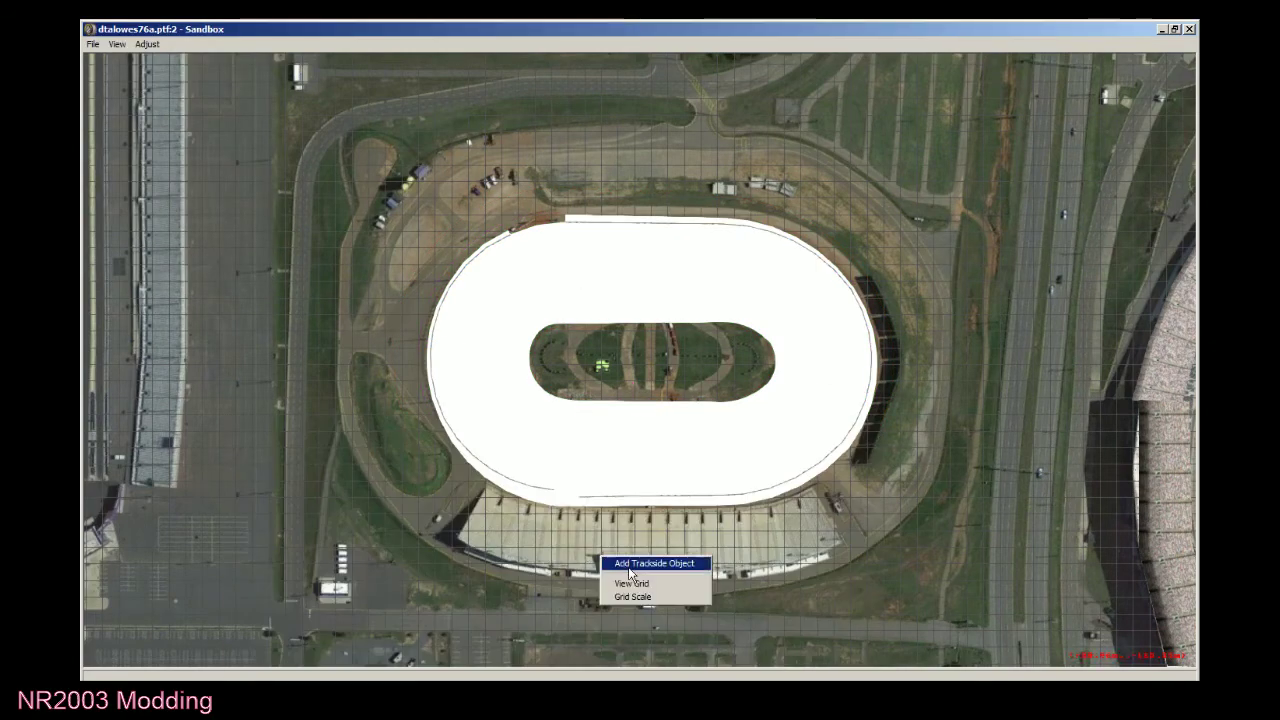
{"action": "left_click", "coordinate": [630, 565]}
{"action": "left_click_drag", "start_coordinate": [749, 240], "coordinate": [752, 465]}
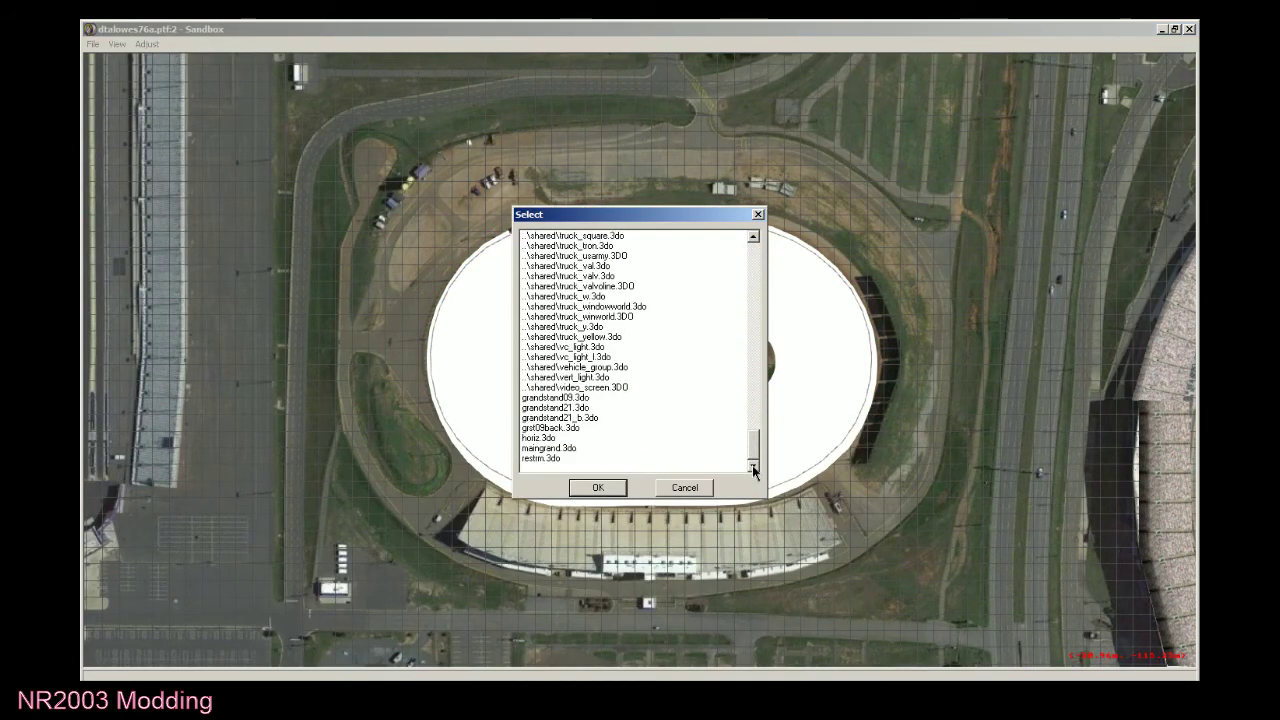
{"action": "left_click", "coordinate": [567, 448]}
{"action": "left_click", "coordinate": [583, 489]}
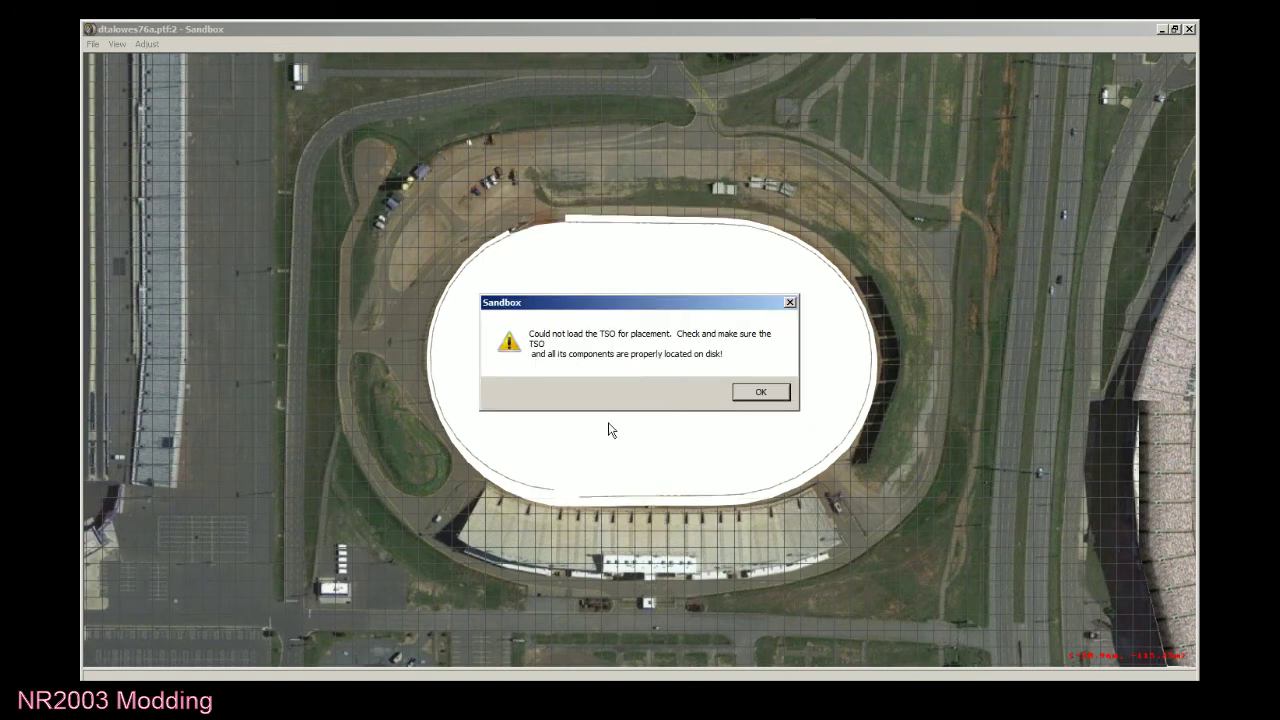
{"action": "left_click", "coordinate": [741, 397]}
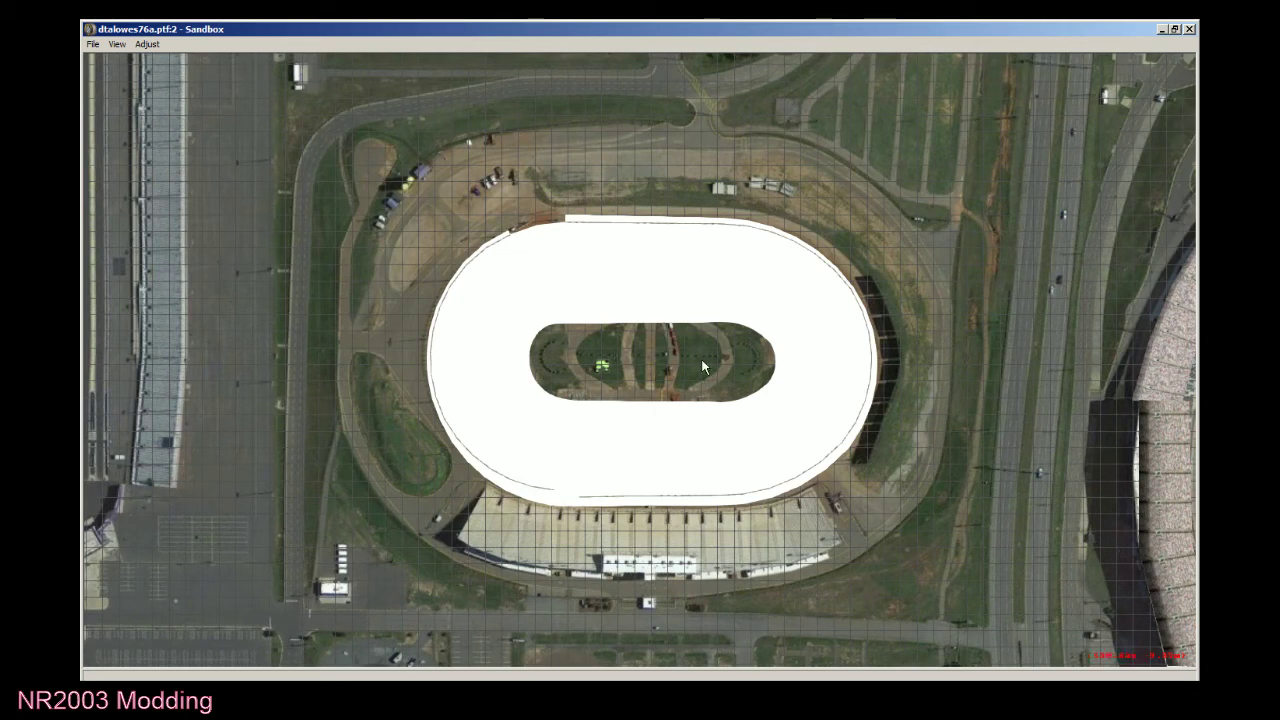
Retry placing the maingrand.3do trackside object at the grandstand beside the front straight, and close Sandbox.
{"action": "left_click", "coordinate": [117, 44]}
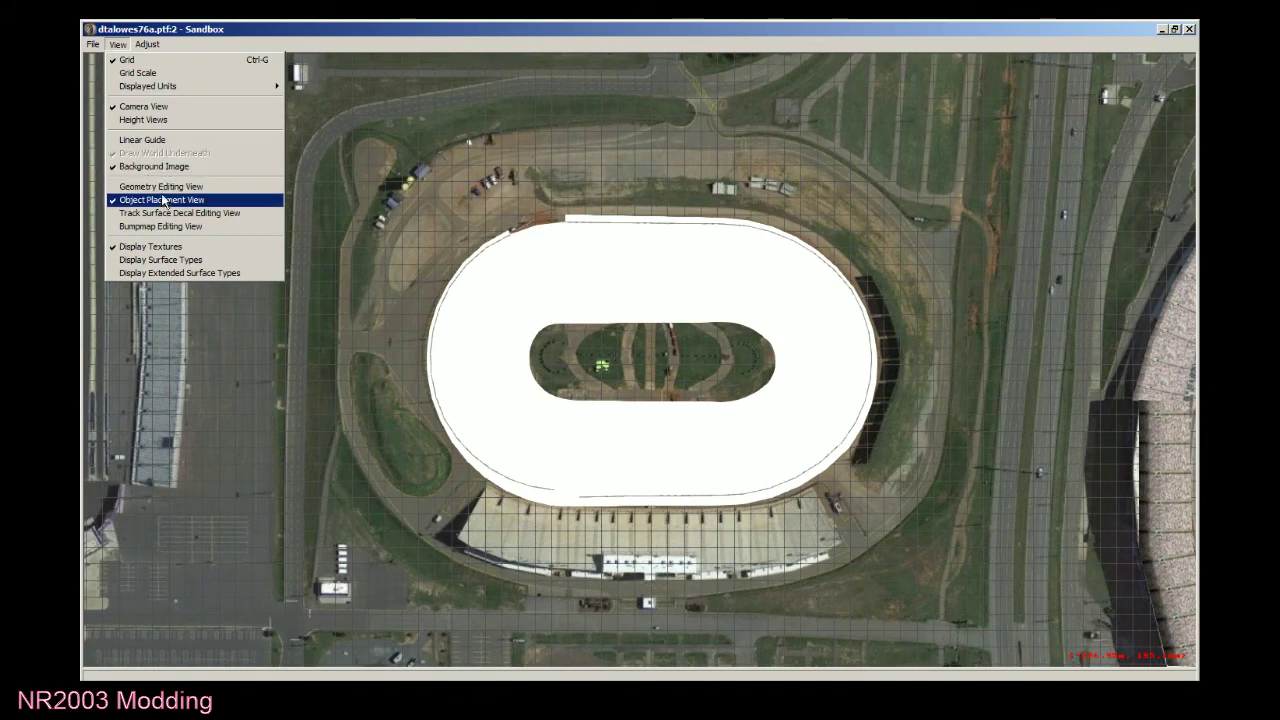
{"action": "left_click", "coordinate": [641, 522]}
{"action": "right_click", "coordinate": [641, 522]}
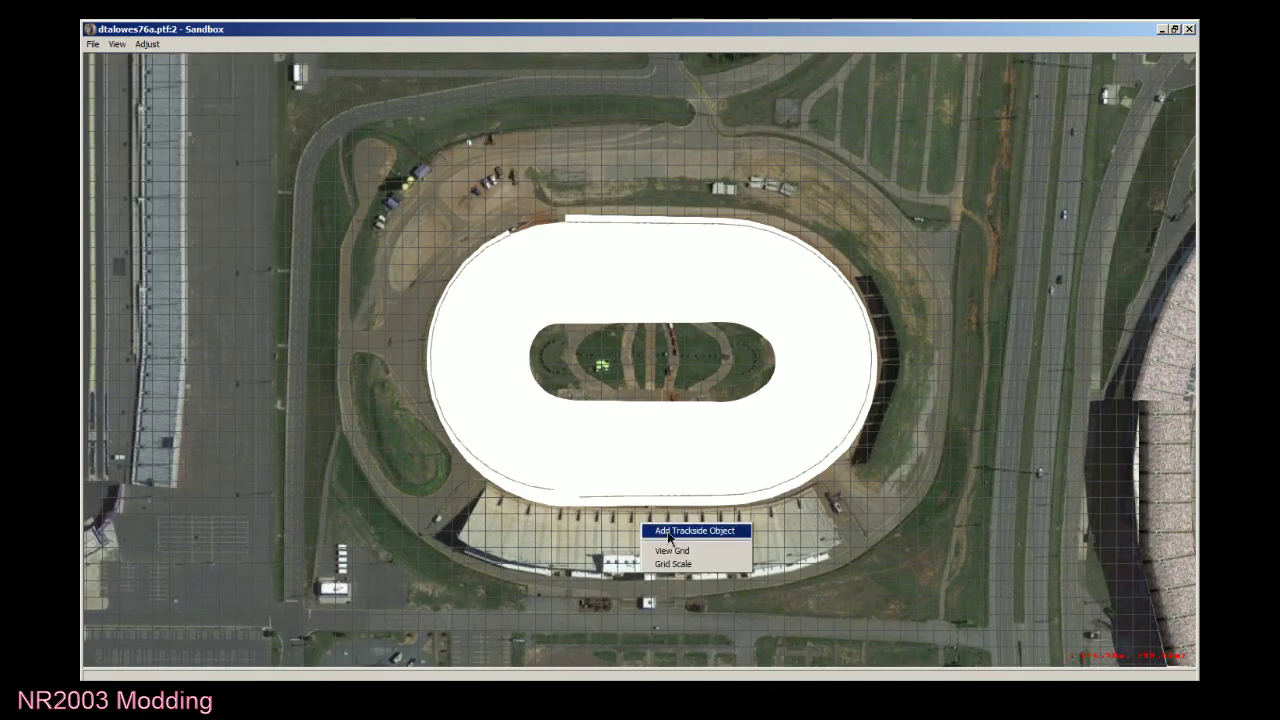
{"action": "left_click", "coordinate": [665, 531]}
{"action": "left_click_drag", "start_coordinate": [755, 262], "coordinate": [774, 461]}
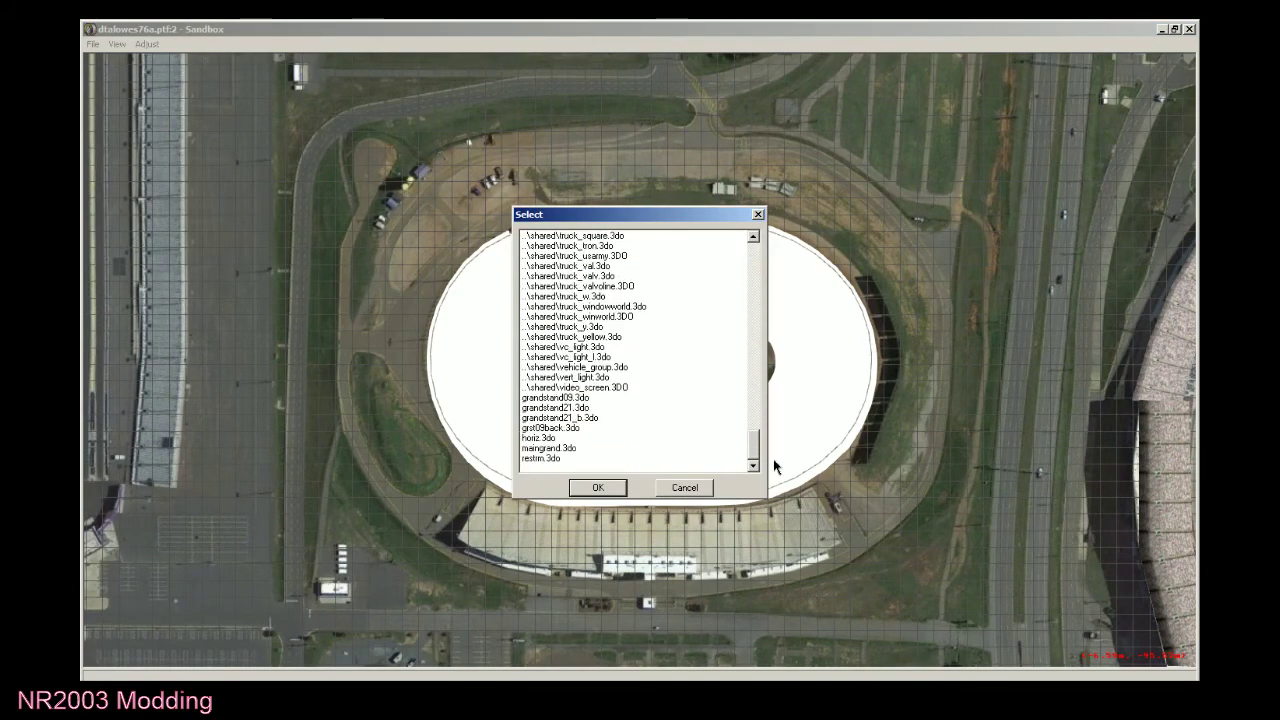
{"action": "left_click", "coordinate": [602, 449]}
{"action": "left_click", "coordinate": [598, 488]}
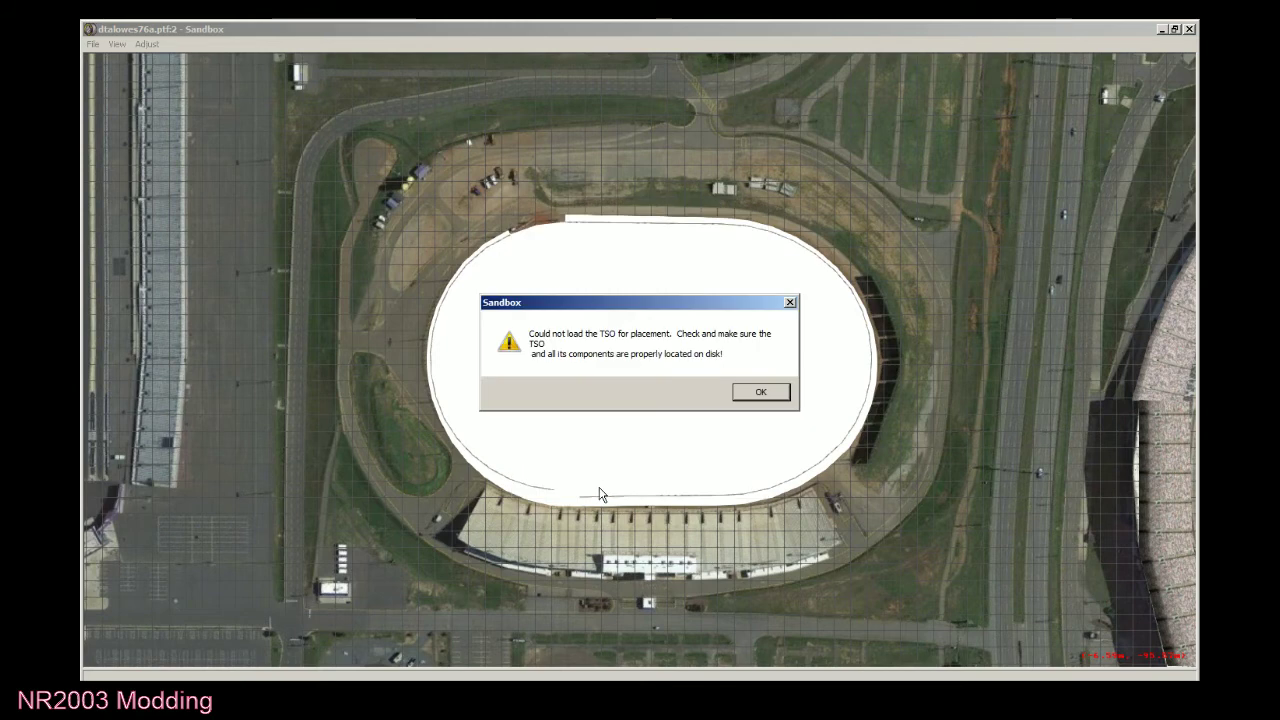
{"action": "left_click", "coordinate": [753, 397]}
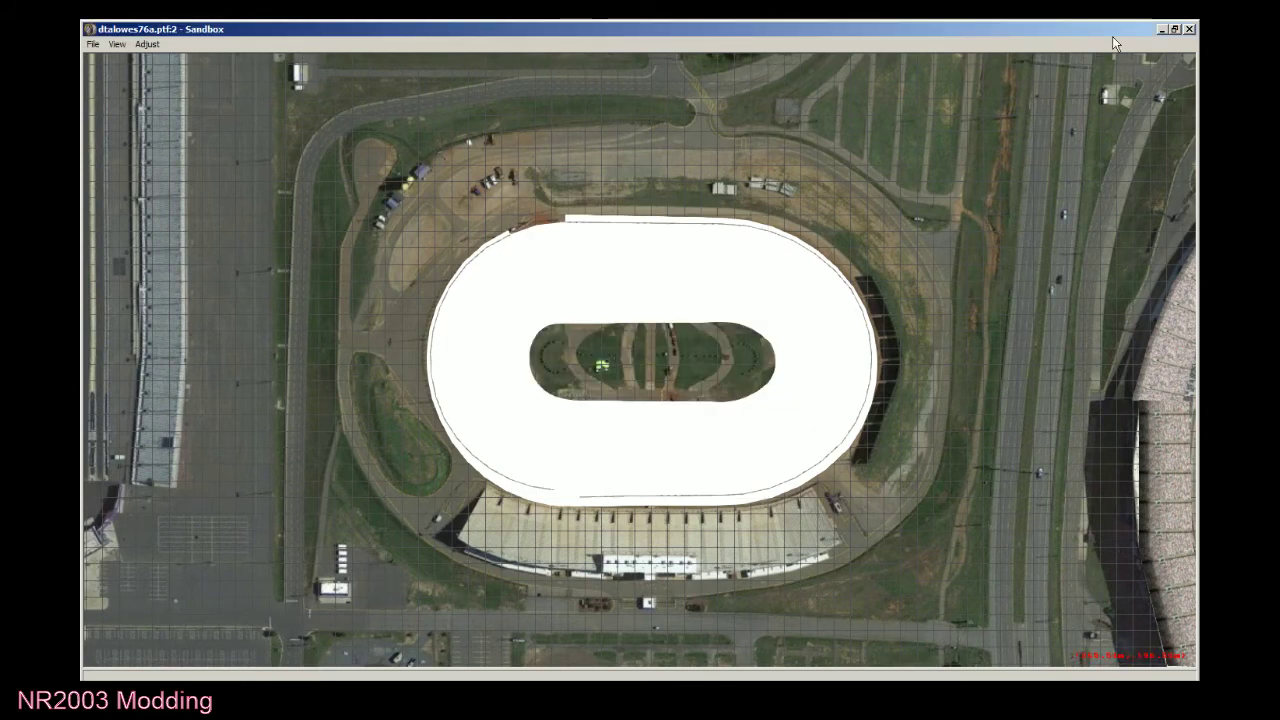
{"action": "left_click", "coordinate": [1189, 29]}
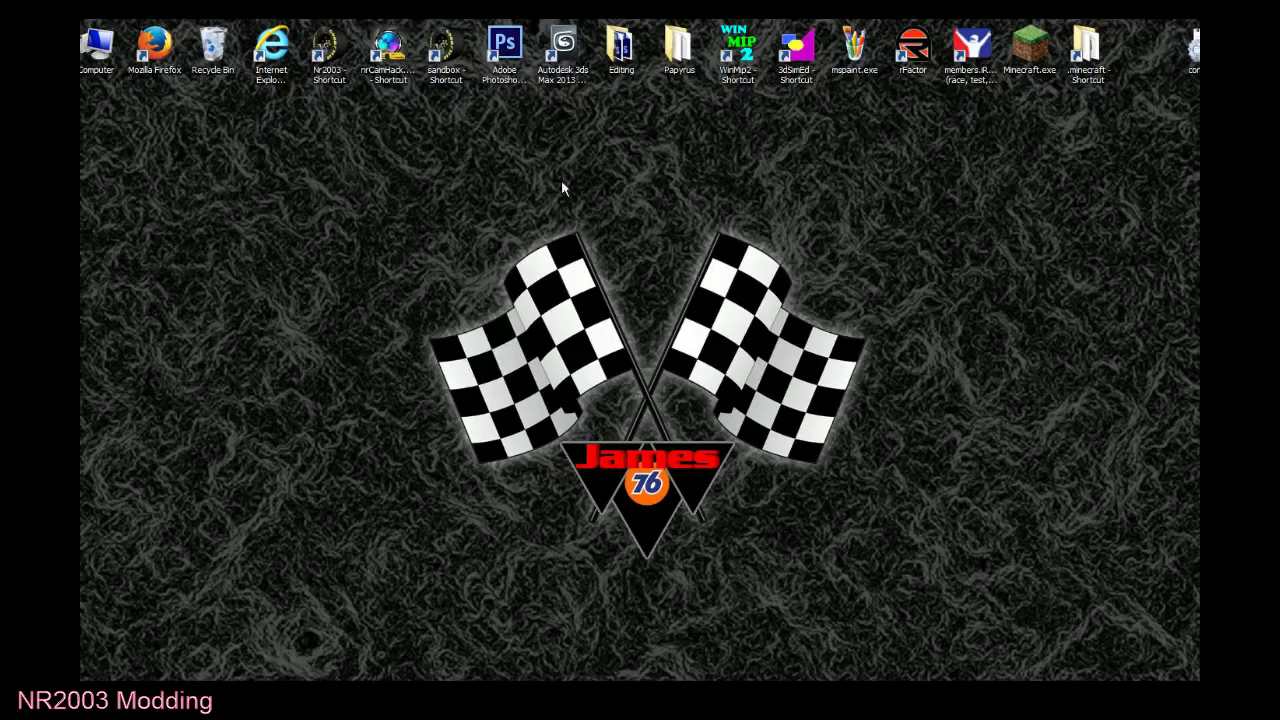
Launch 3dSimEd and import maingrand.3do from the DTAlowes folder under Papyrus tracks.
{"action": "double_click", "coordinate": [797, 50]}
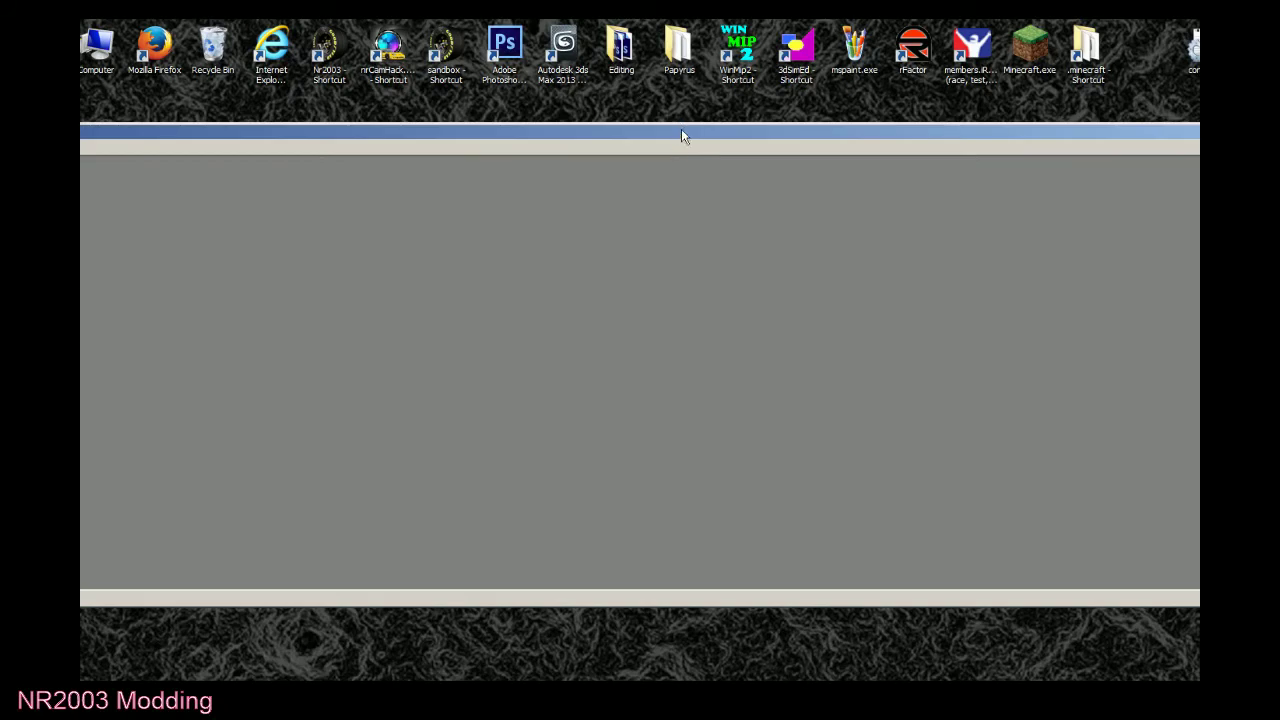
{"action": "left_click", "coordinate": [93, 44]}
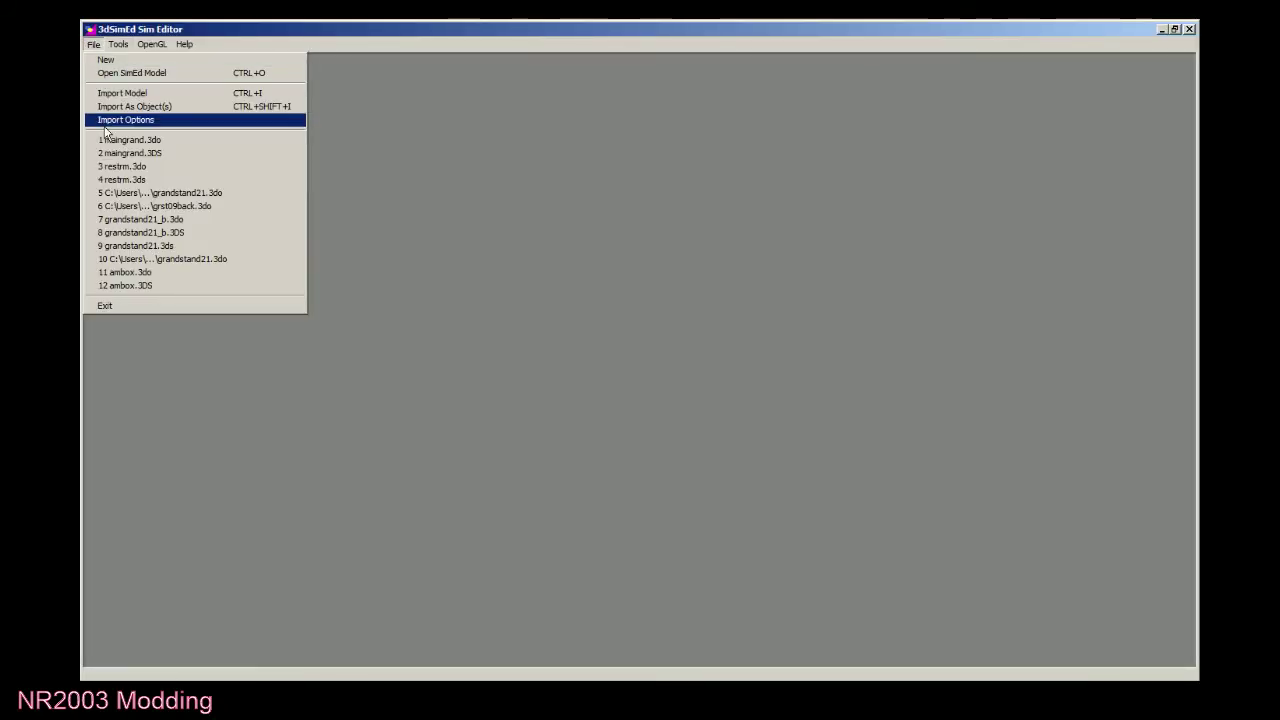
{"action": "left_click", "coordinate": [137, 96]}
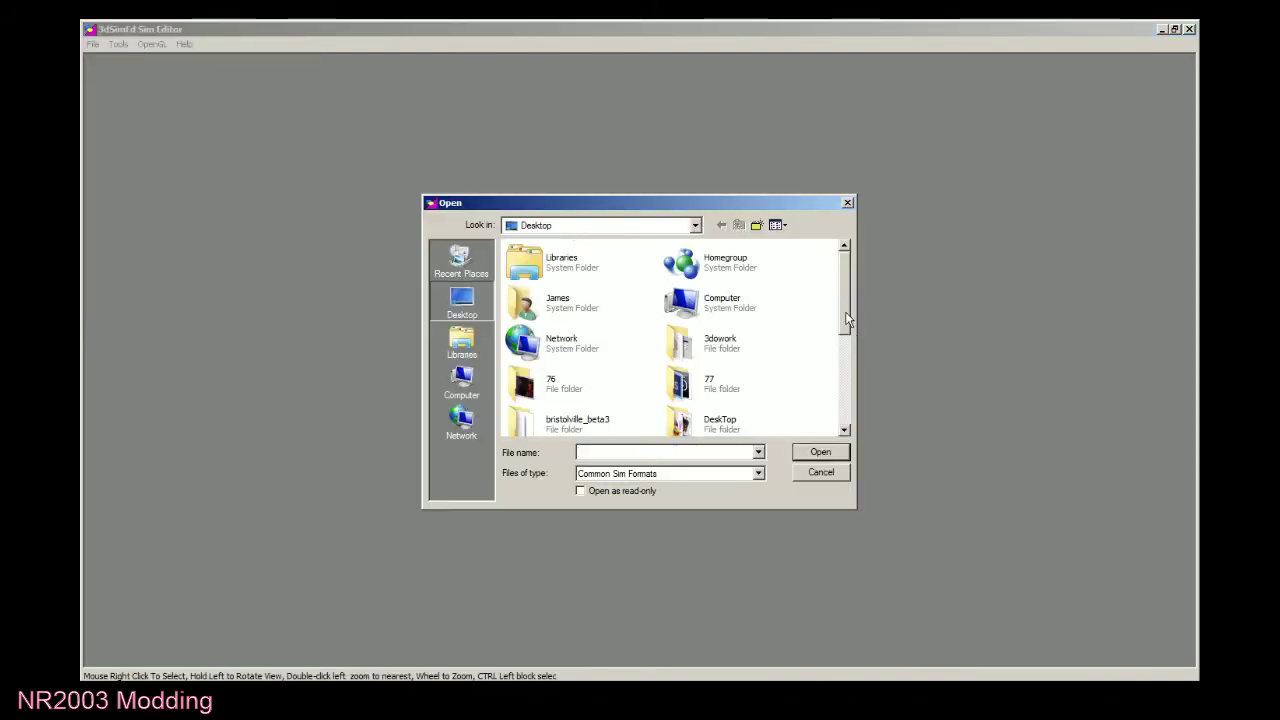
{"action": "left_click_drag", "start_coordinate": [847, 320], "coordinate": [847, 370]}
{"action": "double_click", "coordinate": [740, 360]}
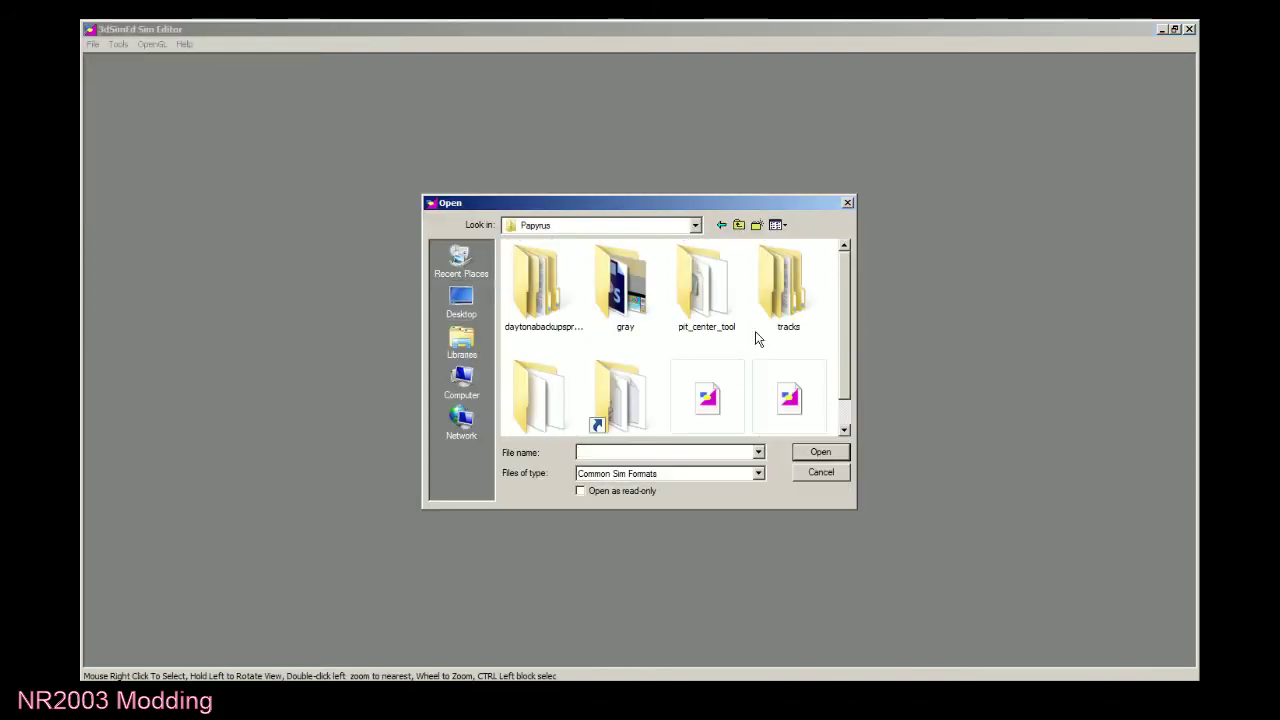
{"action": "left_click_drag", "start_coordinate": [841, 297], "coordinate": [843, 345]}
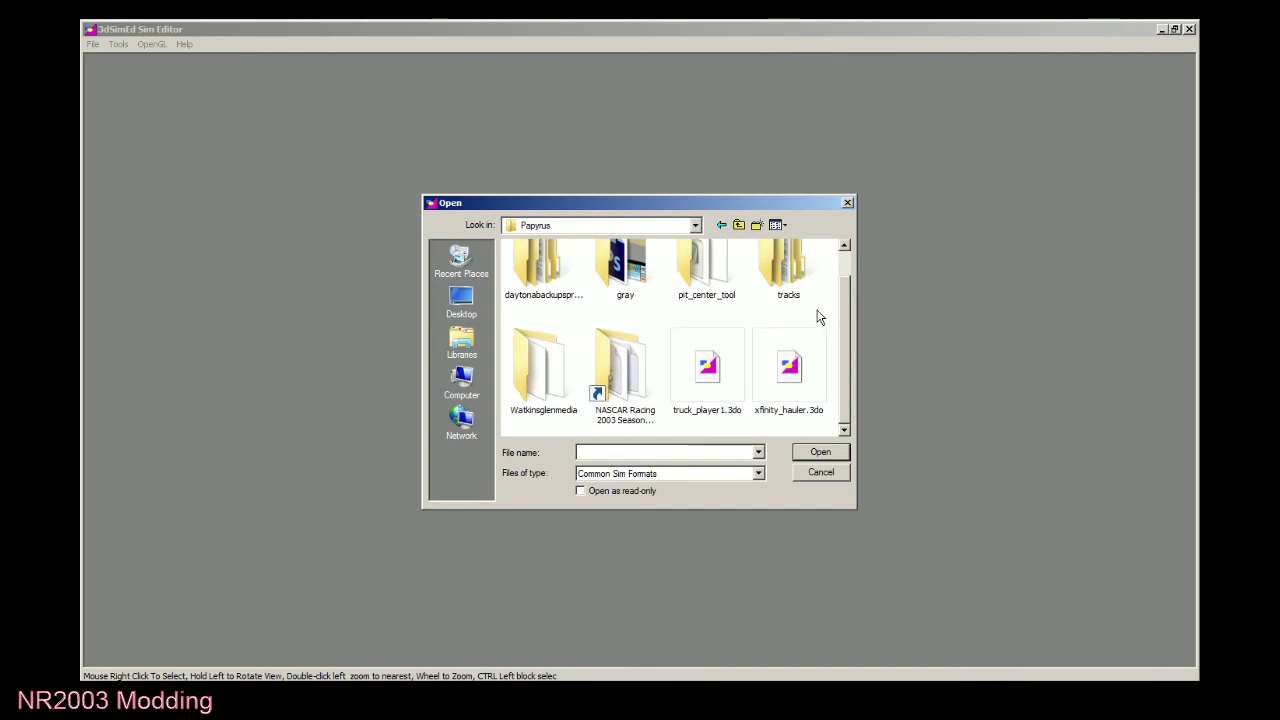
{"action": "double_click", "coordinate": [615, 360]}
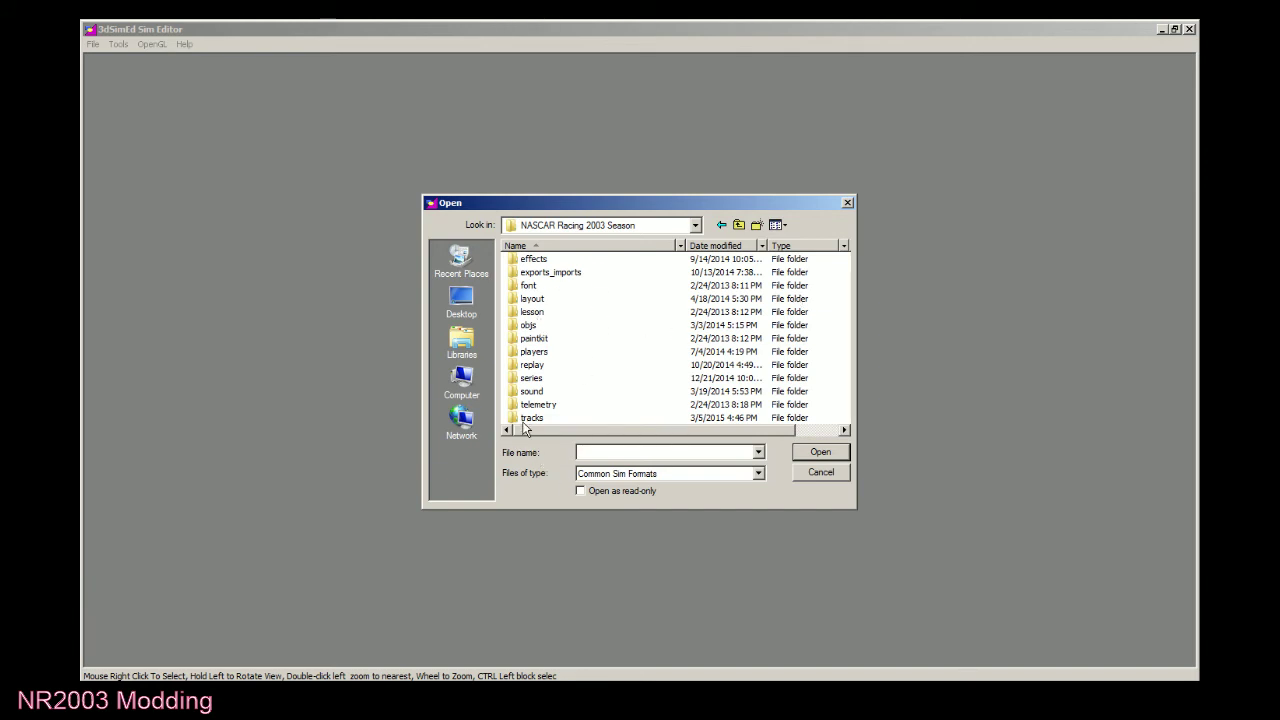
{"action": "left_click", "coordinate": [721, 225]}
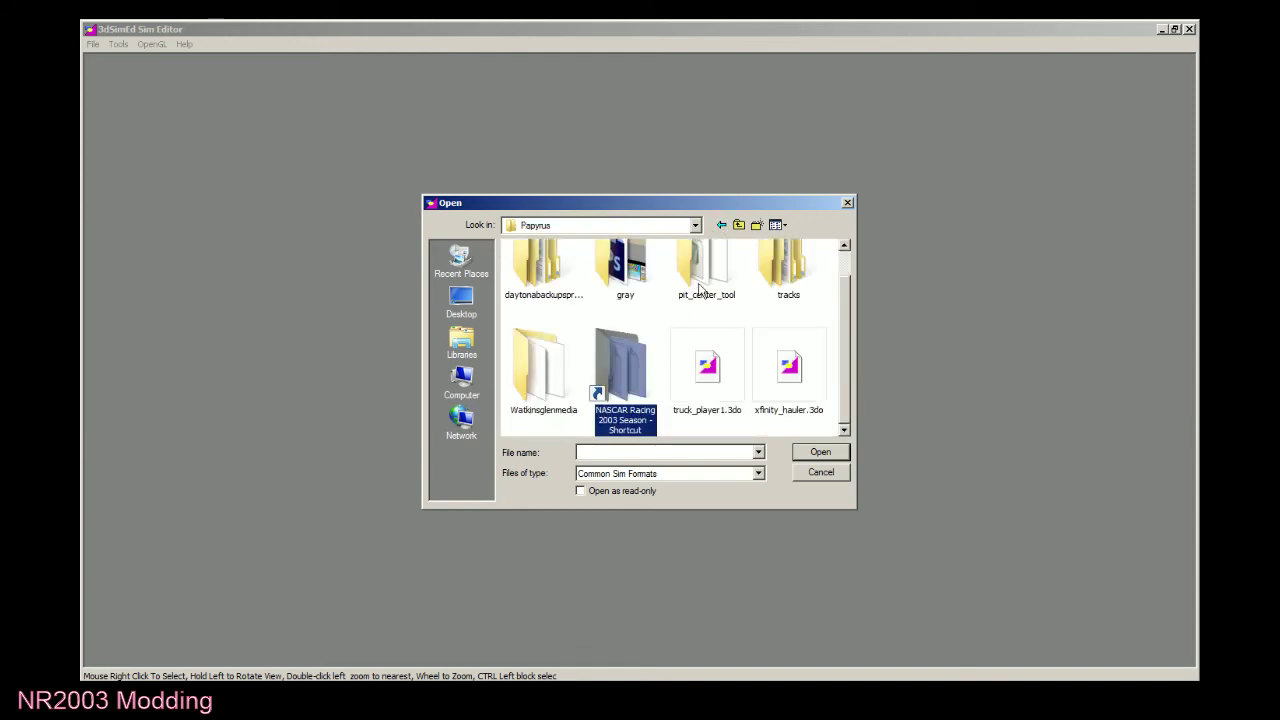
{"action": "double_click", "coordinate": [790, 280]}
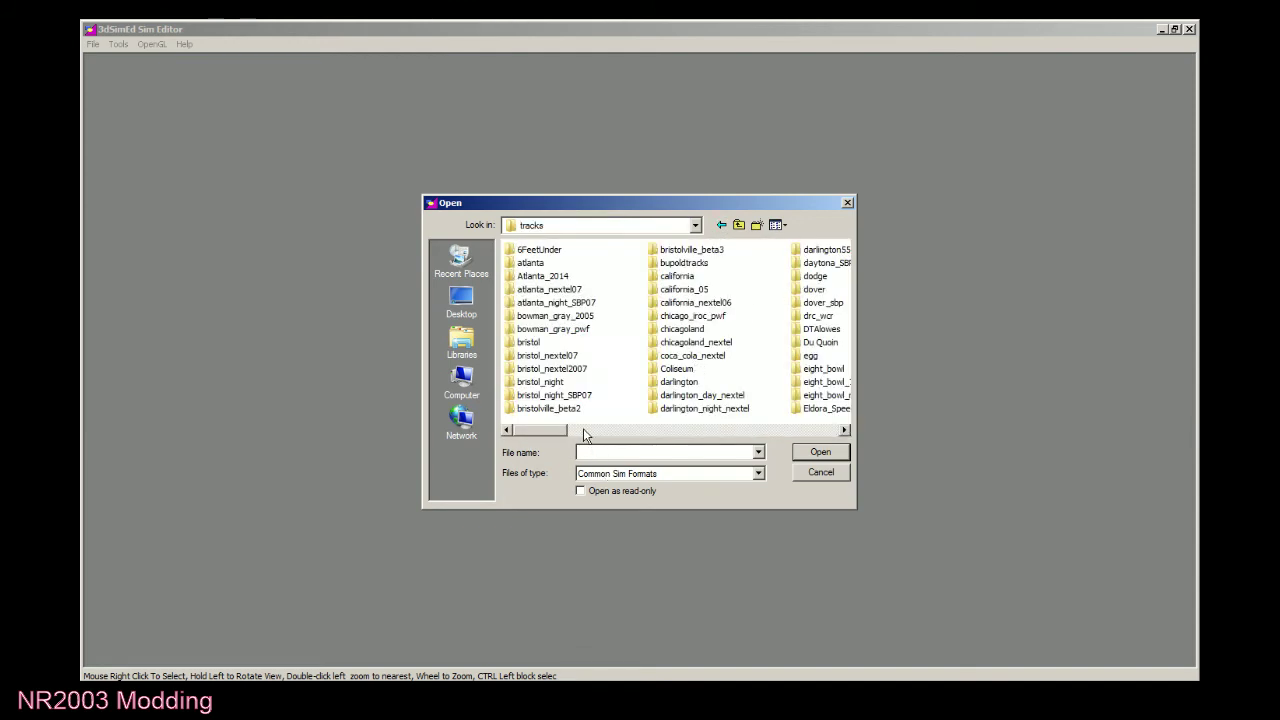
{"action": "left_click_drag", "start_coordinate": [565, 430], "coordinate": [599, 435]}
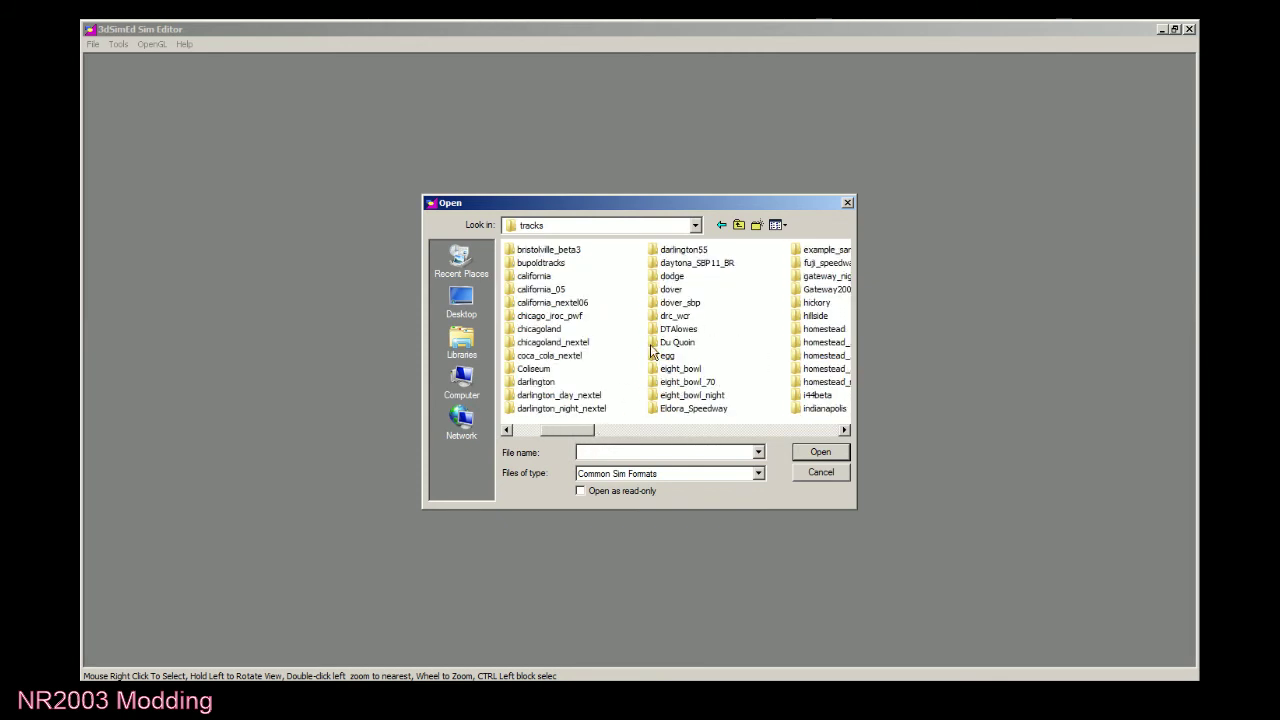
{"action": "double_click", "coordinate": [677, 329]}
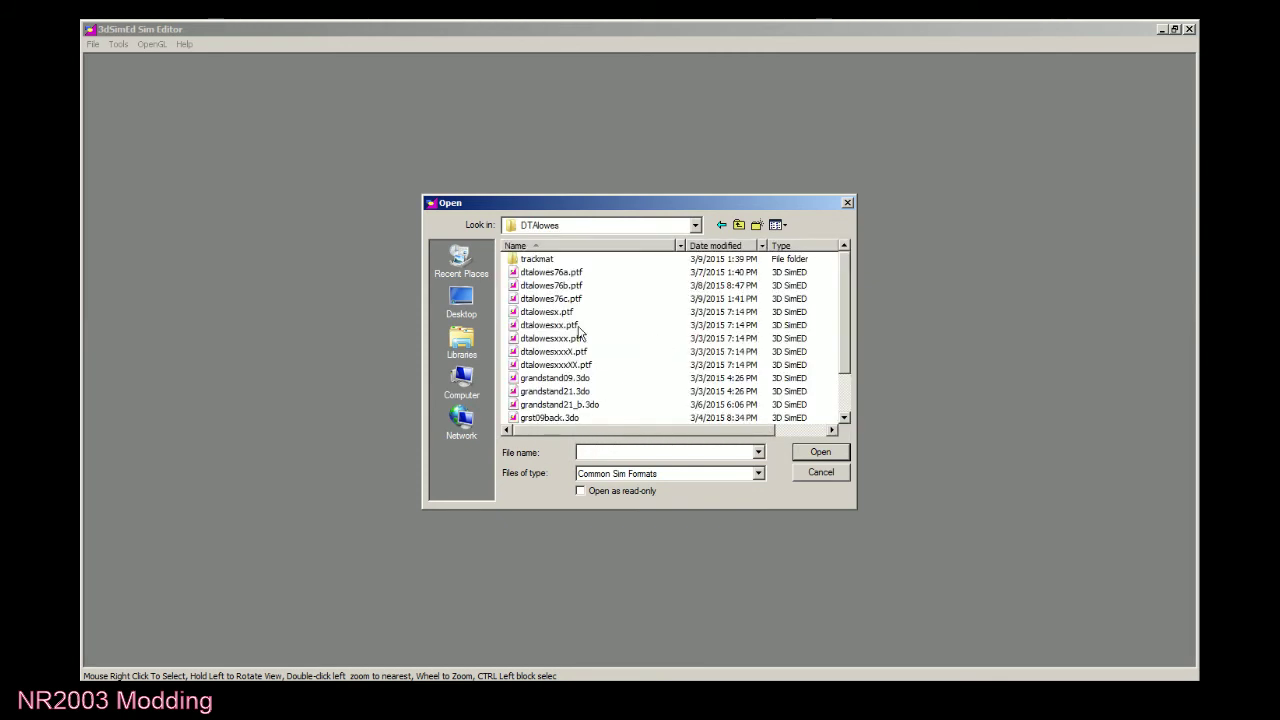
{"action": "left_click_drag", "start_coordinate": [846, 328], "coordinate": [842, 374]}
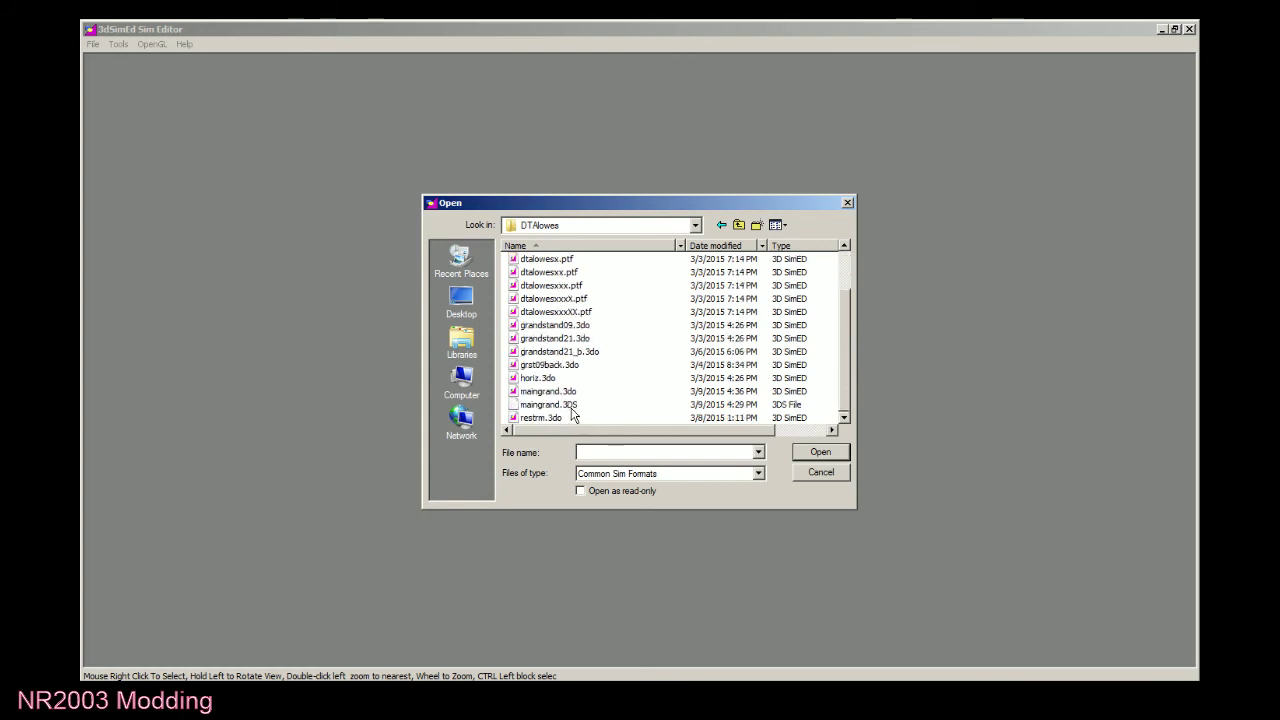
{"action": "double_click", "coordinate": [548, 391]}
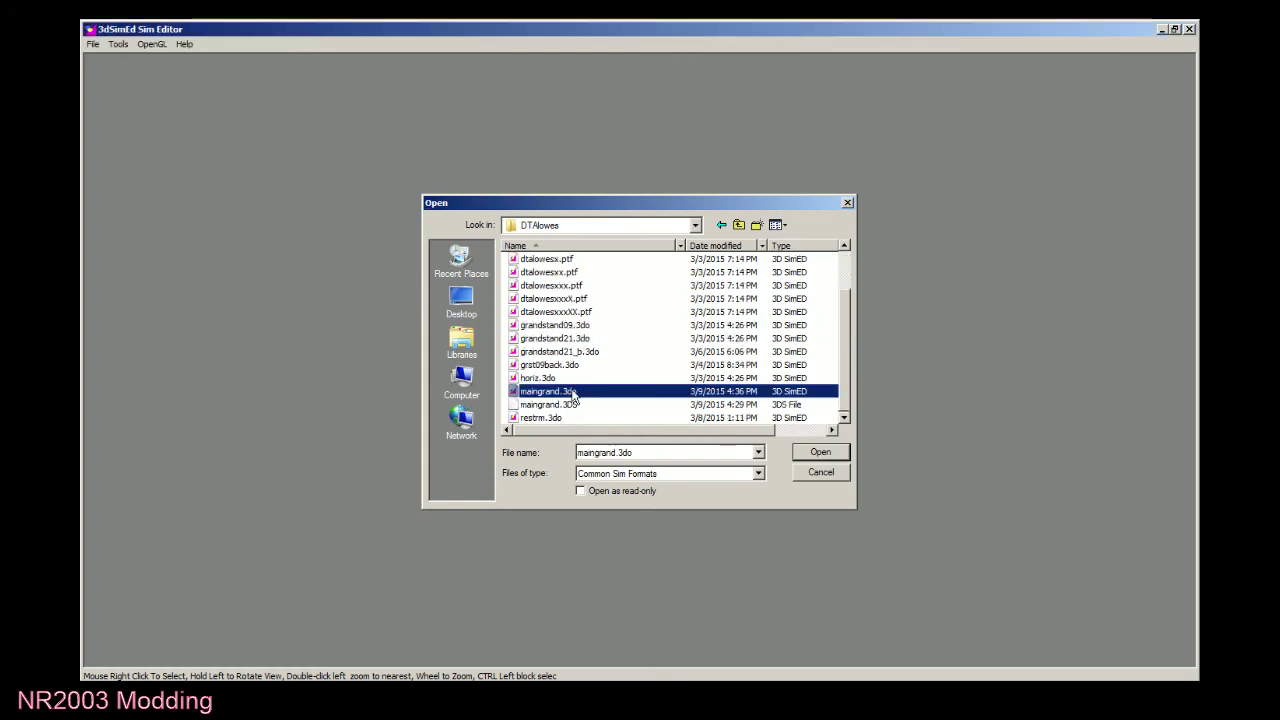
Check which texture the grandstand's 01 - default material uses, cancel without changes, and close the model and 3dSimEd.
{"action": "right_click", "coordinate": [580, 341]}
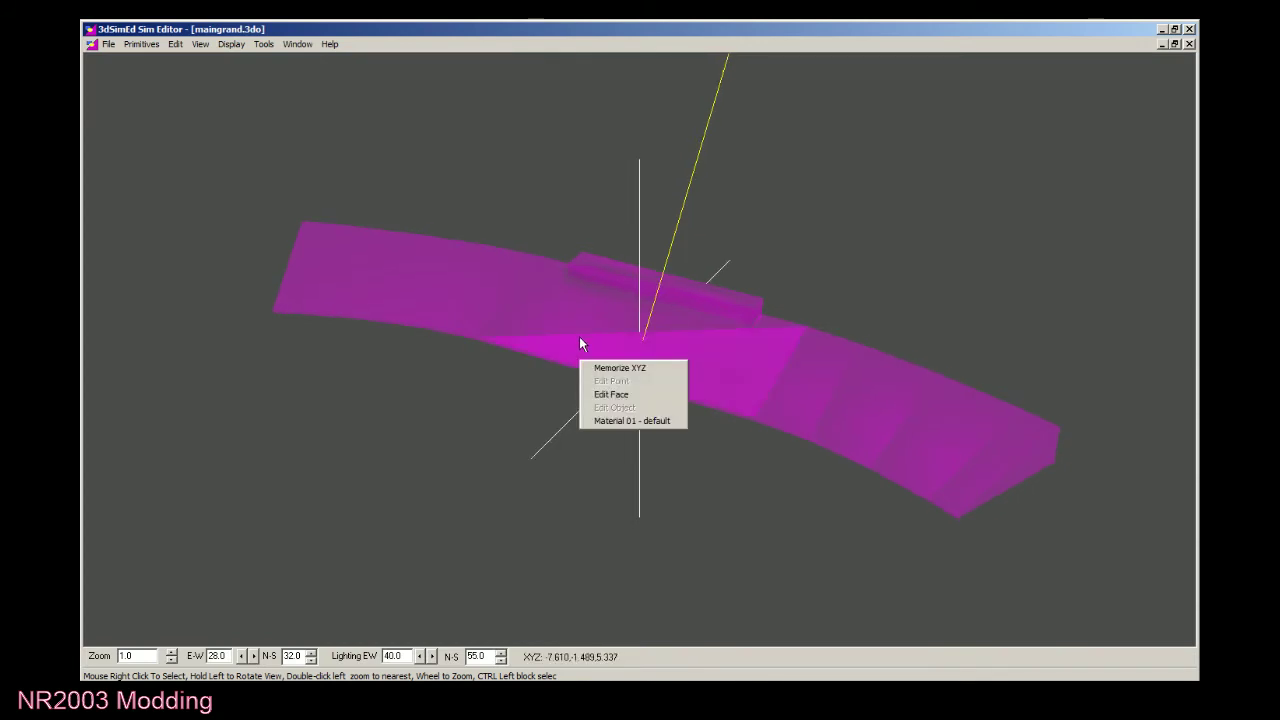
{"action": "left_click", "coordinate": [598, 420]}
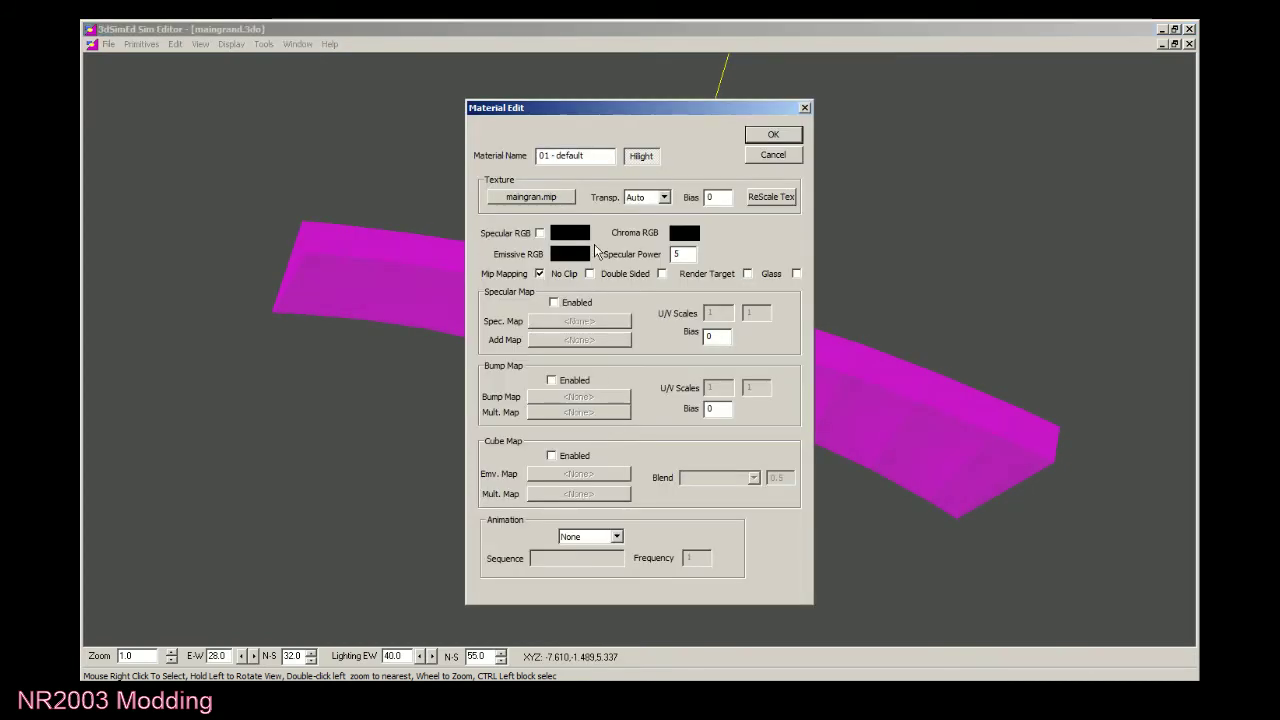
{"action": "left_click", "coordinate": [765, 155]}
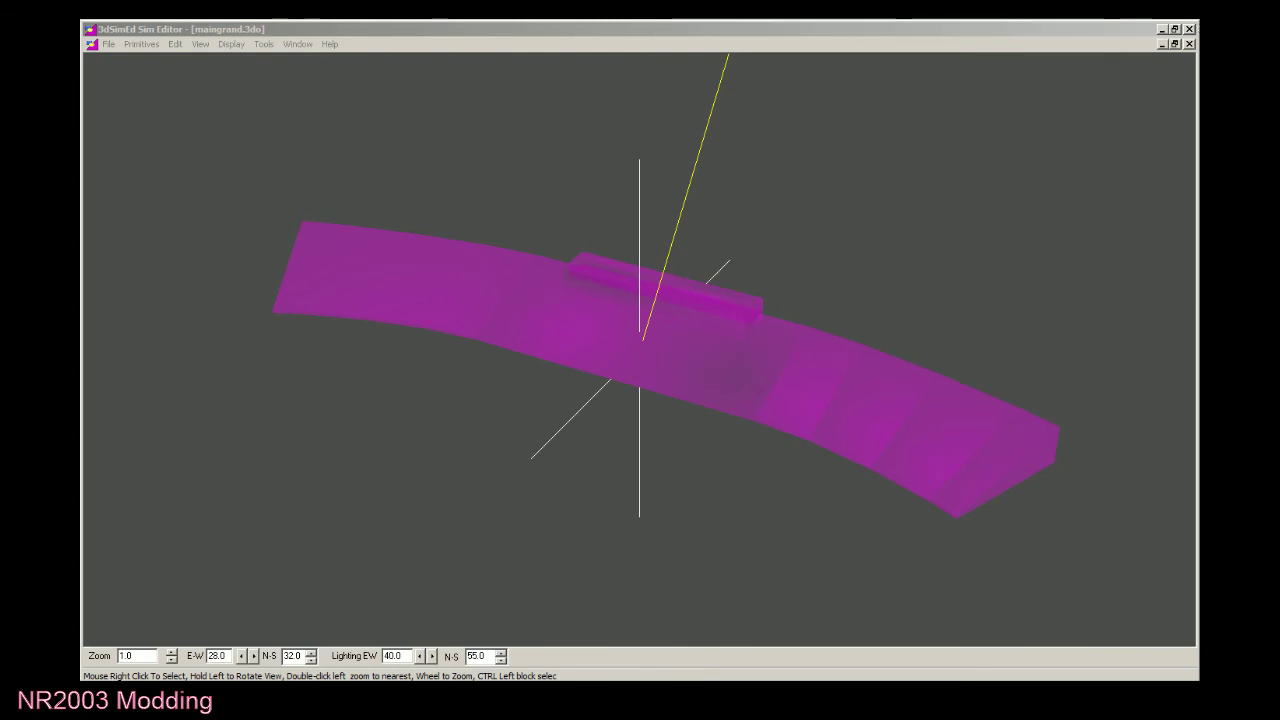
{"action": "left_click", "coordinate": [1189, 44]}
{"action": "left_click", "coordinate": [1190, 29]}
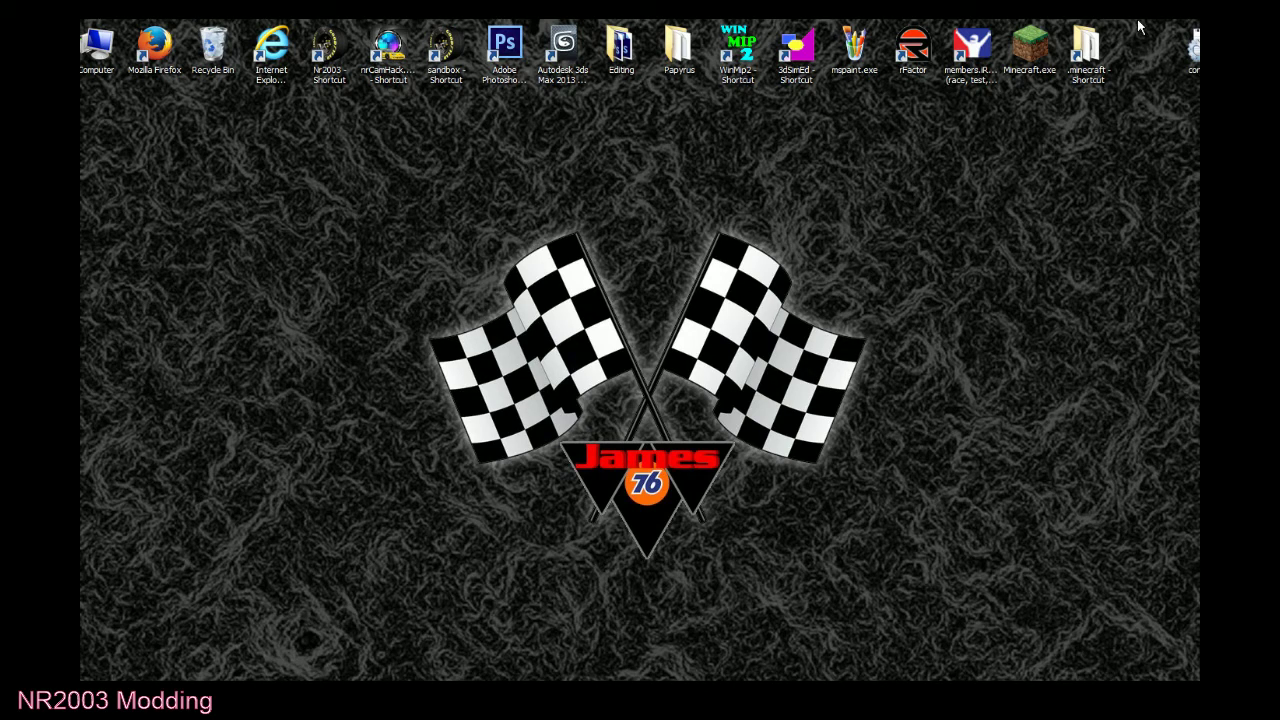
Open the DTAlowes folder inside the tracks folder of Papyrus and look through its files.
{"action": "double_click", "coordinate": [678, 52]}
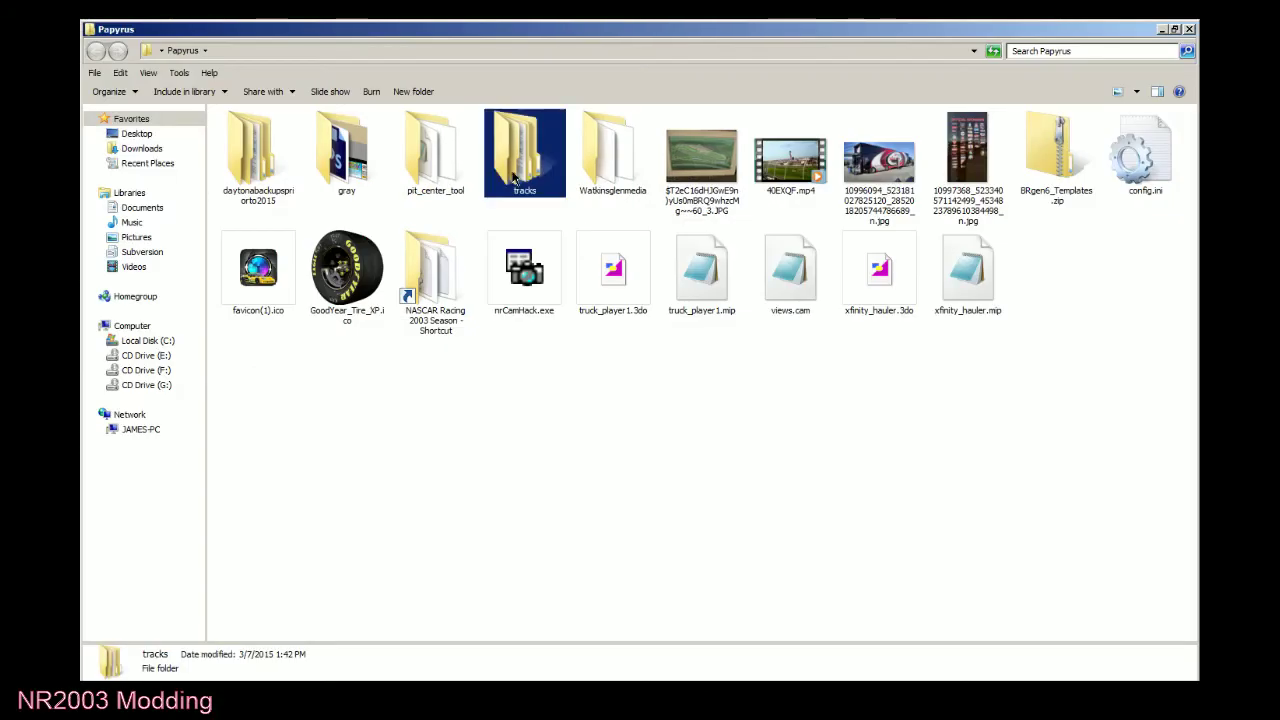
{"action": "double_click", "coordinate": [540, 150]}
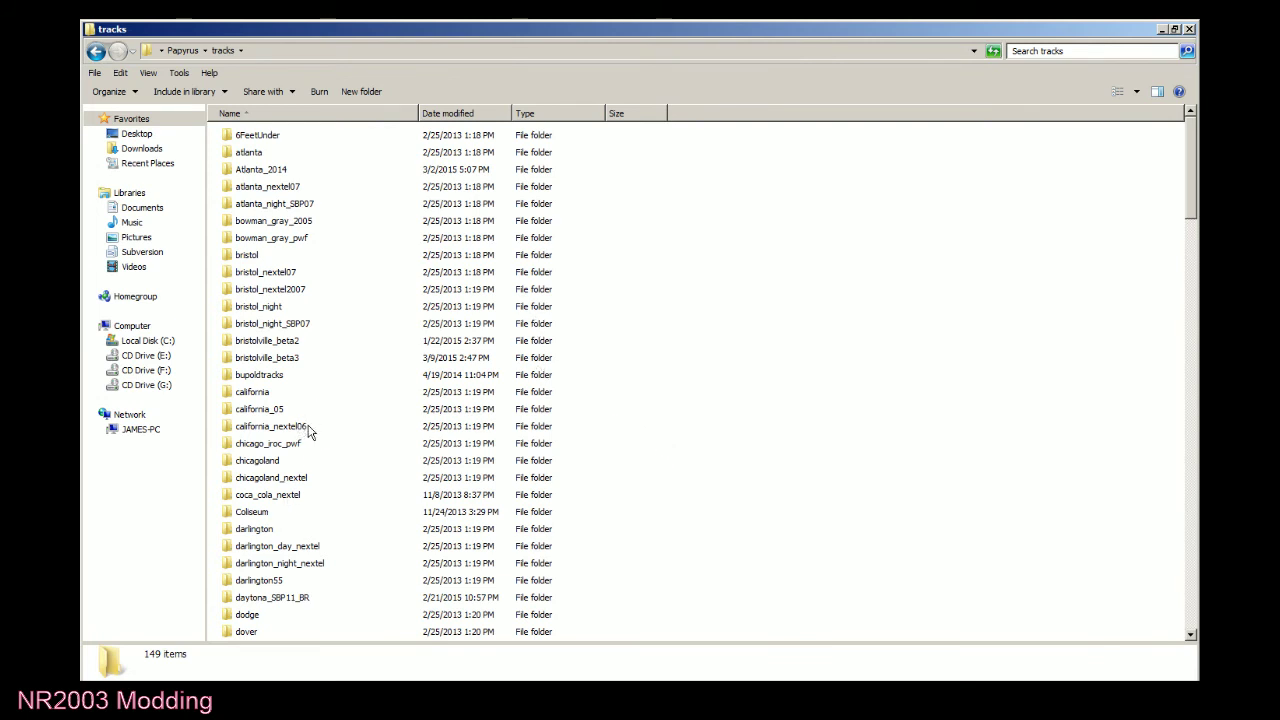
{"action": "left_click", "coordinate": [655, 496]}
{"action": "scroll", "coordinate": [618, 510], "scroll_direction": "down", "scroll_amount": 3}
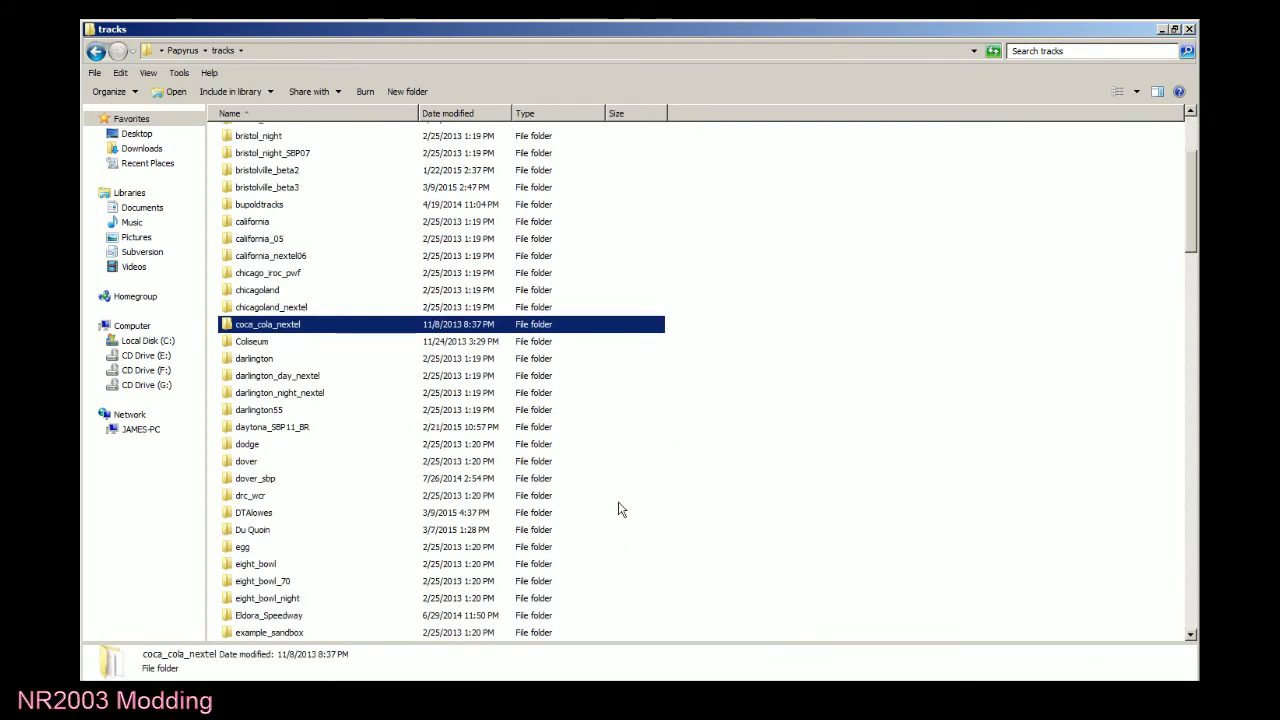
{"action": "double_click", "coordinate": [278, 514]}
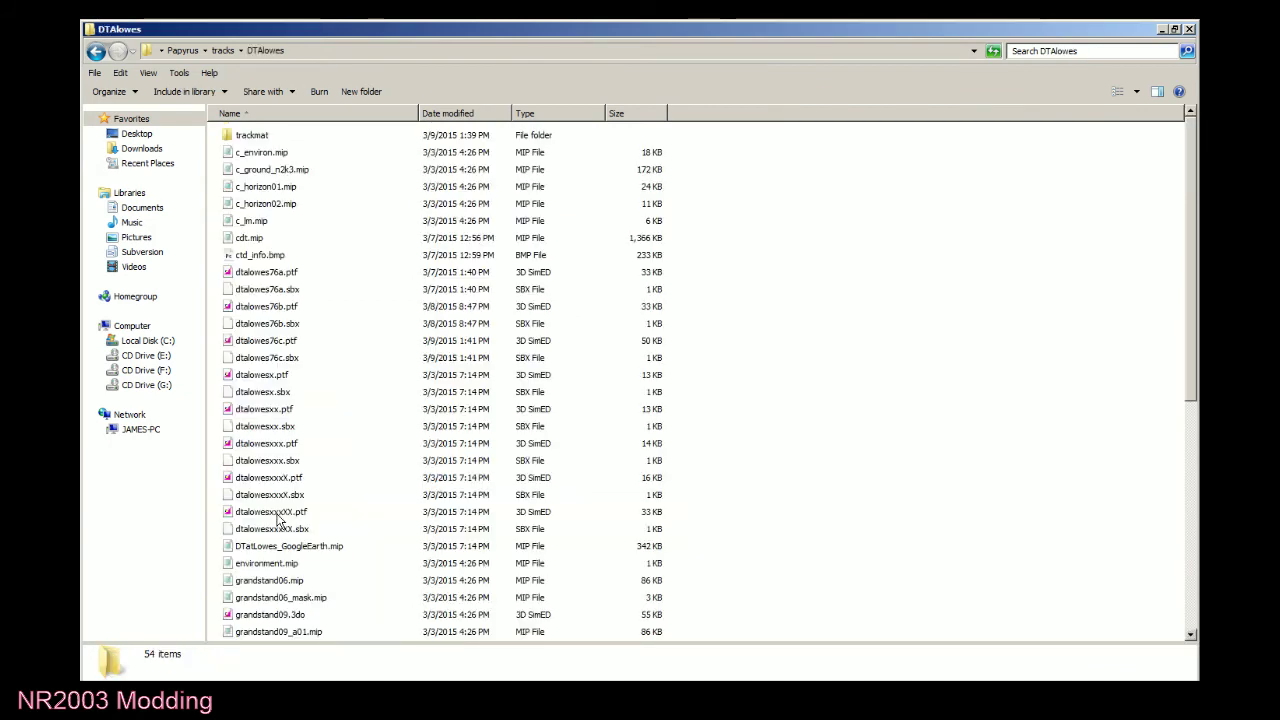
{"action": "scroll", "coordinate": [340, 515], "scroll_direction": "down", "scroll_amount": 8}
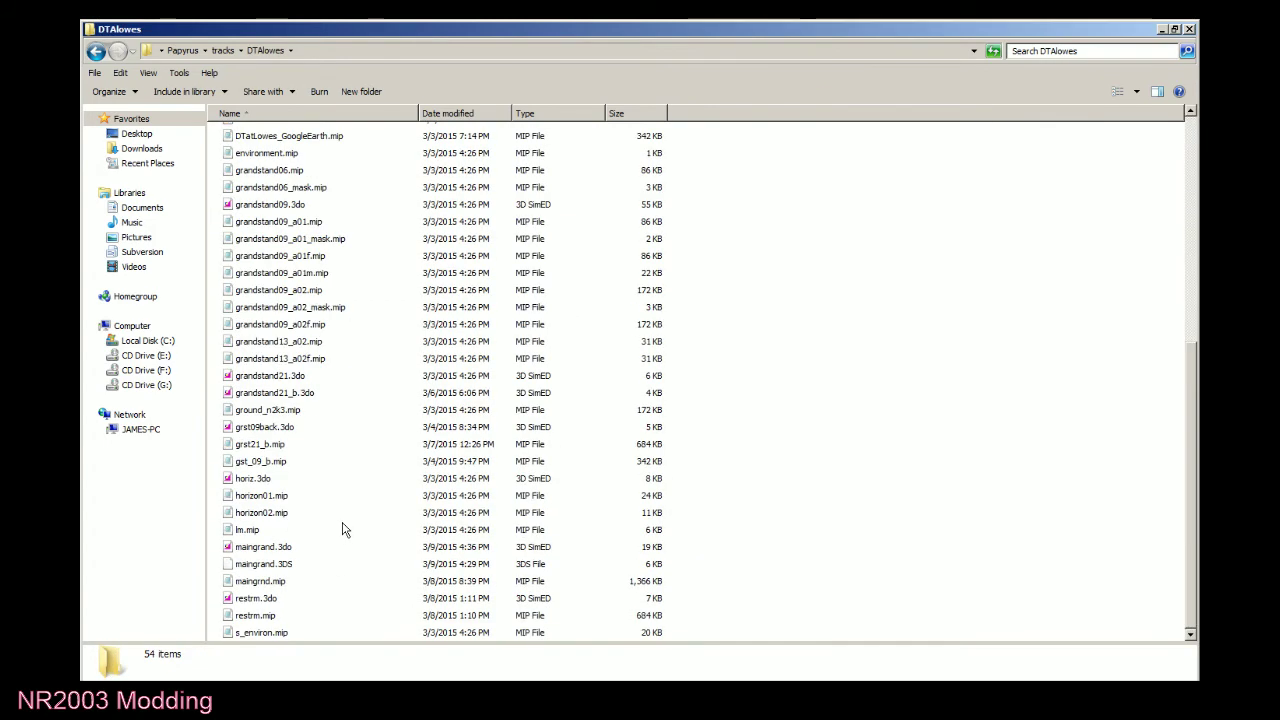
Sort the DTAlowes files by type and delete maingrand.3DS.
{"action": "left_click", "coordinate": [530, 116]}
{"action": "scroll", "coordinate": [580, 320], "scroll_direction": "down", "scroll_amount": 8}
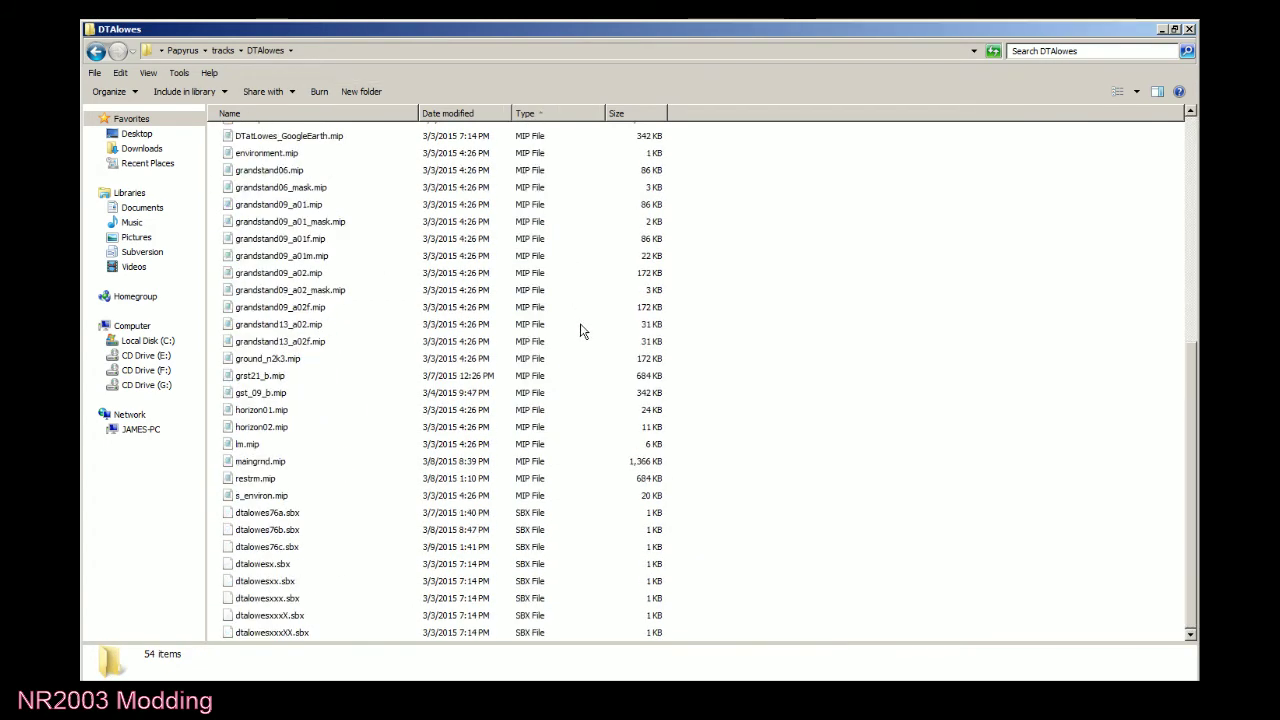
{"action": "scroll", "coordinate": [580, 330], "scroll_direction": "up", "scroll_amount": 8}
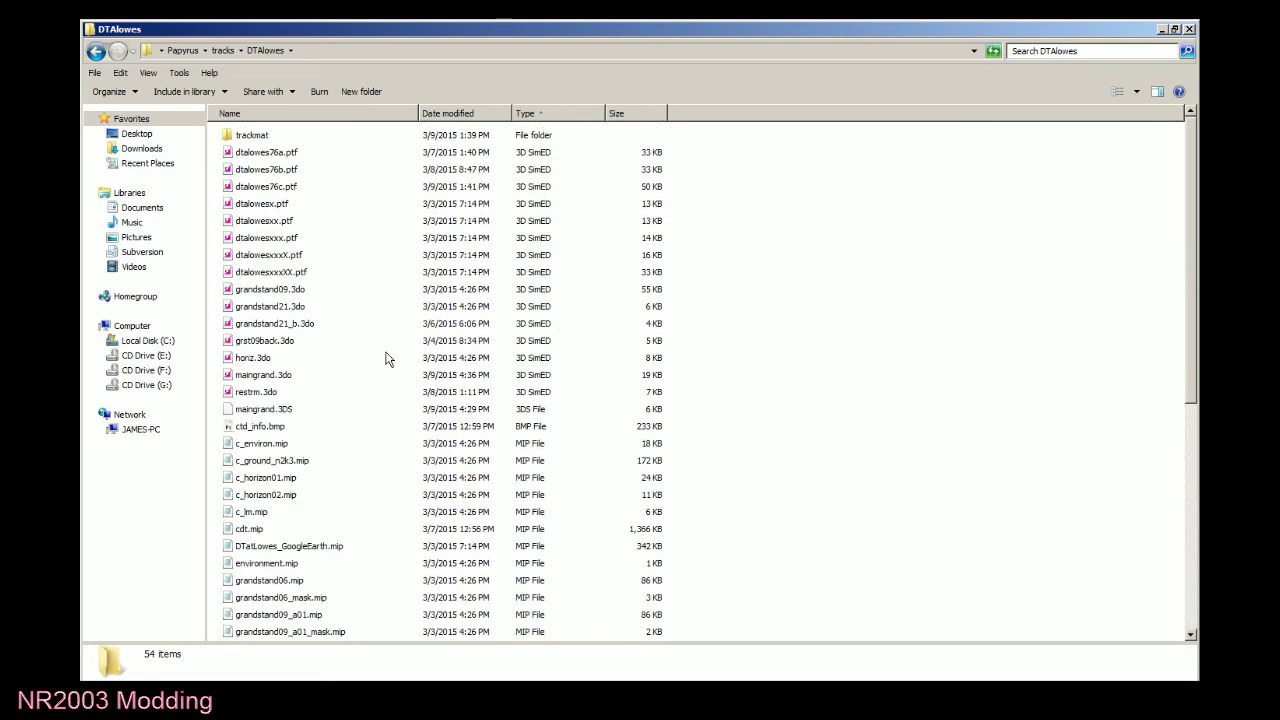
{"action": "left_click", "coordinate": [281, 412]}
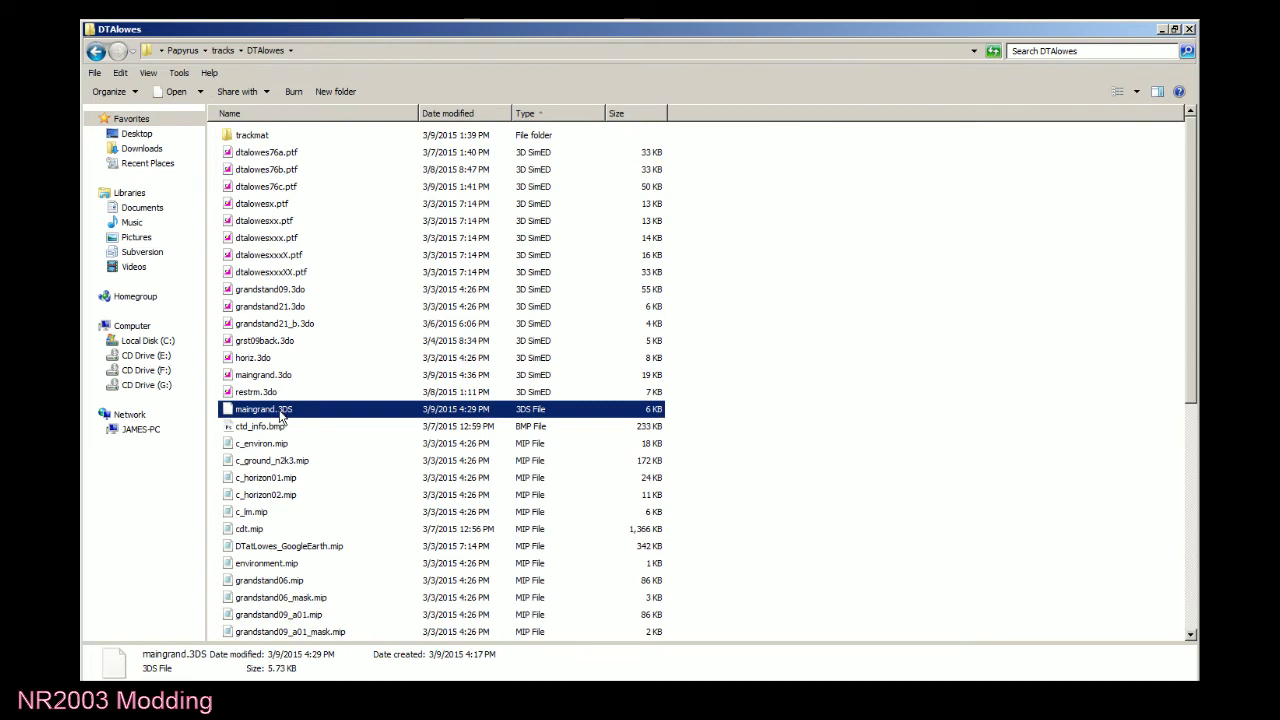
{"action": "key", "text": "Delete"}
{"action": "left_click", "coordinate": [702, 421]}
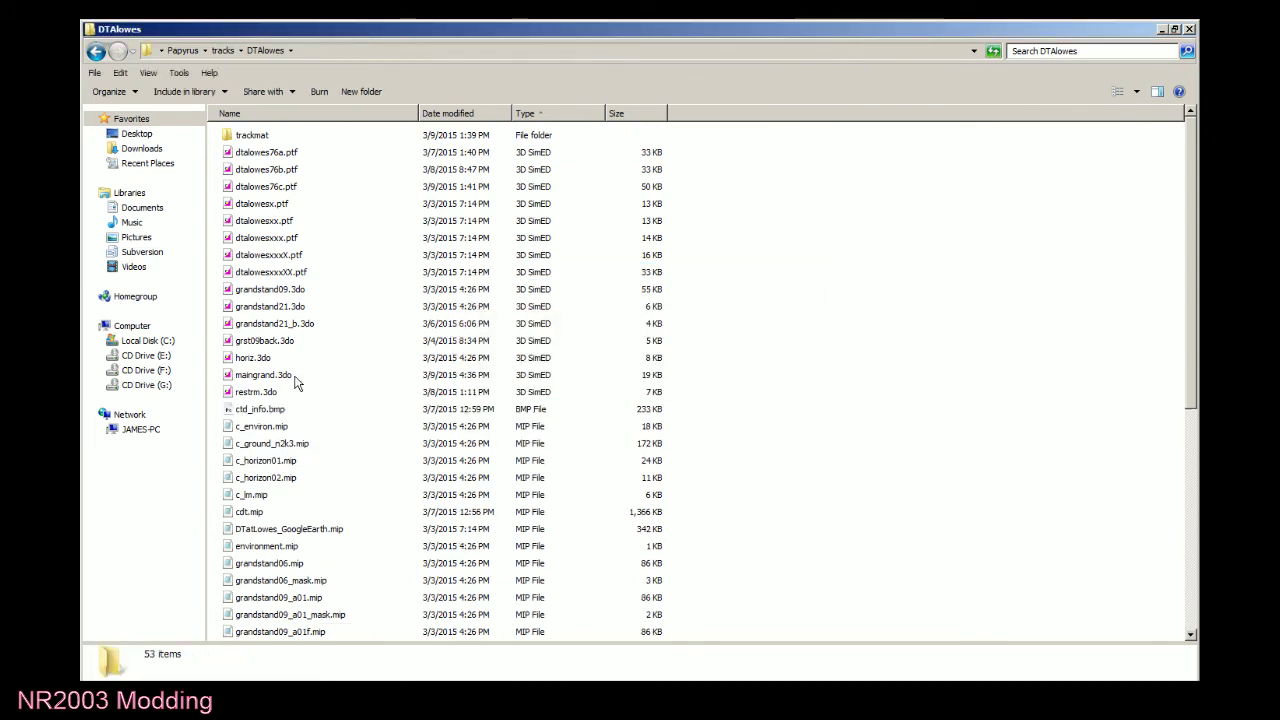
Replace maingrnd.mip with the maingran.mip texture in the DTAlowes folder and close the folder window.
{"action": "scroll", "coordinate": [366, 445], "scroll_direction": "down", "scroll_amount": 7}
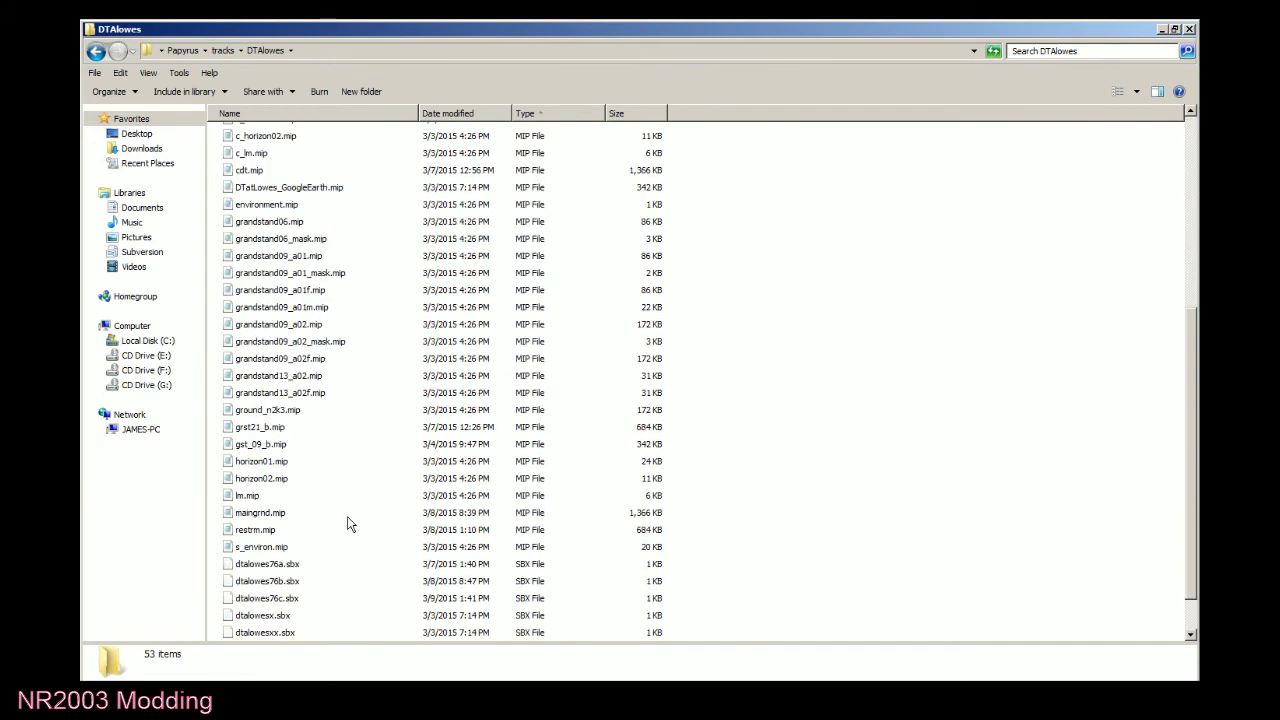
{"action": "left_click", "coordinate": [281, 515]}
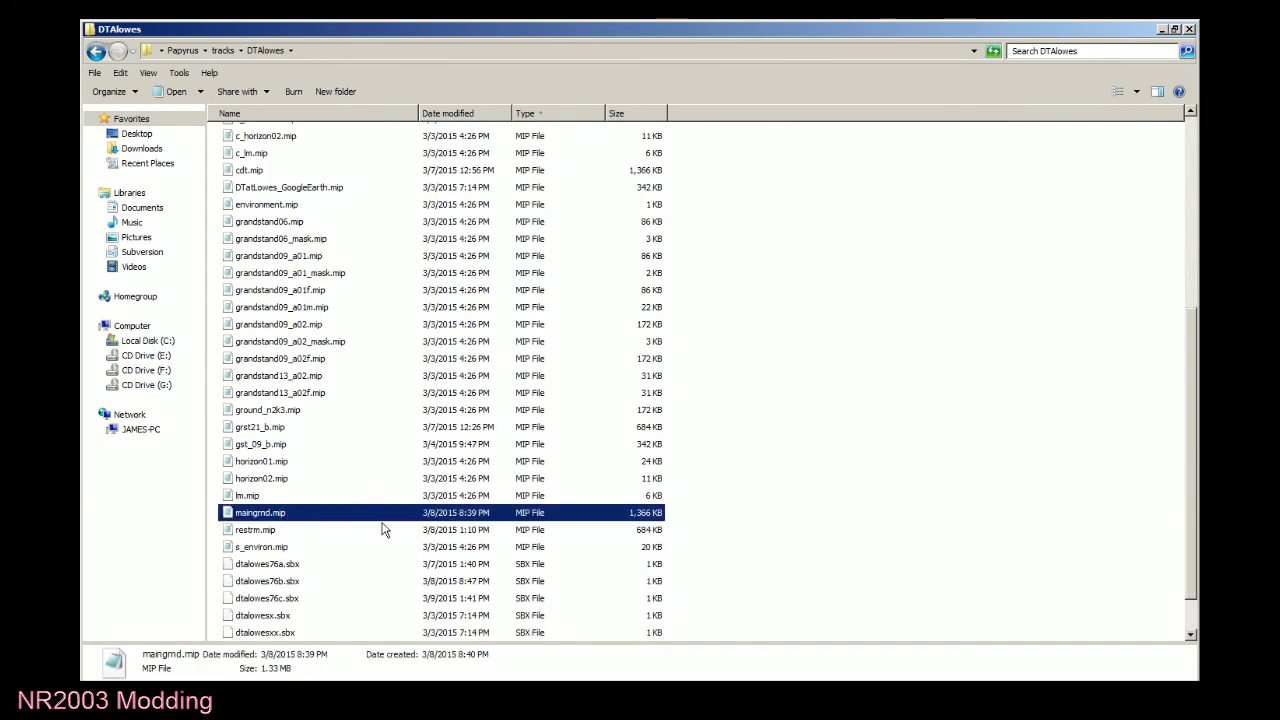
{"action": "key", "text": "Delete"}
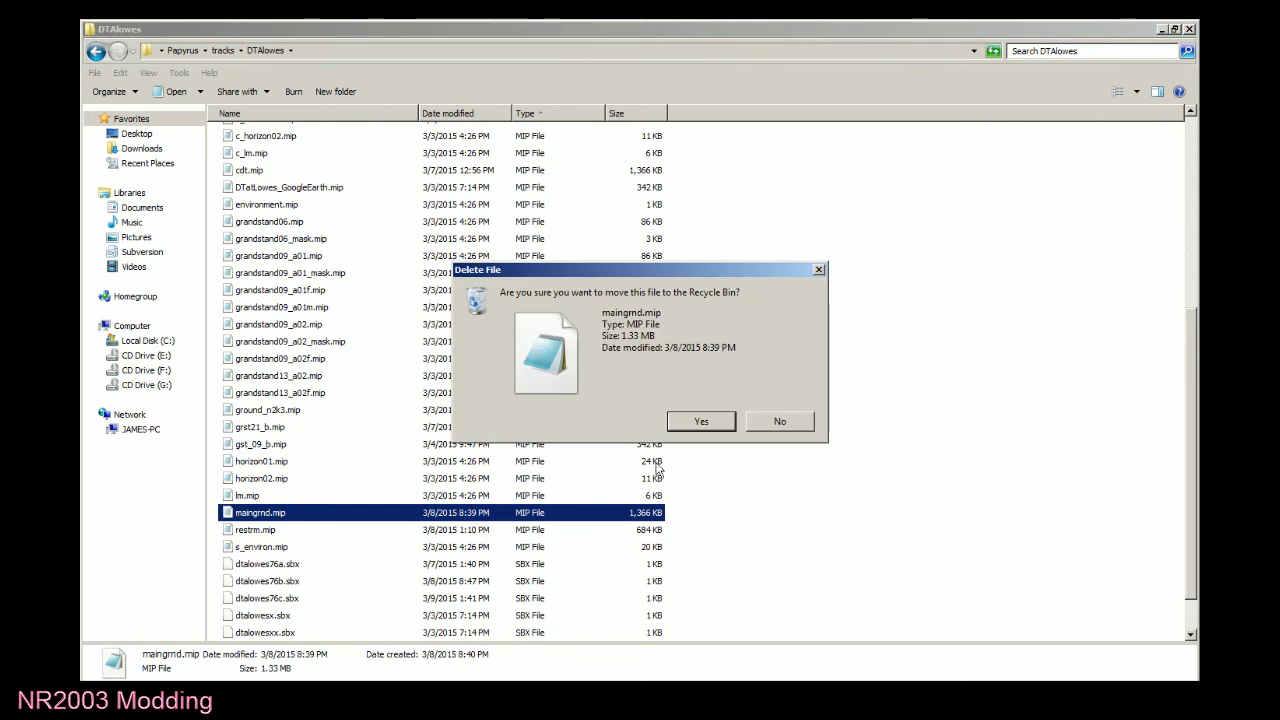
{"action": "left_click", "coordinate": [700, 421]}
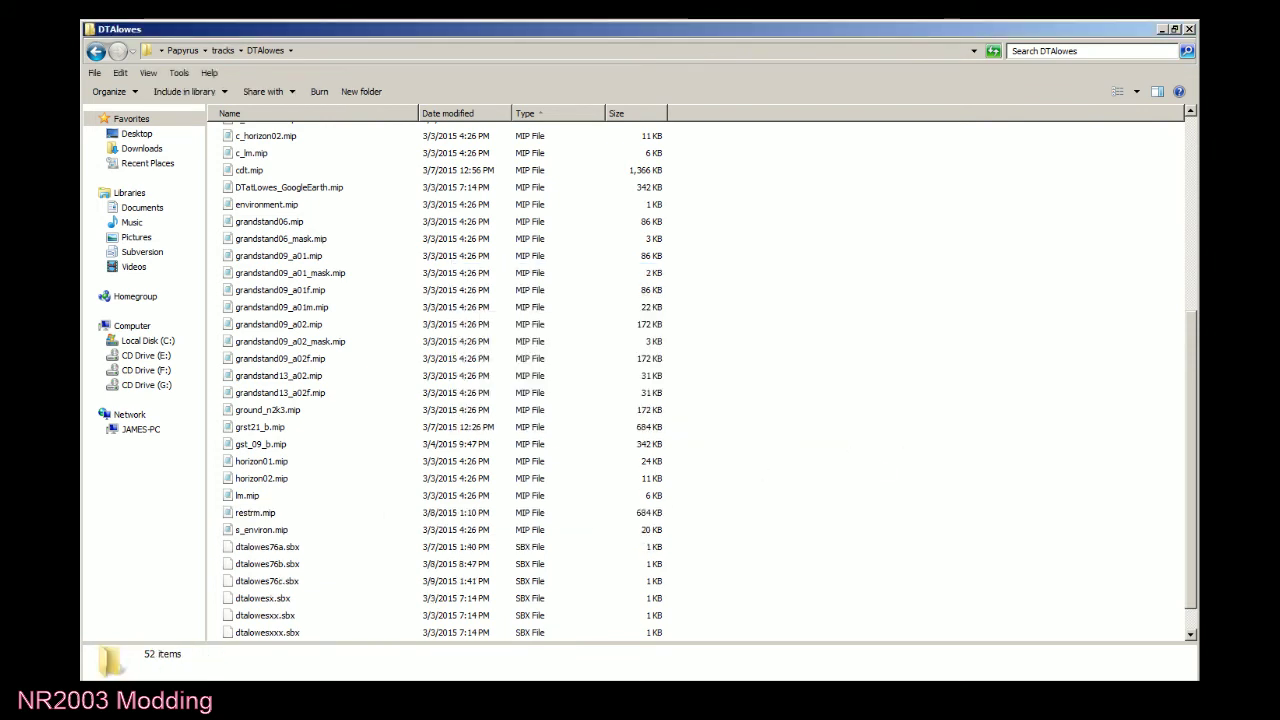
{"action": "left_click_drag", "start_coordinate": [670, 678], "coordinate": [754, 474]}
{"action": "left_click", "coordinate": [892, 422]}
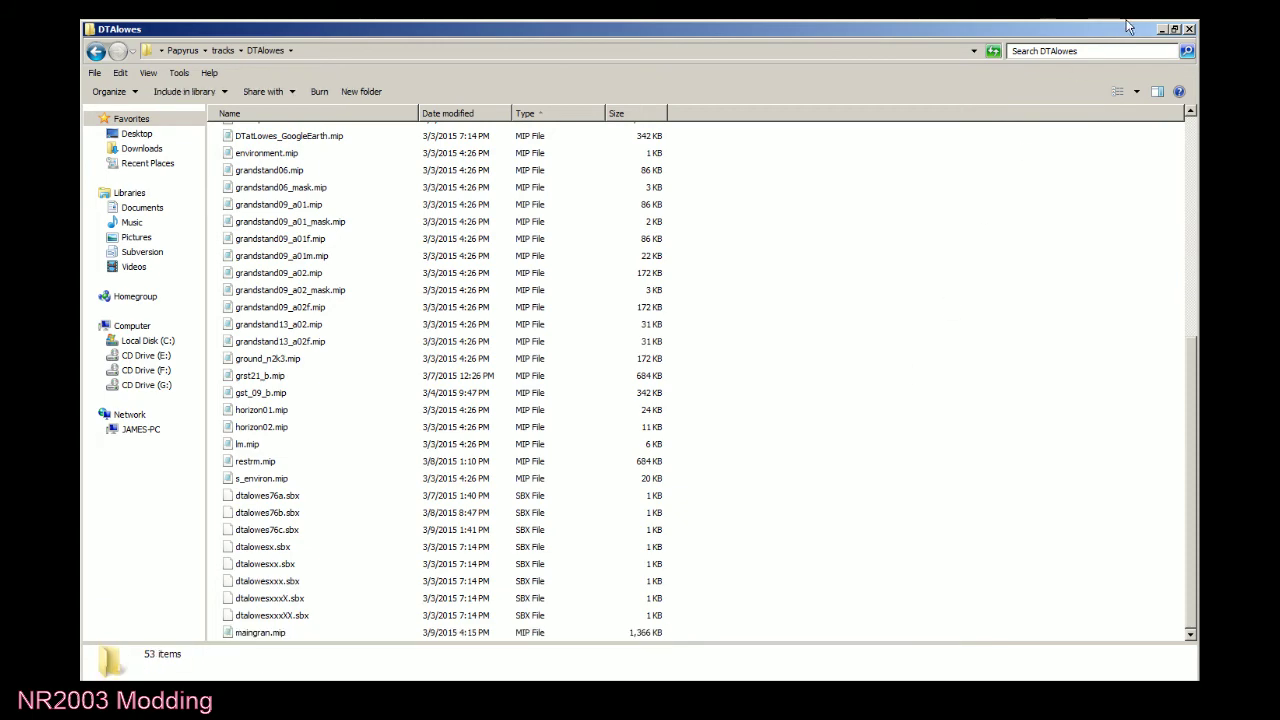
{"action": "left_click", "coordinate": [1189, 29]}
Launch Sandbox, maximize the track window, open dtalowes76c.ptf from the DTAlowes folder, and reposition the Camera View window.
{"action": "left_click", "coordinate": [446, 70]}
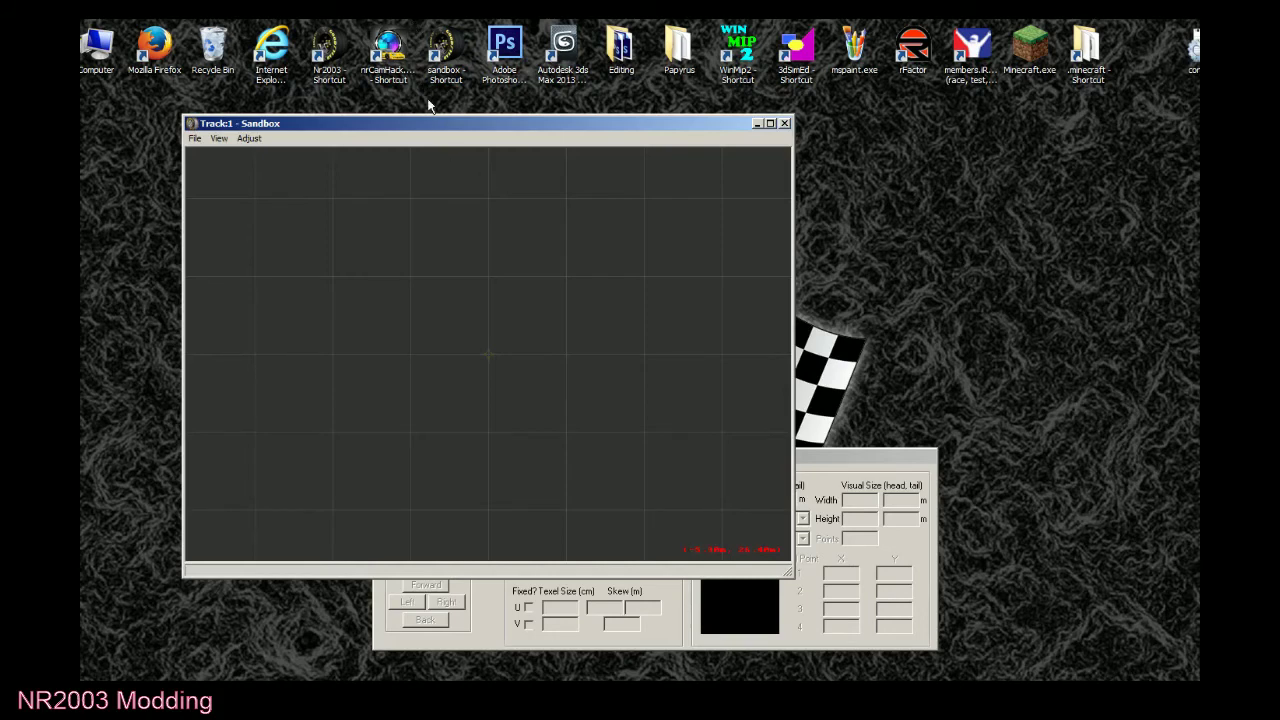
{"action": "double_click", "coordinate": [433, 124]}
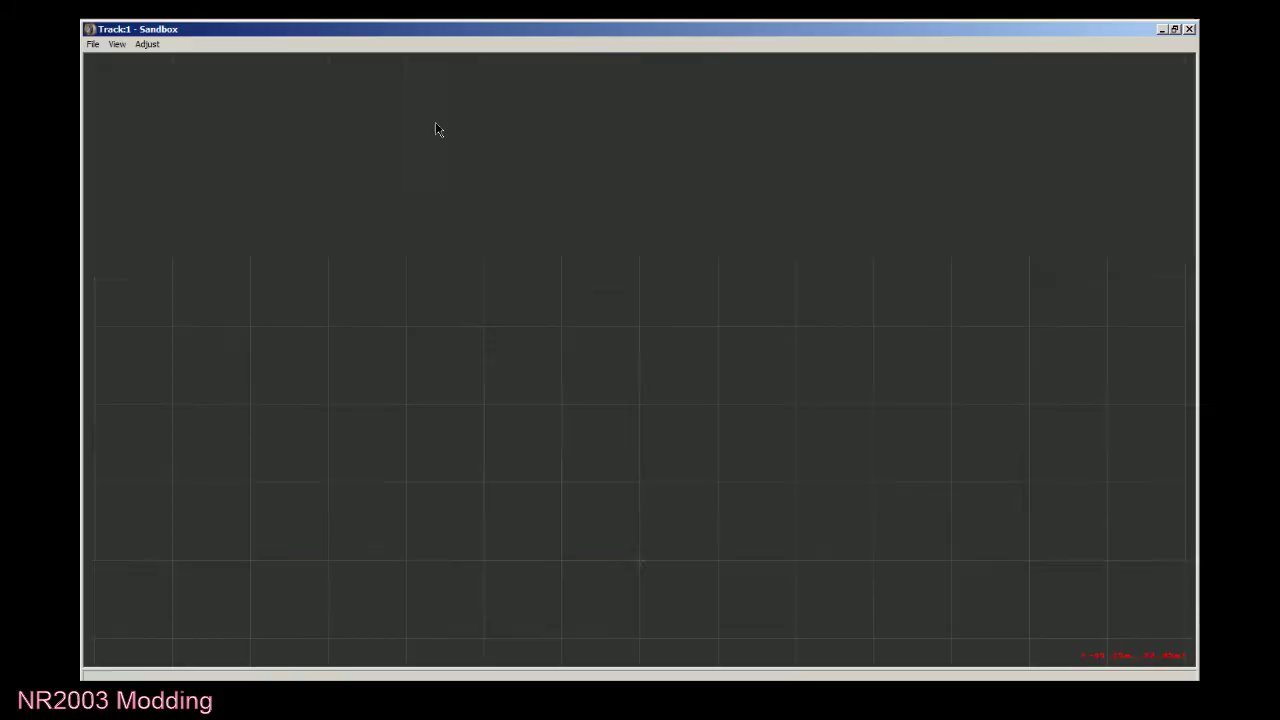
{"action": "left_click", "coordinate": [97, 44]}
{"action": "left_click", "coordinate": [111, 68]}
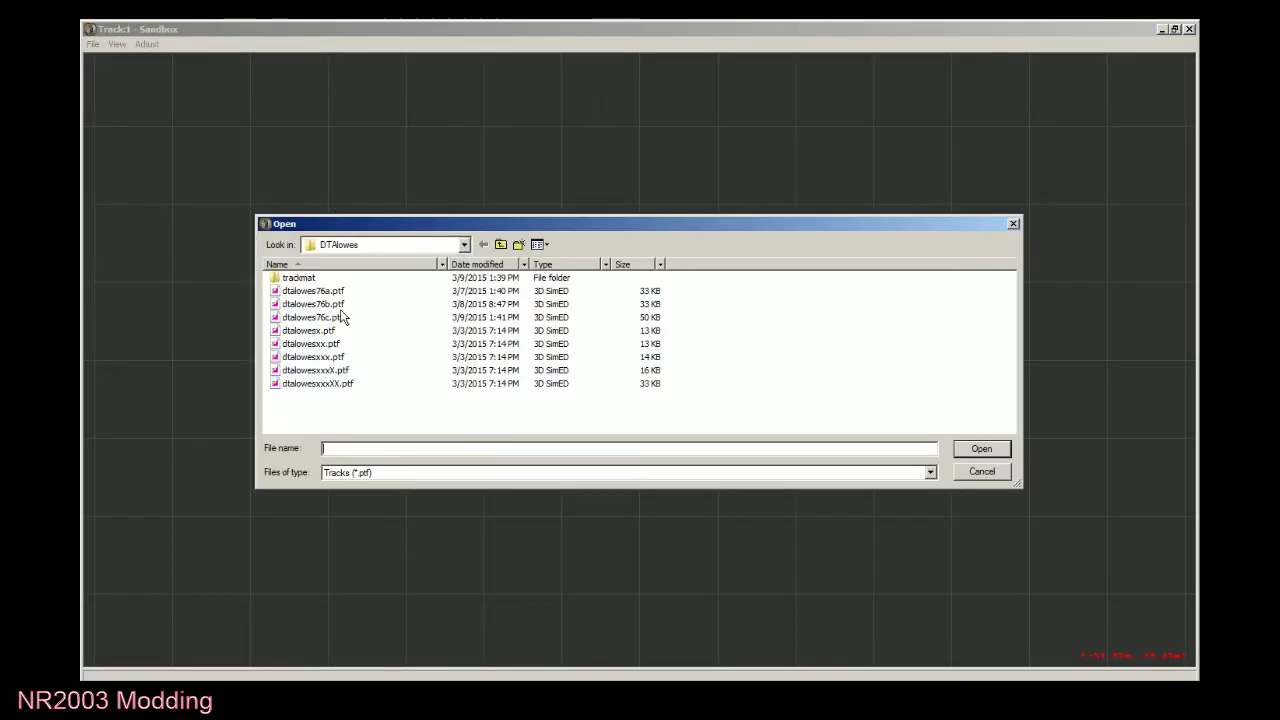
{"action": "double_click", "coordinate": [330, 316]}
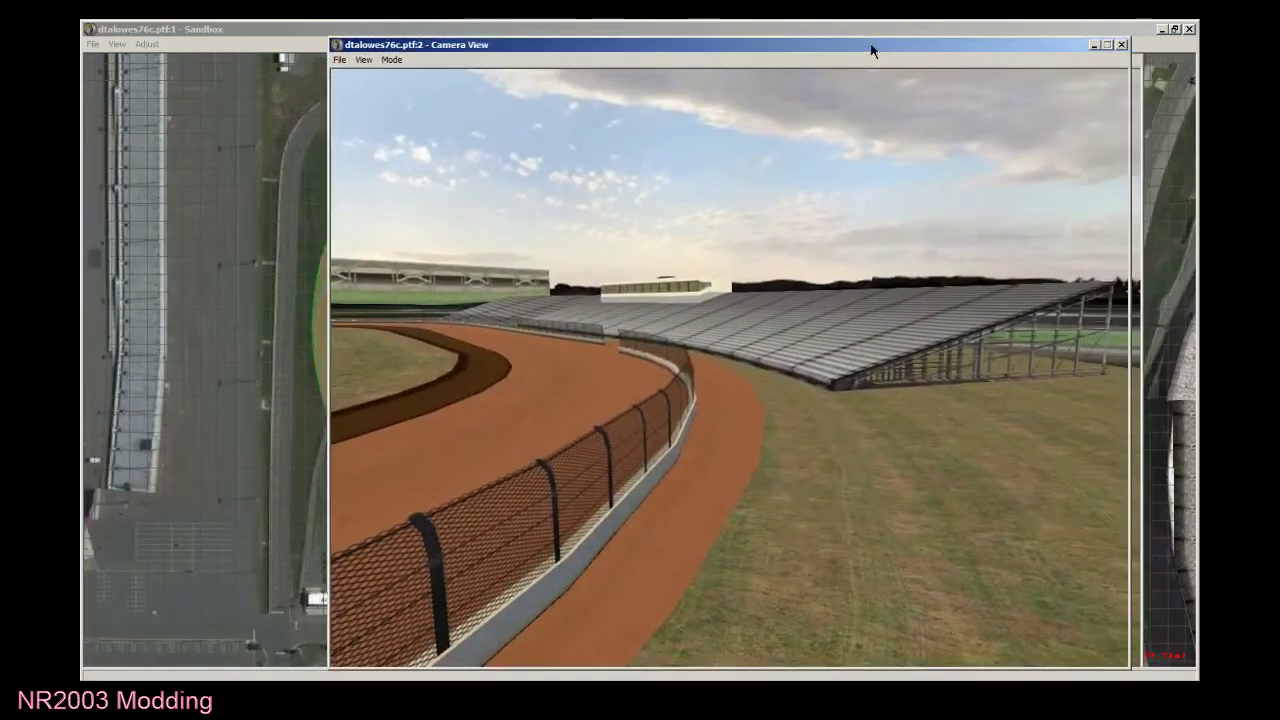
{"action": "left_click_drag", "start_coordinate": [871, 47], "coordinate": [775, 22]}
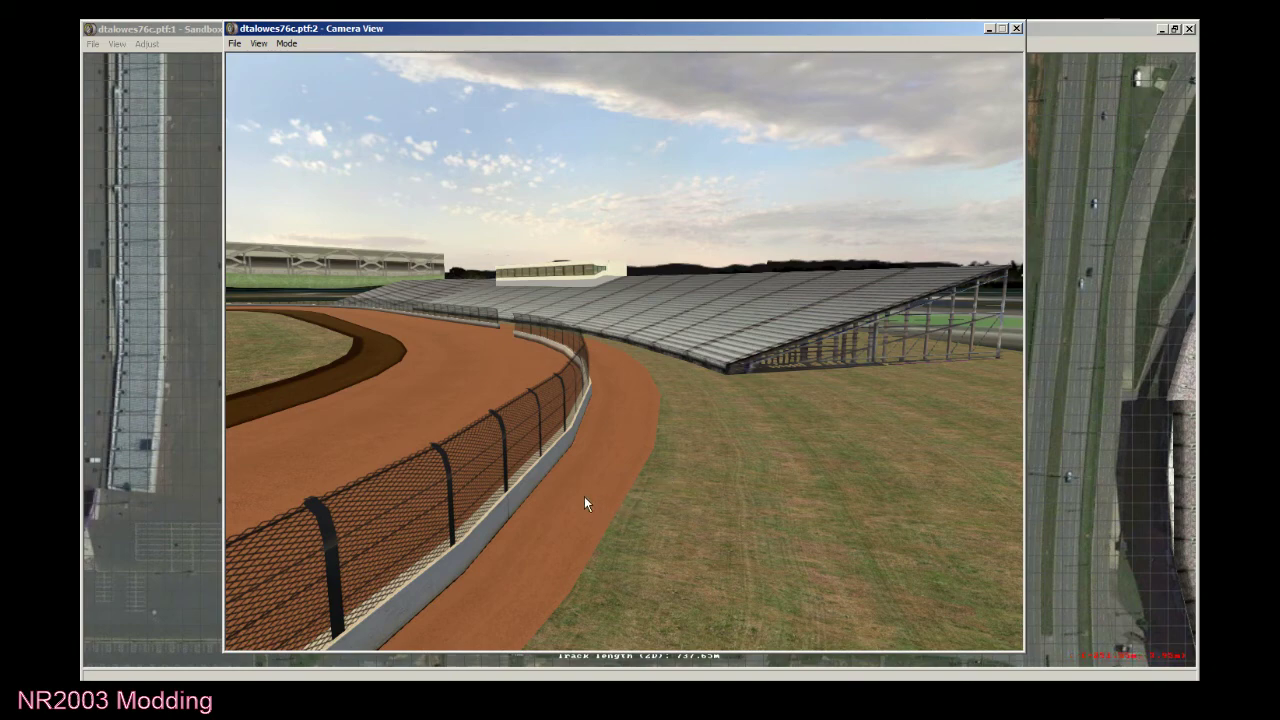
Fly the camera around the turn to examine the maingrand.3do grandstand's placement against the track wall and fence.
{"action": "left_click", "coordinate": [534, 490]}
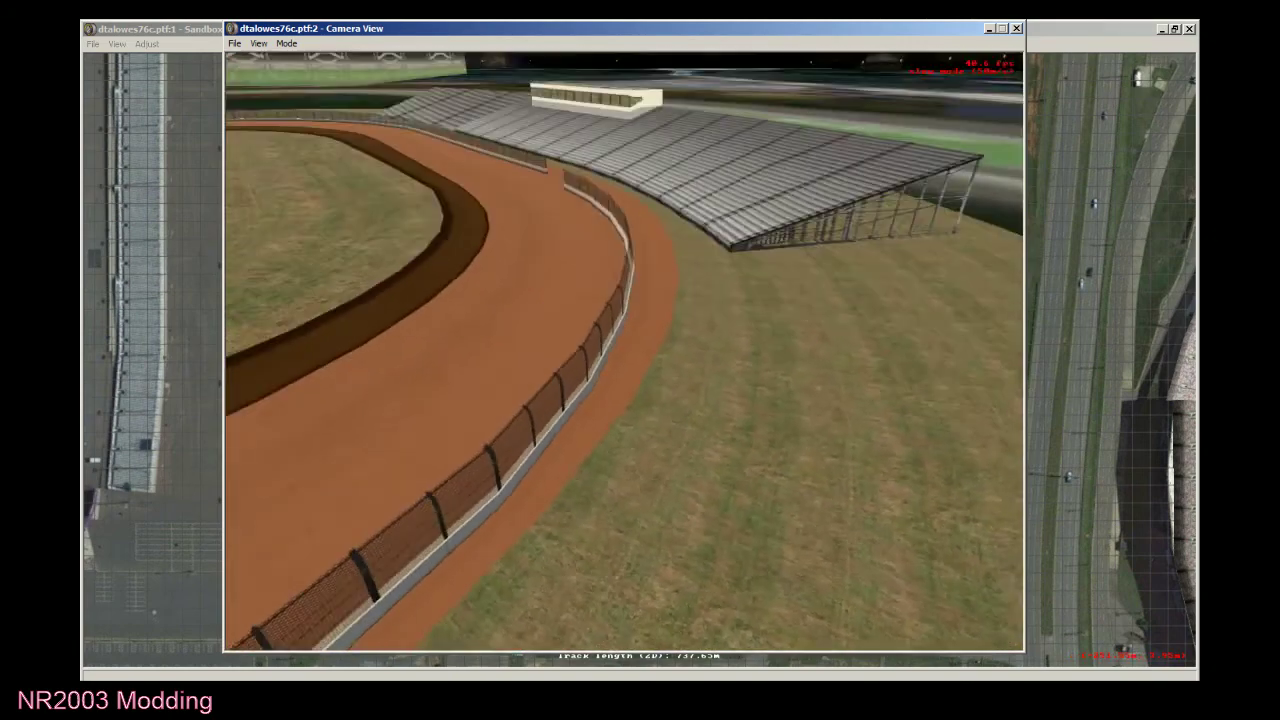
{"action": "key", "text": "Up"}
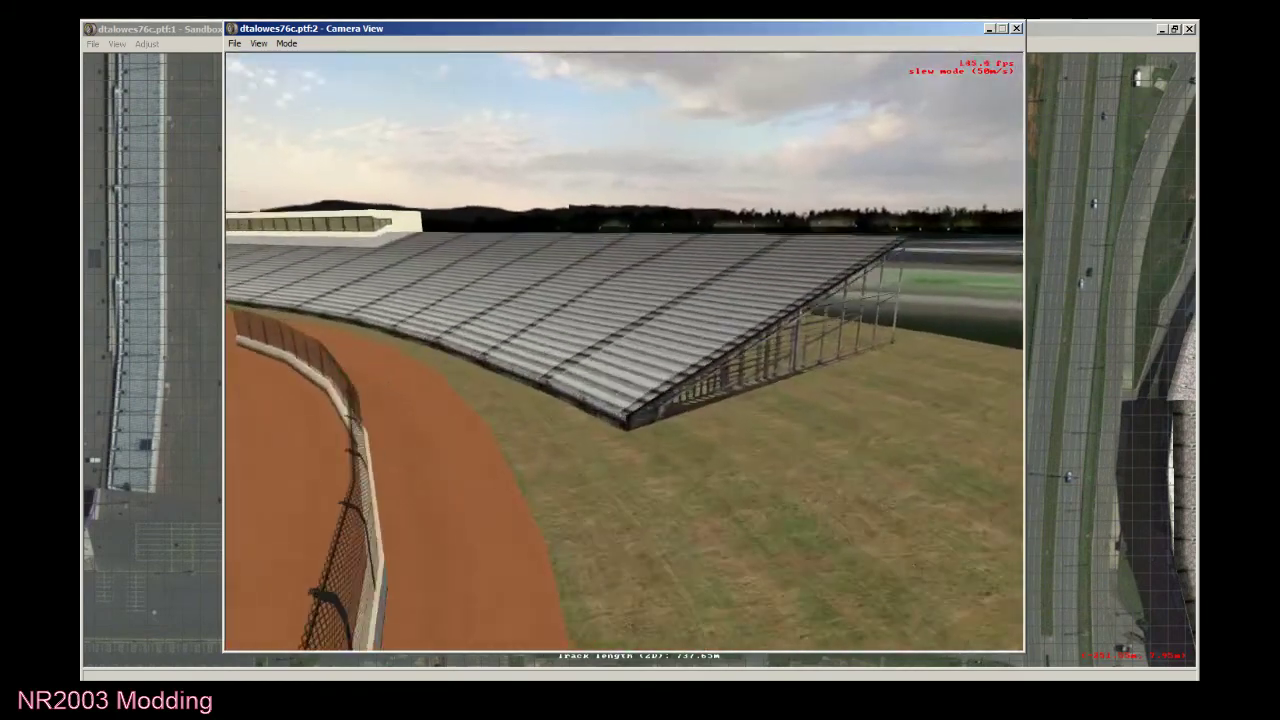
{"action": "key", "text": "Up"}
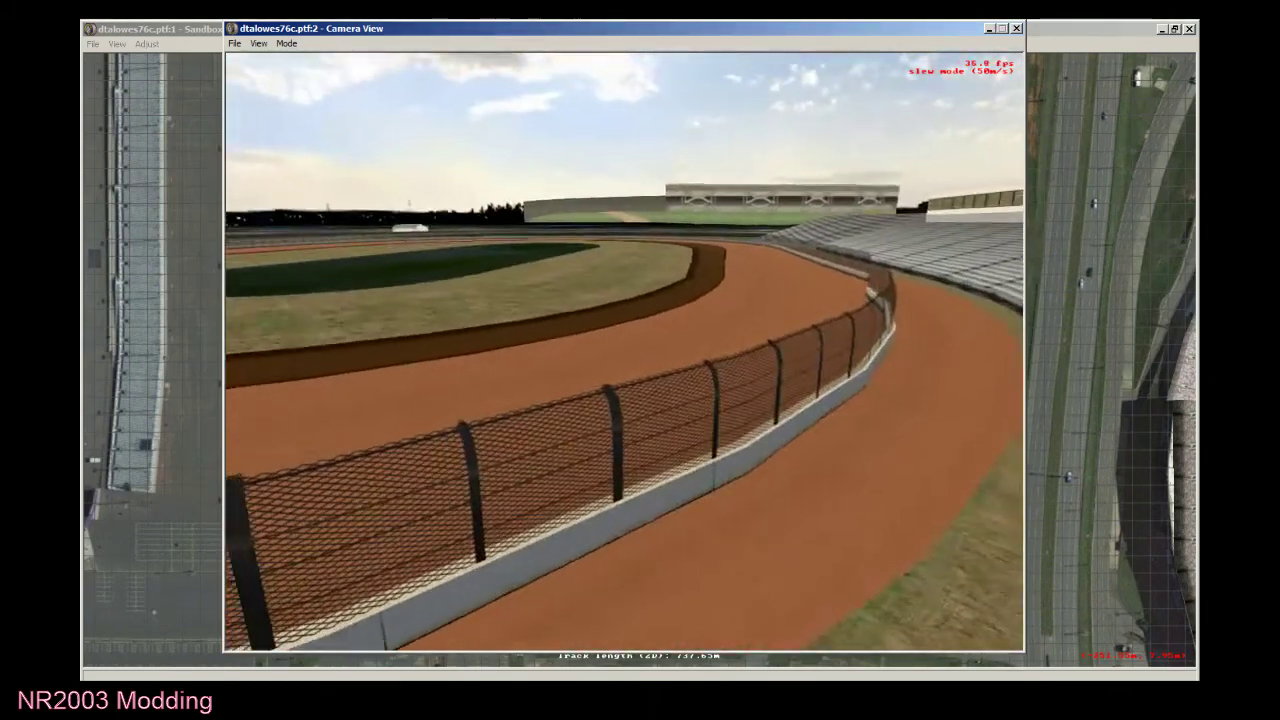
{"action": "key", "text": "Down"}
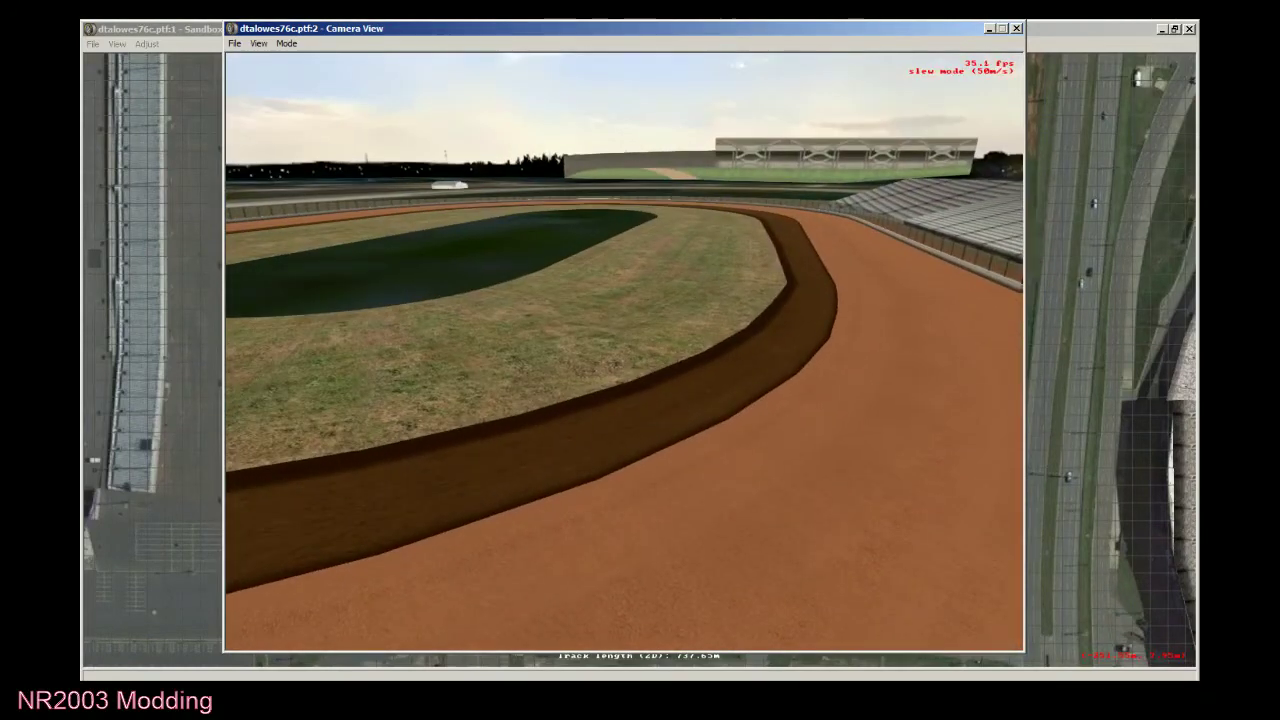
{"action": "key", "text": "Right"}
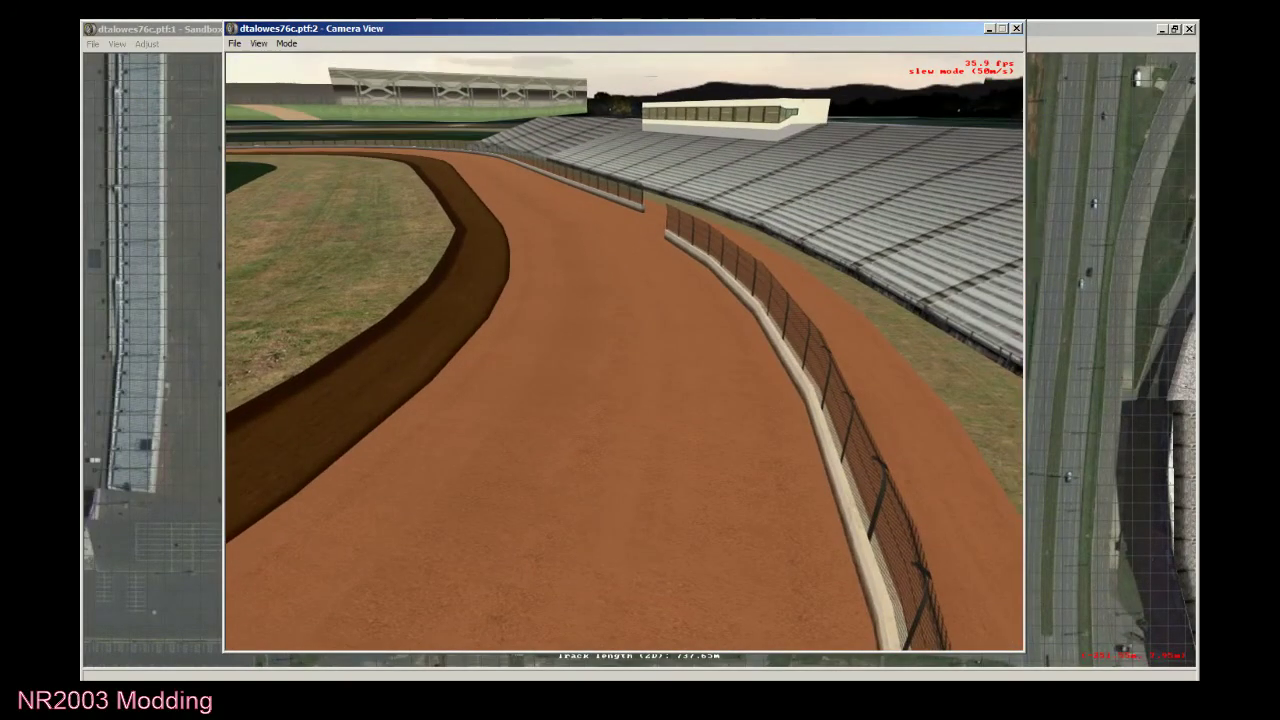
{"action": "key", "text": "Right"}
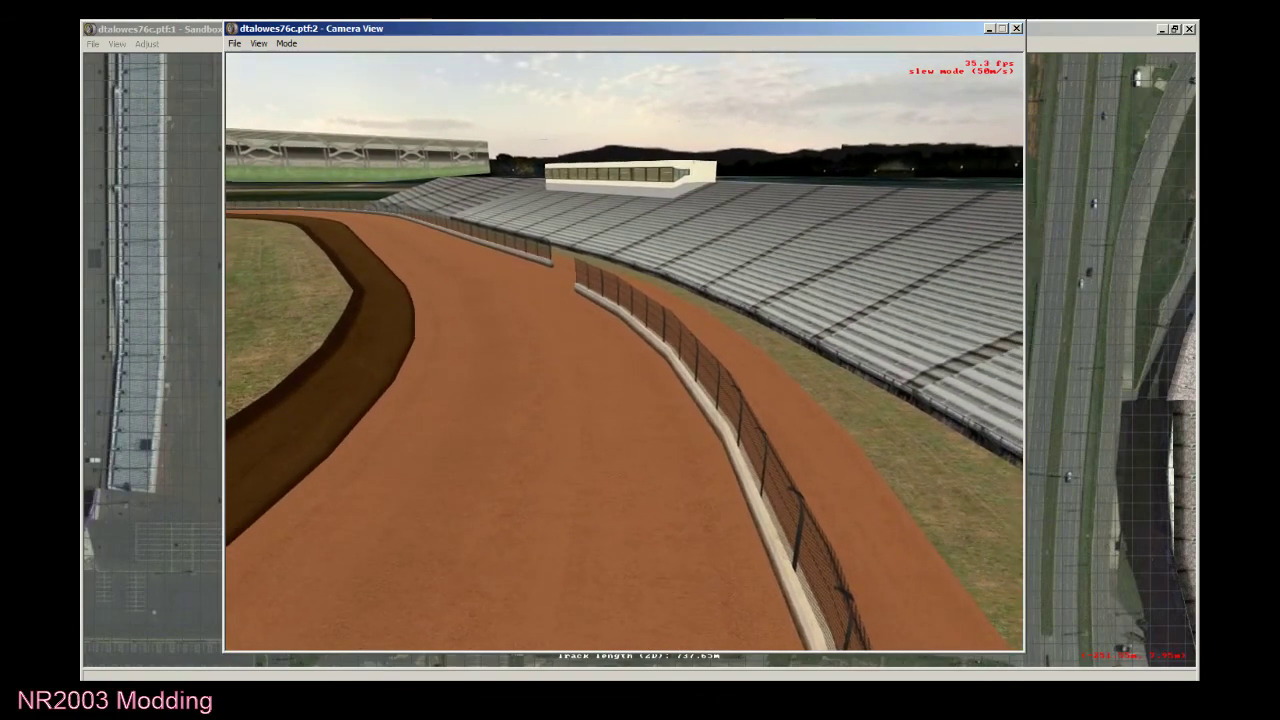
{"action": "key", "text": "Right"}
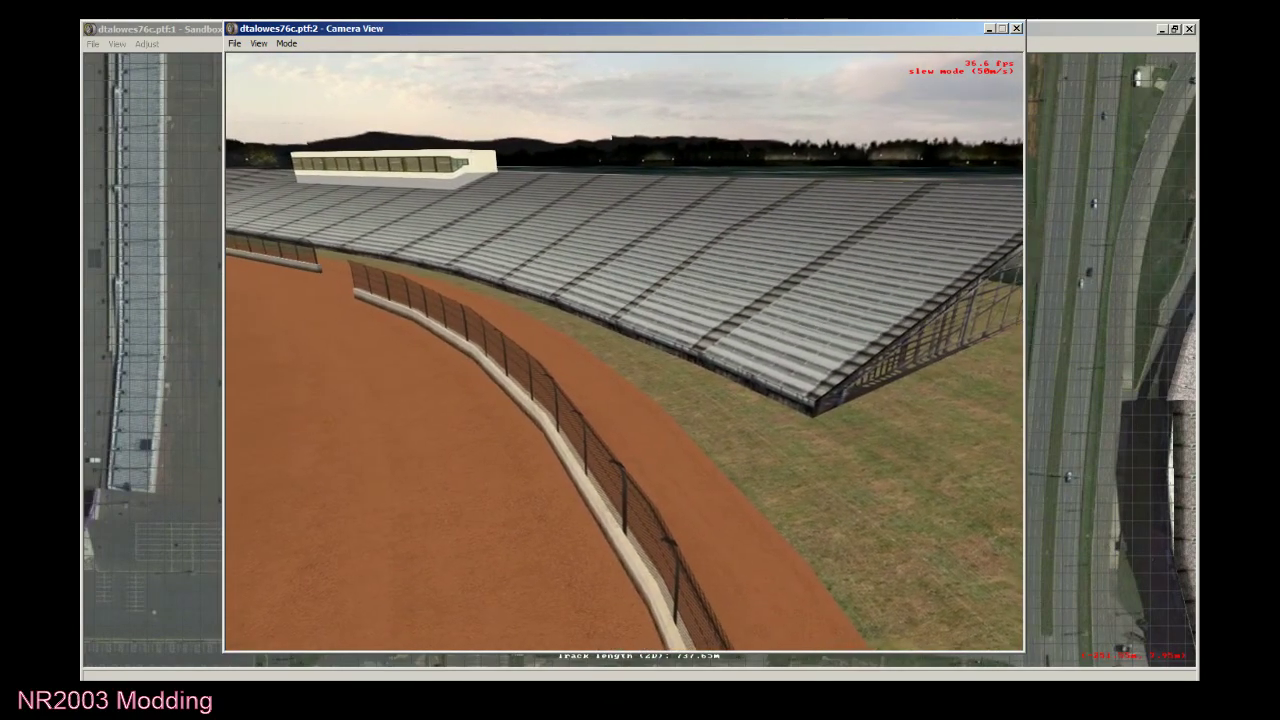
{"action": "key", "text": "Left"}
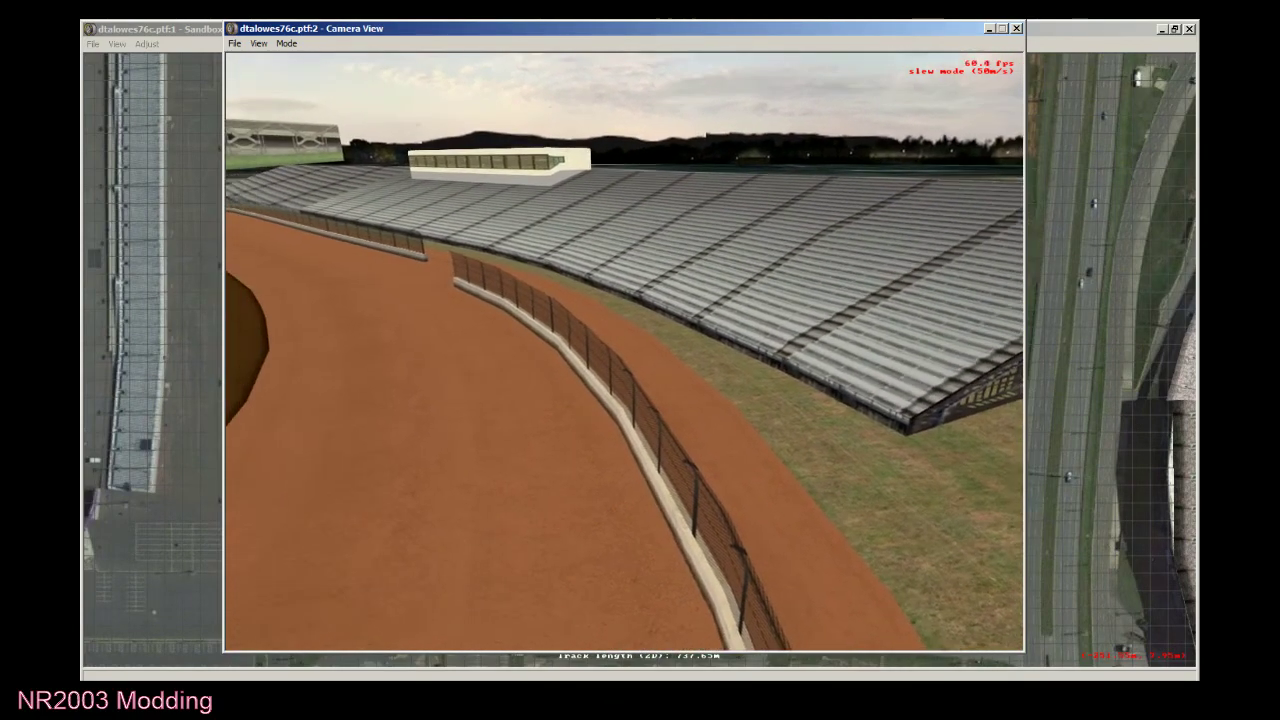
{"action": "key", "text": "Left"}
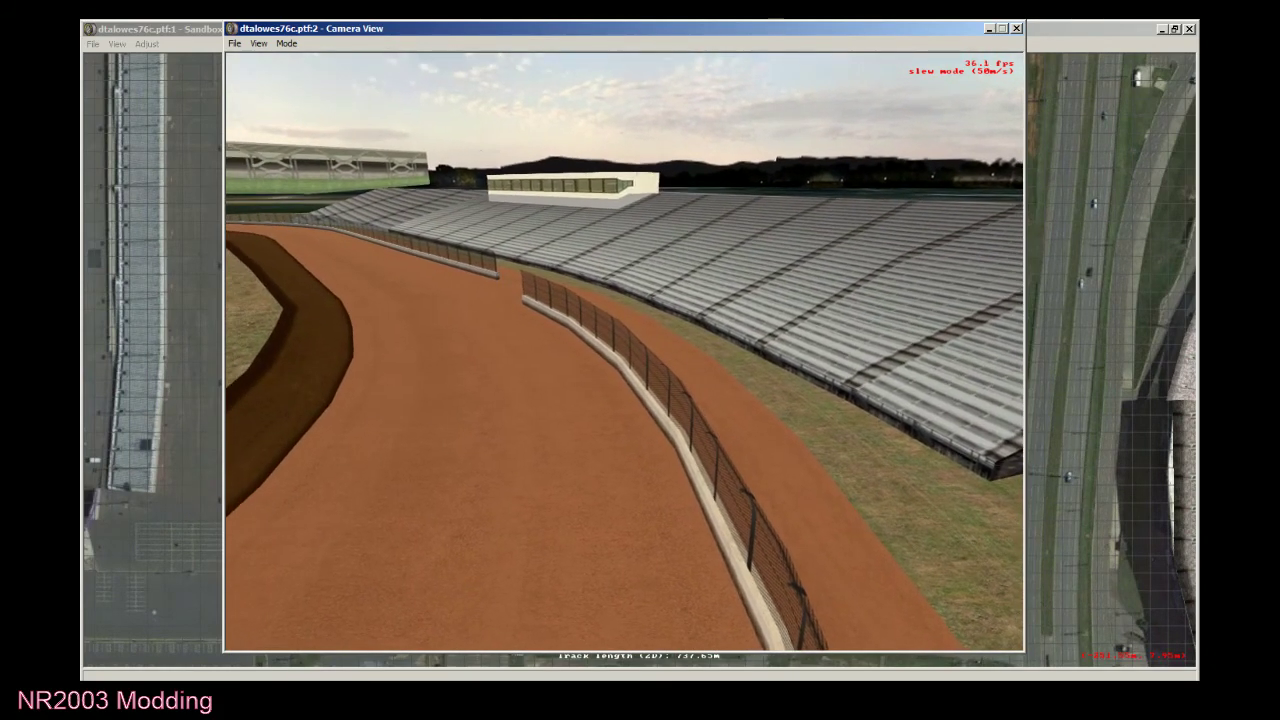
{"action": "key", "text": "Right"}
{"action": "key", "text": "Down"}
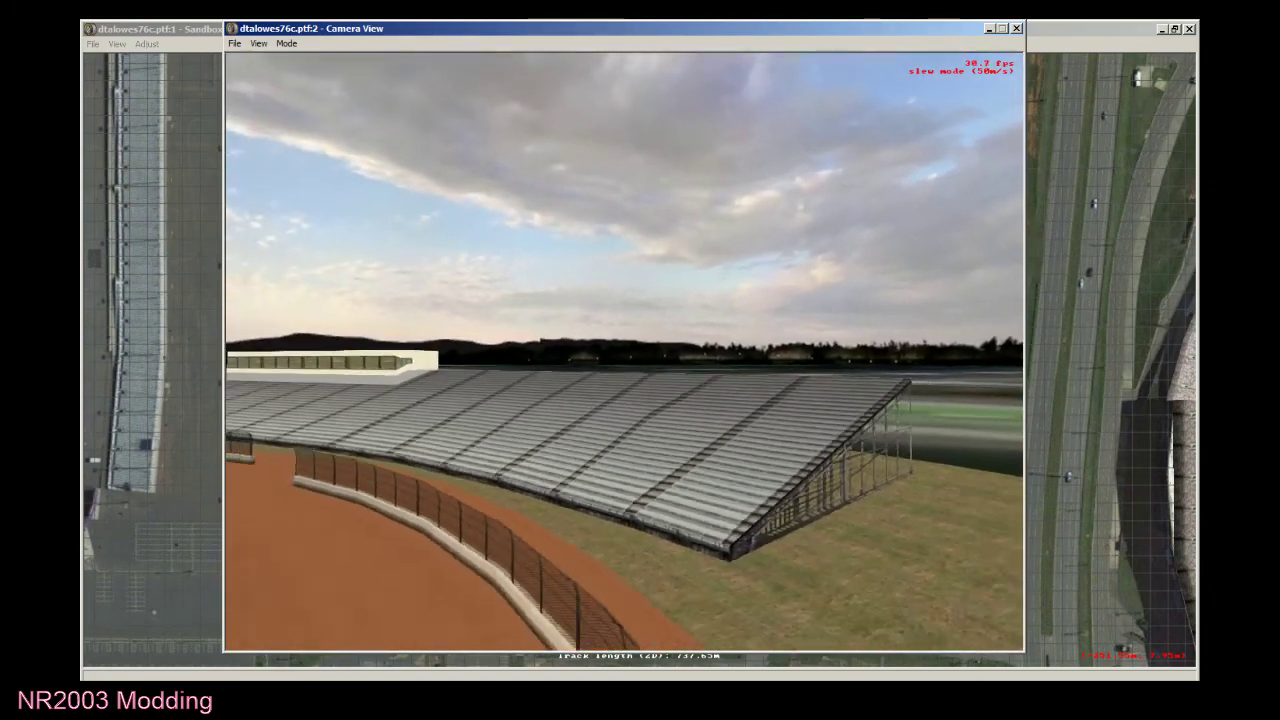
{"action": "key", "text": "Up"}
{"action": "key", "text": "Down"}
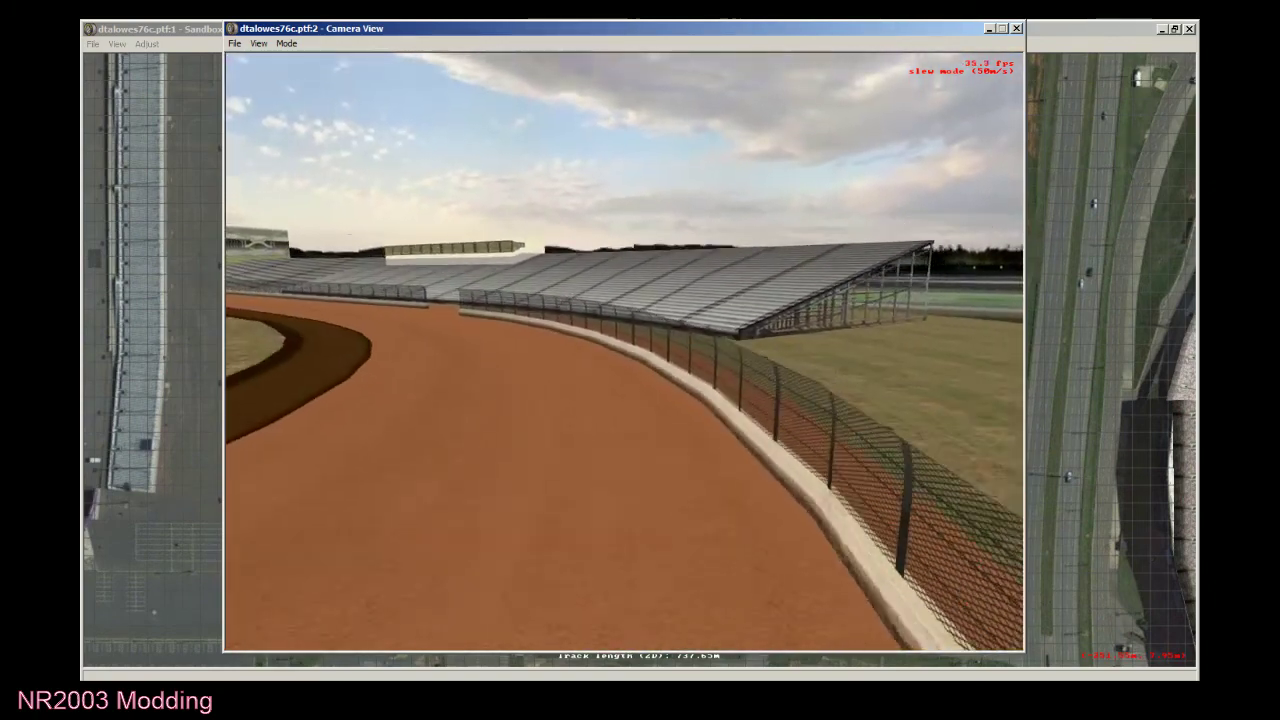
{"action": "key", "text": "Left"}
{"action": "key", "text": "Up"}
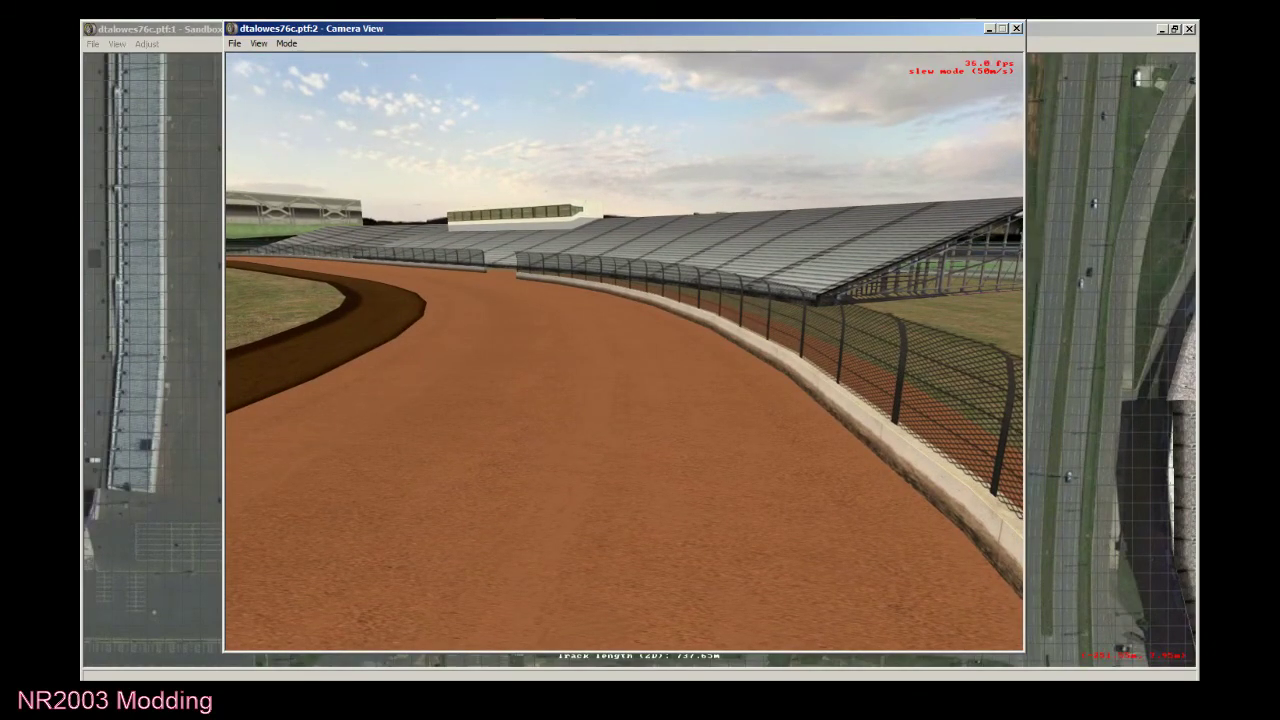
Examine the grandstand up close, covering its seating rows, the suite building and the open framework at its end.
{"action": "key", "text": "Right"}
{"action": "key", "text": "Up"}
{"action": "key", "text": "Left"}
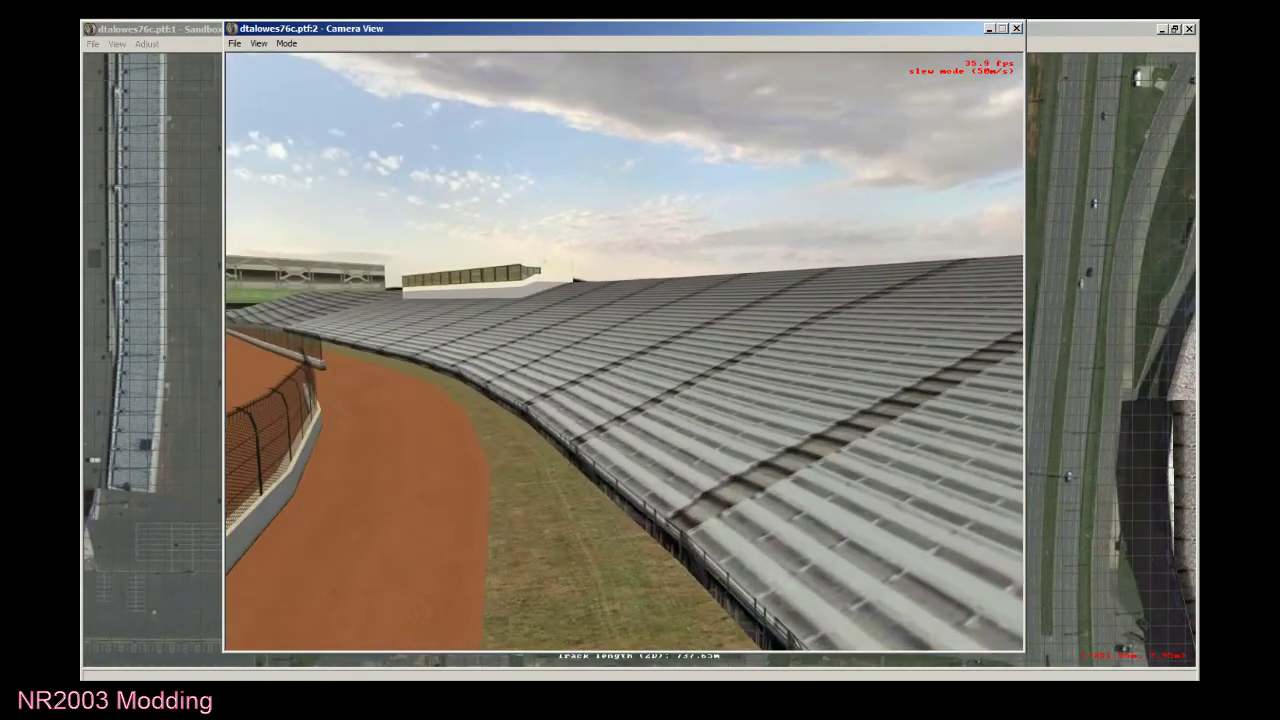
{"action": "key", "text": "Left"}
{"action": "key", "text": "Up"}
{"action": "key", "text": "Right"}
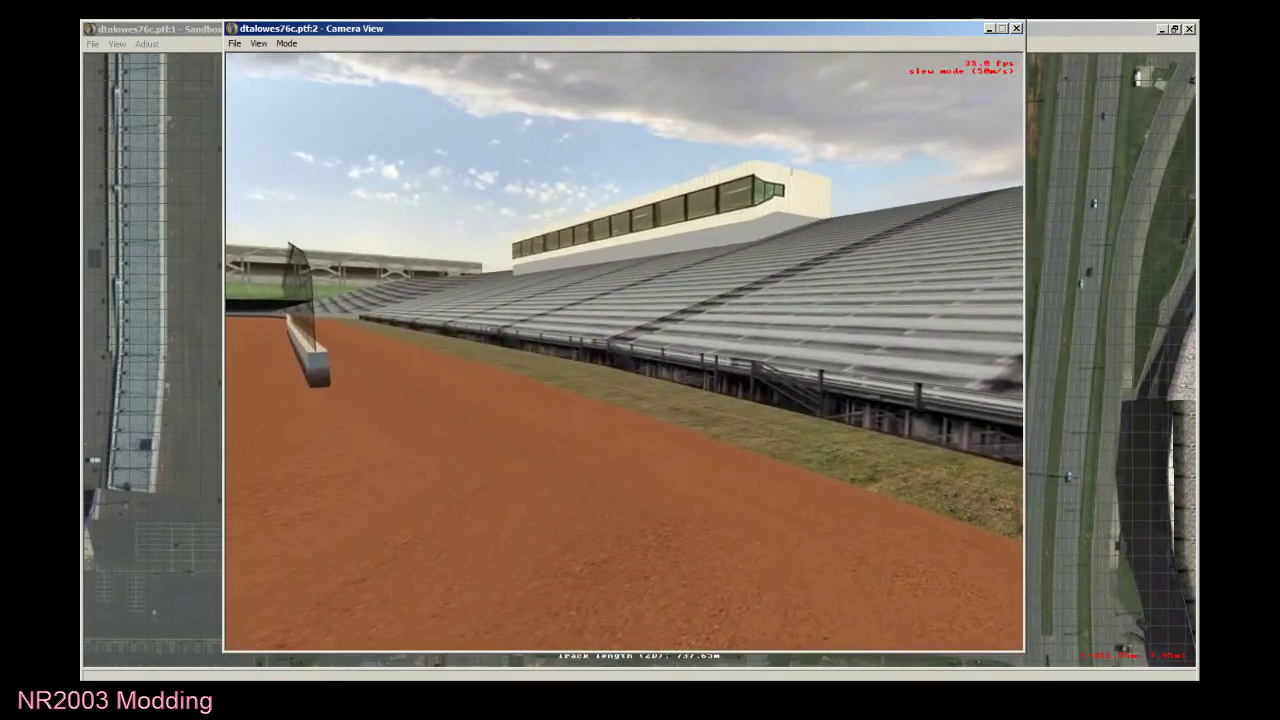
{"action": "key", "text": "Down"}
{"action": "key", "text": "Right"}
{"action": "key", "text": "Up"}
{"action": "key", "text": "Left"}
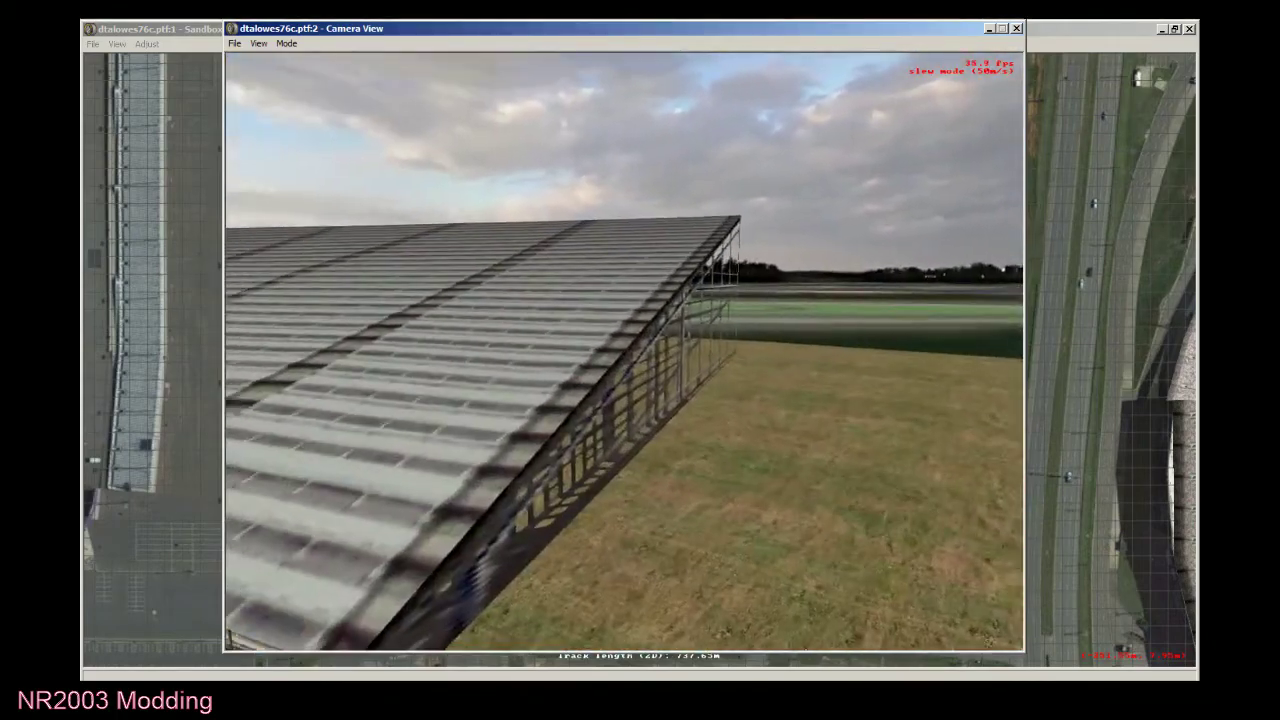
{"action": "key", "text": "Down"}
{"action": "key", "text": "Down"}
{"action": "key", "text": "Right"}
{"action": "key", "text": "Up"}
{"action": "key", "text": "Left"}
{"action": "key", "text": "Down"}
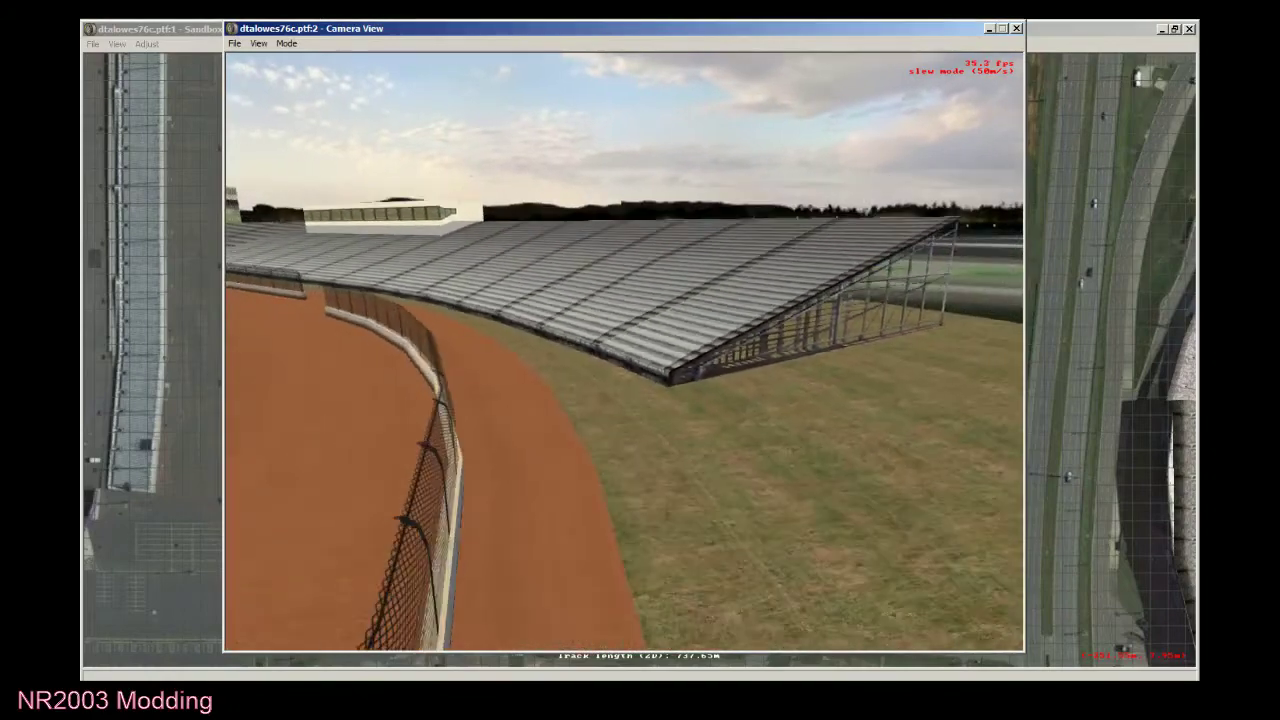
{"action": "key", "text": "Right"}
{"action": "key", "text": "Up"}
{"action": "key", "text": "Left"}
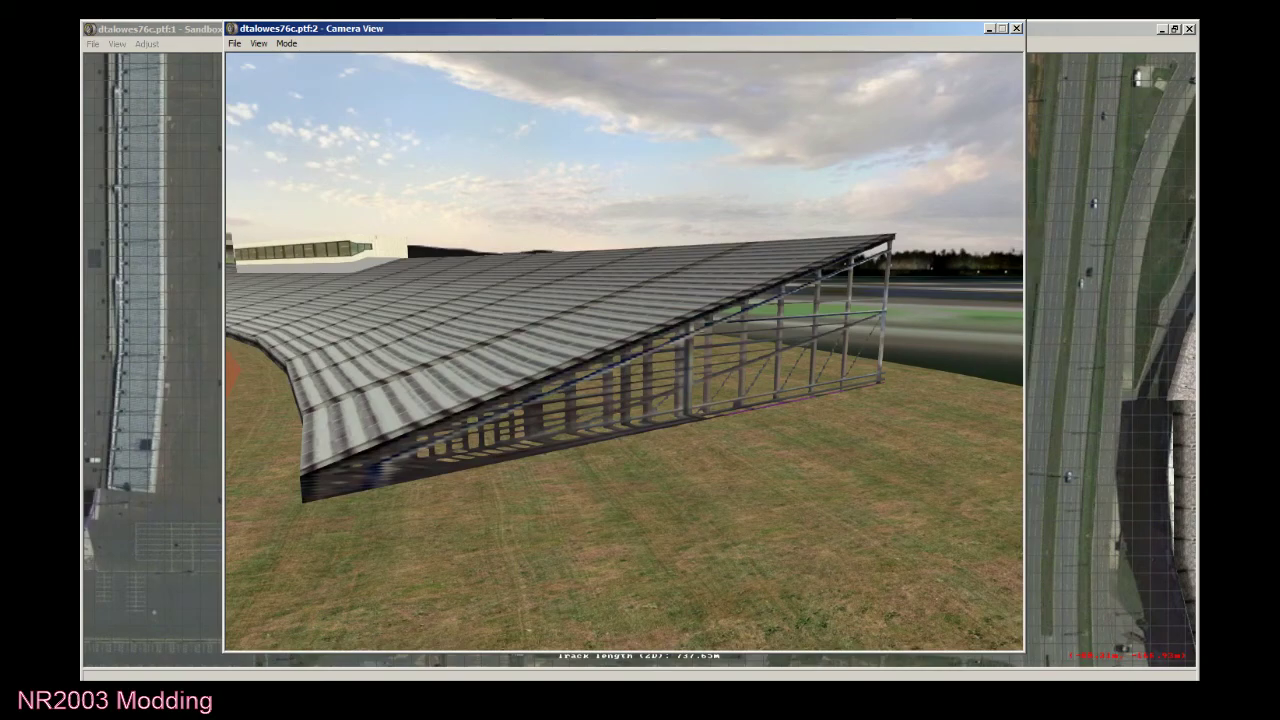
Check the view from the grandstand seats across the infield, and look around the track from the racing surface.
{"action": "key", "text": "Up"}
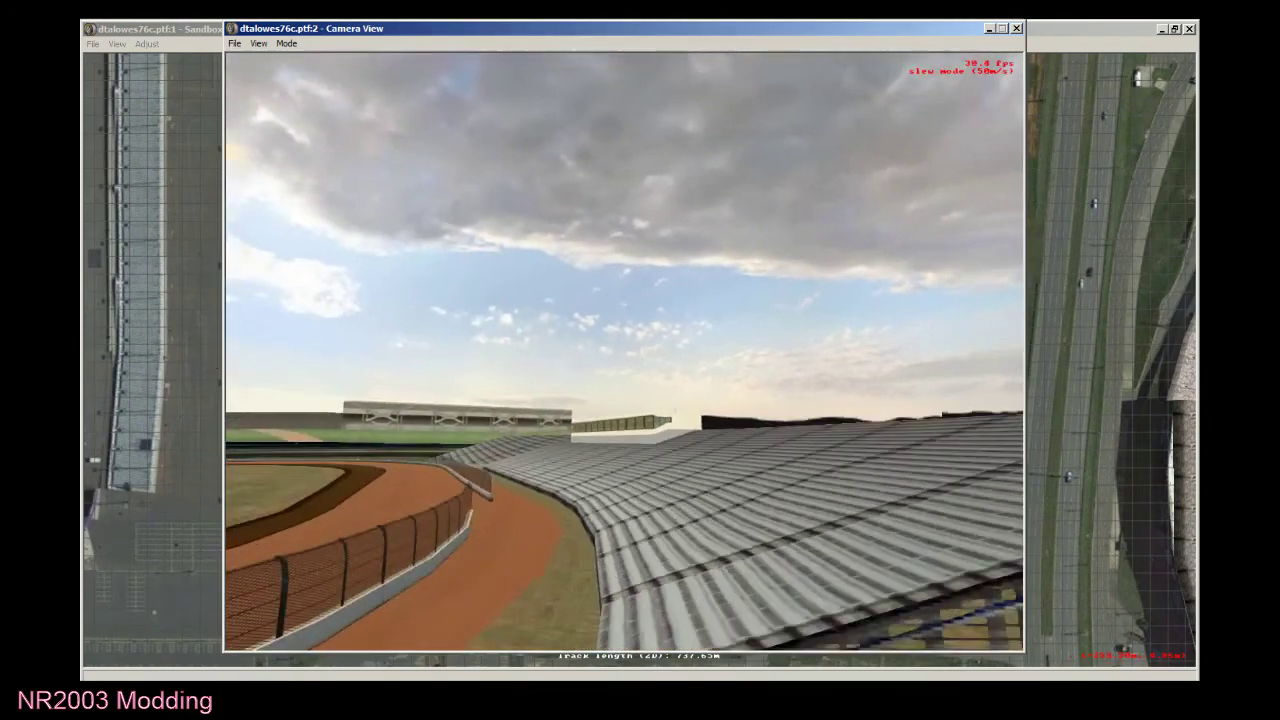
{"action": "key", "text": "Left"}
{"action": "key", "text": "Up"}
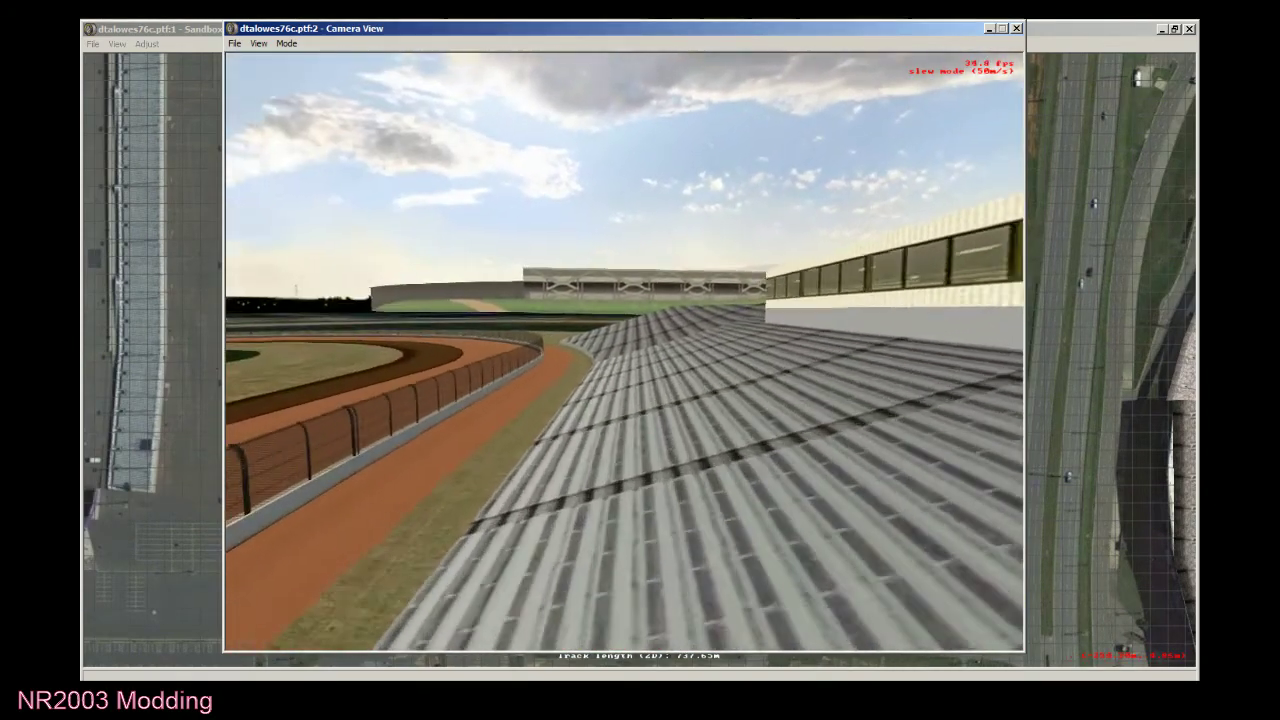
{"action": "key", "text": "Right"}
{"action": "key", "text": "Left"}
{"action": "key", "text": "Left"}
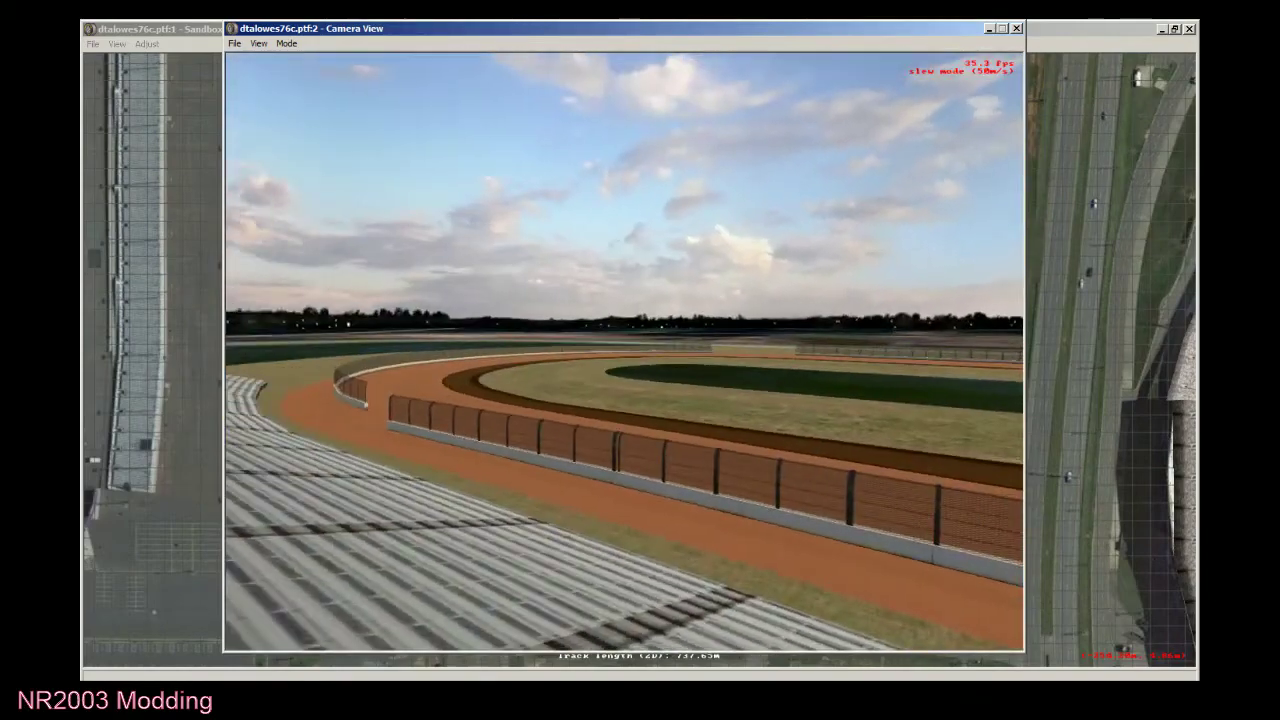
{"action": "key", "text": "Right"}
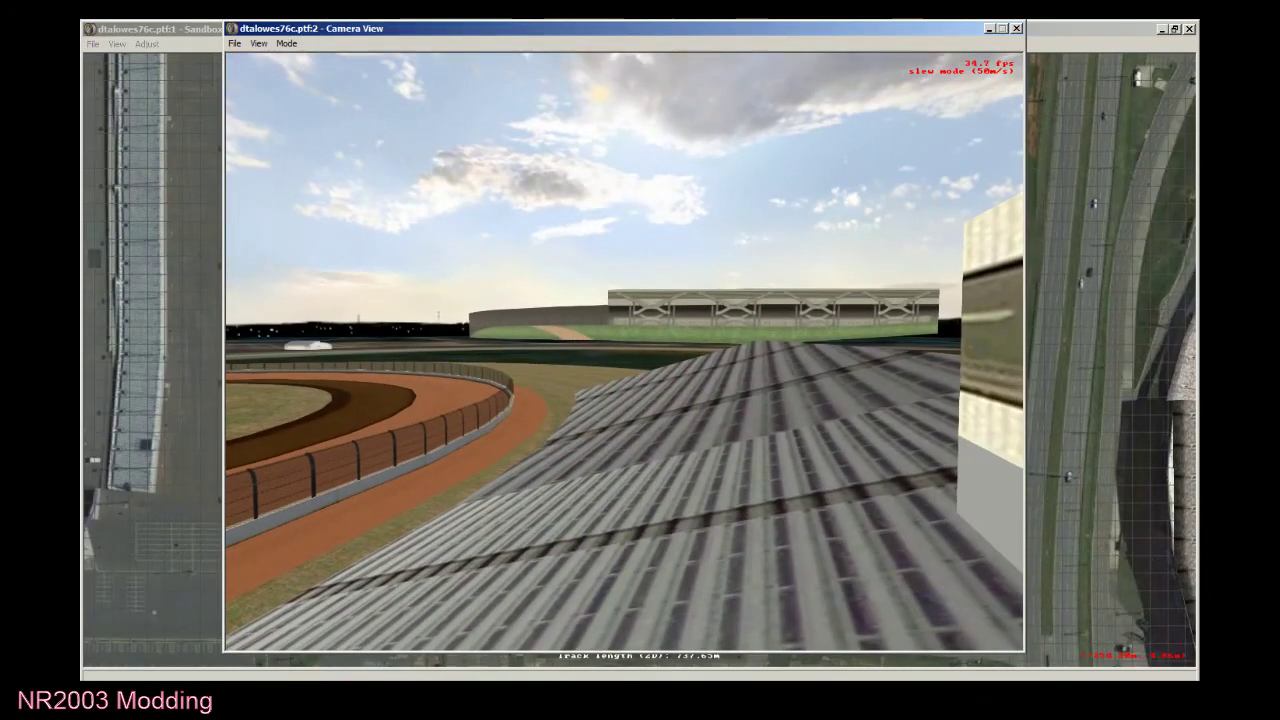
{"action": "key", "text": "Left"}
{"action": "key", "text": "Up"}
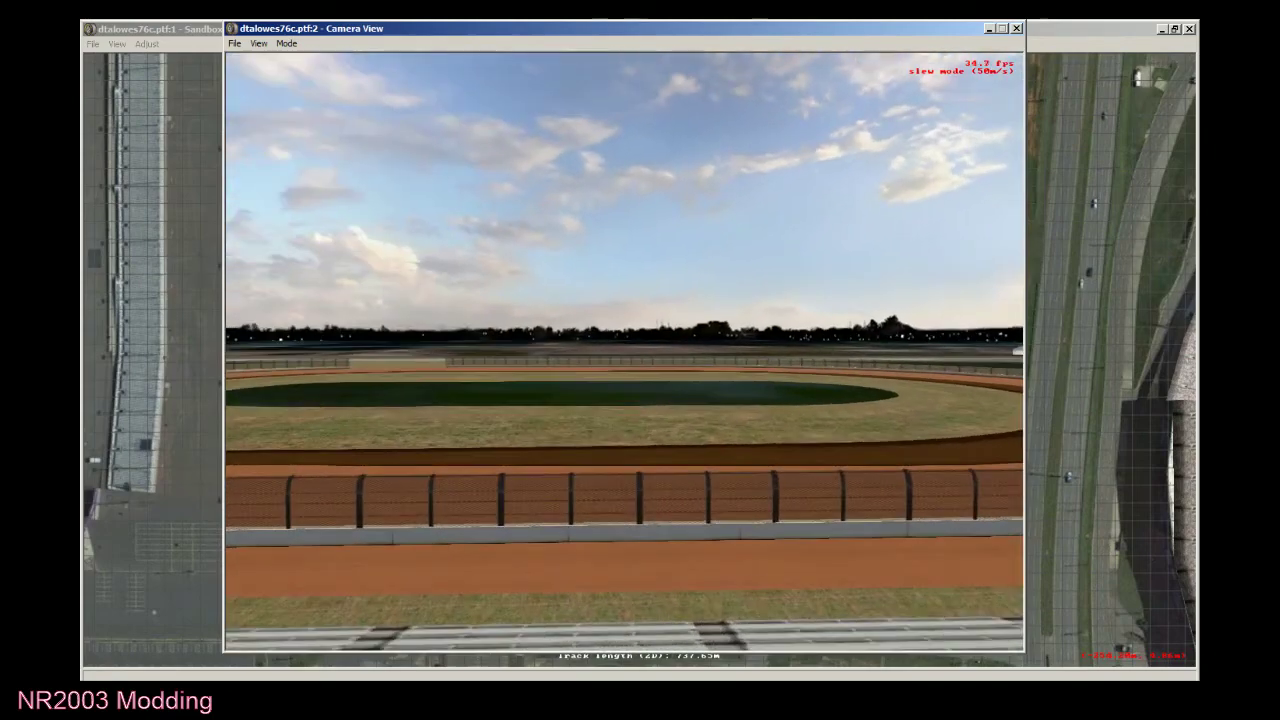
{"action": "key", "text": "Right"}
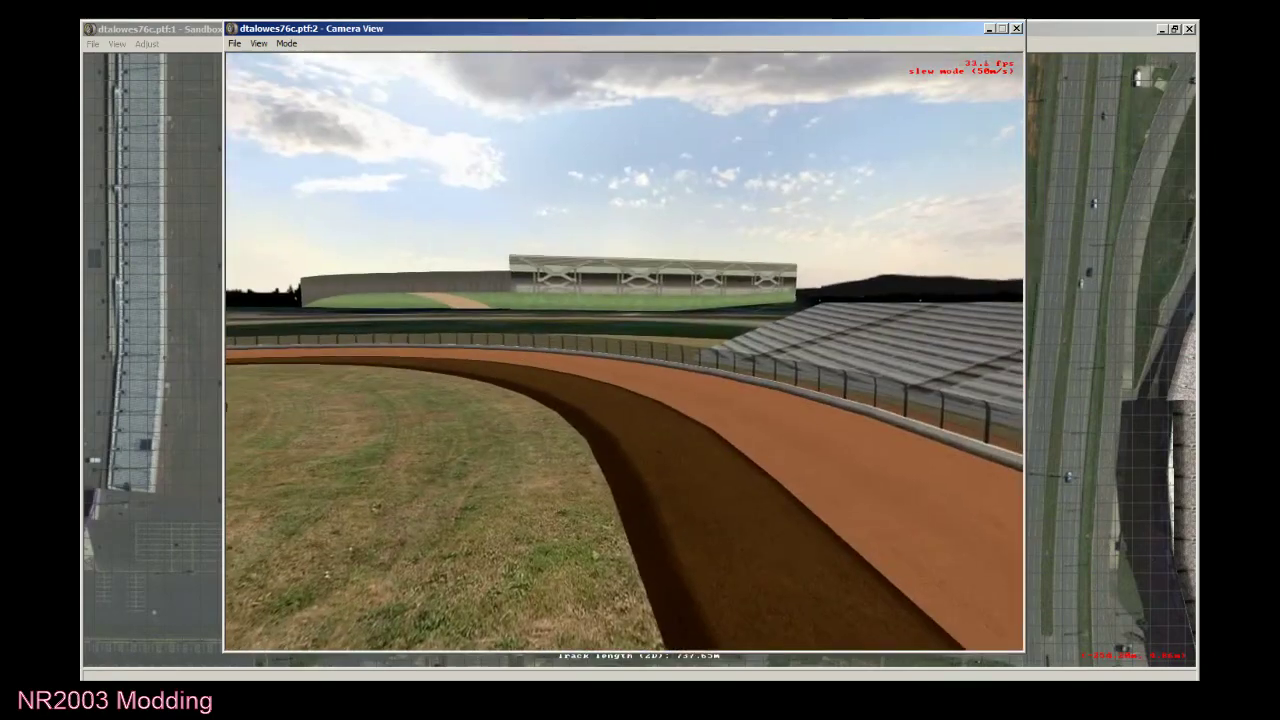
{"action": "key", "text": "Up"}
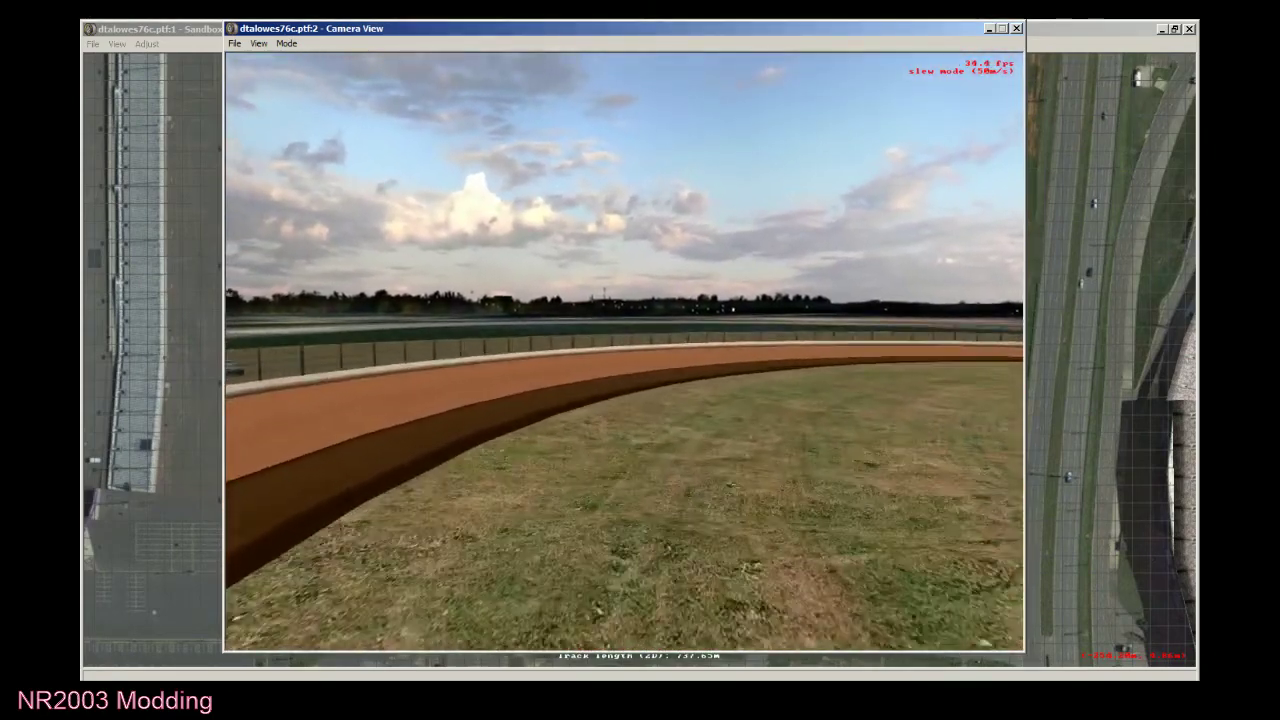
{"action": "key", "text": "Left"}
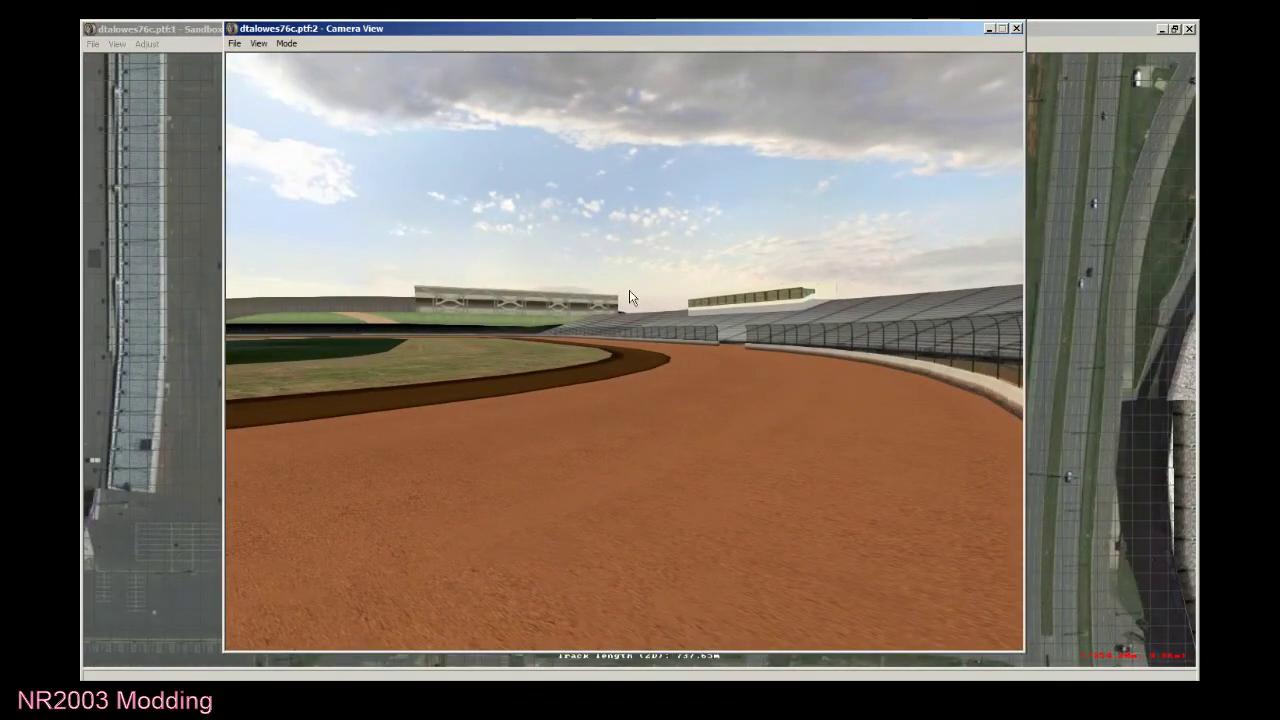
Arrange the Camera View beside the Charlotte dirt track reference photo in Windows Photo Viewer and enlarge the photo.
{"action": "left_click_drag", "start_coordinate": [688, 35], "coordinate": [450, 28]}
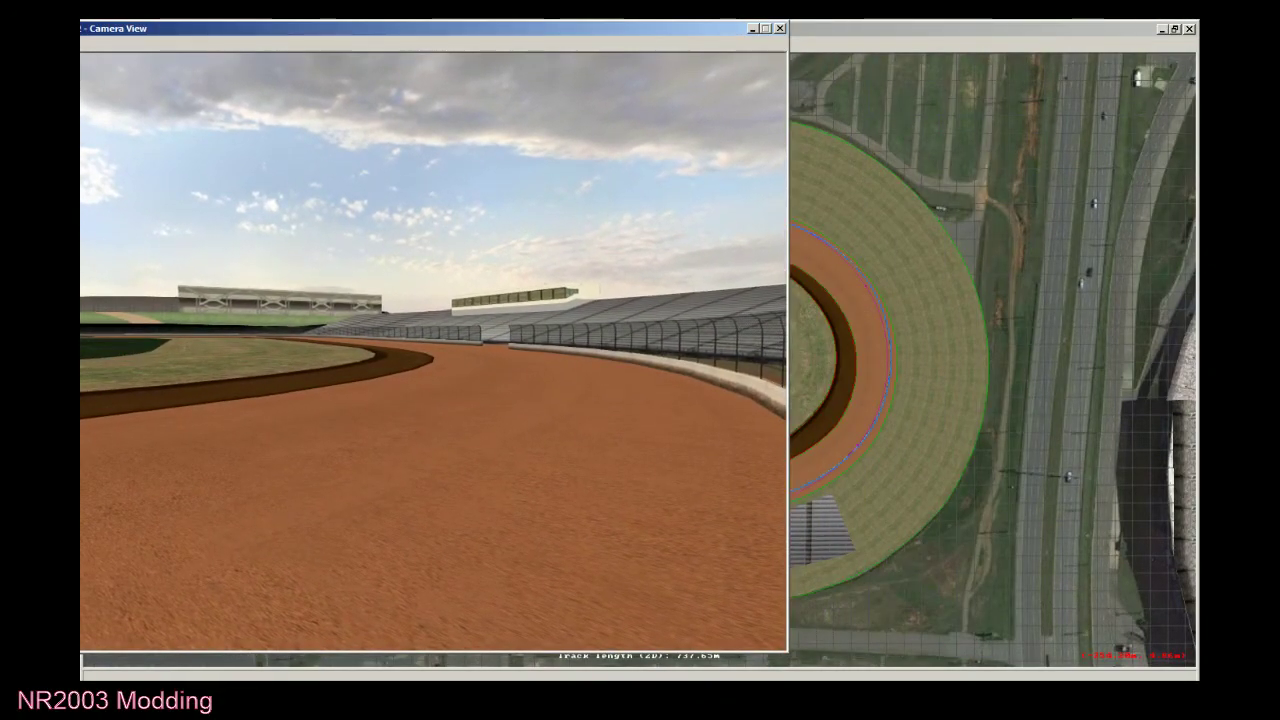
{"action": "left_click_drag", "start_coordinate": [288, 34], "coordinate": [427, 49]}
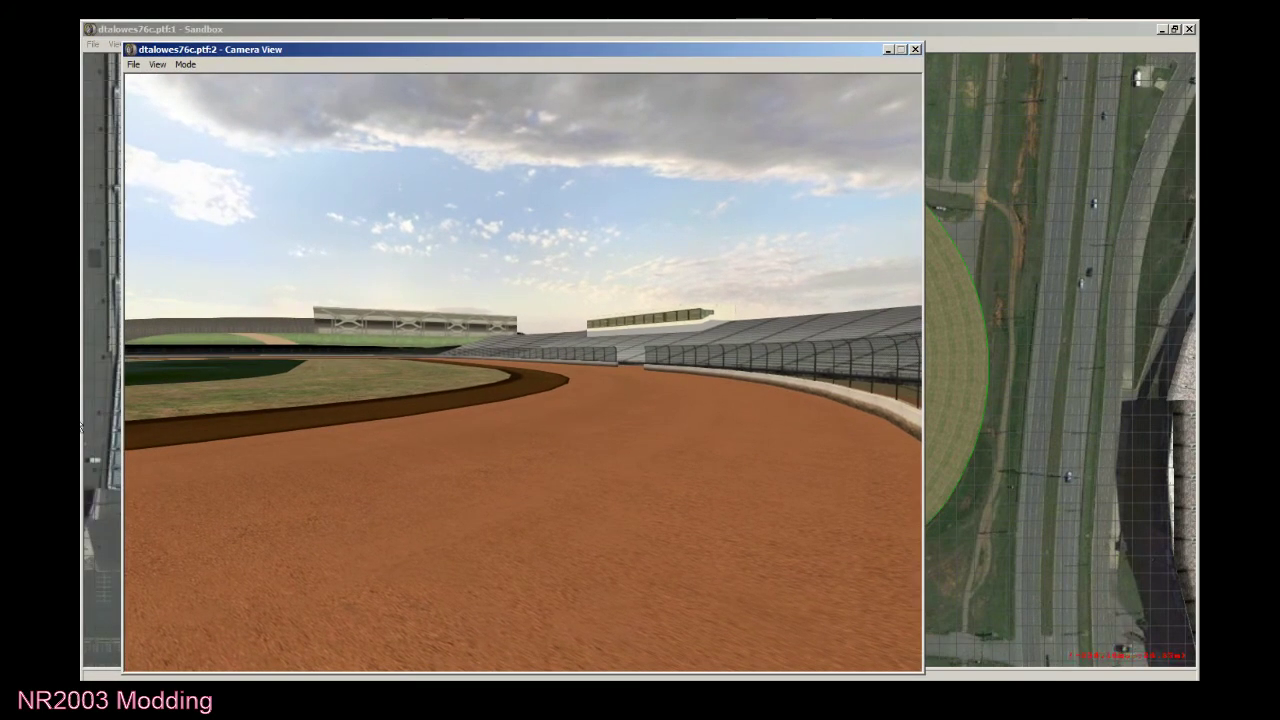
{"action": "right_click", "coordinate": [42, 470]}
{"action": "left_click", "coordinate": [112, 149]}
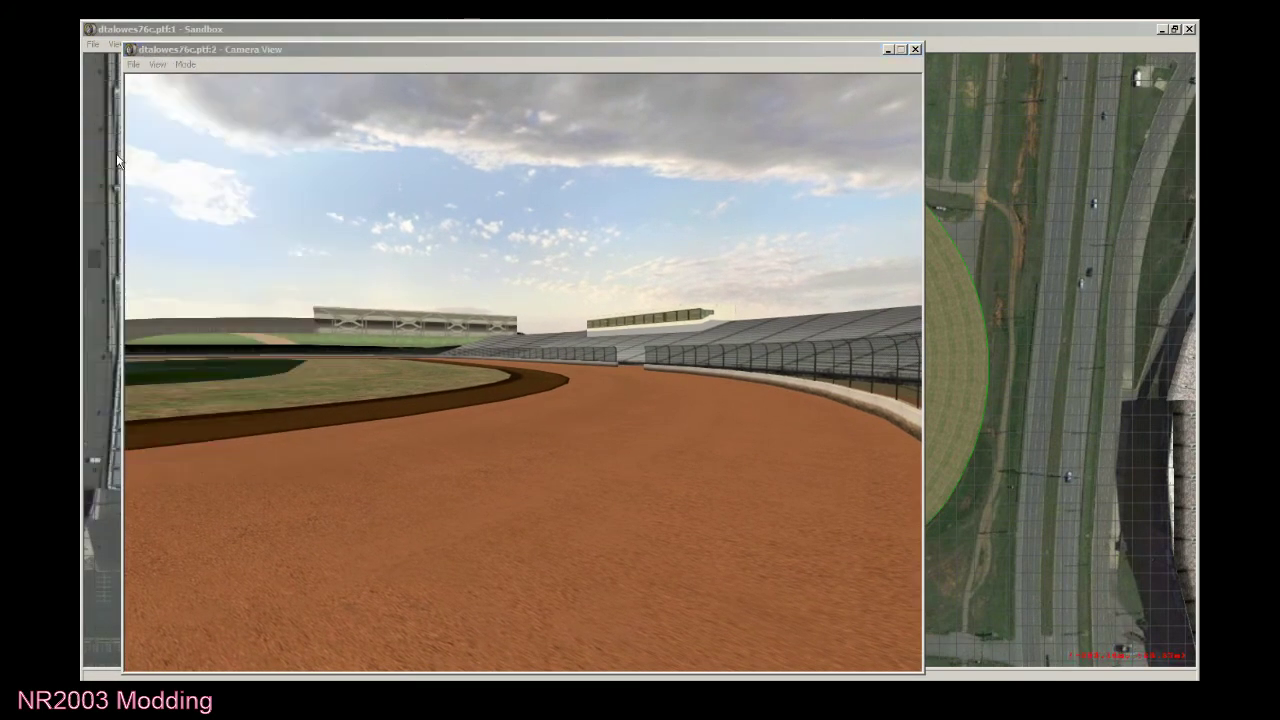
{"action": "left_click_drag", "start_coordinate": [452, 56], "coordinate": [369, 31]}
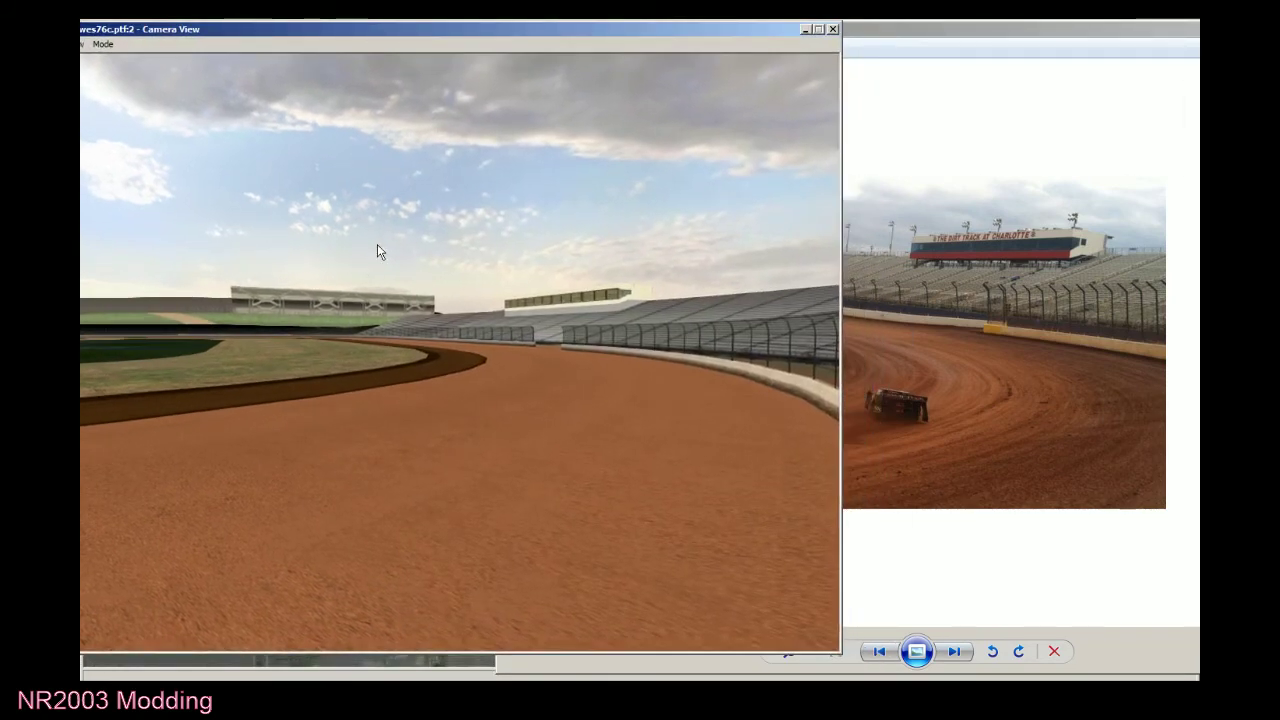
{"action": "left_click", "coordinate": [893, 29]}
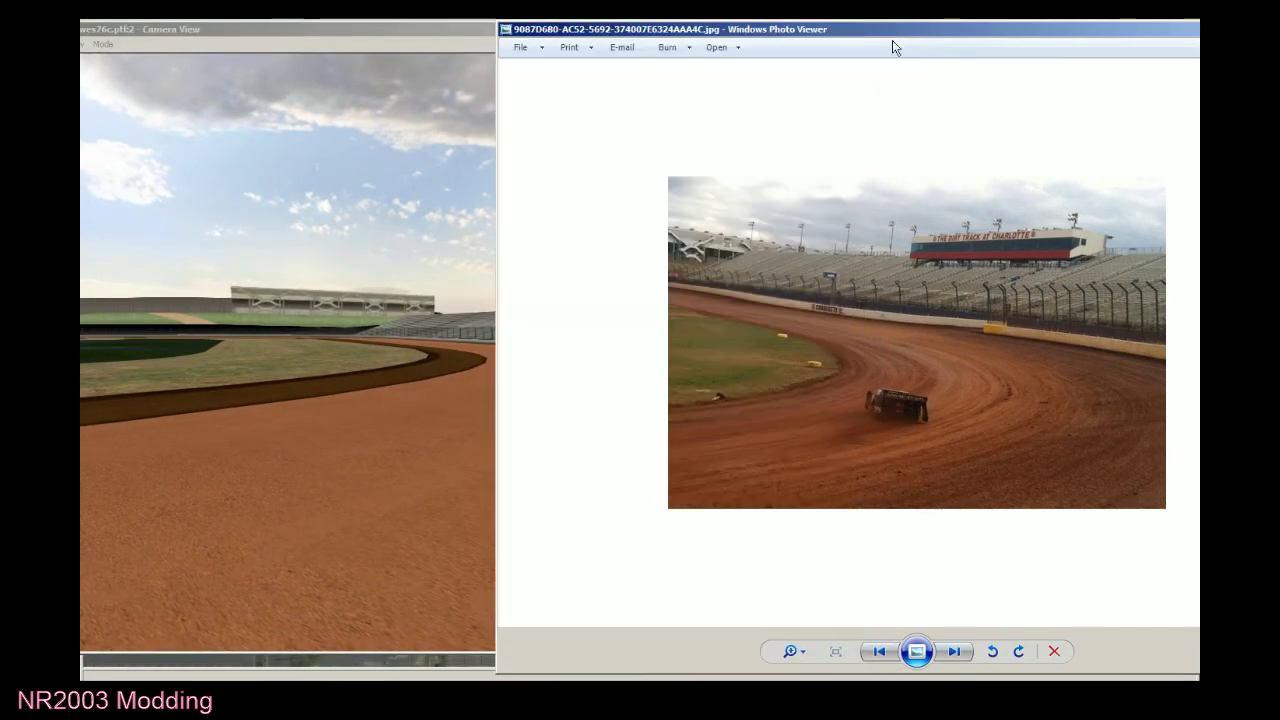
{"action": "scroll", "coordinate": [842, 283], "scroll_direction": "up", "scroll_amount": 2}
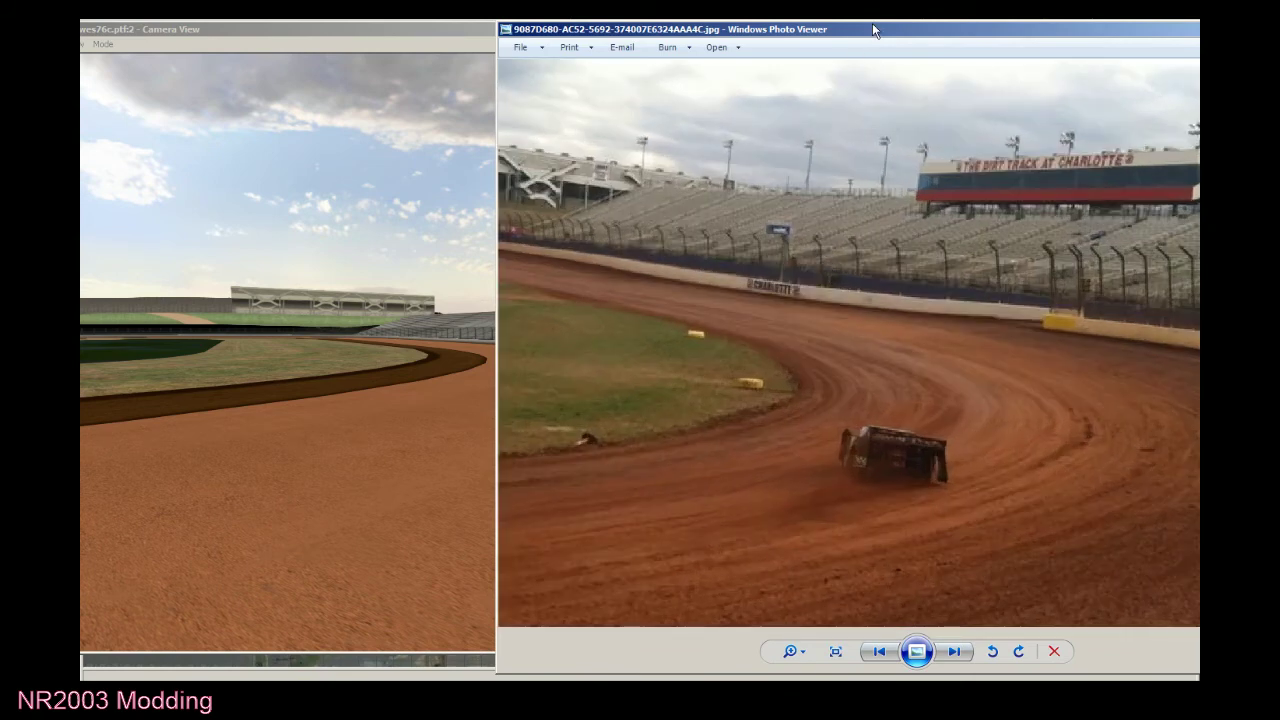
{"action": "left_click_drag", "start_coordinate": [873, 29], "coordinate": [995, 44]}
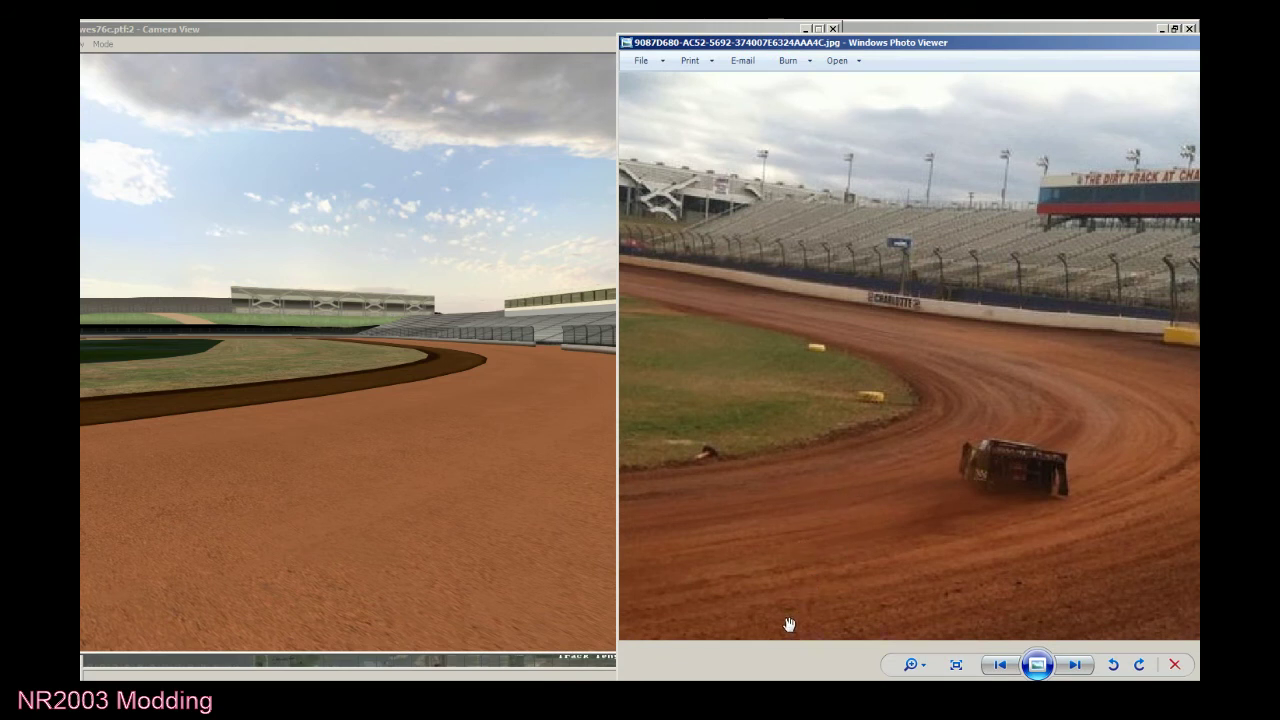
Compare the grandstand in the Camera View with the reference photo from a similar viewpoint in the turn.
{"action": "left_click", "coordinate": [463, 401]}
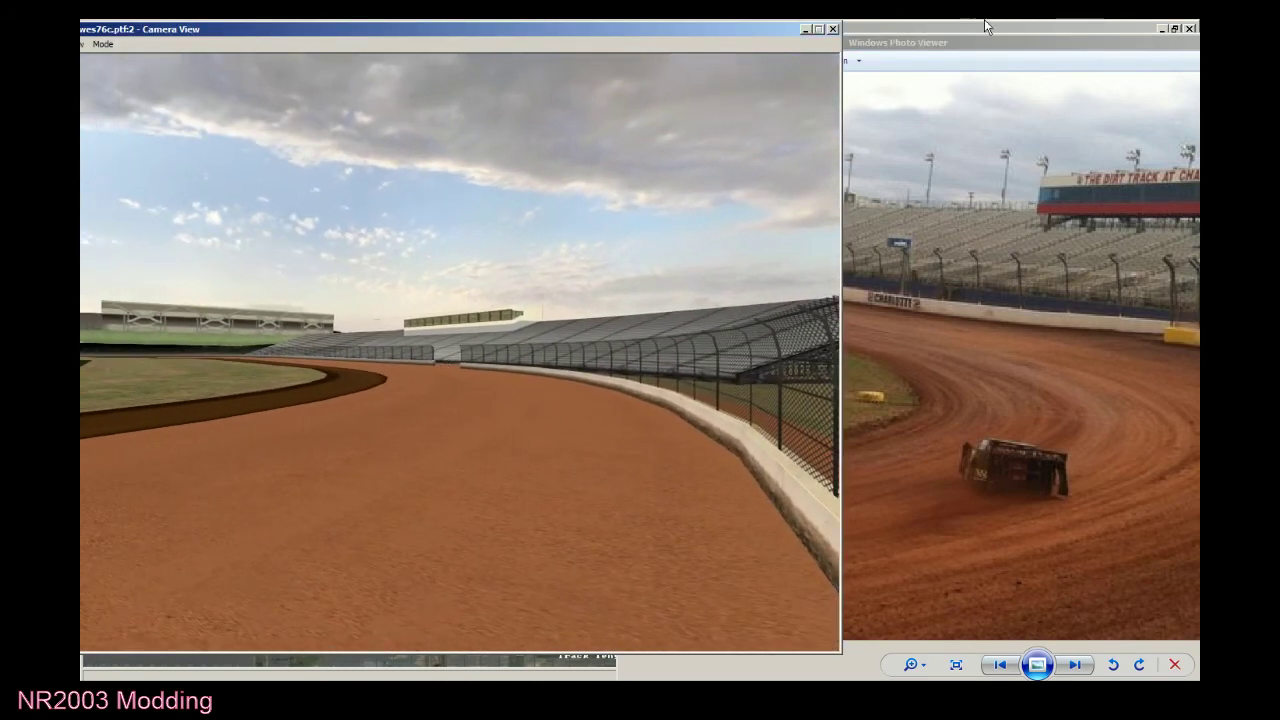
{"action": "left_click", "coordinate": [987, 45]}
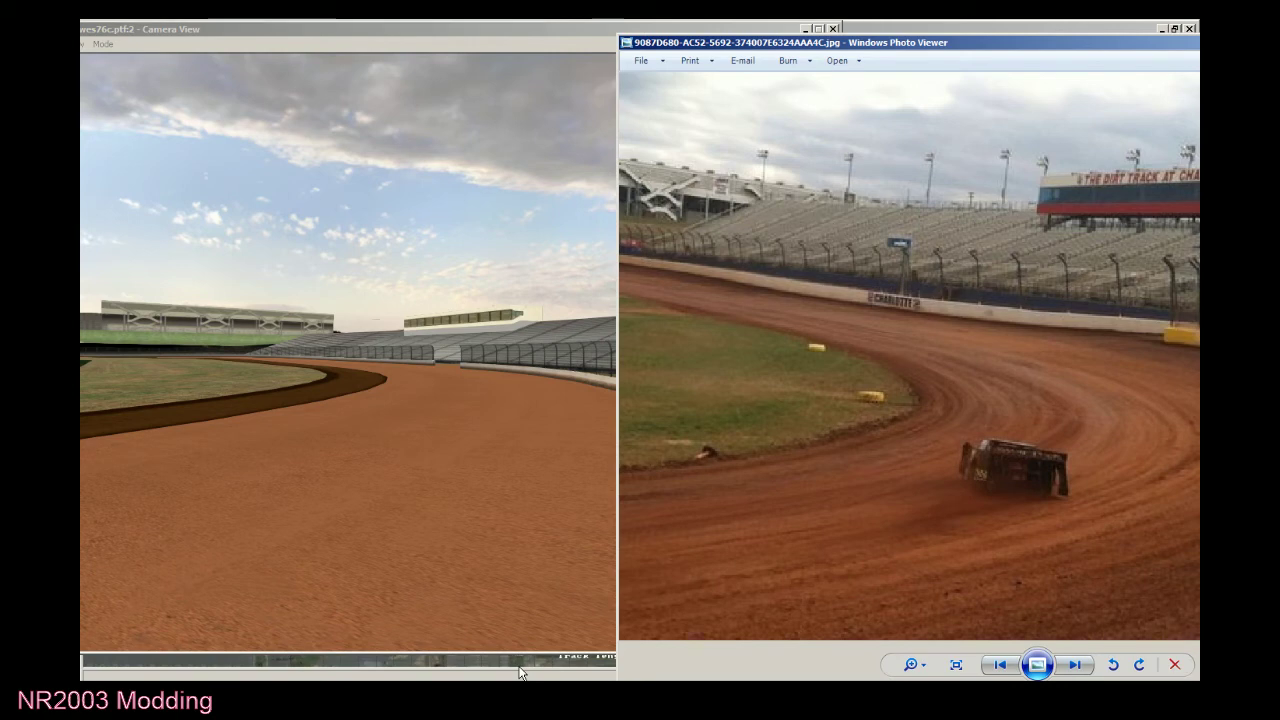
{"action": "left_click_drag", "start_coordinate": [282, 27], "coordinate": [336, 31]}
{"action": "left_click", "coordinate": [326, 225]}
{"action": "key", "text": "Up"}
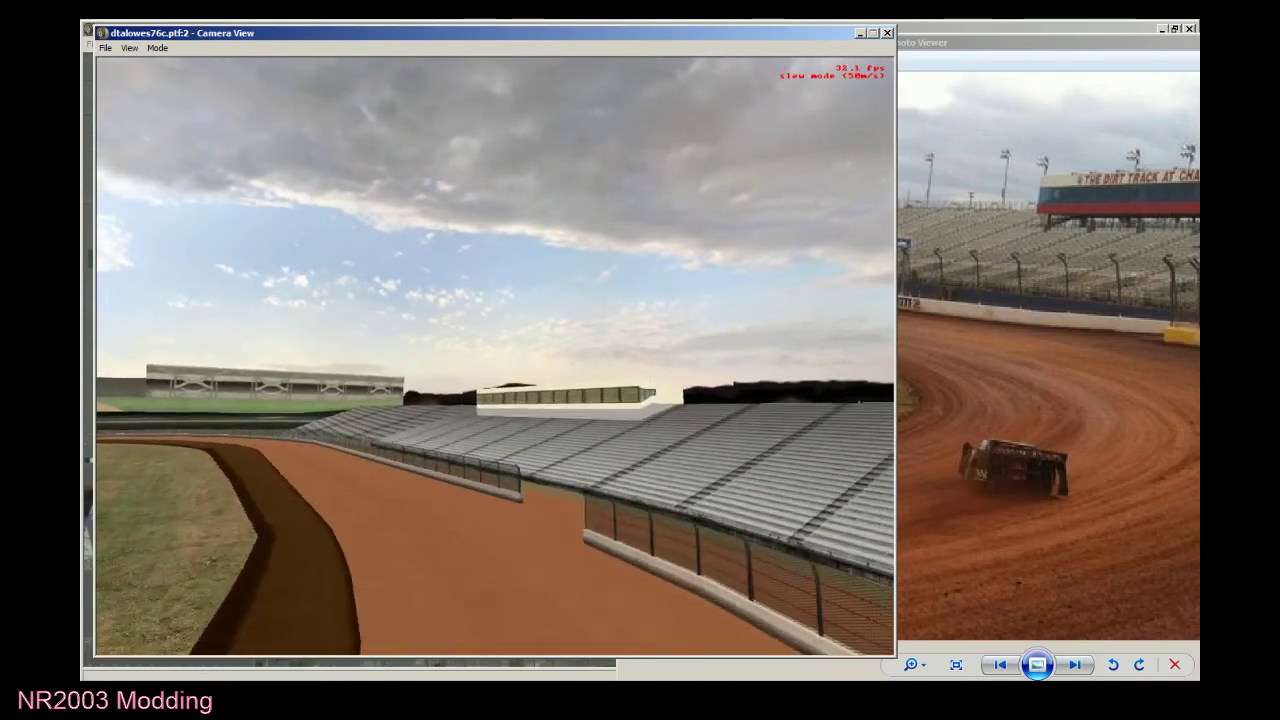
Fly the Camera View from the turn out to the white restroom building beyond the track and examine it from several sides.
{"action": "key", "text": "Left"}
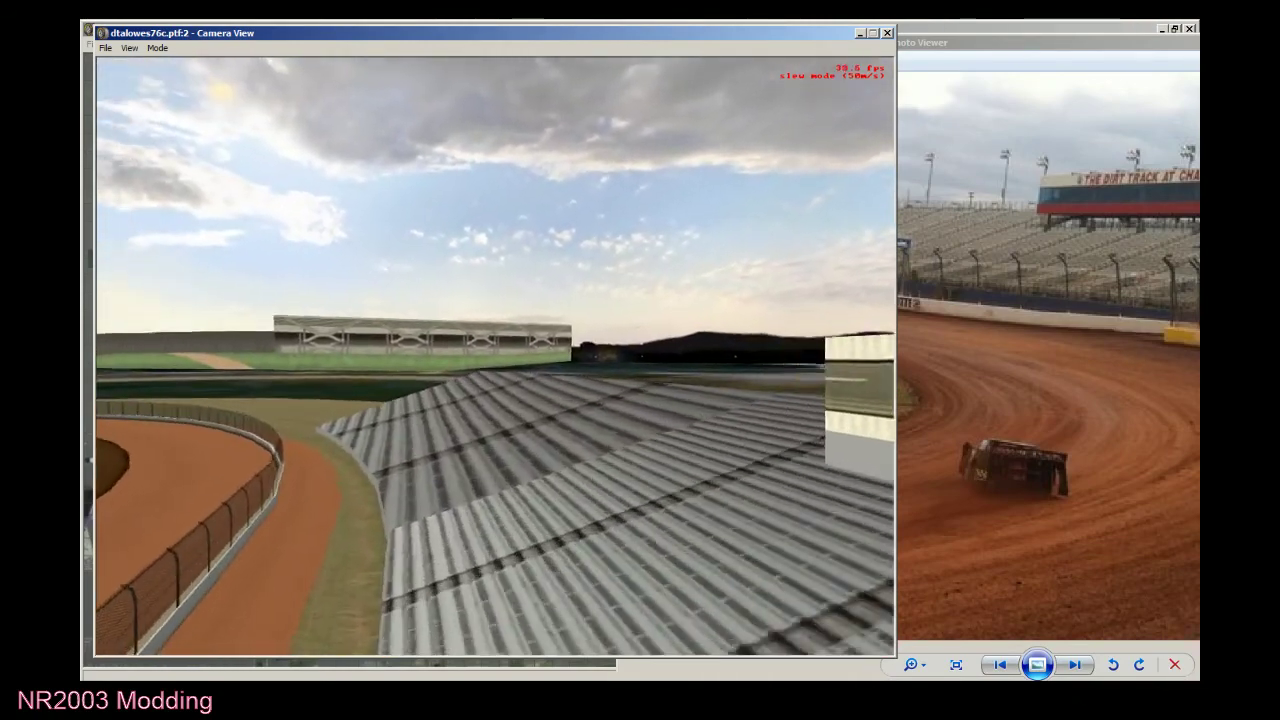
{"action": "key", "text": "Left"}
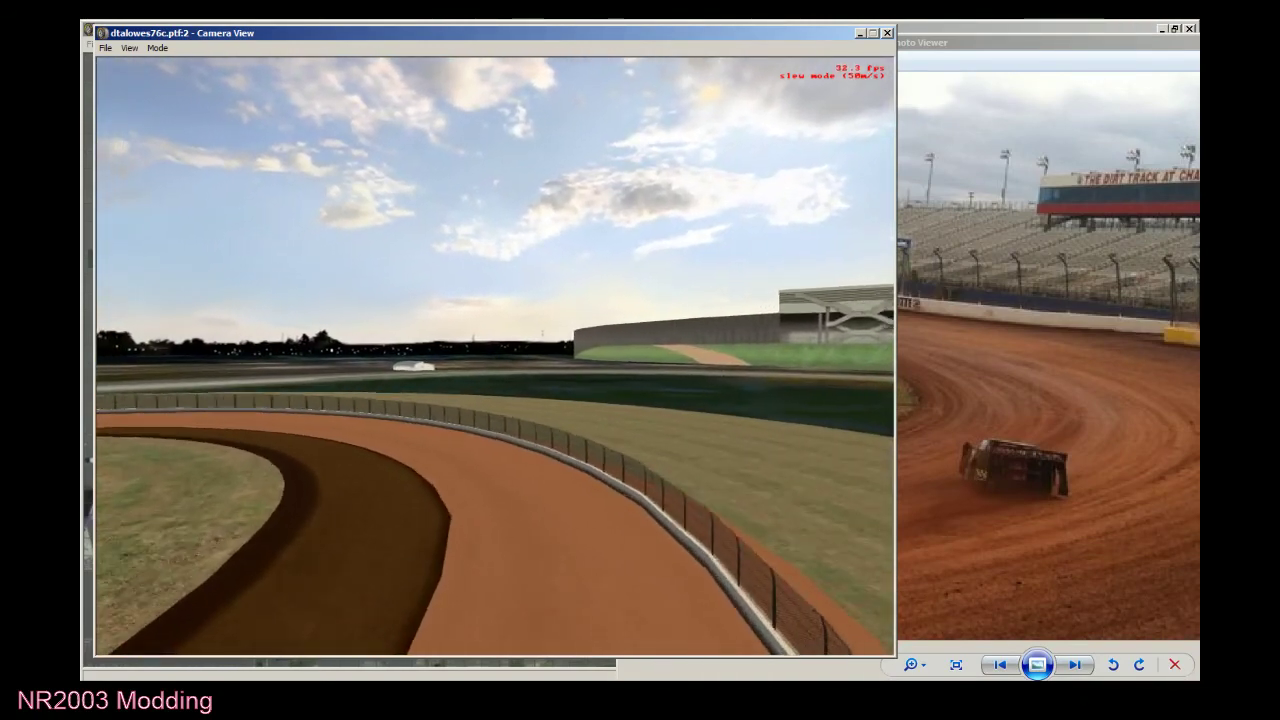
{"action": "key", "text": "Up"}
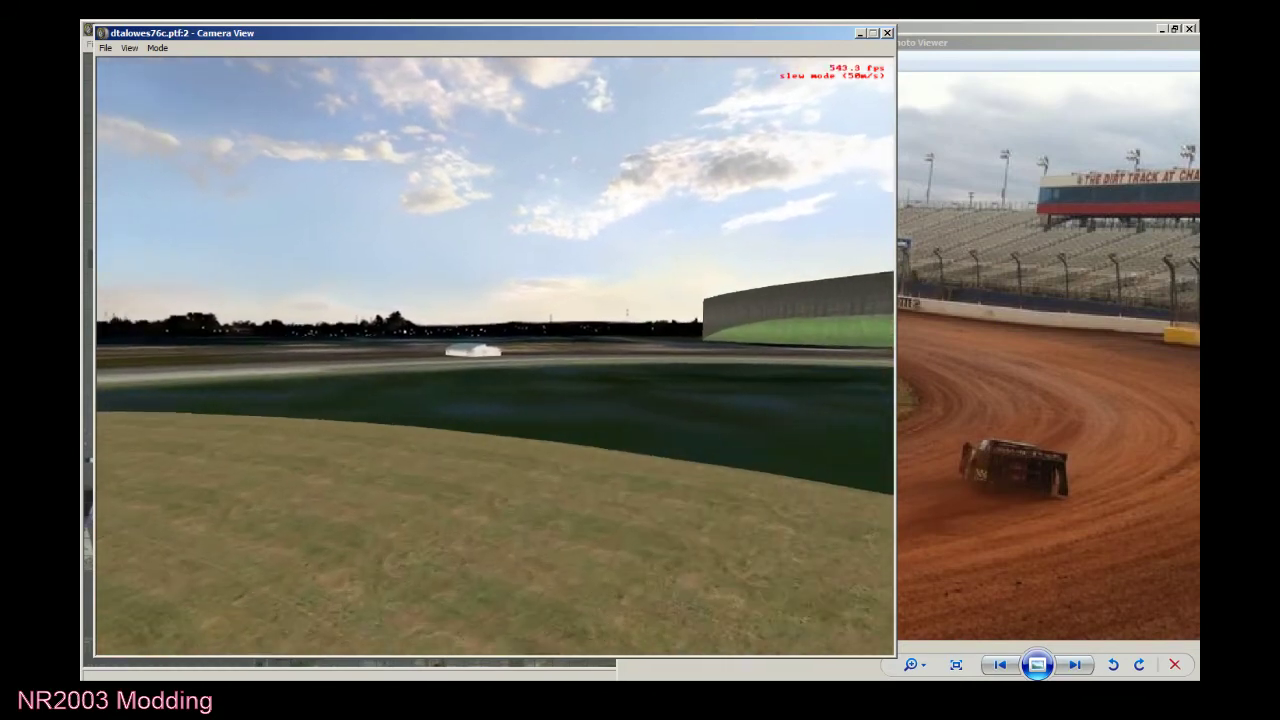
{"action": "key", "text": "Up"}
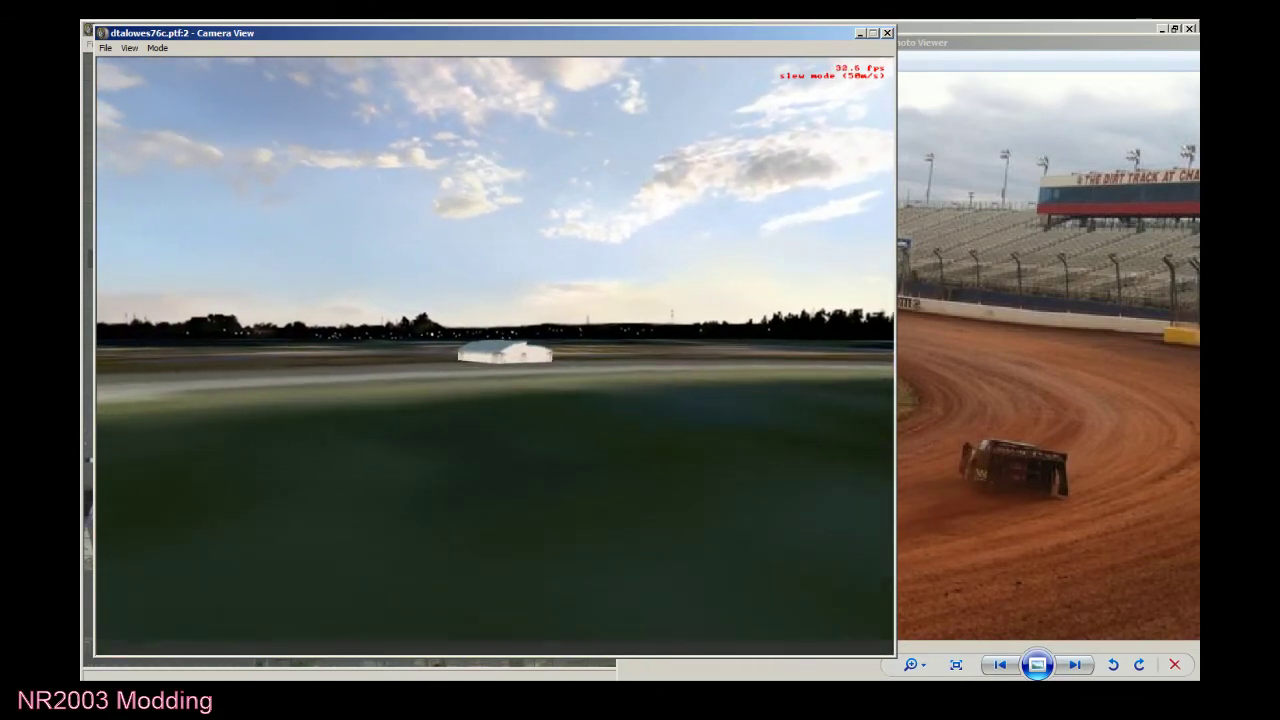
{"action": "key", "text": "Up"}
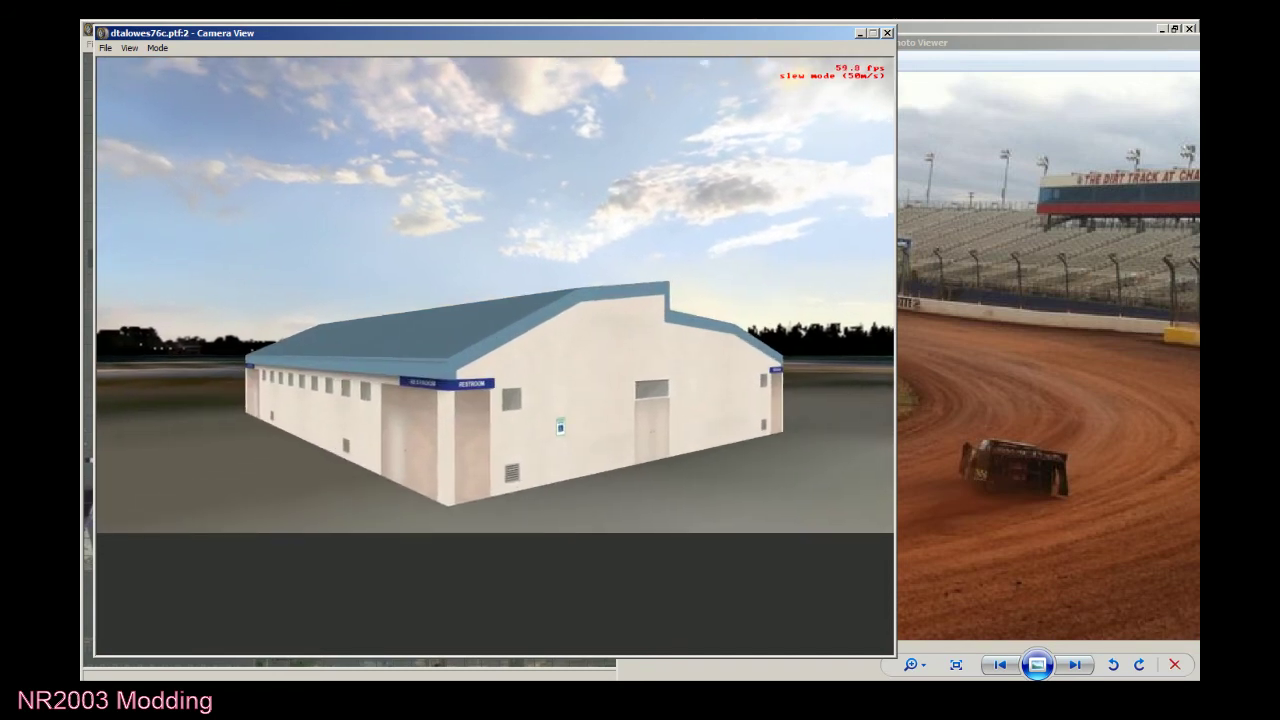
{"action": "key", "text": "Down"}
{"action": "key", "text": "Up"}
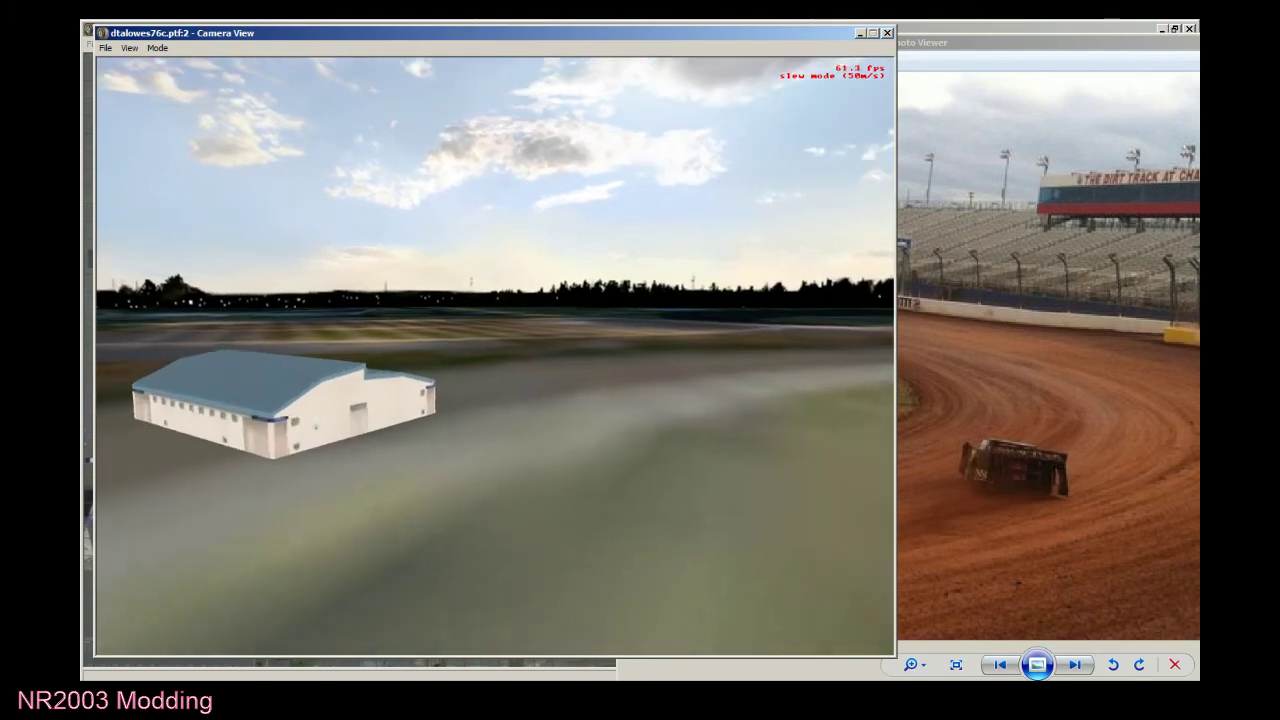
{"action": "key", "text": "Left"}
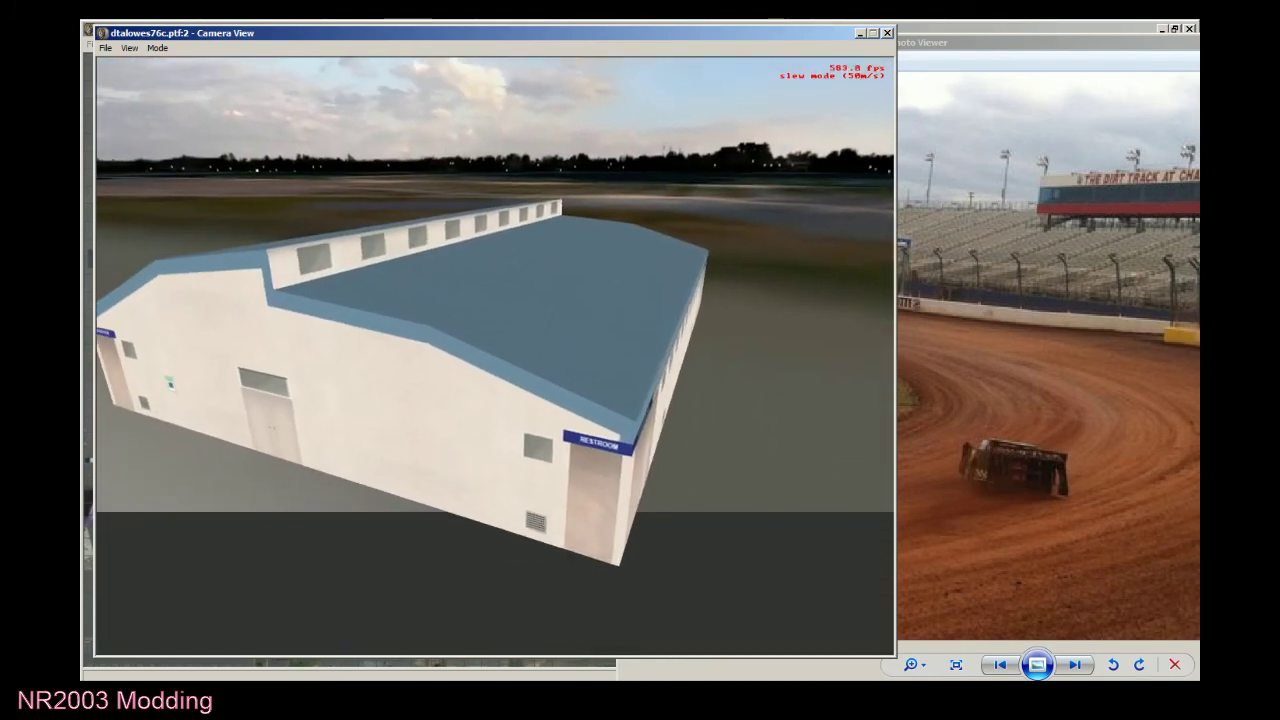
{"action": "key", "text": "Down"}
{"action": "key", "text": "Right"}
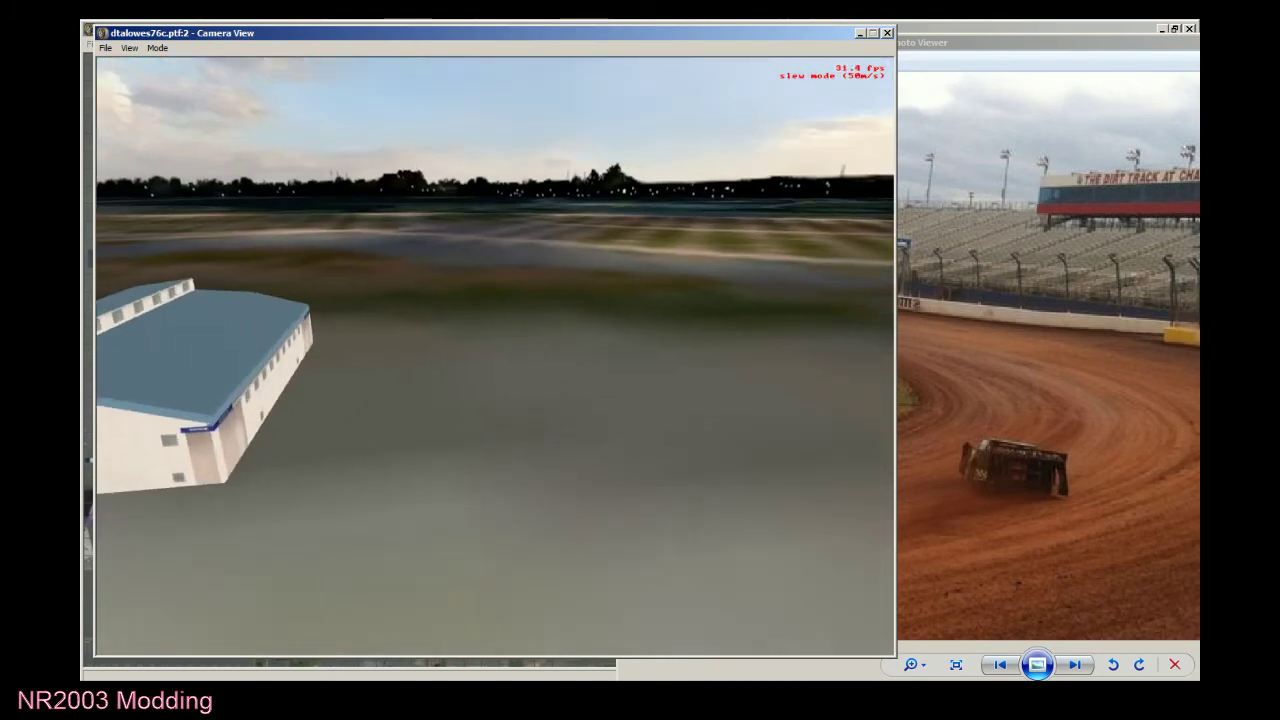
{"action": "key", "text": "Up"}
{"action": "key", "text": "Down"}
{"action": "key", "text": "Down"}
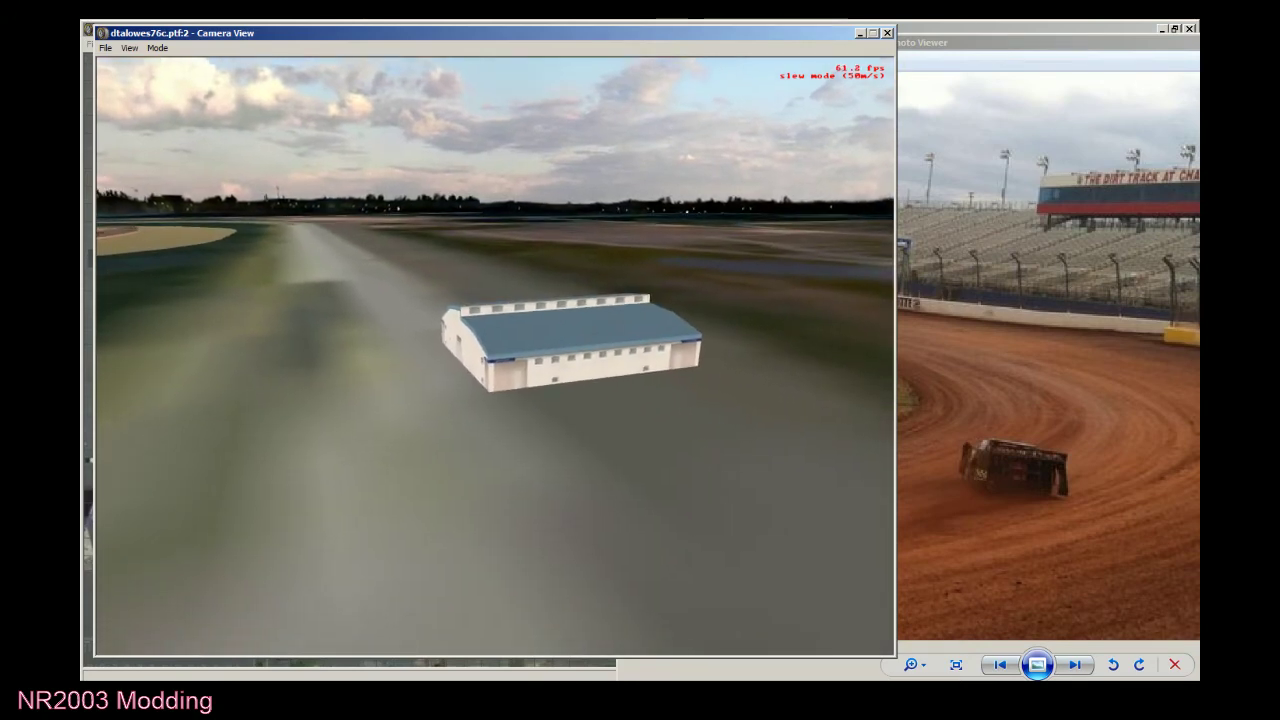
Look over the dirt track and the large curved speedway grandstands from the air.
{"action": "key", "text": "Left"}
{"action": "key", "text": "Up"}
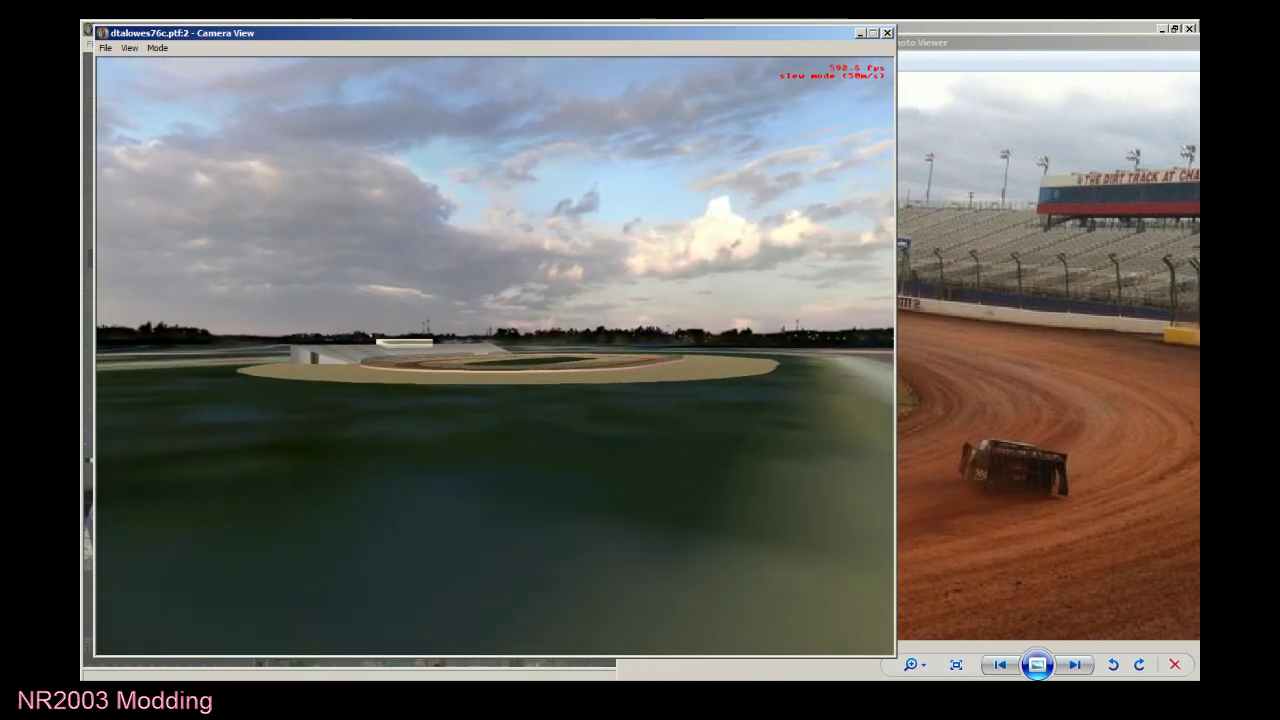
{"action": "key", "text": "Left"}
{"action": "key", "text": "Down"}
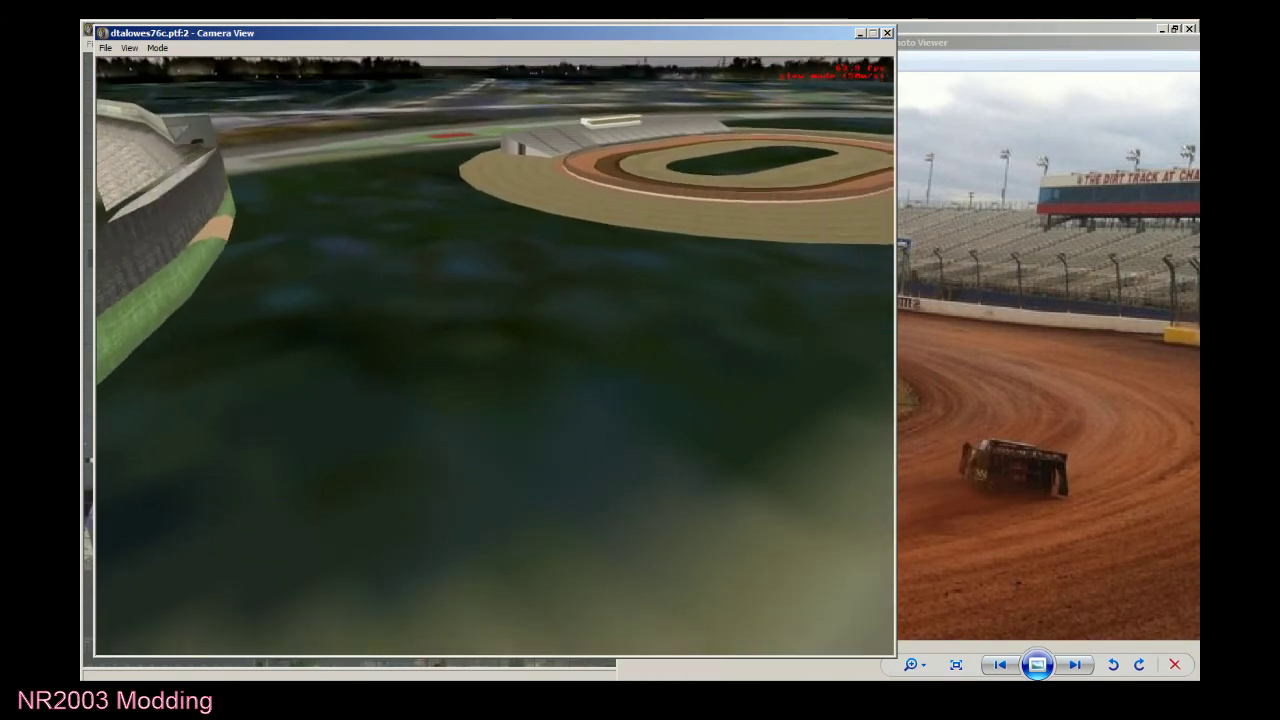
{"action": "key", "text": "Left"}
{"action": "key", "text": "Up"}
{"action": "key", "text": "Right"}
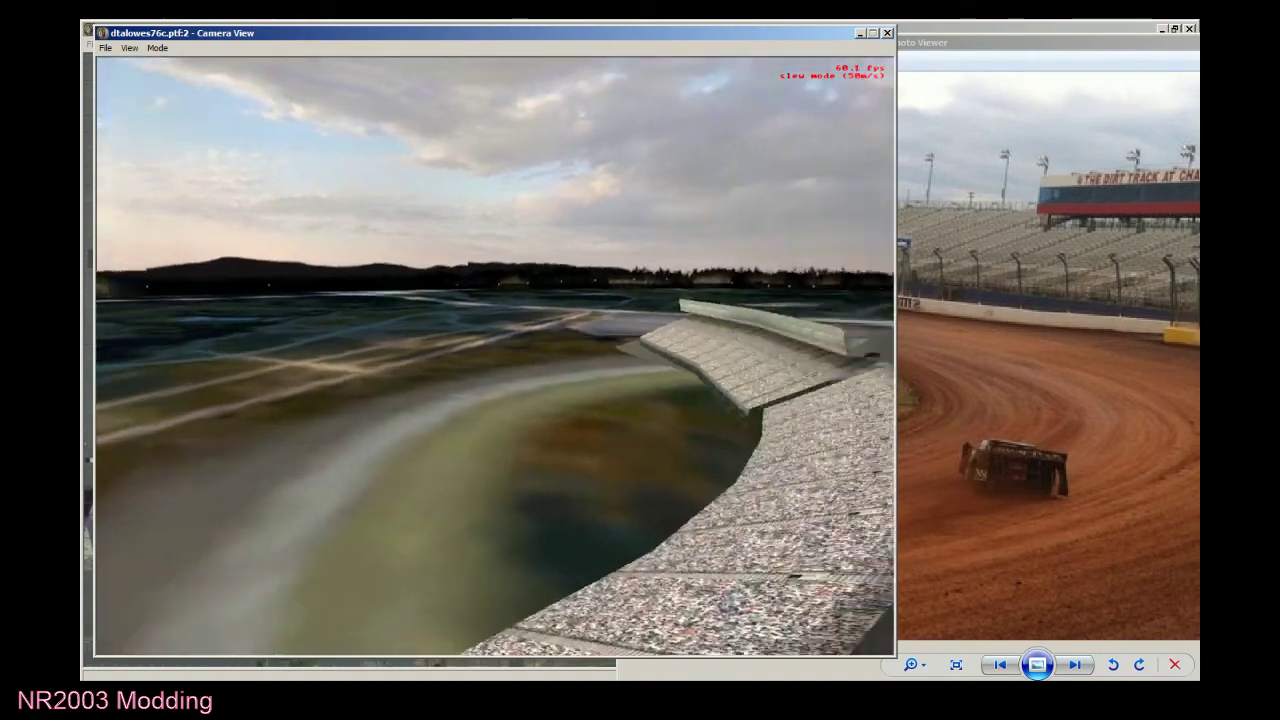
{"action": "key", "text": "Down"}
{"action": "key", "text": "Left"}
{"action": "key", "text": "Down"}
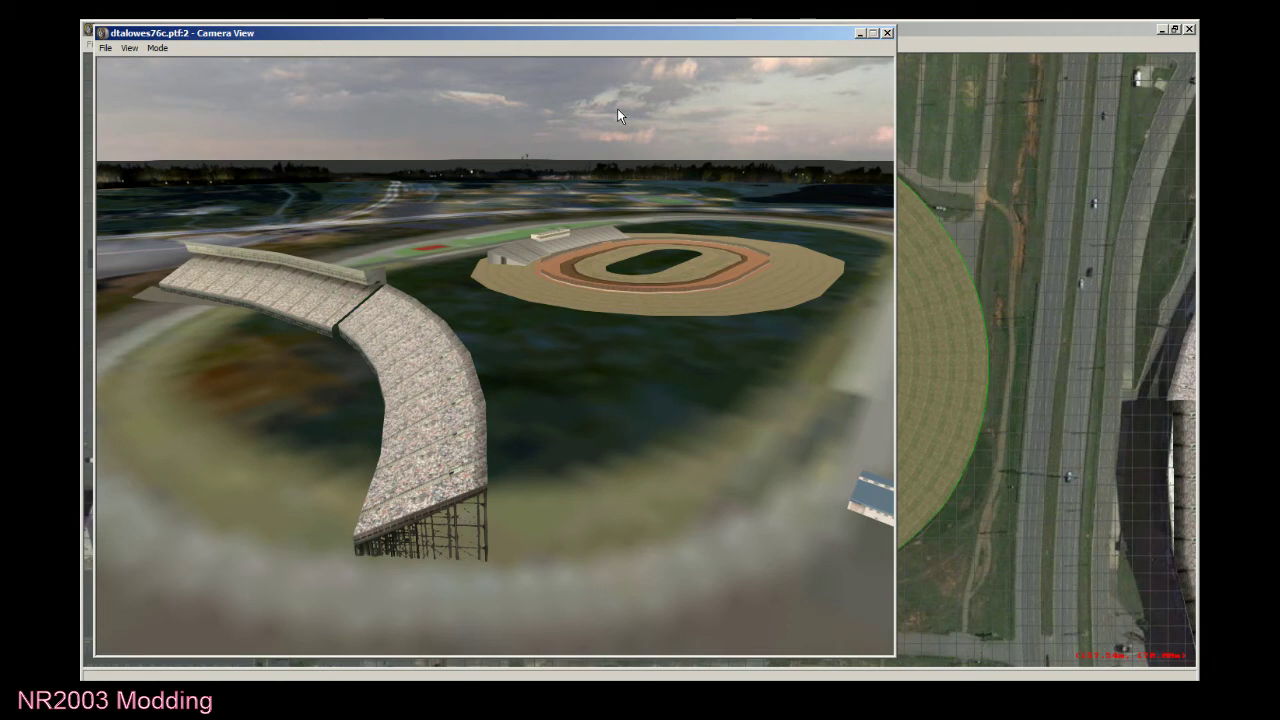
Close the Camera View and hide the world drawn underneath the overhead layout to reveal the plain aerial background image.
{"action": "left_click", "coordinate": [886, 33]}
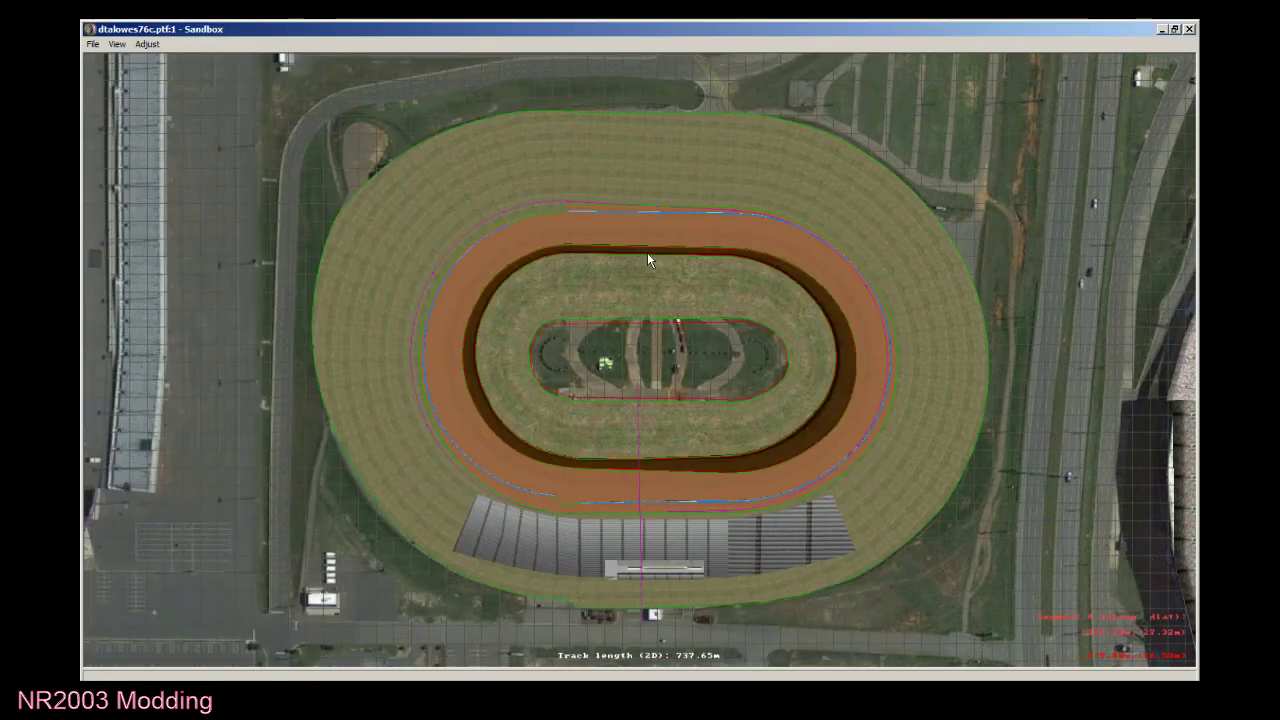
{"action": "scroll", "coordinate": [645, 300], "scroll_direction": "down", "scroll_amount": 4}
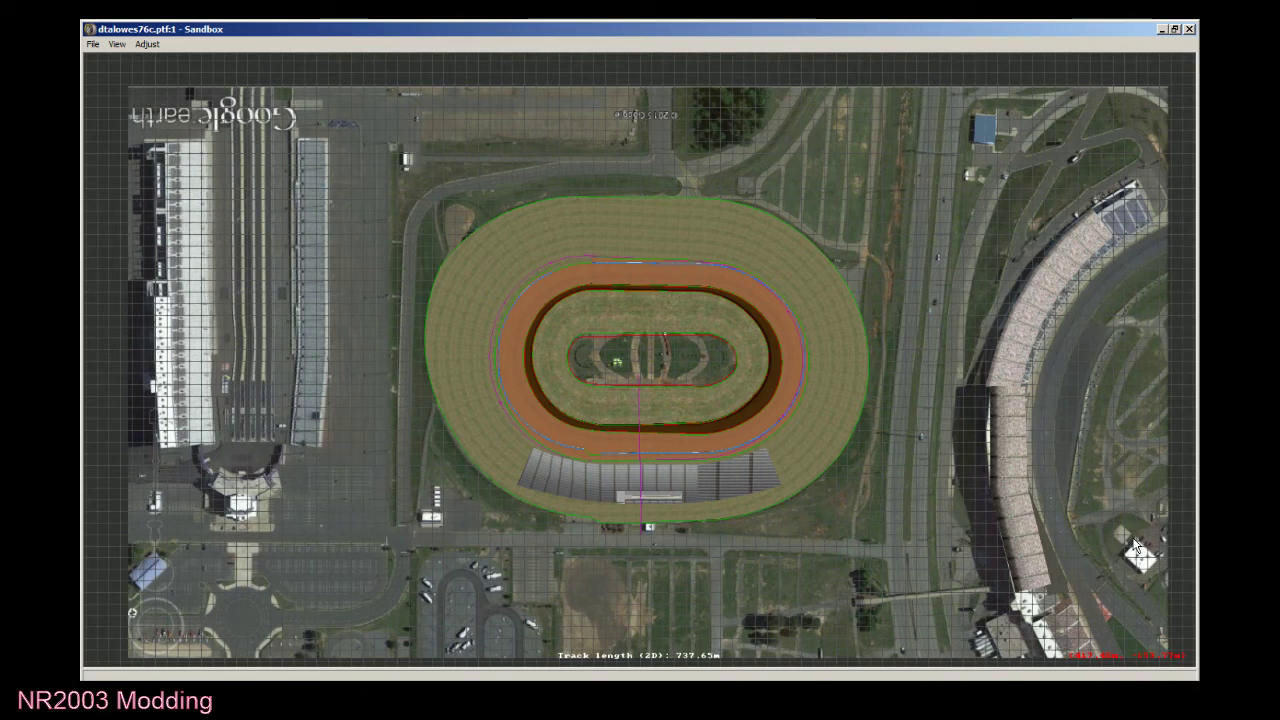
{"action": "left_click", "coordinate": [117, 44]}
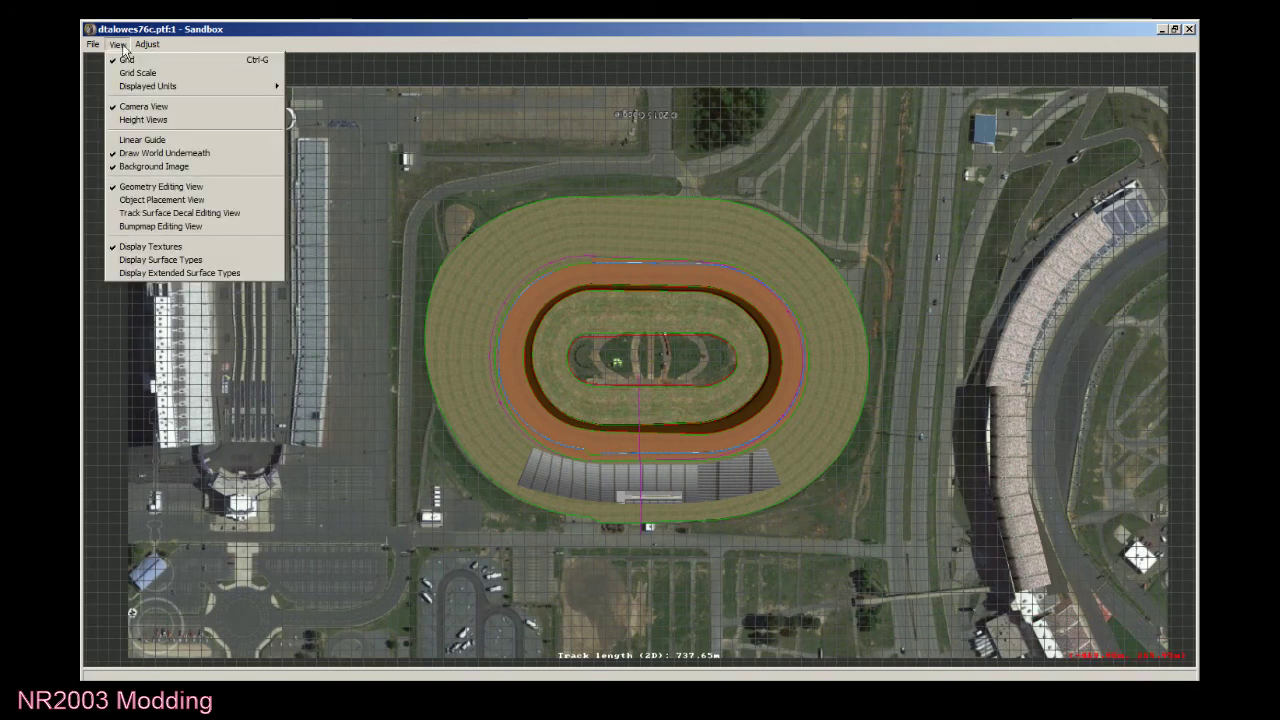
{"action": "left_click", "coordinate": [166, 154]}
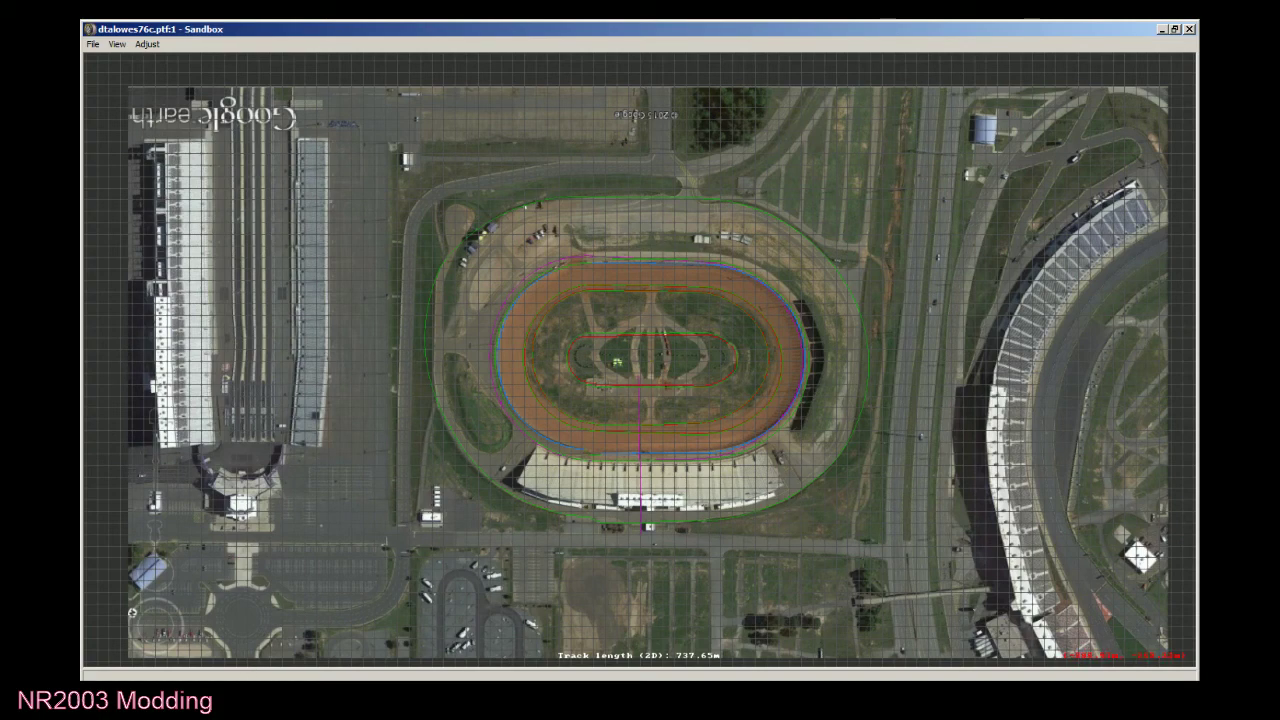
Switch to Google Earth, maximize it and search for Charlotte Motor Speedway using the suggested match.
{"action": "left_click", "coordinate": [218, 647]}
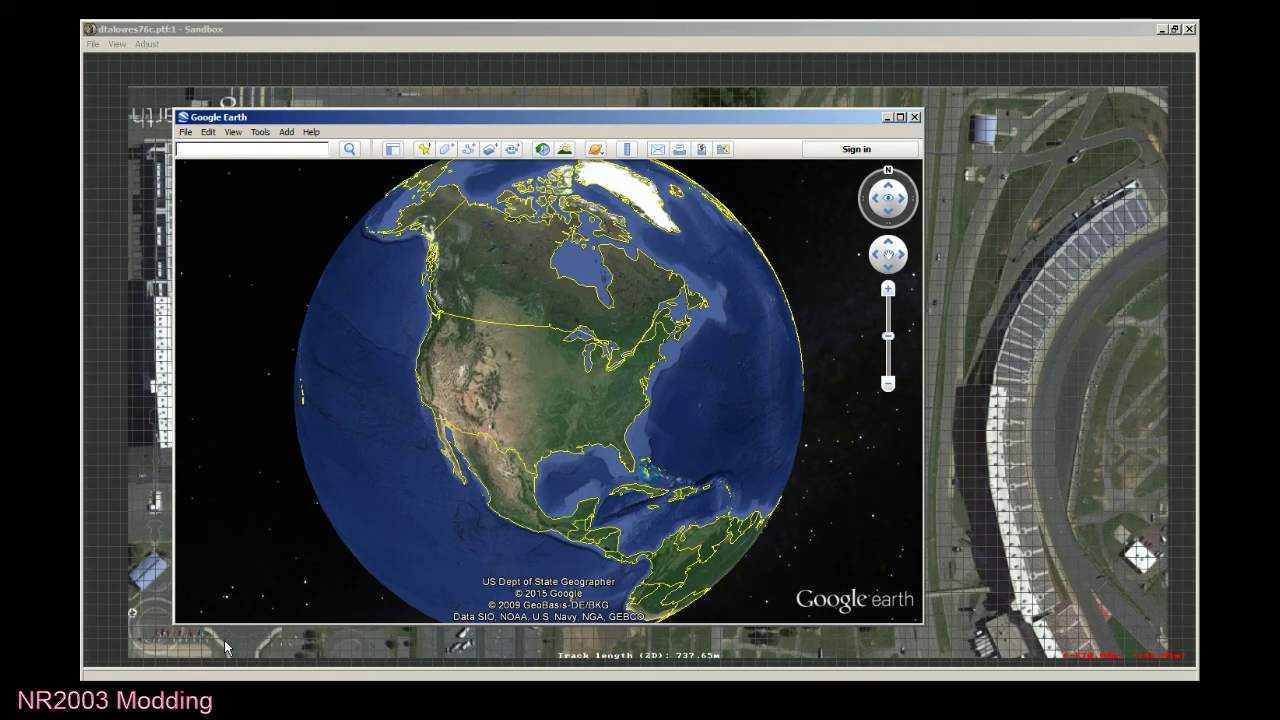
{"action": "double_click", "coordinate": [605, 118]}
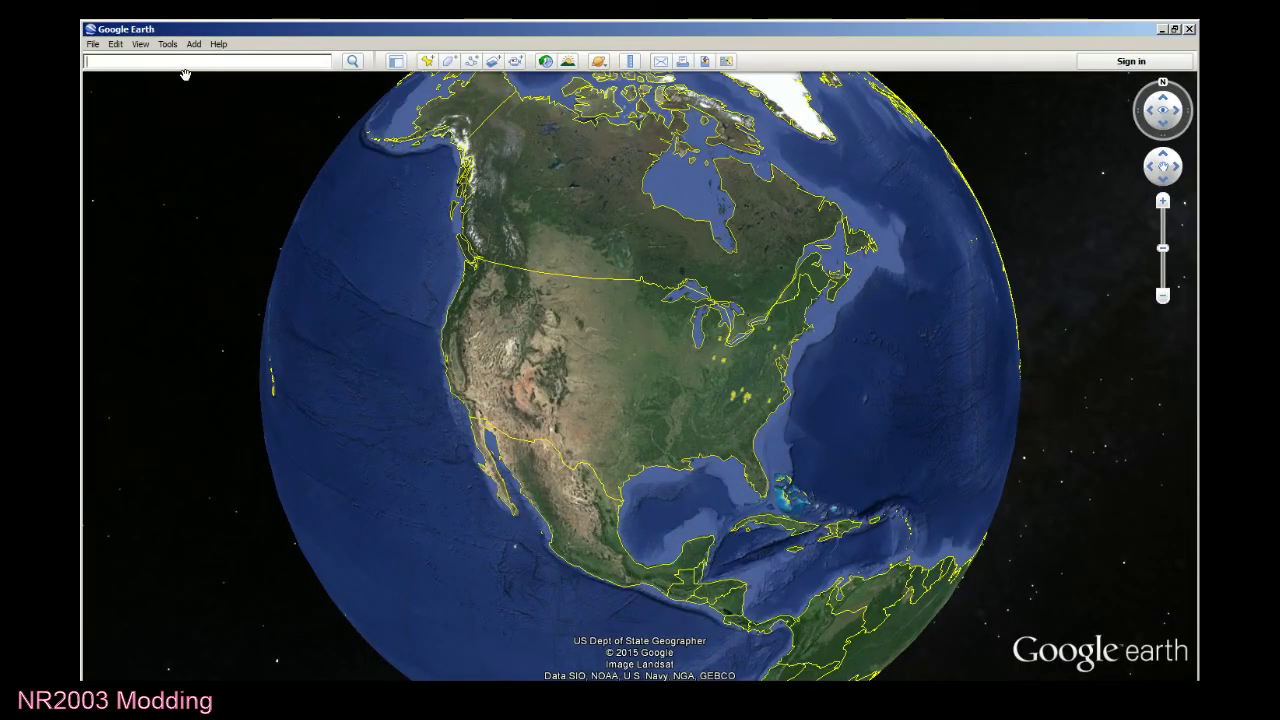
{"action": "type", "text": "charlotte"}
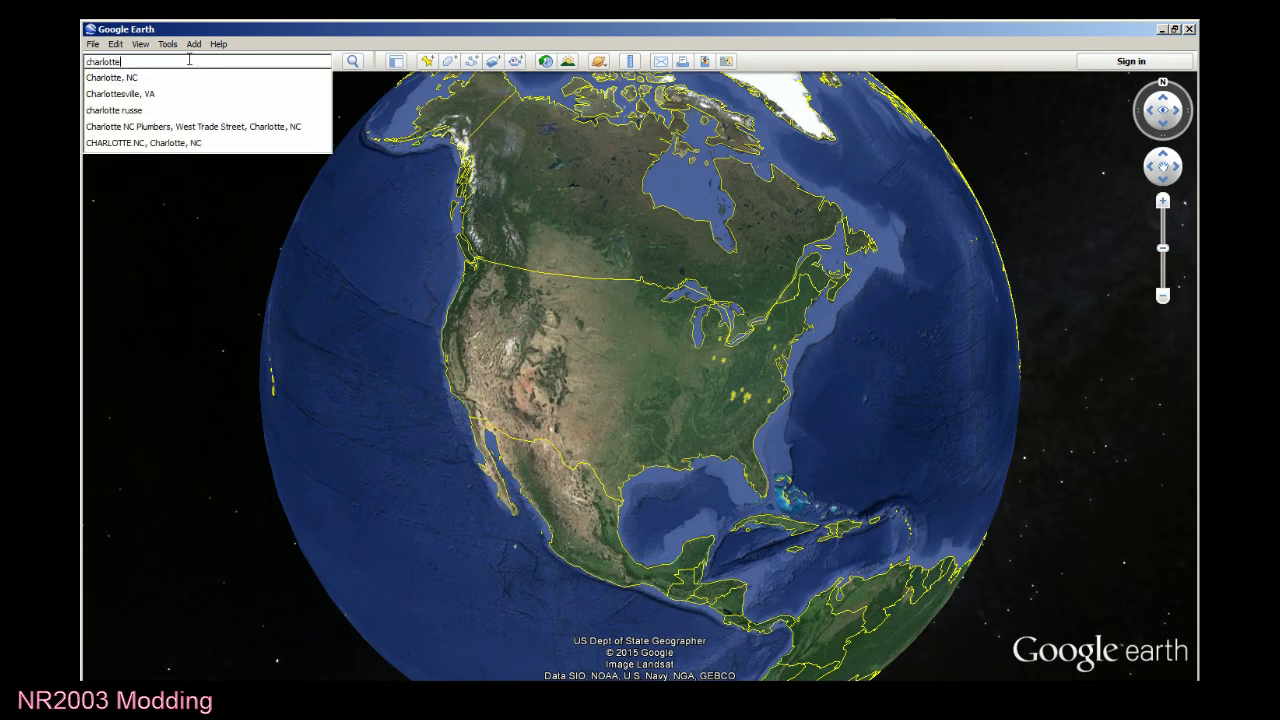
{"action": "type", "text": " motor"}
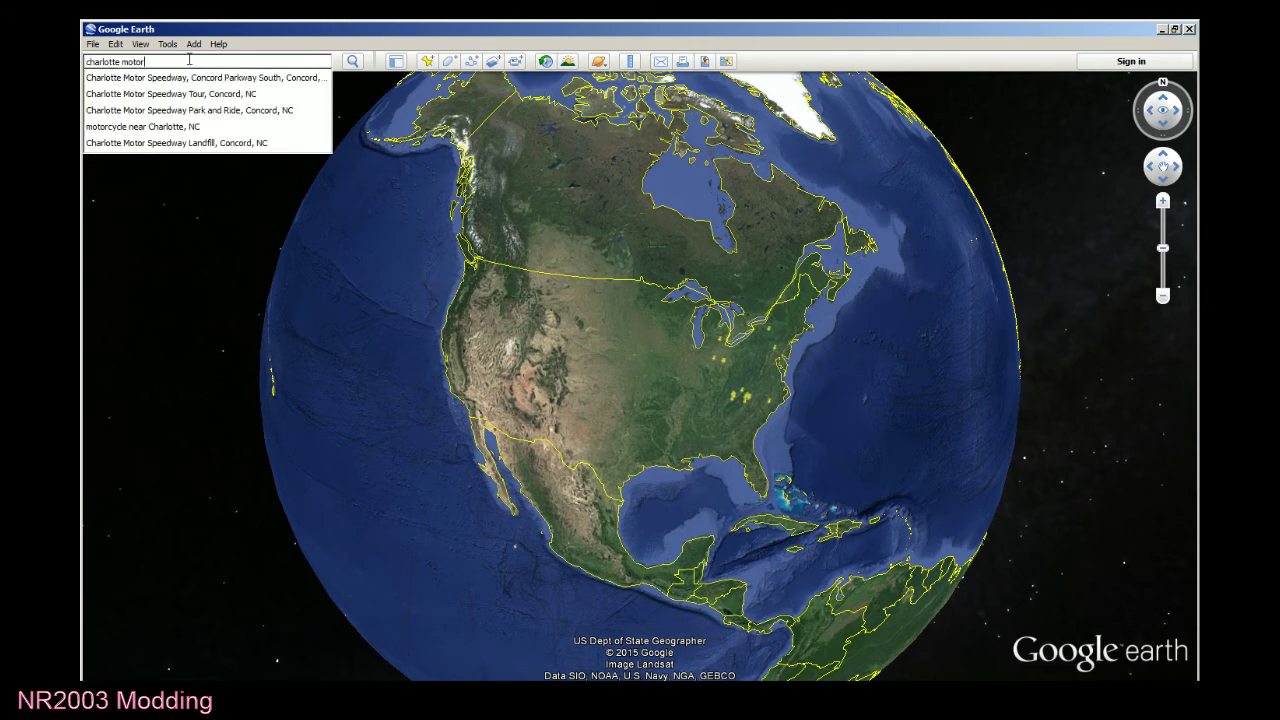
{"action": "key", "text": "Down"}
{"action": "key", "text": "Return"}
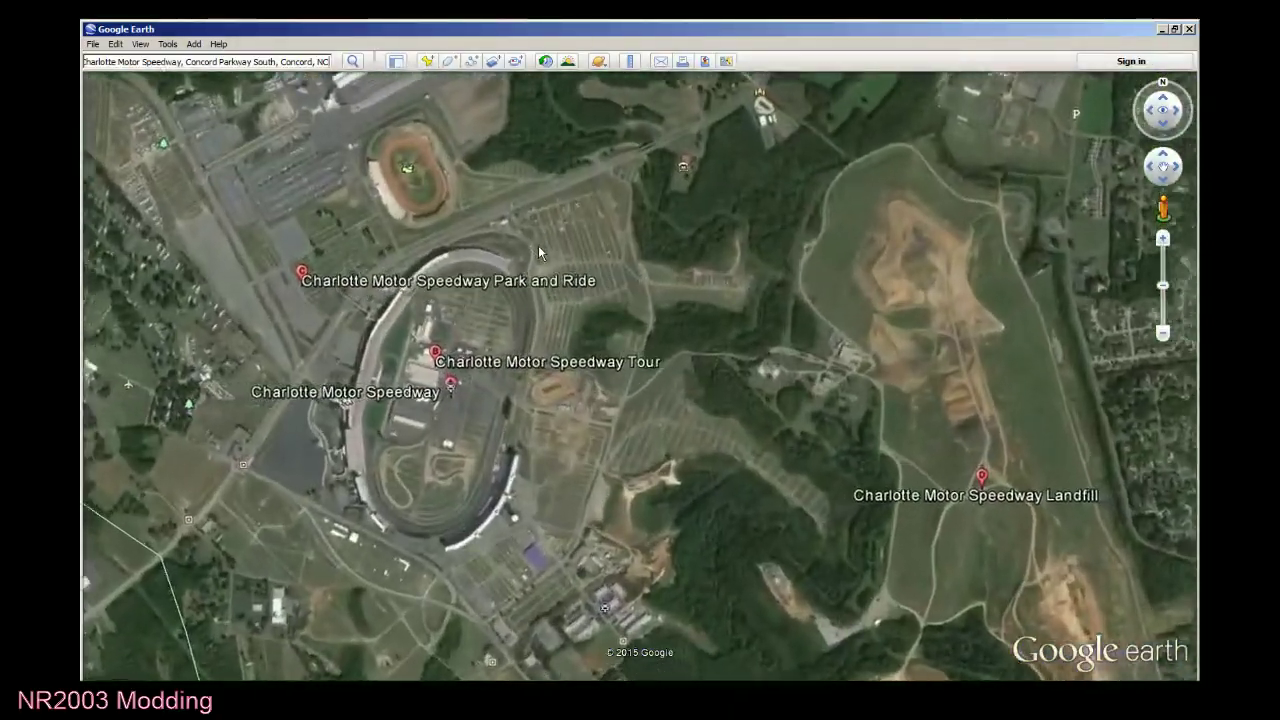
Rotate and enlarge the satellite view around the dirt track to match the orientation of the Sandbox background image.
{"action": "left_click_drag", "start_coordinate": [538, 253], "coordinate": [676, 469]}
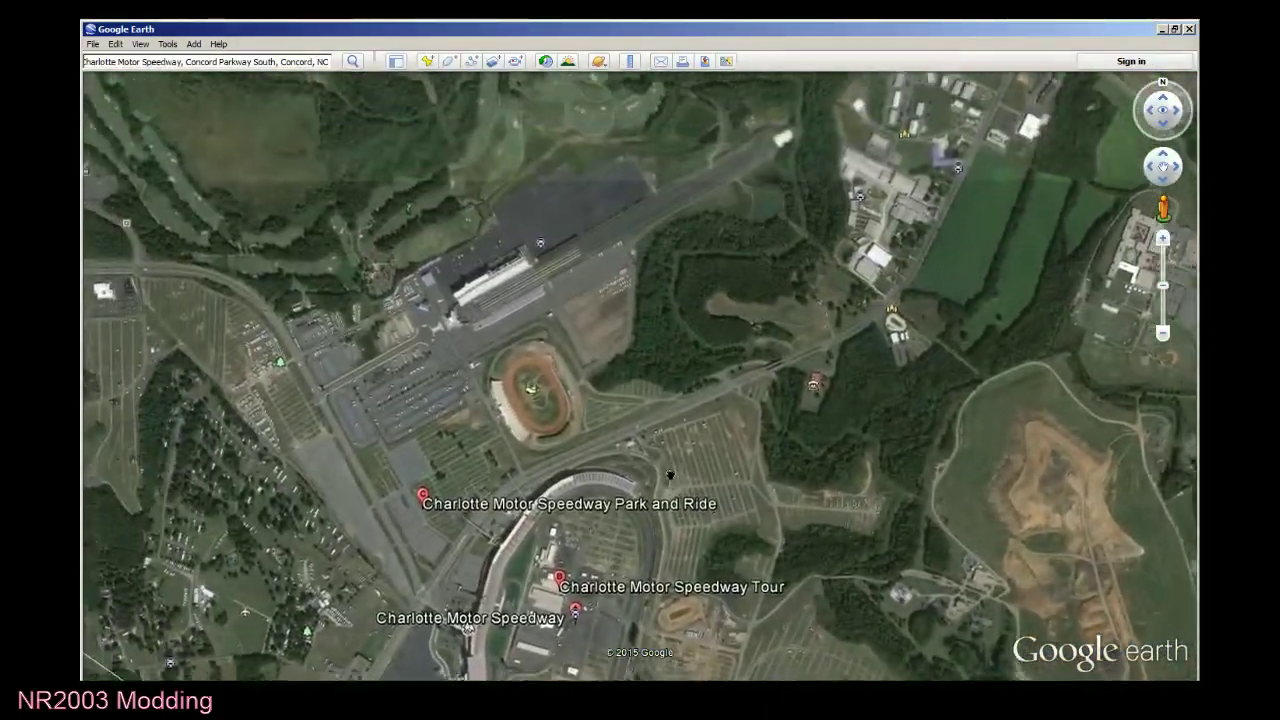
{"action": "left_click", "coordinate": [1153, 130]}
{"action": "left_click_drag", "start_coordinate": [1153, 130], "coordinate": [1066, 372]}
{"action": "scroll", "coordinate": [345, 503], "scroll_direction": "up", "scroll_amount": 2}
{"action": "scroll", "coordinate": [666, 434], "scroll_direction": "up", "scroll_amount": 2}
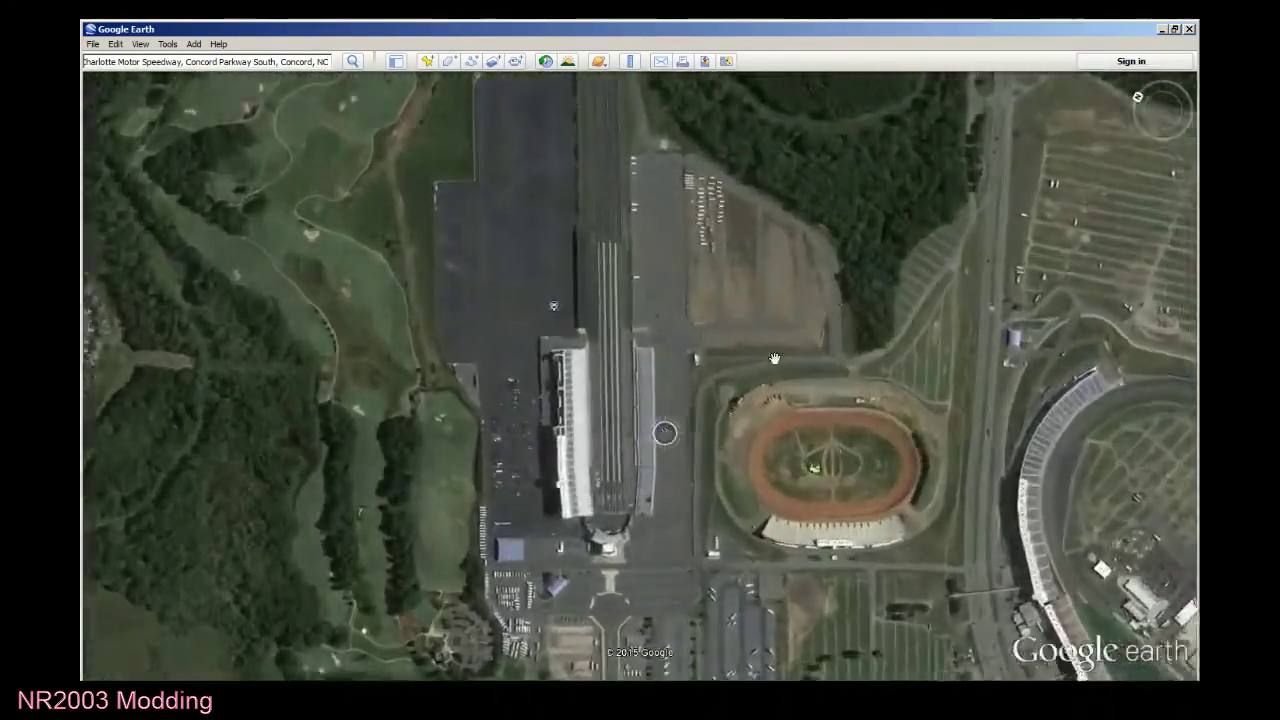
{"action": "left_click_drag", "start_coordinate": [894, 280], "coordinate": [747, 346]}
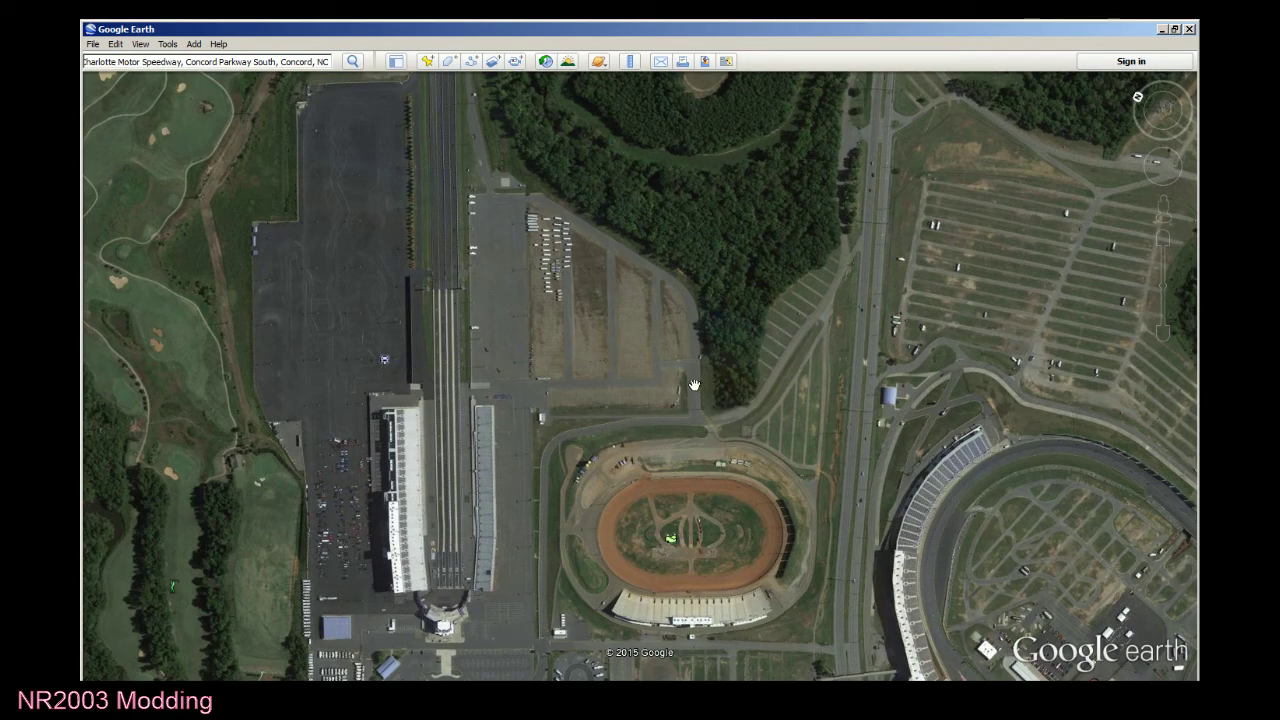
{"action": "left_click_drag", "start_coordinate": [652, 526], "coordinate": [633, 436]}
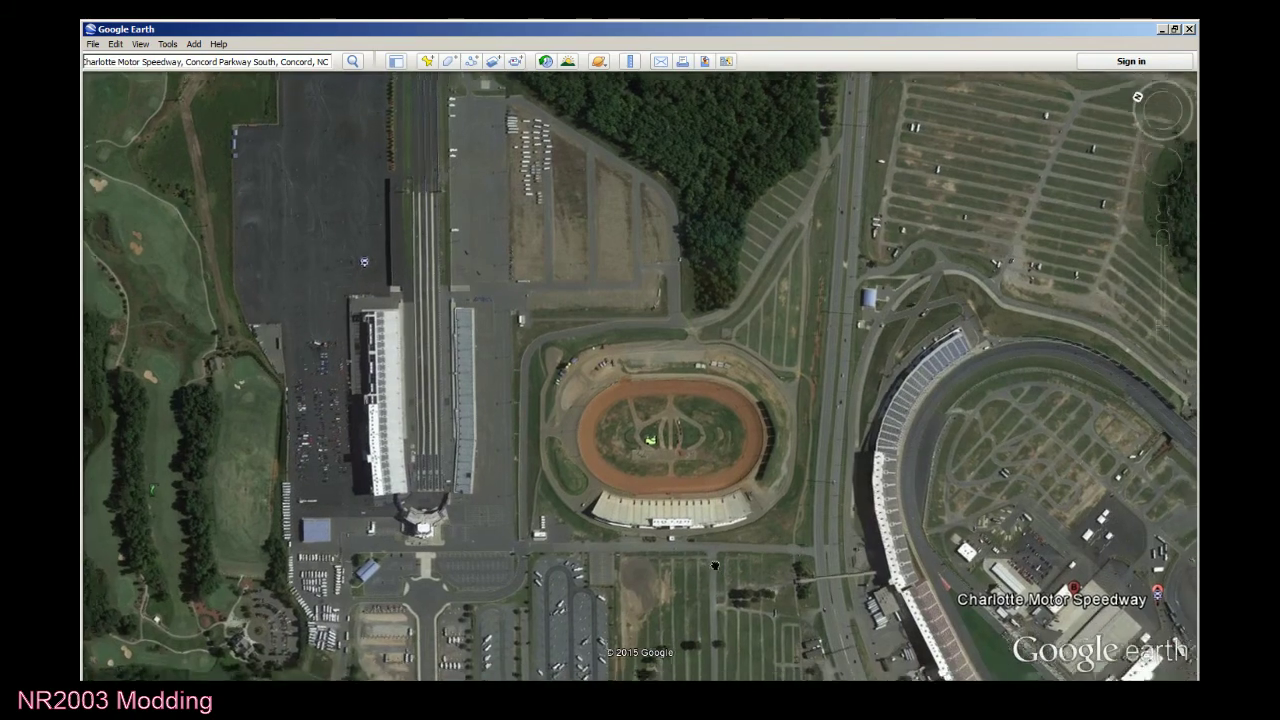
{"action": "left_click_drag", "start_coordinate": [714, 566], "coordinate": [696, 489]}
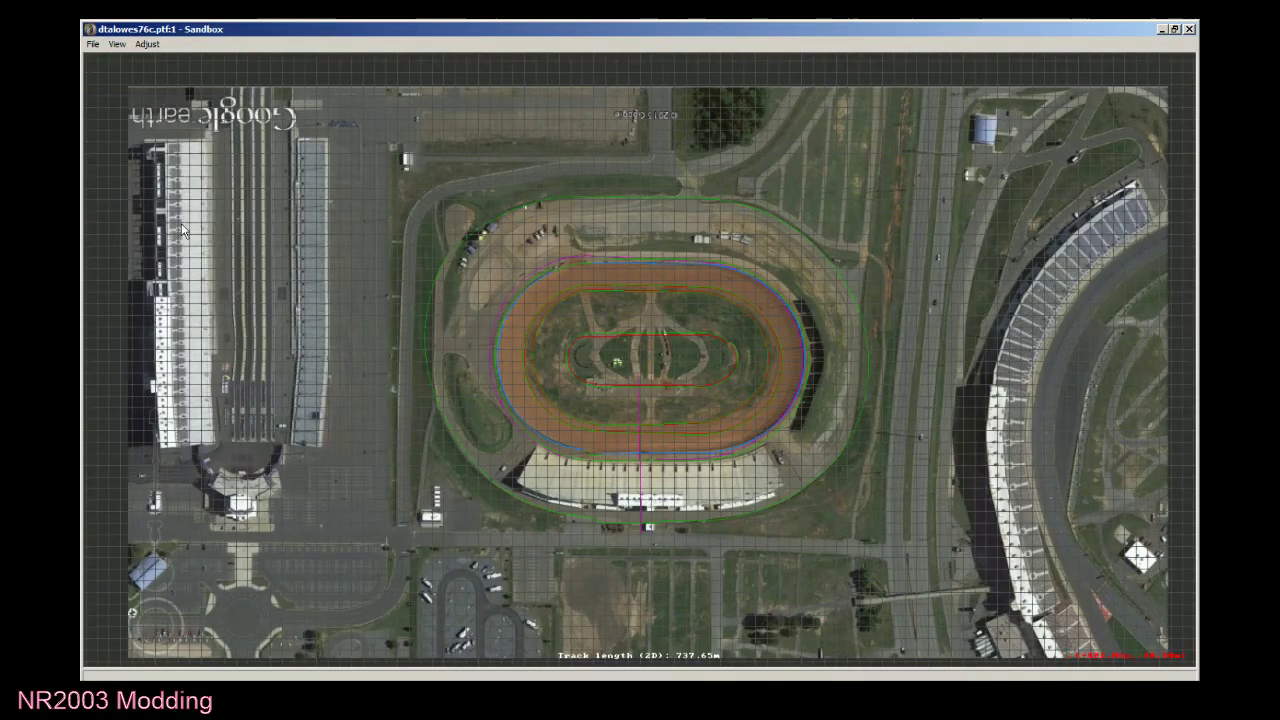
In Sandbox, draw the world underneath the overhead layout again and bring back the Camera View.
{"action": "left_click", "coordinate": [117, 44]}
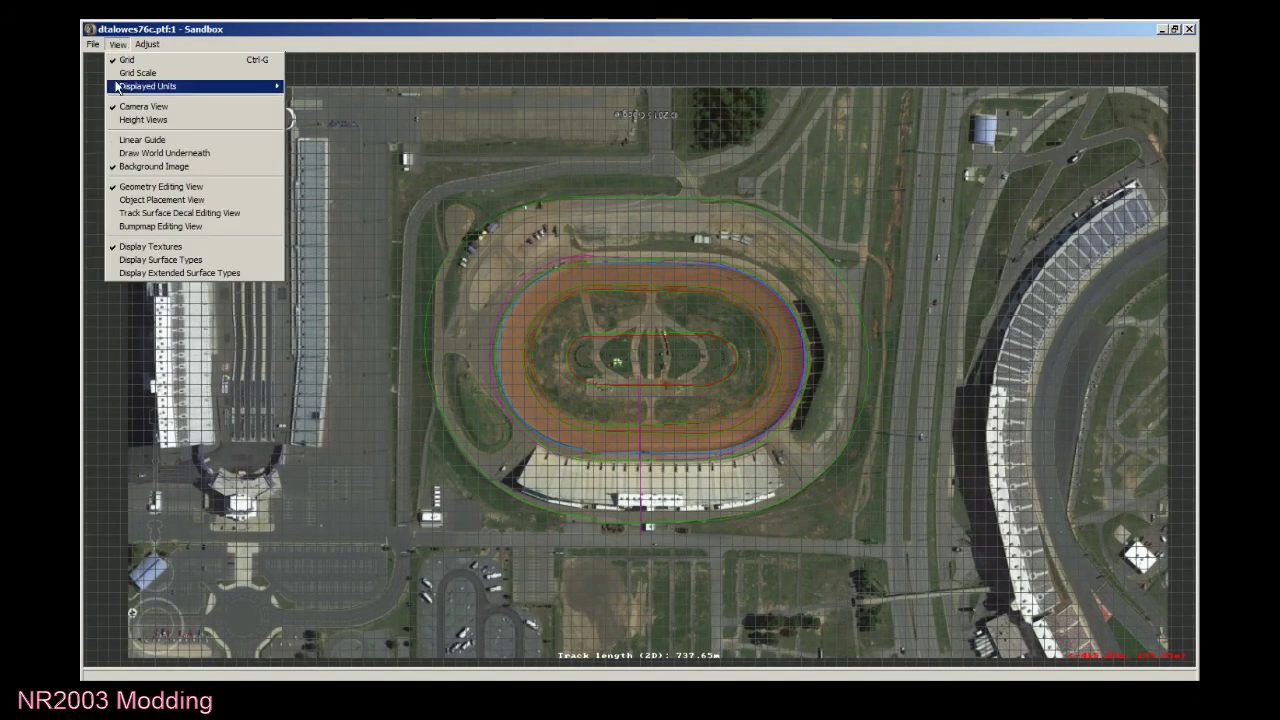
{"action": "left_click", "coordinate": [148, 154]}
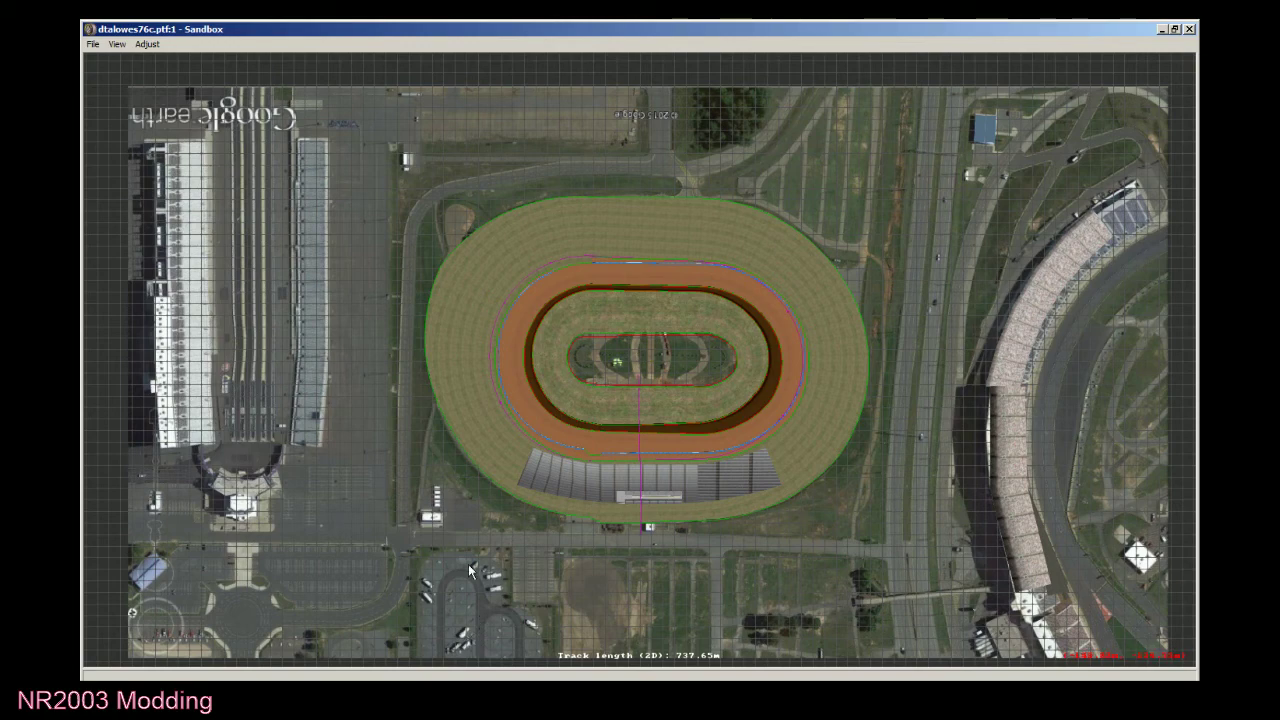
{"action": "key", "text": "alt+Tab"}
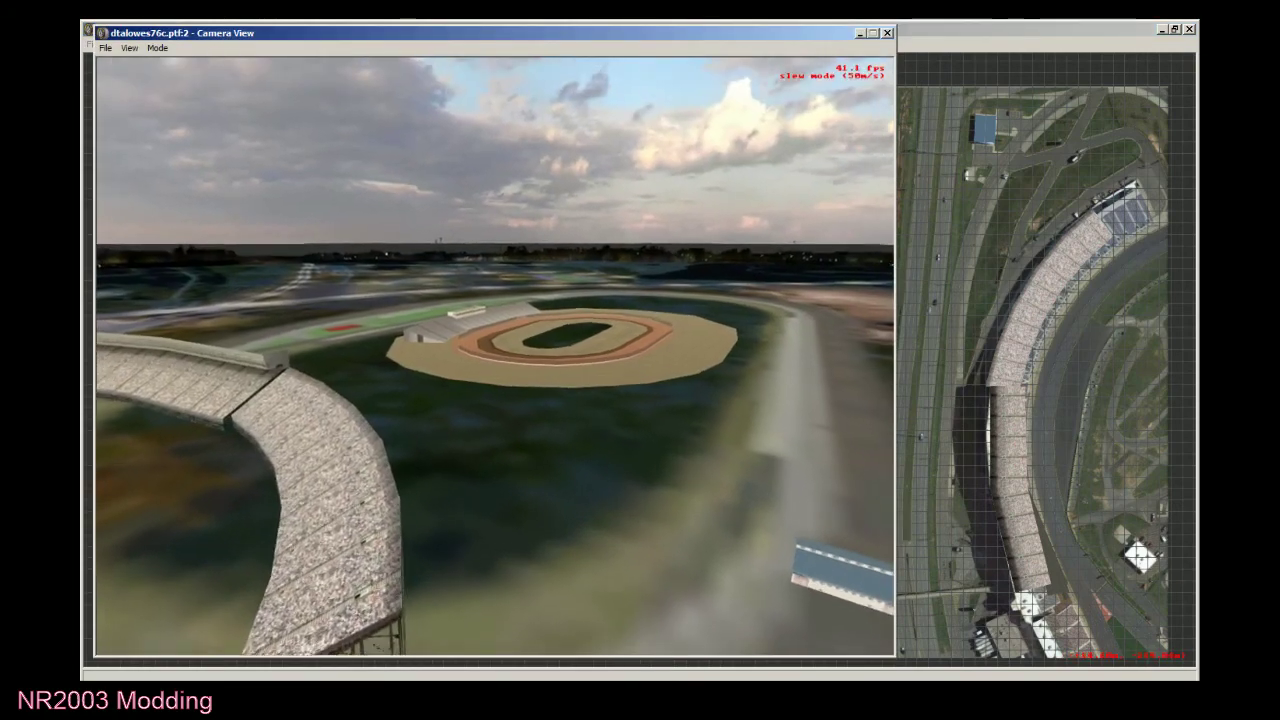
Fly the Camera View toward the dirt track and down into the turn to inspect the grandstand and racing surface.
{"action": "key", "text": "Up"}
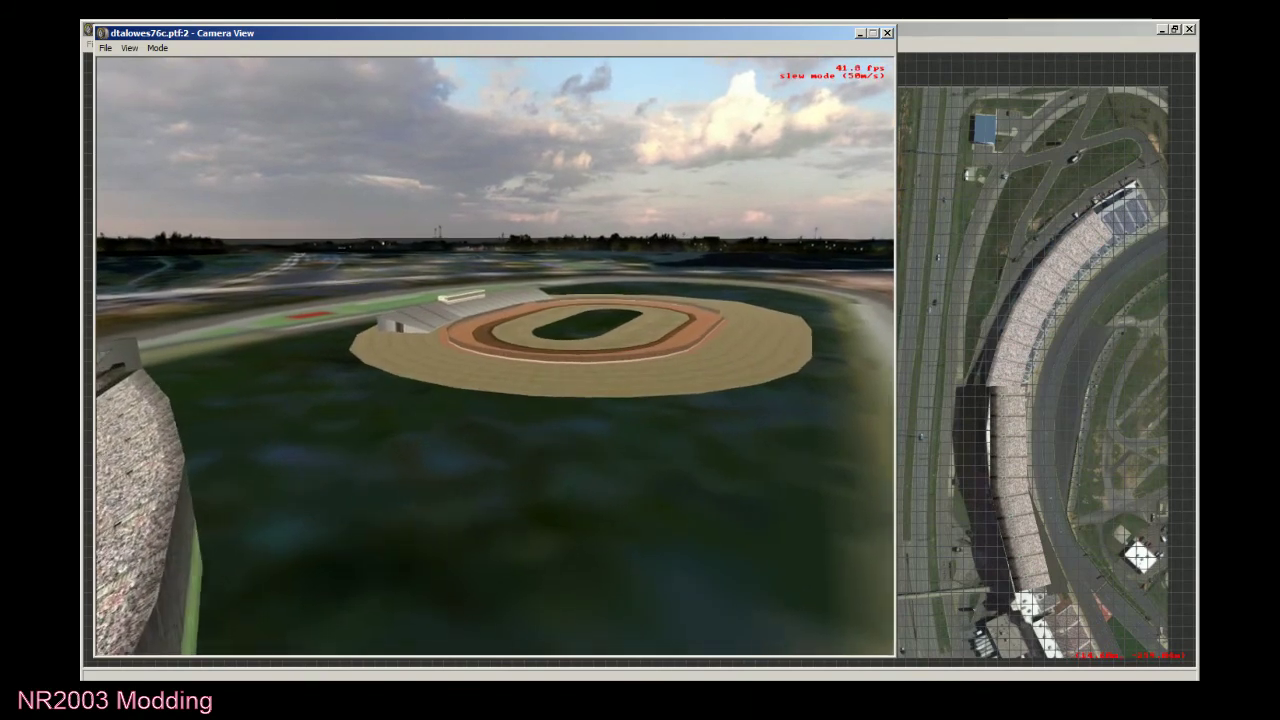
{"action": "key", "text": "Up"}
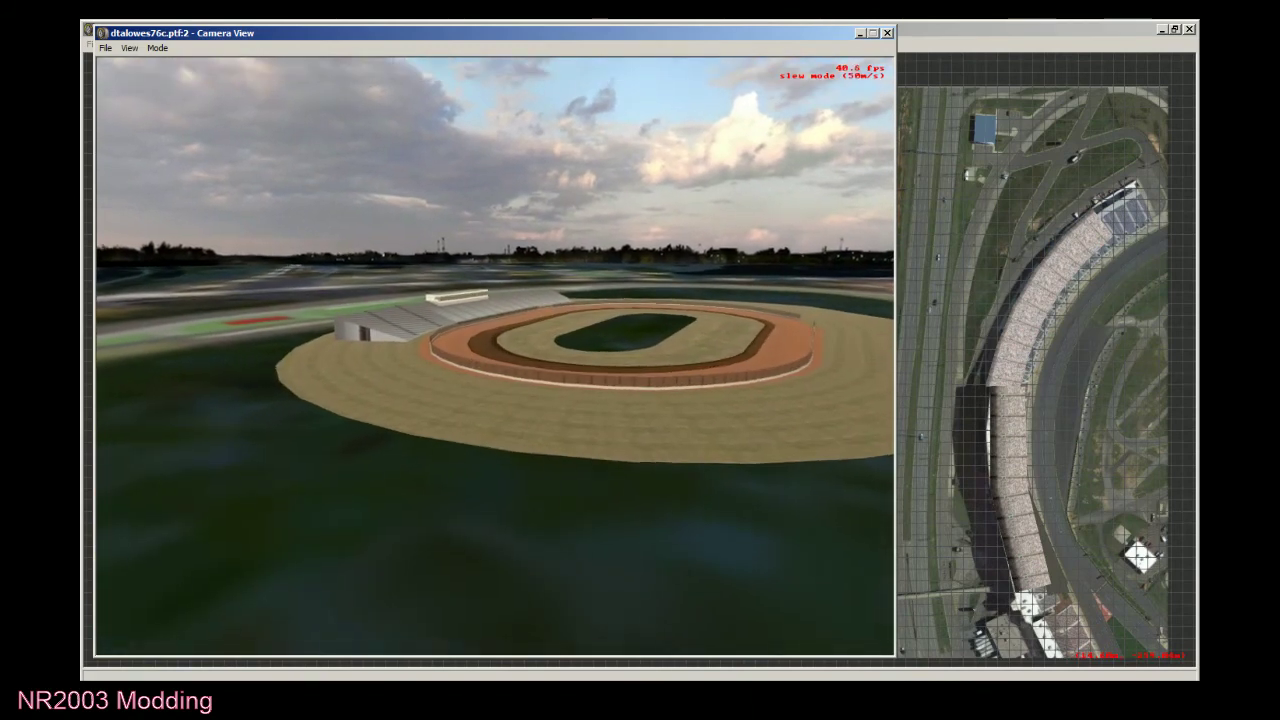
{"action": "key", "text": "Up"}
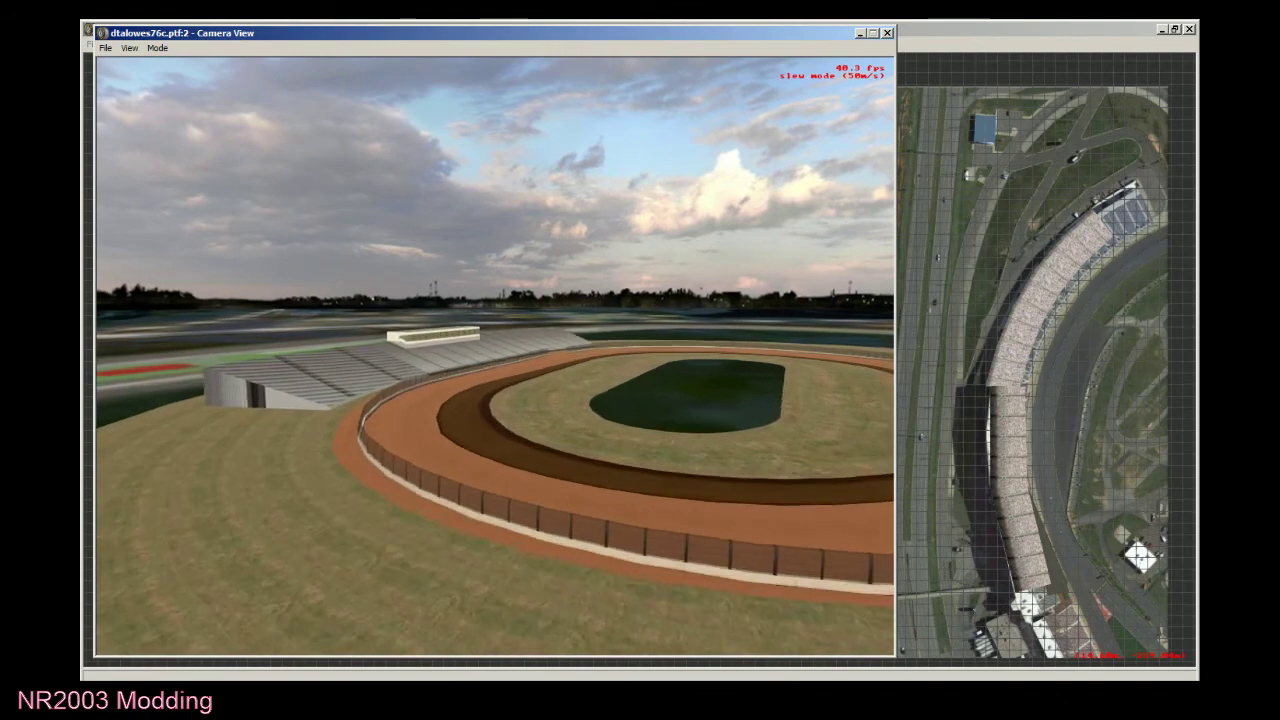
{"action": "key", "text": "Up"}
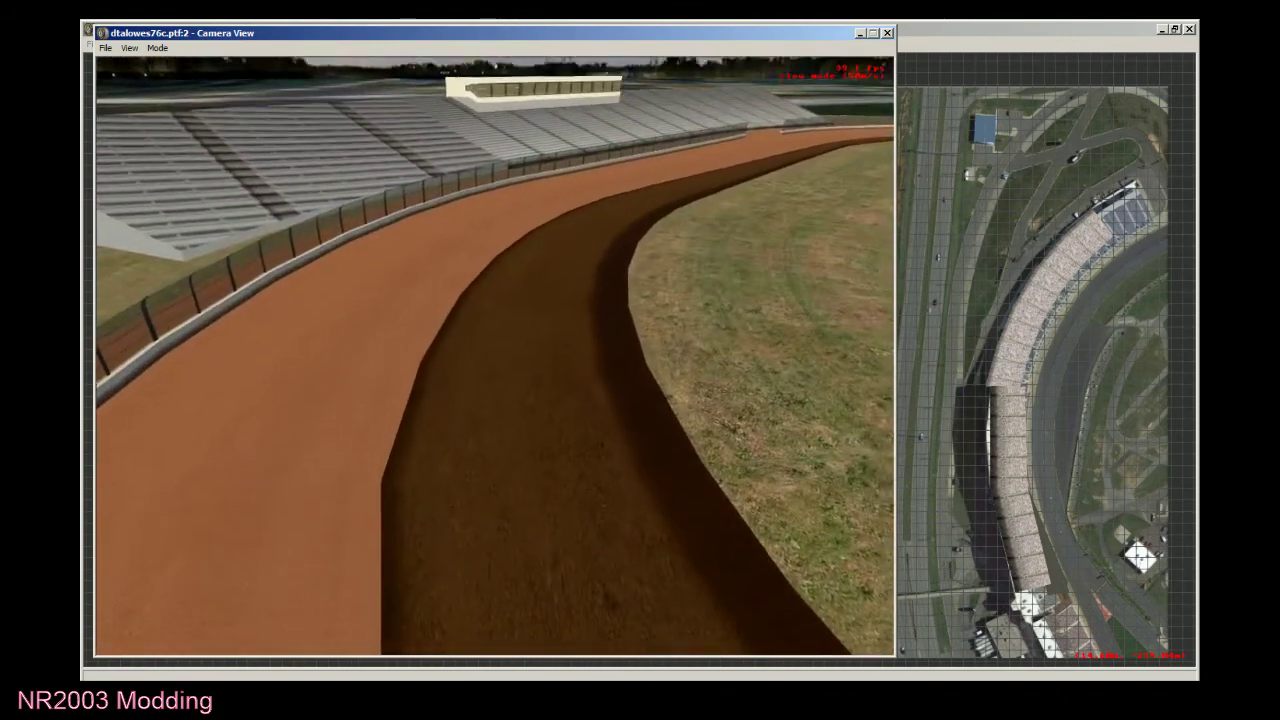
{"action": "key", "text": "Up"}
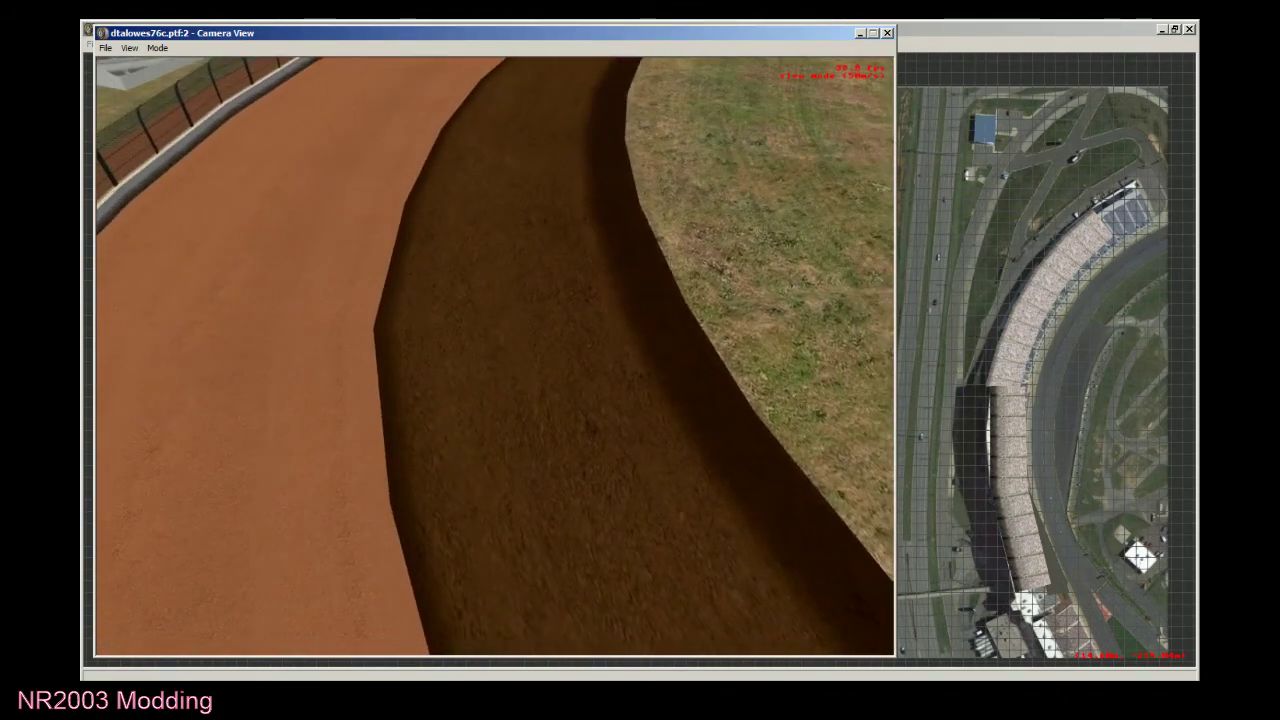
Fly the Camera View through the dirt turn and across the infield to examine the racing surface, wall and fence.
{"action": "key", "text": "Up"}
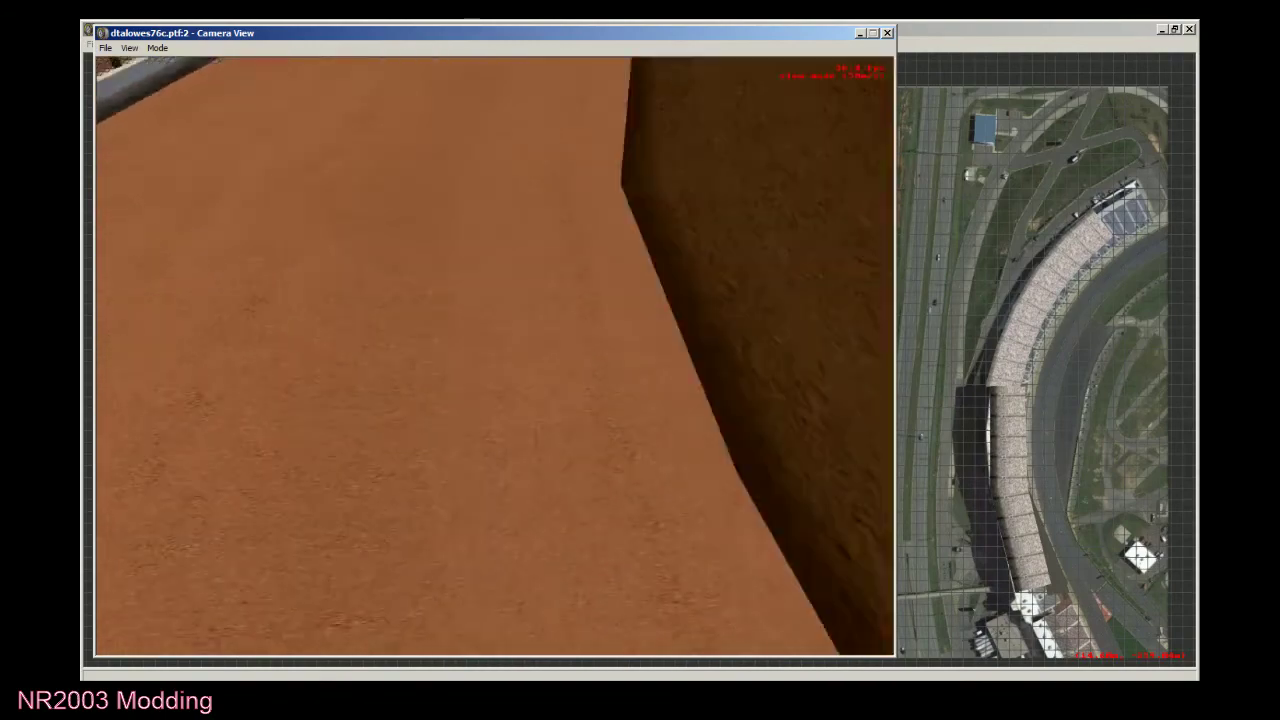
{"action": "key", "text": "Up"}
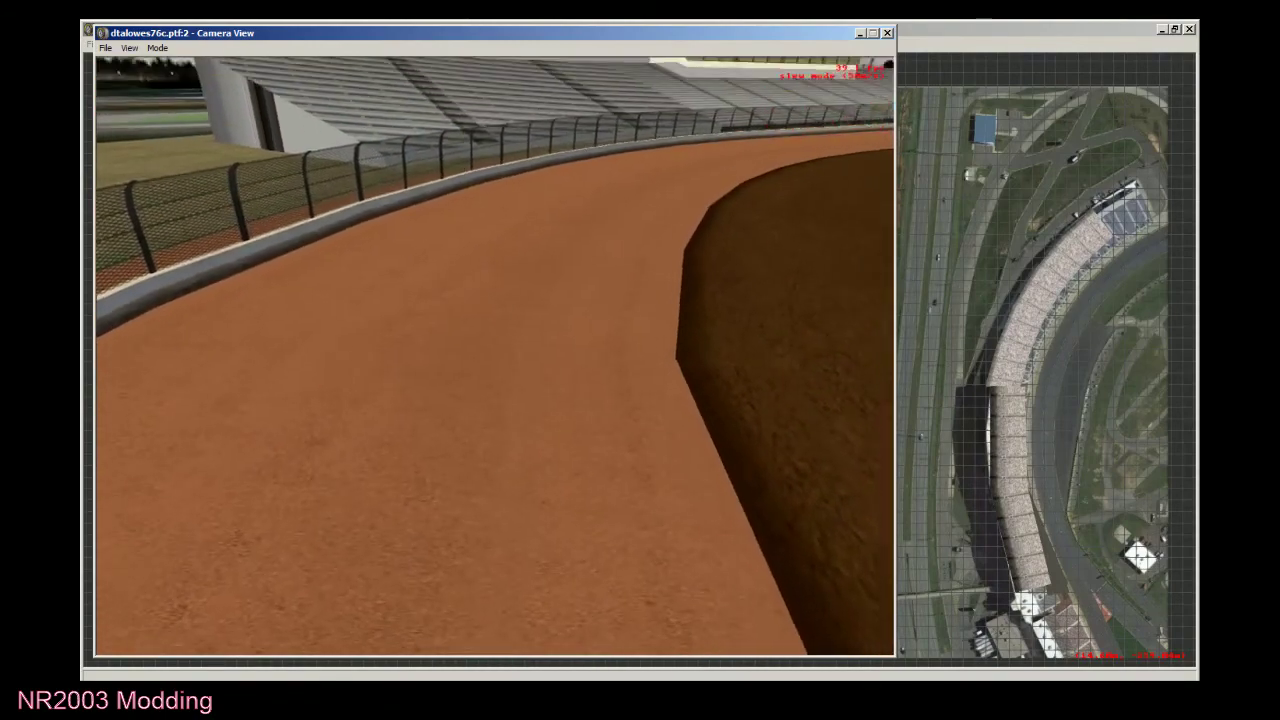
{"action": "key", "text": "Up"}
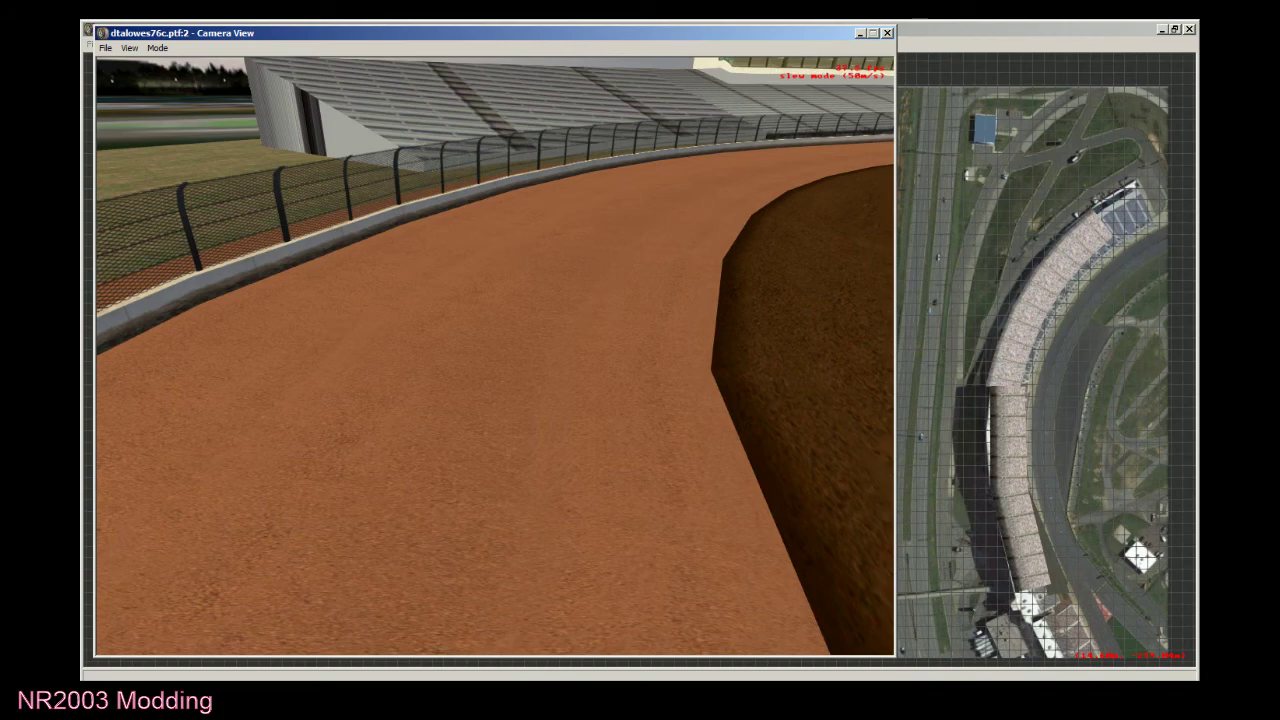
{"action": "left_click_drag", "start_coordinate": [495, 356], "coordinate": [580, 290]}
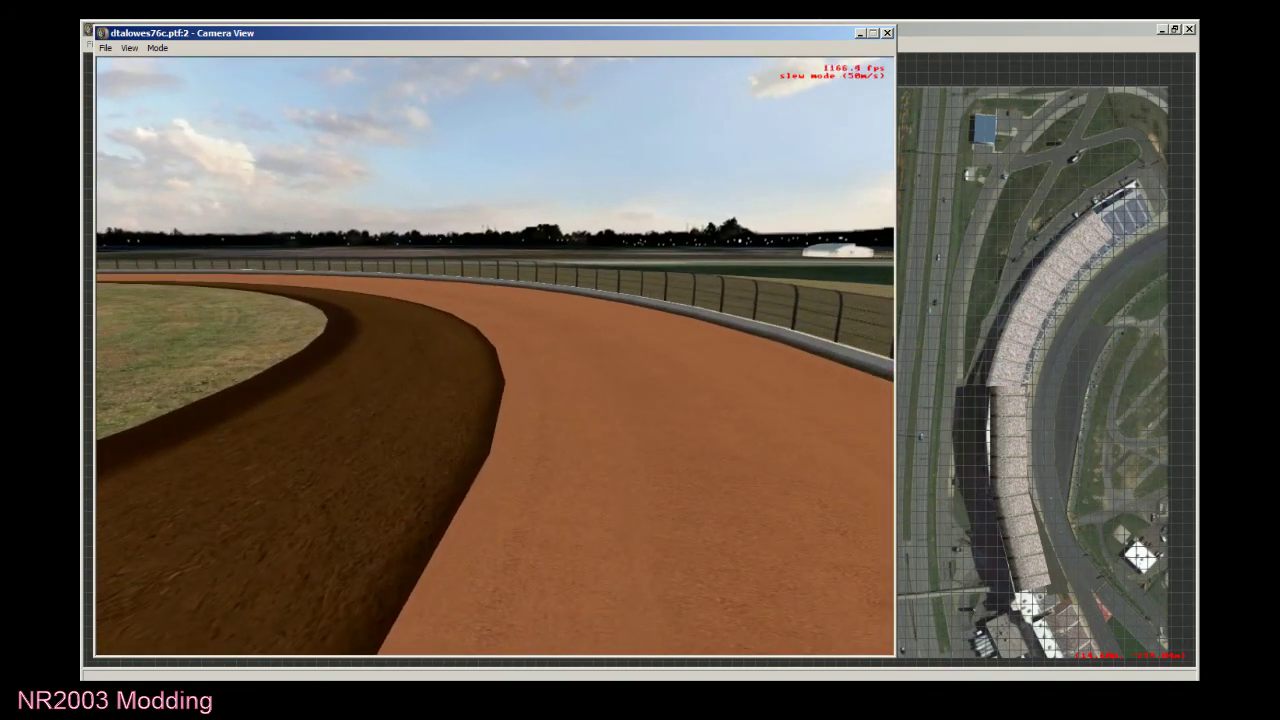
{"action": "left_click_drag", "start_coordinate": [495, 356], "coordinate": [415, 400]}
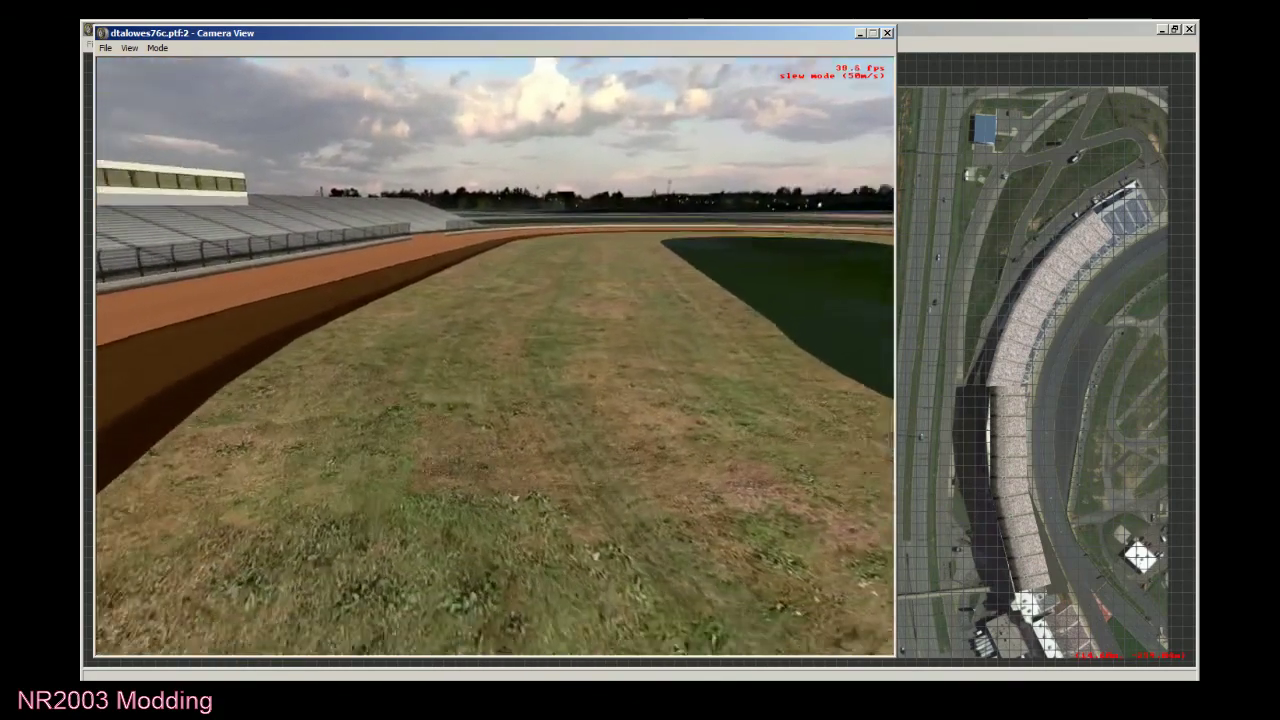
{"action": "left_click_drag", "start_coordinate": [495, 356], "coordinate": [480, 400]}
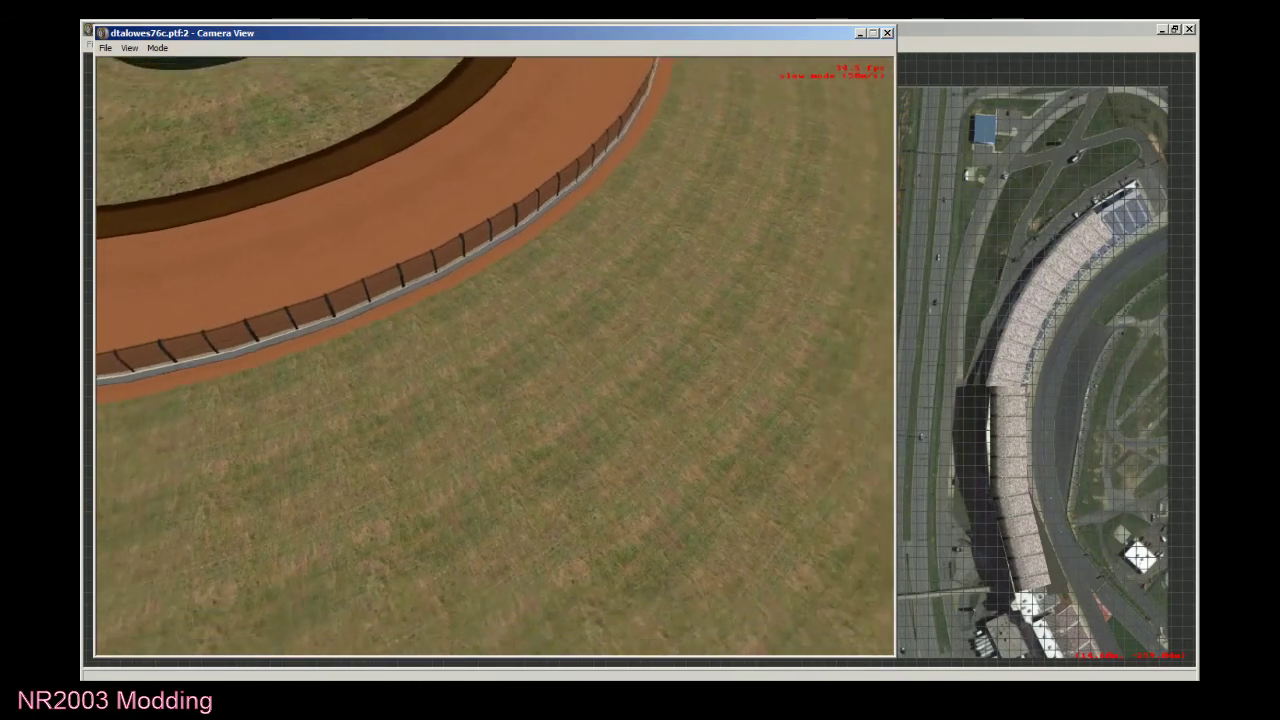
Fly around outside the turn and back over the infield to examine the front of the grandstand and the fence opening.
{"action": "key", "text": "Down"}
{"action": "key", "text": "Up"}
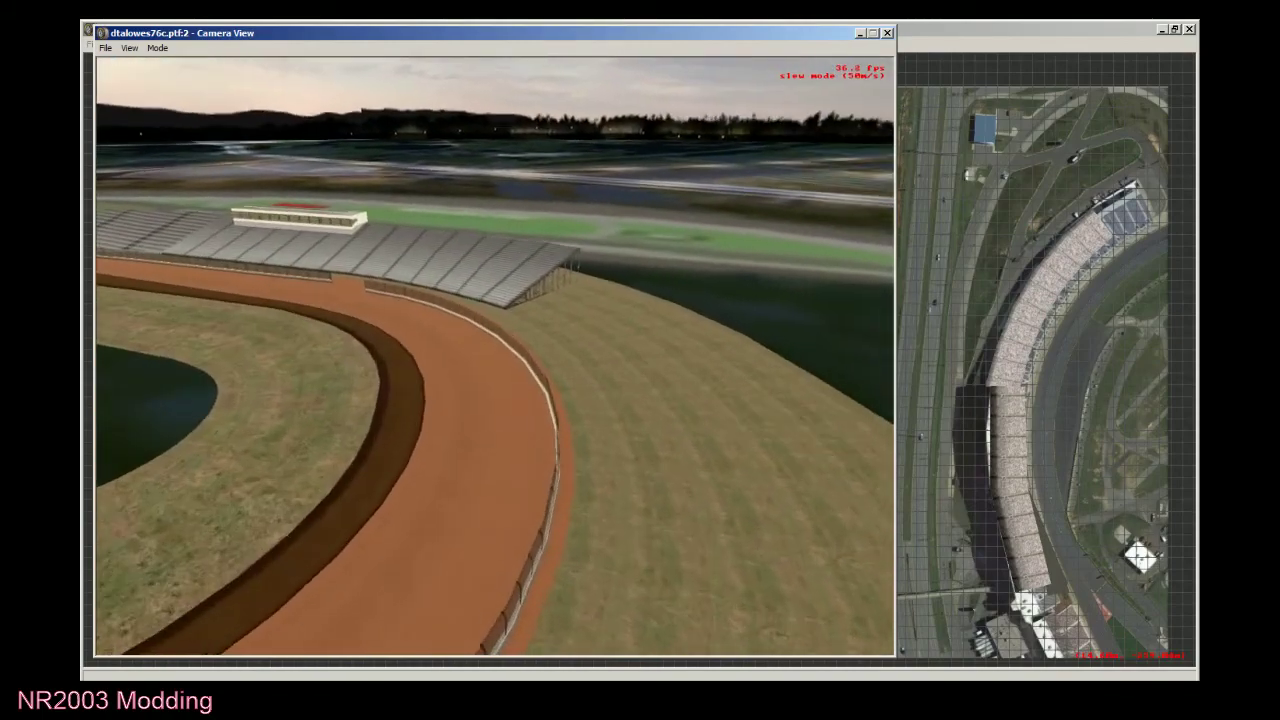
{"action": "key", "text": "Up"}
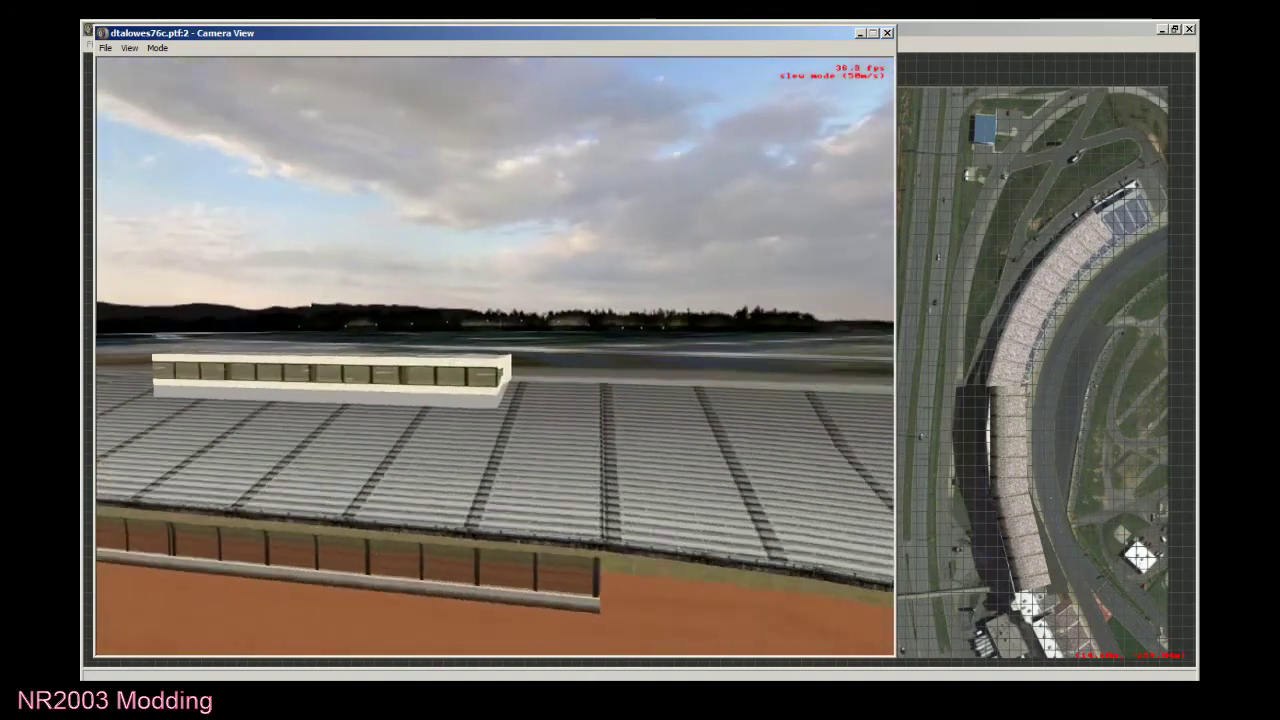
{"action": "key", "text": "Down"}
{"action": "key", "text": "Down"}
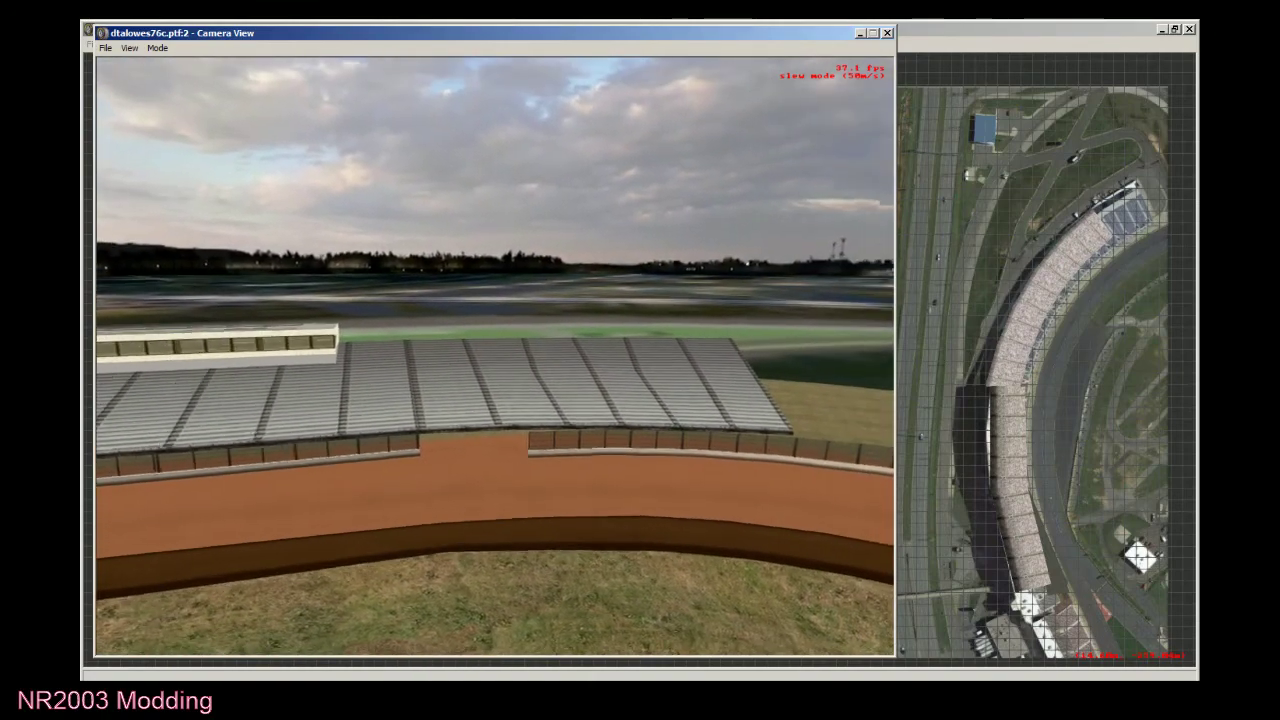
{"action": "key", "text": "Up"}
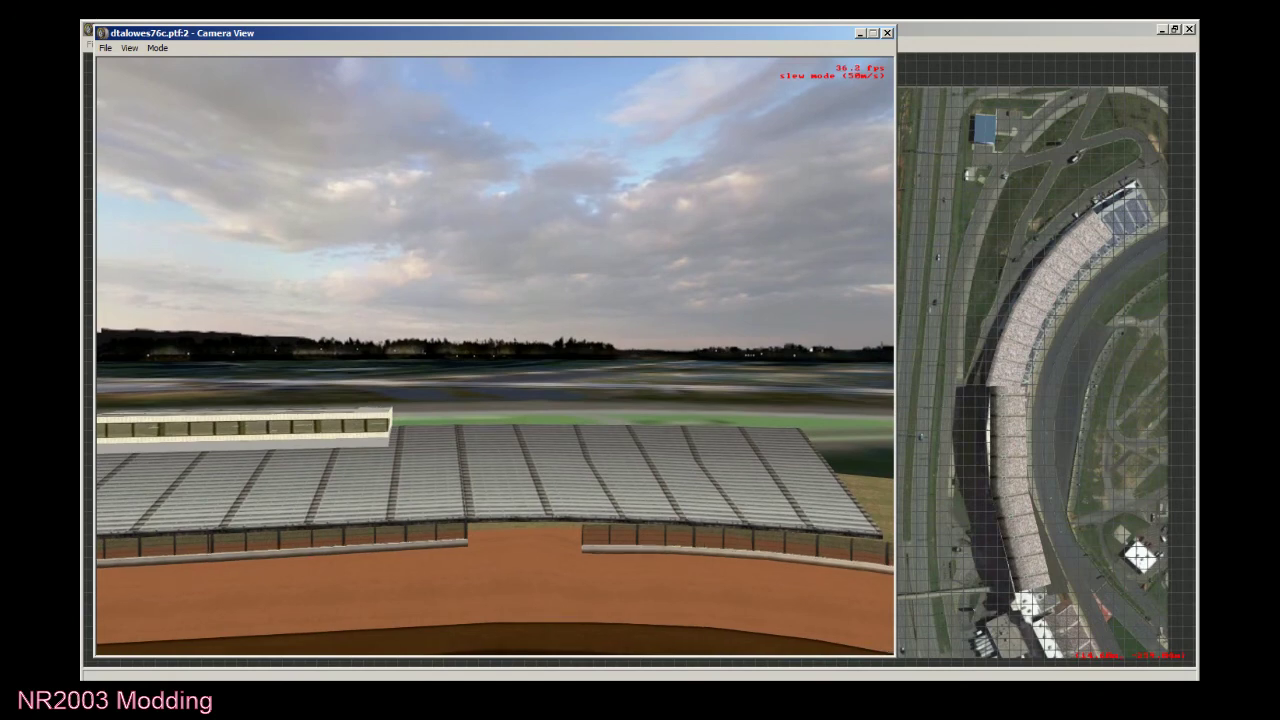
{"action": "key", "text": "Up"}
{"action": "key", "text": "Down"}
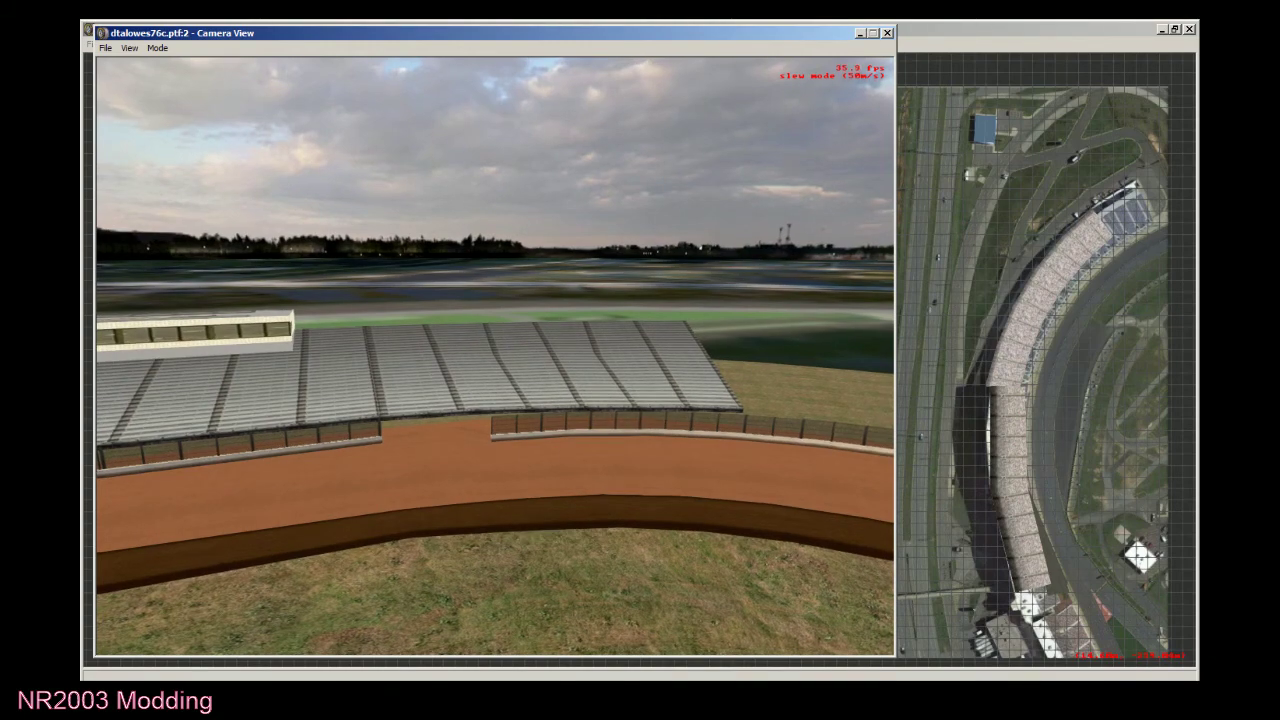
Move the Camera View in close to the press box on the grandstand to examine its windows, roof and base.
{"action": "key", "text": "Left"}
{"action": "key", "text": "Up"}
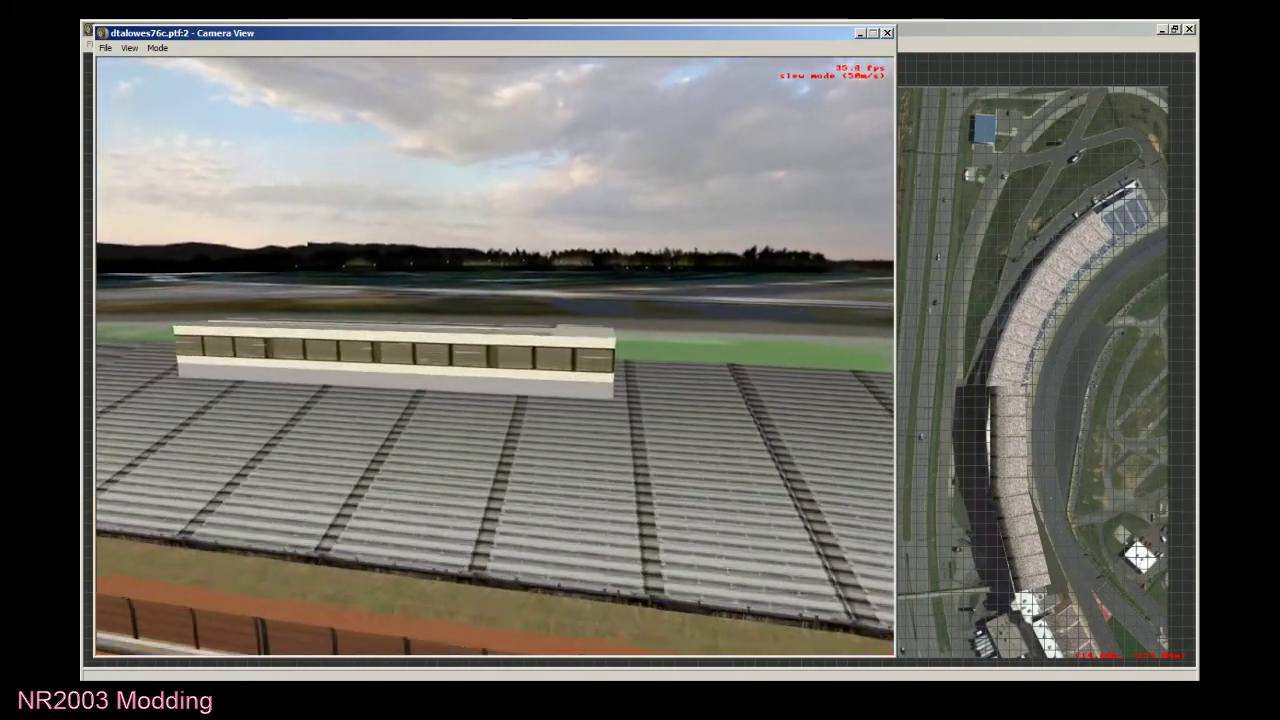
{"action": "key", "text": "Up"}
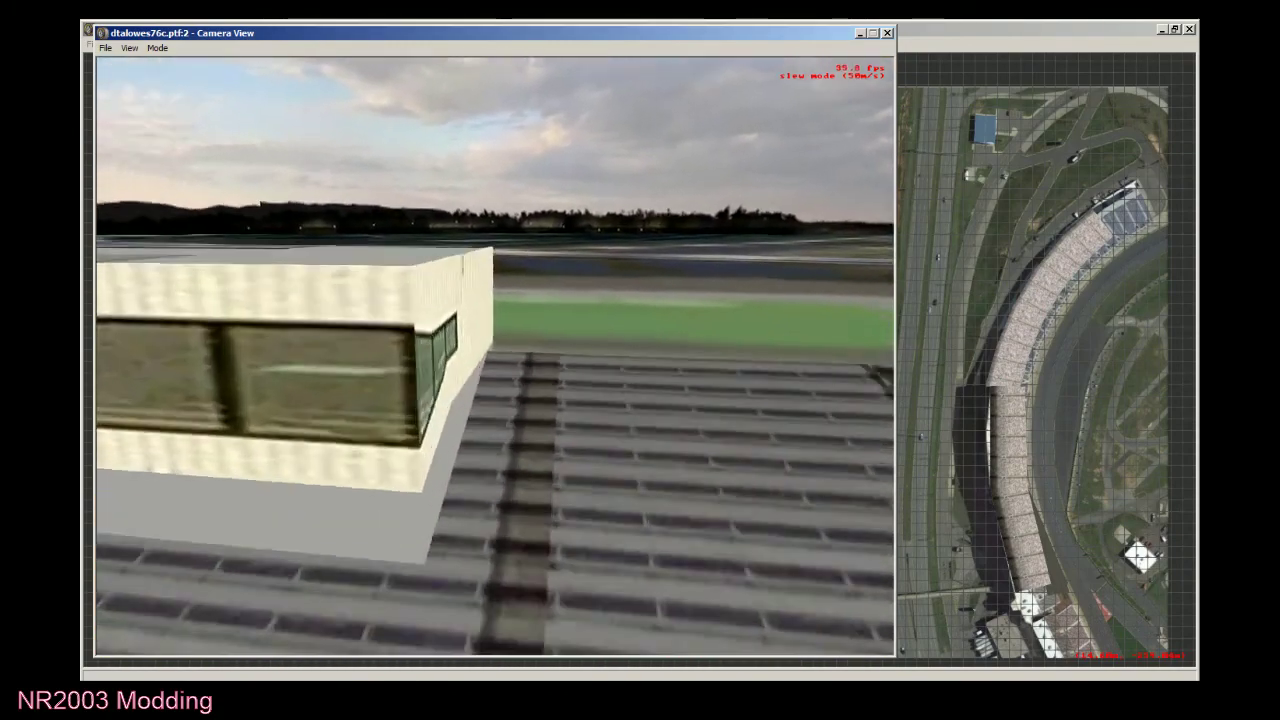
{"action": "key", "text": "Left"}
{"action": "key", "text": "Right"}
{"action": "key", "text": "Left"}
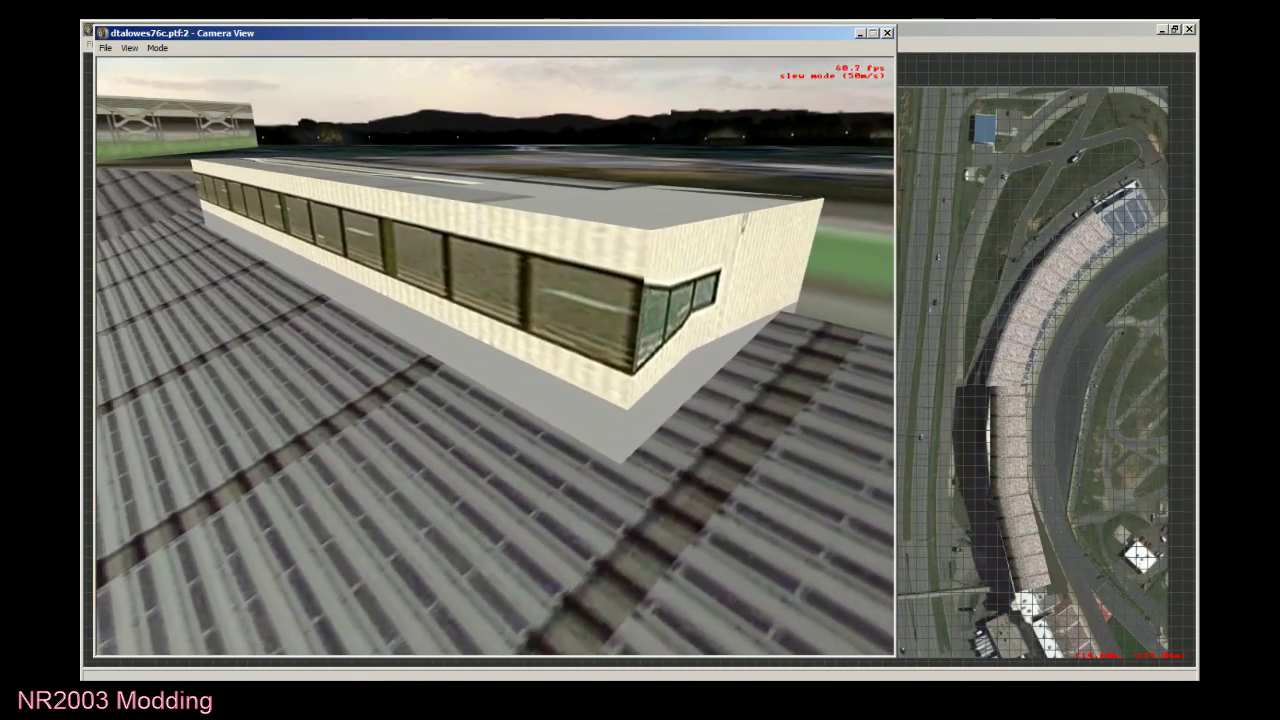
{"action": "key", "text": "Left"}
{"action": "key", "text": "Up"}
{"action": "key", "text": "Right"}
{"action": "key", "text": "Up"}
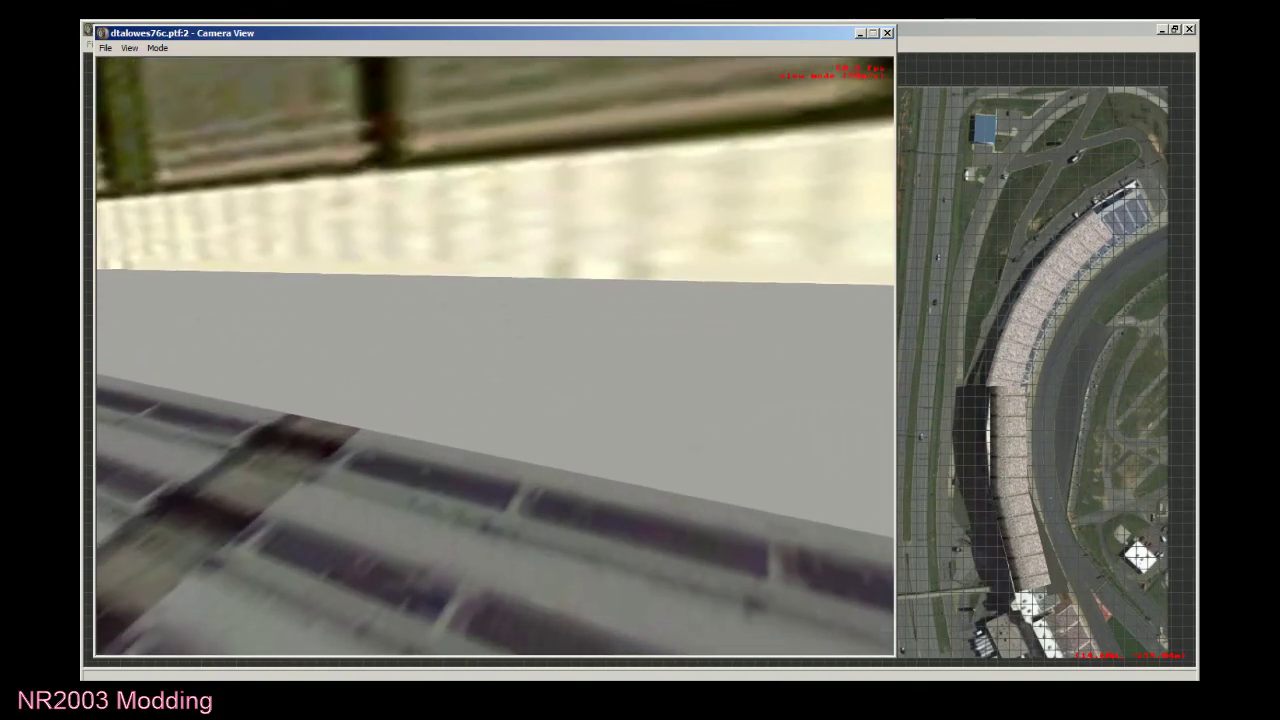
{"action": "key", "text": "Up"}
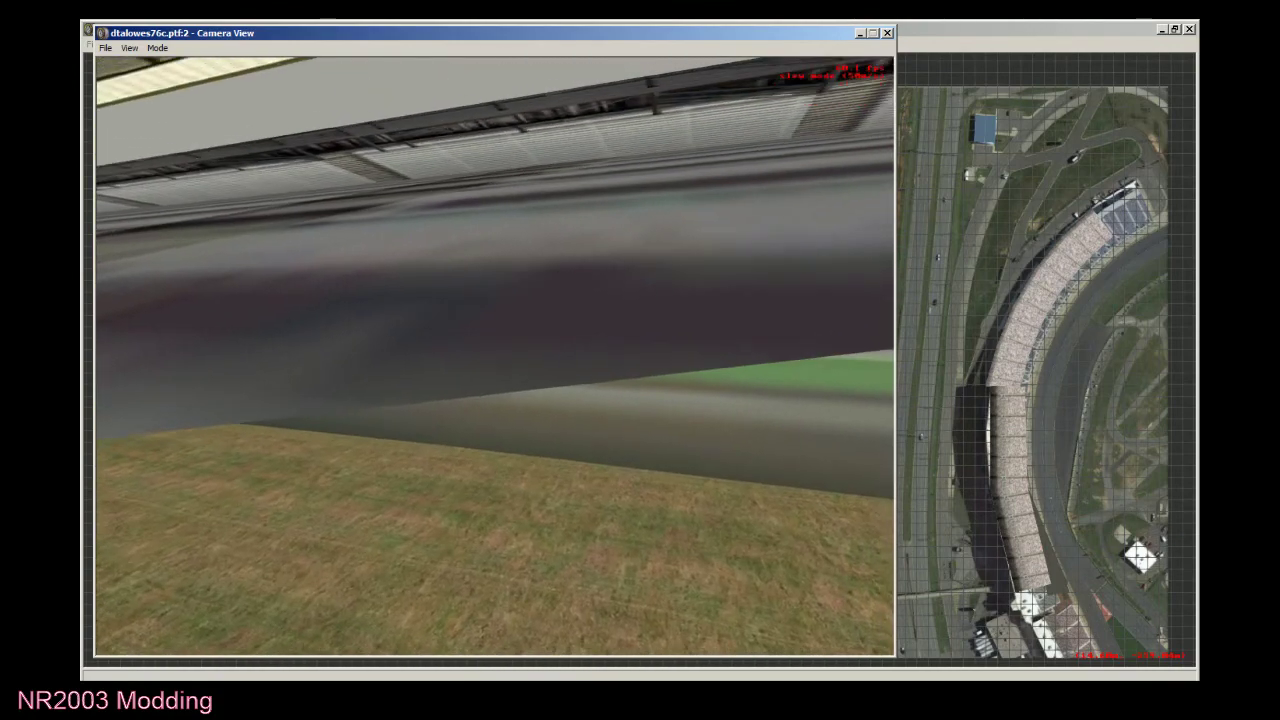
Place the Camera View at seat level on the grandstand and examine the press box underside and roof from there.
{"action": "key", "text": "Up"}
{"action": "key", "text": "Left"}
{"action": "key", "text": "Right"}
{"action": "key", "text": "Left"}
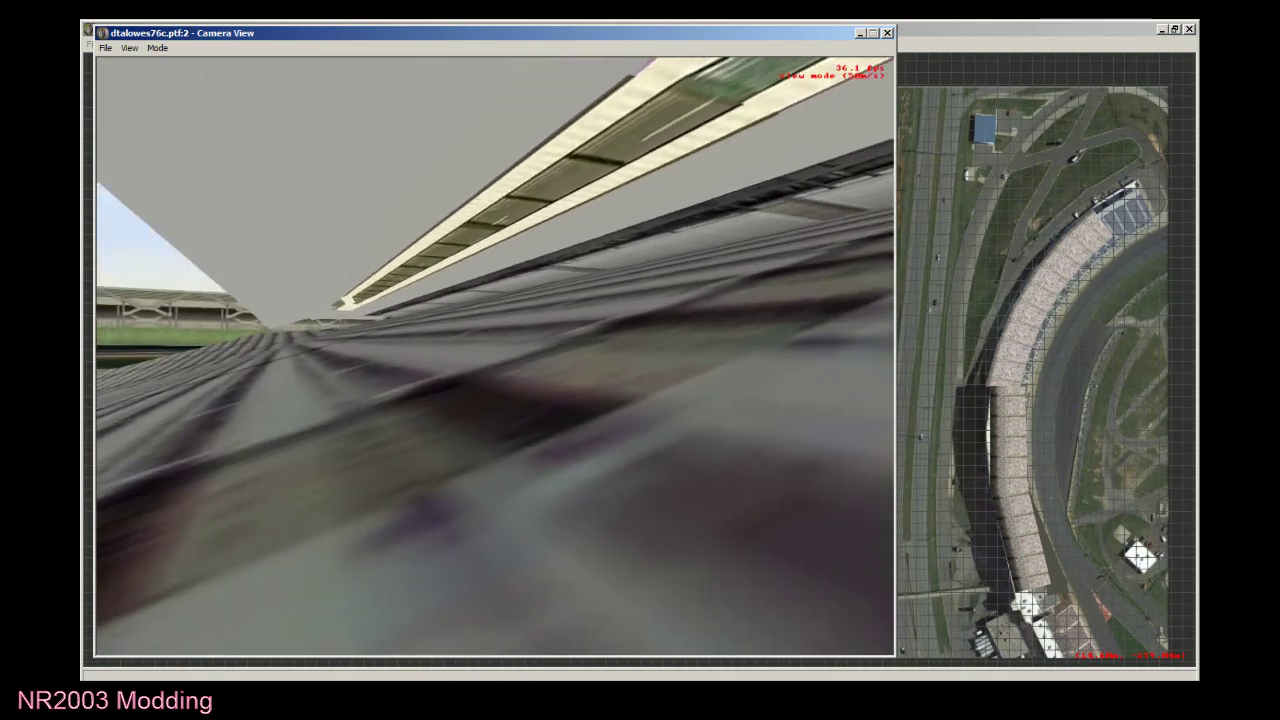
{"action": "key", "text": "Left"}
{"action": "key", "text": "Right"}
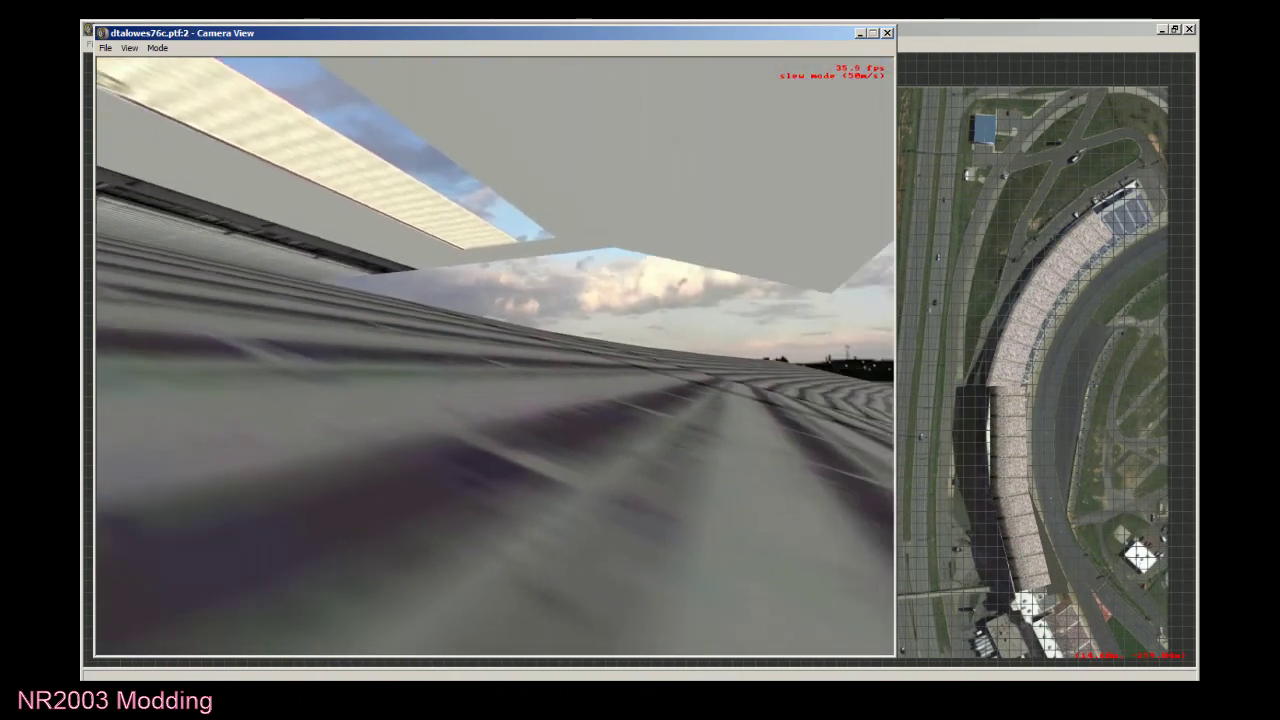
{"action": "key", "text": "Right"}
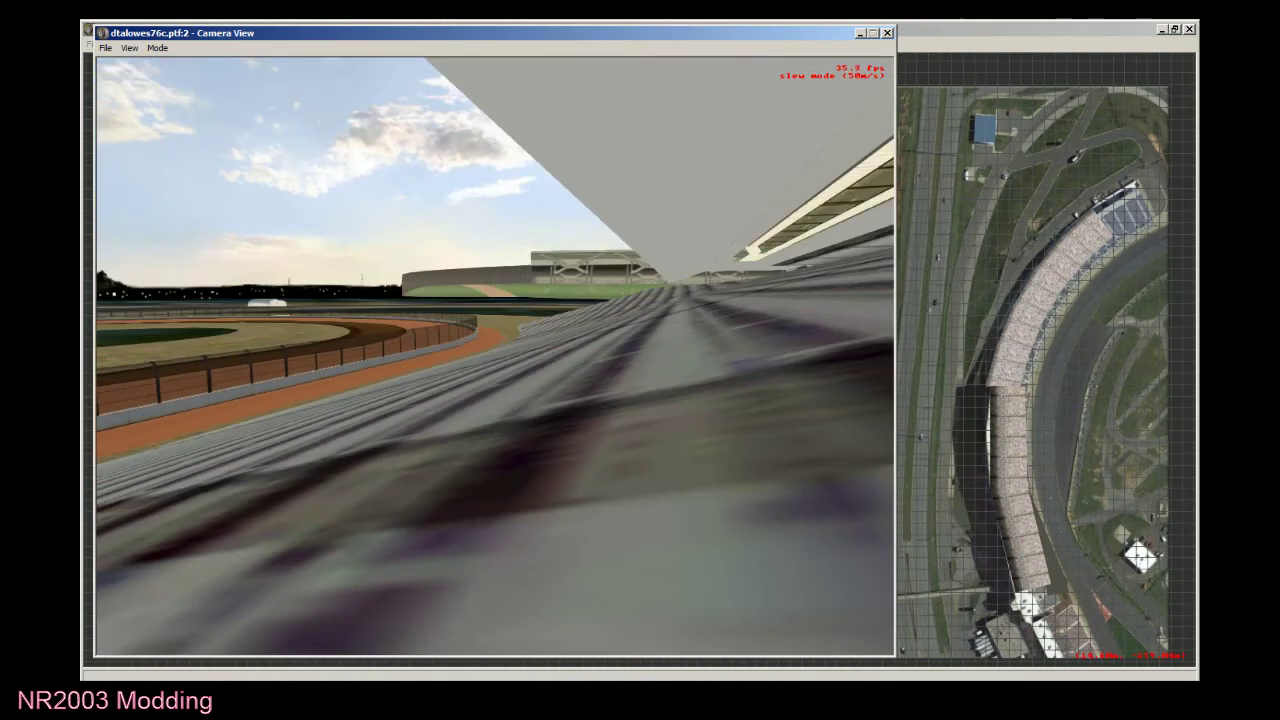
{"action": "key", "text": "Right"}
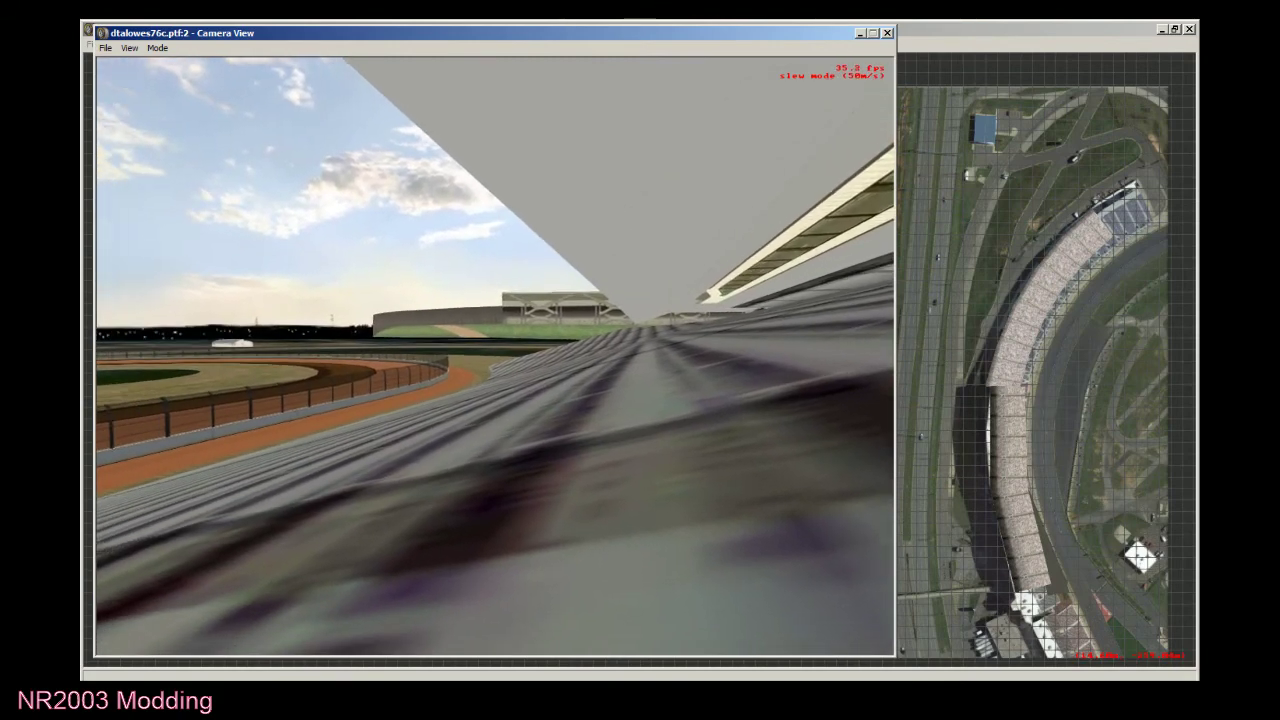
Look around from the grandstand seats to examine the dirt track, infield and distant buildings from a spectator's viewpoint.
{"action": "key", "text": "Right"}
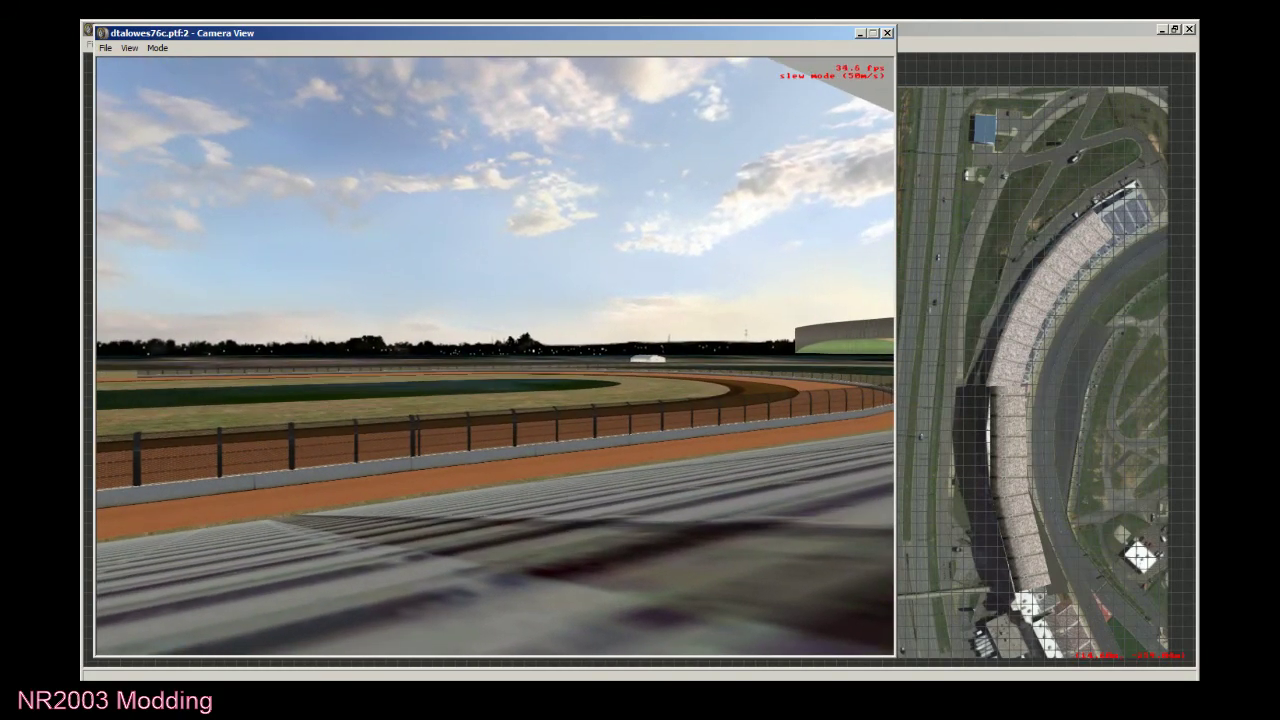
{"action": "key", "text": "Right"}
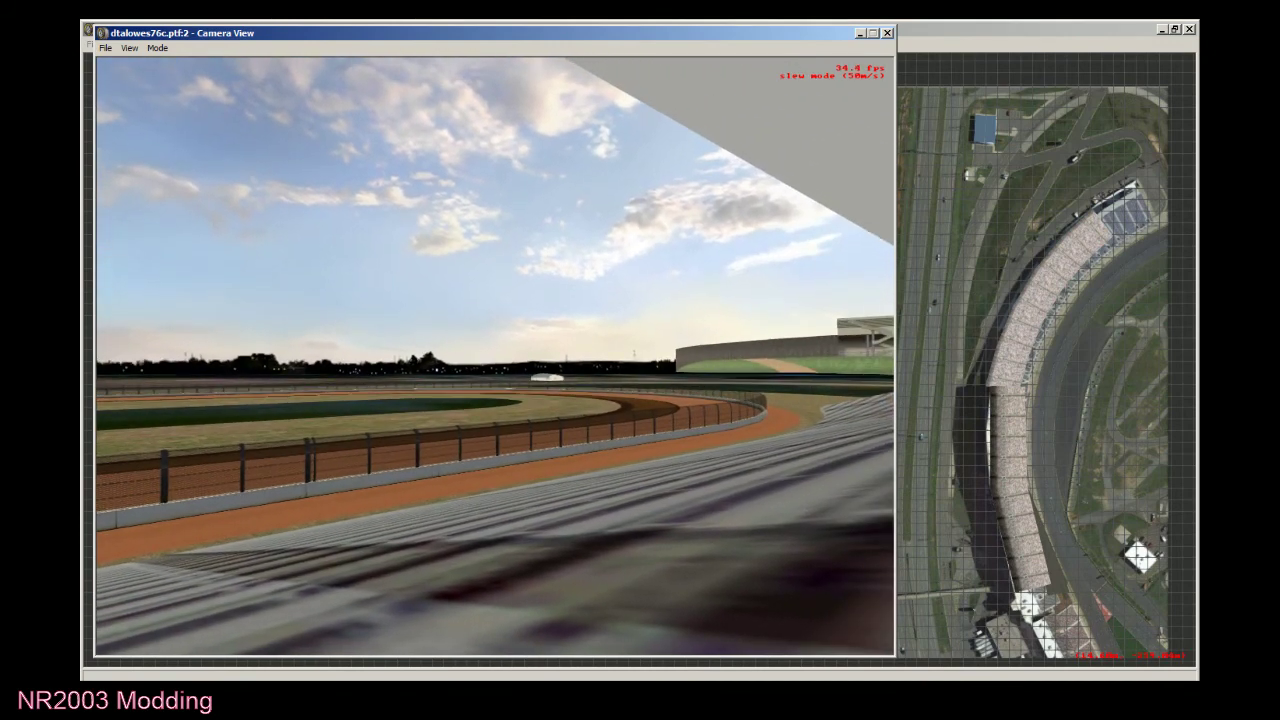
{"action": "key", "text": "Right"}
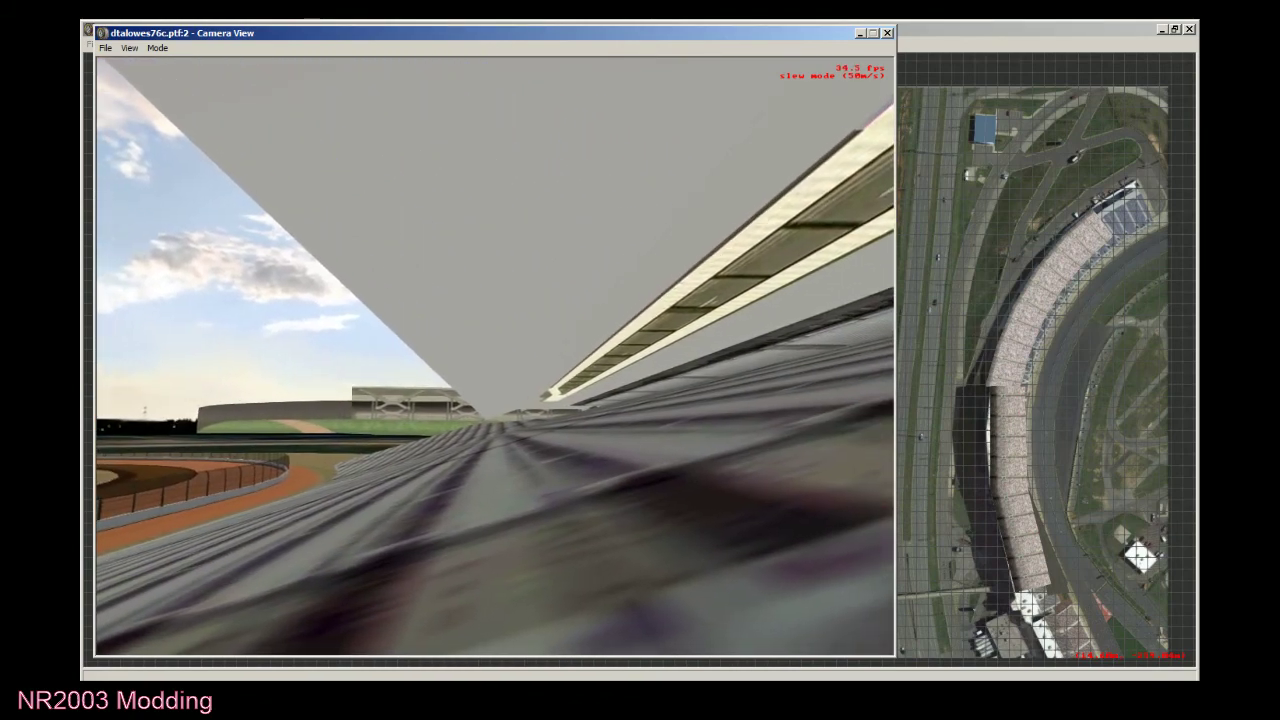
{"action": "key", "text": "Left"}
{"action": "key", "text": "Left"}
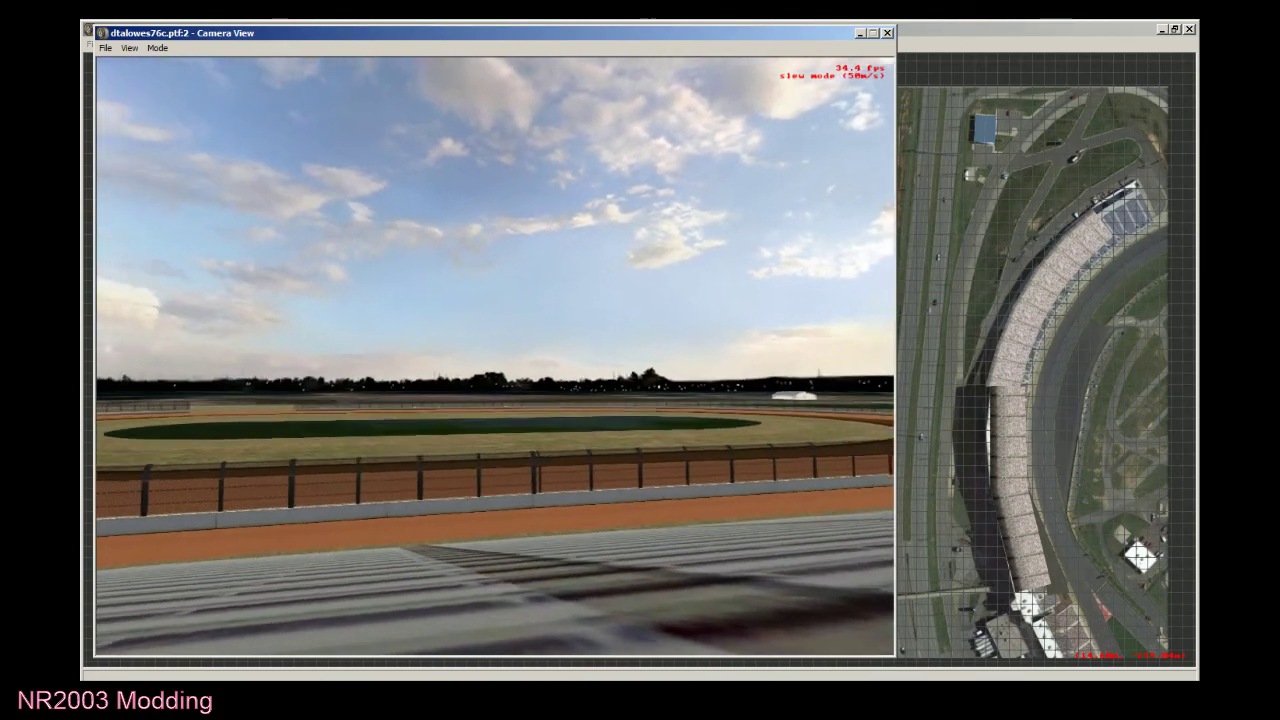
{"action": "key", "text": "Right"}
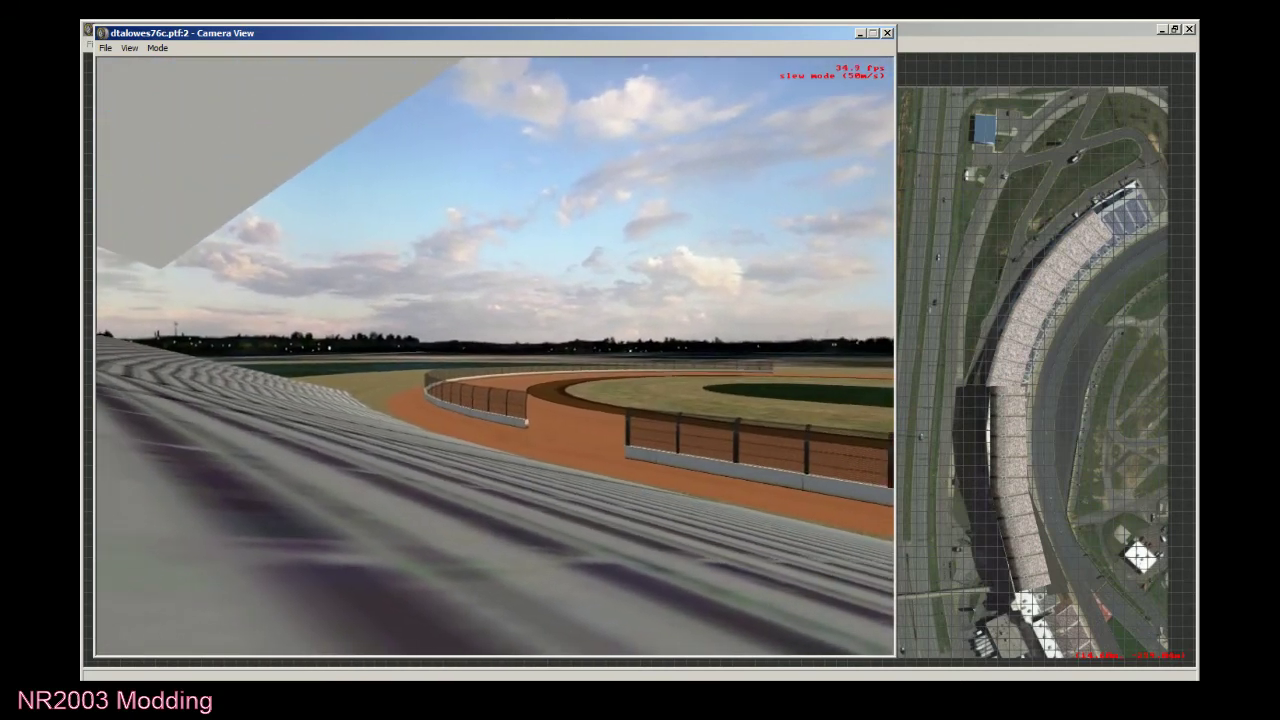
{"action": "key", "text": "Left"}
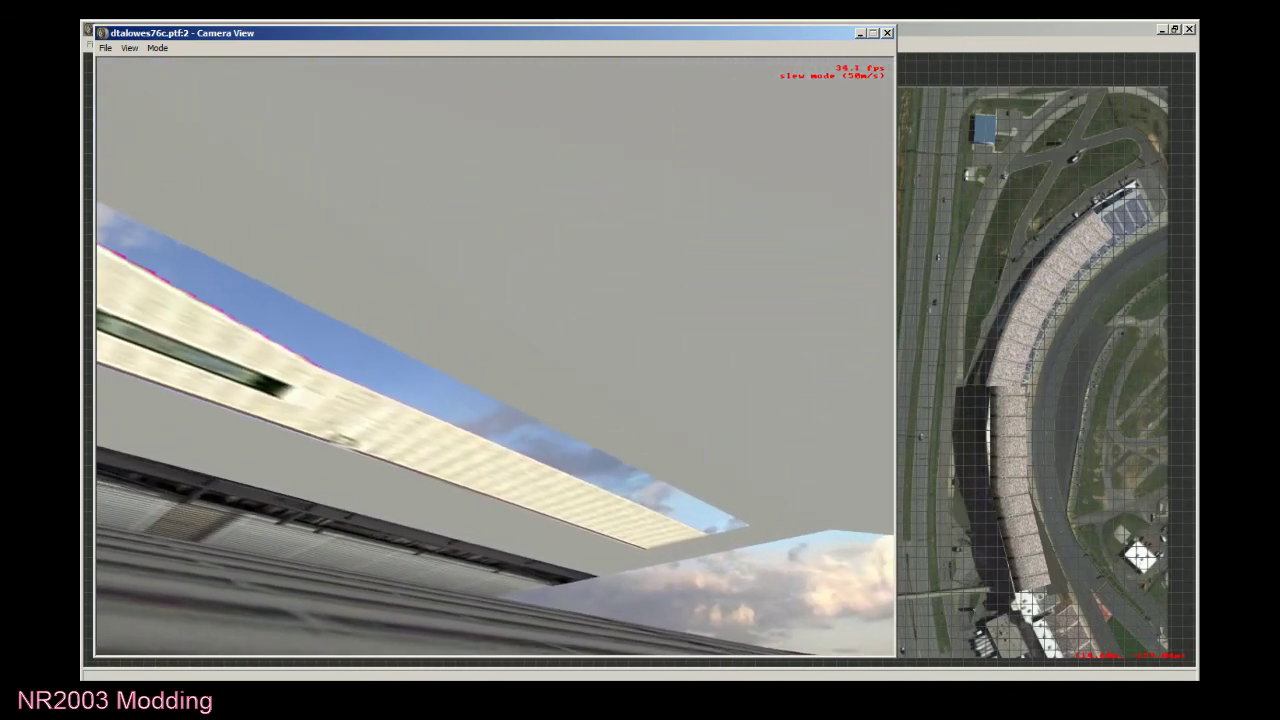
{"action": "key", "text": "Right"}
{"action": "key", "text": "Left"}
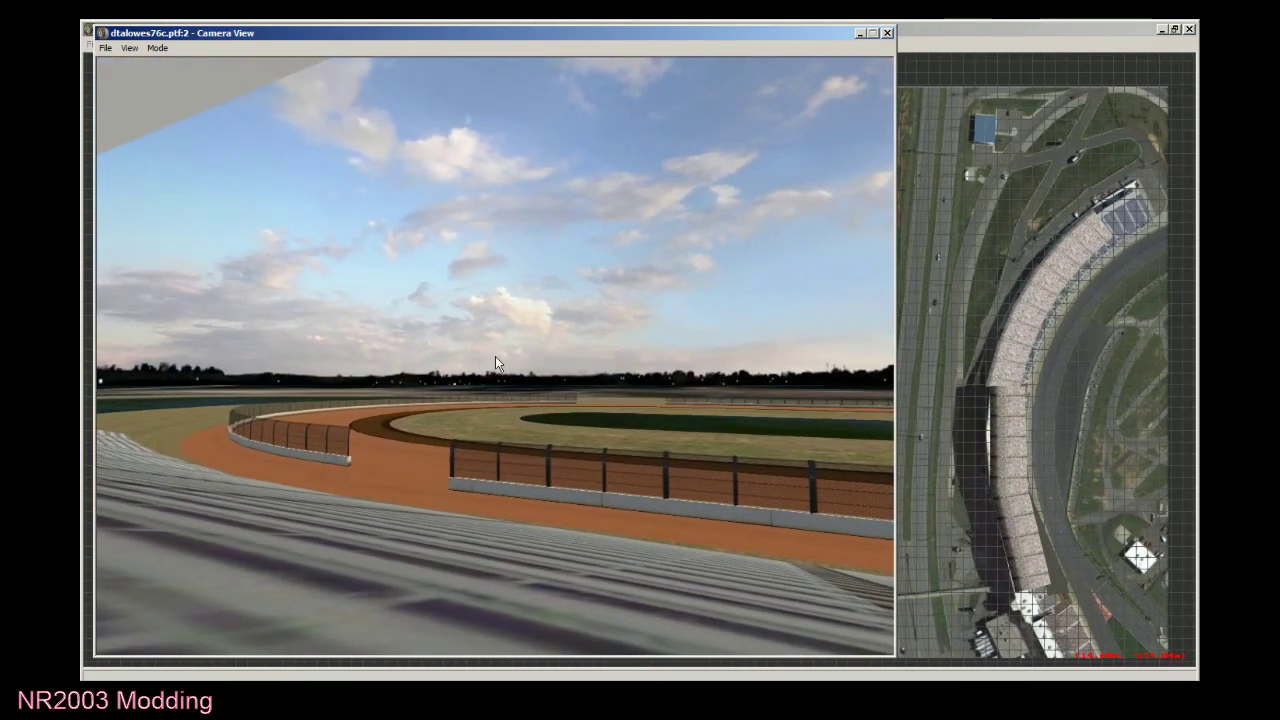
{"action": "left_click_drag", "start_coordinate": [495, 356], "coordinate": [495, 356]}
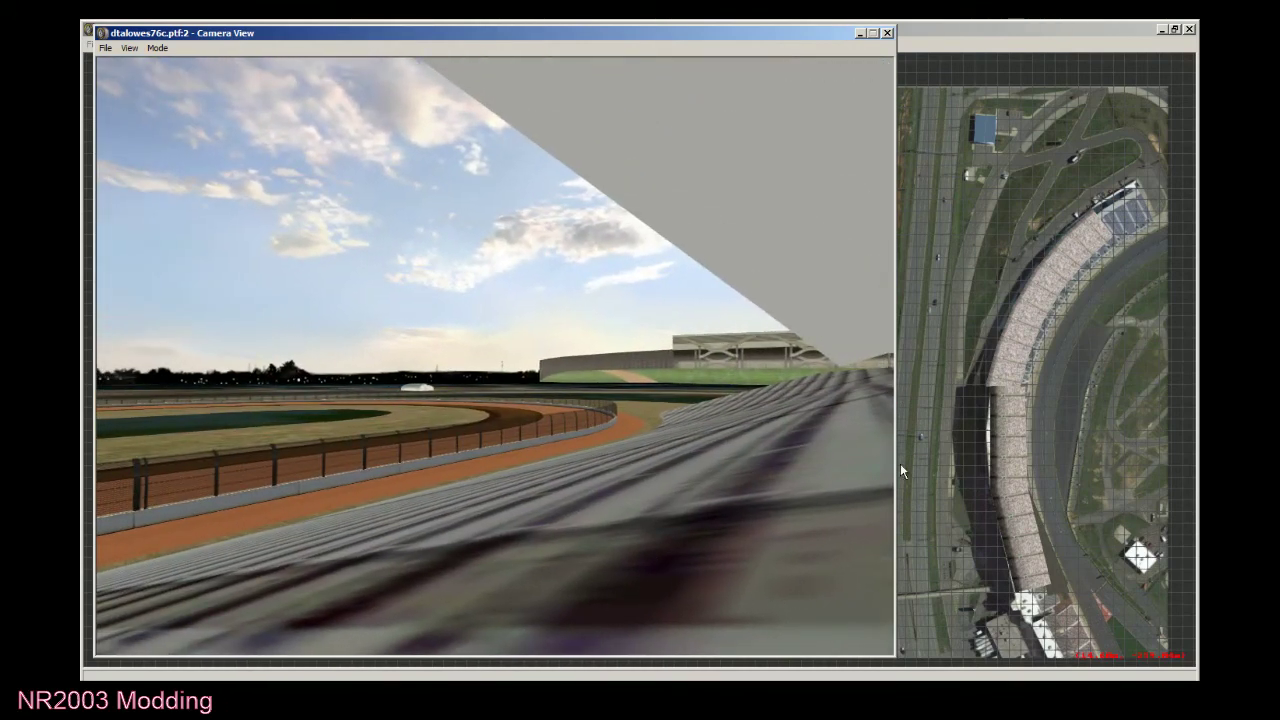
Check the overhead layout, return to the Camera View and turn it toward the grandstand's opposite end.
{"action": "left_click", "coordinate": [940, 42]}
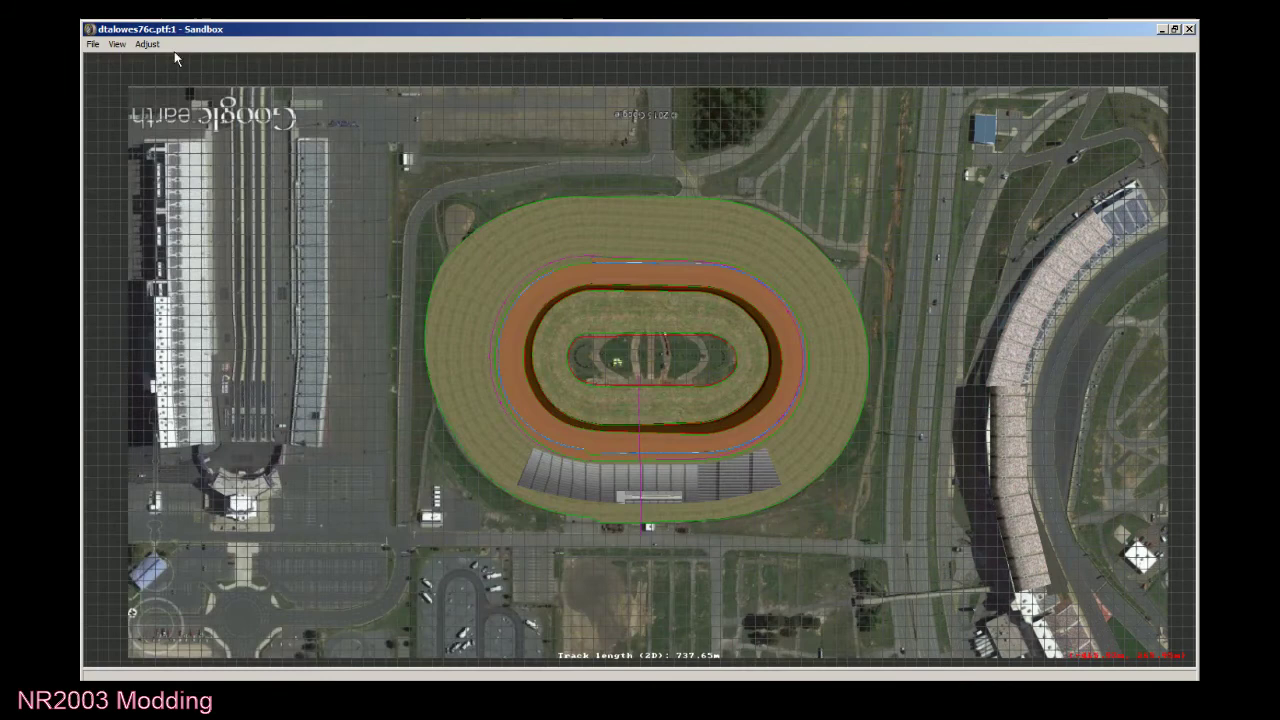
{"action": "left_click", "coordinate": [88, 46]}
{"action": "left_click", "coordinate": [118, 178]}
{"action": "key", "text": "alt+Tab"}
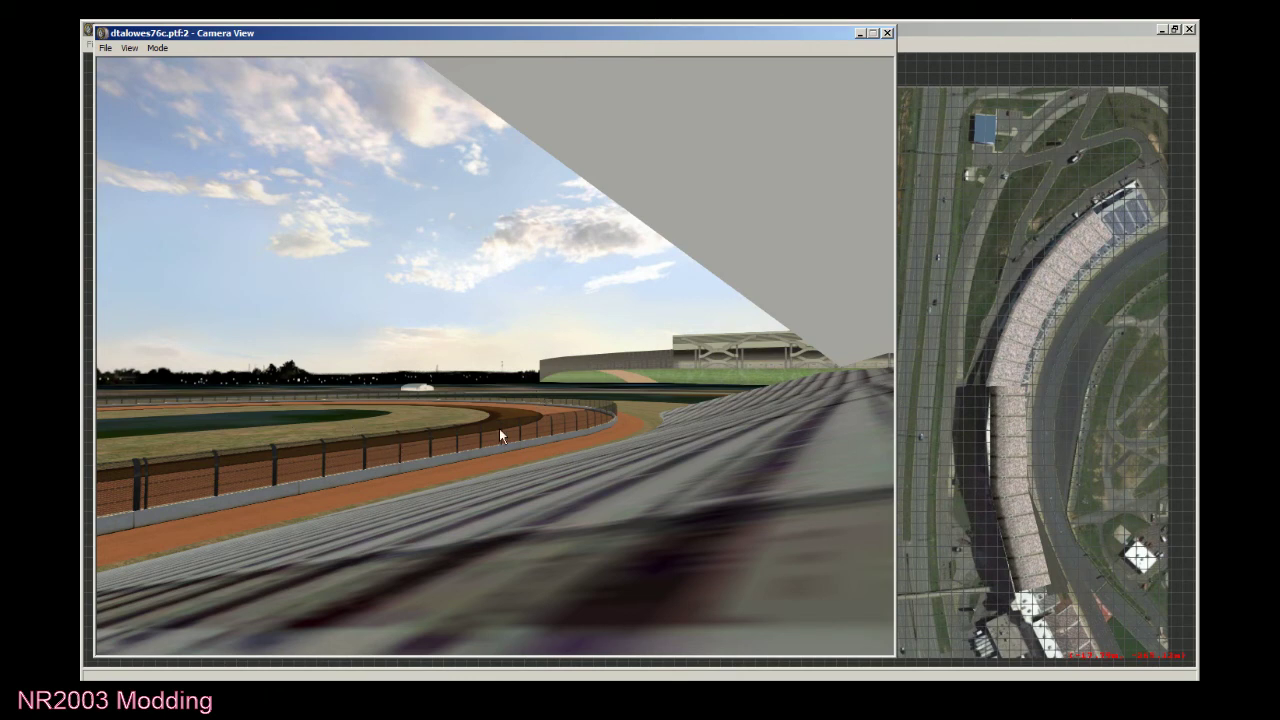
{"action": "left_click_drag", "start_coordinate": [529, 383], "coordinate": [893, 365]}
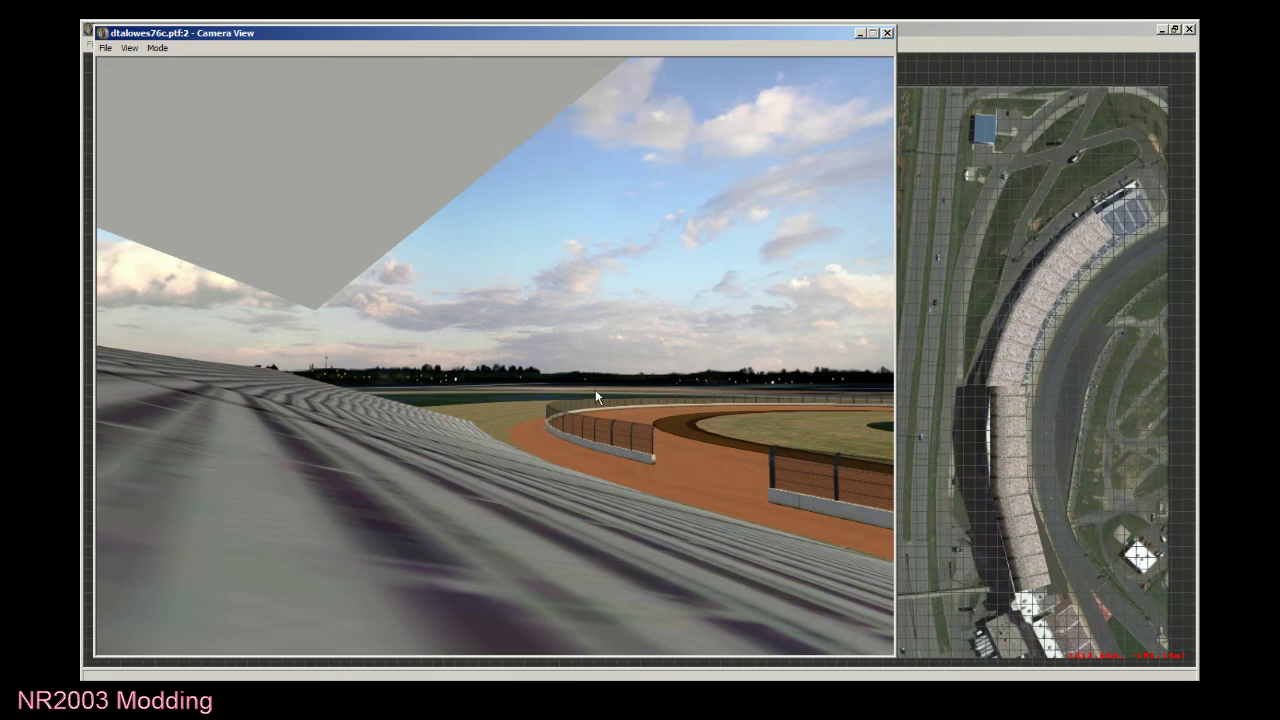
From the Sandbox overhead layout, switch to Google Earth and enter Street View on US-29 between the dirt track and the speedway.
{"action": "left_click", "coordinate": [911, 140]}
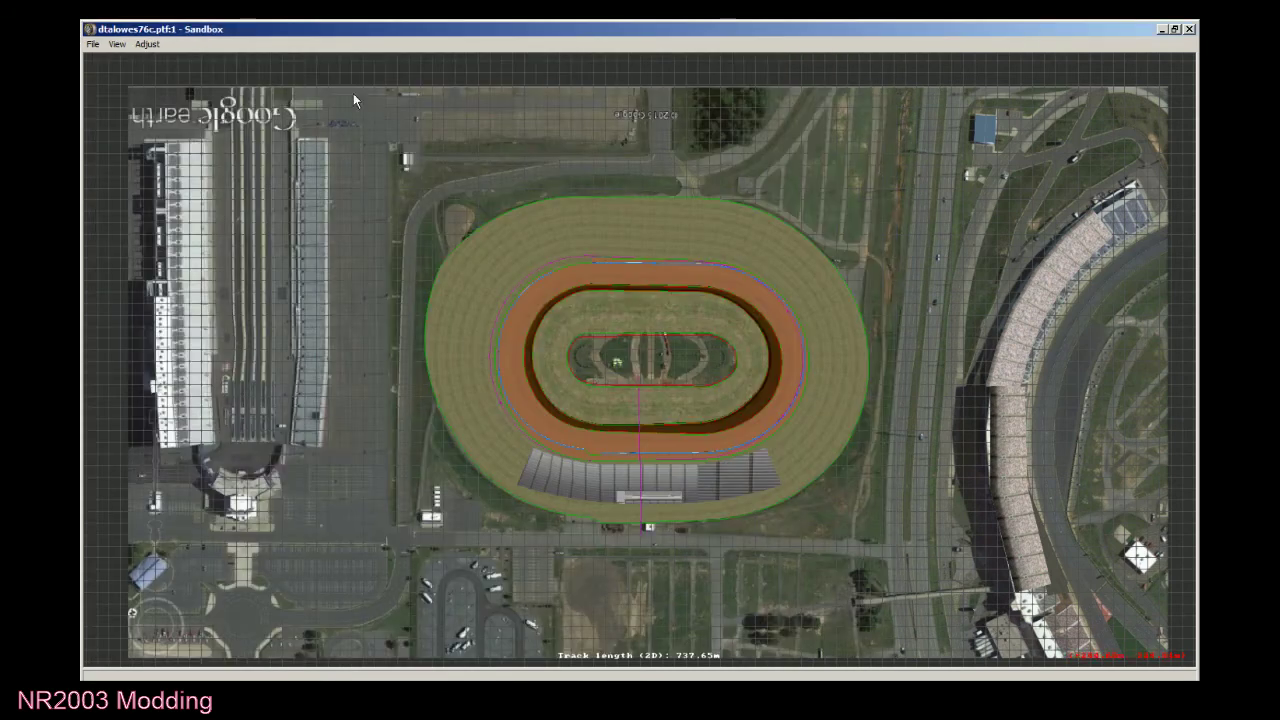
{"action": "left_click", "coordinate": [94, 45]}
{"action": "left_click", "coordinate": [110, 180]}
{"action": "left_click", "coordinate": [1188, 29]}
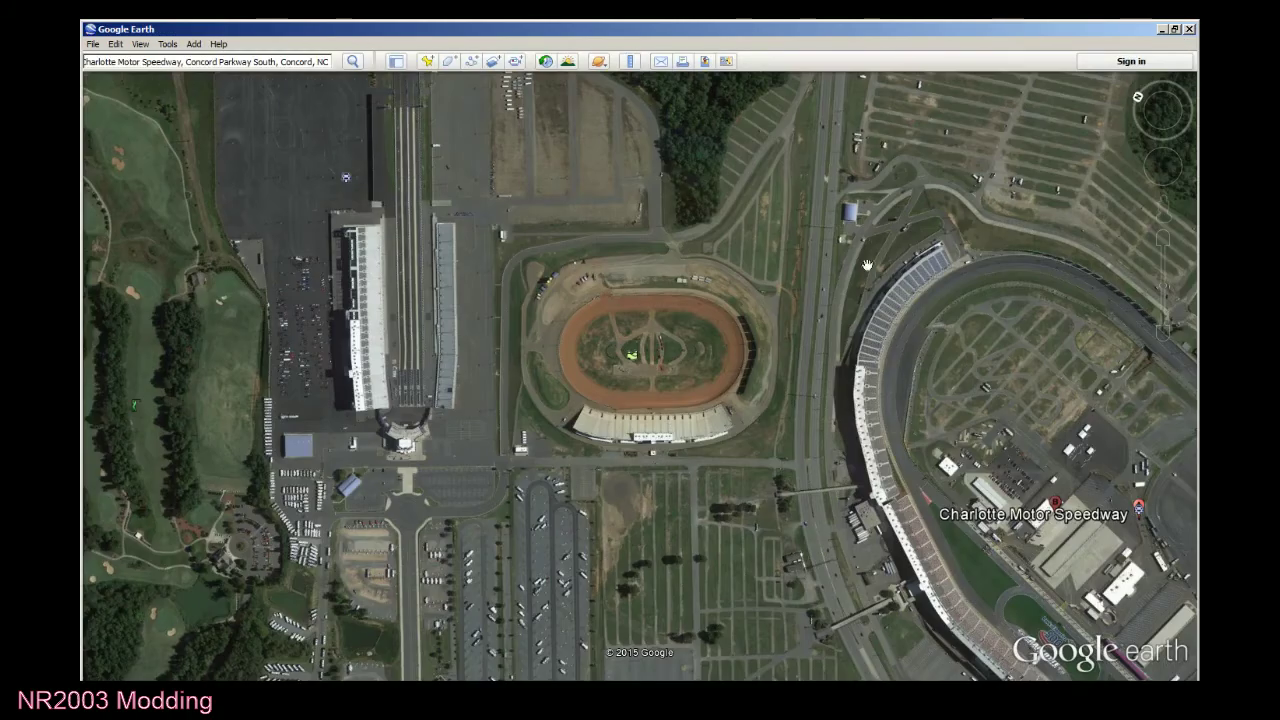
{"action": "scroll", "coordinate": [566, 543], "scroll_direction": "down", "scroll_amount": 1}
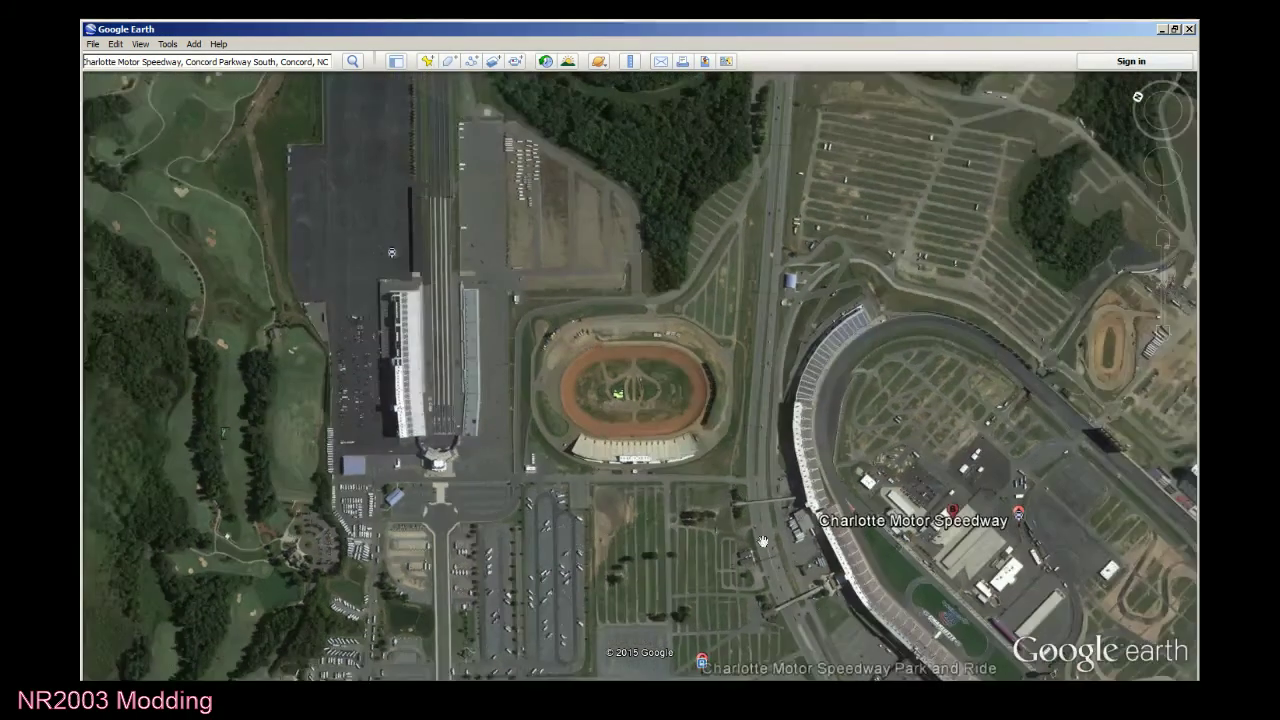
{"action": "left_click_drag", "start_coordinate": [1163, 208], "coordinate": [771, 398]}
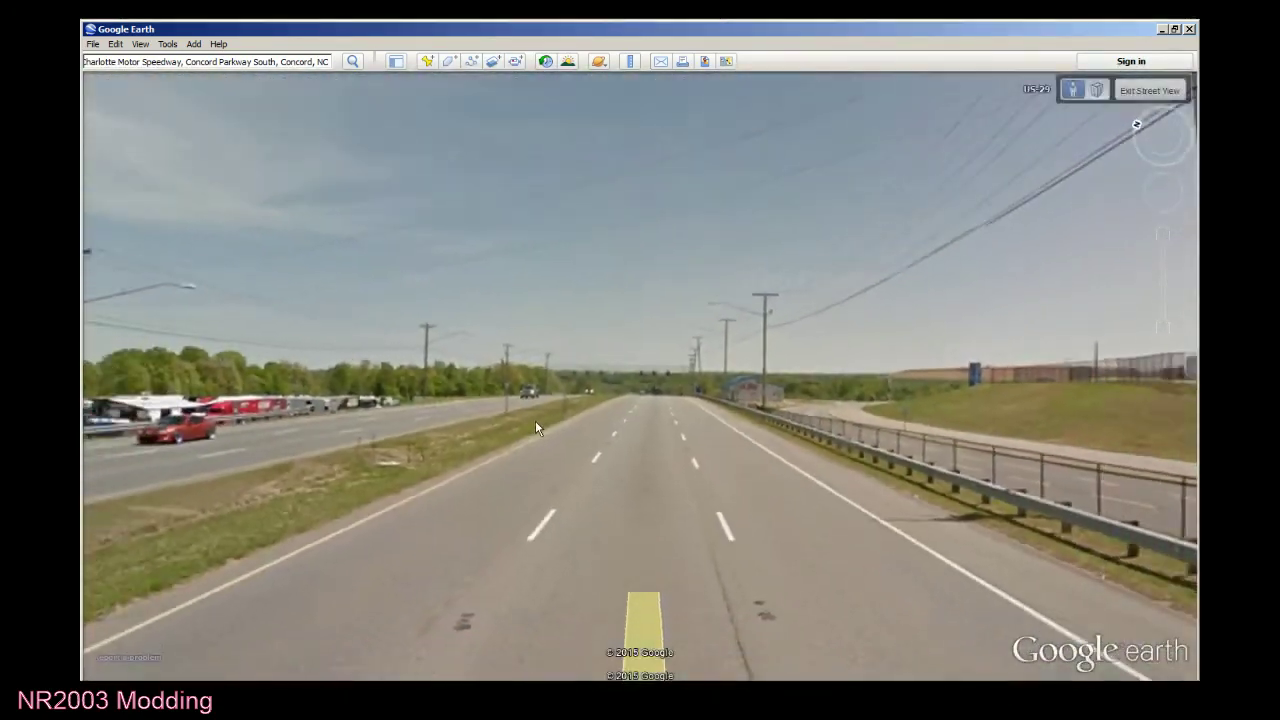
Turn Street View toward the dirt track side and advance along US-29 to examine the billboards and hauler lot.
{"action": "left_click_drag", "start_coordinate": [362, 403], "coordinate": [798, 443]}
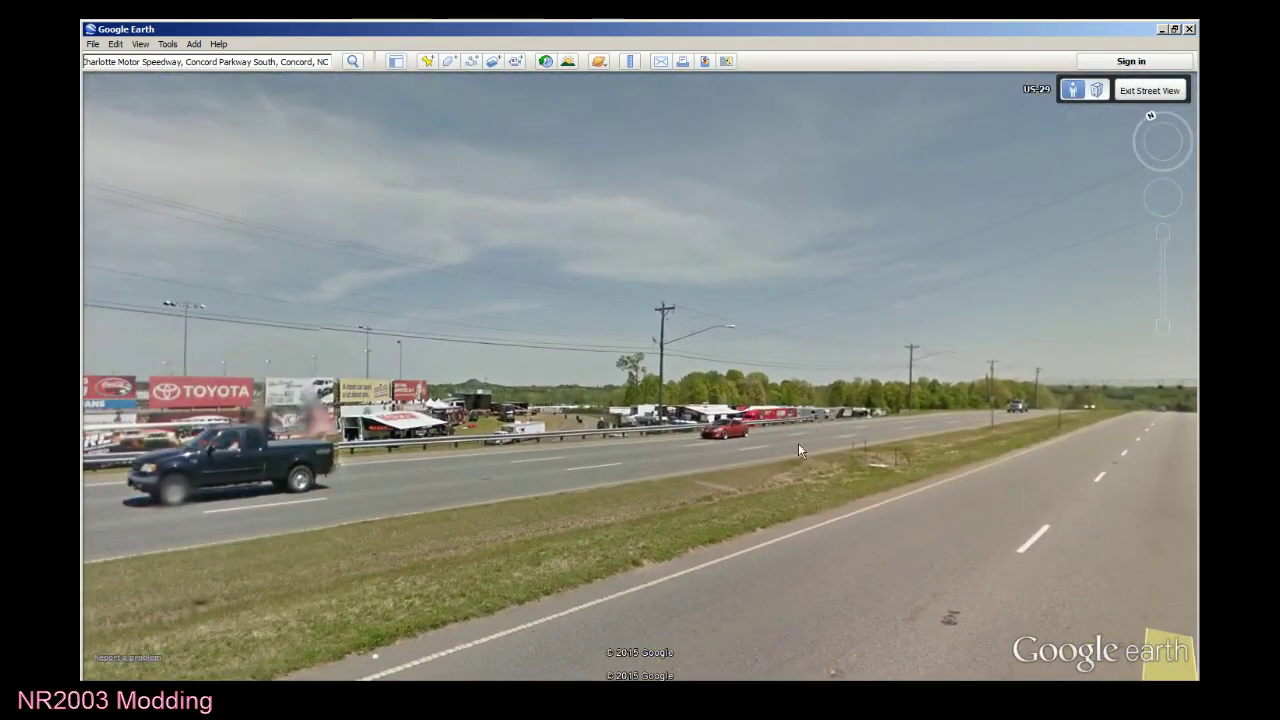
{"action": "scroll", "coordinate": [752, 516], "scroll_direction": "up", "scroll_amount": 2}
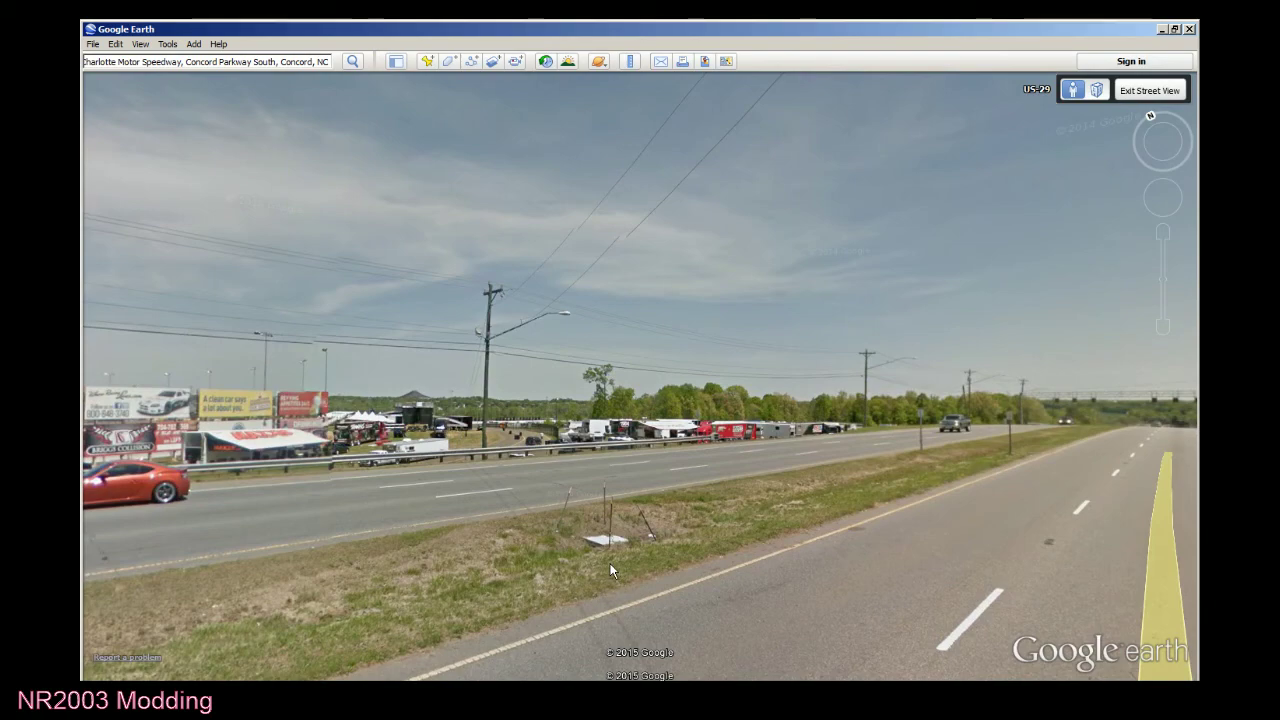
{"action": "double_click", "coordinate": [702, 535]}
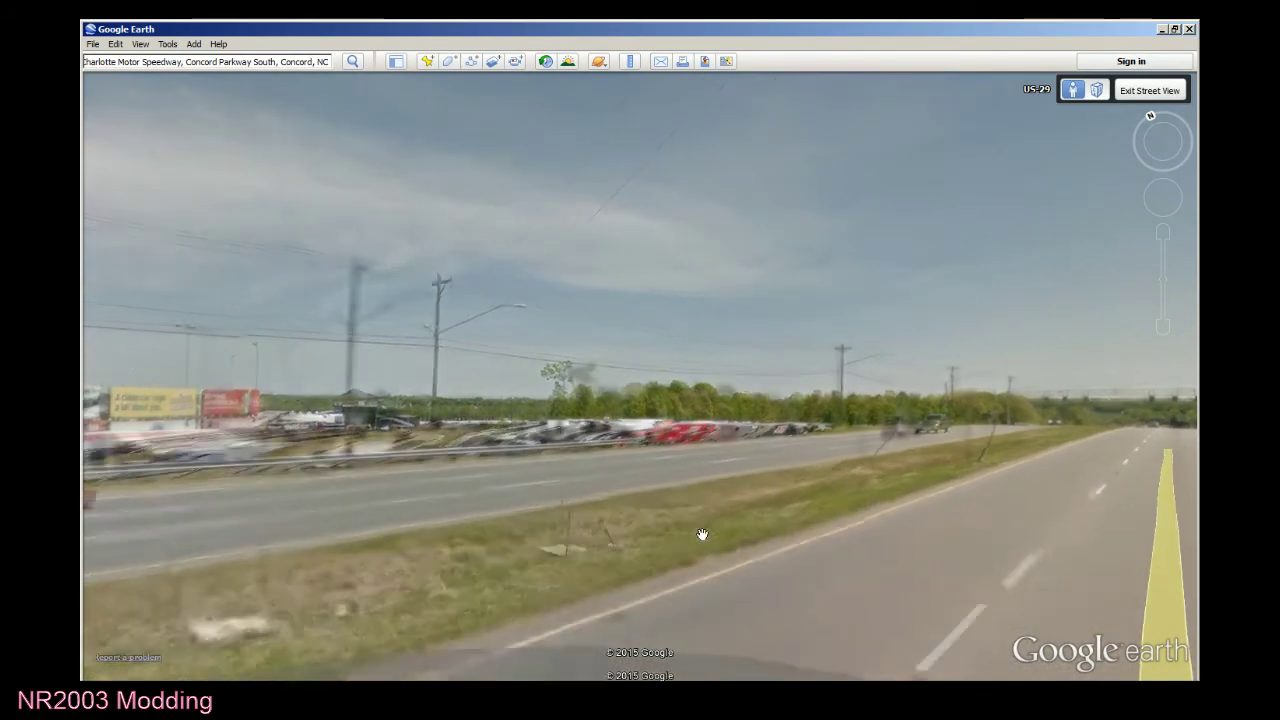
{"action": "double_click", "coordinate": [702, 535]}
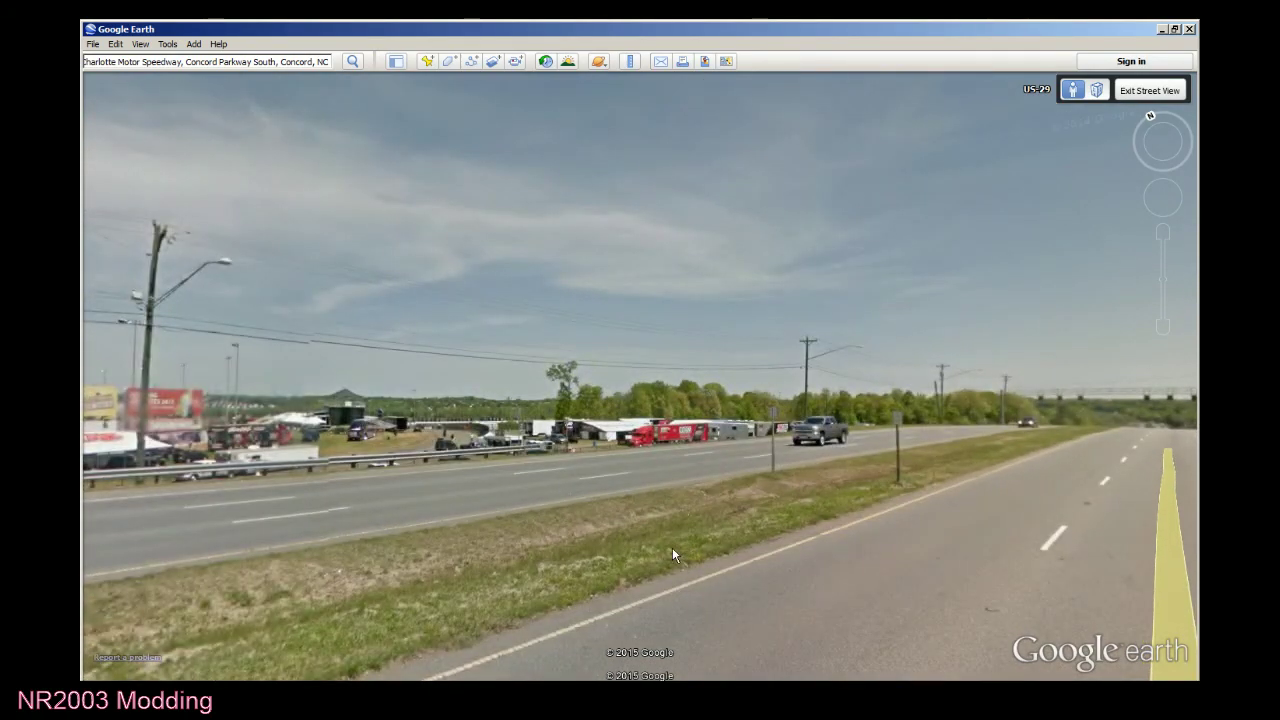
{"action": "double_click", "coordinate": [672, 547]}
Face the dirt track across US-29 and move along the road to compare the billboards, infield and tree line.
{"action": "left_click_drag", "start_coordinate": [378, 473], "coordinate": [701, 485]}
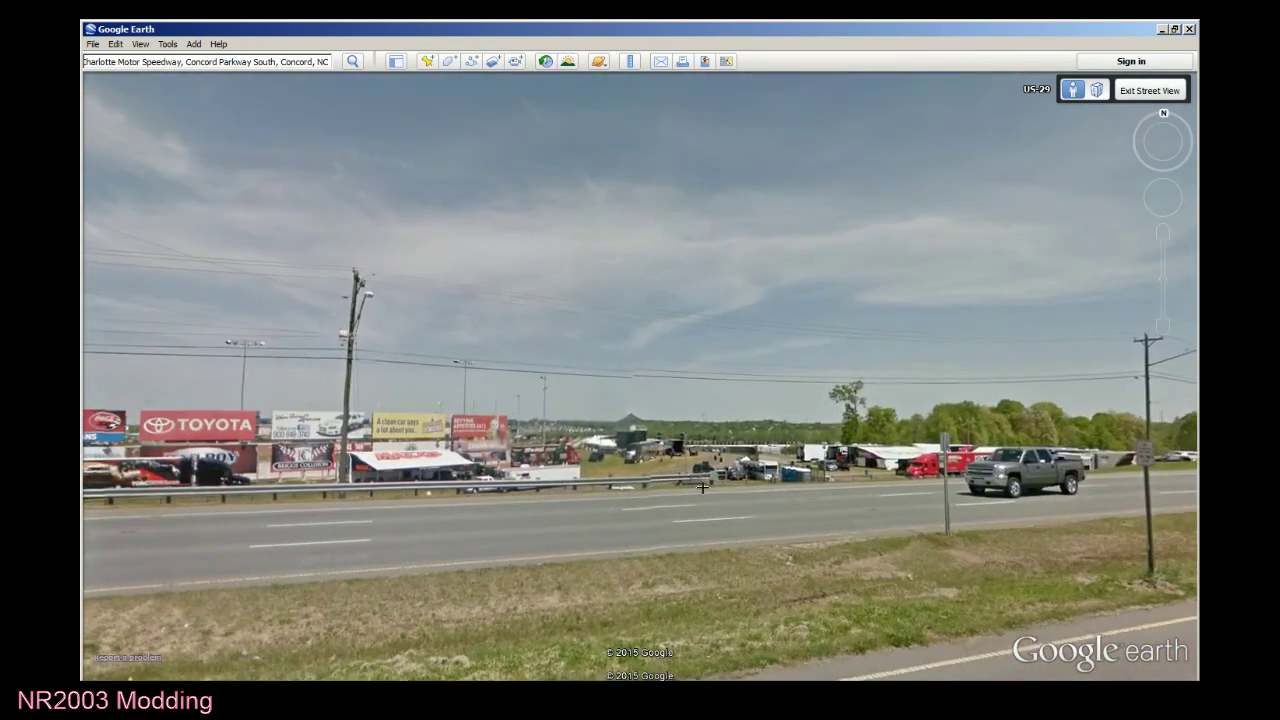
{"action": "double_click", "coordinate": [701, 485]}
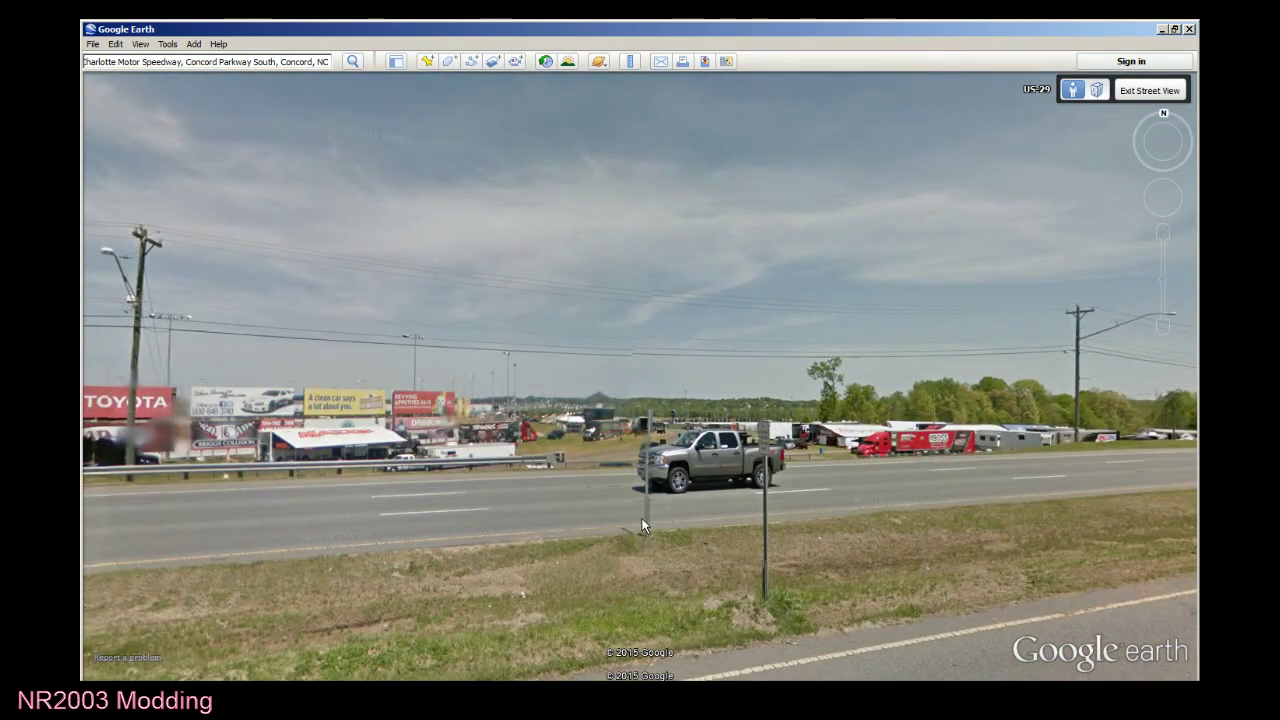
{"action": "double_click", "coordinate": [642, 522]}
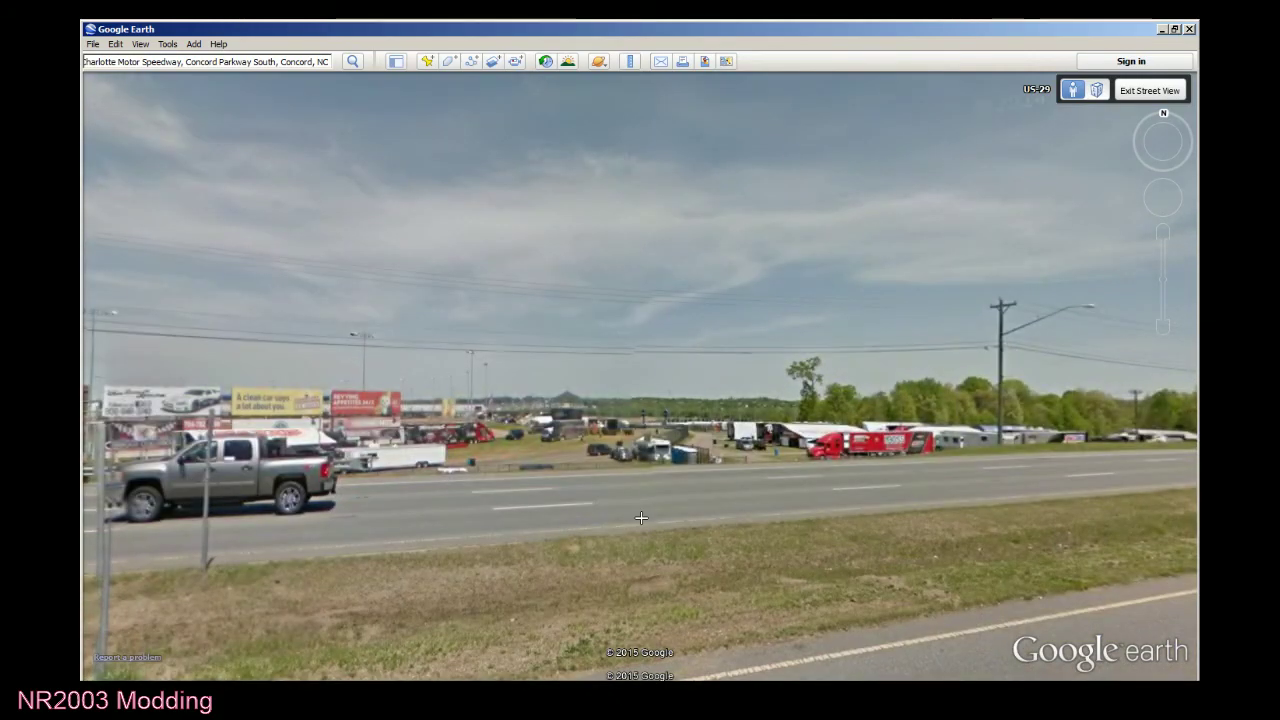
{"action": "double_click", "coordinate": [641, 517]}
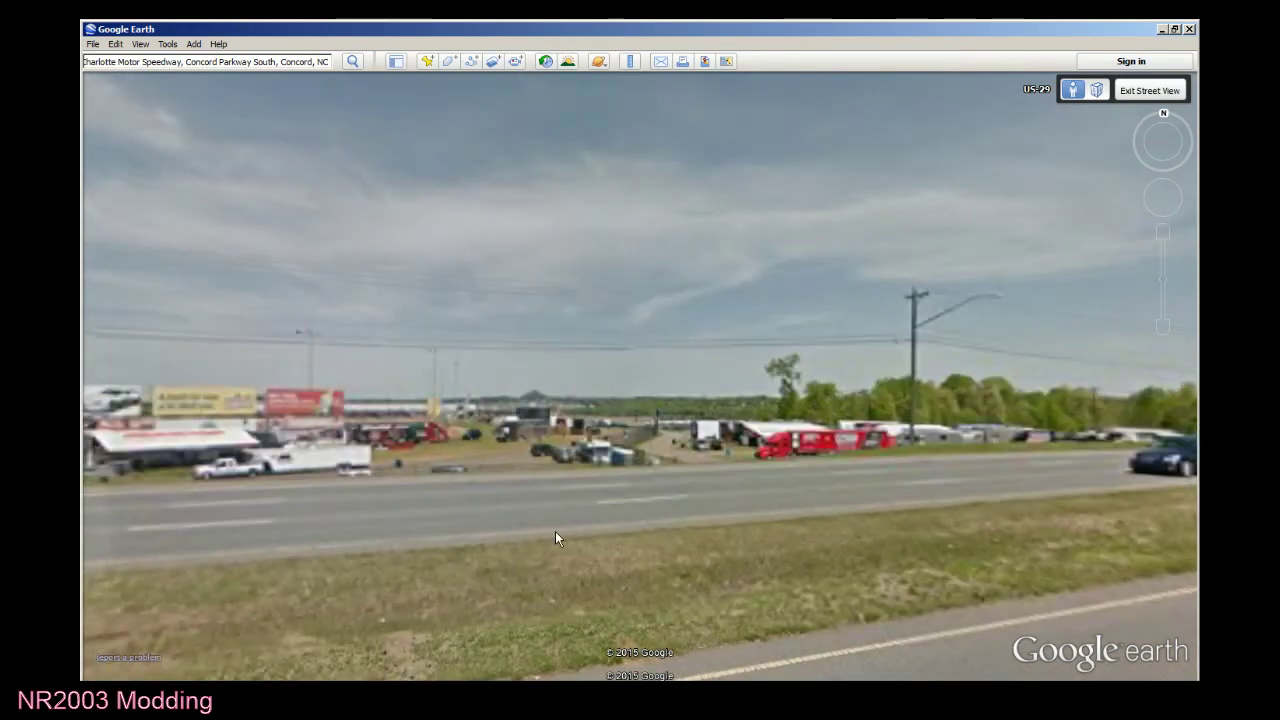
{"action": "double_click", "coordinate": [556, 533]}
Examine the dirt track grandstand, Toyota billboard row and light poles from several positions on US-29.
{"action": "left_click", "coordinate": [830, 560]}
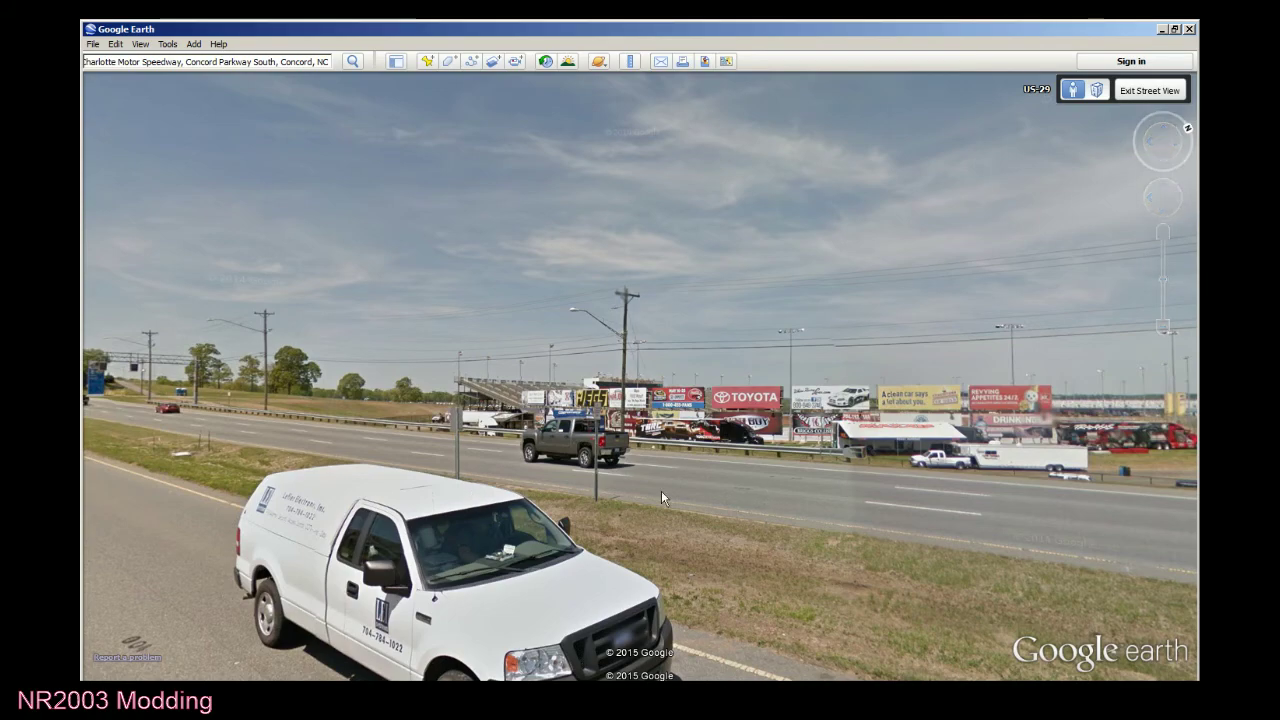
{"action": "left_click_drag", "start_coordinate": [429, 457], "coordinate": [316, 400]}
{"action": "left_click_drag", "start_coordinate": [420, 410], "coordinate": [251, 406]}
{"action": "left_click_drag", "start_coordinate": [625, 392], "coordinate": [305, 368]}
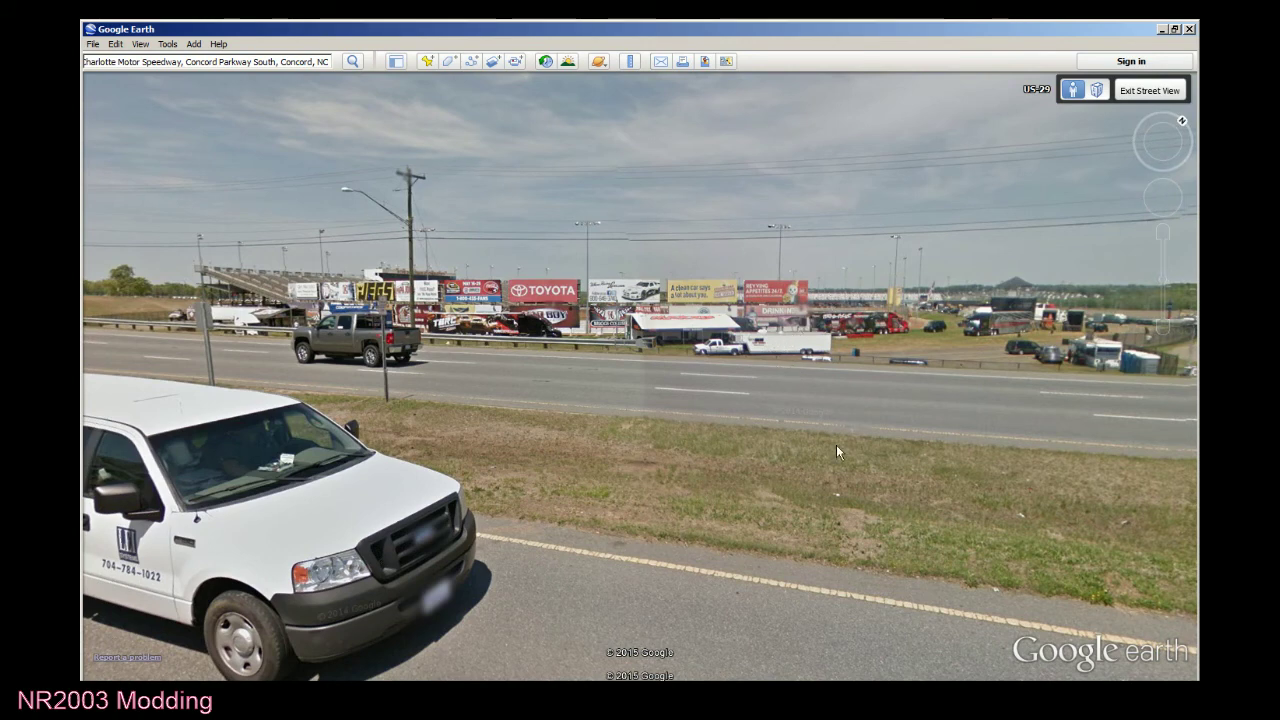
{"action": "left_click_drag", "start_coordinate": [845, 426], "coordinate": [1059, 374]}
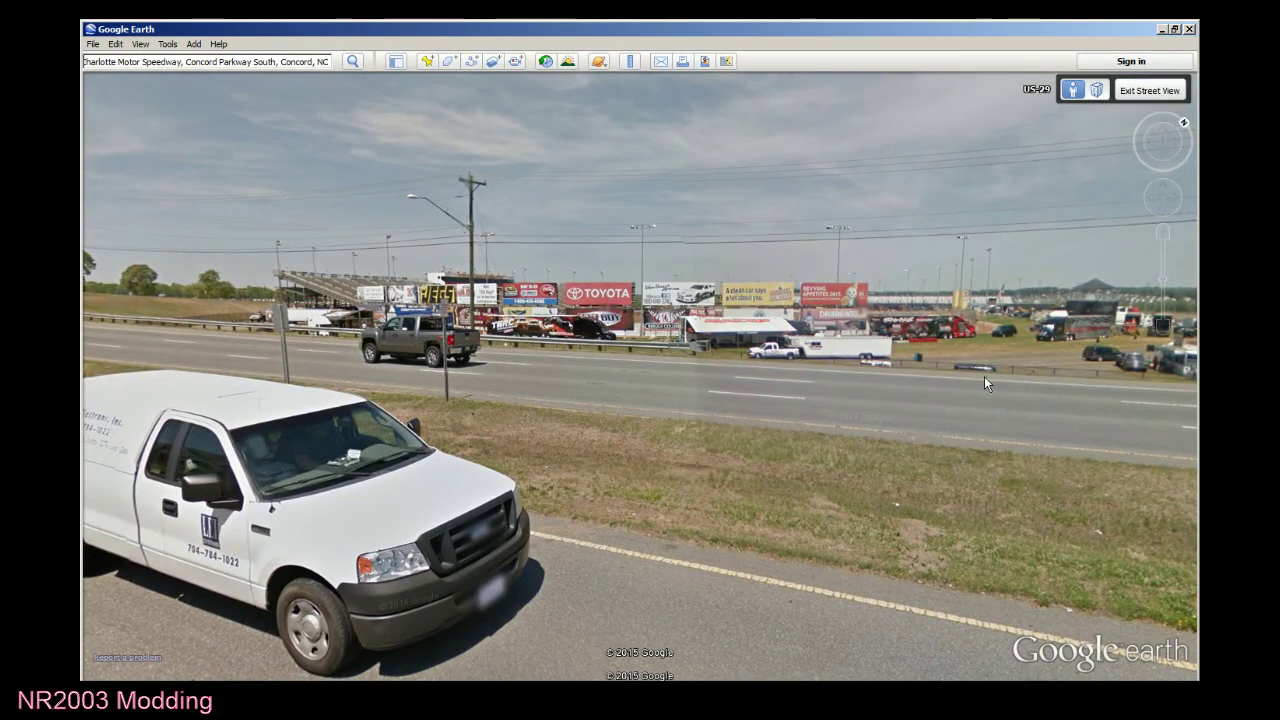
{"action": "double_click", "coordinate": [672, 305]}
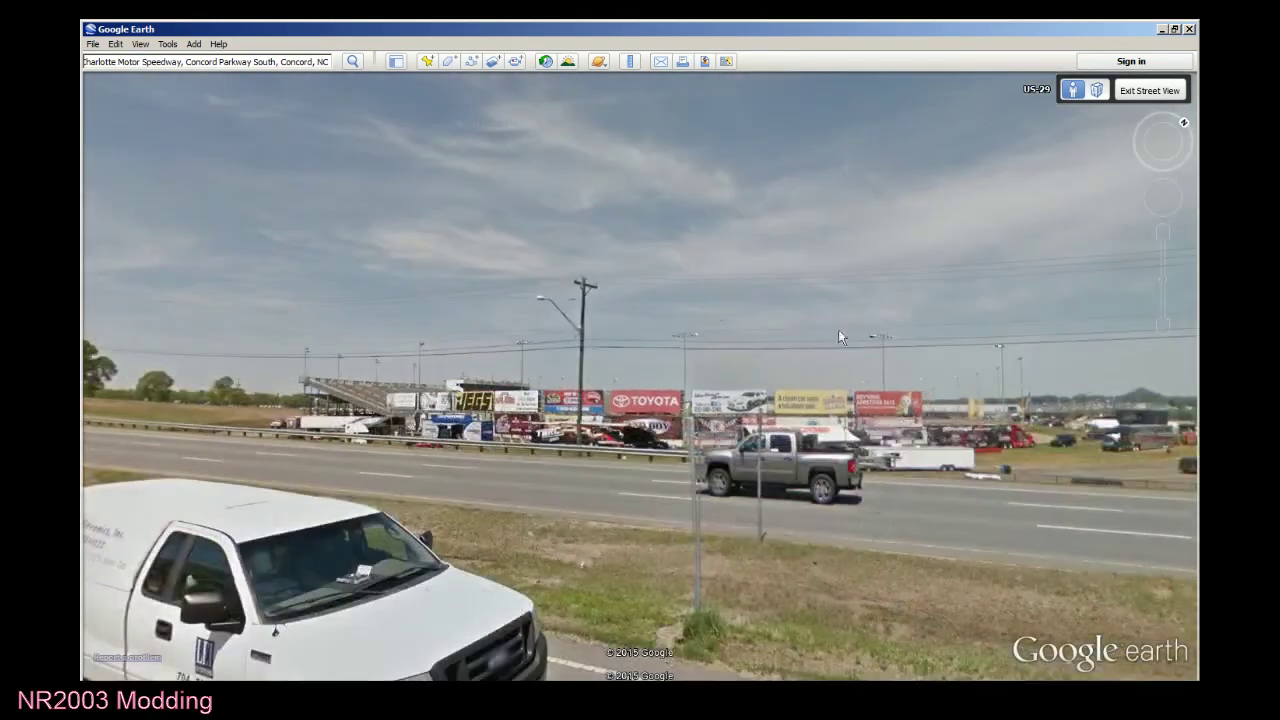
{"action": "double_click", "coordinate": [732, 466]}
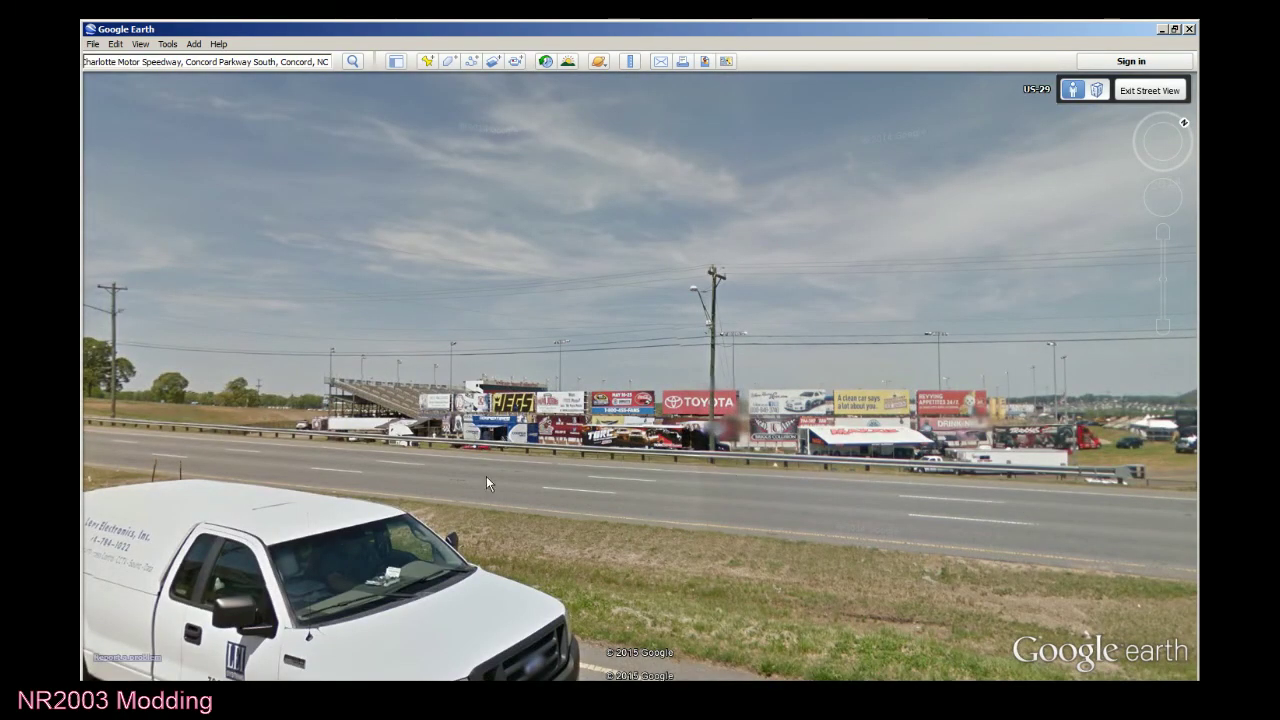
Turn Street View to the speedway's outer grandstand and advance along US-29 past its sponsor banners.
{"action": "left_click_drag", "start_coordinate": [486, 476], "coordinate": [934, 472]}
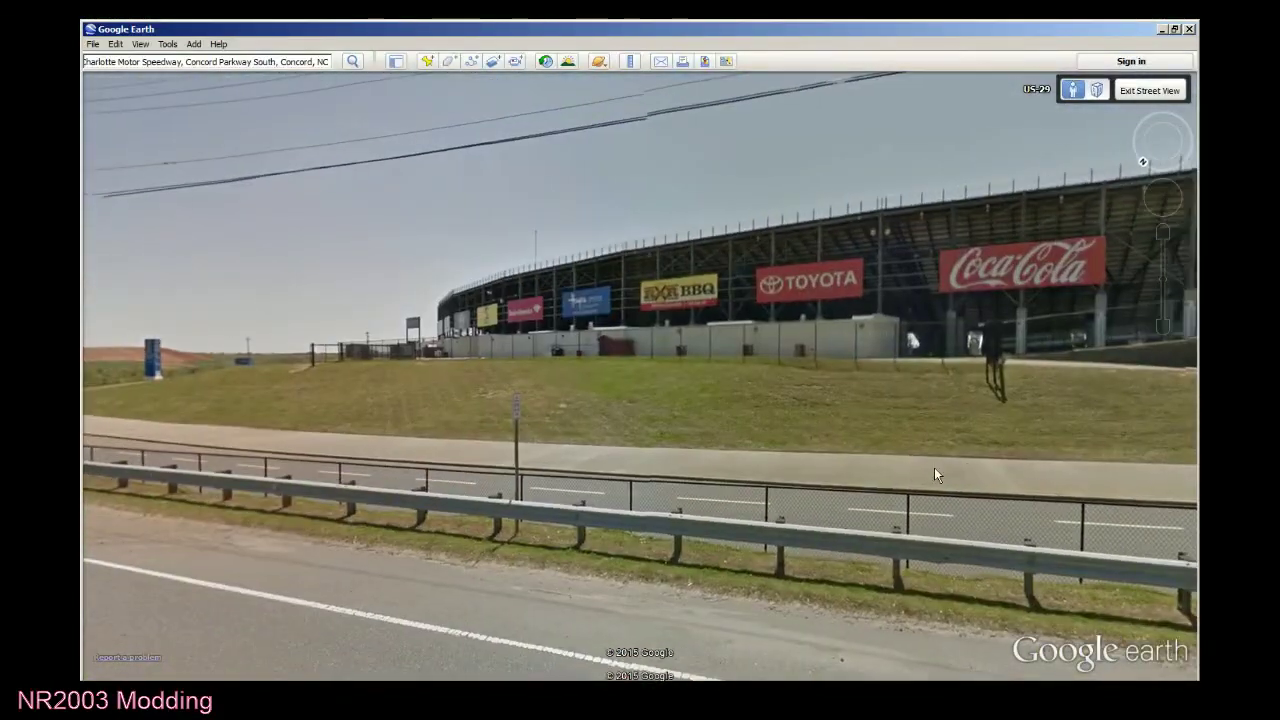
{"action": "double_click", "coordinate": [906, 466]}
{"action": "double_click", "coordinate": [905, 465]}
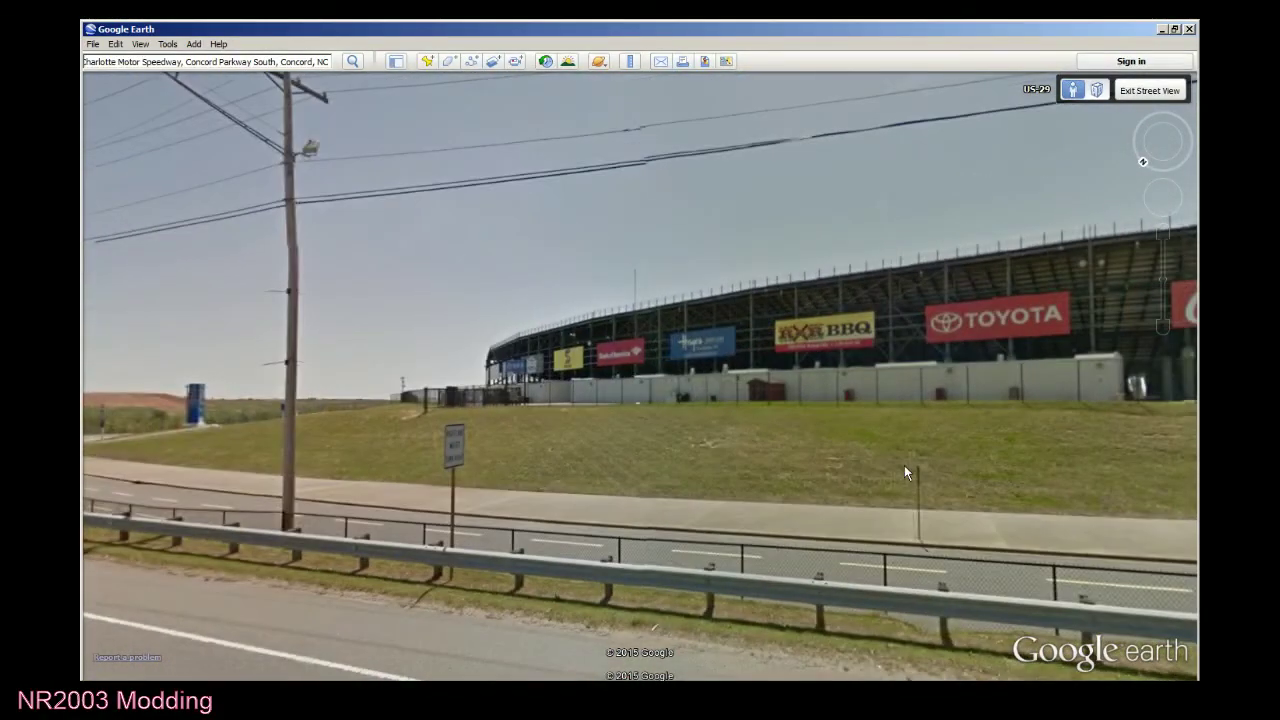
{"action": "scroll", "coordinate": [904, 465], "scroll_direction": "up", "scroll_amount": 2}
{"action": "scroll", "coordinate": [903, 464], "scroll_direction": "up", "scroll_amount": 3}
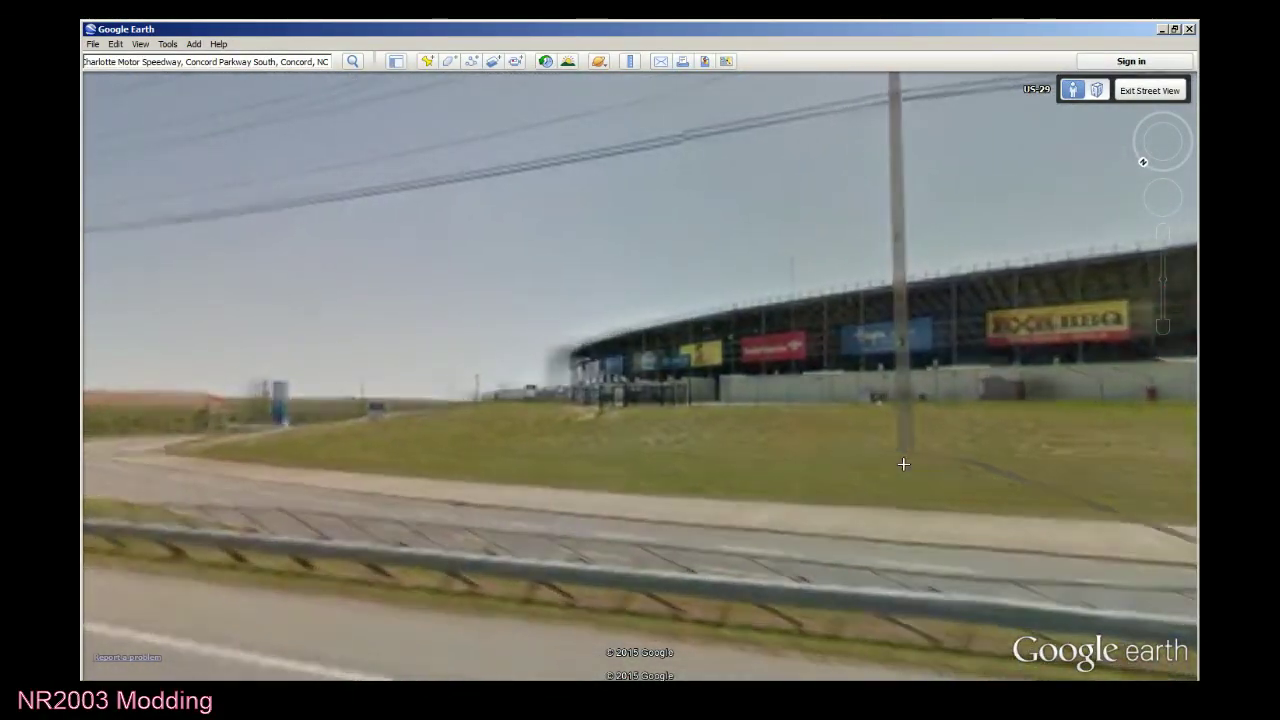
{"action": "scroll", "coordinate": [921, 471], "scroll_direction": "down", "scroll_amount": 3}
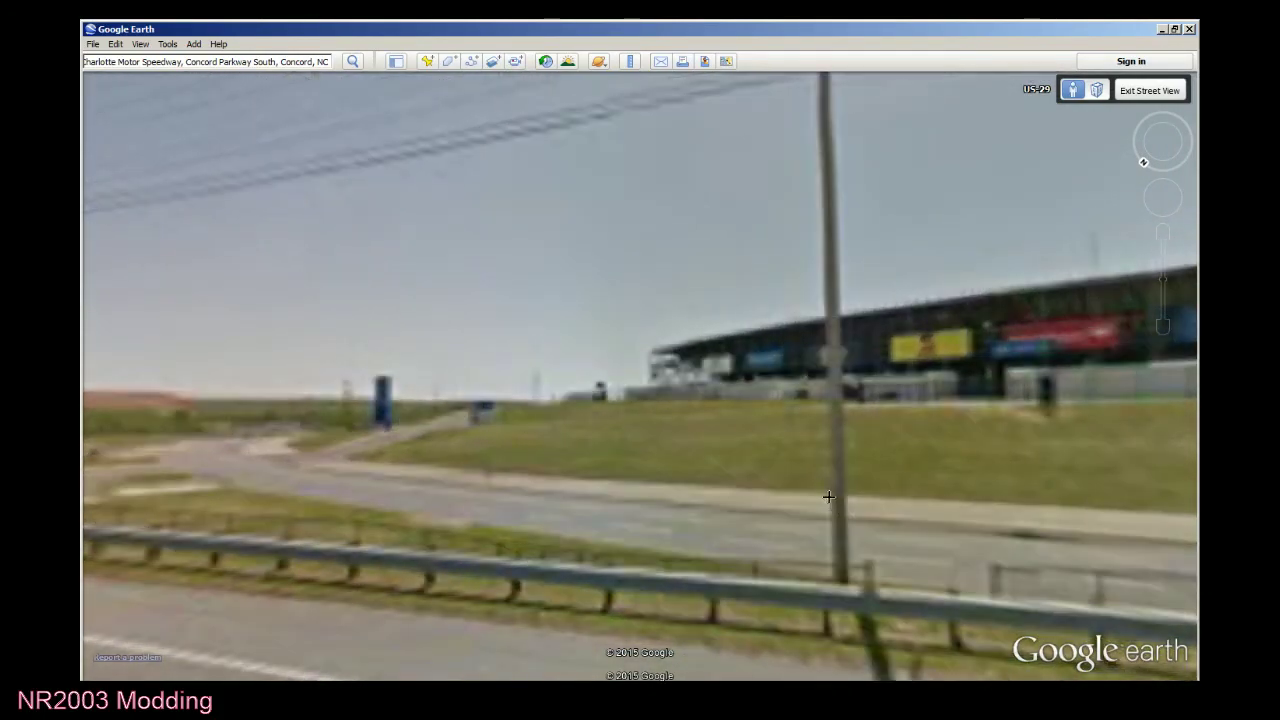
Look around from US-29 at the speedway frontage and Papa John's building, then back across to the dirt track.
{"action": "left_click_drag", "start_coordinate": [829, 495], "coordinate": [263, 450]}
{"action": "scroll", "coordinate": [509, 463], "scroll_direction": "down", "scroll_amount": 3}
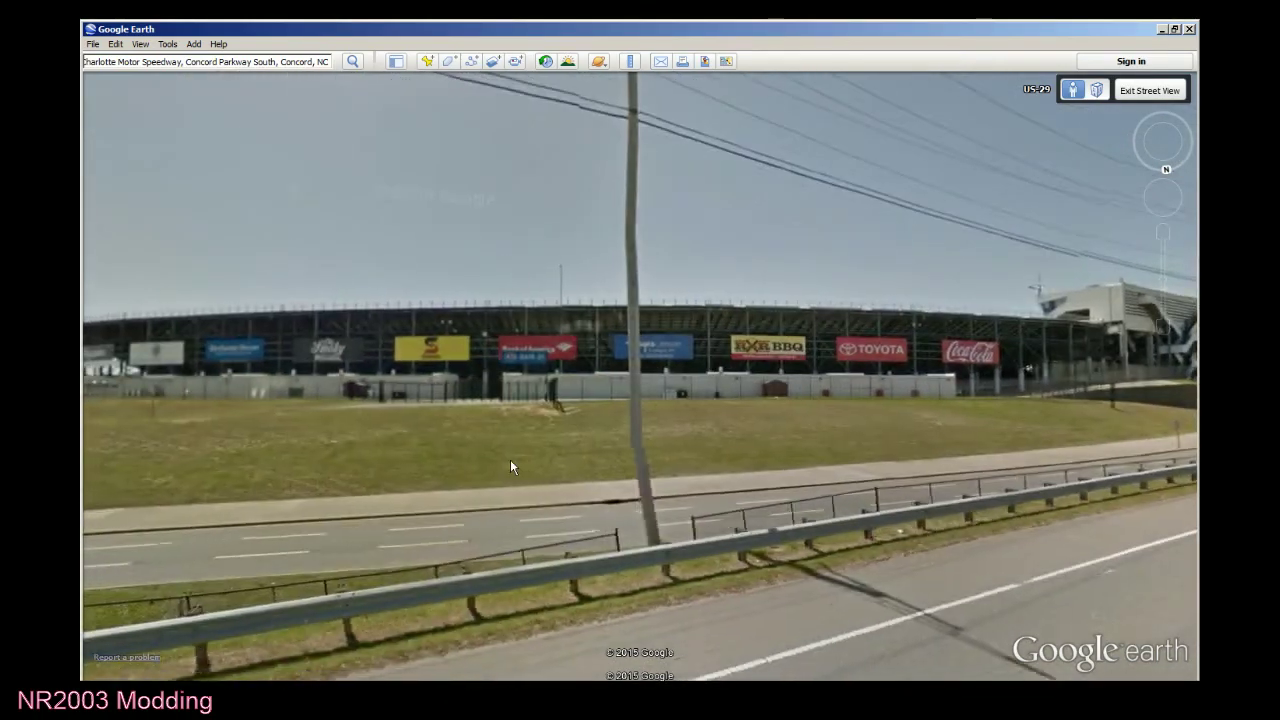
{"action": "left_click_drag", "start_coordinate": [414, 463], "coordinate": [1093, 465]}
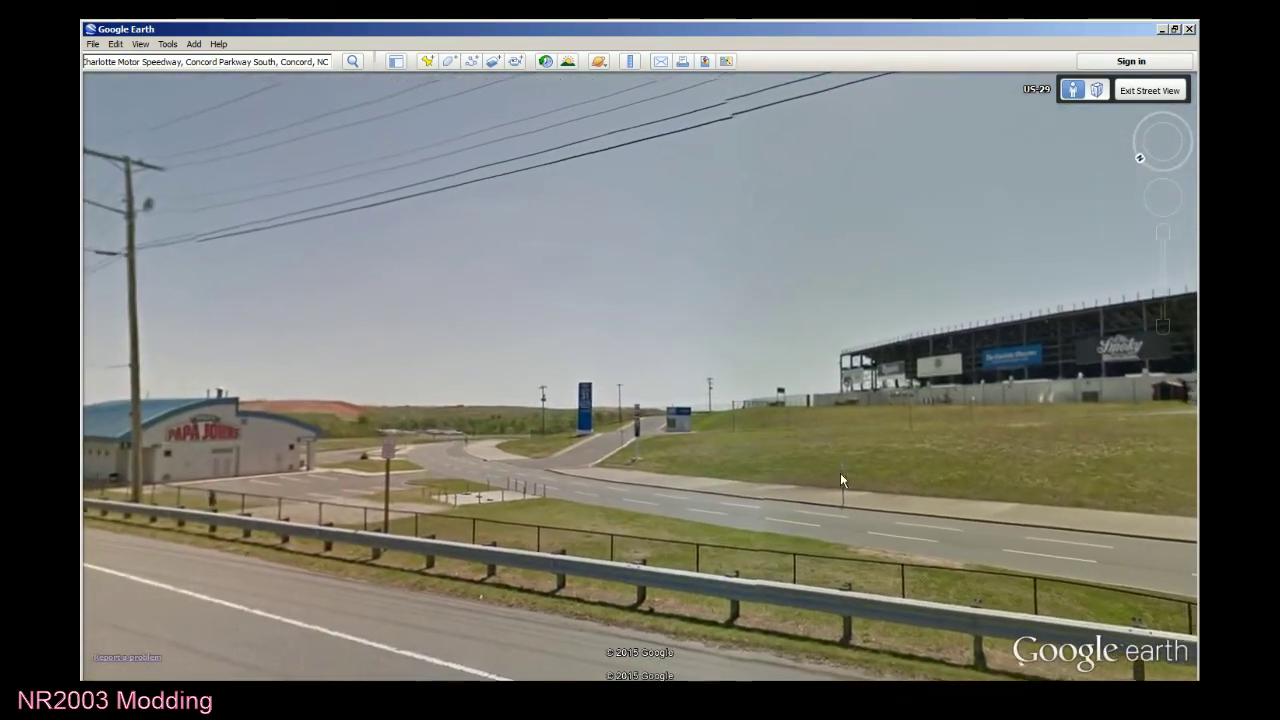
{"action": "left_click_drag", "start_coordinate": [840, 473], "coordinate": [270, 456]}
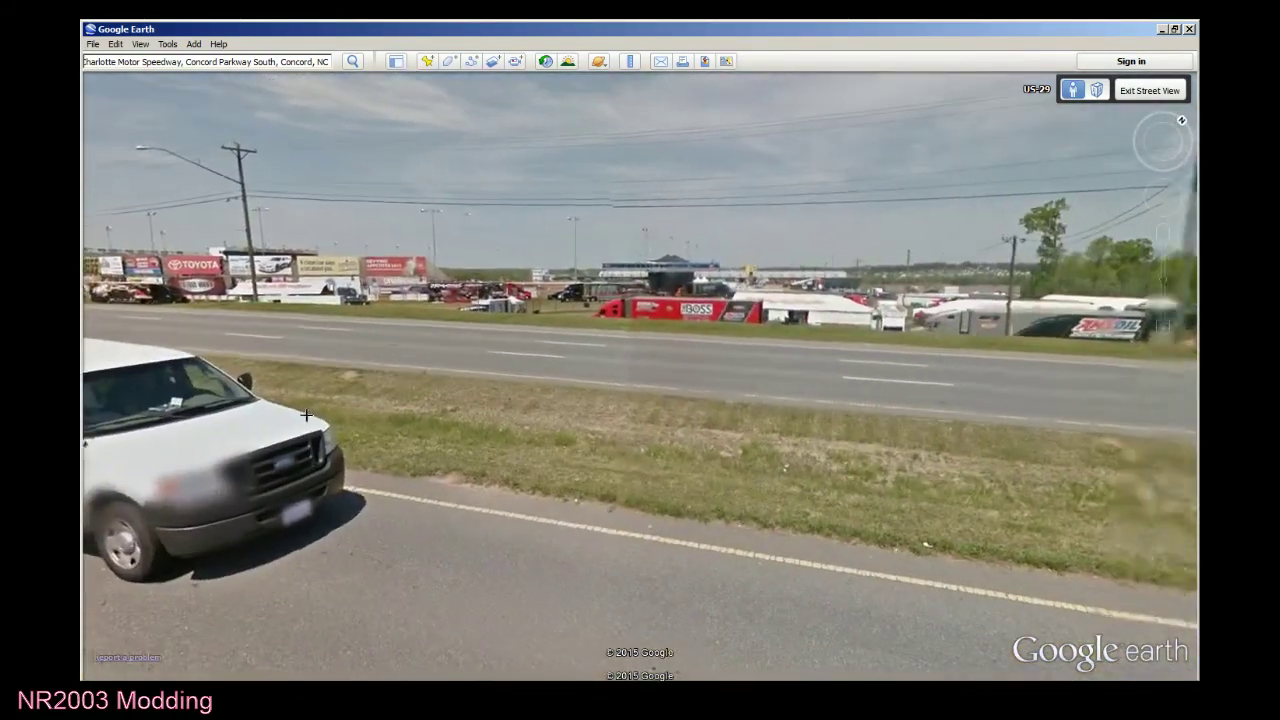
Exit Street View, re-enter it on the US-29 lanes nearest the dirt track, and examine the track, fence and billboards.
{"action": "left_click", "coordinate": [1152, 92]}
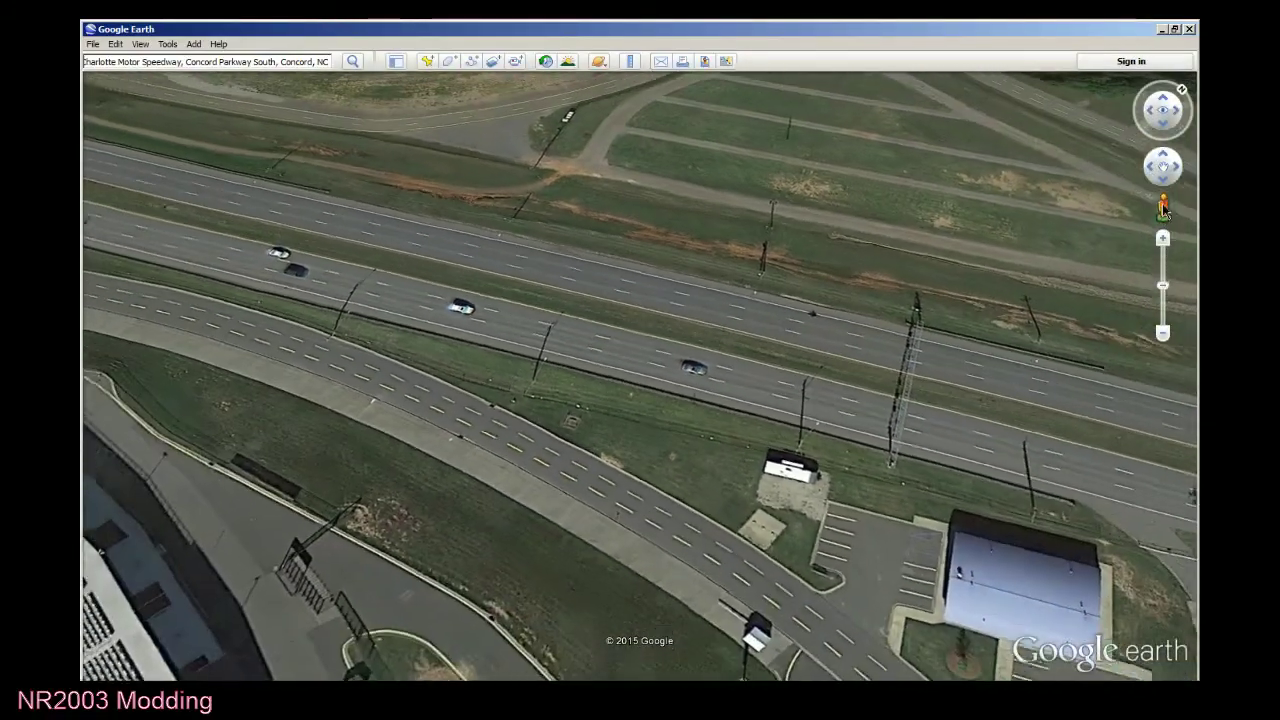
{"action": "left_click_drag", "start_coordinate": [1163, 207], "coordinate": [679, 295]}
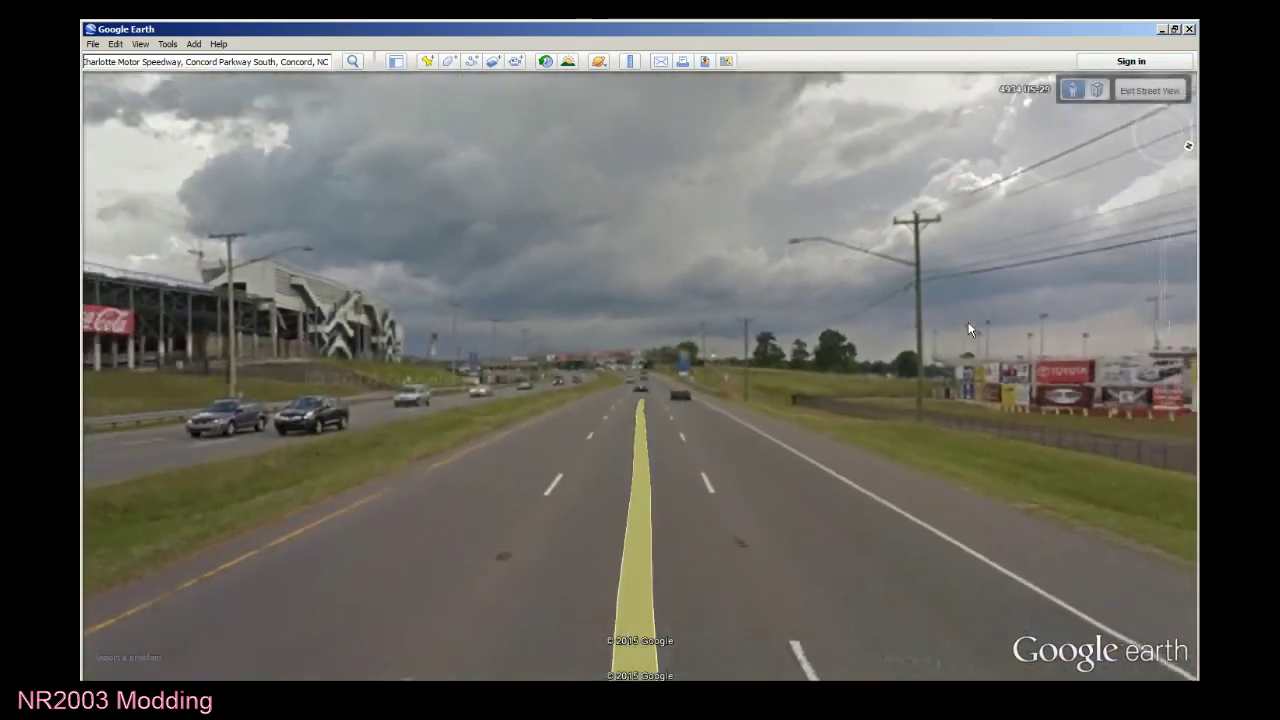
{"action": "left_click_drag", "start_coordinate": [968, 322], "coordinate": [377, 298]}
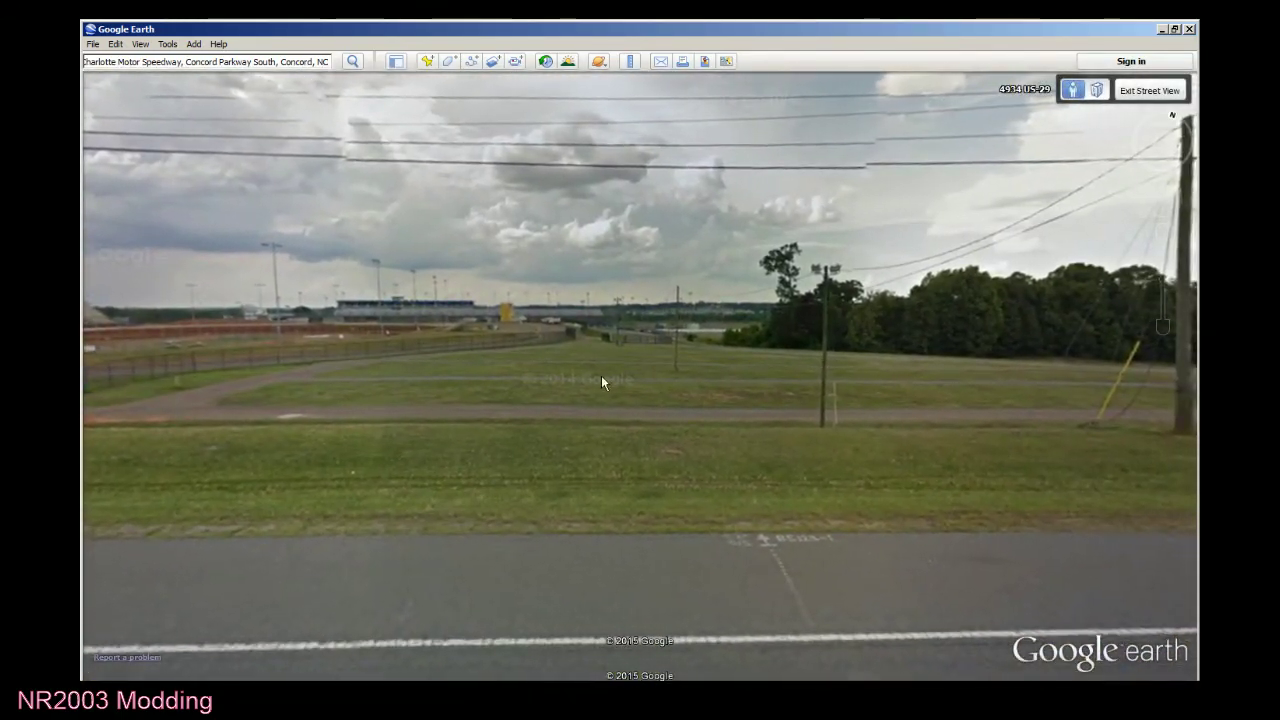
{"action": "left_click_drag", "start_coordinate": [600, 380], "coordinate": [746, 428]}
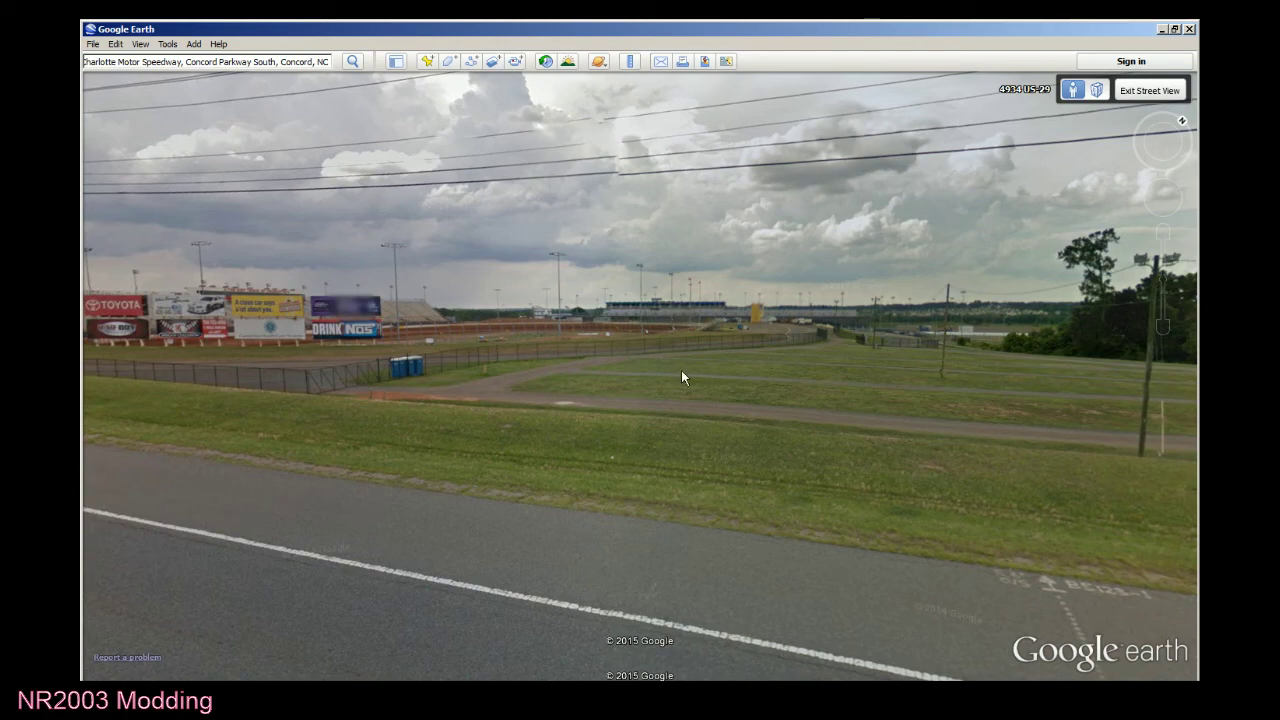
{"action": "left_click_drag", "start_coordinate": [607, 525], "coordinate": [1050, 428]}
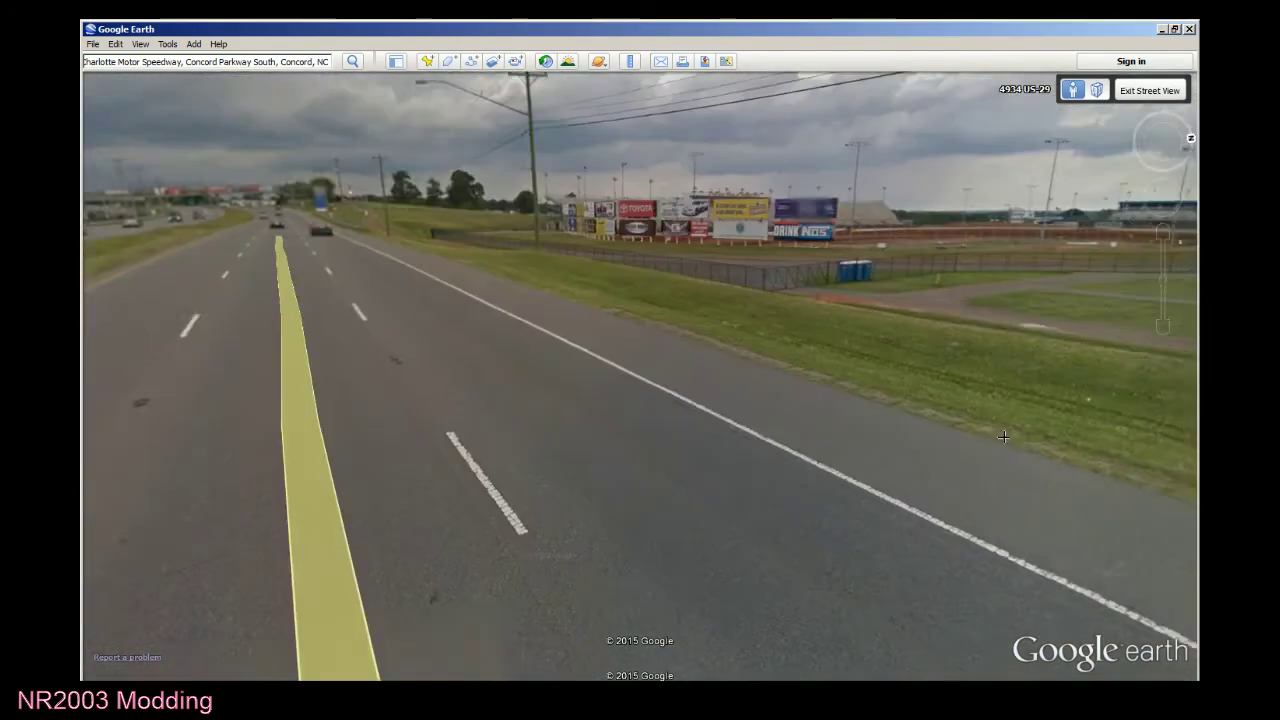
Look around from the near lanes at the speedway grandstand, dirt track, sky, and the trees and overhead sign gantry.
{"action": "left_click_drag", "start_coordinate": [330, 420], "coordinate": [1050, 510]}
{"action": "left_click_drag", "start_coordinate": [480, 500], "coordinate": [775, 406]}
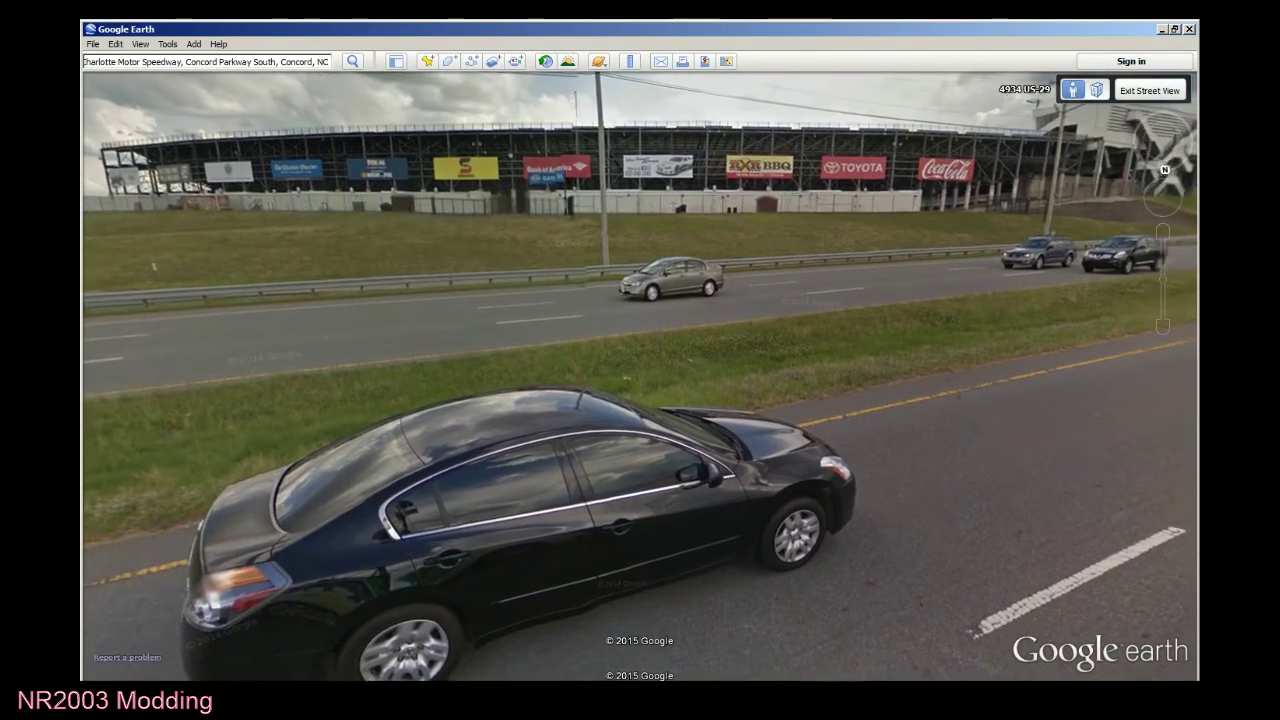
{"action": "left_click_drag", "start_coordinate": [938, 439], "coordinate": [150, 450]}
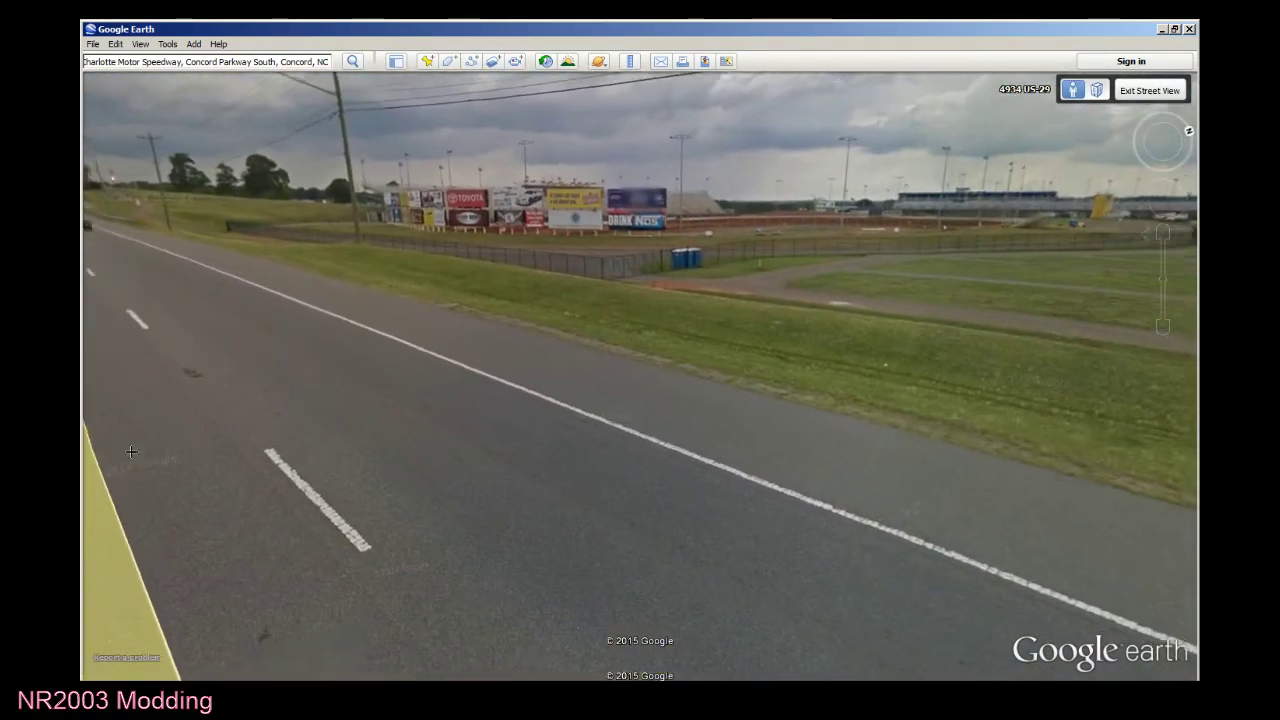
{"action": "left_click_drag", "start_coordinate": [360, 330], "coordinate": [436, 648]}
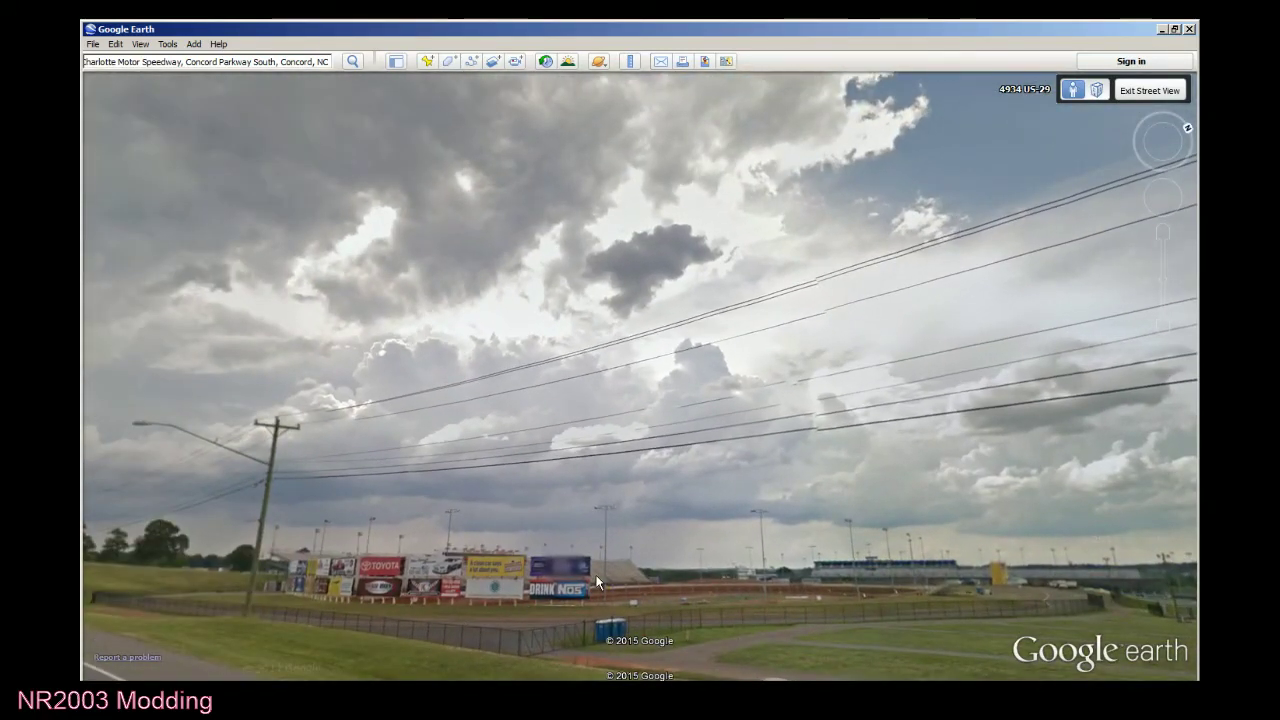
{"action": "left_click_drag", "start_coordinate": [660, 535], "coordinate": [434, 337]}
{"action": "left_click_drag", "start_coordinate": [1038, 418], "coordinate": [308, 426]}
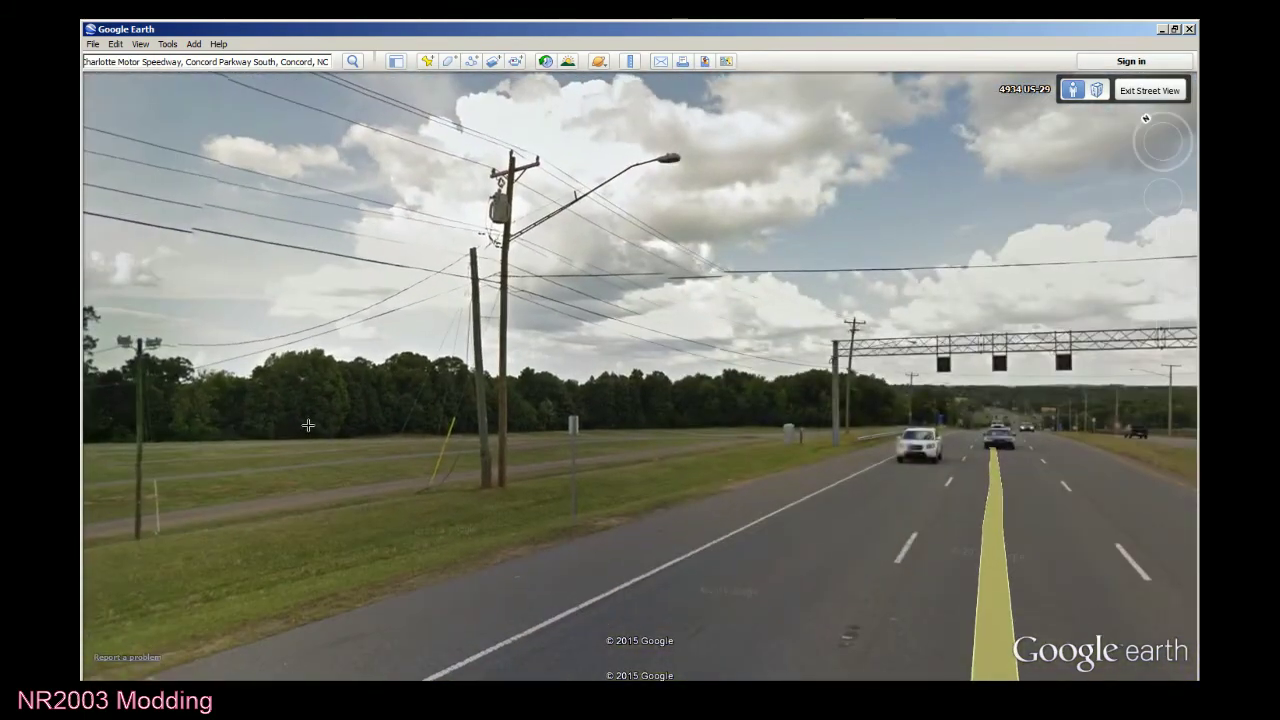
Exit Street View, re-enter it on the speedway-side lanes of US-29, and turn past Papa John's and the speedway.
{"action": "left_click", "coordinate": [1150, 90]}
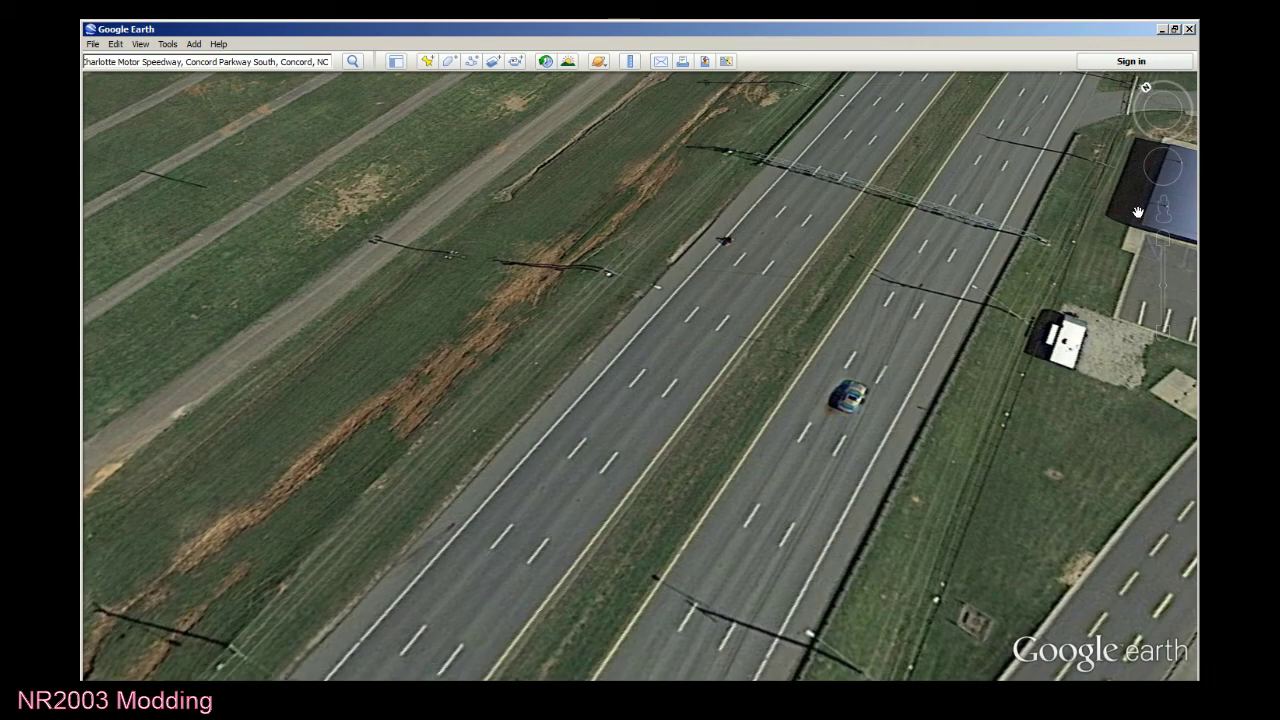
{"action": "left_click_drag", "start_coordinate": [1163, 208], "coordinate": [779, 506]}
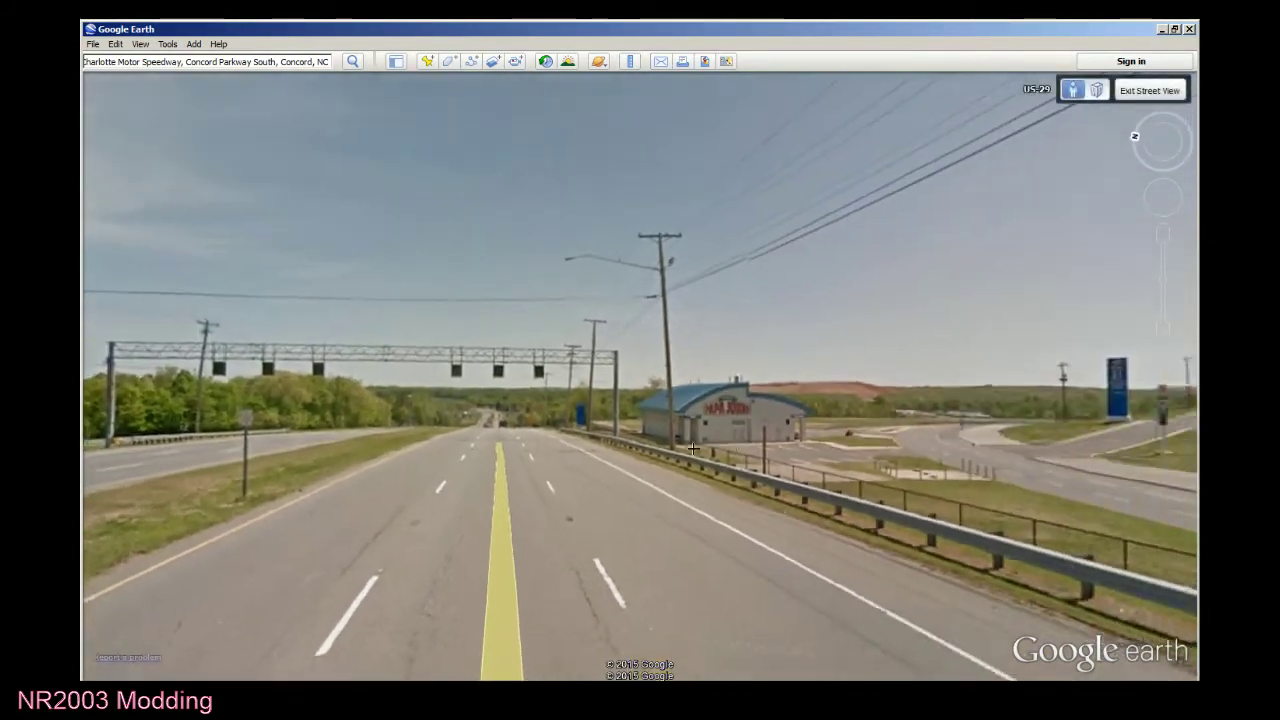
{"action": "left_click_drag", "start_coordinate": [693, 448], "coordinate": [411, 459]}
{"action": "left_click_drag", "start_coordinate": [1060, 470], "coordinate": [420, 440]}
{"action": "left_click_drag", "start_coordinate": [837, 486], "coordinate": [412, 412]}
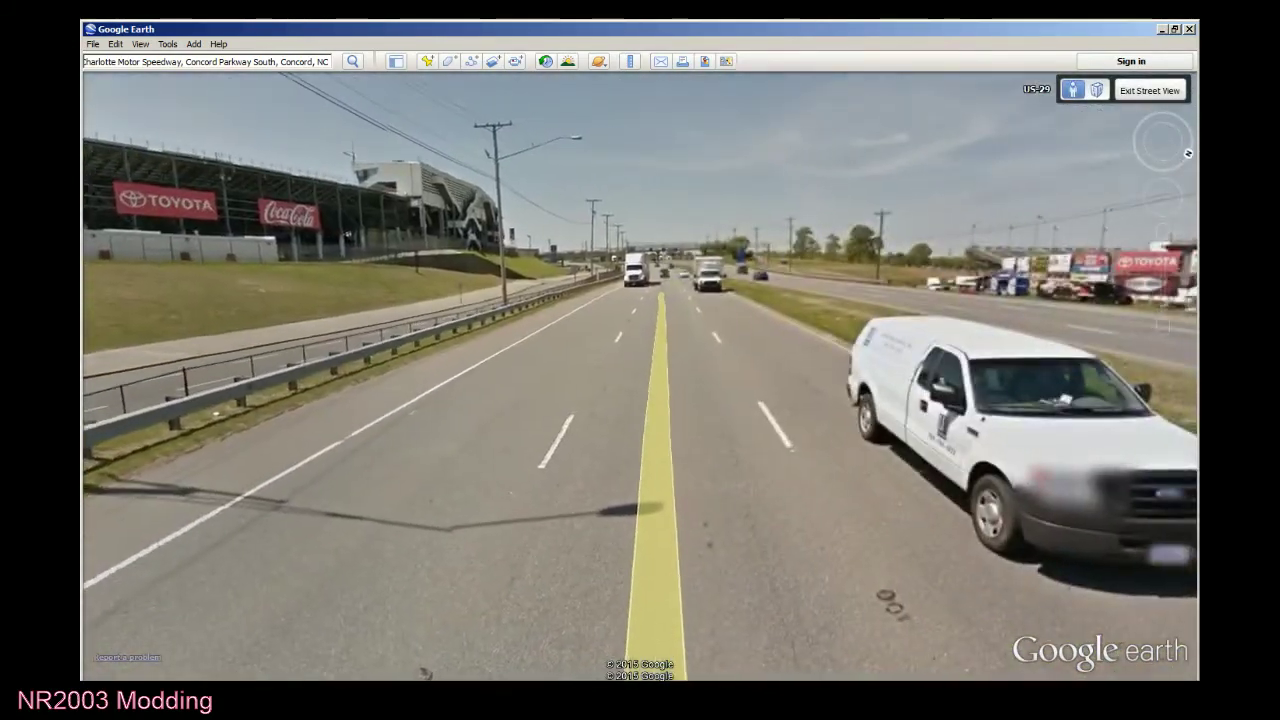
Turn toward the dirt track and move back along US-29 to examine the grandstand, billboards and haulers.
{"action": "left_click_drag", "start_coordinate": [1090, 370], "coordinate": [516, 444]}
{"action": "double_click", "coordinate": [522, 446]}
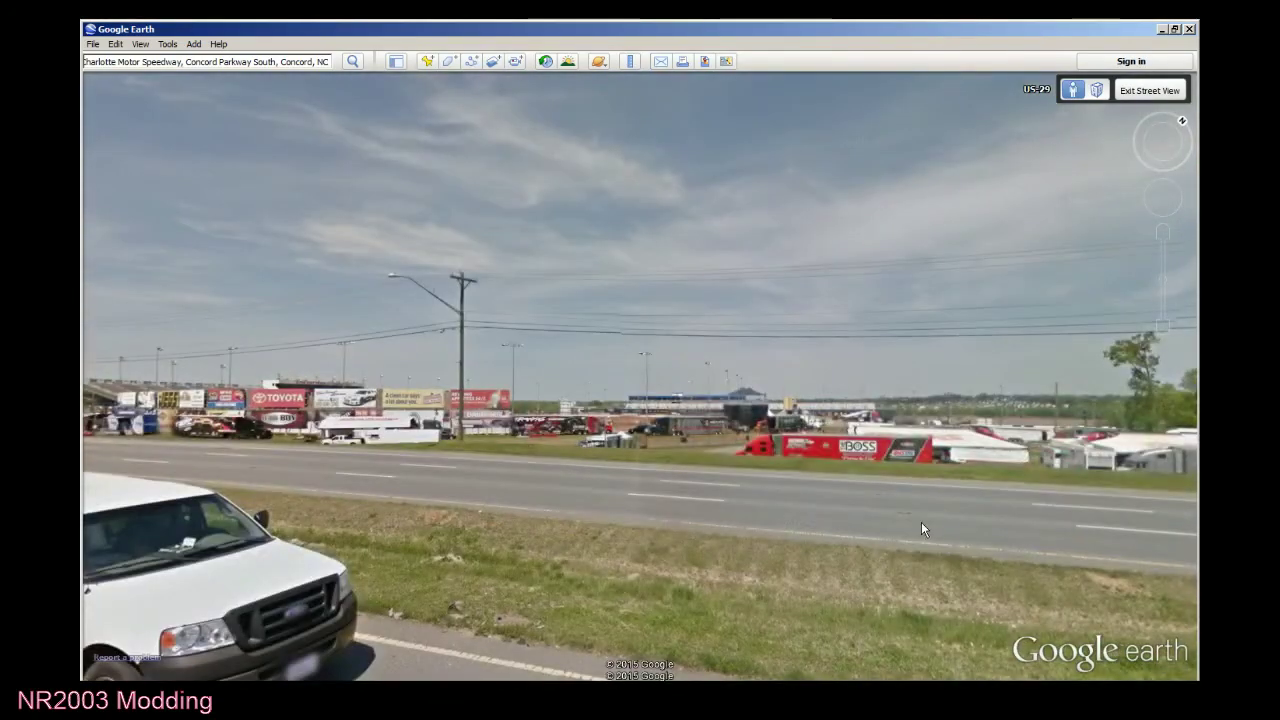
{"action": "scroll", "coordinate": [916, 522], "scroll_direction": "up", "scroll_amount": 2}
{"action": "scroll", "coordinate": [914, 524], "scroll_direction": "up", "scroll_amount": 1}
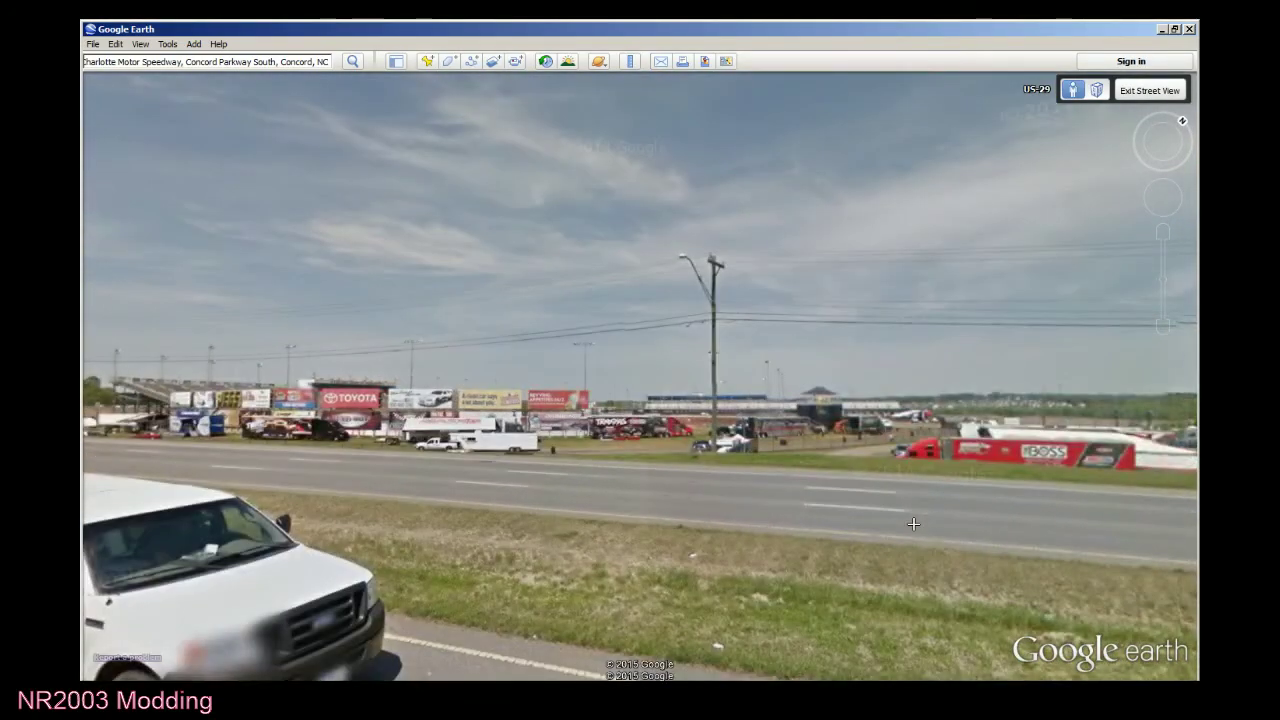
{"action": "scroll", "coordinate": [914, 525], "scroll_direction": "up", "scroll_amount": 2}
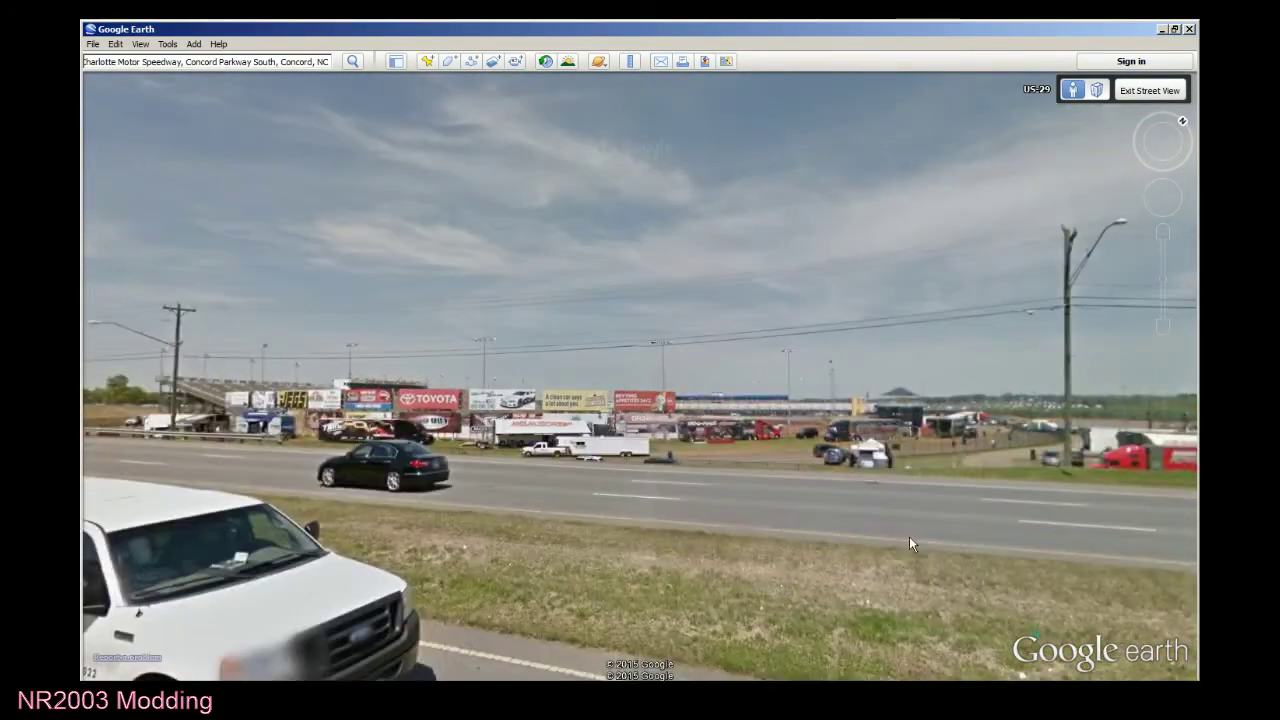
Move along US-29 past the Toyota and JEGS billboards to the overhead sign gantry, examining the dirt track's fence line and grandstand.
{"action": "scroll", "coordinate": [909, 536], "scroll_direction": "up", "scroll_amount": 3}
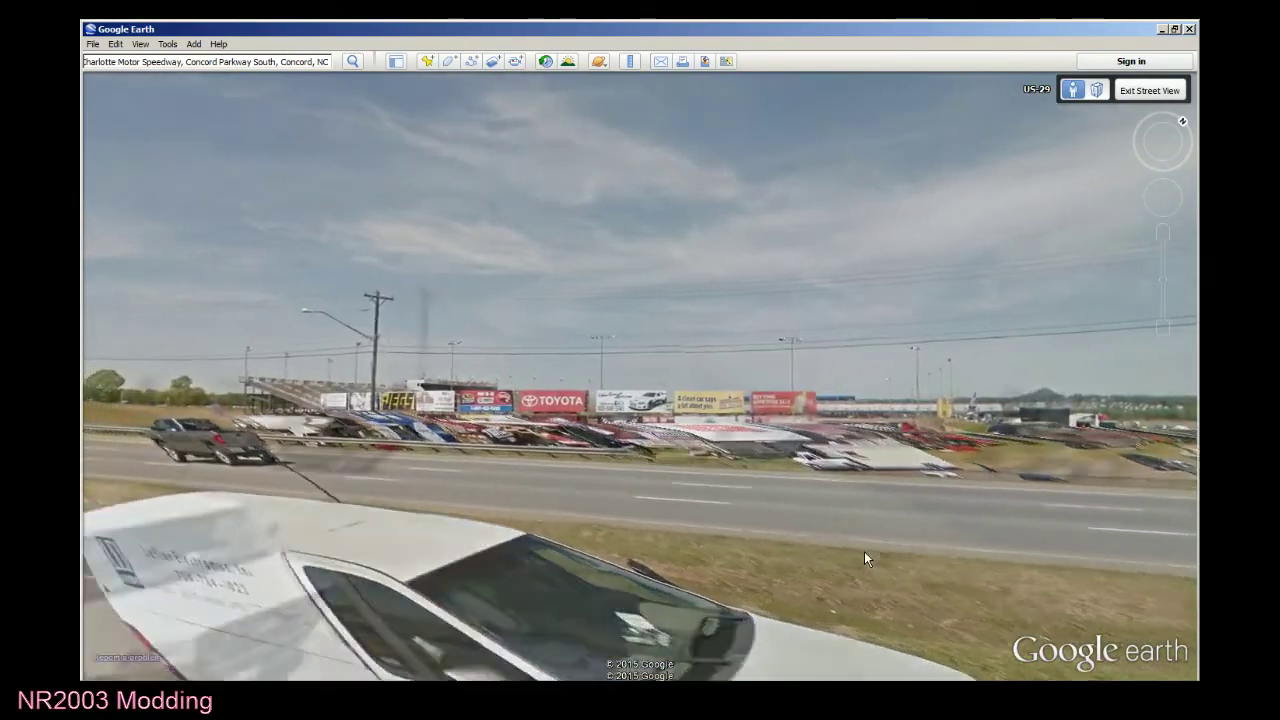
{"action": "scroll", "coordinate": [860, 553], "scroll_direction": "up", "scroll_amount": 3}
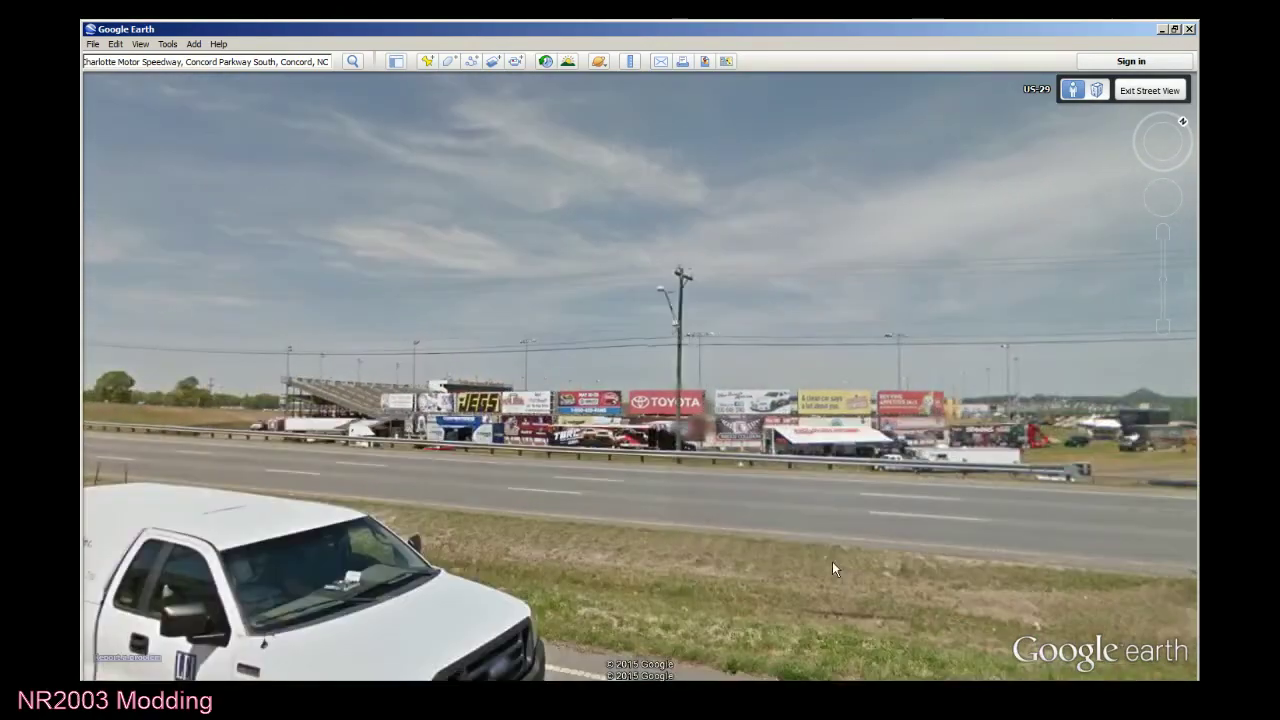
{"action": "scroll", "coordinate": [832, 568], "scroll_direction": "up", "scroll_amount": 2}
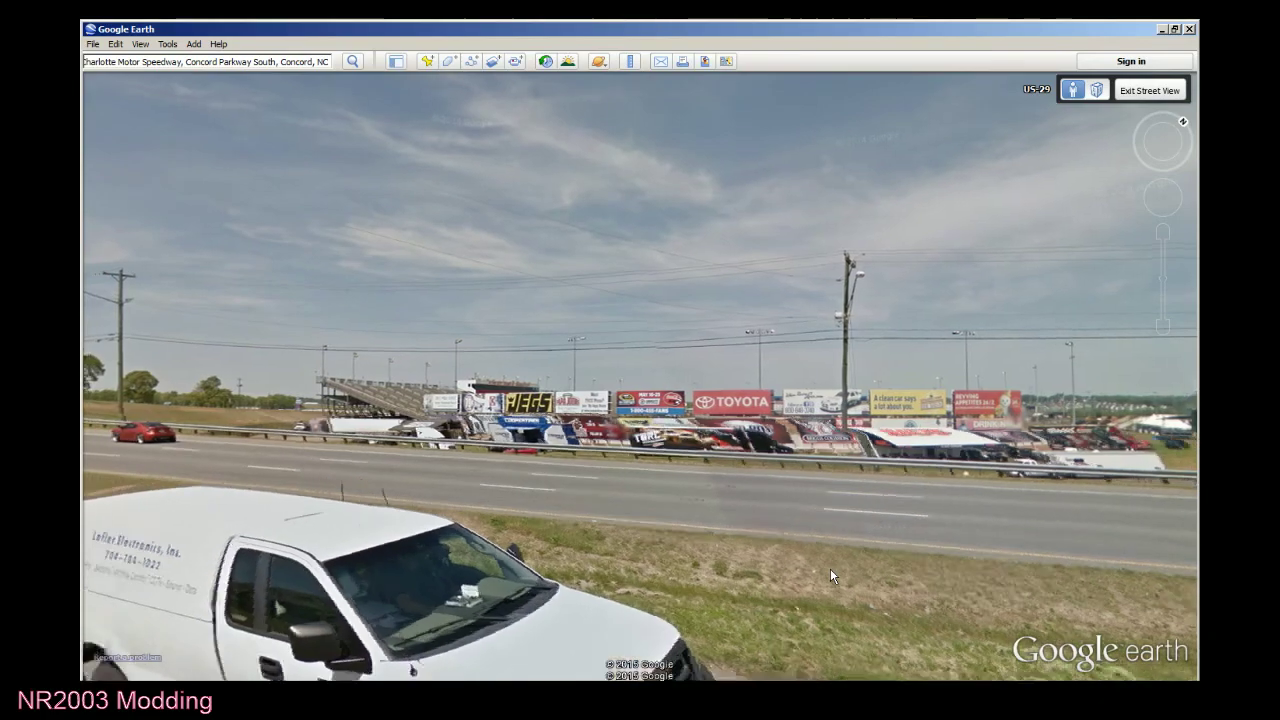
{"action": "scroll", "coordinate": [830, 570], "scroll_direction": "up", "scroll_amount": 4}
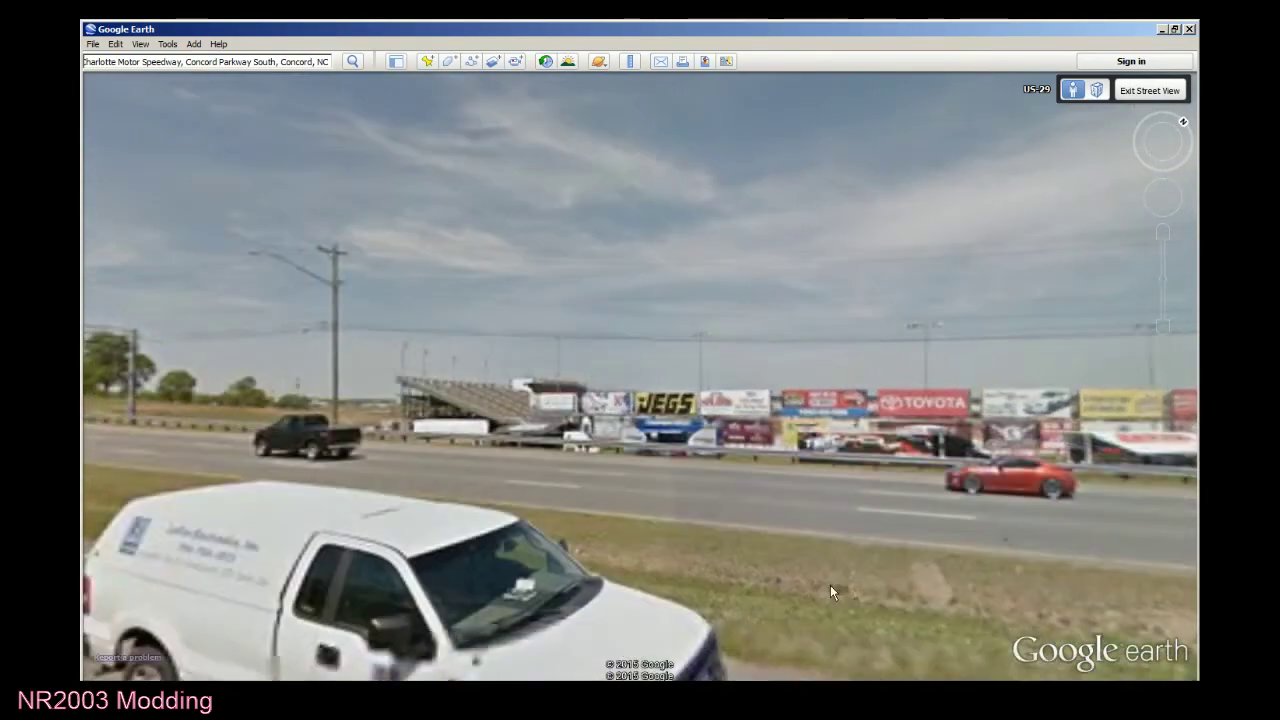
{"action": "scroll", "coordinate": [830, 591], "scroll_direction": "up", "scroll_amount": 3}
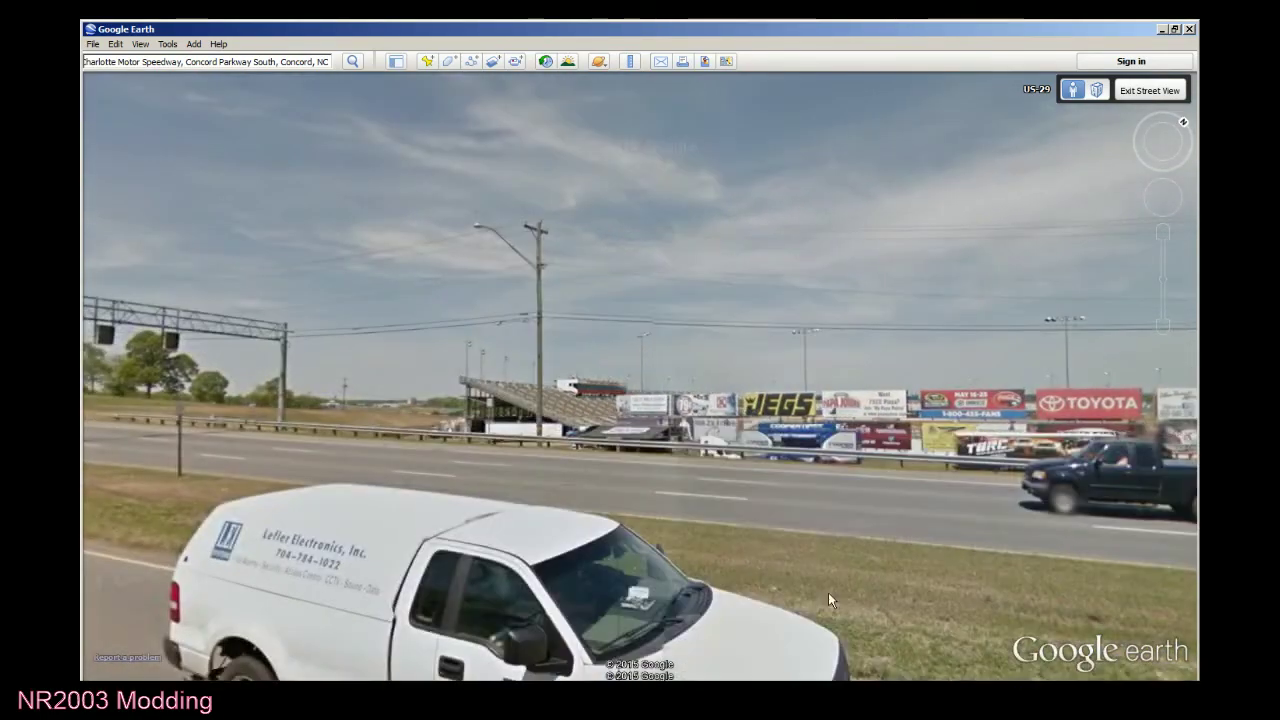
{"action": "scroll", "coordinate": [828, 596], "scroll_direction": "up", "scroll_amount": 3}
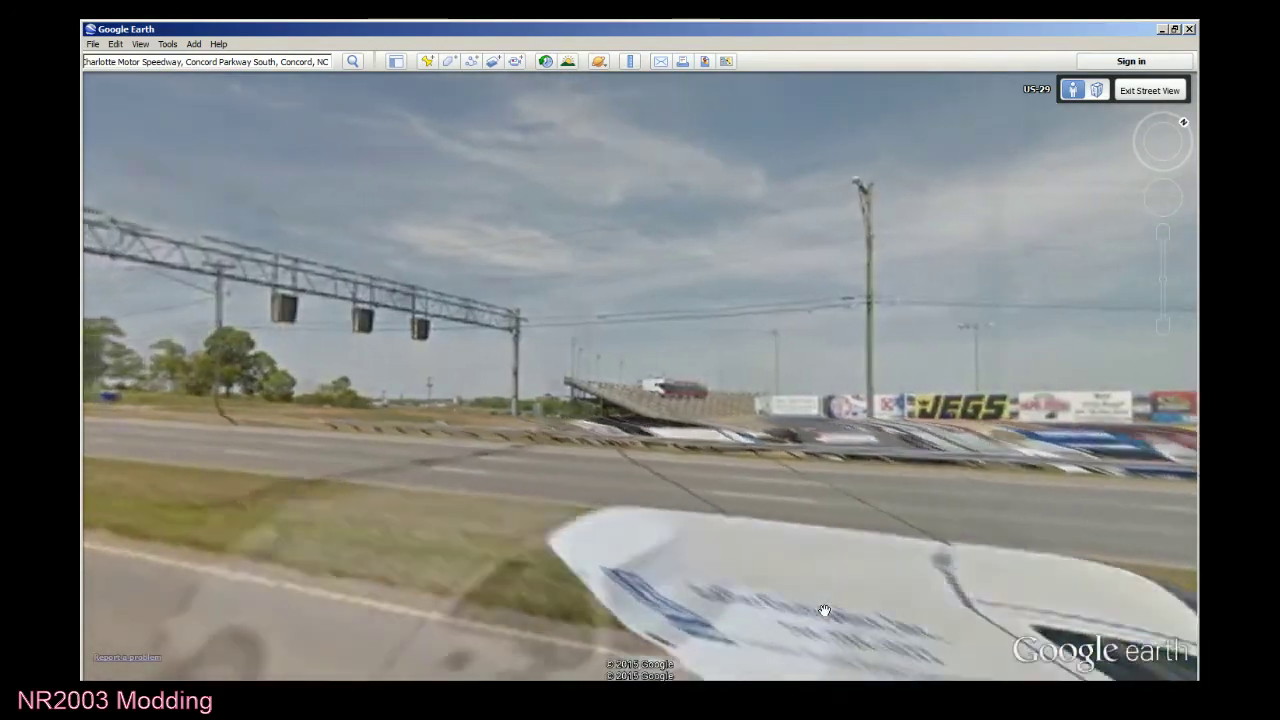
{"action": "scroll", "coordinate": [829, 618], "scroll_direction": "up", "scroll_amount": 3}
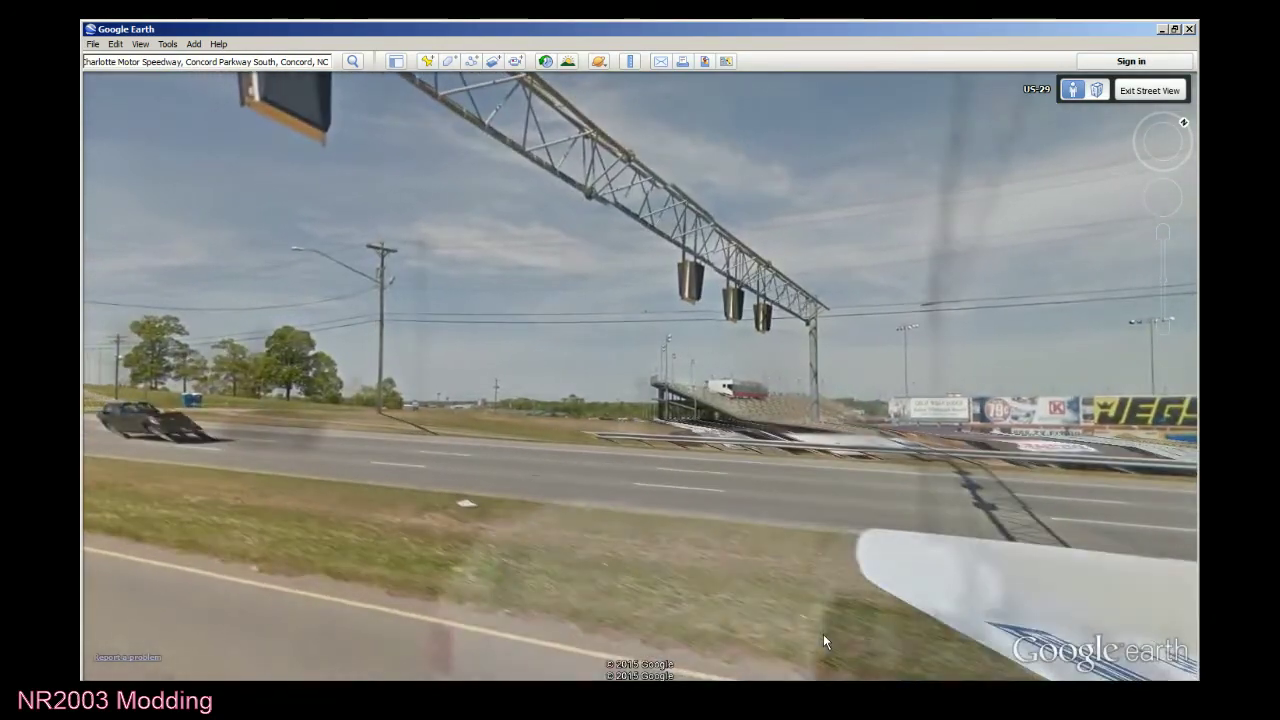
Continue past the overhead gantry on US-29 and turn toward the dirt track to examine the end of the grandstand and the billboards.
{"action": "scroll", "coordinate": [823, 634], "scroll_direction": "up", "scroll_amount": 2}
{"action": "scroll", "coordinate": [881, 562], "scroll_direction": "up", "scroll_amount": 1}
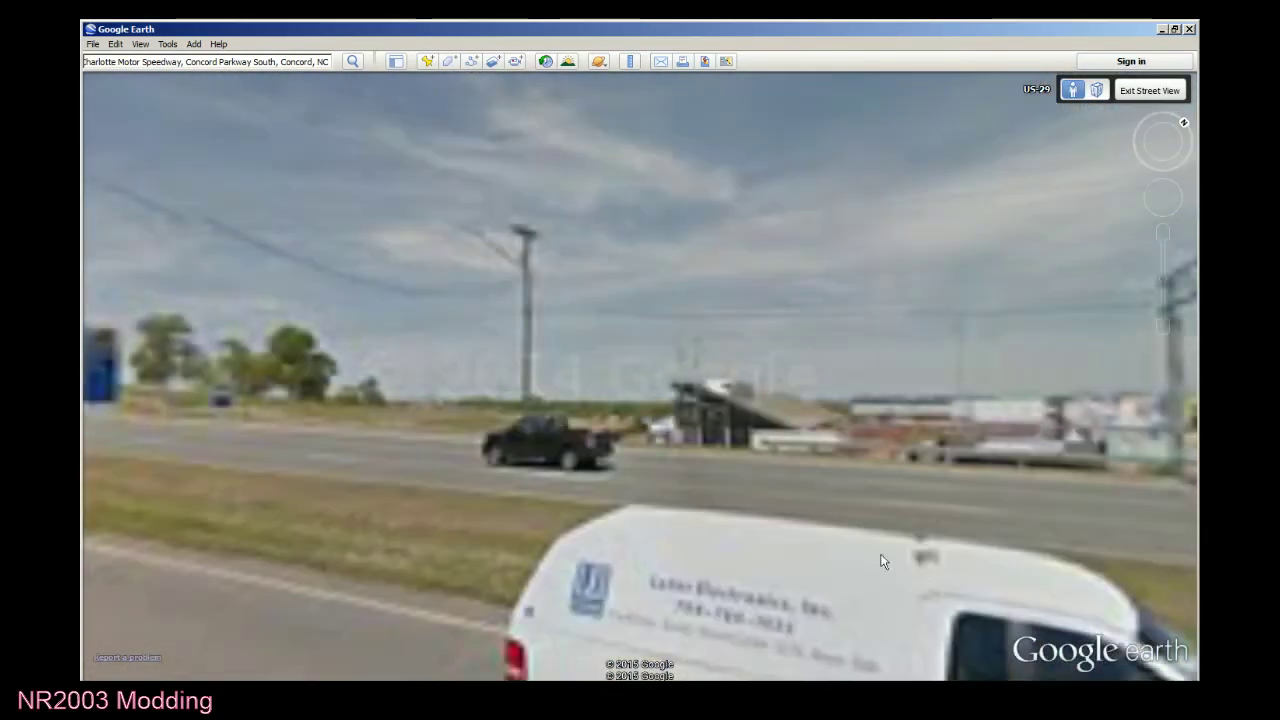
{"action": "scroll", "coordinate": [926, 571], "scroll_direction": "up", "scroll_amount": 1}
{"action": "scroll", "coordinate": [809, 551], "scroll_direction": "up", "scroll_amount": 1}
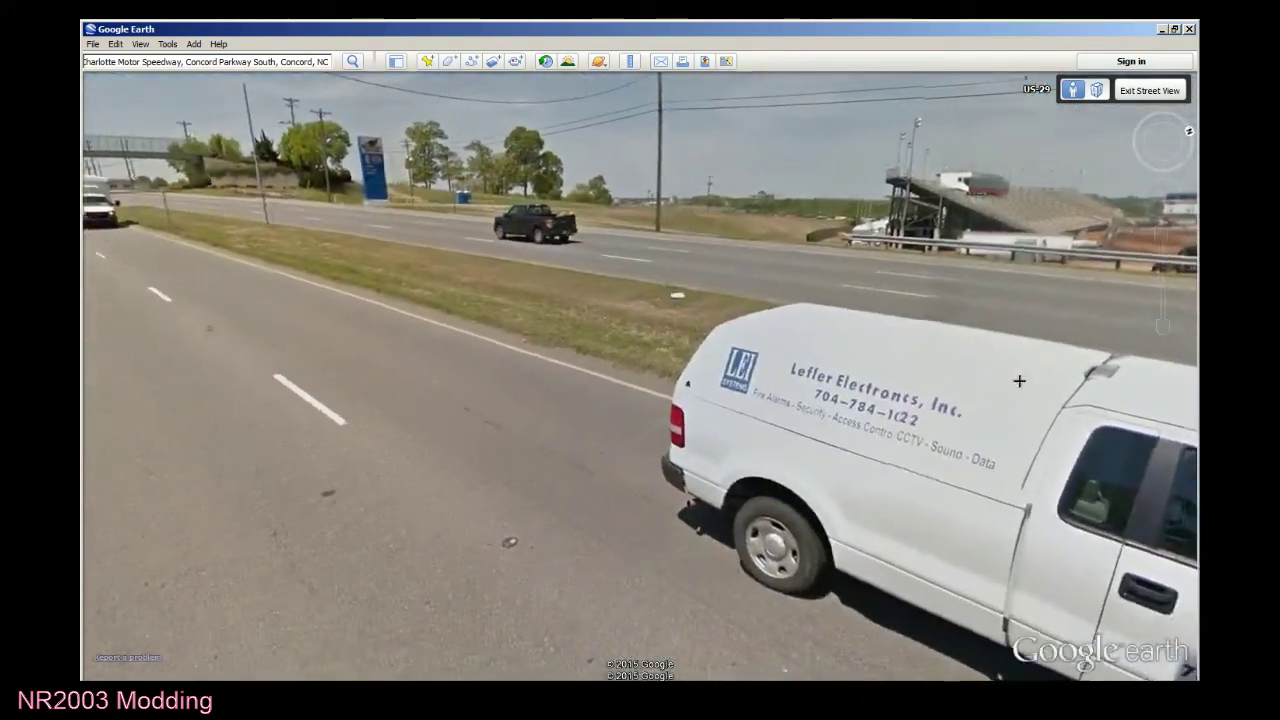
{"action": "left_click_drag", "start_coordinate": [1019, 381], "coordinate": [628, 369]}
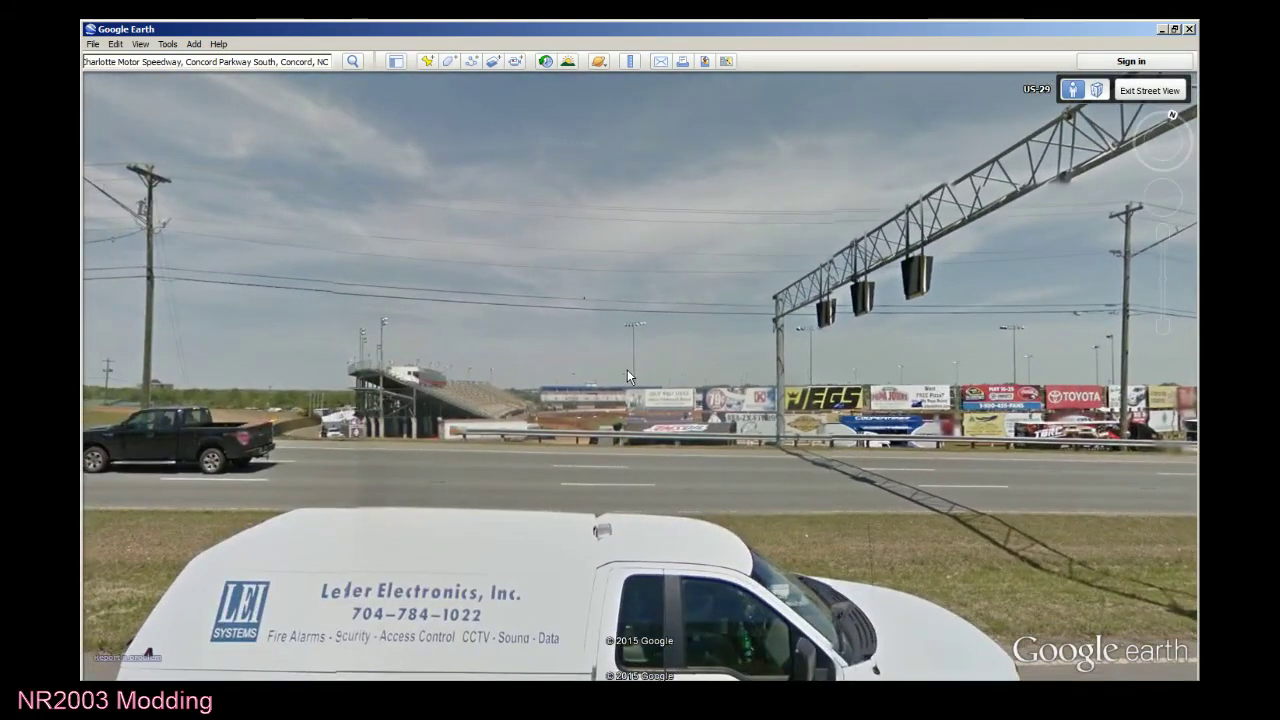
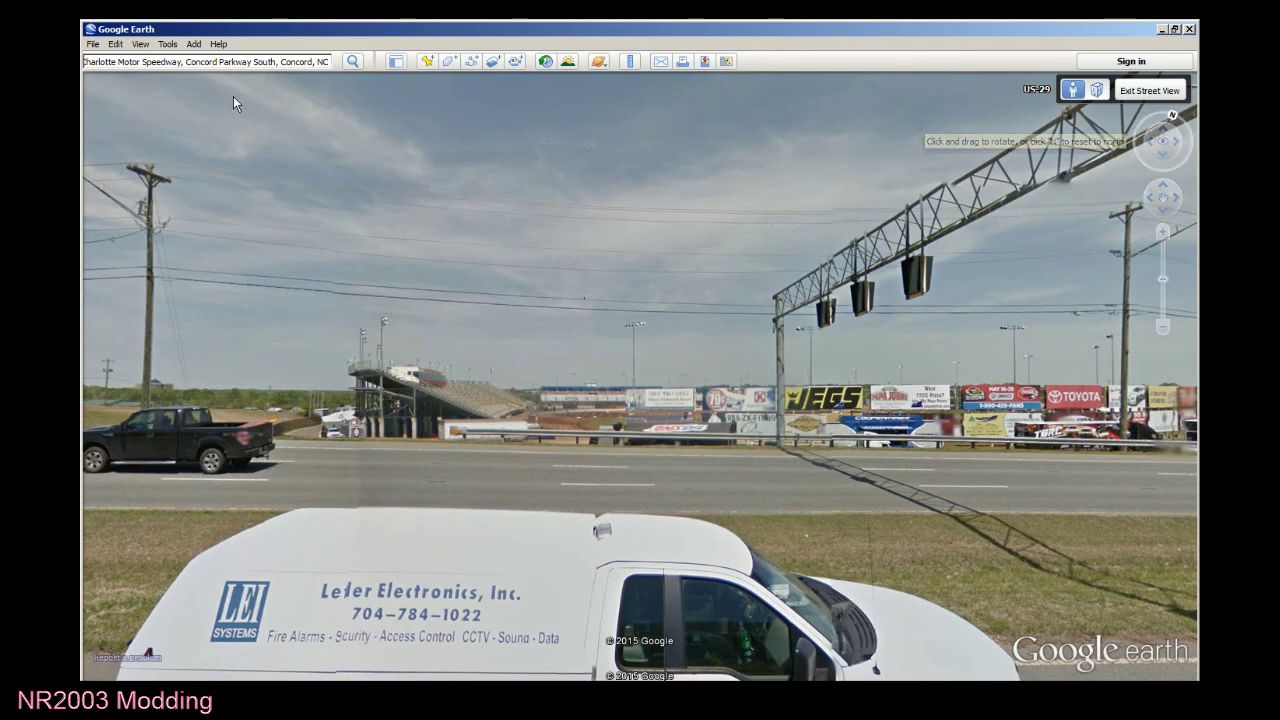
Search for Las Vegas Motor Speedway and fly to the suggested Las Vegas Boulevard North location.
{"action": "triple_click", "coordinate": [287, 64]}
{"action": "type", "text": "las"}
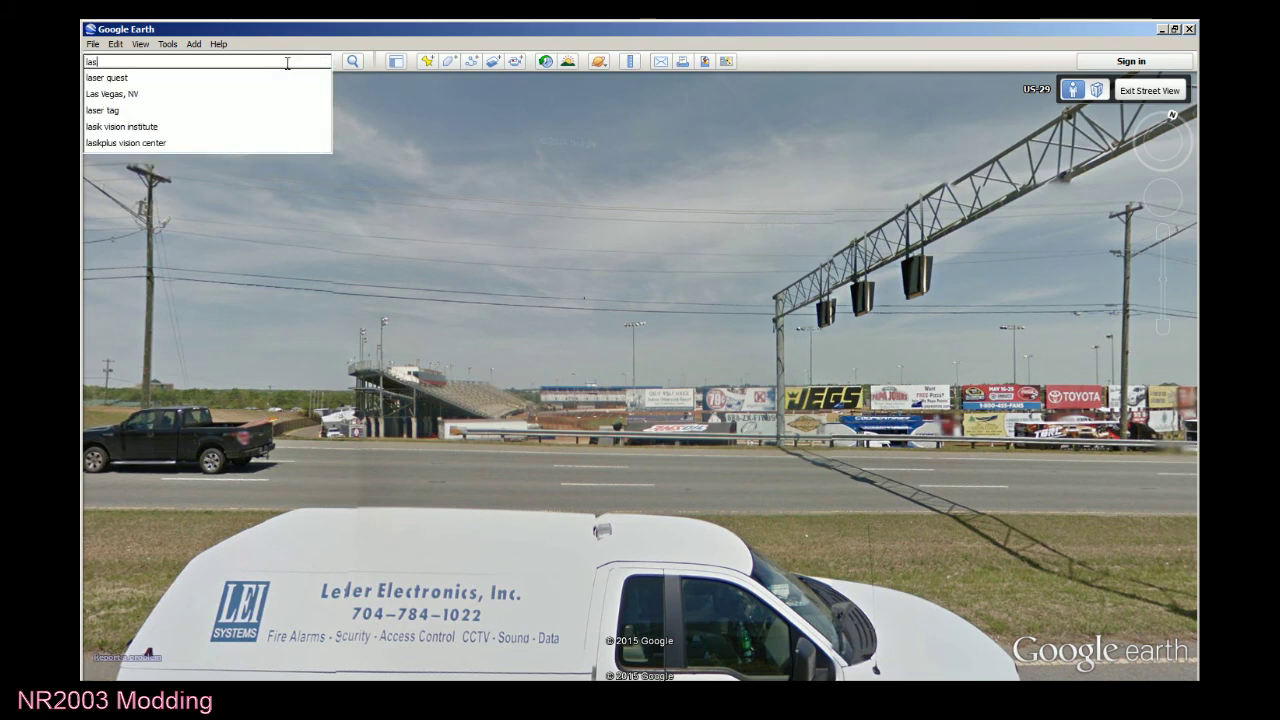
{"action": "type", "text": " vegas mot"}
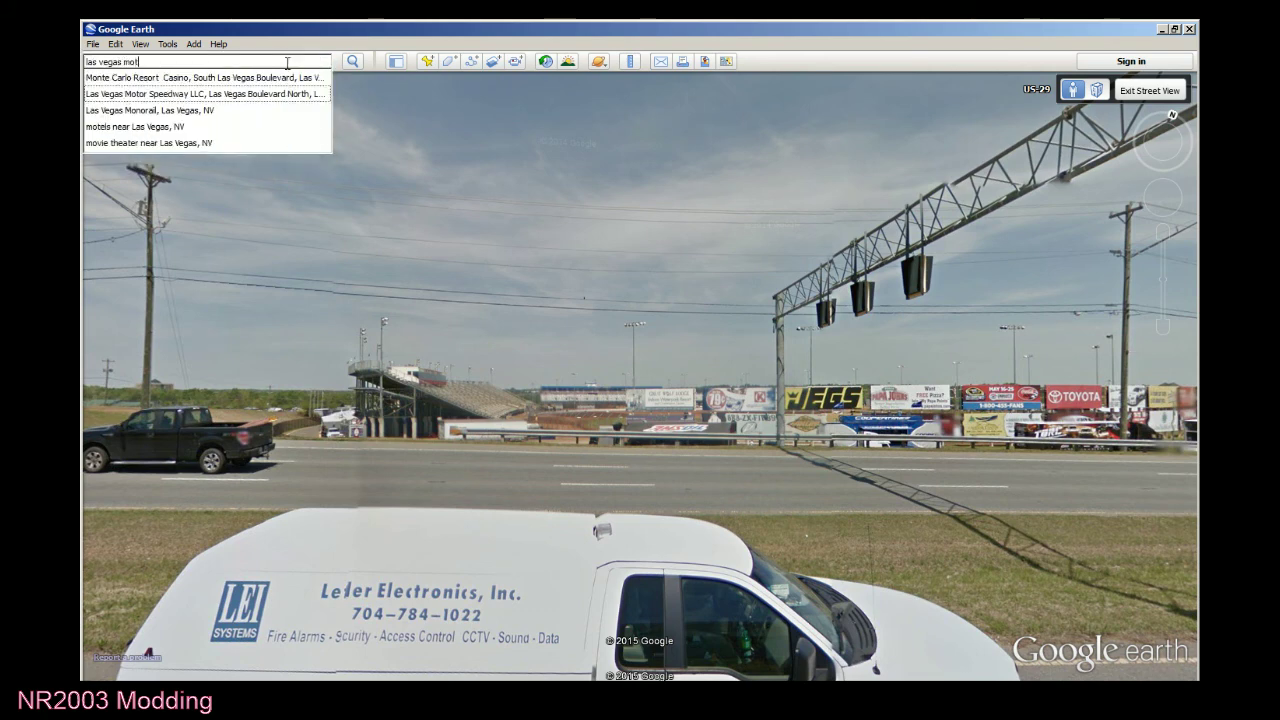
{"action": "type", "text": "or s"}
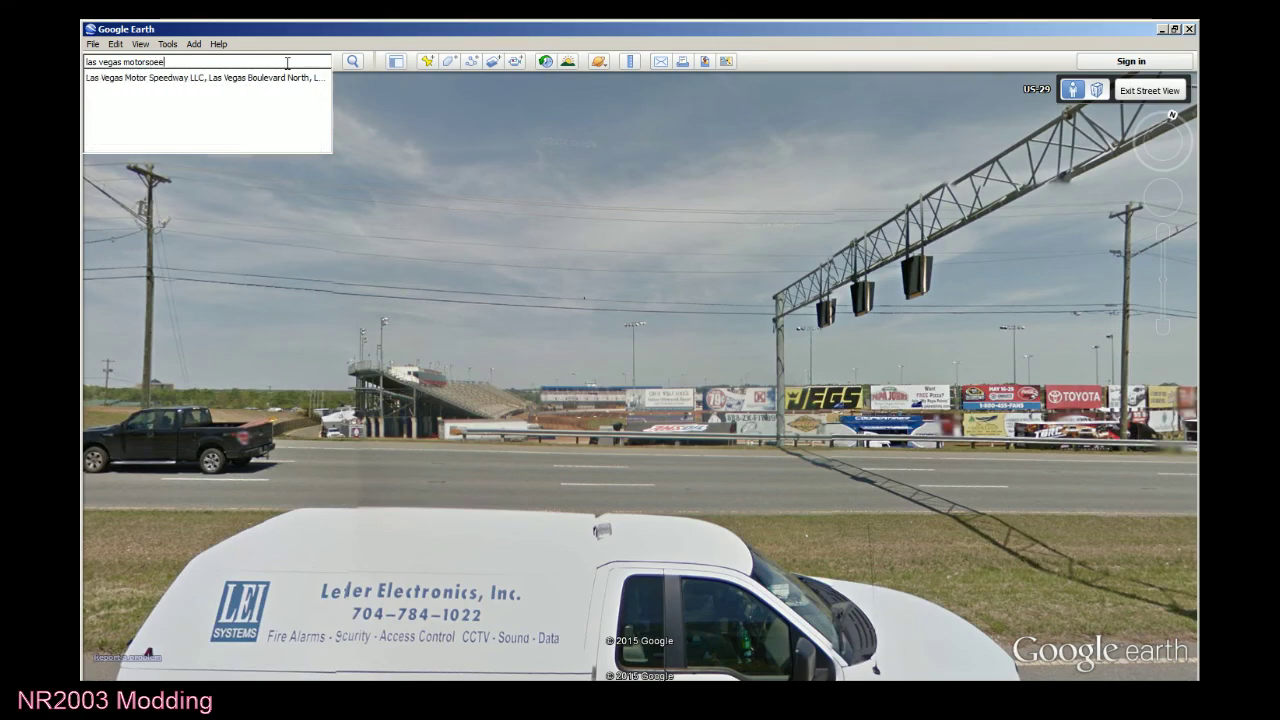
{"action": "type", "text": "pee"}
{"action": "key", "text": "BackSpace"}
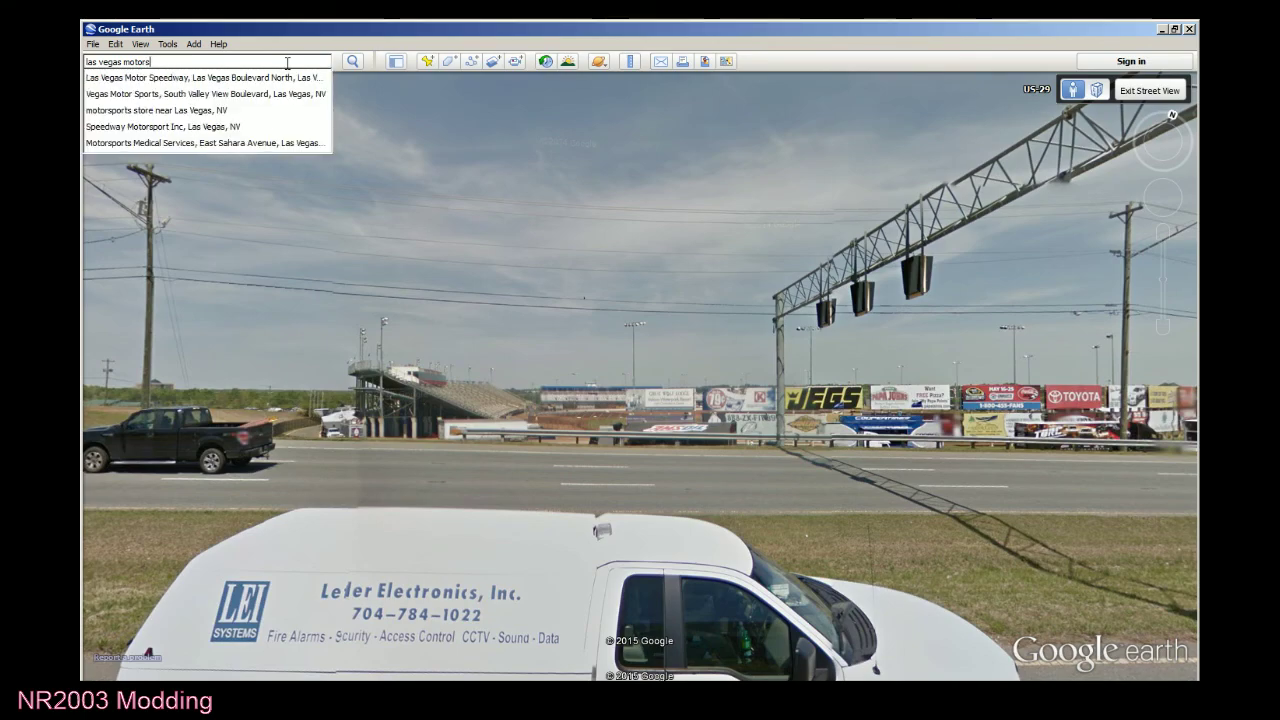
{"action": "key", "text": "Down"}
{"action": "key", "text": "Return"}
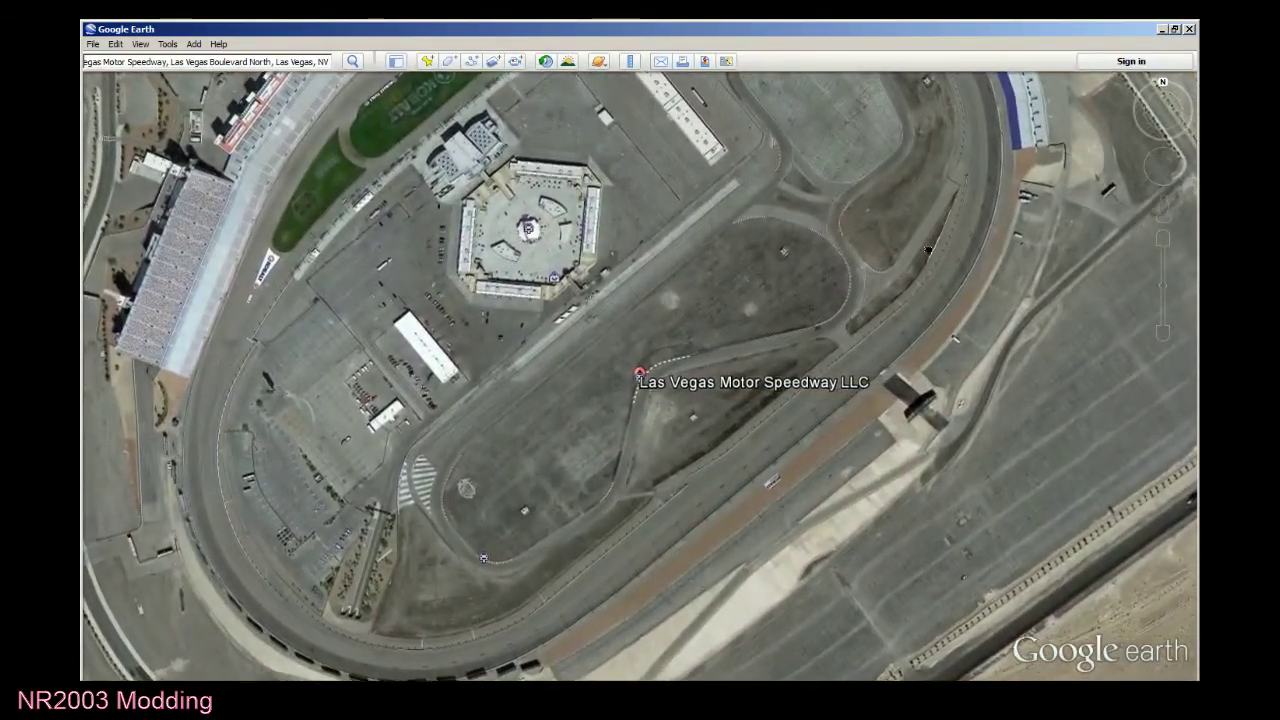
Locate the small dirt oval north of Las Vegas Motor Speedway and examine it from above.
{"action": "left_click_drag", "start_coordinate": [1090, 179], "coordinate": [1047, 256]}
{"action": "scroll", "coordinate": [950, 310], "scroll_direction": "down", "scroll_amount": 1}
{"action": "scroll", "coordinate": [945, 318], "scroll_direction": "down", "scroll_amount": 4}
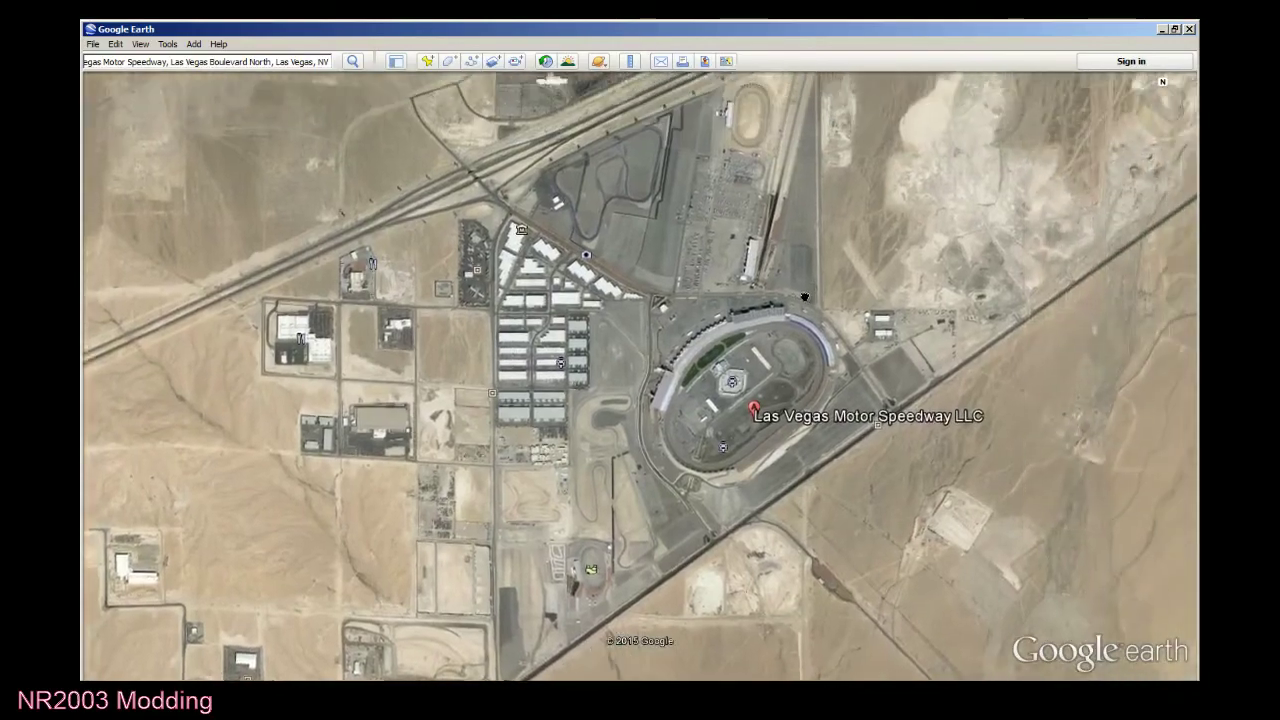
{"action": "left_click_drag", "start_coordinate": [805, 297], "coordinate": [783, 359]}
{"action": "left_click_drag", "start_coordinate": [759, 206], "coordinate": [785, 338]}
{"action": "left_click_drag", "start_coordinate": [786, 190], "coordinate": [786, 263]}
{"action": "scroll", "coordinate": [786, 263], "scroll_direction": "up", "scroll_amount": 5}
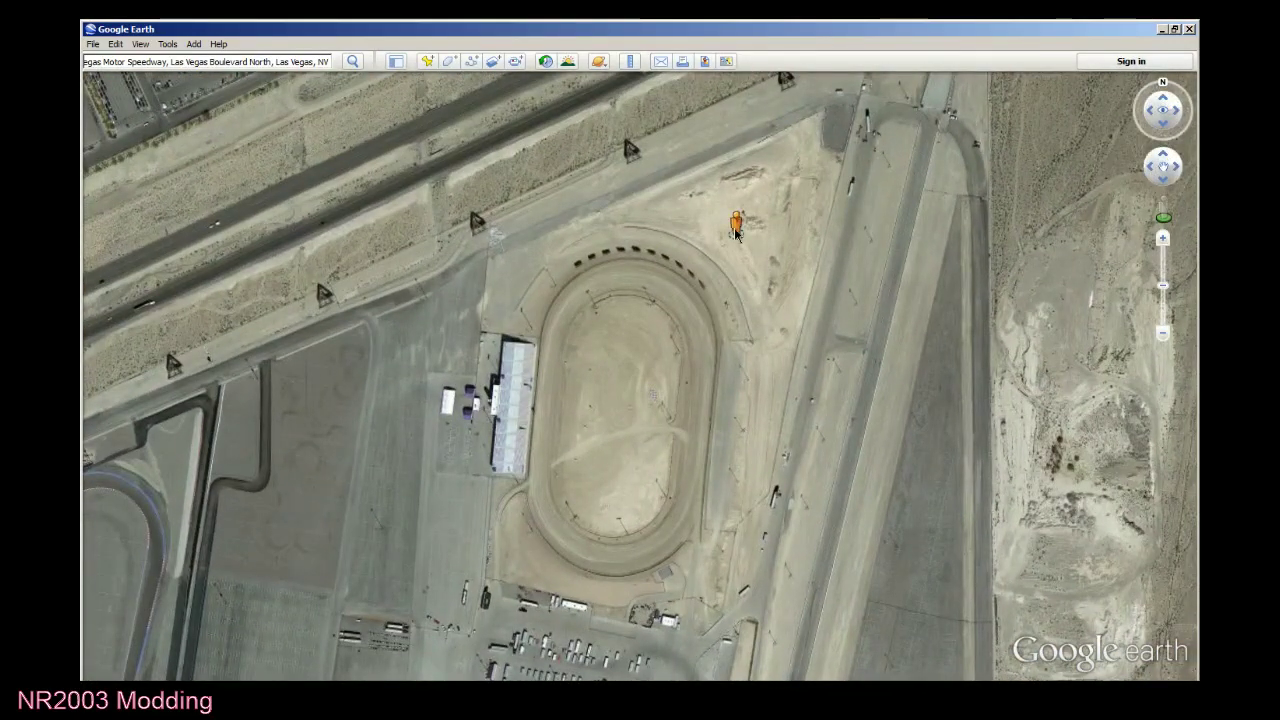
Enter Street View on Loop Rd beside the Las Vegas dirt track and examine its grandstand, light poles and K&N and DJ Safety billboards.
{"action": "left_click_drag", "start_coordinate": [736, 230], "coordinate": [526, 234]}
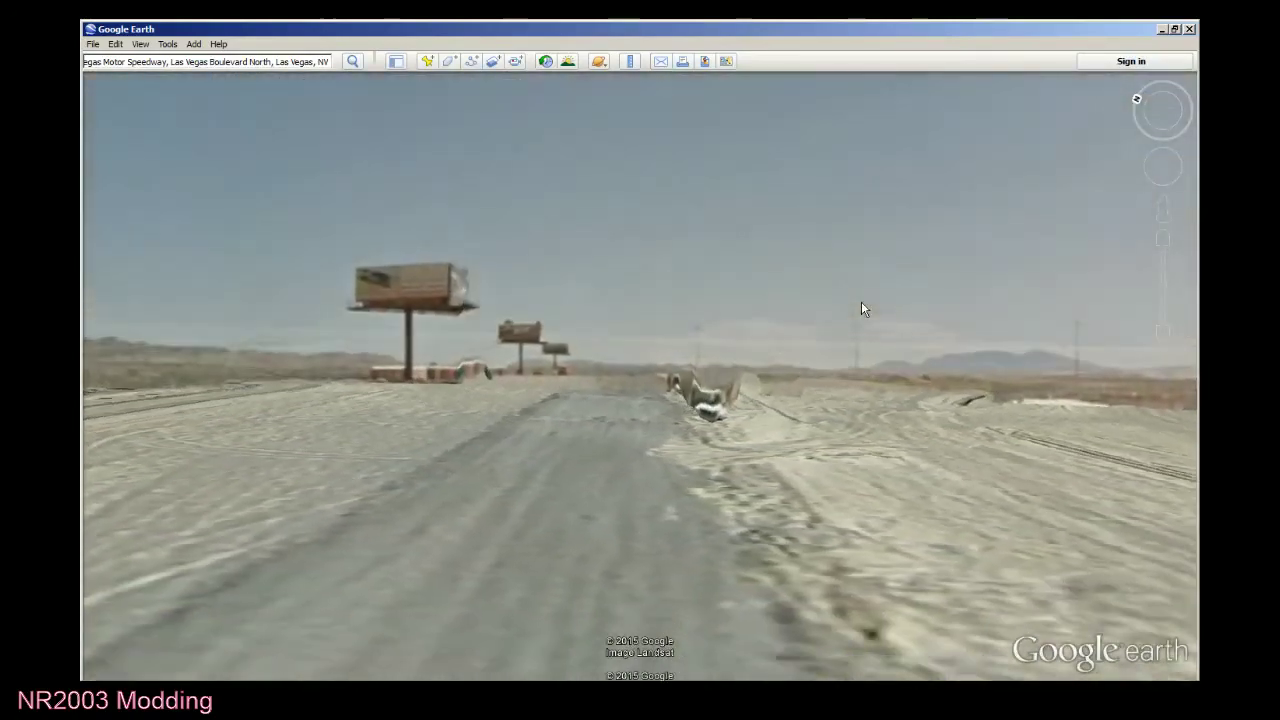
{"action": "left_click_drag", "start_coordinate": [873, 272], "coordinate": [614, 358]}
{"action": "double_click", "coordinate": [614, 358]}
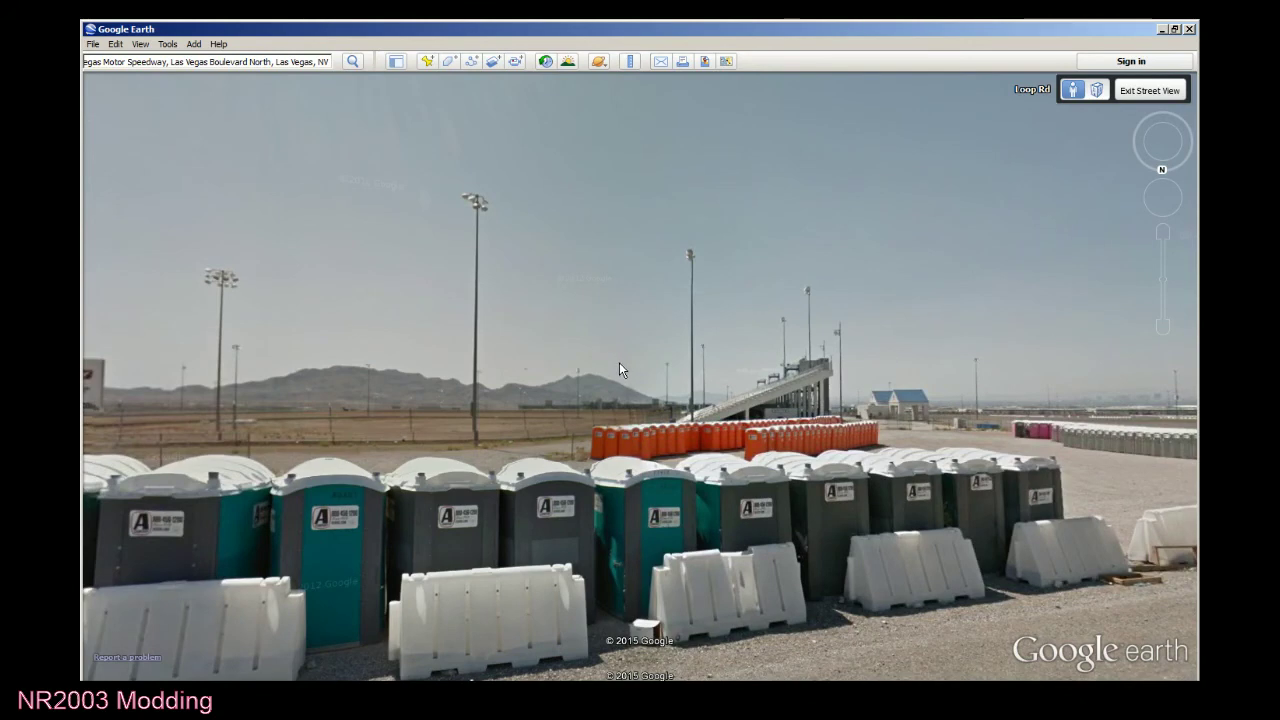
{"action": "double_click", "coordinate": [619, 362]}
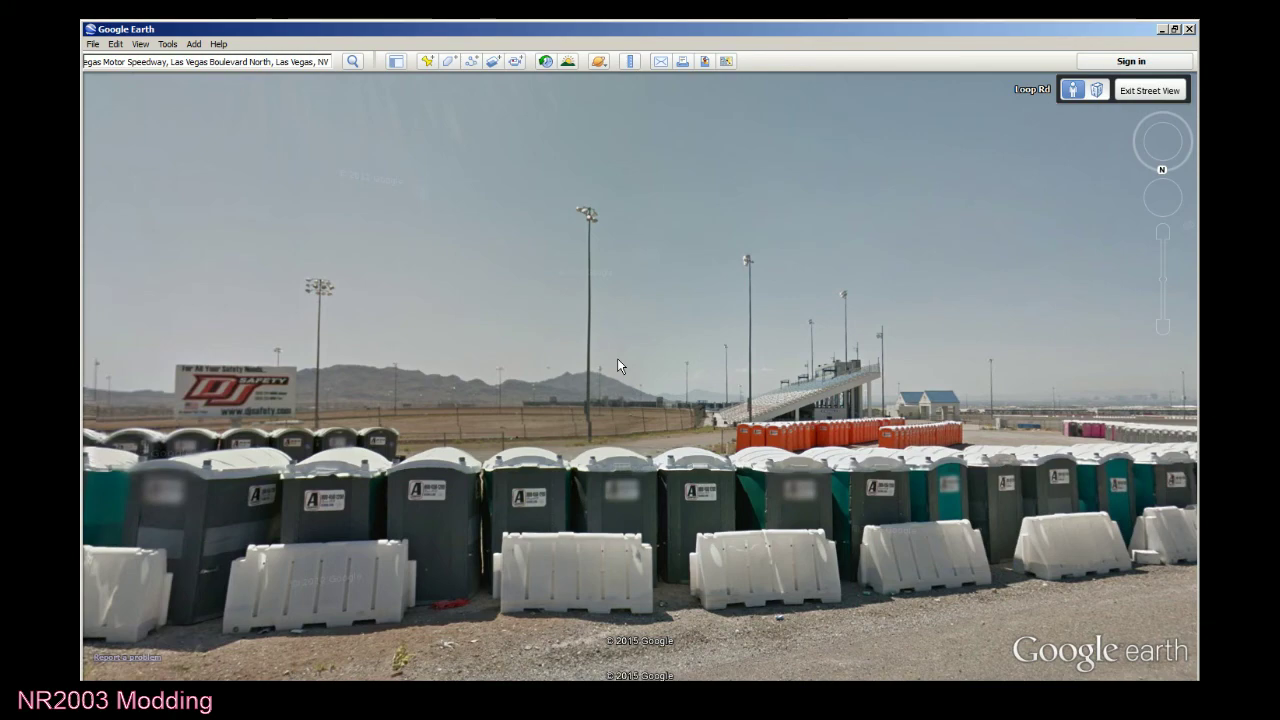
{"action": "double_click", "coordinate": [617, 360]}
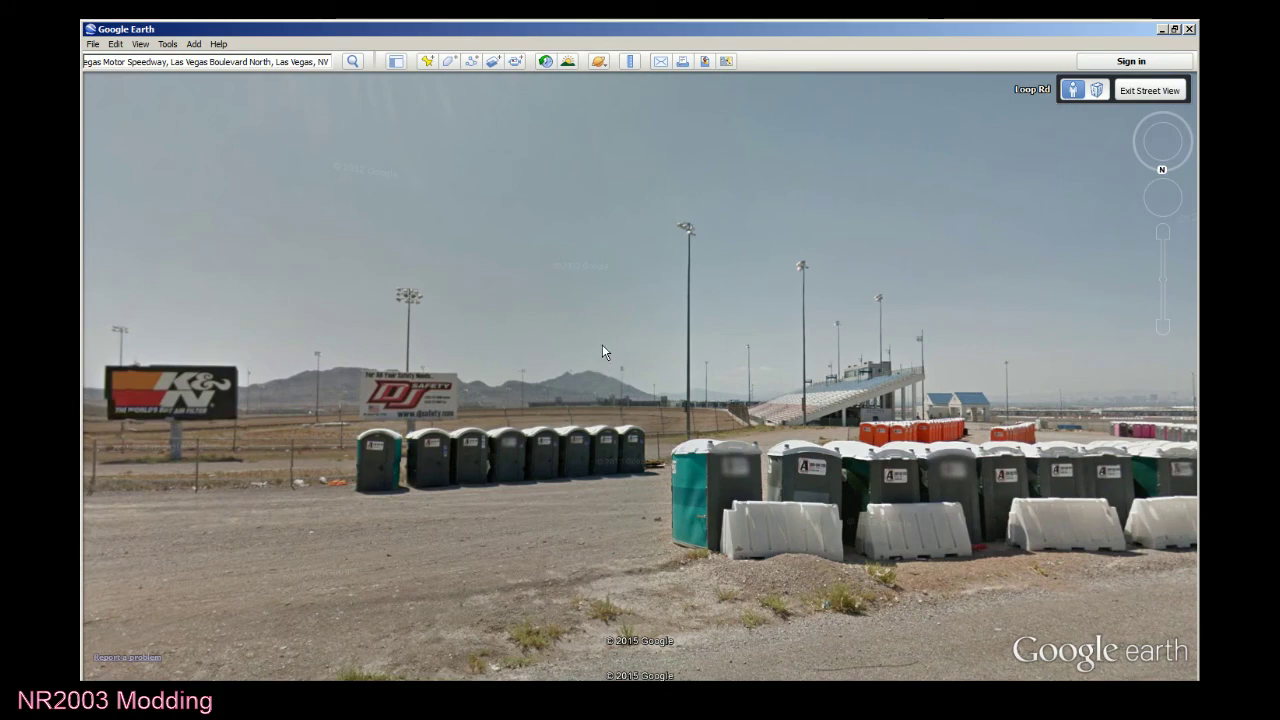
{"action": "double_click", "coordinate": [597, 343]}
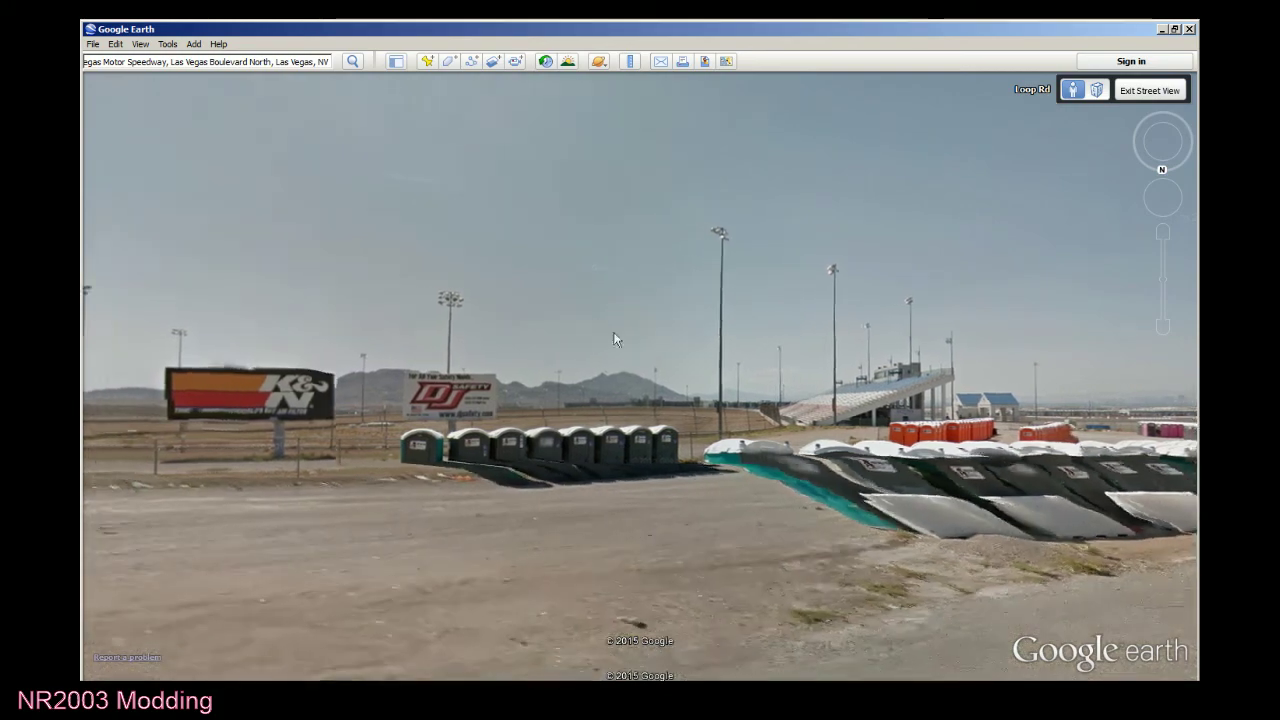
Move along Loop Rd from the Lucas Oil billboard past the tank trucks and portable toilets, examining the grandstand and fence.
{"action": "double_click", "coordinate": [764, 410]}
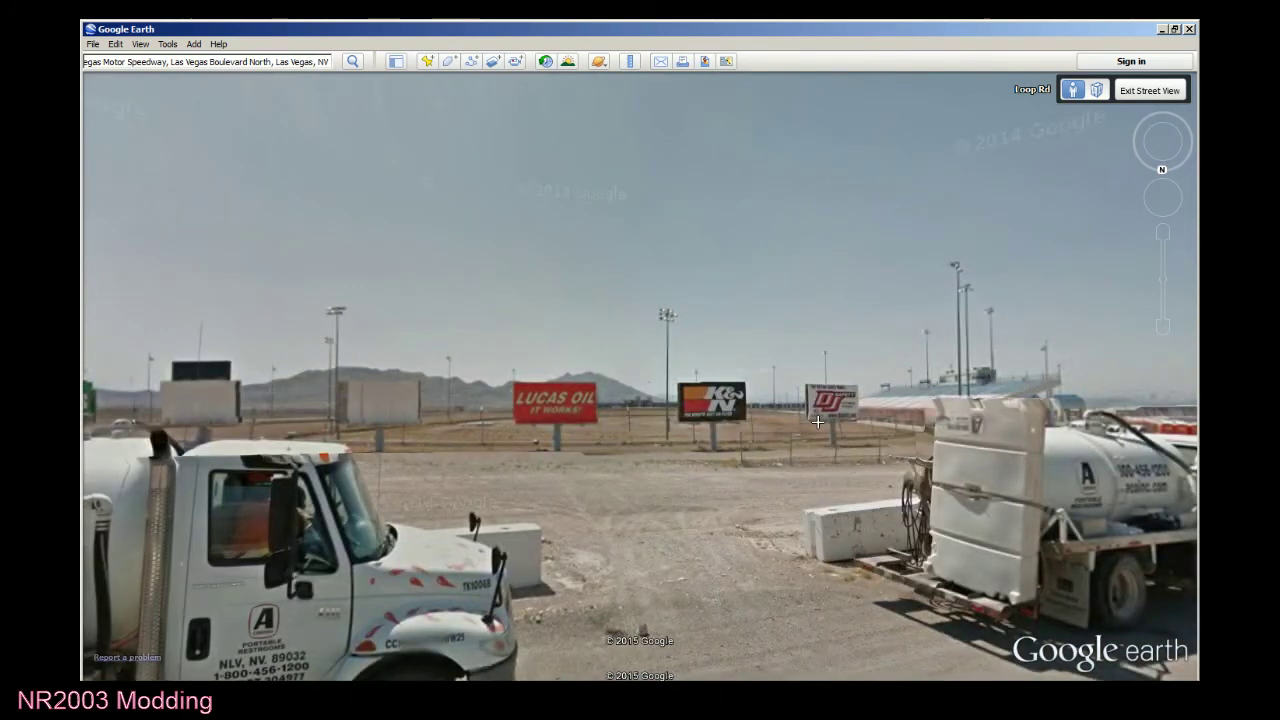
{"action": "double_click", "coordinate": [818, 422]}
{"action": "double_click", "coordinate": [818, 423]}
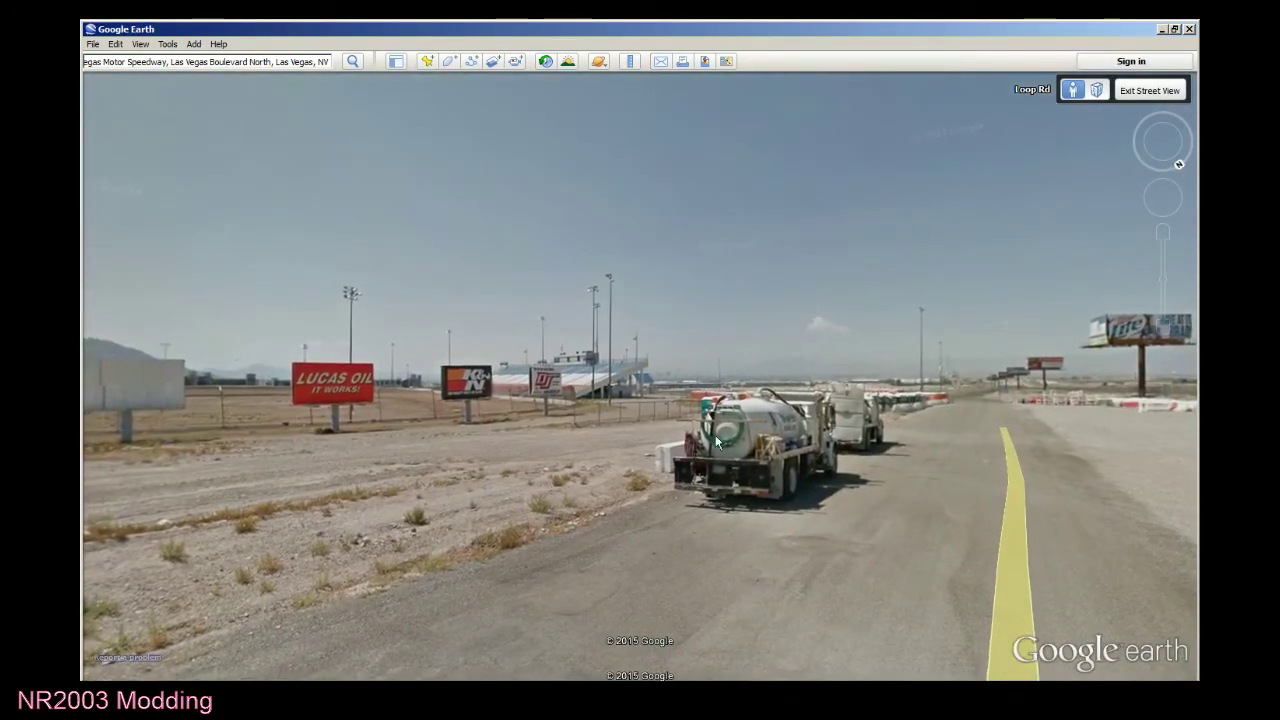
{"action": "double_click", "coordinate": [755, 424]}
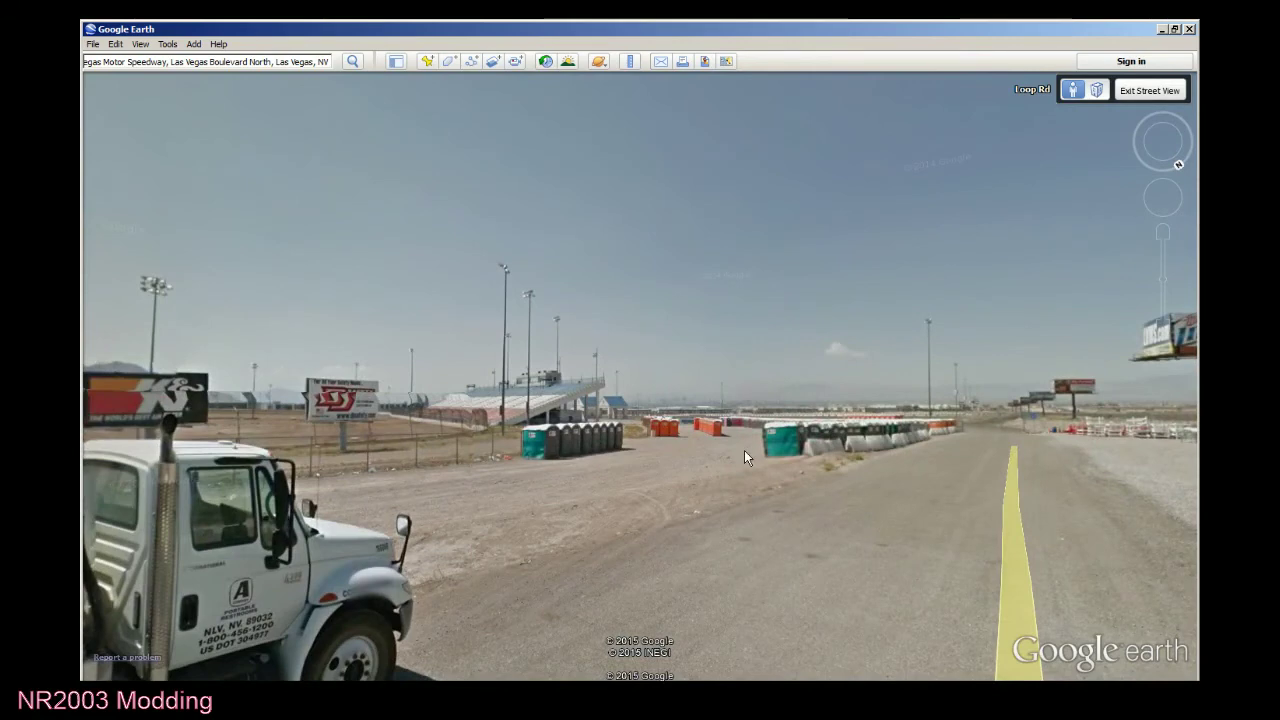
{"action": "double_click", "coordinate": [744, 457]}
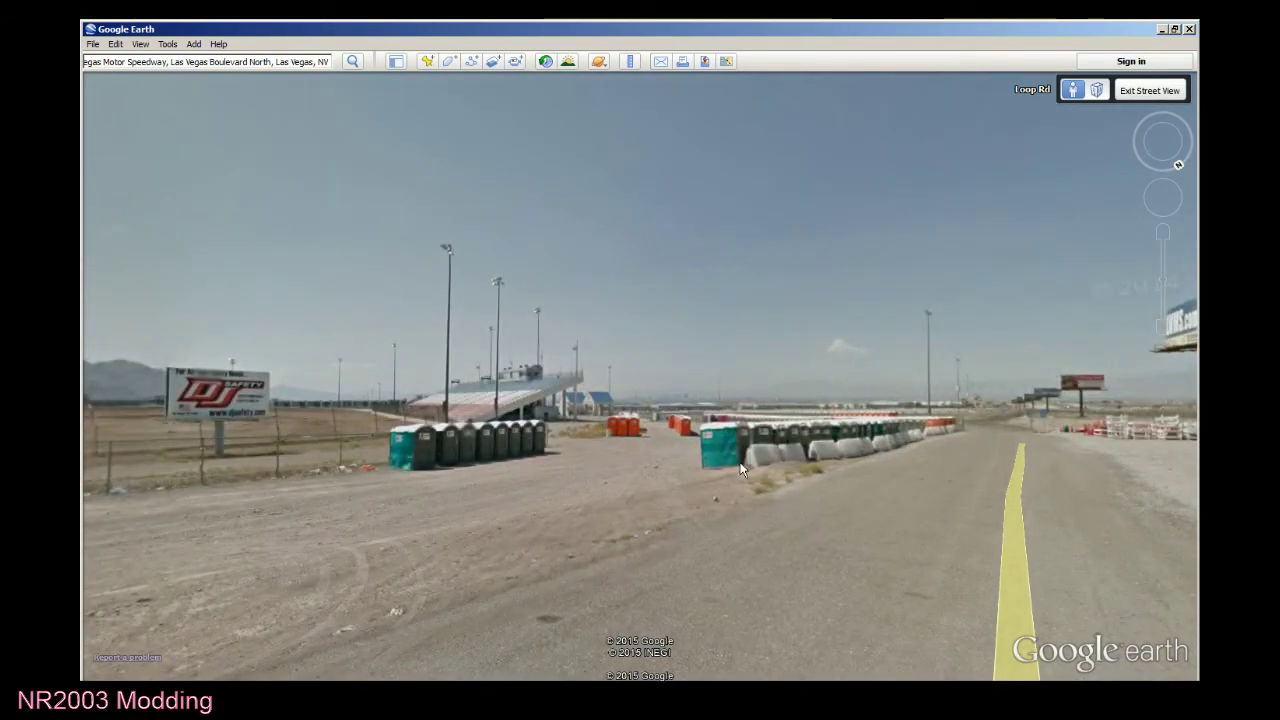
{"action": "double_click", "coordinate": [780, 480]}
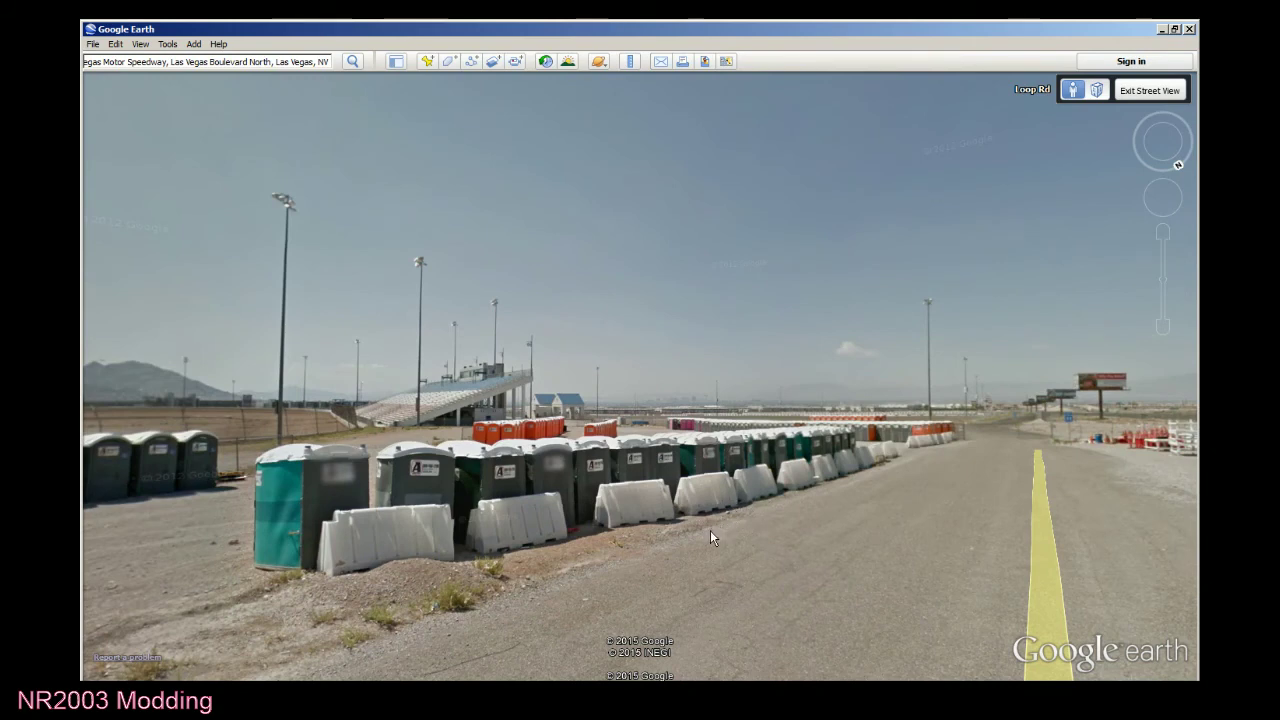
{"action": "double_click", "coordinate": [828, 469]}
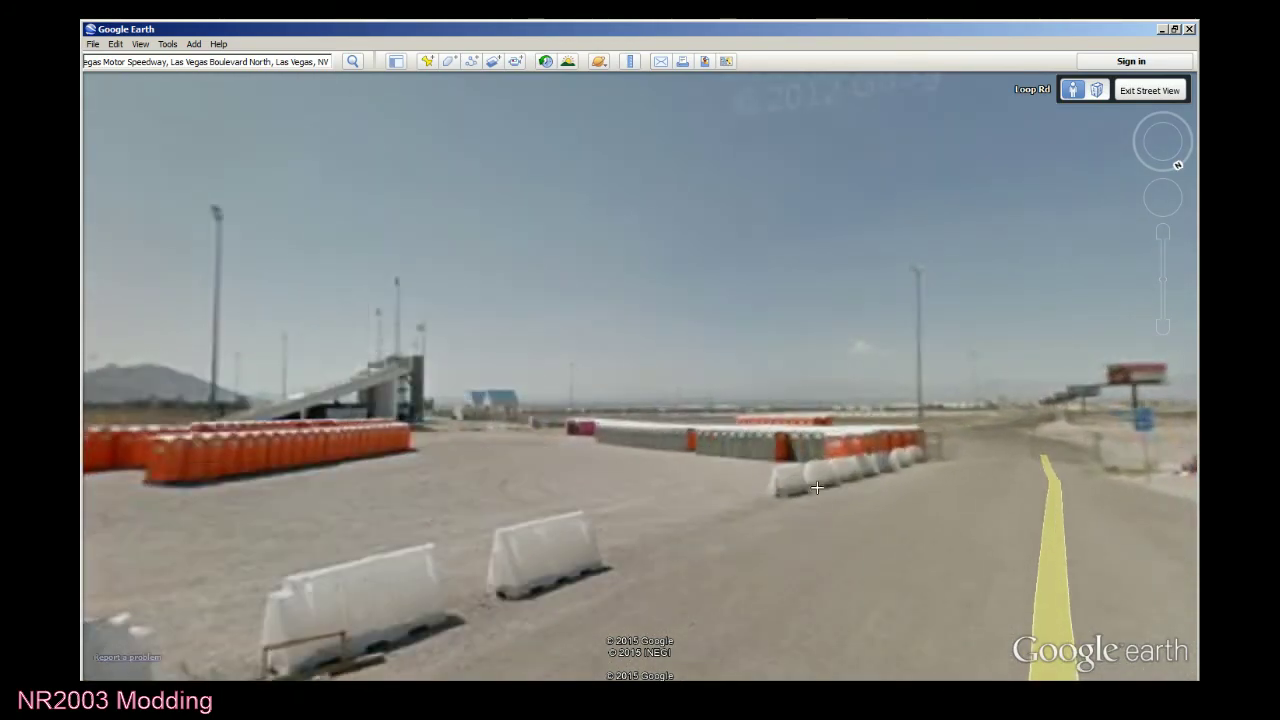
Look all around from Loop Rd at the grandstand, mountains, desert surroundings and roadside billboards.
{"action": "left_click_drag", "start_coordinate": [748, 529], "coordinate": [1070, 512]}
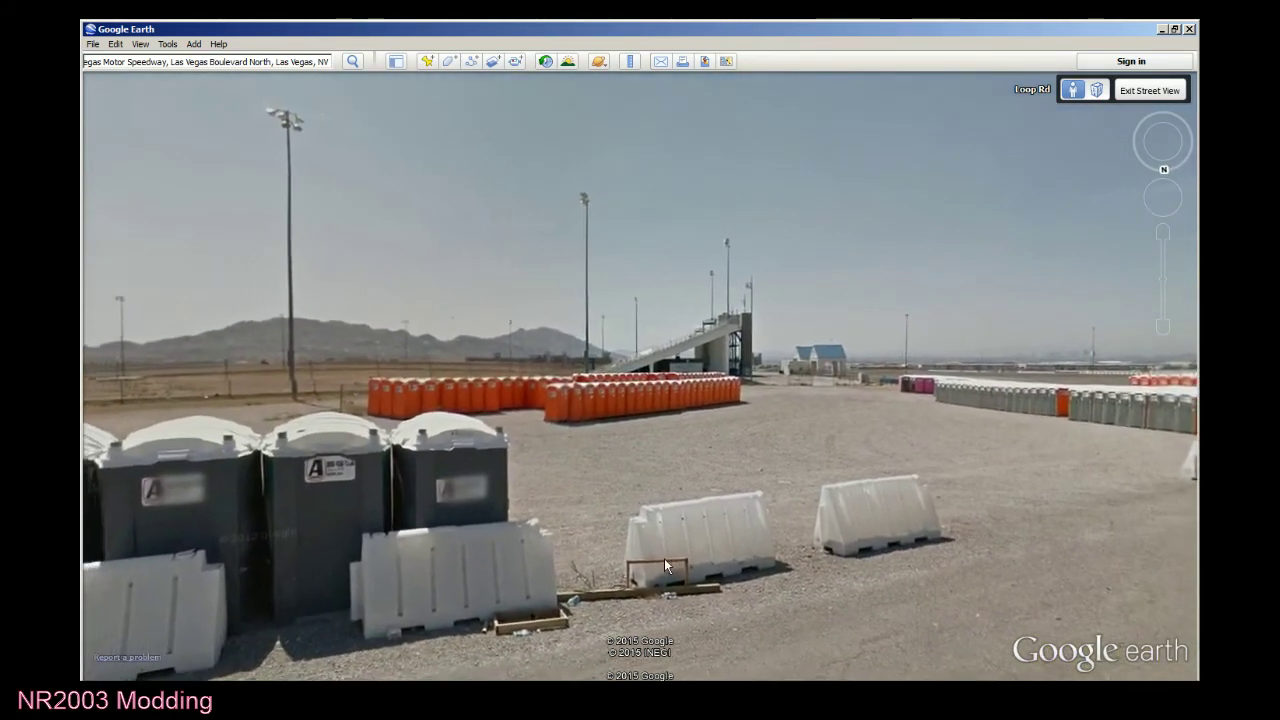
{"action": "left_click_drag", "start_coordinate": [350, 610], "coordinate": [900, 573]}
{"action": "left_click_drag", "start_coordinate": [363, 471], "coordinate": [845, 588]}
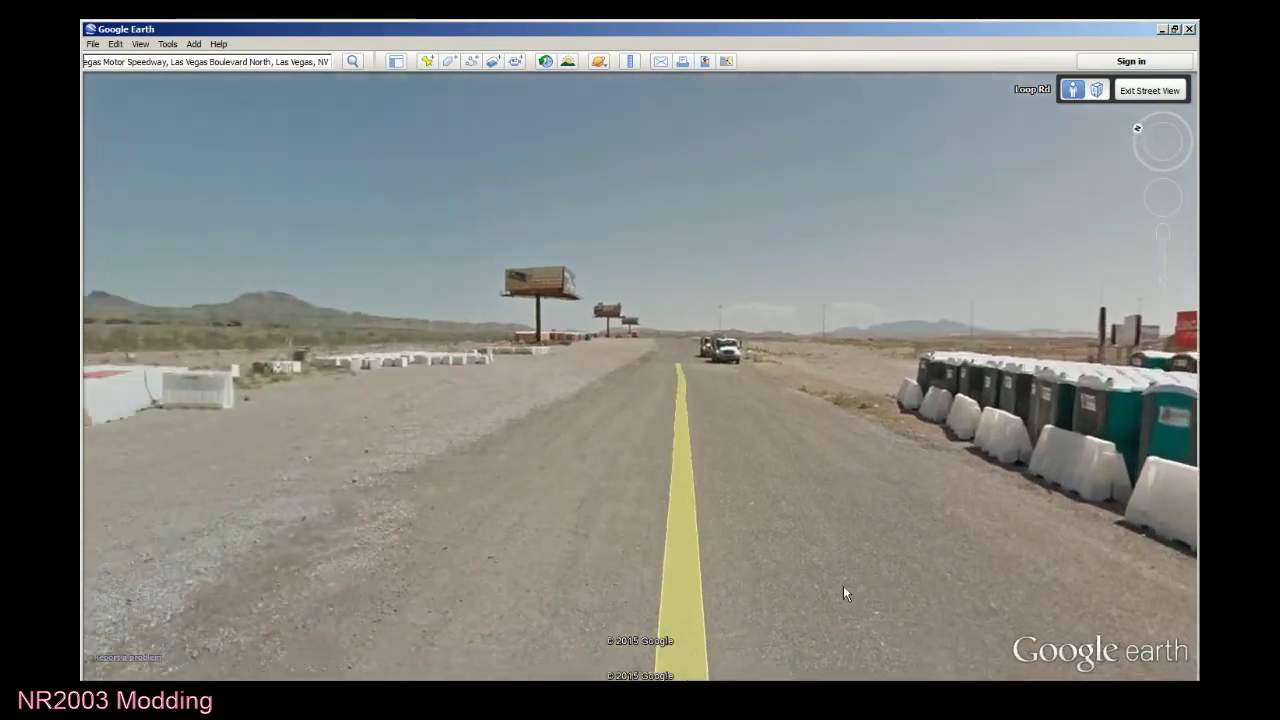
{"action": "left_click_drag", "start_coordinate": [150, 525], "coordinate": [751, 521]}
Move back along Loop Rd past the tank trucks to examine the row of billboards and the dirt track behind the fence.
{"action": "scroll", "coordinate": [652, 515], "scroll_direction": "down", "scroll_amount": 3}
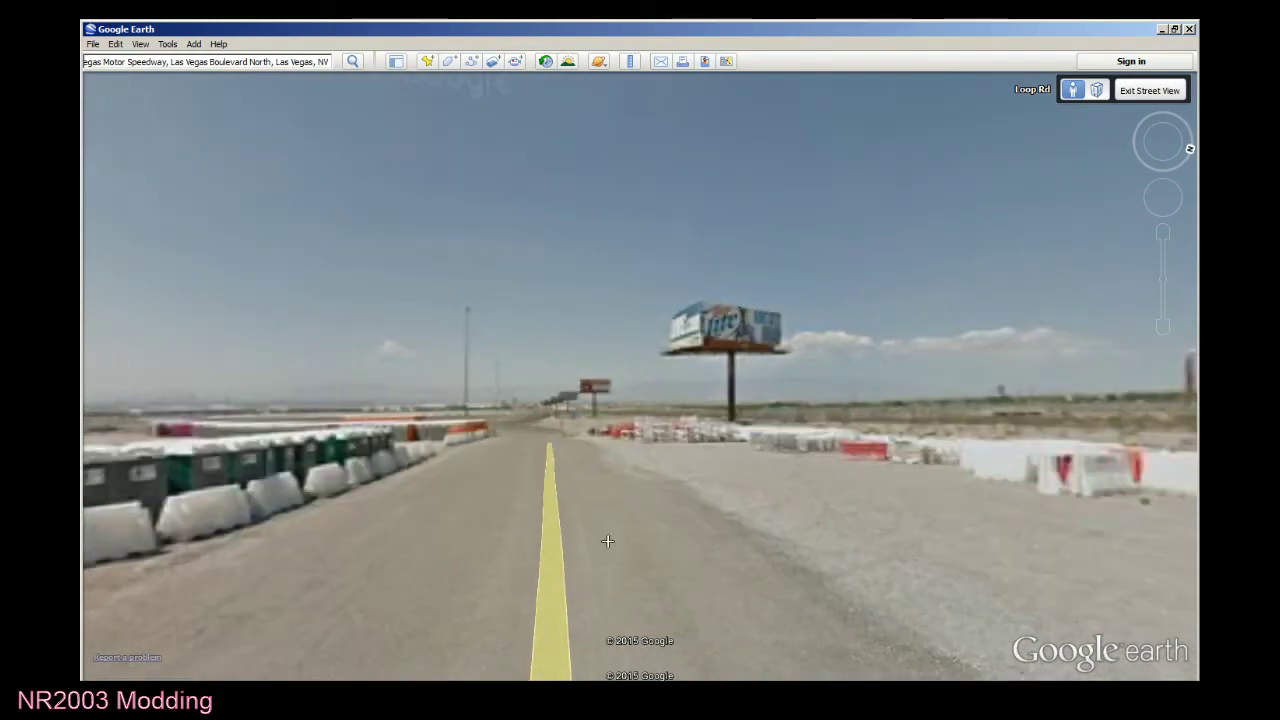
{"action": "scroll", "coordinate": [607, 541], "scroll_direction": "down", "scroll_amount": 2}
{"action": "left_click_drag", "start_coordinate": [600, 547], "coordinate": [579, 541]}
{"action": "scroll", "coordinate": [579, 541], "scroll_direction": "down", "scroll_amount": 4}
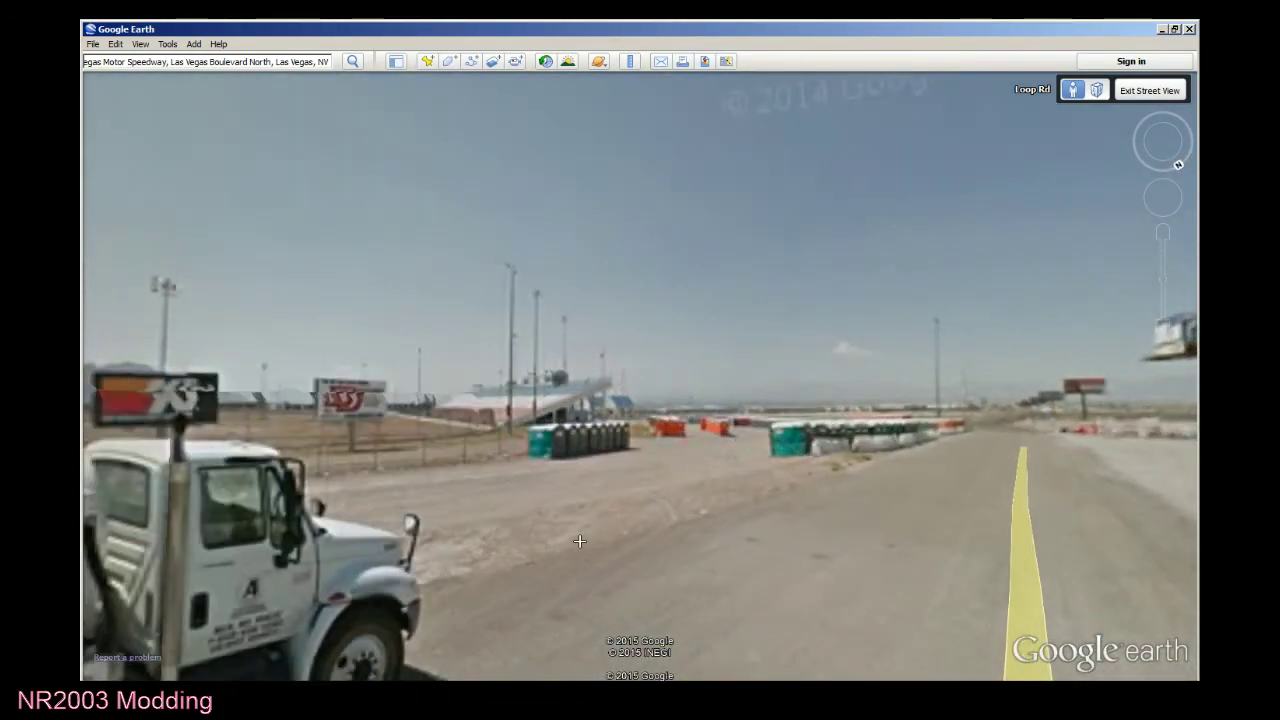
{"action": "scroll", "coordinate": [579, 541], "scroll_direction": "down", "scroll_amount": 5}
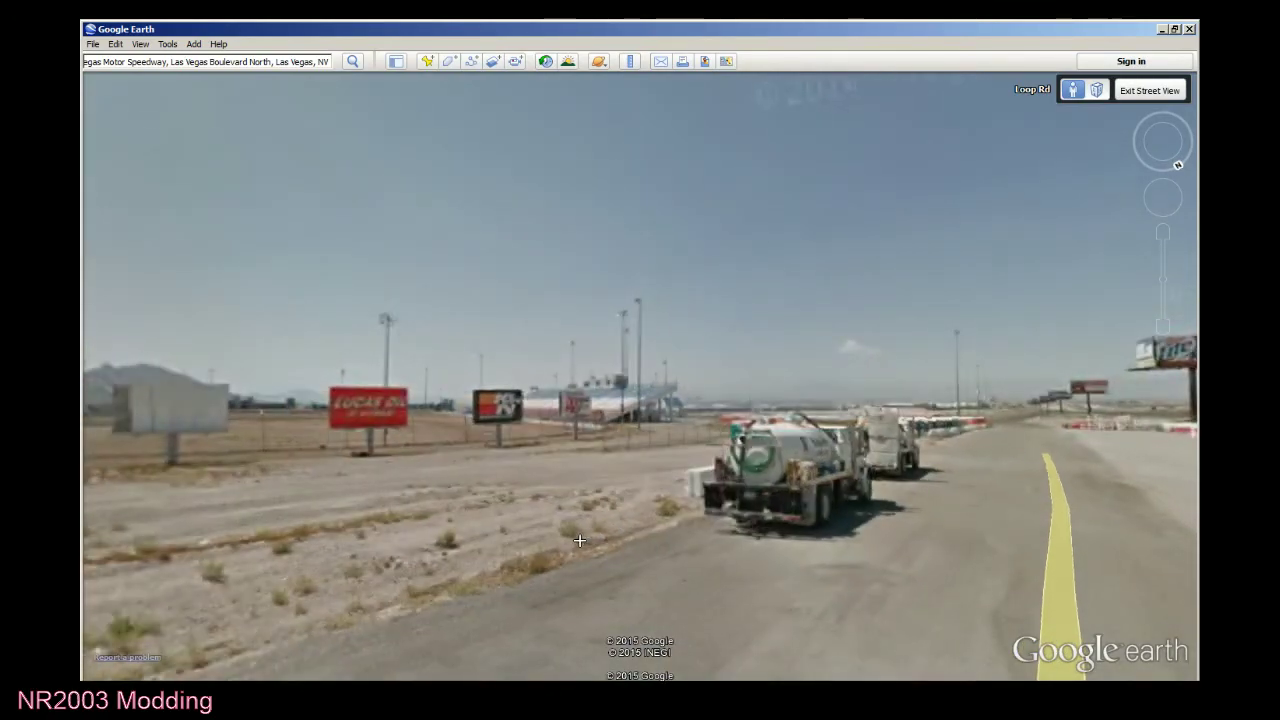
{"action": "scroll", "coordinate": [579, 540], "scroll_direction": "down", "scroll_amount": 1}
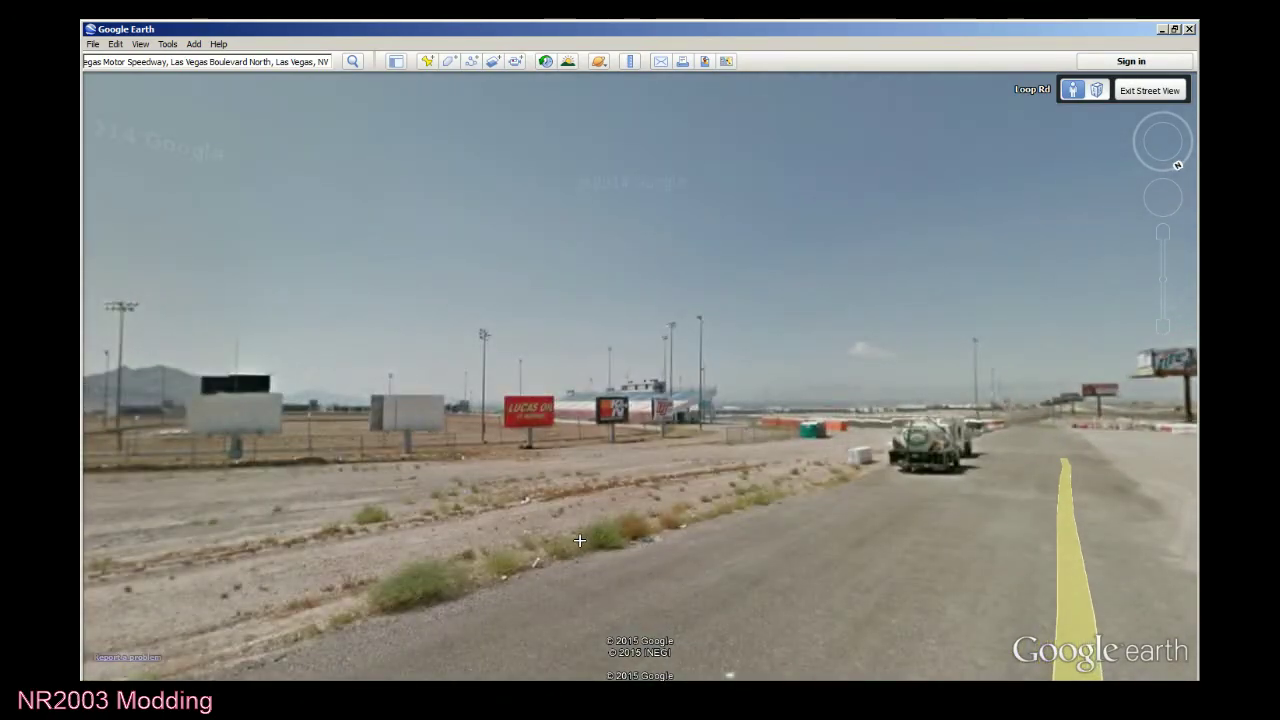
Leave Street View on Loop Rd and return to the aerial view of Las Vegas Motor Speedway.
{"action": "scroll", "coordinate": [579, 540], "scroll_direction": "down", "scroll_amount": 4}
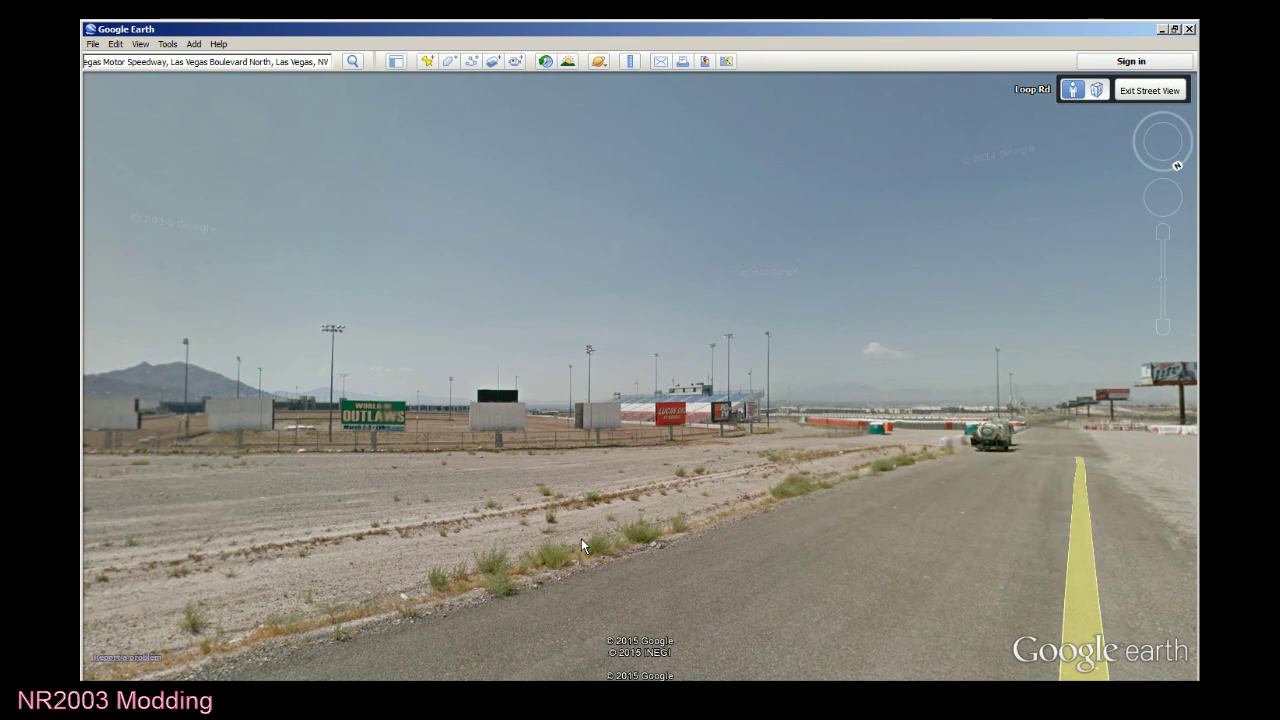
{"action": "left_click", "coordinate": [1160, 93]}
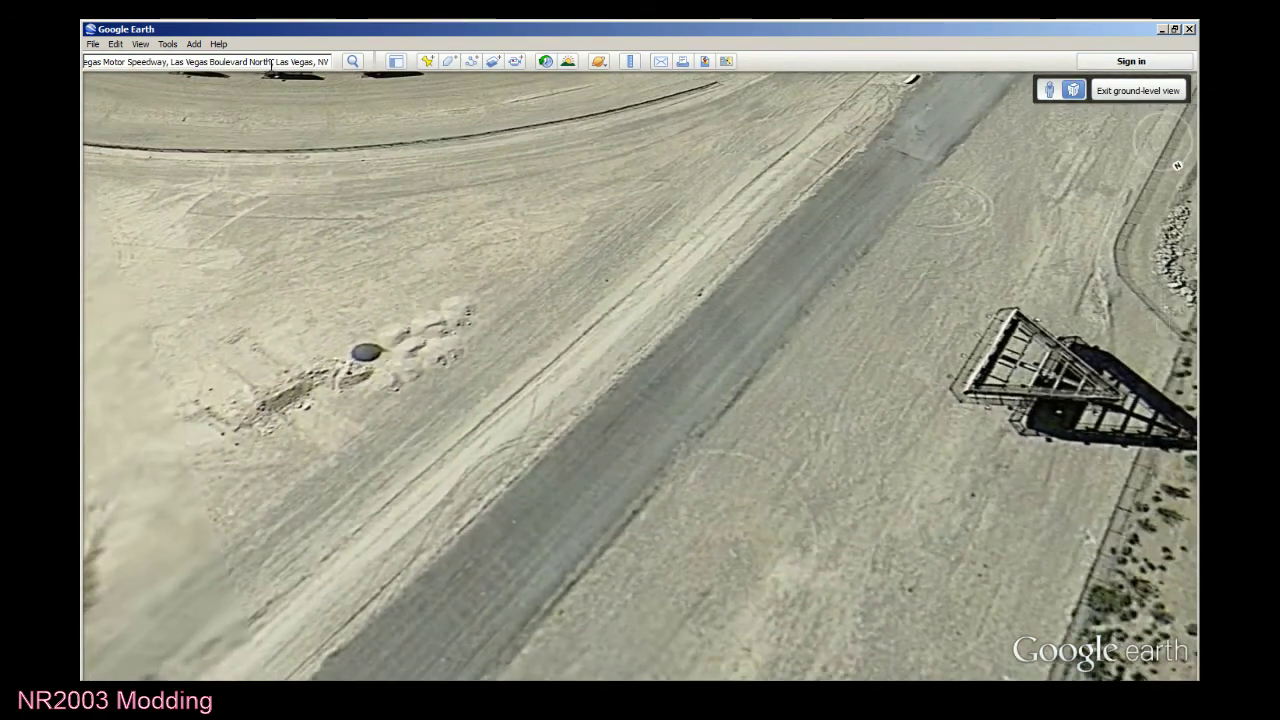
{"action": "double_click", "coordinate": [262, 62]}
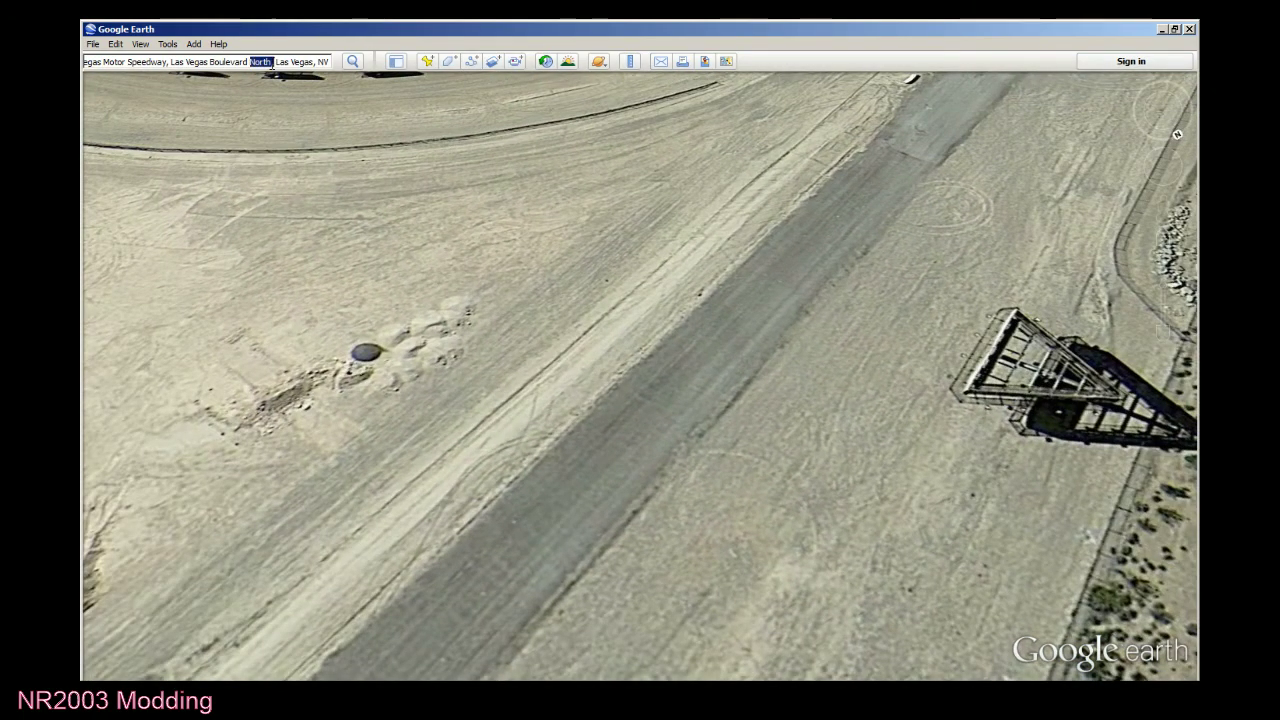
{"action": "scroll", "coordinate": [478, 405], "scroll_direction": "down", "scroll_amount": 5}
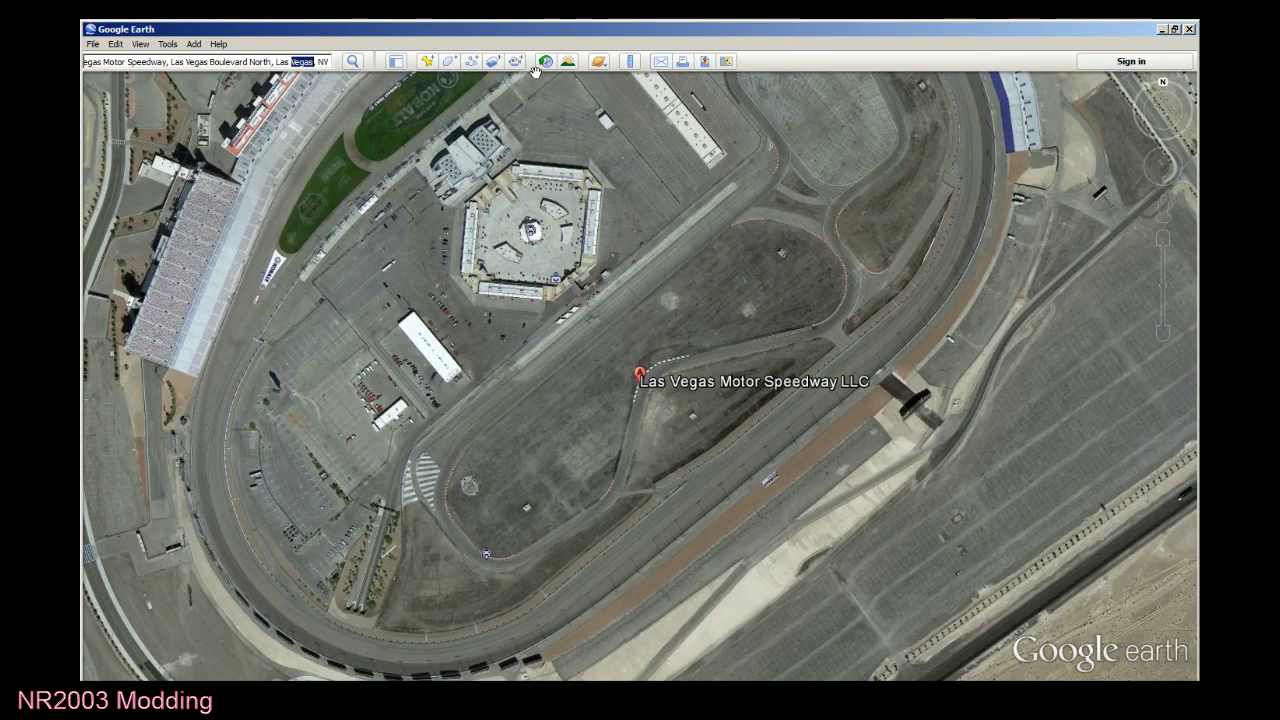
Examine the Las Vegas Motor Speedway infield and its octagonal garage complex from above.
{"action": "left_click_drag", "start_coordinate": [536, 72], "coordinate": [728, 290]}
{"action": "scroll", "coordinate": [495, 455], "scroll_direction": "down", "scroll_amount": 3}
{"action": "scroll", "coordinate": [720, 355], "scroll_direction": "up", "scroll_amount": 1}
{"action": "scroll", "coordinate": [720, 355], "scroll_direction": "up", "scroll_amount": 4}
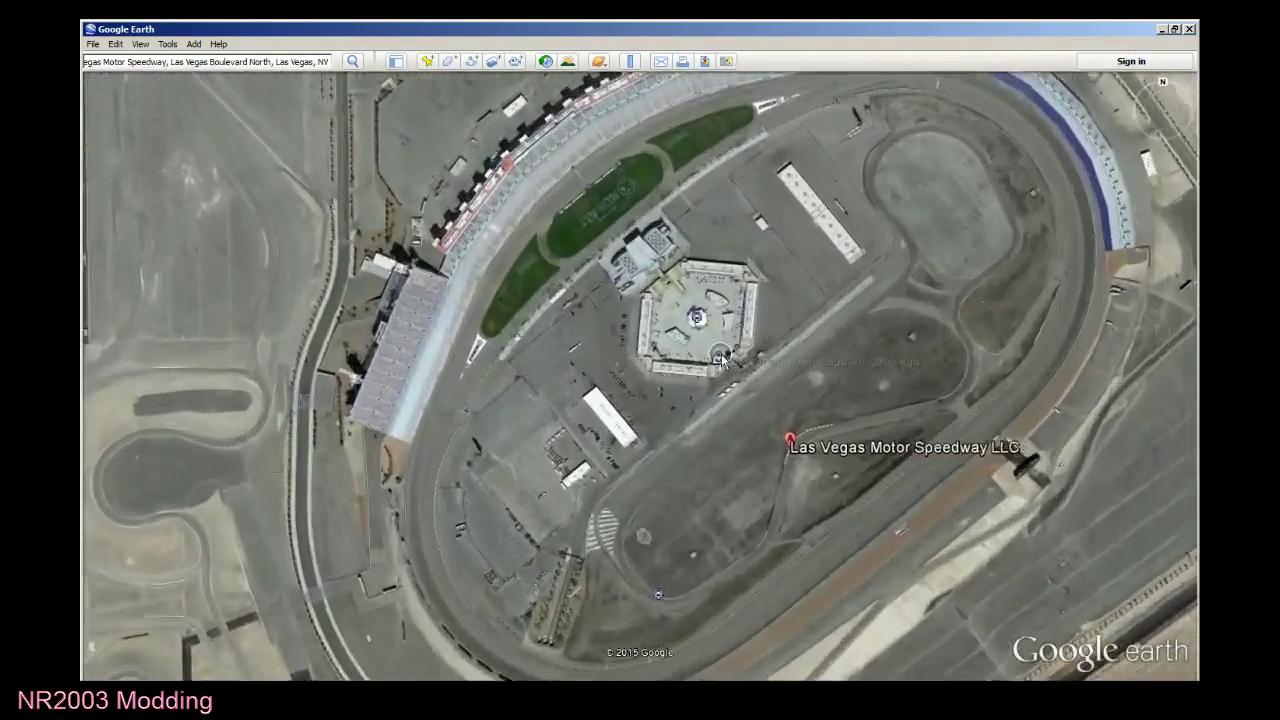
{"action": "scroll", "coordinate": [712, 403], "scroll_direction": "up", "scroll_amount": 3}
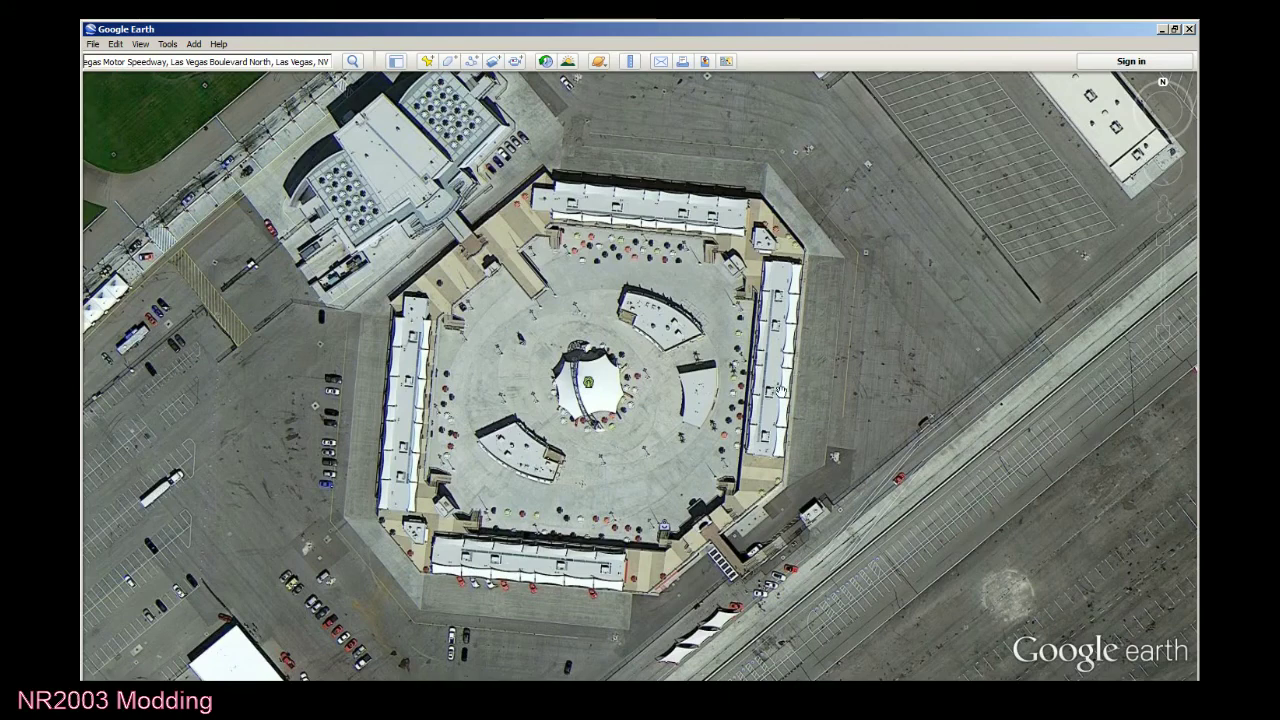
Rotate the aerial view to level the speedway's frontstretch, and examine its grandstands, infield buildings and the neighbouring drag strip.
{"action": "mouse_move", "coordinate": [1166, 140]}
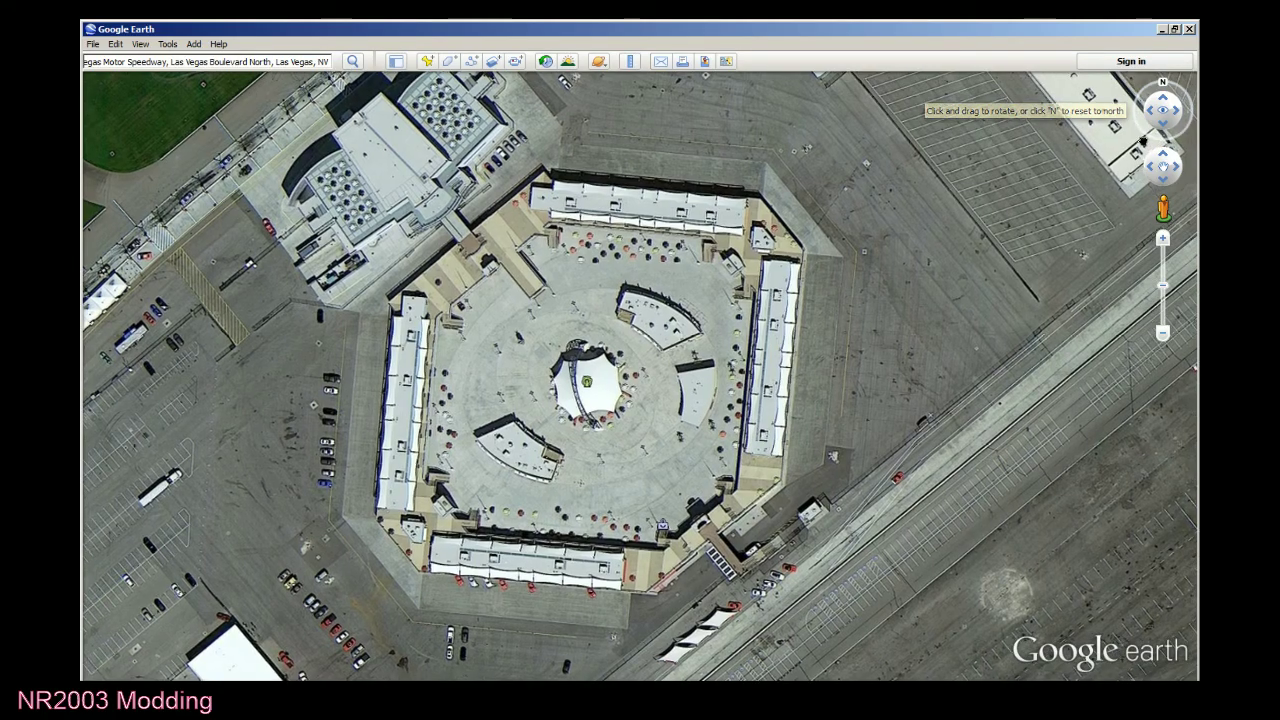
{"action": "mouse_move", "coordinate": [1144, 142]}
{"action": "left_mouse_down"}
{"action": "mouse_move", "coordinate": [1150, 155]}
{"action": "mouse_move", "coordinate": [1139, 128]}
{"action": "left_mouse_up"}
{"action": "left_click_drag", "start_coordinate": [889, 163], "coordinate": [903, 362]}
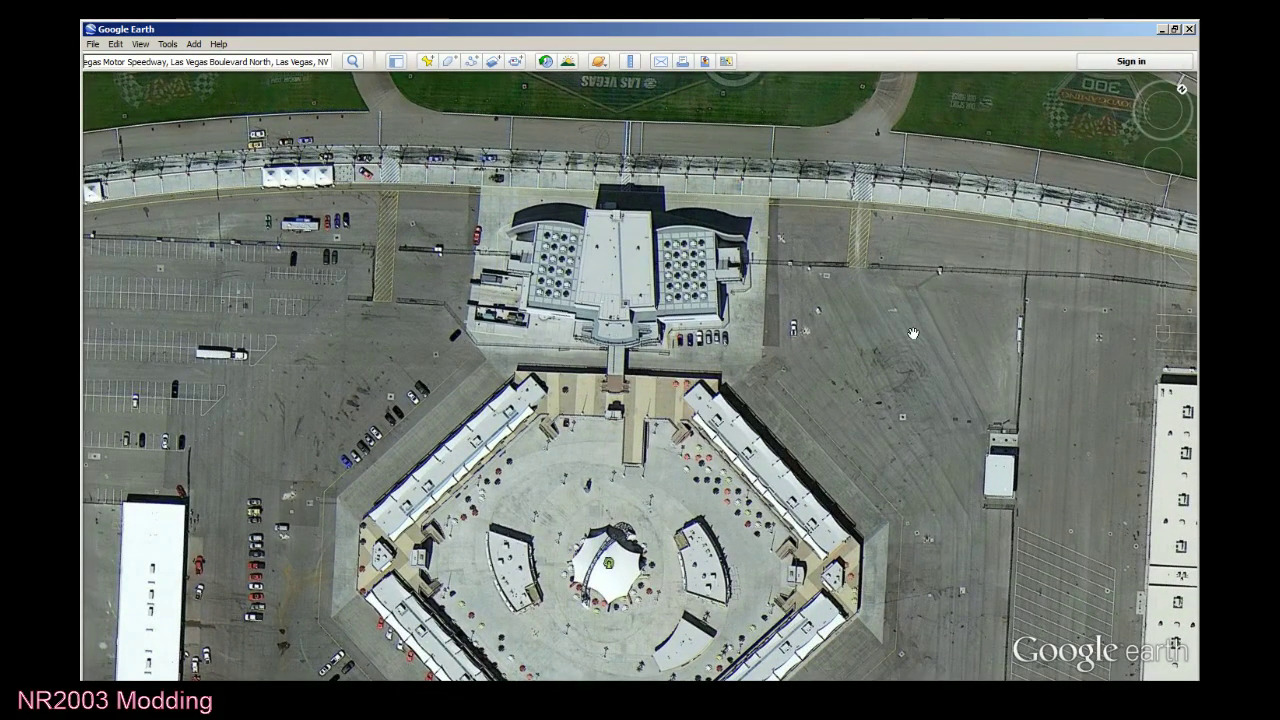
{"action": "scroll", "coordinate": [893, 387], "scroll_direction": "down", "scroll_amount": 5}
{"action": "left_click_drag", "start_coordinate": [893, 387], "coordinate": [622, 394]}
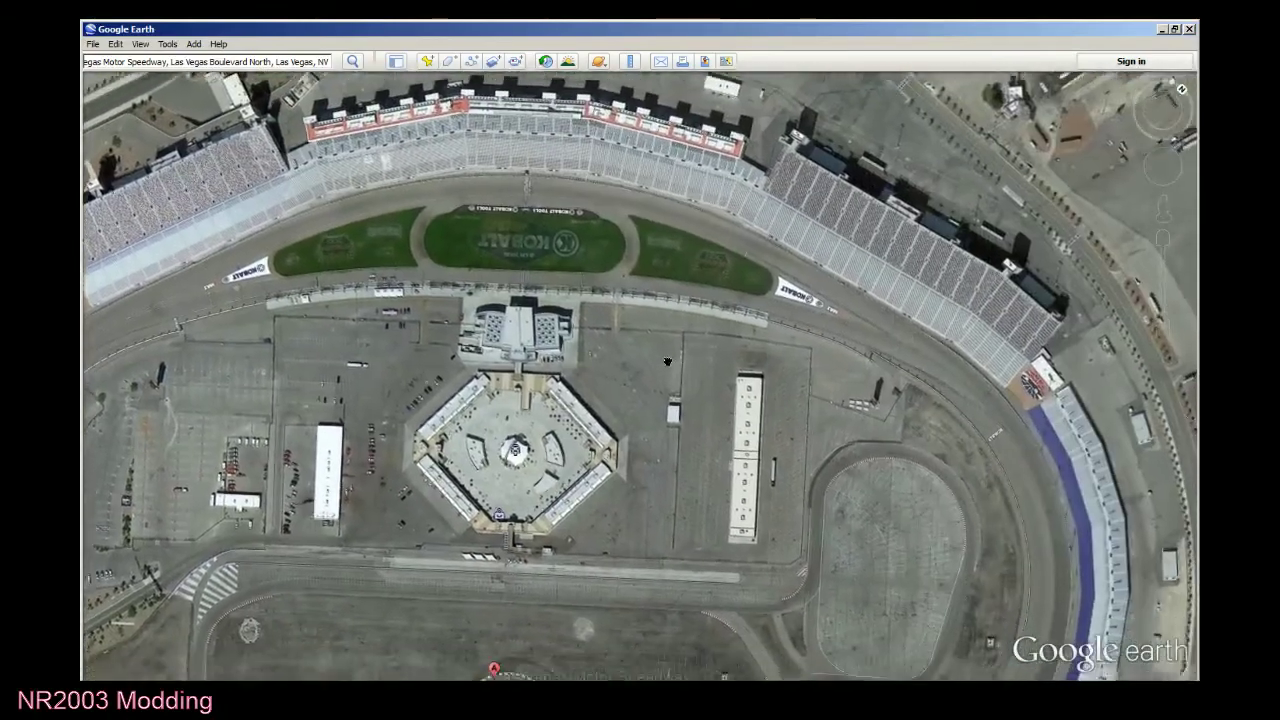
{"action": "left_click_drag", "start_coordinate": [1070, 282], "coordinate": [386, 629]}
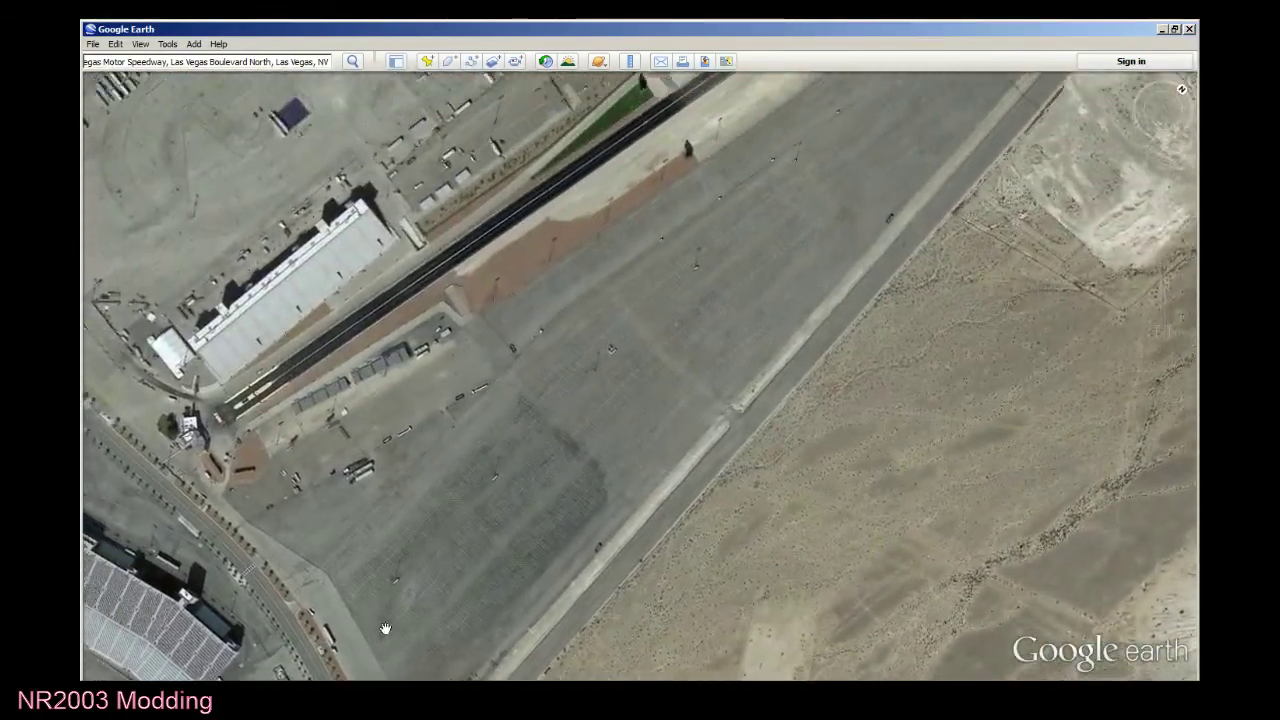
{"action": "scroll", "coordinate": [491, 522], "scroll_direction": "down", "scroll_amount": 2}
{"action": "left_click_drag", "start_coordinate": [515, 504], "coordinate": [1141, 239]}
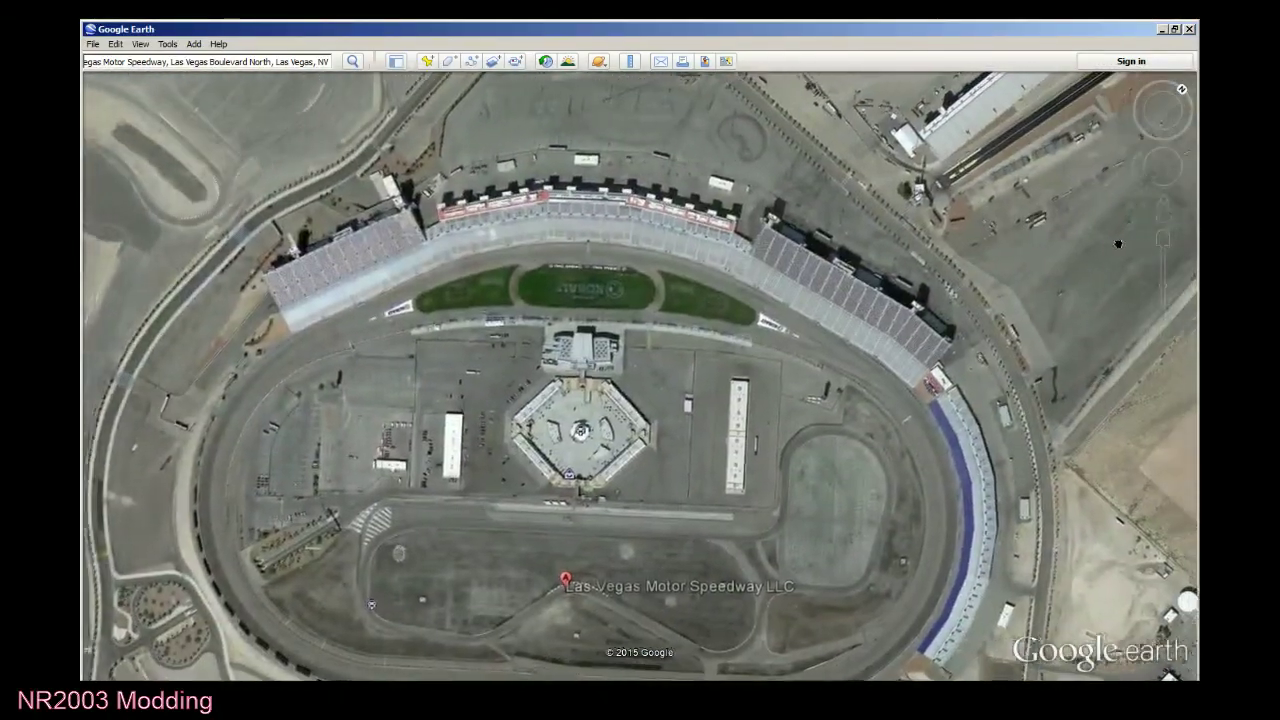
Show historical imagery of the speedway and compare its layout in 6/2009 and 6/2004.
{"action": "left_click", "coordinate": [545, 62]}
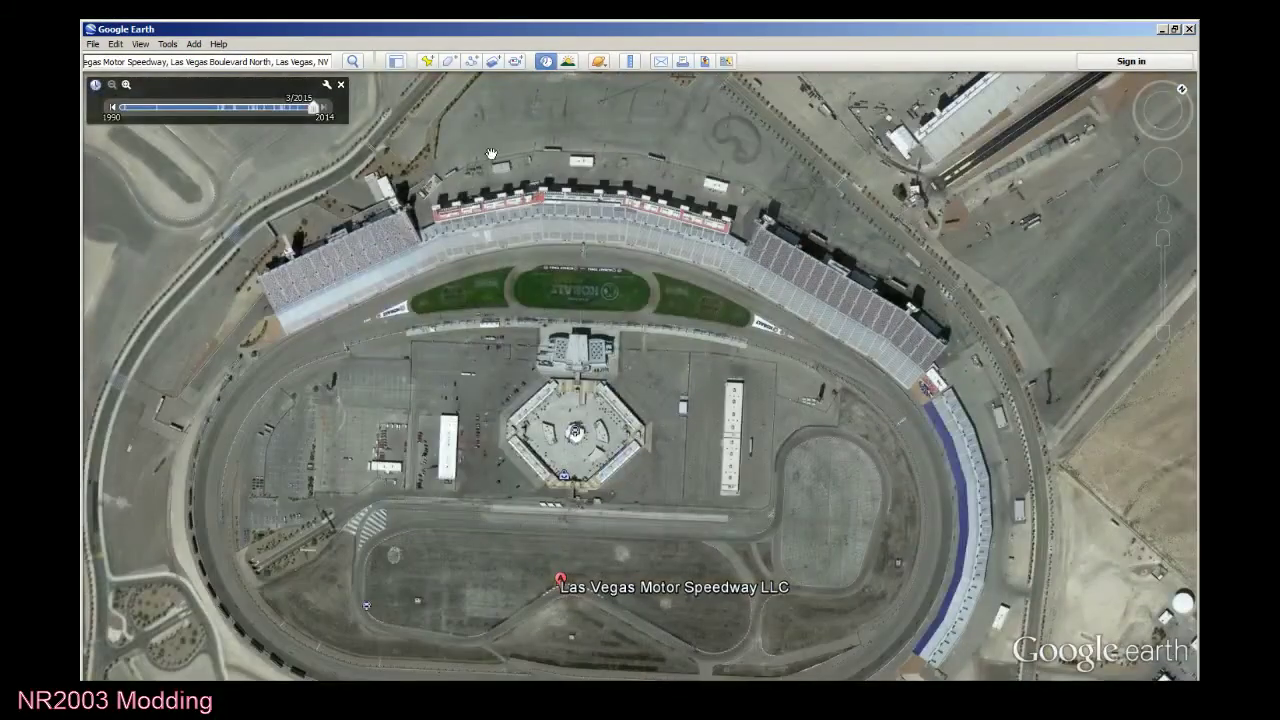
{"action": "left_click_drag", "start_coordinate": [310, 108], "coordinate": [285, 108]}
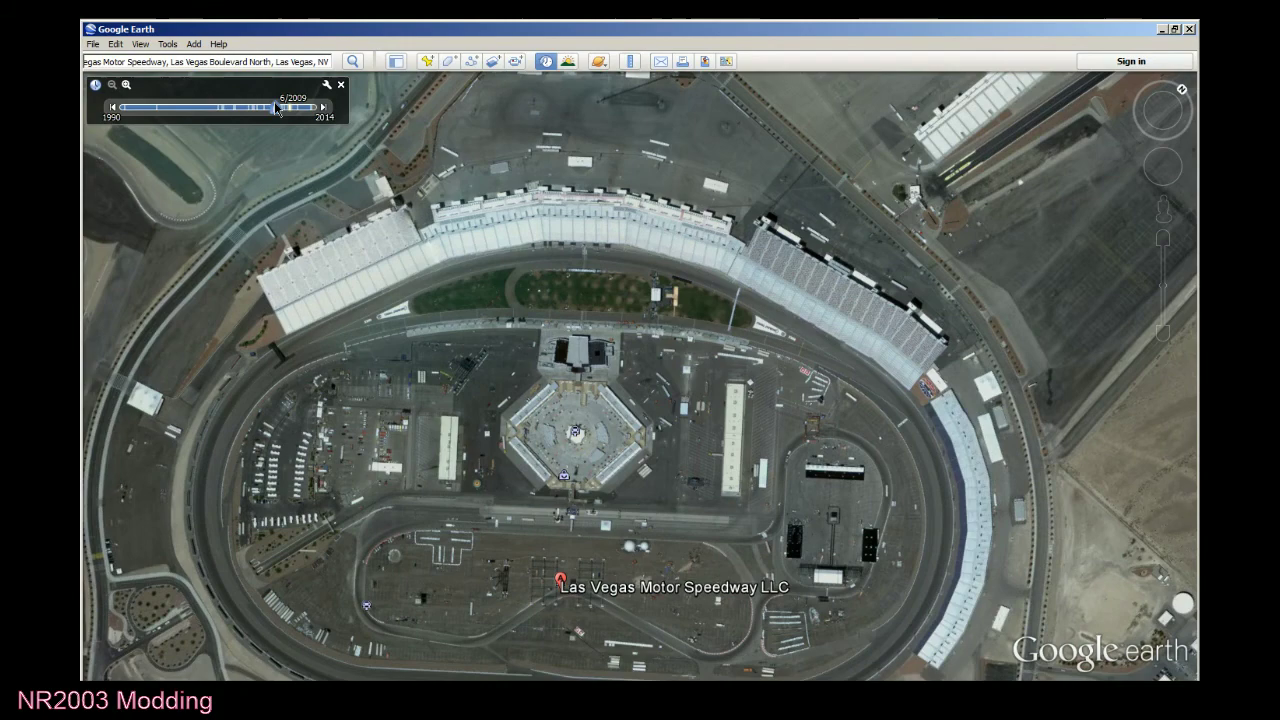
{"action": "left_click_drag", "start_coordinate": [276, 108], "coordinate": [237, 104]}
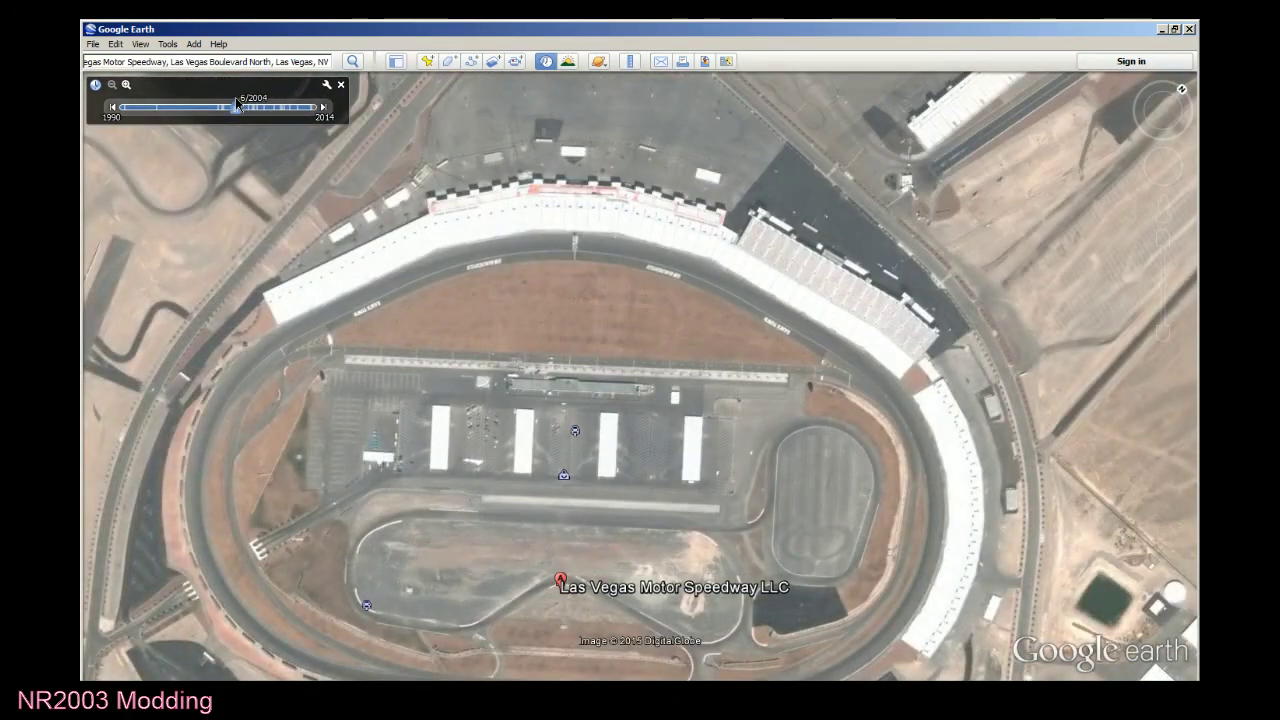
{"action": "left_click_drag", "start_coordinate": [520, 302], "coordinate": [516, 242]}
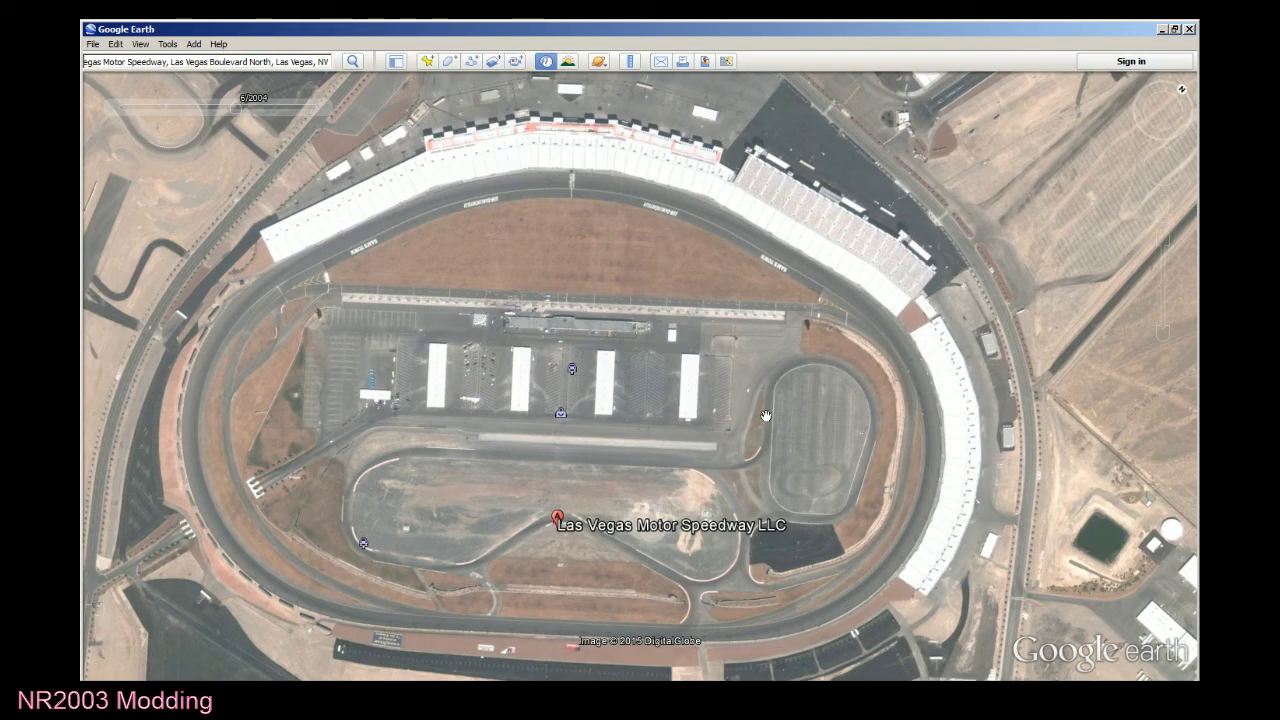
Examine the paved short oval beside the speedway in the 2004 imagery and compare it with the current imagery.
{"action": "scroll", "coordinate": [765, 416], "scroll_direction": "down", "scroll_amount": 3}
{"action": "left_click_drag", "start_coordinate": [504, 450], "coordinate": [821, 447]}
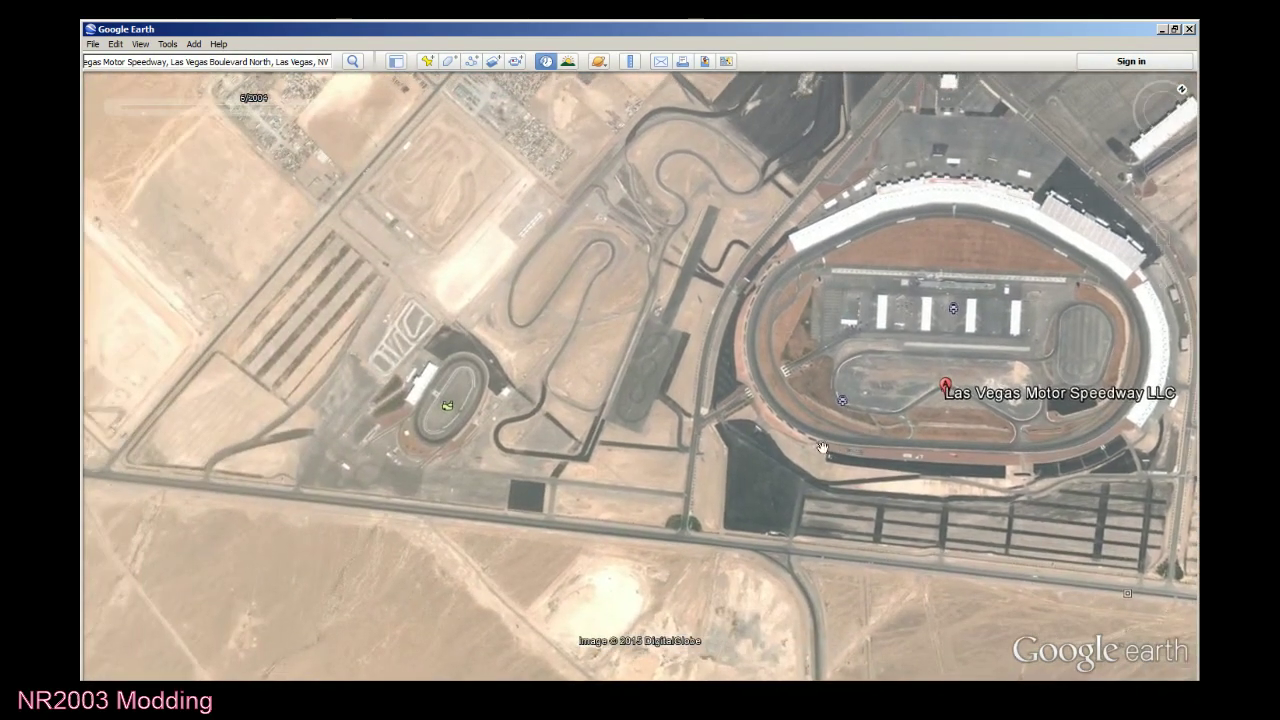
{"action": "left_click_drag", "start_coordinate": [457, 422], "coordinate": [583, 410]}
{"action": "scroll", "coordinate": [583, 410], "scroll_direction": "up", "scroll_amount": 3}
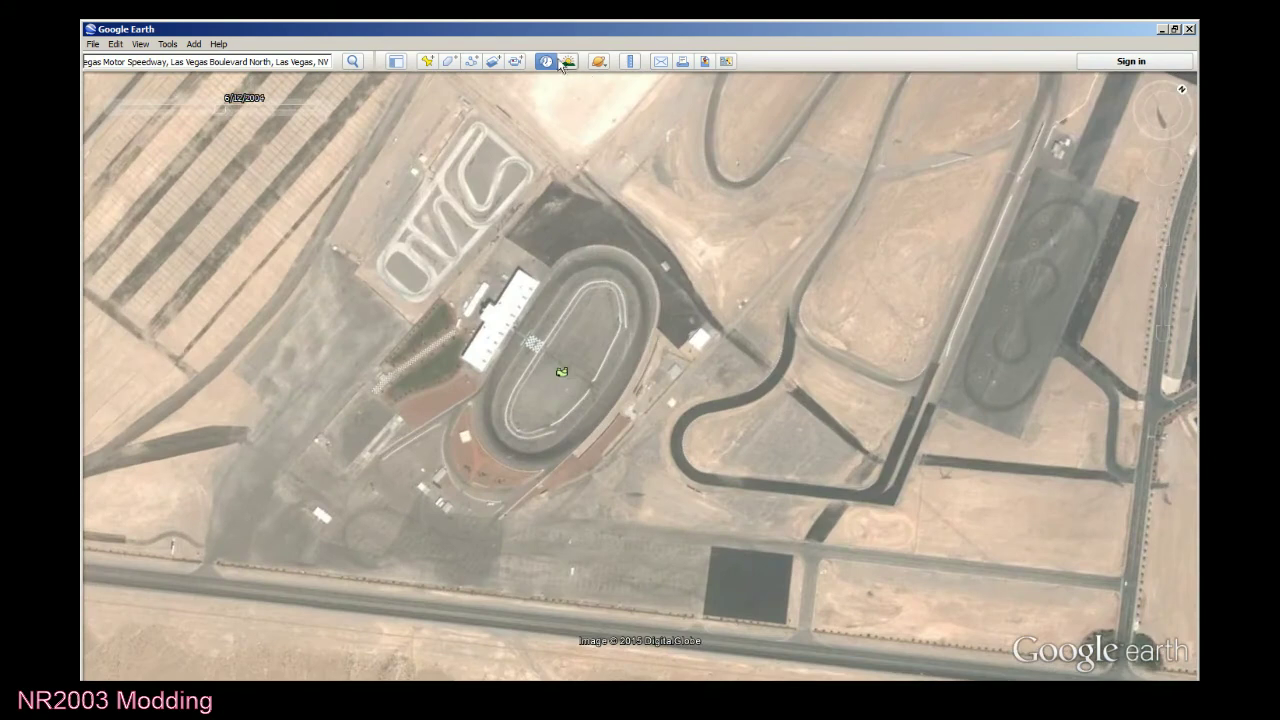
{"action": "left_click", "coordinate": [545, 61]}
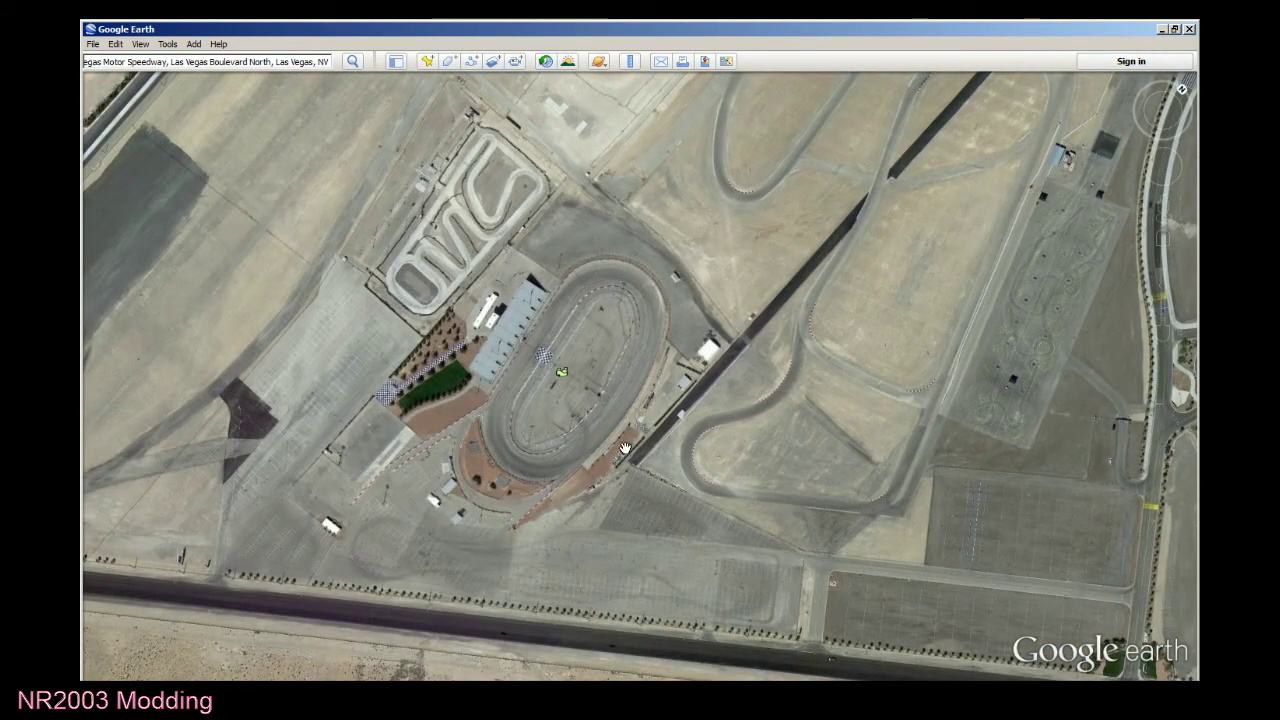
Switch to the 3/24/2014 historical imagery and examine the paved short oval, its grandstand and surroundings.
{"action": "left_click", "coordinate": [545, 61]}
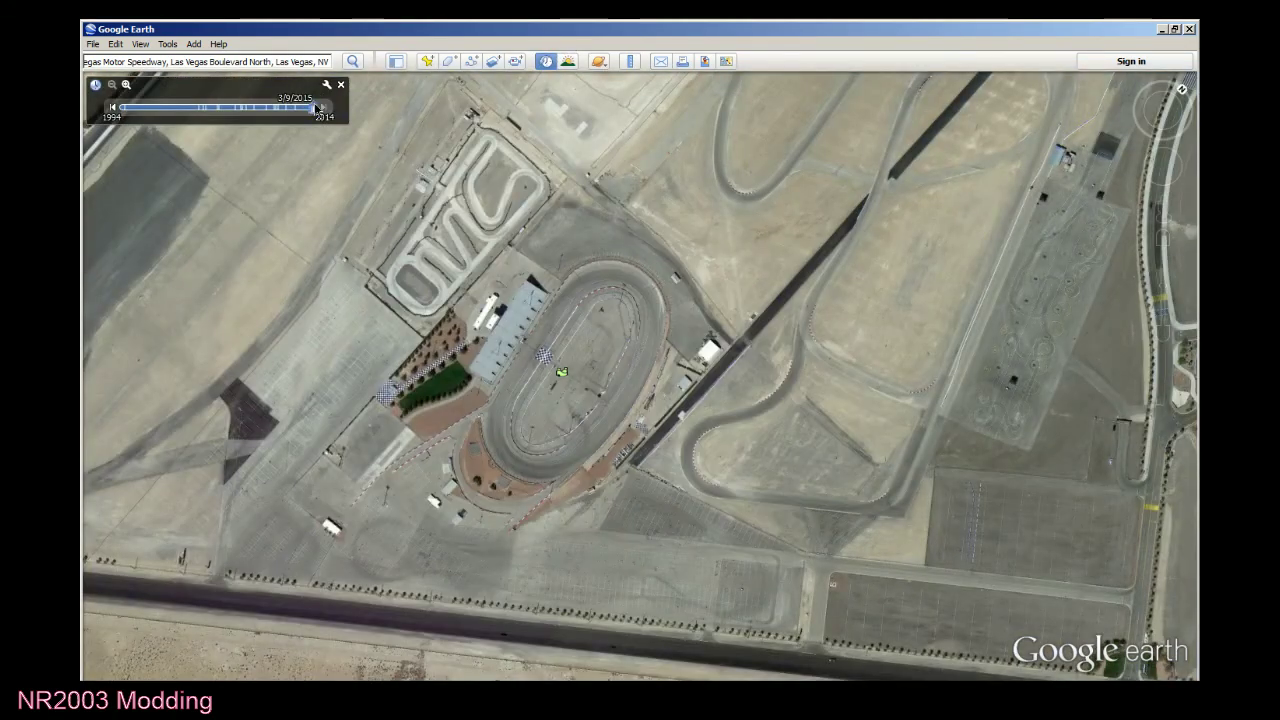
{"action": "left_click_drag", "start_coordinate": [318, 108], "coordinate": [312, 108]}
{"action": "scroll", "coordinate": [570, 373], "scroll_direction": "up", "scroll_amount": 2}
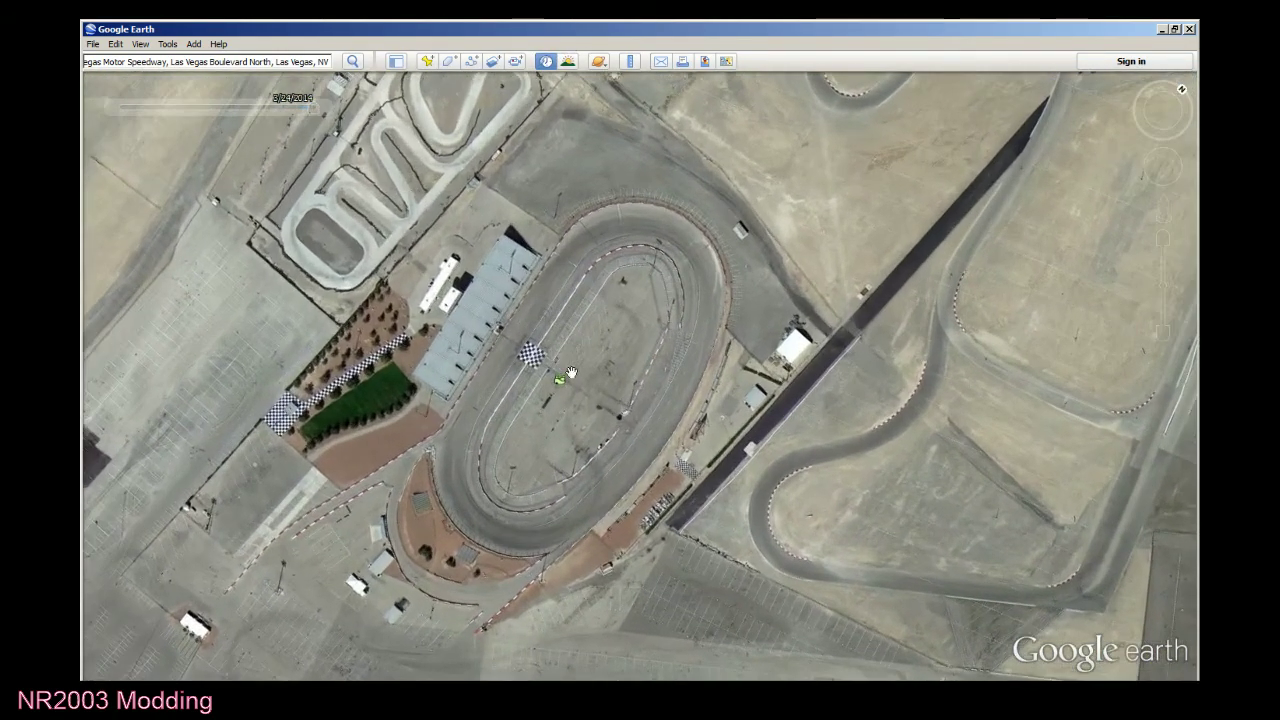
{"action": "scroll", "coordinate": [571, 373], "scroll_direction": "up", "scroll_amount": 2}
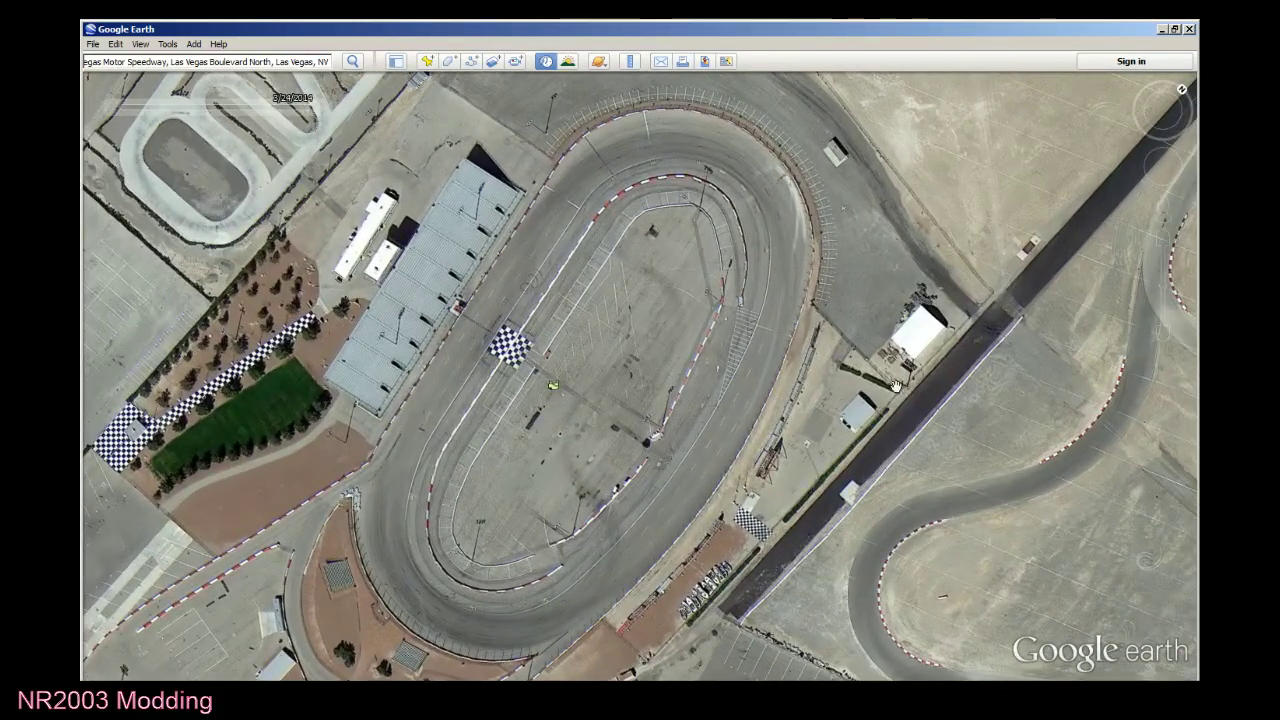
{"action": "left_click_drag", "start_coordinate": [987, 364], "coordinate": [895, 334]}
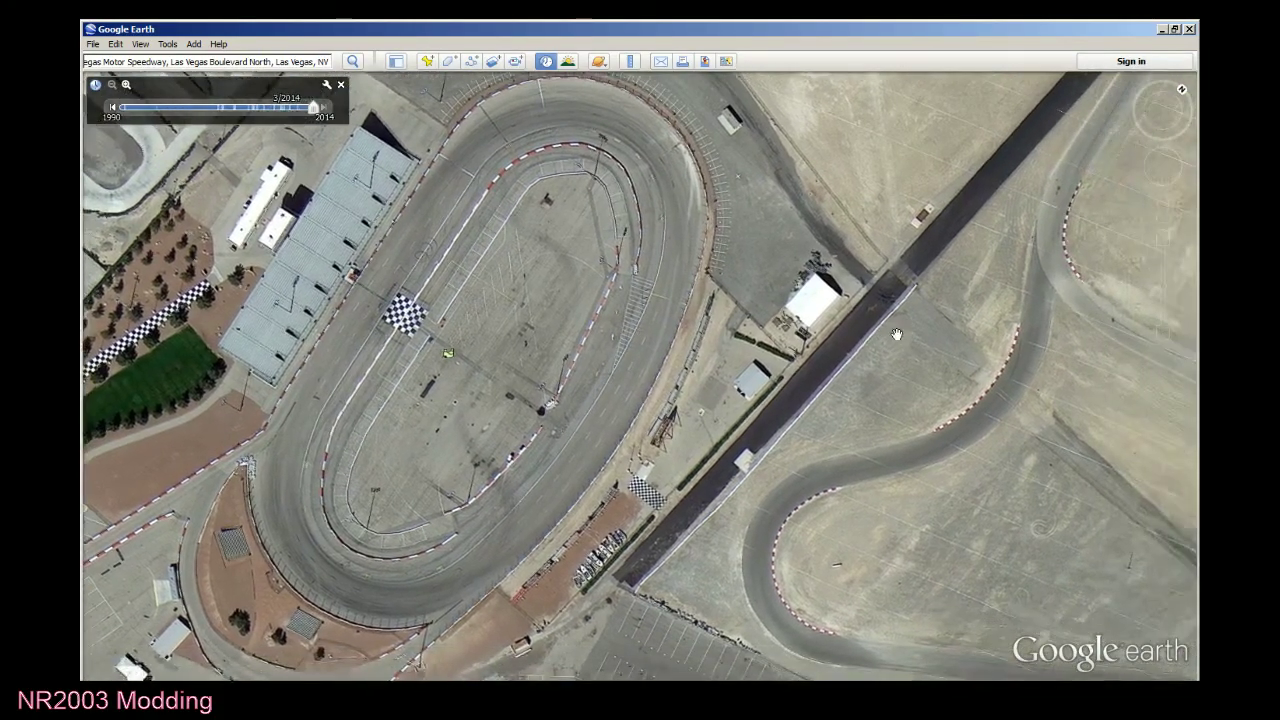
{"action": "scroll", "coordinate": [880, 351], "scroll_direction": "down", "scroll_amount": 1}
{"action": "scroll", "coordinate": [879, 352], "scroll_direction": "down", "scroll_amount": 2}
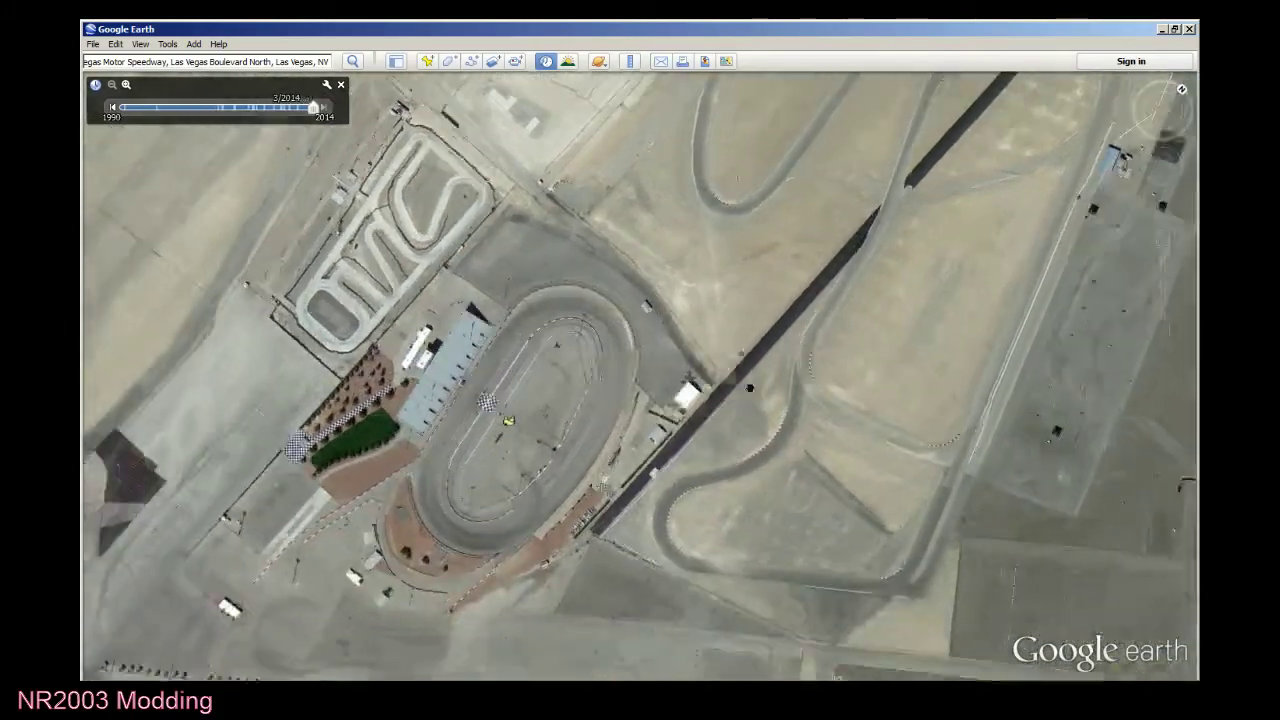
{"action": "left_click_drag", "start_coordinate": [750, 388], "coordinate": [878, 293]}
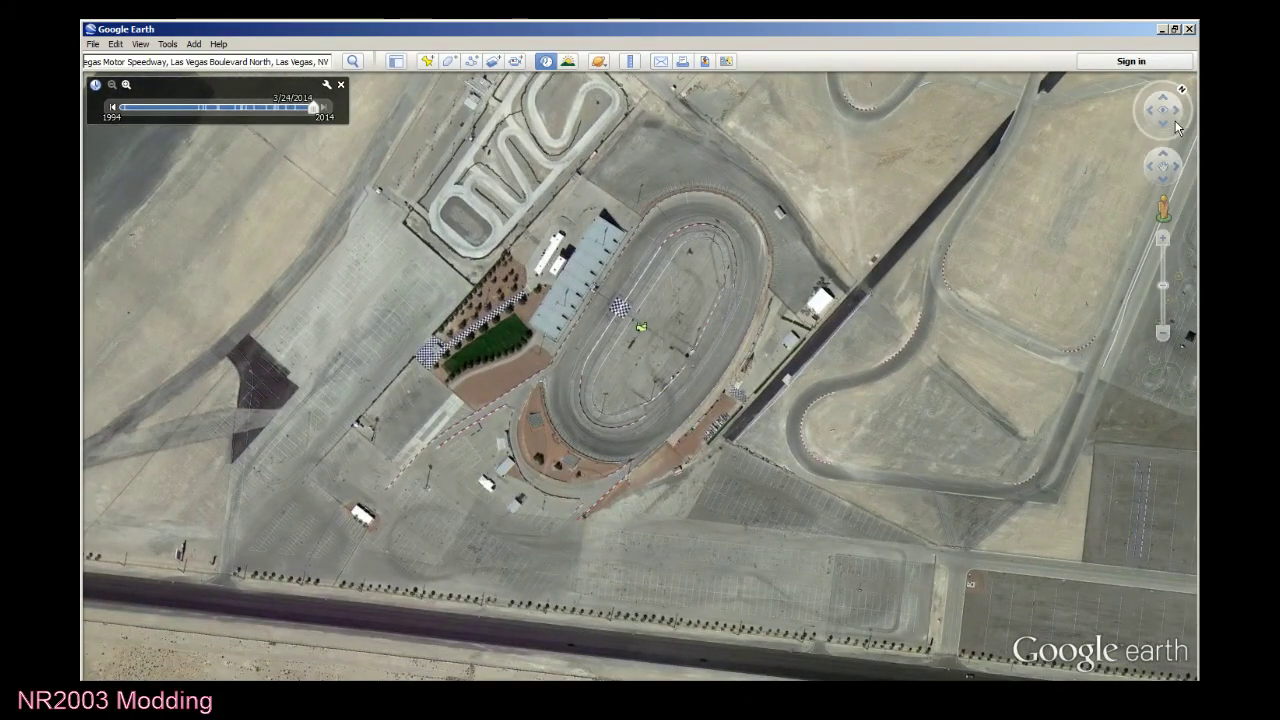
Rotate the view to level the short oval below its grandstand, examine its layout, and try to enter Street View there.
{"action": "left_click_drag", "start_coordinate": [1180, 135], "coordinate": [1152, 136]}
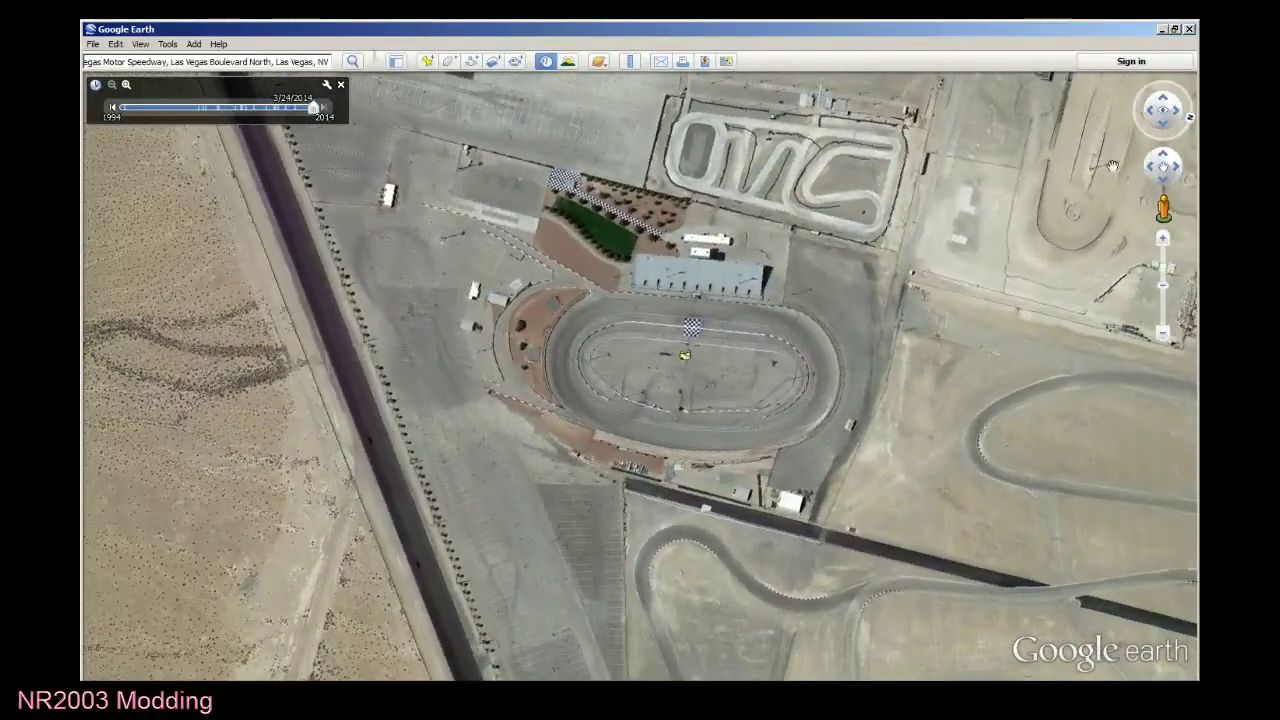
{"action": "left_click_drag", "start_coordinate": [590, 496], "coordinate": [633, 441]}
{"action": "scroll", "coordinate": [633, 441], "scroll_direction": "up", "scroll_amount": 3}
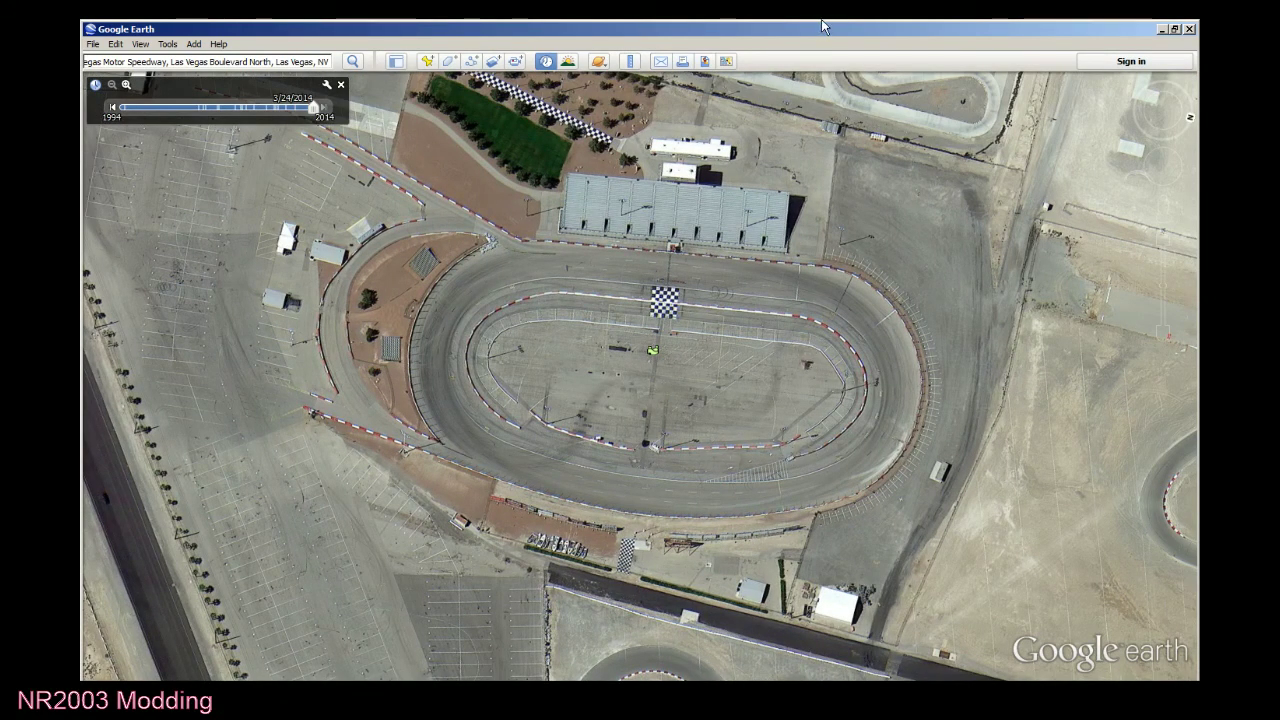
{"action": "left_click_drag", "start_coordinate": [1152, 135], "coordinate": [1102, 273]}
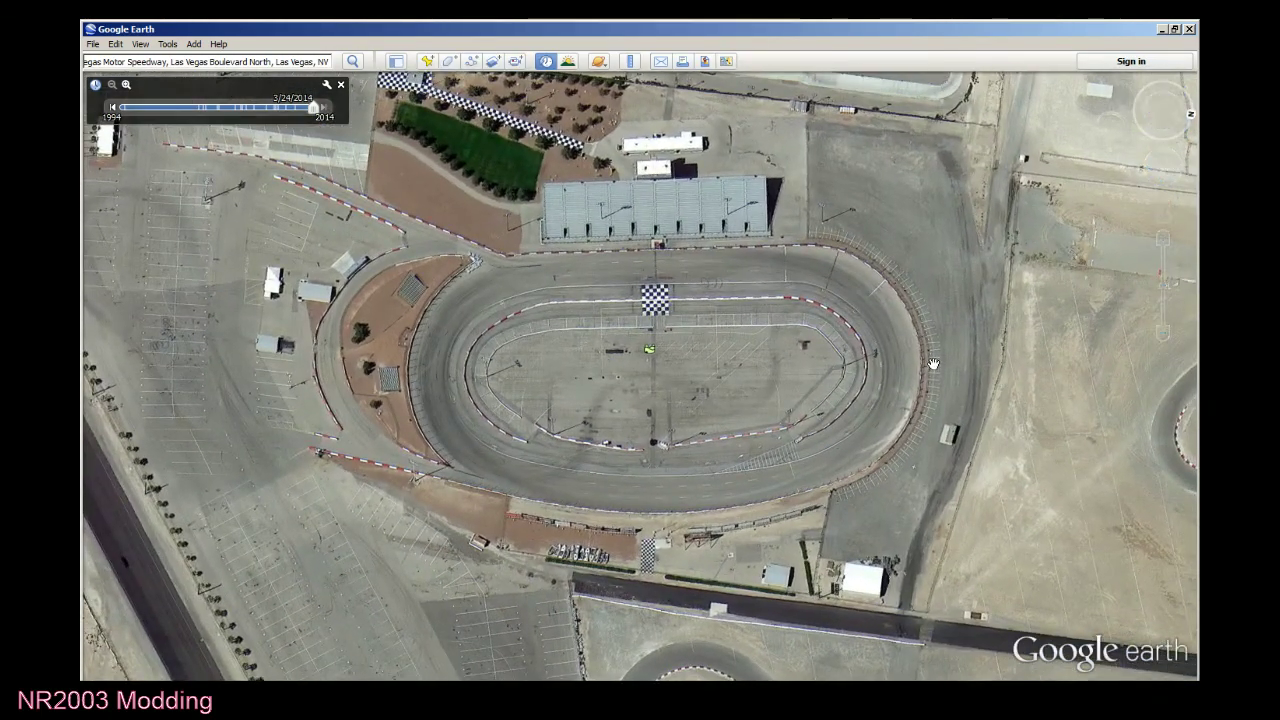
{"action": "scroll", "coordinate": [878, 387], "scroll_direction": "up", "scroll_amount": 2}
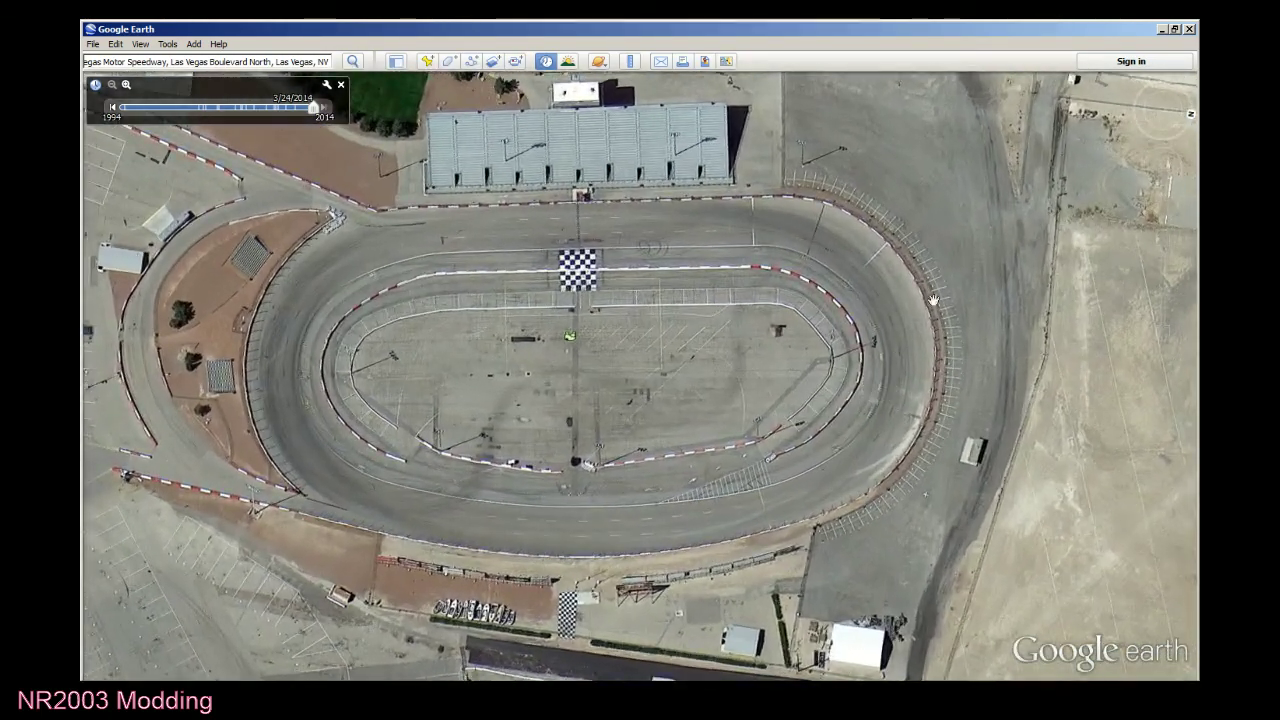
{"action": "scroll", "coordinate": [1068, 245], "scroll_direction": "down", "scroll_amount": 3}
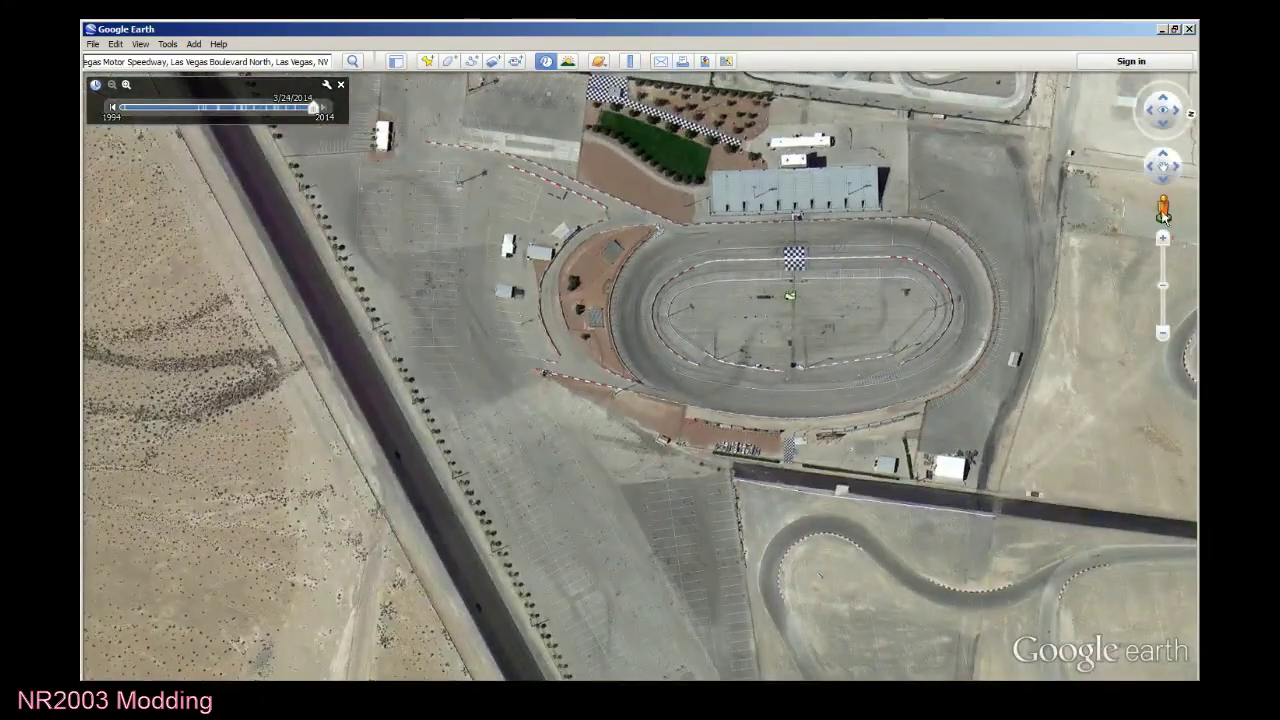
{"action": "left_click_drag", "start_coordinate": [1163, 210], "coordinate": [795, 232]}
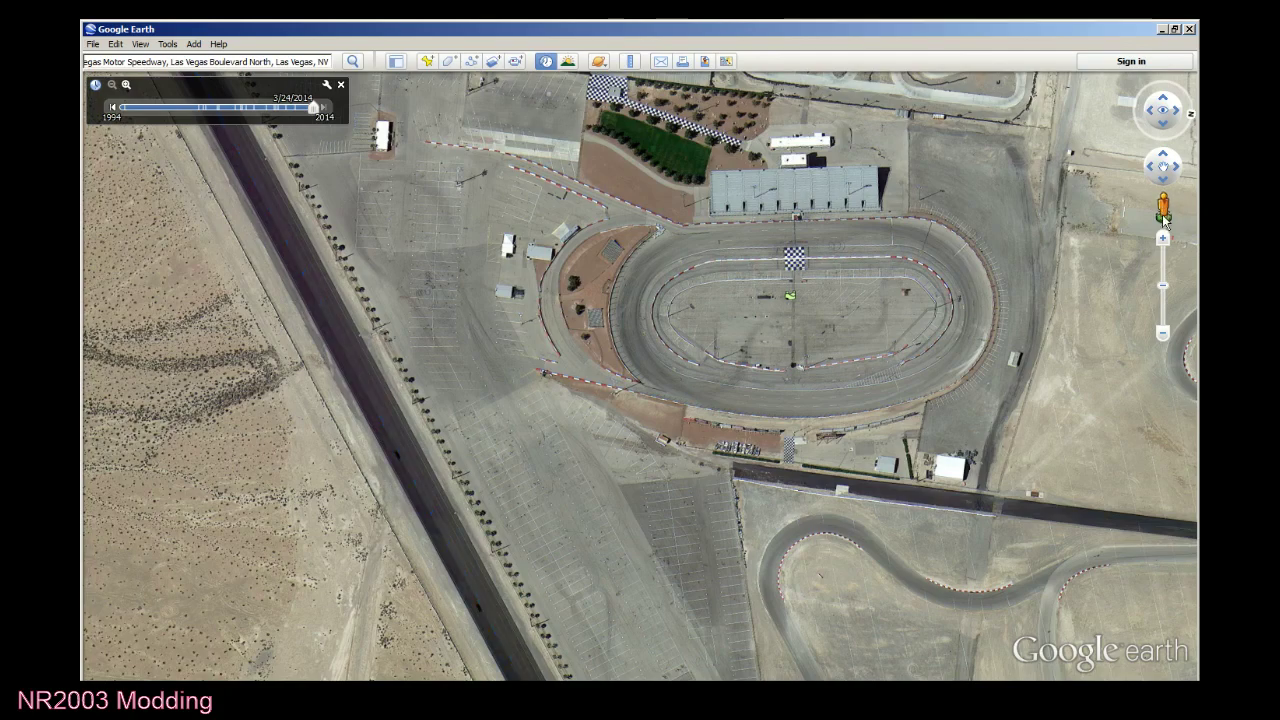
Survey the whole speedway complex from above and examine the dirt oval beyond the drag strip.
{"action": "left_click_drag", "start_coordinate": [970, 474], "coordinate": [446, 375]}
{"action": "scroll", "coordinate": [446, 375], "scroll_direction": "down", "scroll_amount": 5}
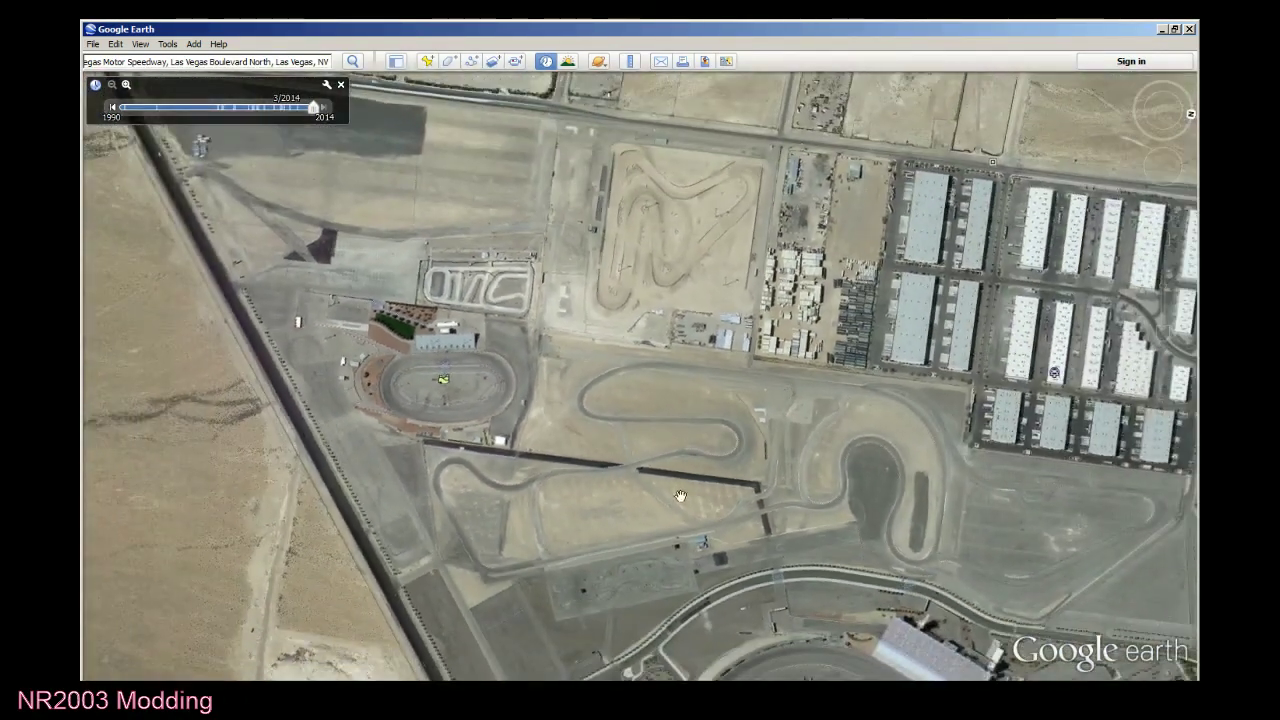
{"action": "scroll", "coordinate": [667, 442], "scroll_direction": "down", "scroll_amount": 5}
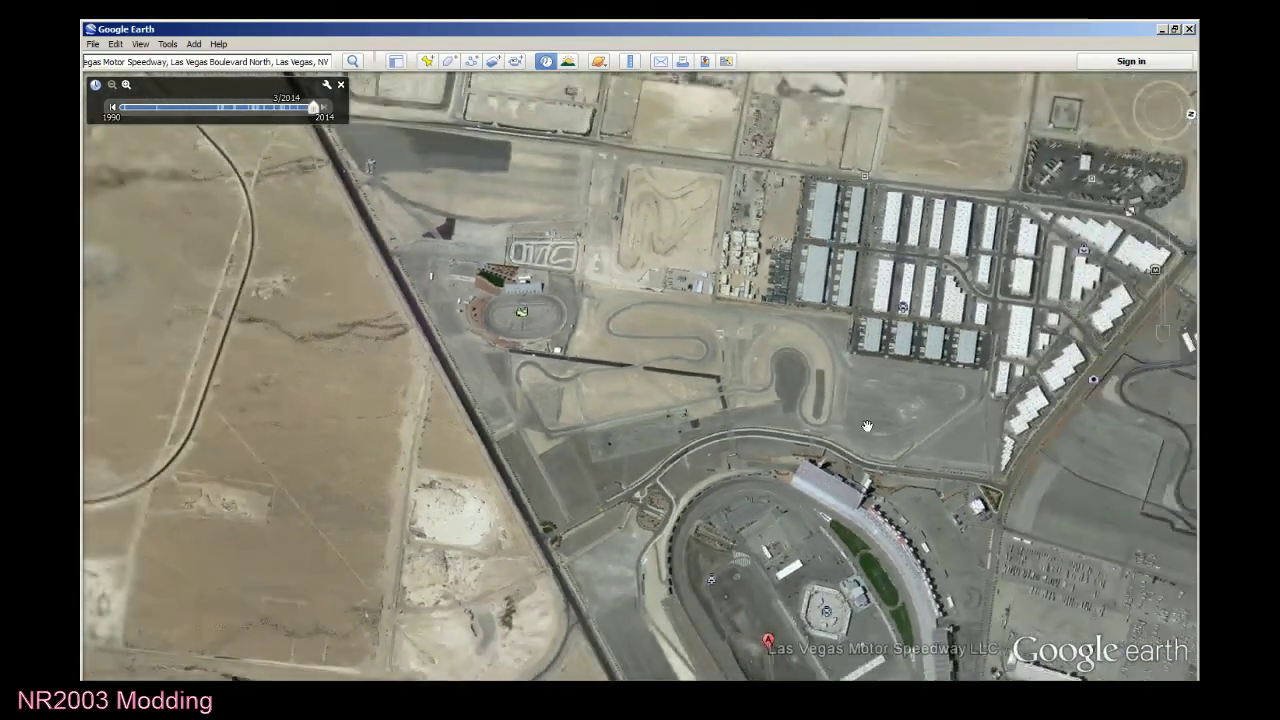
{"action": "scroll", "coordinate": [867, 426], "scroll_direction": "down", "scroll_amount": 2}
{"action": "left_click_drag", "start_coordinate": [955, 467], "coordinate": [745, 301]}
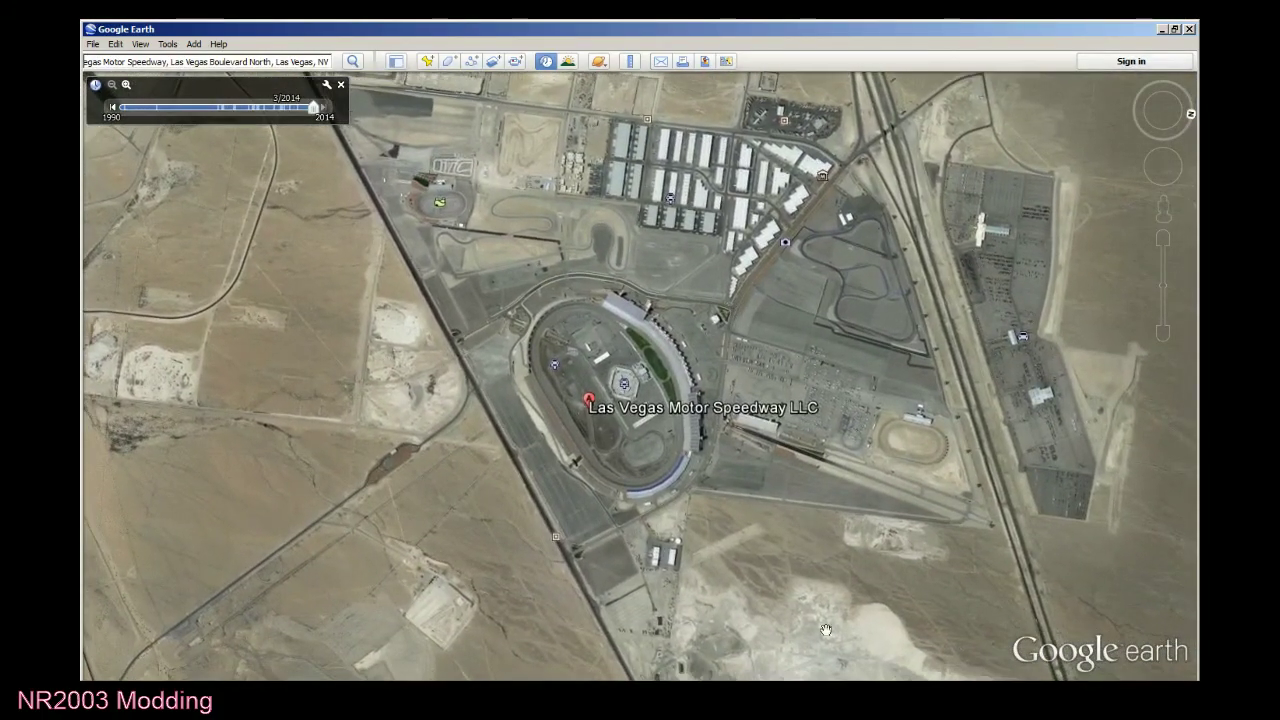
{"action": "scroll", "coordinate": [866, 628], "scroll_direction": "up", "scroll_amount": 3}
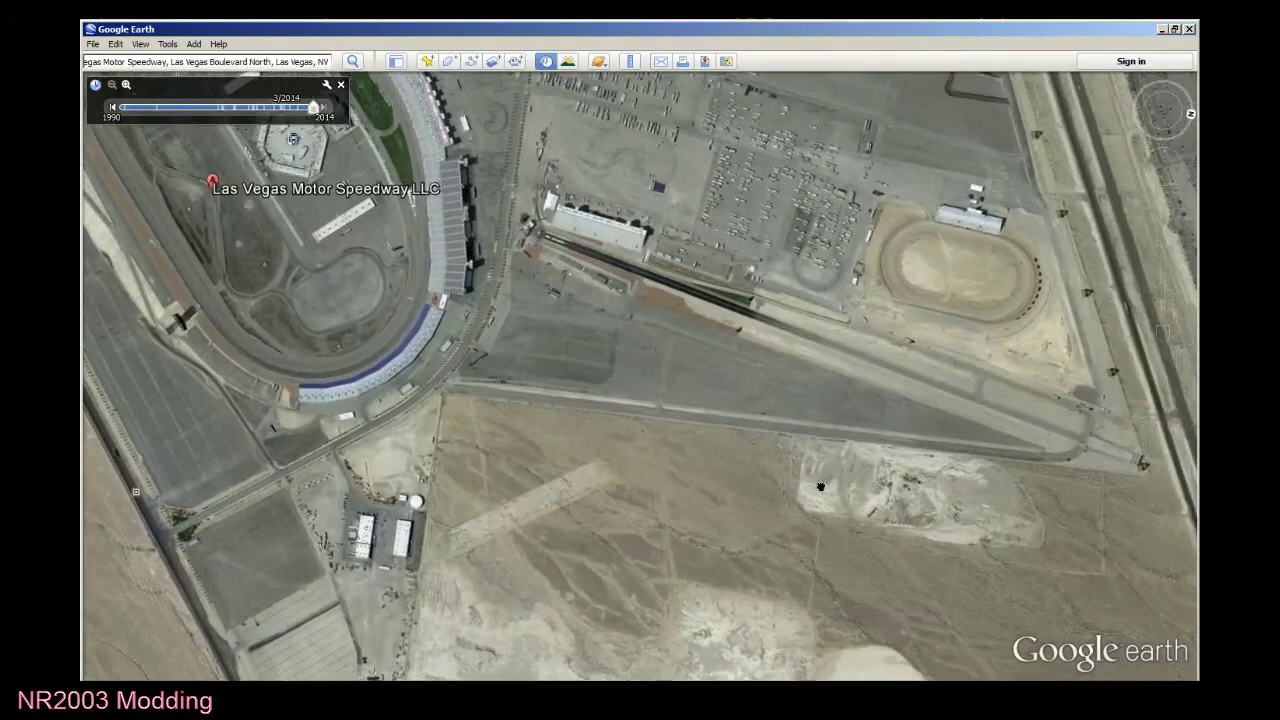
{"action": "left_click_drag", "start_coordinate": [820, 487], "coordinate": [867, 605]}
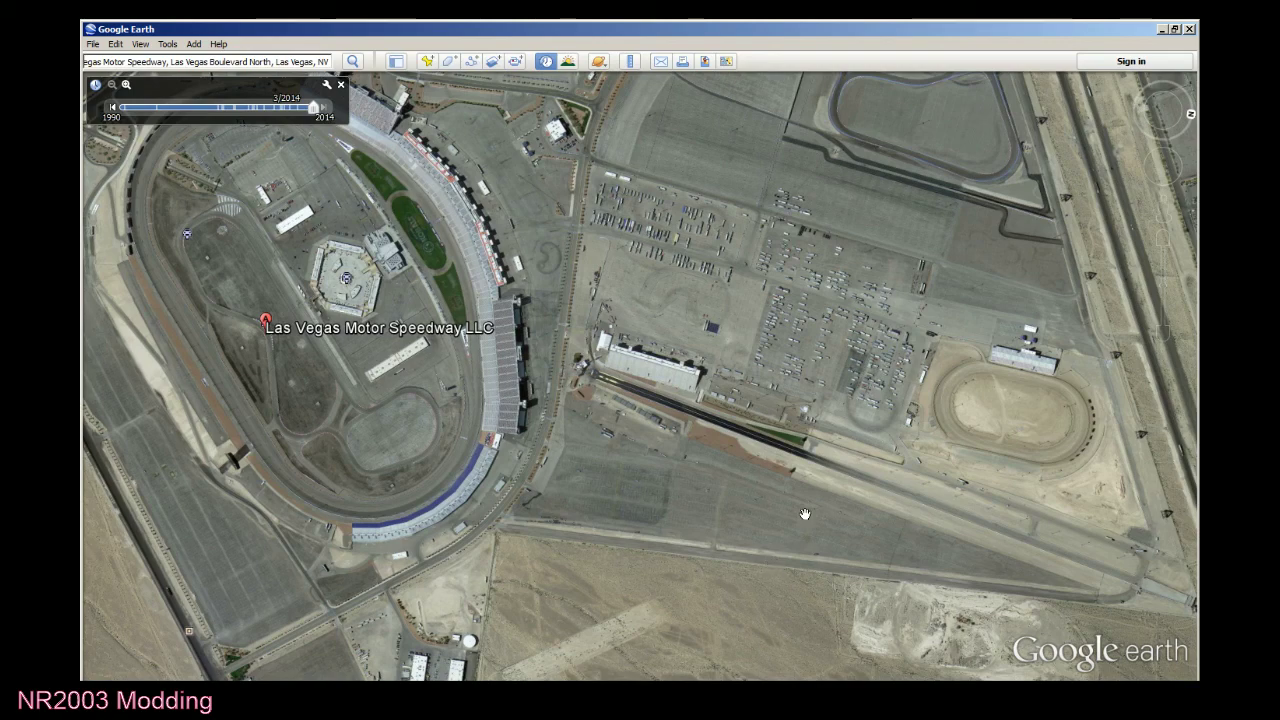
Examine the drag strip, its grandstand and the parking areas beside the Las Vegas speedway up close.
{"action": "scroll", "coordinate": [784, 505], "scroll_direction": "up", "scroll_amount": 3}
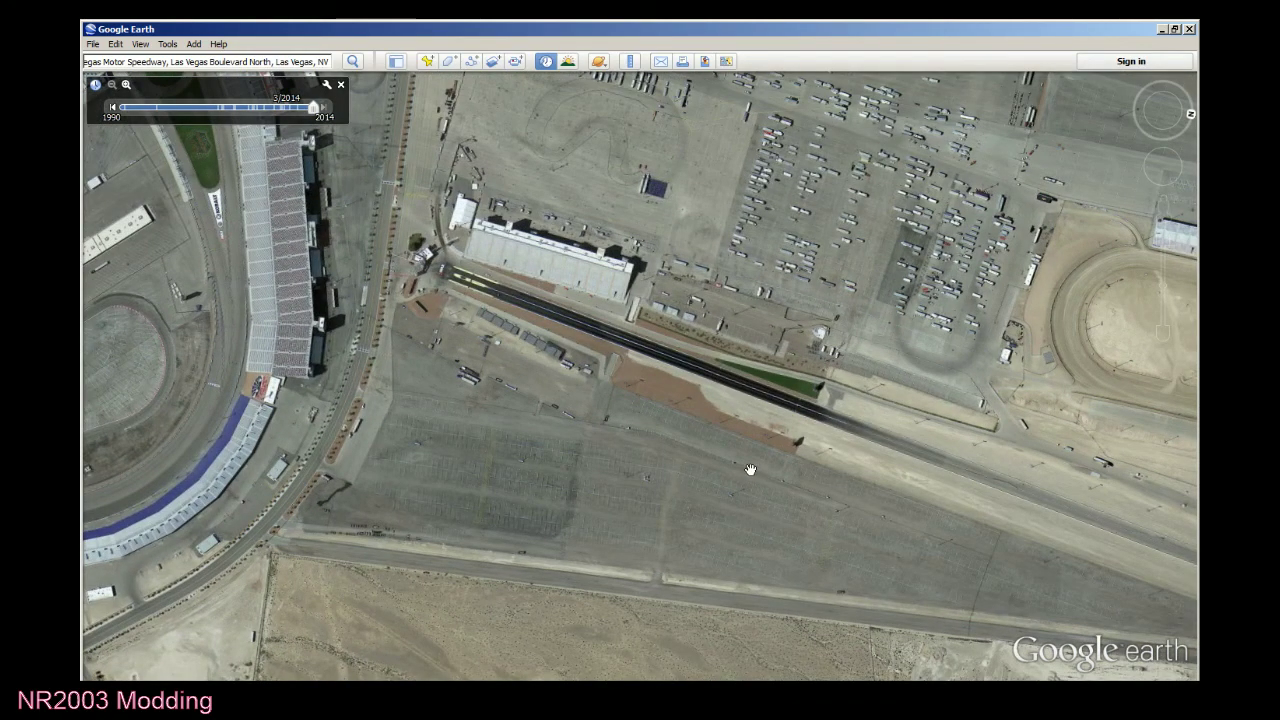
{"action": "scroll", "coordinate": [750, 469], "scroll_direction": "up", "scroll_amount": 2}
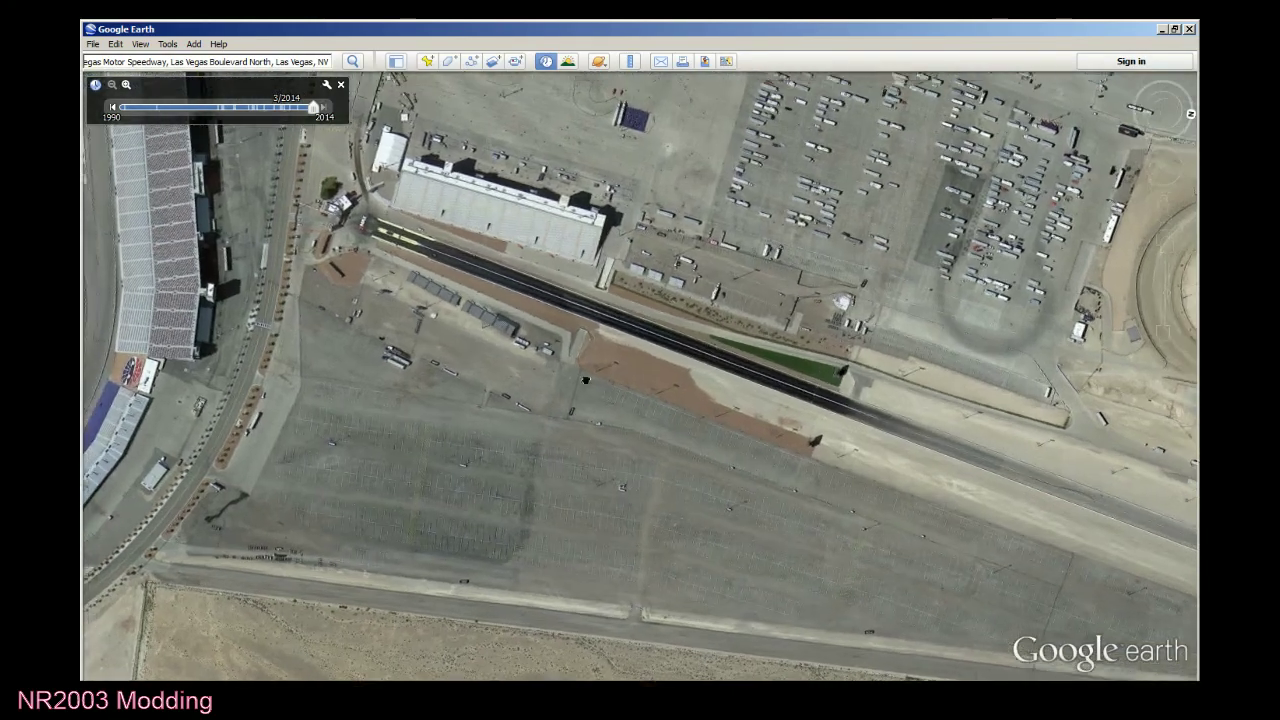
{"action": "left_click_drag", "start_coordinate": [586, 380], "coordinate": [569, 451]}
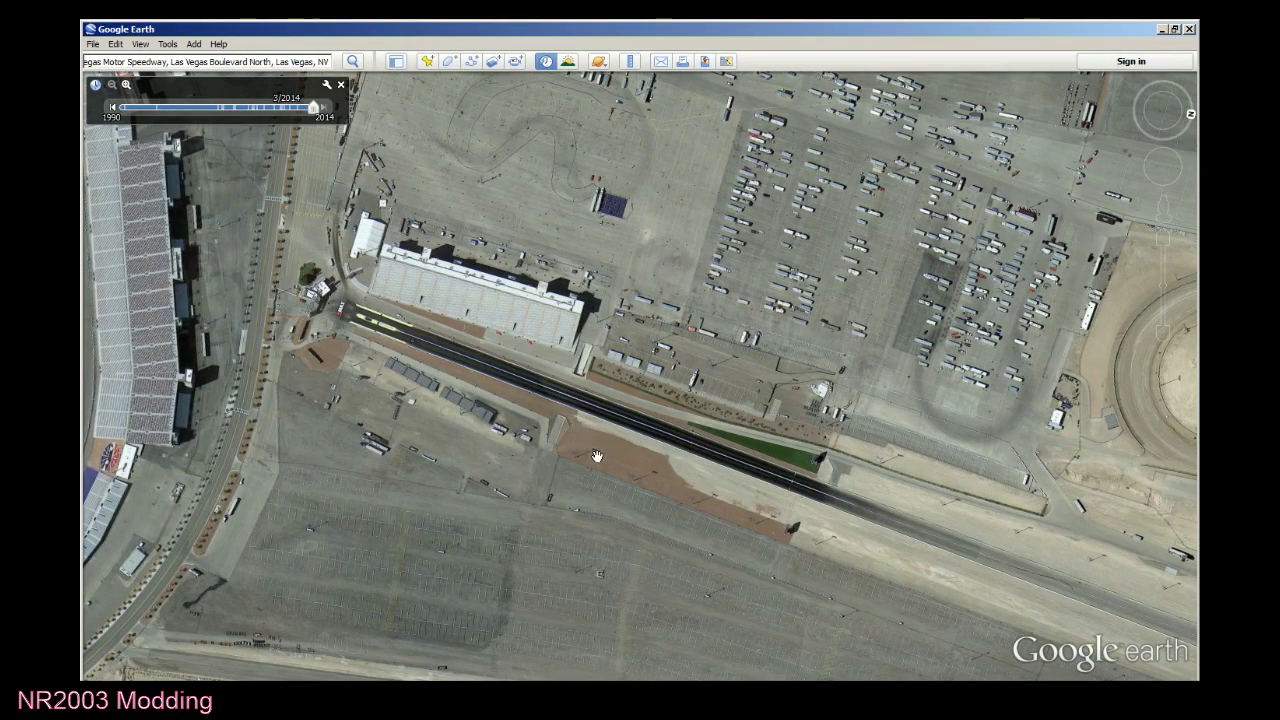
{"action": "scroll", "coordinate": [596, 456], "scroll_direction": "up", "scroll_amount": 2}
{"action": "scroll", "coordinate": [596, 454], "scroll_direction": "down", "scroll_amount": 4}
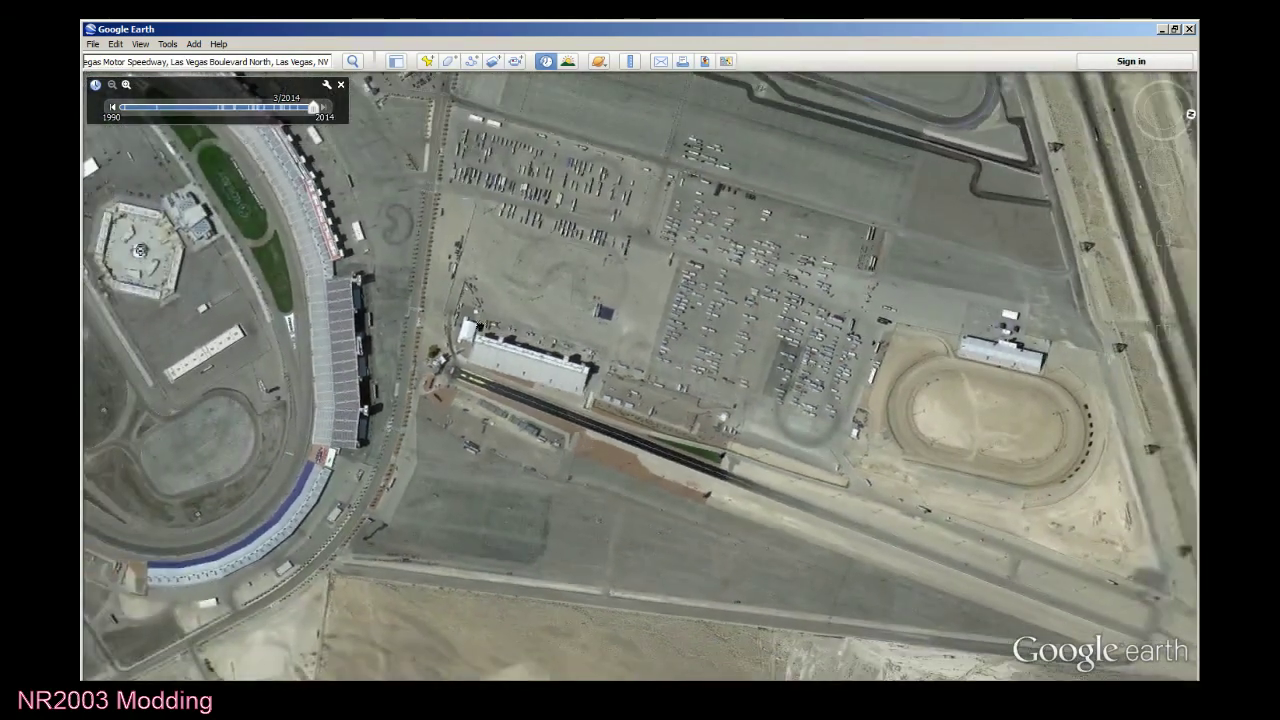
Examine the outer road course beyond the paved short oval and follow the speedway's main grandstands around the curved front stretch.
{"action": "left_click_drag", "start_coordinate": [204, 213], "coordinate": [700, 531]}
{"action": "left_click_drag", "start_coordinate": [495, 353], "coordinate": [775, 573]}
{"action": "scroll", "coordinate": [791, 538], "scroll_direction": "up", "scroll_amount": 2}
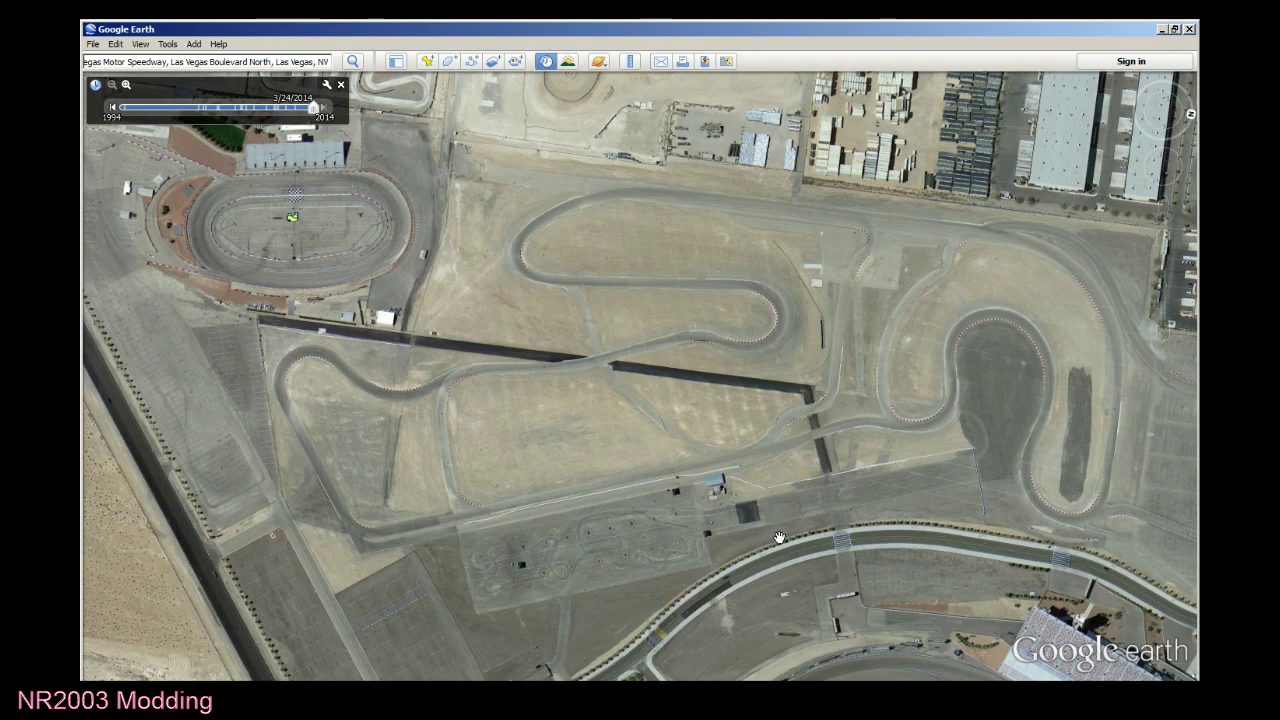
{"action": "left_click_drag", "start_coordinate": [791, 527], "coordinate": [407, 243]}
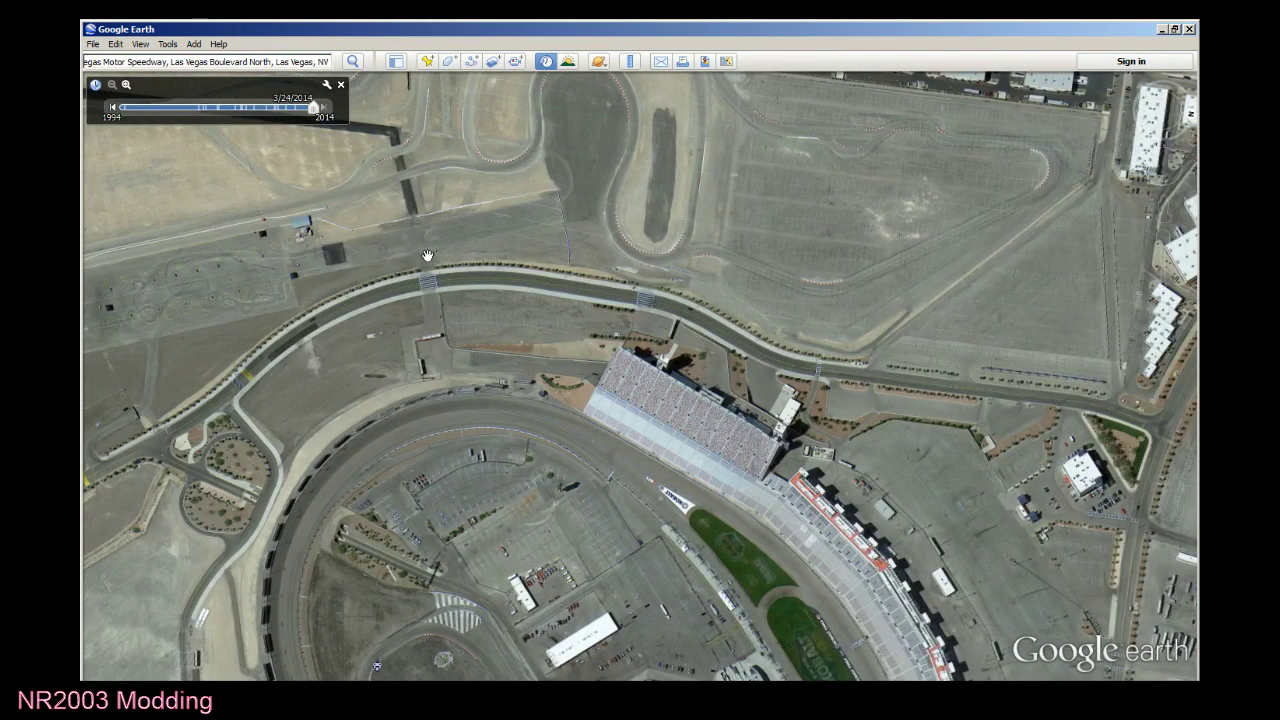
{"action": "left_click_drag", "start_coordinate": [908, 645], "coordinate": [684, 389]}
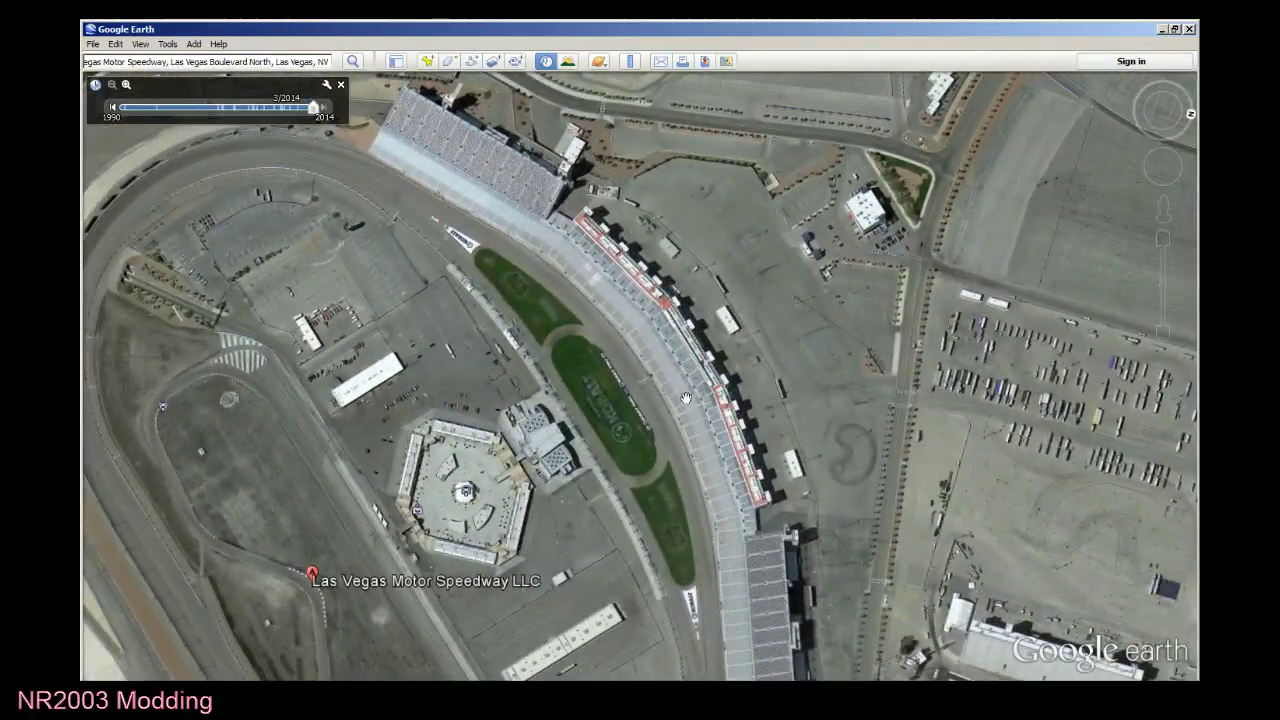
{"action": "left_click_drag", "start_coordinate": [762, 500], "coordinate": [630, 295]}
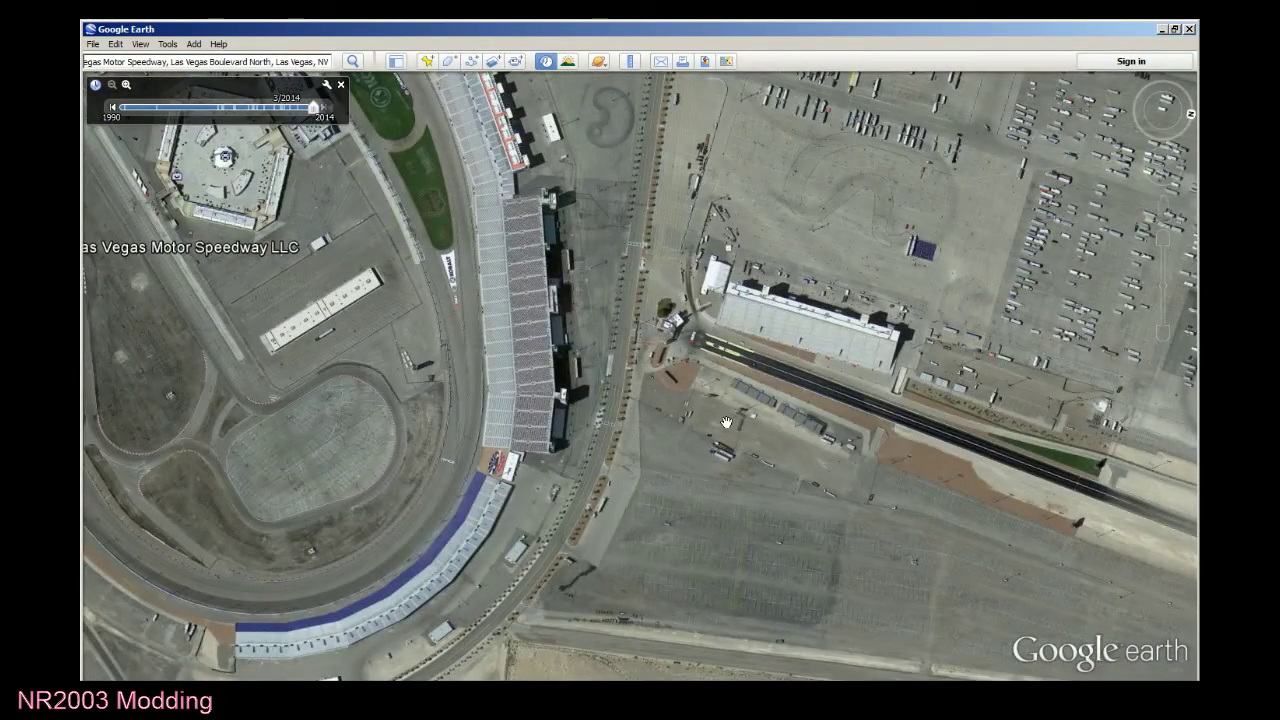
Examine the drag strip again and survey the whole Las Vegas complex from above.
{"action": "left_click_drag", "start_coordinate": [880, 430], "coordinate": [610, 389]}
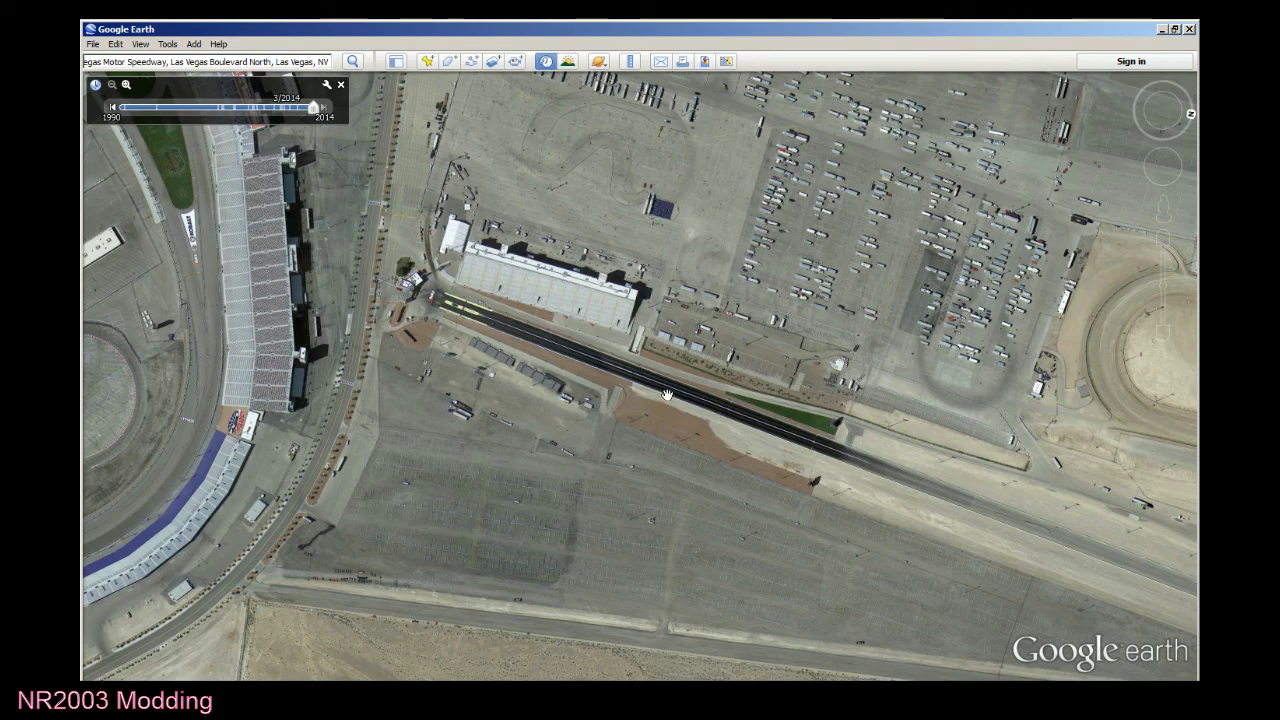
{"action": "left_click_drag", "start_coordinate": [738, 430], "coordinate": [703, 417]}
{"action": "scroll", "coordinate": [484, 472], "scroll_direction": "down", "scroll_amount": 2}
{"action": "scroll", "coordinate": [580, 524], "scroll_direction": "down", "scroll_amount": 2}
{"action": "left_click_drag", "start_coordinate": [660, 200], "coordinate": [665, 240]}
{"action": "left_click_drag", "start_coordinate": [678, 562], "coordinate": [653, 601]}
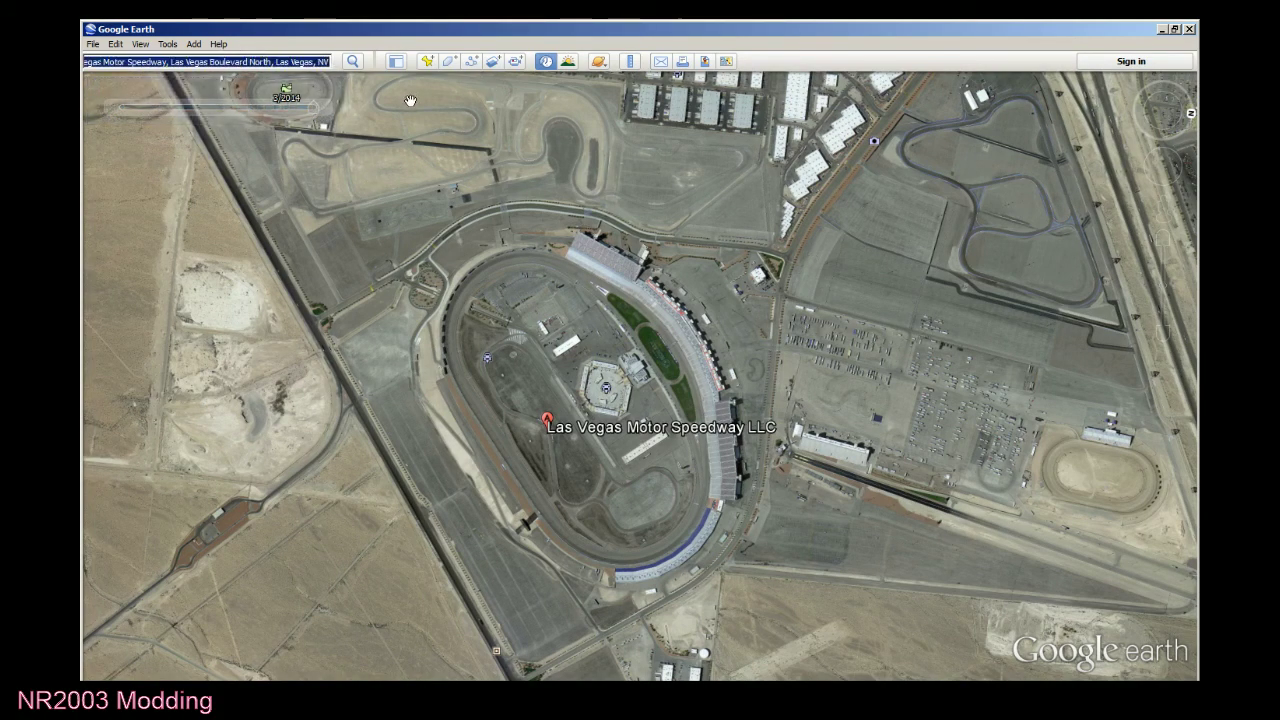
Fly to Charlotte Motor Speedway in Concord, NC, and bring its dirt oval beside the drag strip into view.
{"action": "type", "text": "charlotte"}
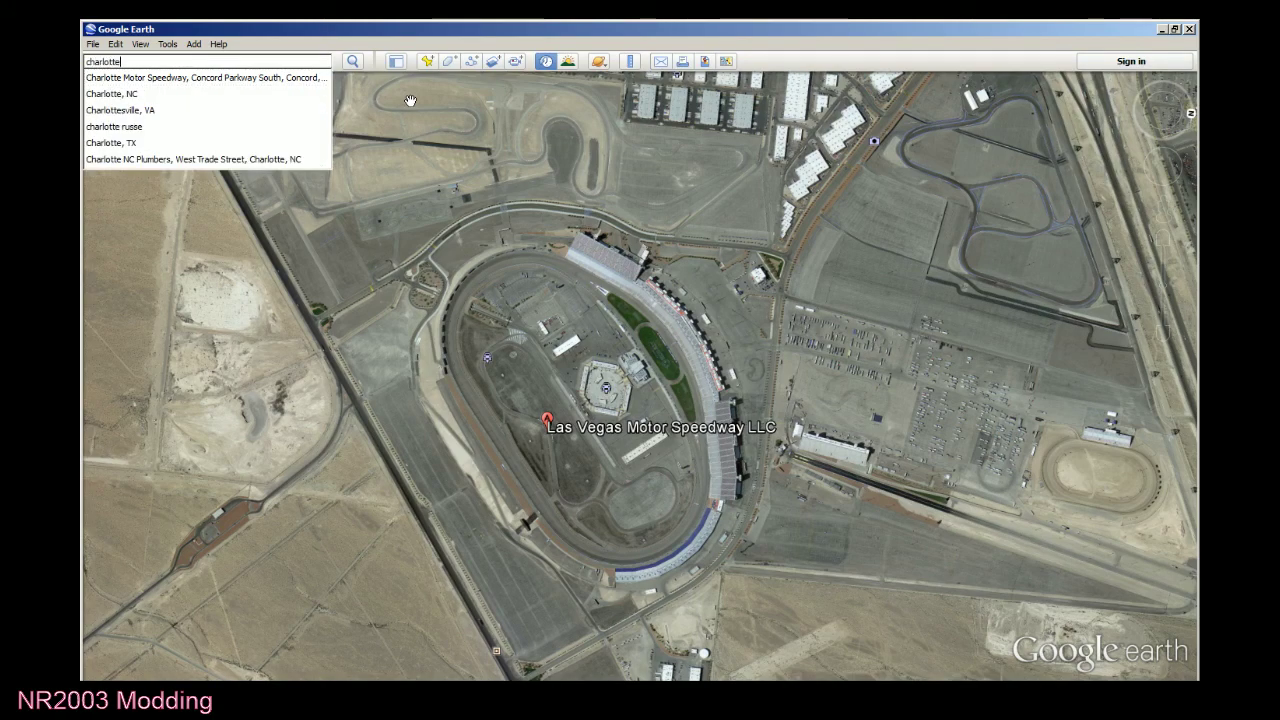
{"action": "key", "text": "Down"}
{"action": "key", "text": "Return"}
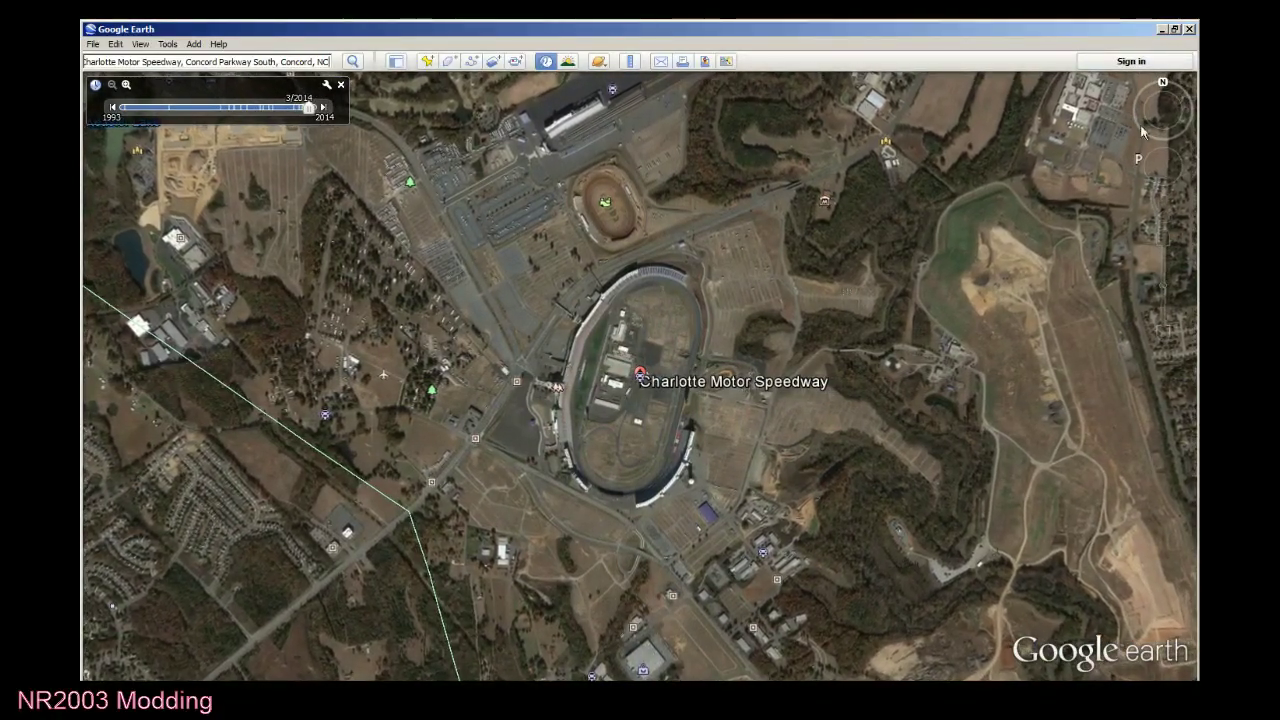
{"action": "mouse_move", "coordinate": [1164, 147]}
{"action": "left_click_drag", "start_coordinate": [1164, 147], "coordinate": [1116, 127]}
{"action": "scroll", "coordinate": [937, 345], "scroll_direction": "up", "scroll_amount": 4}
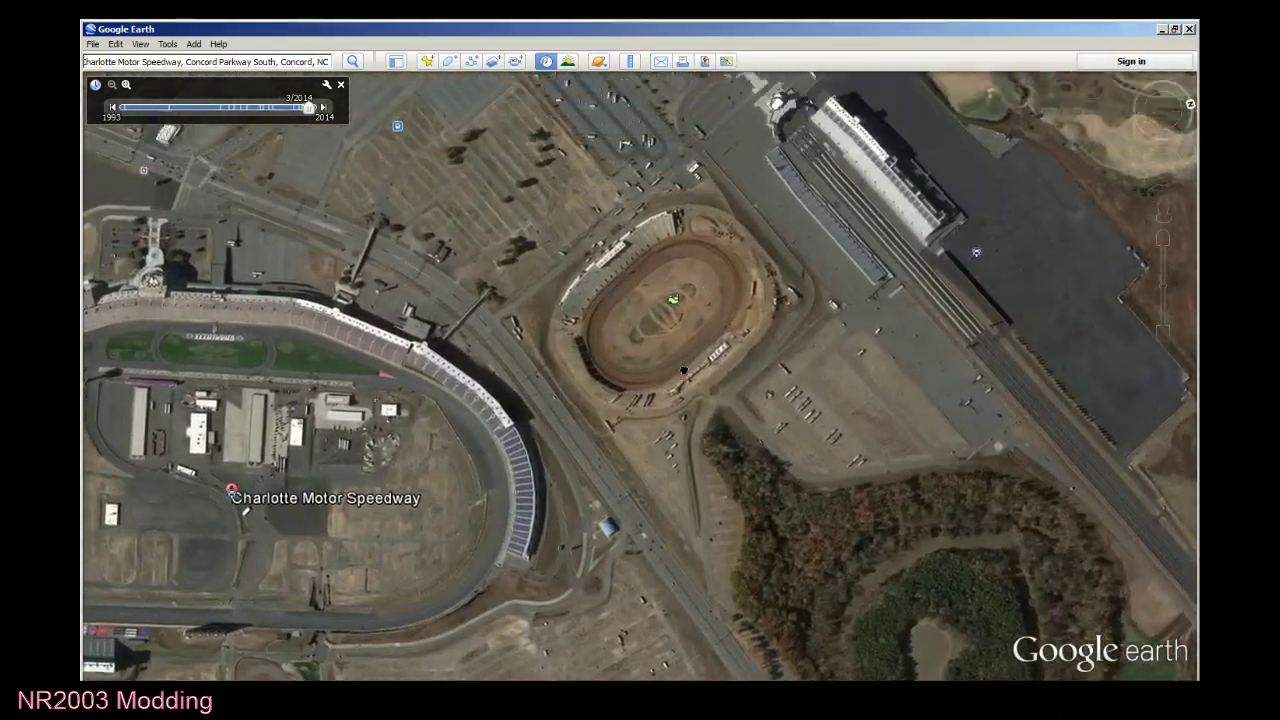
Examine the Charlotte dirt oval up close with the view rotated so the track lies level above its main grandstand.
{"action": "left_click_drag", "start_coordinate": [684, 372], "coordinate": [683, 376]}
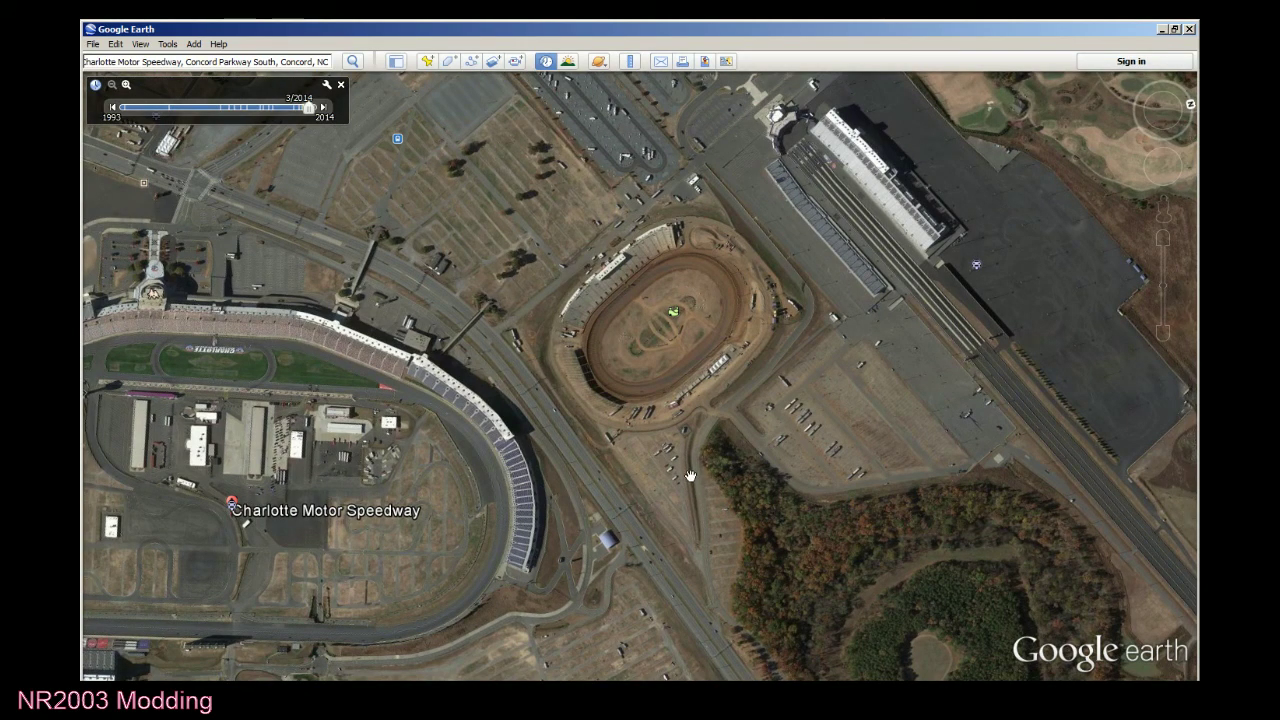
{"action": "scroll", "coordinate": [766, 354], "scroll_direction": "up", "scroll_amount": 5}
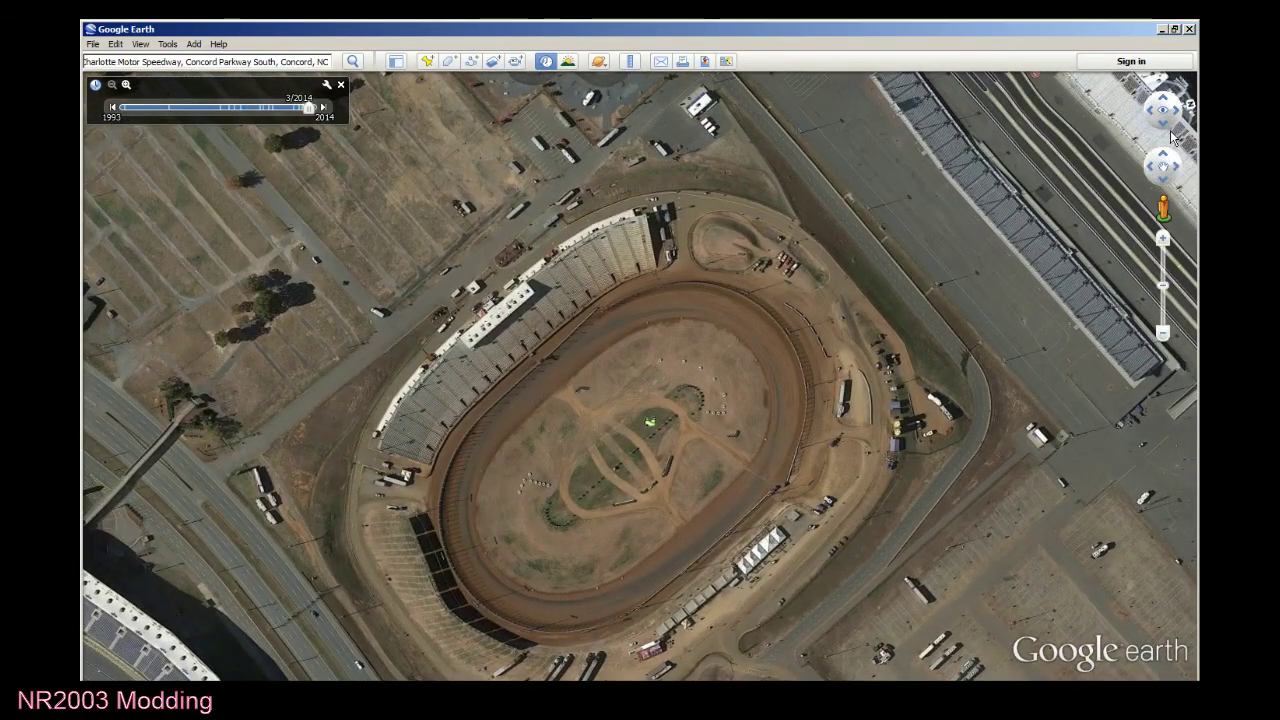
{"action": "mouse_move", "coordinate": [1172, 137]}
{"action": "left_mouse_down"}
{"action": "mouse_move", "coordinate": [1152, 148]}
{"action": "mouse_move", "coordinate": [1187, 134]}
{"action": "mouse_move", "coordinate": [1196, 112]}
{"action": "mouse_move", "coordinate": [1151, 126]}
{"action": "mouse_move", "coordinate": [1138, 94]}
{"action": "left_mouse_up"}
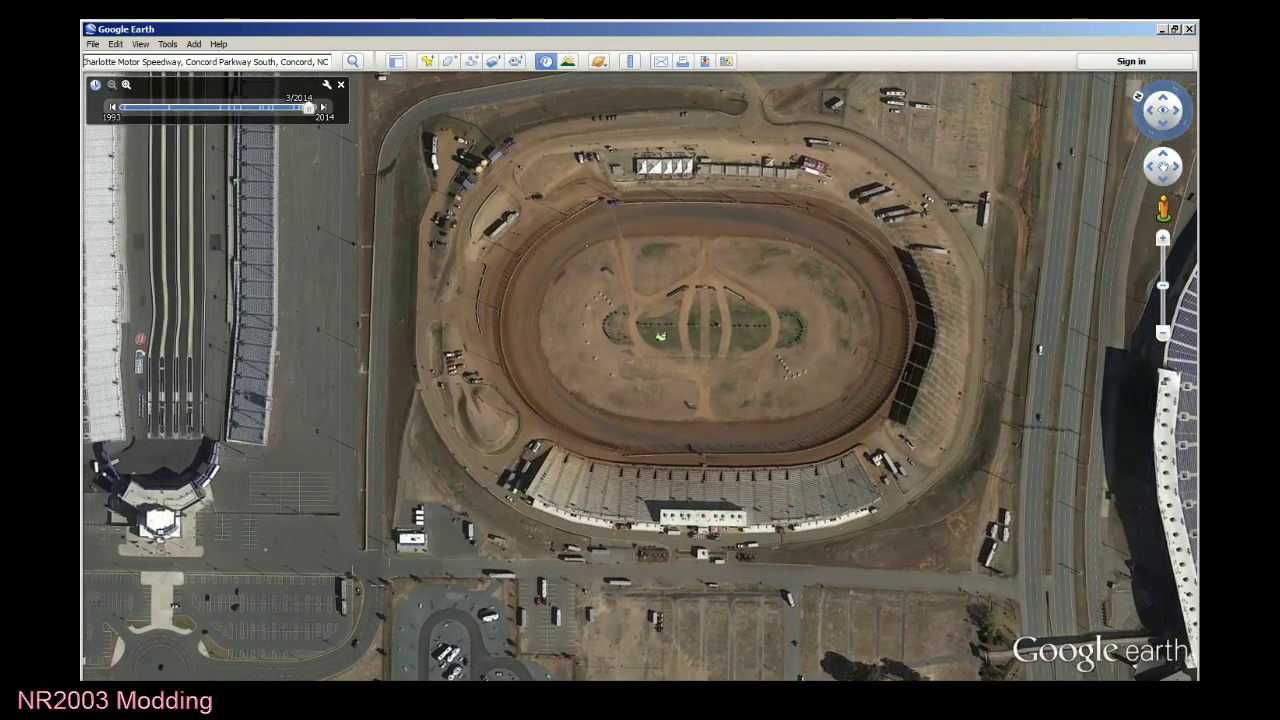
{"action": "scroll", "coordinate": [770, 374], "scroll_direction": "up", "scroll_amount": 2}
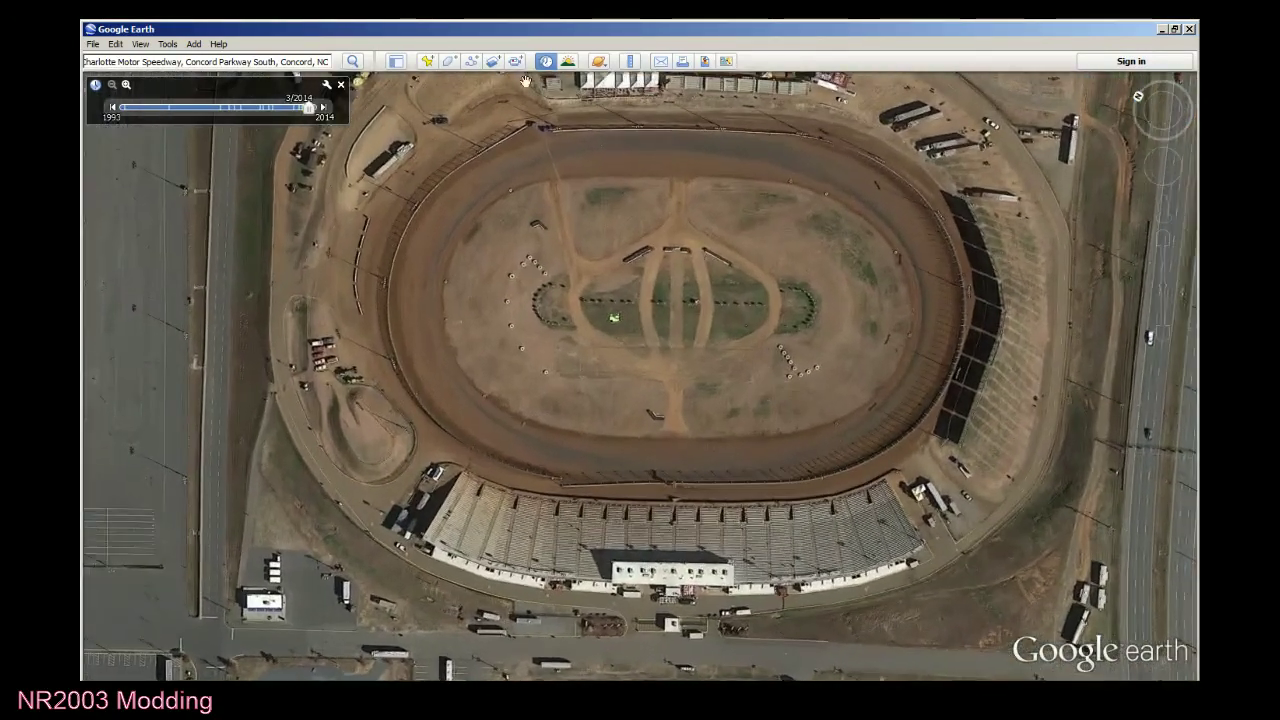
Measure a straight line in meters along the grandstand side of the dirt oval's infield and examine its starting end up close.
{"action": "left_click", "coordinate": [629, 61]}
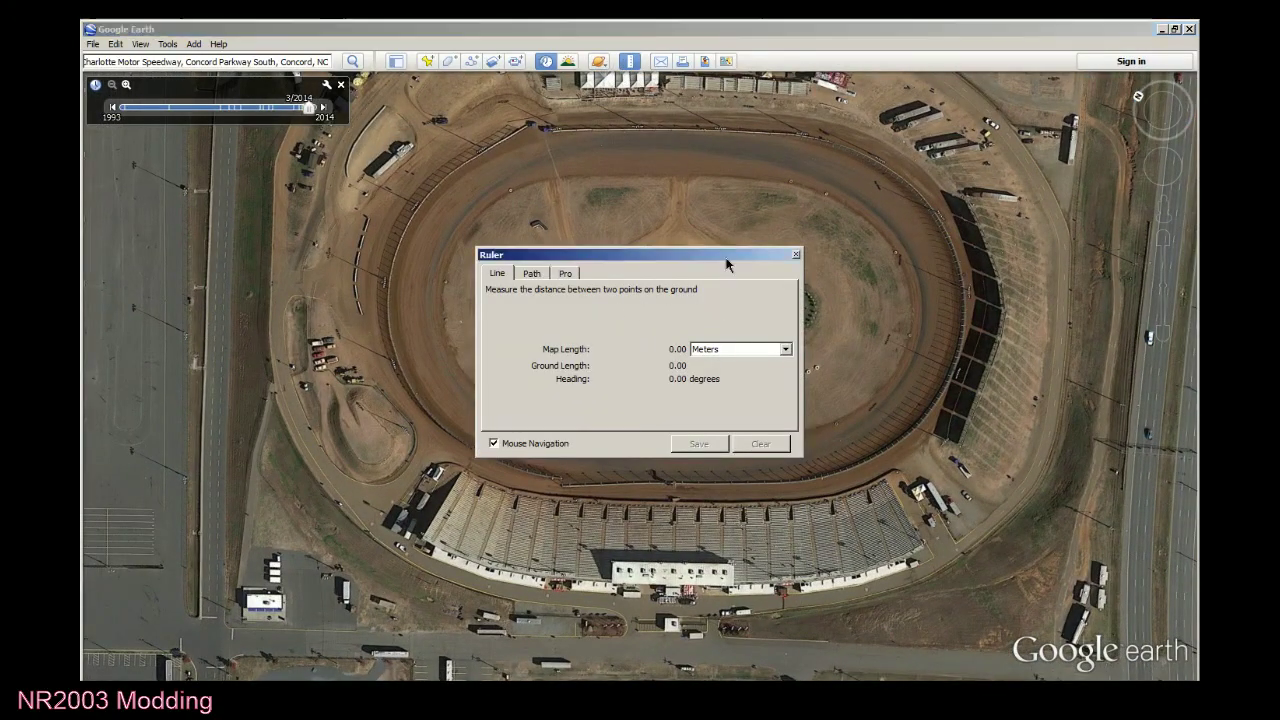
{"action": "left_click_drag", "start_coordinate": [726, 255], "coordinate": [955, 136]}
{"action": "left_click", "coordinate": [567, 382]}
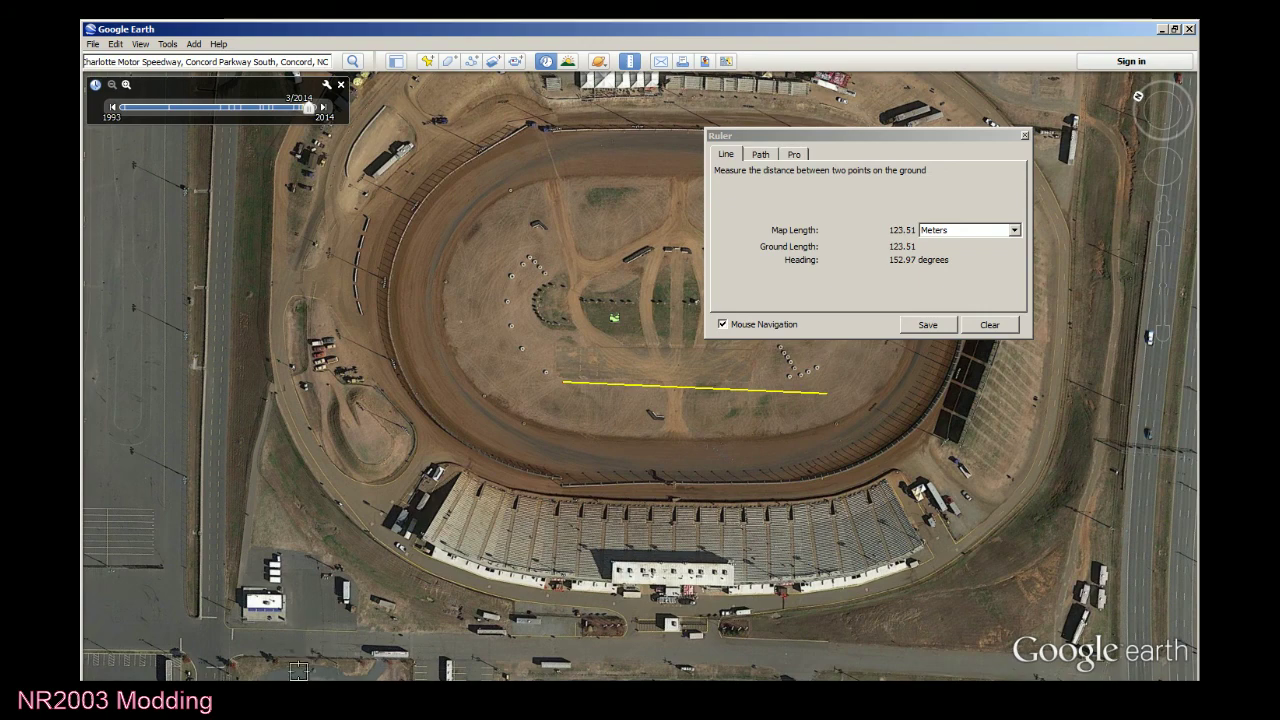
{"action": "scroll", "coordinate": [720, 460], "scroll_direction": "up", "scroll_amount": 3}
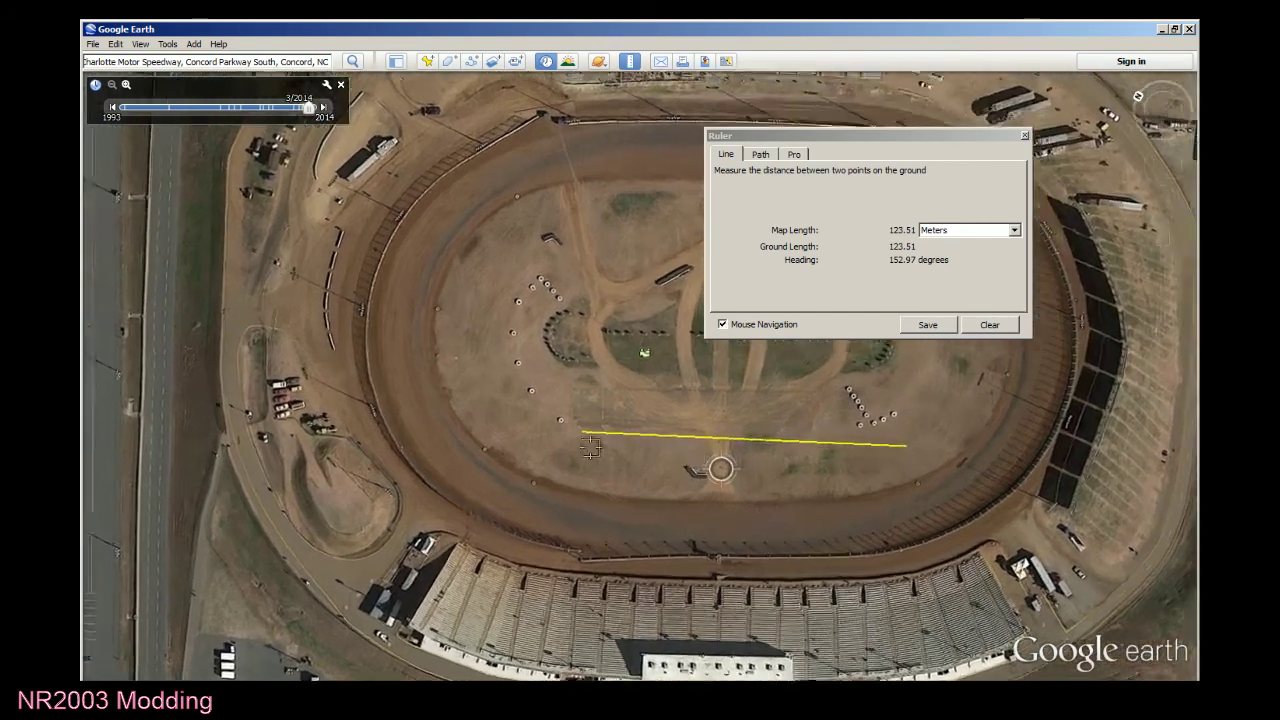
{"action": "scroll", "coordinate": [549, 426], "scroll_direction": "up", "scroll_amount": 3}
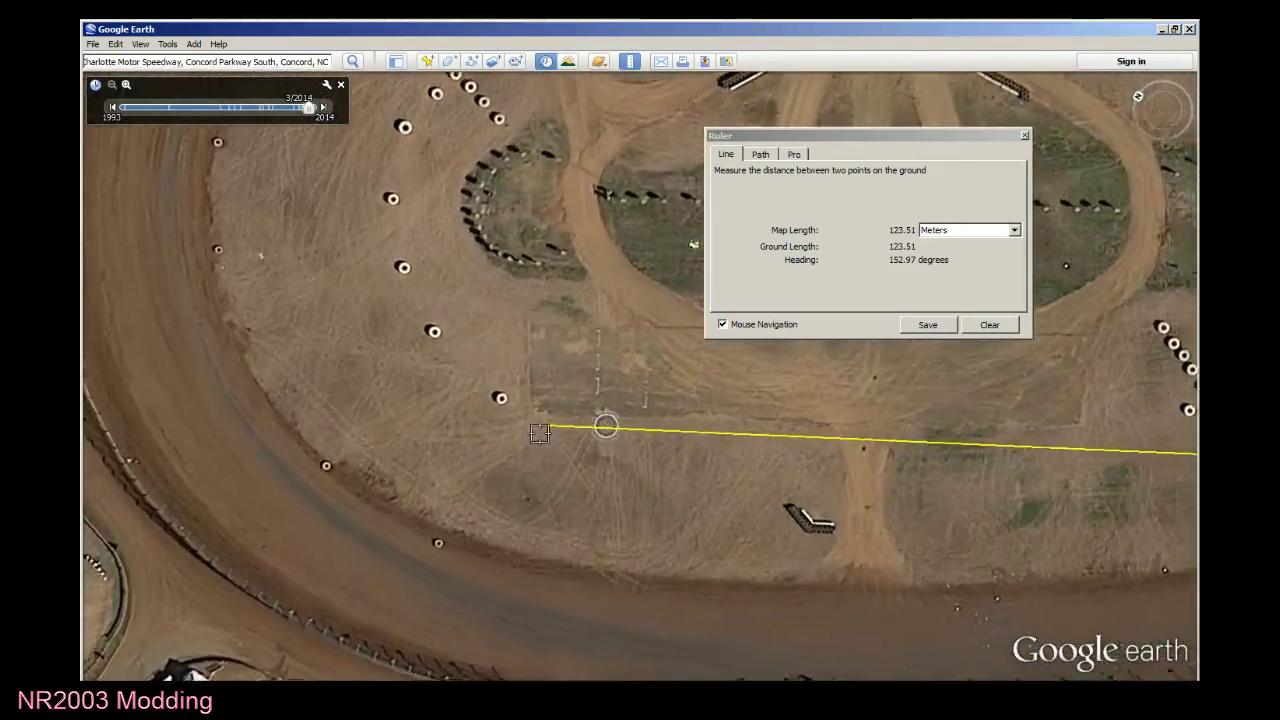
{"action": "scroll", "coordinate": [532, 431], "scroll_direction": "up", "scroll_amount": 3}
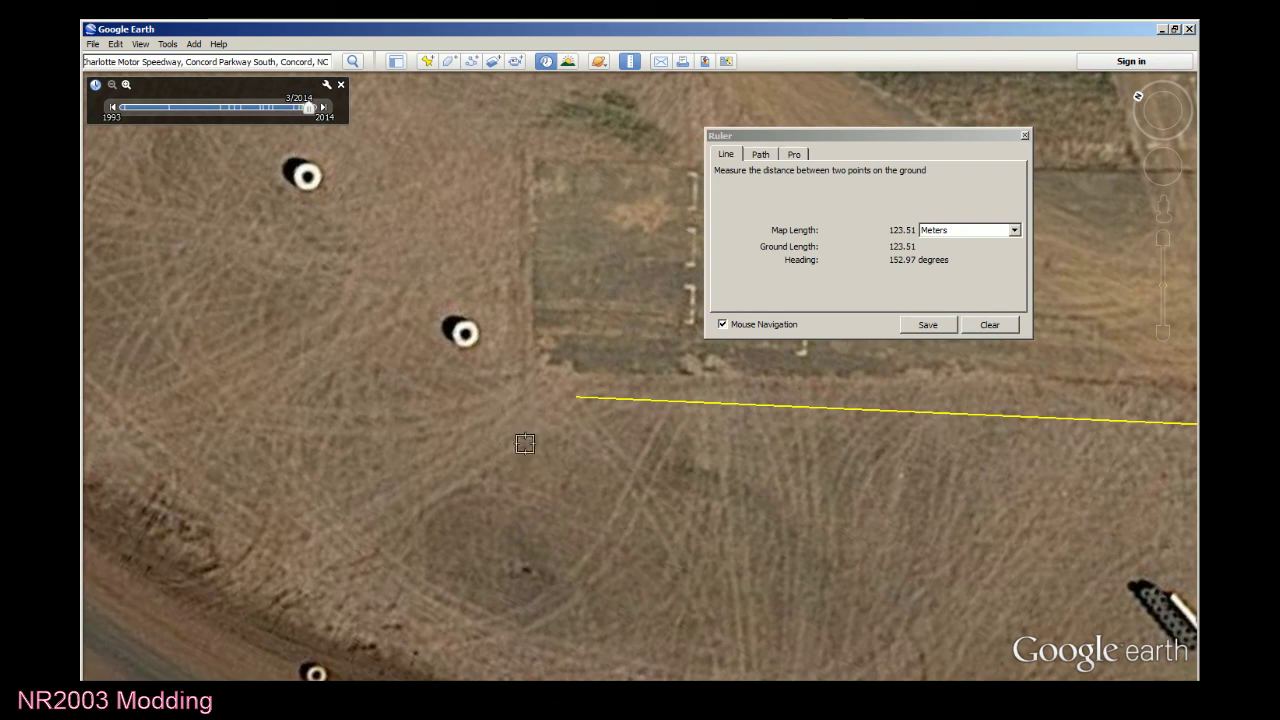
{"action": "scroll", "coordinate": [530, 508], "scroll_direction": "down", "scroll_amount": 3}
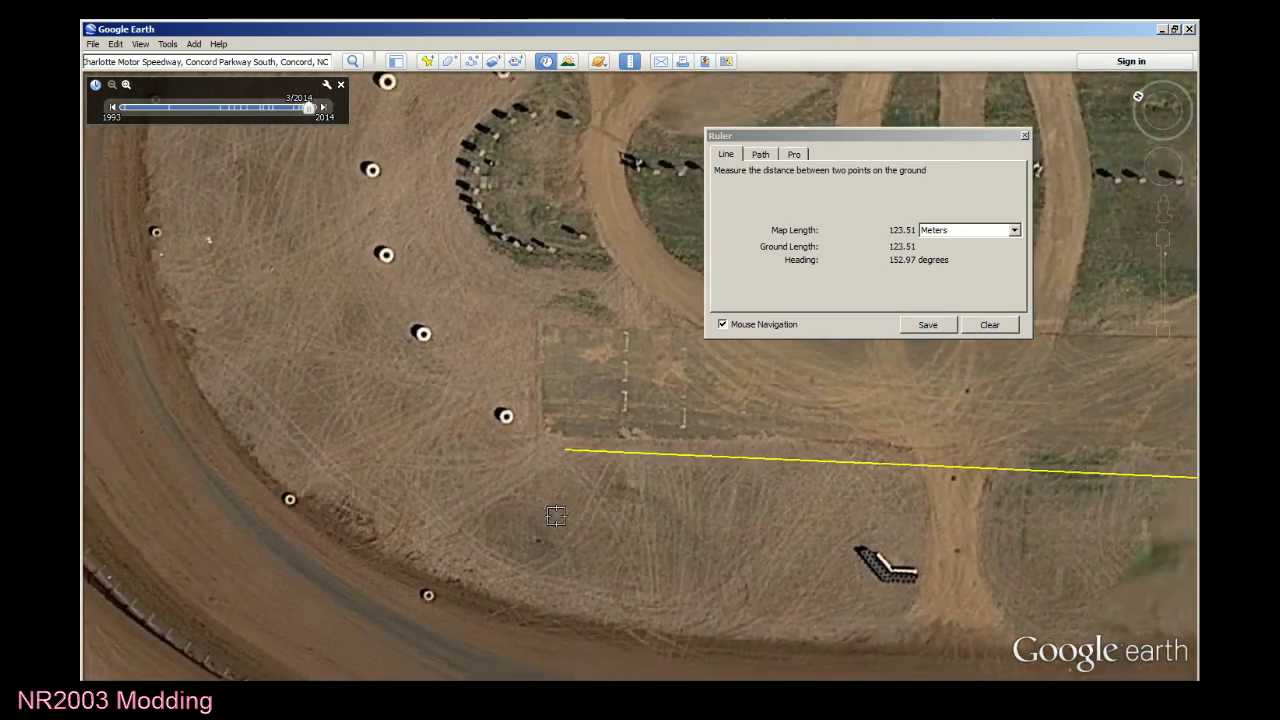
{"action": "scroll", "coordinate": [555, 527], "scroll_direction": "down", "scroll_amount": 3}
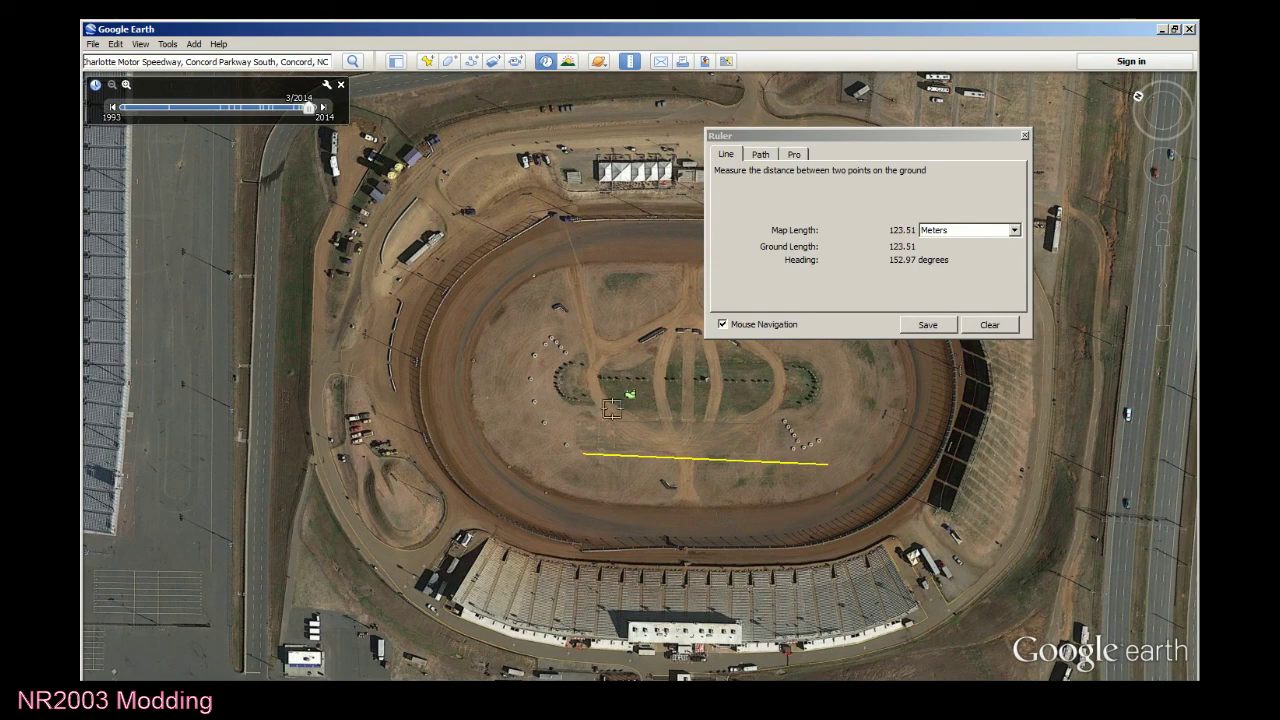
Review the program's General, Navigation, Touring, Cache and 3D View options.
{"action": "left_click", "coordinate": [167, 44]}
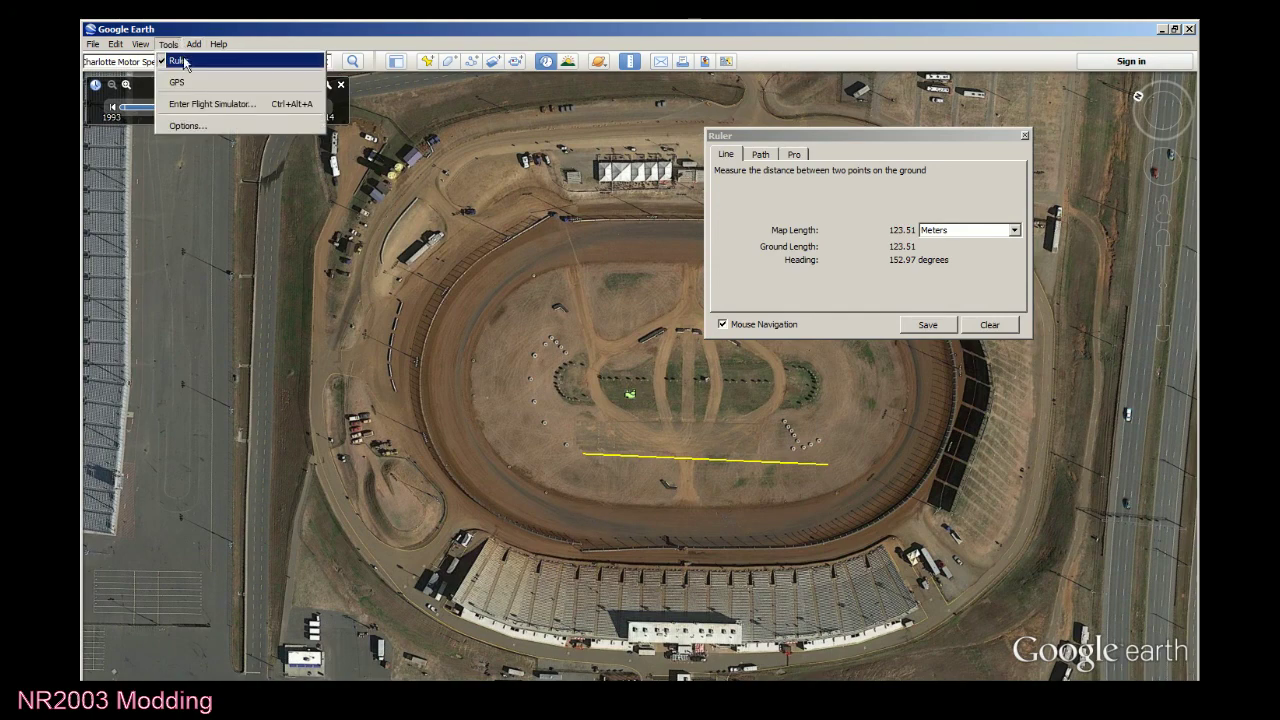
{"action": "left_click", "coordinate": [185, 125]}
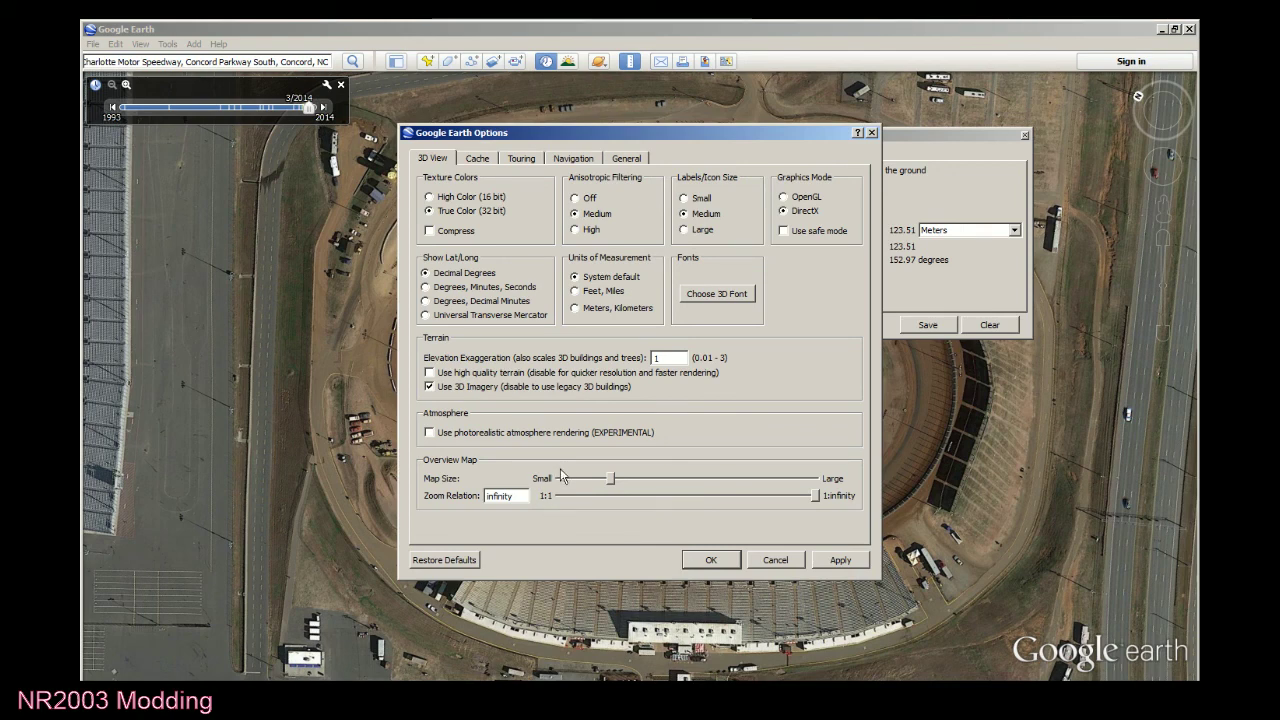
{"action": "left_click", "coordinate": [630, 158]}
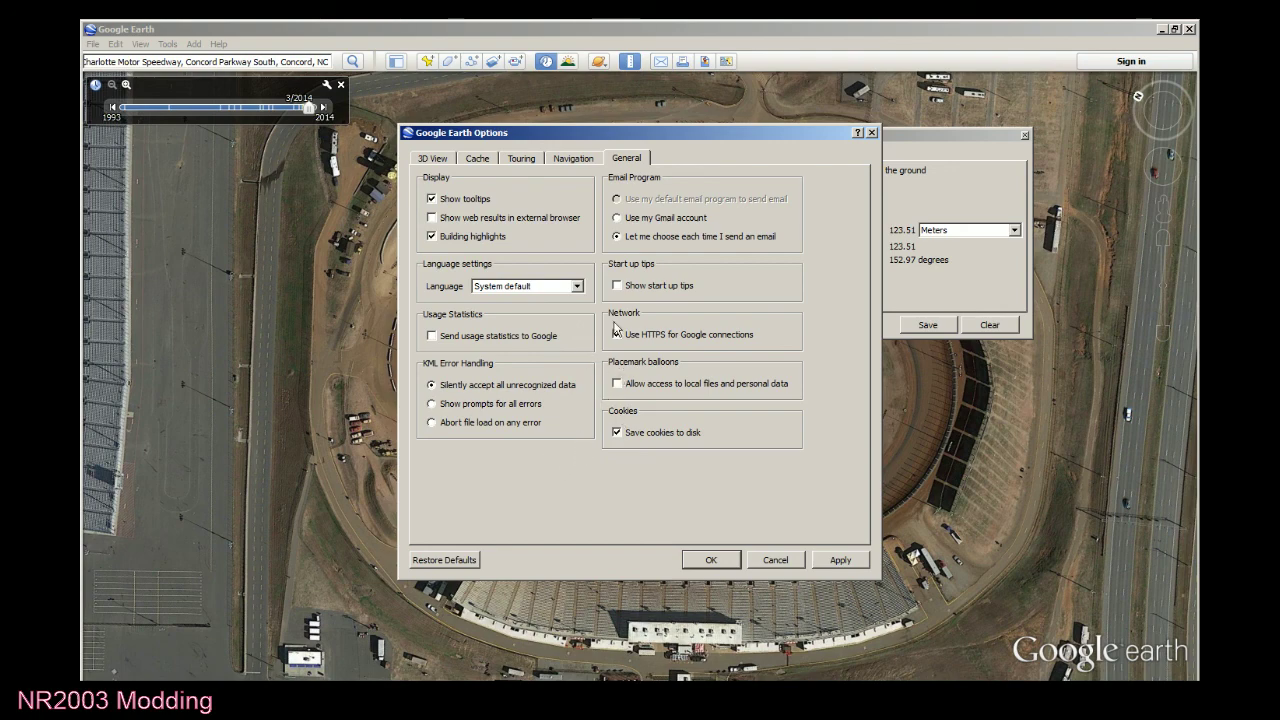
{"action": "left_click", "coordinate": [578, 160]}
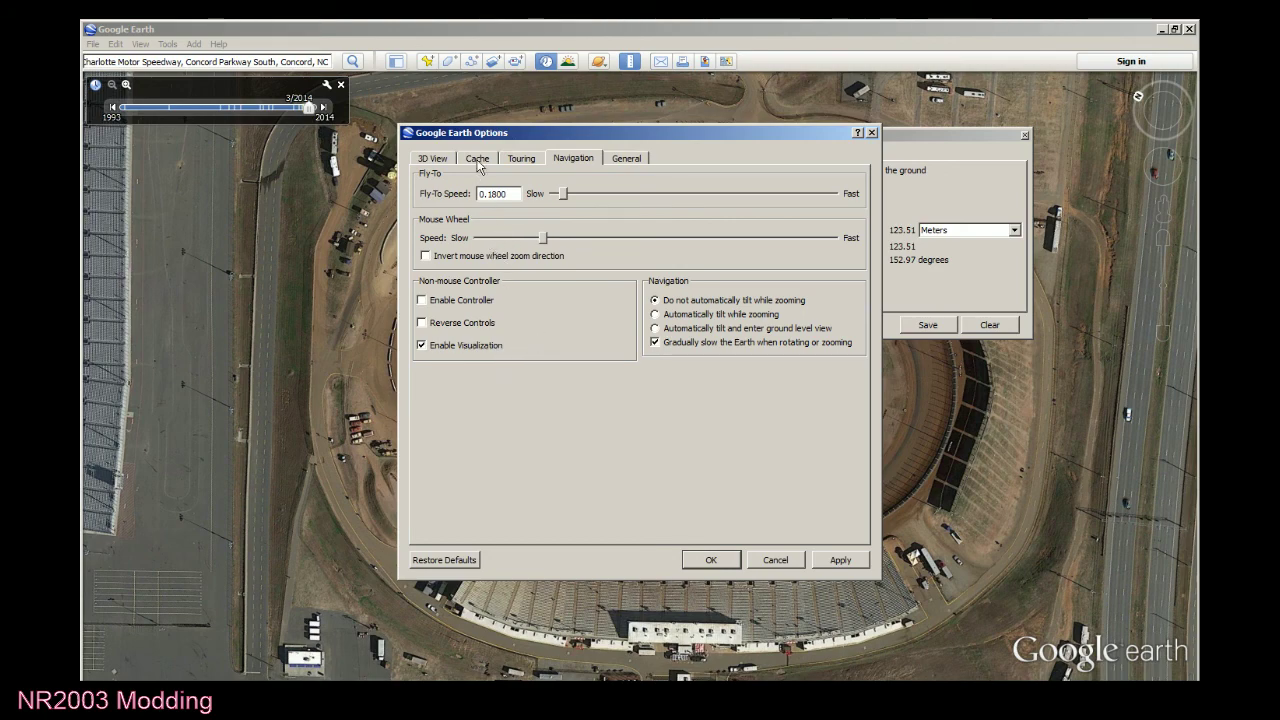
{"action": "left_click", "coordinate": [516, 164]}
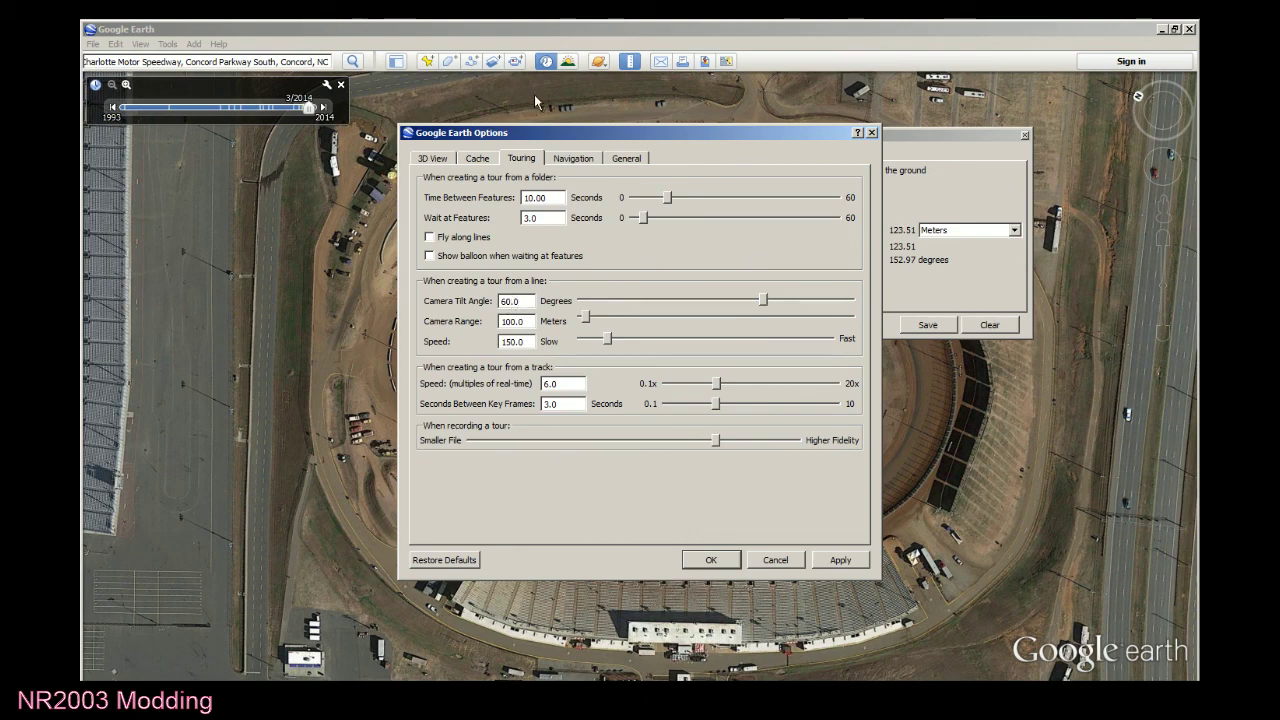
{"action": "left_click", "coordinate": [479, 159]}
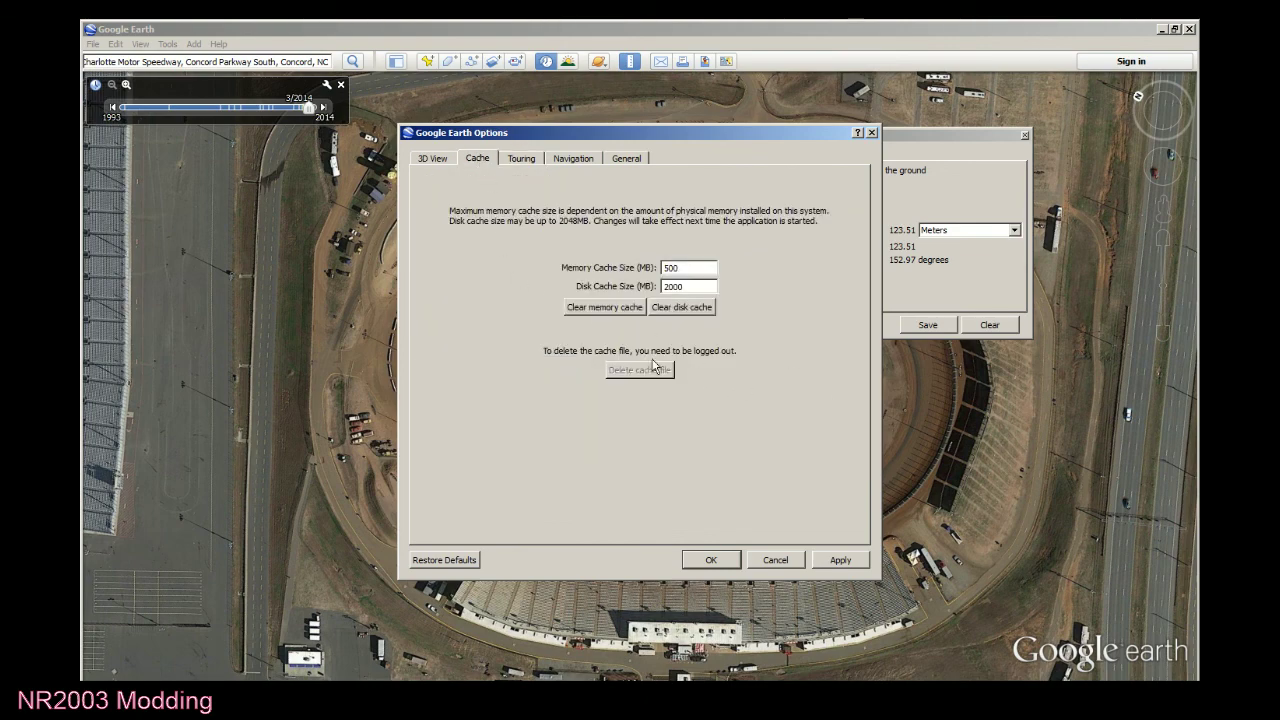
{"action": "left_click", "coordinate": [430, 159]}
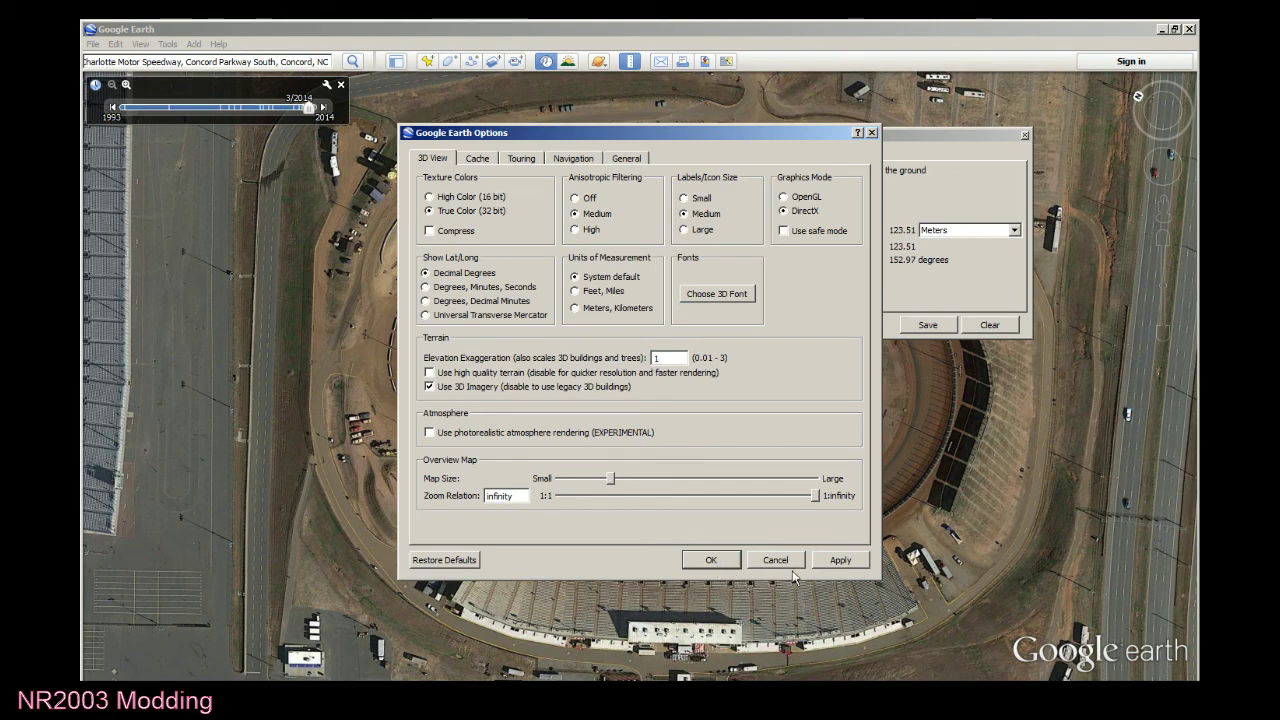
{"action": "left_click", "coordinate": [710, 560]}
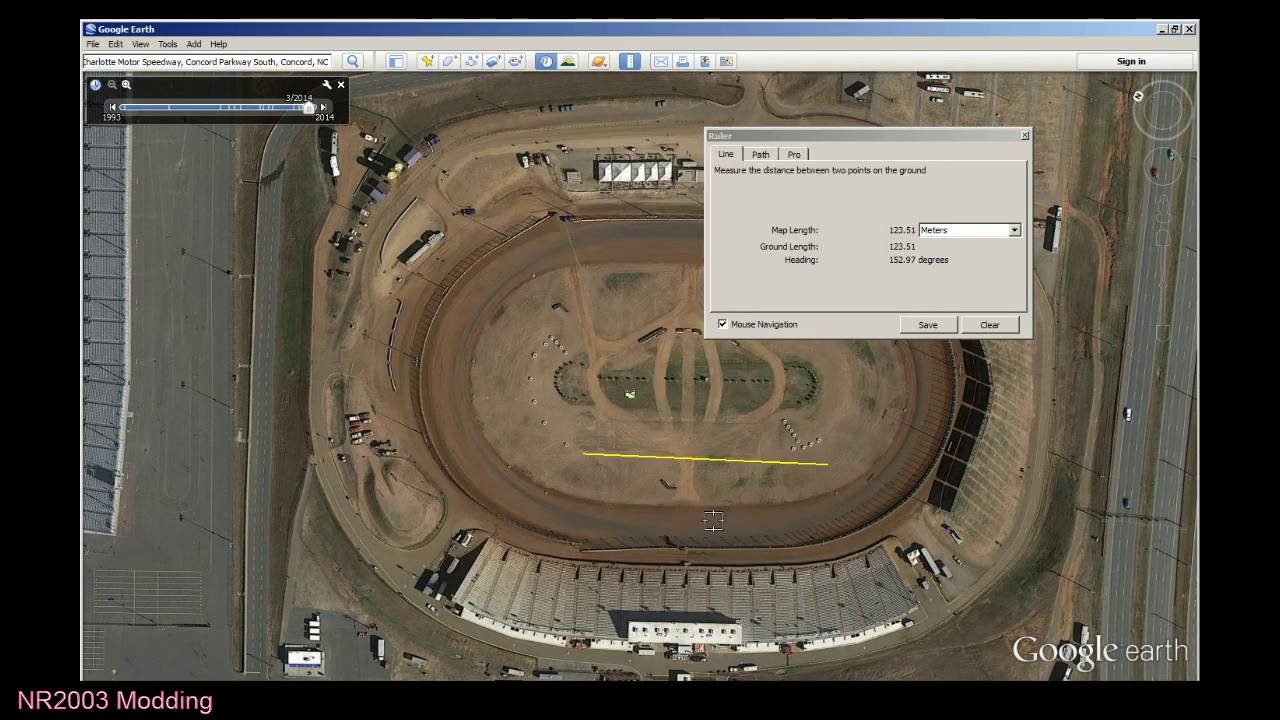
Close the Ruler and switch the Charlotte dirt oval from historical to current imagery.
{"action": "left_click_drag", "start_coordinate": [703, 518], "coordinate": [671, 500]}
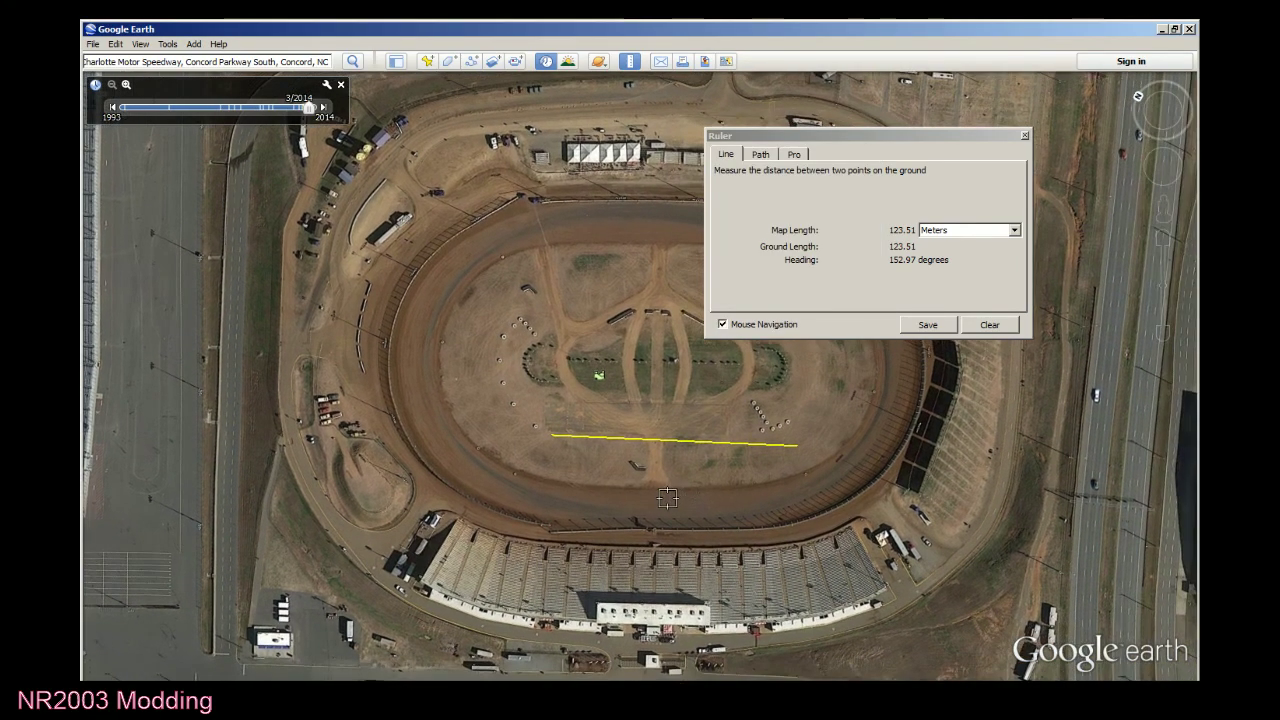
{"action": "left_click", "coordinate": [1024, 135]}
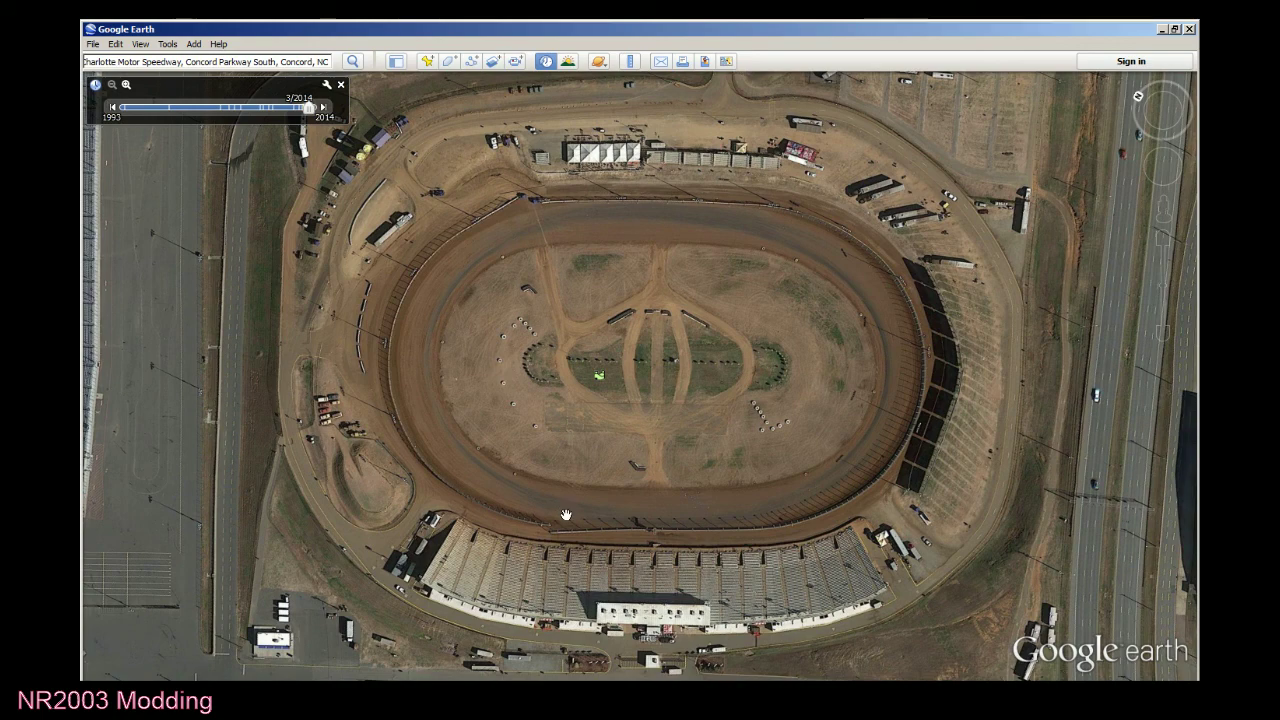
{"action": "left_click", "coordinate": [545, 61]}
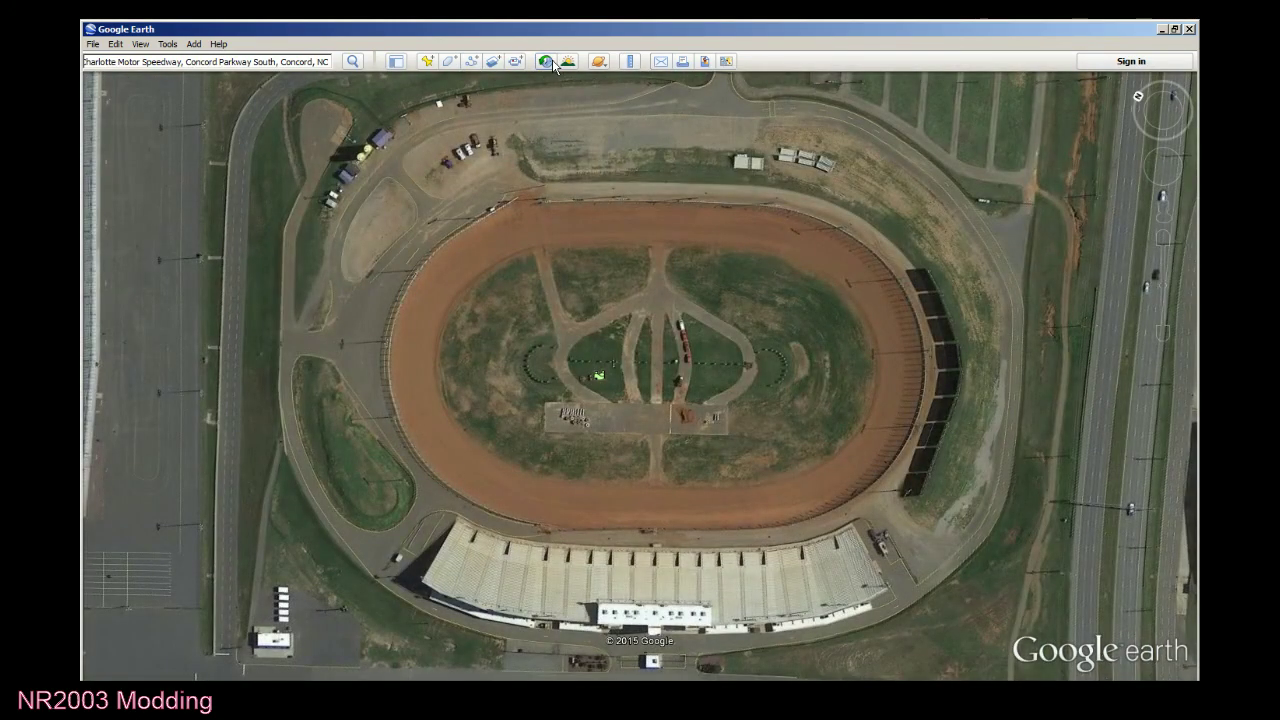
Check the latest date in the Charlotte dirt oval's historical imagery and return to current imagery.
{"action": "left_click", "coordinate": [547, 61]}
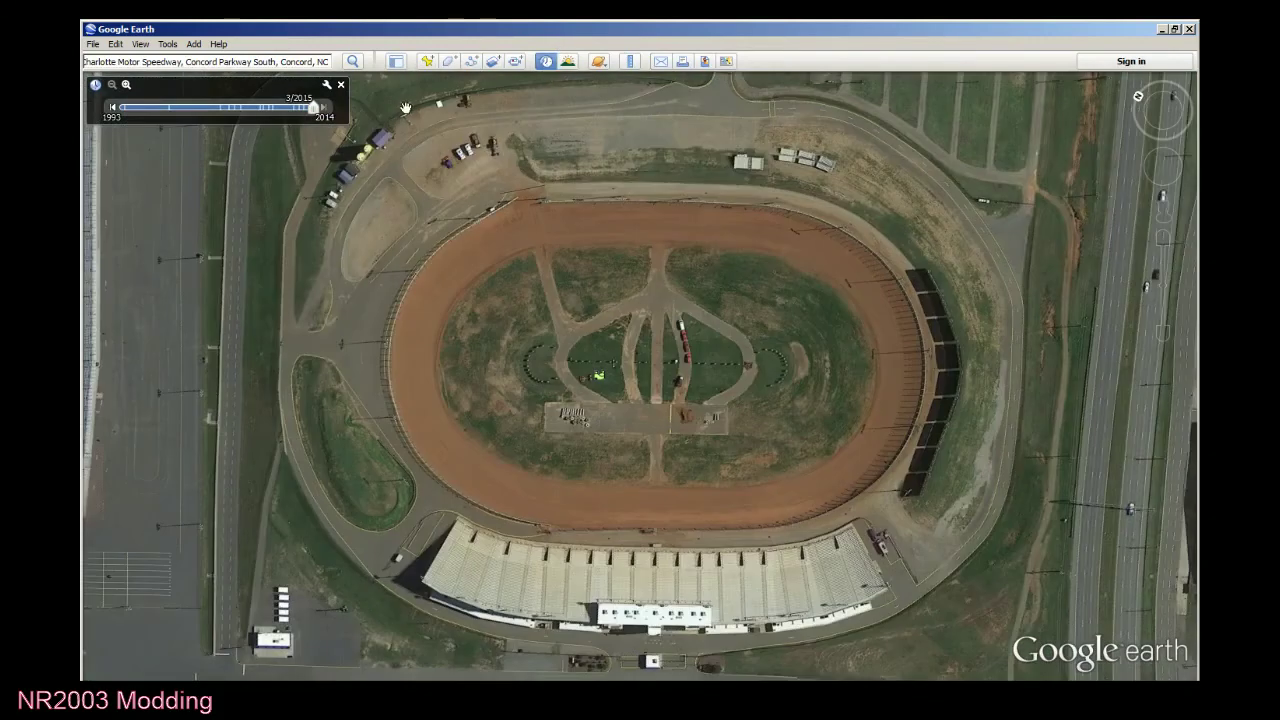
{"action": "left_click", "coordinate": [312, 110]}
{"action": "left_click", "coordinate": [545, 62]}
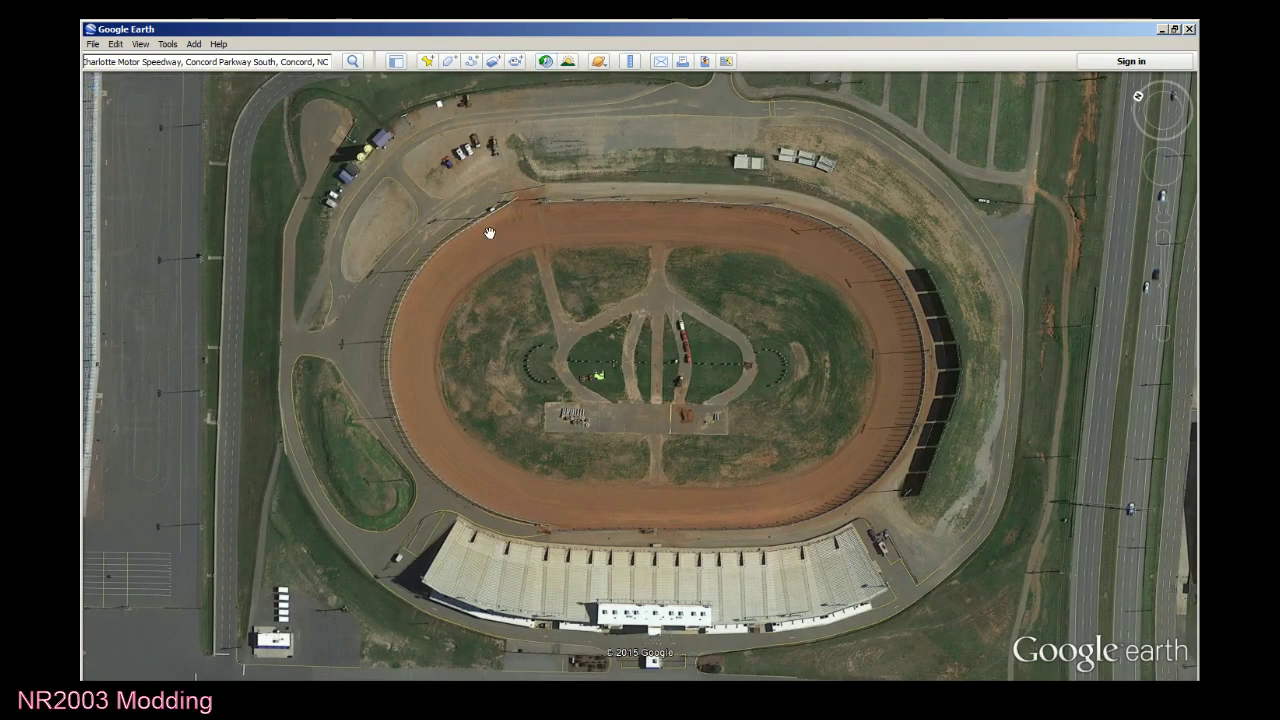
Examine the area around the Charlotte dirt oval, including the drag strip, the parking fields and Charlotte Motor Speedway.
{"action": "left_click_drag", "start_coordinate": [502, 270], "coordinate": [468, 255]}
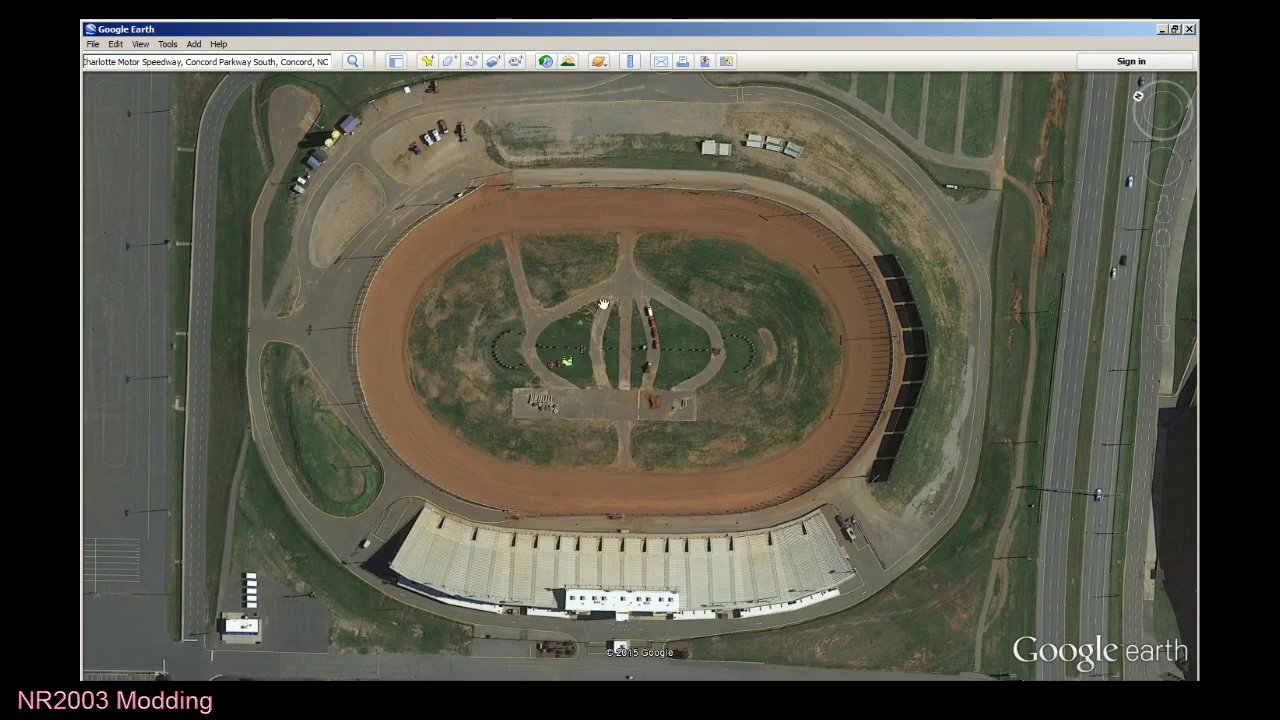
{"action": "scroll", "coordinate": [610, 246], "scroll_direction": "down", "scroll_amount": 5}
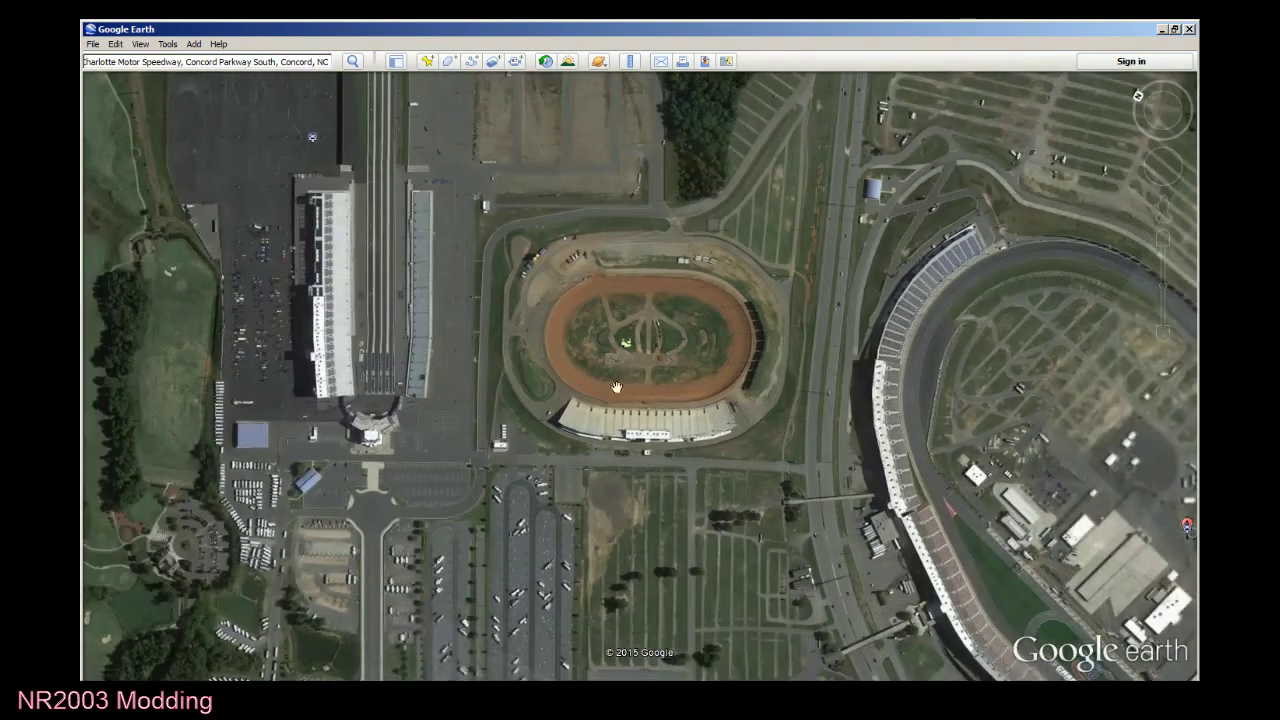
{"action": "left_click_drag", "start_coordinate": [616, 387], "coordinate": [668, 652]}
{"action": "scroll", "coordinate": [737, 486], "scroll_direction": "down", "scroll_amount": 2}
{"action": "scroll", "coordinate": [737, 486], "scroll_direction": "down", "scroll_amount": 3}
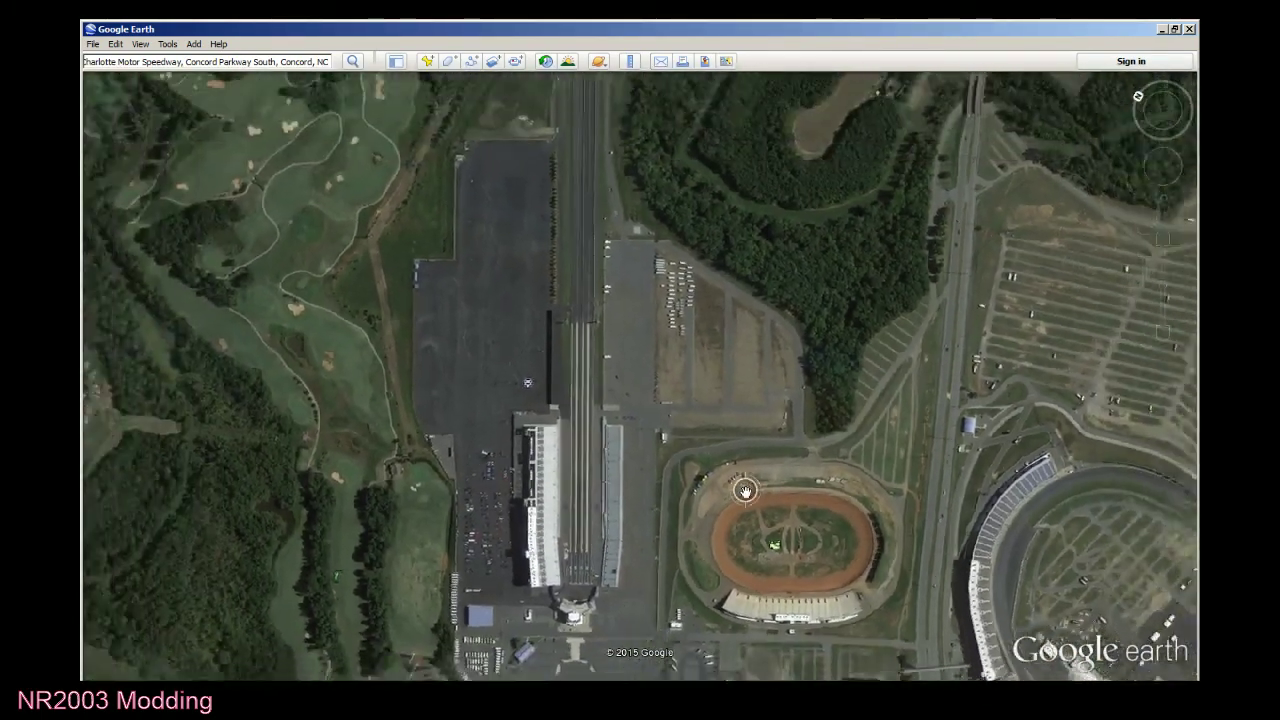
{"action": "left_click_drag", "start_coordinate": [848, 480], "coordinate": [583, 443]}
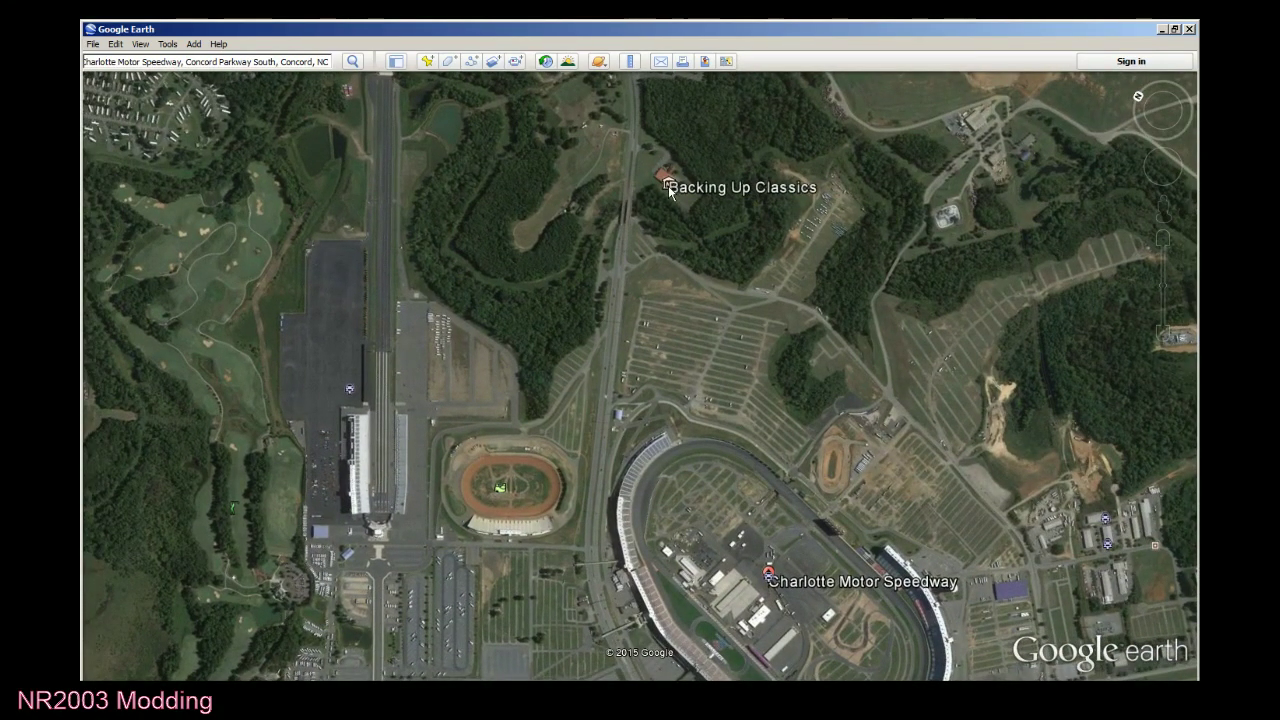
{"action": "left_click_drag", "start_coordinate": [663, 494], "coordinate": [751, 403]}
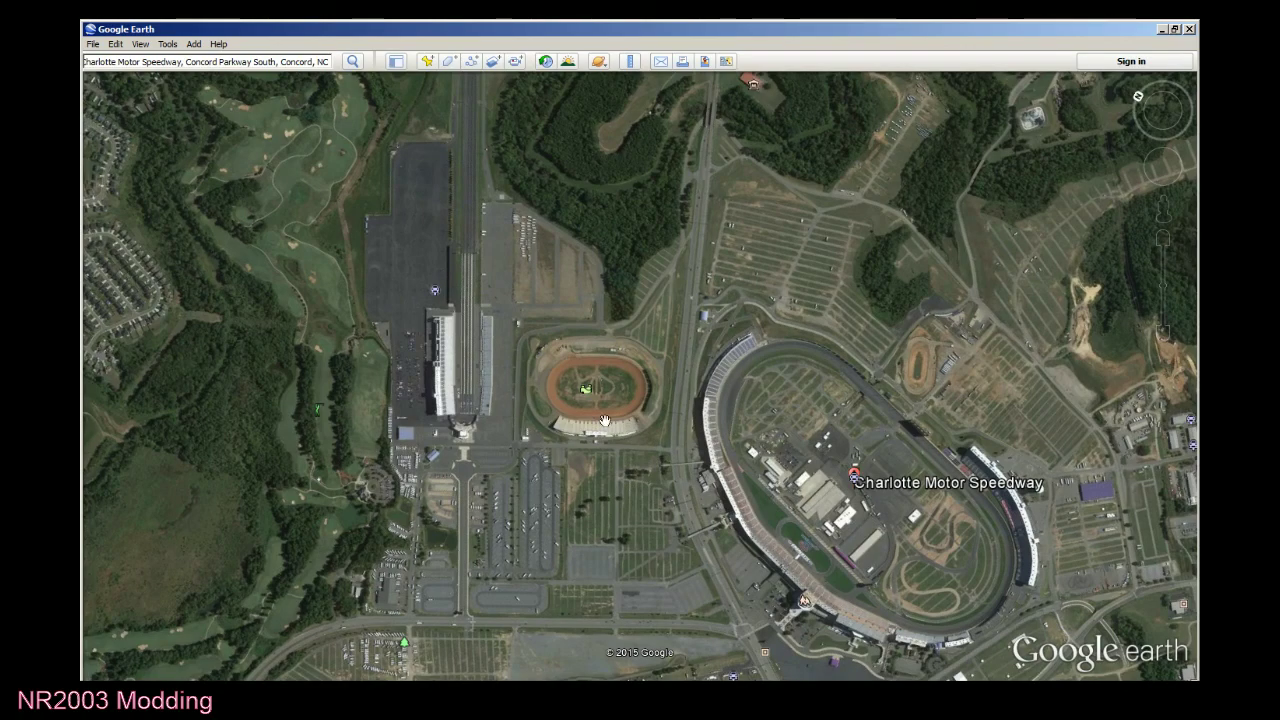
{"action": "scroll", "coordinate": [608, 413], "scroll_direction": "up", "scroll_amount": 5}
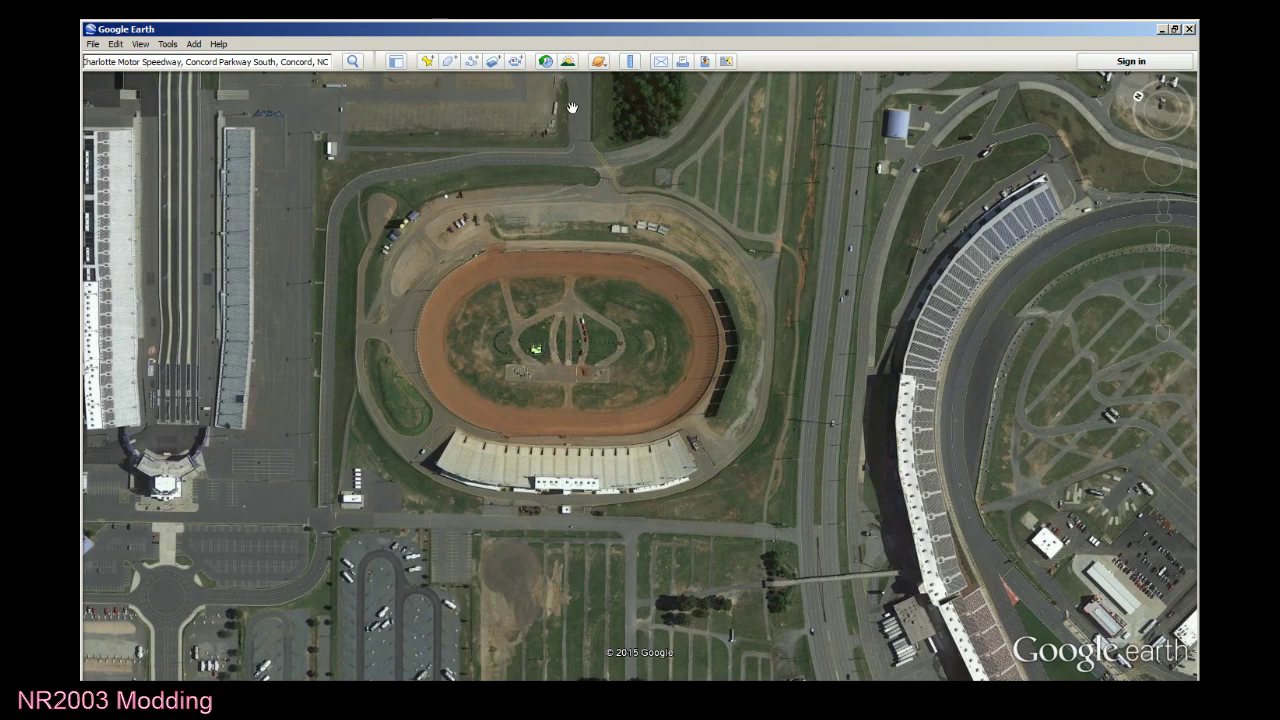
Preview sunlight over the dirt oval at 11:33 am and 1:44 pm on 3/9/2015, and turn the sunlight off.
{"action": "left_click", "coordinate": [567, 62]}
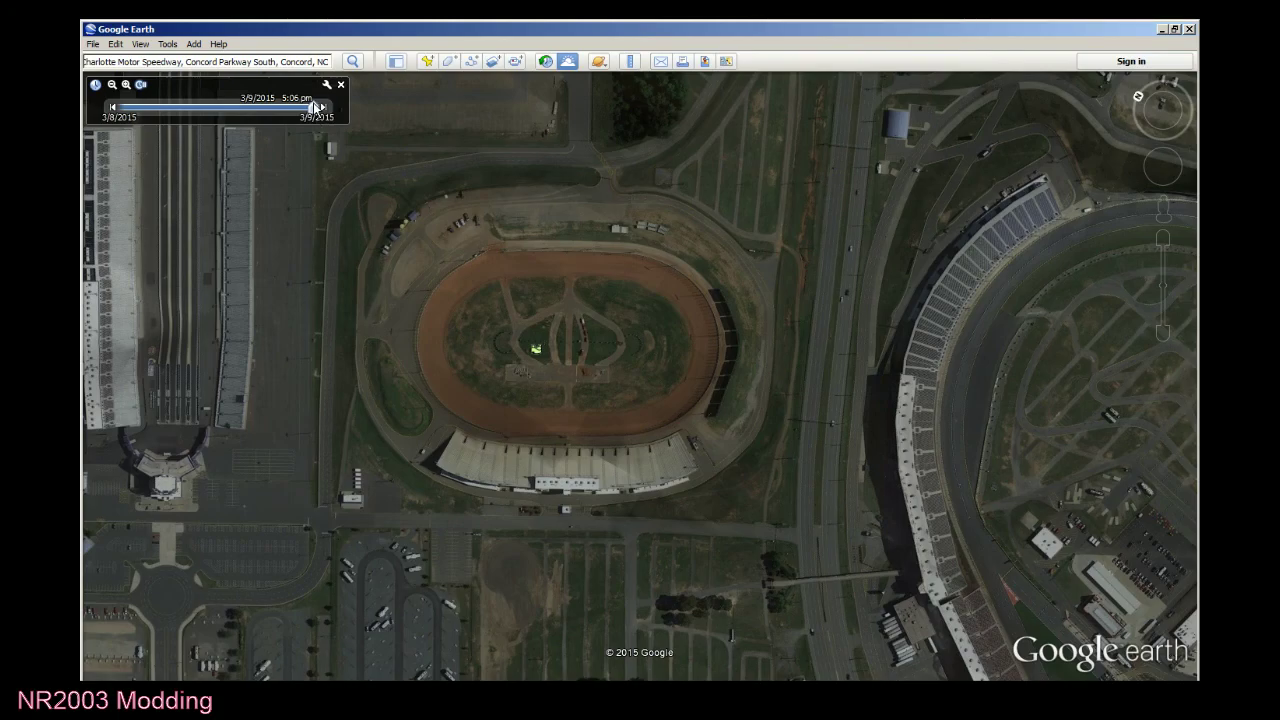
{"action": "mouse_move", "coordinate": [313, 107]}
{"action": "left_mouse_down"}
{"action": "mouse_move", "coordinate": [214, 126]}
{"action": "mouse_move", "coordinate": [264, 143]}
{"action": "mouse_move", "coordinate": [220, 165]}
{"action": "mouse_move", "coordinate": [246, 165]}
{"action": "mouse_move", "coordinate": [220, 154]}
{"action": "mouse_move", "coordinate": [248, 150]}
{"action": "mouse_move", "coordinate": [200, 150]}
{"action": "mouse_move", "coordinate": [252, 160]}
{"action": "left_mouse_up"}
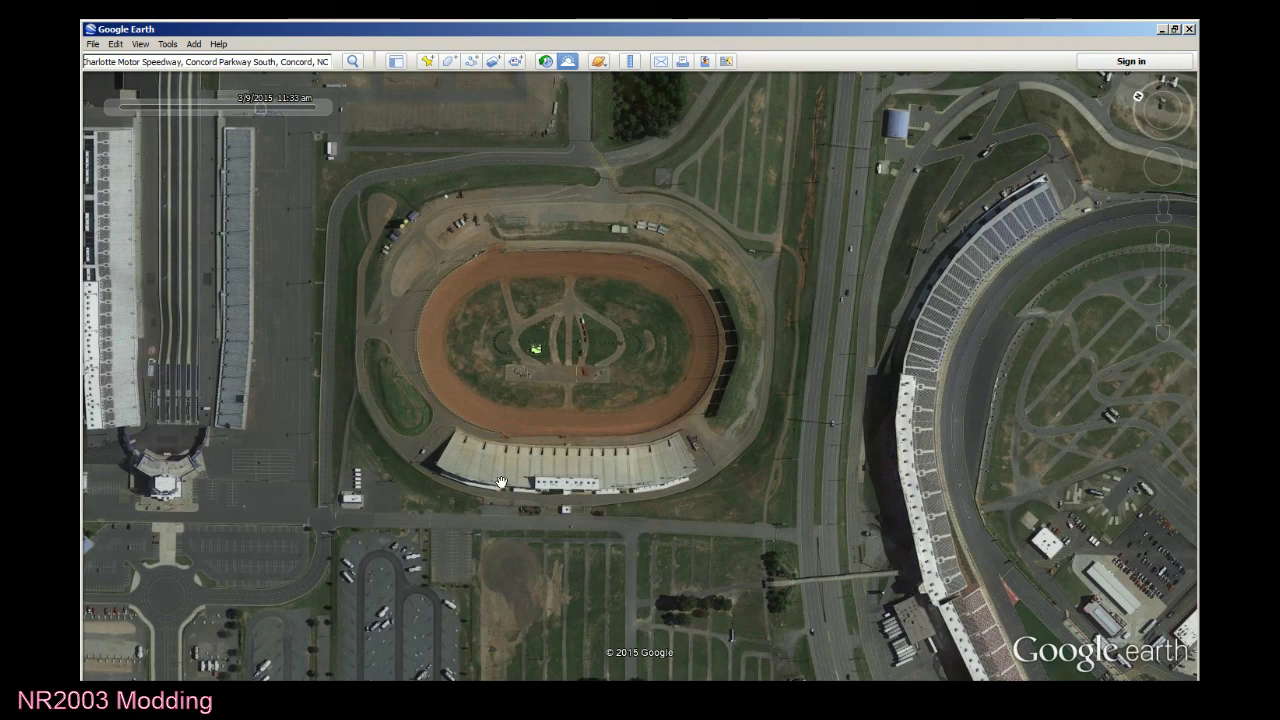
{"action": "scroll", "coordinate": [537, 457], "scroll_direction": "up", "scroll_amount": 1}
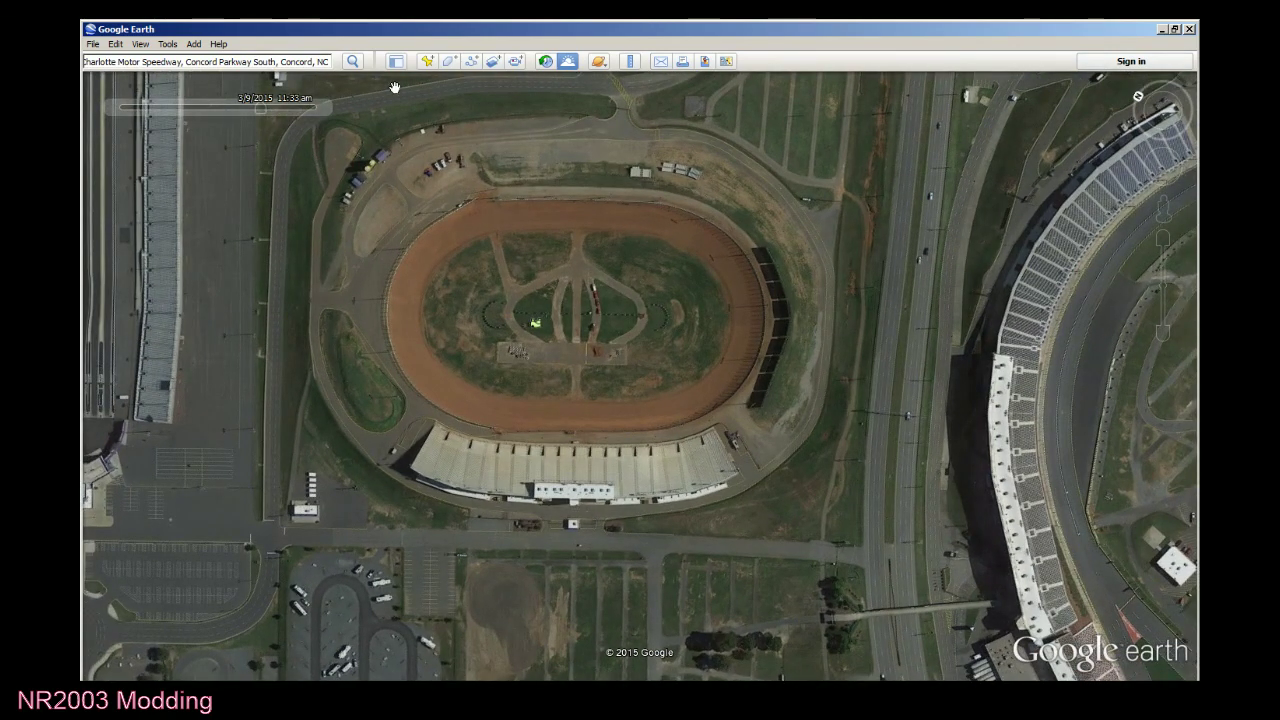
{"action": "left_click_drag", "start_coordinate": [260, 107], "coordinate": [187, 147]}
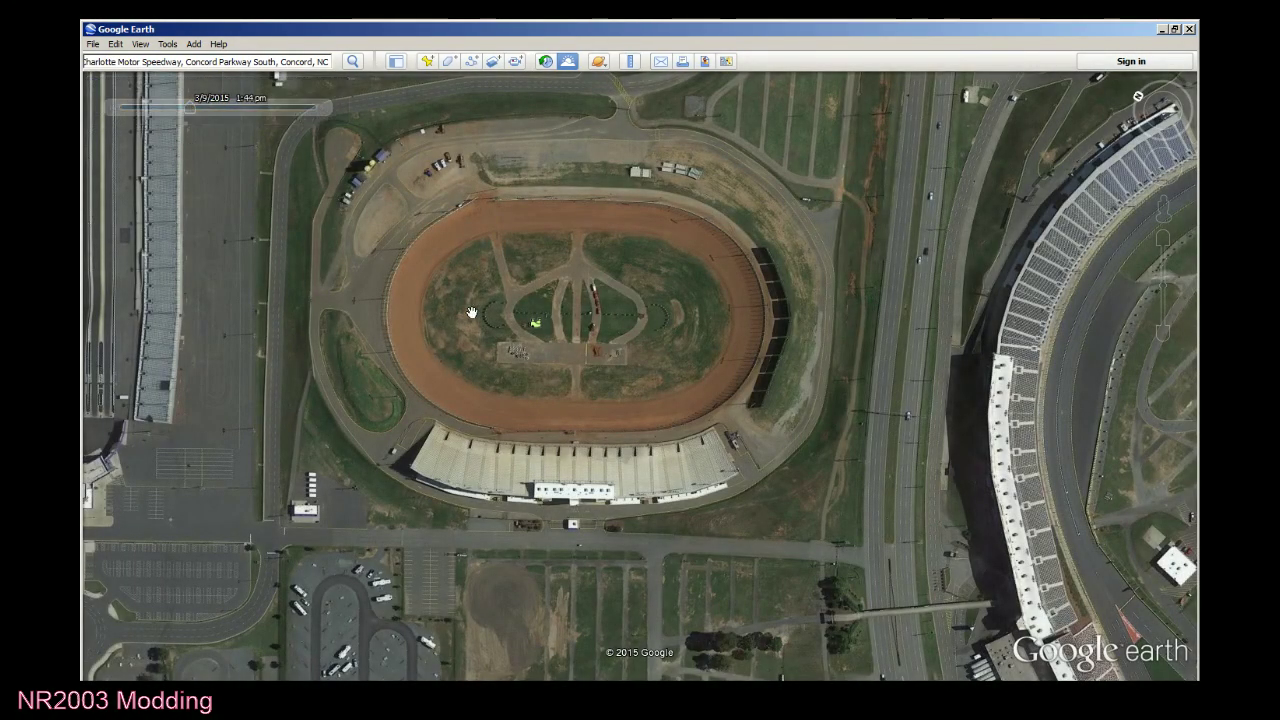
{"action": "left_click", "coordinate": [567, 64]}
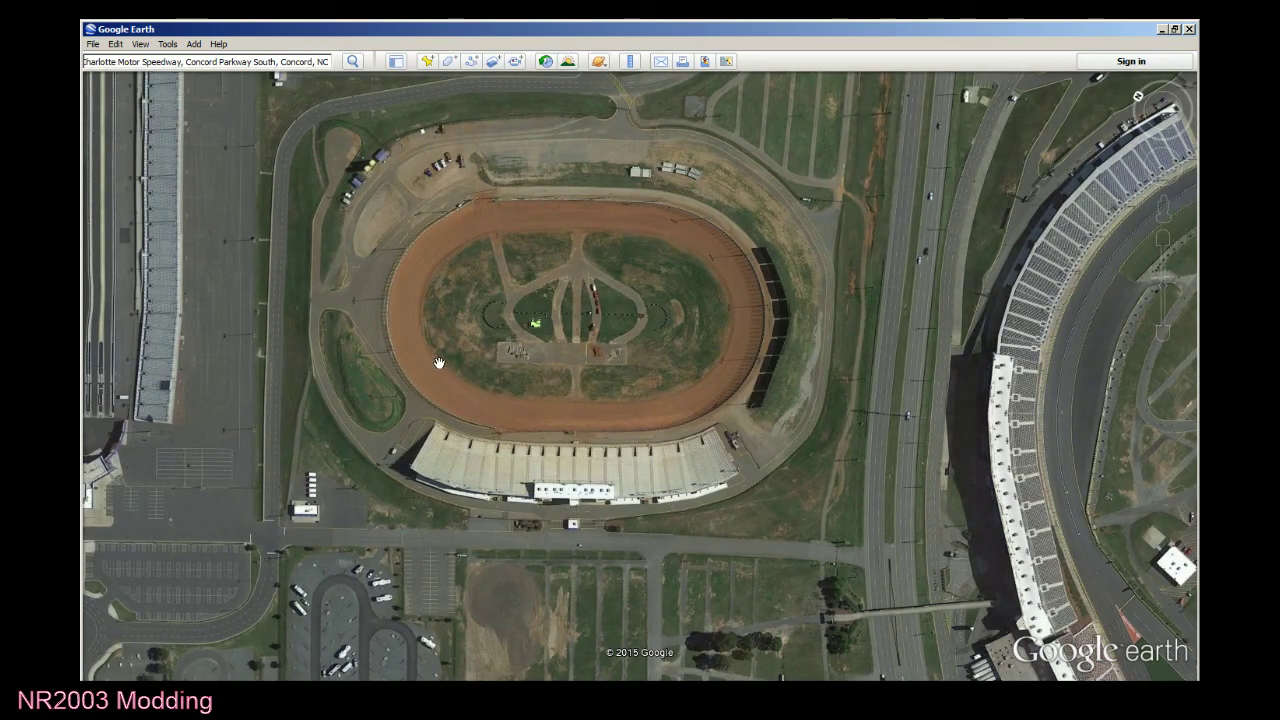
Compare the dirt oval up close with the wider Charlotte Motor Speedway complex, and minimize the map window.
{"action": "scroll", "coordinate": [446, 353], "scroll_direction": "down", "scroll_amount": 2}
{"action": "left_click_drag", "start_coordinate": [446, 268], "coordinate": [519, 374]}
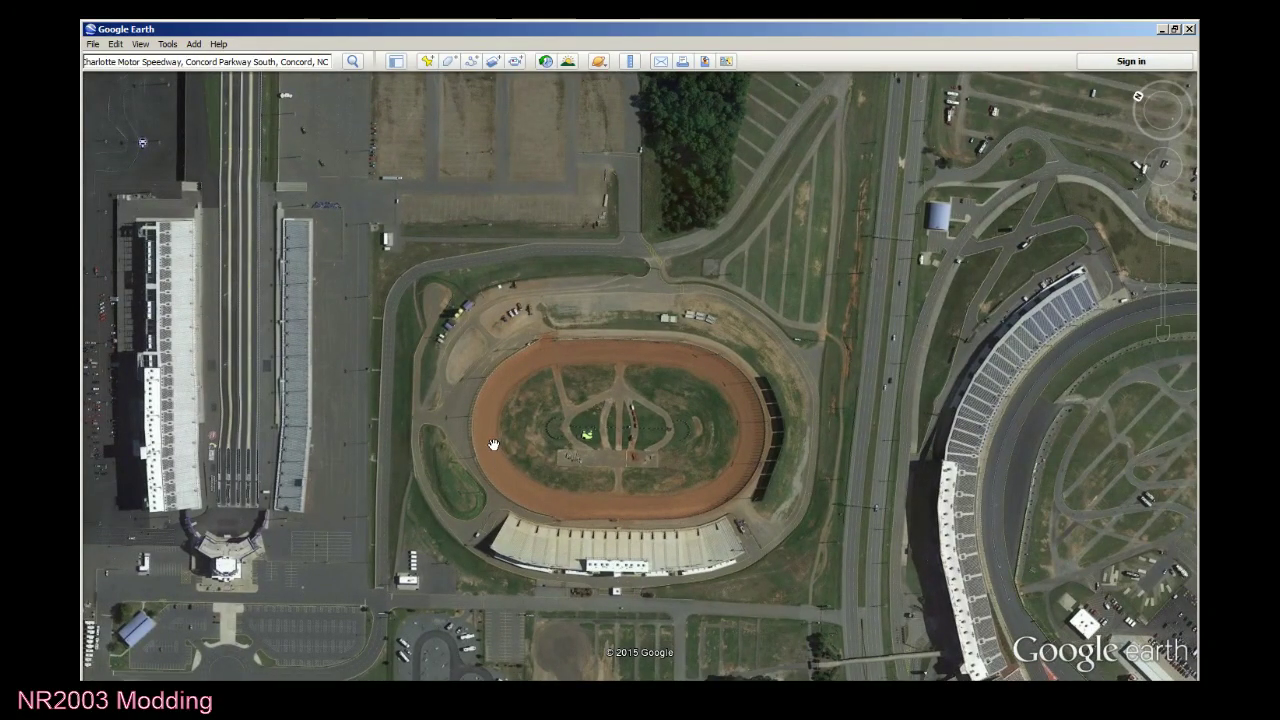
{"action": "scroll", "coordinate": [498, 372], "scroll_direction": "down", "scroll_amount": 3}
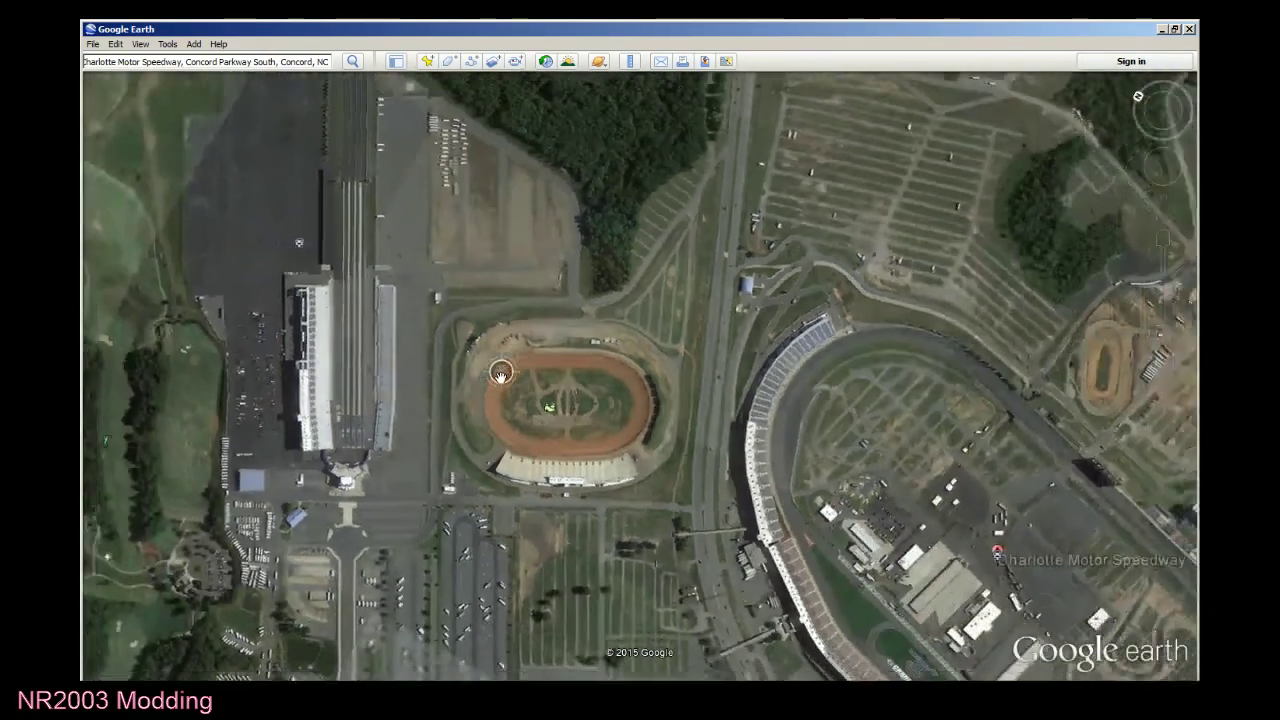
{"action": "scroll", "coordinate": [500, 378], "scroll_direction": "down", "scroll_amount": 2}
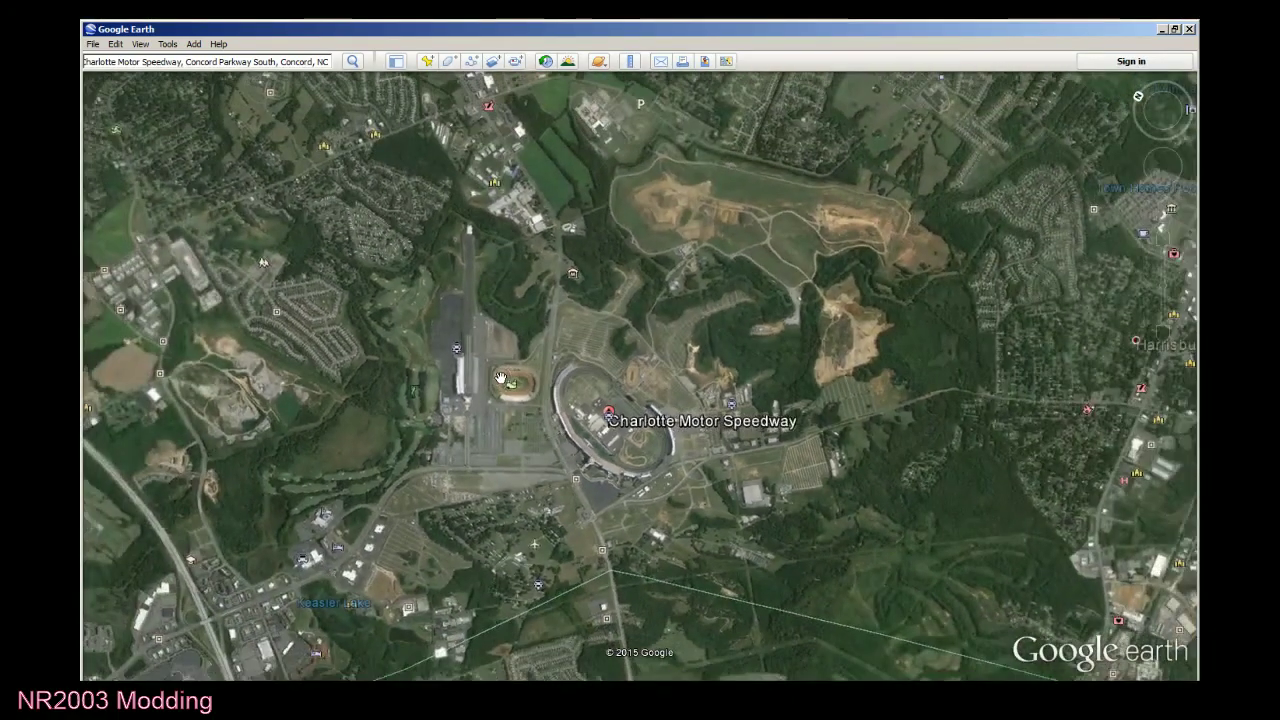
{"action": "scroll", "coordinate": [530, 400], "scroll_direction": "up", "scroll_amount": 4}
{"action": "scroll", "coordinate": [538, 412], "scroll_direction": "up", "scroll_amount": 5}
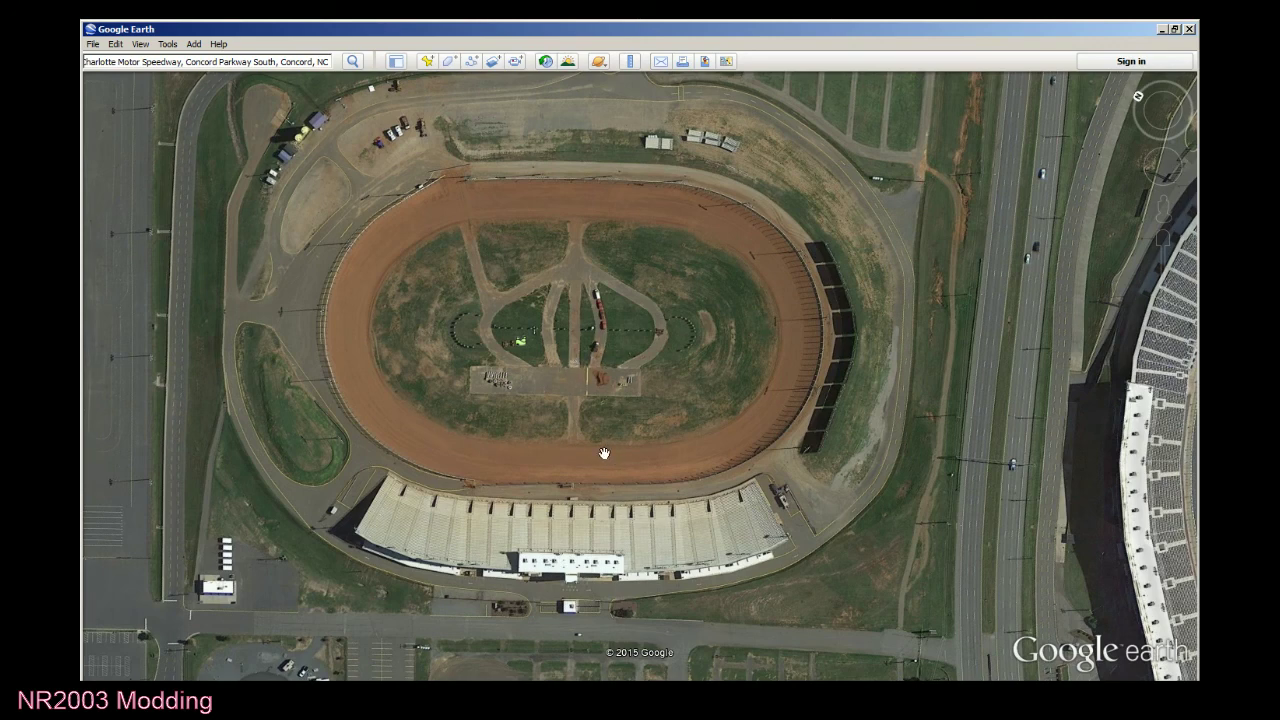
{"action": "scroll", "coordinate": [608, 450], "scroll_direction": "up", "scroll_amount": 2}
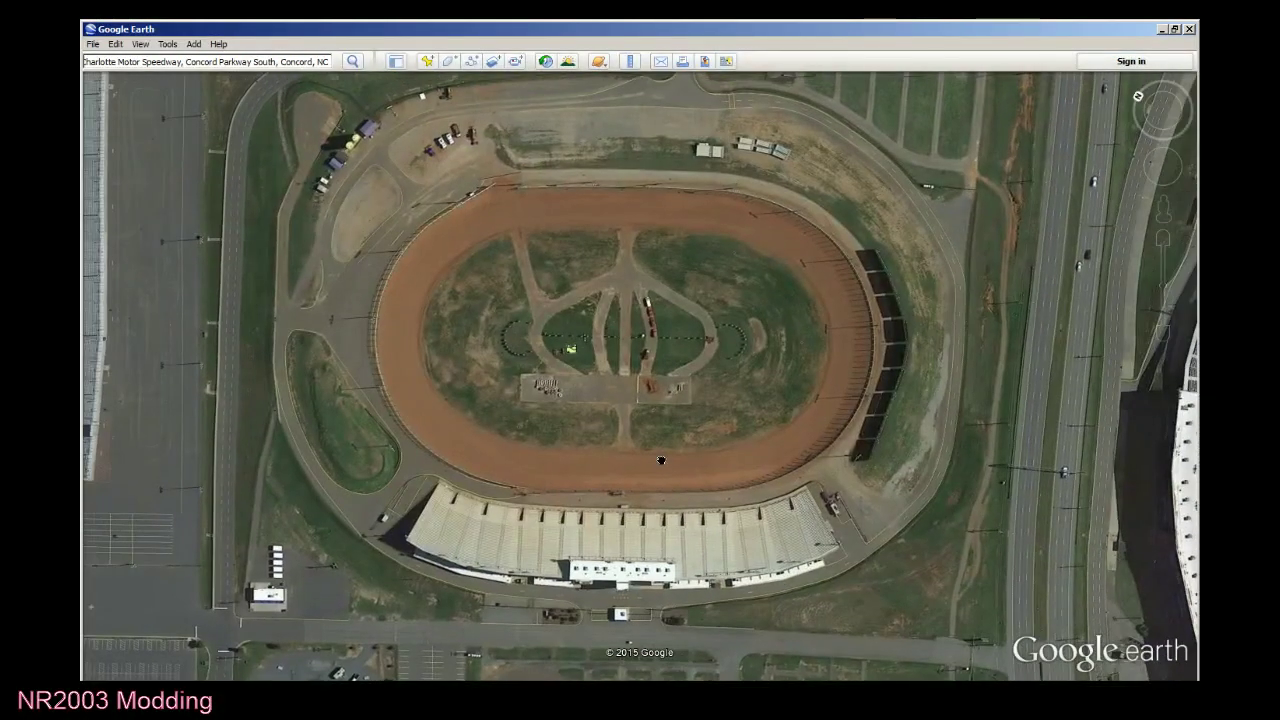
{"action": "left_click_drag", "start_coordinate": [661, 460], "coordinate": [736, 565]}
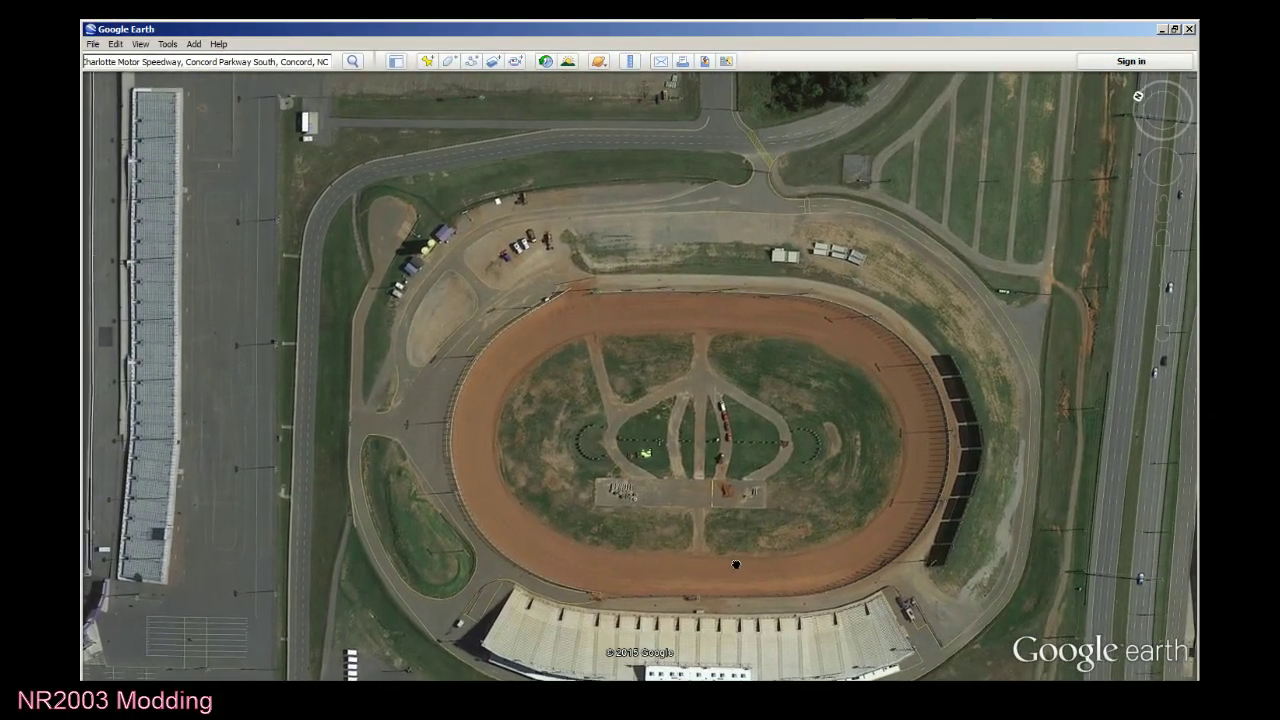
{"action": "scroll", "coordinate": [736, 565], "scroll_direction": "down", "scroll_amount": 3}
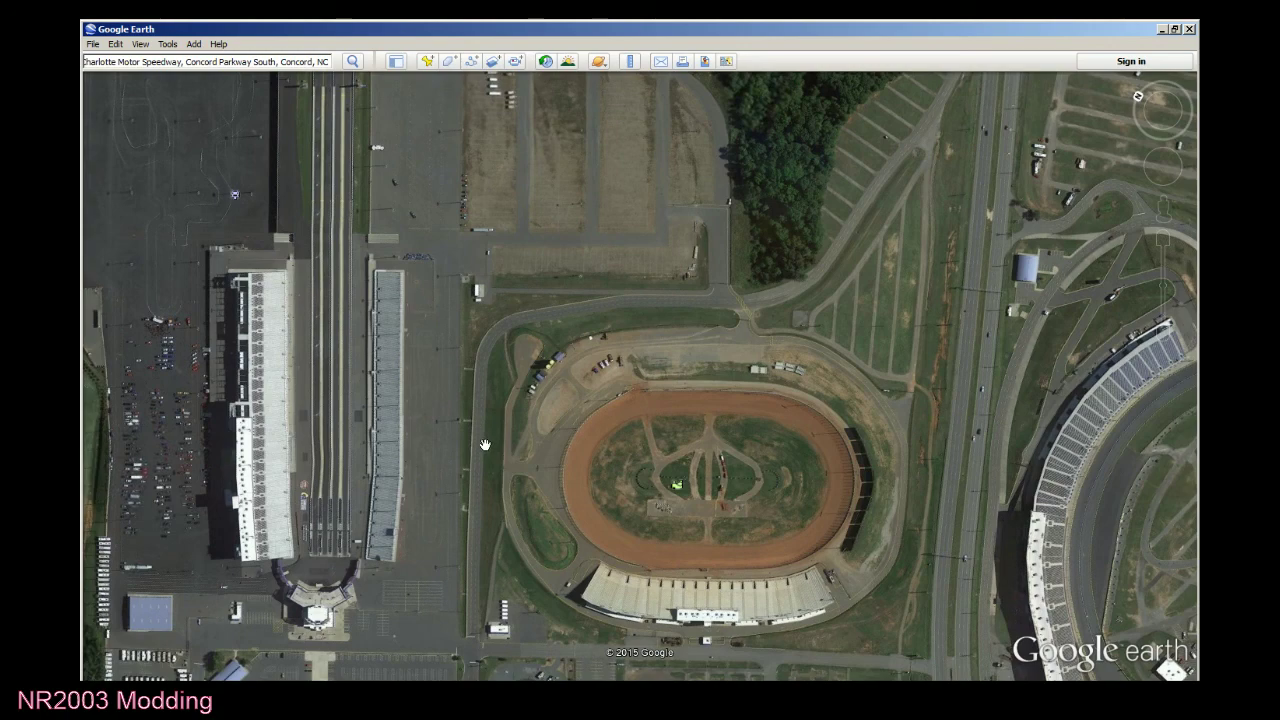
{"action": "scroll", "coordinate": [484, 444], "scroll_direction": "down", "scroll_amount": 5}
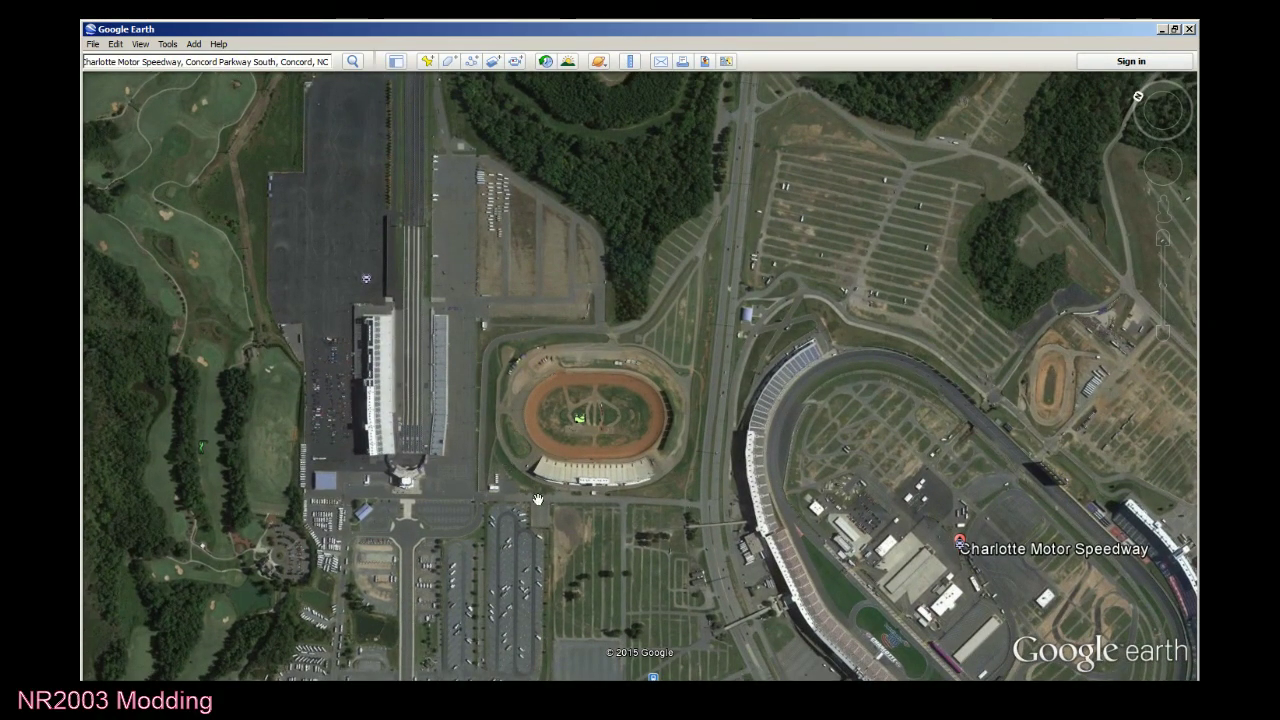
{"action": "scroll", "coordinate": [556, 464], "scroll_direction": "down", "scroll_amount": 2}
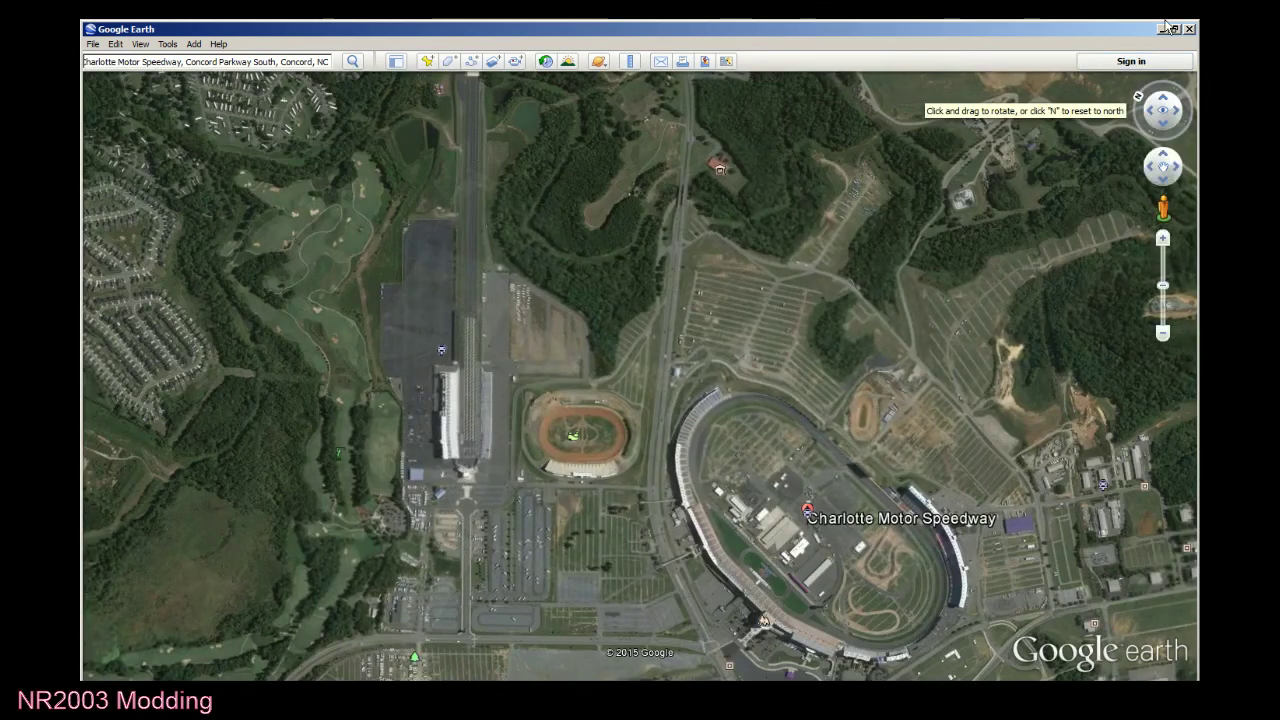
{"action": "left_click", "coordinate": [1162, 29]}
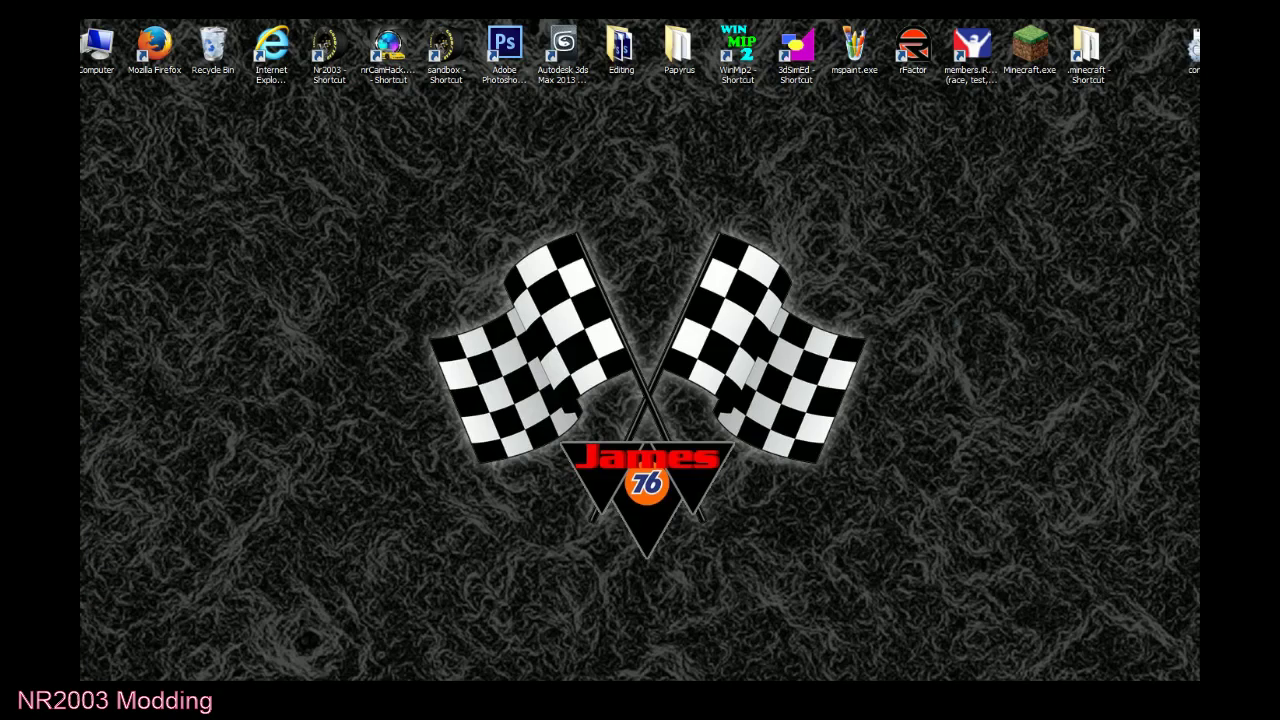